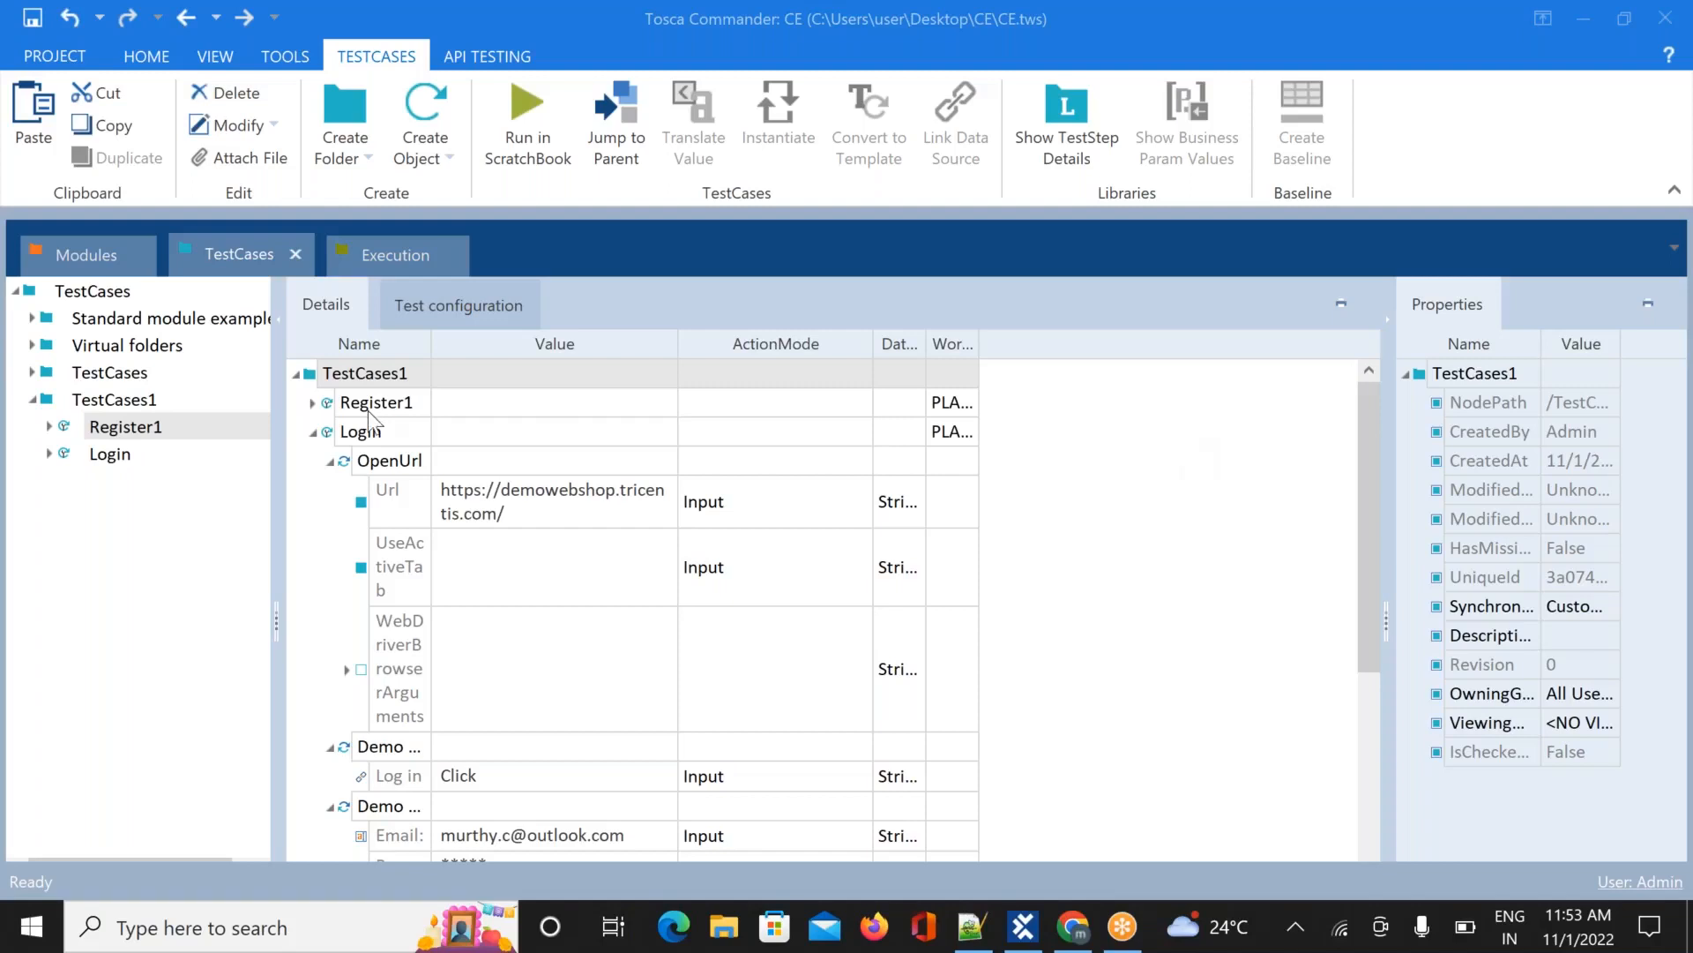
Select the Register1 test case in the TestCases section and bring up its context menu
left_click(250, 256)
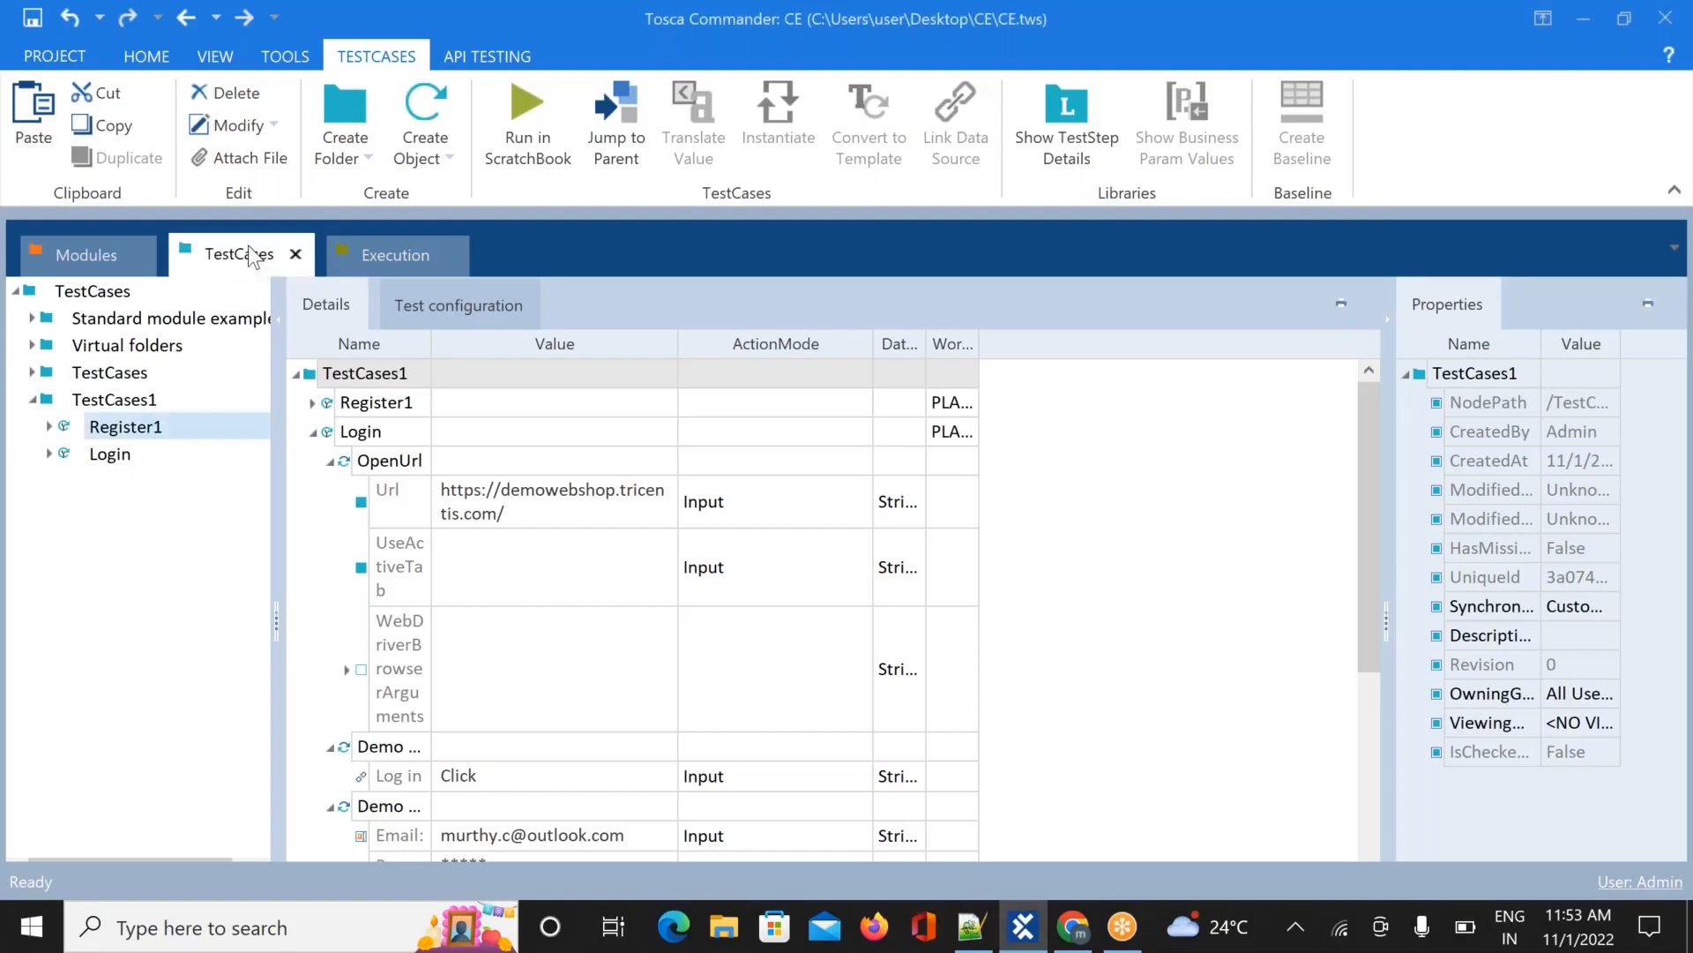
left_click(152, 431)
right_click(152, 431)
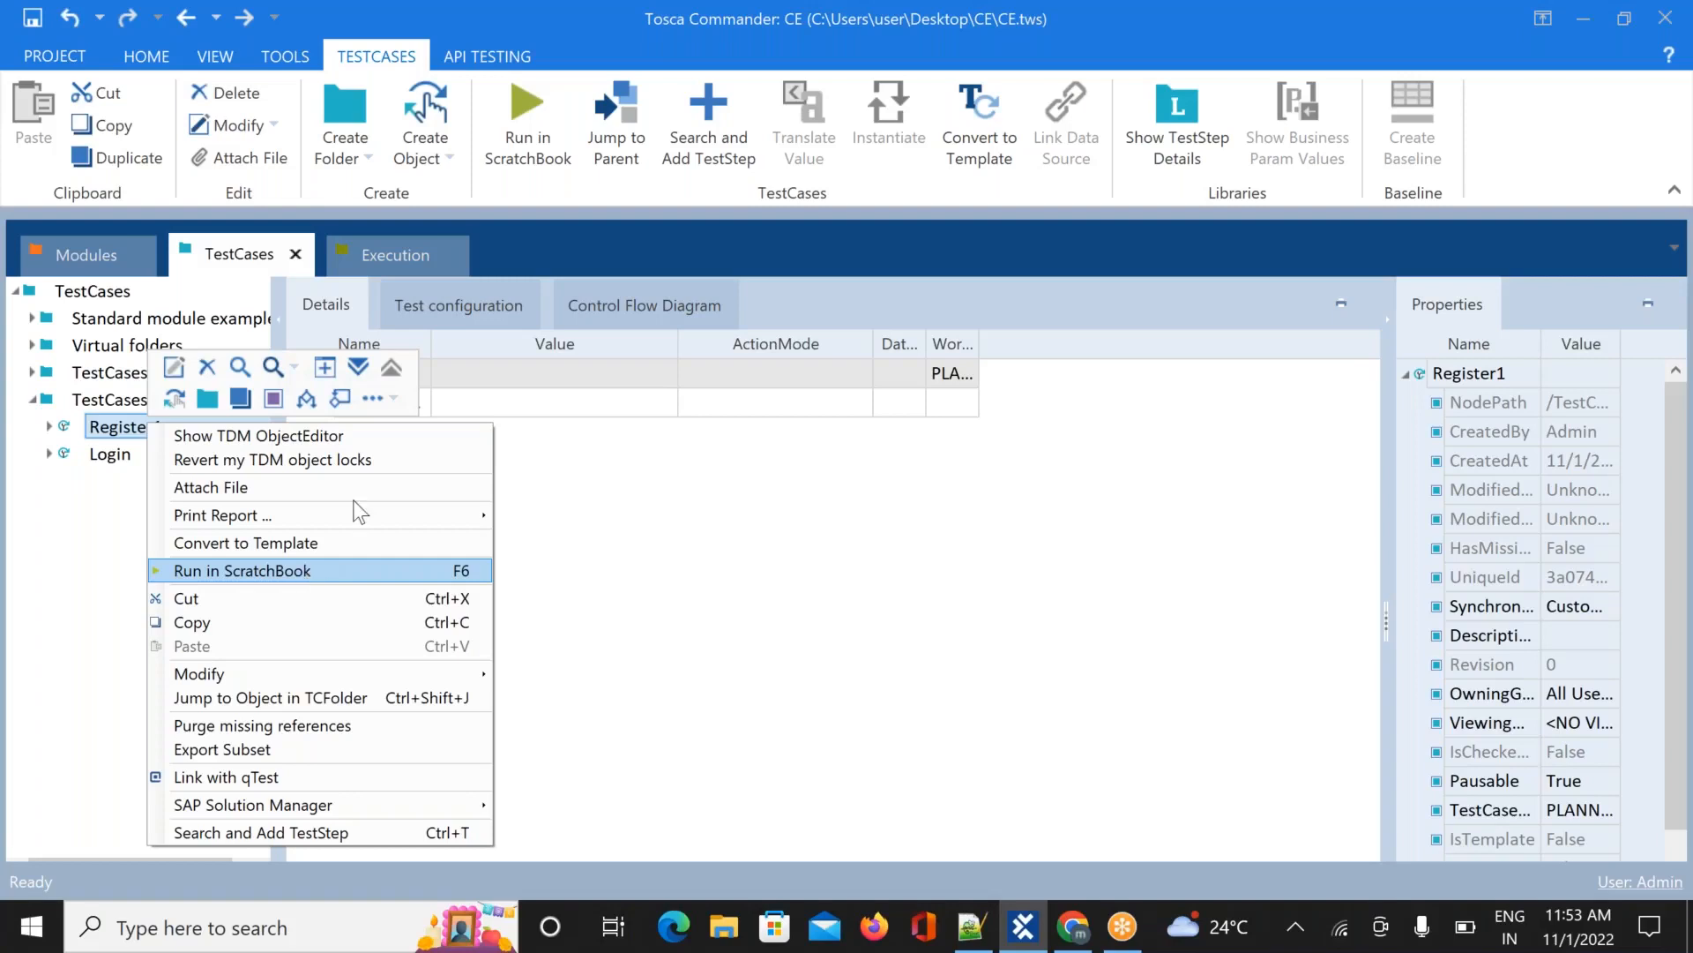
Dismiss the Register1 context menu and move to the Execution section
left_click(415, 251)
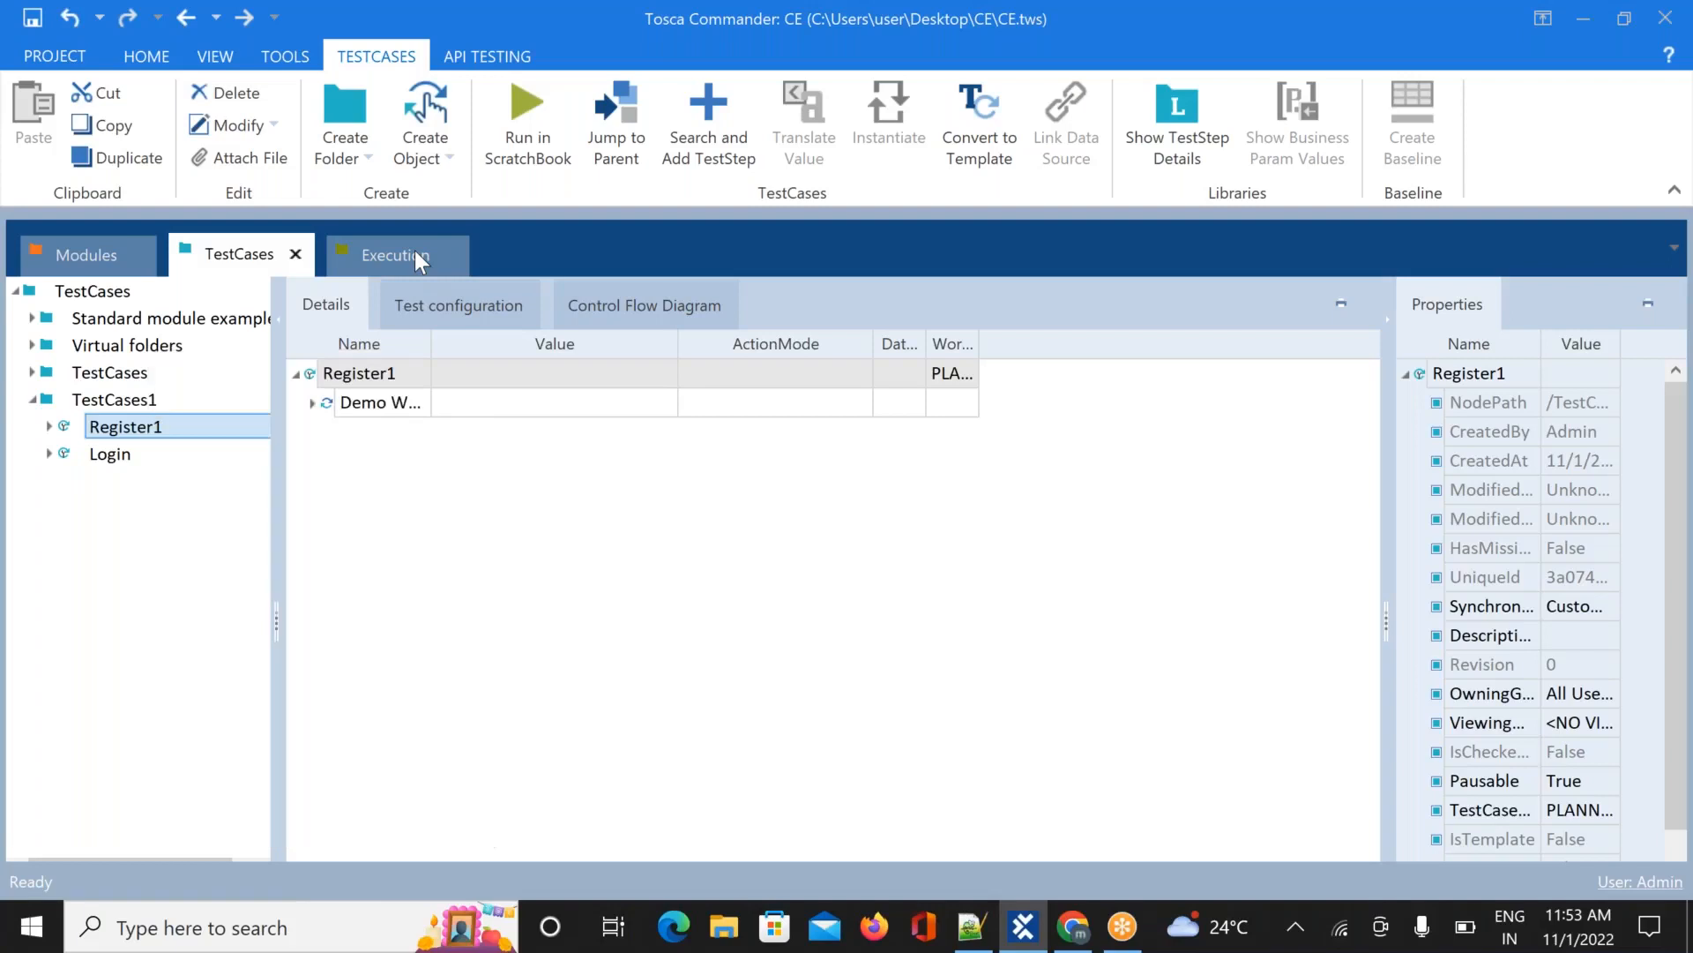
left_click(415, 250)
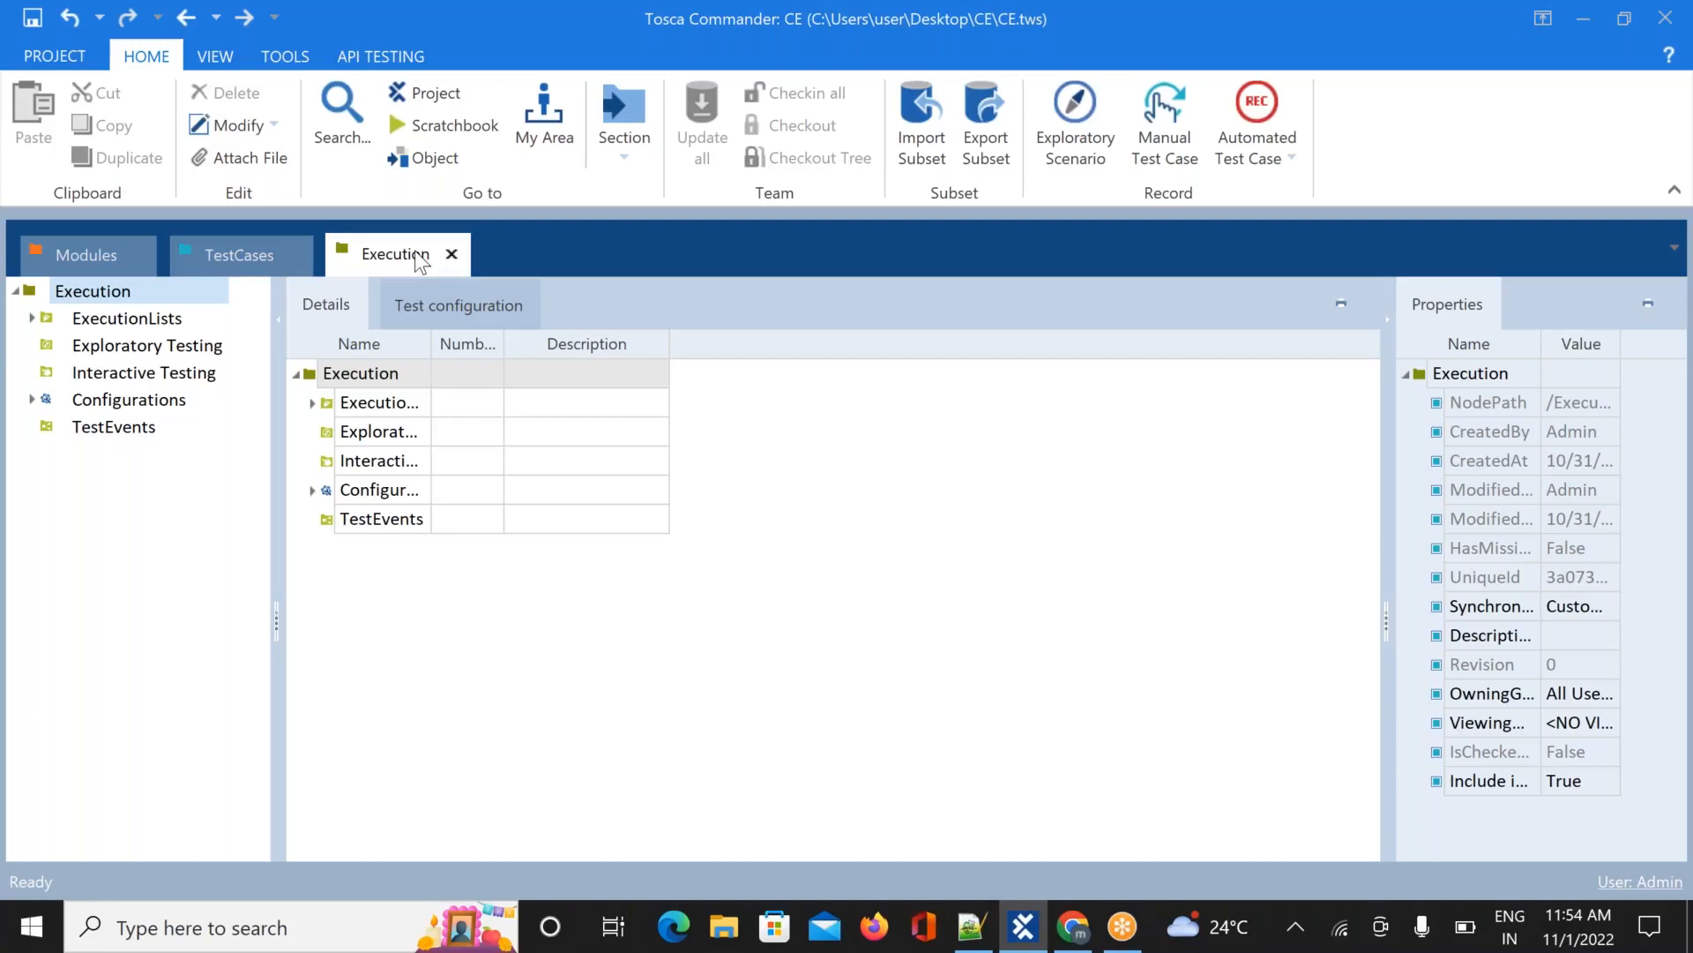
In Notepad++, note 'Excecute group of Testcases' and that execution uses the scratch book in Test Case section
key("alt+Tab")
key("alt+Tab")
key("alt+Tab")
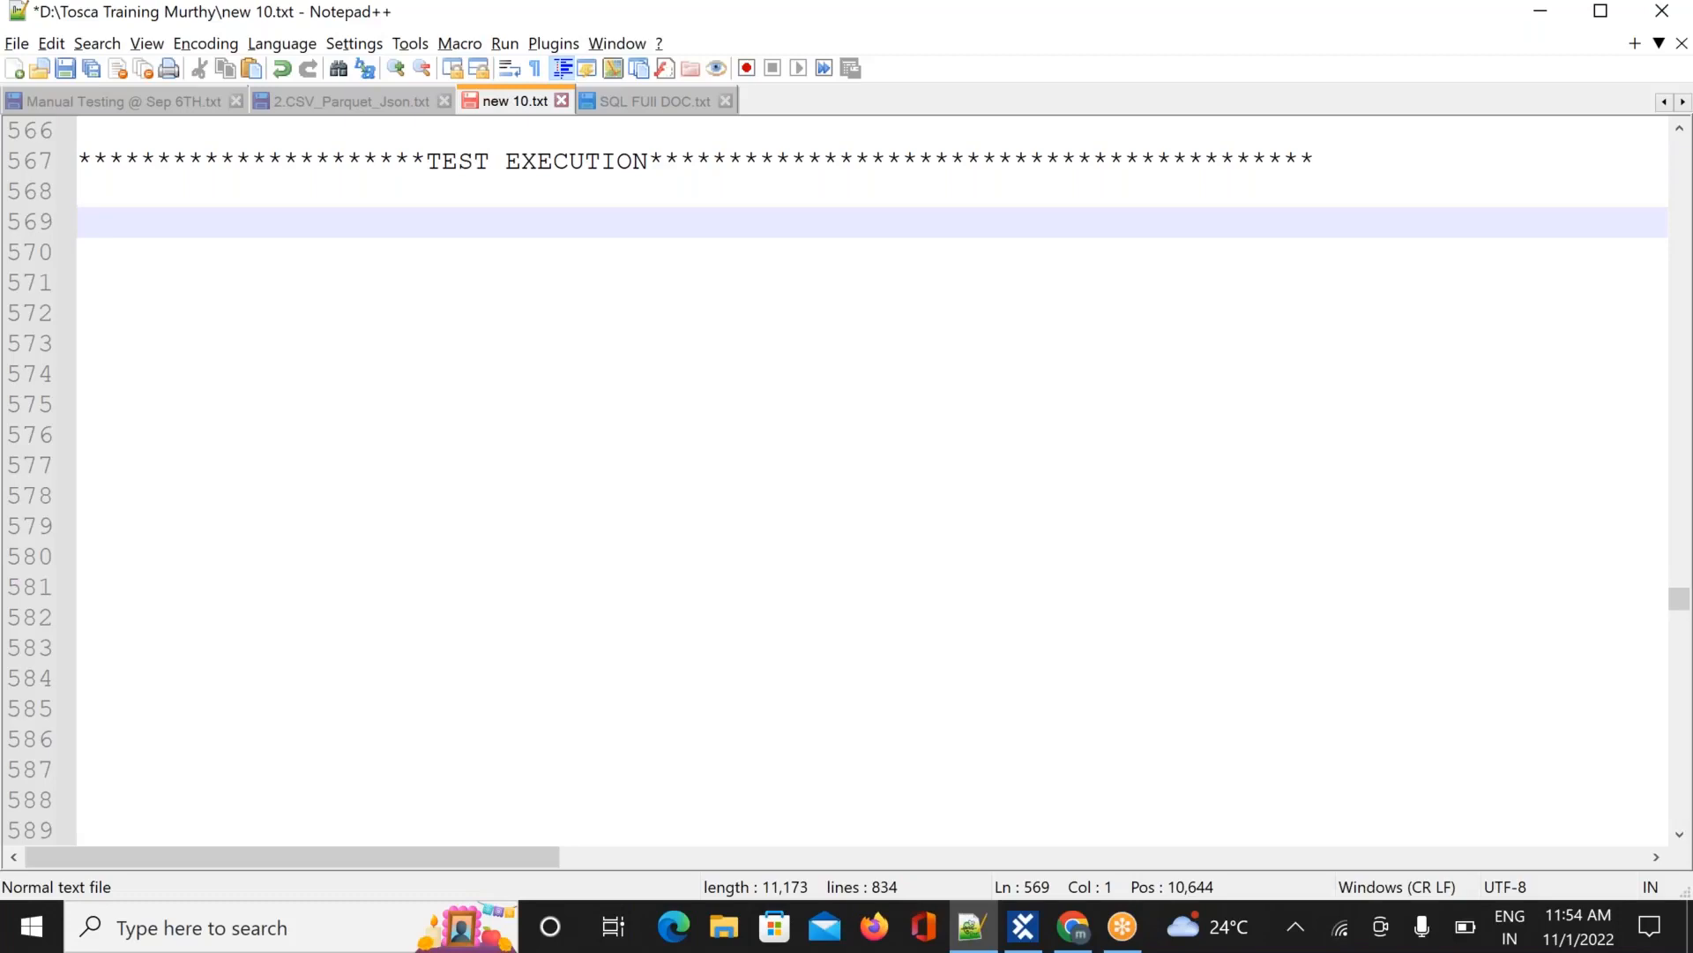
type("Excecute g")
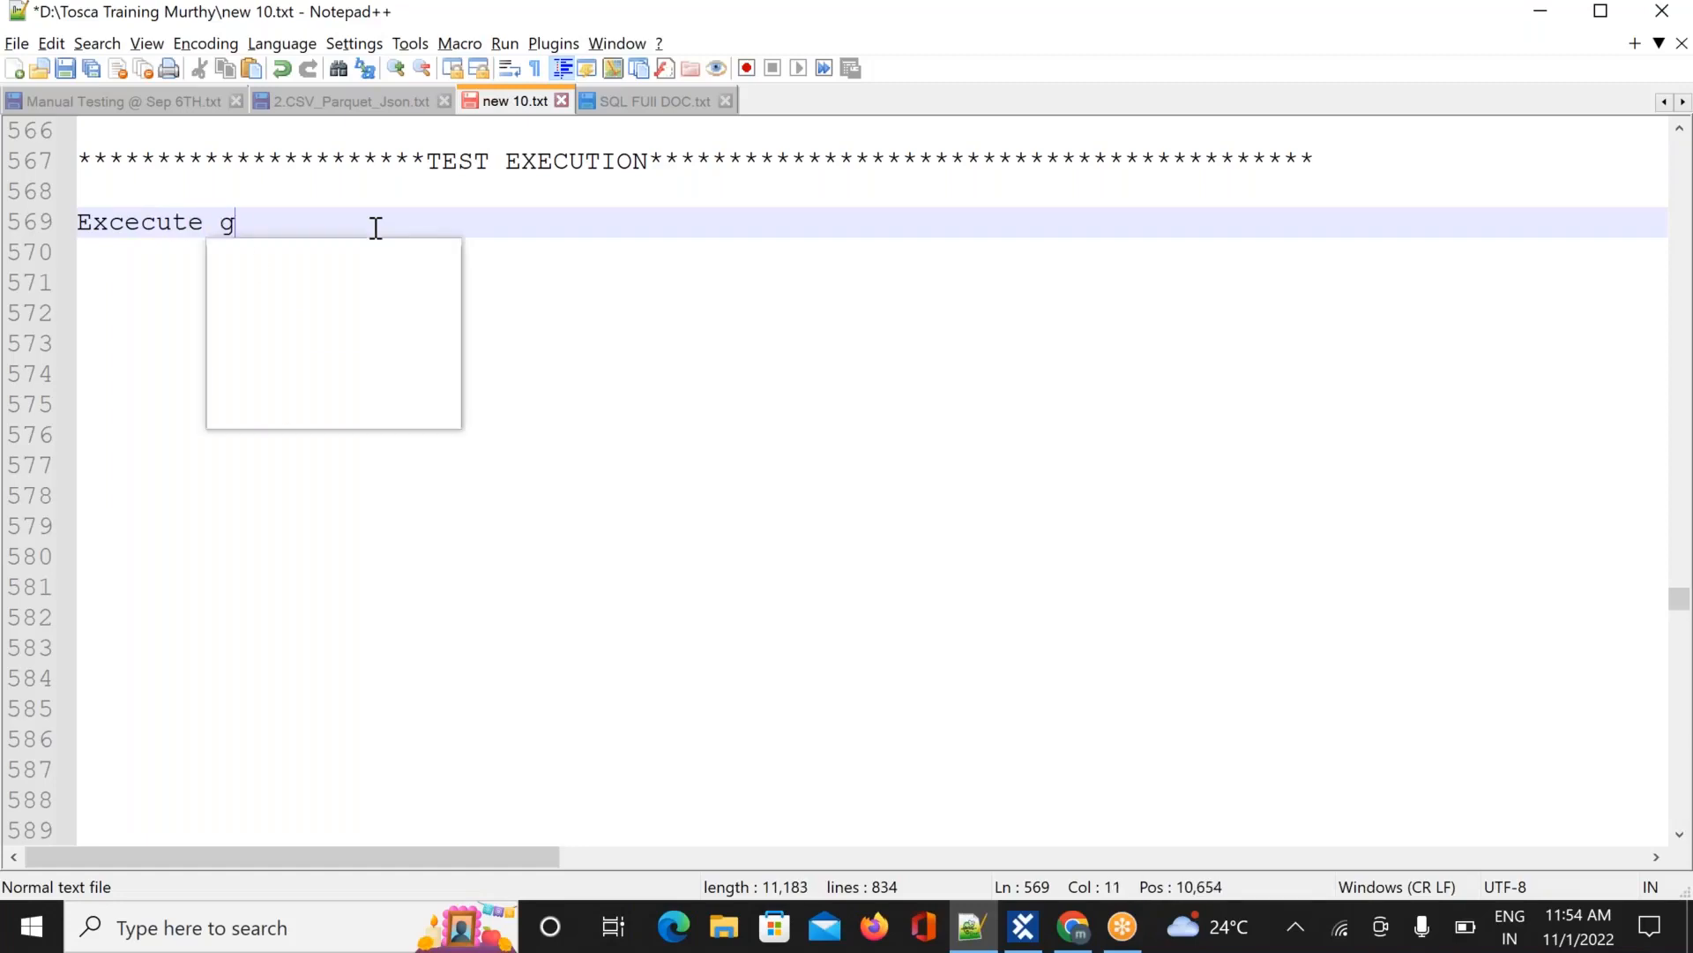
type("roup of")
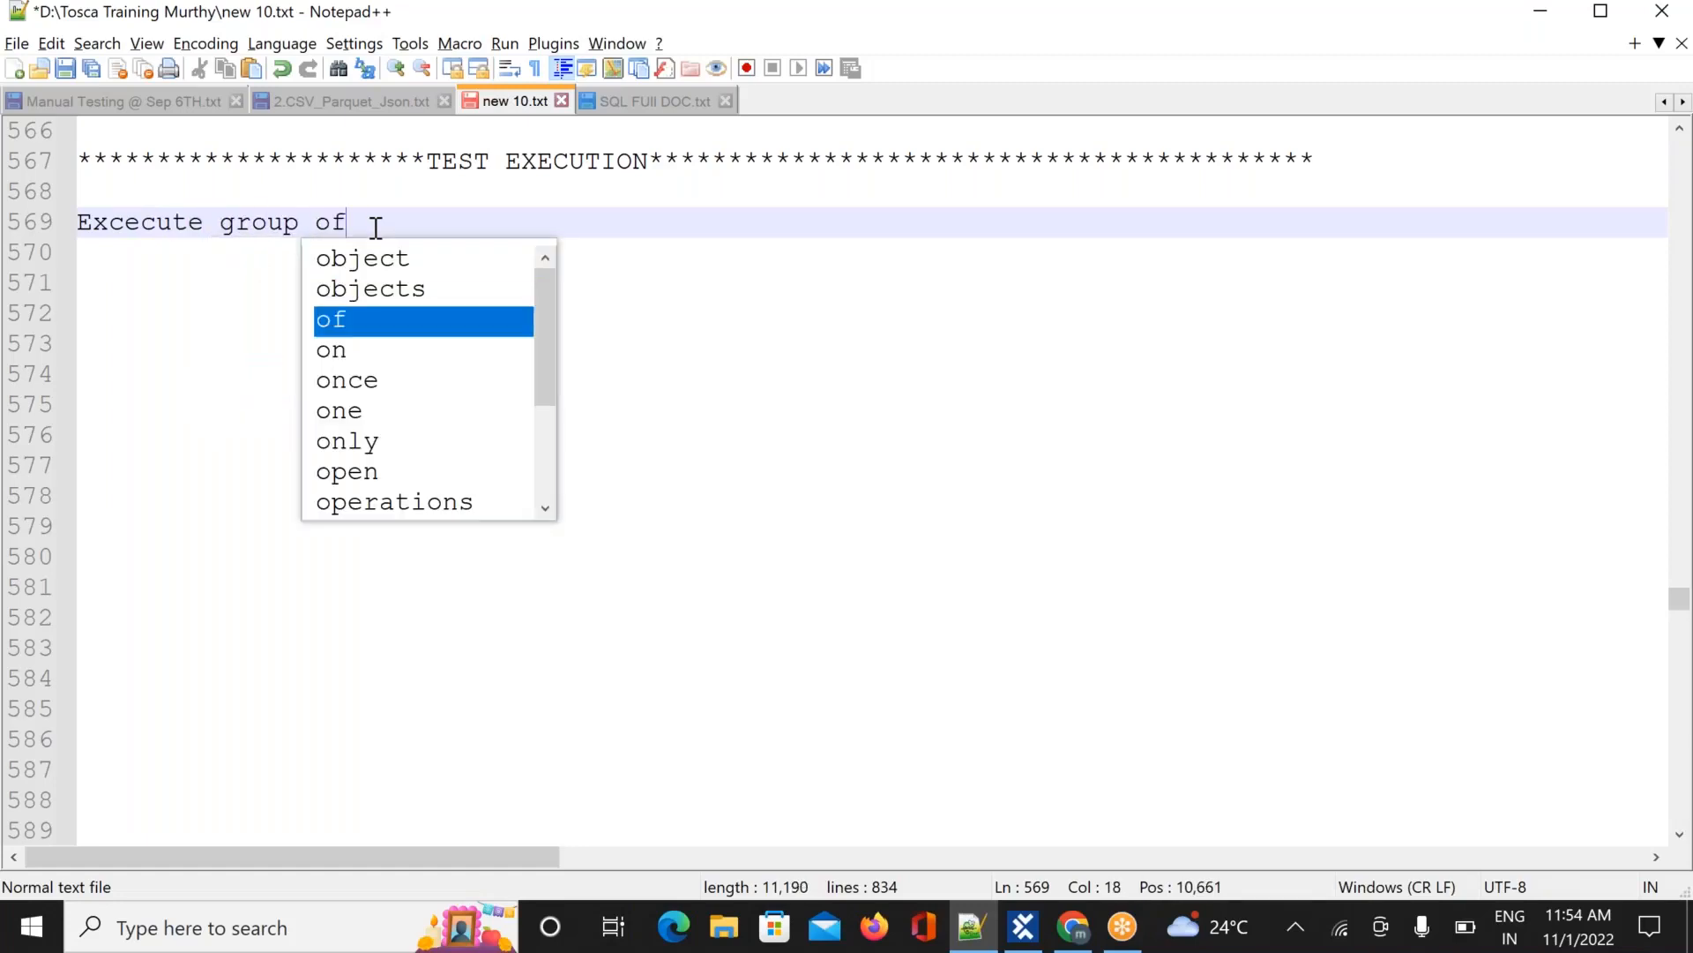
type(" Test")
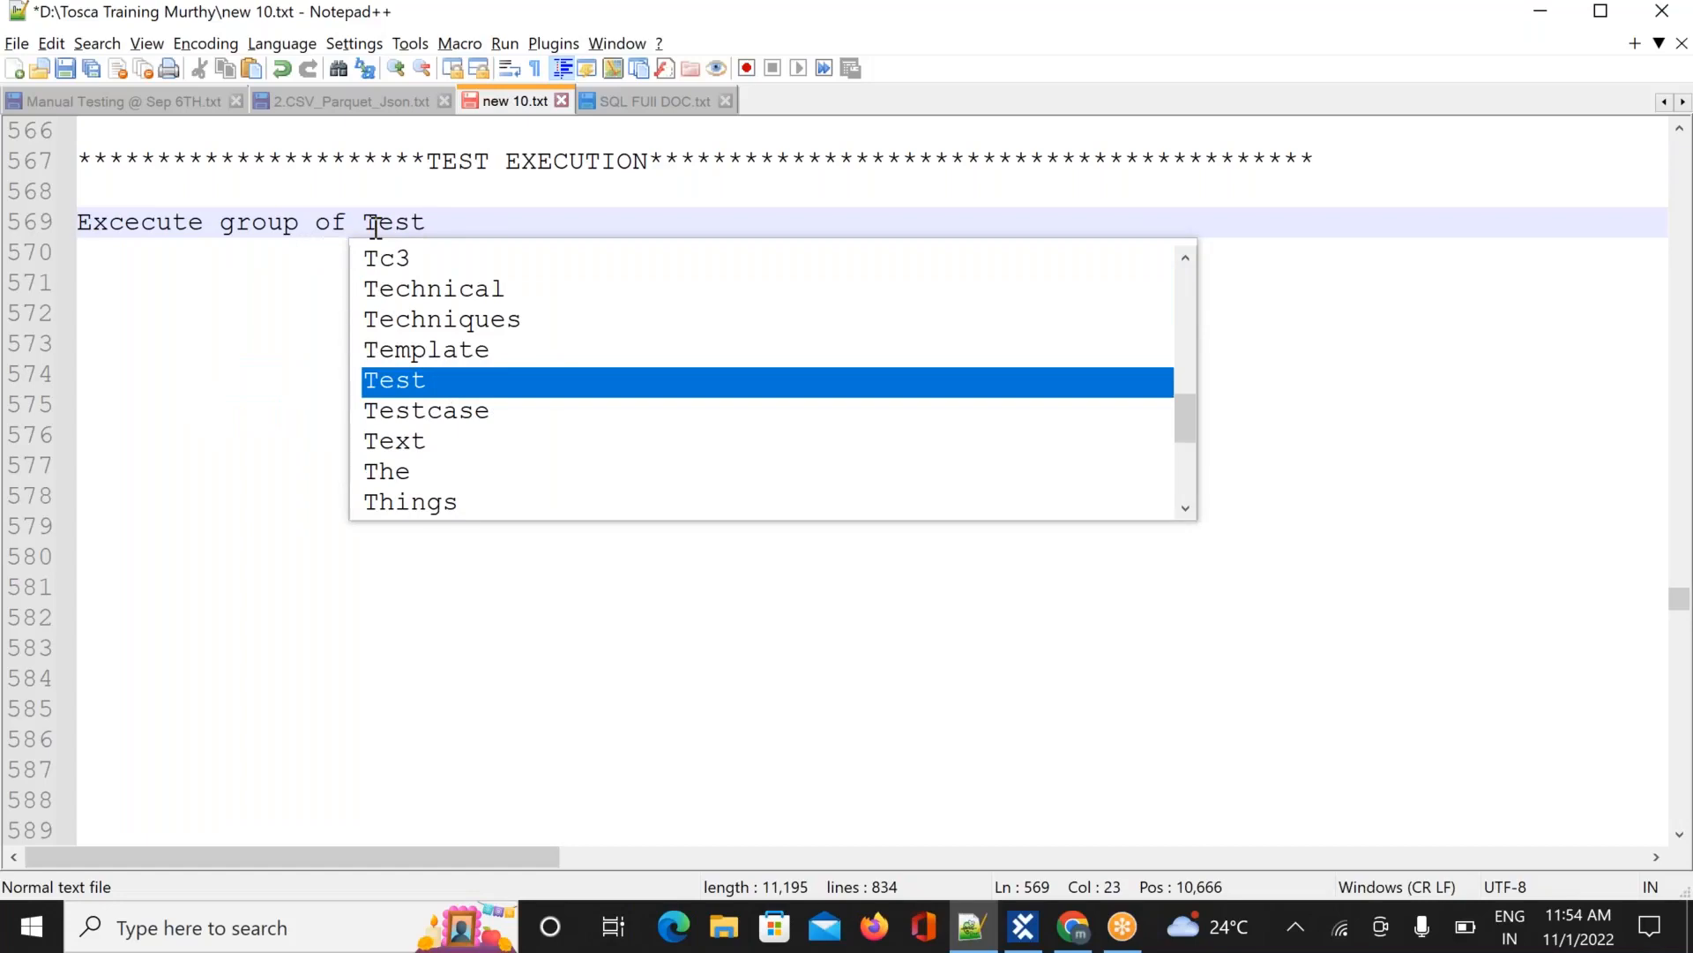
type("cases")
key("Return")
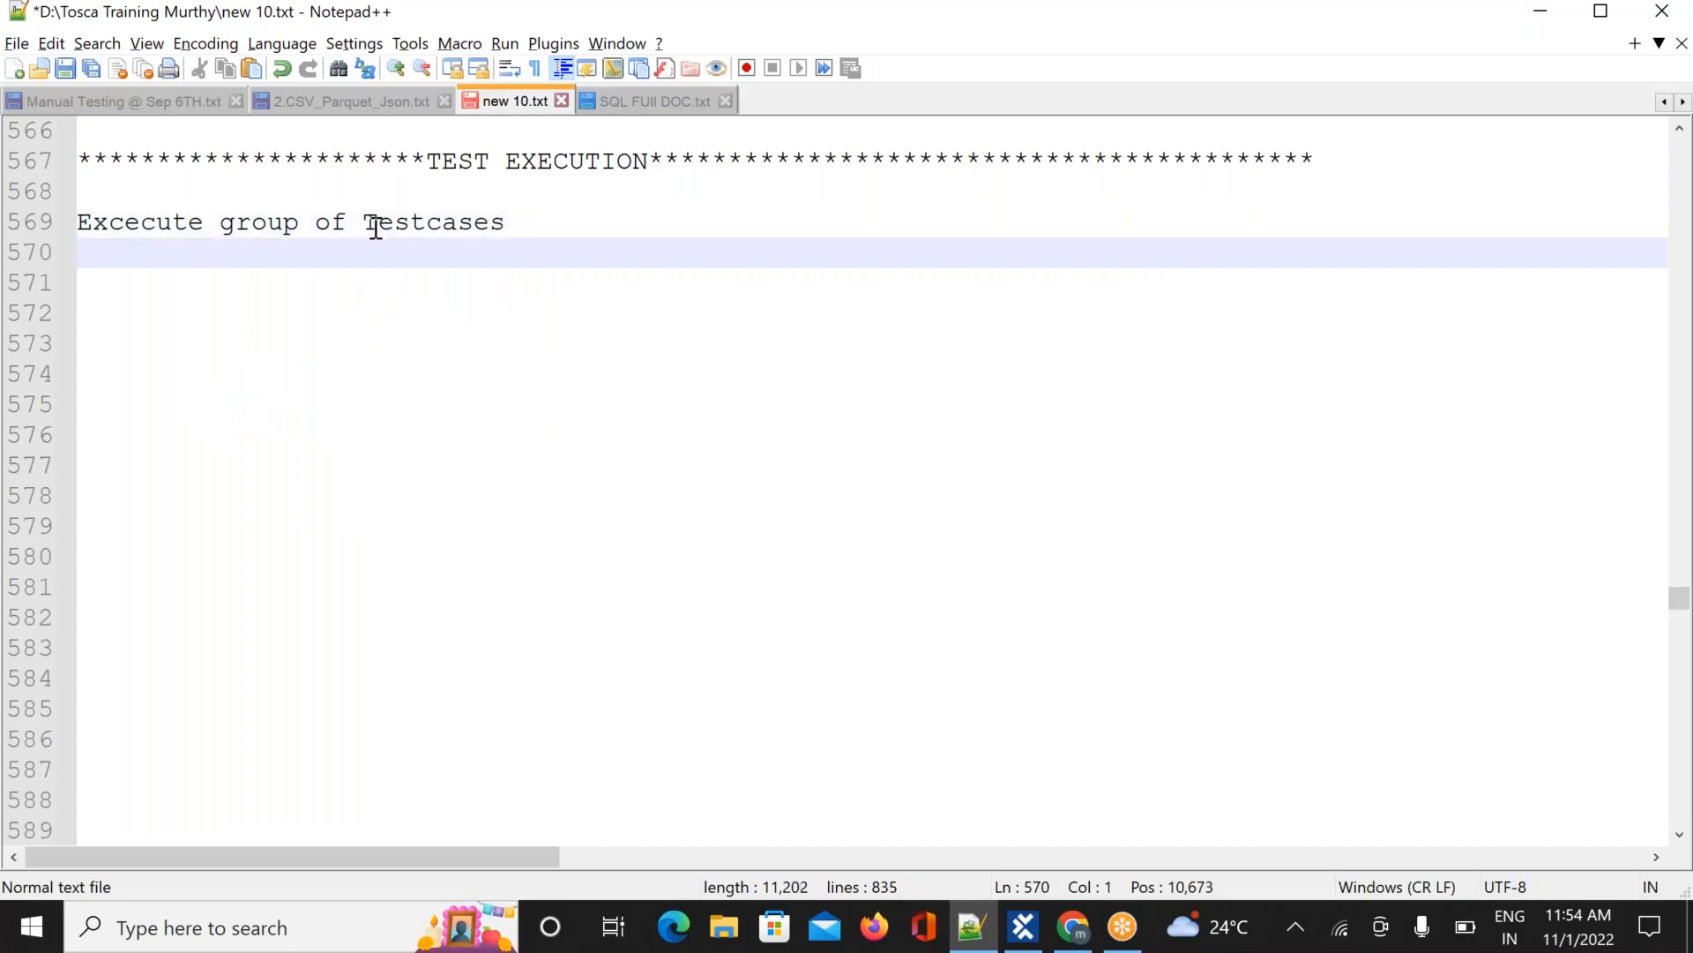
key("Return")
type("1.")
key("BackSpace")
key("BackSpace")
type("F")
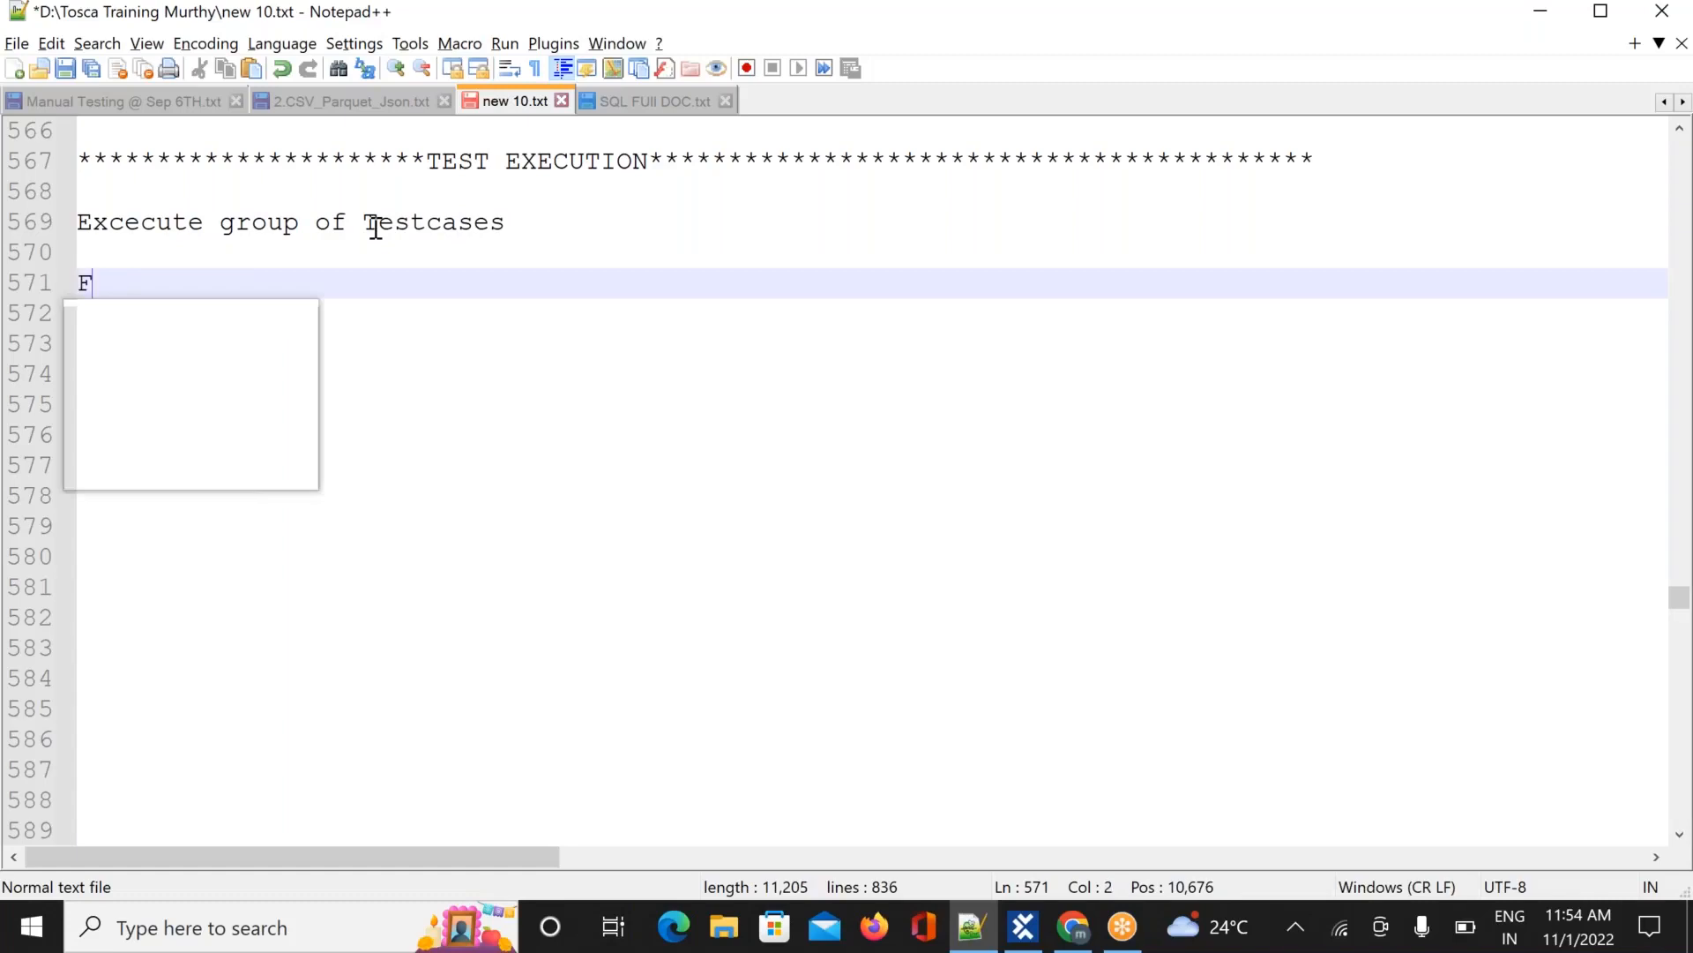
type("or exce")
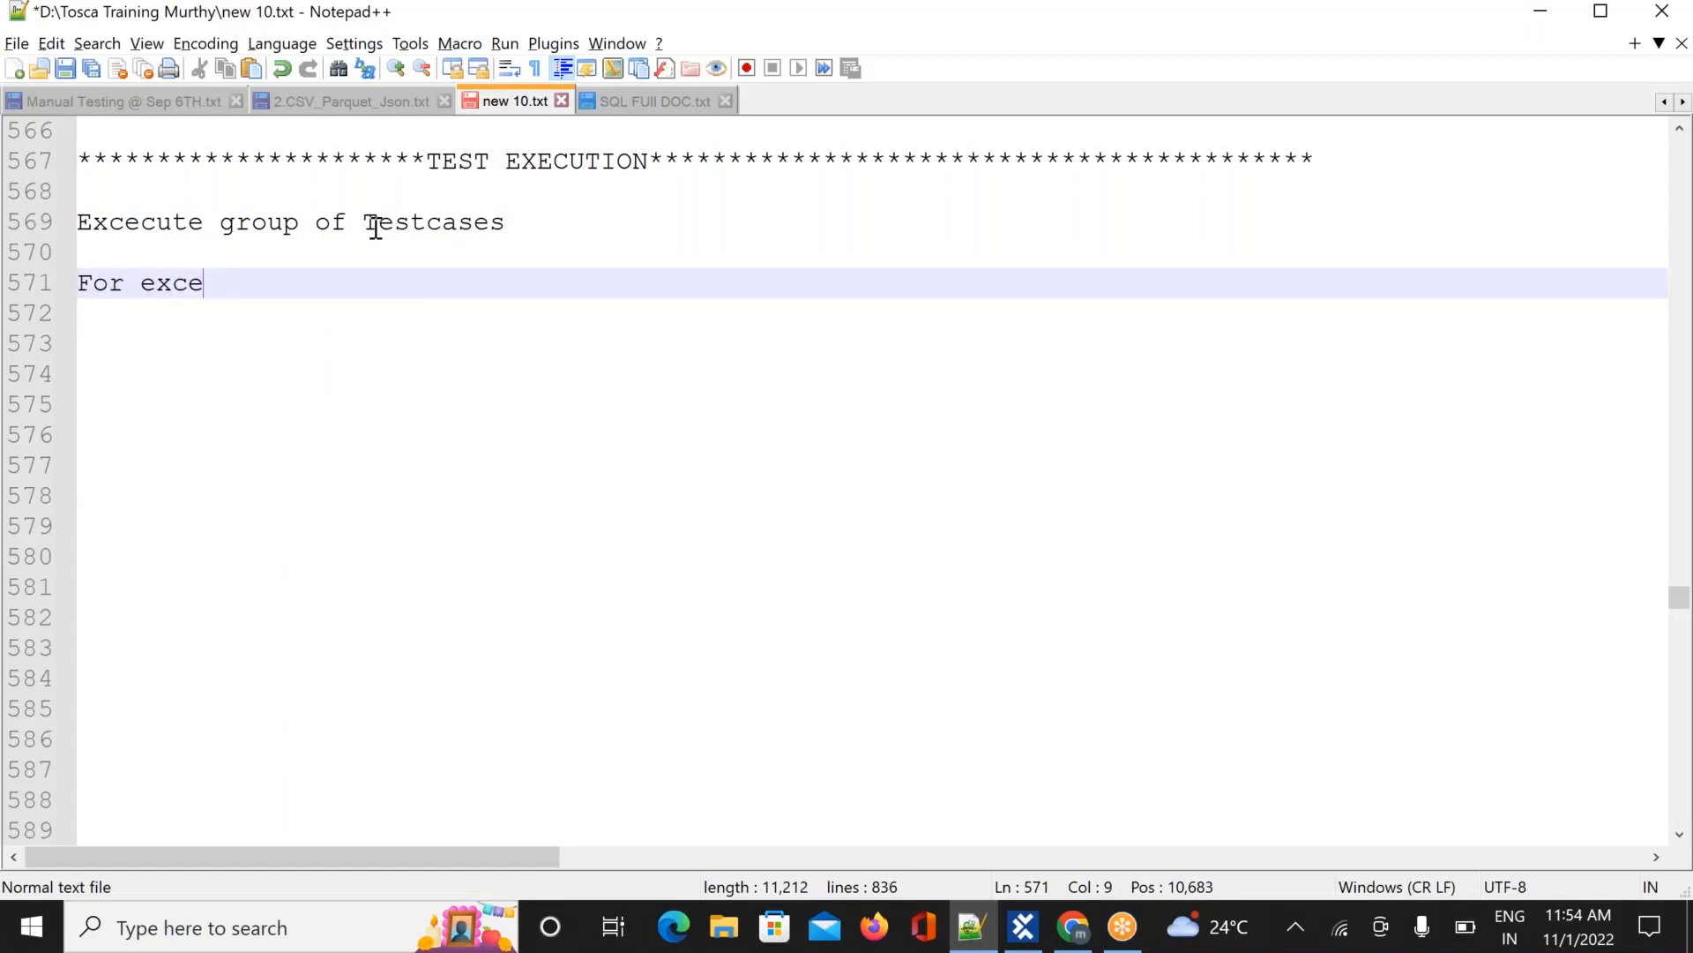
key("BackSpace")
type("ution we are")
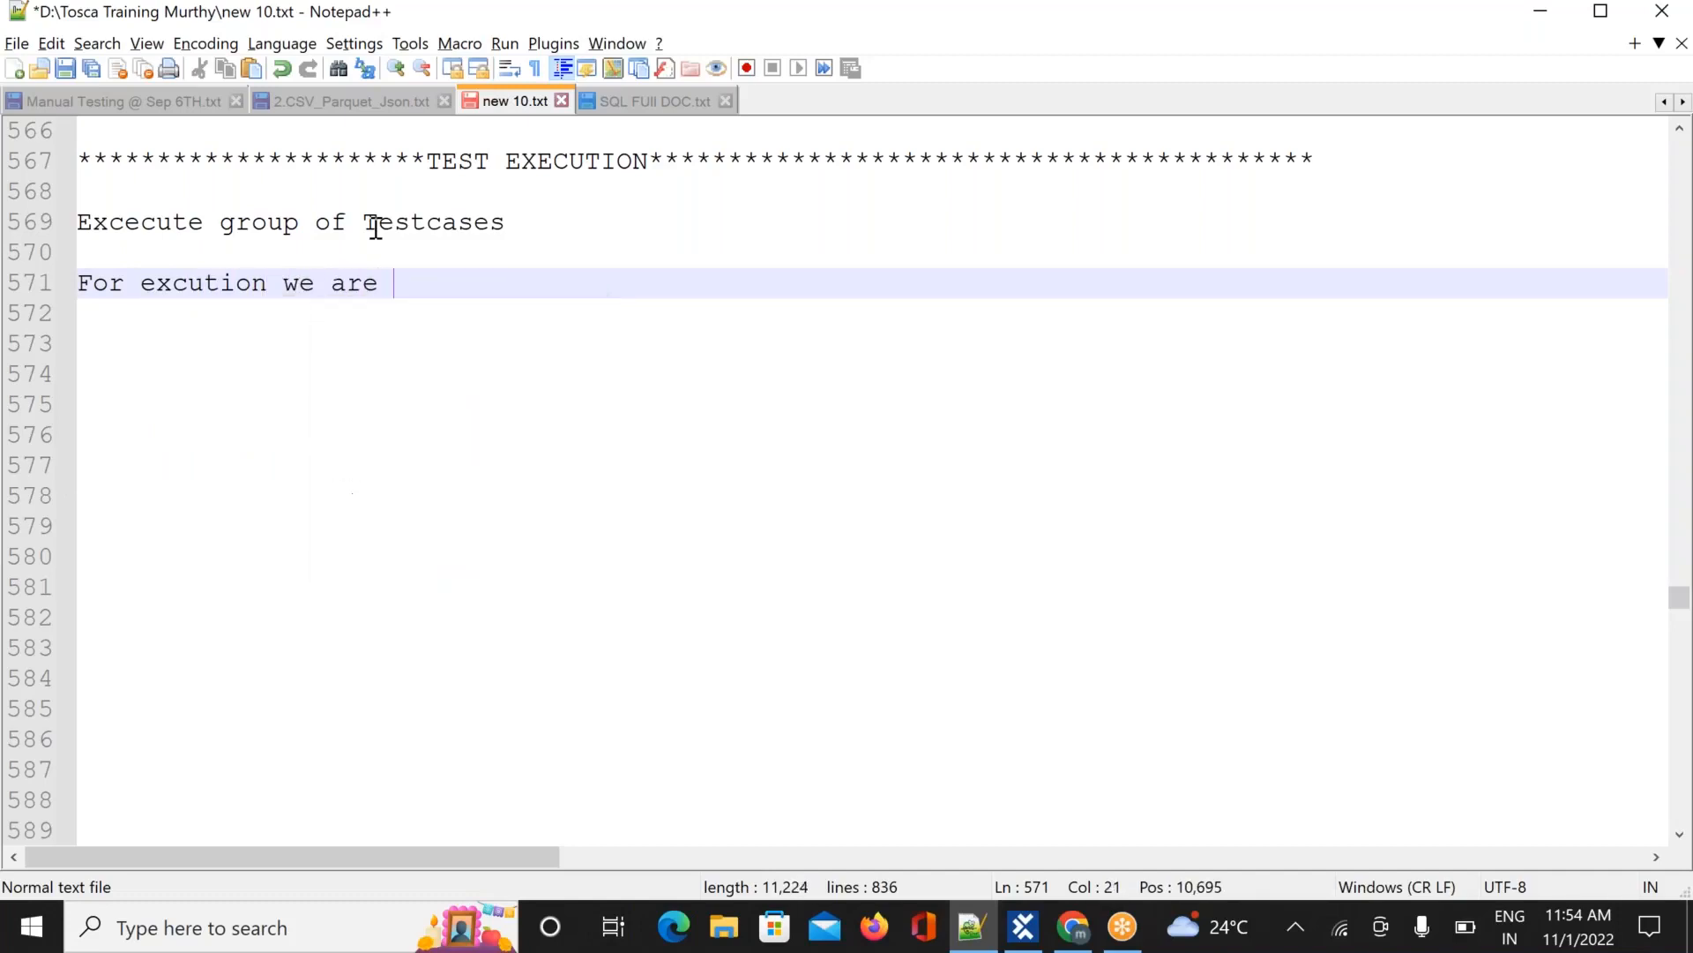
type(" using screach")
key("BackSpace")
key("BackSpace")
key("BackSpace")
key("BackSpace")
type("ach book in ")
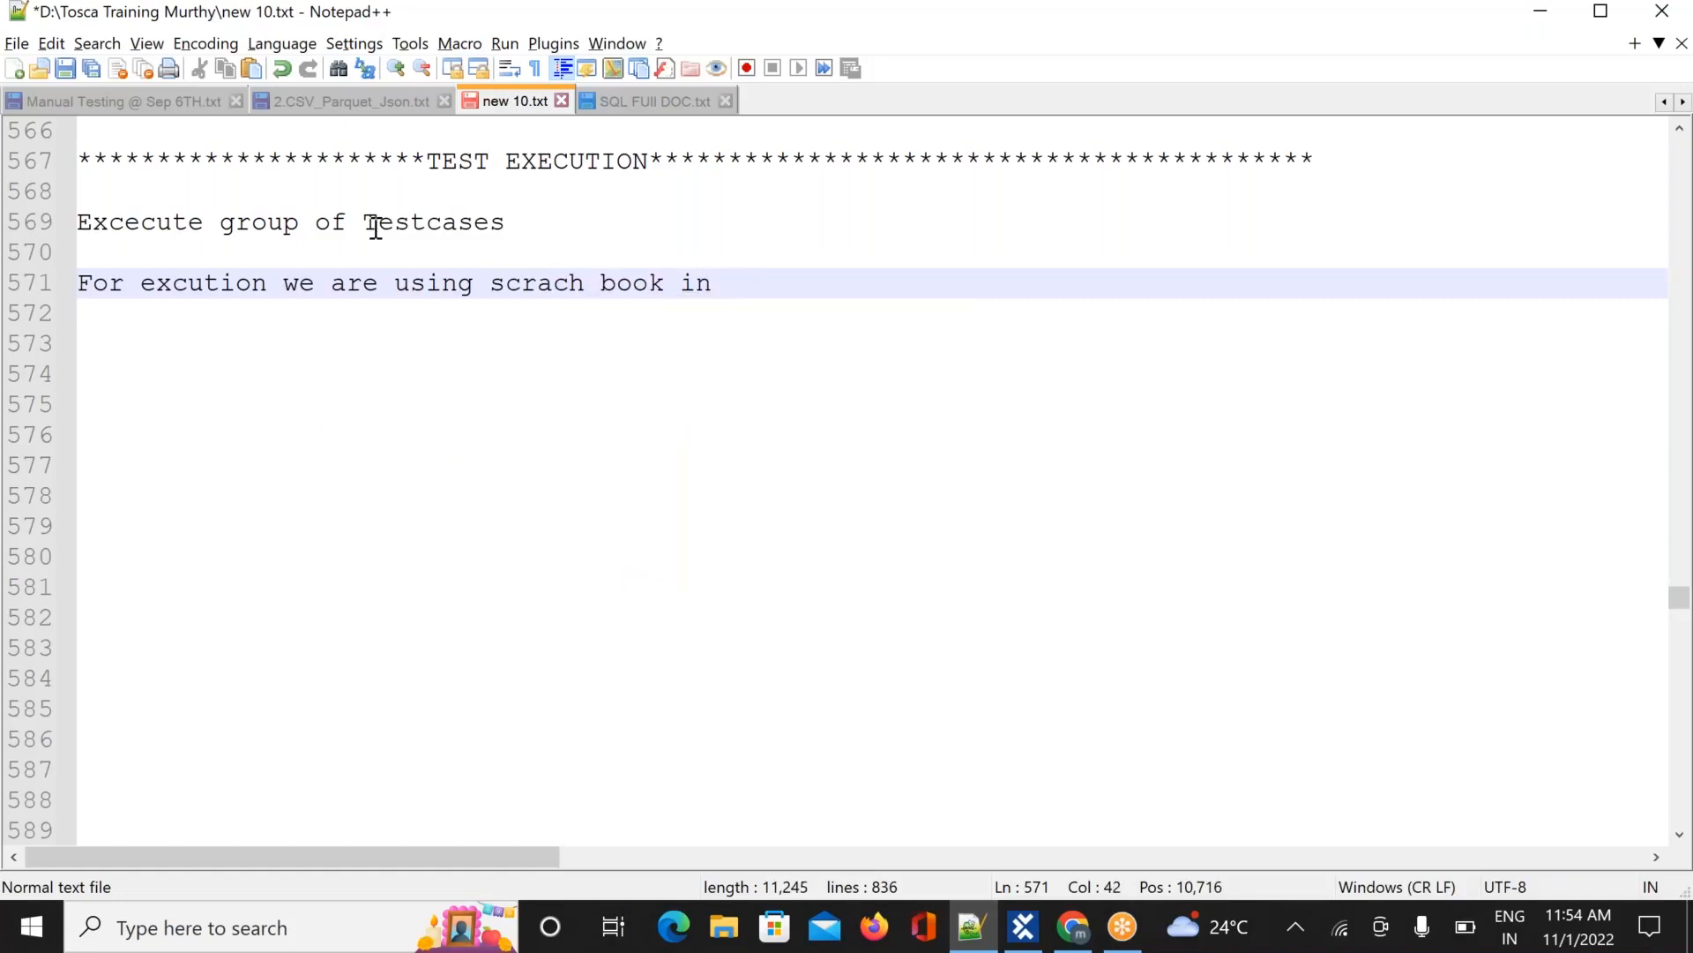
type("Test Case section")
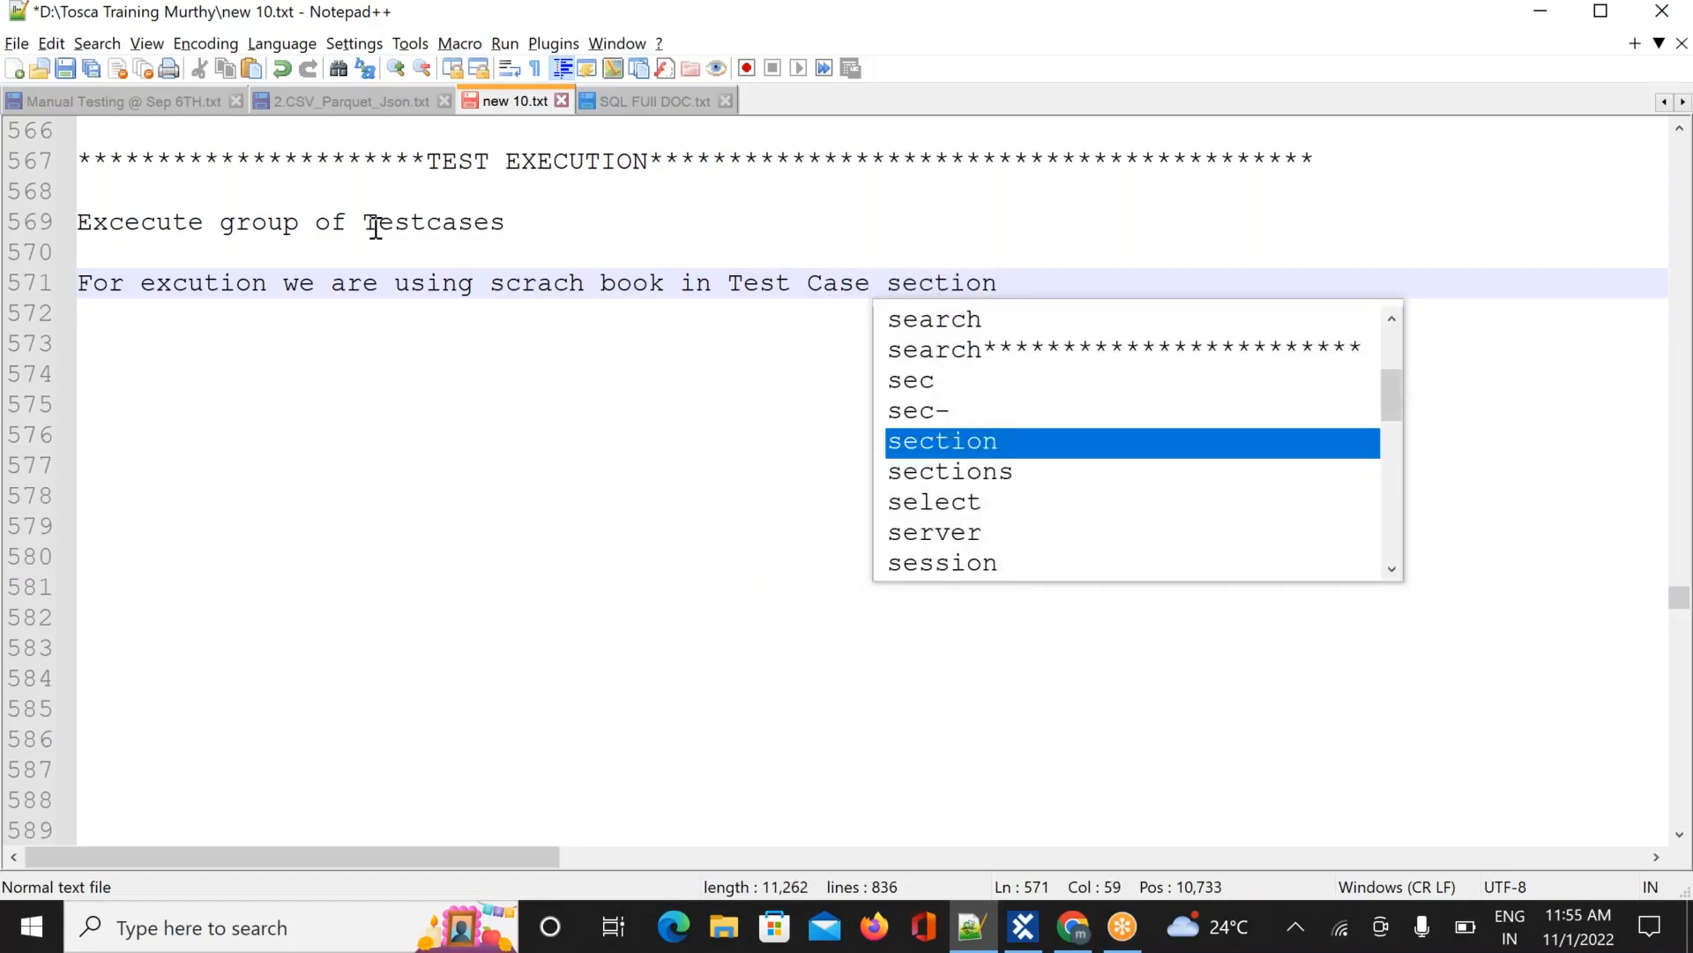
Add the line 'Results will not store for future reference'
key("Return")
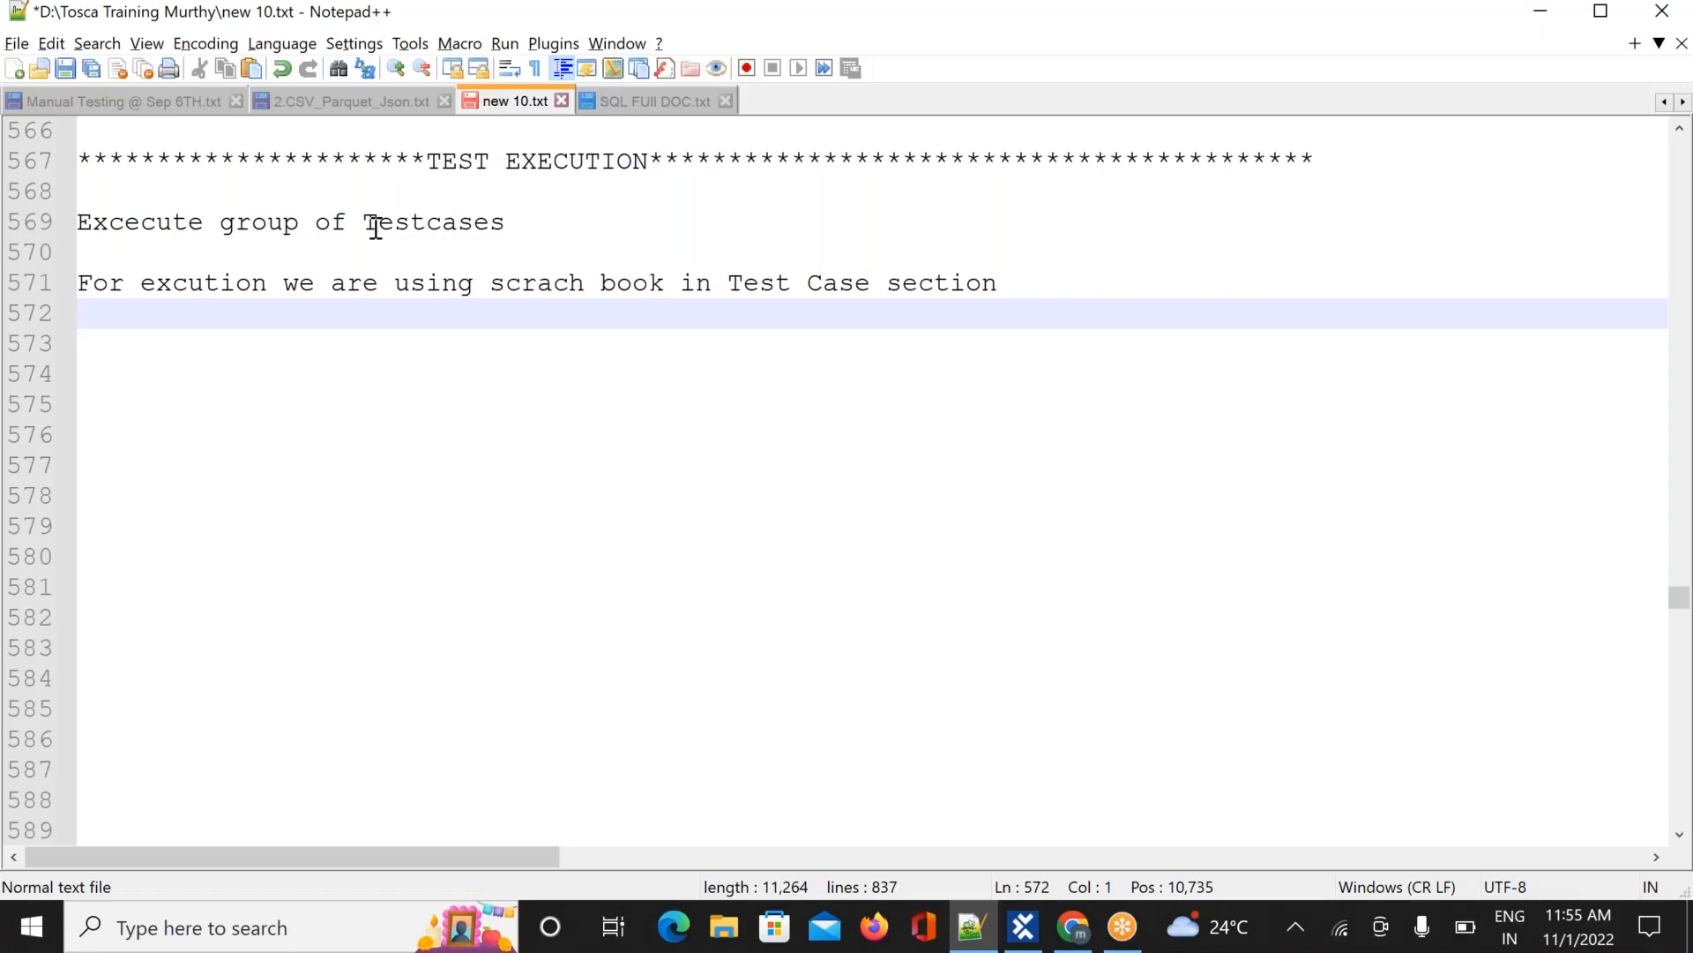
type("Res")
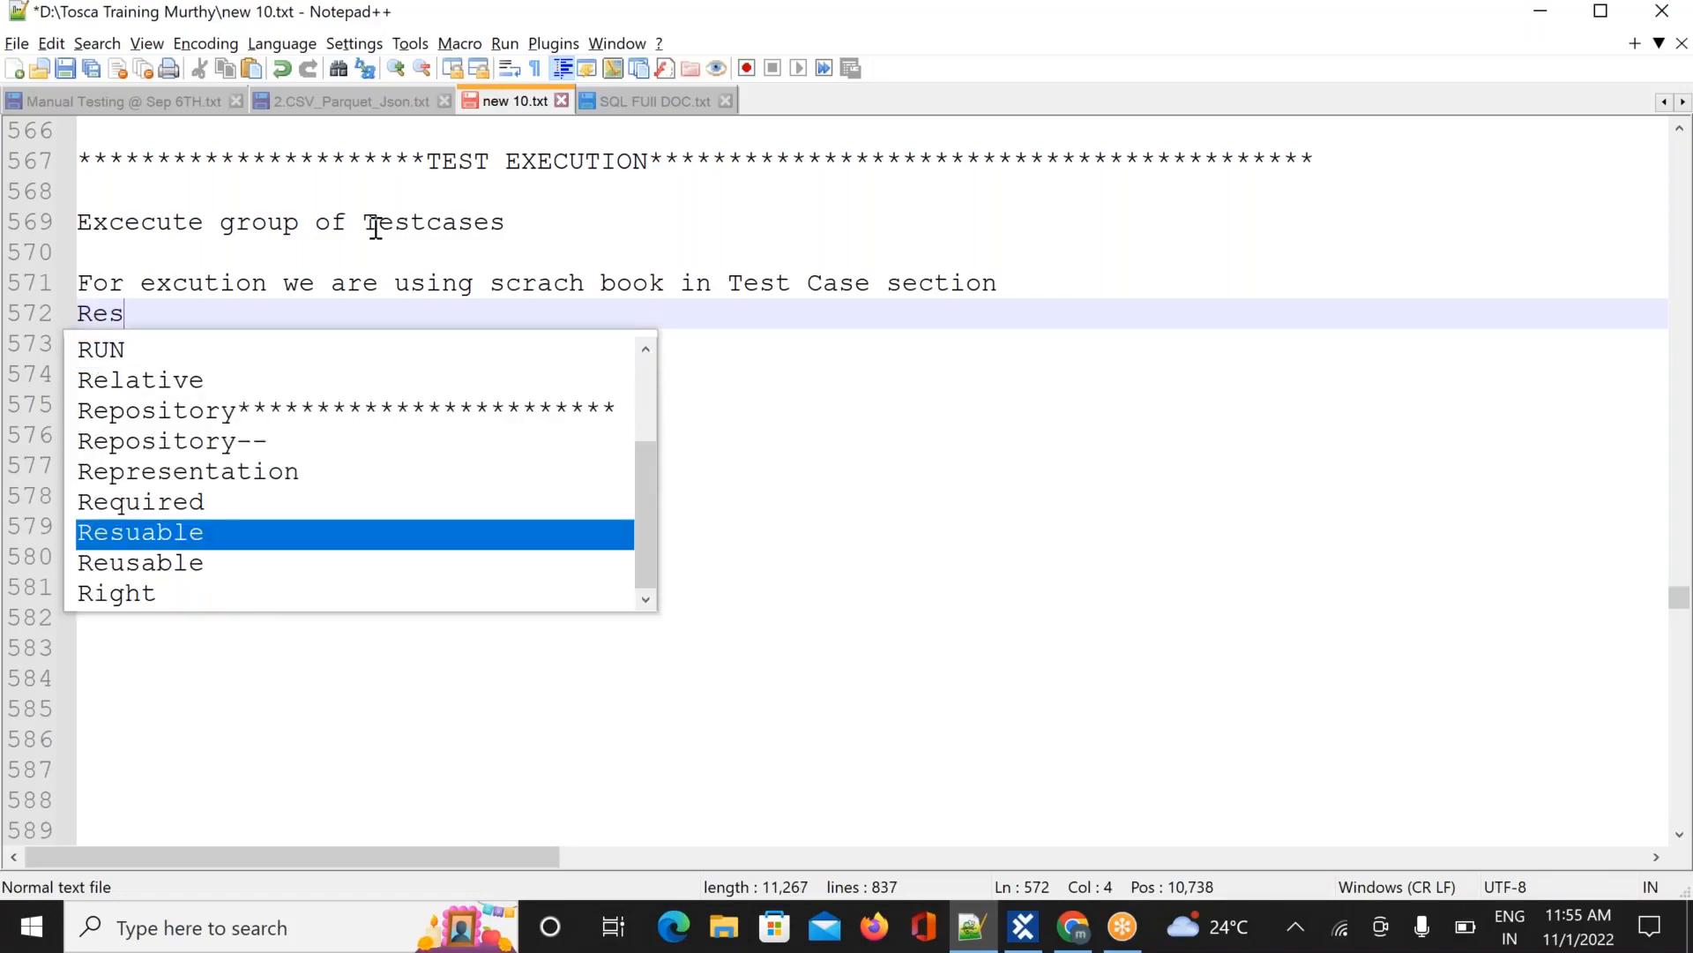
type("ults wi")
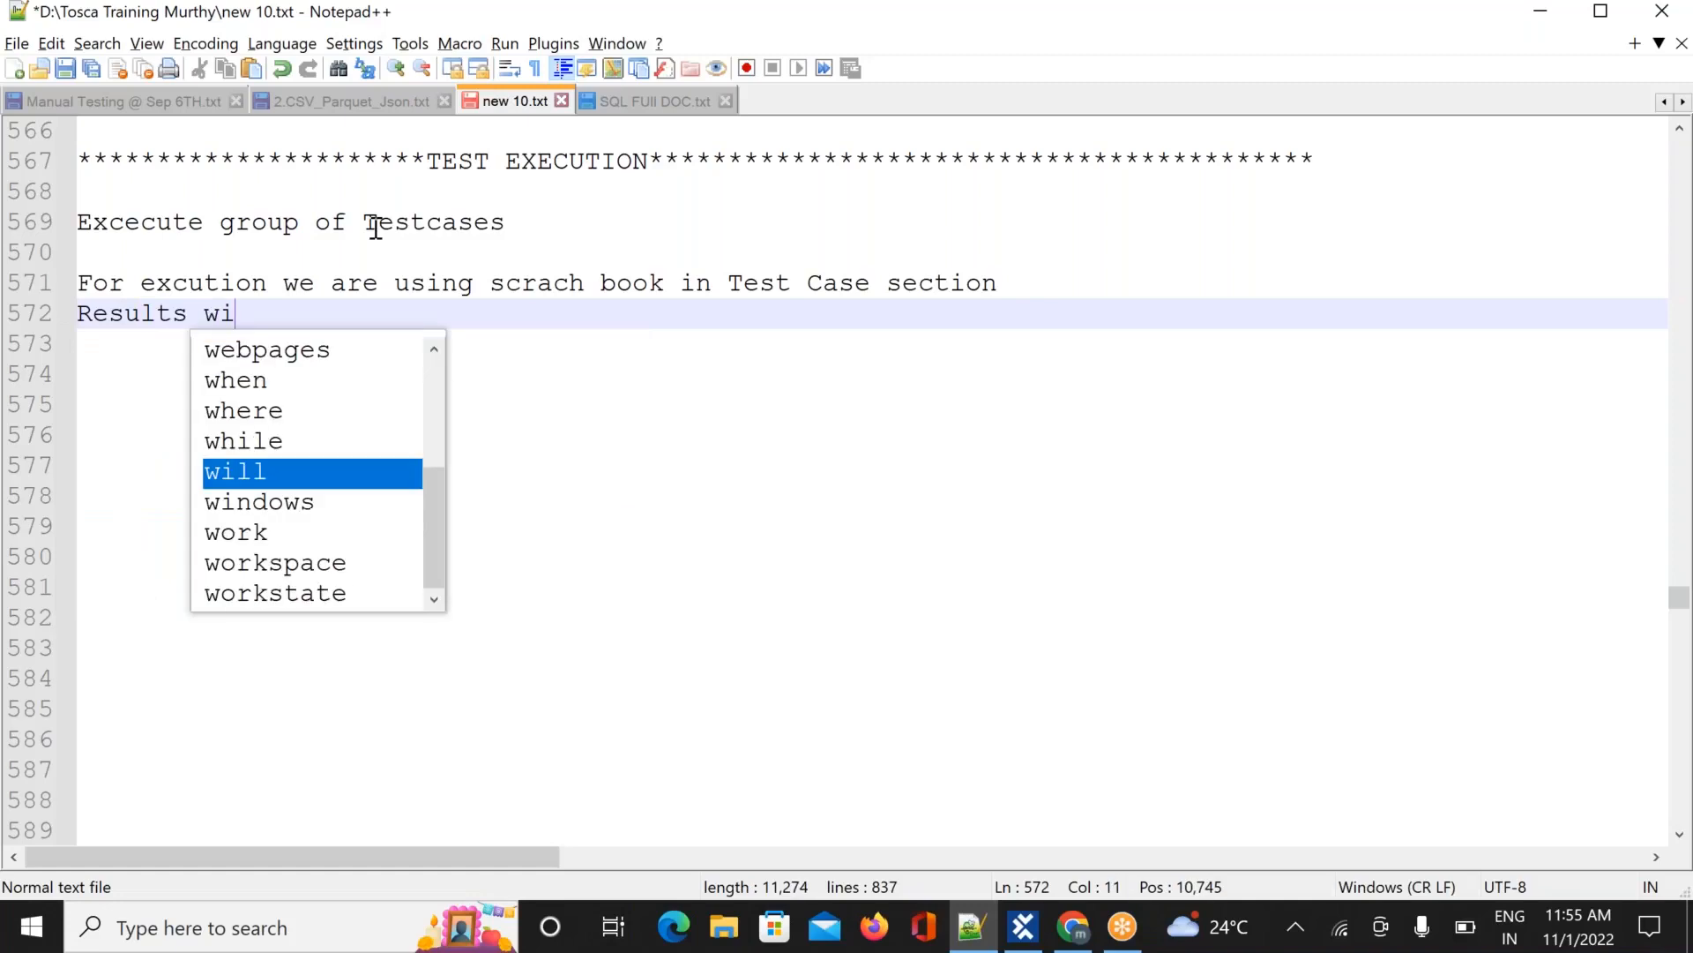
type("ll not save")
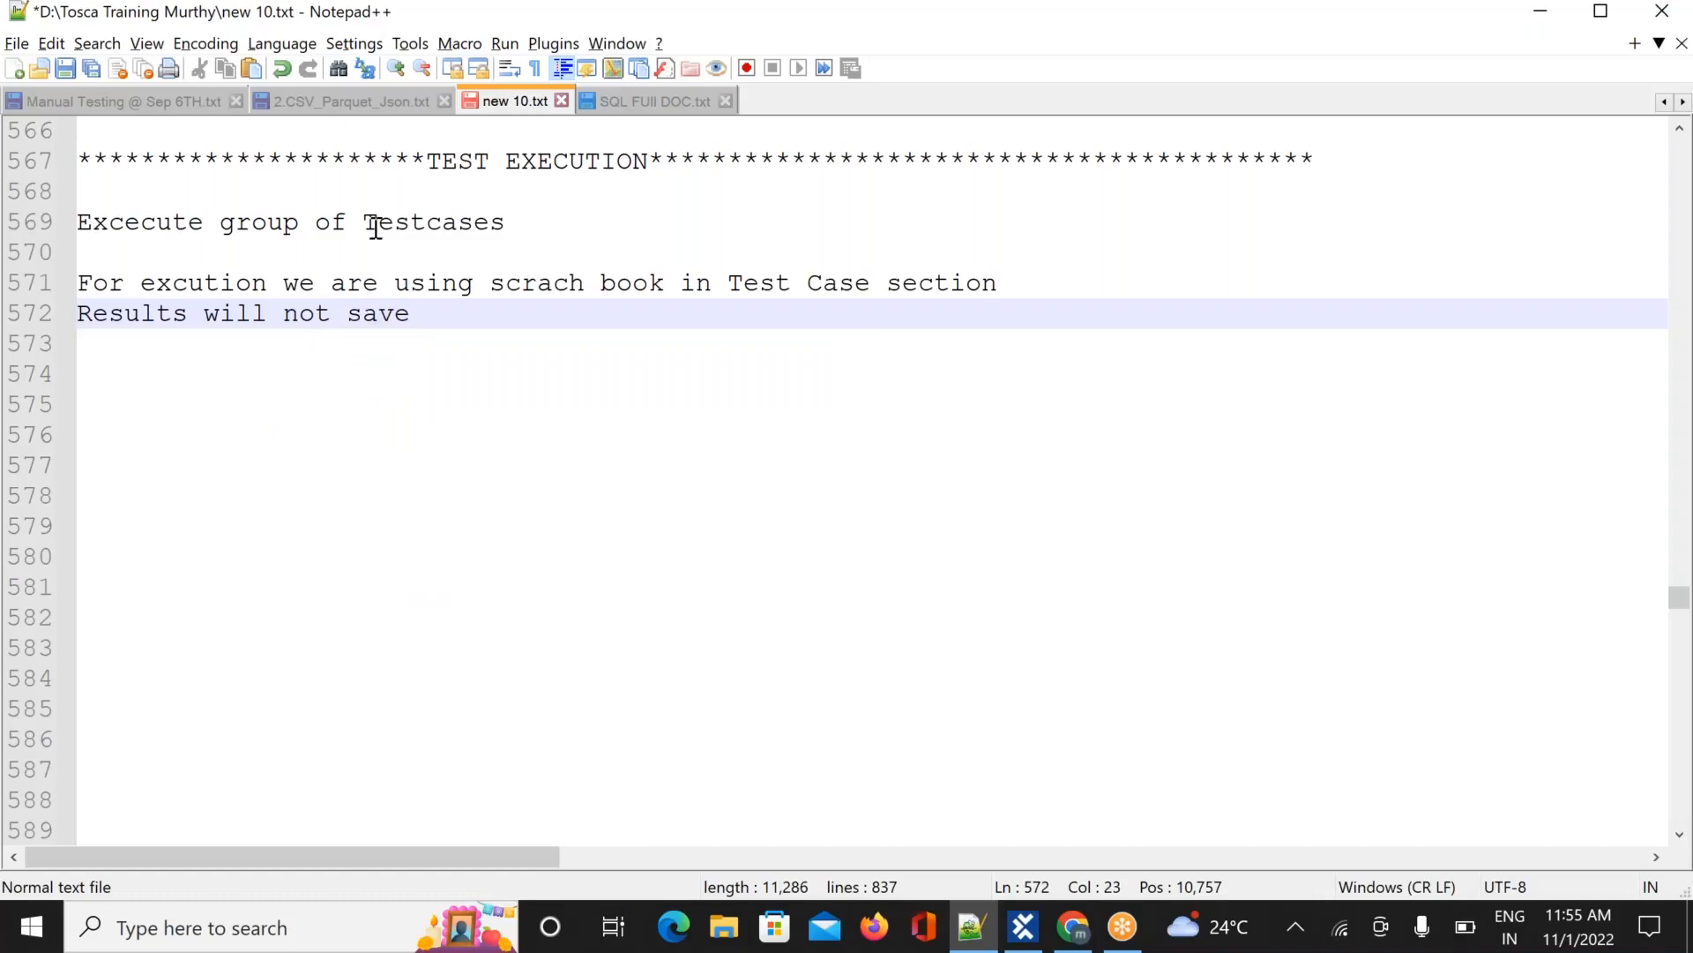
key("BackSpace")
key("BackSpace")
key("BackSpace")
key("BackSpace")
type("tore")
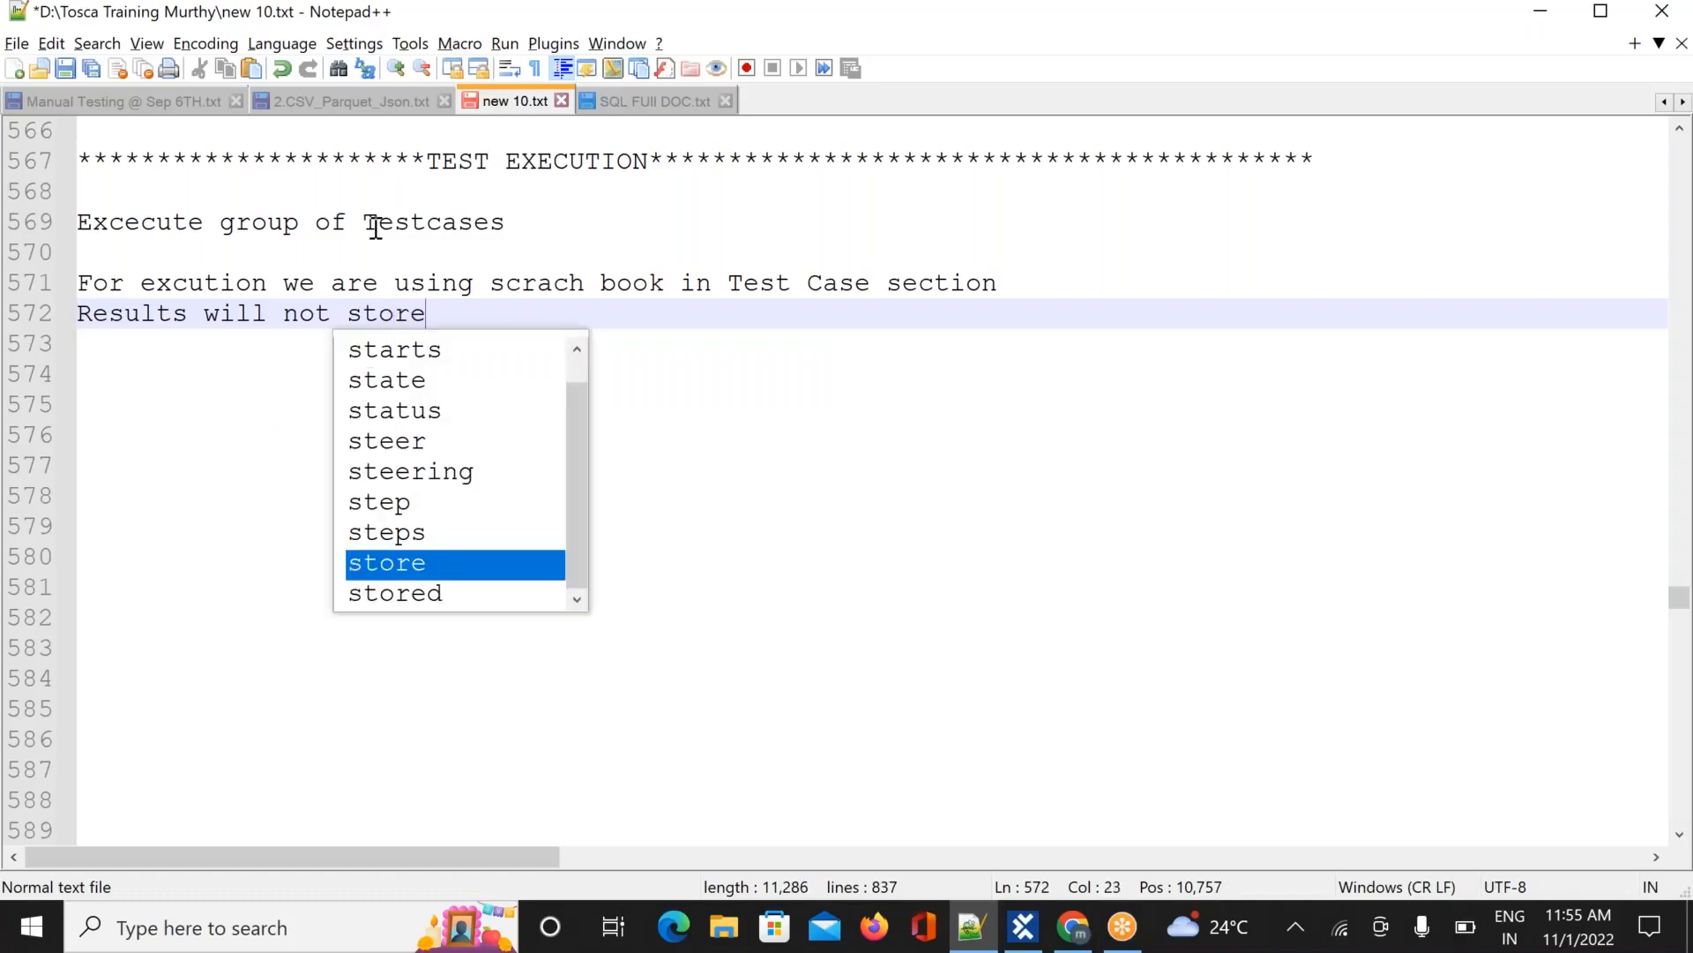
type(" for future reference")
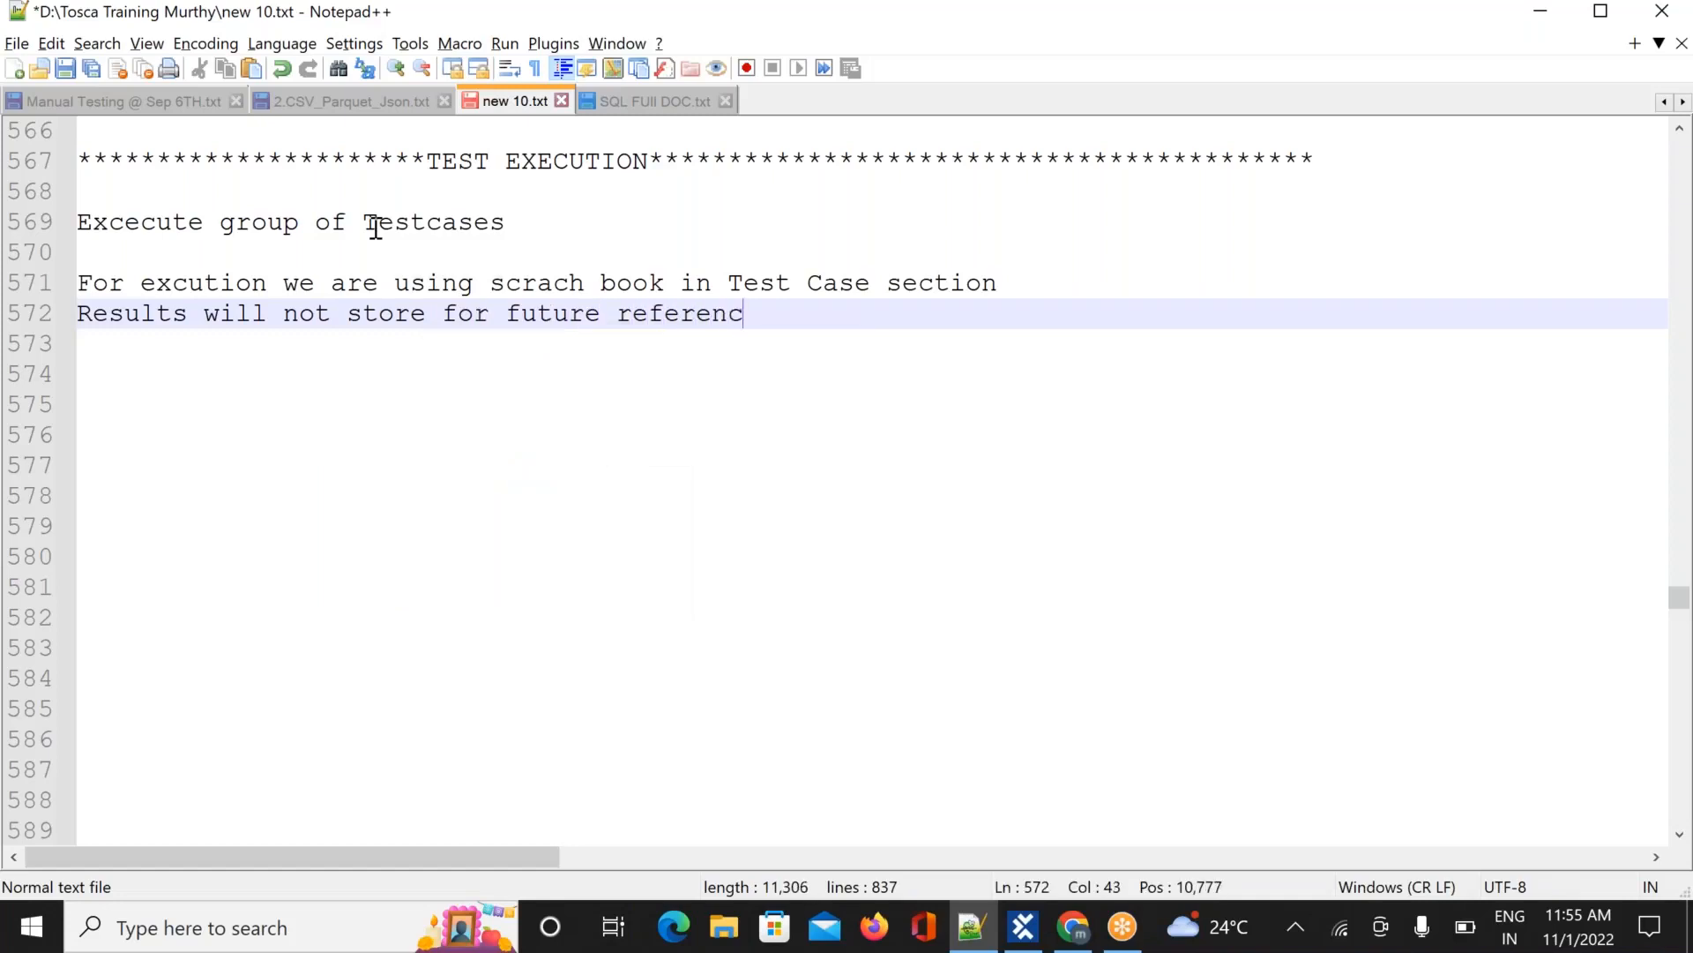
key("Return")
key("Return")
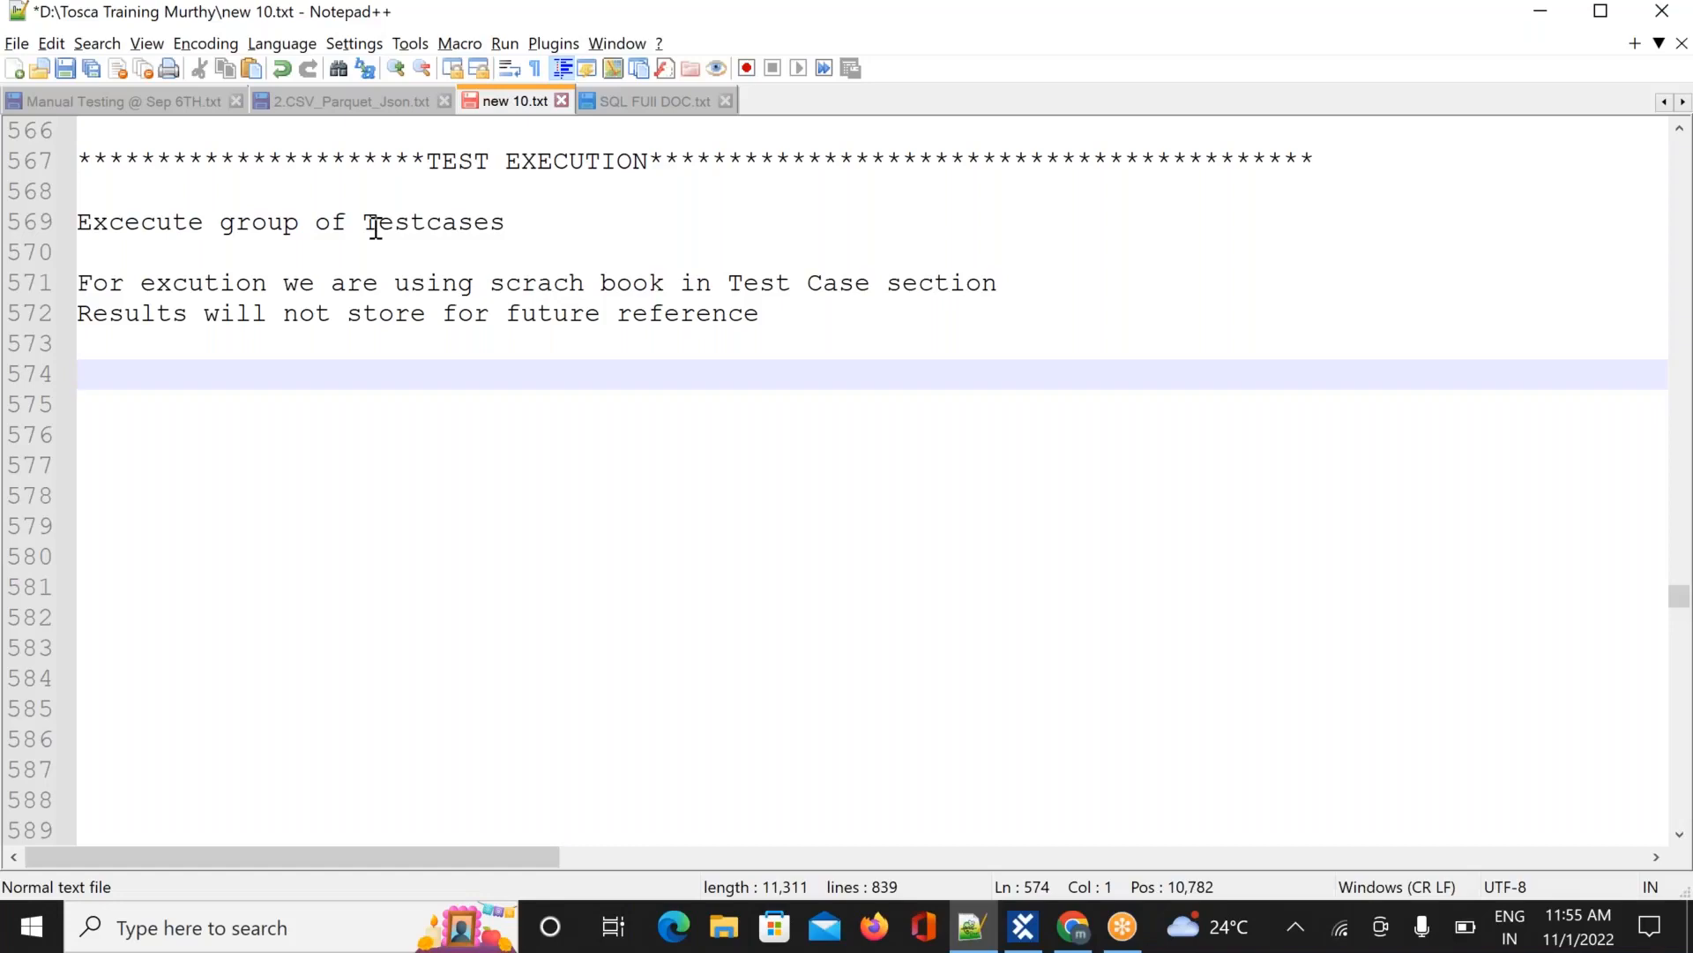
Add the lines 'Execution -->' and 'Execution list creation' to the notes
type("Execut")
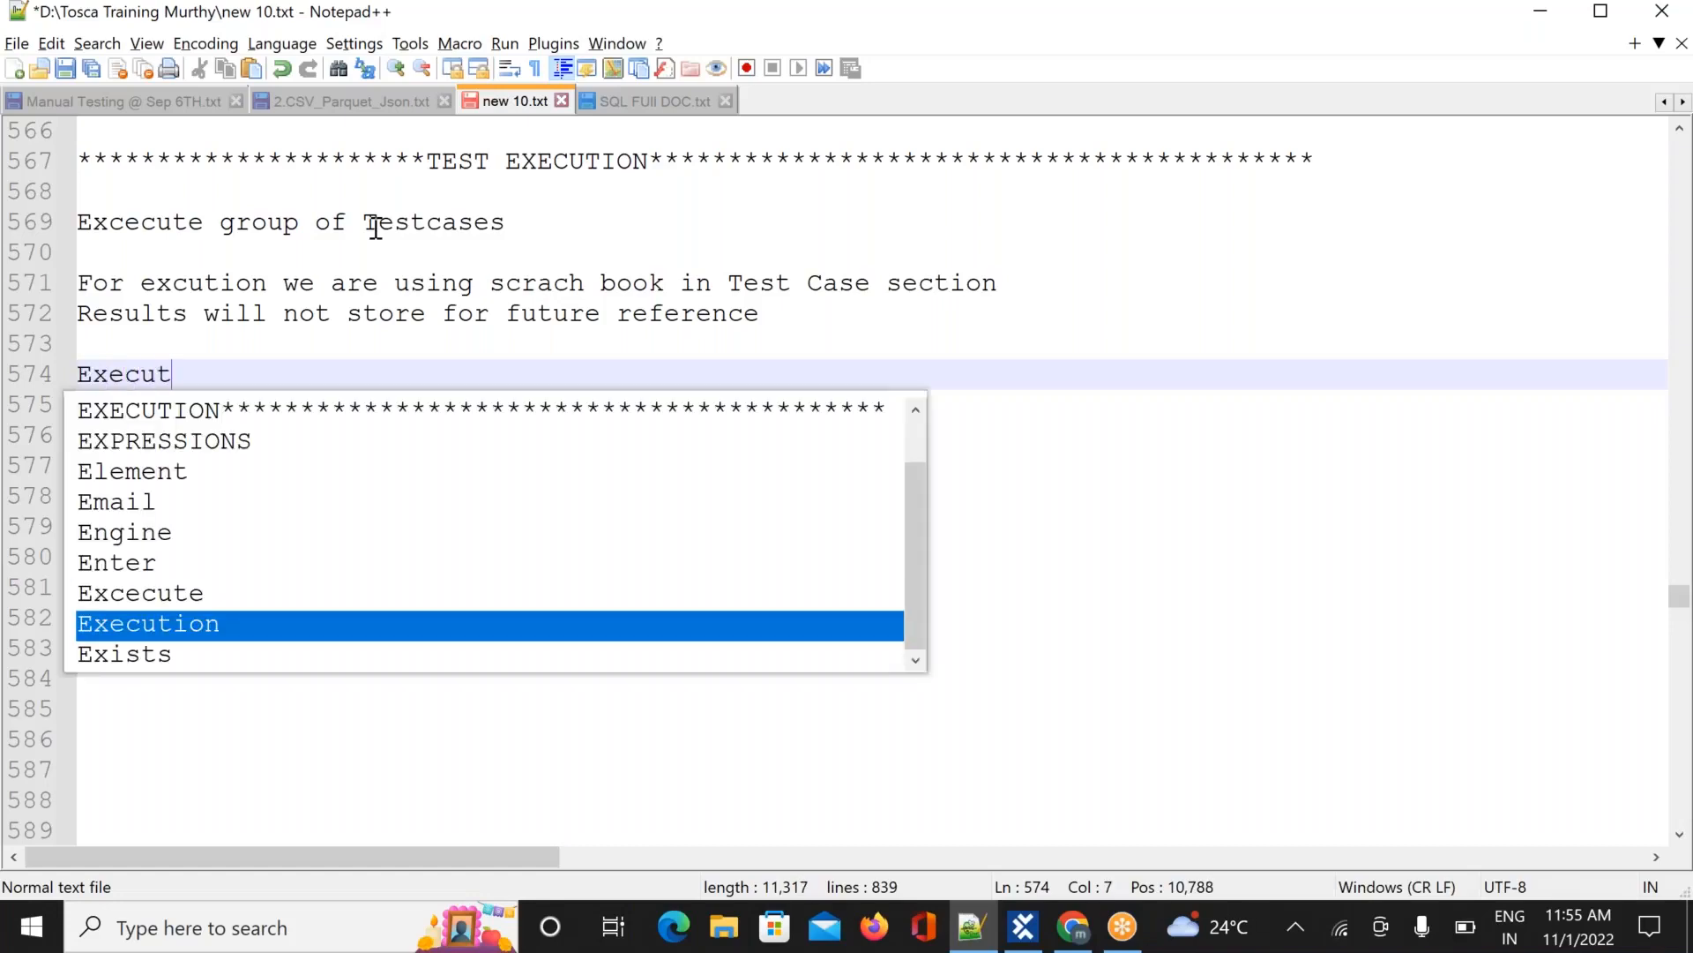
type("ion")
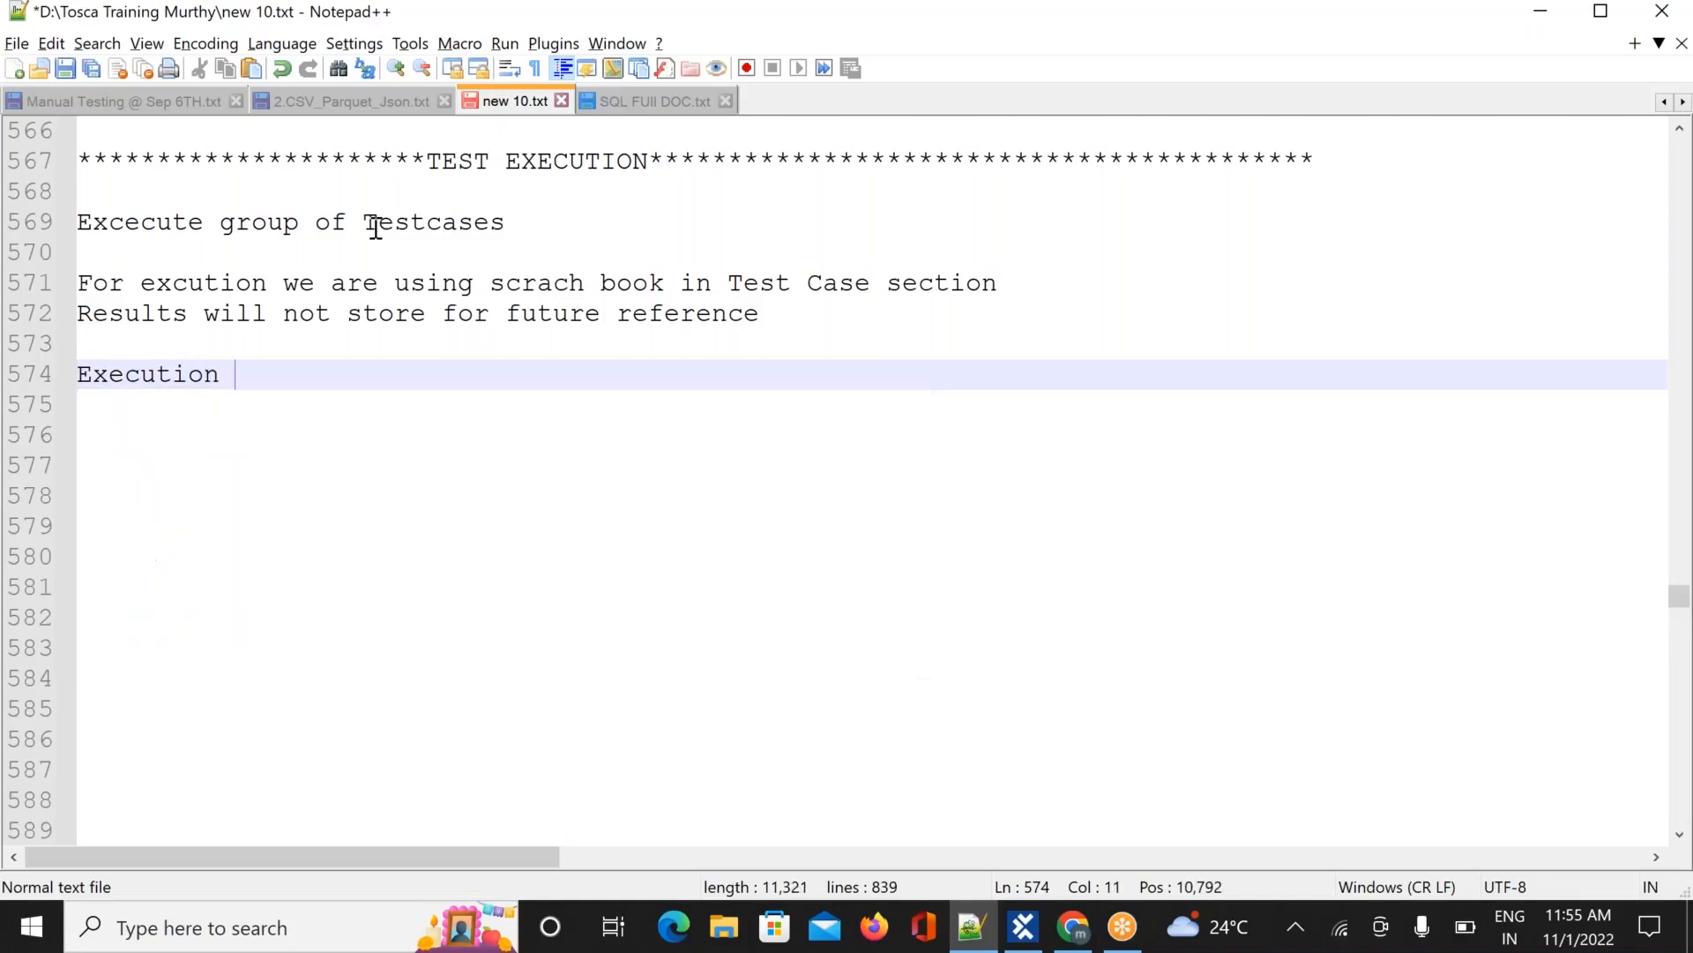
type(" -->")
key("Return")
key("Return")
type("Ex")
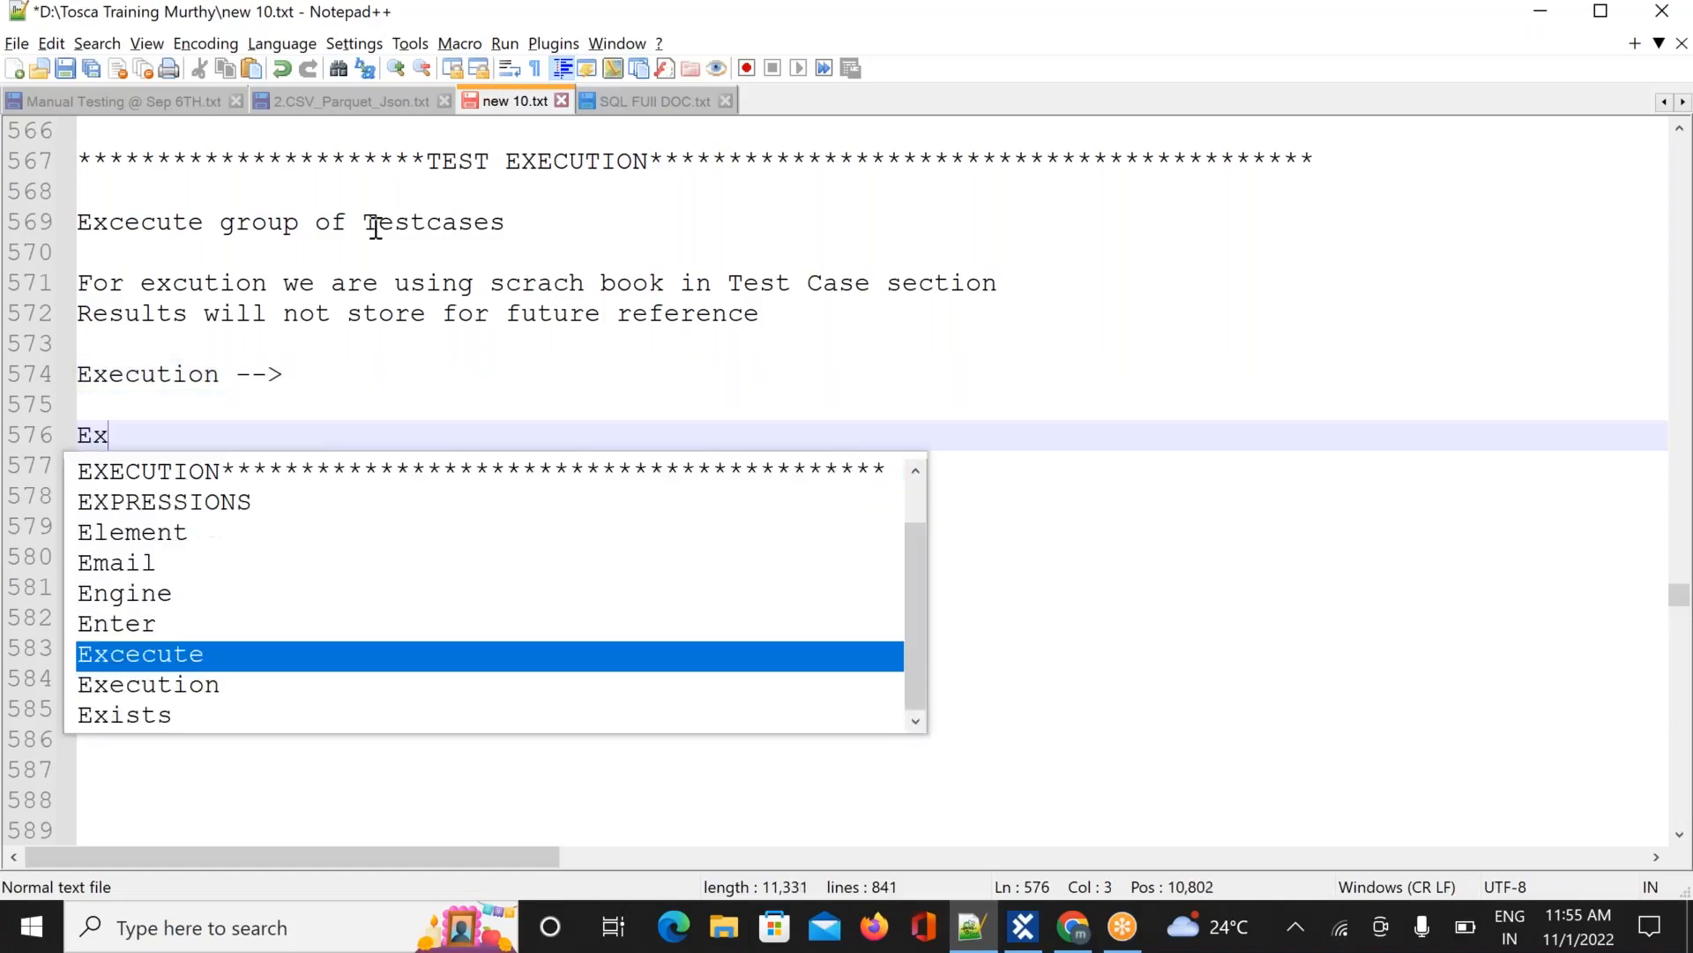
type("ecution ")
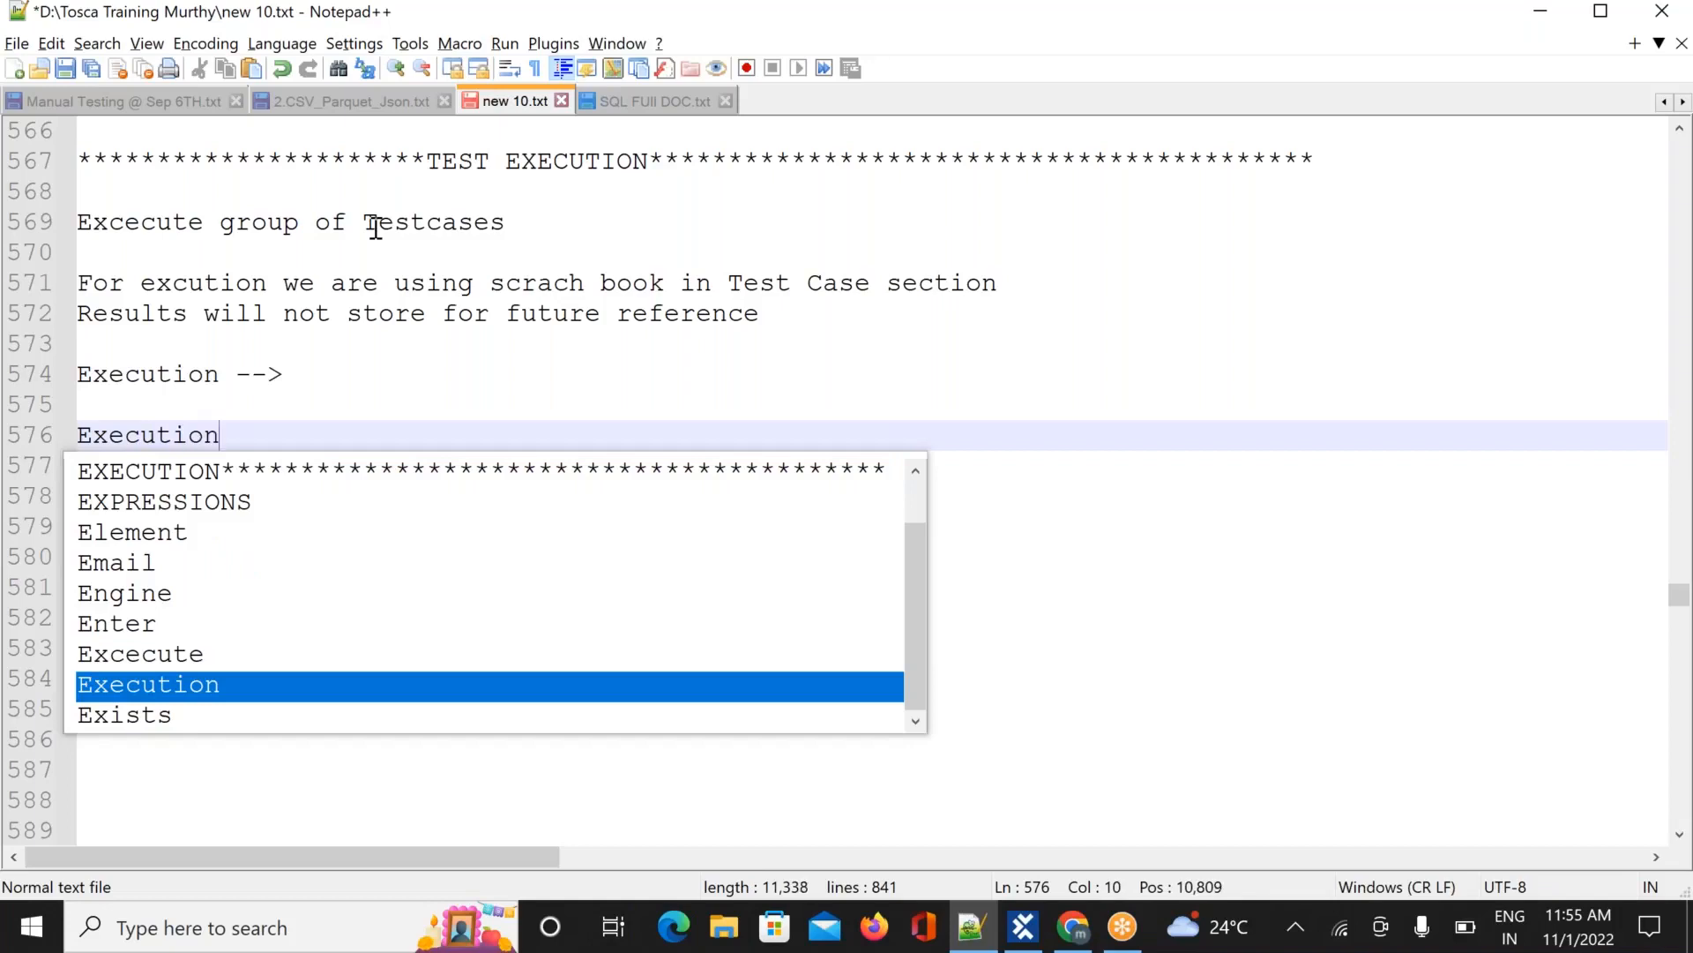
type("list cre")
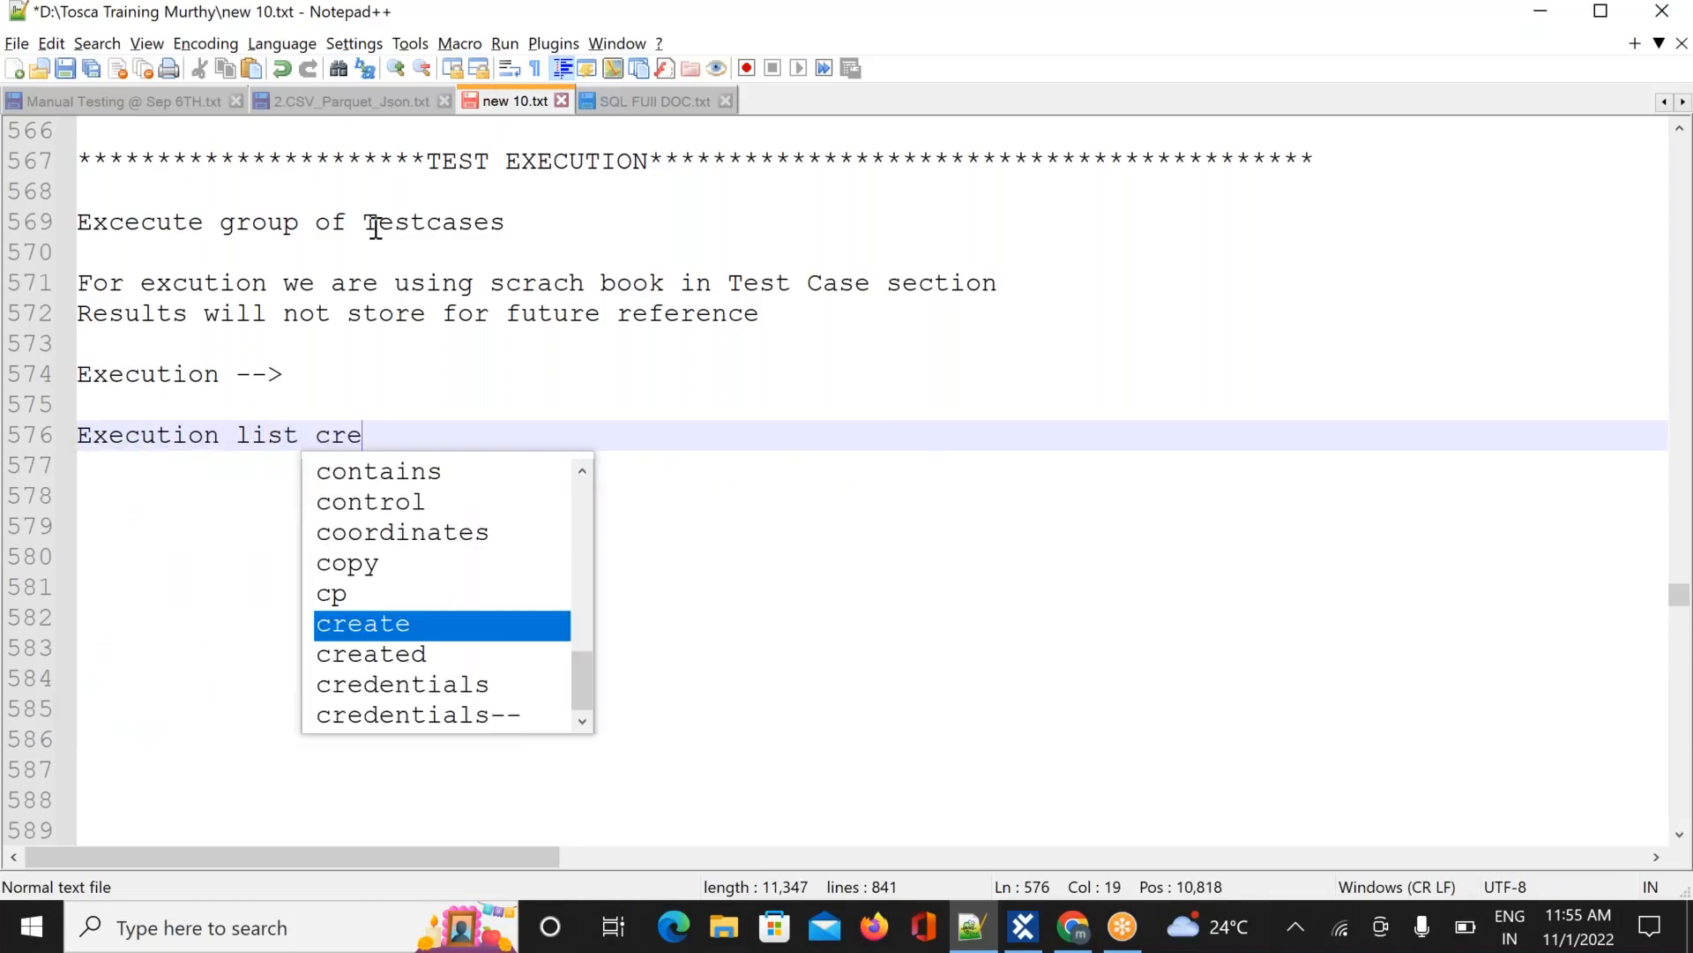
type("ation")
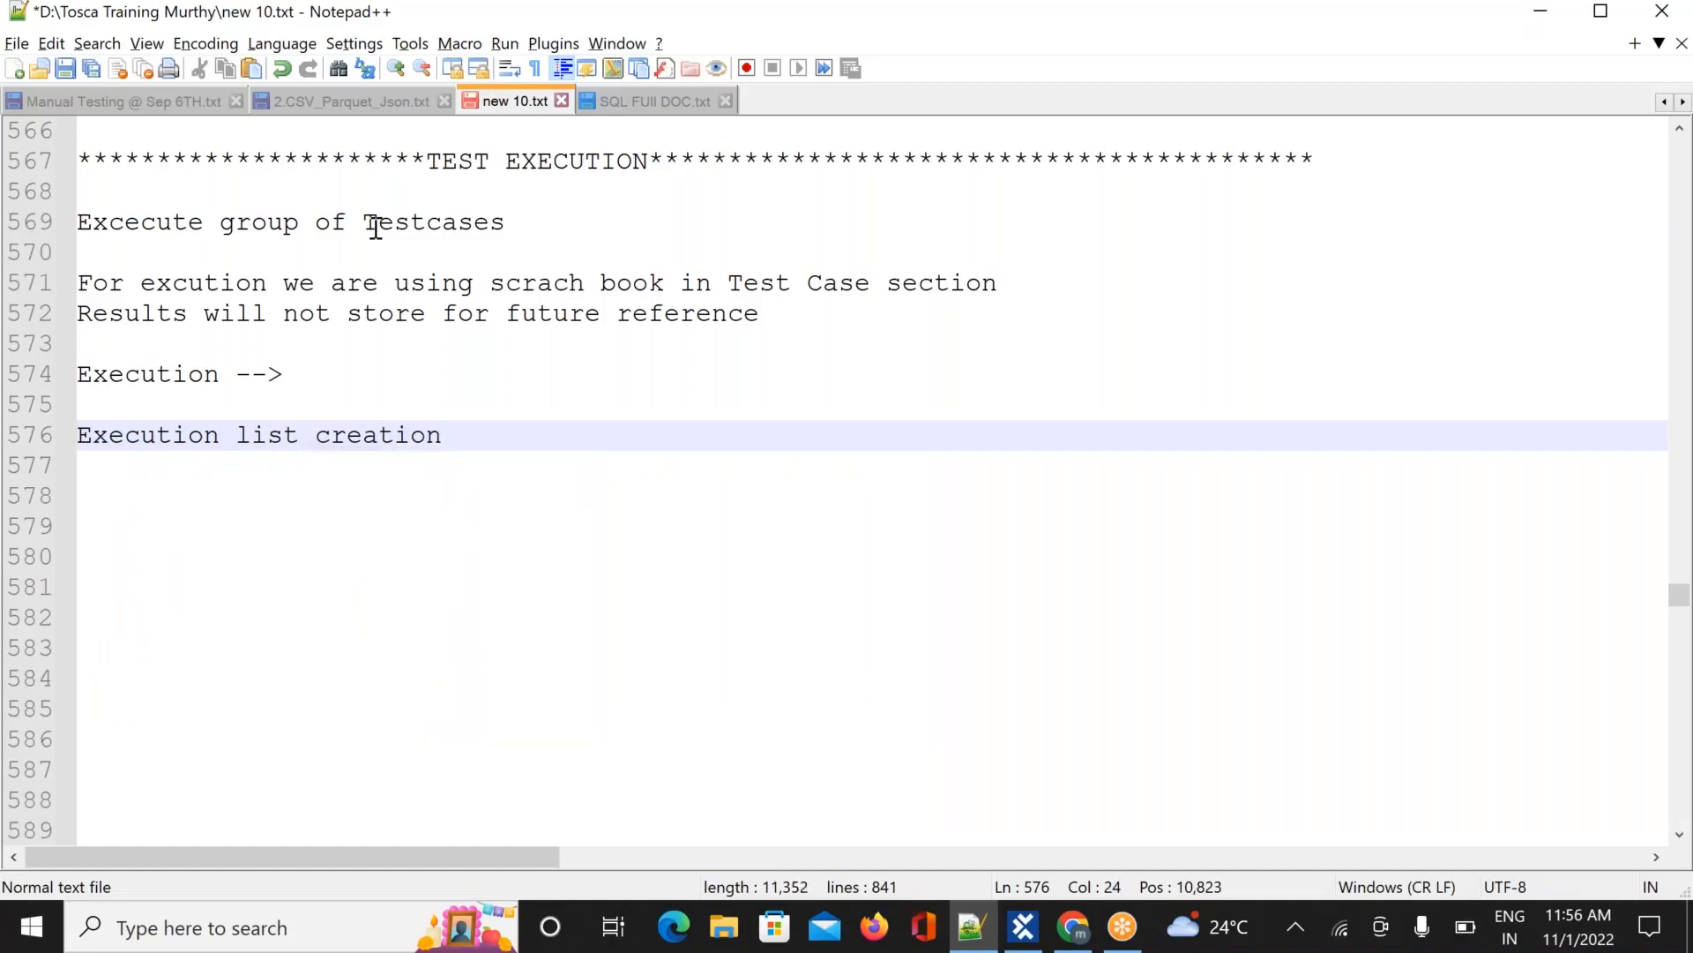
key("Return")
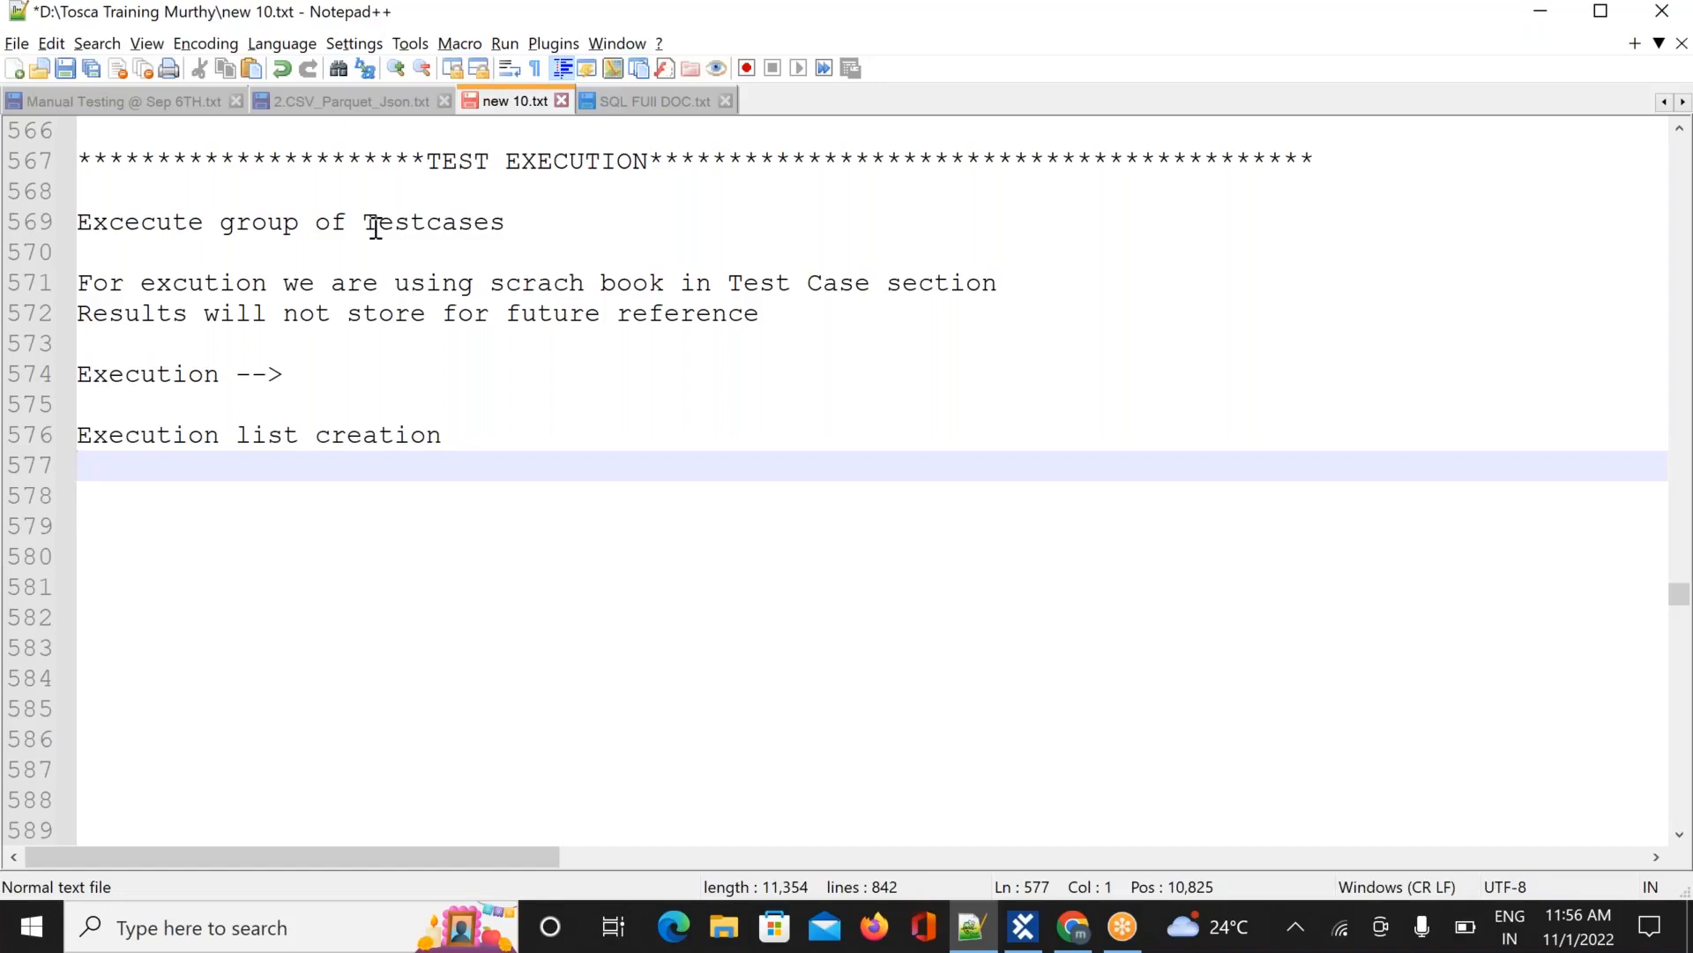
Type 'Dokussnapper enablement --> To get test execution screeenshots in pdf', then 'initiate test execution' below
type("Dokussnapper")
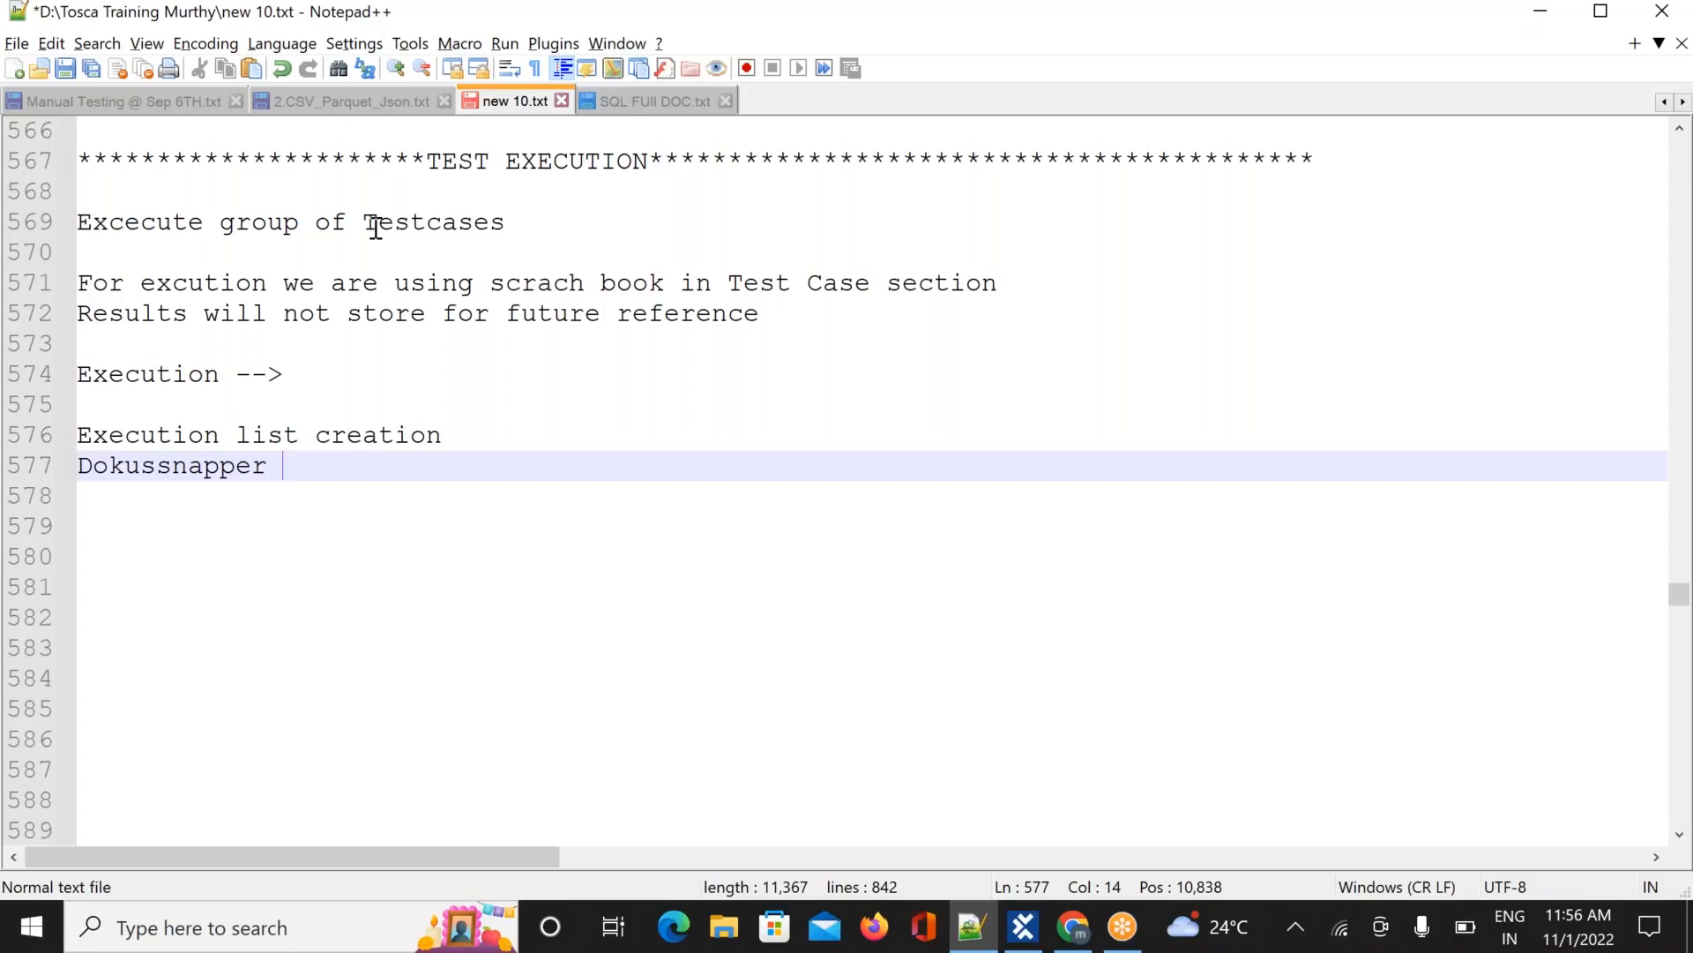
type("ena")
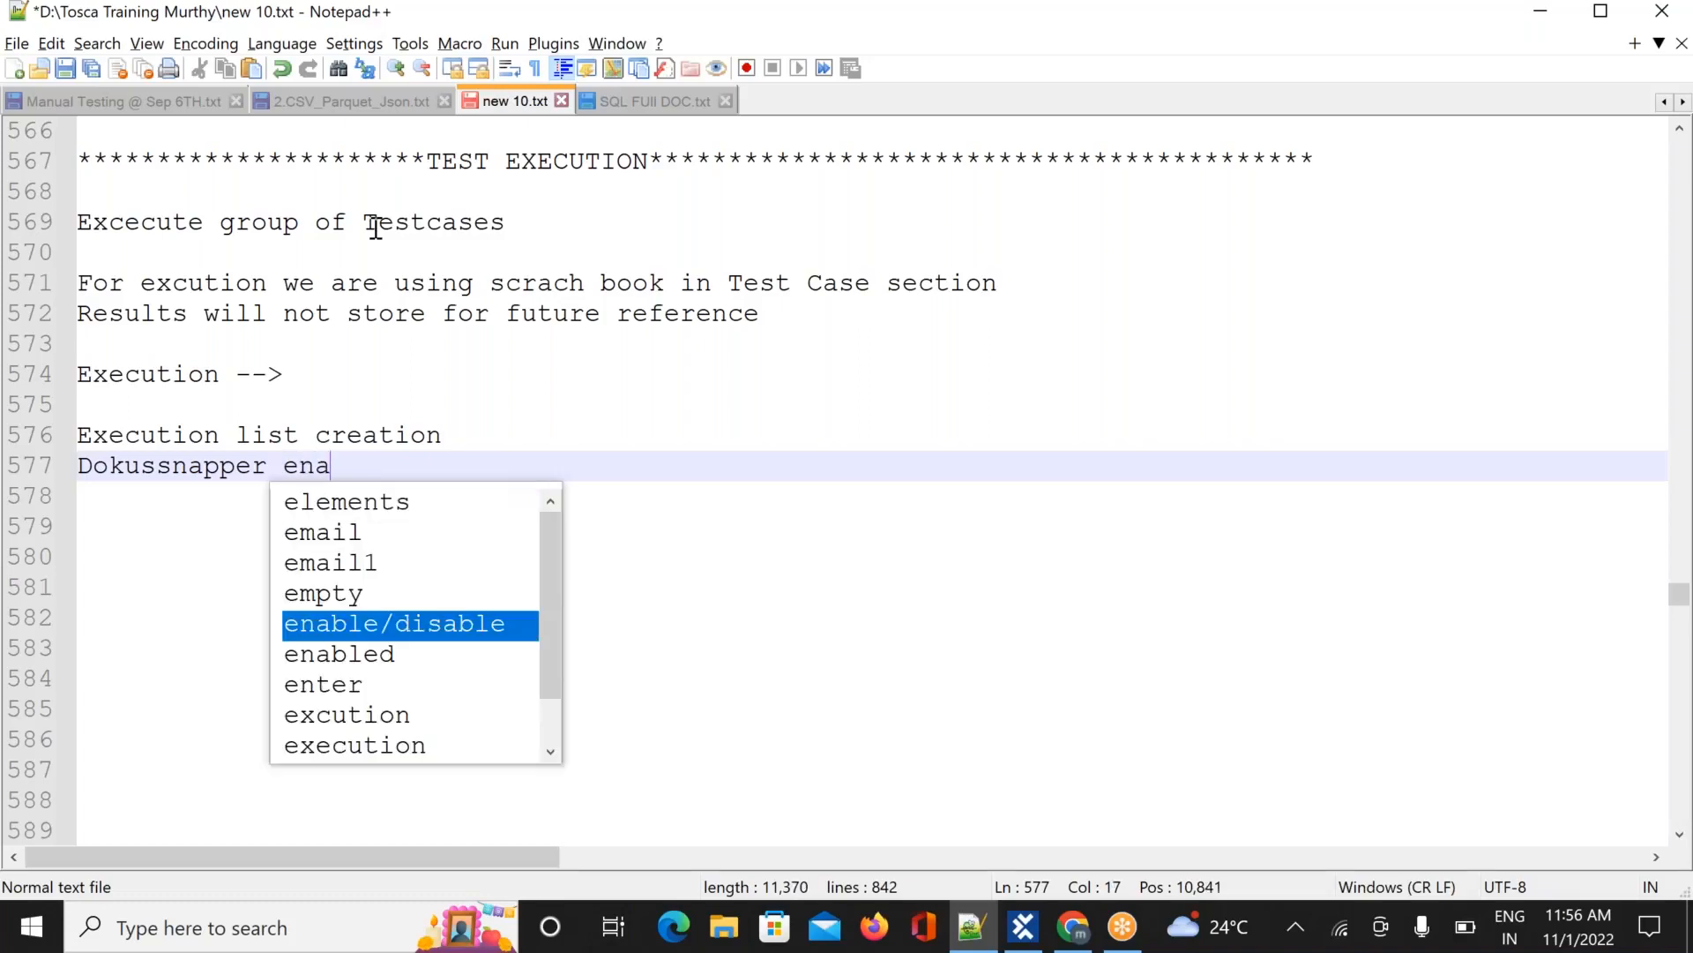
type("blemen")
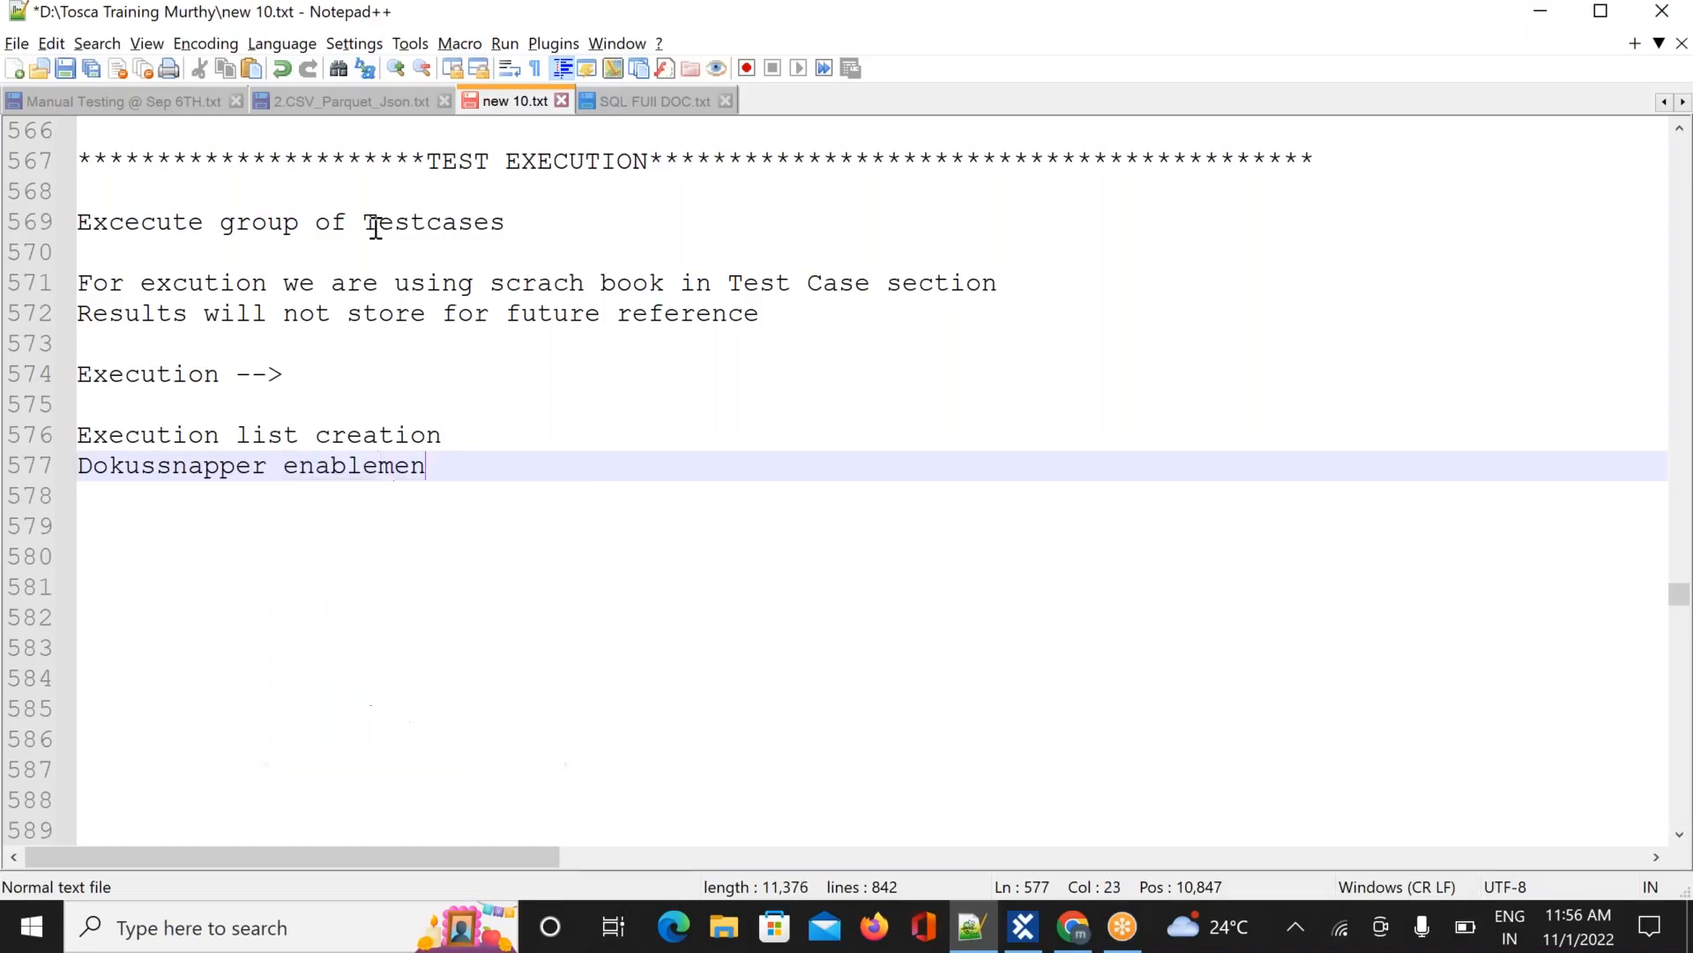
type("t --> To get")
type("te")
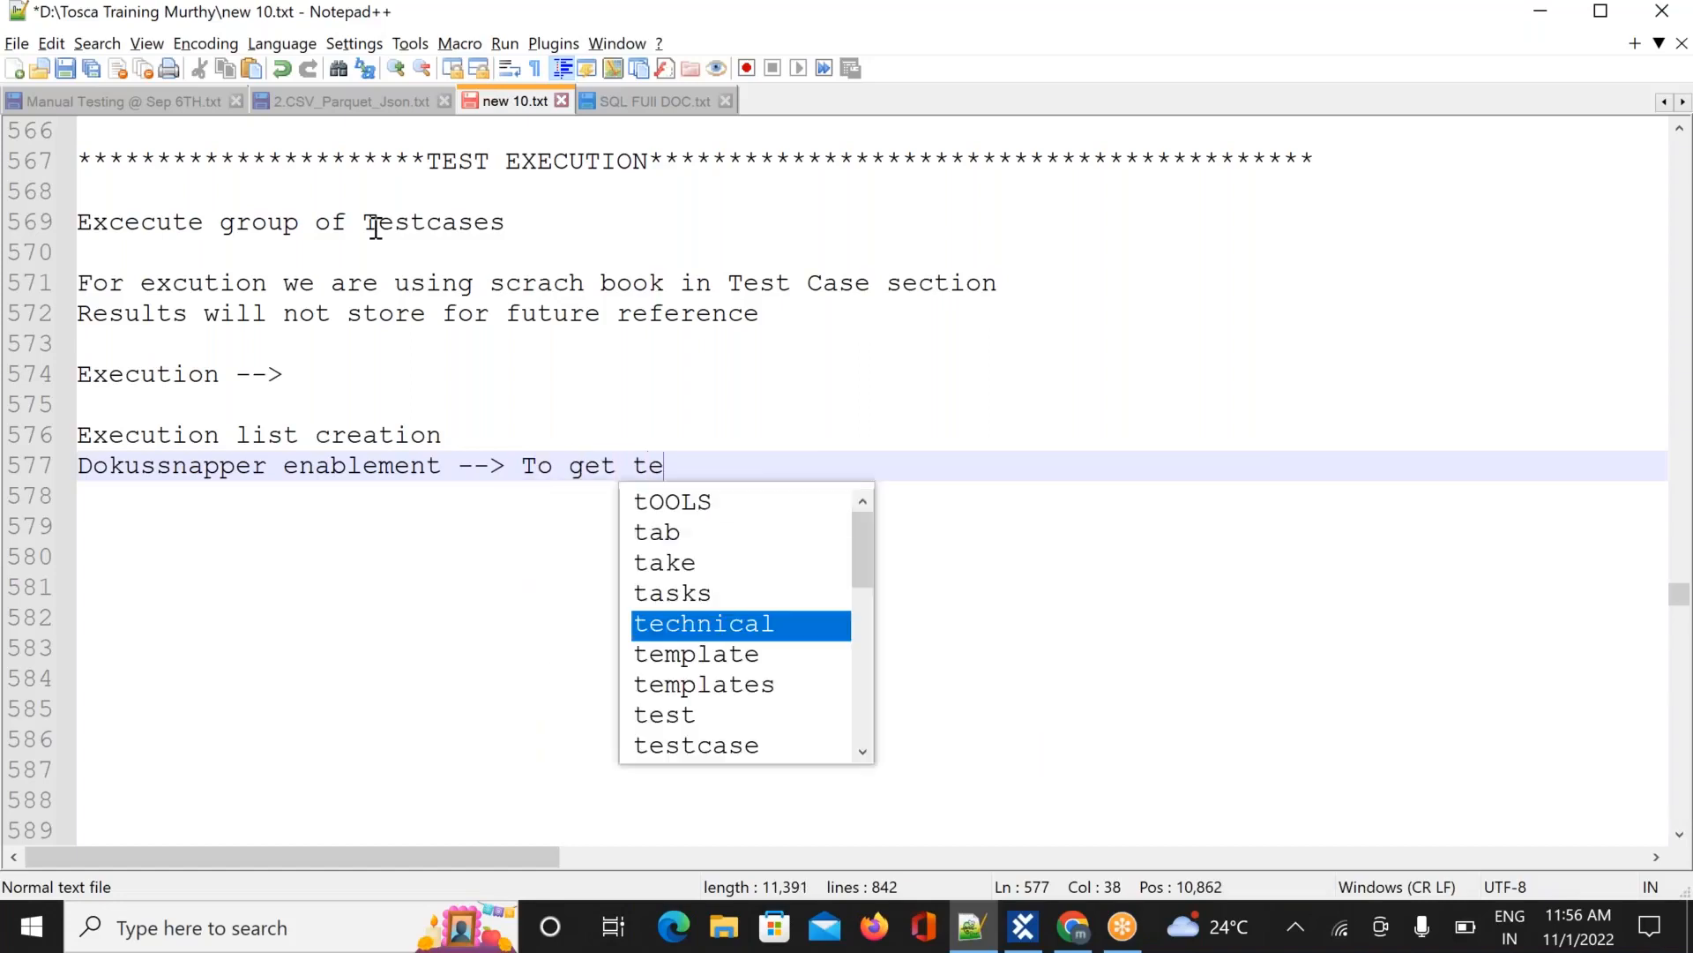
type("st ex")
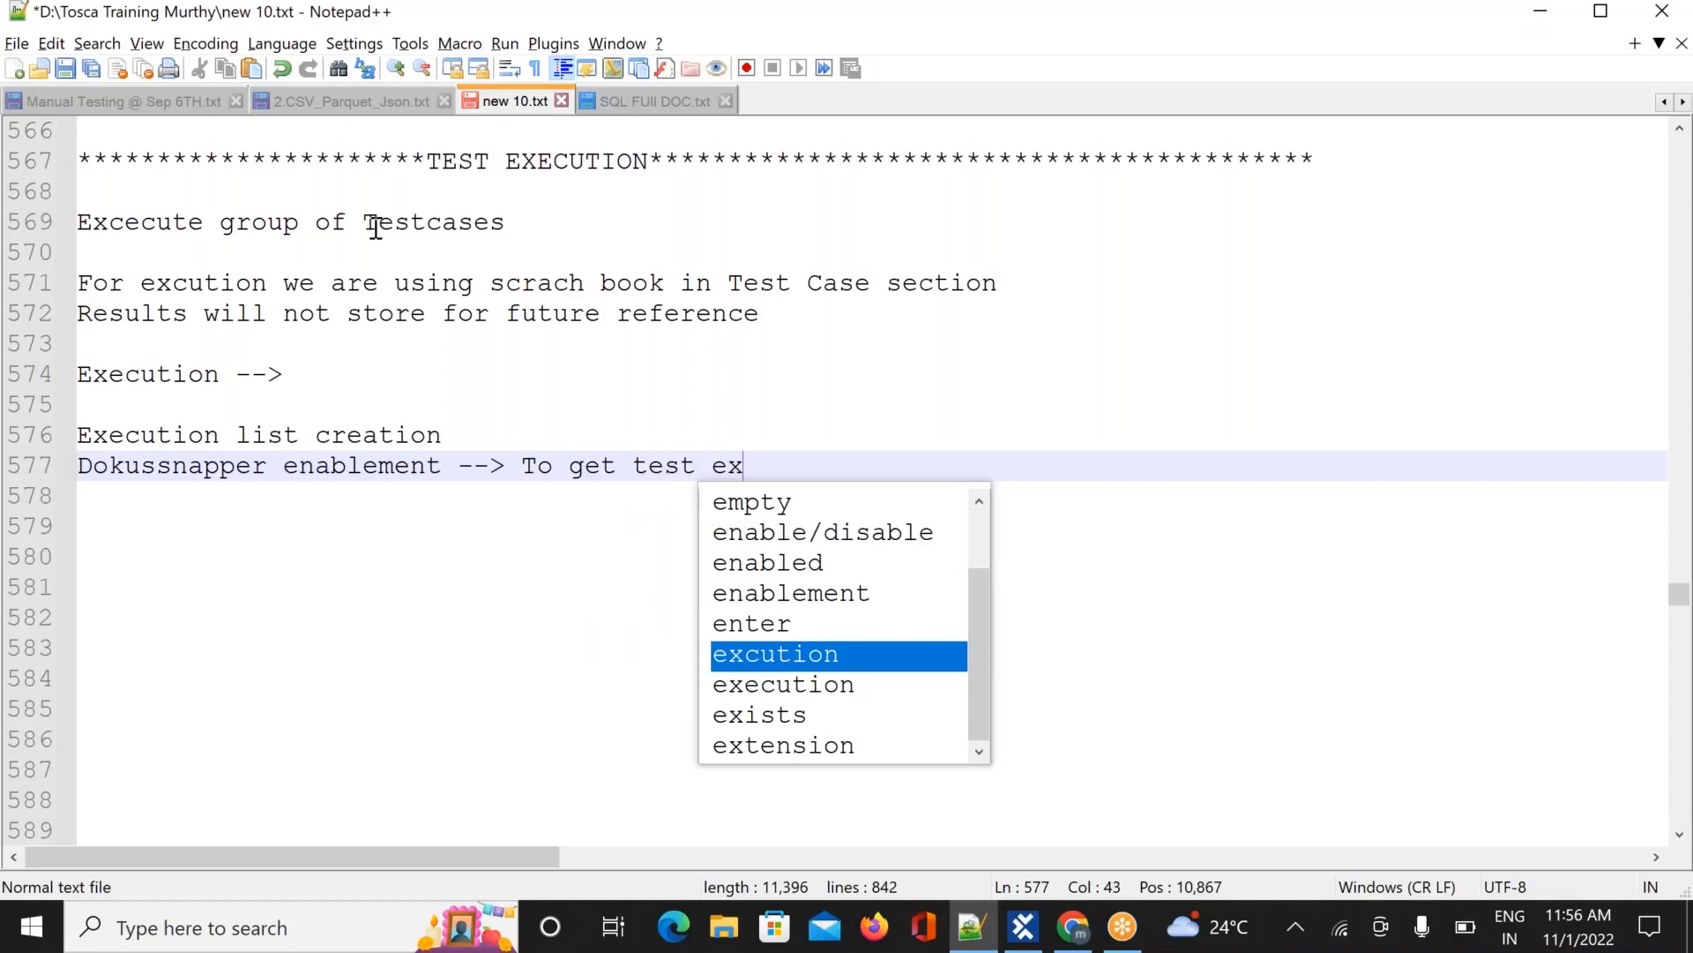
type("ecution ")
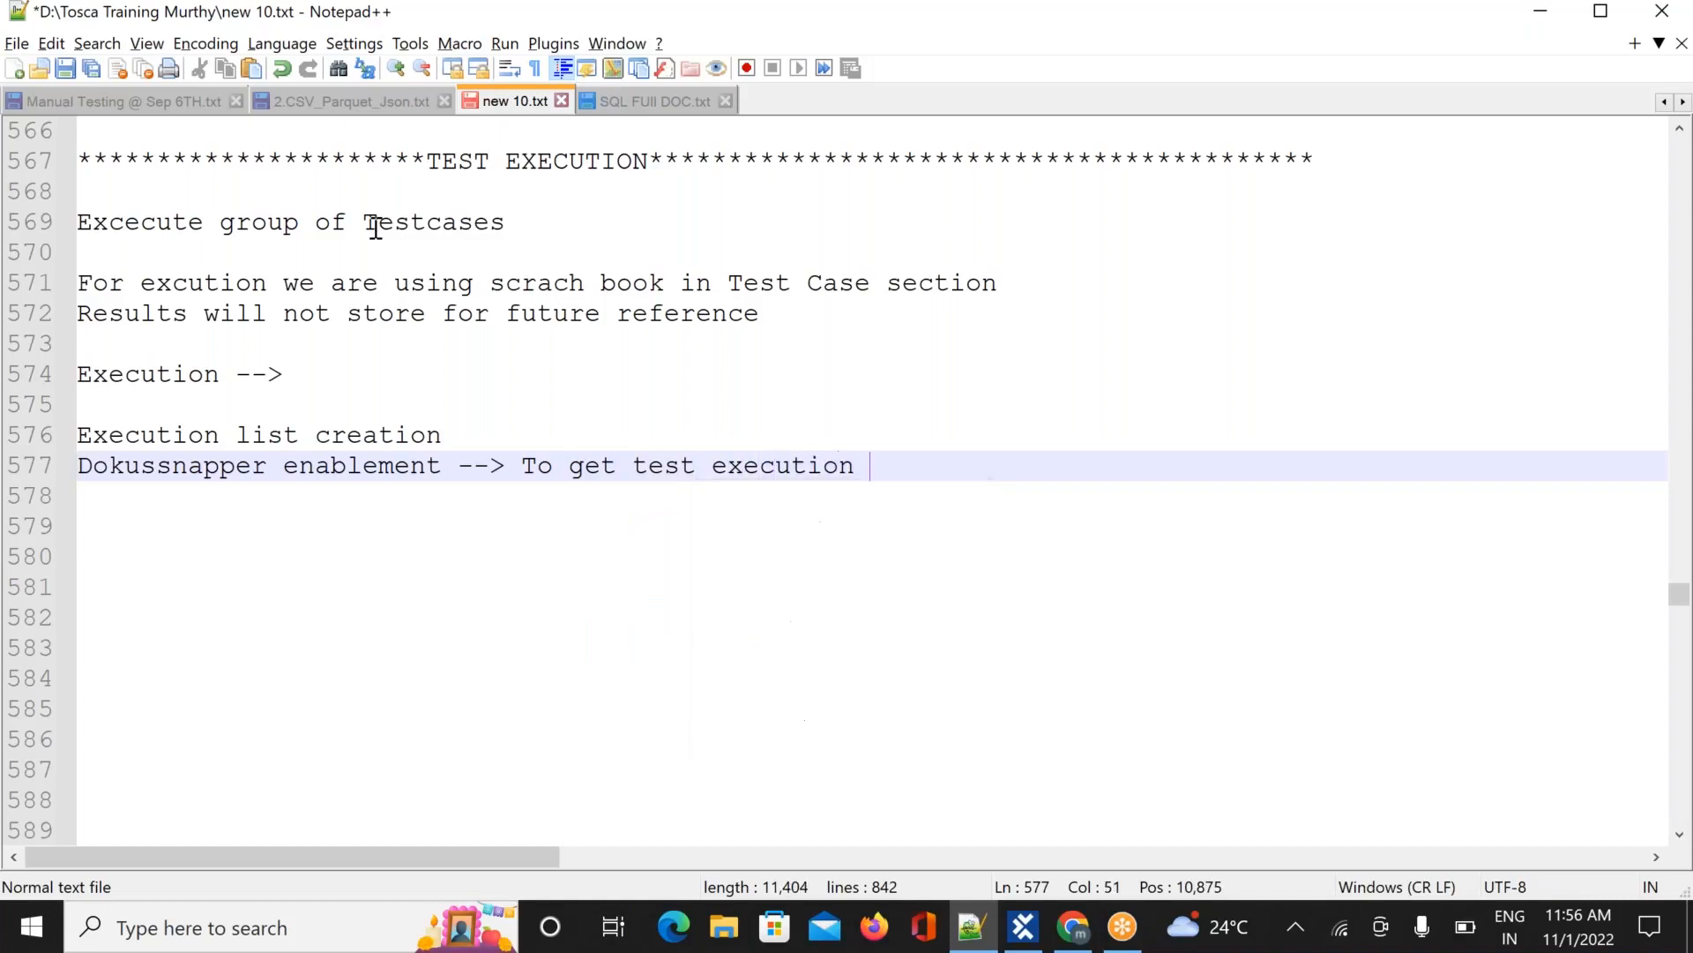
type("screeenshots ")
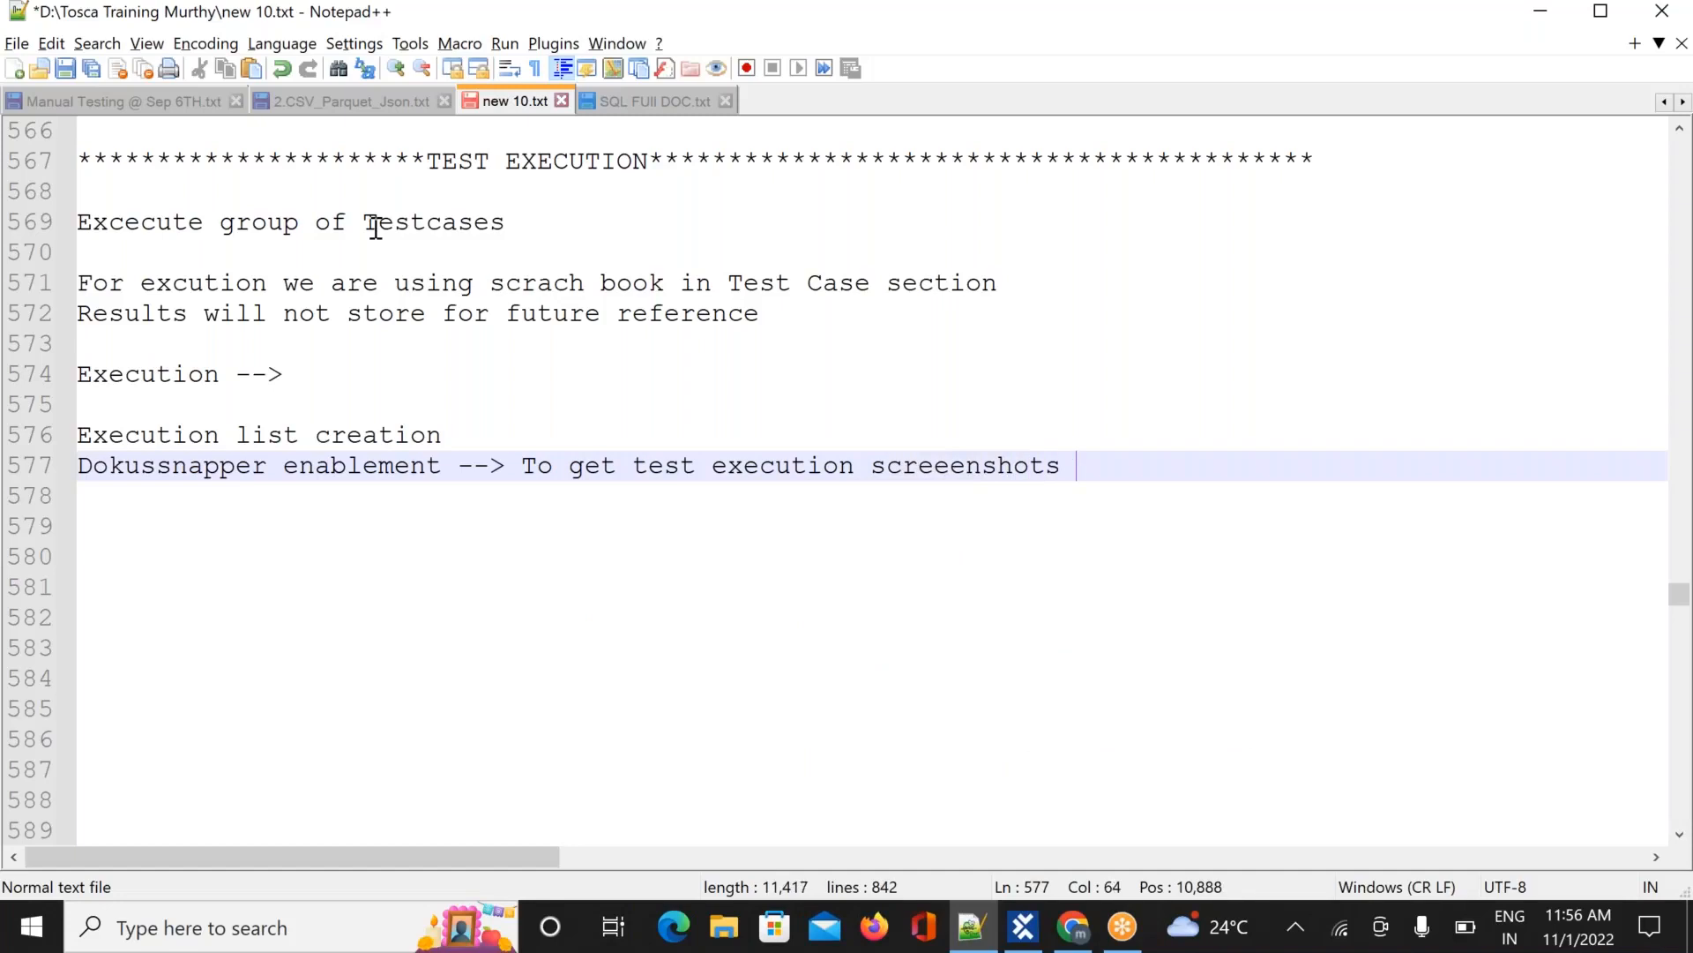
type("in pdf")
key("Return")
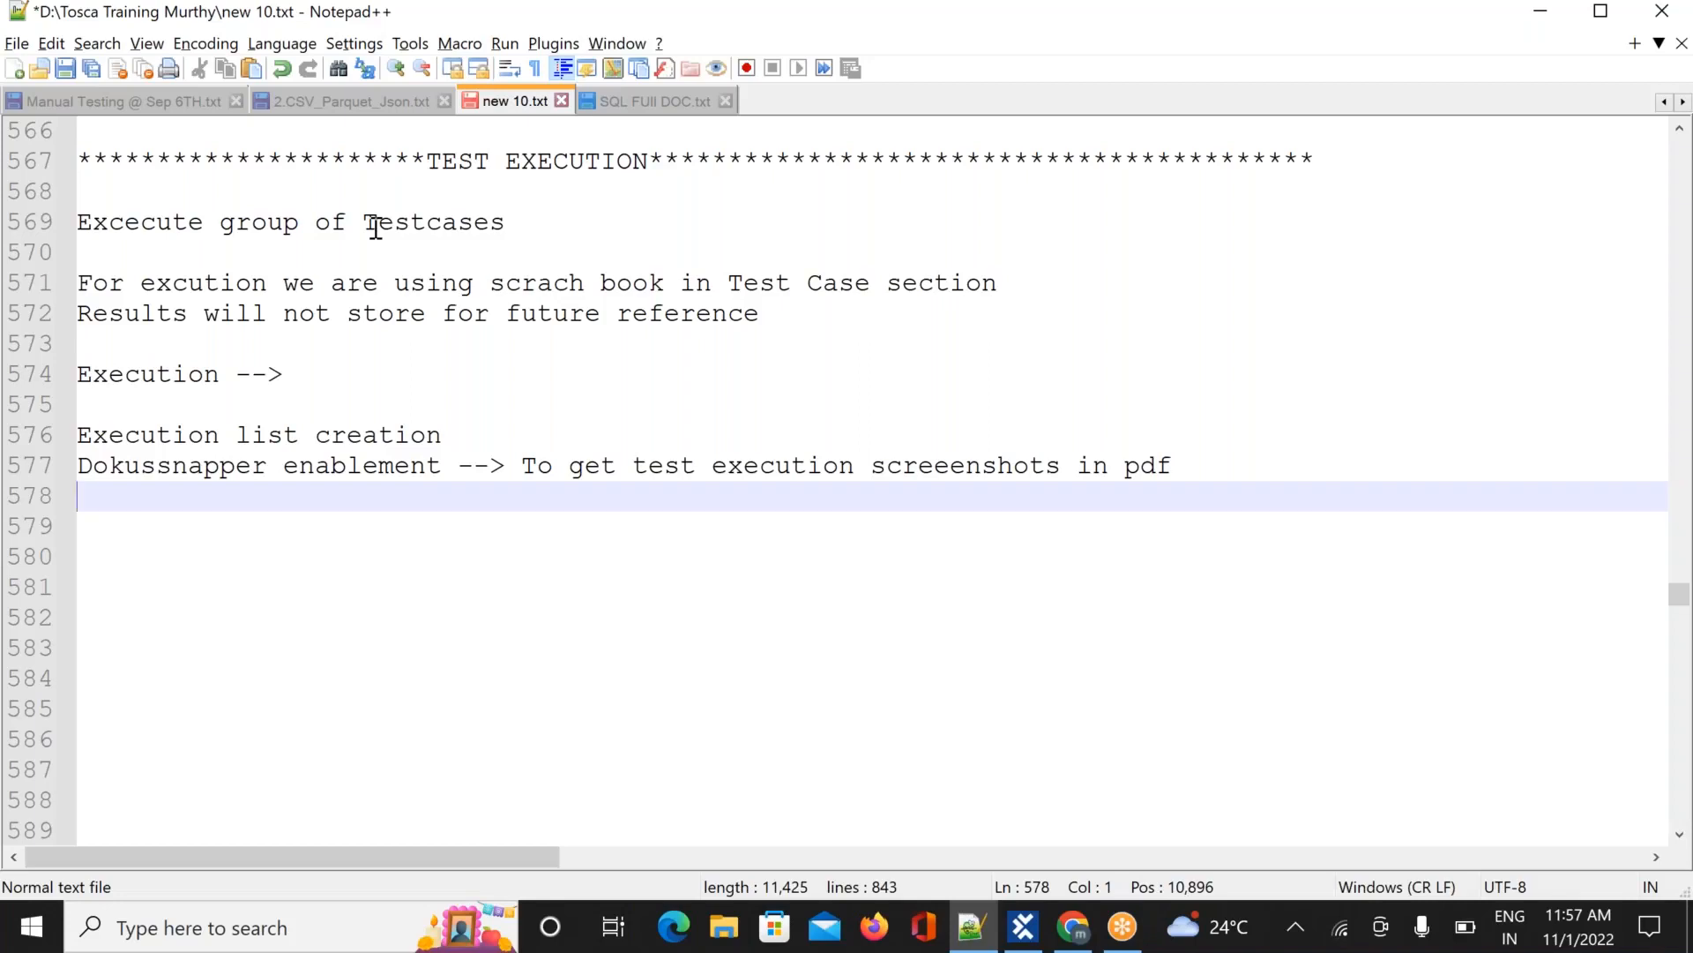
type("initia")
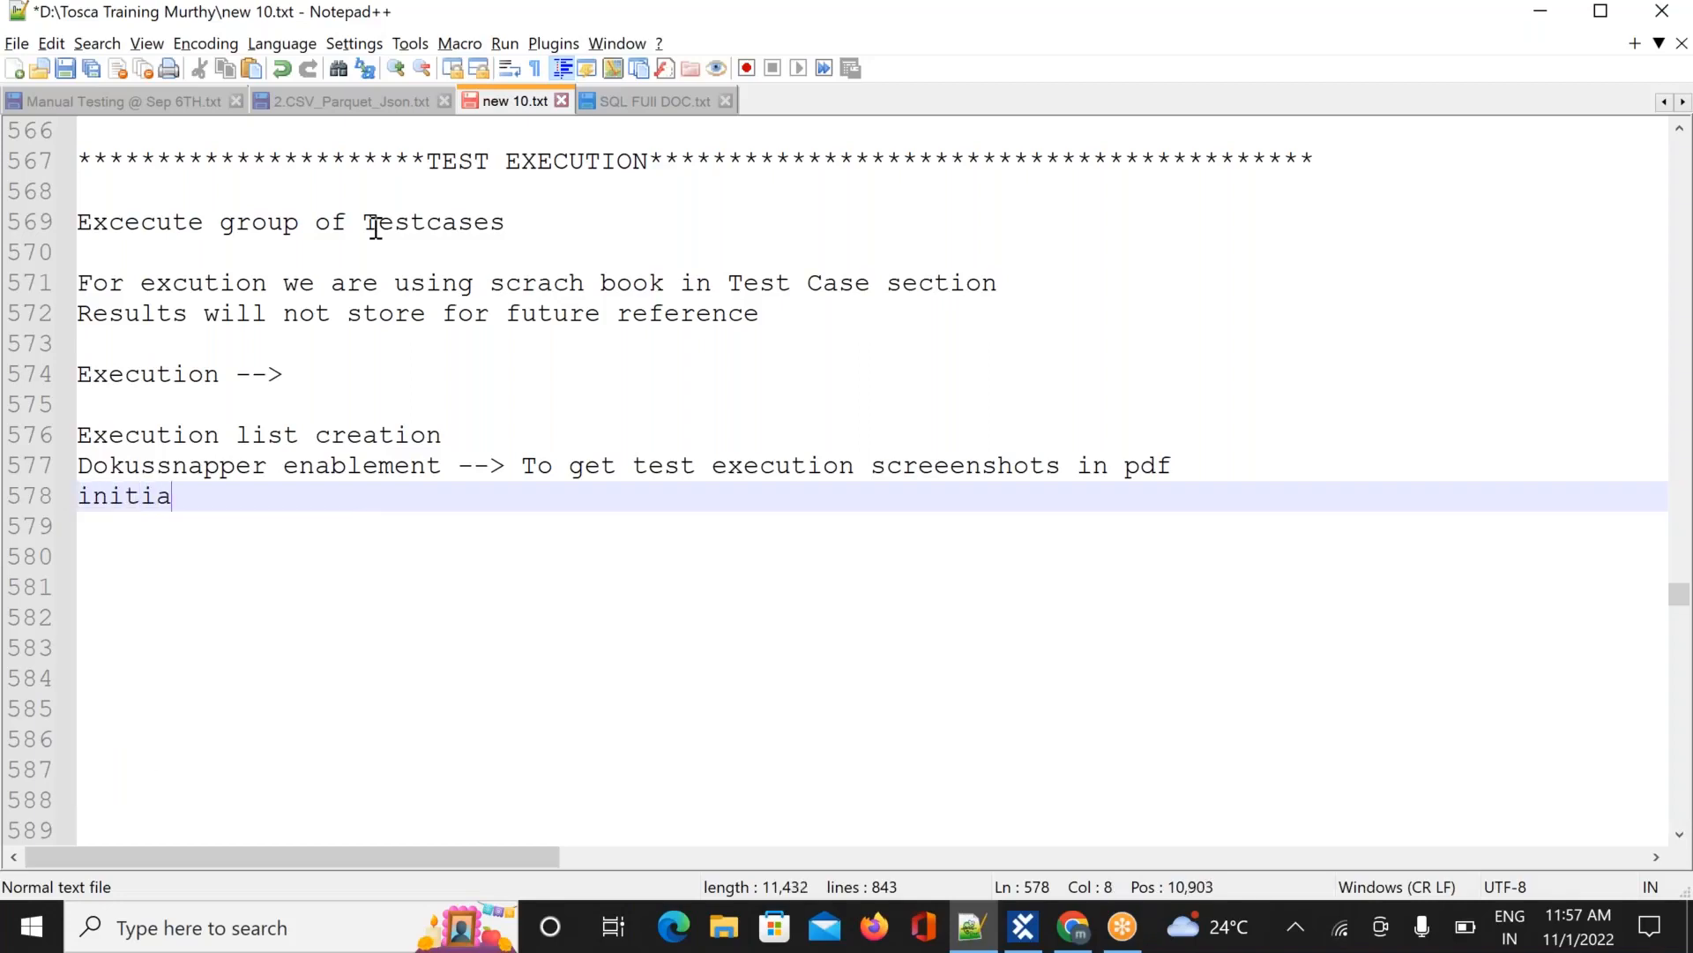
type("te test ex")
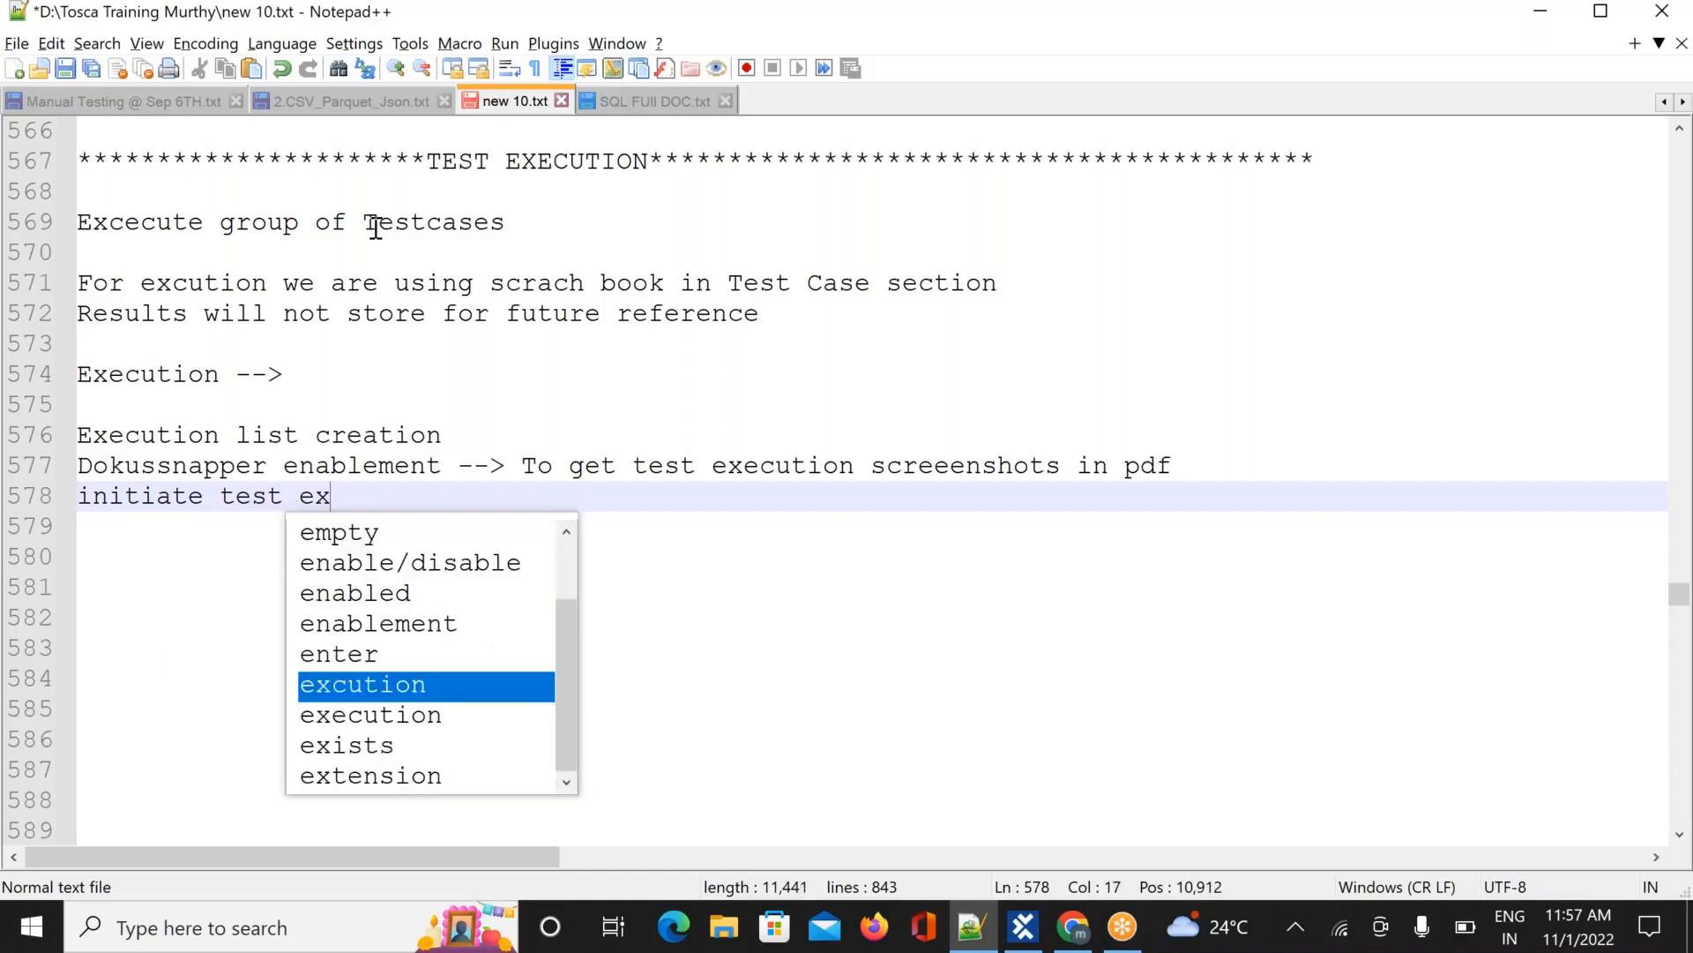
type("ecution")
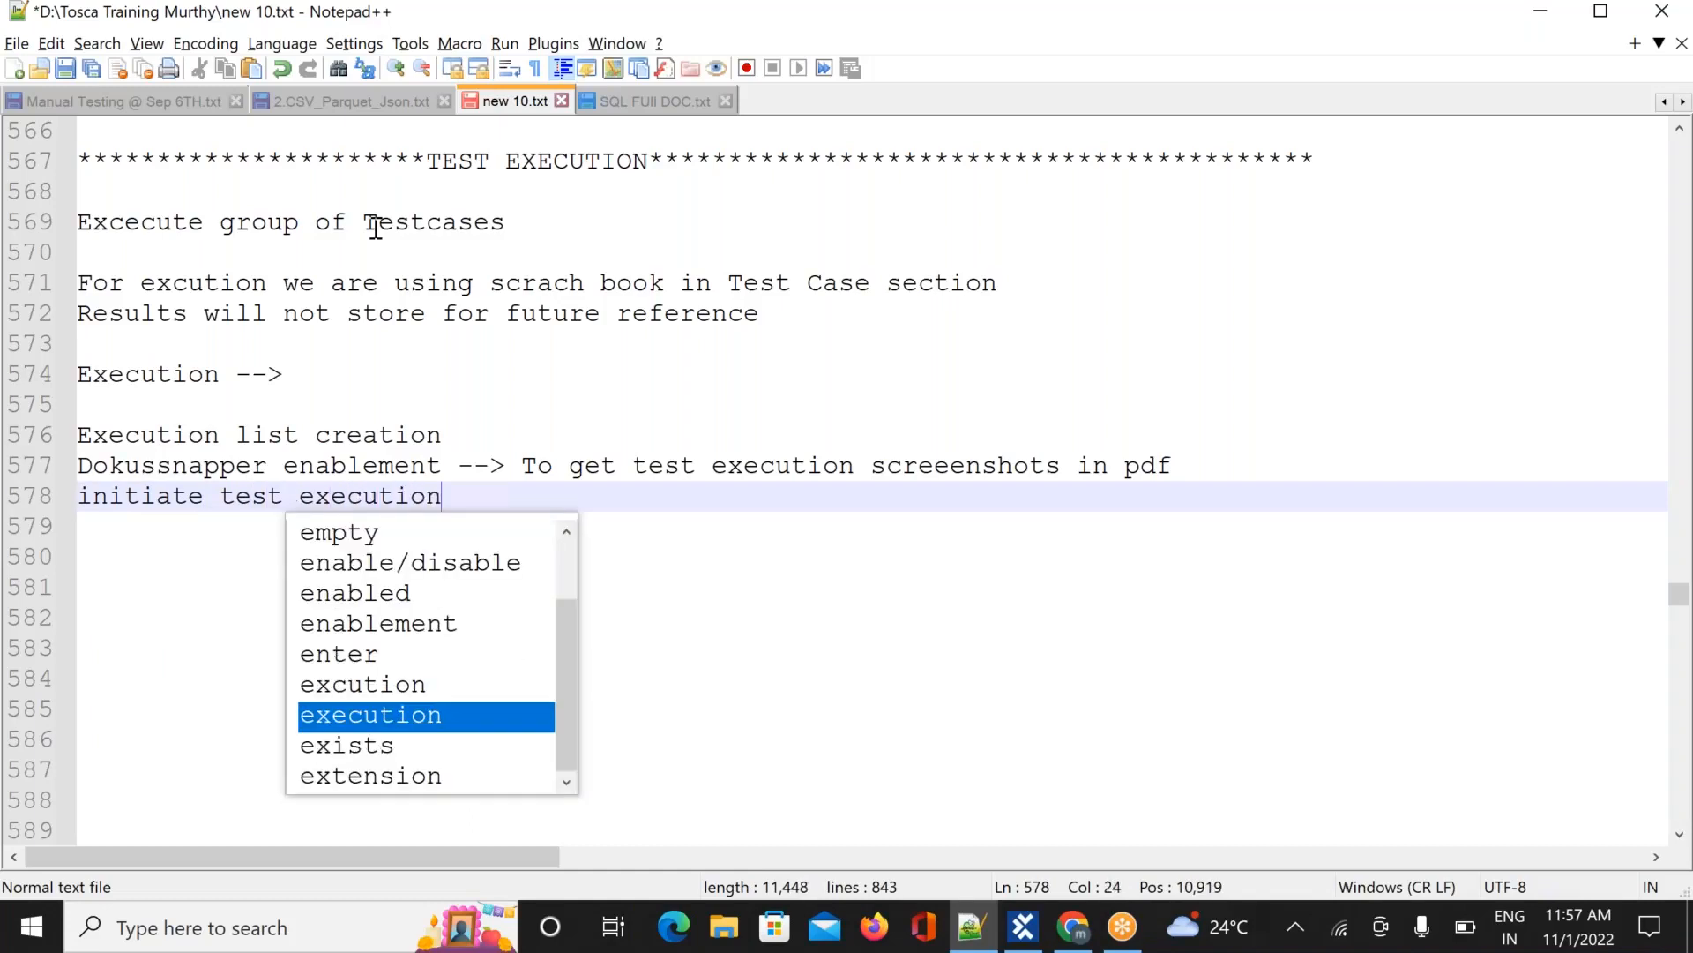
key("Return")
key("Return")
key("Return")
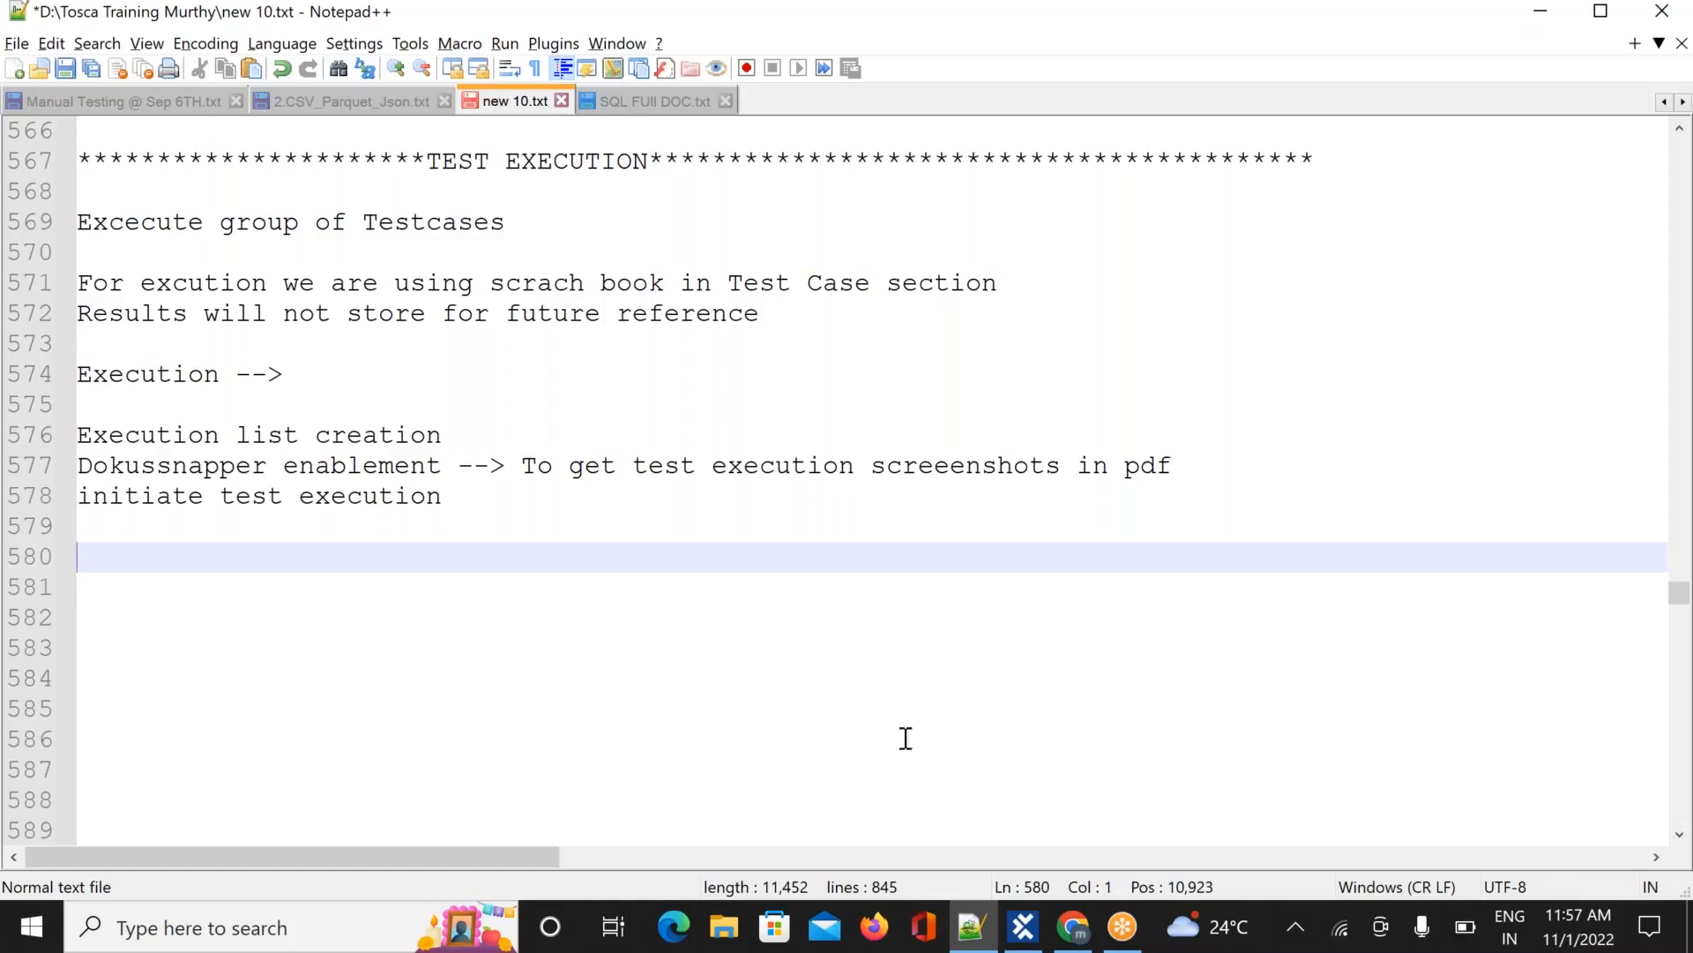
Return to Tosca Commander and show the PROJECT Info page with the SQLite workspace
left_click(1024, 928)
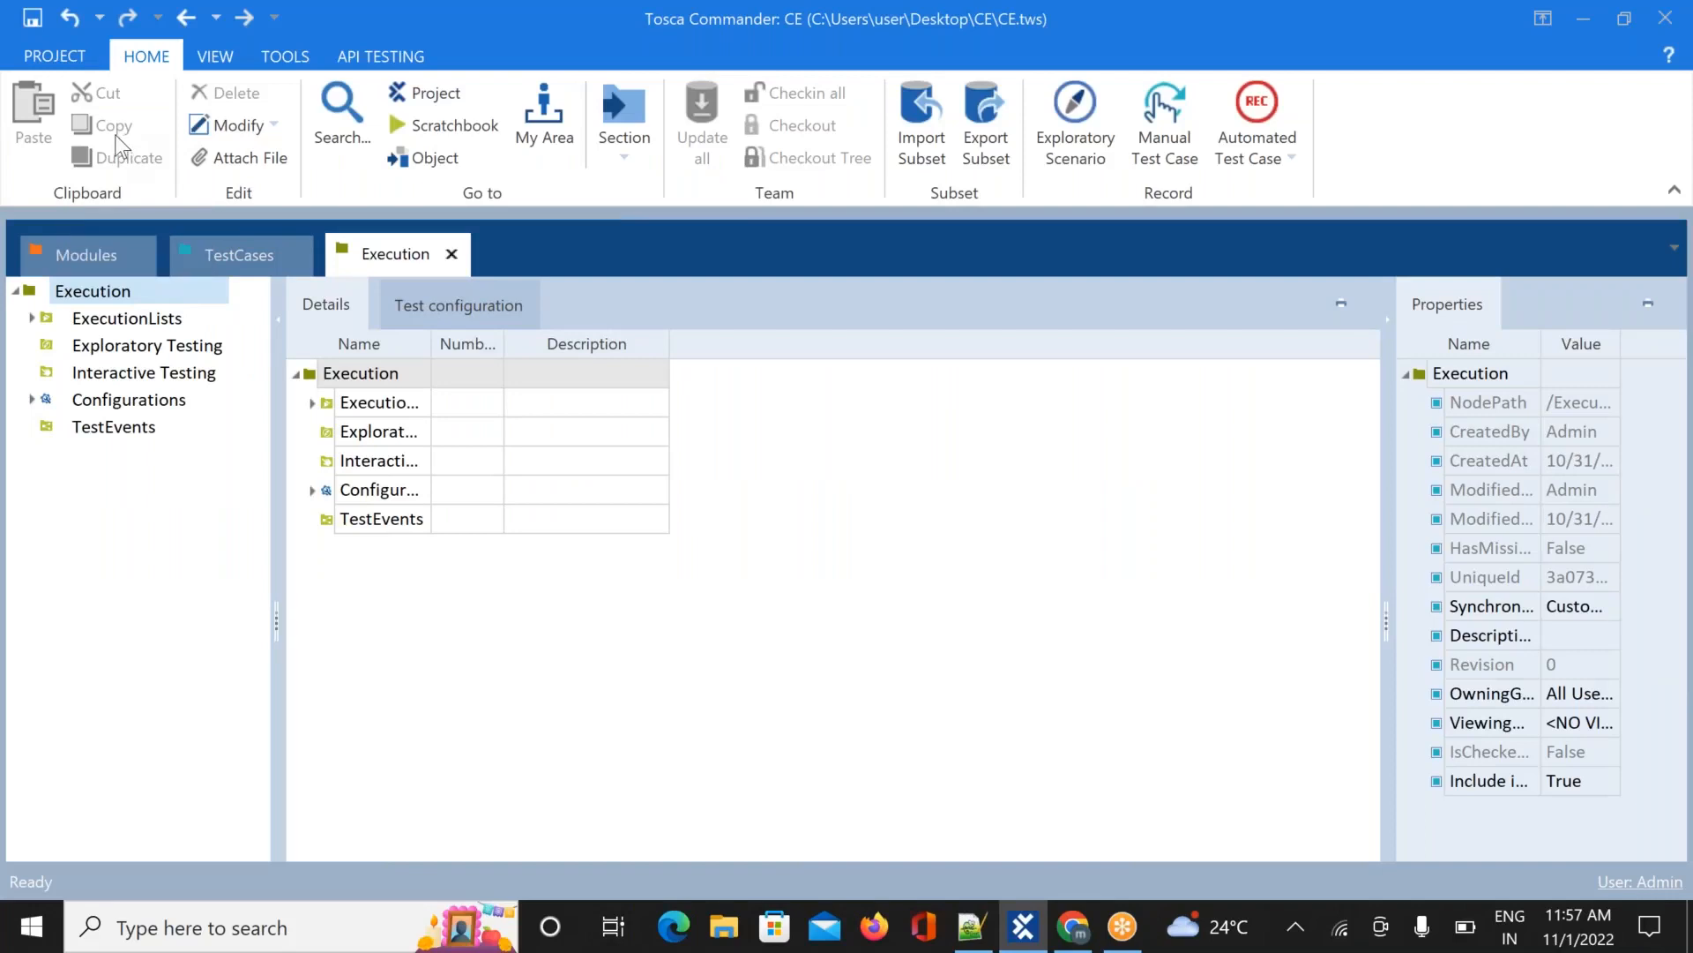
left_click(67, 60)
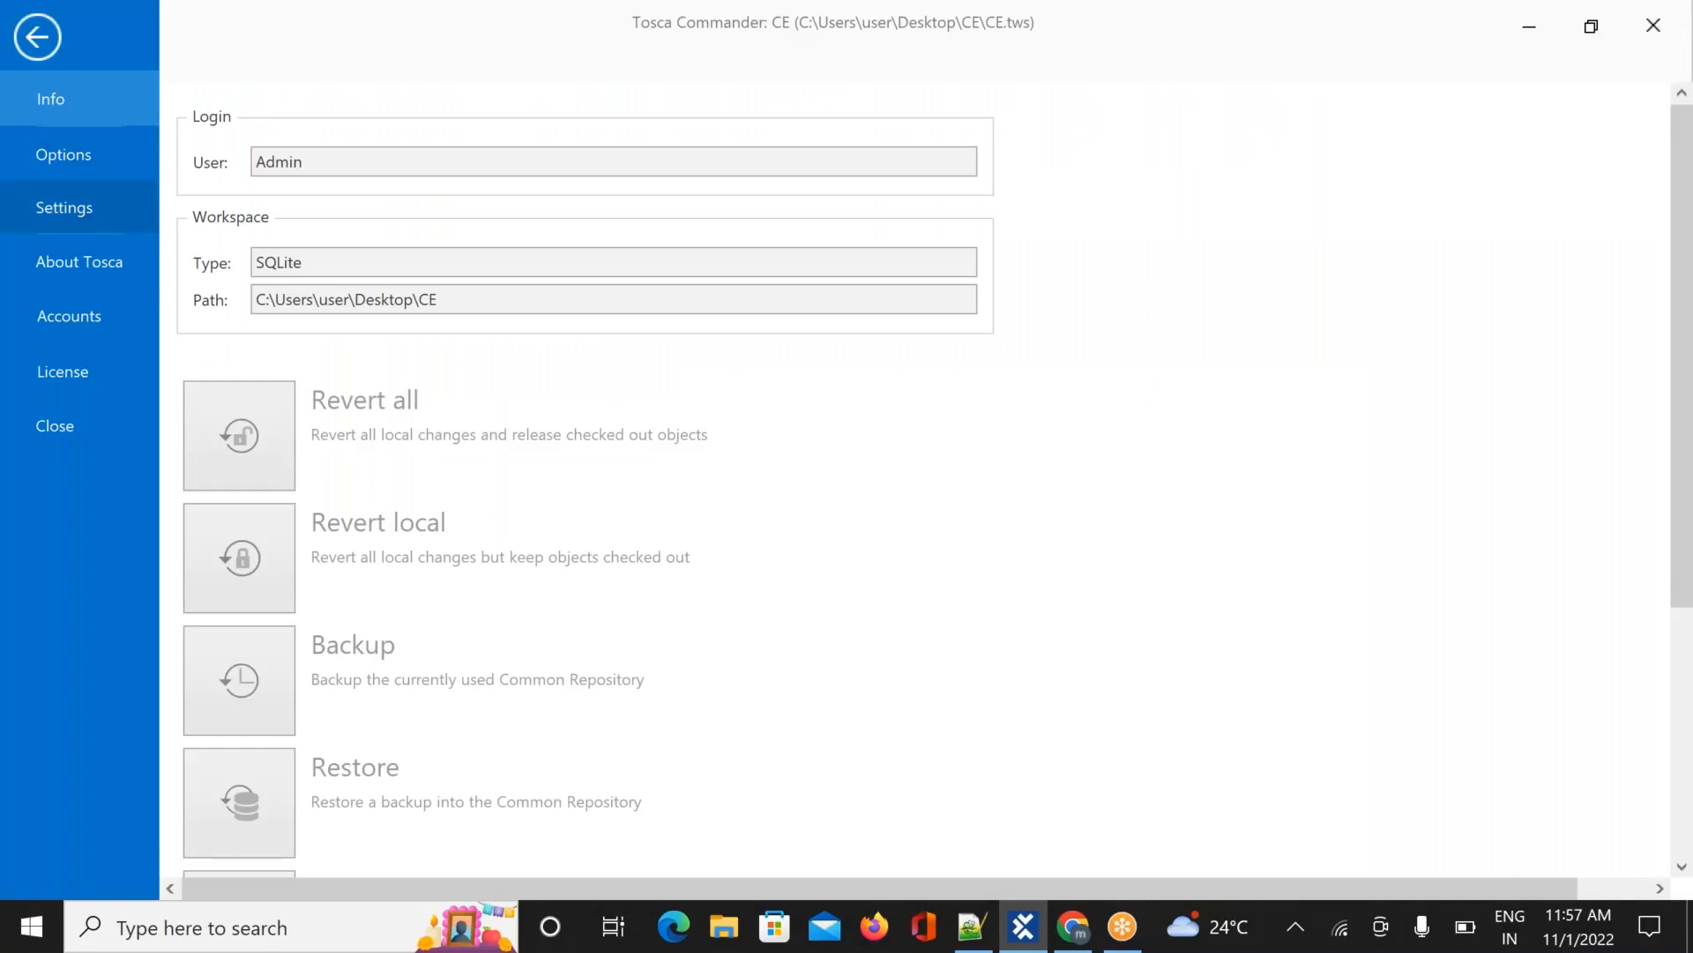
Open the Tosca Settings window from the PROJECT backstage
left_click(64, 208)
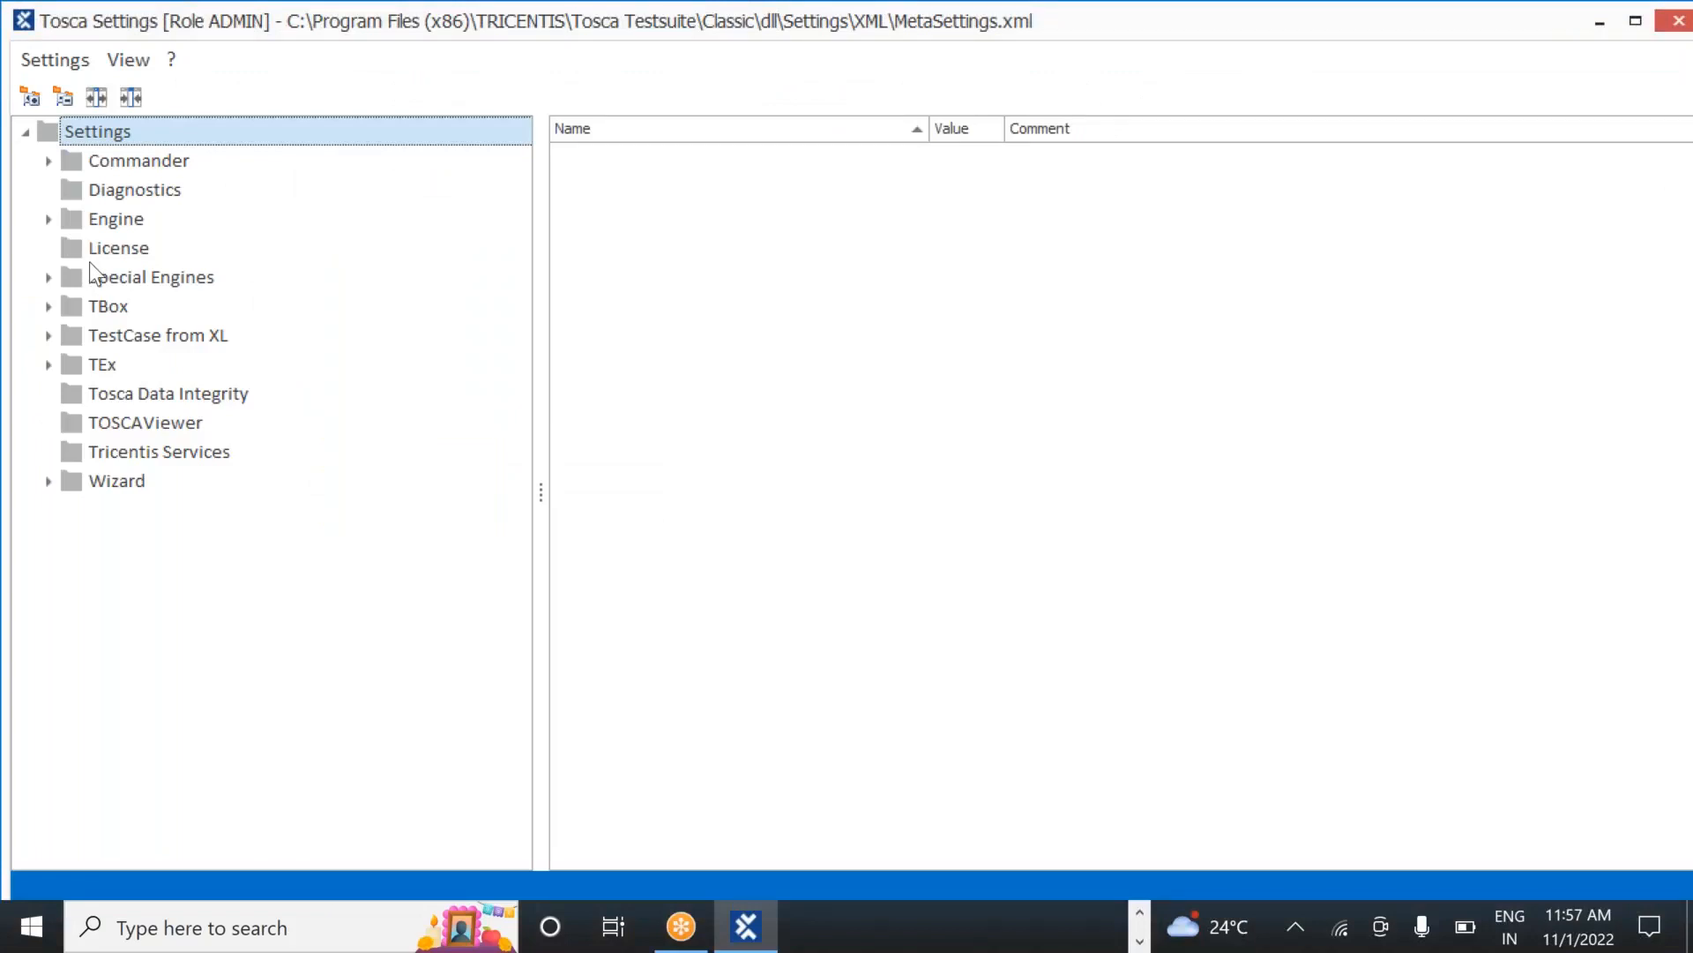
Browse the Special Engines and Engine groups, then select the DokuSnapper settings
left_click(45, 277)
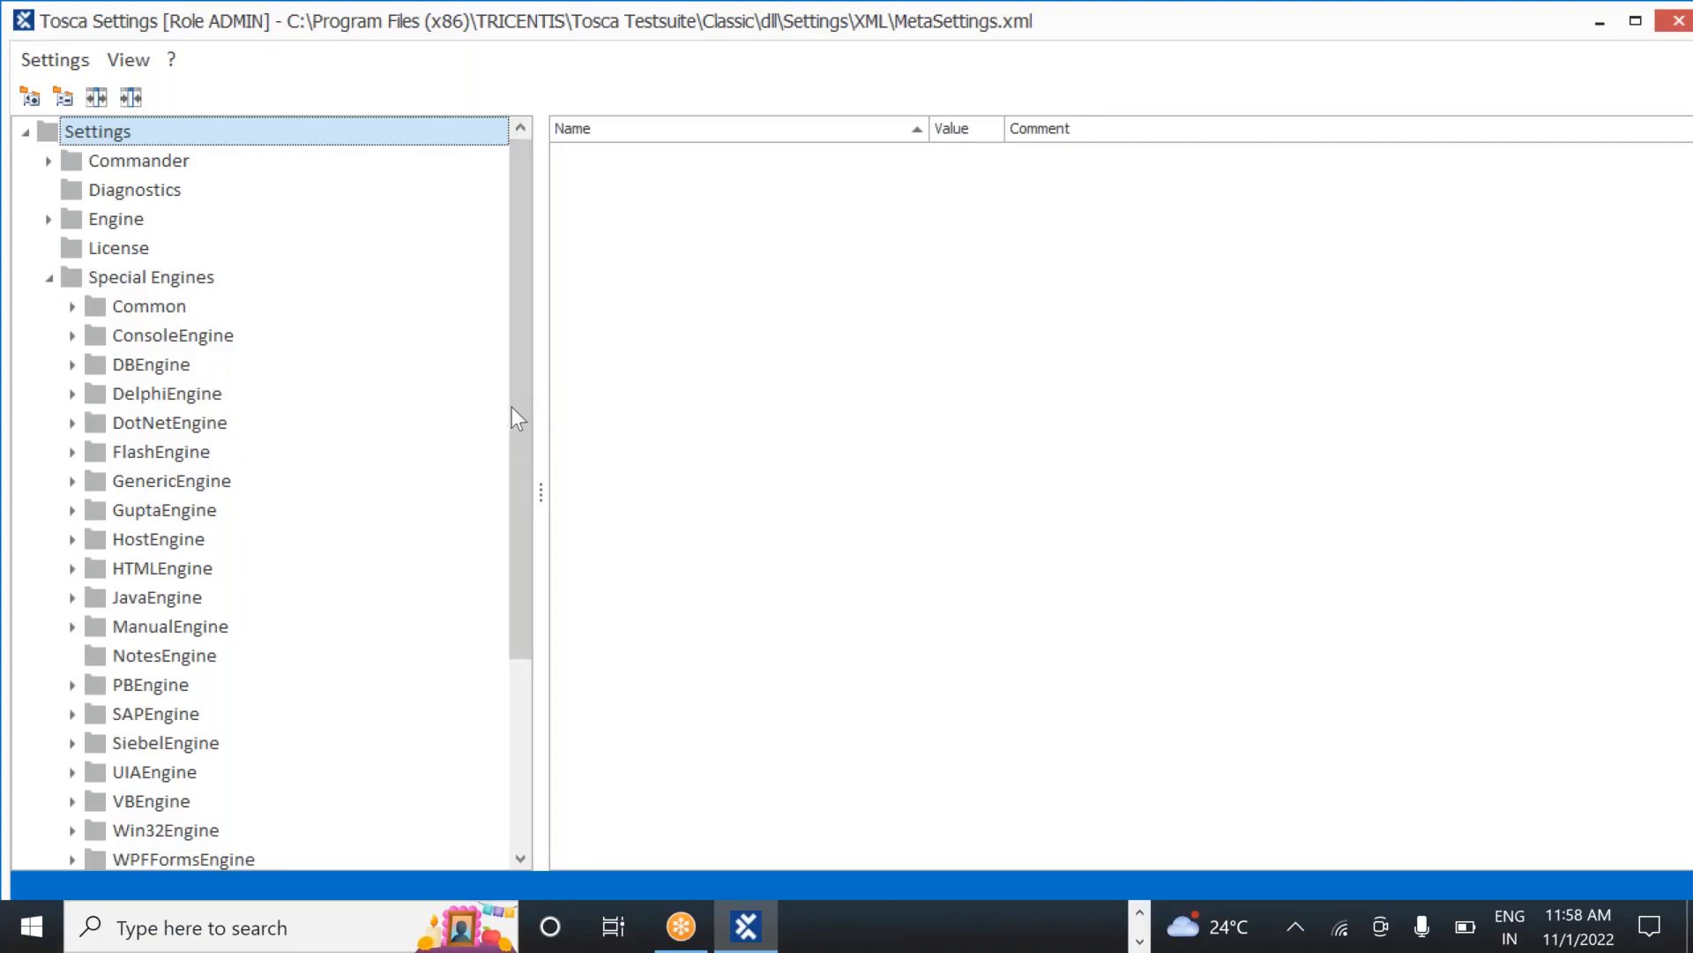
mouse_move(516, 470)
left_mouse_down()
mouse_move(511, 596)
mouse_move(499, 496)
left_mouse_up()
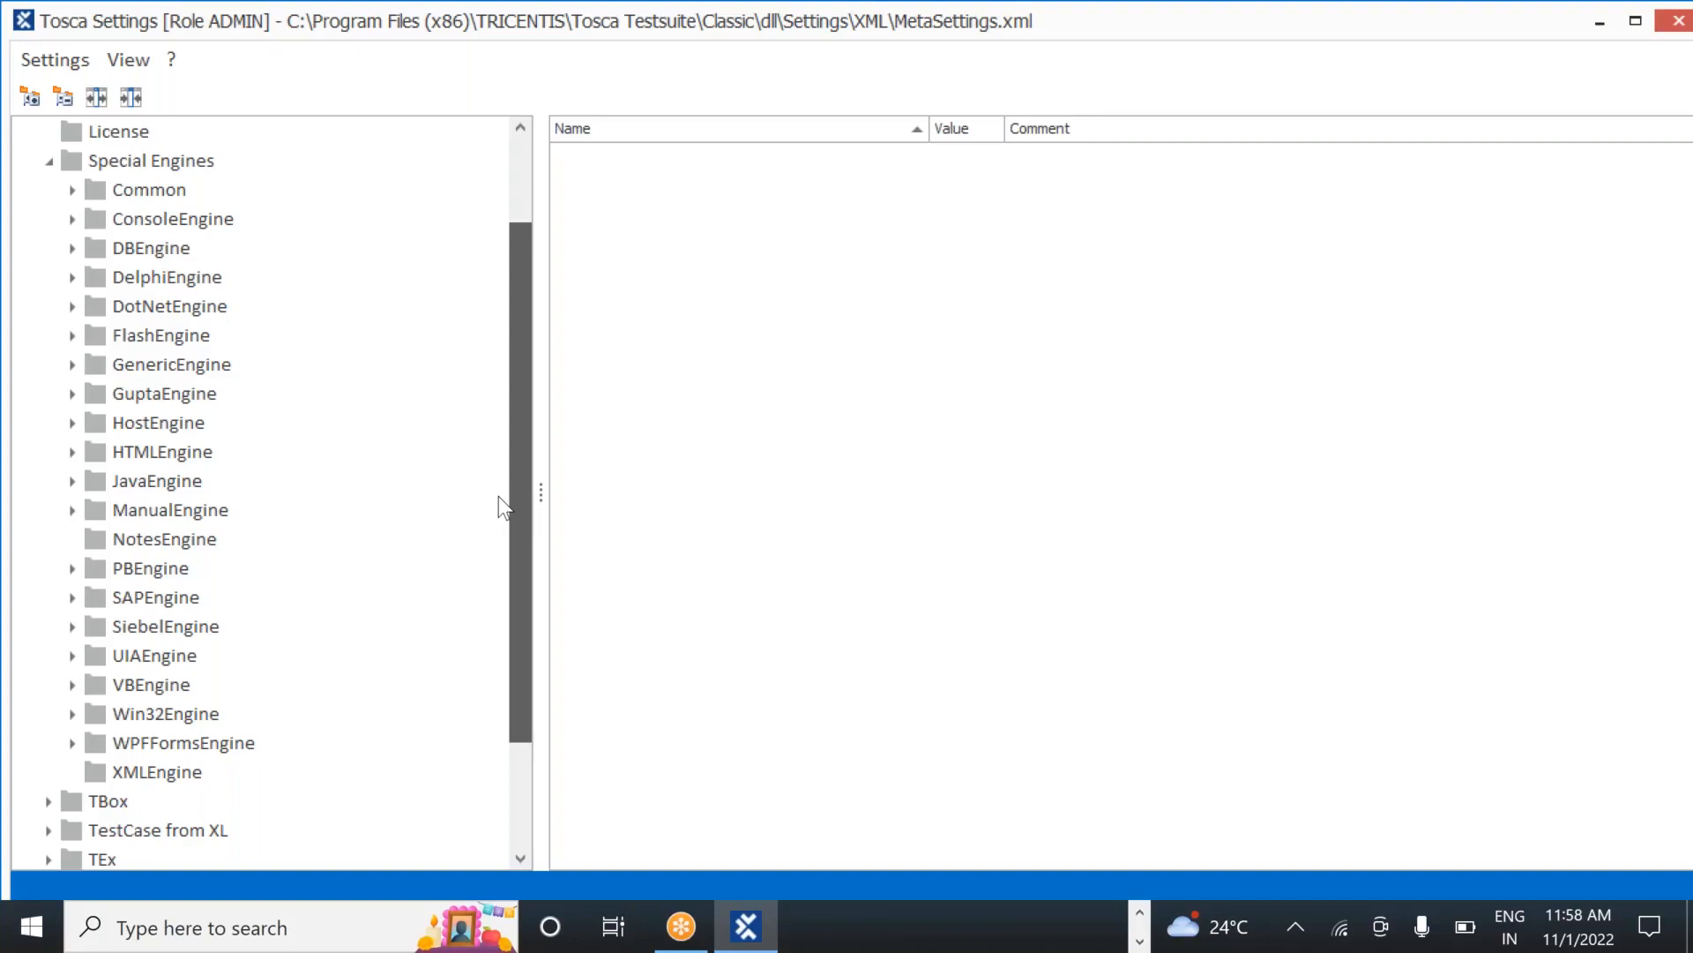
left_click_drag(497, 482, 495, 415)
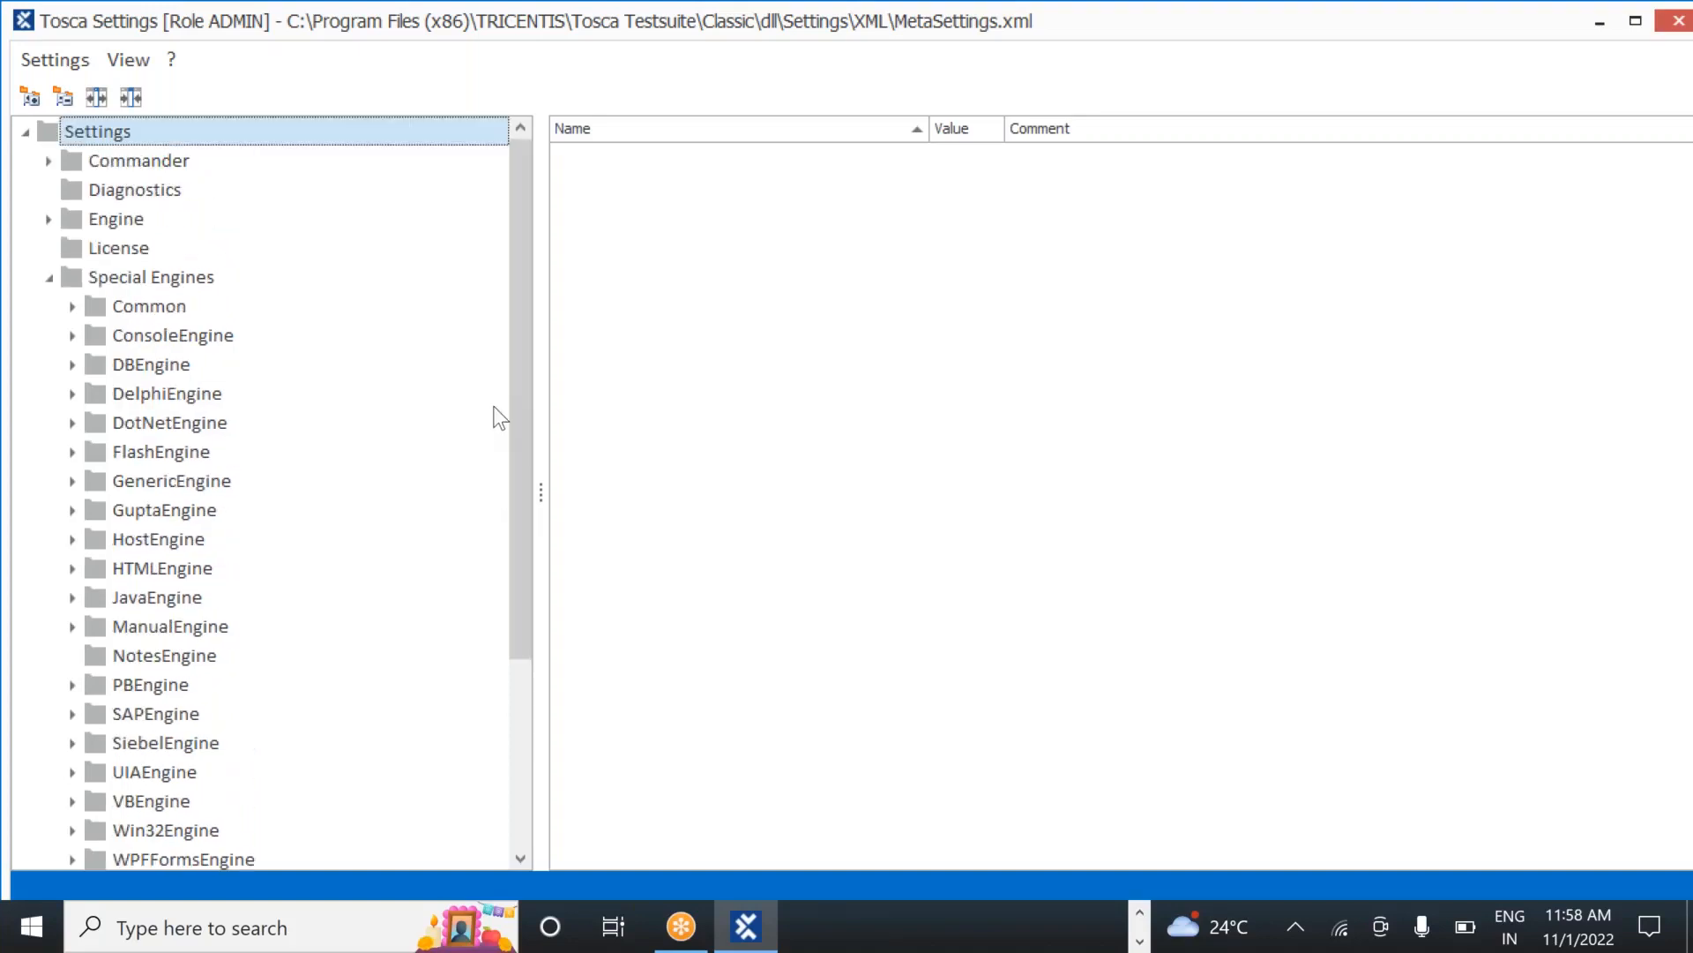
left_click(49, 278)
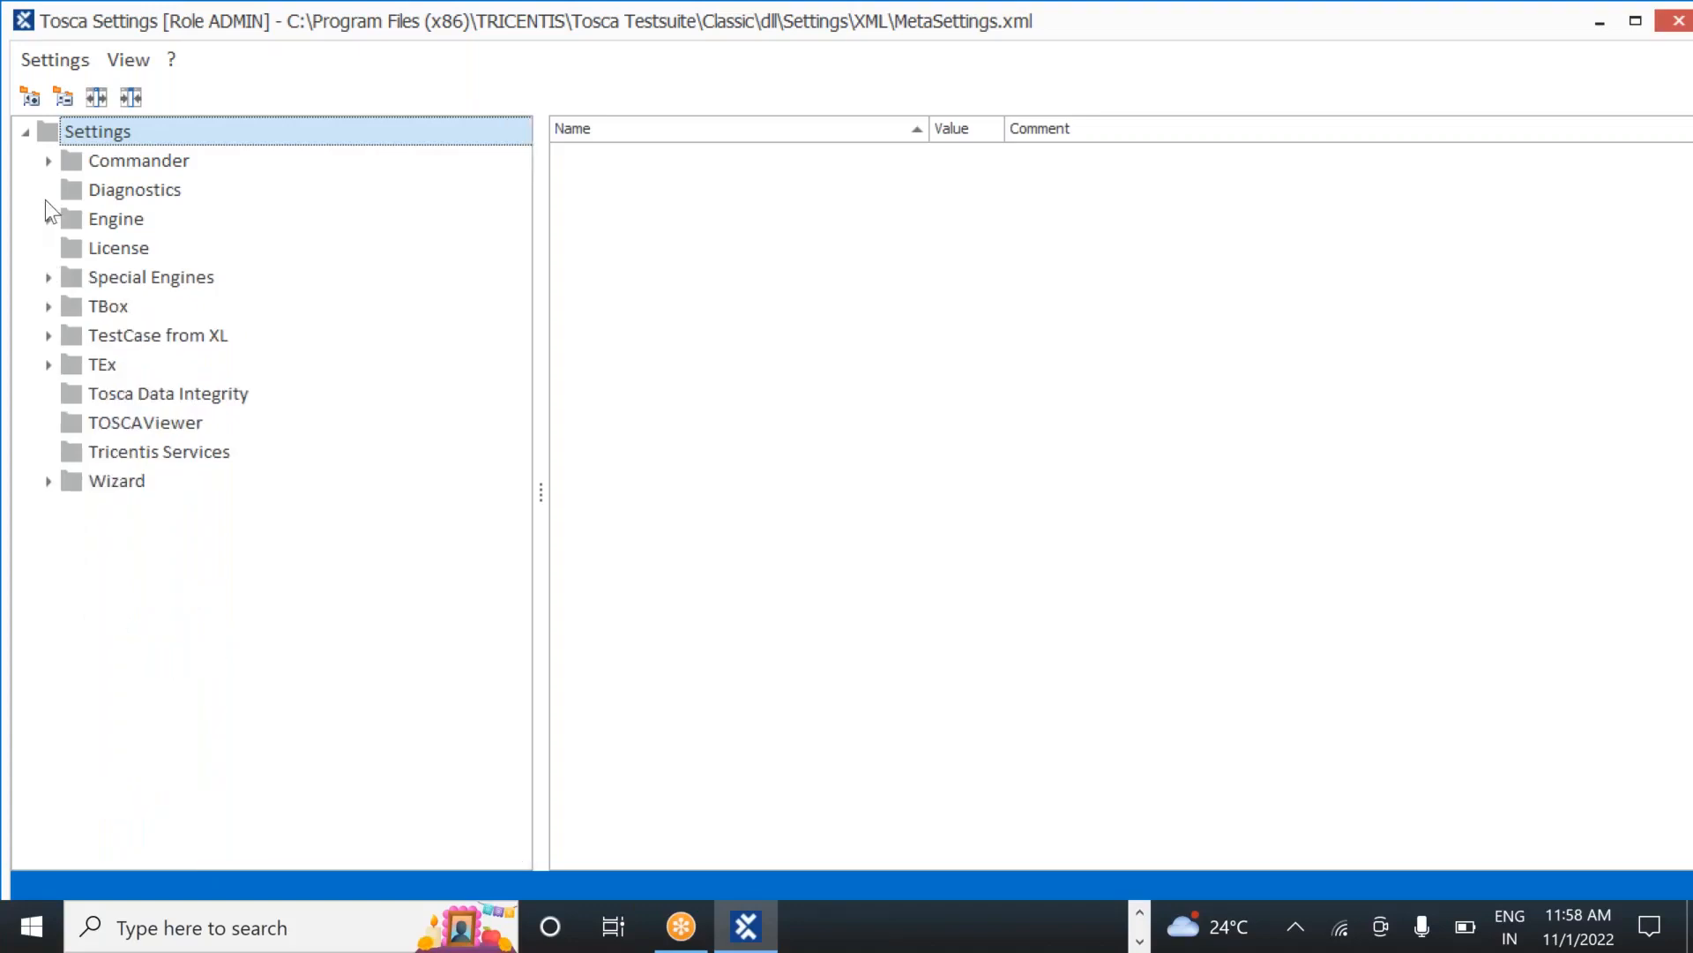
left_click(49, 220)
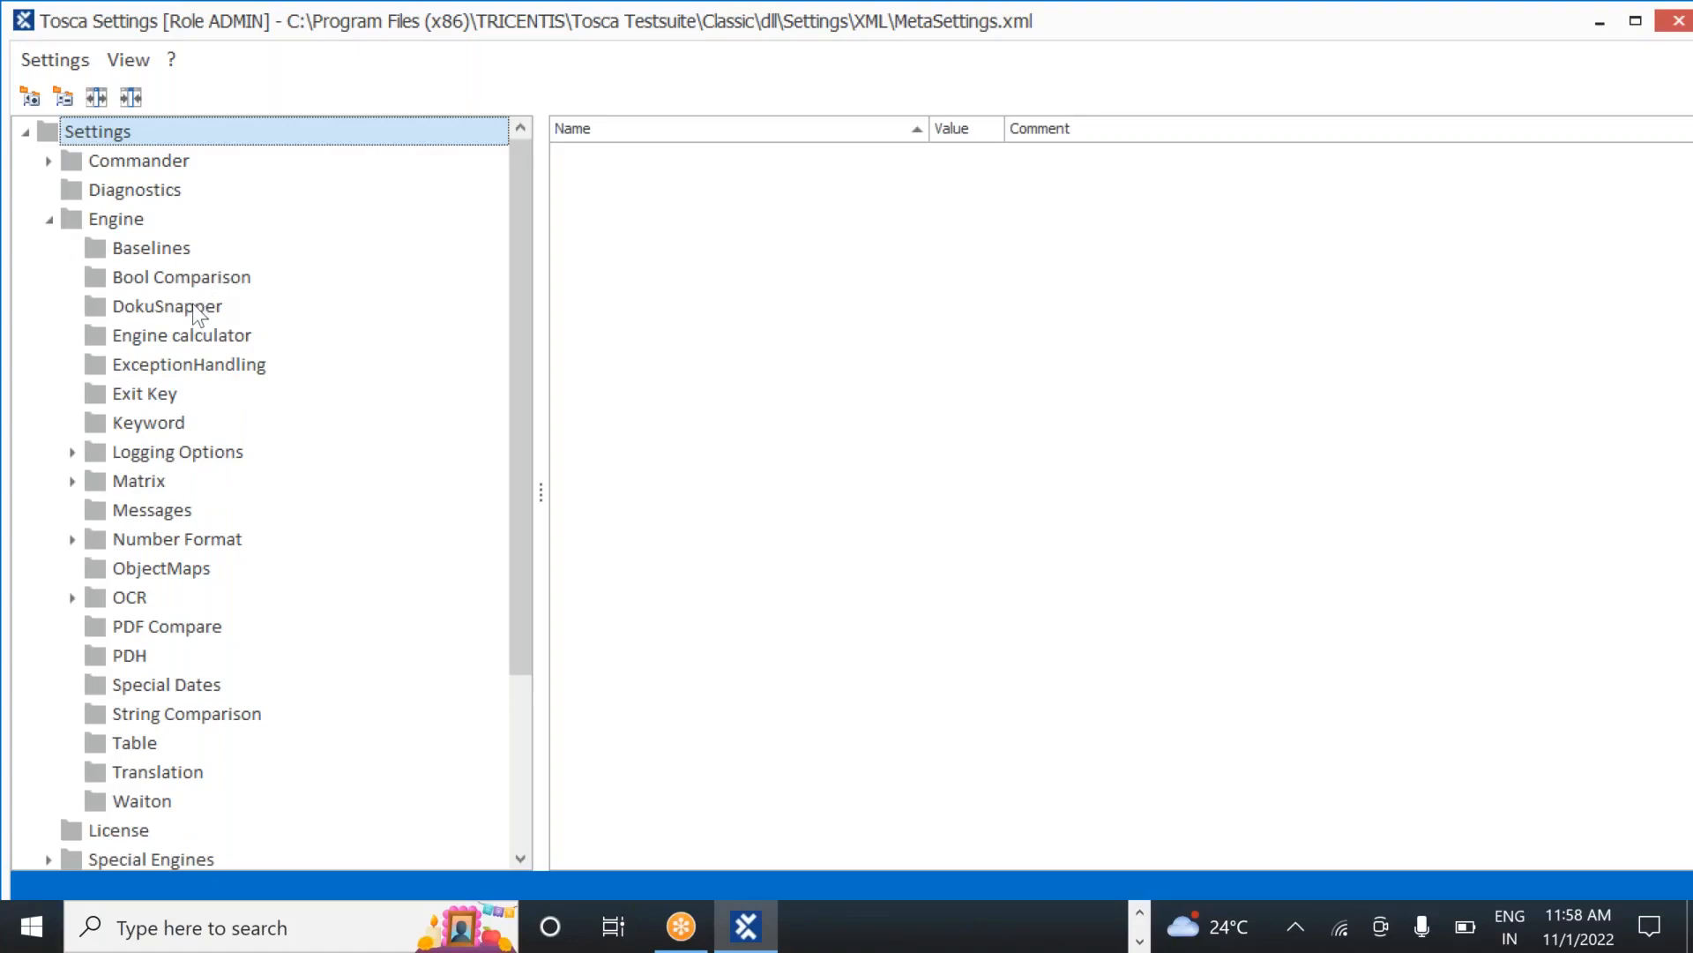
left_click(47, 220)
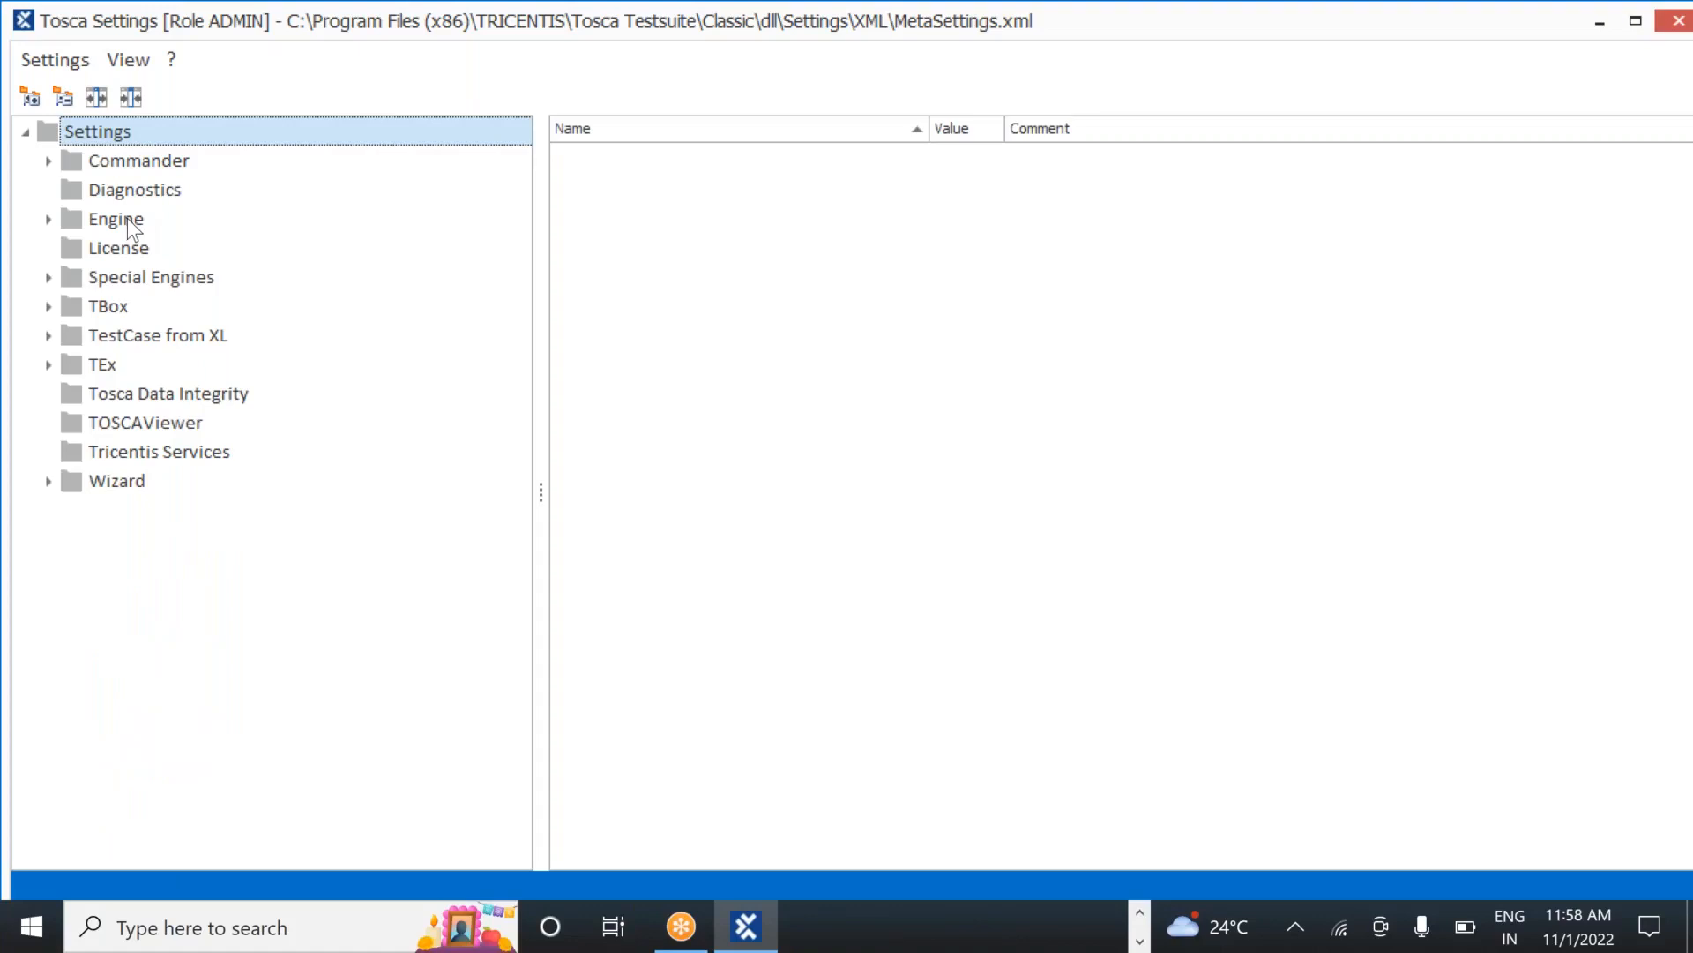
left_click(49, 220)
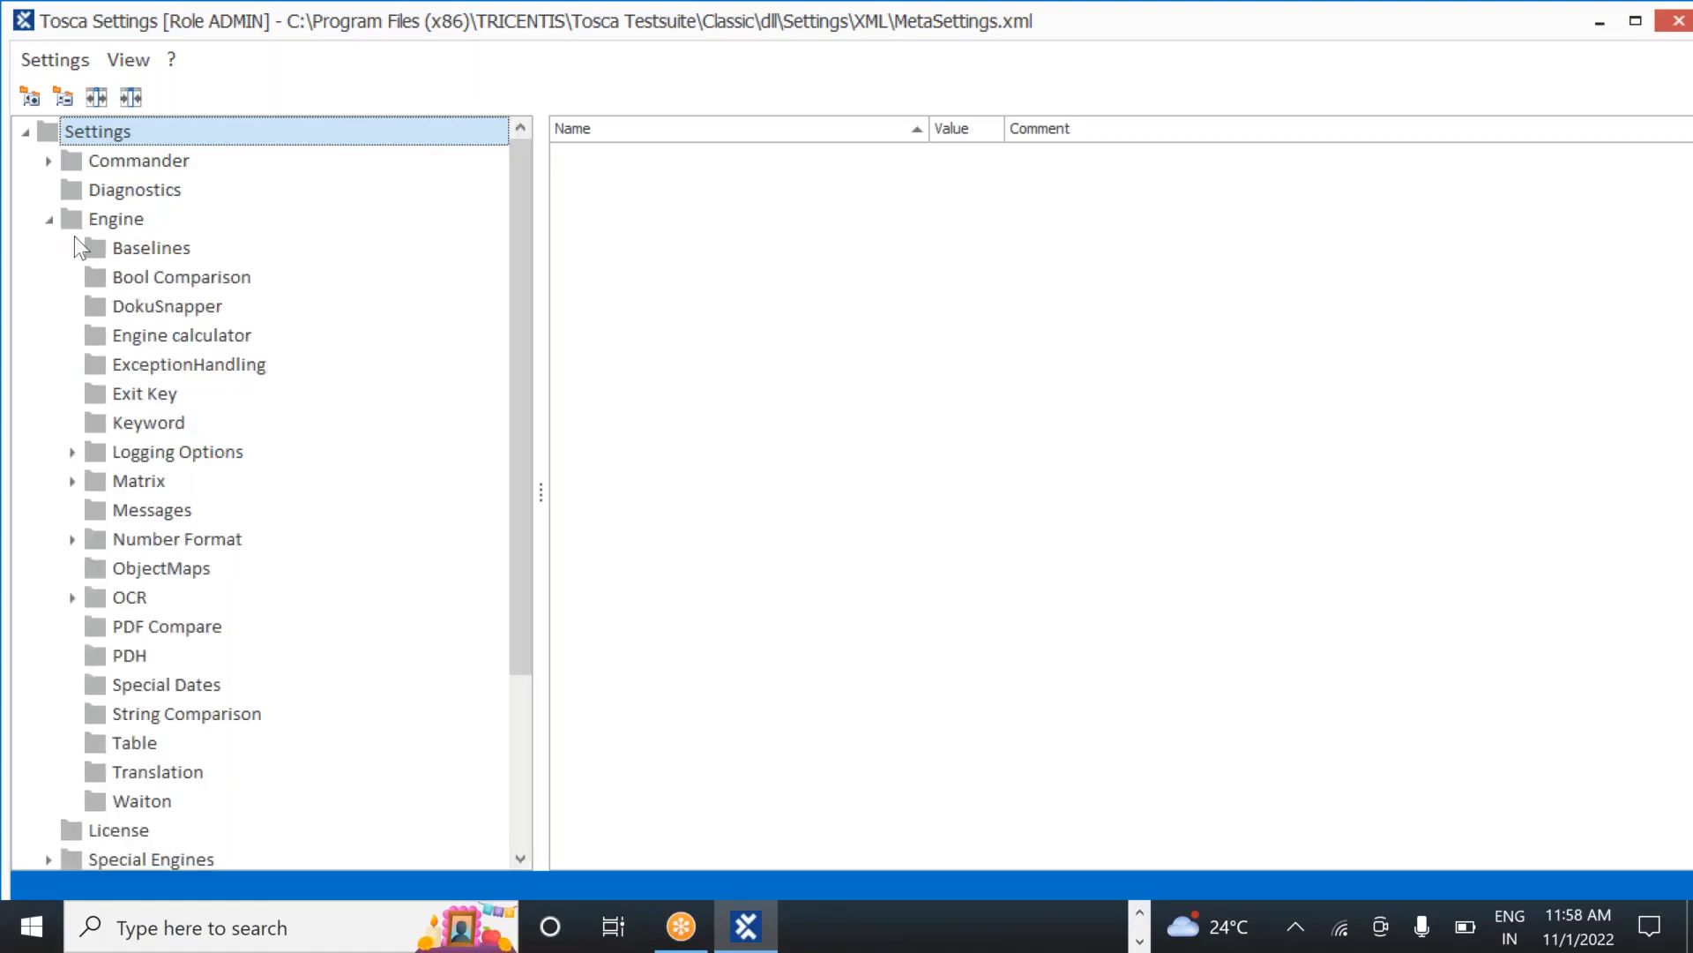
left_click(177, 310)
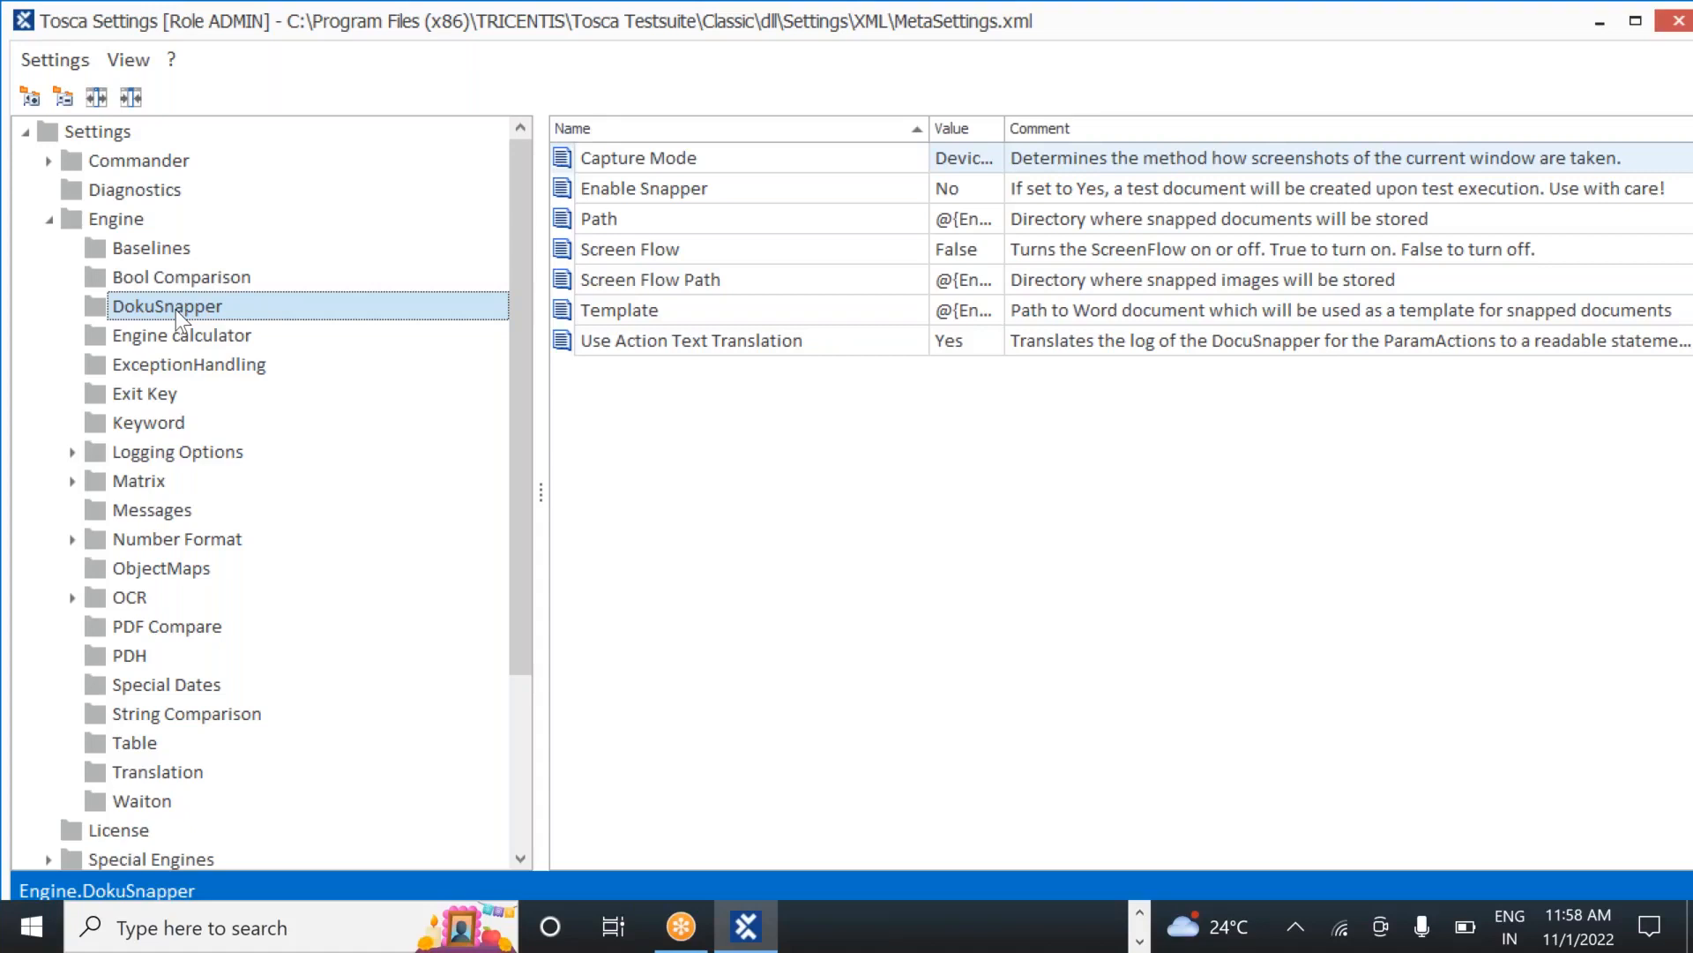
Set DokuSnapper's Enable Snapper to Yes and widen the Value column
left_click(992, 191)
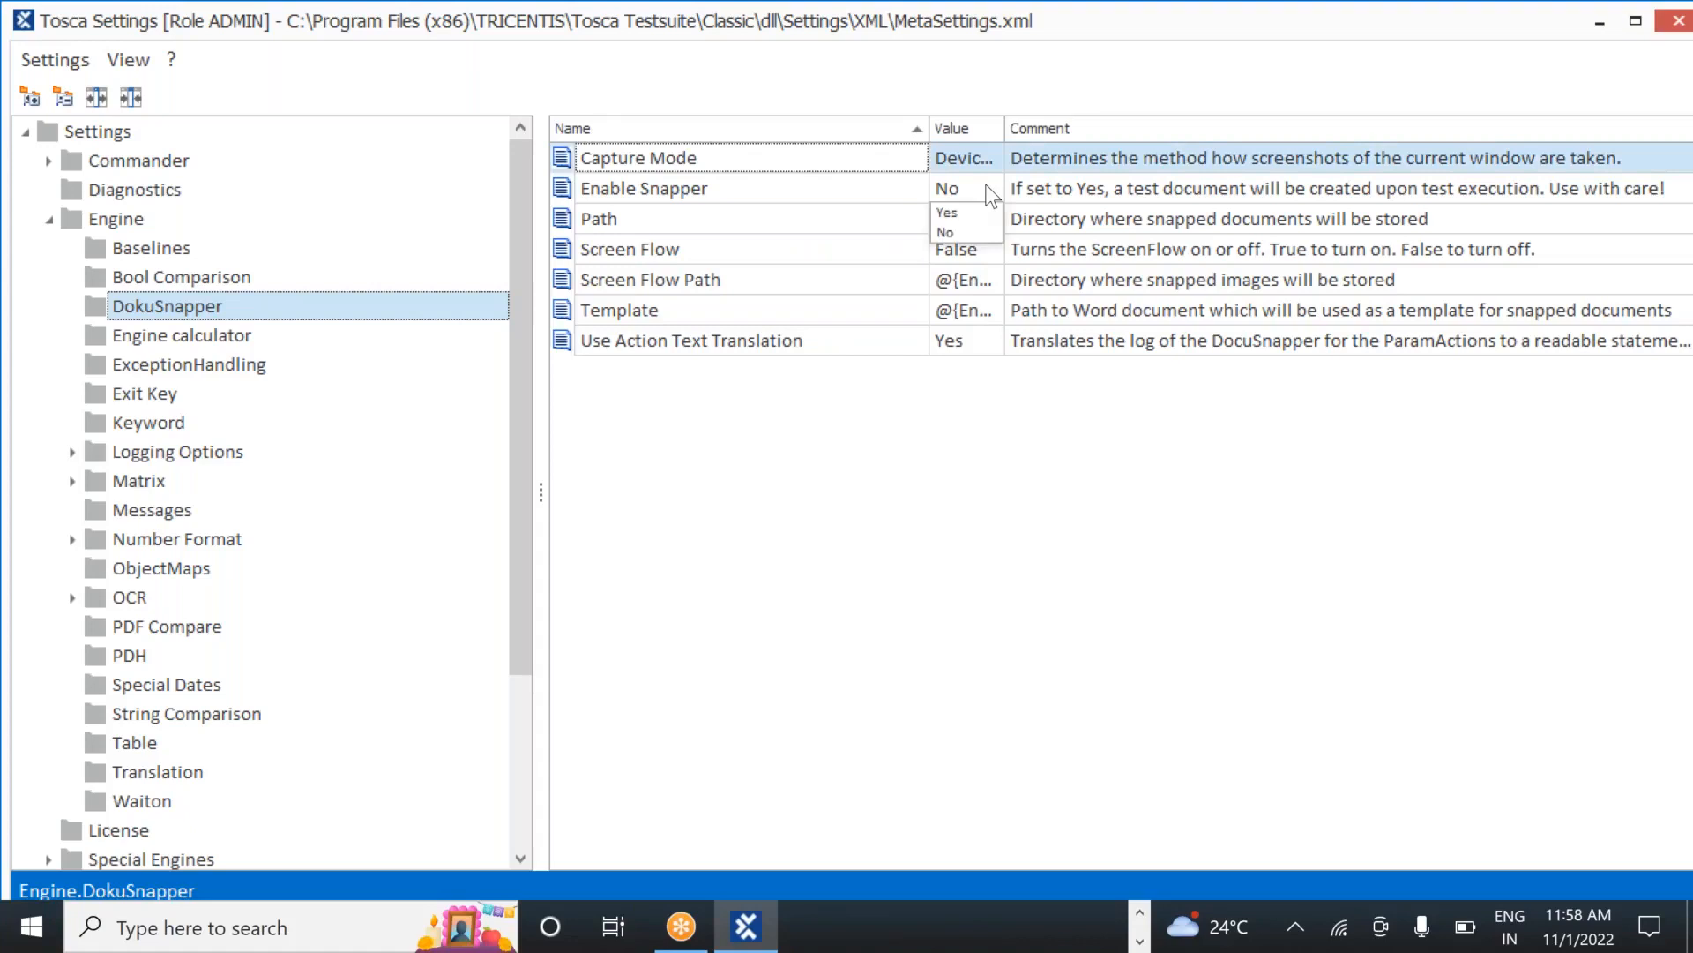
left_click(992, 189)
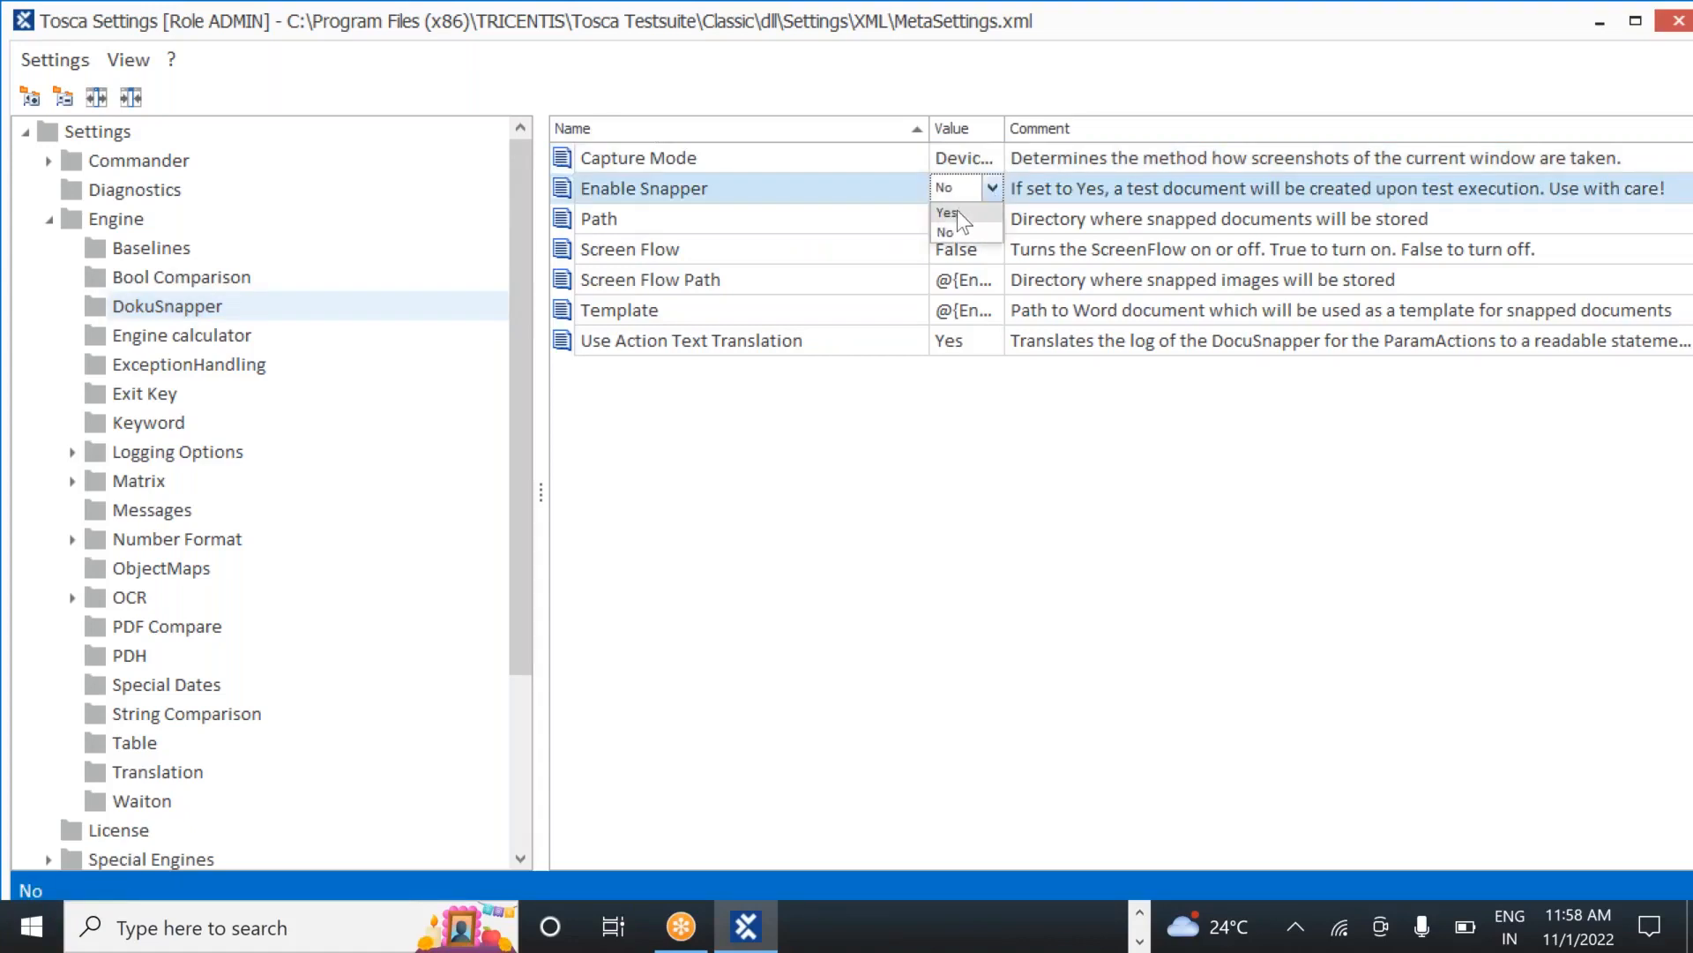
left_click(956, 211)
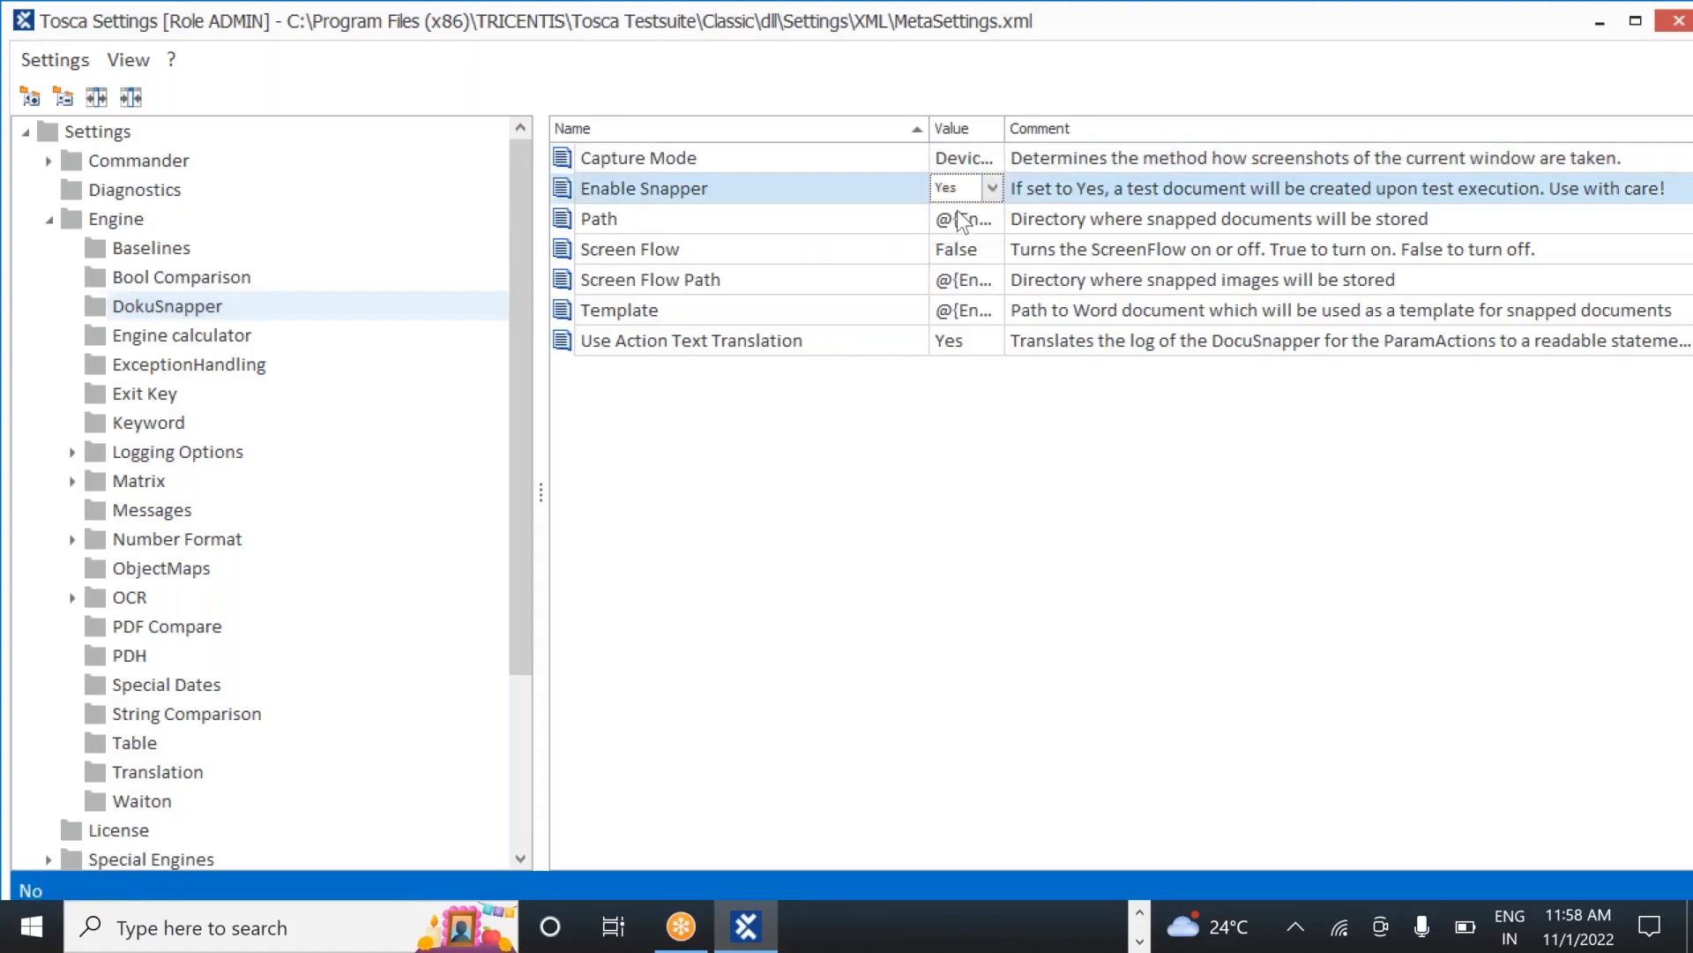
left_click(890, 421)
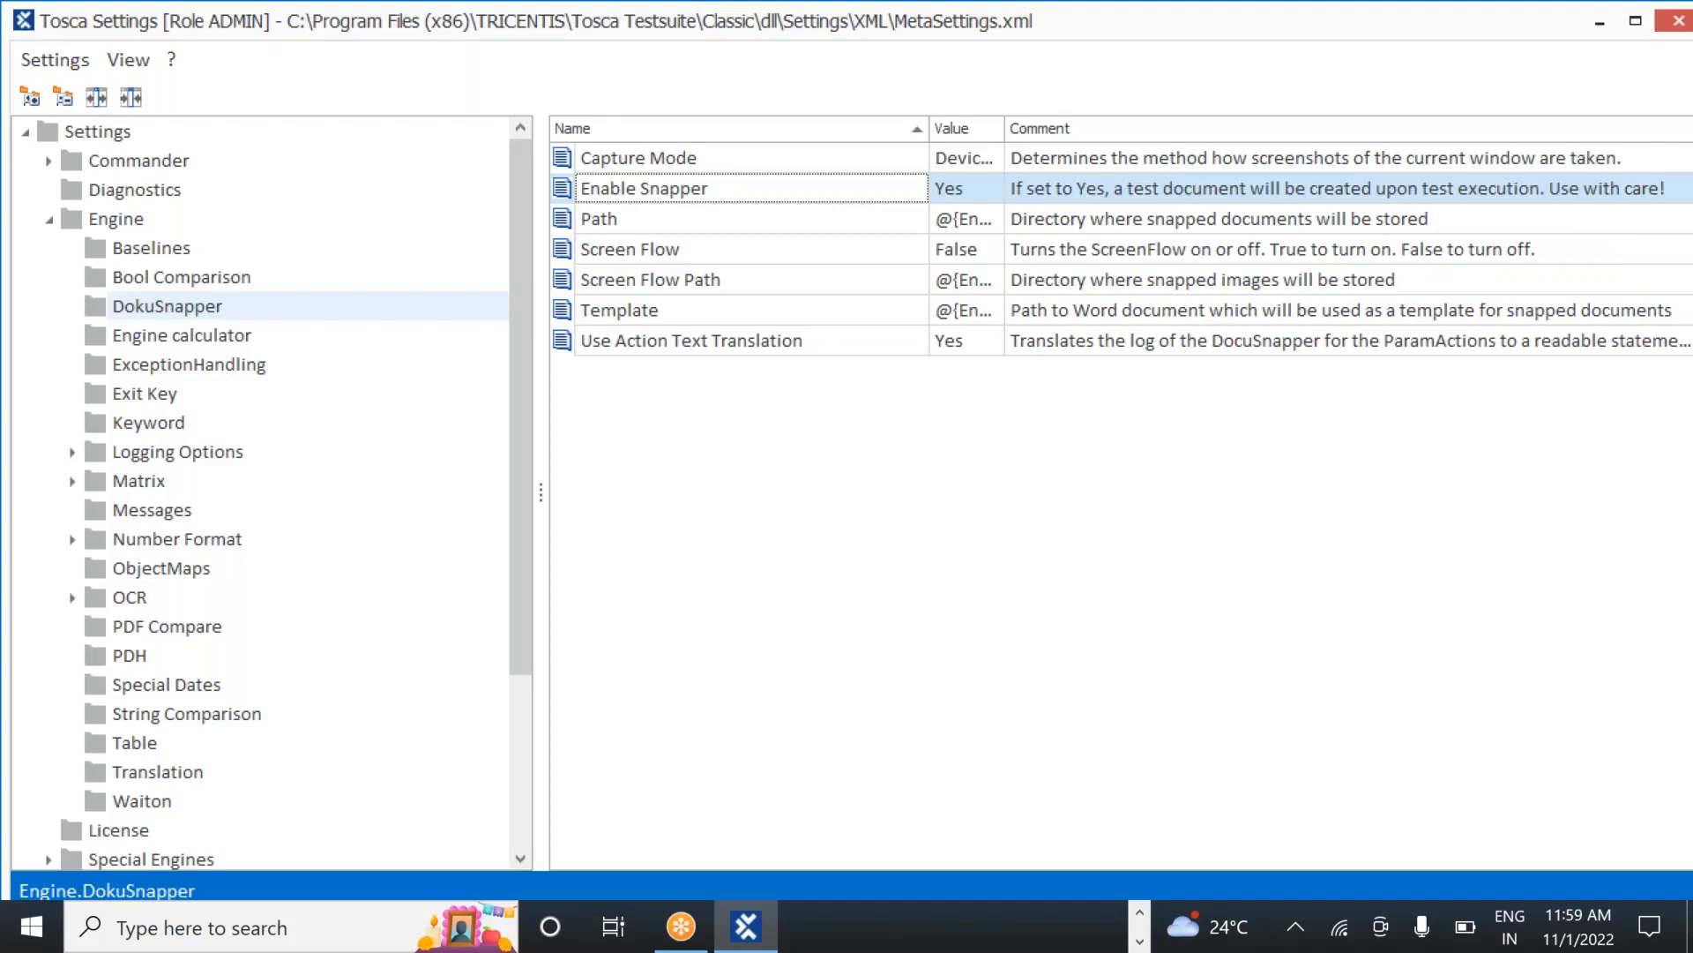
left_click_drag(999, 131, 1261, 119)
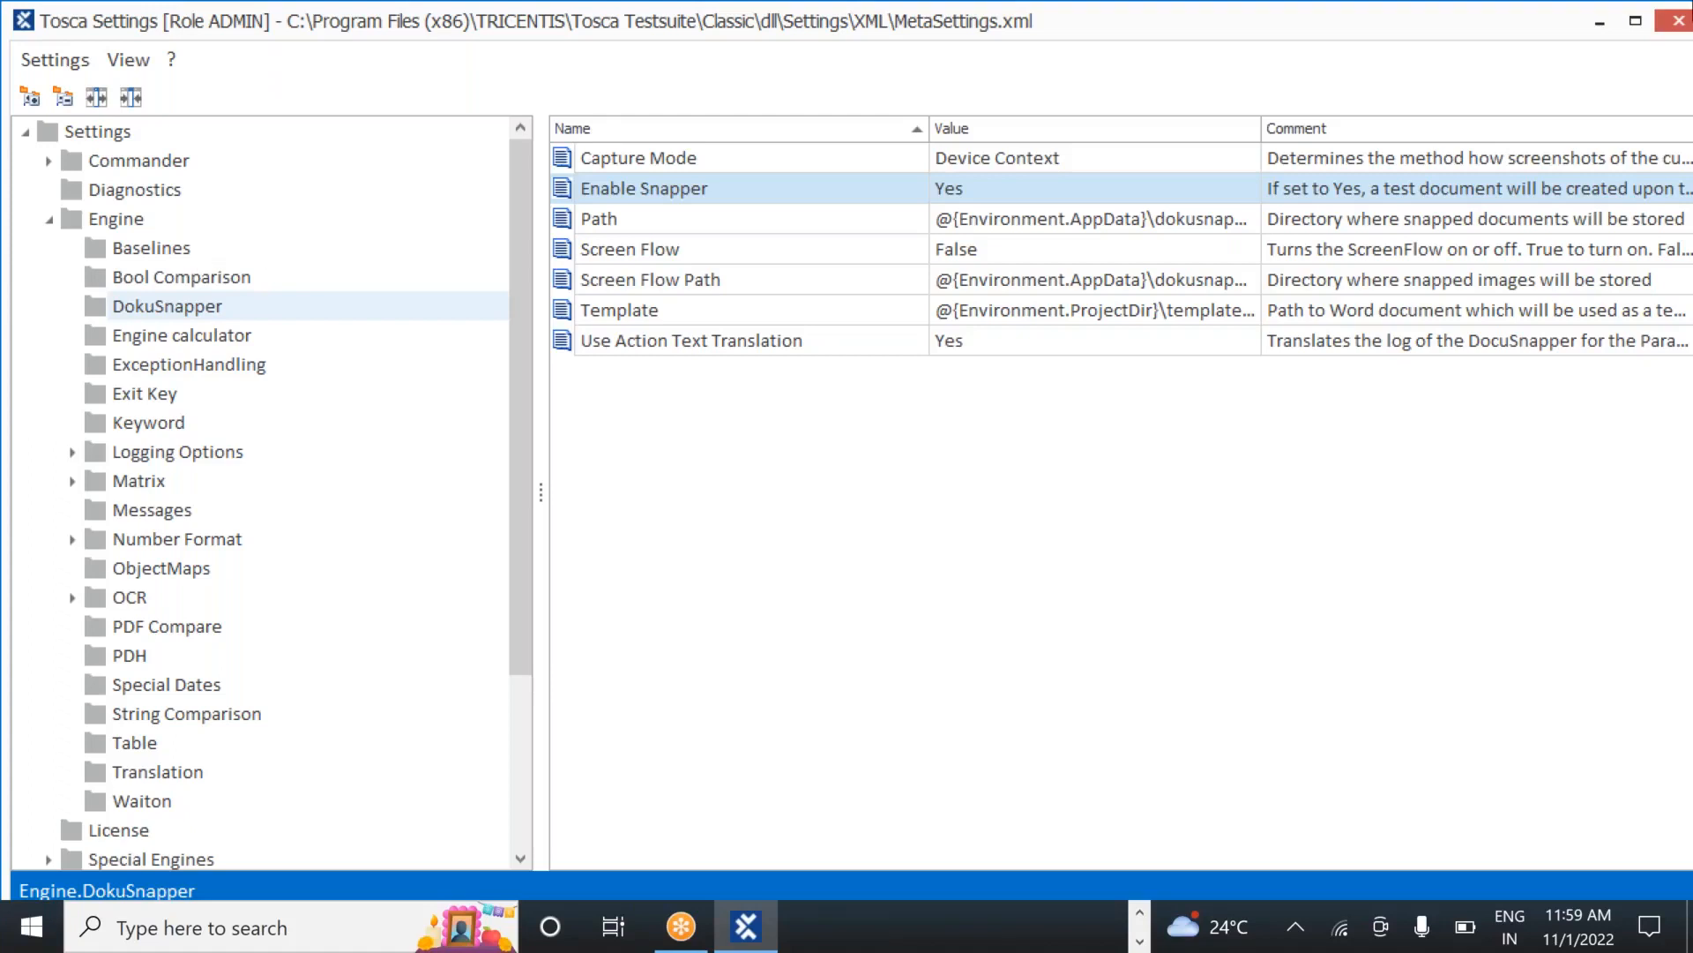
left_click(1336, 18)
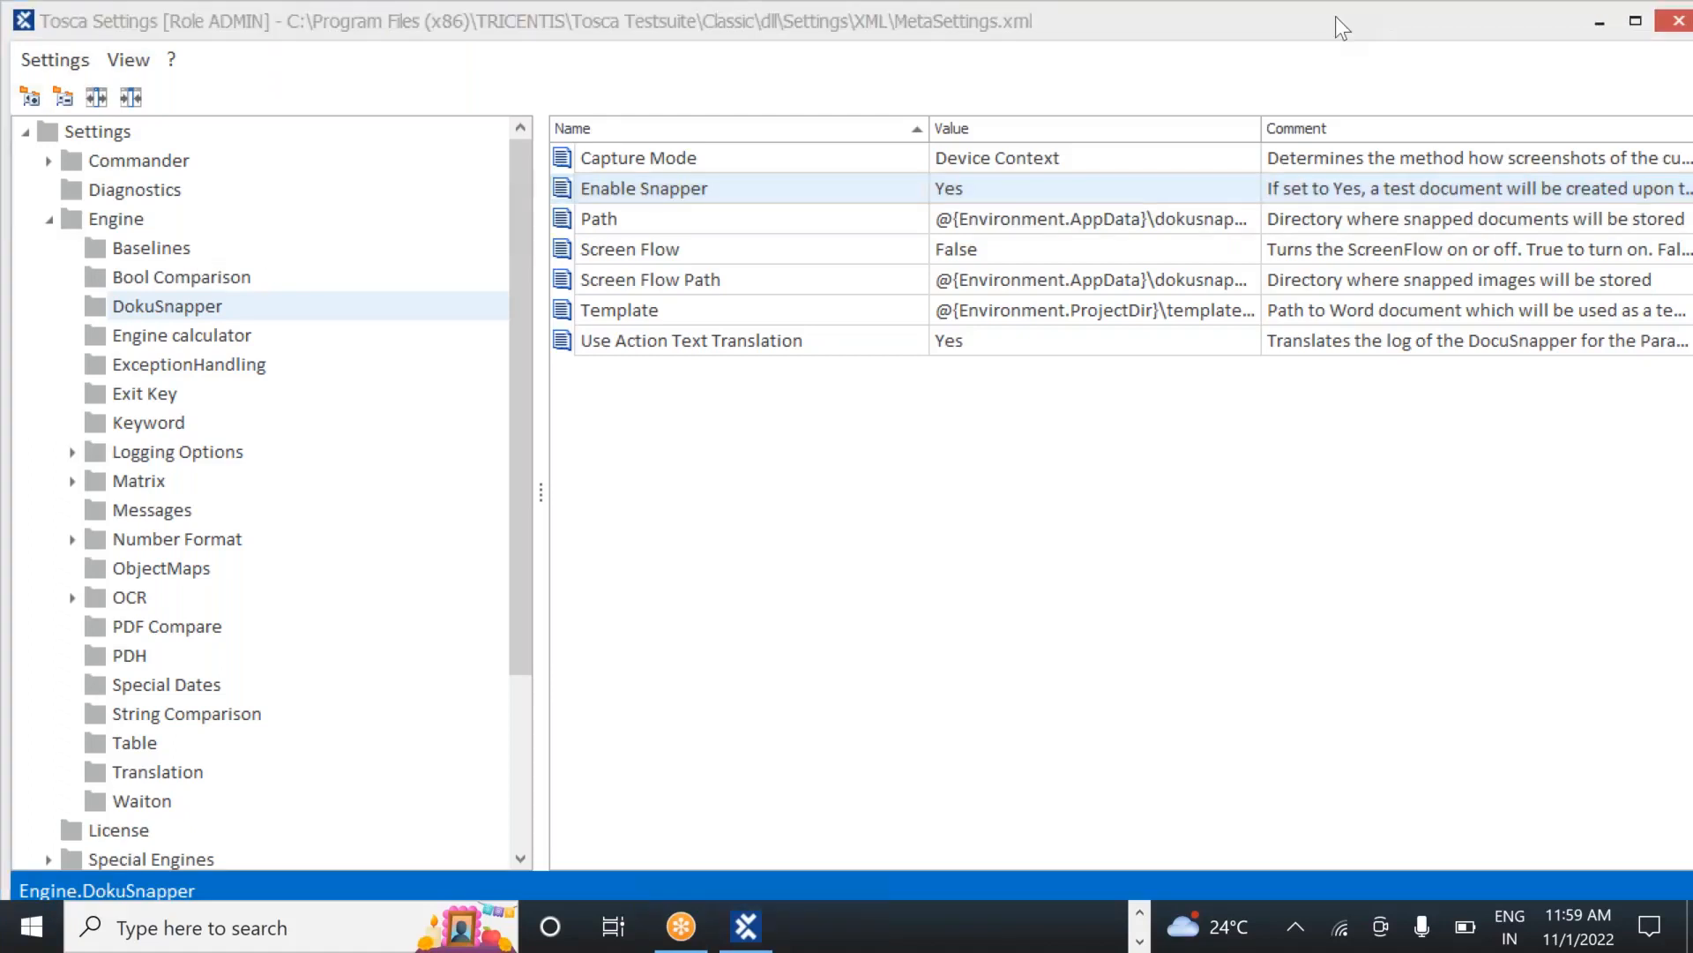
Close Tosca Settings, add a folder named TestExecution under Execution, and open its menu
left_click(1676, 24)
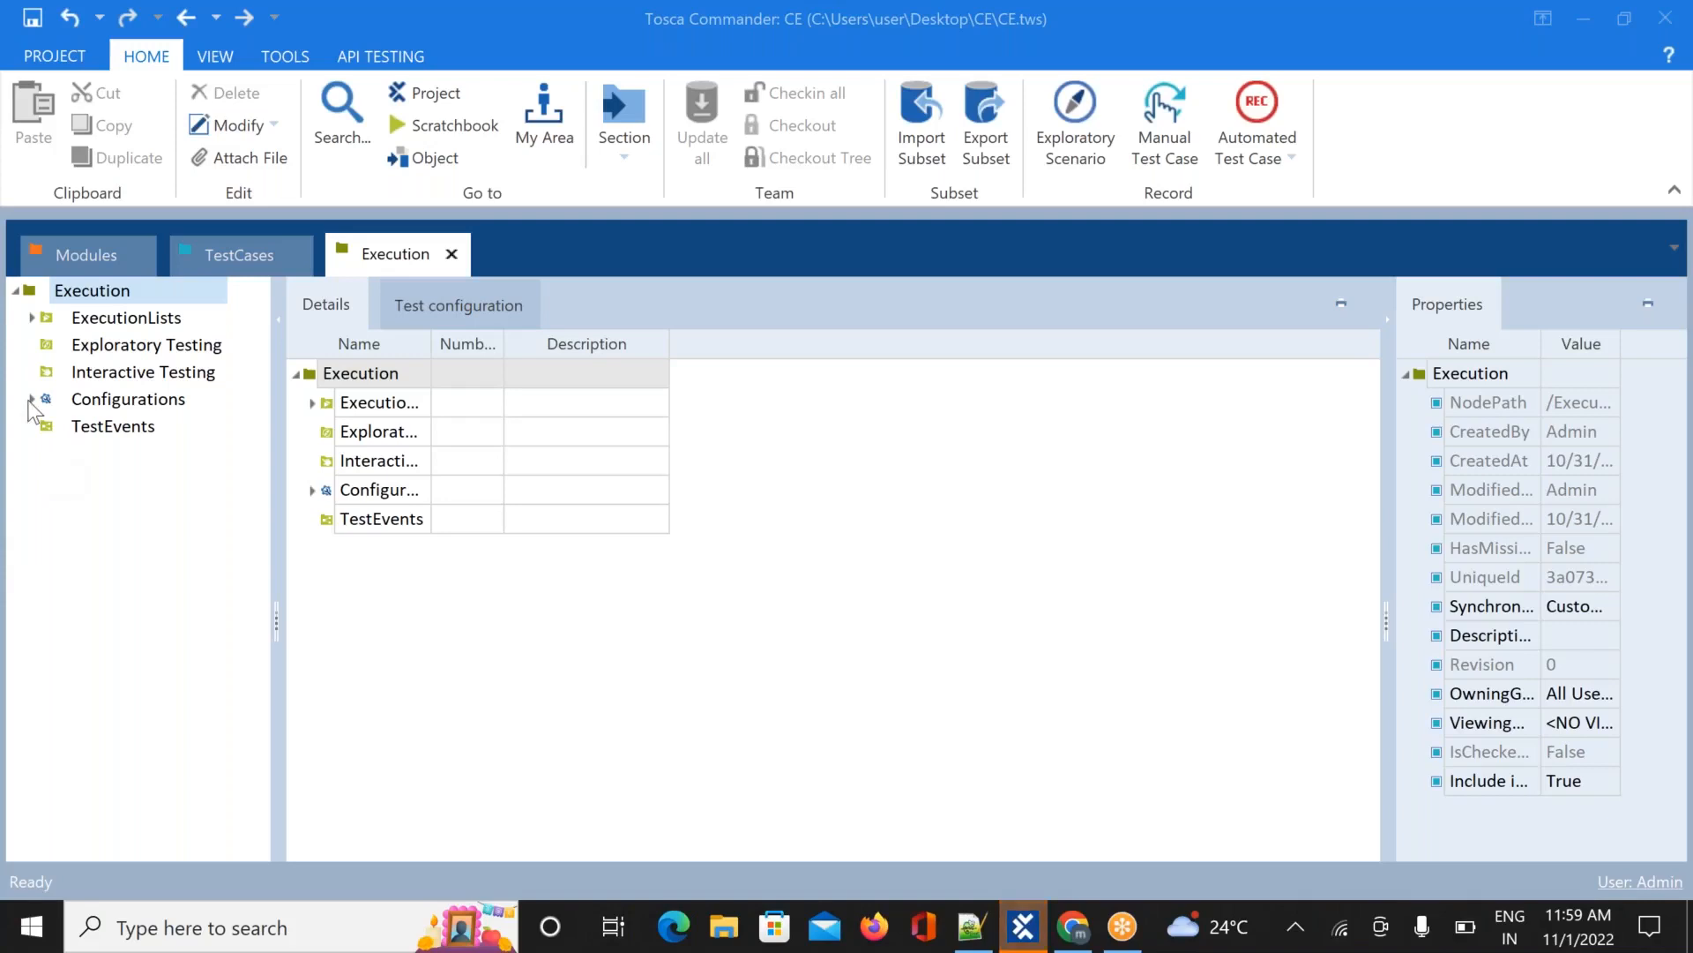
right_click(31, 297)
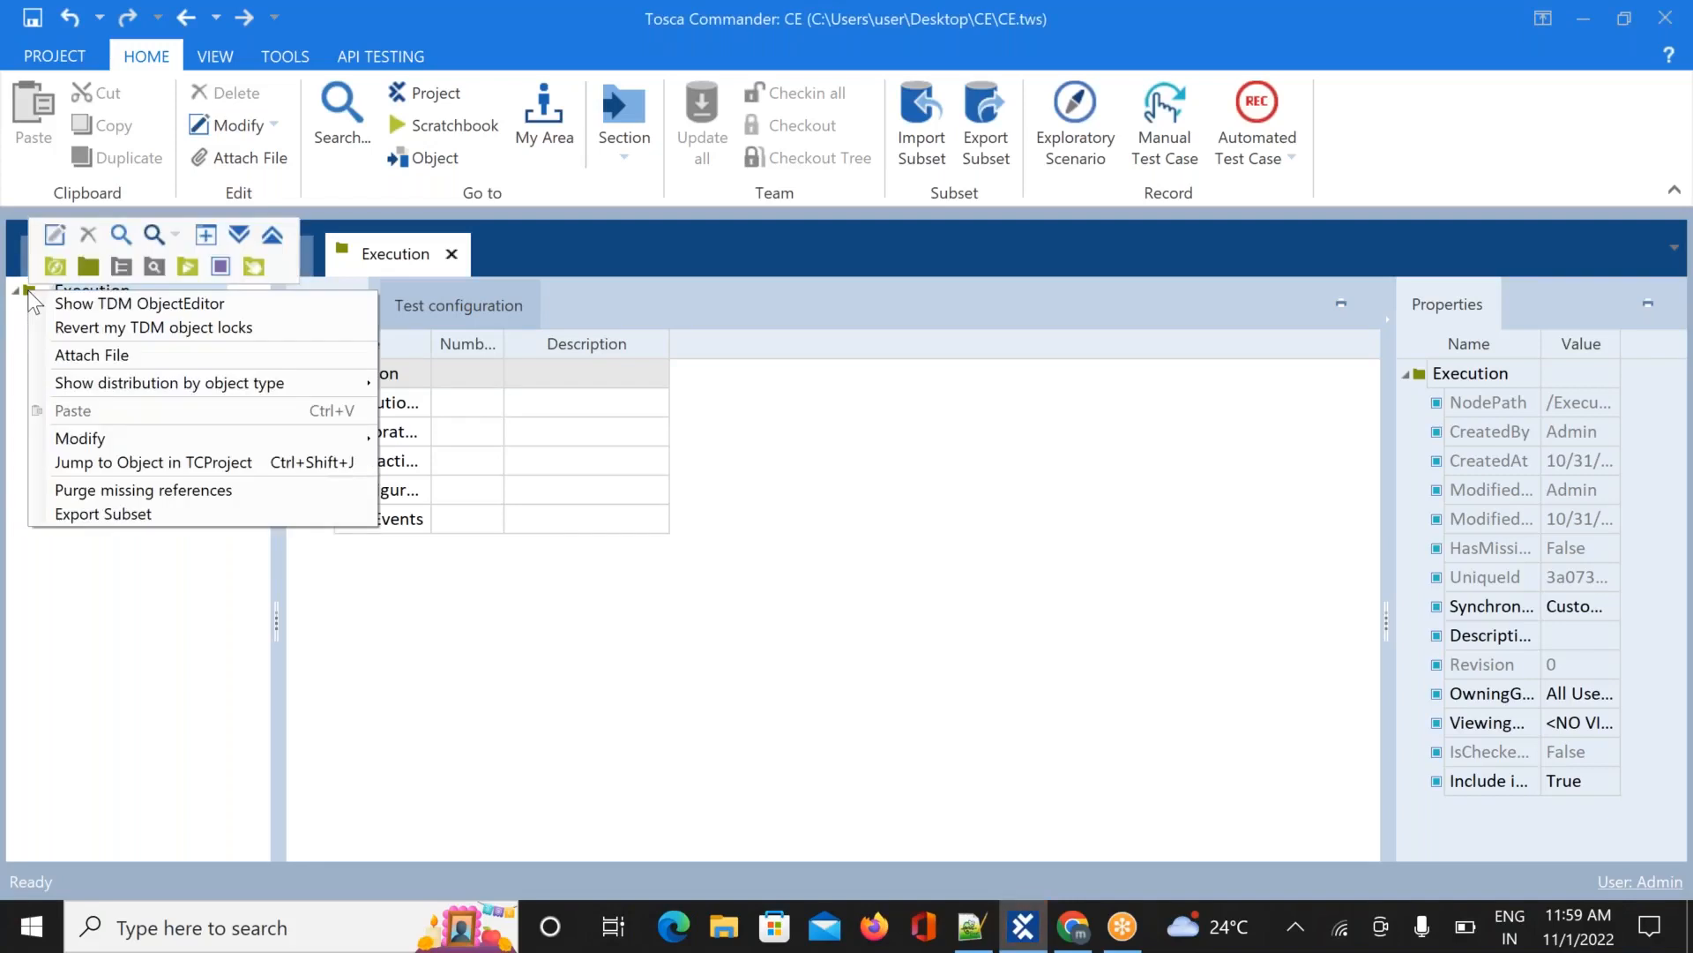
left_click(88, 266)
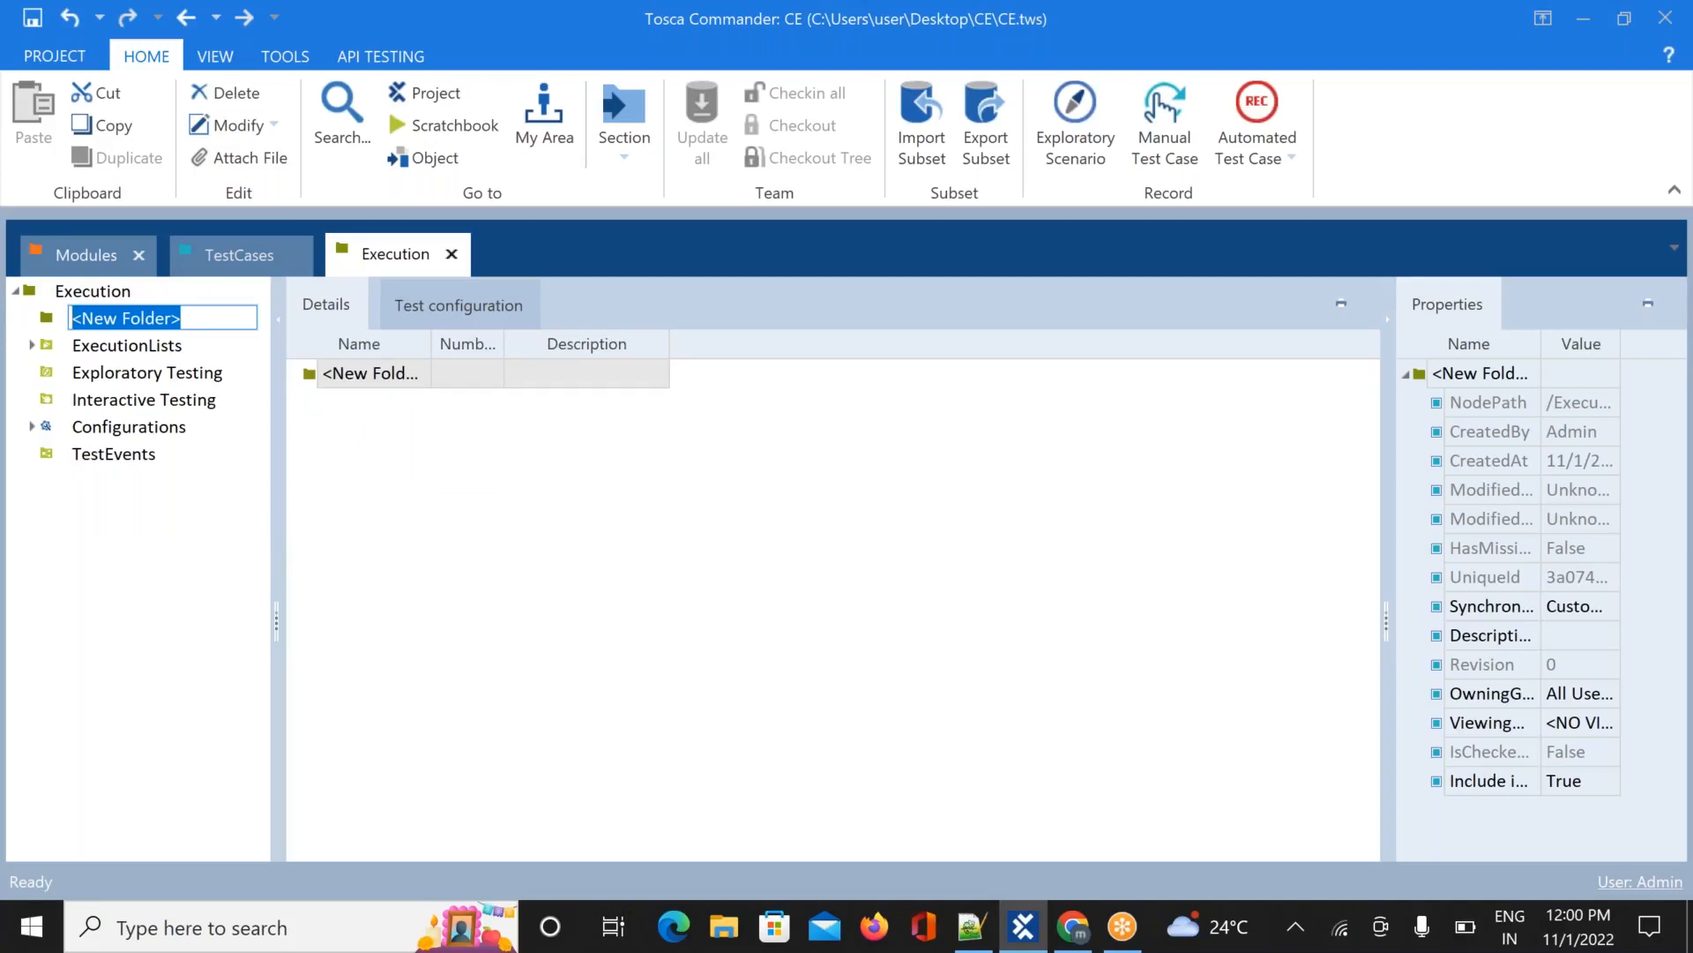
type("Test")
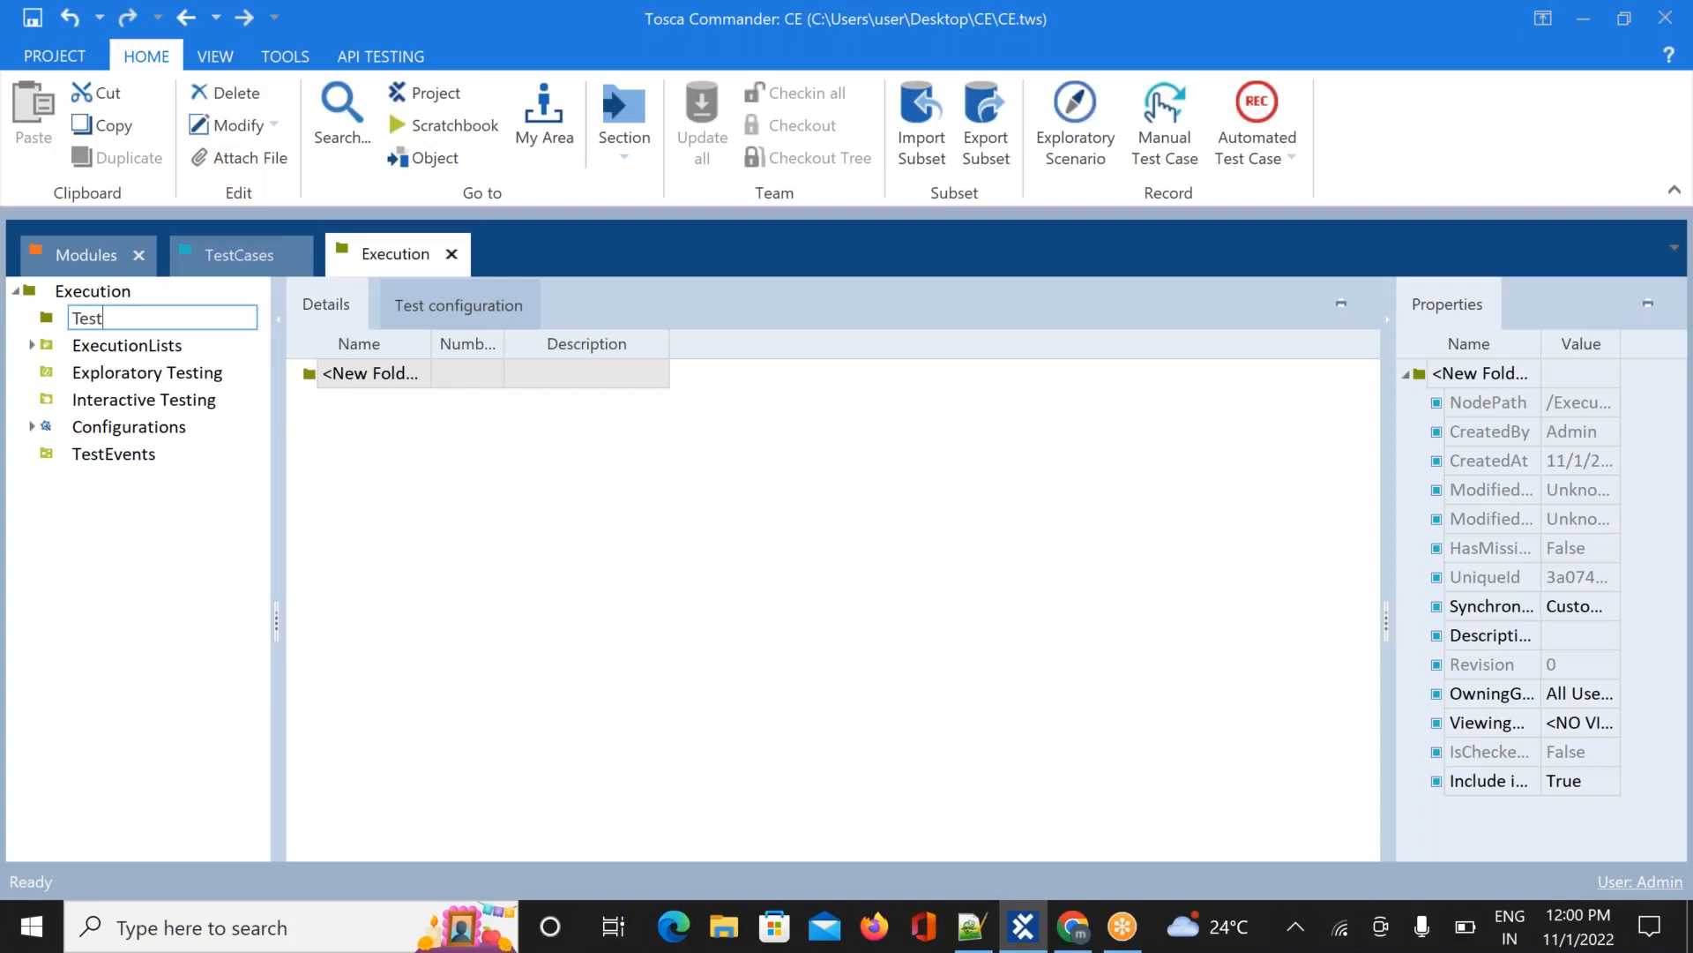
type("Execution")
left_click(521, 521)
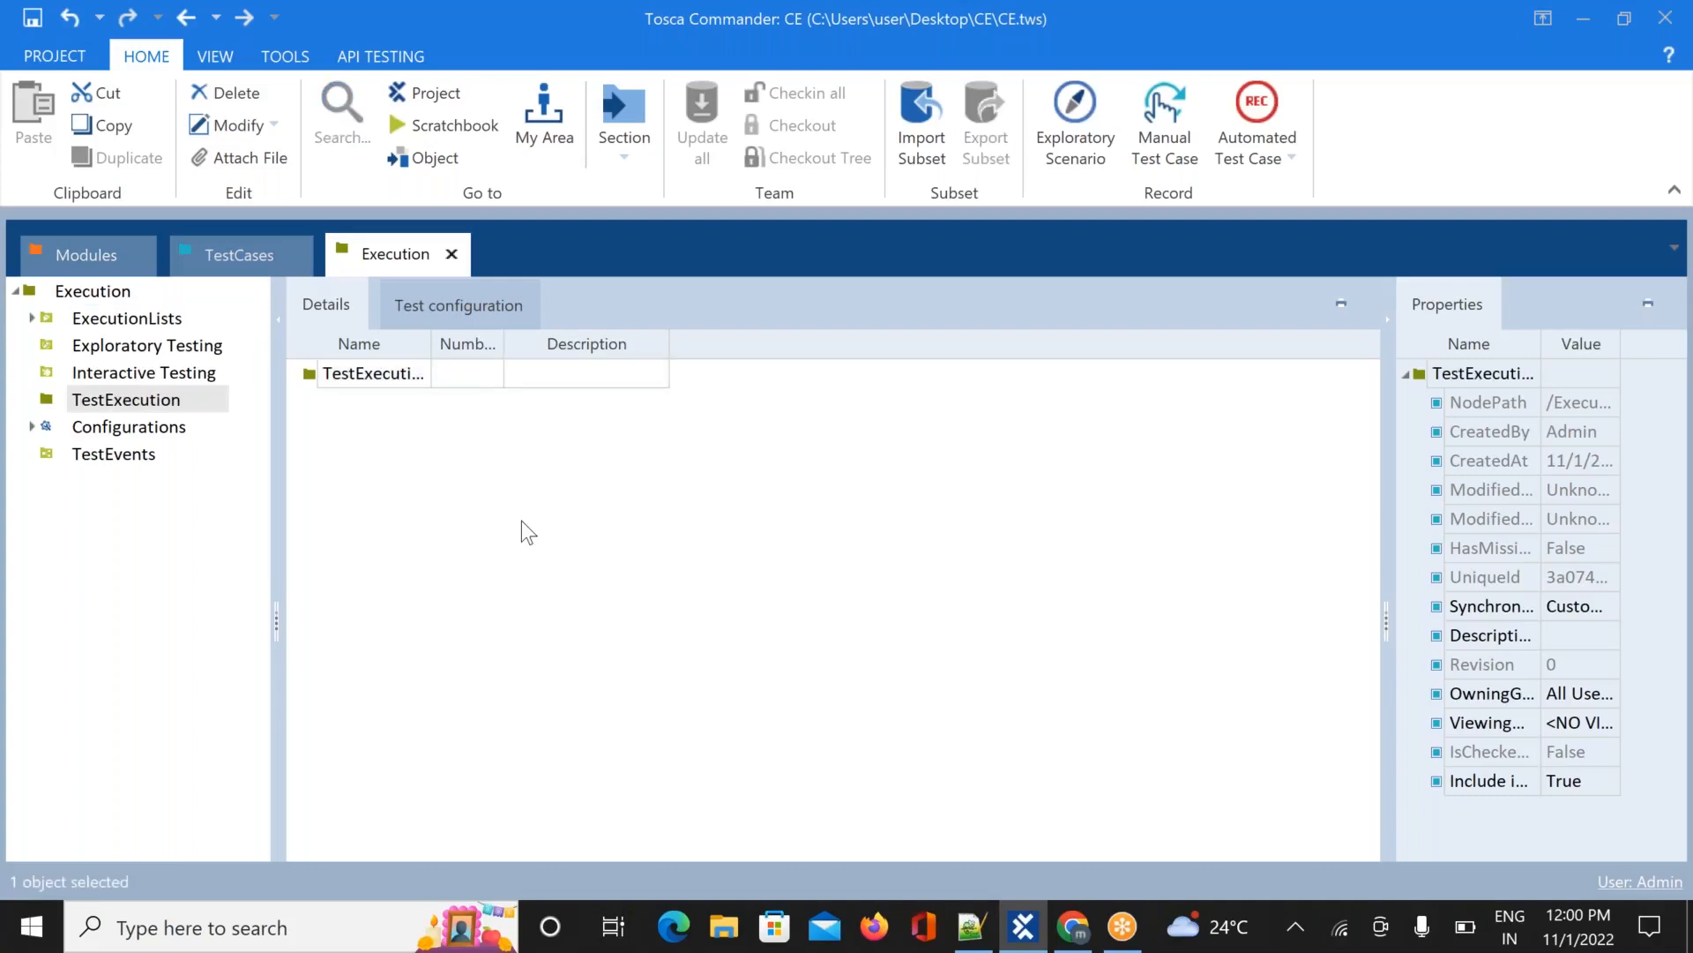
right_click(134, 408)
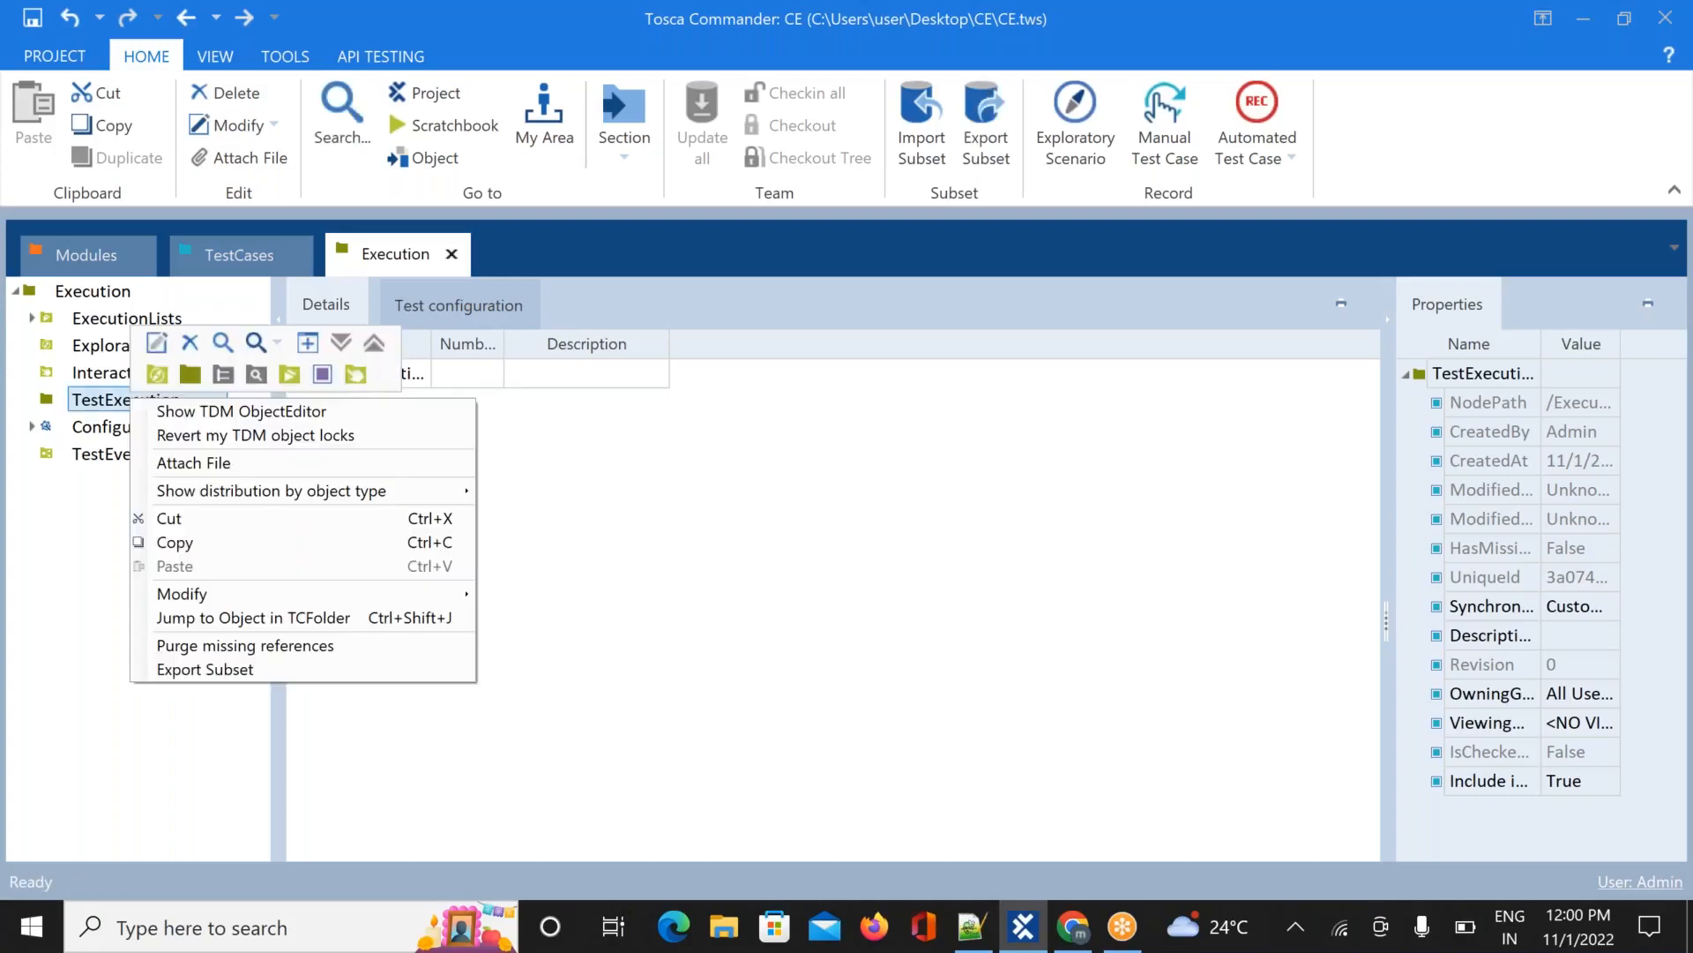
Create an execution-list folder inside TestExecution, name it TestSet, and select it
left_click(288, 377)
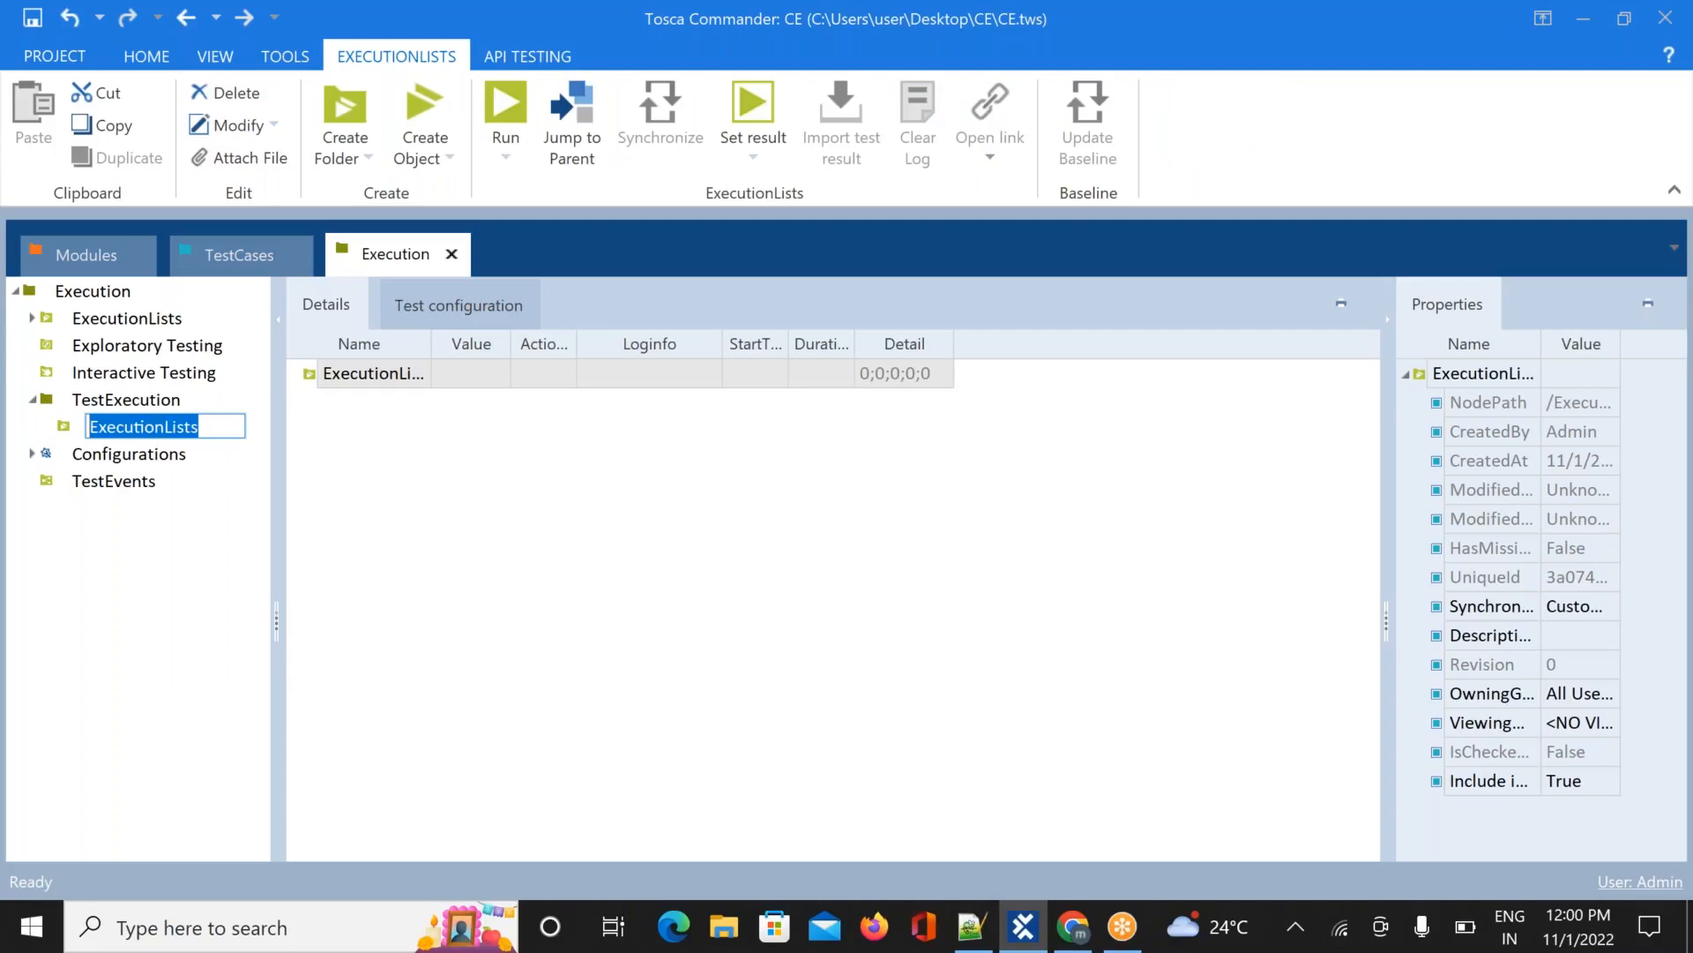
type("Test")
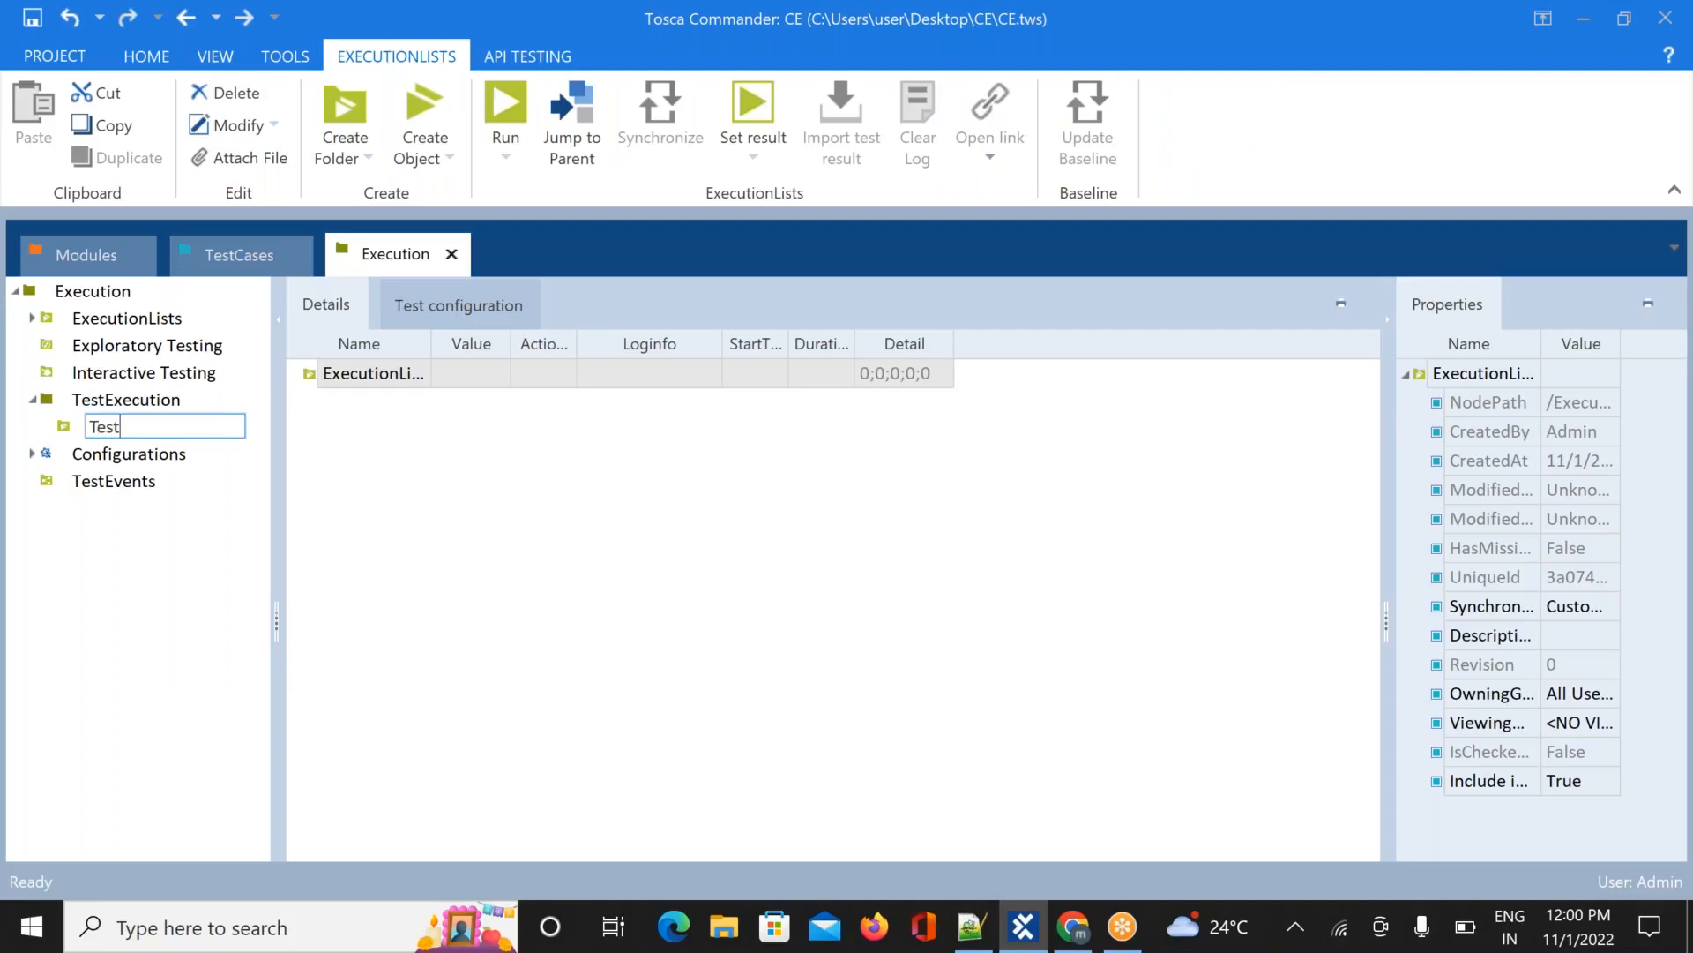
type("SeT")
key("BackSpace")
type("t")
key("Return")
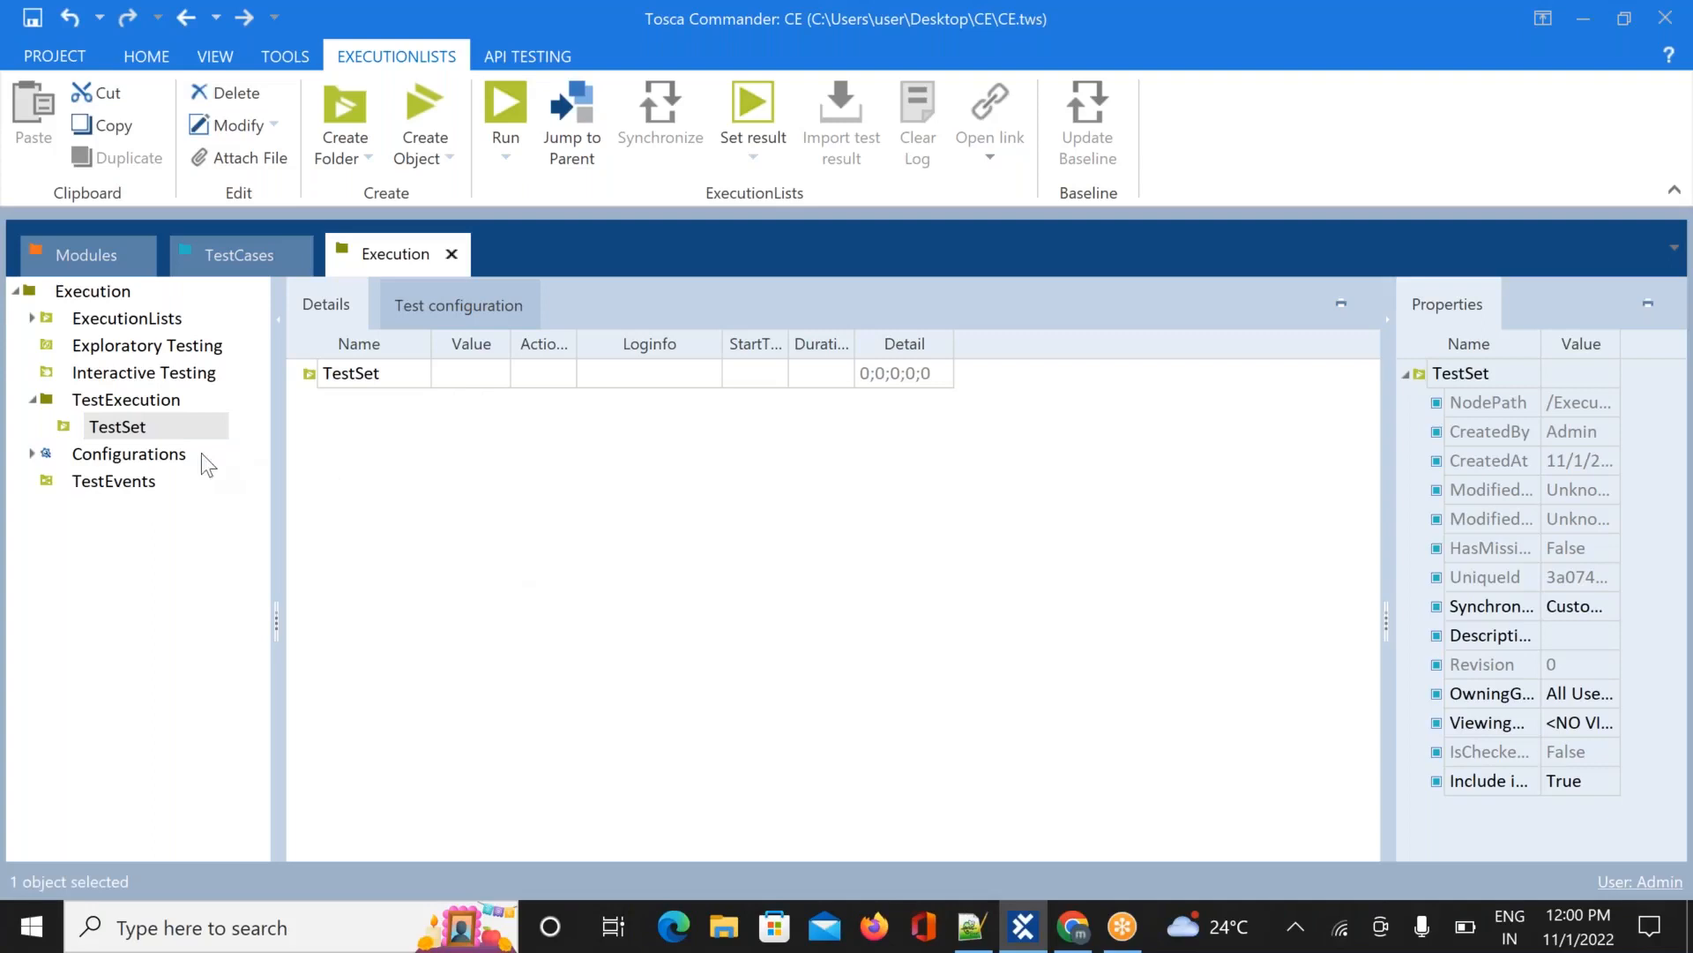
left_click(167, 427)
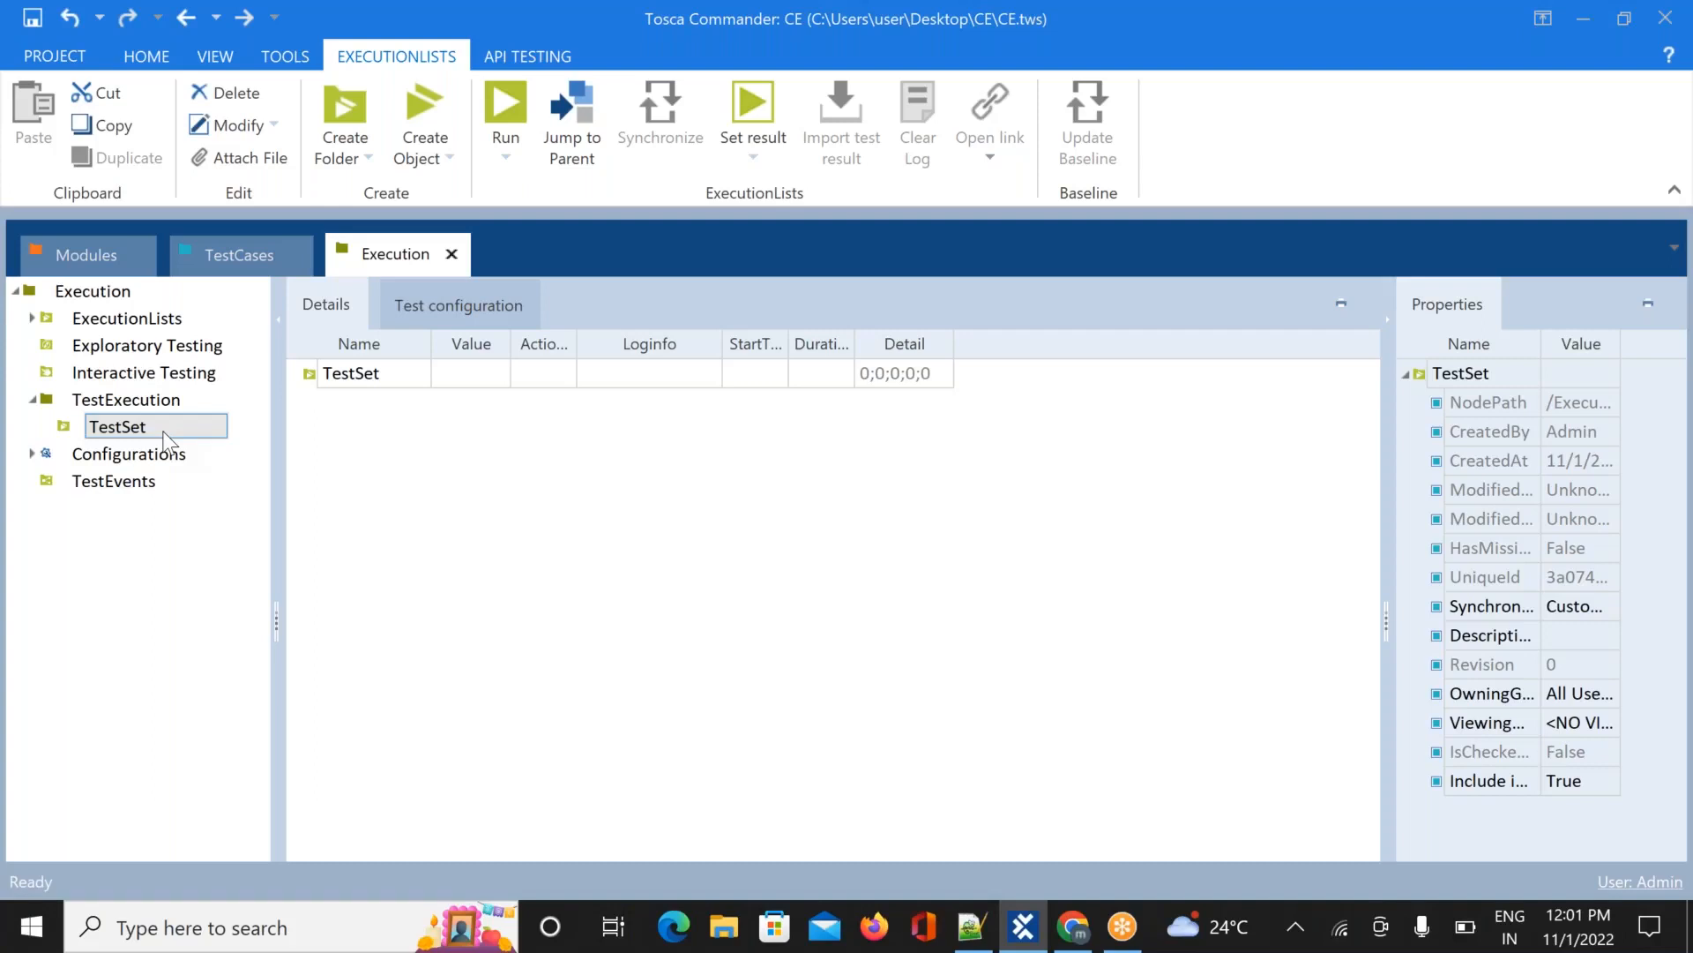
Add <New ExecutionList> to TestSet, widen the tree pane, and expand the list to show ActualLog
right_click(166, 438)
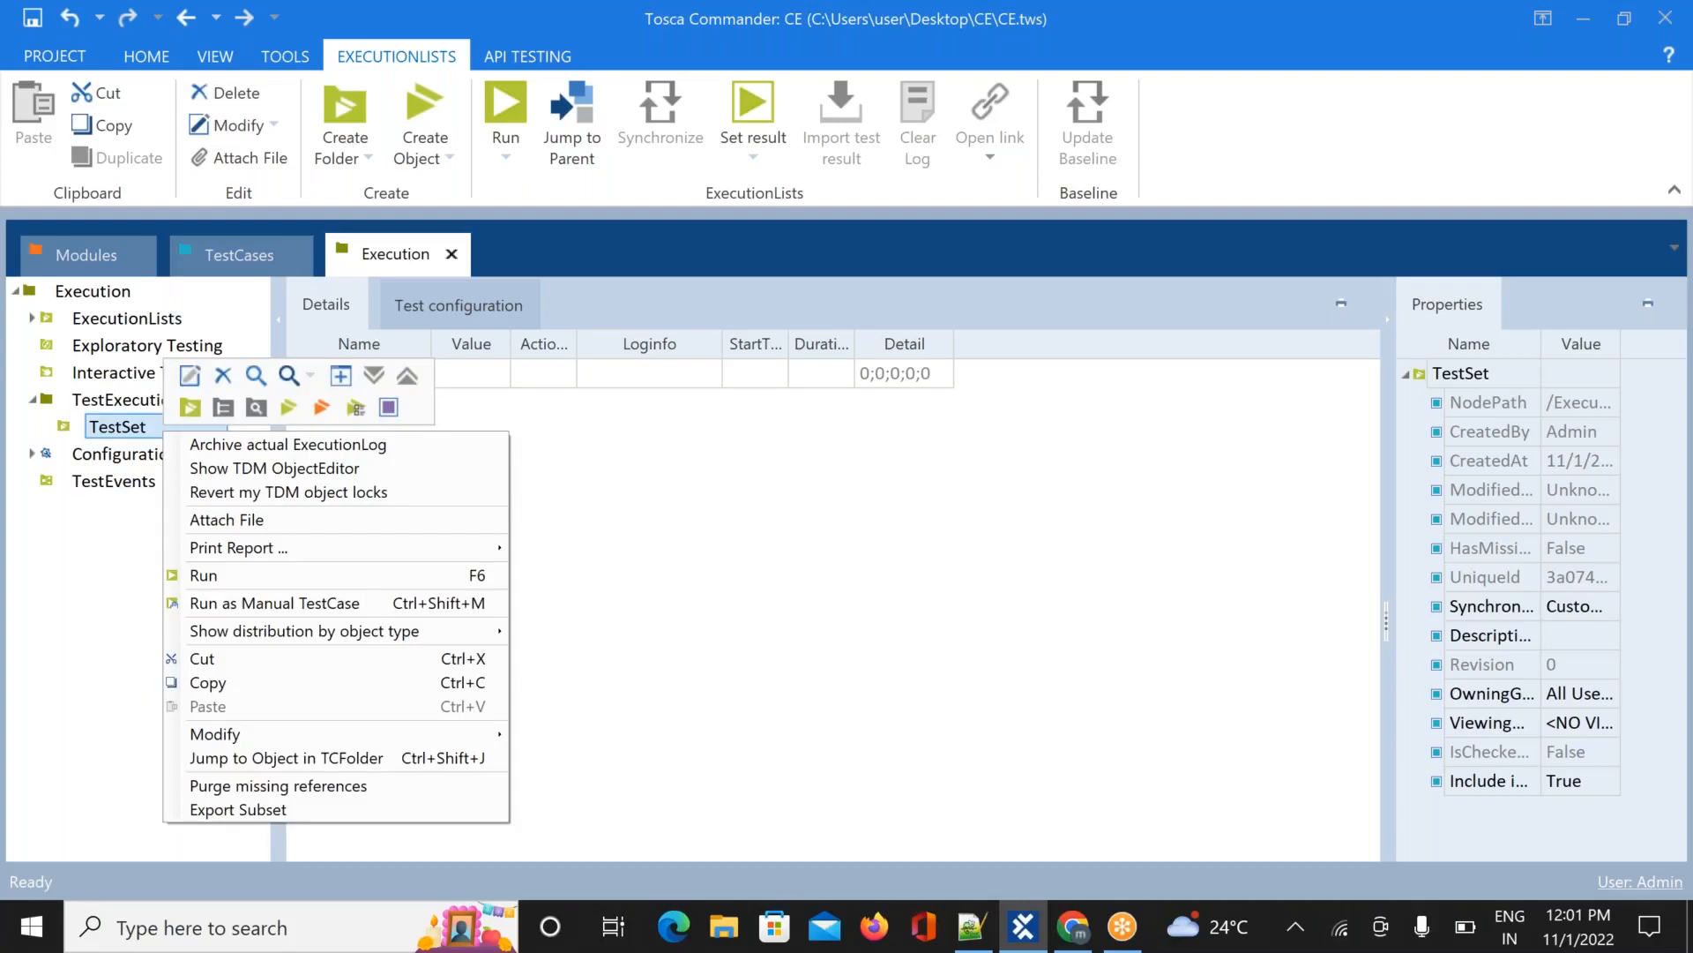
left_click(282, 400)
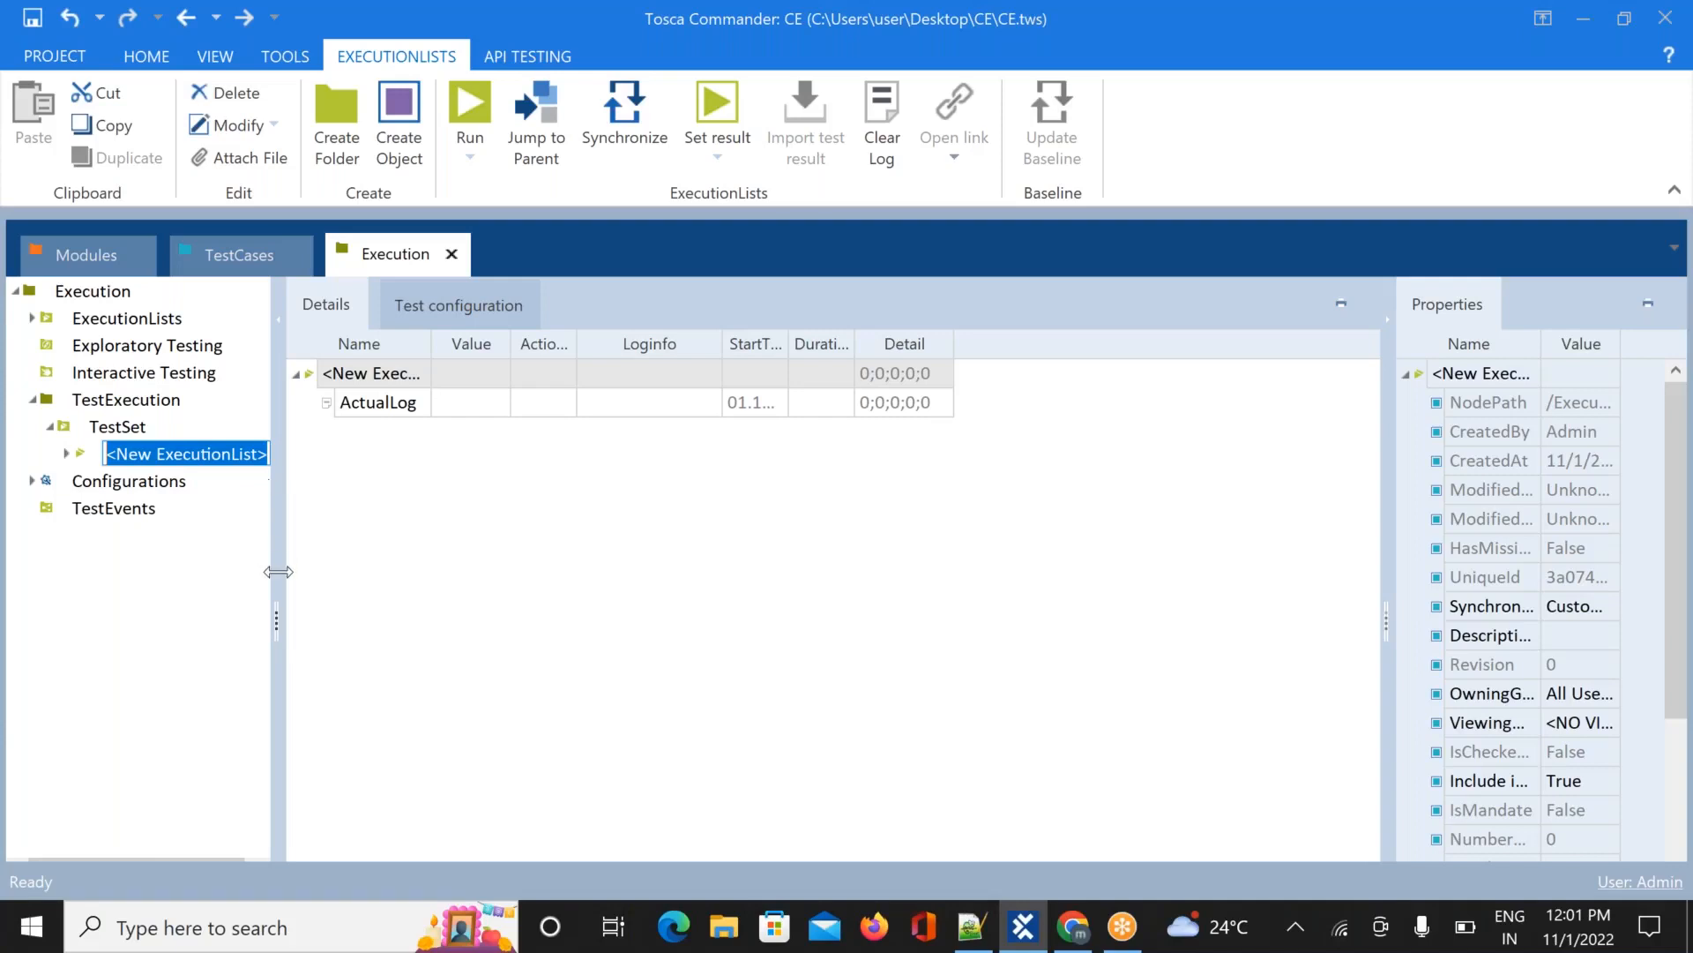
left_click_drag(291, 613, 332, 614)
left_click(448, 596)
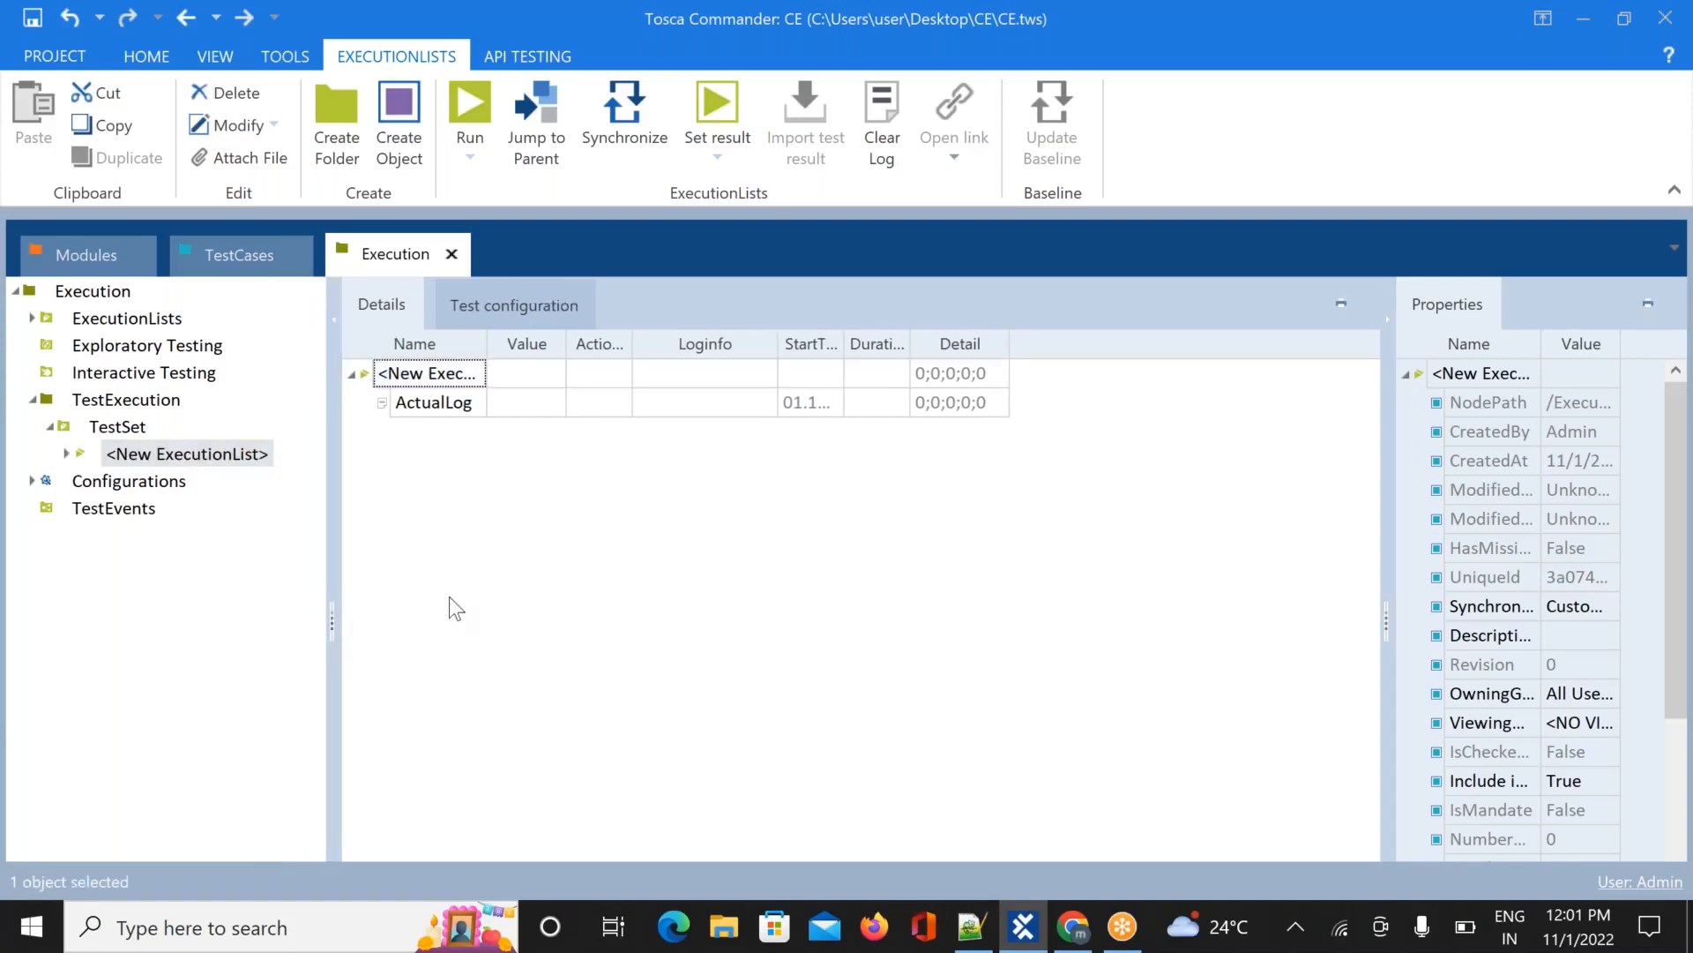
left_click(160, 408)
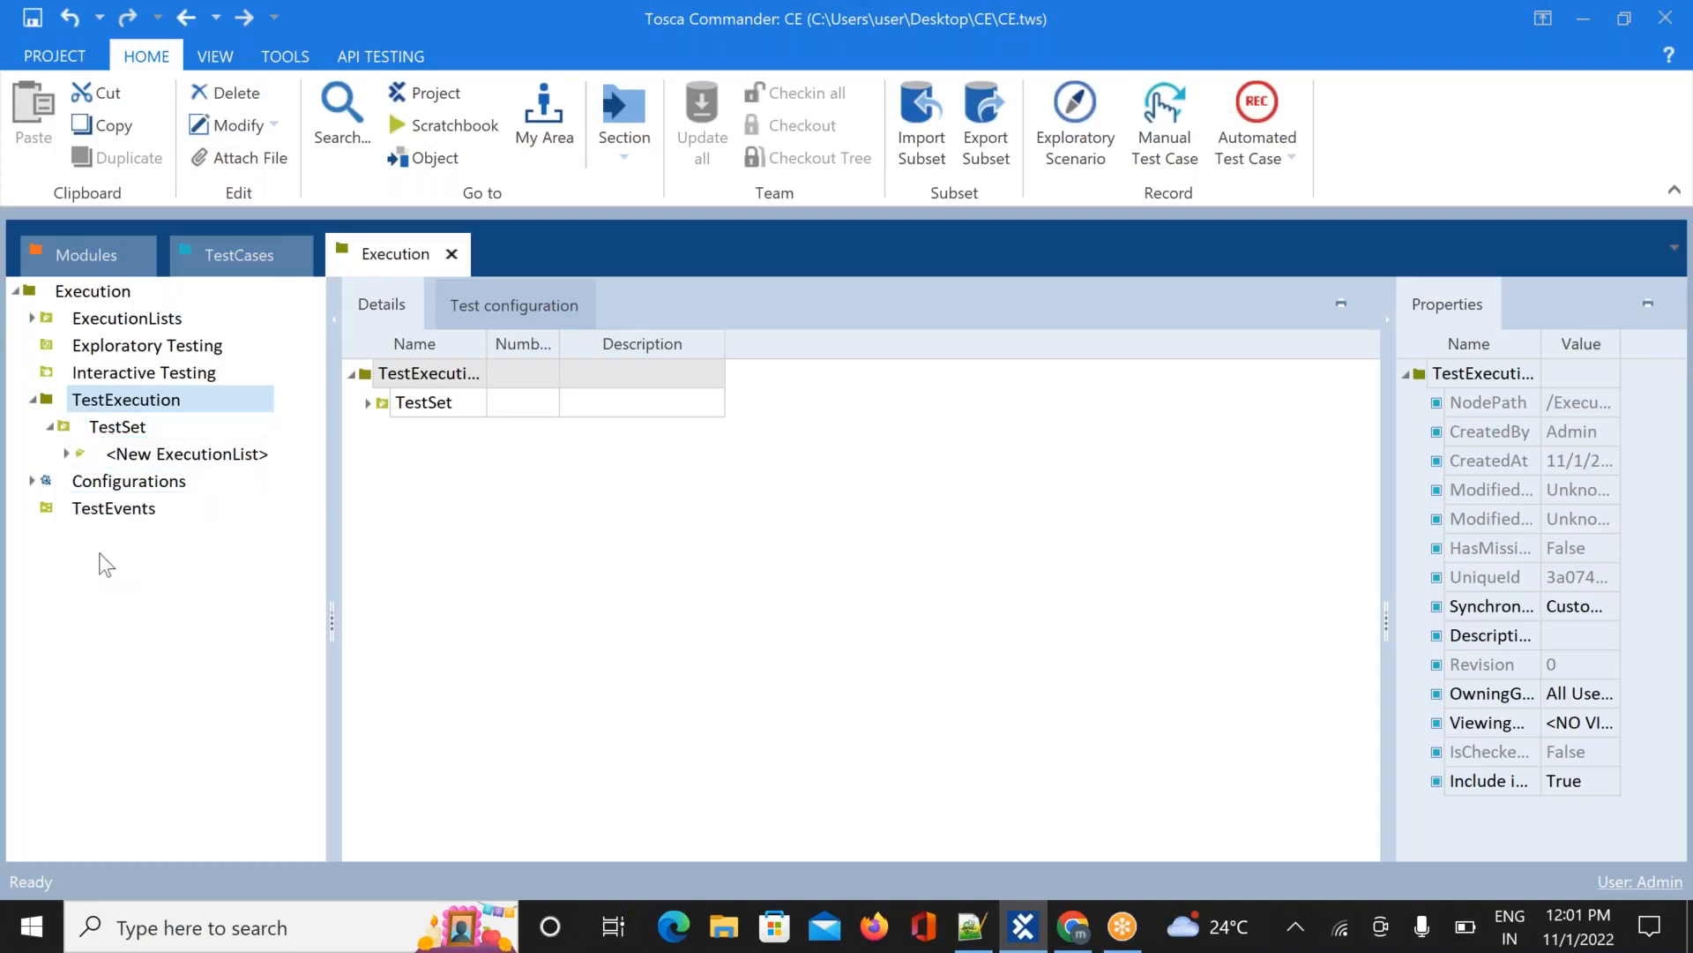
left_click(187, 457)
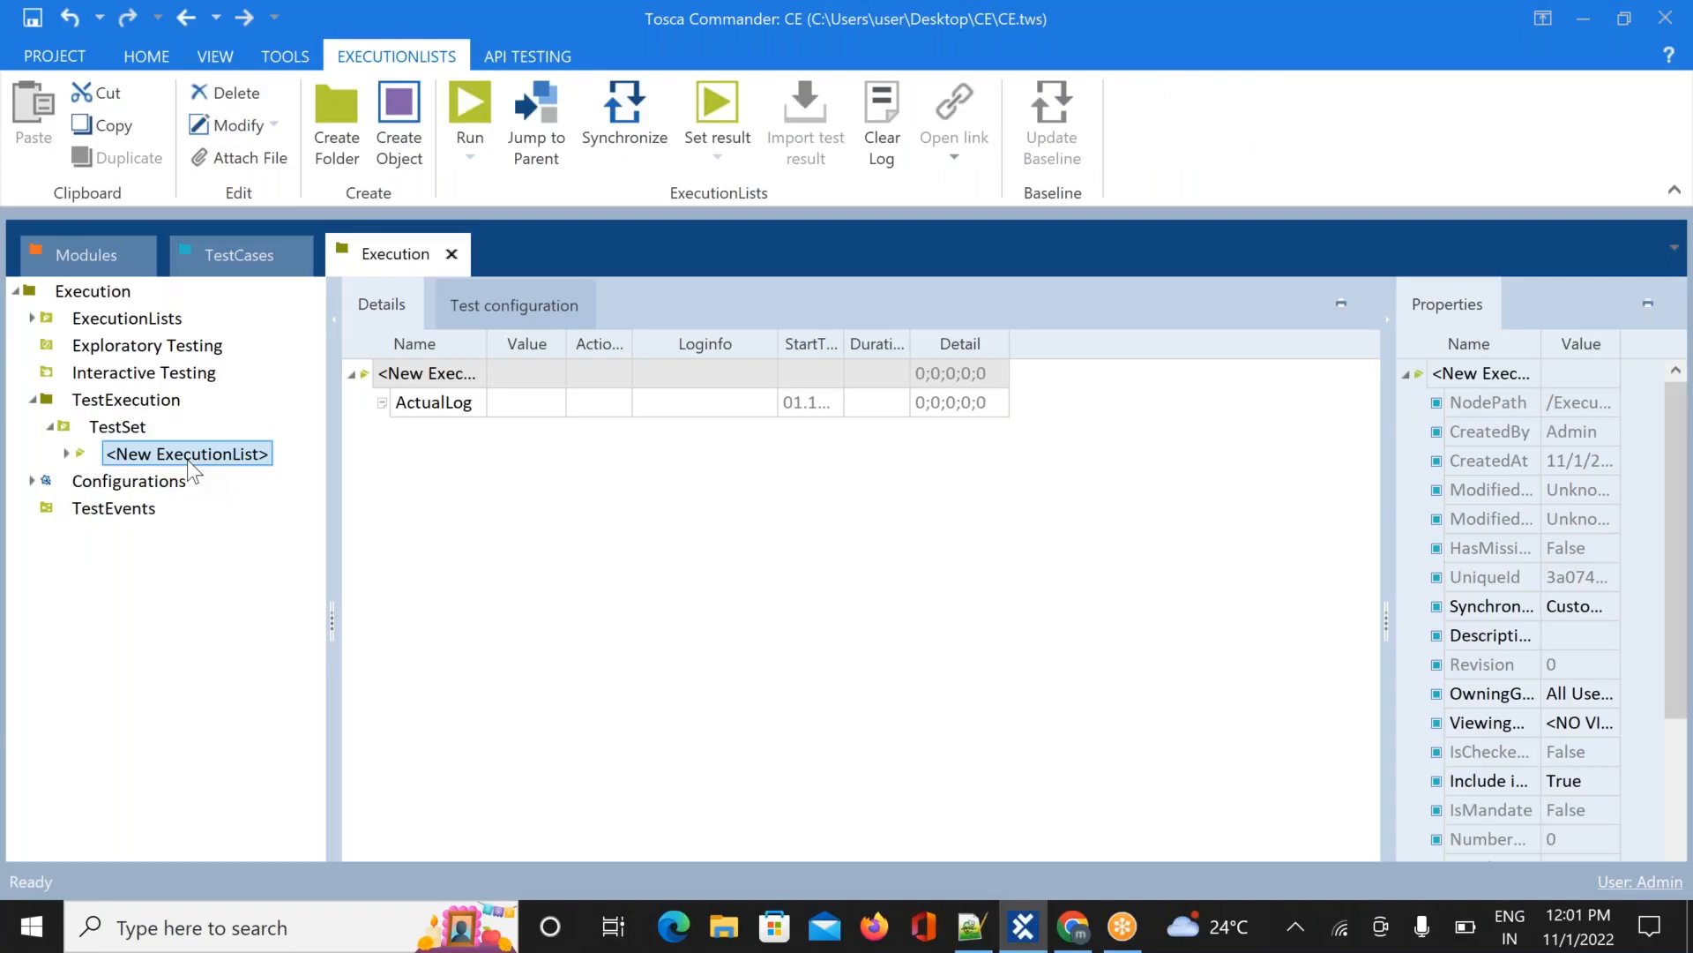
left_click(69, 453)
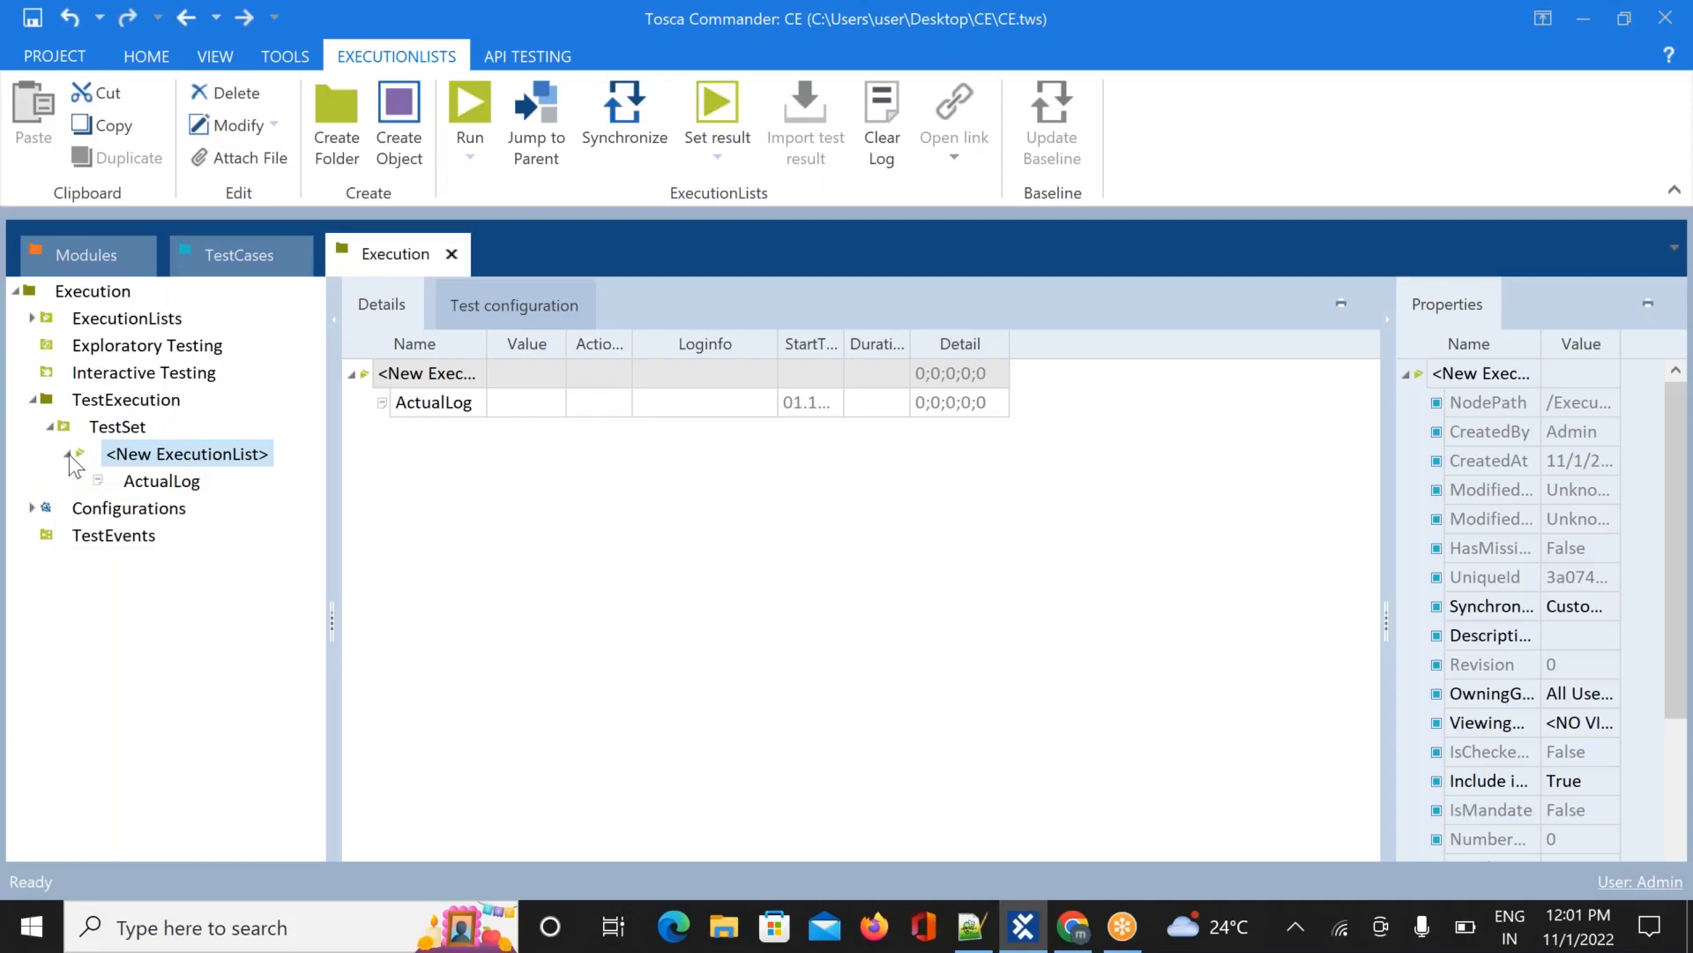
Select the ActualLog under <New ExecutionList> to view its details and properties
left_click(152, 485)
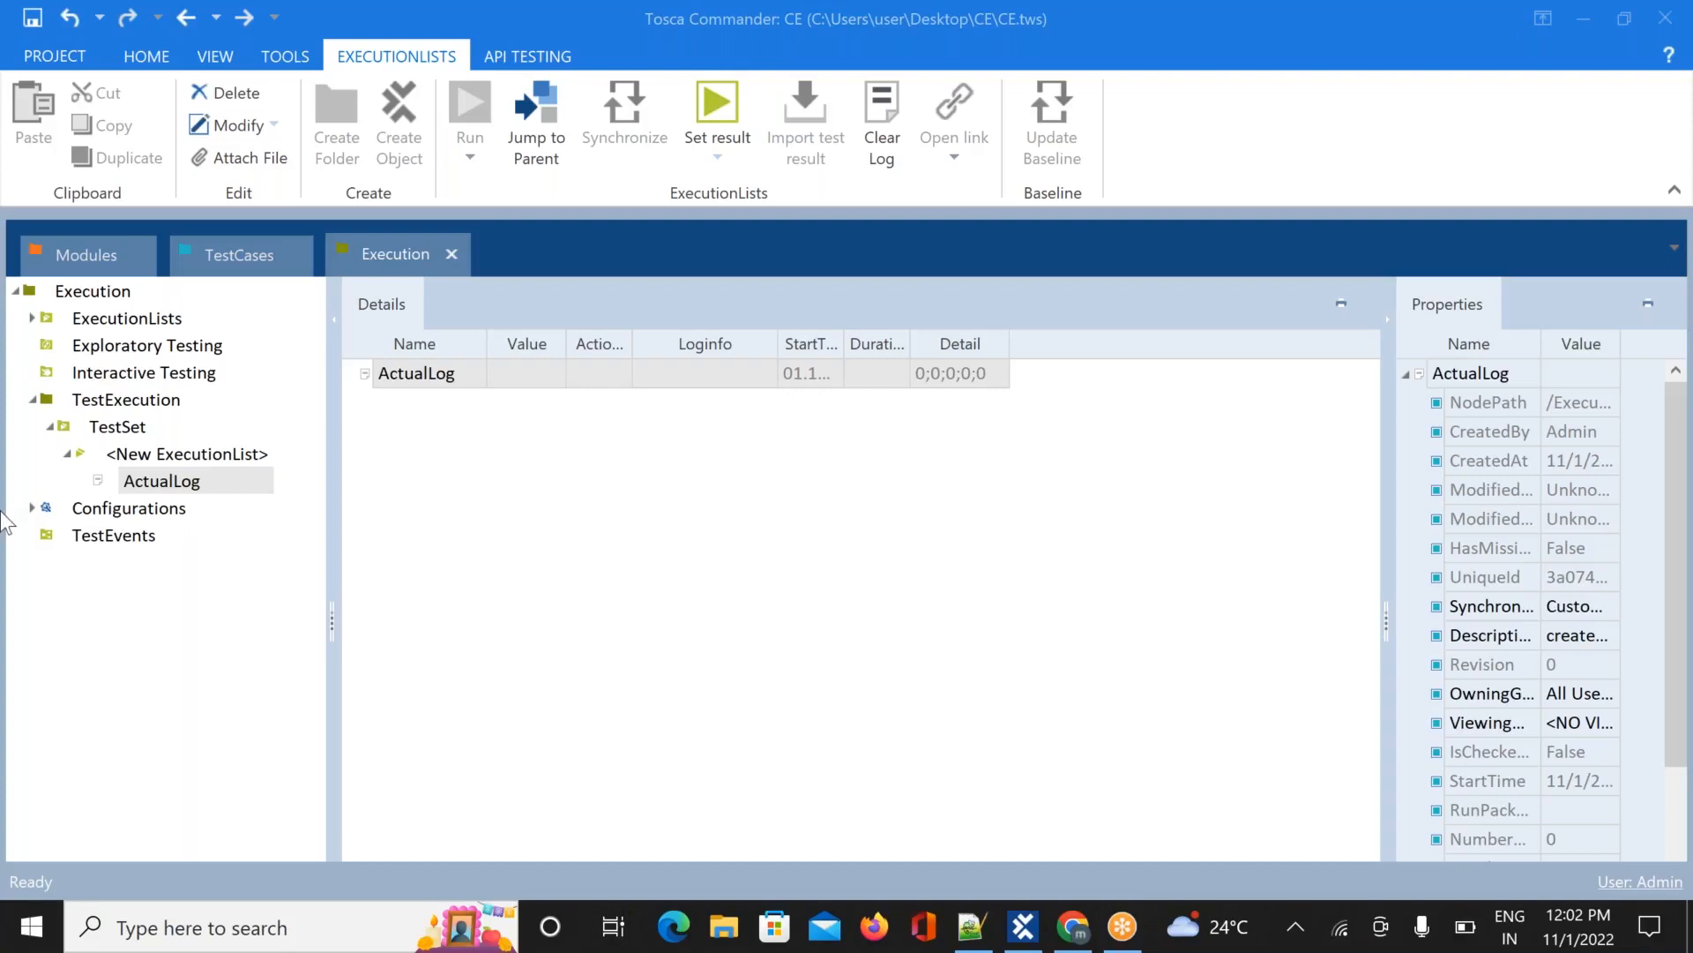
left_click(183, 482)
Go to the TestCases section and open Register1's Demo Web Shop registration step
left_click(176, 456)
left_click(246, 253)
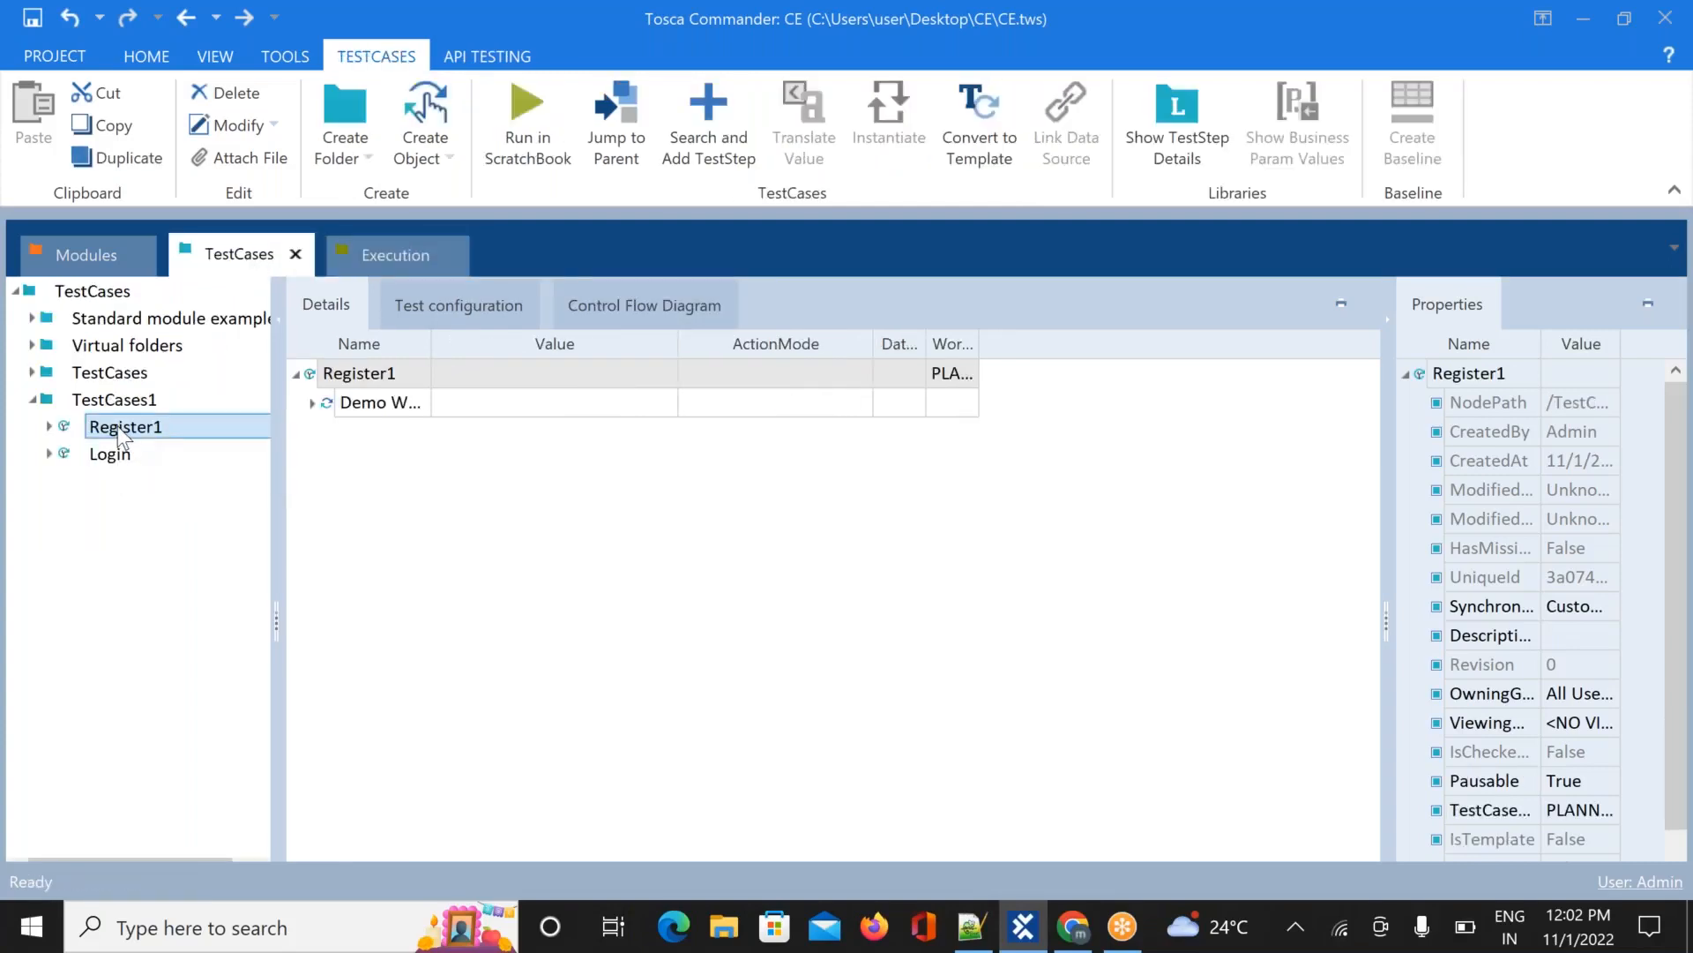
left_click(49, 425)
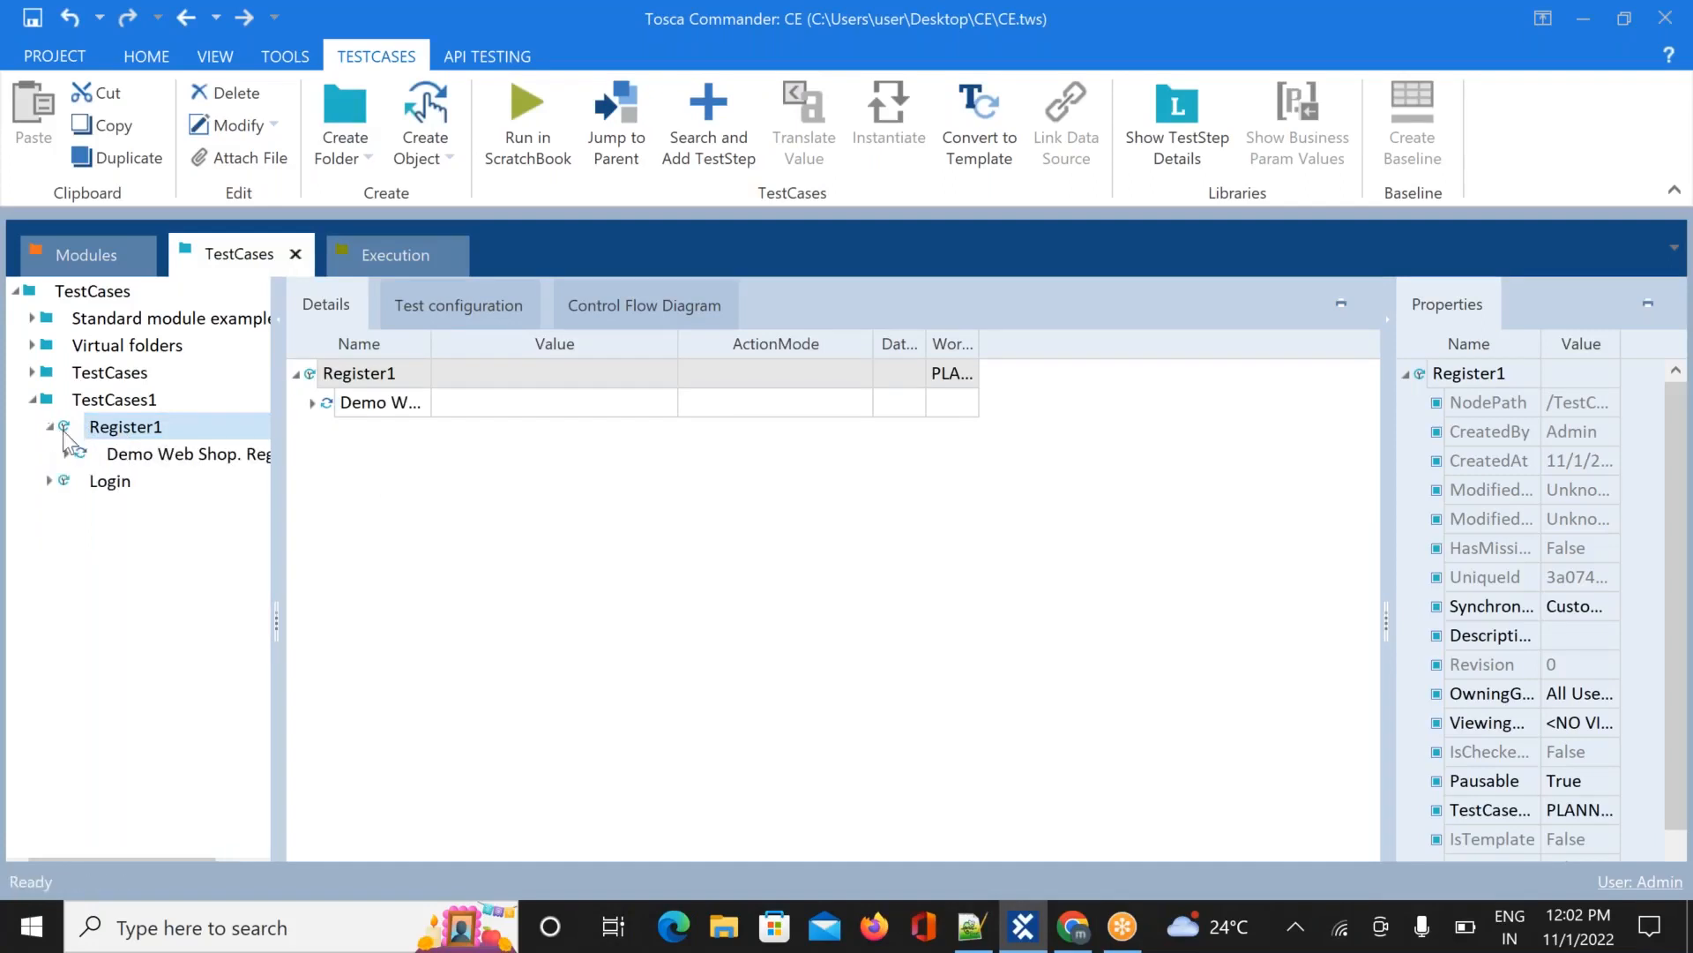
left_click(123, 455)
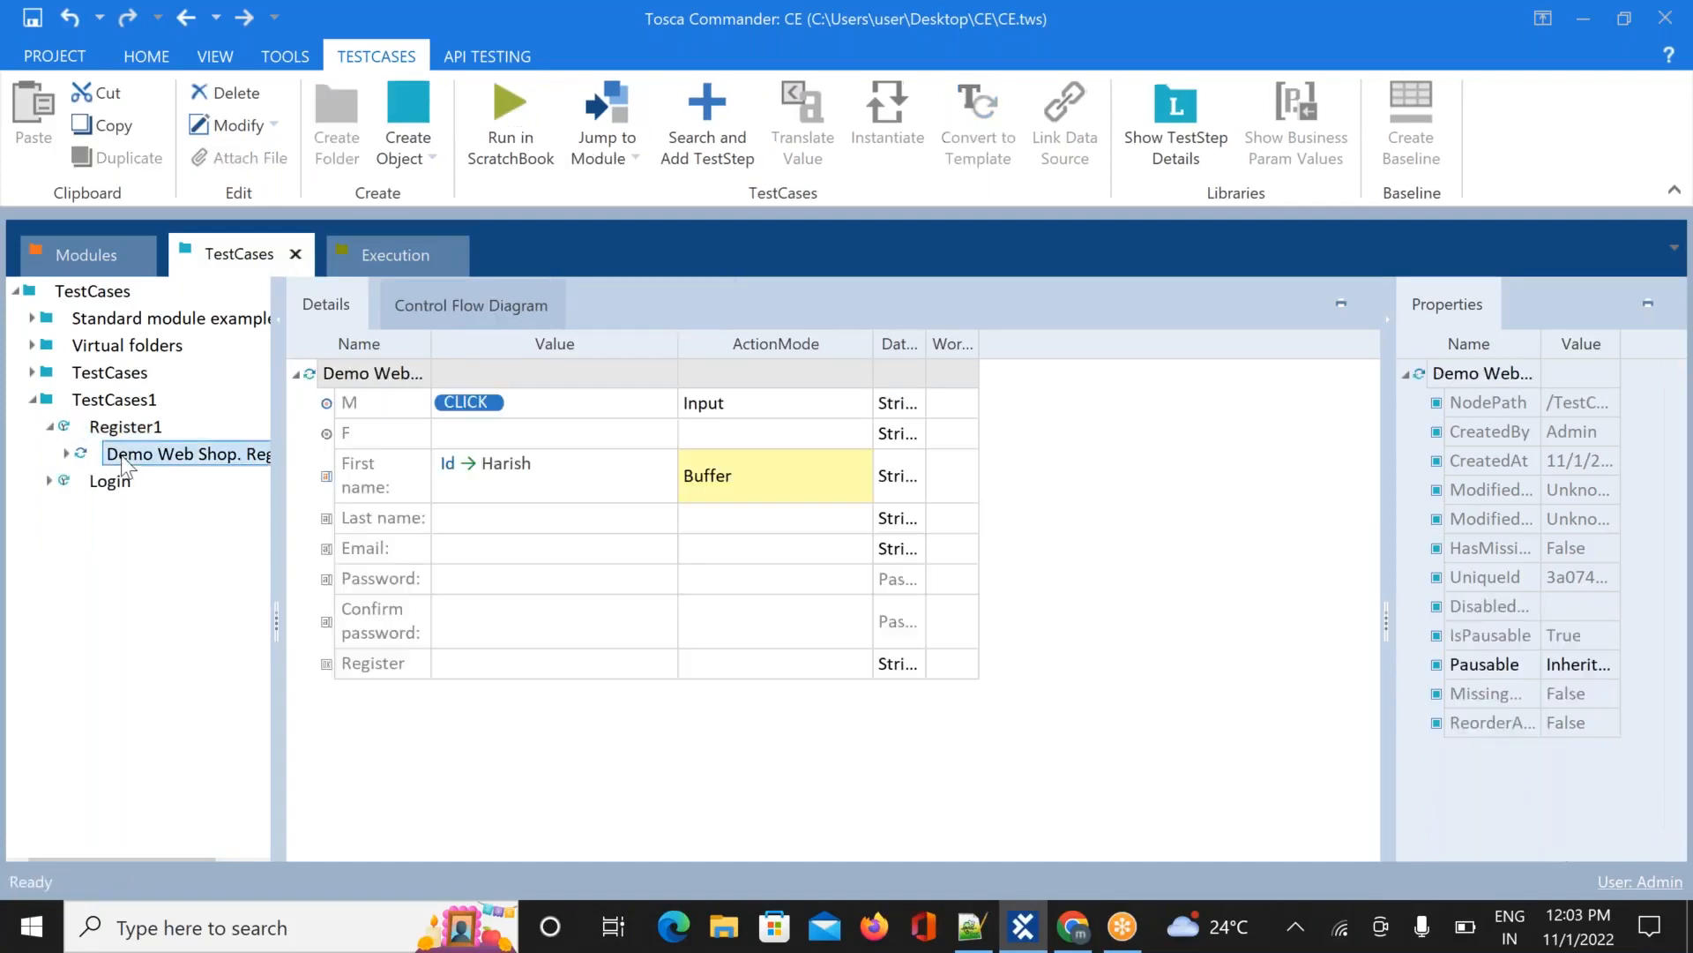
Replace the First name value with the user's first name and set its action mode to Input
left_click(547, 462)
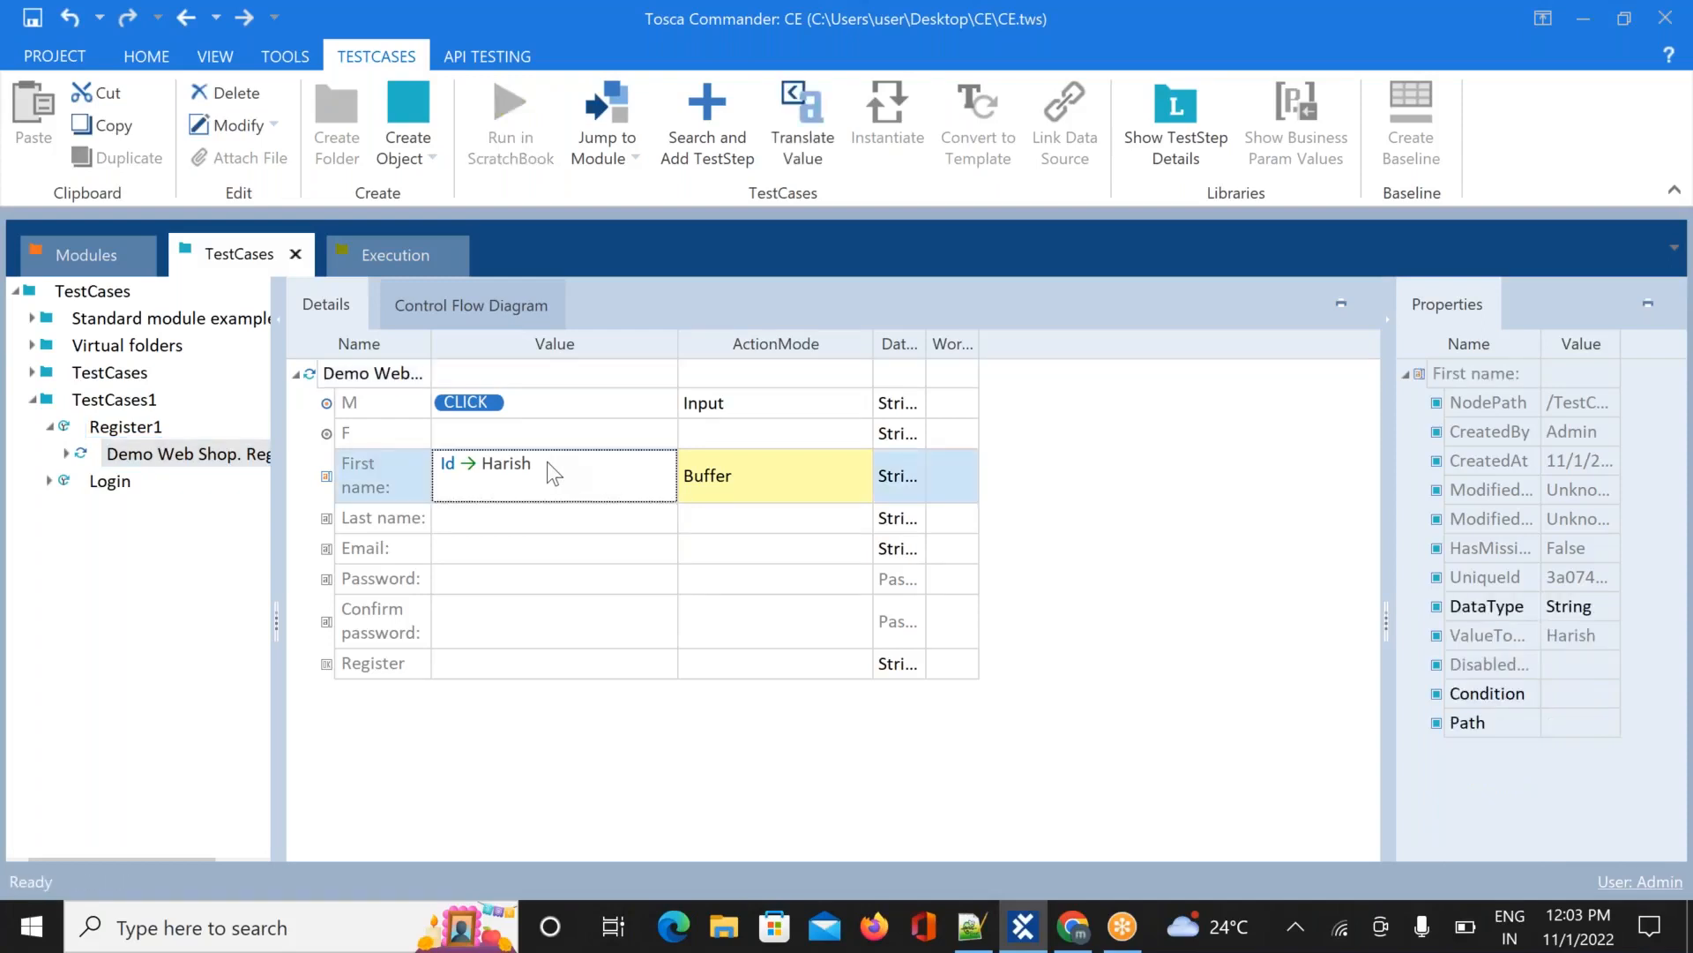
left_click(547, 463)
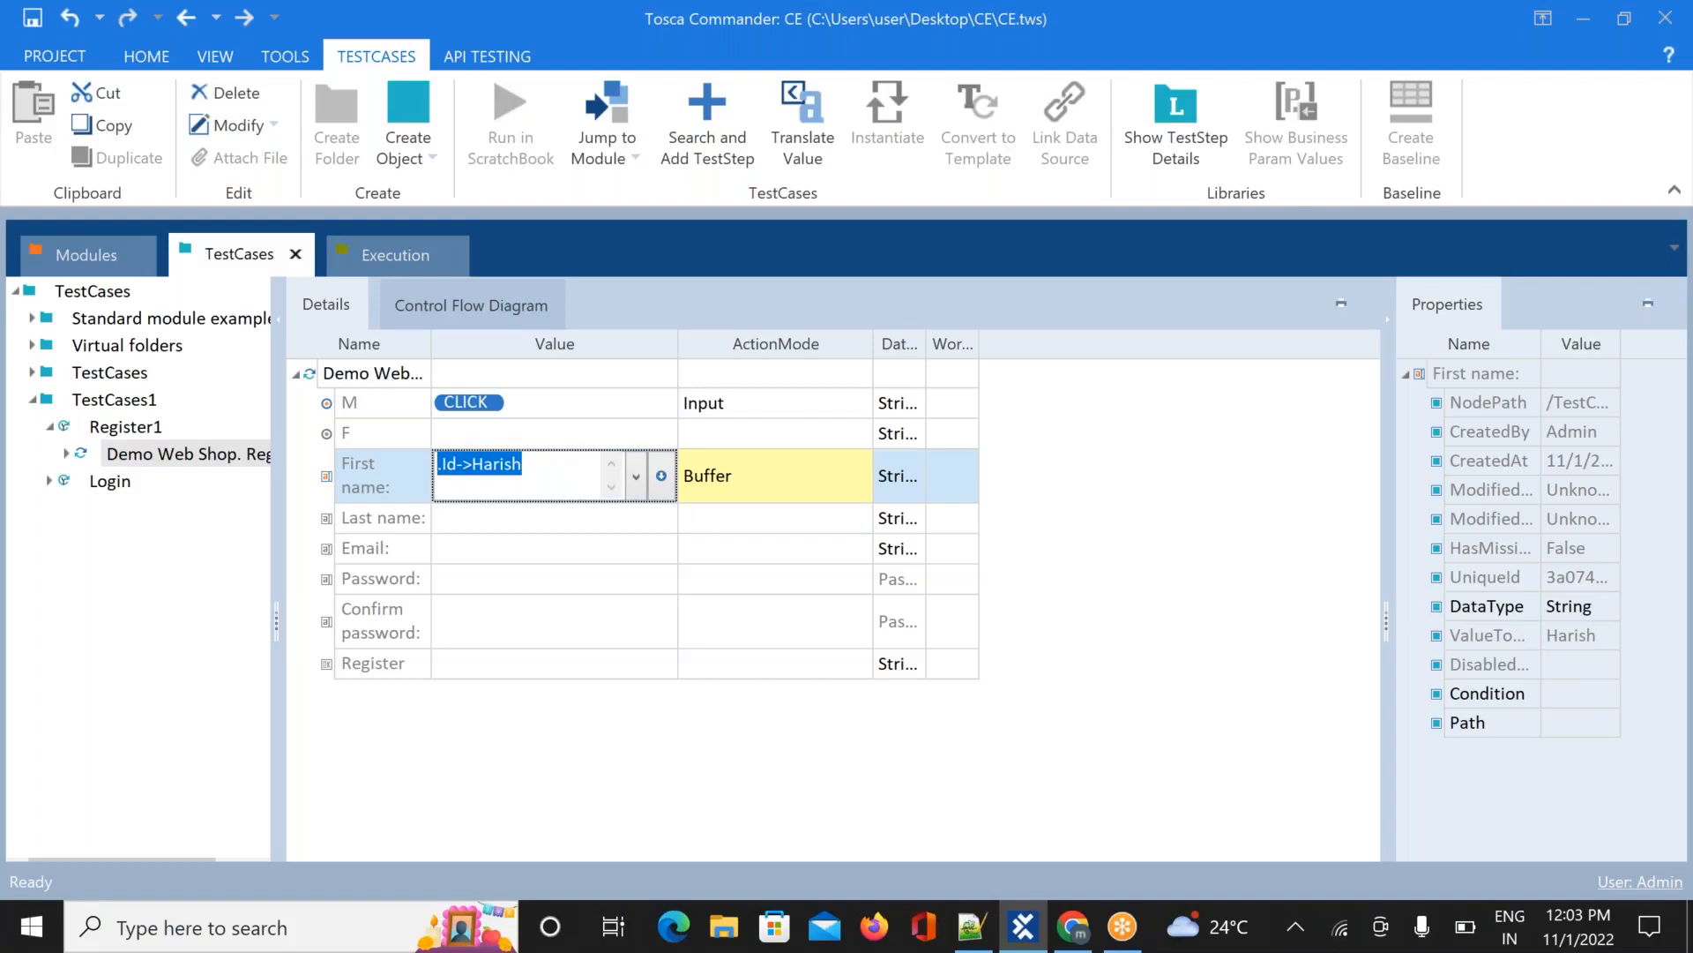
key("BackSpace")
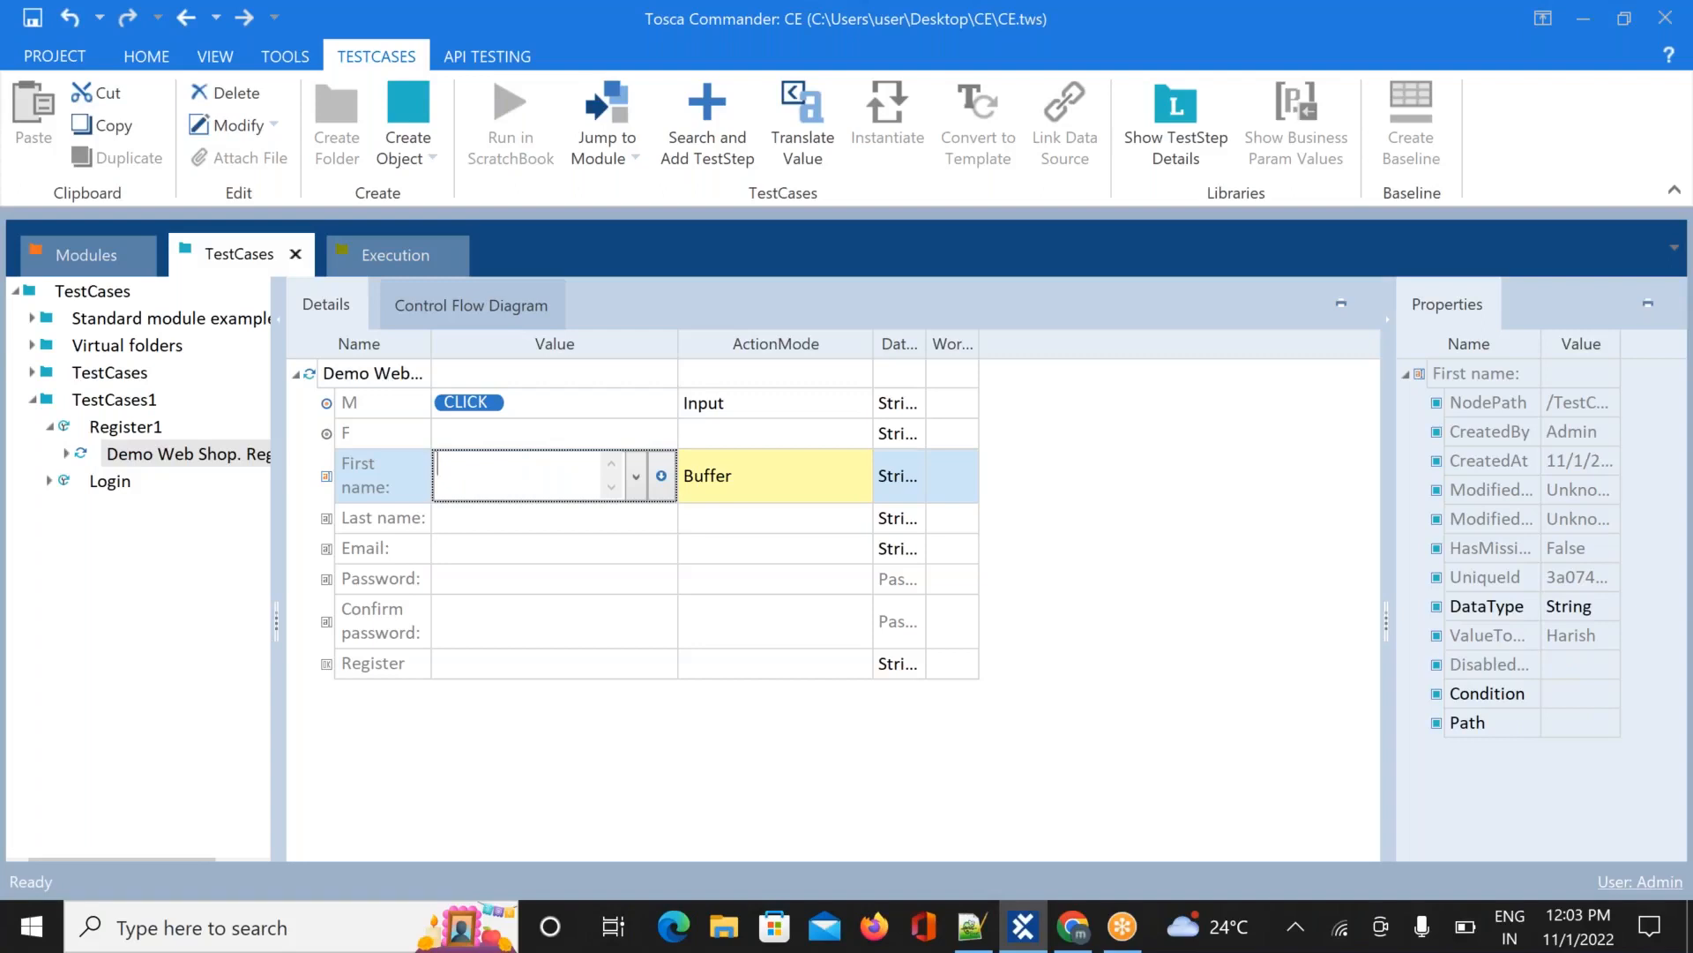
type("Harish")
left_click(806, 474)
left_click(860, 479)
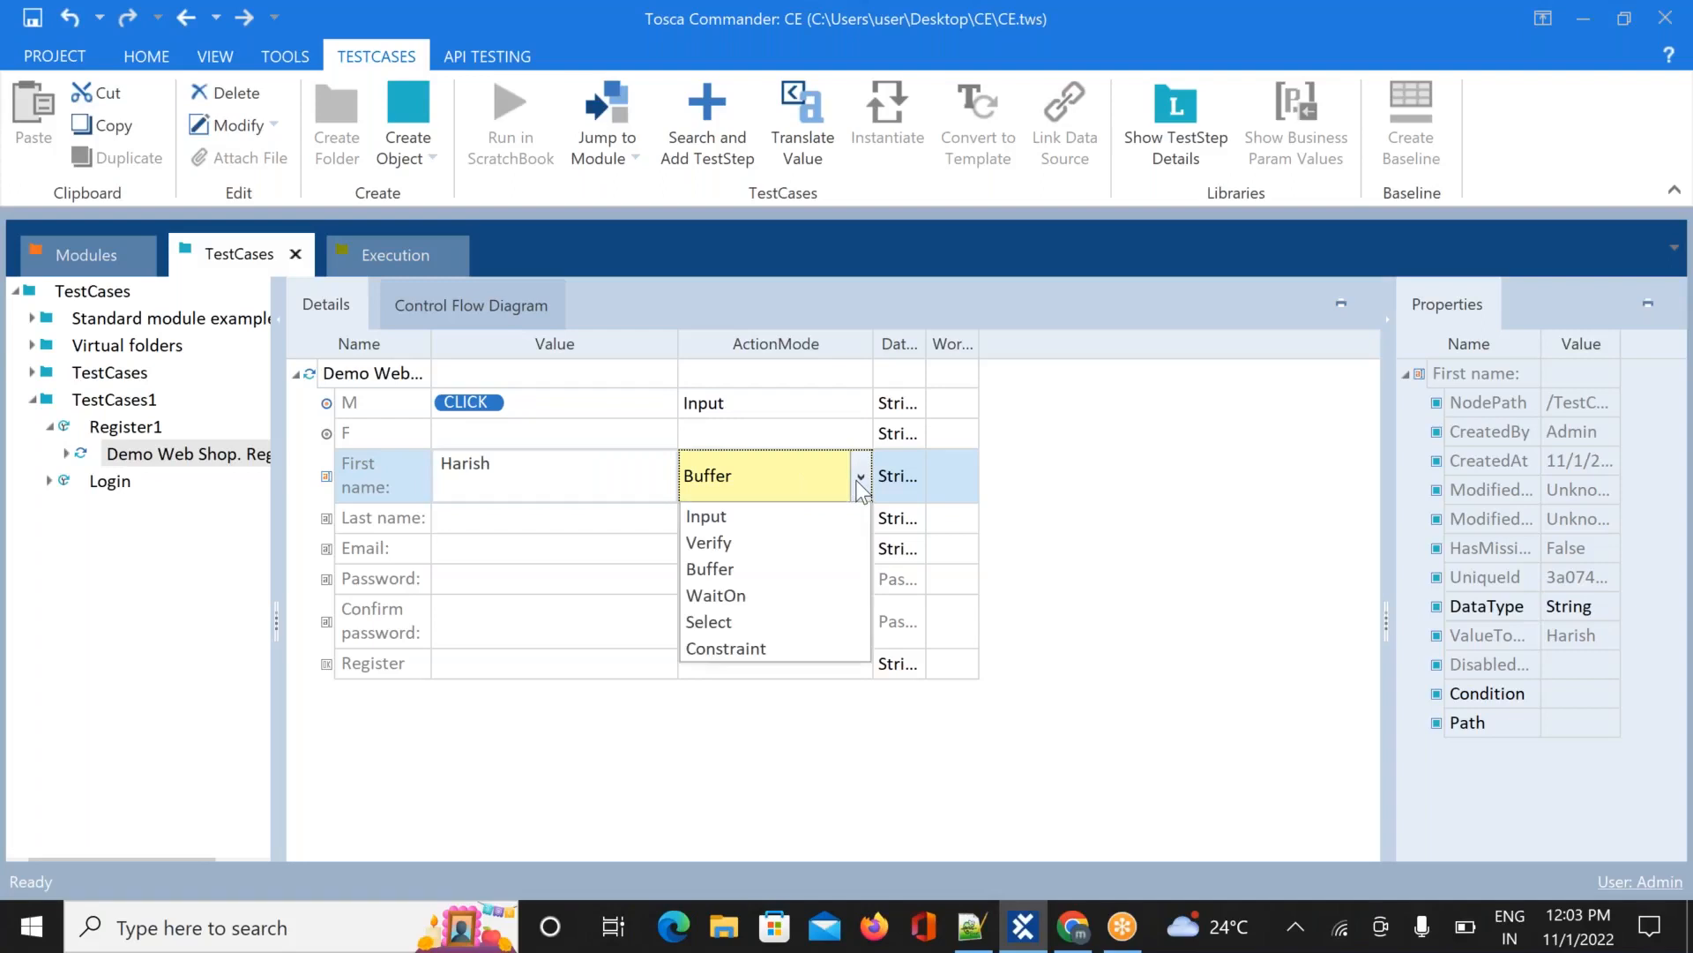
left_click(776, 513)
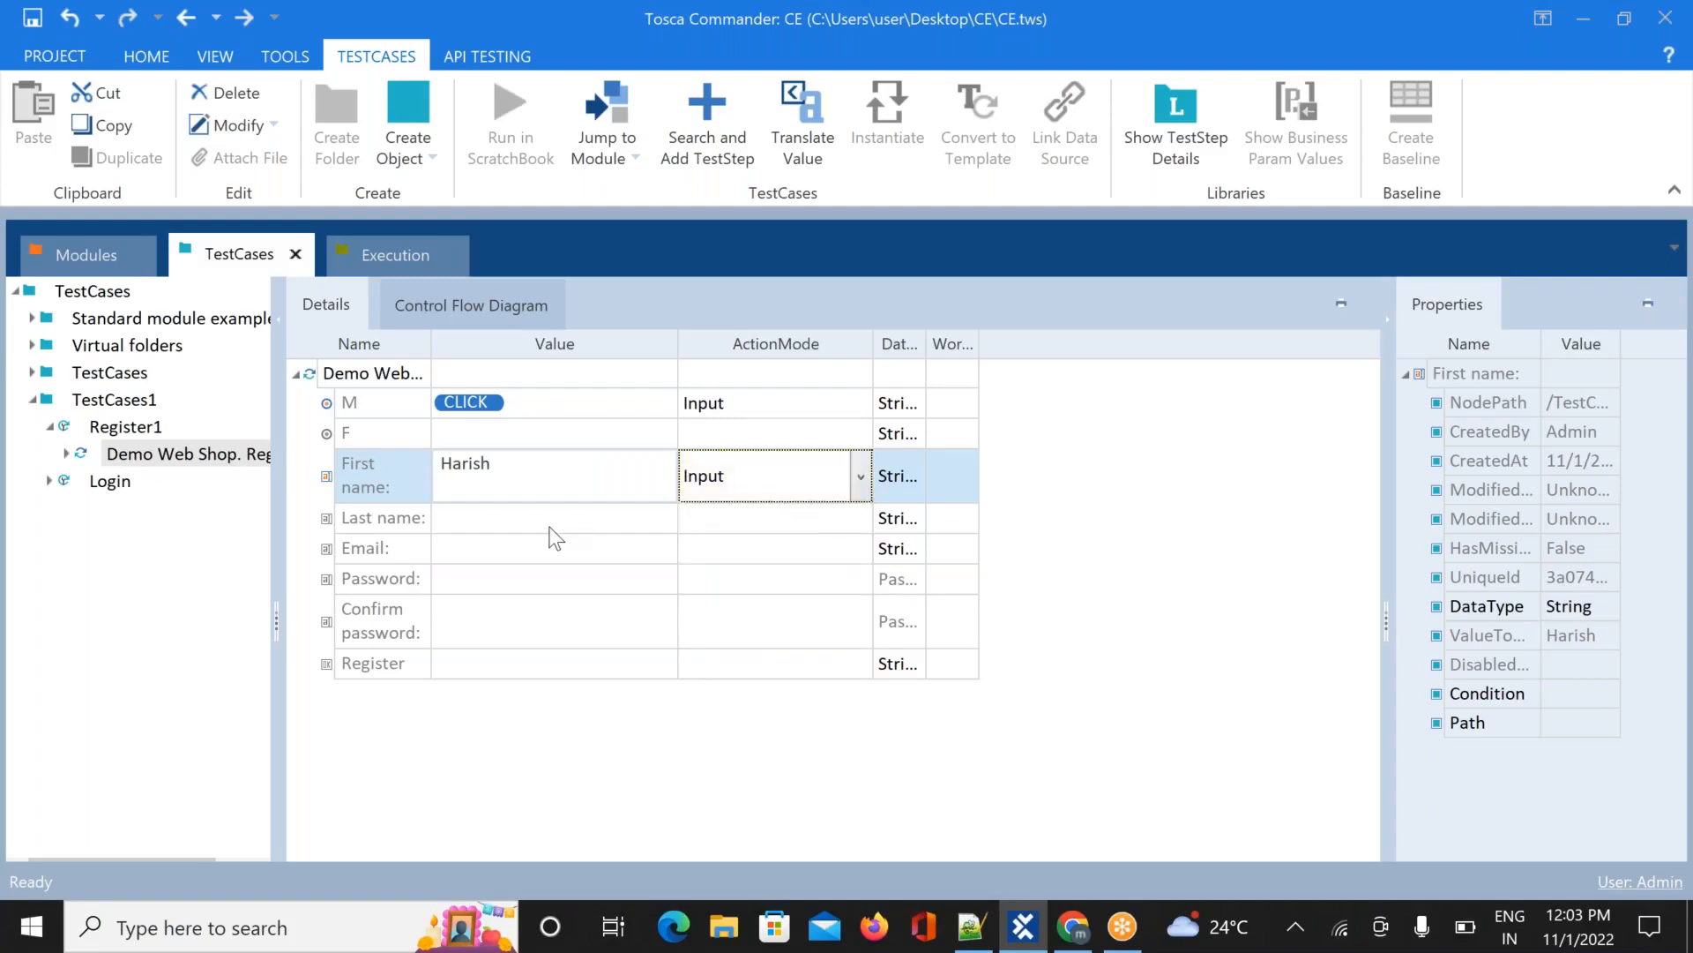
Fill in the Last name value and the user's e-mail address
left_click(519, 521)
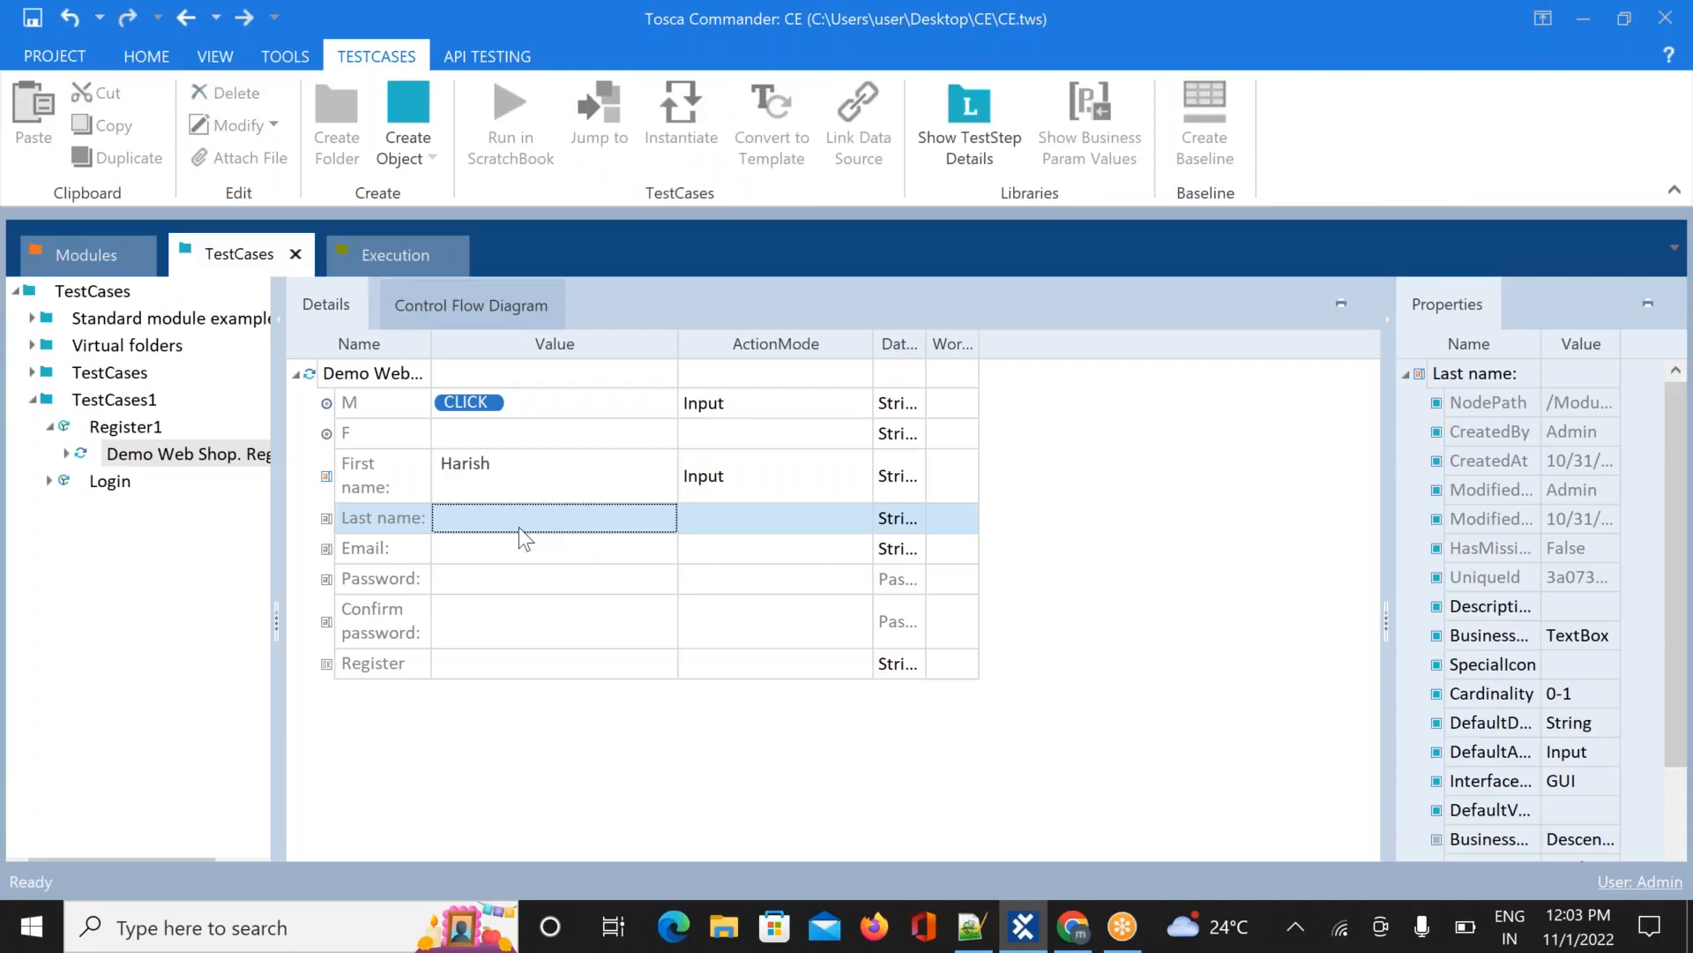
type("T")
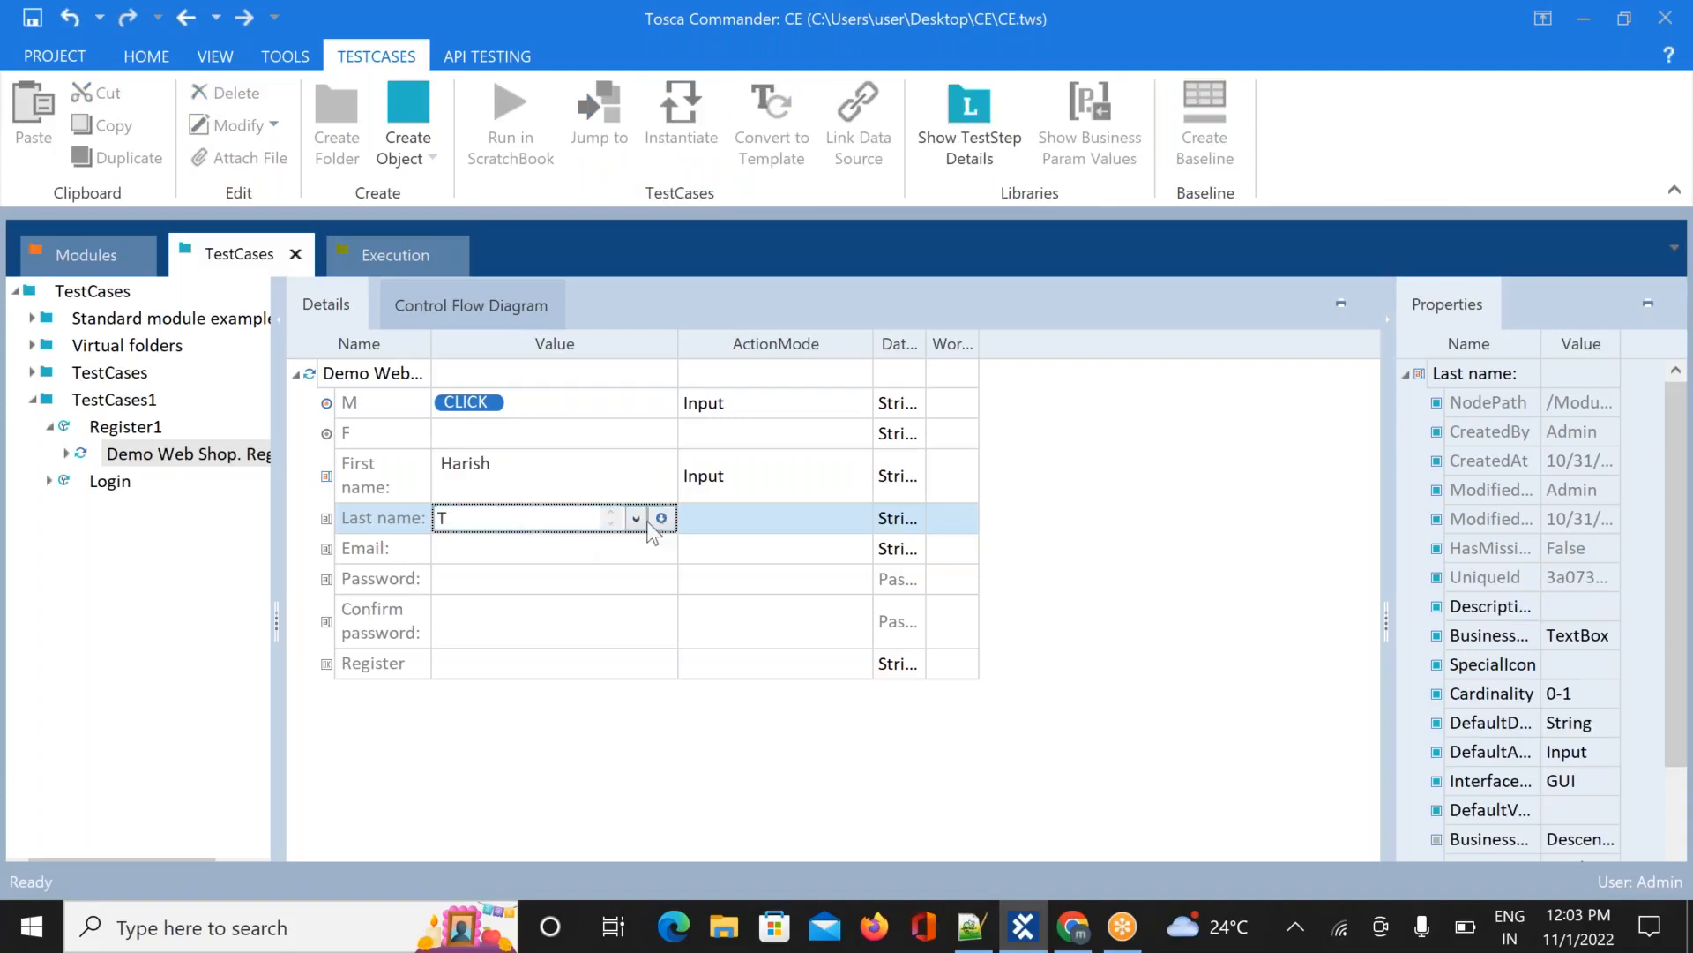
left_click(755, 510)
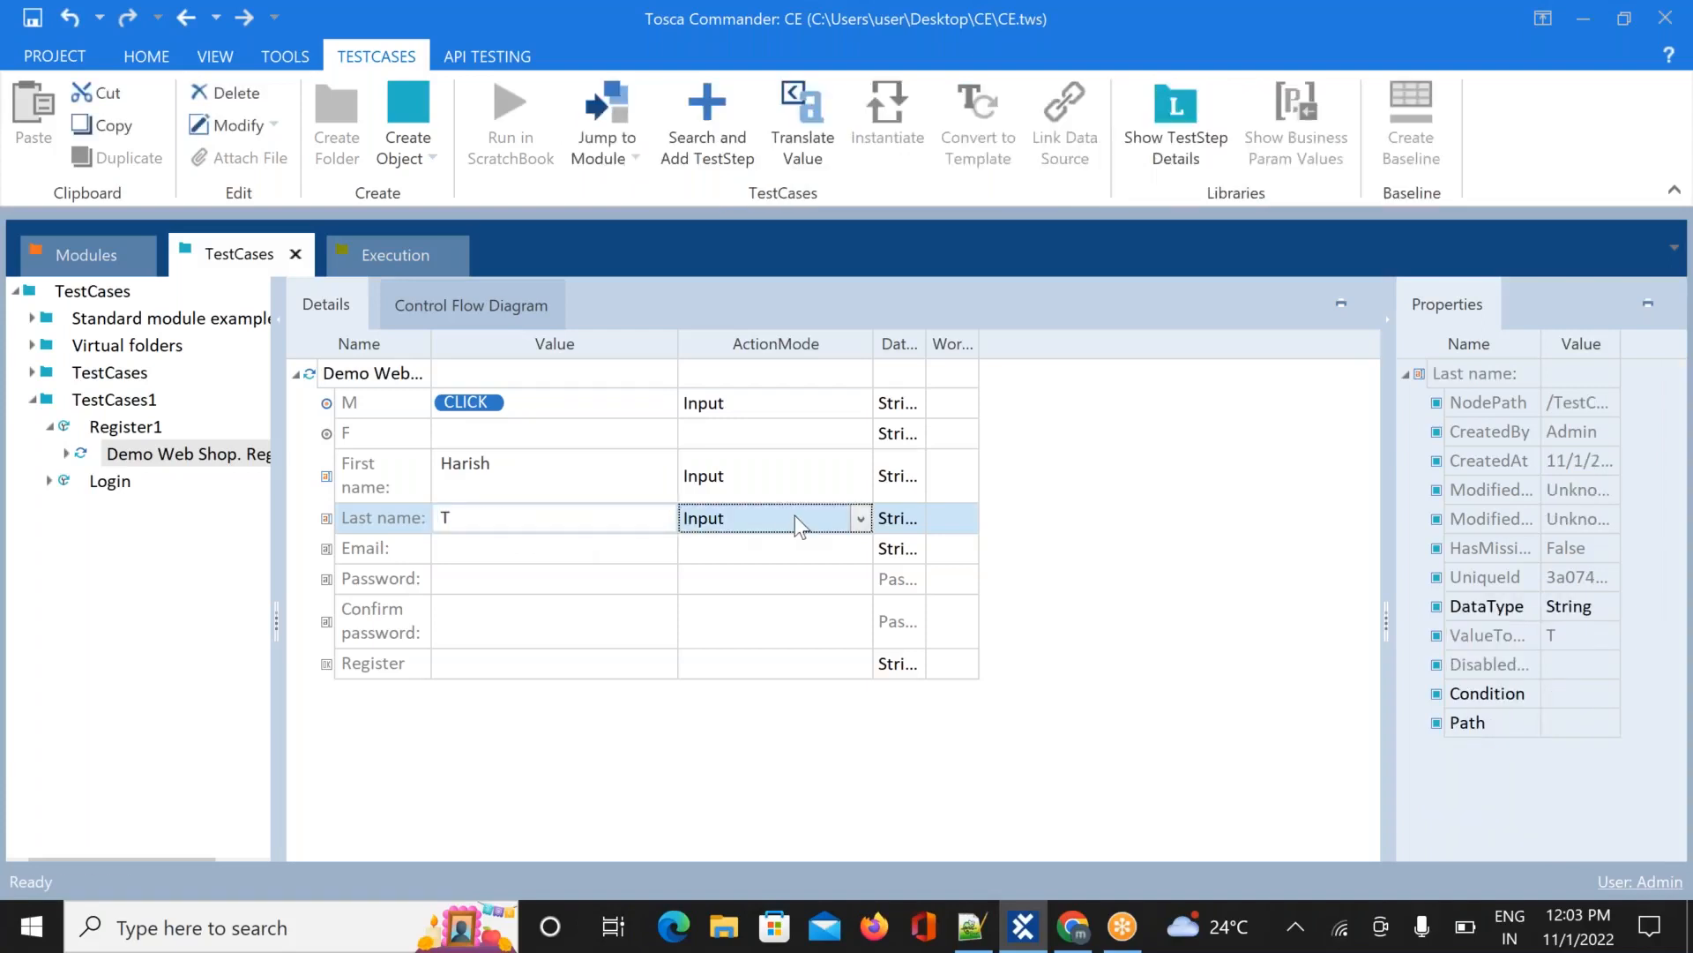
left_click(552, 553)
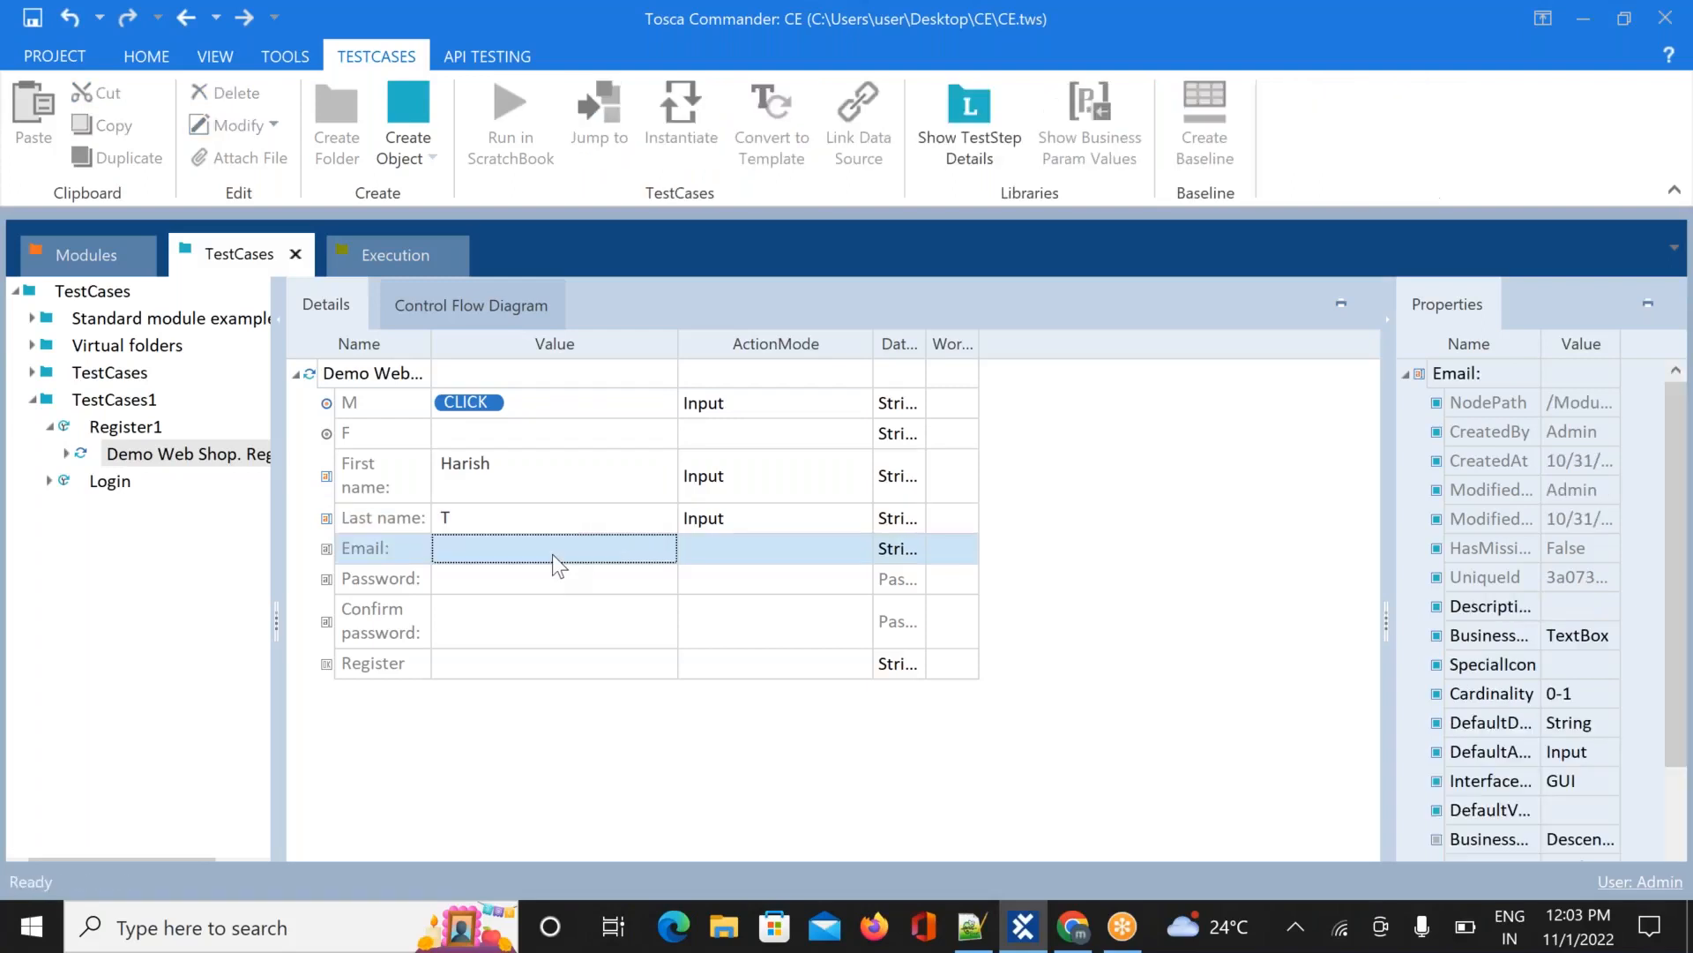
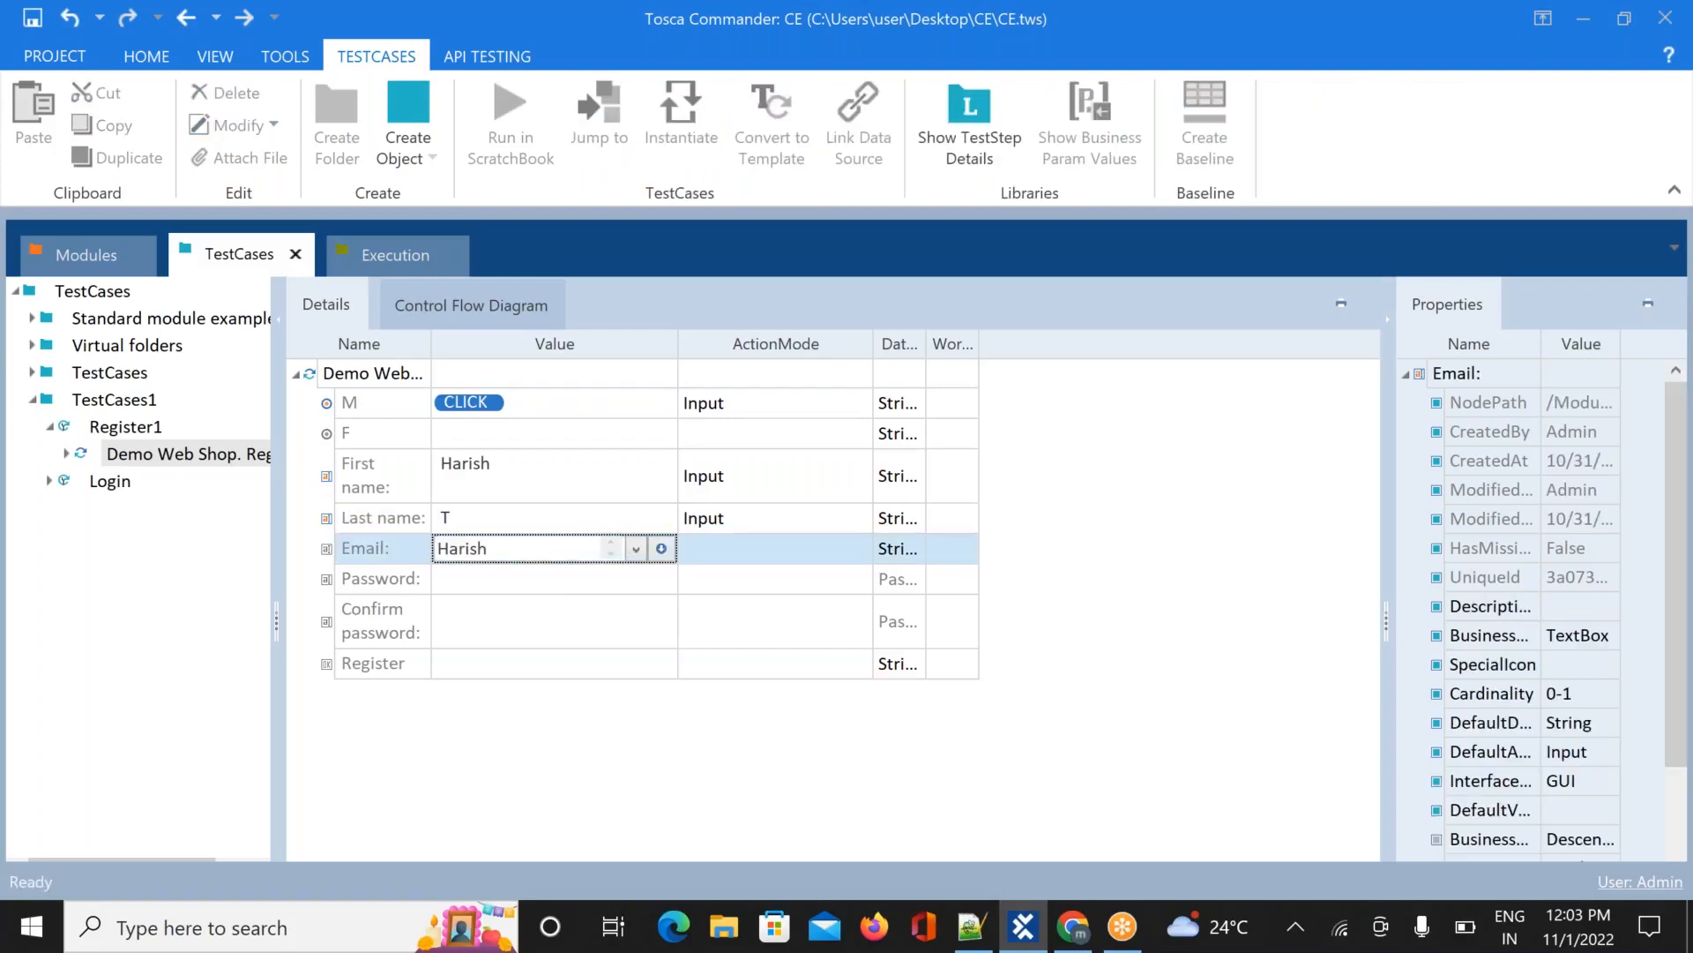
left_click(610, 579)
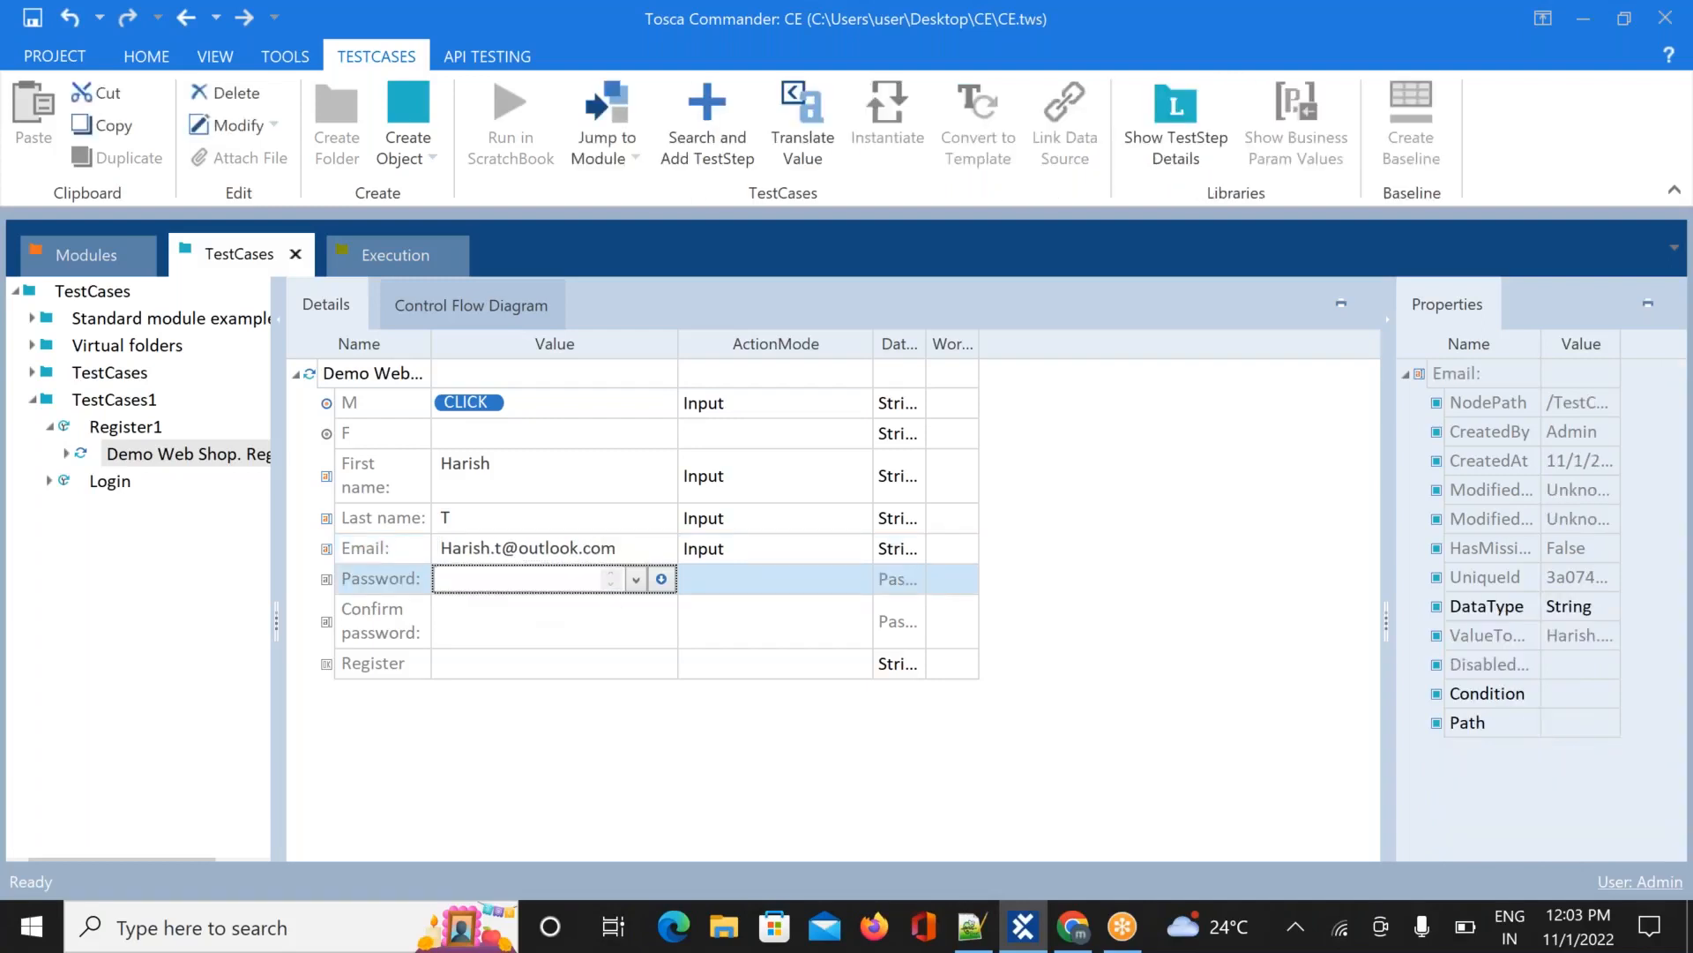
Enter the password and its confirmation, and set the Register value to {Click}
type("123456")
left_click(515, 617)
type("123456")
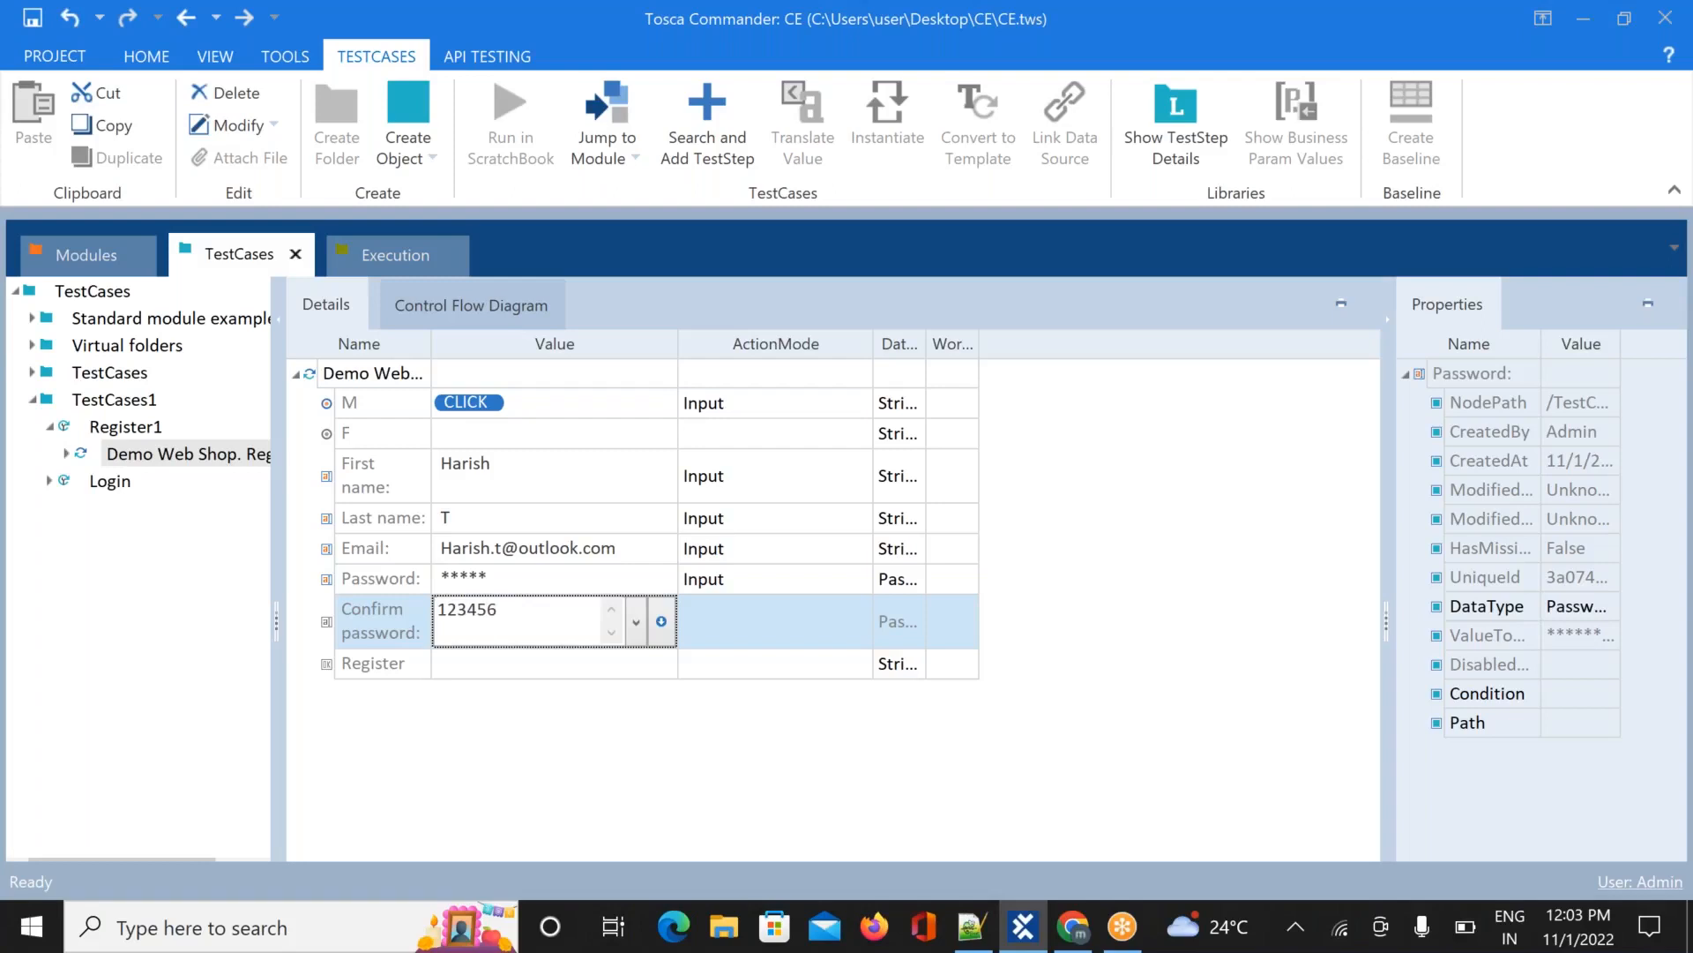
left_click(481, 669)
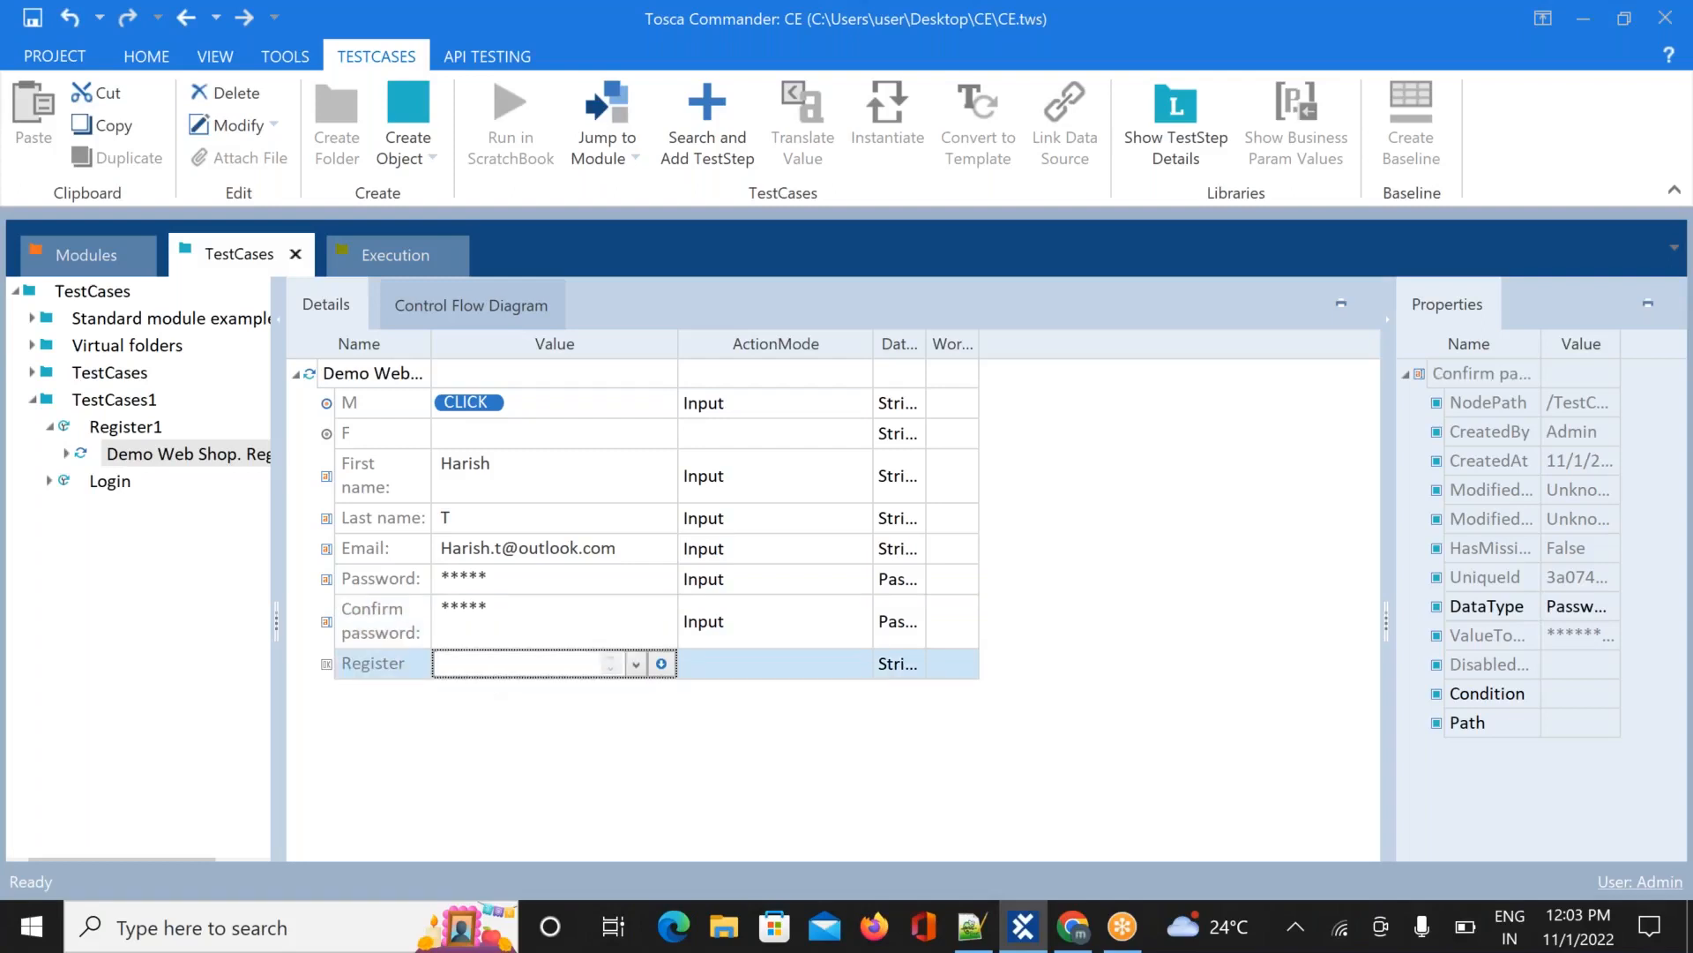
type("{Click")
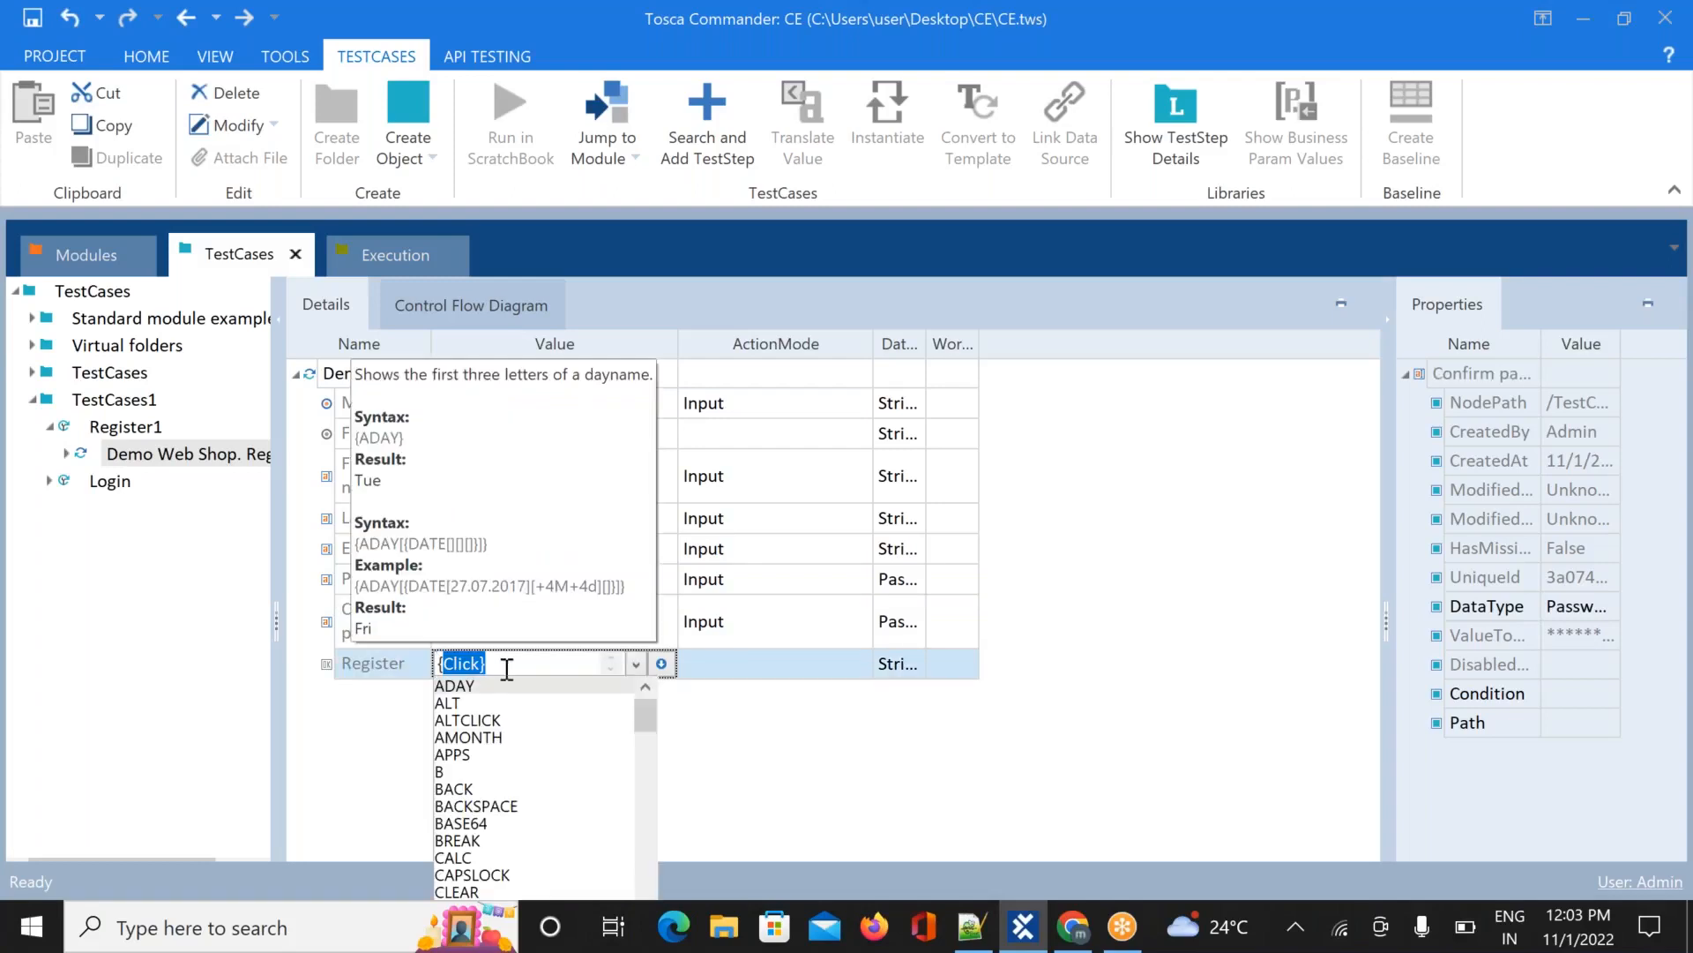
key("Return")
left_click(788, 762)
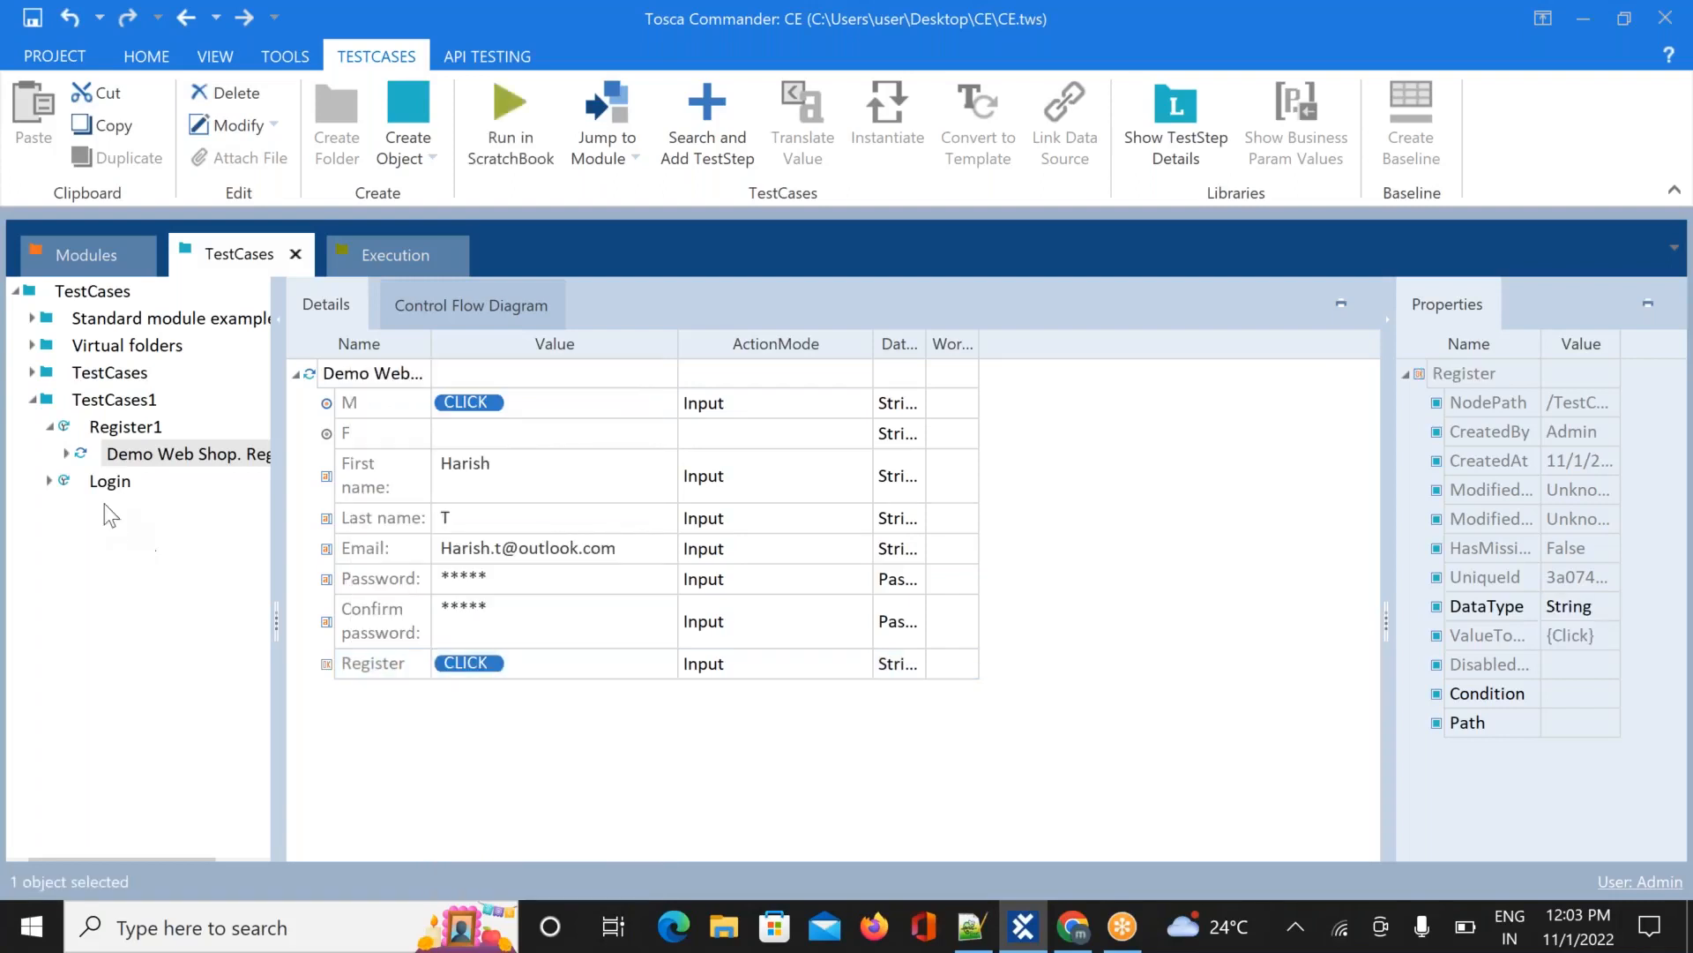
Collapse Register1 and select the Login test case to display its OpenUrl, login and credential steps
left_click(50, 429)
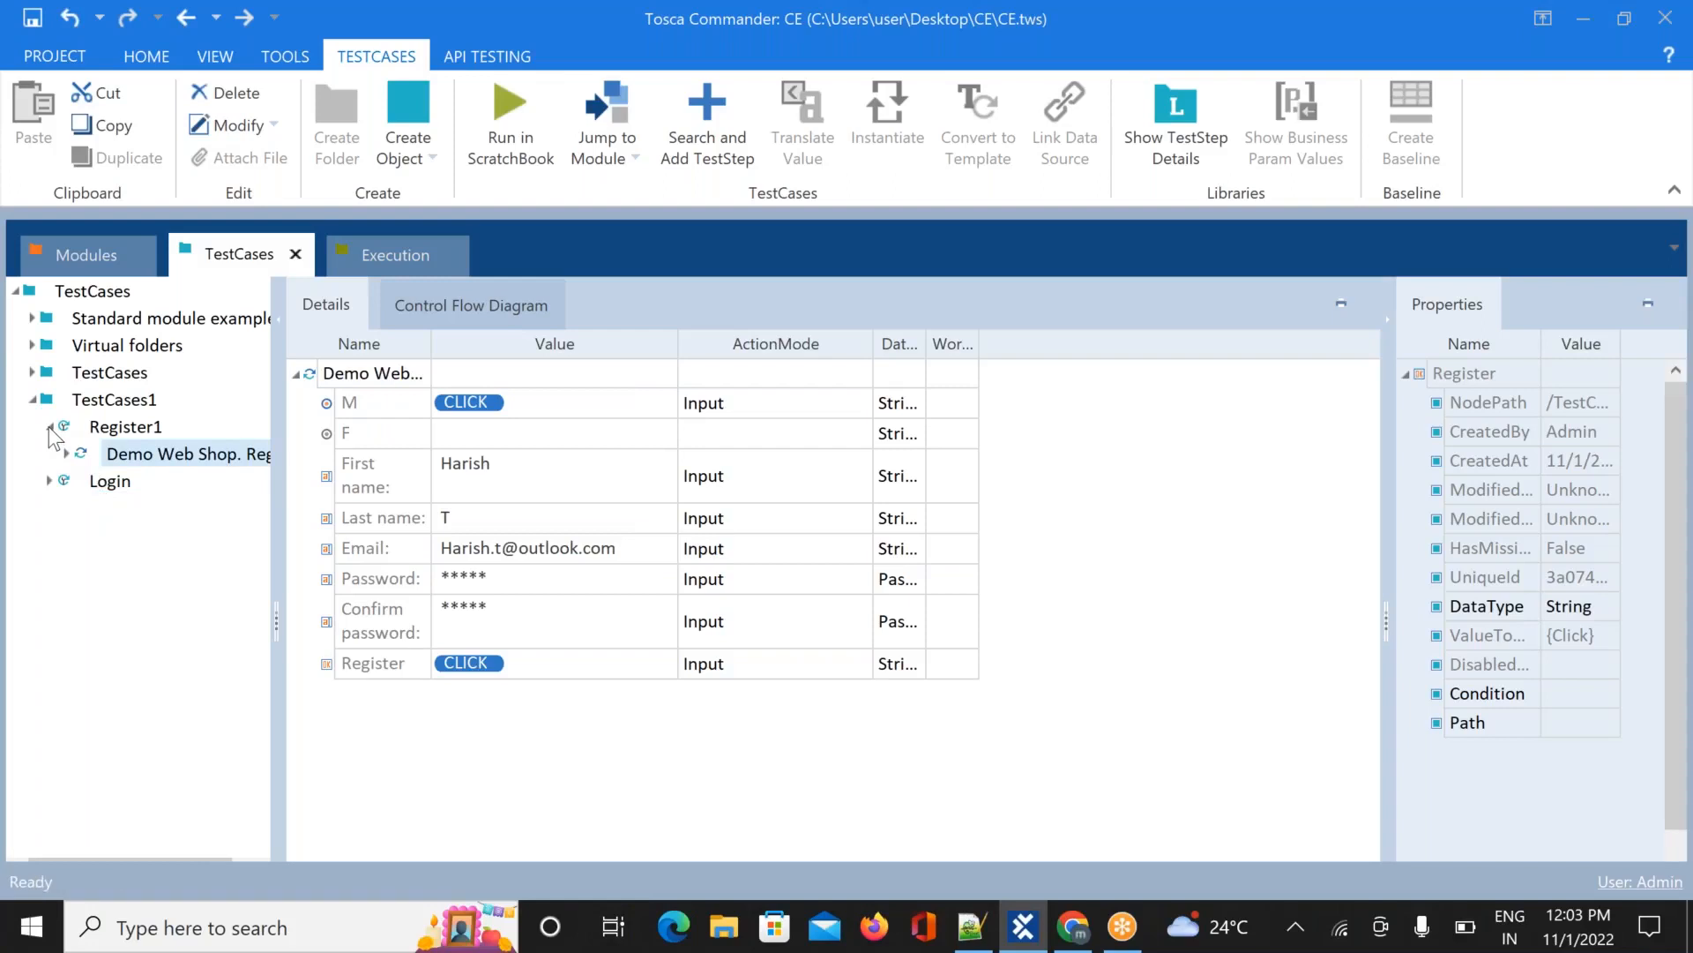
left_click(50, 455)
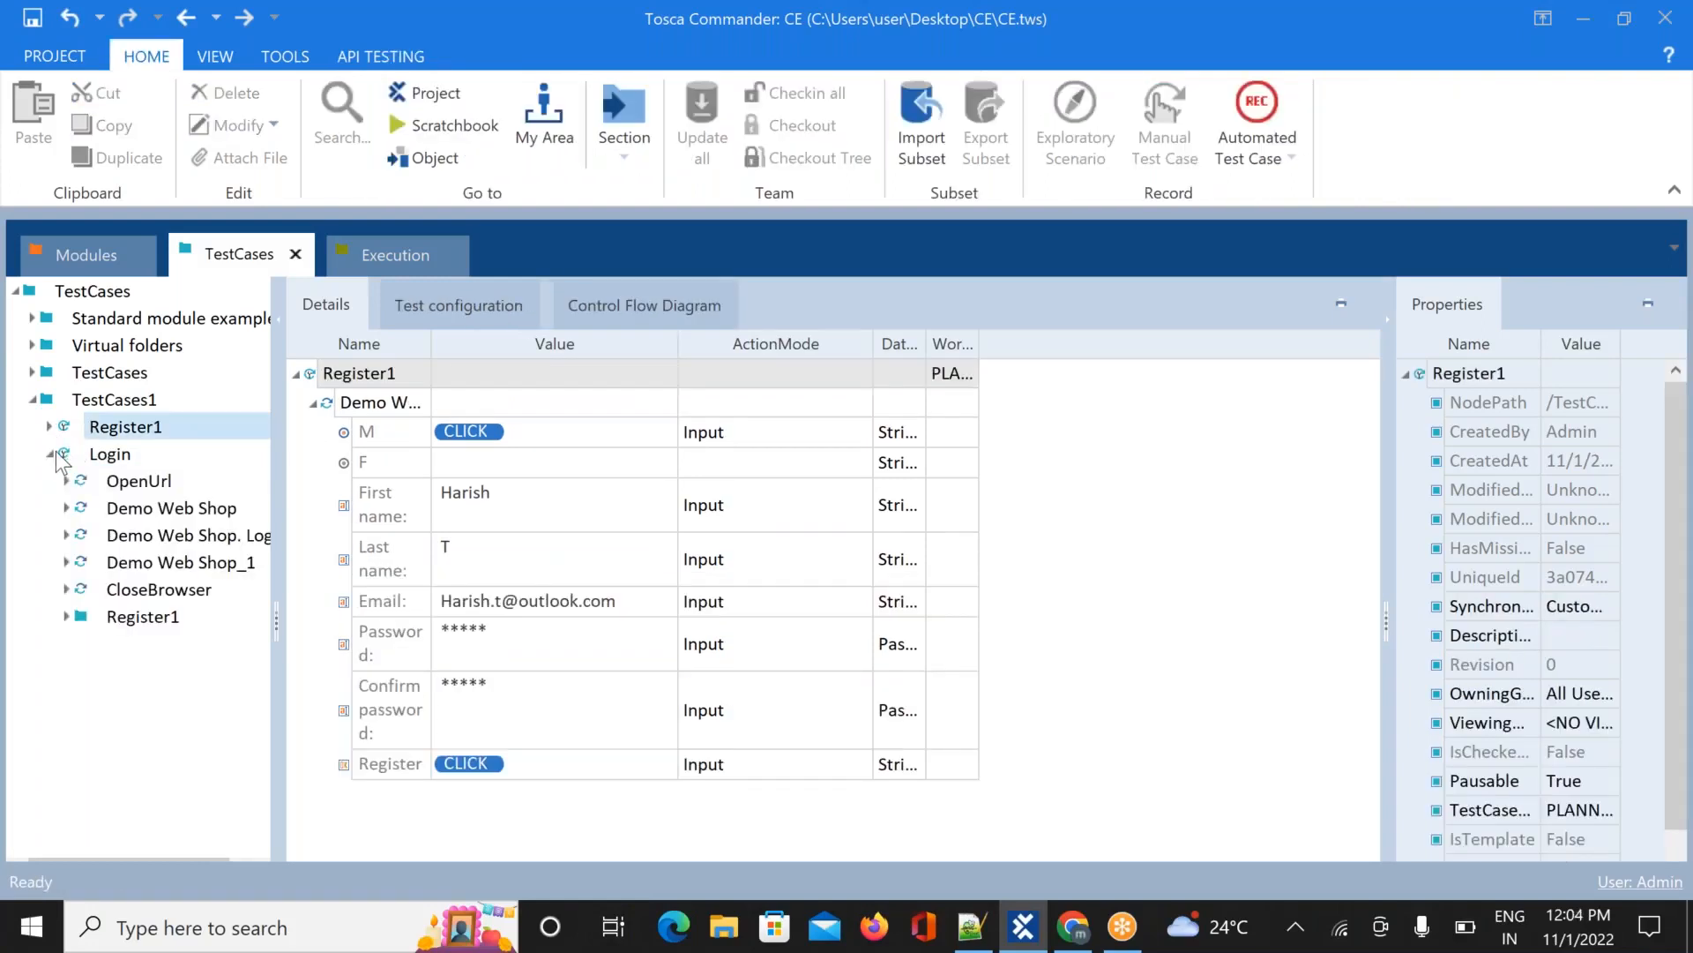
left_click(50, 455)
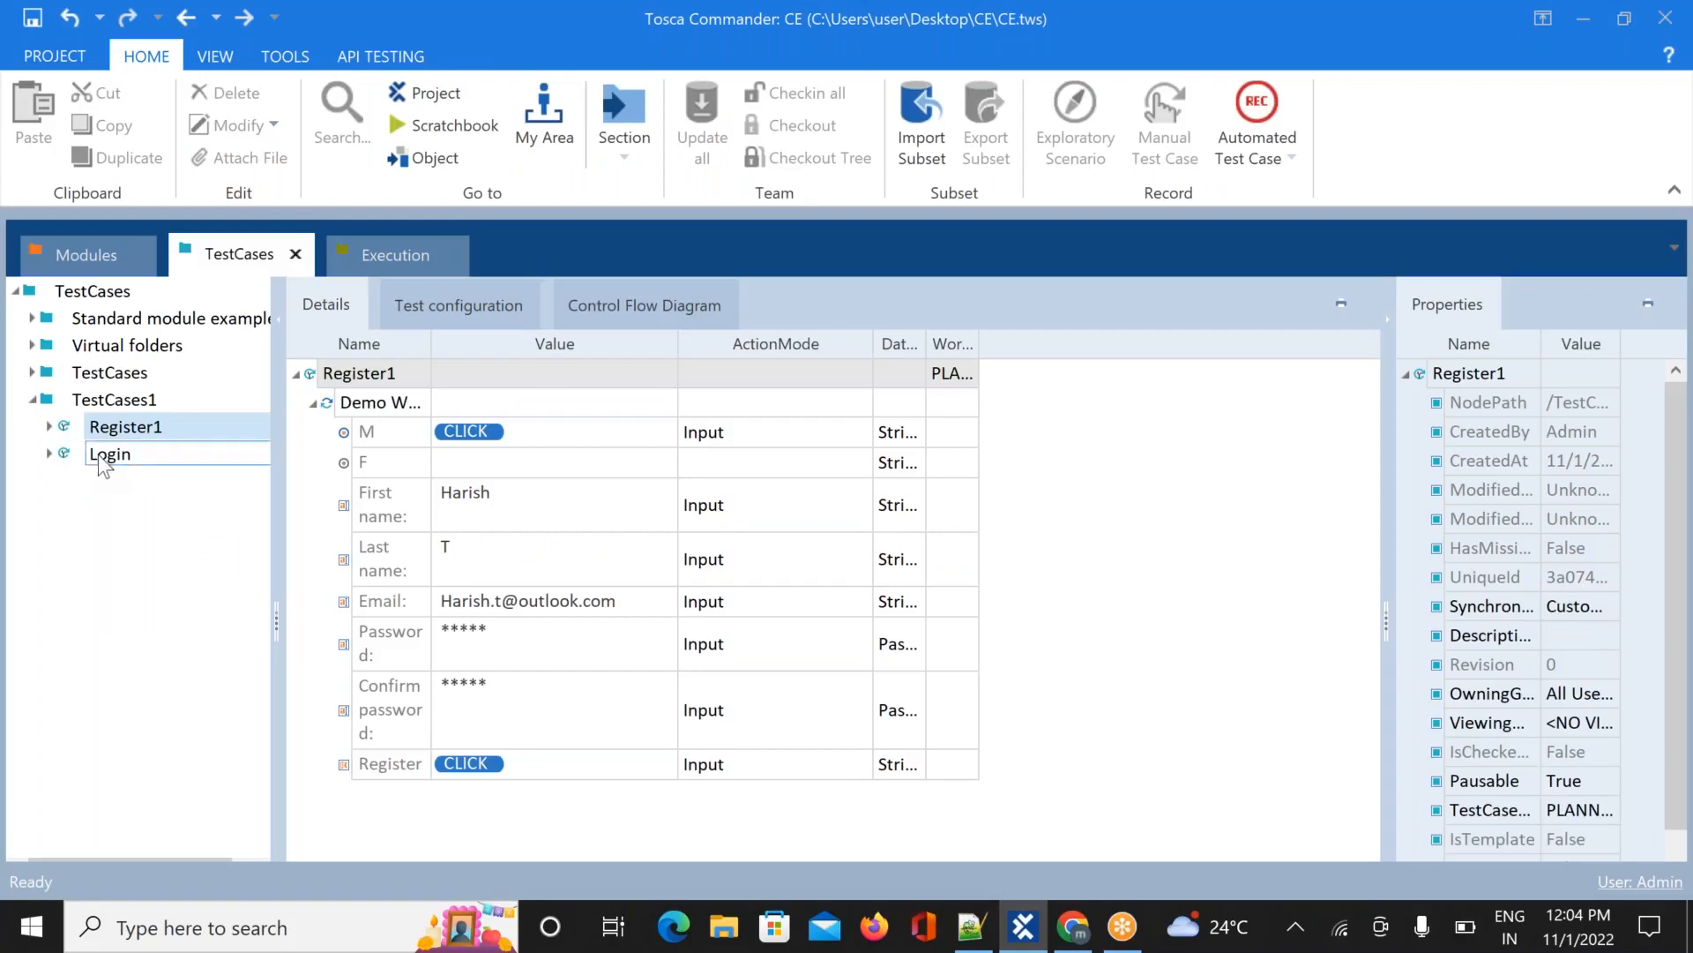
right_click(98, 454)
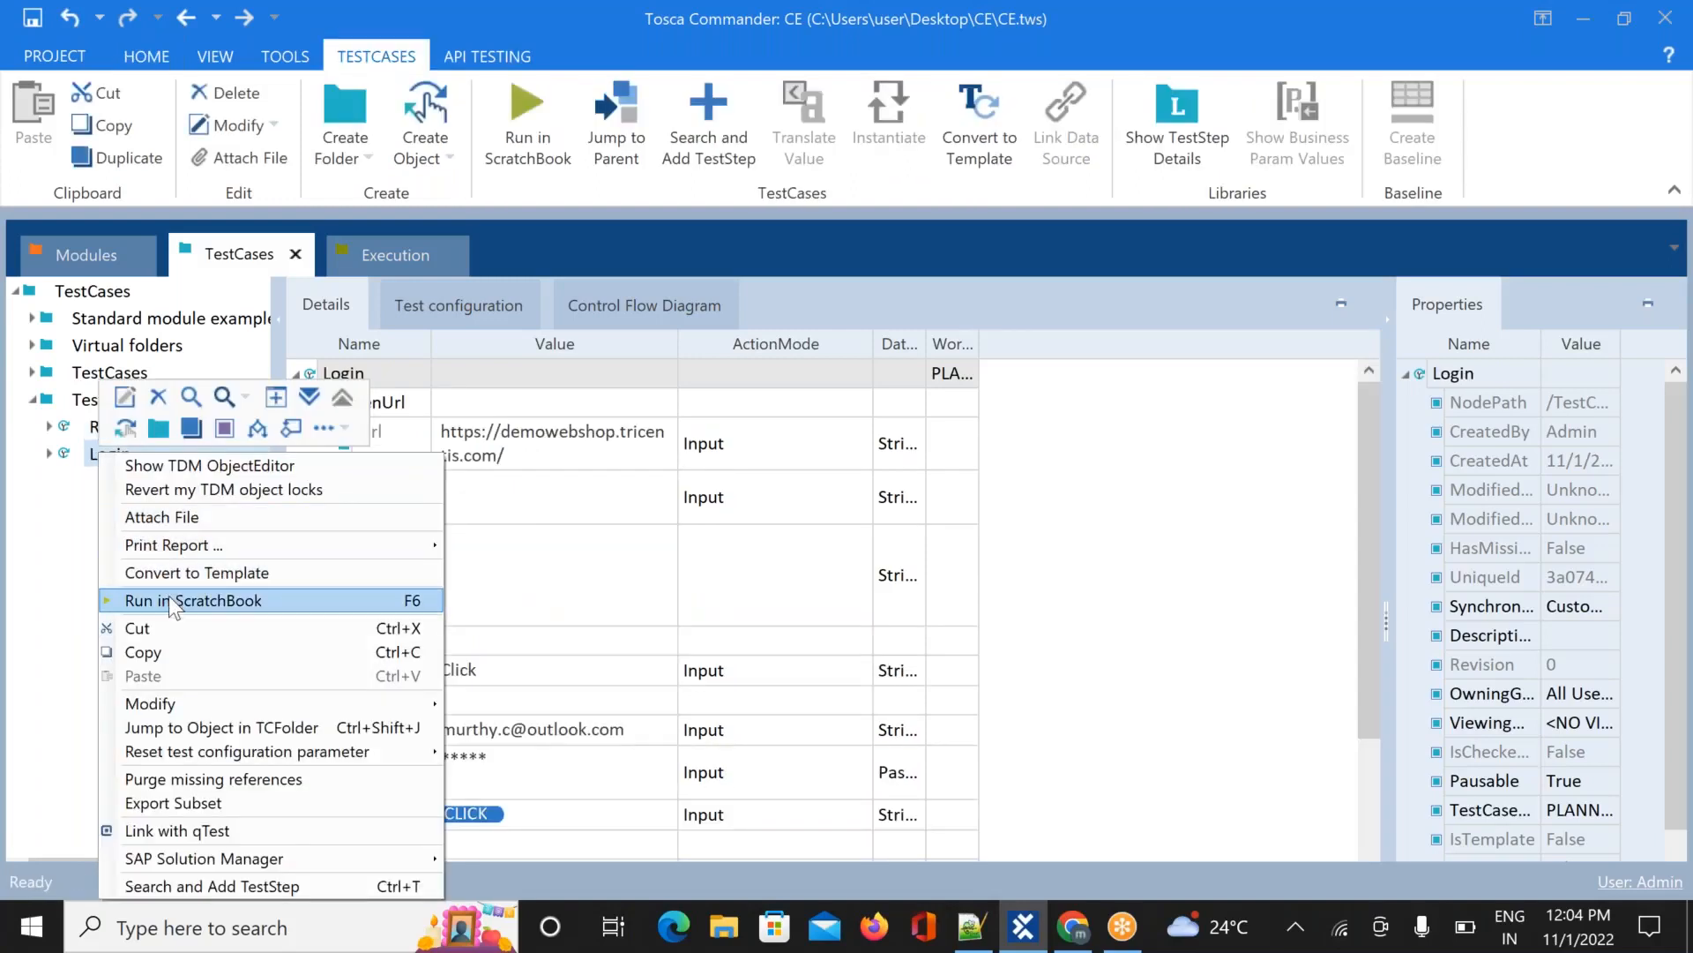
left_click(2, 573)
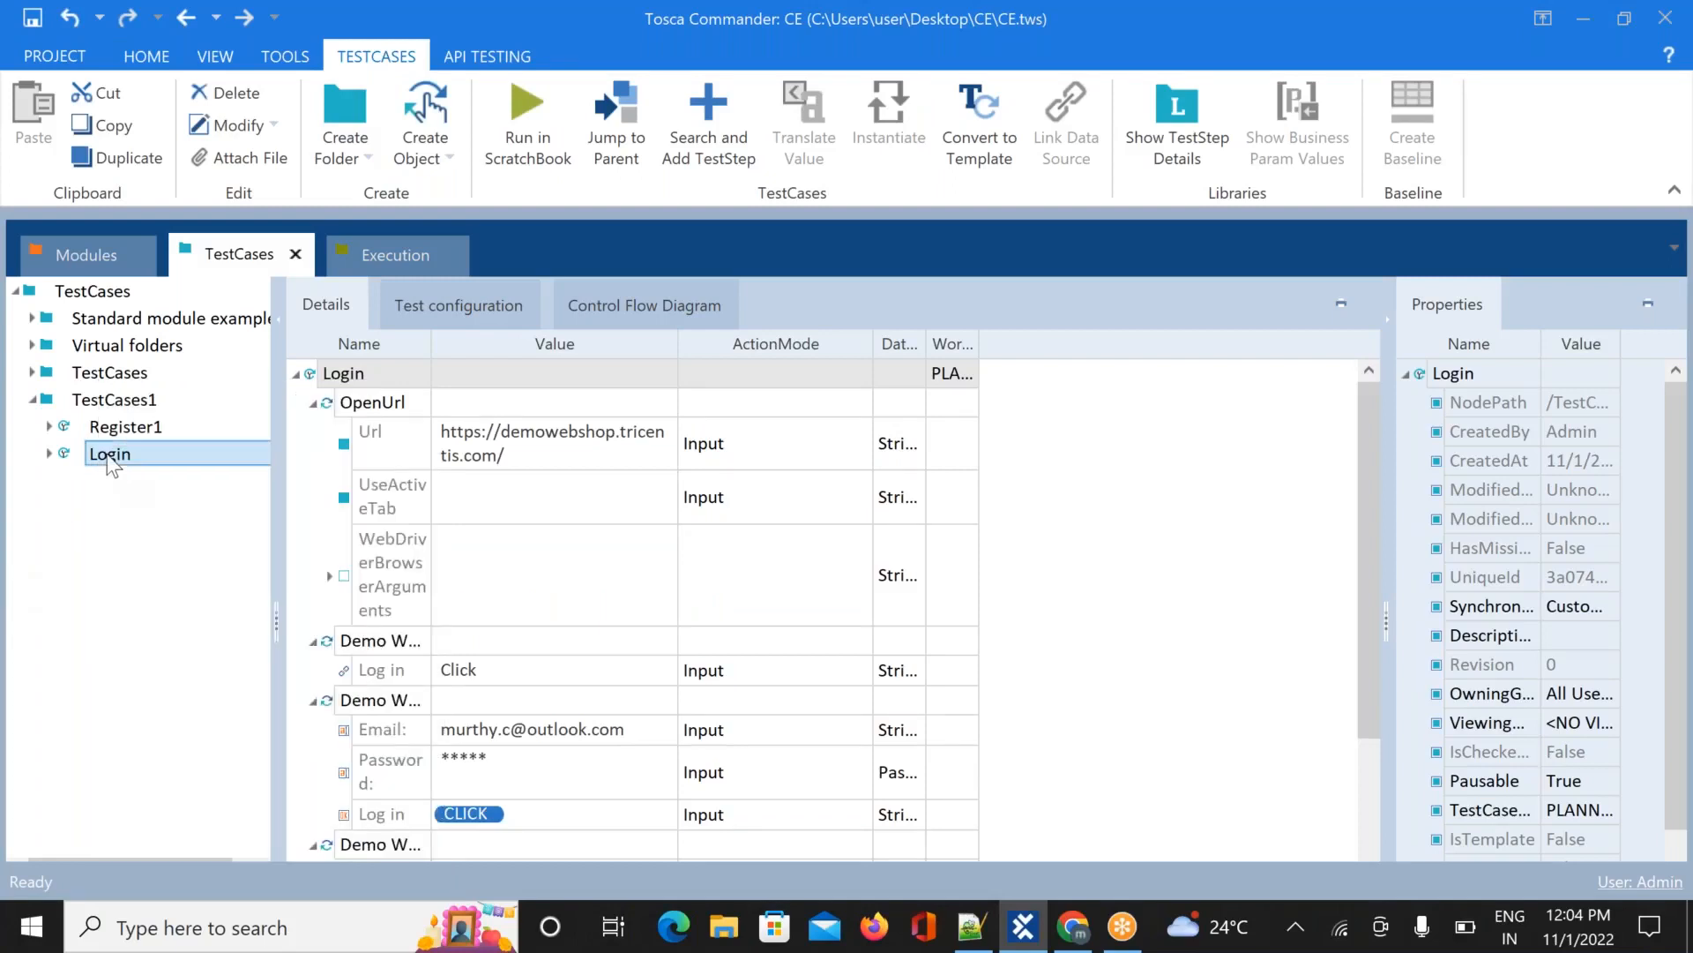
Drag the Login test case into Execution and expand TestExecution > TestSet to show <New ExecutionList>
left_click_drag(109, 465, 411, 477)
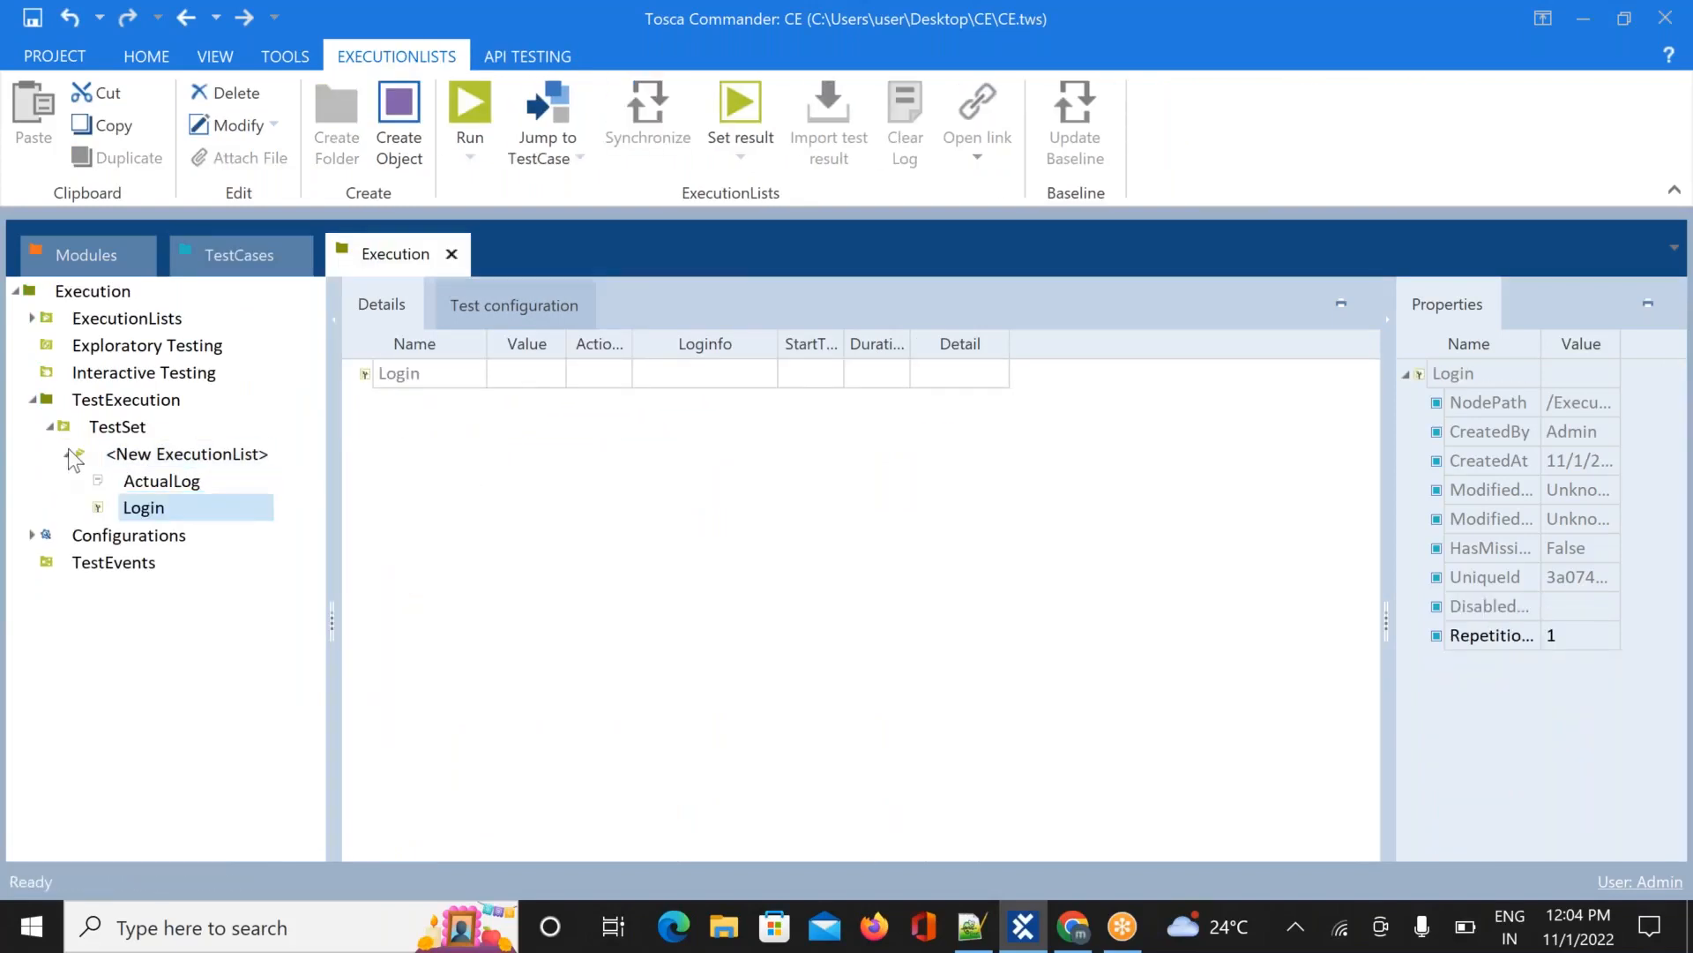
left_click(50, 428)
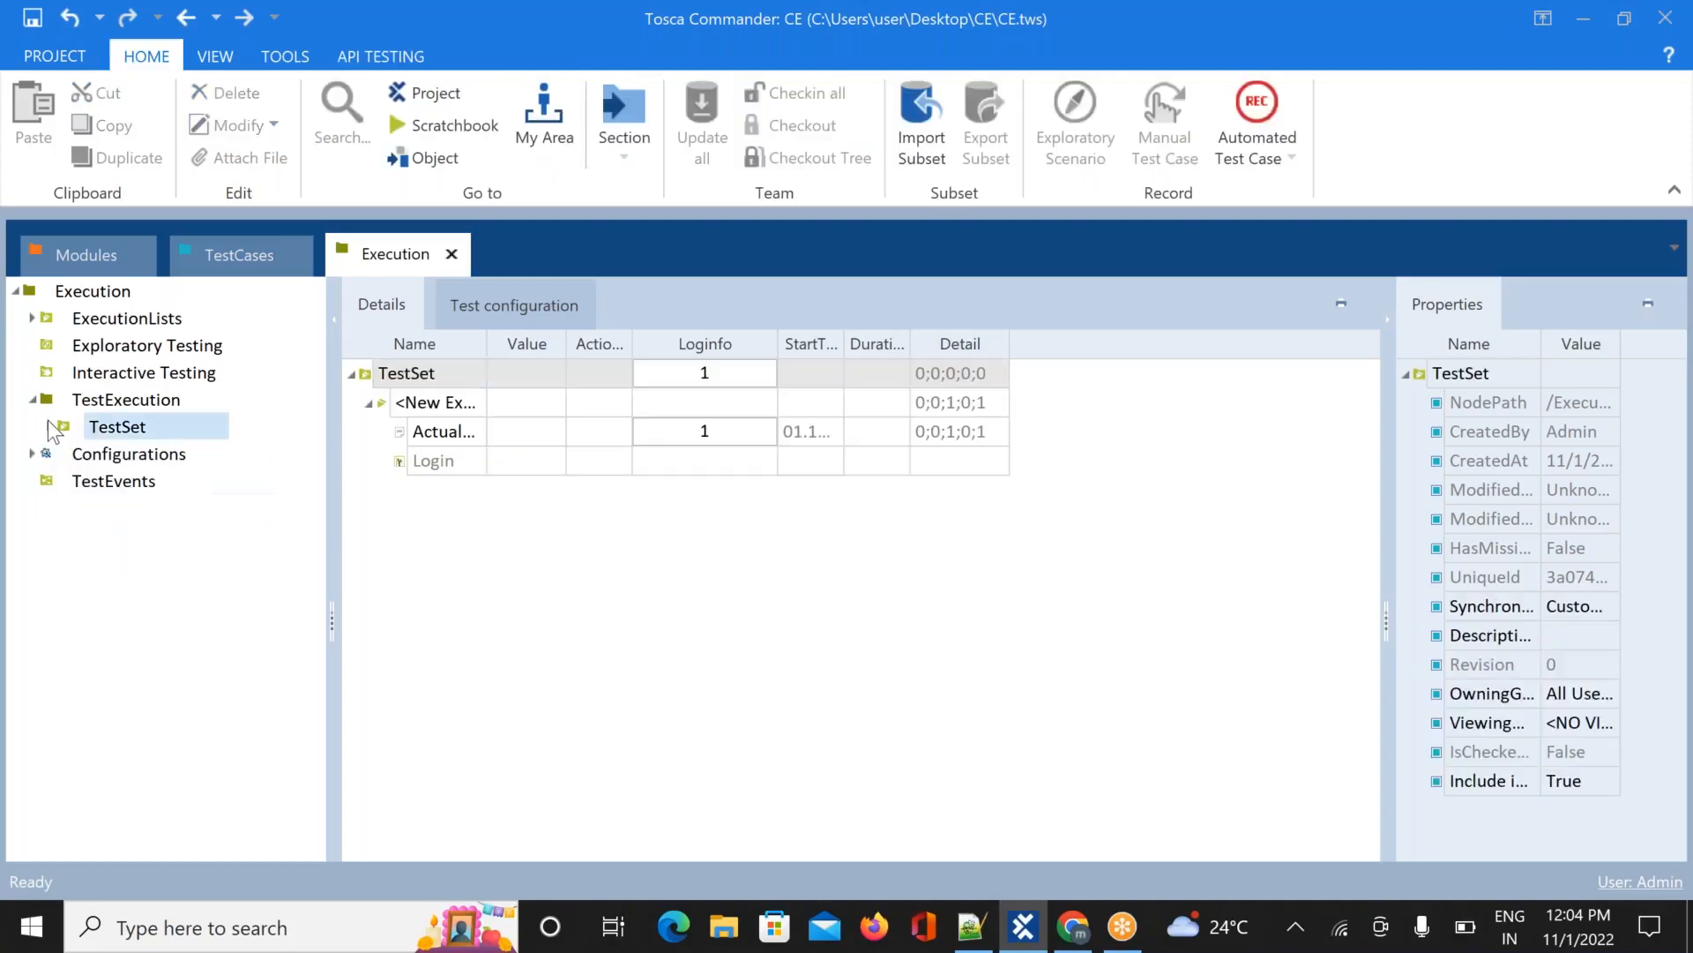
left_click(33, 401)
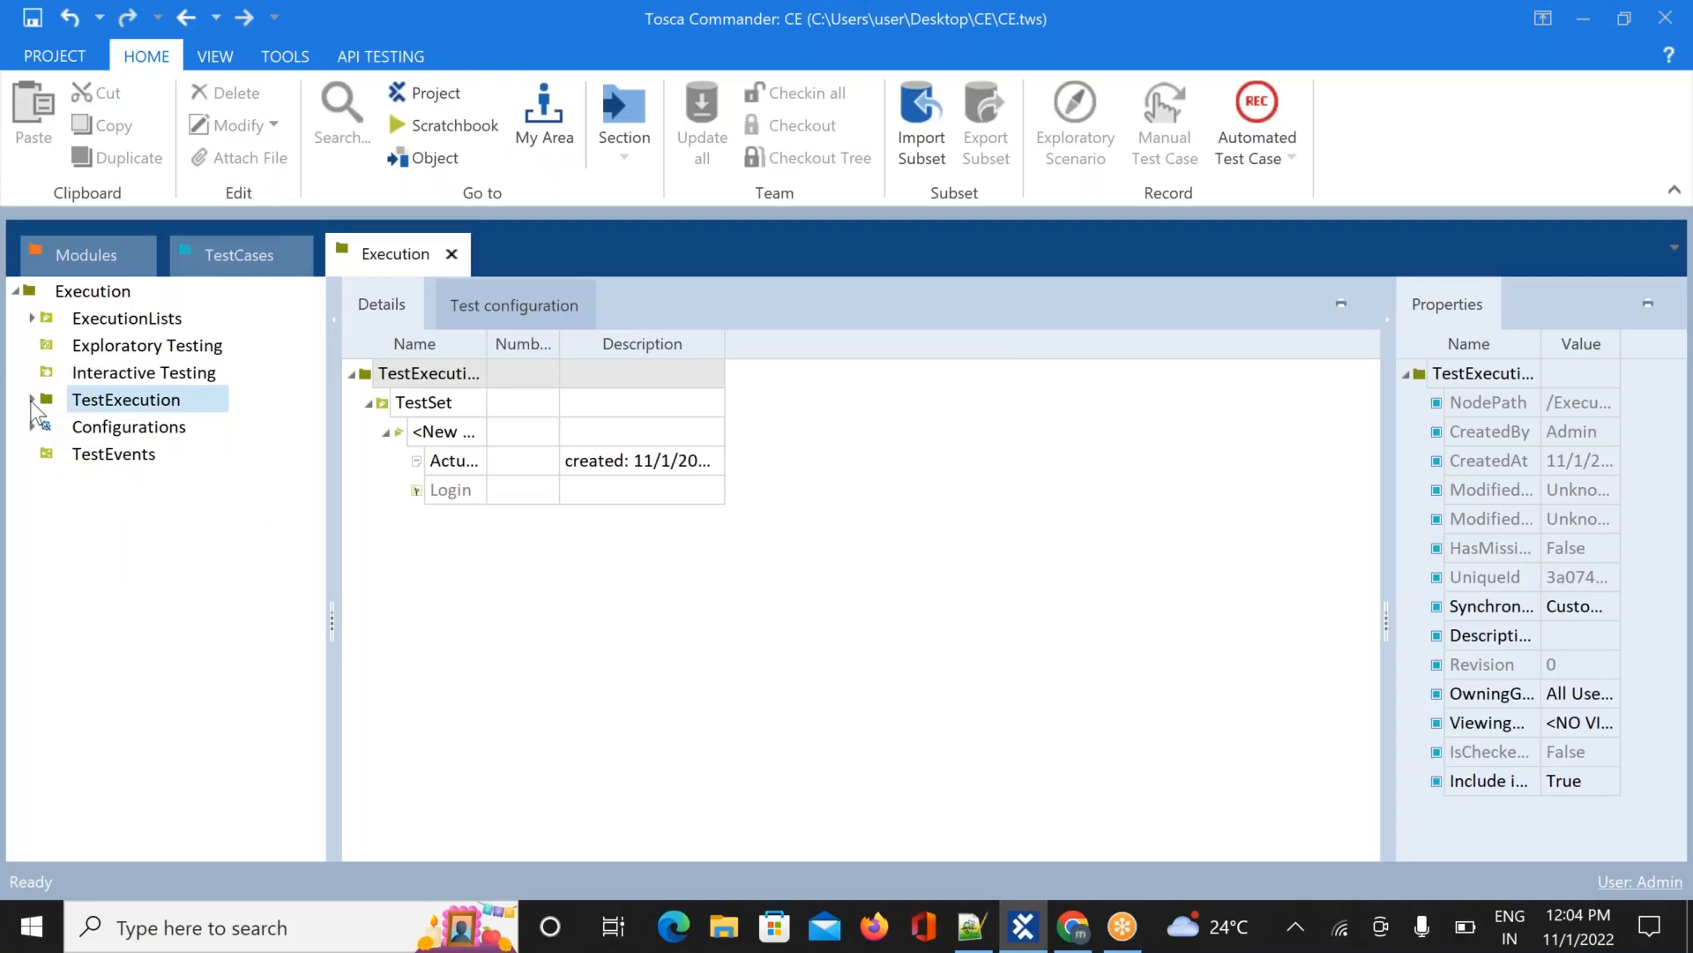
left_click(31, 399)
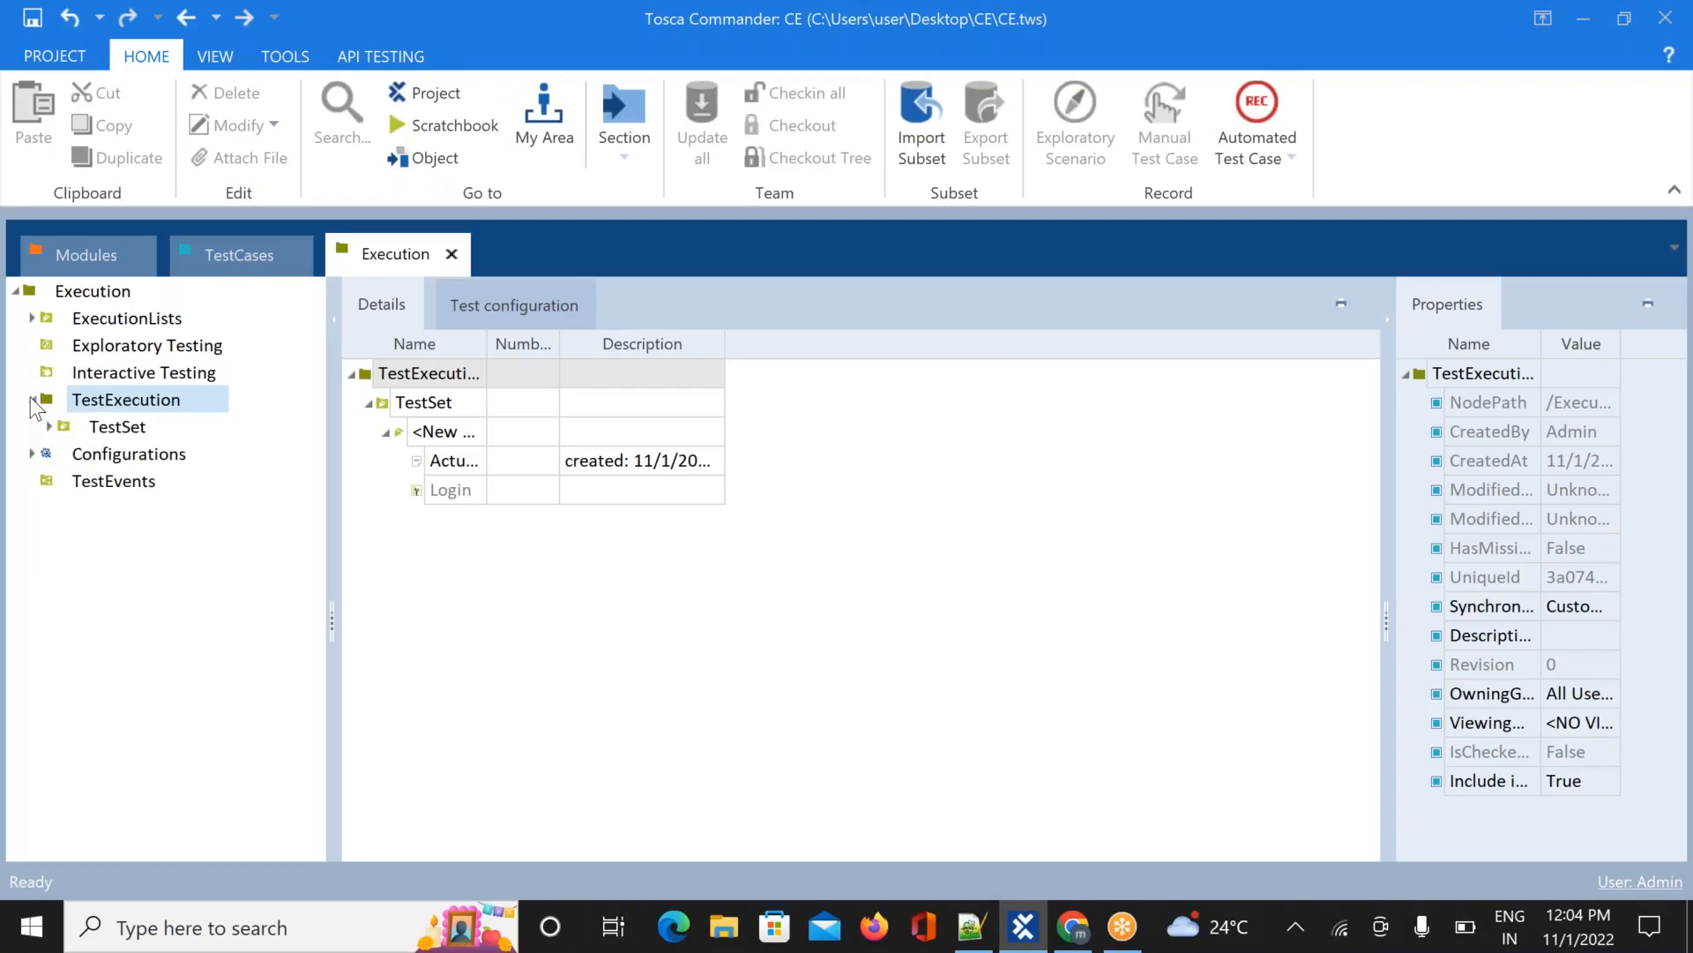
left_click(132, 432)
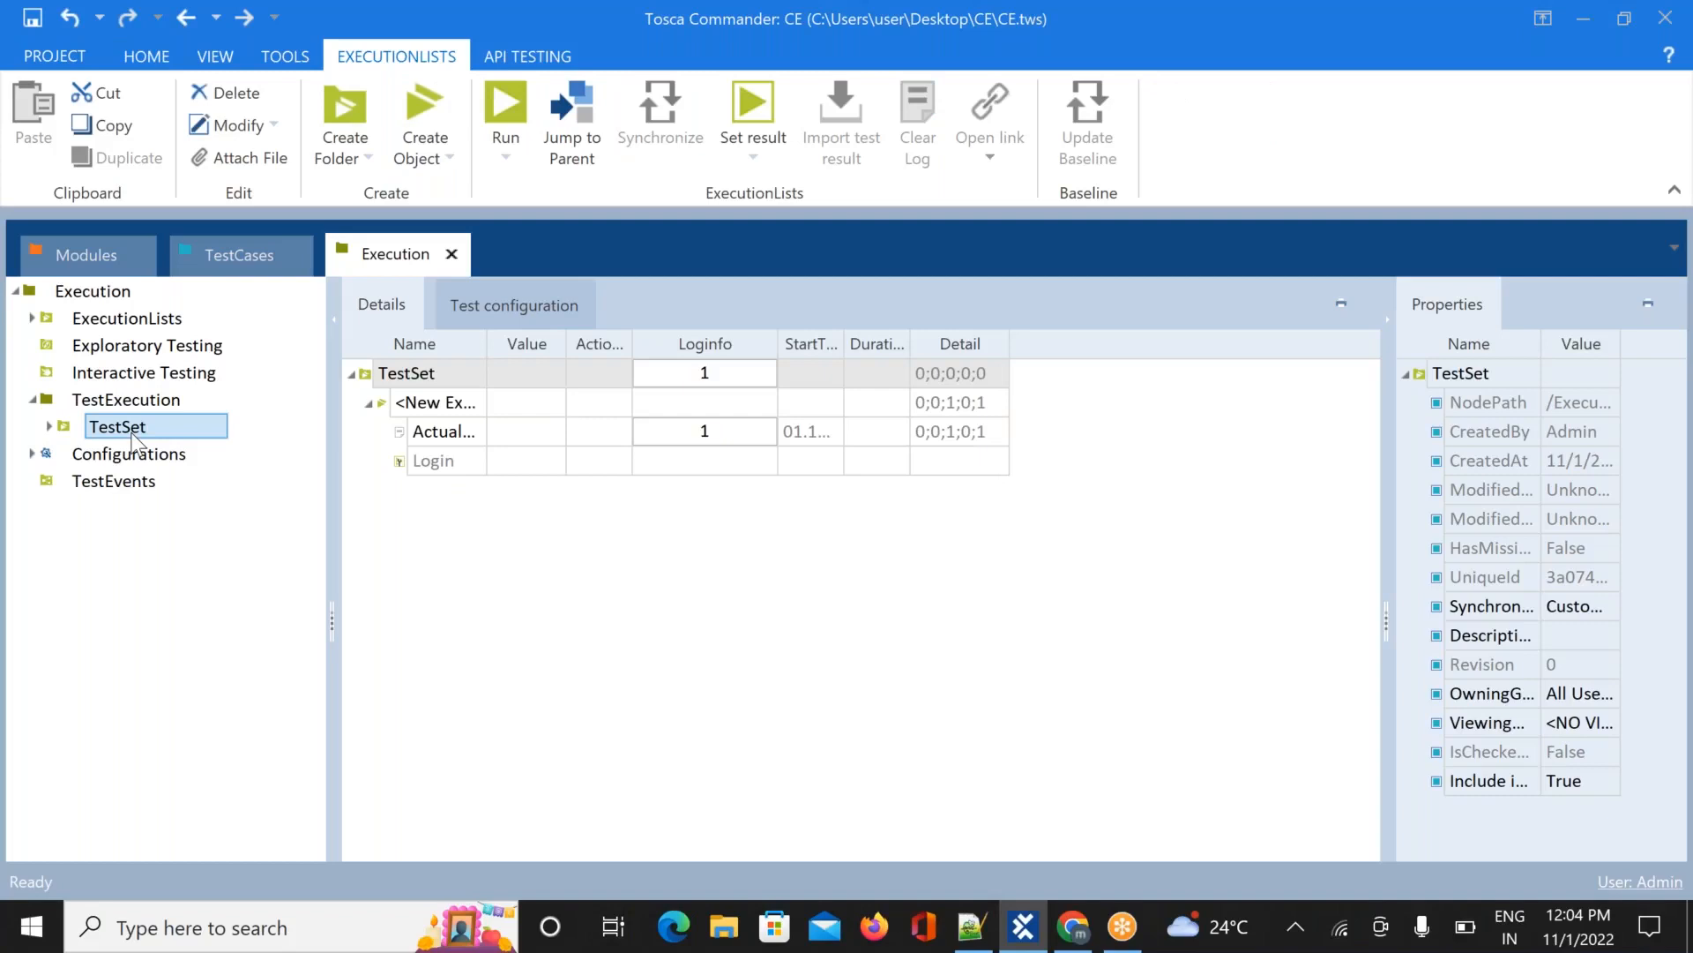
left_click(49, 427)
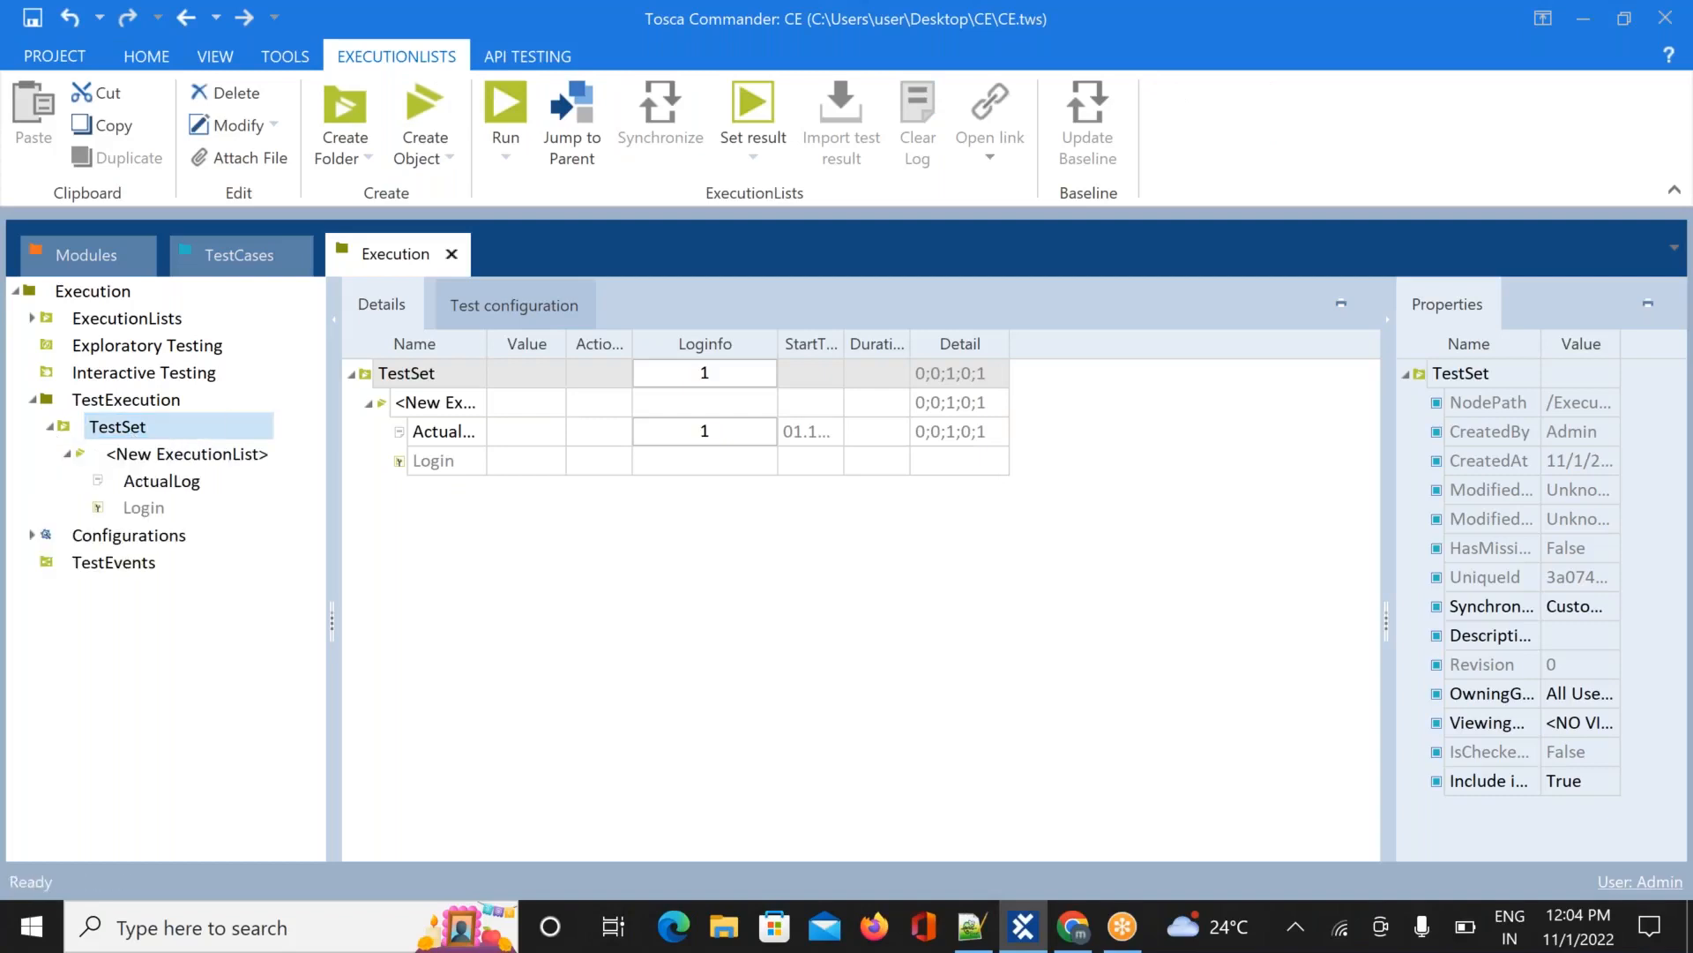
left_click(224, 454)
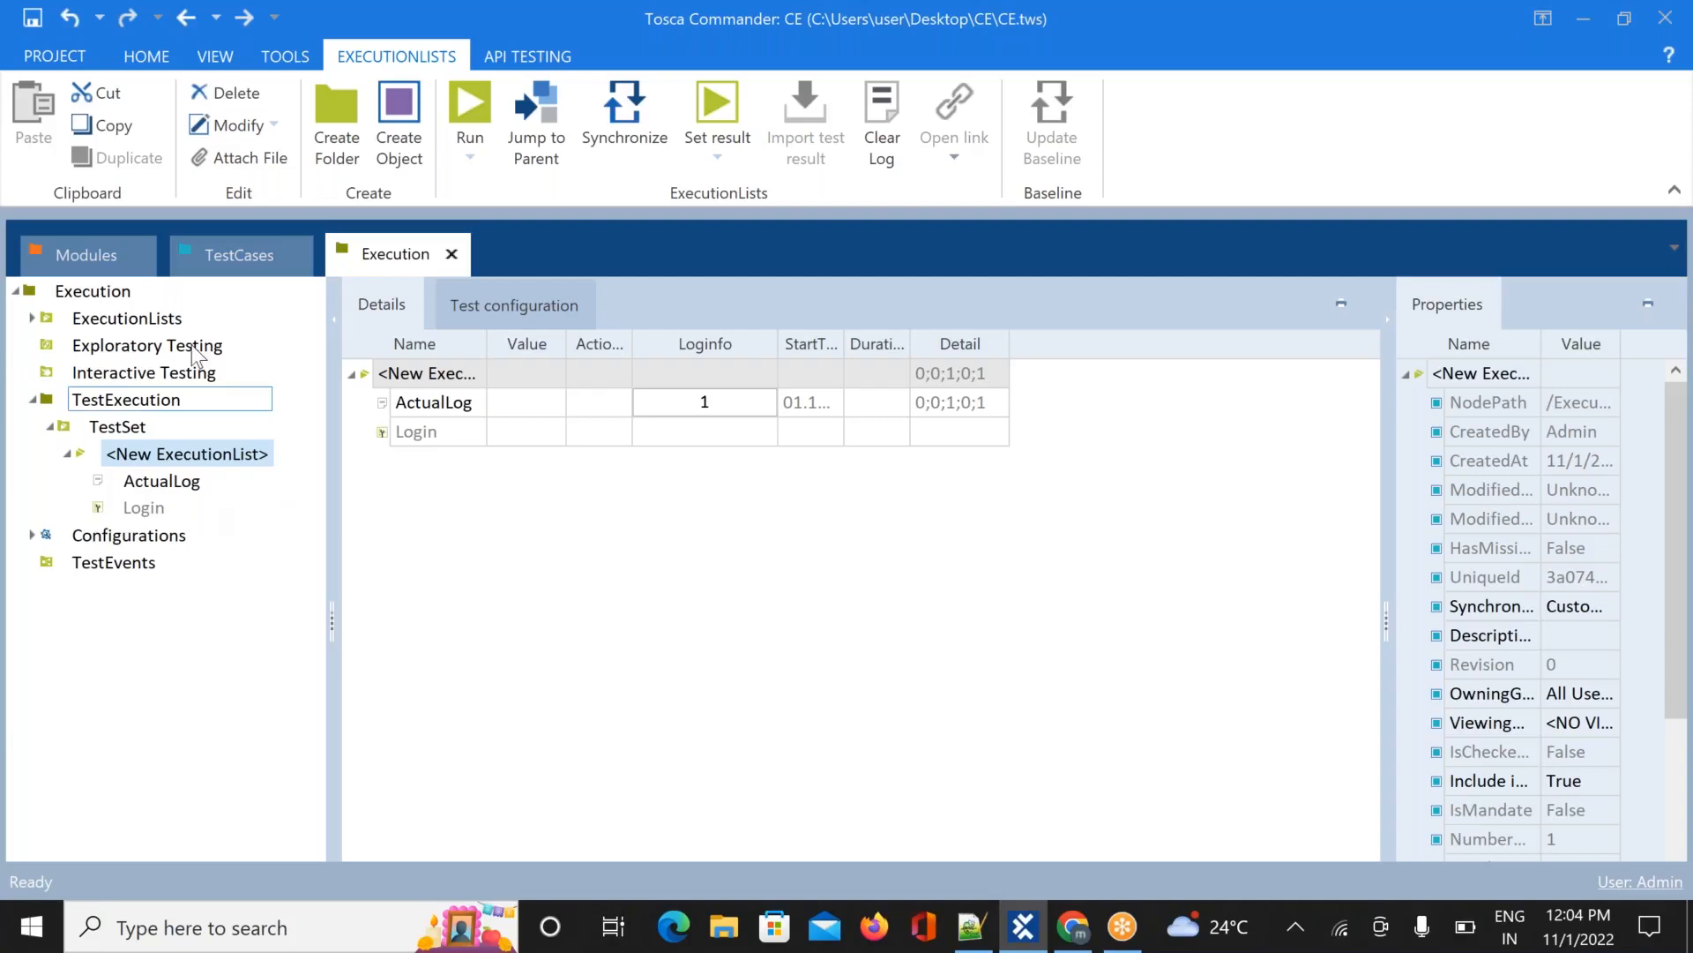
Back in the Execution section, select <New ExecutionList> and bring up its context menu
left_click(220, 255)
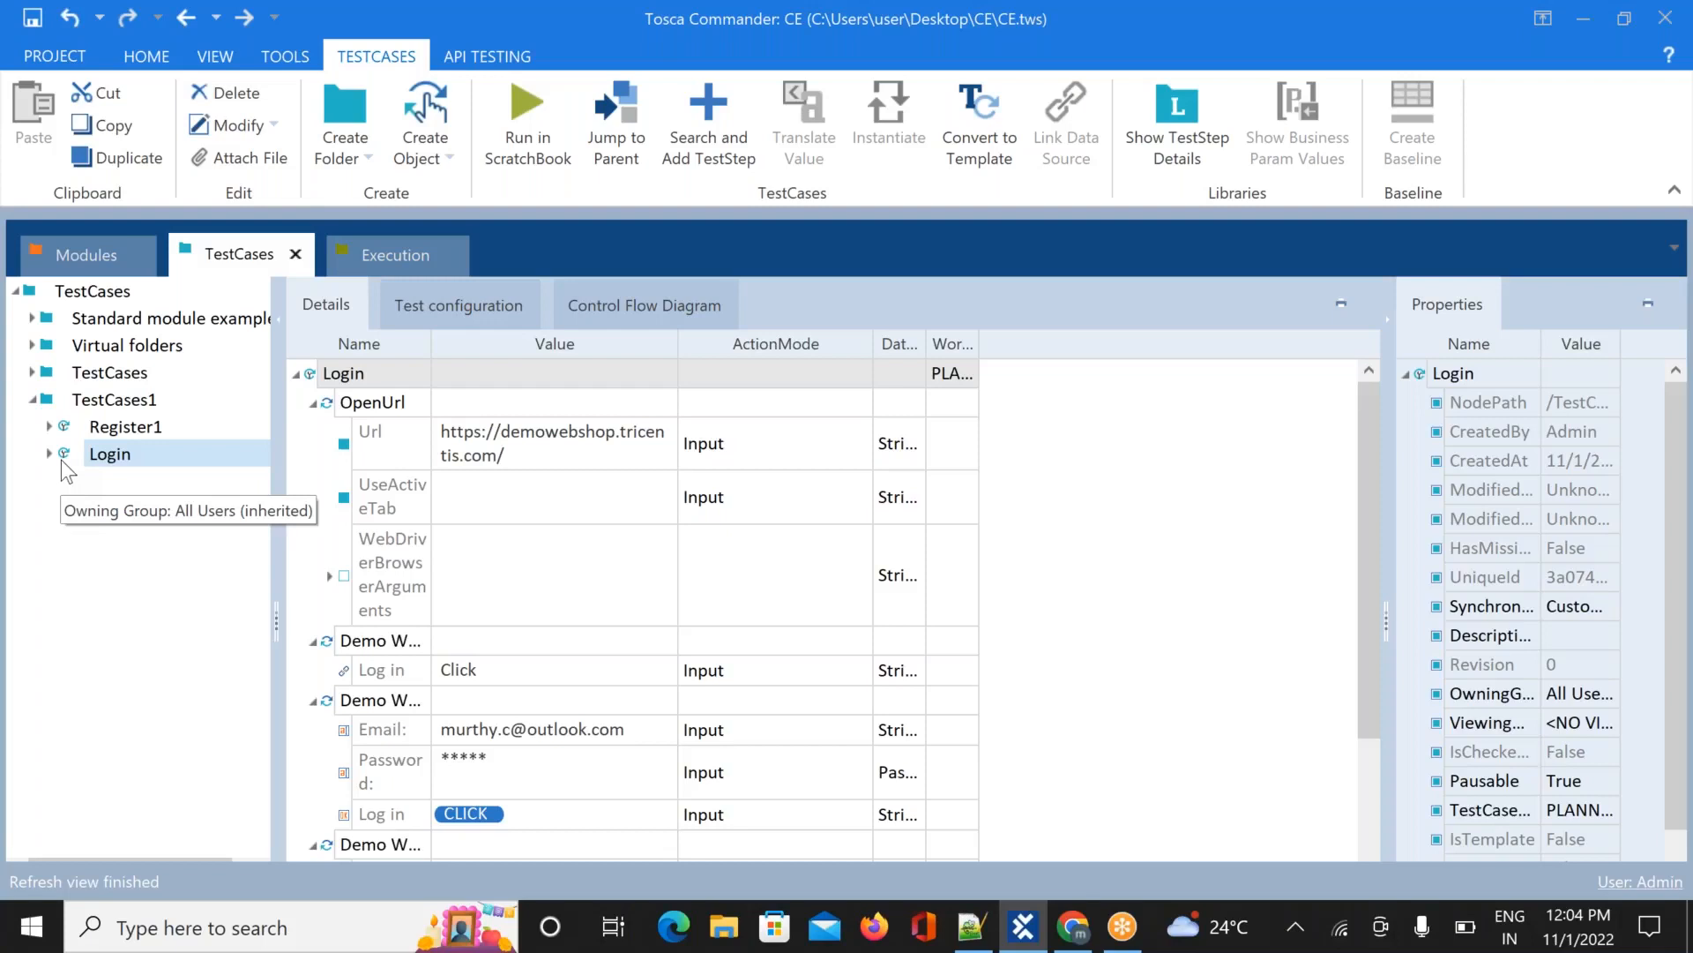
left_click(389, 247)
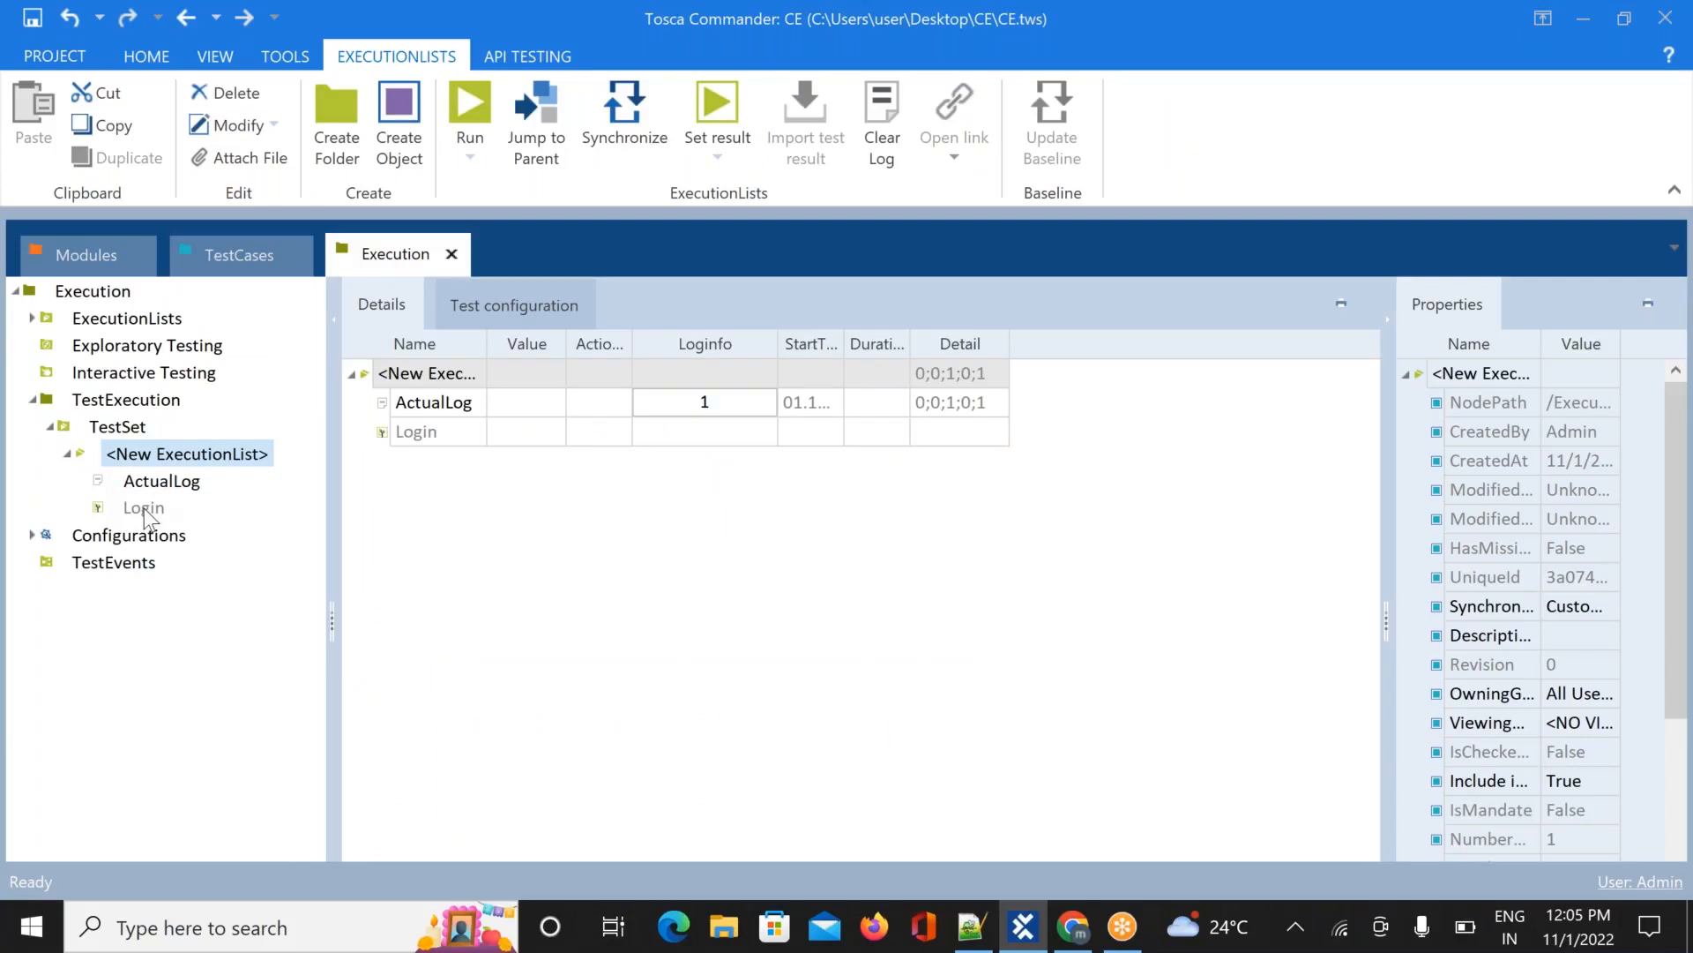
left_click(148, 457)
right_click(145, 458)
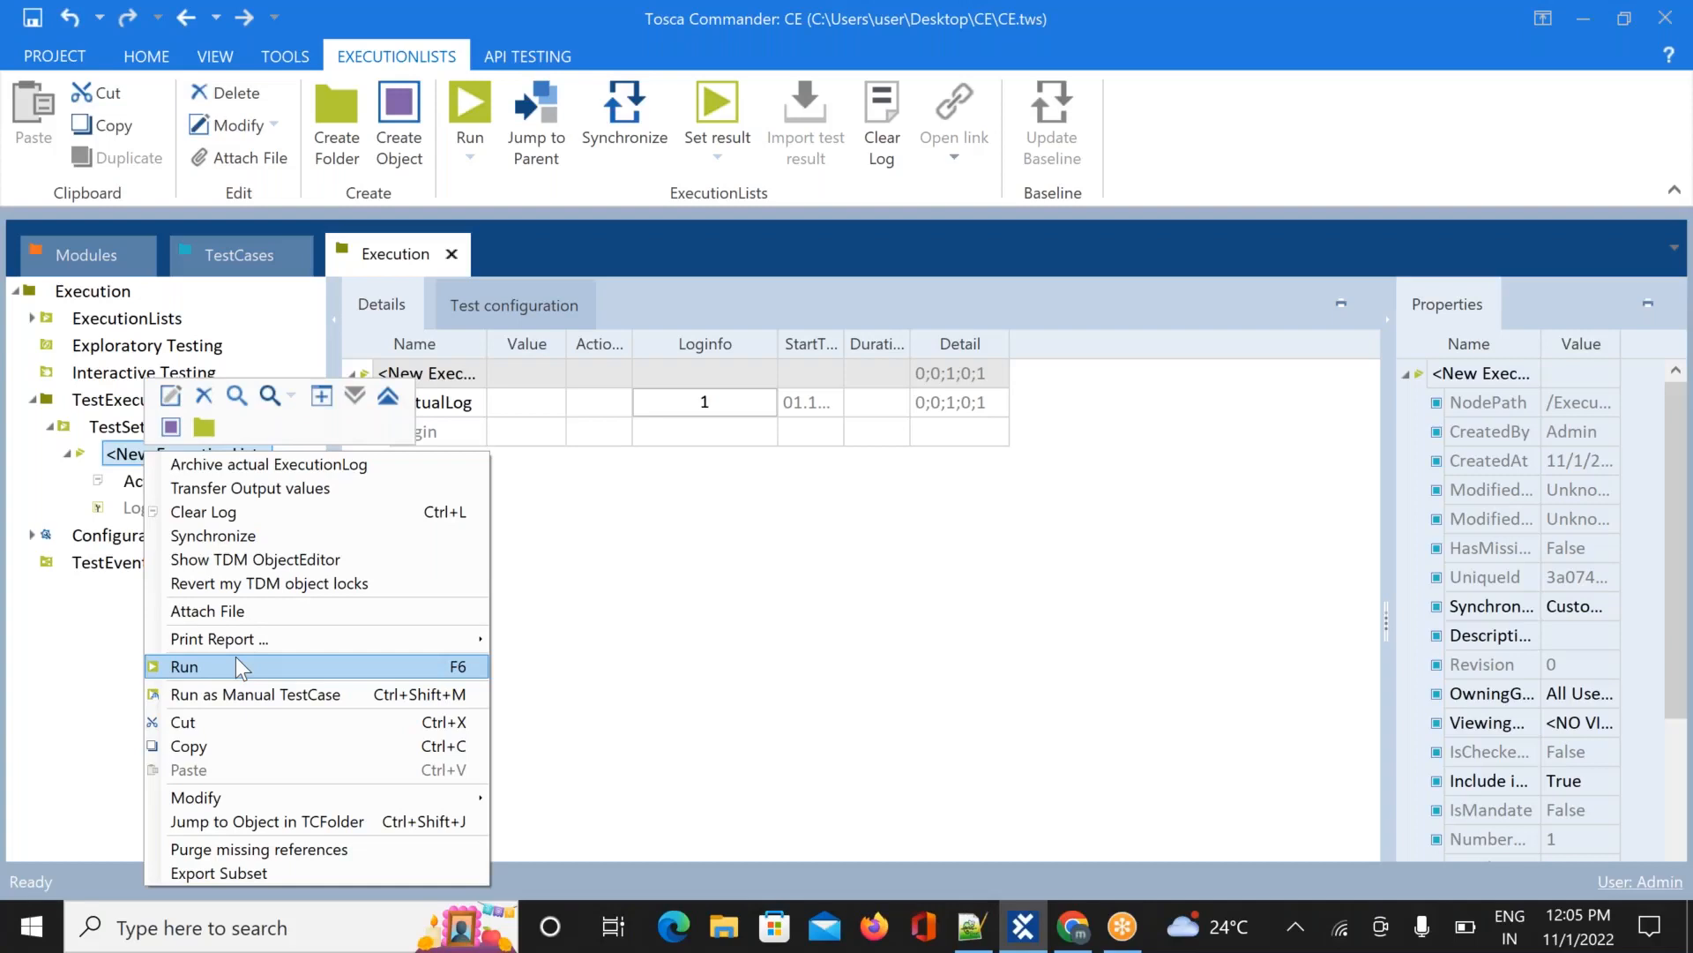
Run <New ExecutionList> to execute the Login test case
left_click(236, 658)
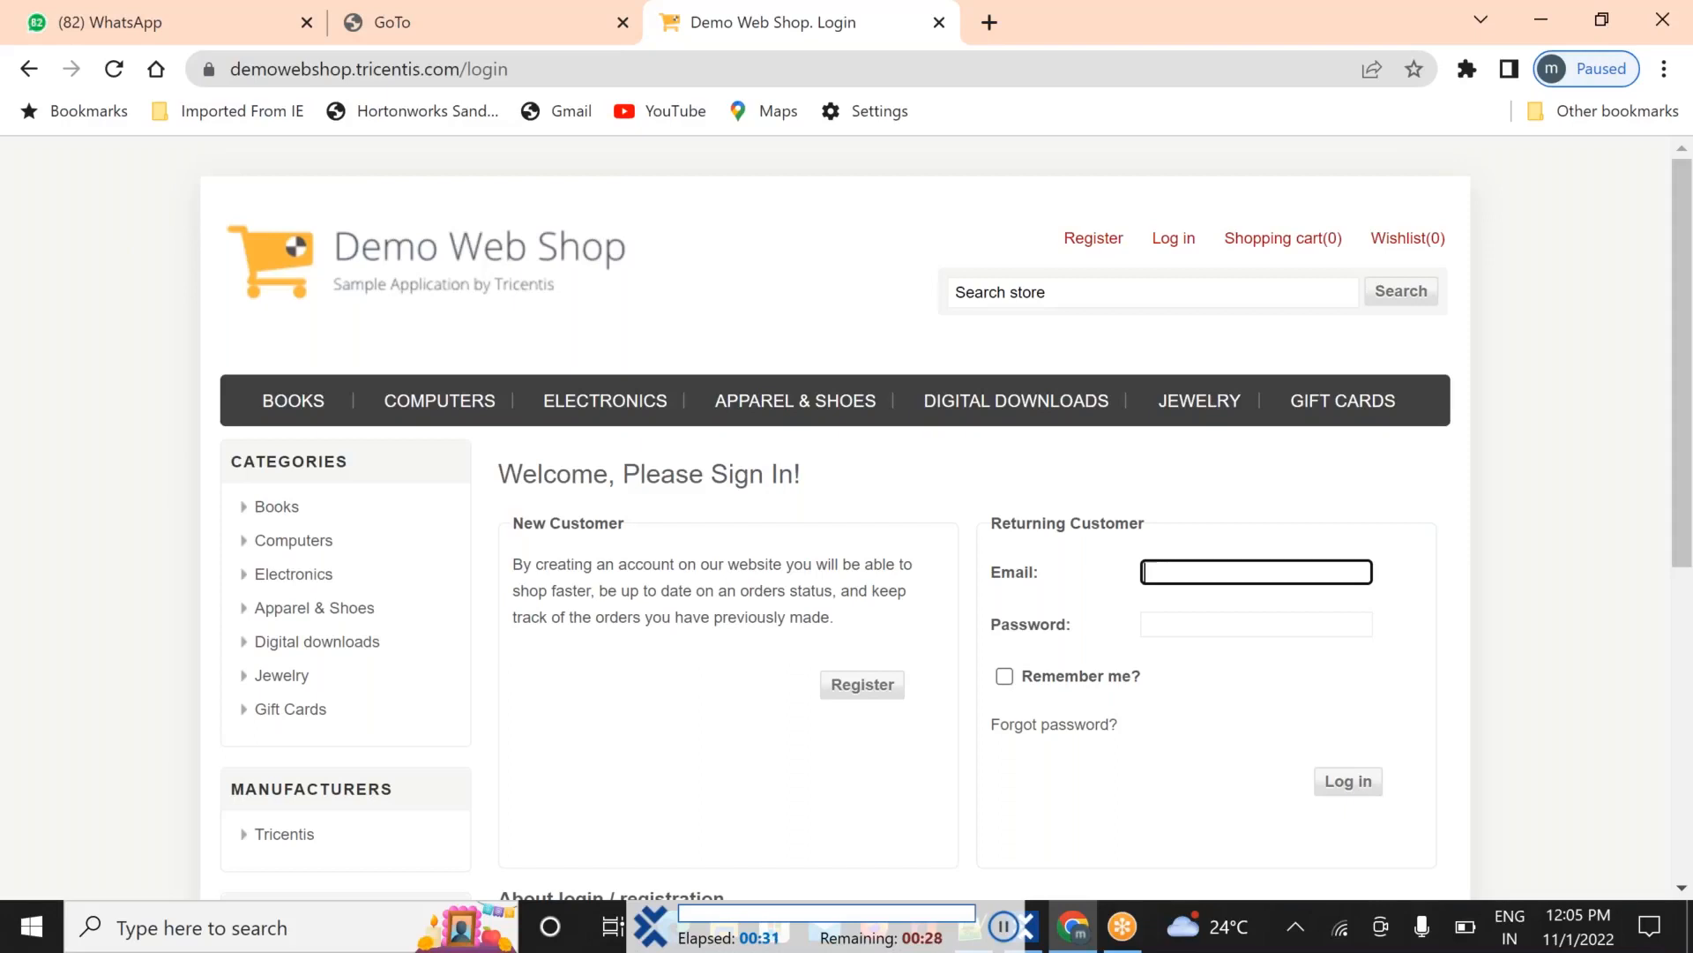
Submit the Demo Web Shop login, log out, and close the Demo Web Shop tab
left_click(1349, 522)
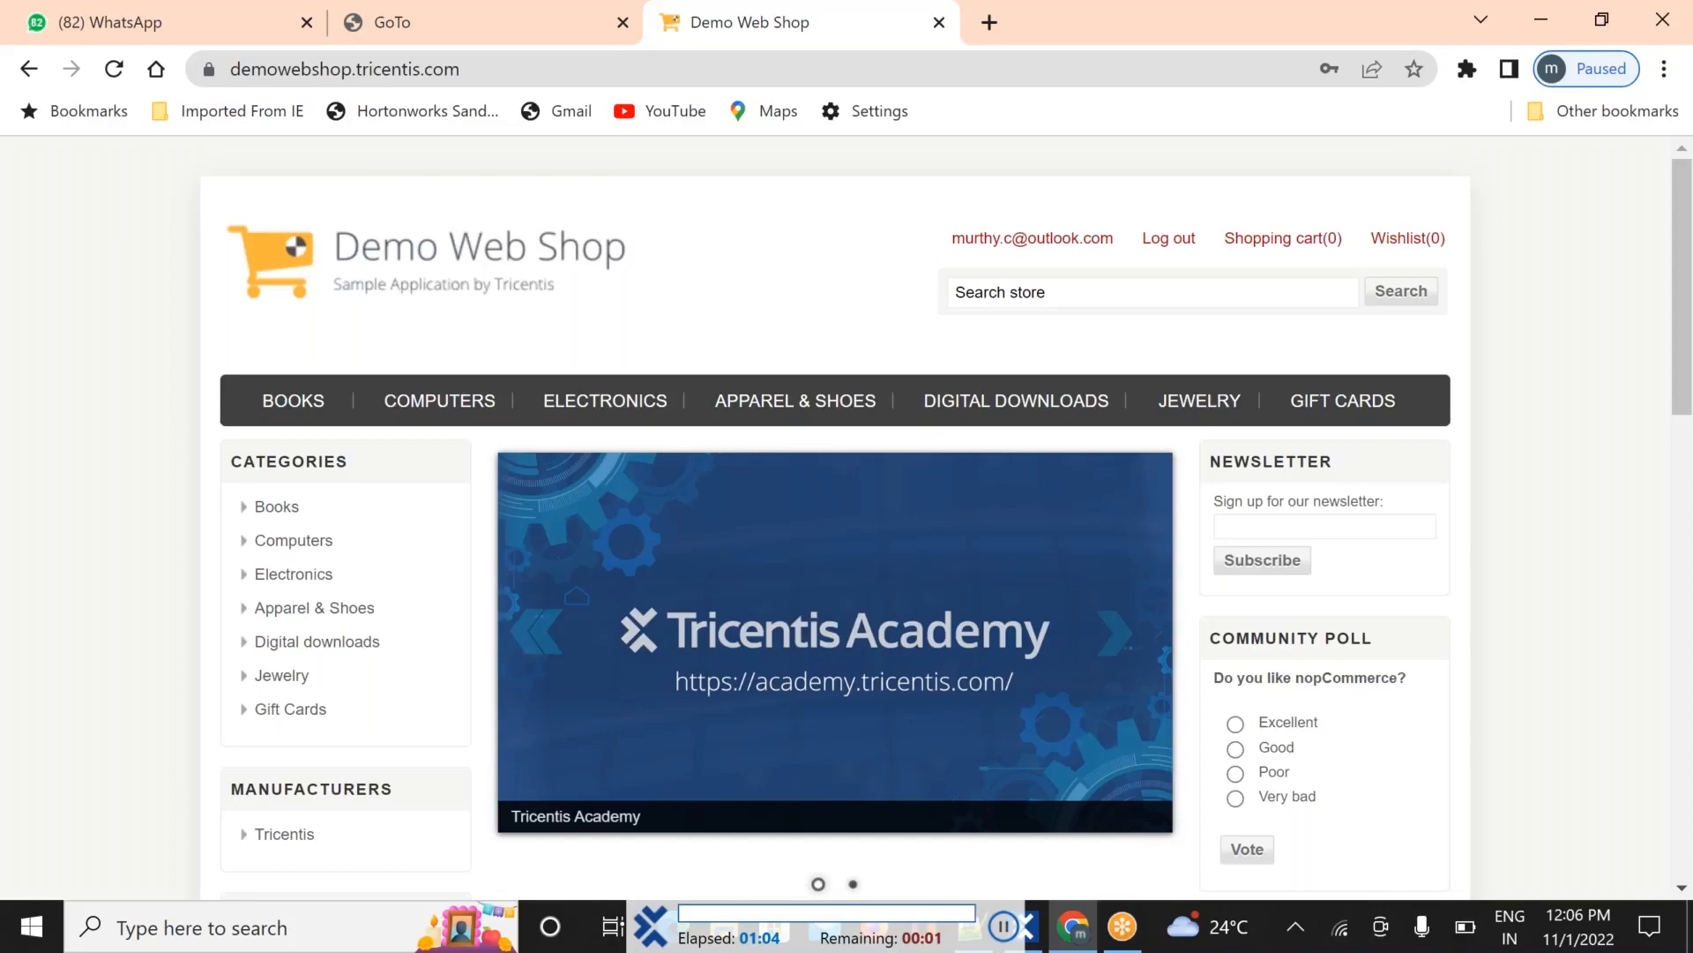
left_click(1164, 248)
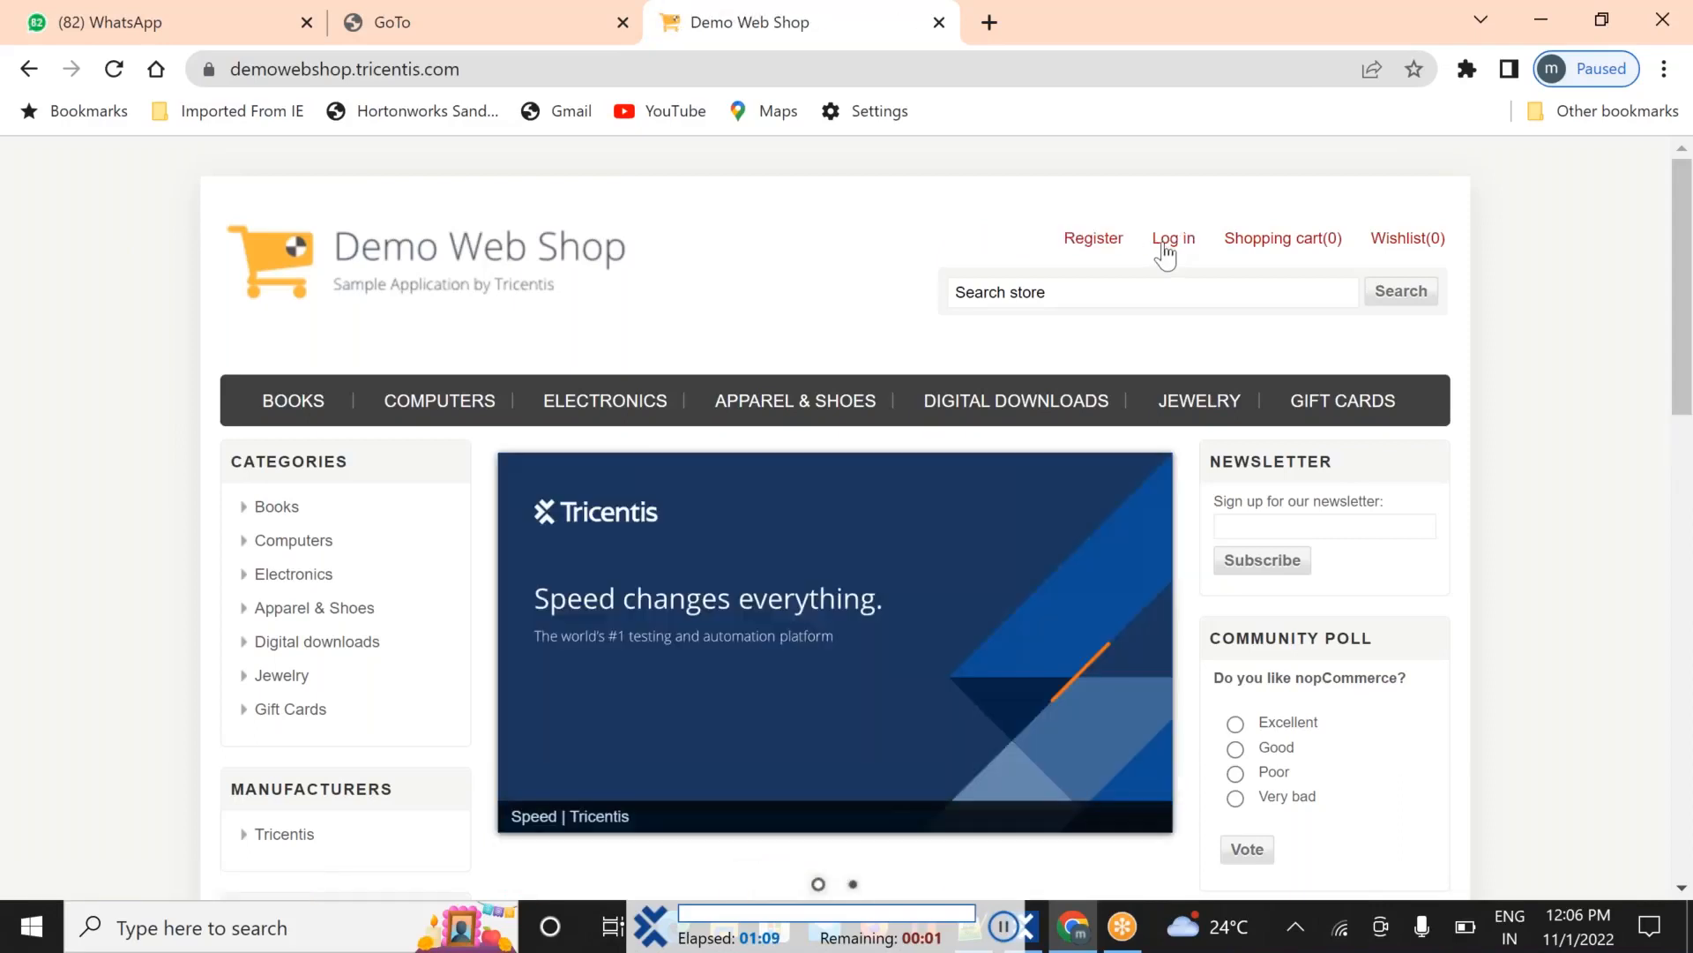
key("ctrl+w")
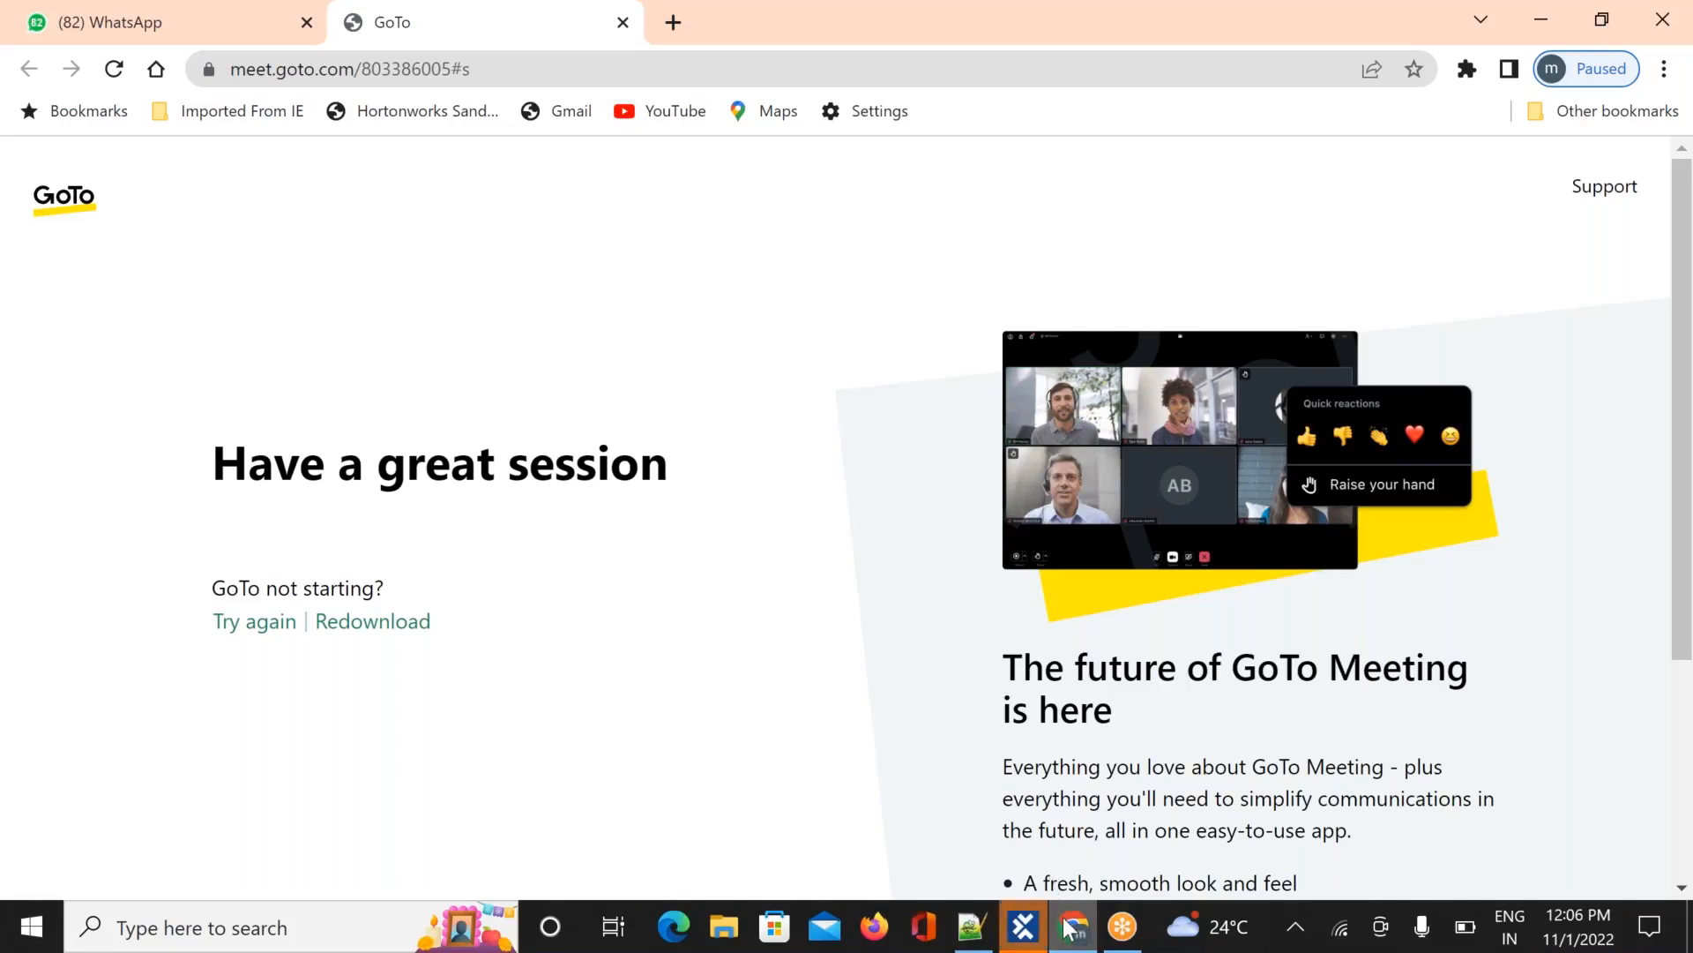
mouse_move(1069, 928)
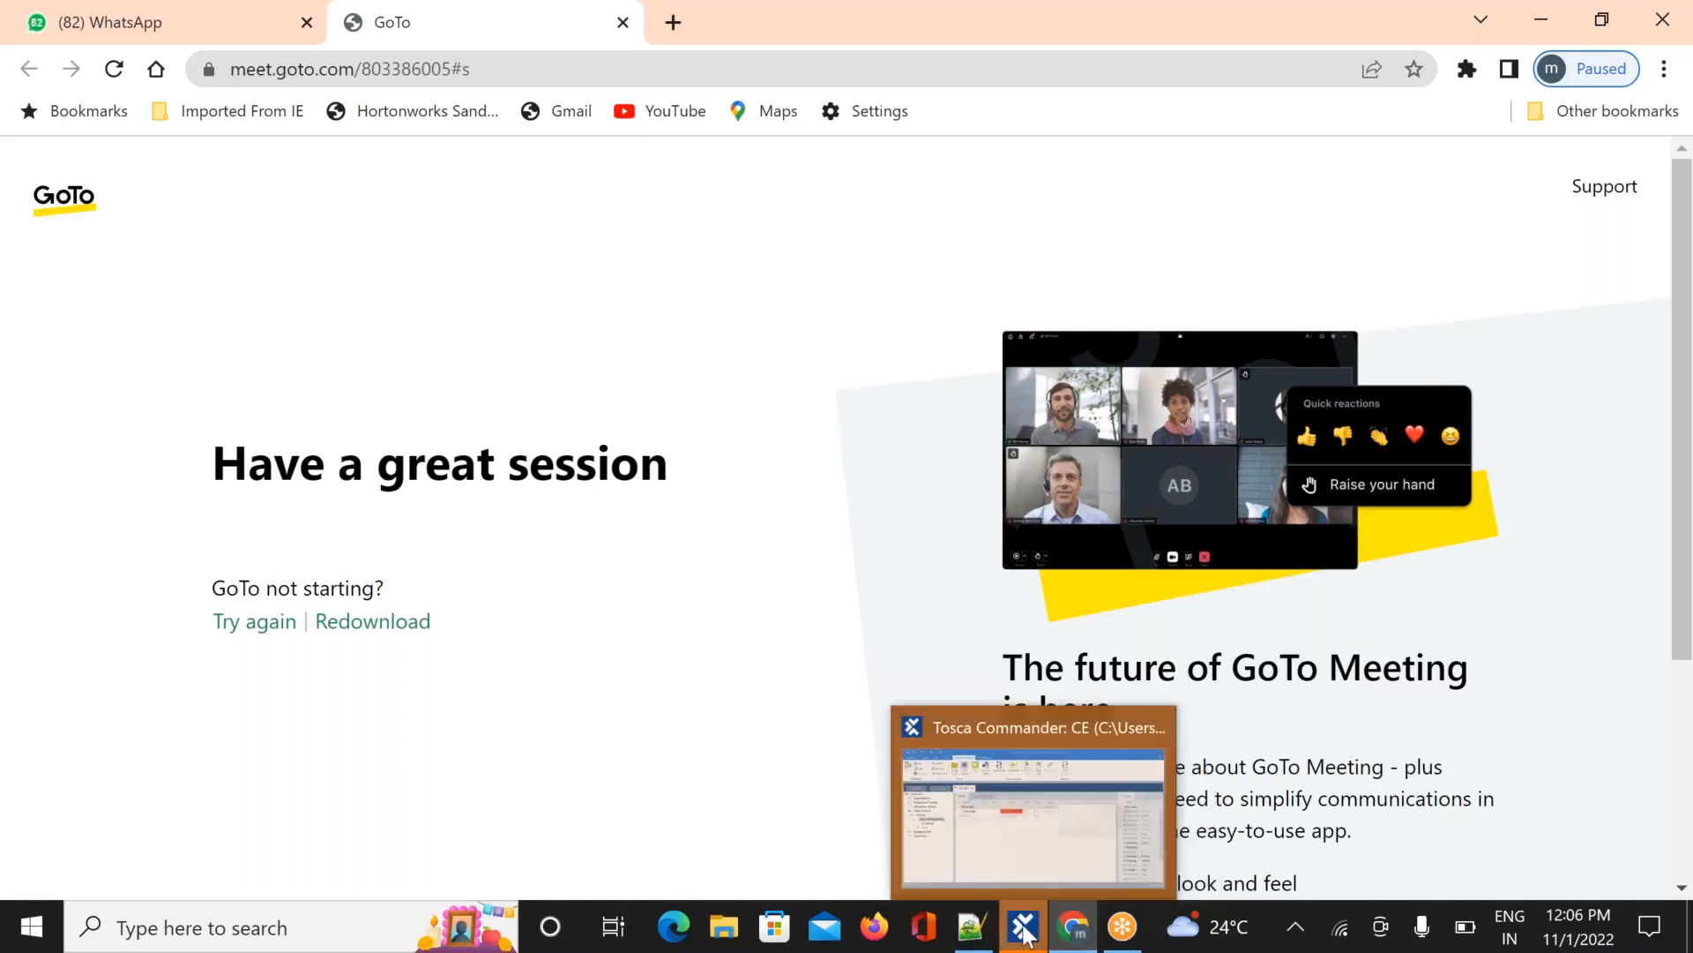
Back in Tosca, expand the Login execution results and read the run's full log message
left_click(1019, 852)
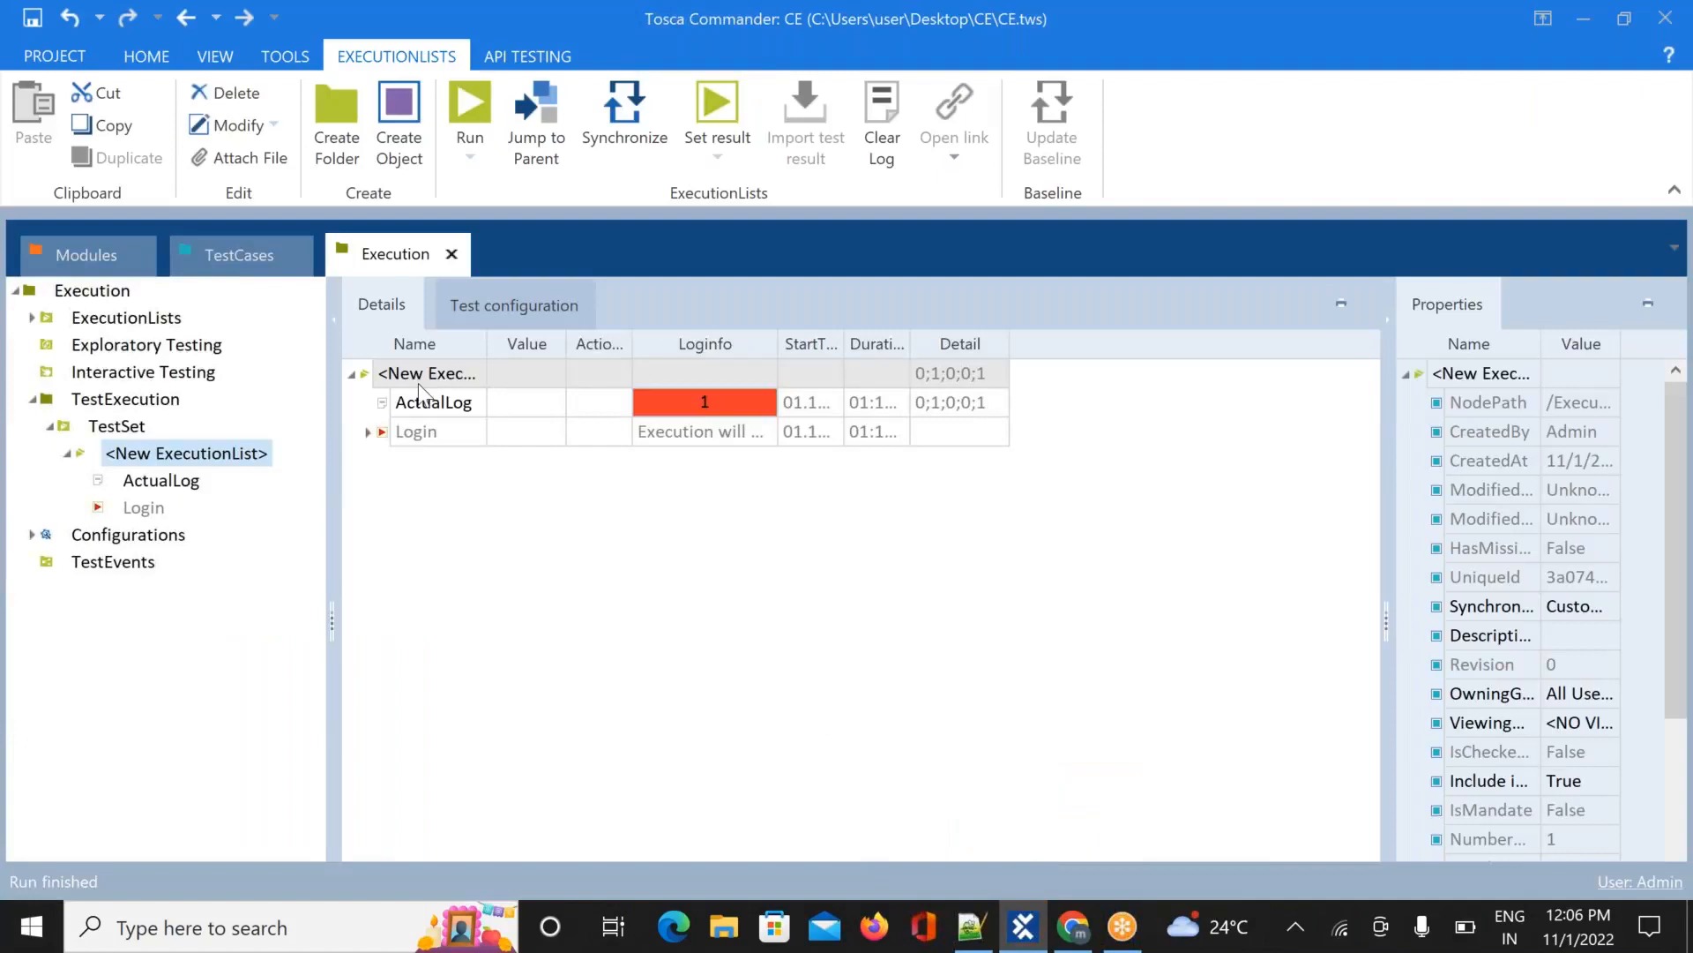
left_click(367, 432)
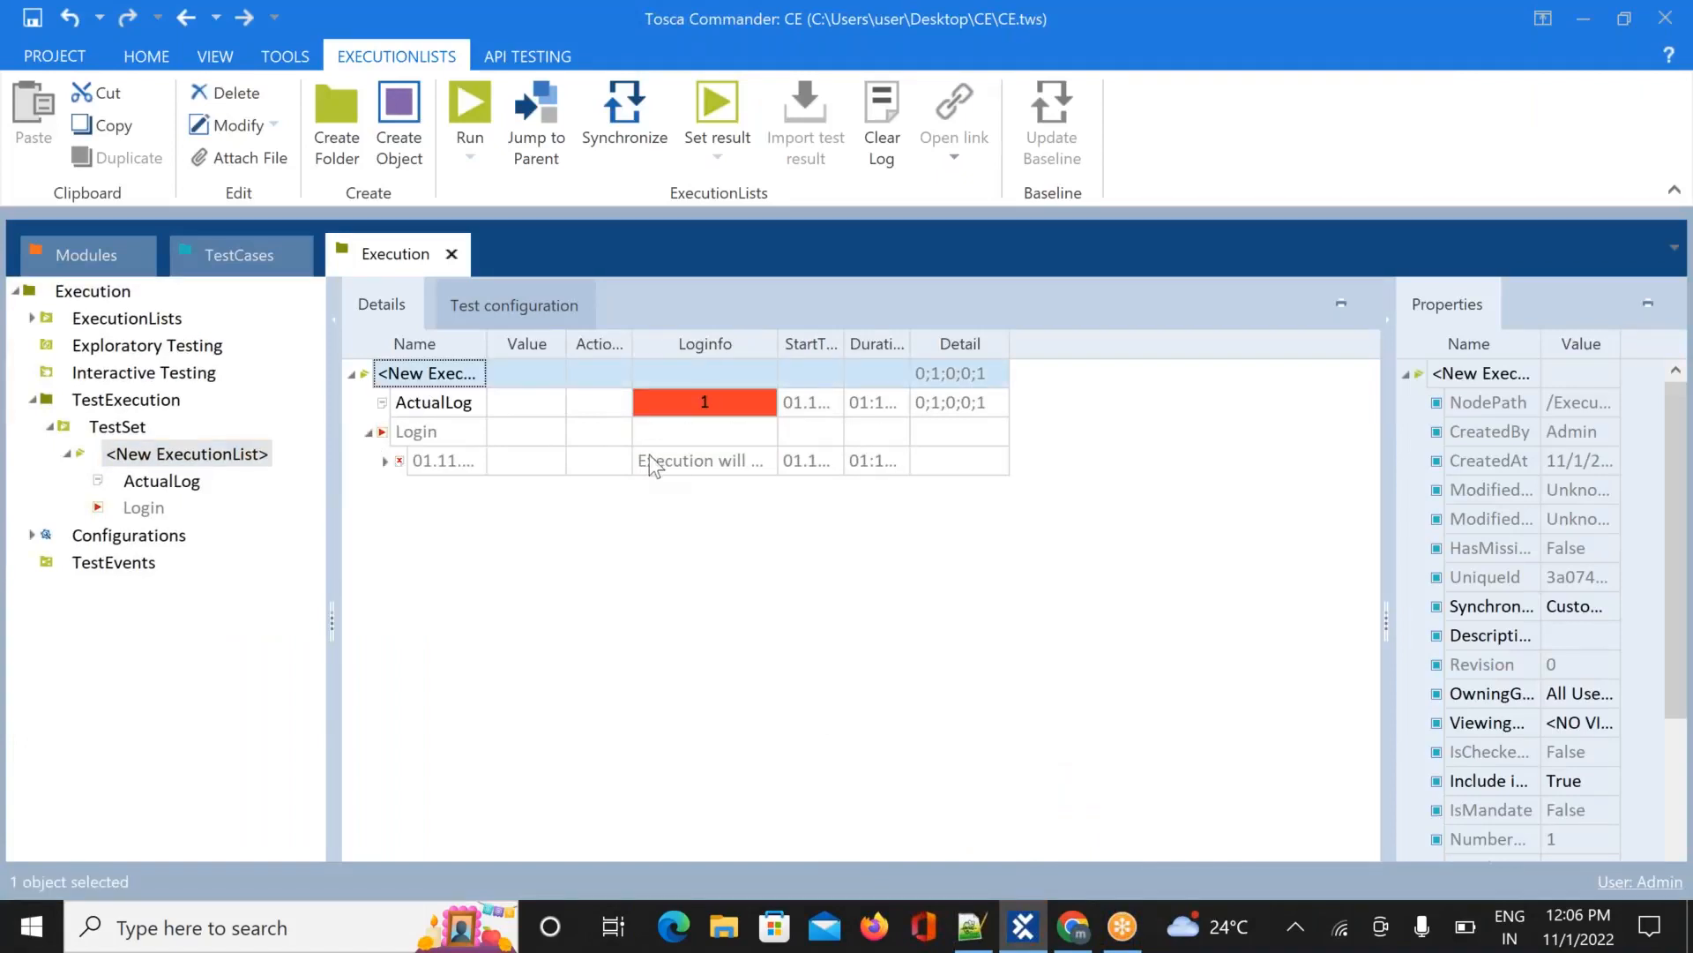
left_click(688, 468)
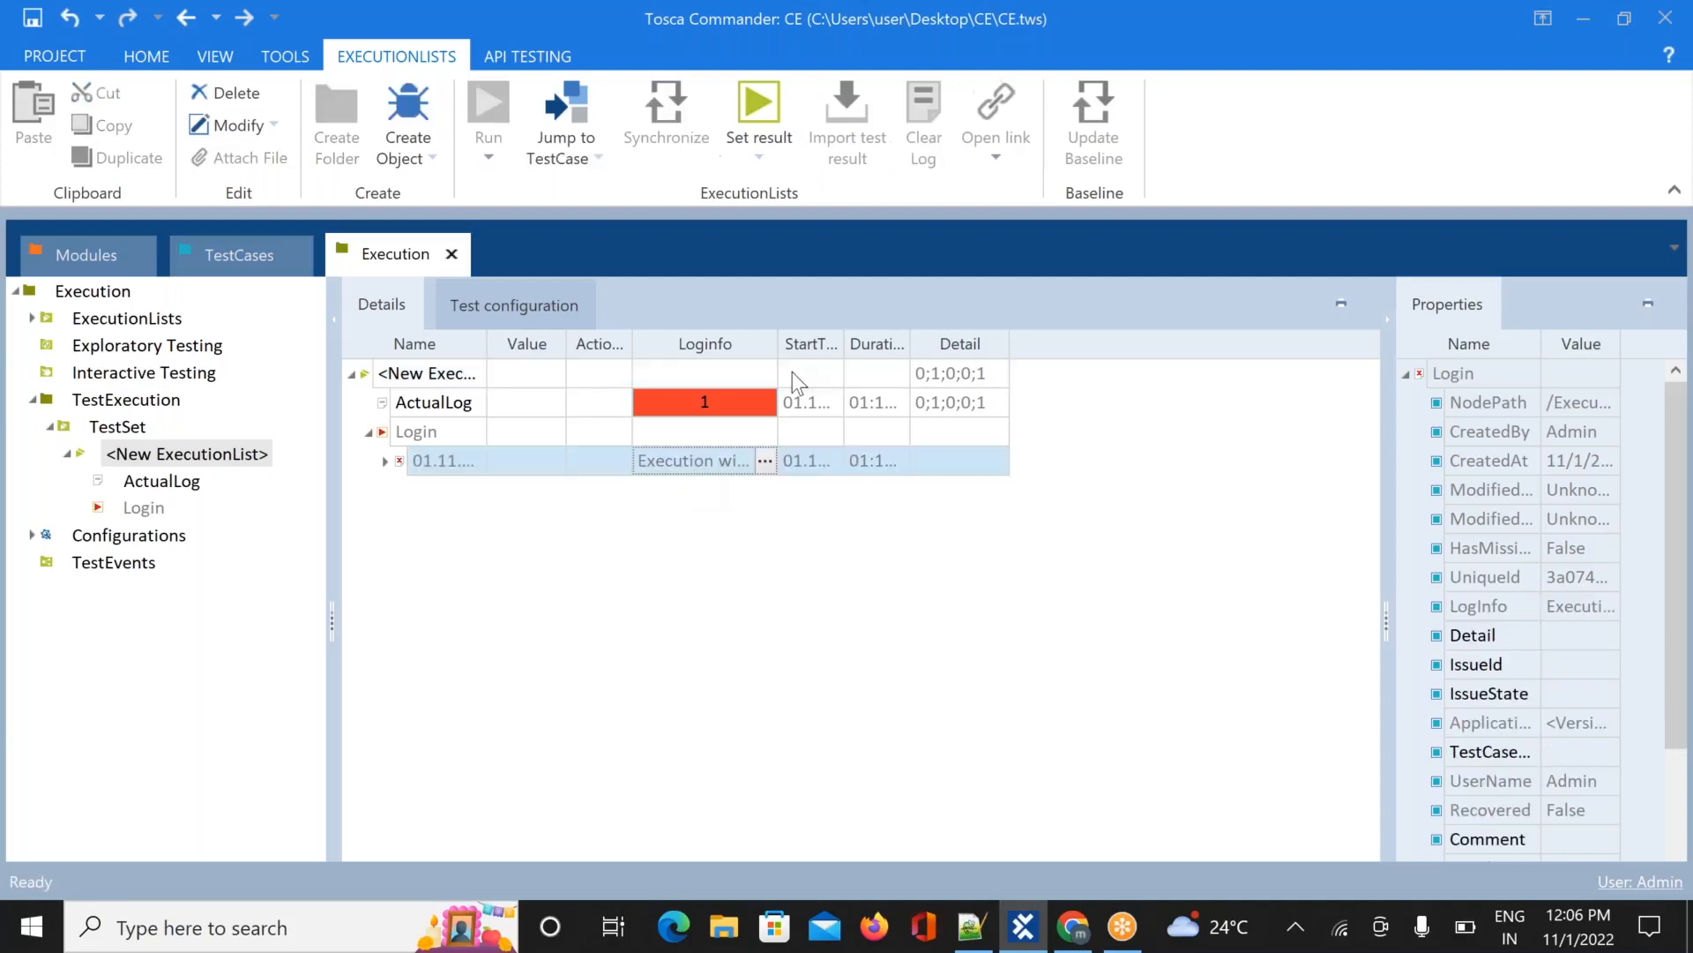
left_click(766, 460)
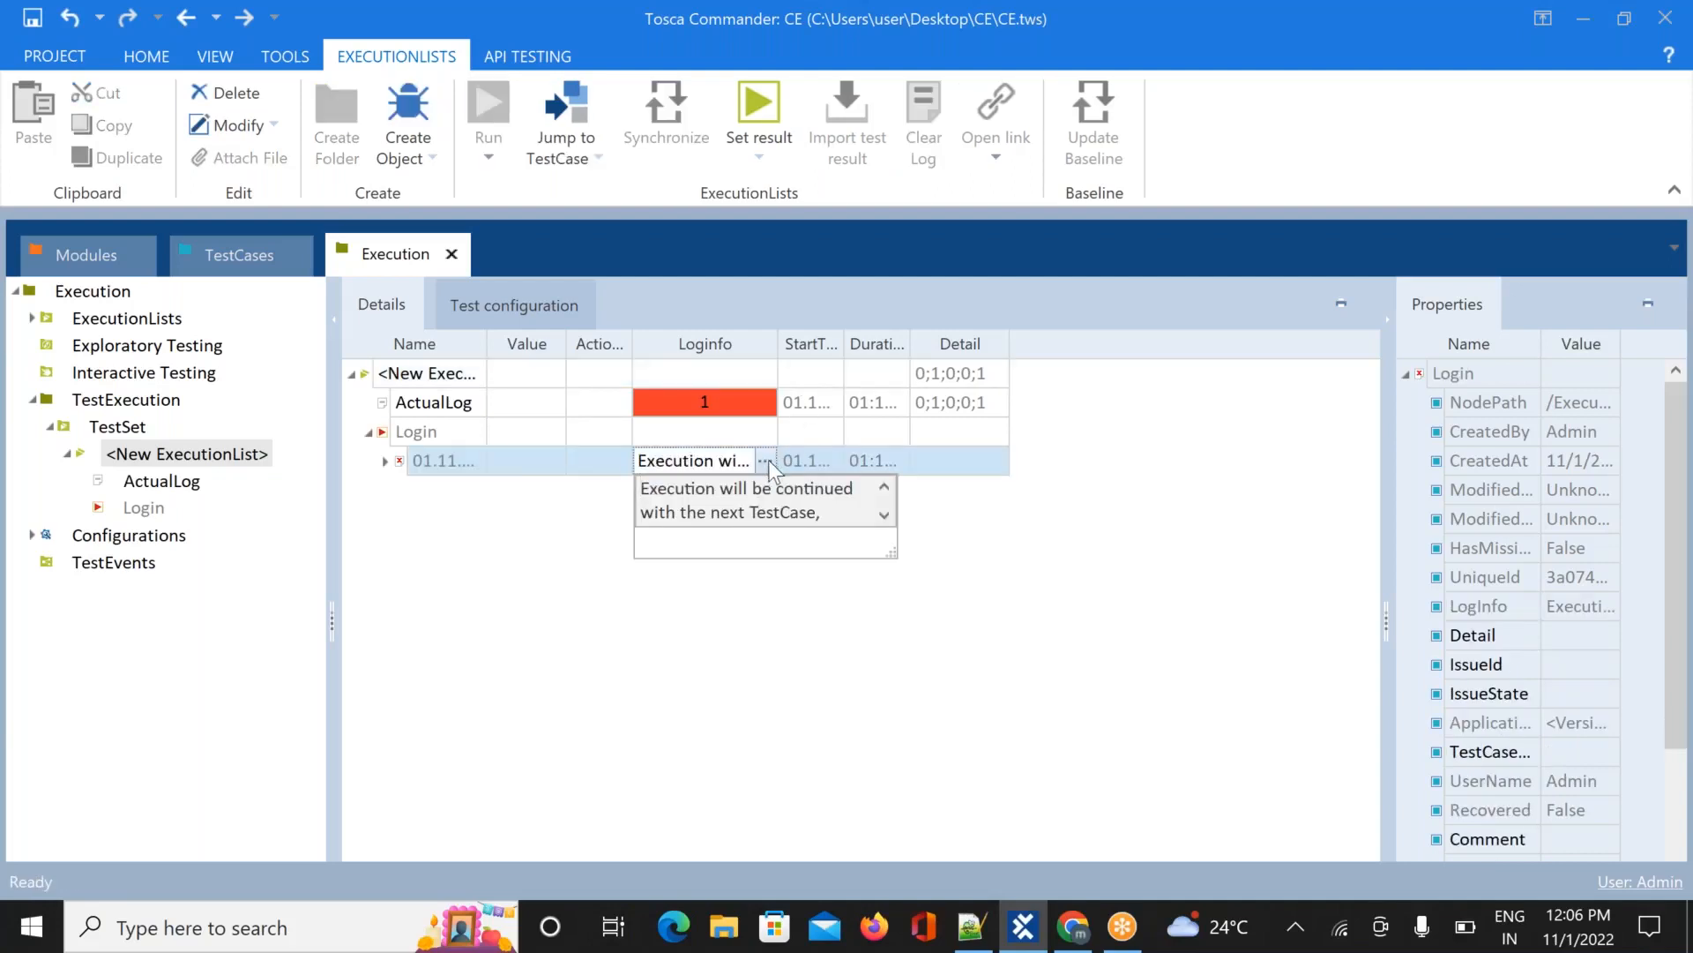
left_click(889, 516)
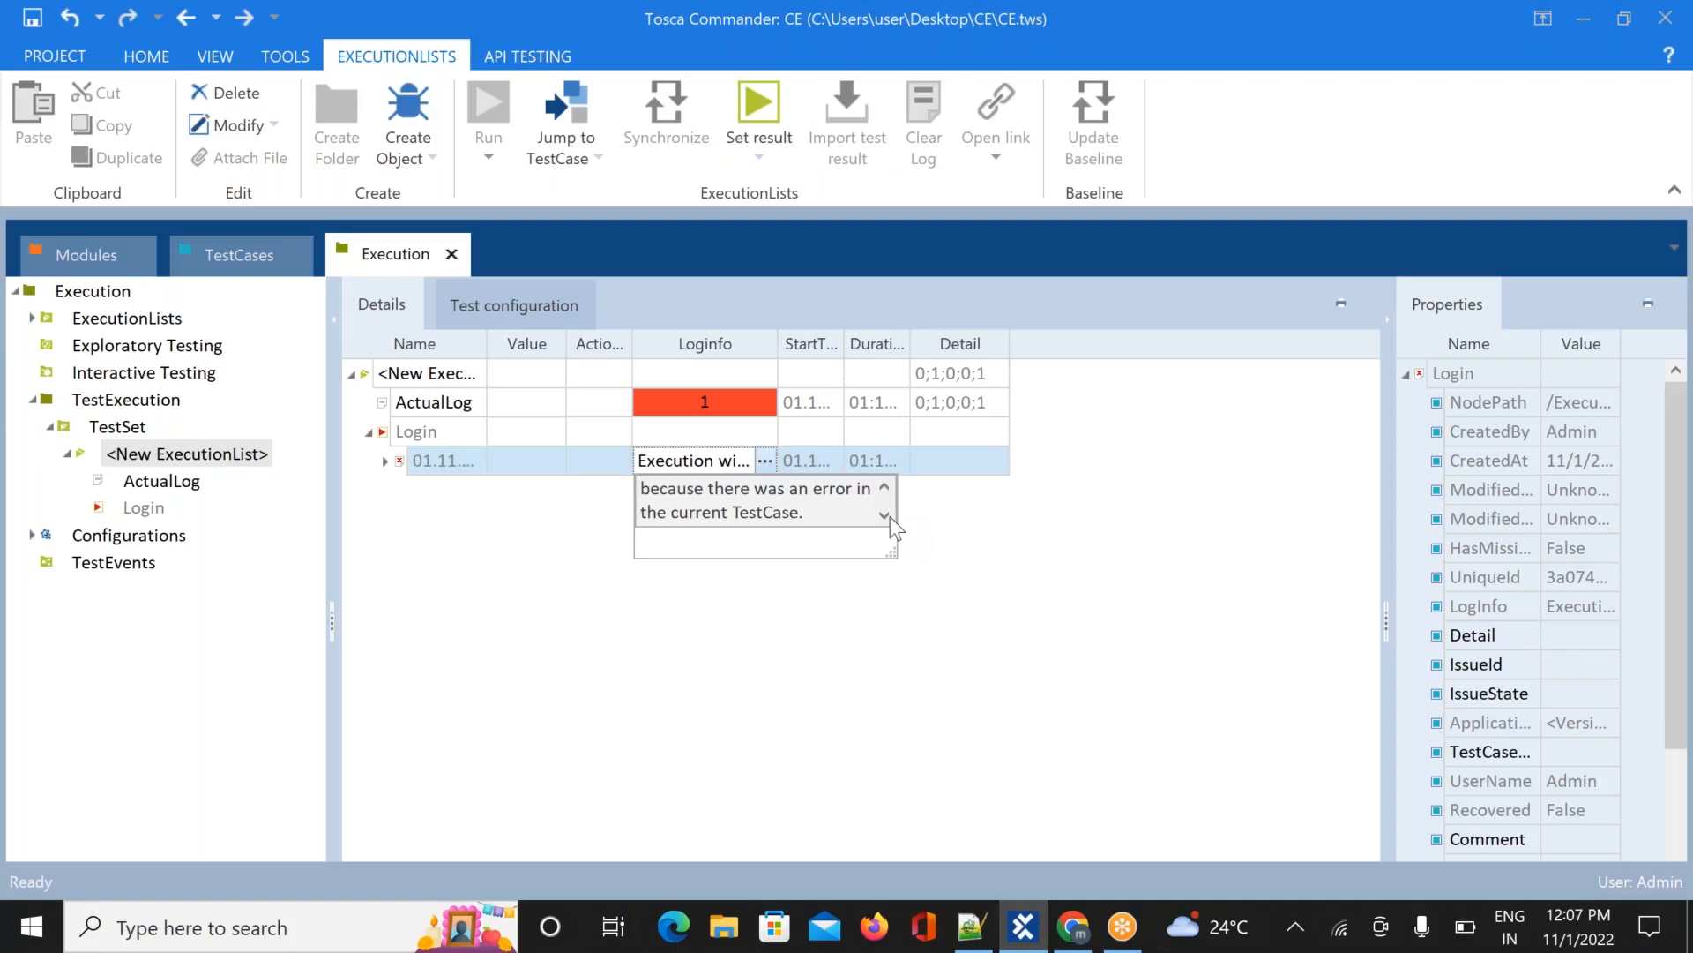
left_click(965, 543)
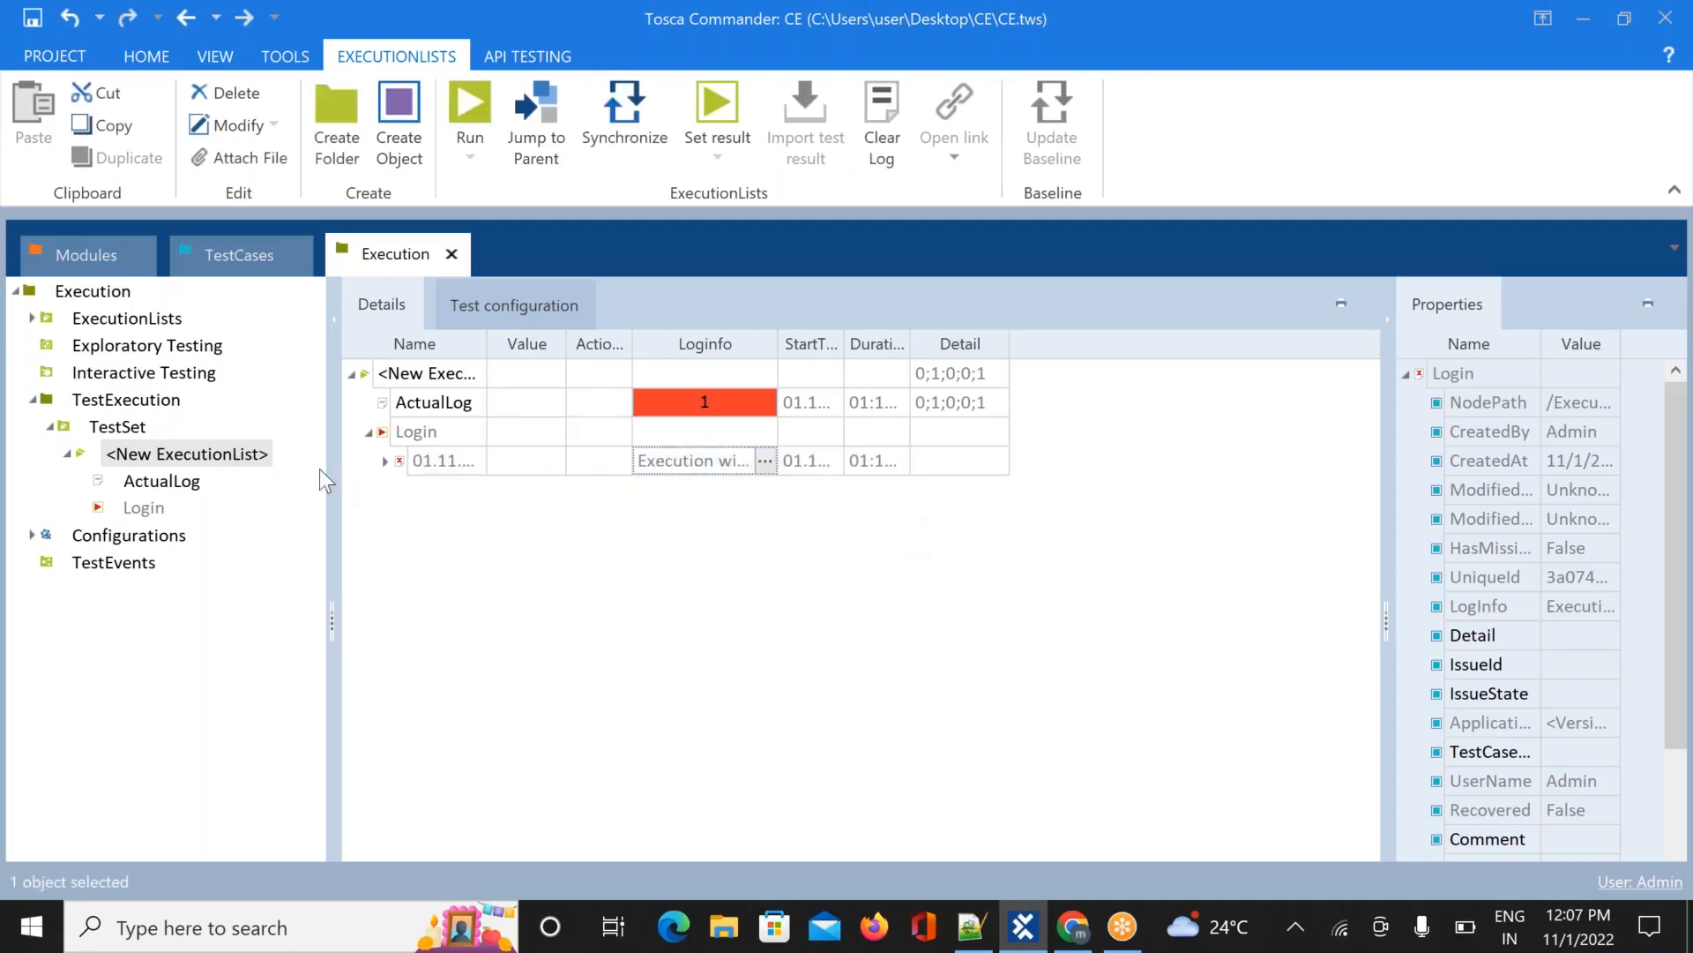
Expand the run's step results and read the failed step's full error message
left_click(385, 460)
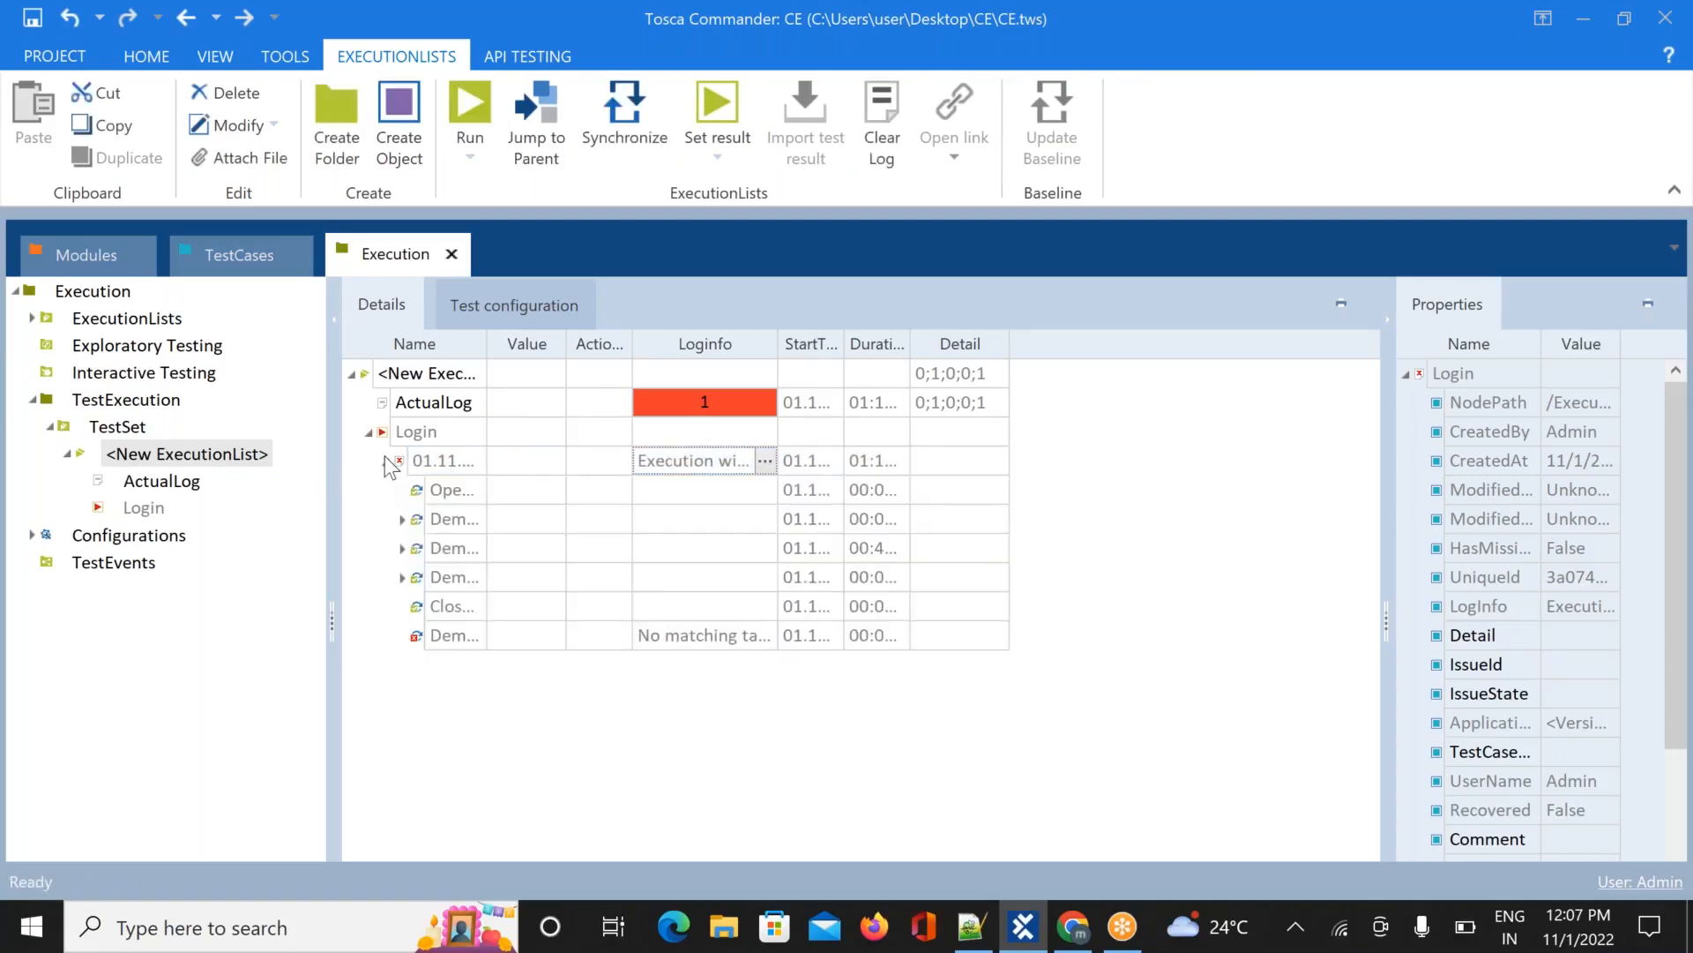
left_click(697, 638)
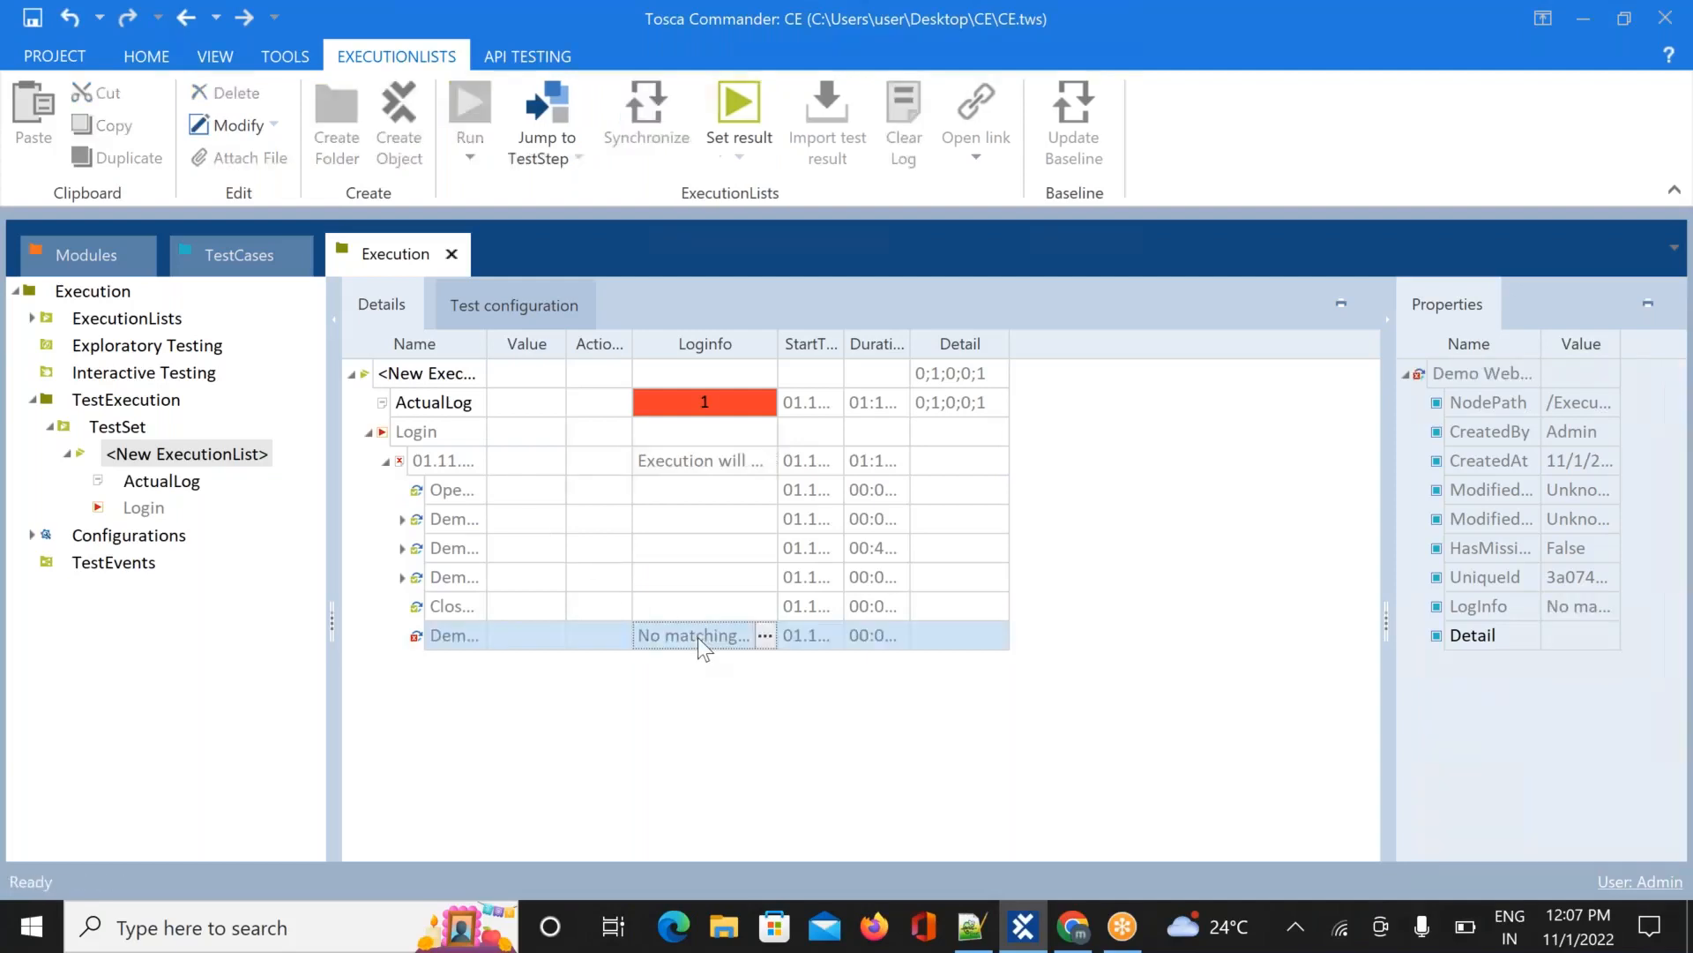
left_click(760, 635)
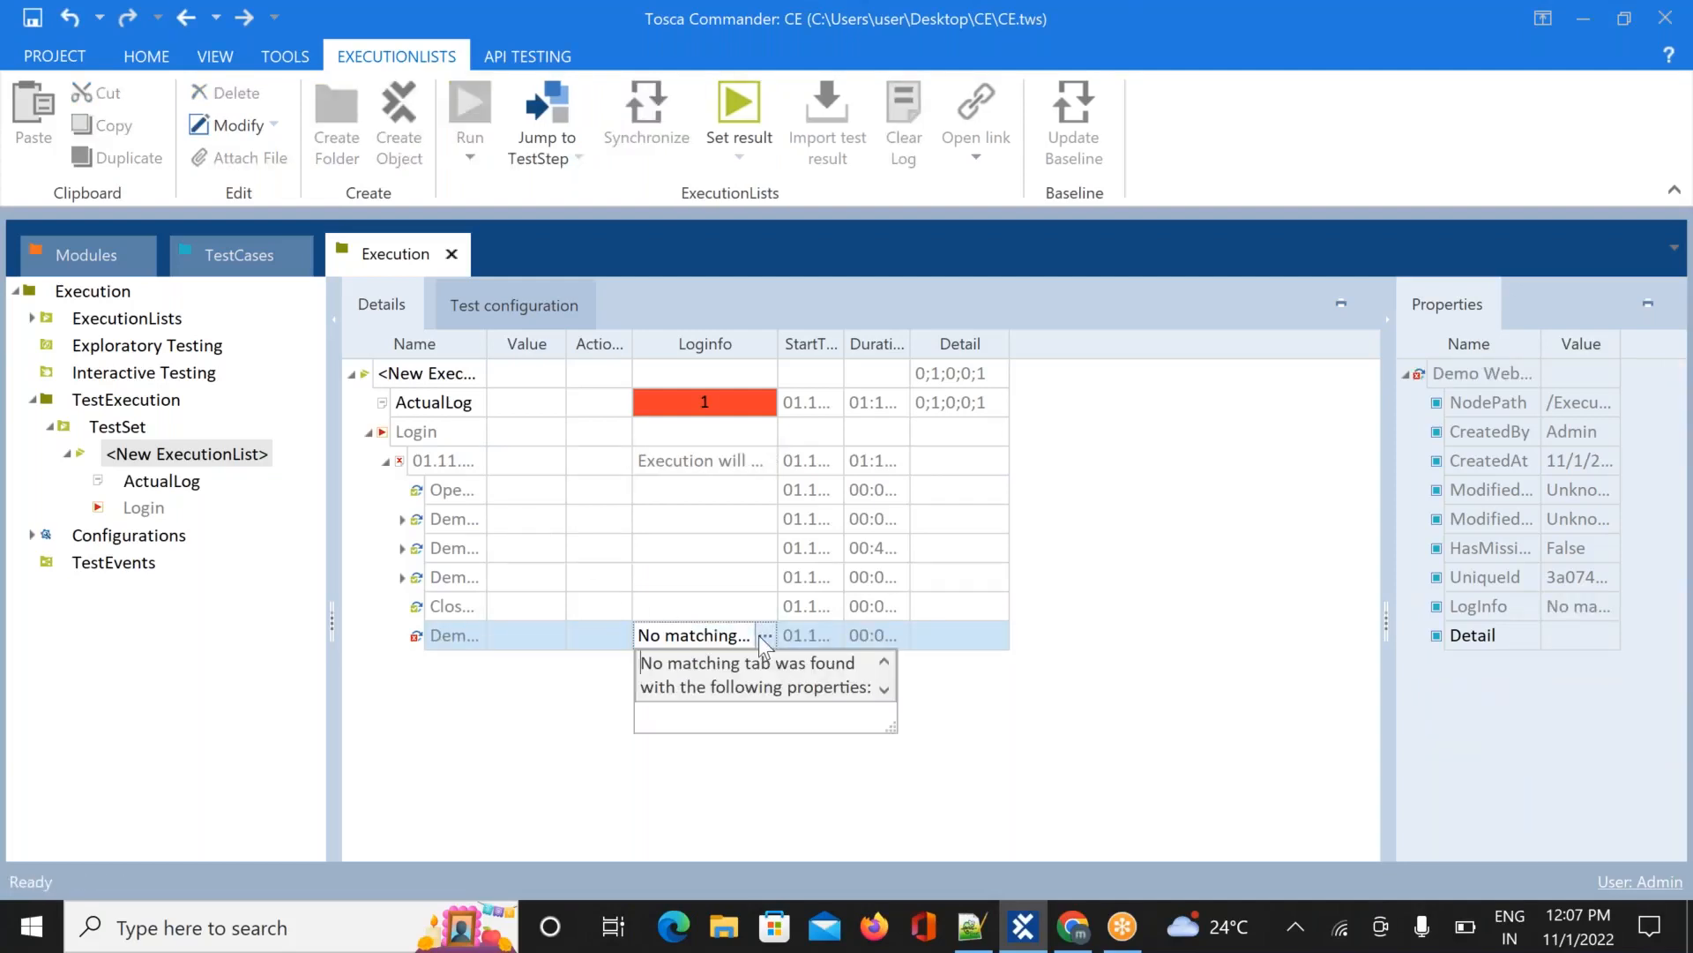
left_click(882, 692)
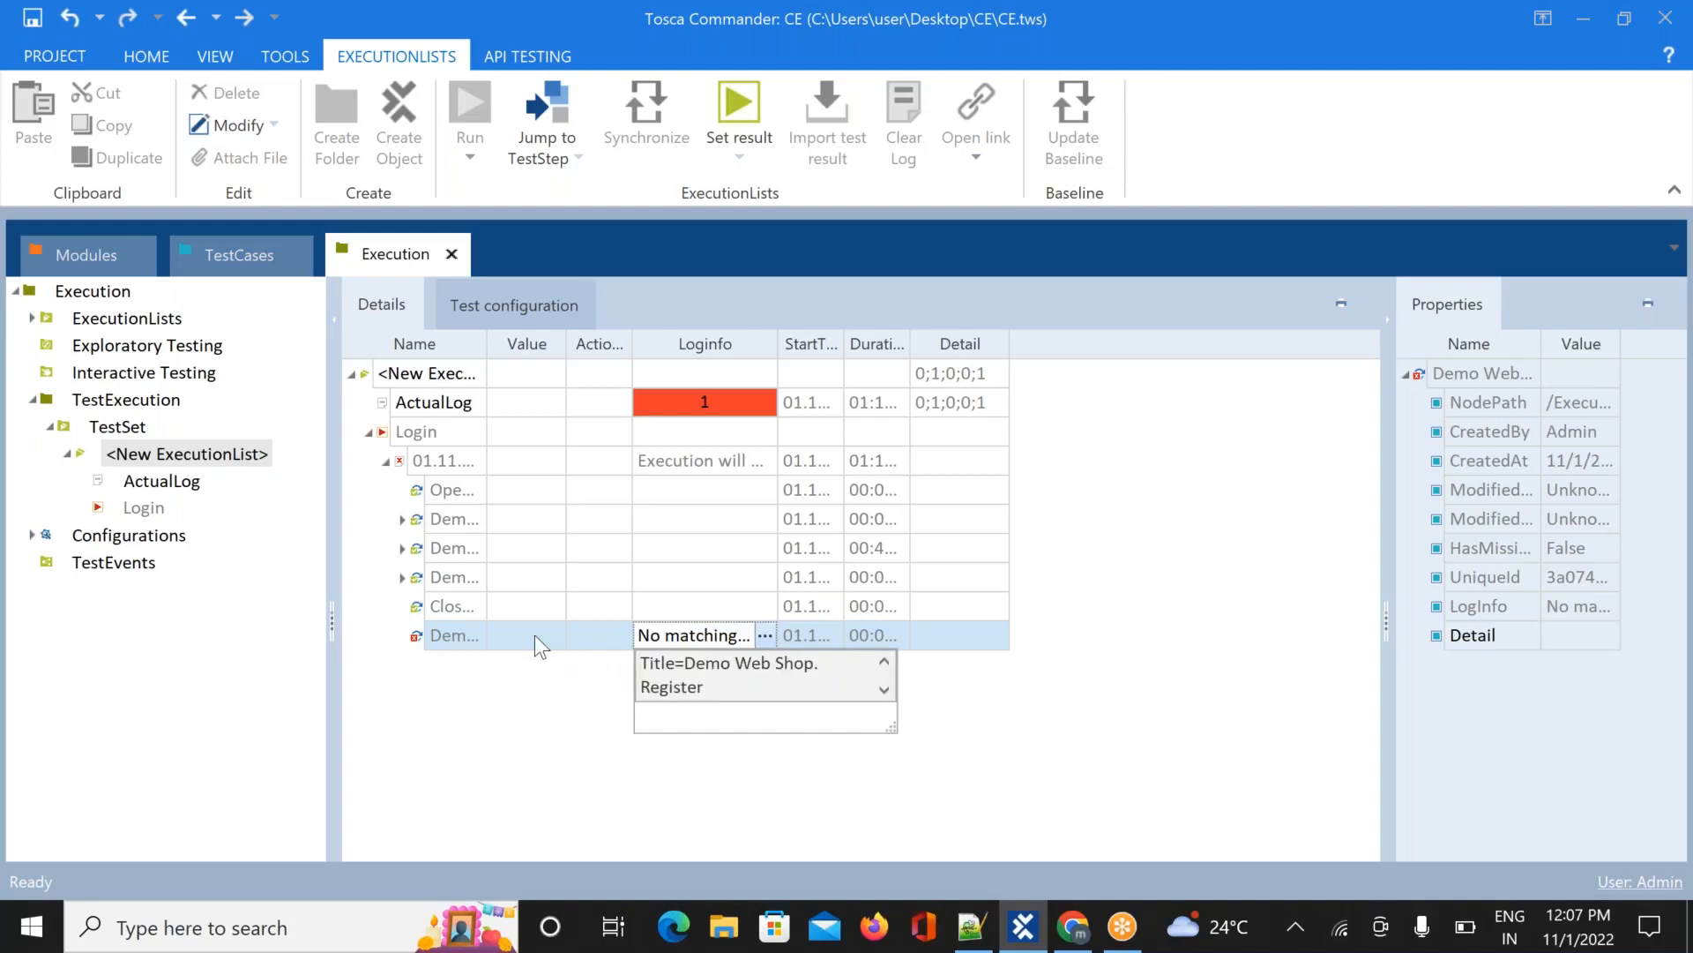
left_click(456, 628)
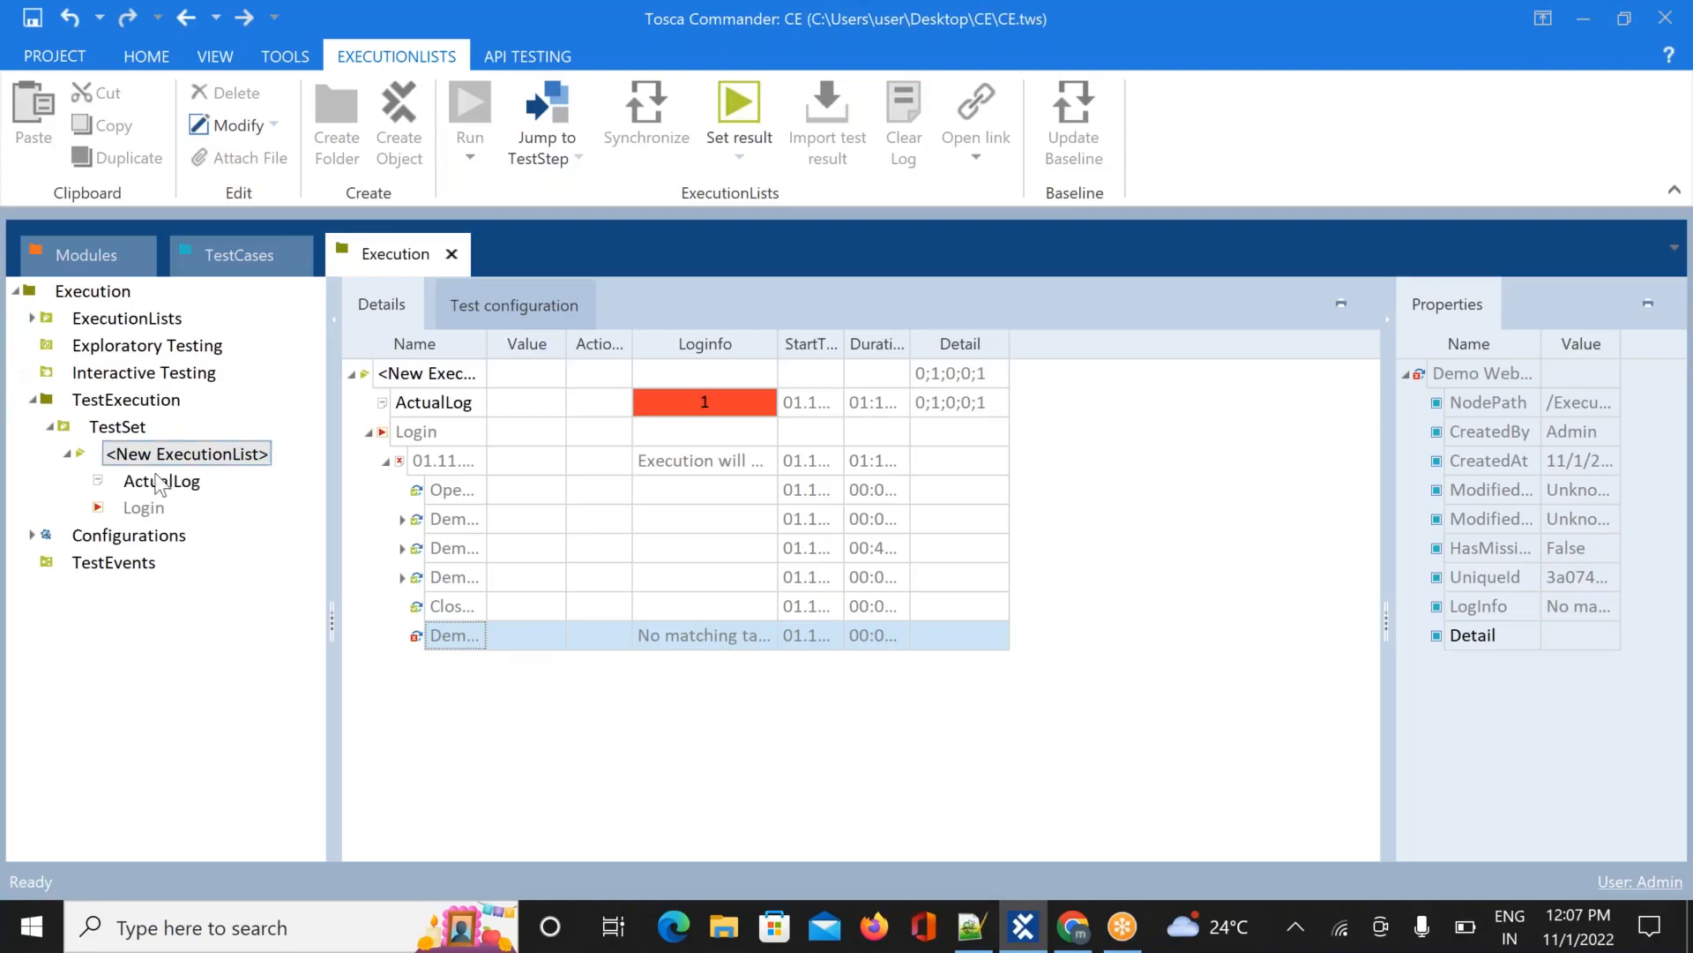
Re-expand <New ExecutionList> and jump from the Login run entry to its test case definition
left_click(69, 457)
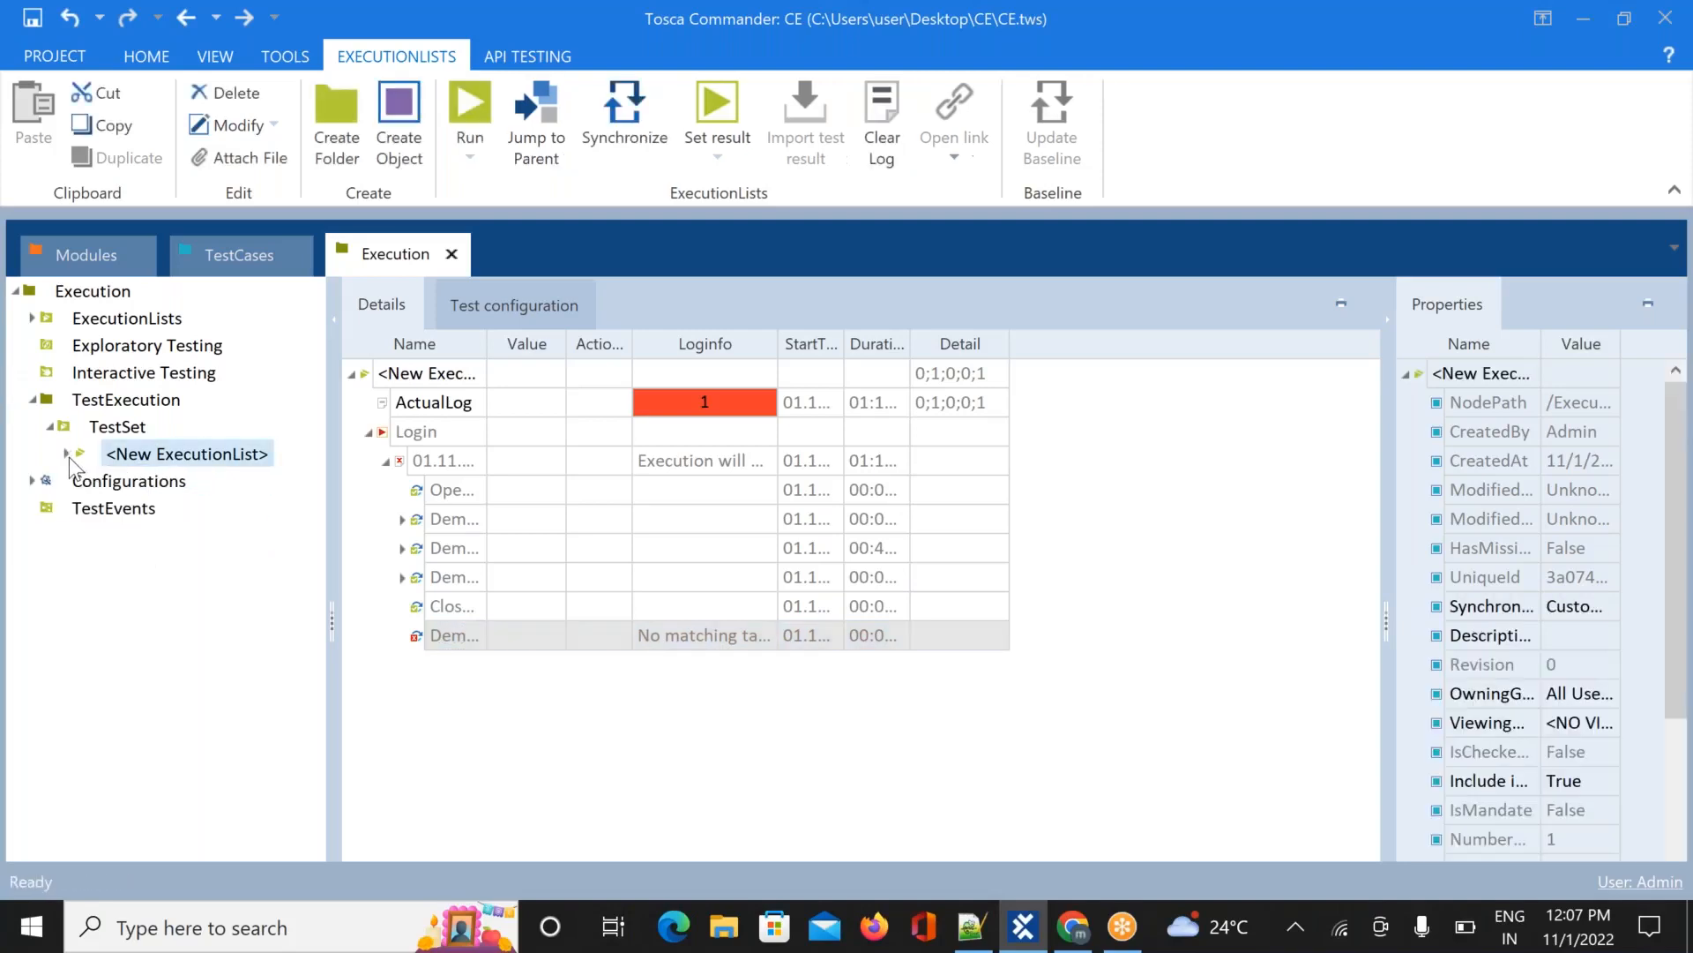
left_click(68, 457)
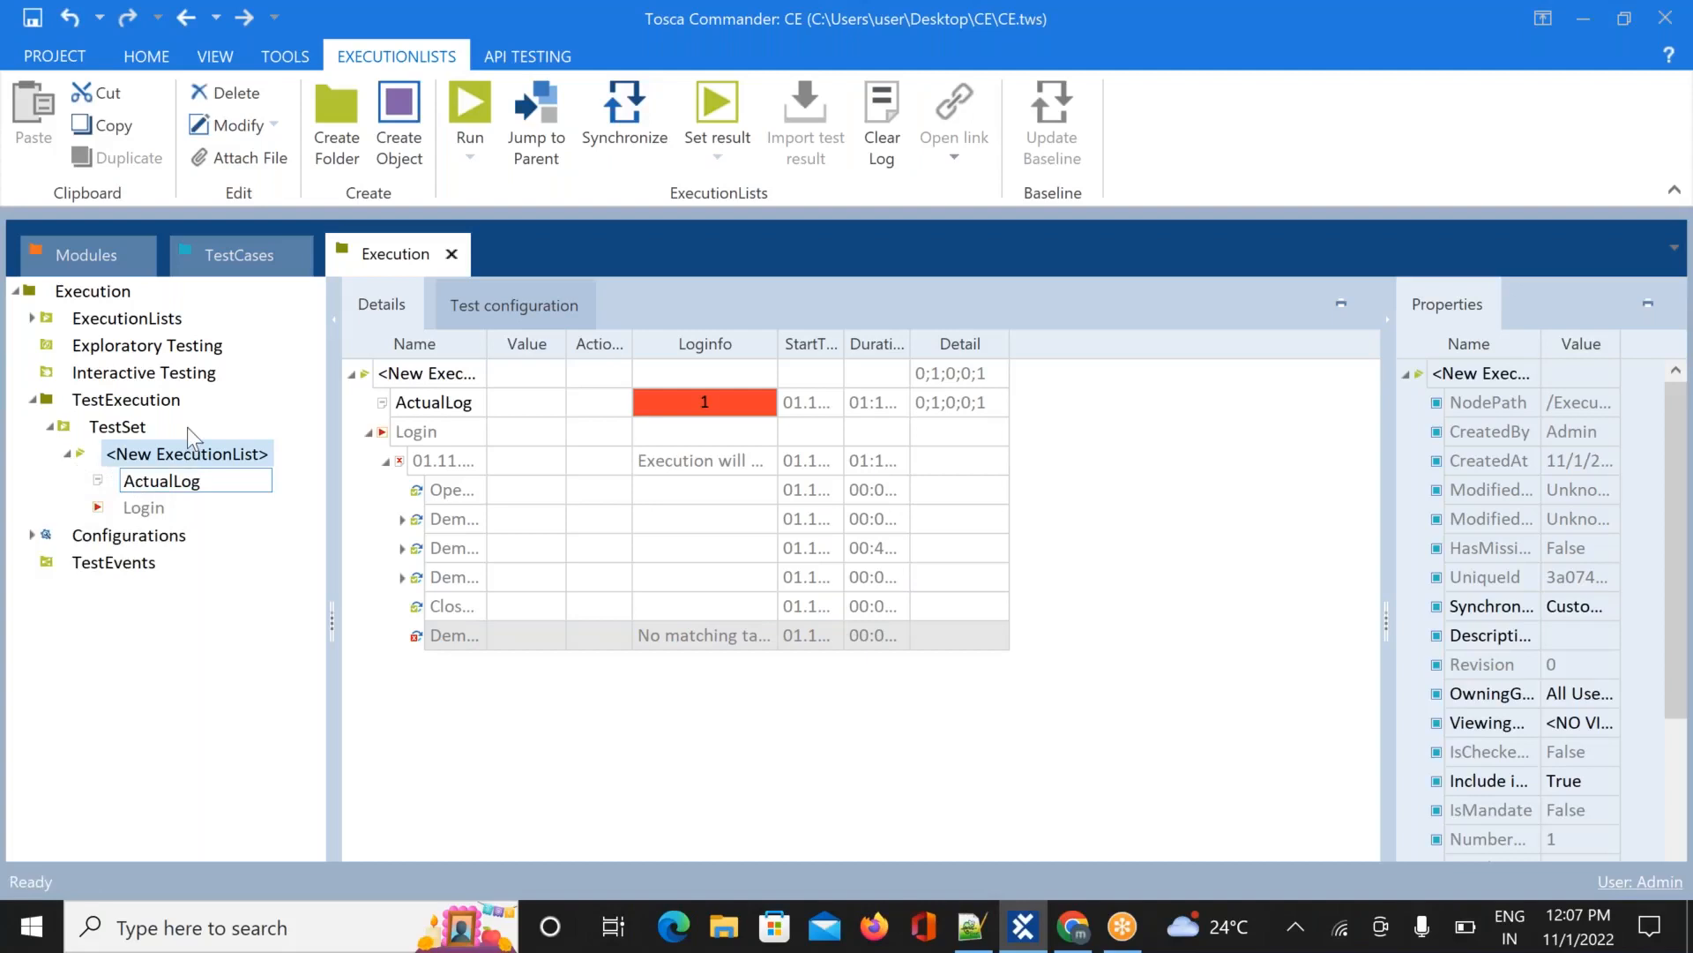
right_click(145, 511)
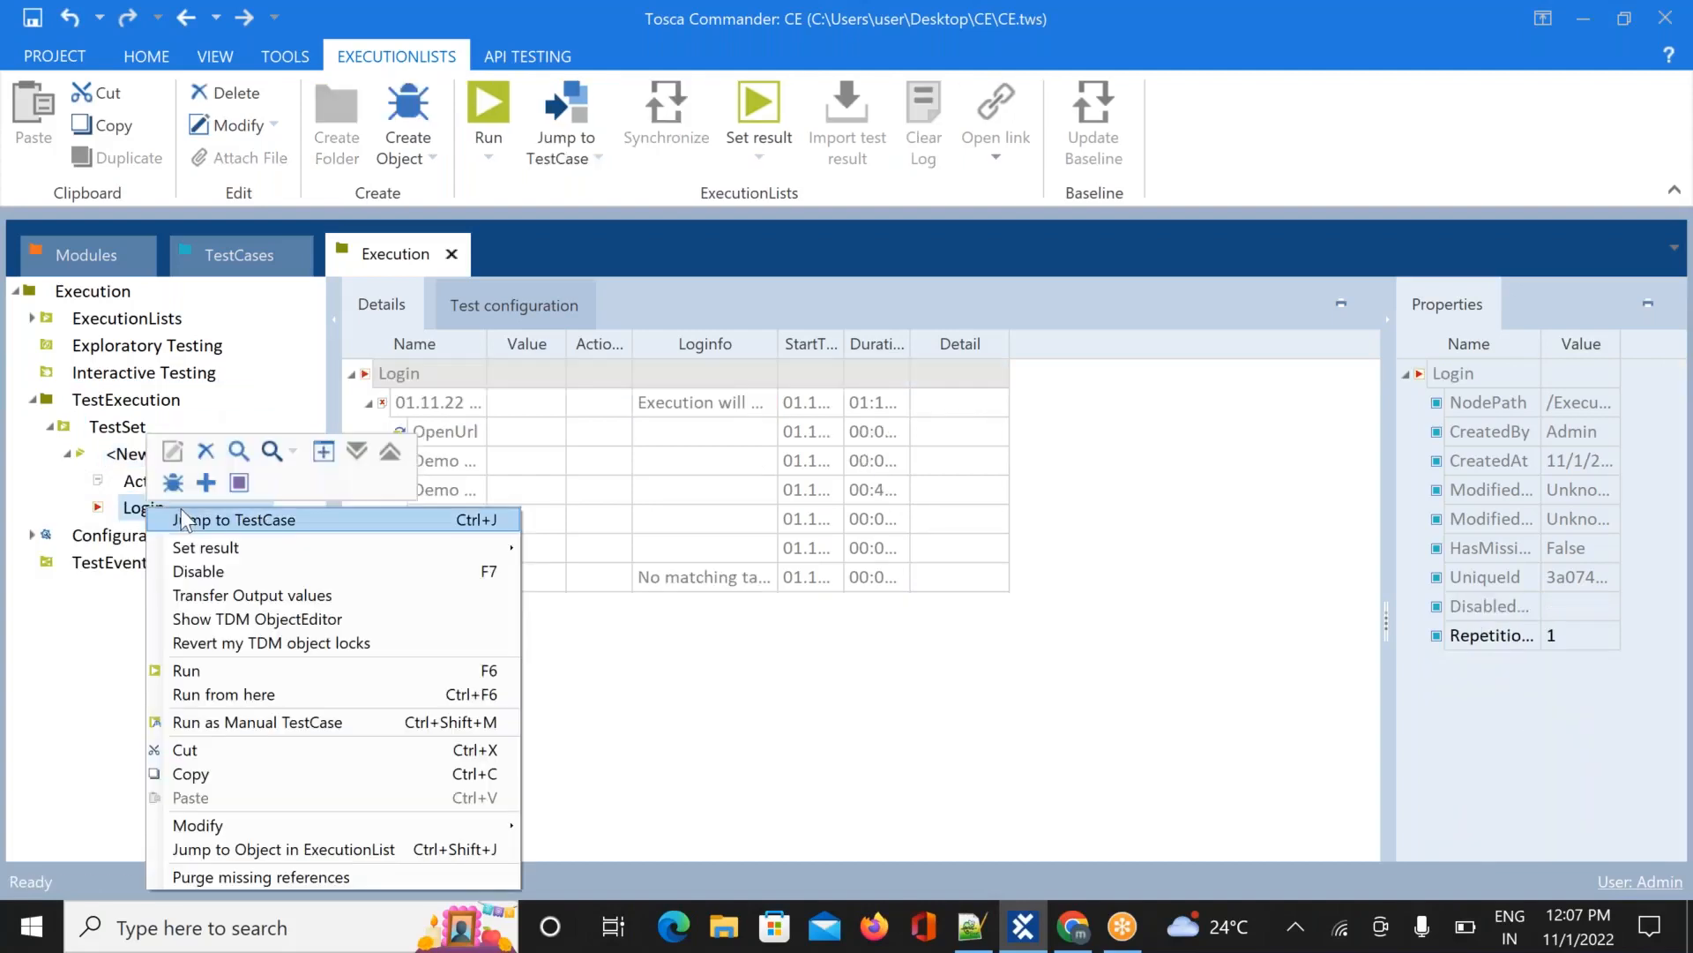
left_click(84, 617)
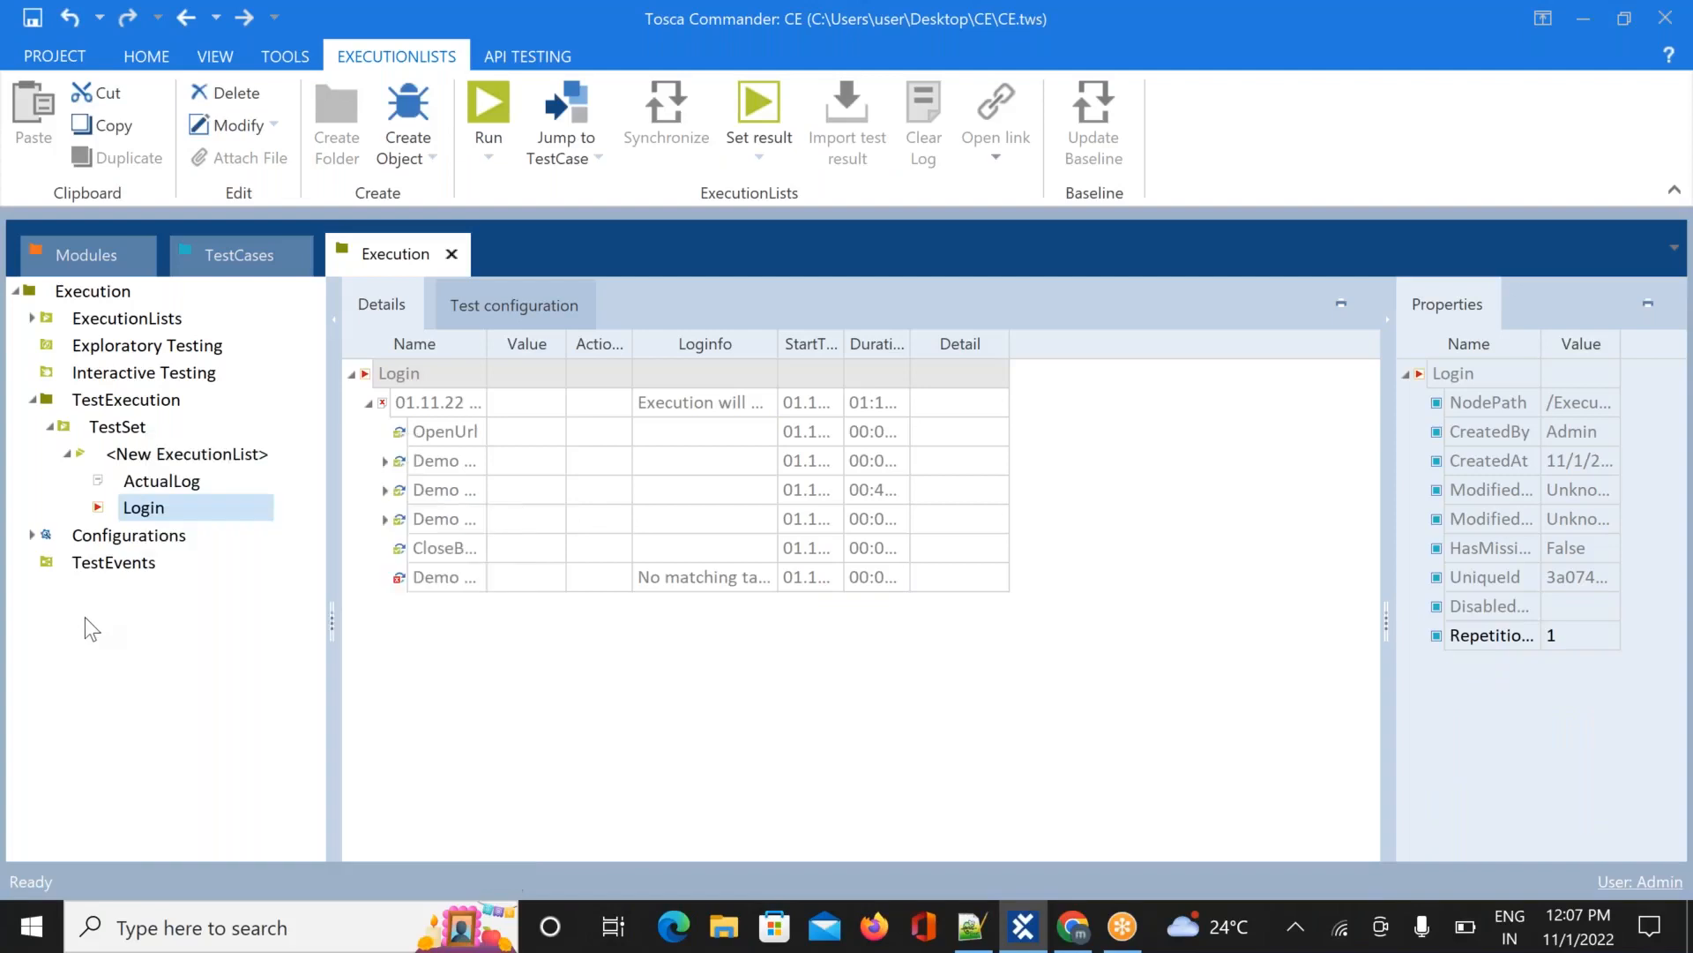
right_click(167, 507)
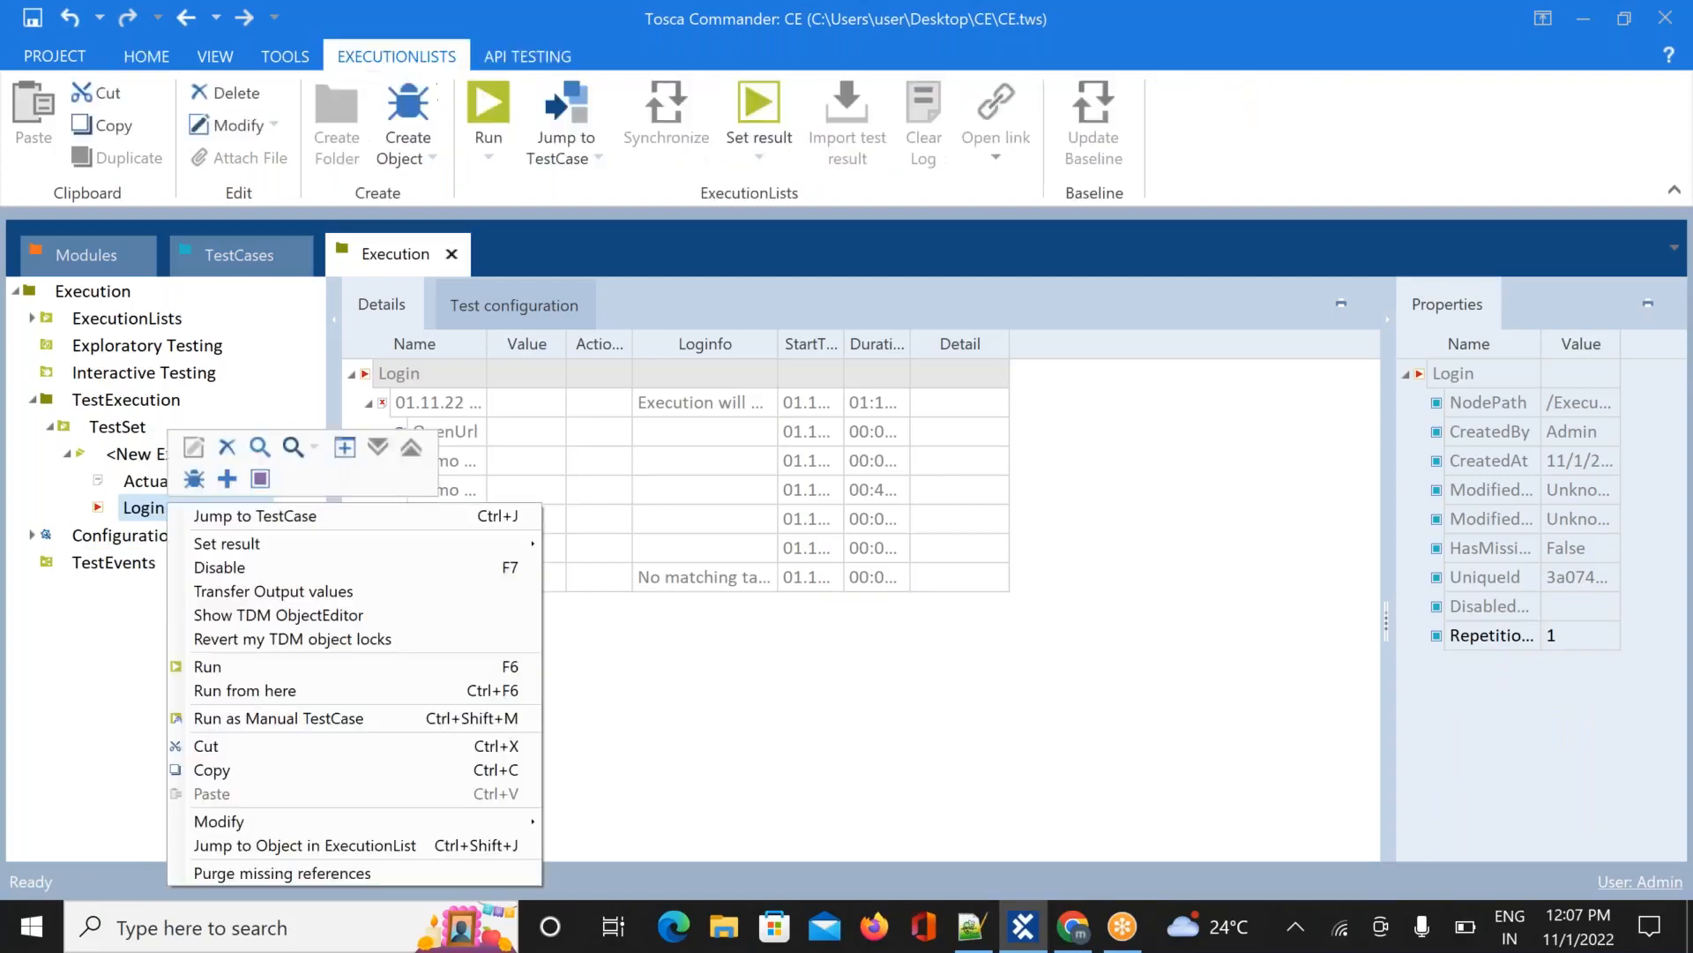
left_click(212, 516)
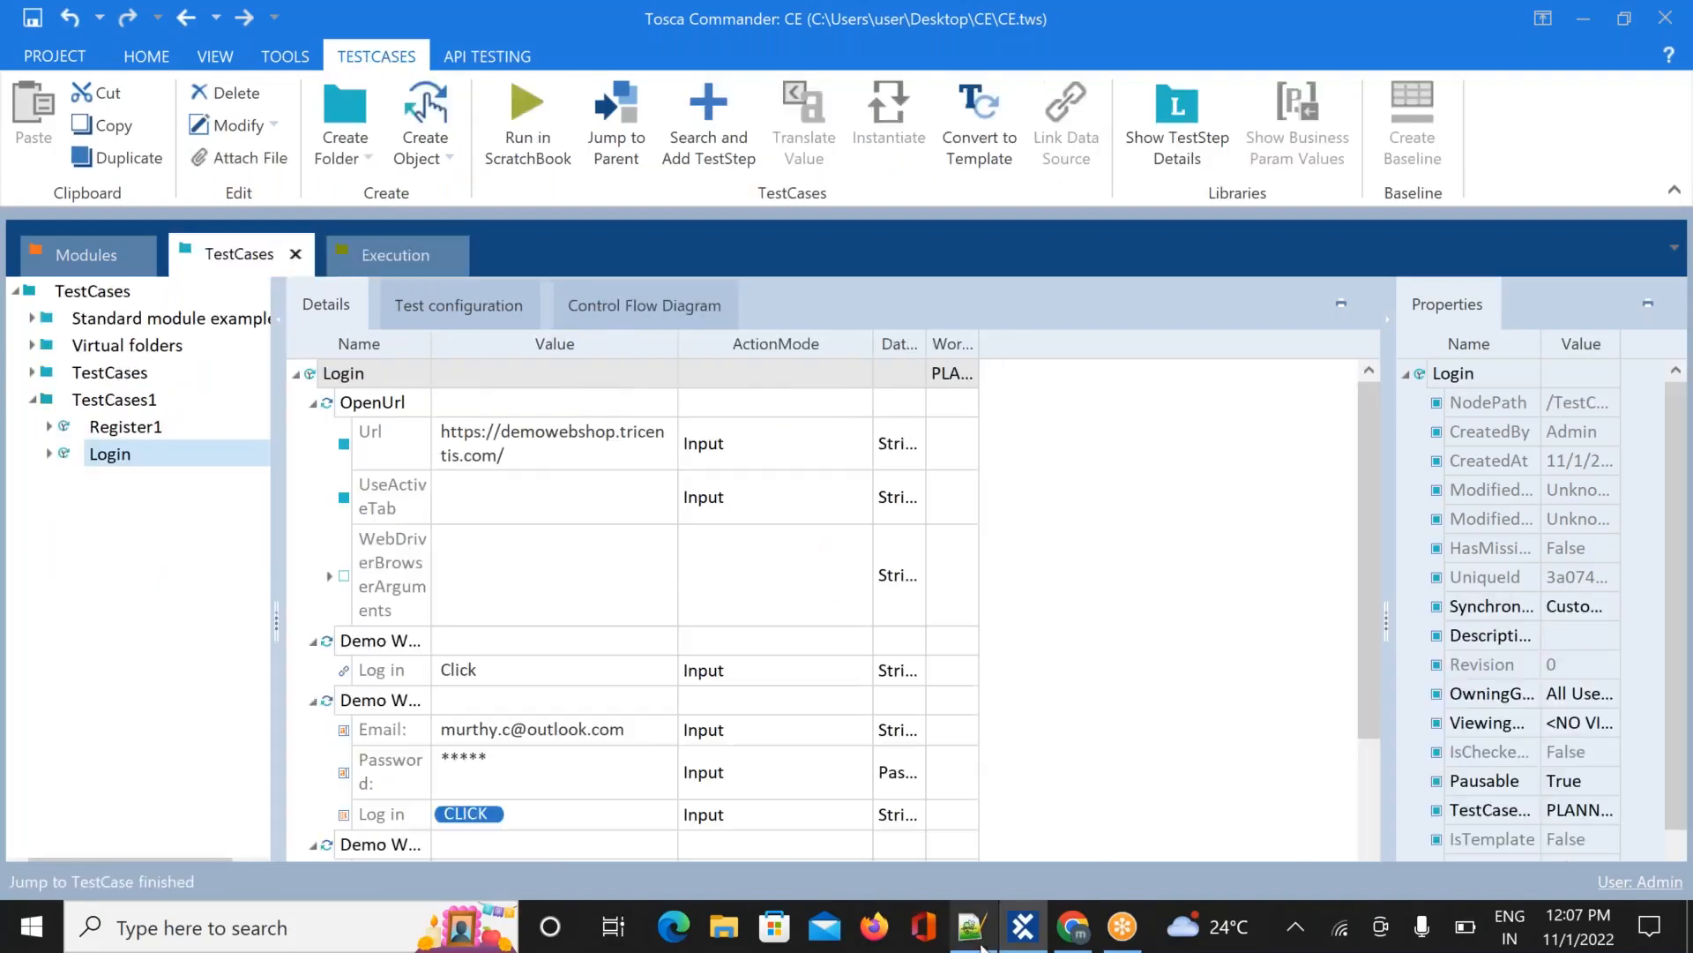
Close the WhatsApp and GoTo tabs to shut down Chrome
left_click(1075, 926)
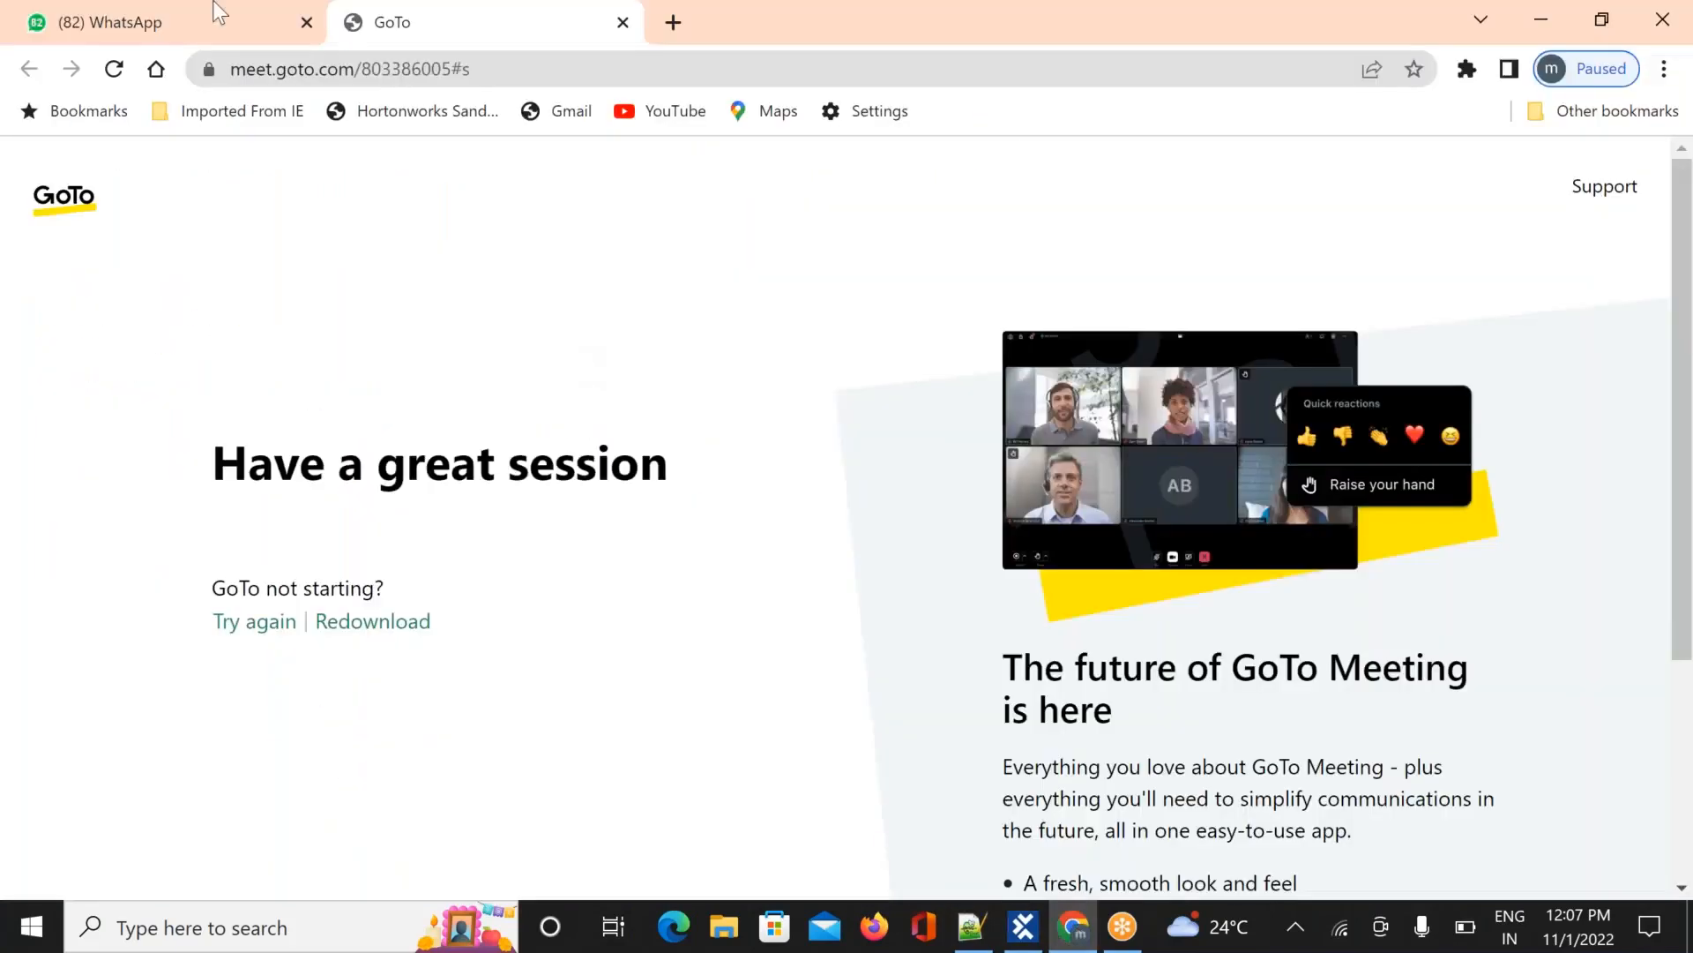
left_click(307, 23)
left_click(308, 23)
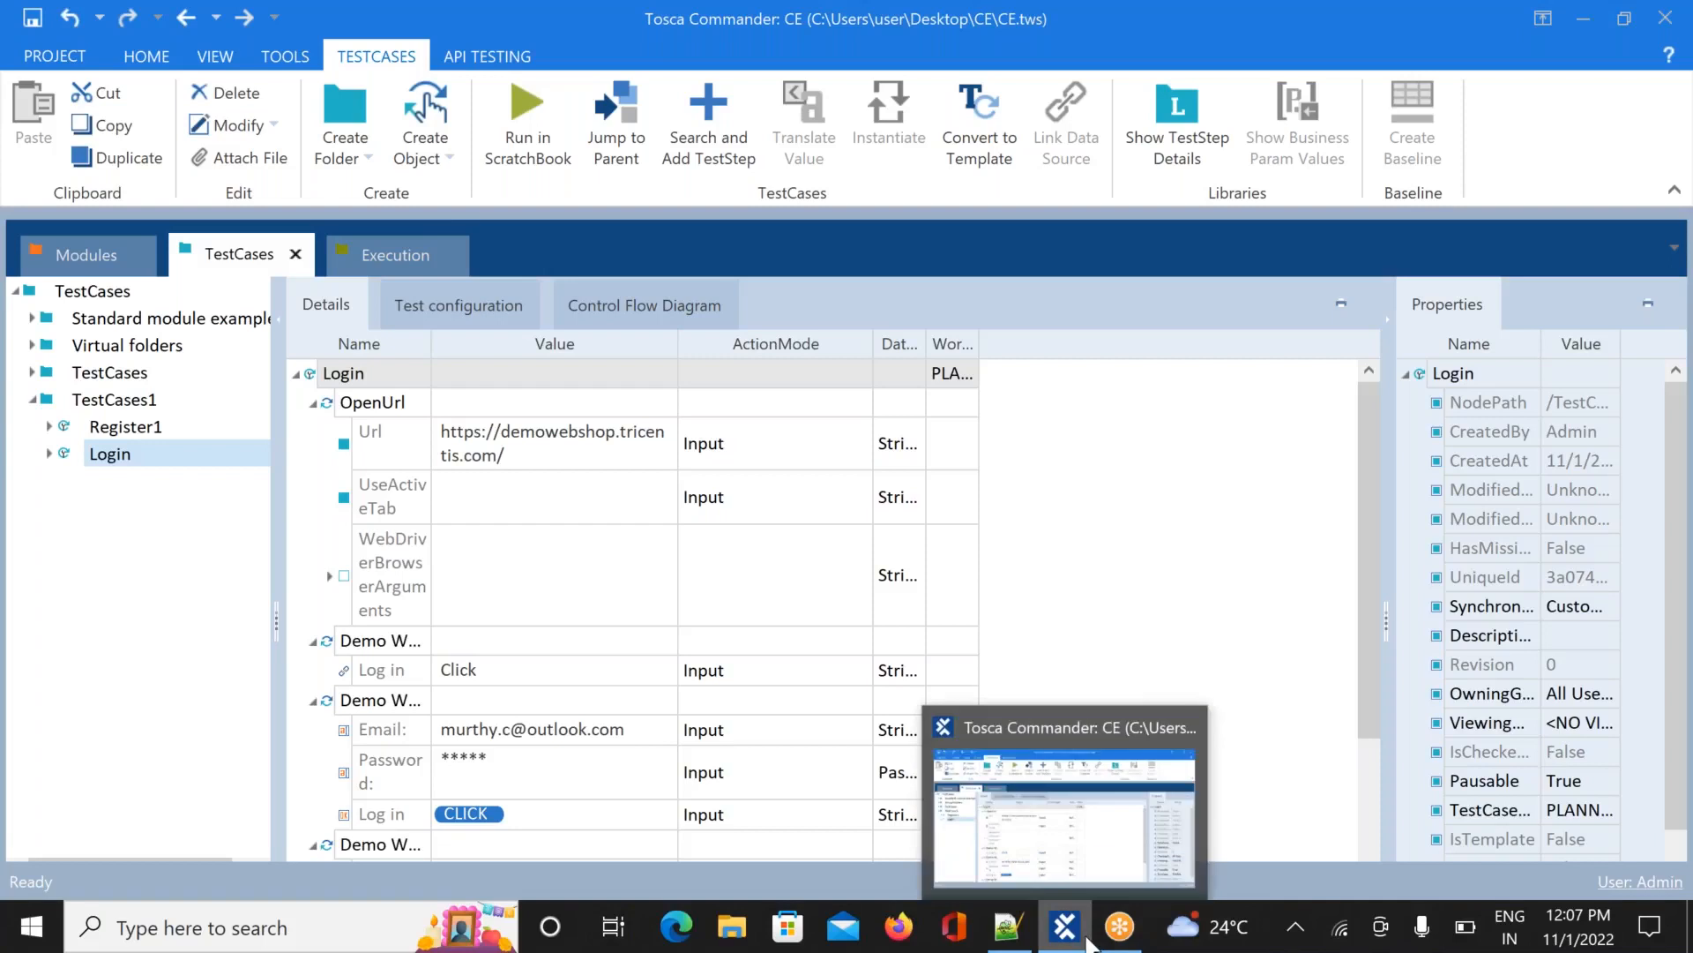
mouse_move(1137, 942)
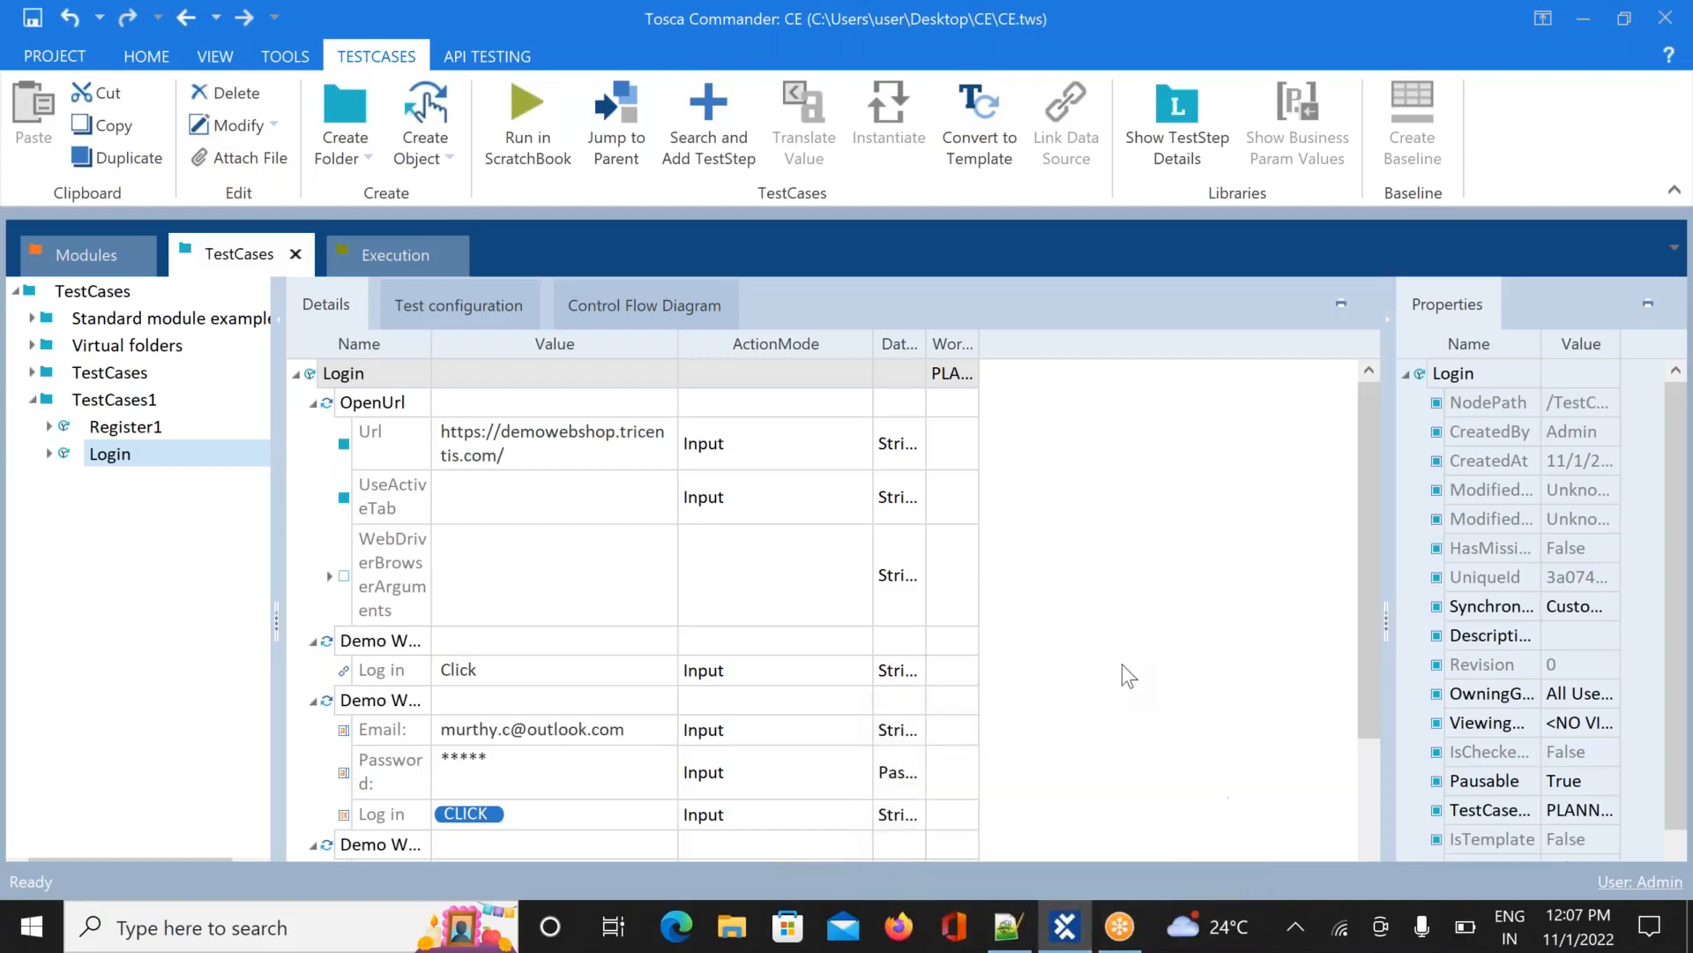
In Execution, inspect the failed Demo Web Shop step's full name without changing it
left_click(406, 249)
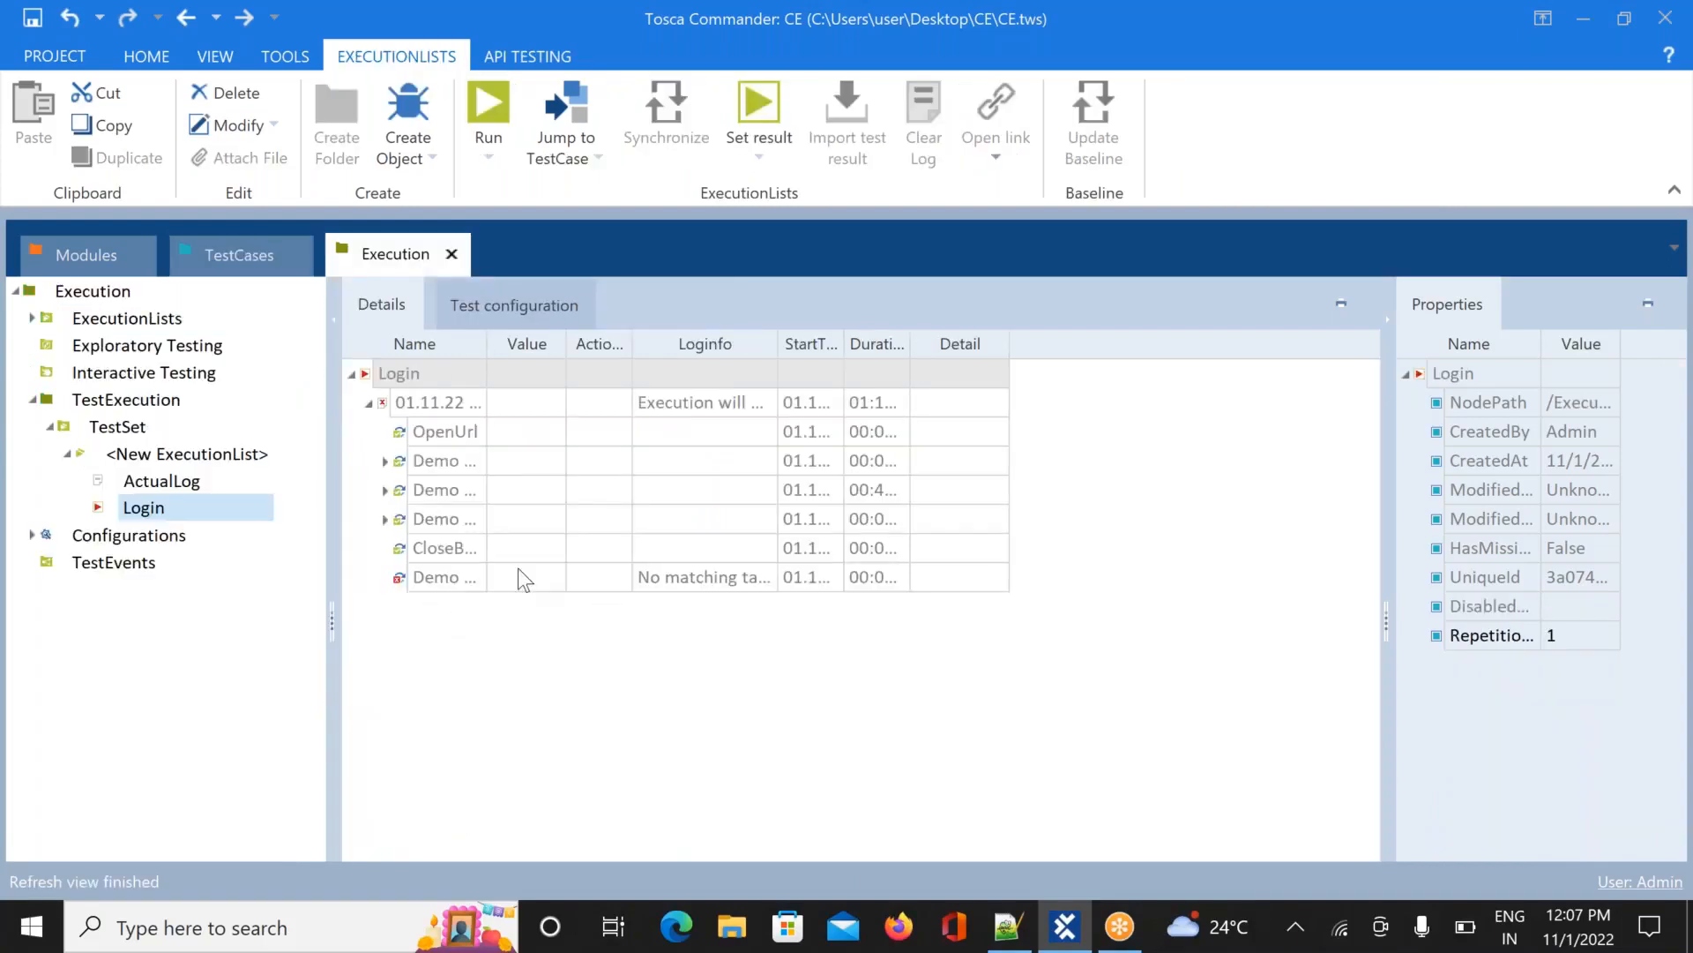
left_click(443, 548)
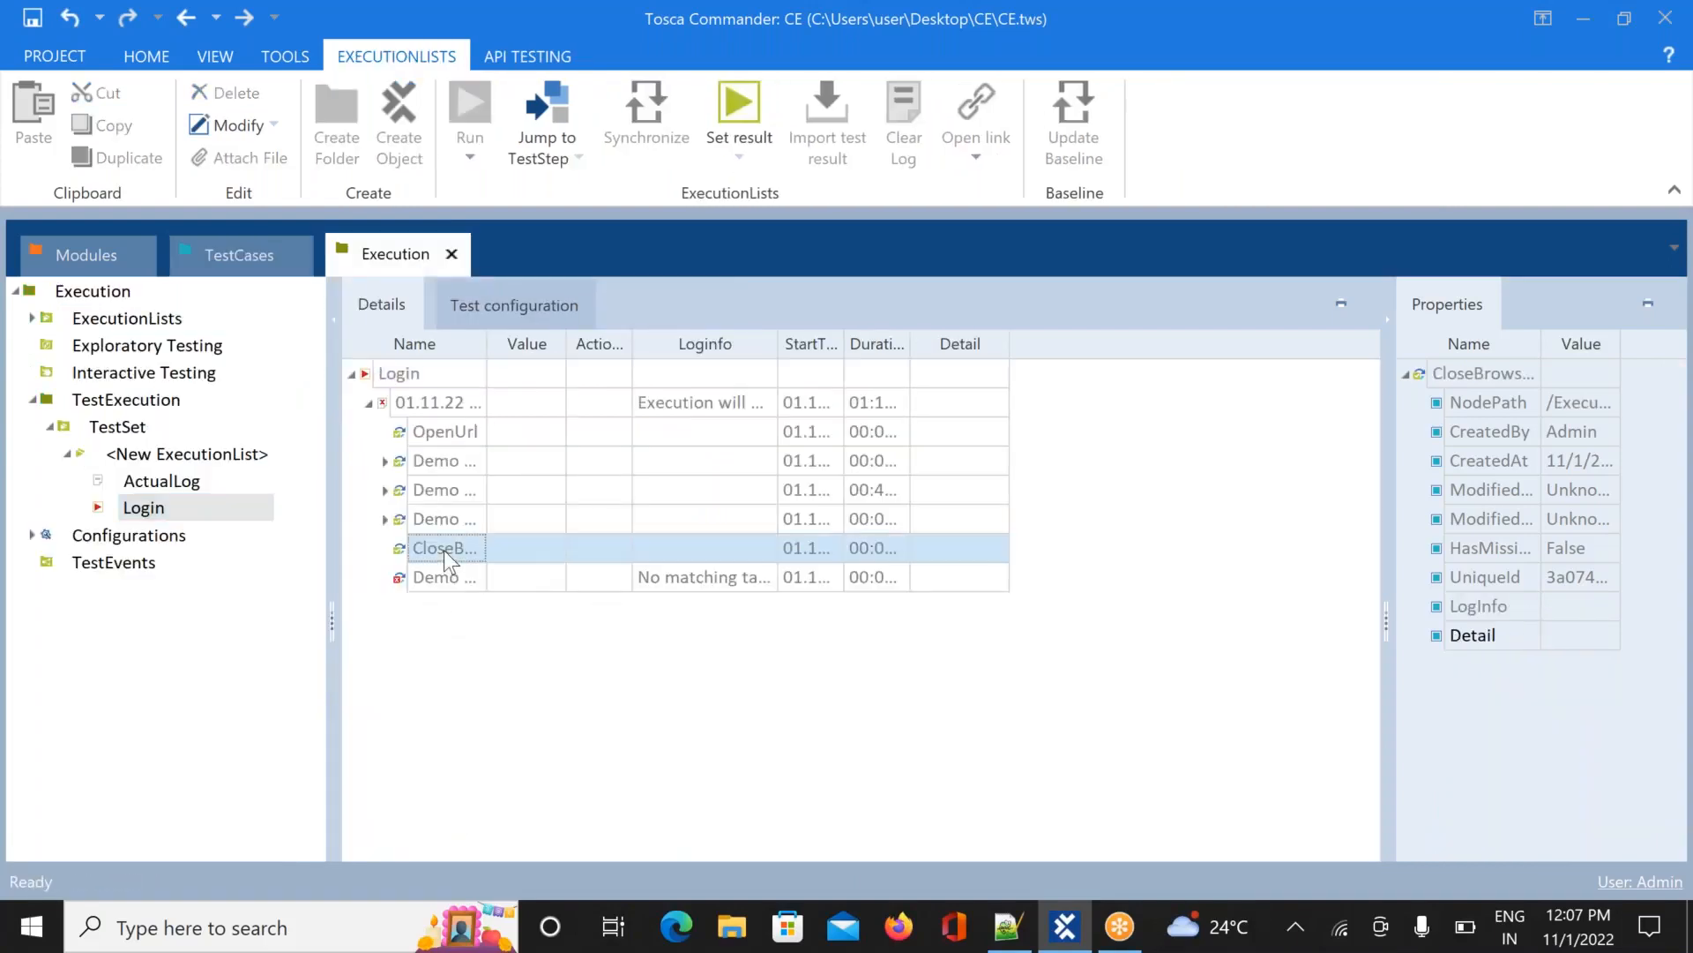
left_click(446, 578)
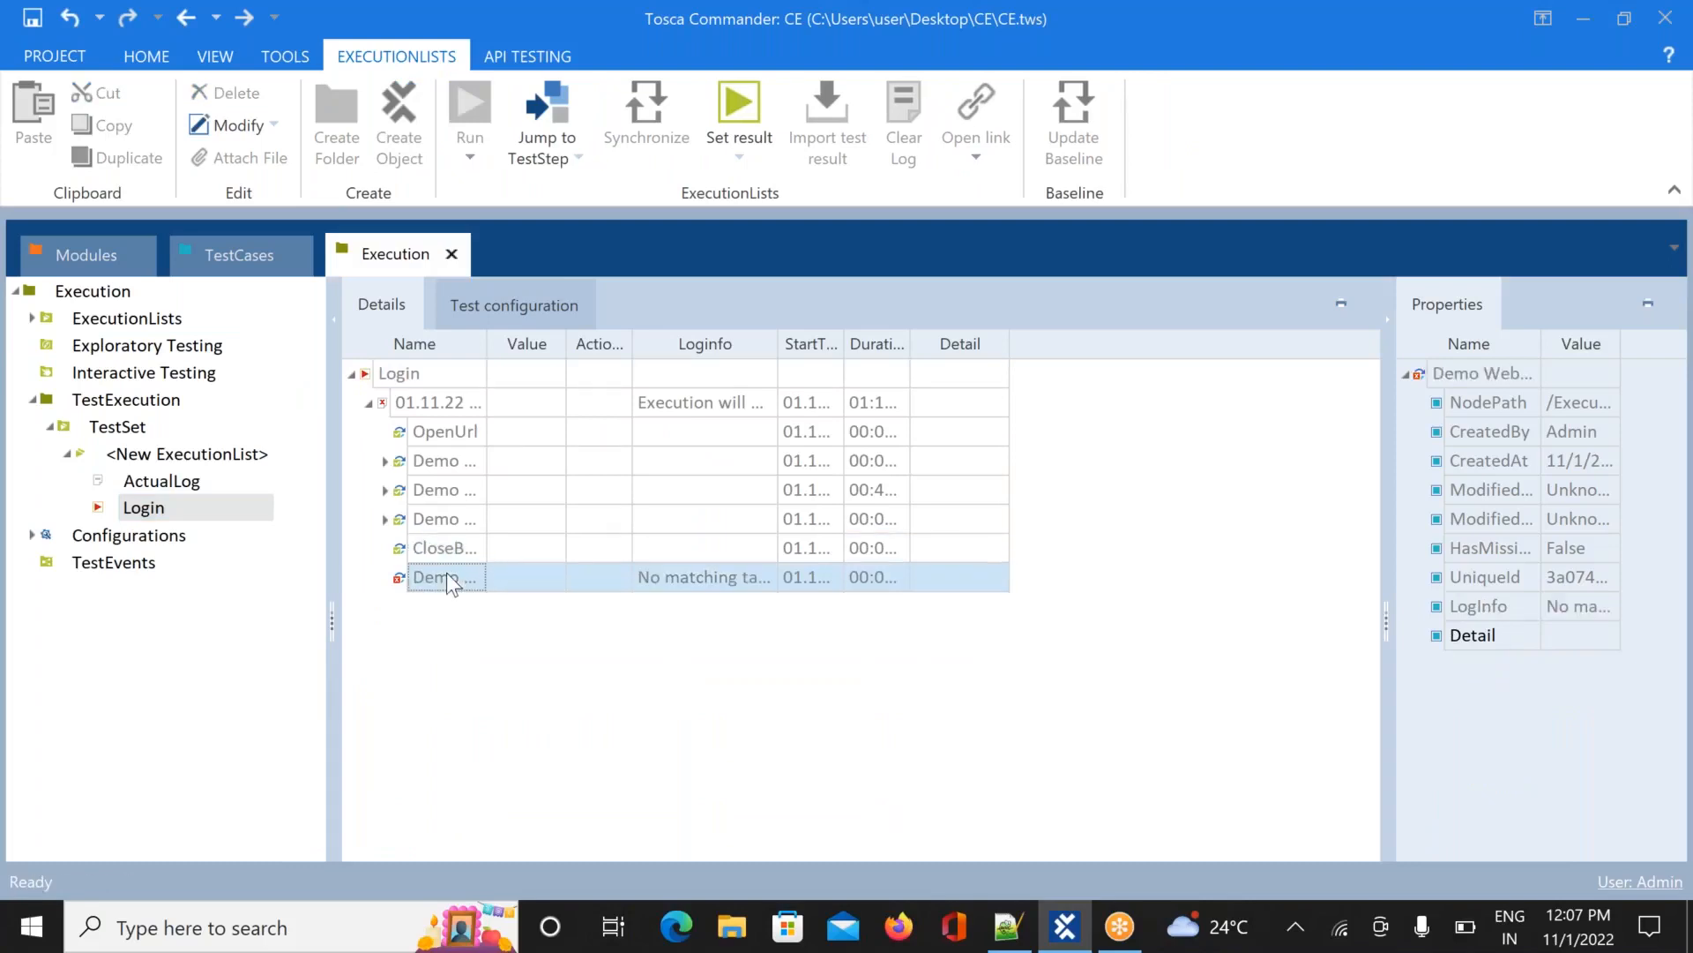
left_click(473, 579)
left_click_drag(422, 578, 542, 567)
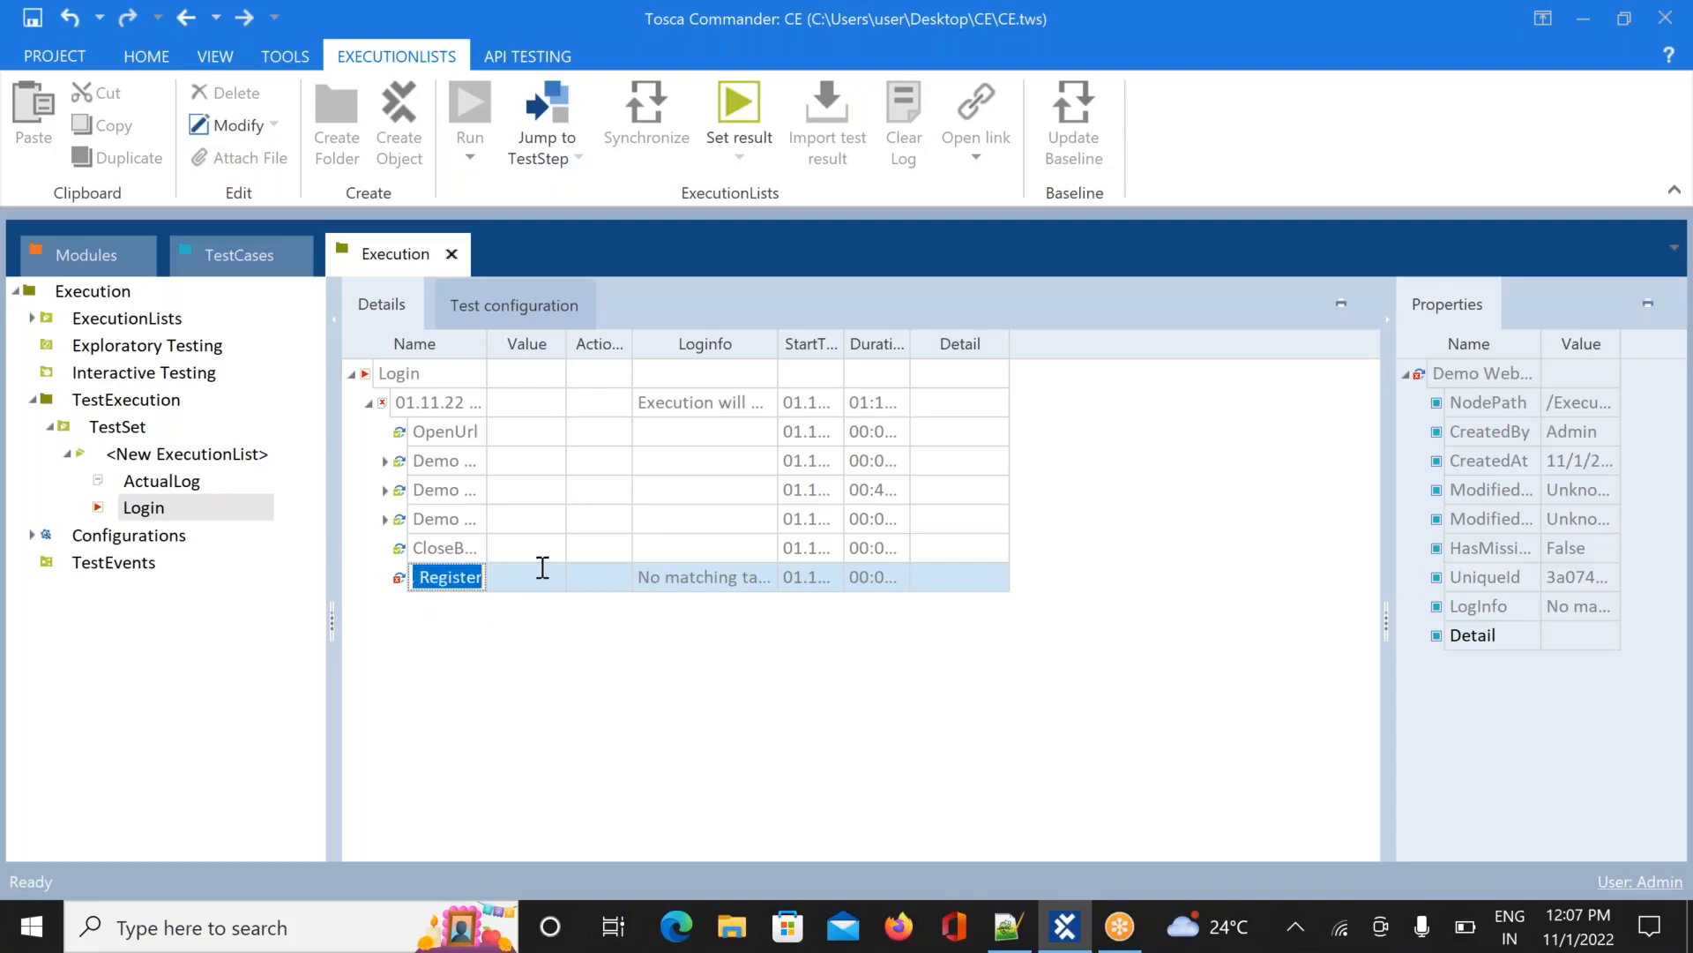
left_click(464, 633)
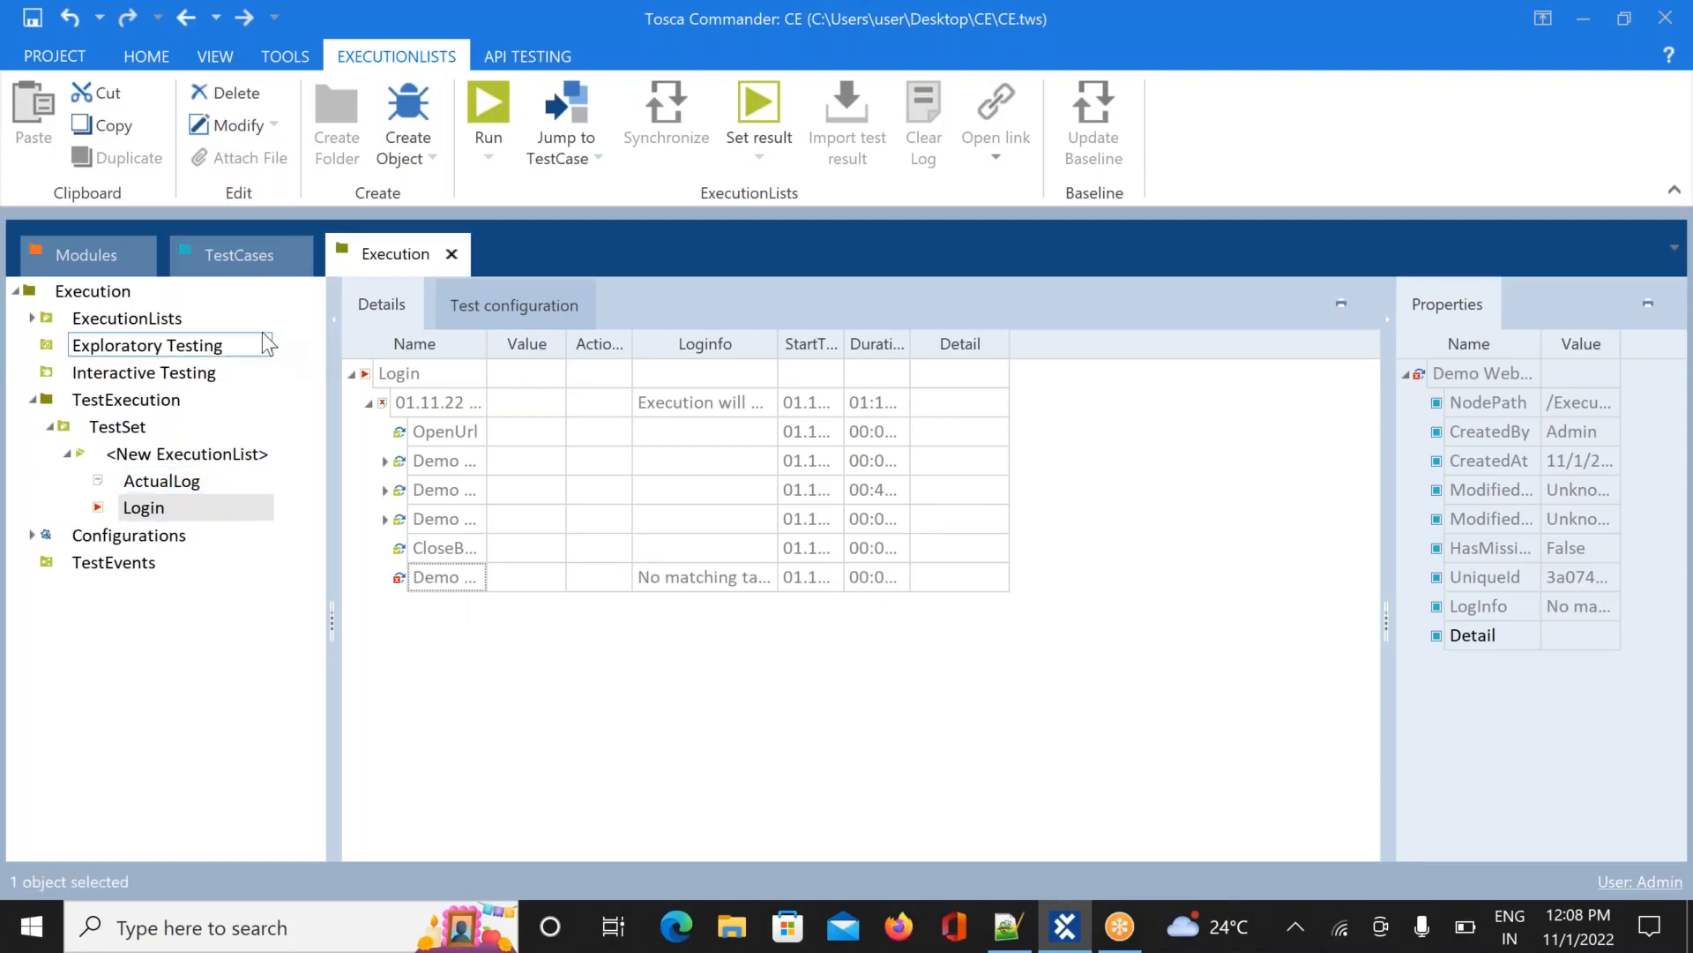
Delete the stray Register1 folder under the Login test case, then save the workspace
left_click(232, 254)
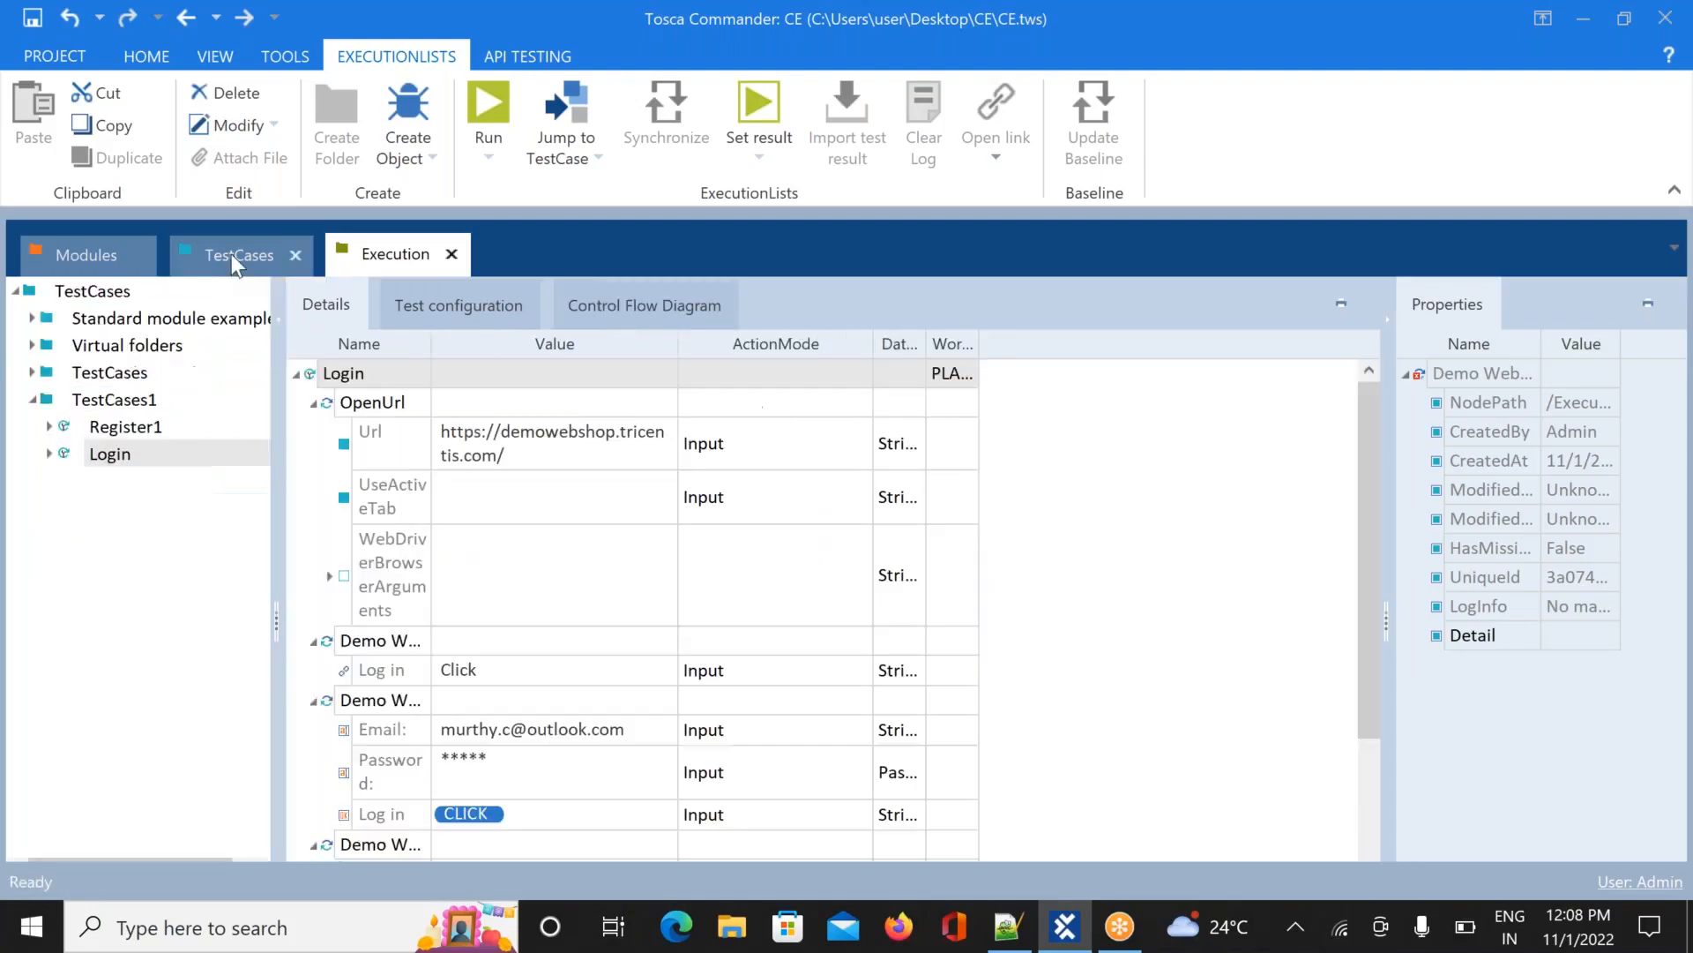
left_click(49, 456)
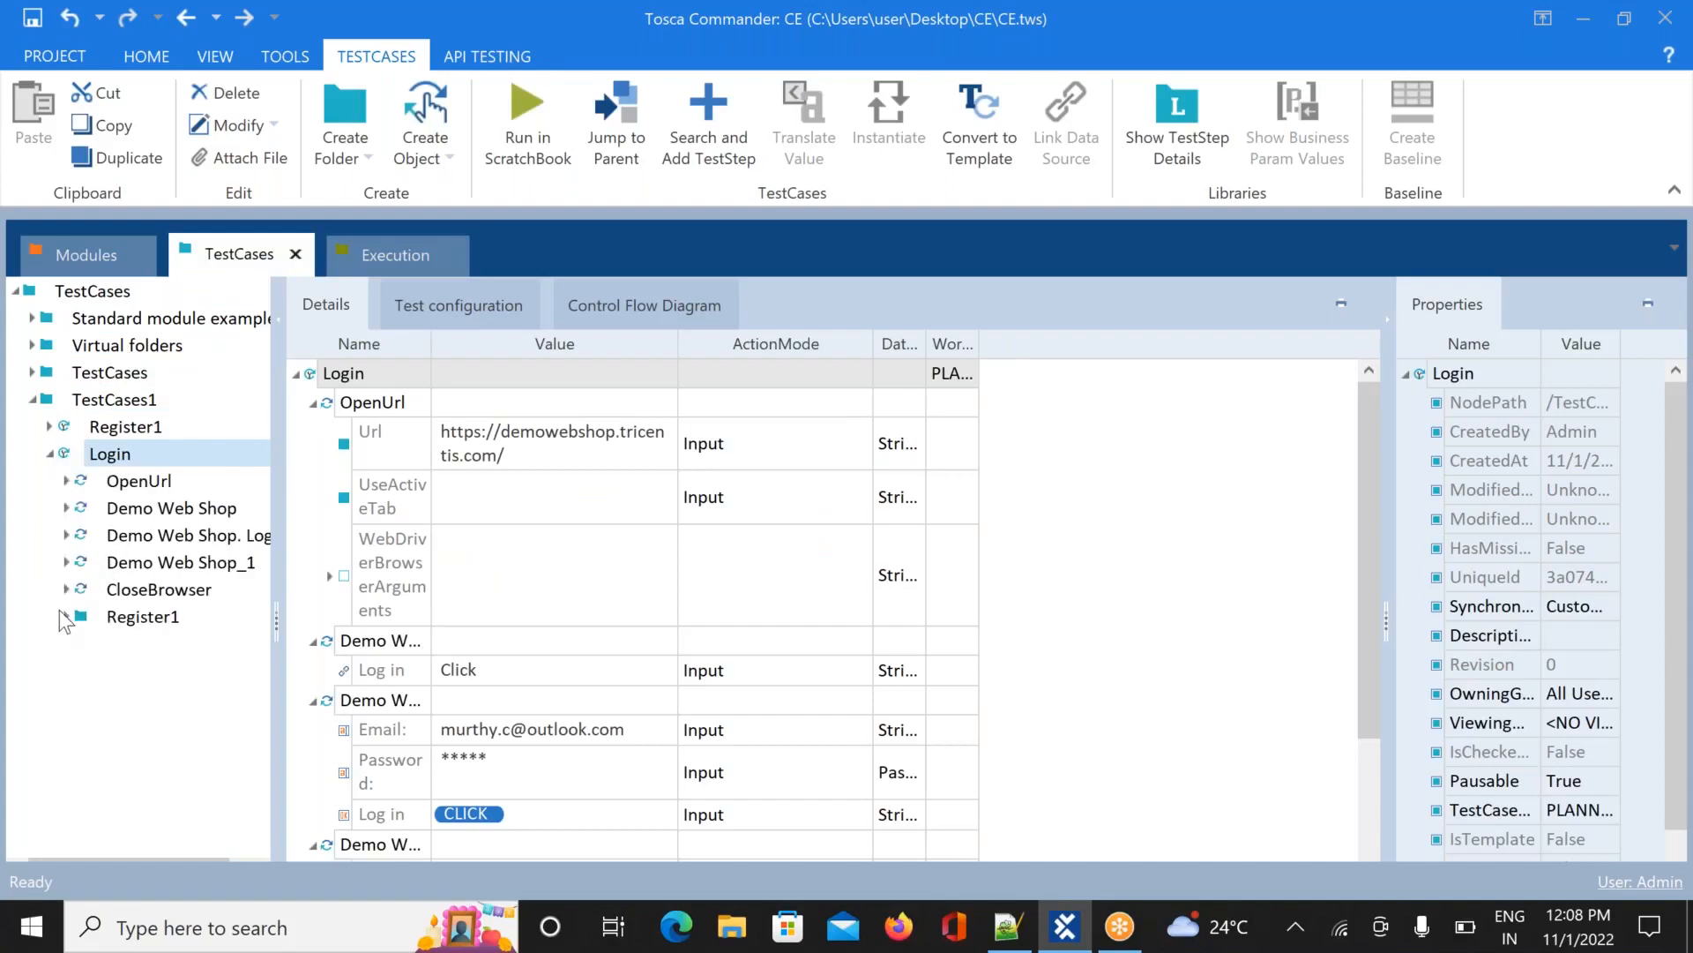
left_click(65, 618)
left_click(152, 642)
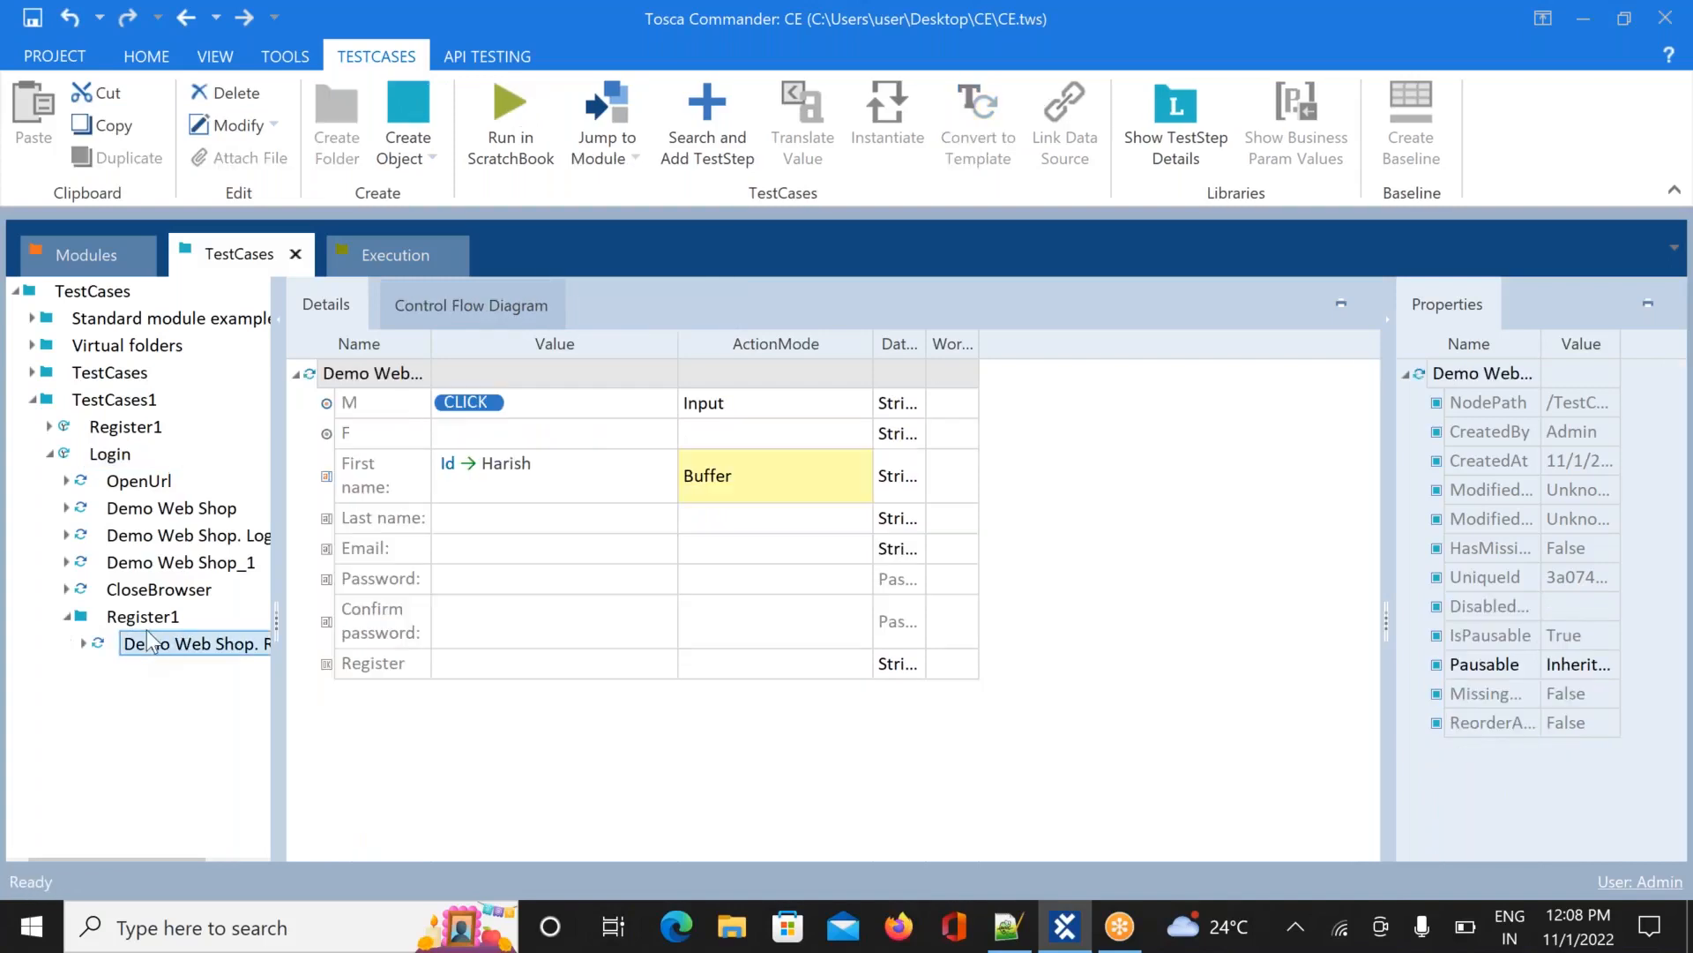
left_click(134, 619)
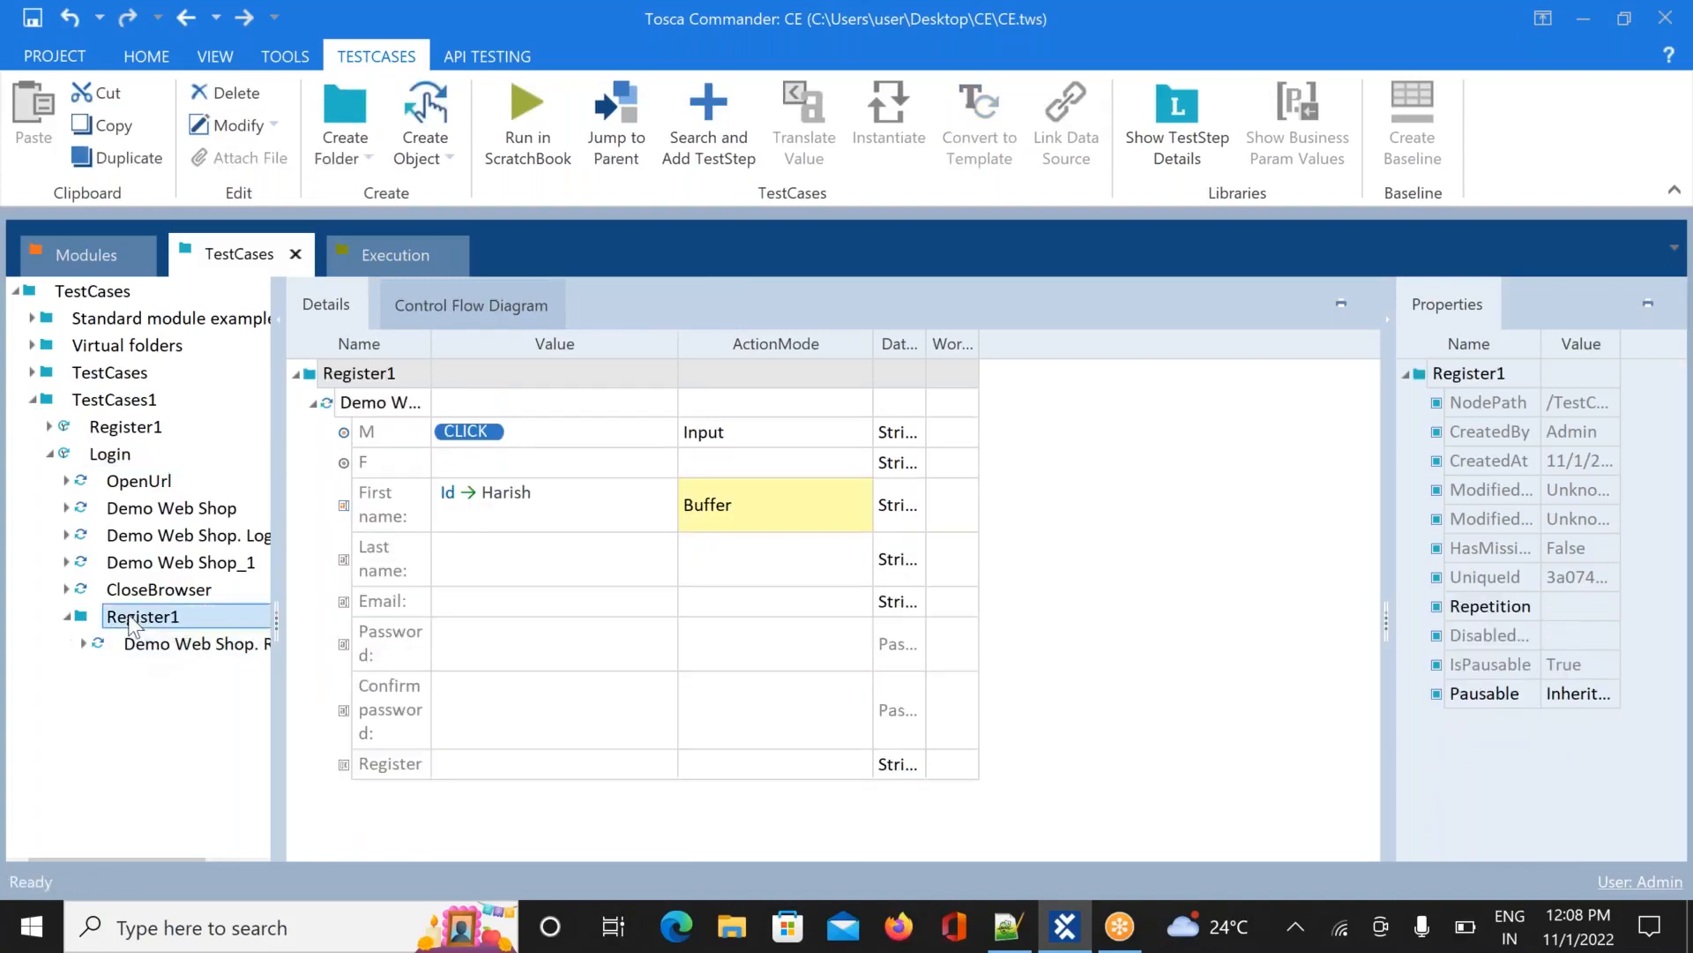
right_click(132, 626)
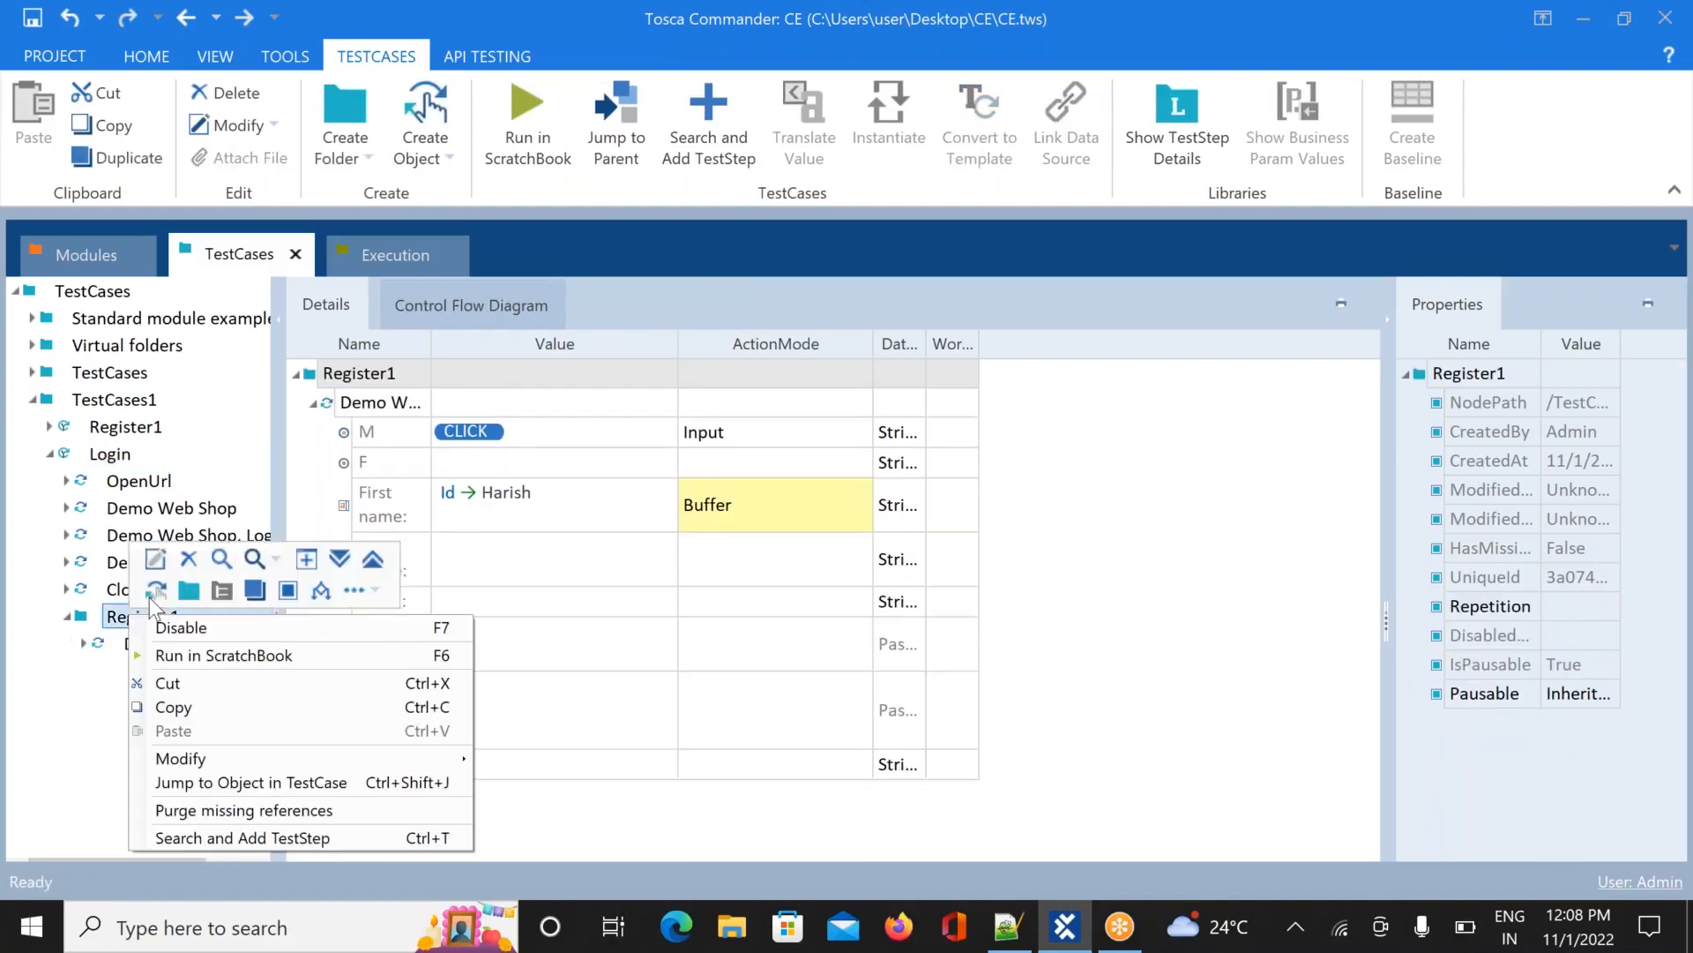
left_click(189, 559)
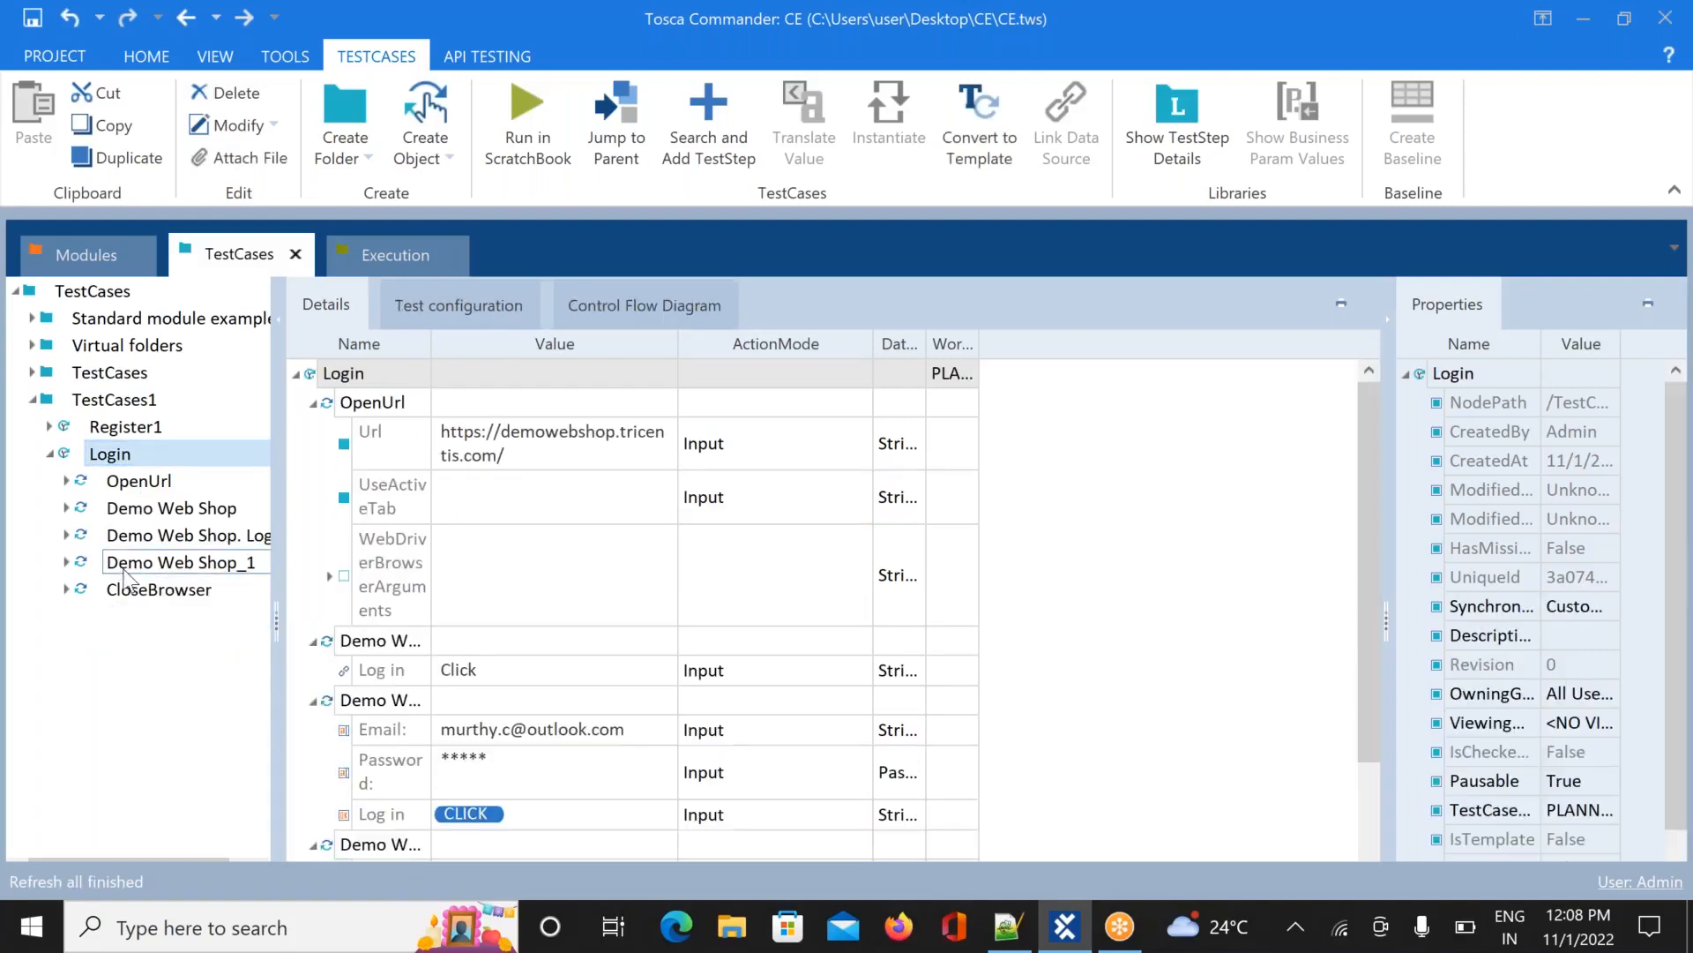
left_click(33, 17)
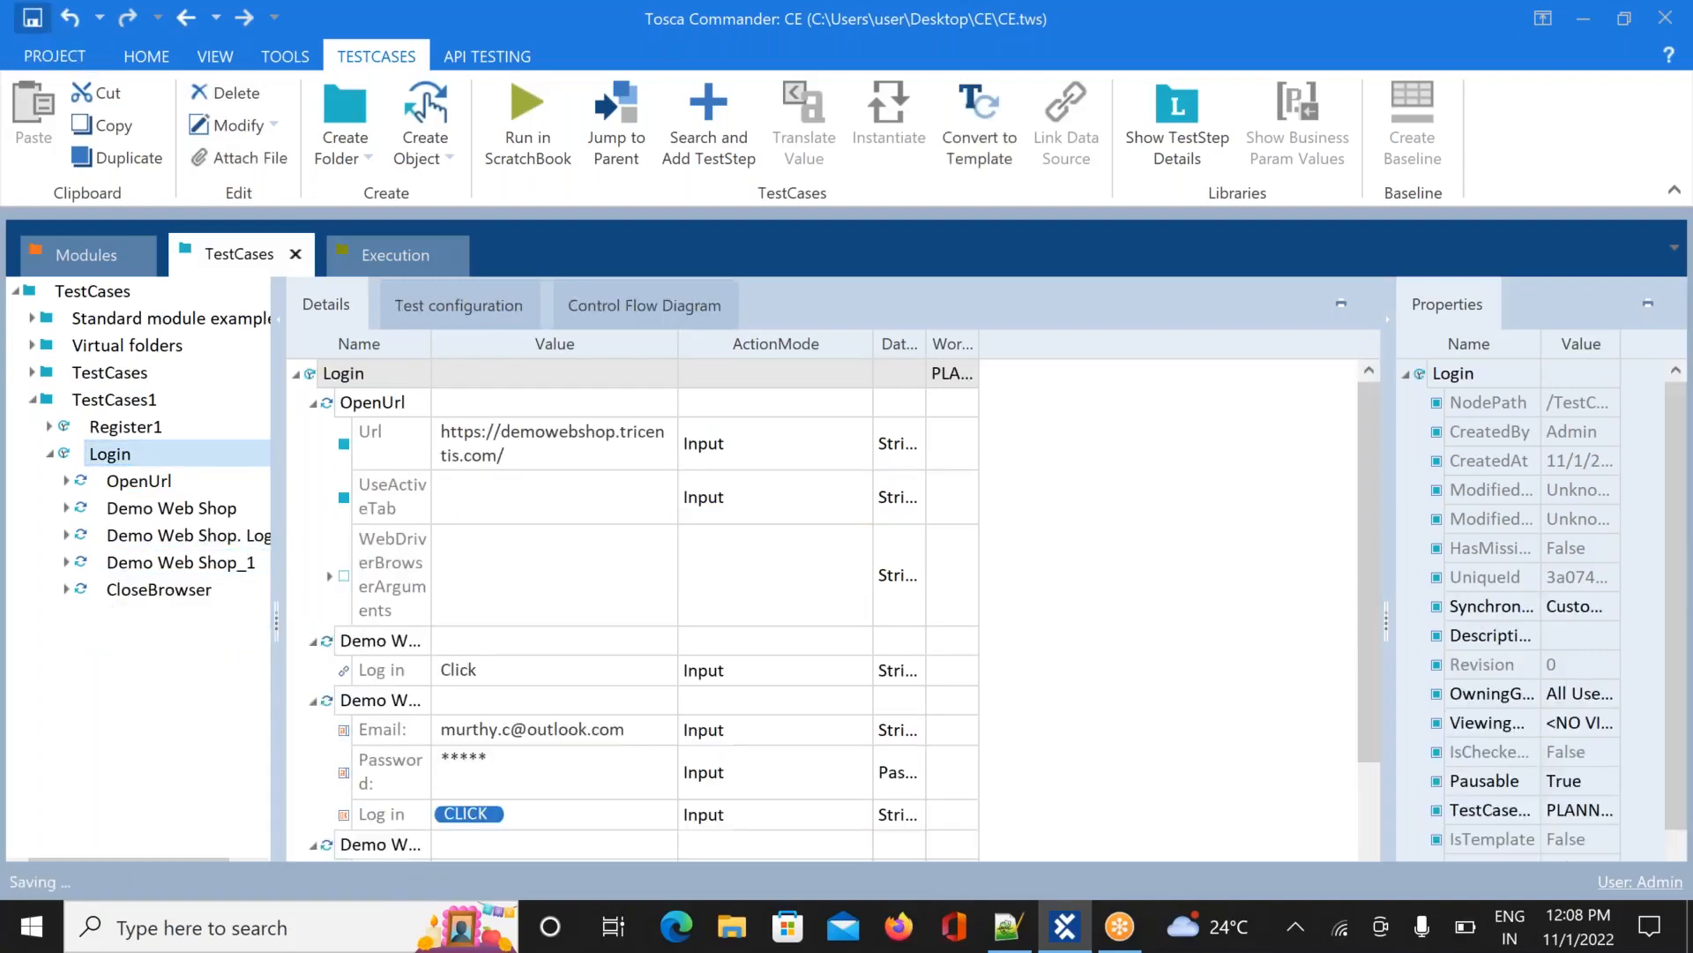
Delete the old Login entry from the execution list in the Execution section
left_click(388, 255)
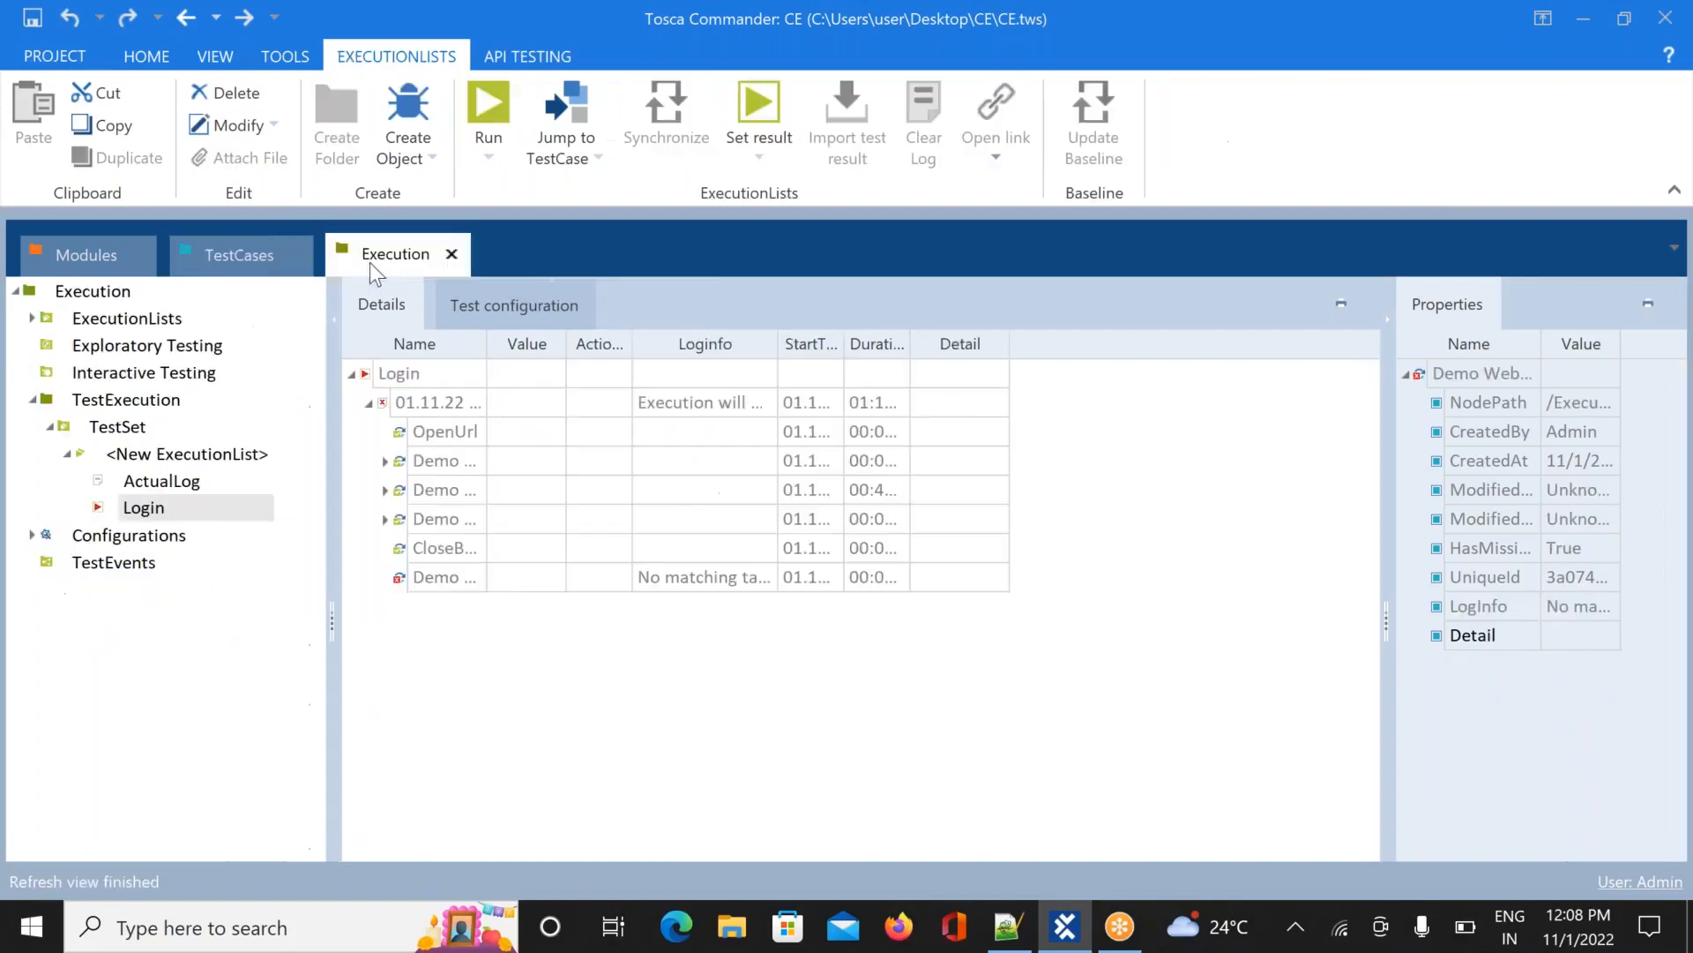
right_click(137, 519)
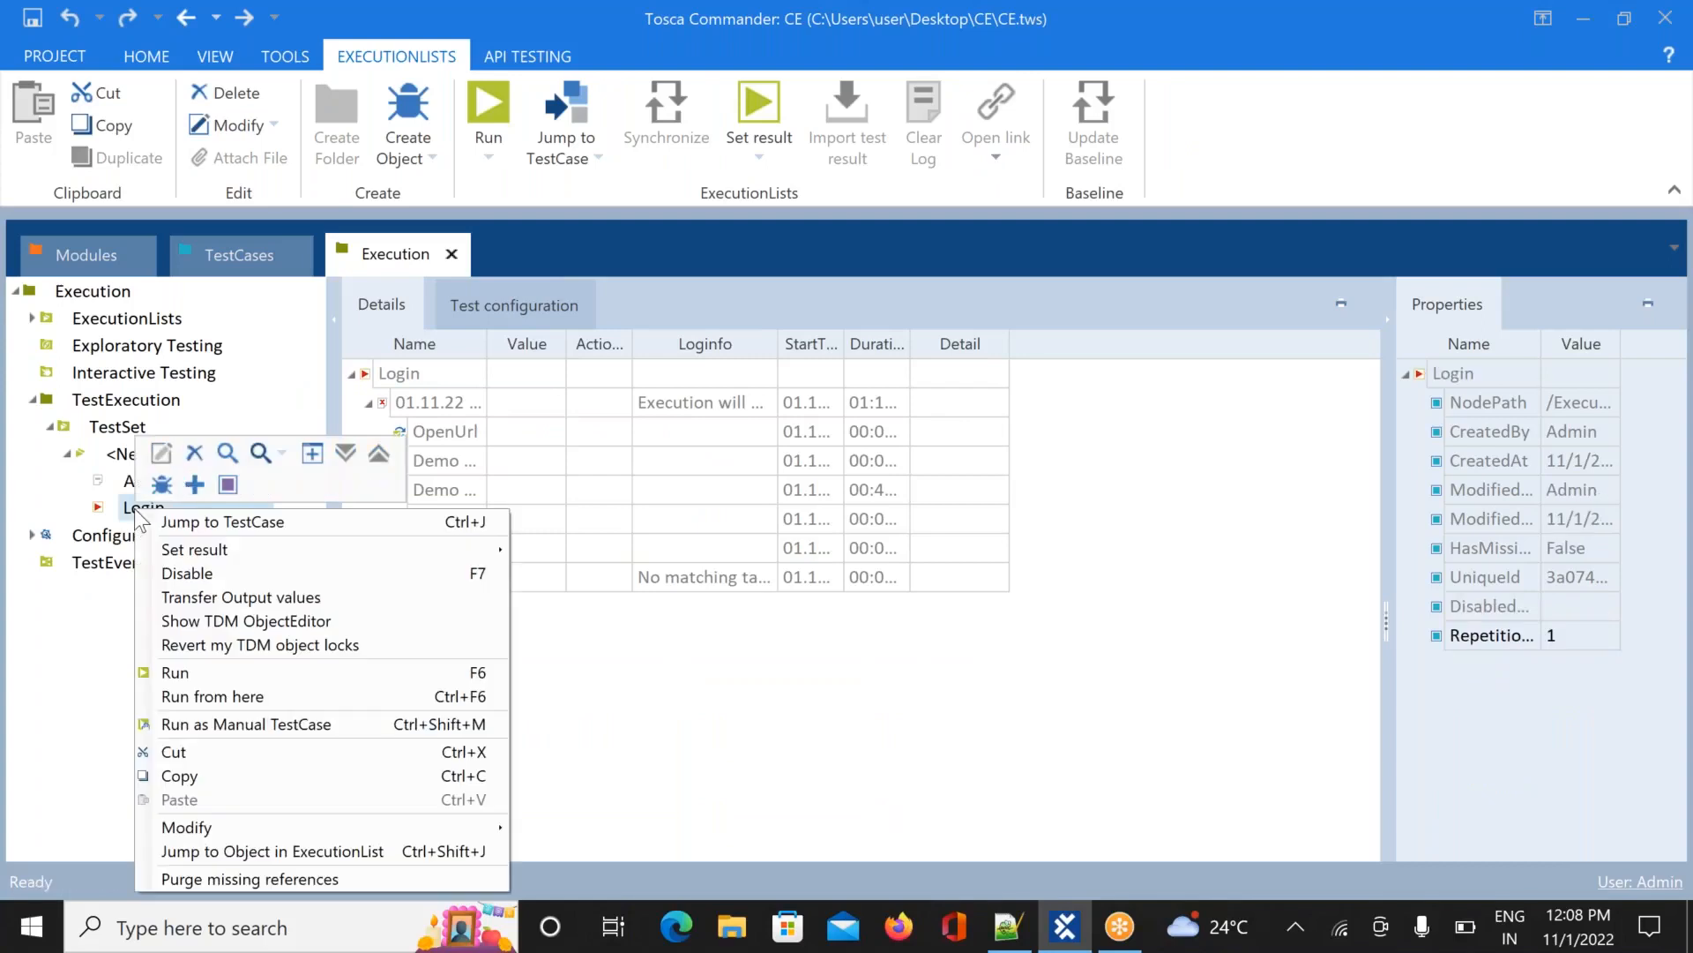
left_click(198, 454)
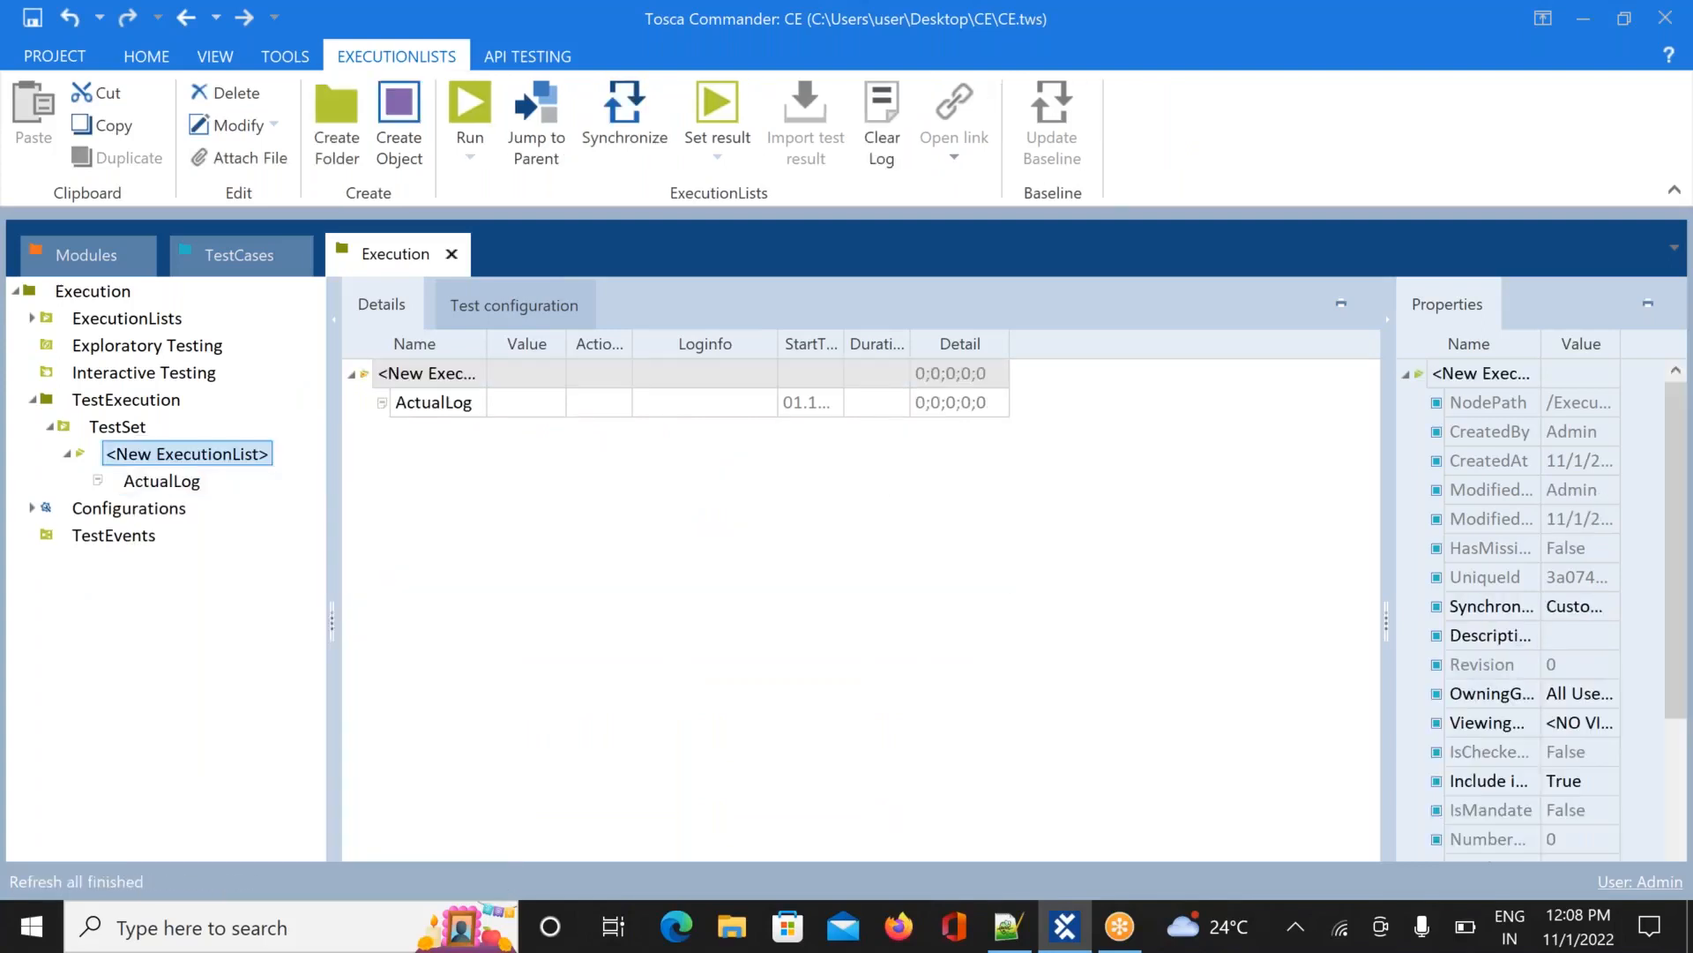
Drag the Login test case from TestCases into <New ExecutionList>
left_click(255, 259)
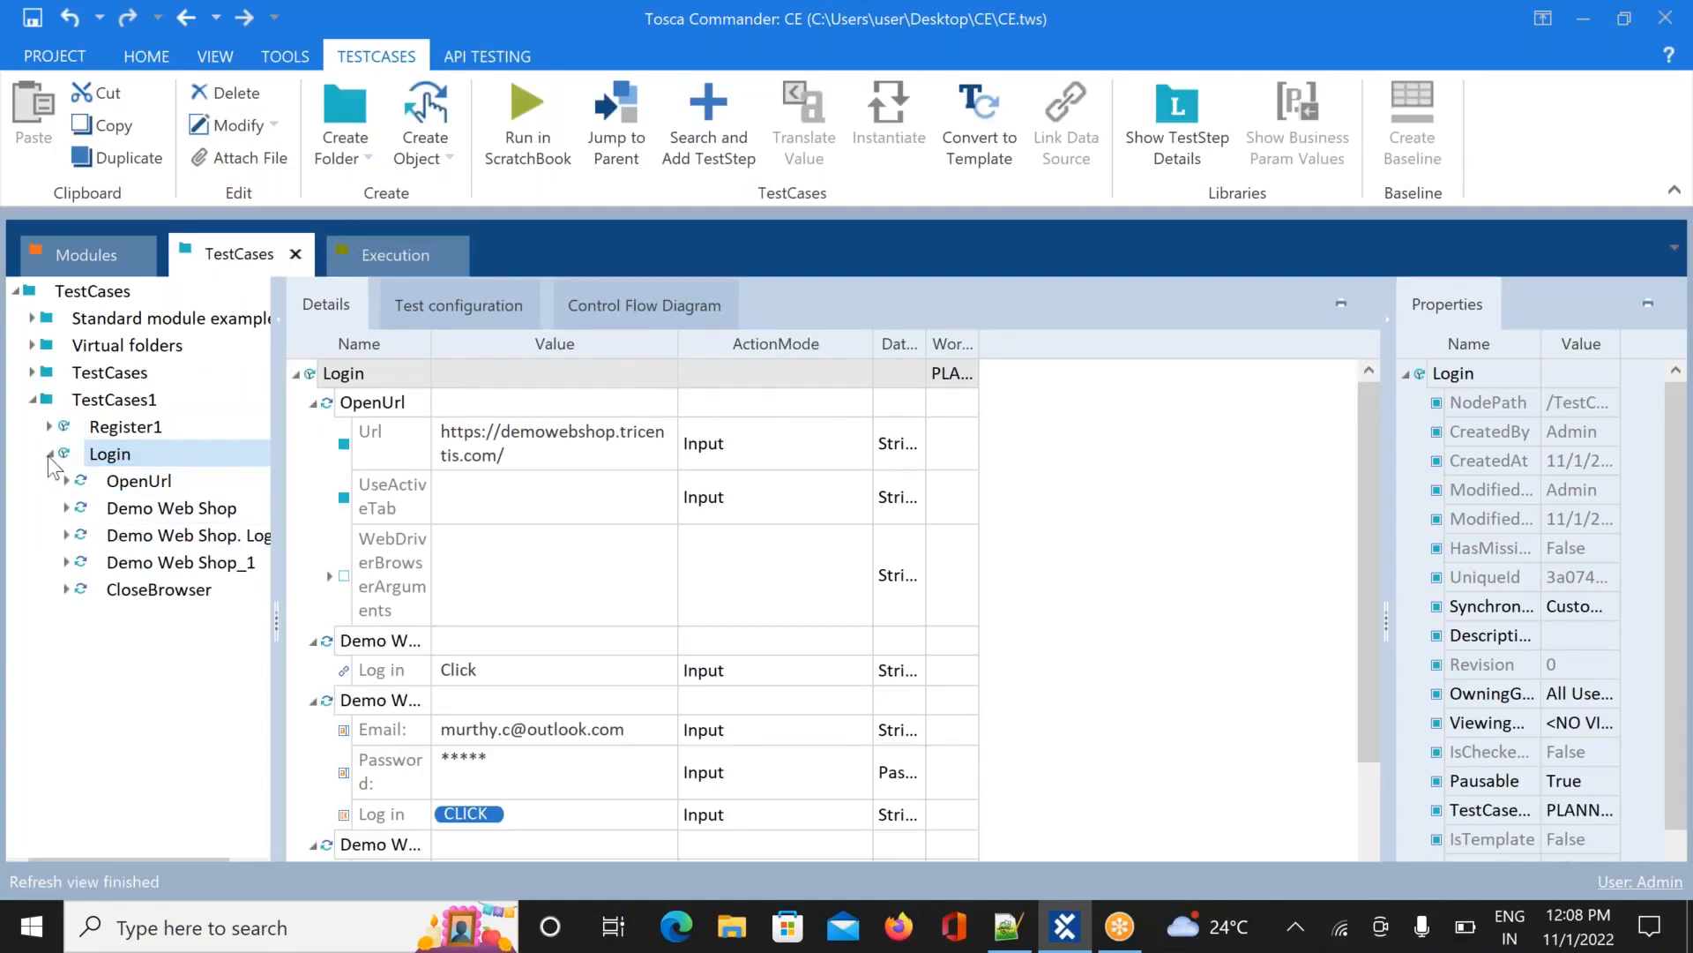
left_click(50, 454)
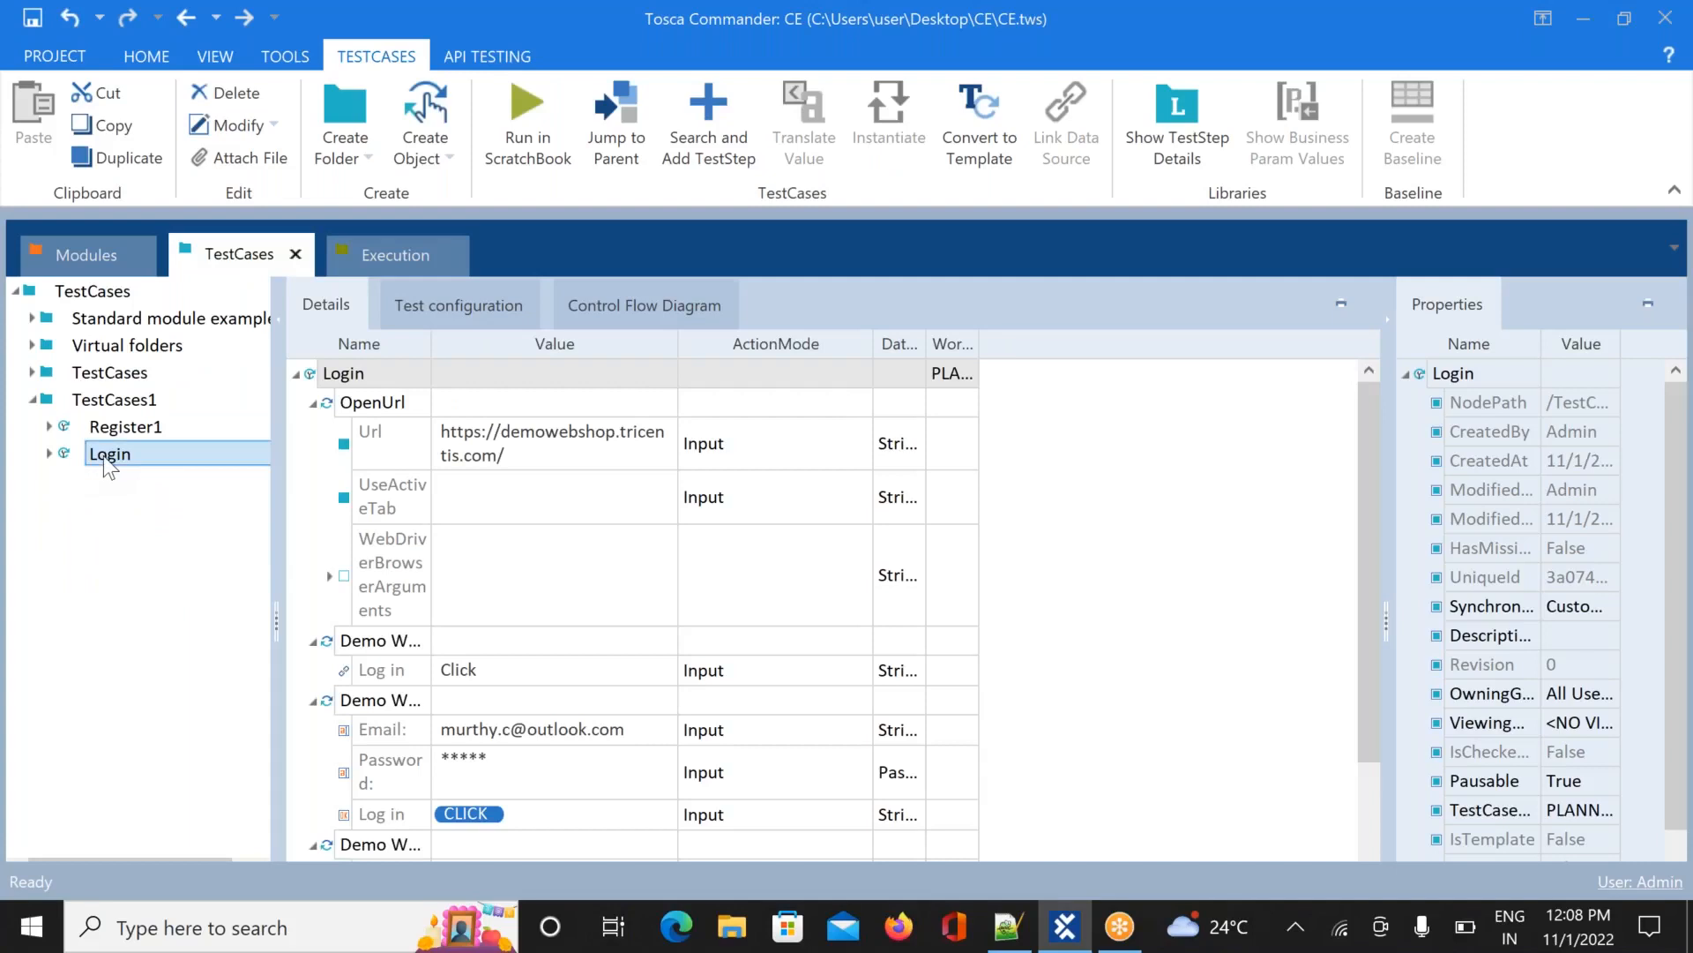
left_click_drag(110, 468, 369, 452)
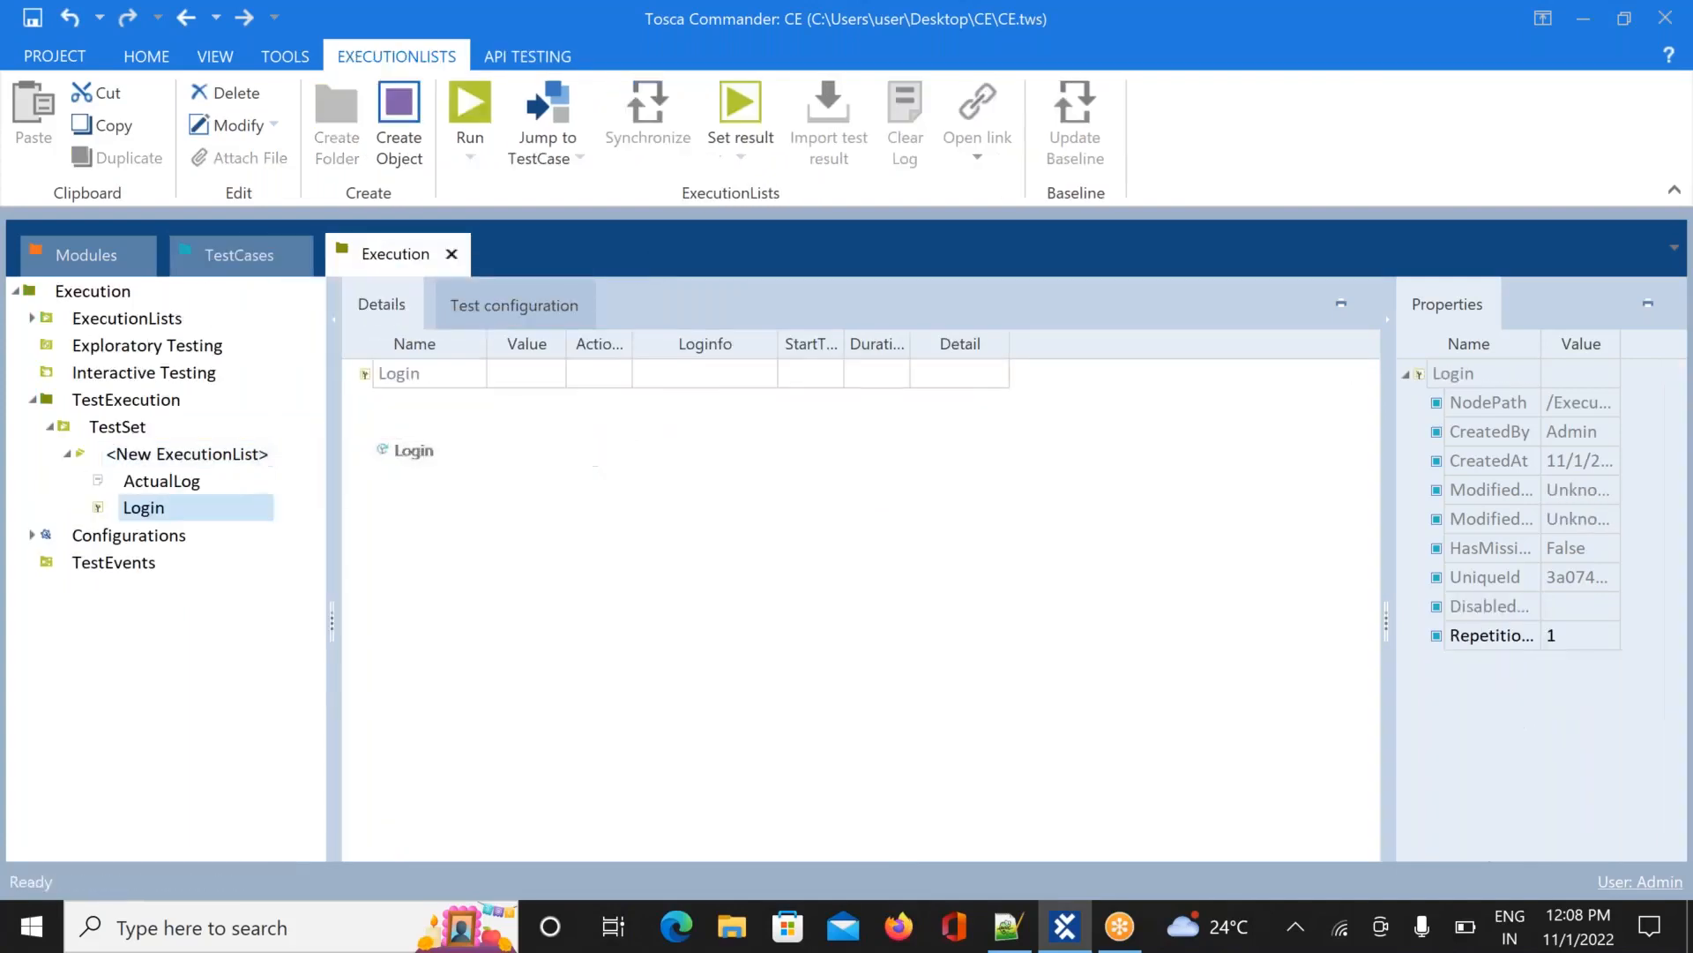
Rename the new execution list to 'Execution1'
double_click(251, 455)
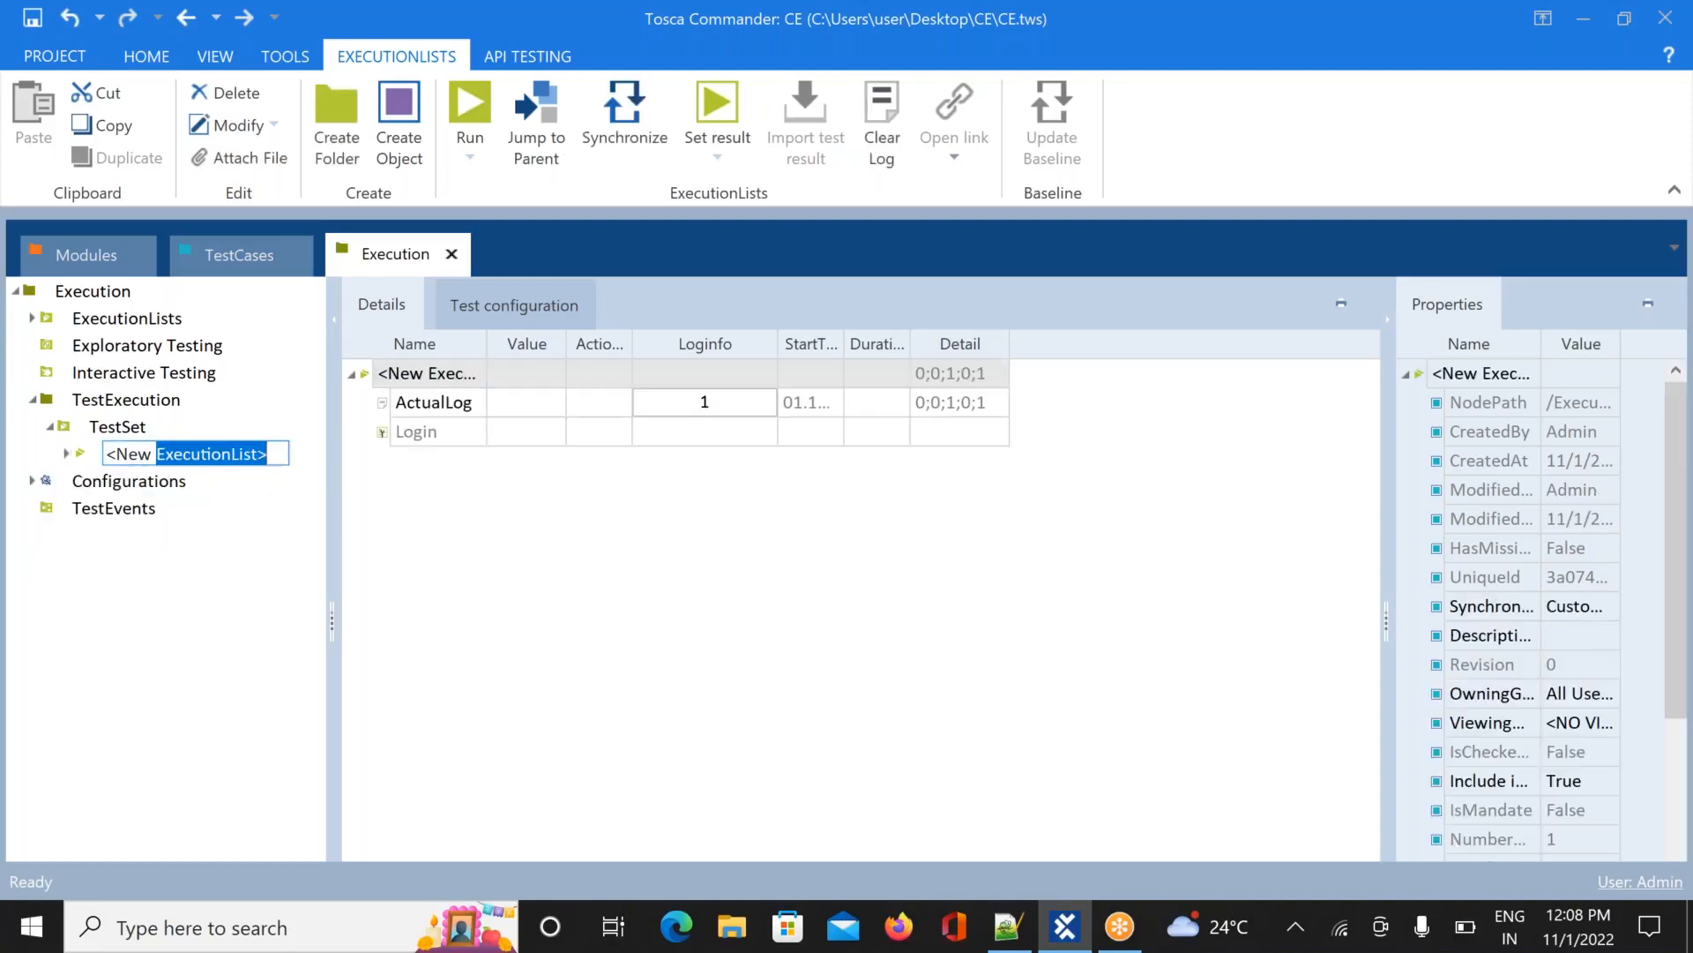
key("BackSpace")
key("BackSpace")
key("BackSpace")
key("BackSpace")
key("BackSpace")
key("BackSpace")
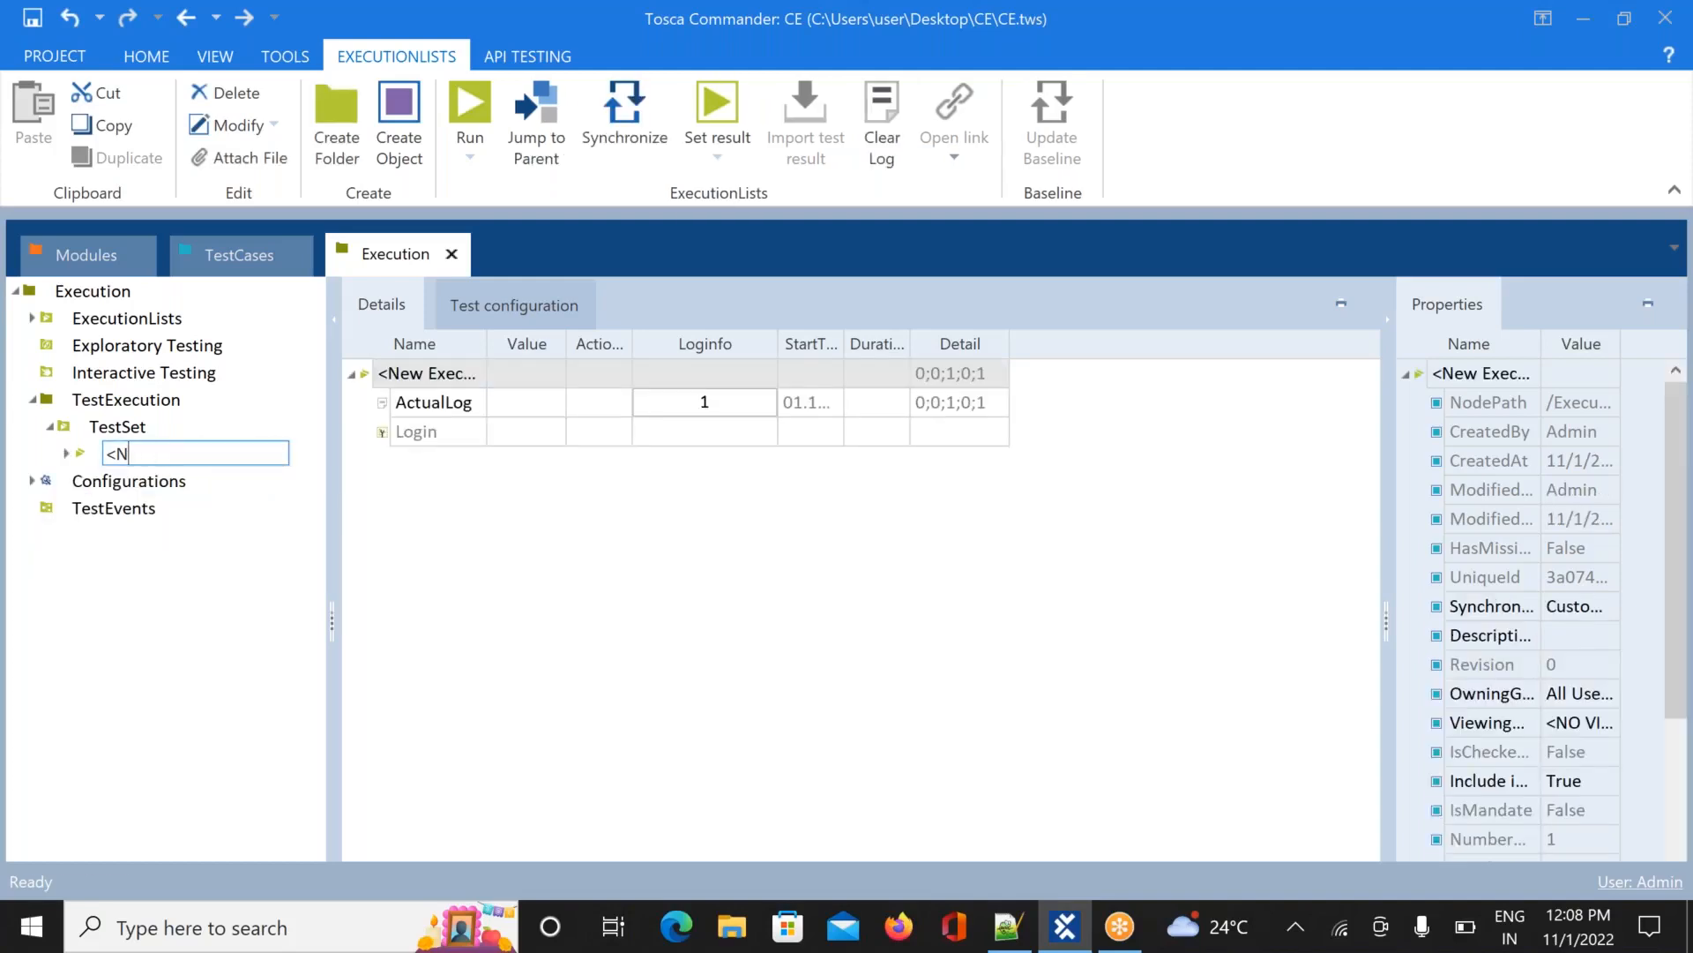
type("Execution1")
key("Return")
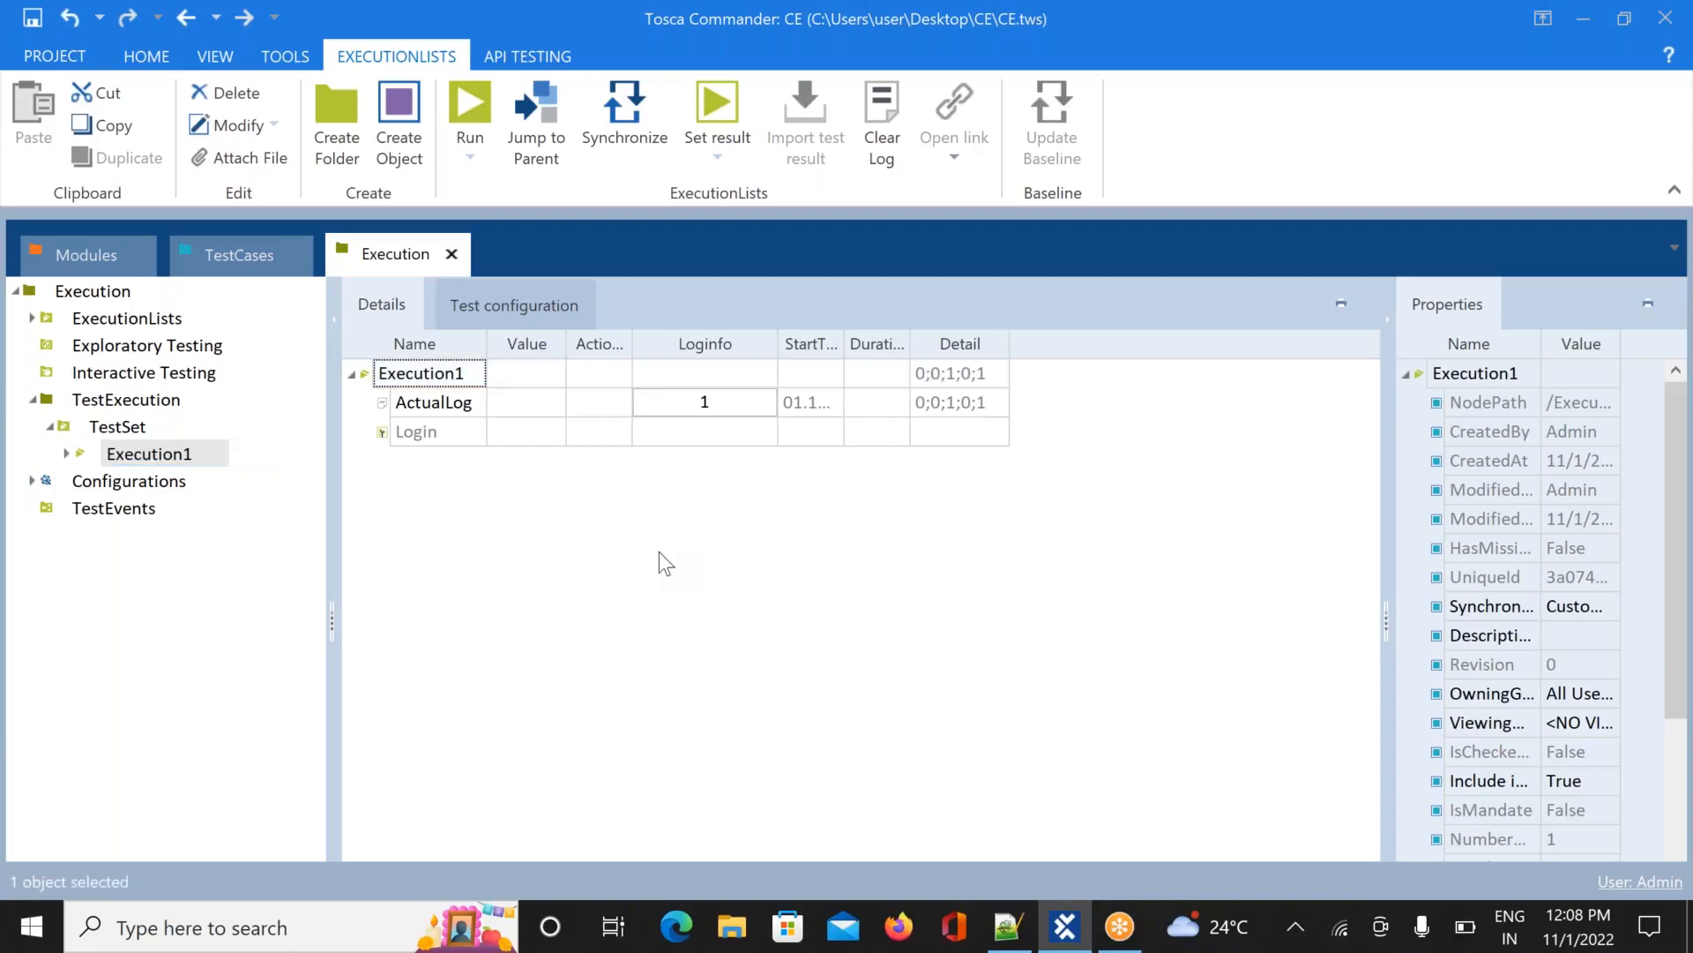
Expand Execution1 and inspect its ActualLog and Login entries without choosing any action
left_click(30, 395)
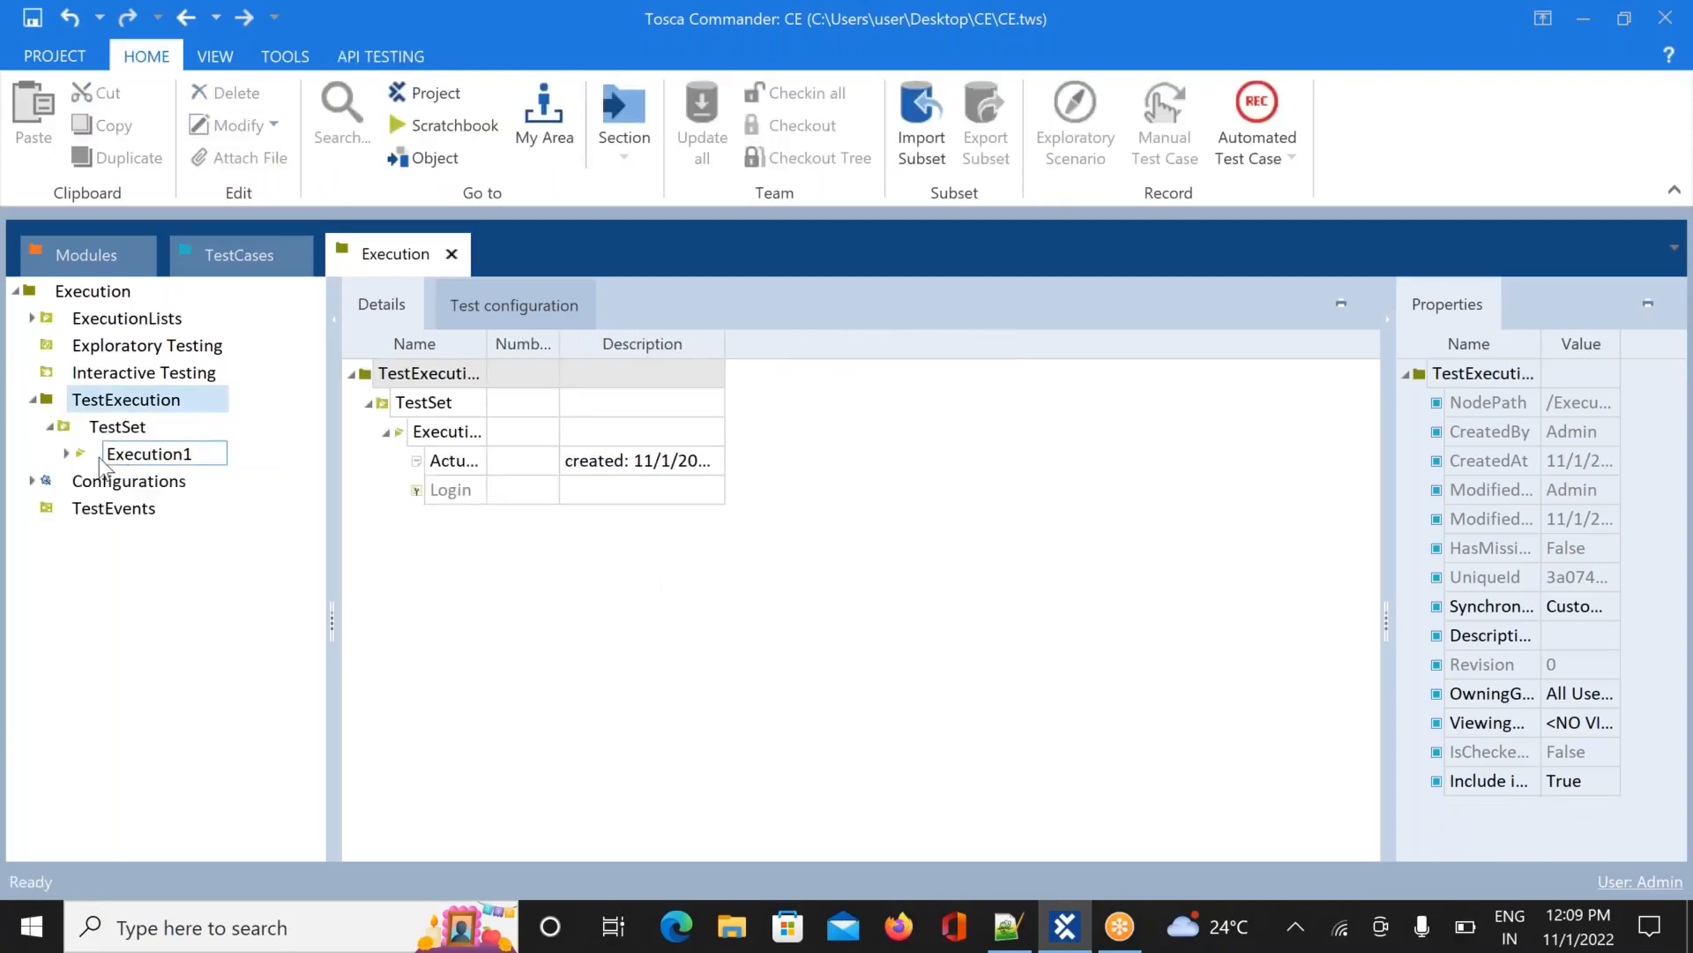
left_click(67, 453)
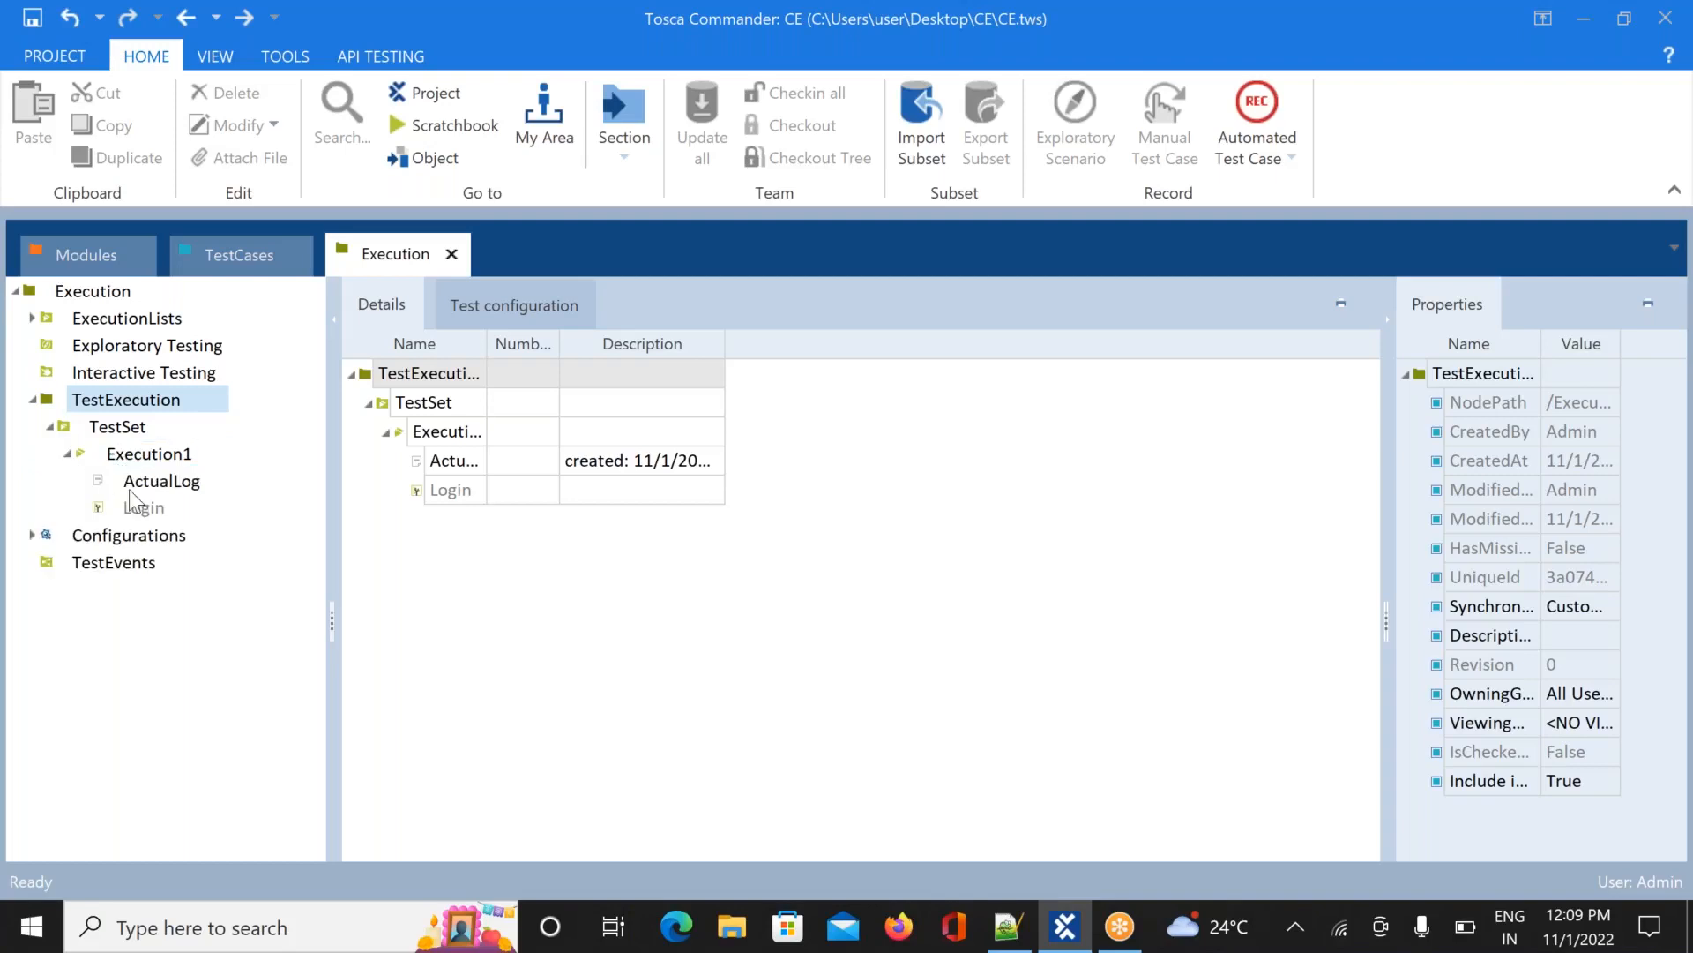
left_click(144, 510)
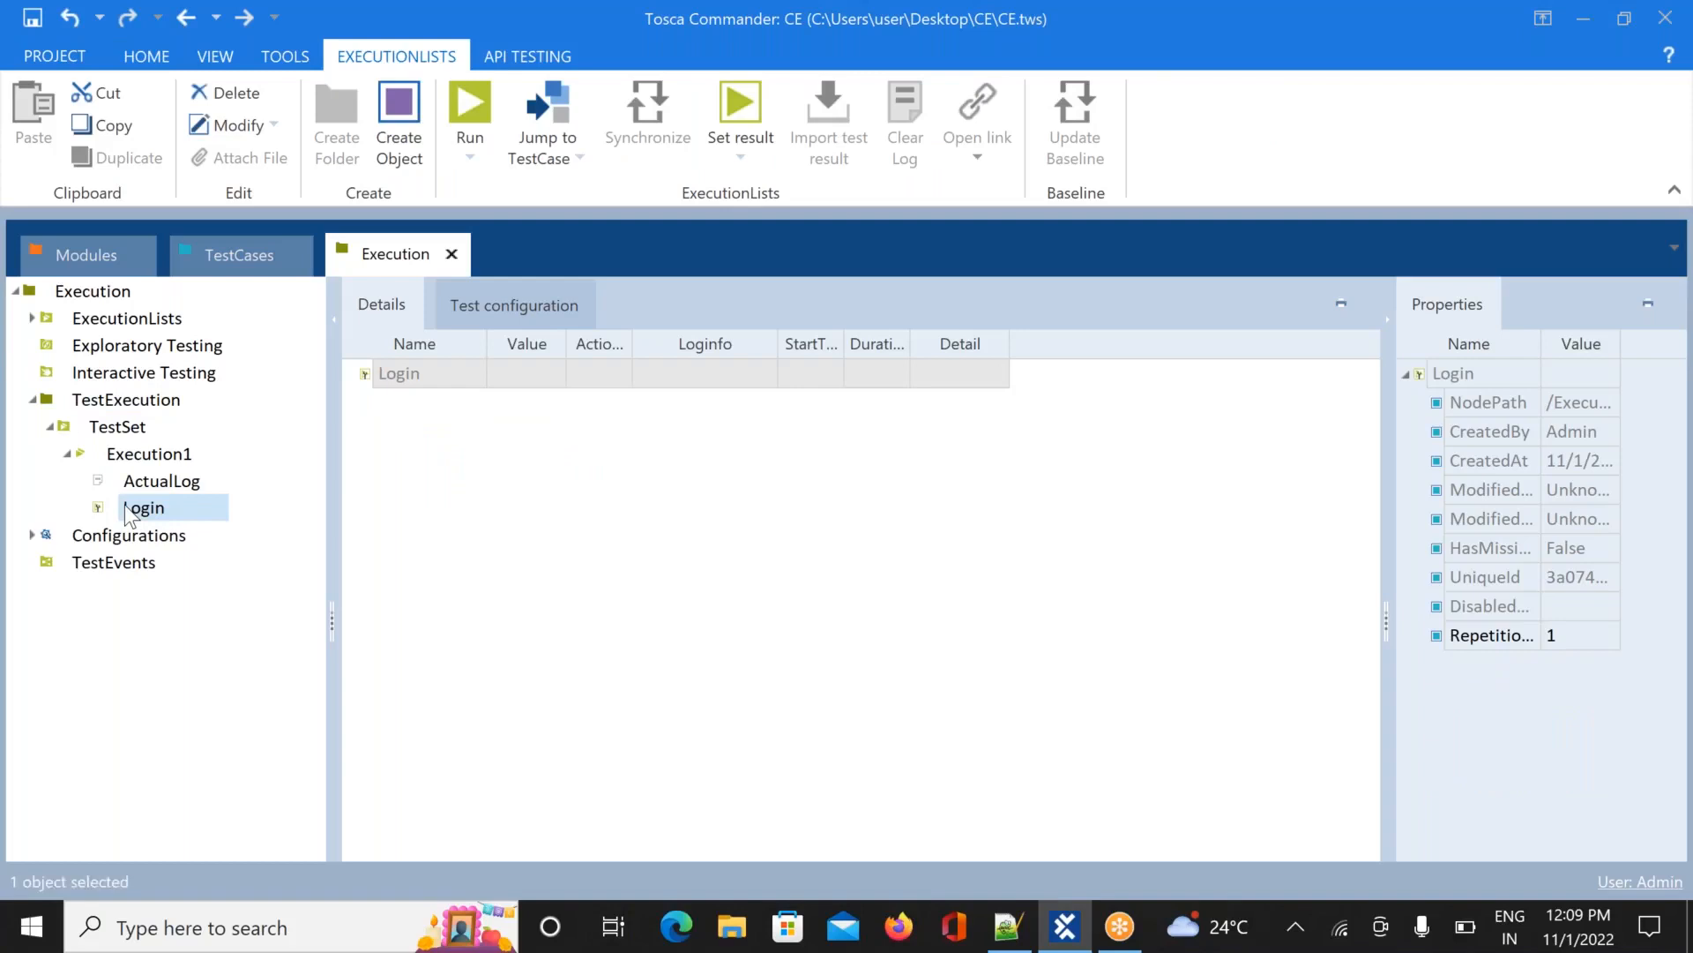
left_click(141, 456)
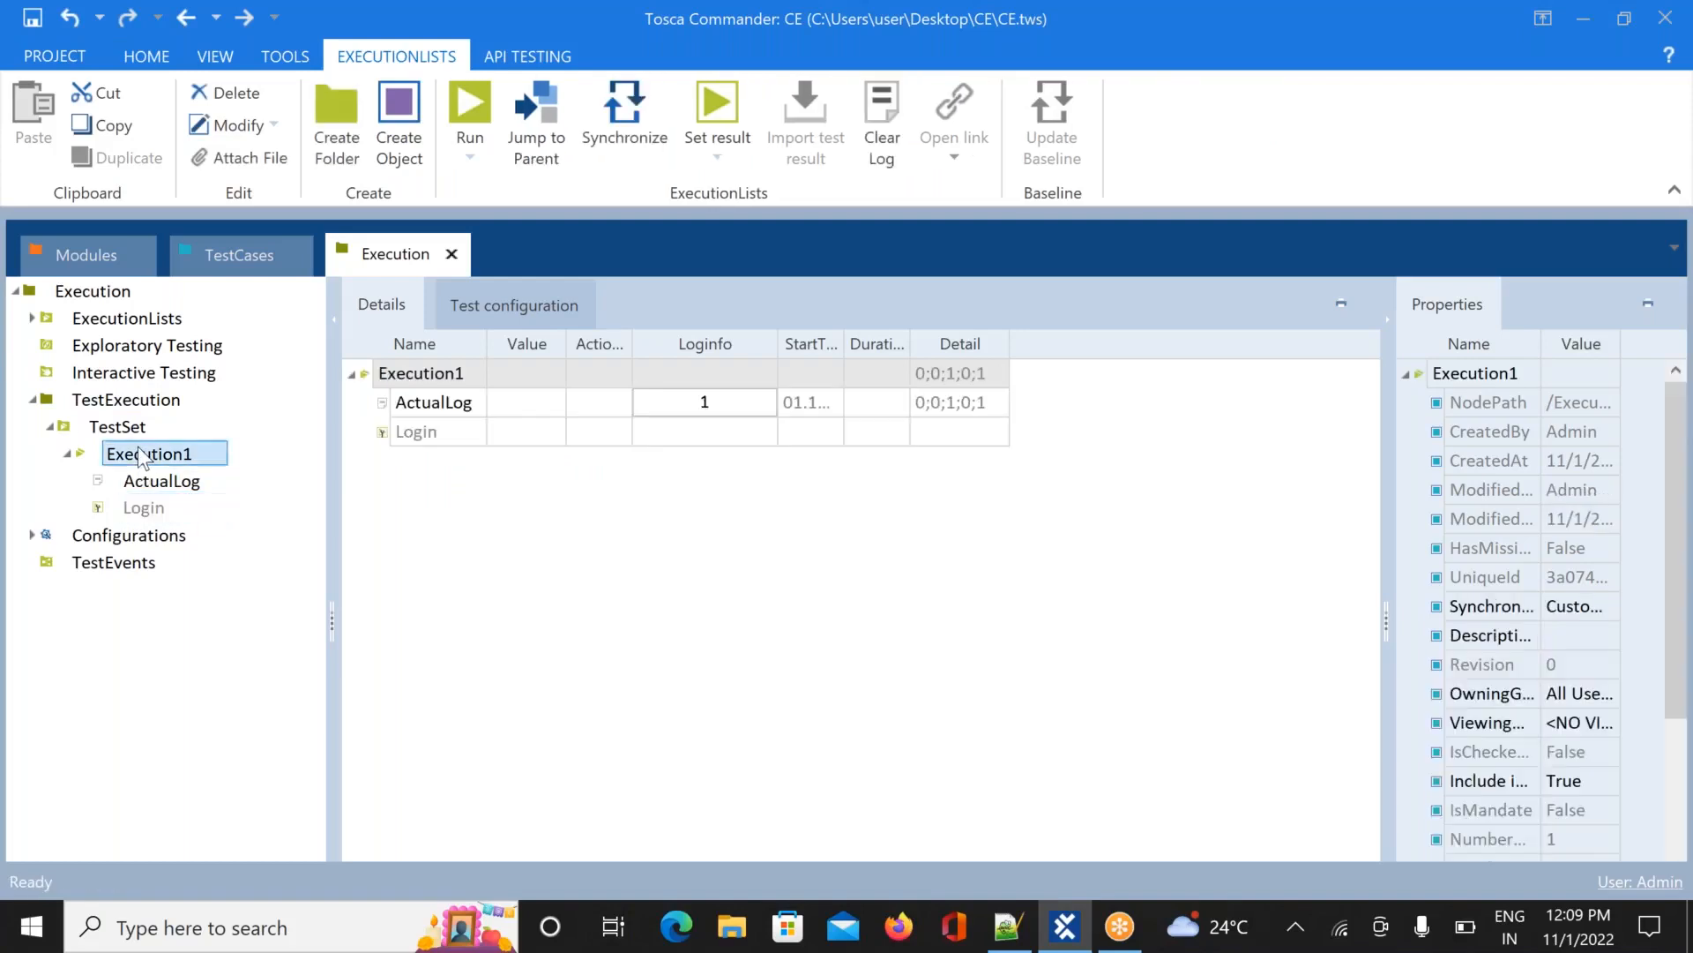
left_click(144, 510)
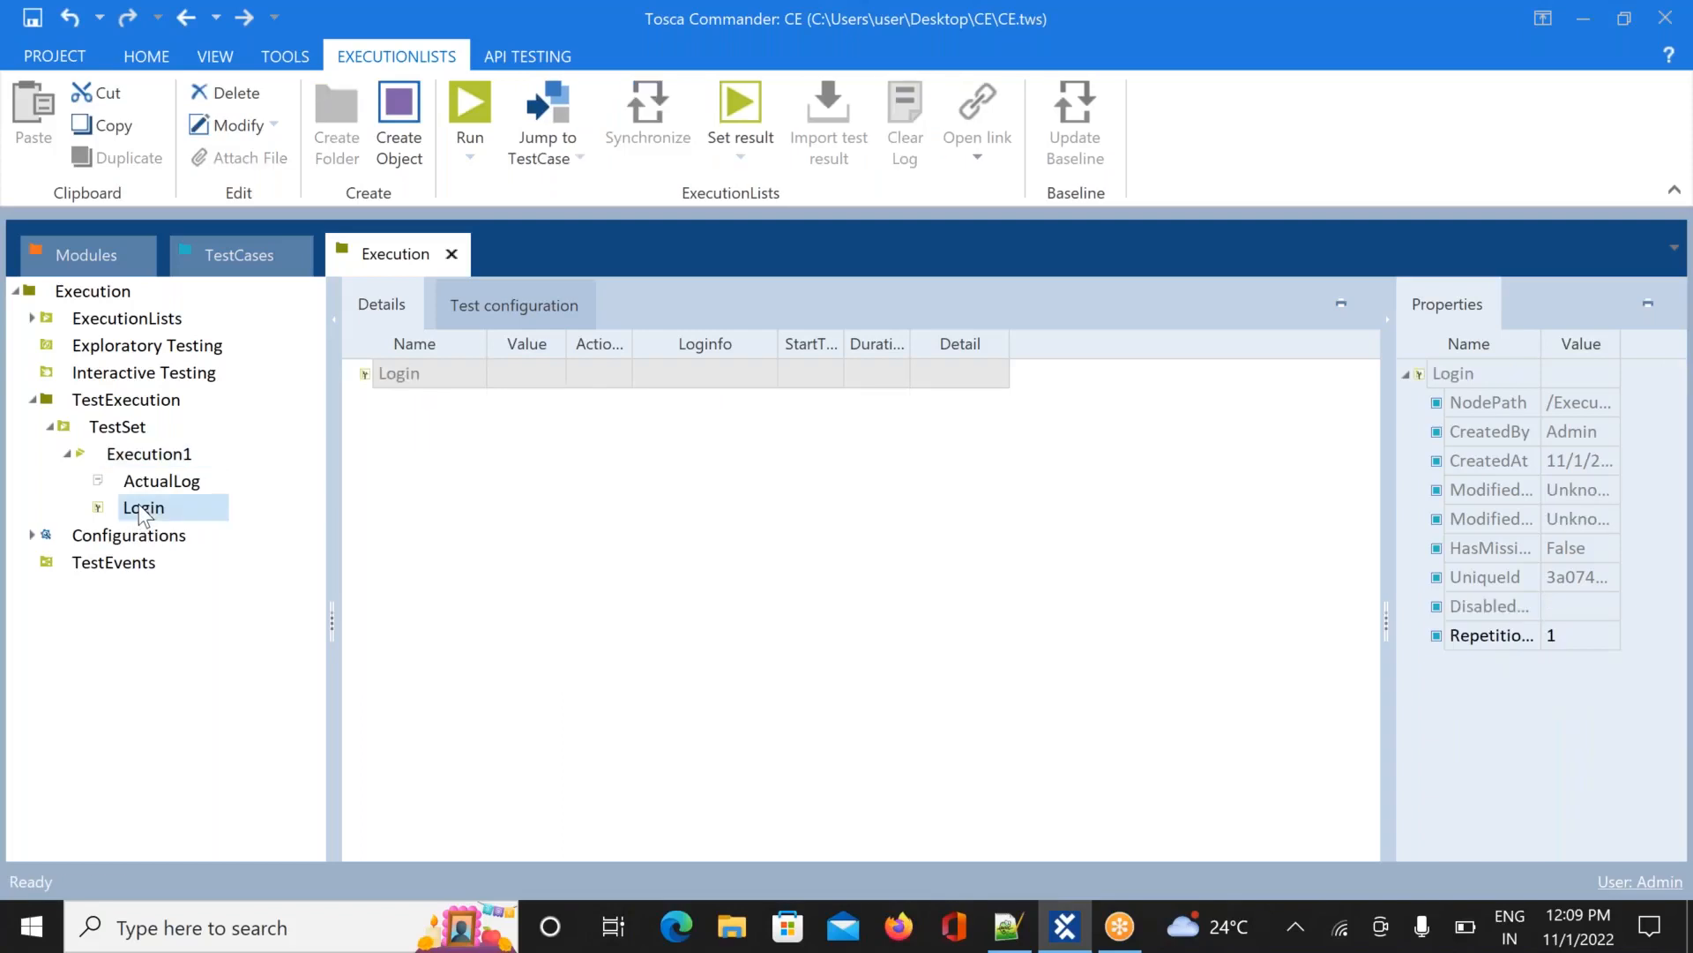
right_click(144, 511)
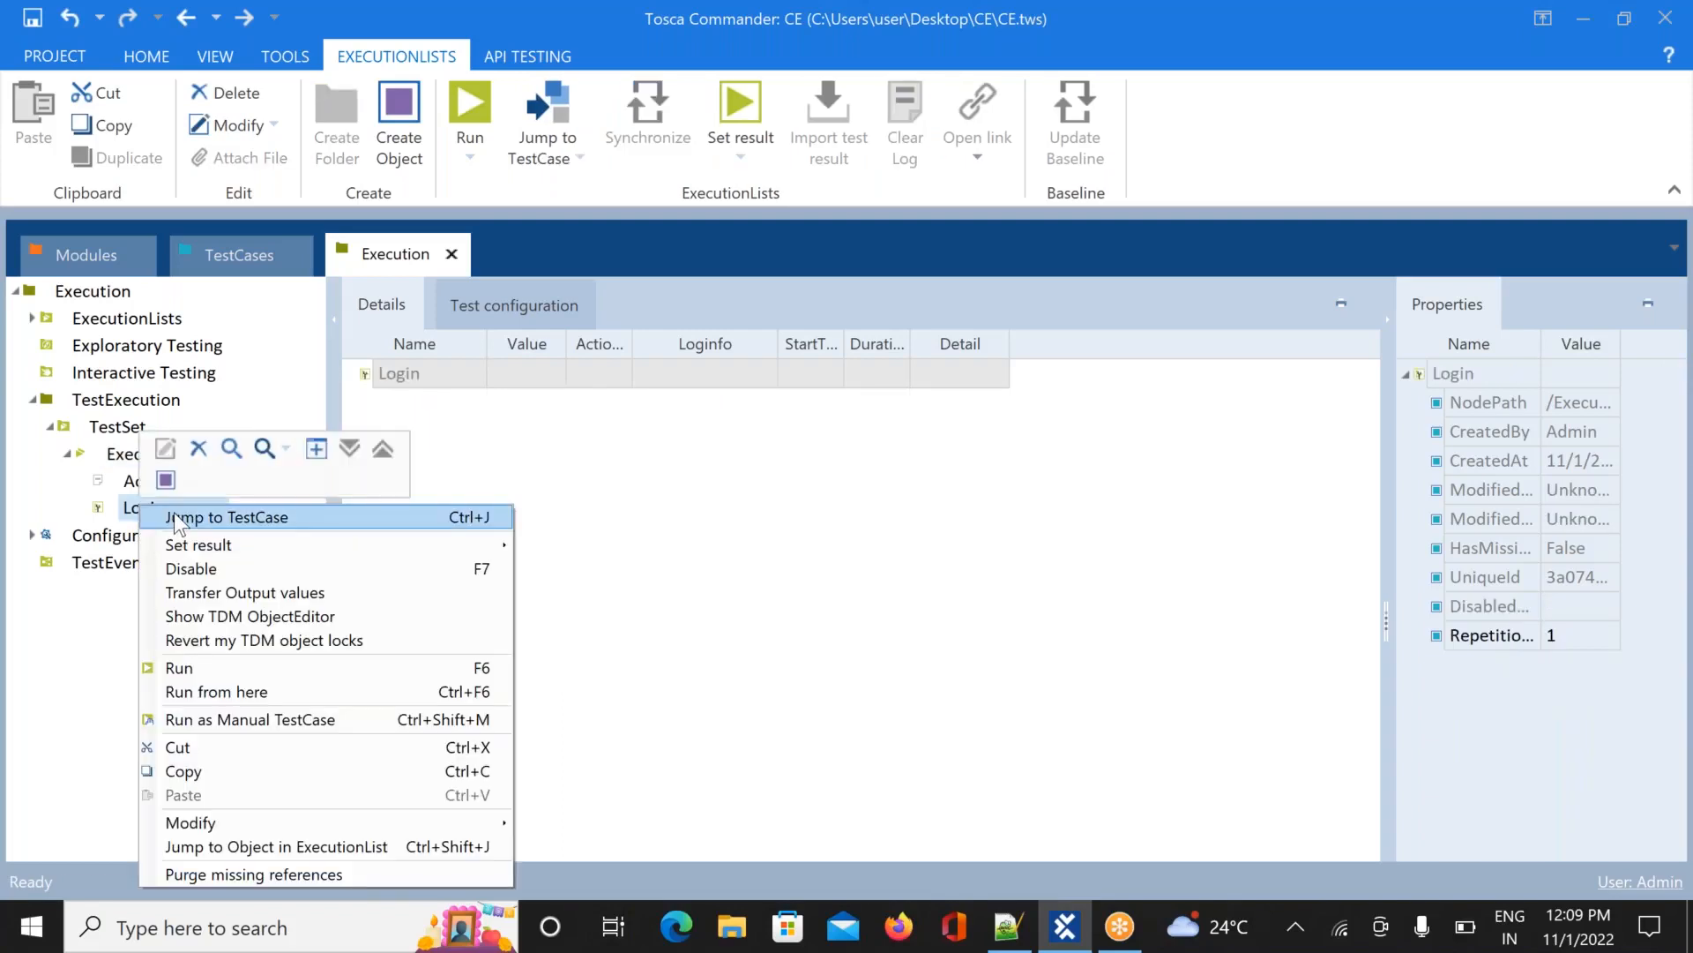
left_click(92, 599)
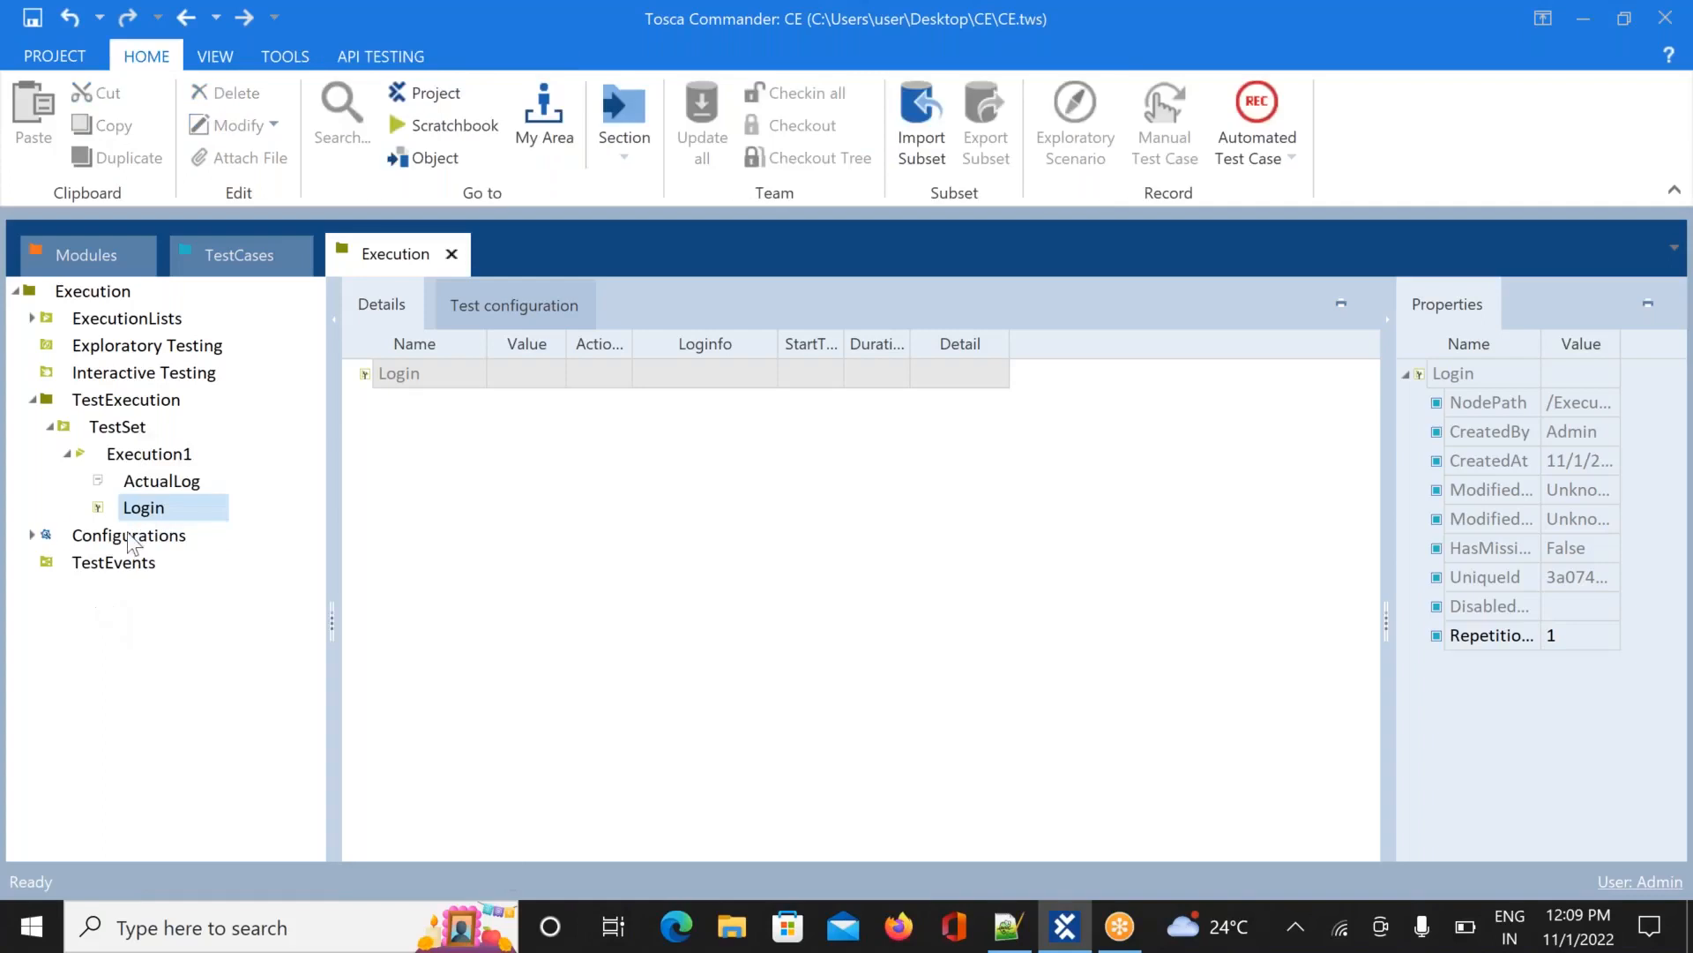
Run Execution1 from its context menu and switch to Notepad++ while it starts
right_click(128, 460)
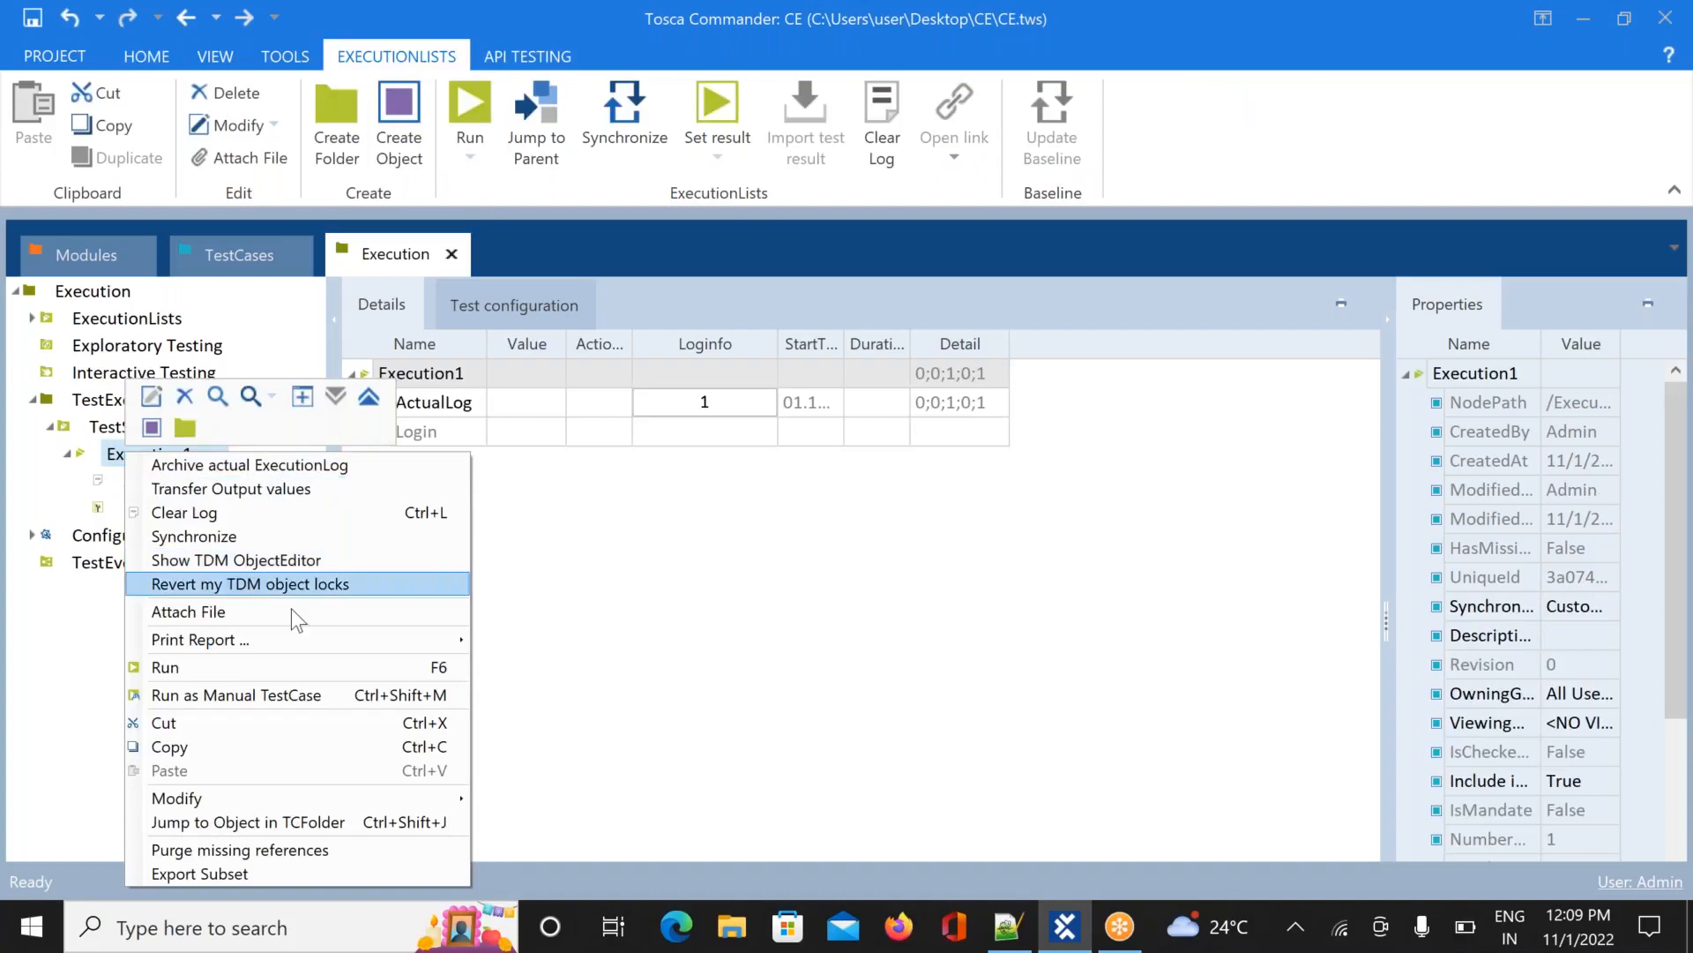
left_click(369, 669)
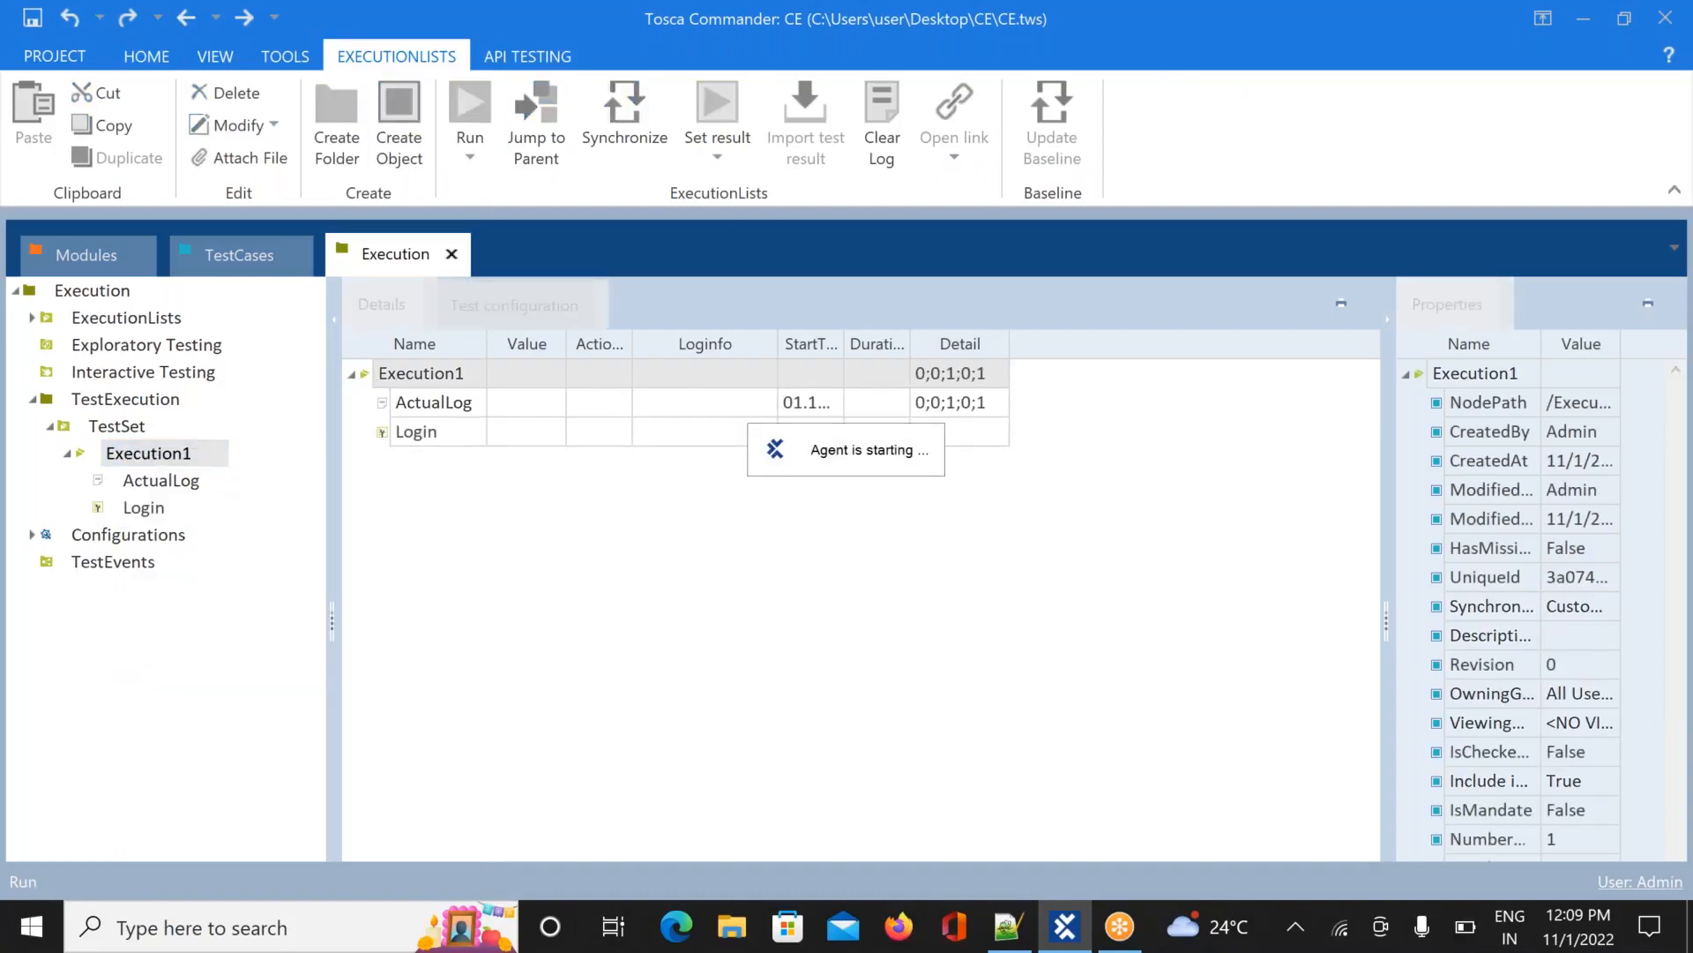
key("alt+Tab")
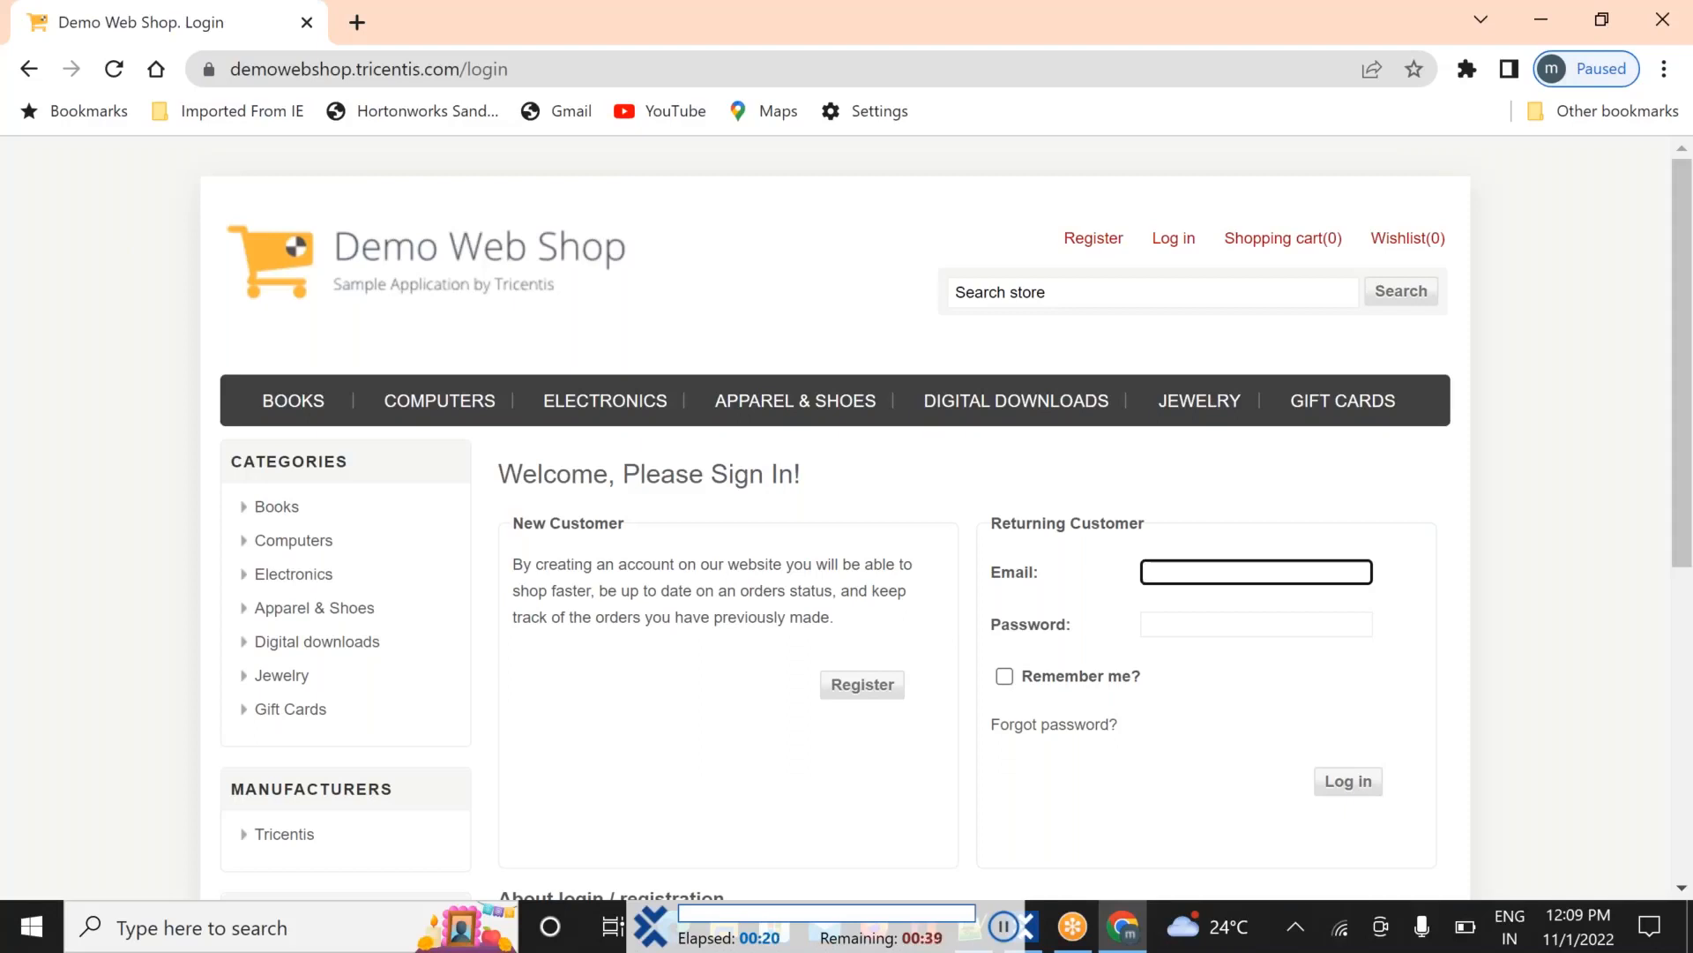
Sign in to Demo Web Shop with the test account's e-mail and password, log out, return to Tosca
key("Tab")
type("••••••")
scroll(1031, 578, "down", 3)
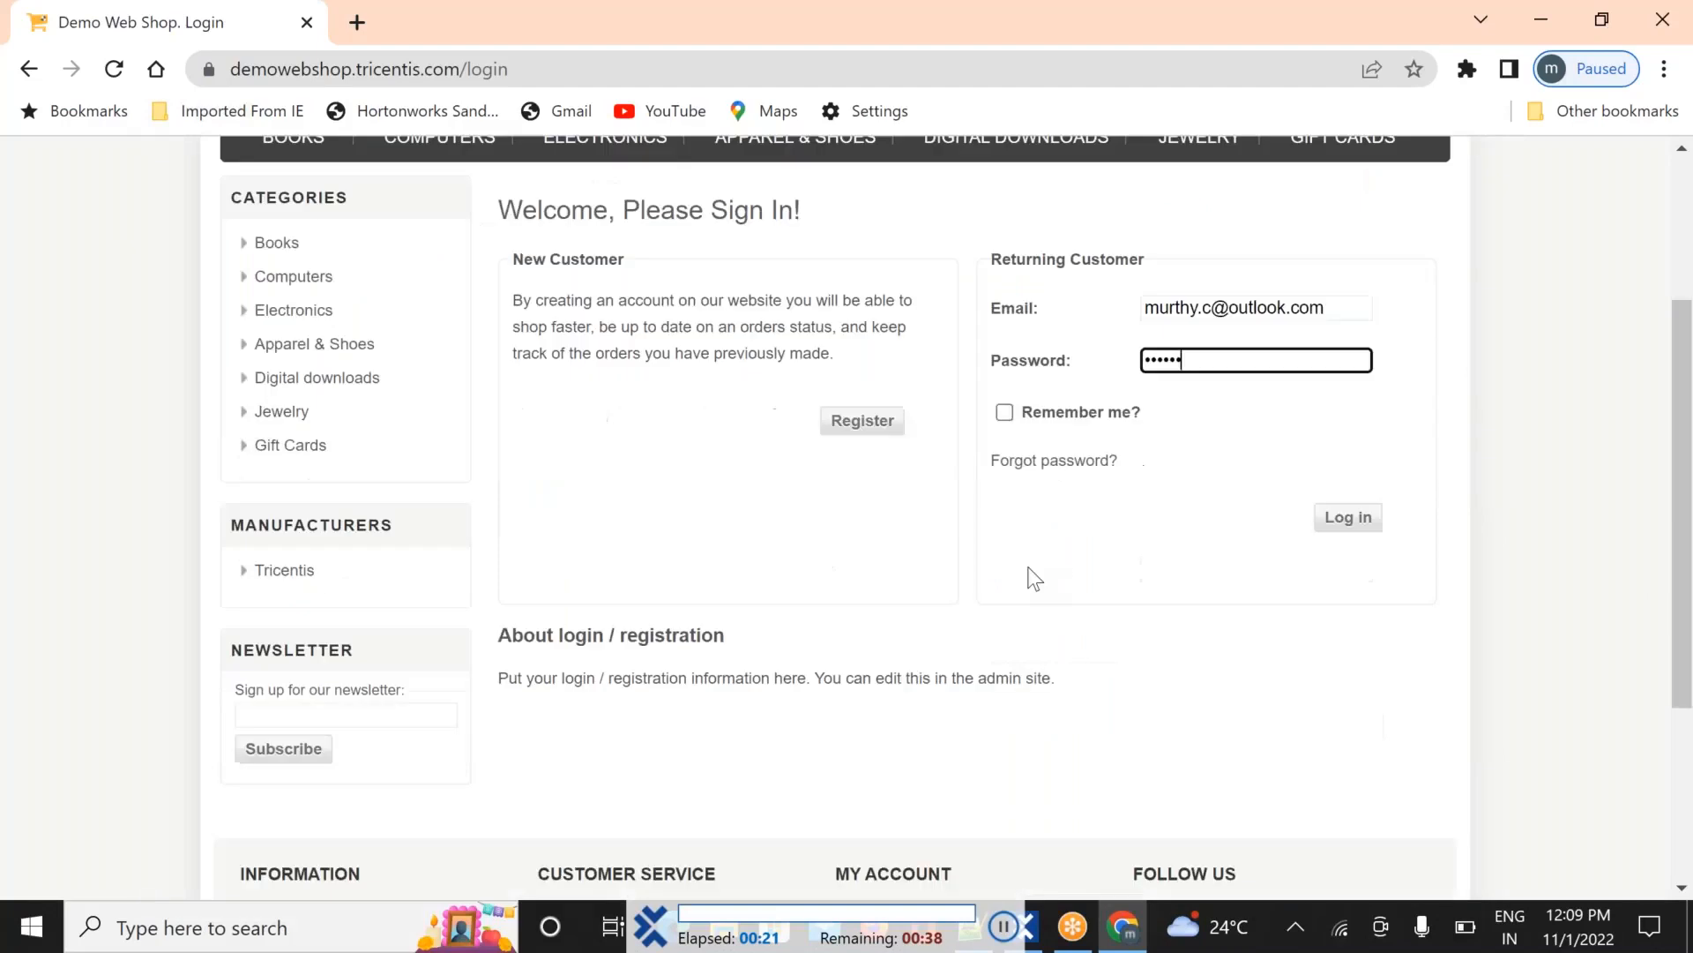
left_click(1349, 520)
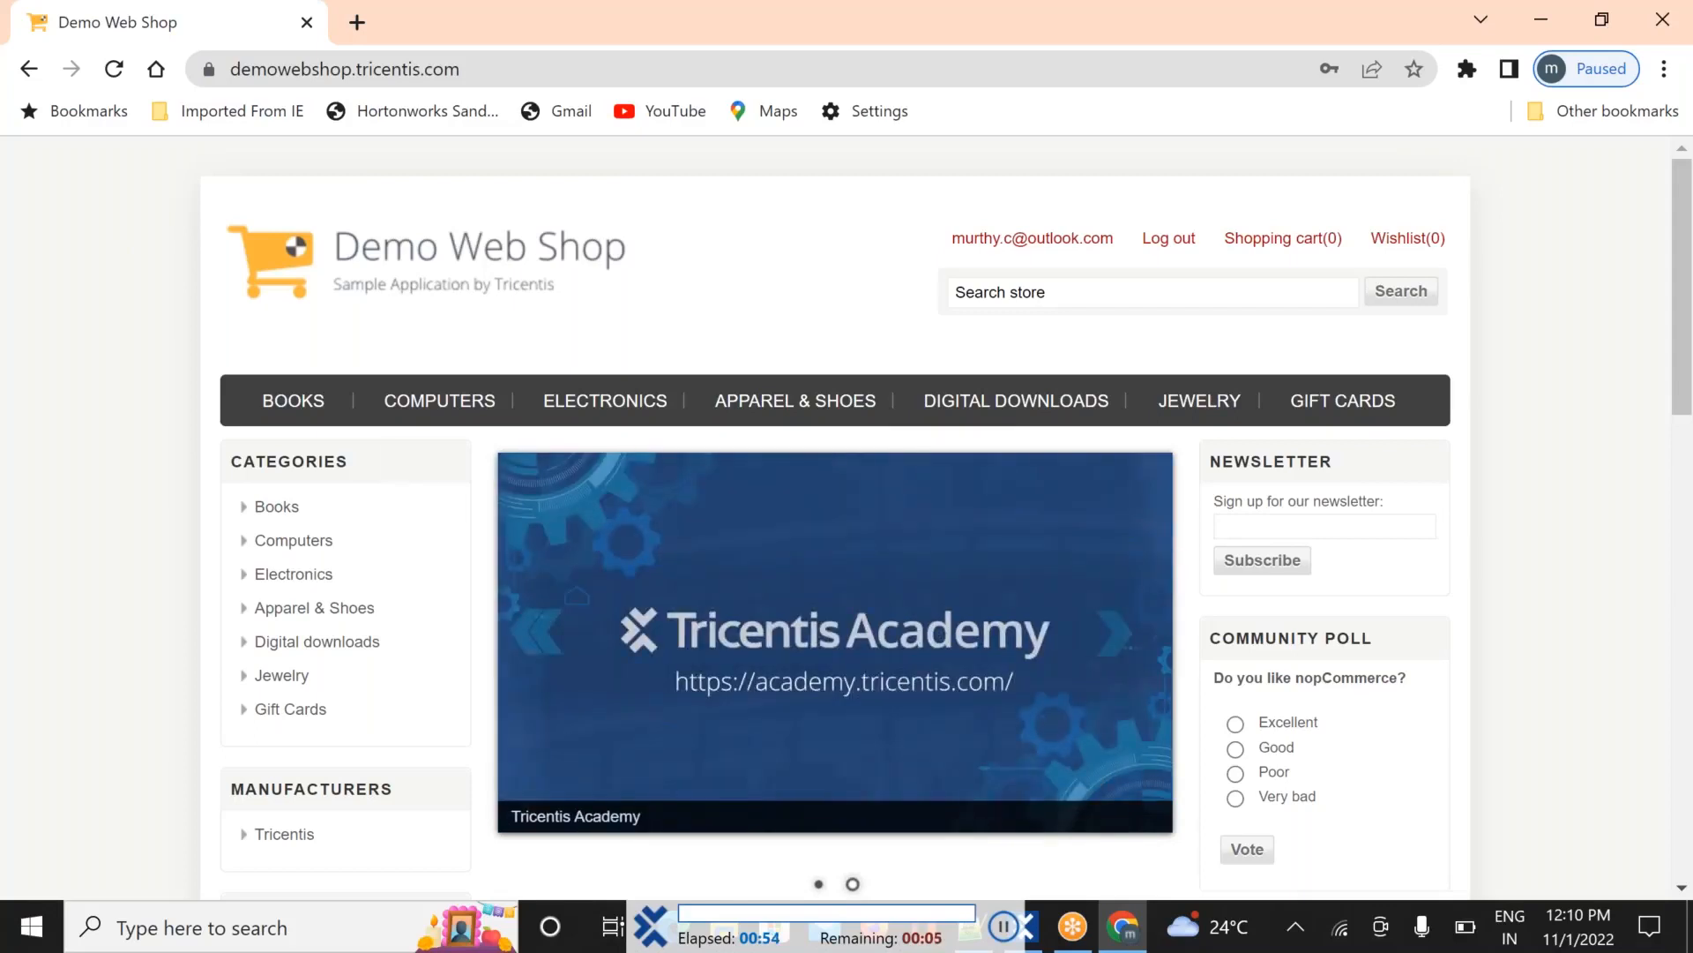
left_click(1164, 248)
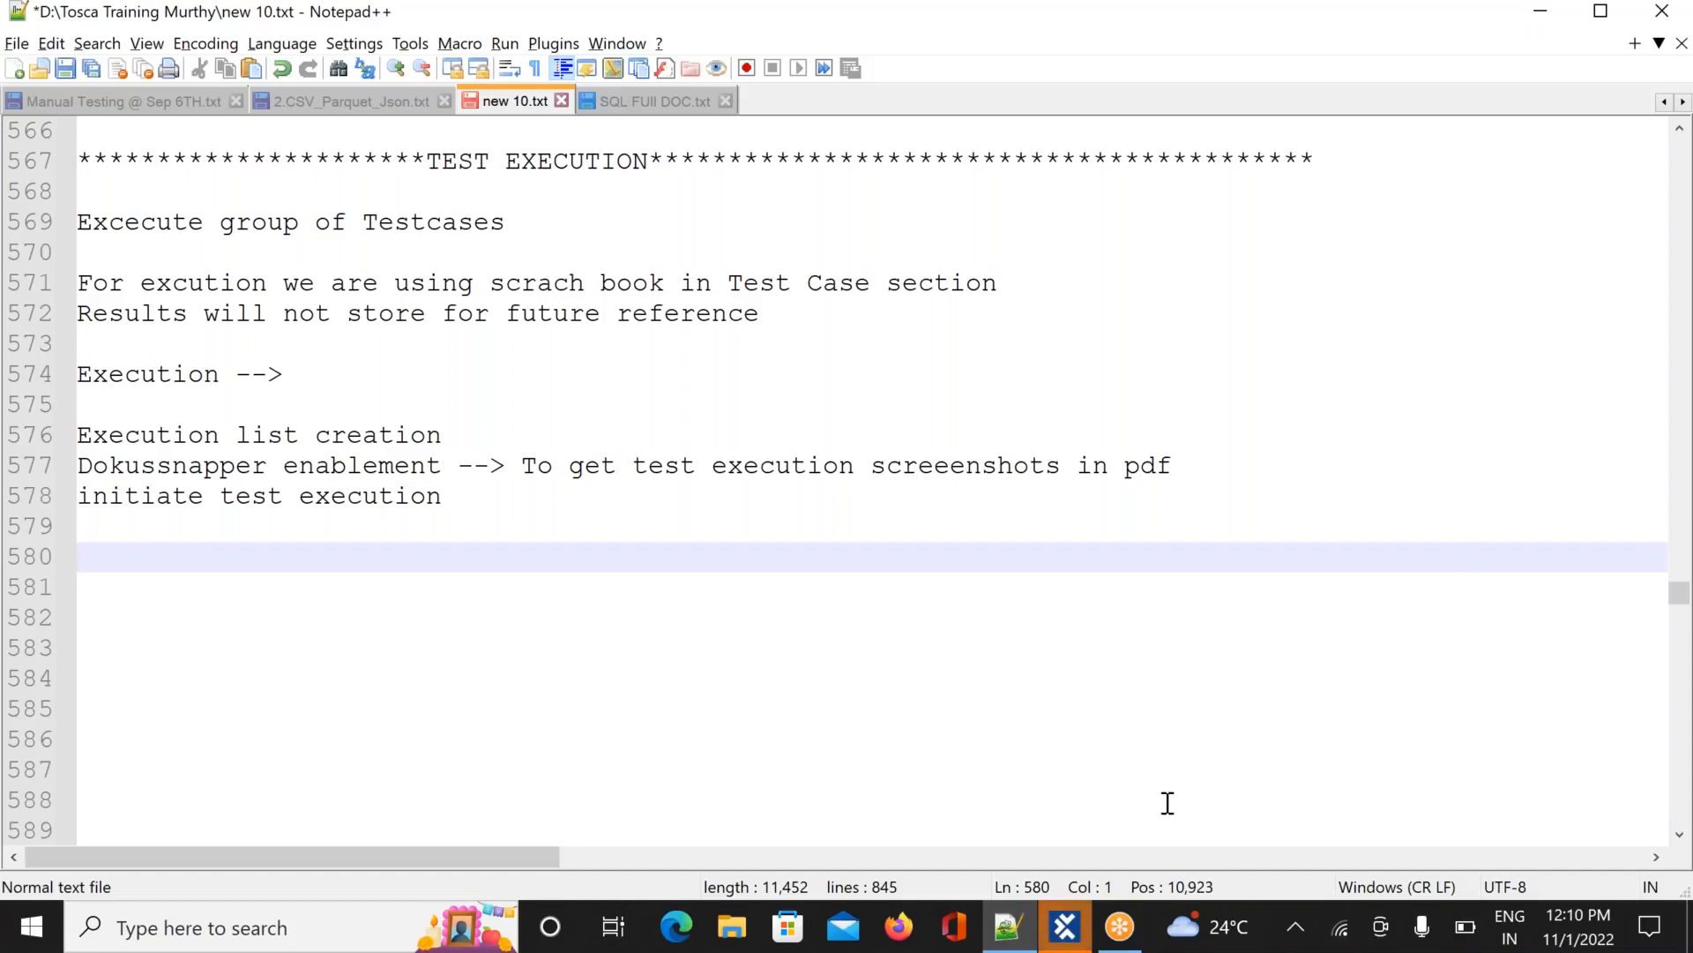
left_click(1065, 926)
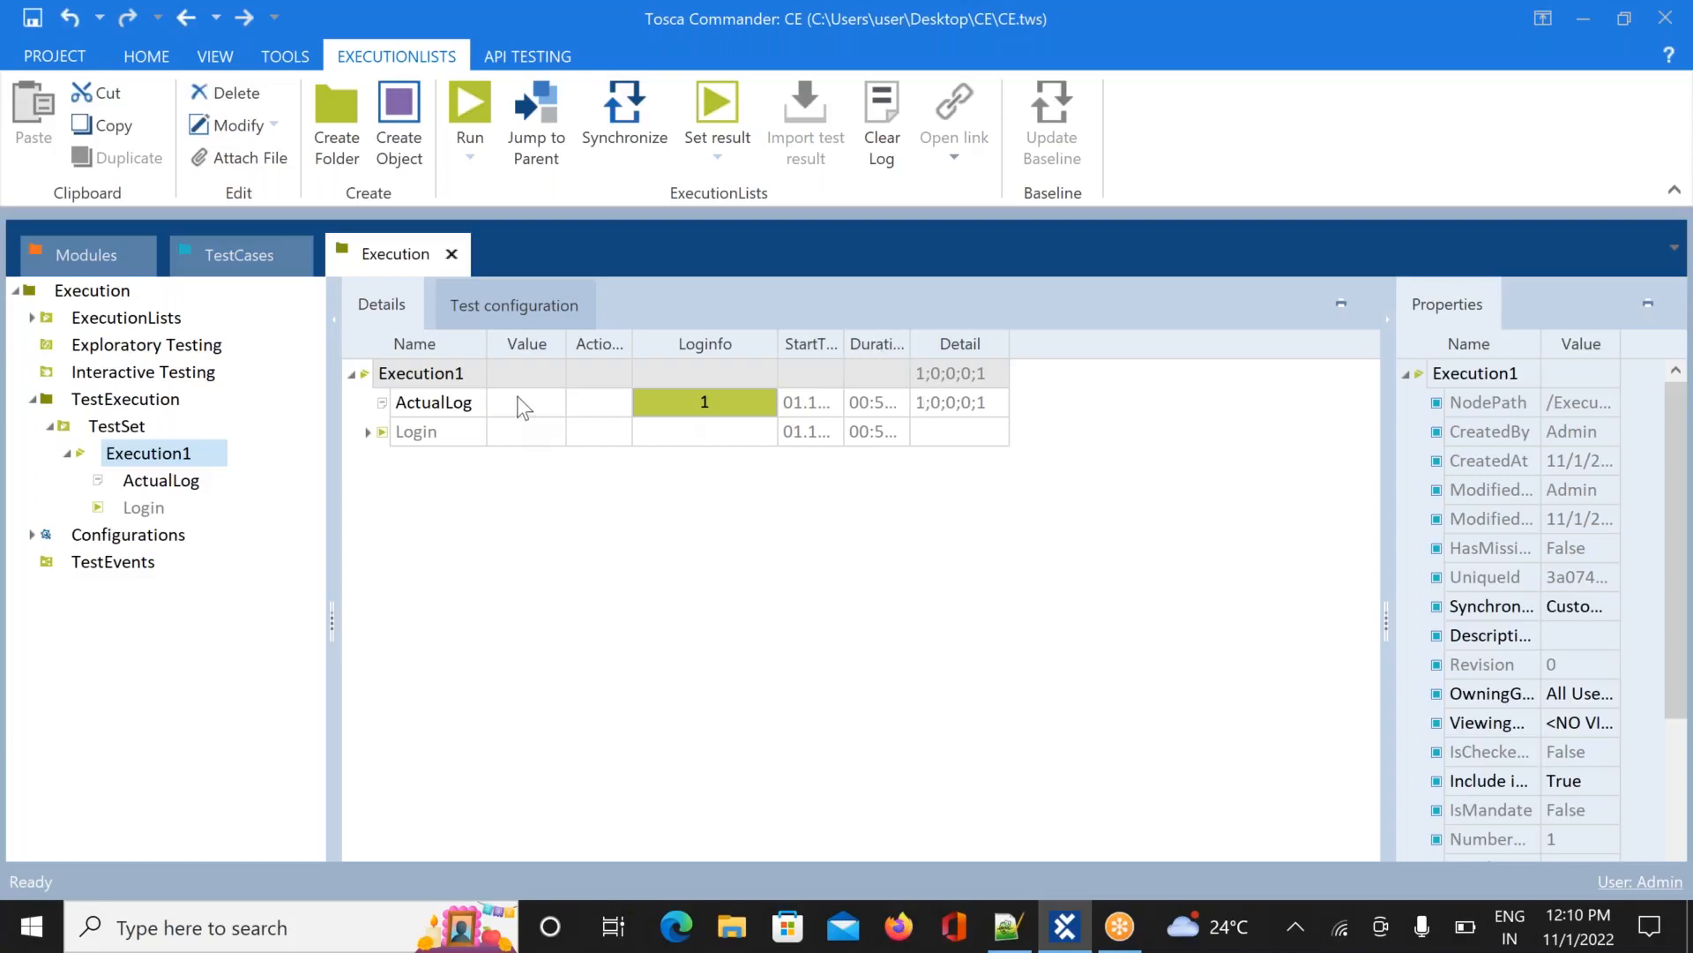
Expand the Login result and its 01.11.22 12:09:31 run, widening the Name column
left_click(369, 431)
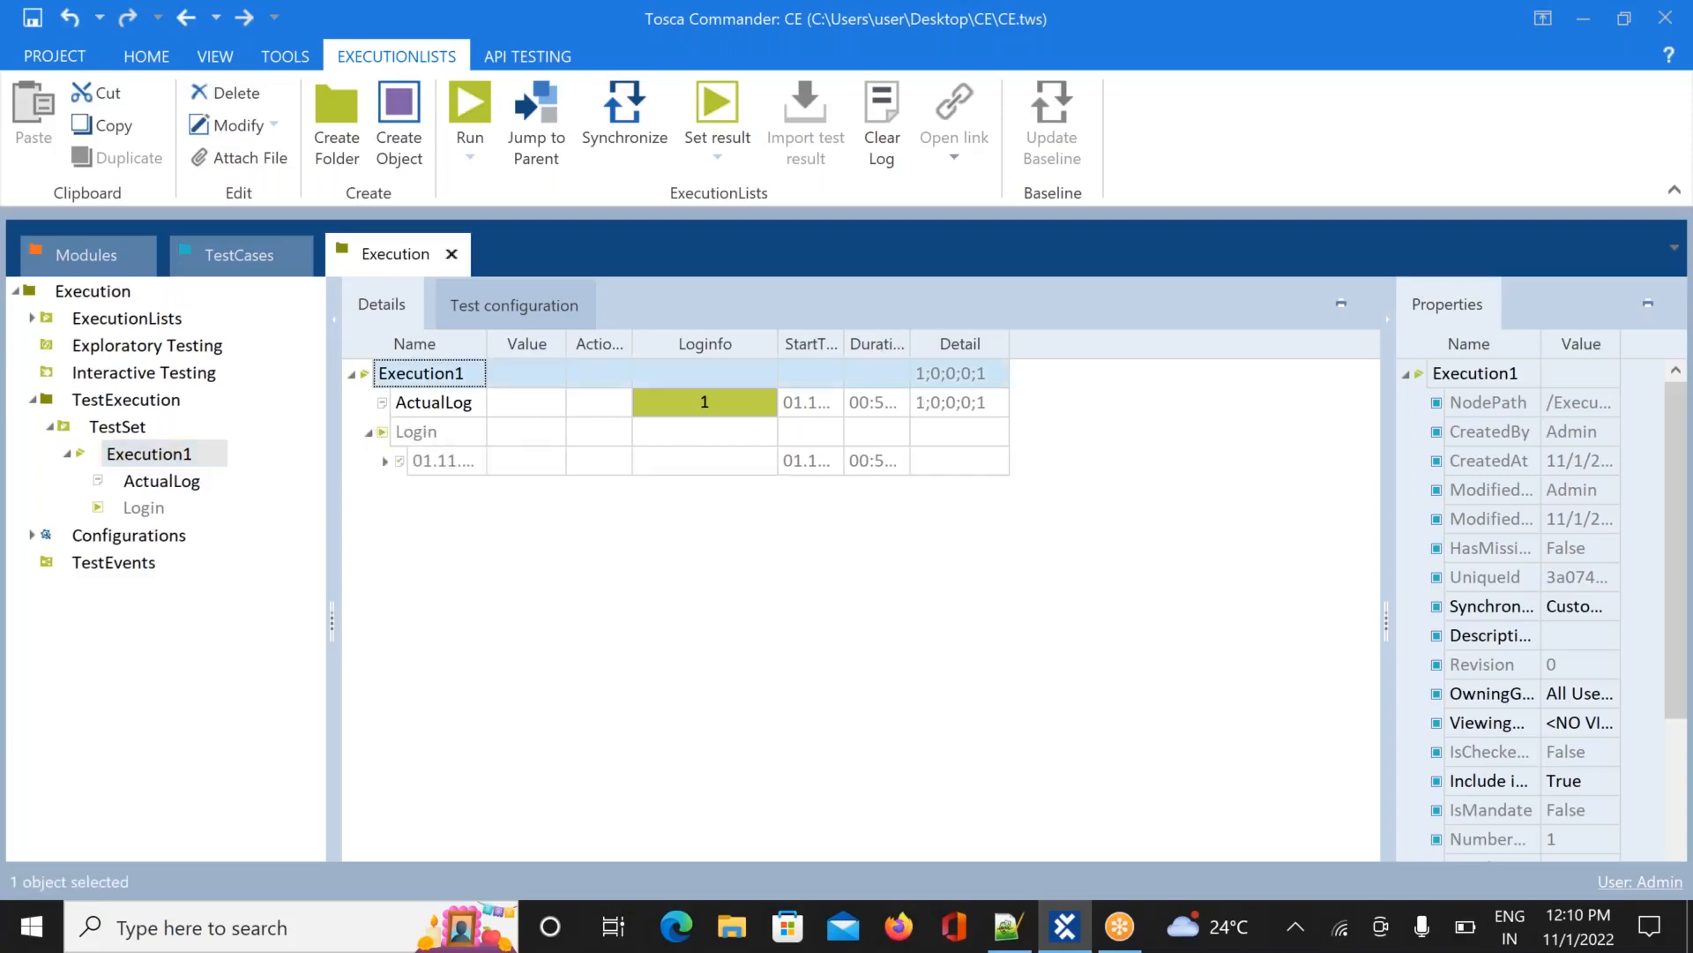
left_click(387, 461)
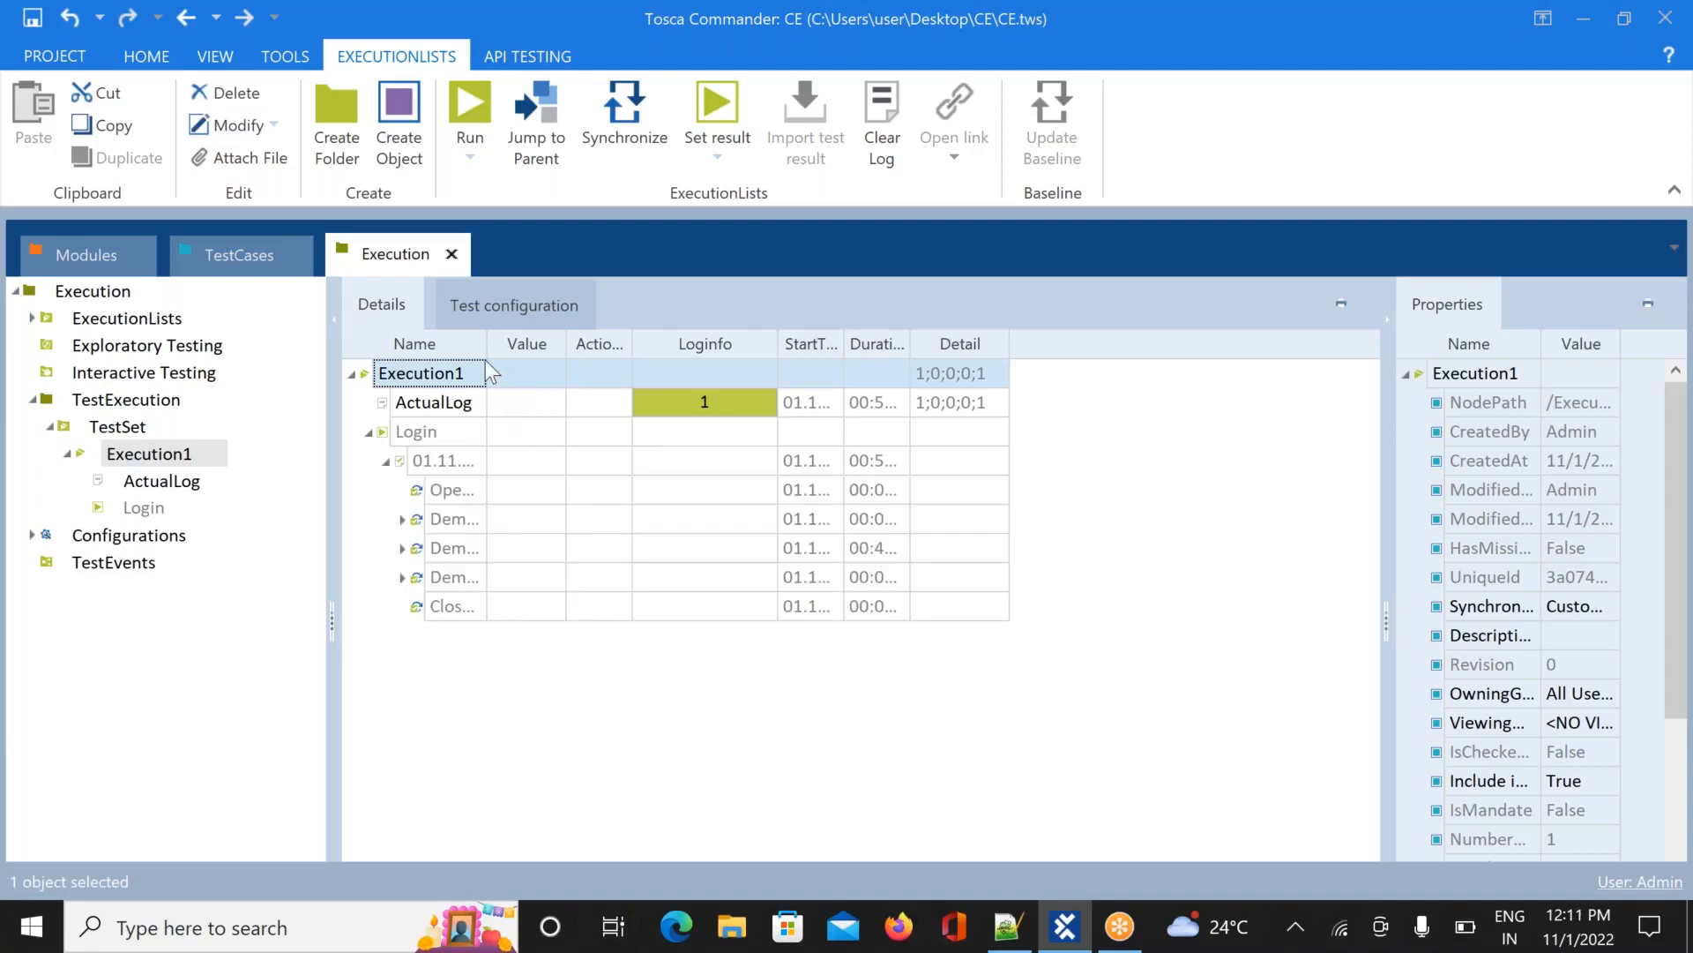
left_click_drag(485, 344, 572, 347)
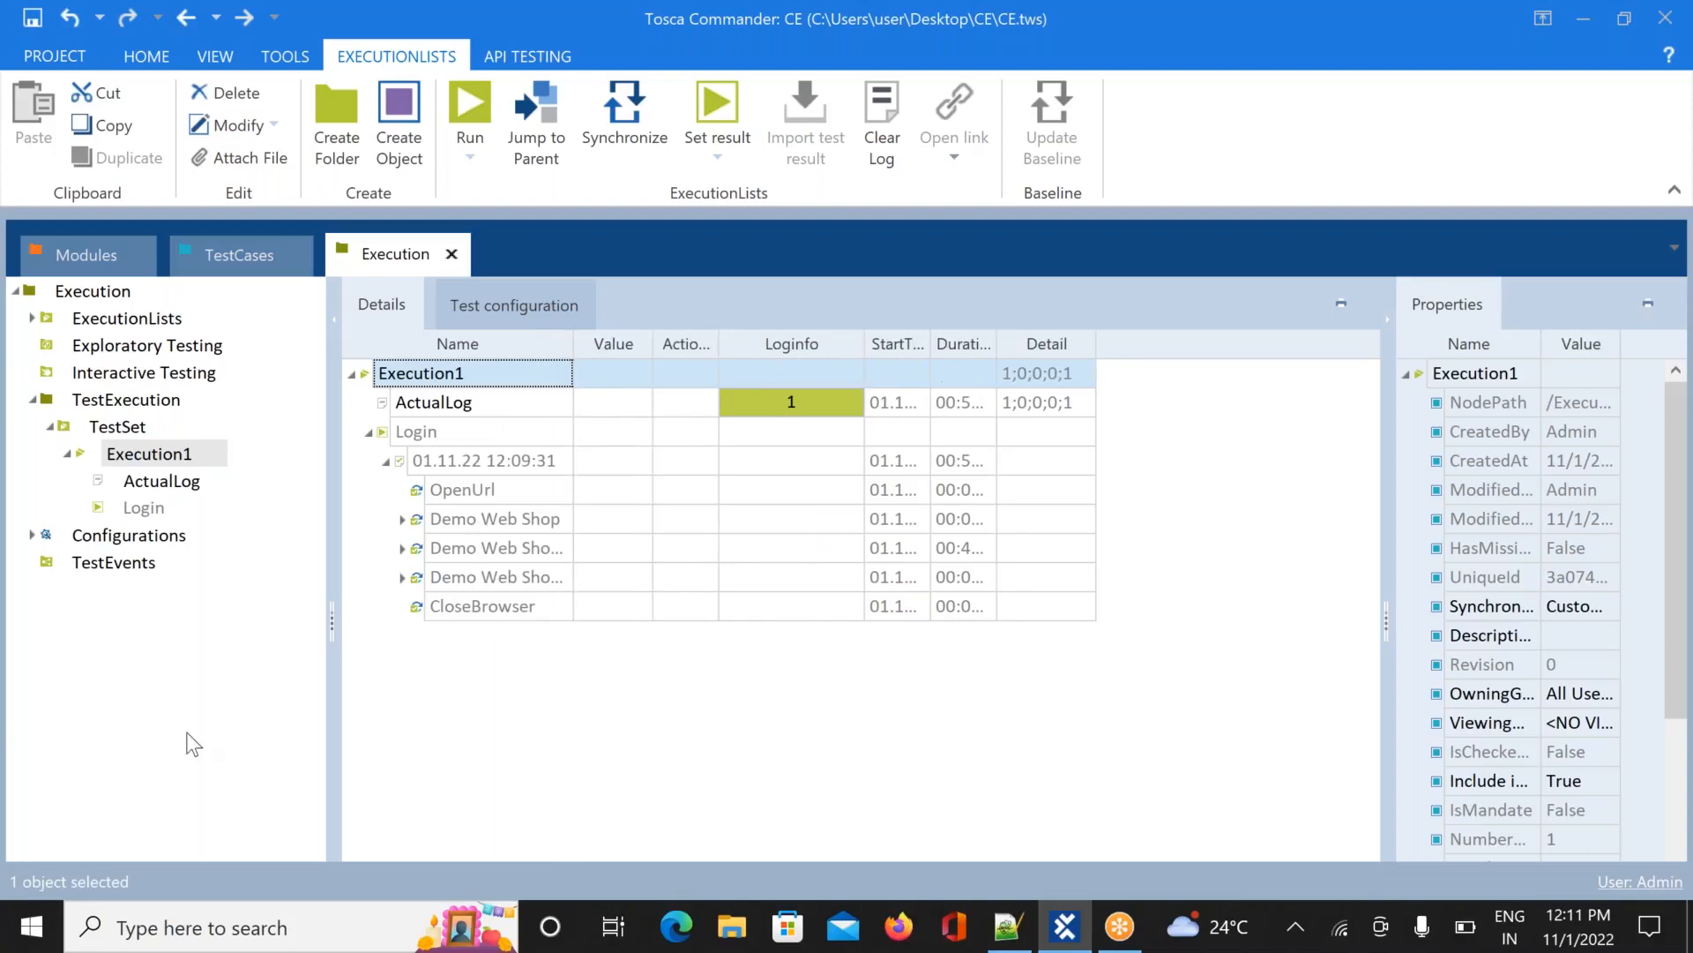
left_click(144, 927)
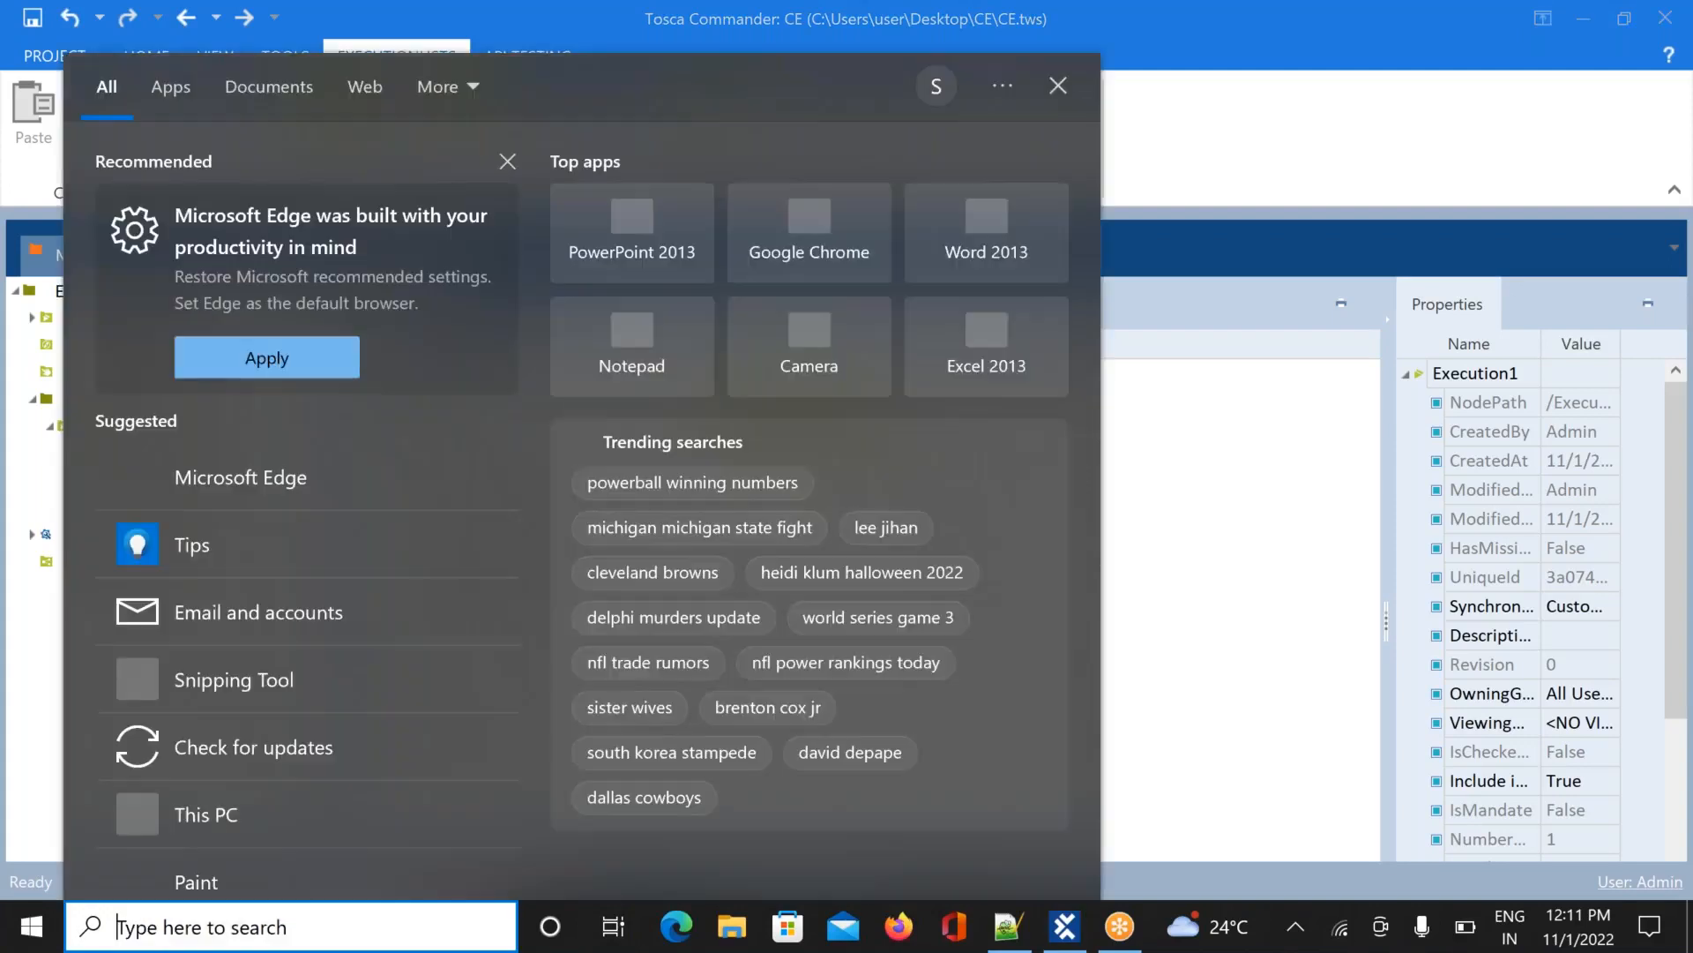
type("%A")
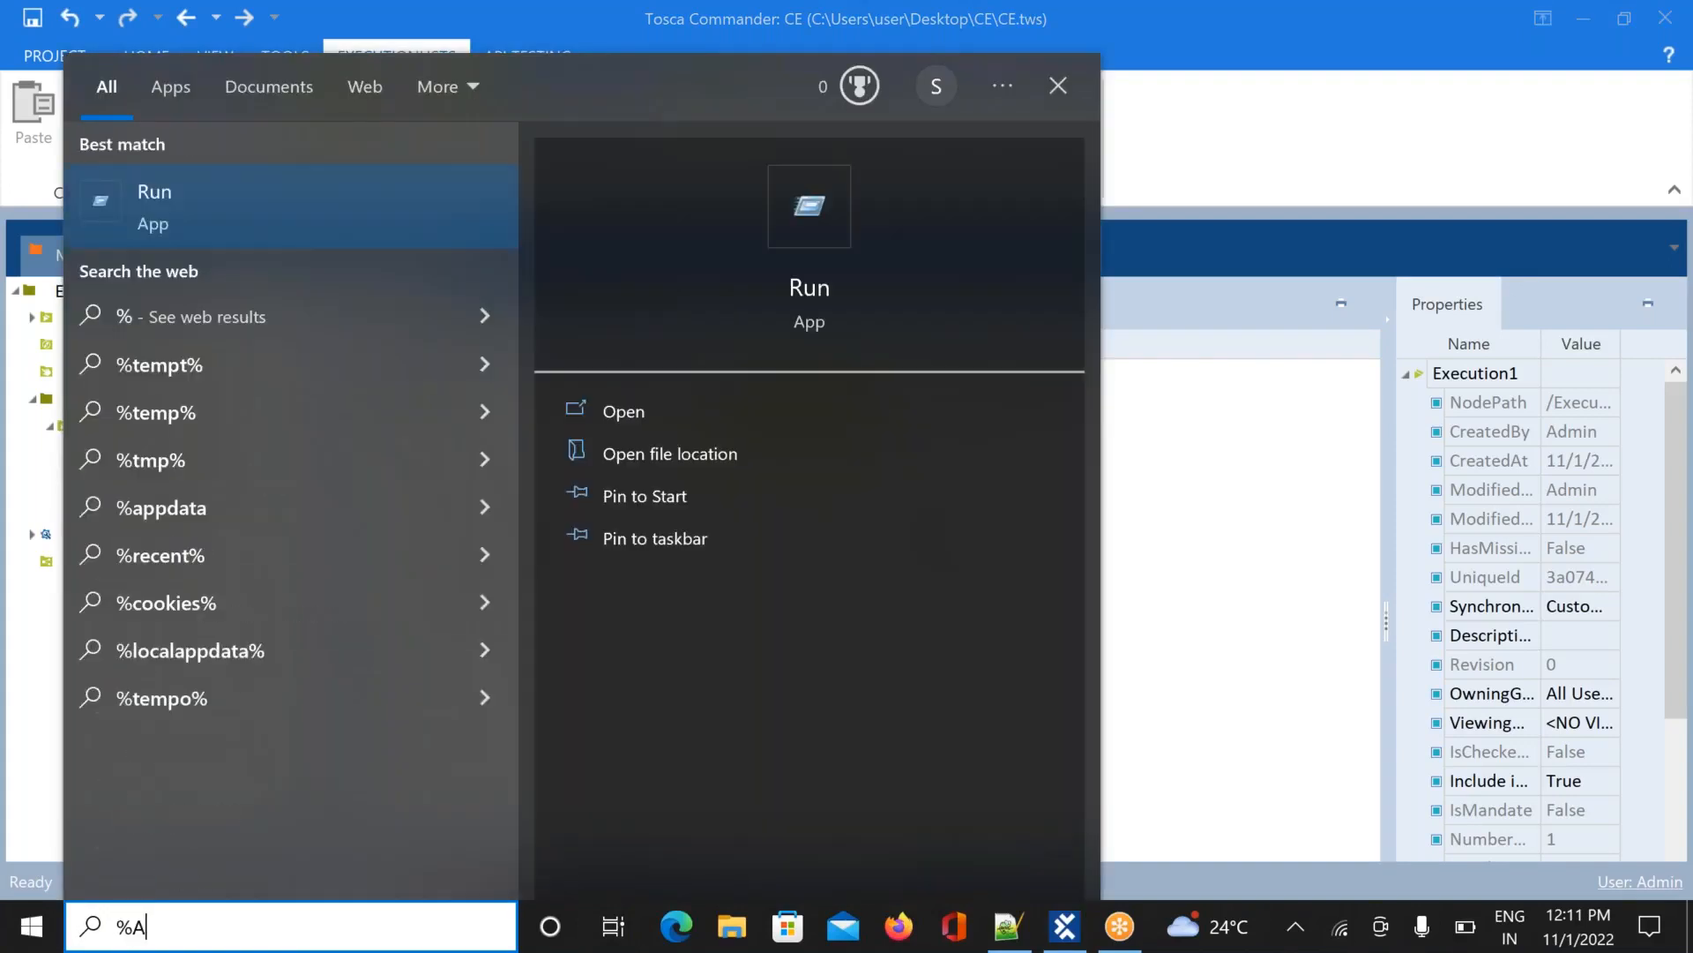
type("PP")
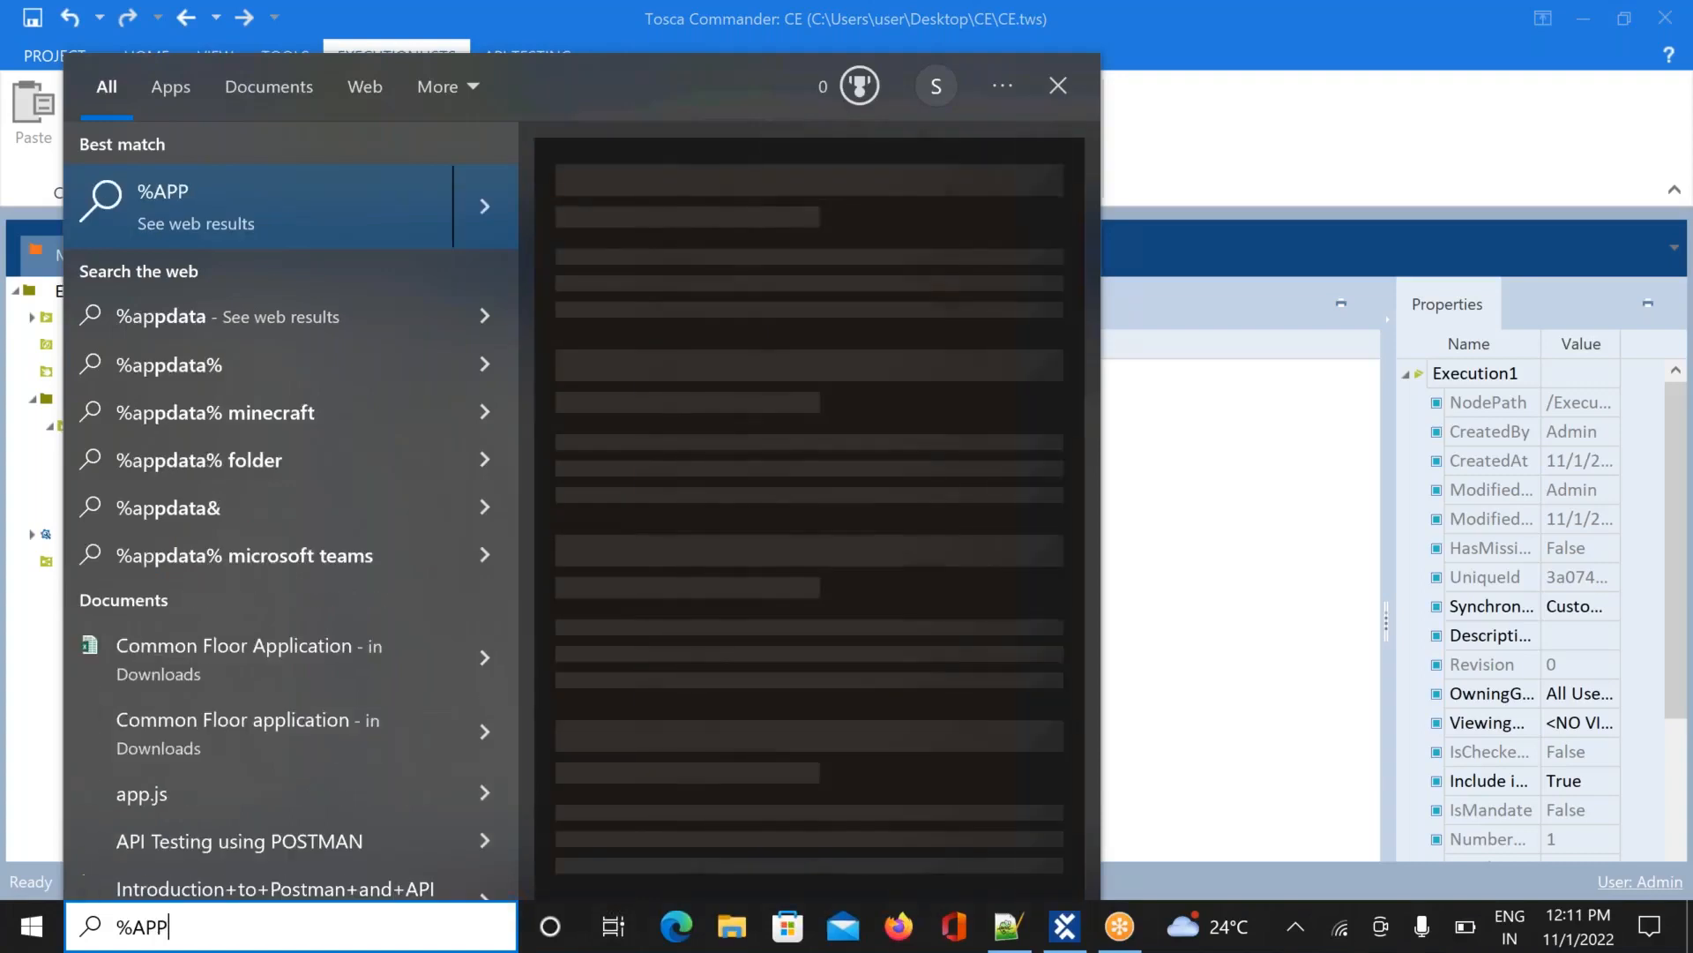
type(" DATA")
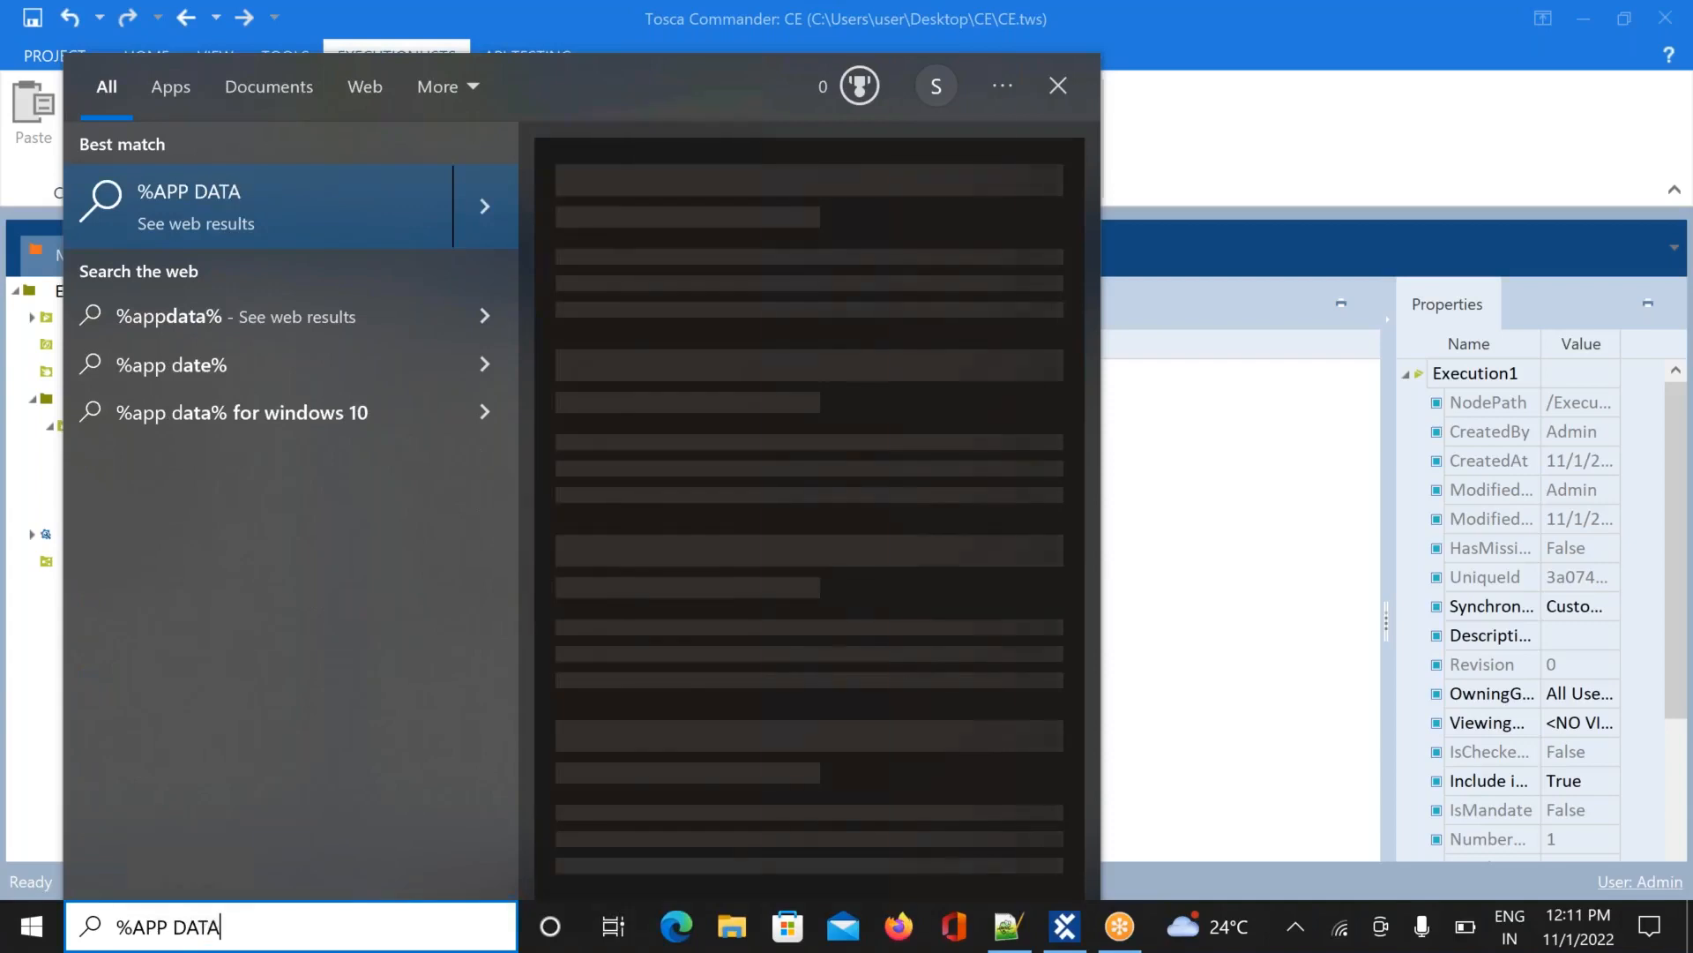
type("%")
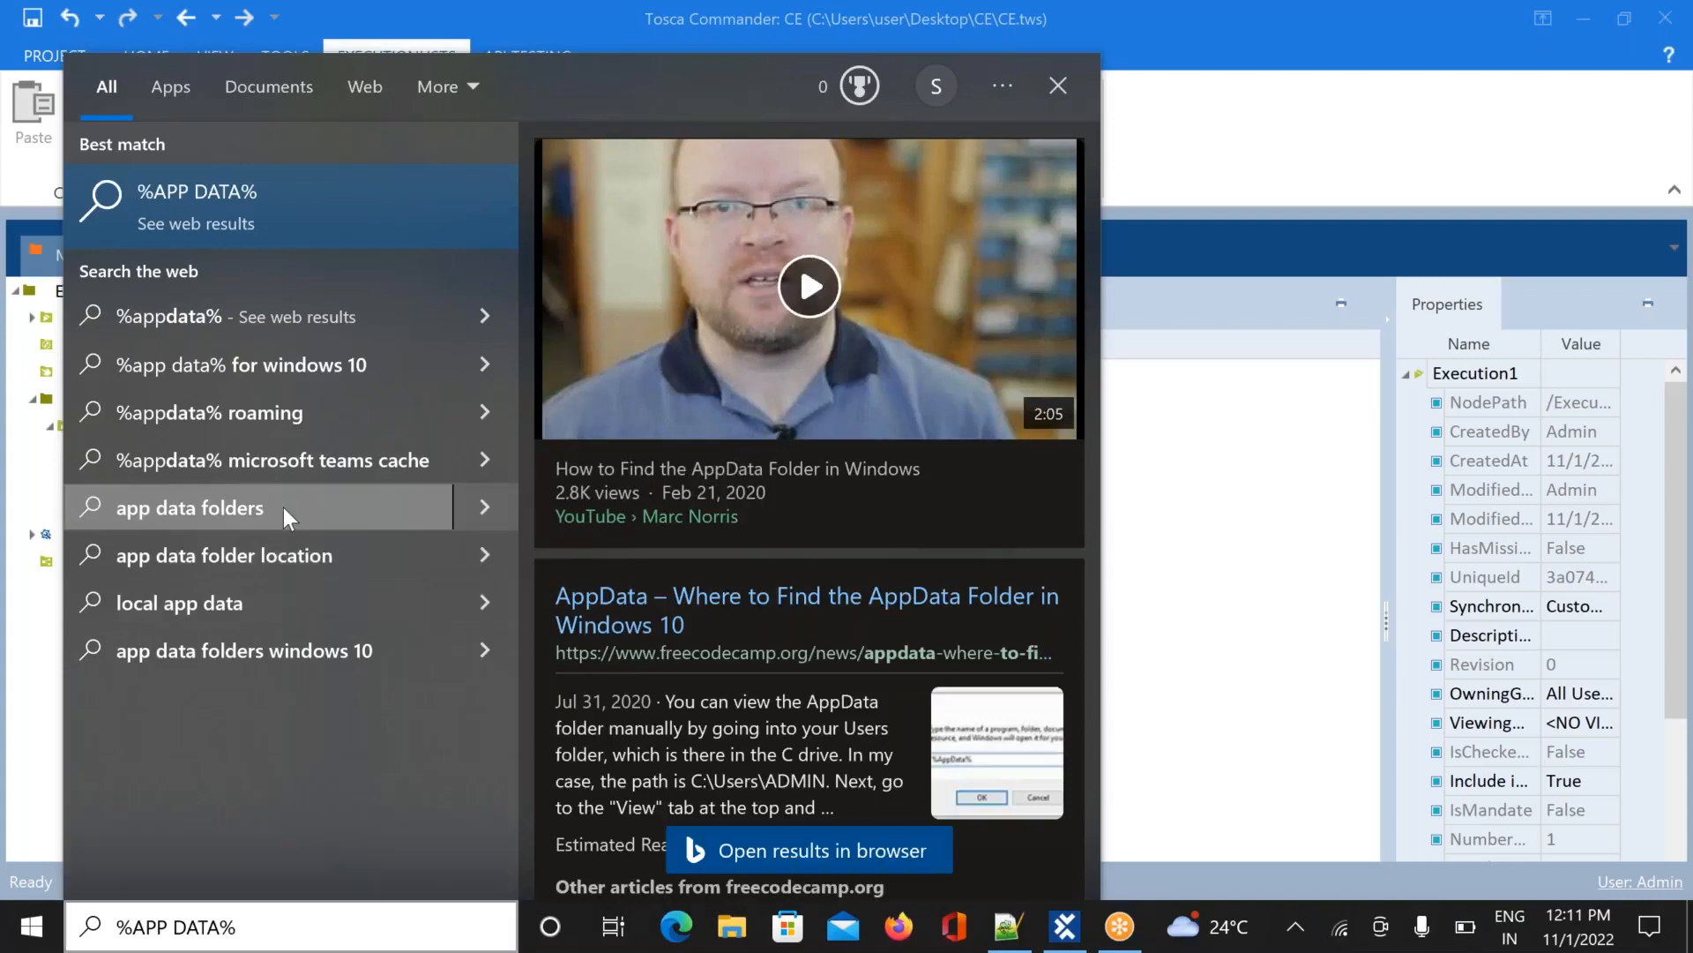
left_click(283, 506)
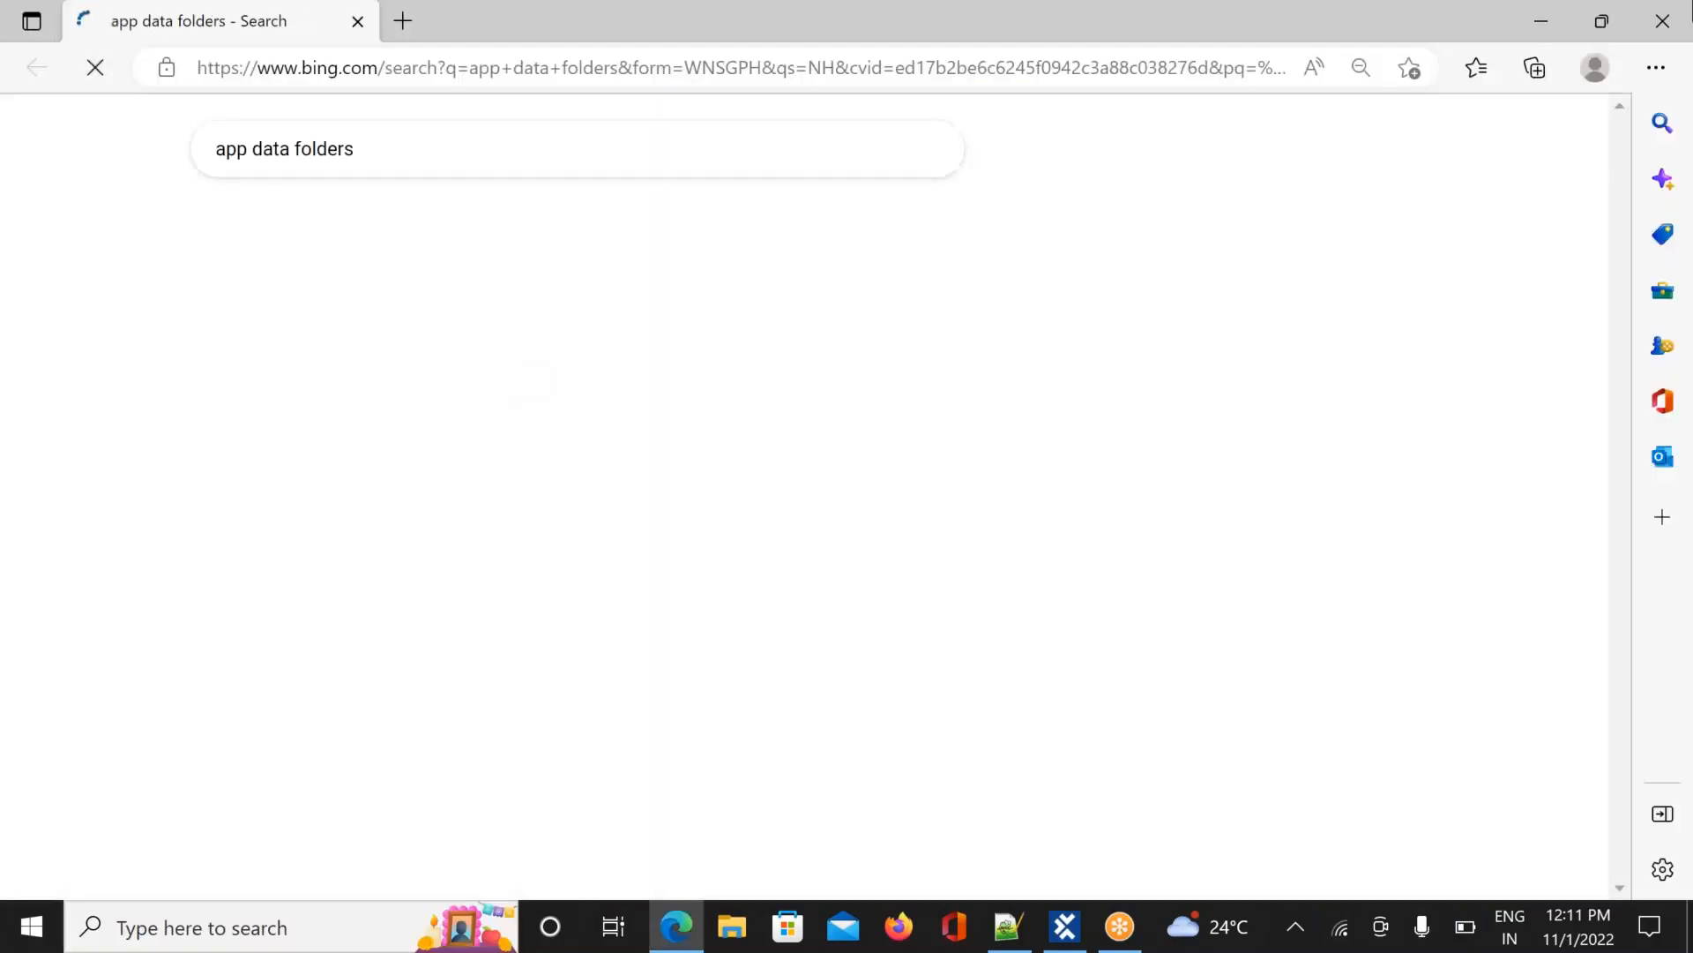
left_click(1664, 21)
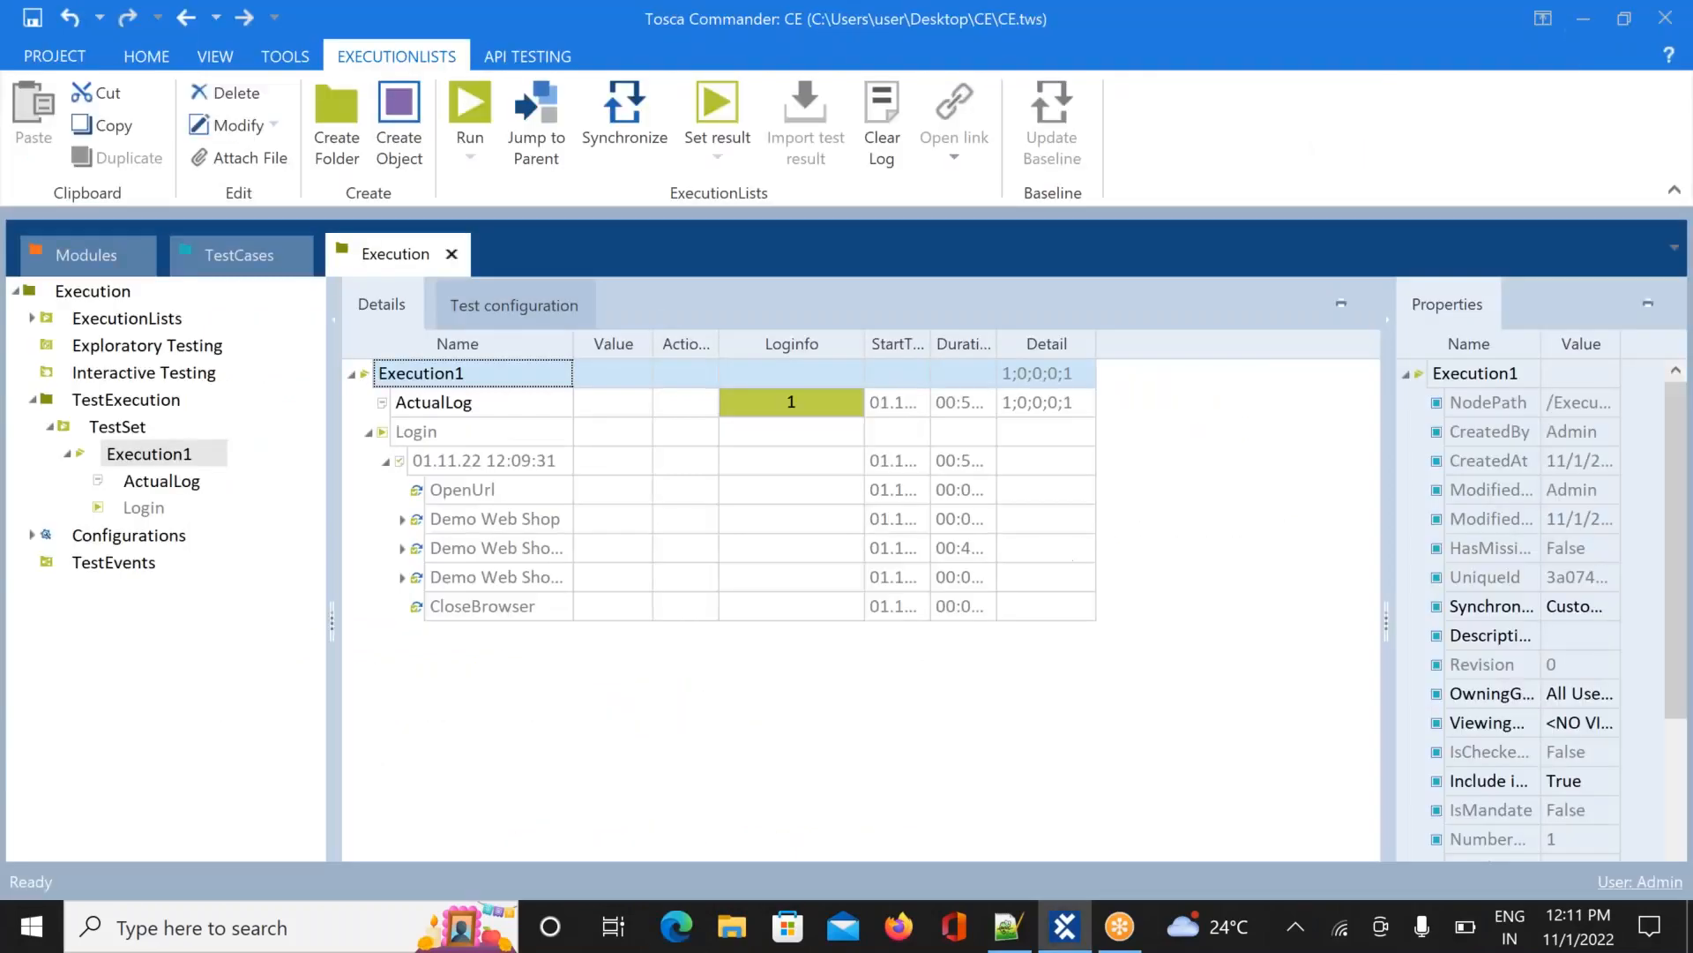
In a maximized File Explorer, enter '%app data%' in the address bar and cancel the Bing prompt
left_click(739, 934)
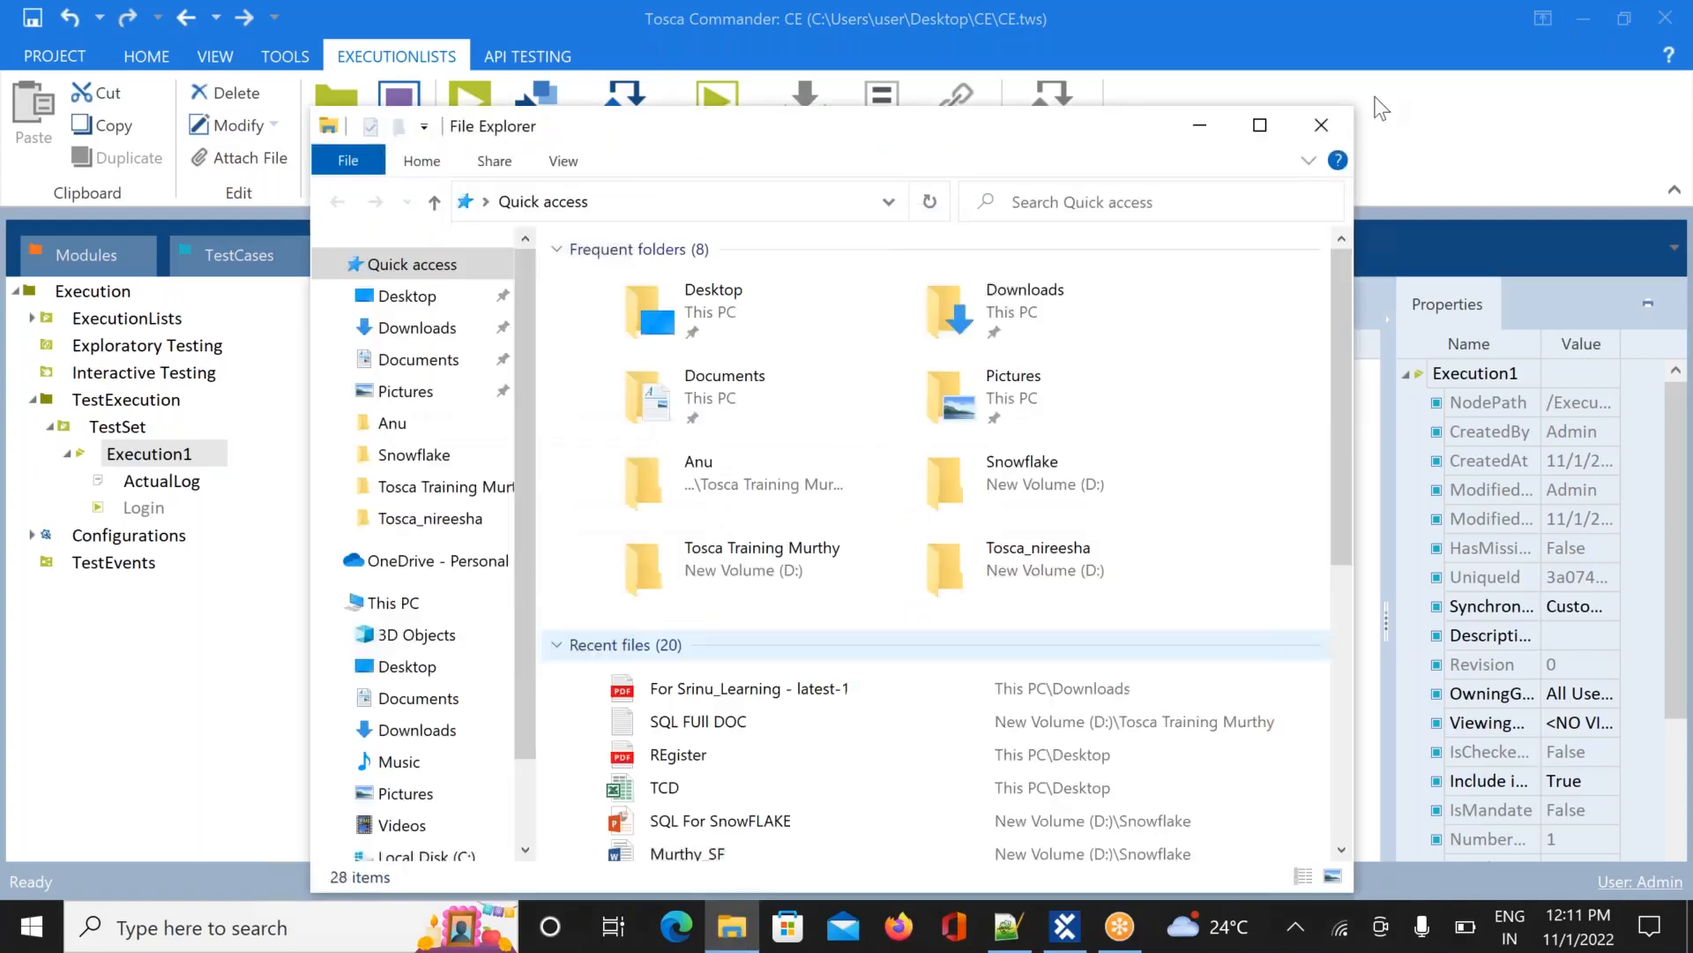
left_click(1260, 126)
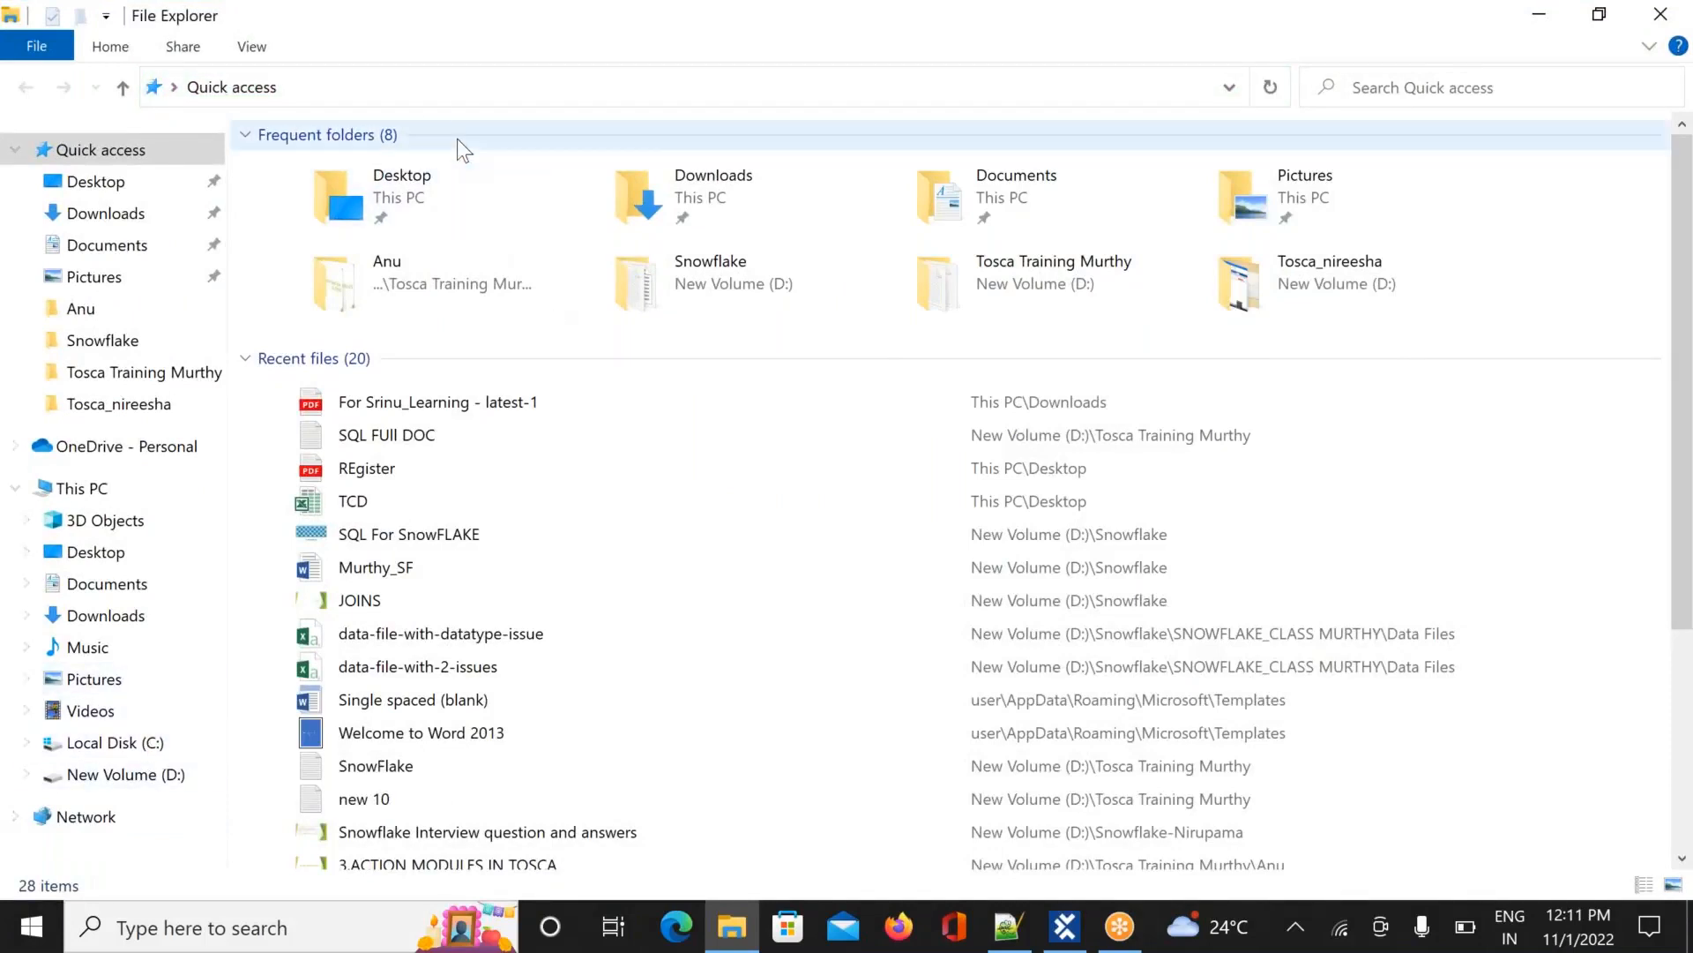
left_click(426, 77)
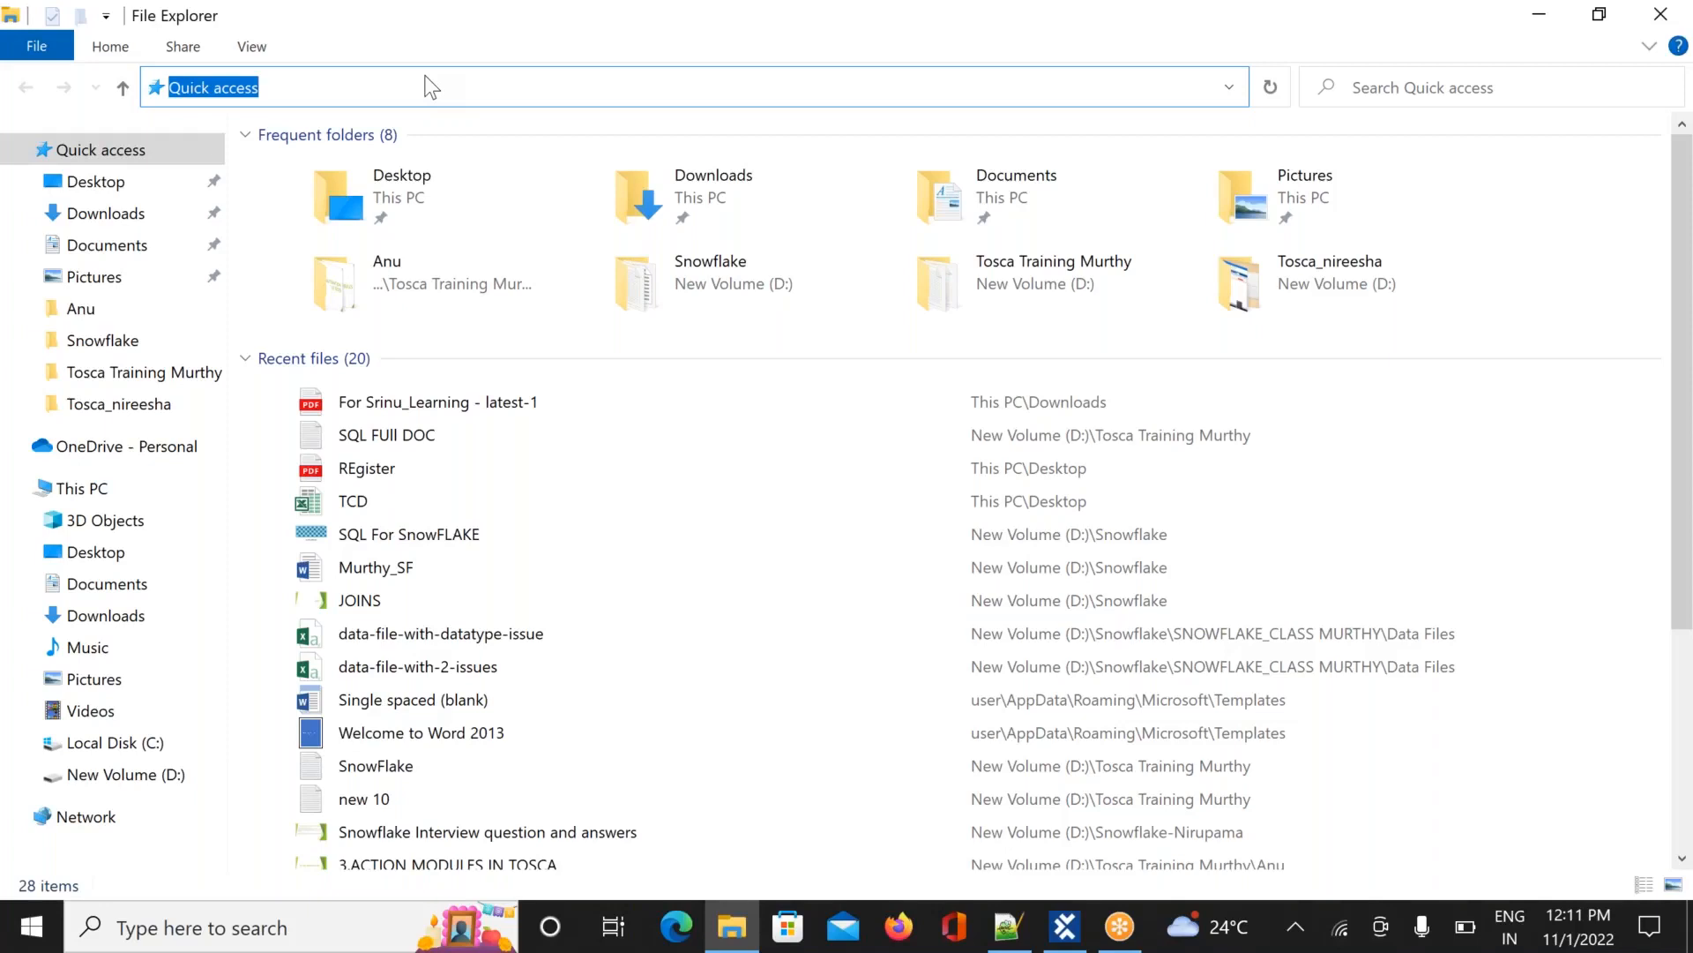
type("%app data")
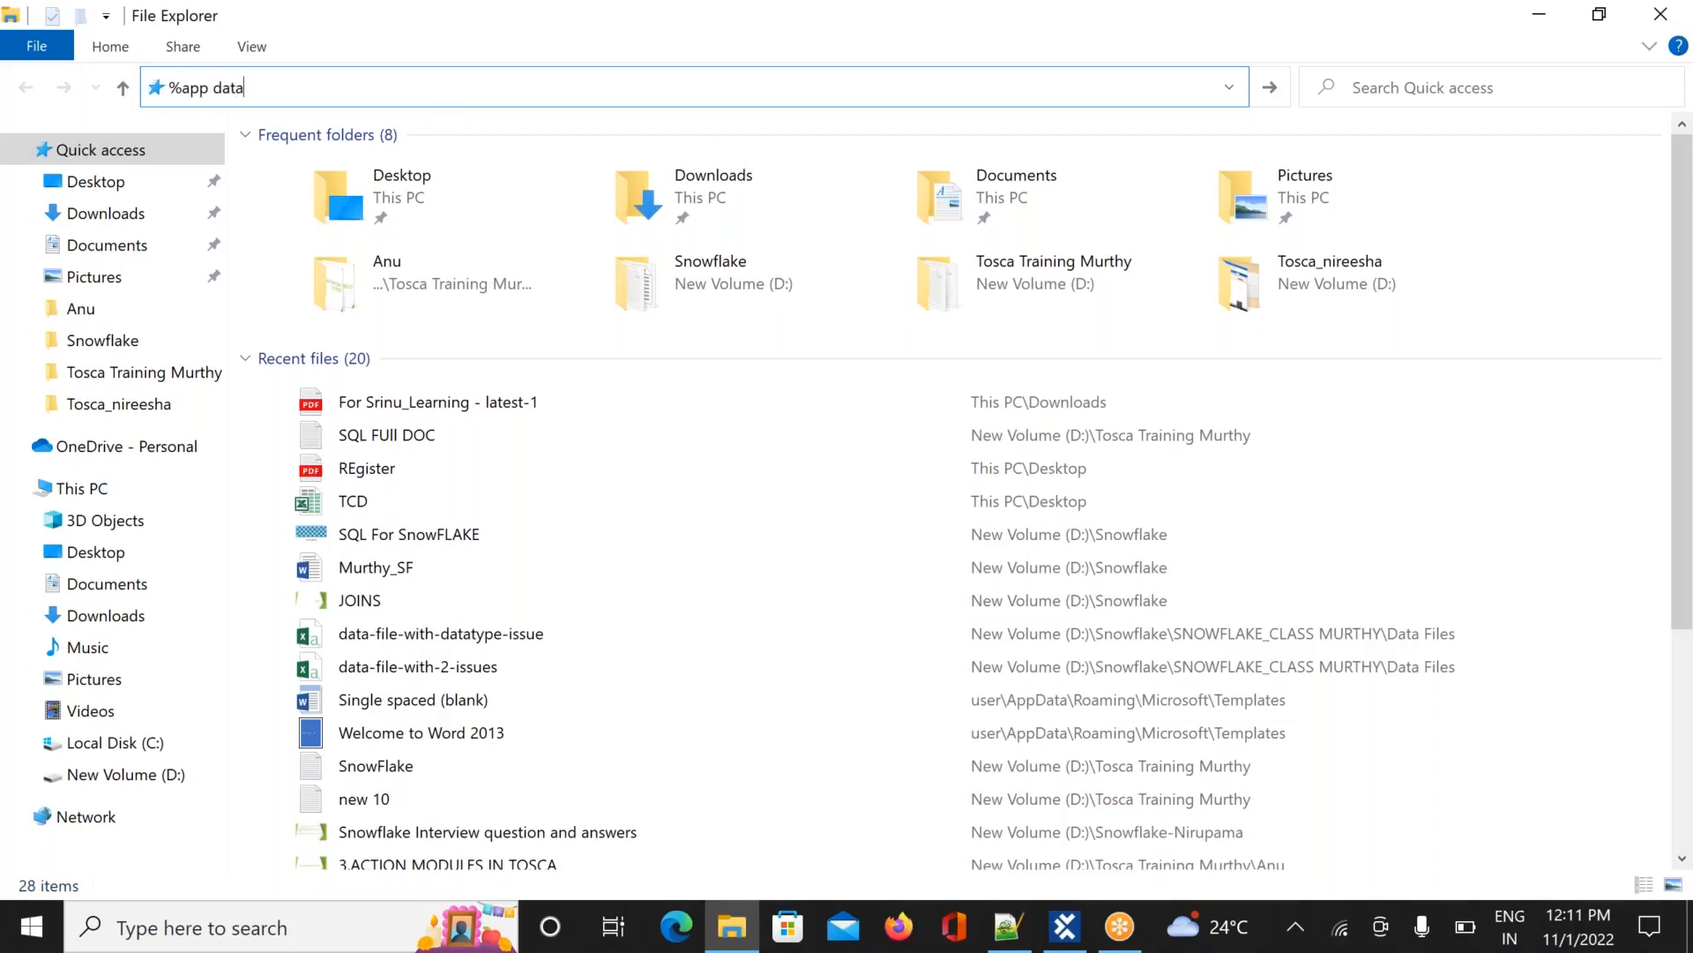
type("%")
key("ctrl+a")
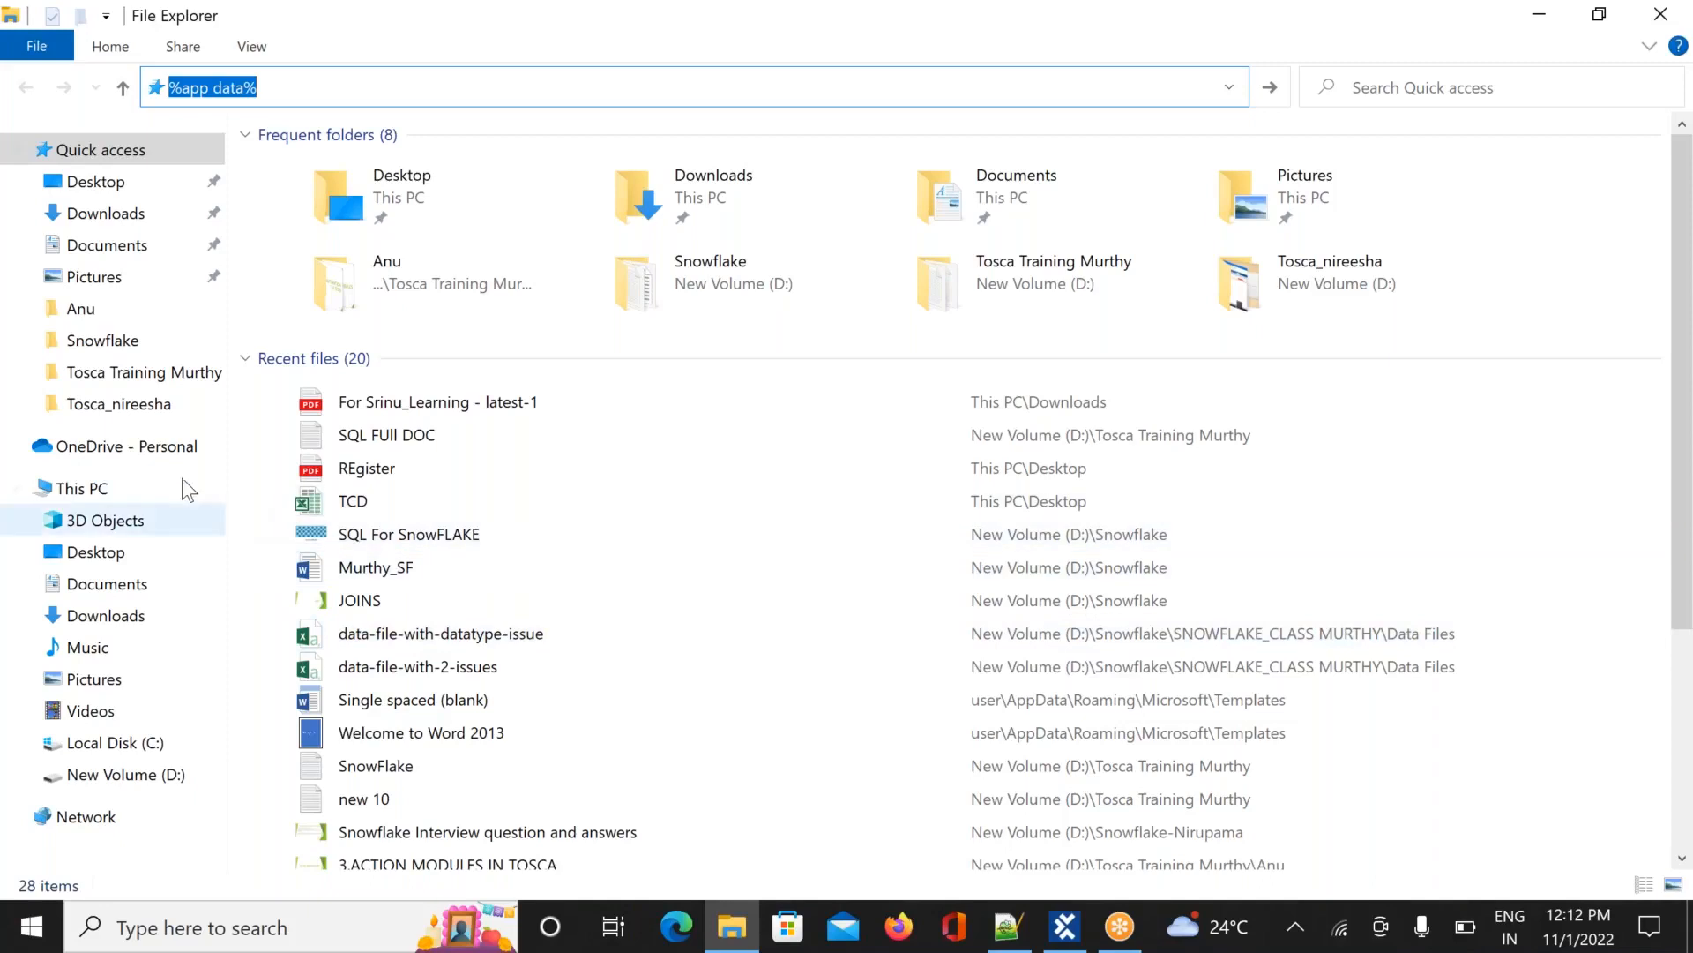
key("Return")
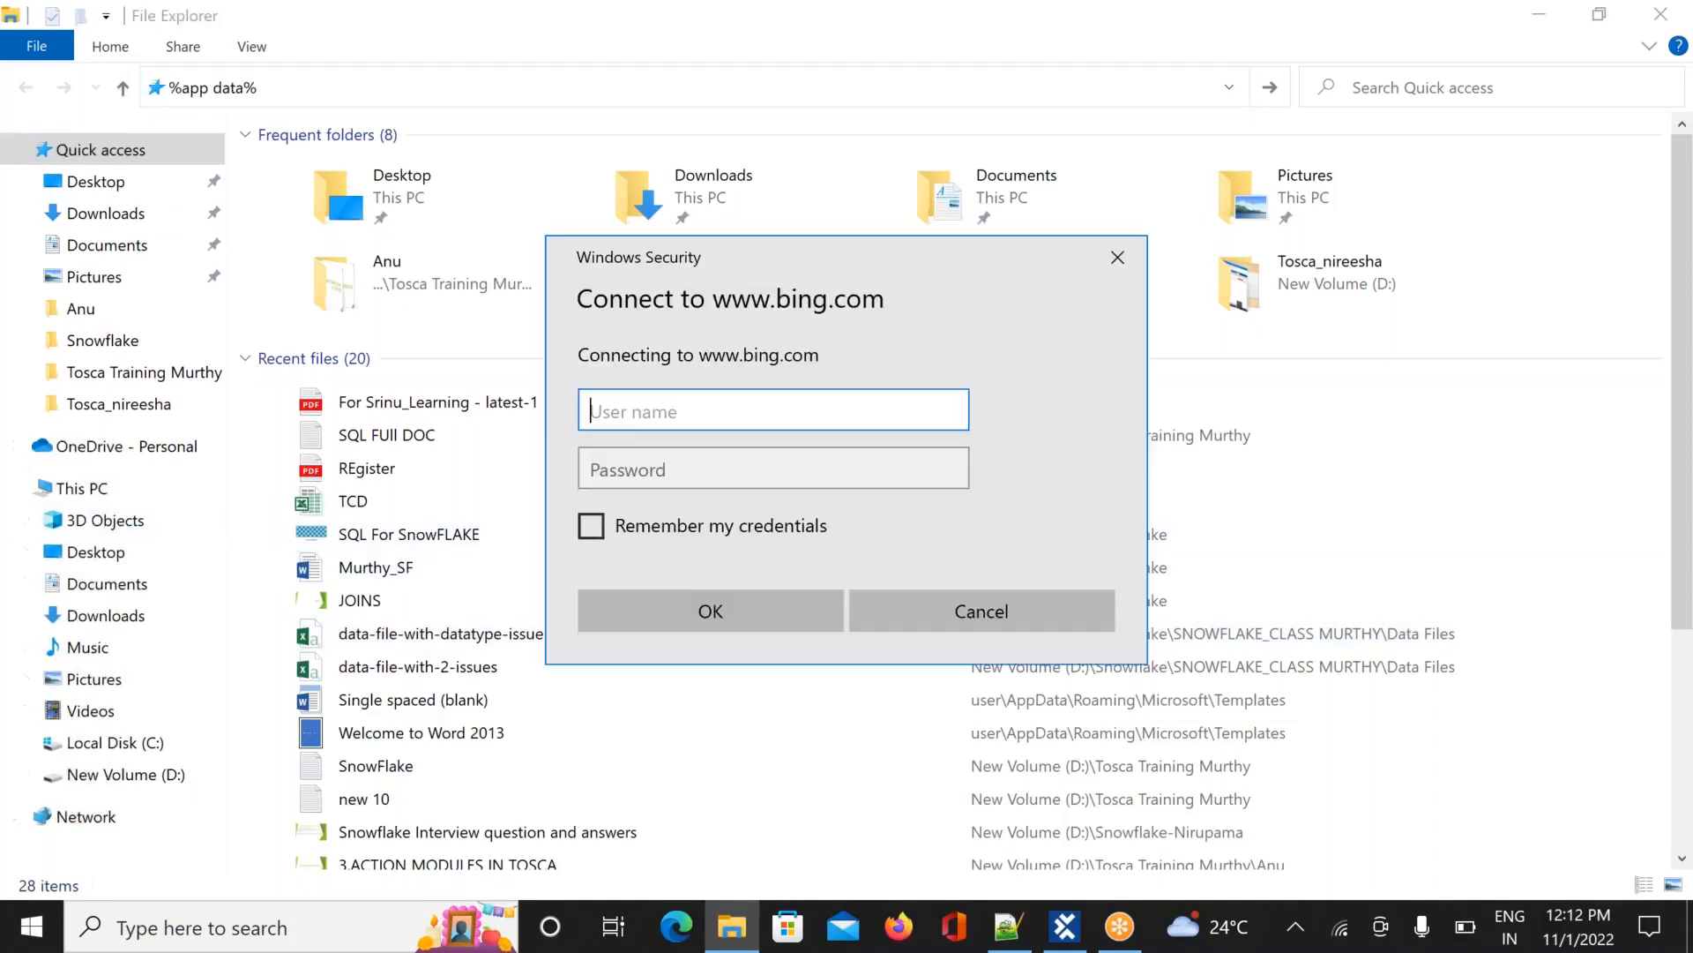
left_click(1121, 268)
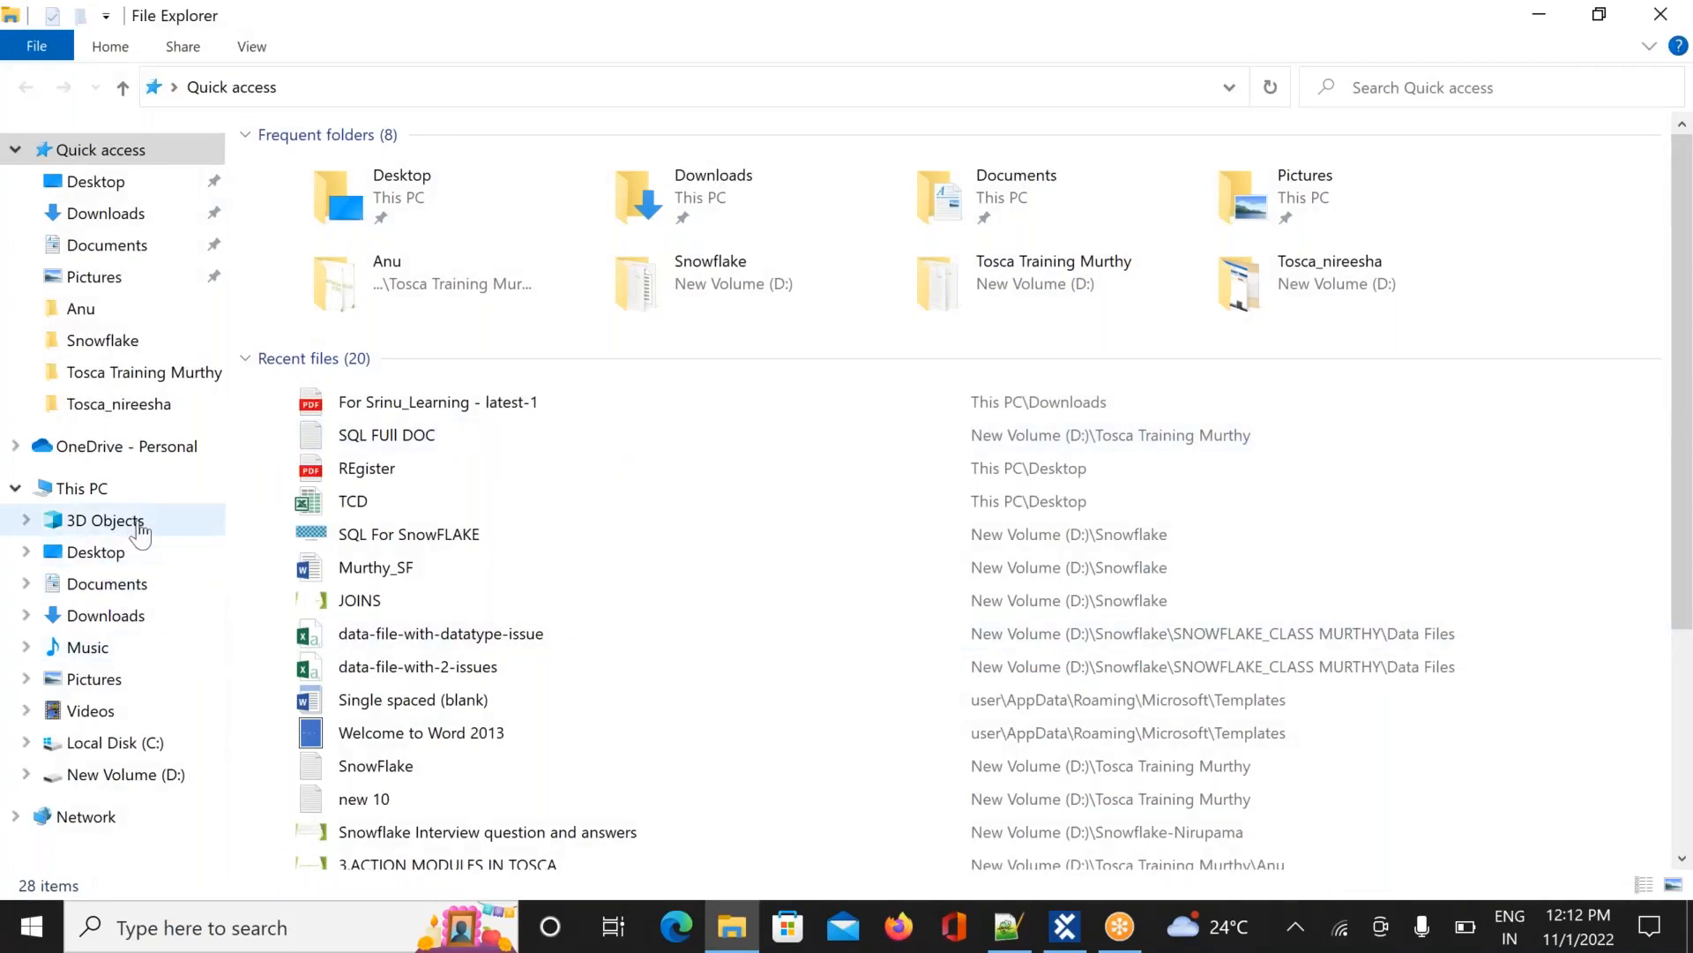
Browse Program Files and Program Files (x86) on C:, then open Tosca_Projects
left_click(123, 748)
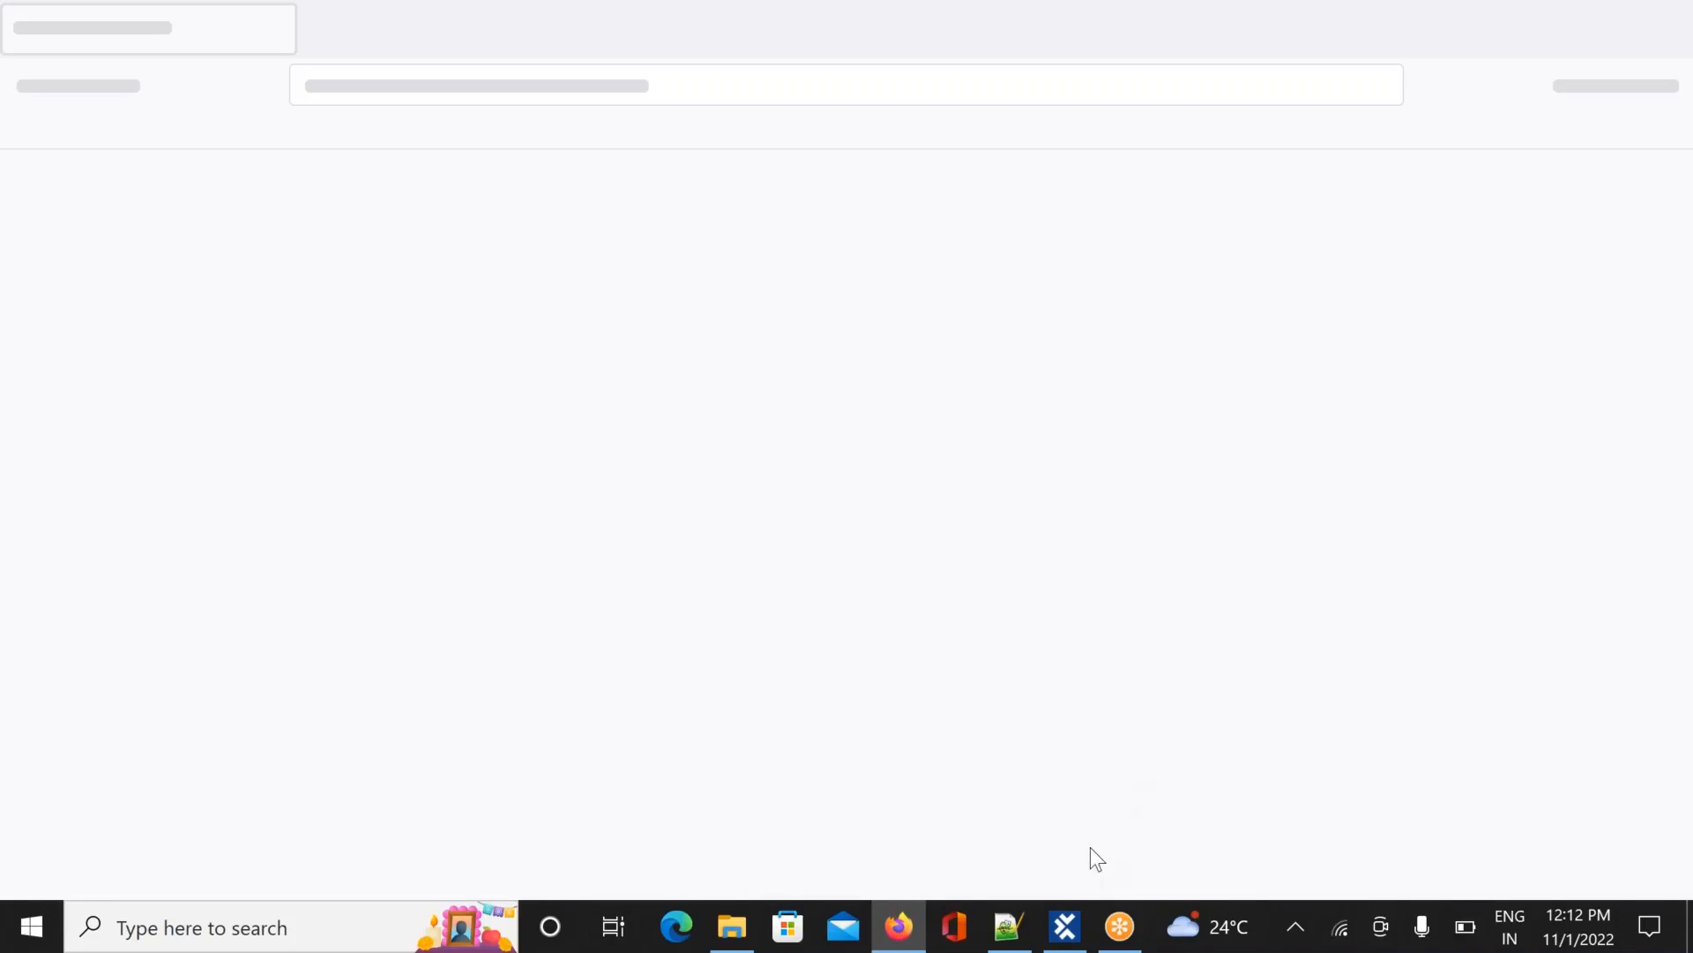
left_click(741, 931)
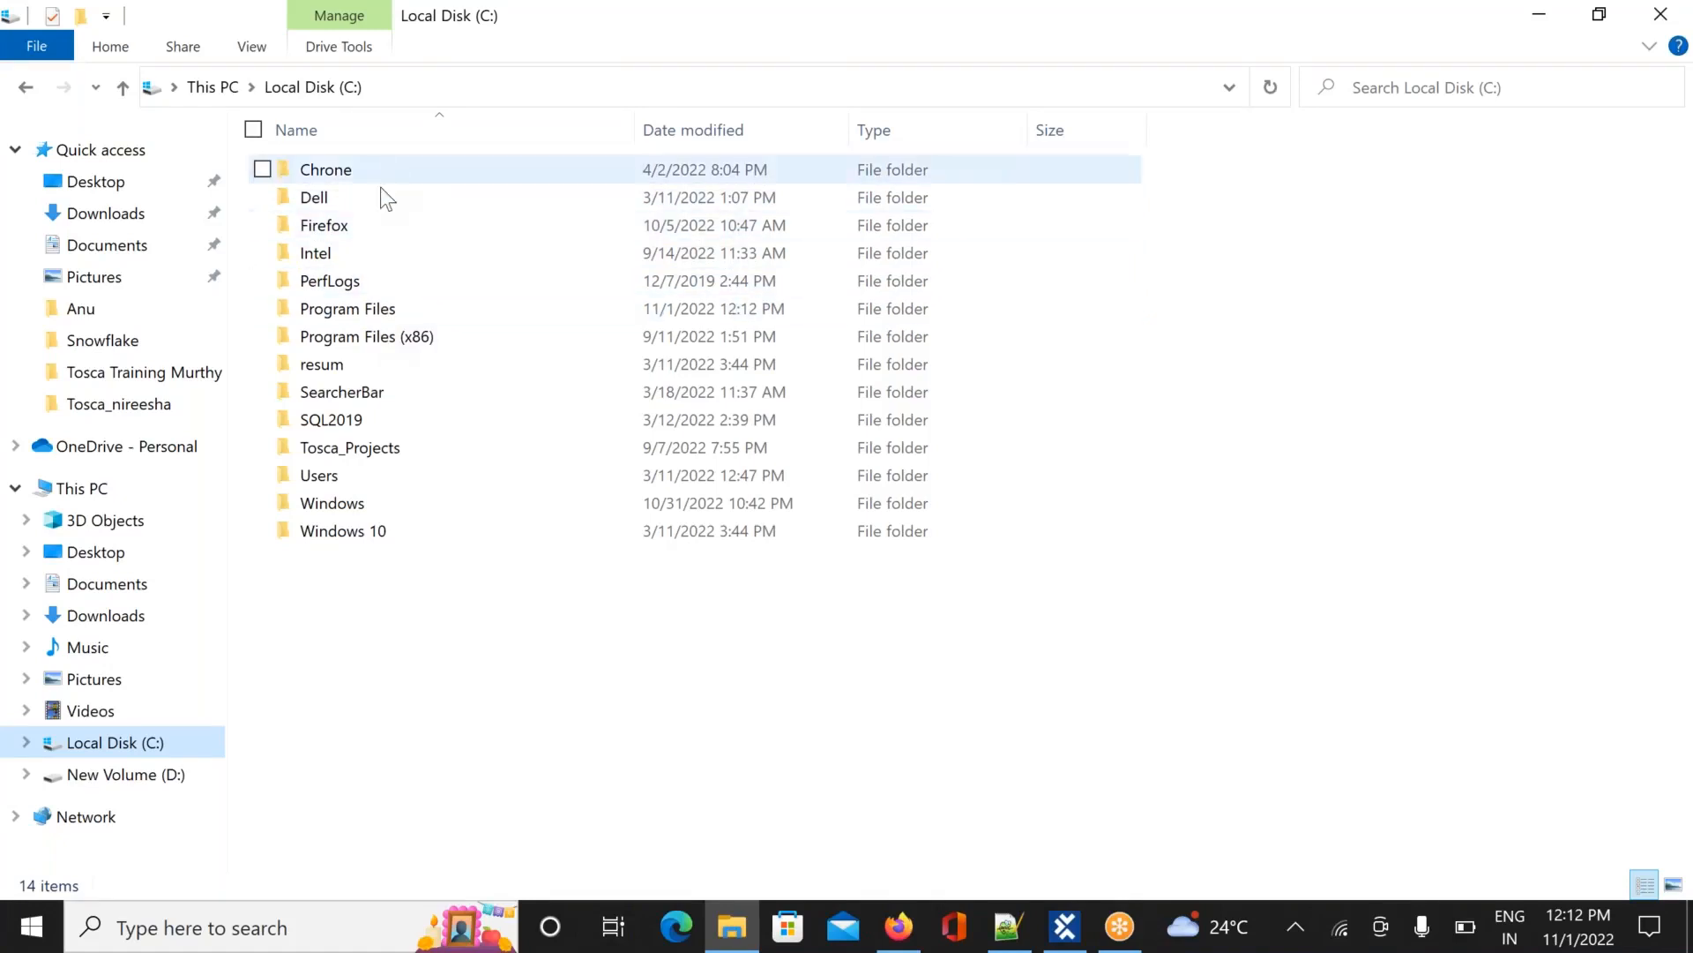
double_click(369, 315)
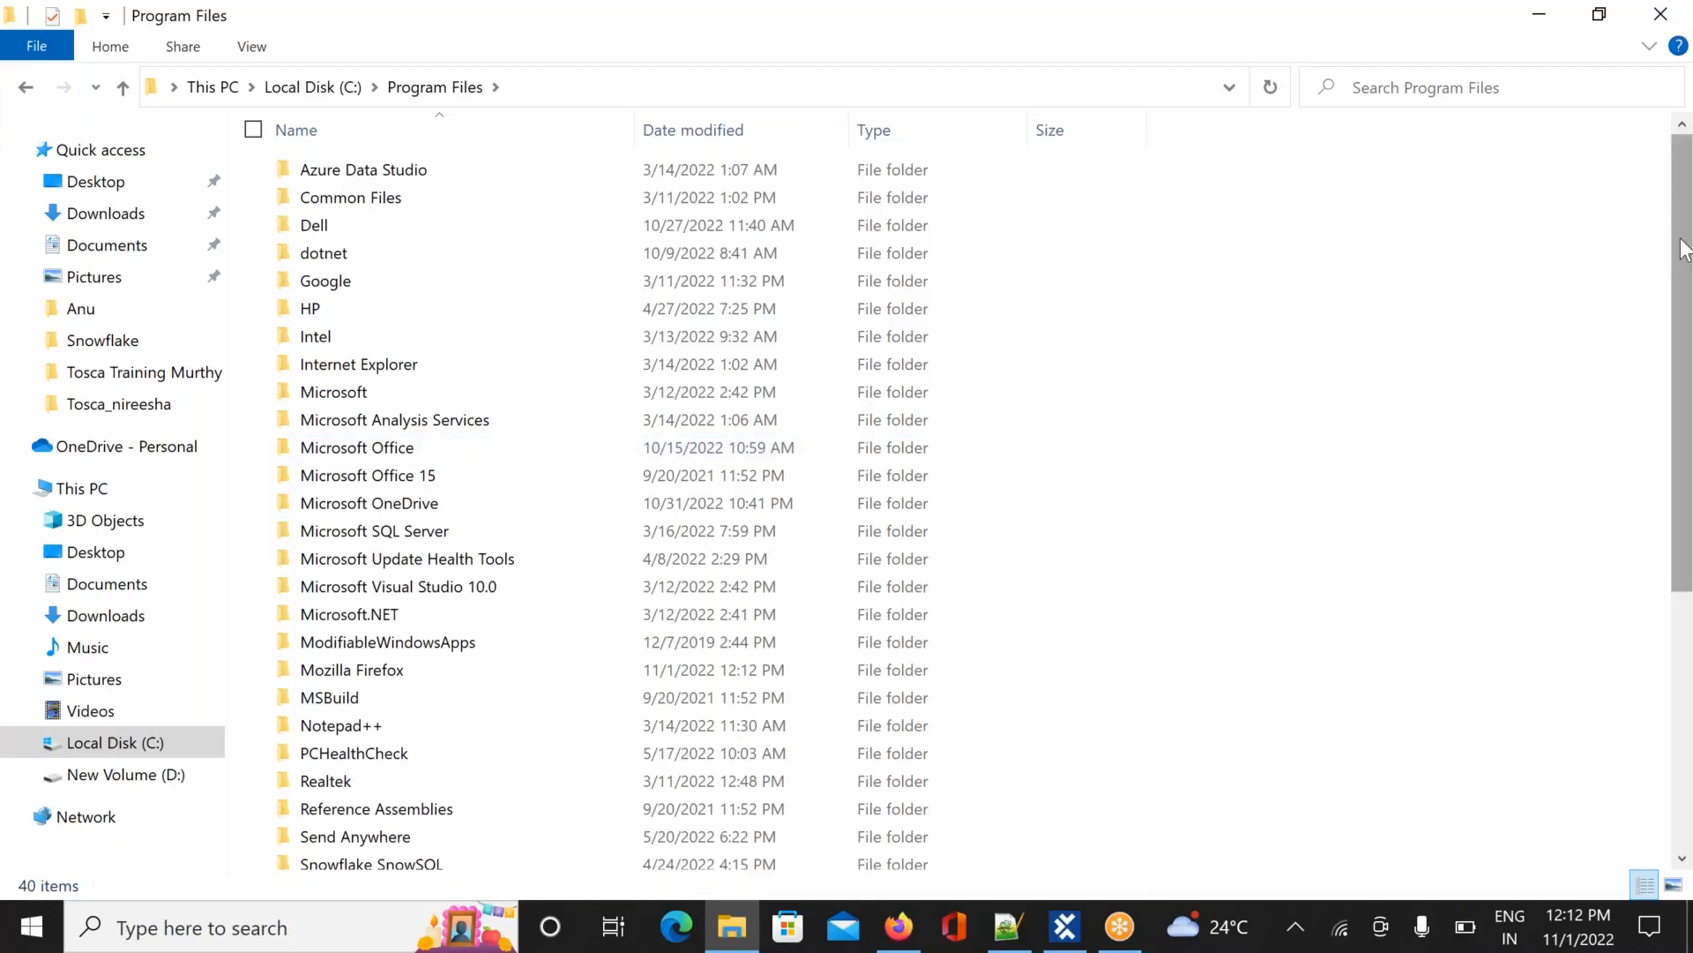
scroll(1683, 371, "down", 4)
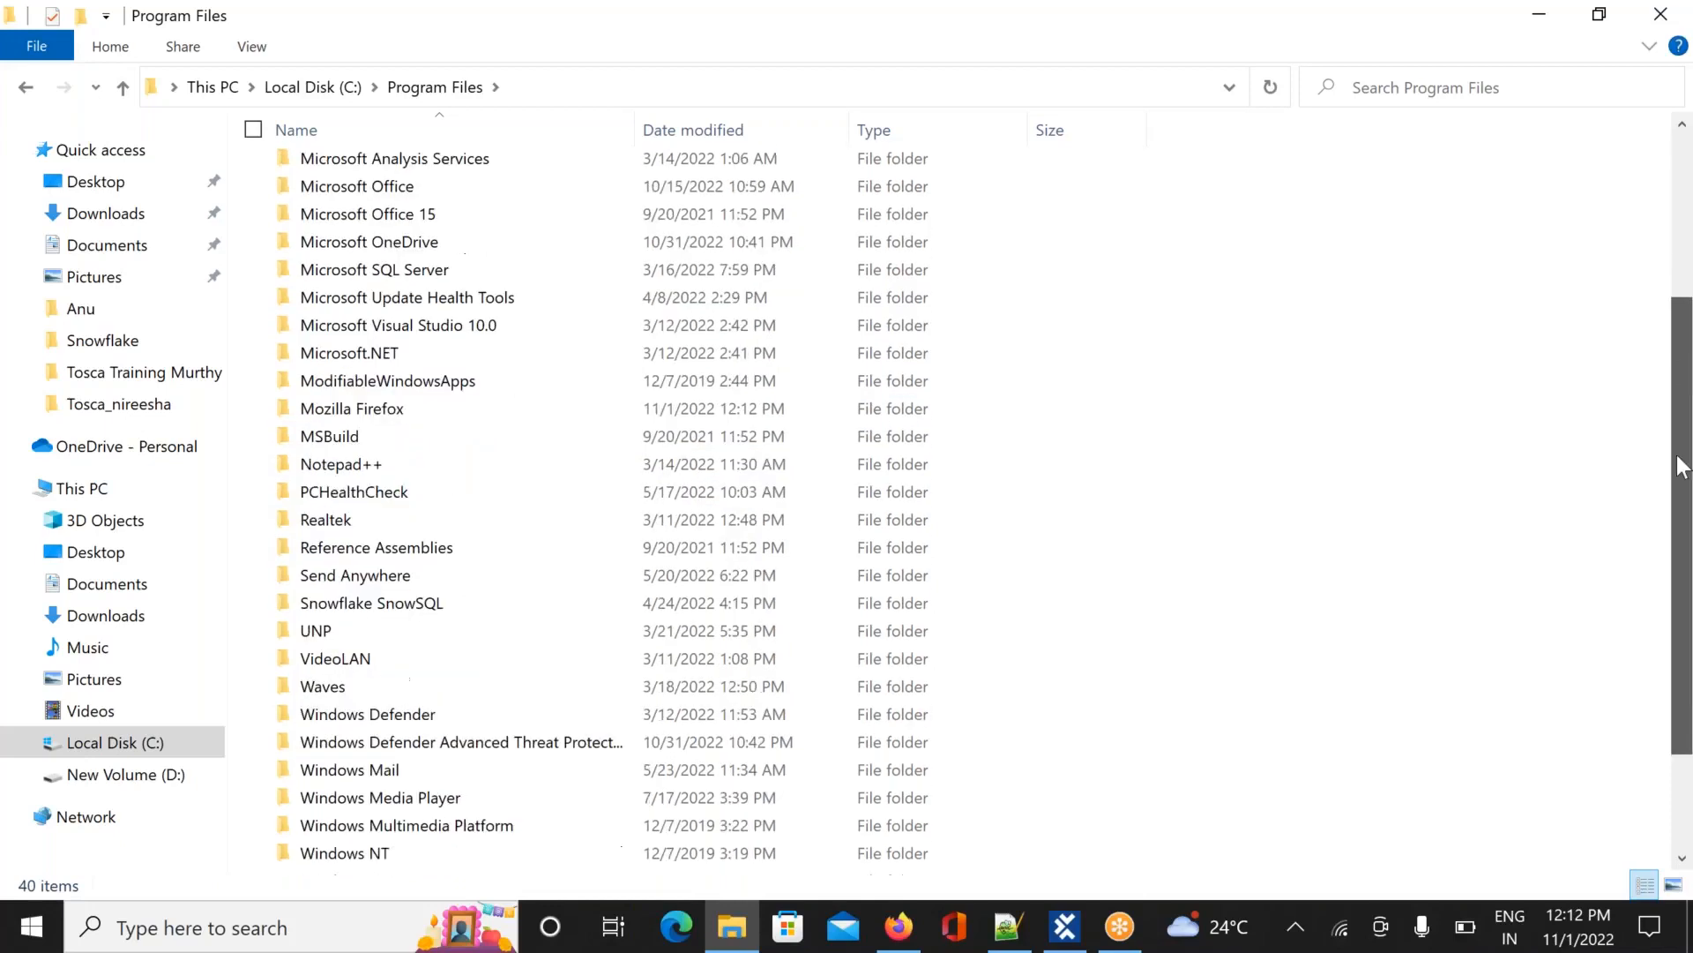
scroll(1634, 204, "up", 7)
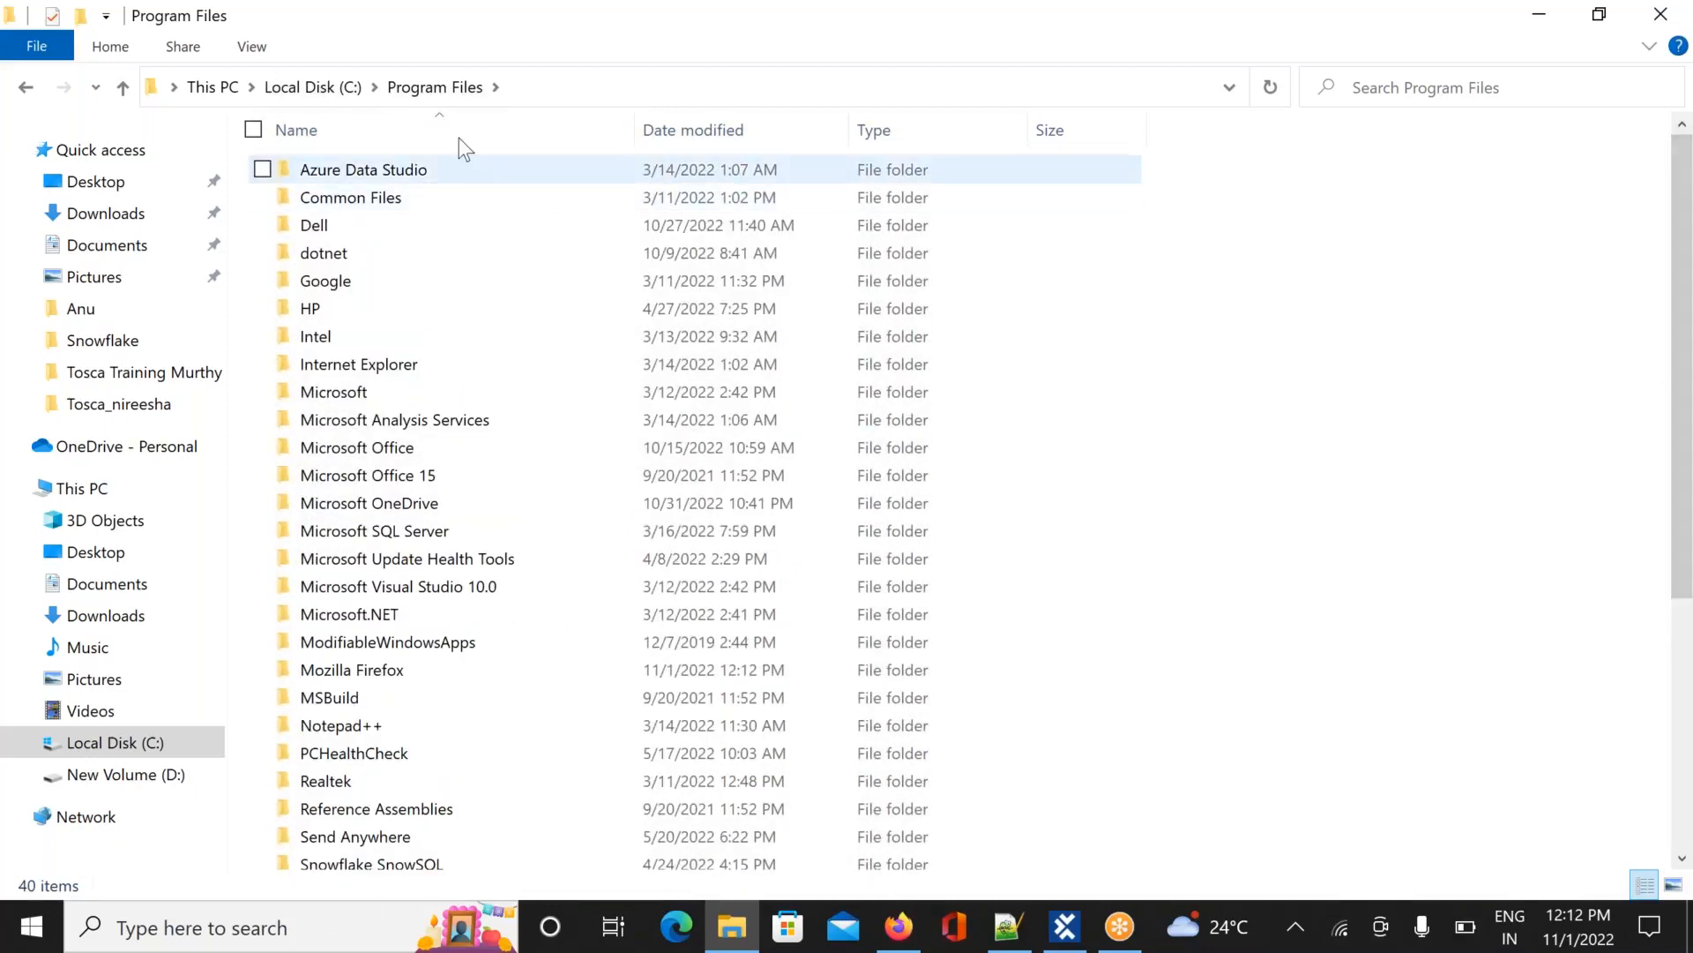
left_click(328, 86)
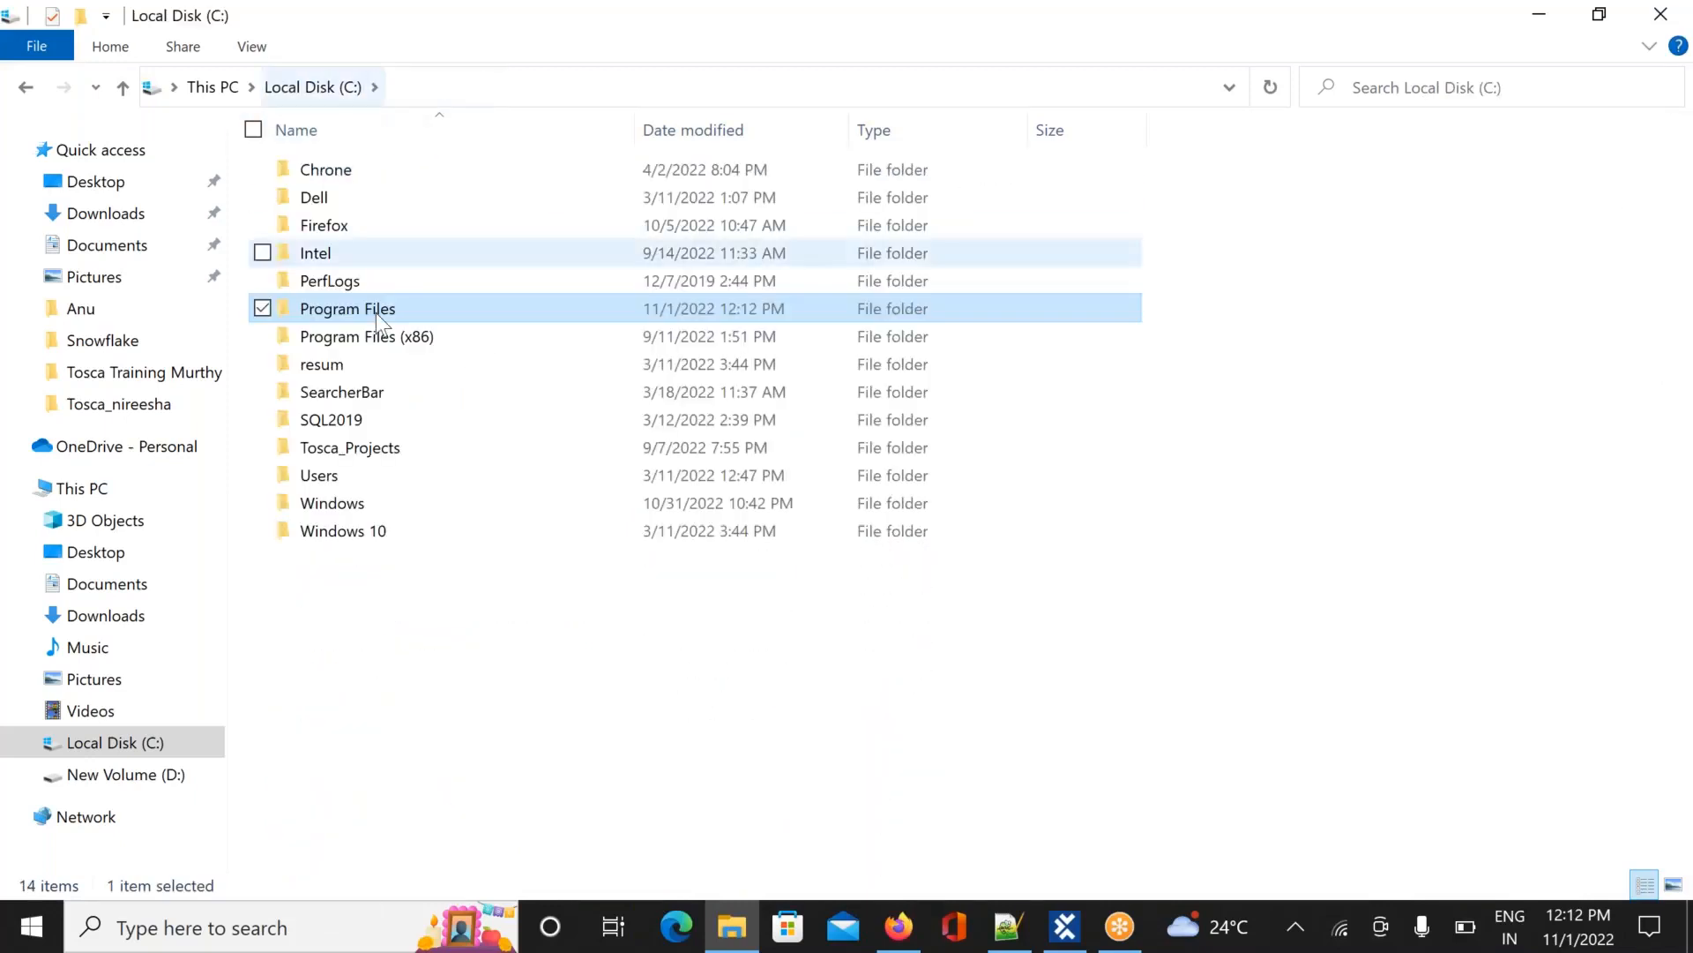
double_click(384, 337)
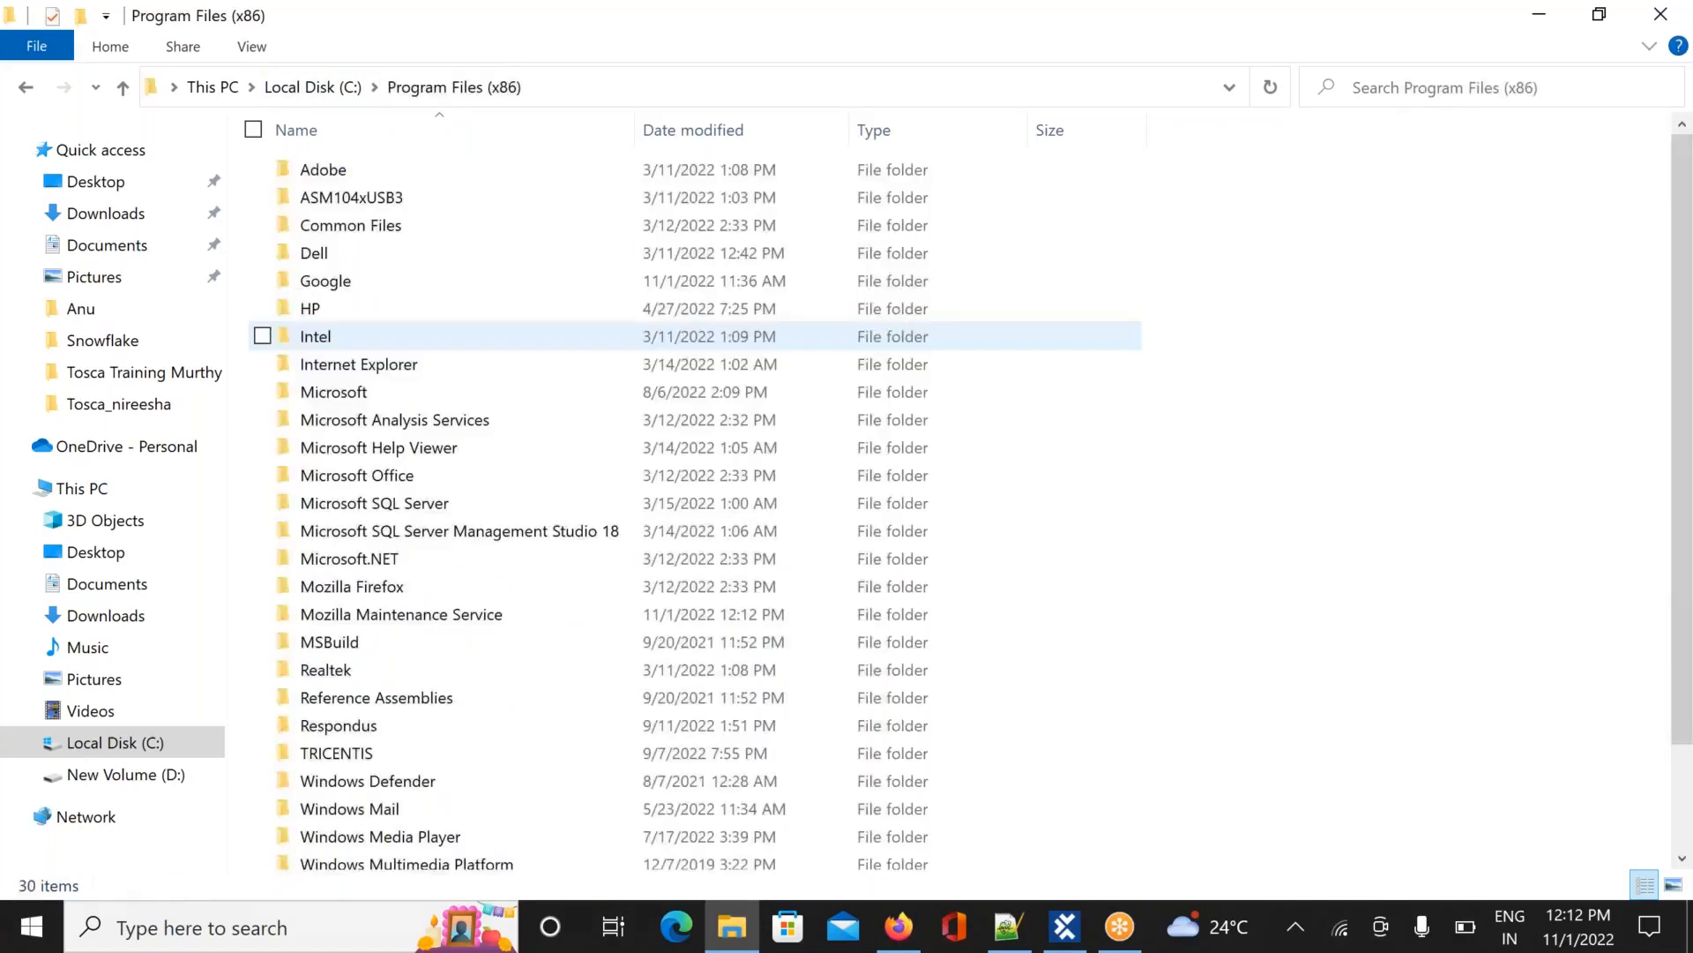
left_click(315, 88)
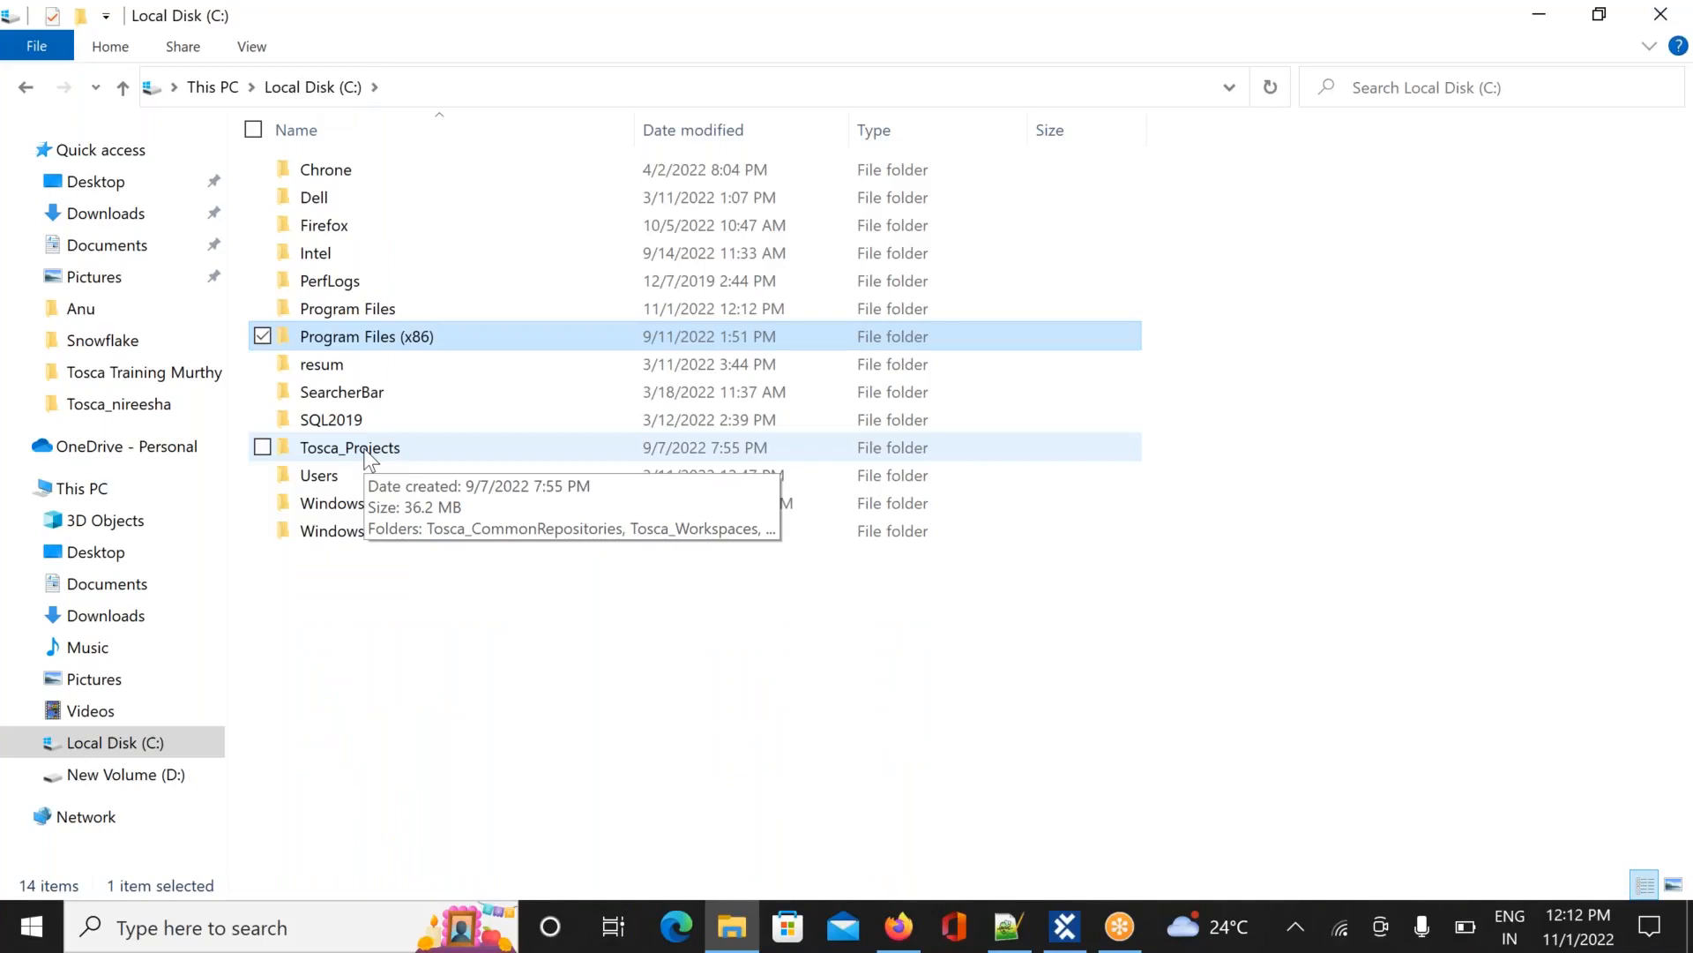
double_click(371, 450)
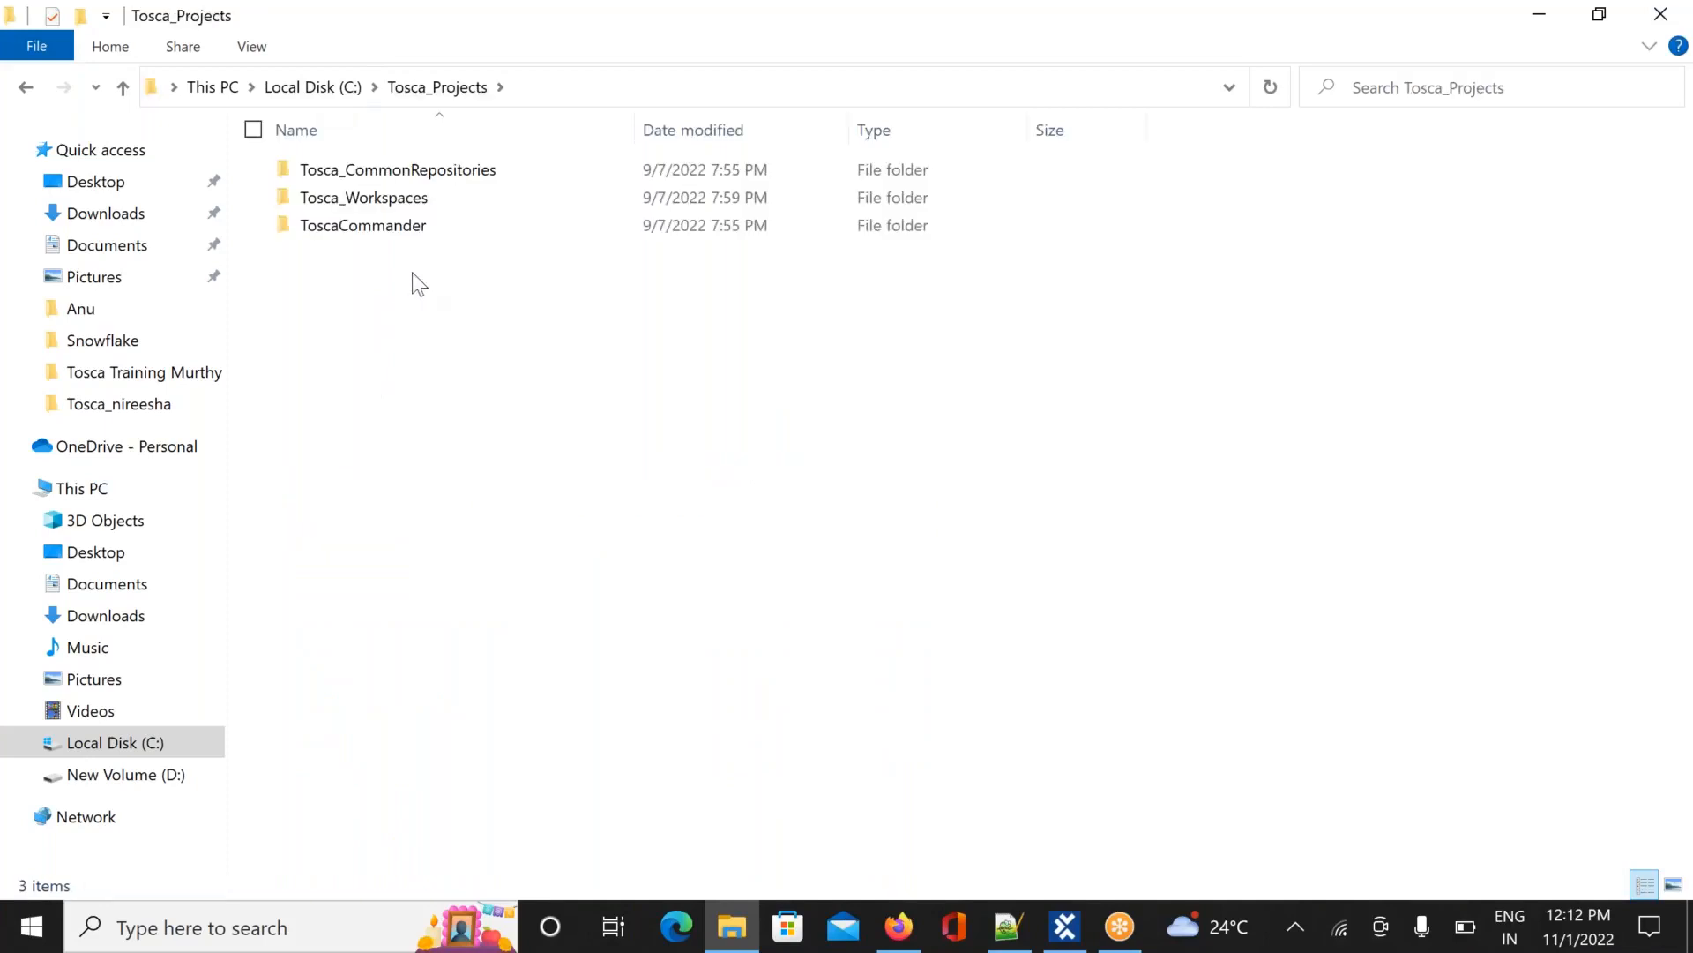
Look inside the Tosca_Workspaces, ToscaCommander and Tosca_CommonRepositories folders
double_click(434, 201)
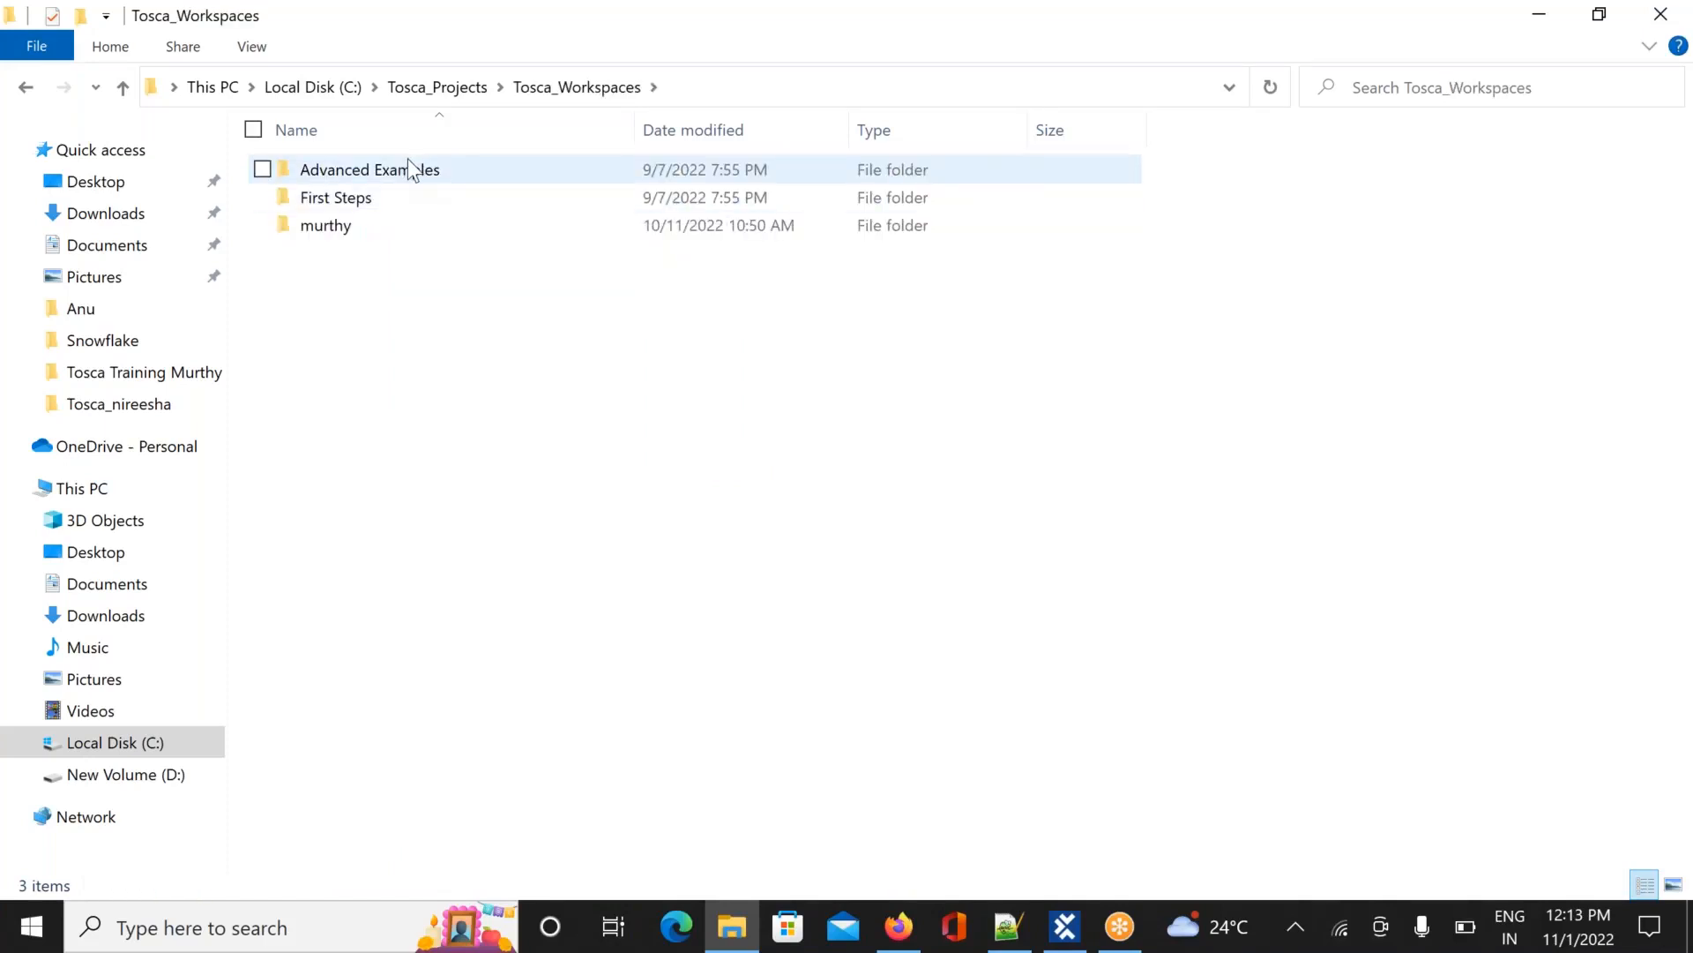
left_click(452, 96)
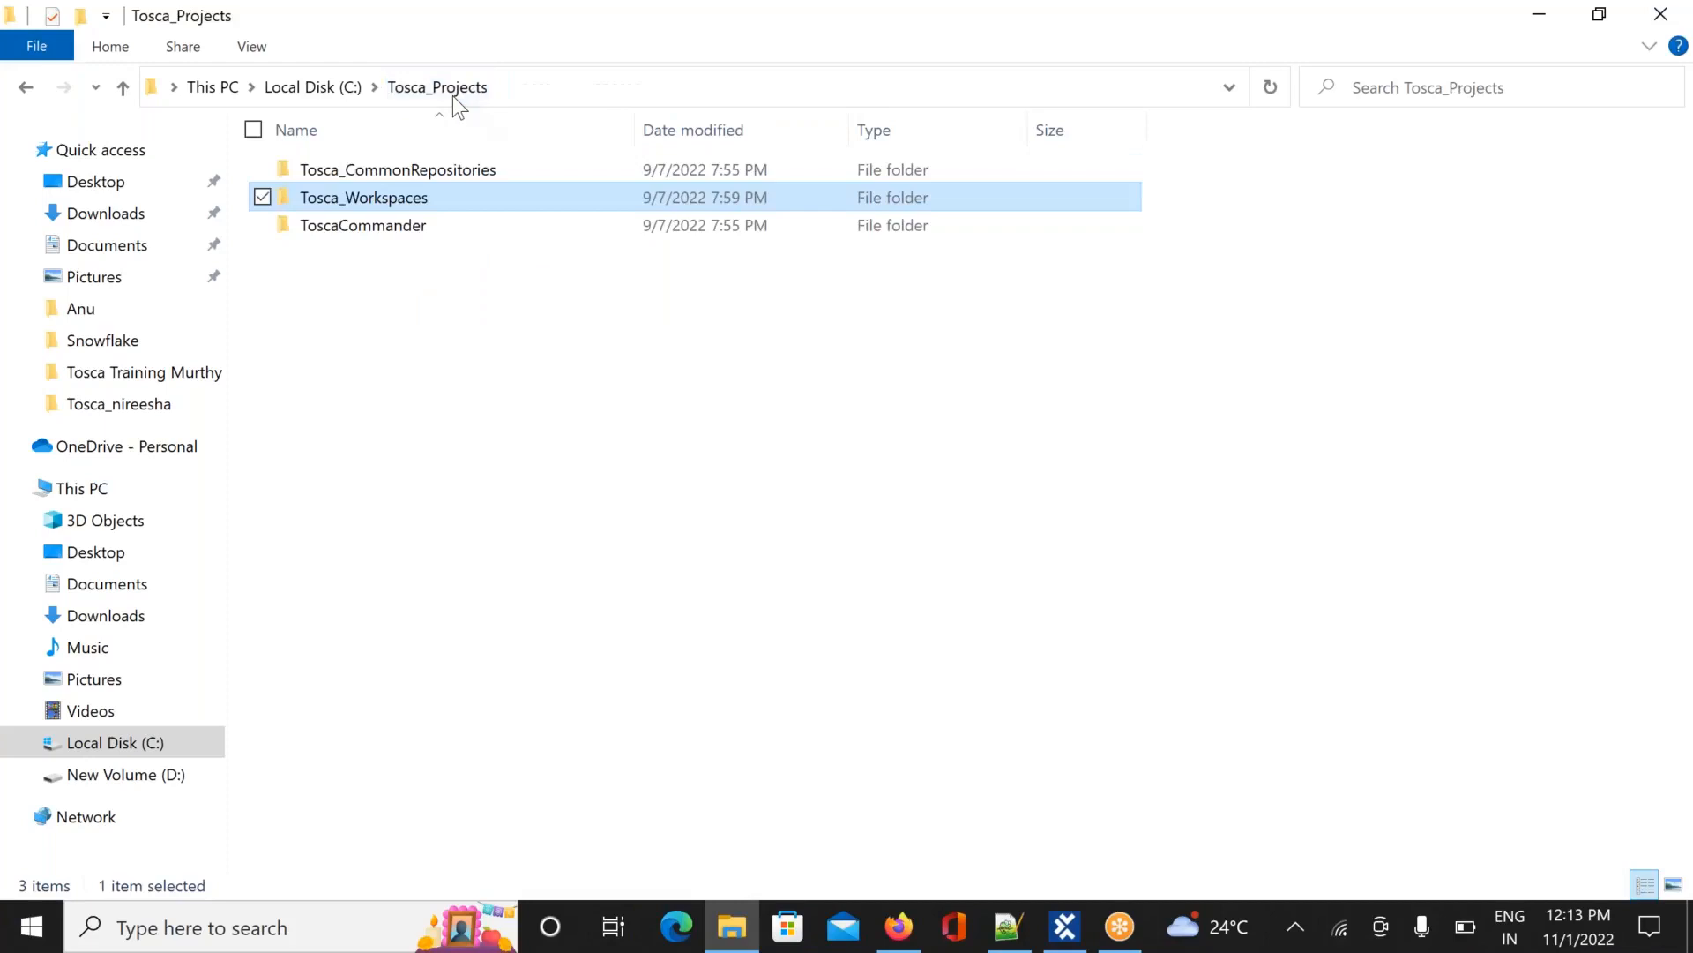
double_click(378, 225)
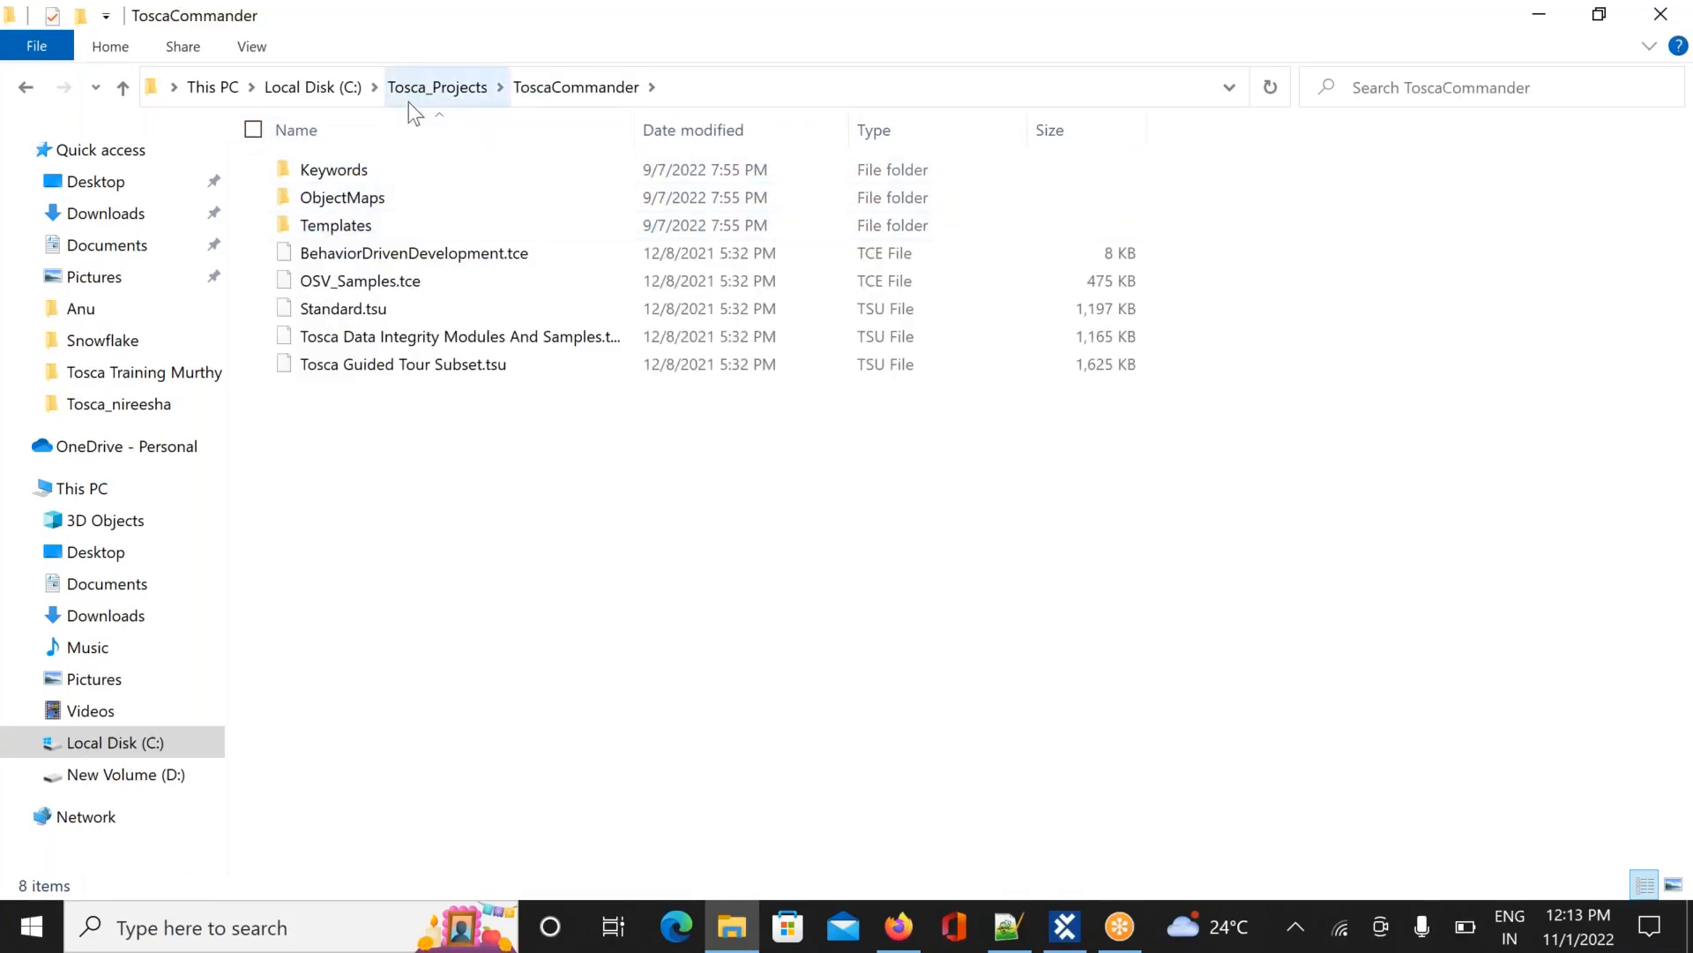
left_click(430, 87)
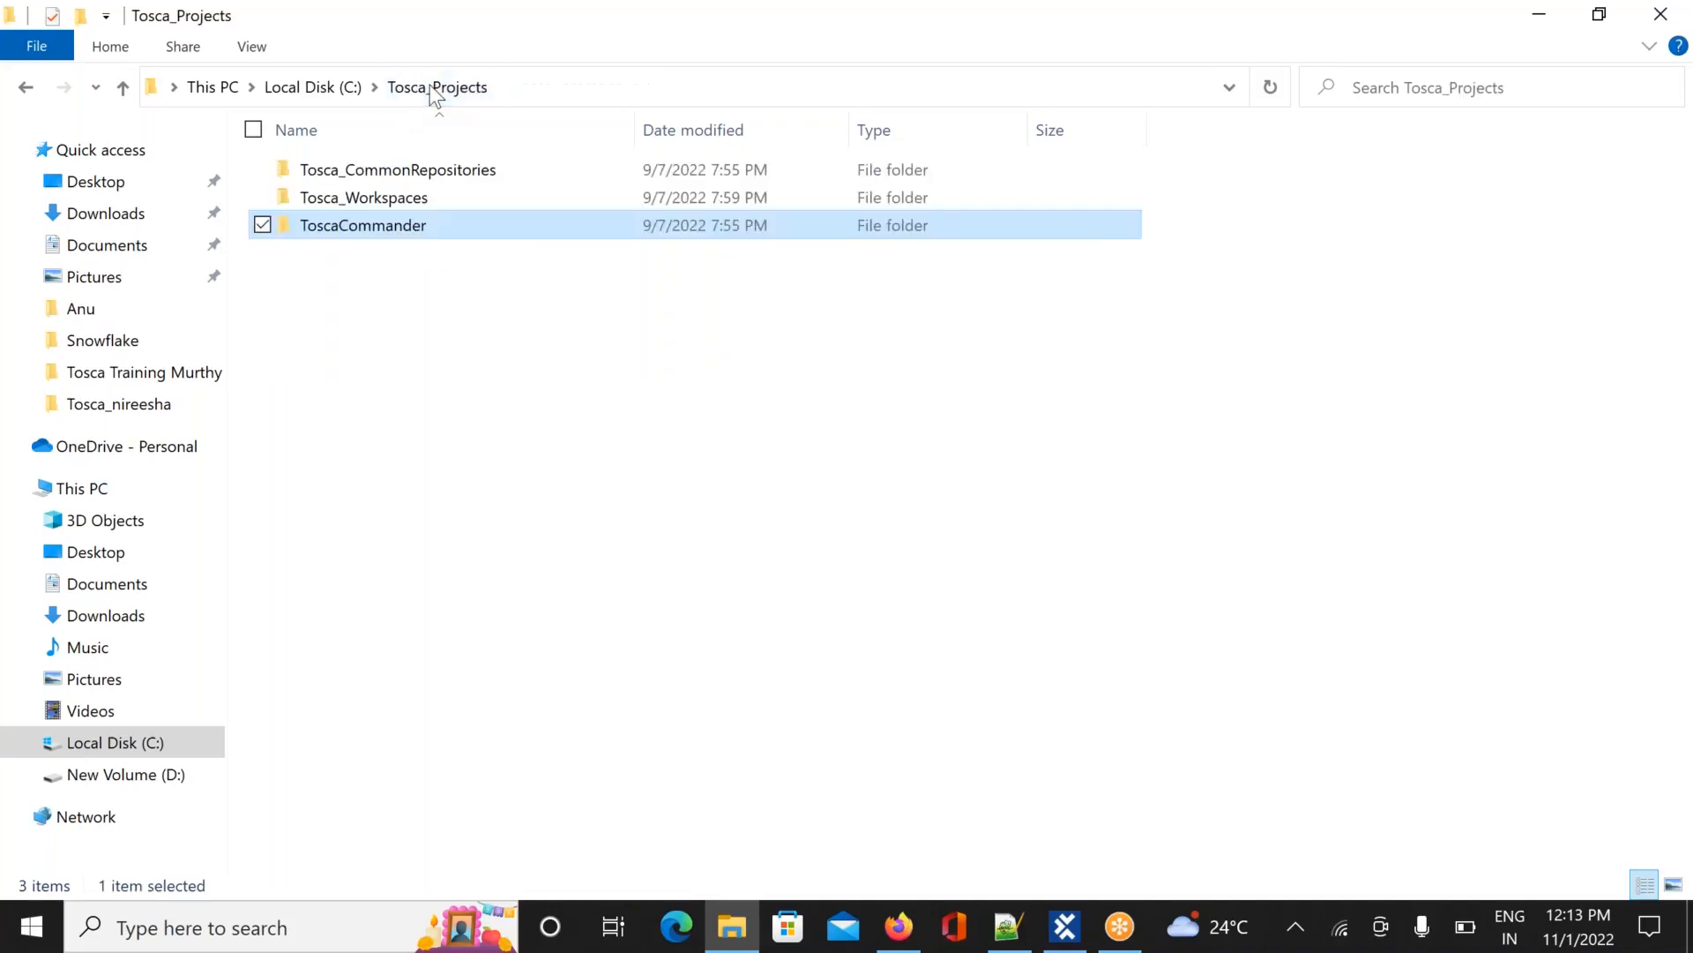
double_click(389, 177)
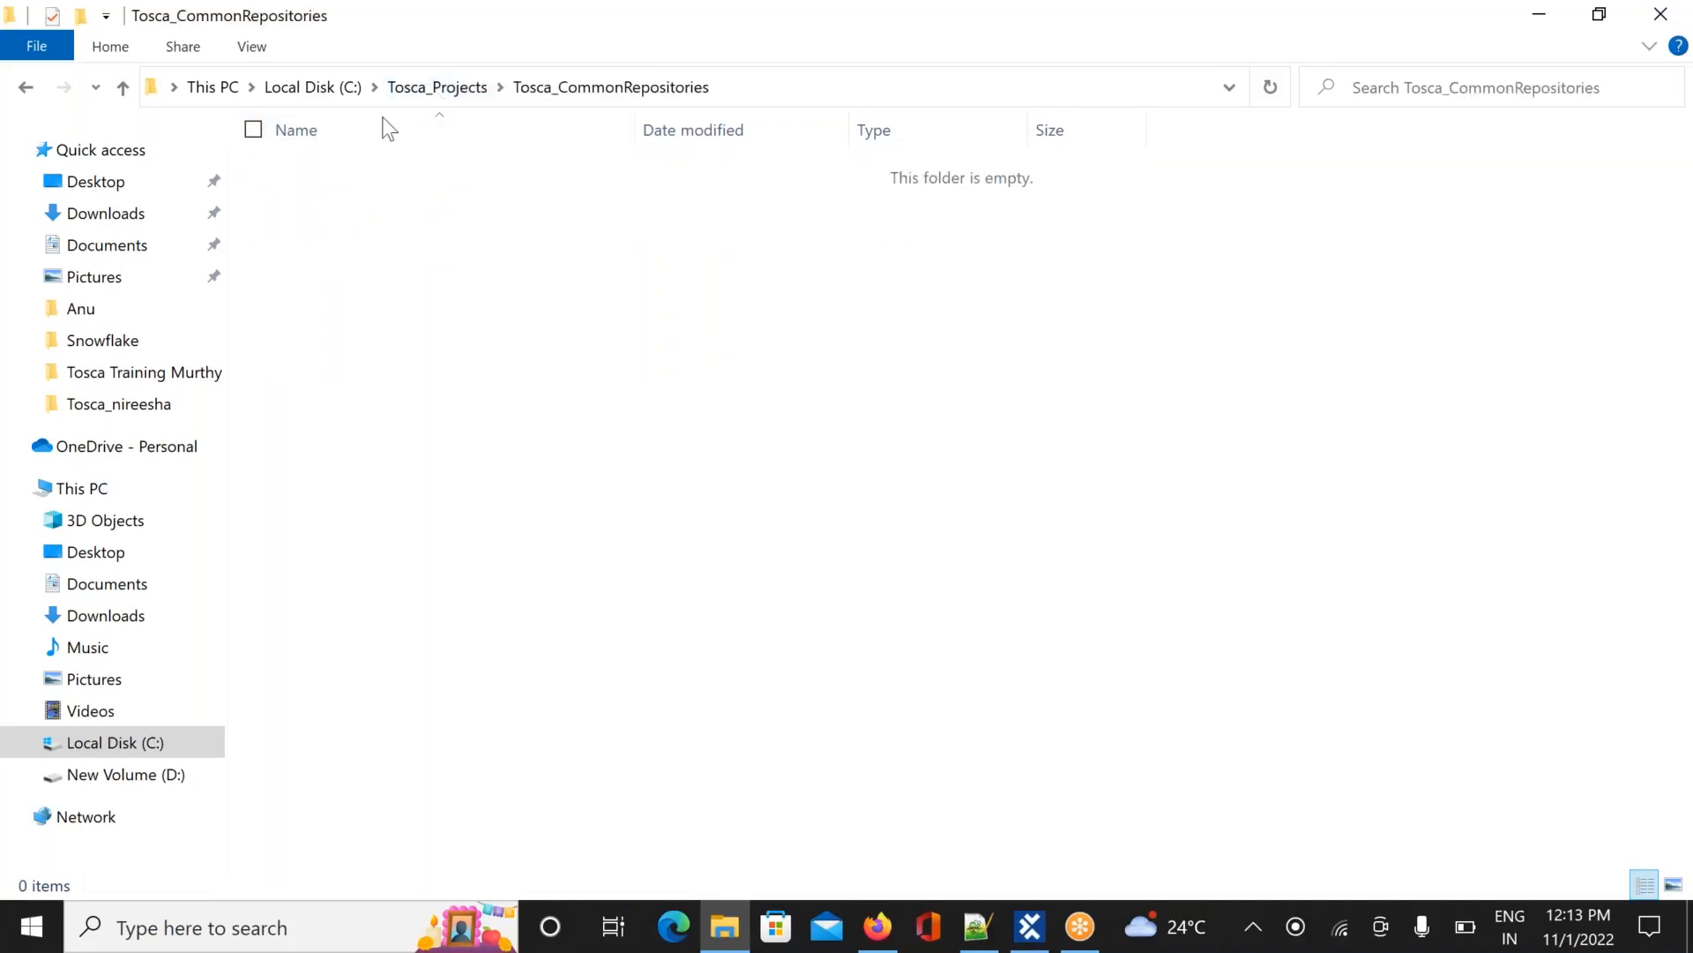
Open Program Files (x86)\TRICENTIS\Tosca Testsuite\ToscaCommander, then return to Program Files (x86)
left_click(353, 88)
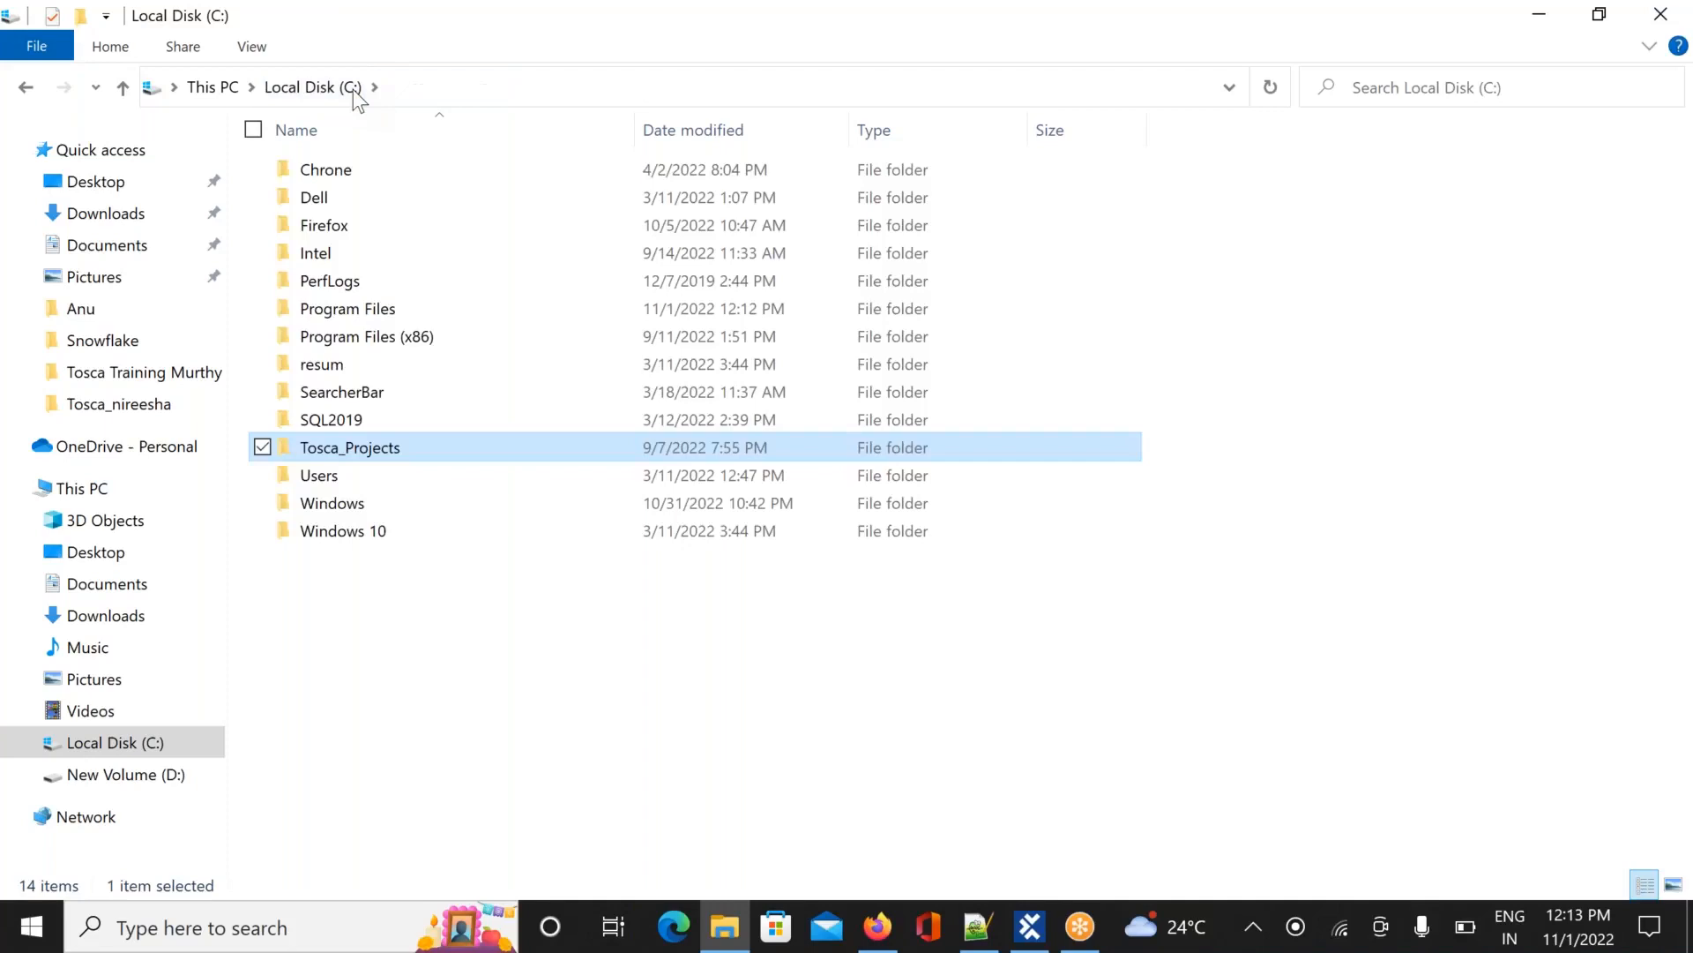
double_click(357, 338)
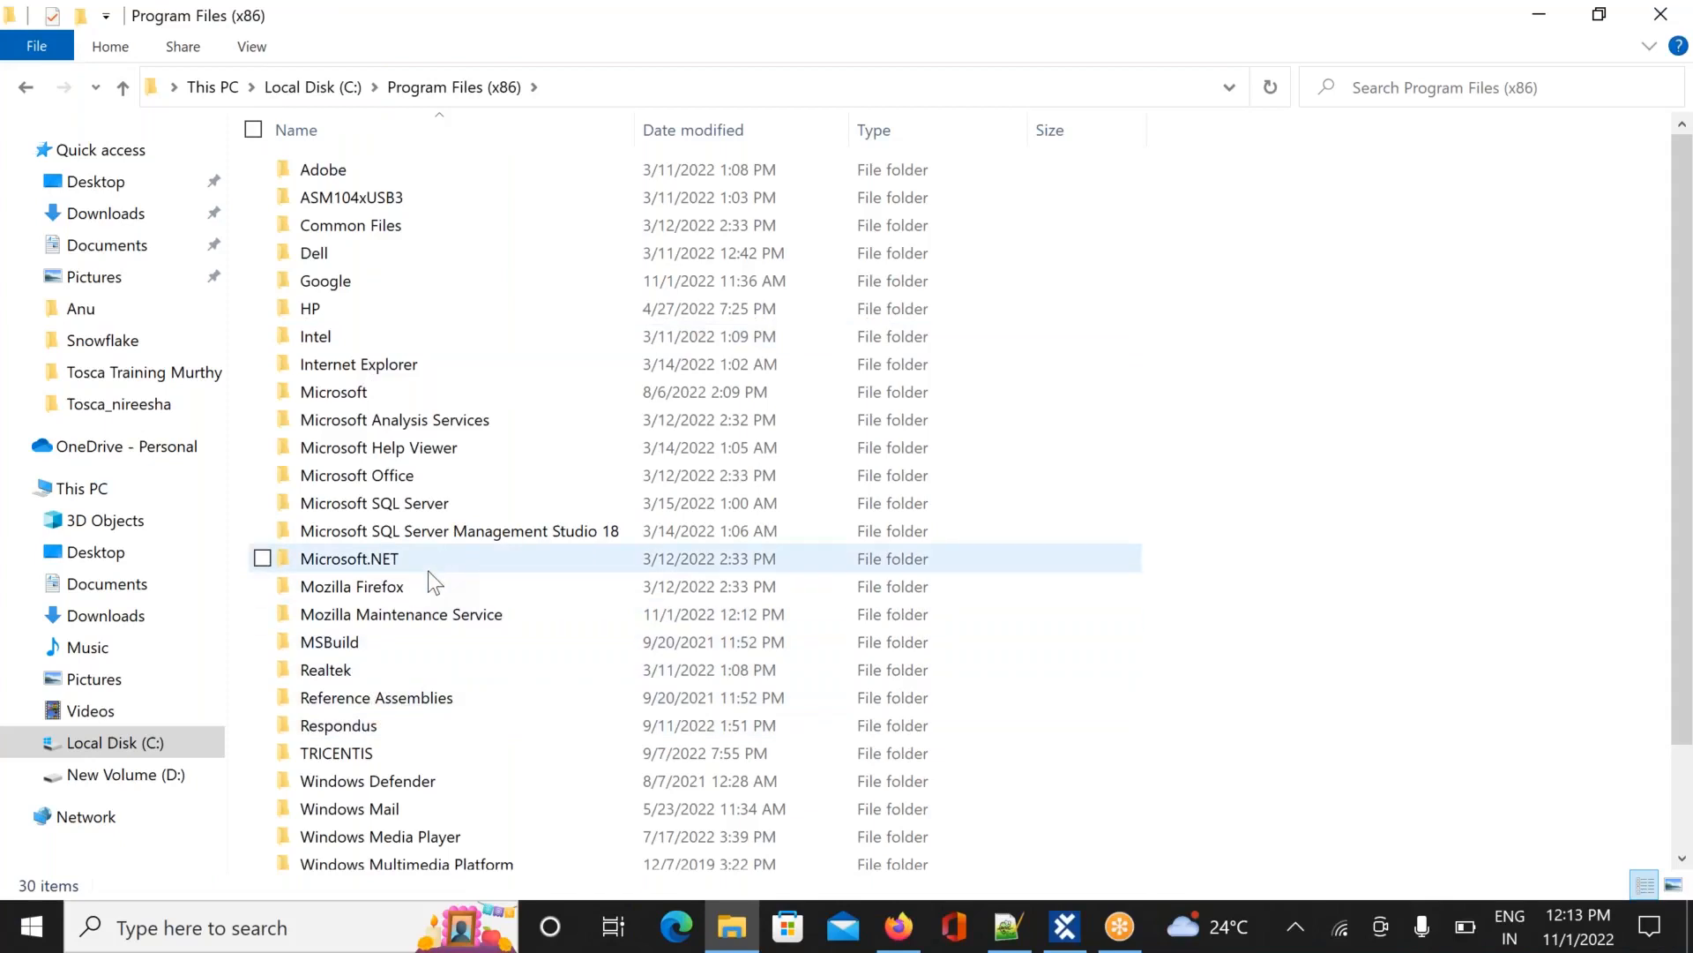
left_click(469, 447)
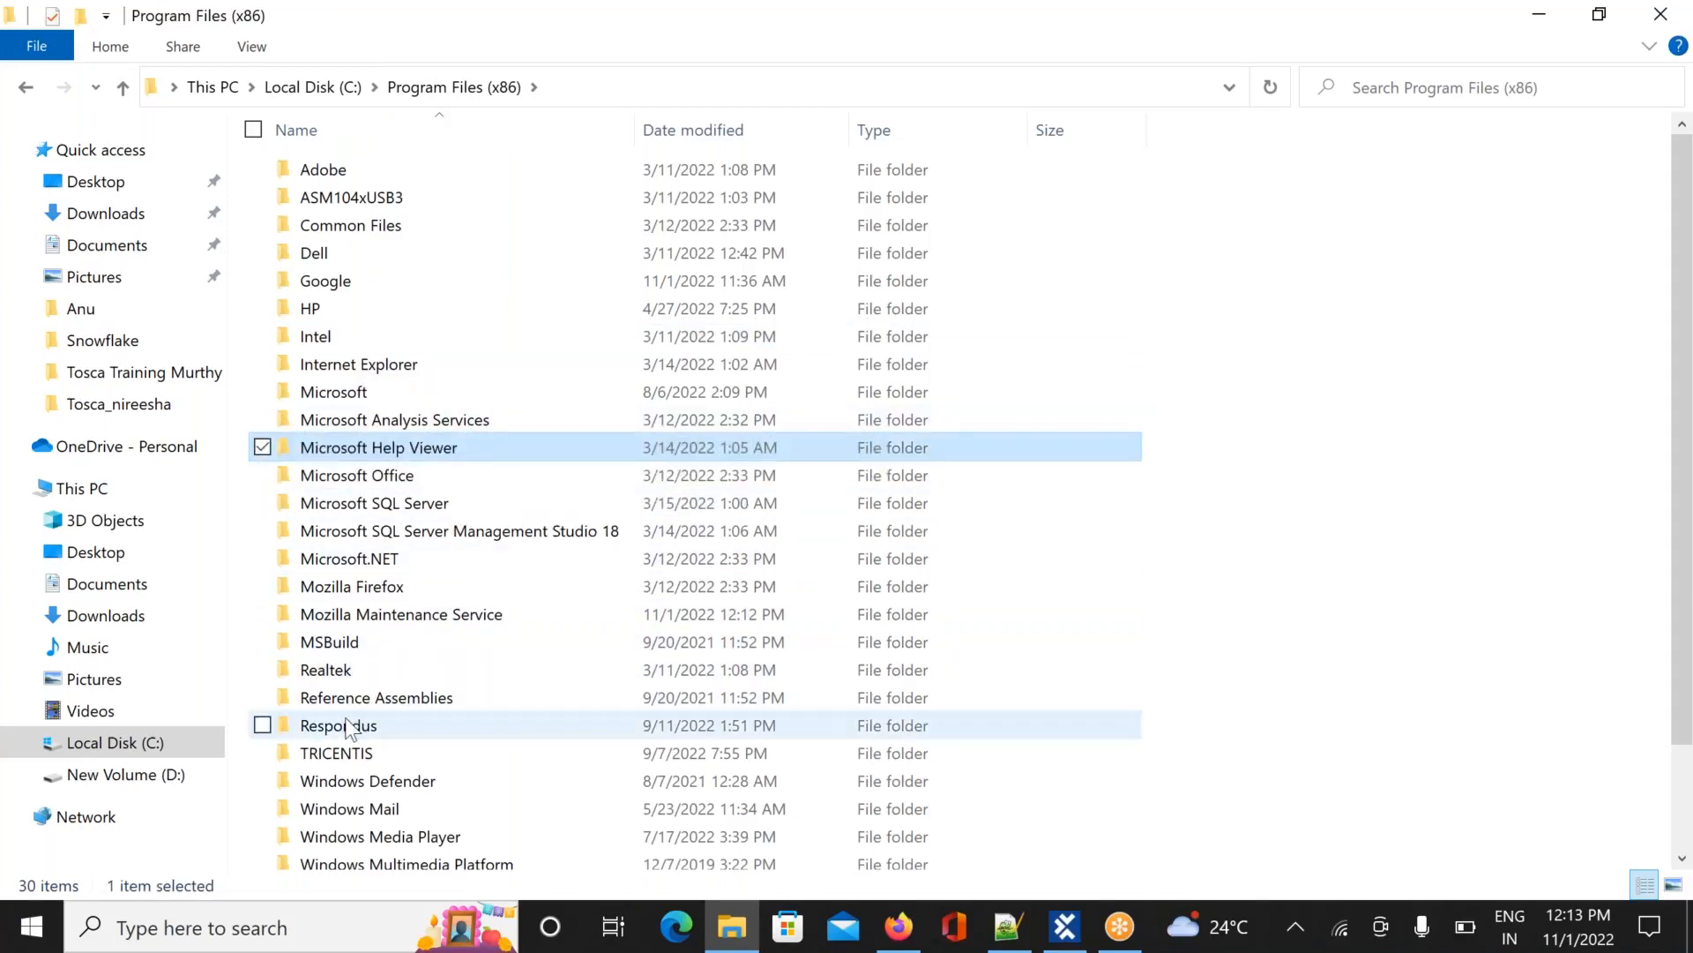
left_click(347, 755)
double_click(351, 757)
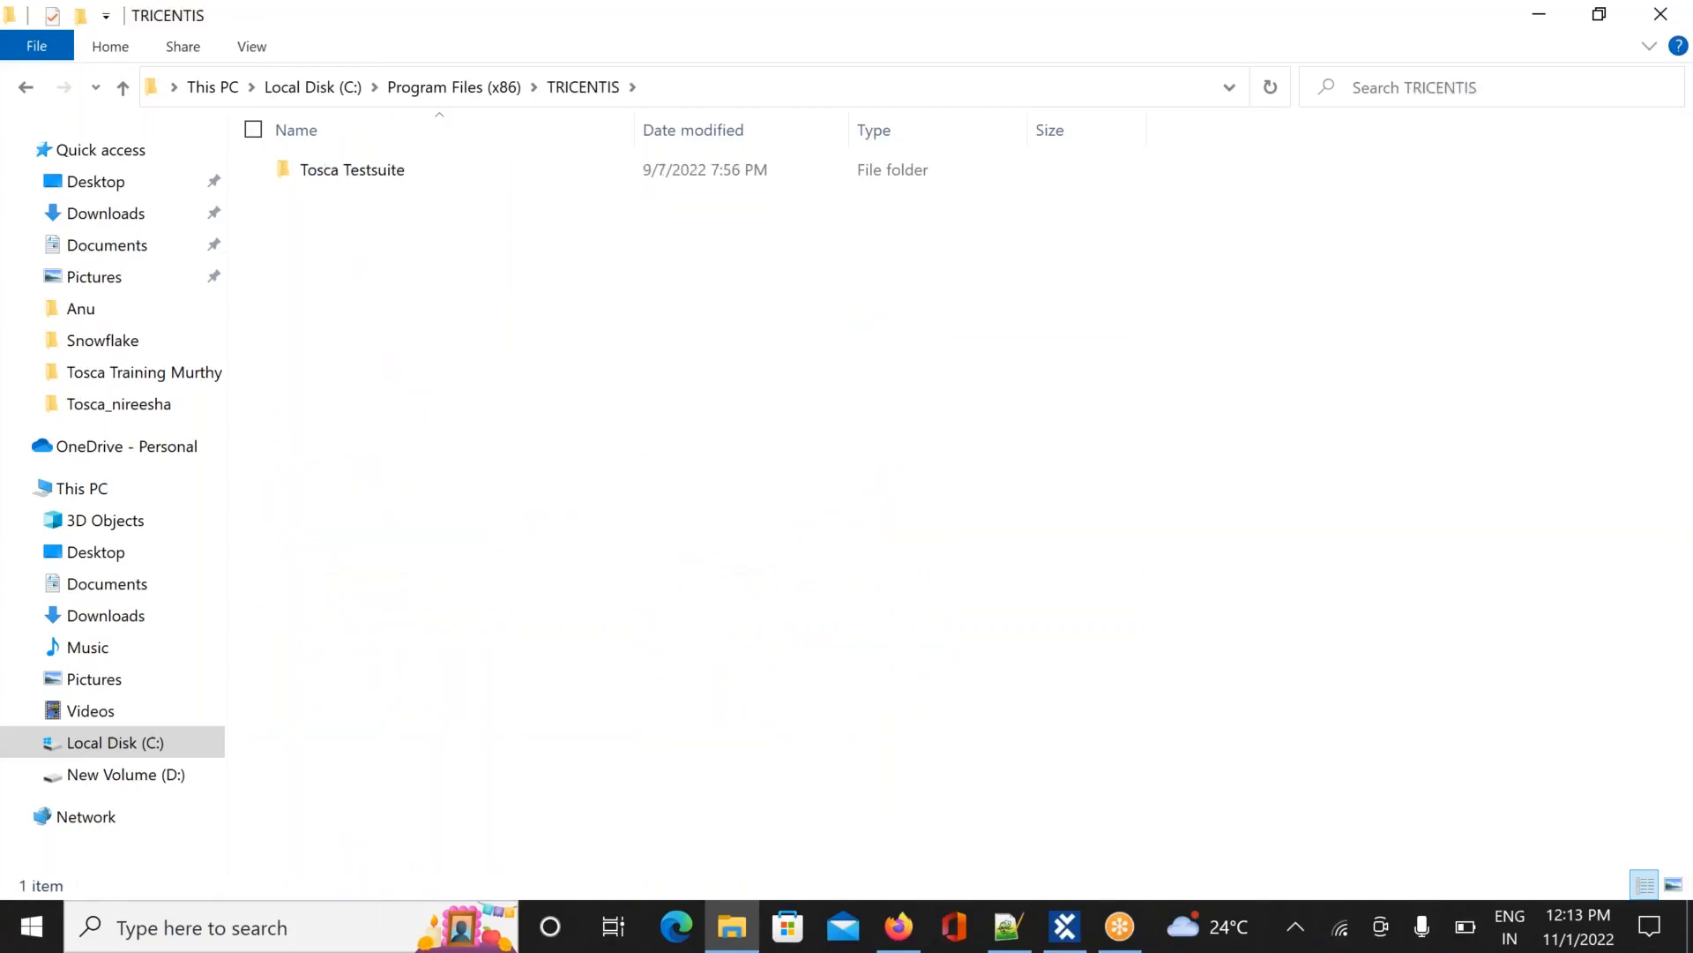
double_click(363, 171)
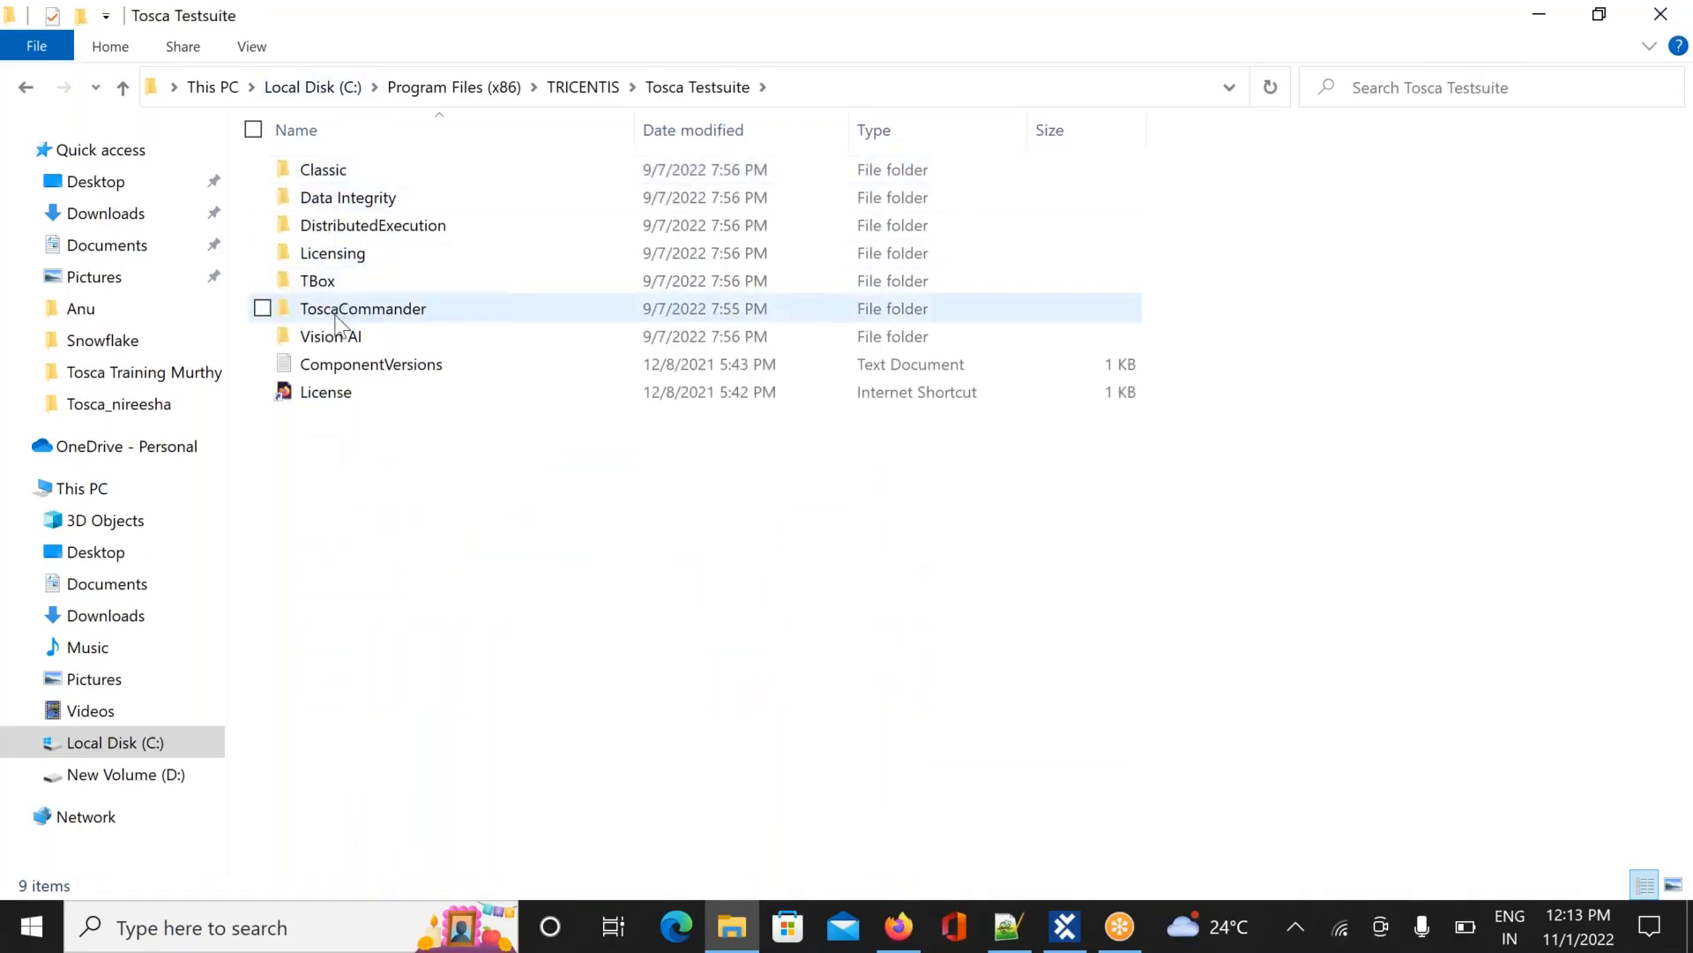
double_click(336, 313)
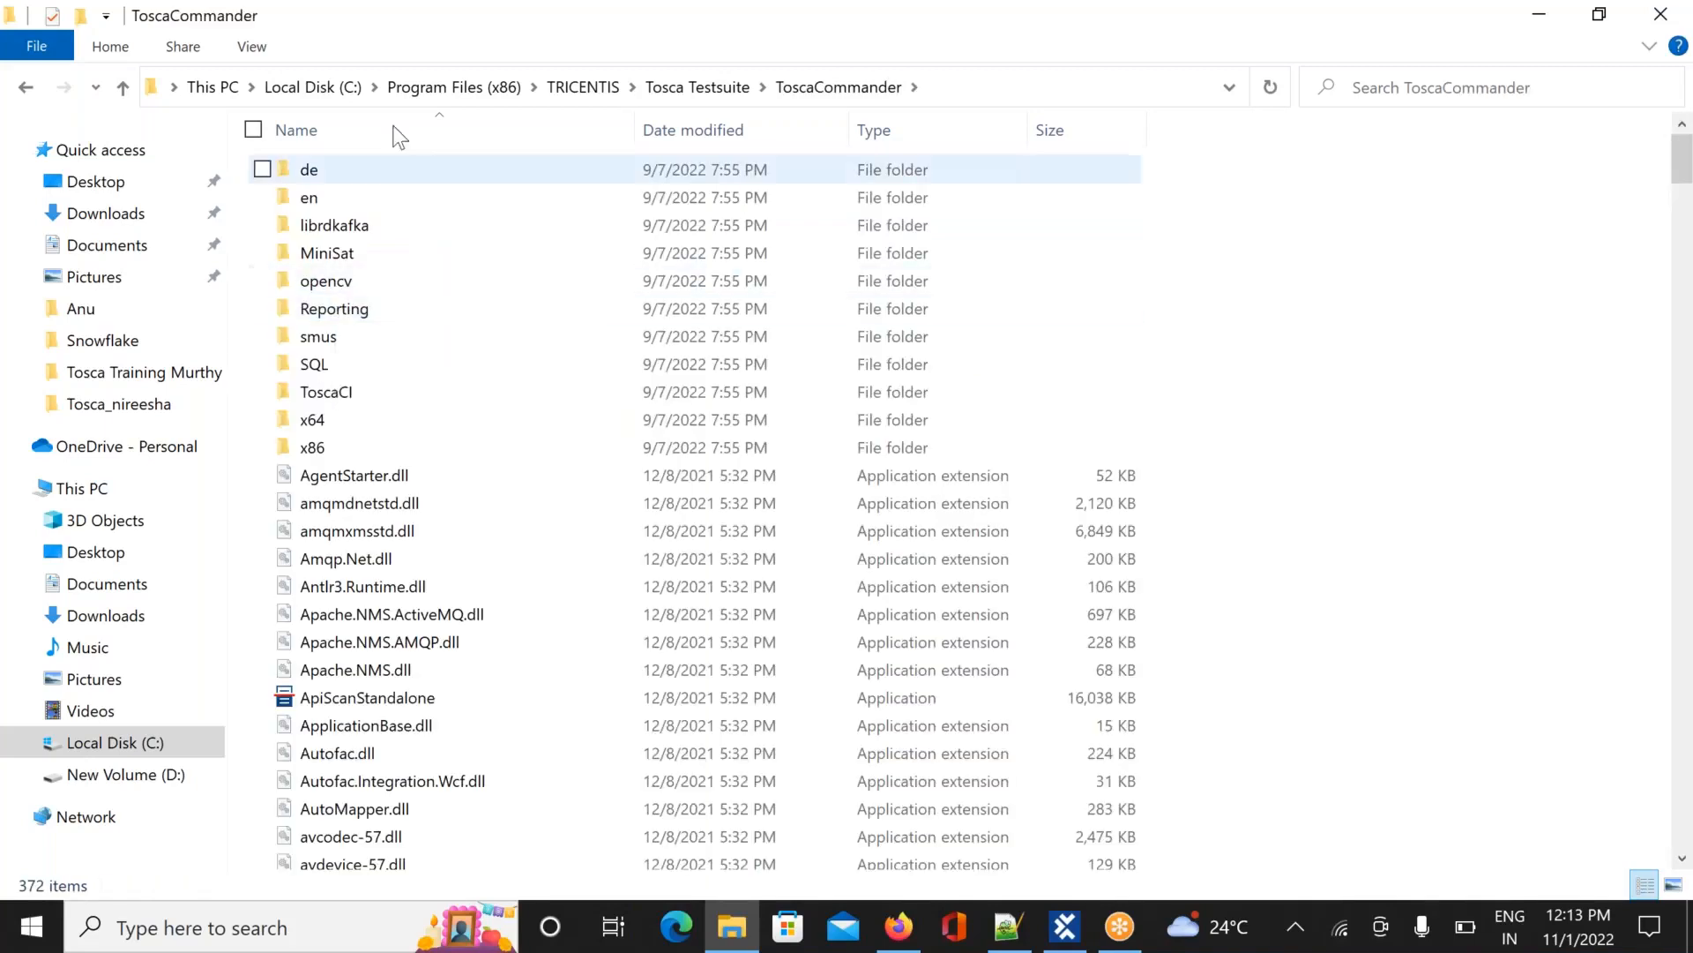
left_click(458, 86)
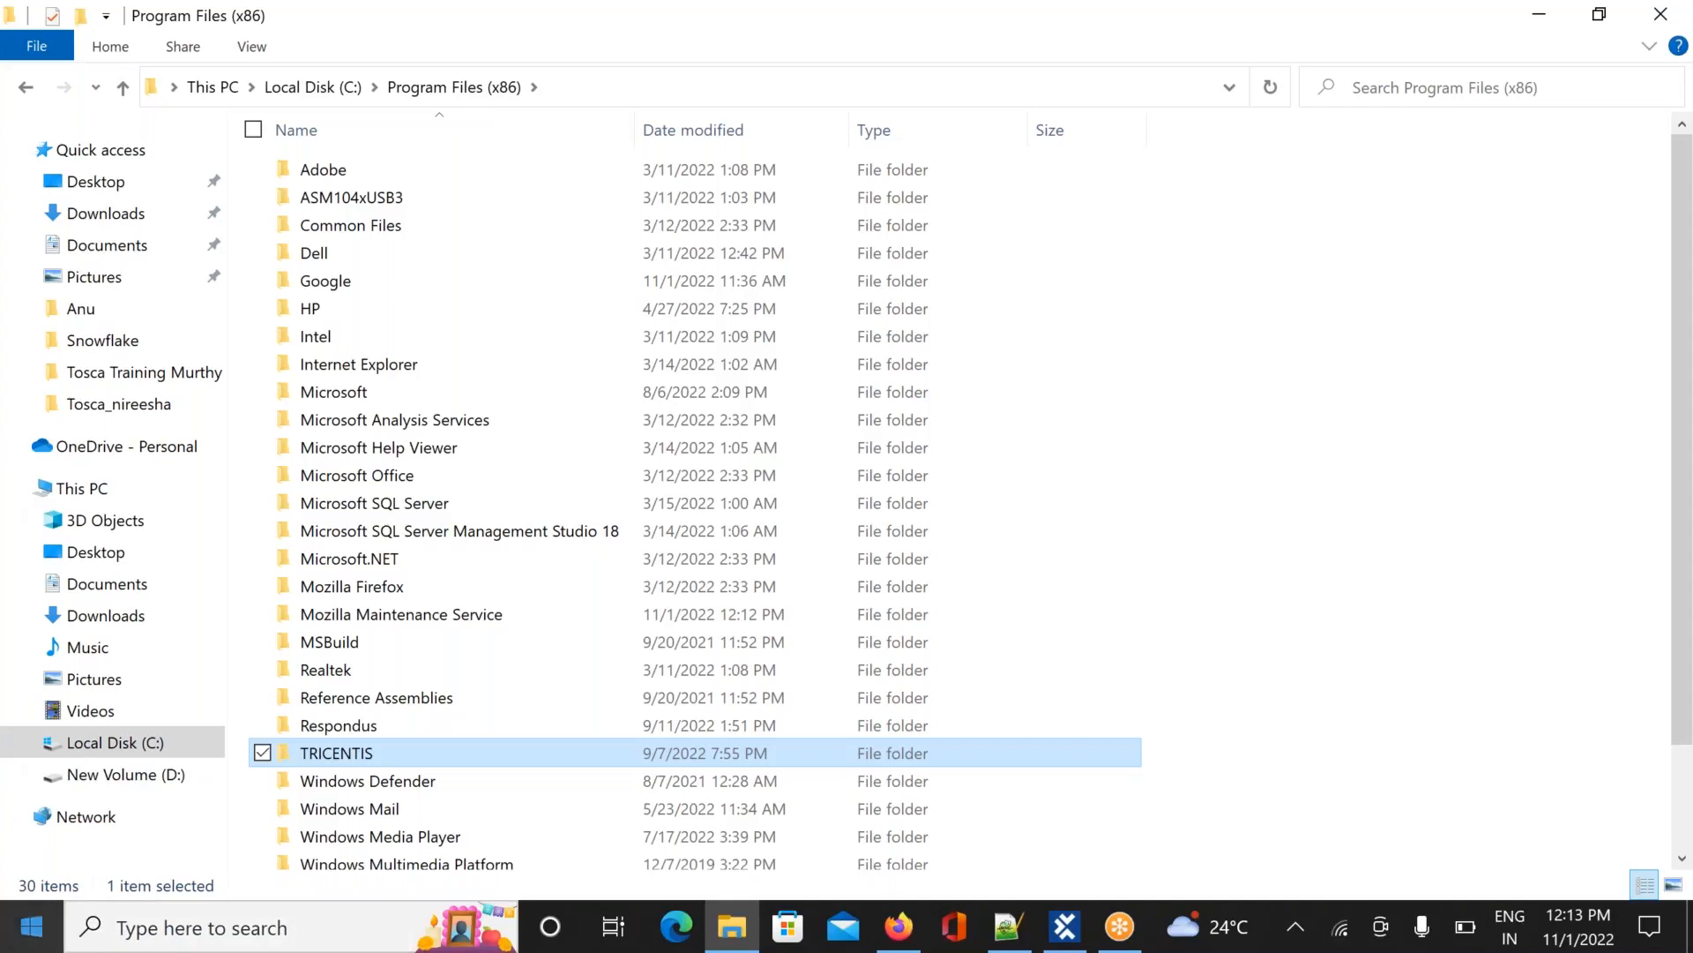
Search Windows for 'App data'
left_click(228, 920)
type("A")
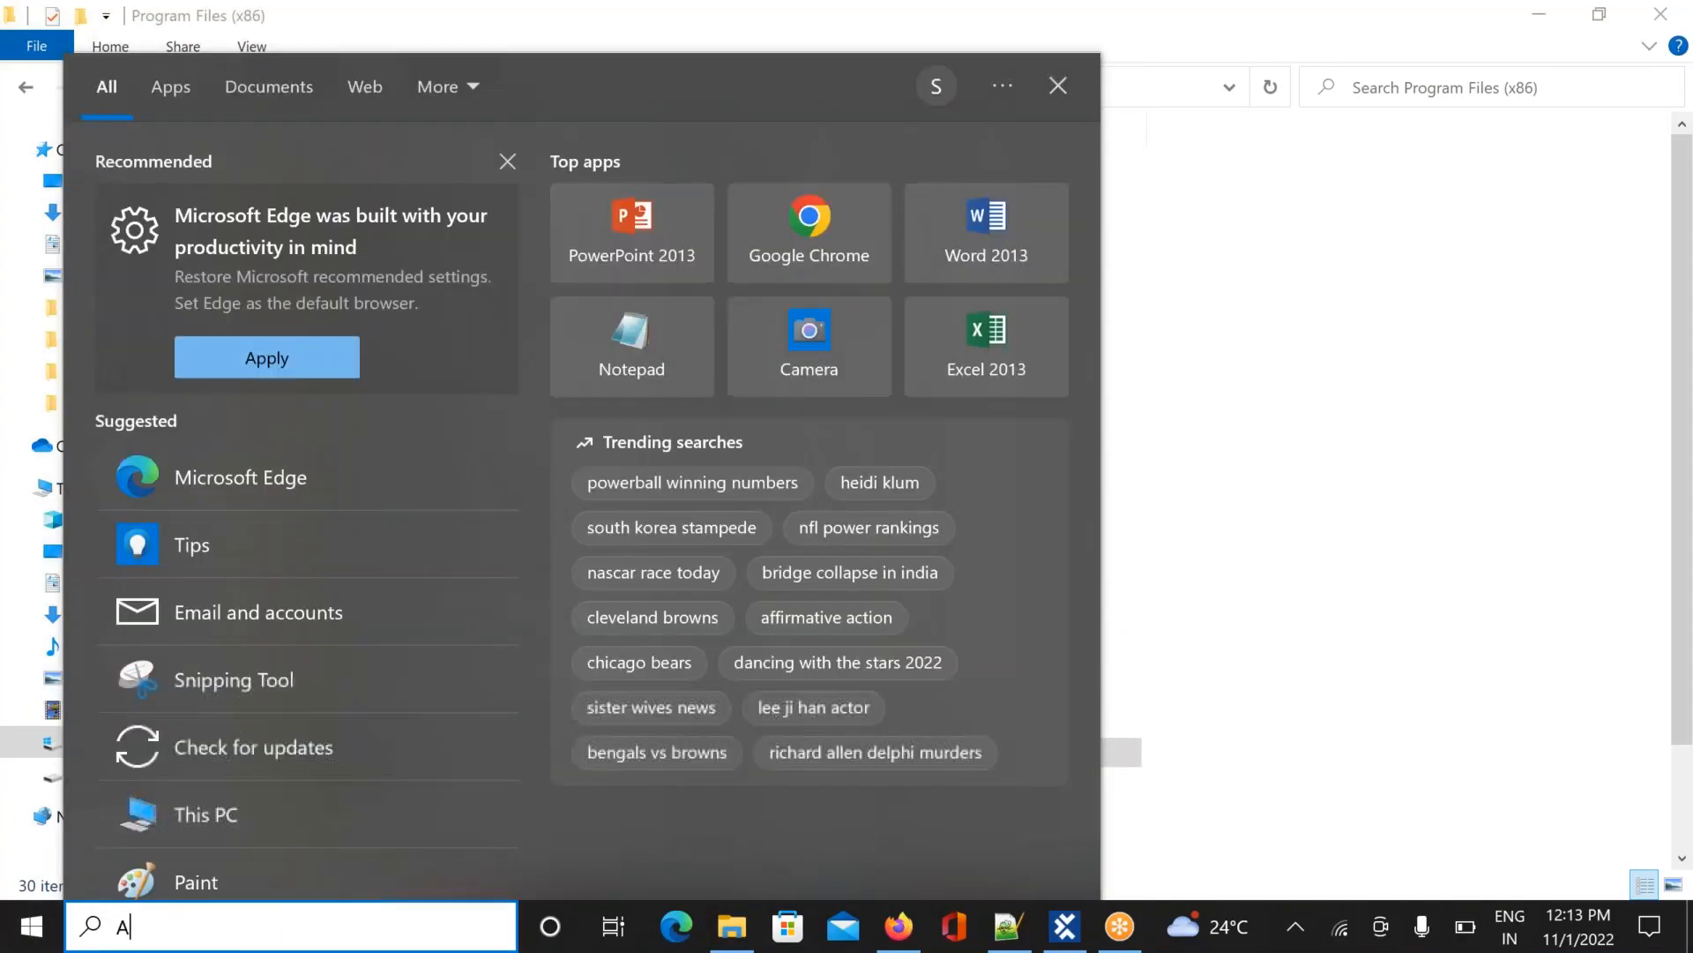
type("pp data")
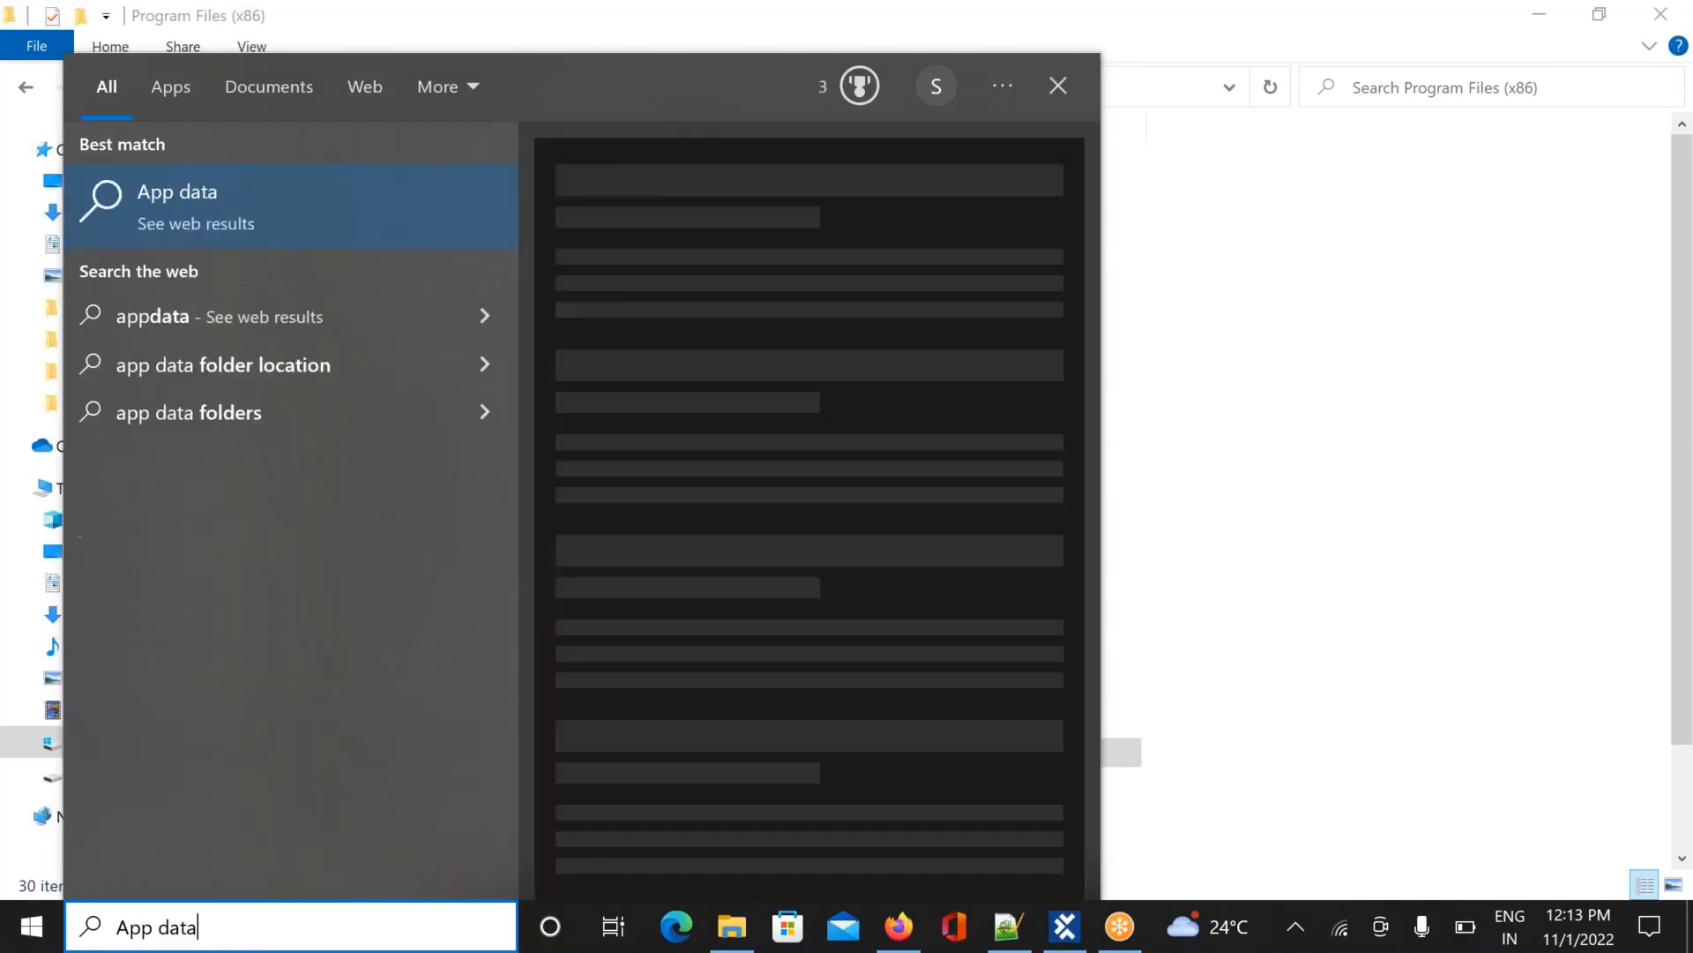
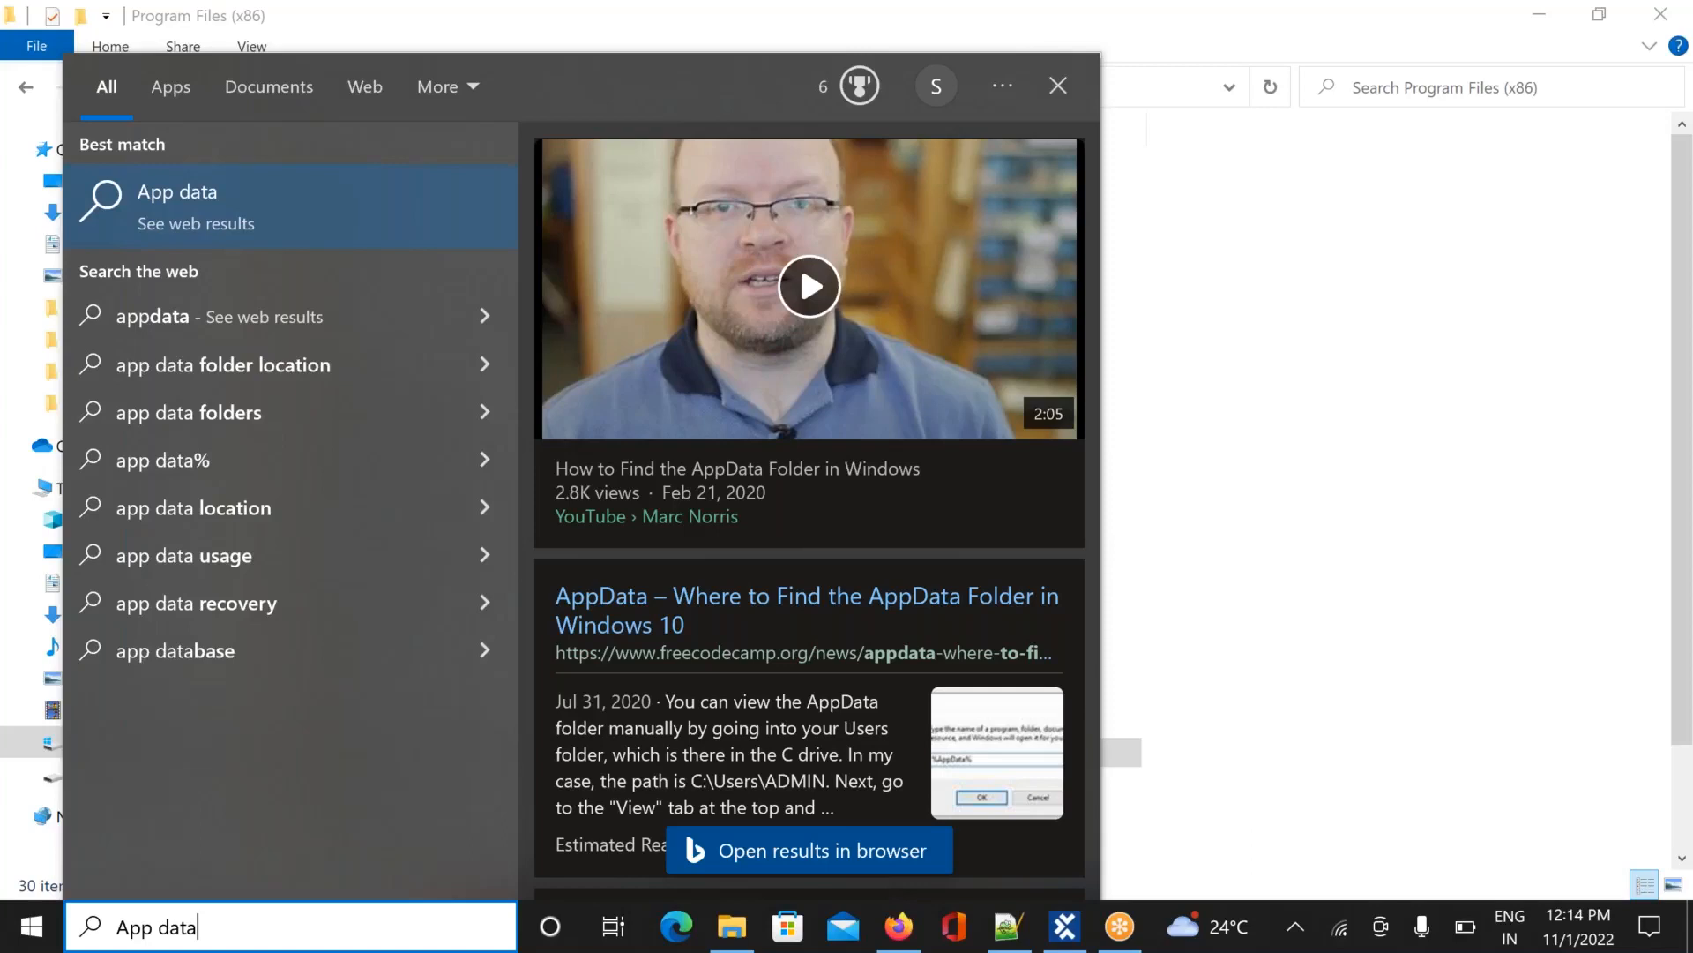
Clear 'App data' from Windows Search and search for 'run' instead
key("BackSpace")
key("BackSpace")
key("BackSpace")
key("BackSpace")
key("BackSpace")
key("BackSpace")
key("BackSpace")
key("BackSpace")
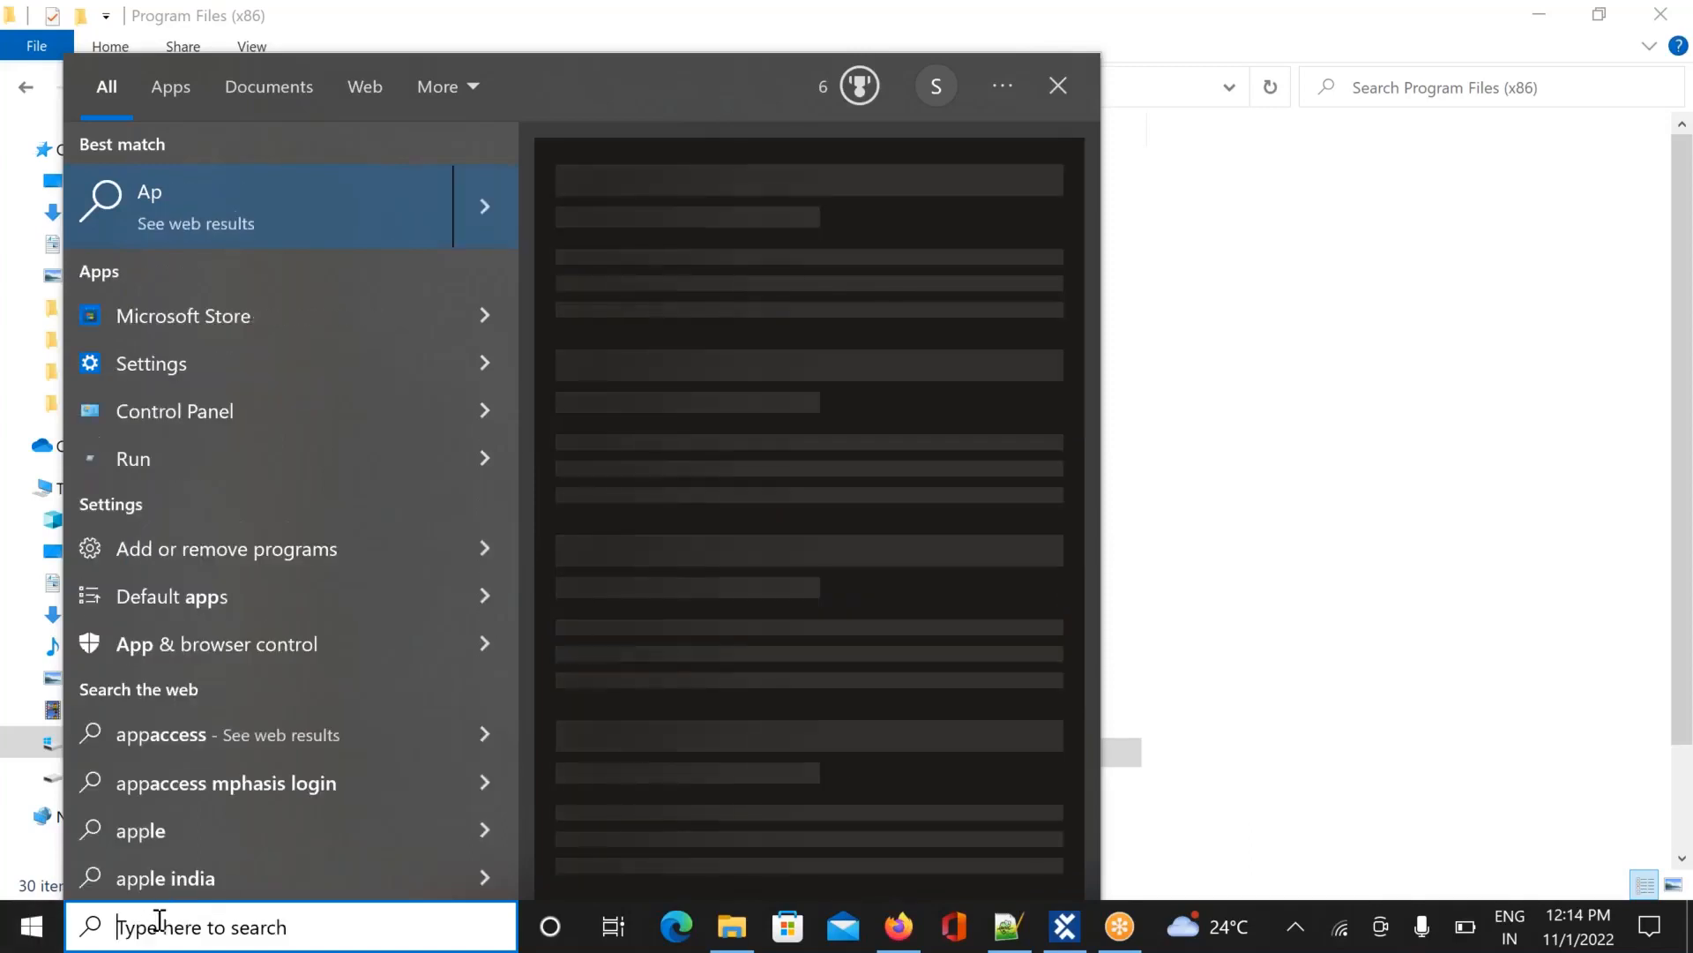
type("run")
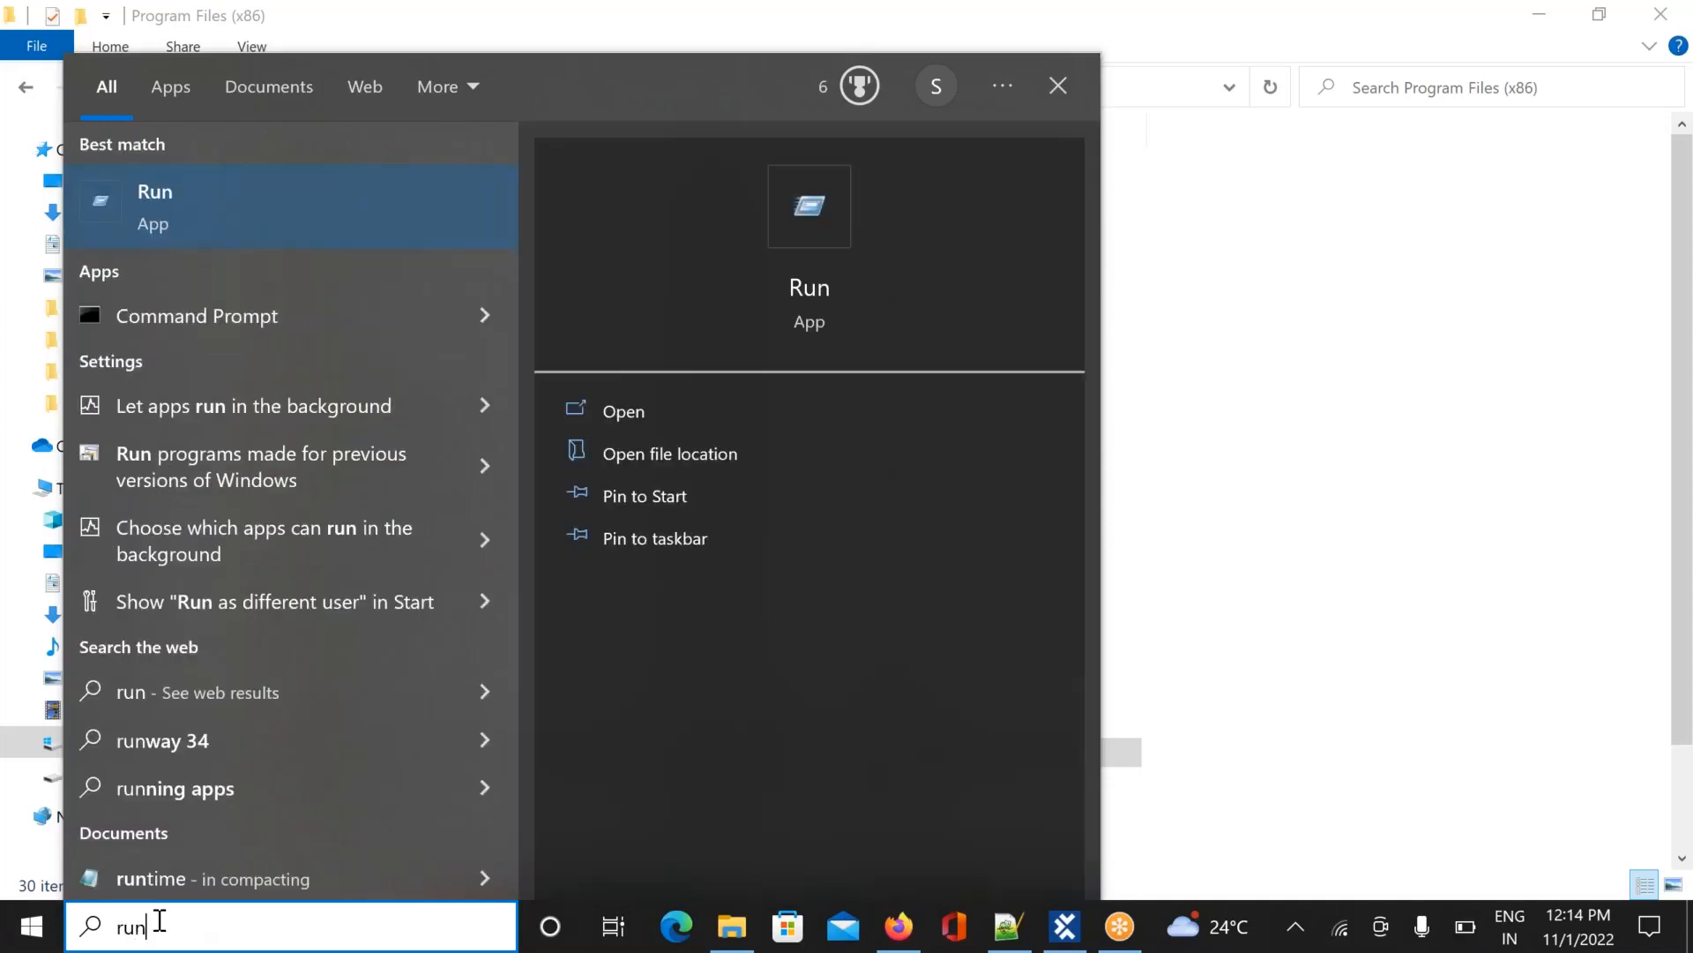
Launch Run, try opening '%App Data%', and dismiss the cannot-find error
key("Return")
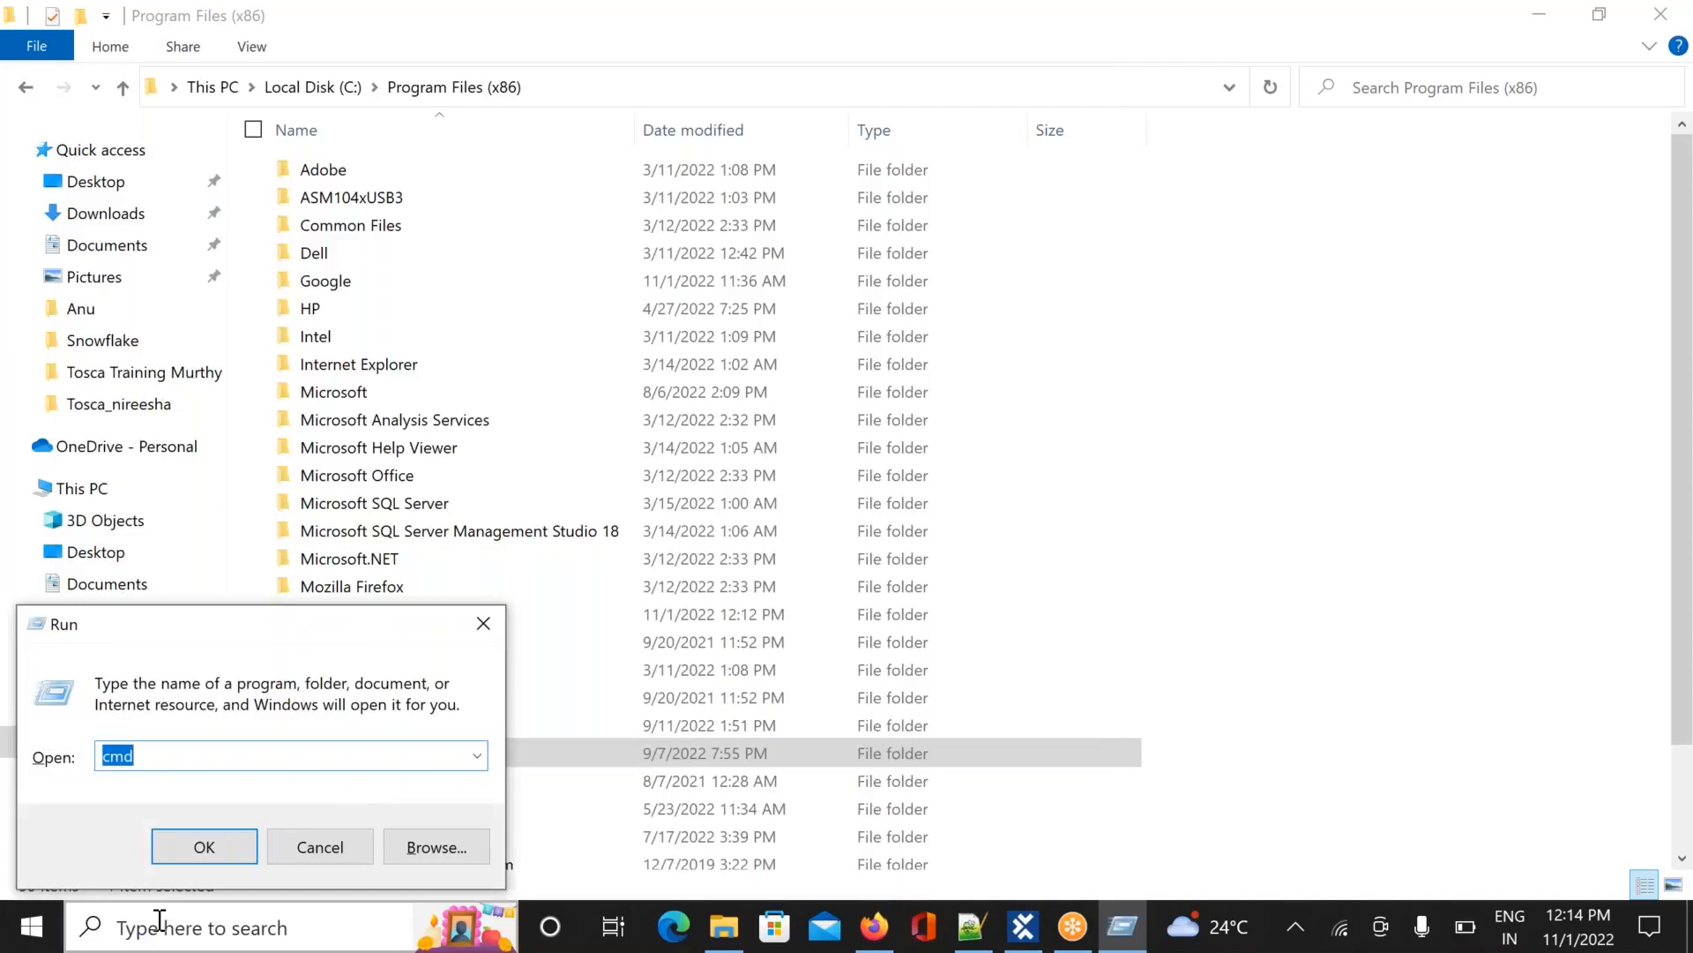
type("%")
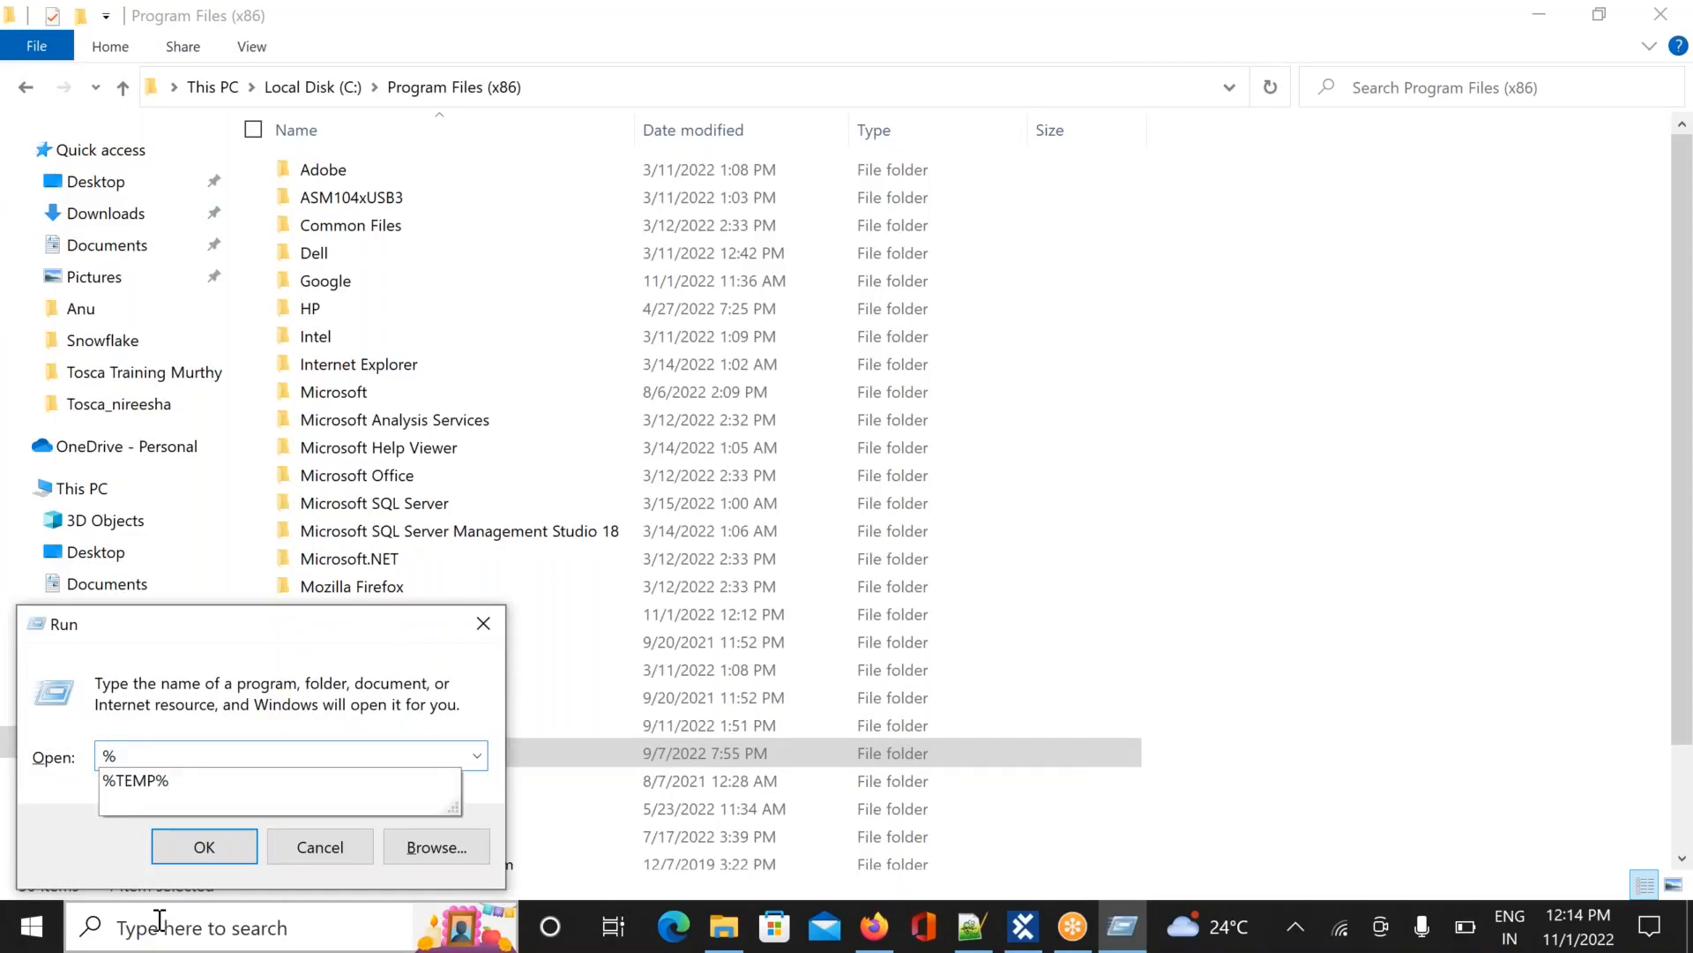
type("App Data%")
key("Return")
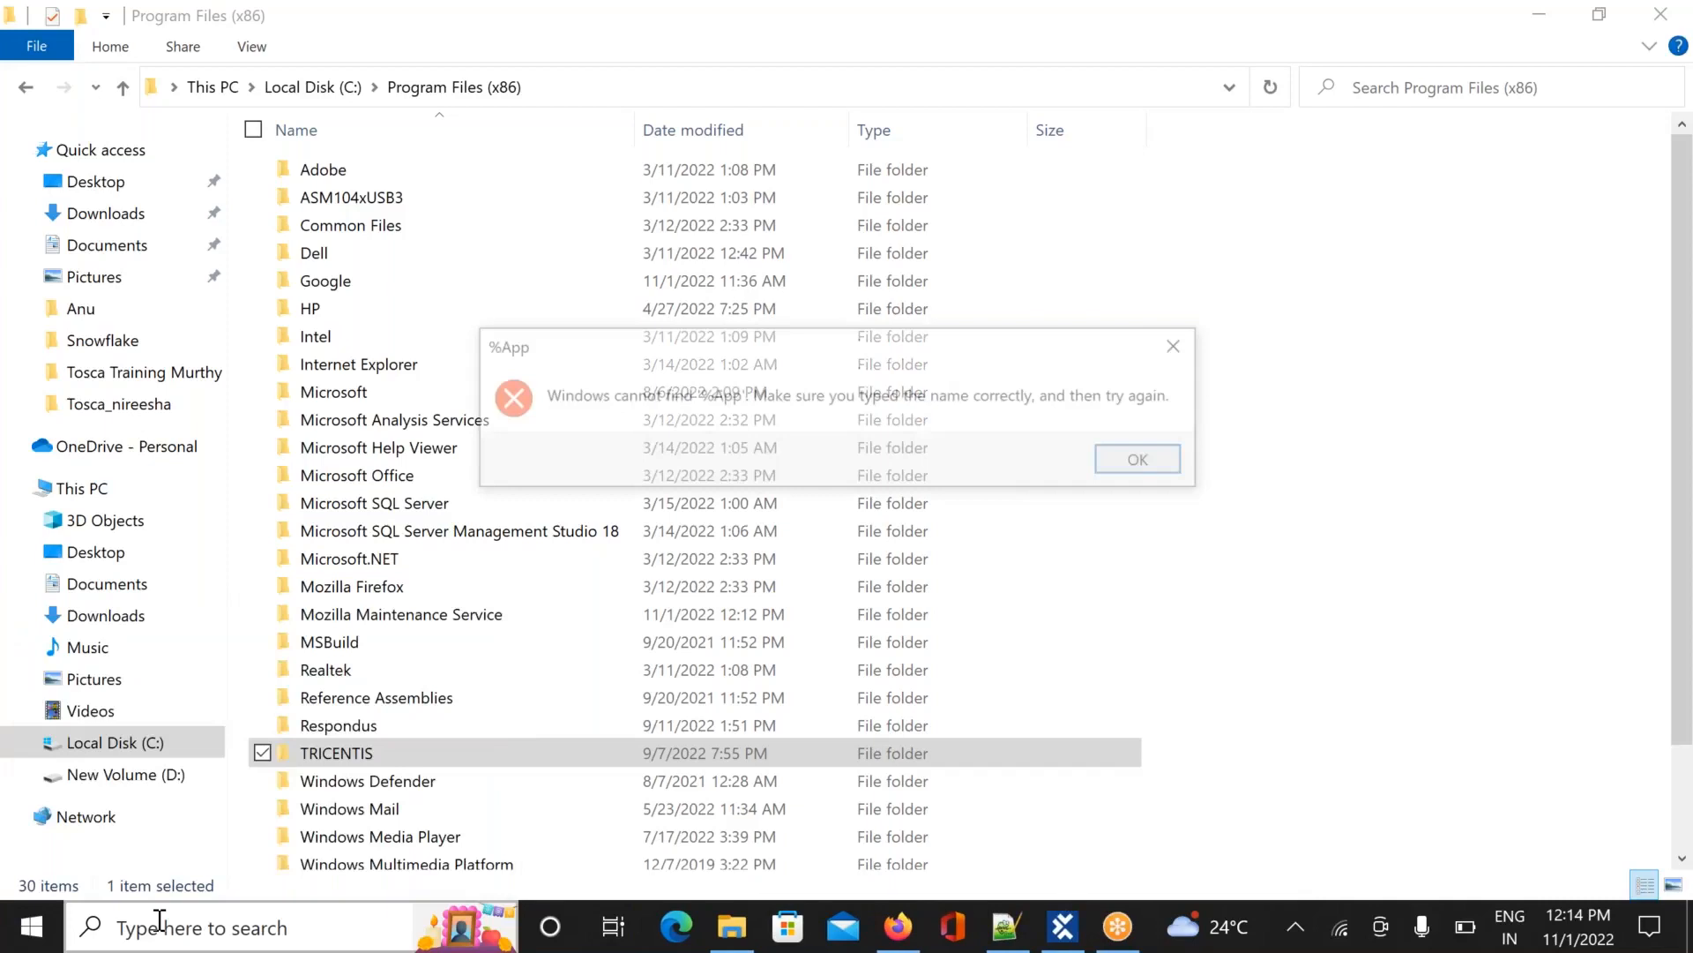
left_click(1141, 461)
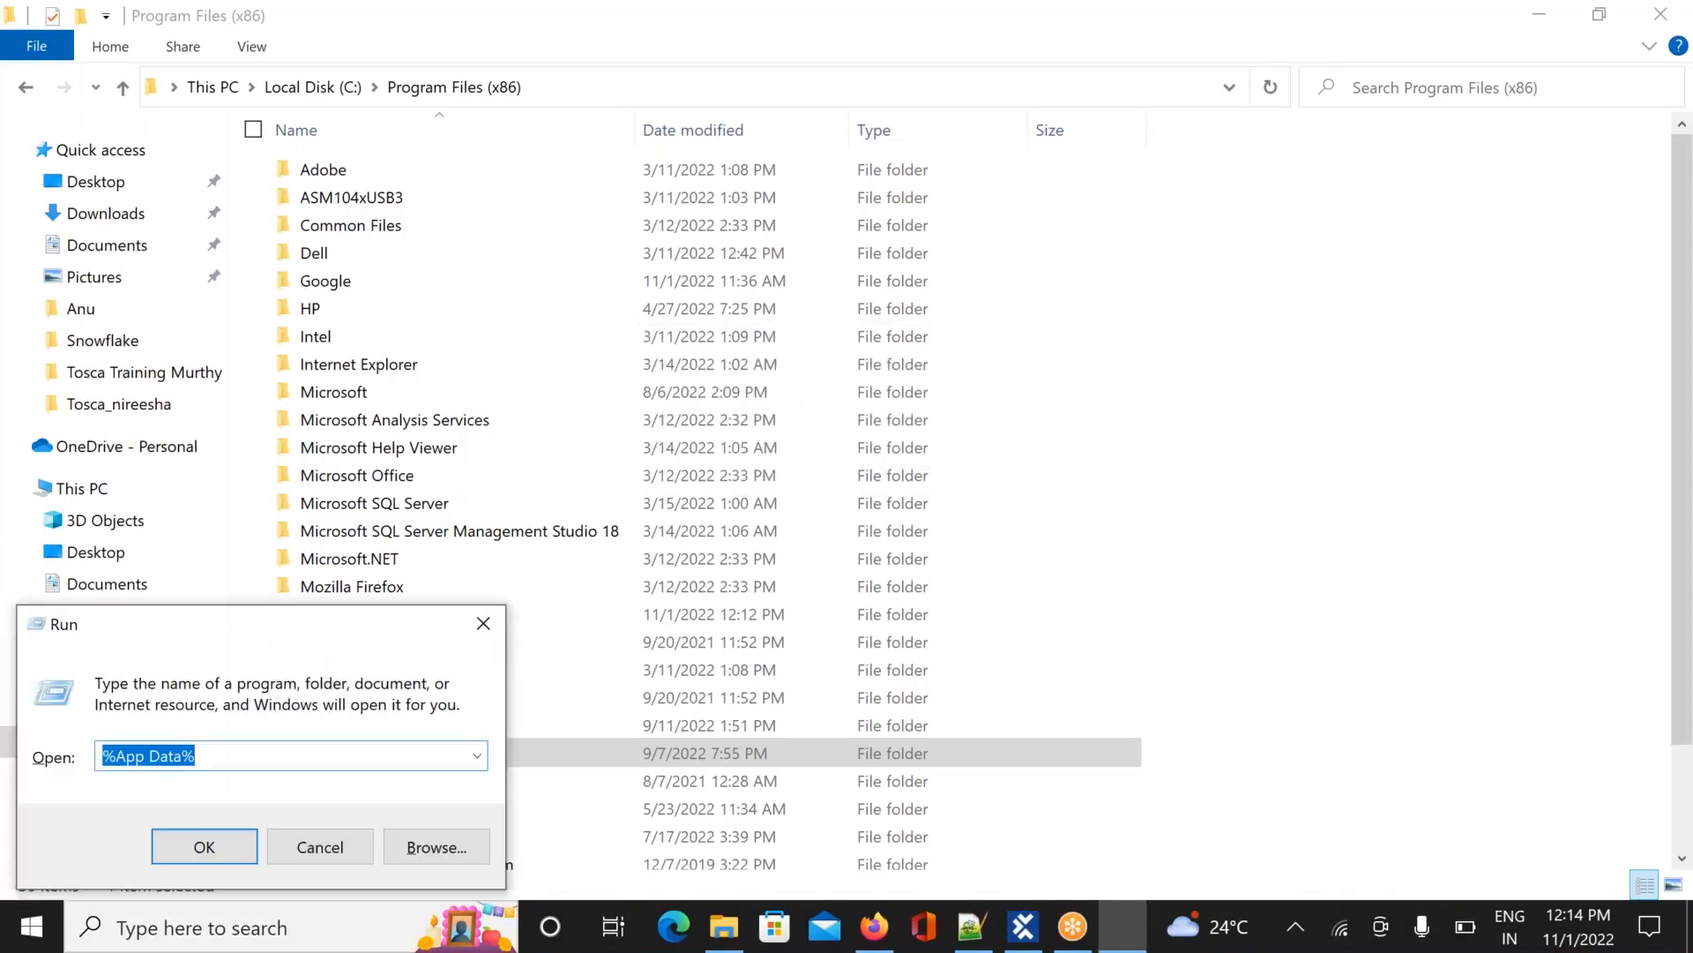
Open the %TEMP% folder, chosen from the Run history list
left_click(479, 758)
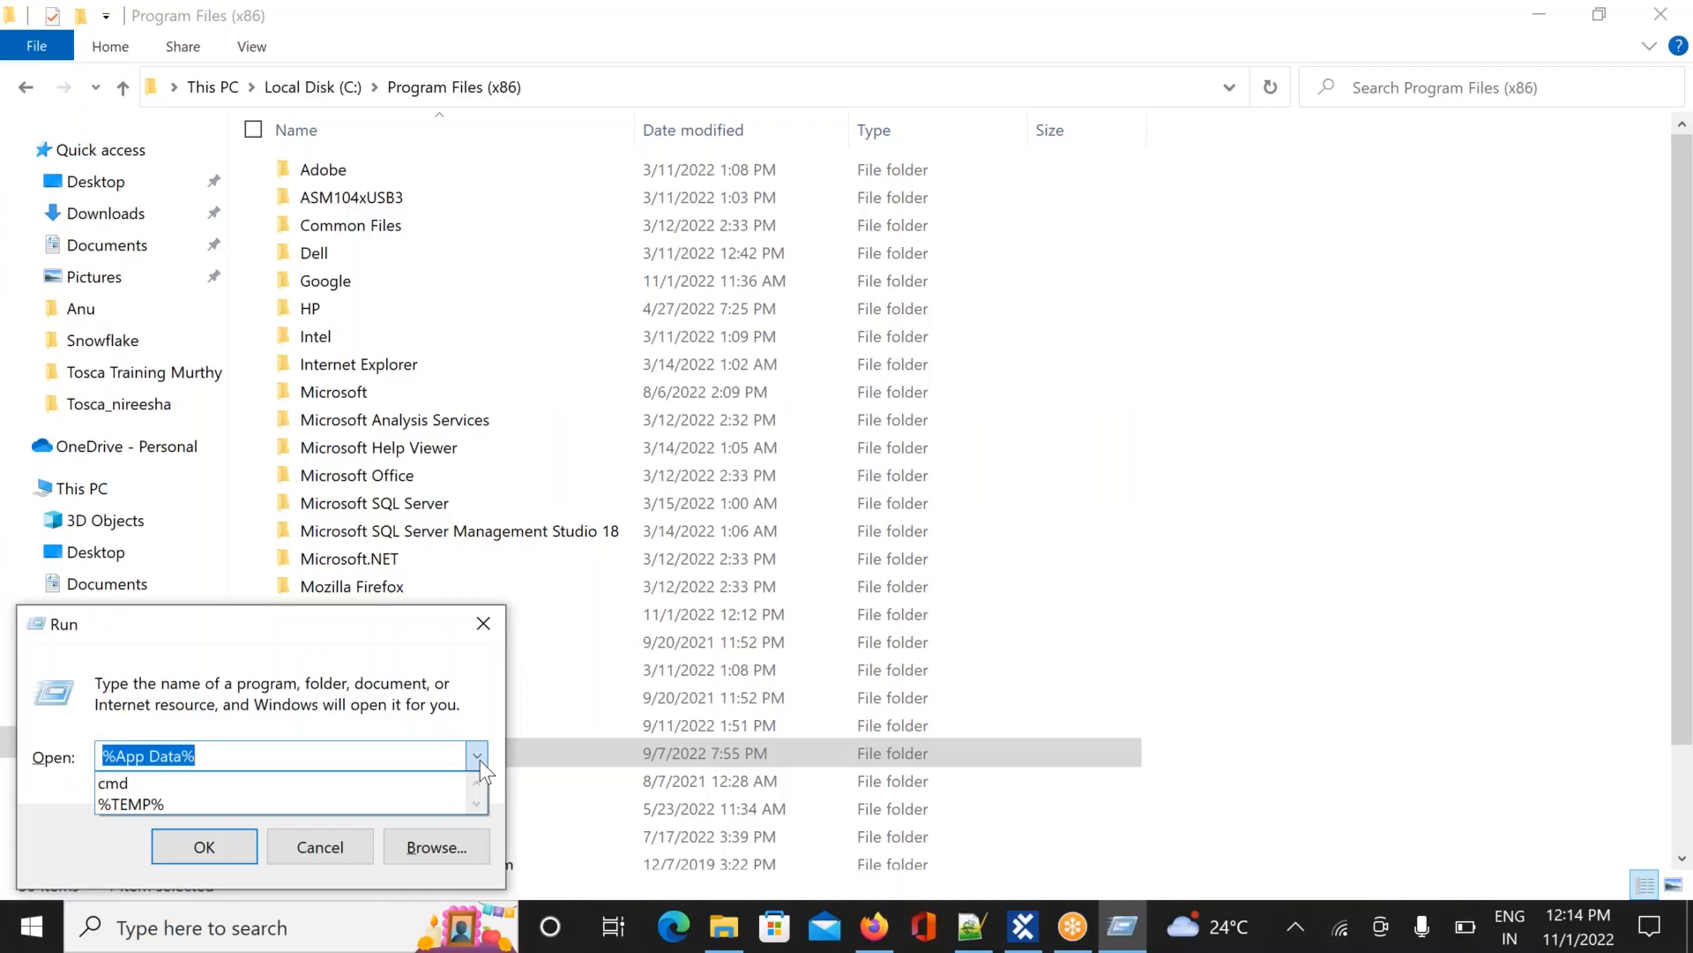
left_click(374, 804)
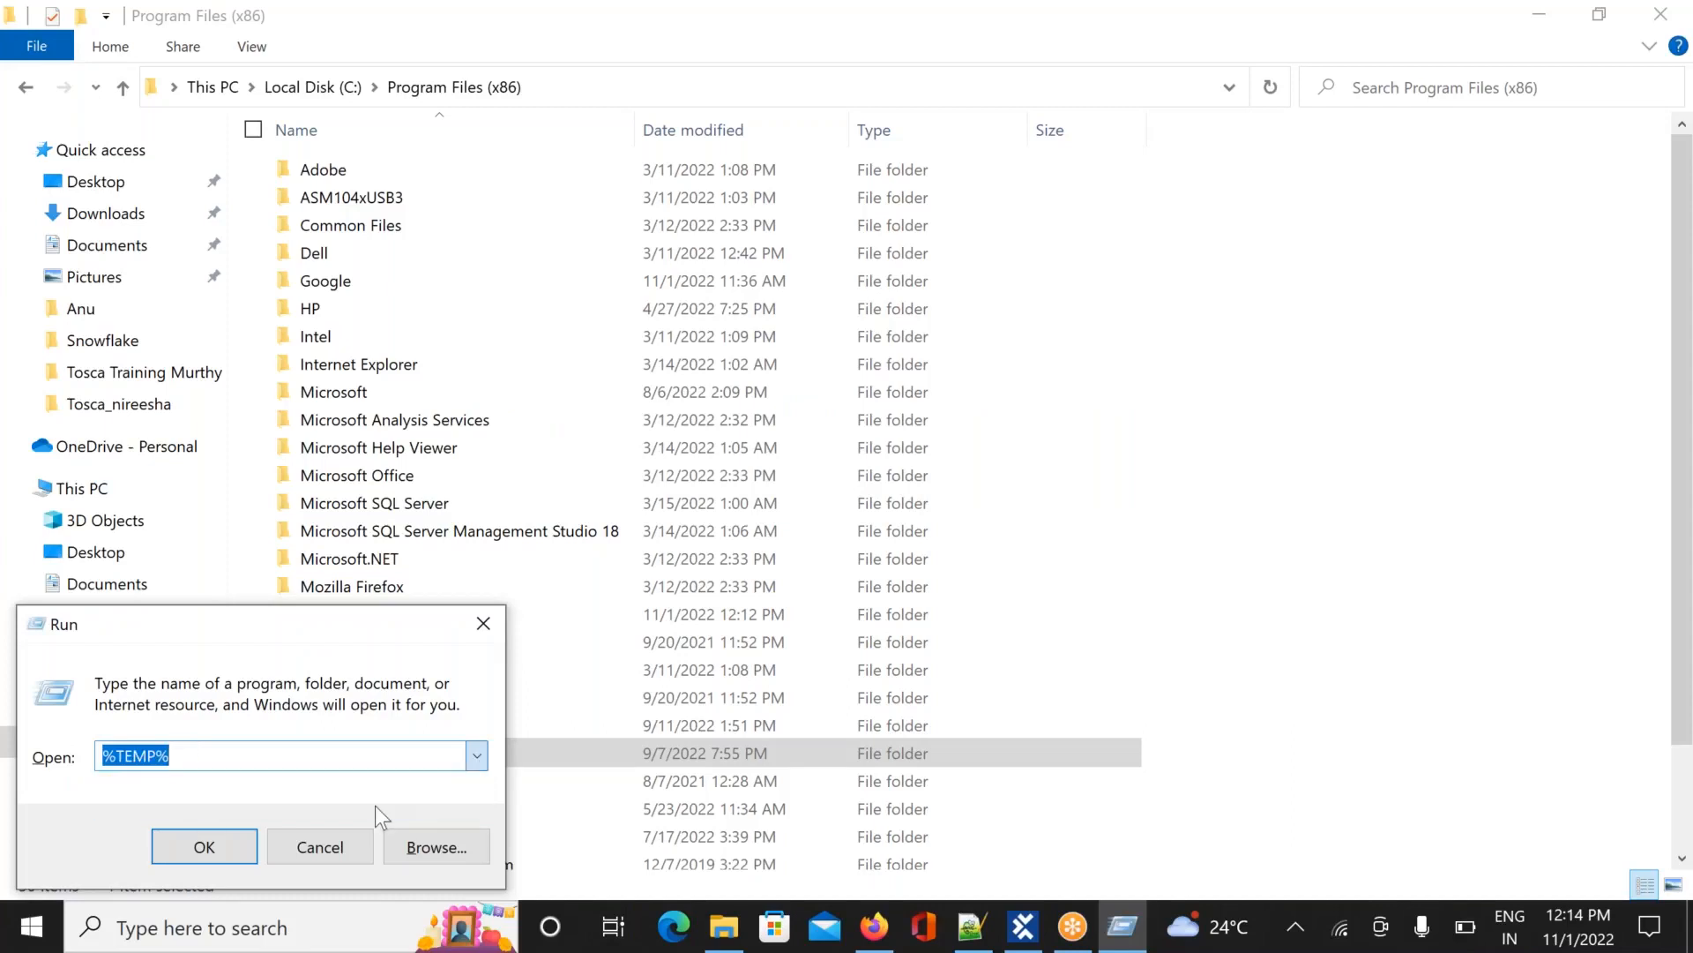
left_click(231, 843)
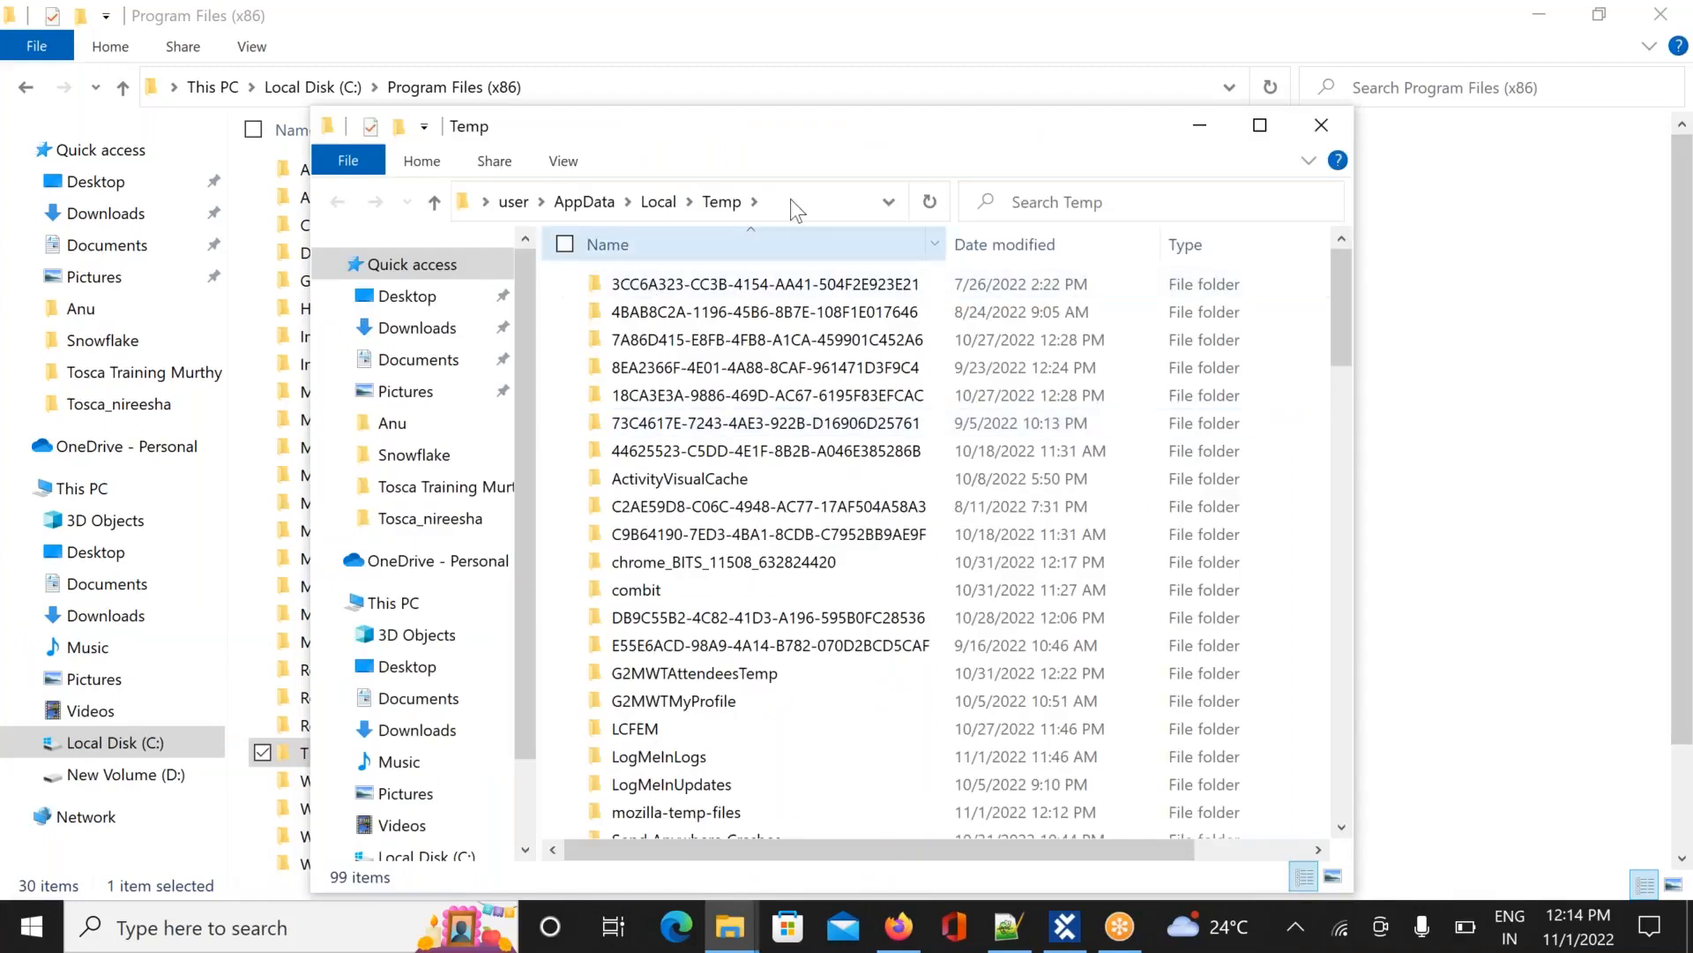
Browse AppData's LocalLow and Local folders, scanning Local down to Diagnostics
left_click(579, 202)
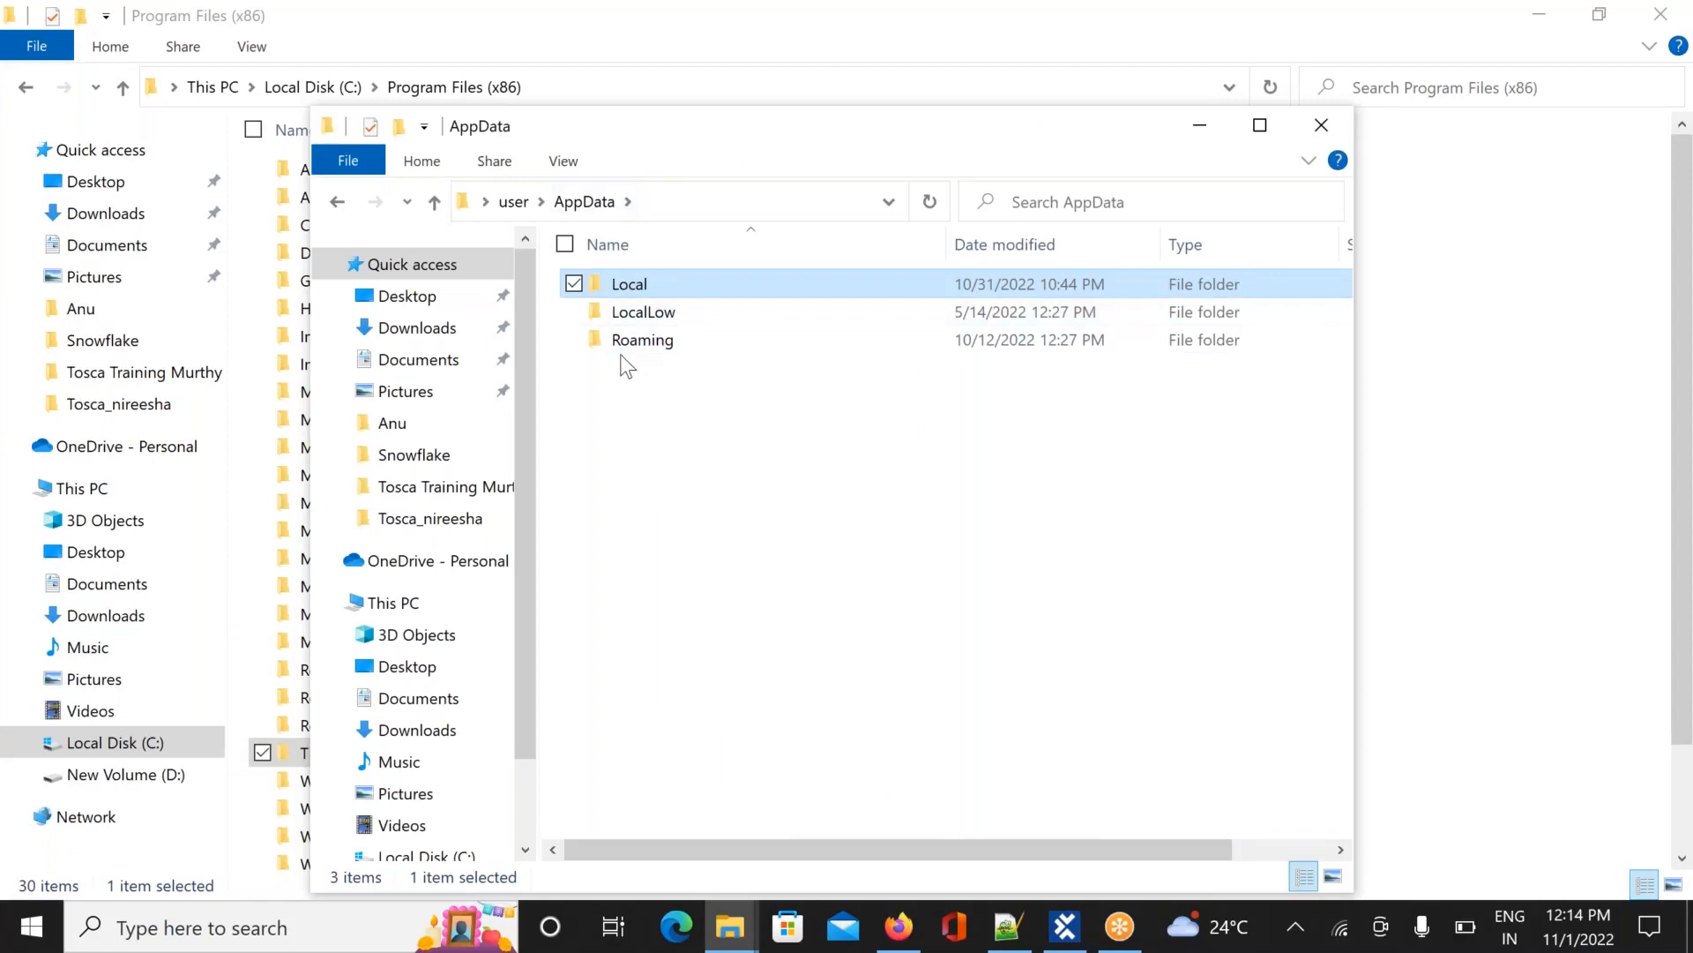
double_click(668, 316)
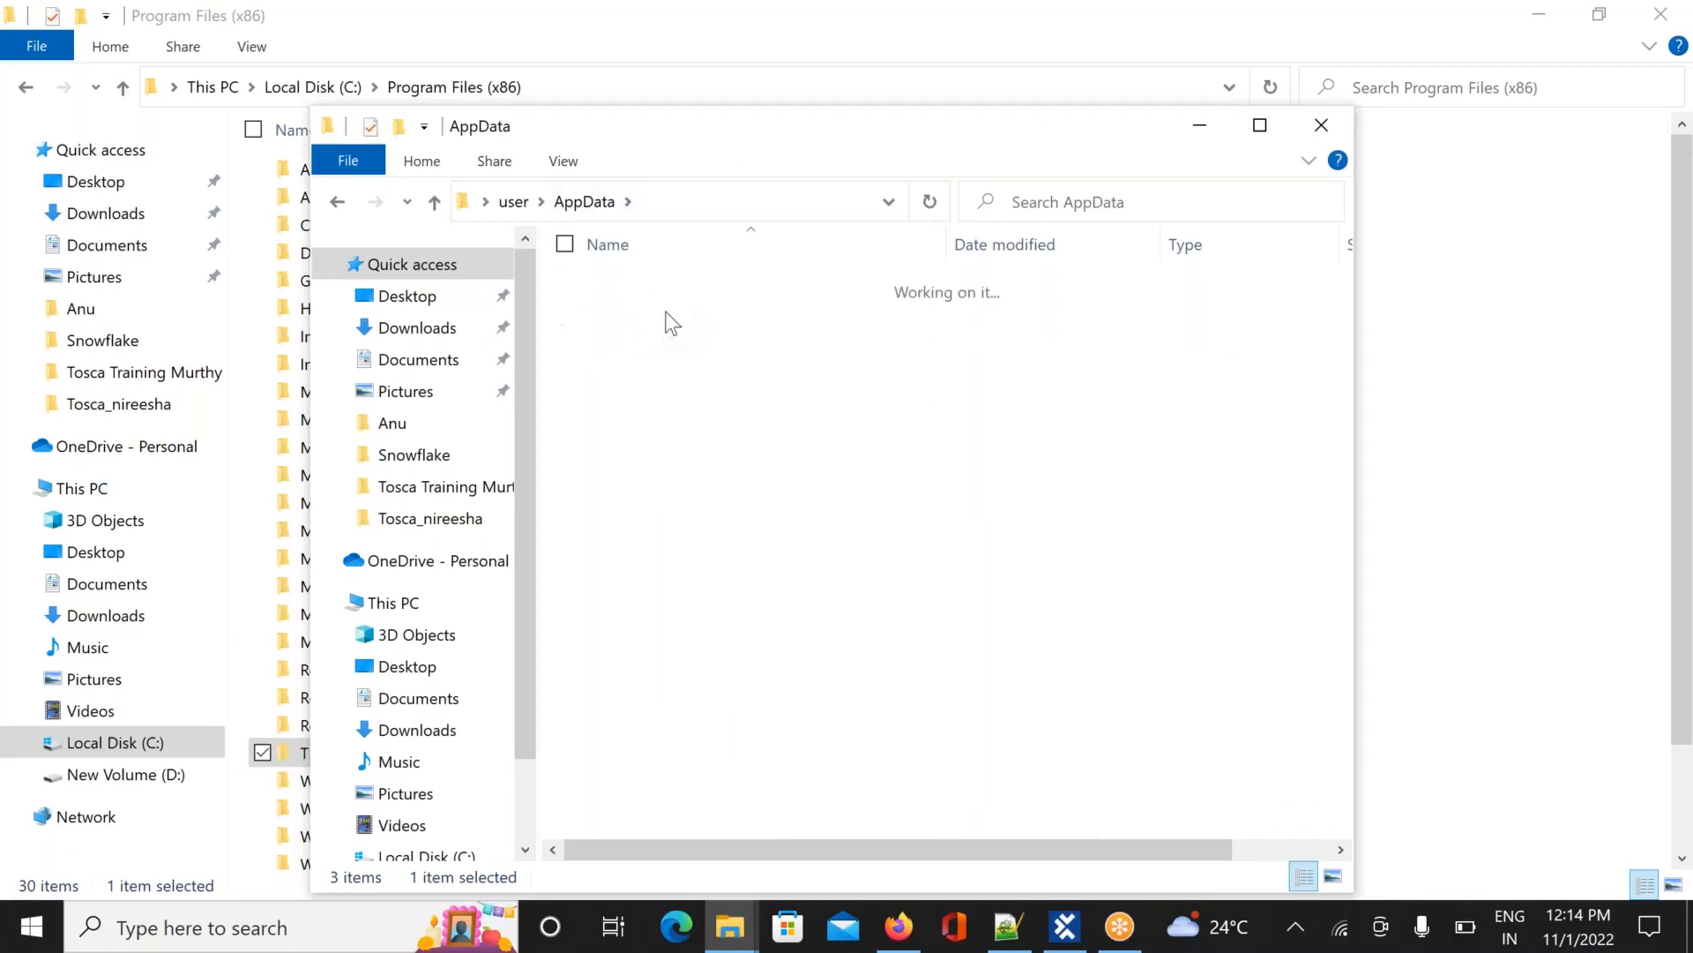
left_click(585, 202)
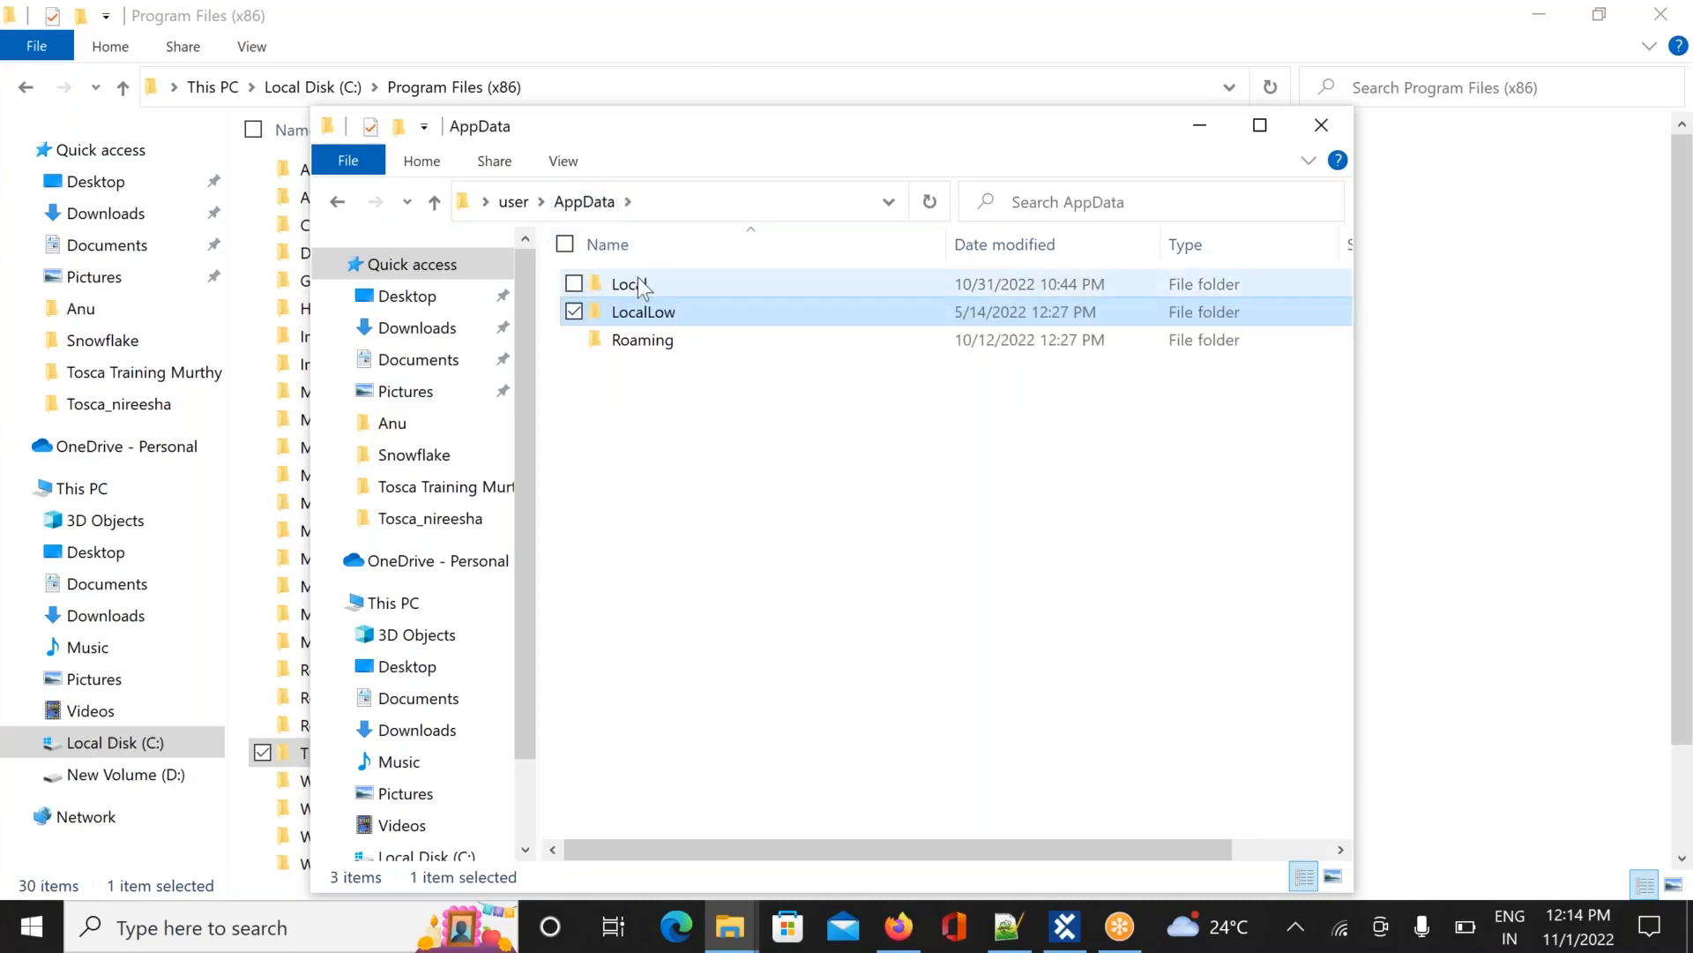
double_click(637, 282)
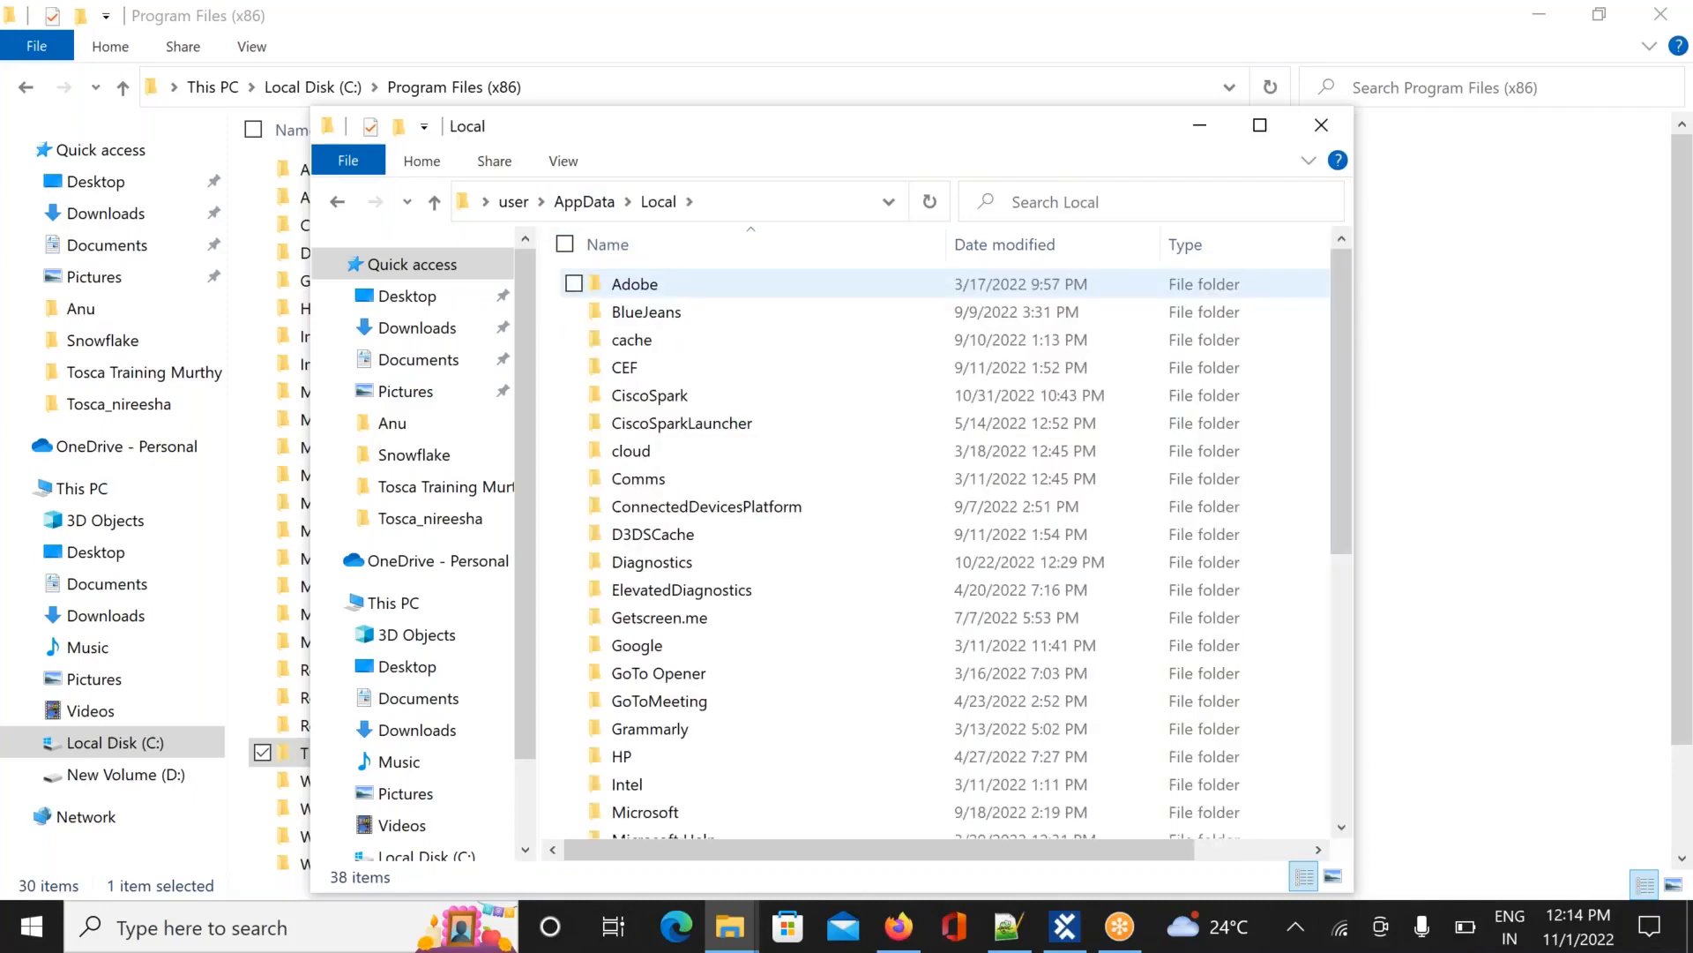
left_click(654, 452)
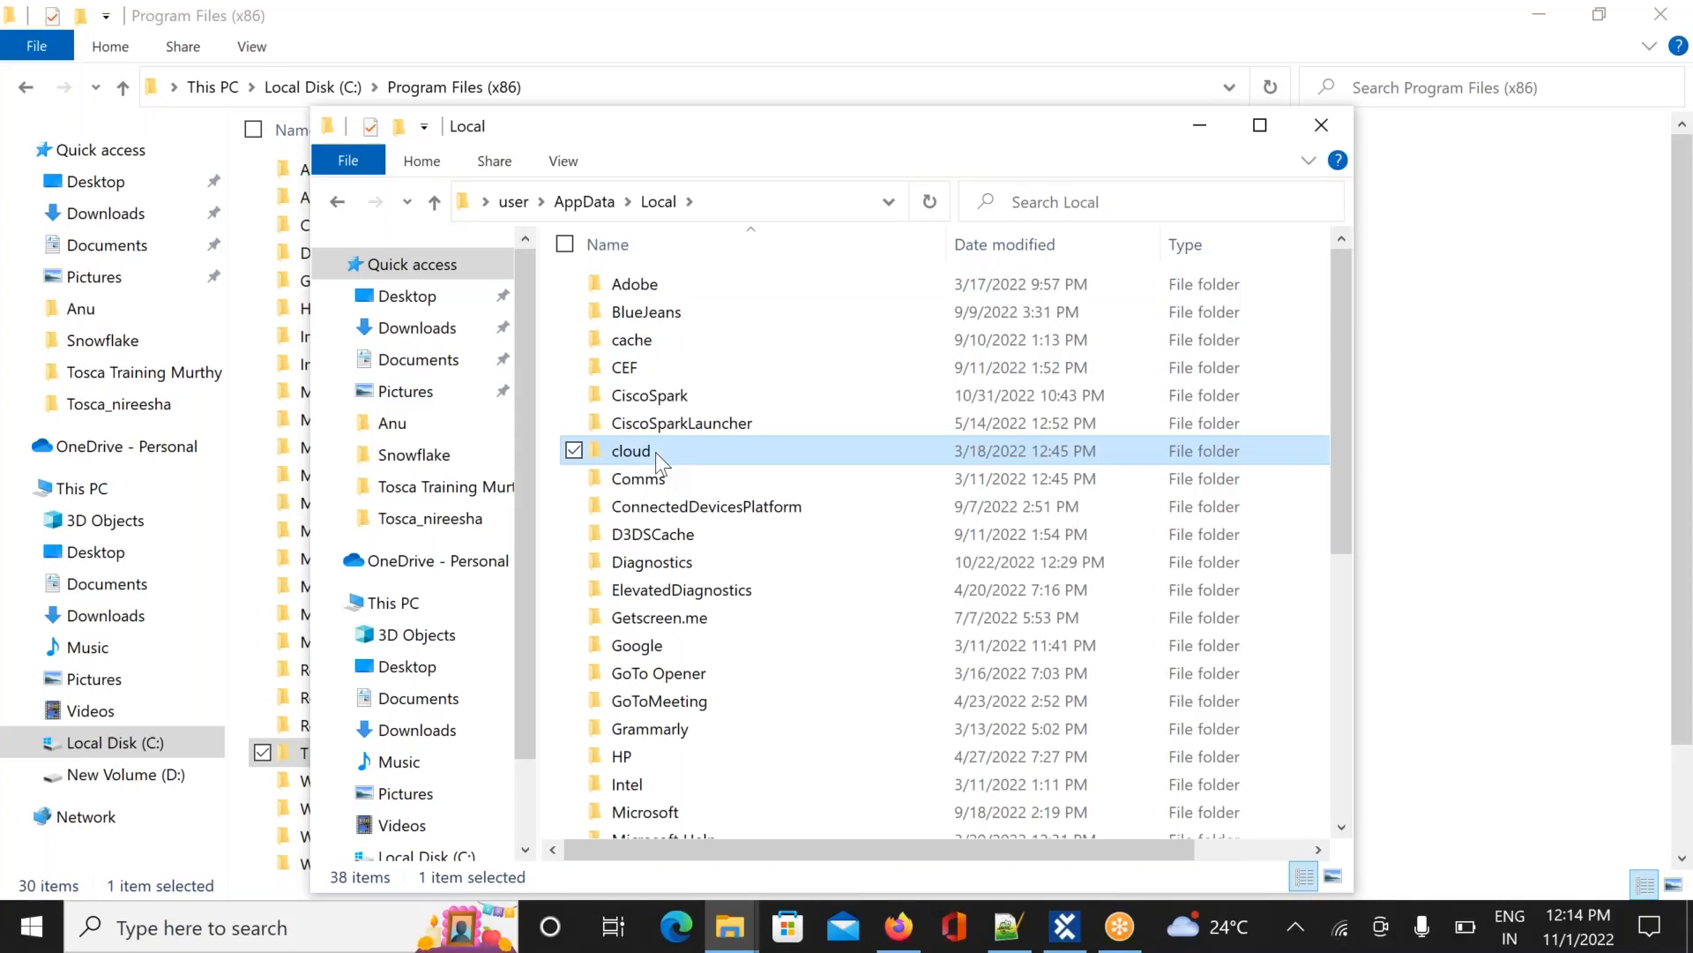
key("d")
key("d")
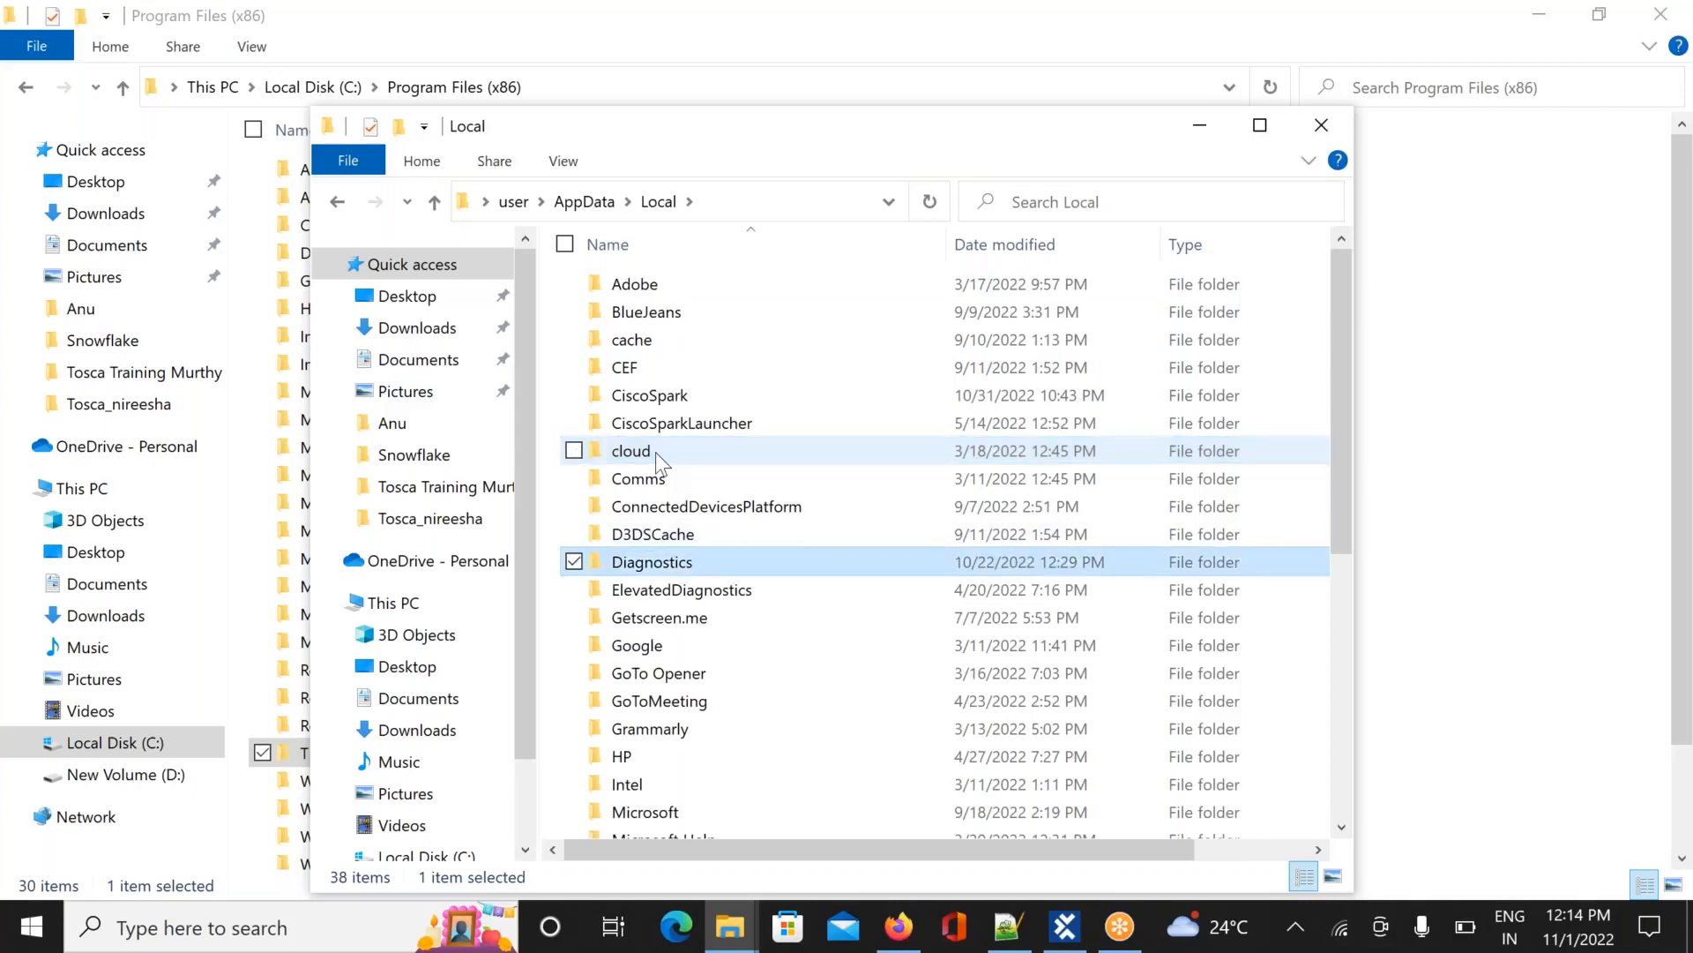
key("d")
key("d")
key("d")
key("d")
key("d")
key("d")
key("d")
key("d")
key("d")
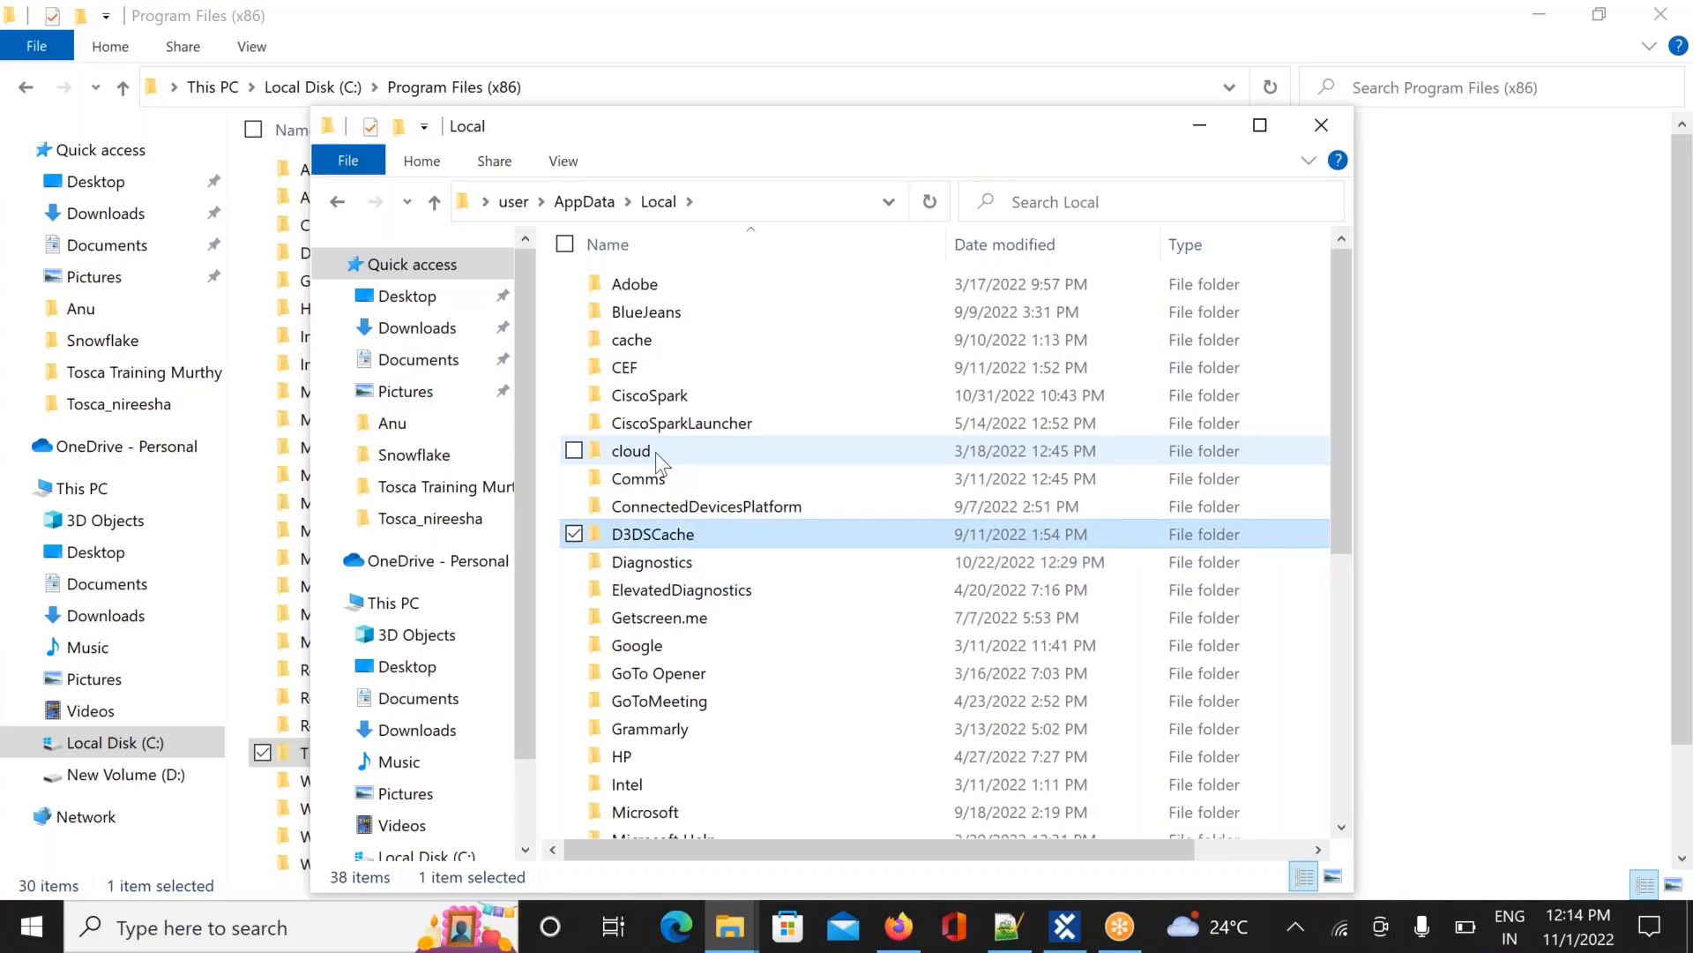
left_click(599, 210)
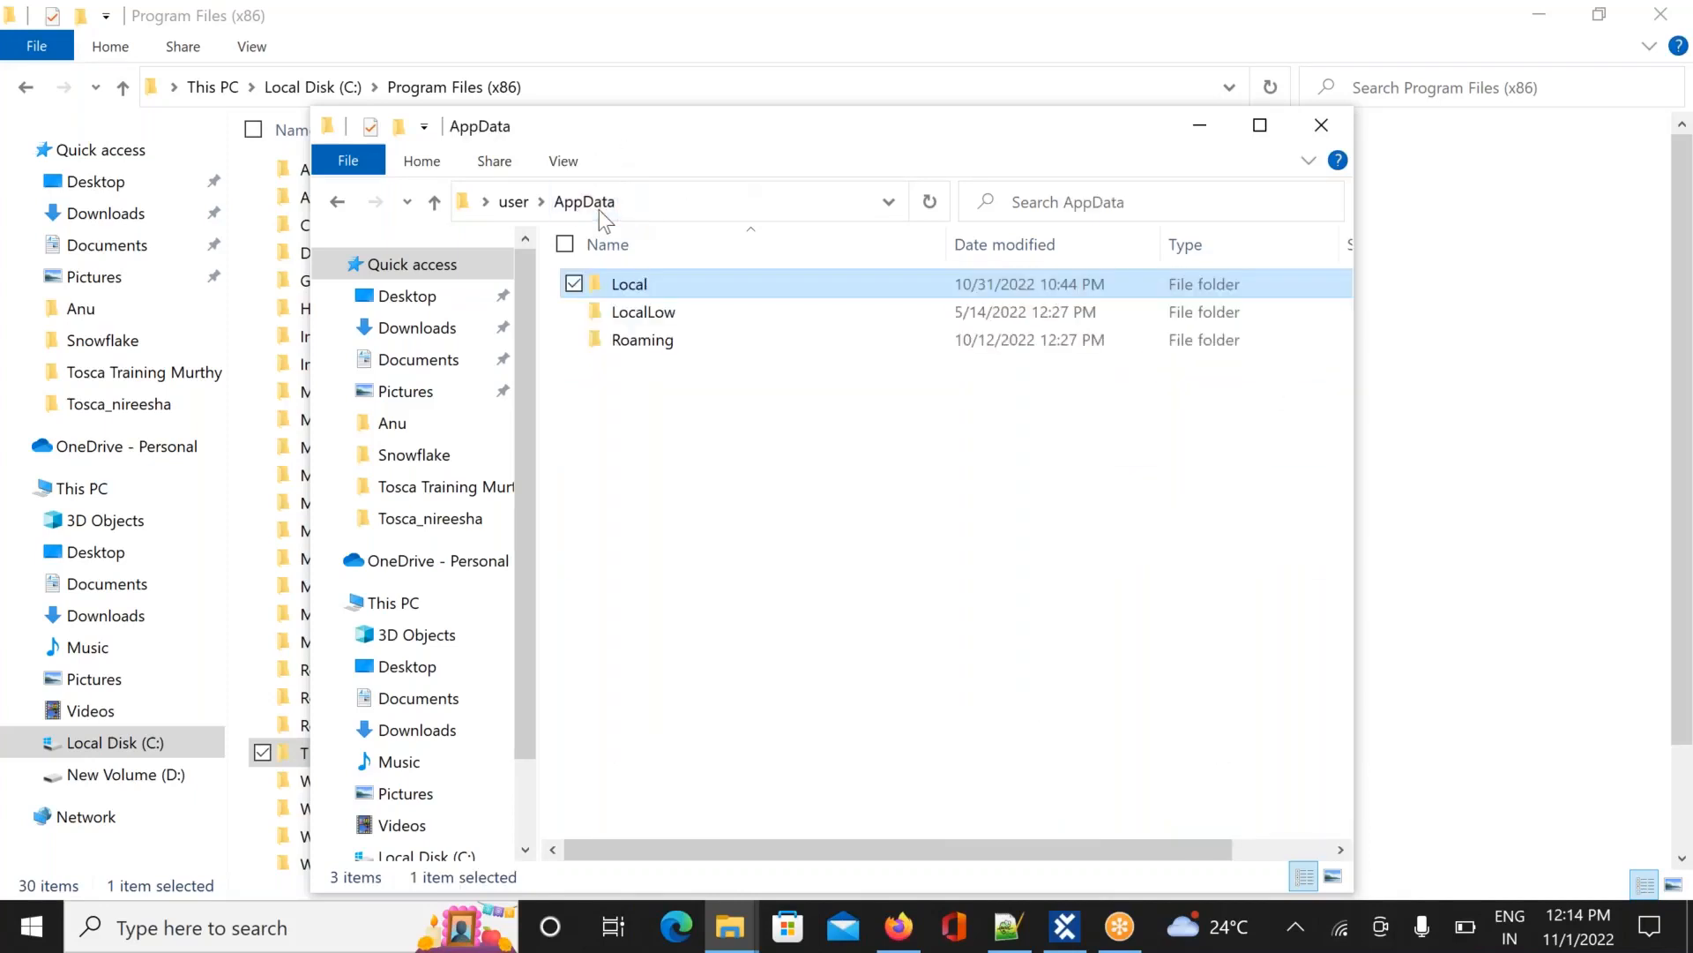
double_click(653, 313)
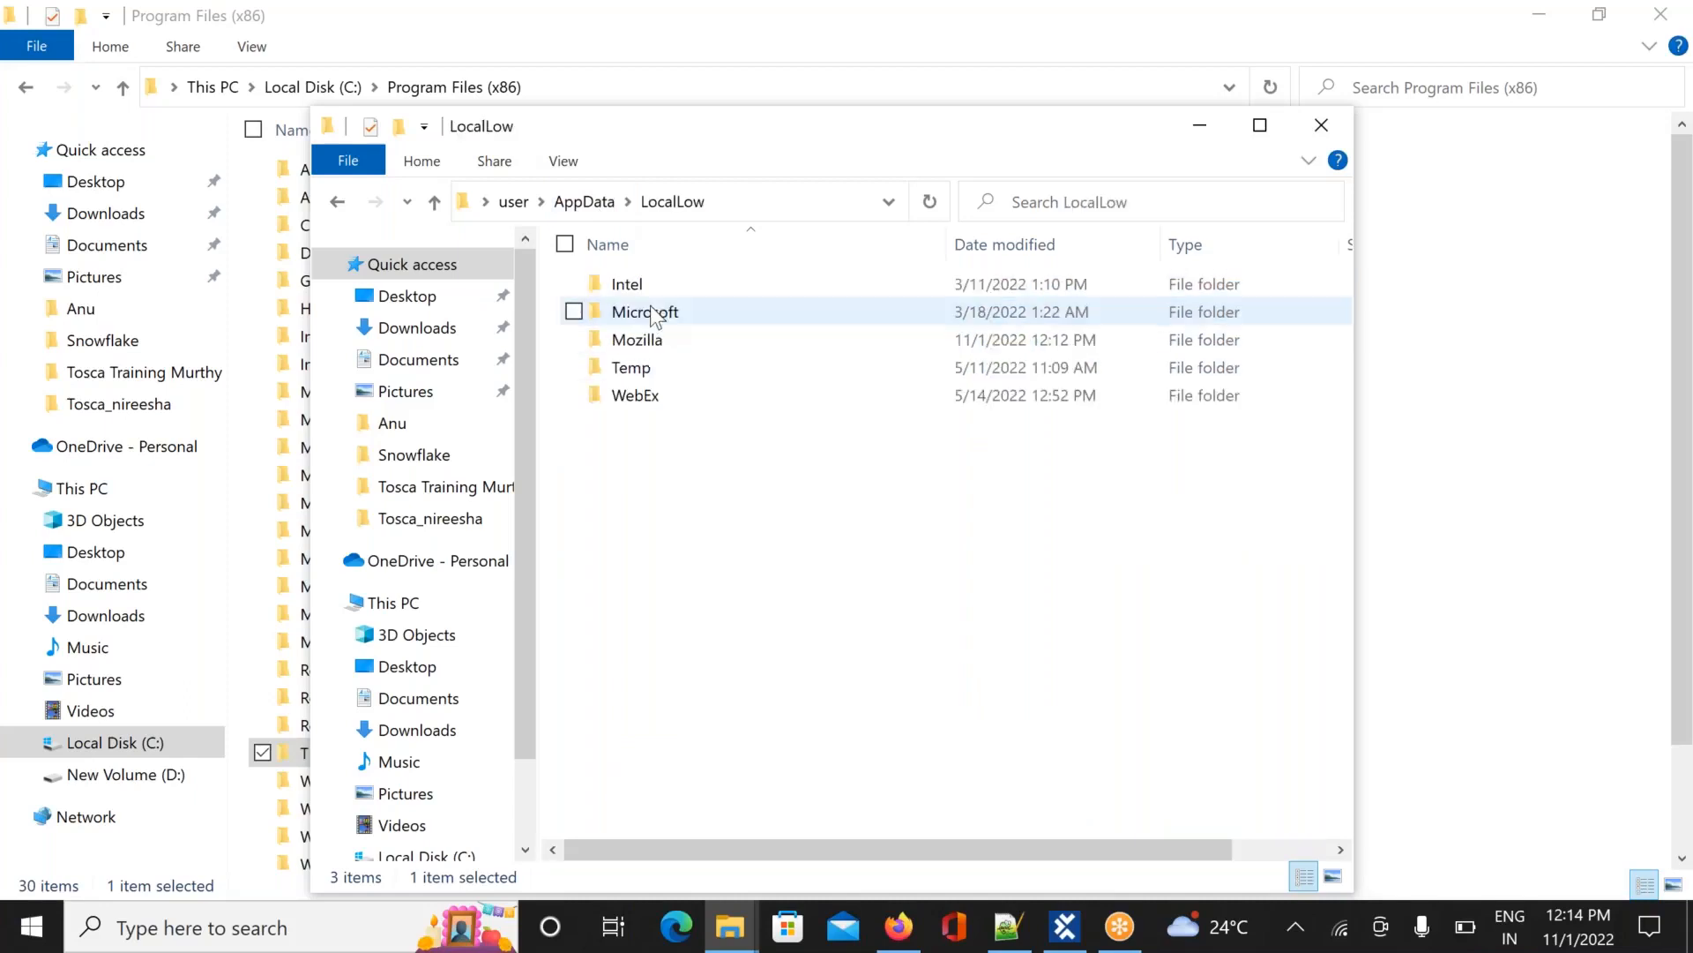
left_click(582, 205)
Open Roaming > TRICENTIS and look inside the IdentityManagement folder
double_click(617, 344)
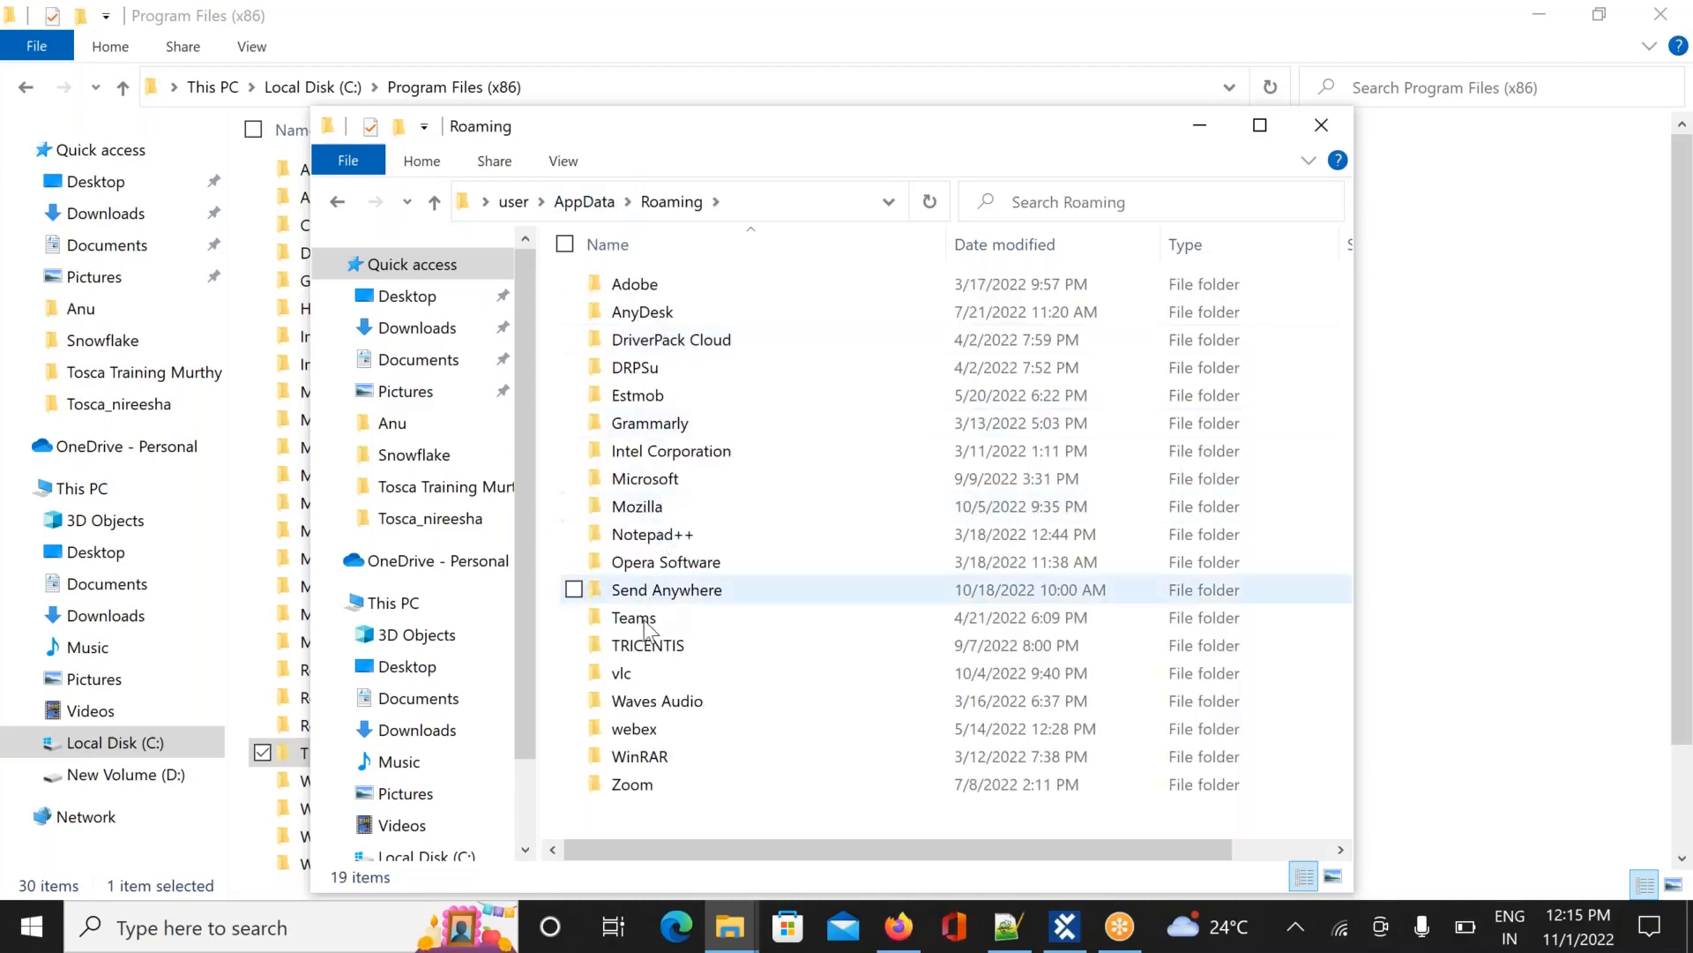
double_click(642, 644)
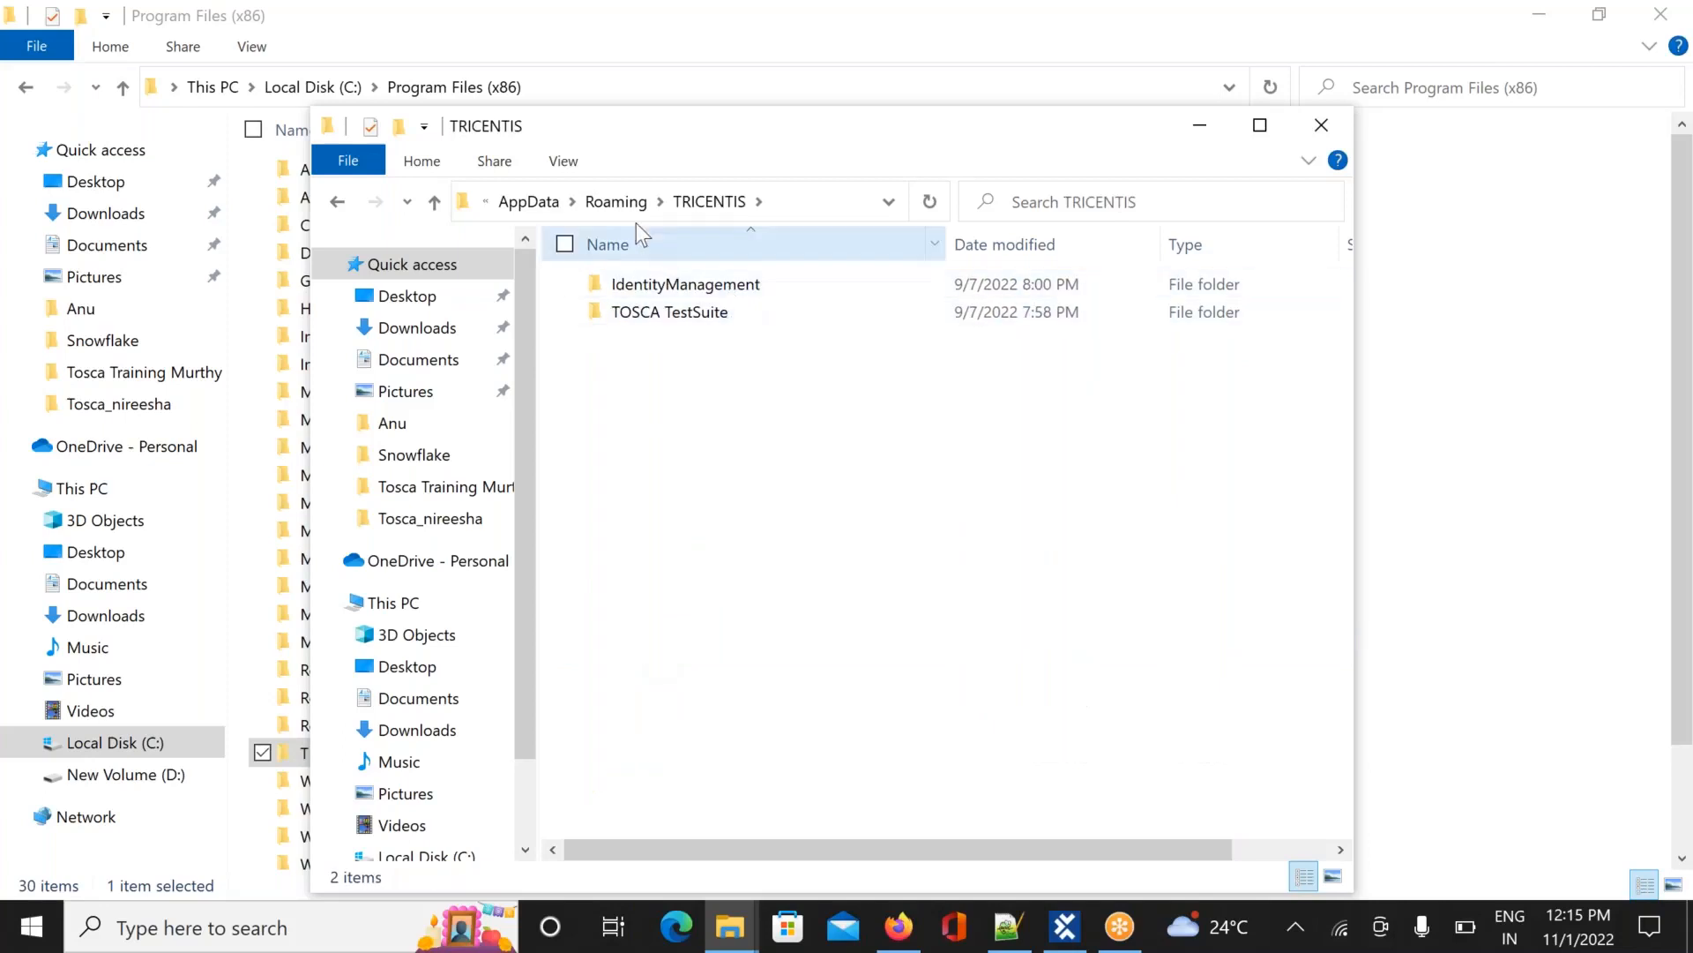
left_click(616, 202)
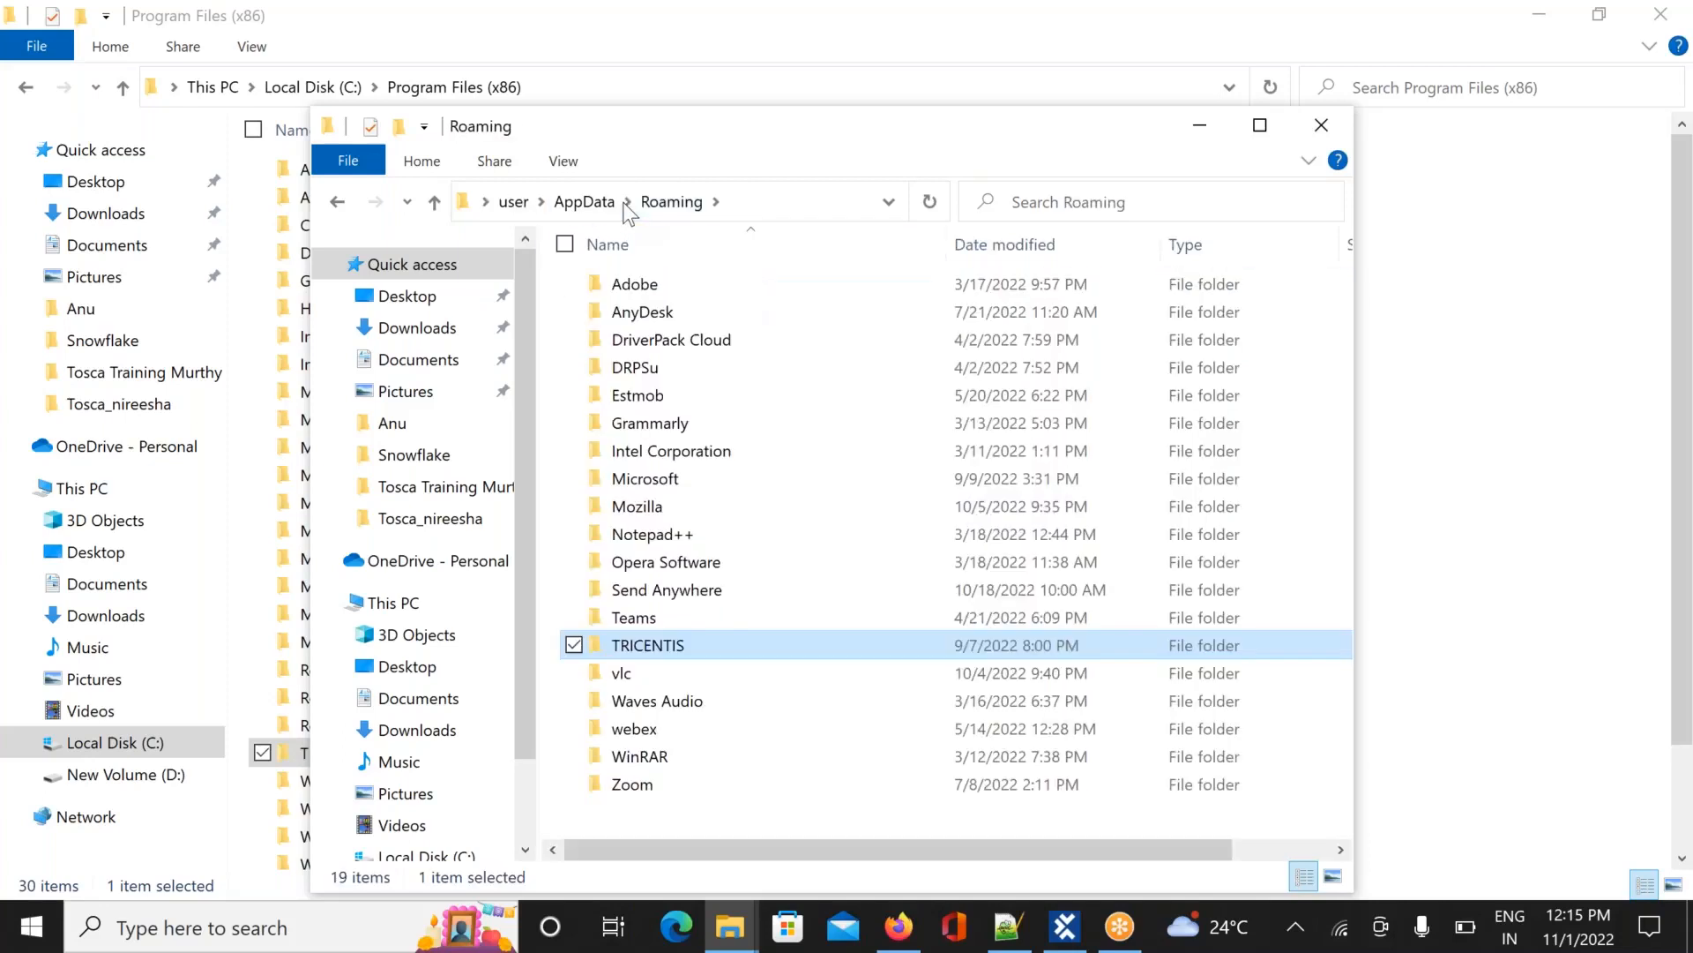
double_click(649, 644)
left_click(734, 284)
double_click(734, 284)
Go through TOSCA TestSuite > Settings > ToscaCommander, then close the Explorer window
key("BackSpace")
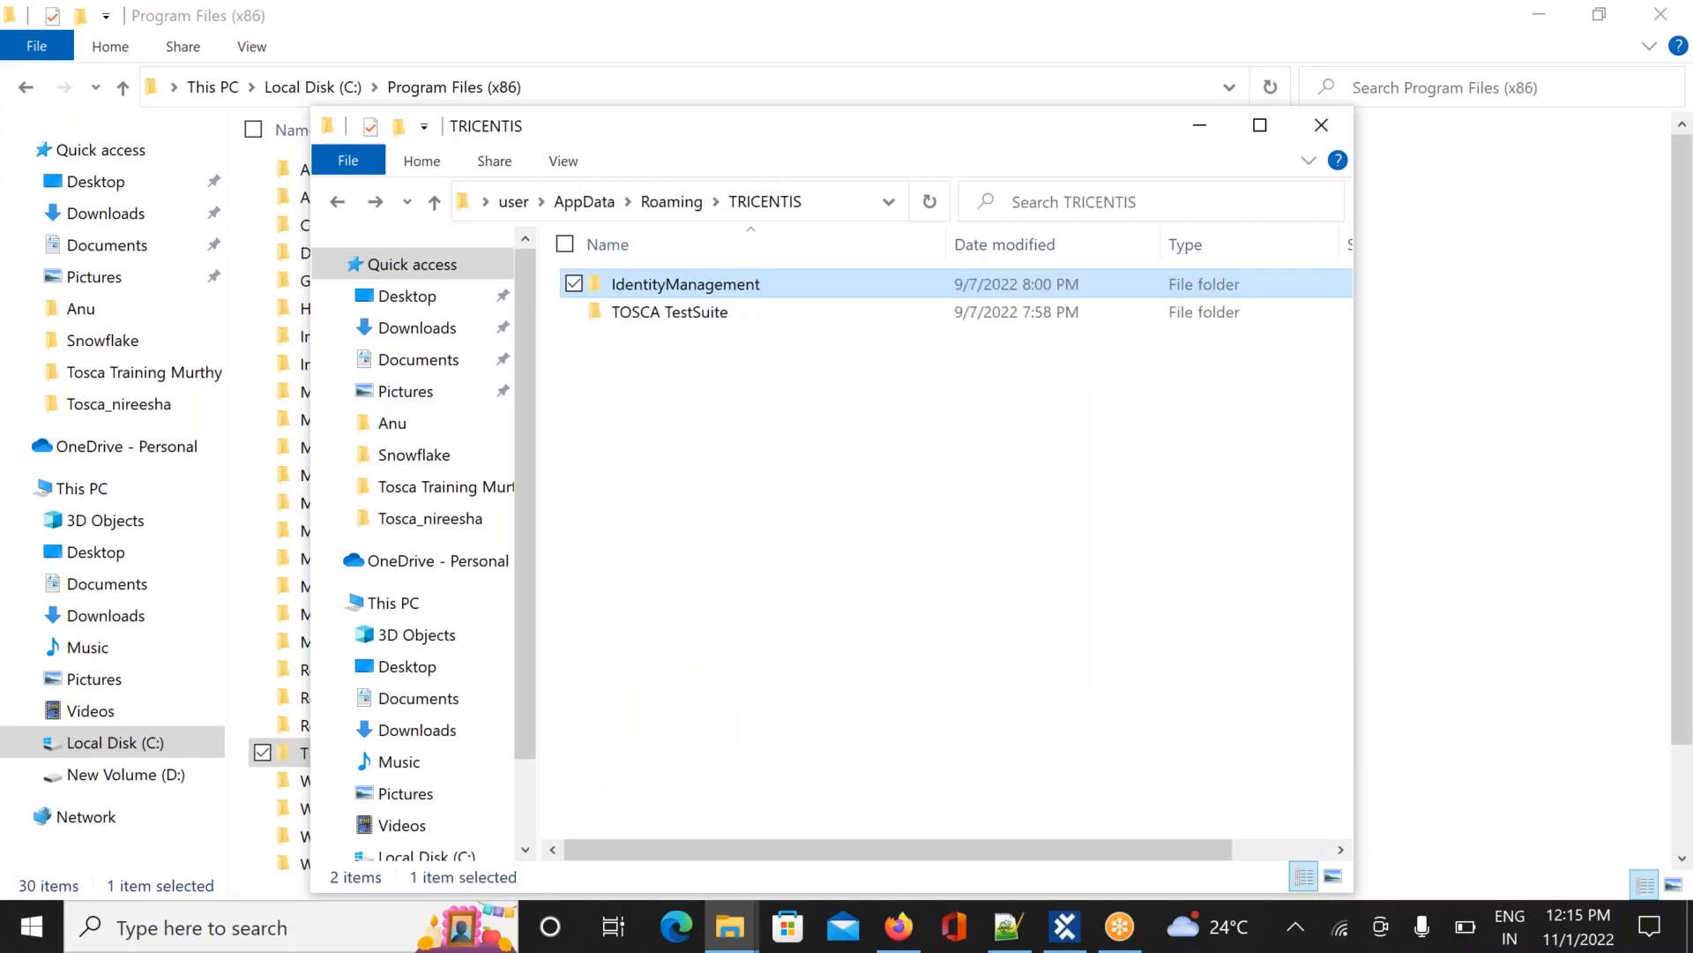
key("Down")
key("Return")
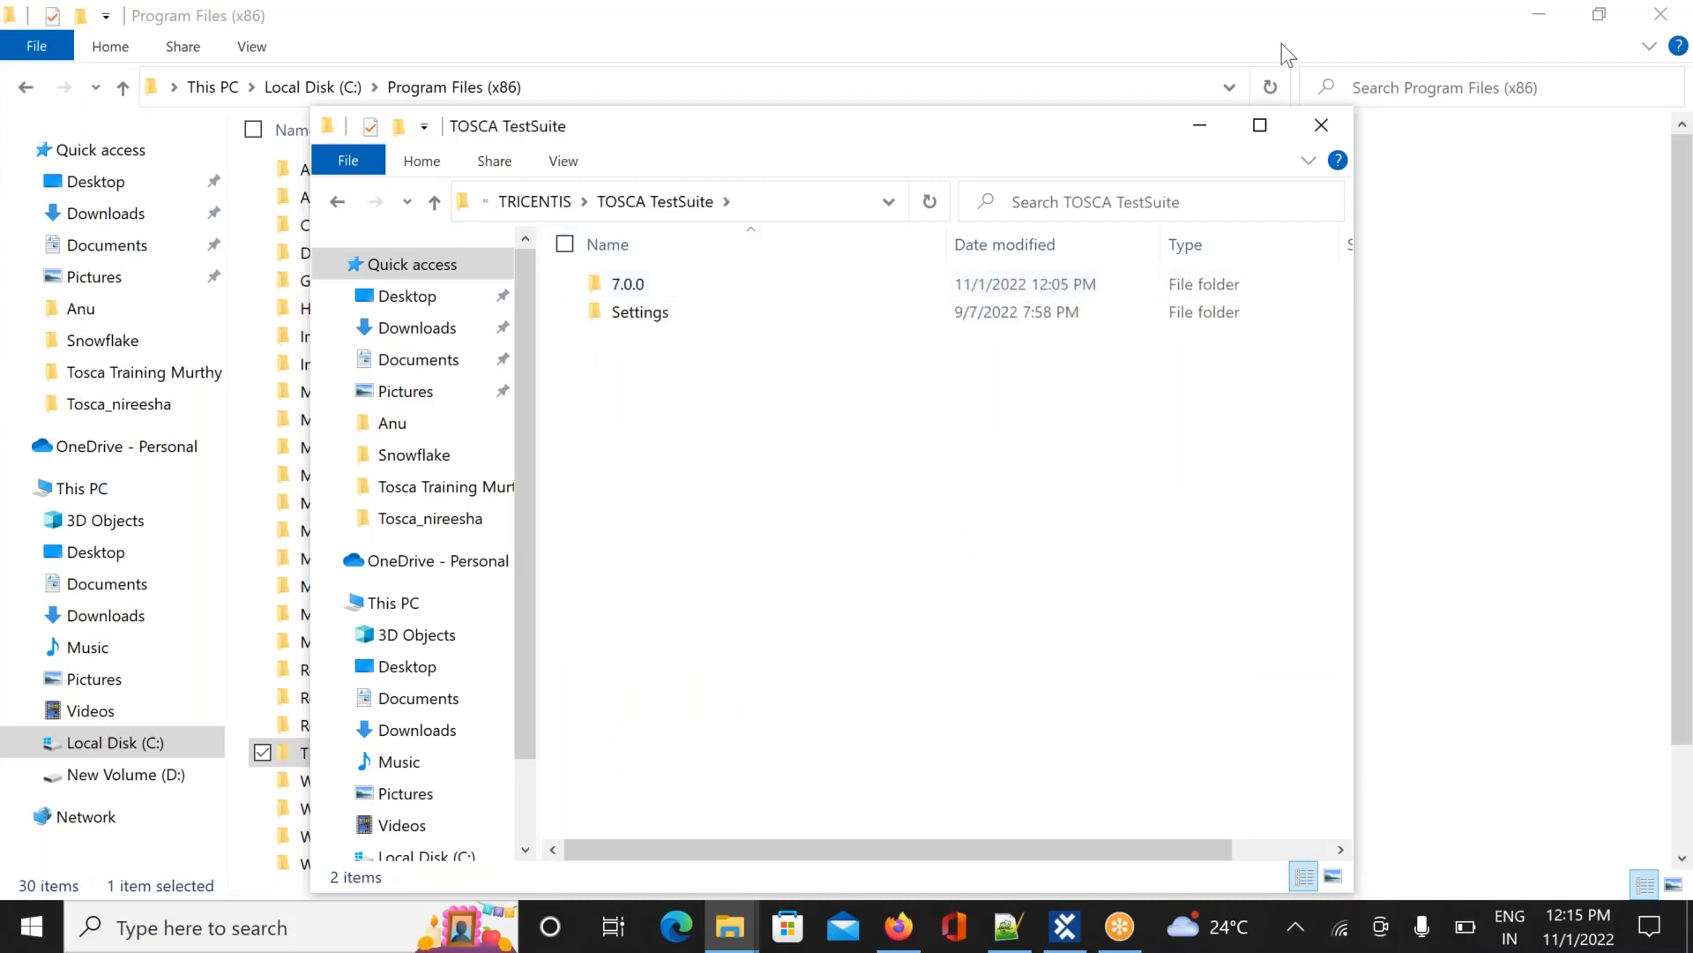
double_click(648, 316)
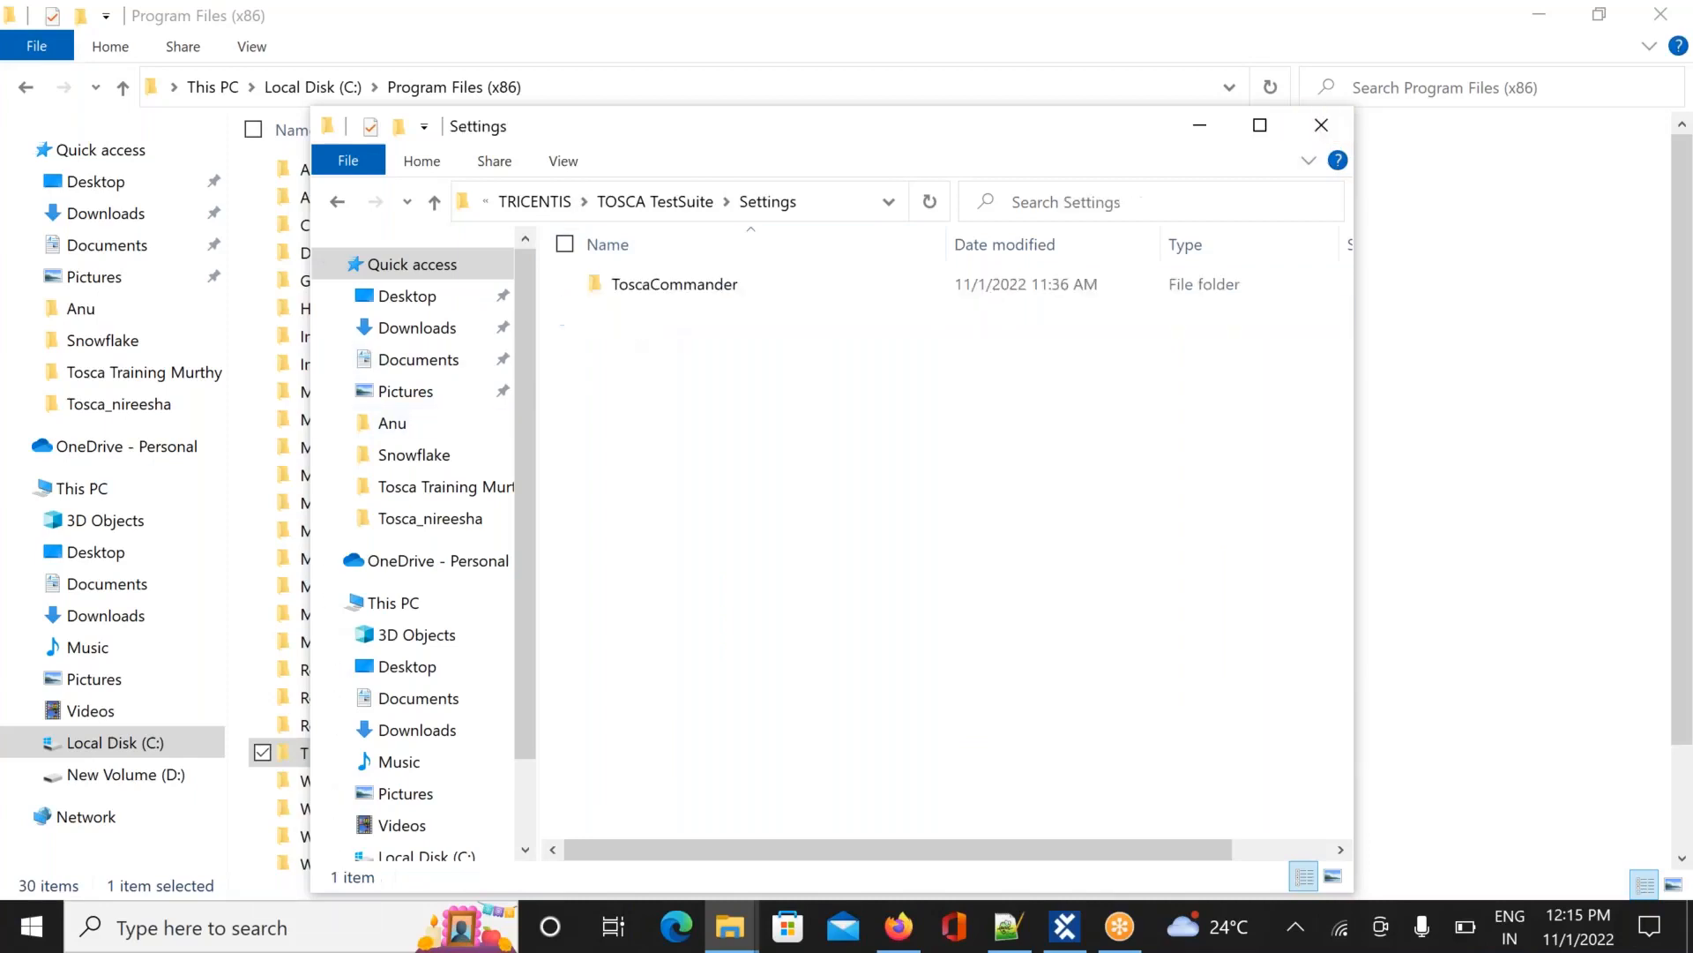
double_click(670, 291)
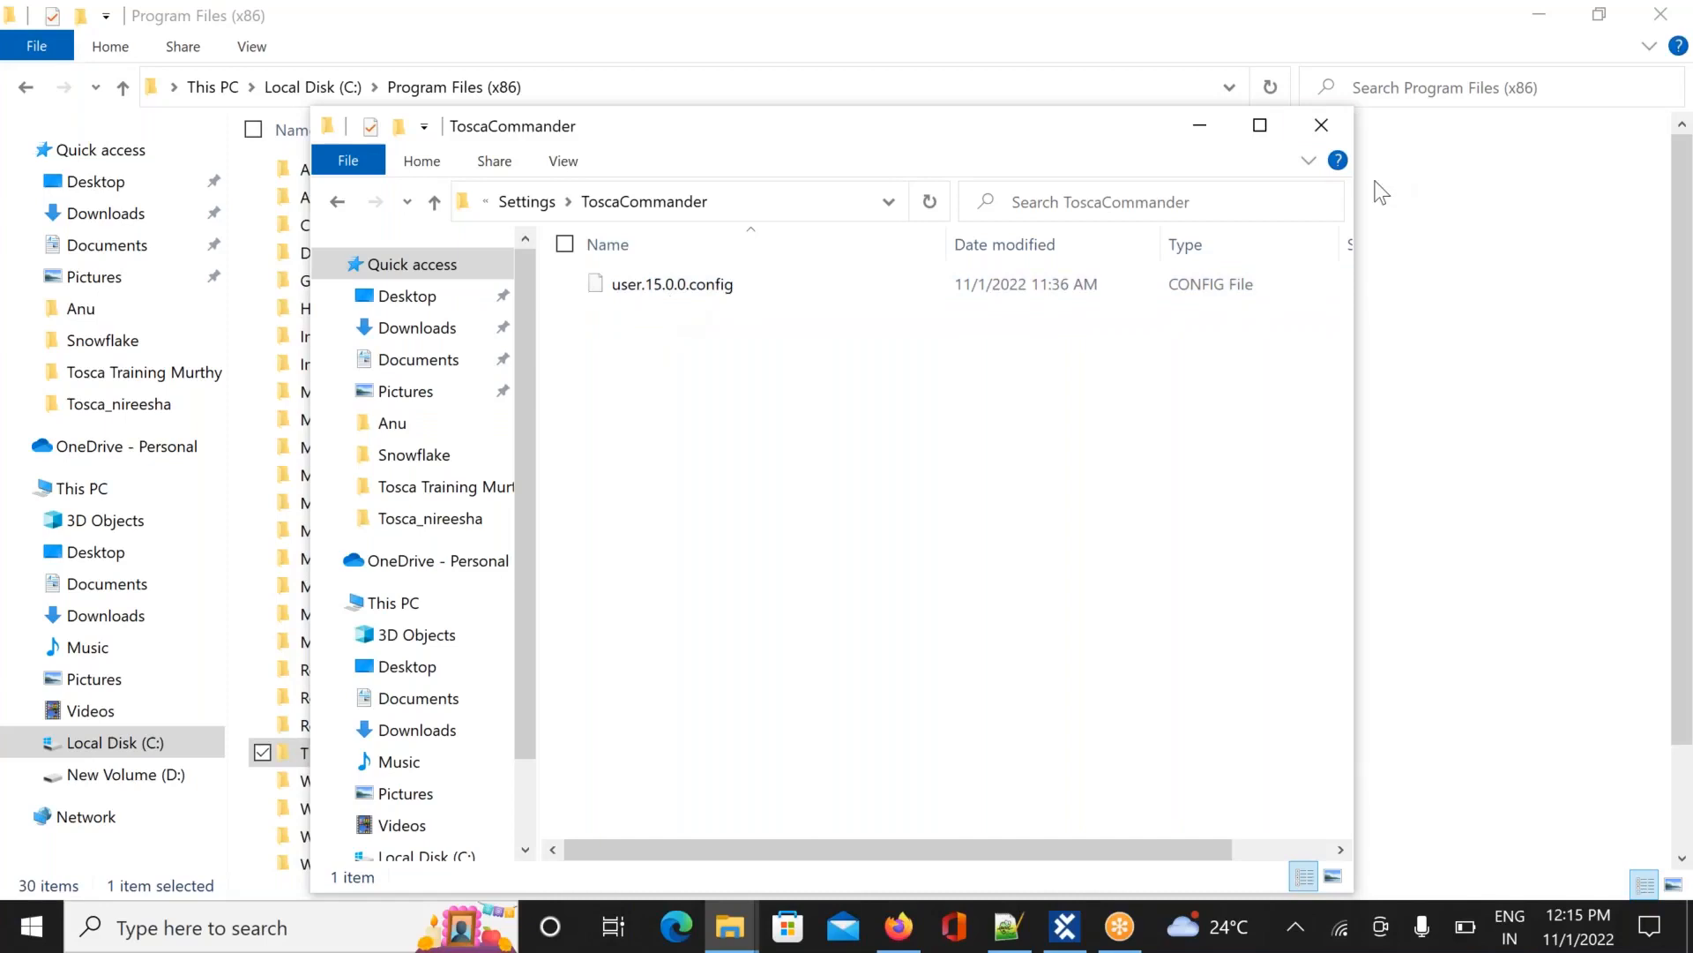
left_click(1322, 126)
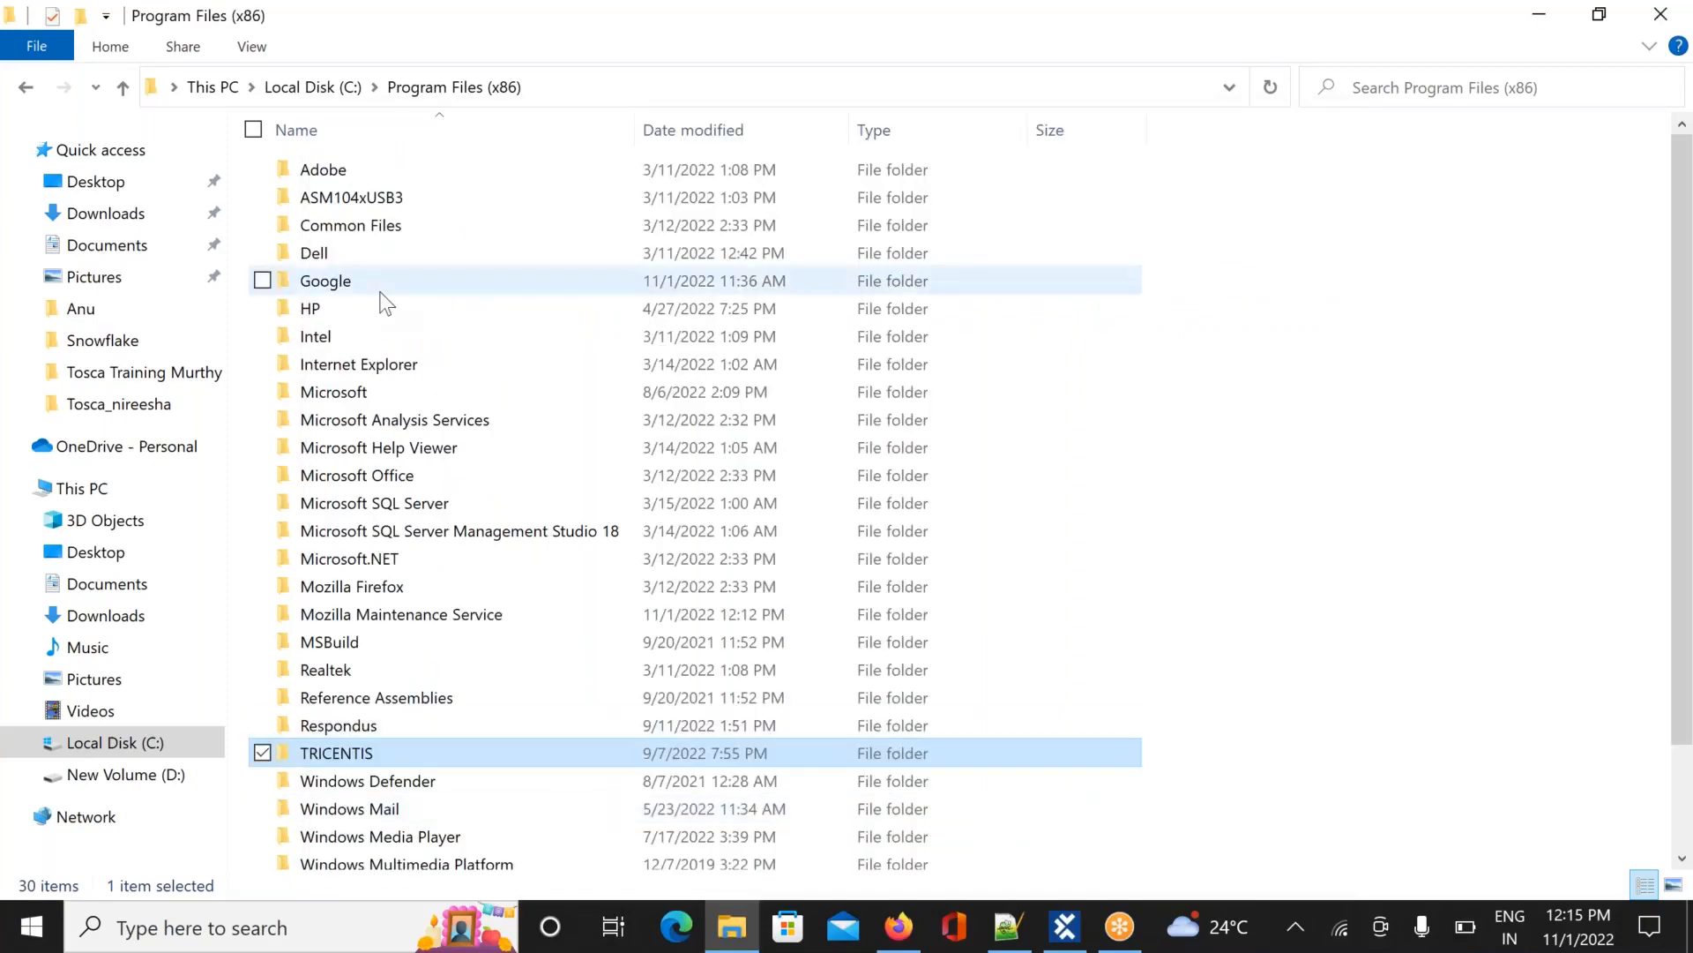
Switch to Tosca Commander and open the project Settings from the PROJECT tab
left_click(1076, 928)
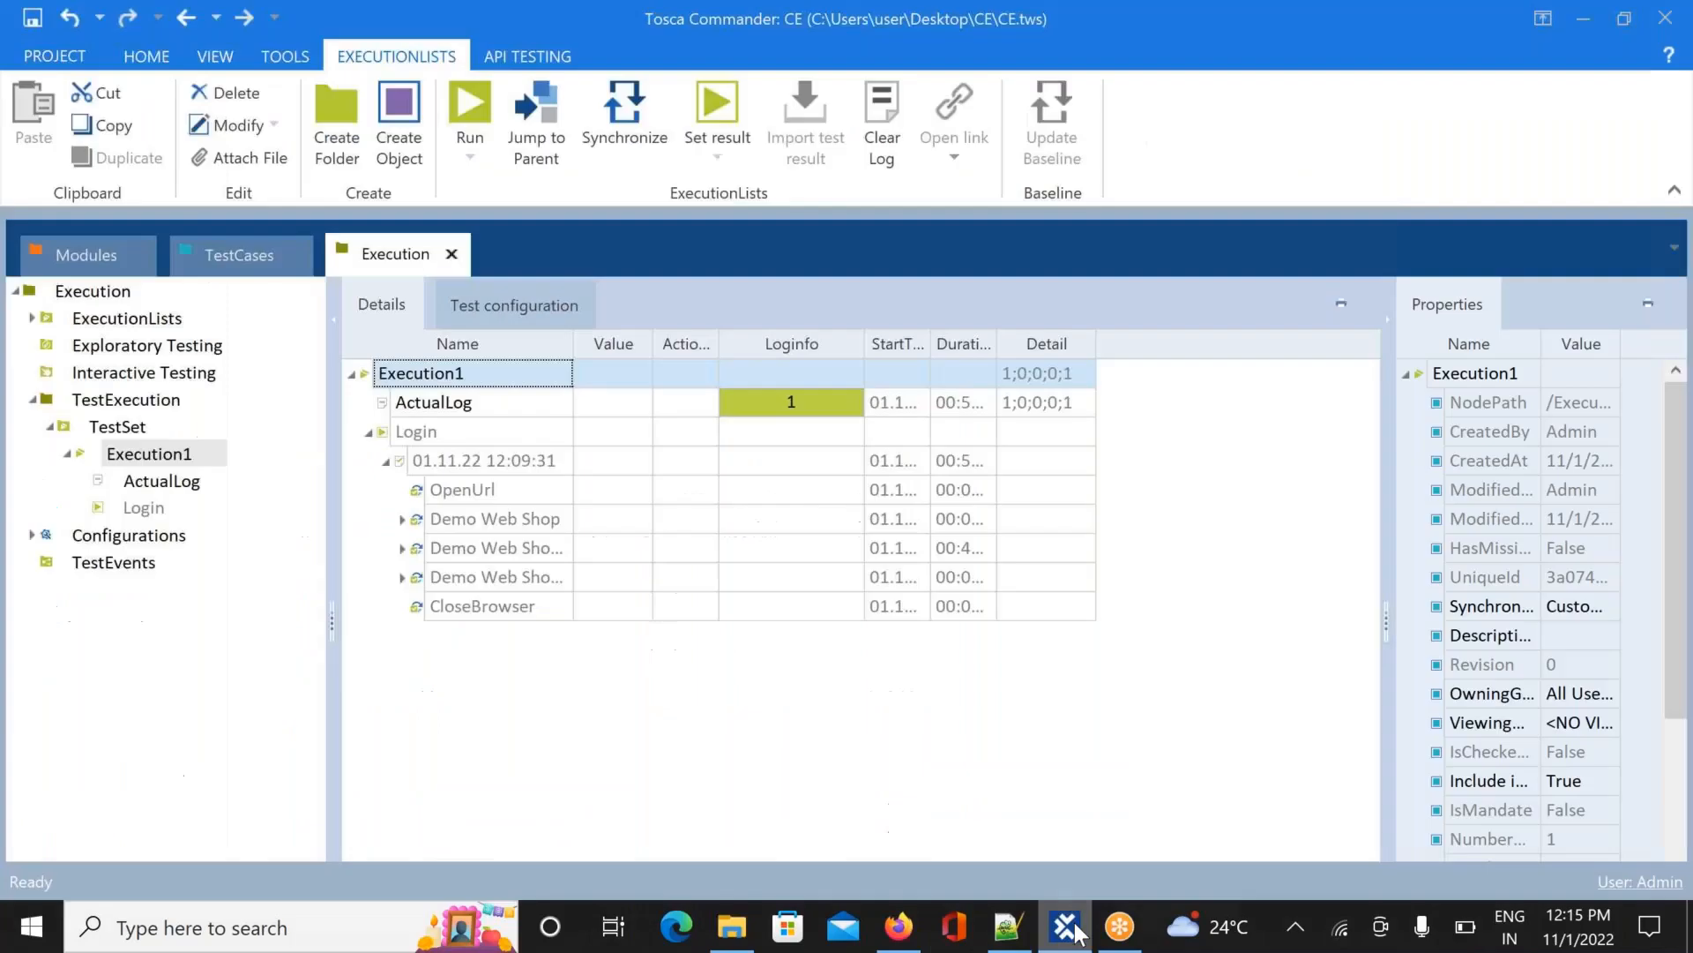
left_click(55, 55)
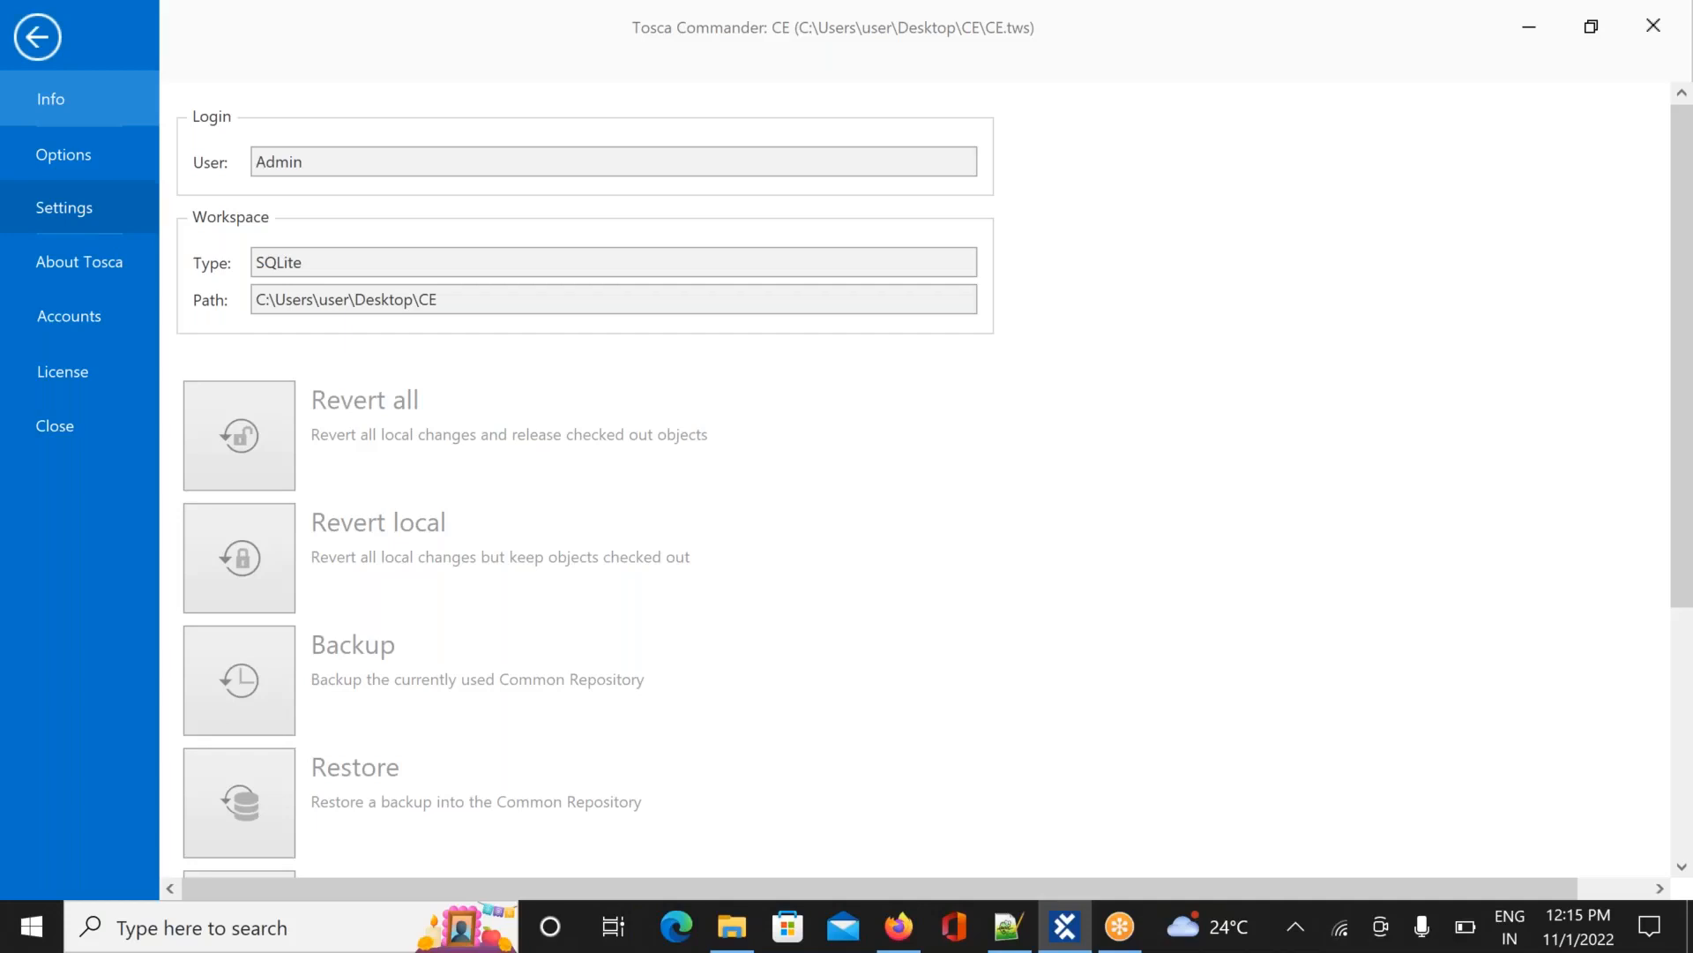
key("Escape")
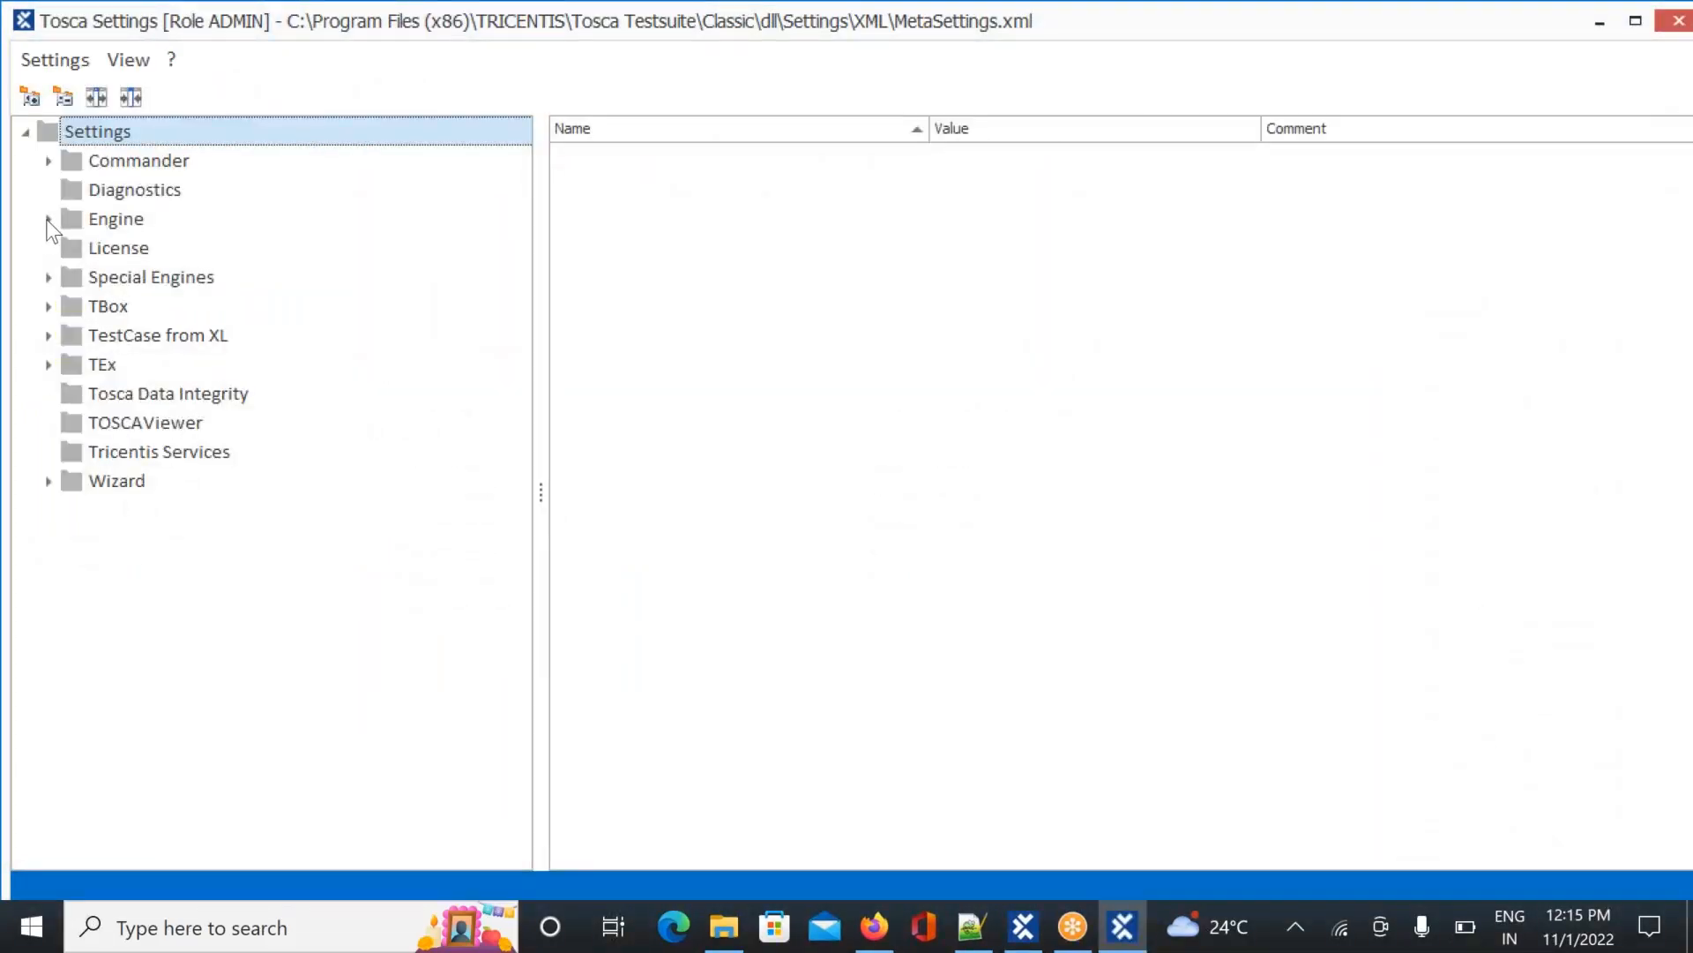
Under Engine > DokuSnapper, set Screen Flow to True
left_click(49, 220)
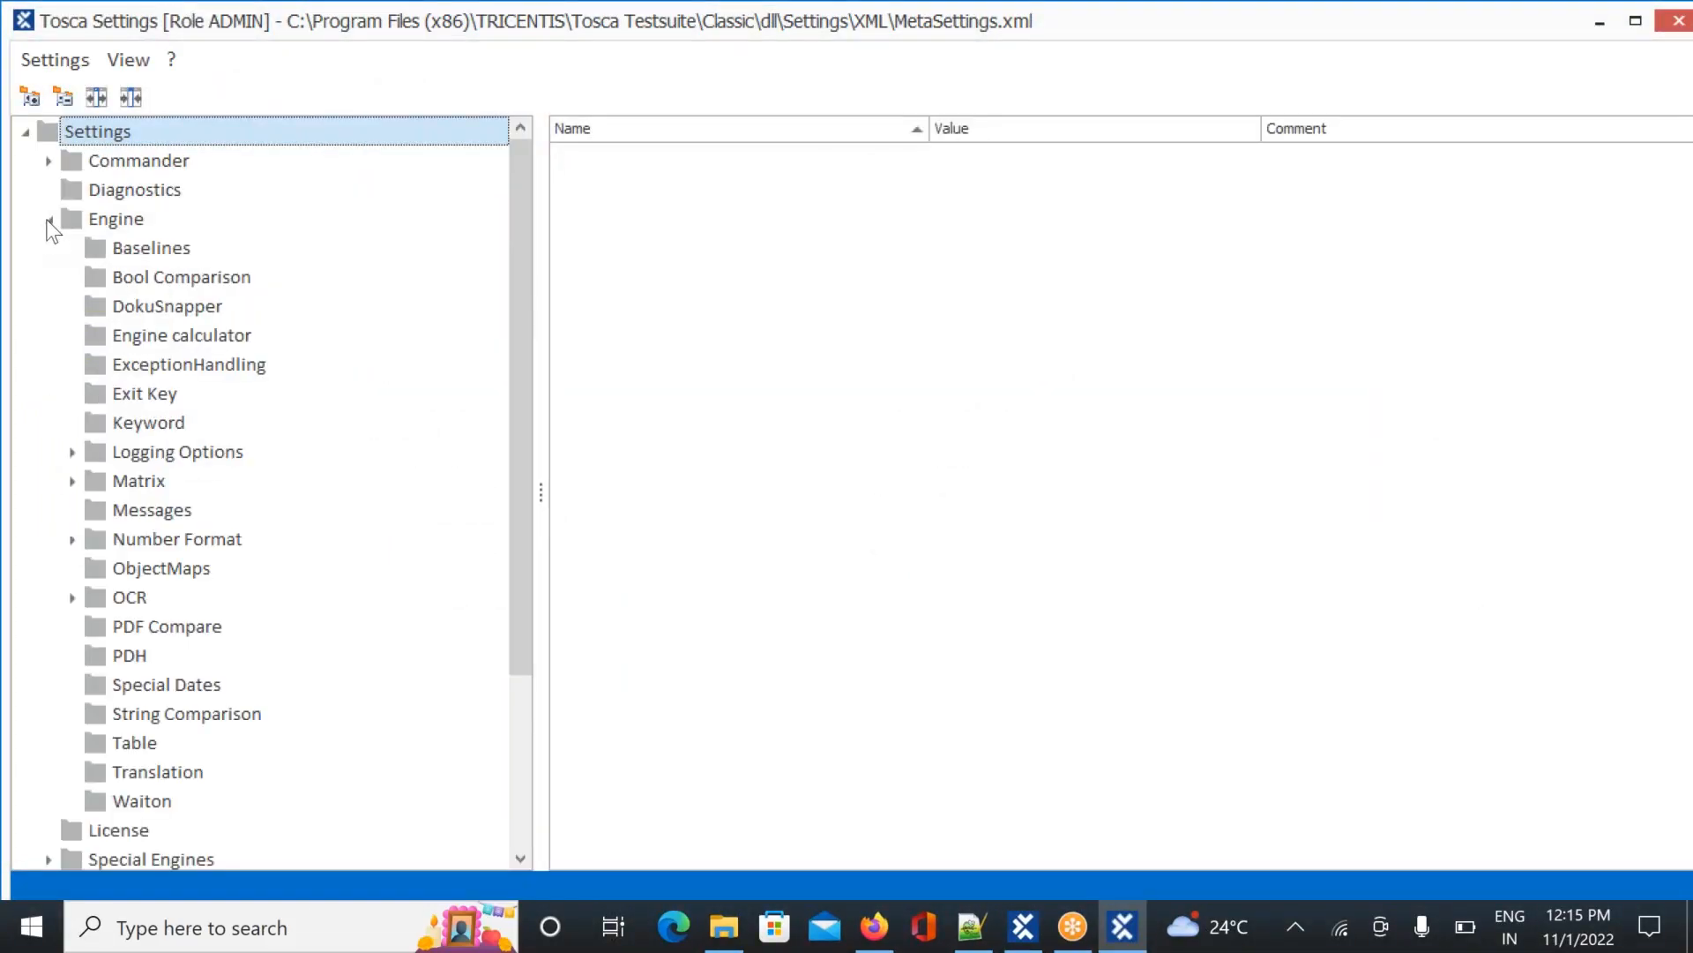
left_click(166, 308)
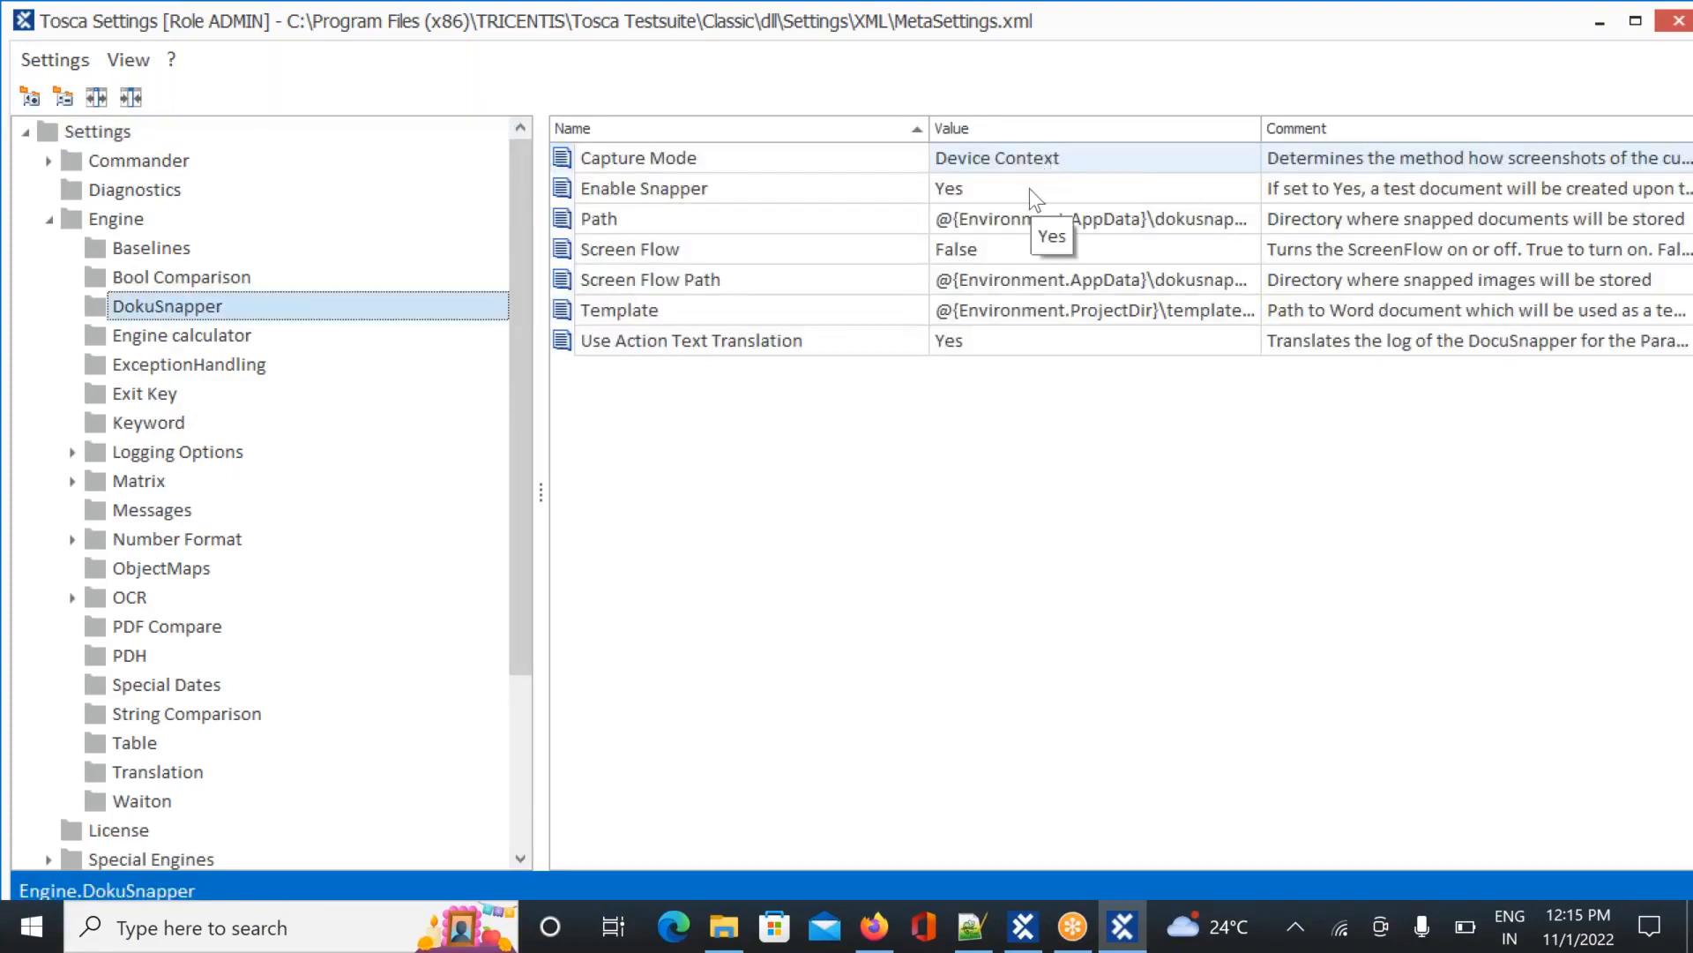
left_click(1074, 257)
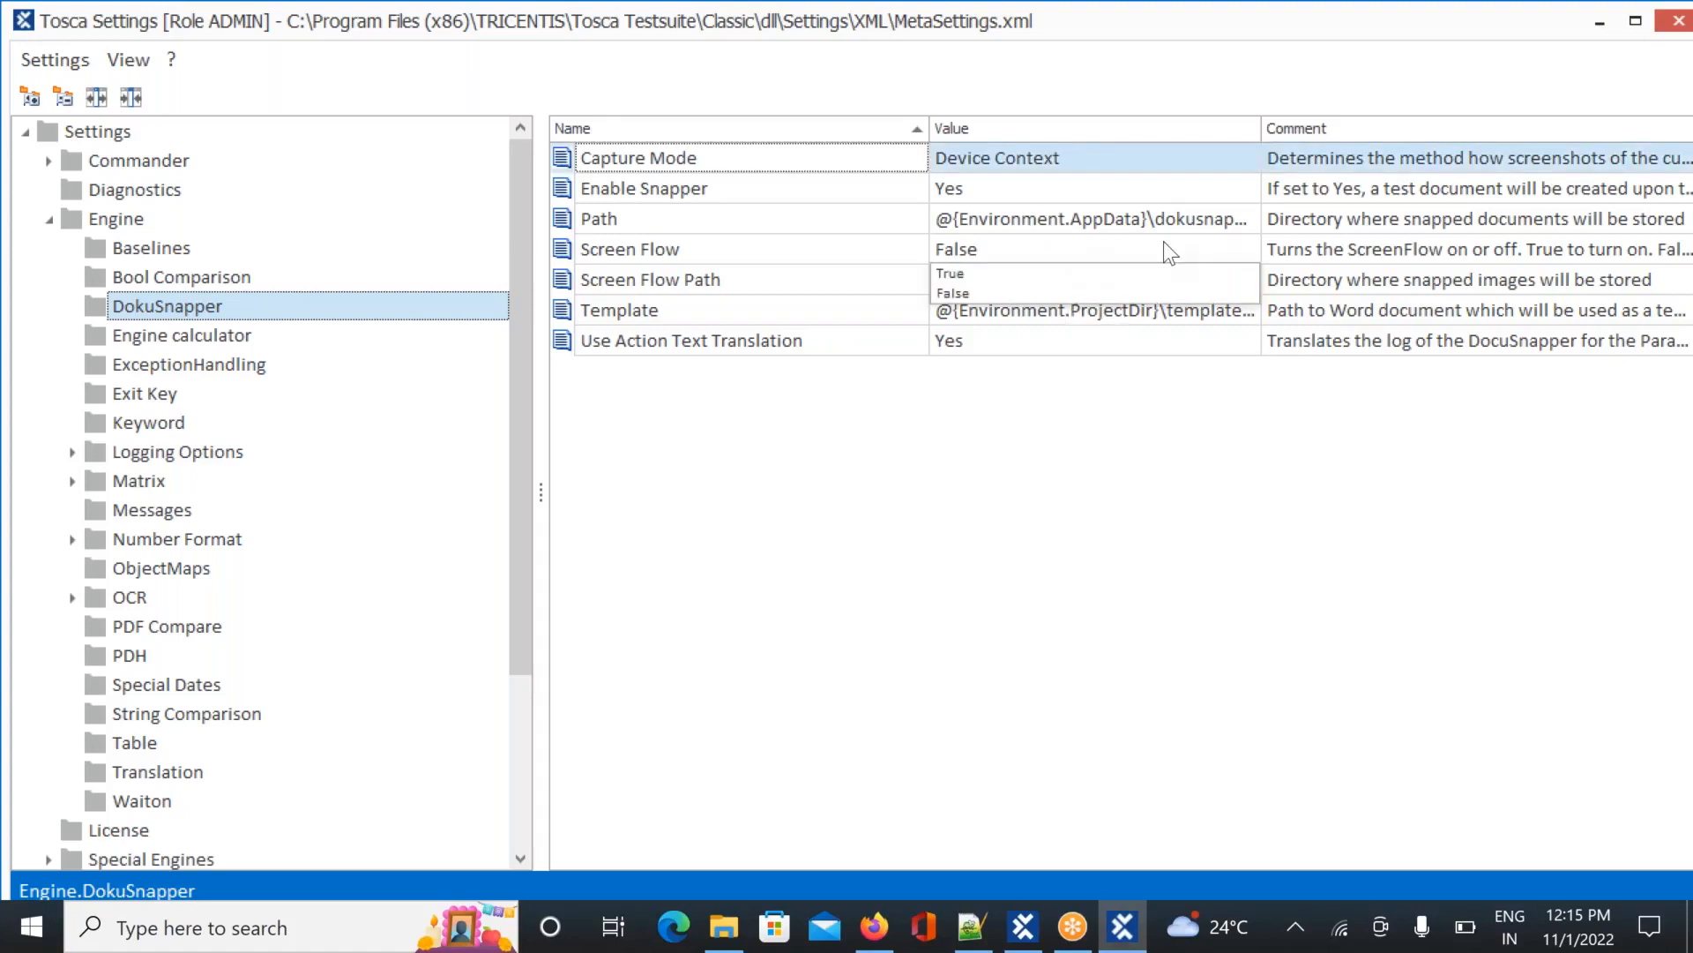
left_click(986, 274)
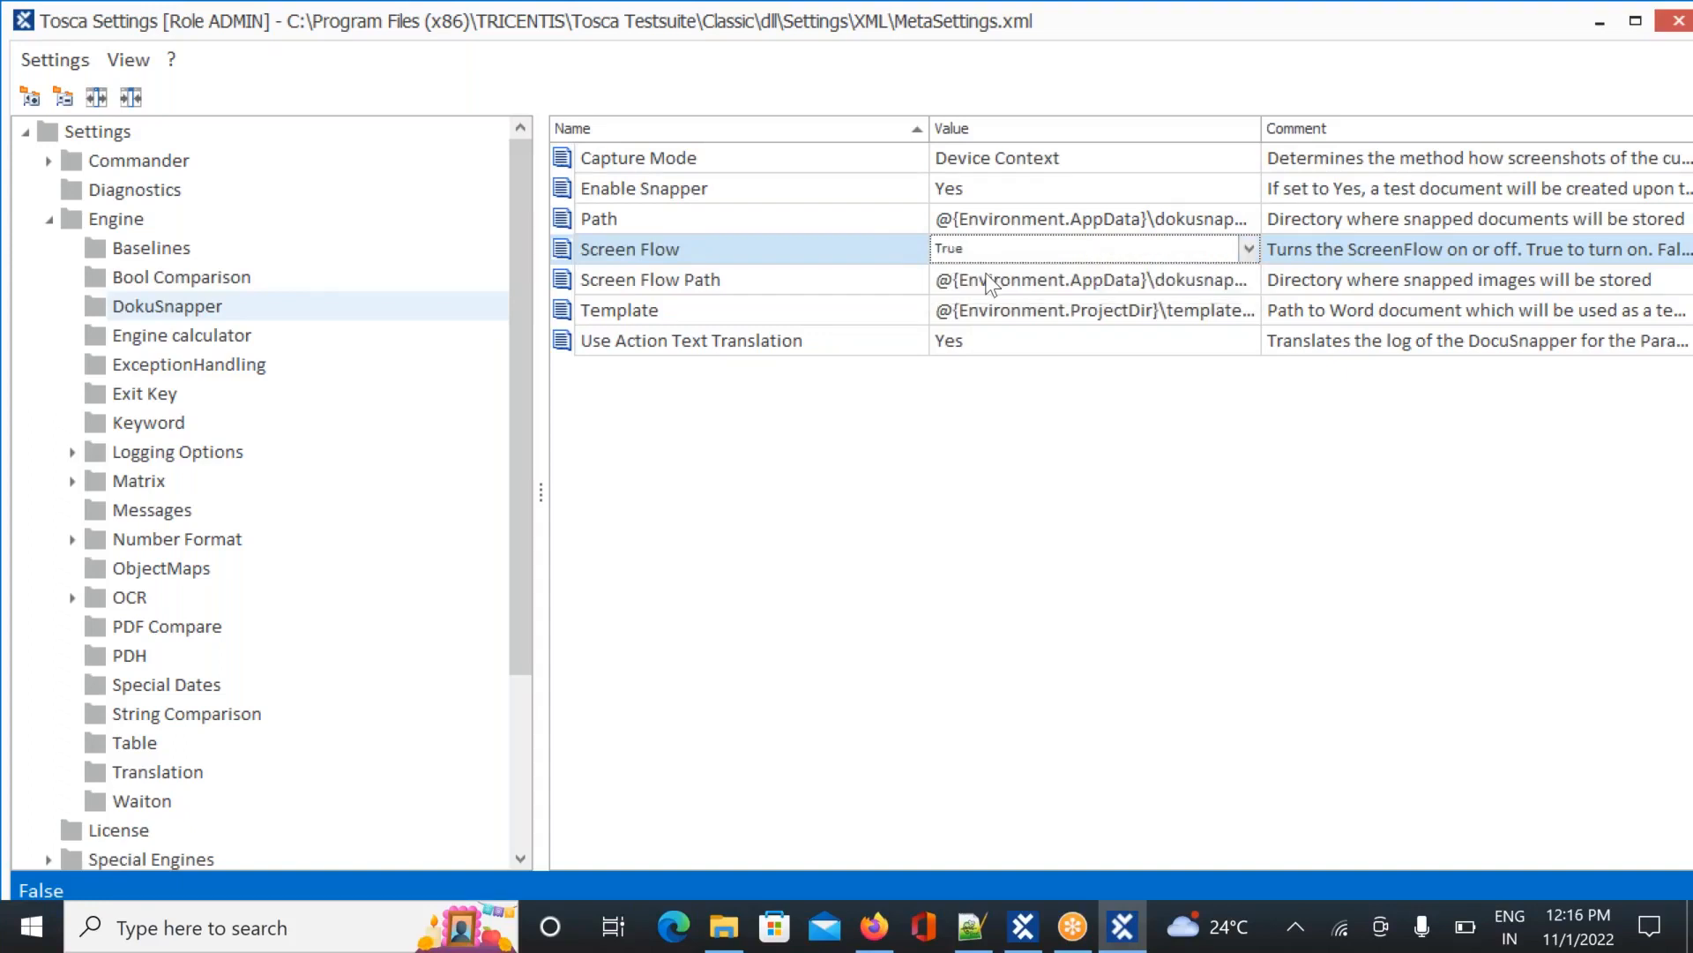
left_click(1443, 254)
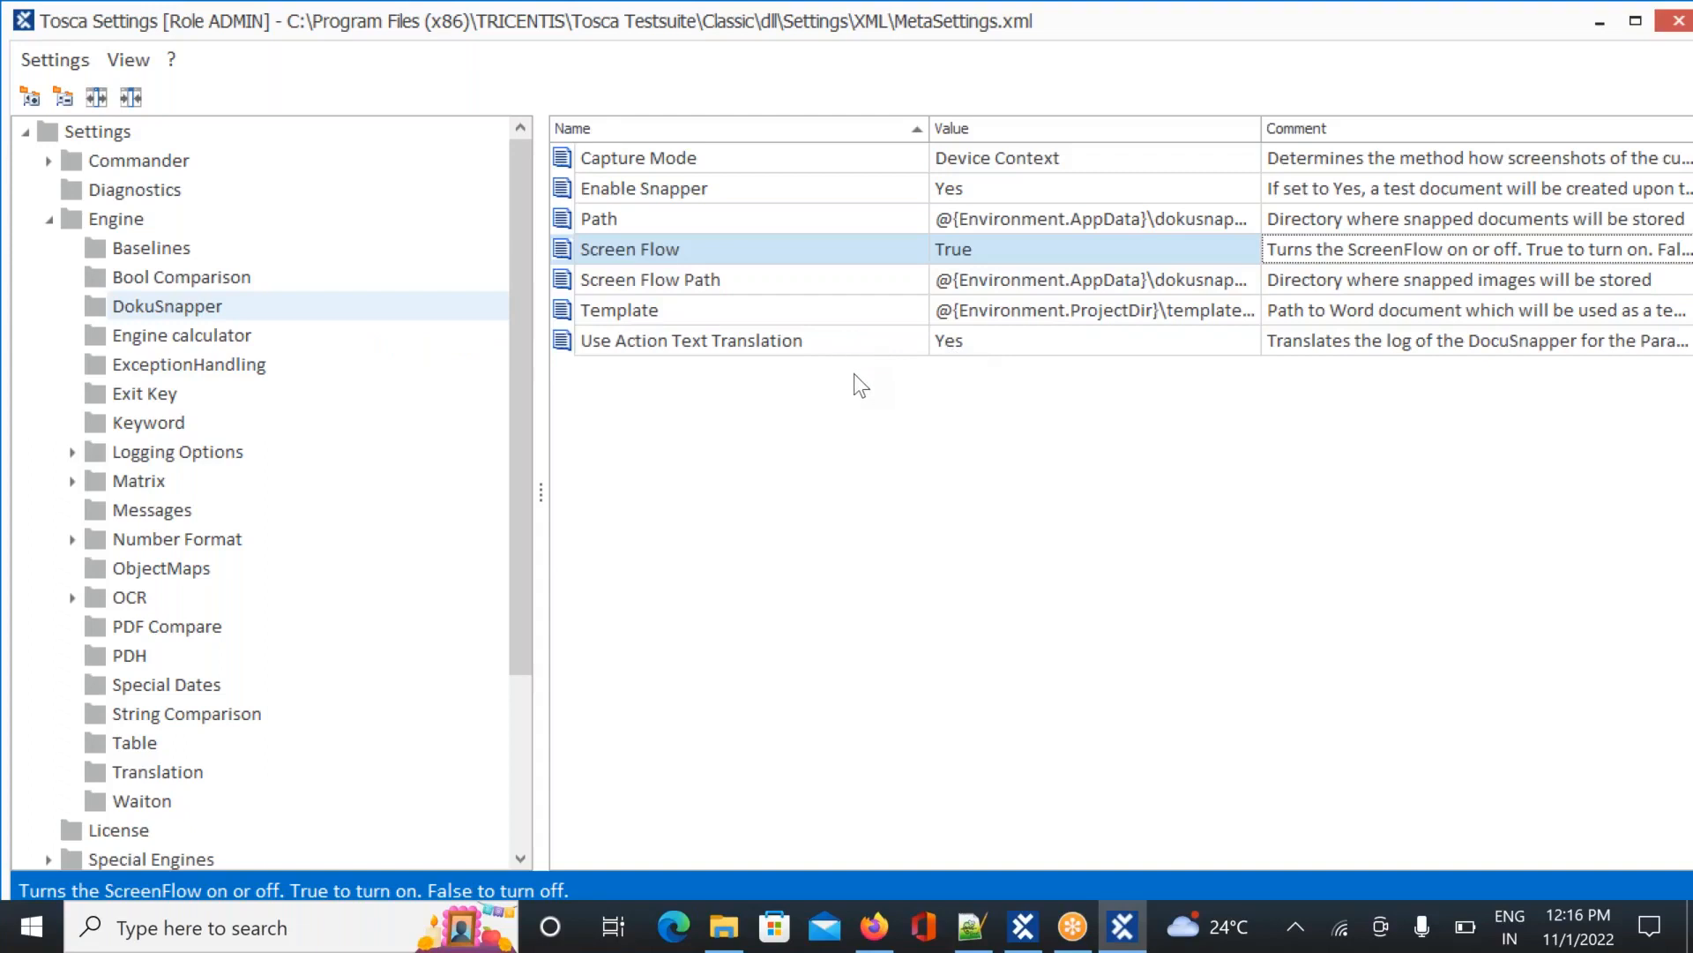
Start editing the Path value and undo an accidental 'c' entry
double_click(997, 221)
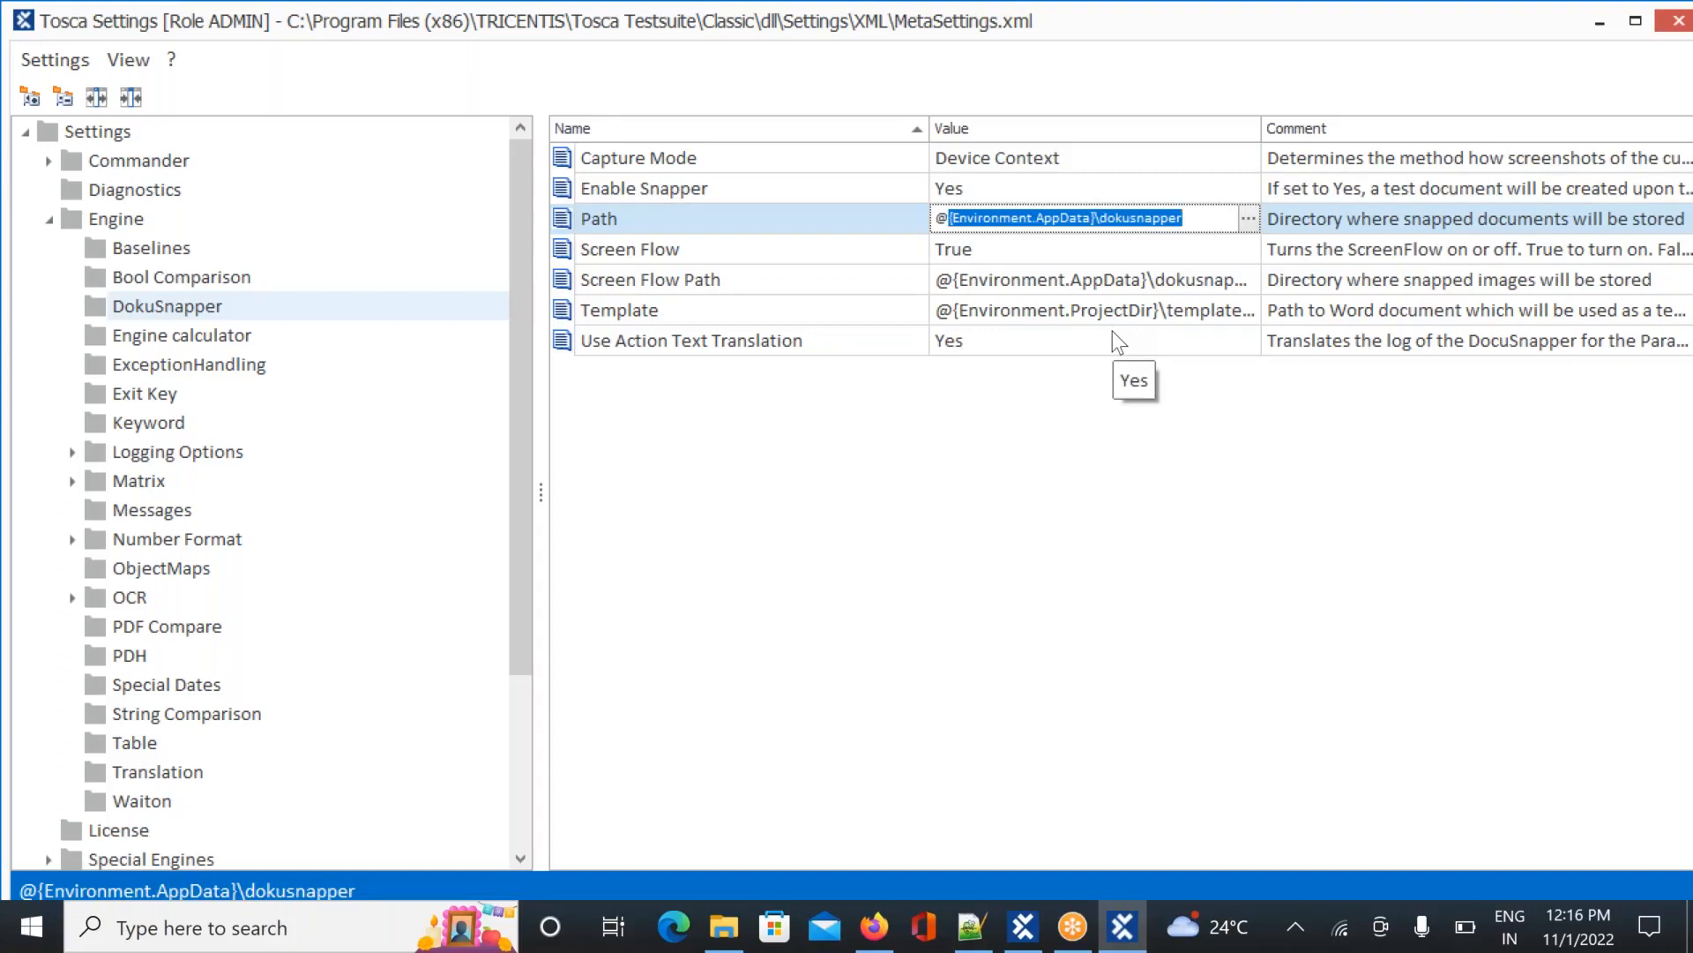
type("c")
key("ctrl+z")
Browse for the Path into New Volume (D:) and create a folder named Docusnapper
left_click(1248, 218)
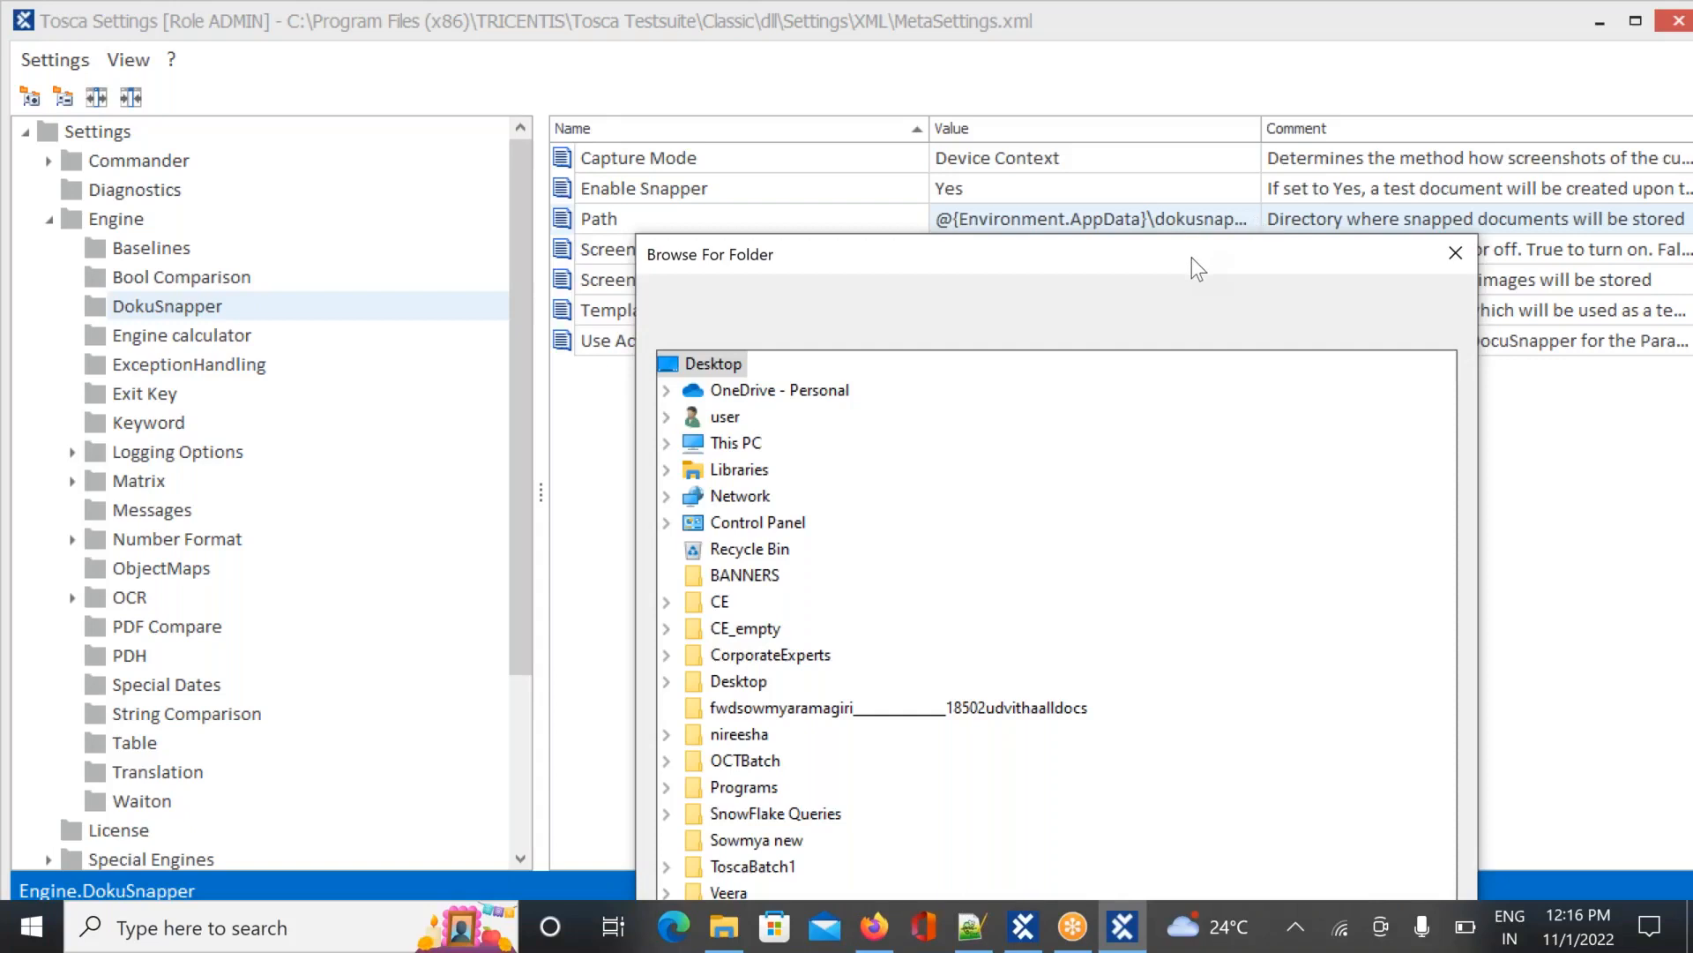
left_click_drag(1192, 255, 1260, 101)
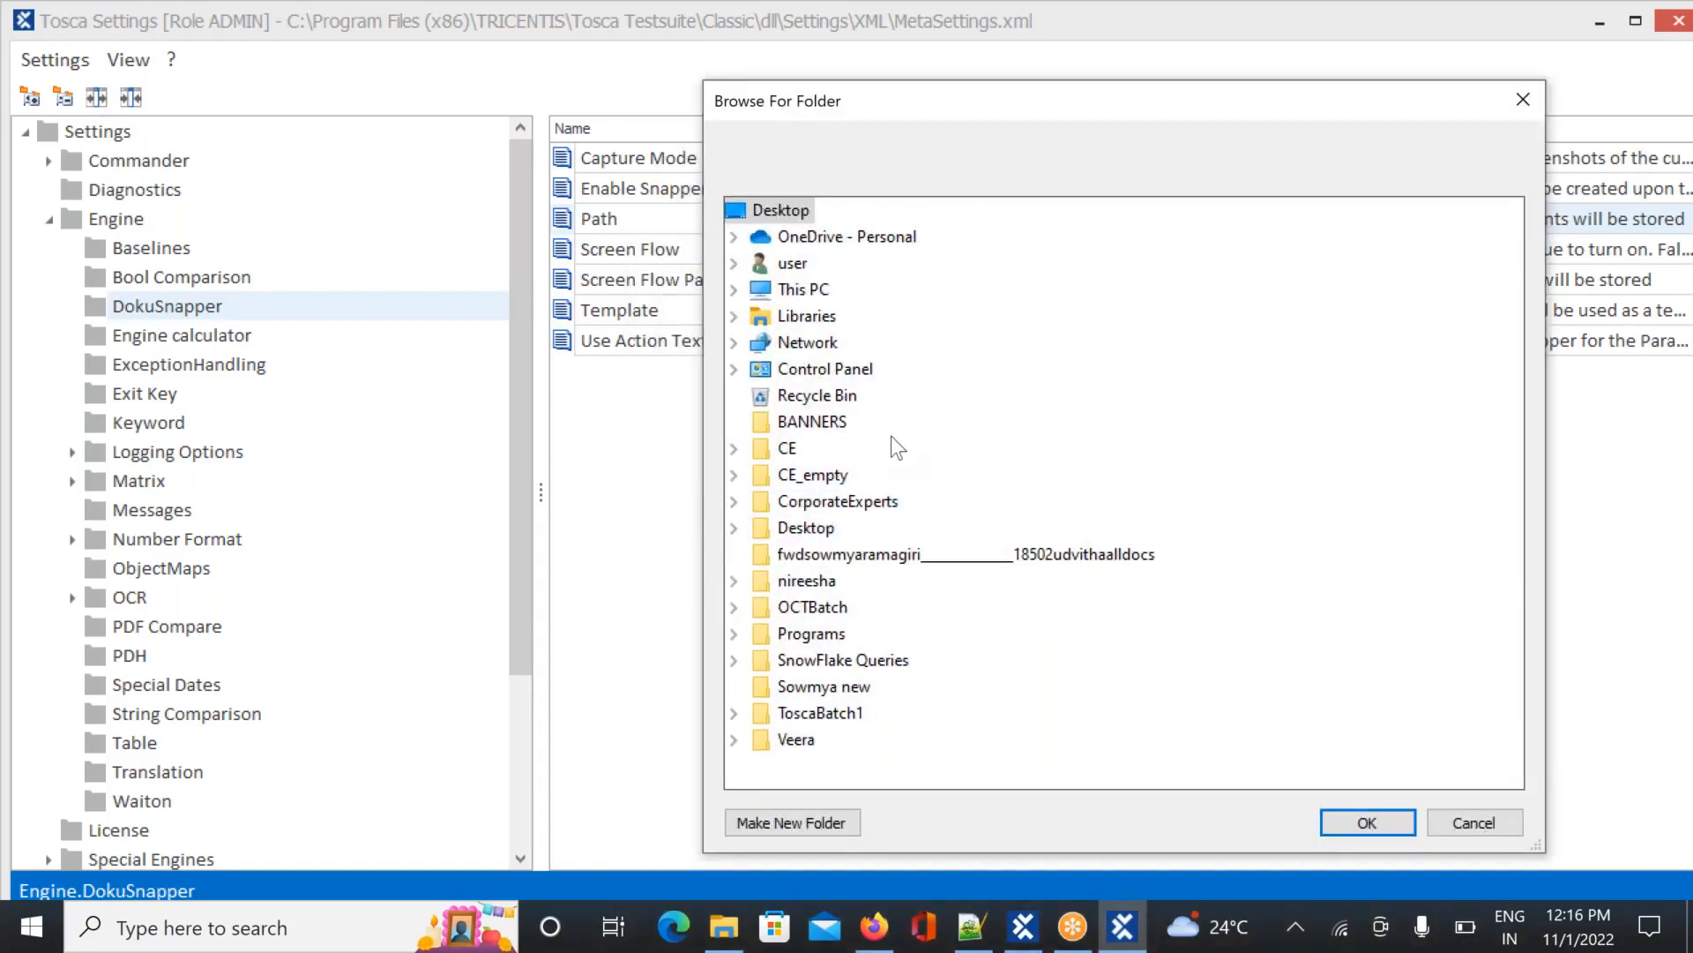
left_click(734, 290)
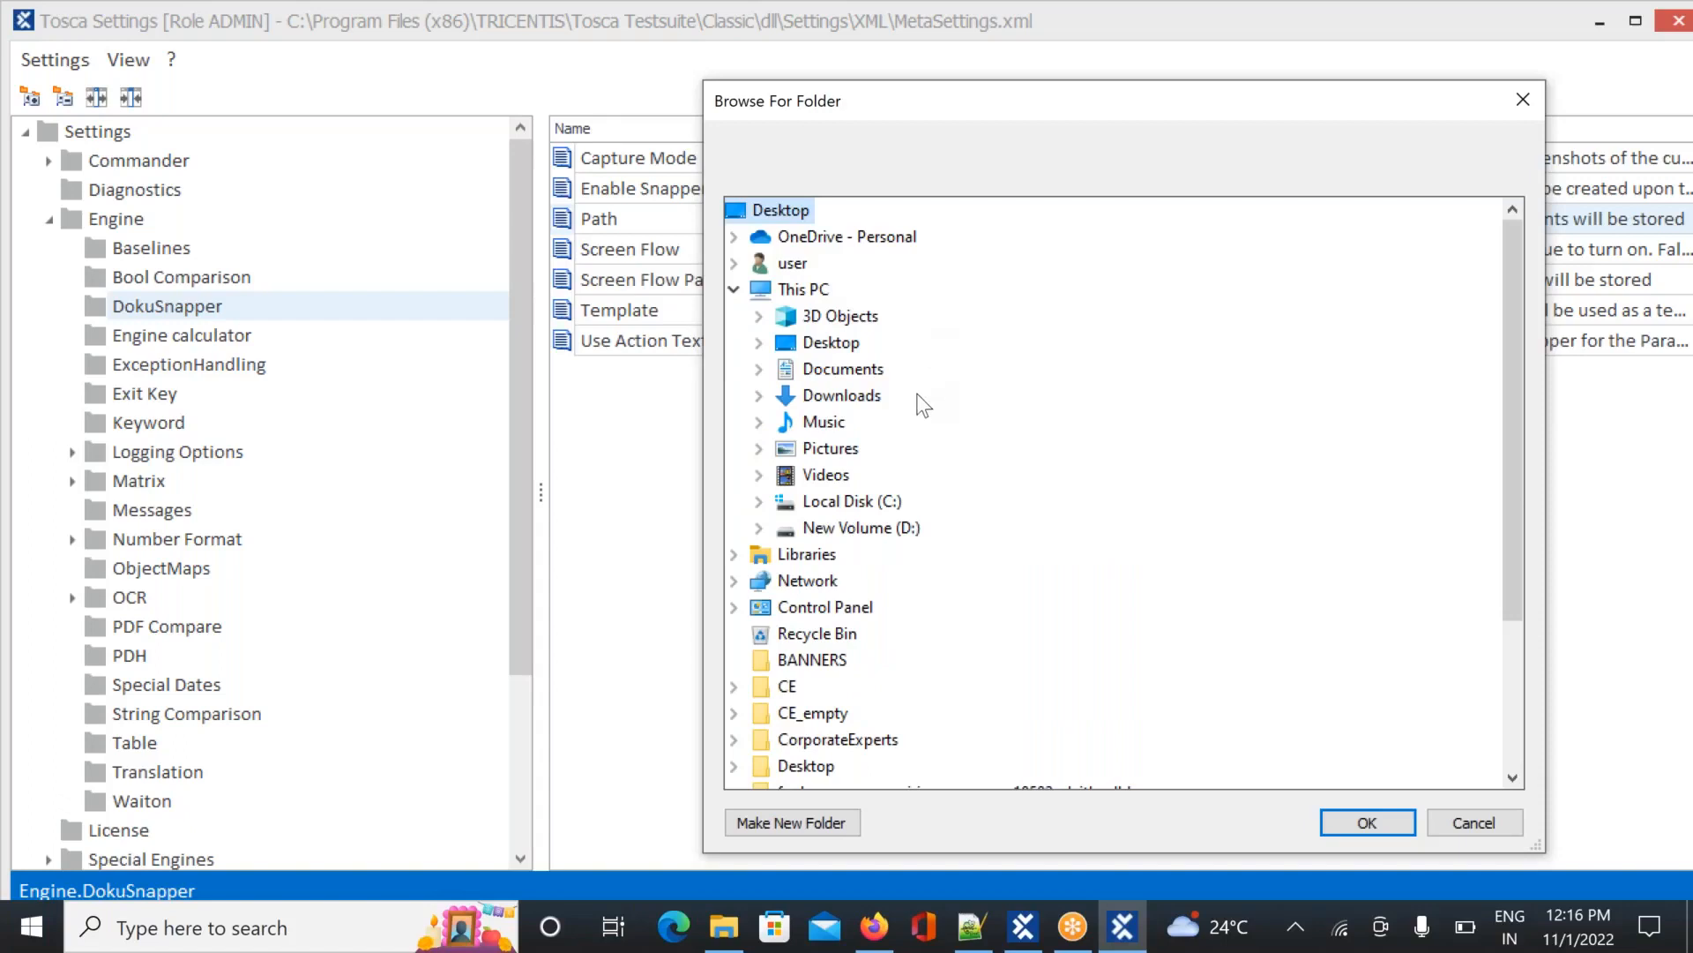
double_click(860, 528)
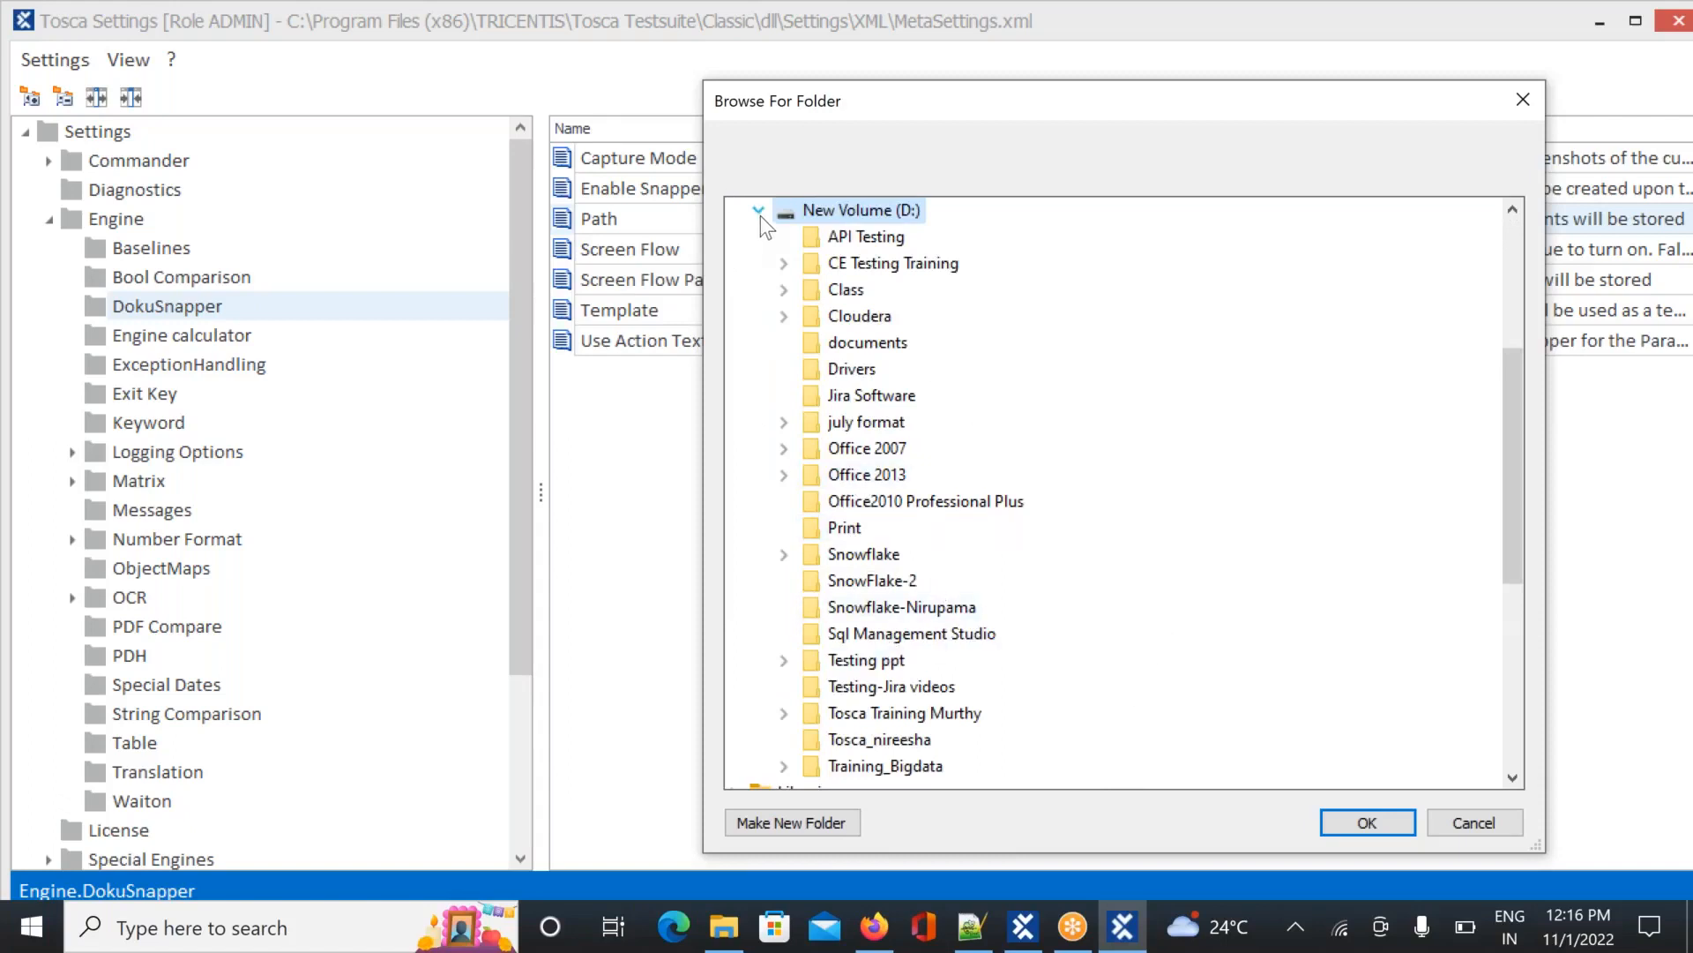
left_click(808, 822)
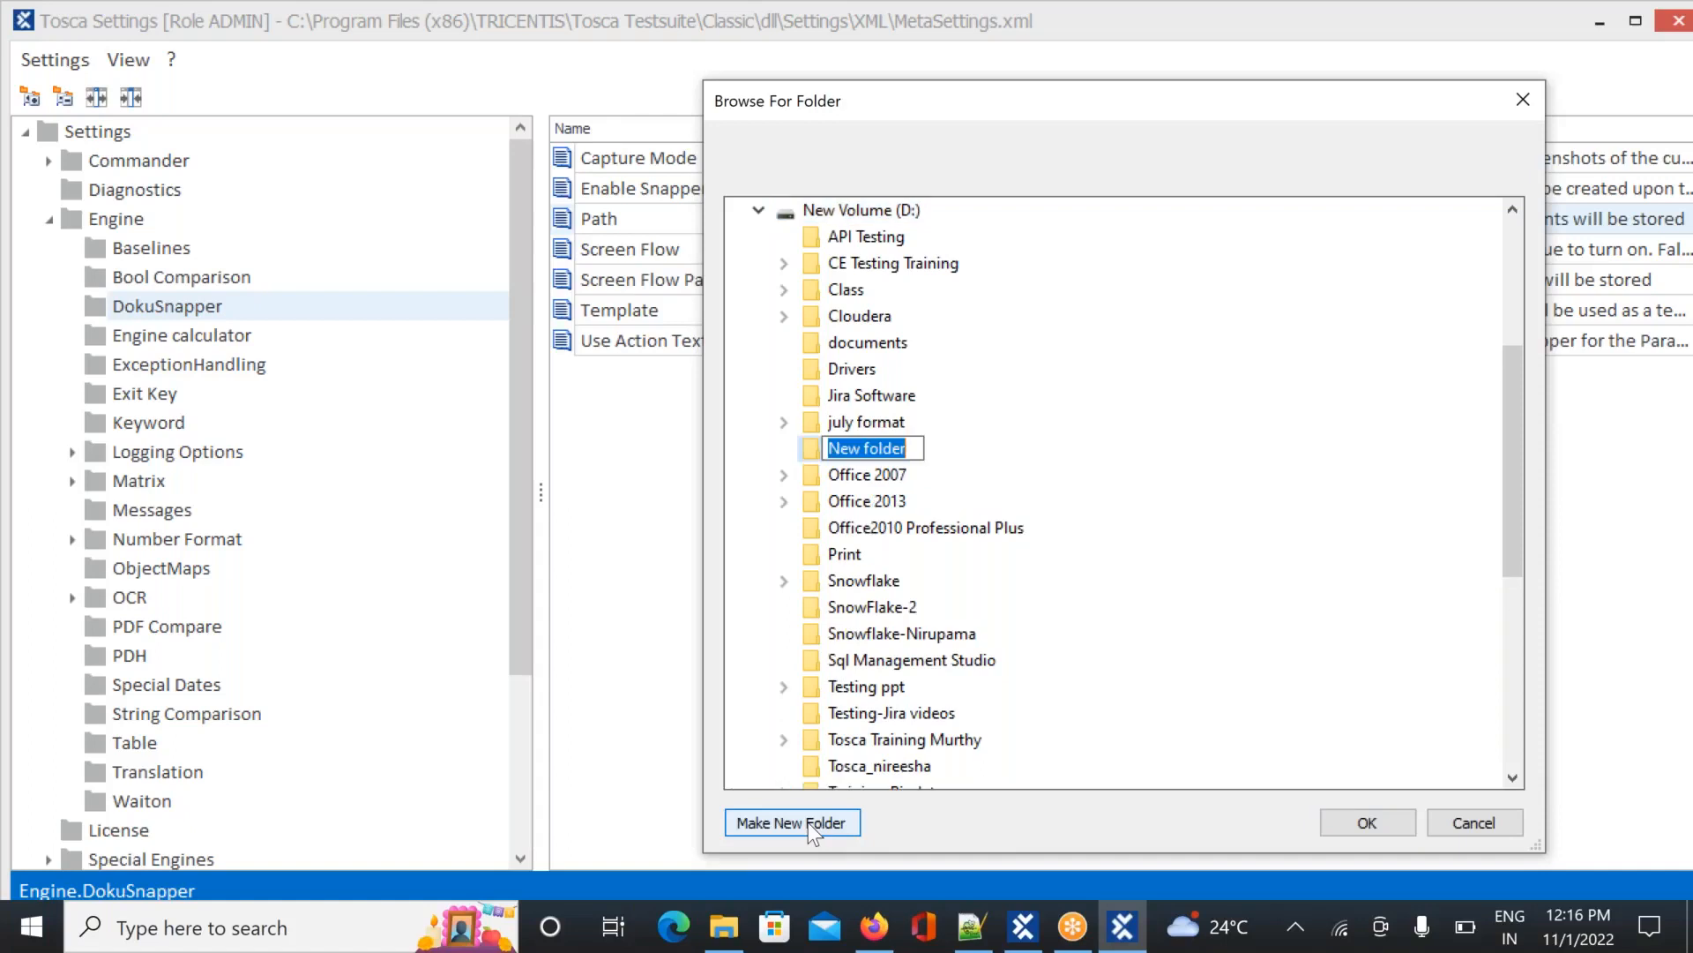
type("Docus")
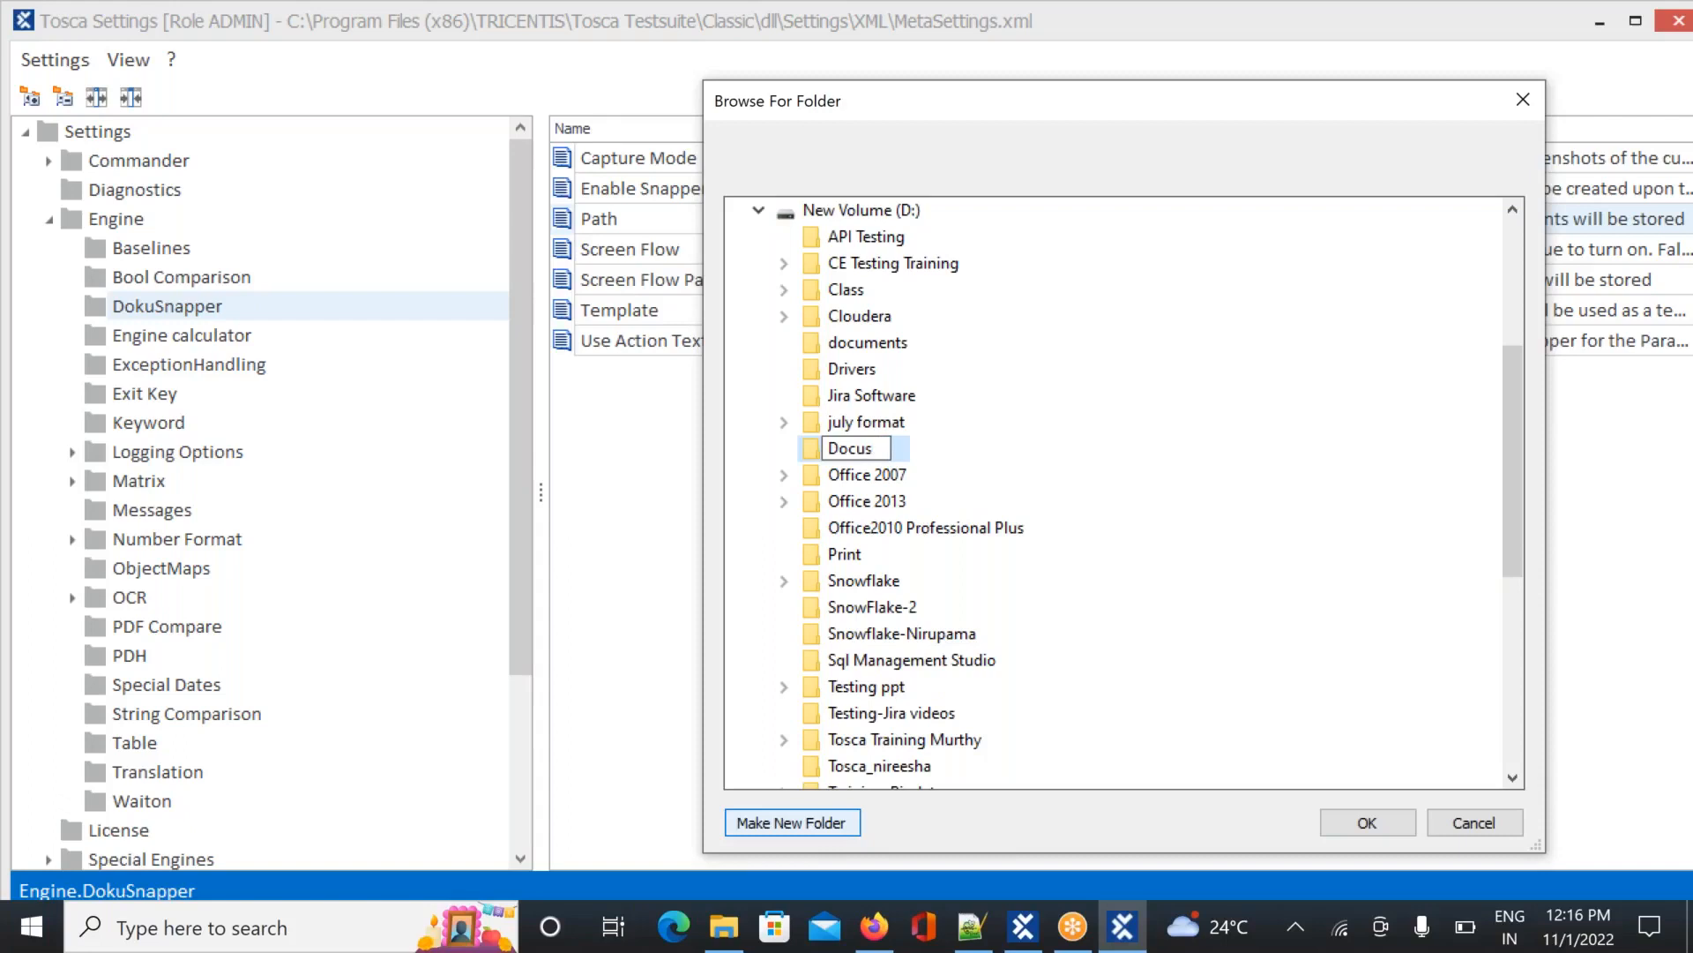
type("napper")
Accept Docusnapper as the Path, dismiss the exception, and reopen the folder browser
left_click(1364, 827)
left_click(1364, 828)
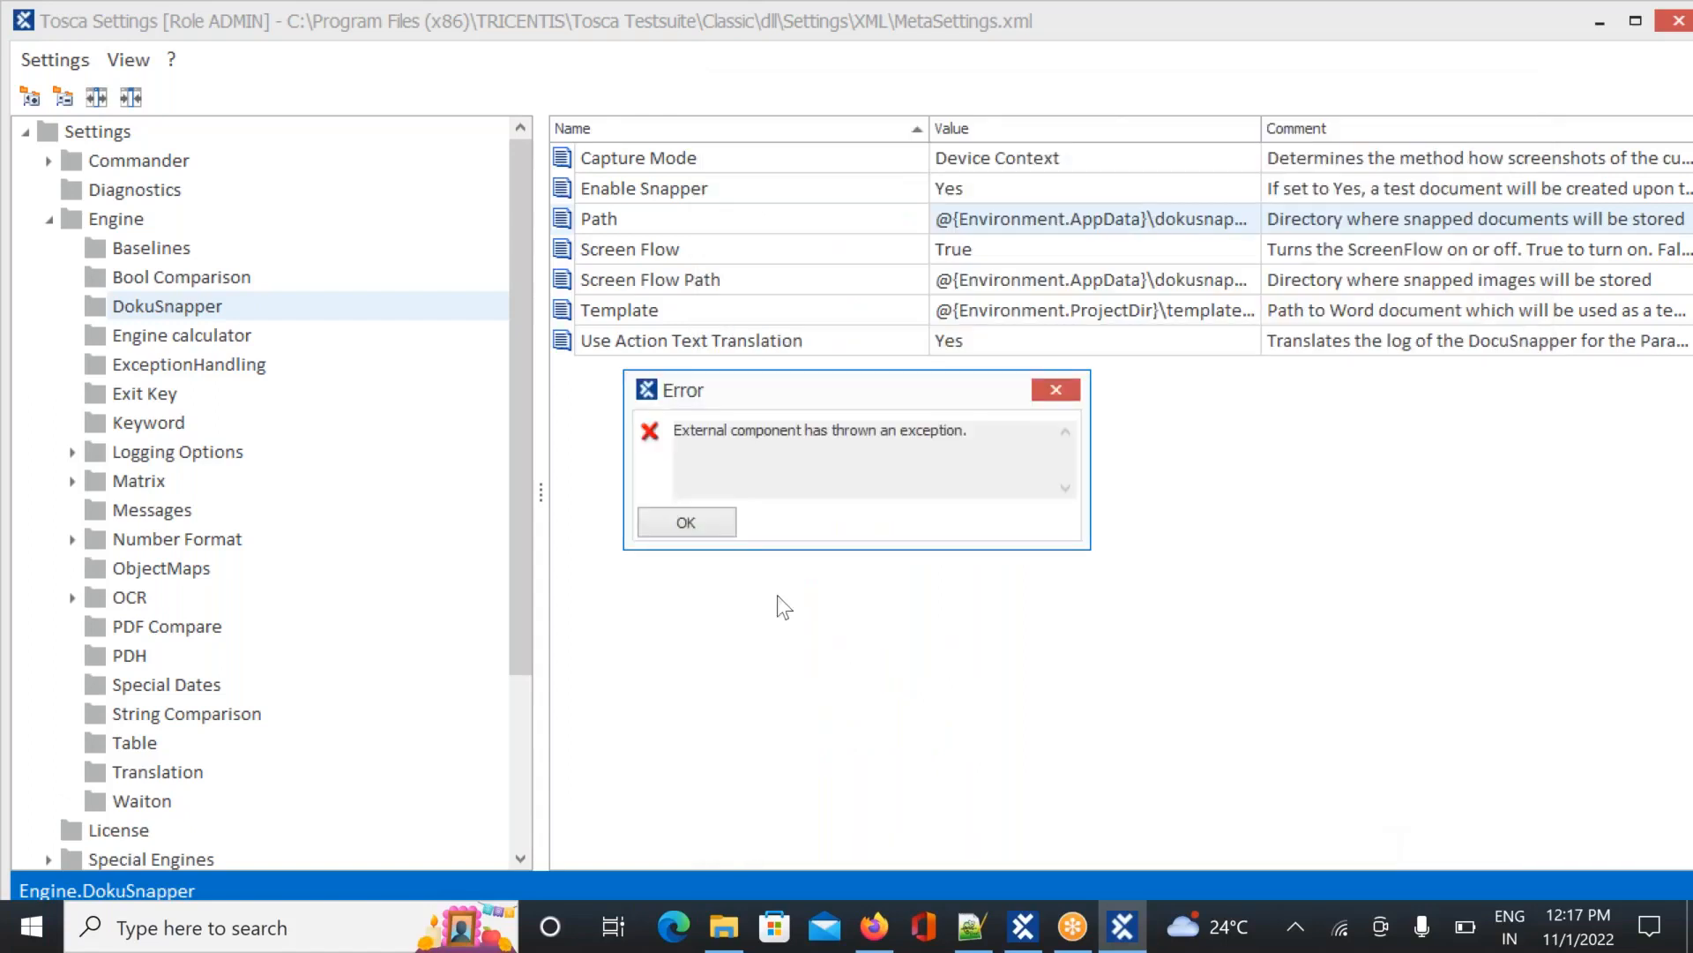
left_click(686, 523)
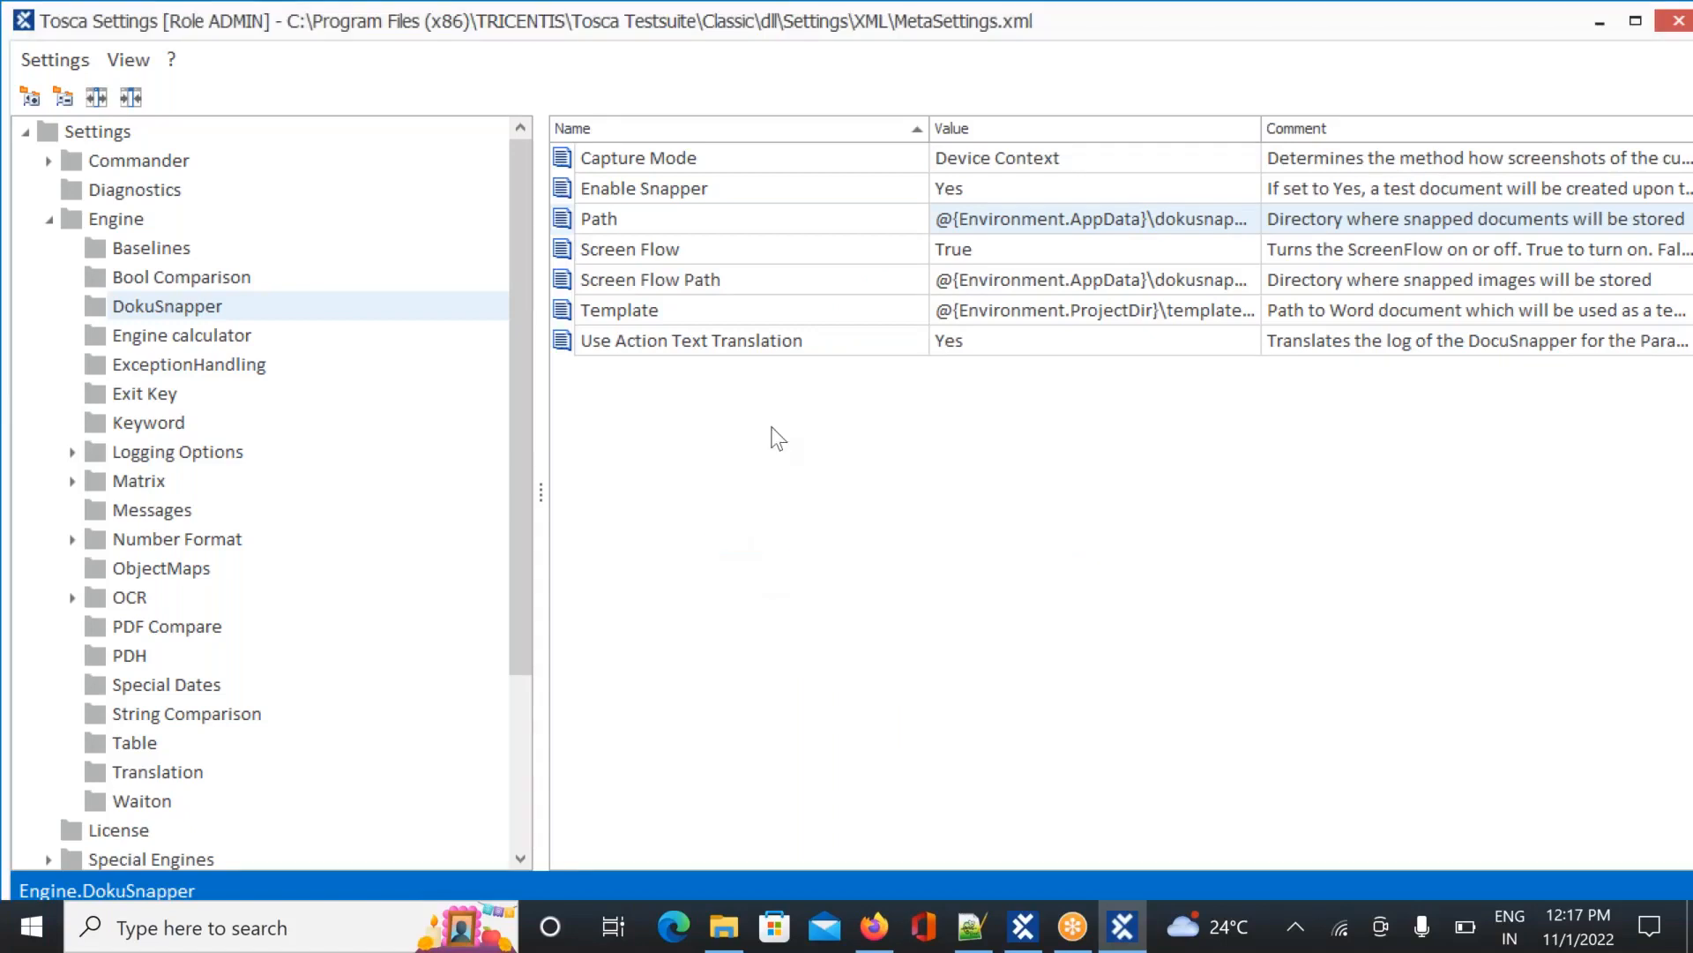
left_click(1069, 218)
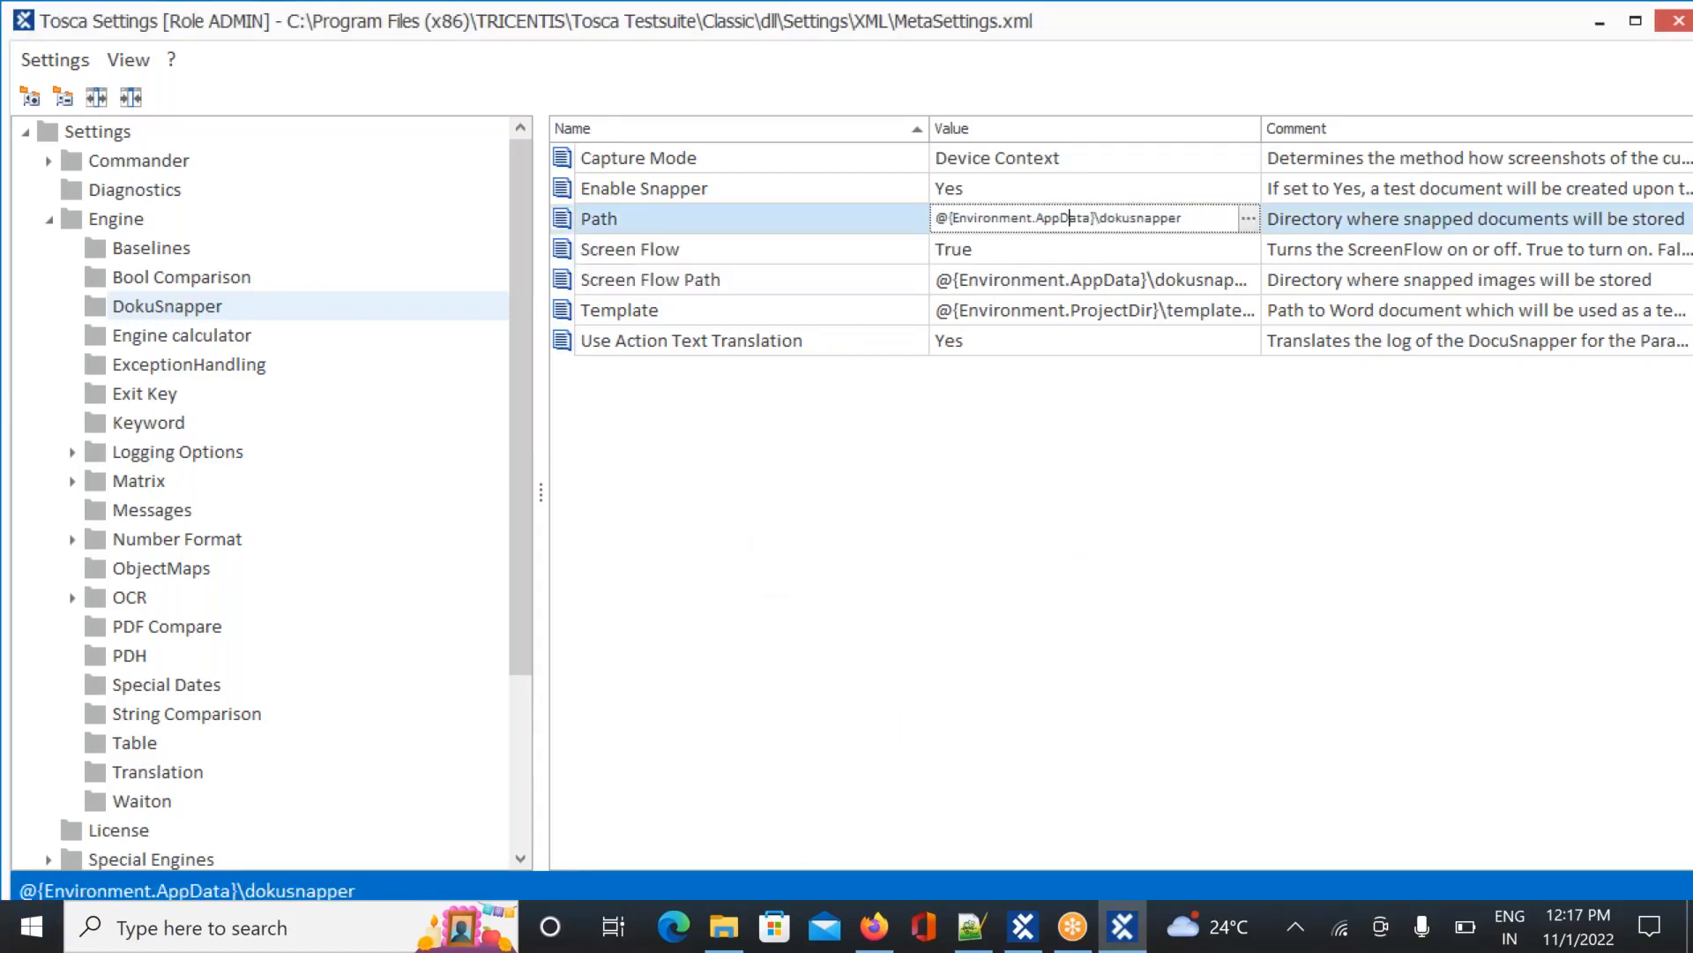
left_click(1248, 218)
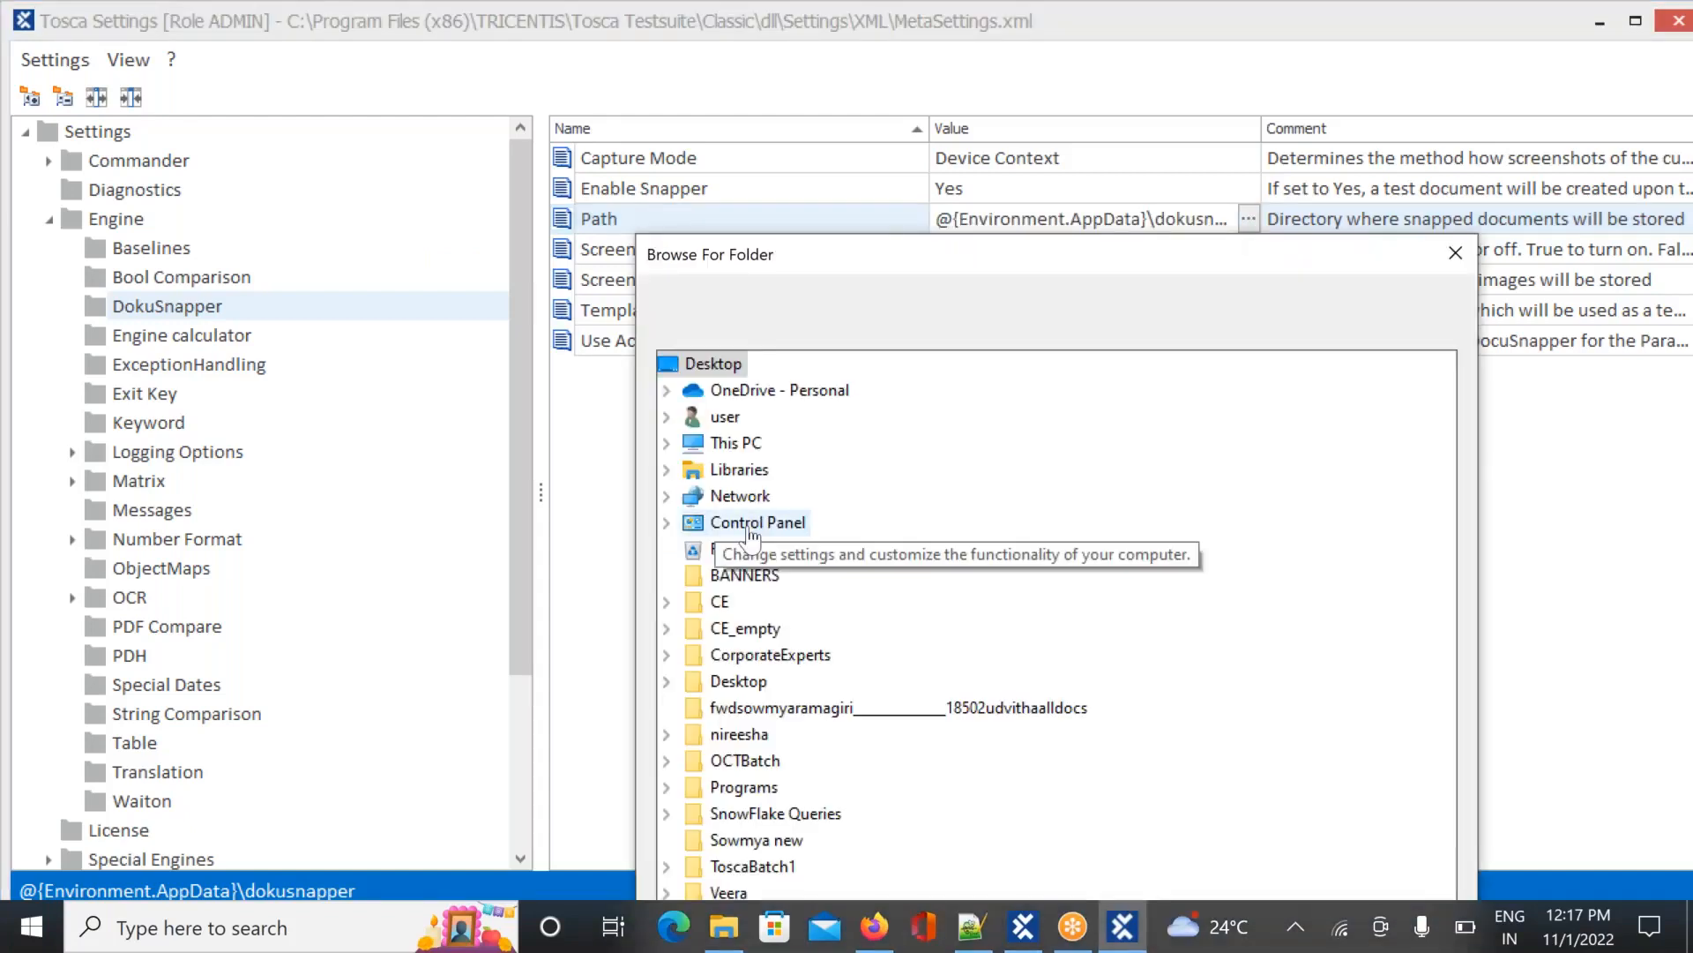
Pick New Volume (D:) > Print as the Path, dismiss the rejection, and reselect Path
double_click(721, 603)
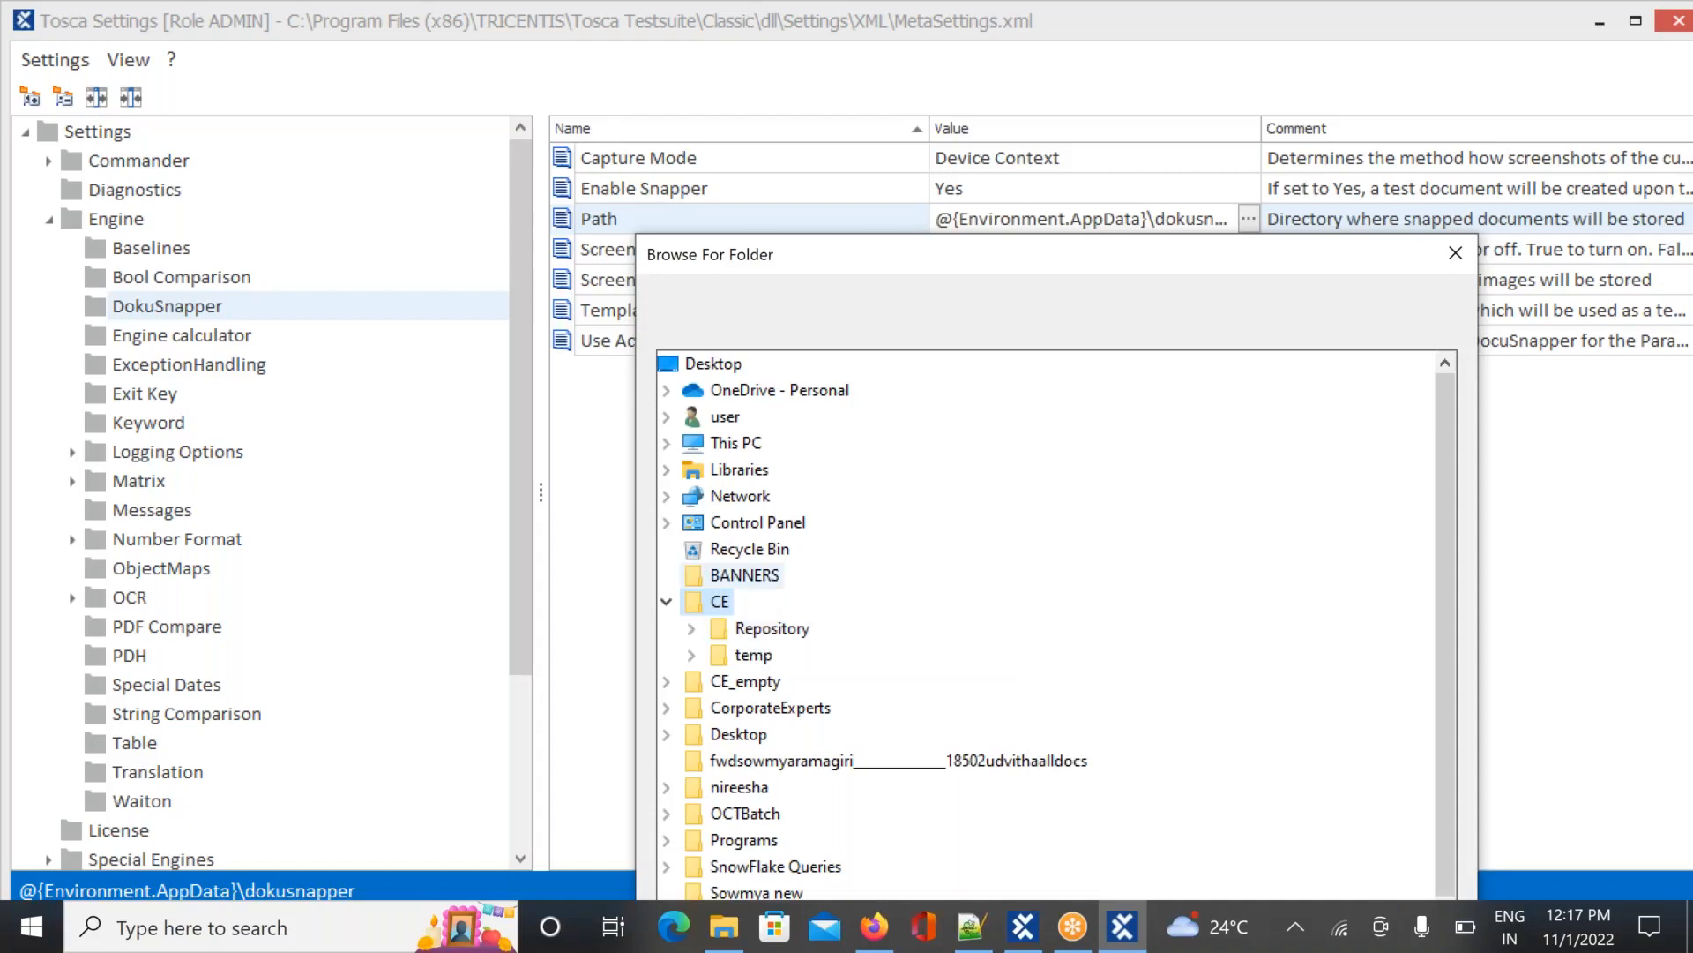
left_click(741, 578)
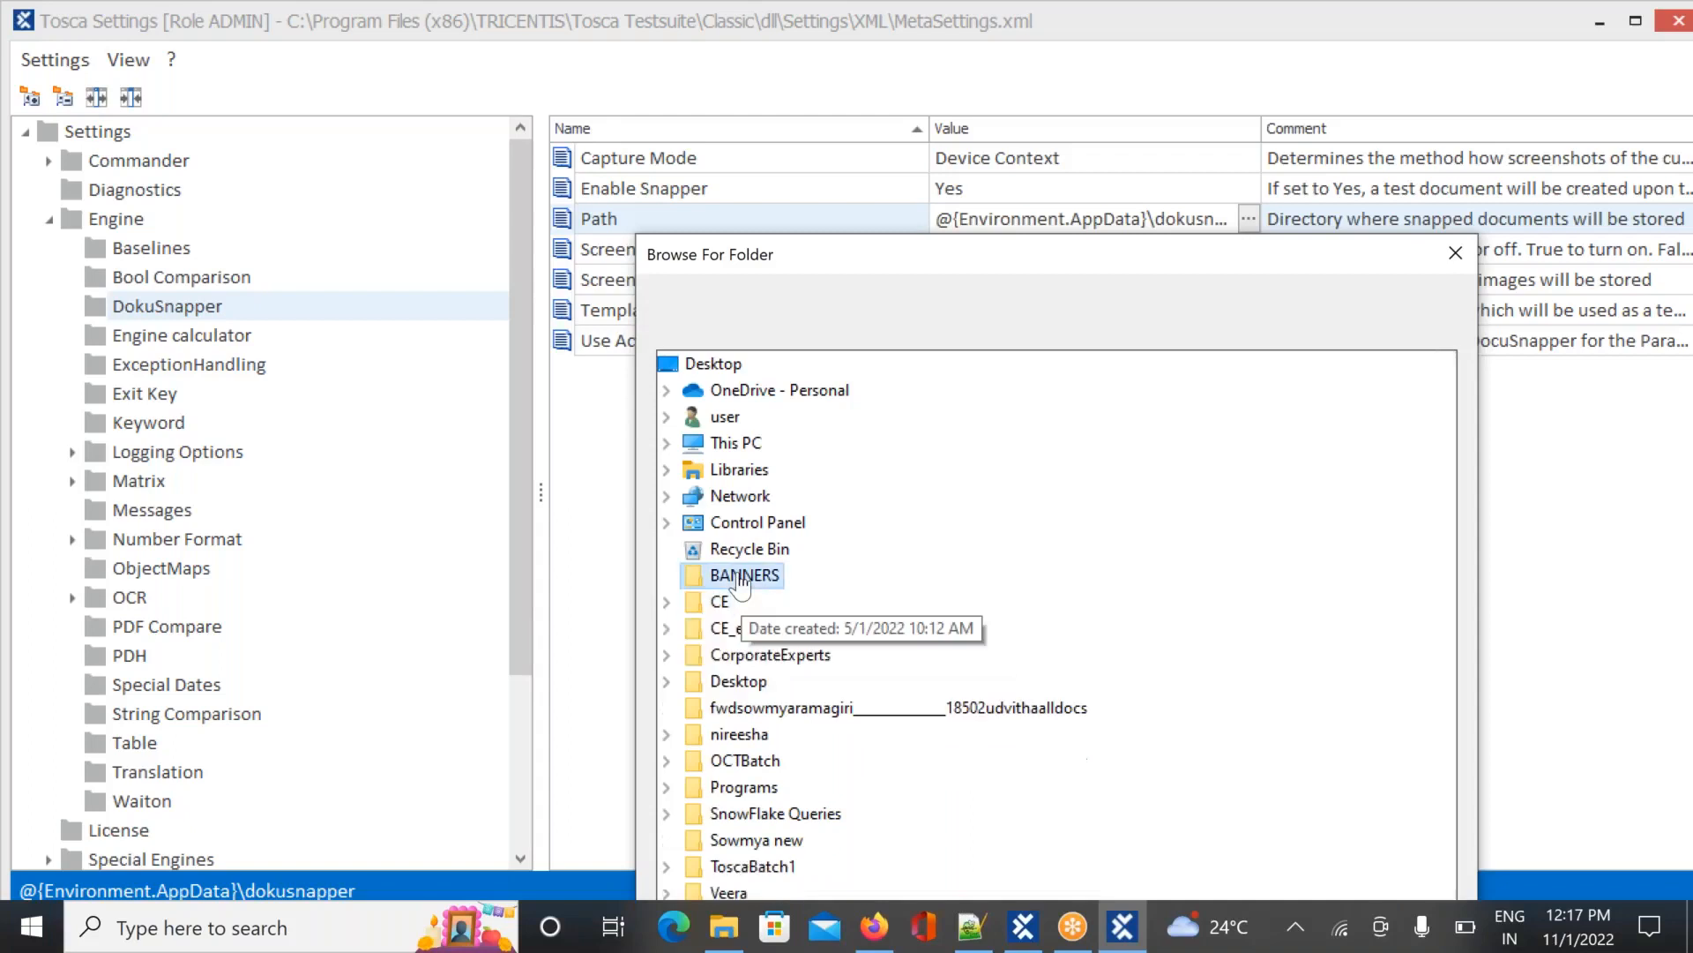
double_click(731, 688)
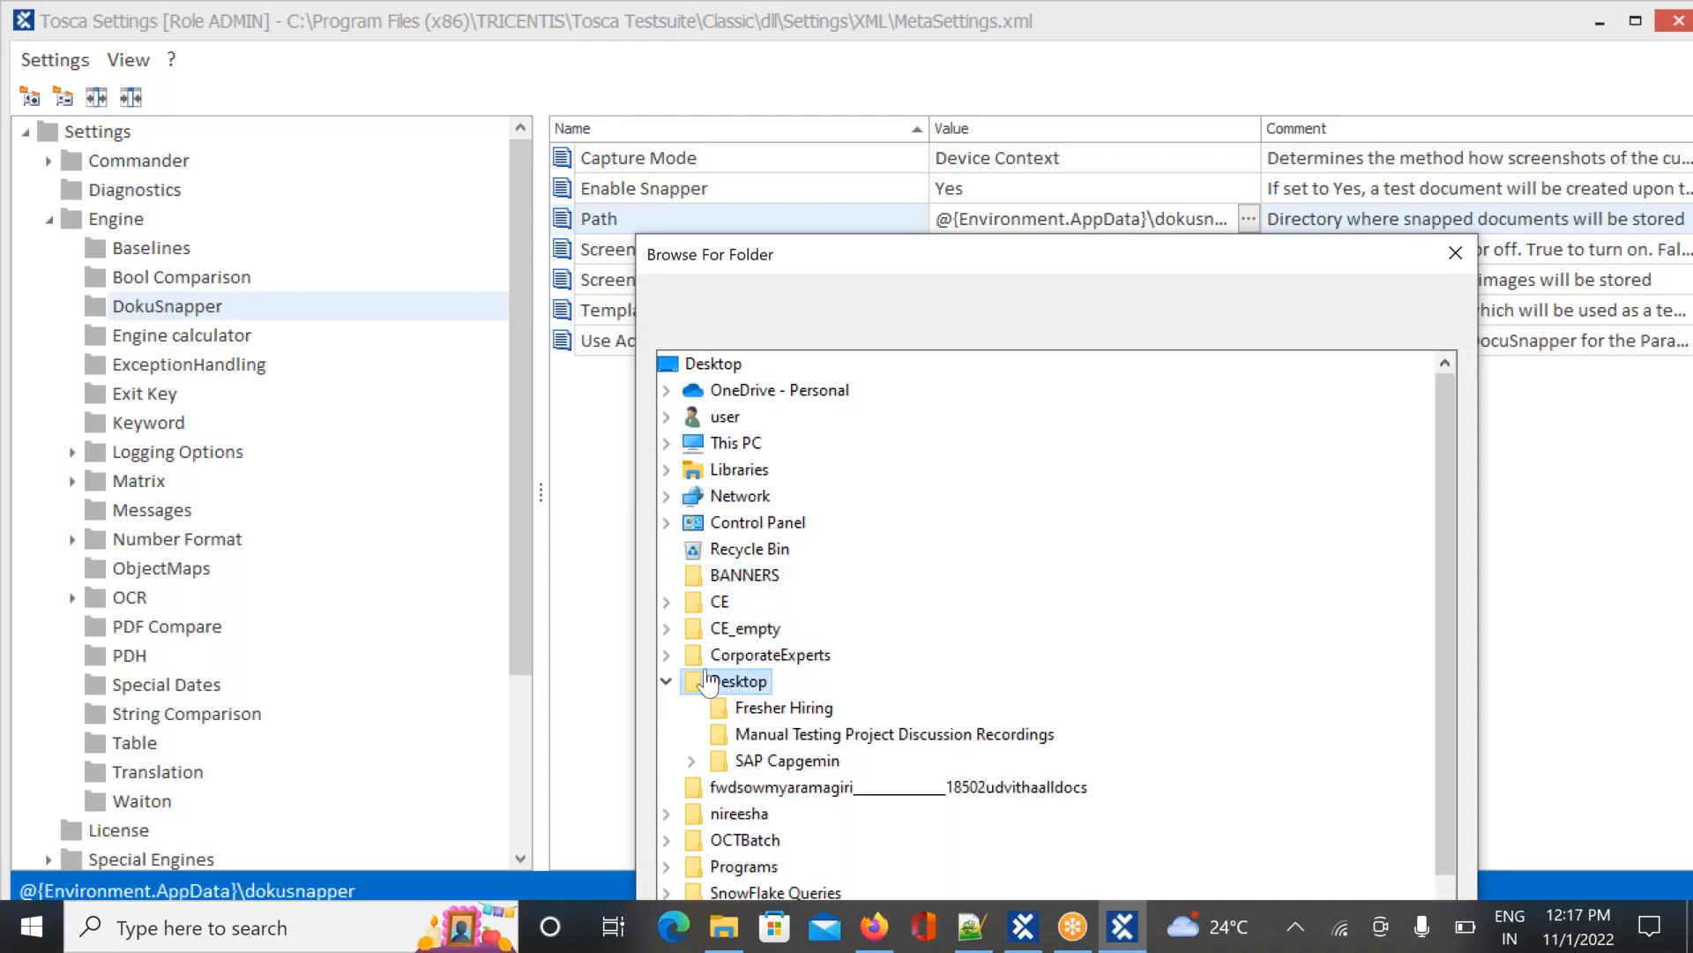
left_click(666, 681)
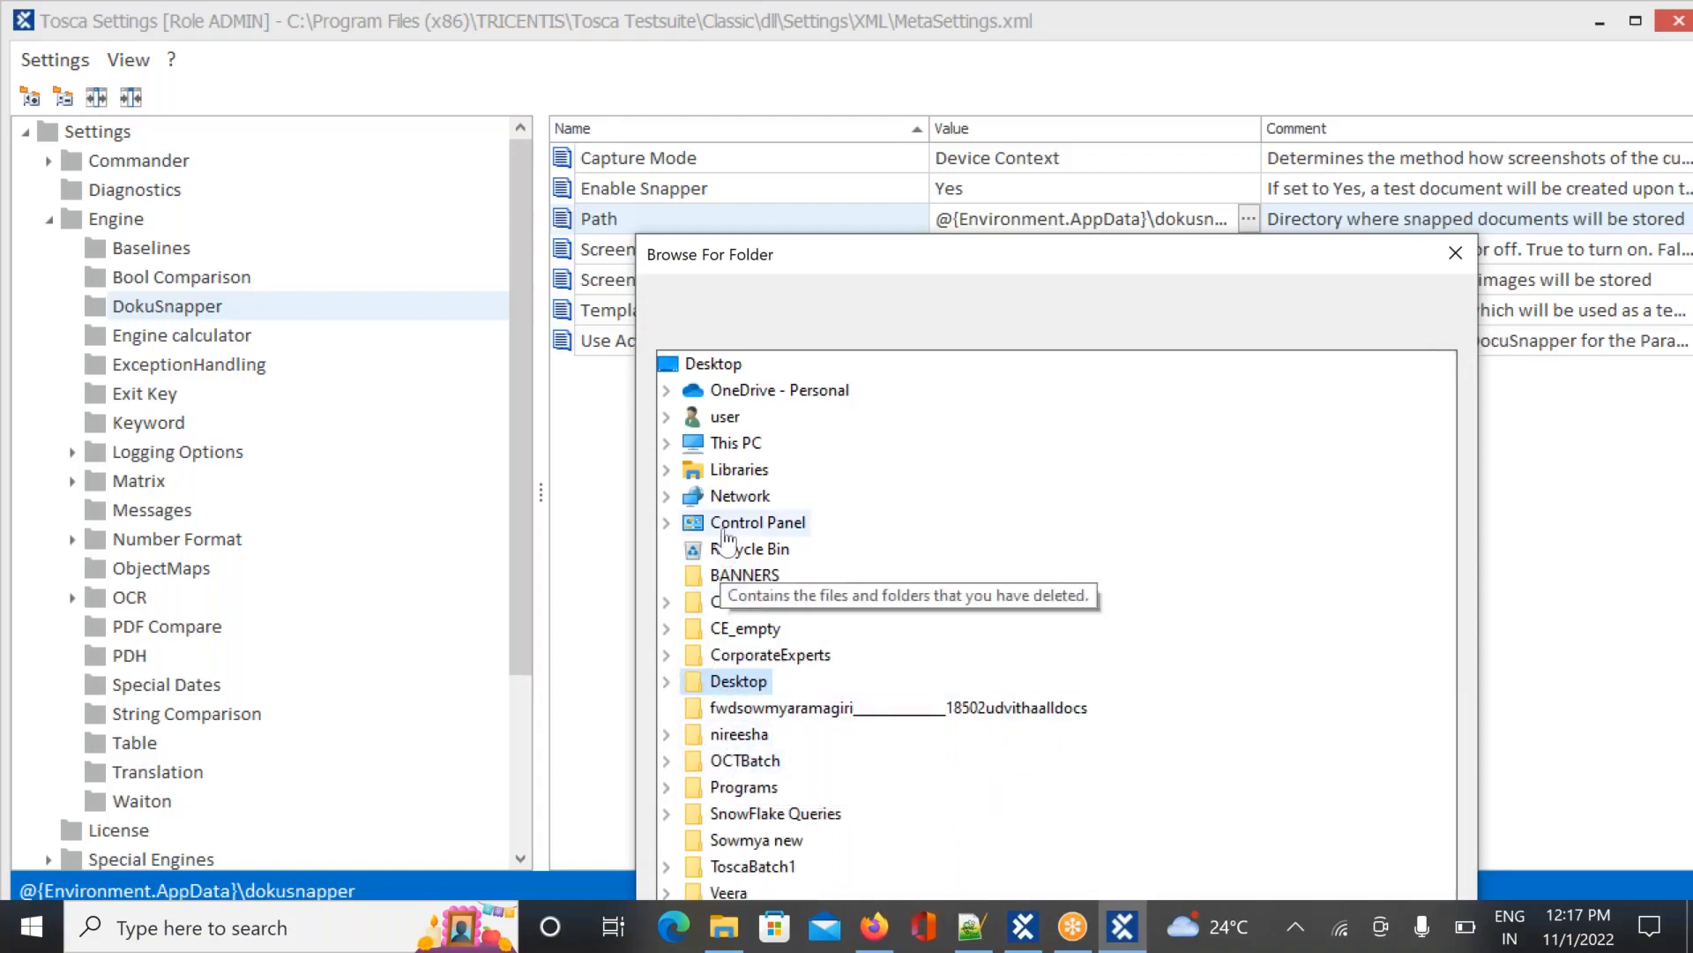
left_click(667, 443)
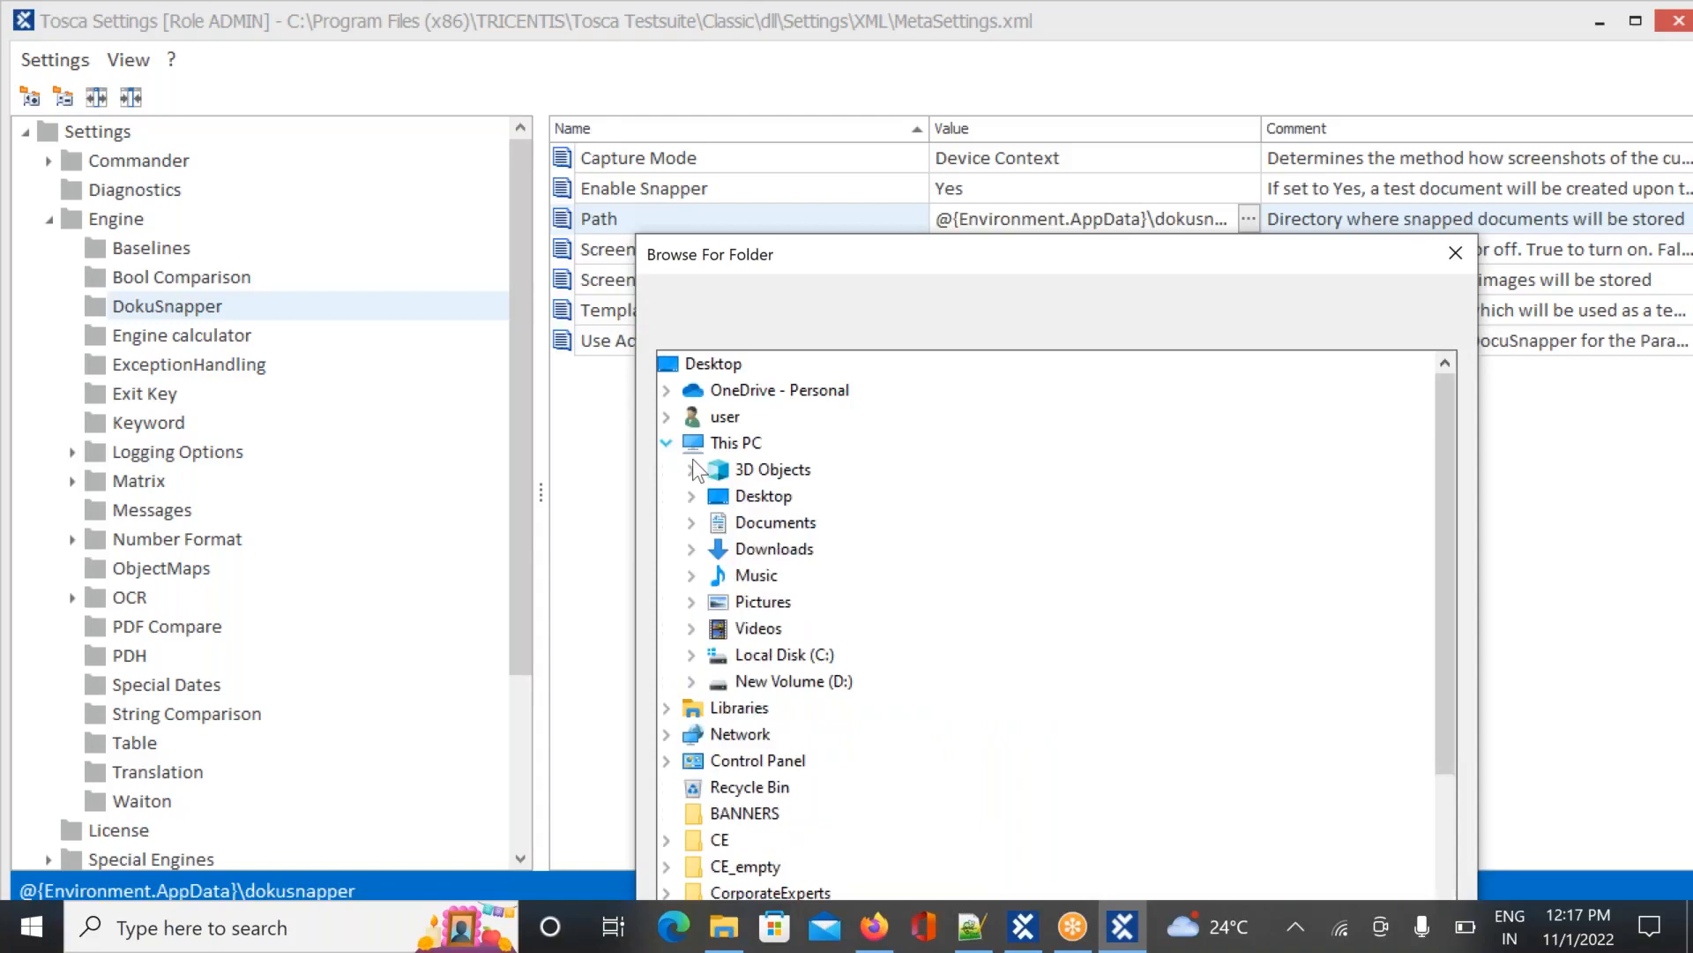
left_click(691, 681)
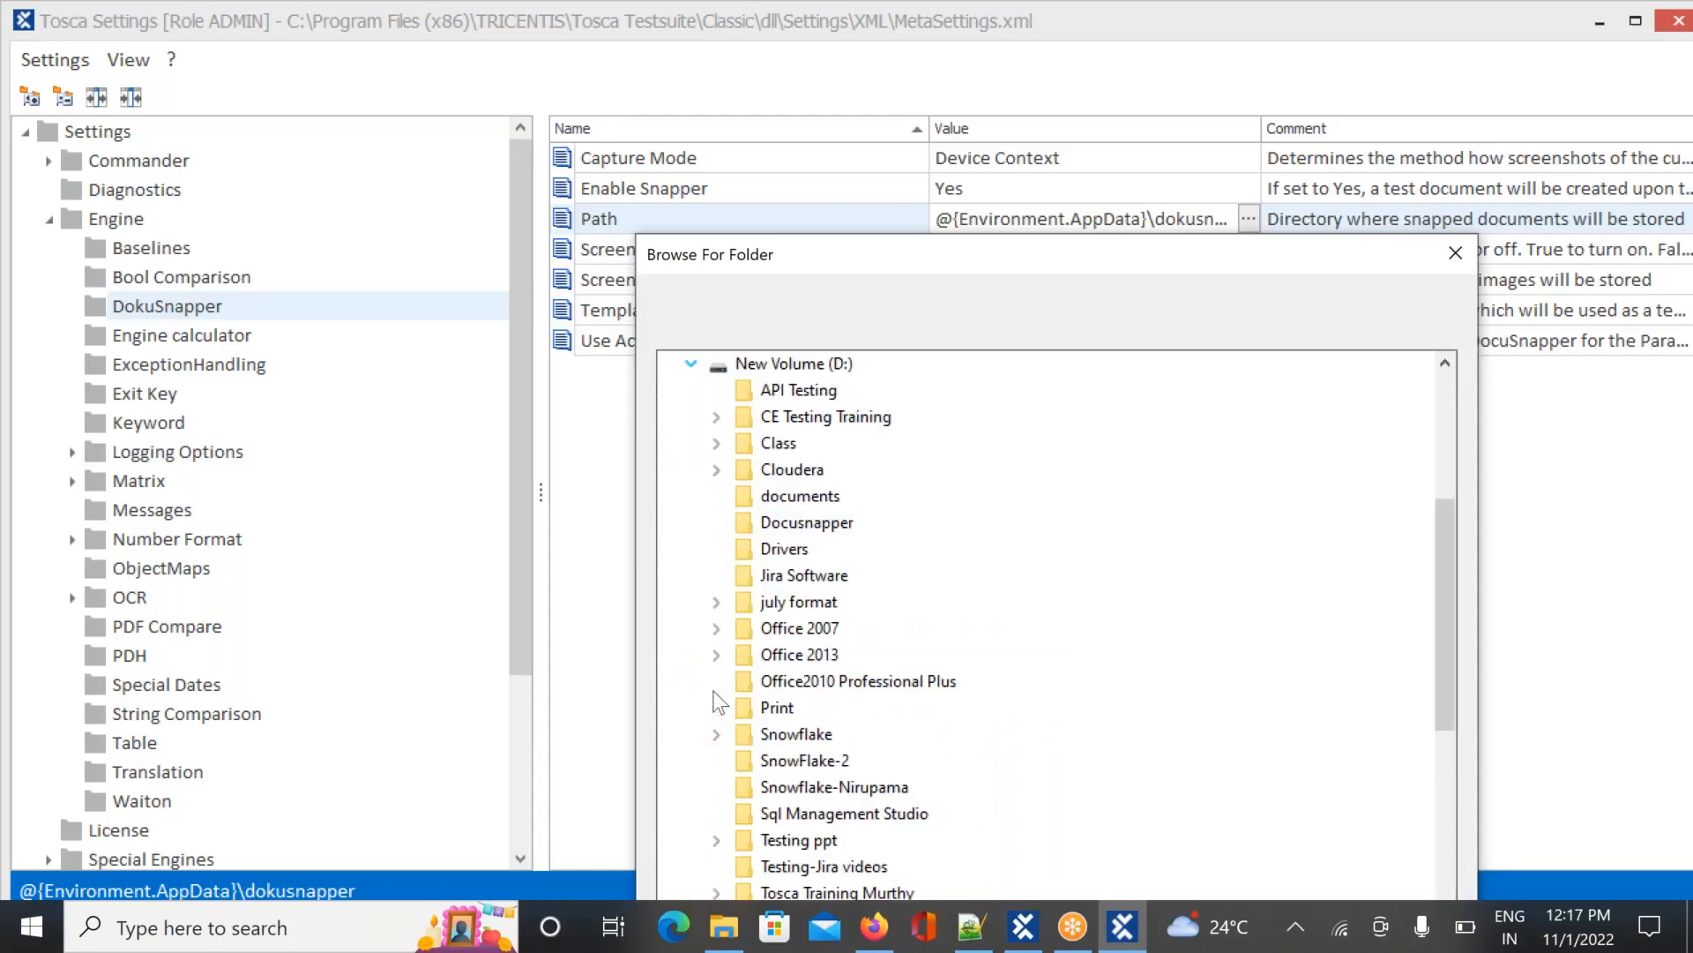
left_click(778, 709)
left_click_drag(1154, 270, 1108, 123)
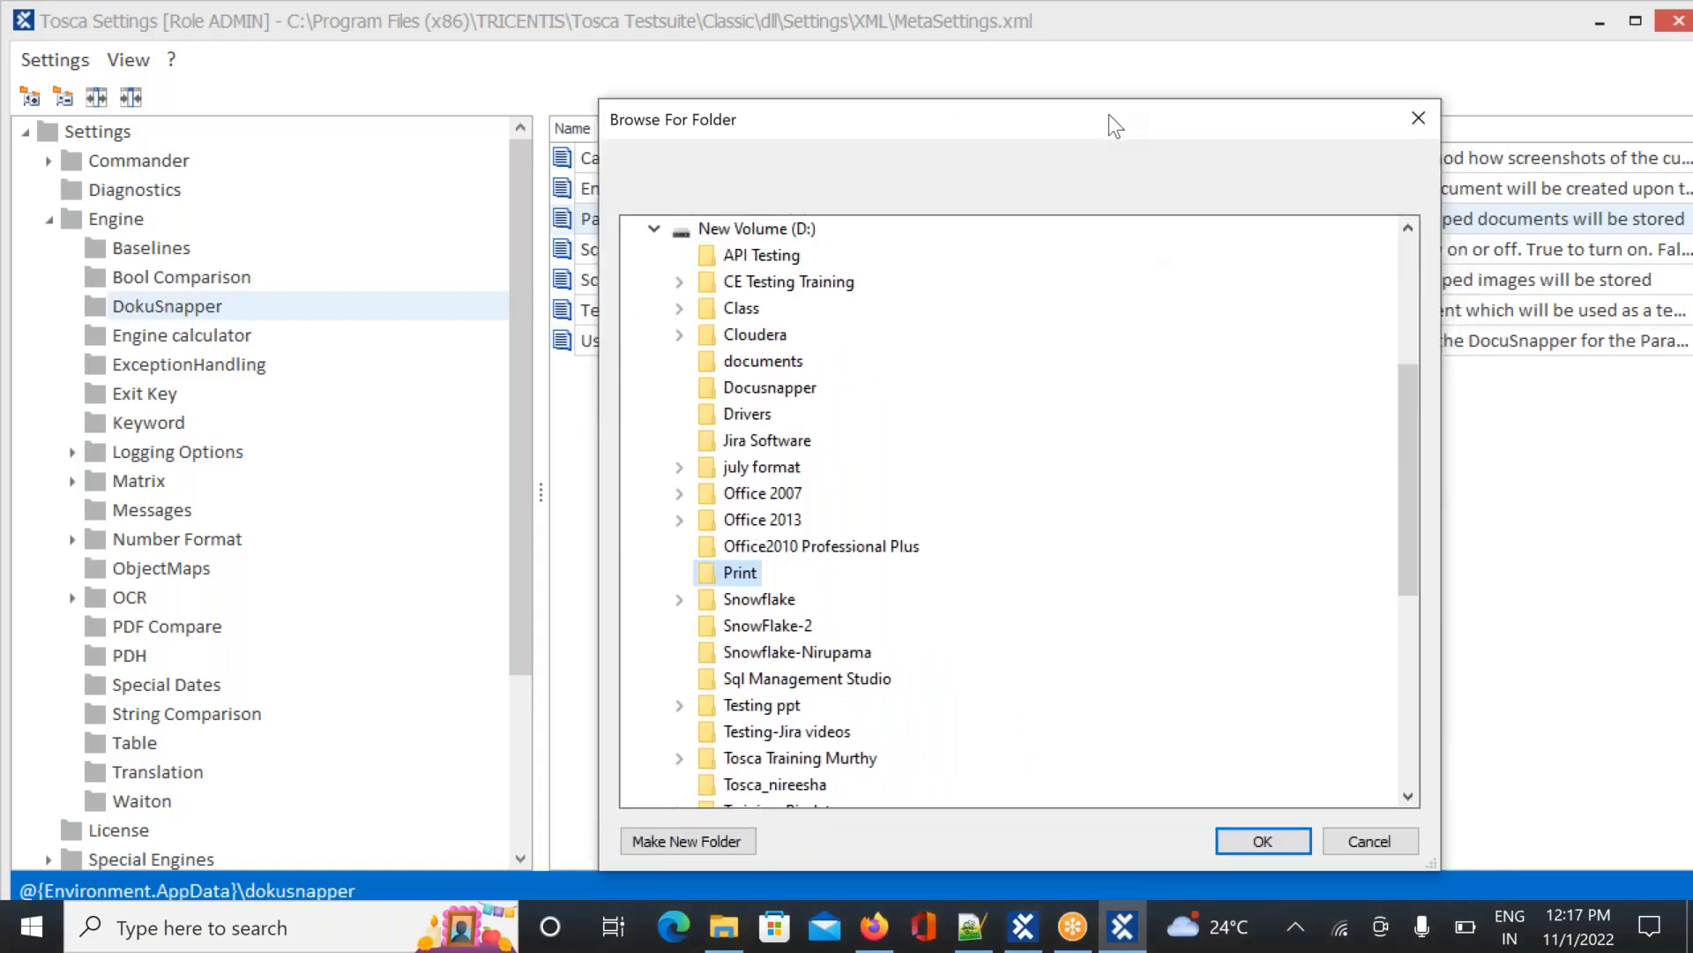
left_click(1253, 830)
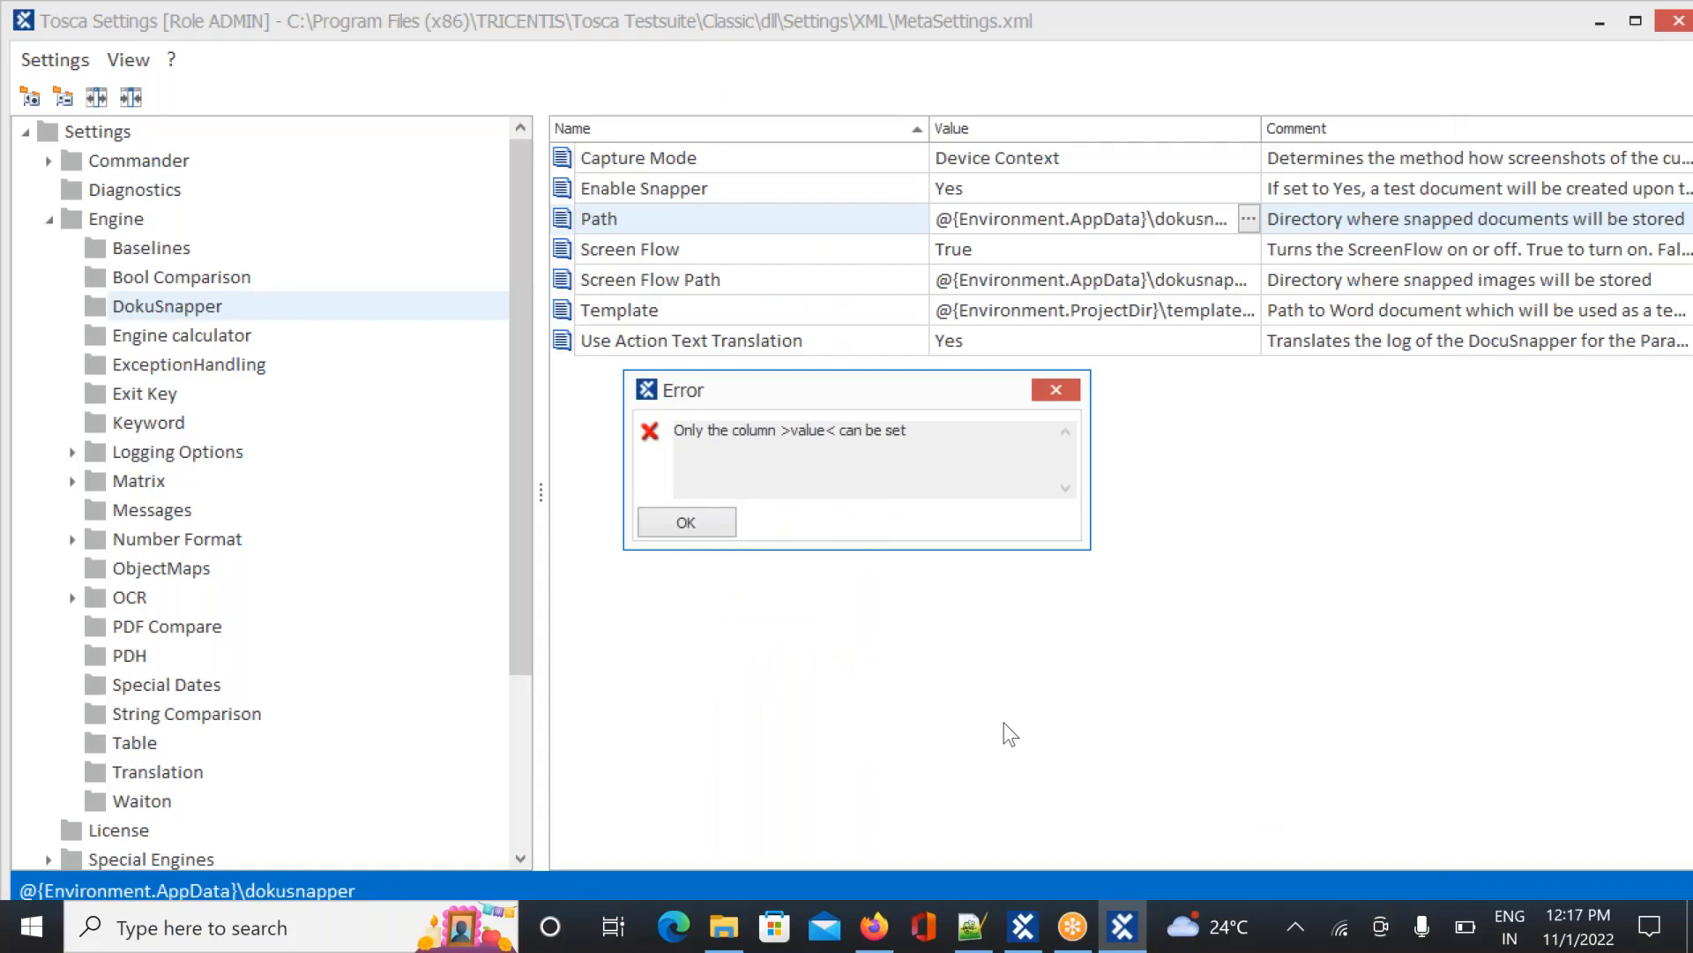
left_click(686, 523)
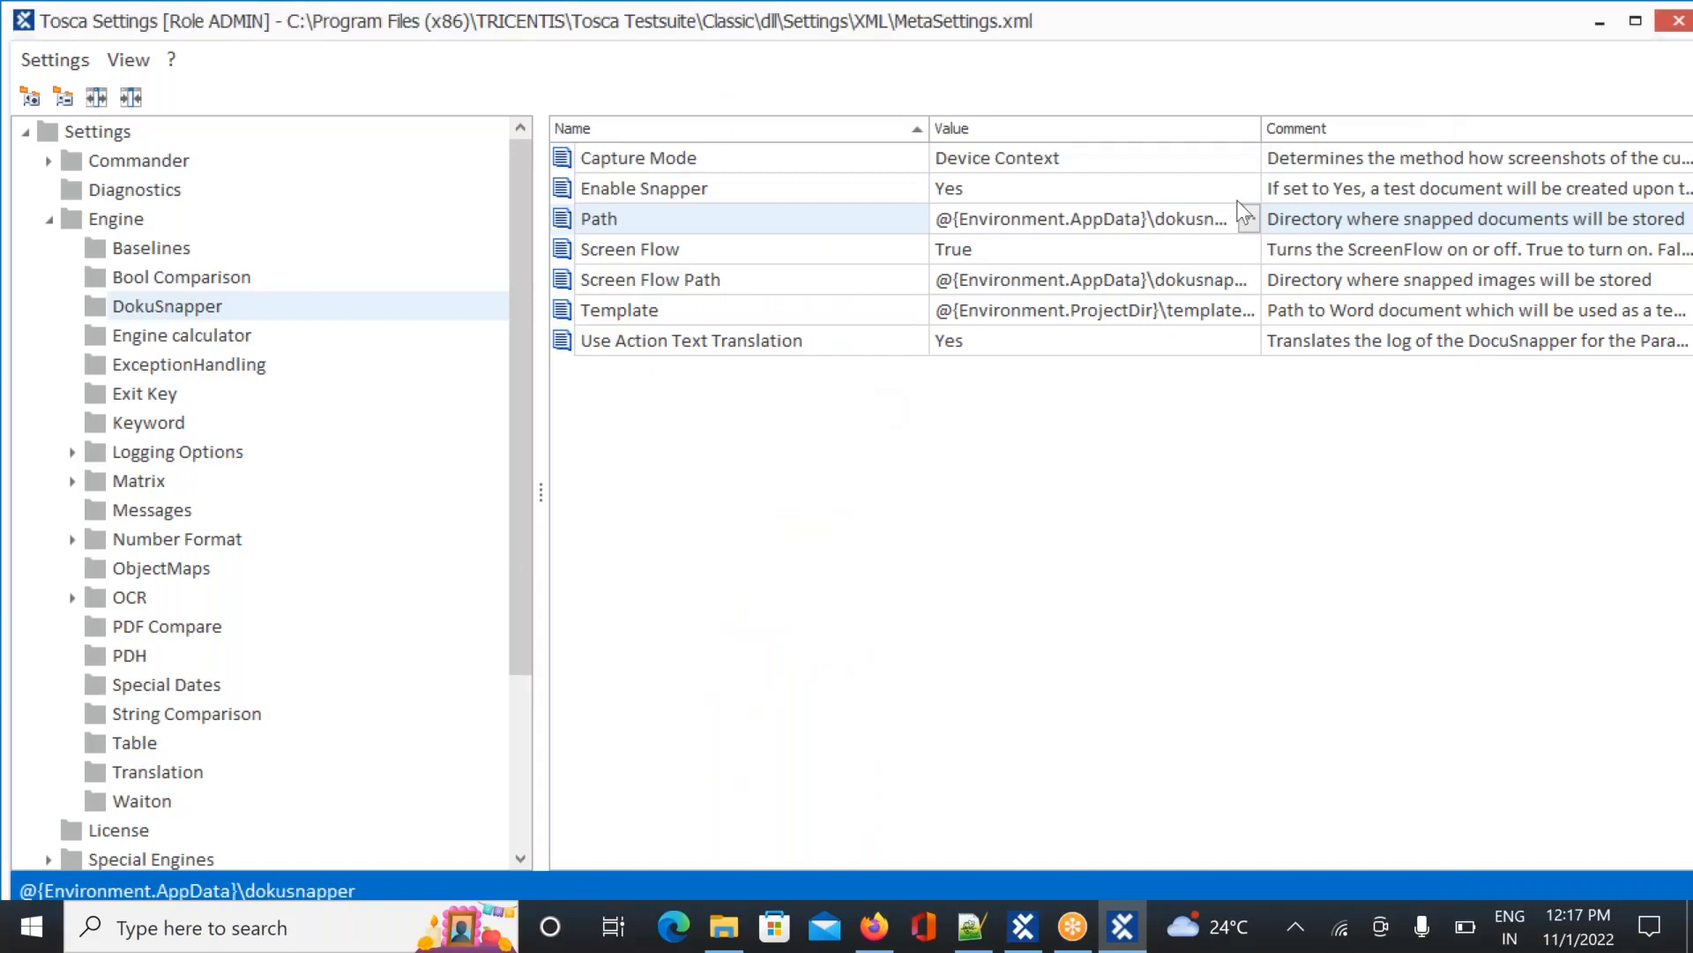
left_click(1064, 231)
left_click(1021, 218)
key("ctrl+c")
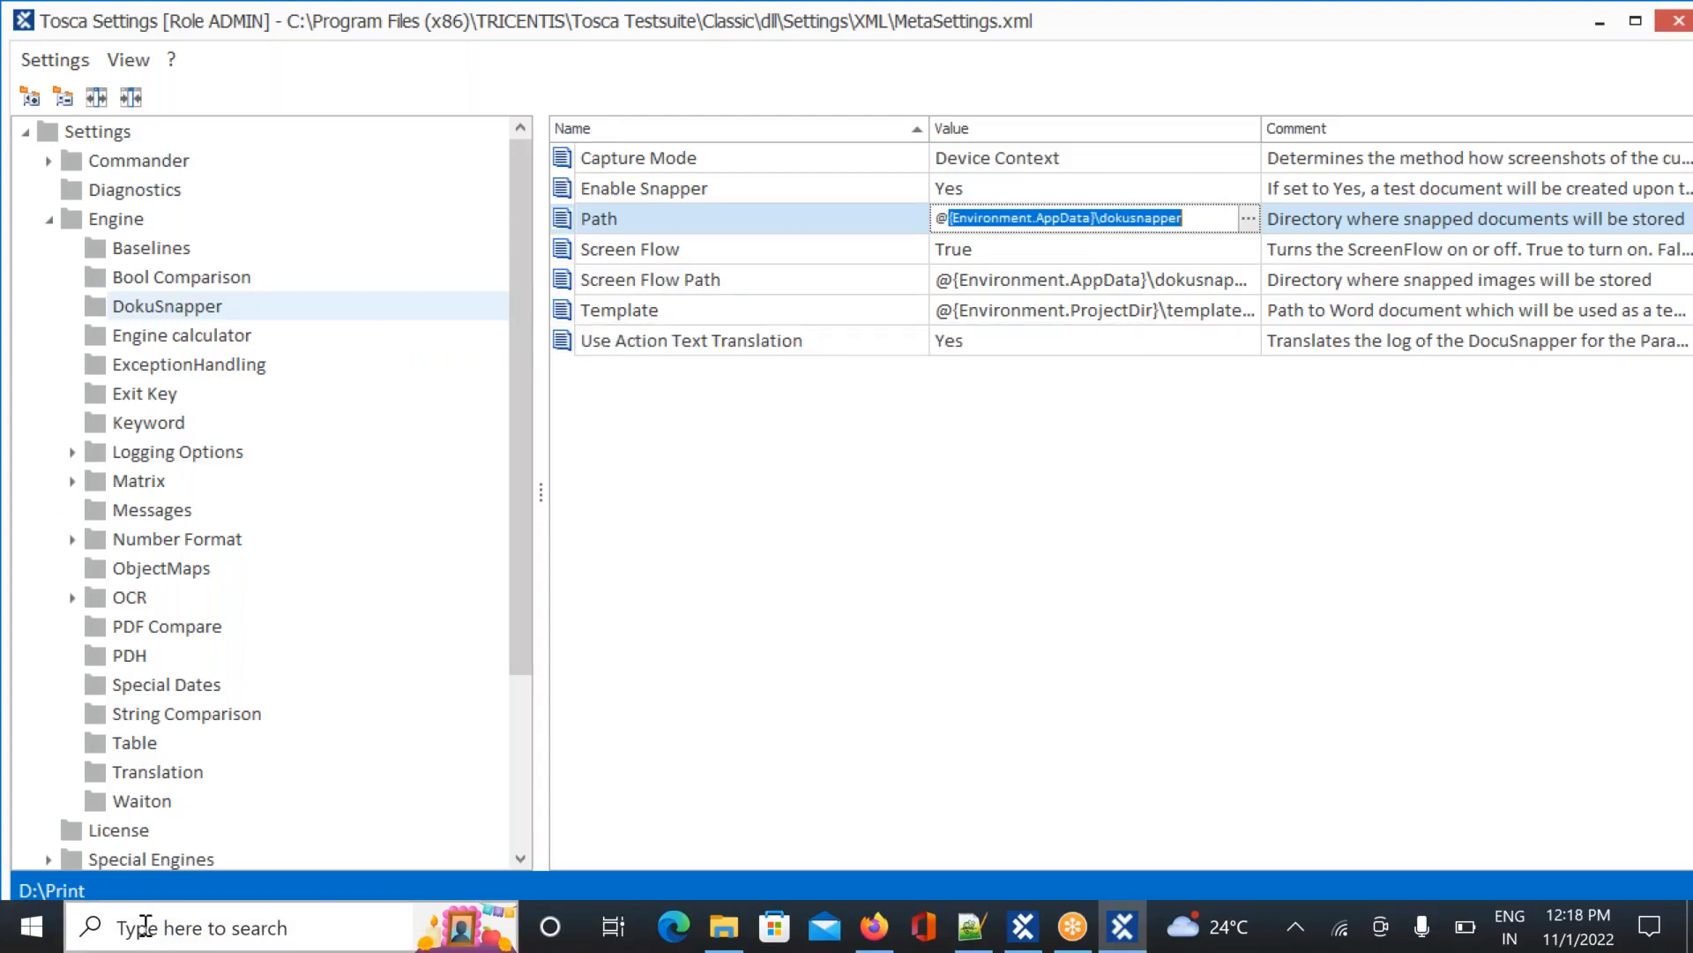
Search Windows for the copied DokuSnapper path and '%app data', closing the browser each time
left_click(172, 928)
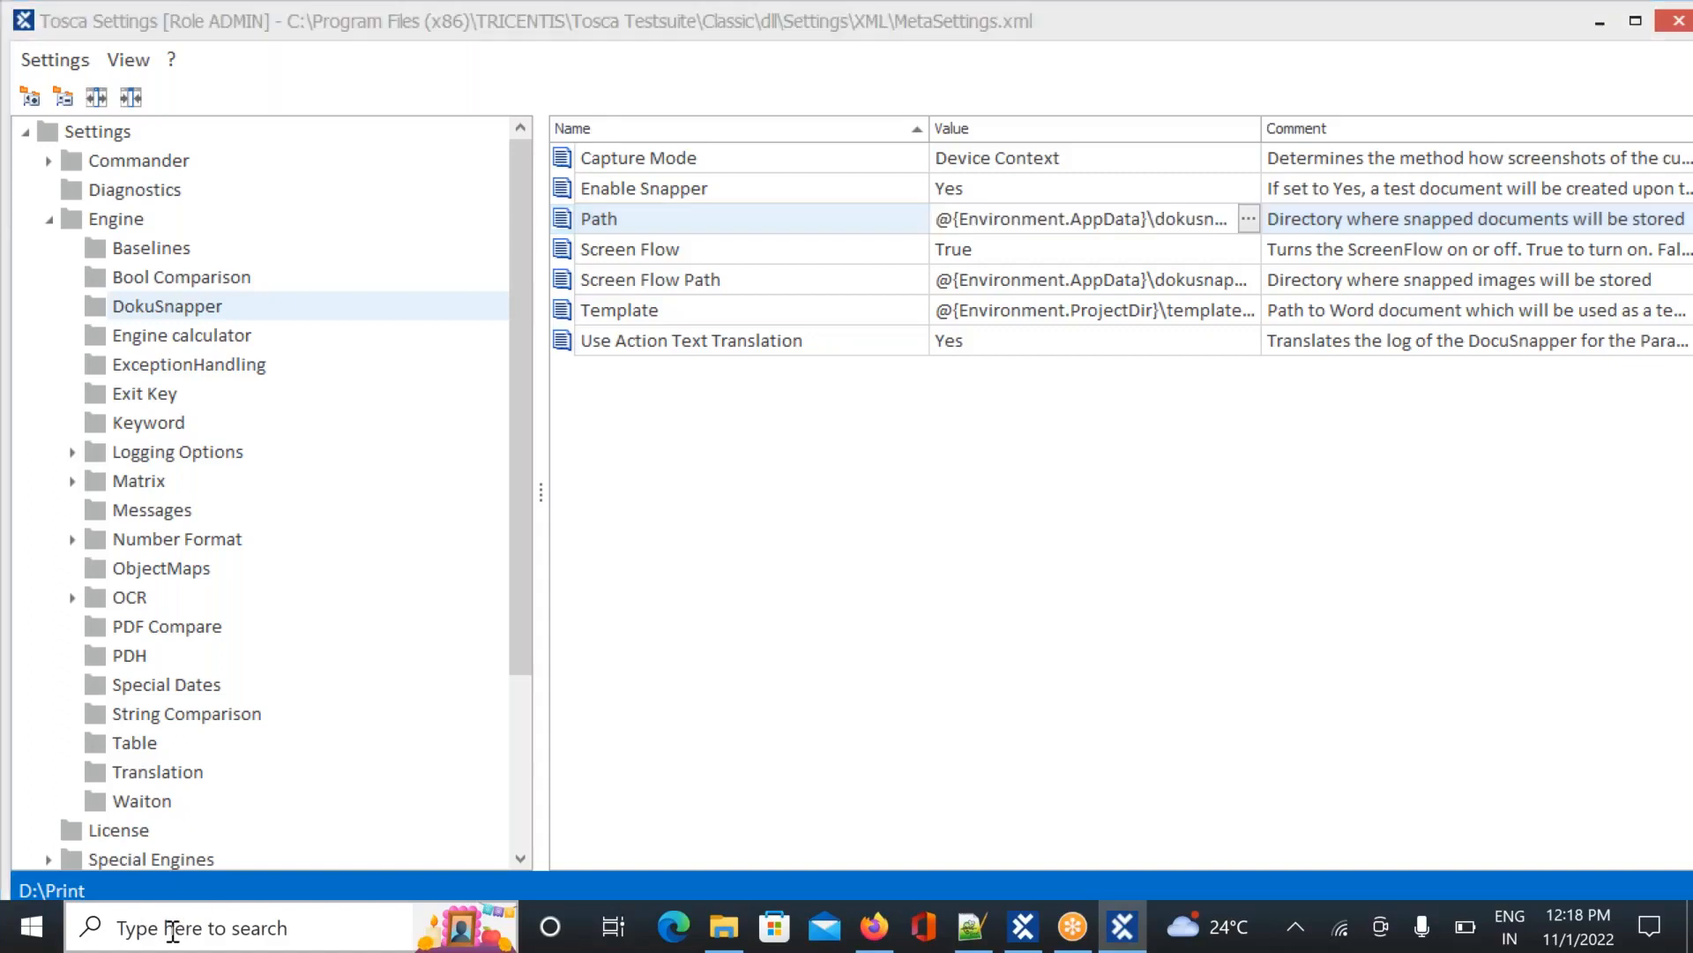
key("ctrl+v")
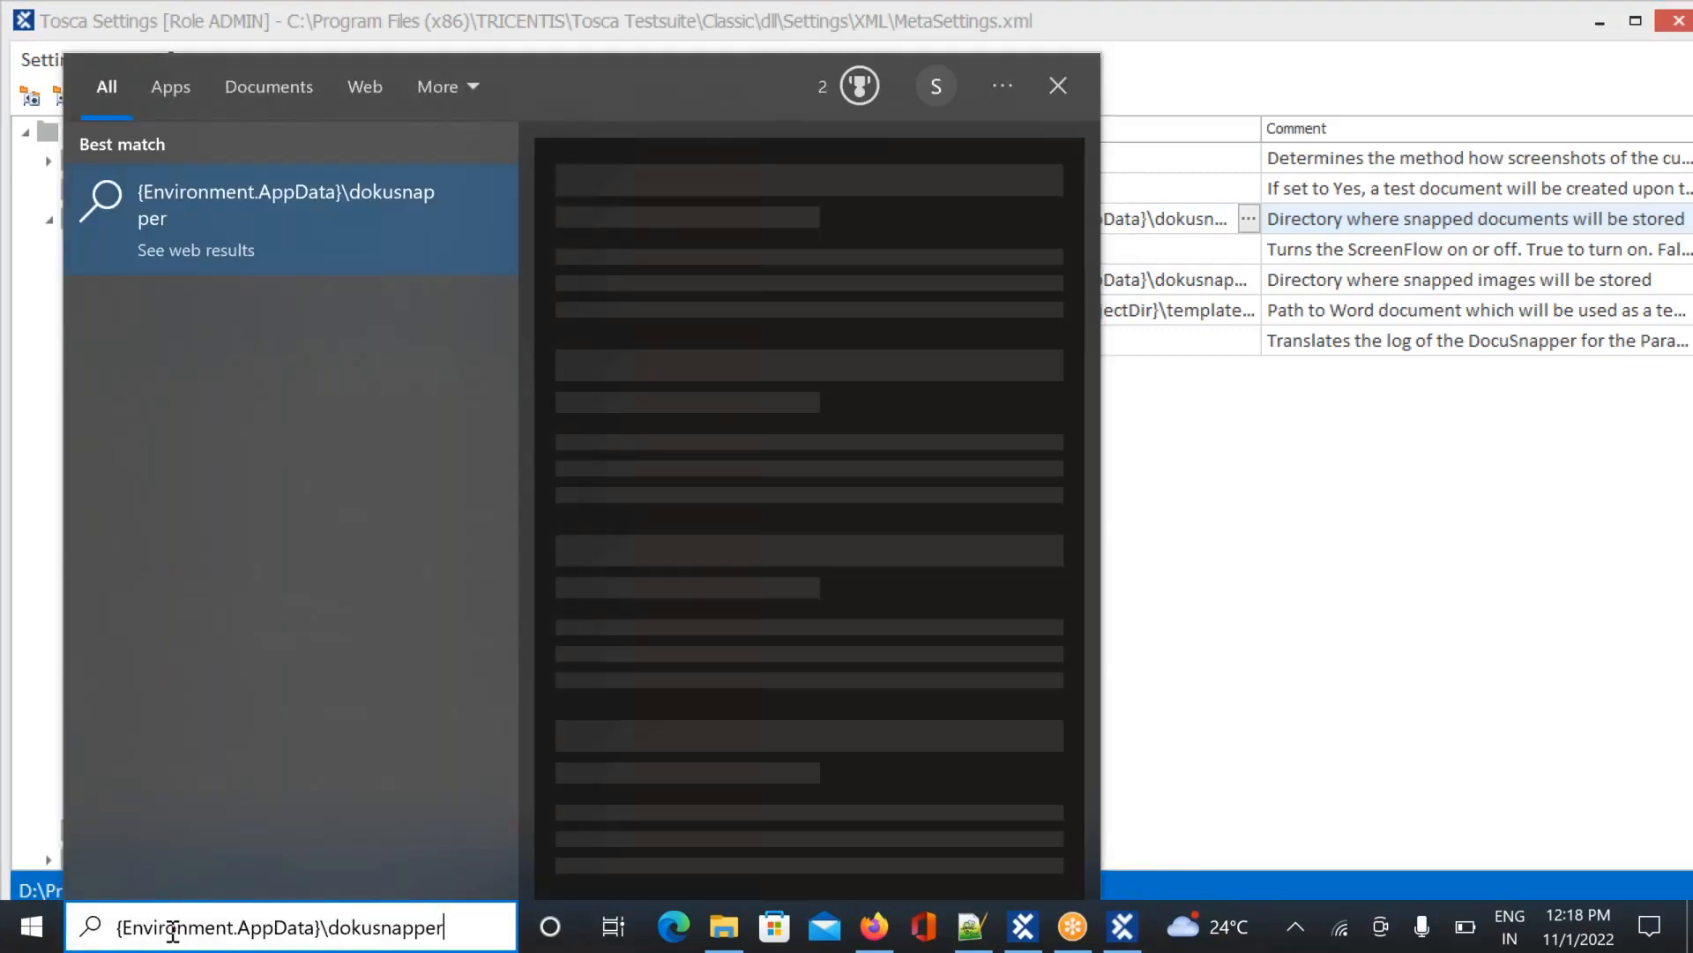
key("Escape")
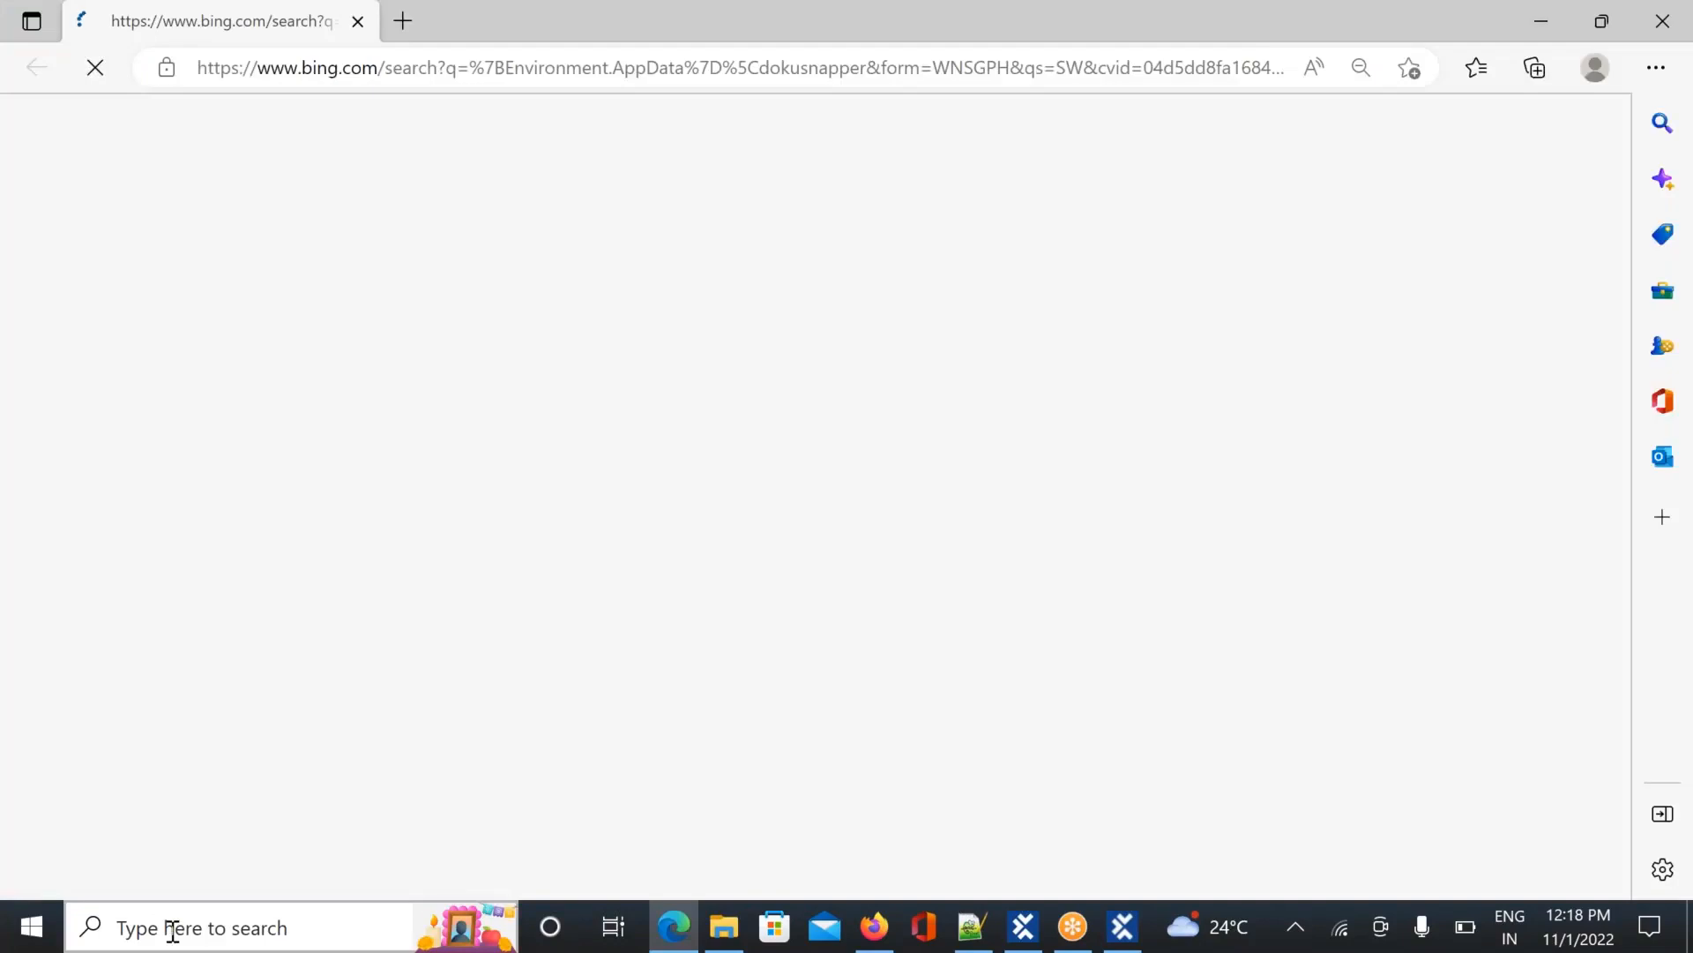
left_click(1664, 25)
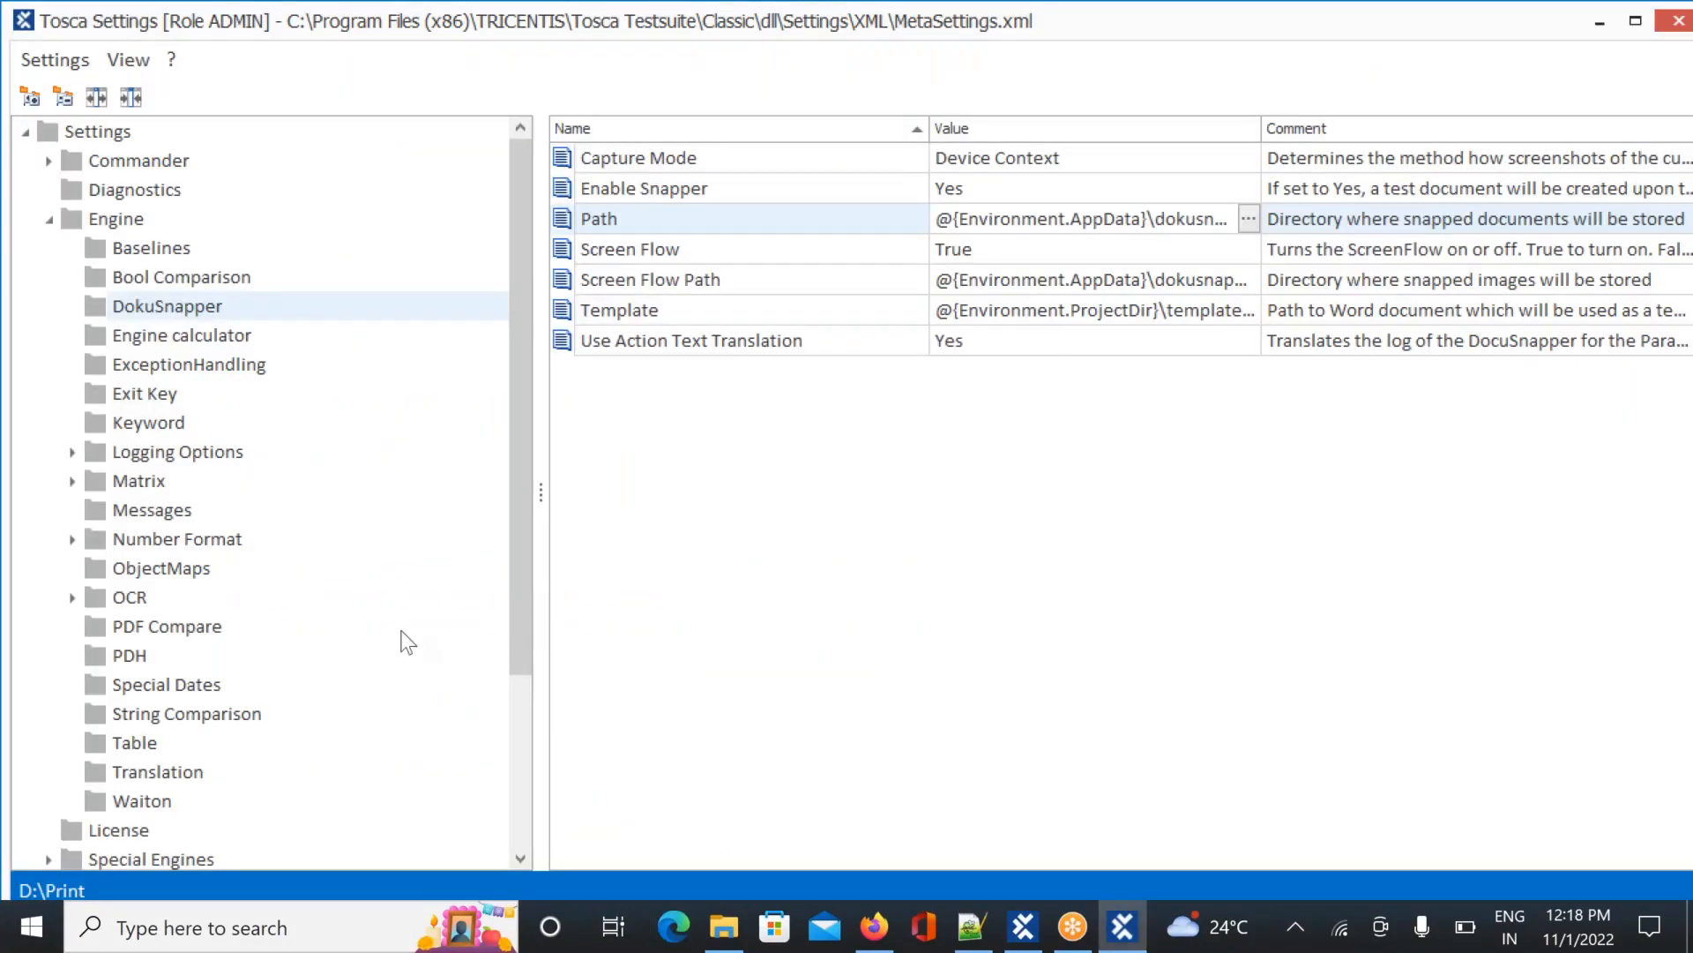
left_click(216, 929)
type("%app data")
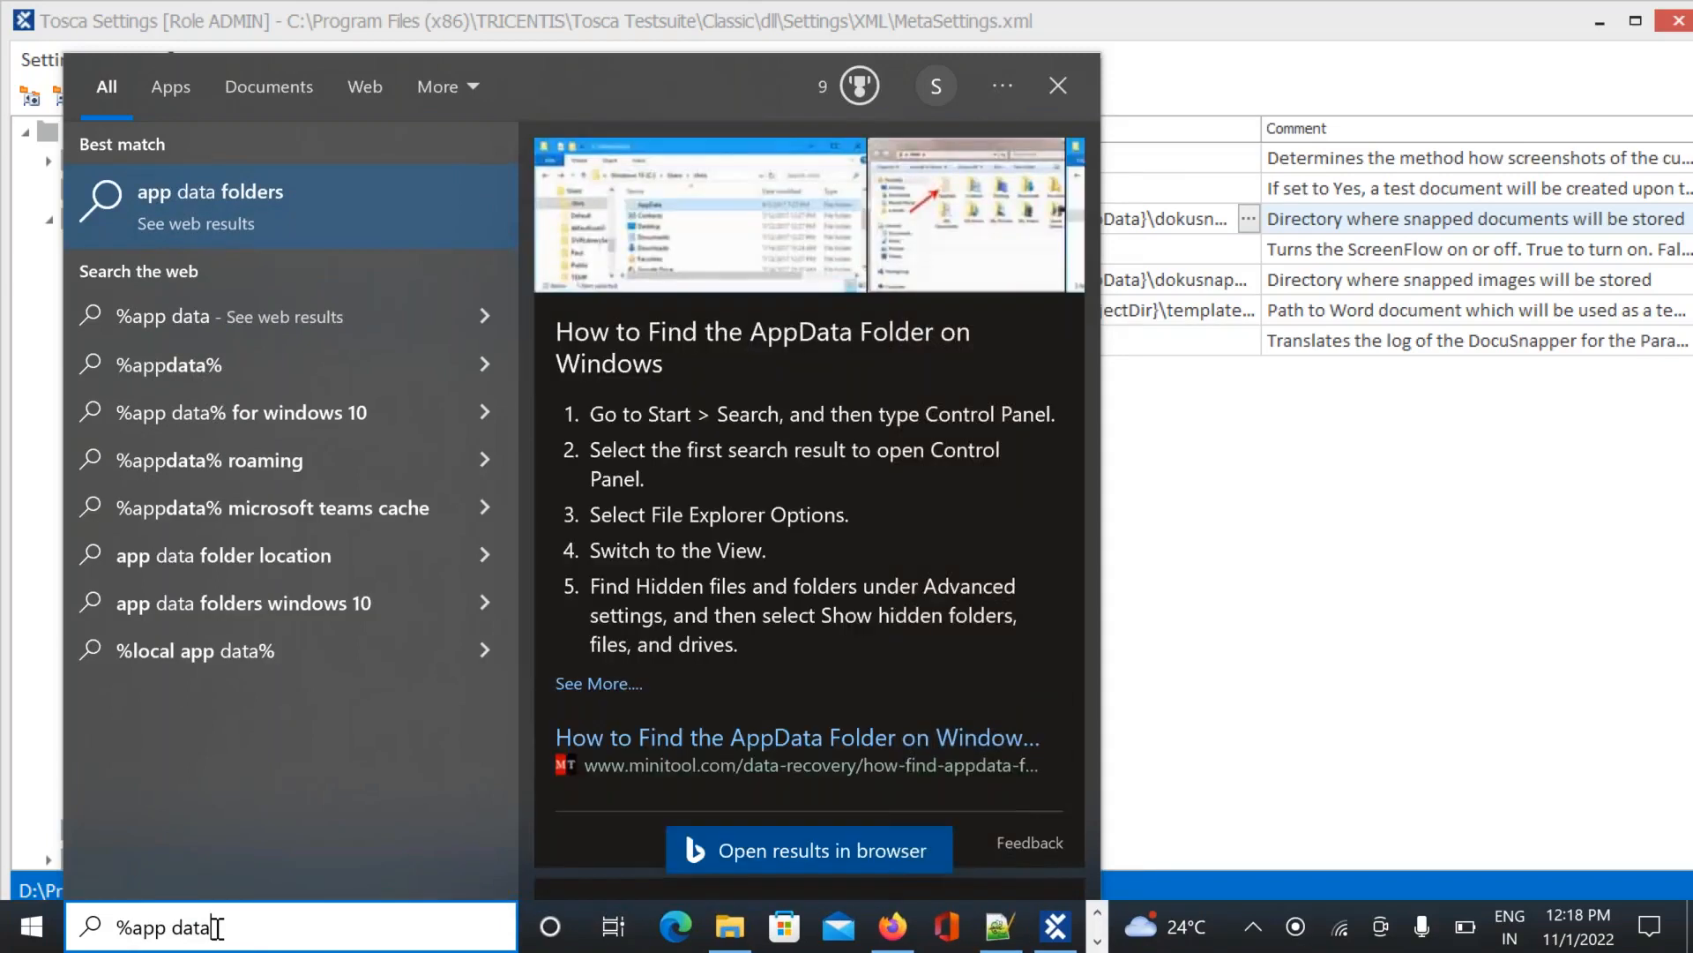
key("Return")
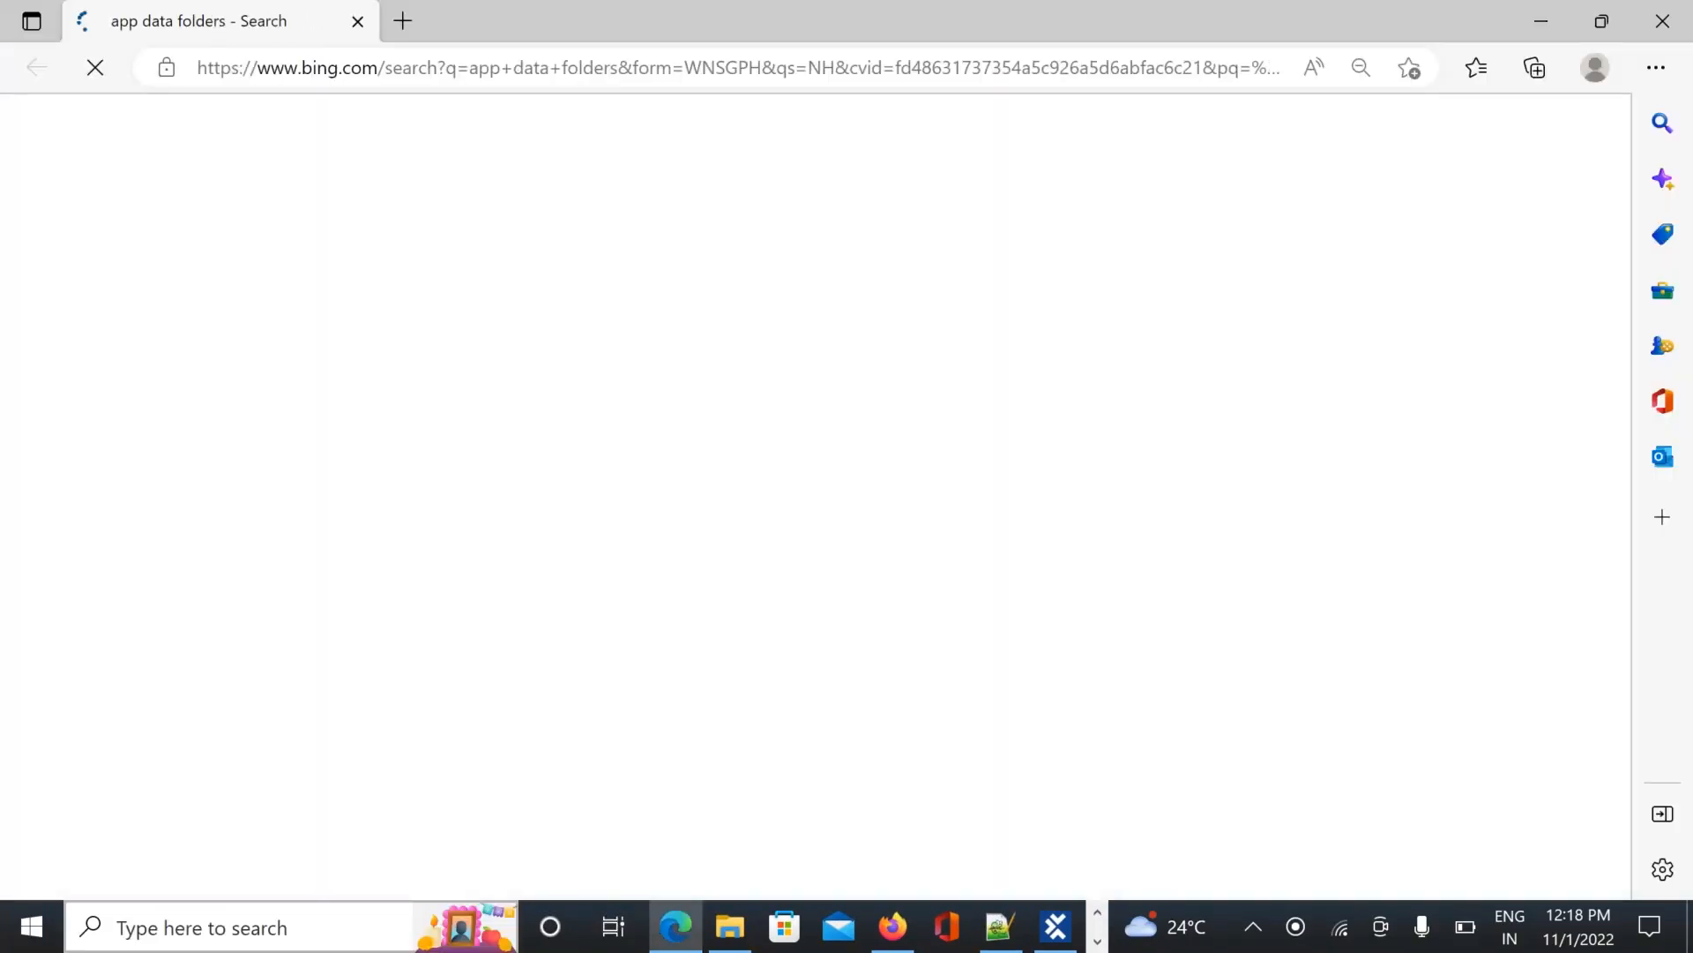
left_click(1661, 24)
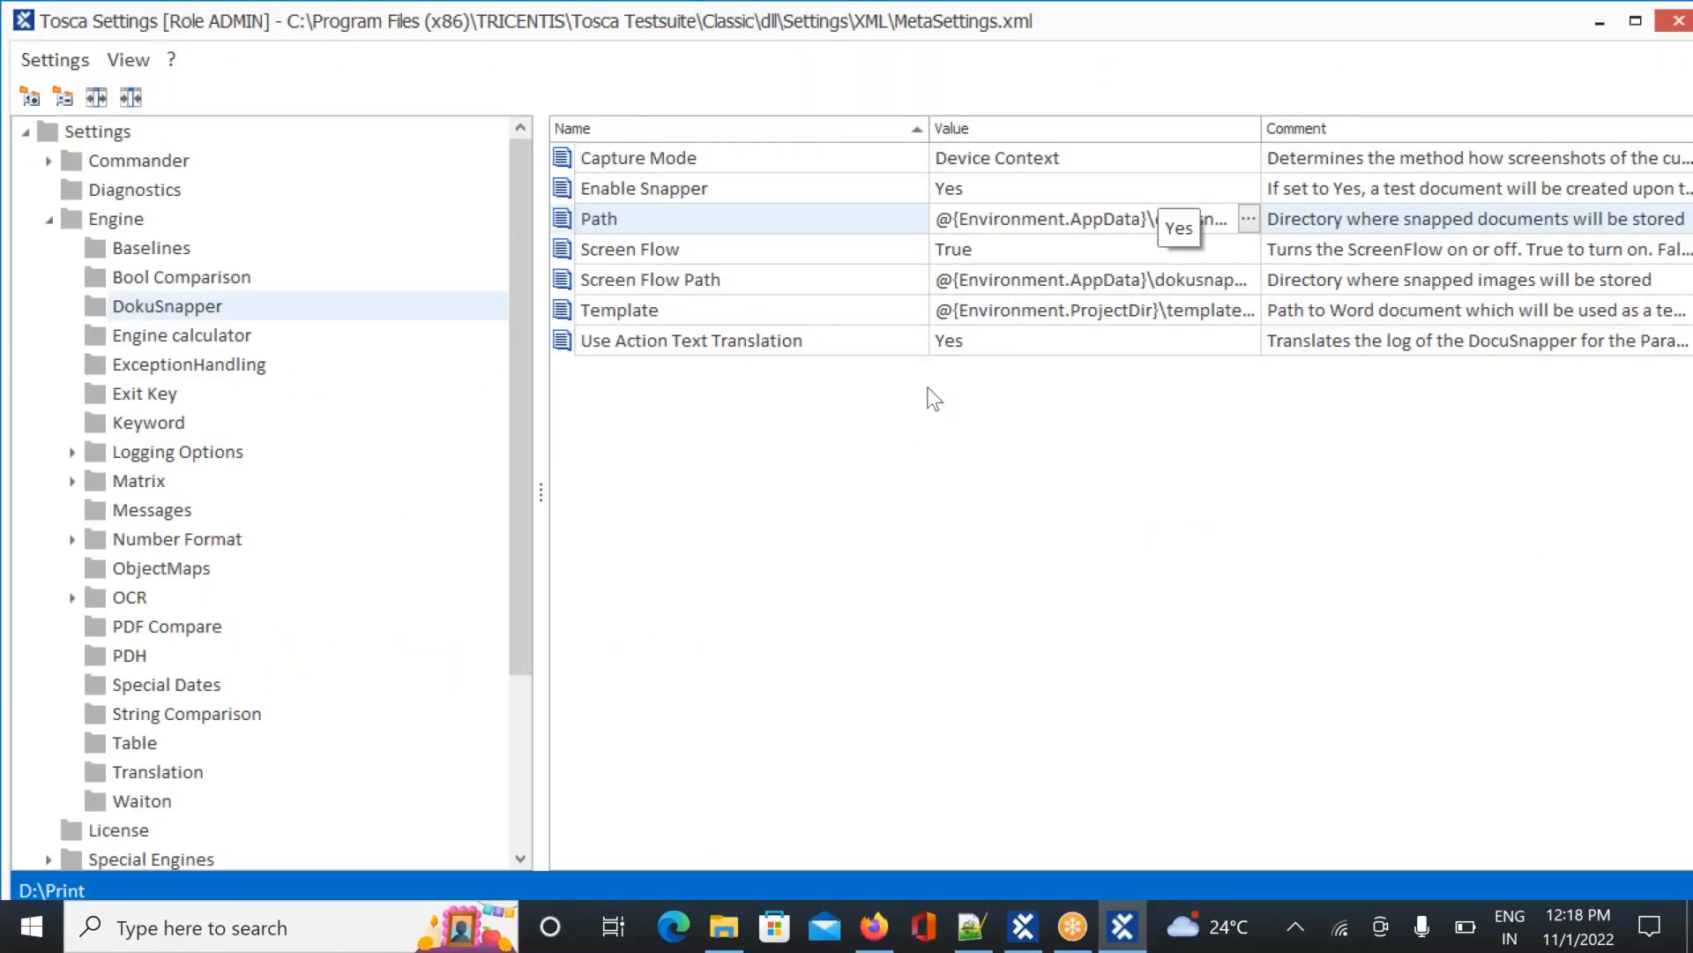
Search '%app data%' filtered to Apps, then Folders, and close the search panel
left_click(188, 920)
type("%app data%")
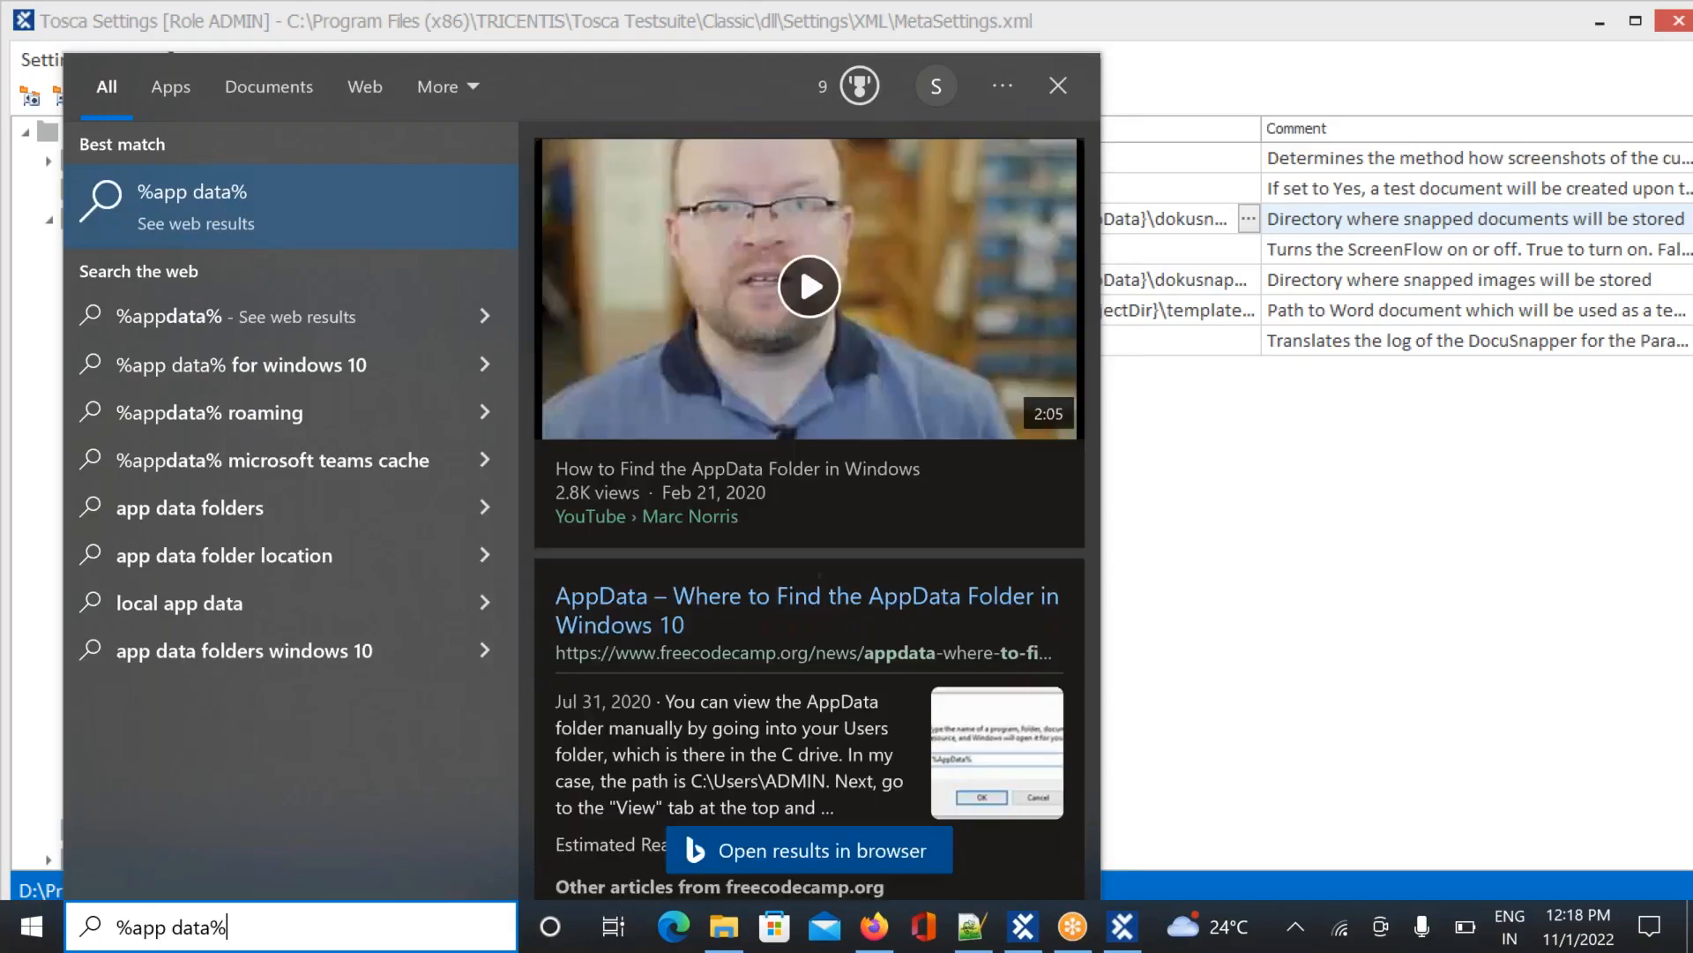
left_click(163, 80)
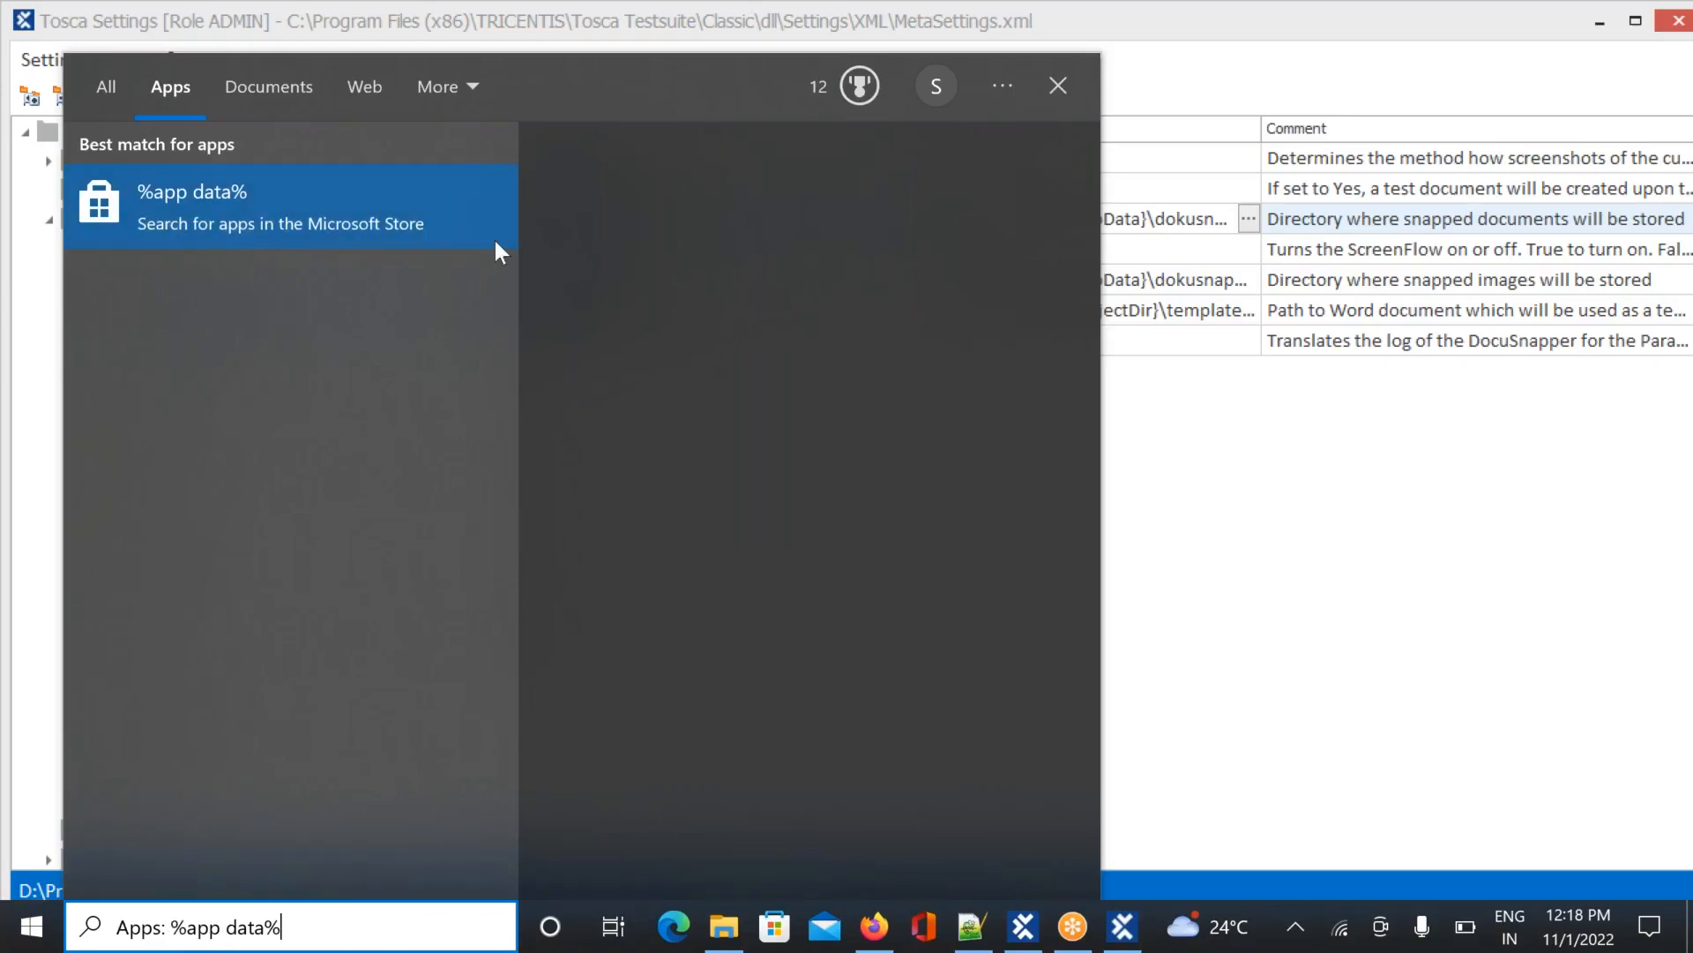
left_click(472, 83)
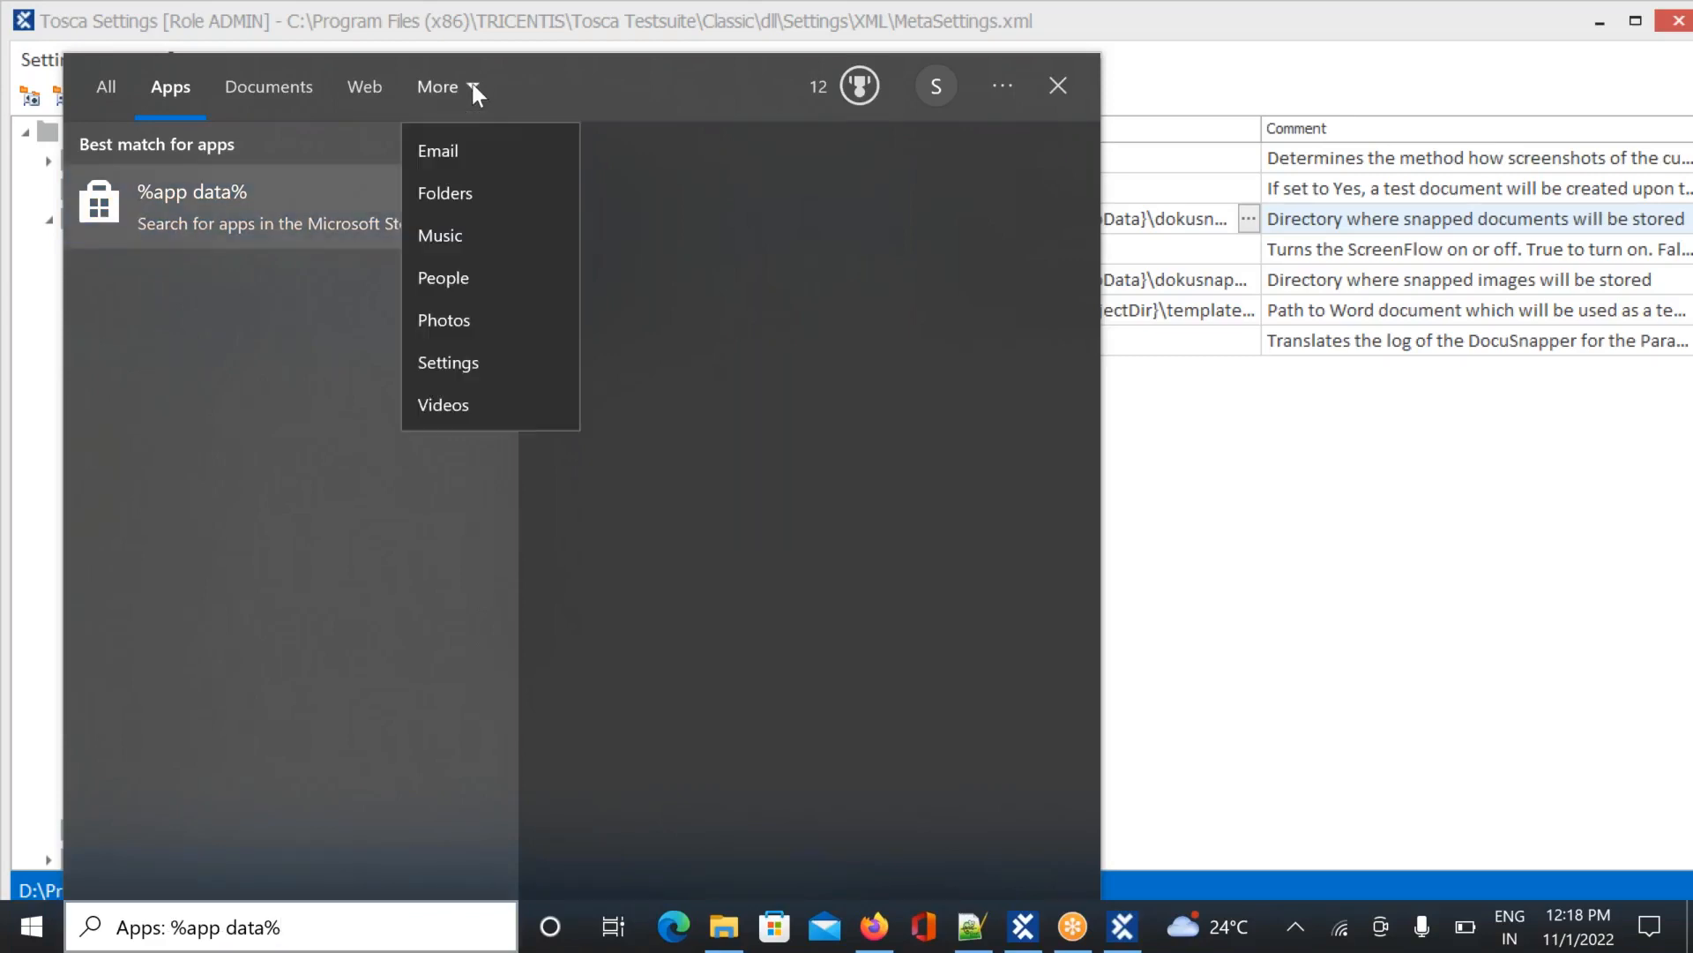
left_click(457, 194)
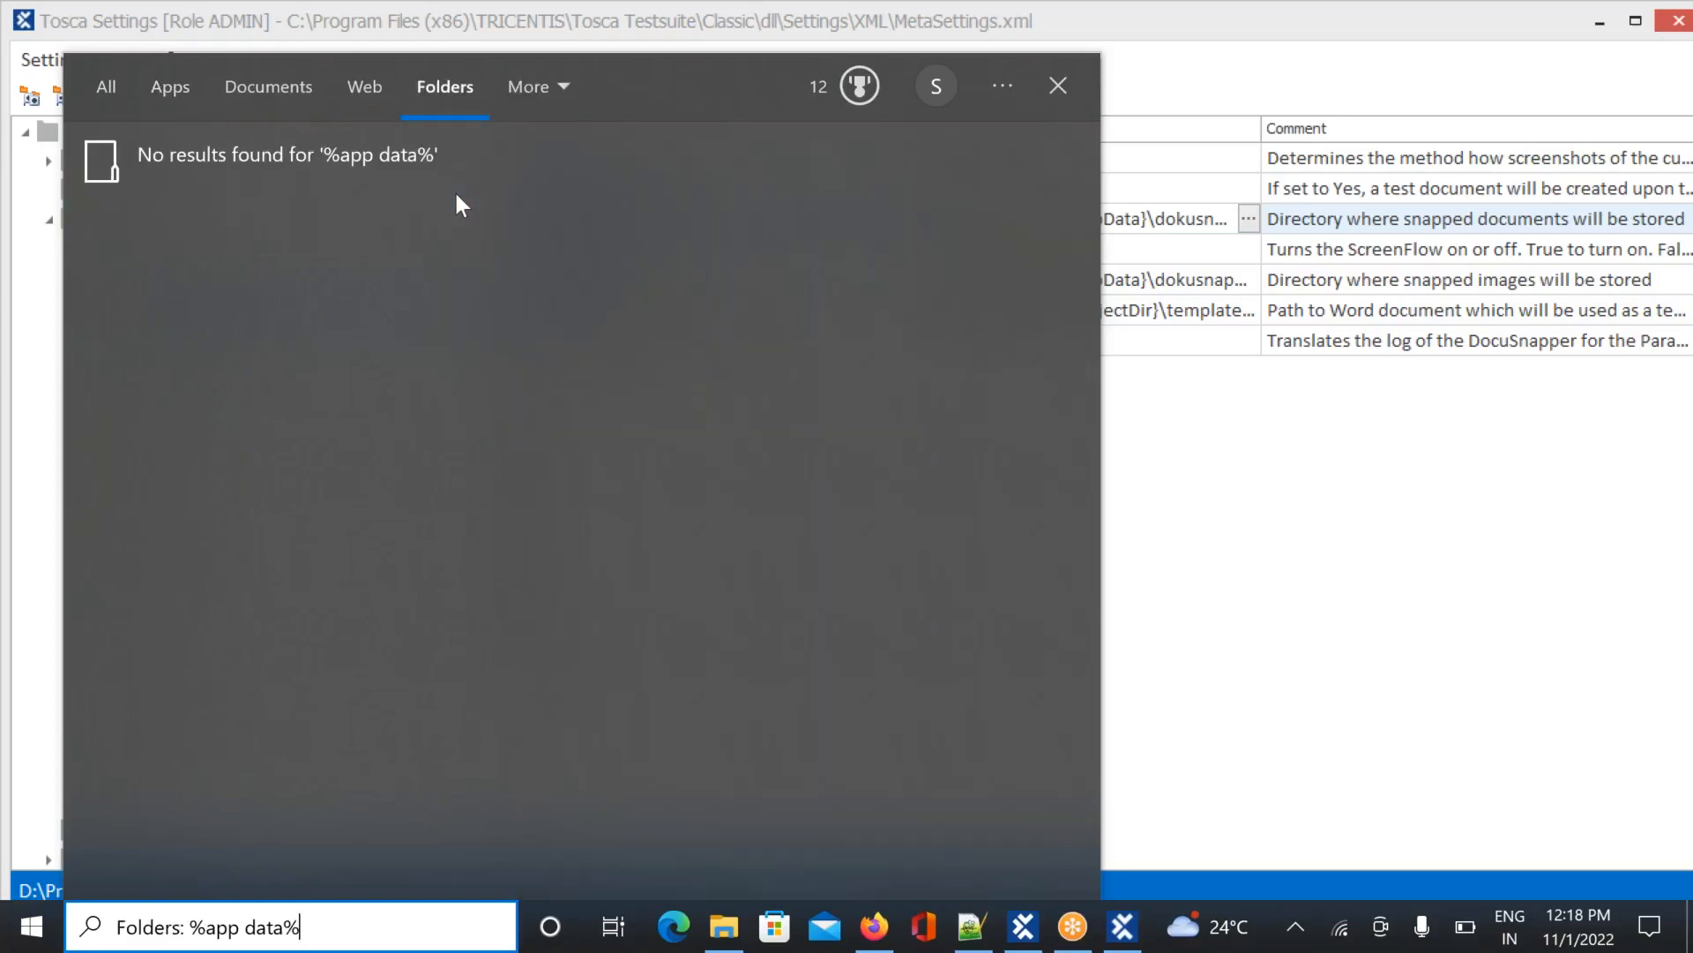
left_click(1059, 85)
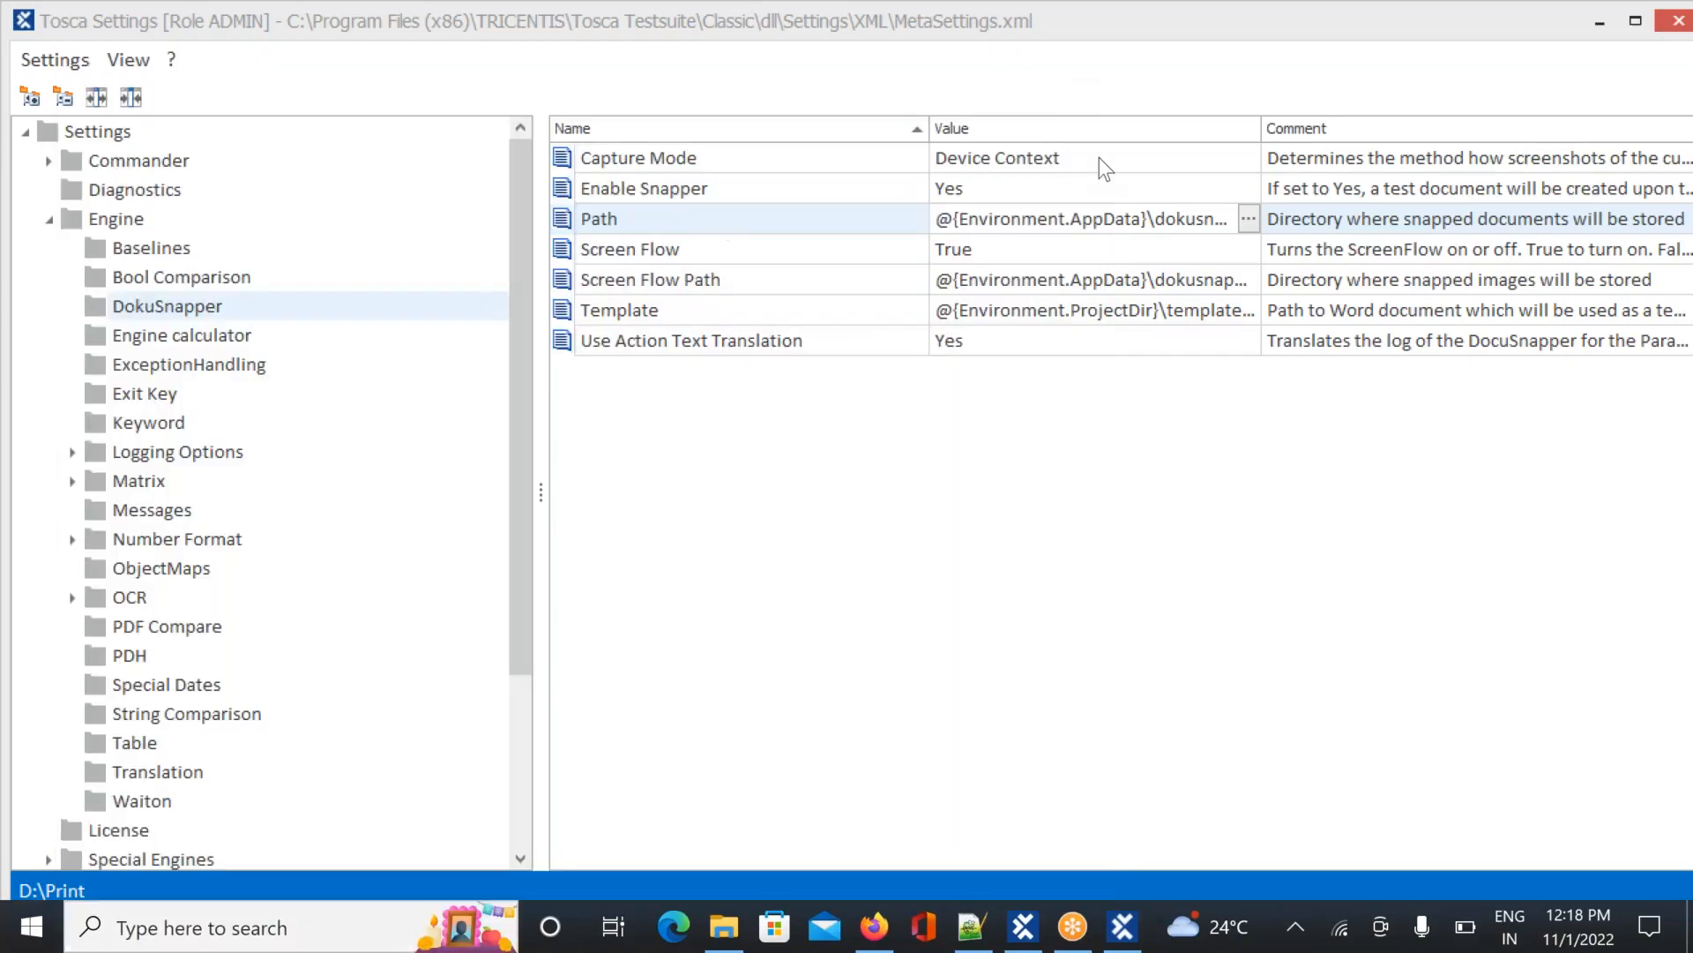
Close Tosca Settings and run the Execution1 execution list
left_click(1681, 22)
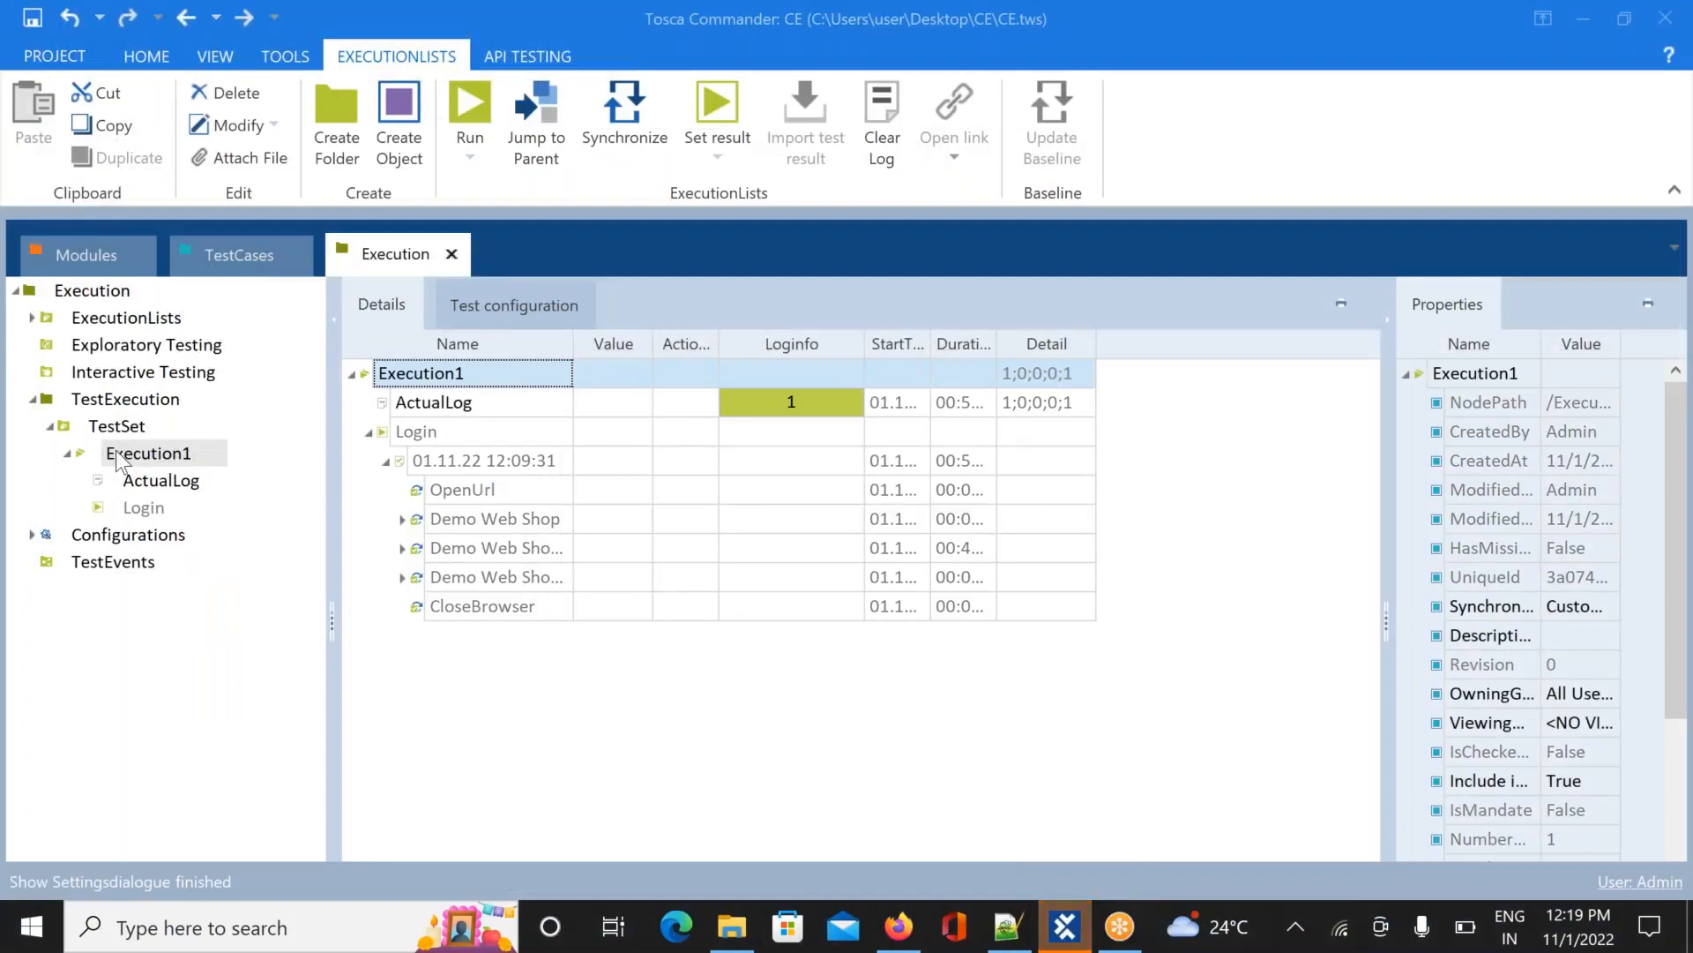
right_click(120, 457)
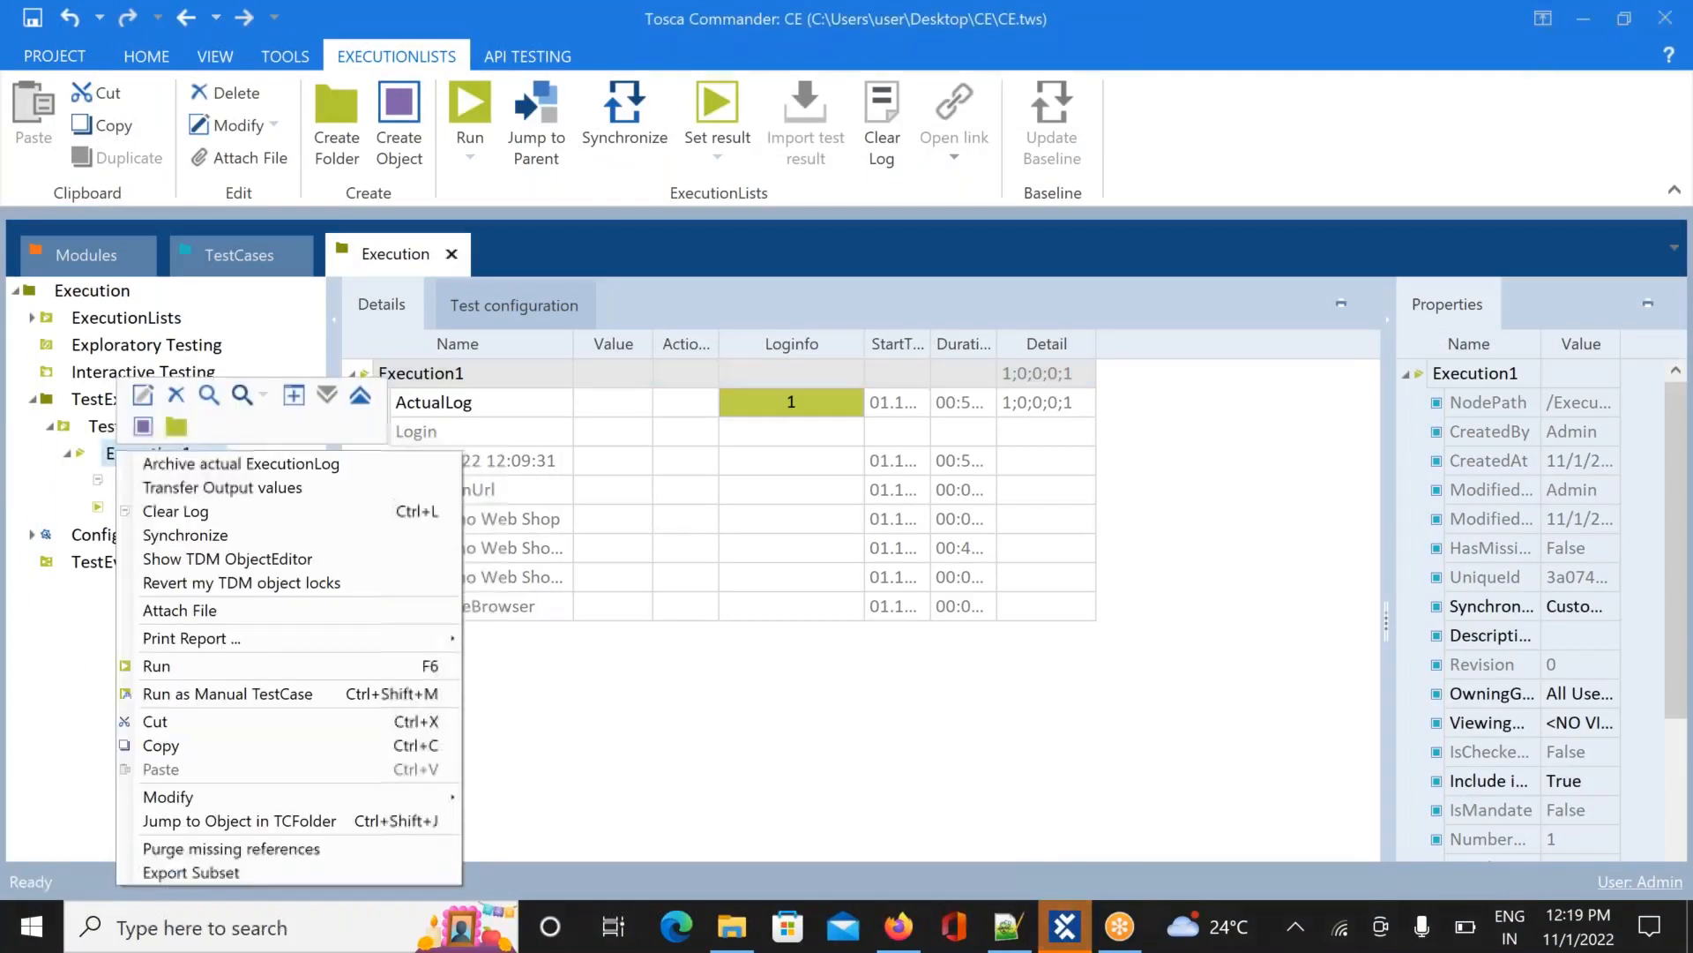
left_click(222, 671)
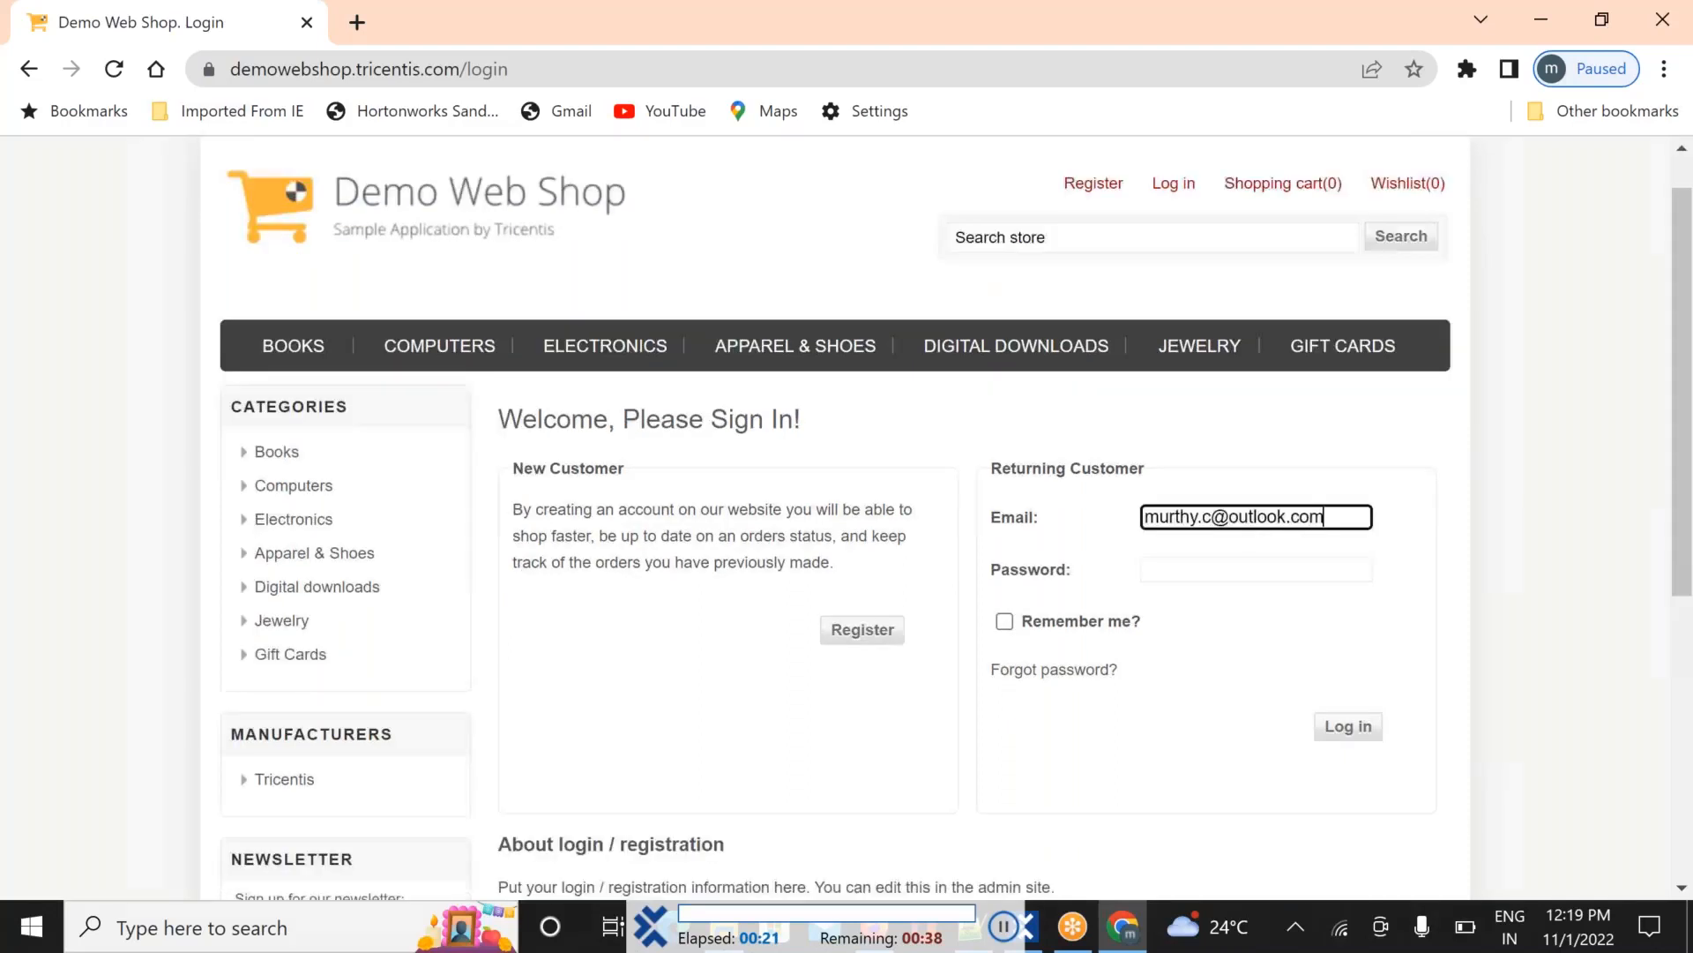
Submit the Demo Web Shop login with the saved account, then log out
left_click(1349, 518)
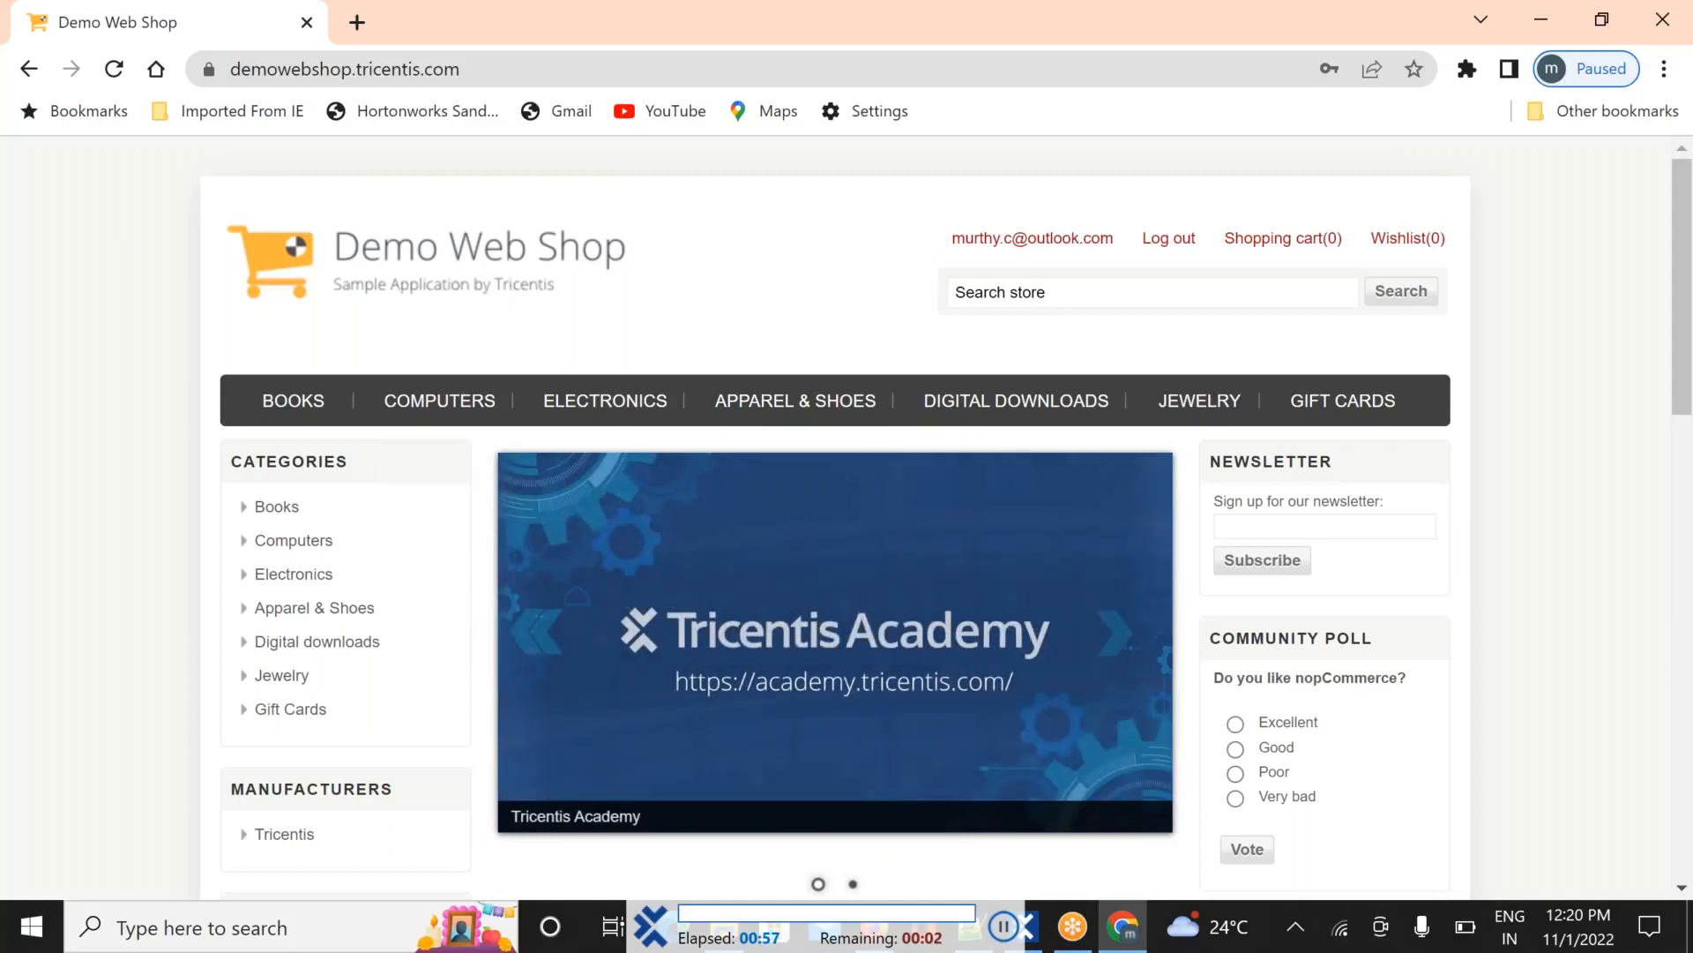
left_click(1167, 251)
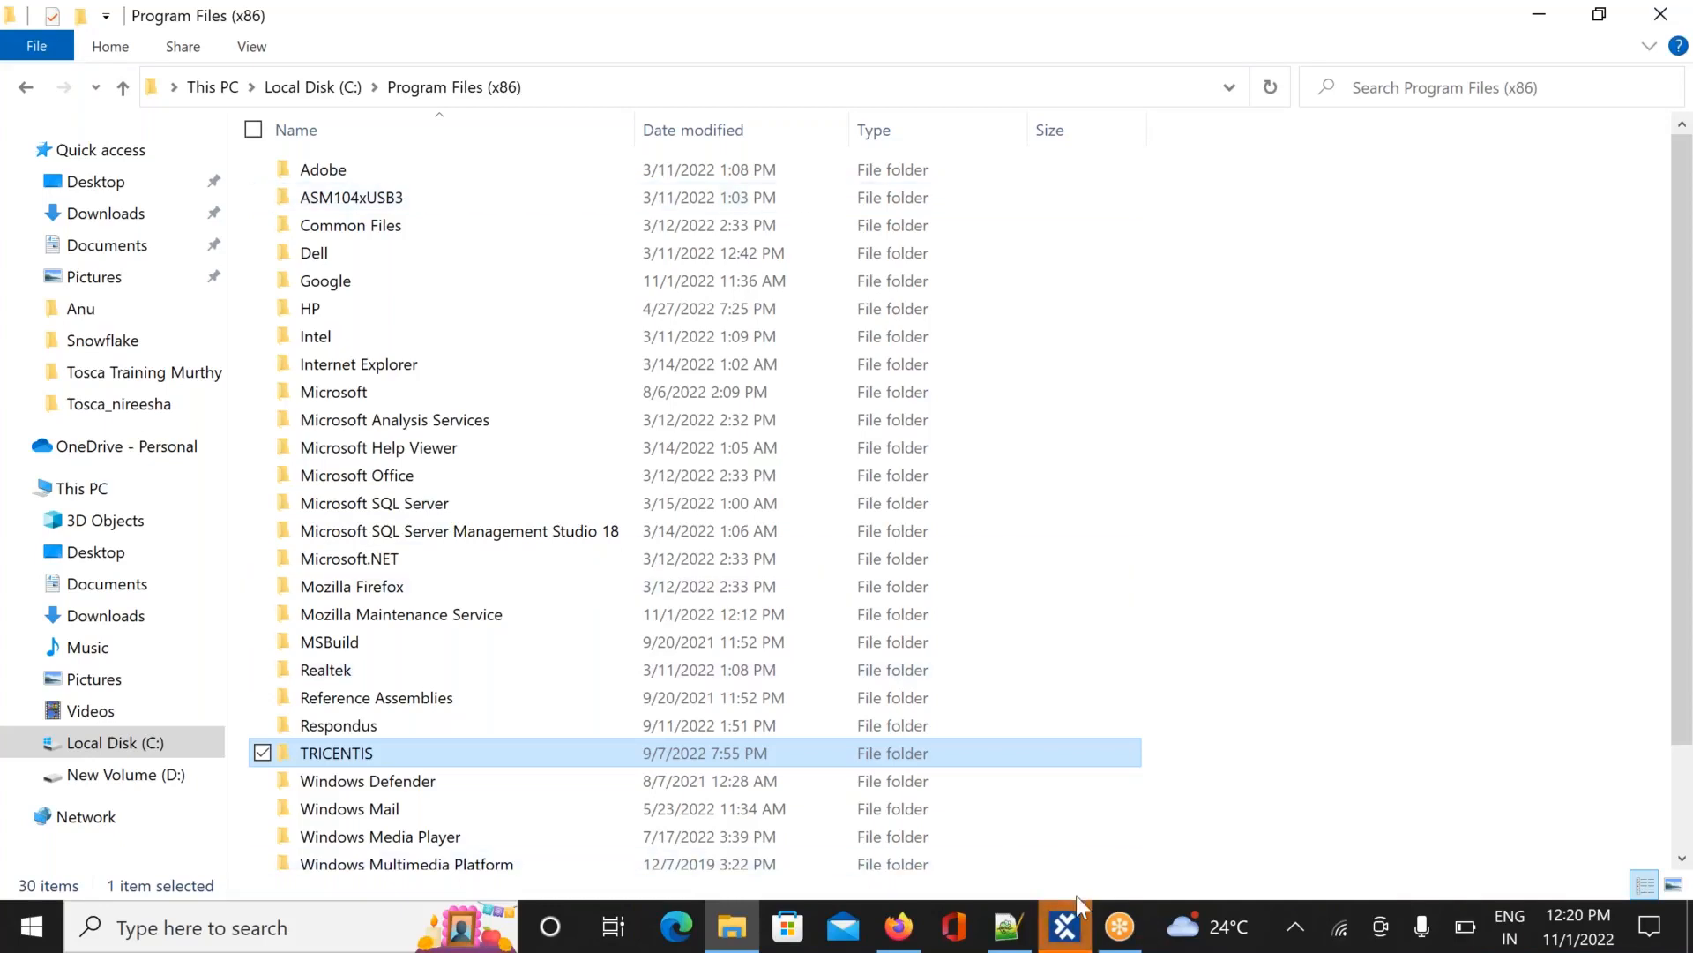
In Tosca Commander, expand Execution1's Login results down to the Email, Password, Log in and Log out steps
left_click(1067, 926)
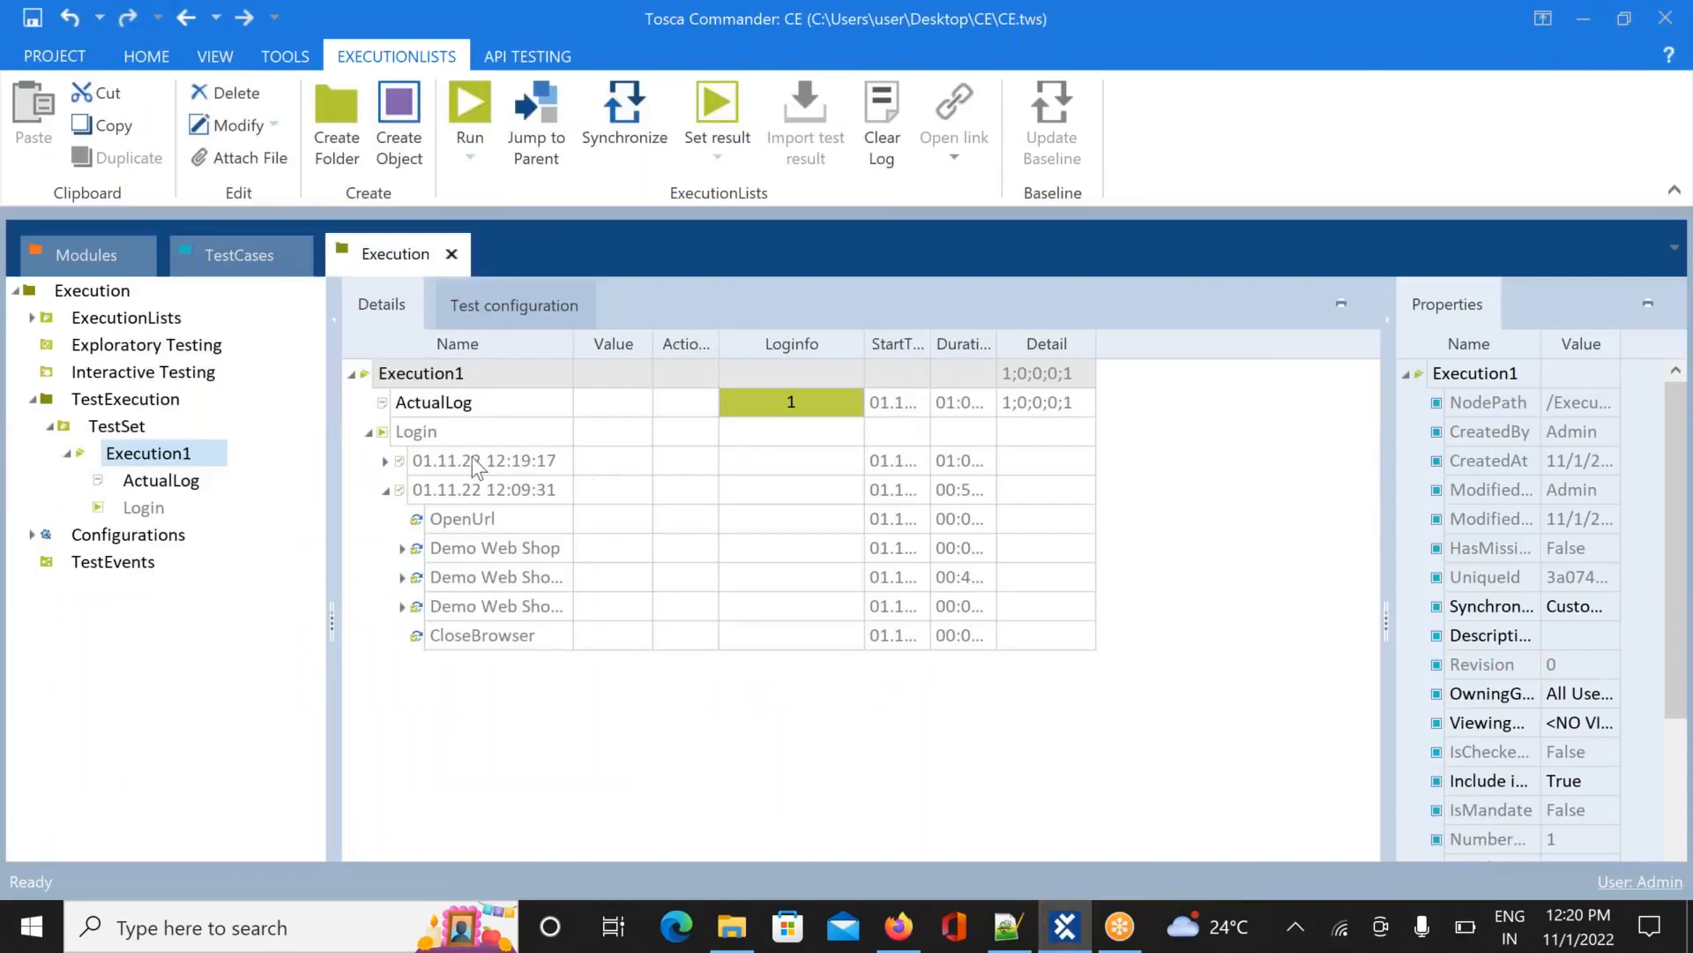
left_click(368, 433)
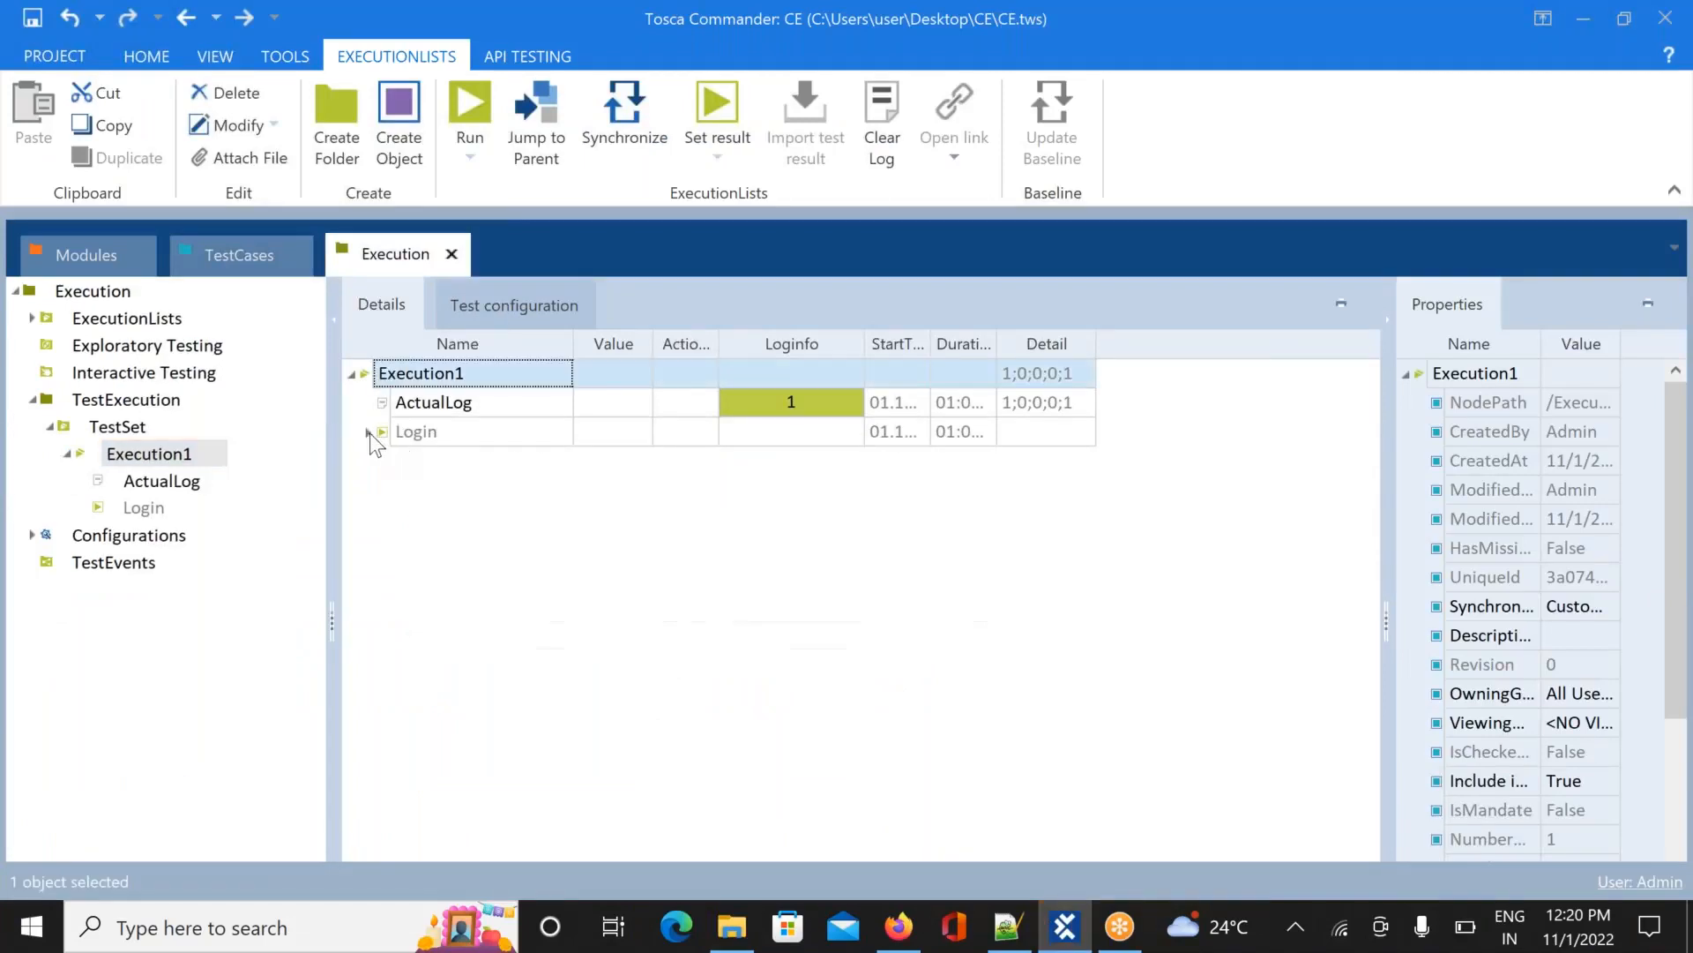
left_click(367, 432)
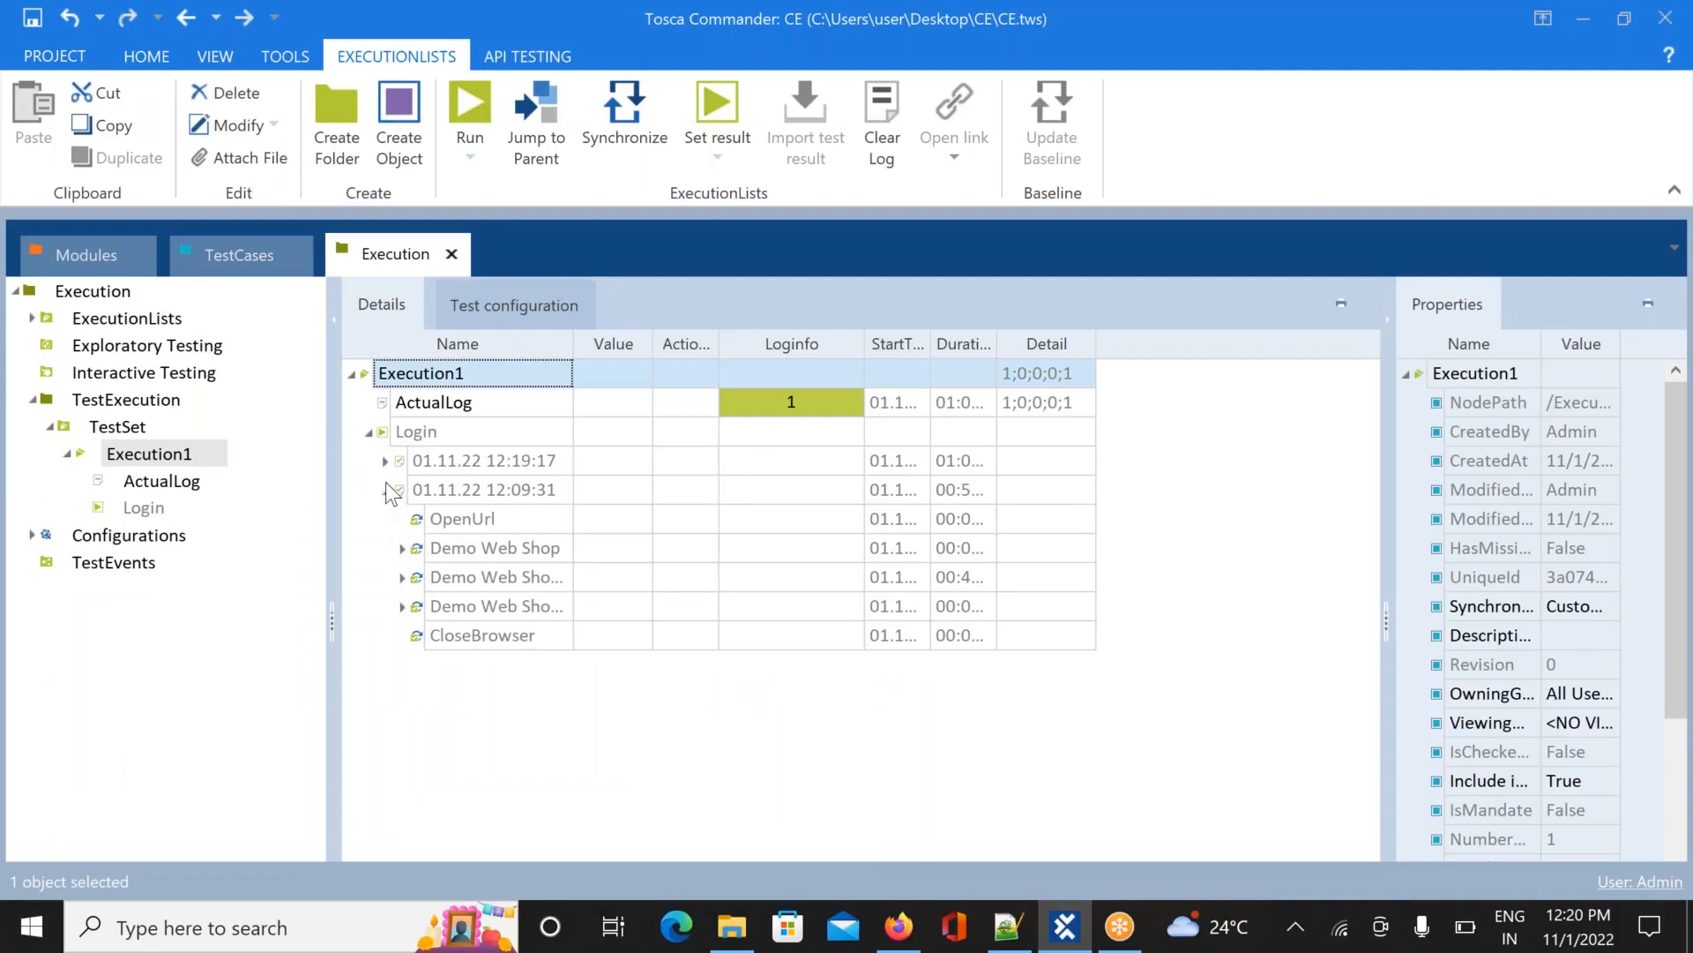
left_click(353, 373)
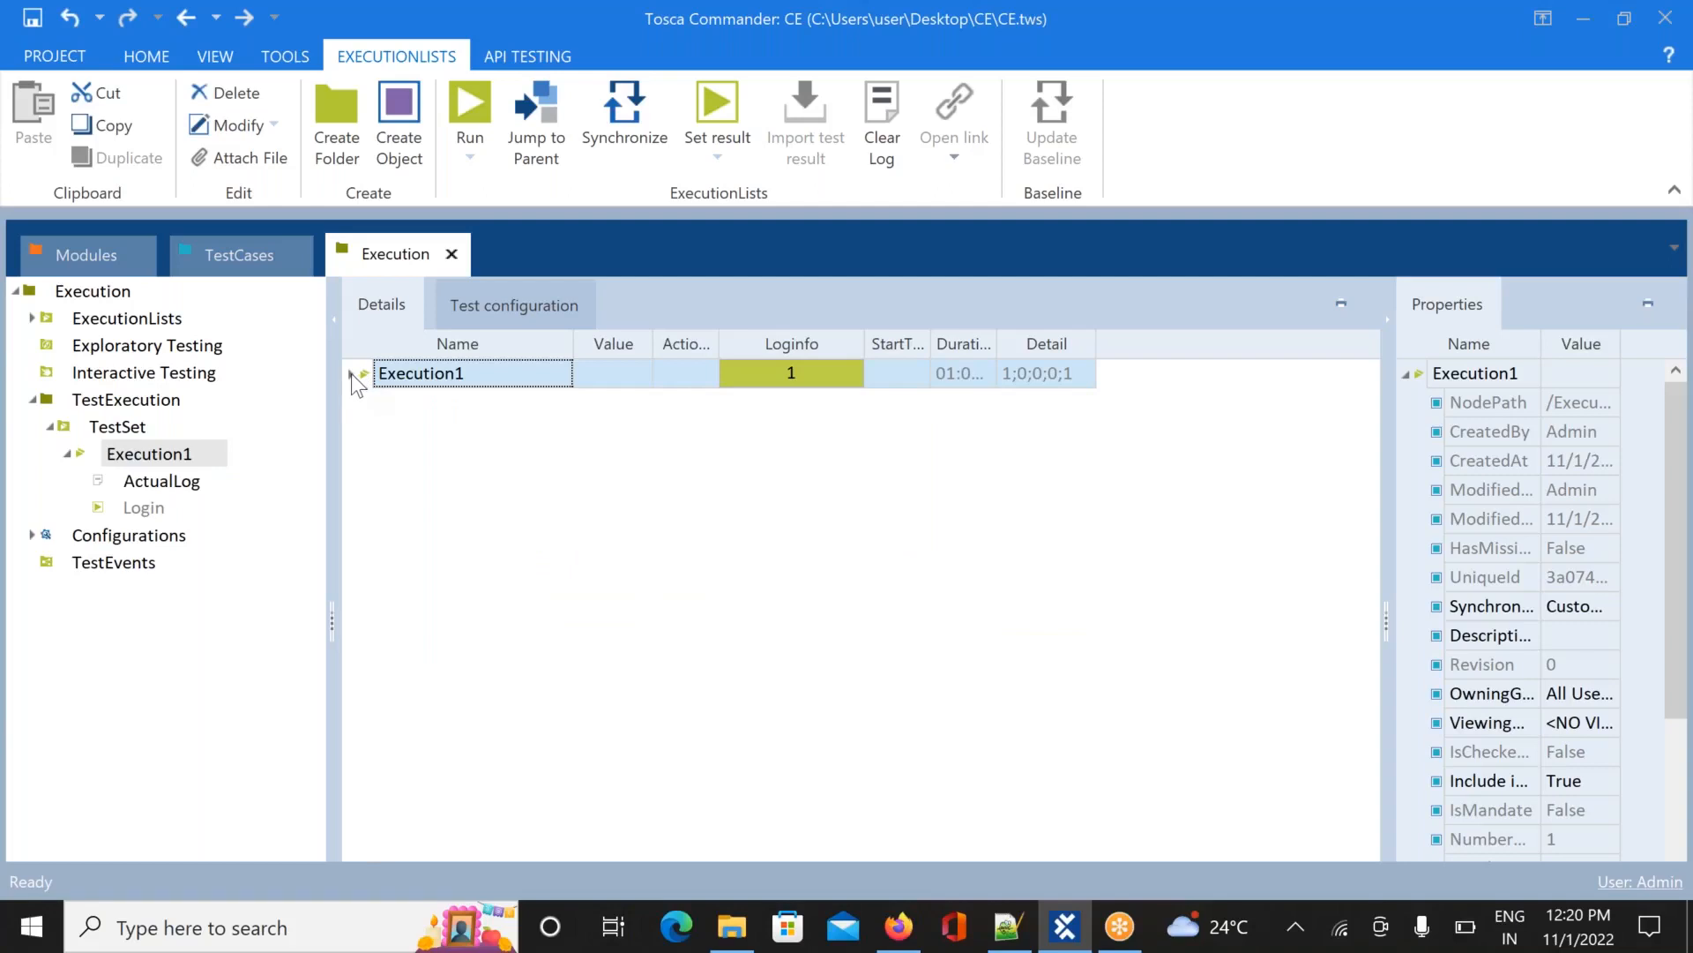
left_click(351, 373)
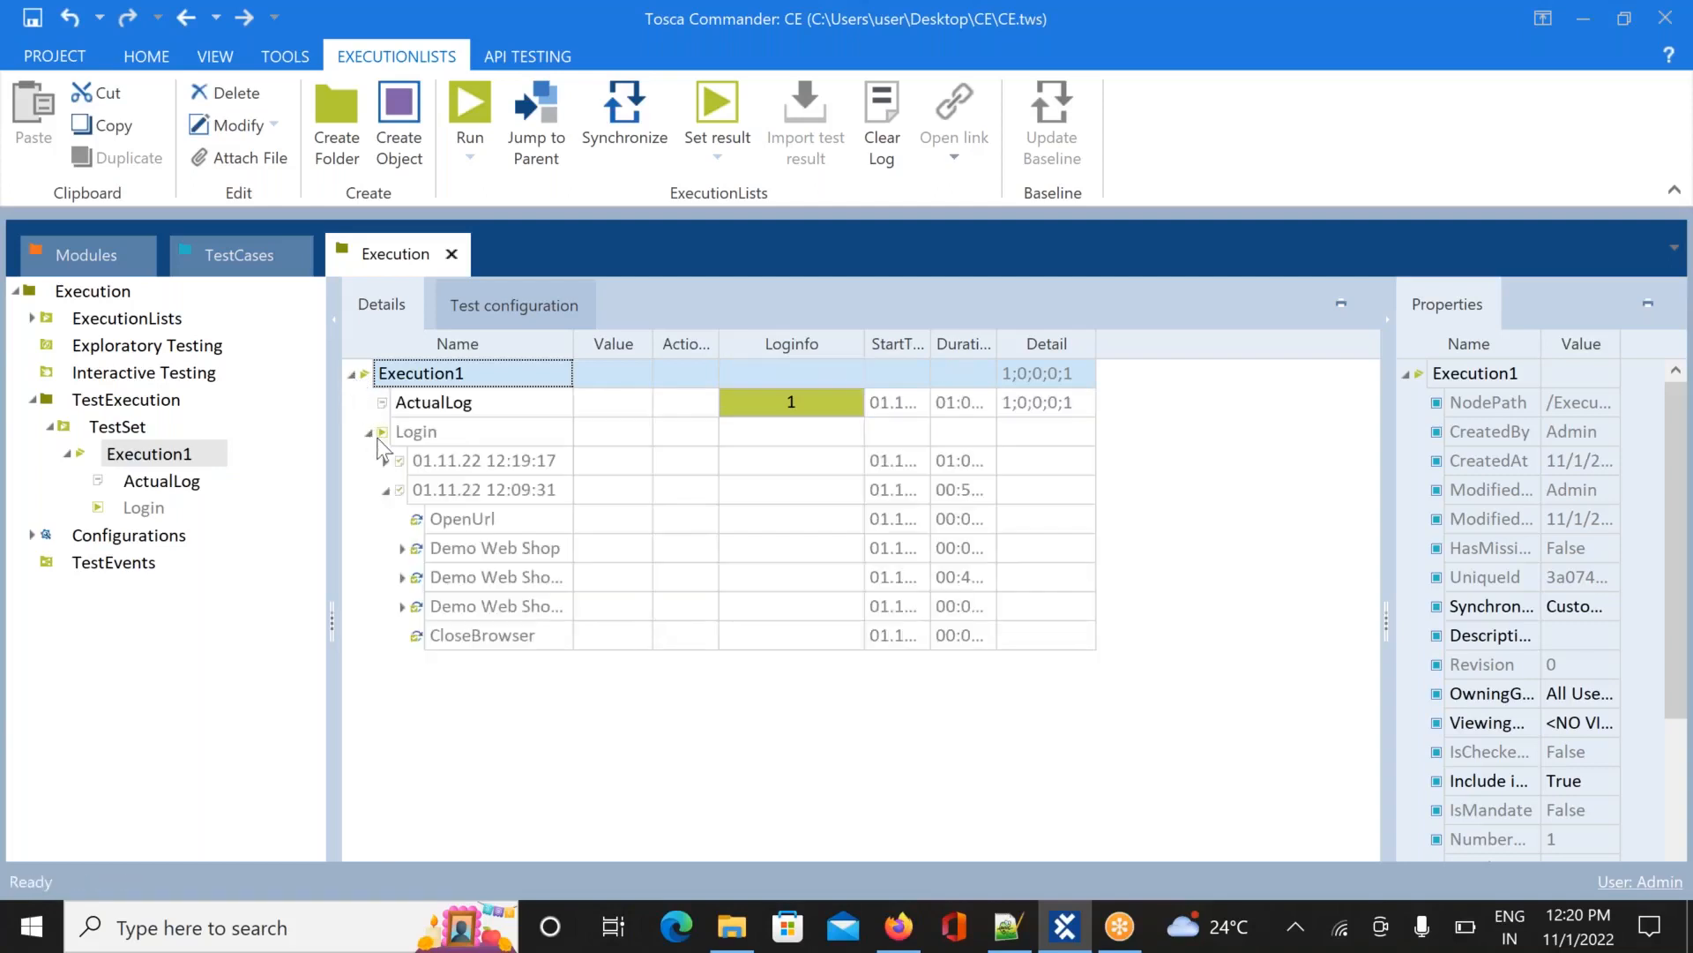
left_click(401, 606)
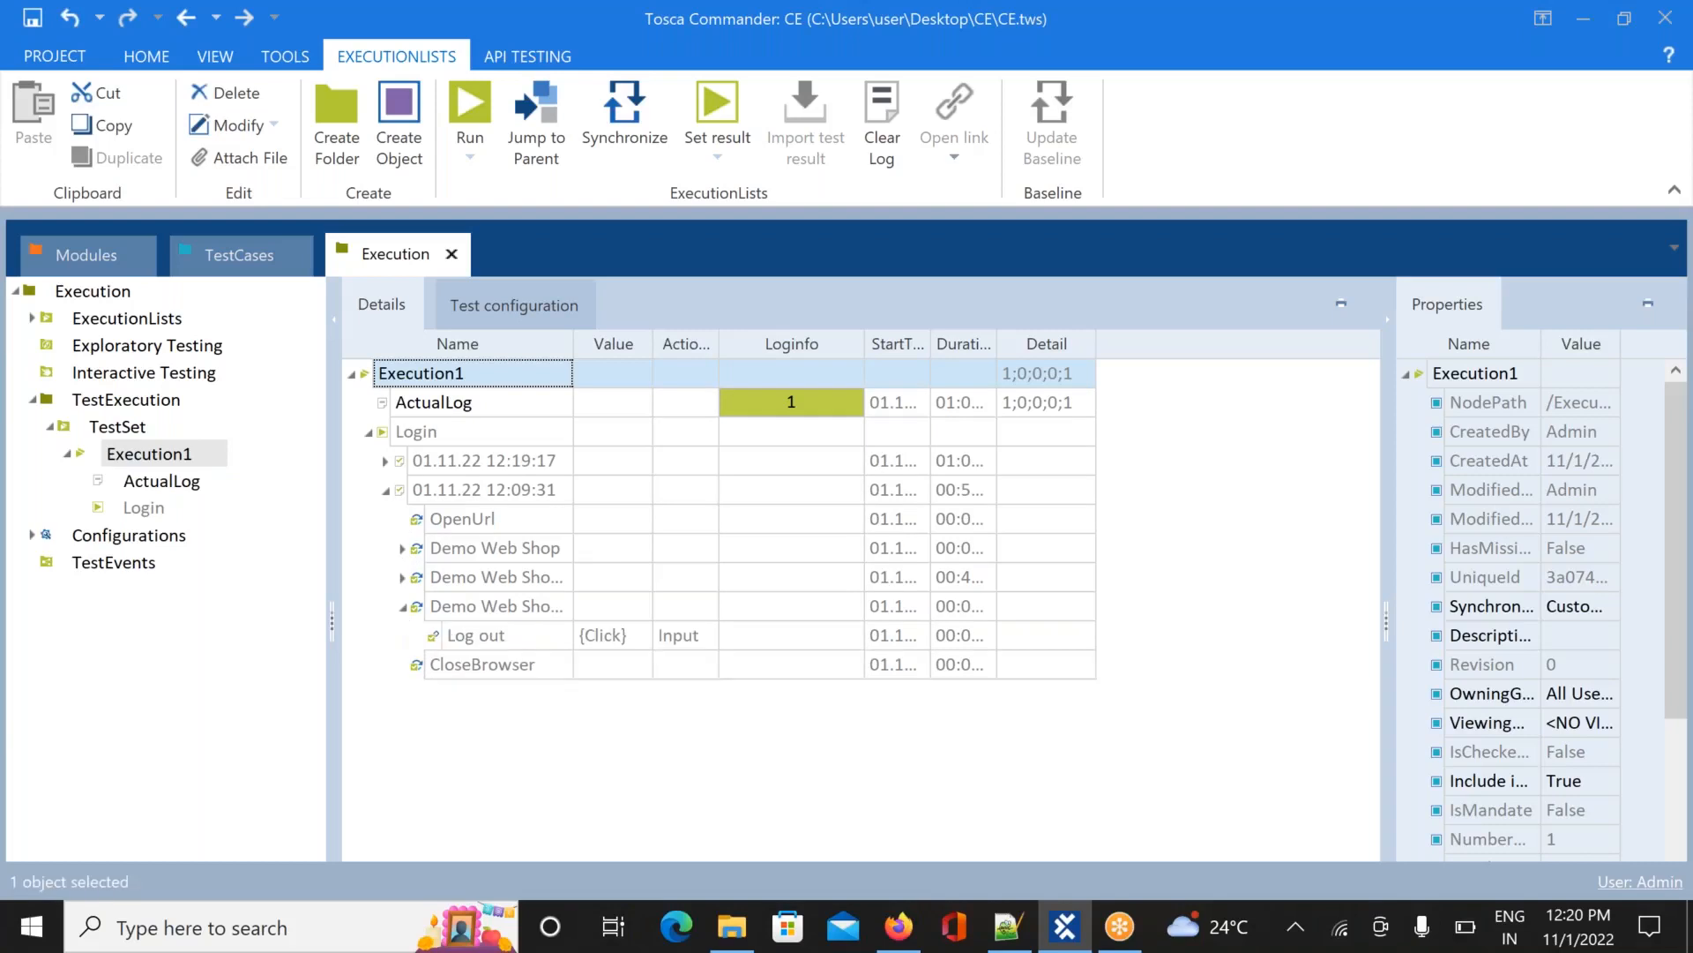
left_click(402, 578)
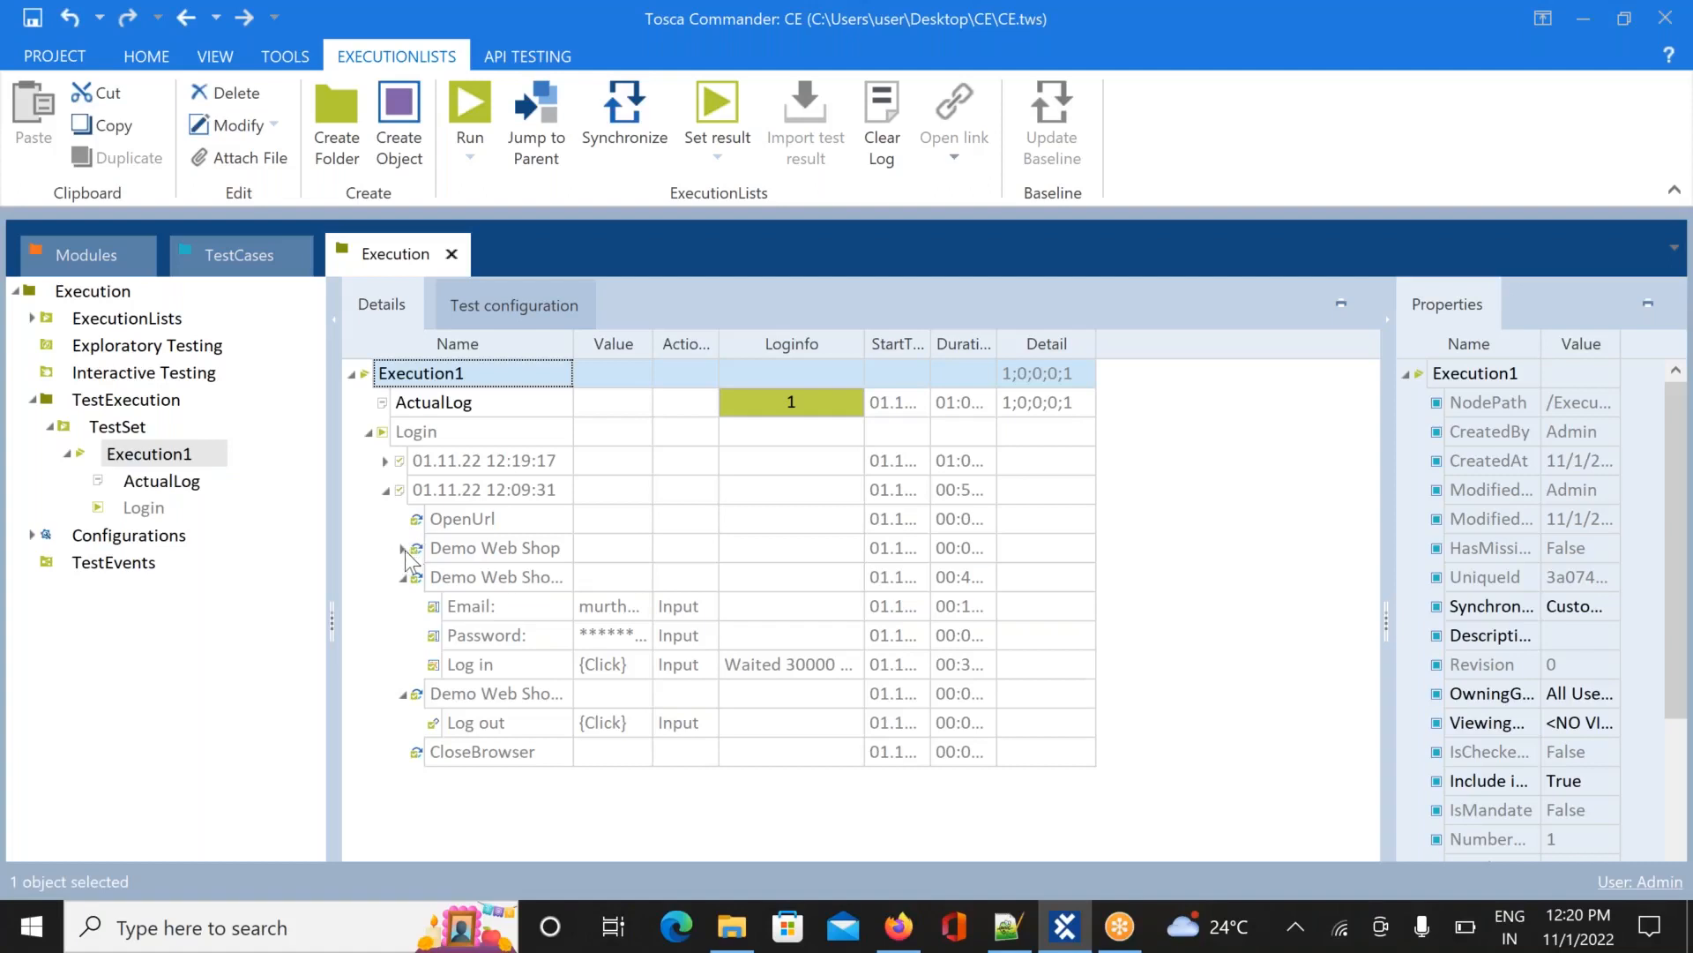
left_click(402, 549)
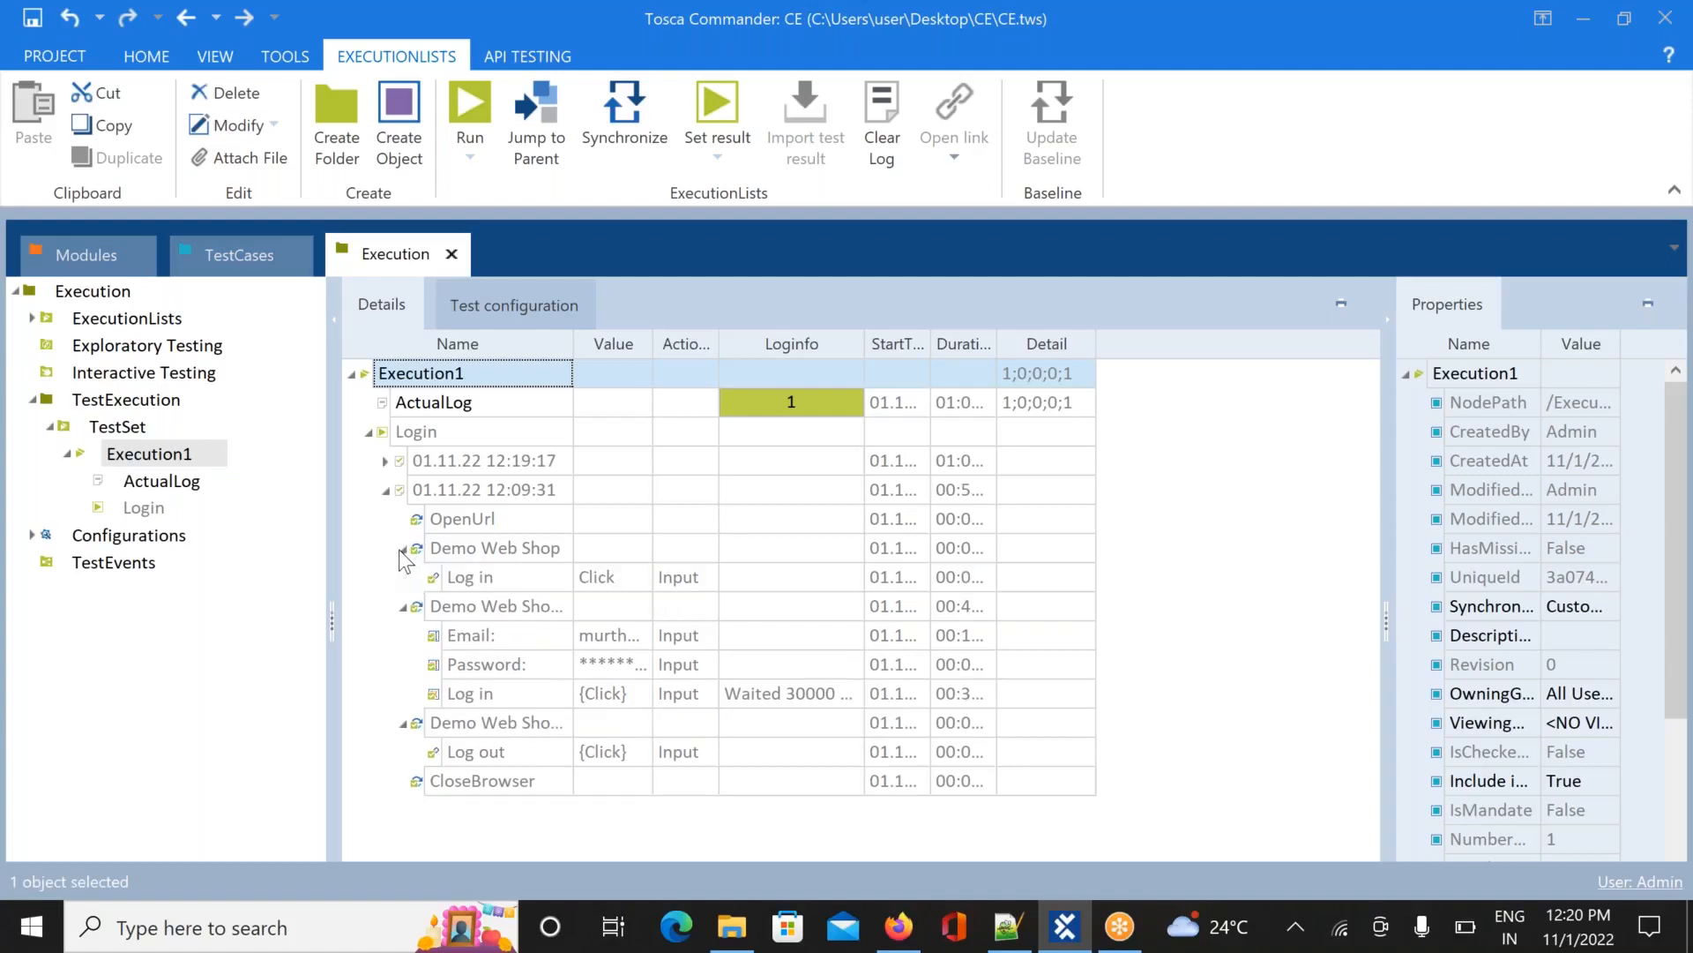
Toggle the 12:19:17 and 12:09:31 Login runs to compare their logged steps
left_click(386, 460)
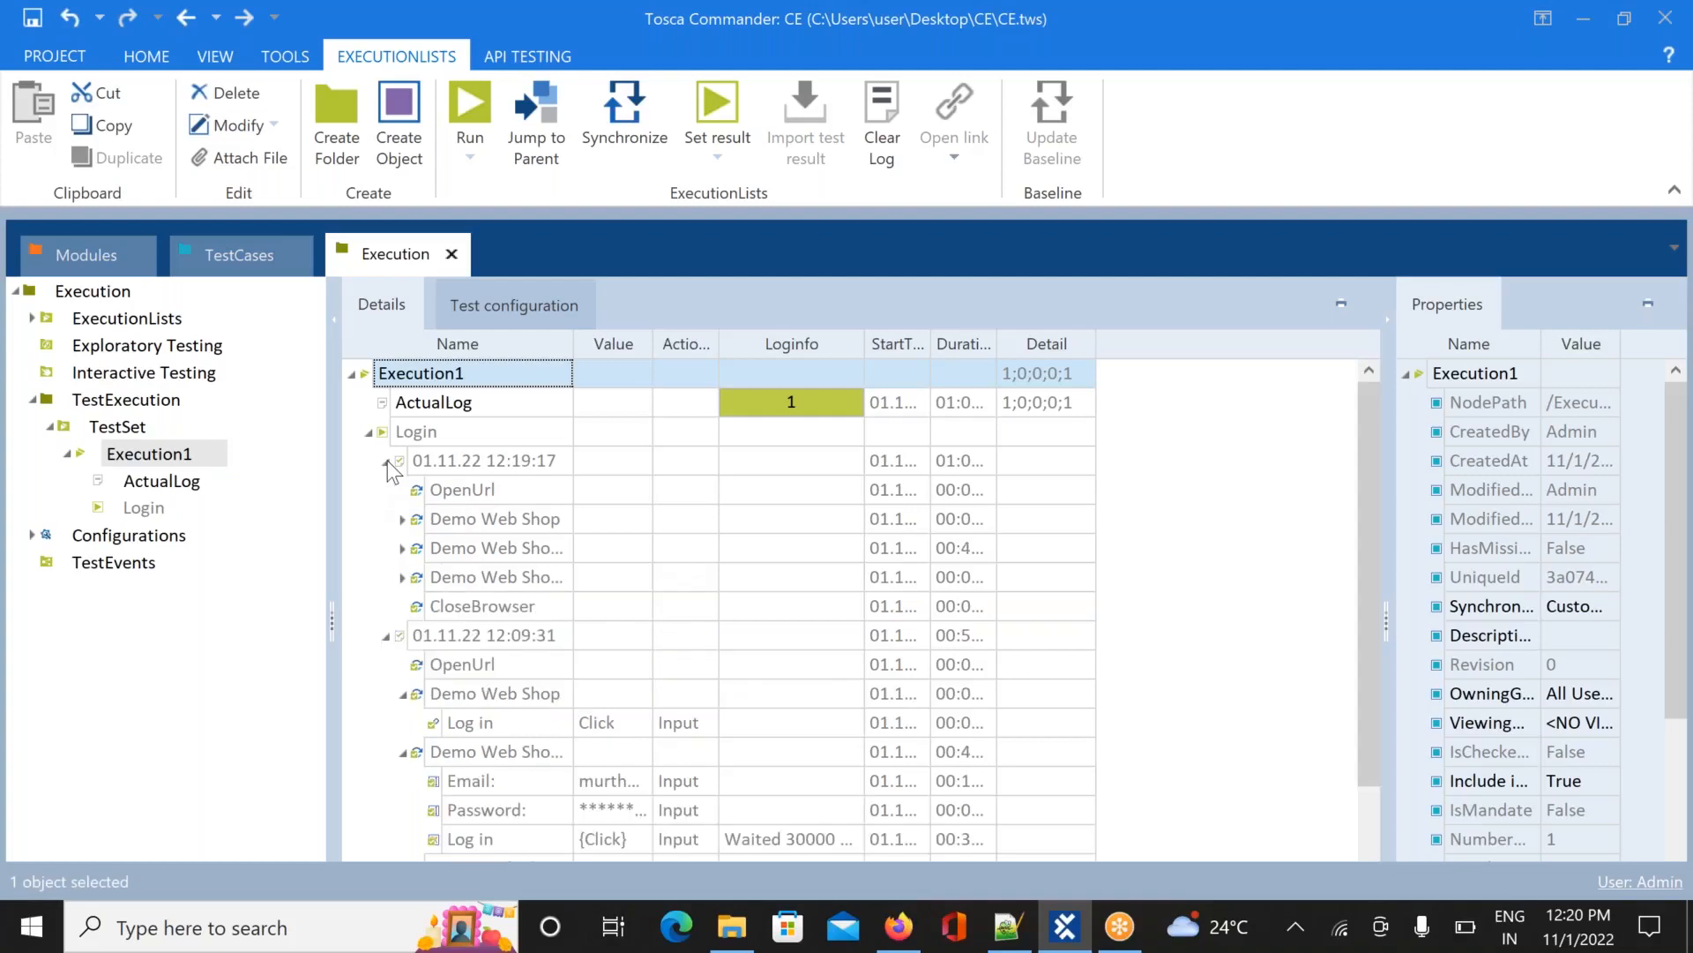
left_click(386, 460)
left_click(387, 489)
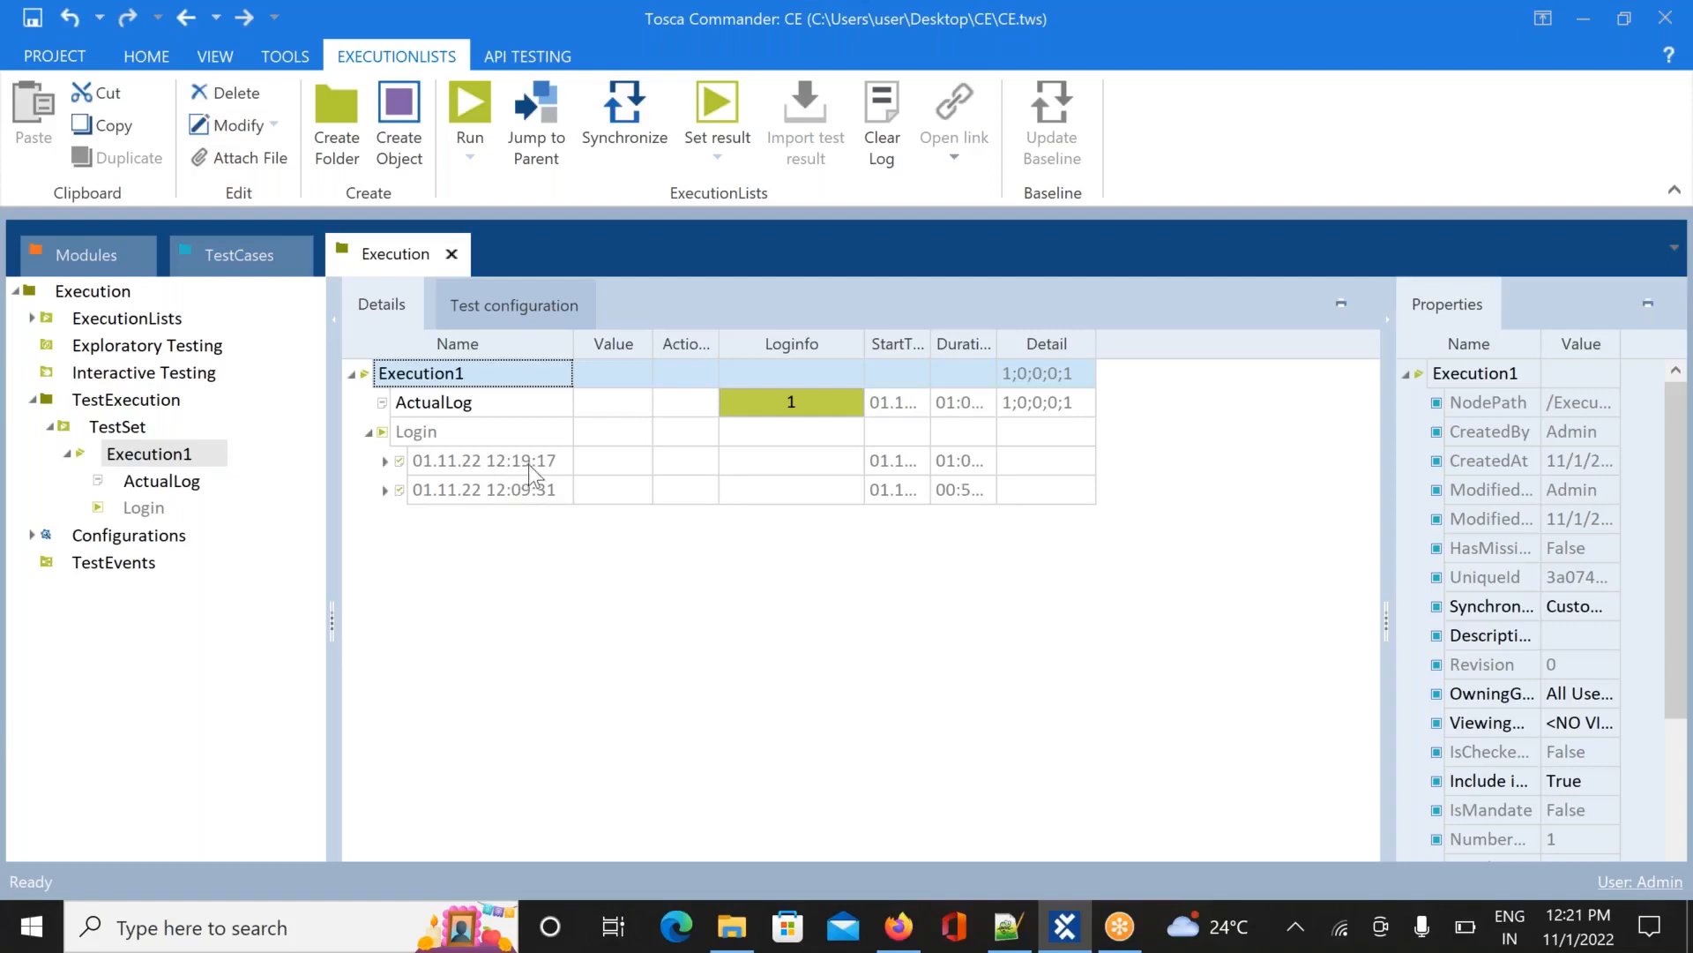
left_click(386, 490)
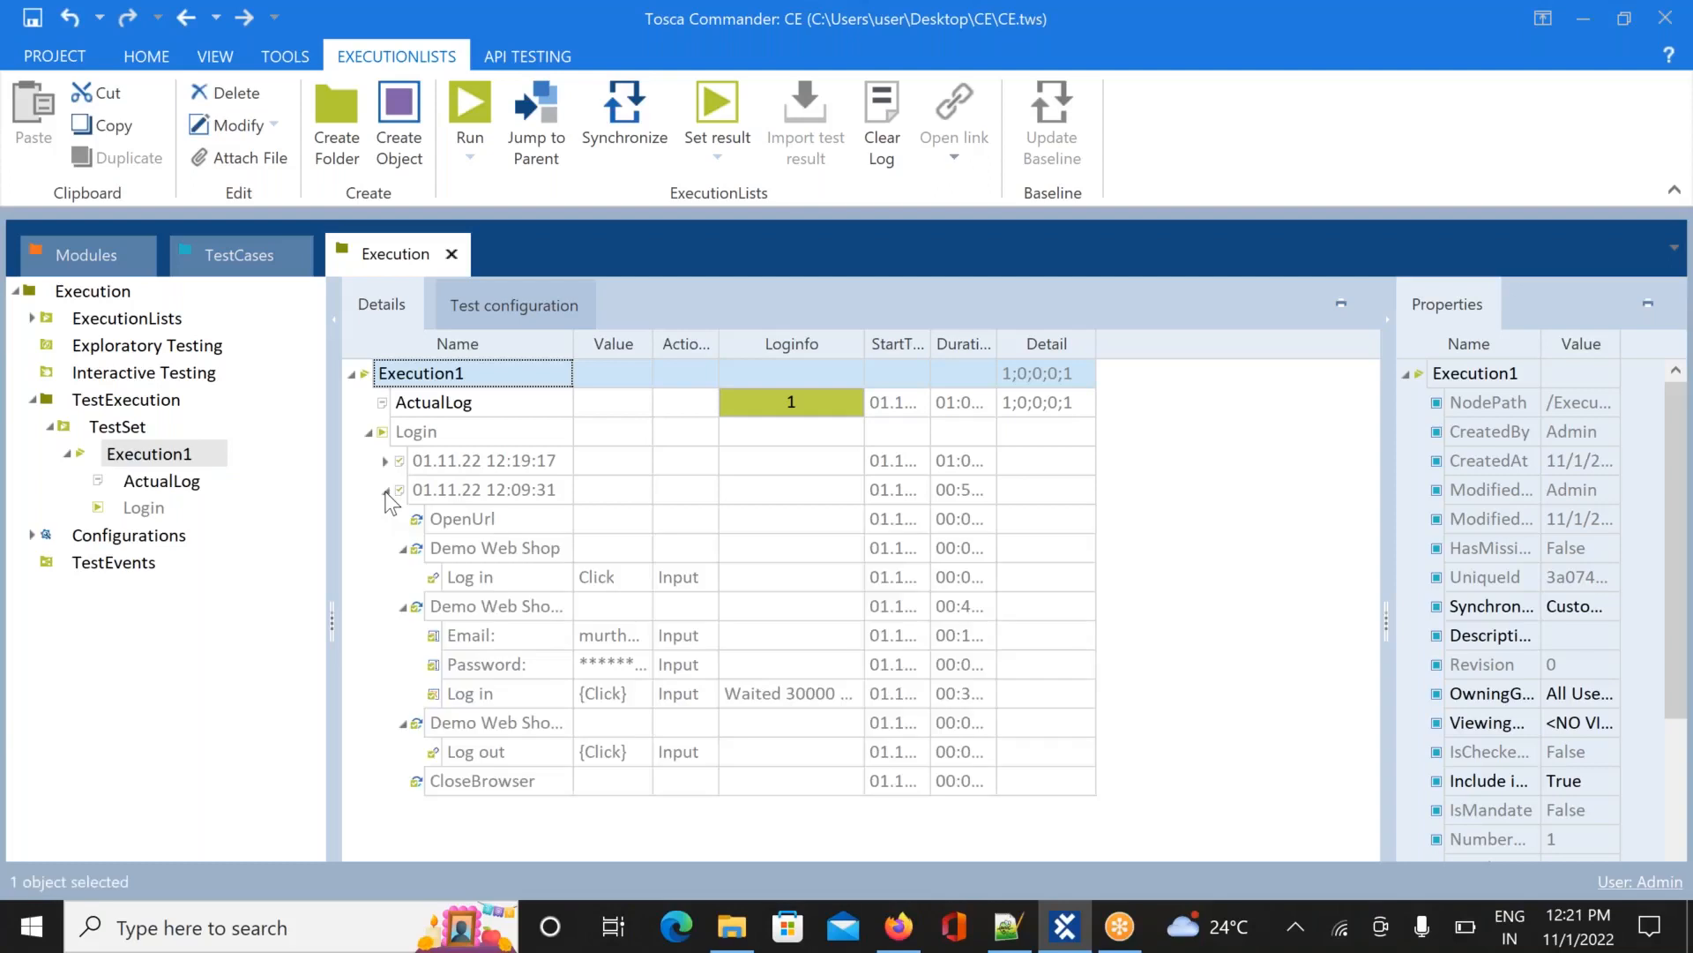
left_click(385, 490)
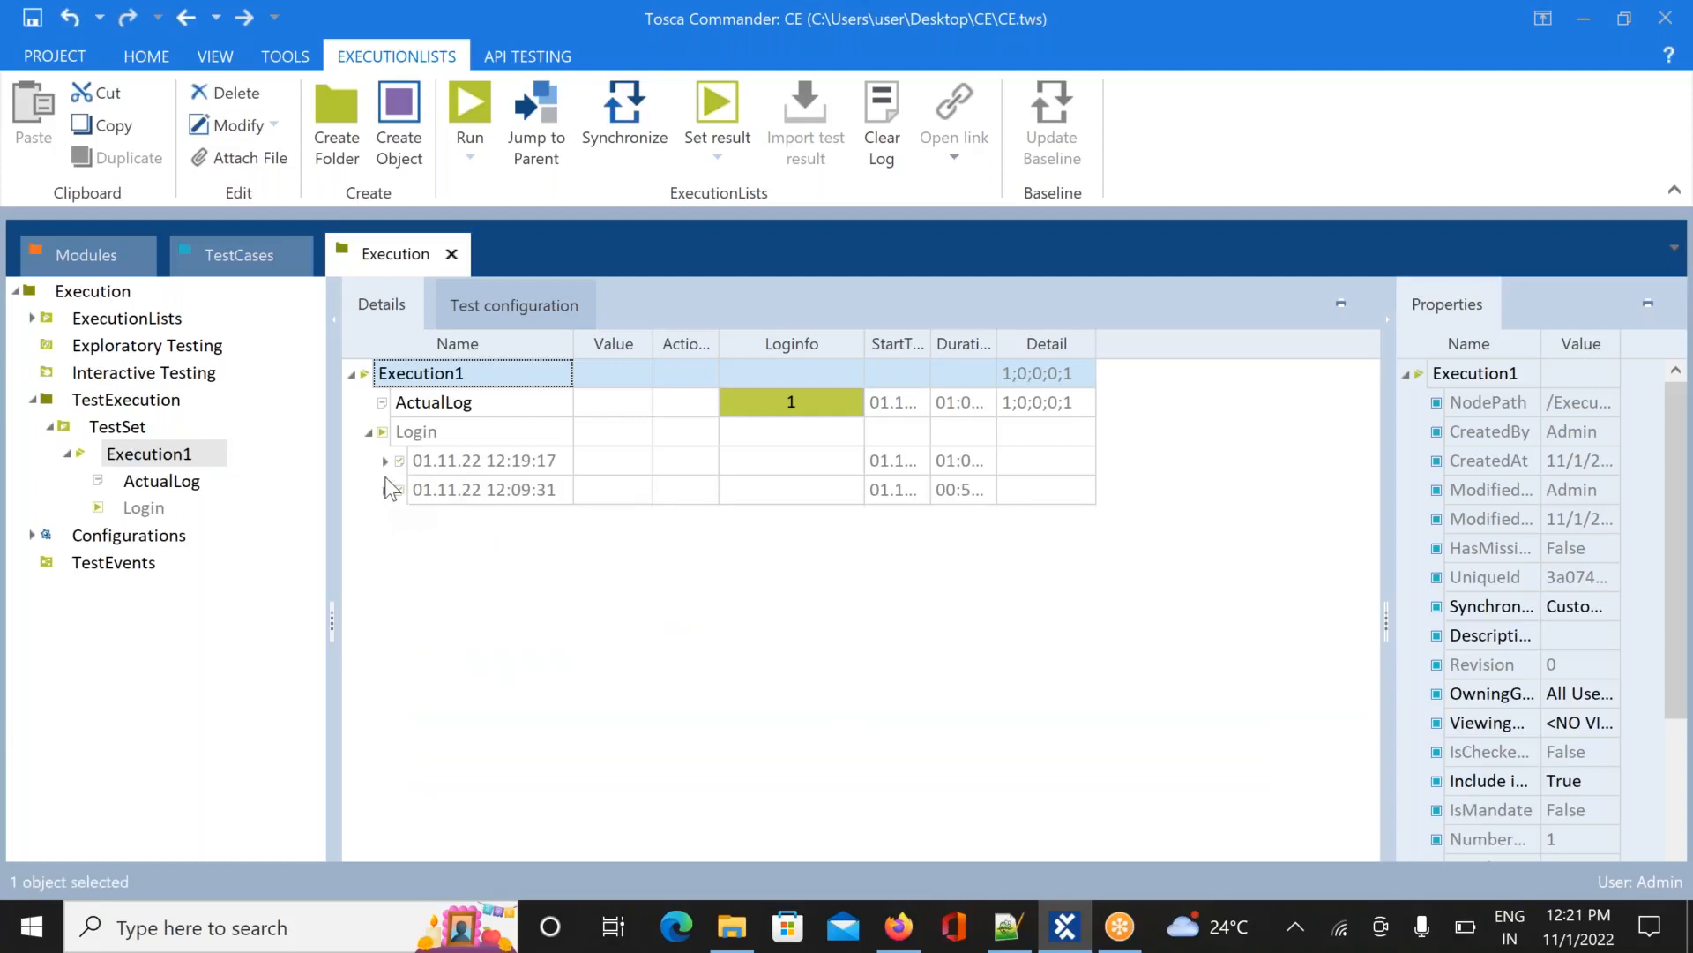
left_click(385, 461)
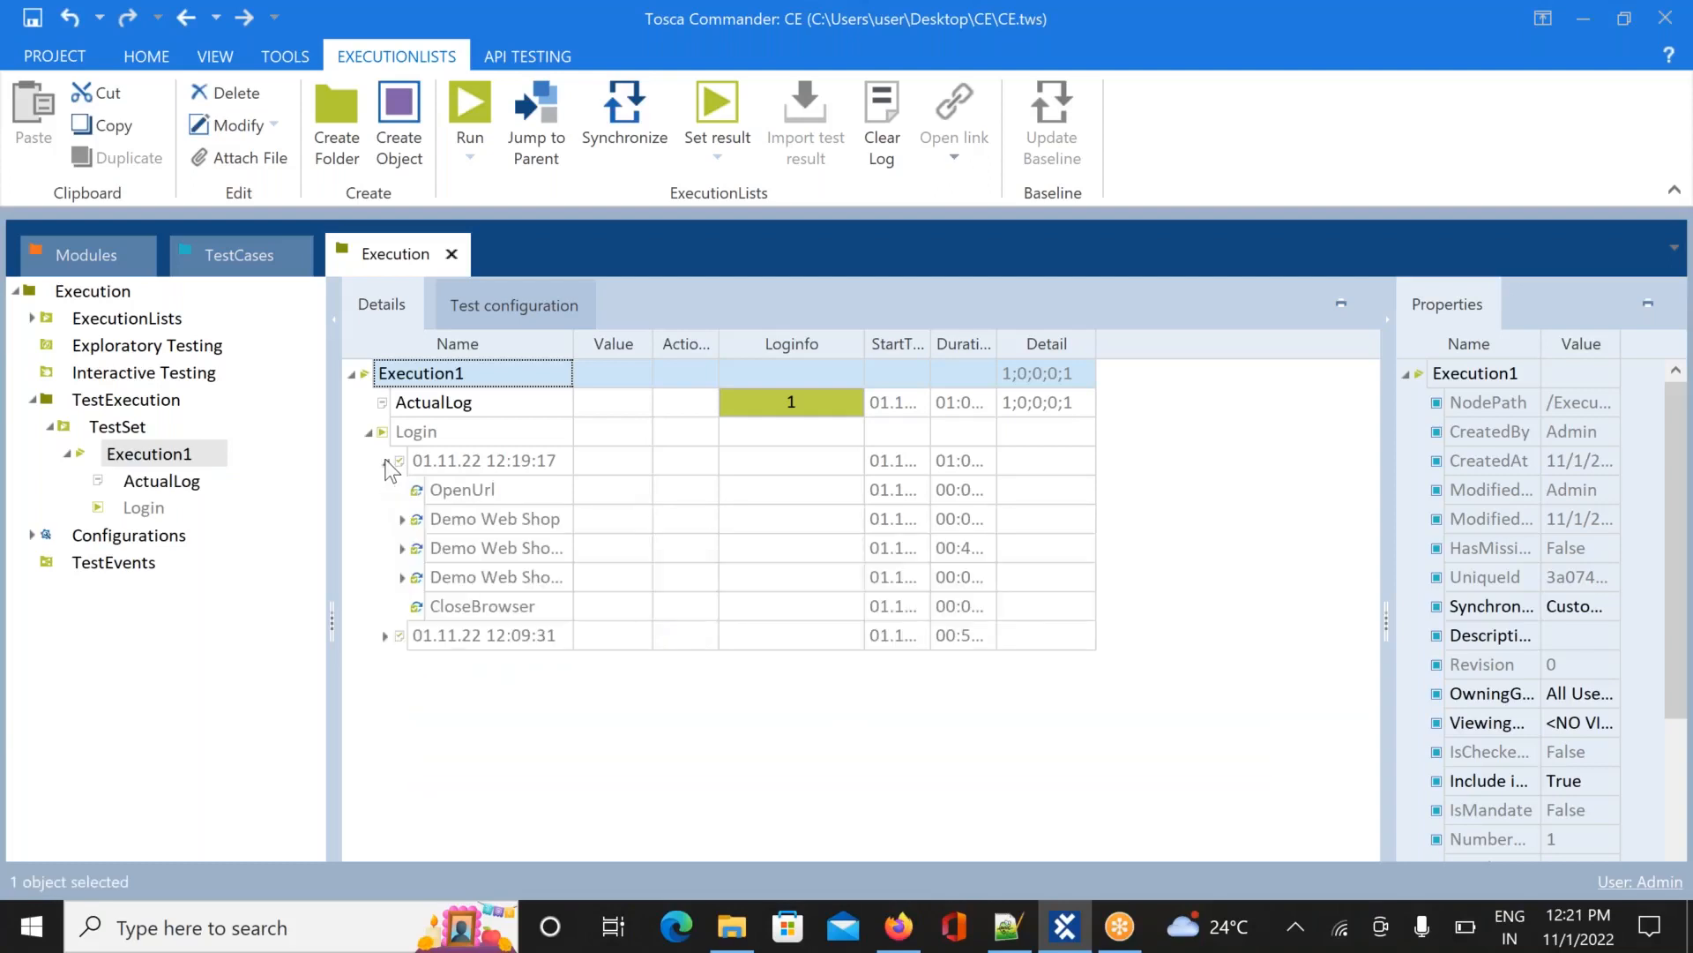
left_click(386, 461)
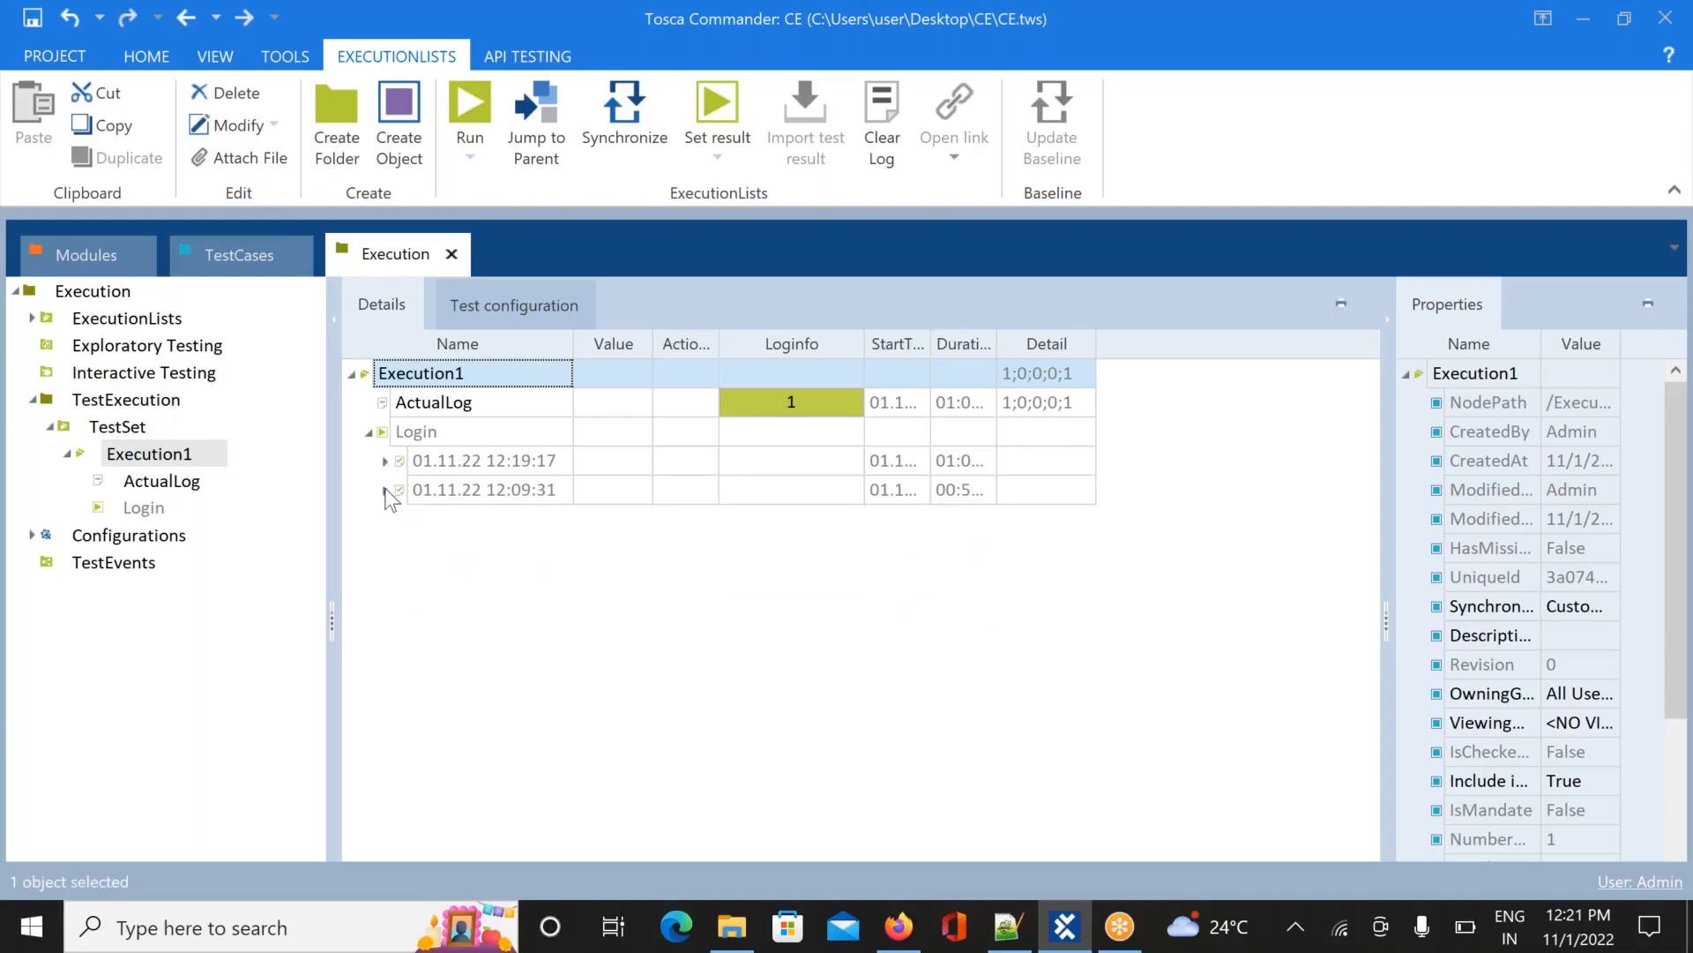
left_click(385, 490)
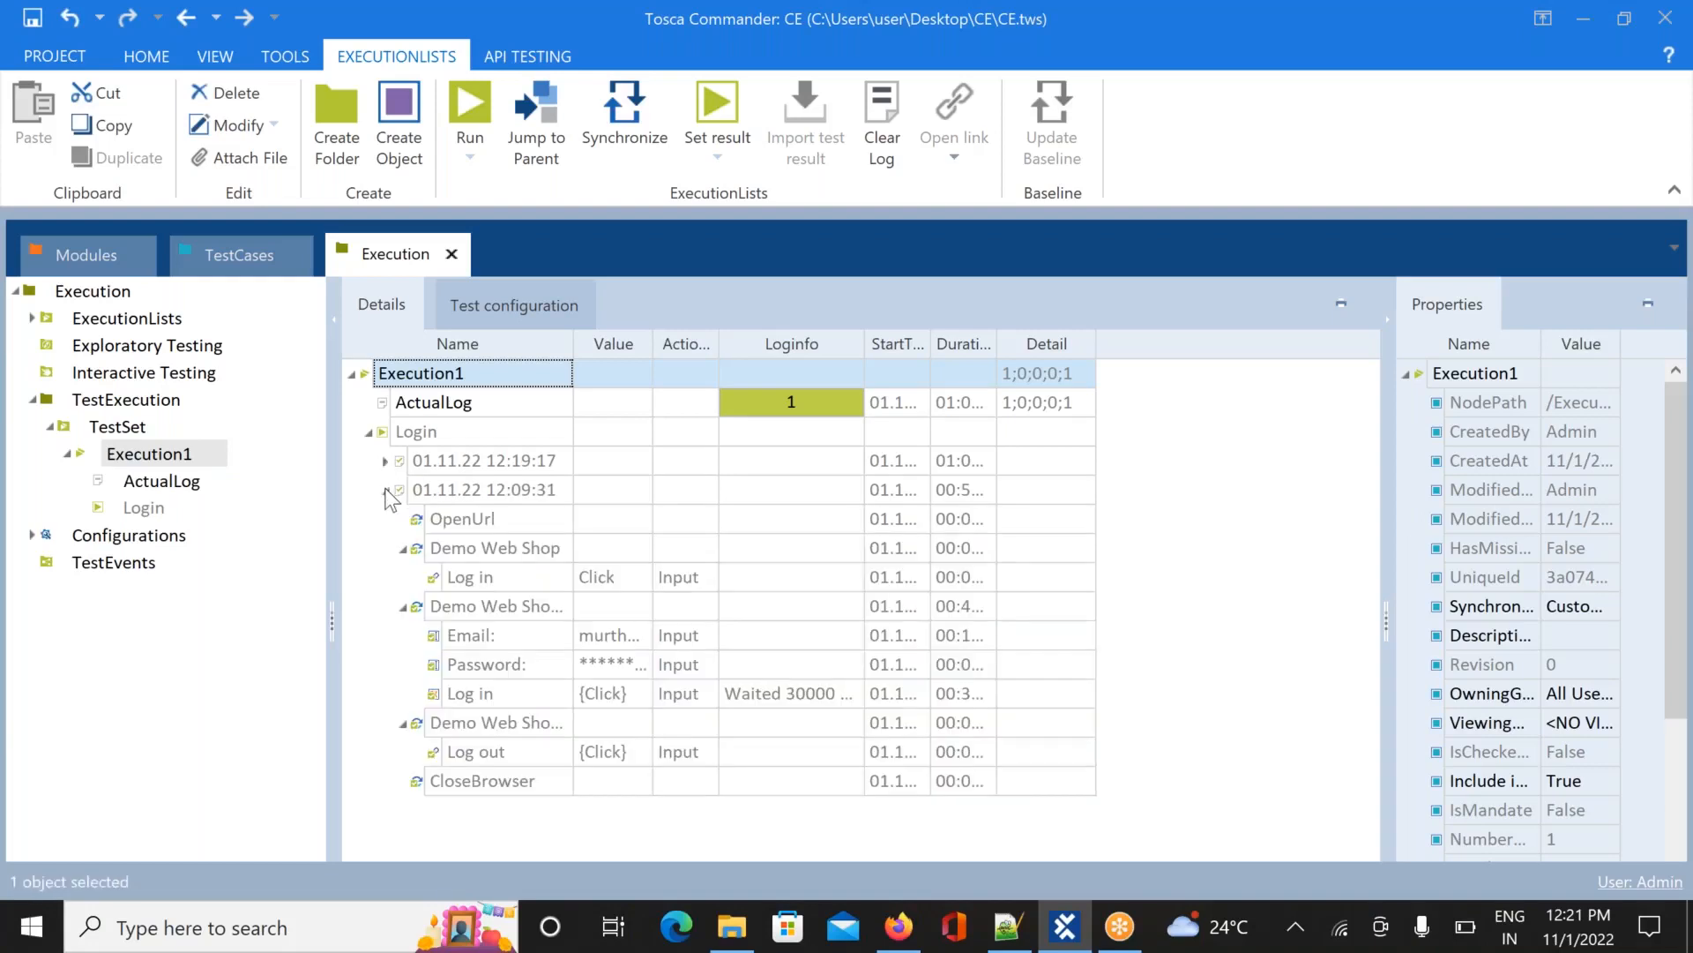
Collapse the Log in, Email/Password and Log out blocks and both run nodes
left_click(404, 551)
left_click(403, 578)
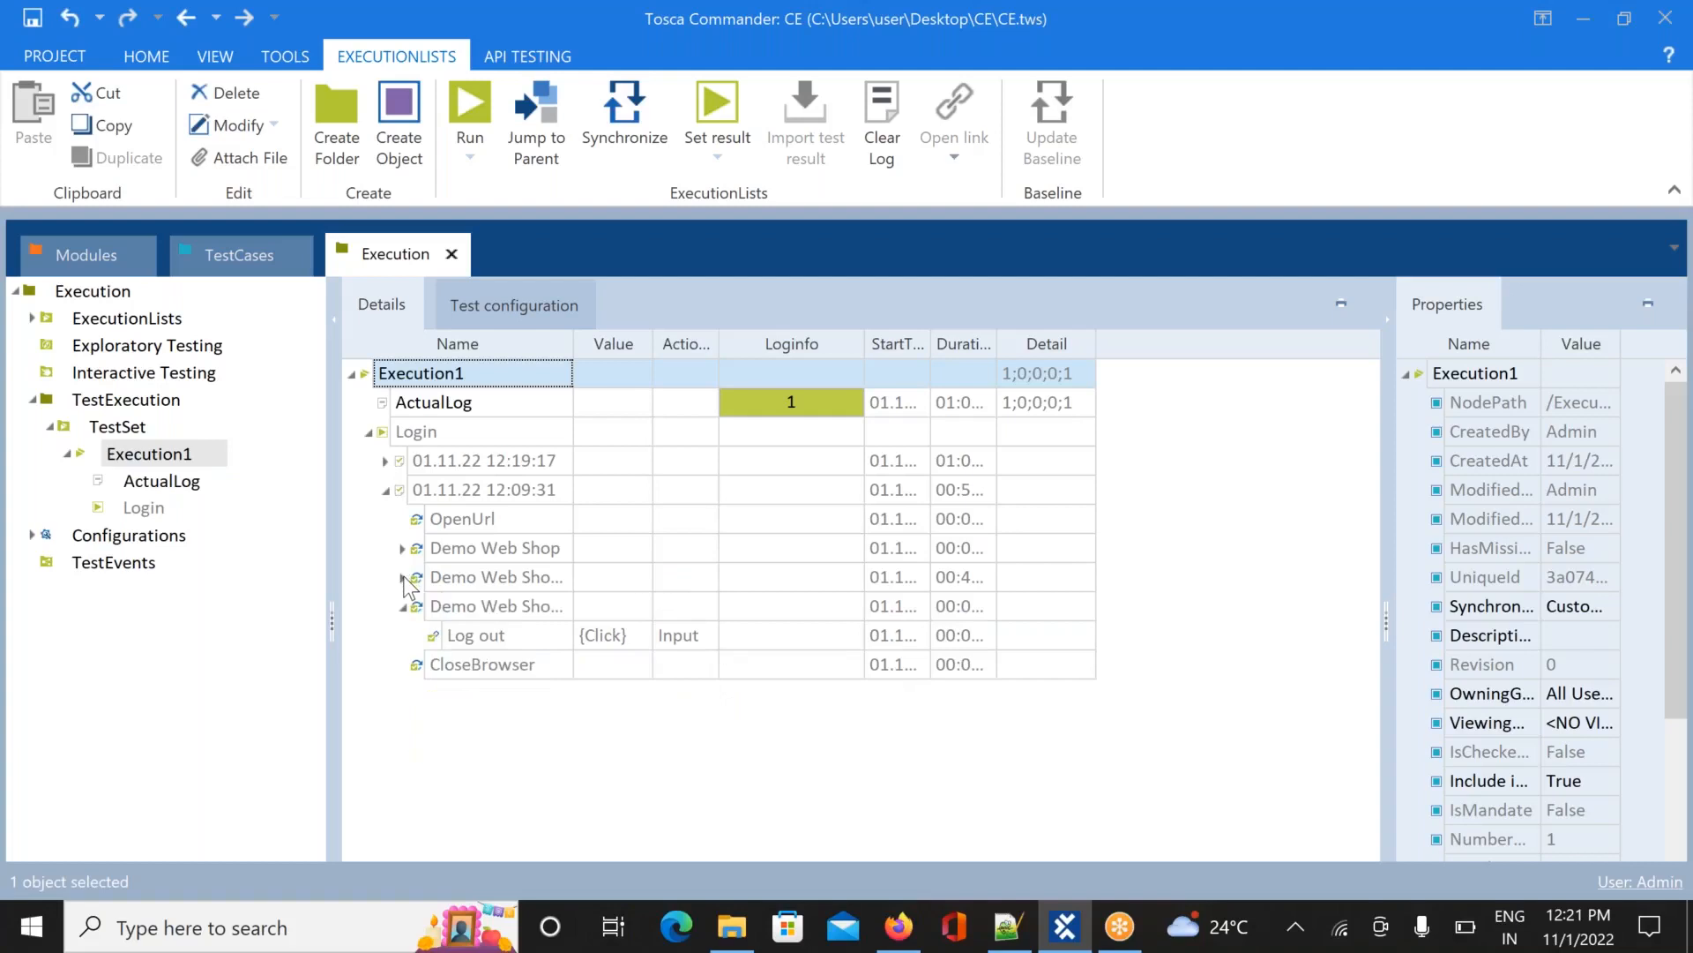
left_click(403, 607)
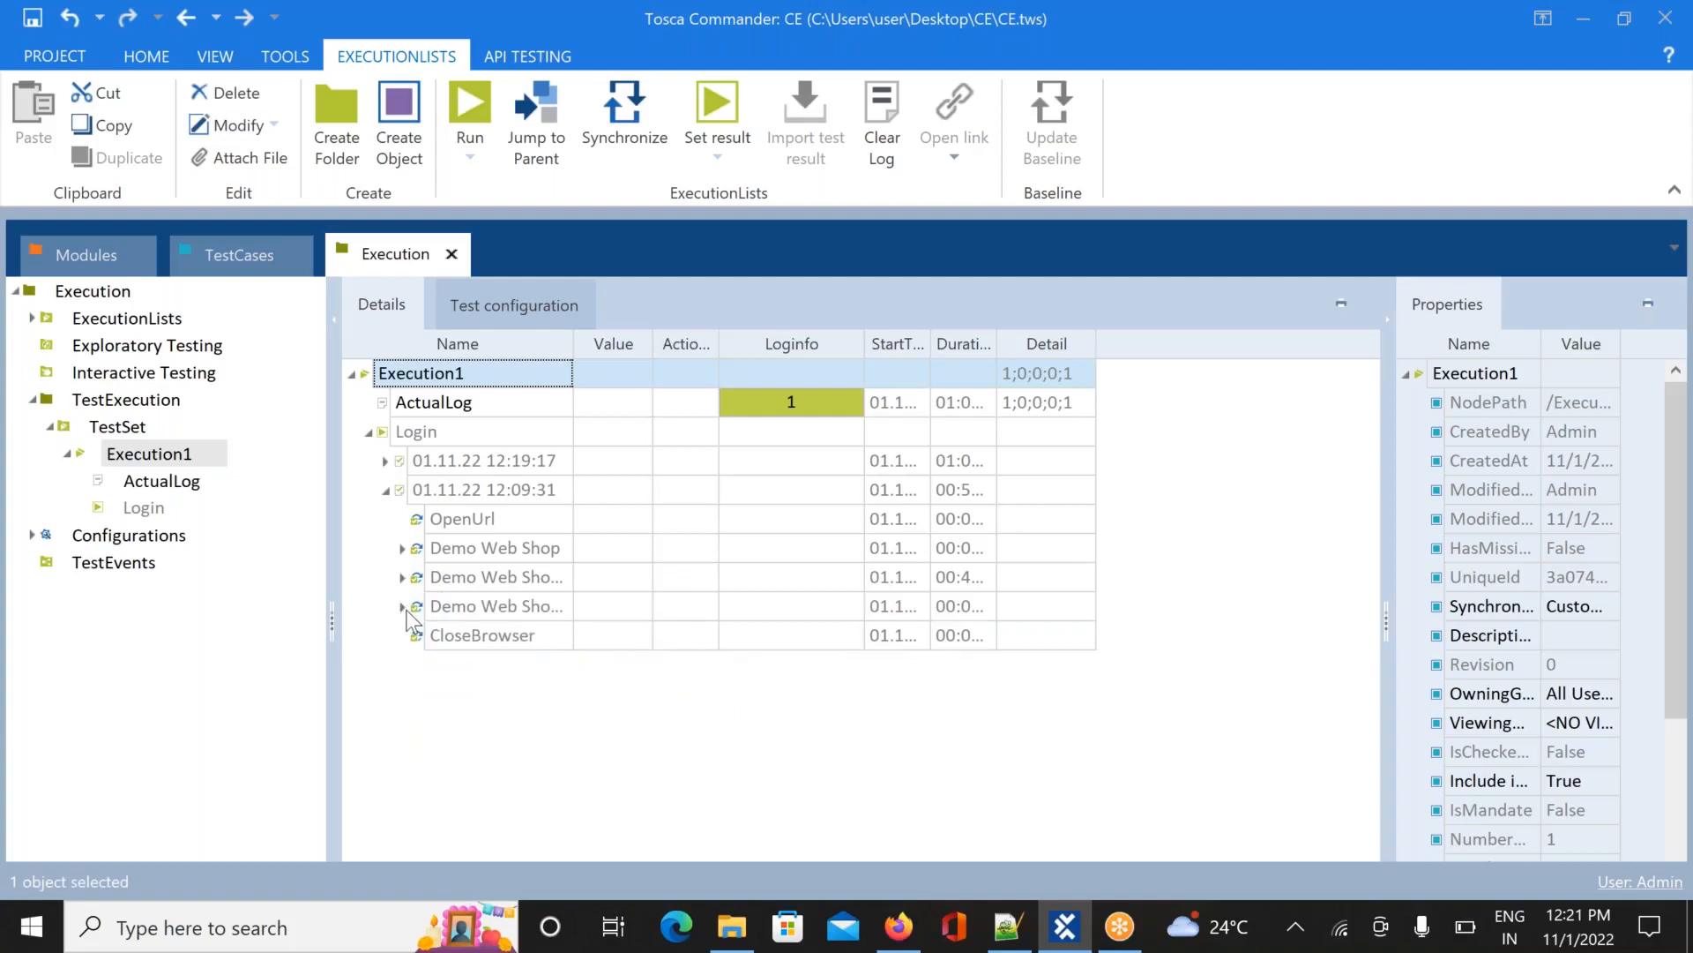
left_click(387, 462)
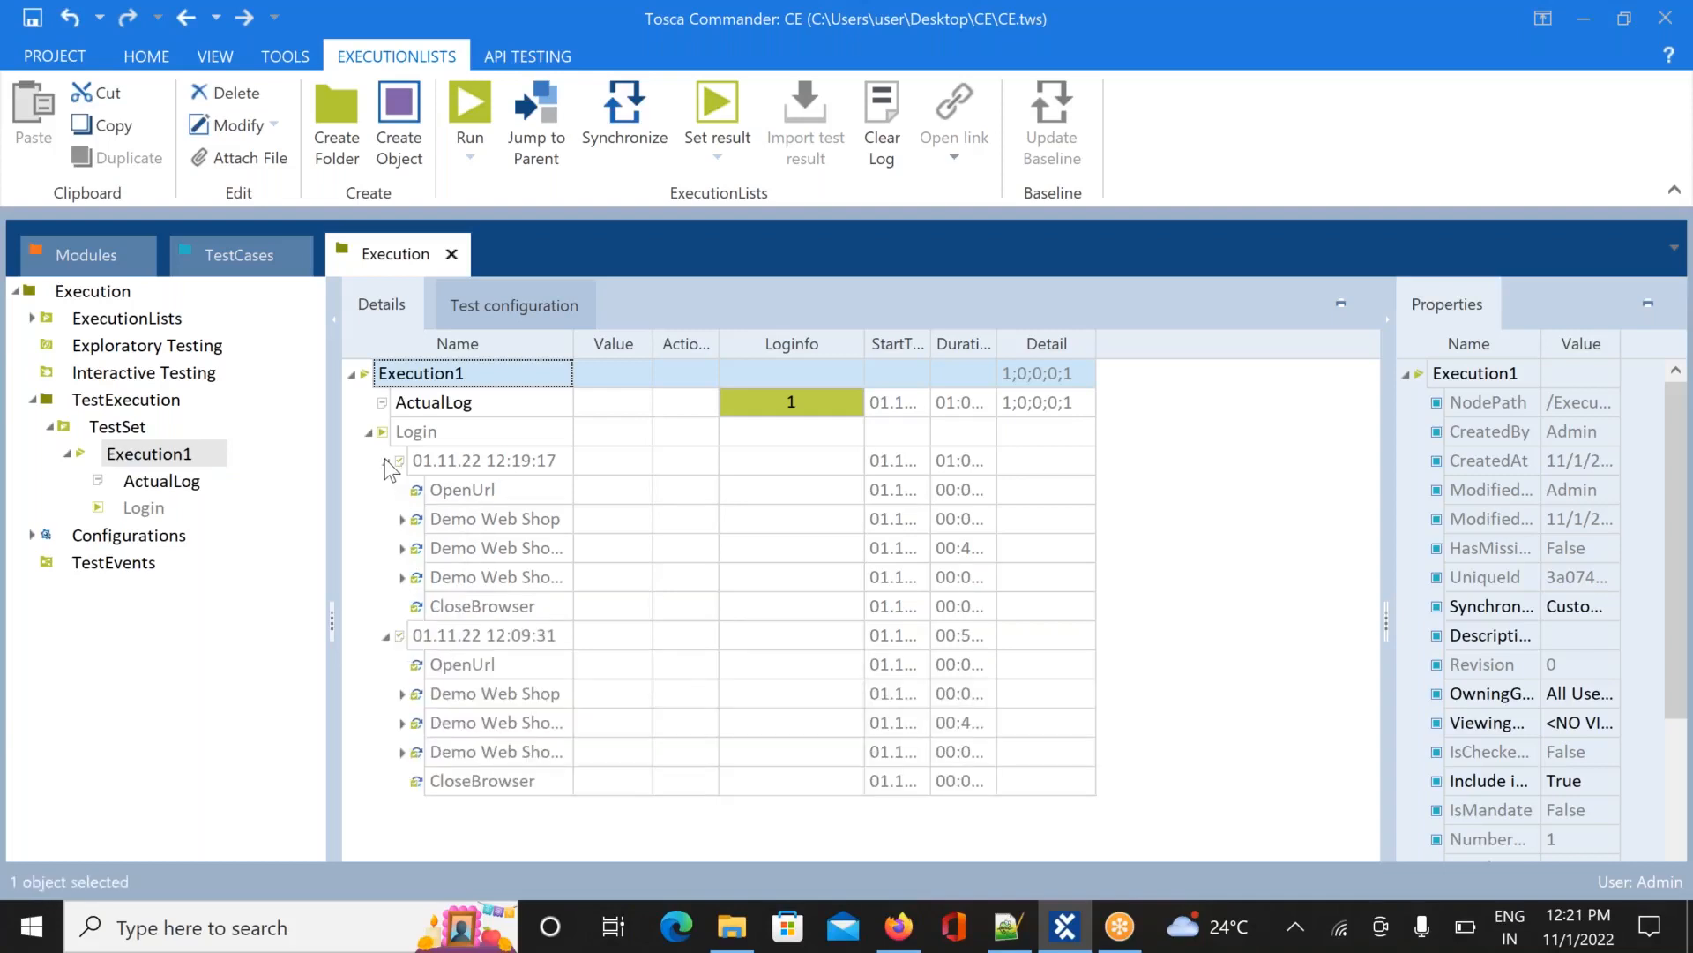
left_click(386, 460)
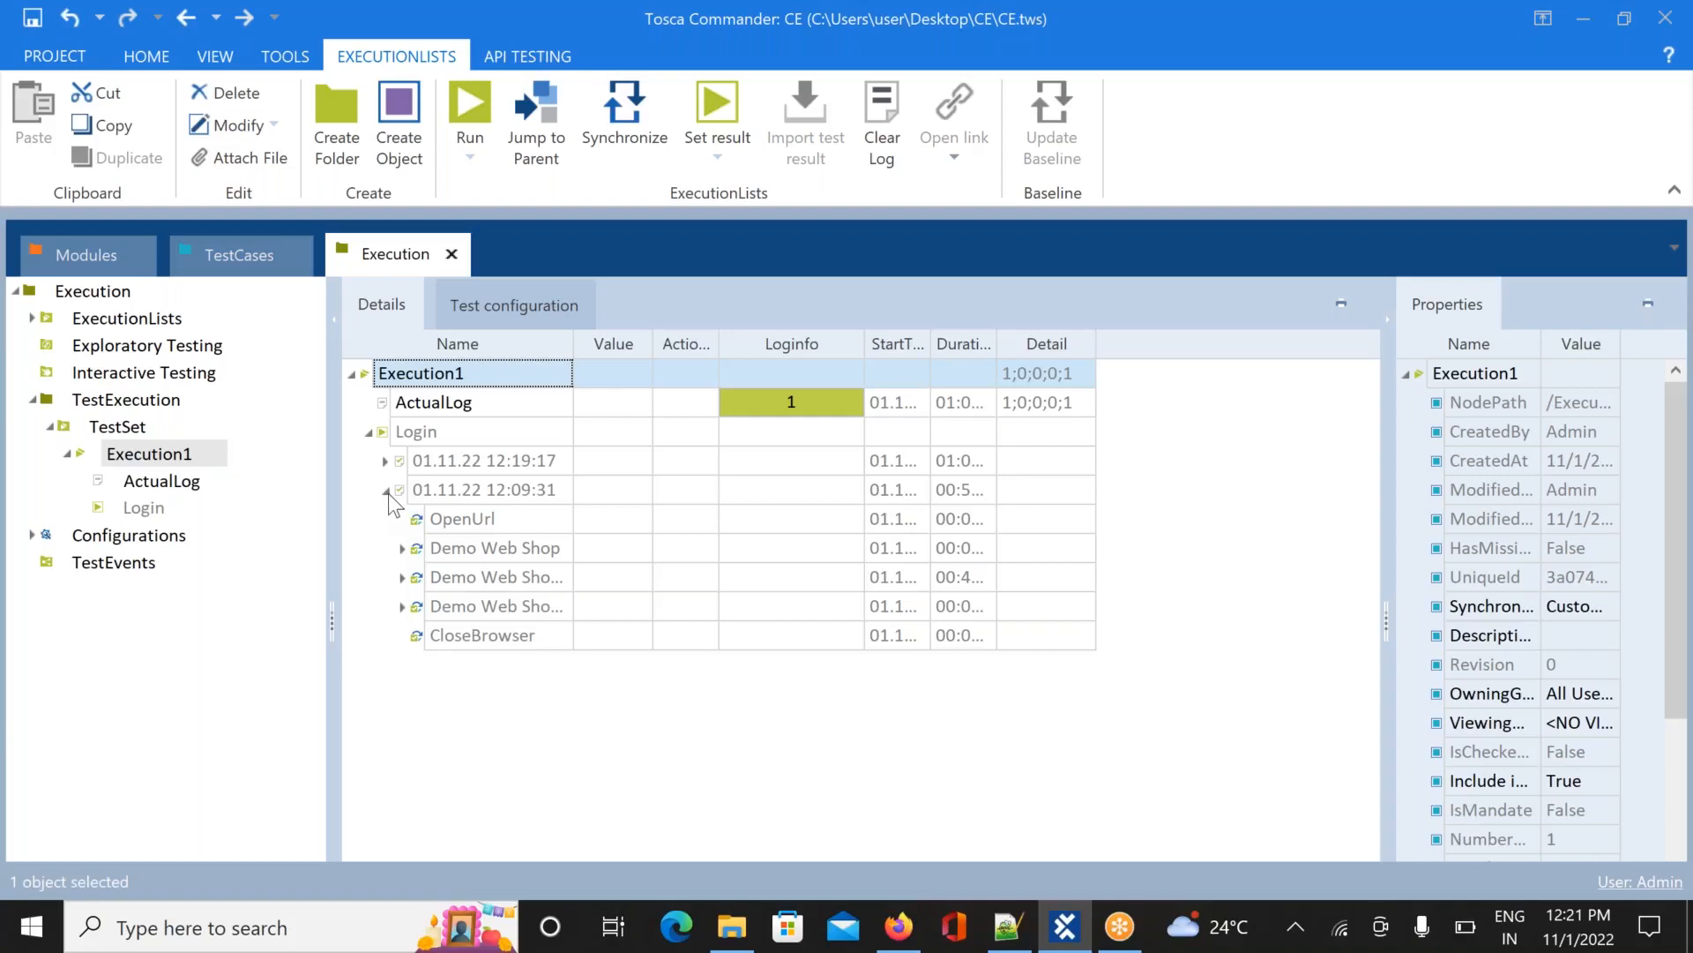
left_click(386, 490)
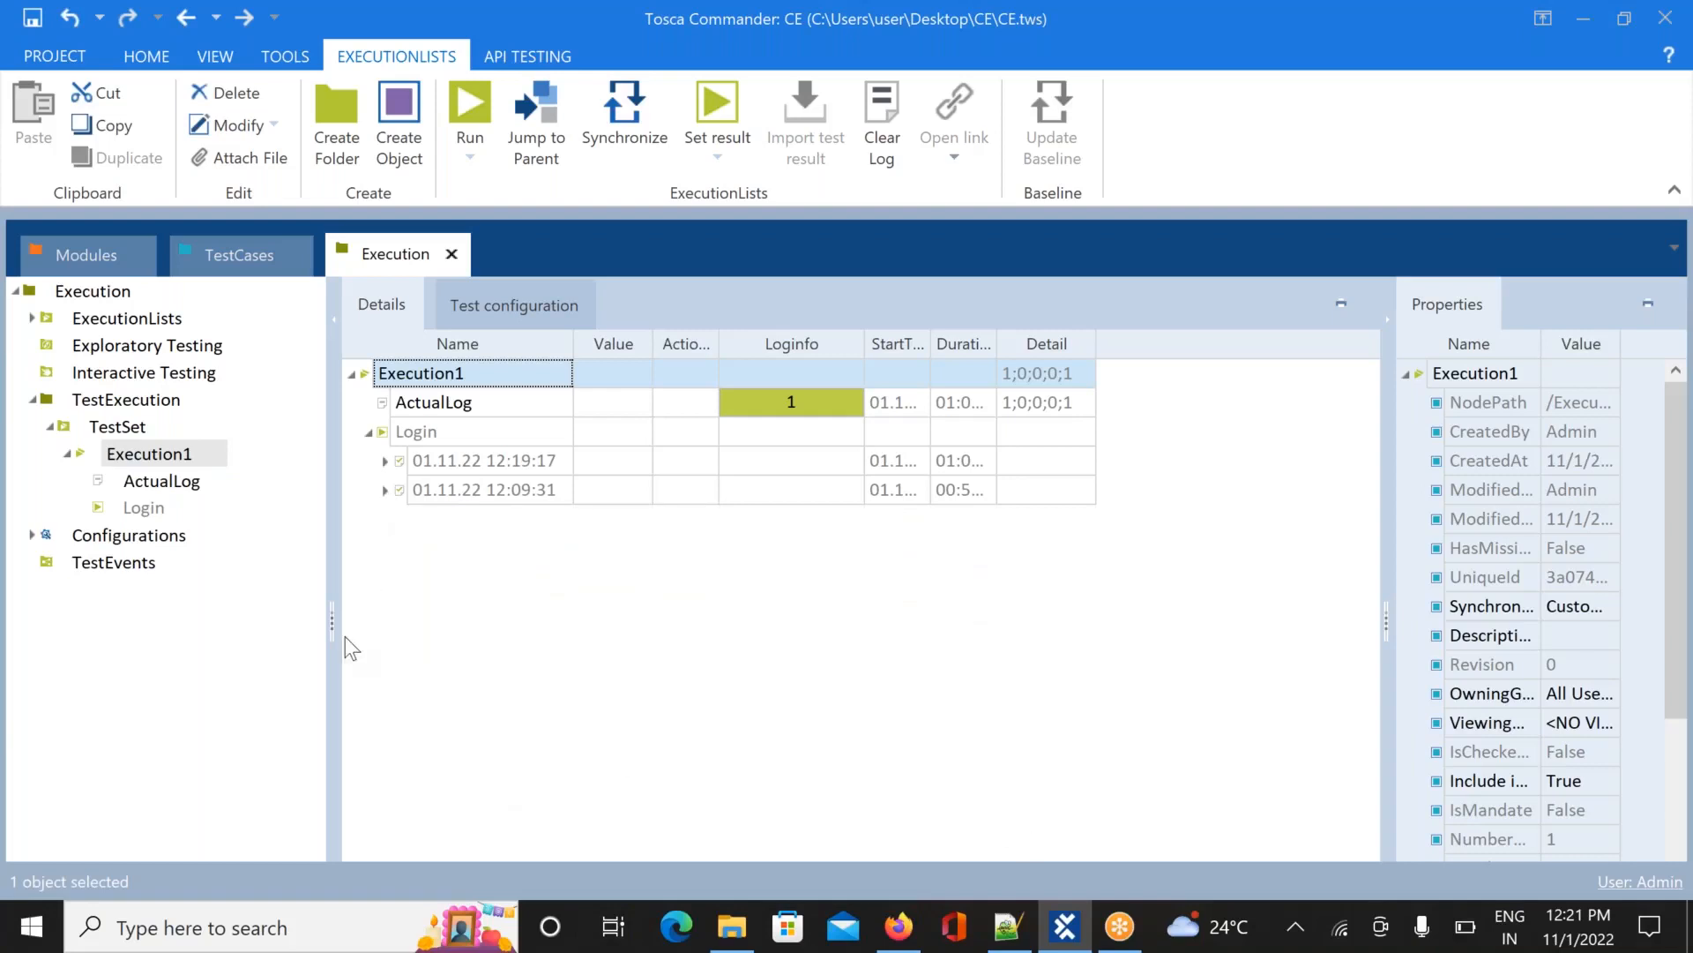
Show Execution1's ActualLog summary for the Login runs, then dismiss the Windows Start menu
left_click(134, 512)
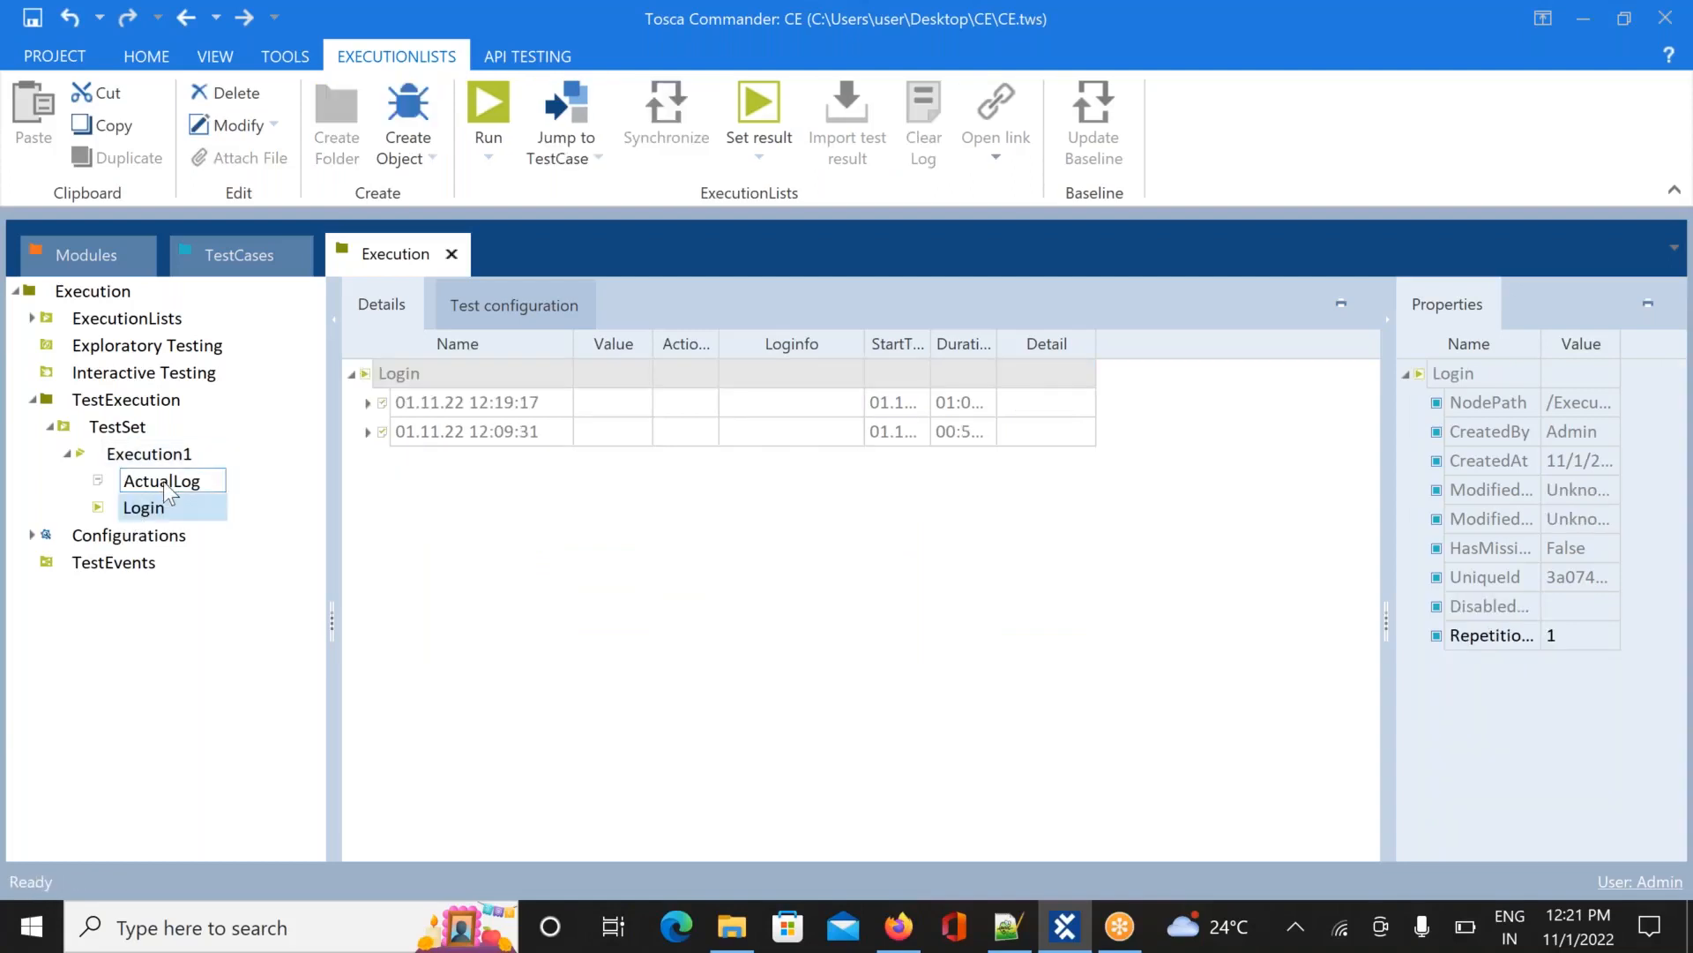
left_click(166, 489)
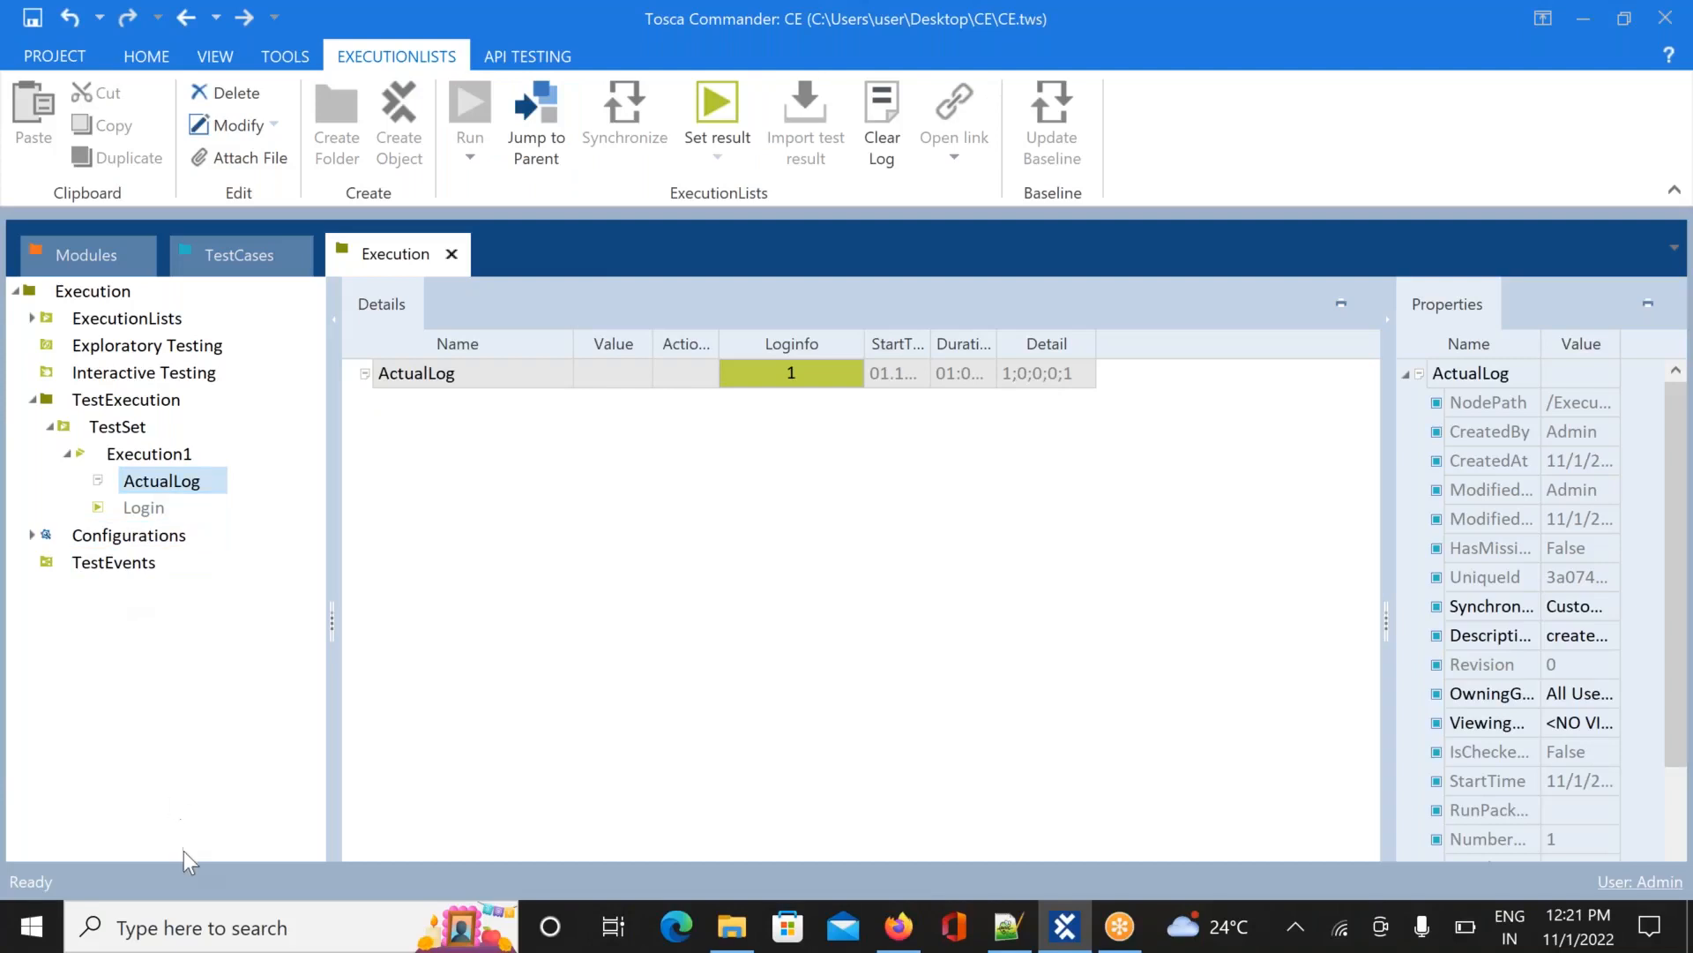
left_click(39, 933)
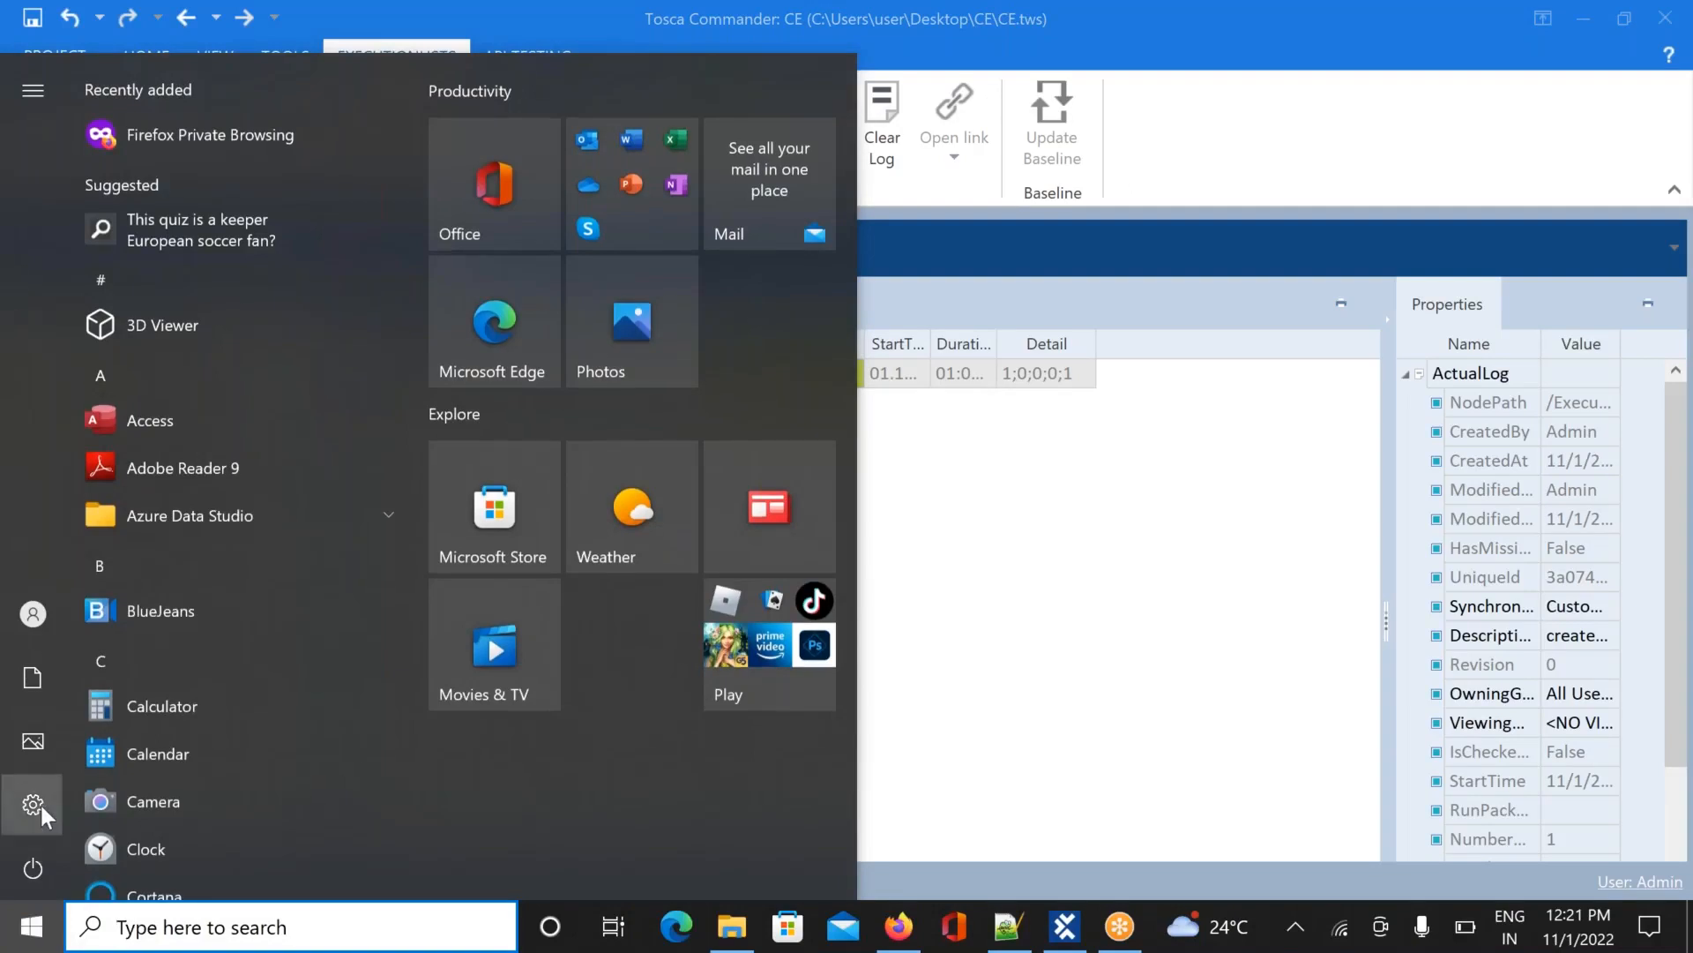
mouse_move(41, 807)
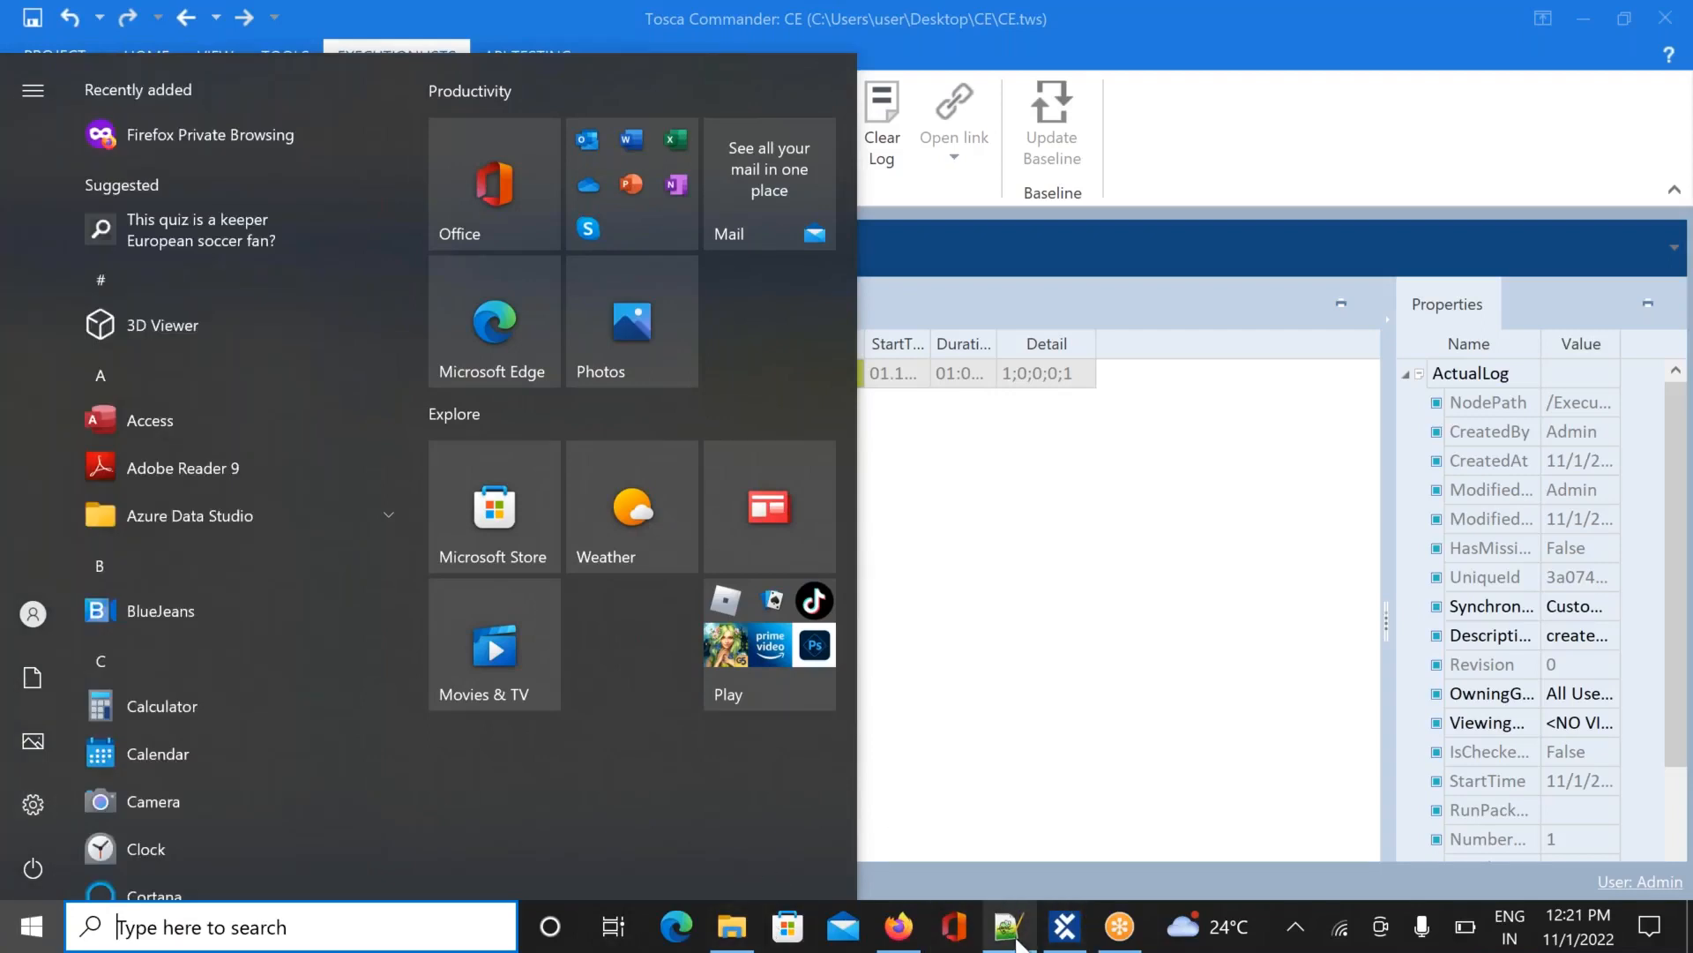
left_click(1029, 605)
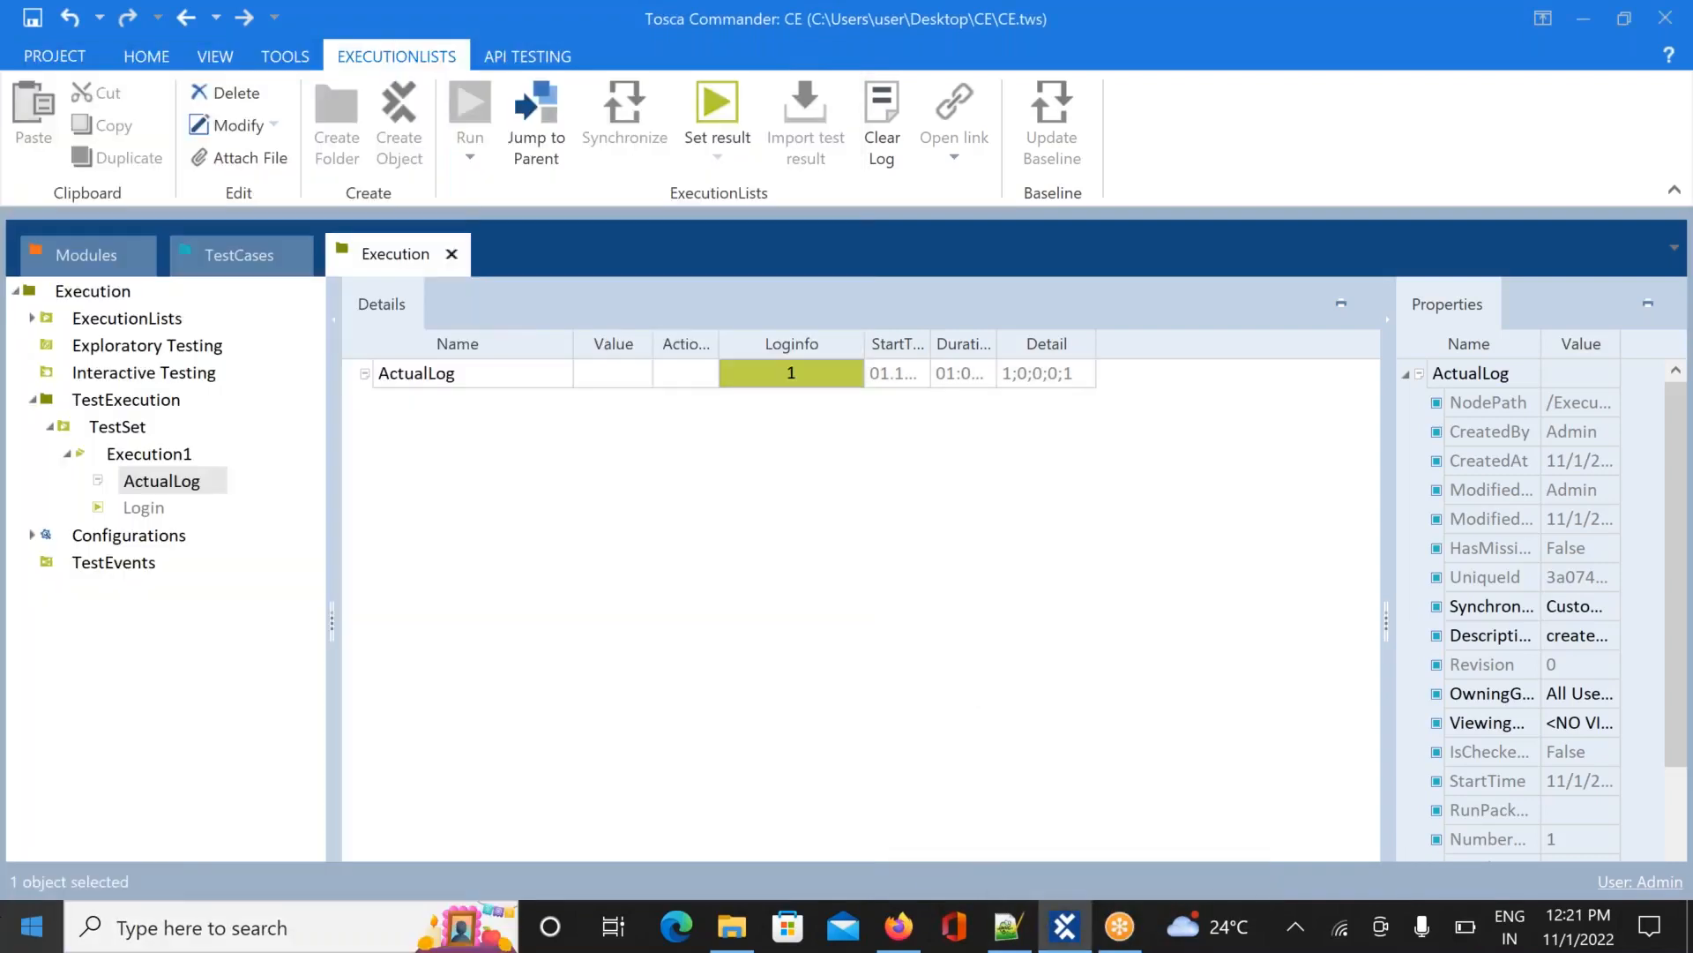
left_click(174, 920)
type("%app data")
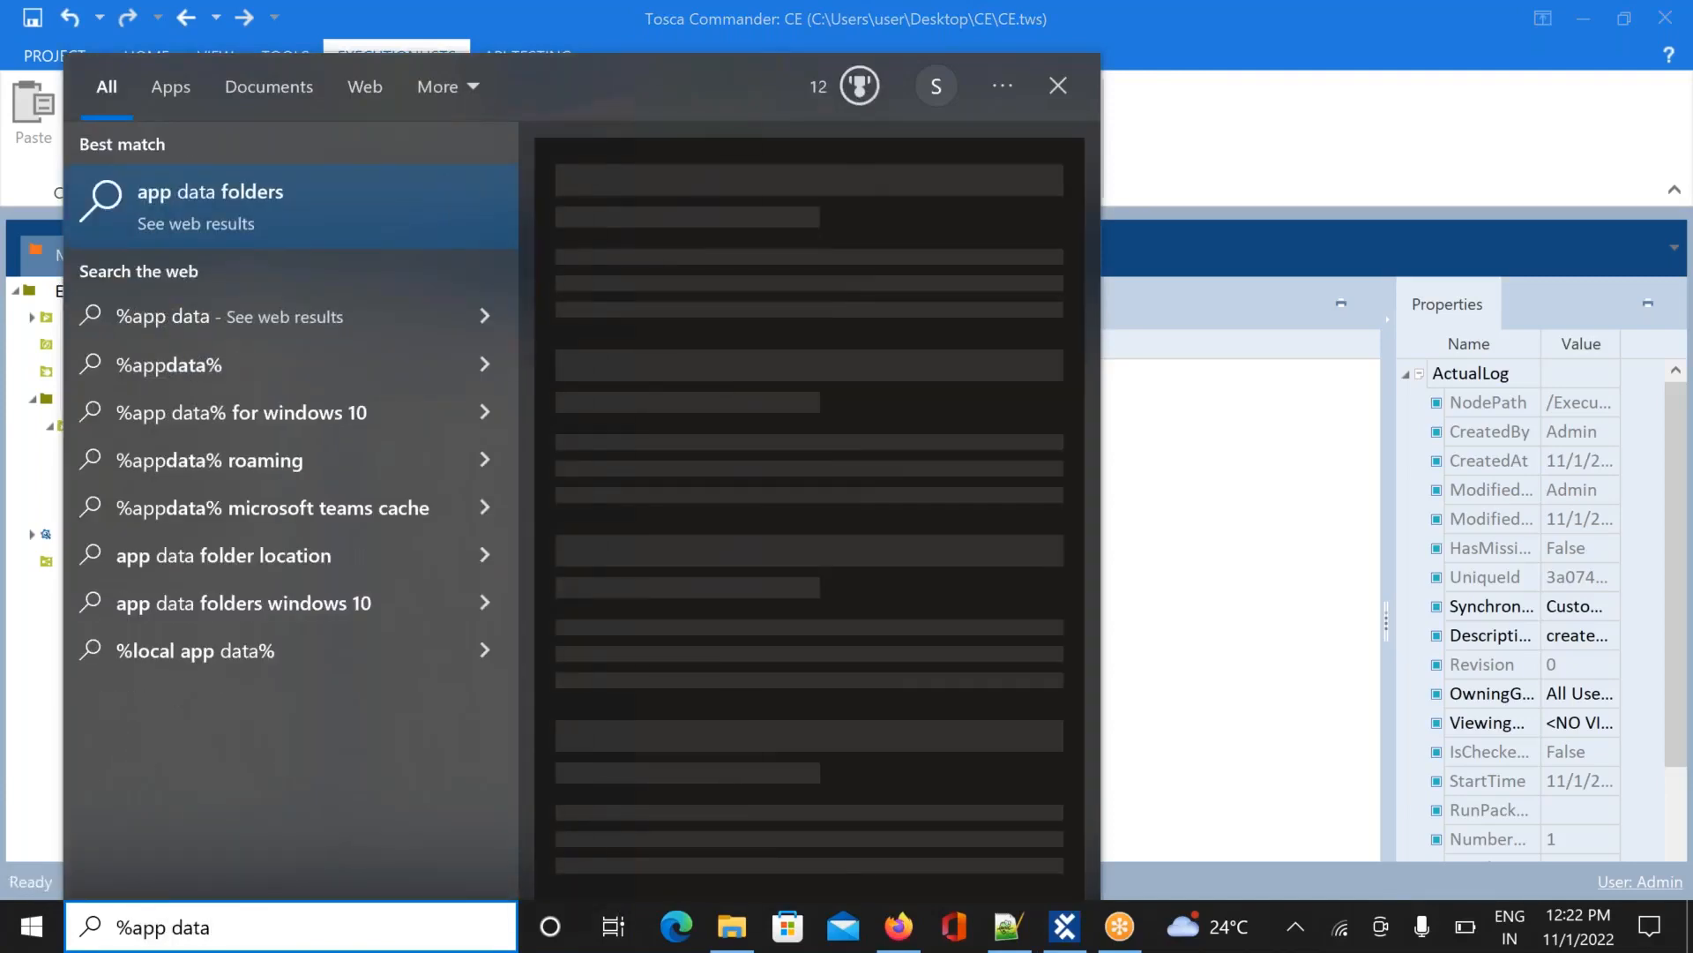
type("%")
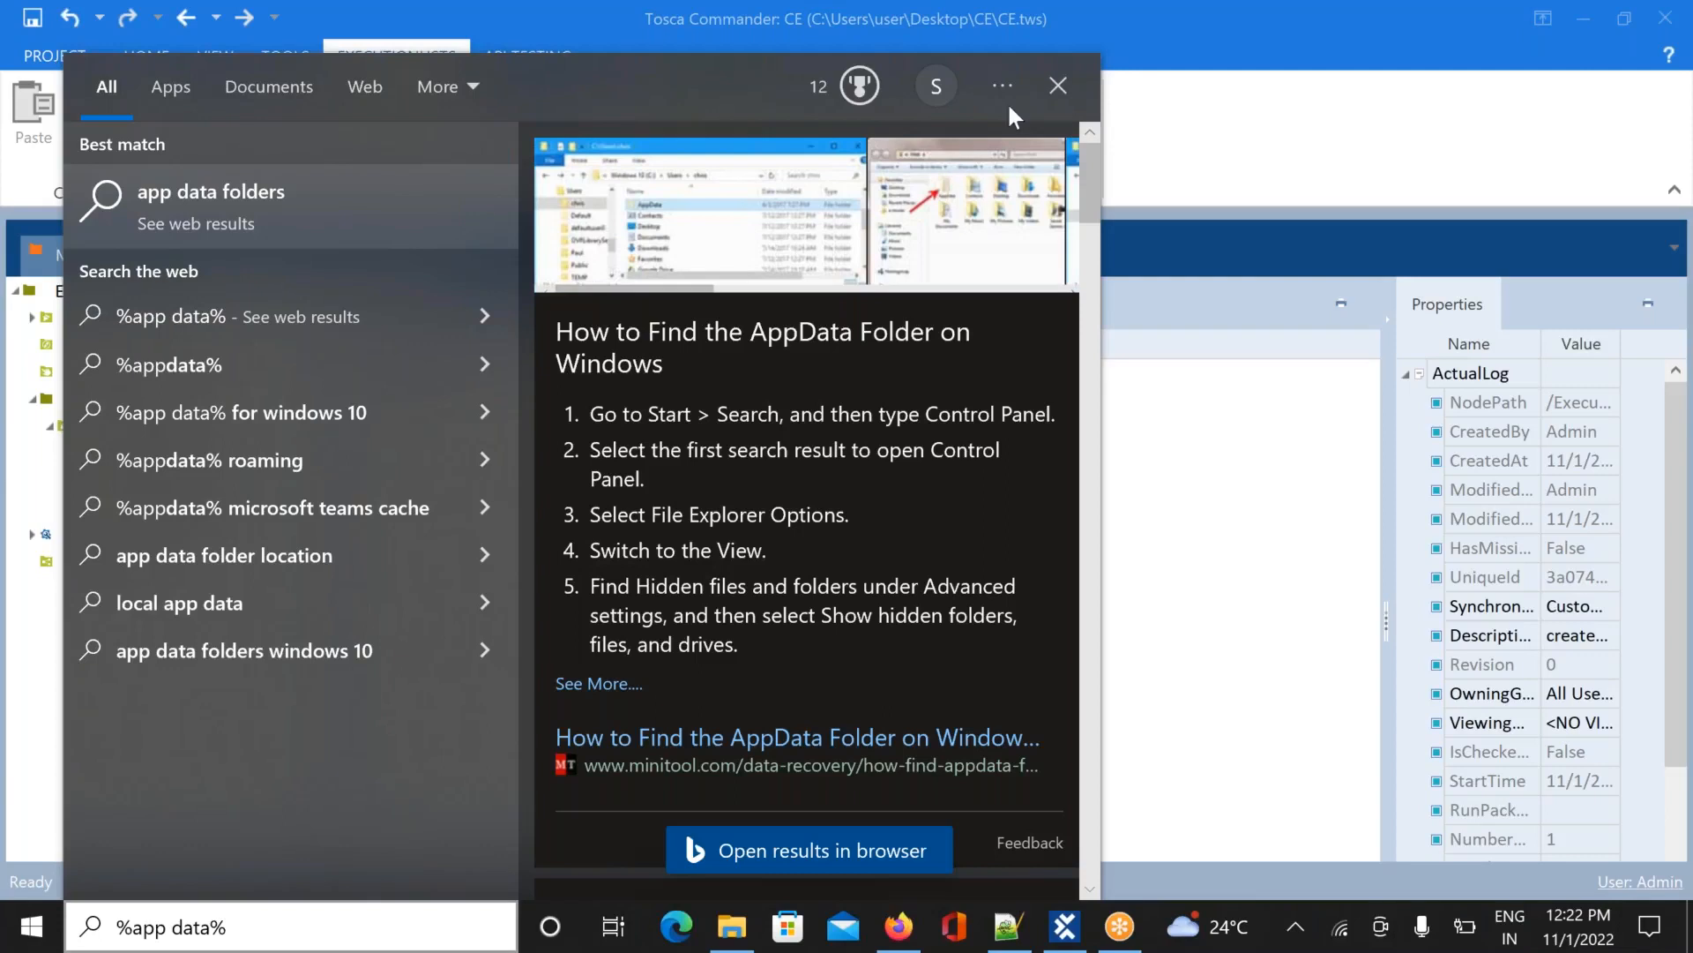
left_click(1052, 86)
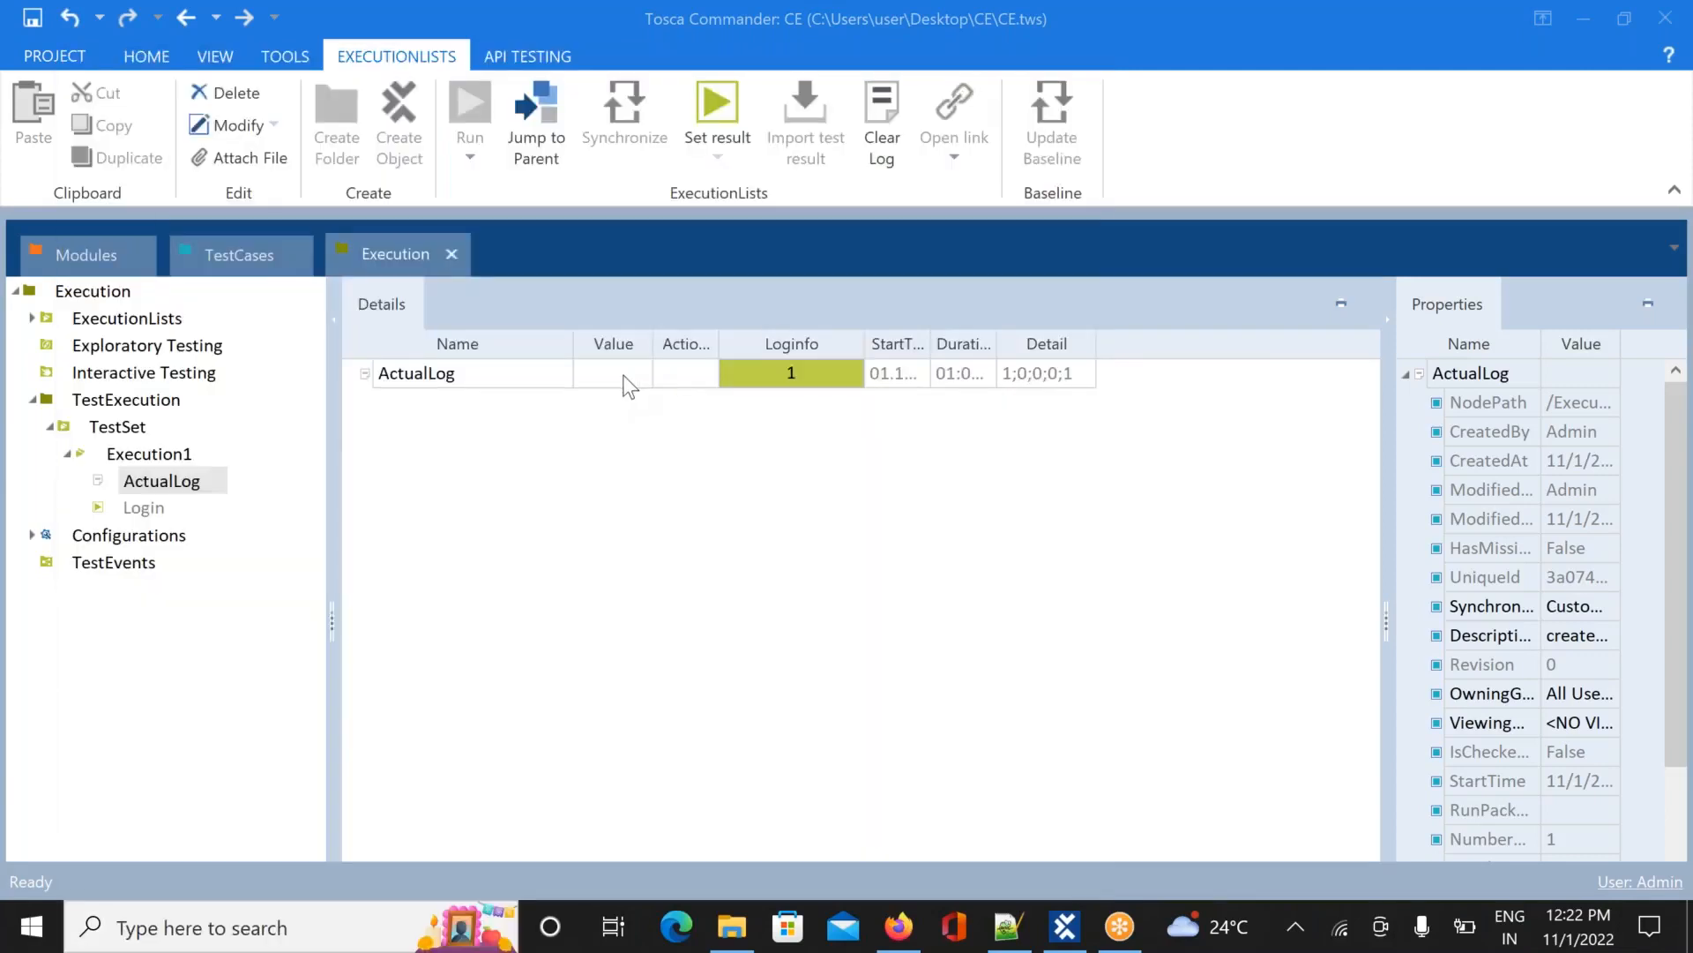
Visit the PROJECT information page and leave it again with Escape
left_click(37, 56)
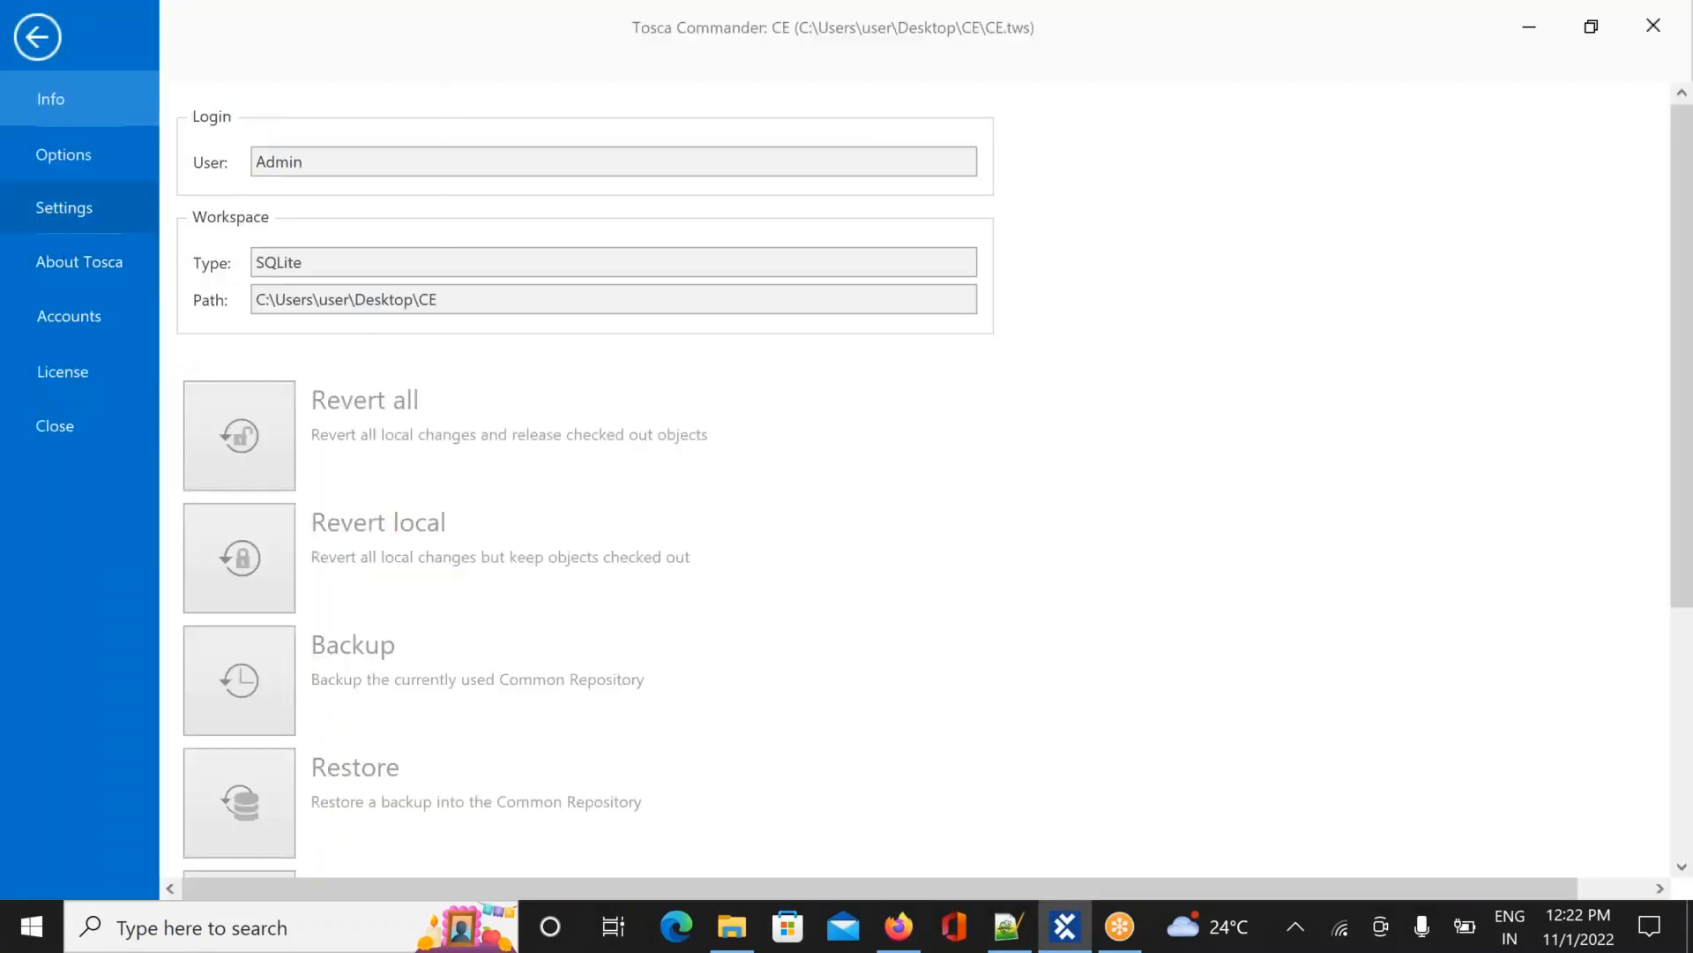
key("Escape")
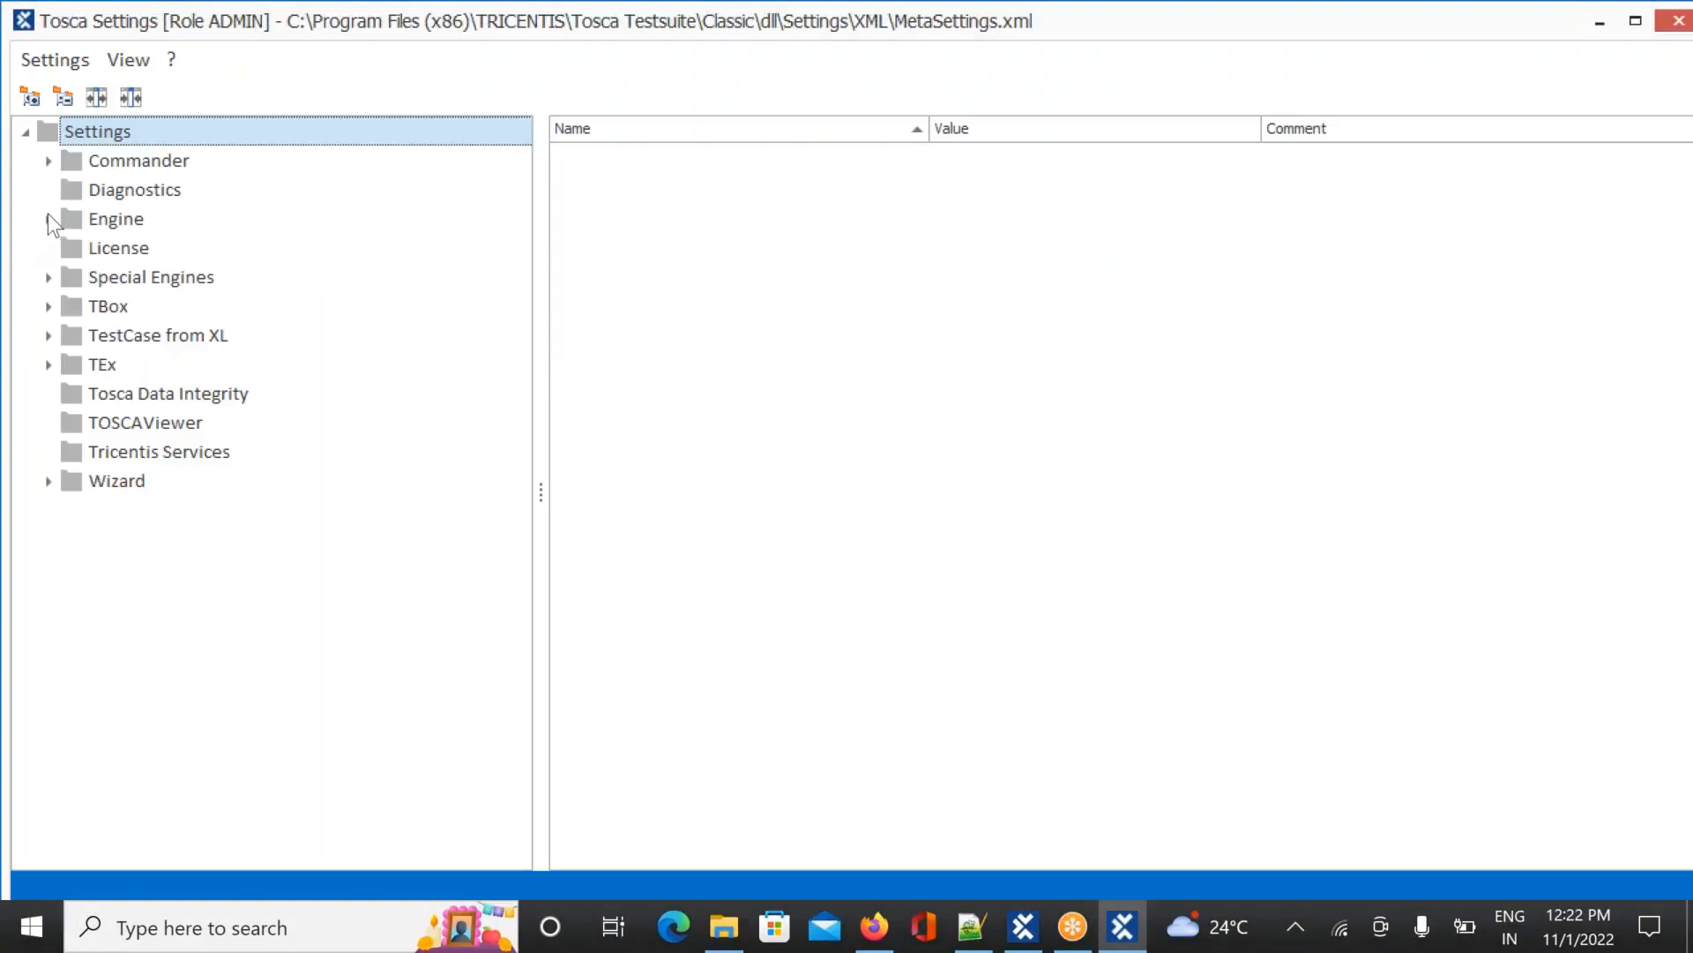
Under Engine > DokuSnapper, select the dokusnapper\dokuimages part of the Screen Flow Path value
left_click(51, 216)
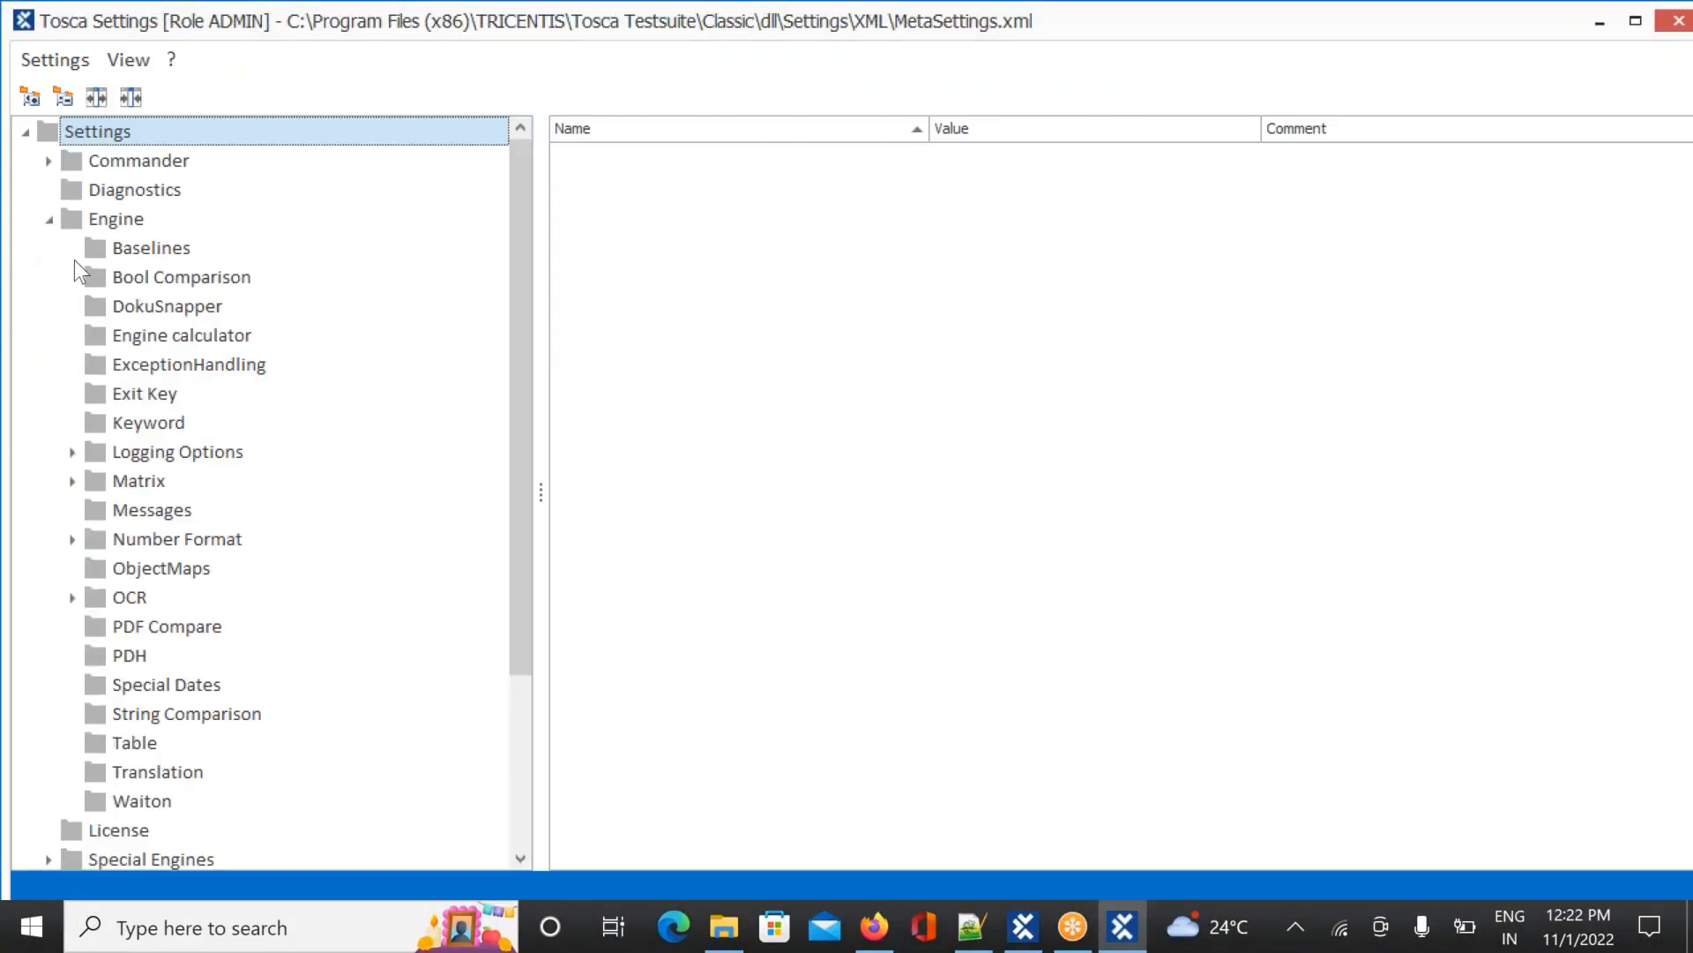
left_click(127, 314)
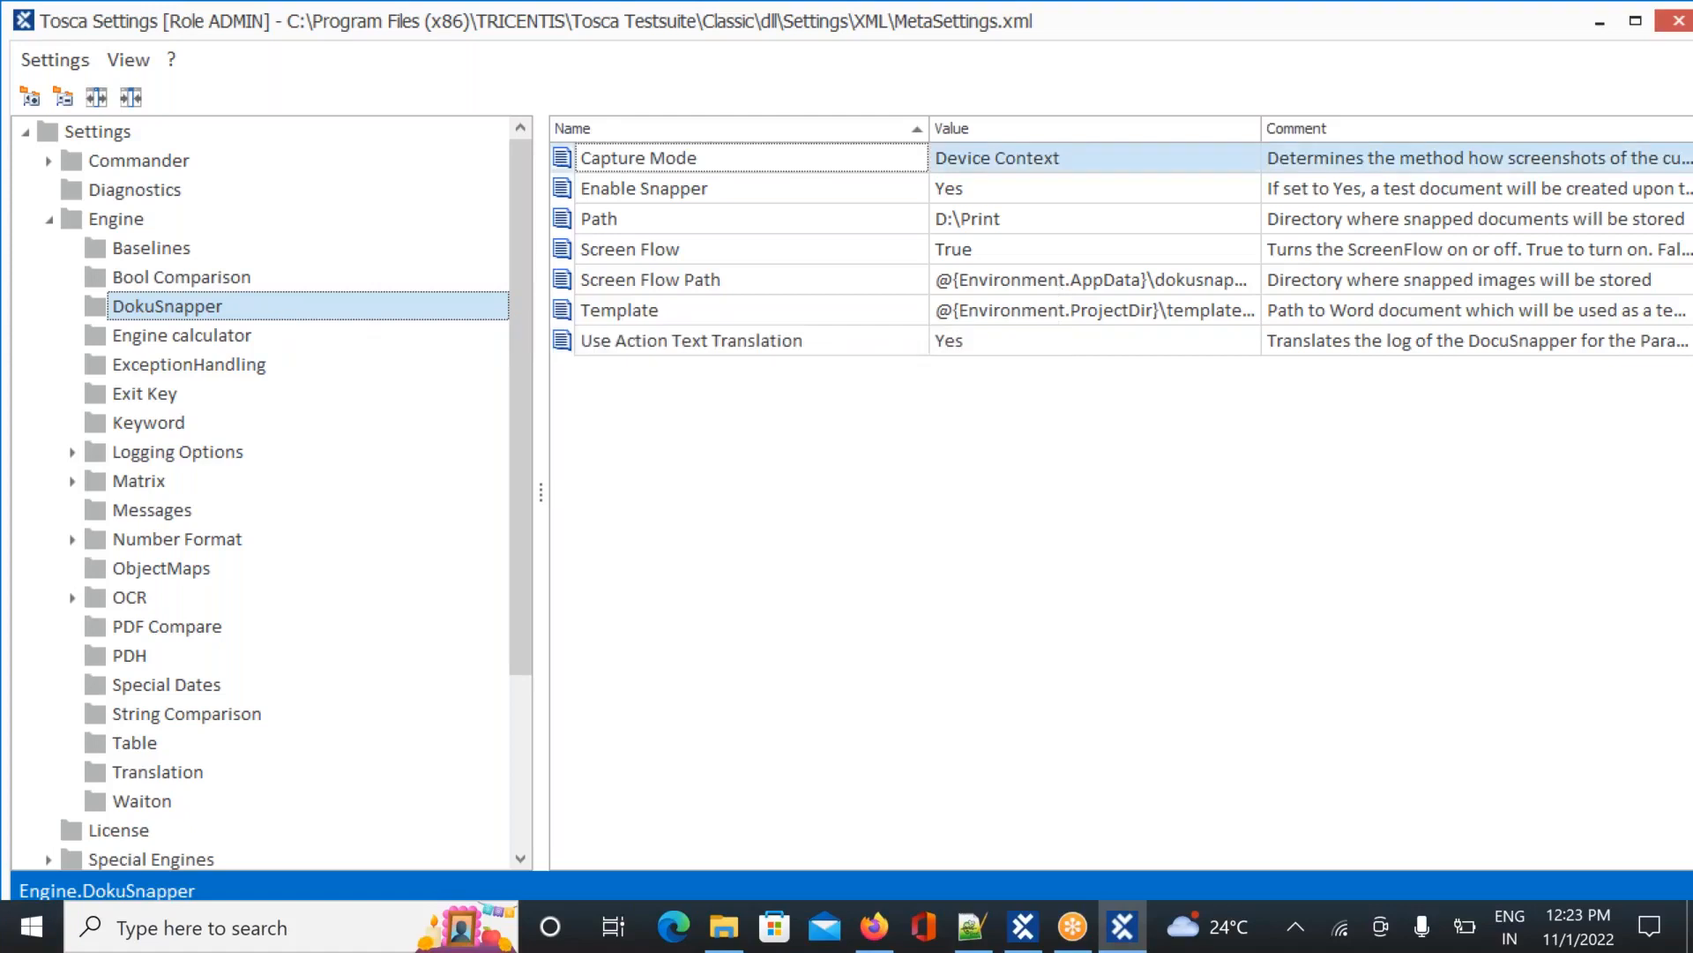
left_click(1059, 280)
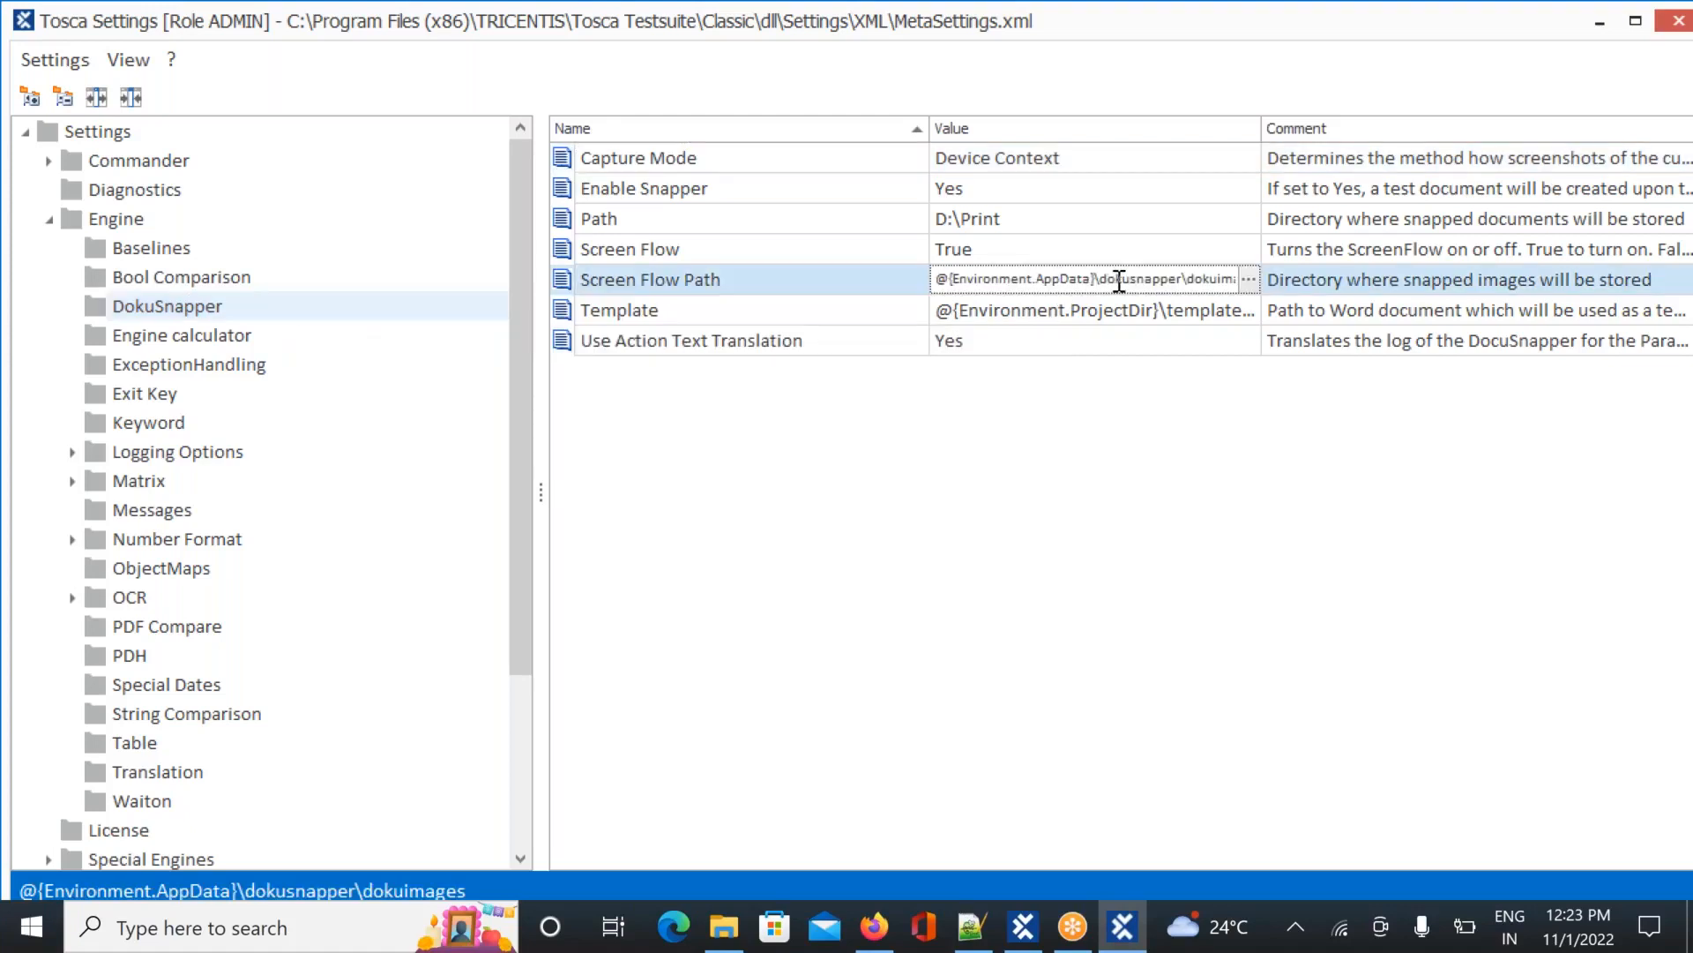
left_click_drag(1118, 280, 1319, 304)
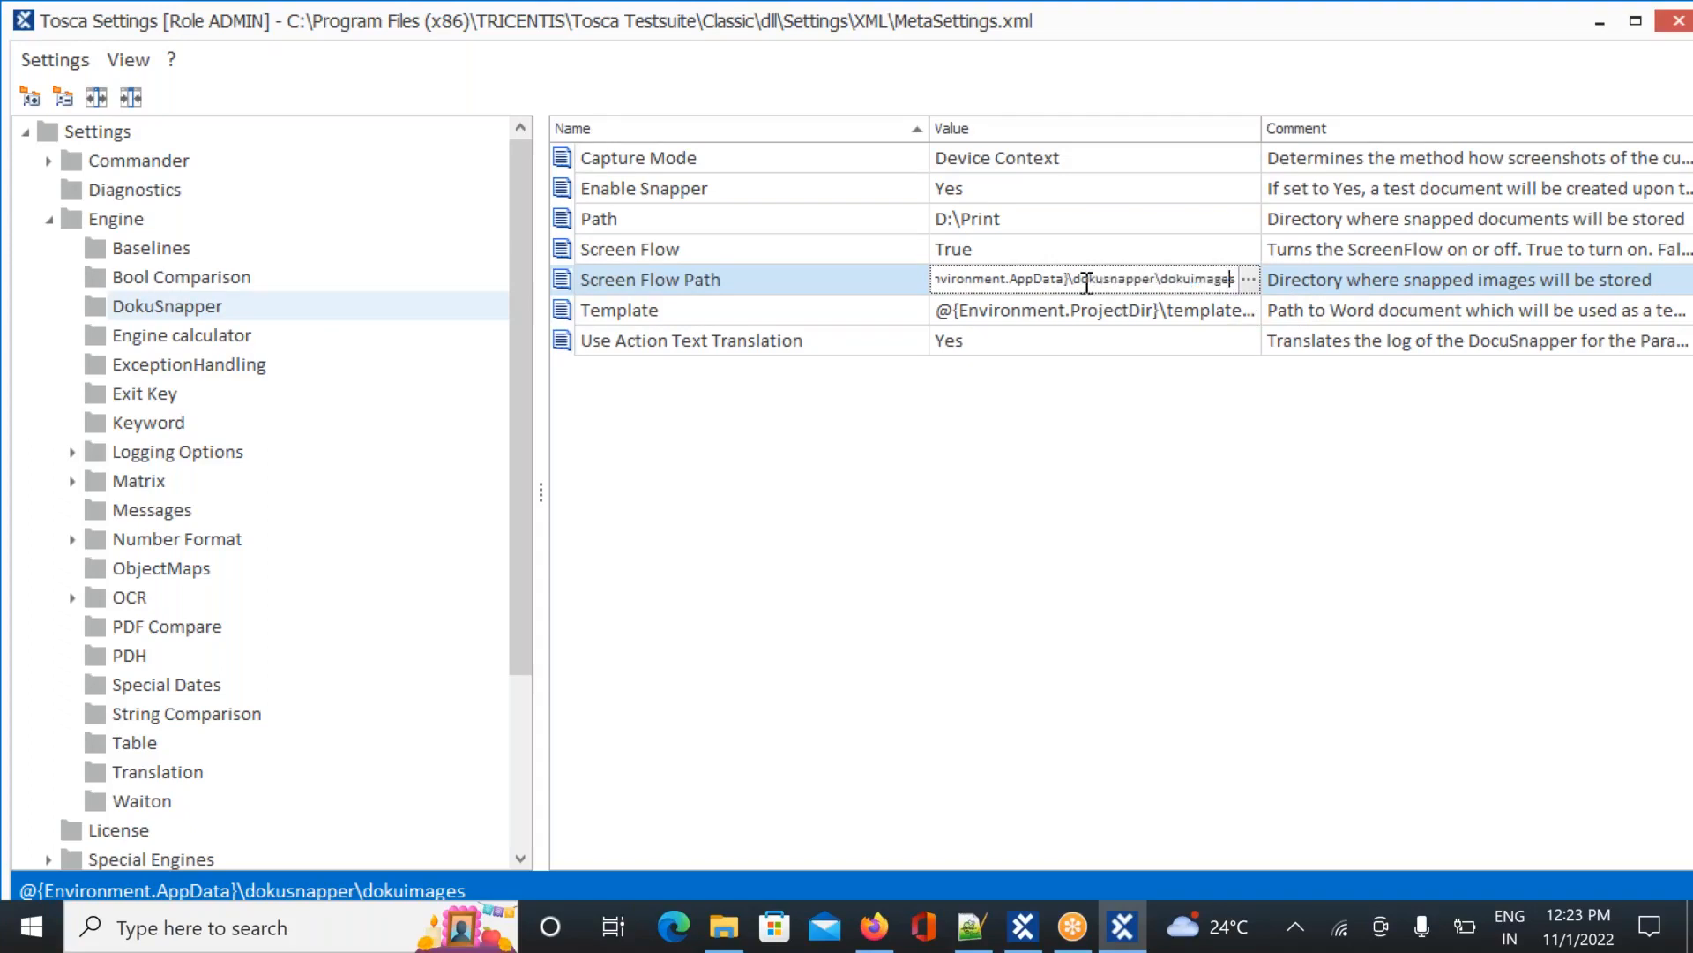
left_click_drag(1075, 281, 1254, 280)
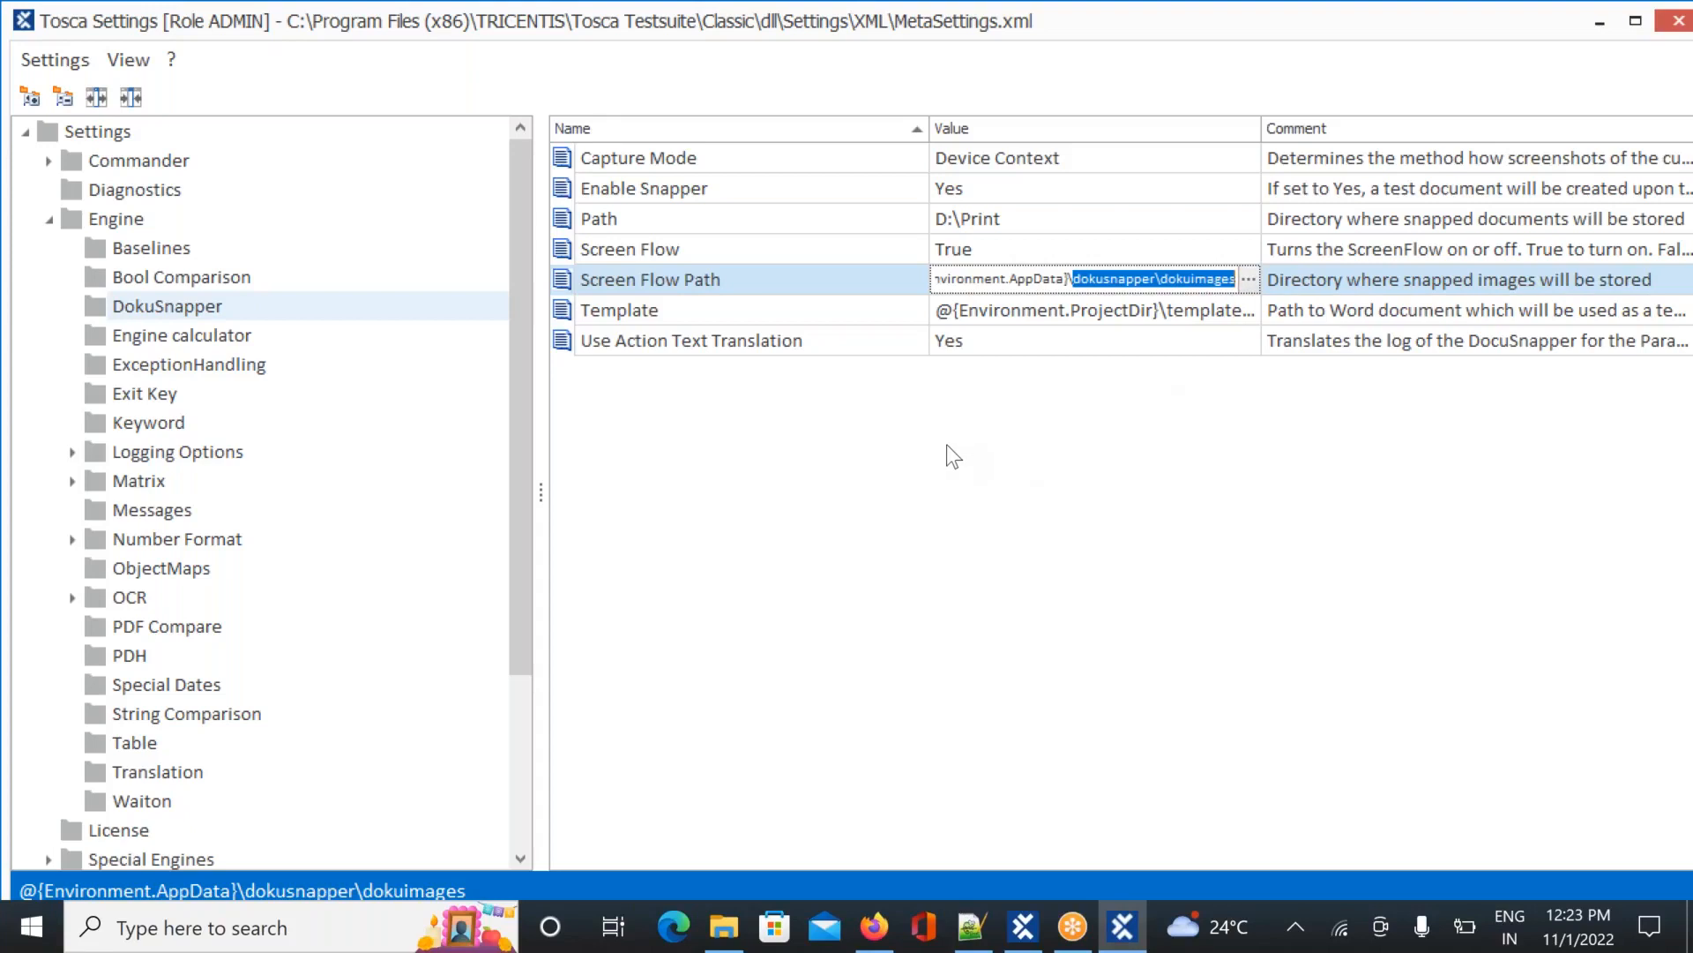
Search Program Files (x86) for 'dokus' in File Explorer, then go to Documents
left_click(723, 932)
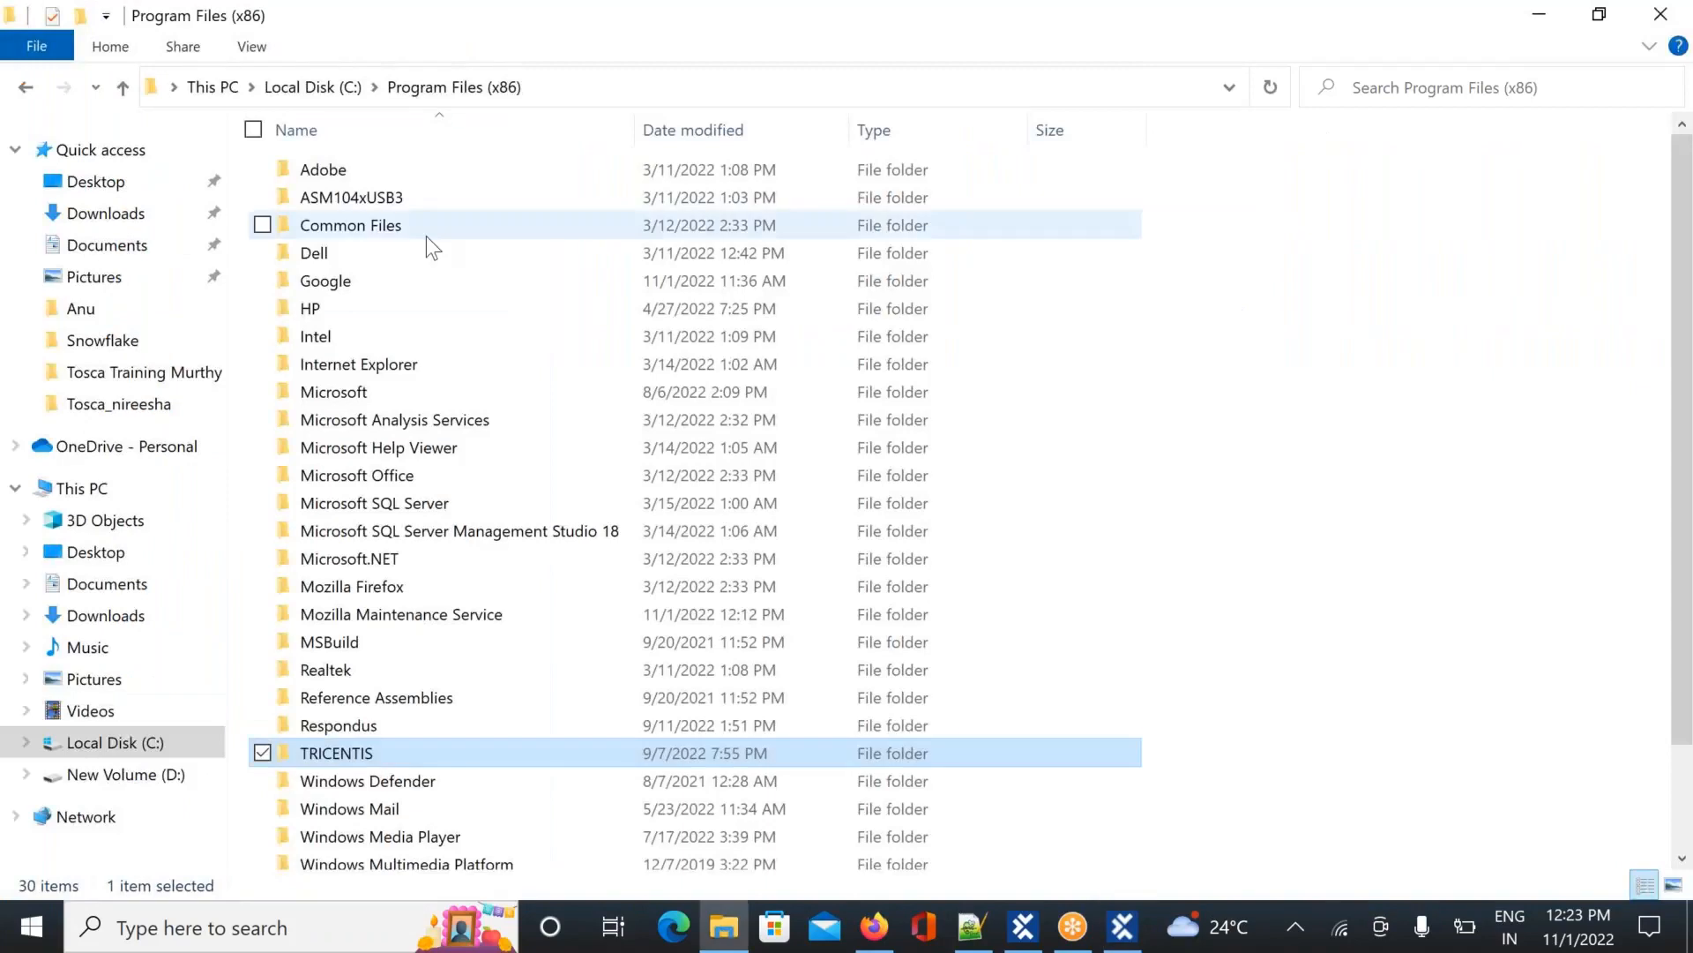
left_click(1424, 86)
type("dokus")
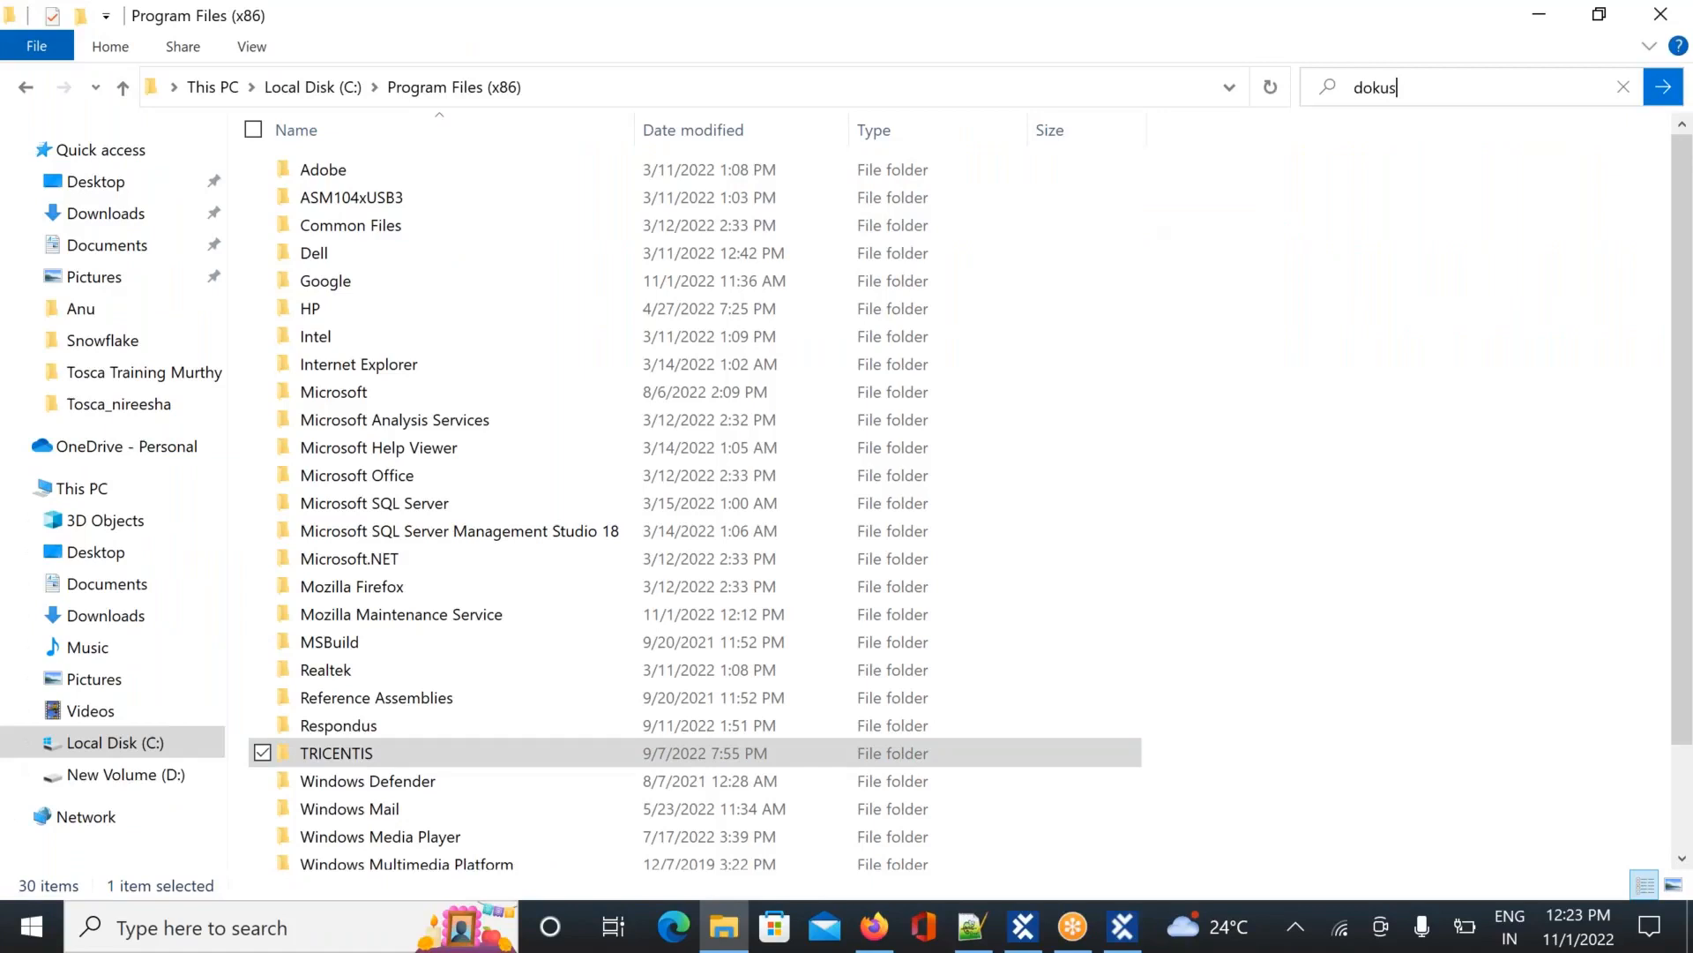
key("Return")
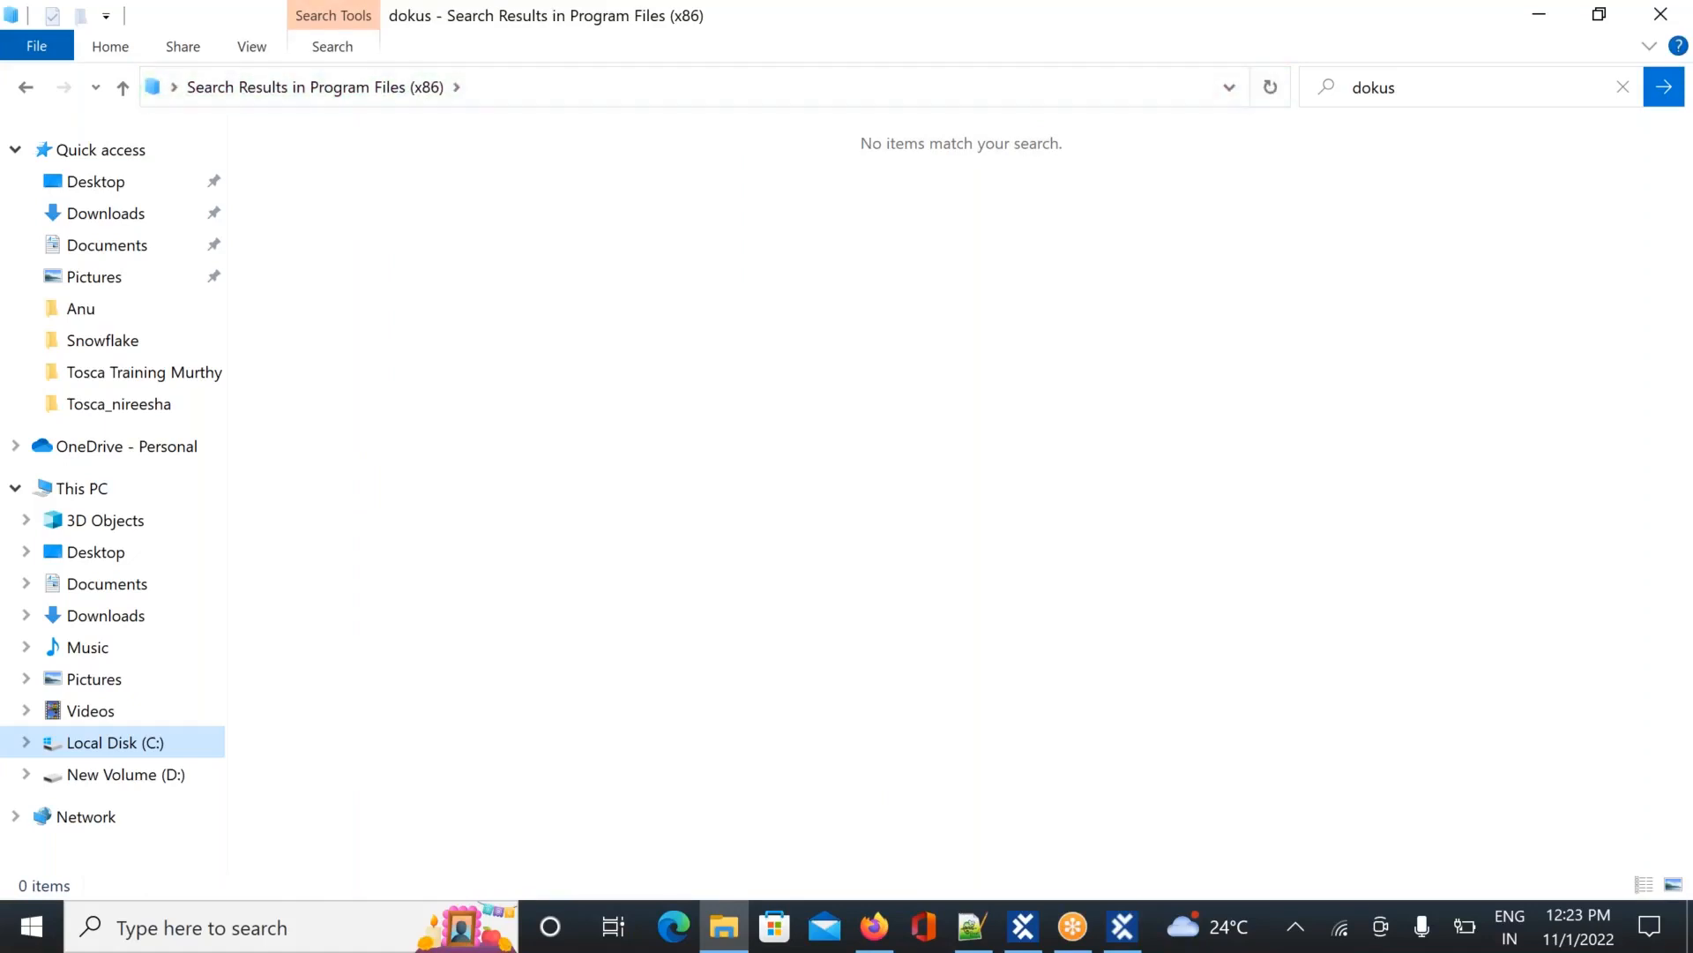
left_click(112, 602)
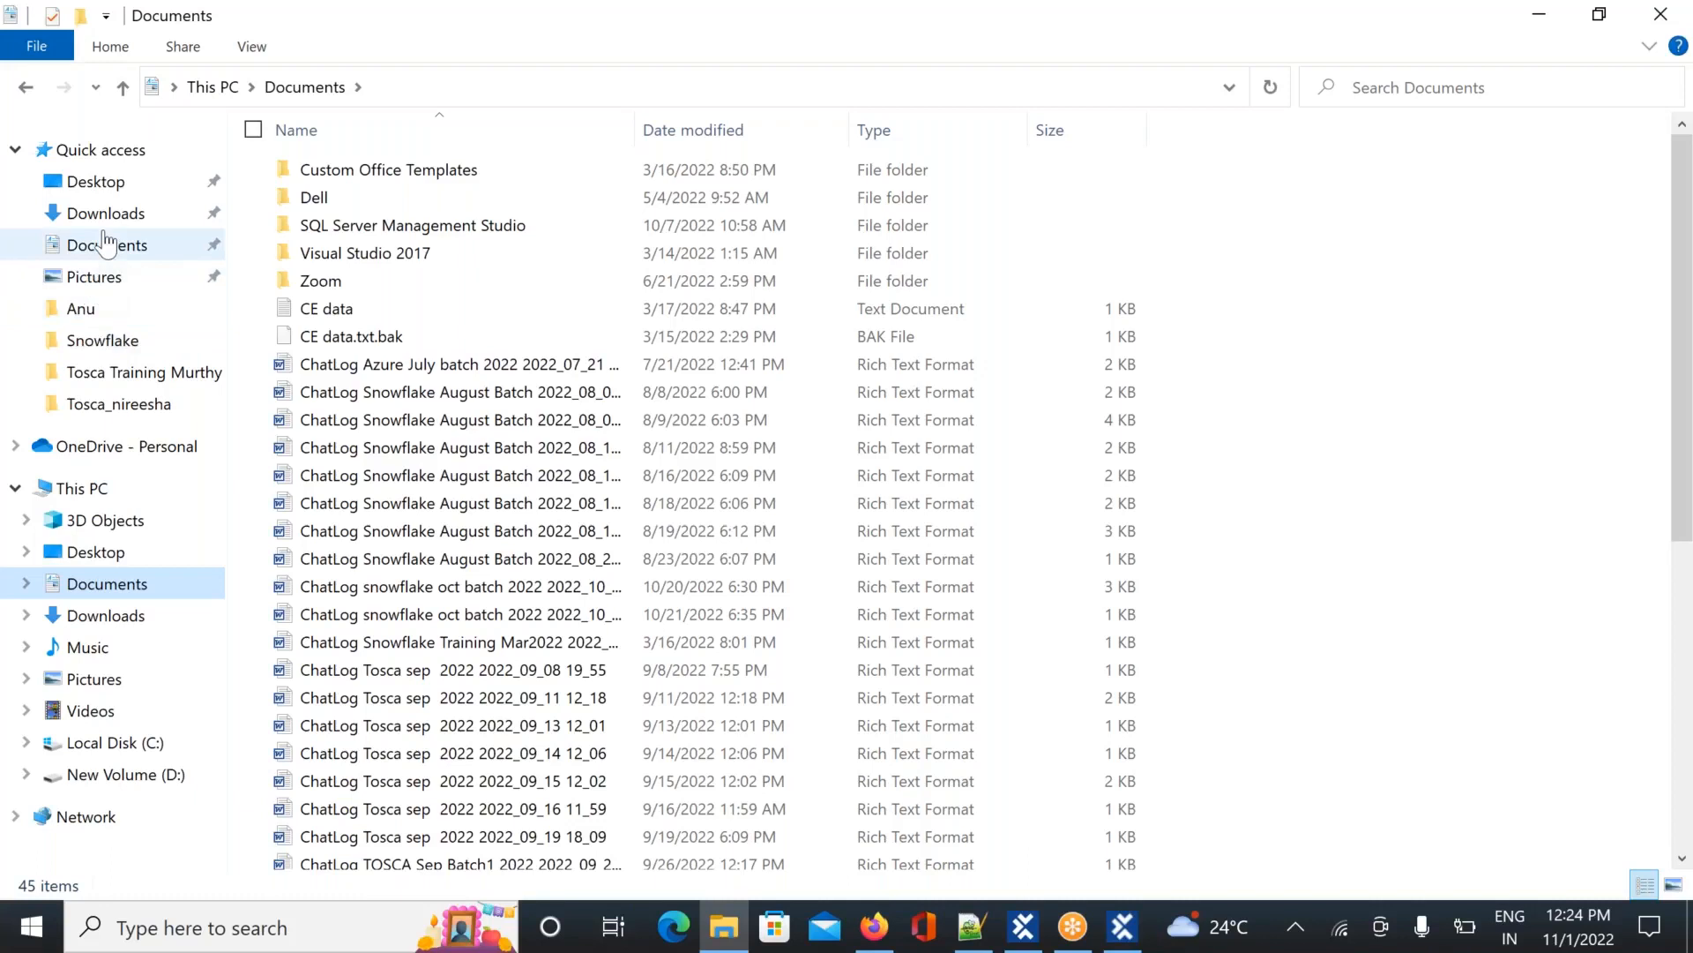
Browse the Desktop, Documents and This PC locations in File Explorer
left_click(113, 185)
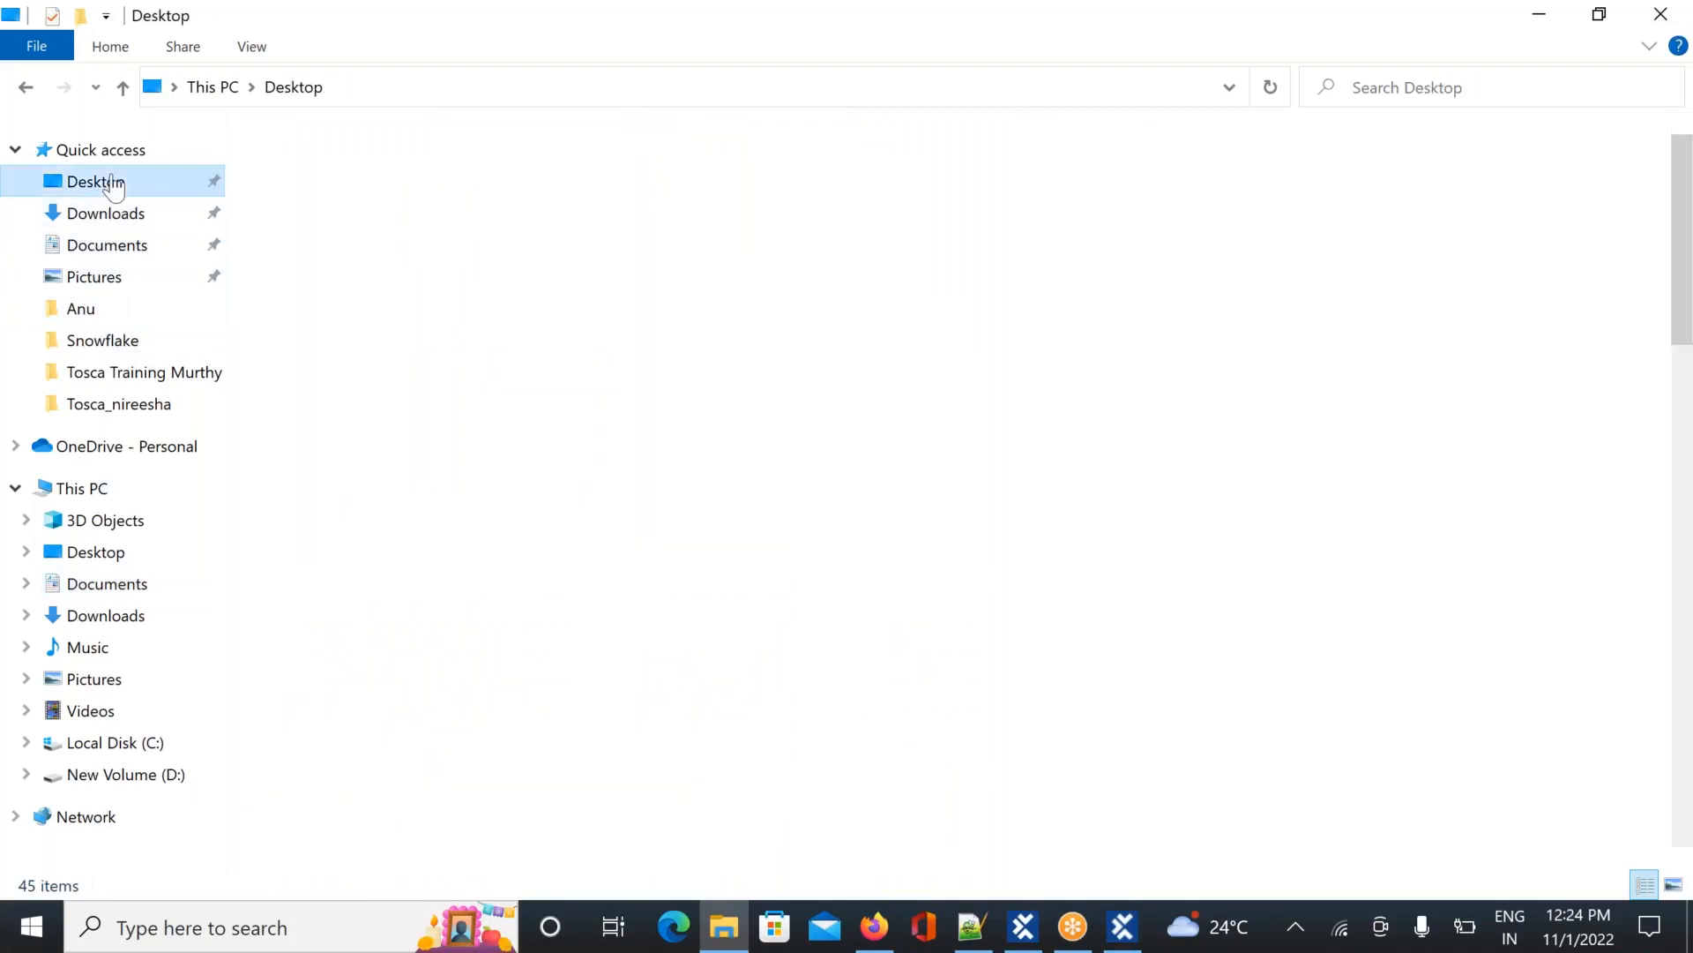
left_click(119, 251)
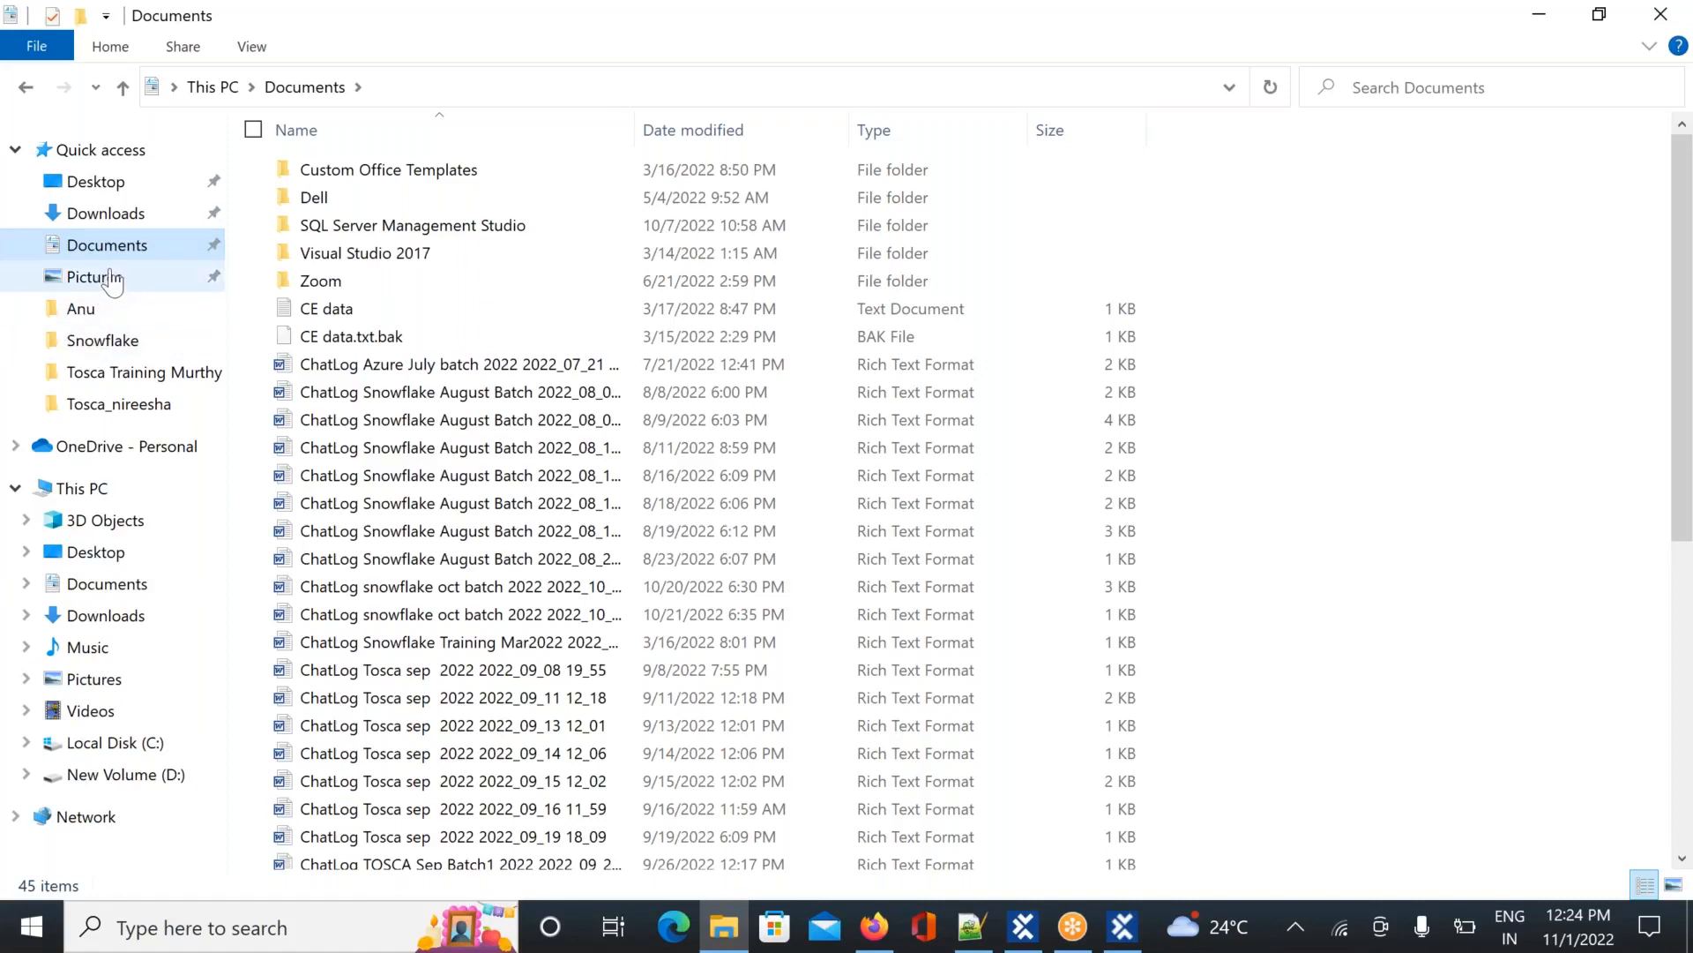
left_click(202, 87)
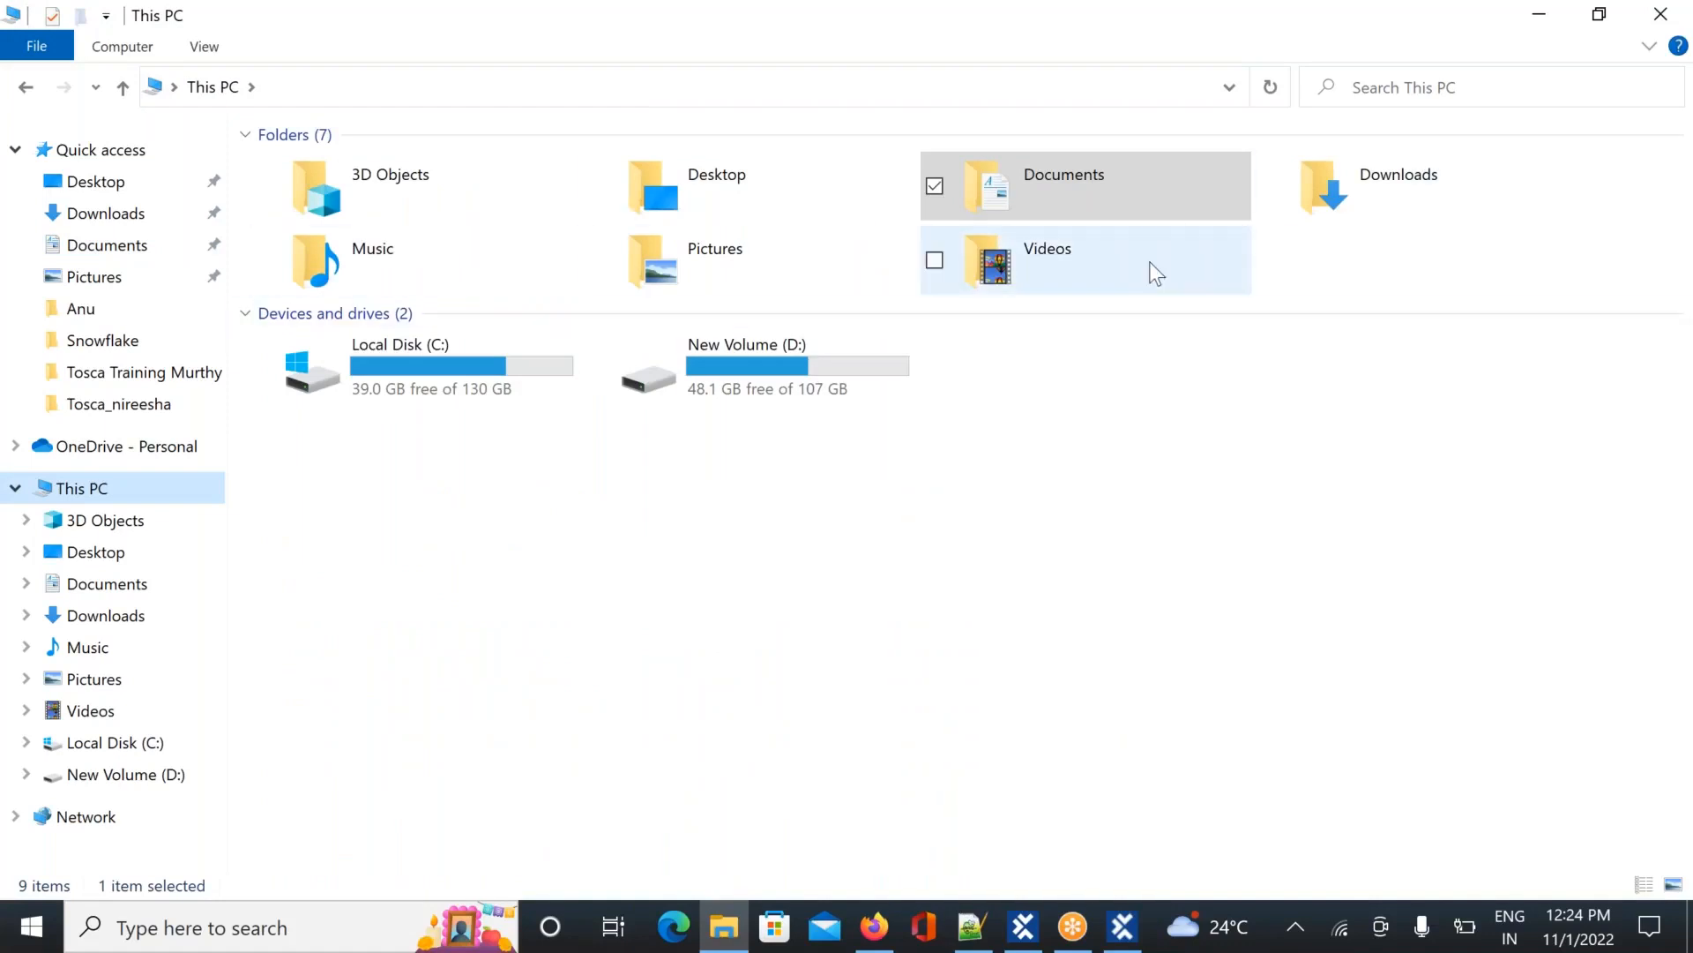
double_click(1113, 209)
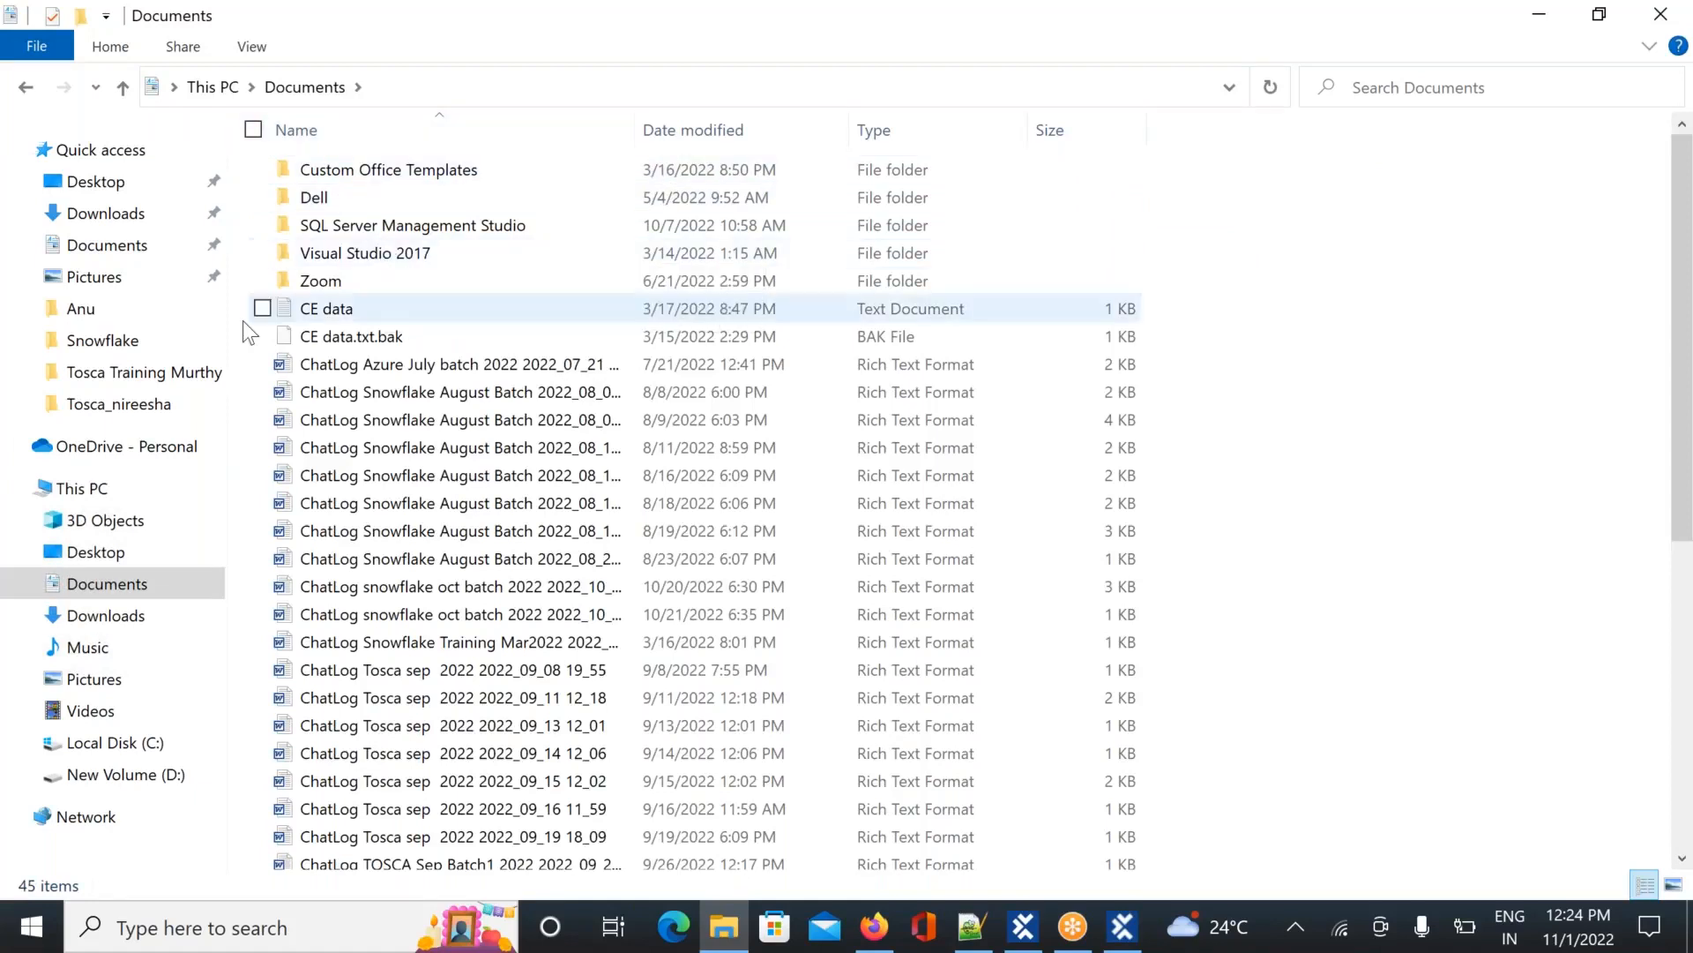
left_click(106, 187)
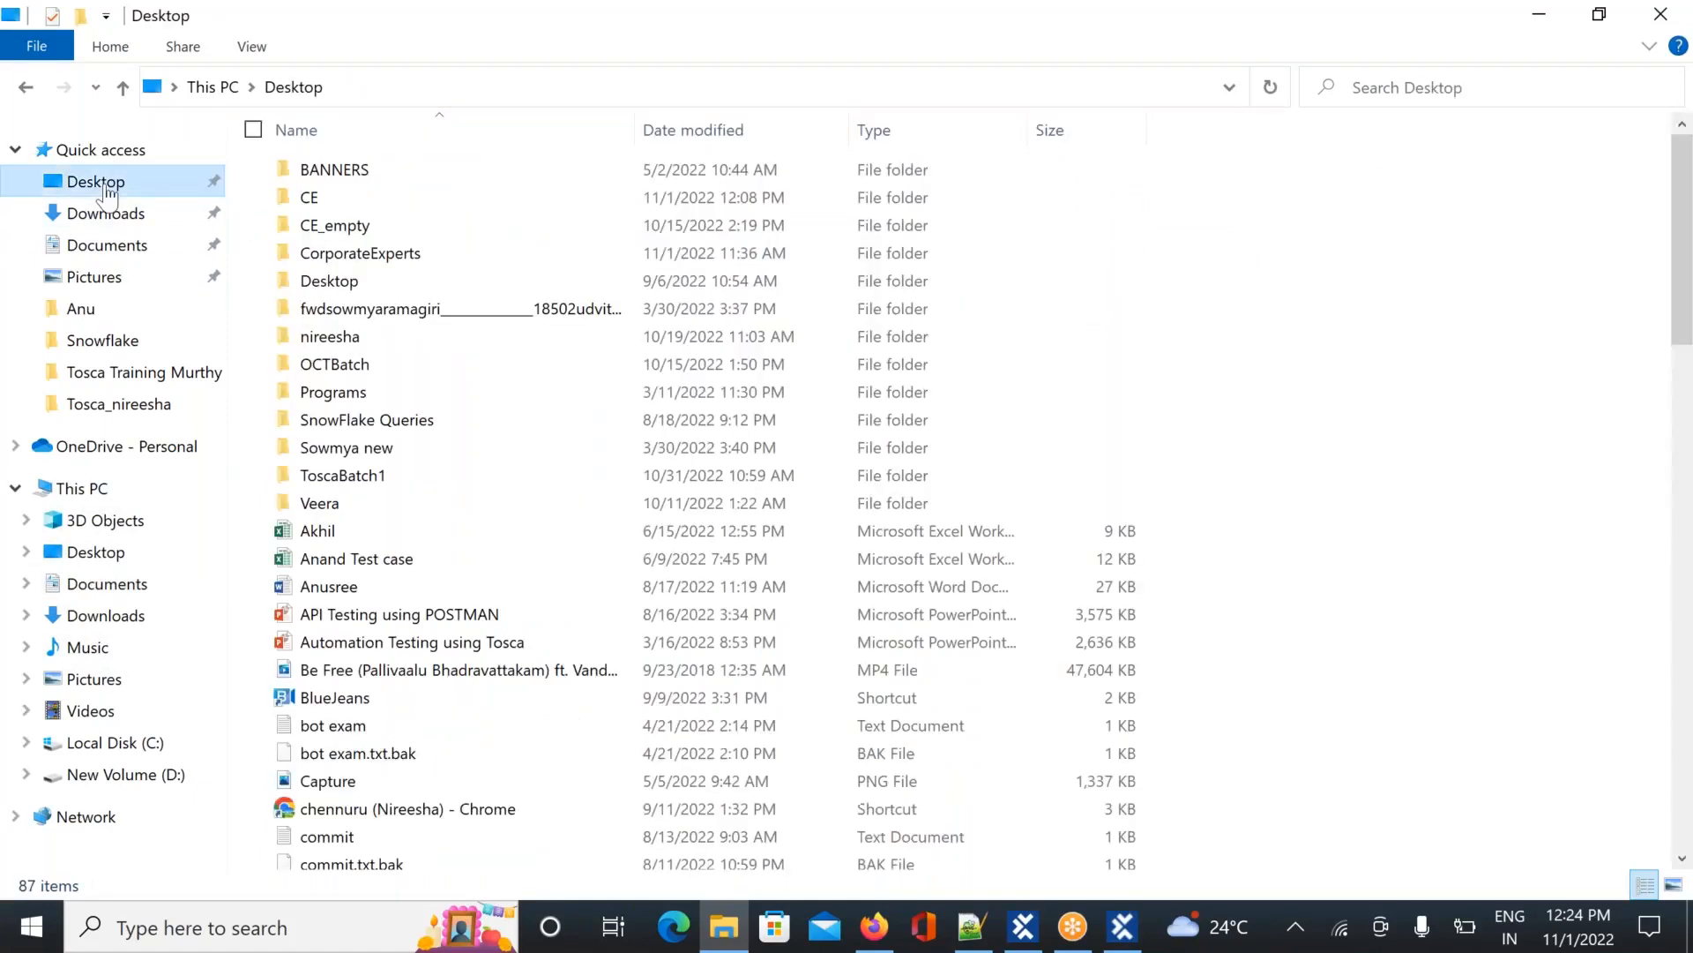
left_click(108, 246)
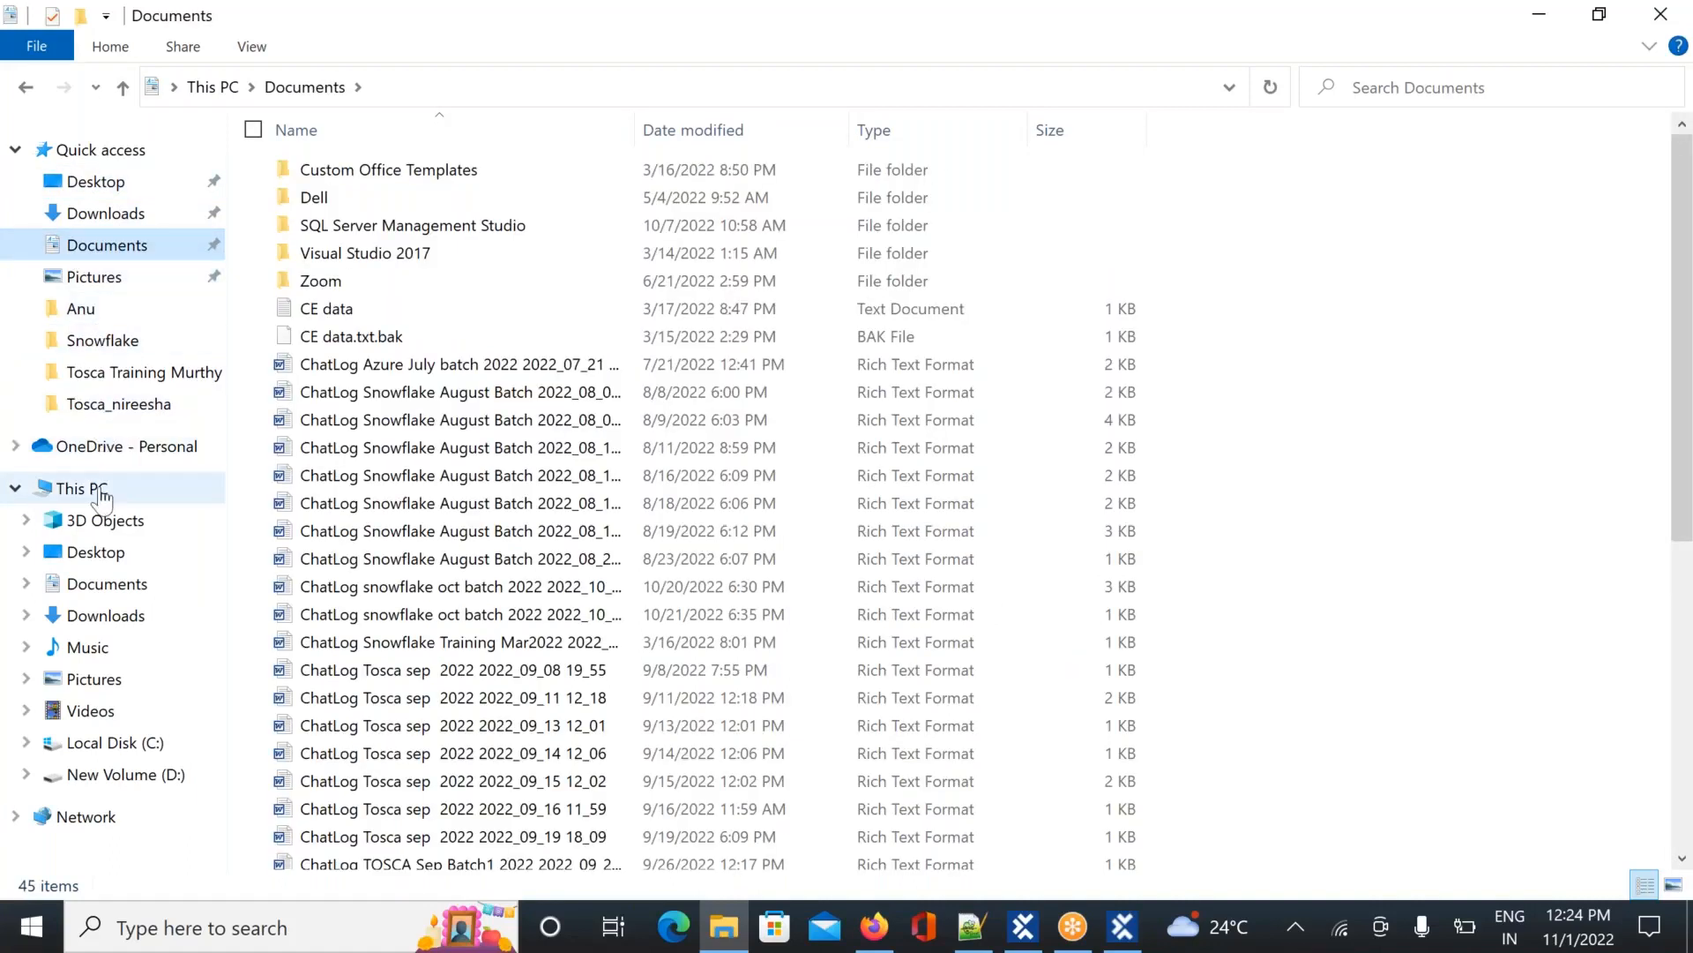
left_click(16, 488)
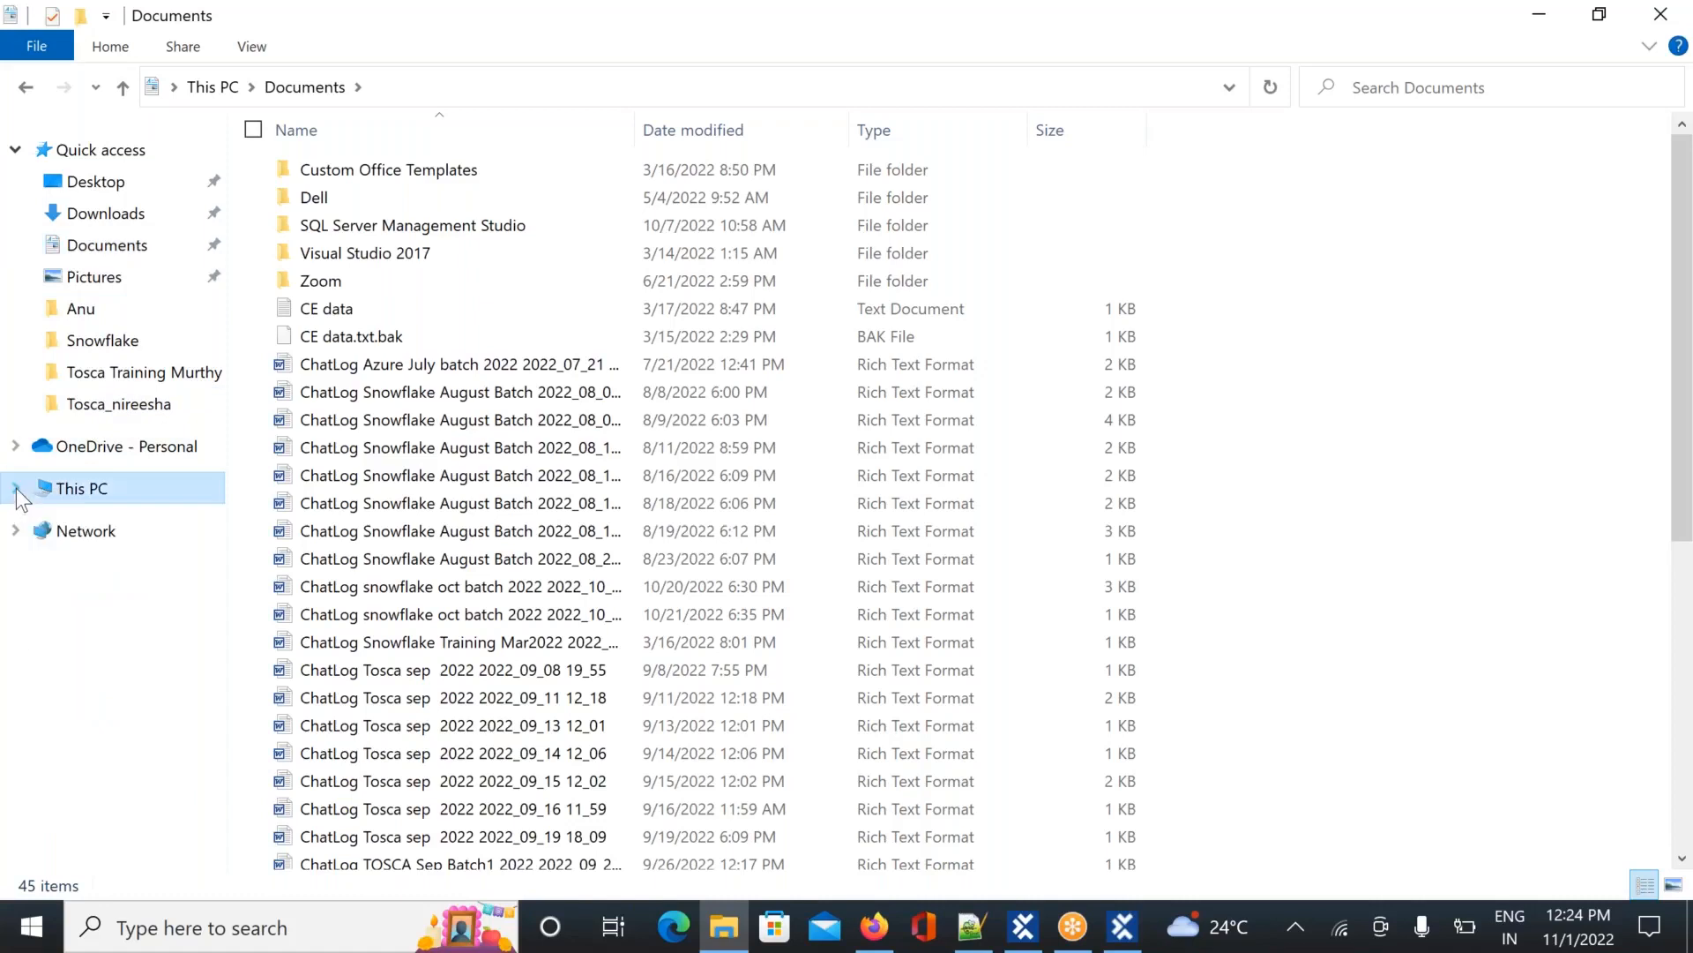
left_click(17, 491)
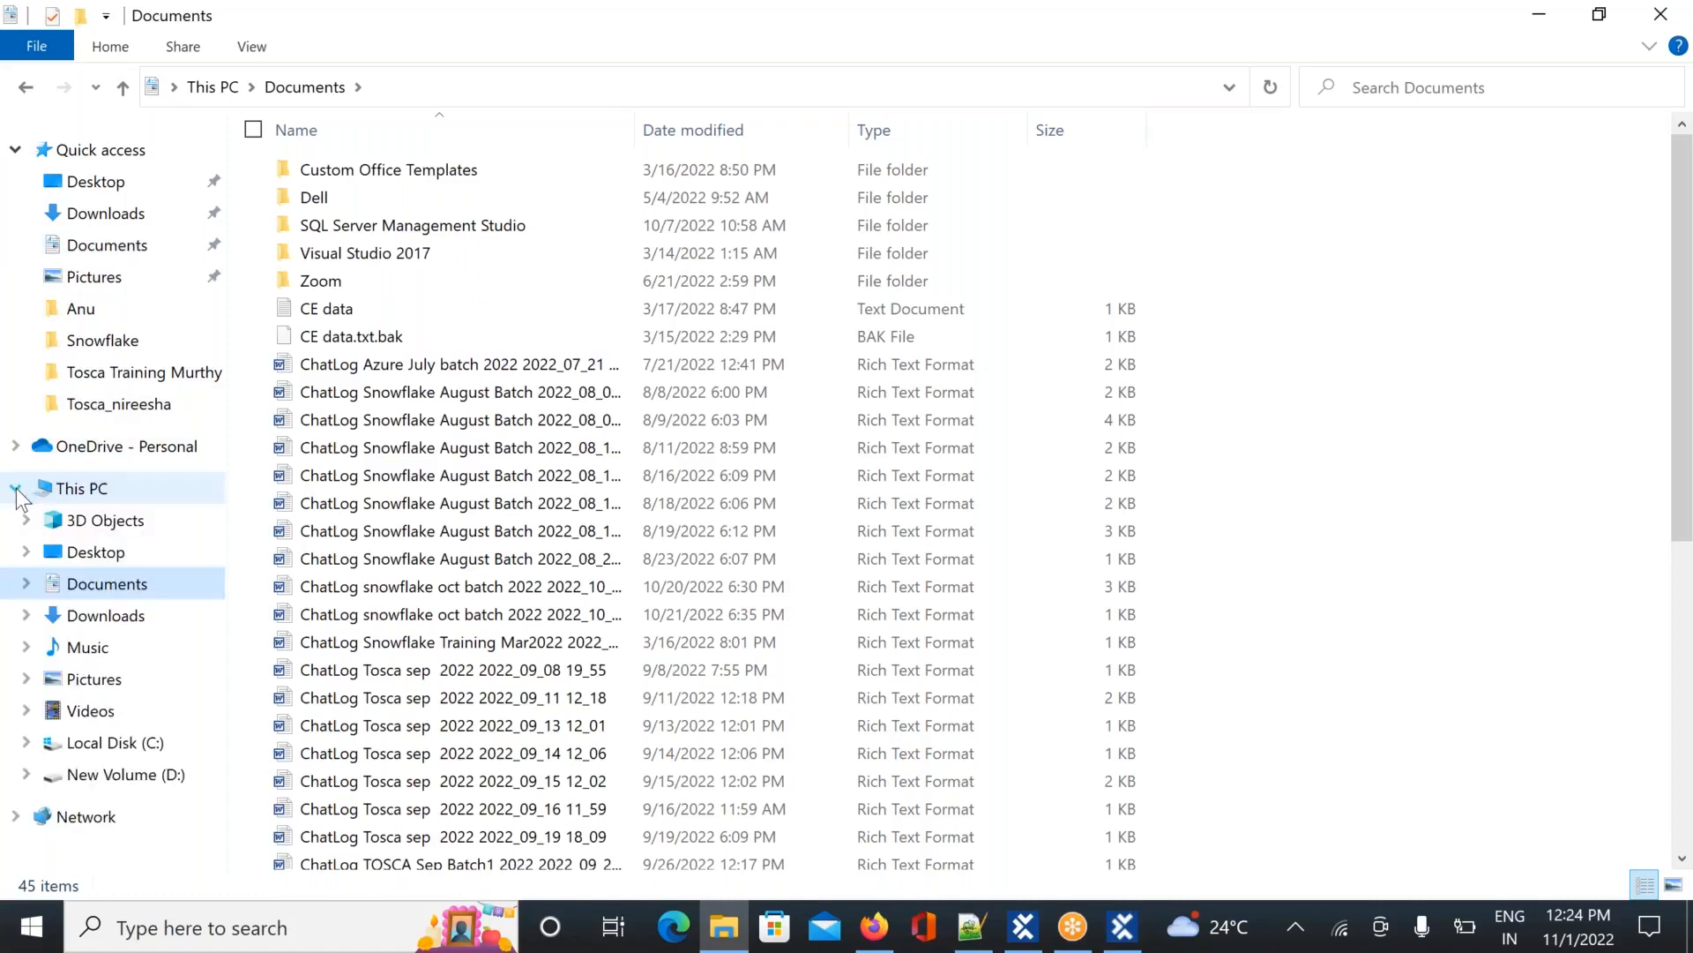
left_click(63, 490)
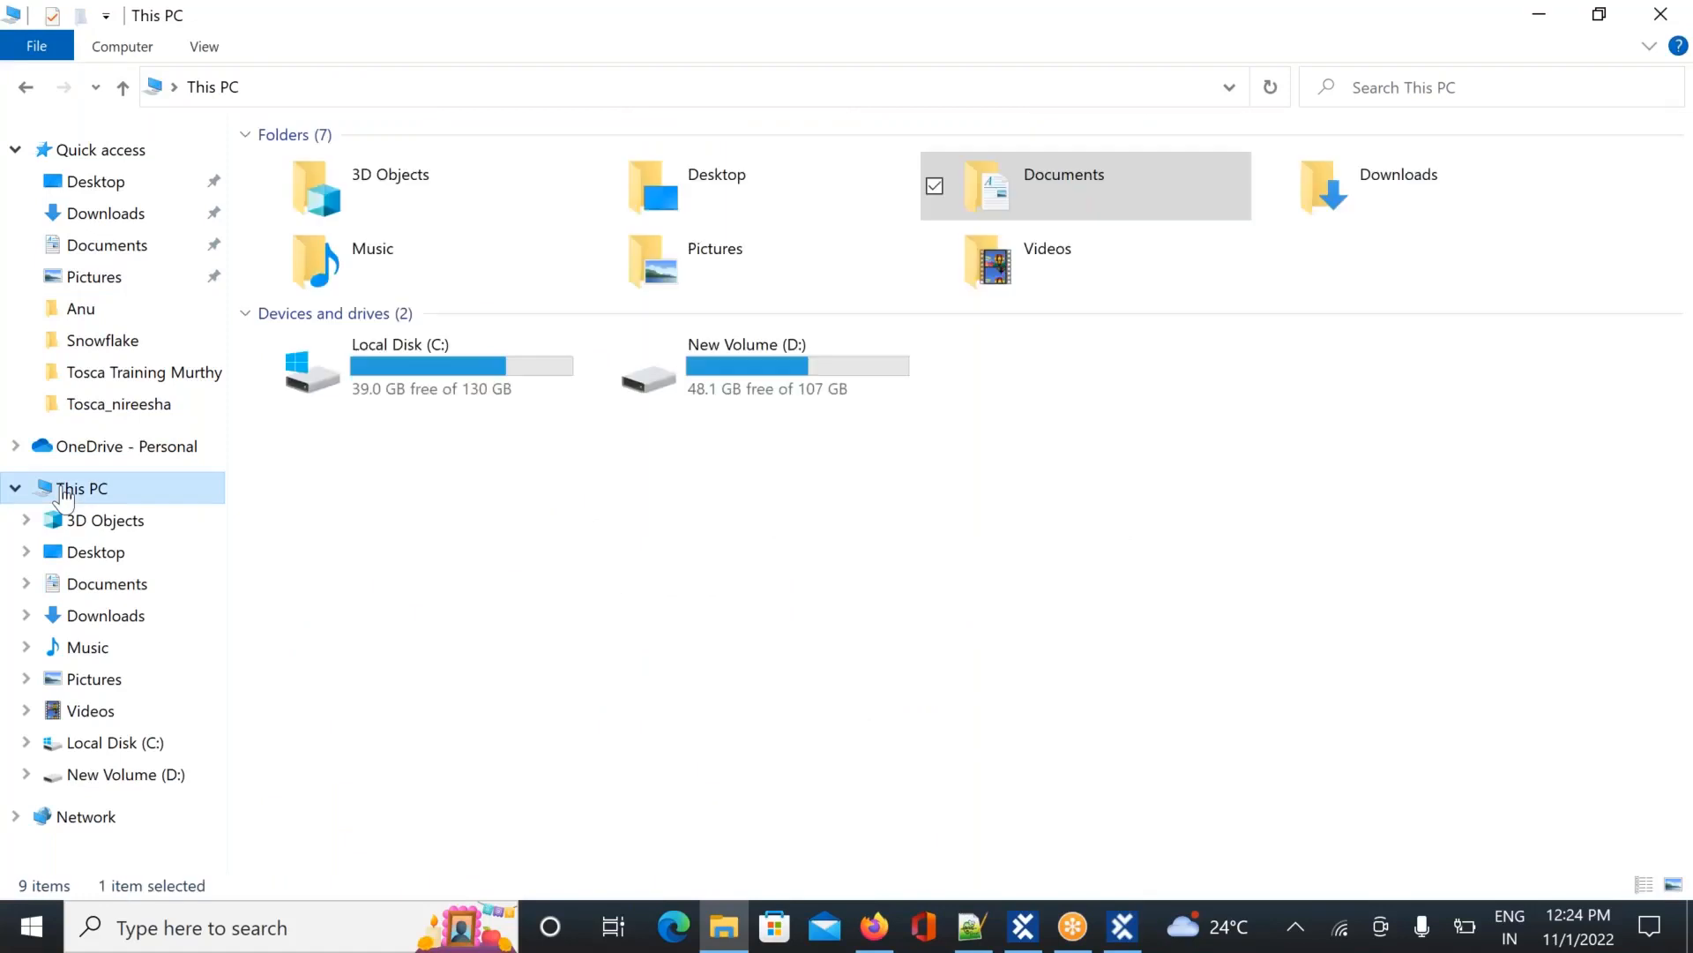
Rerun the 'dokus' search across all of This PC and switch back to Tosca Settings
left_click(1482, 79)
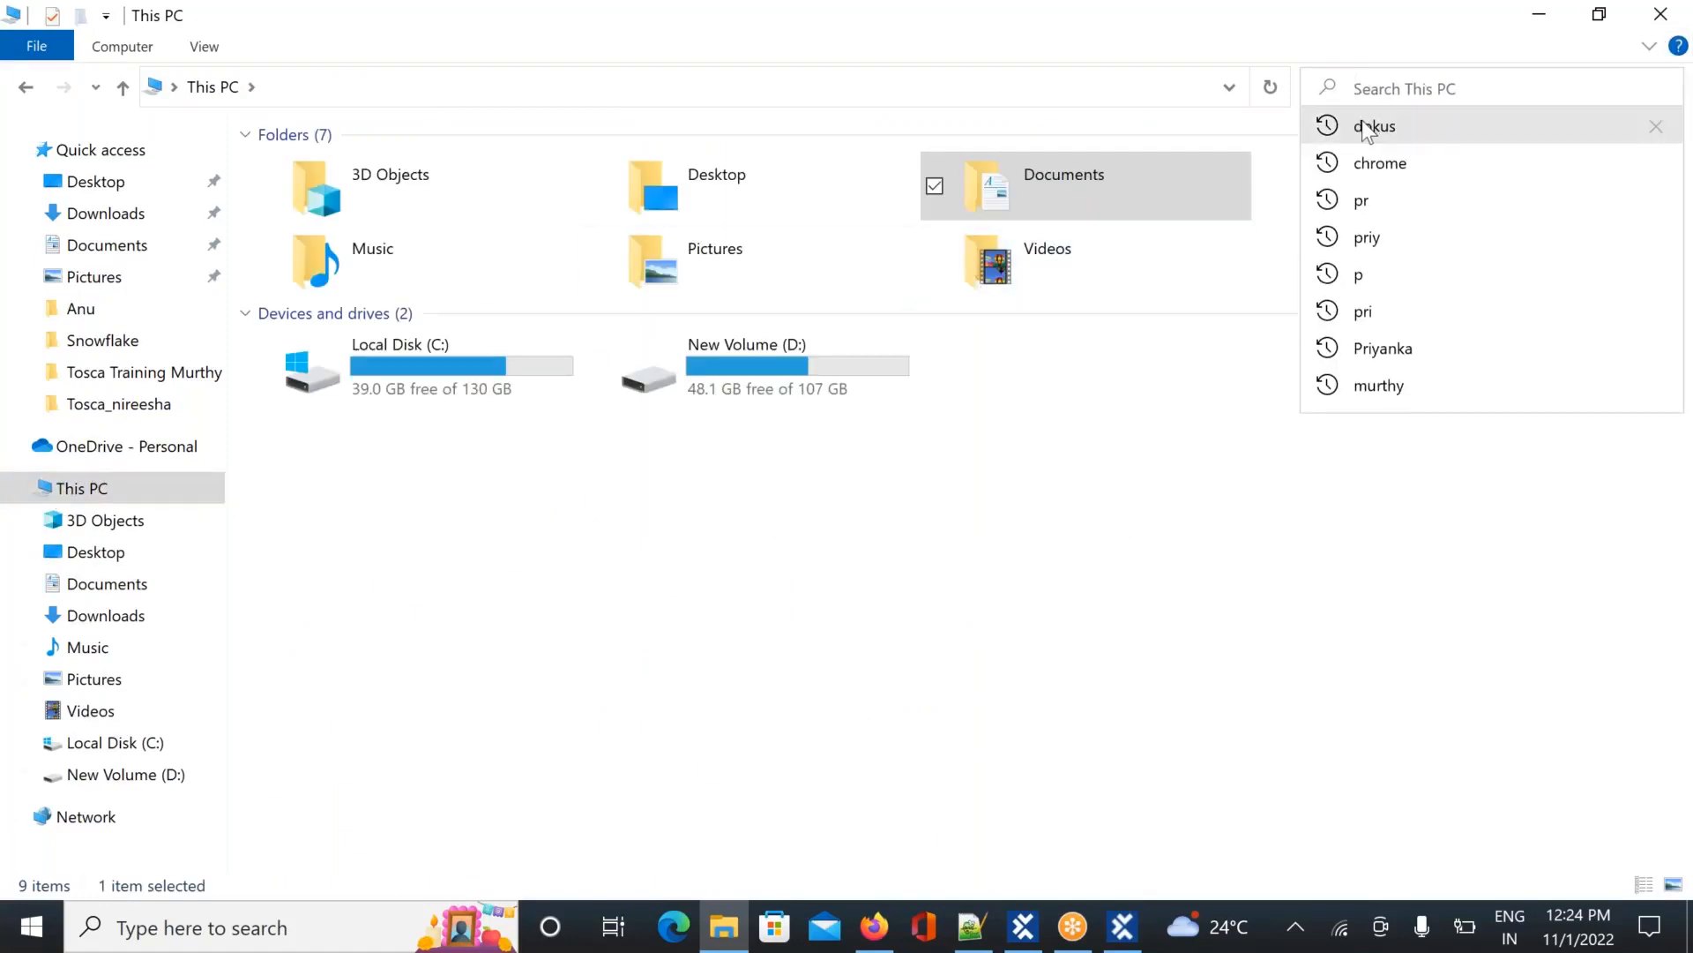
left_click(1365, 125)
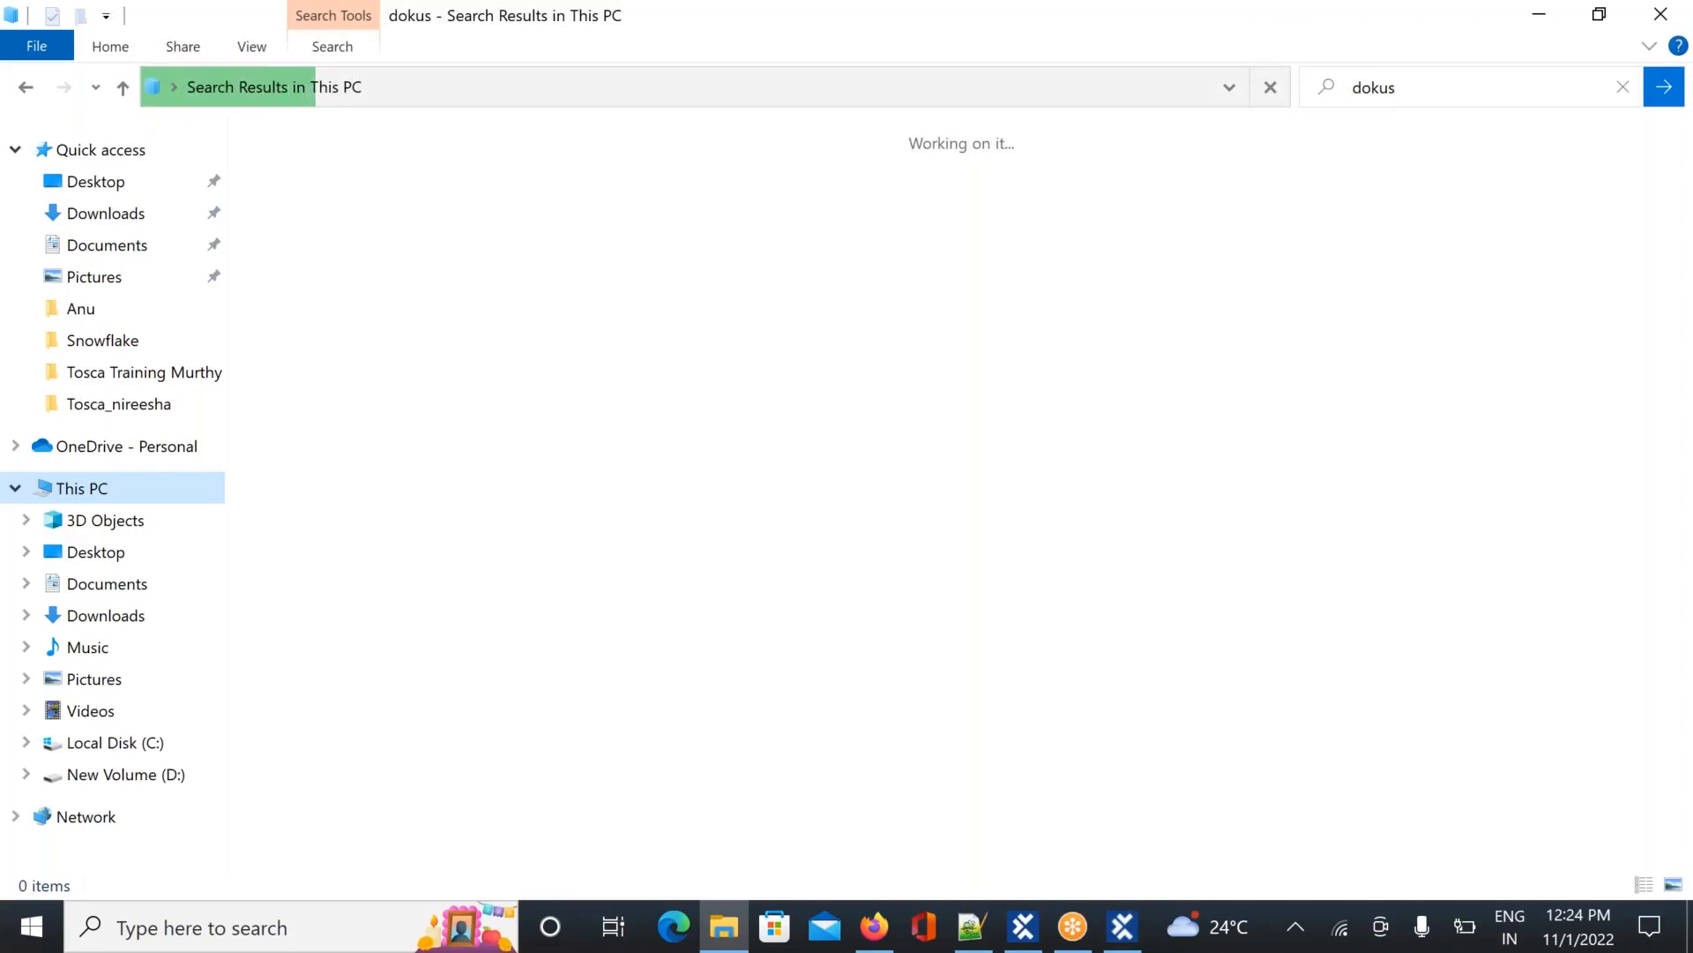
key("alt+Tab")
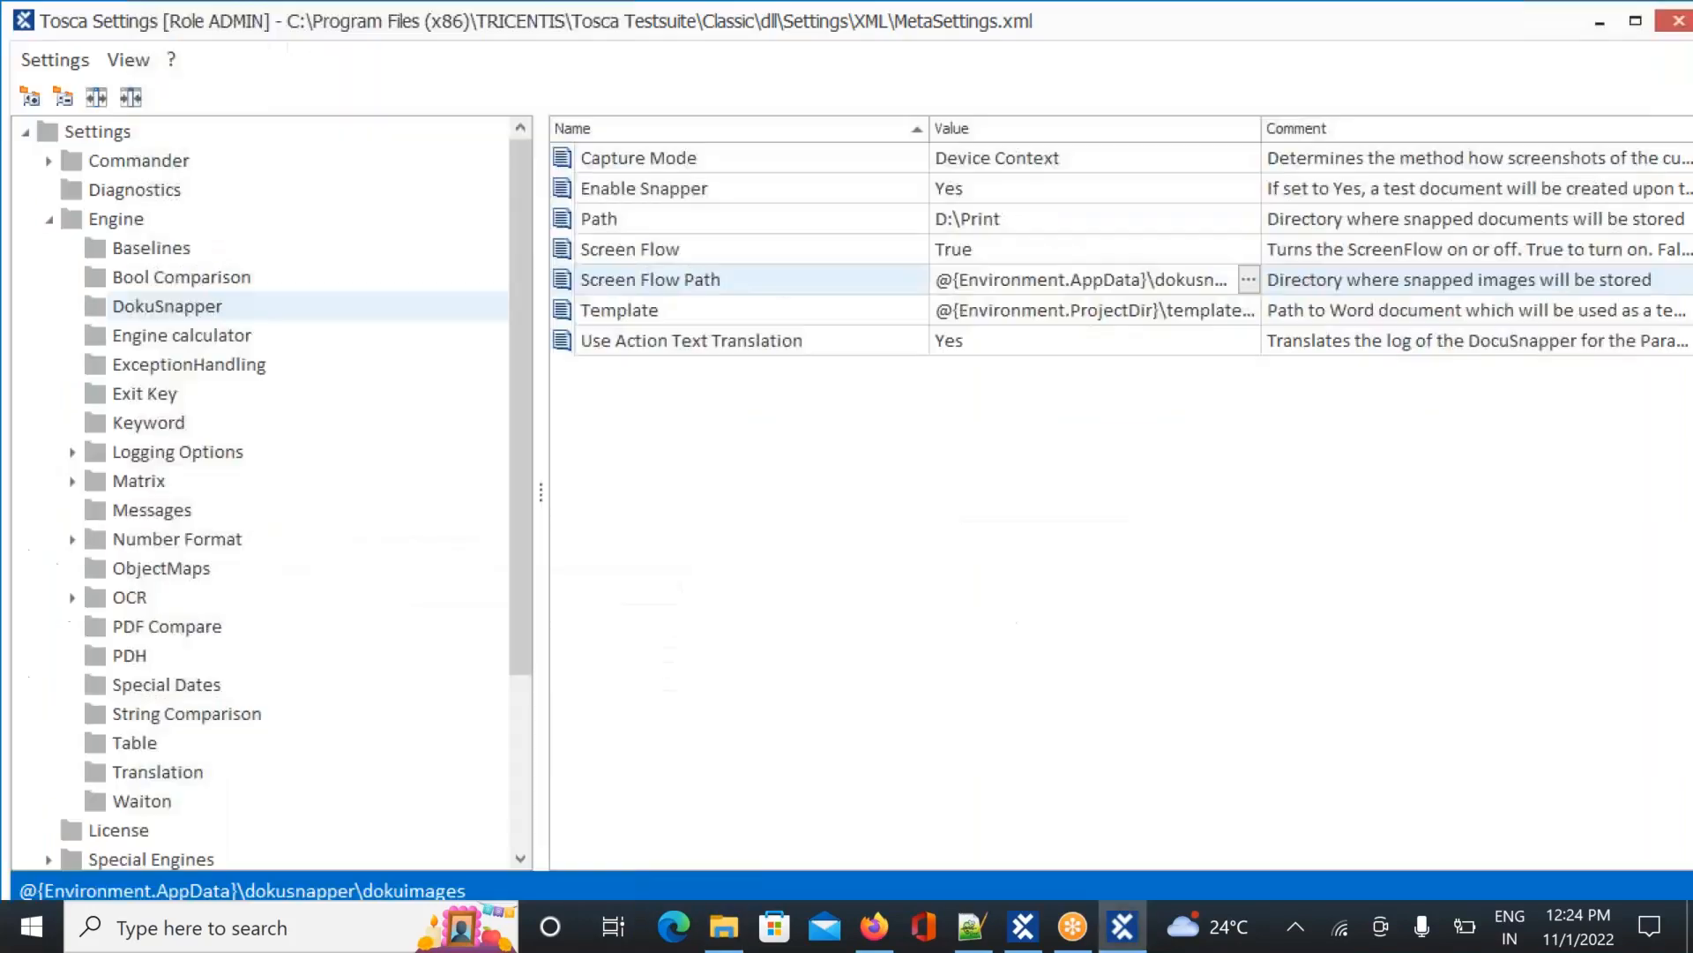
Inspect the Screen Flow Path value and its folder browser, then return to File Explorer's search
left_click(1244, 291)
left_click(1249, 278)
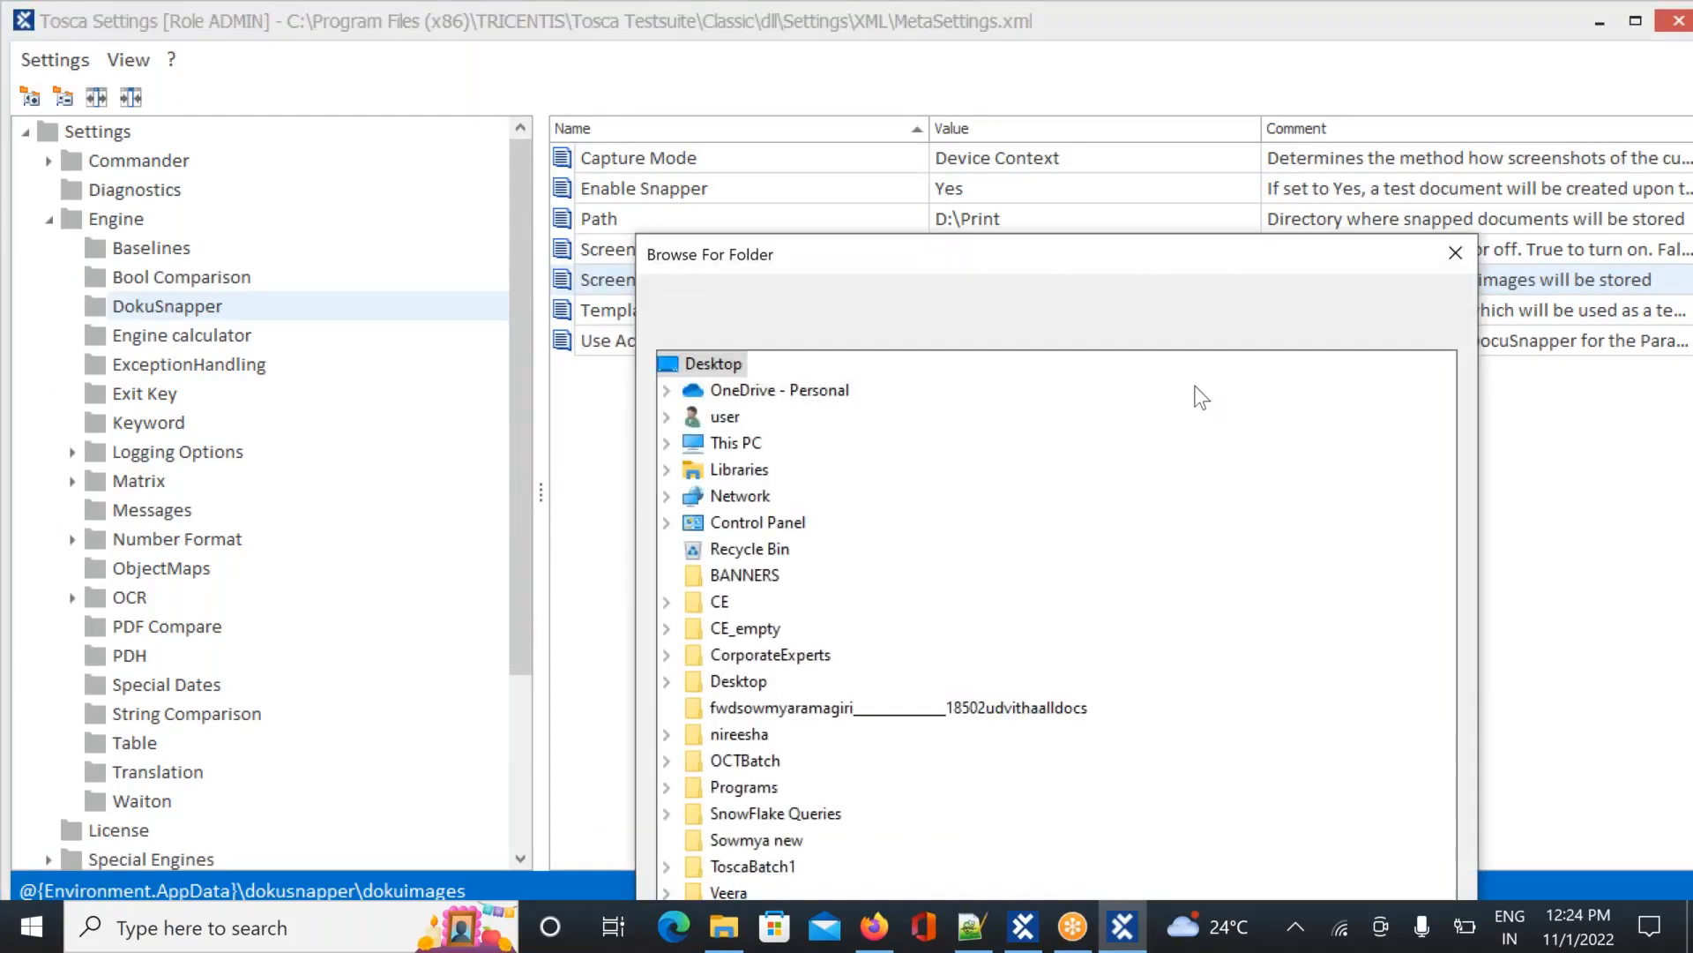
left_click(1456, 255)
left_click_drag(949, 279, 1374, 277)
left_click(1145, 279)
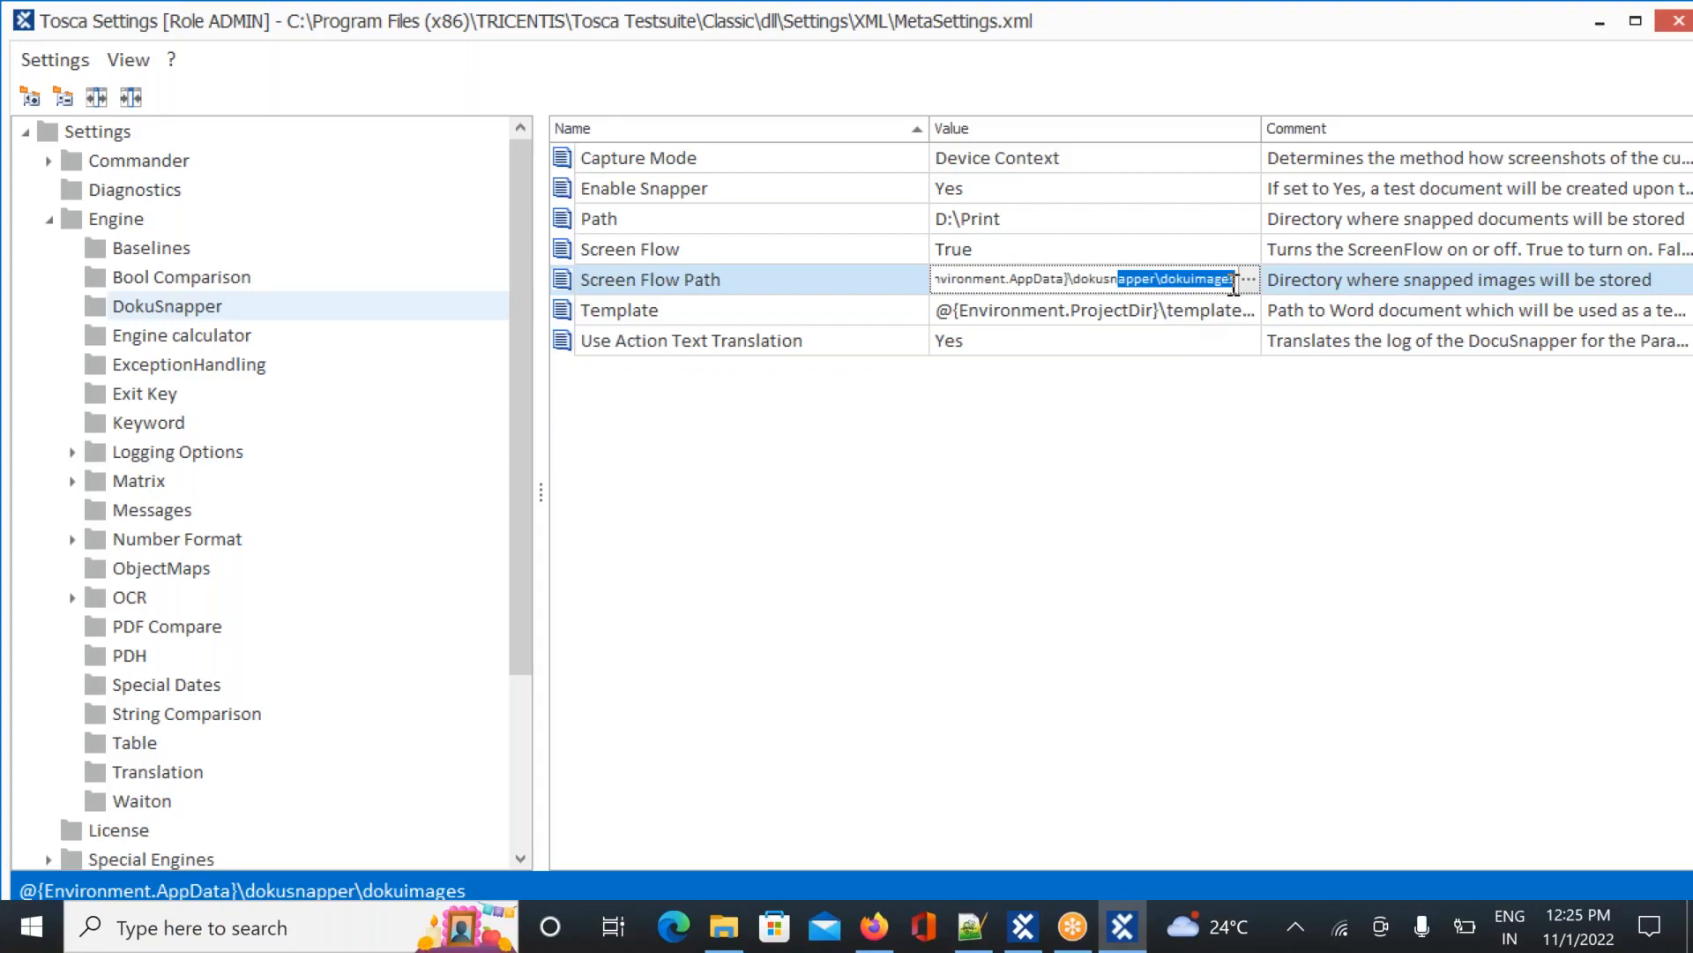
key("alt+Tab")
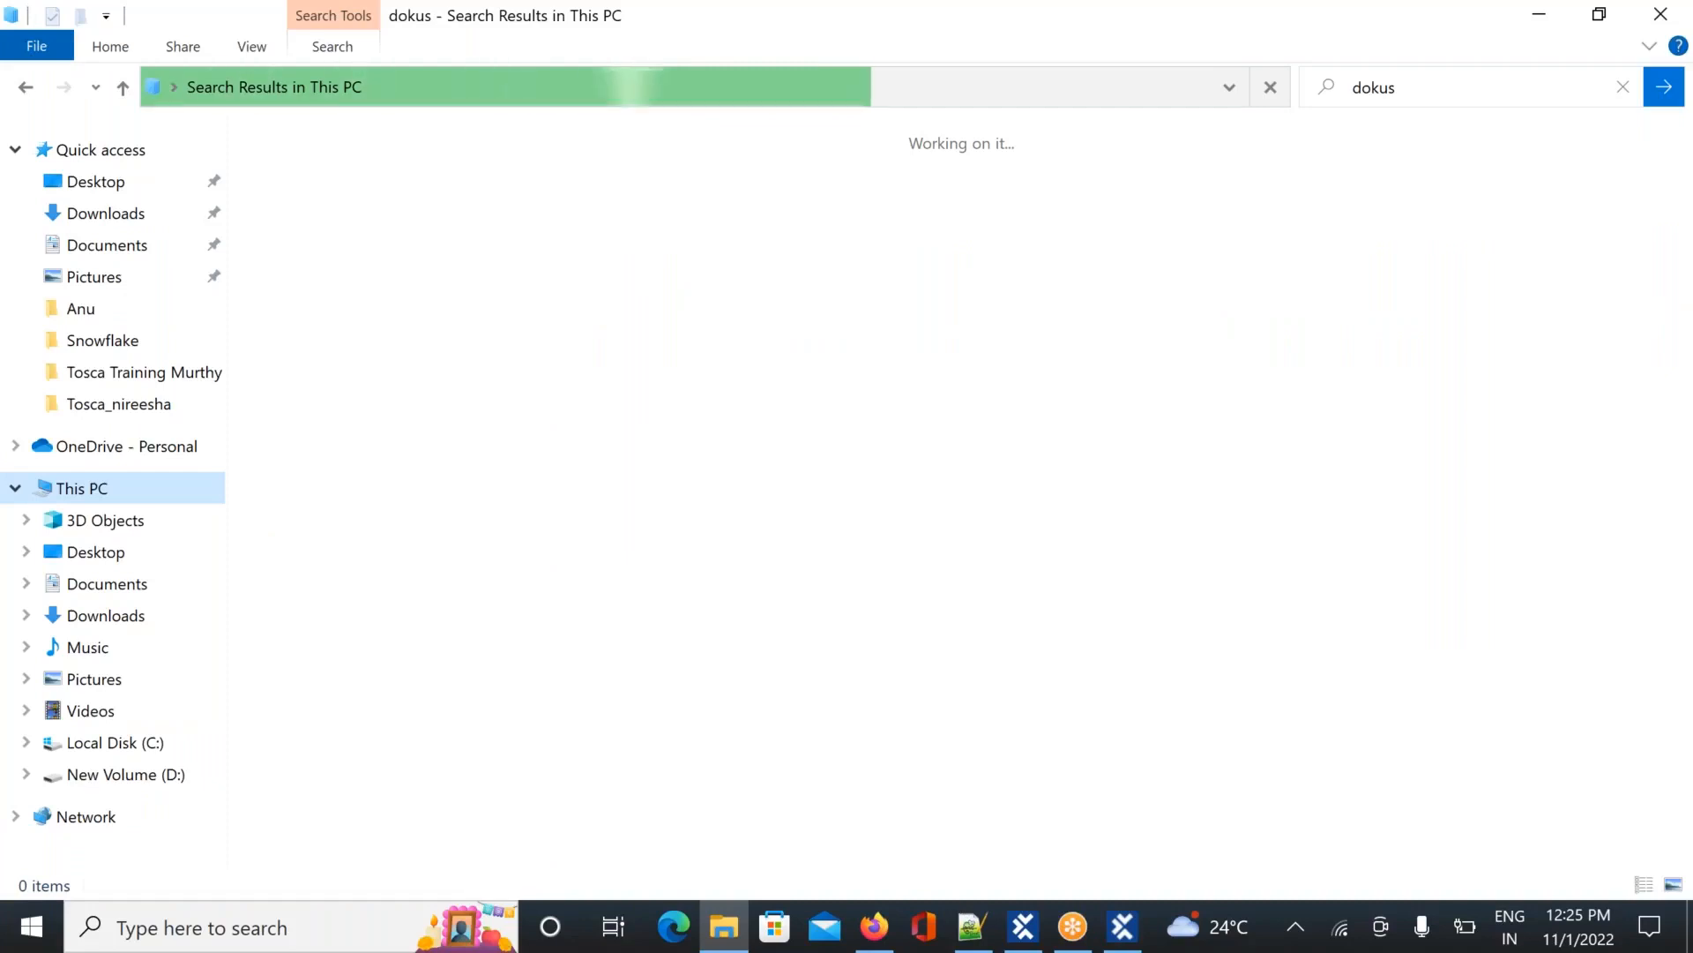
Back in Tosca Settings, read DokuSnapper's Screen Flow Path under AppData\Roaming
key("alt+Tab")
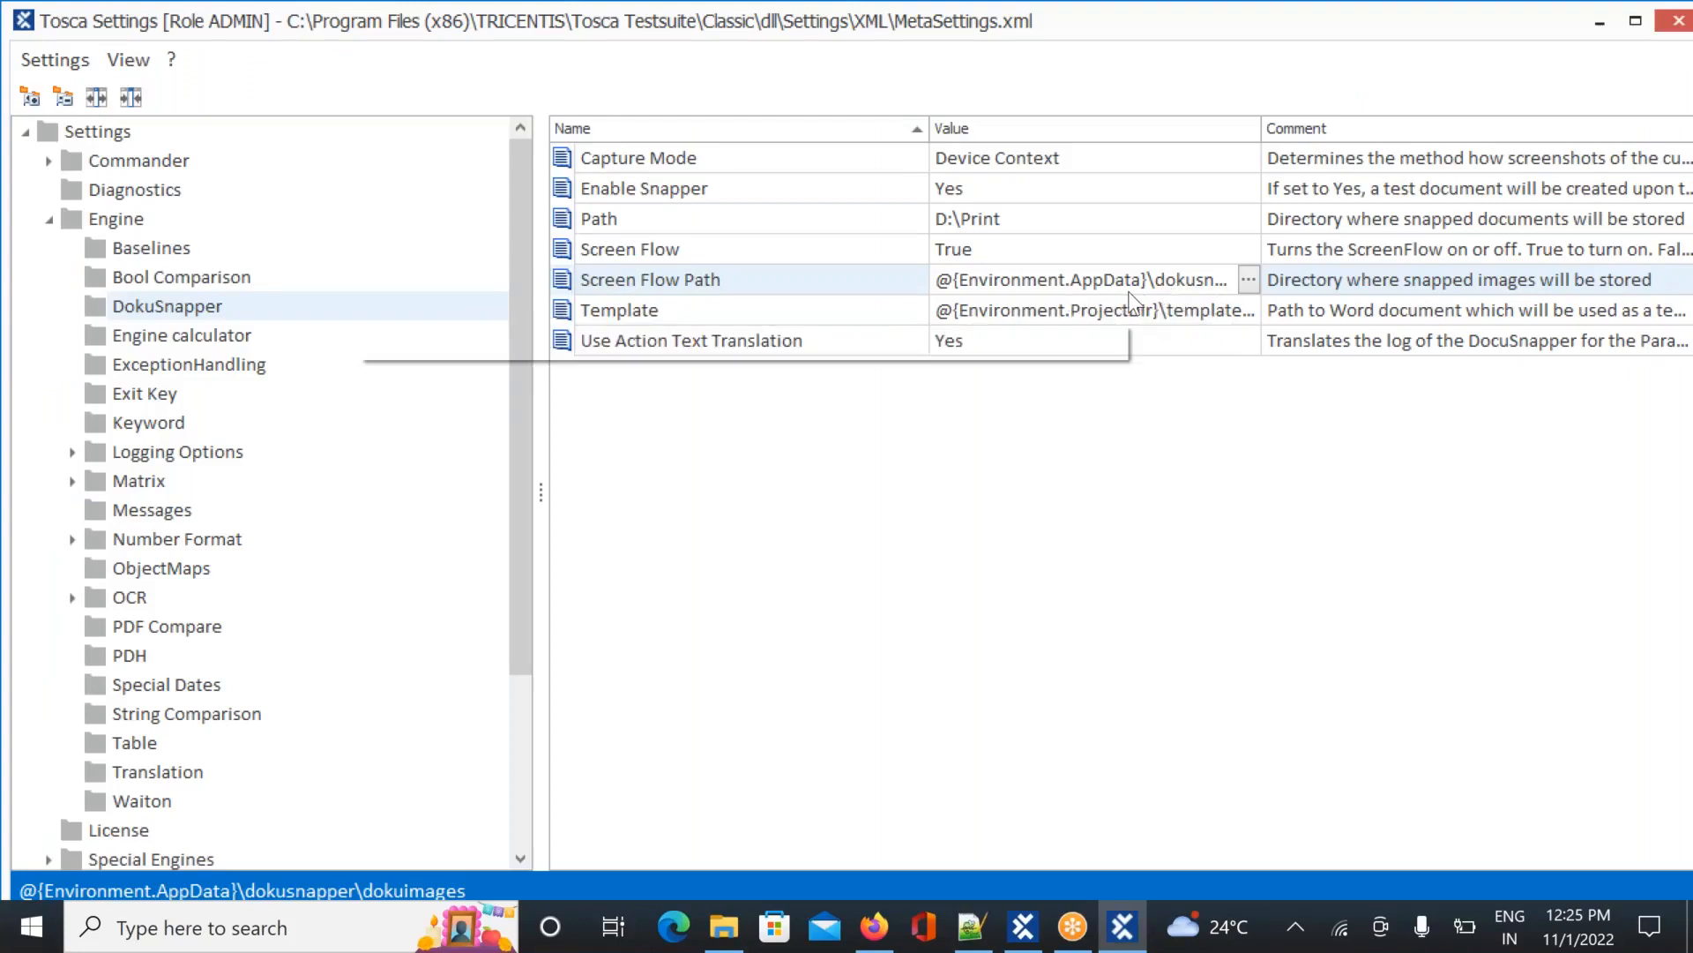
mouse_move(1130, 289)
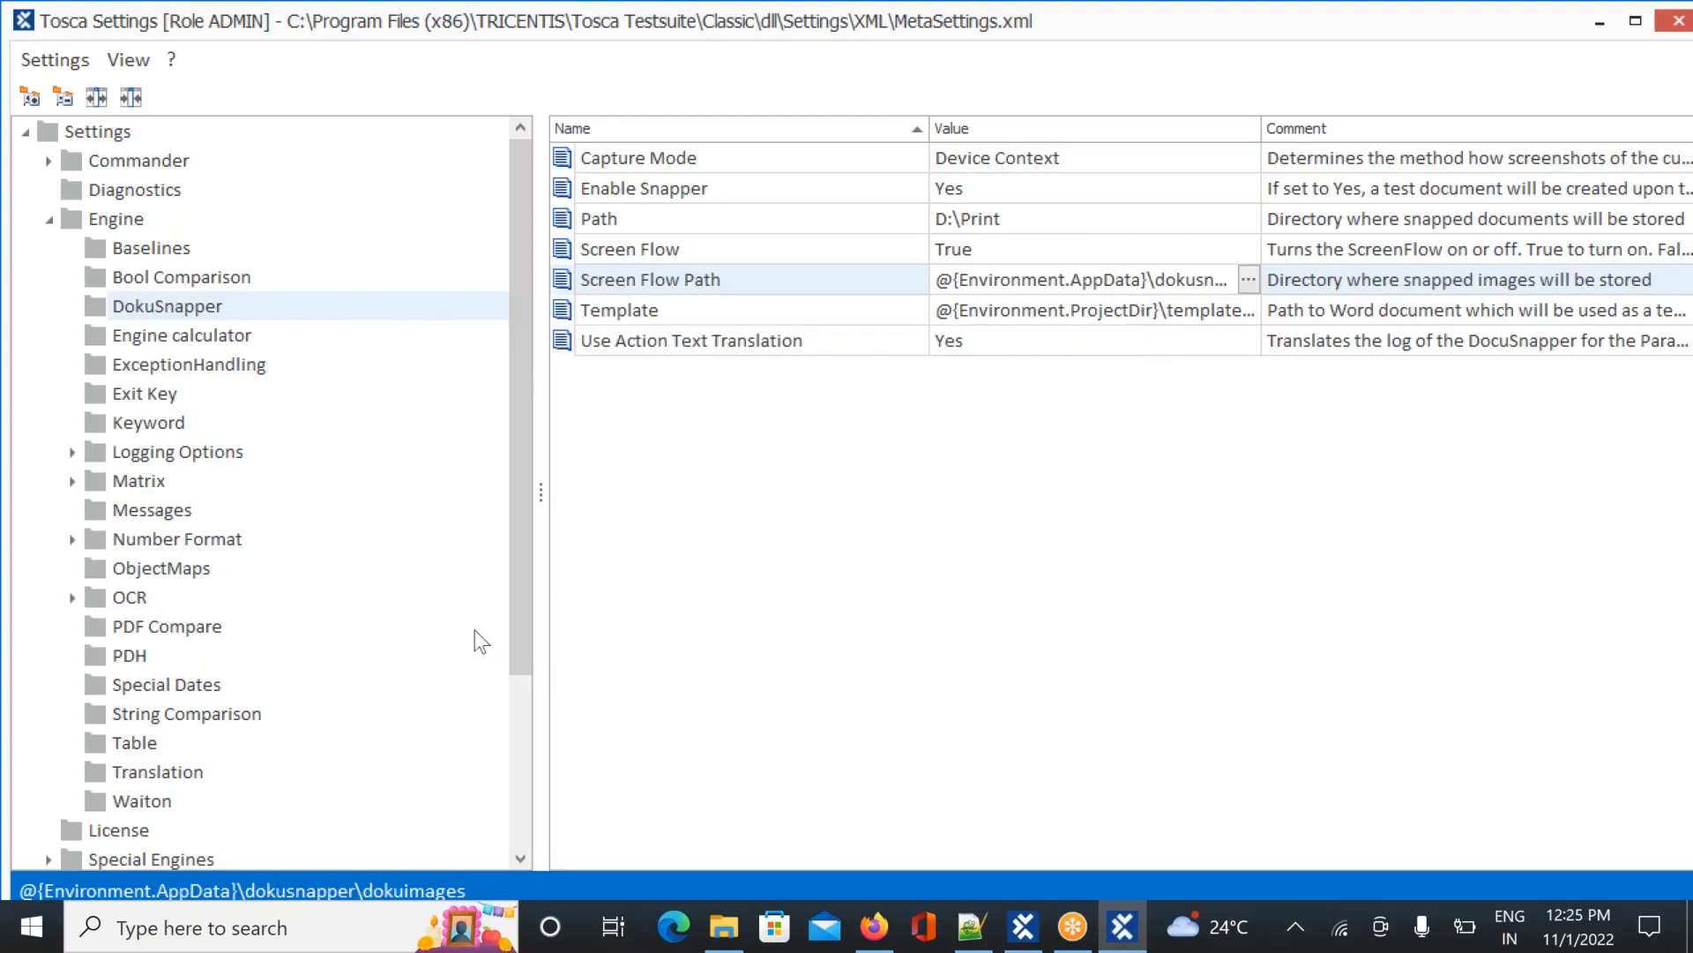
left_click(109, 940)
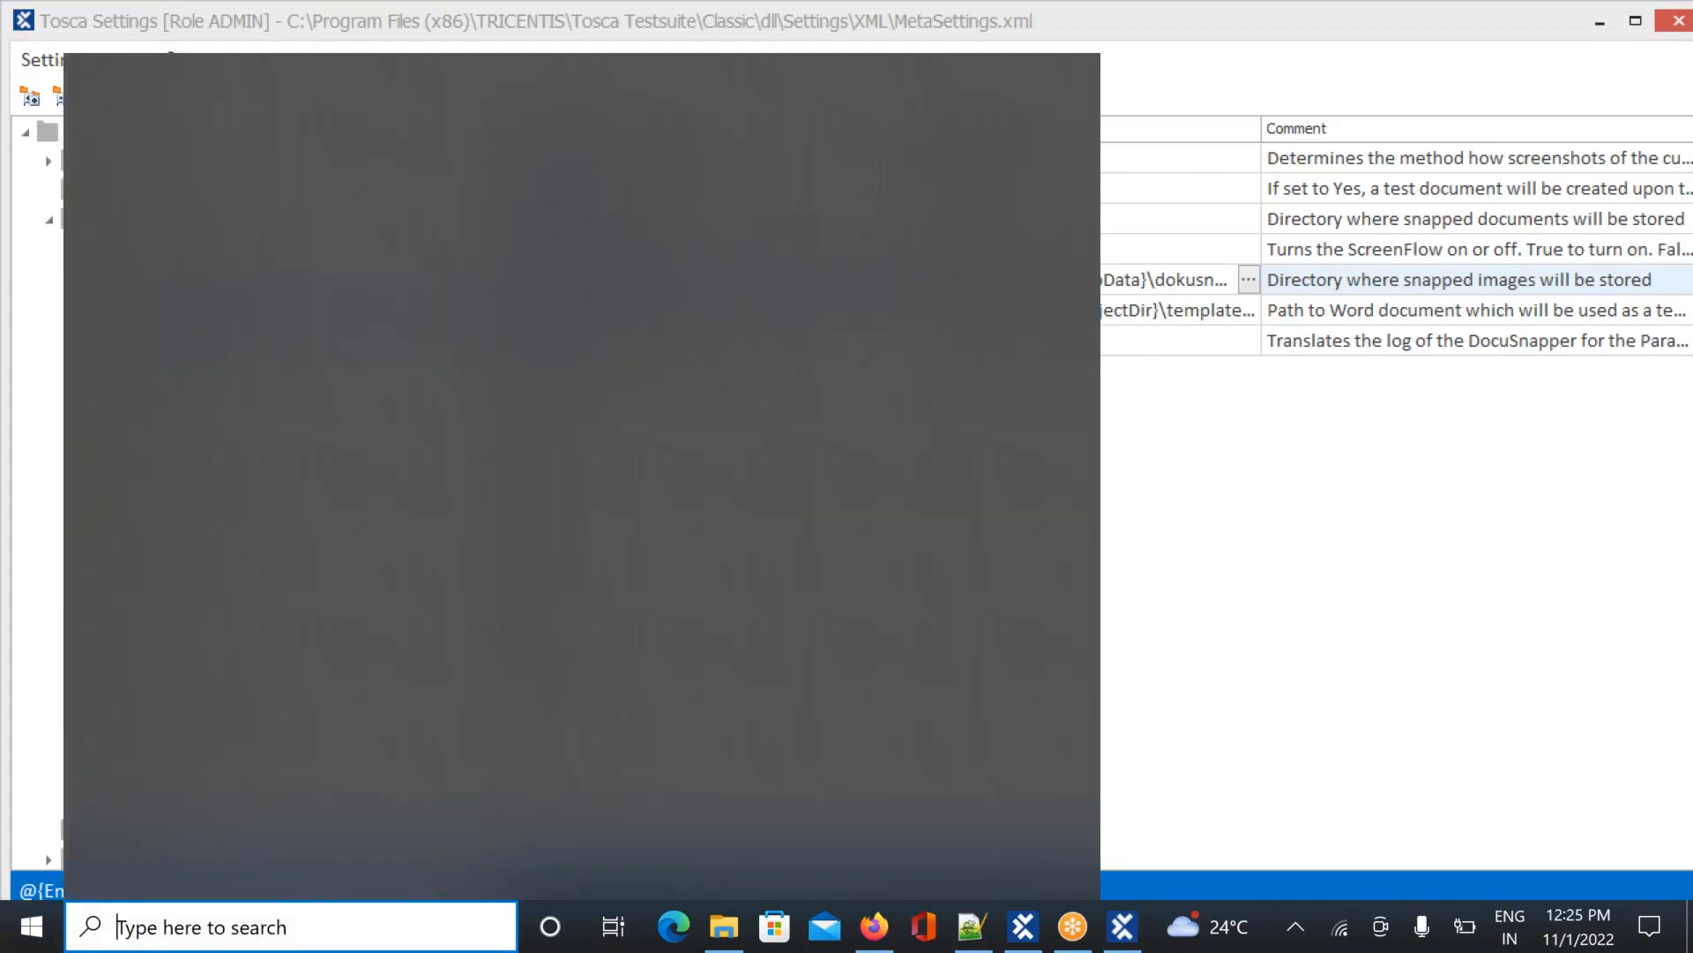
Open the %appdata% folder from Windows search, then close the Roaming window
type("%app")
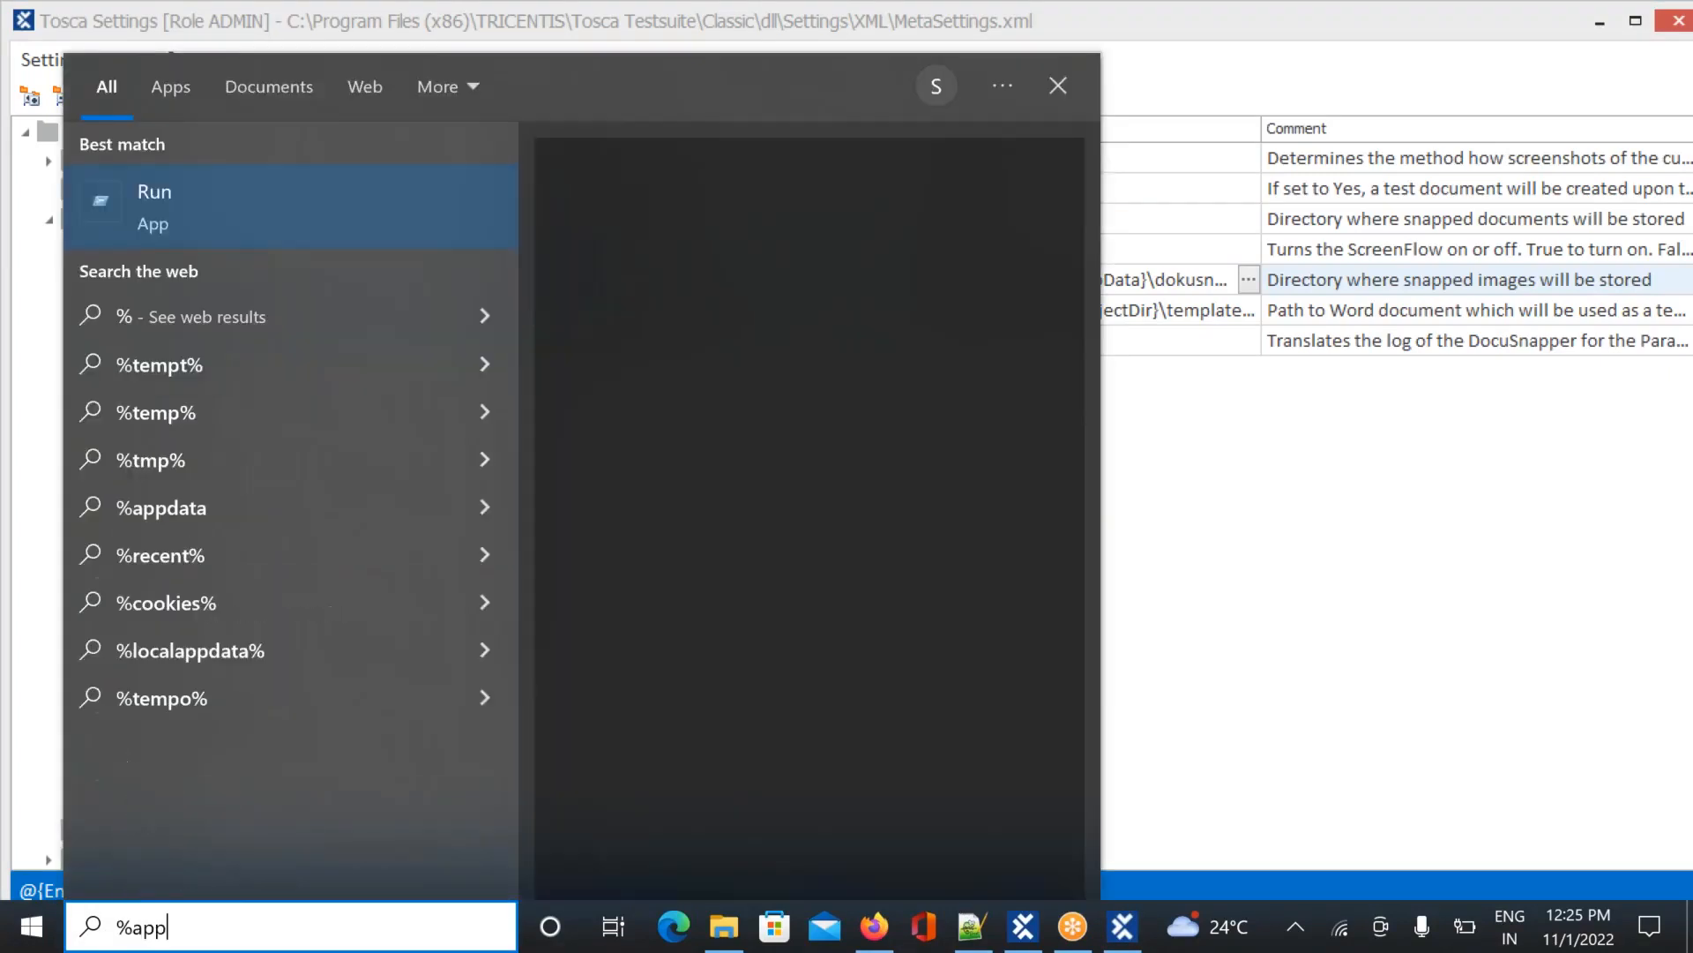
type("data%")
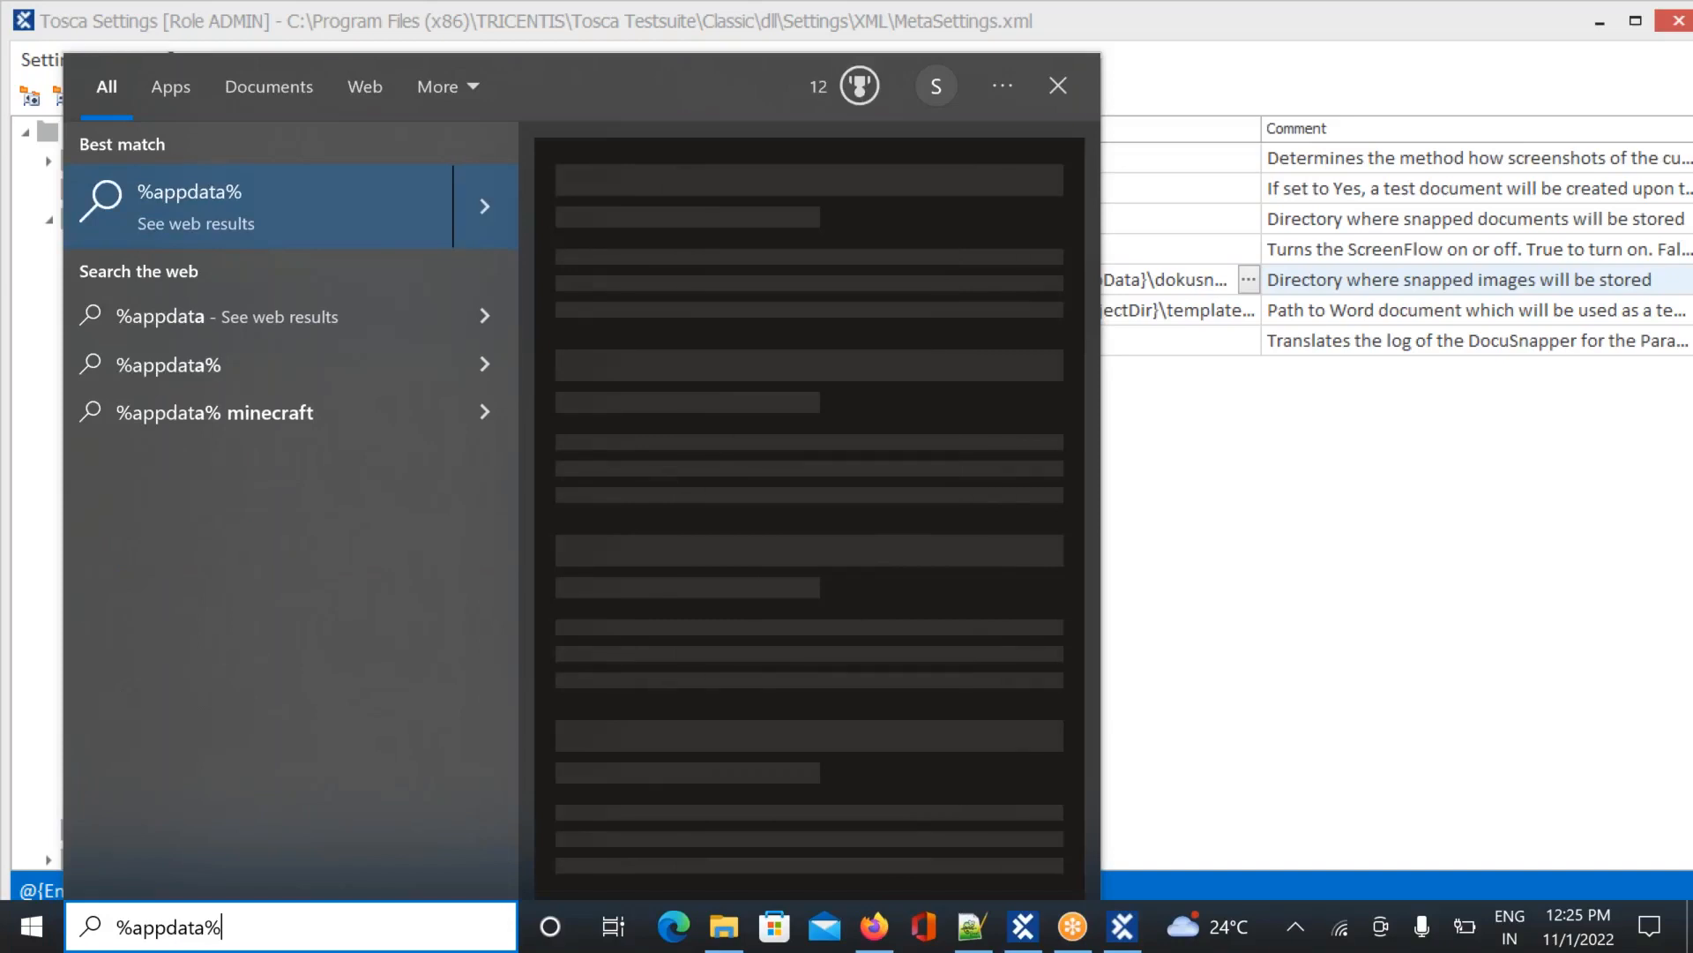
key("Return")
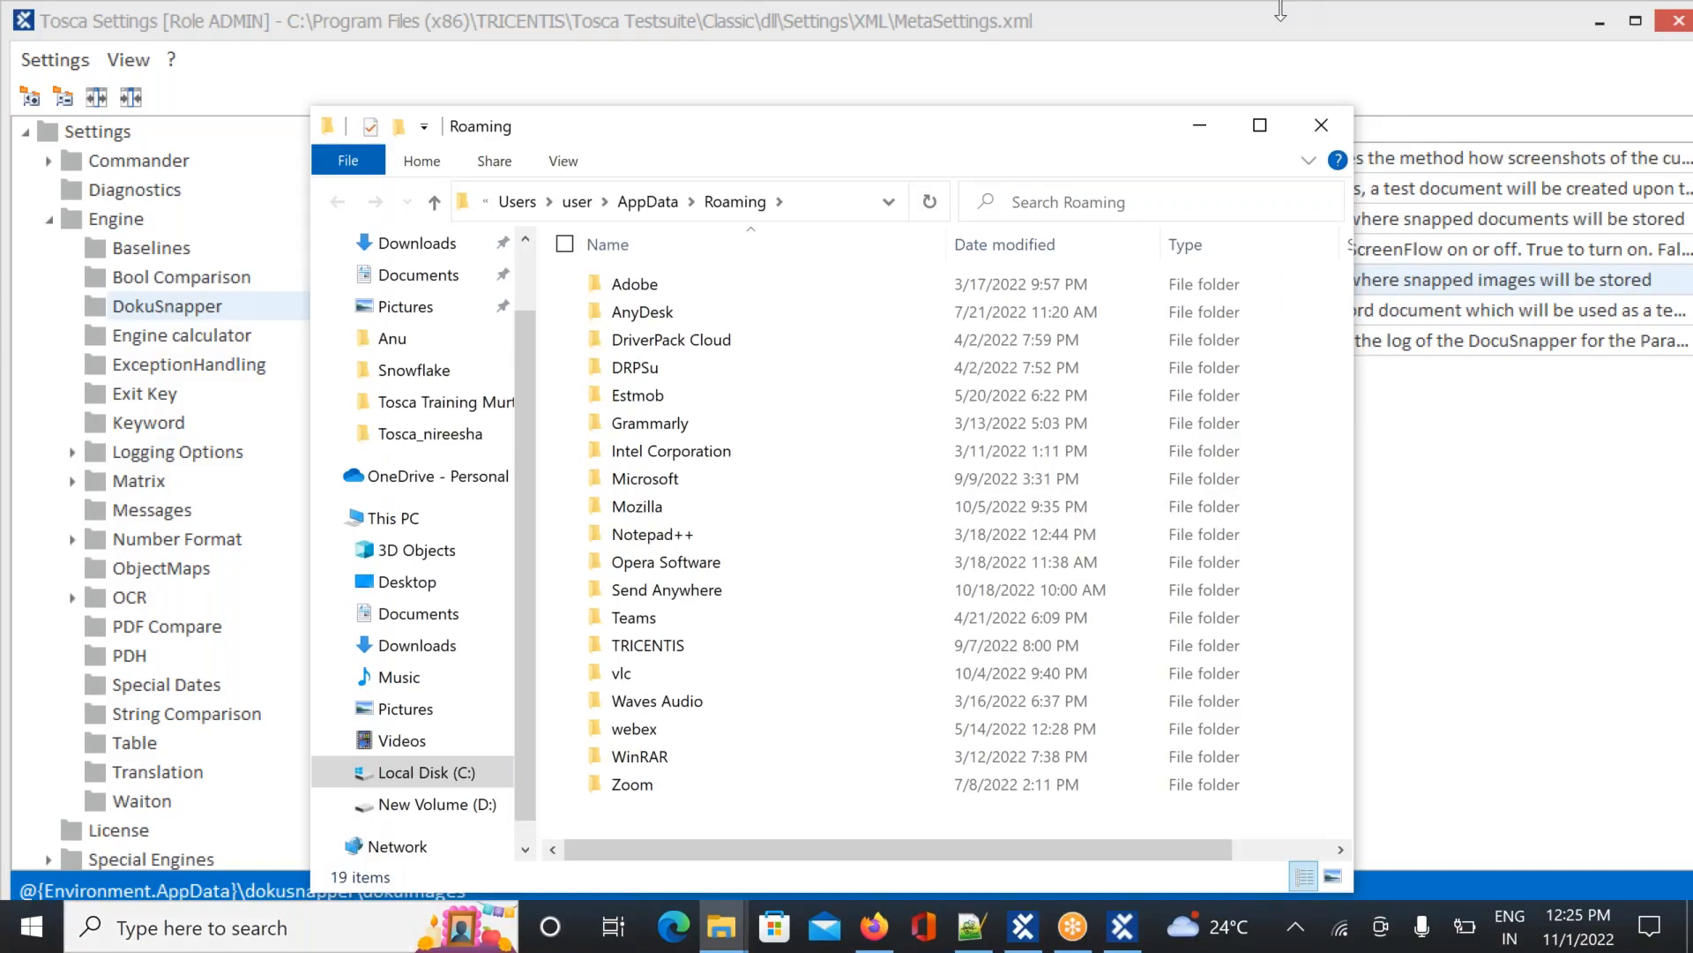
left_click(1323, 132)
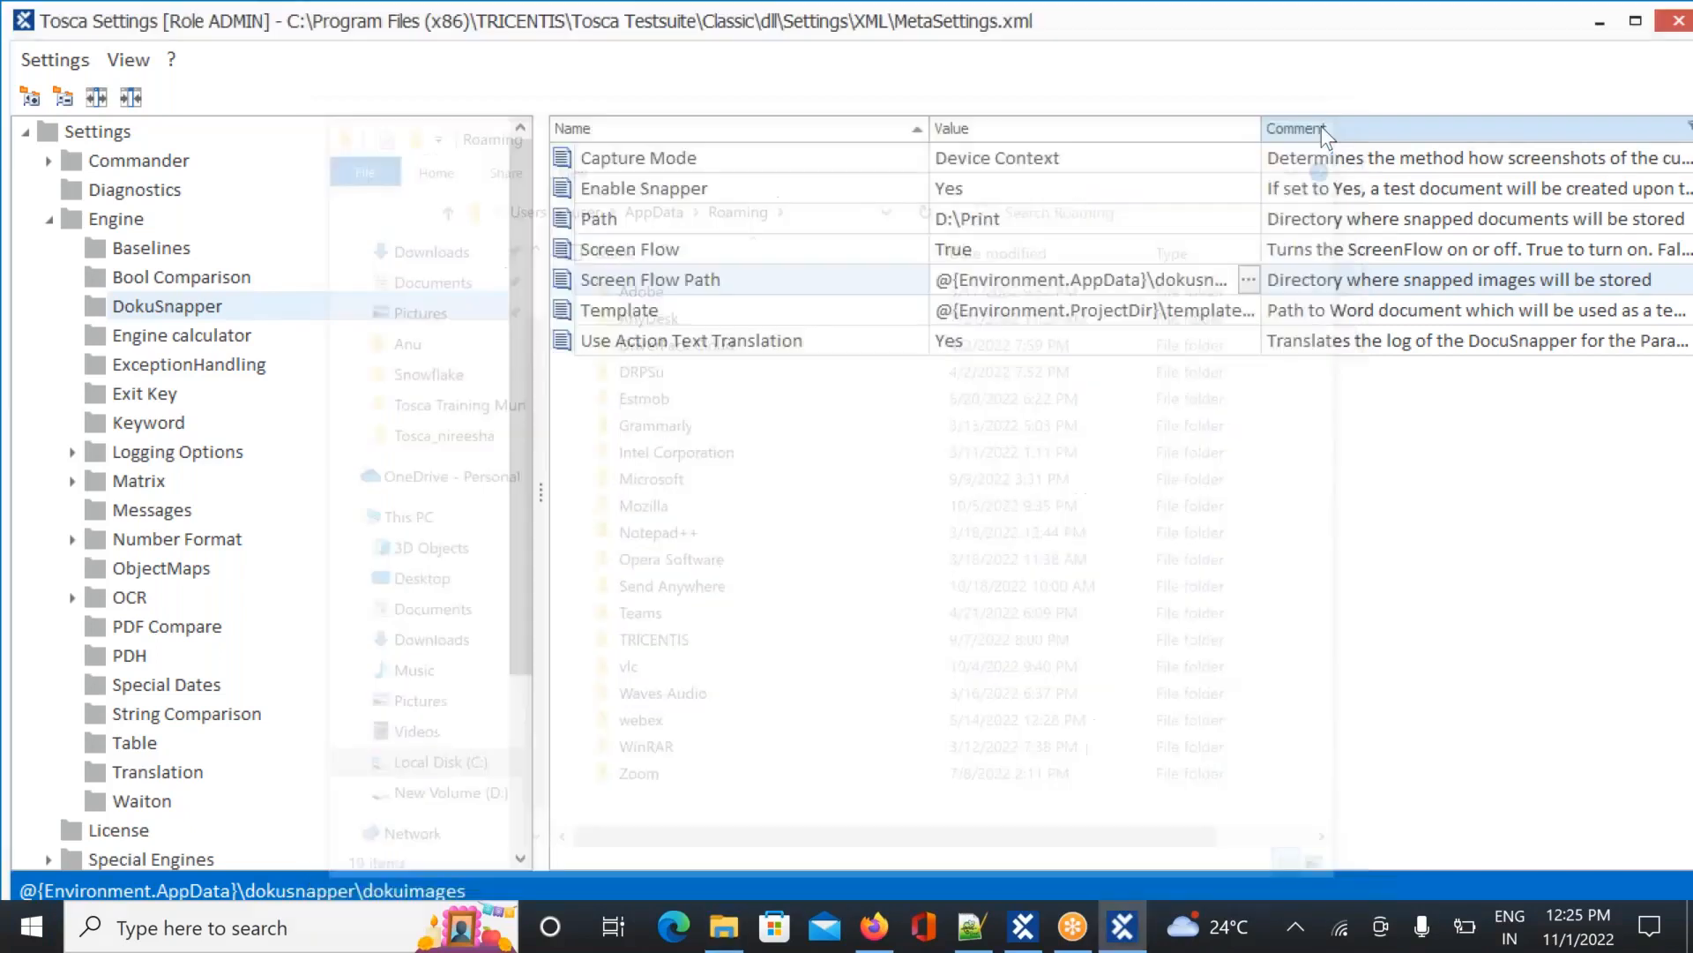
Search Windows for %AppData% again and close the resulting Bing web results
left_click(125, 918)
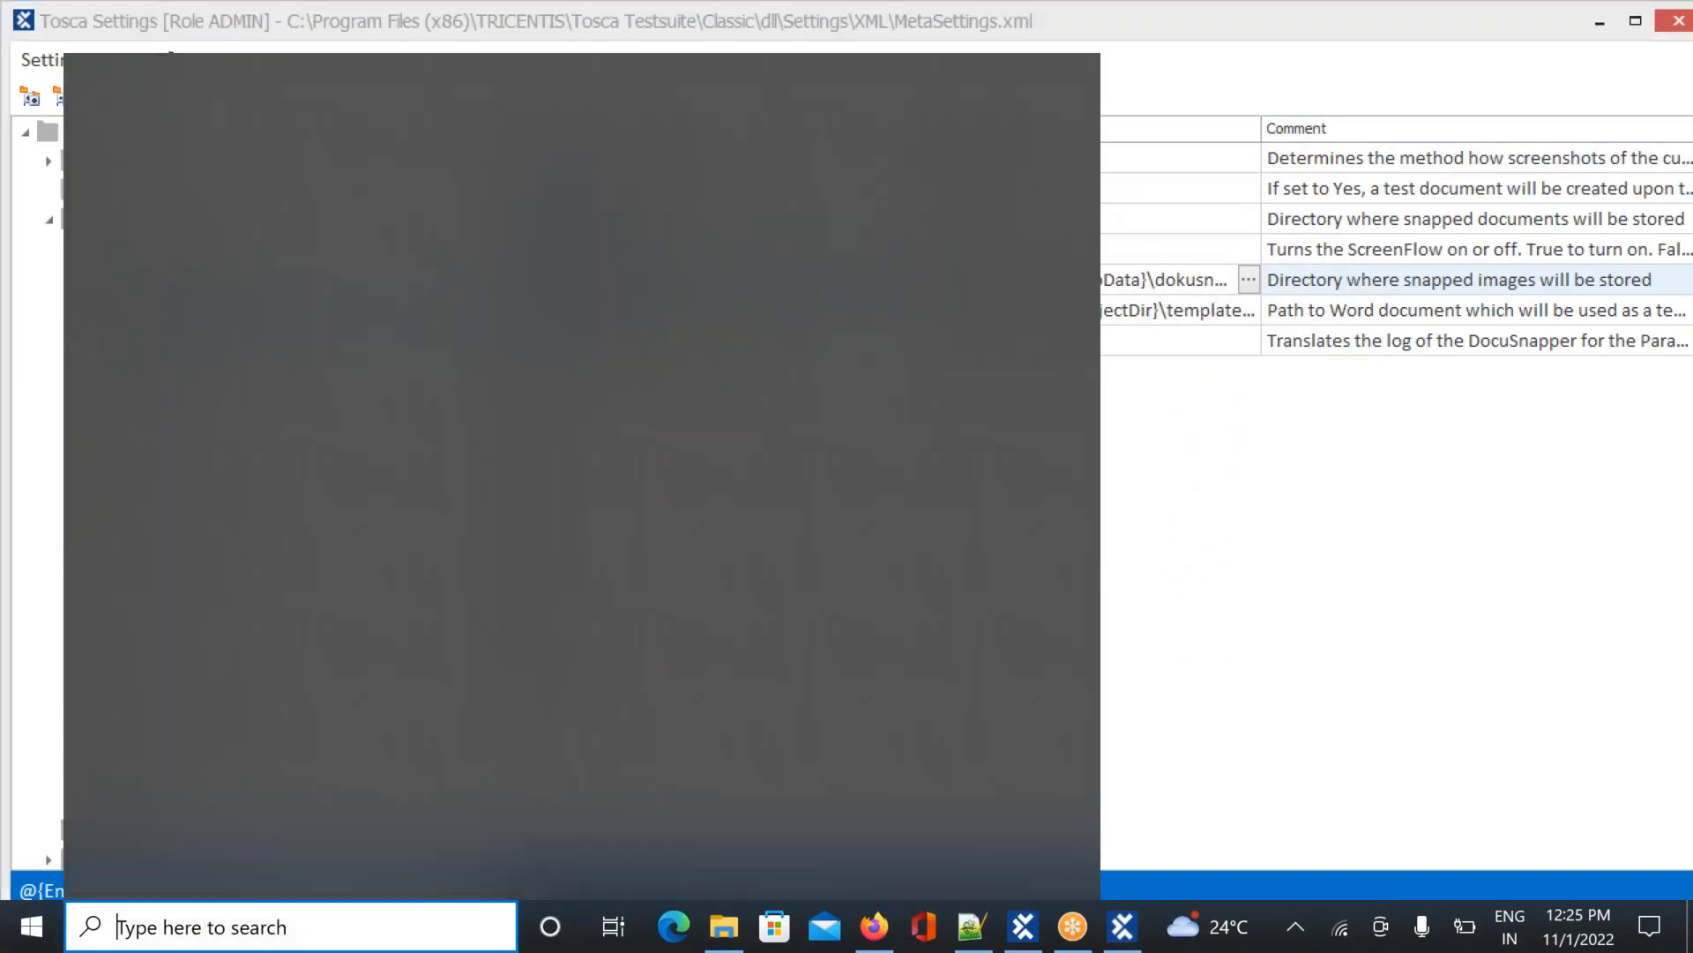
type("%")
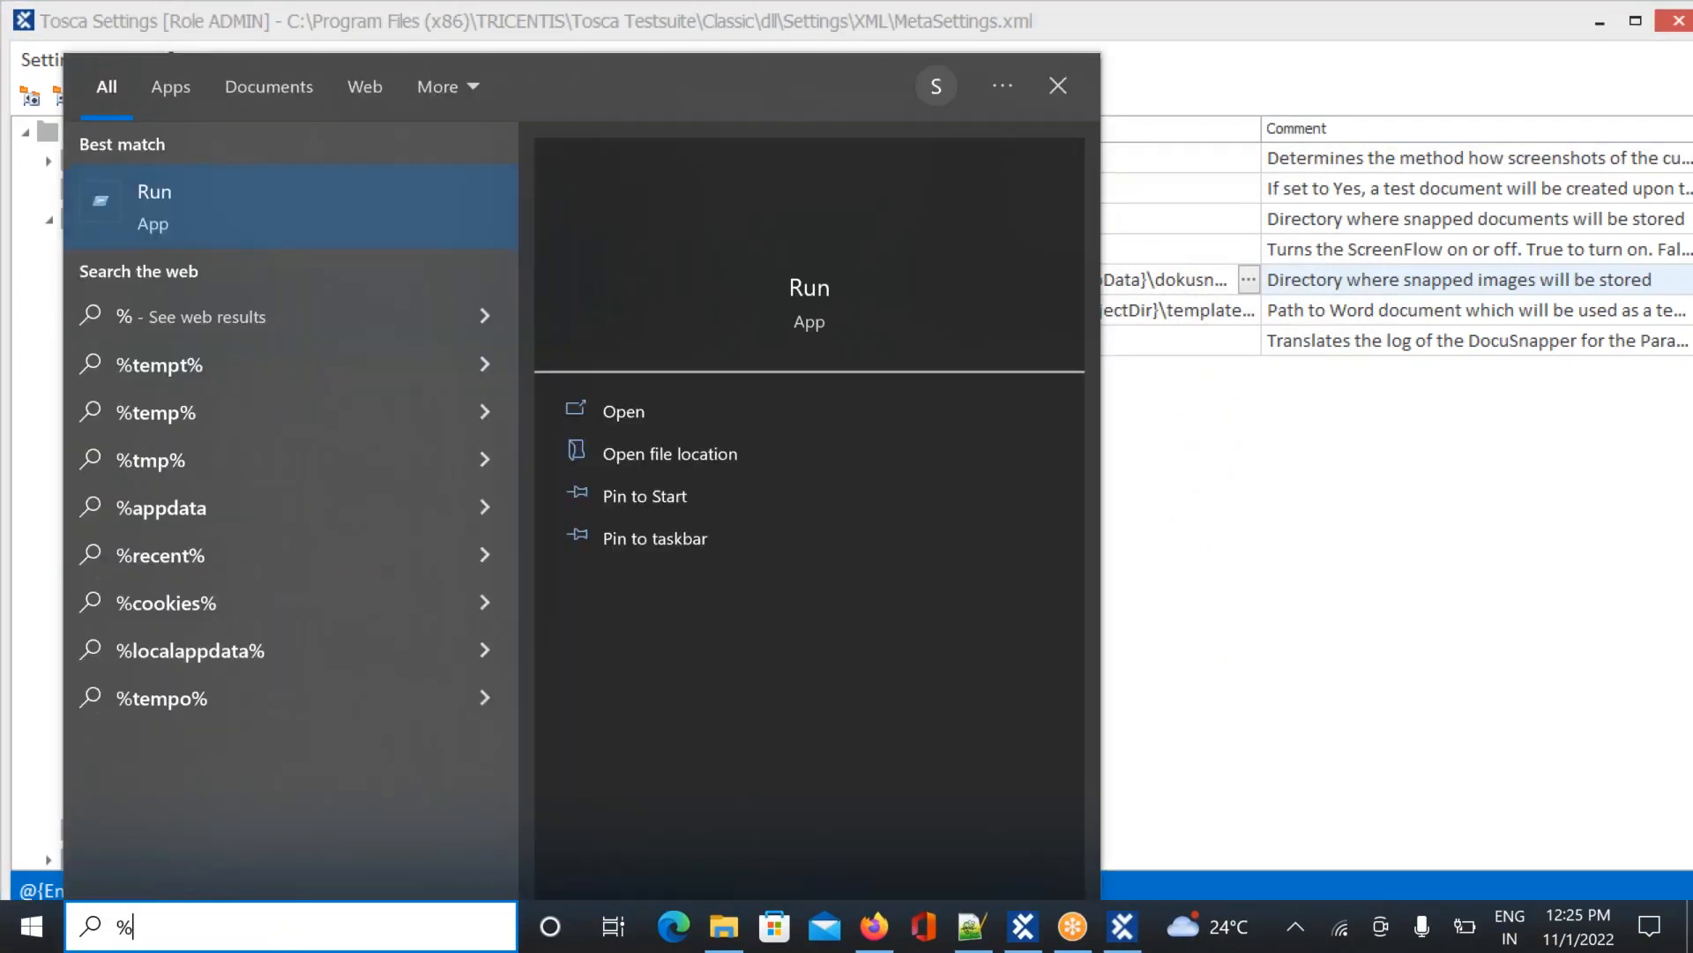
type("App dat%")
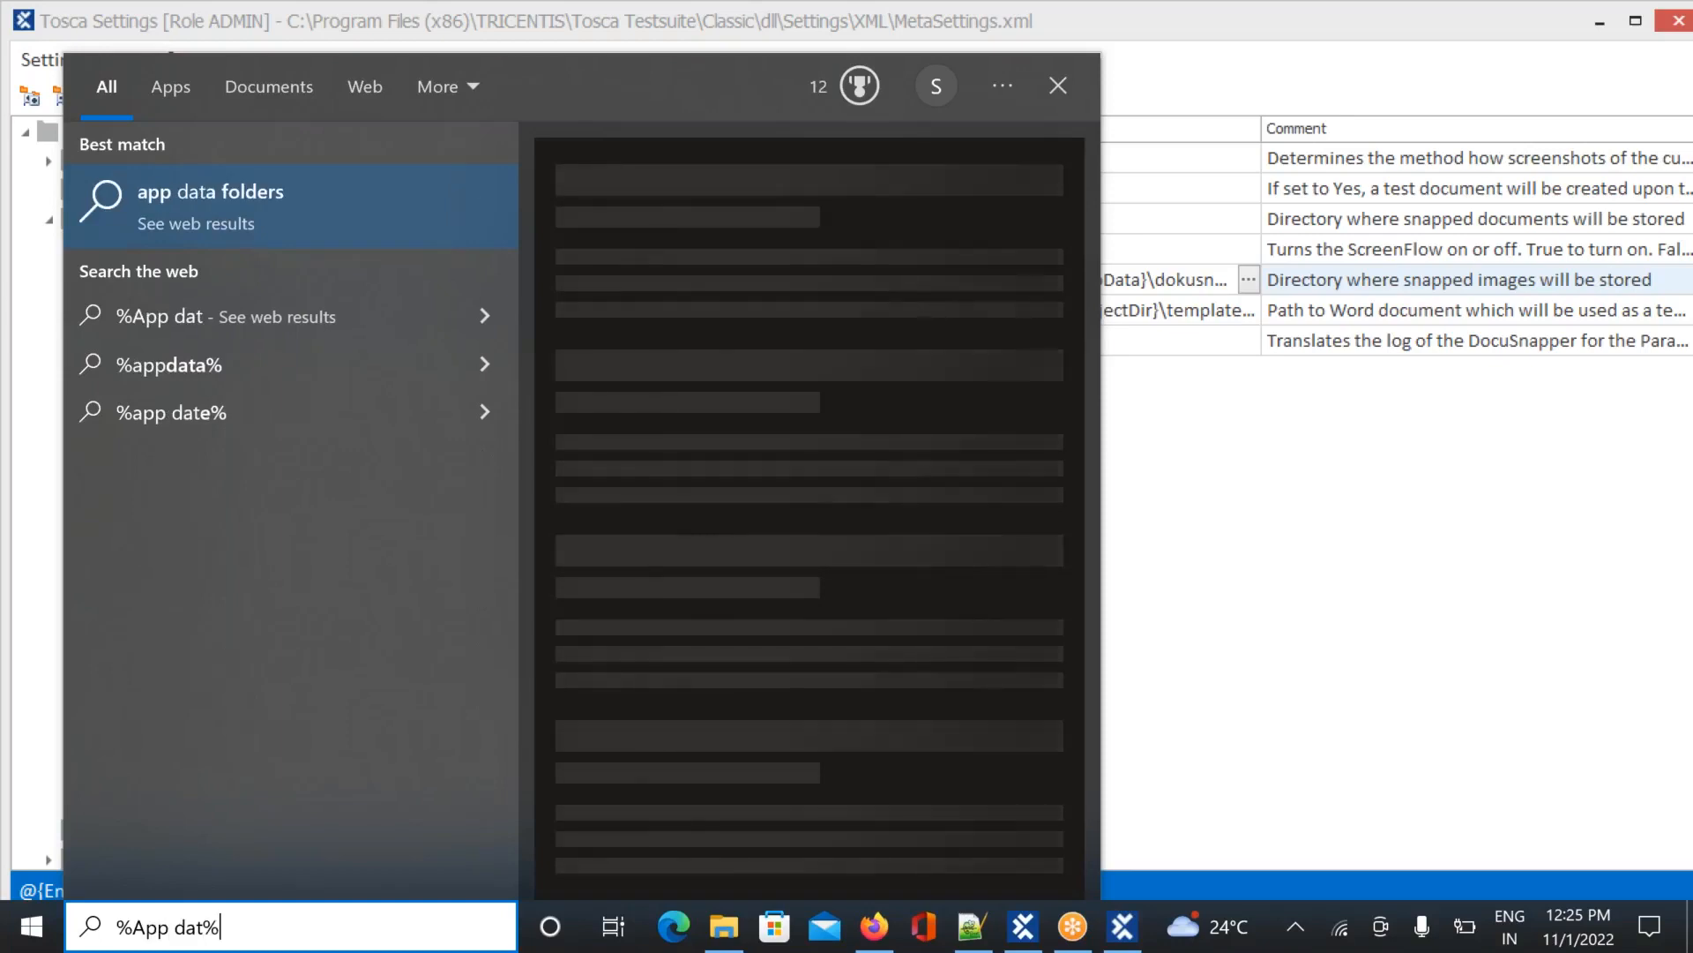
key("BackSpace")
type("a")
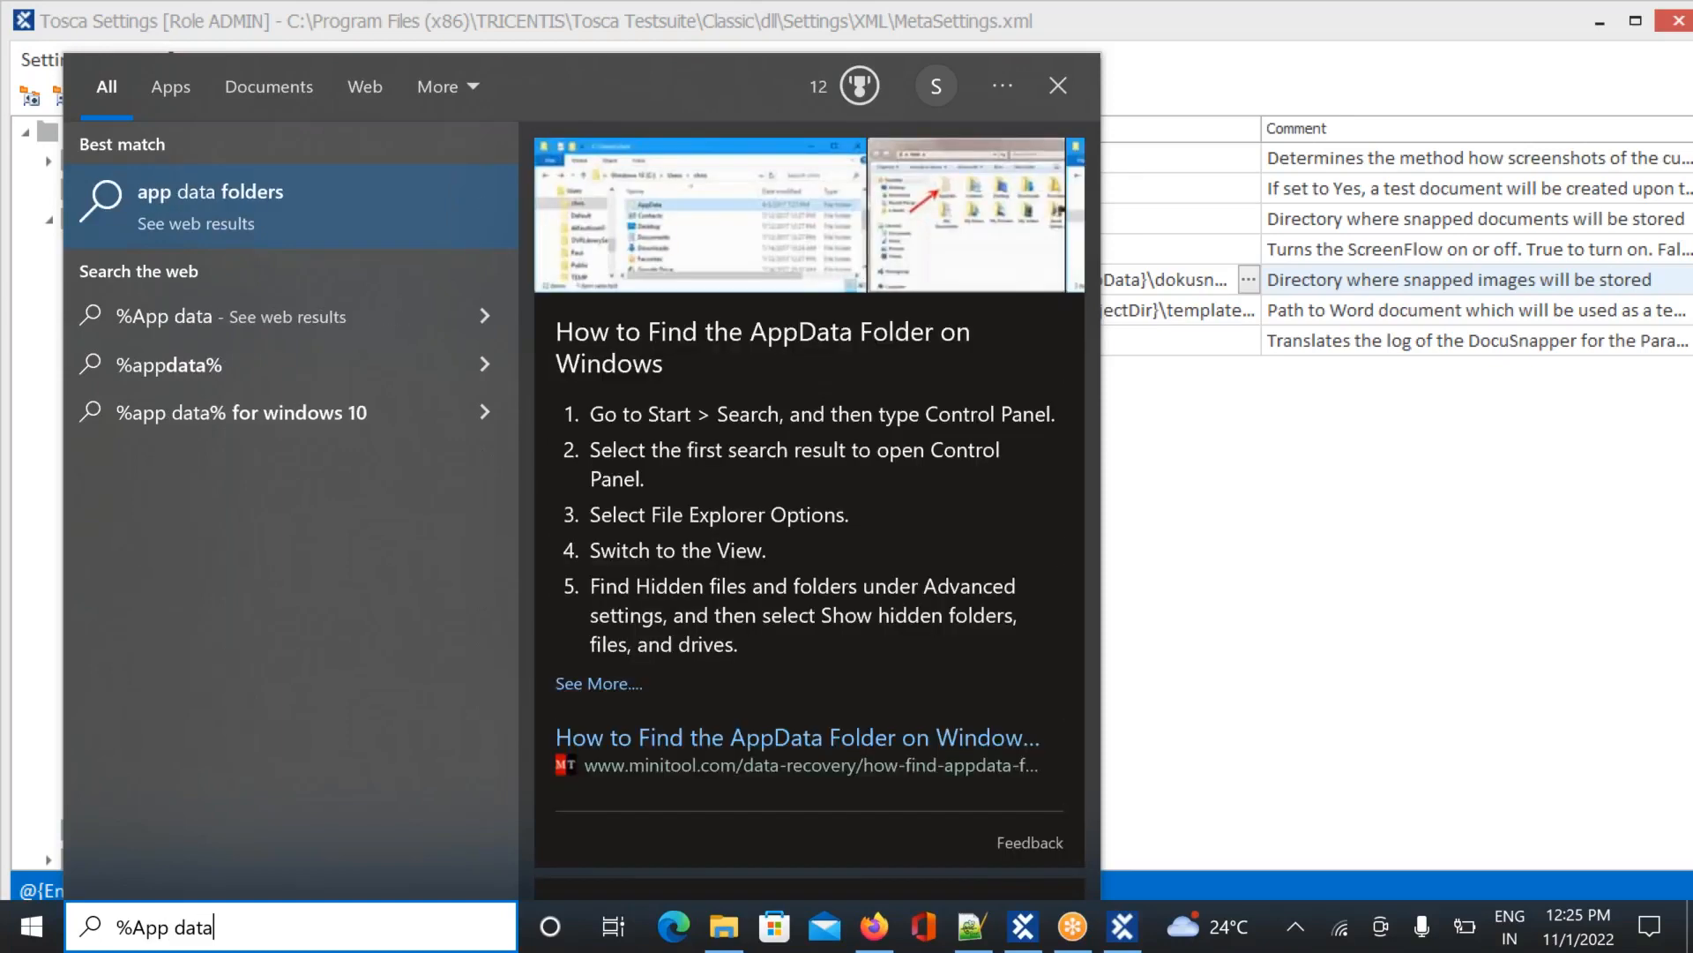
type("%")
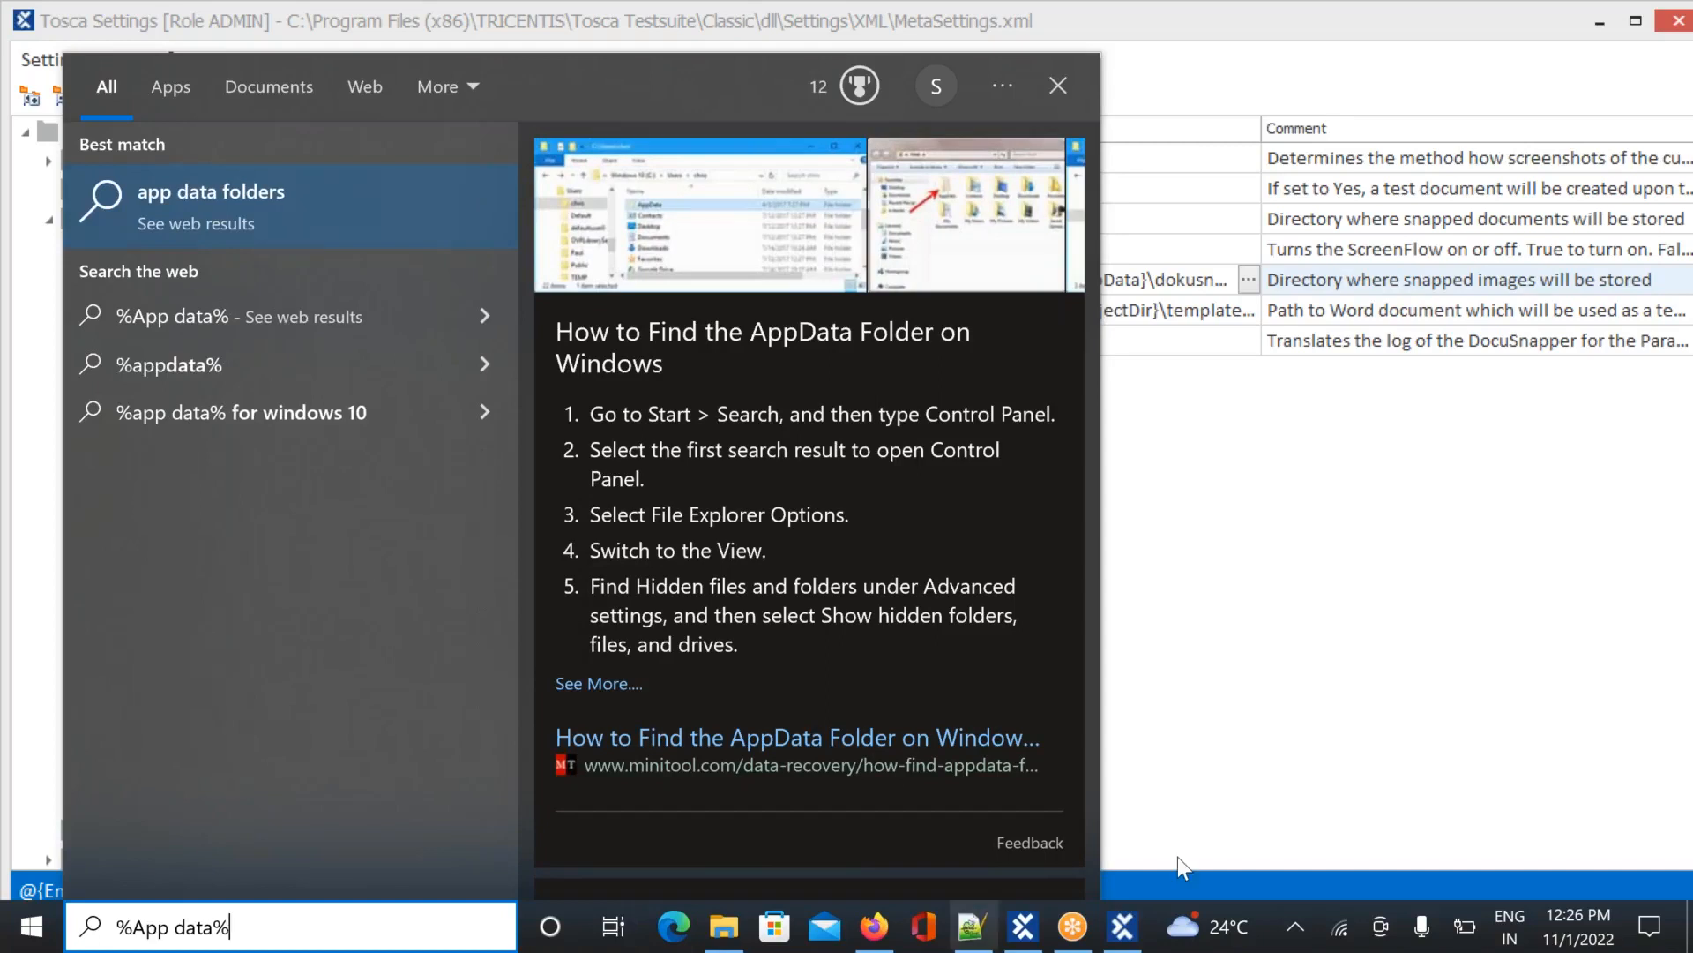
left_click(1215, 798)
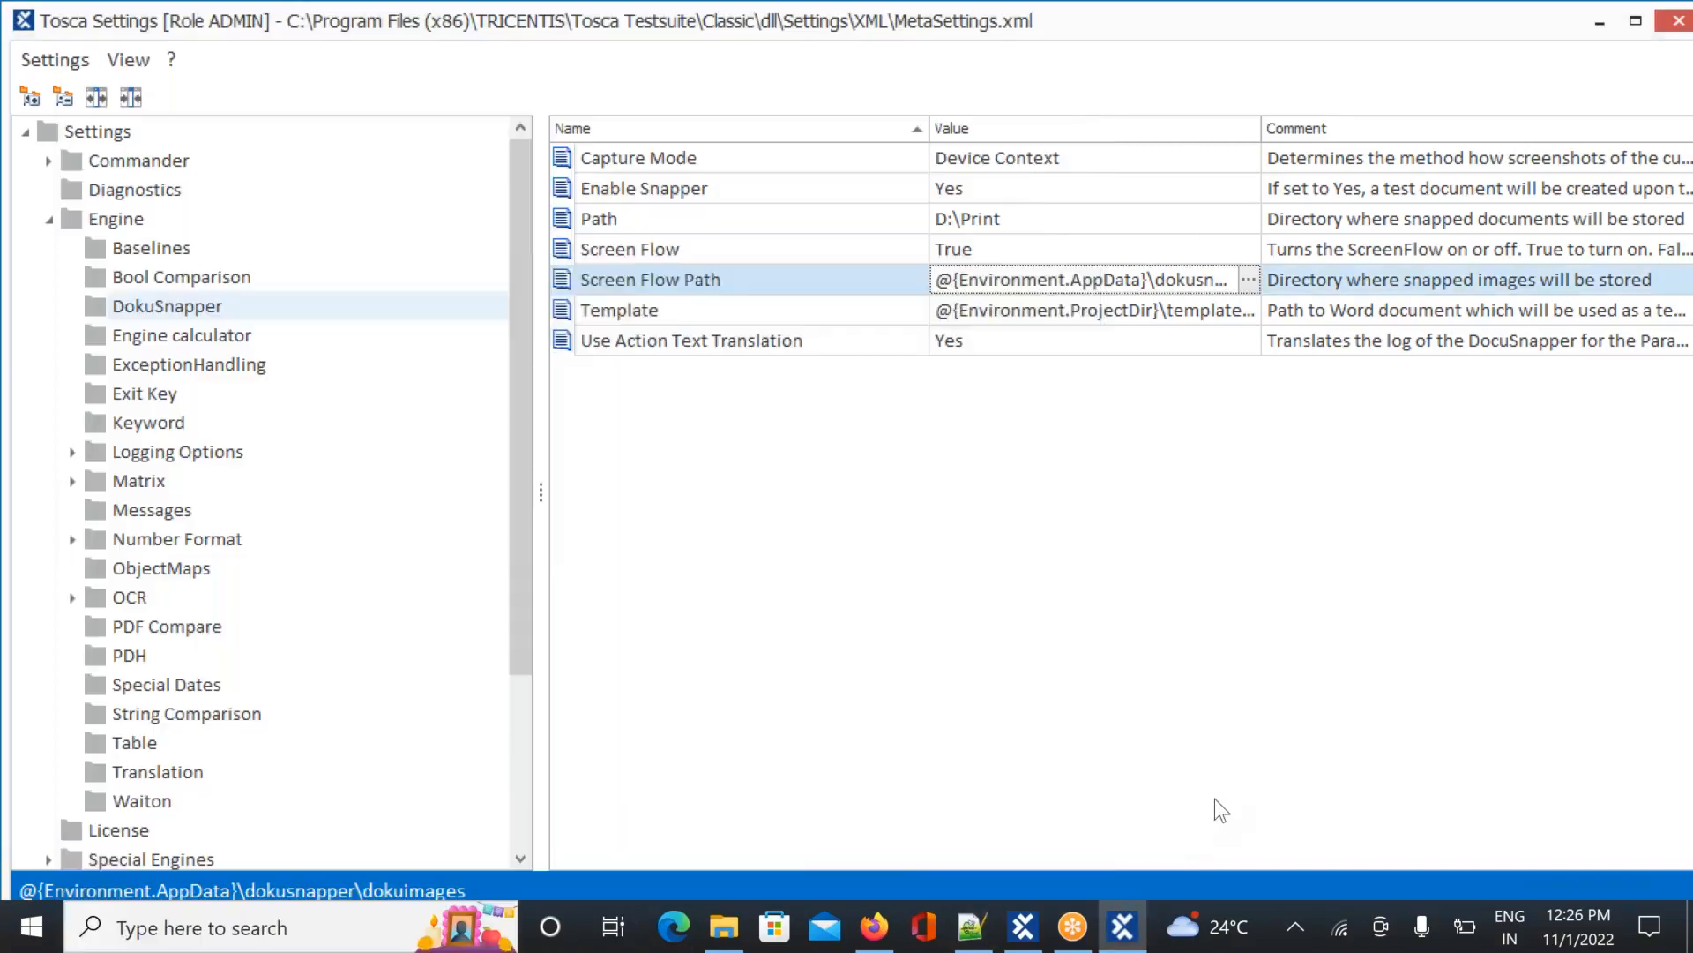
left_click(157, 935)
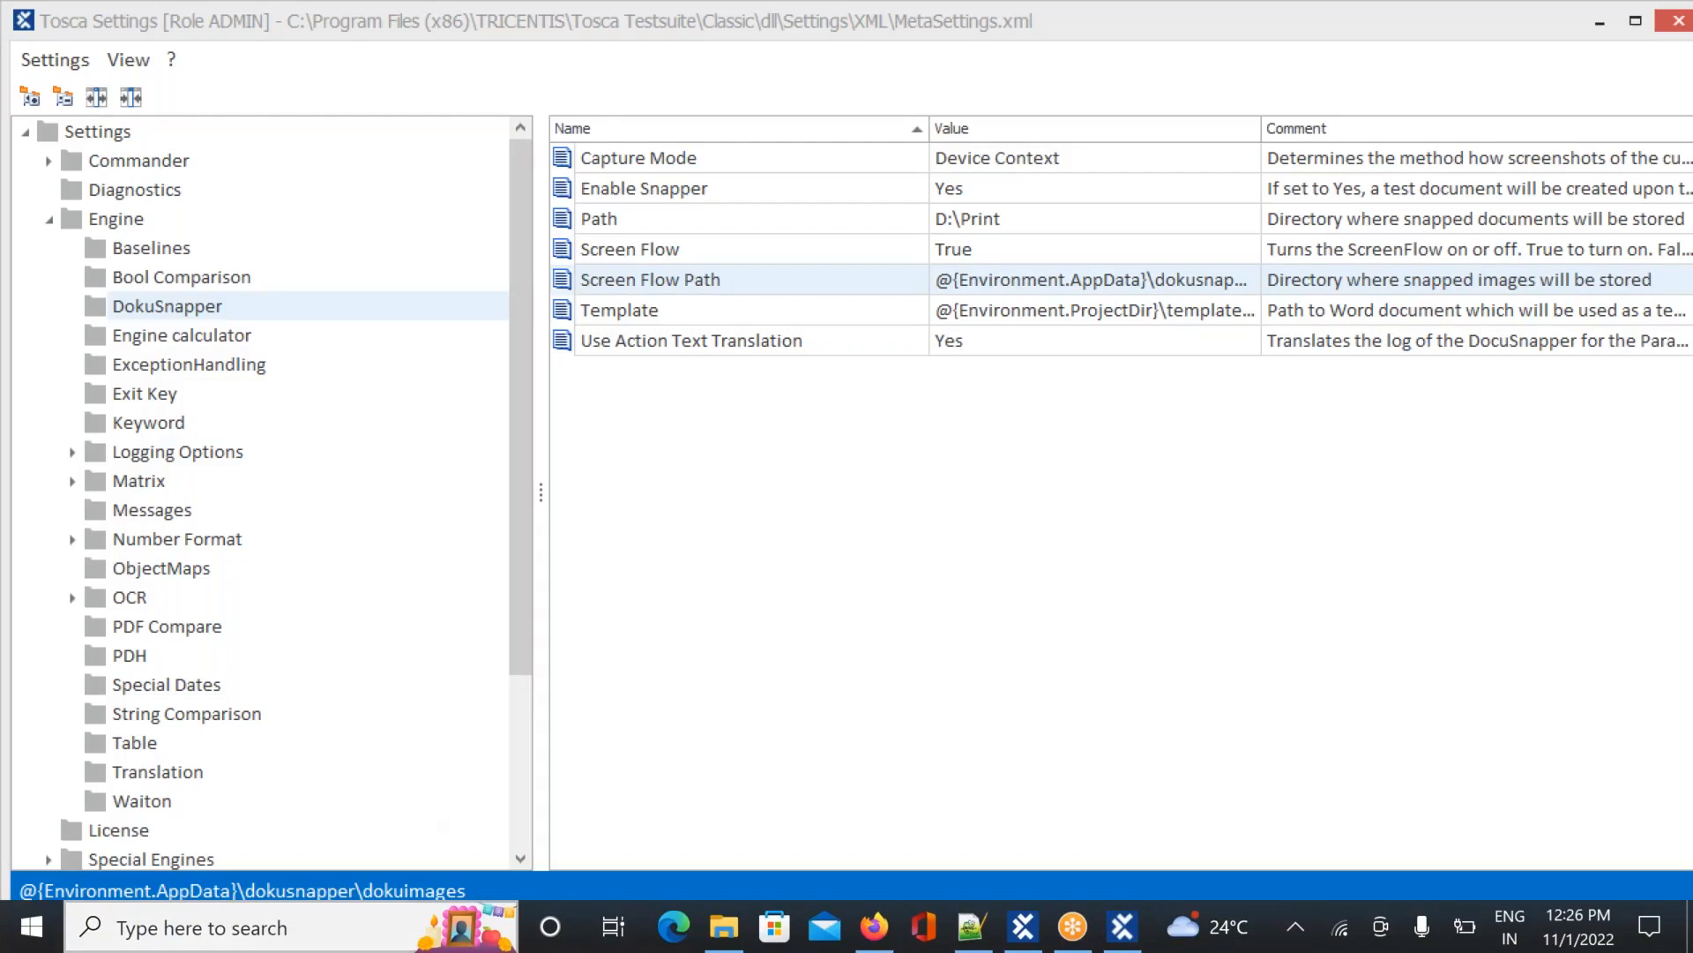
left_click(291, 927)
type("%A")
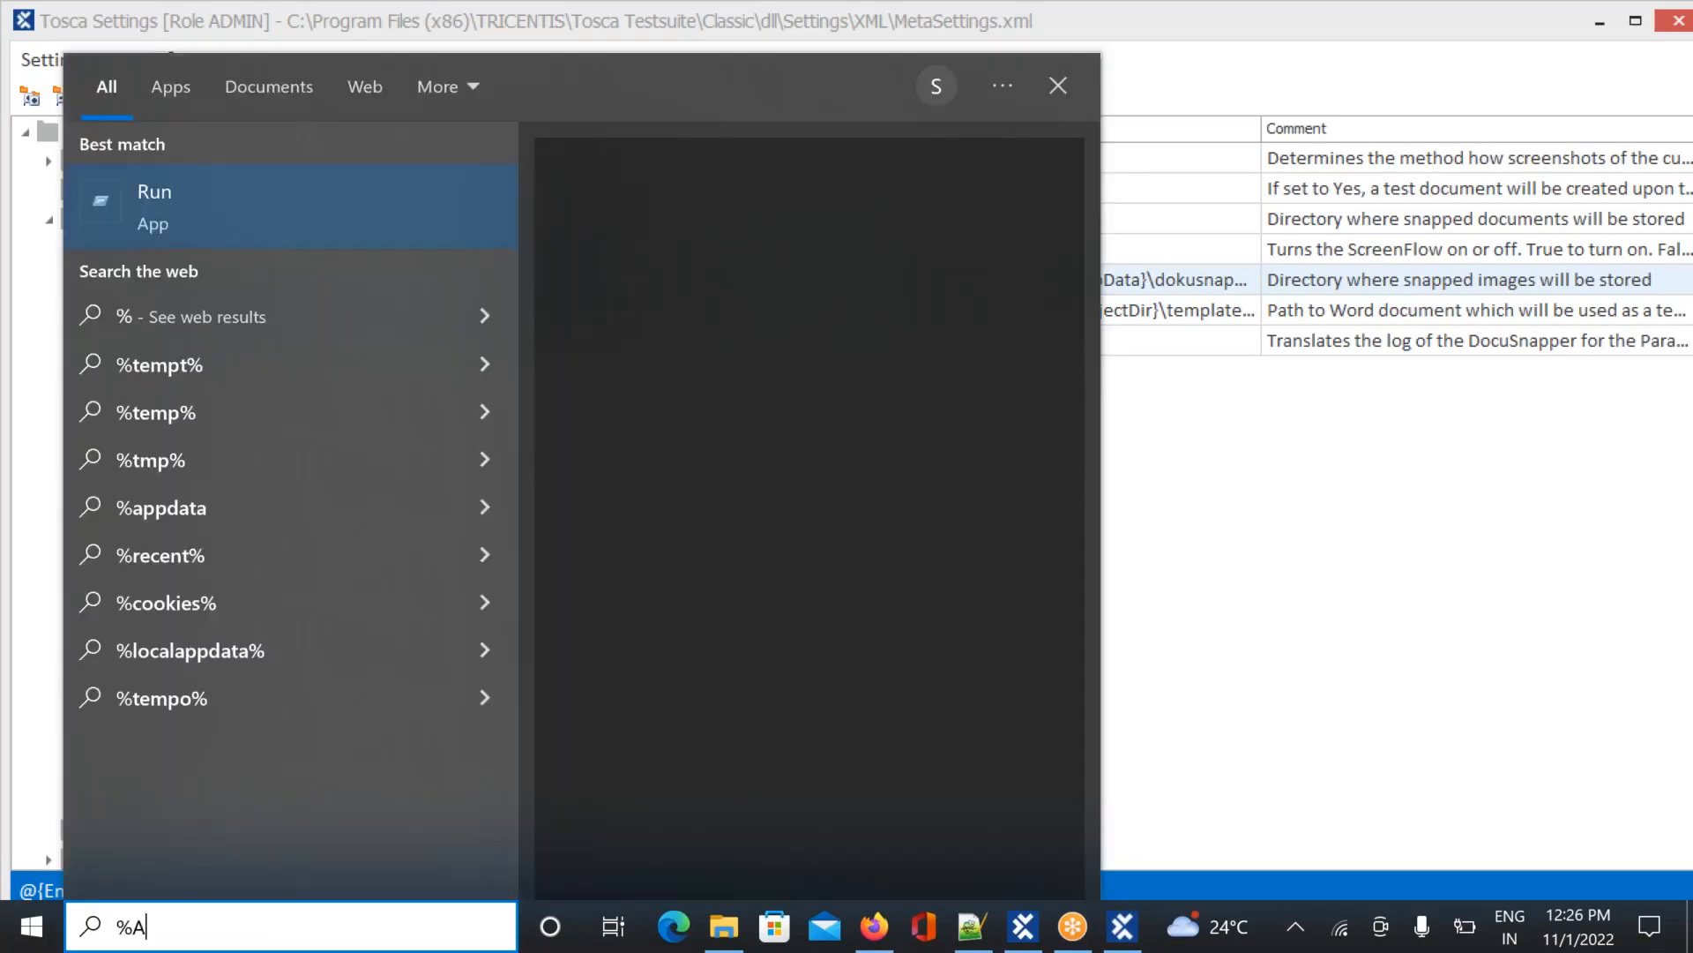
type("ppData")
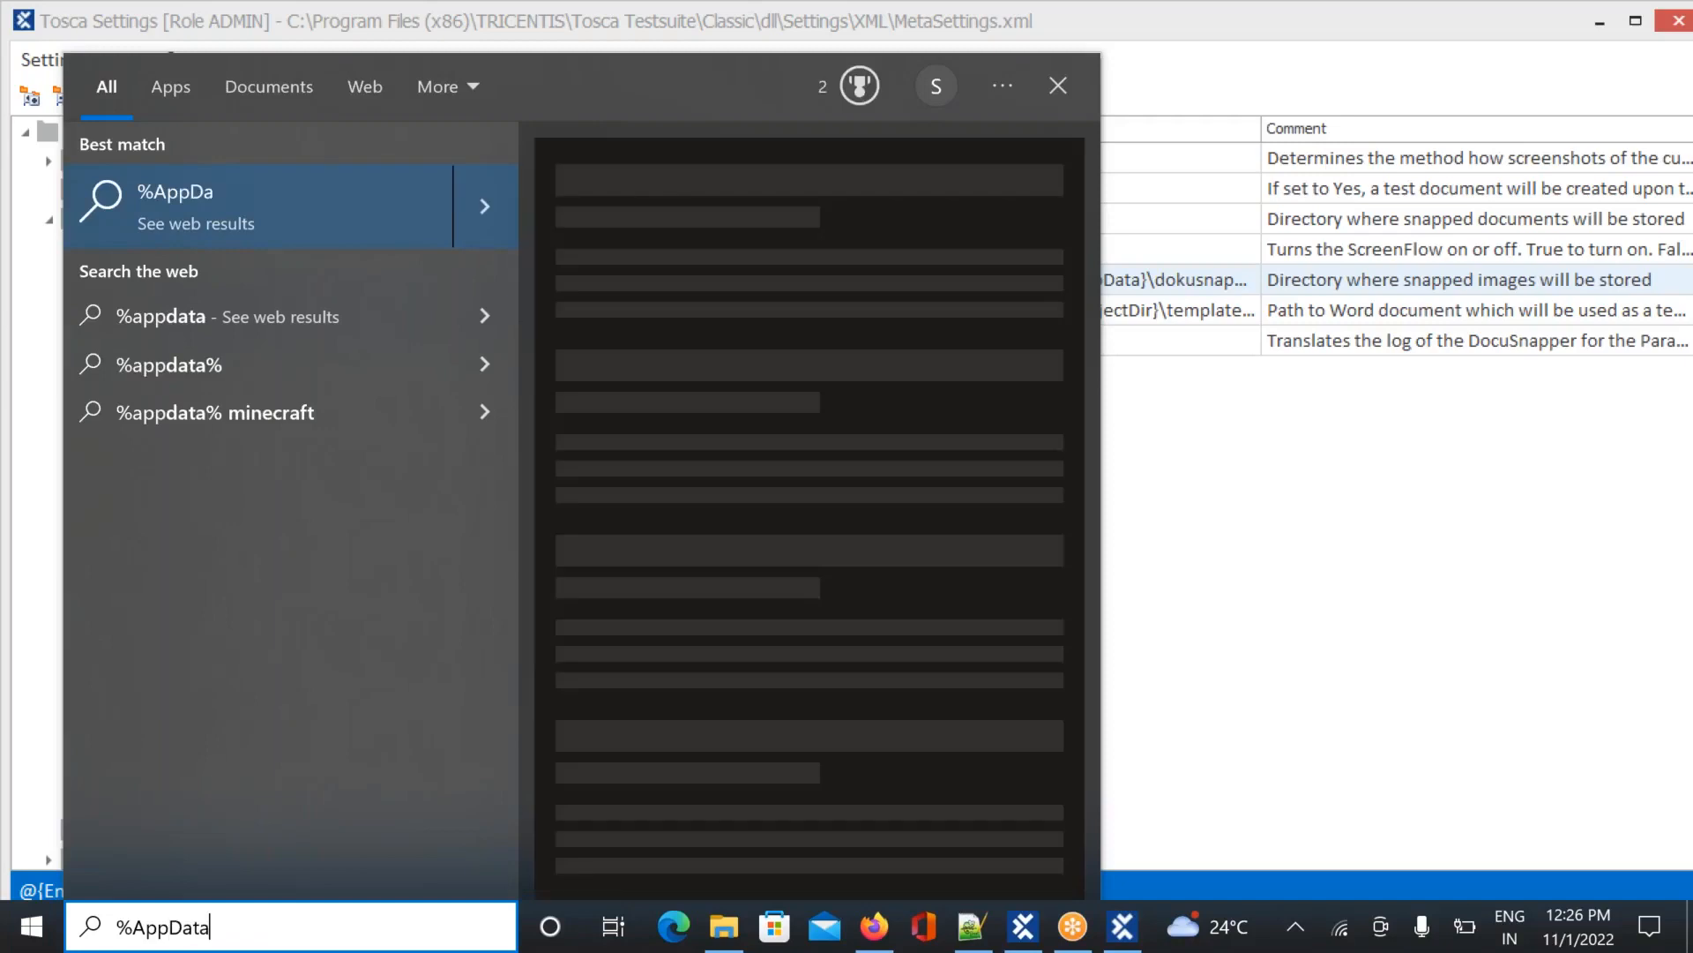
type("%")
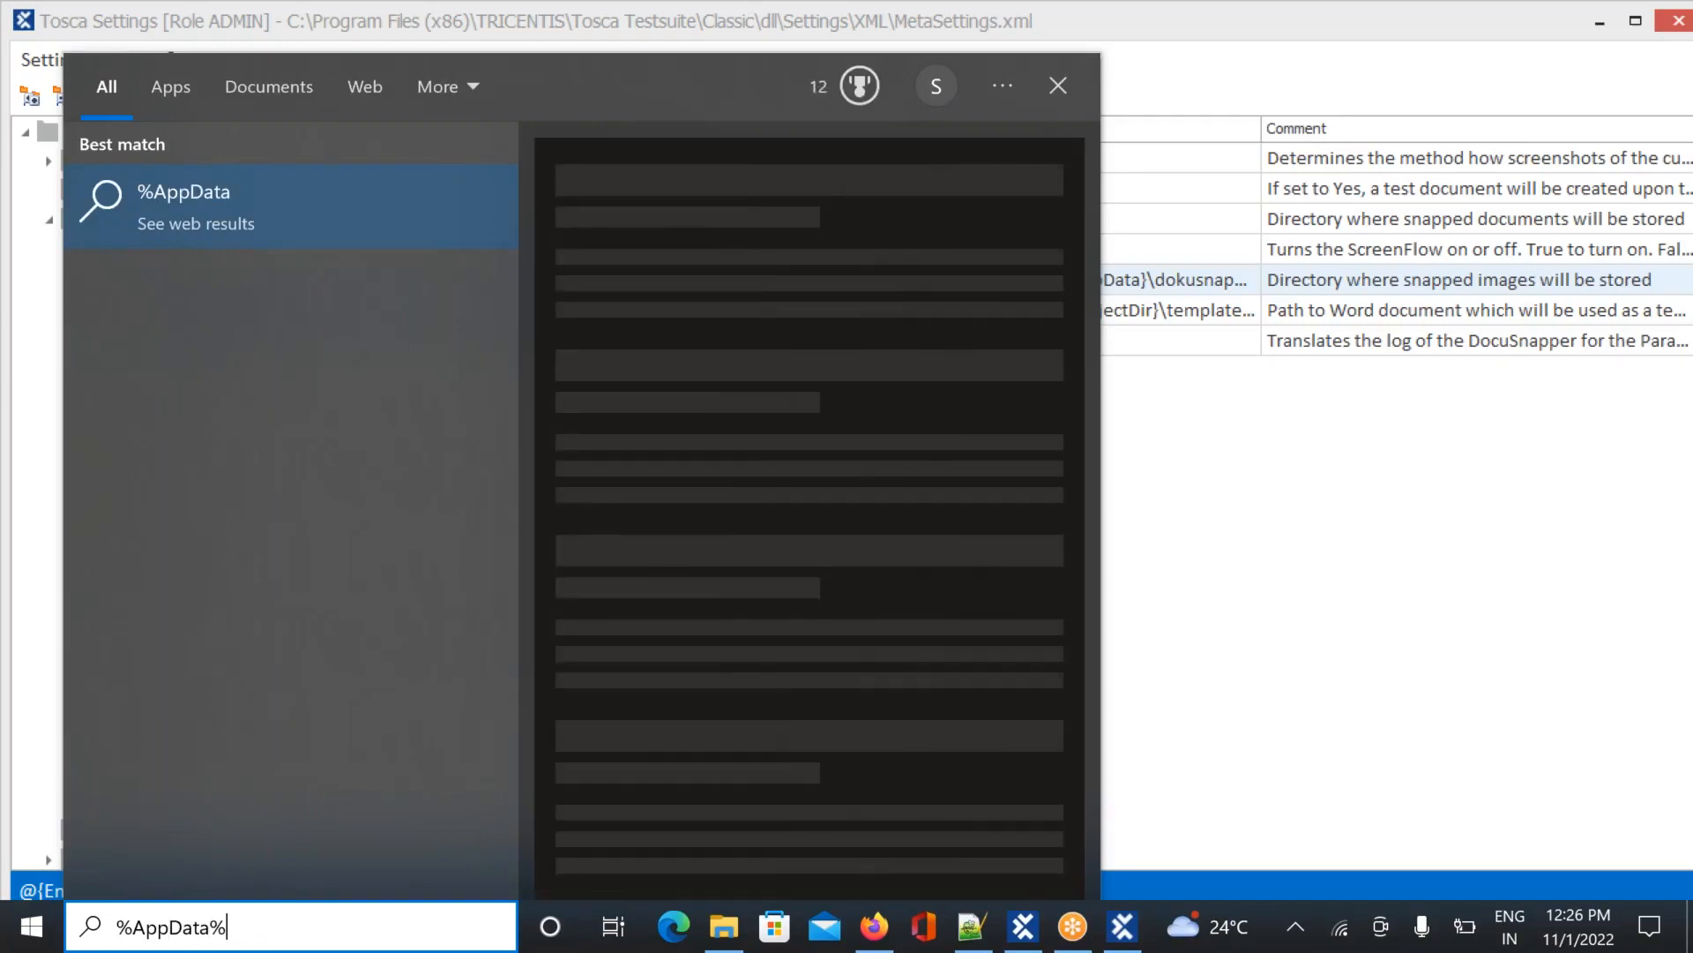
key("Return")
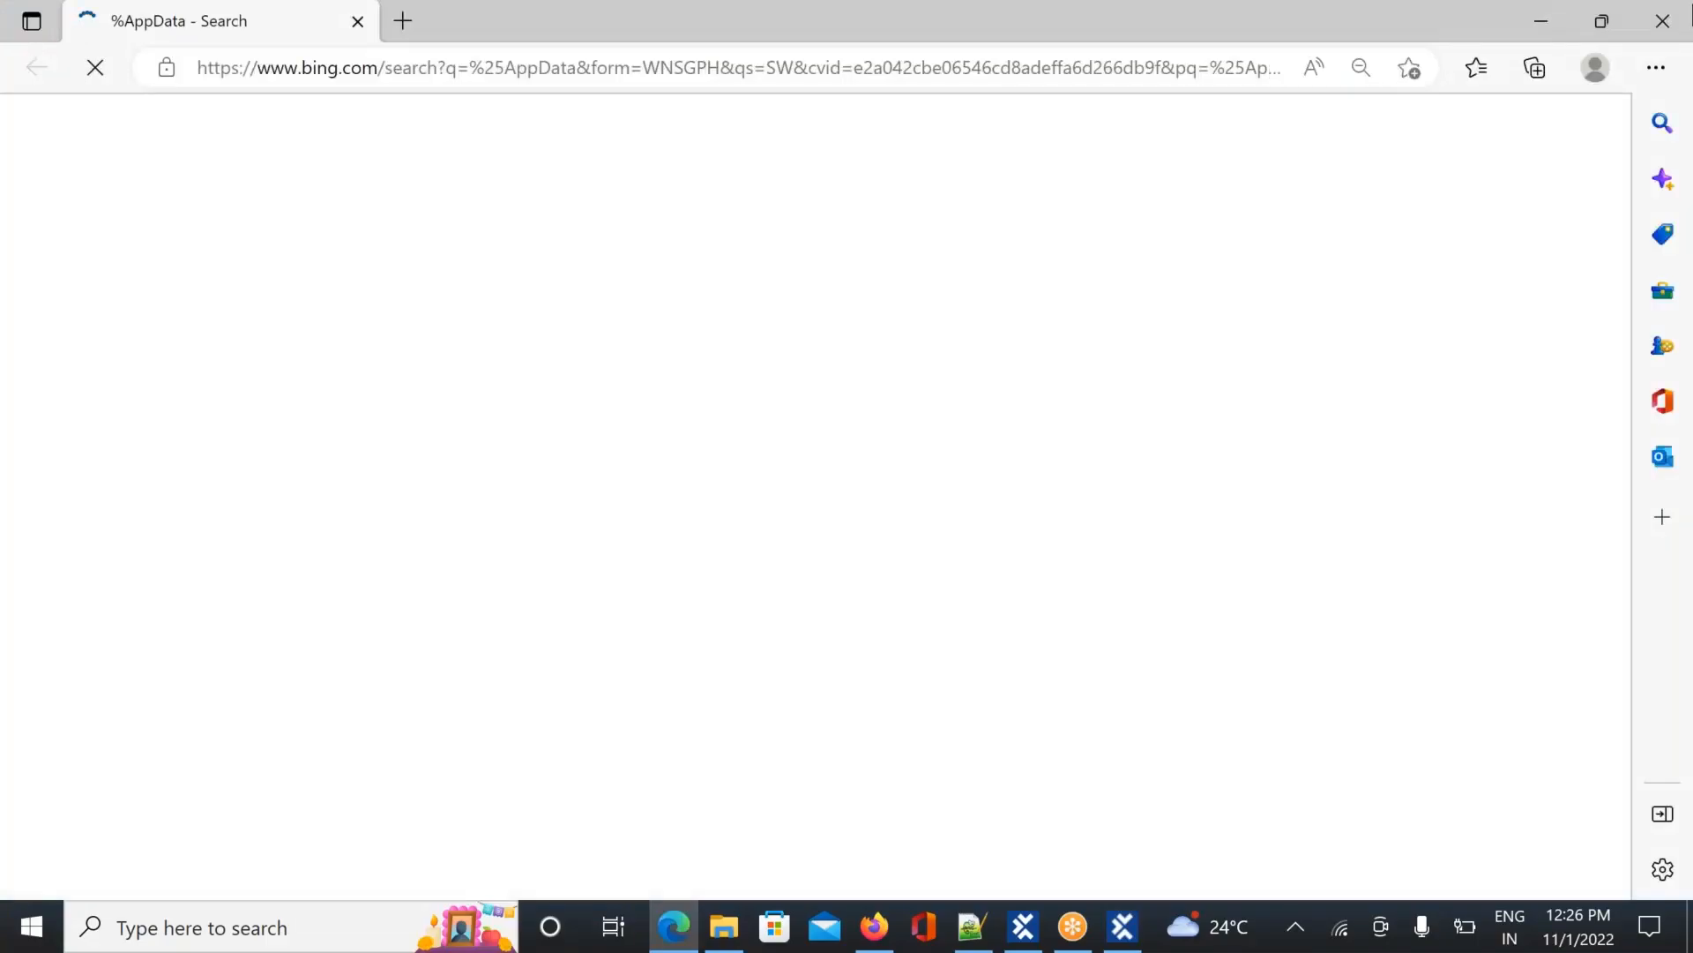
left_click(1676, 31)
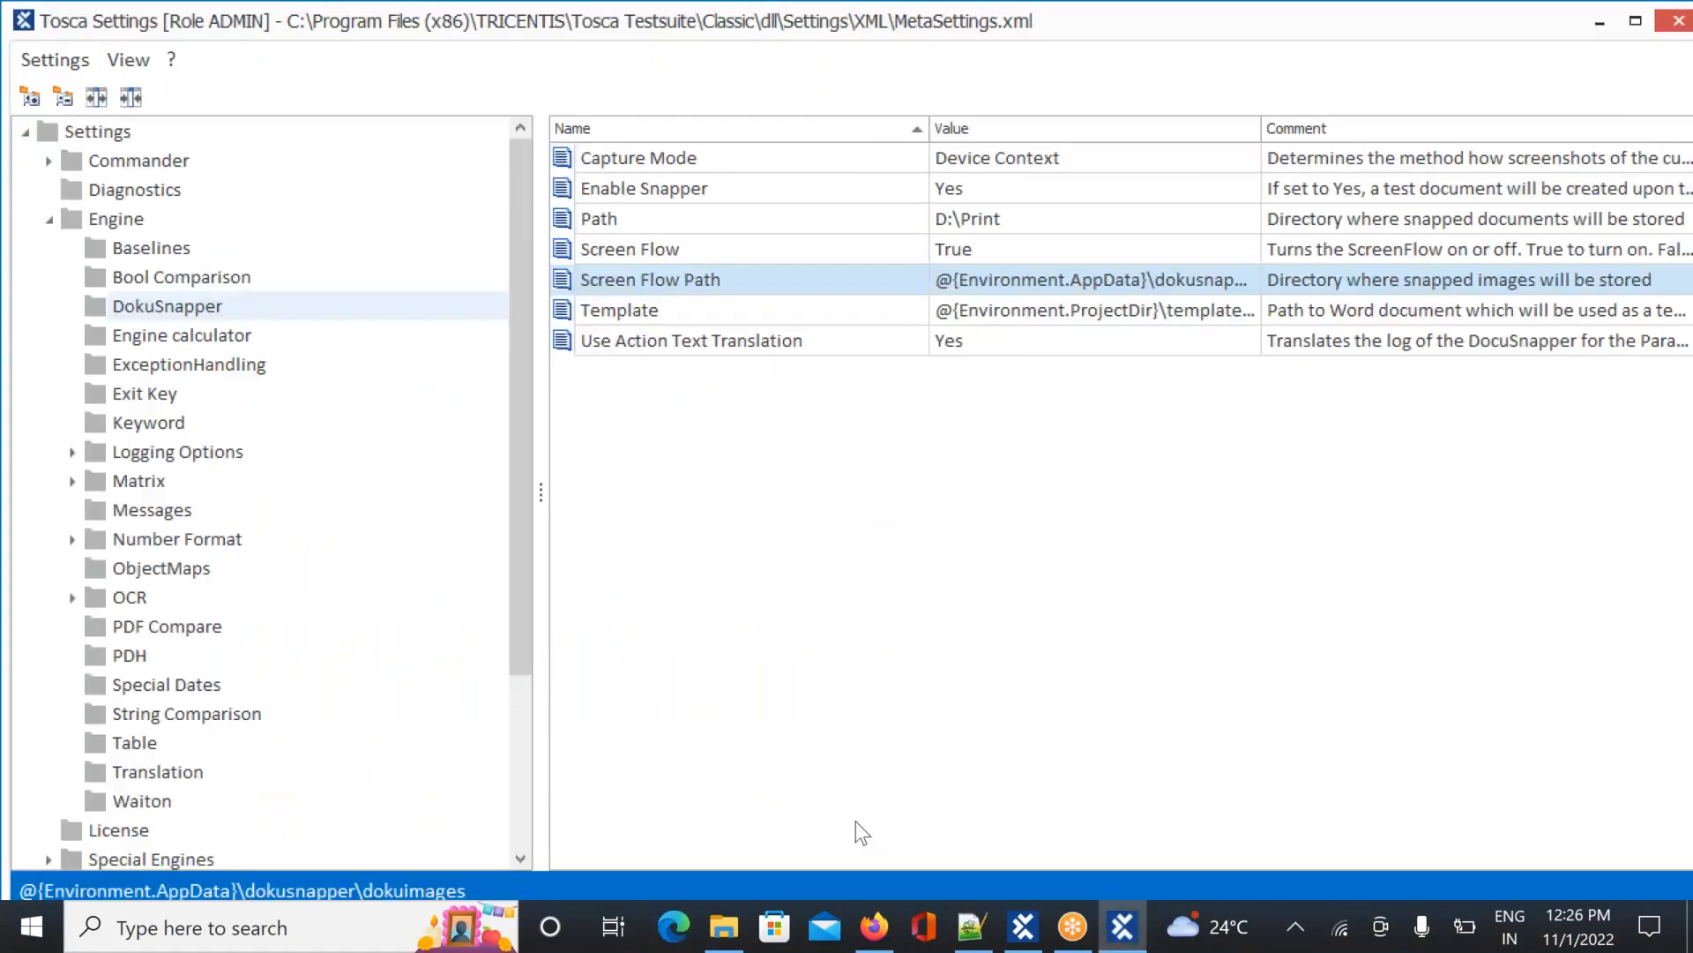
Open the AppData Roaming folder by searching %appdata% in Windows search
mouse_move(725, 925)
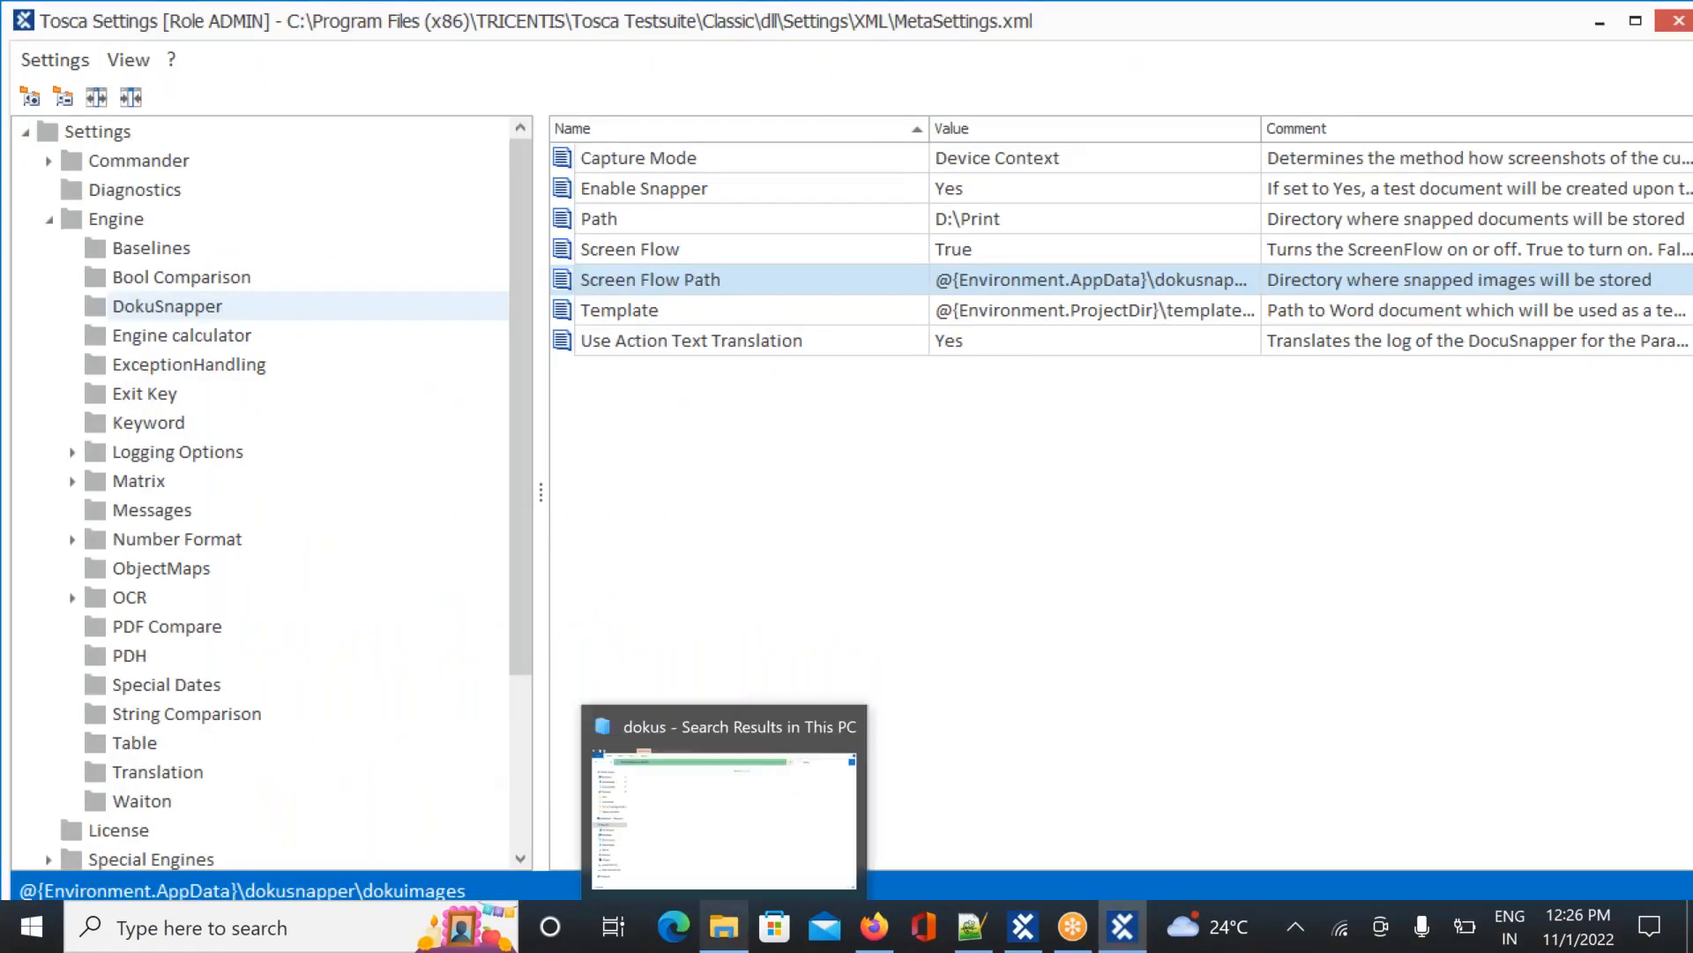
left_click(718, 810)
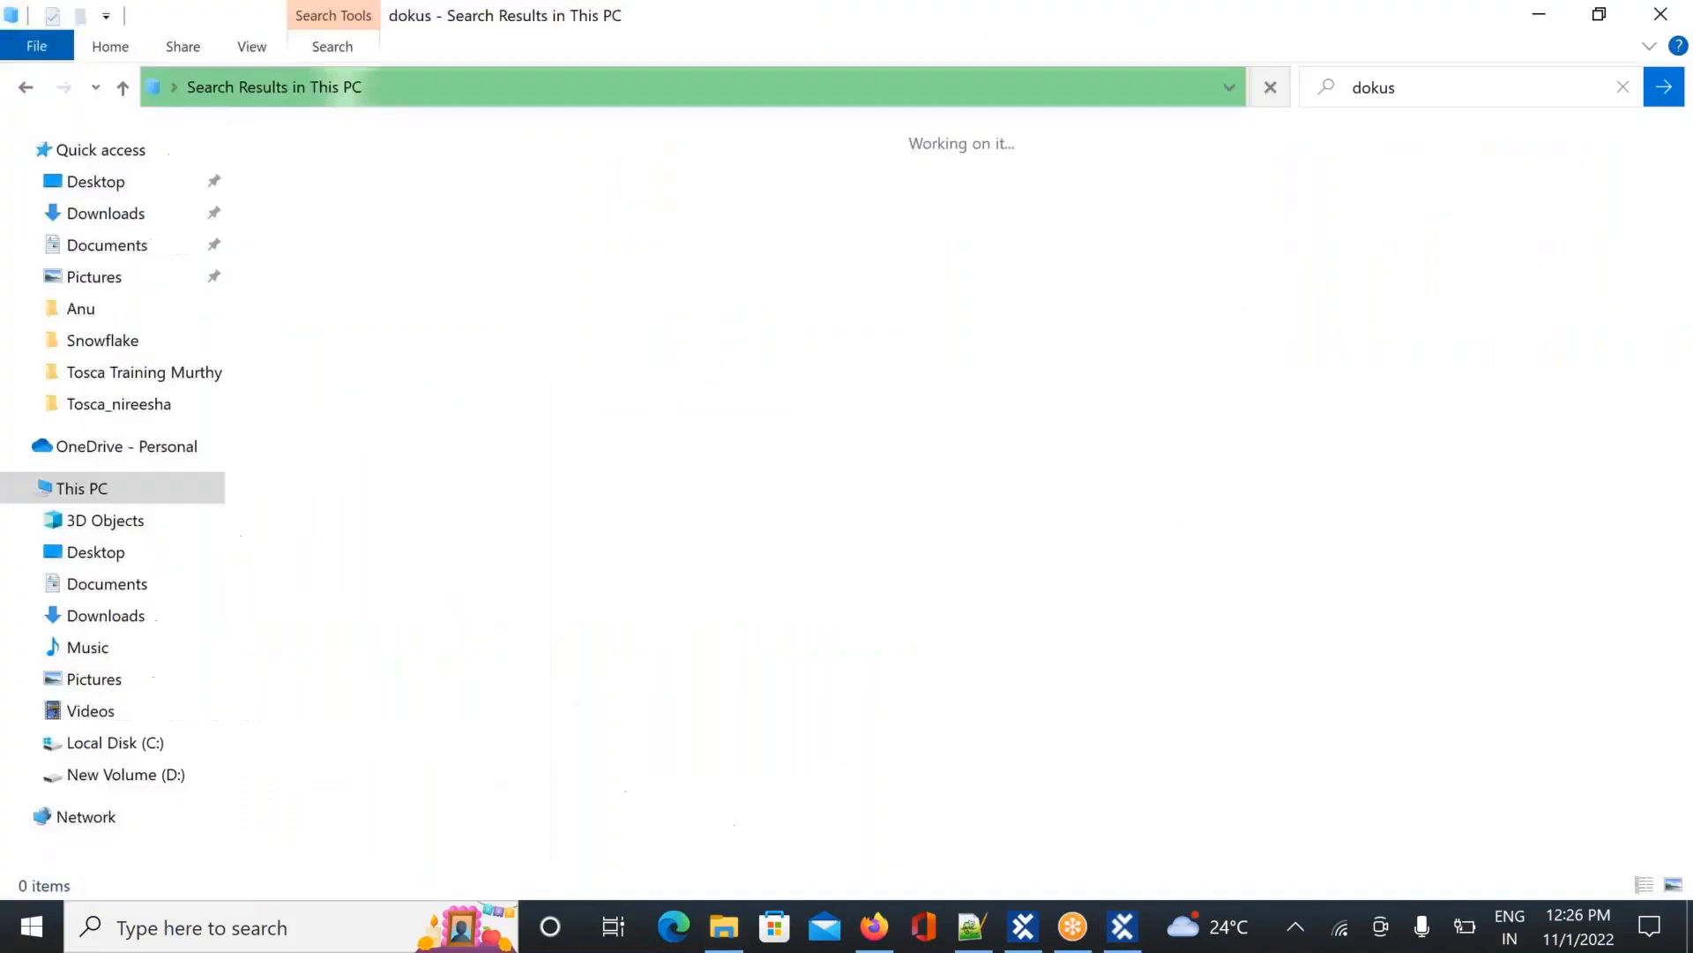
left_click(261, 928)
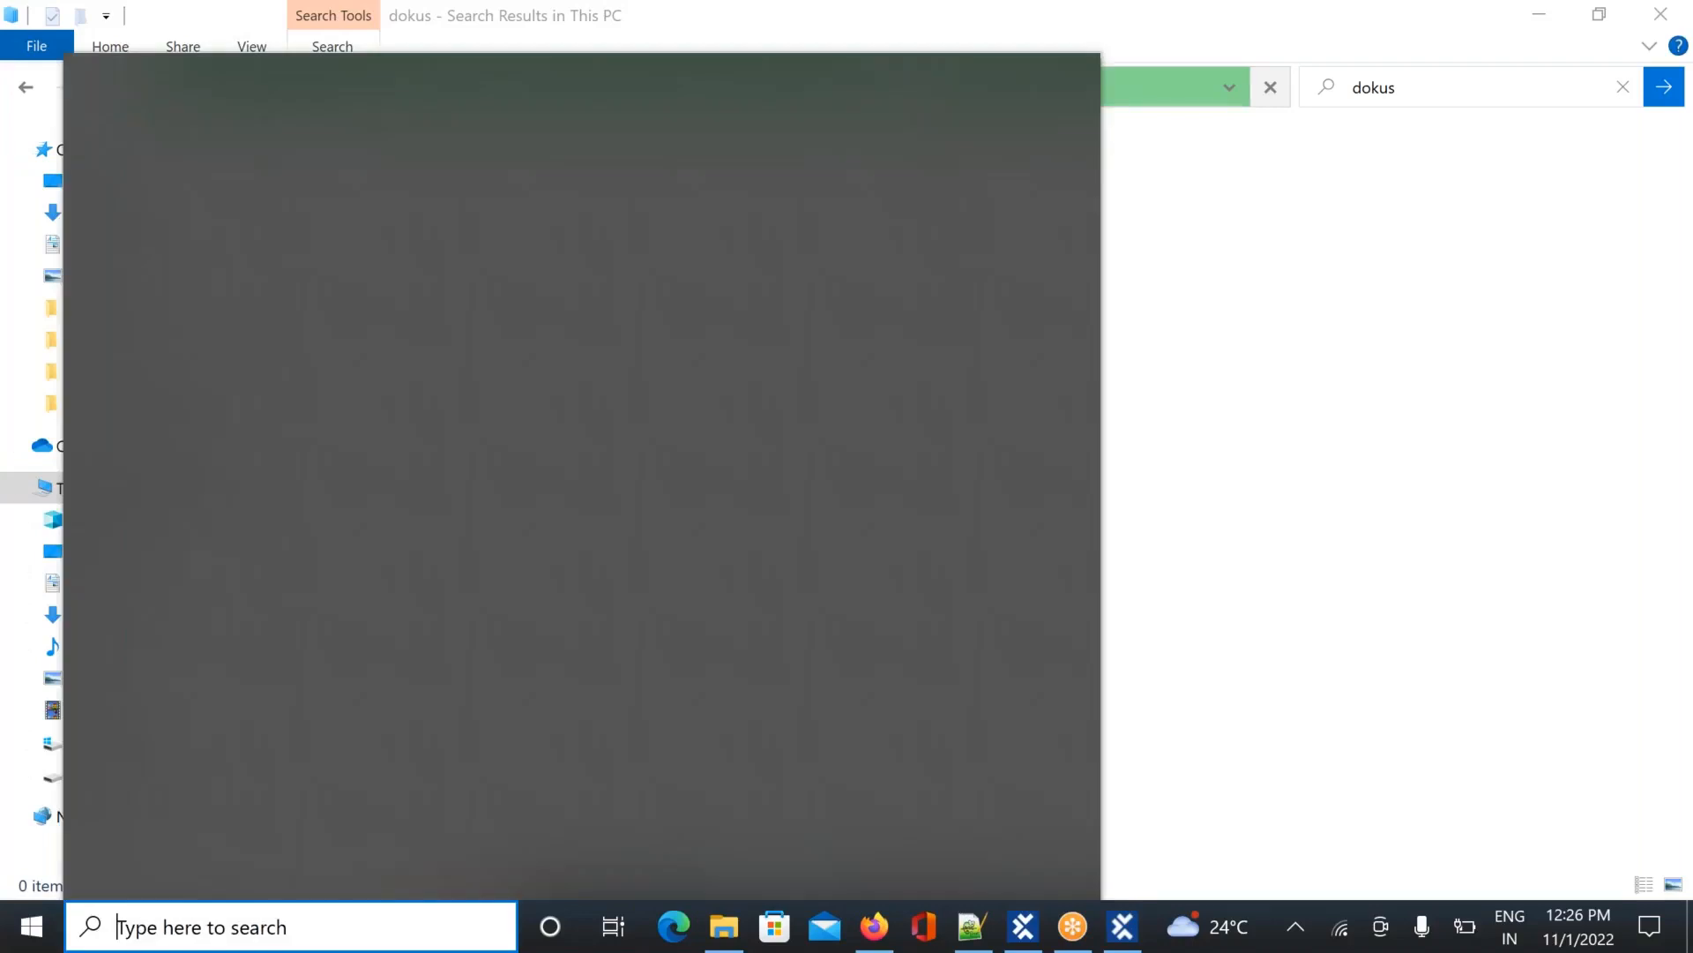
type("%app")
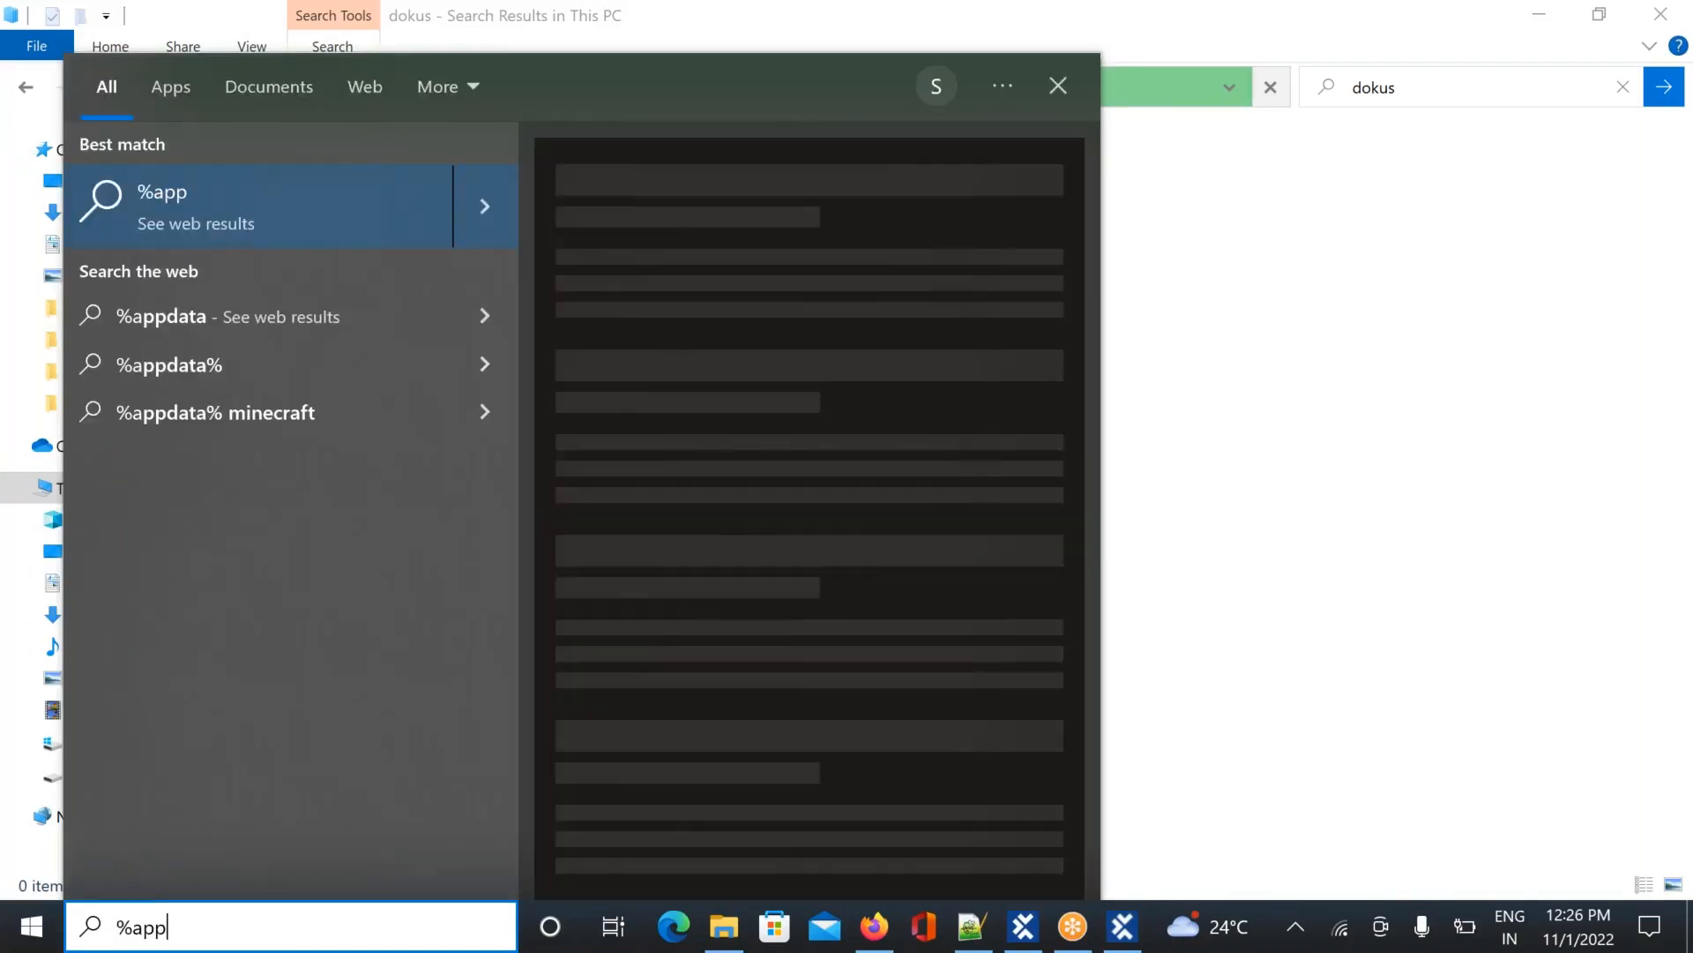
type("data")
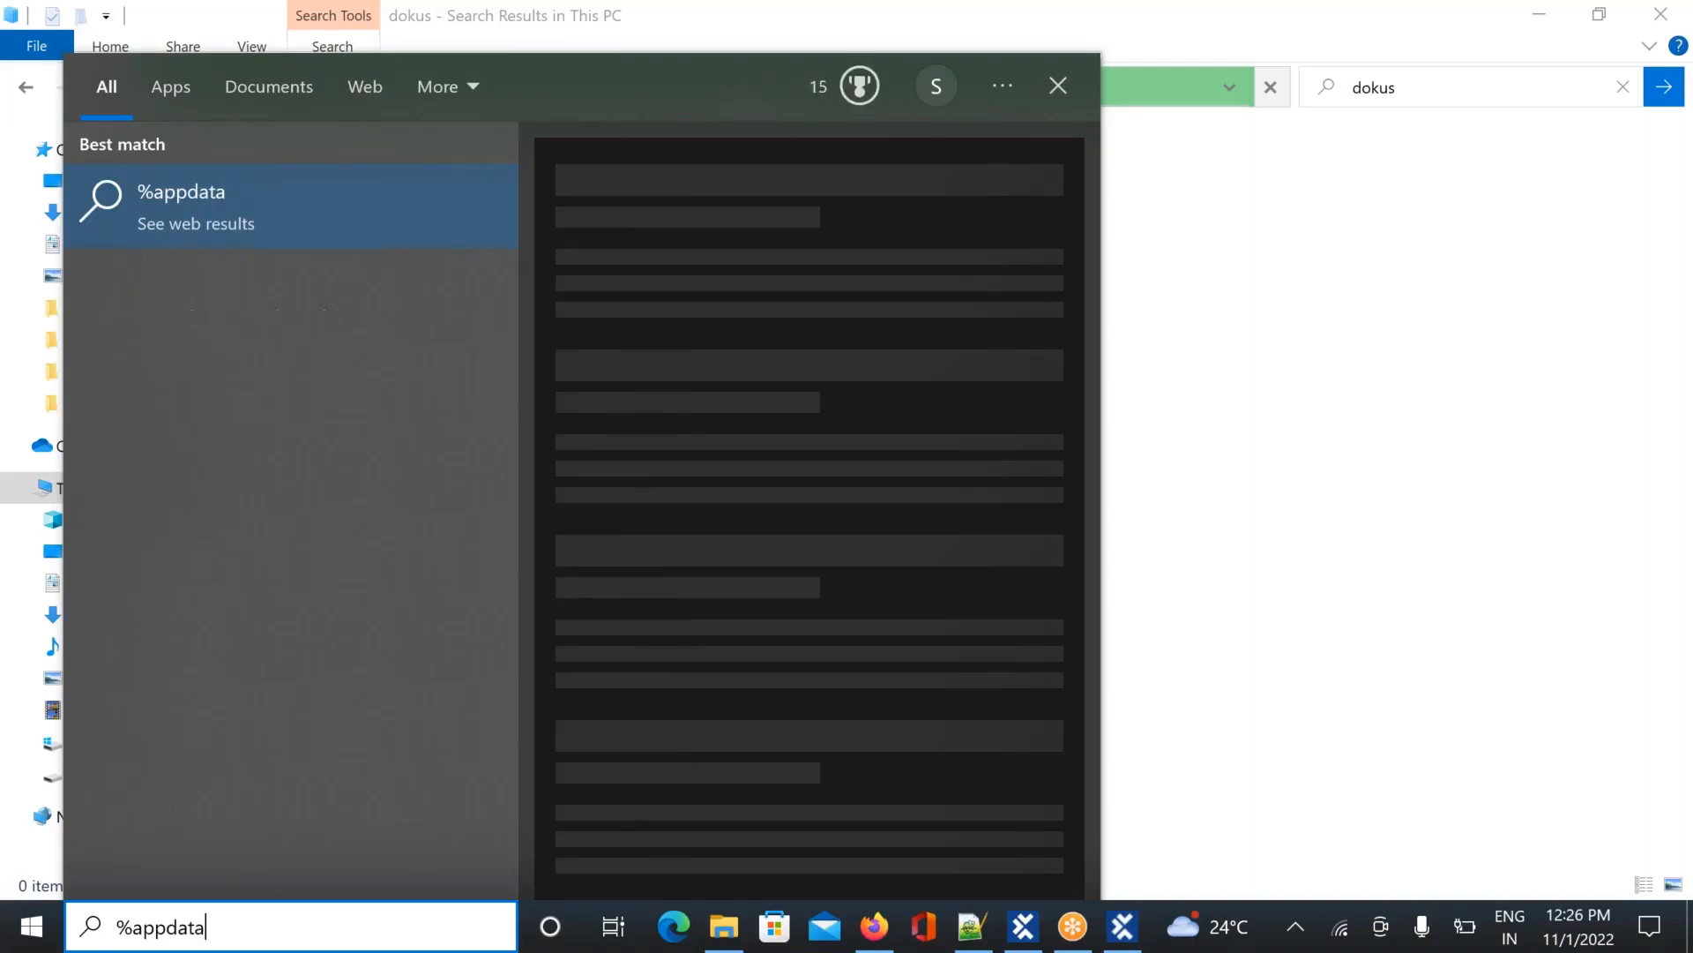
type("%")
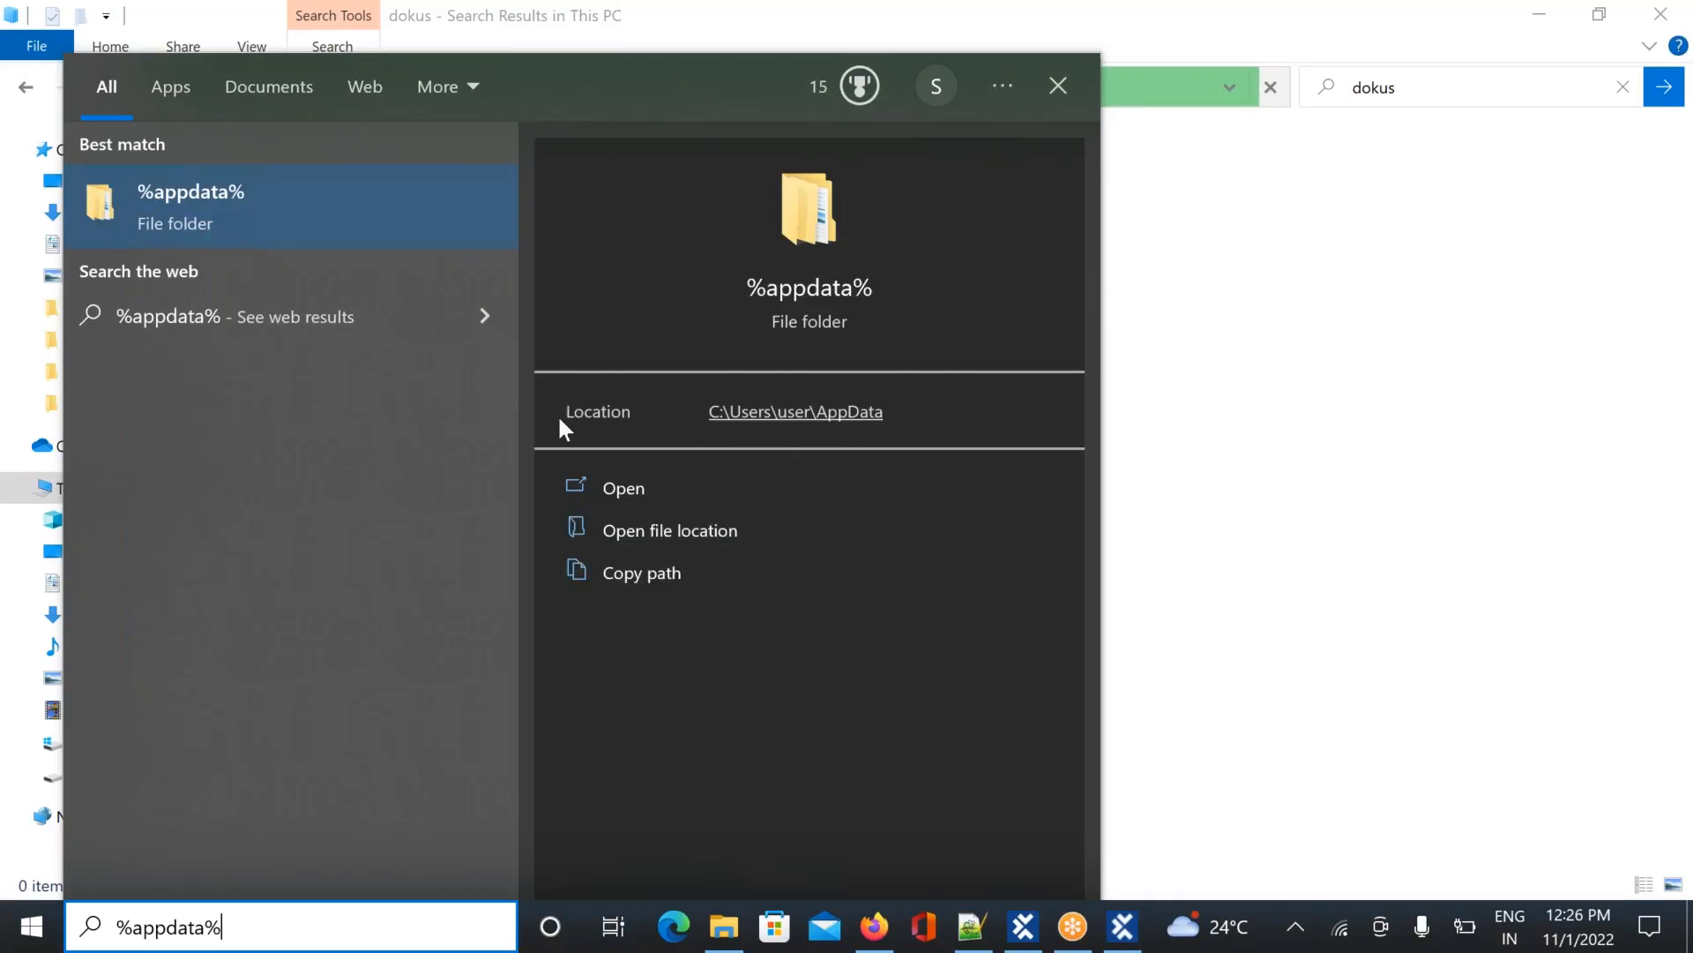
left_click(610, 485)
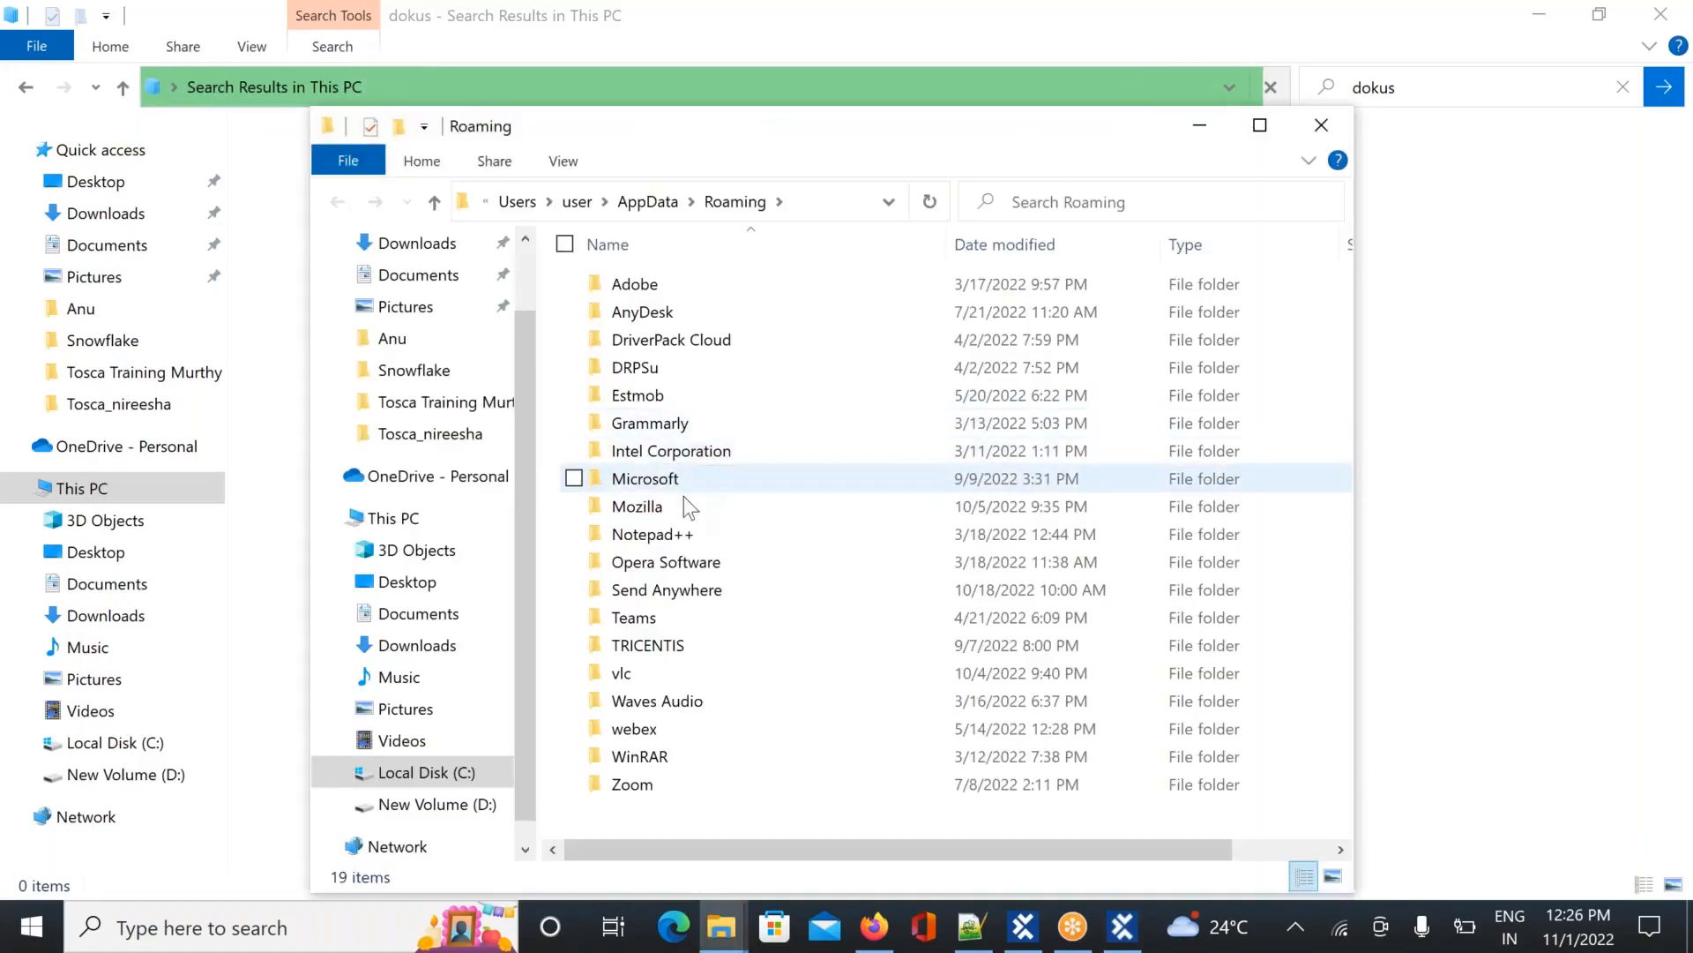
Look inside the TRICENTIS folder, return to Roaming, and switch back to Tosca Settings
double_click(663, 646)
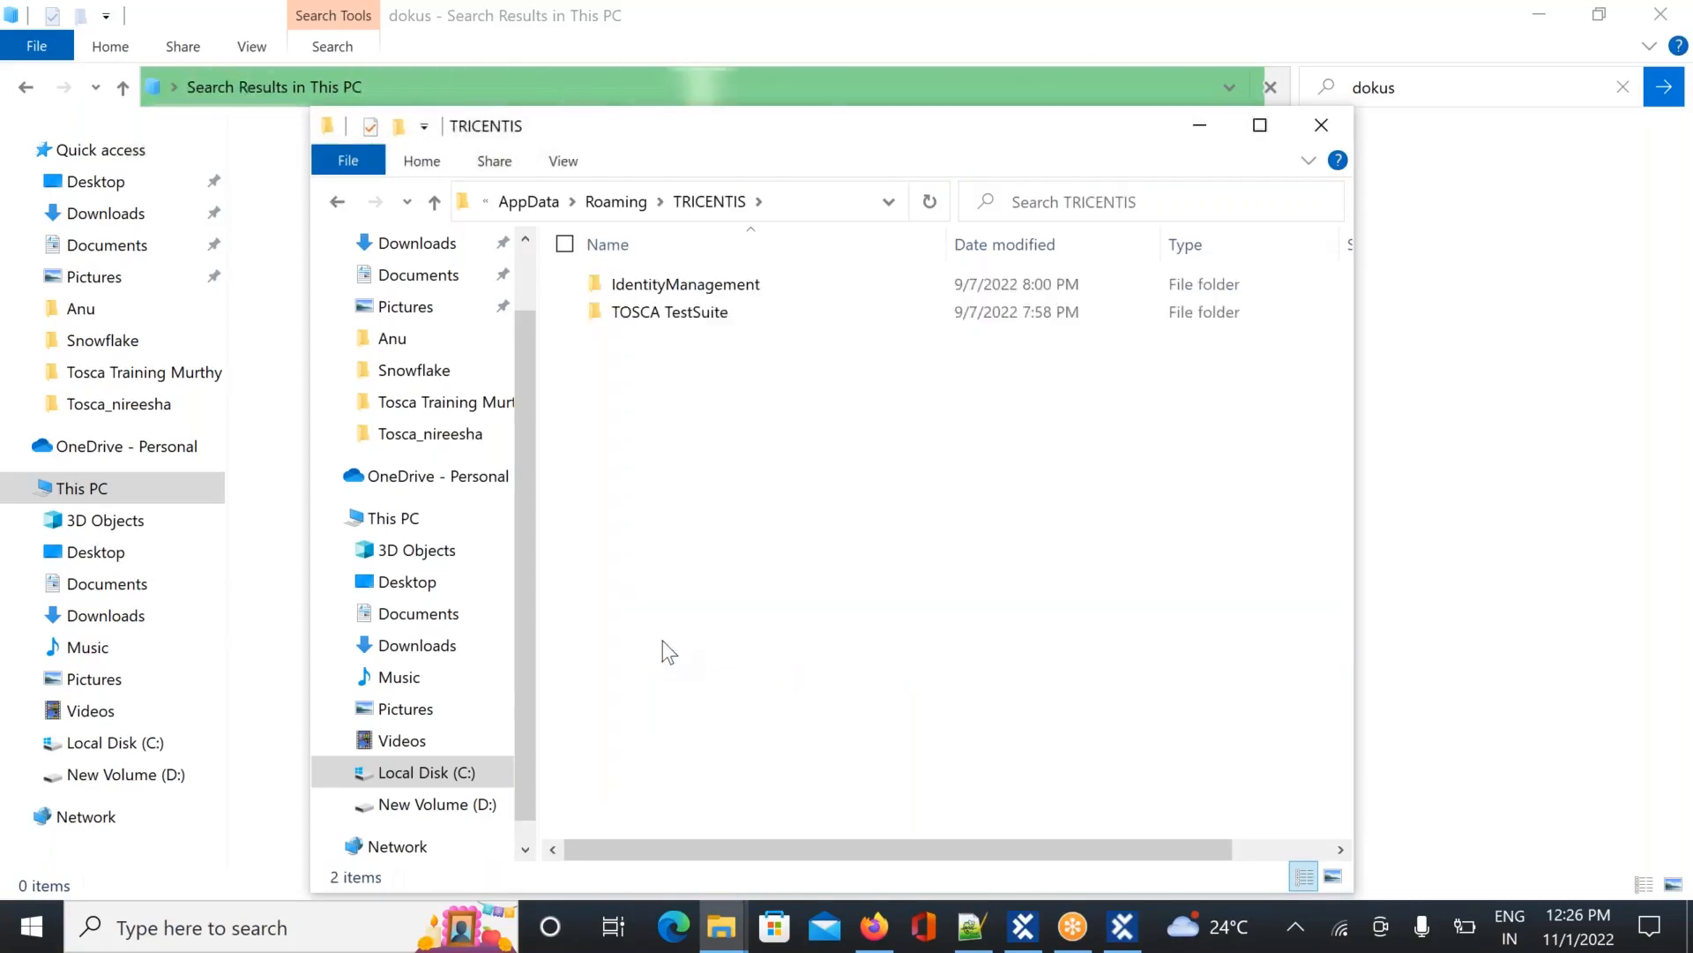
left_click(620, 202)
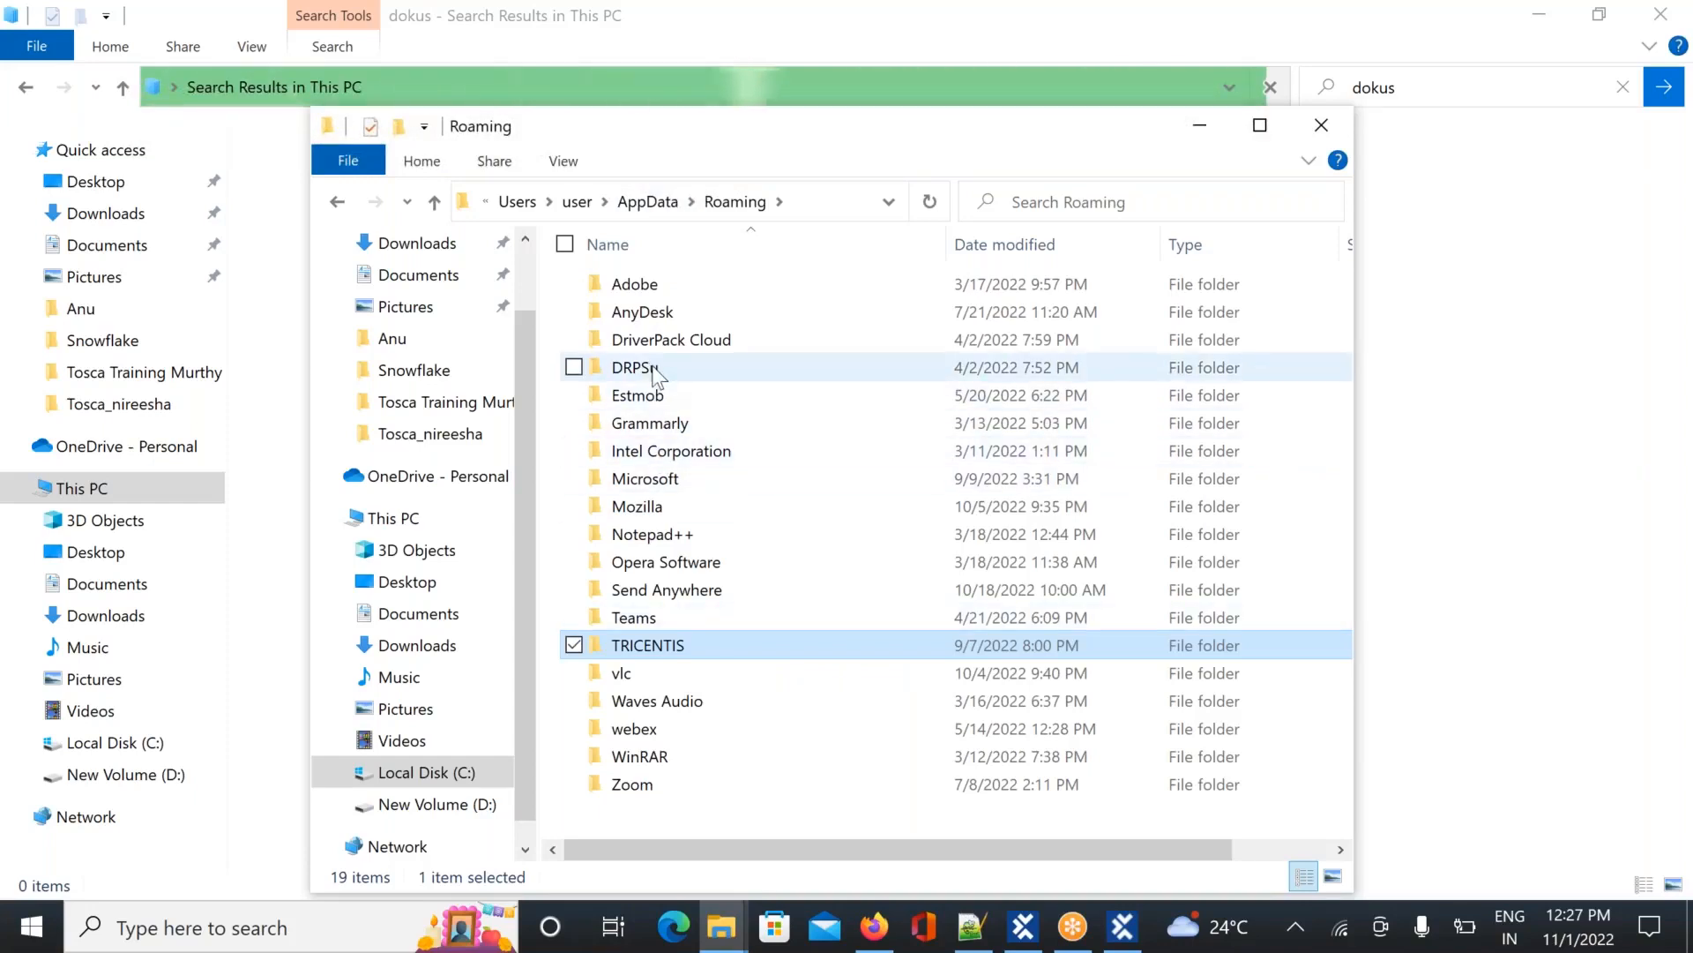
mouse_move(655, 374)
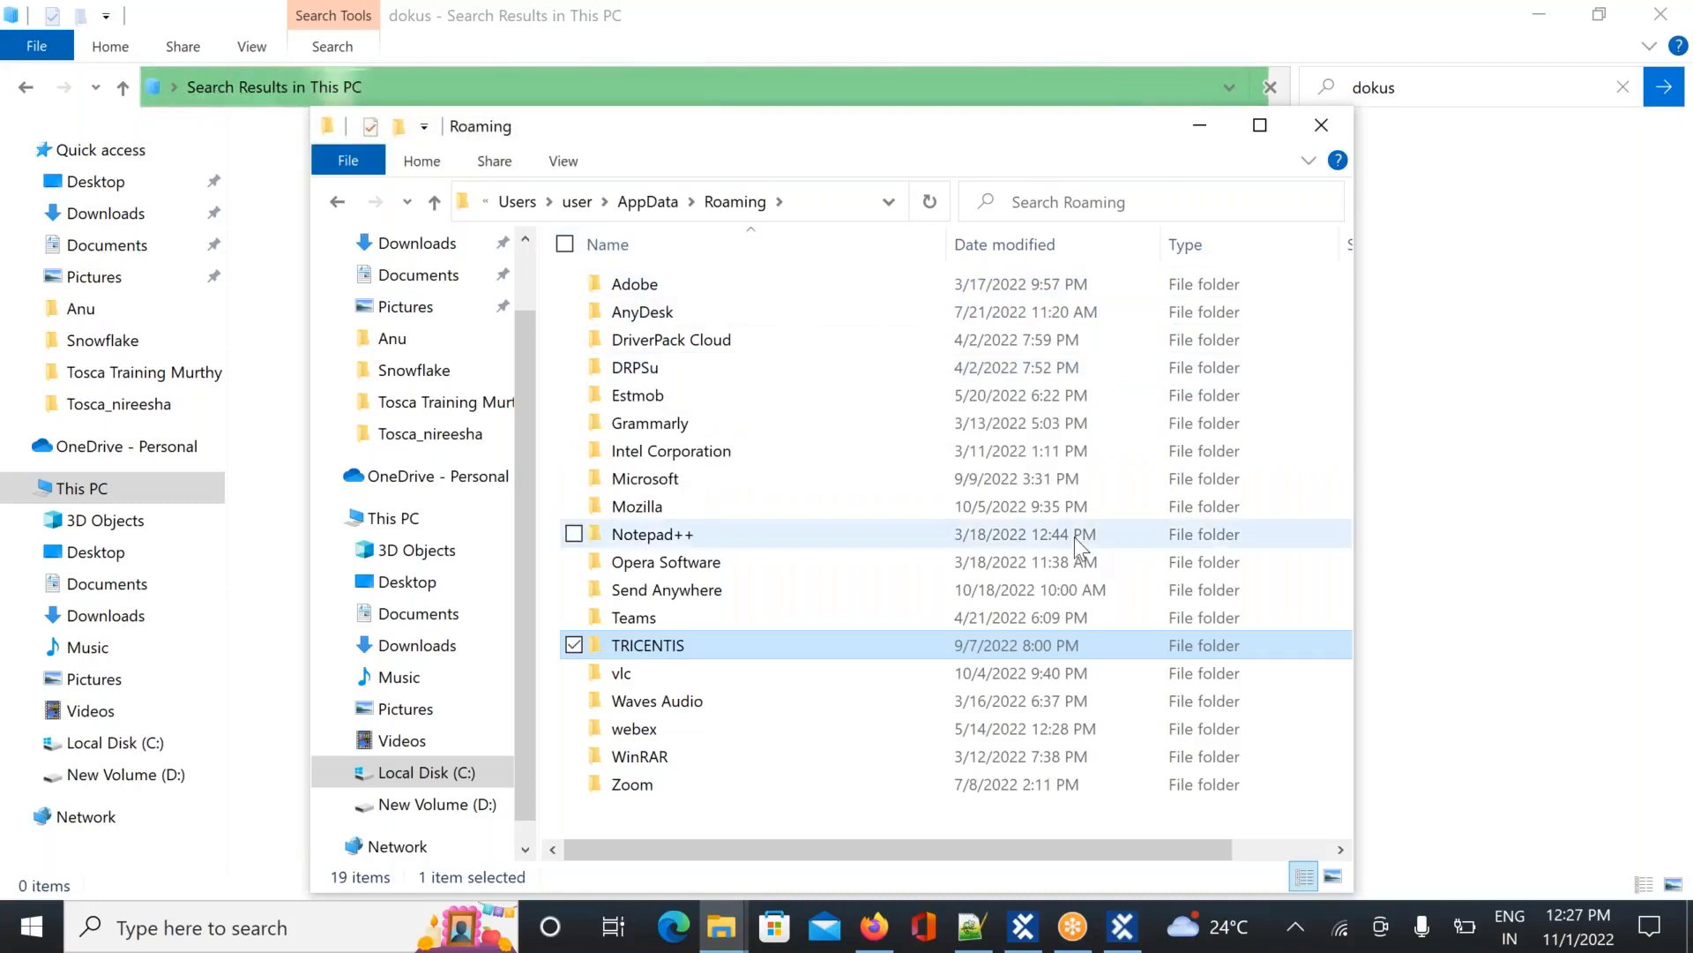
key("alt+Tab")
key("alt+Tab")
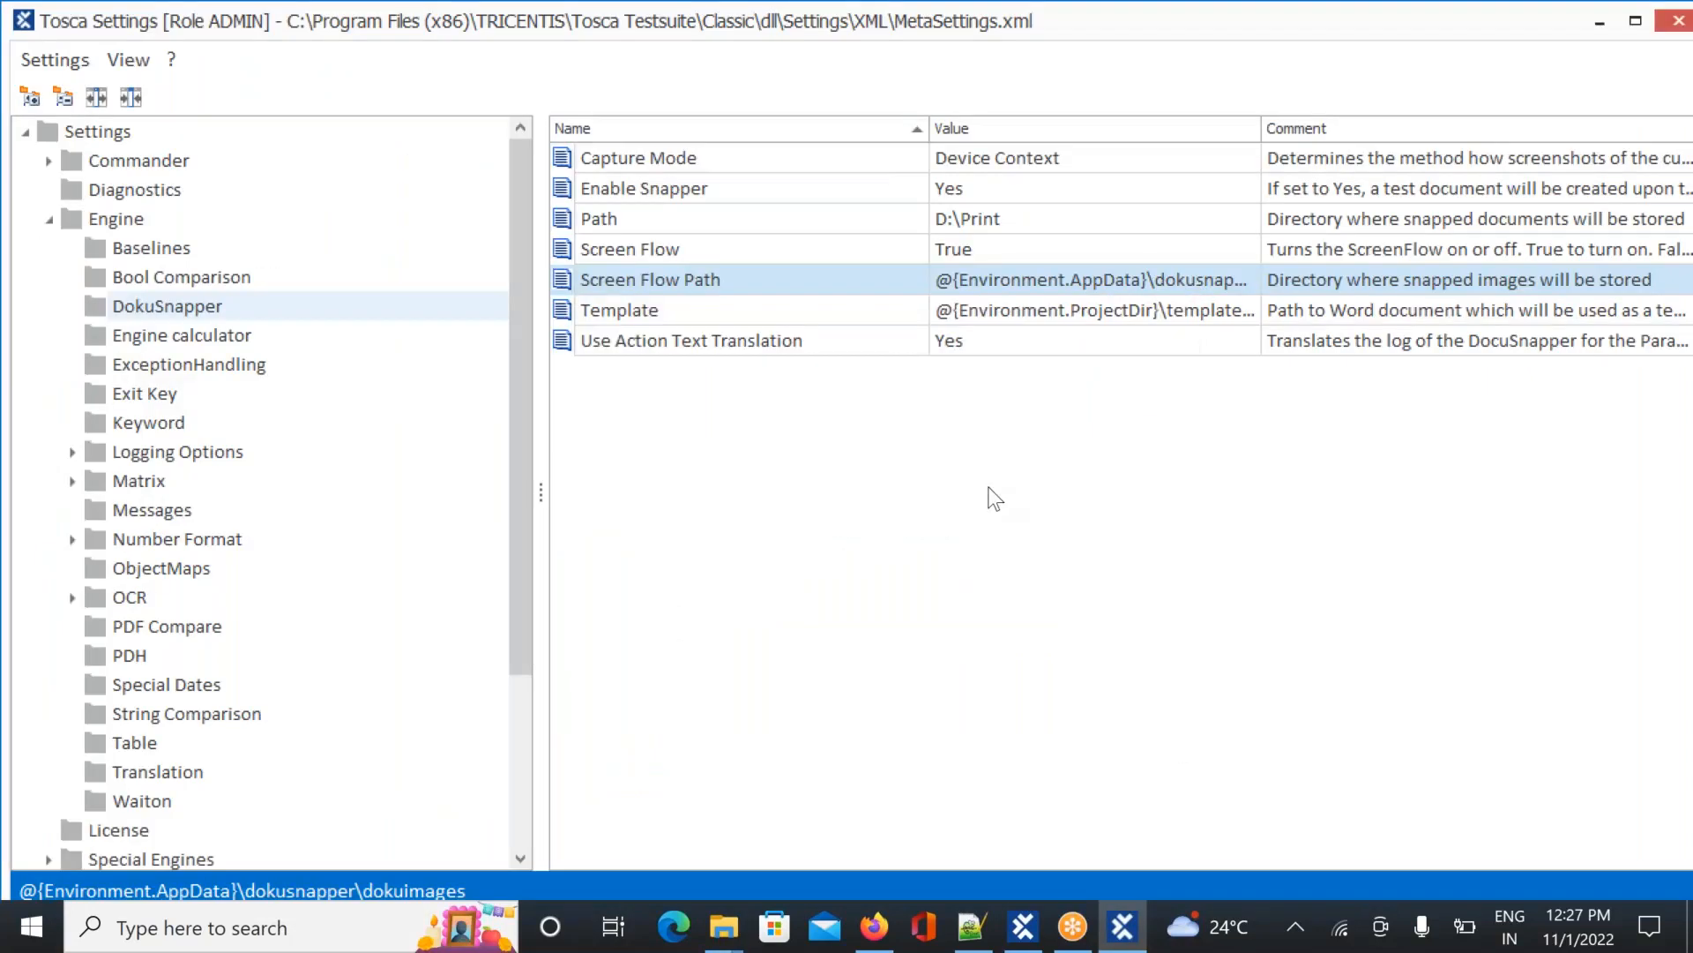
Maximize the Roaming folder window and peek into the DRPSu folder
key("alt+Tab")
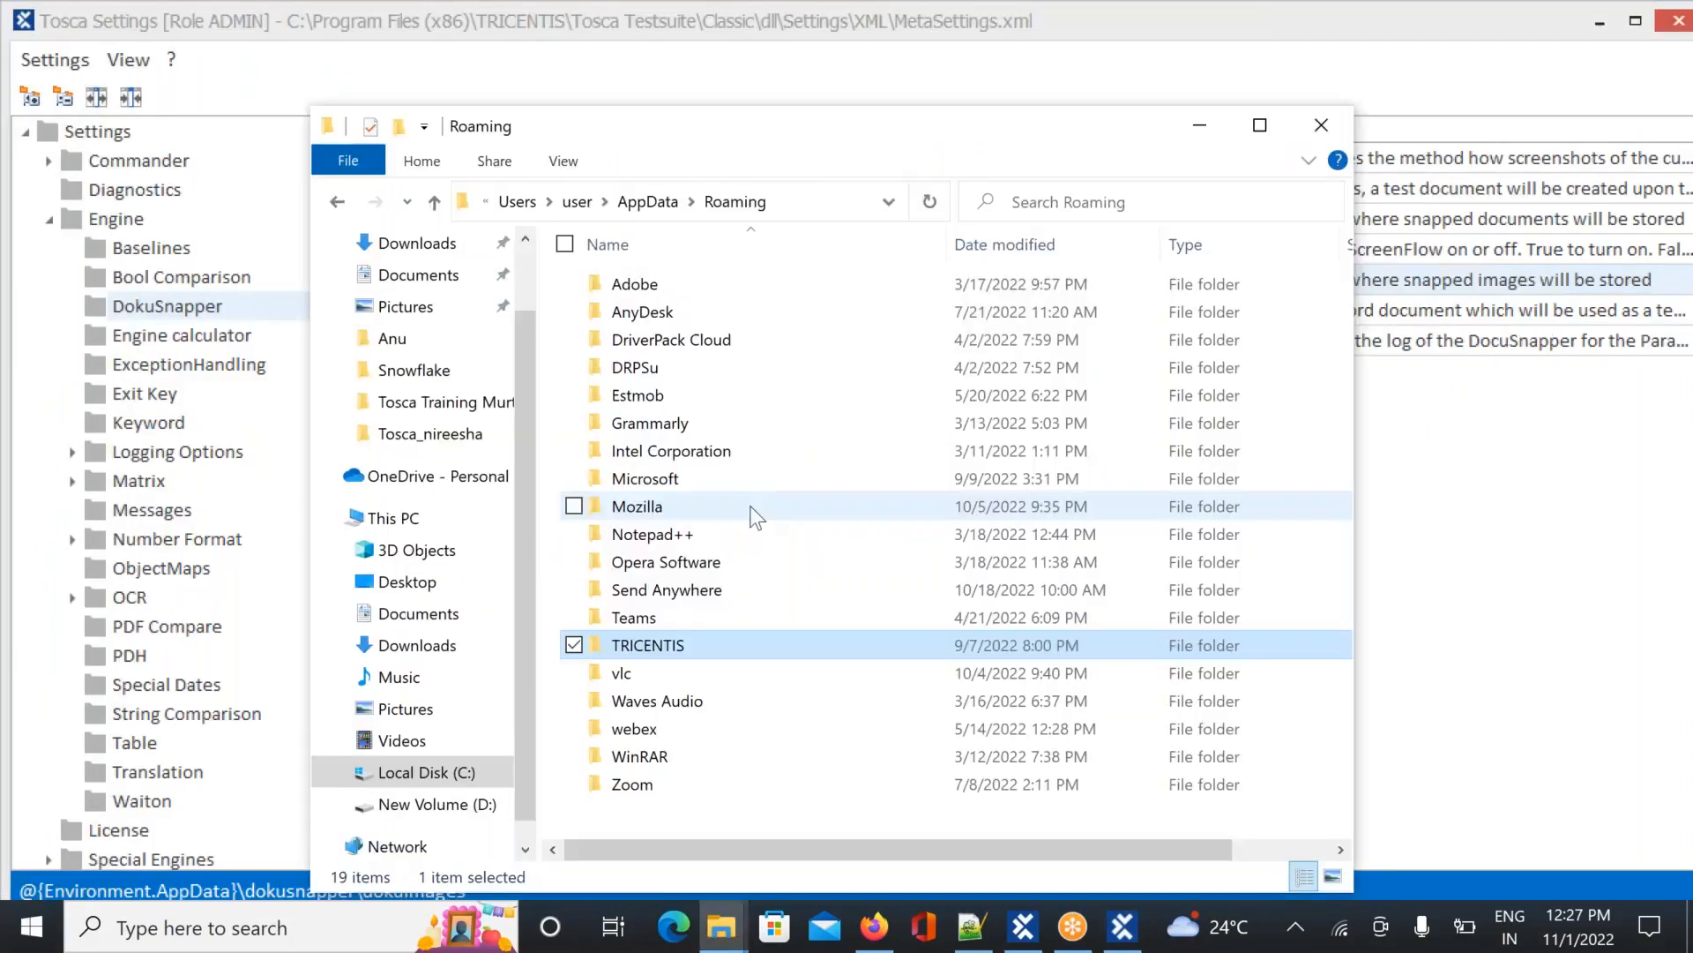
left_click(1247, 126)
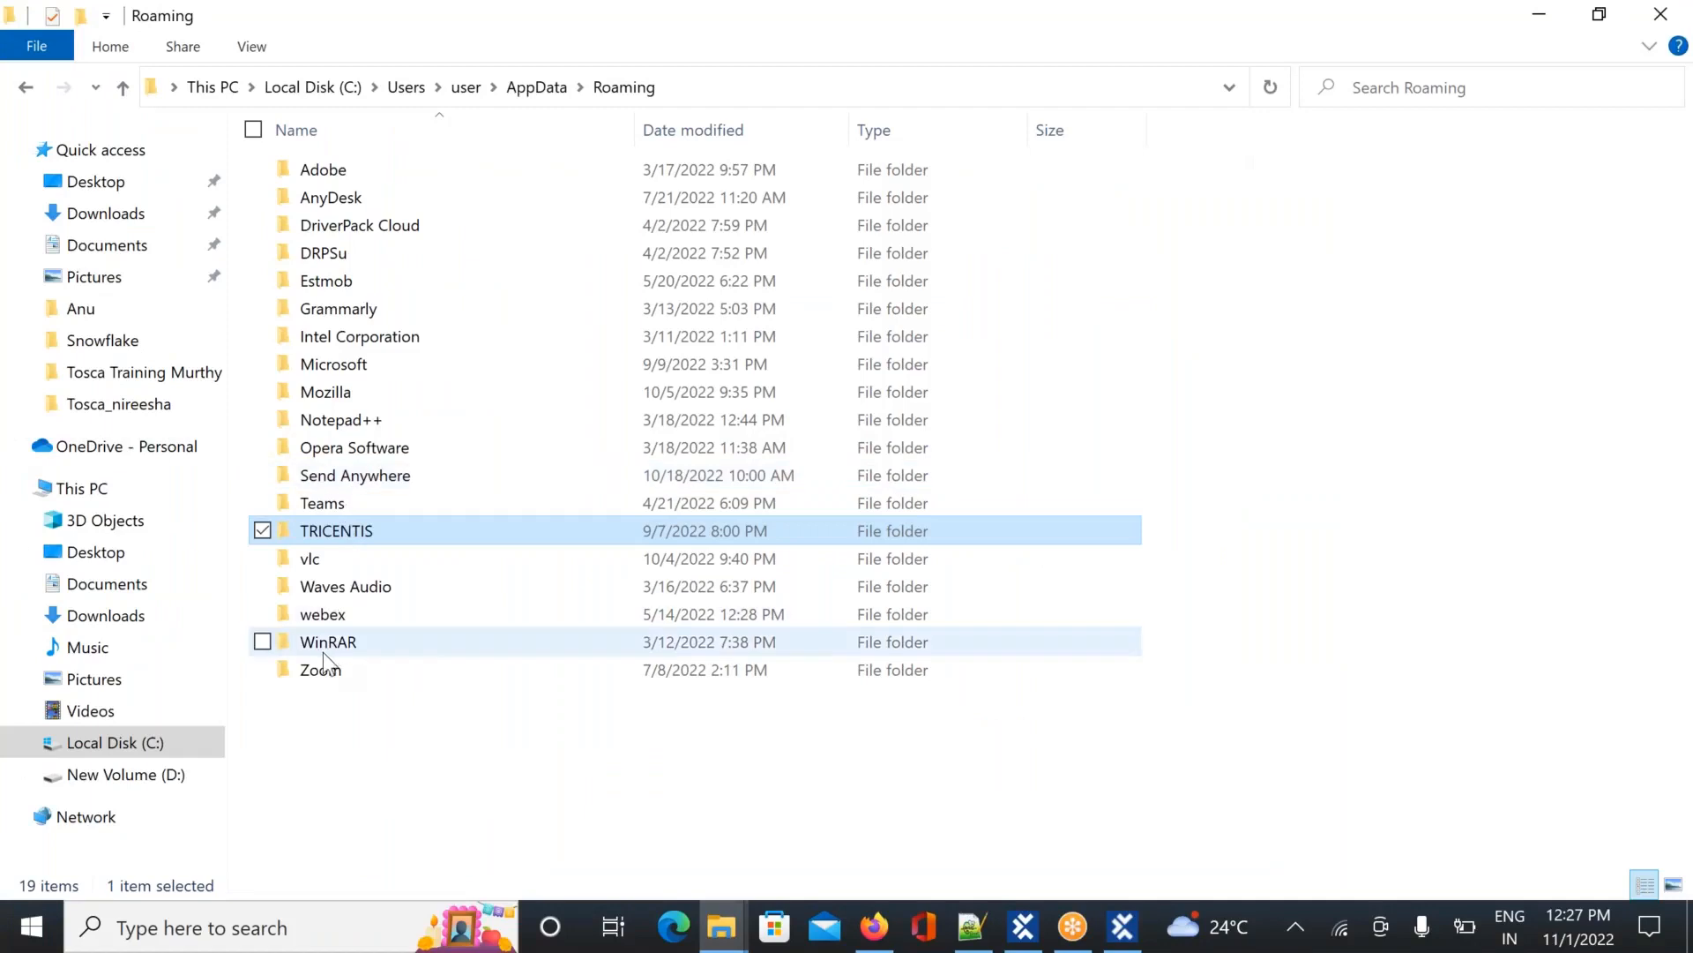
double_click(356, 261)
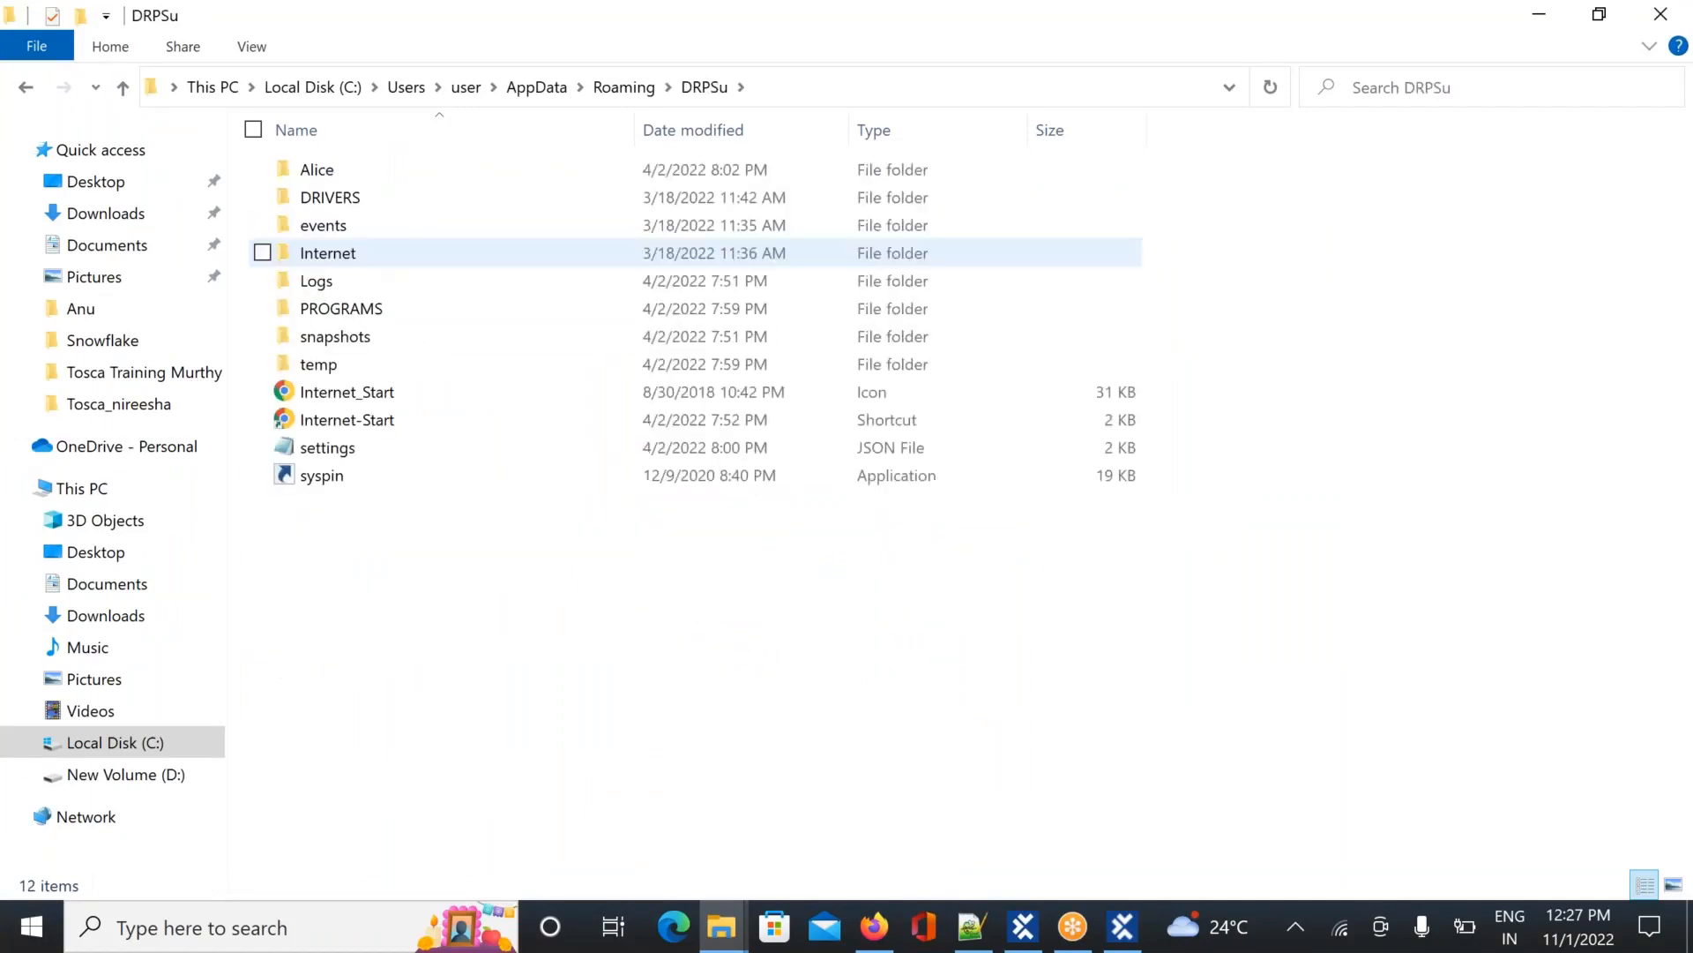
key("alt+Left")
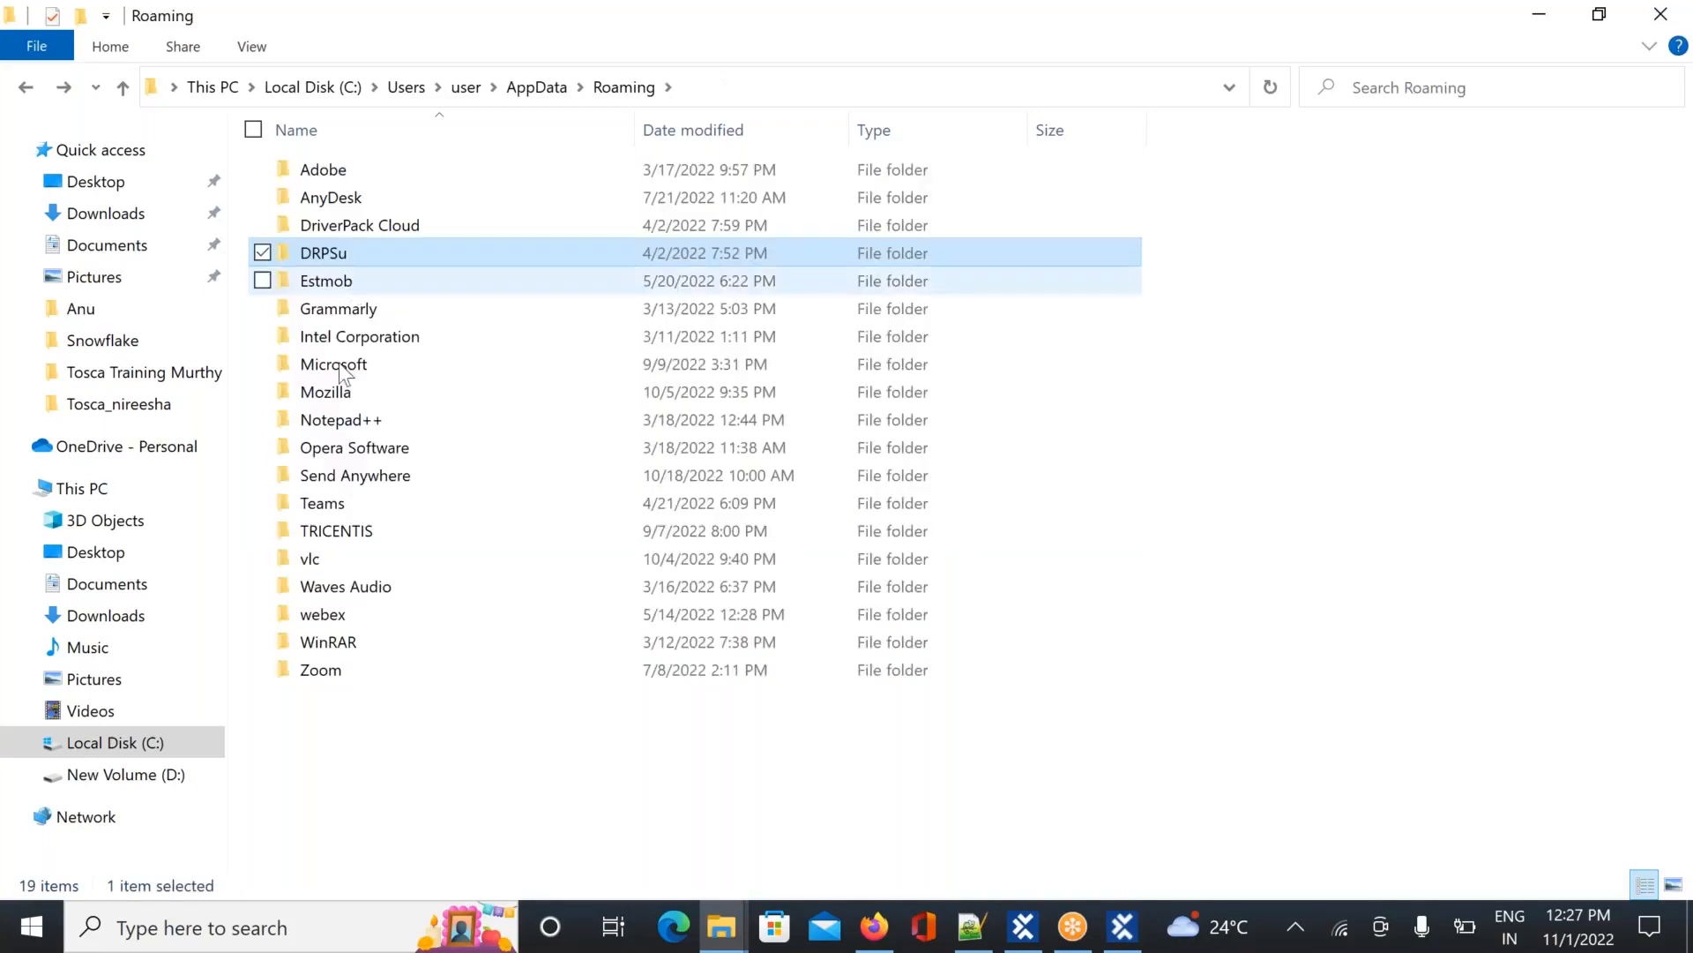
Browse TRICENTIS's TOSCA TestSuite, Settings and IdentityManagement folders
double_click(330, 524)
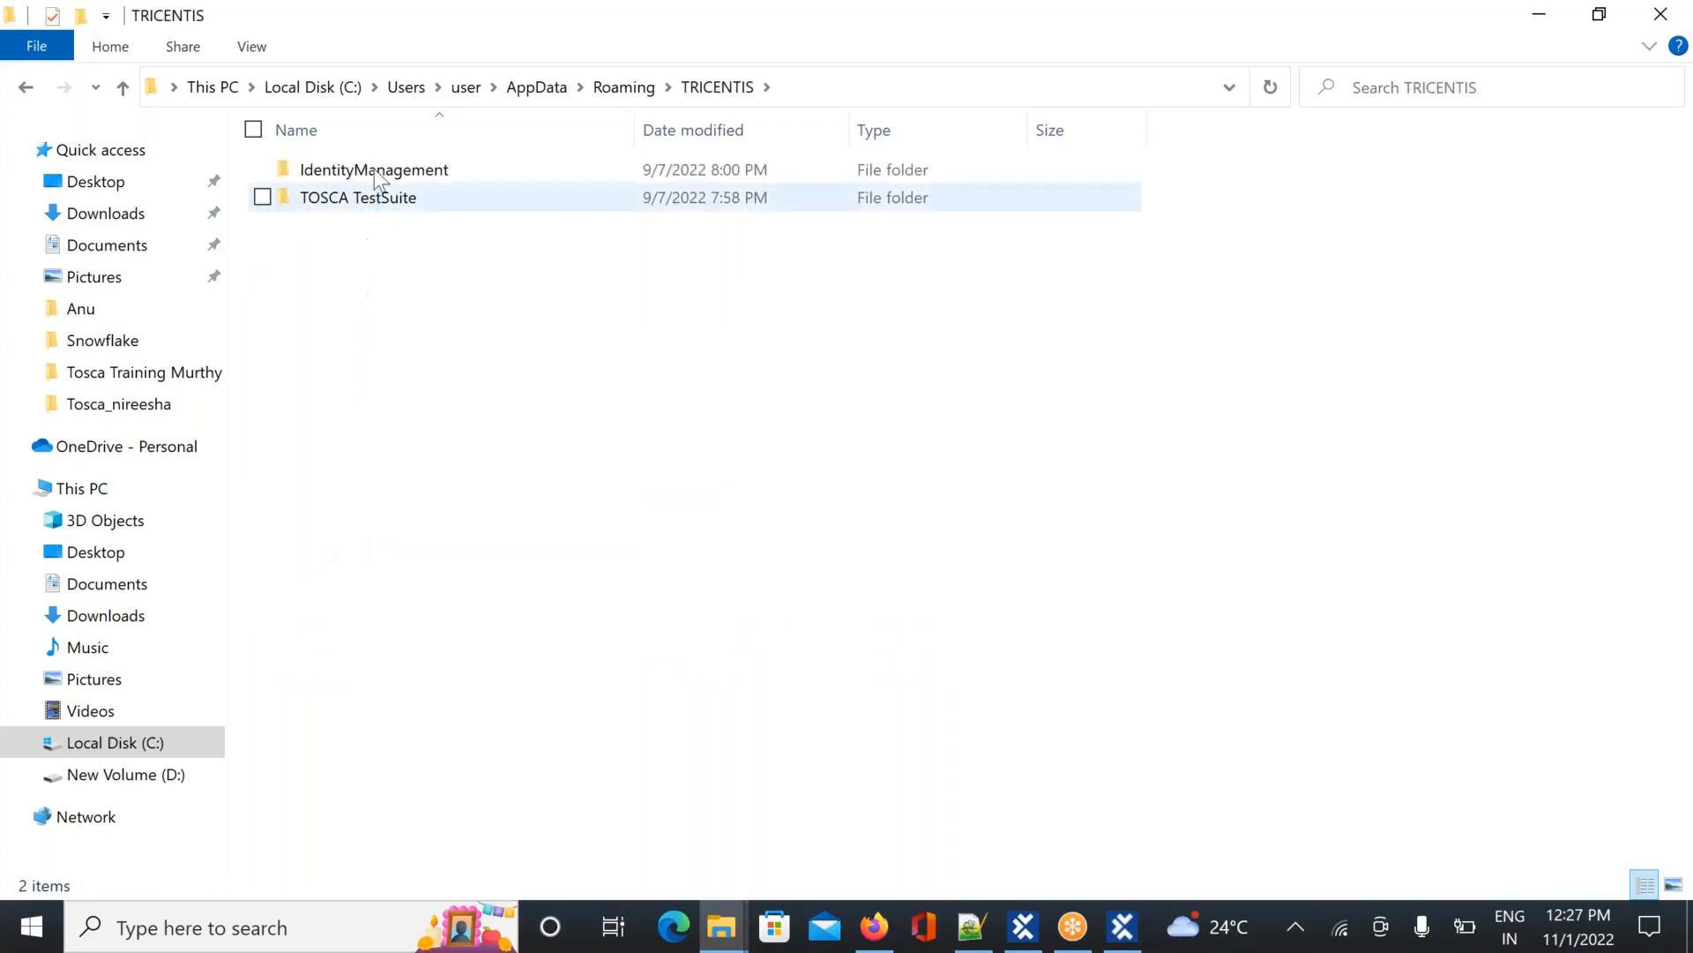
double_click(386, 204)
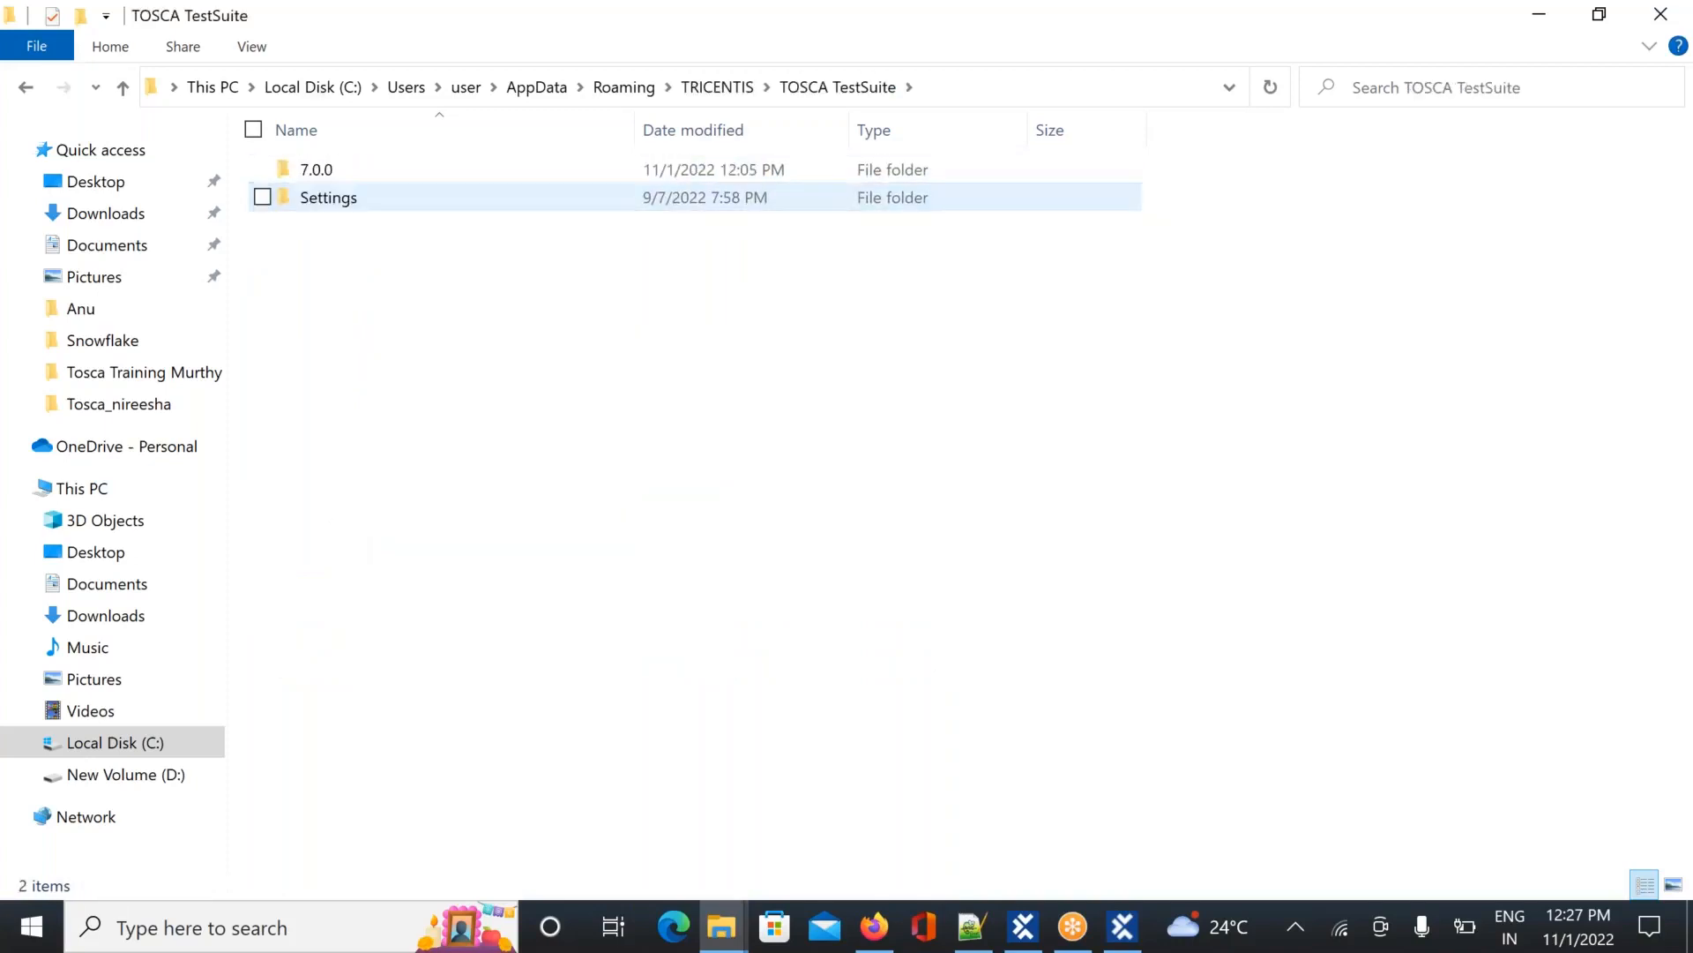
double_click(386, 199)
key("BackSpace")
key("BackSpace")
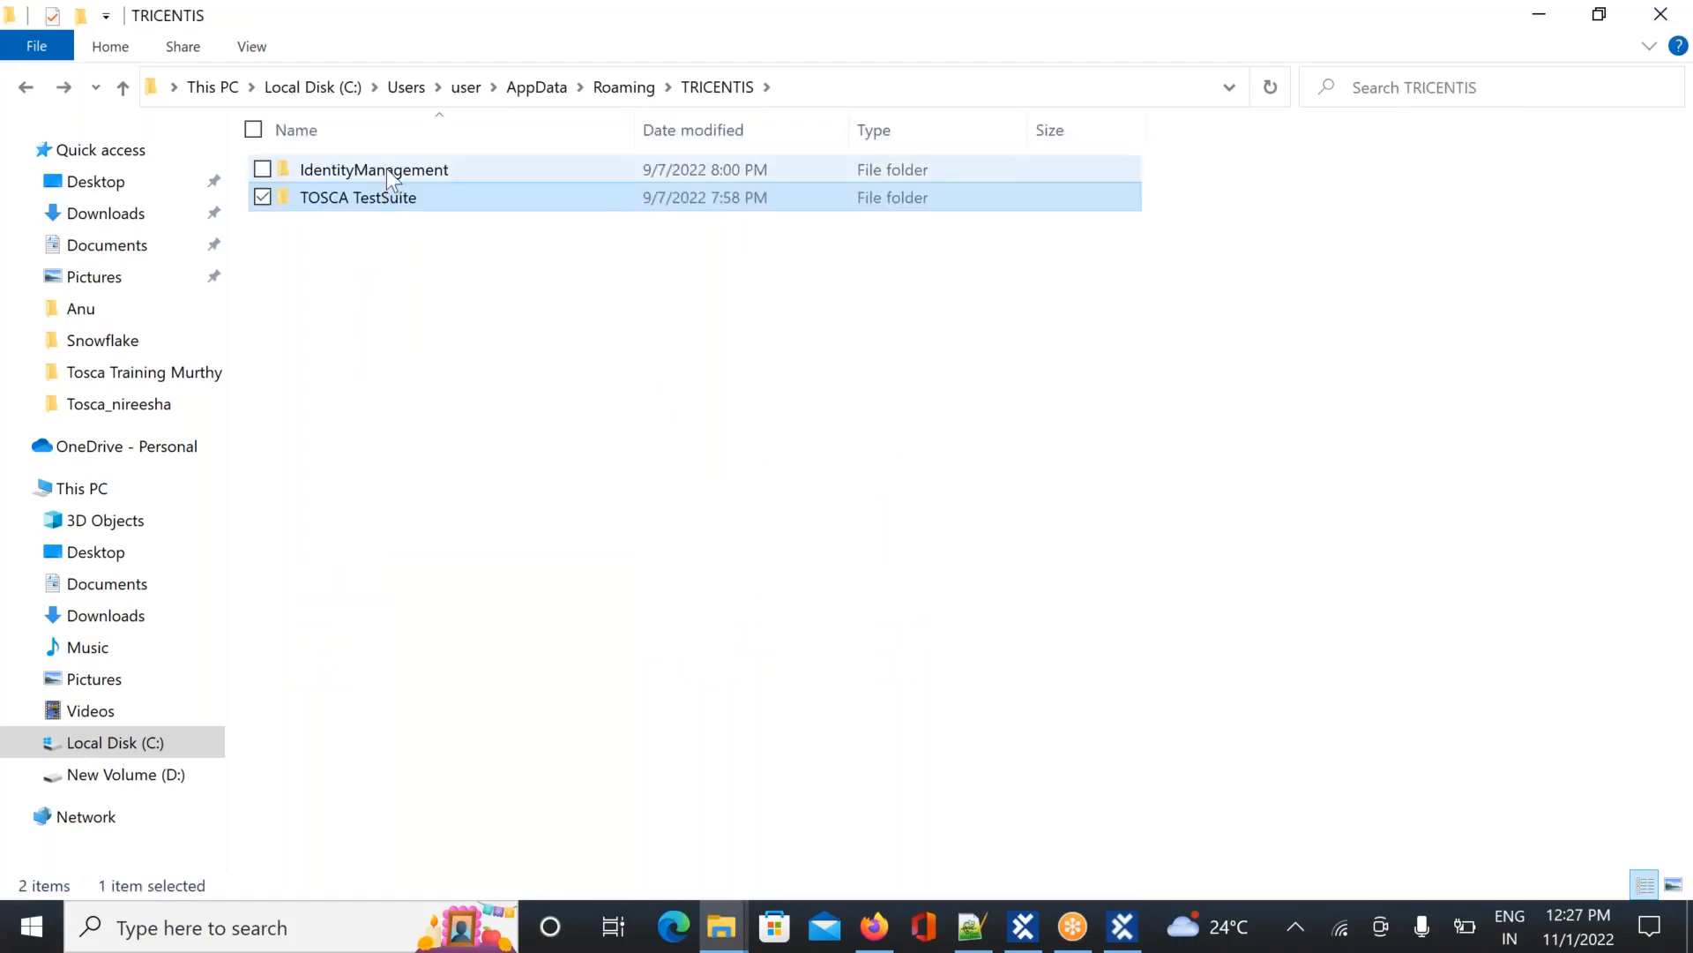
double_click(386, 168)
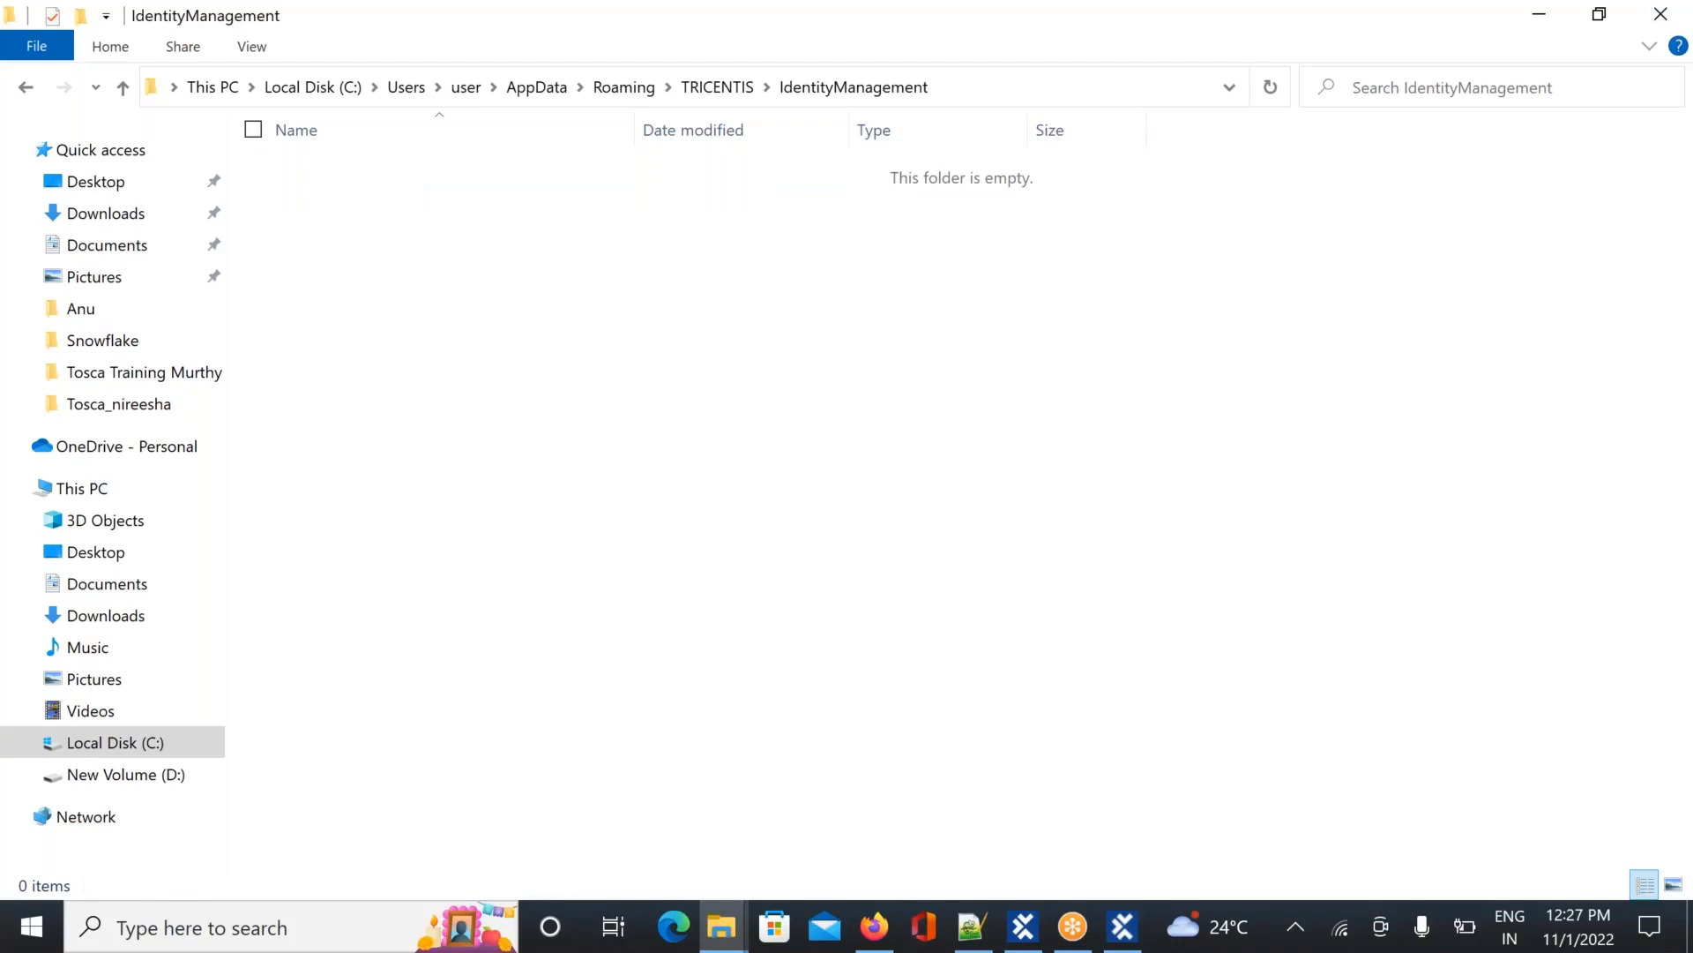
key("BackSpace")
key("alt+Left")
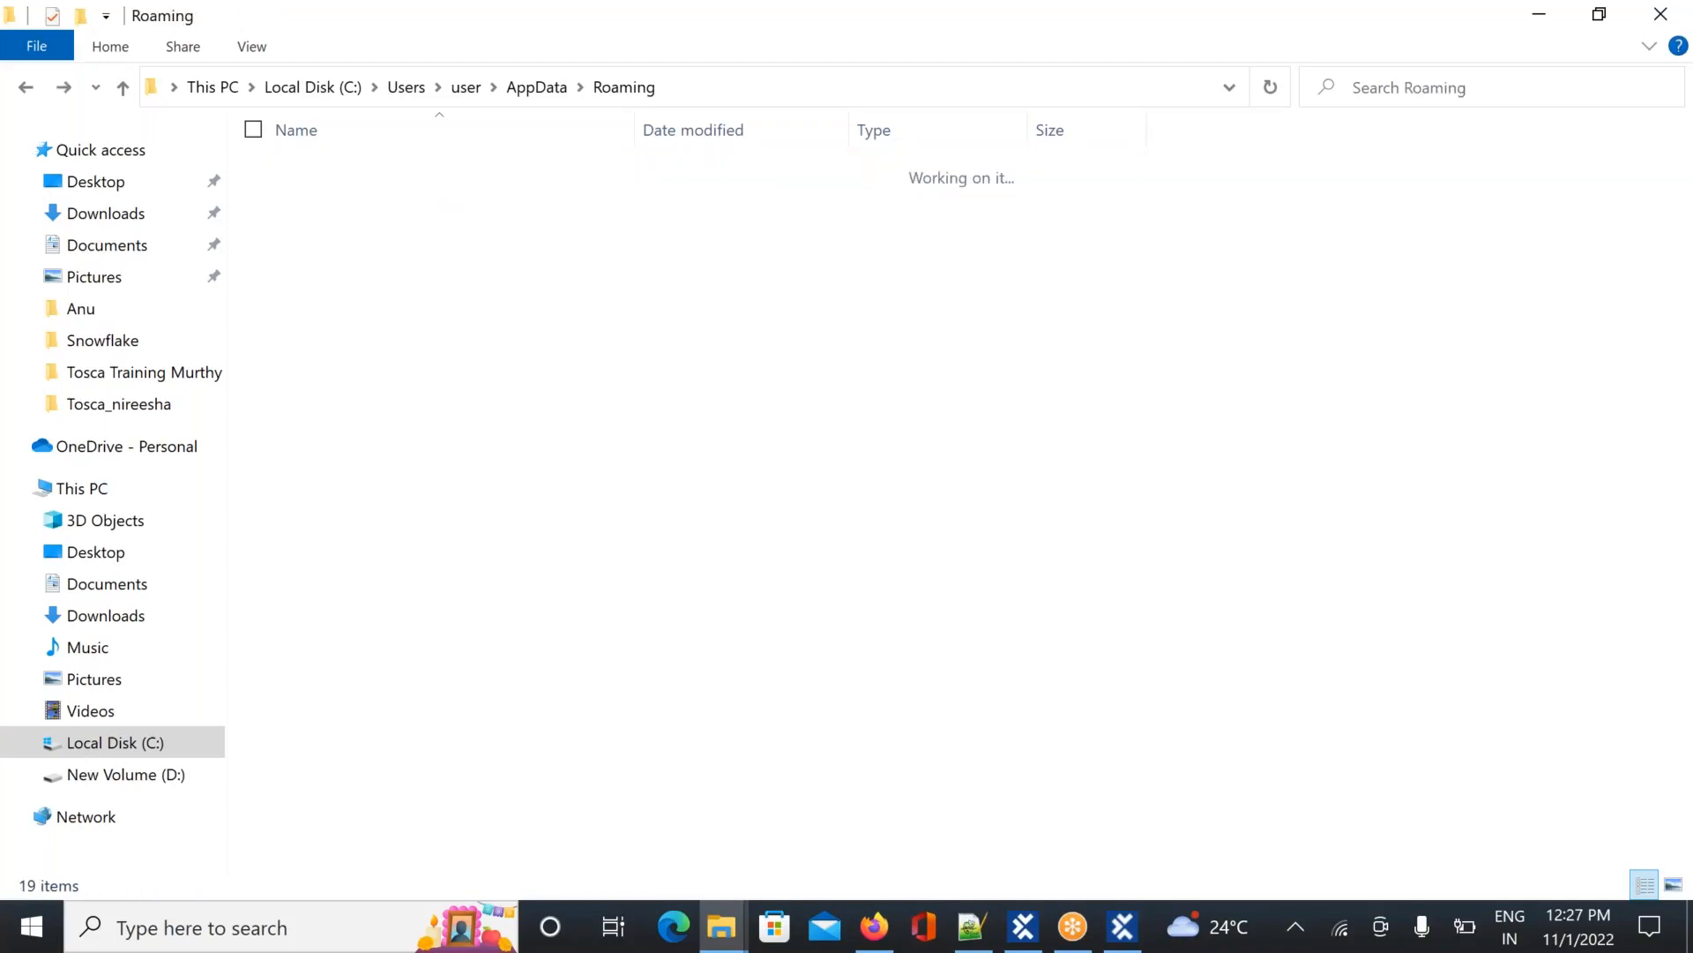
key("alt+Right")
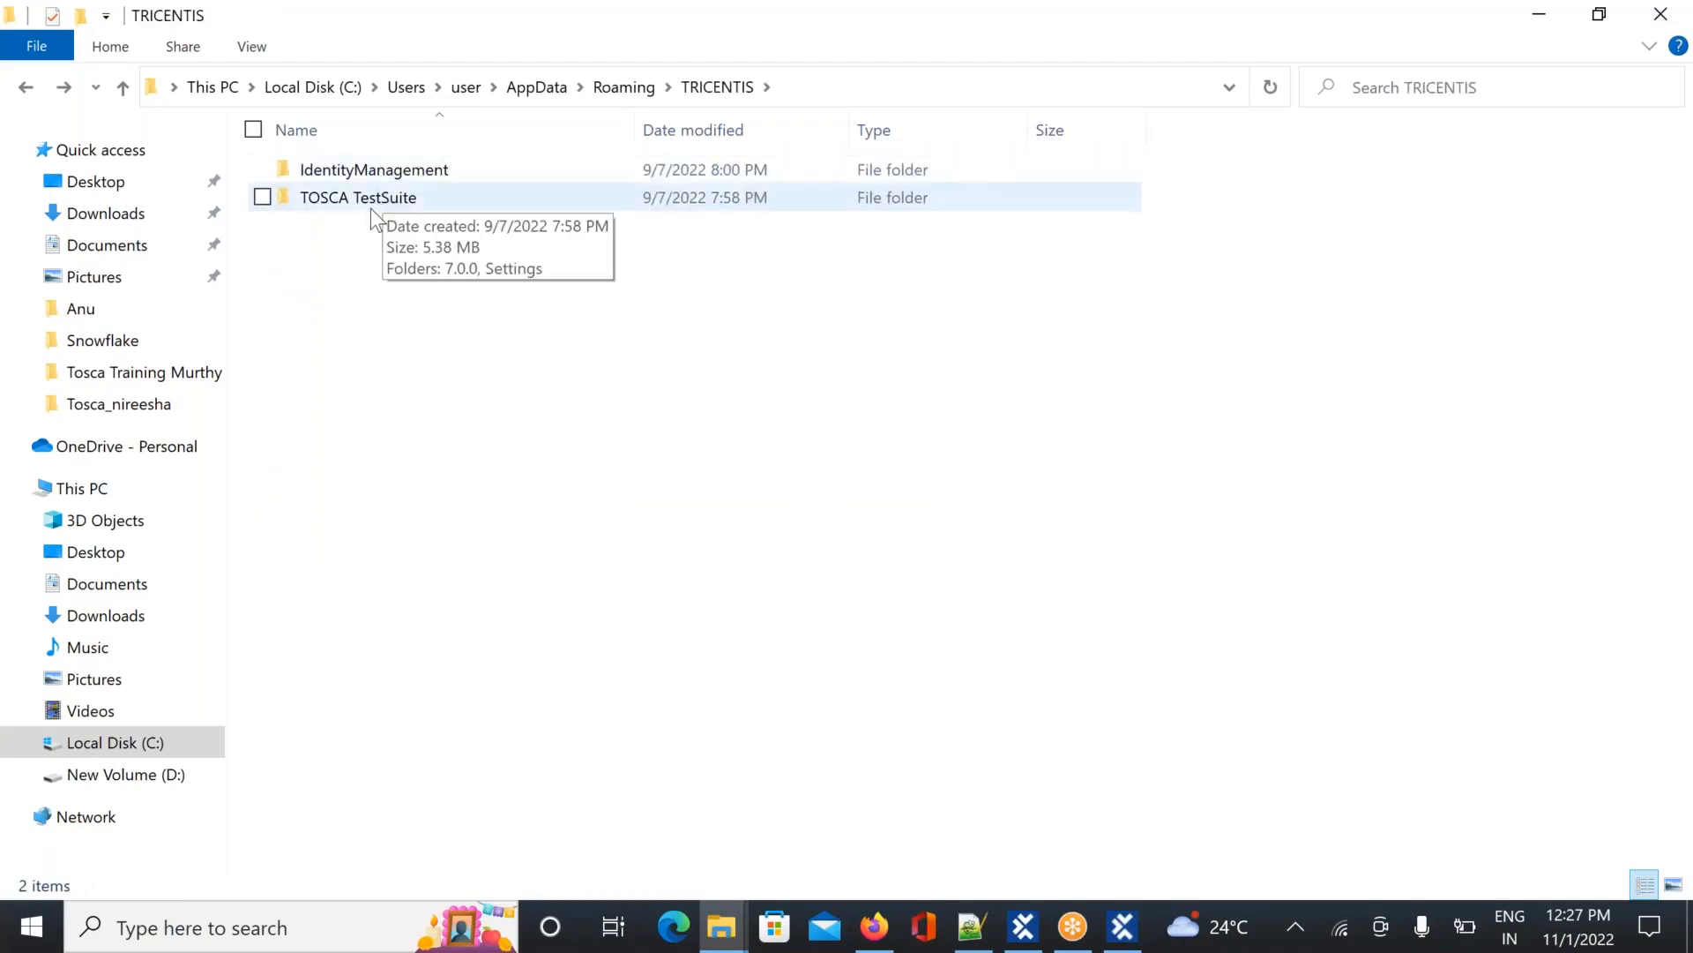
Look through AppData\Local, then move up to the user folder and C:\Users
left_click(536, 89)
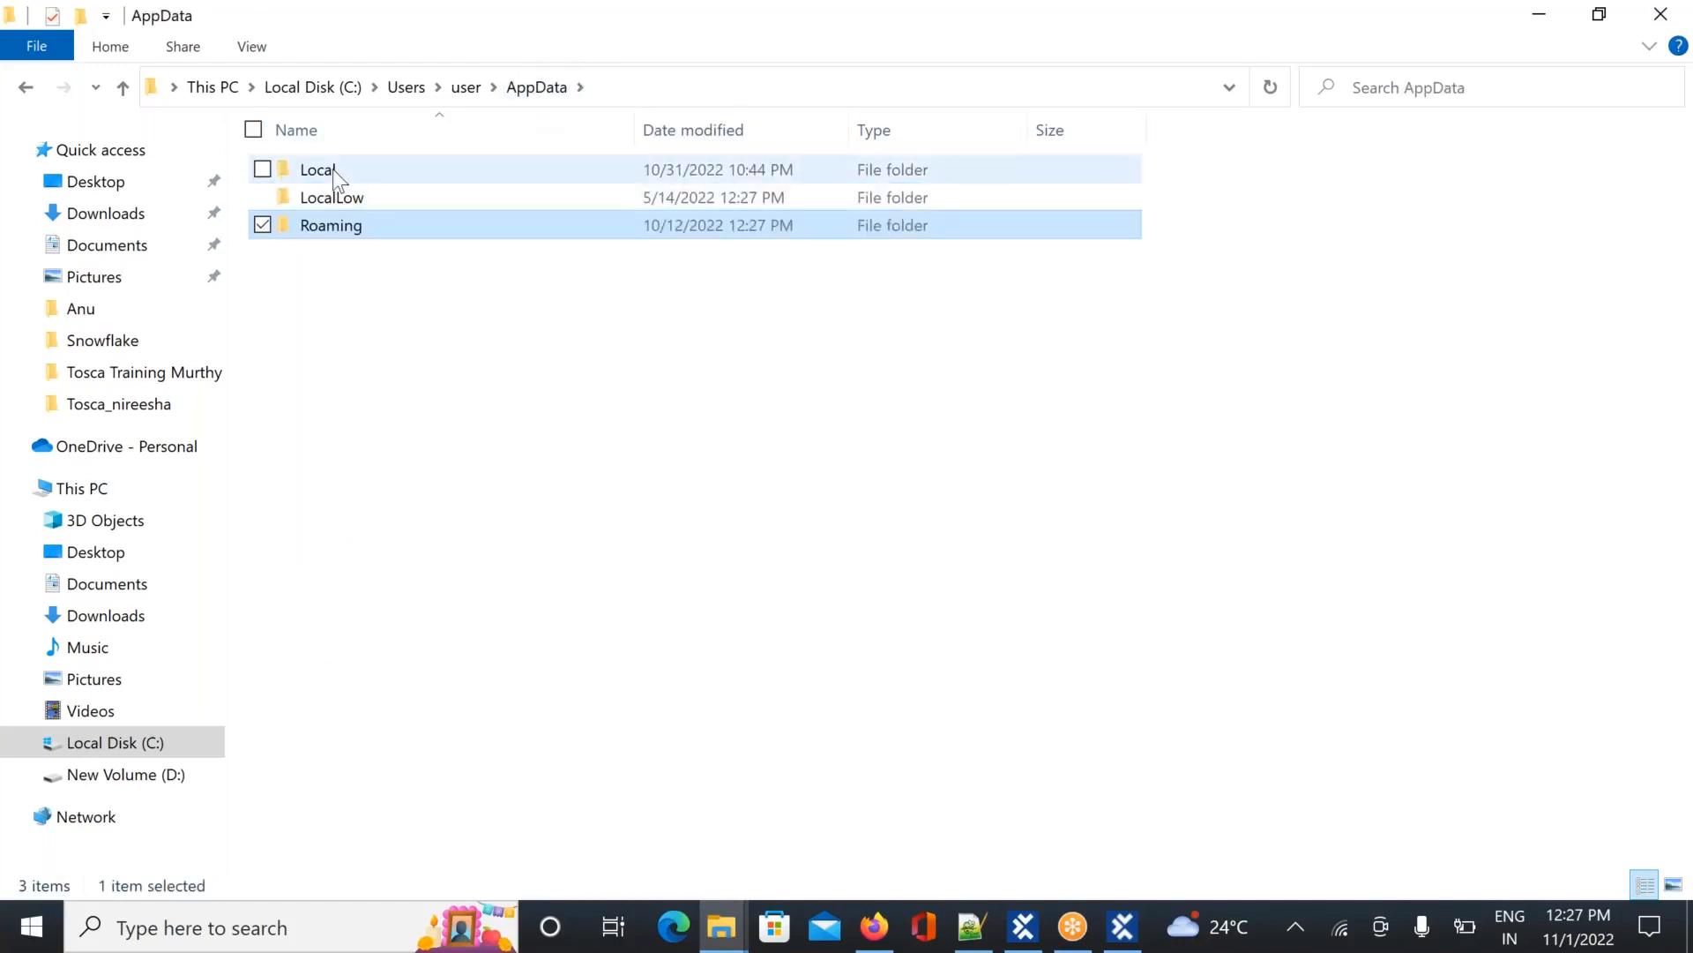
double_click(331, 170)
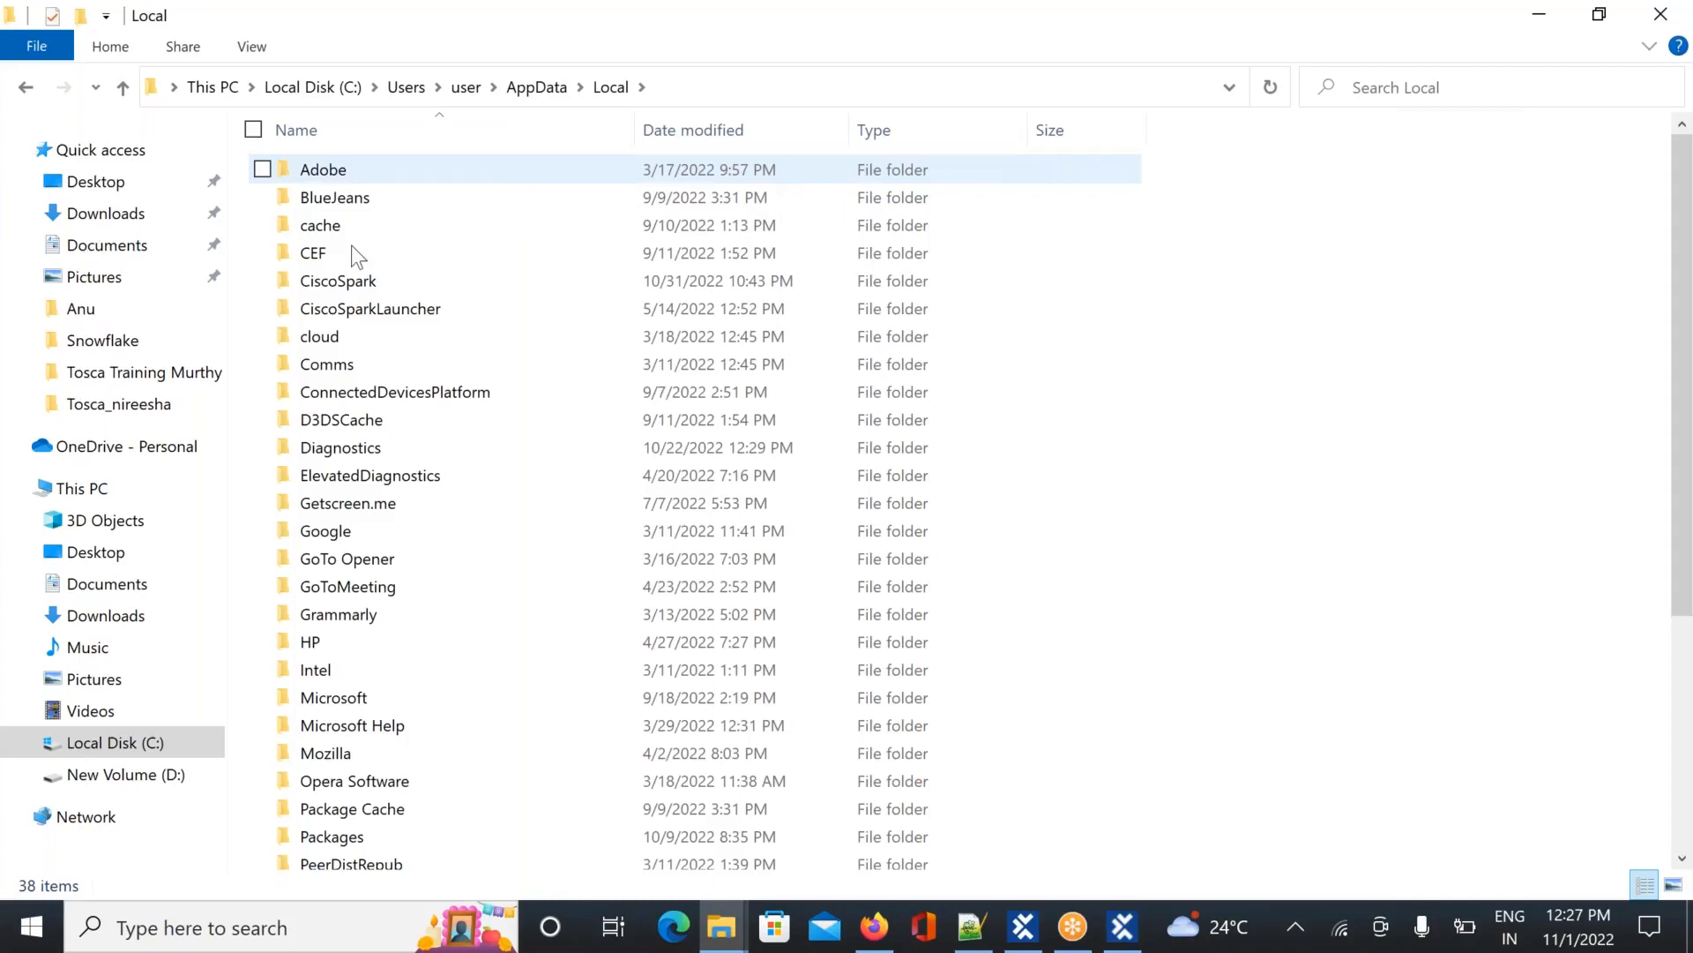
left_click(355, 285)
key("d")
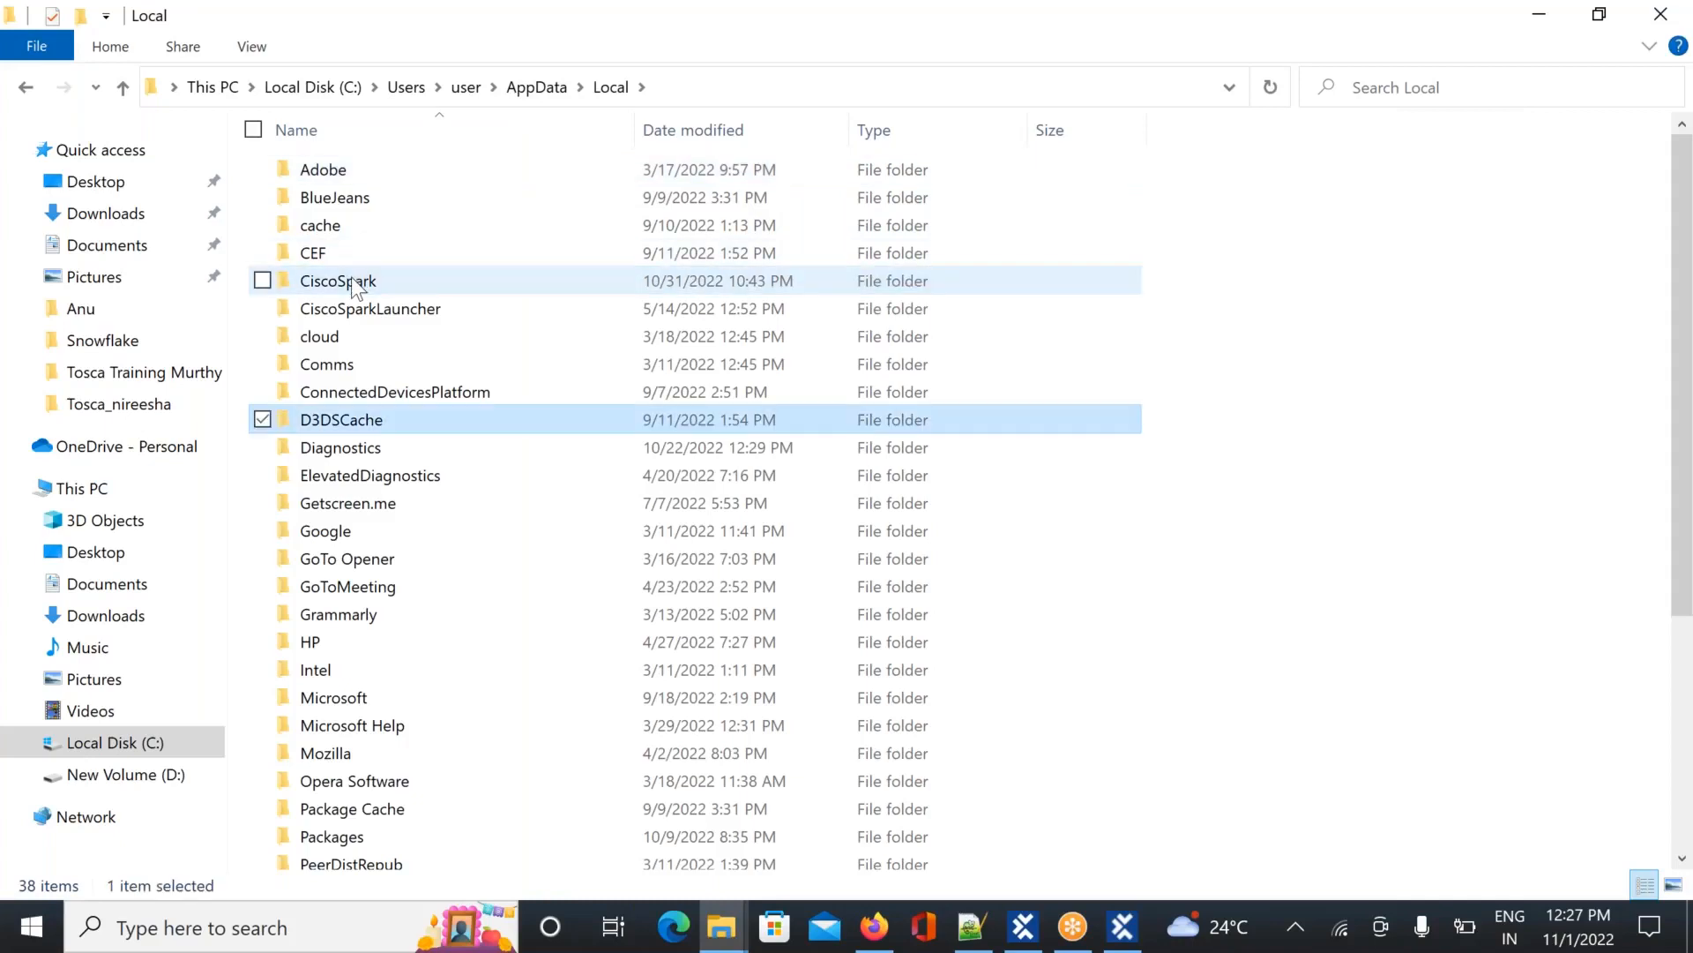
key("i")
key("d")
key("i")
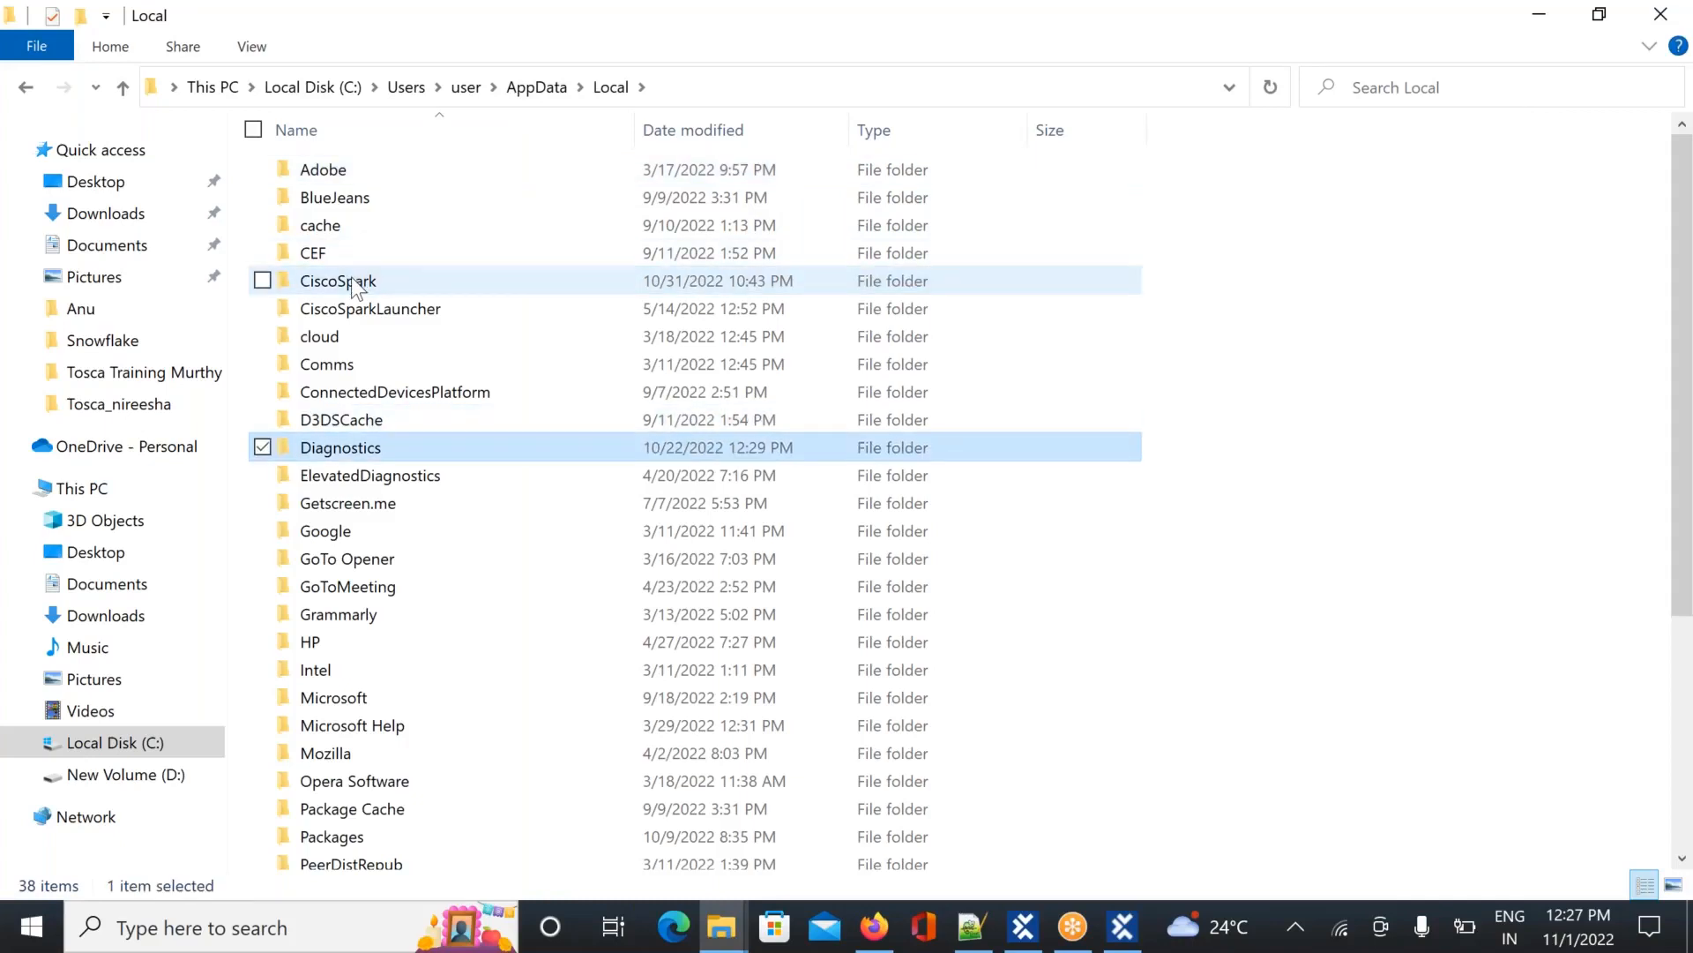
left_click(473, 93)
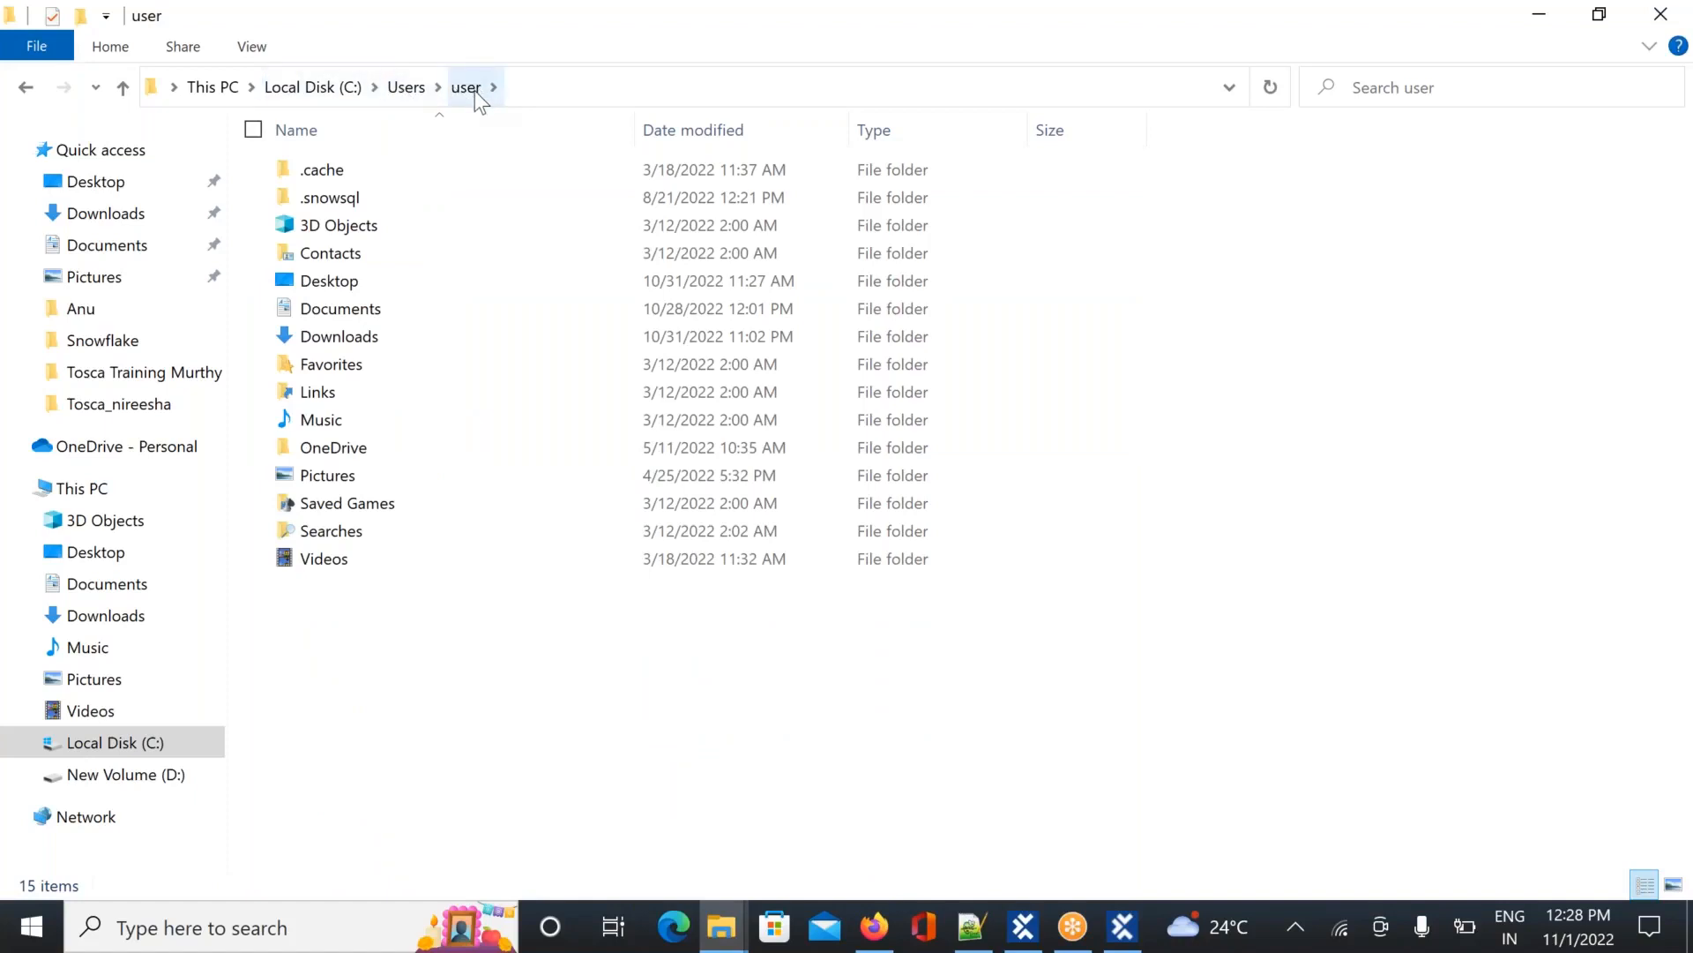
left_click(405, 88)
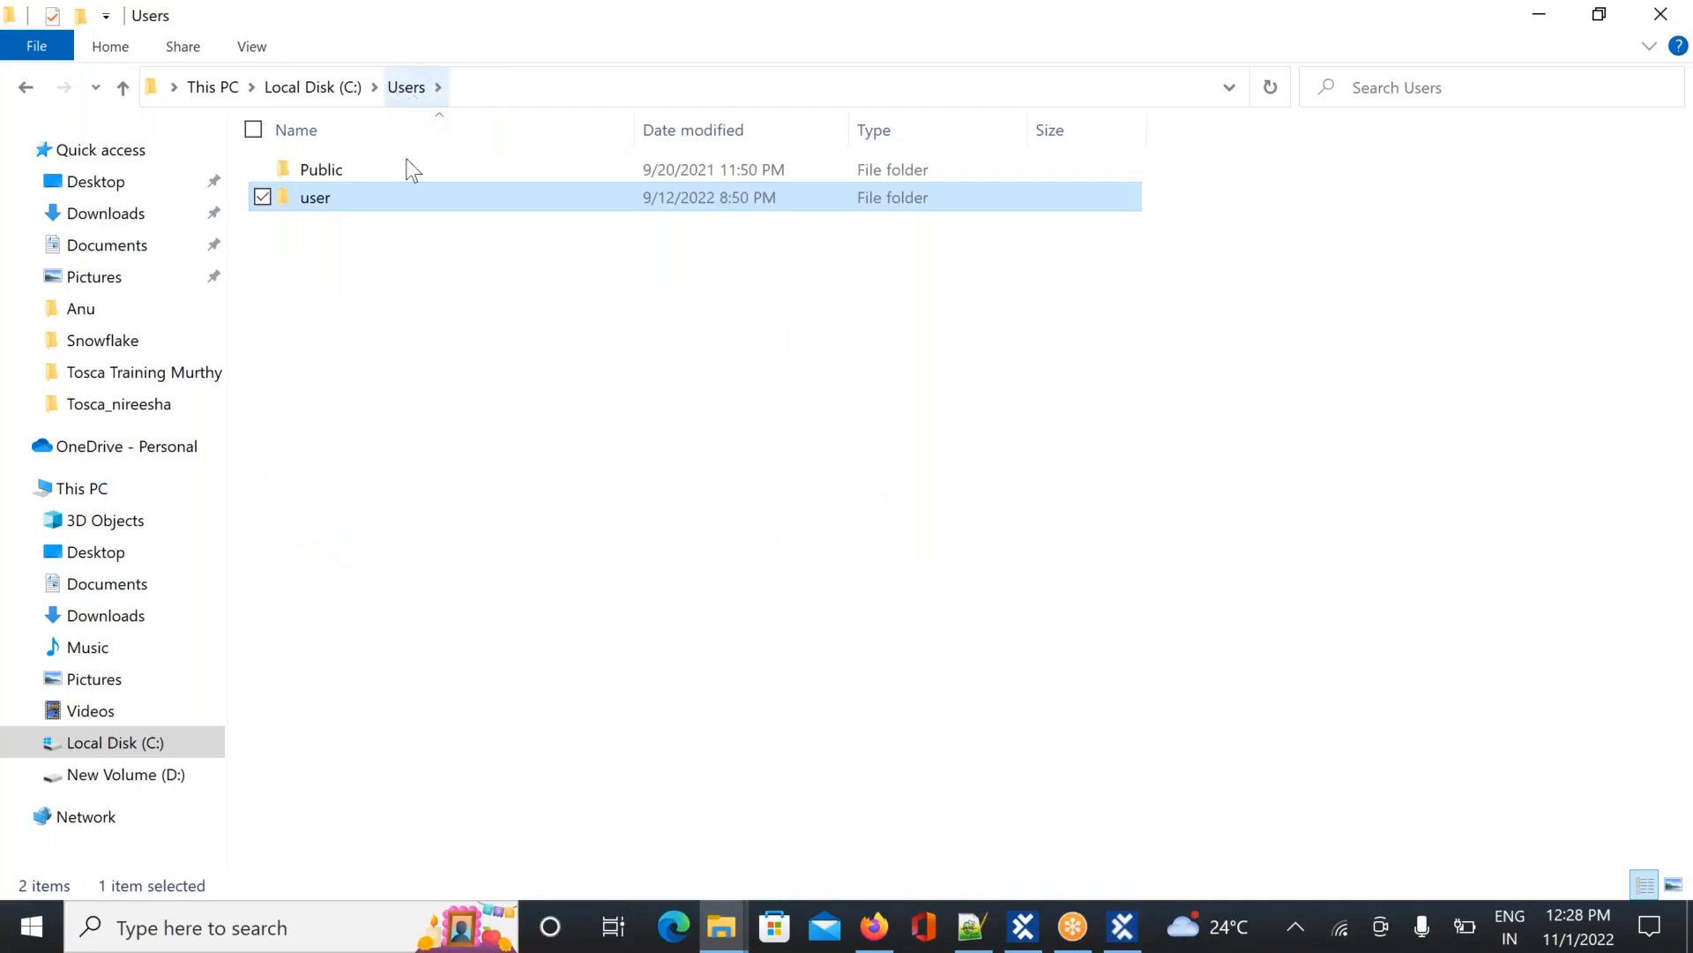
Search Windows for %appdata% and maximize the Roaming folder window that opens
left_click(161, 933)
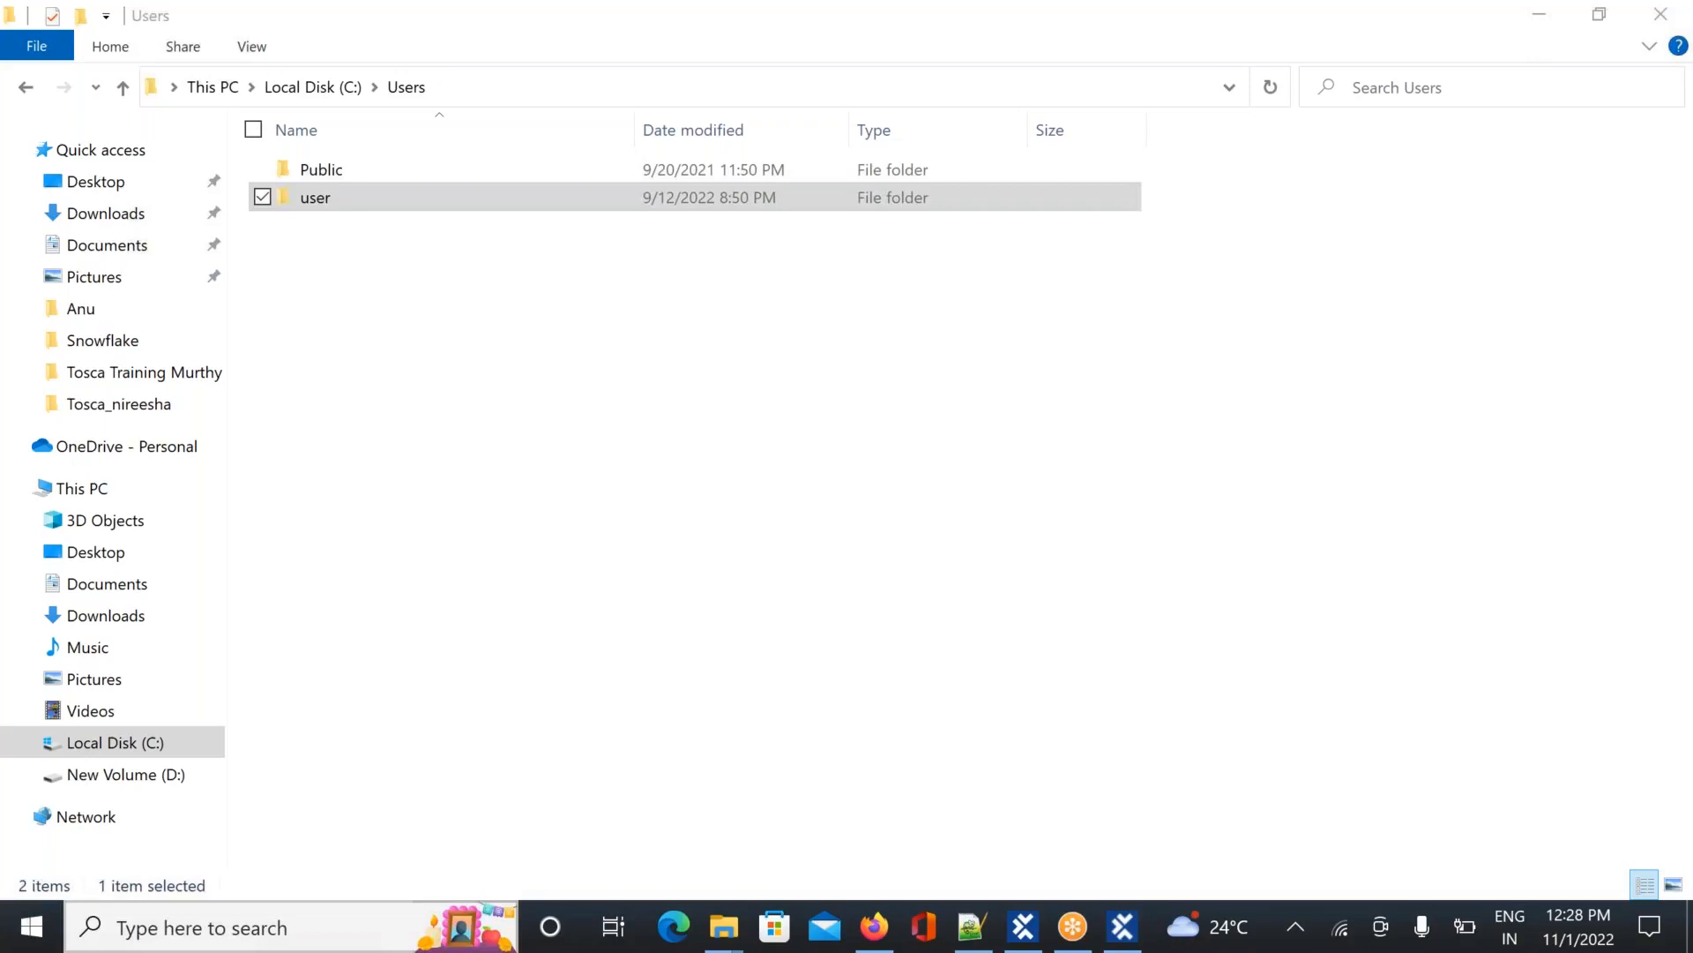
type("%a")
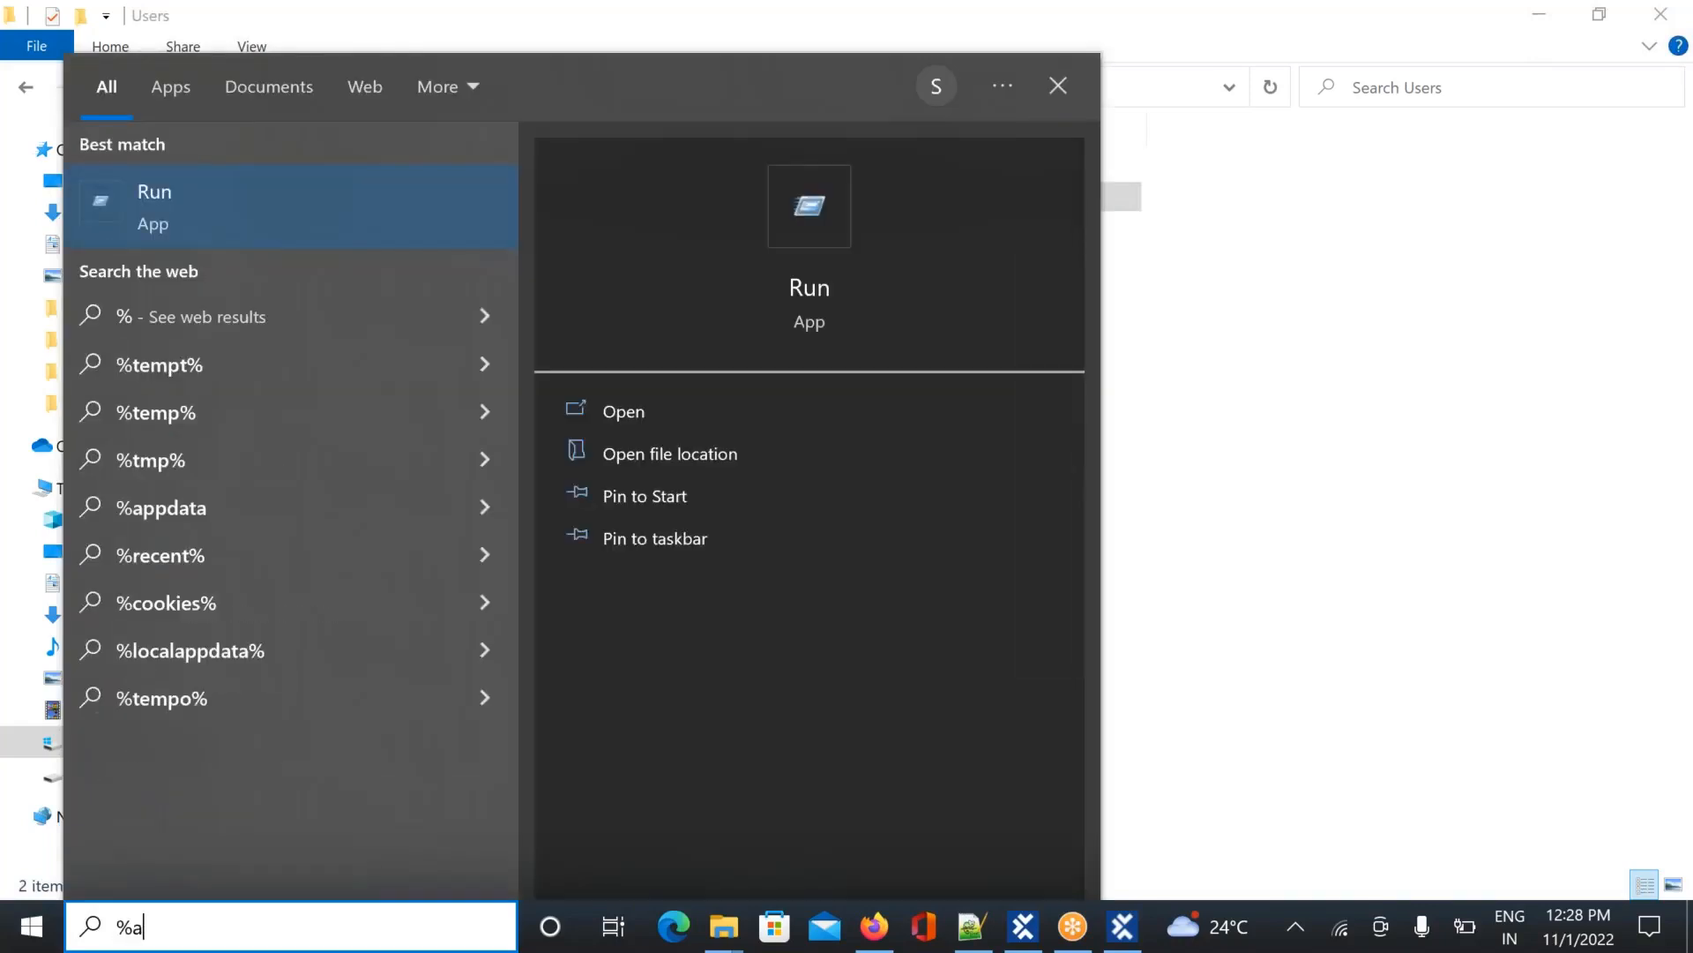
type("ppdata")
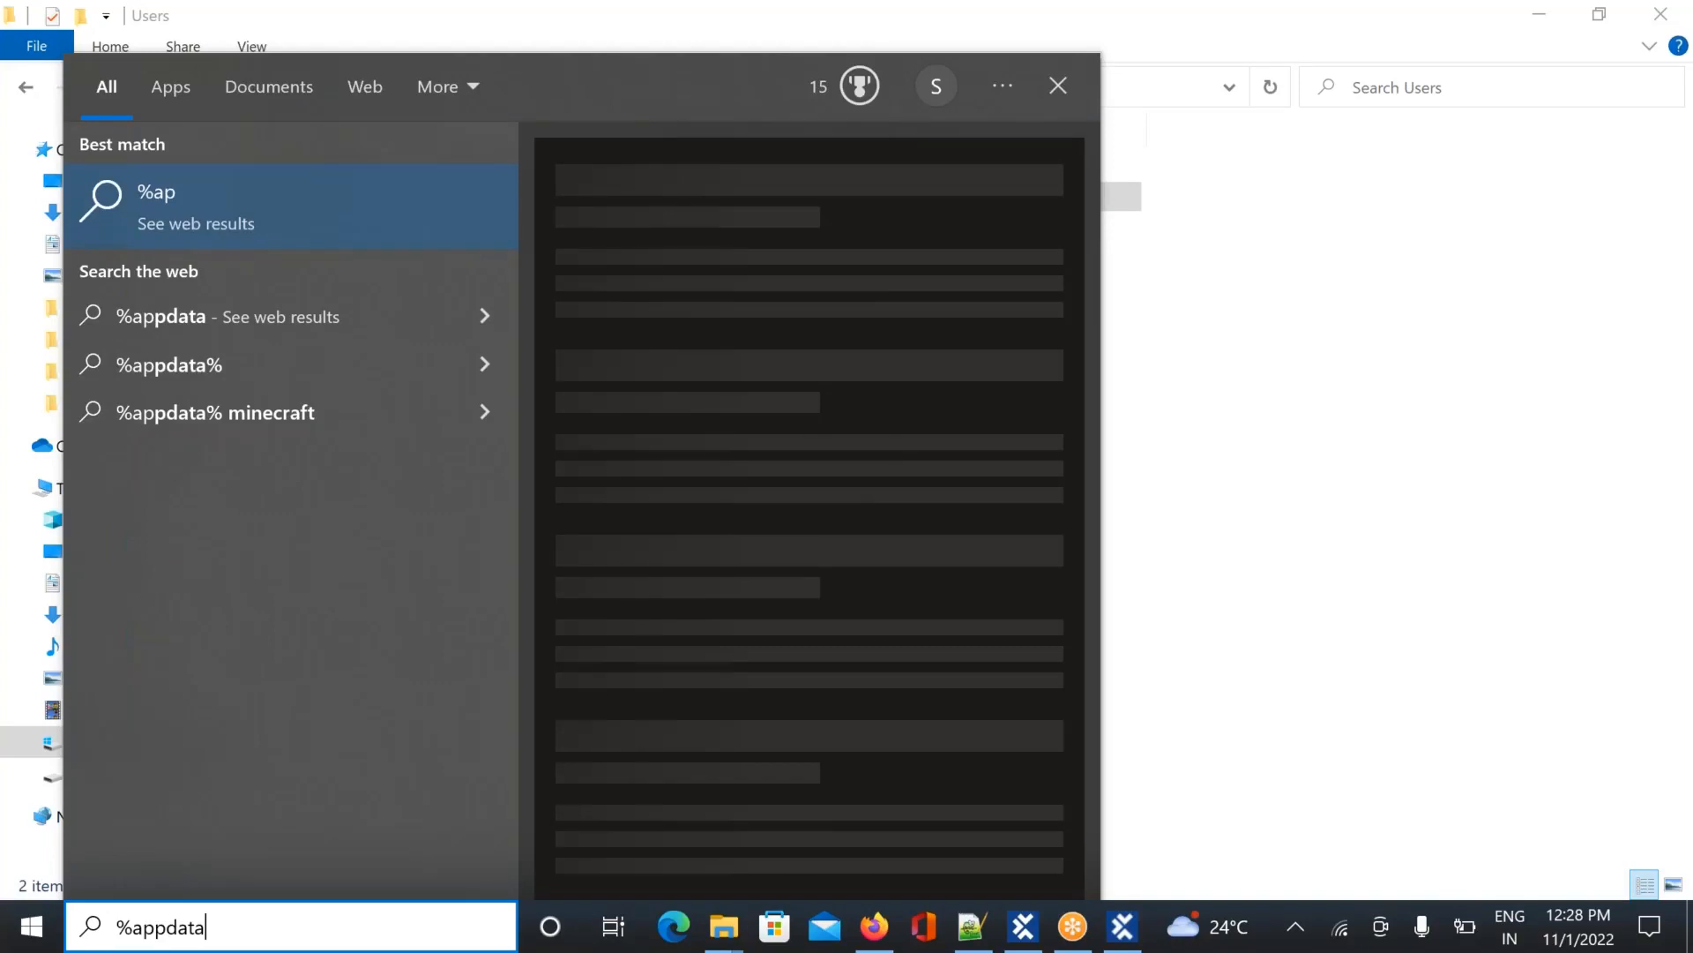
type("%")
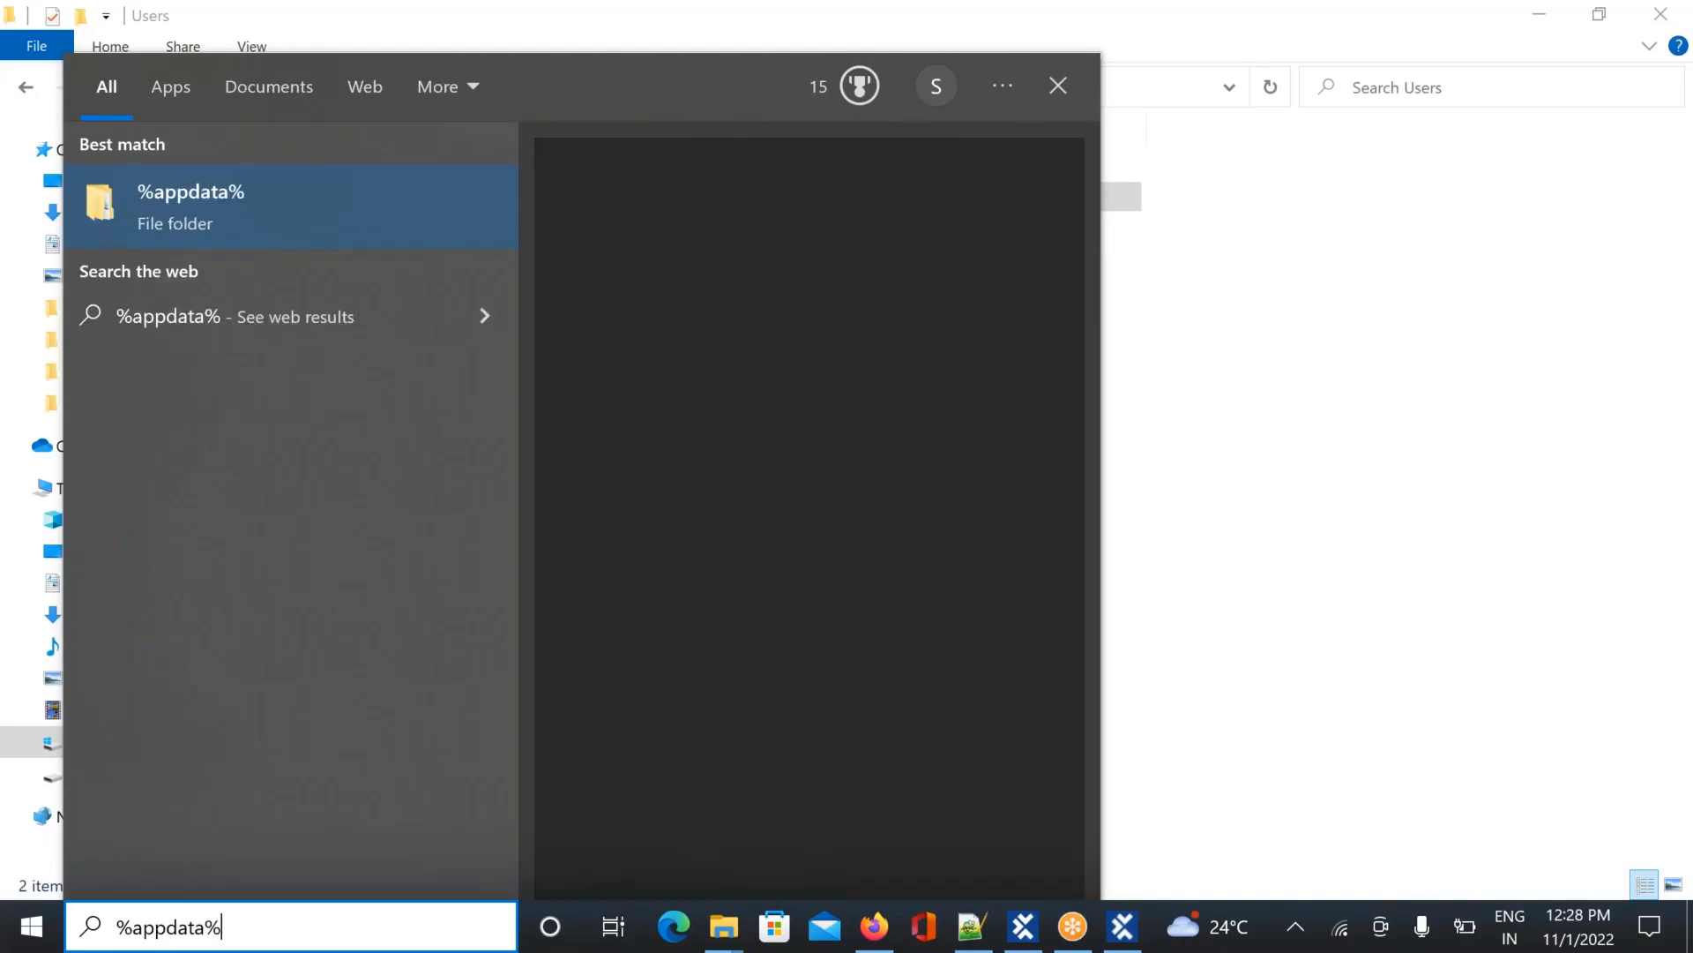
key("Return")
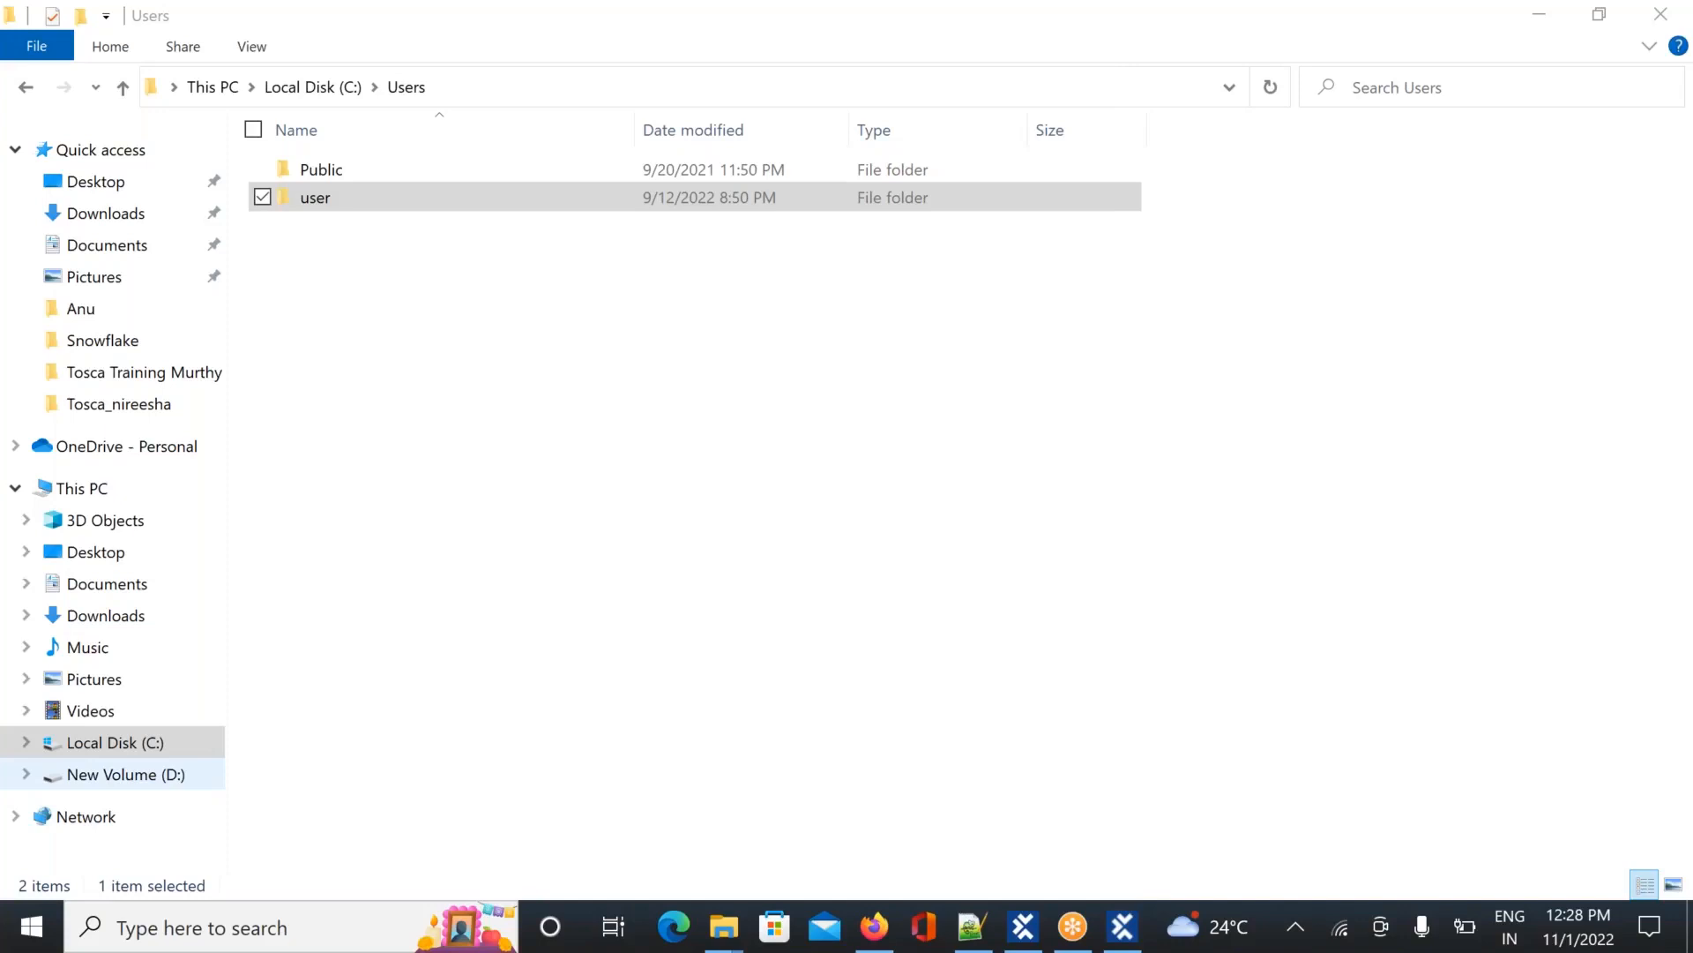
left_click(651, 394)
key("d")
key("d")
key("d")
key("d")
key("d")
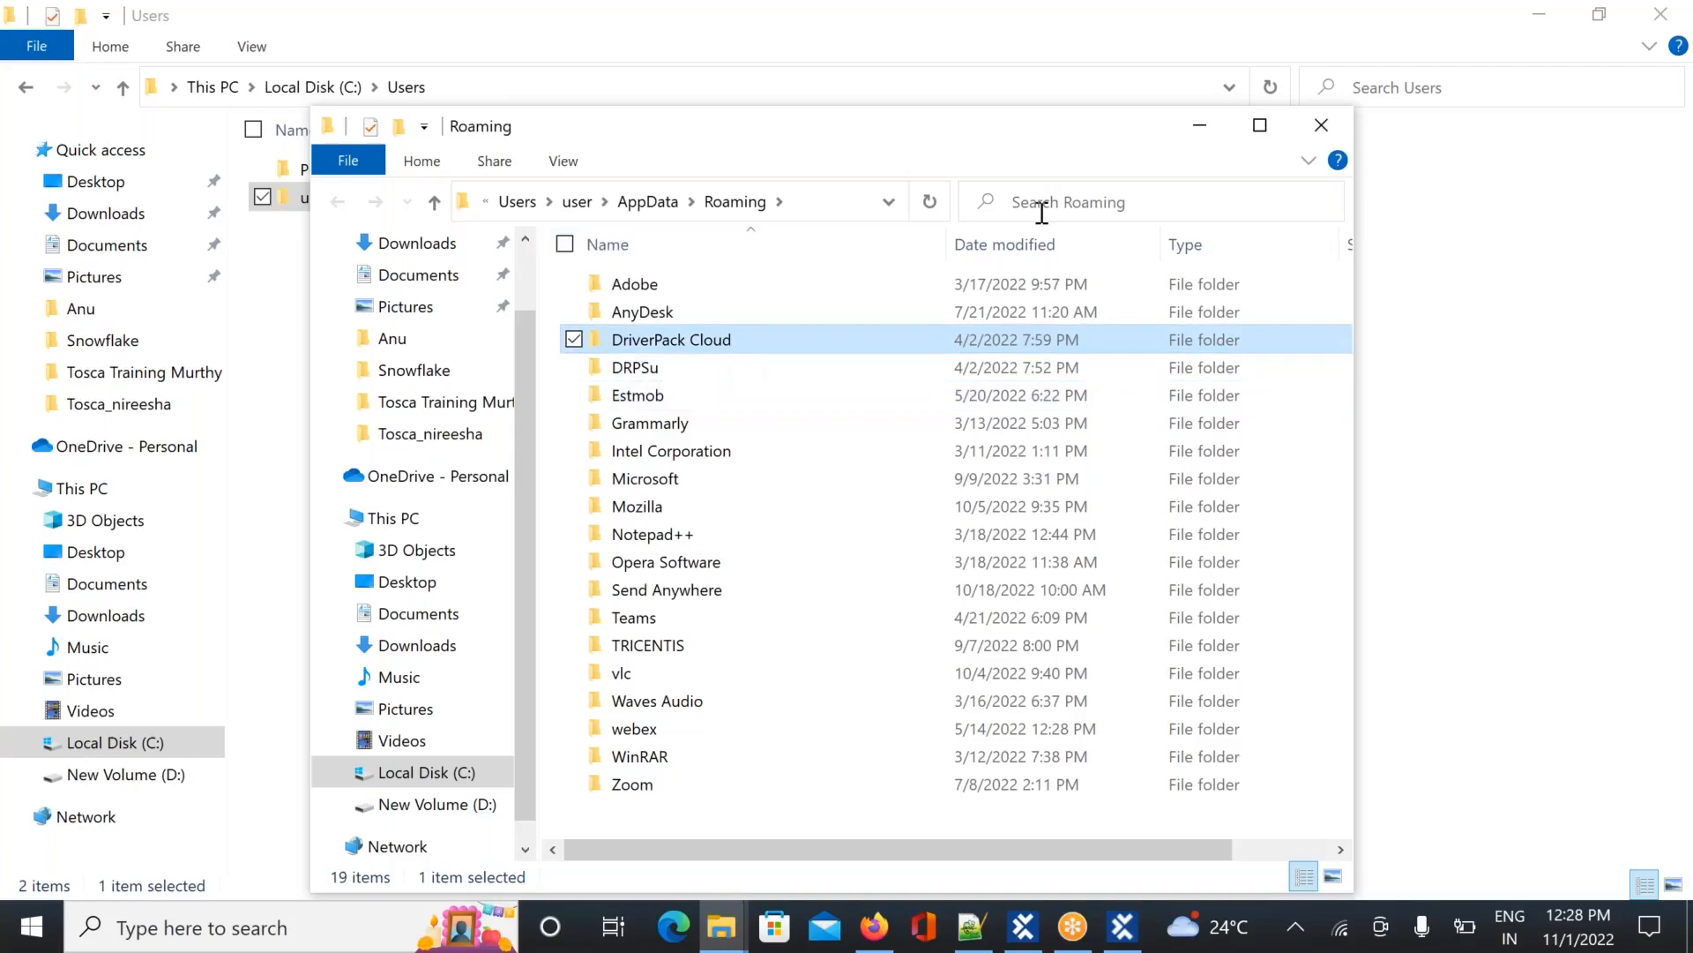
left_click(1262, 126)
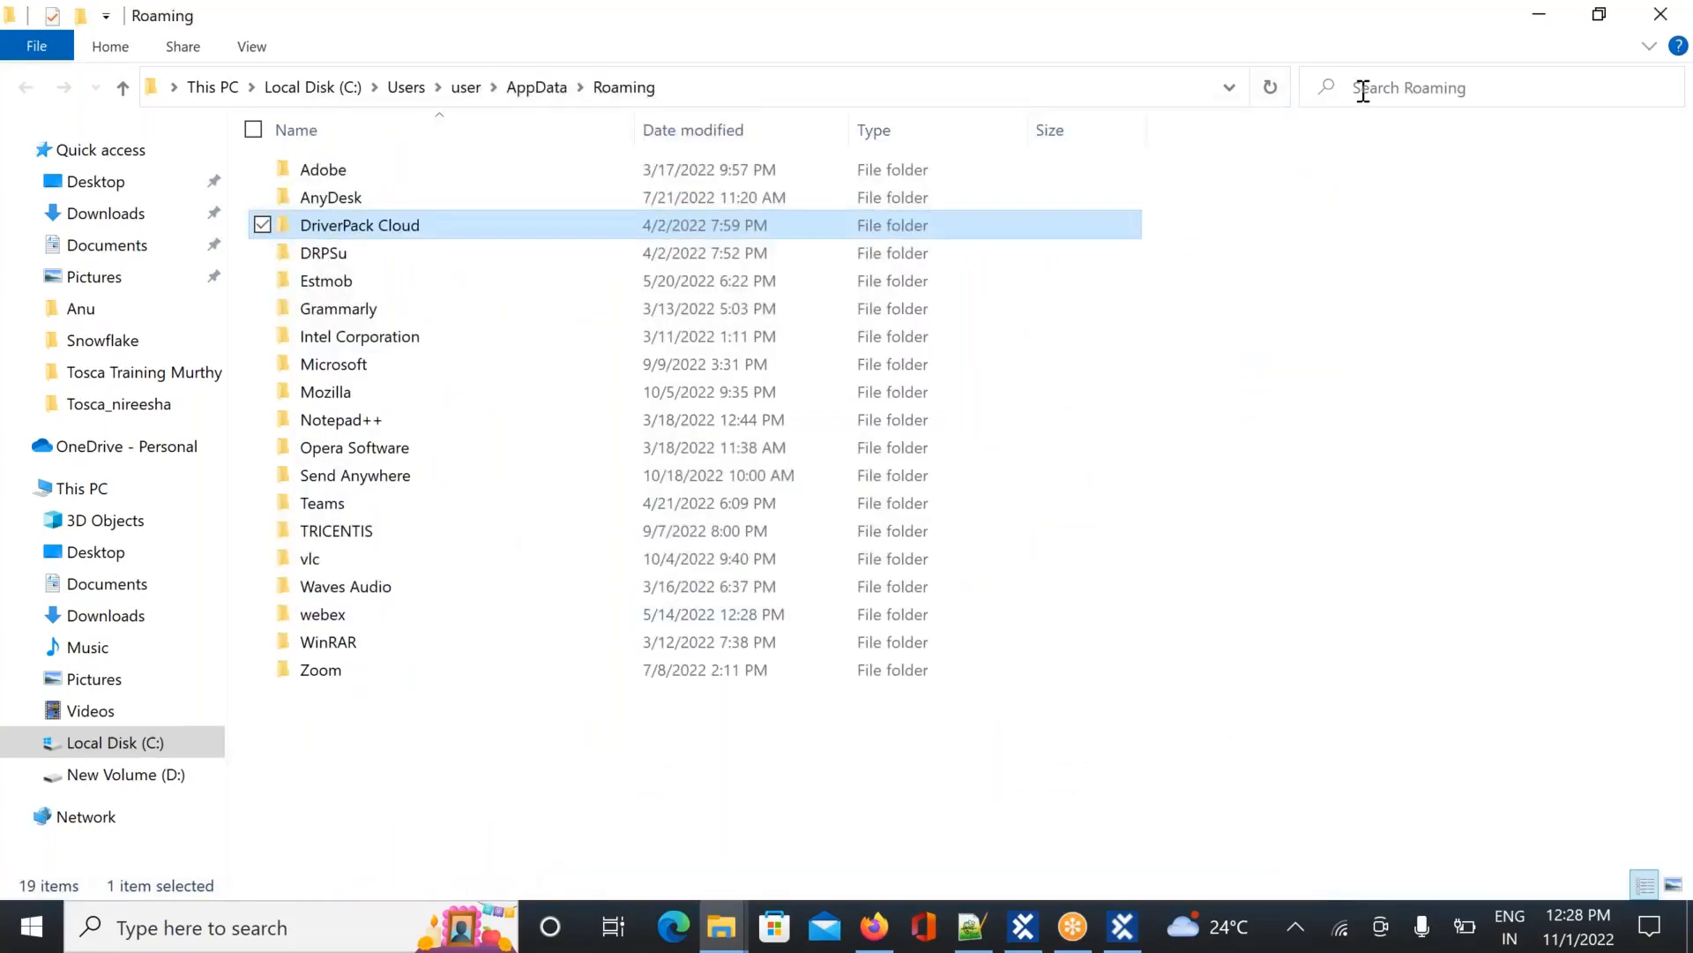
Search Roaming for 'dokus' and open the dokusnapper folder from the results
key("Down")
left_click(1362, 88)
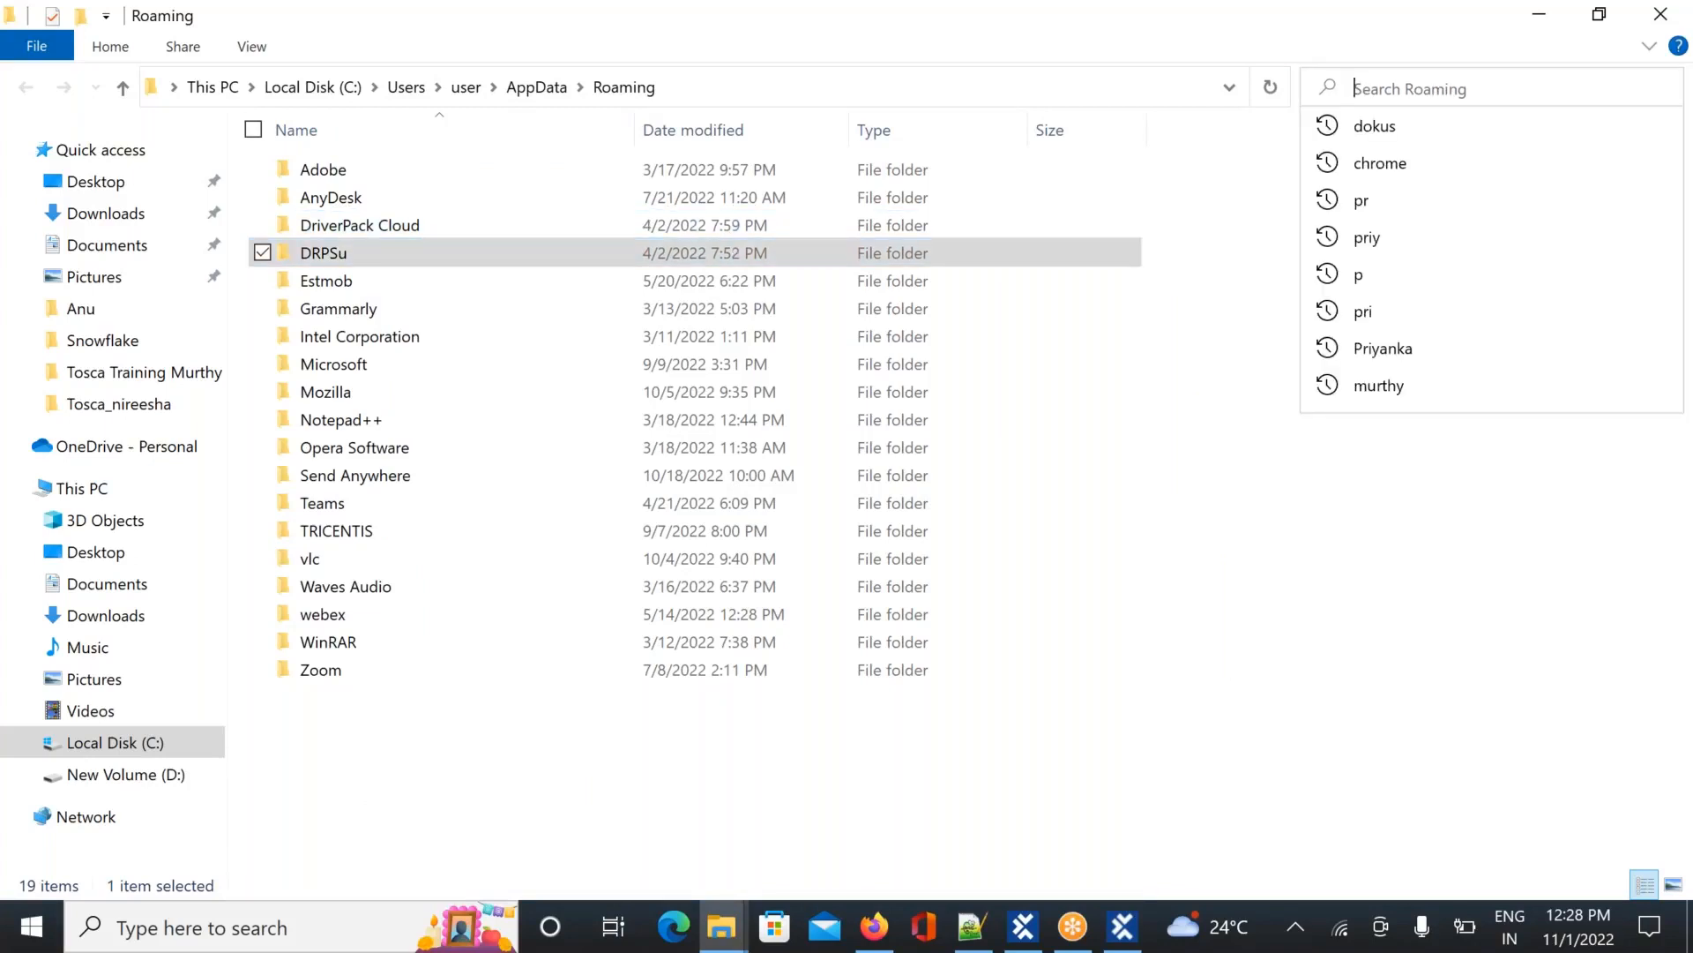
type("do")
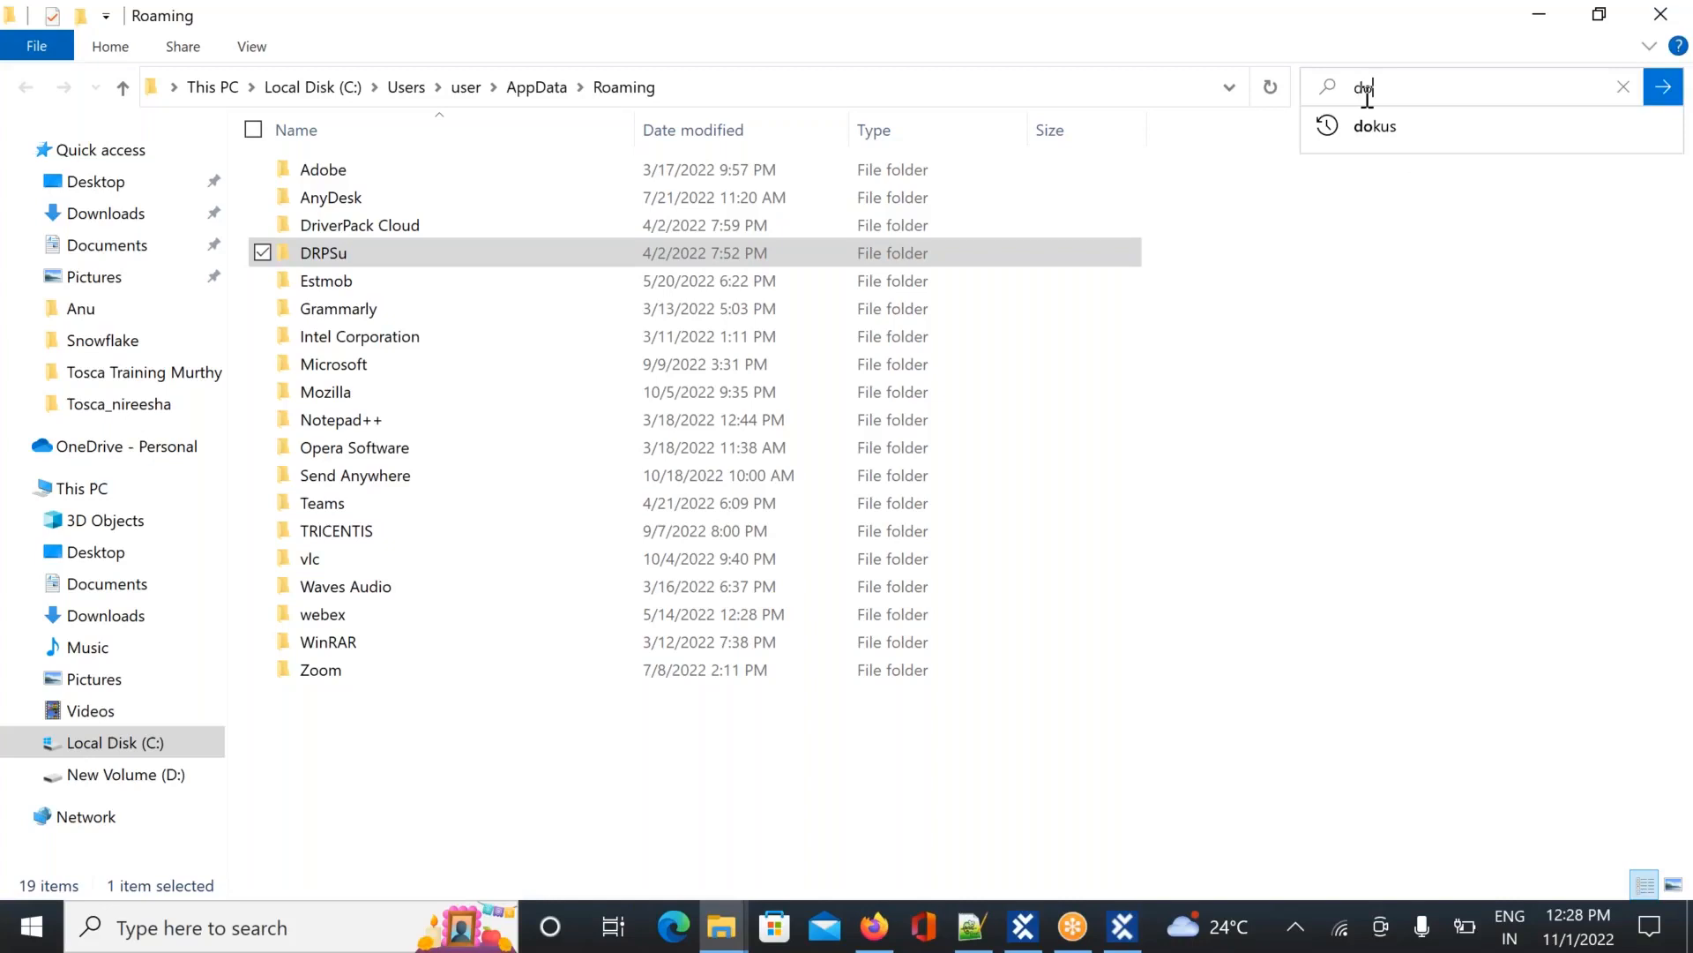
left_click(1374, 125)
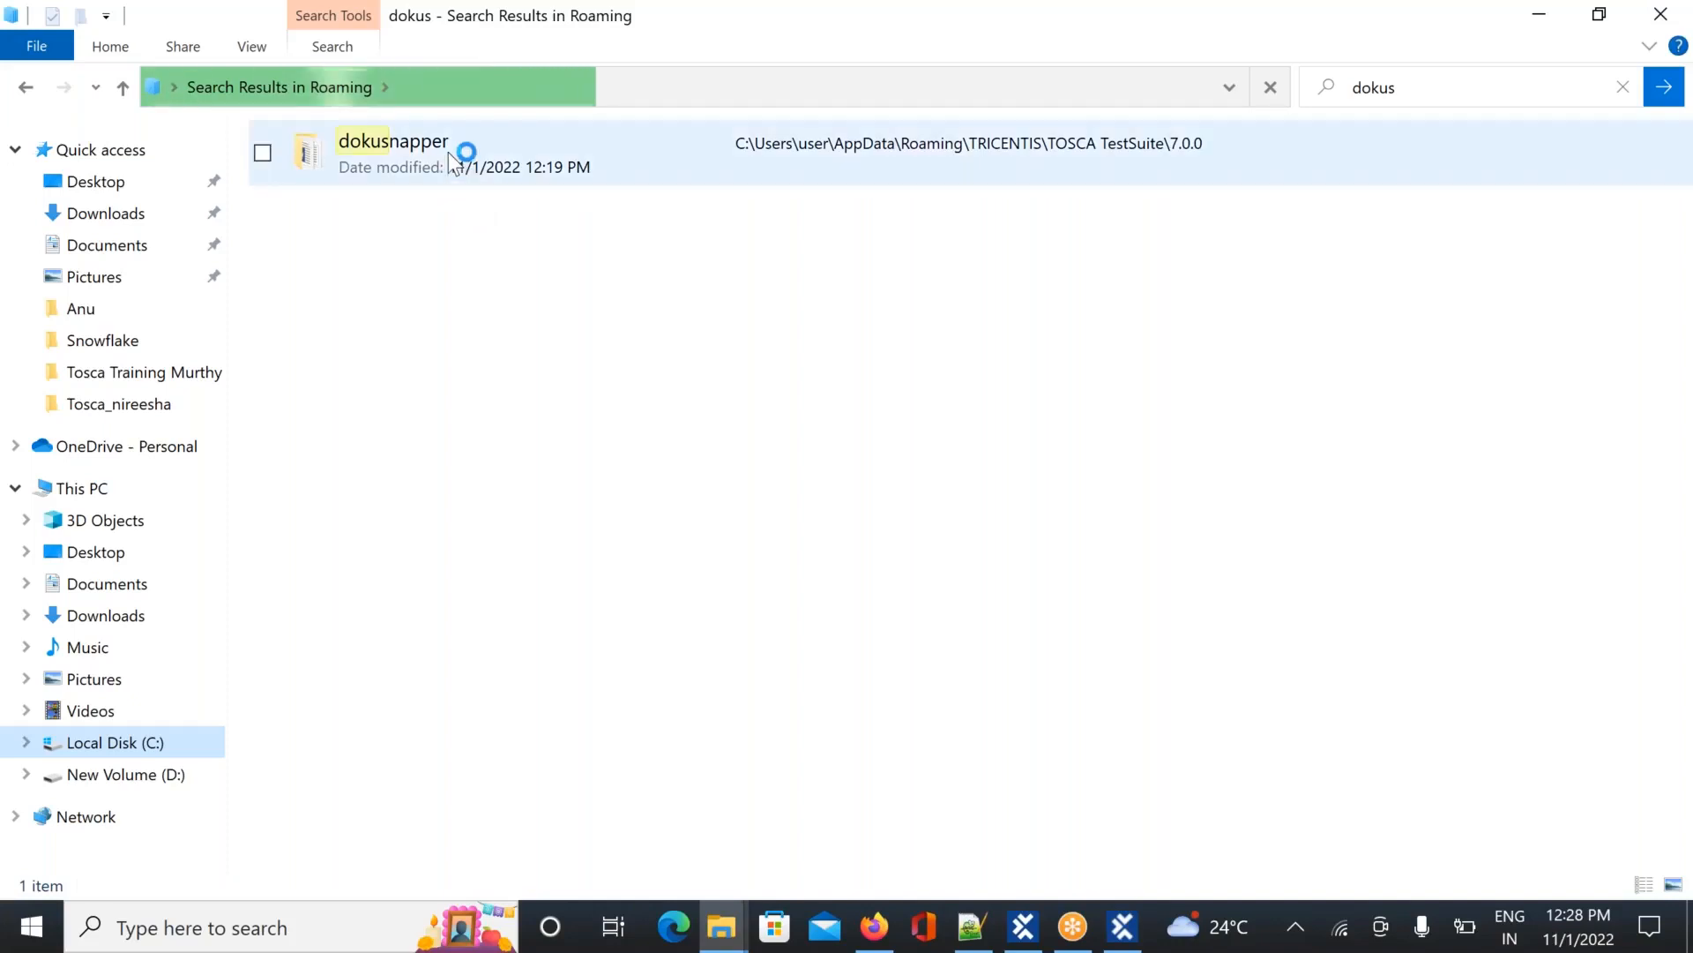
double_click(448, 154)
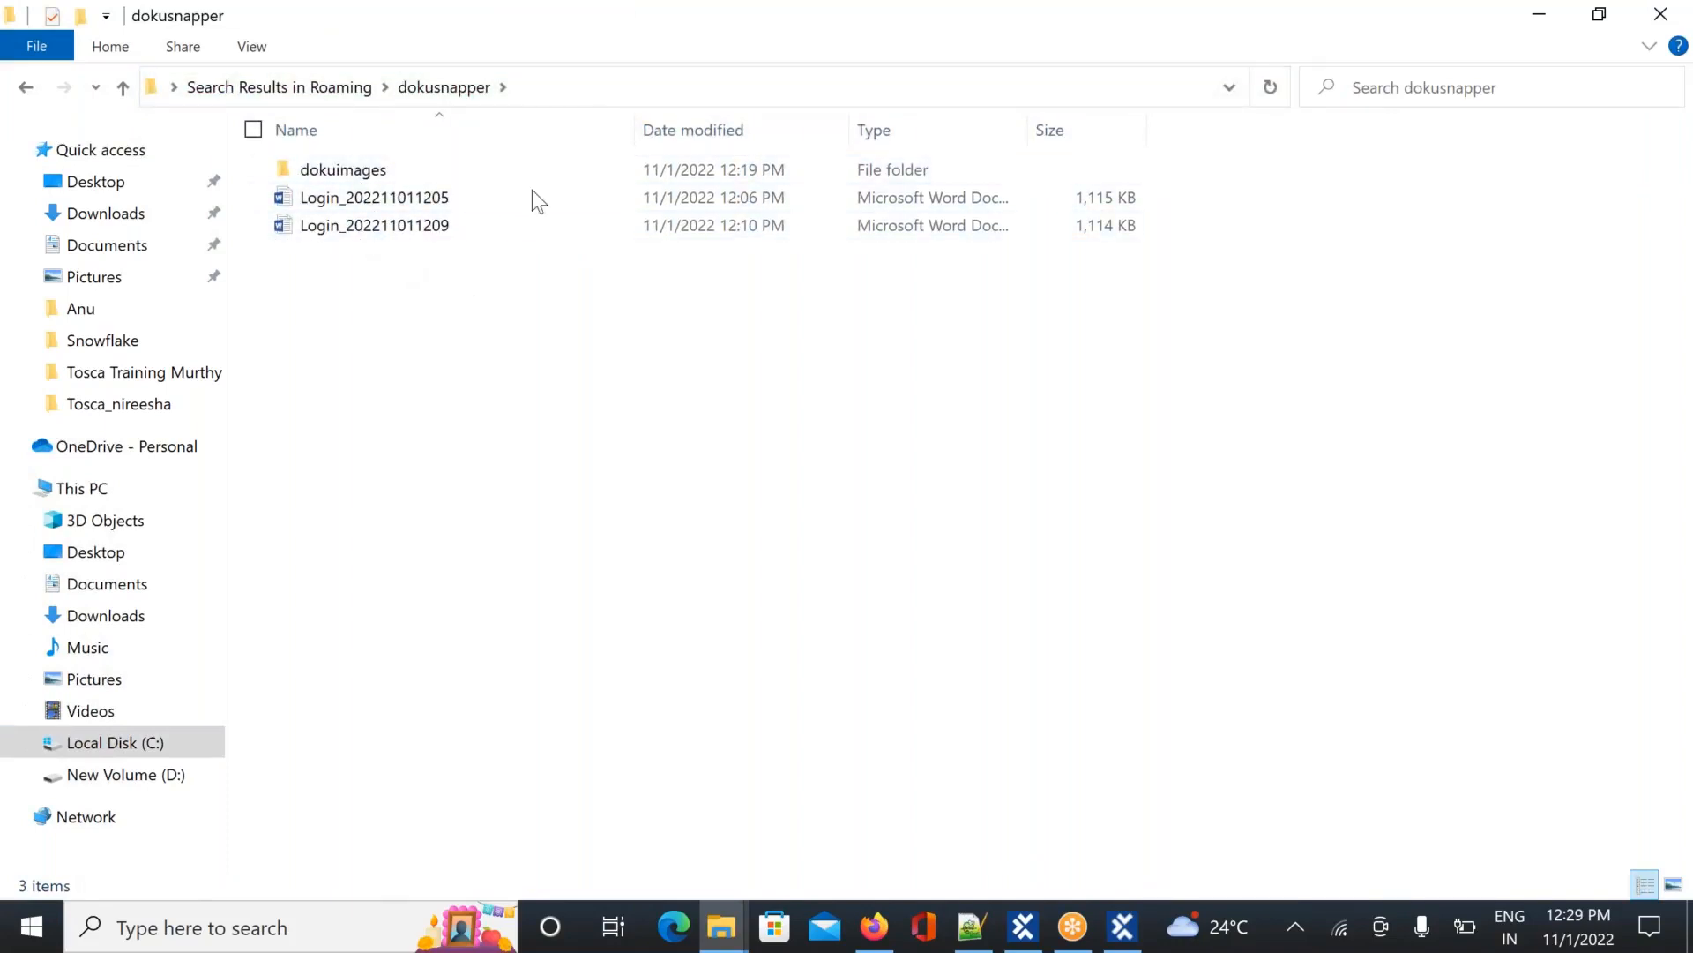
left_click(532, 87)
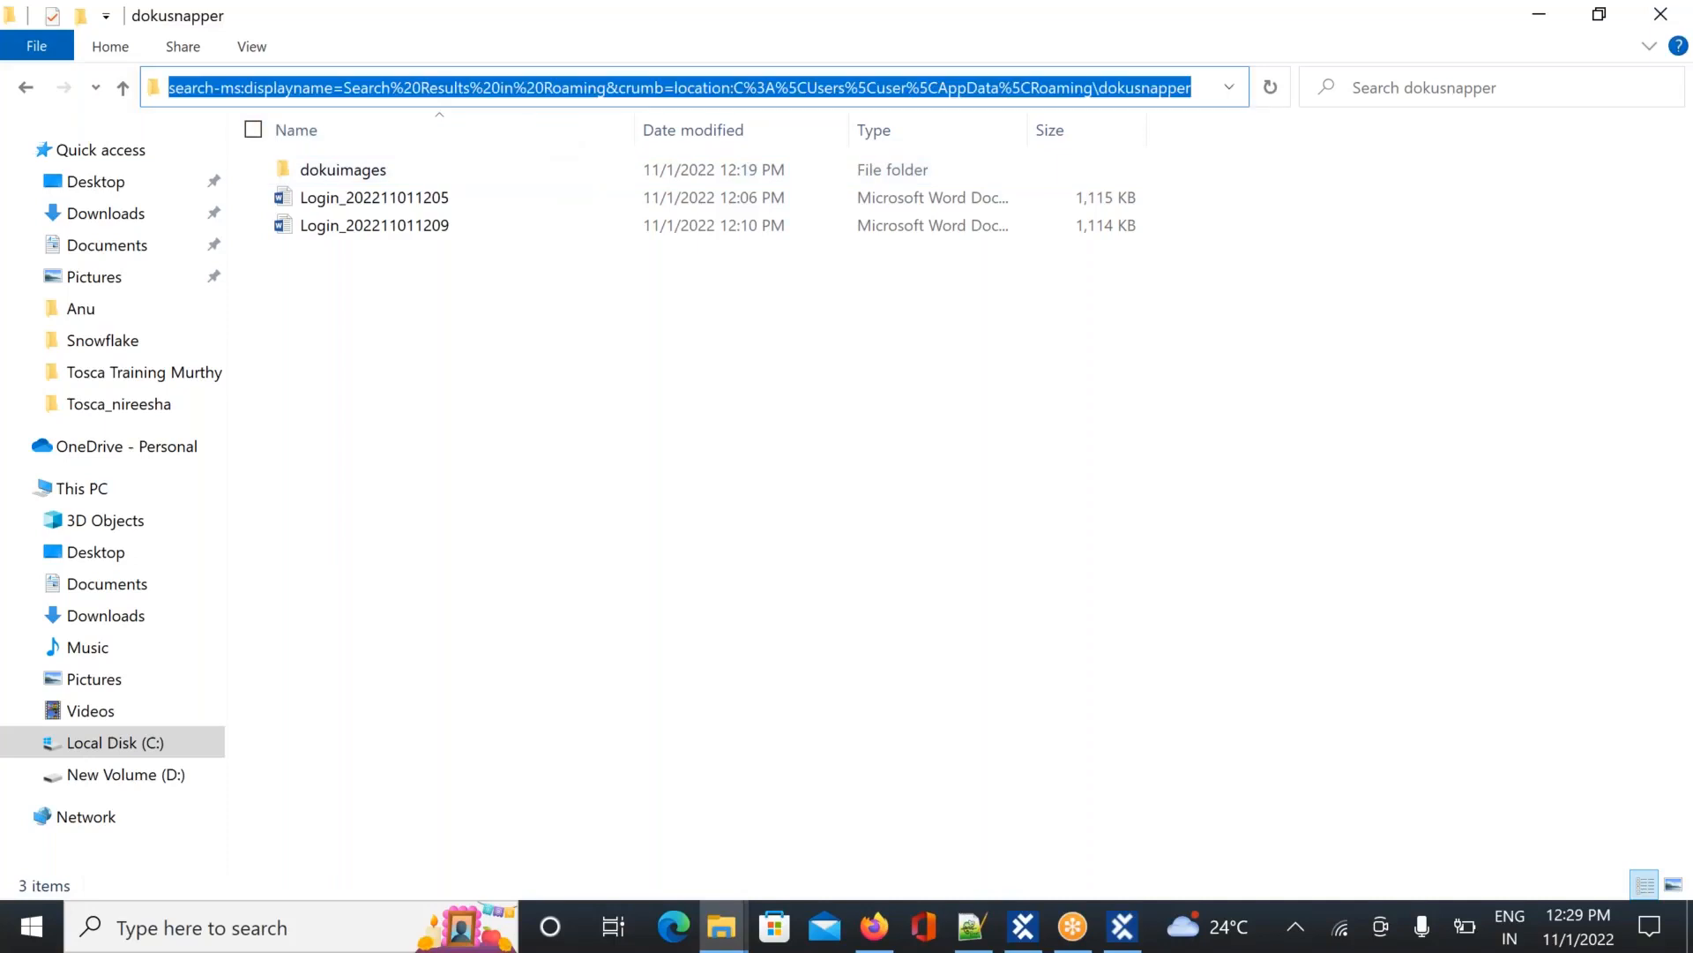
left_click(780, 319)
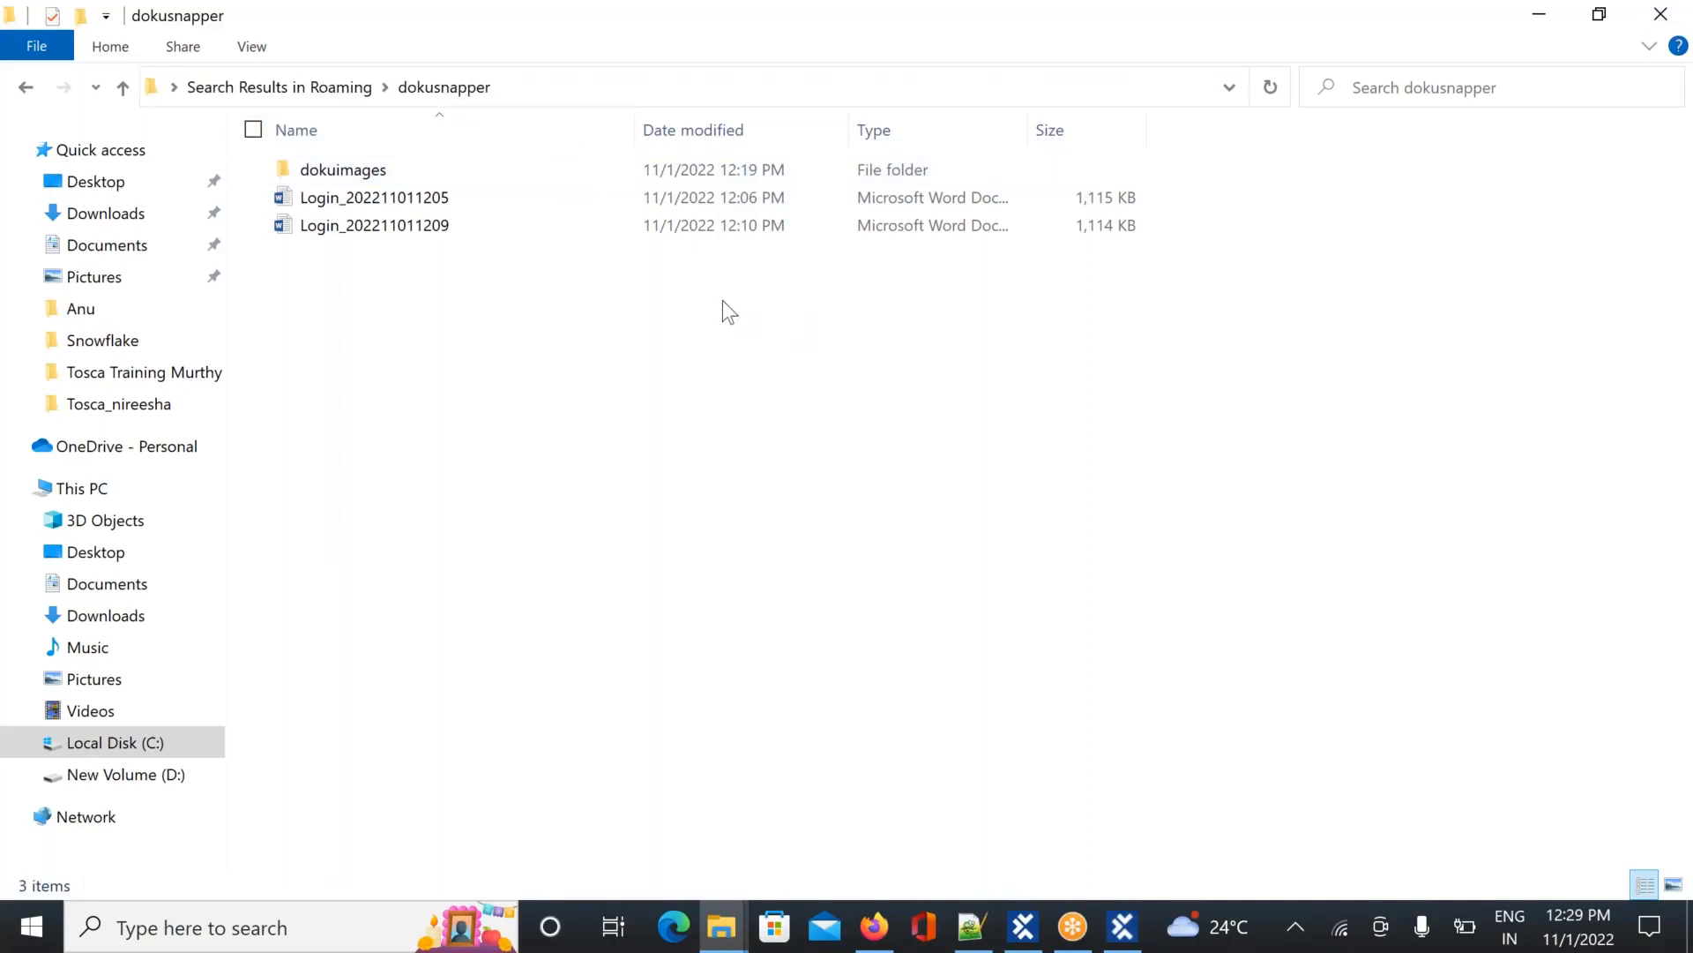
left_click(400, 198)
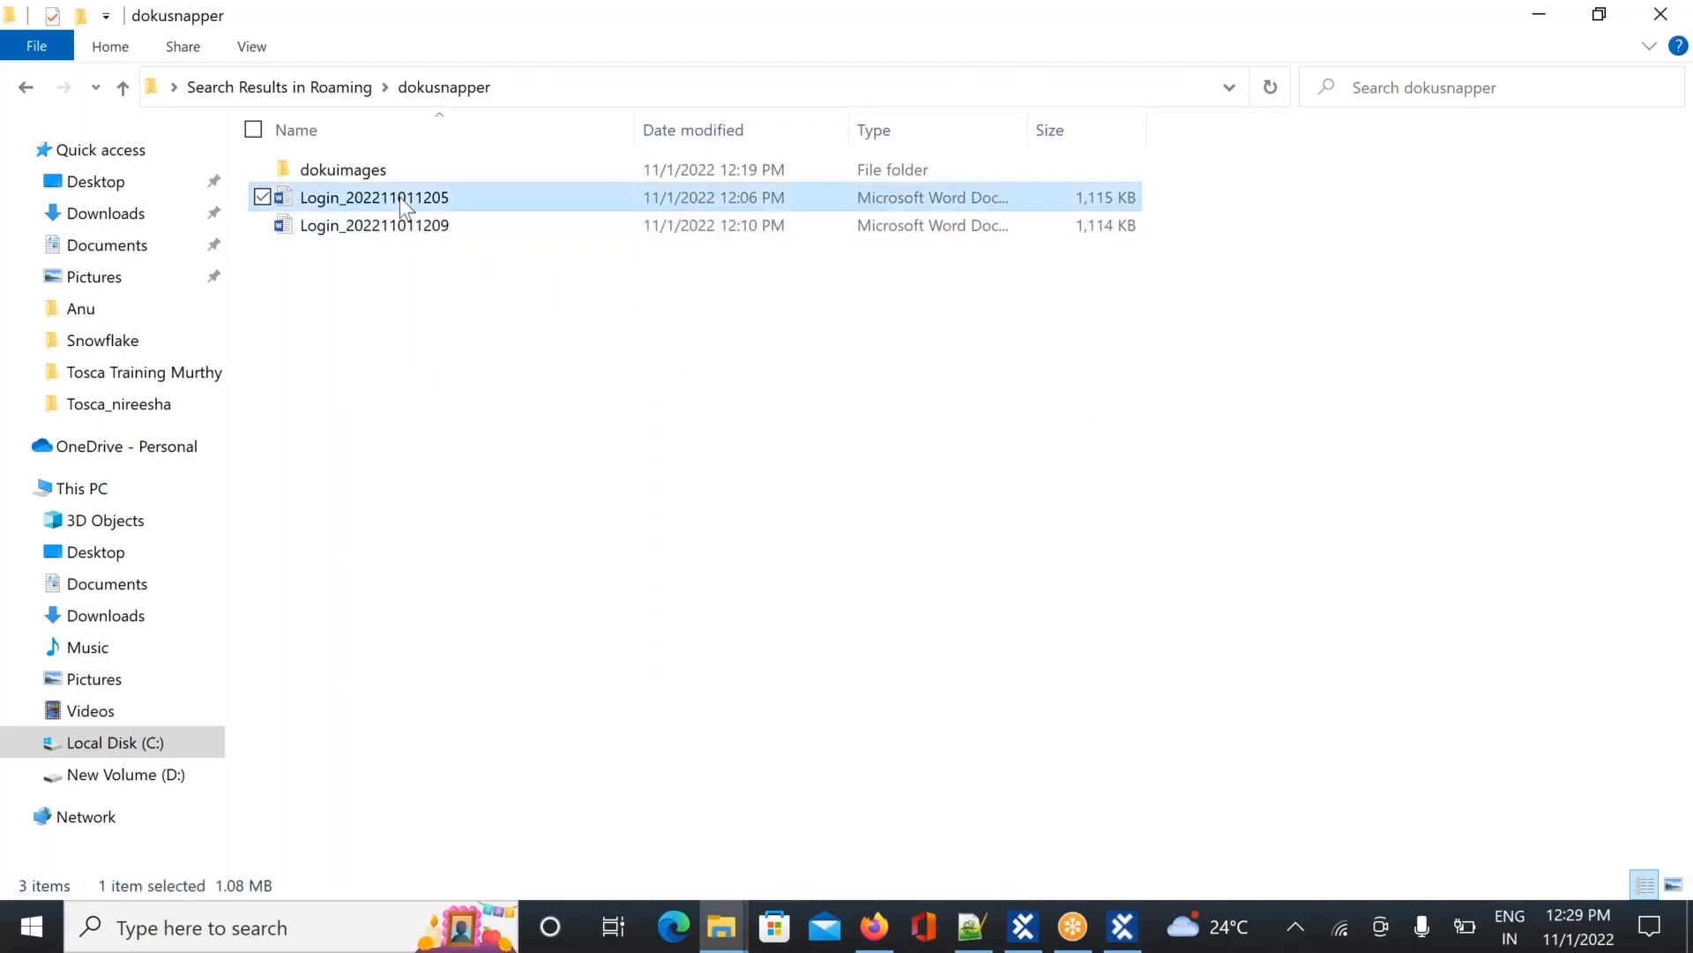
double_click(400, 198)
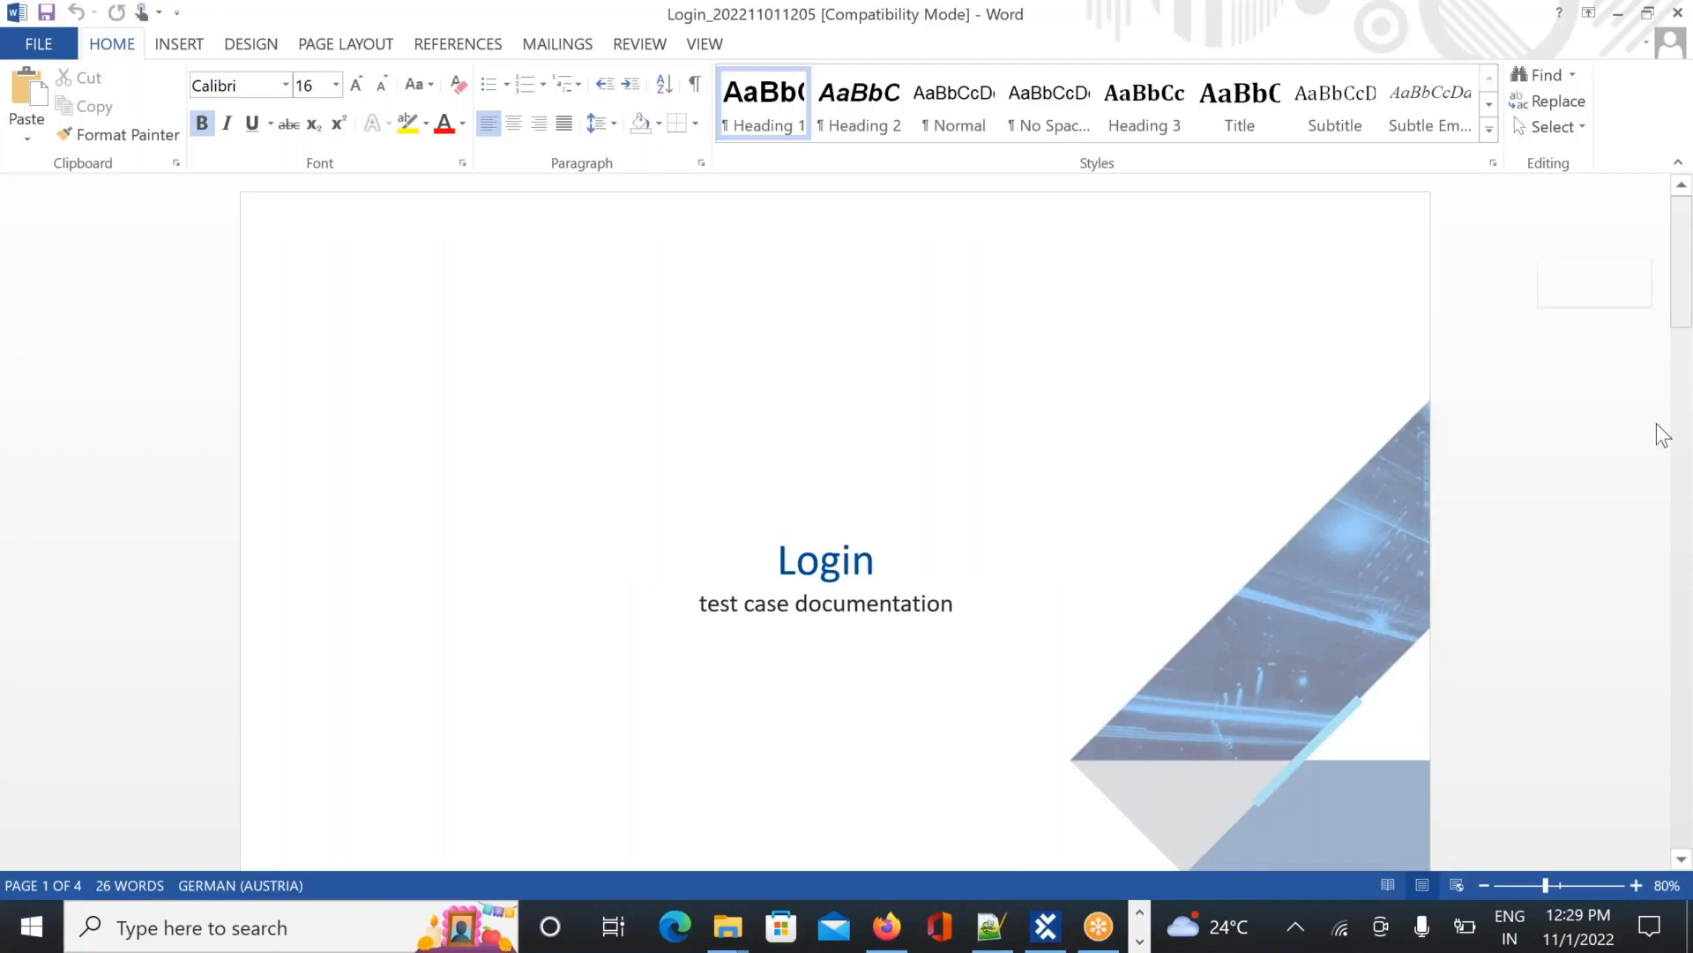
Scroll through the four Login documentation pages and permanently hide the Missing Proofing Tools bar
scroll(1658, 459, "down", 5)
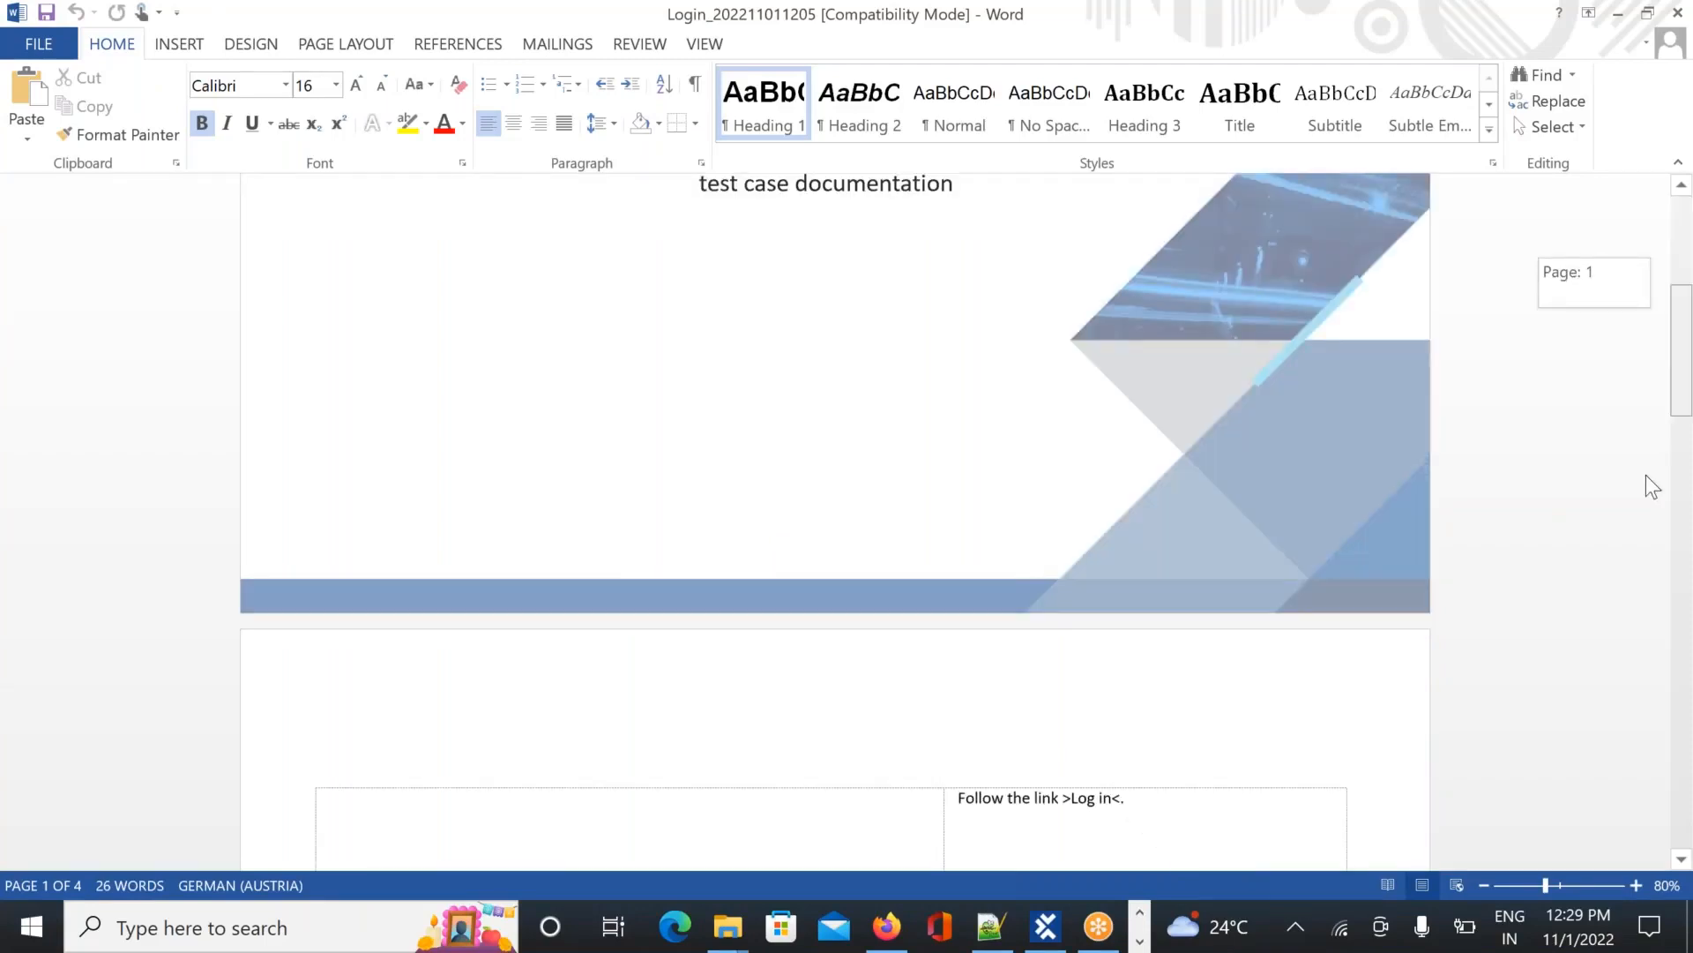
scroll(1646, 475, "down", 5)
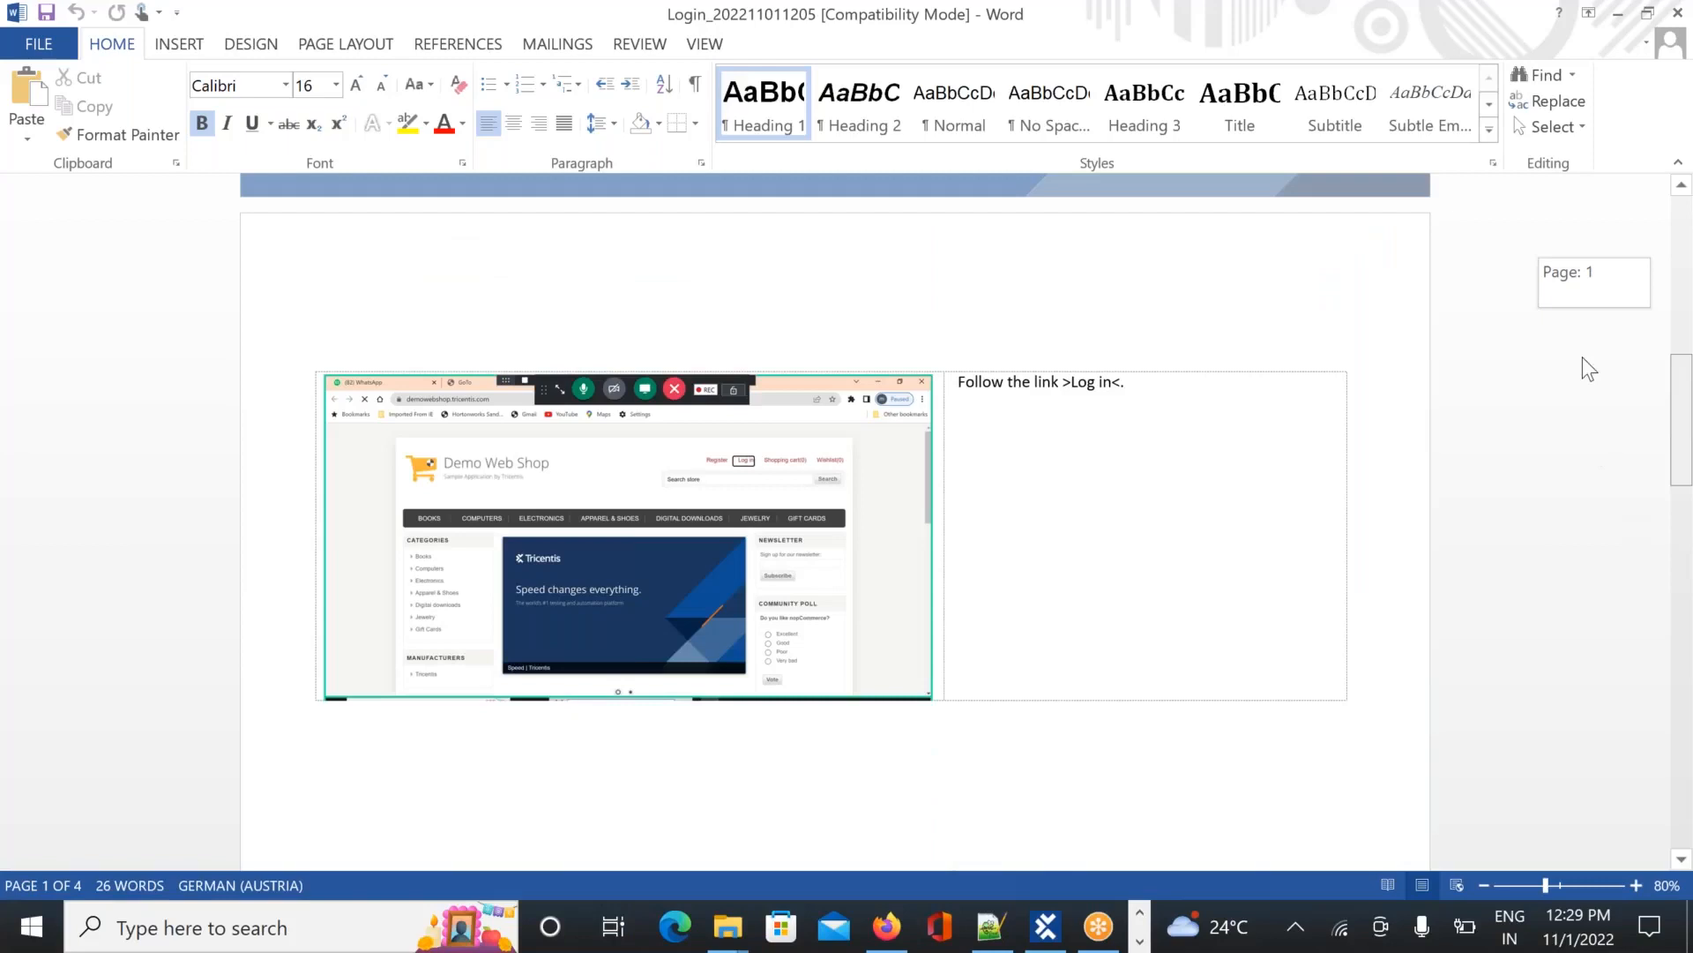
scroll(1583, 361, "up", 5)
scroll(1592, 406, "down", 5)
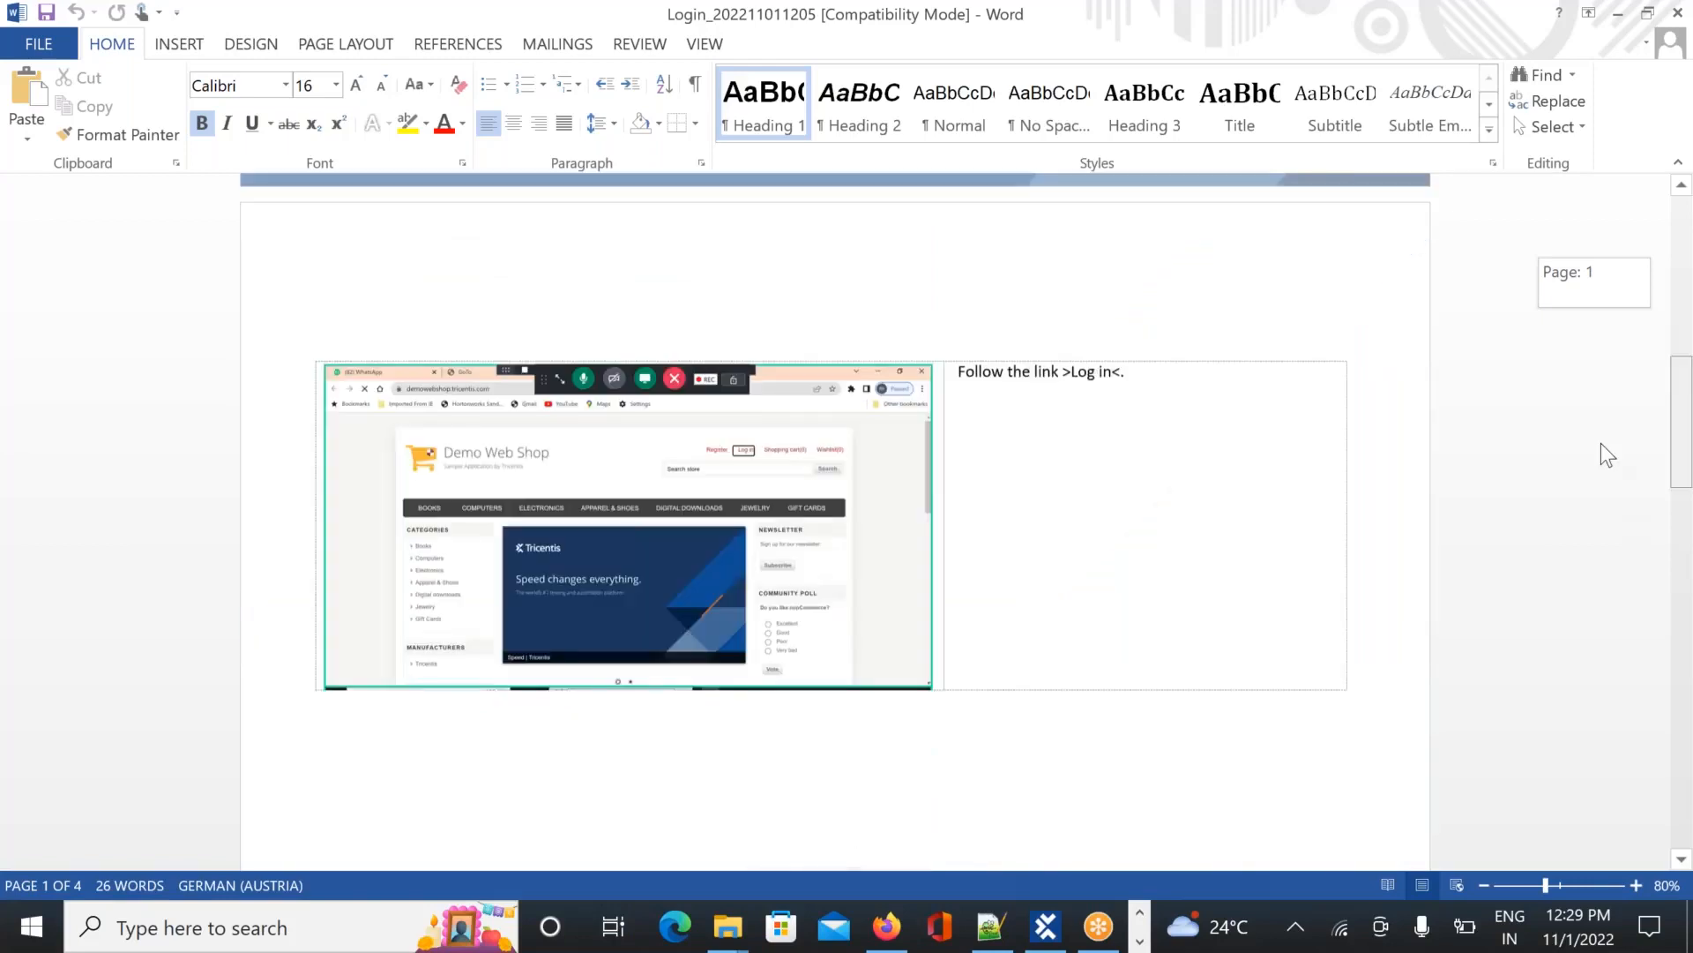
scroll(1600, 443, "down", 10)
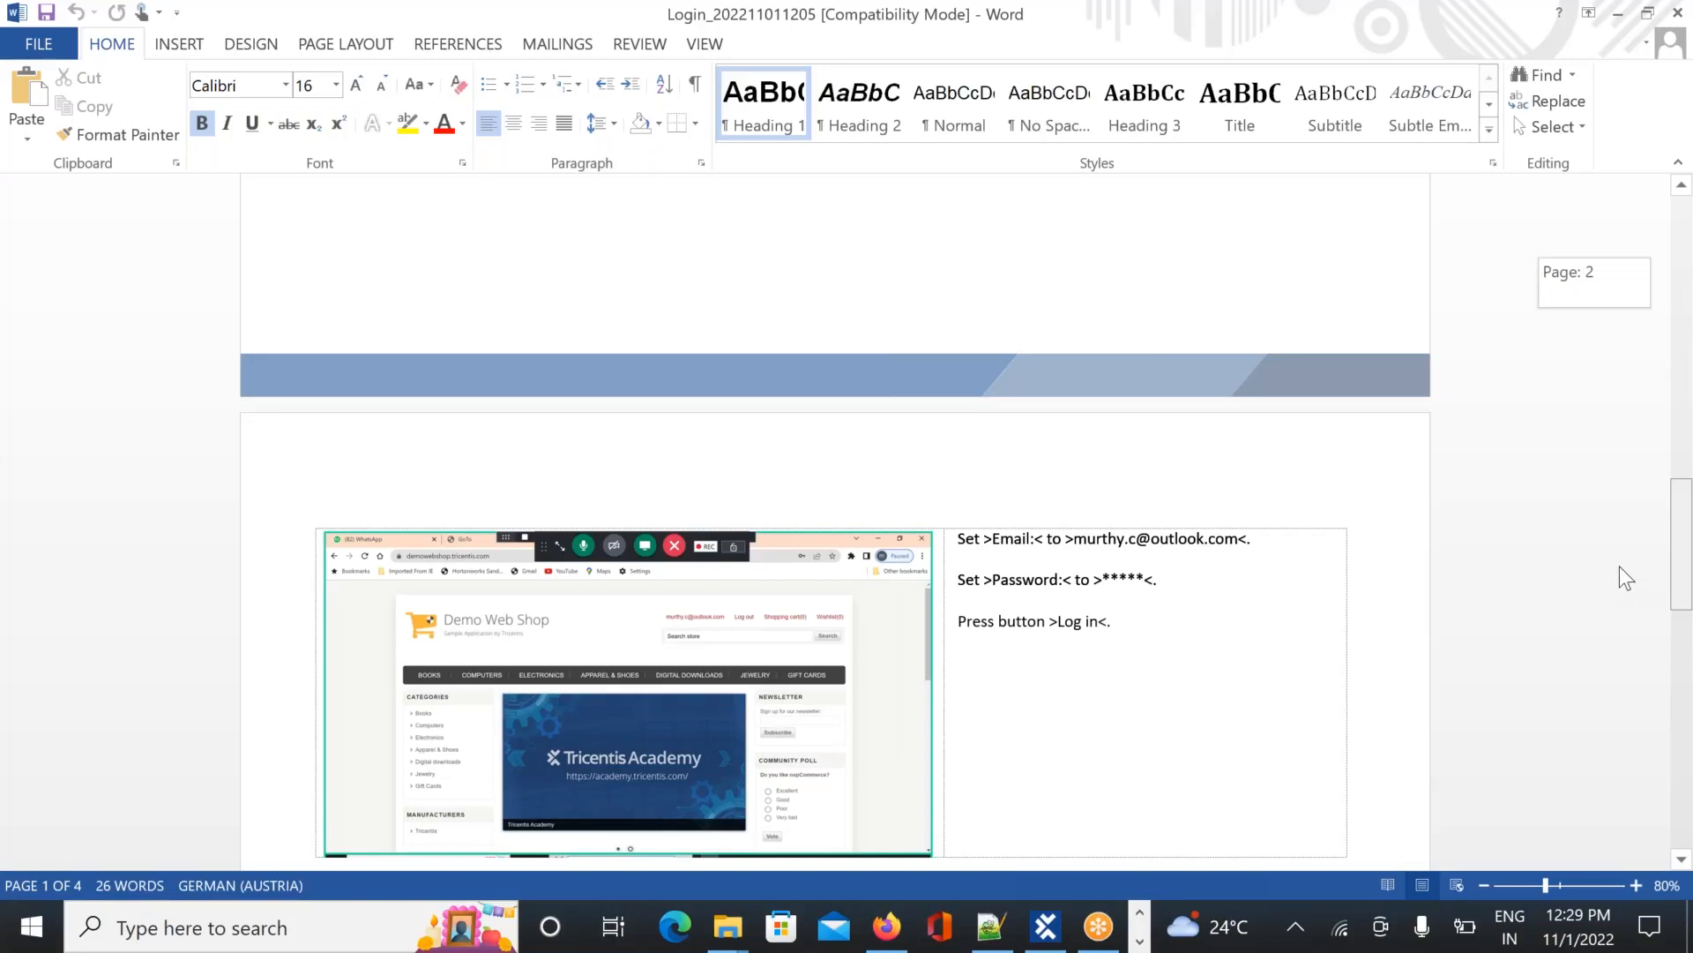
scroll(1628, 628, "down", 10)
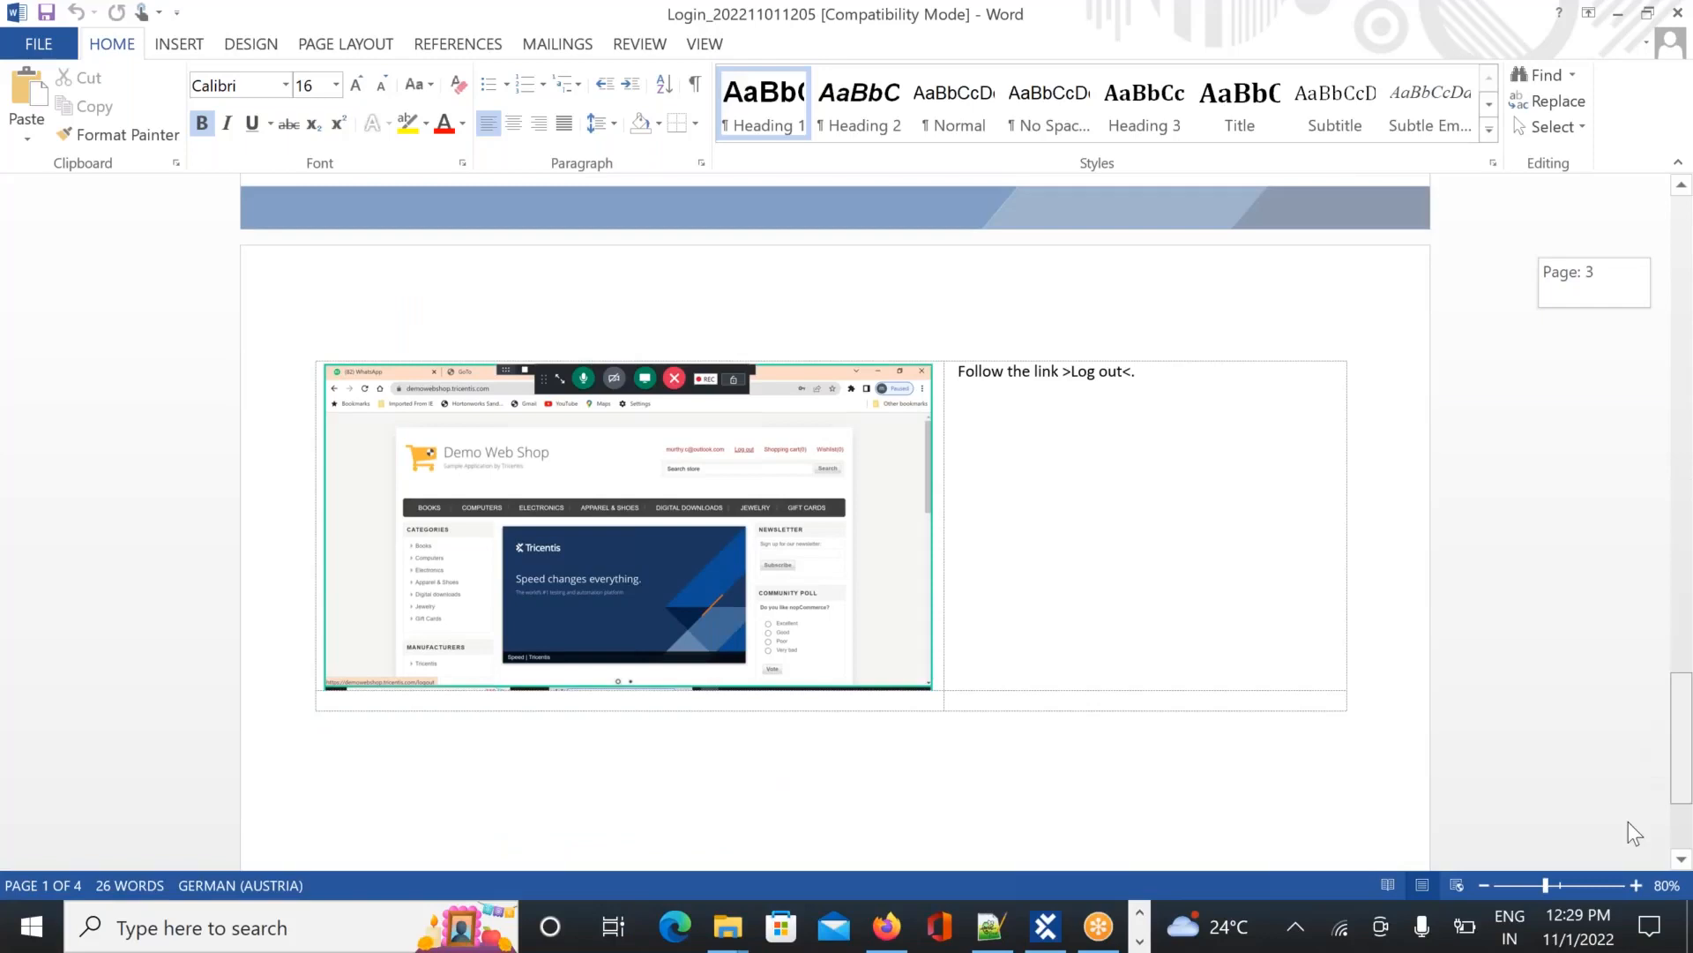
scroll(1629, 829, "down", 3)
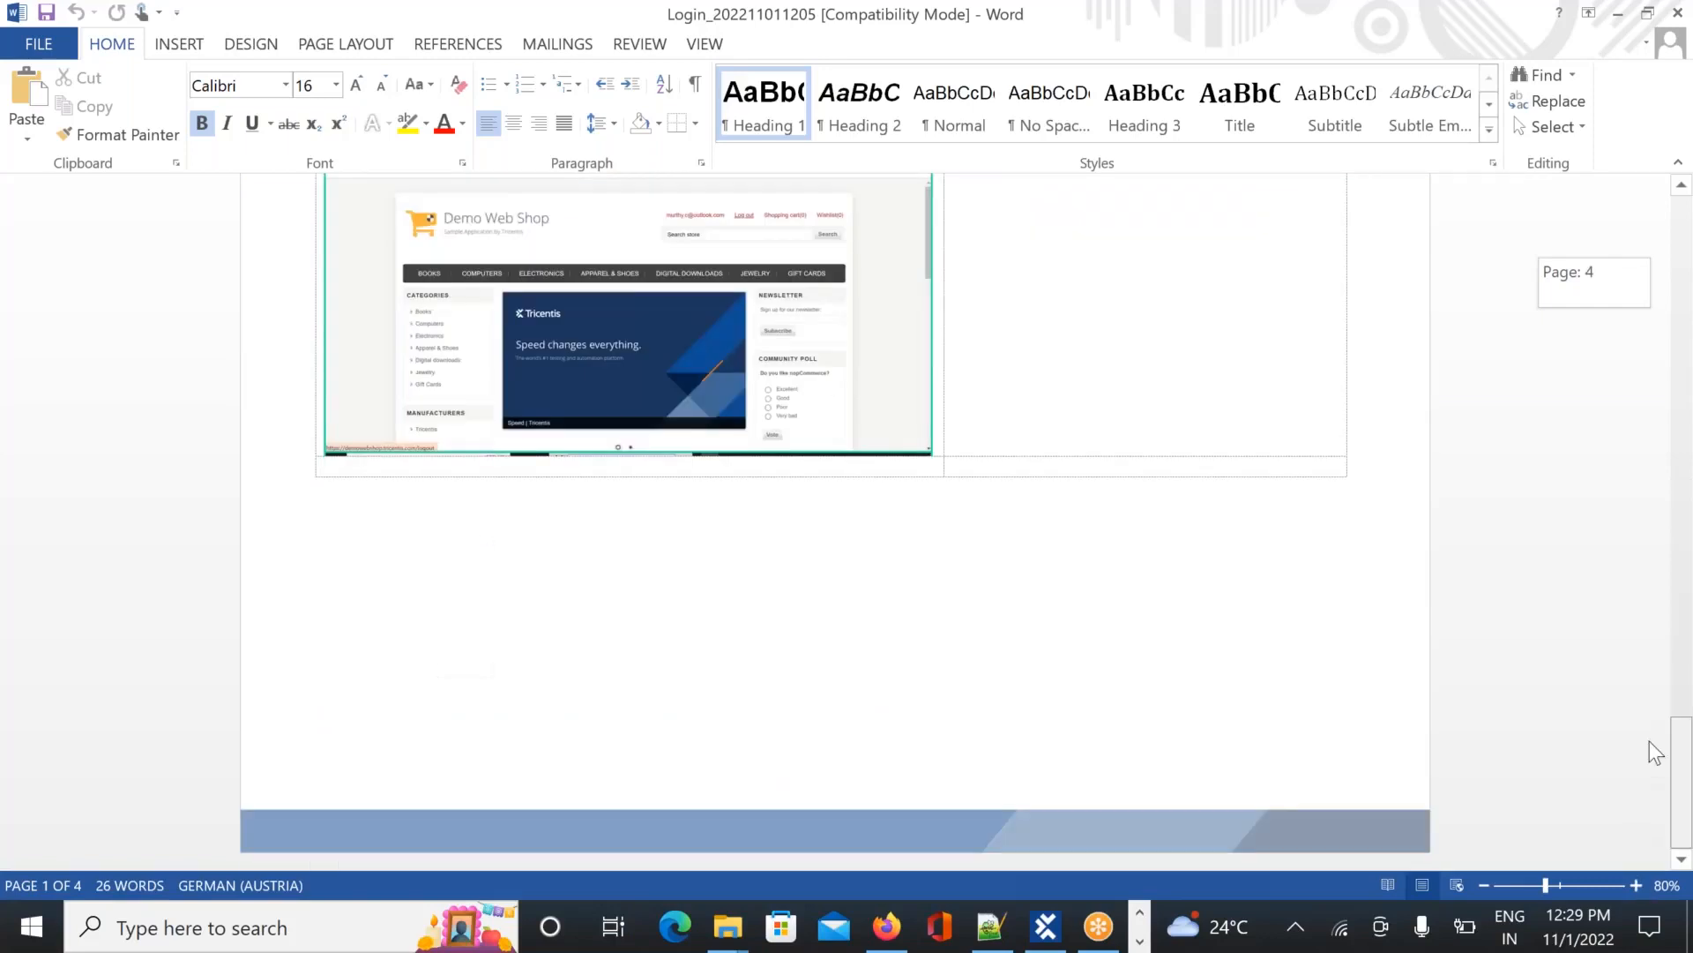
scroll(1649, 741, "up", 15)
scroll(1653, 352, "up", 15)
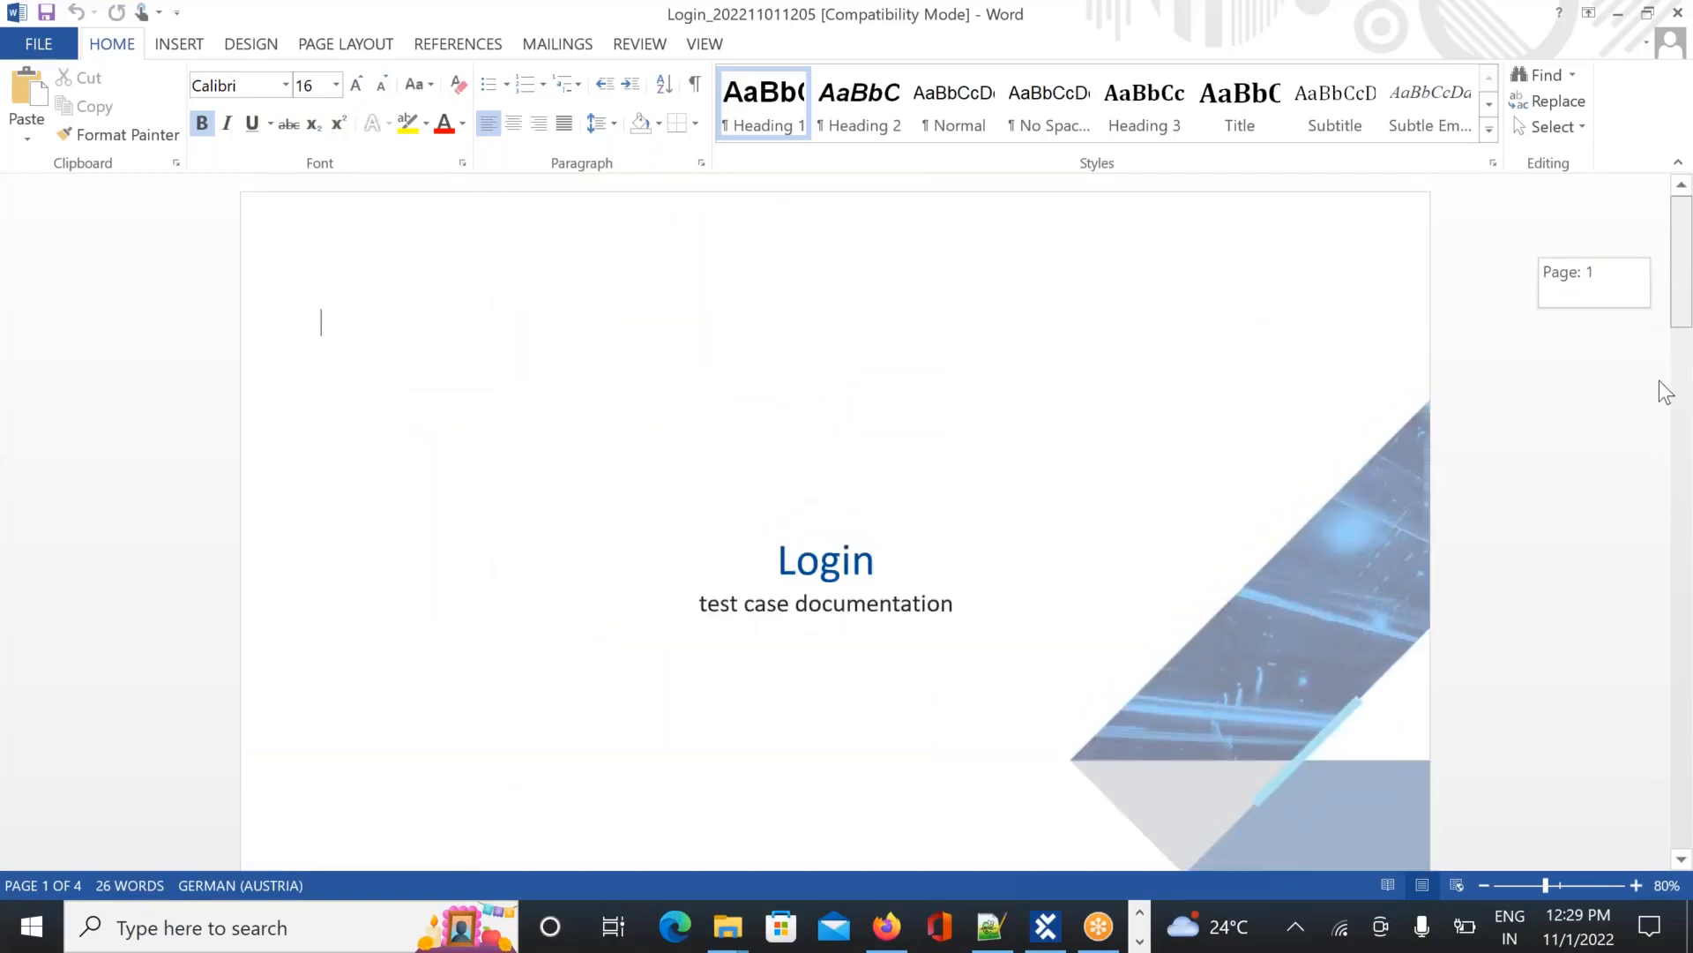
scroll(1663, 503, "down", 10)
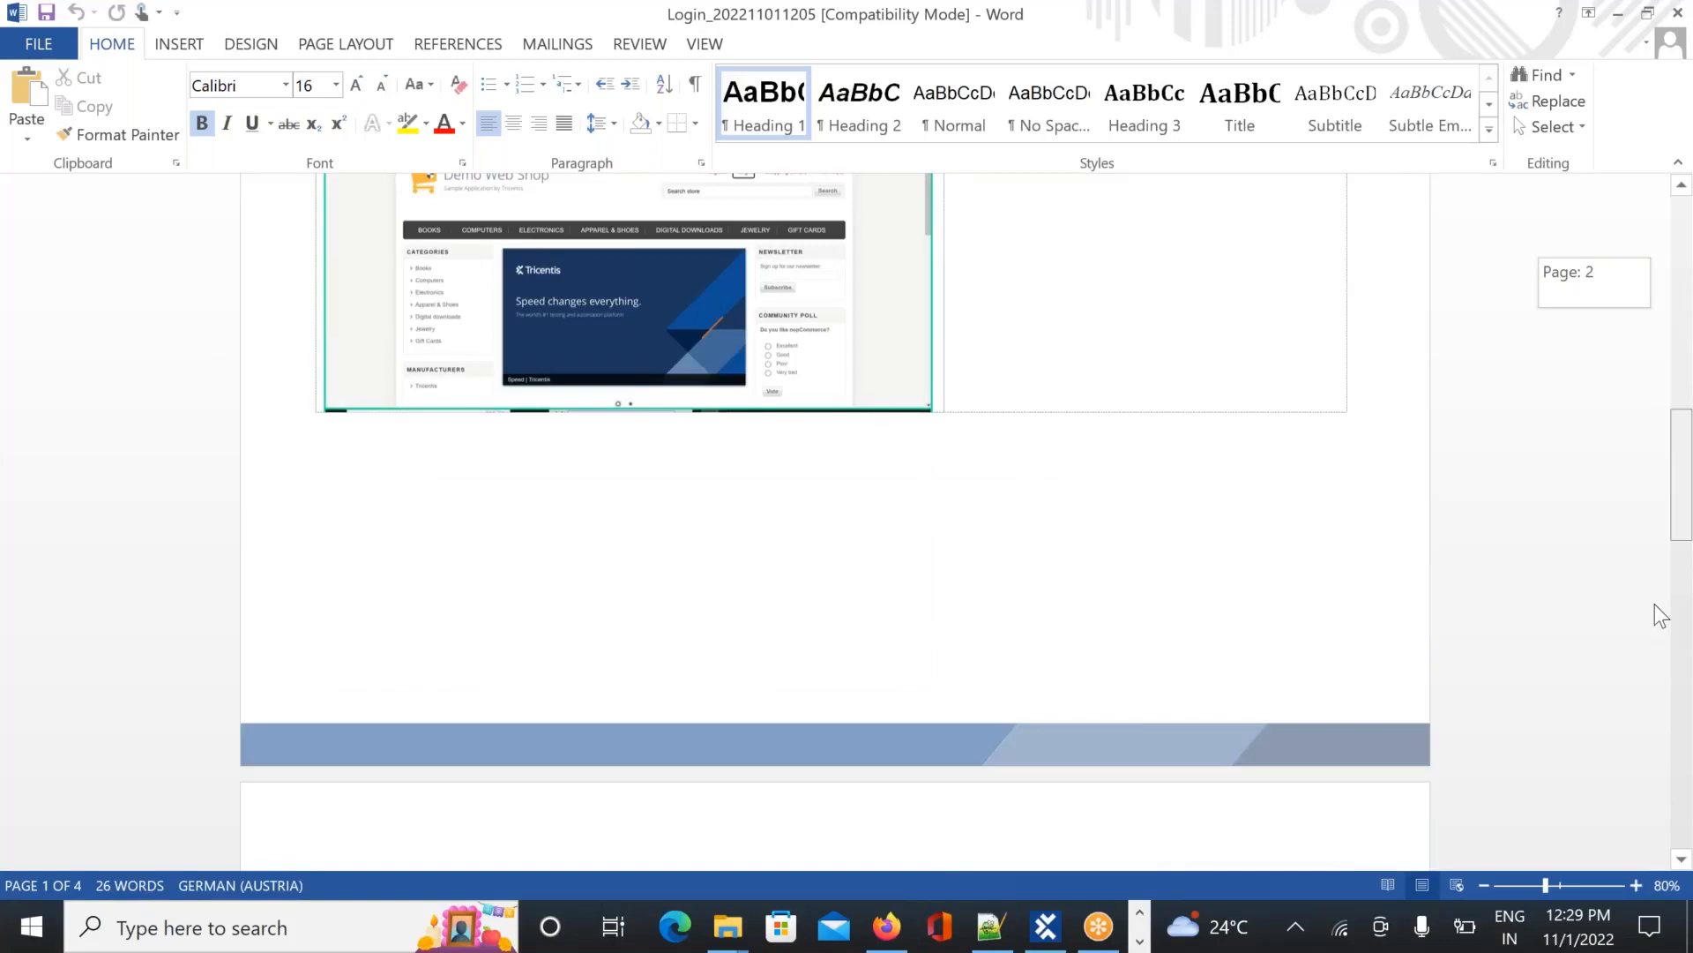
scroll(1657, 670, "down", 15)
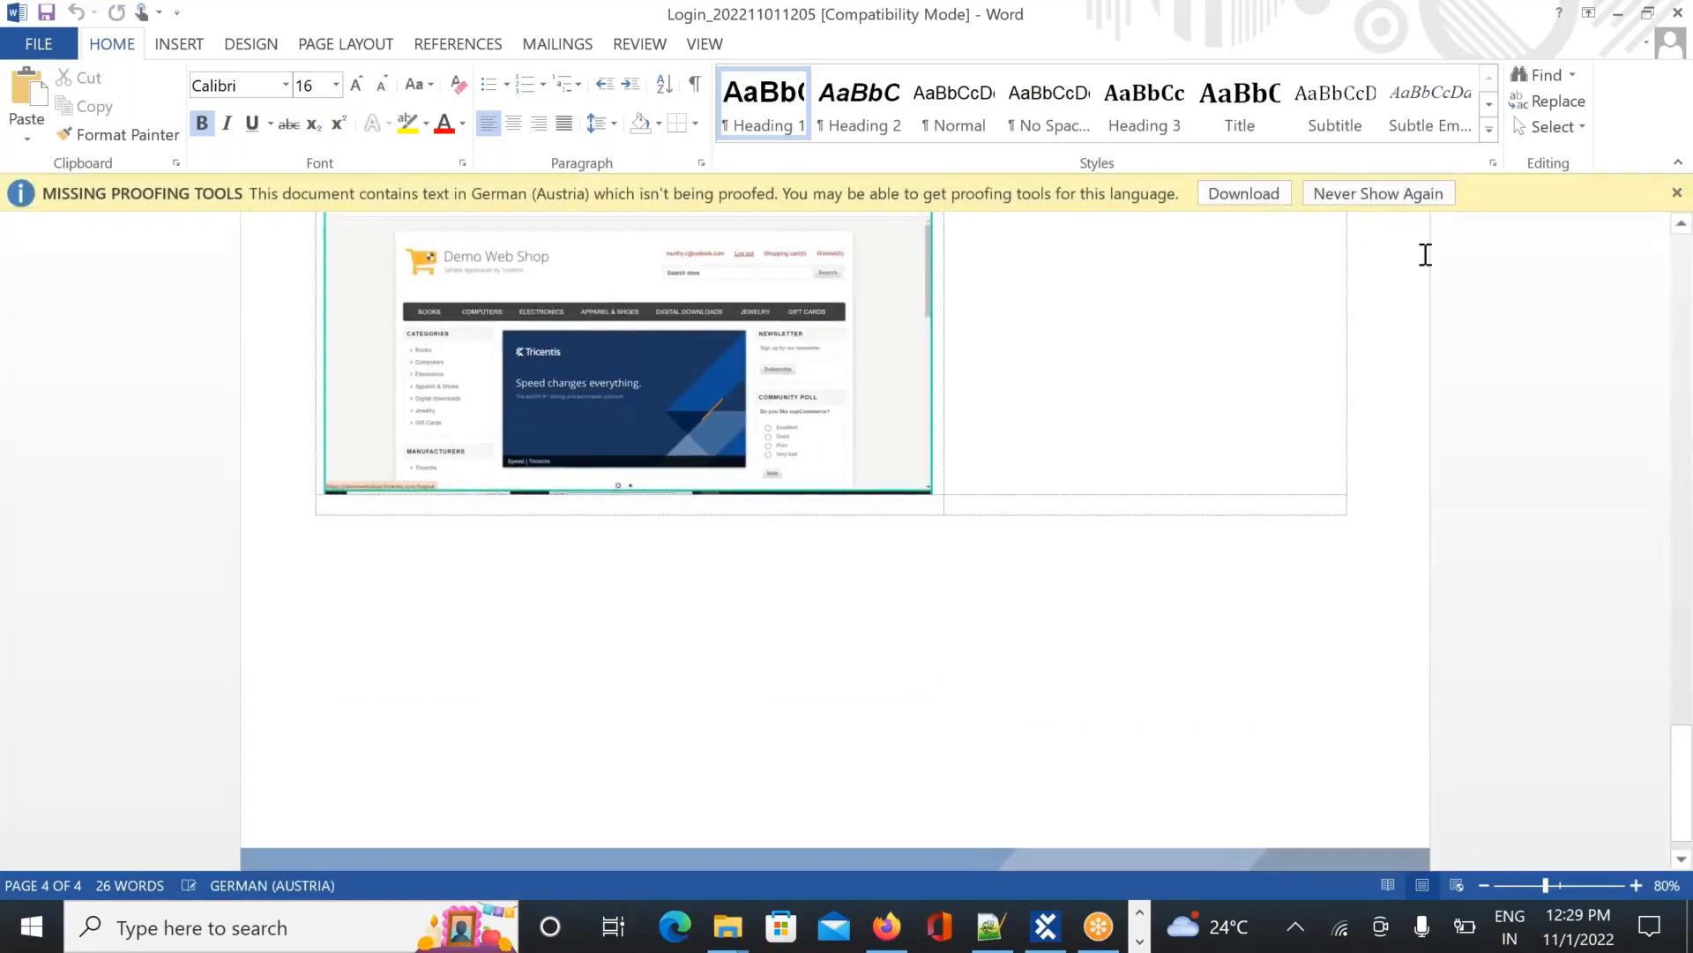
left_click(1346, 193)
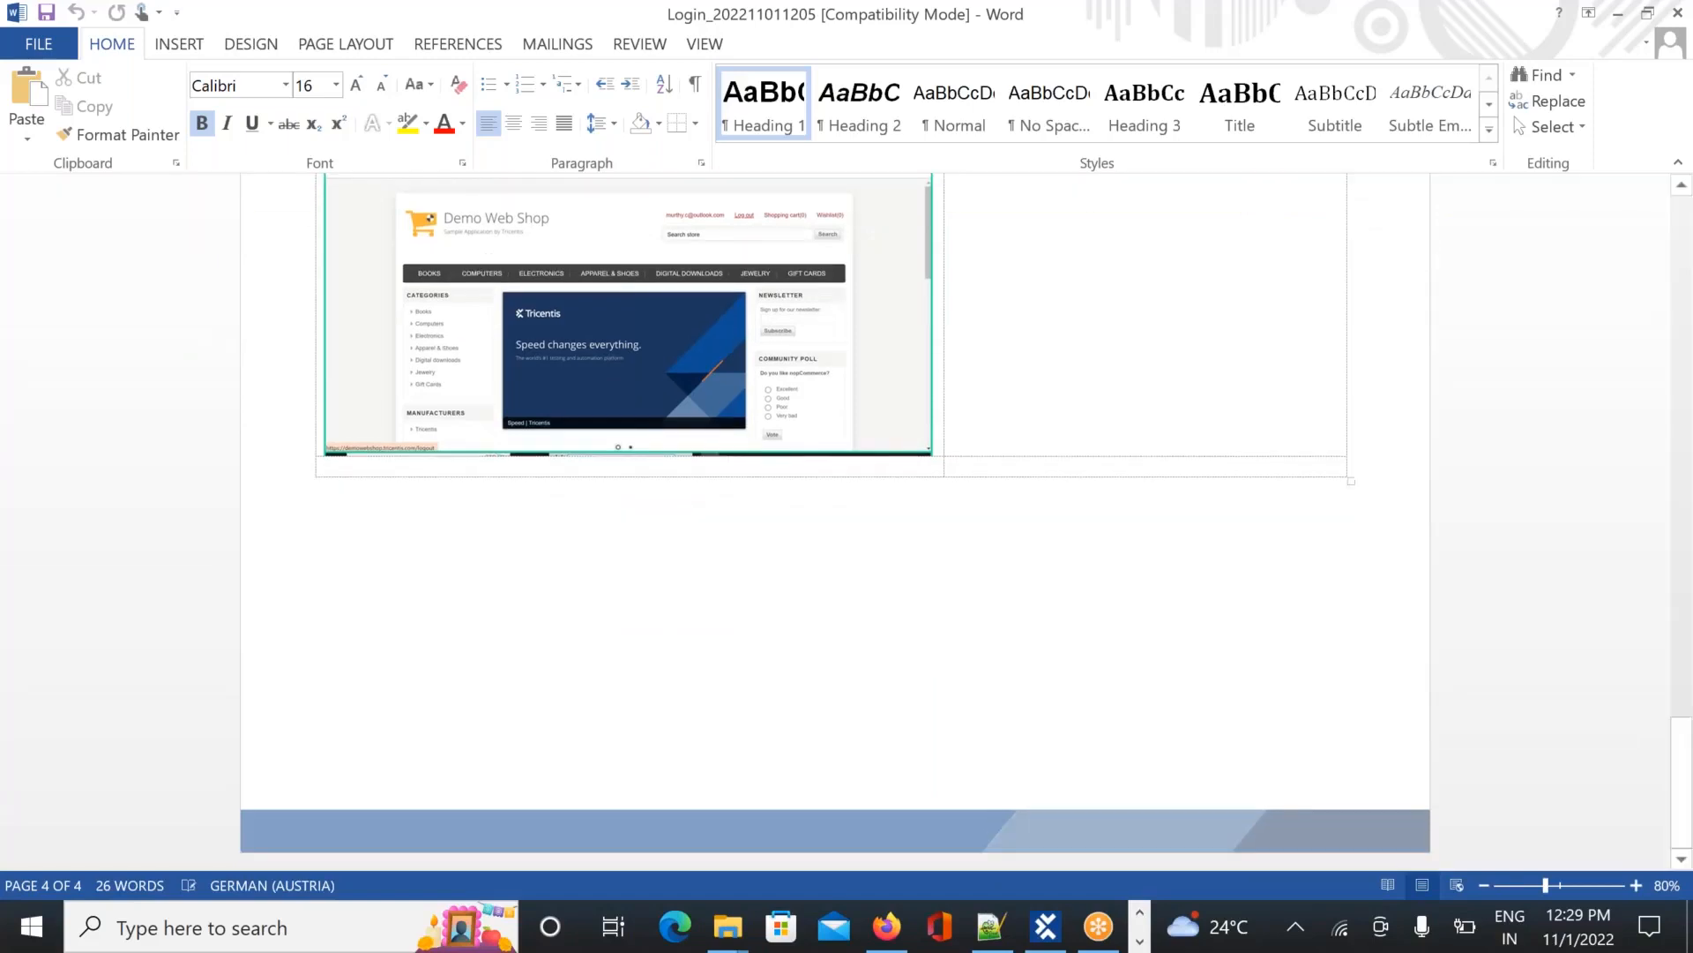
Minimize Word, go into dokuimages\Login\Desktop, and open the first 'Log in_before' screenshot
left_click(1619, 14)
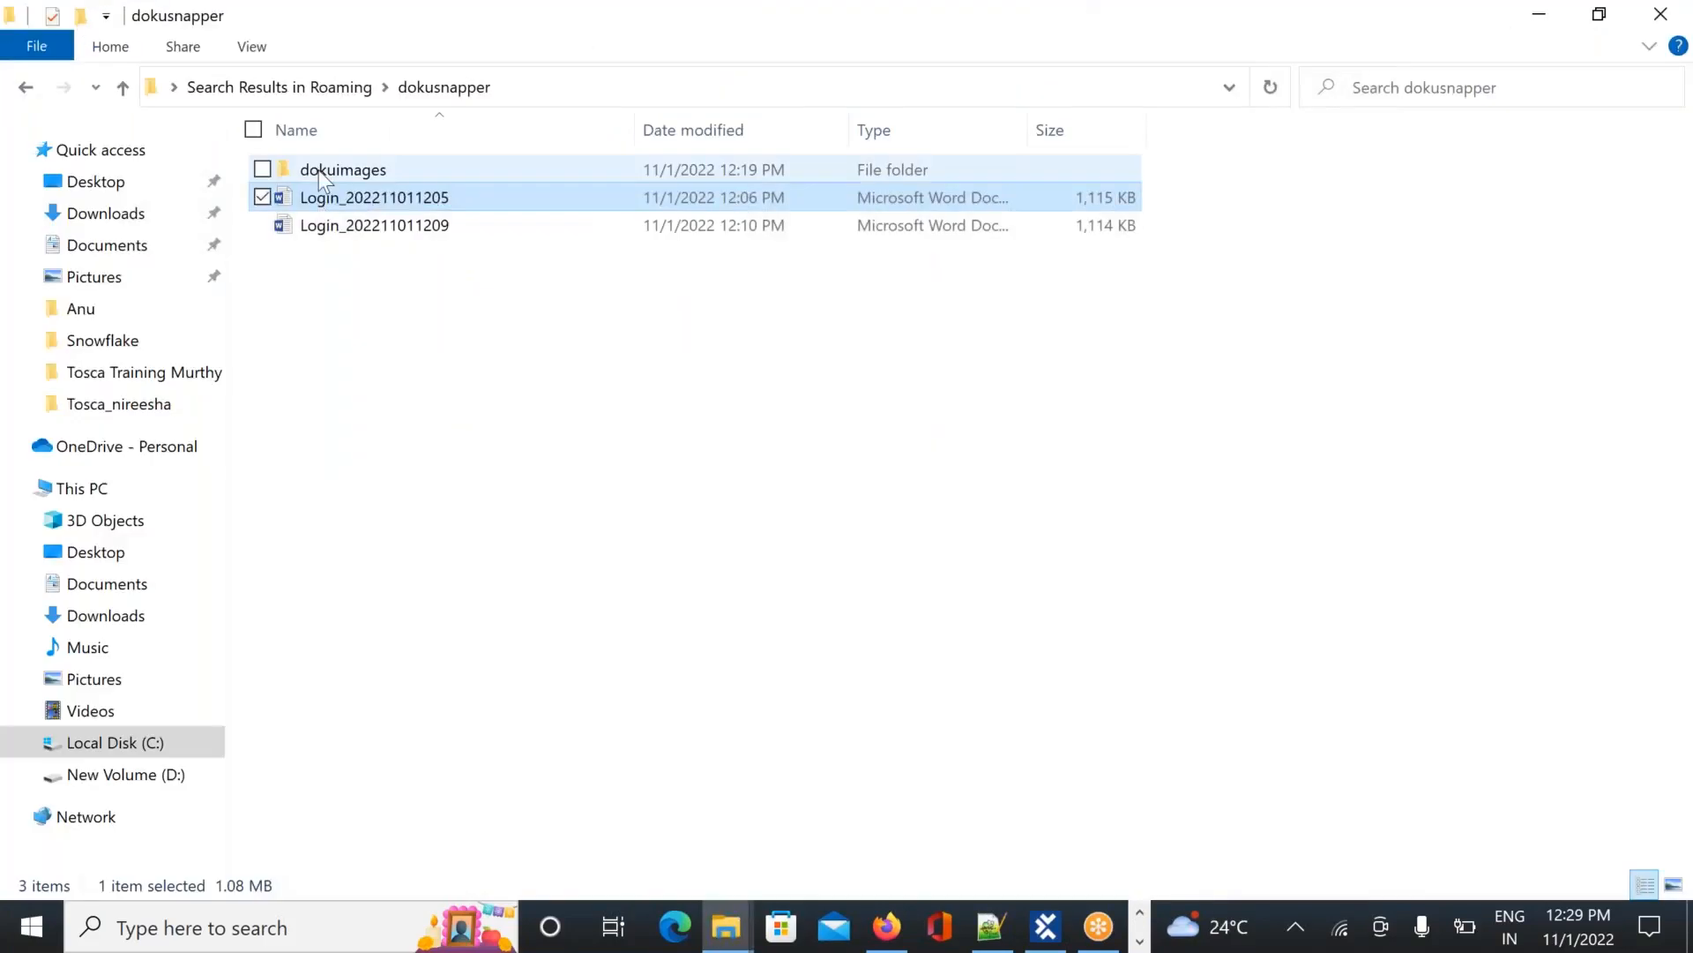
double_click(320, 171)
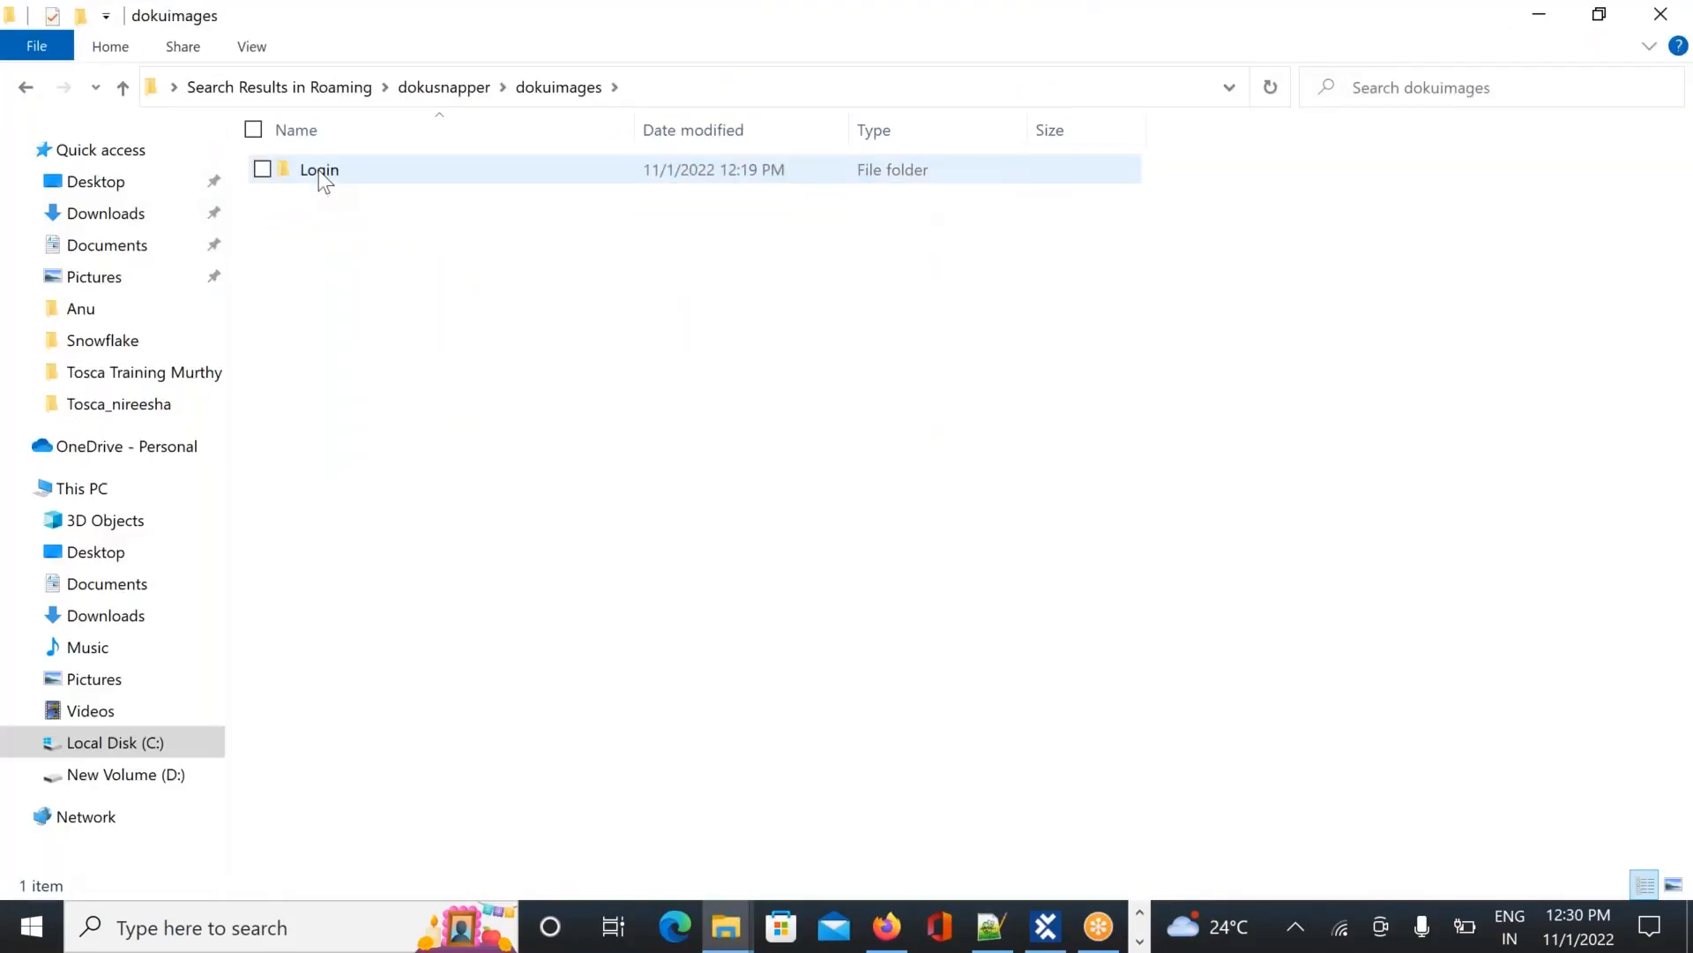
double_click(319, 171)
double_click(319, 171)
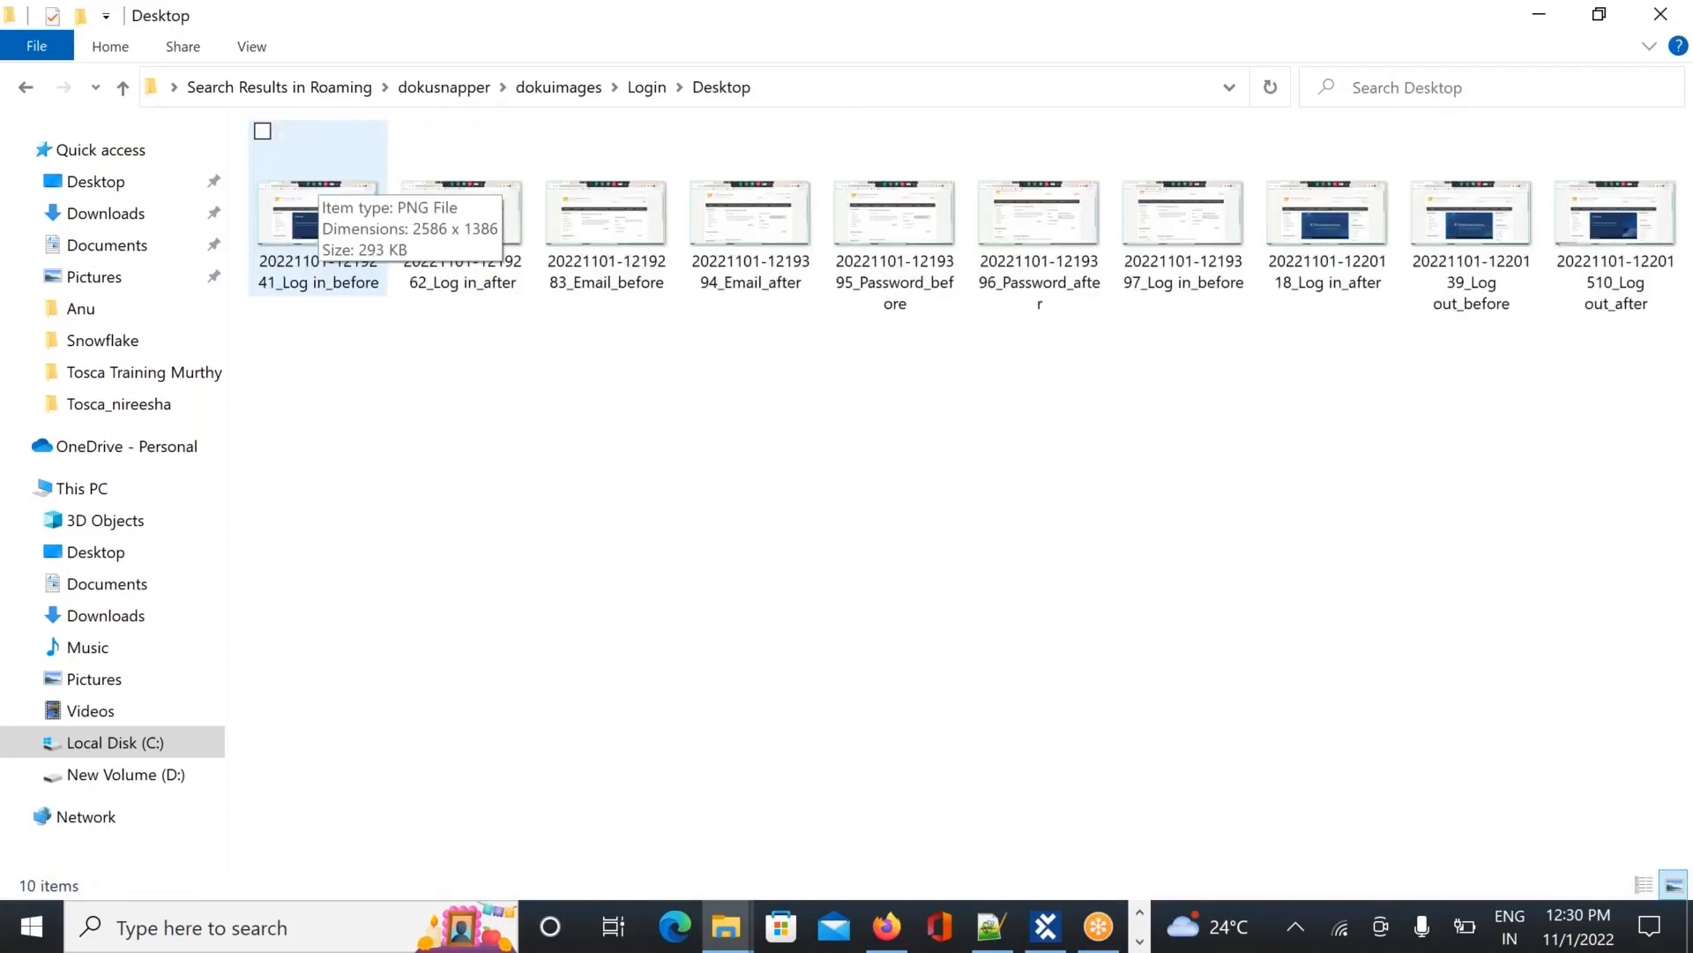
double_click(347, 263)
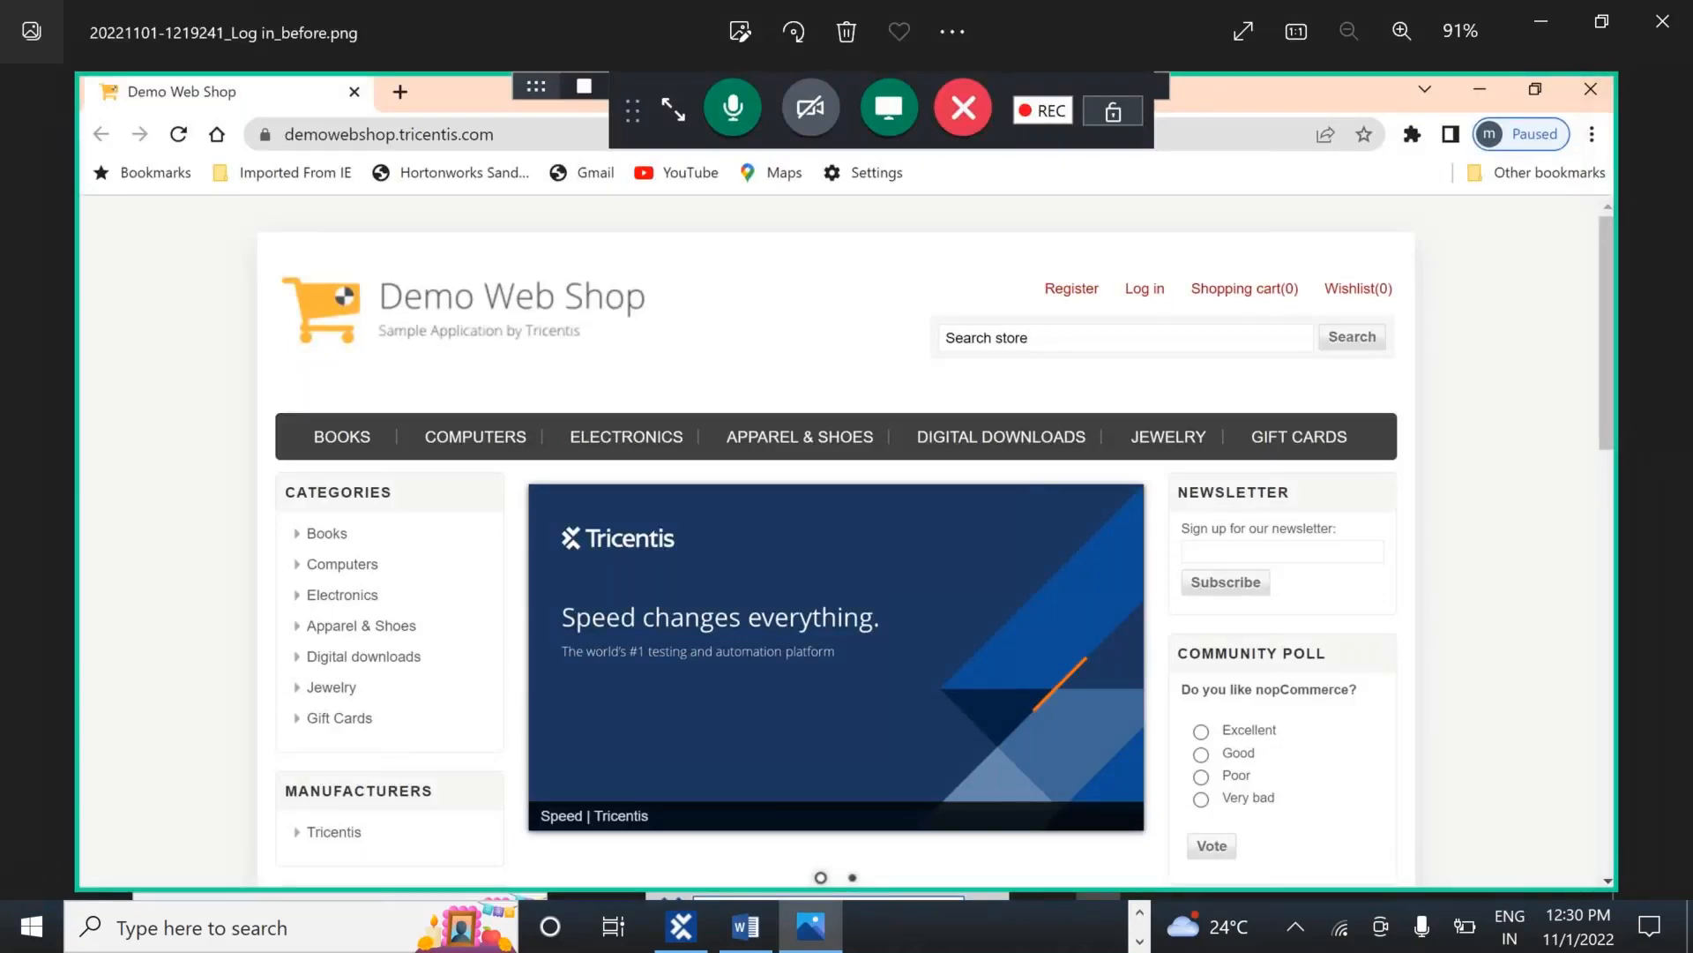
Advance through the Log in, Email, Password and Log out before/after screenshots to the last
key("Right")
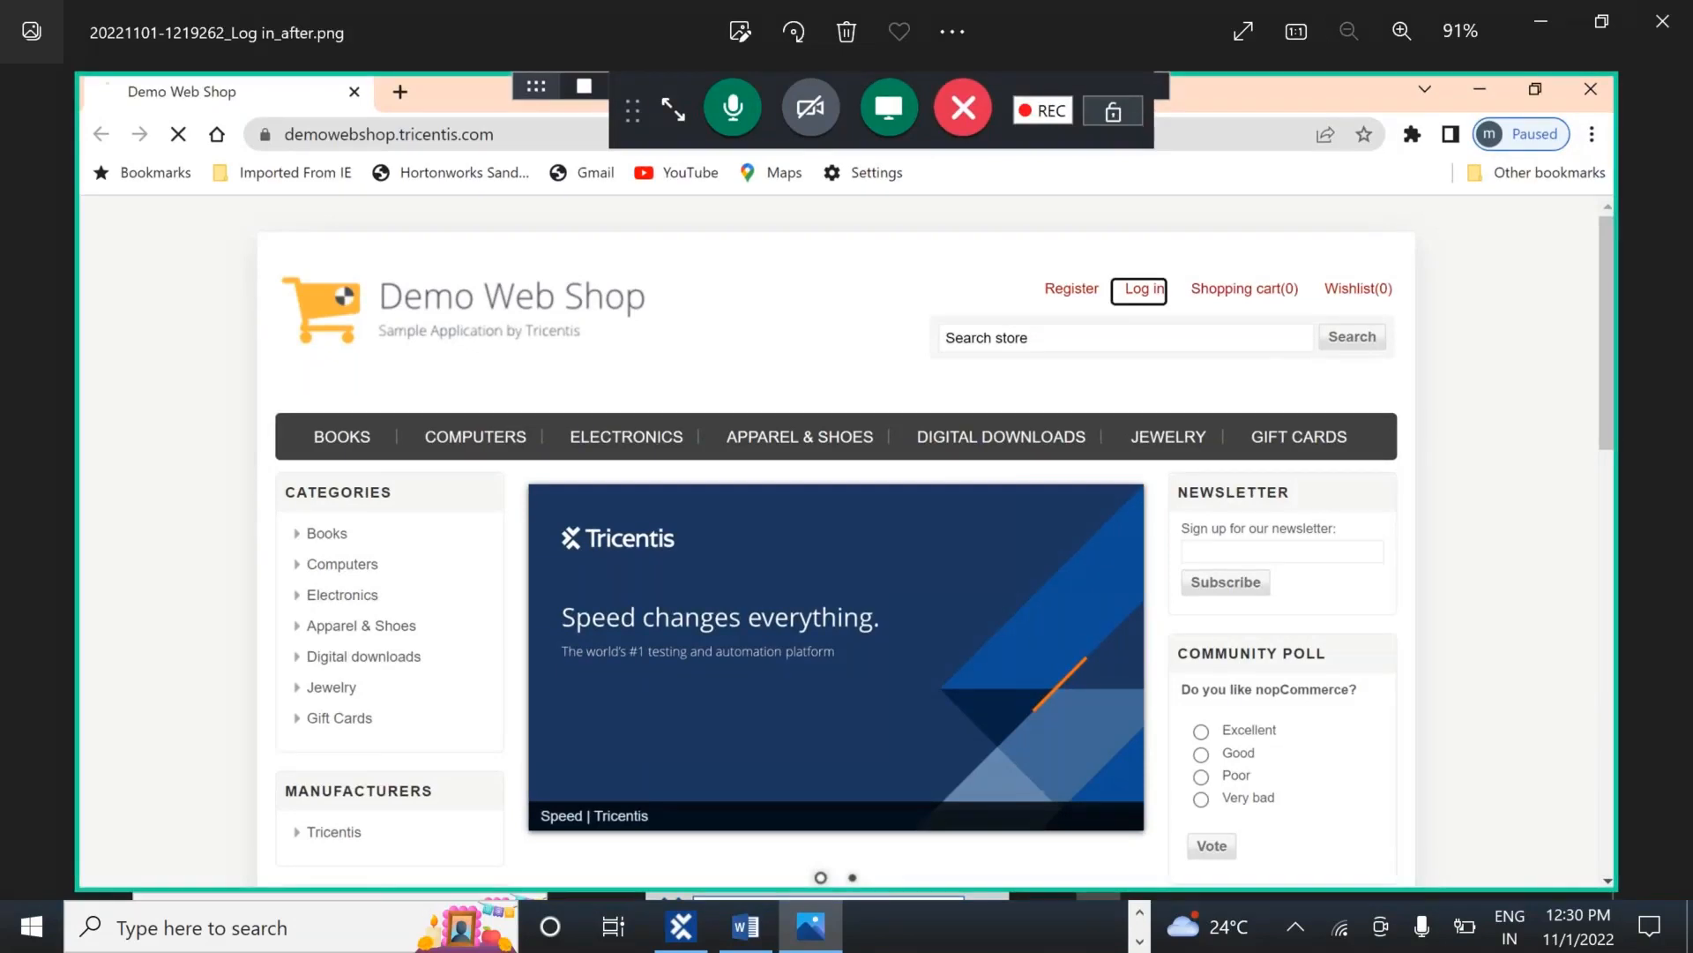
key("Right")
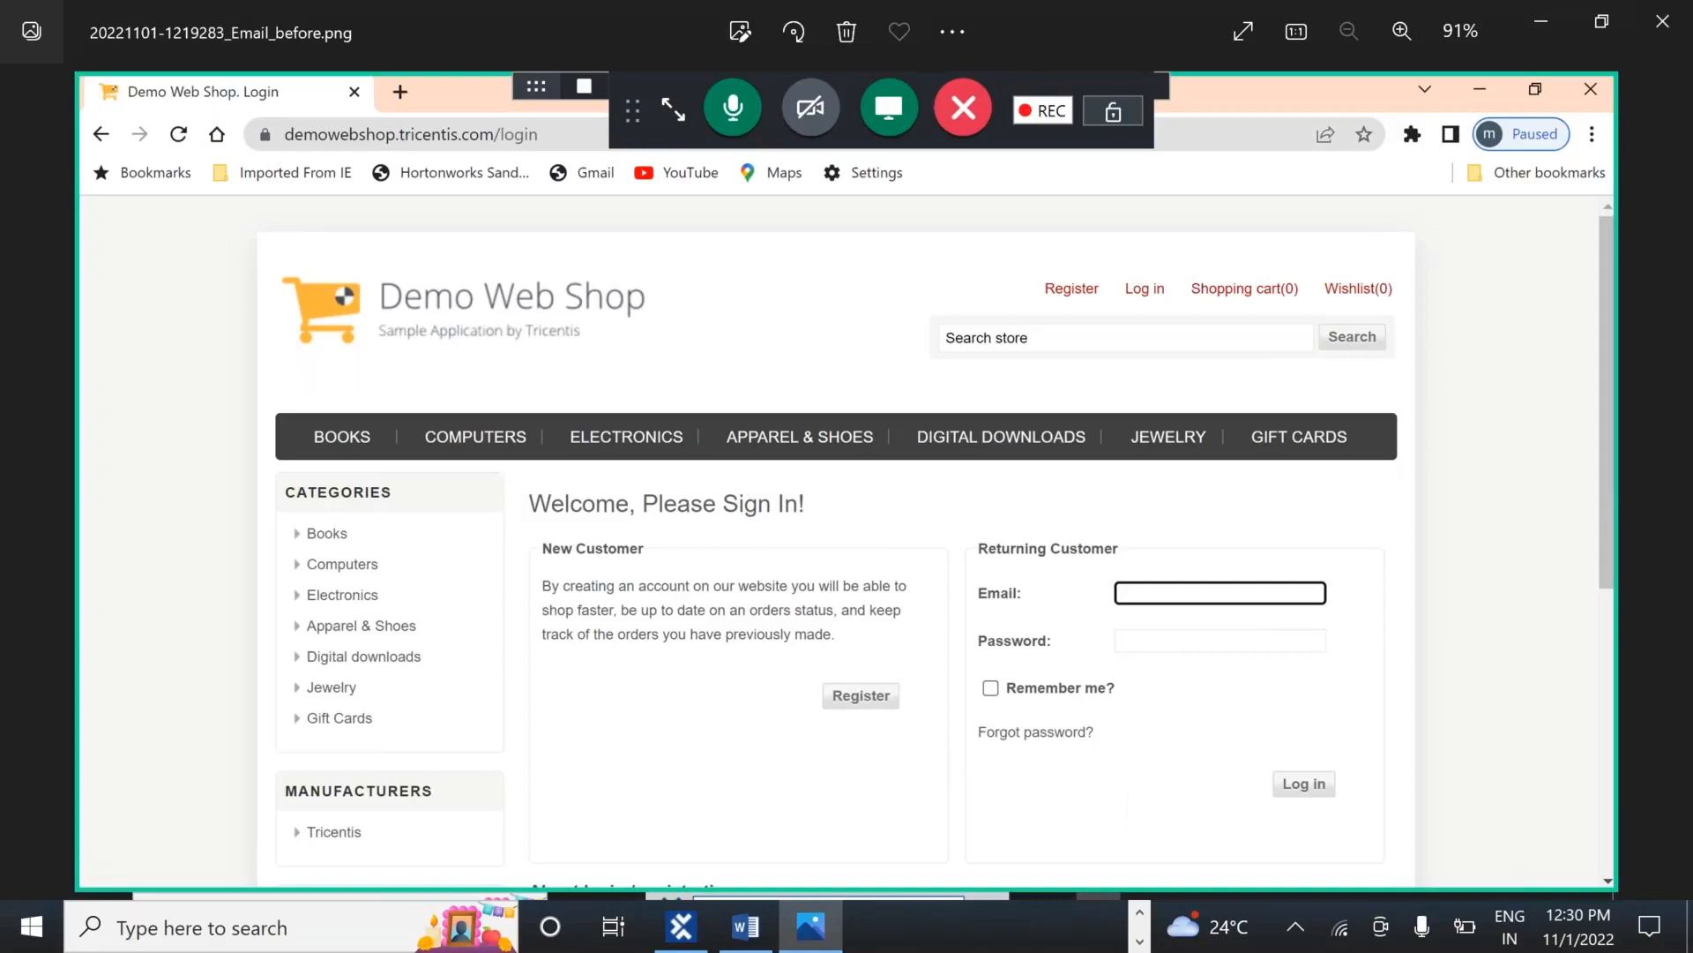
key("Right")
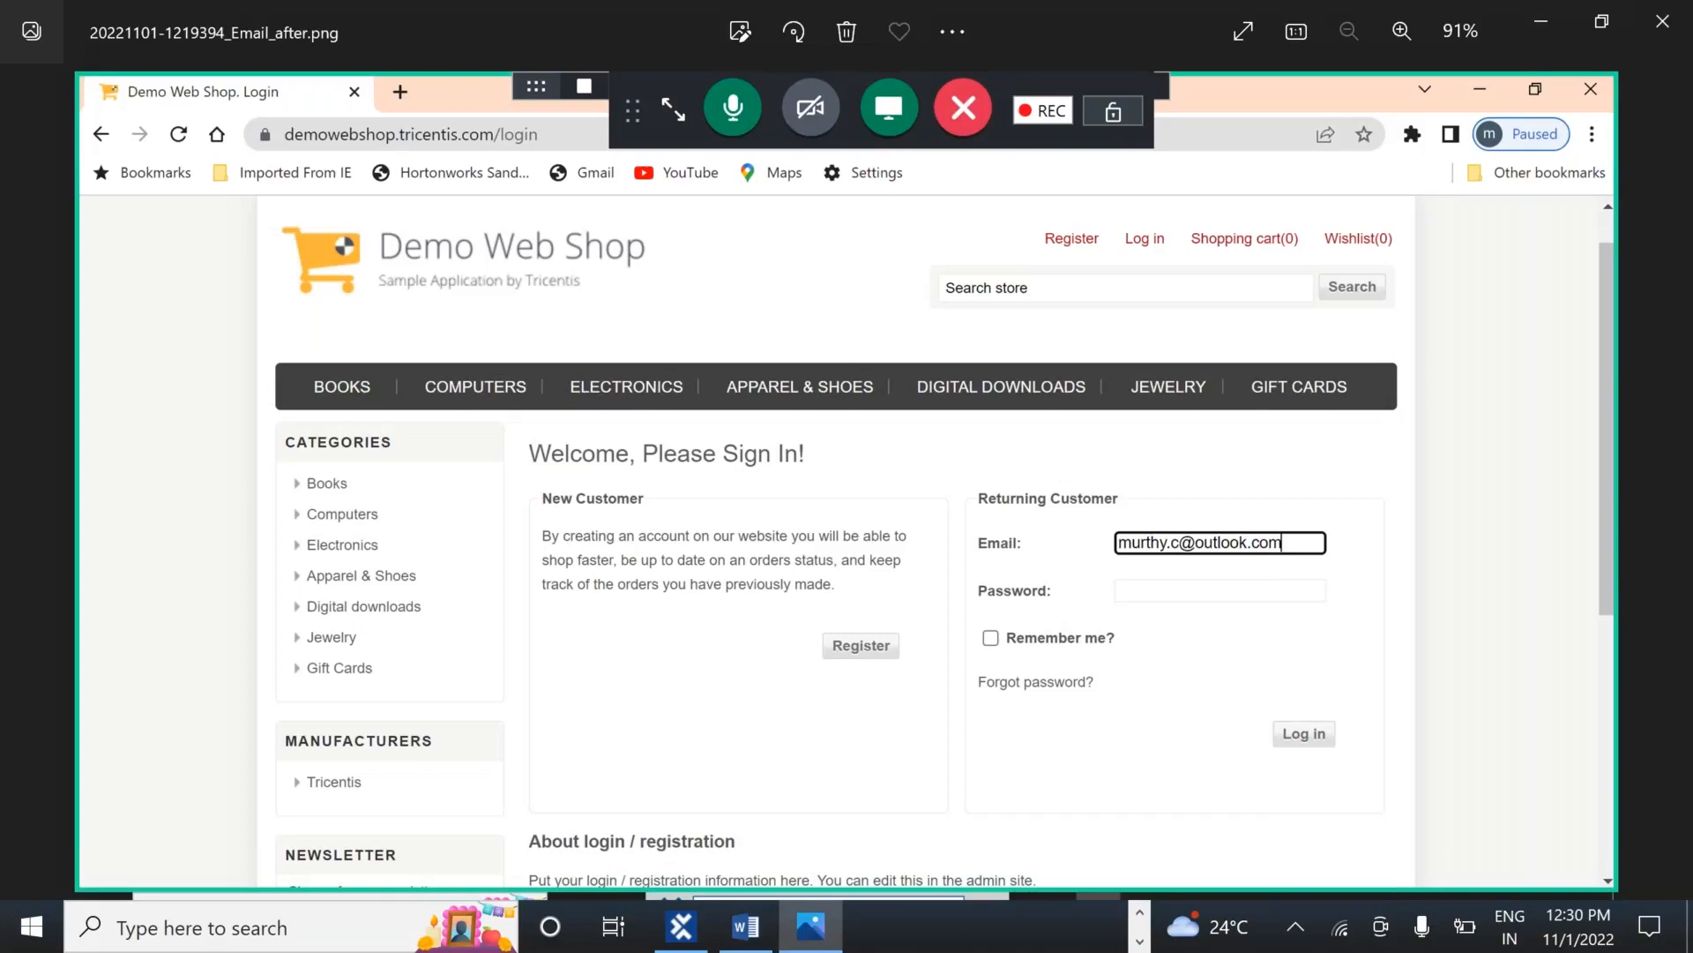
key("Right")
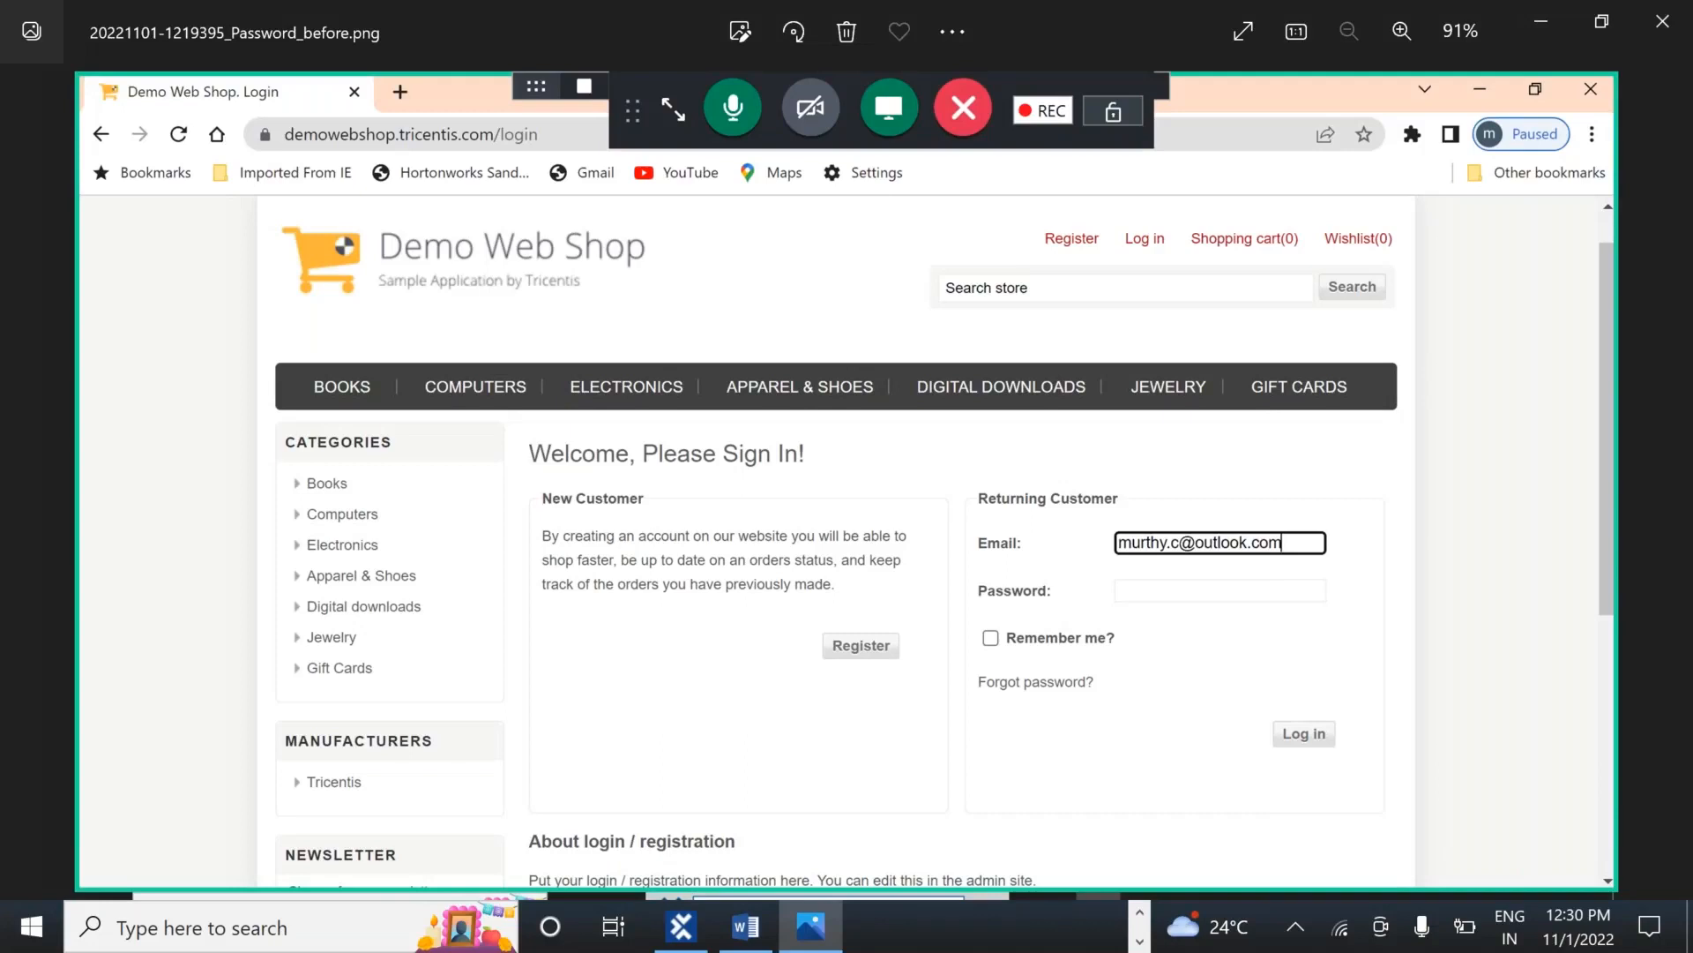
key("Right")
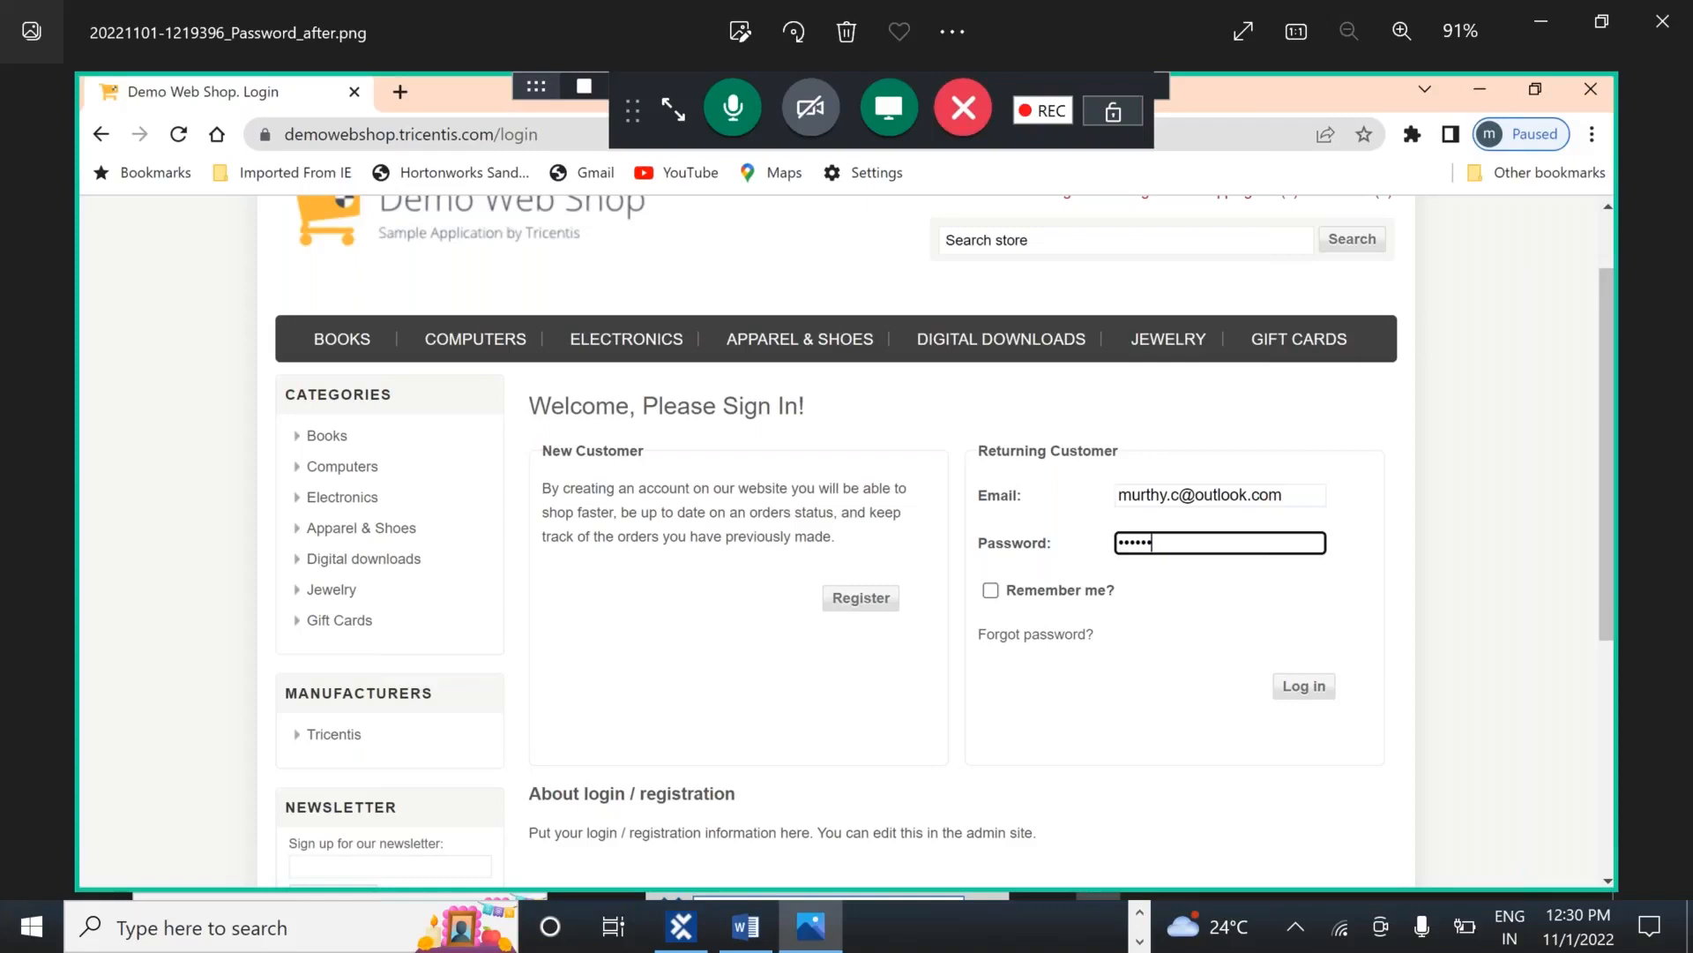
key("Right")
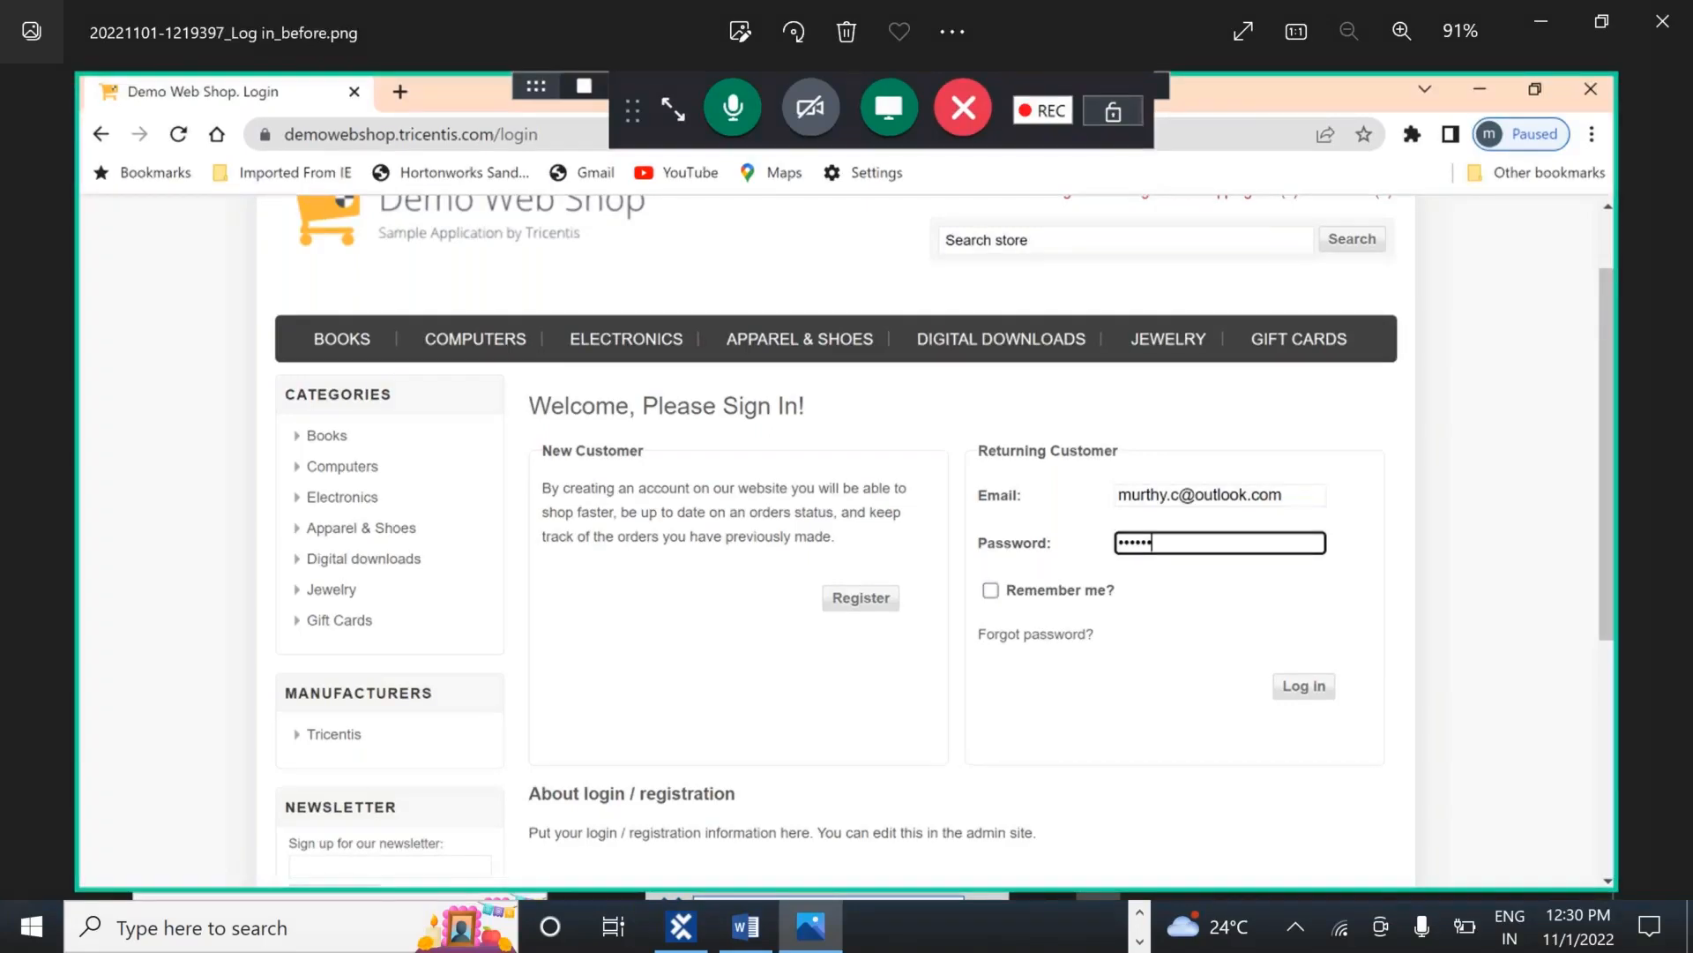
key("Right")
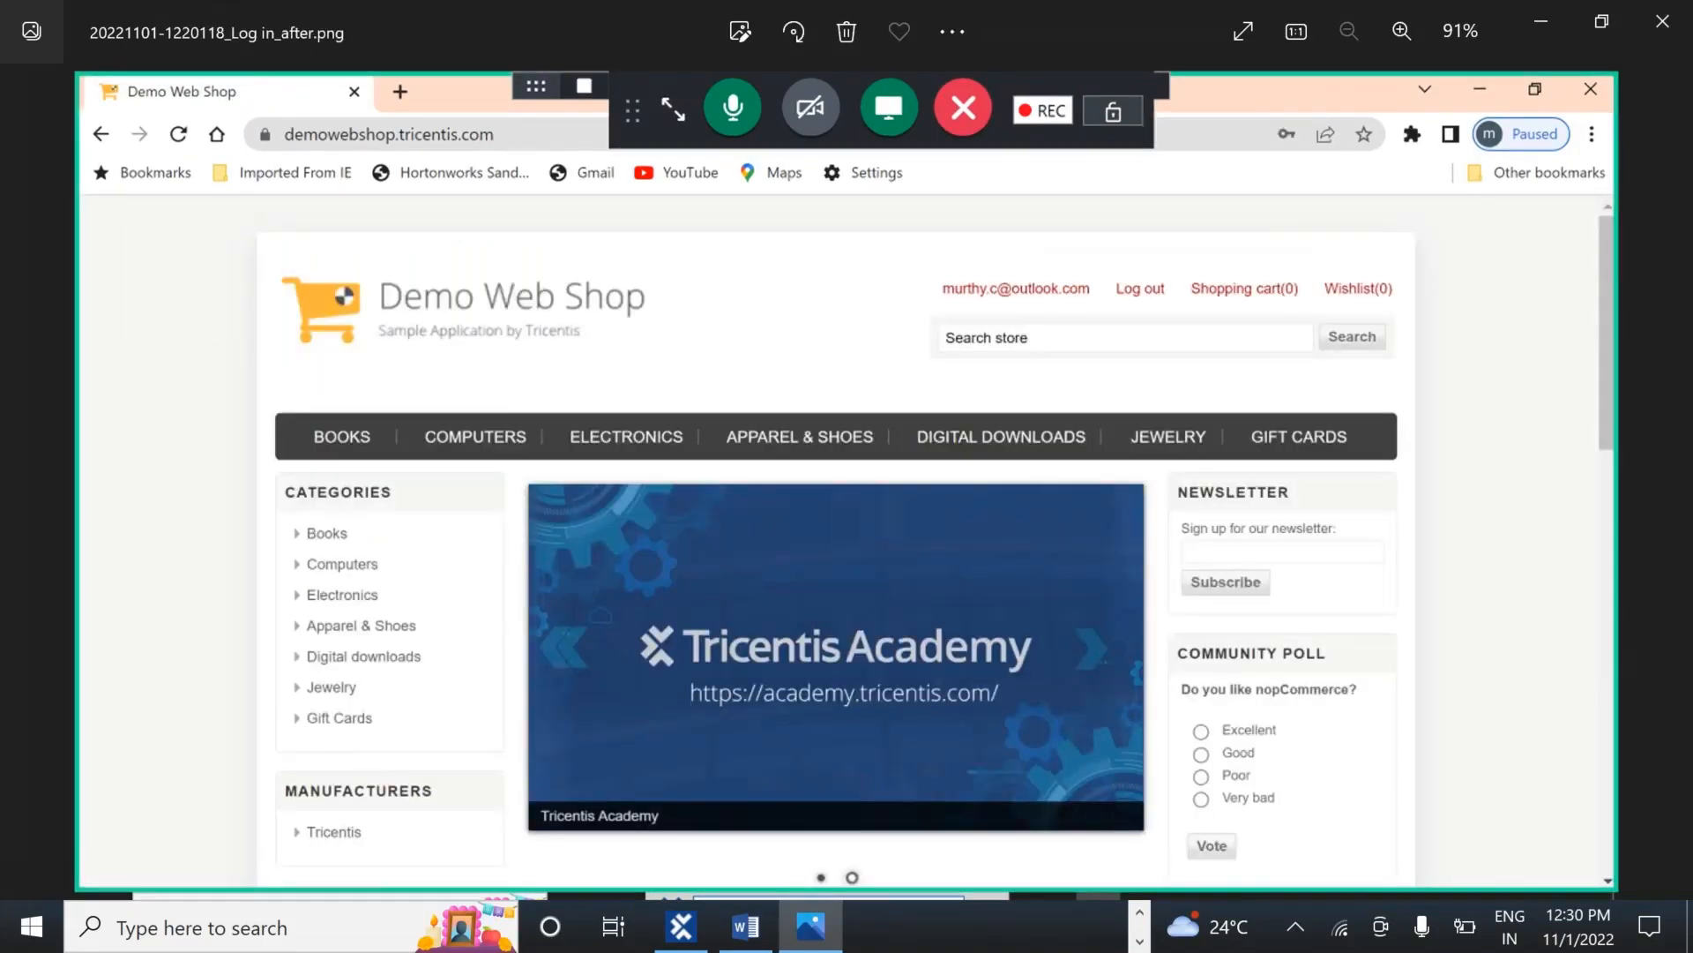
key("Right")
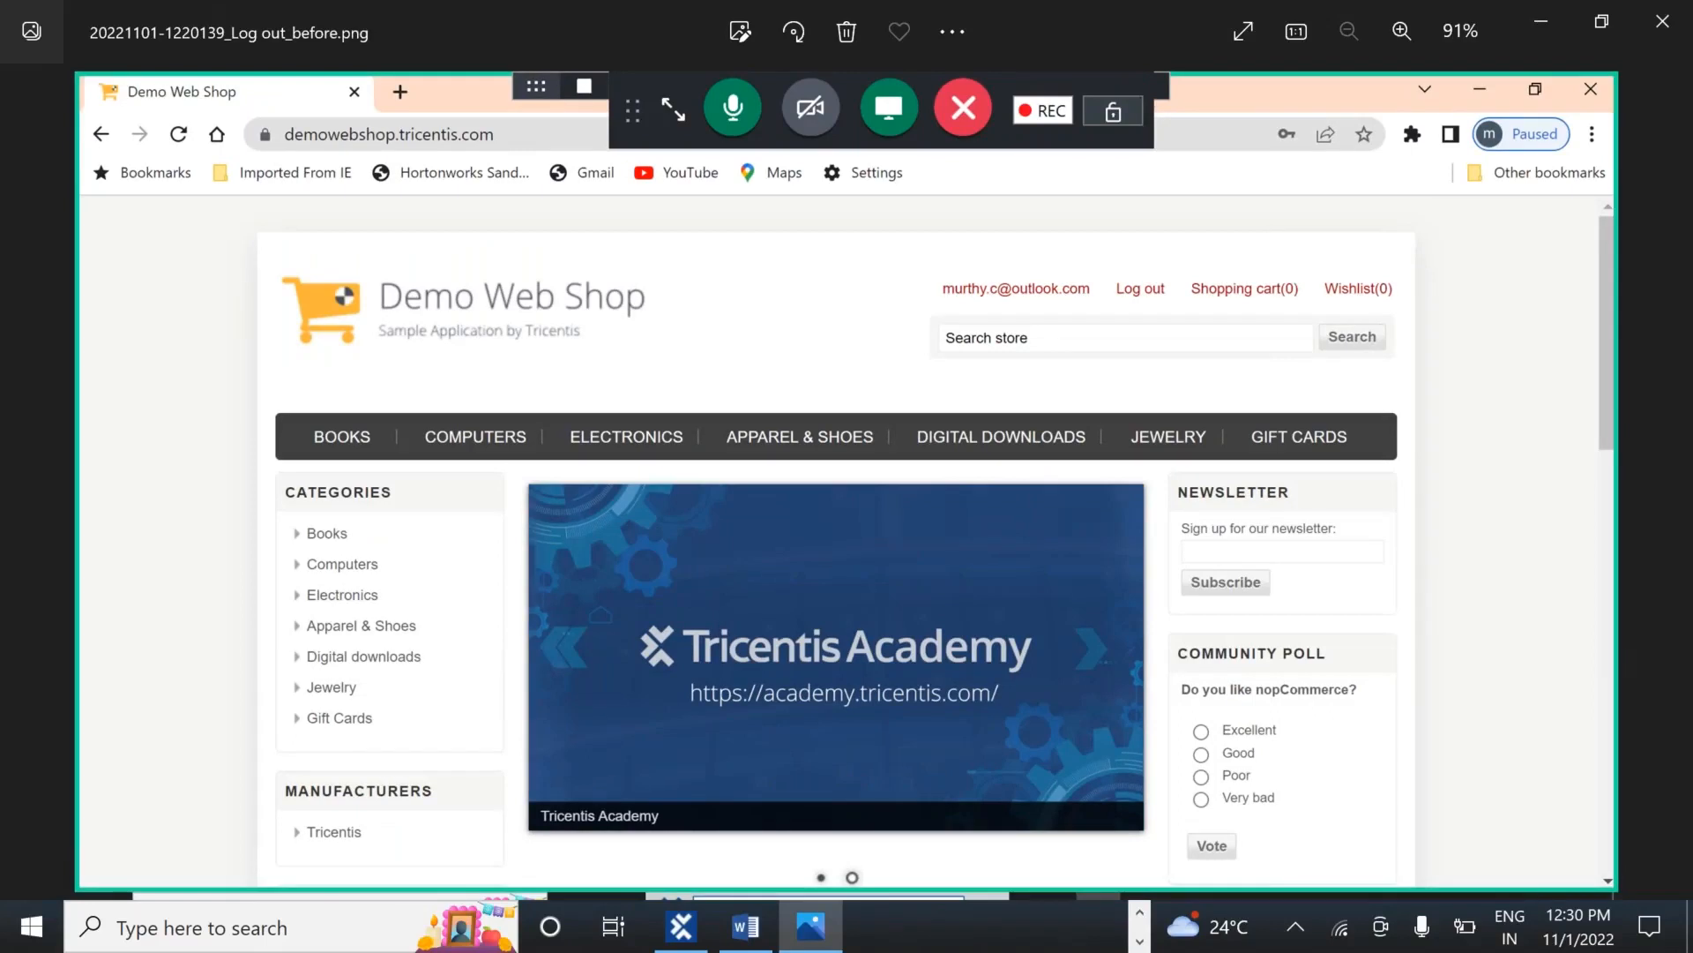
key("Right")
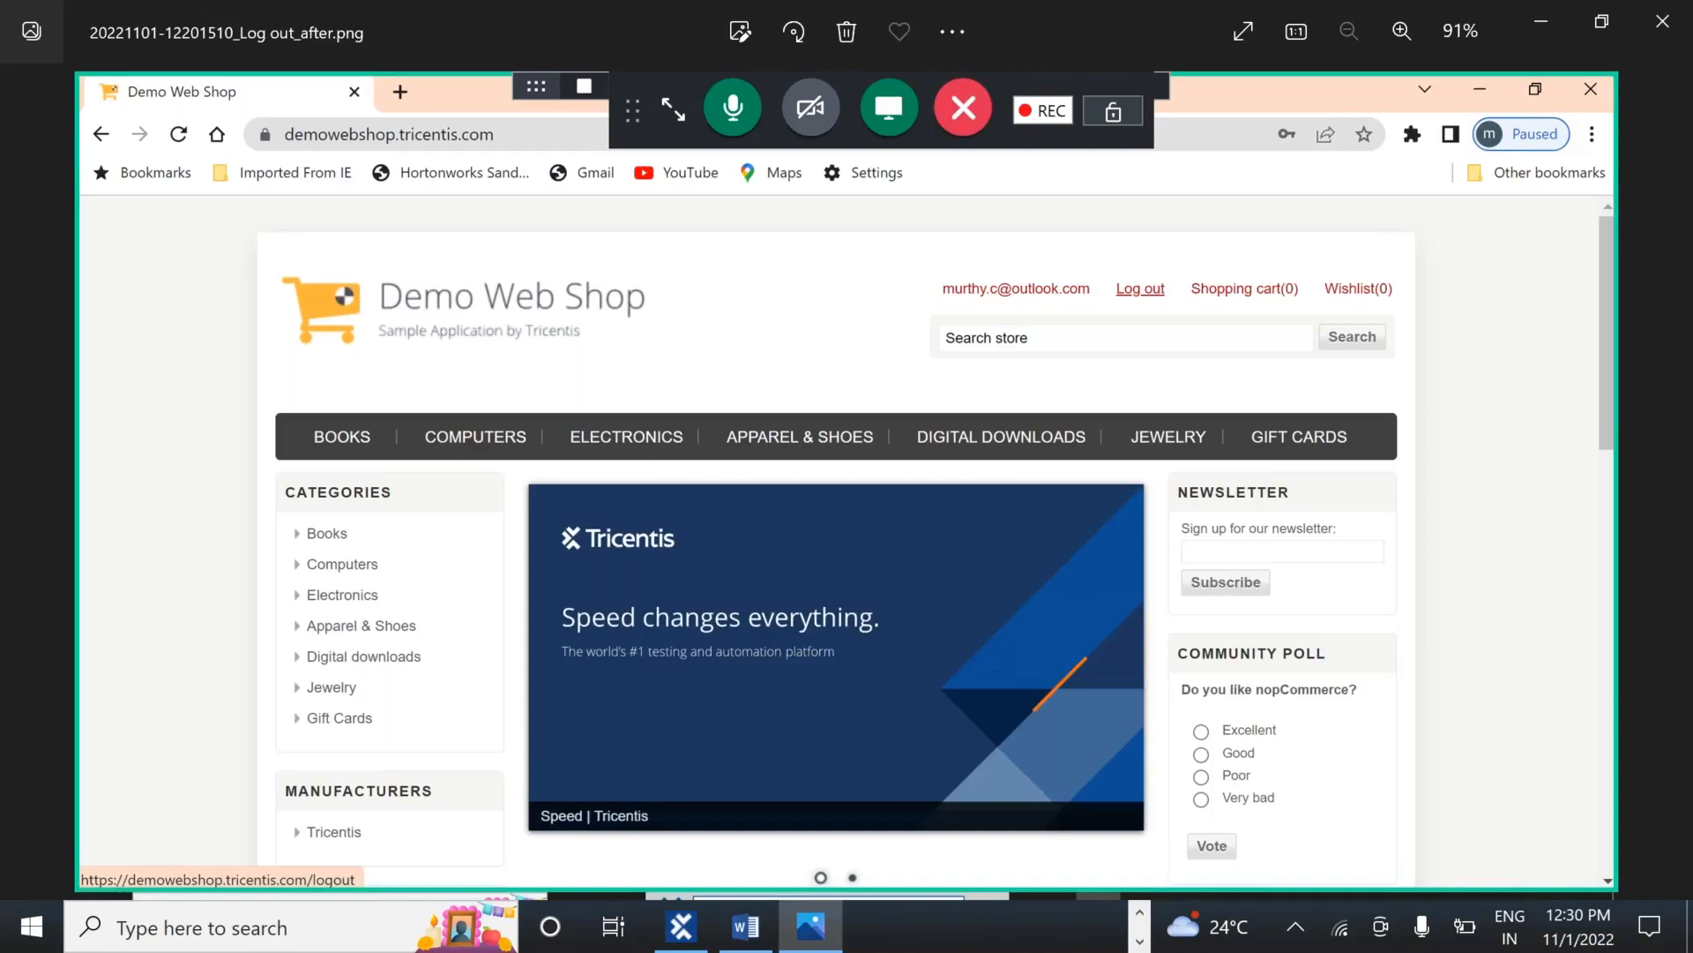
Close Photos, return to the dokusnapper folder, then close that File Explorer window
left_click(1658, 26)
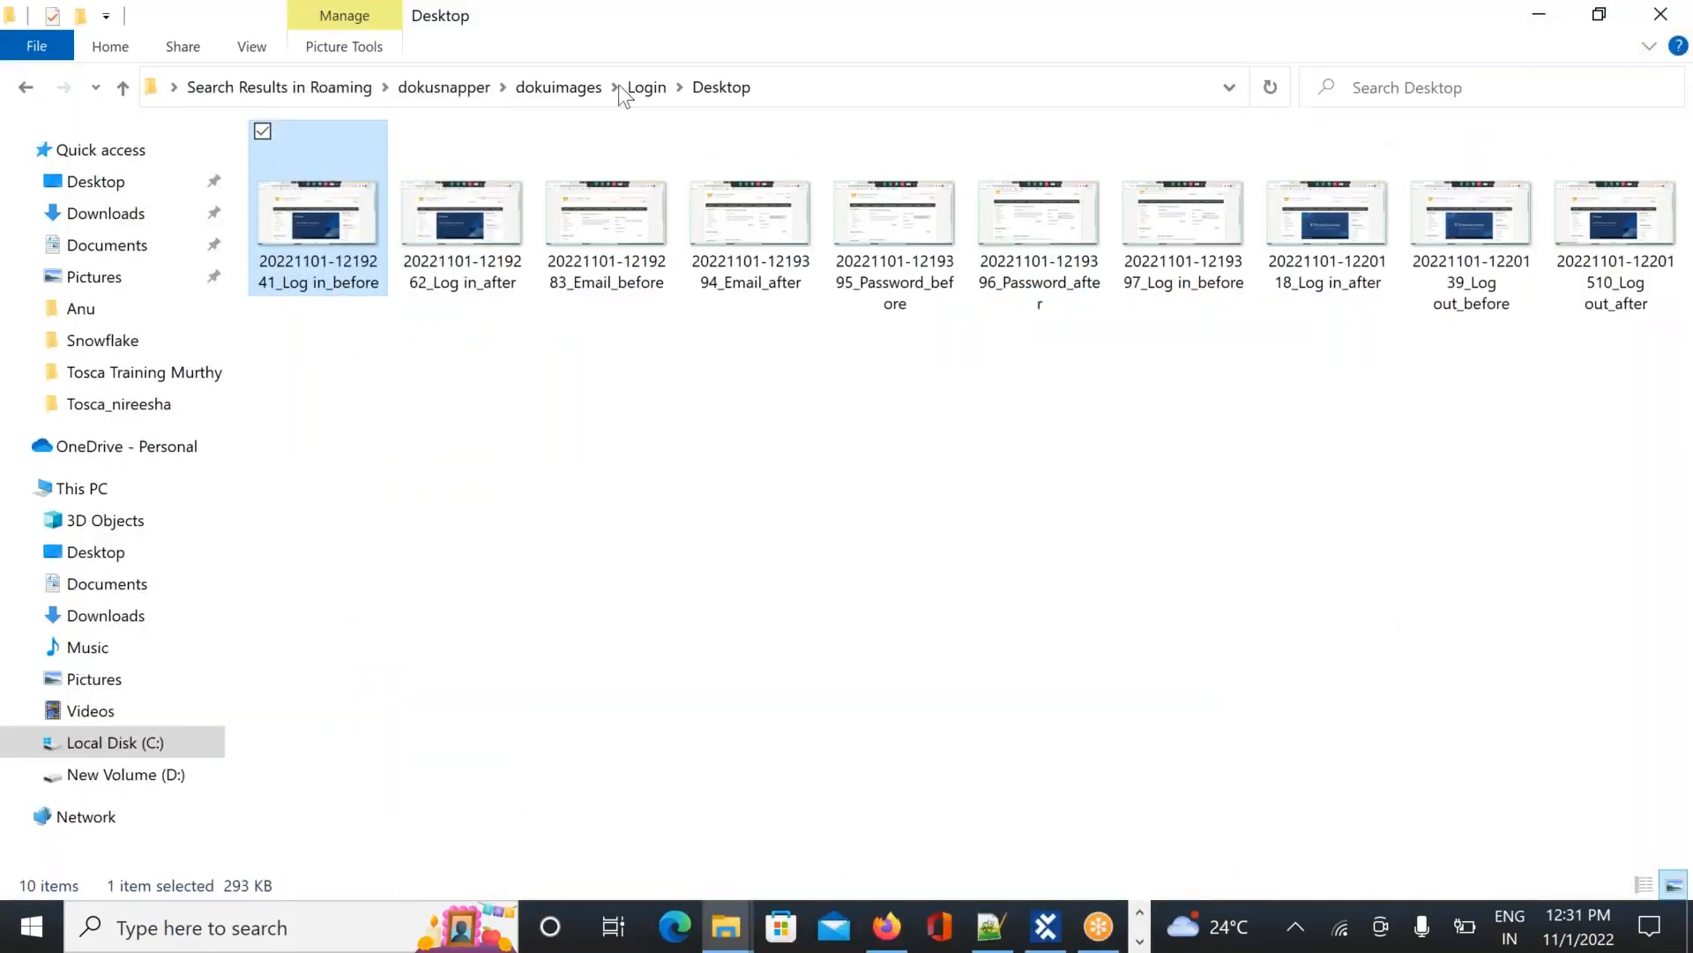
left_click(457, 83)
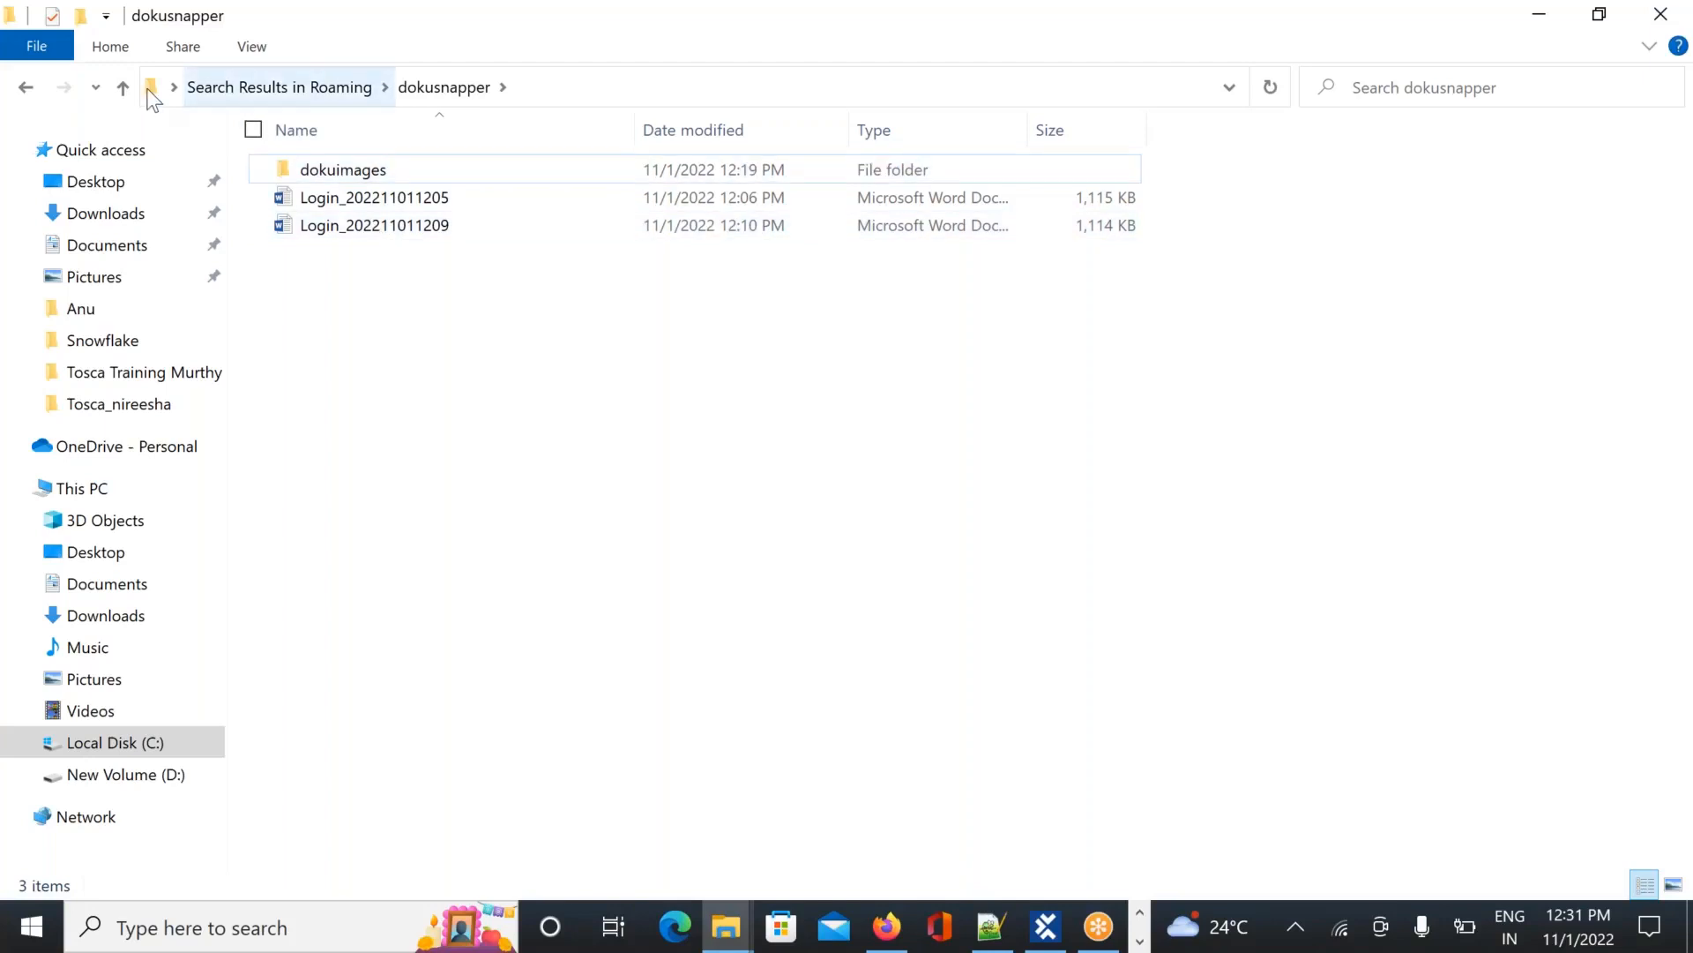
left_click(1676, 18)
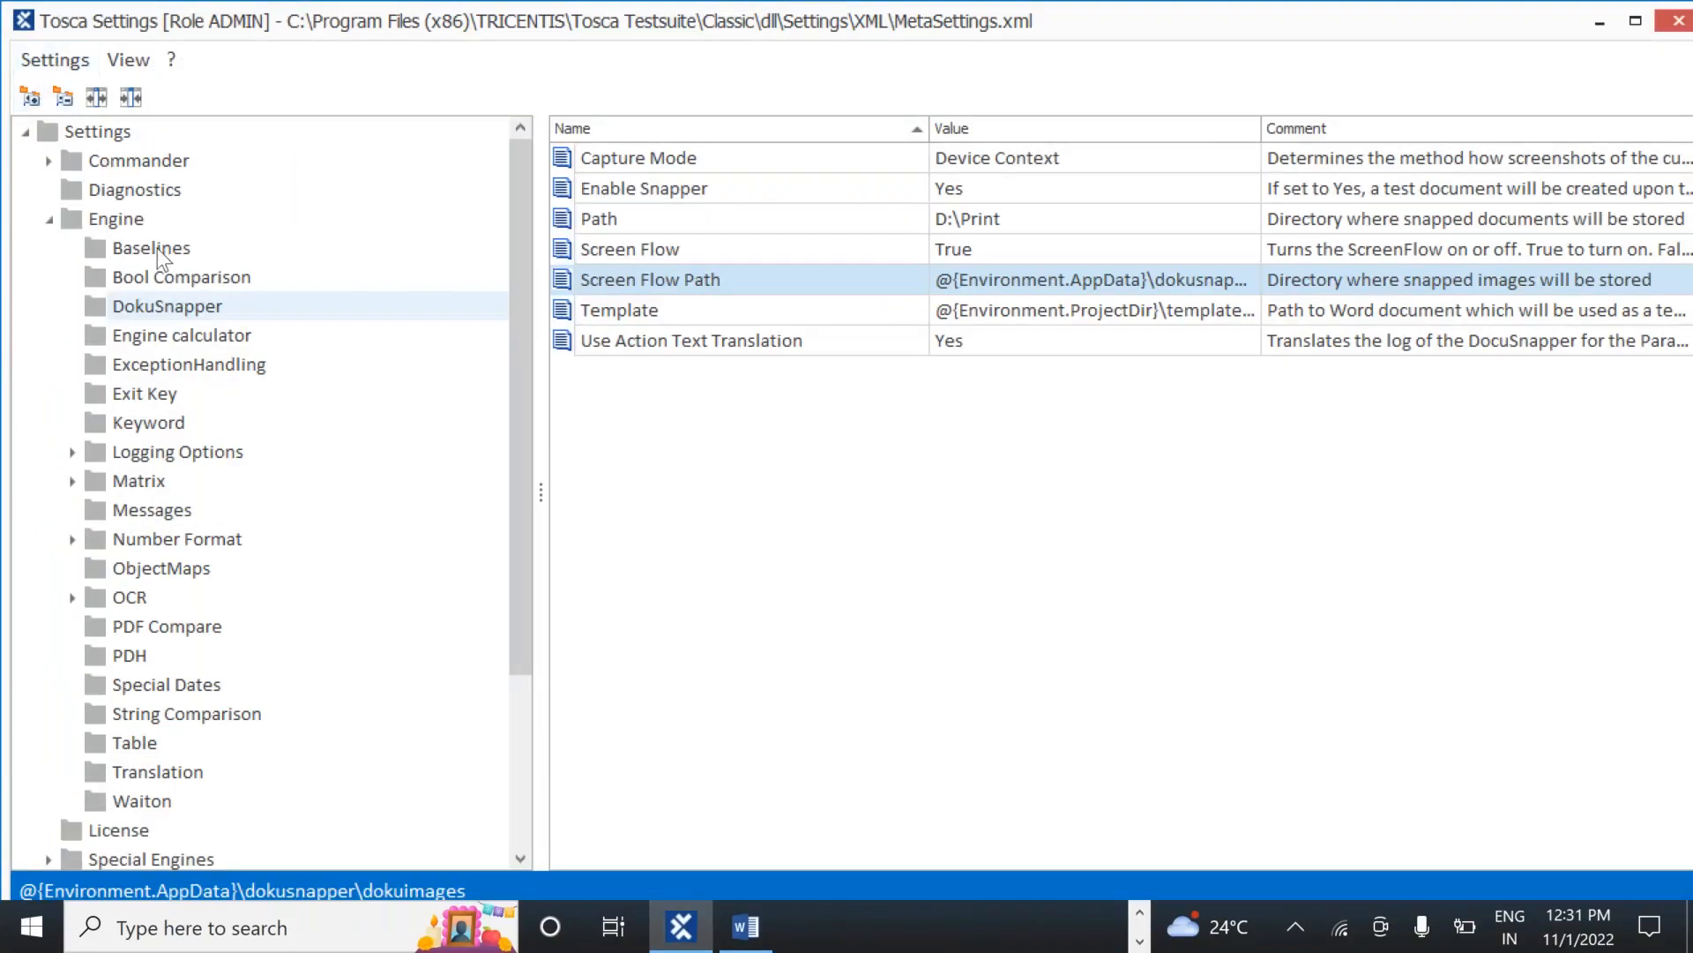
Close Tosca Settings, select TestSet in the Execution tree and open its context menu
left_click(203, 310)
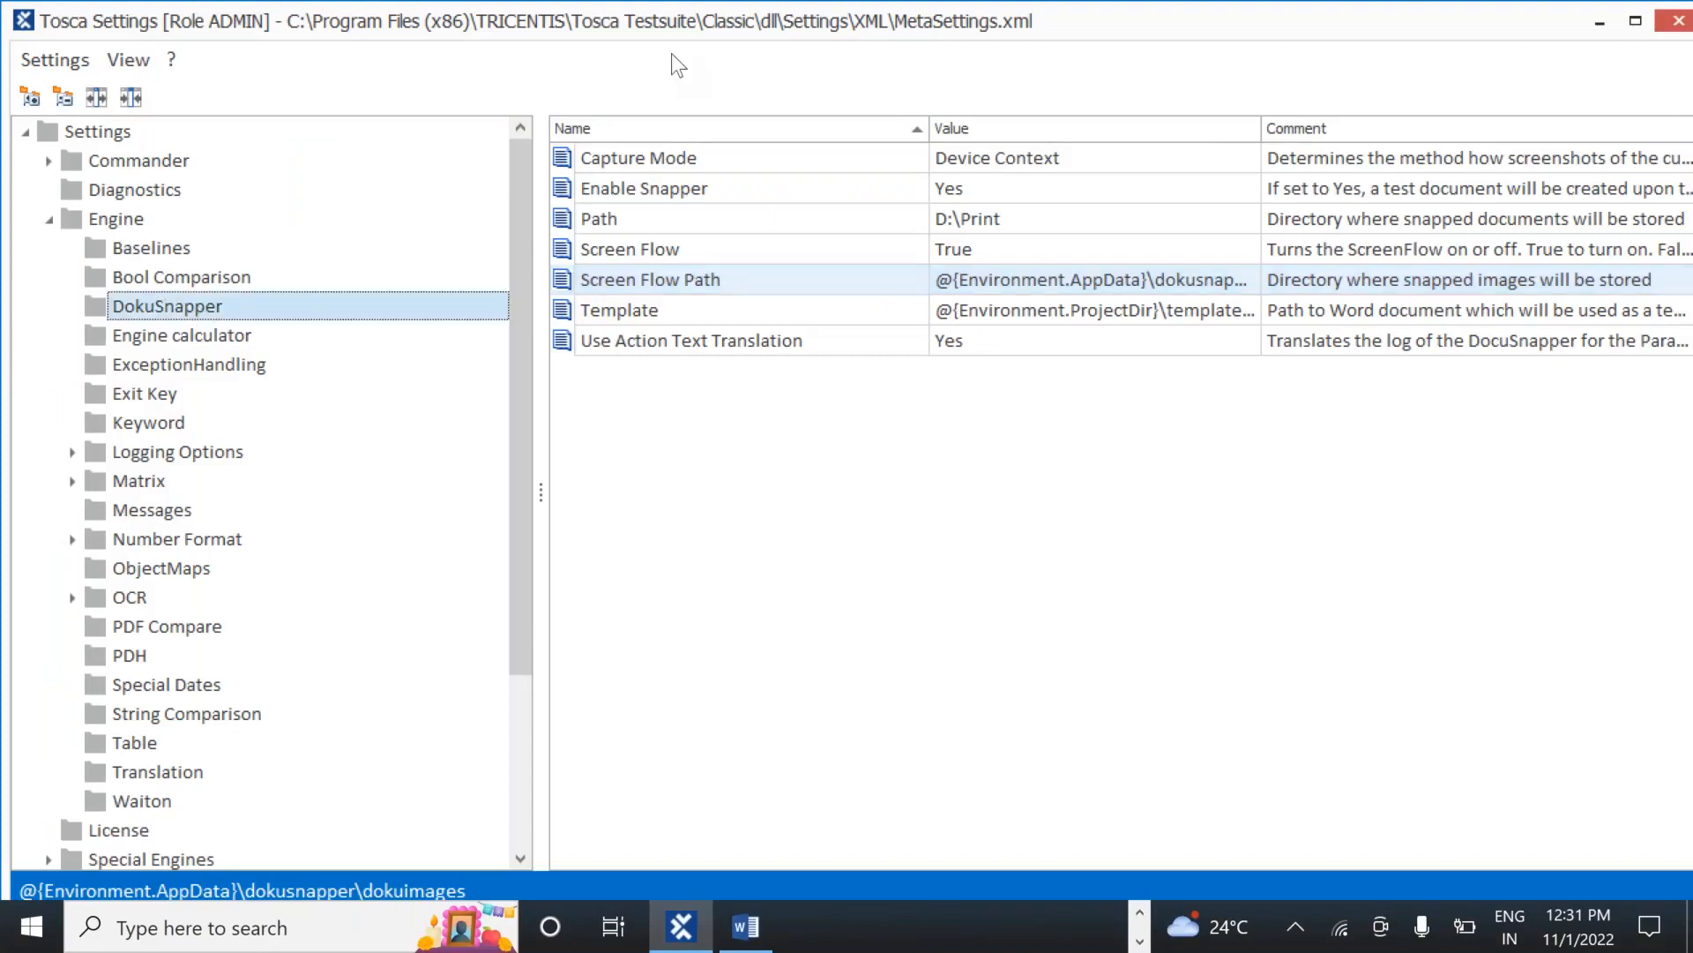
left_click(1681, 23)
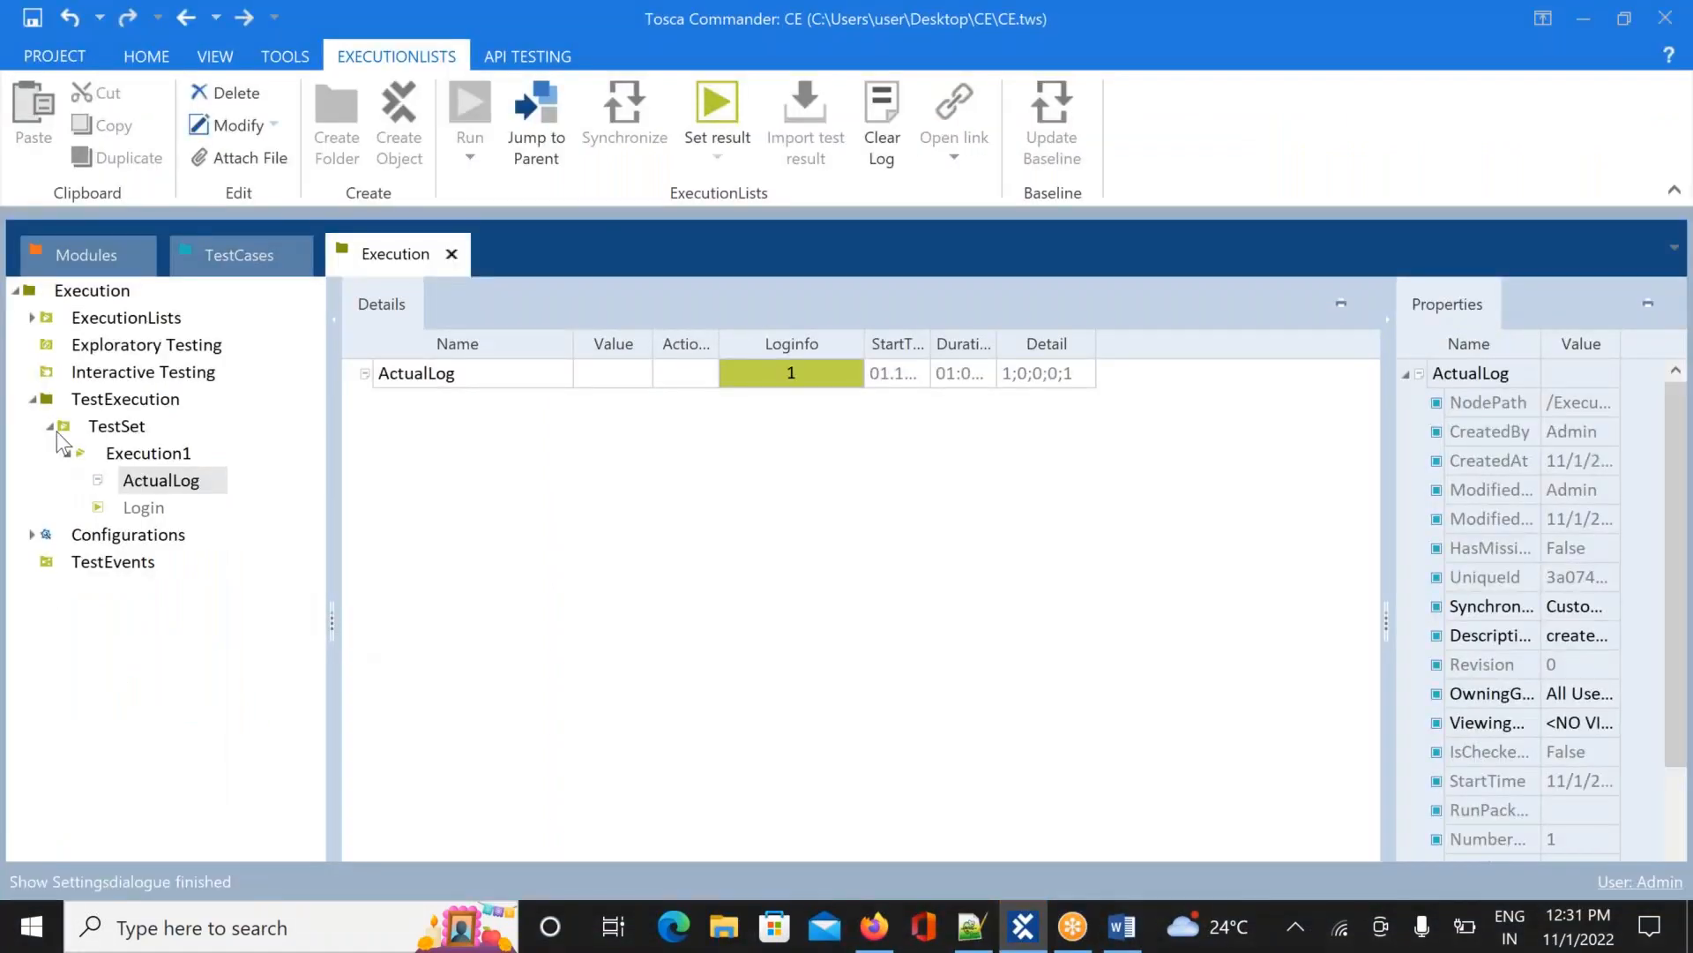
left_click(50, 427)
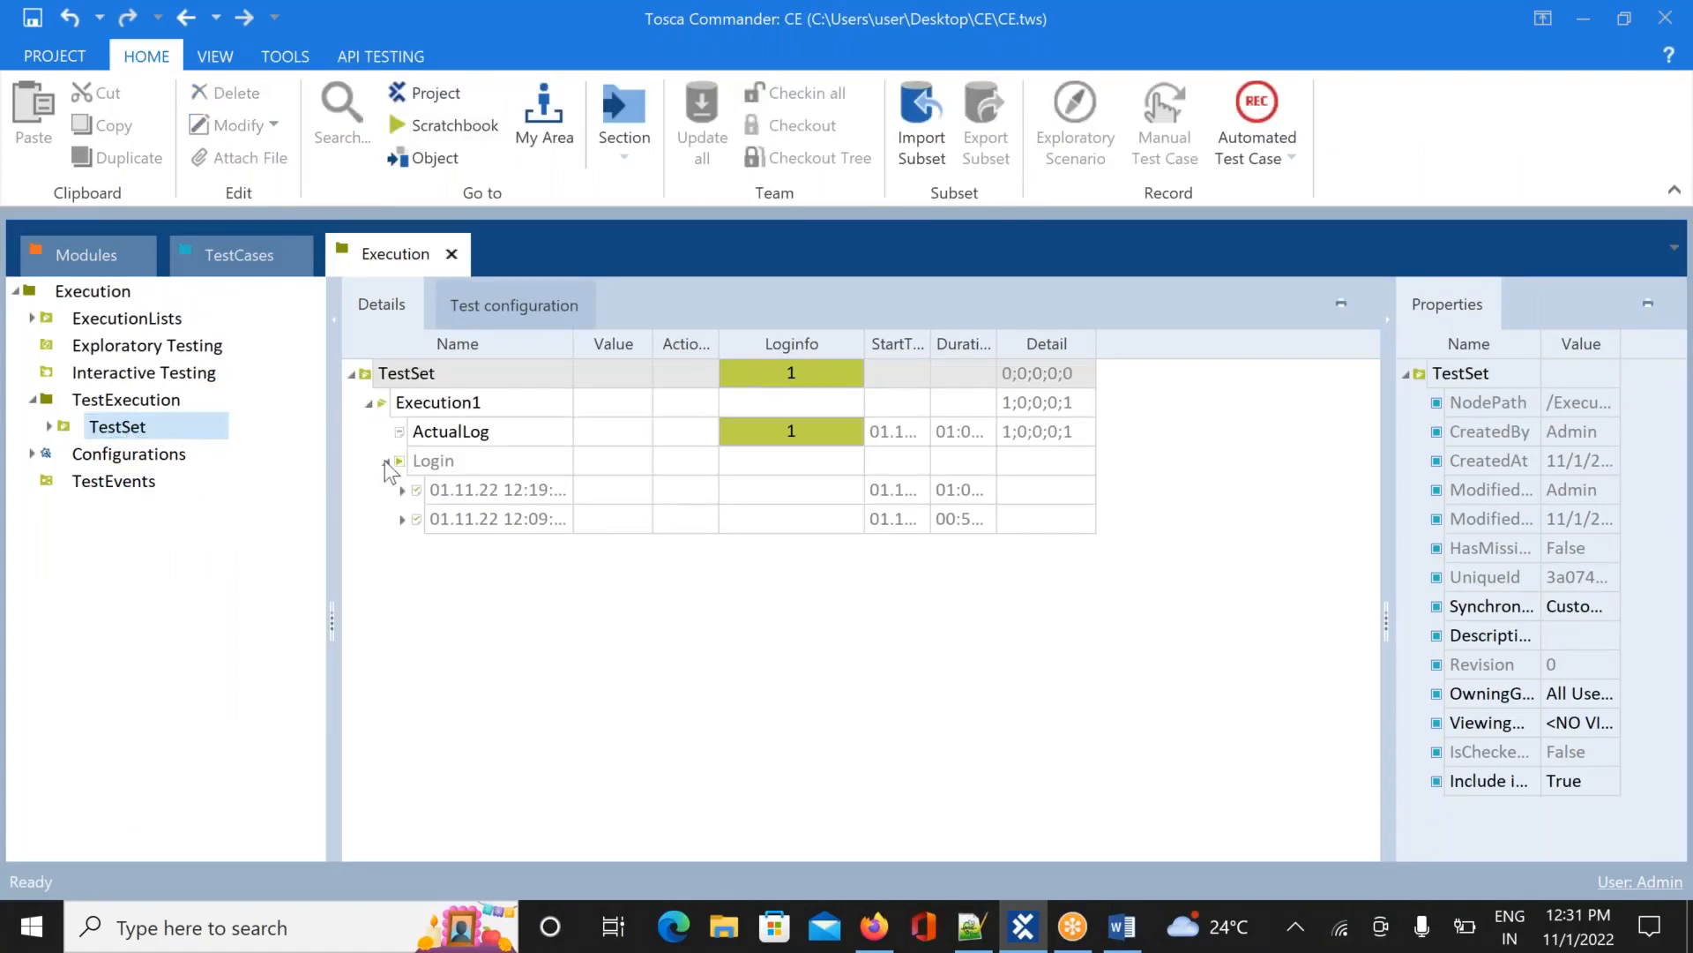
left_click(386, 462)
left_click(386, 462)
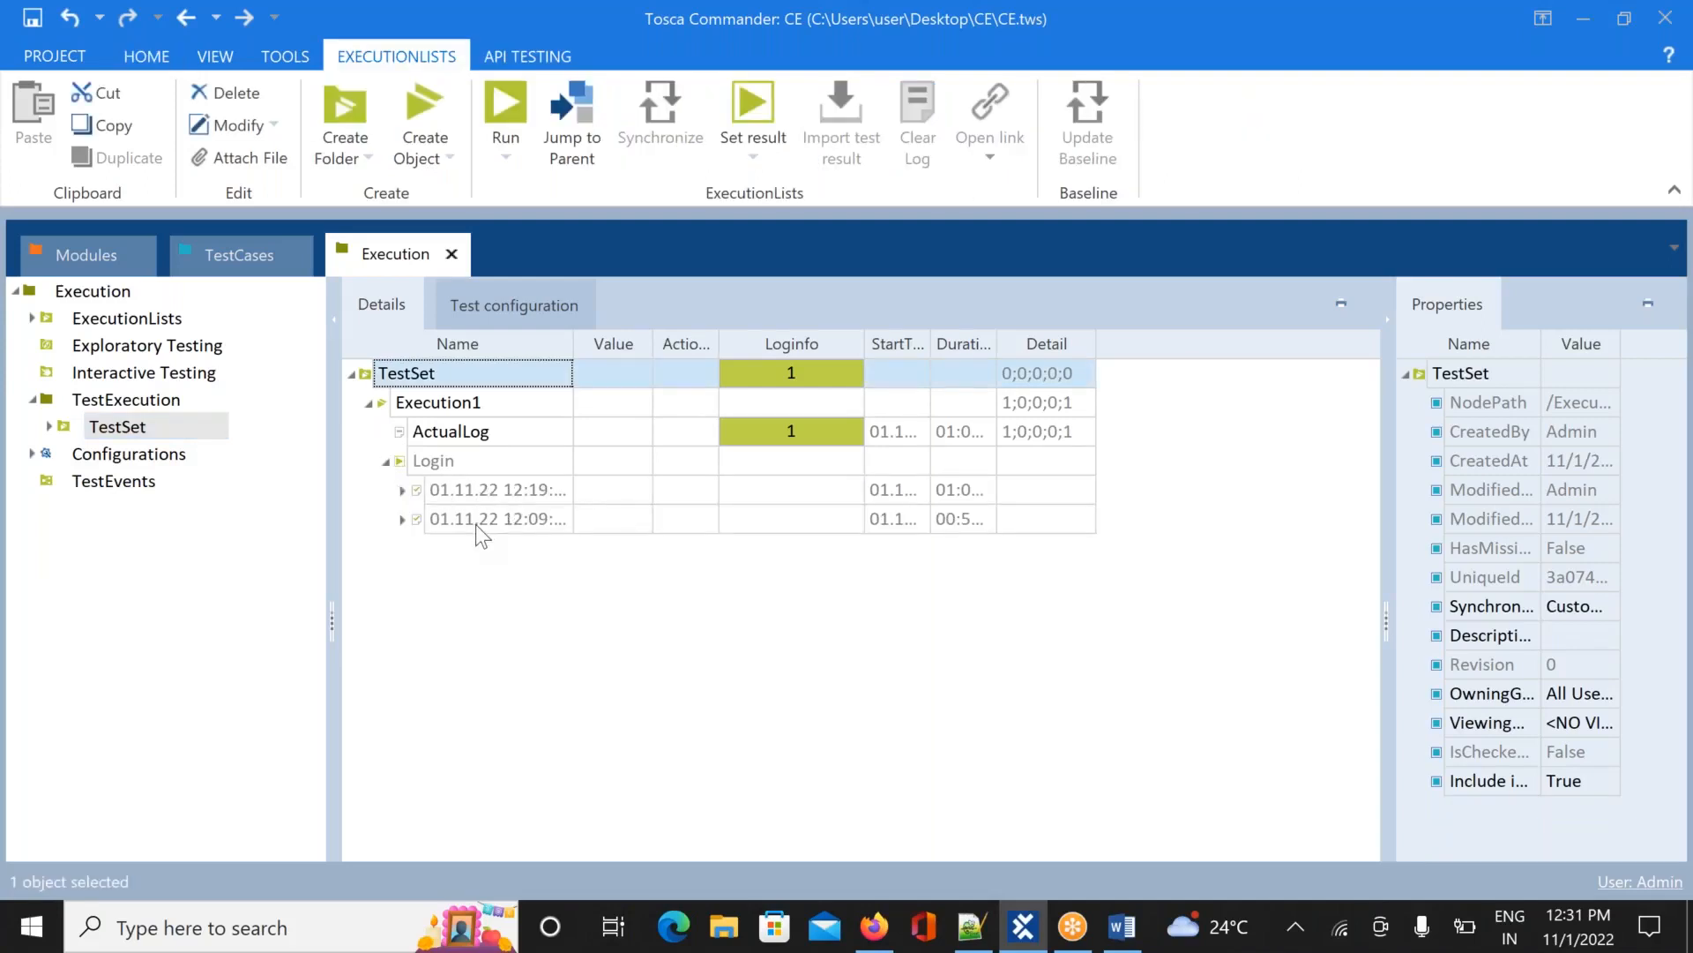
left_click(141, 428)
right_click(135, 430)
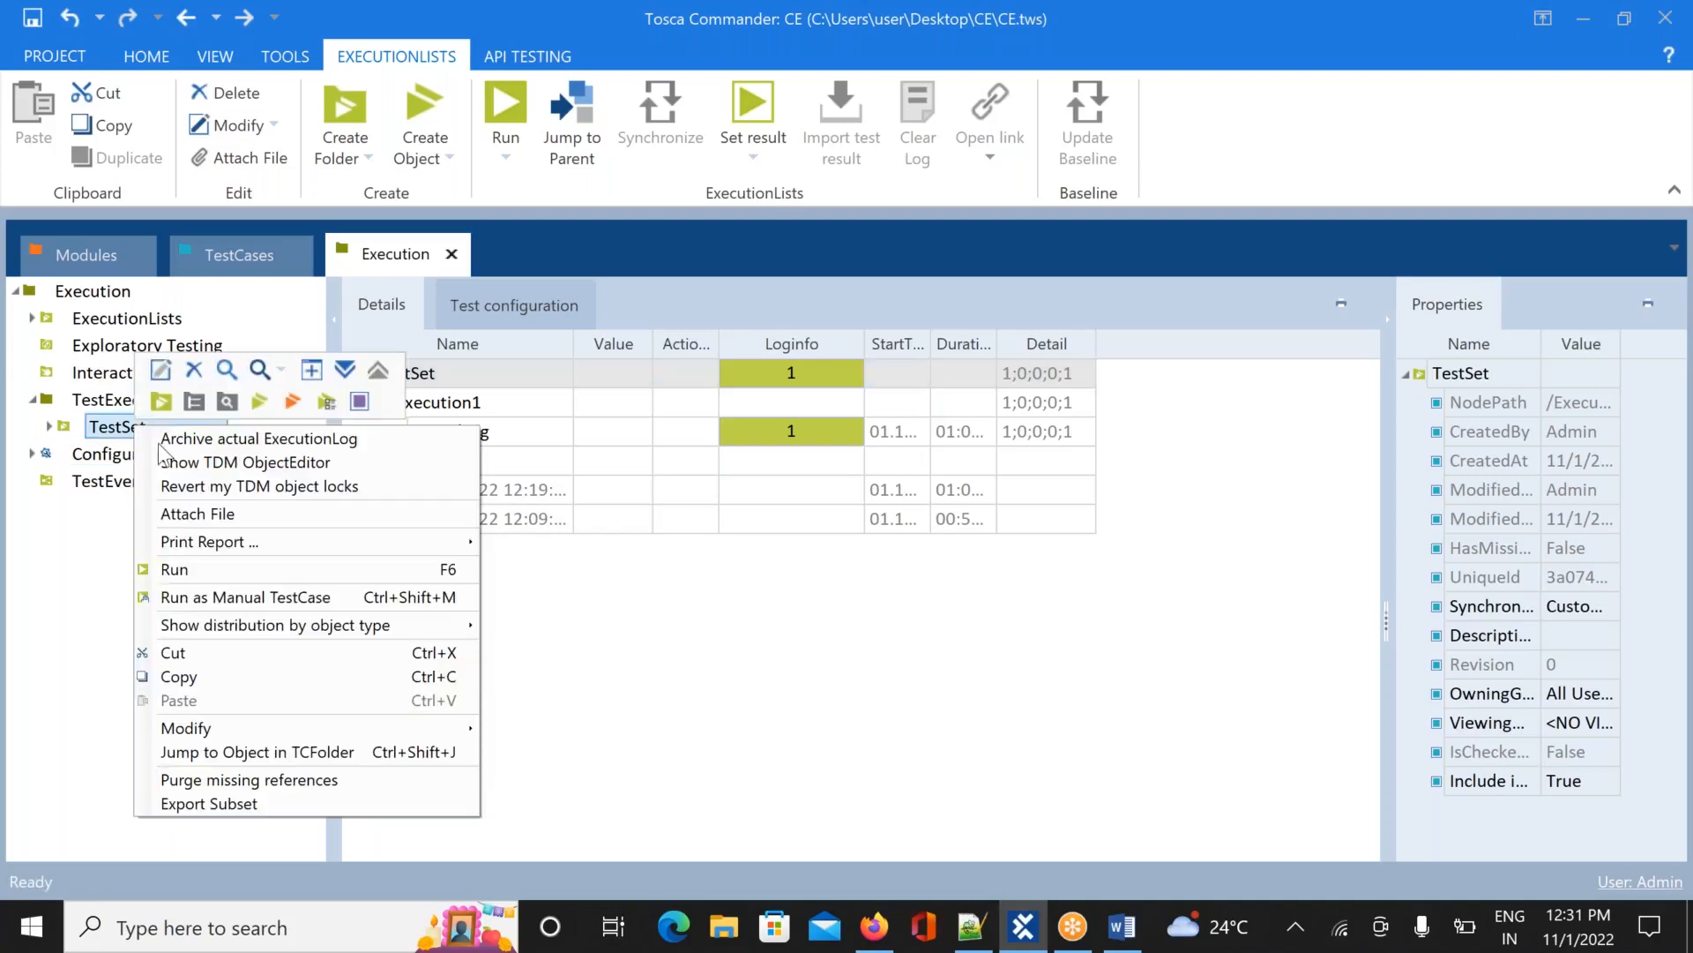
Run TestSet, let Chrome replay the Demo Web Shop login and logout, then return to Tosca
left_click(256, 568)
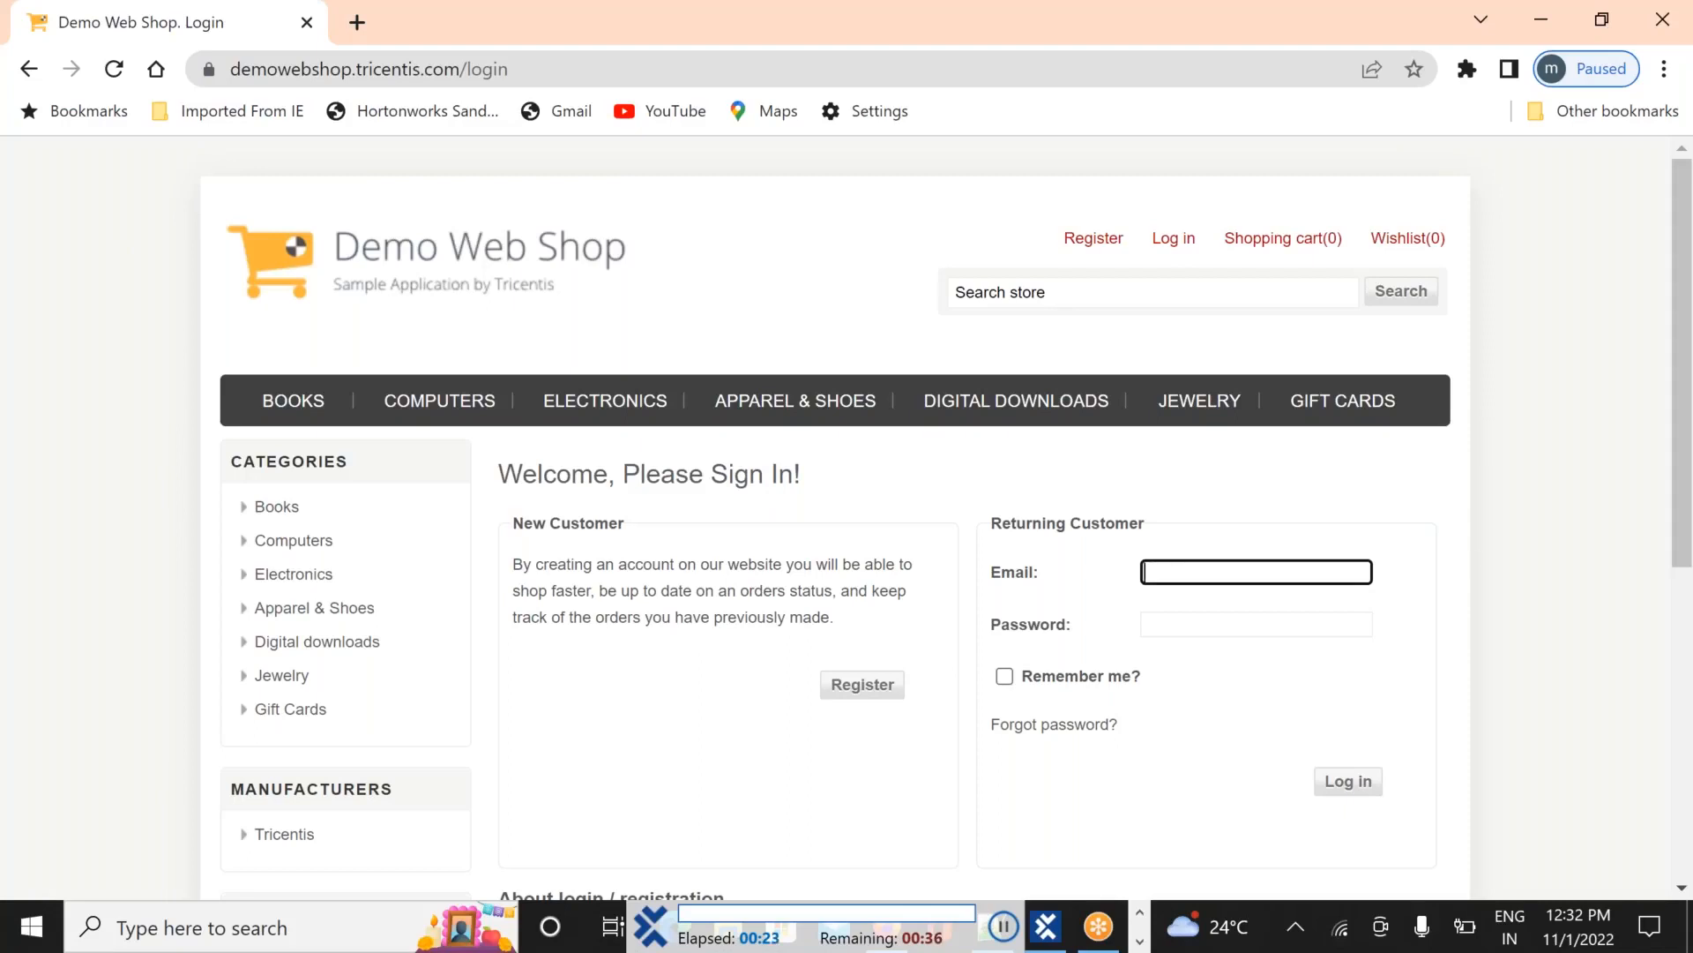
left_click(1351, 522)
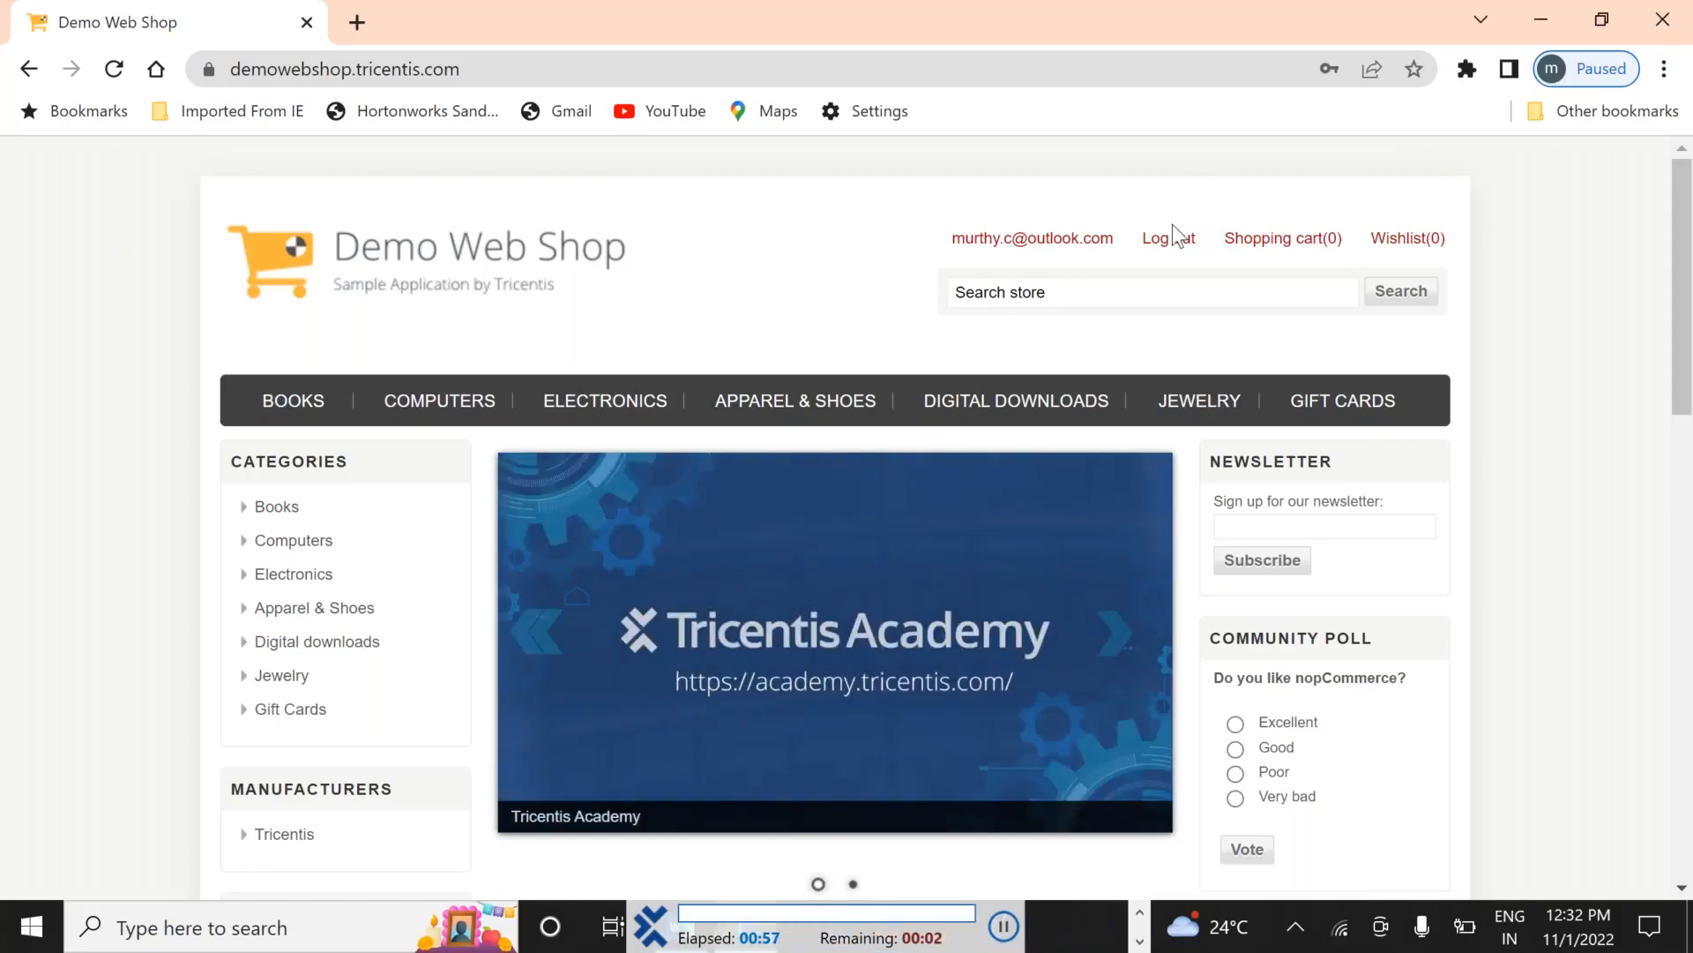
left_click(1166, 250)
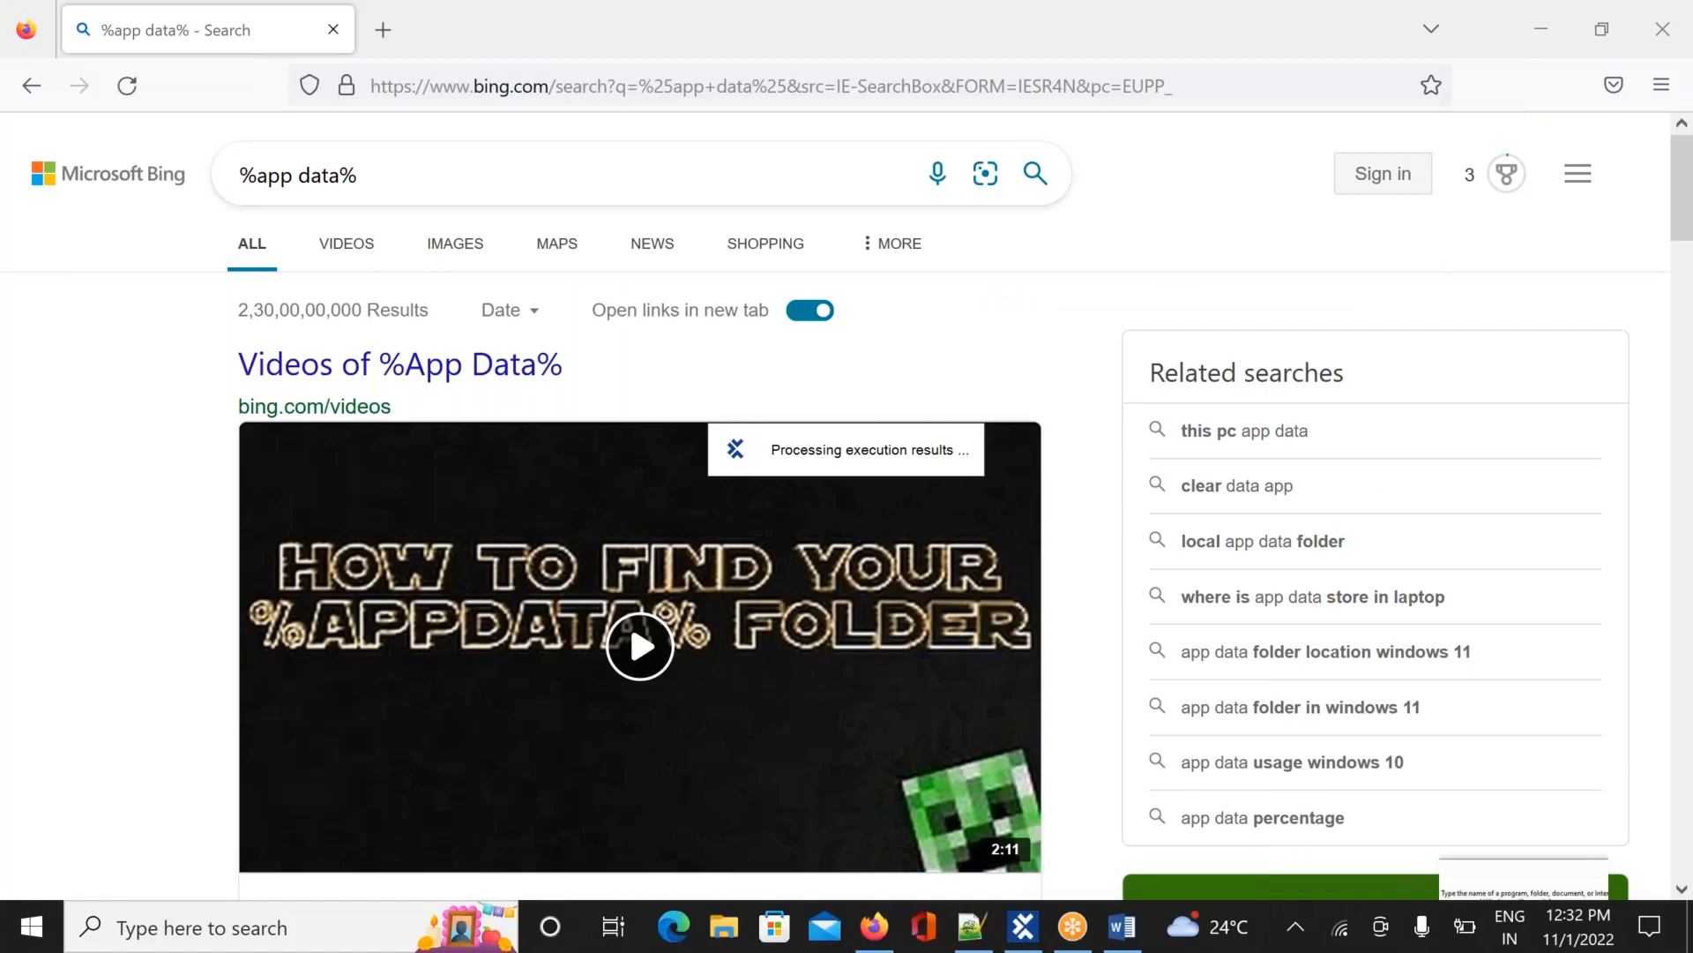
key("alt+Tab")
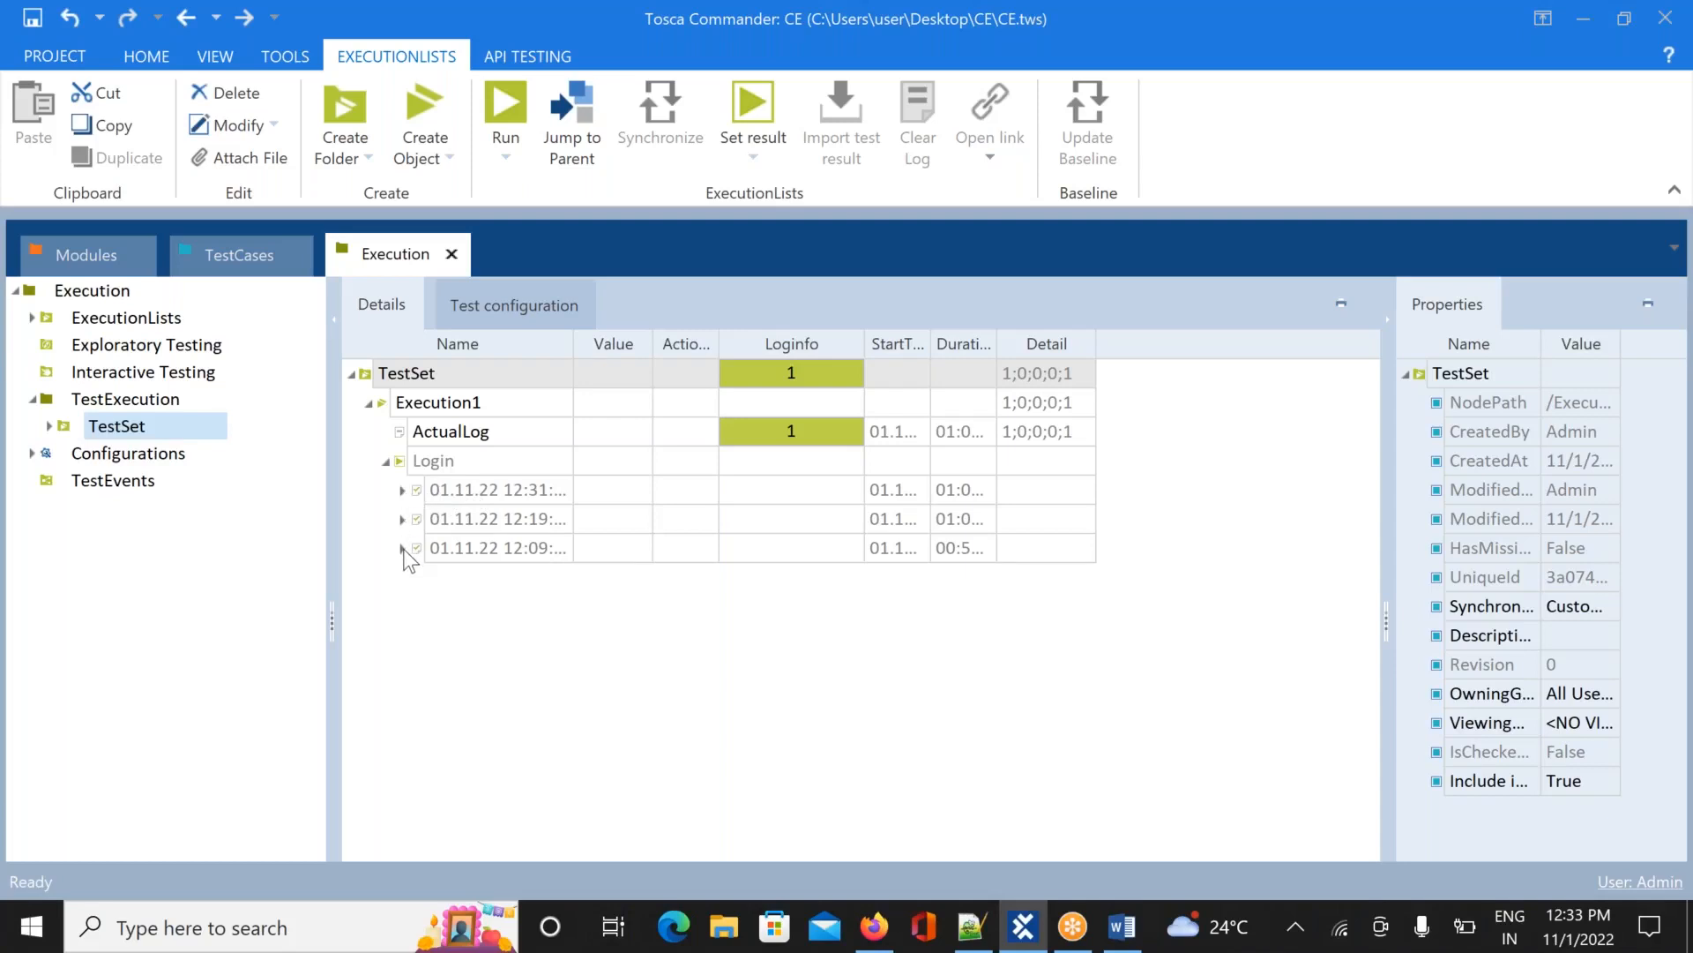
Inspect the Login entry under TestSet's Execution1, then show the Login test case in TestCases
left_click(390, 458)
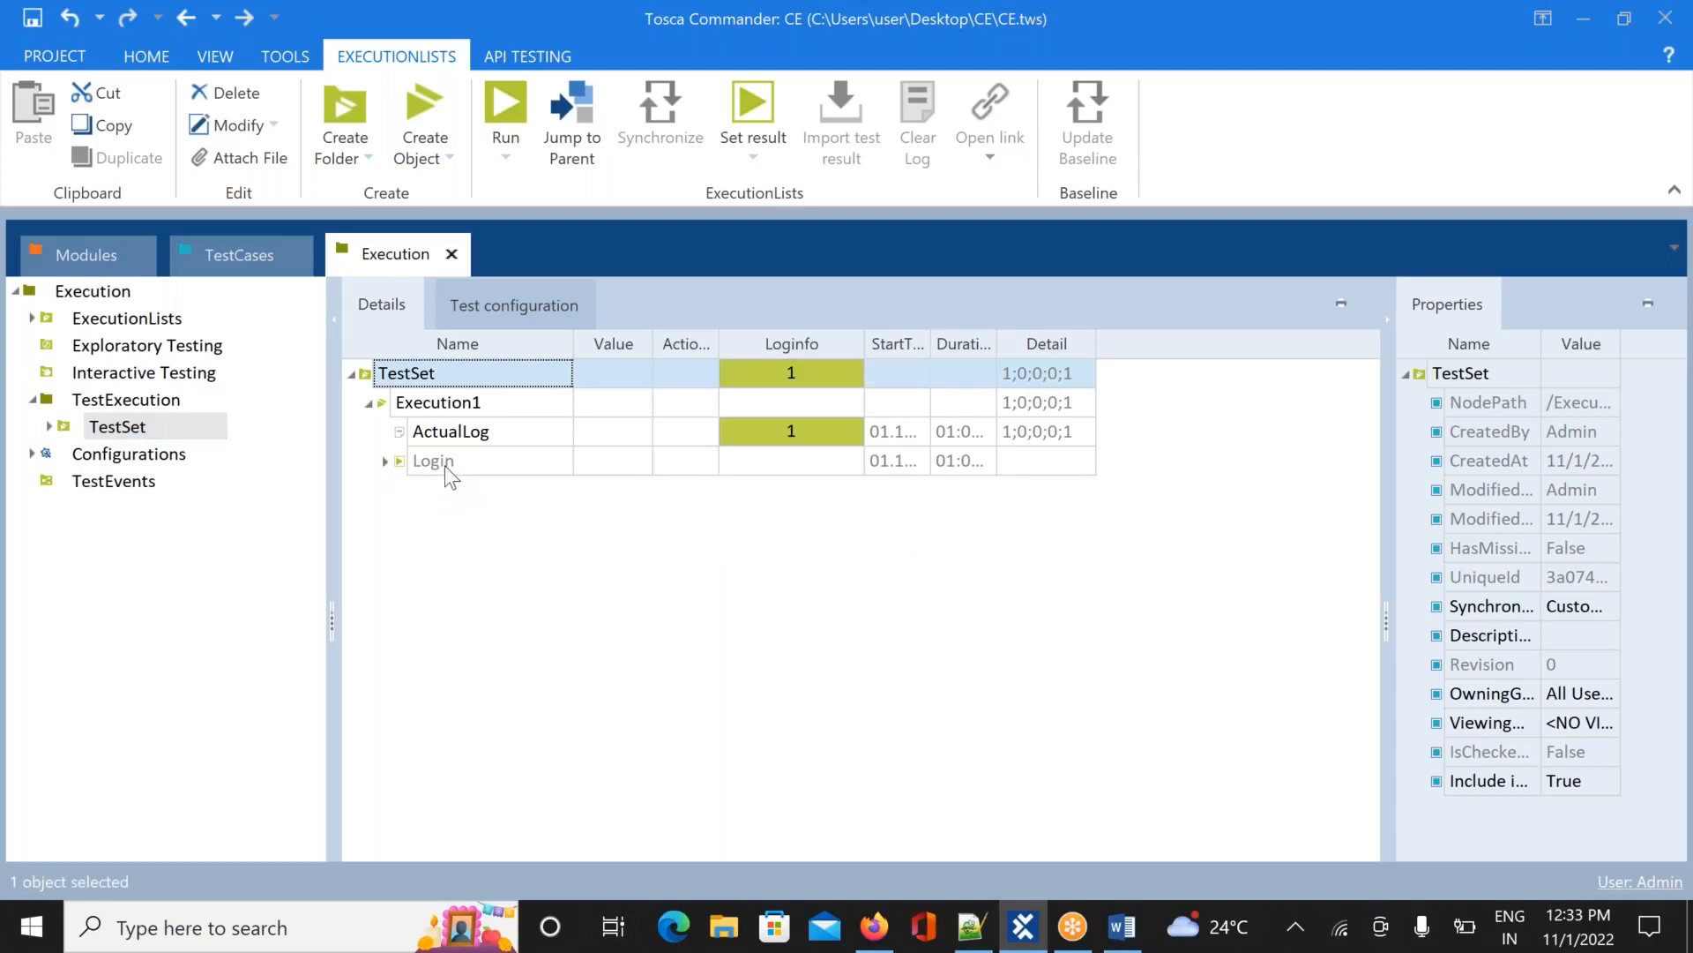
left_click(384, 463)
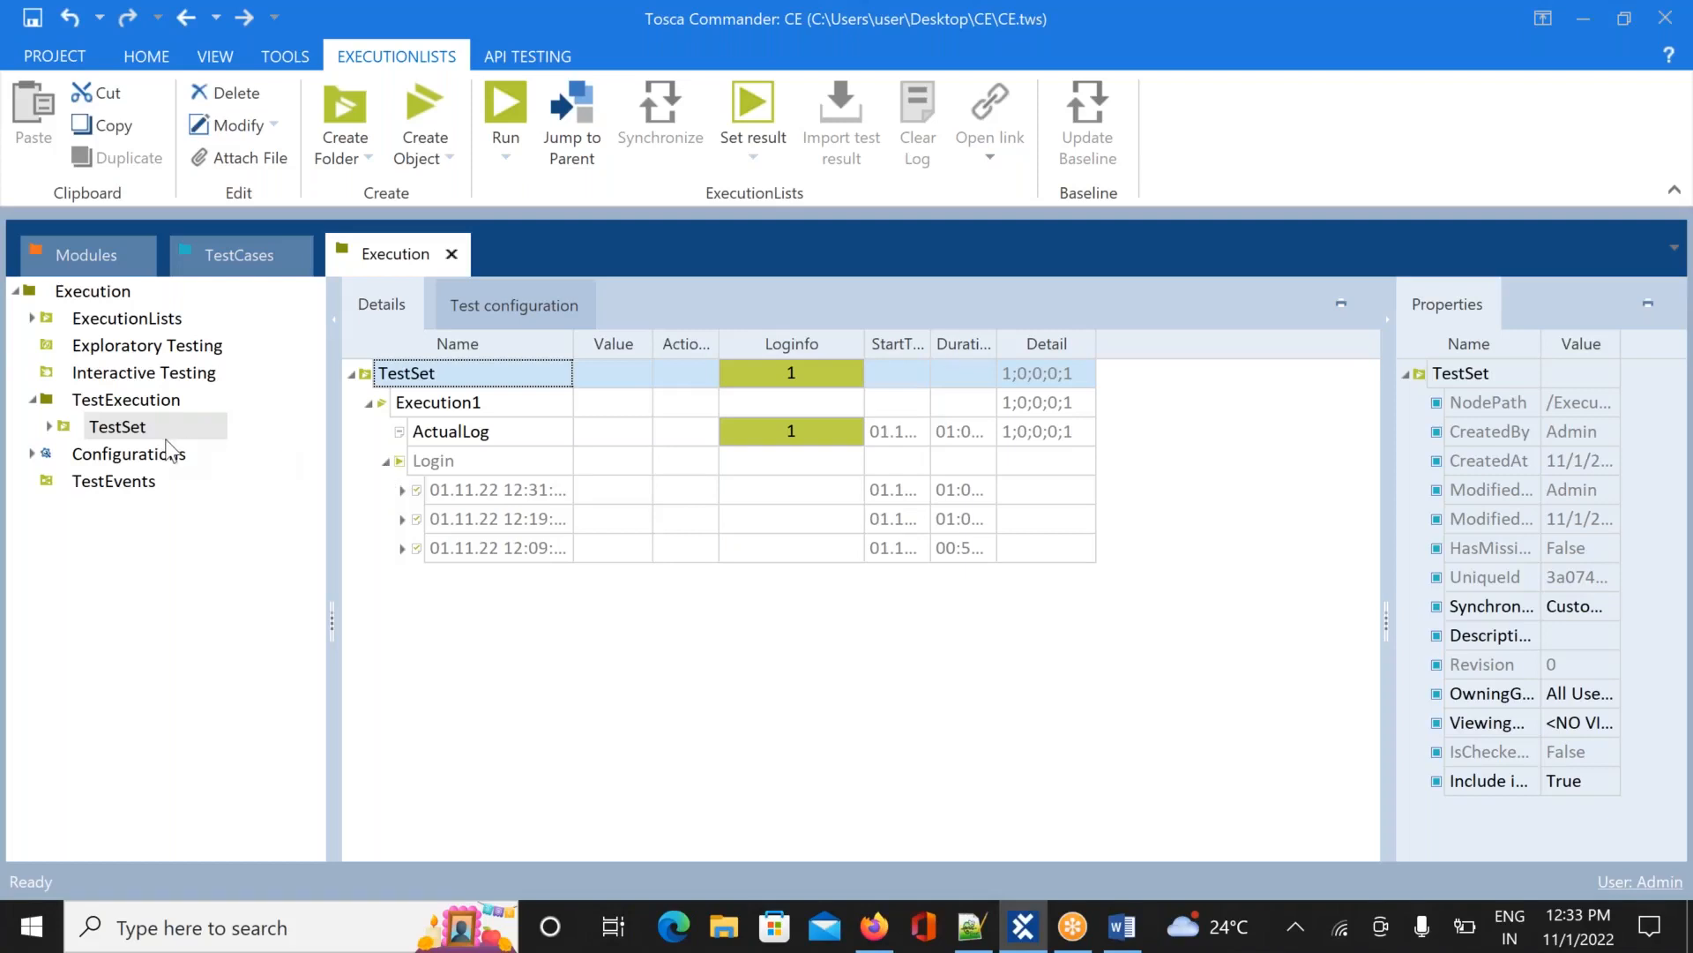
left_click(48, 426)
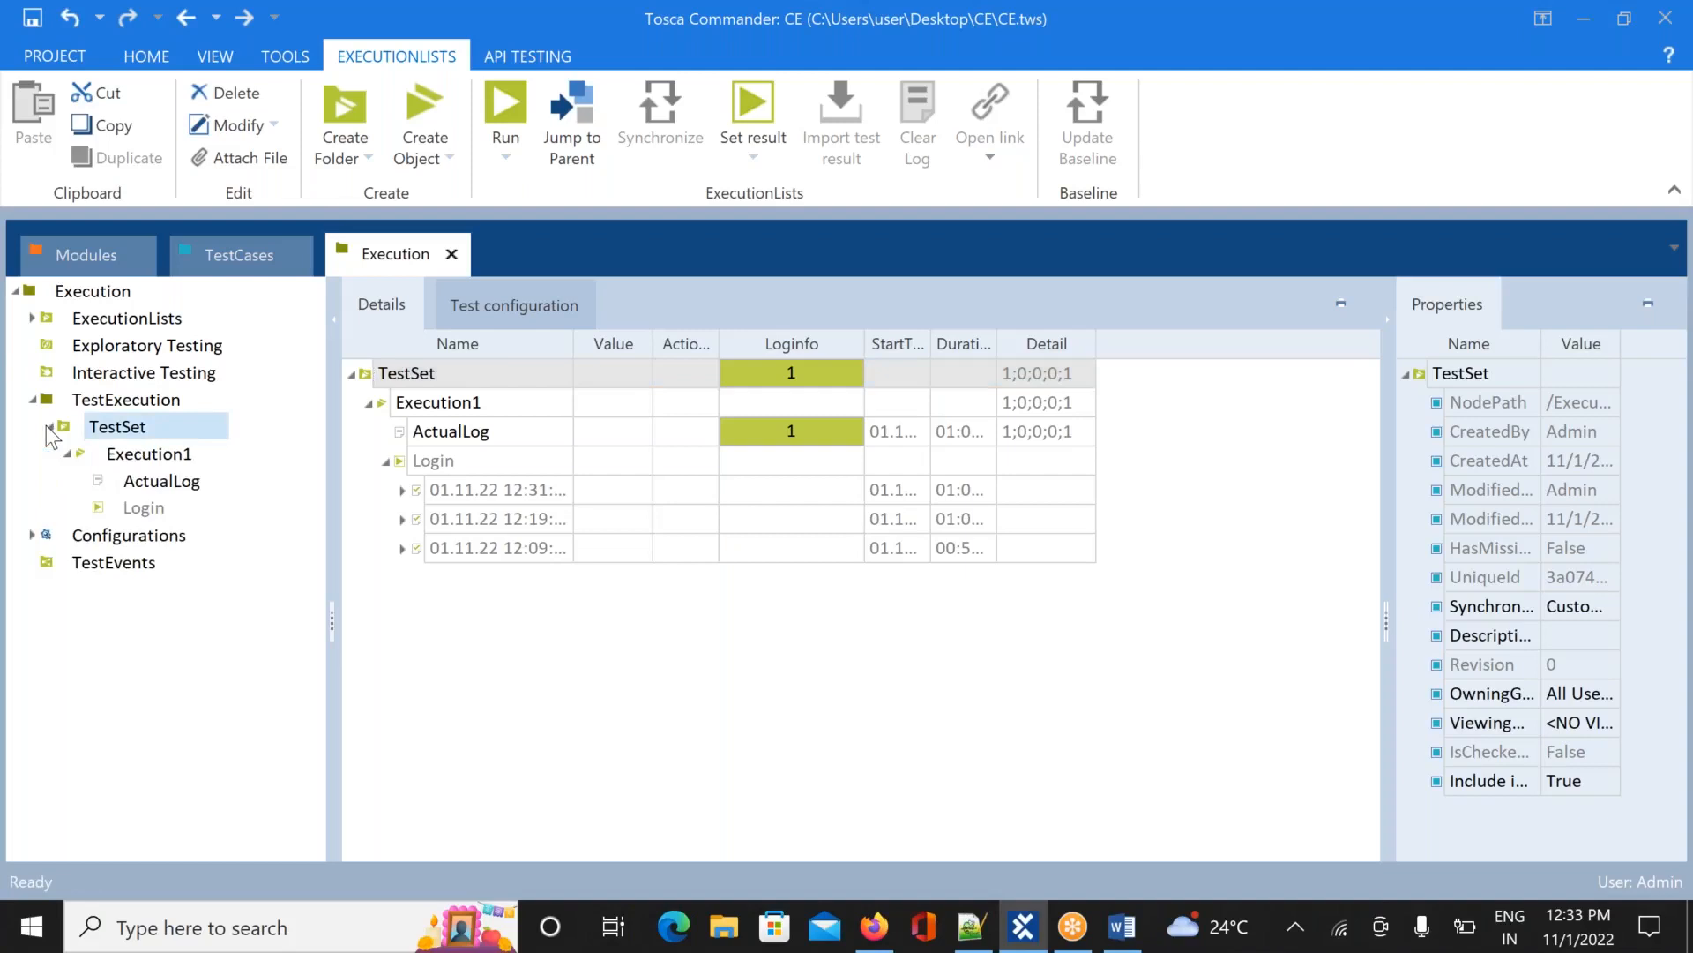
left_click(137, 510)
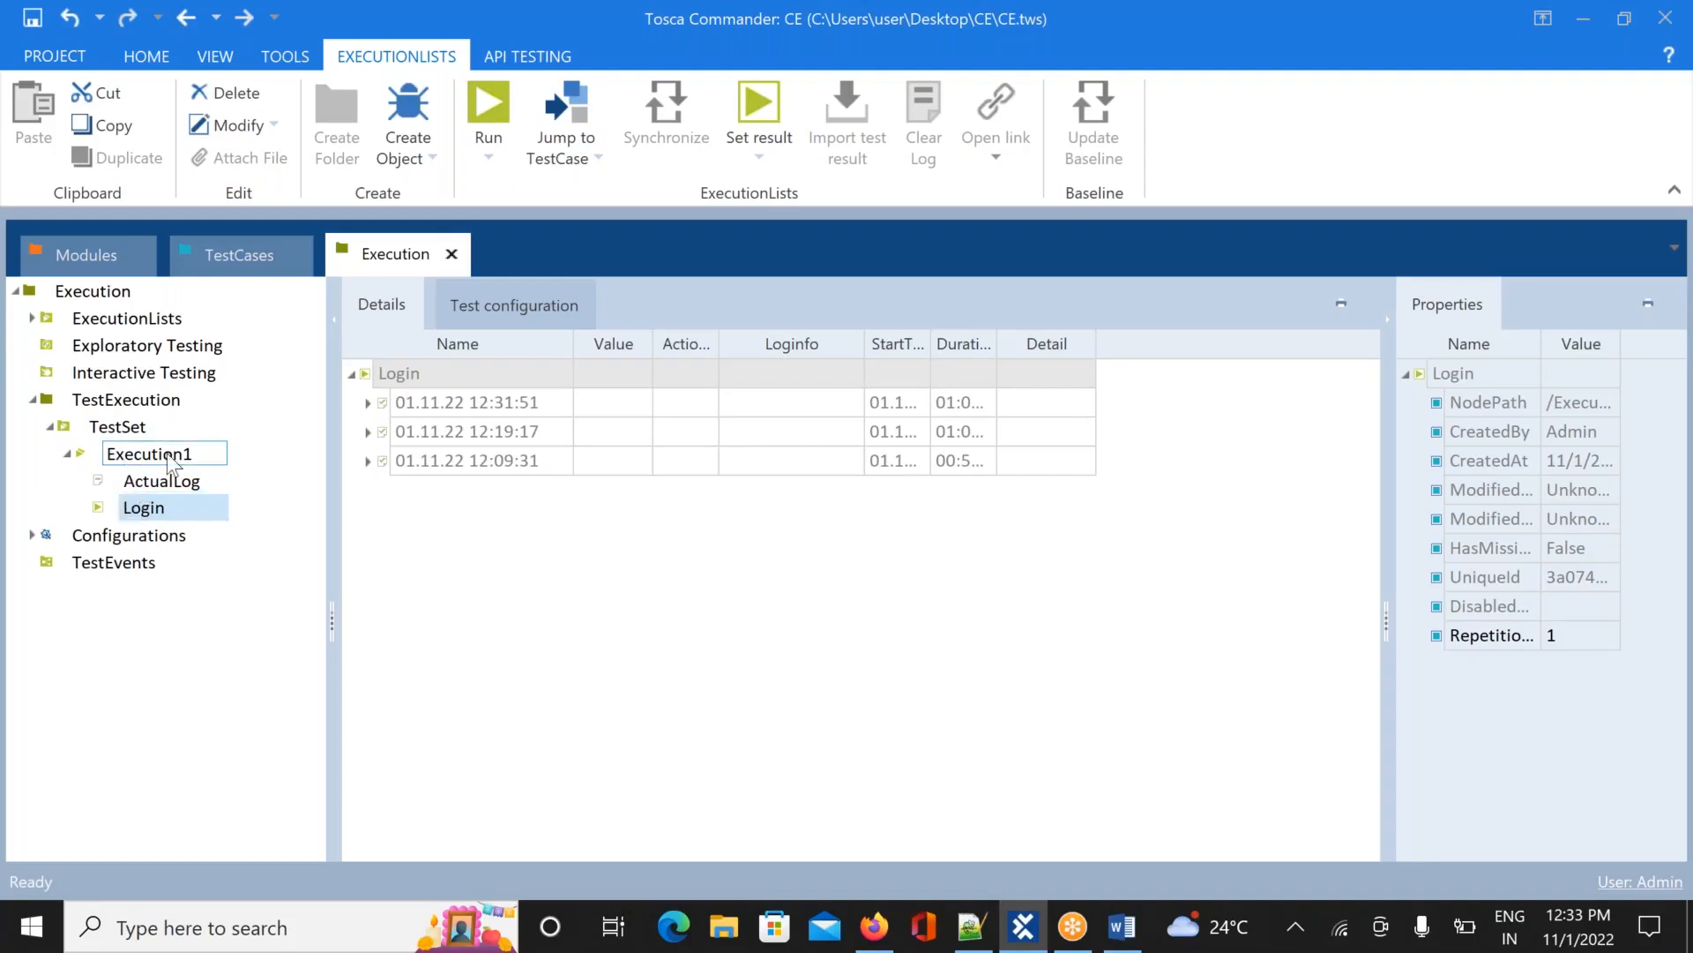
left_click(226, 265)
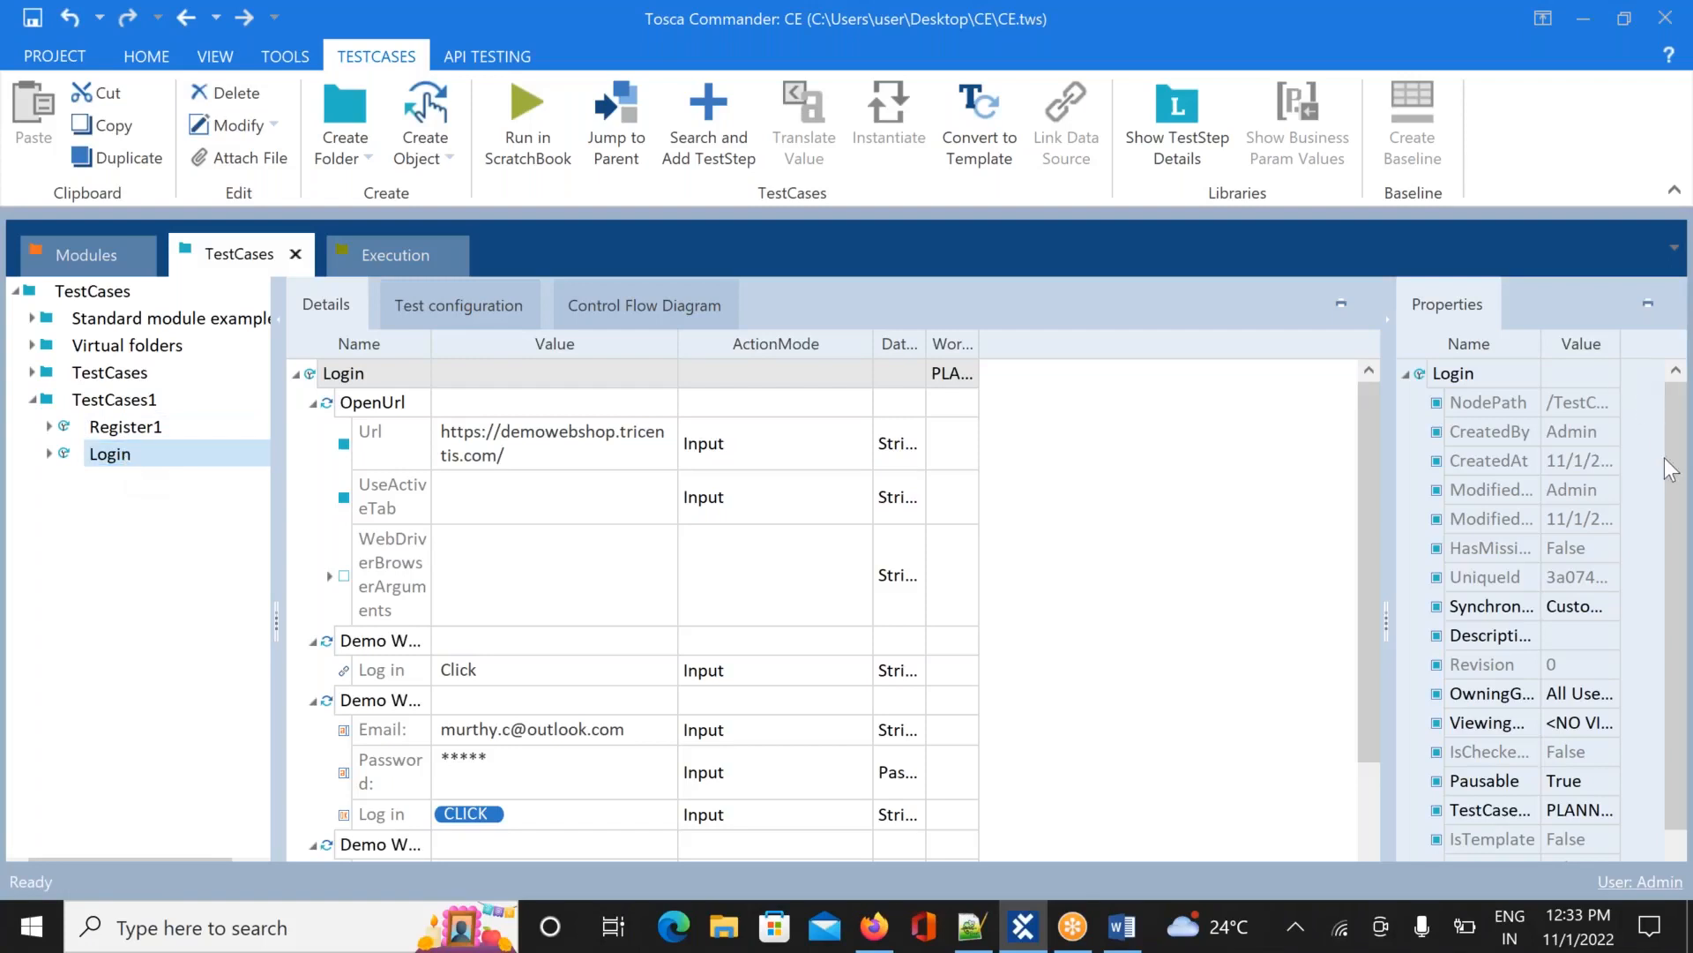
Delete the address from the Login test case's Email value, leaving it empty
left_click_drag(1676, 474, 1683, 668)
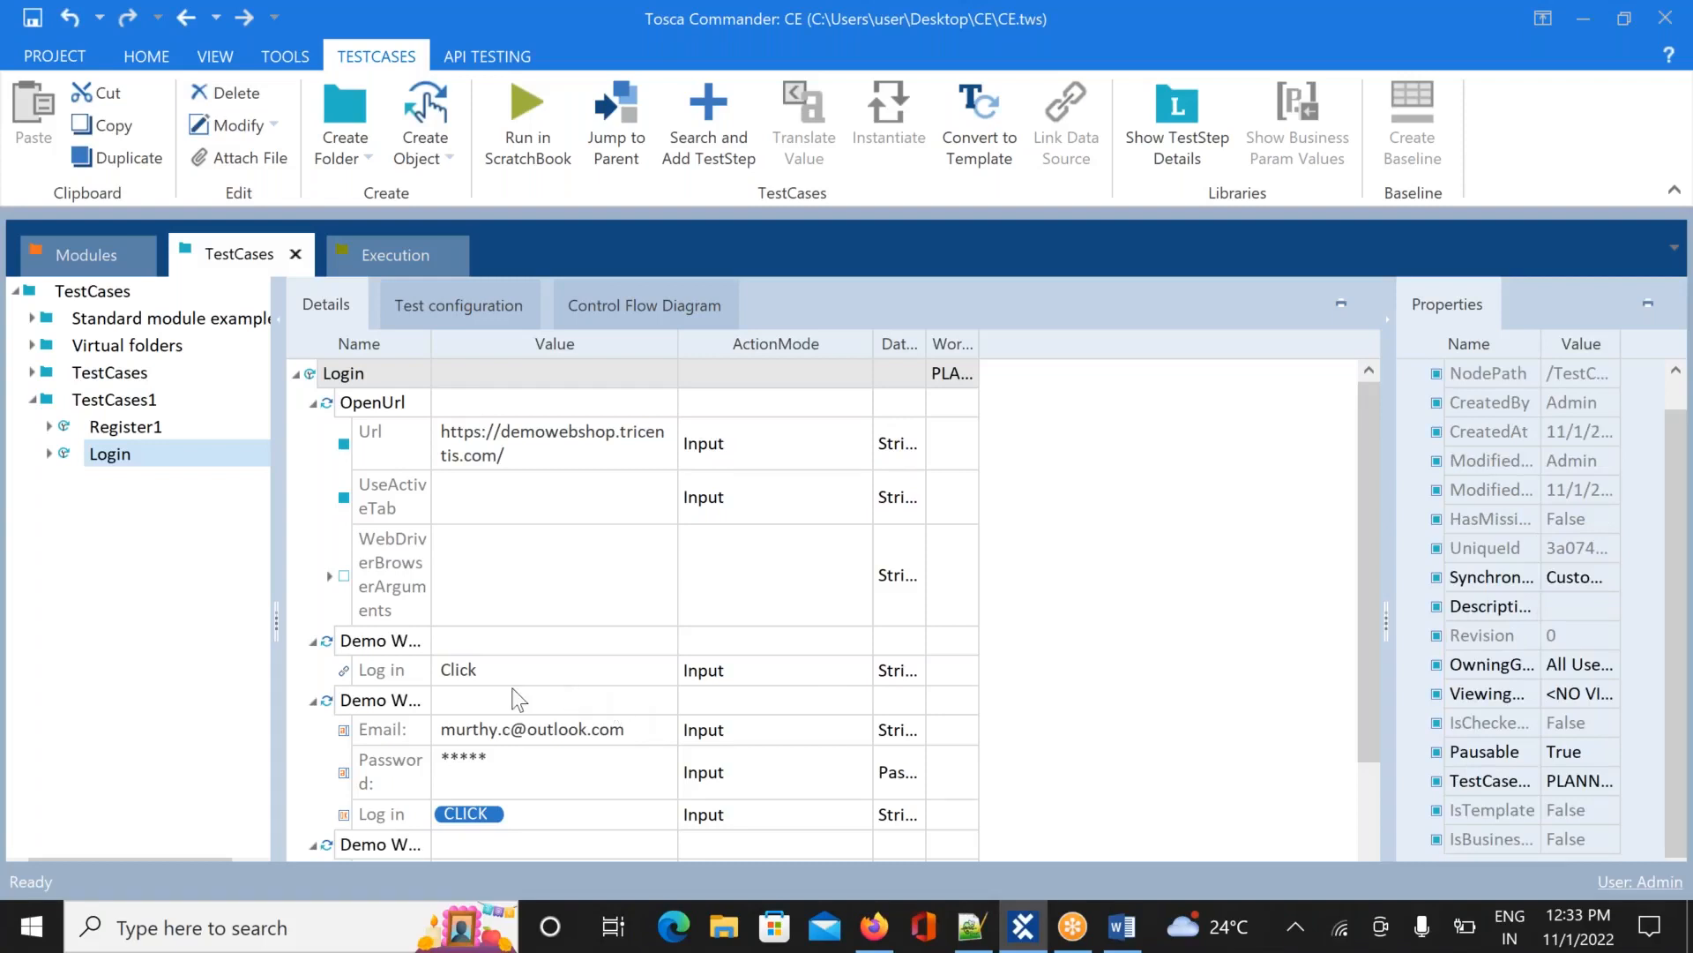
left_click(484, 674)
left_click(485, 674)
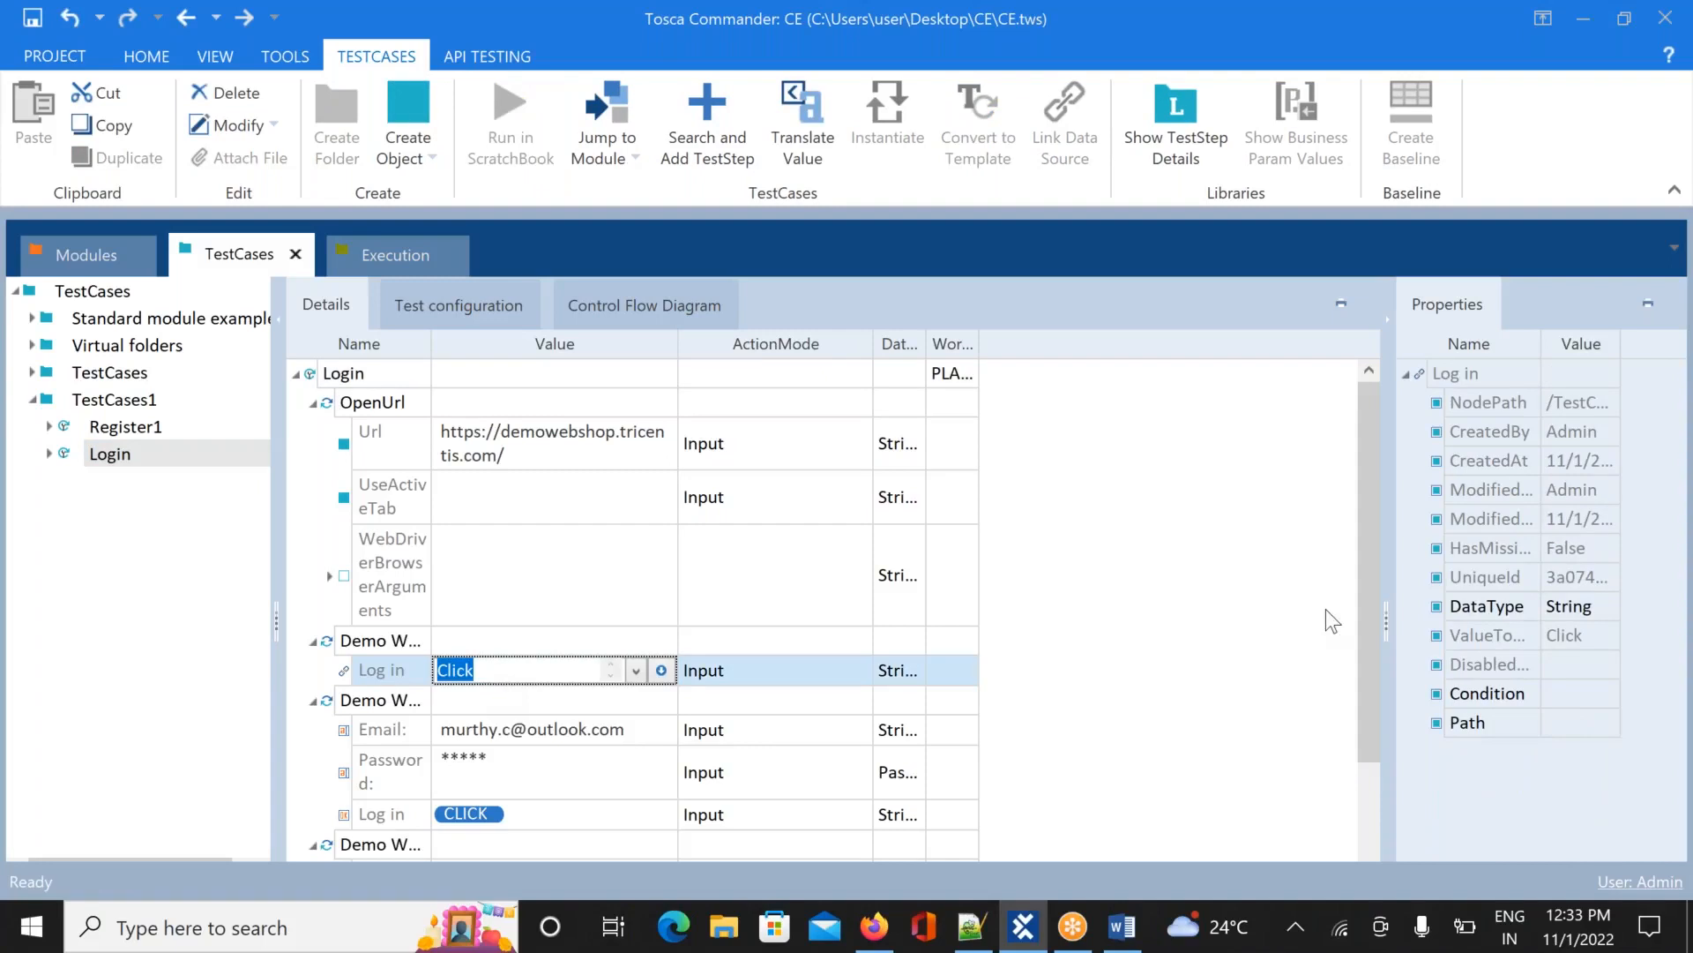
left_click_drag(1361, 596, 1374, 734)
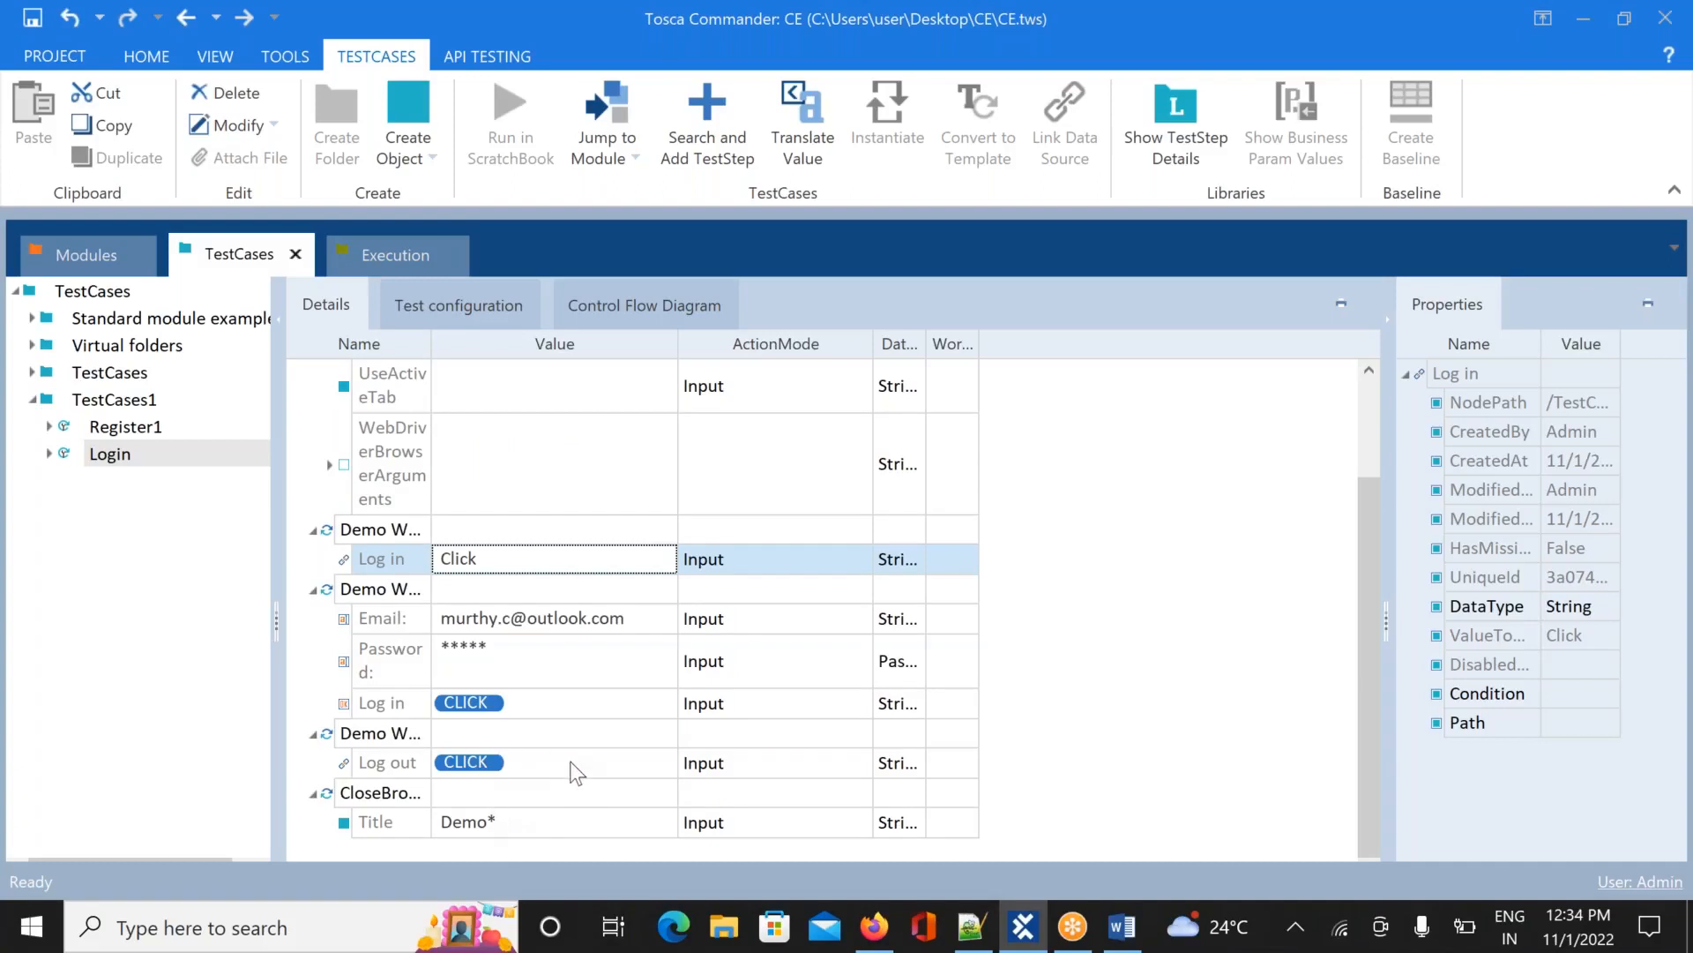
left_click(642, 622)
left_click(643, 623)
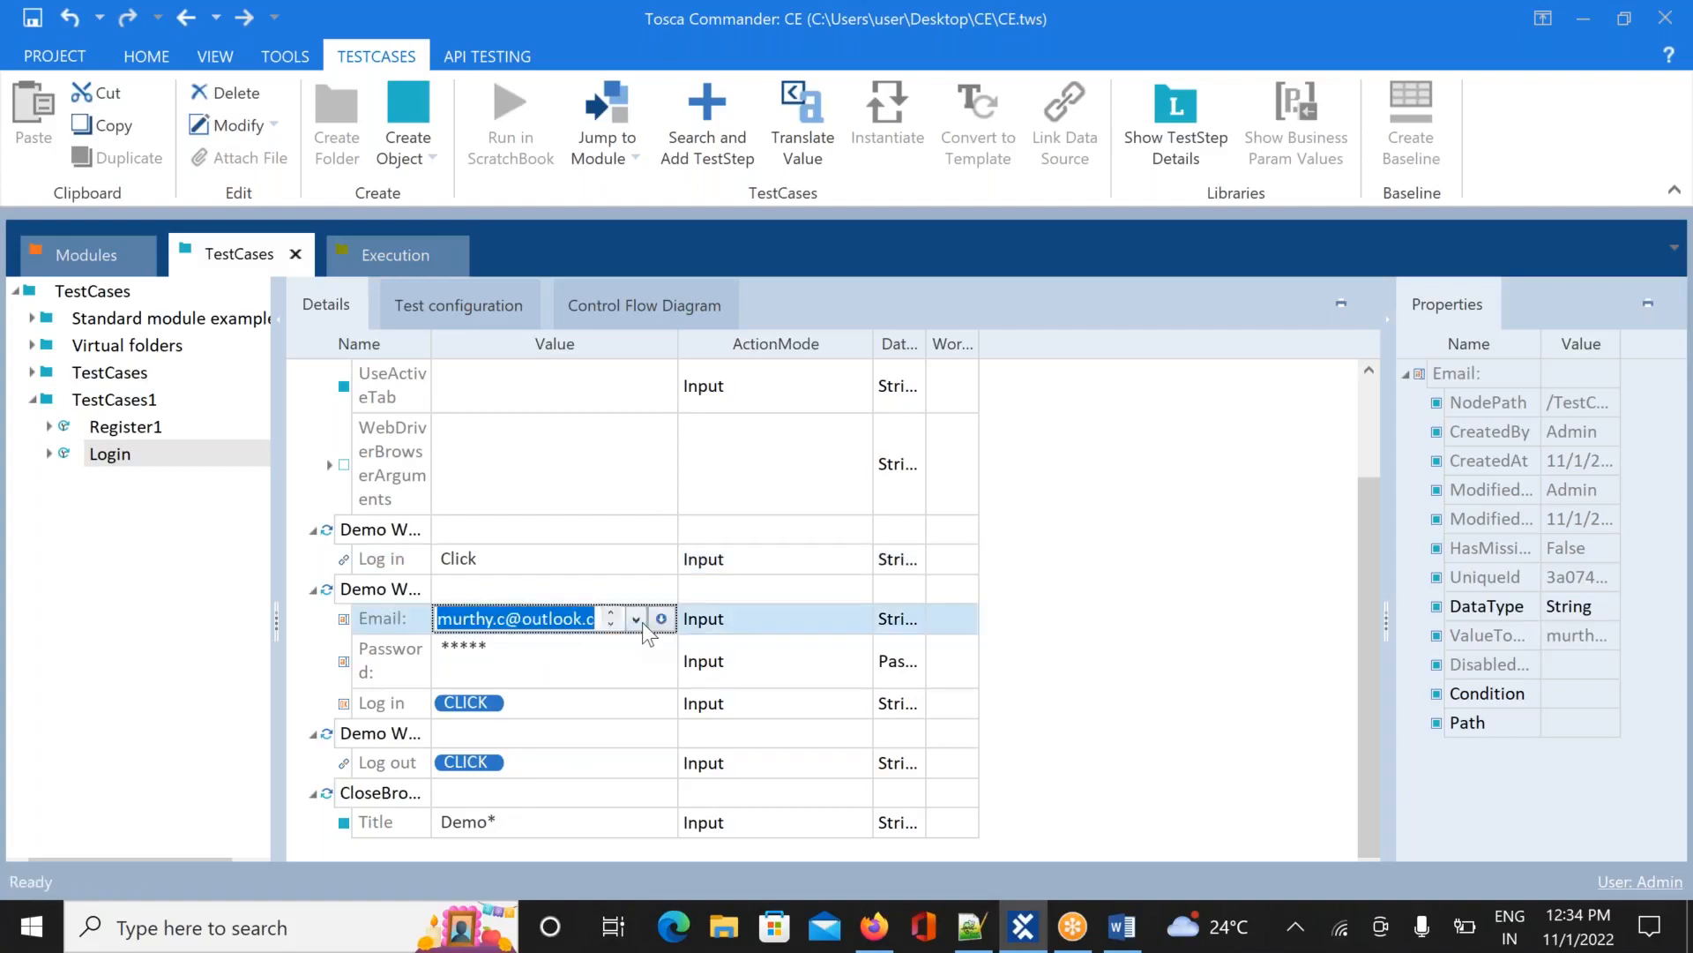
key("BackSpace")
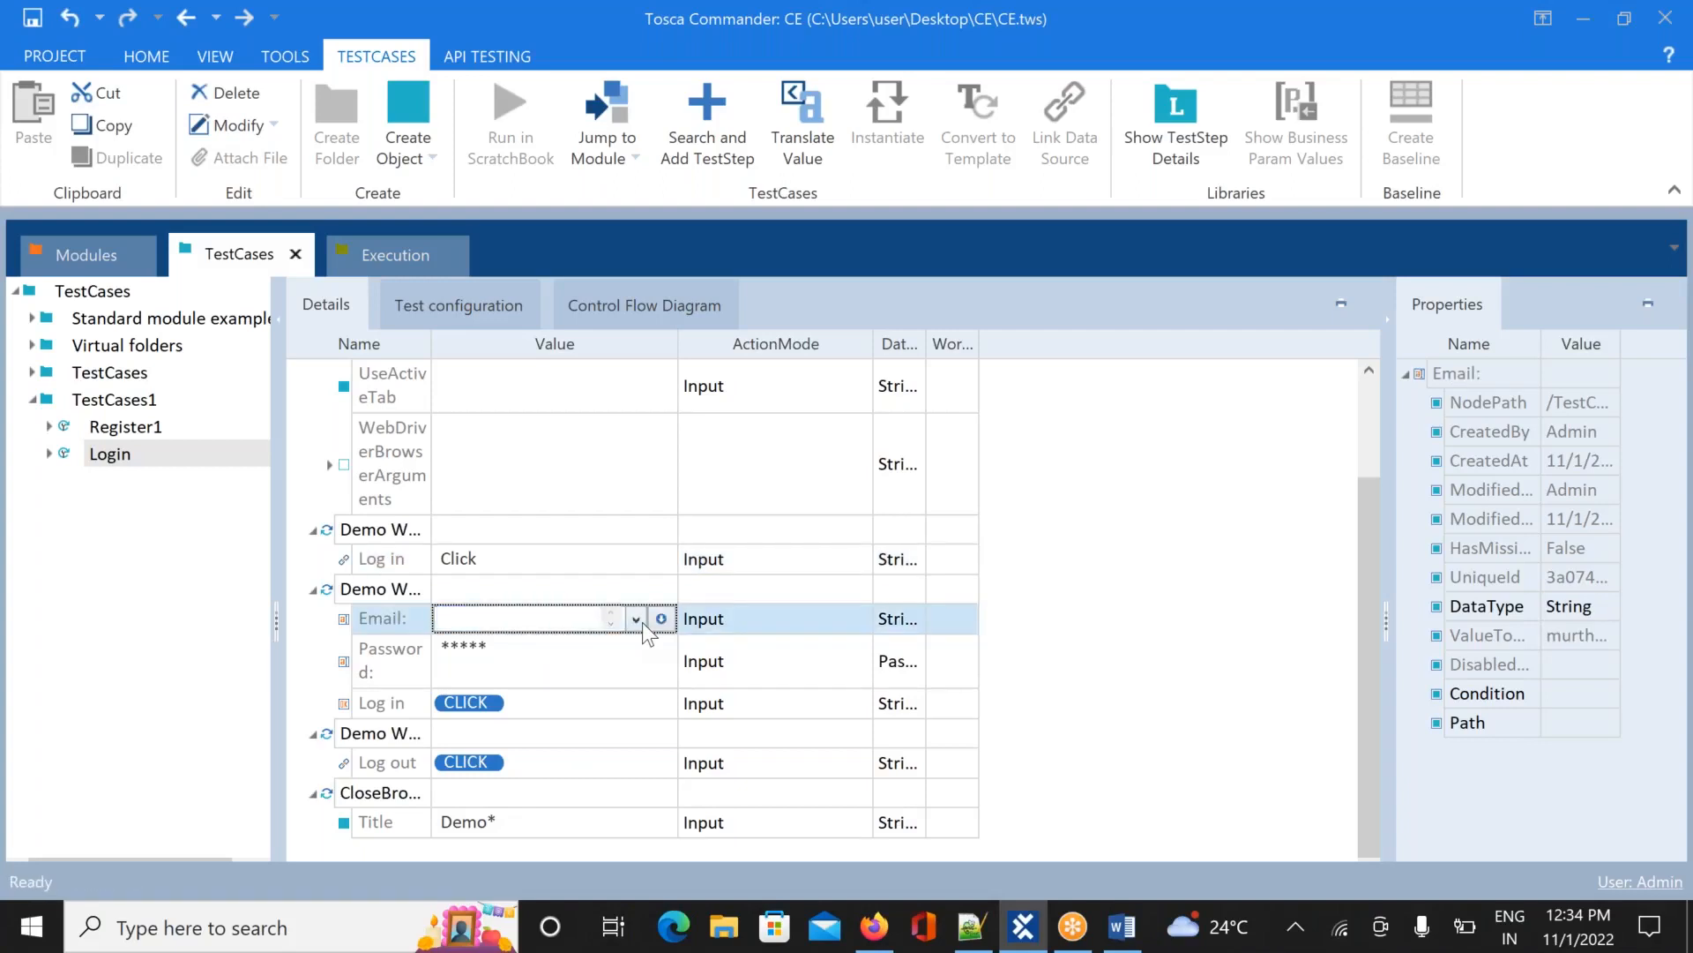
left_click(191, 675)
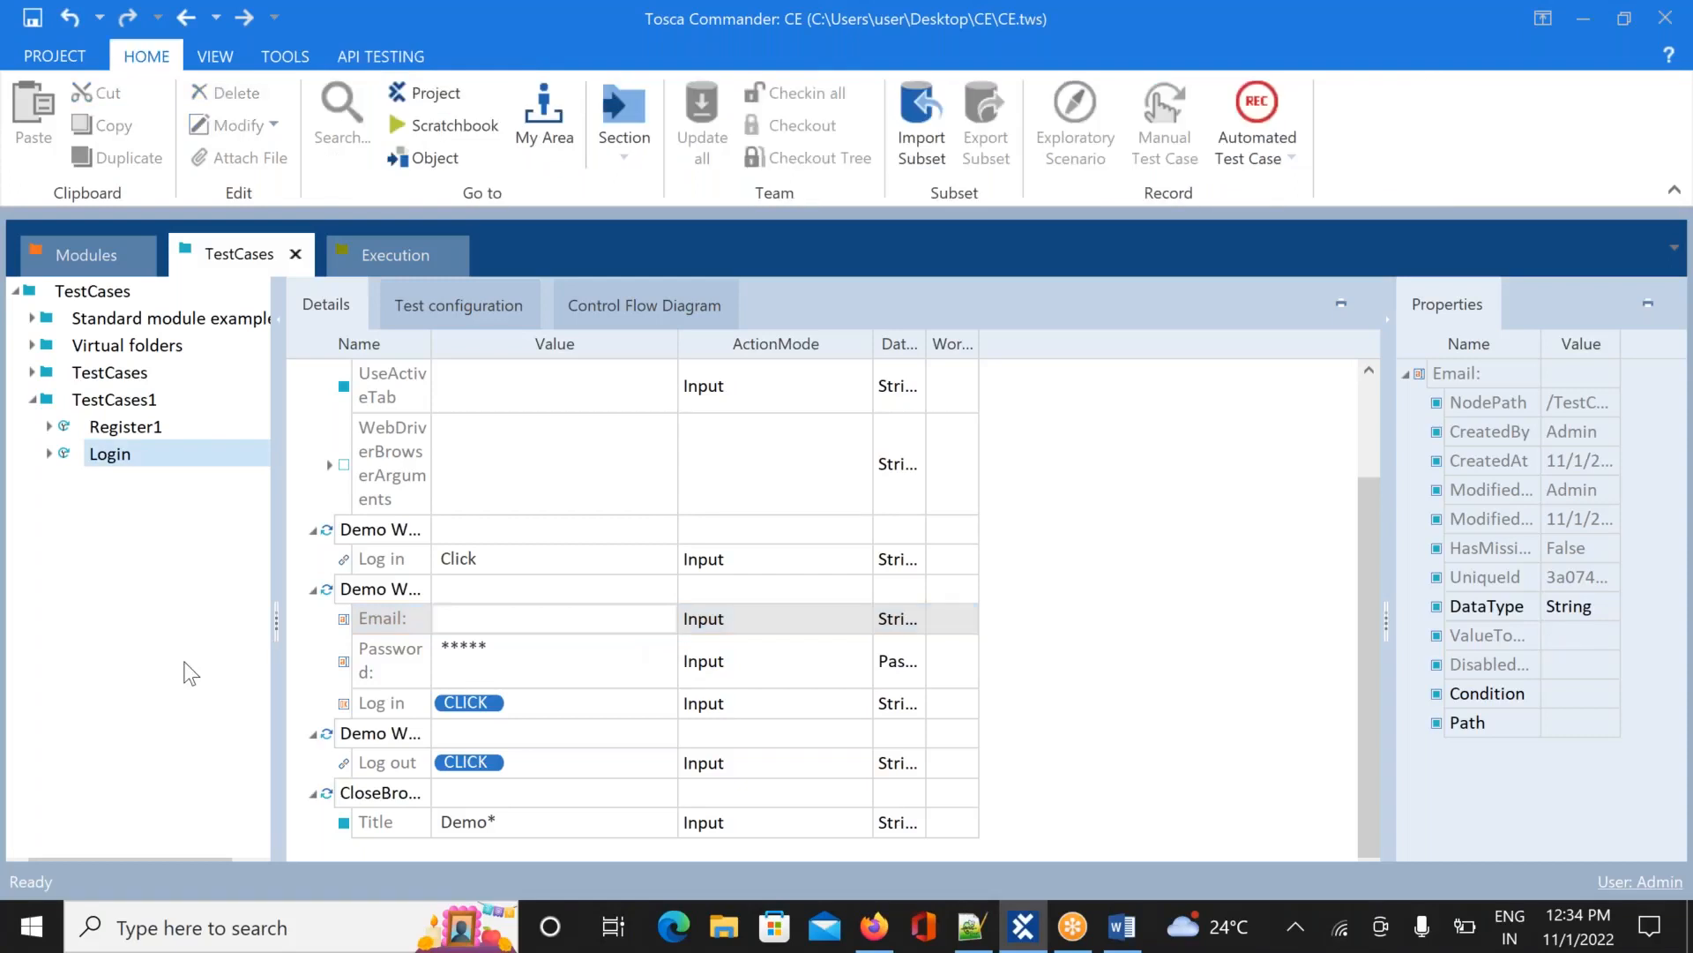
Save the workspace and switch back to the Execution section
left_click(33, 19)
left_click(110, 457)
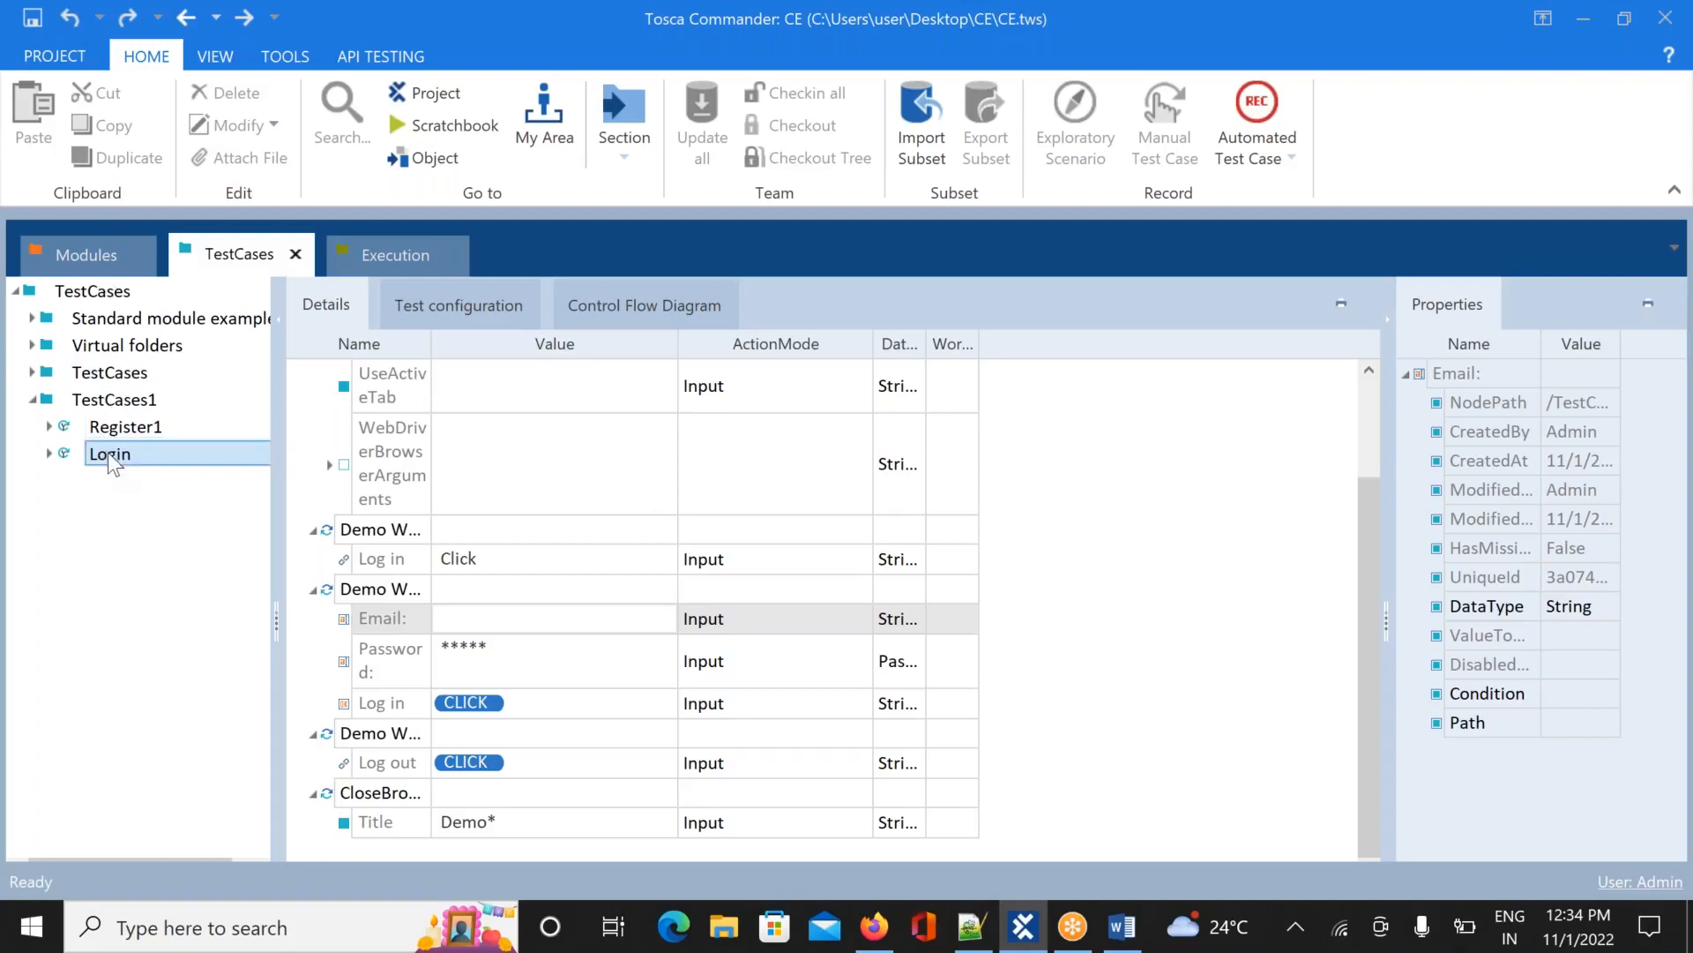
left_click(389, 255)
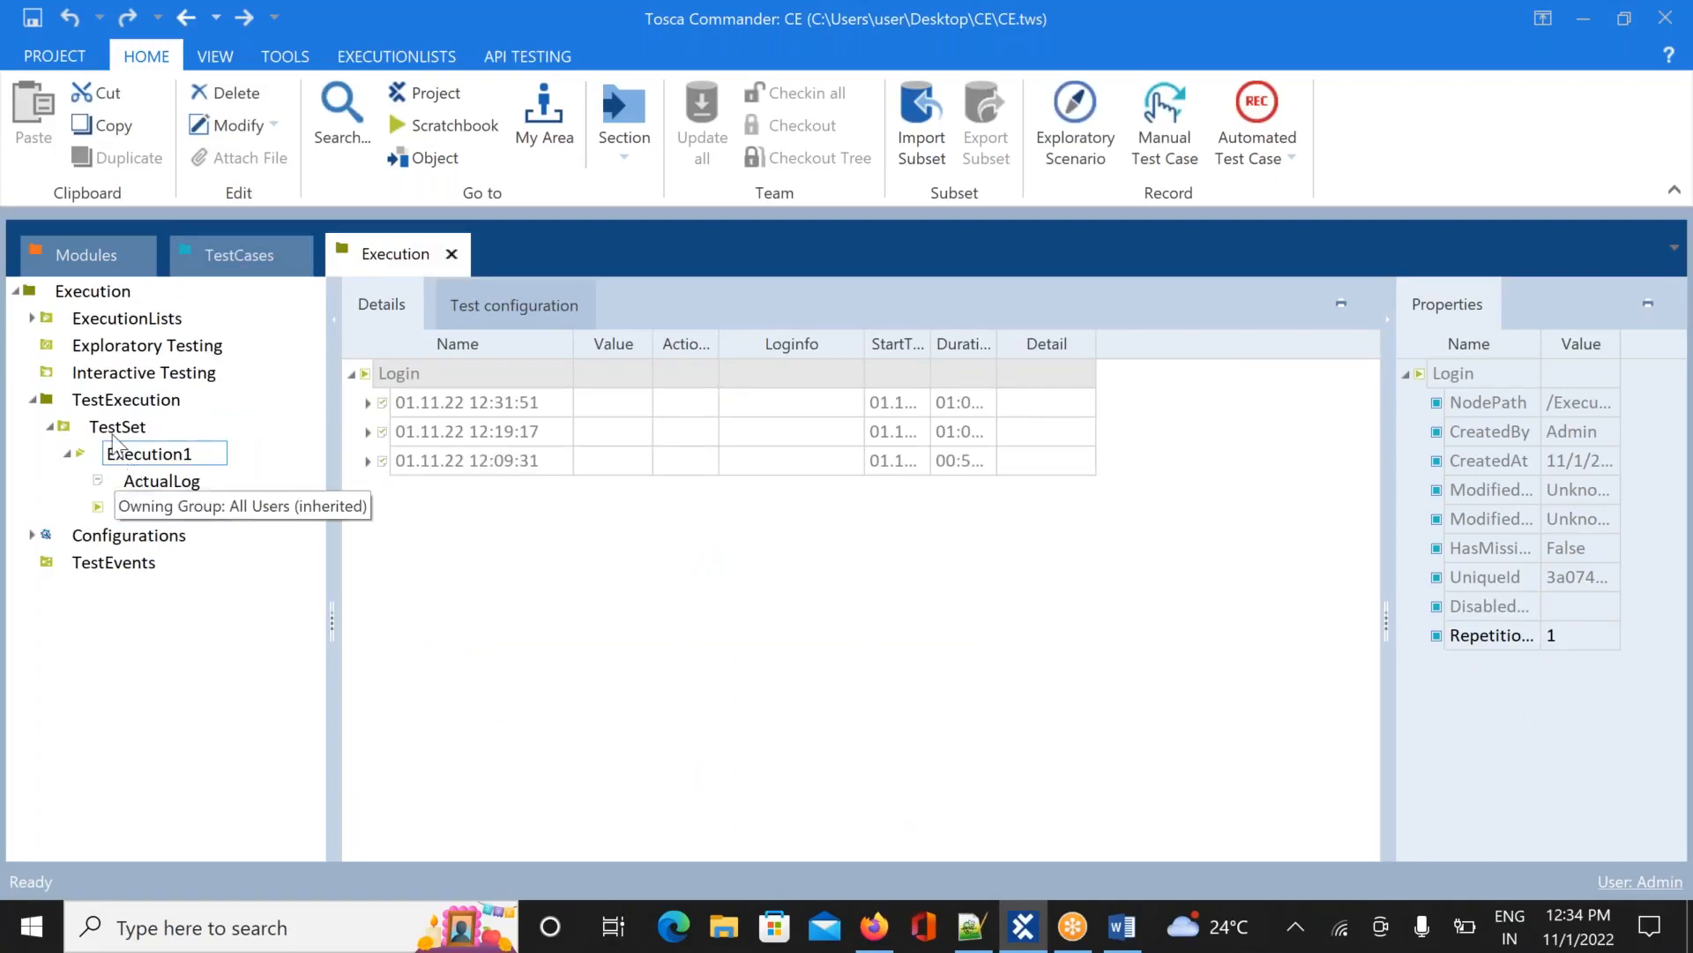
Copy-paste the Login test case into TestCases1 as Login_1, then drag Login_1 into Execution1
left_click(220, 257)
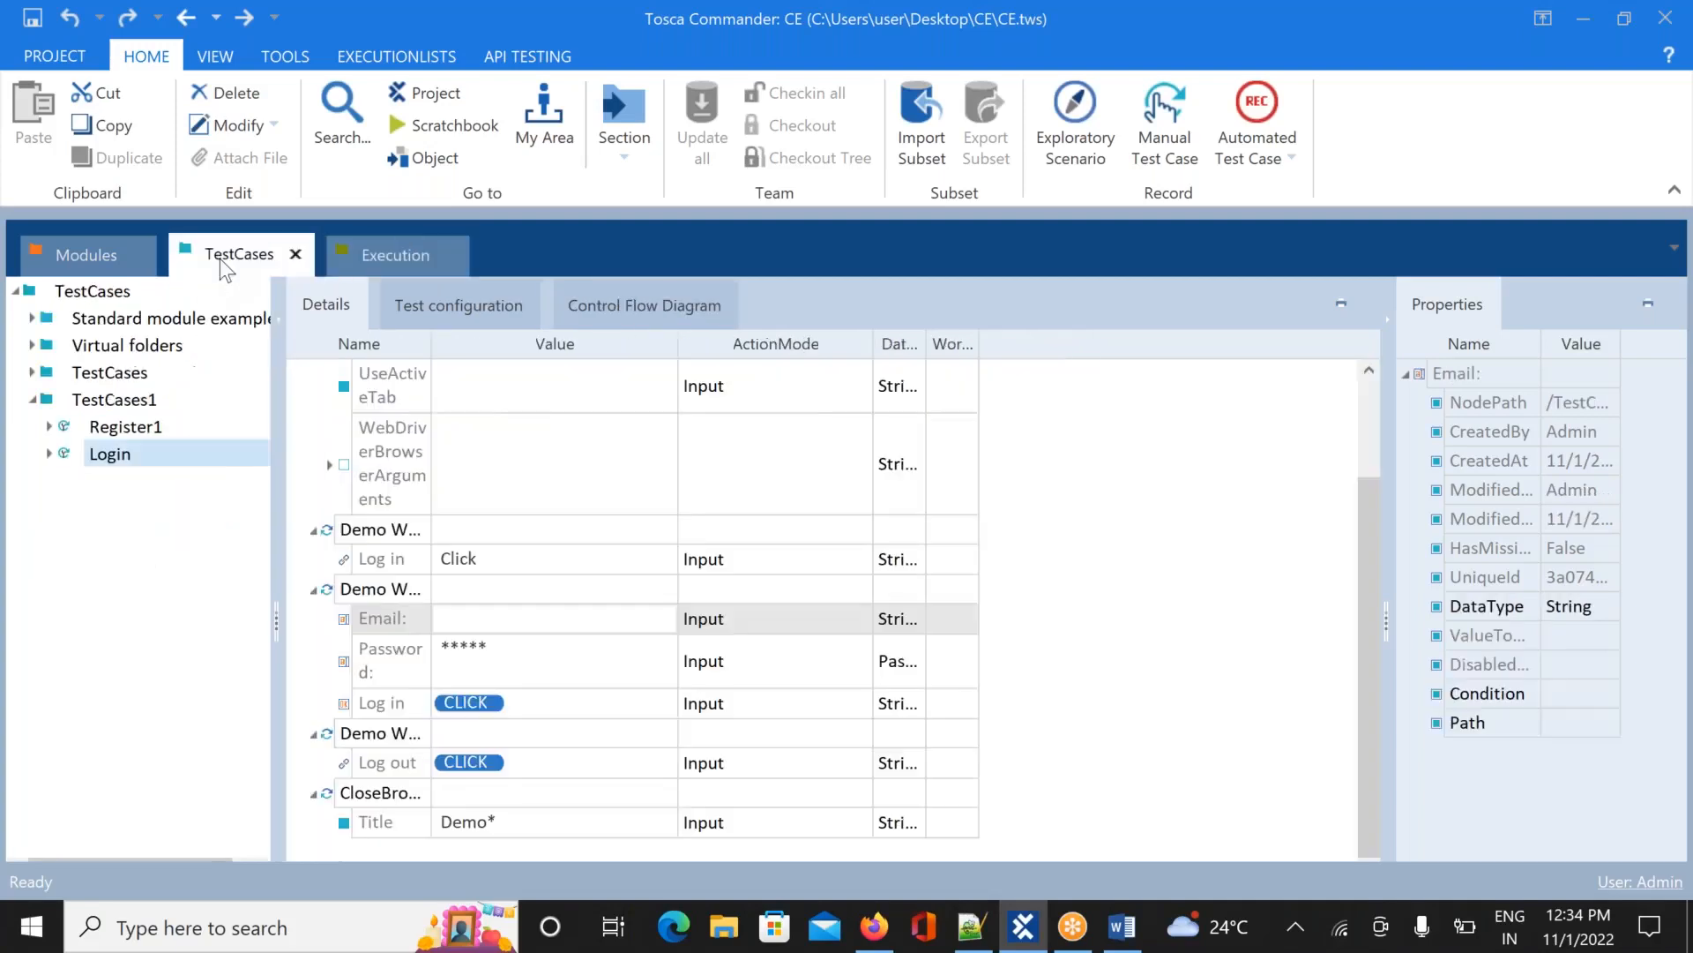
right_click(121, 465)
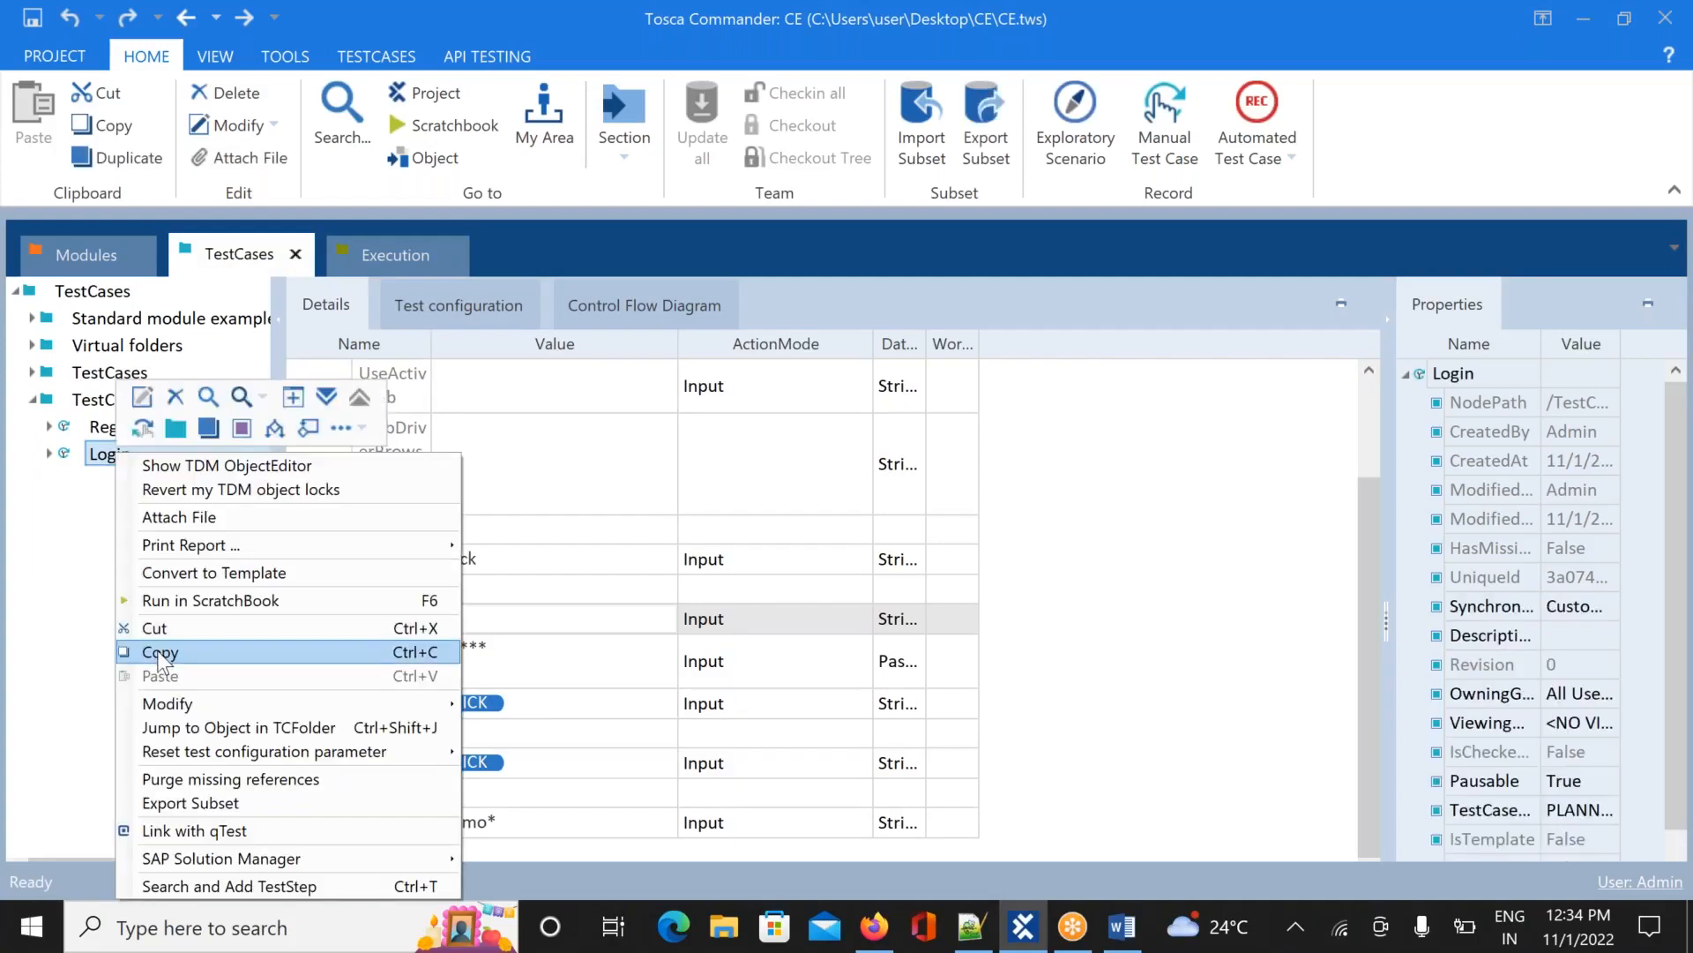
left_click(157, 653)
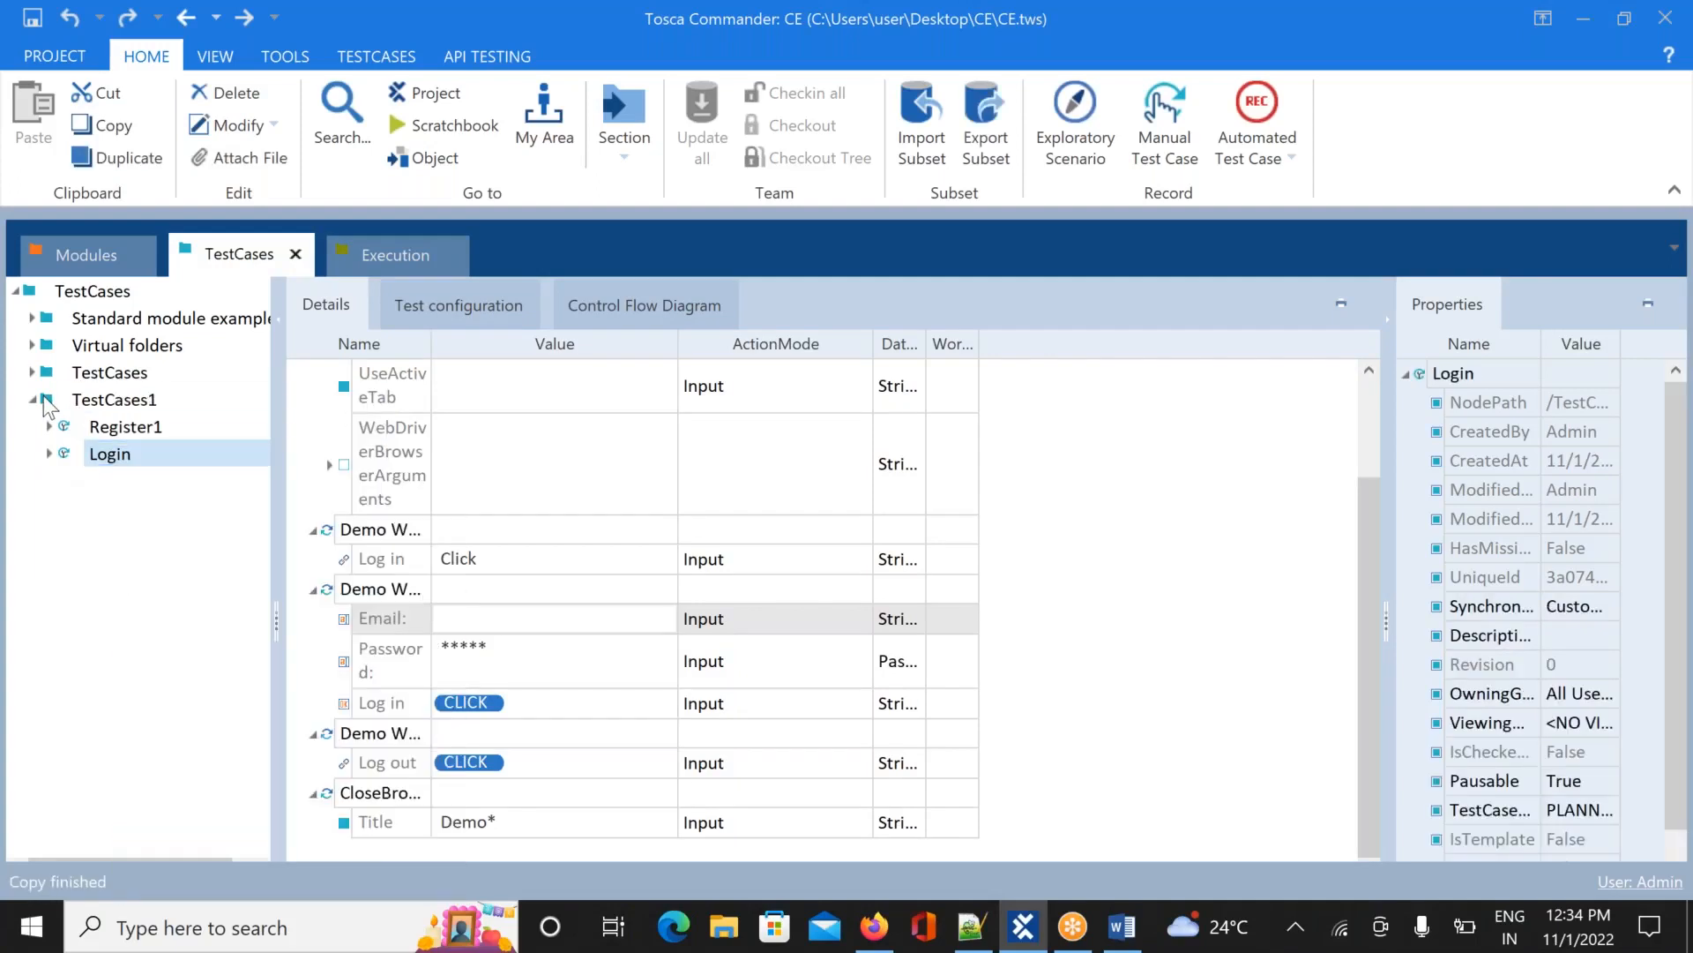
right_click(46, 408)
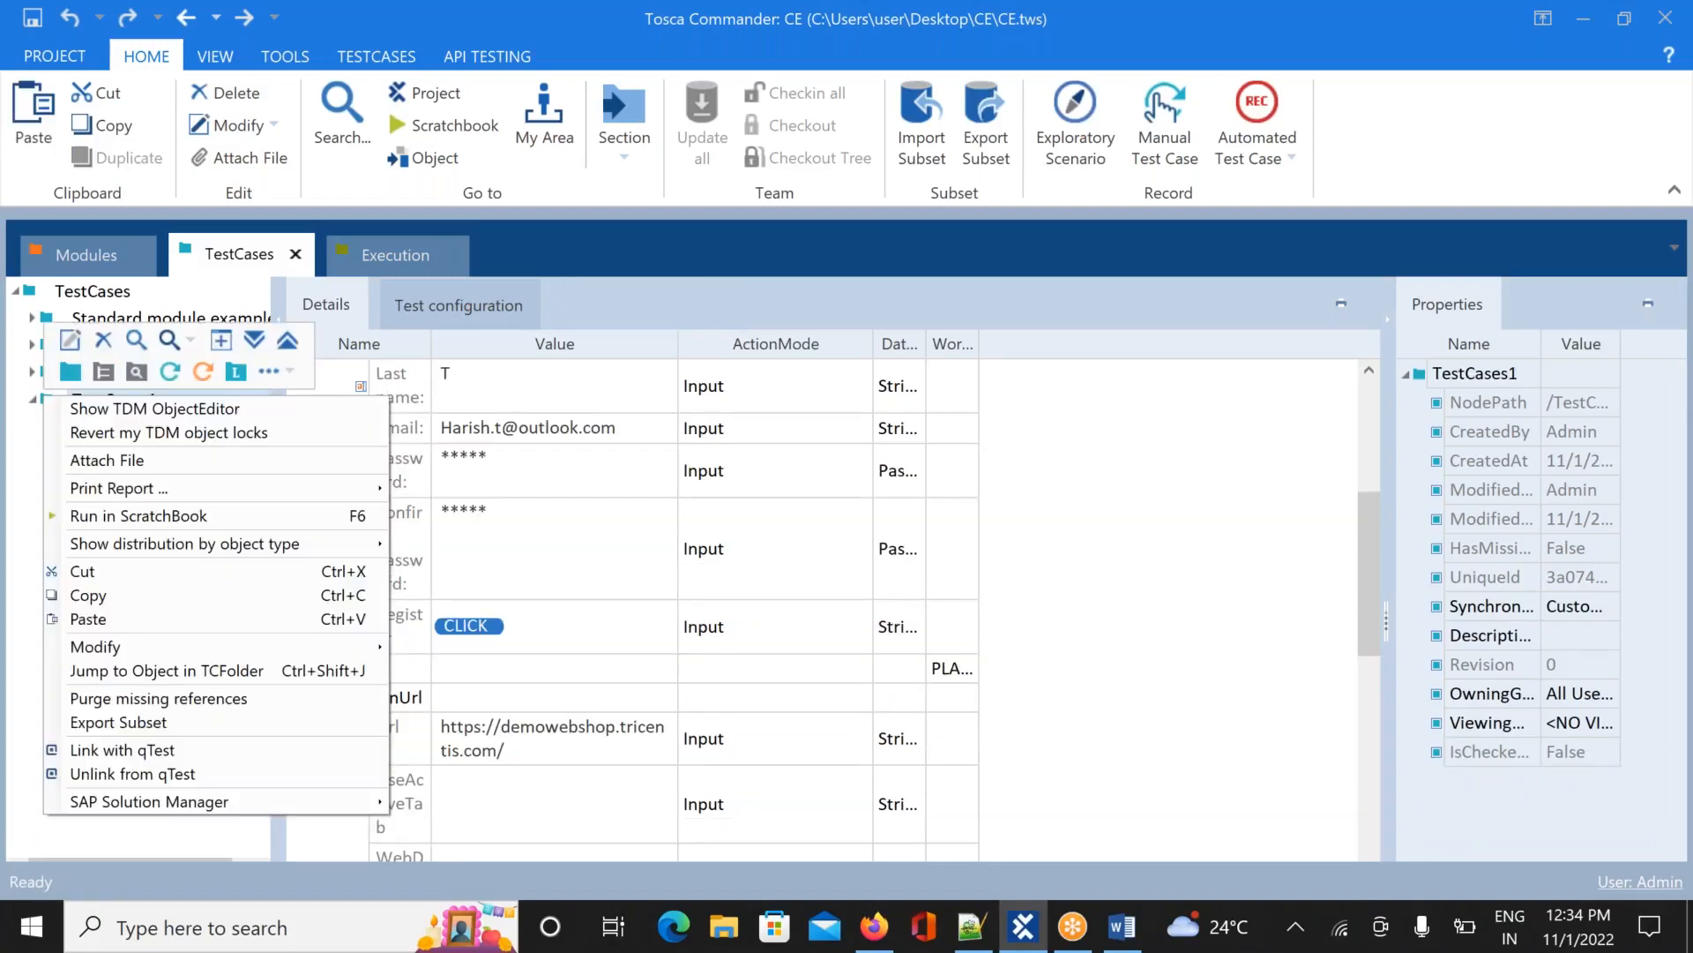
left_click(118, 621)
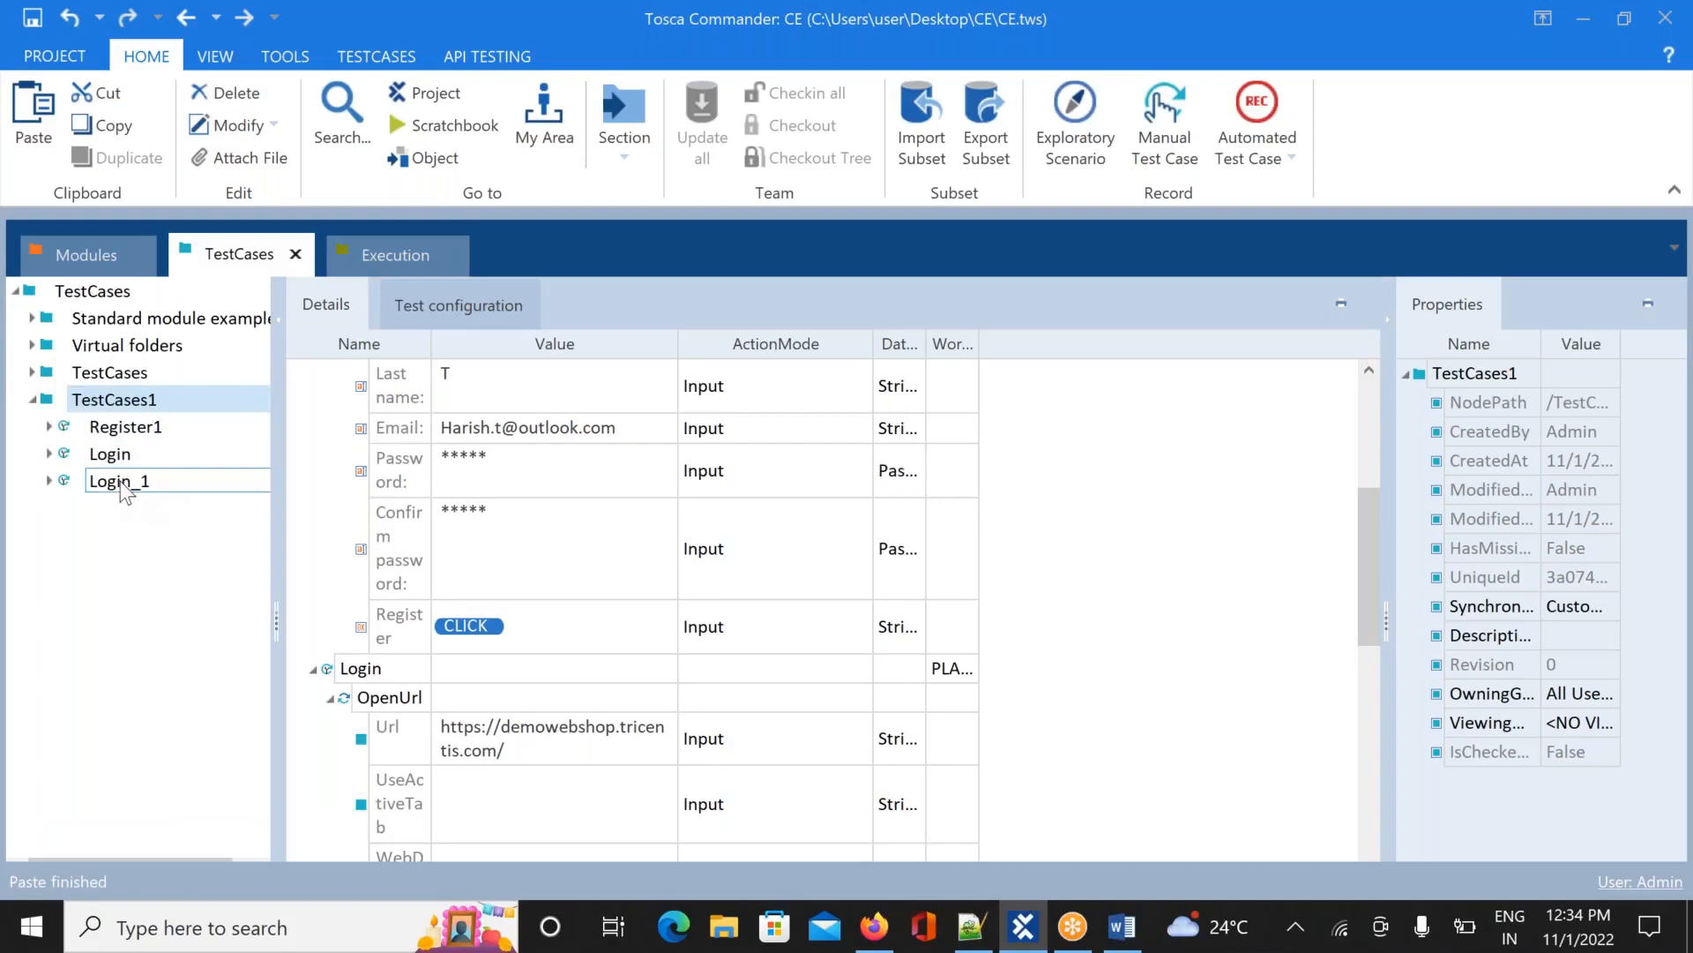
left_click_drag(123, 490, 115, 455)
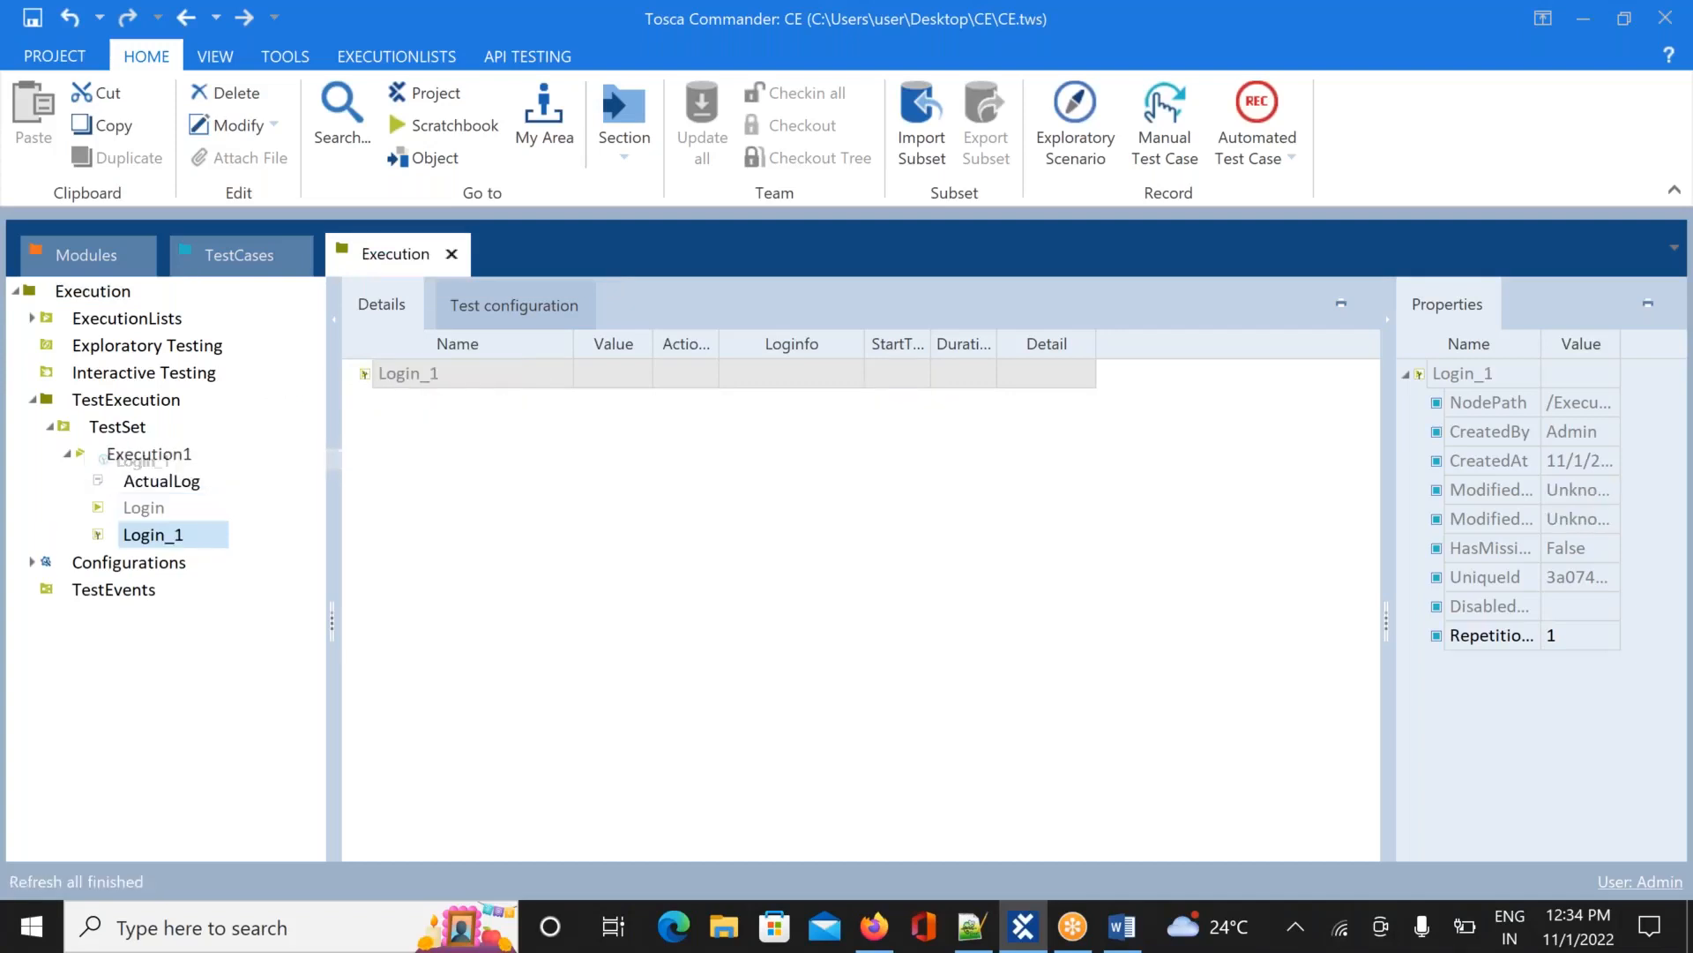
left_click(143, 510)
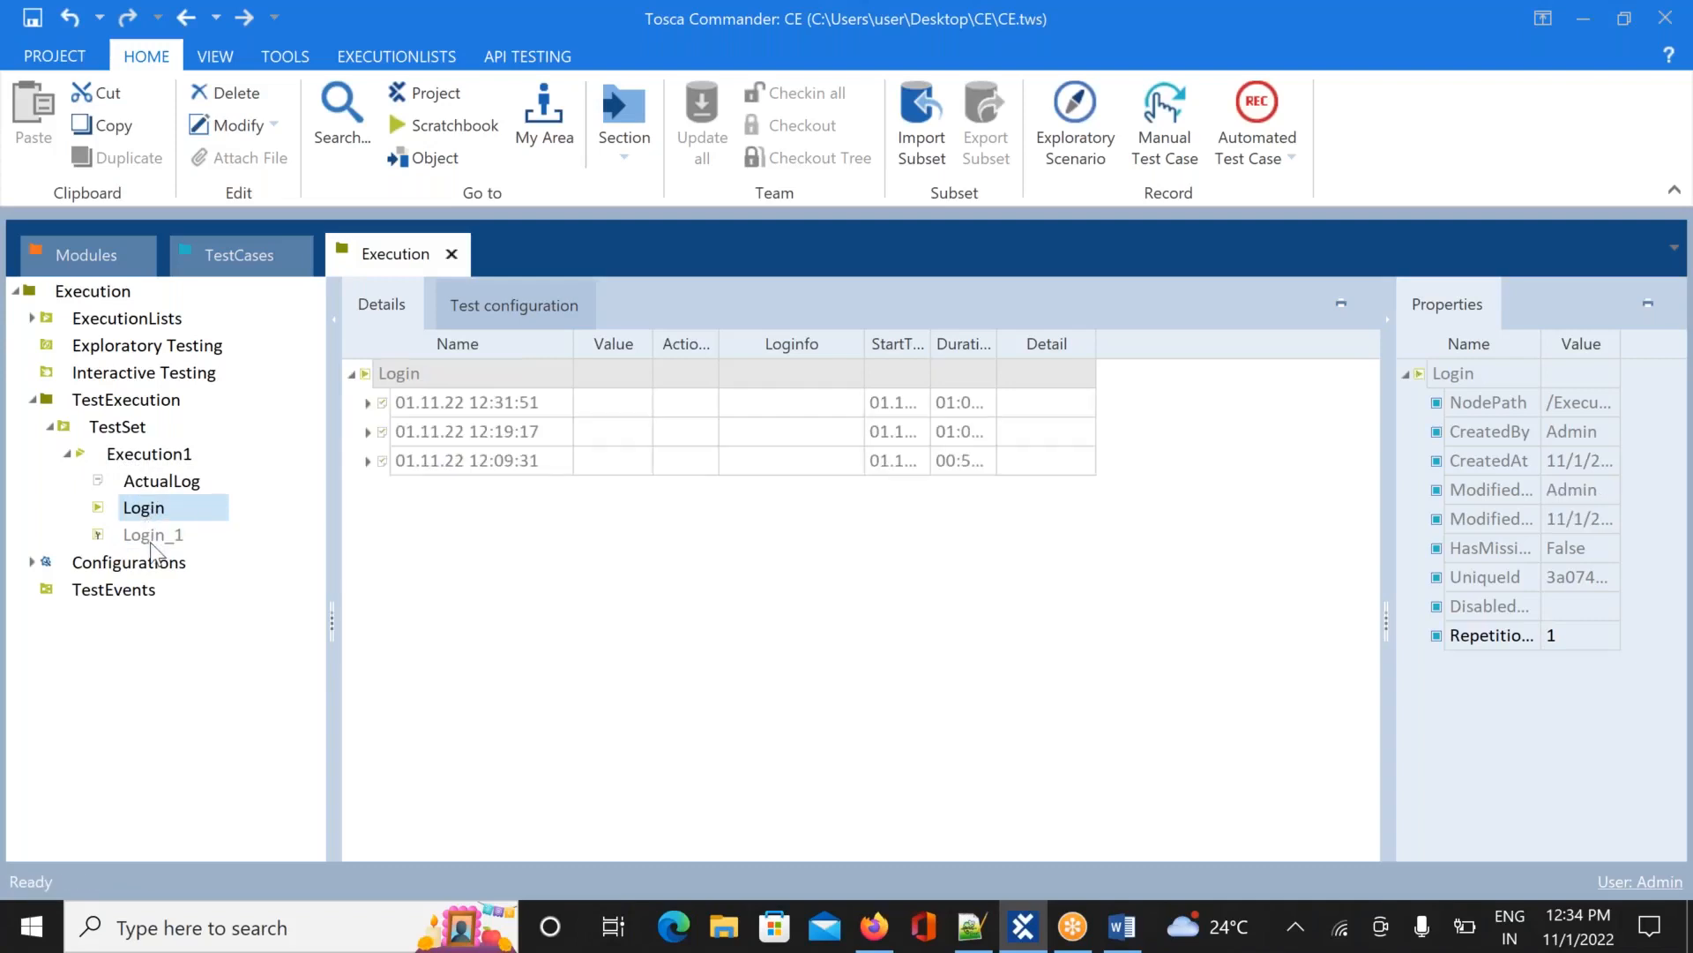
left_click(150, 541)
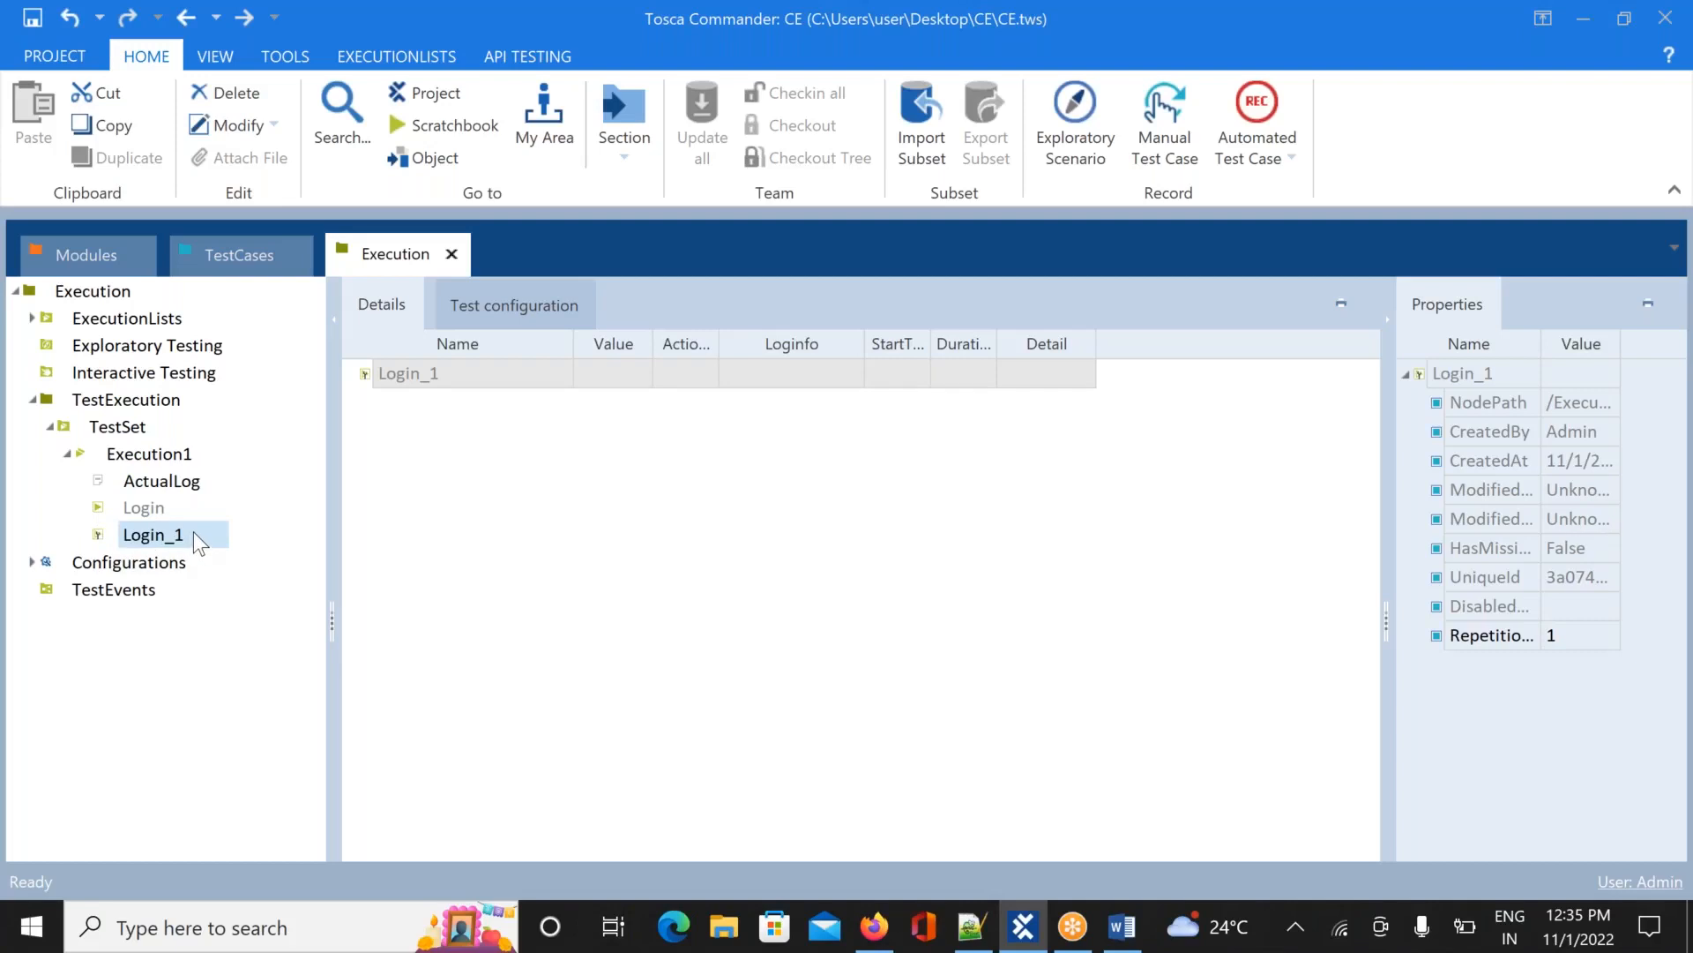
left_click(156, 517)
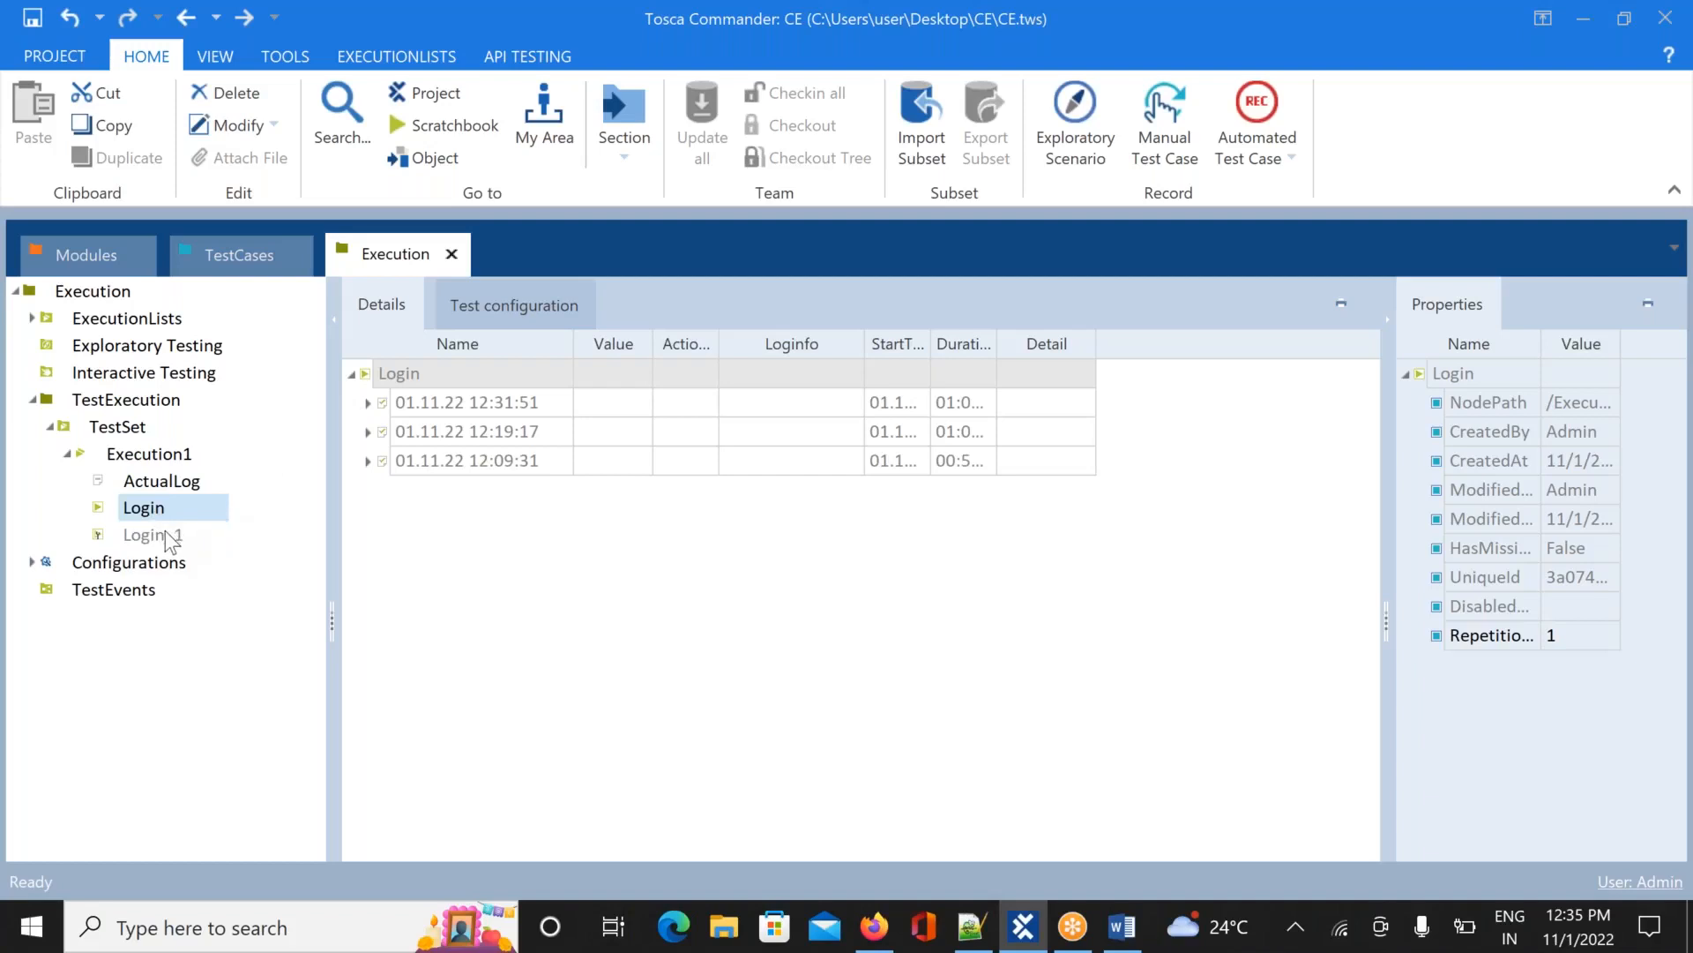
left_click(172, 536)
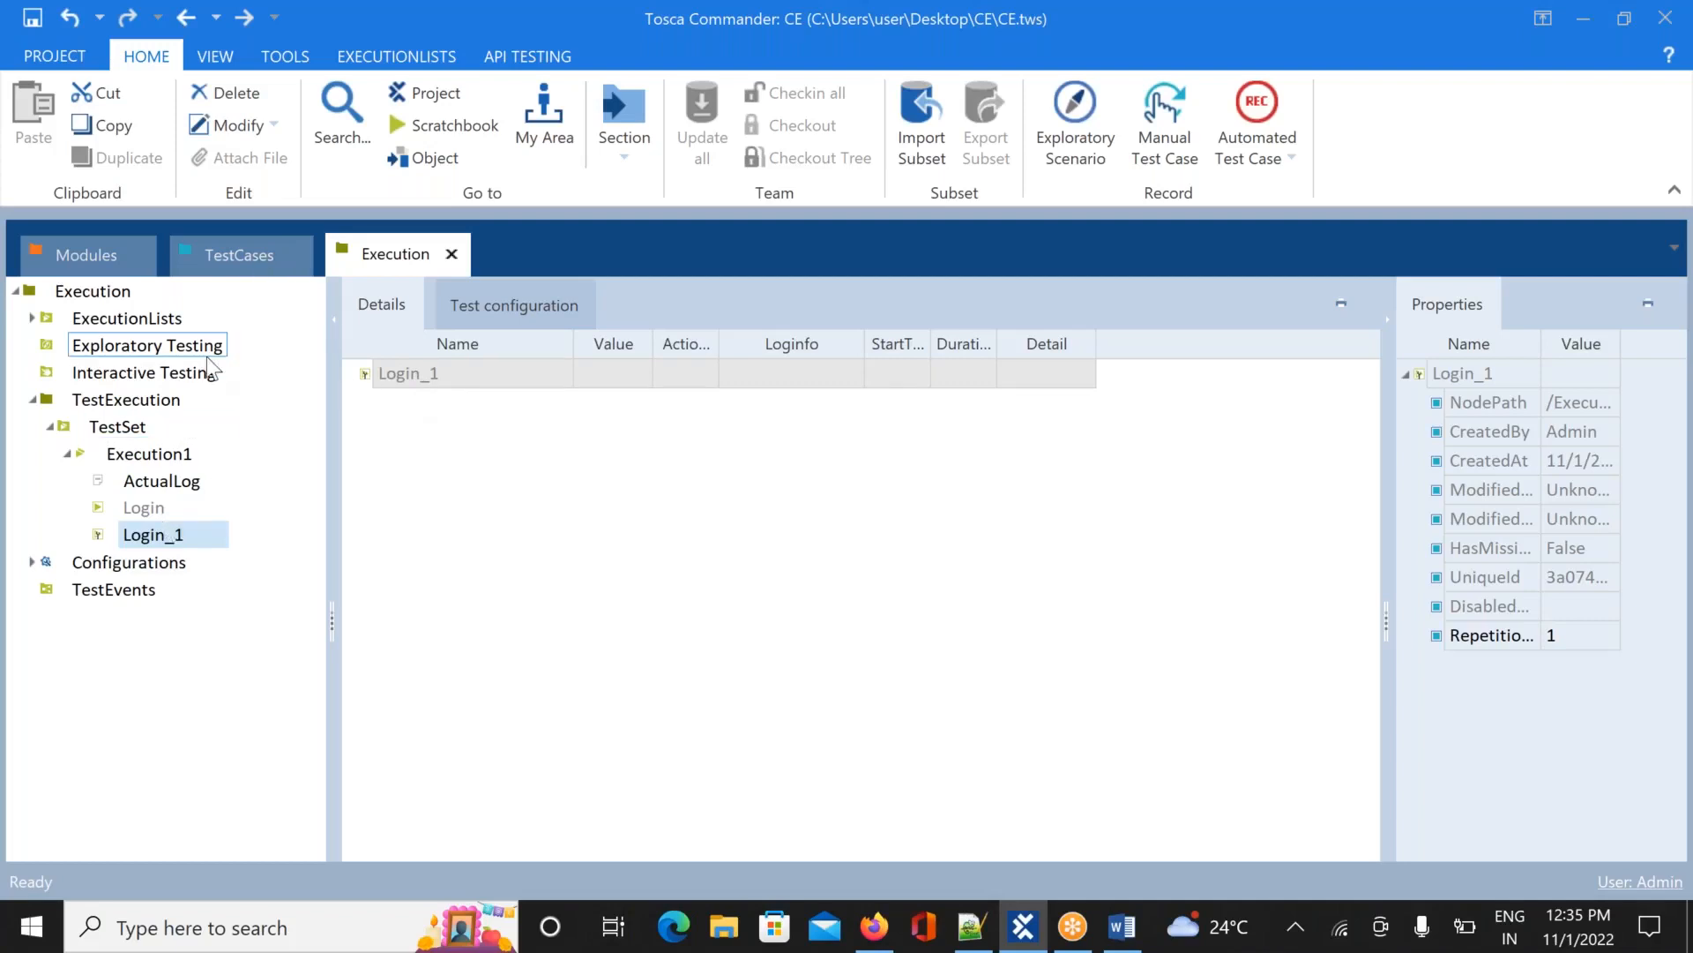
right_click(154, 539)
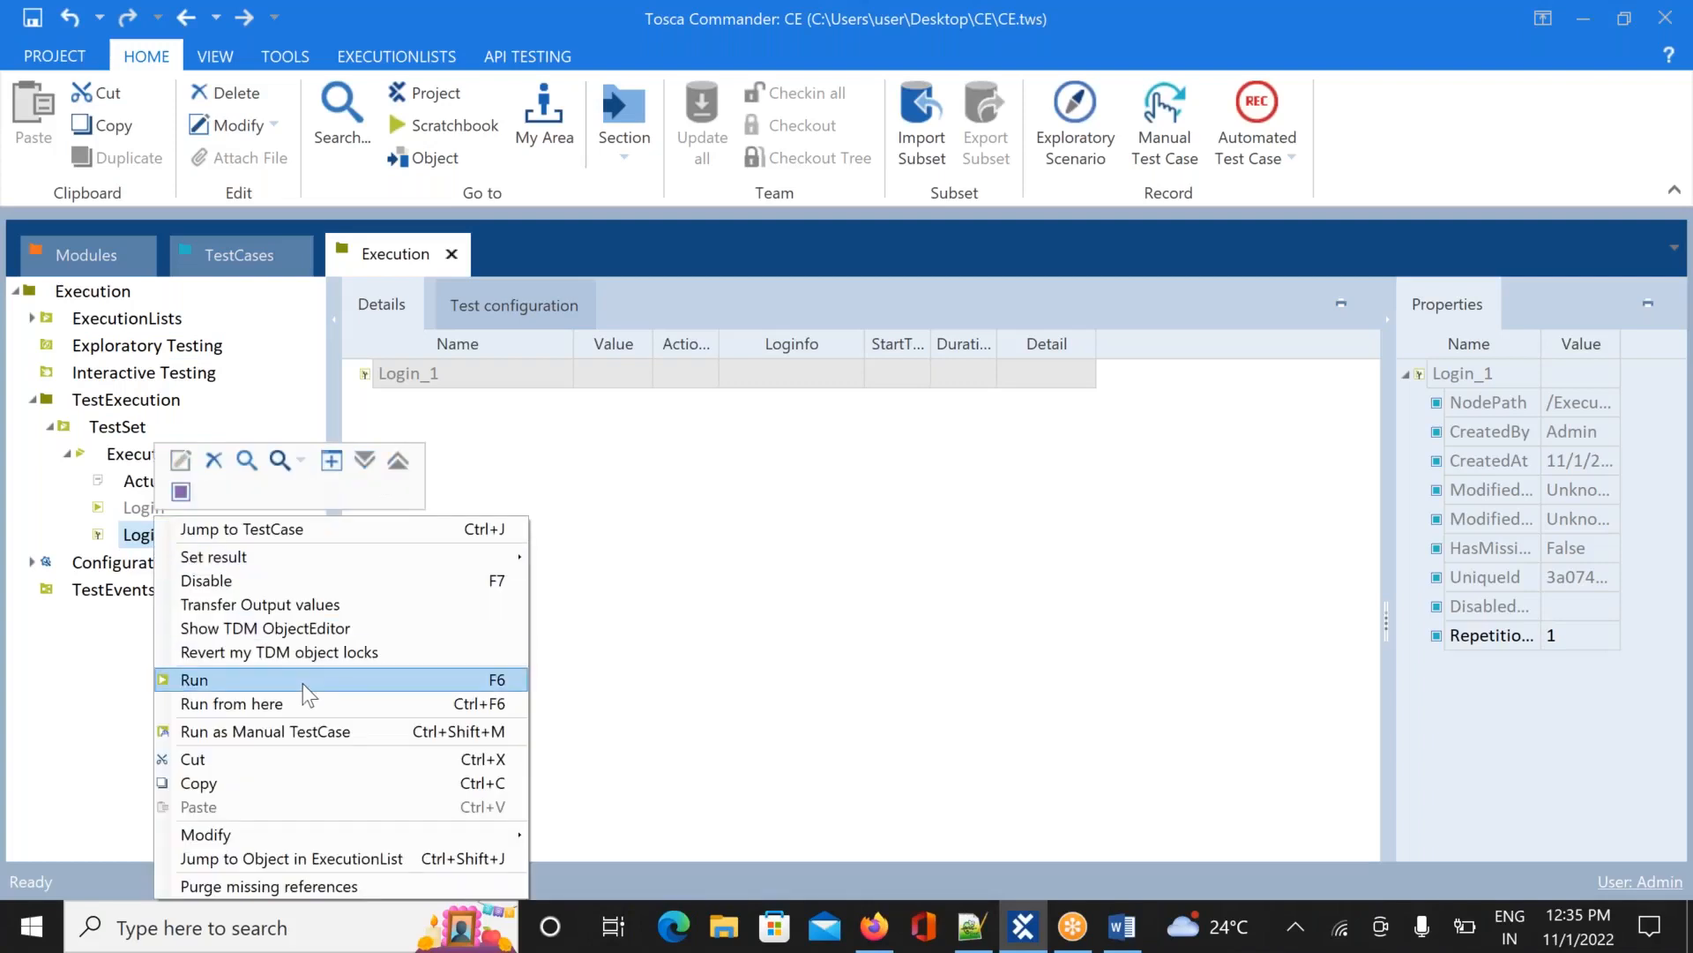
Run Login_1, submitting the Demo Web Shop login with Email blank and the password filled
left_click(306, 681)
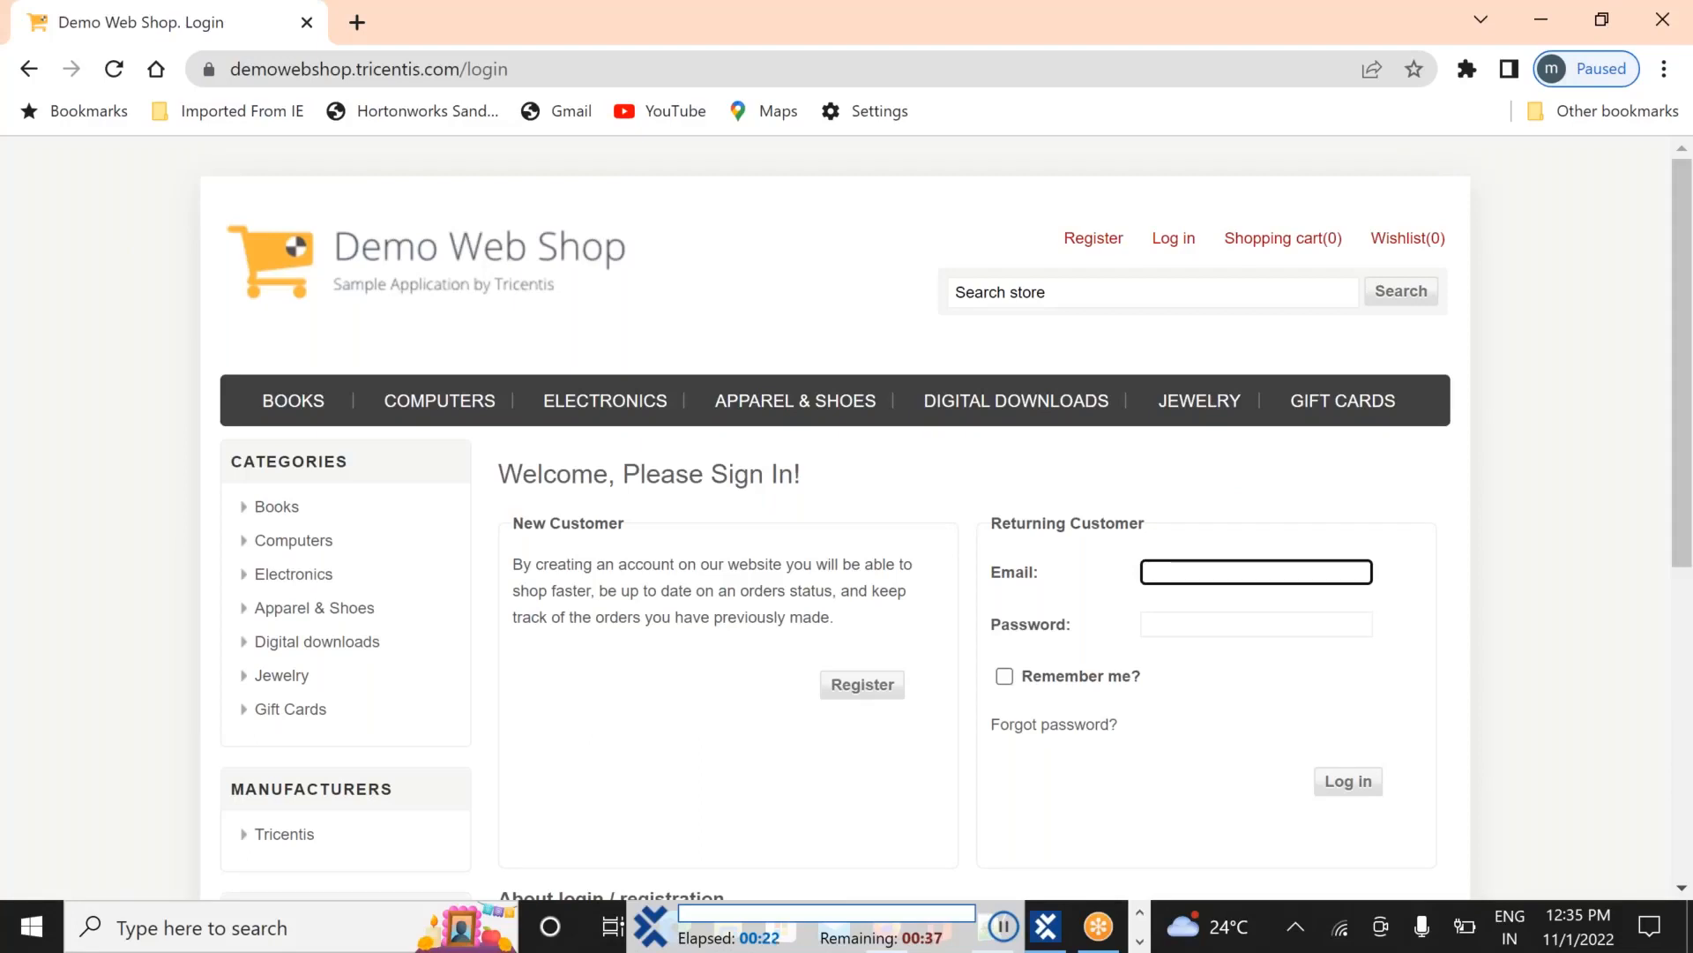
scroll(835, 518, "down", 1)
scroll(1256, 517, "down", 1)
left_click(1256, 517)
type("••••••")
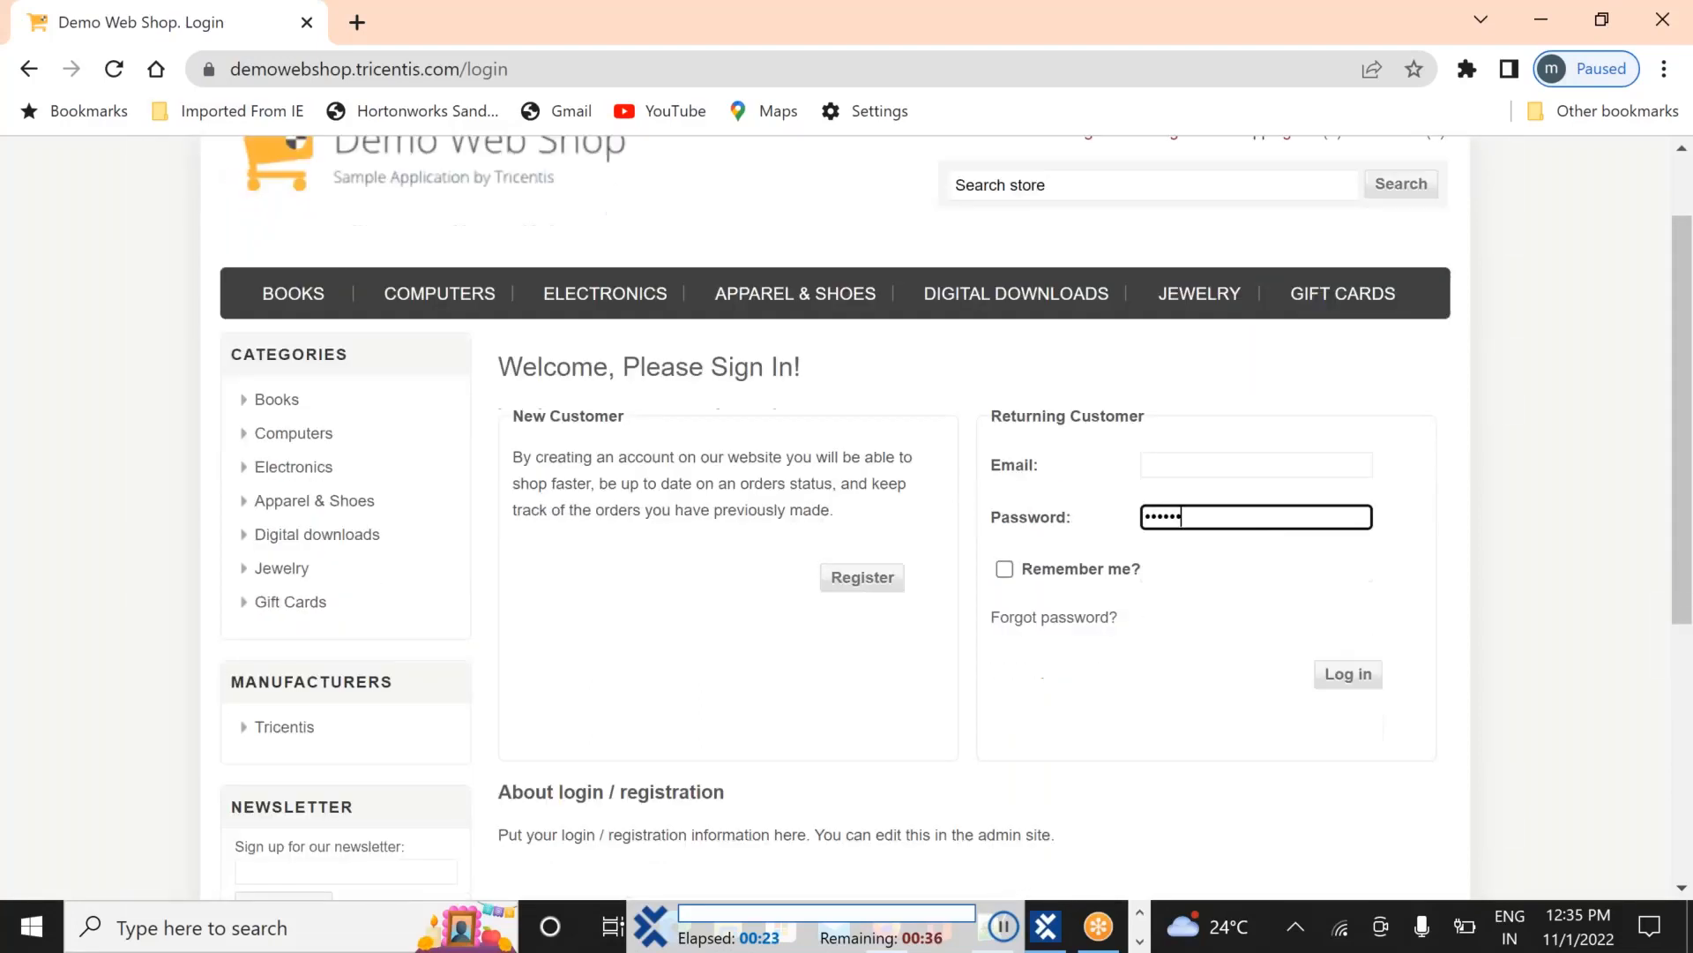
scroll(1256, 517, "down", 2)
left_click(1348, 519)
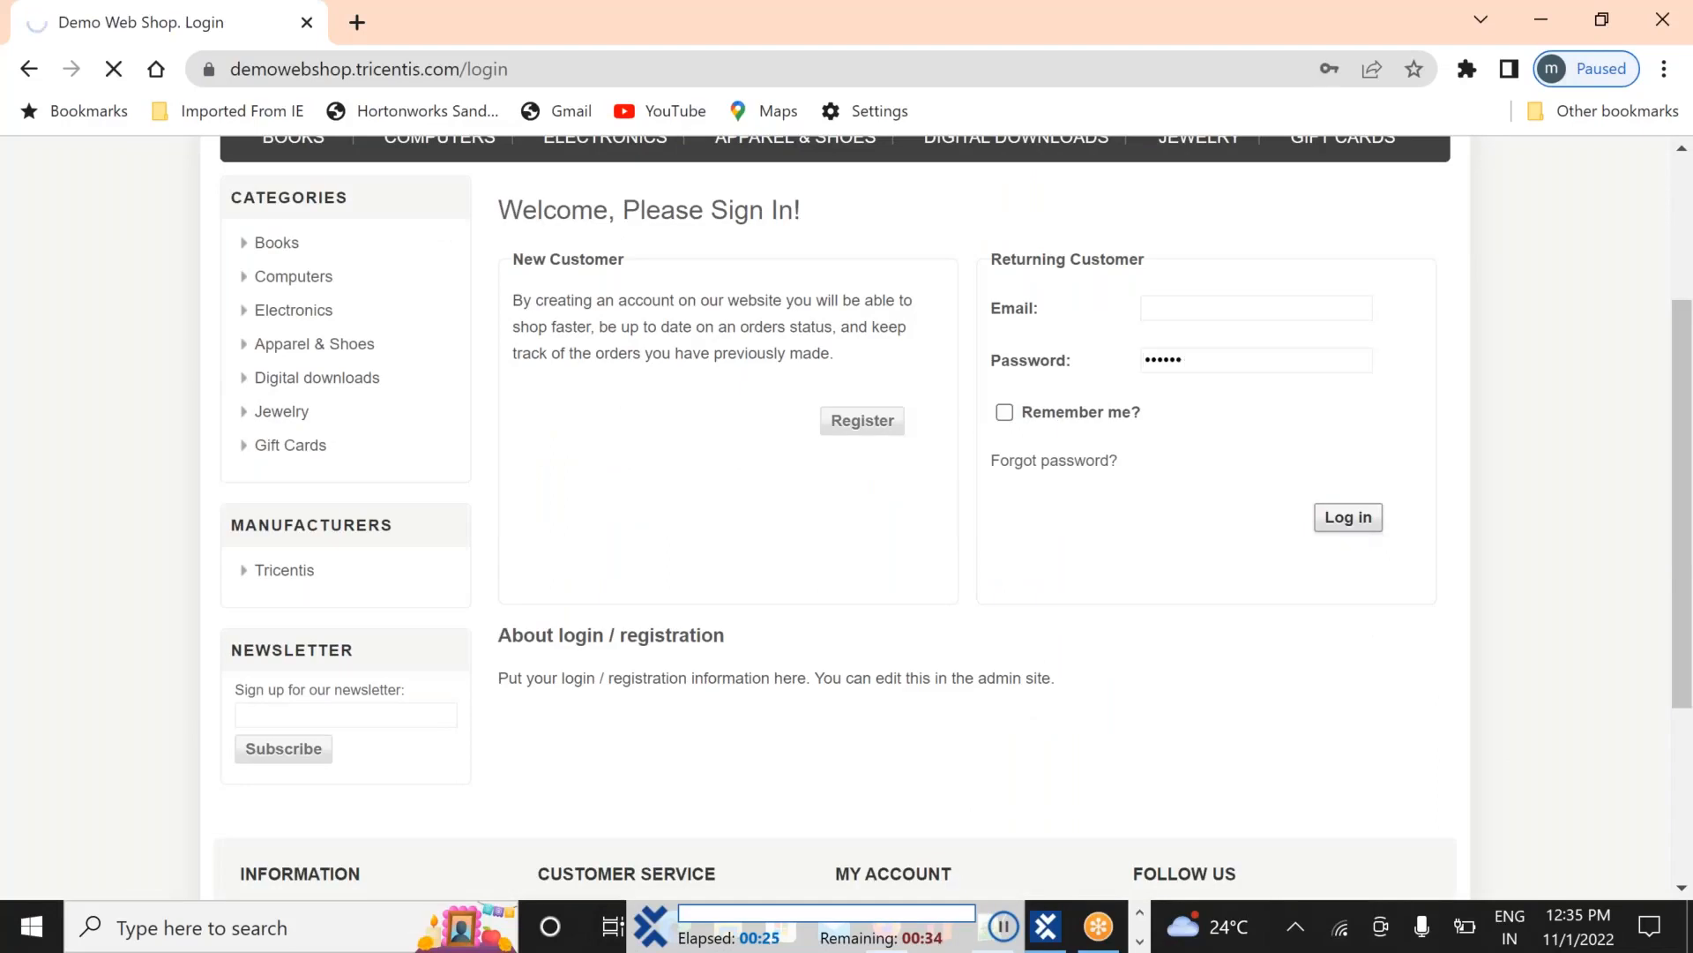
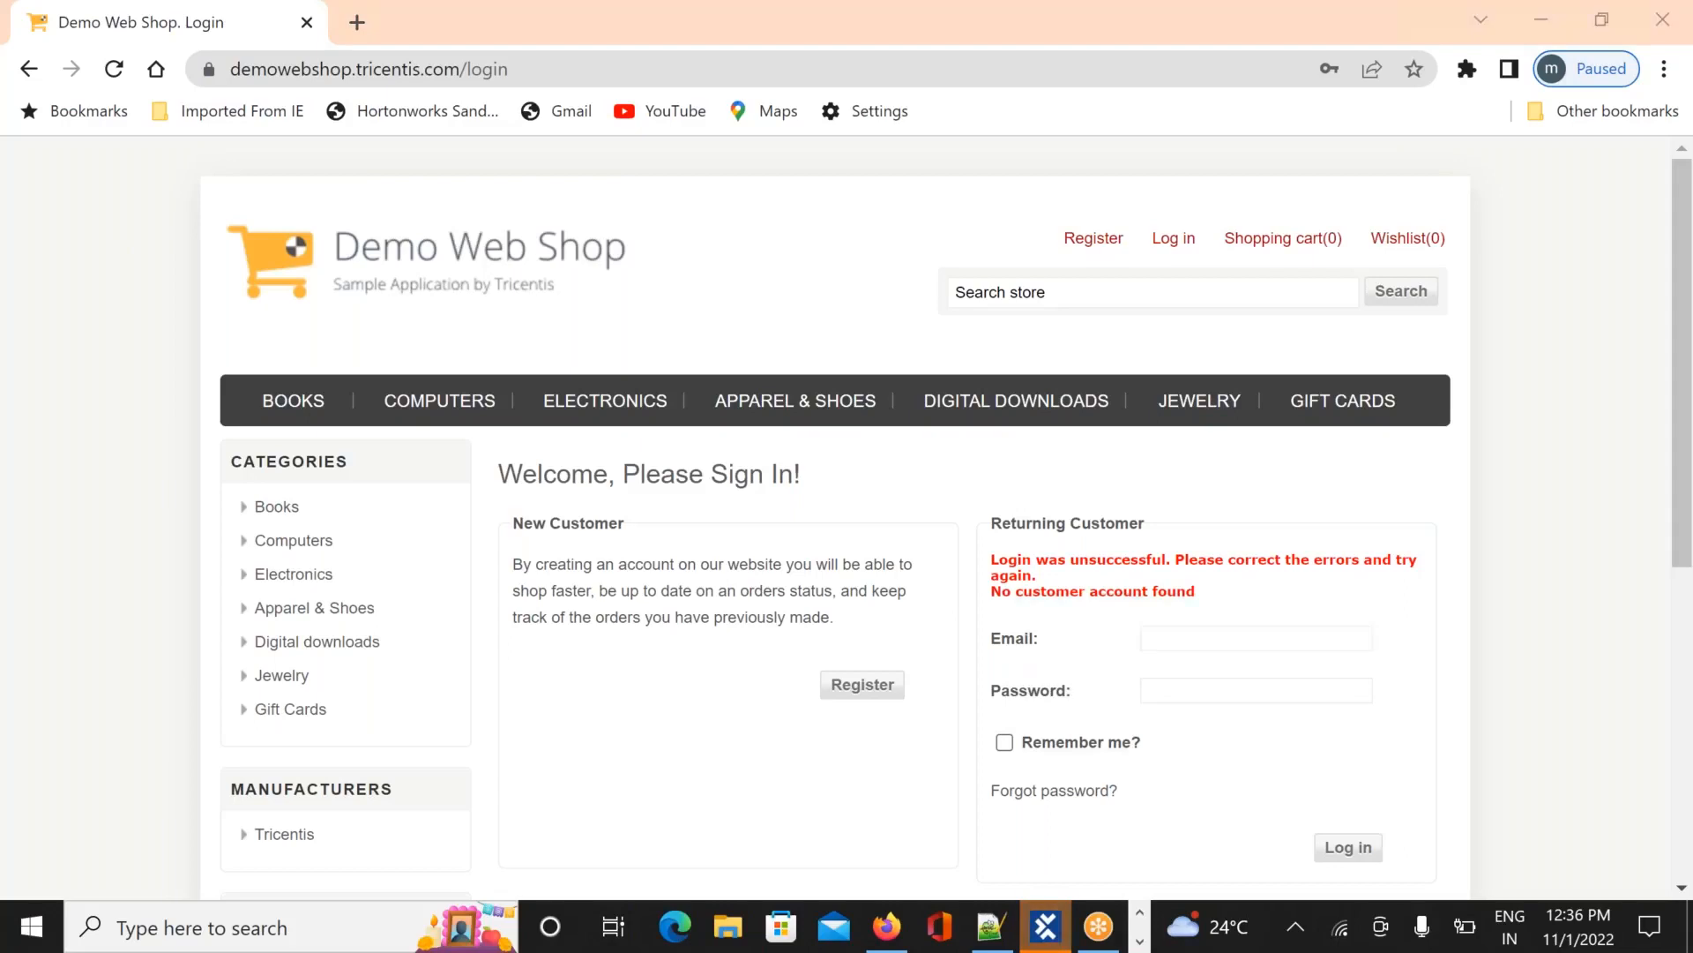
Switch from Chrome back to the Tosca Commander window showing the finished Login_1 run
key("alt+Tab")
key("alt+Tab")
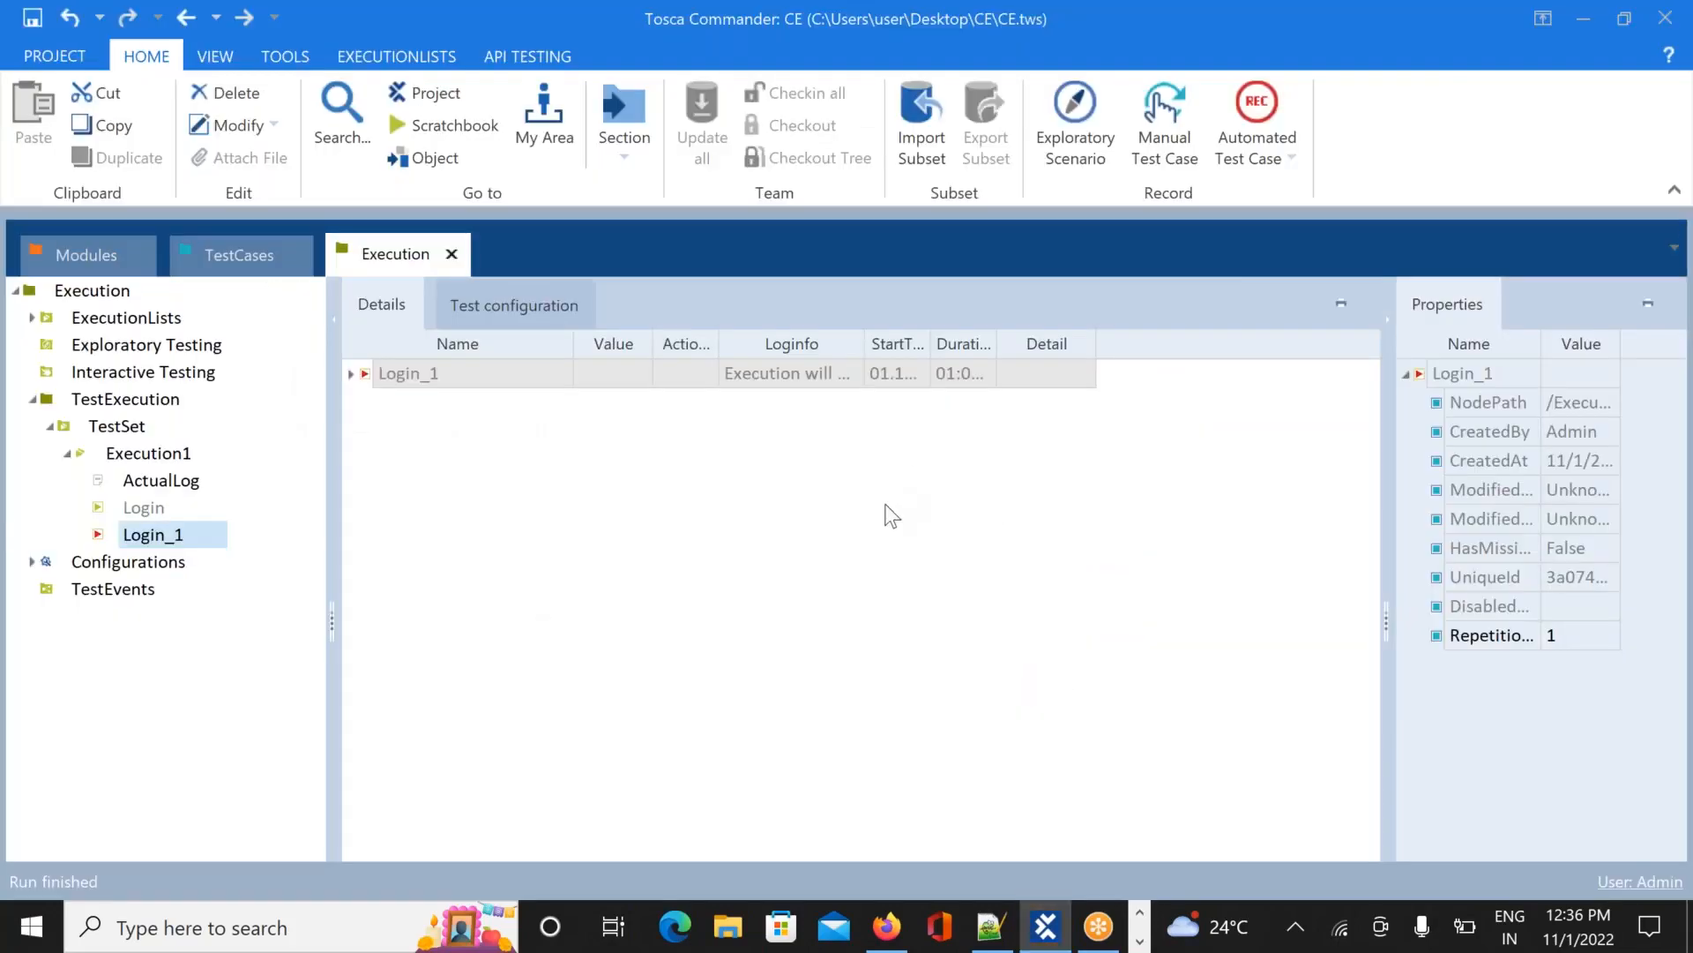
Expand Login_1's 12:35:28 run and view the failed step's 'No matching tab was found' message
left_click(69, 455)
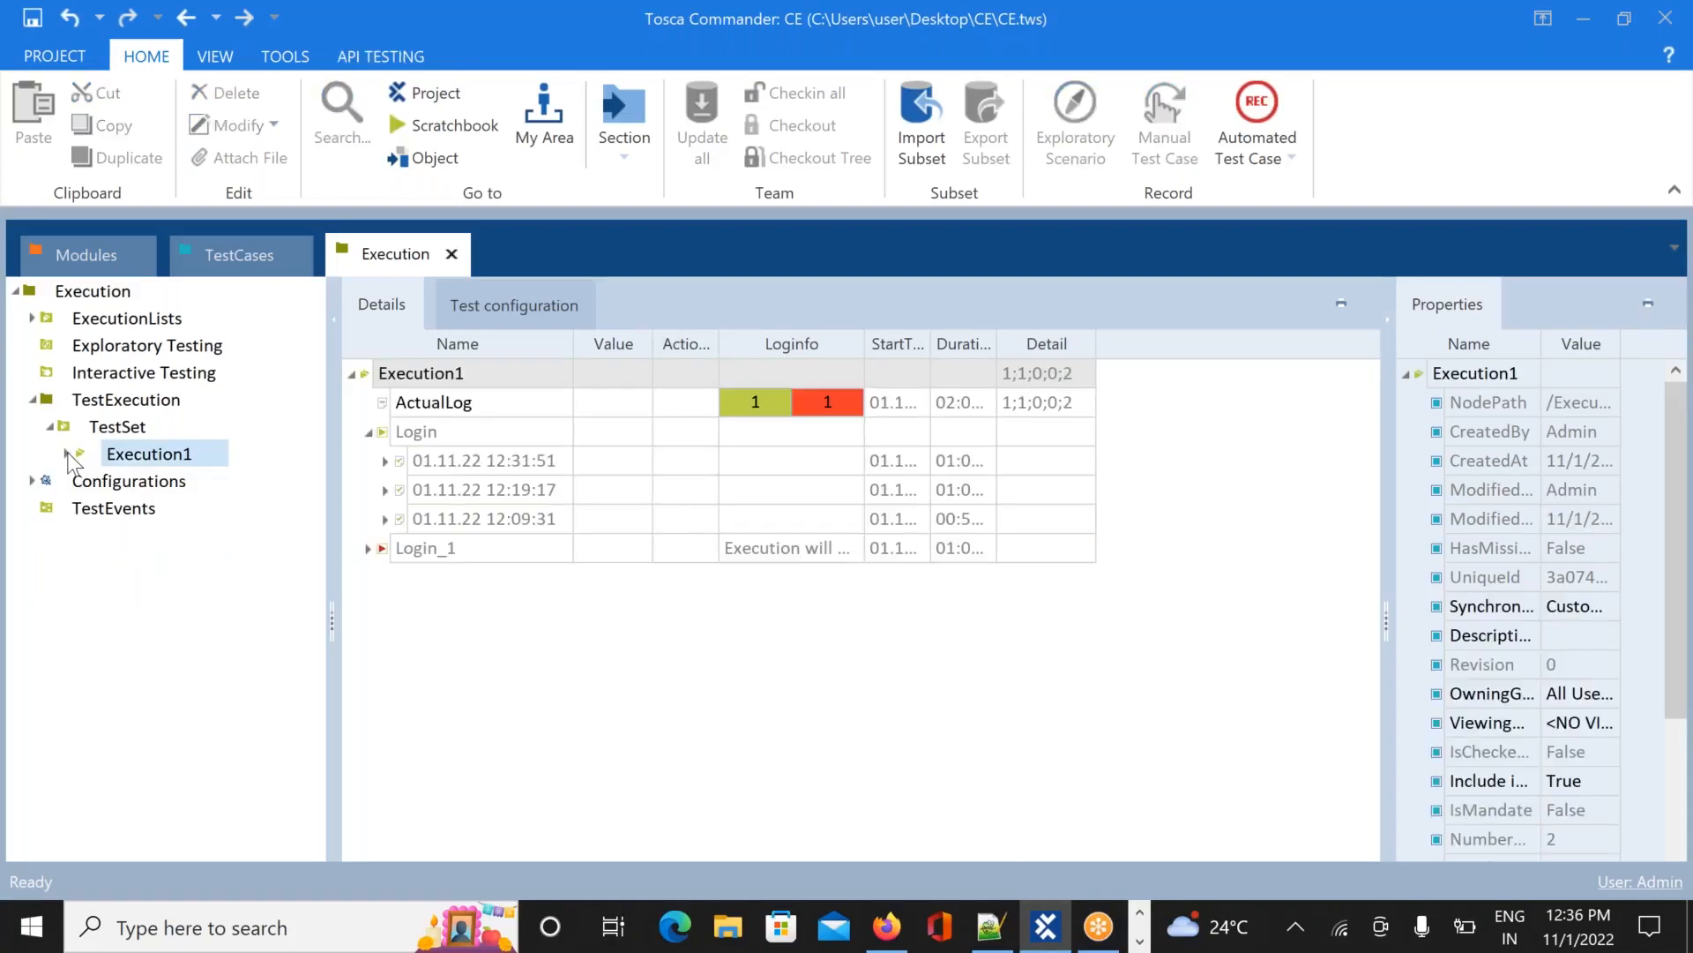
left_click(371, 432)
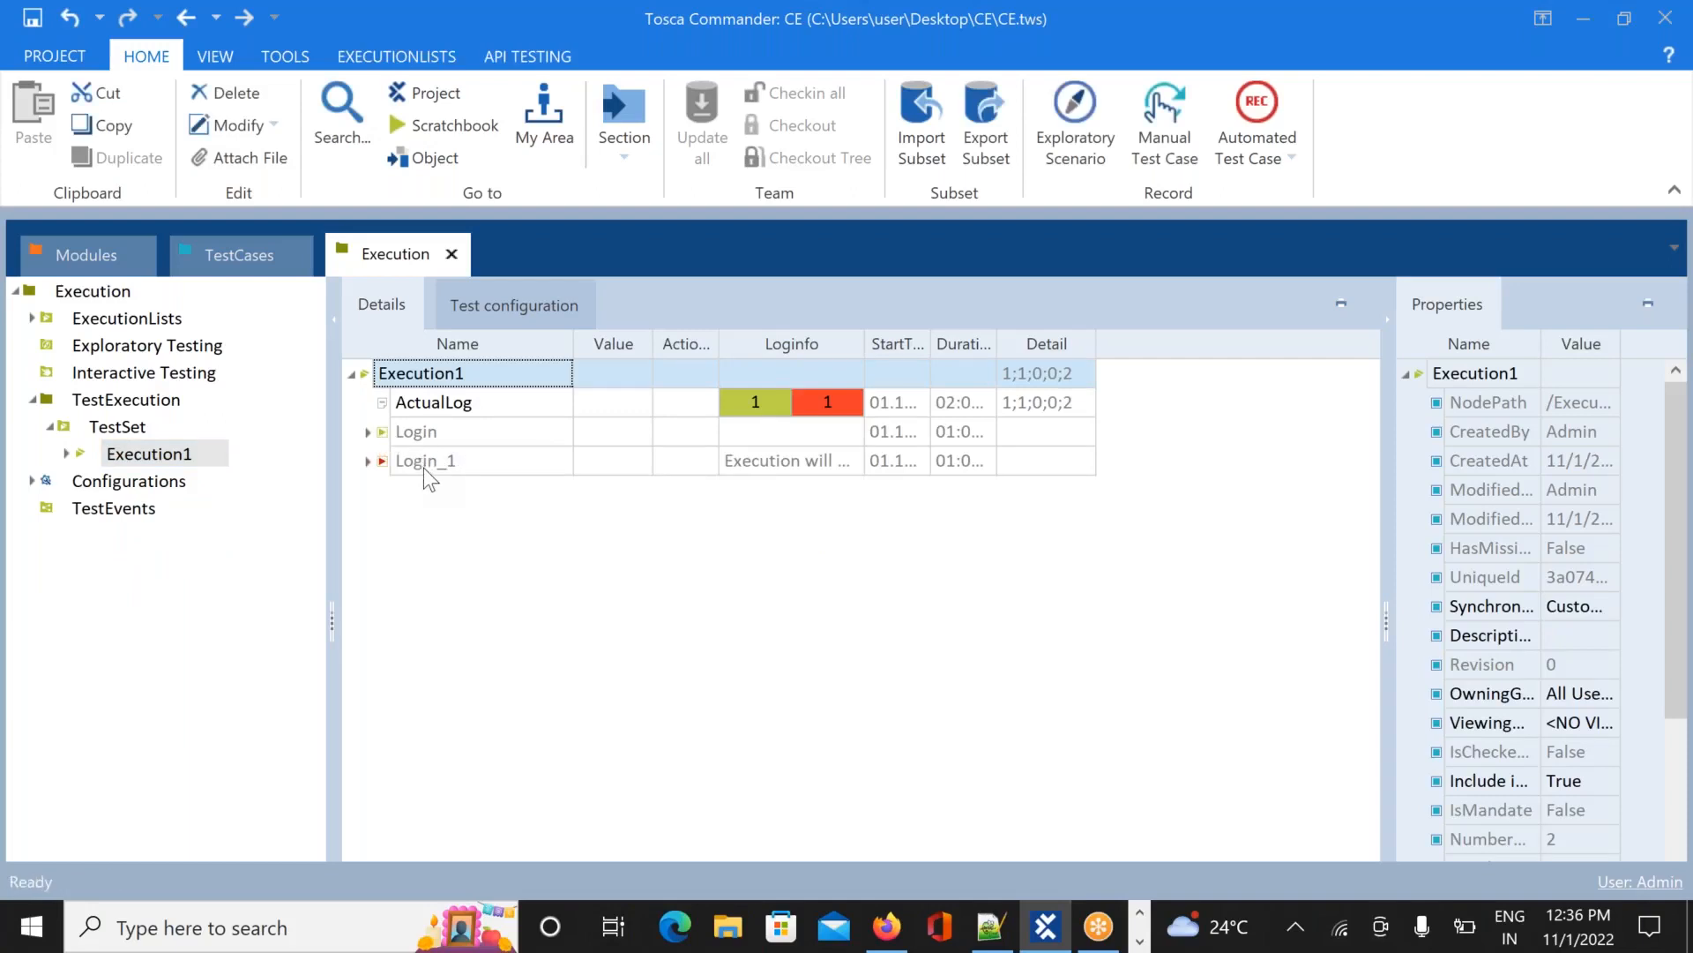
left_click(370, 432)
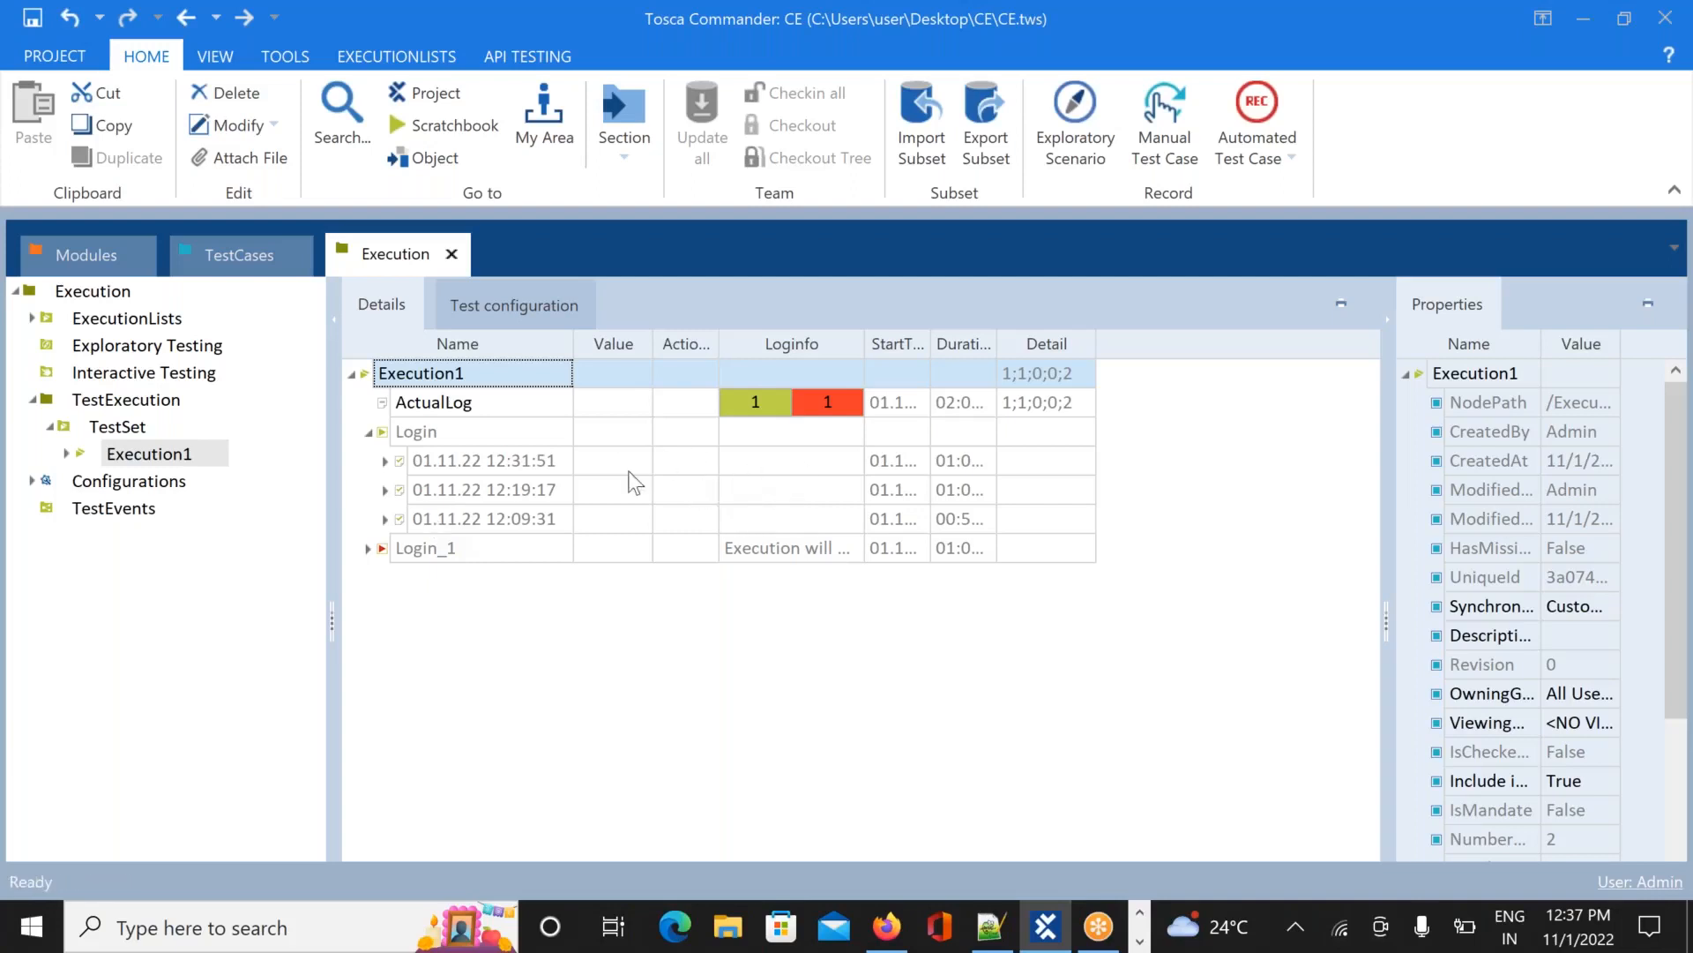
left_click(371, 432)
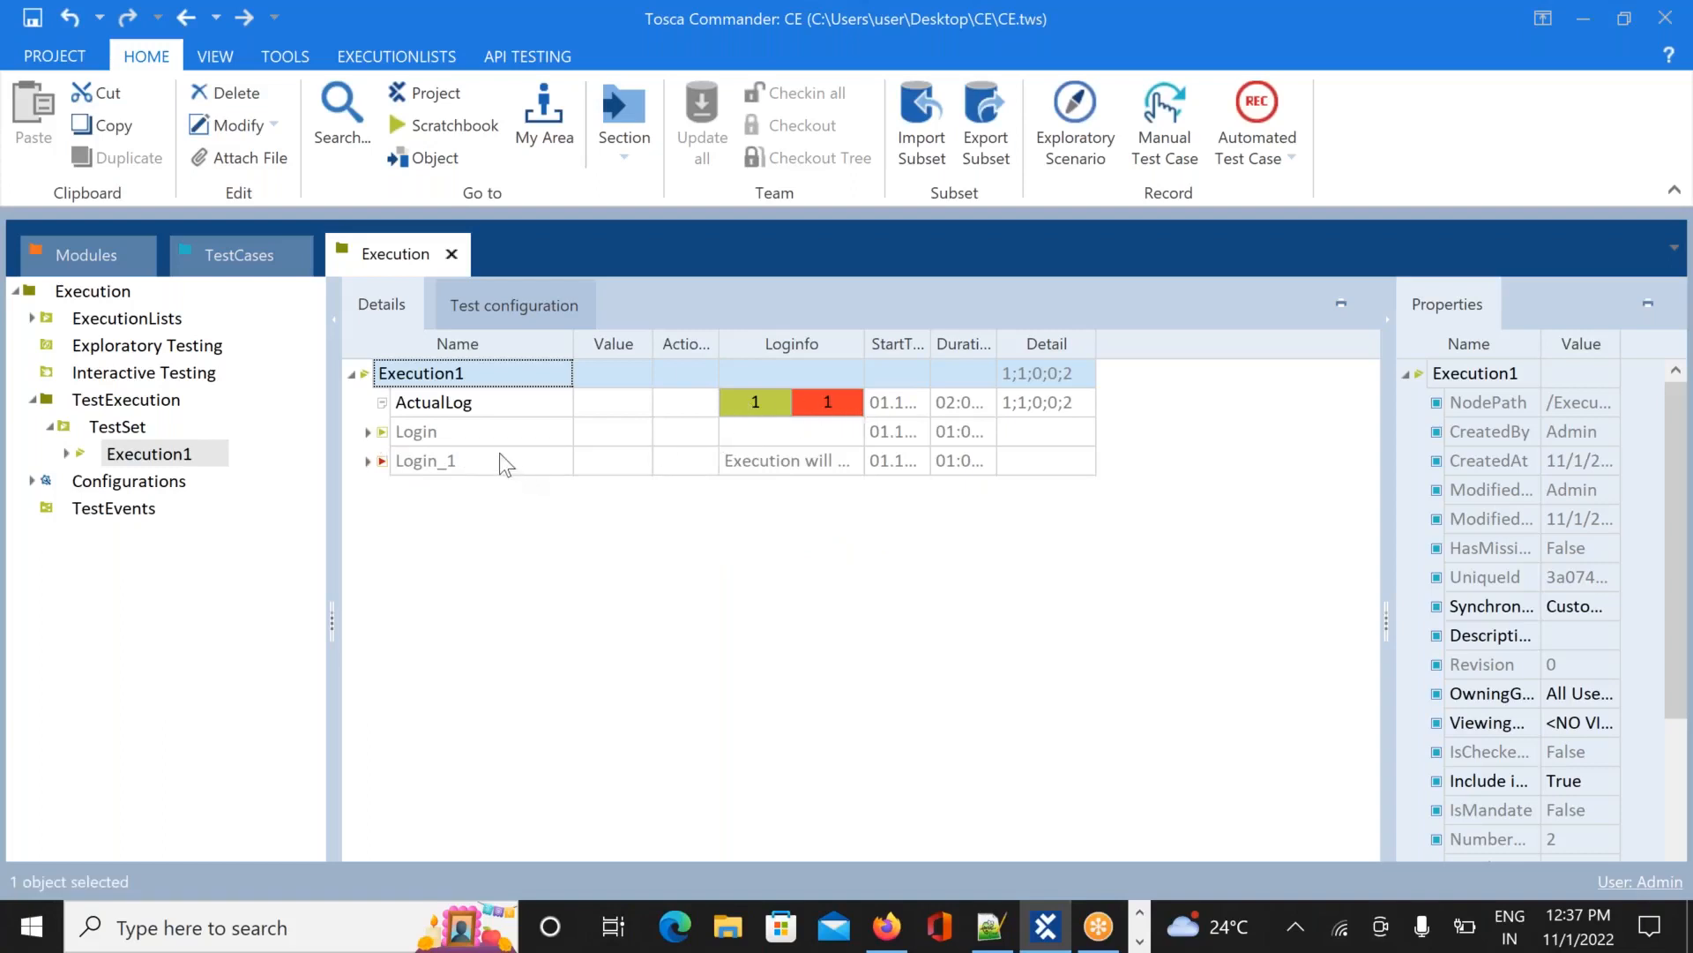
left_click(370, 461)
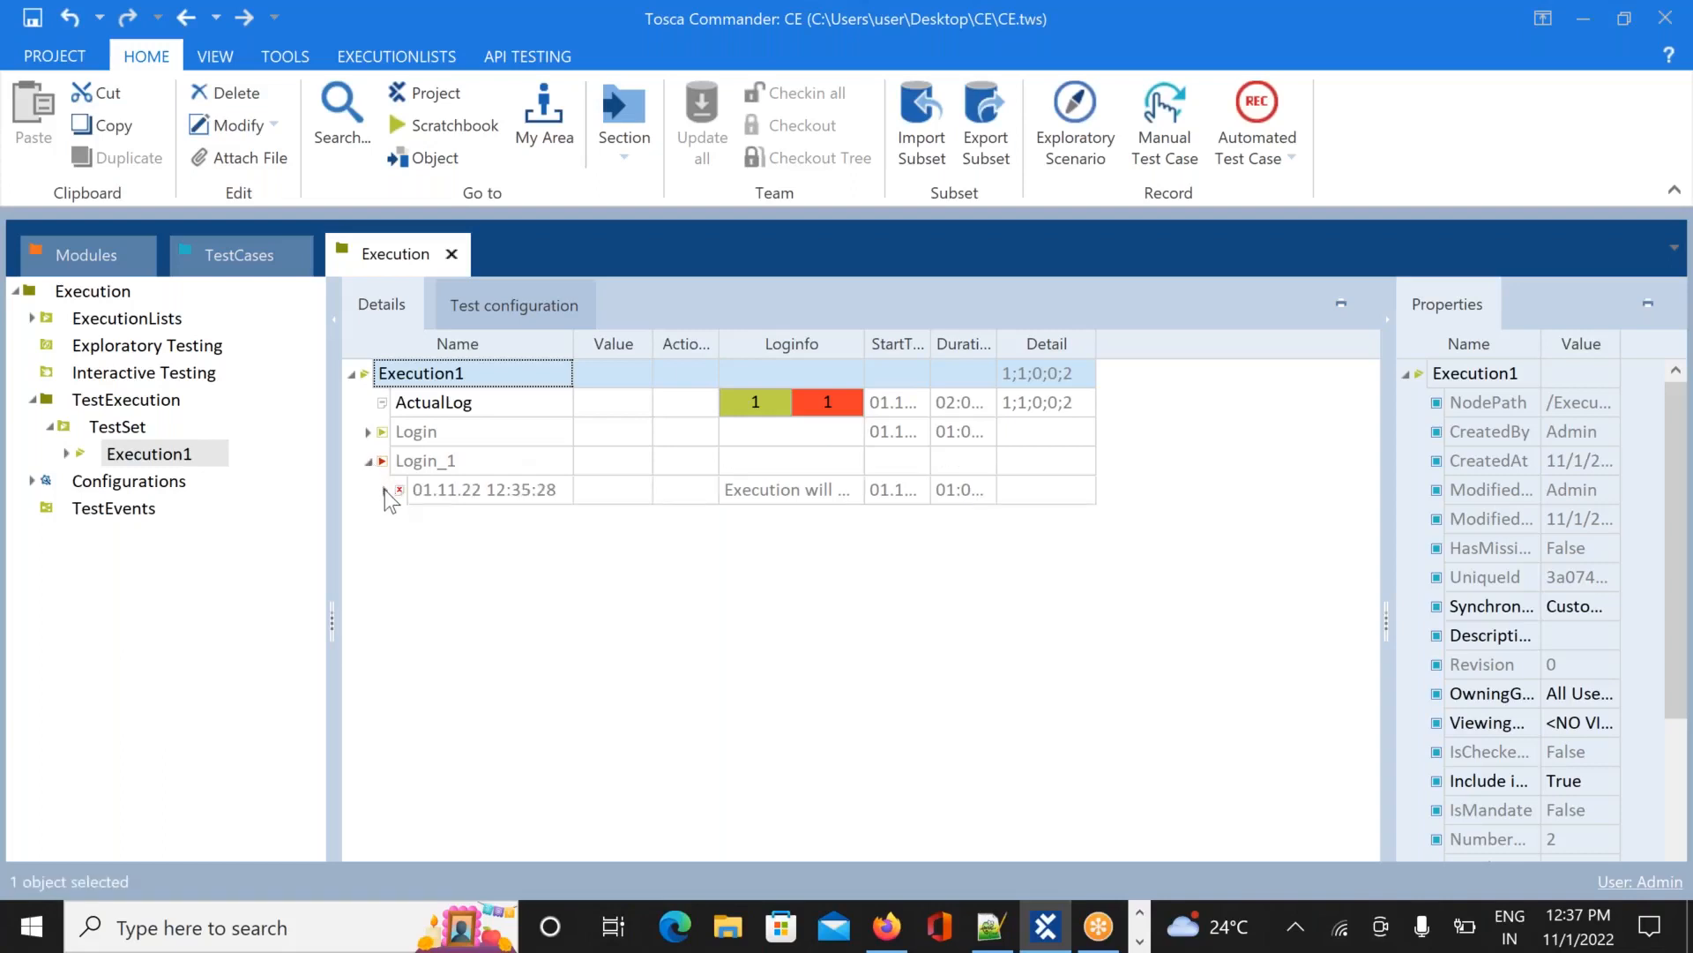
left_click(387, 491)
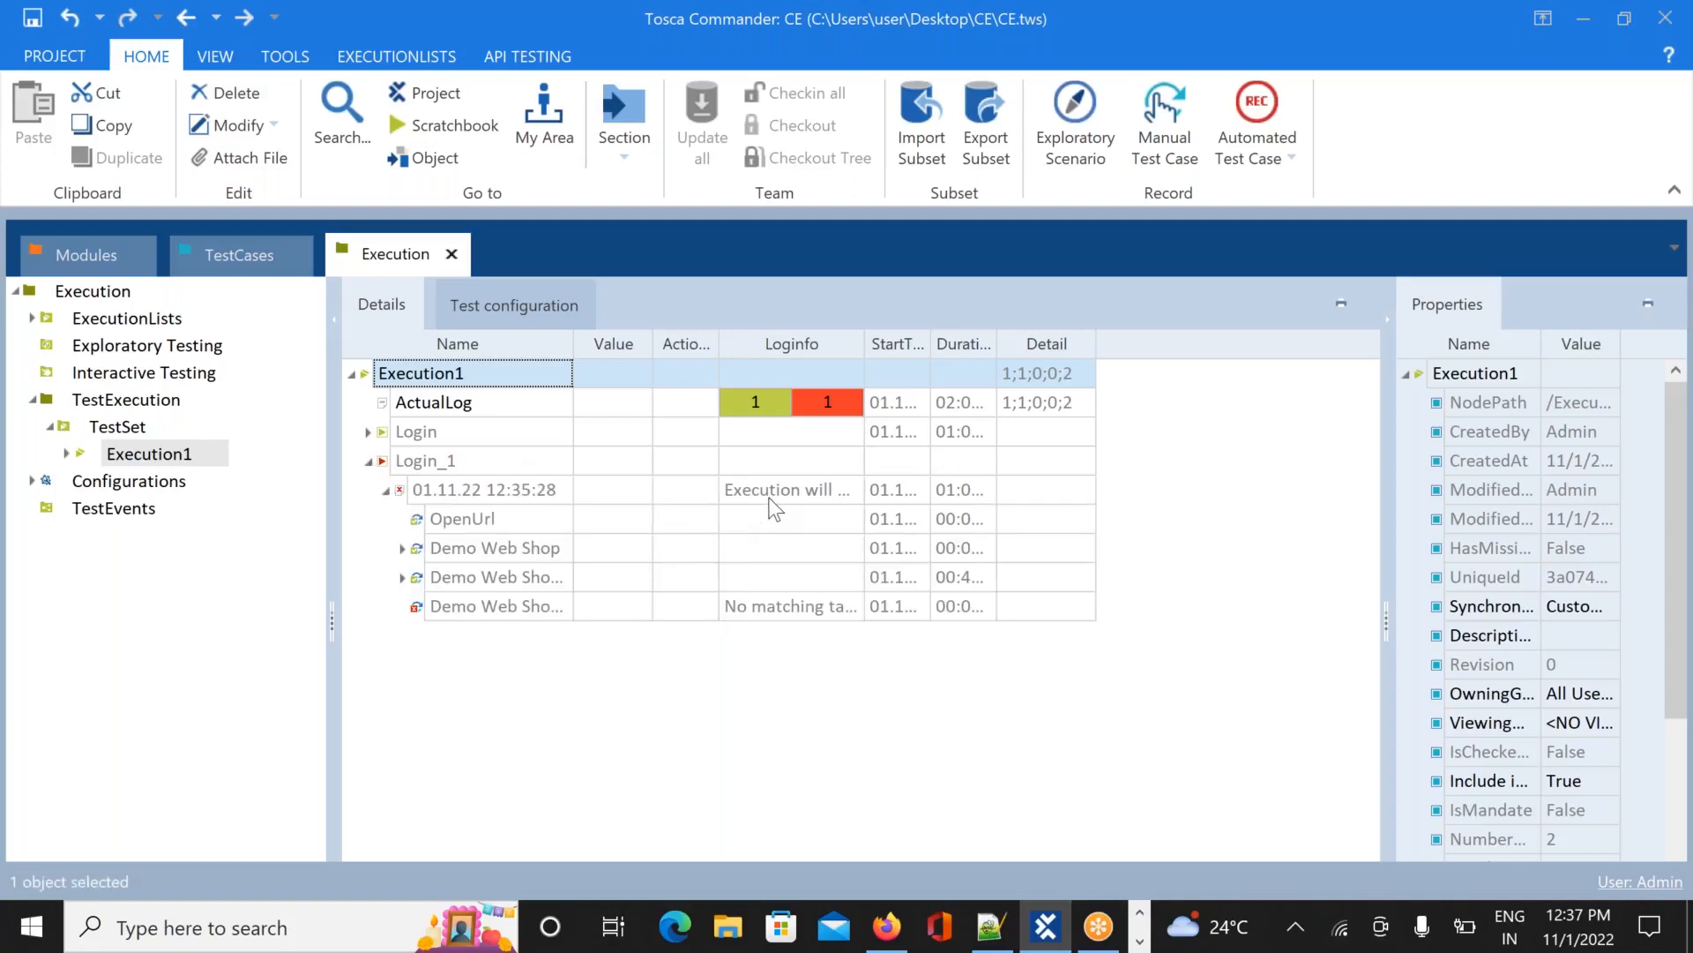
left_click(805, 609)
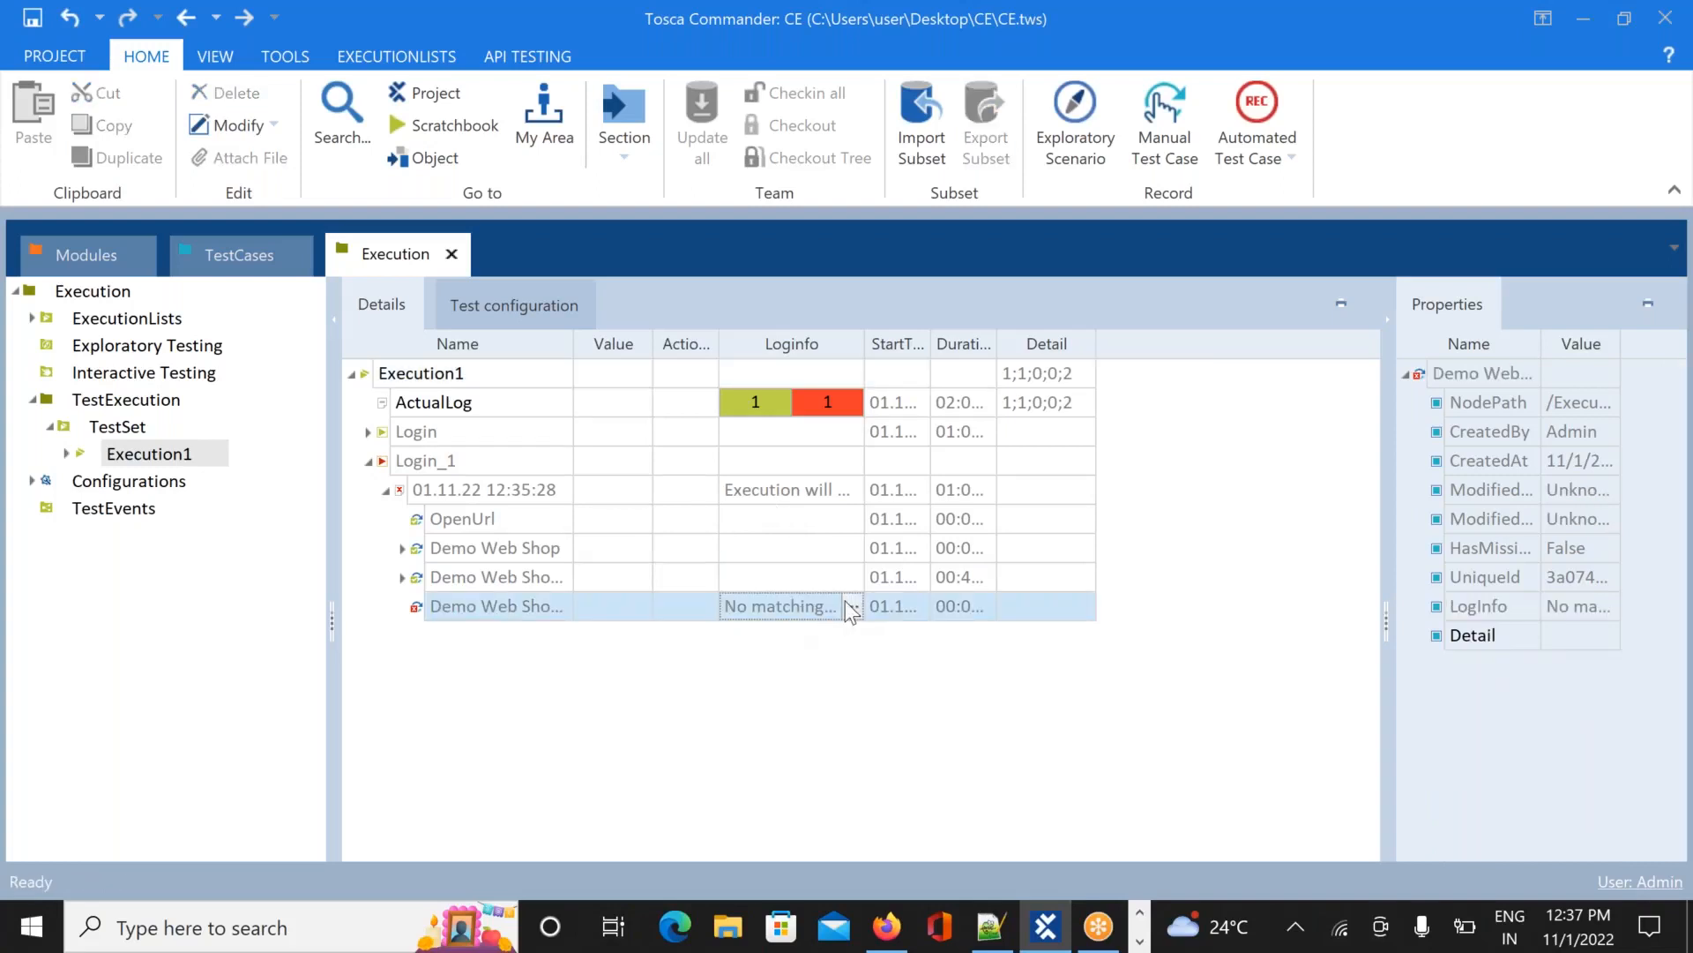
left_click(851, 607)
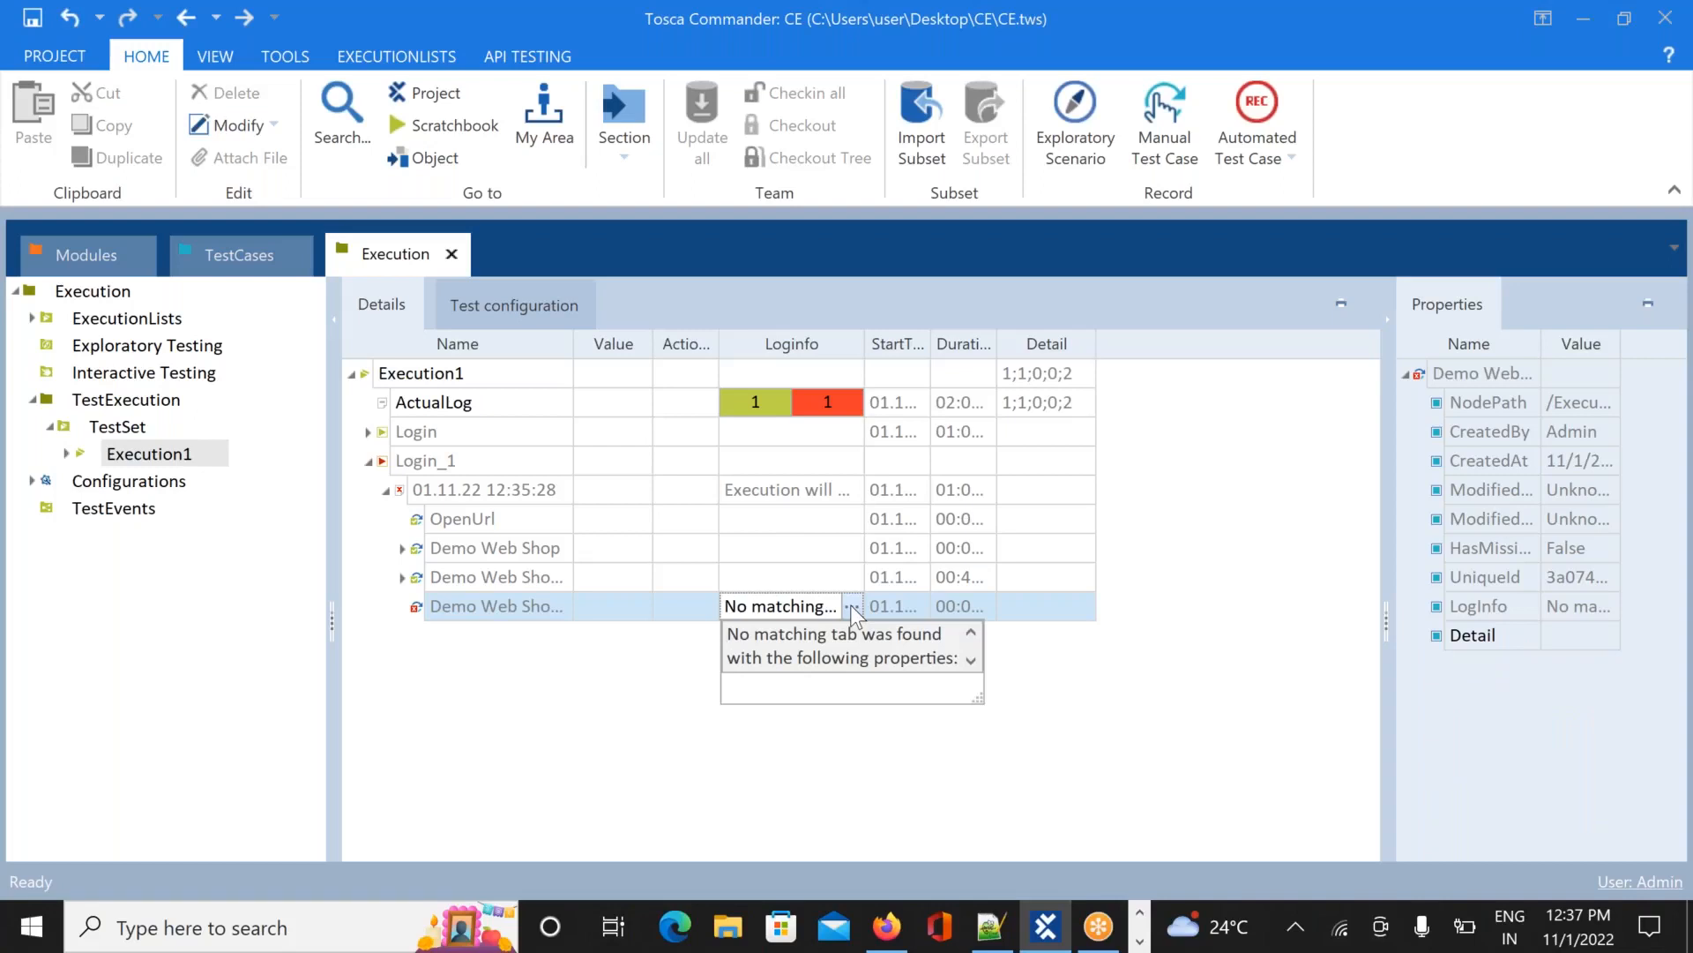
In Chrome, enter the password and log in again on Demo Web Shop; no customer account is found
key("alt+Tab")
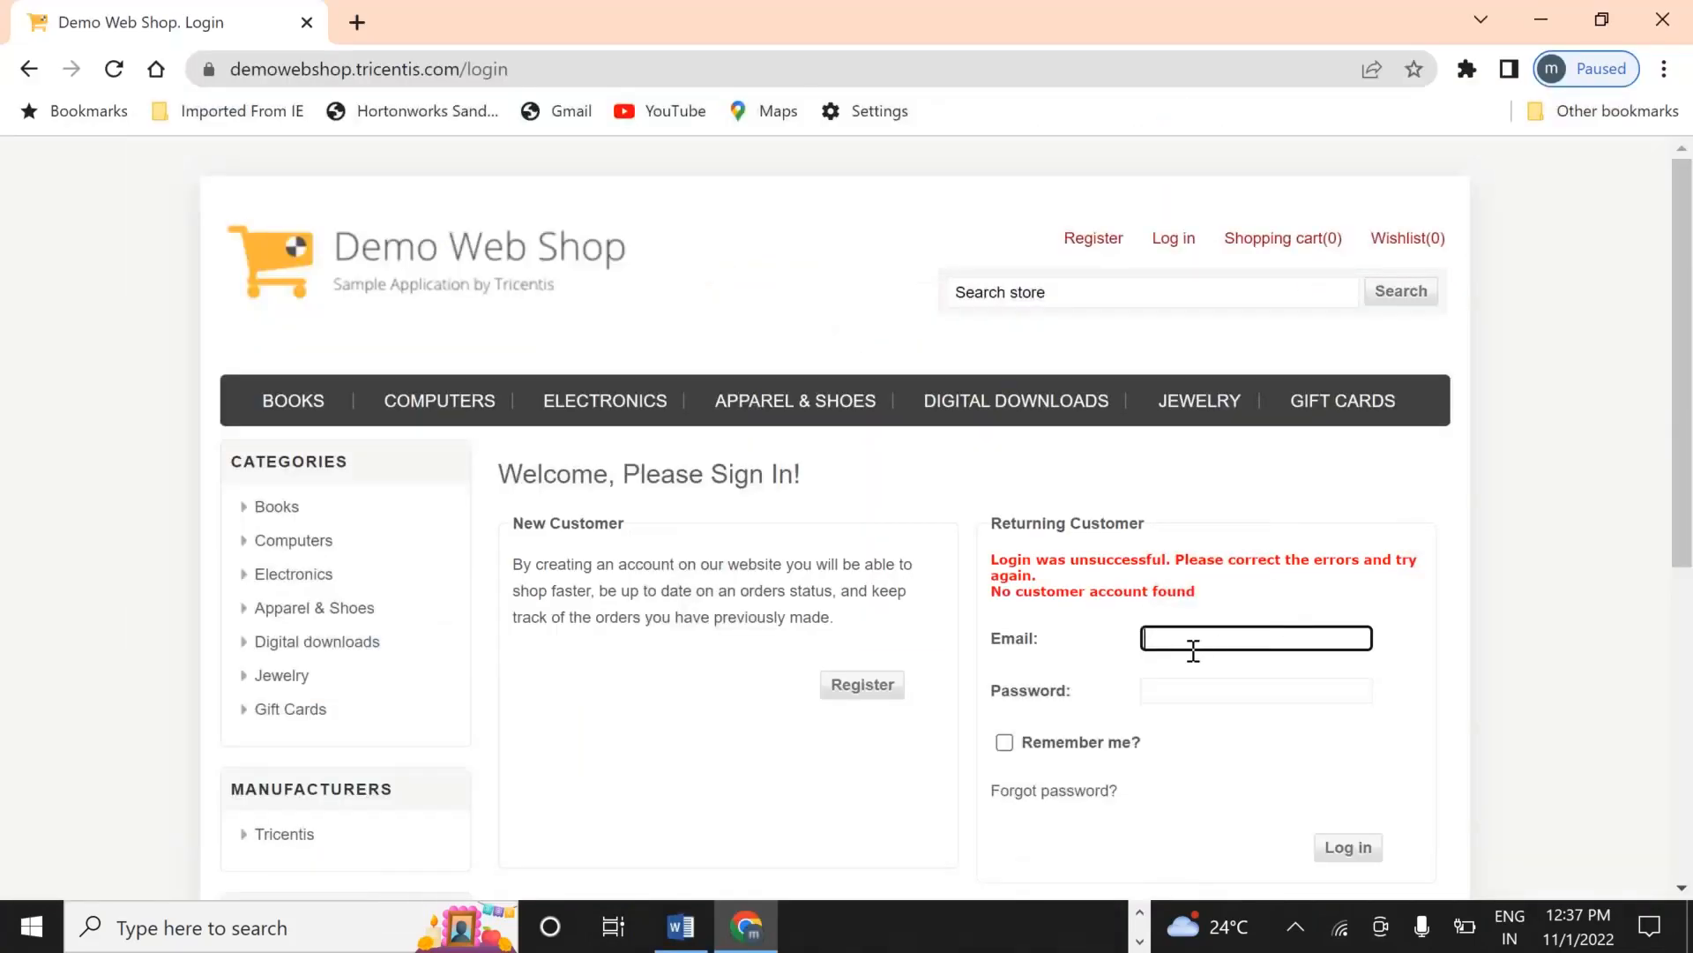
left_click(1175, 690)
type("******")
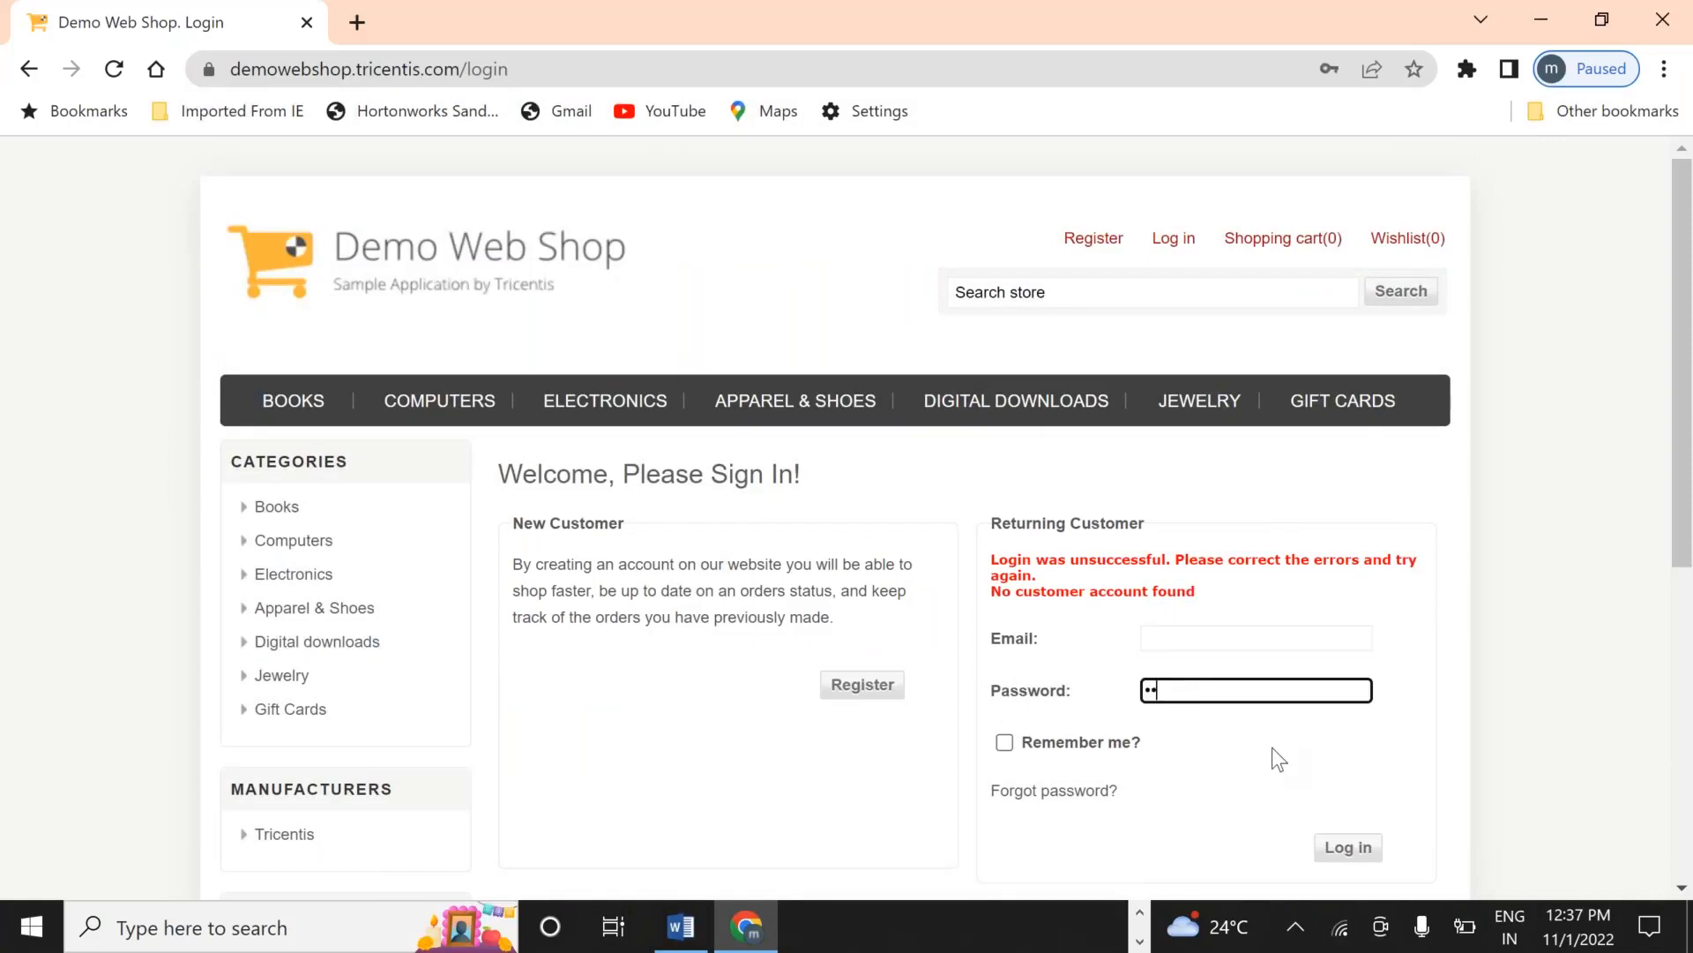
left_click(1349, 847)
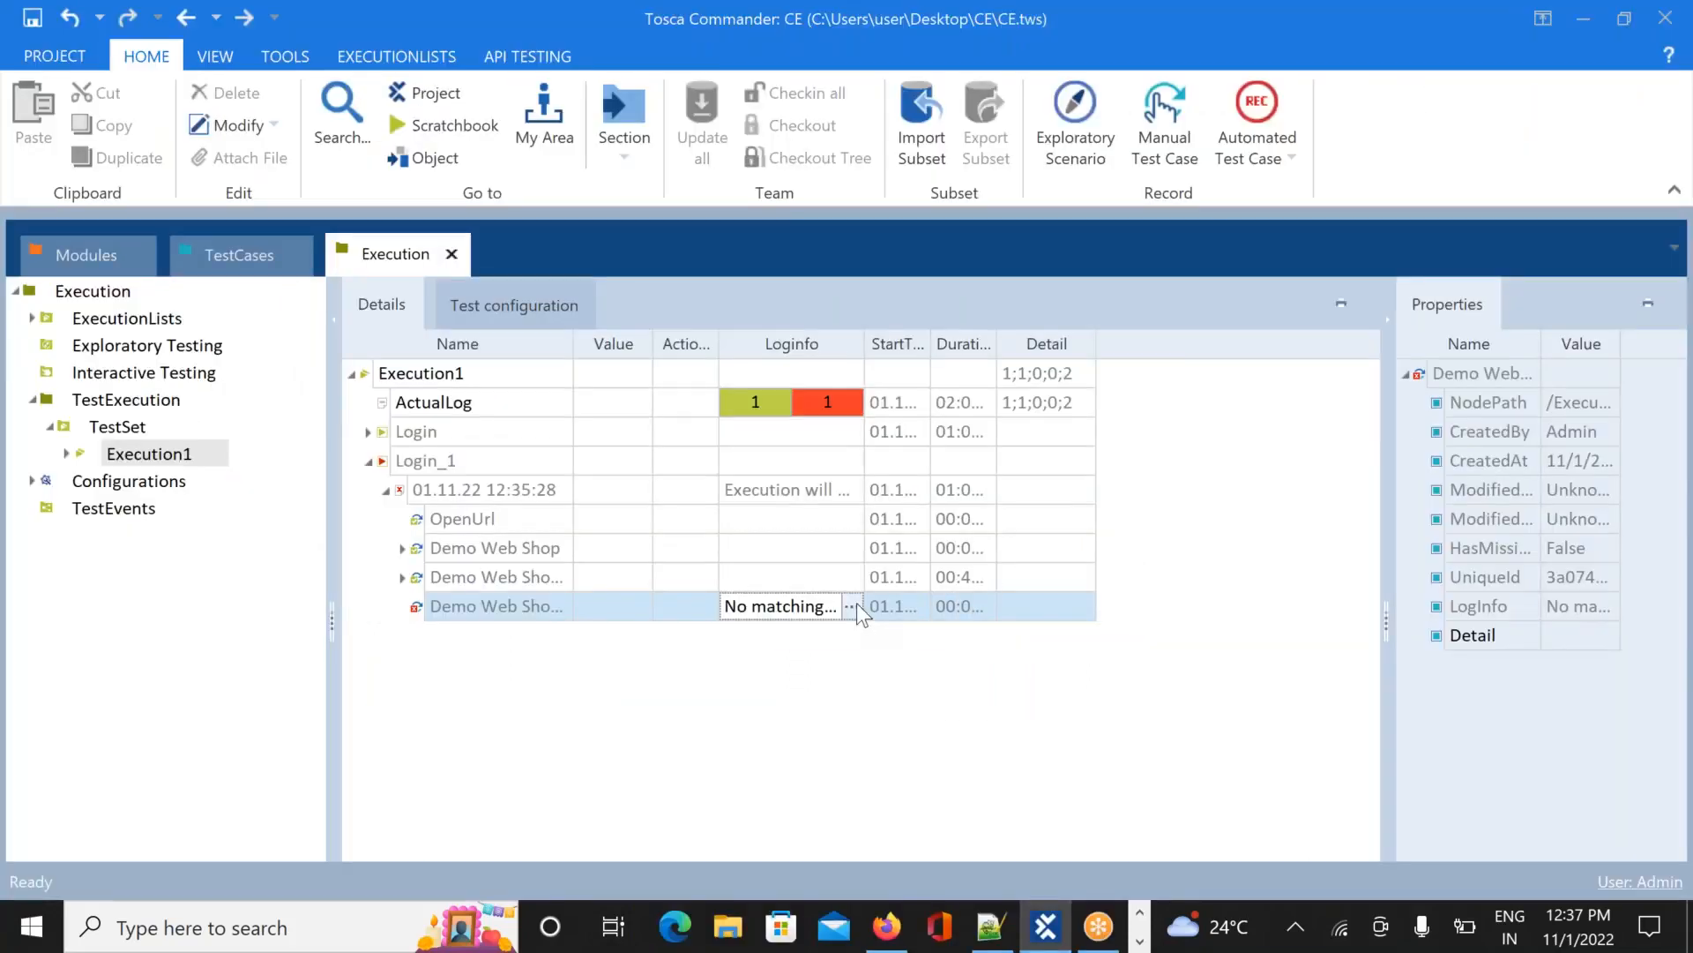
Scroll the failed step's Loginfo popup to read Title=Demo Web Shop, then collapse Login_1's log
left_click(854, 605)
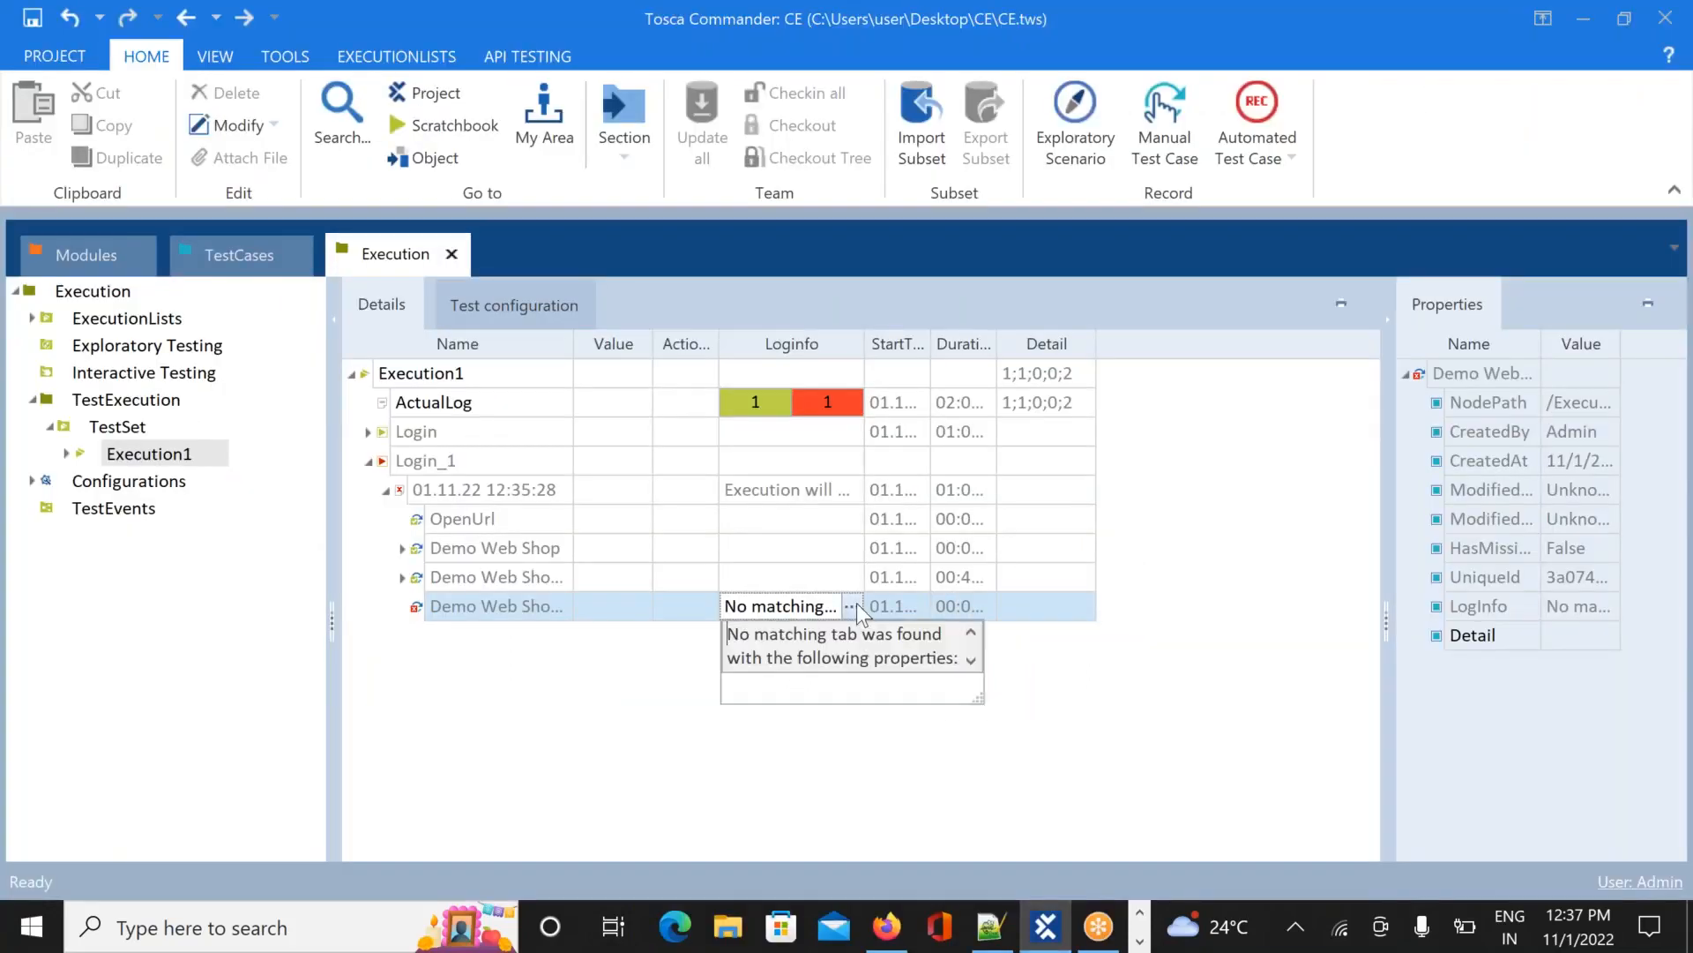
left_click(975, 669)
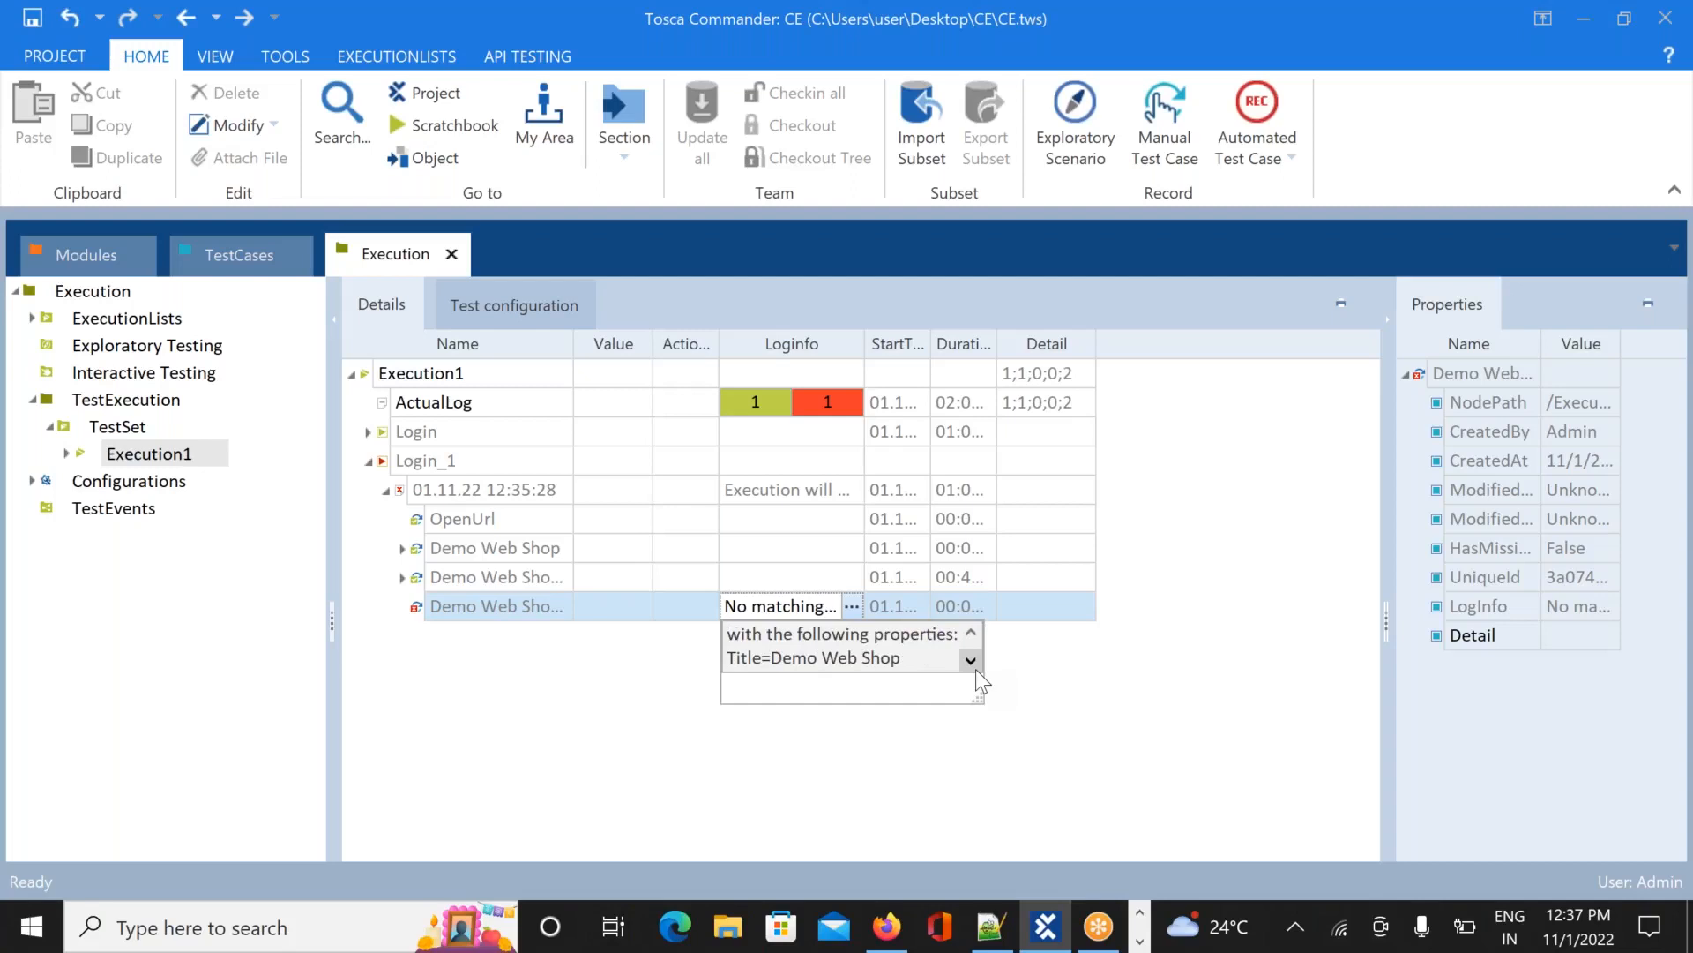
left_click(1055, 659)
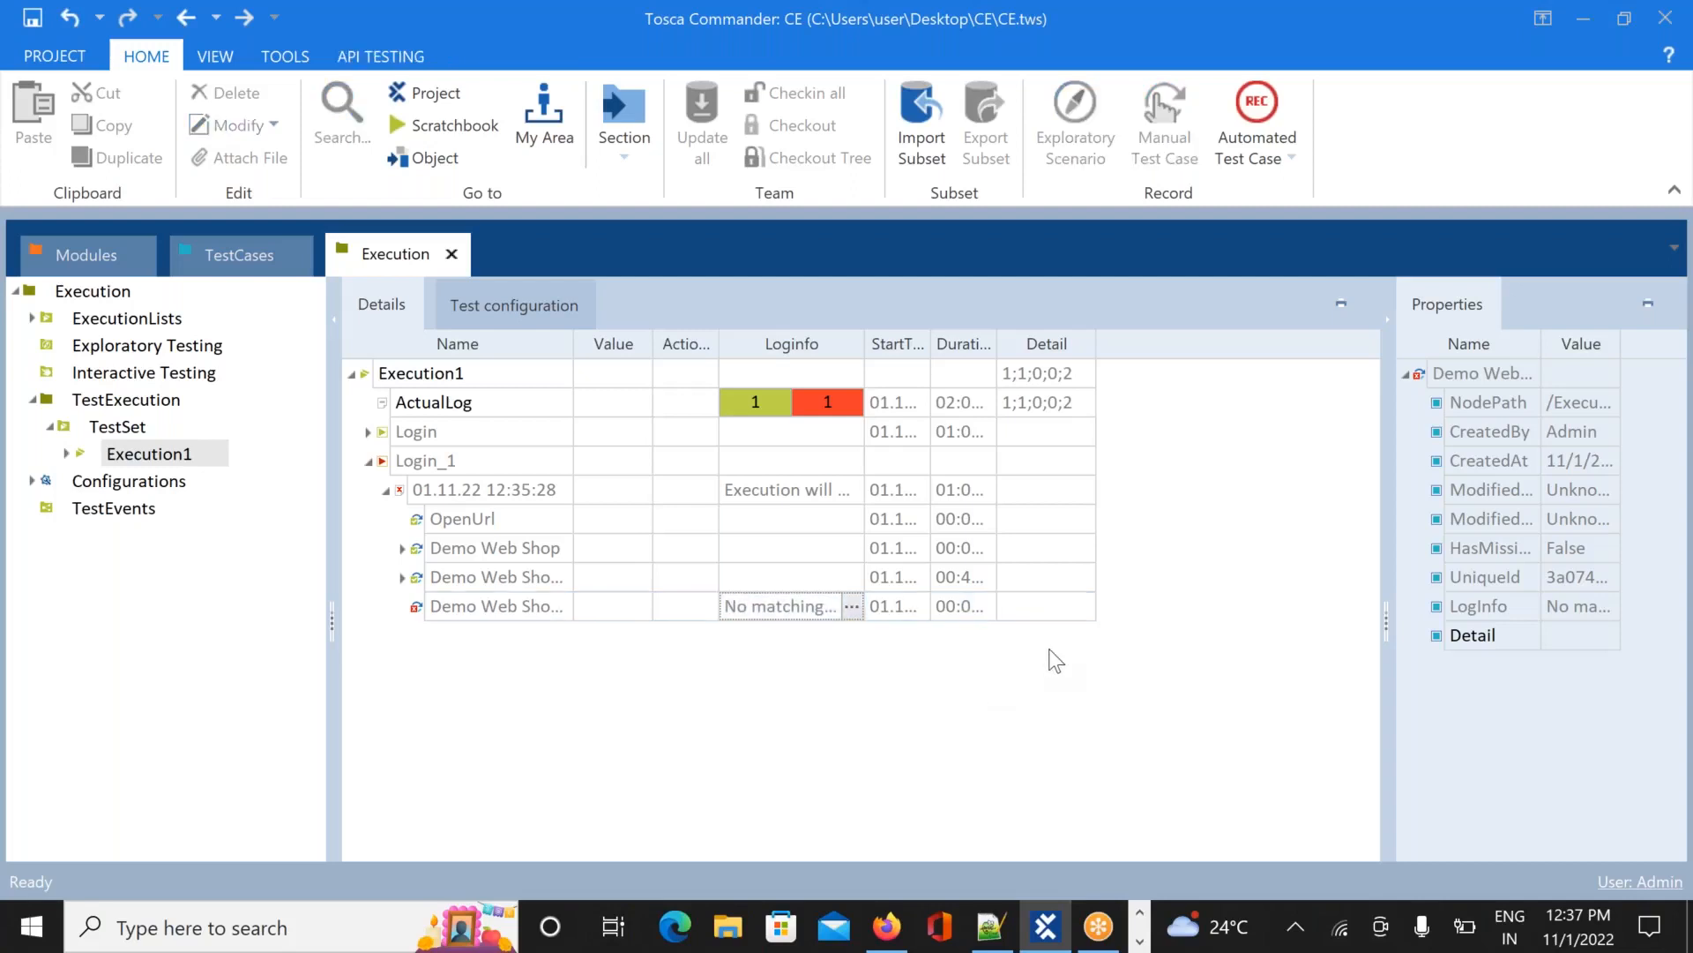
left_click(370, 460)
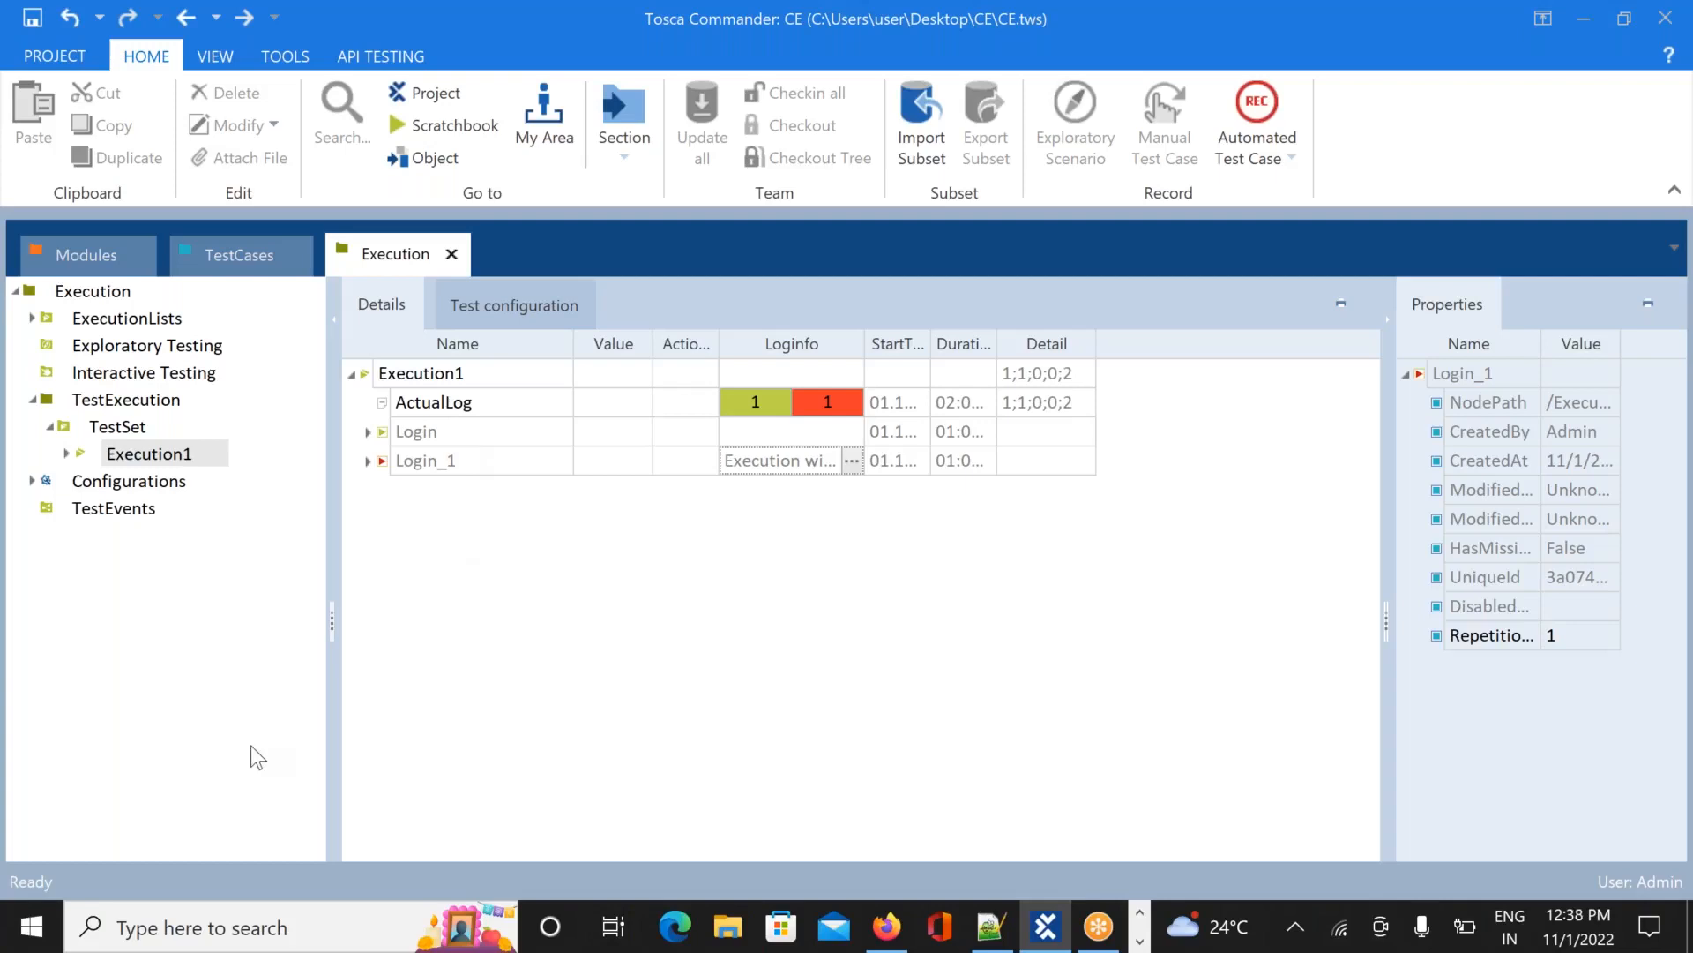
Open the AppData Roaming folder via a %appdata% Windows search
left_click(217, 926)
type("%")
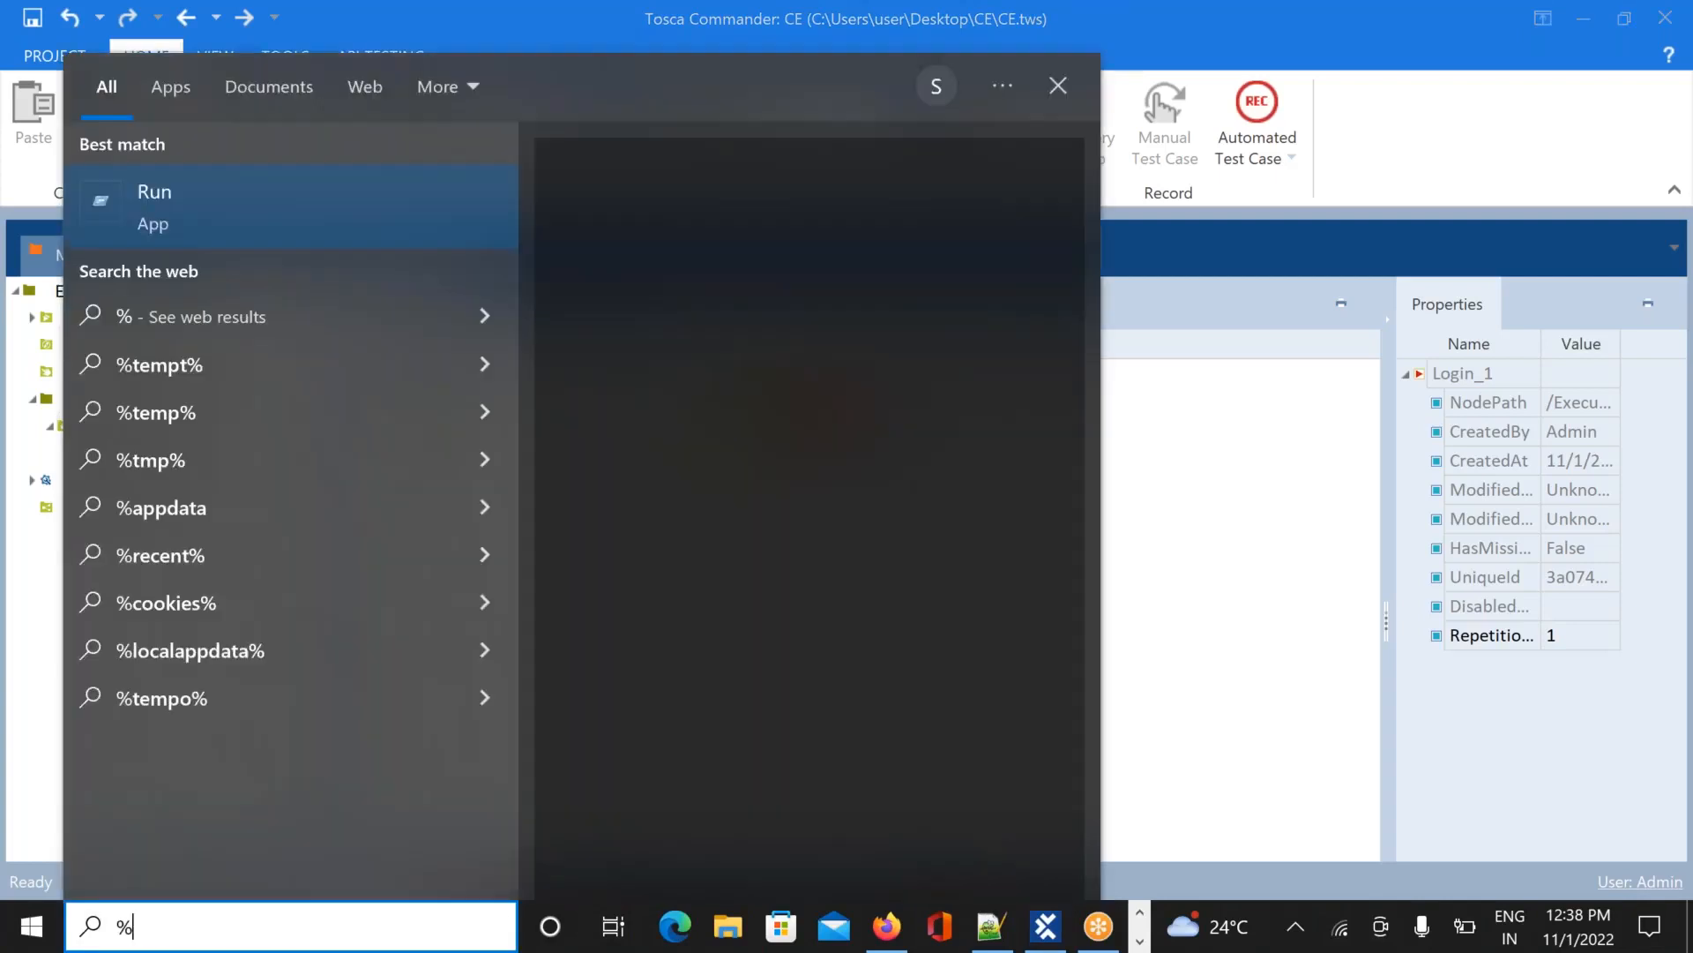
type("appdata")
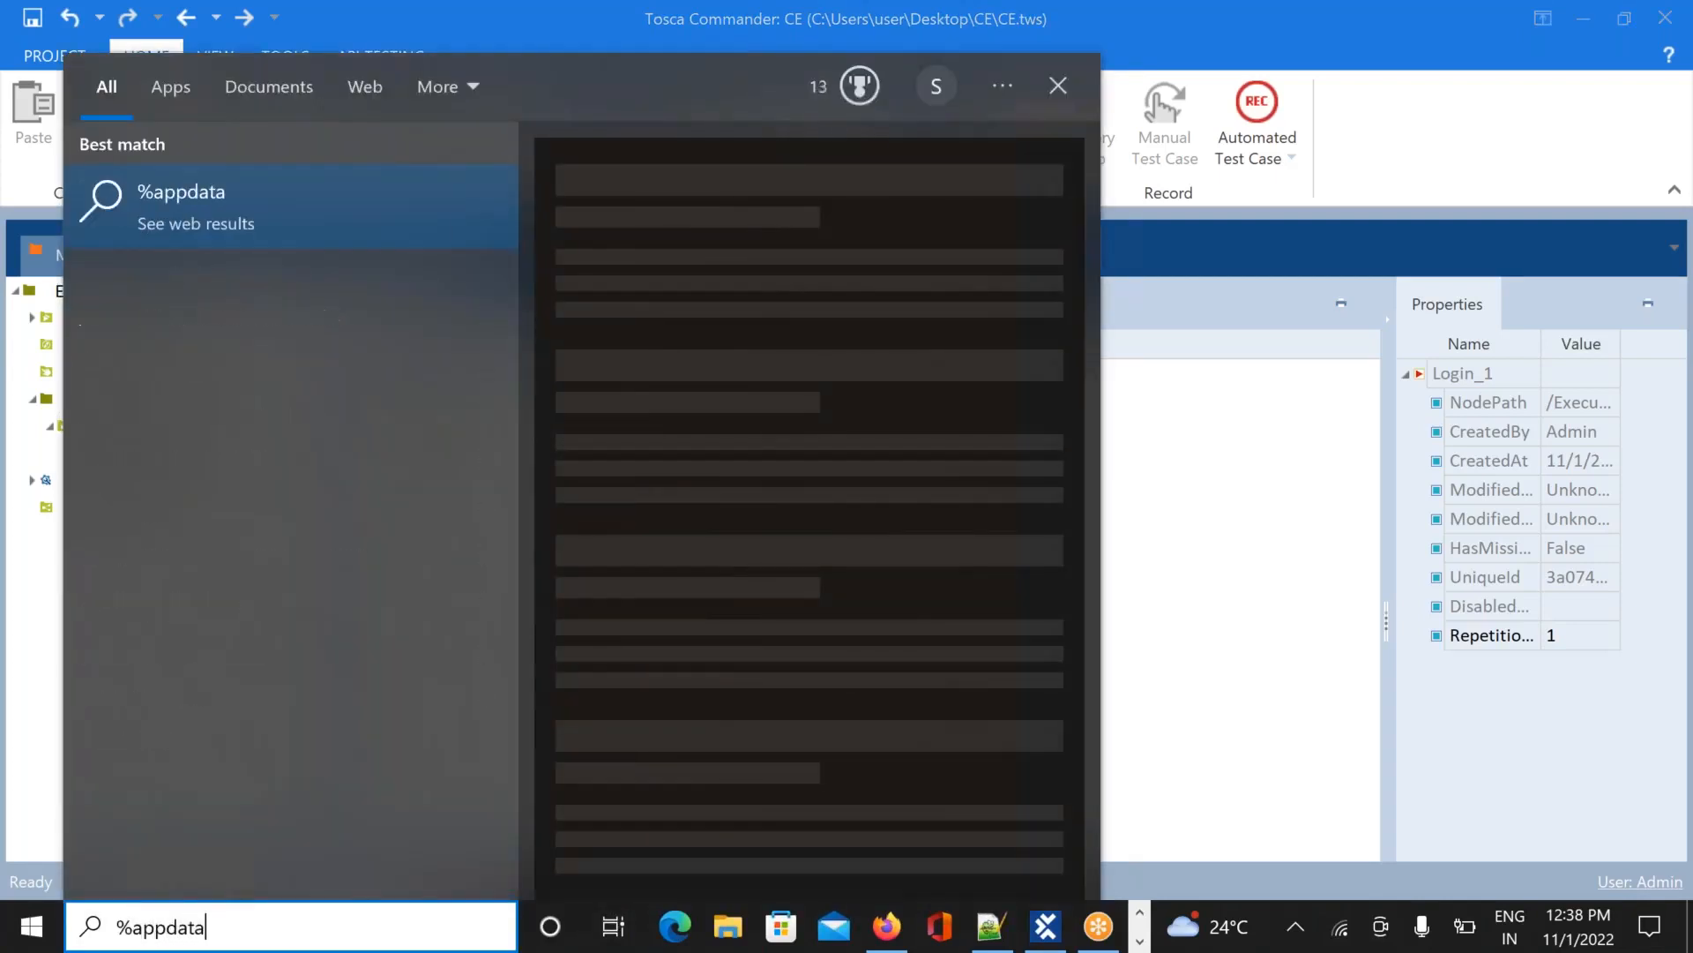
type("%")
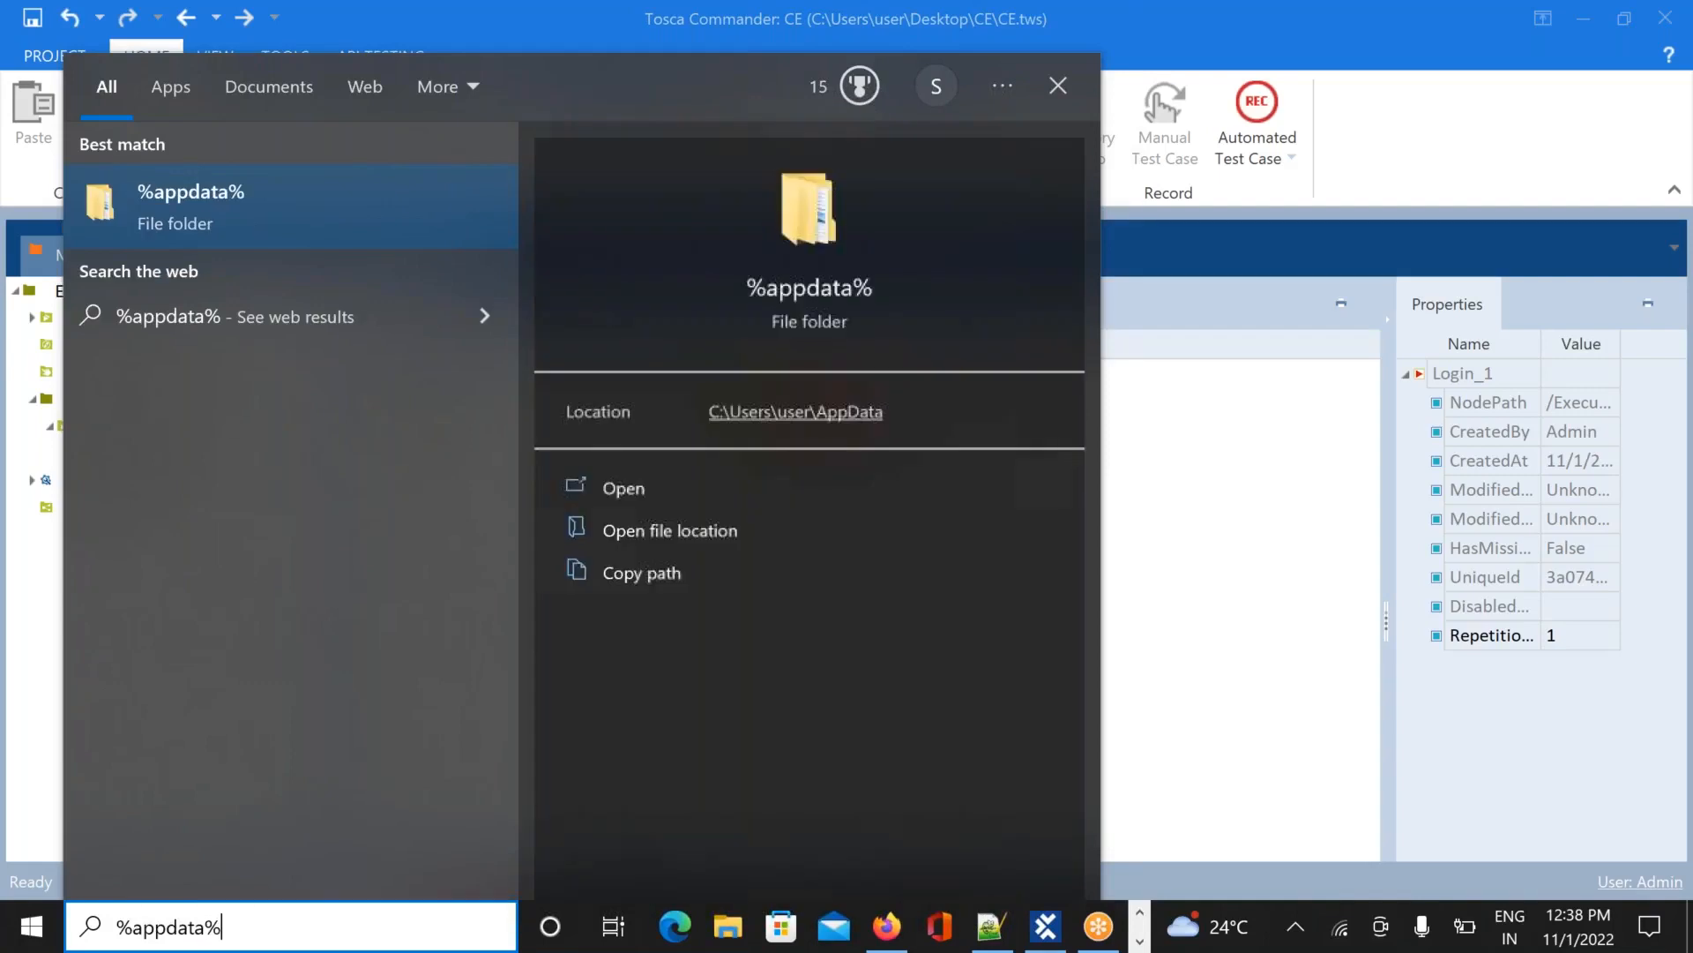
key("Return")
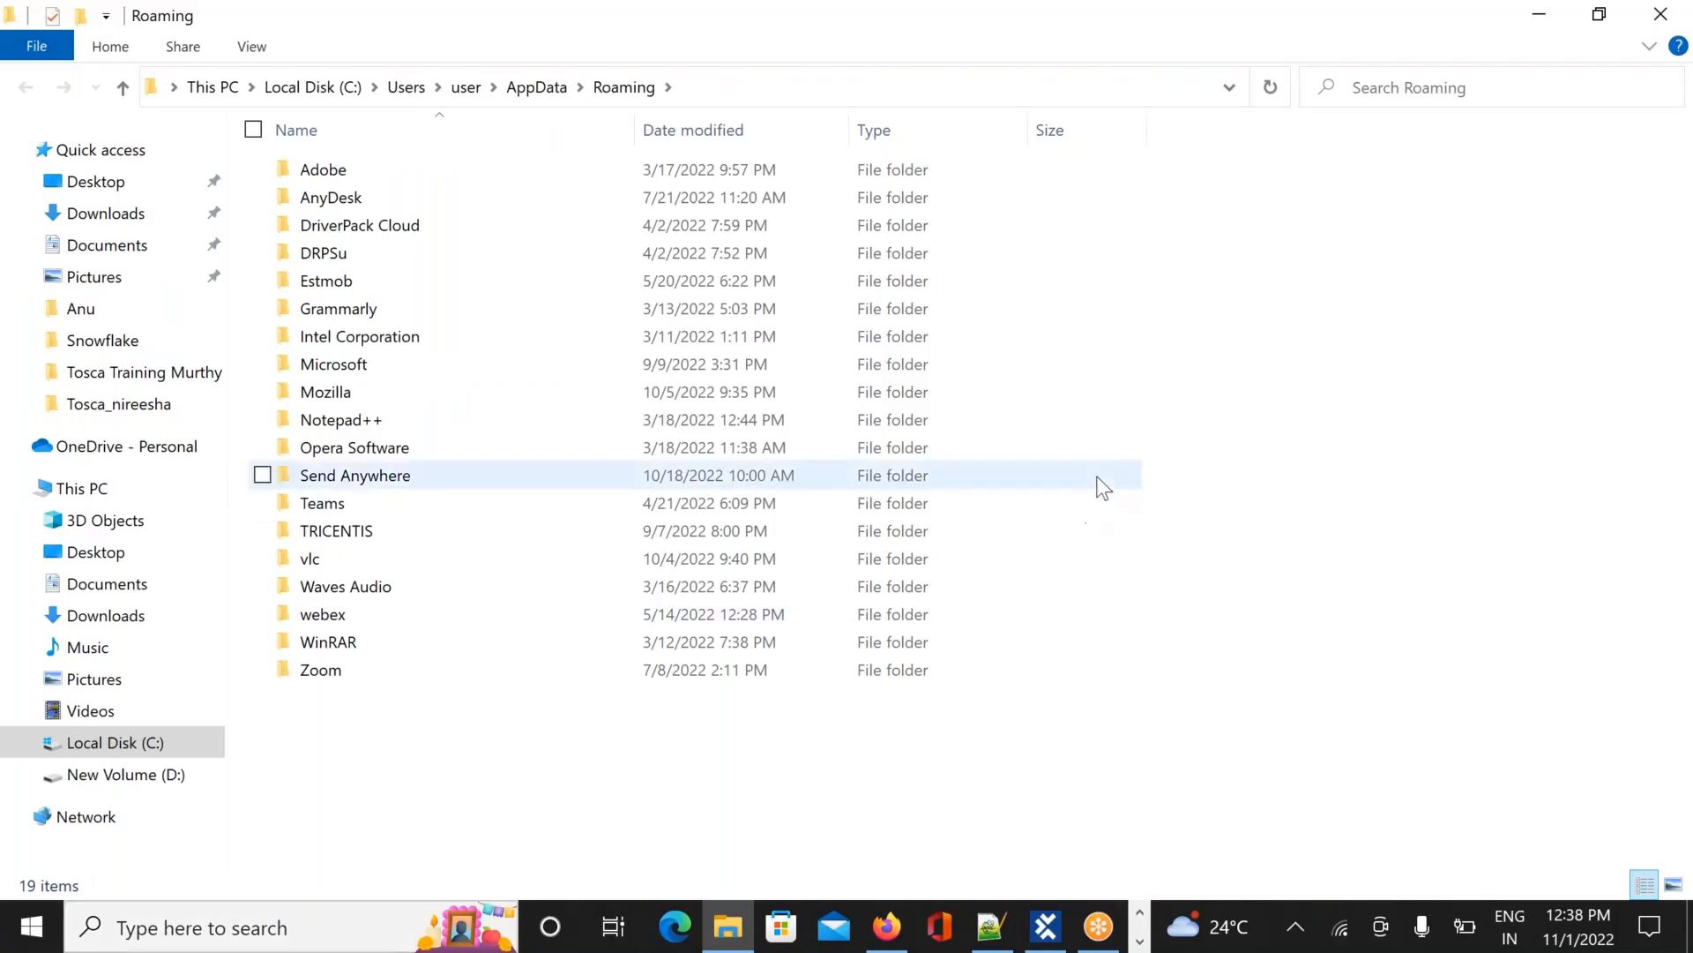
Search the Roaming folder for 'dokus' to find the dokusnapper folders
left_click(1540, 98)
type("d")
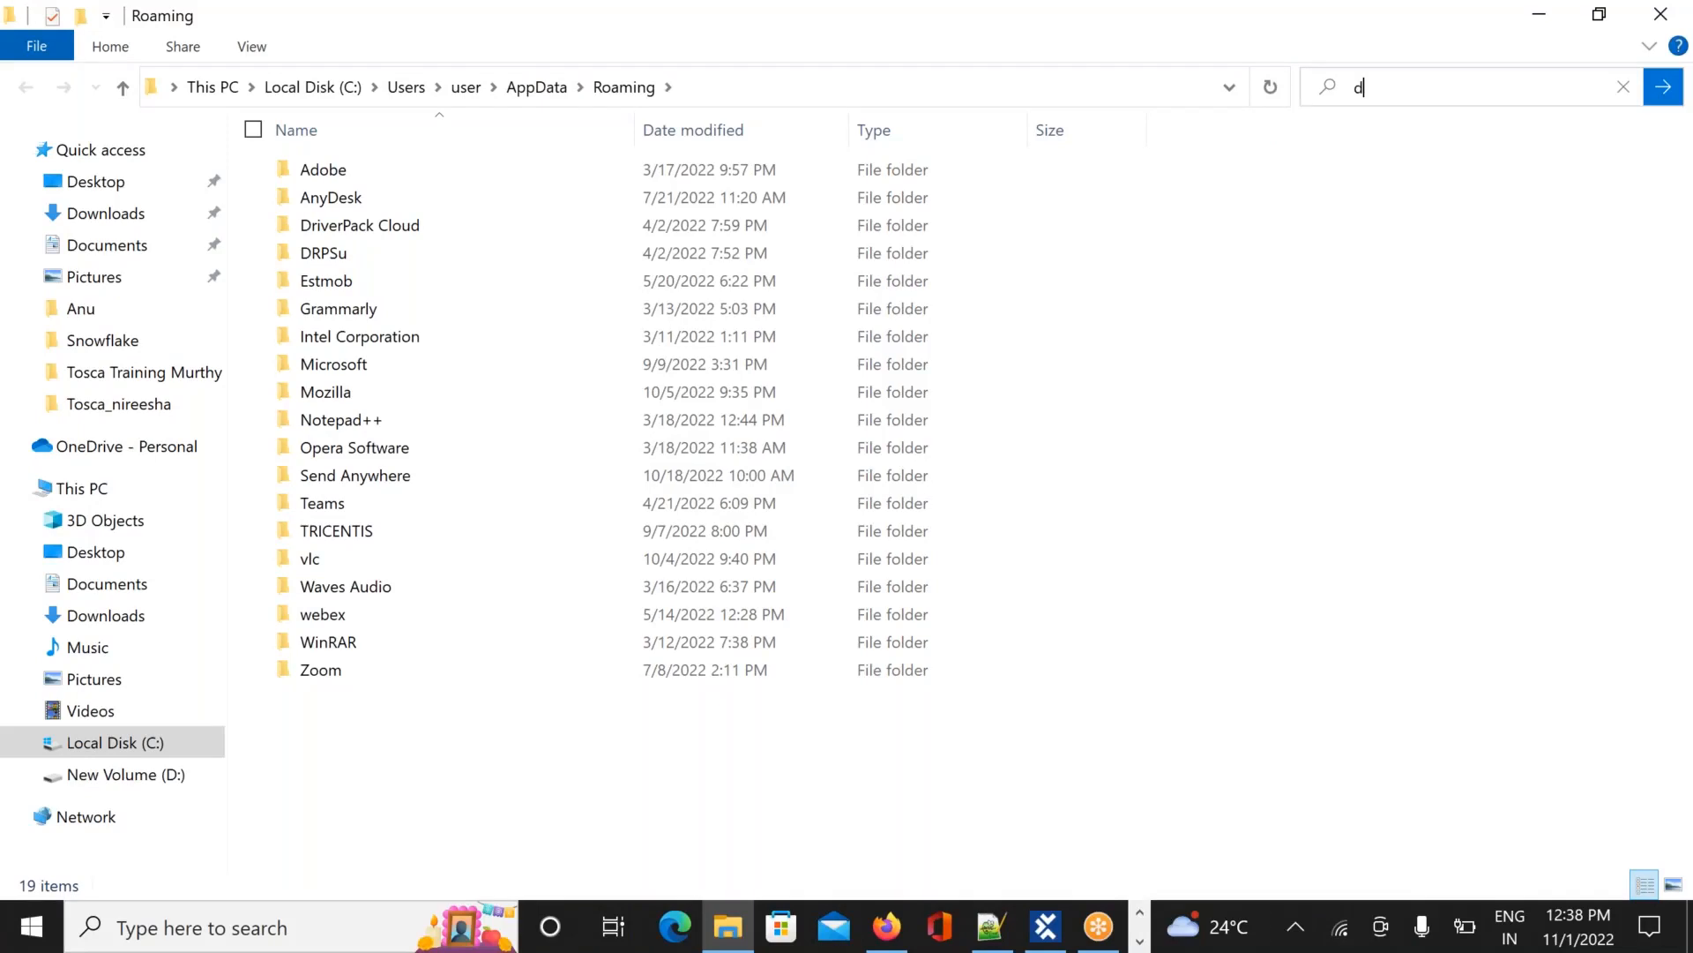
type("ocus")
key("BackSpace")
key("BackSpace")
key("BackSpace")
type("kus")
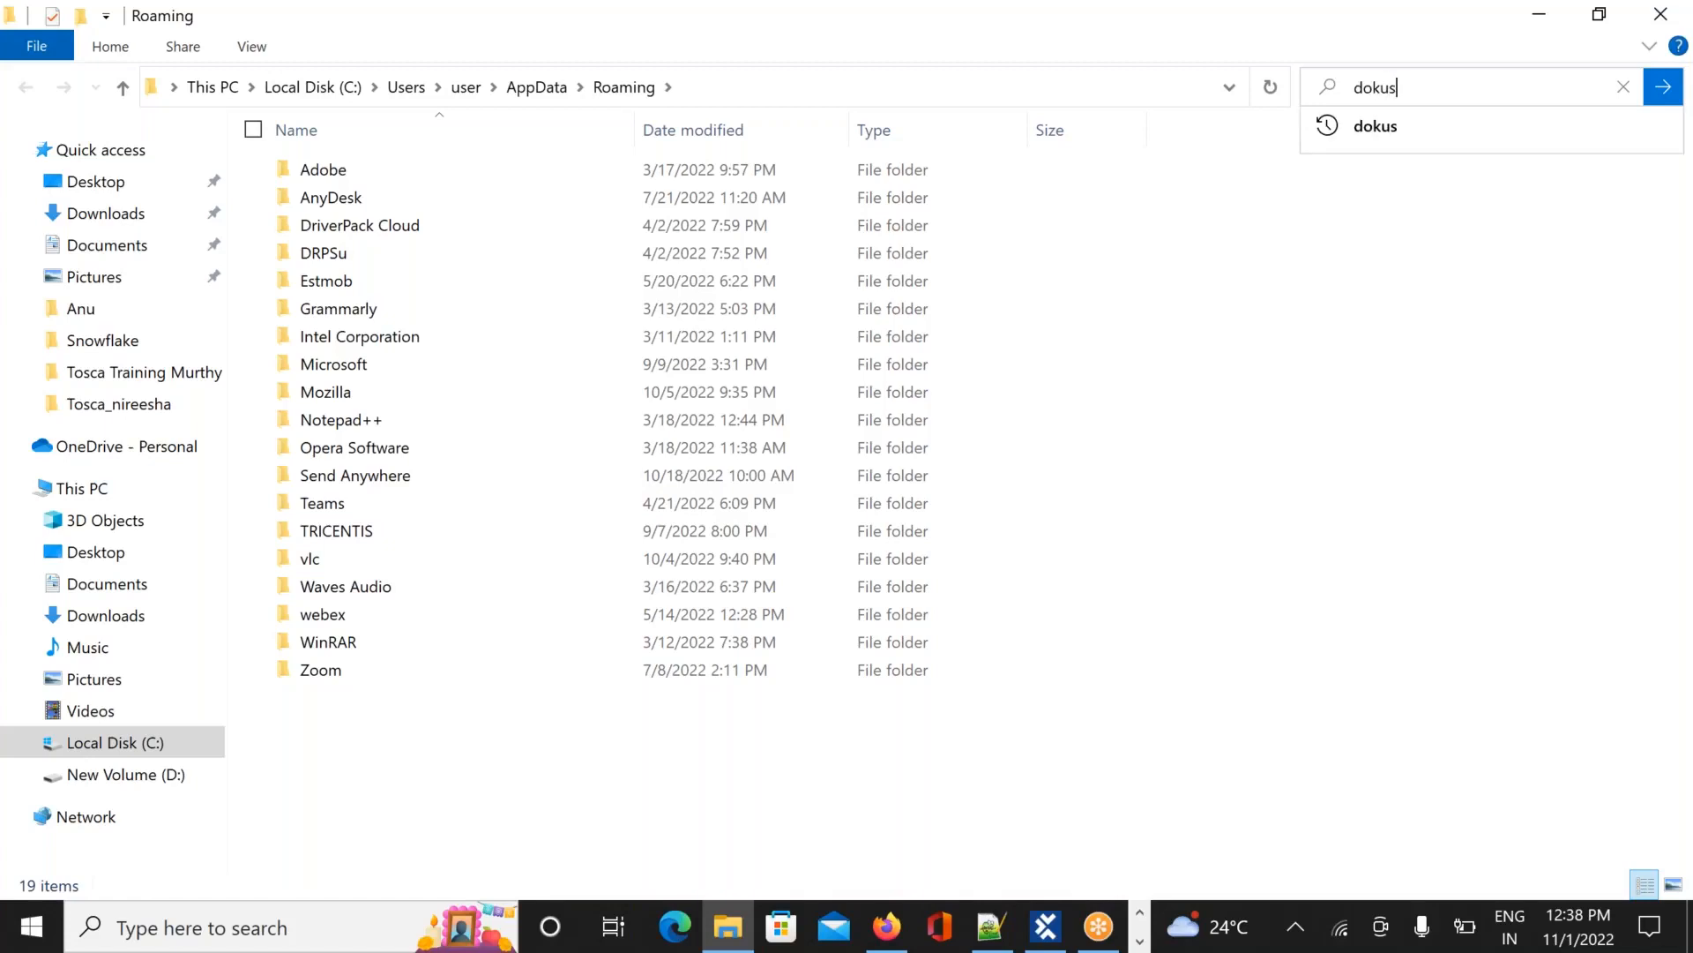
key("Return")
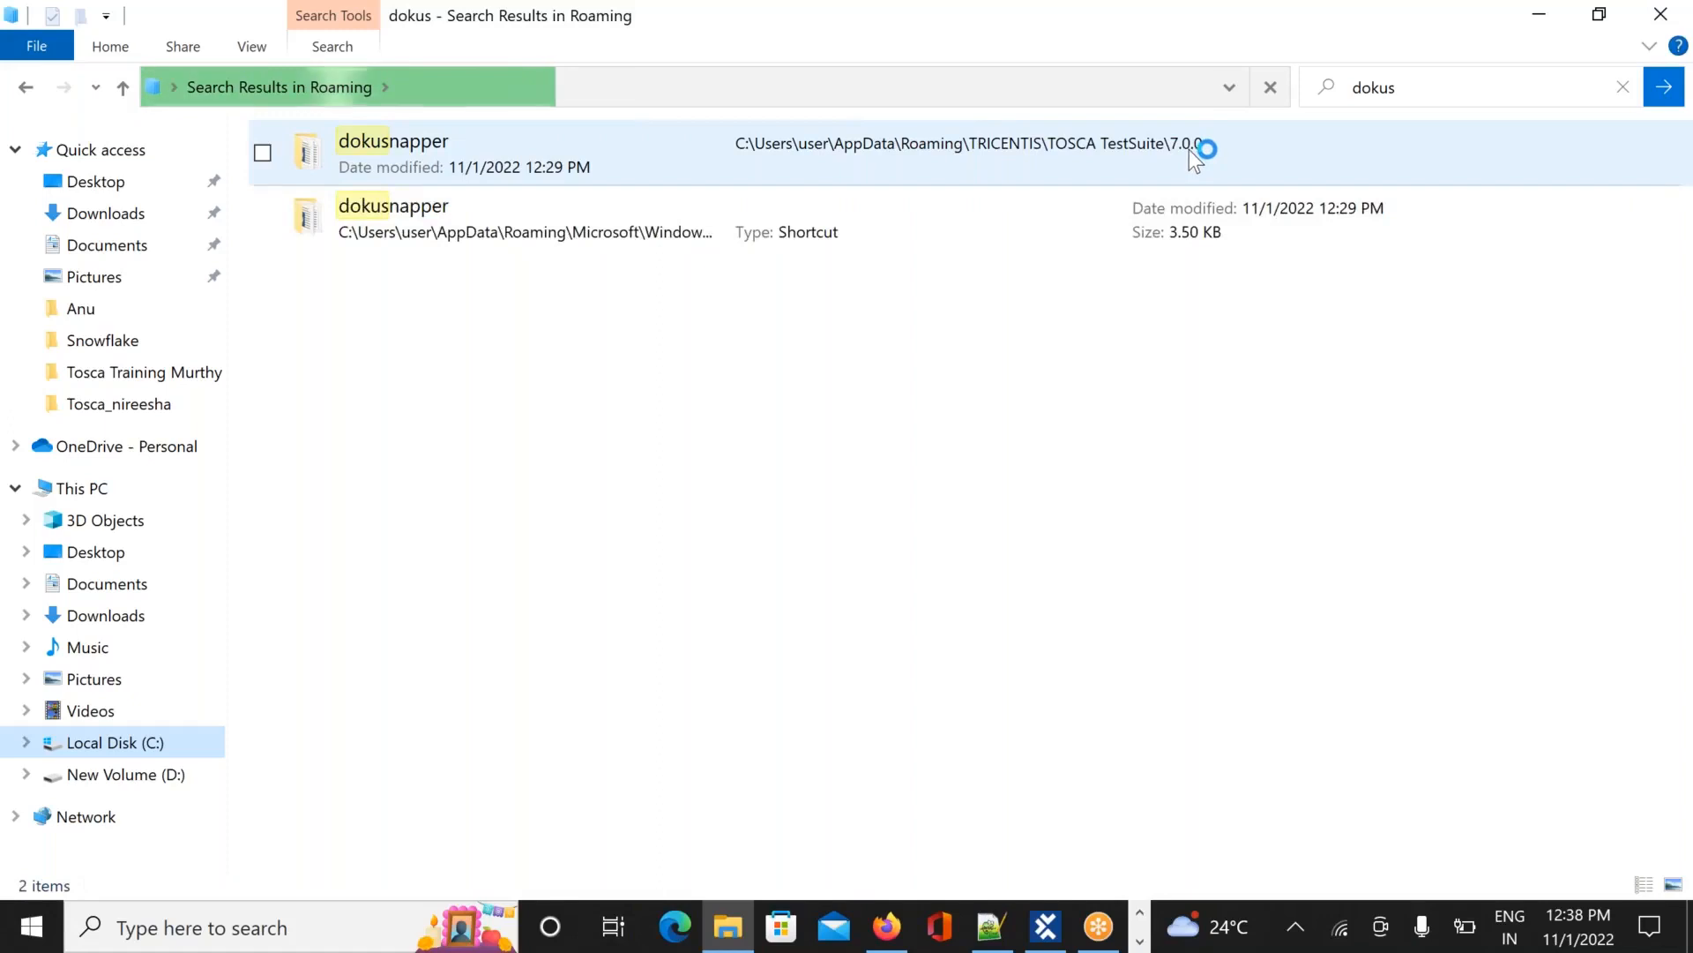
Browse dokusnapper > dokuimages > Login_1 > Desktop and open the first Log in_before screenshot
double_click(555, 228)
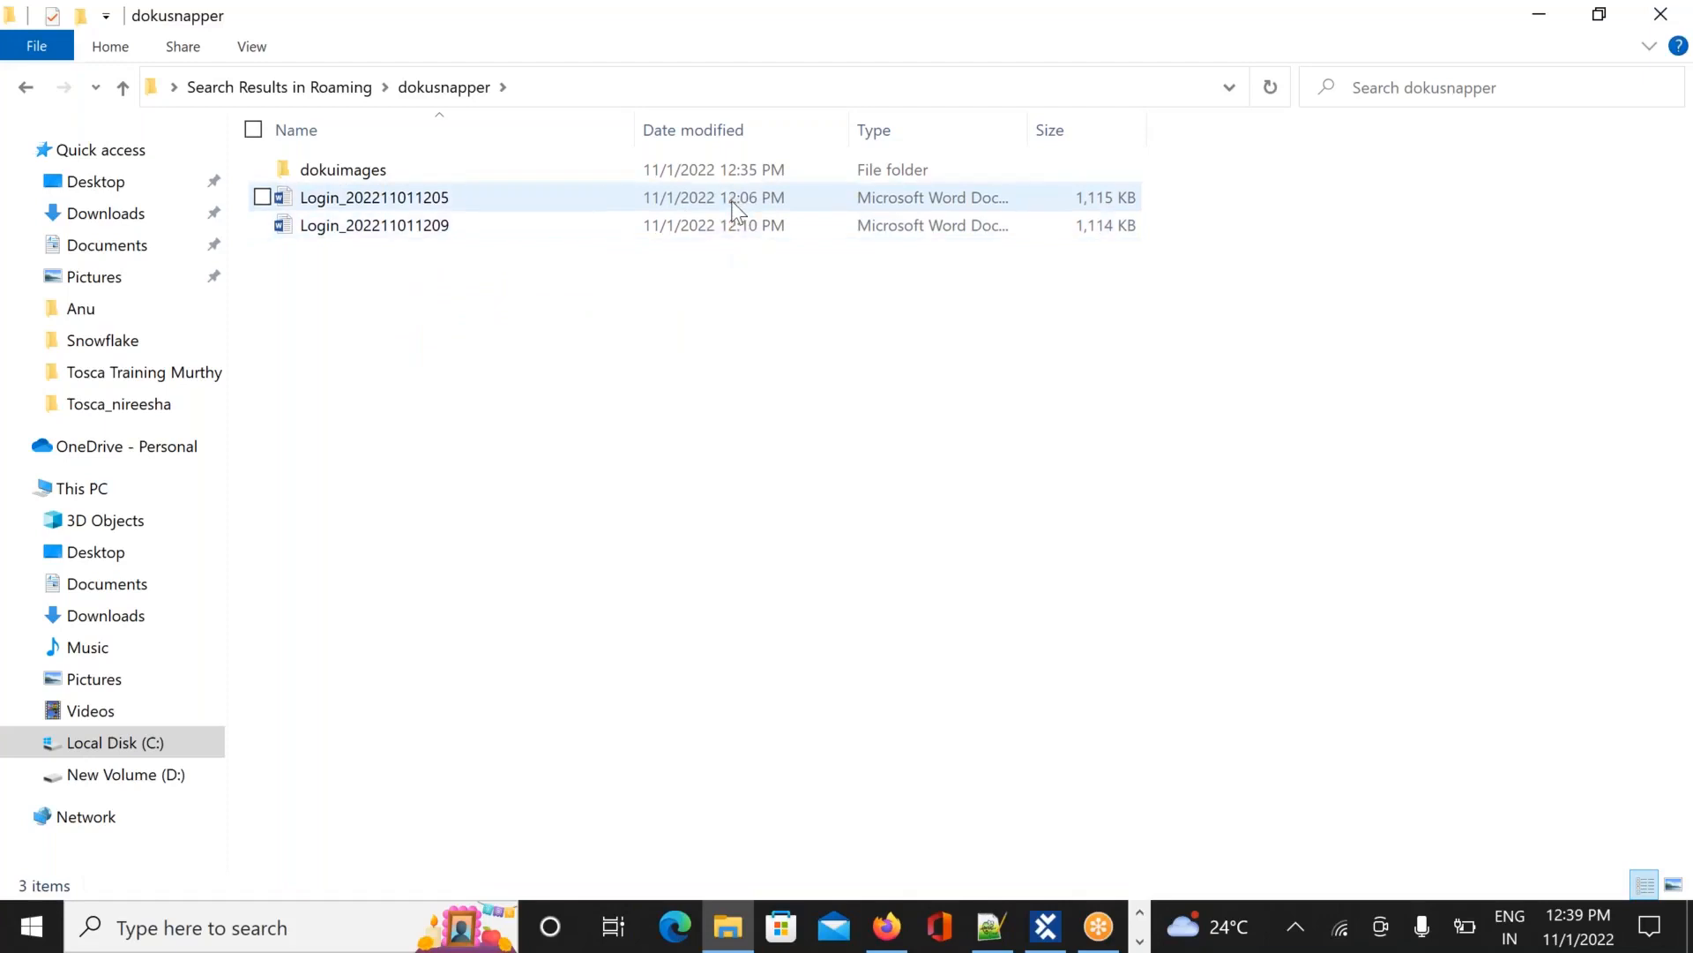
double_click(316, 172)
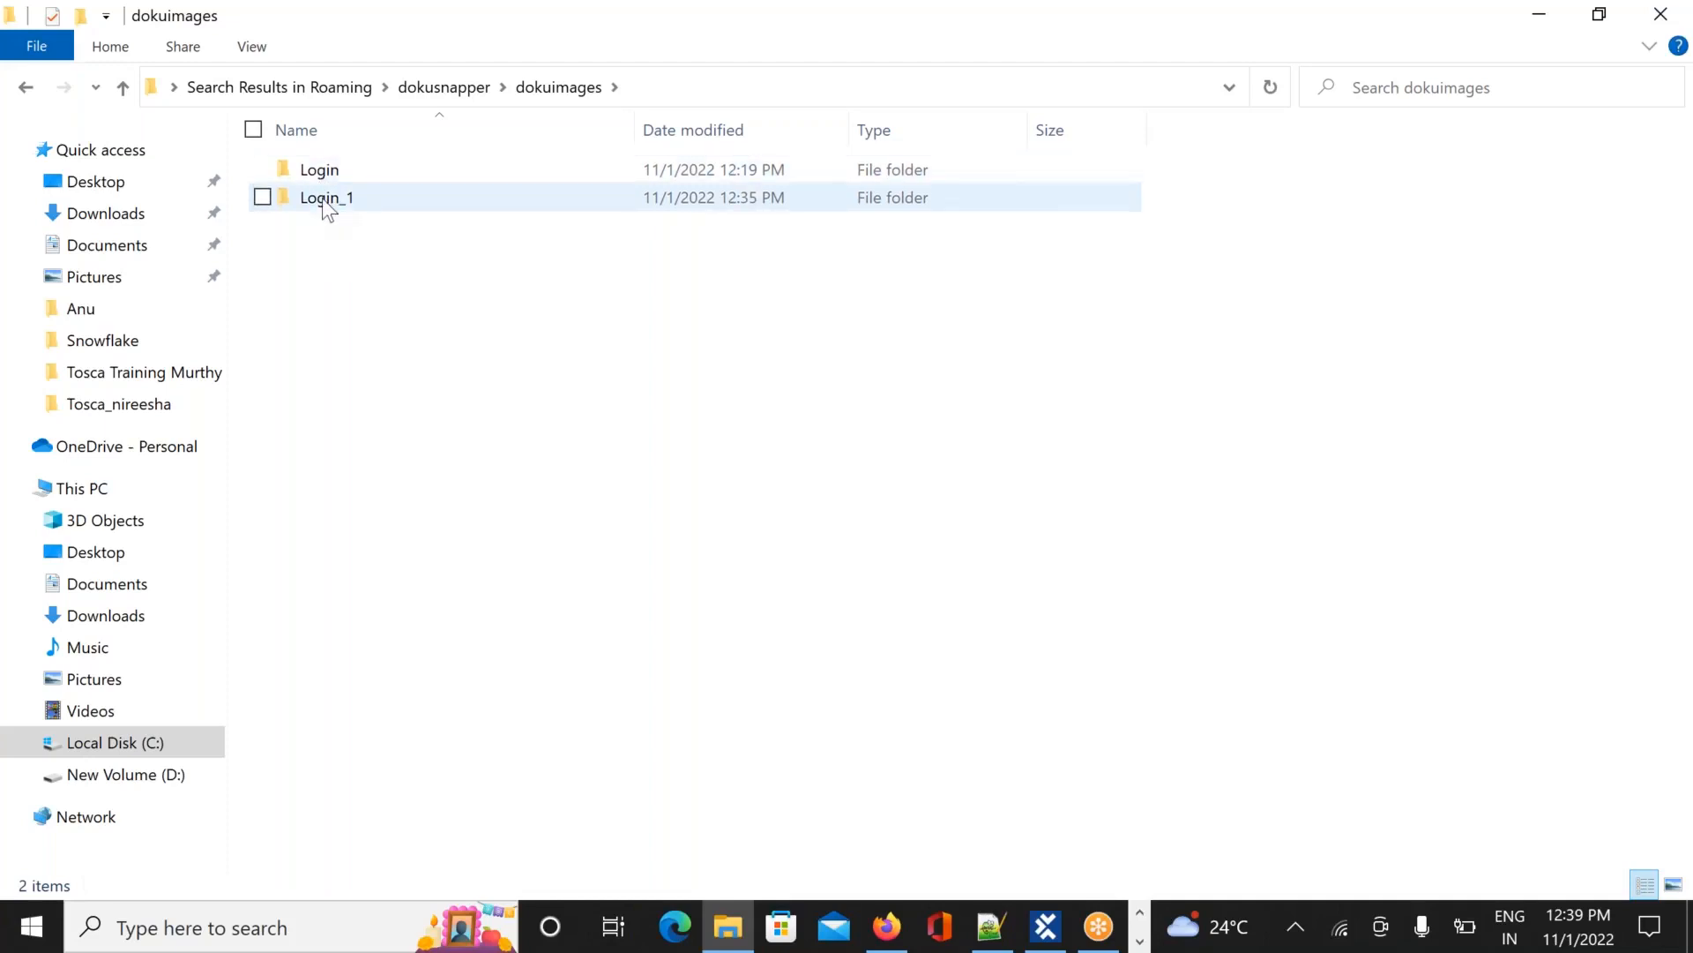
mouse_move(328, 208)
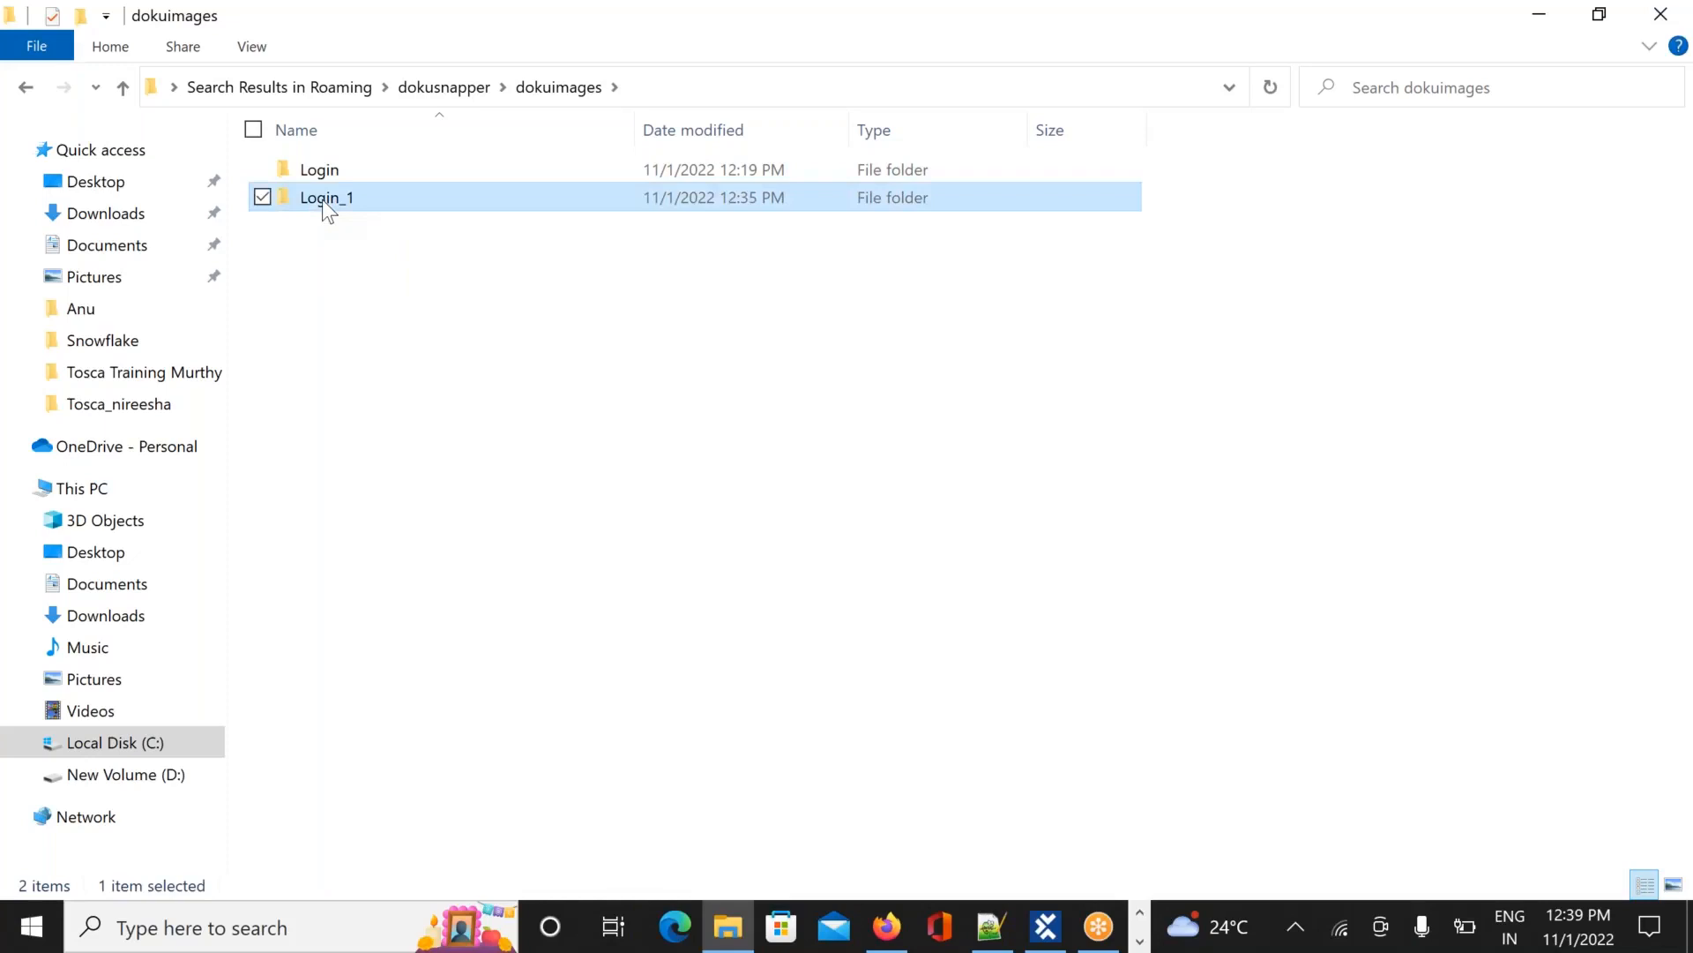
double_click(321, 199)
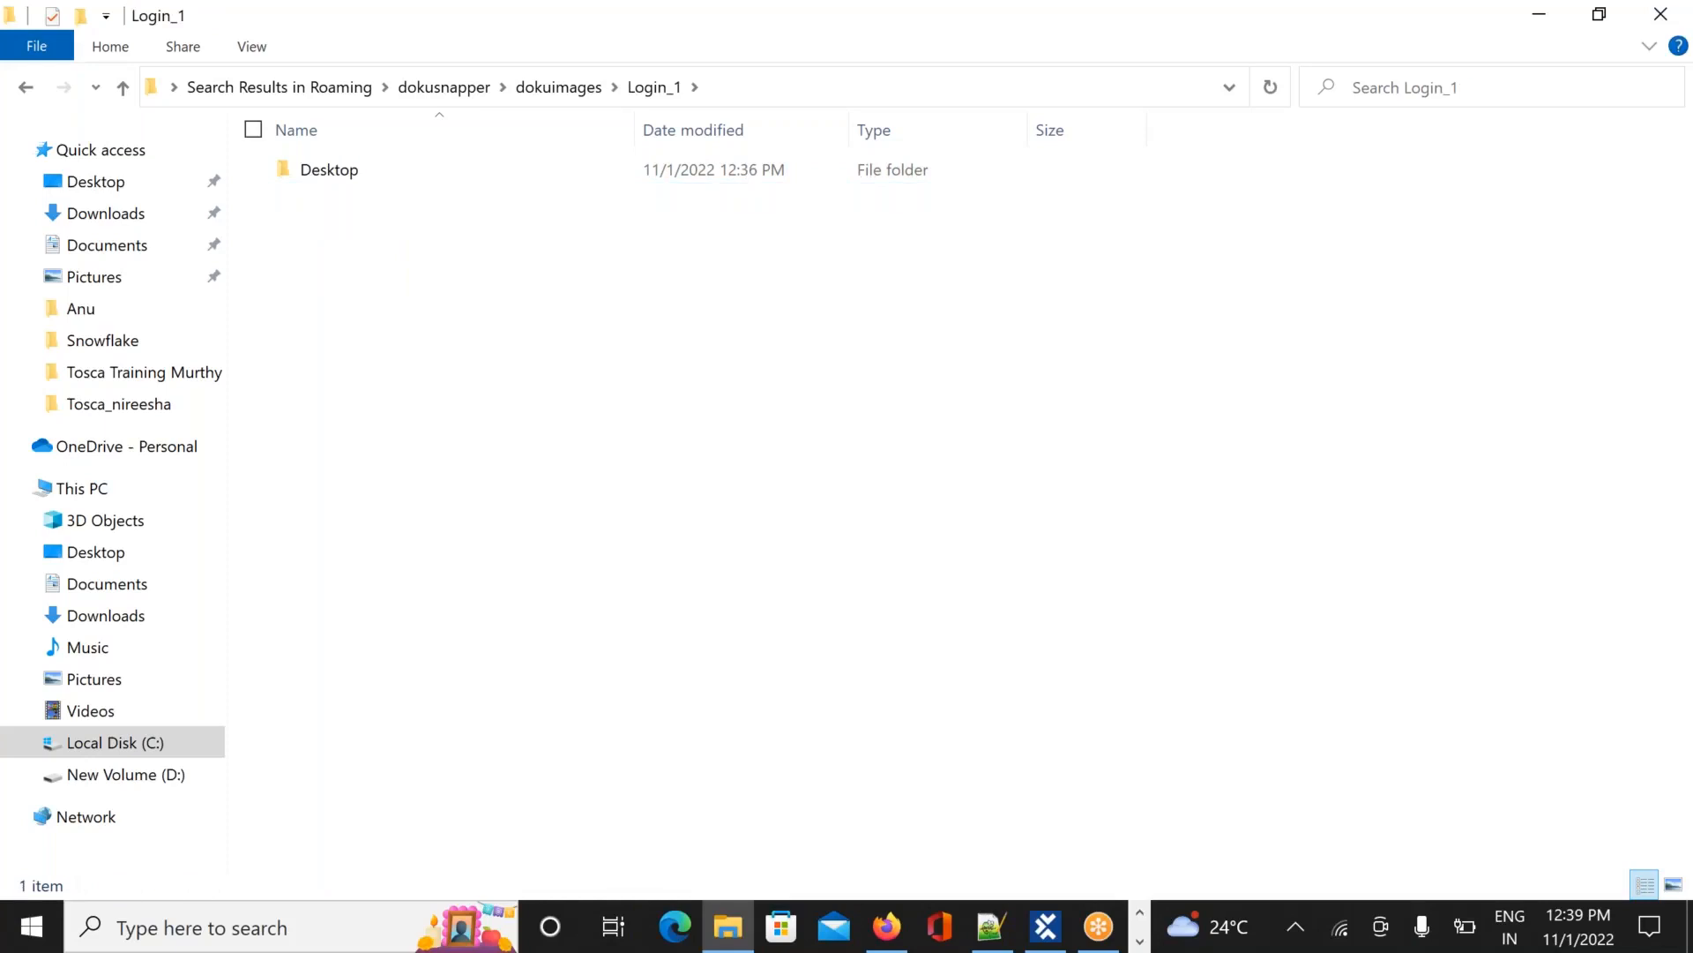
double_click(328, 171)
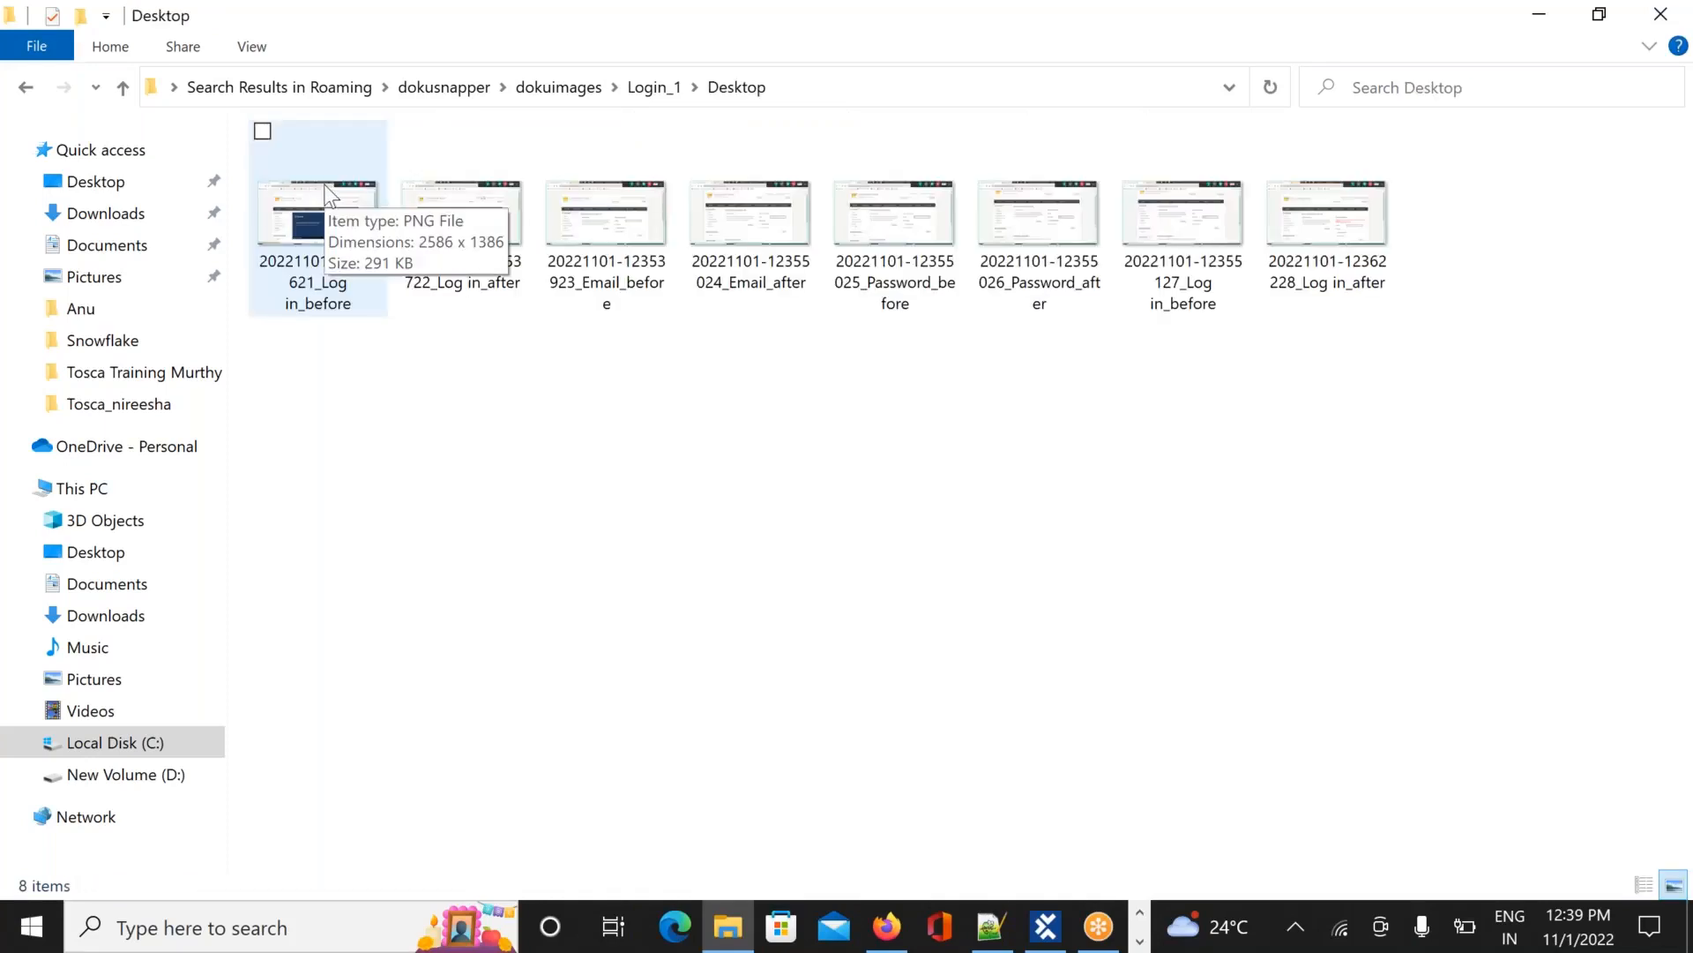
double_click(330, 196)
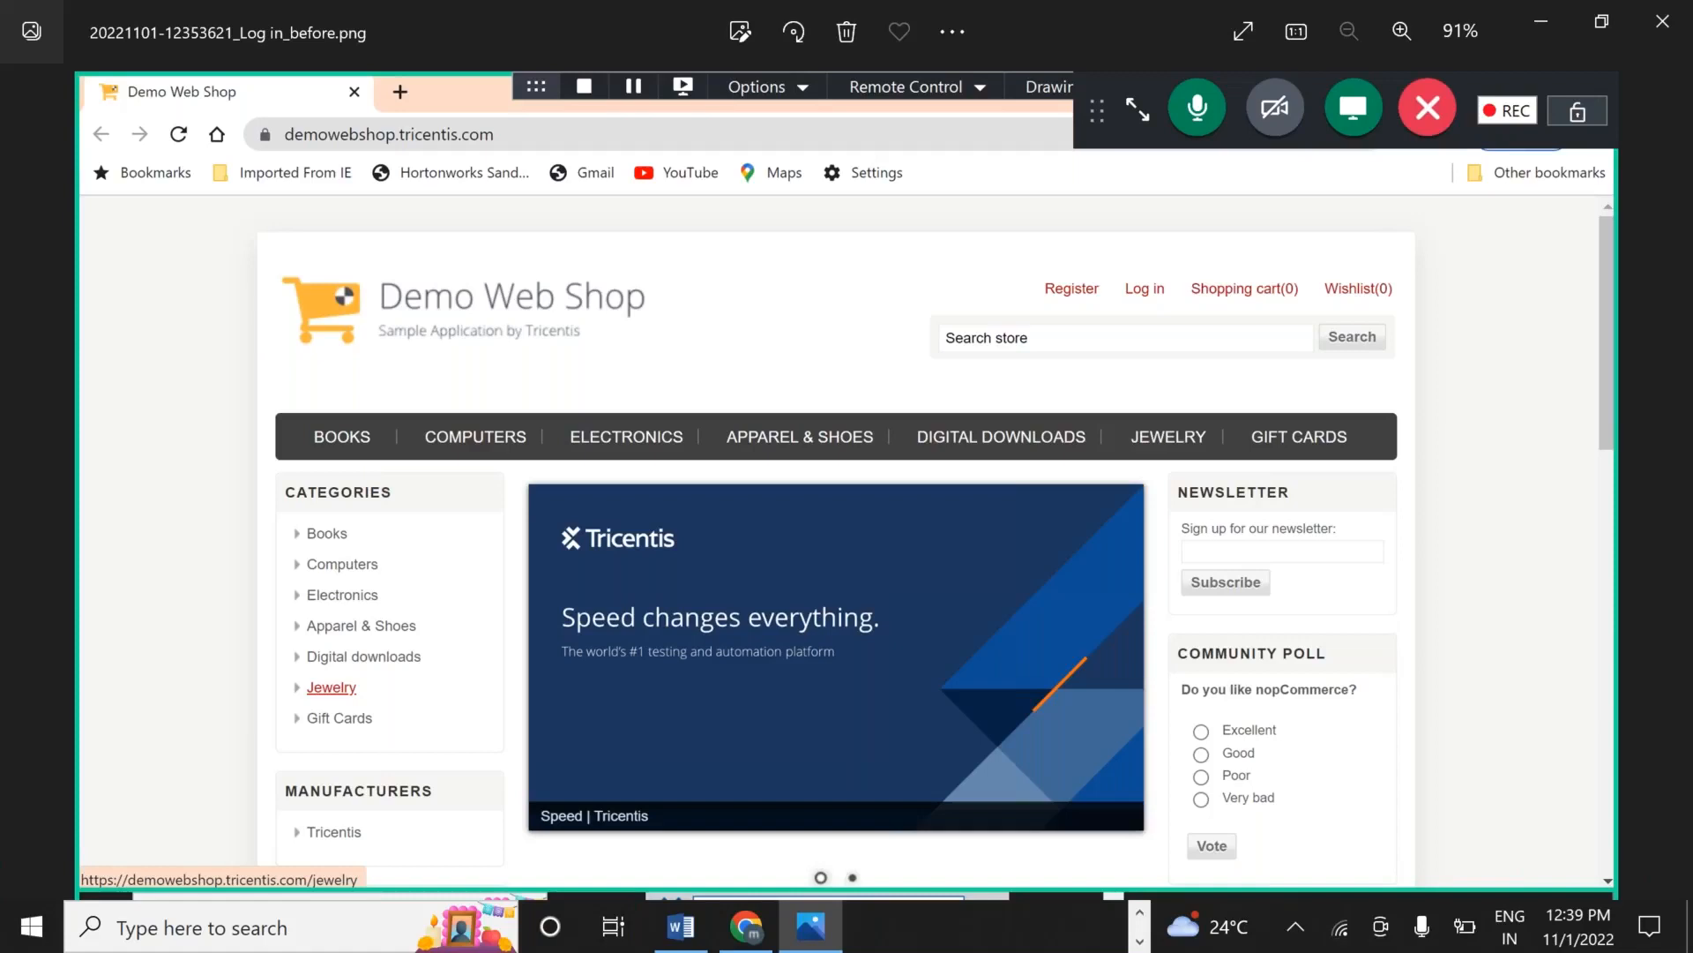
Page back and forth through the Login_1 screenshots, from Log in_after to the login error capture
key("Right")
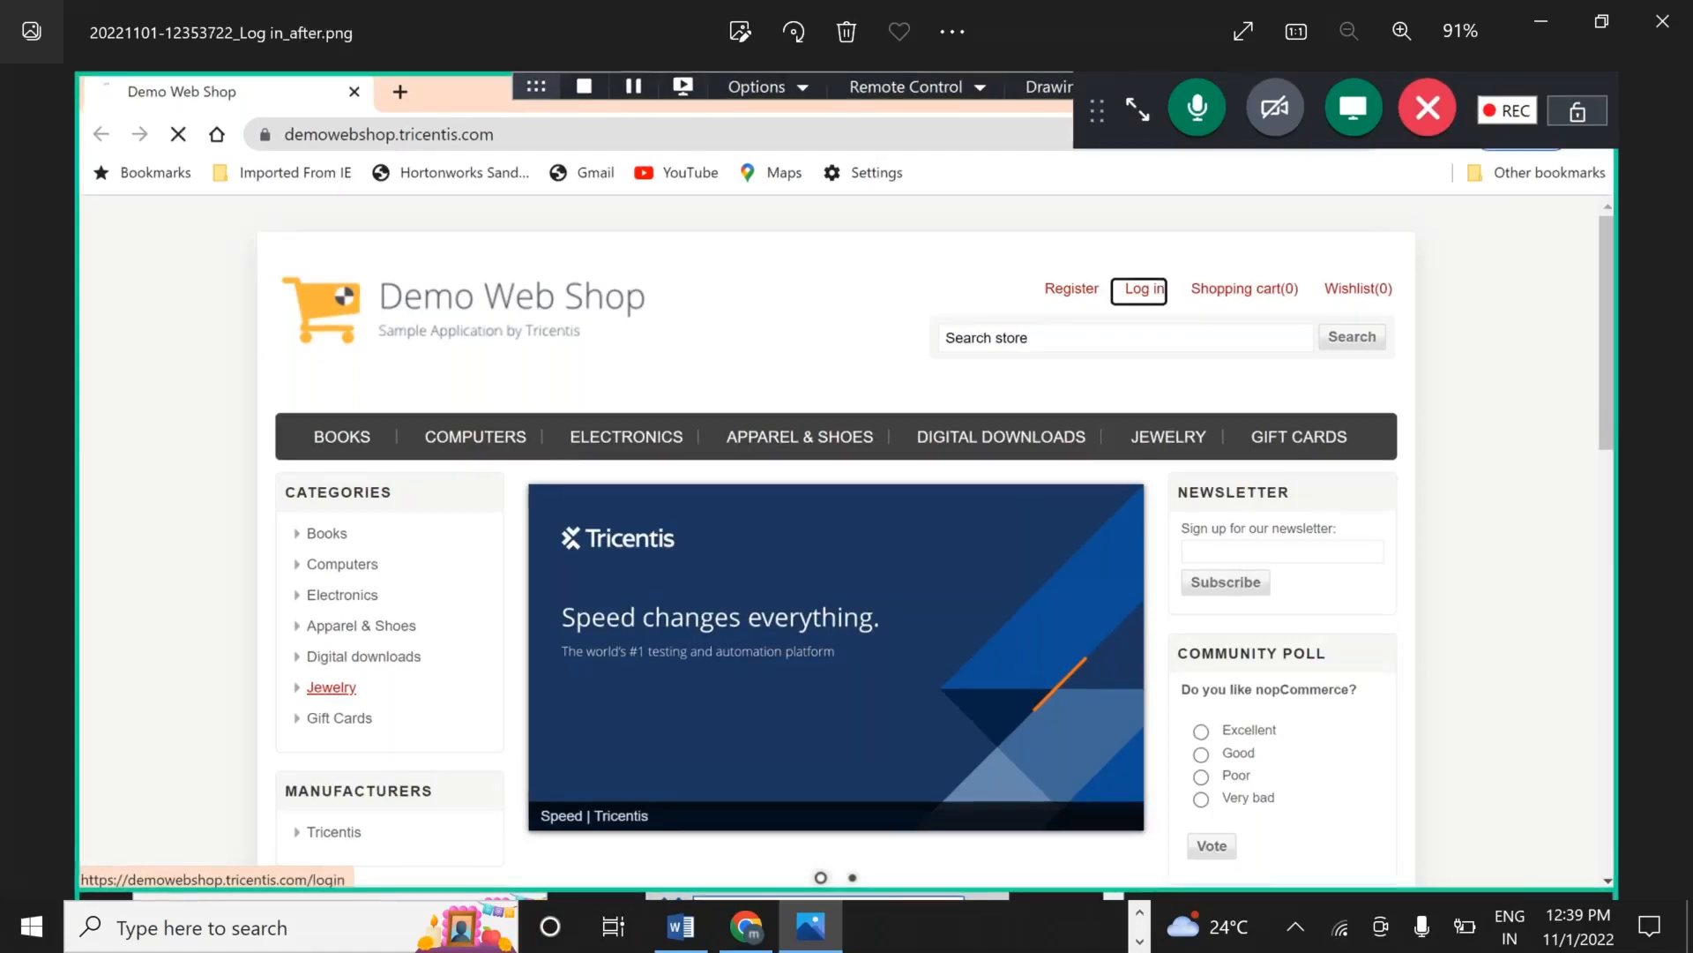
key("Right")
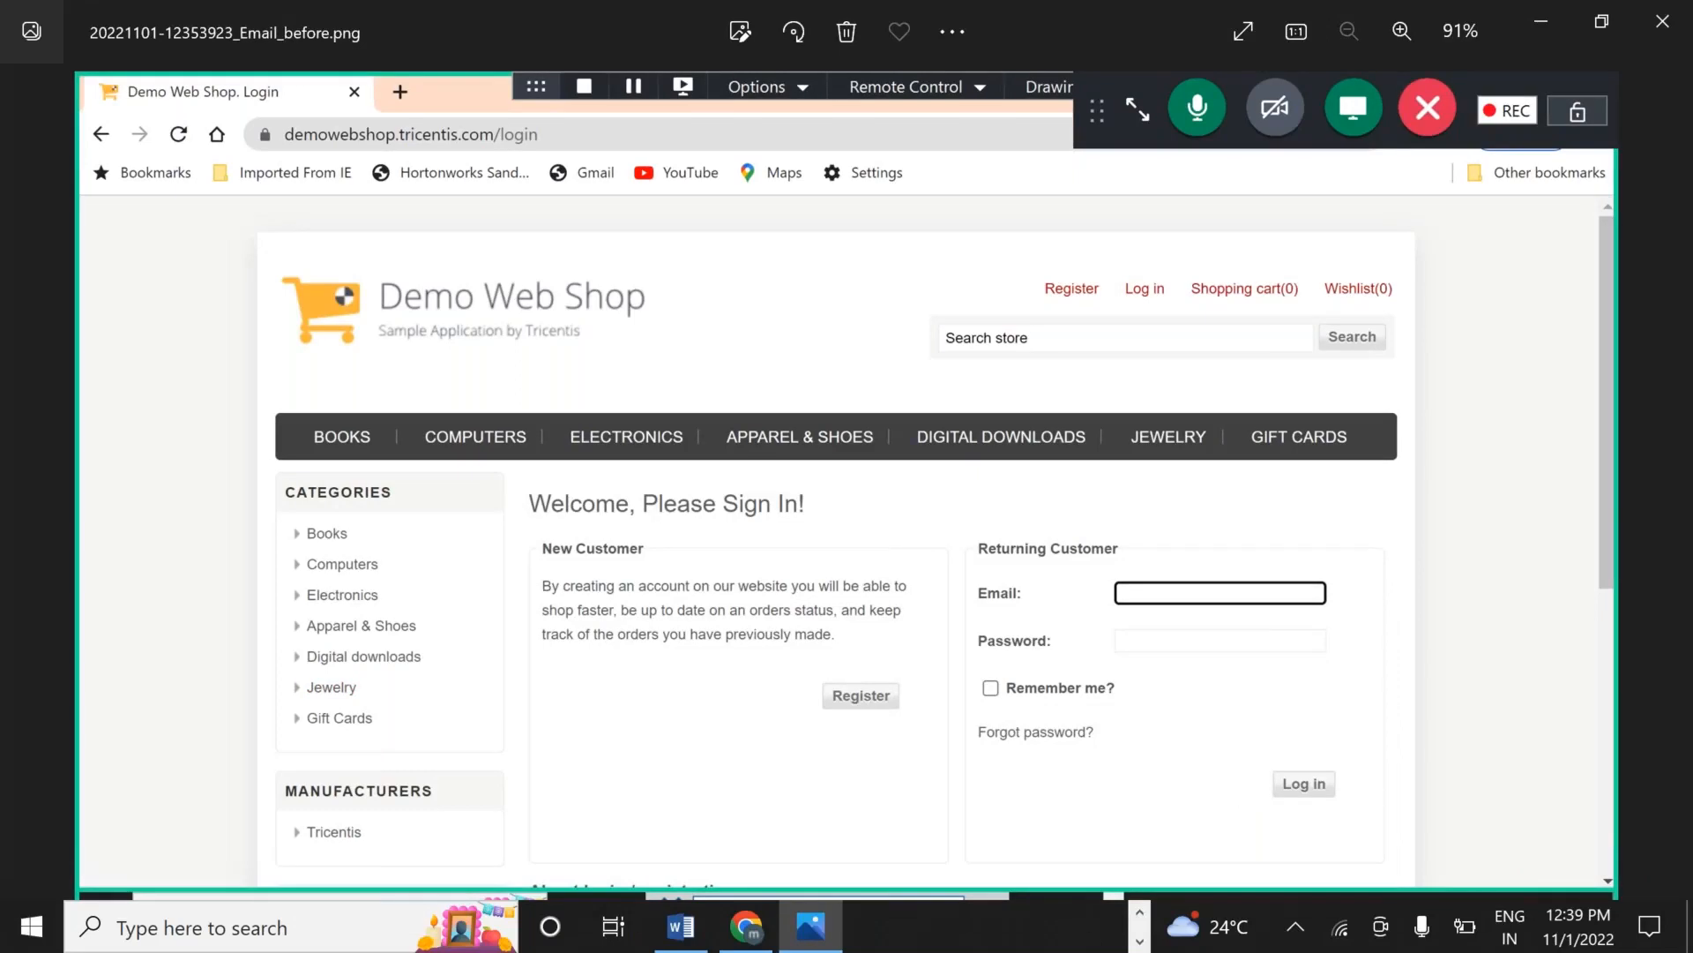
key("Right")
key("Right")
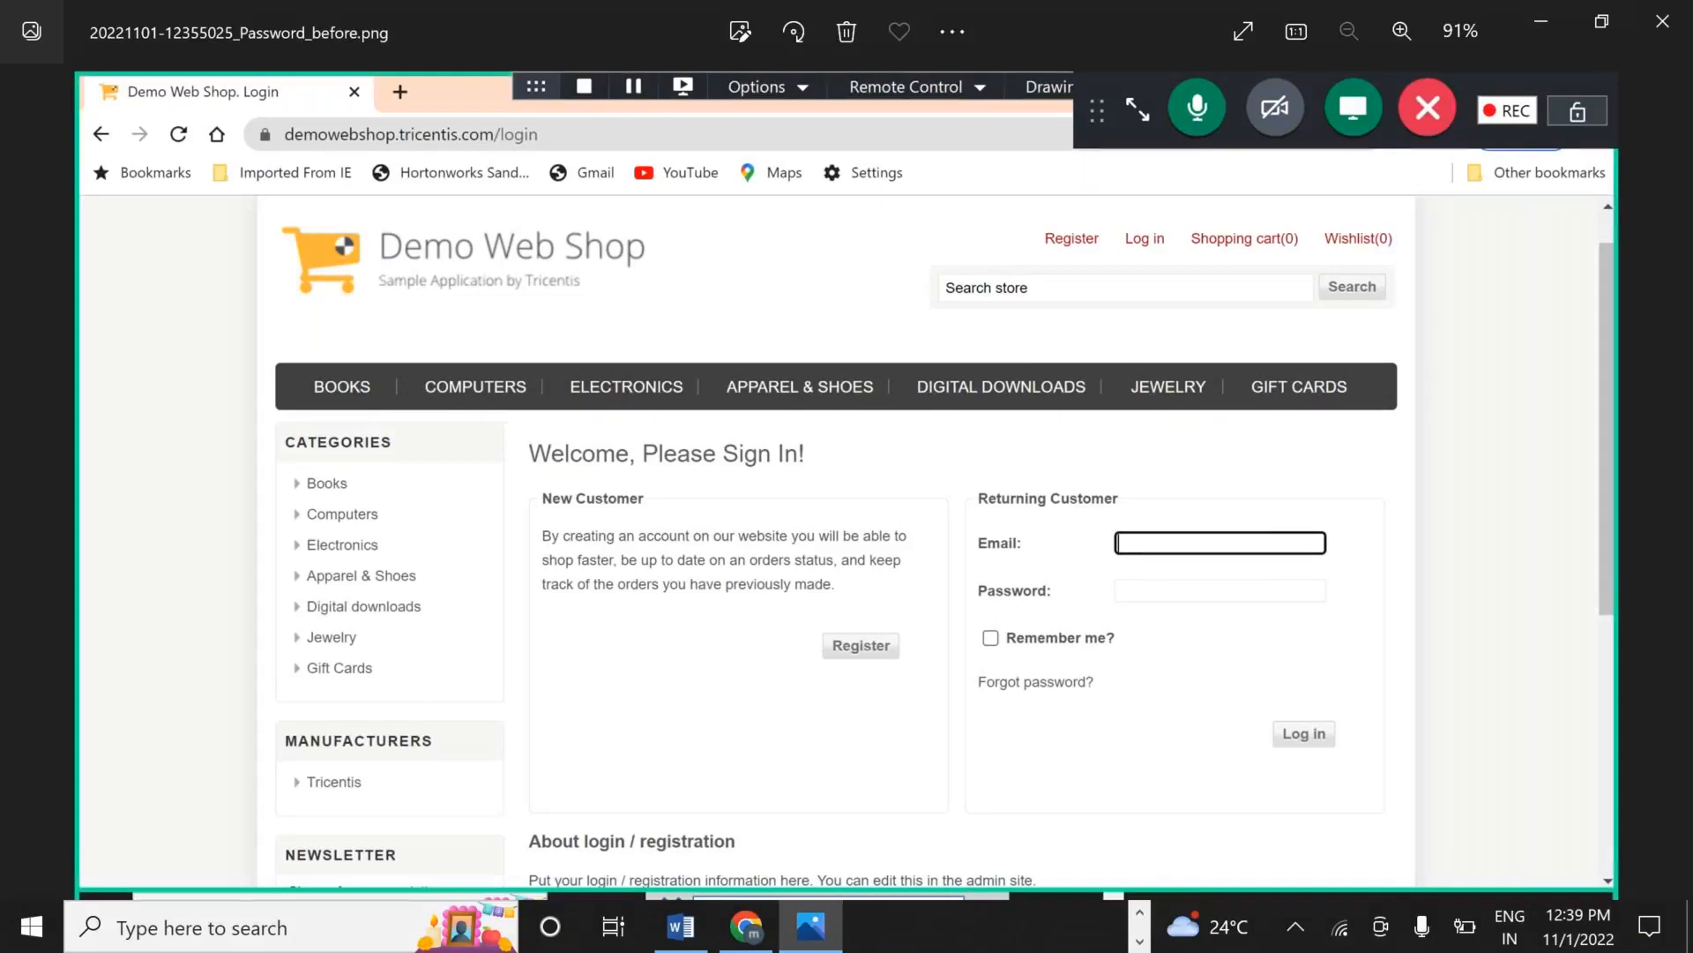
key("Right")
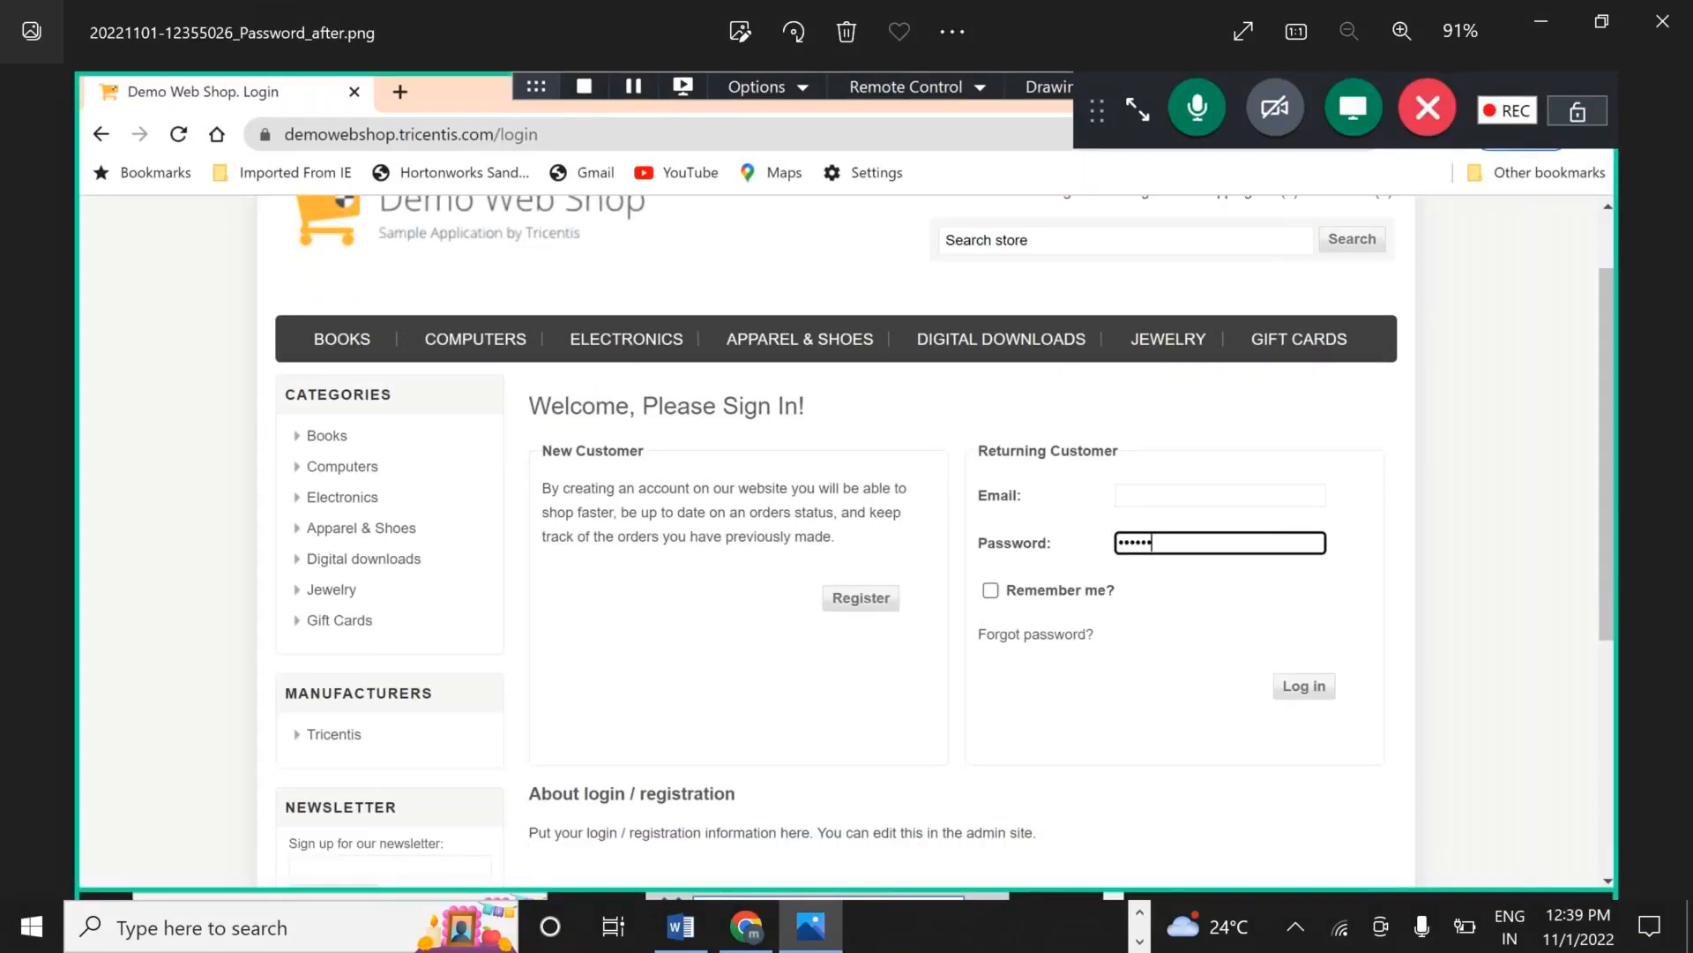
key("Right")
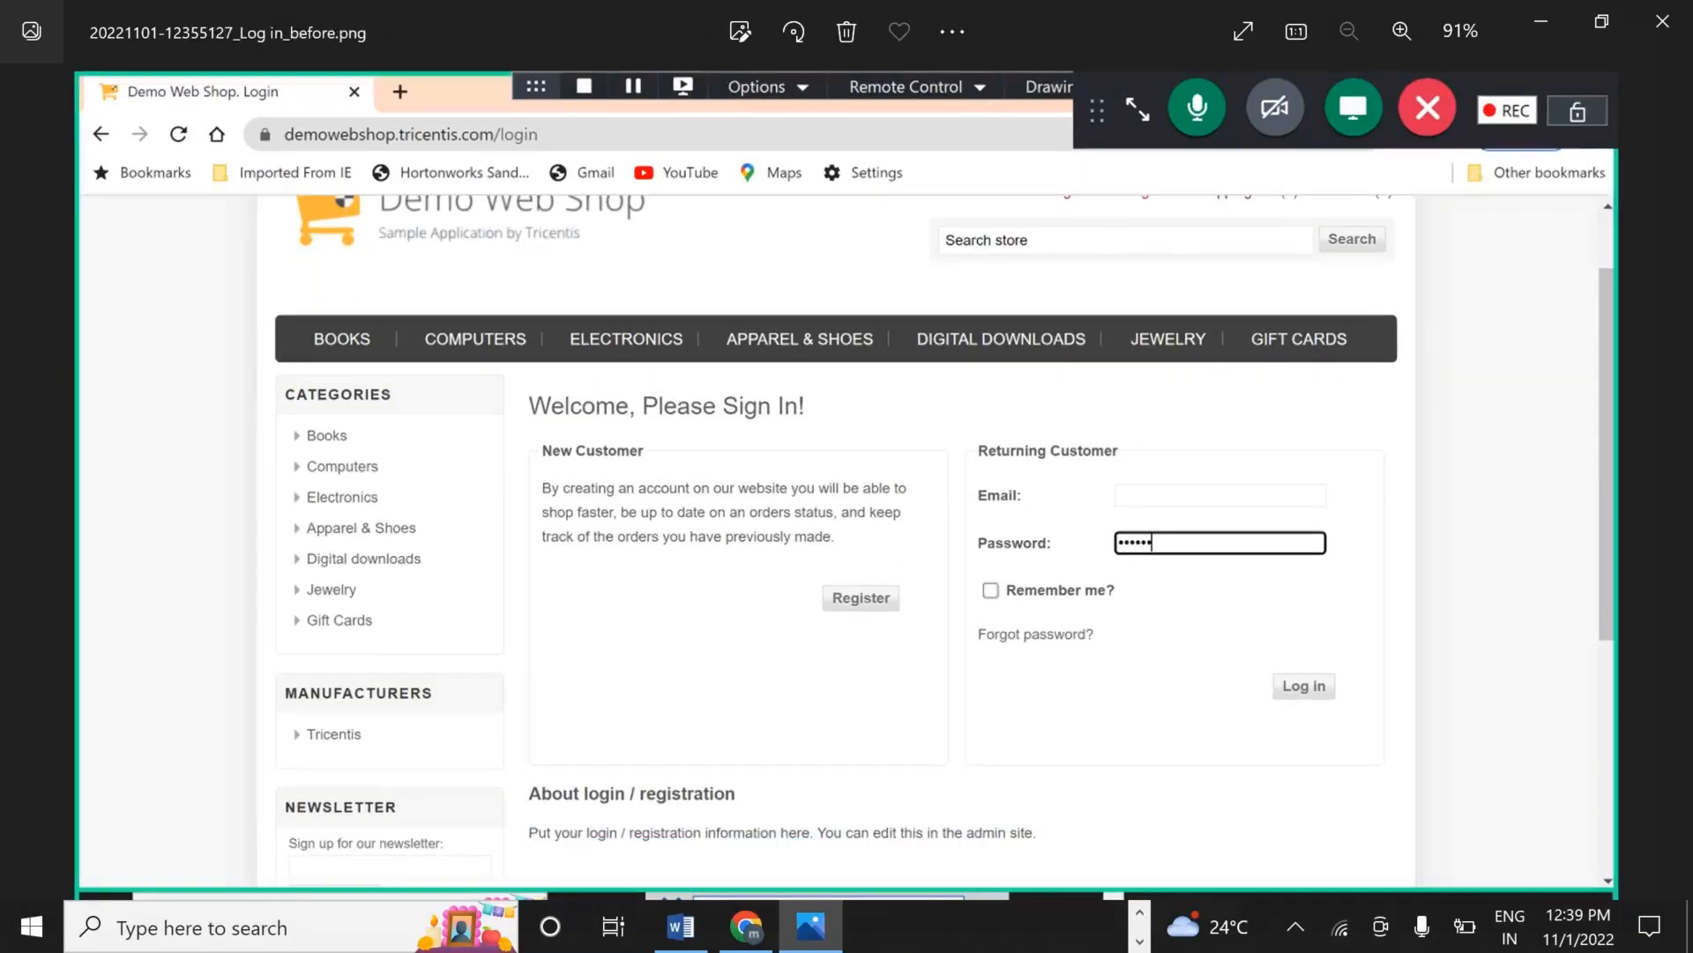
key("Right")
key("Left")
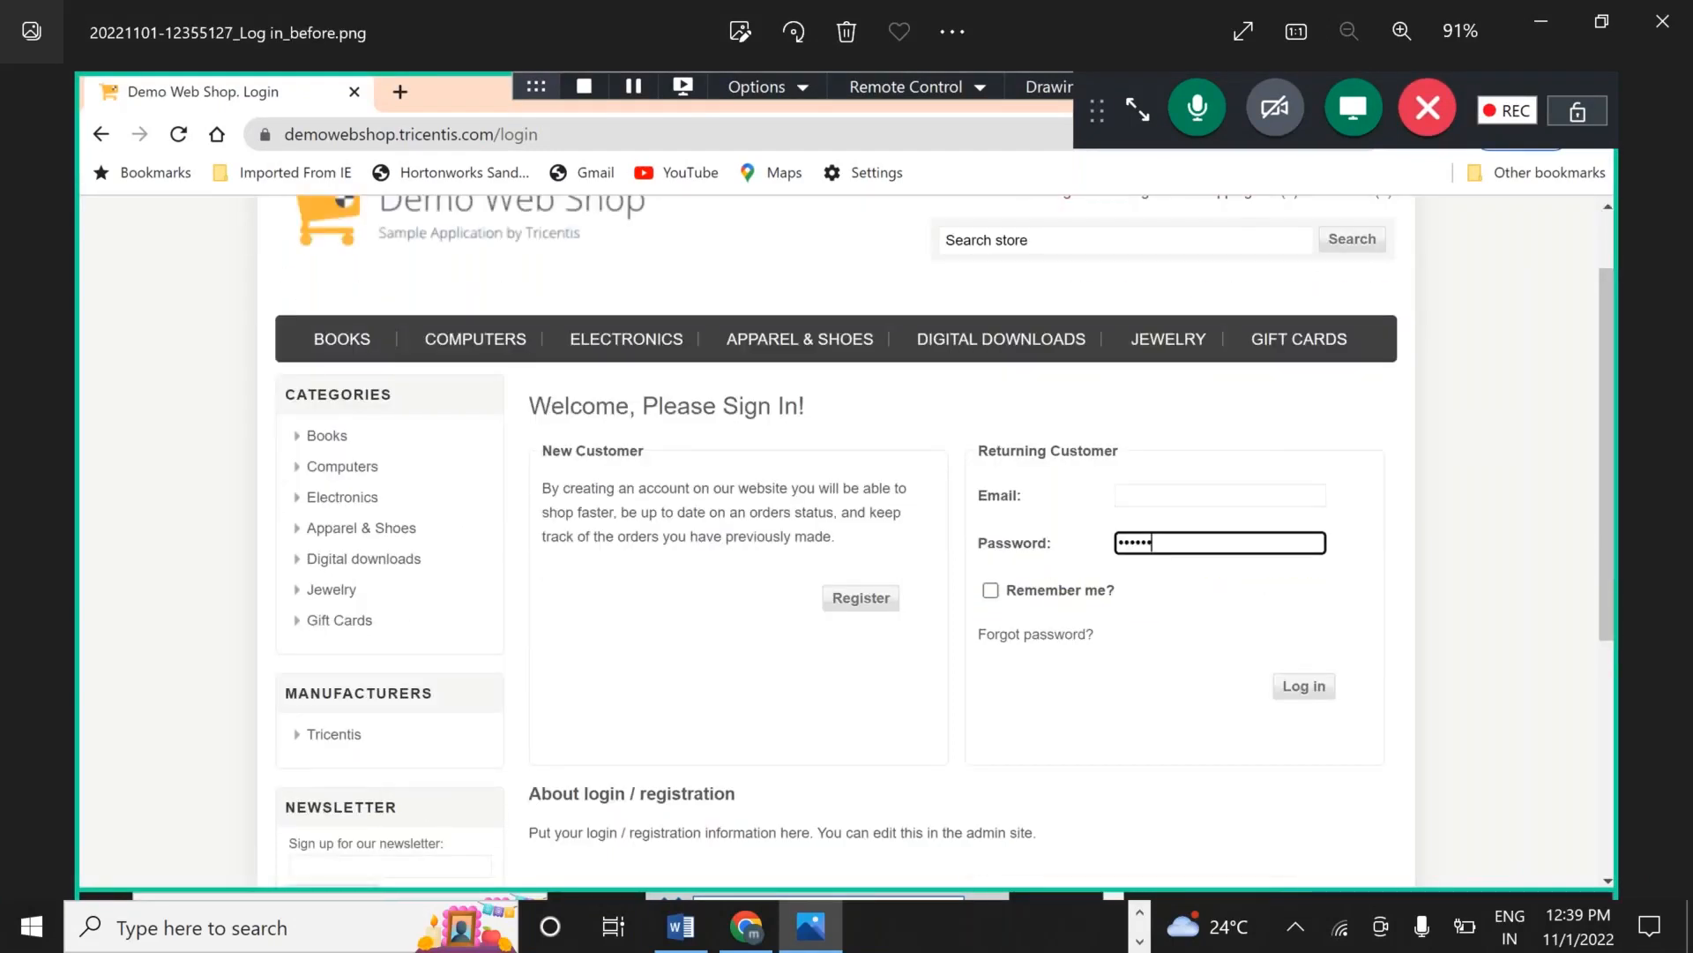
key("Right")
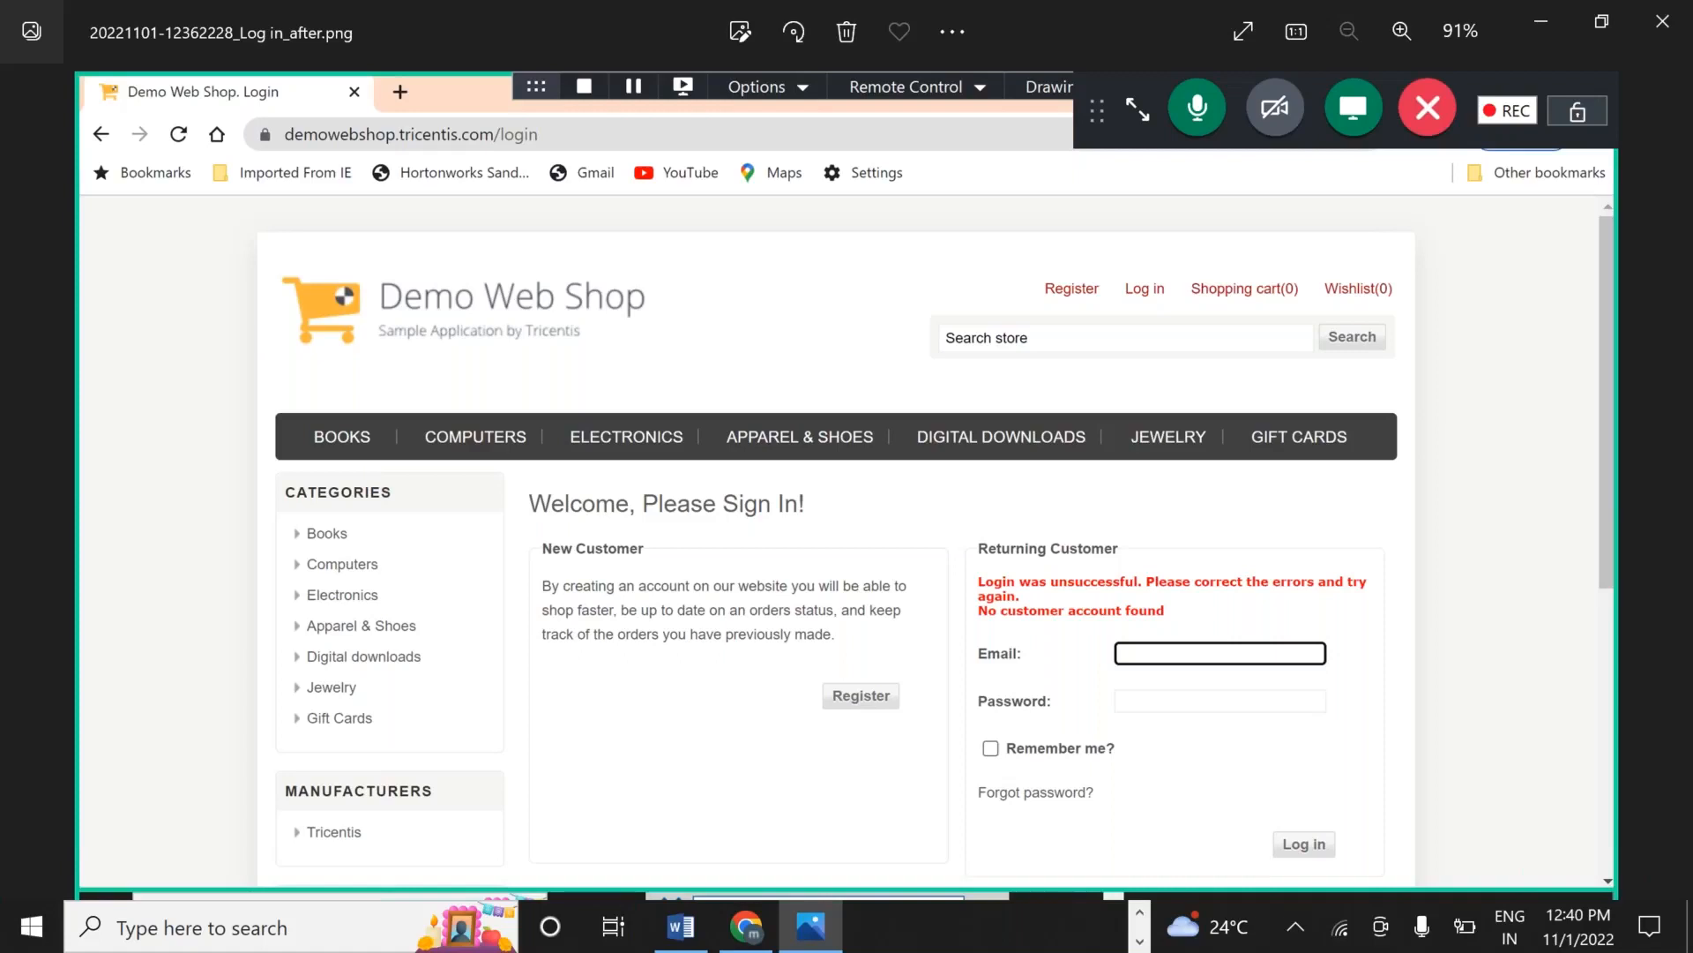
key("Left")
key("Left")
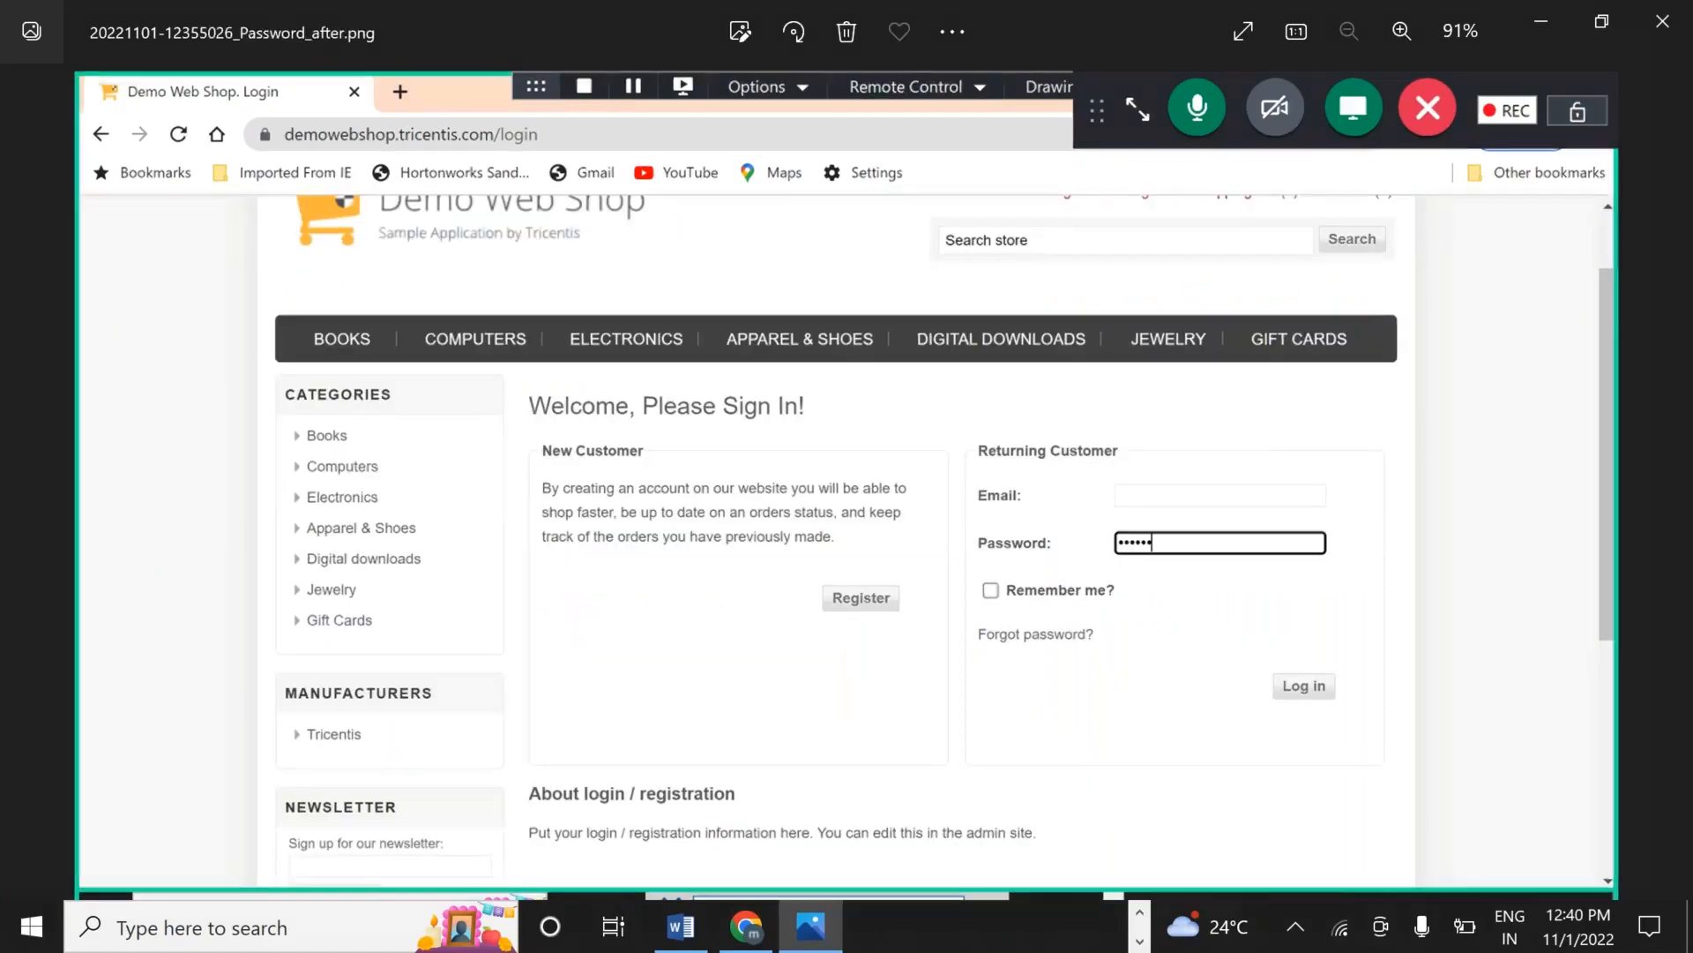
key("Left")
key("Left")
key("Left")
key("Left")
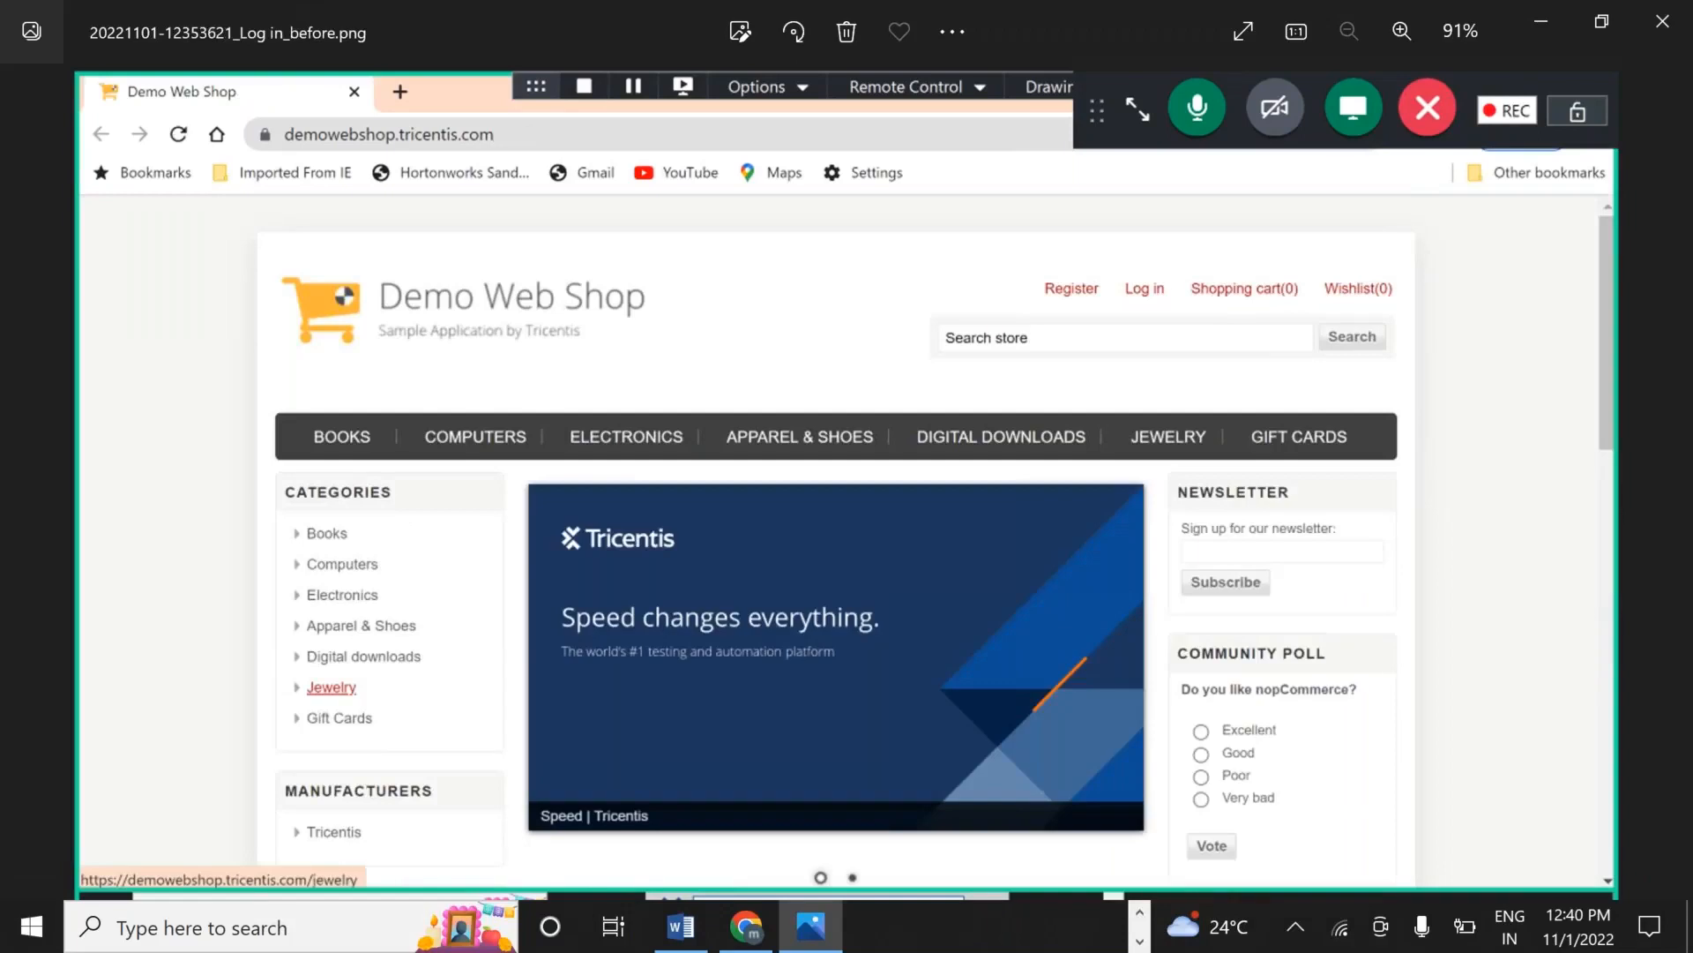
key("Right")
key("Right")
key("Right")
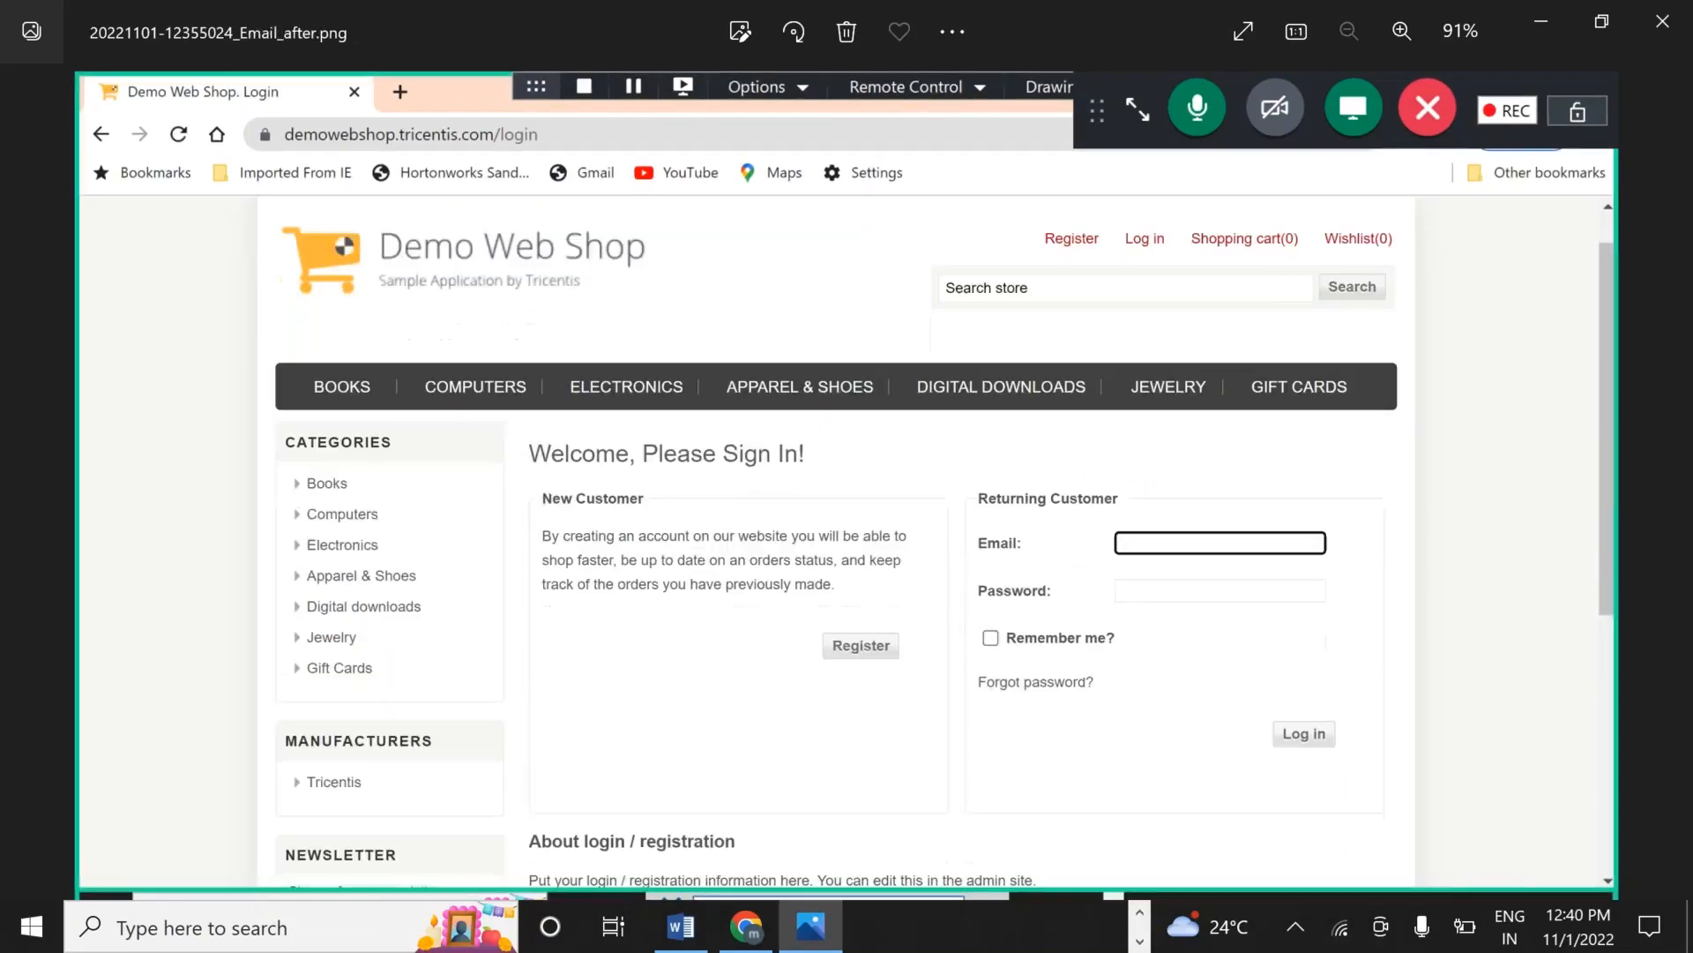
key("Right")
key("Right")
key("Right")
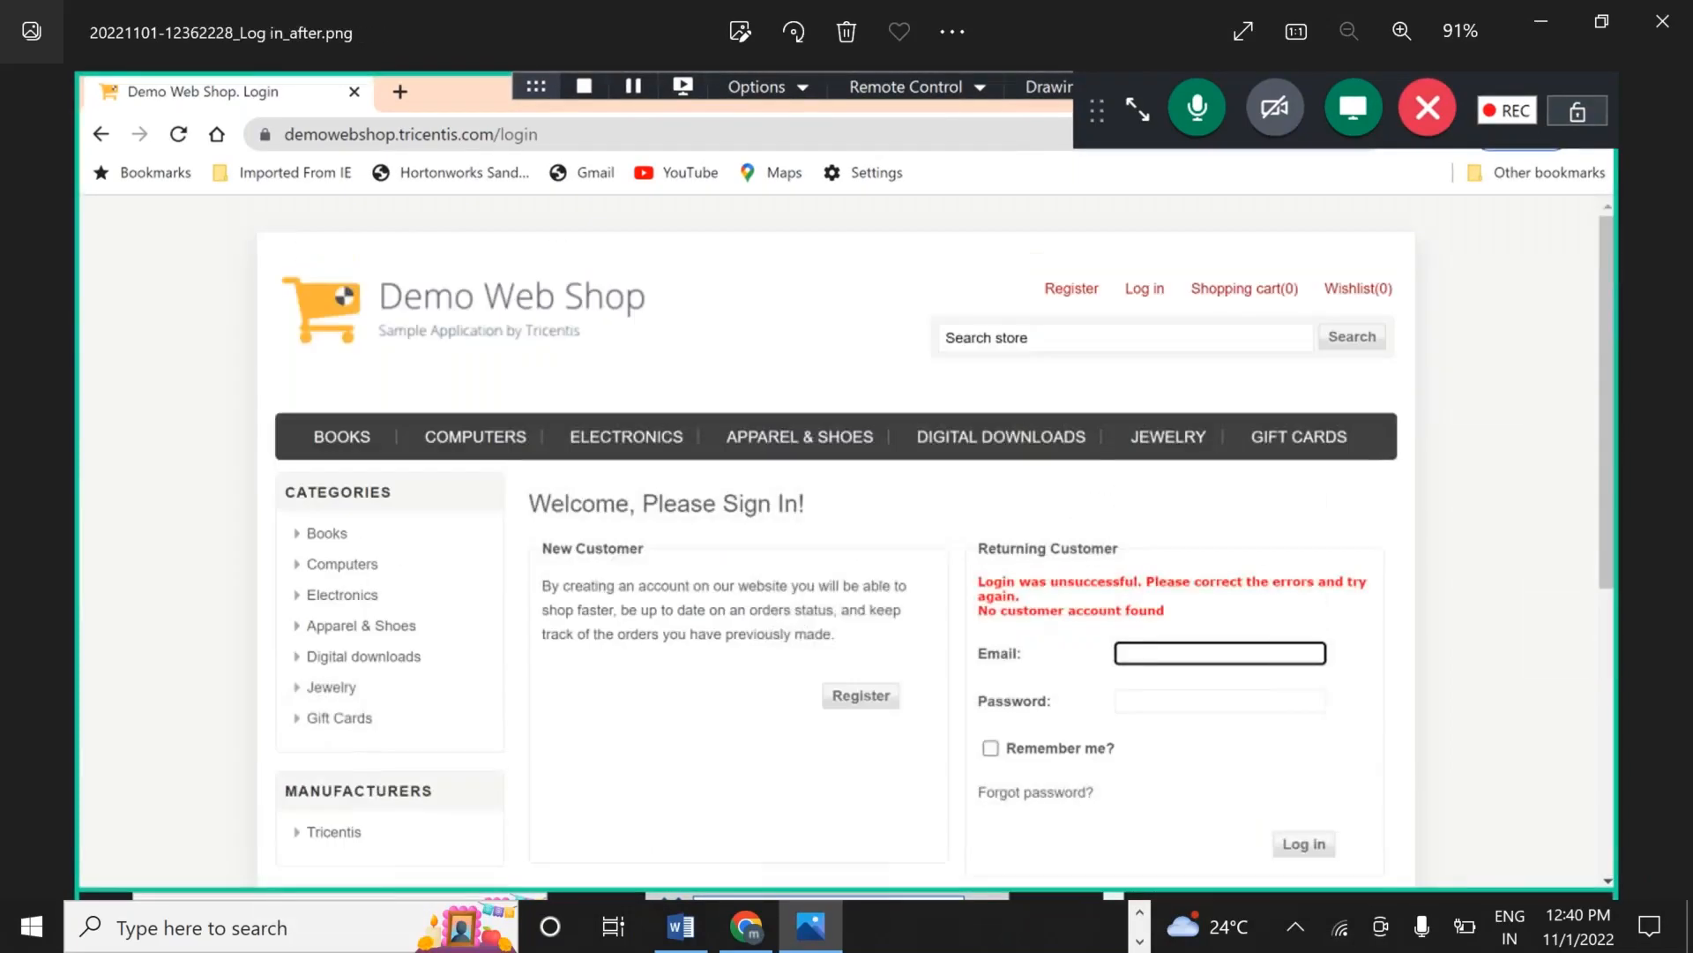
key("Left")
key("Left")
key("Left")
key("Left")
key("Left")
key("Left")
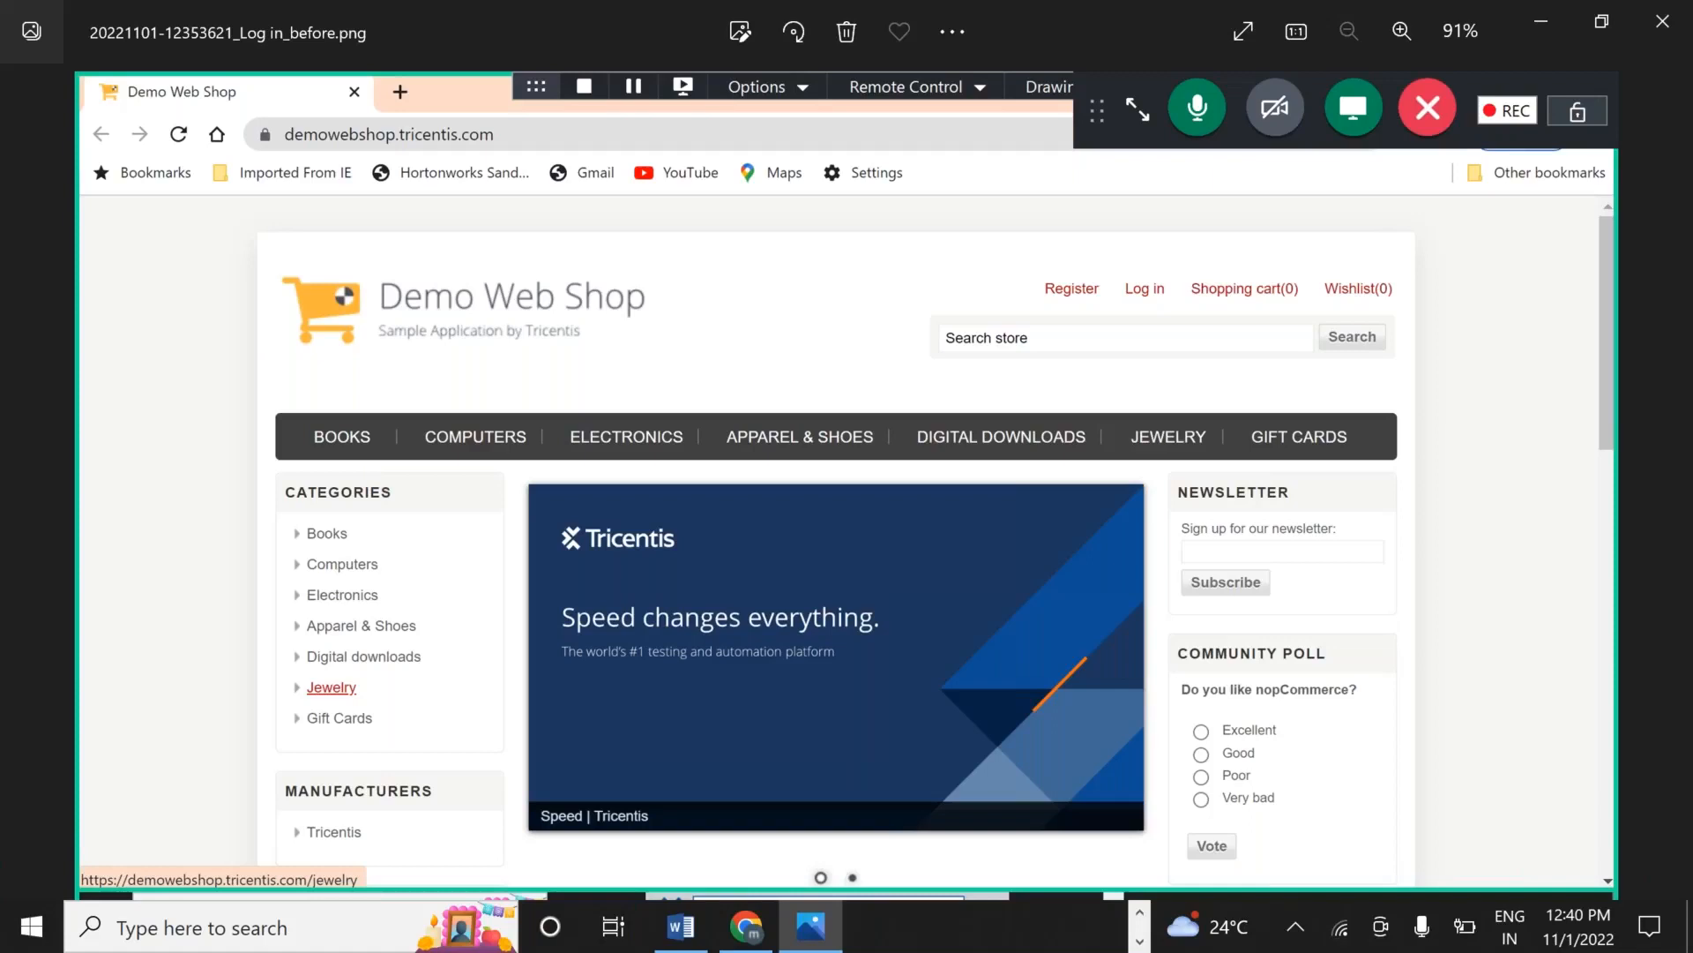
key("alt+Tab")
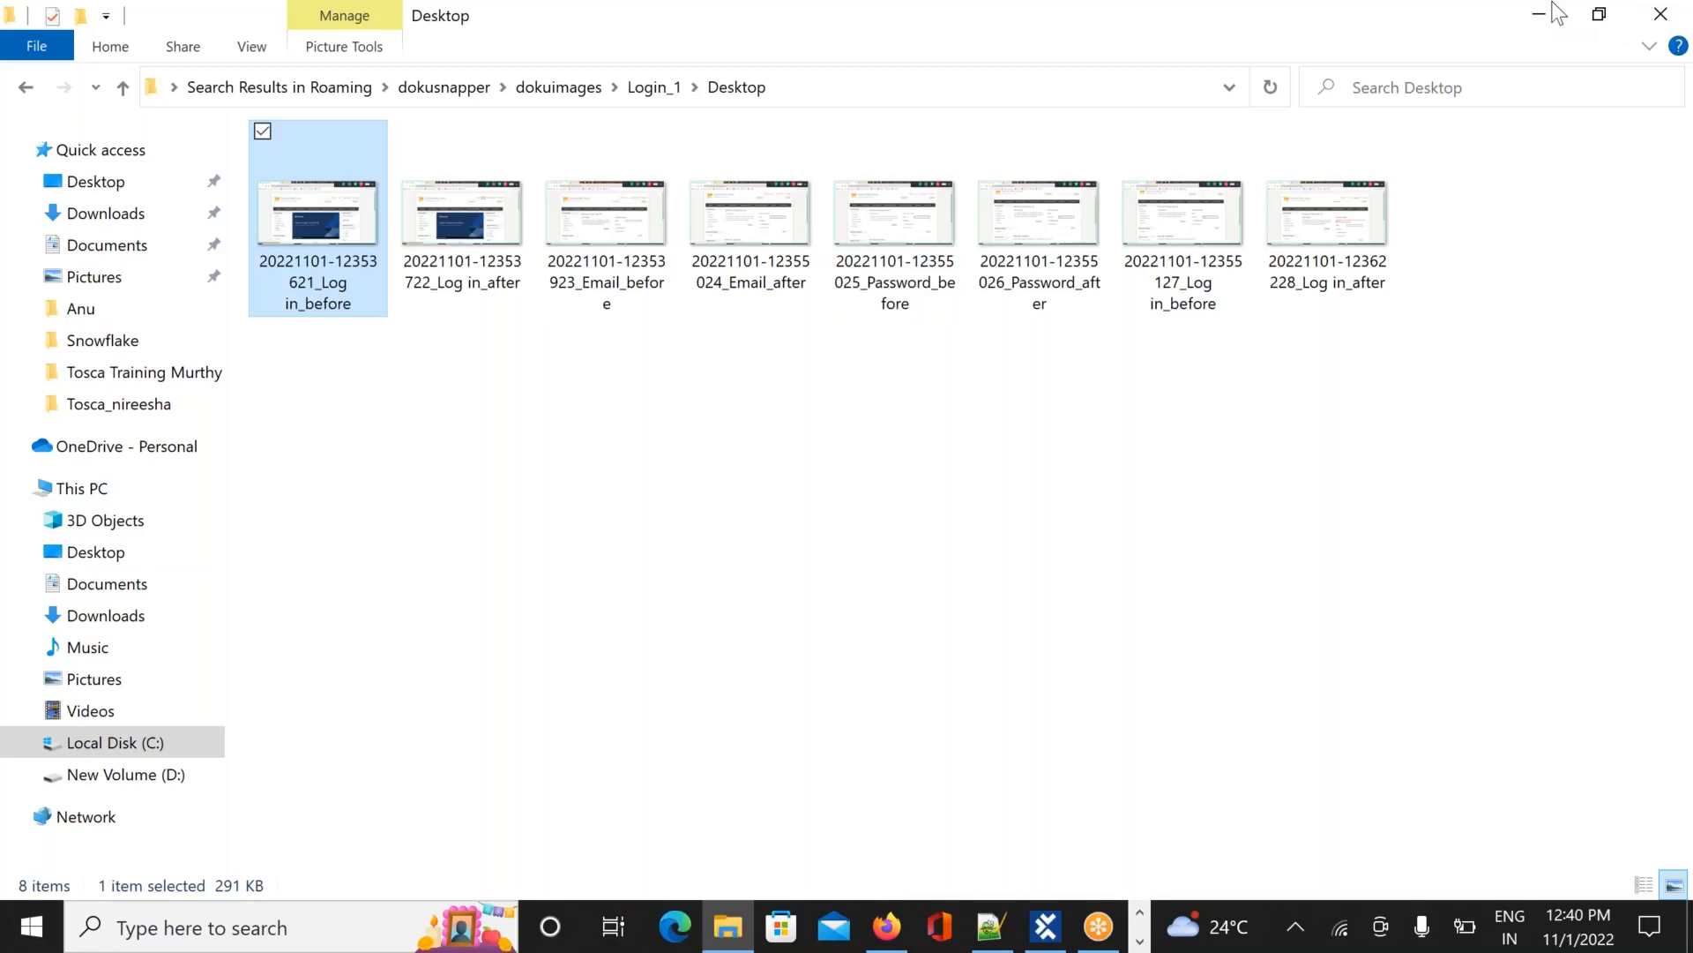
Close the Login_1 screenshot folder window and the Photos viewer
left_click(1194, 35)
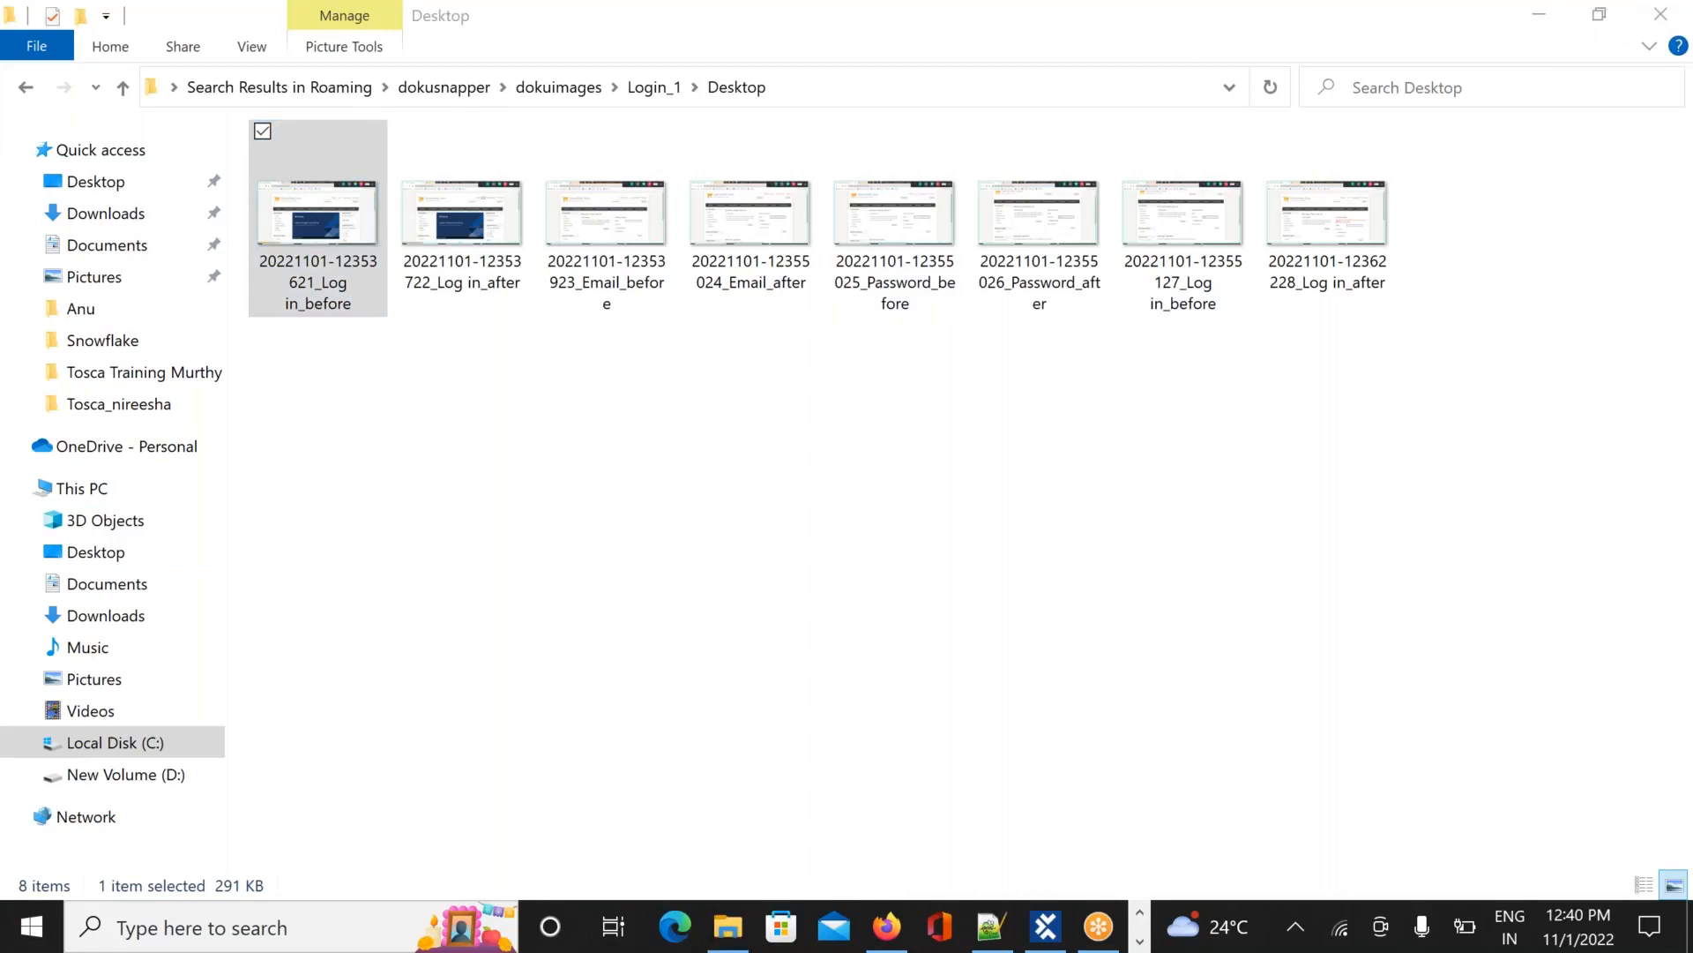
left_click(1658, 16)
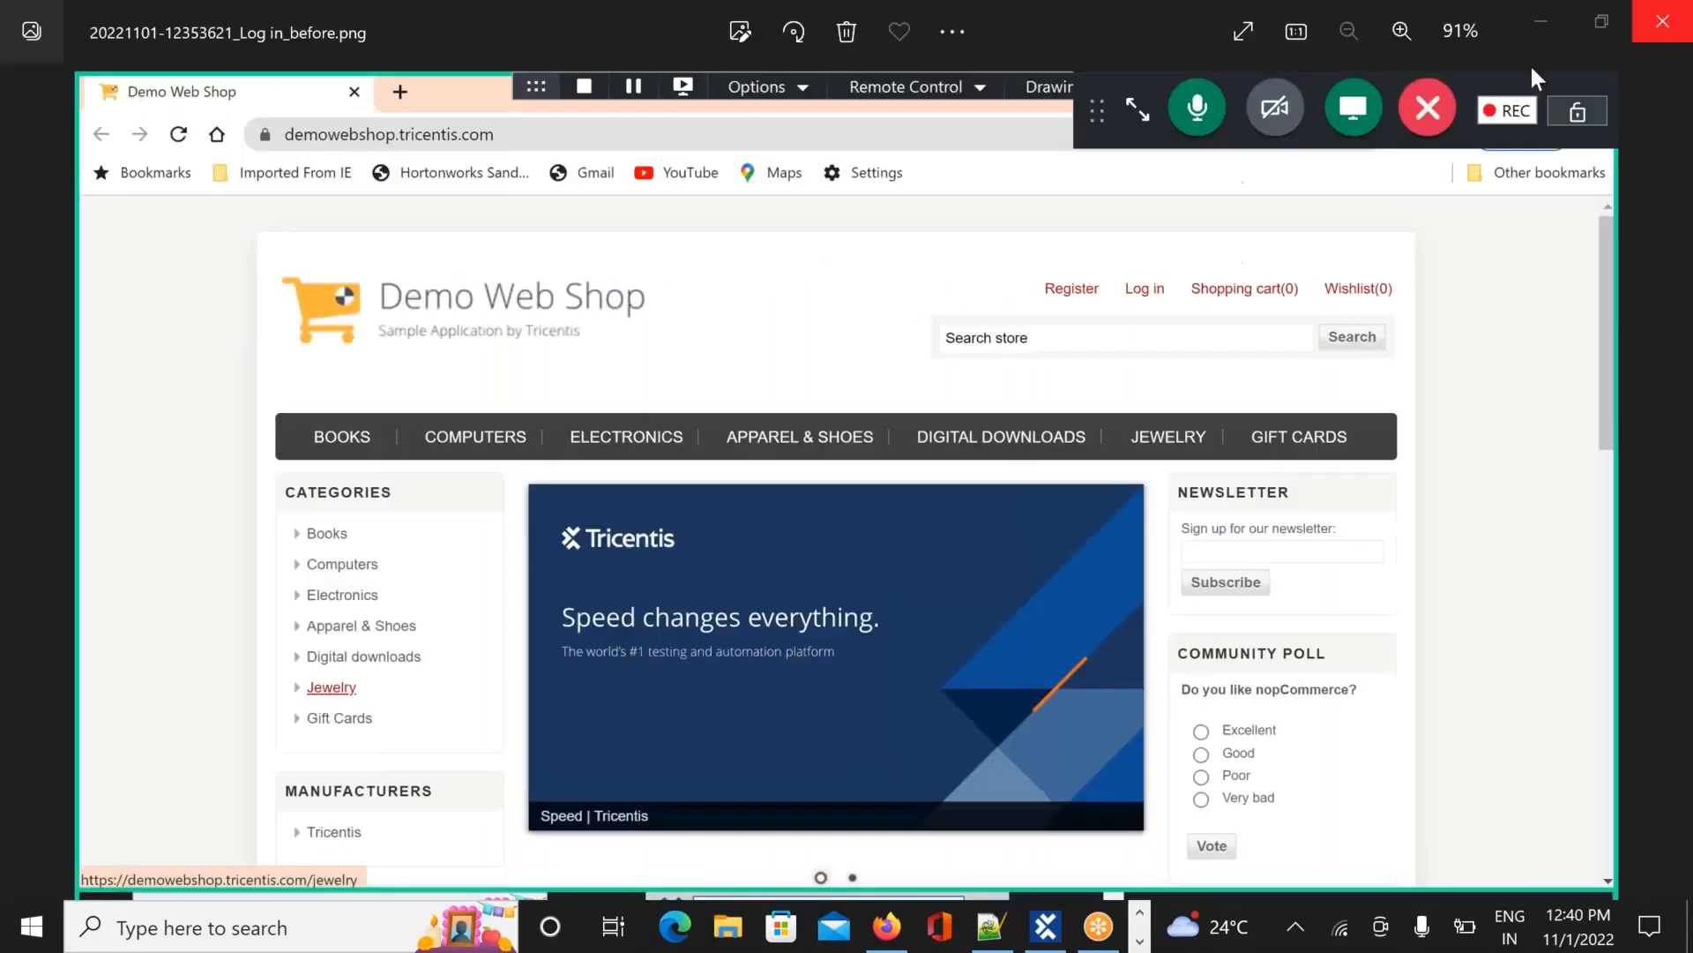
left_click(1678, 35)
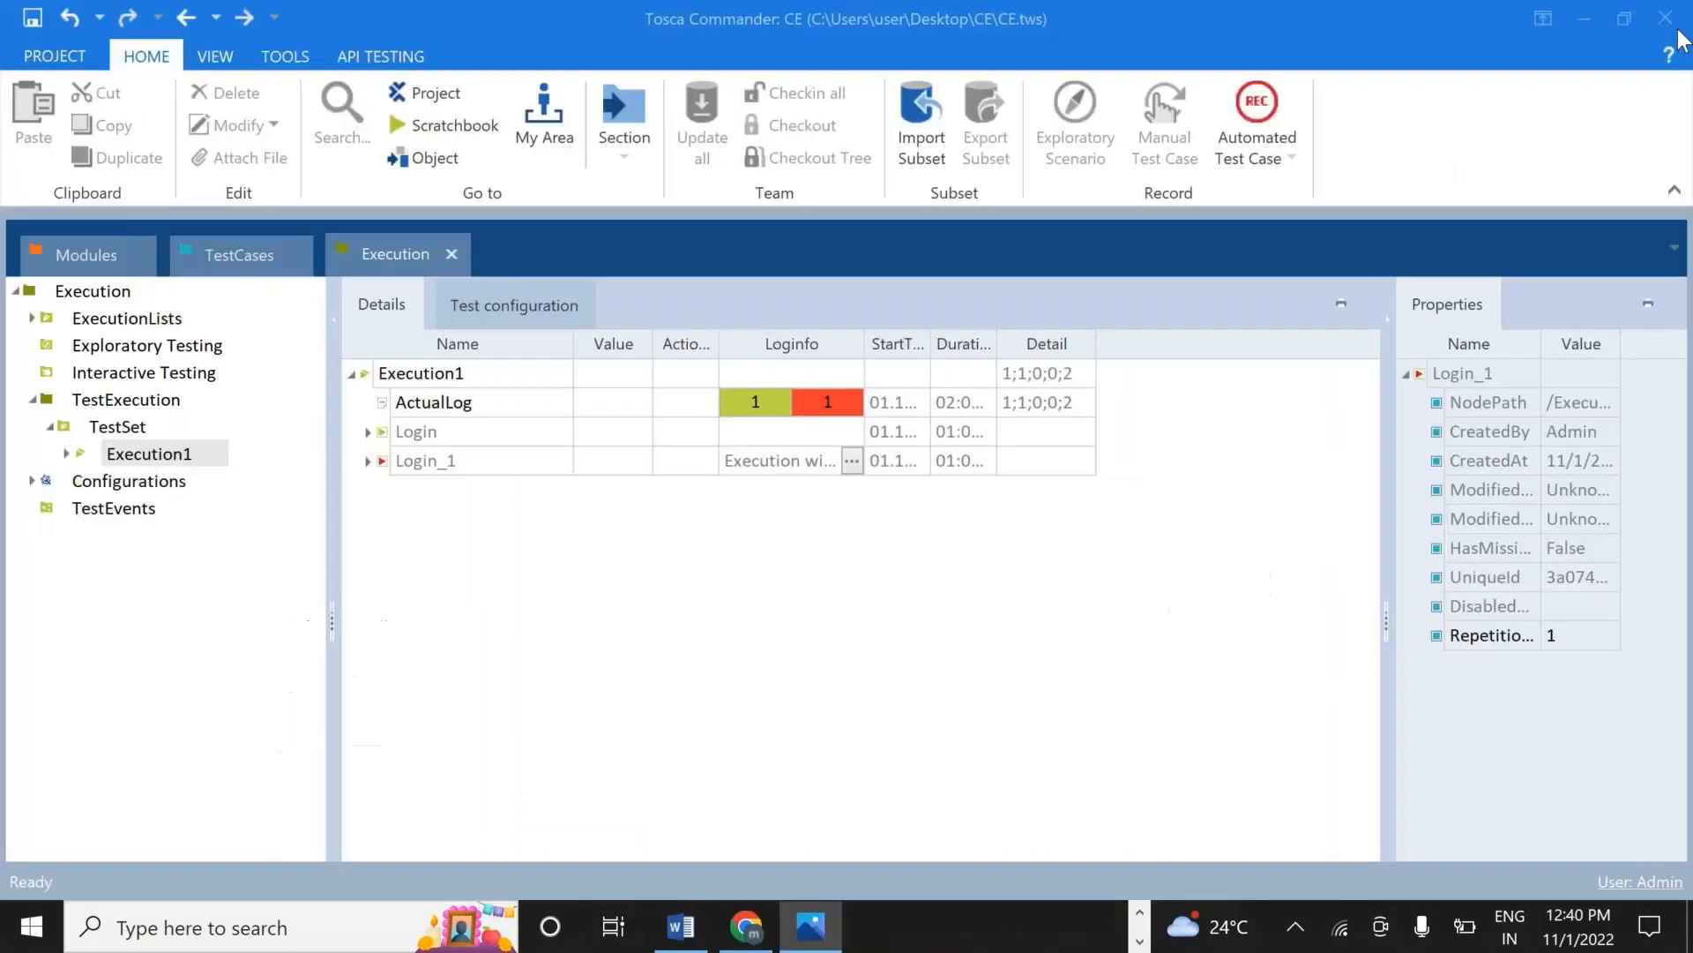
left_click(219, 922)
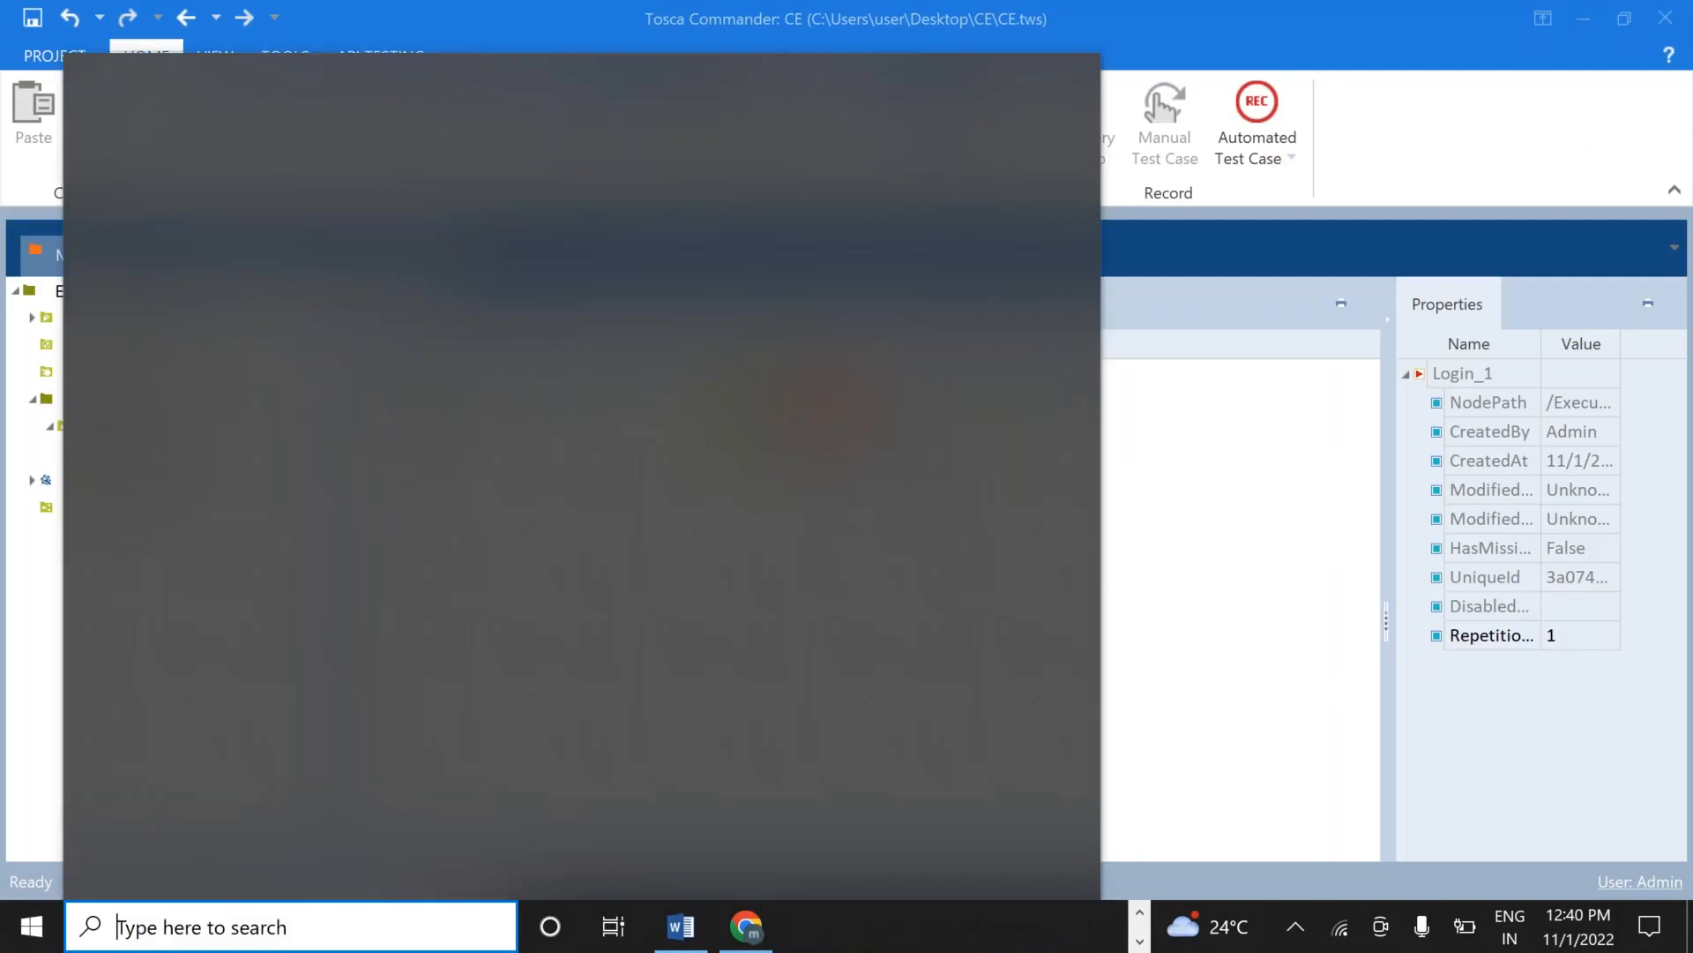
type("%appdata")
key("BackSpace")
key("BackSpace")
key("BackSpace")
key("BackSpace")
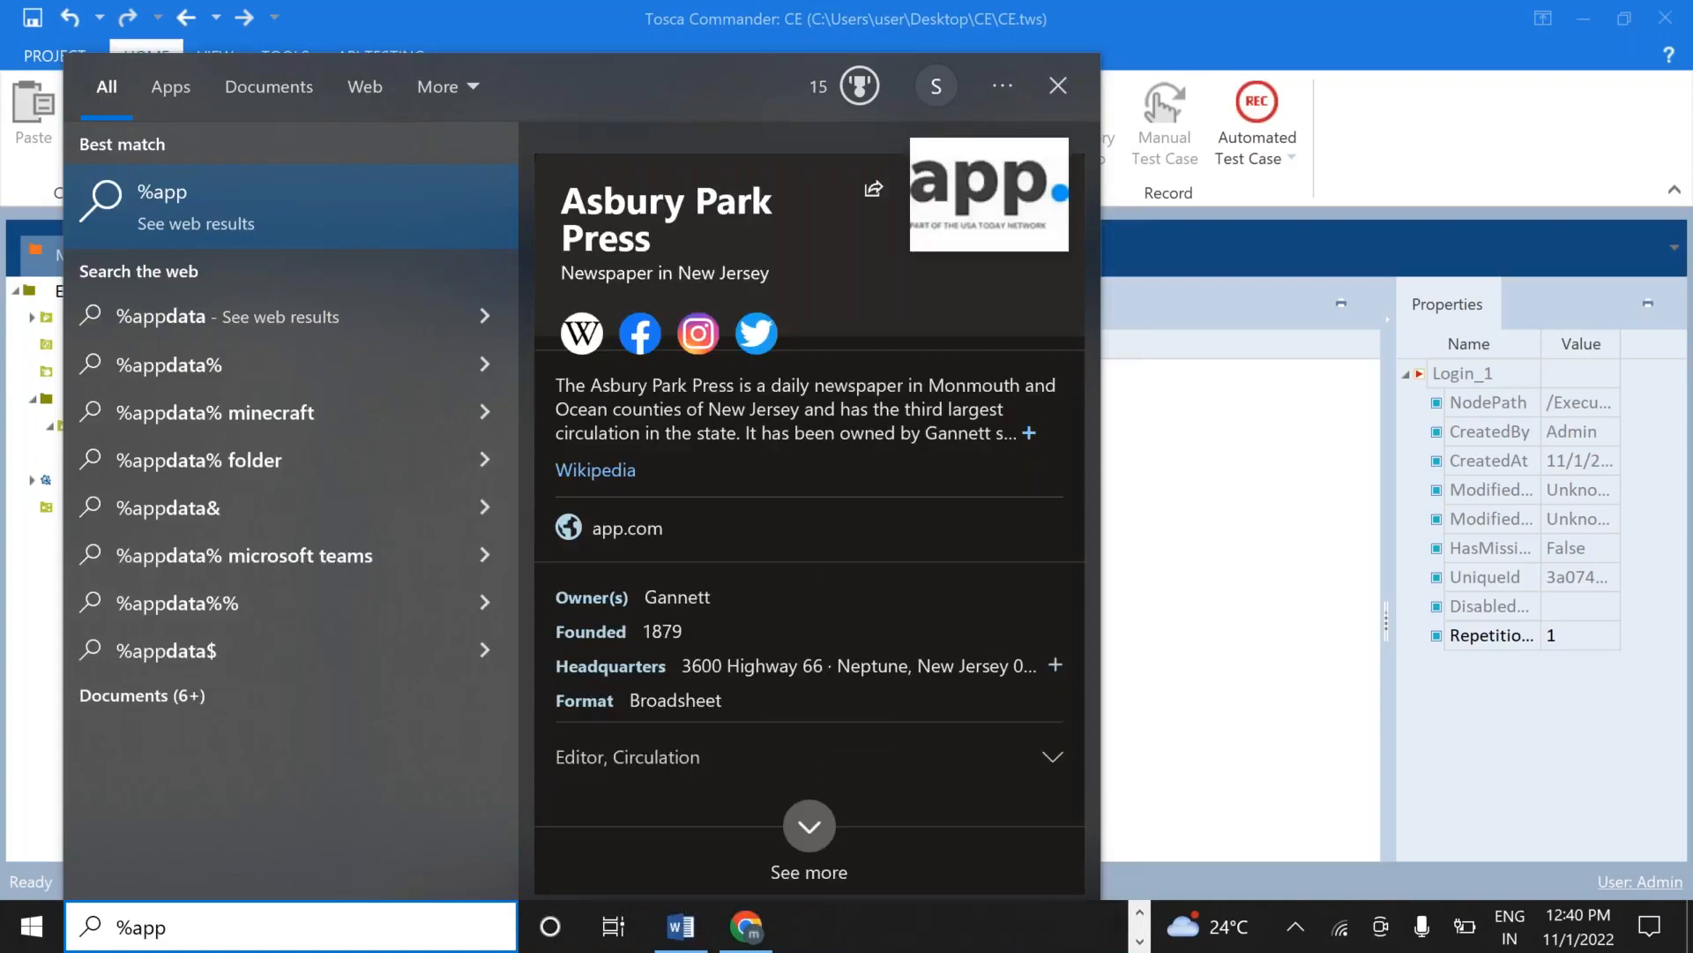
type("data")
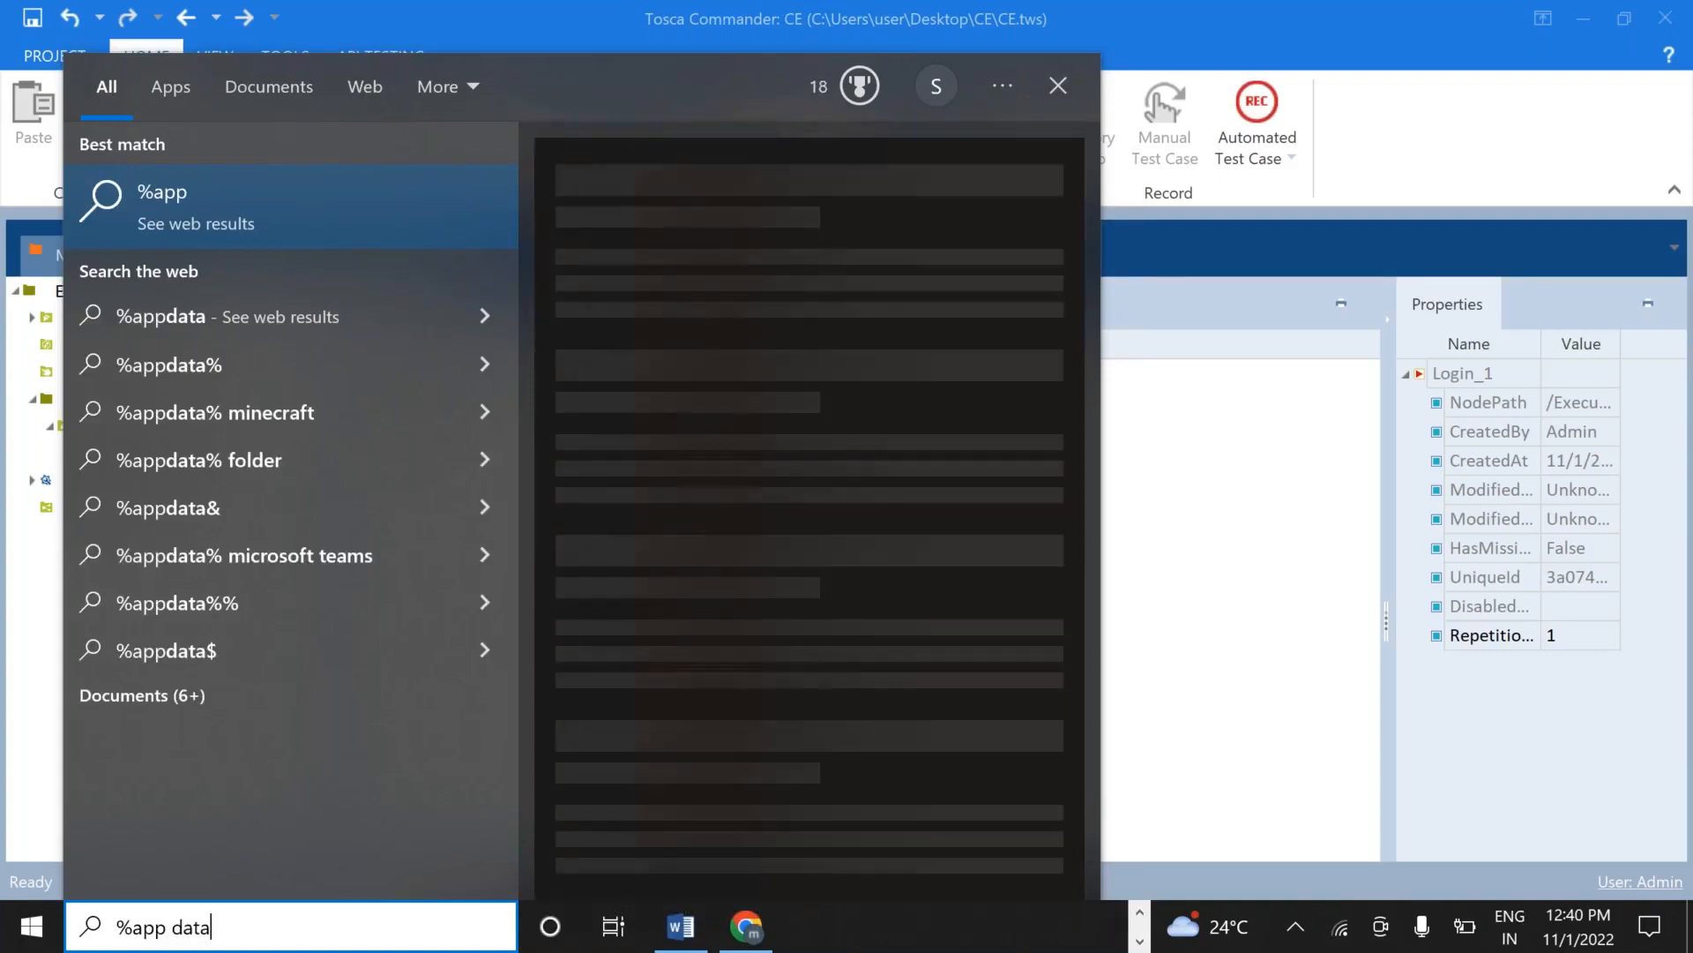
type("%")
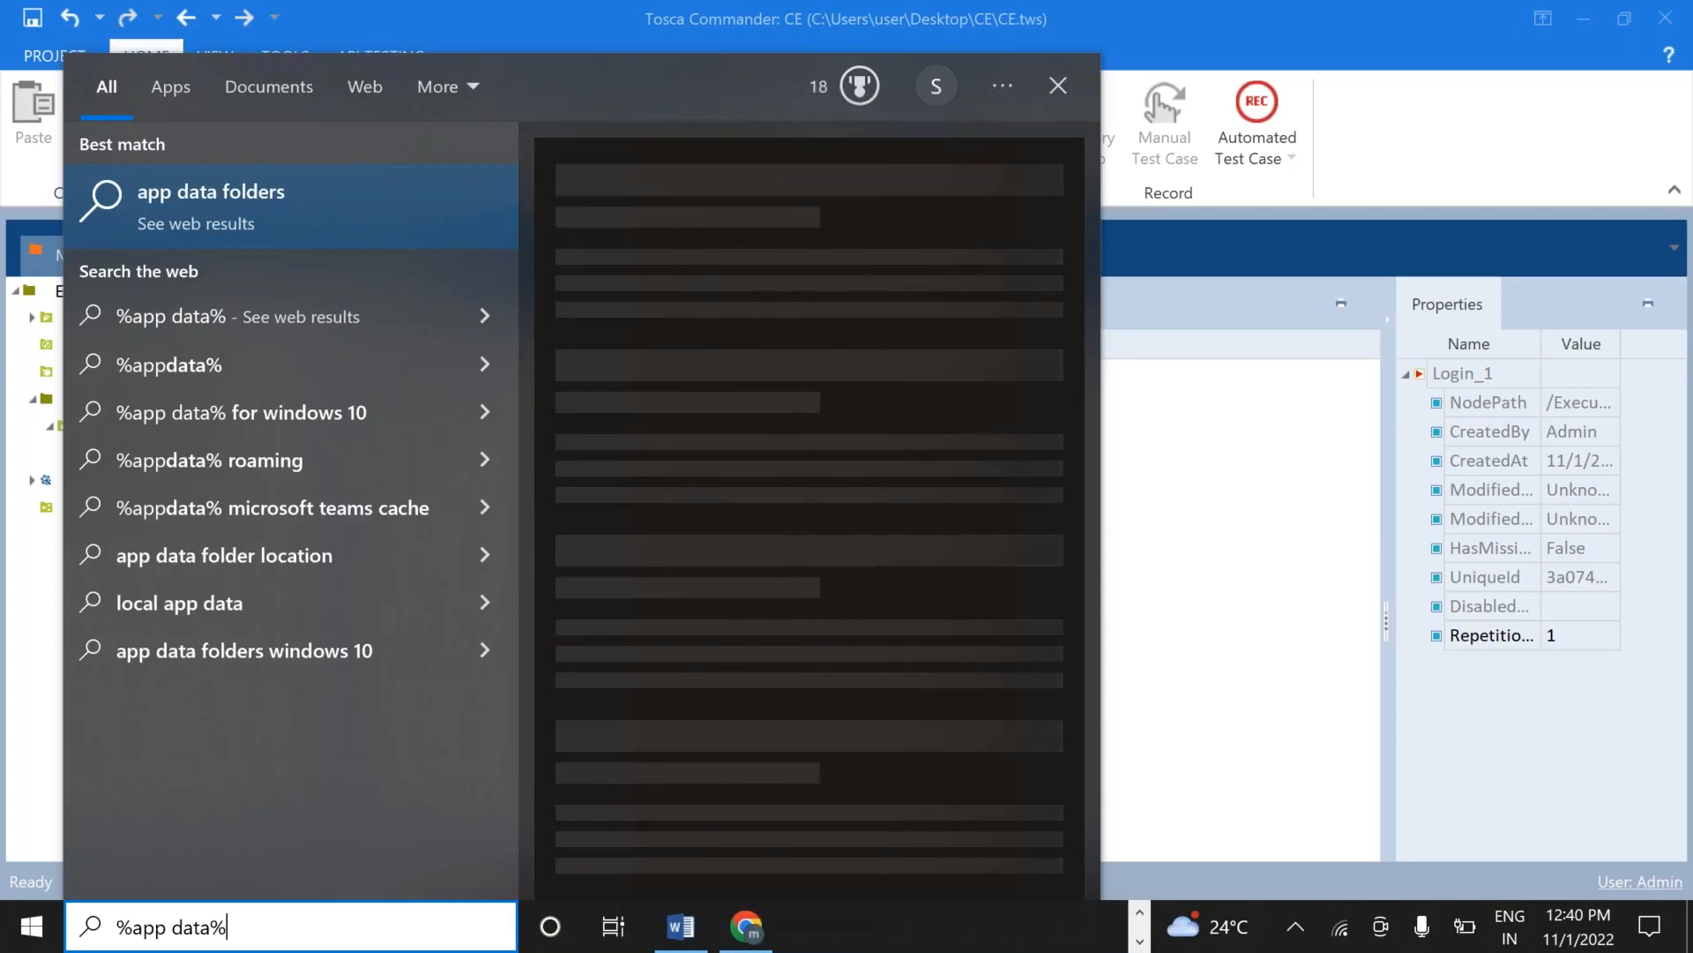
key("Escape")
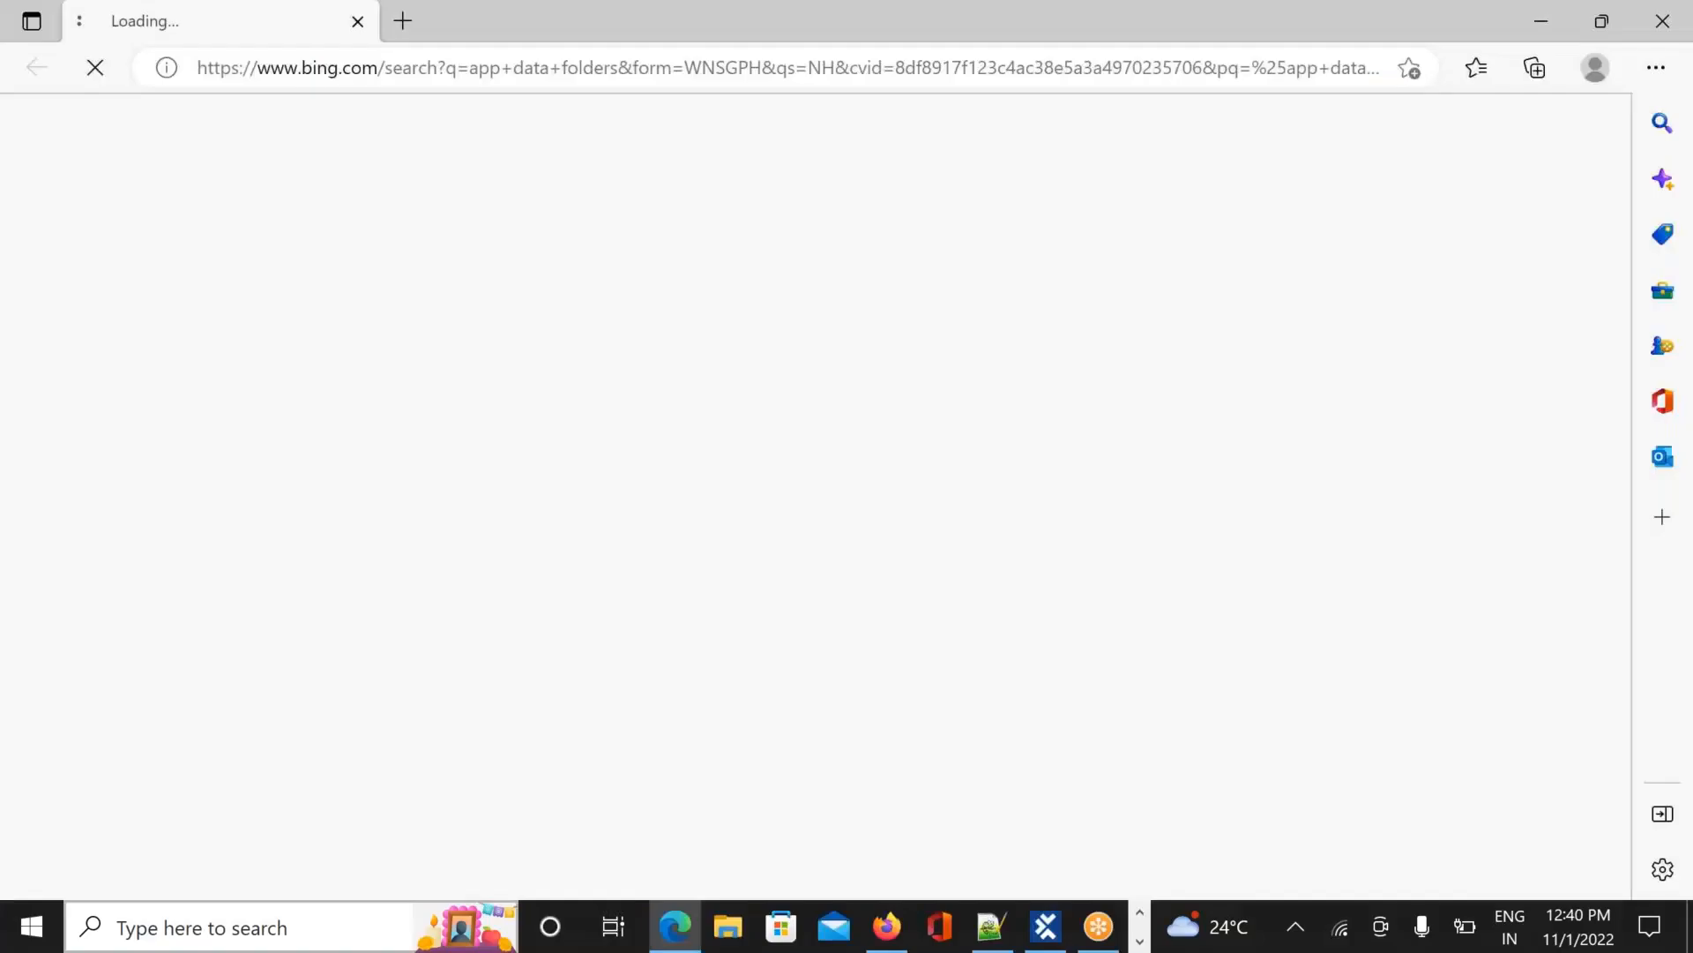
left_click(1663, 21)
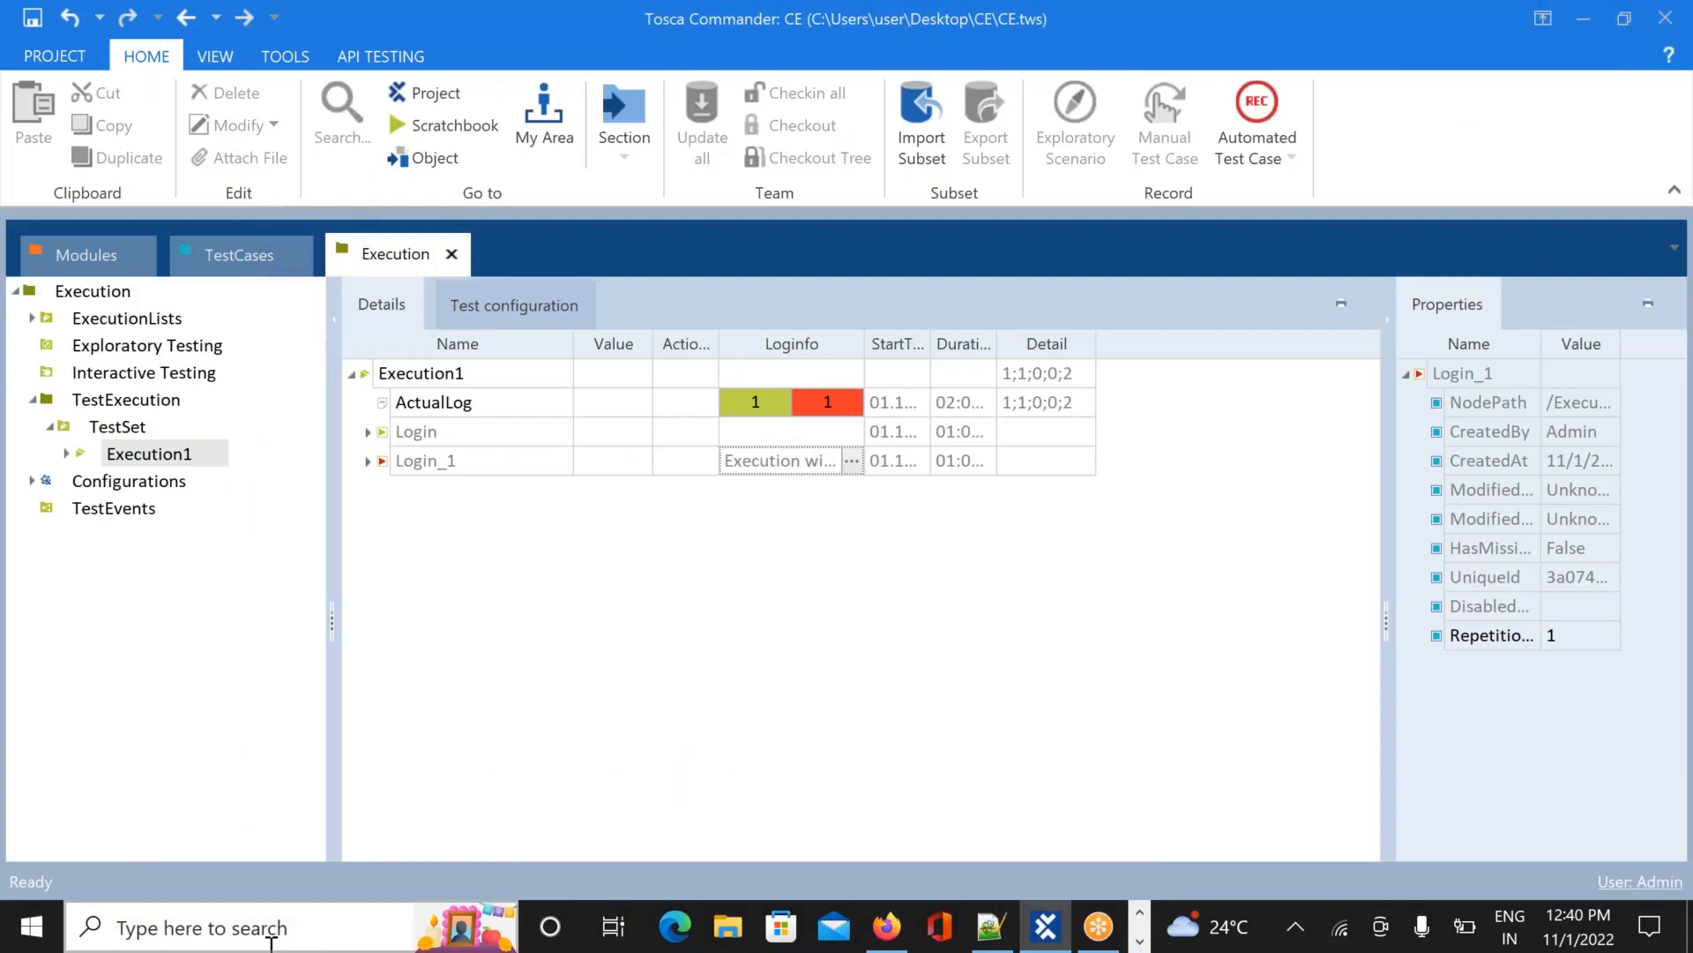
left_click(270, 942)
type("%")
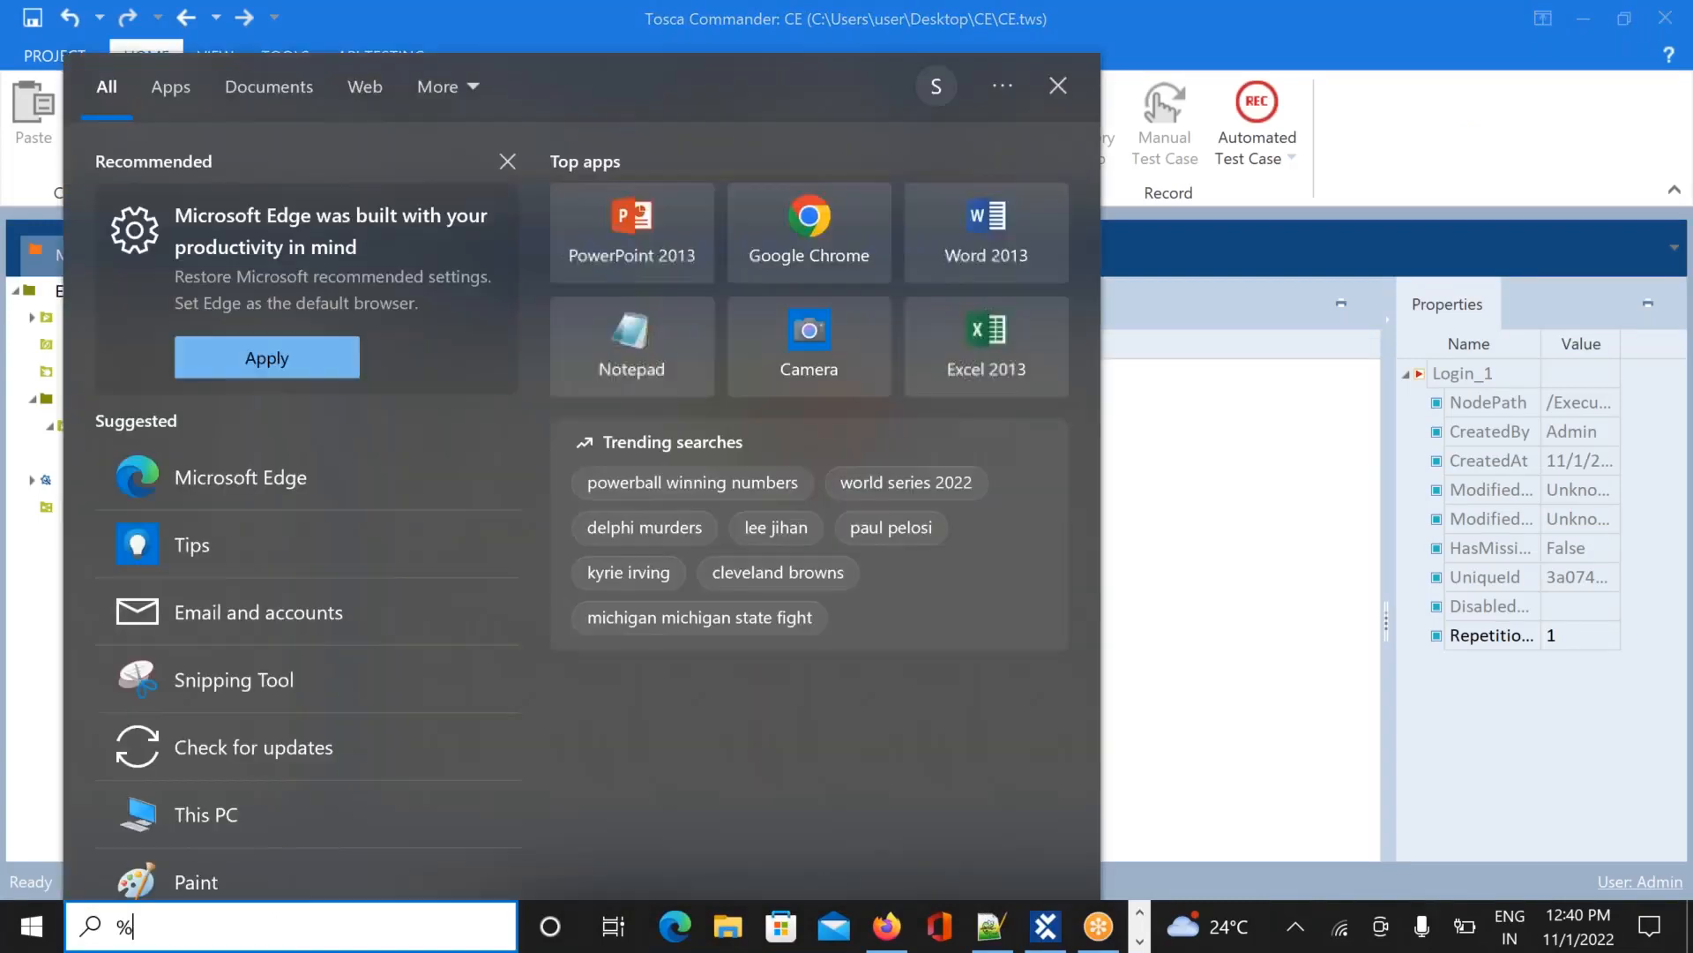
type("a")
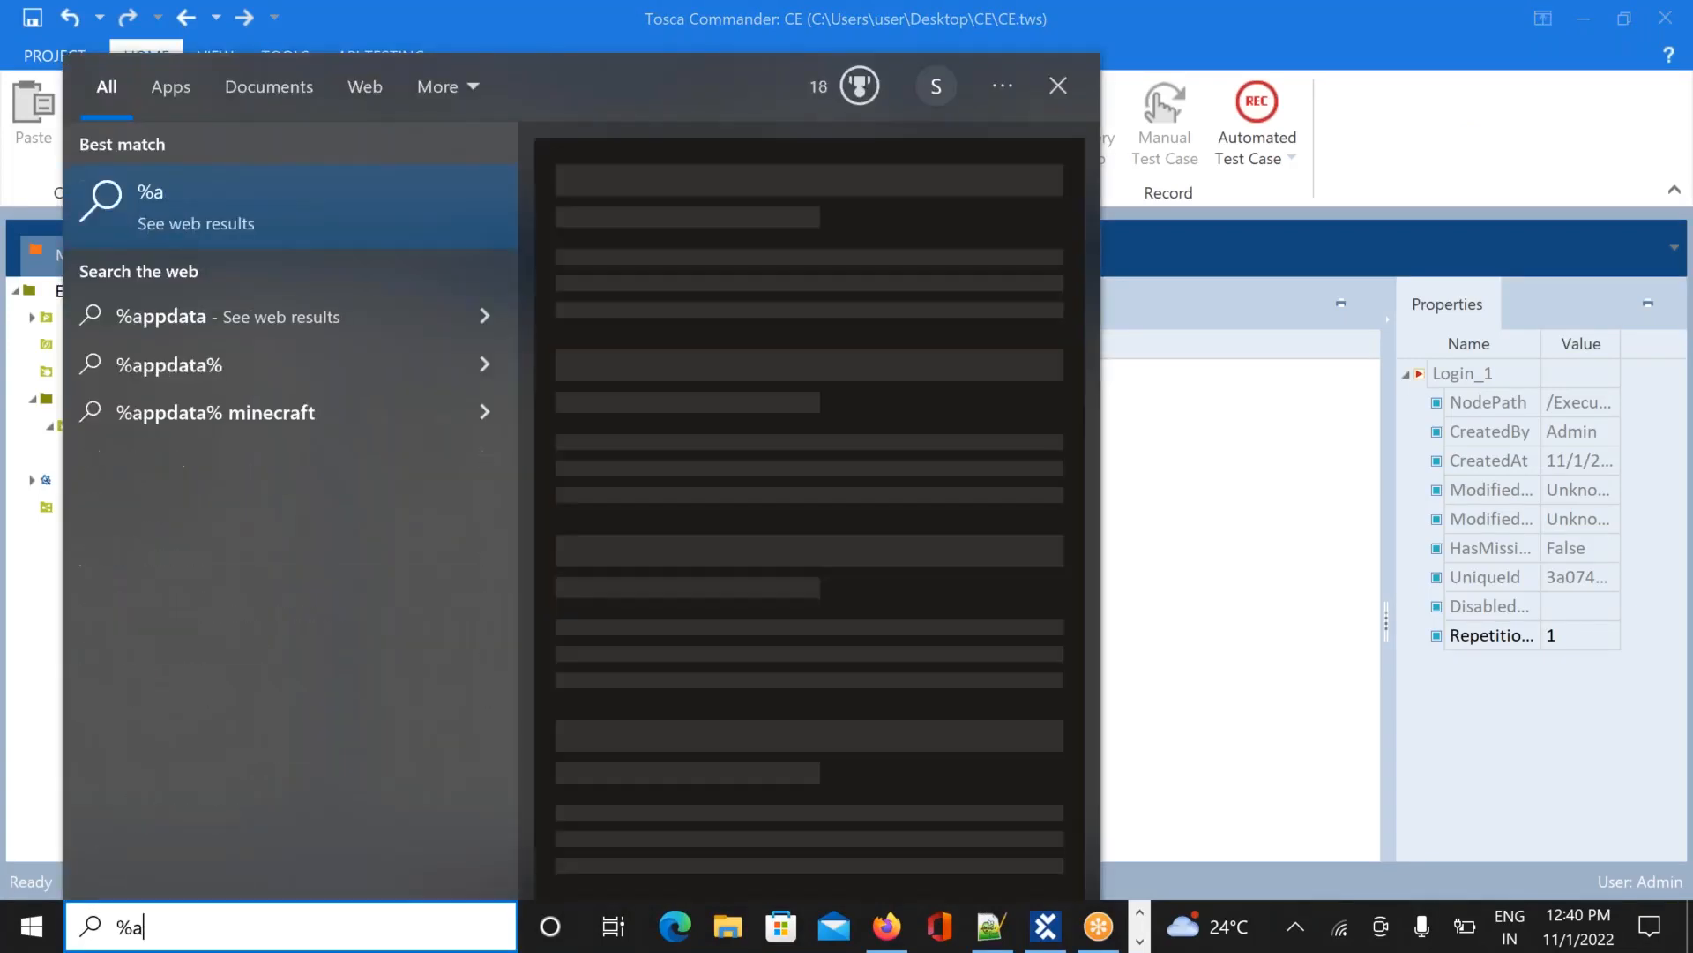
type("pp data%")
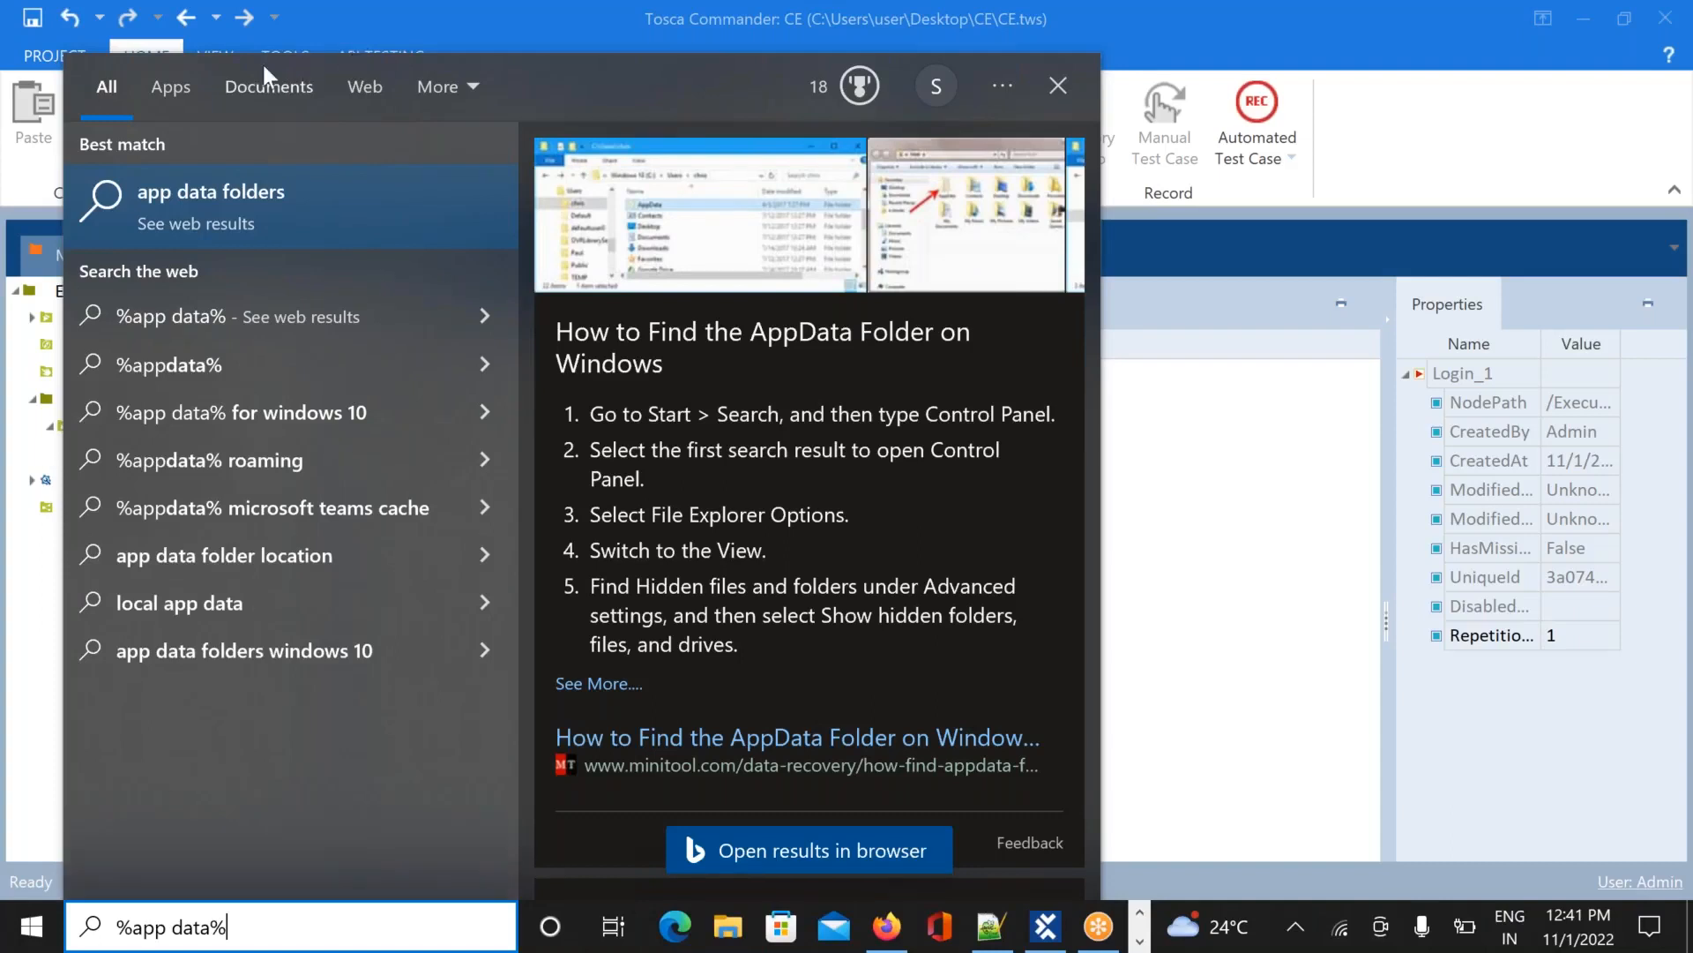
left_click(173, 89)
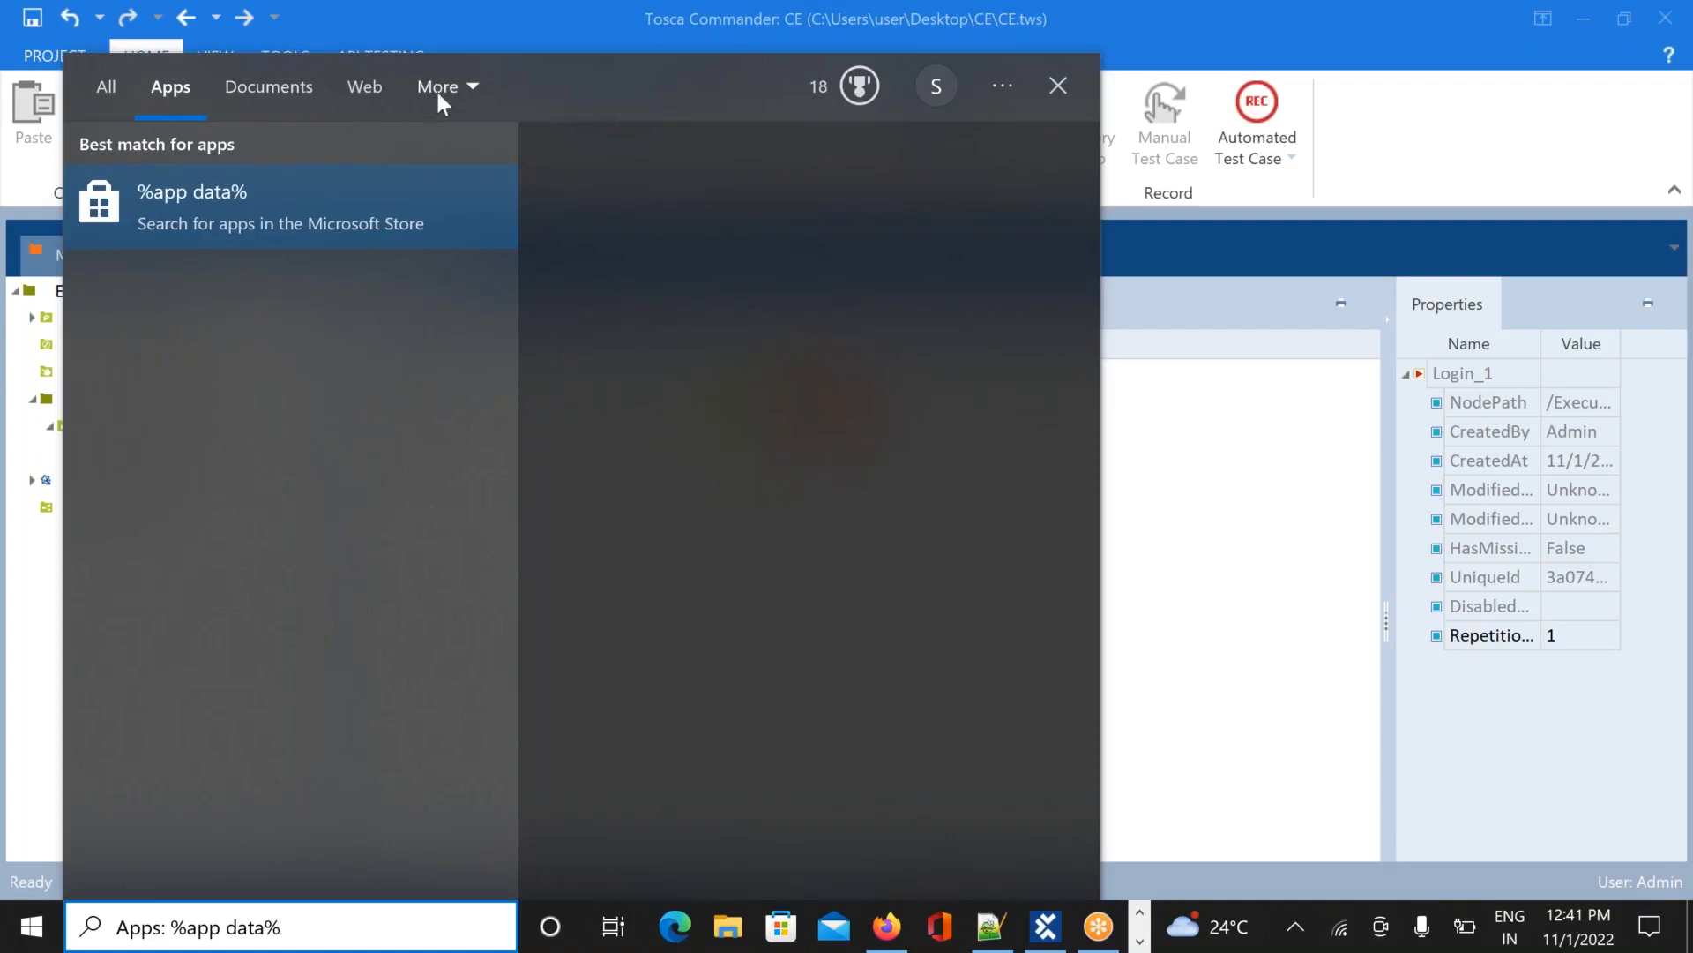
left_click(460, 88)
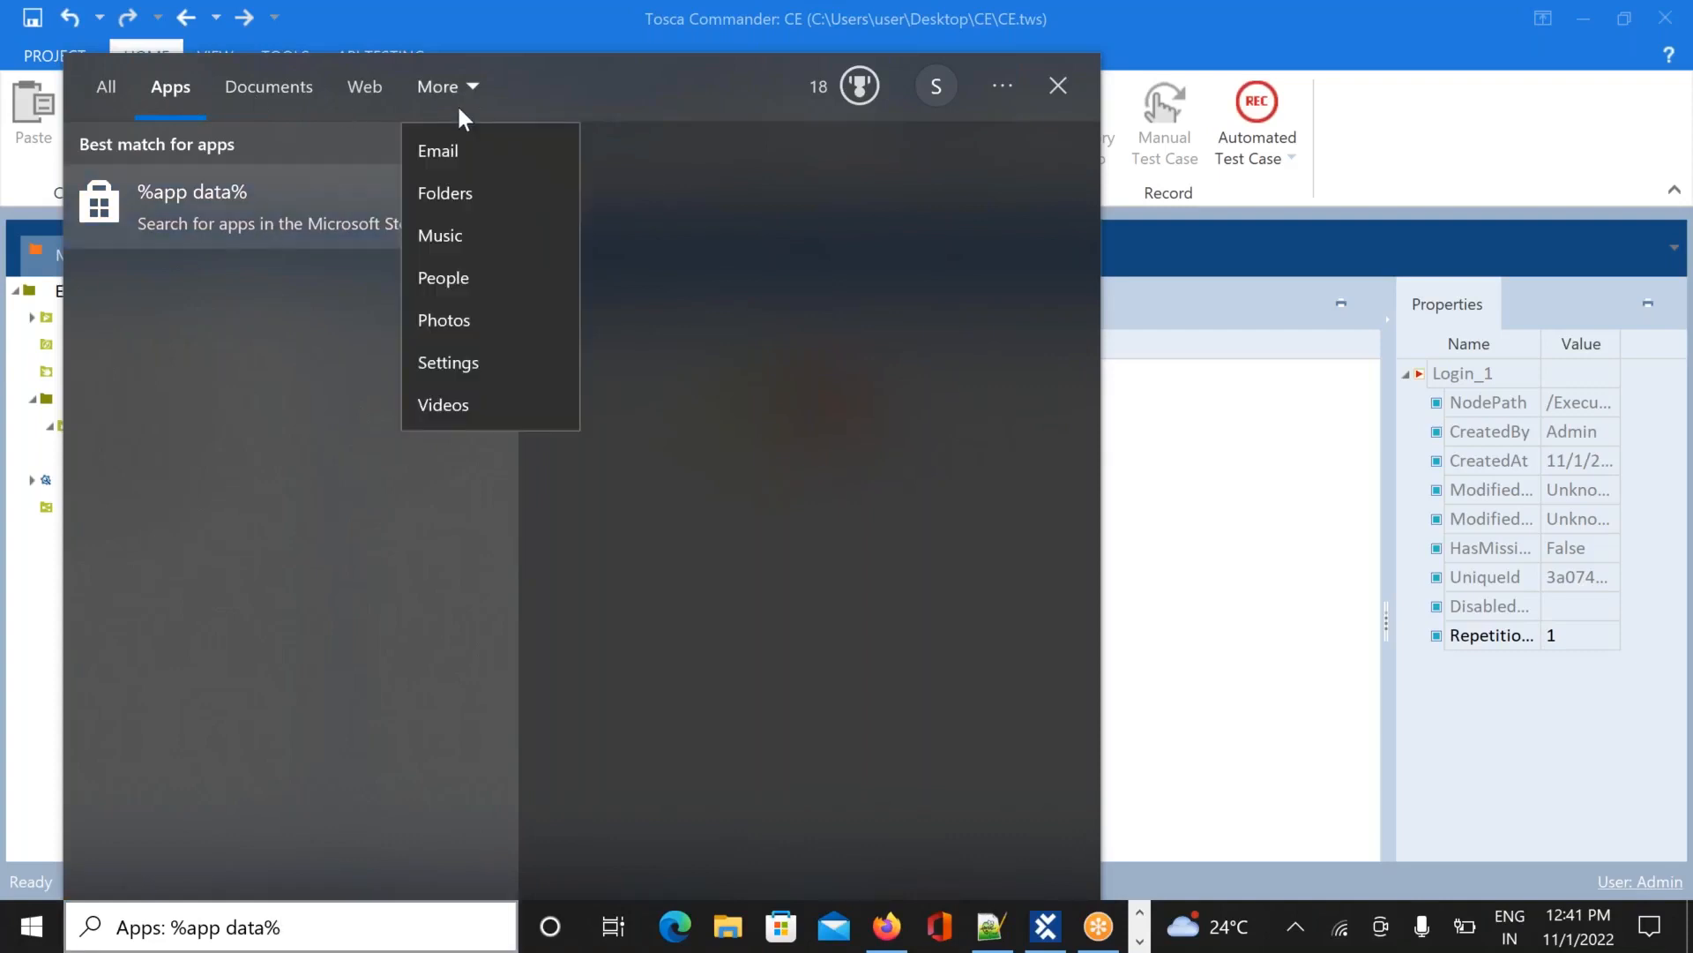
left_click(447, 196)
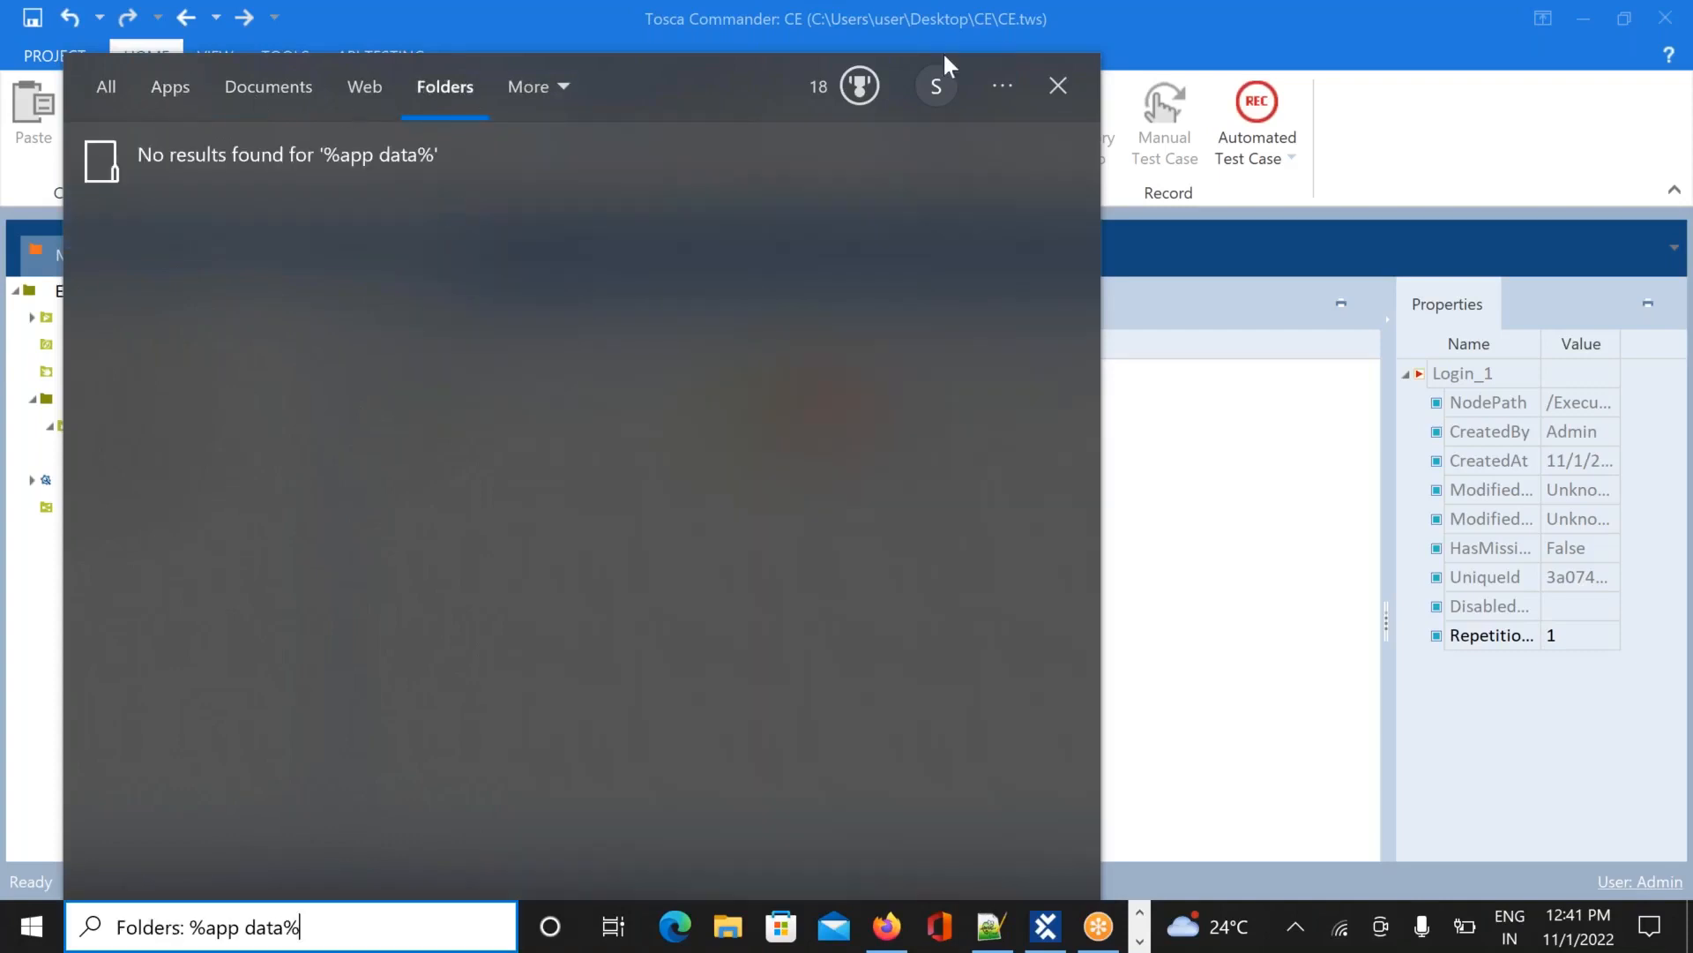
left_click(1060, 85)
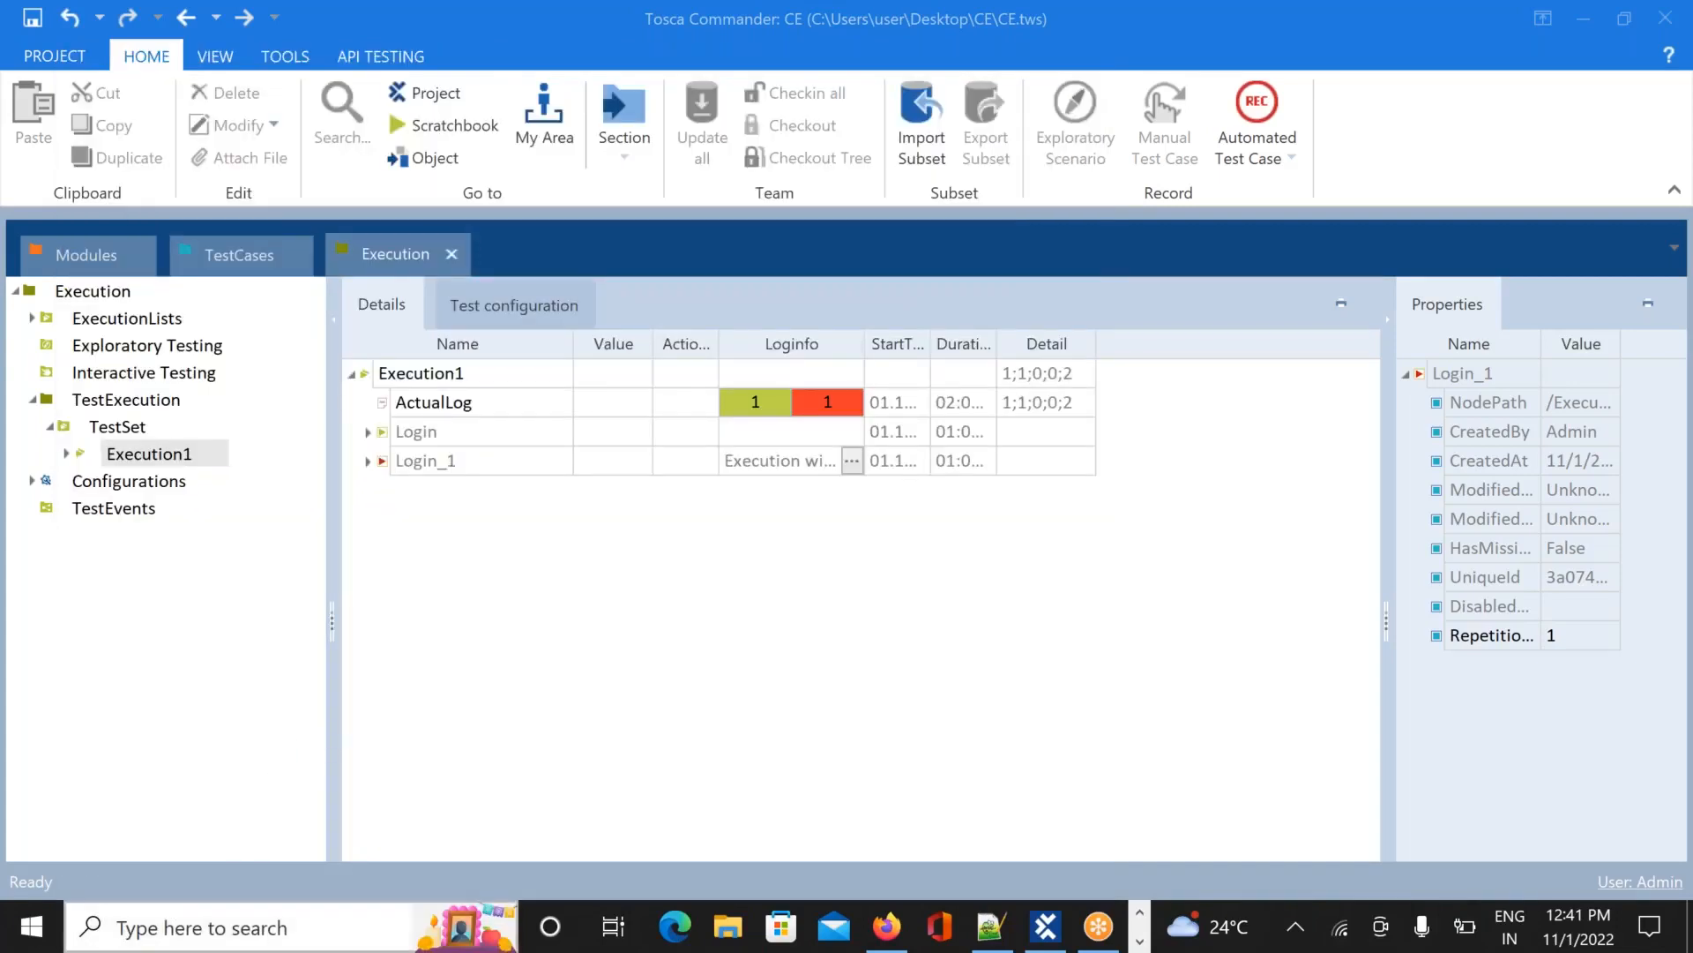
left_click(35, 928)
Search %appdata% and drill into TRICENTIS > TOSCA TestSuite > 7.0.0 > dokusnapper
left_click(160, 928)
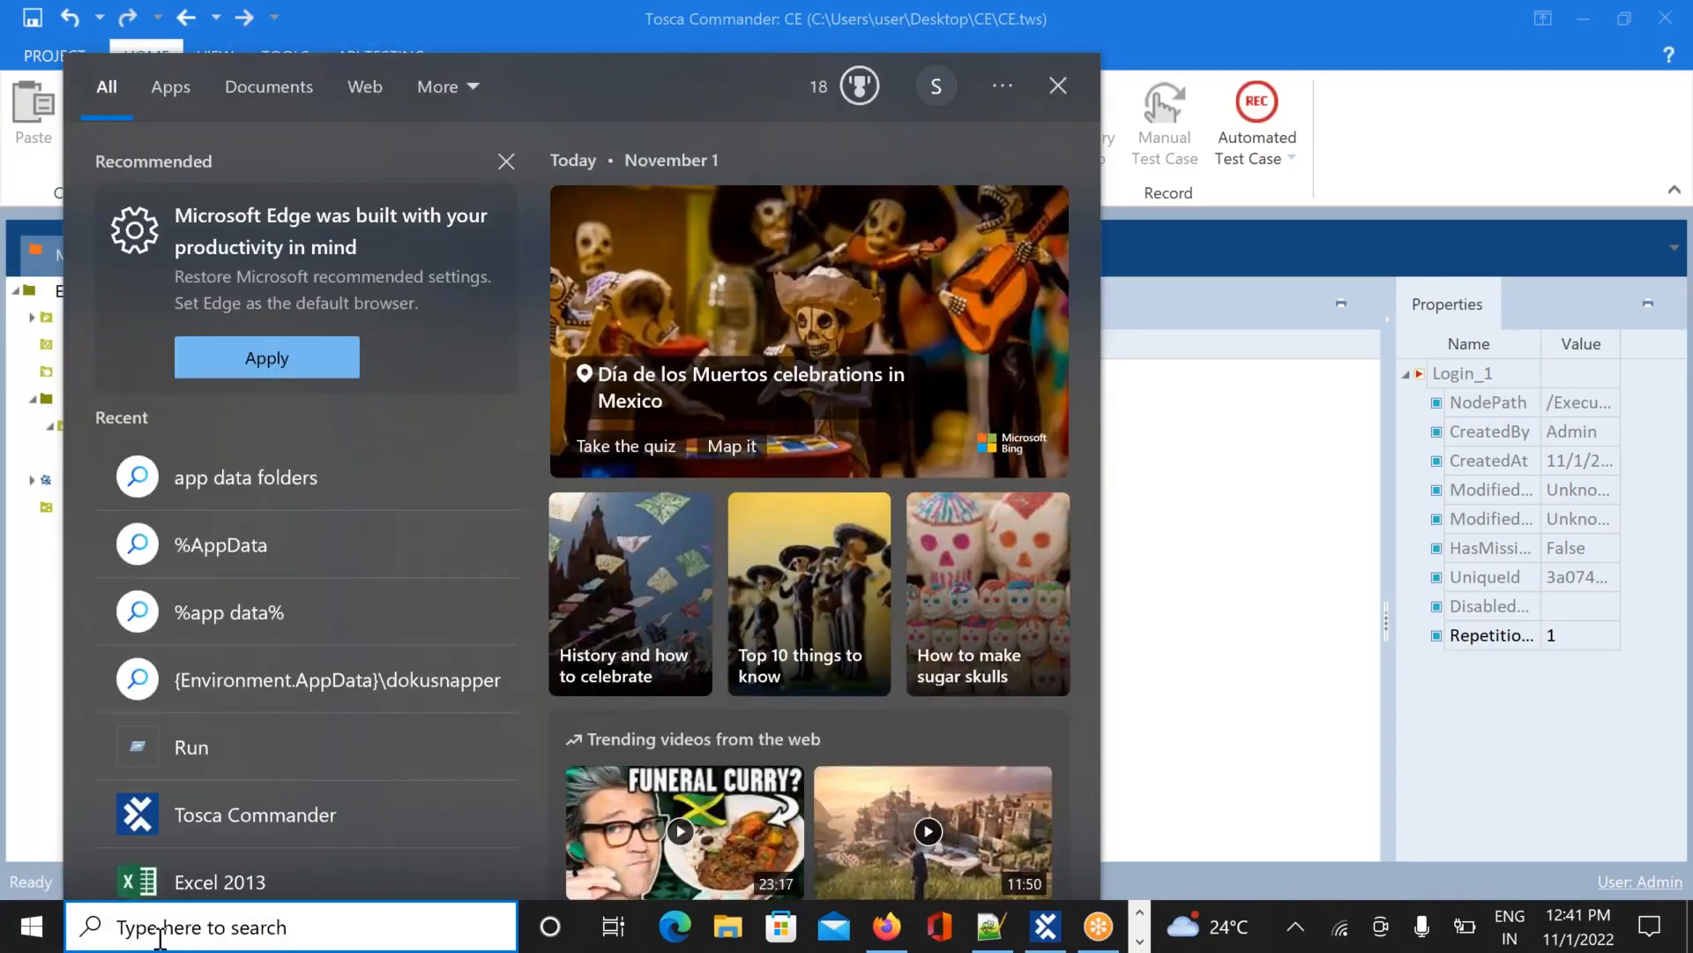
type("%")
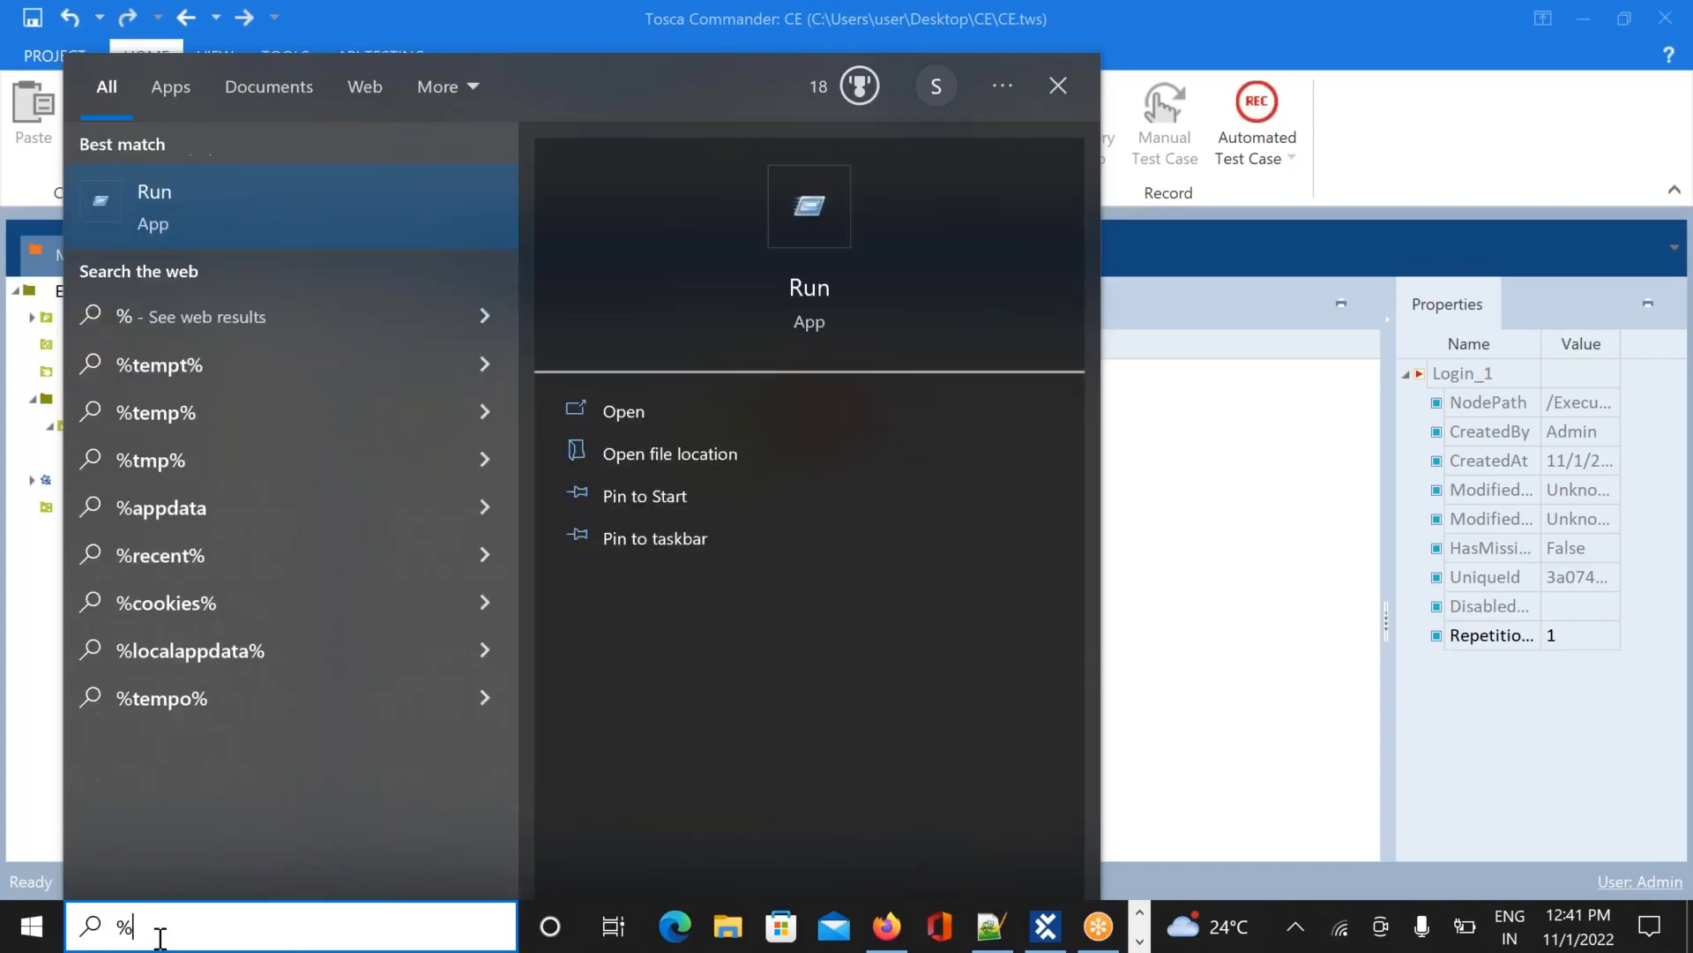
type("appd")
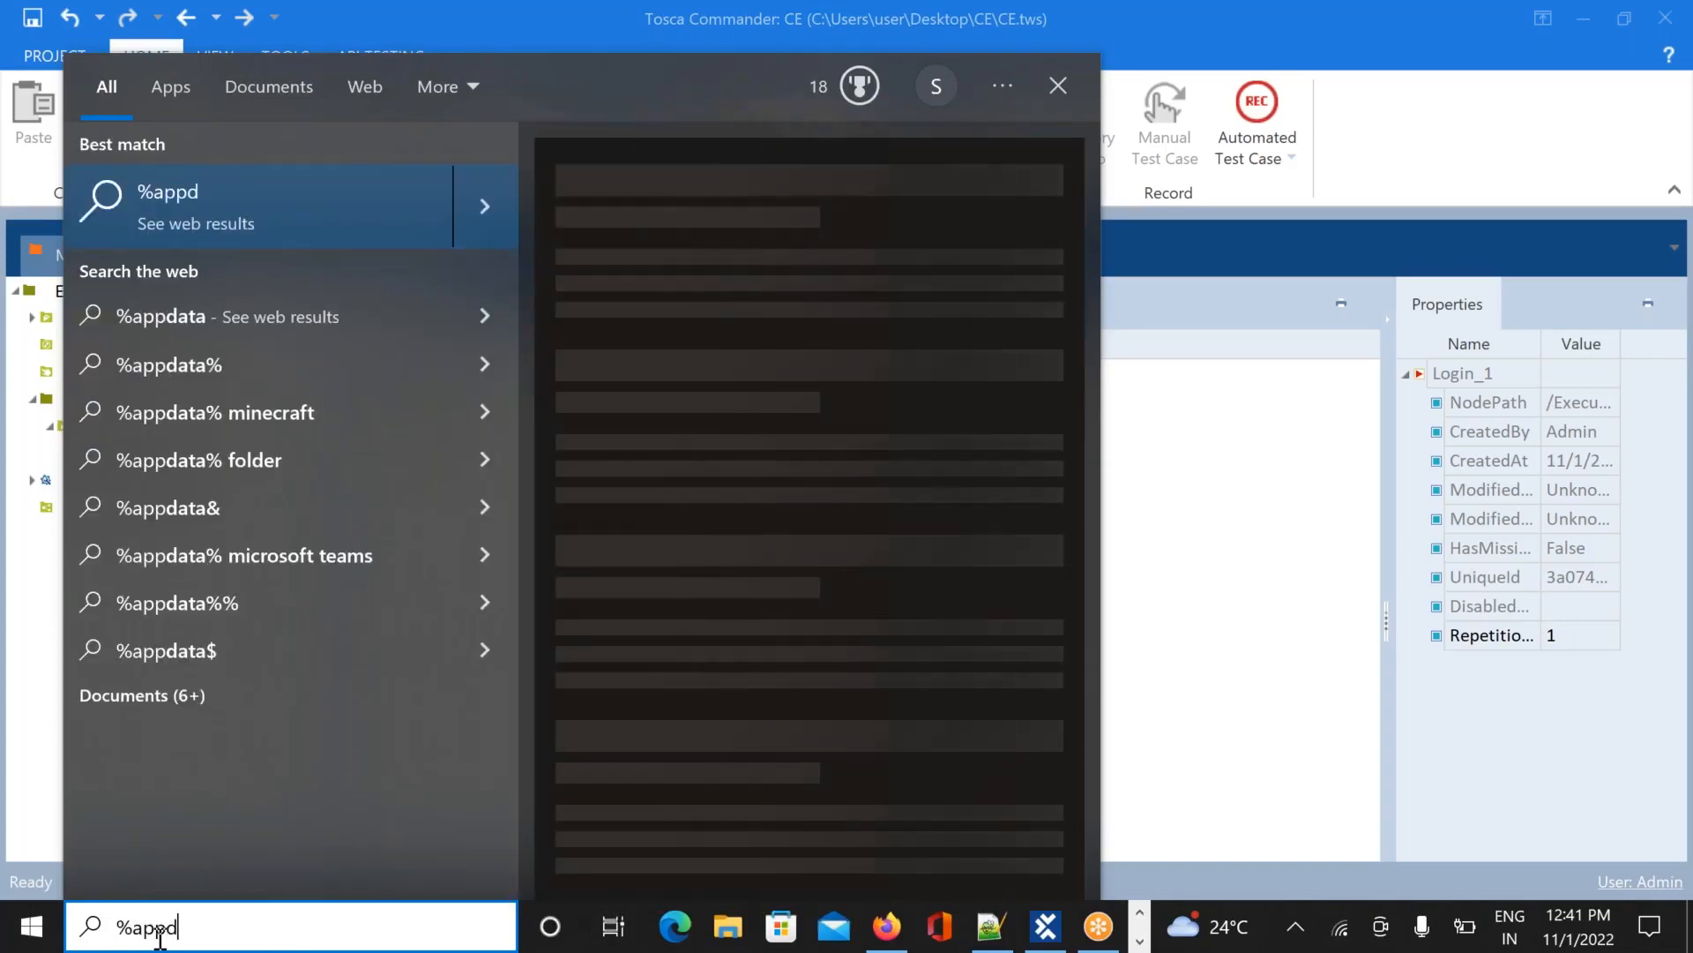
type("ata")
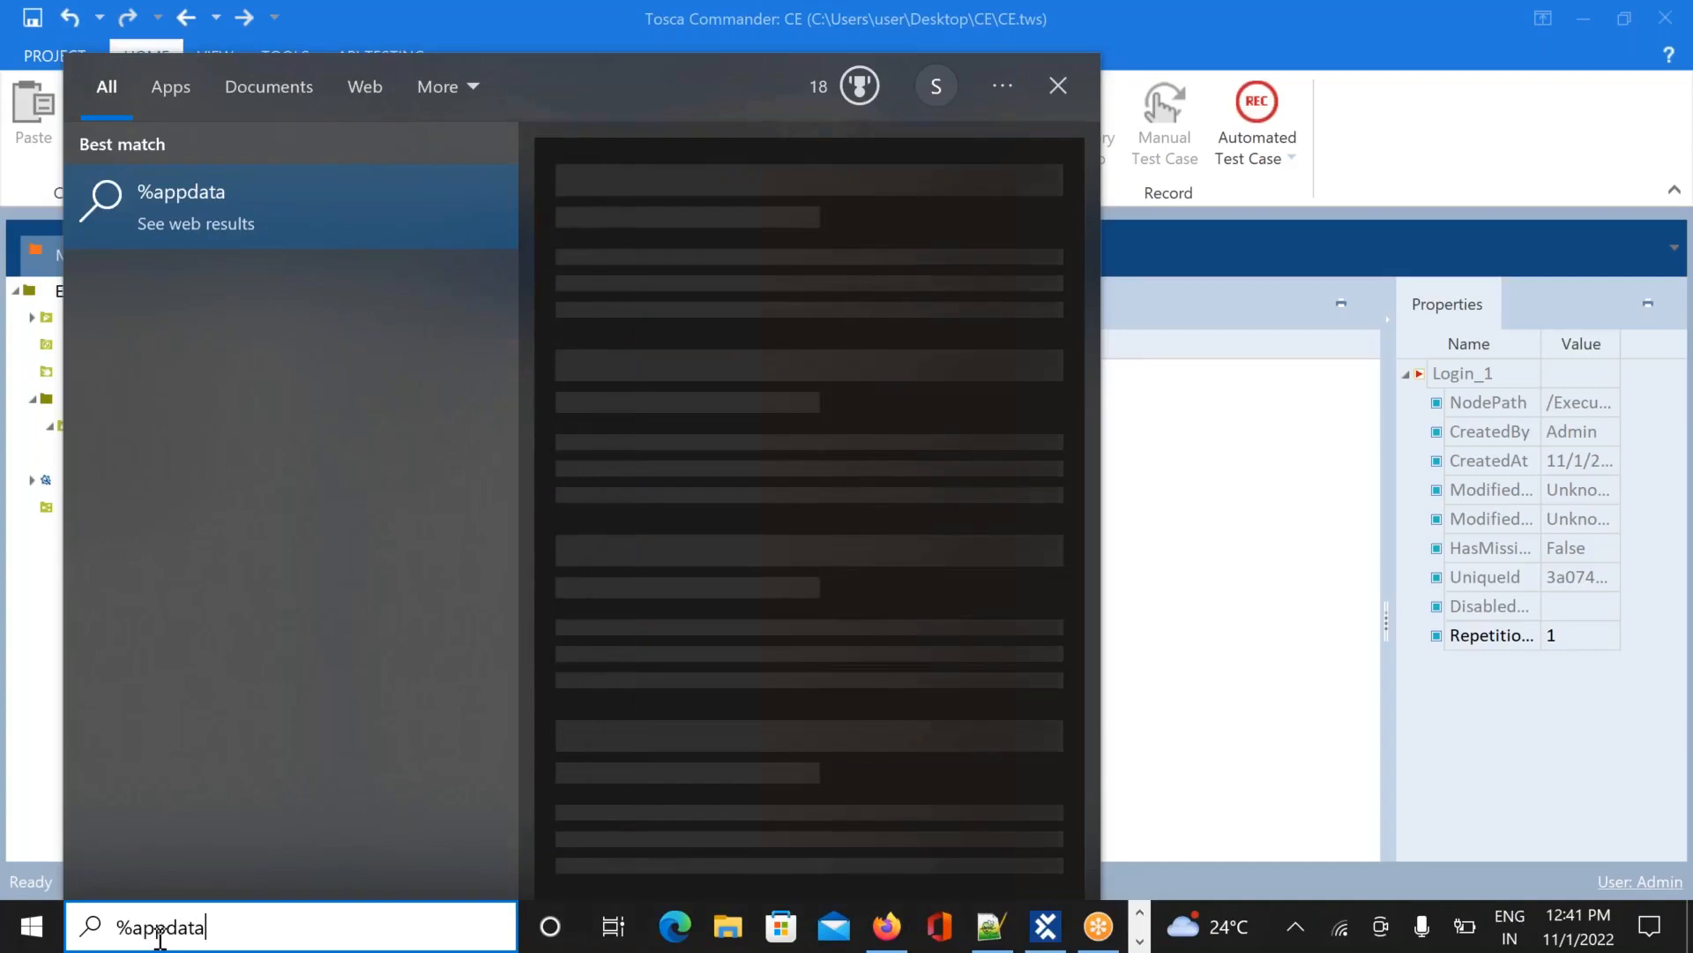
type("%")
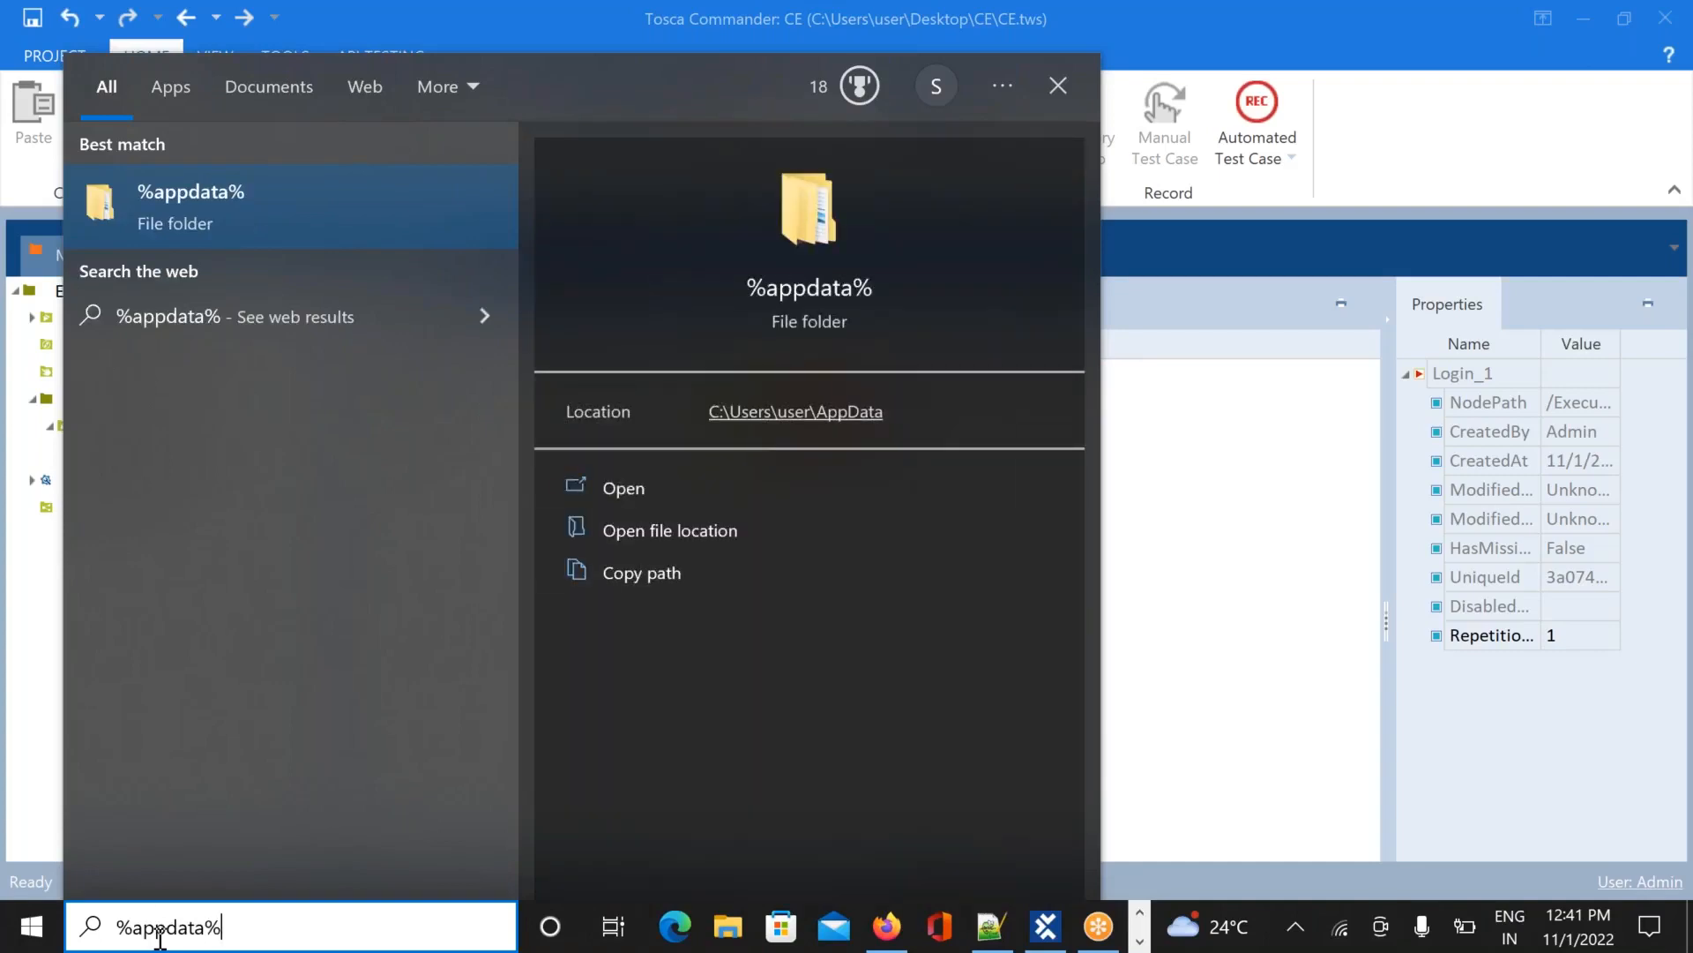
left_click(627, 490)
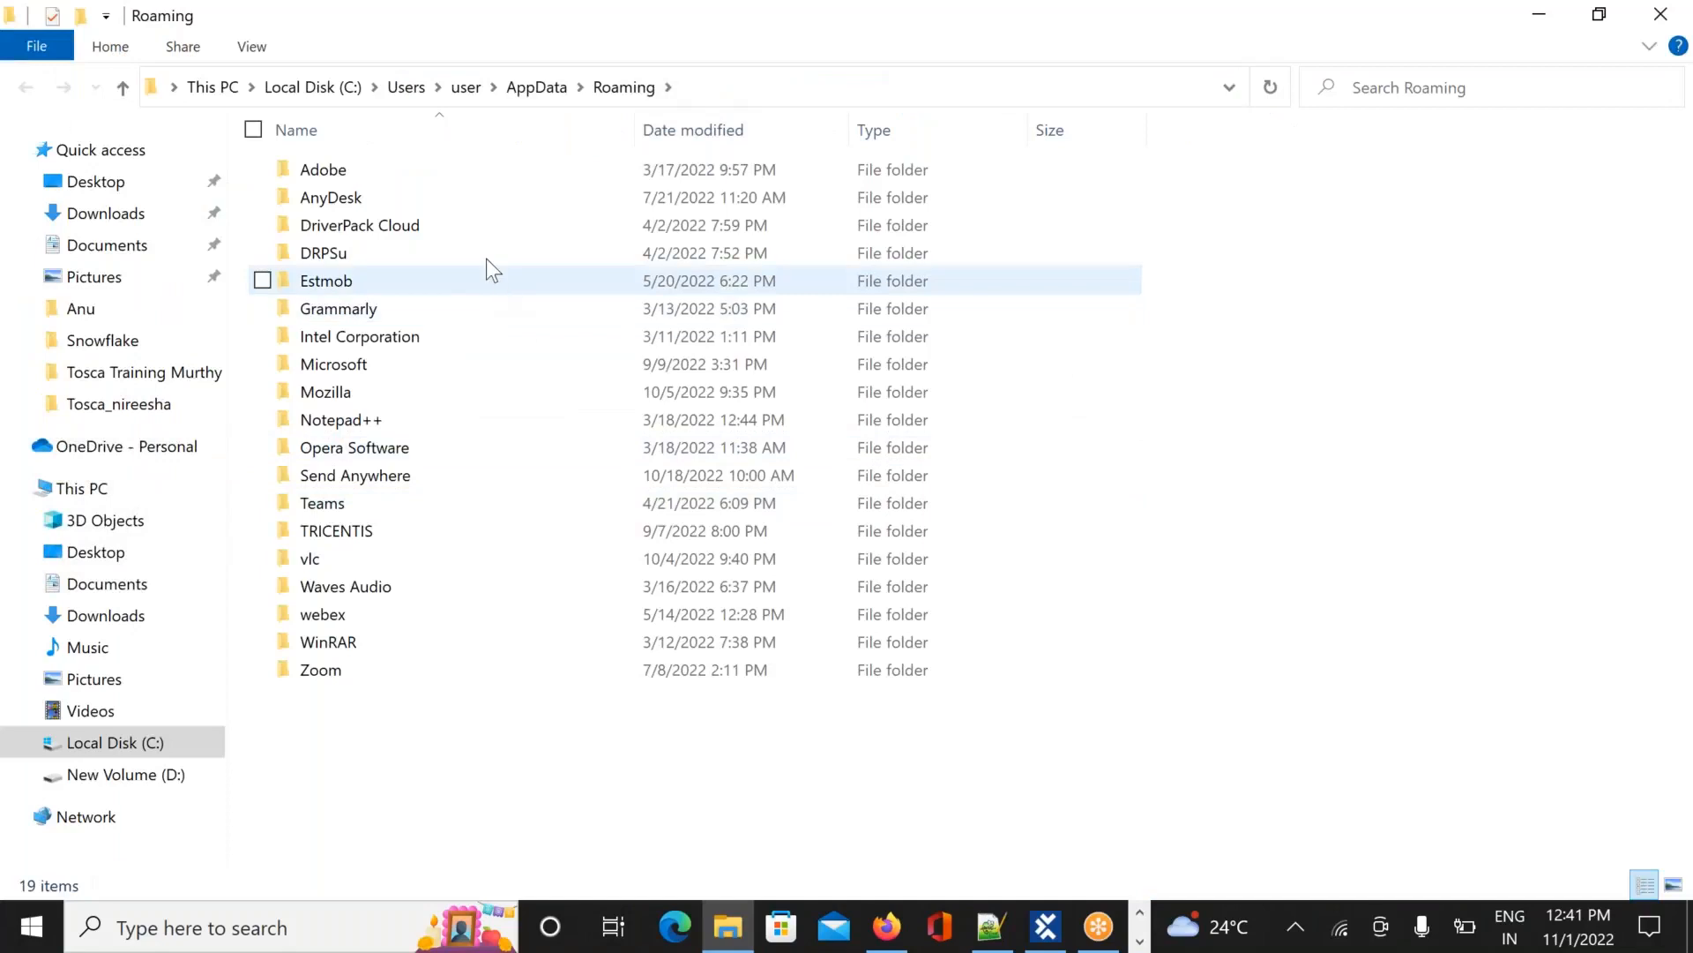
double_click(366, 539)
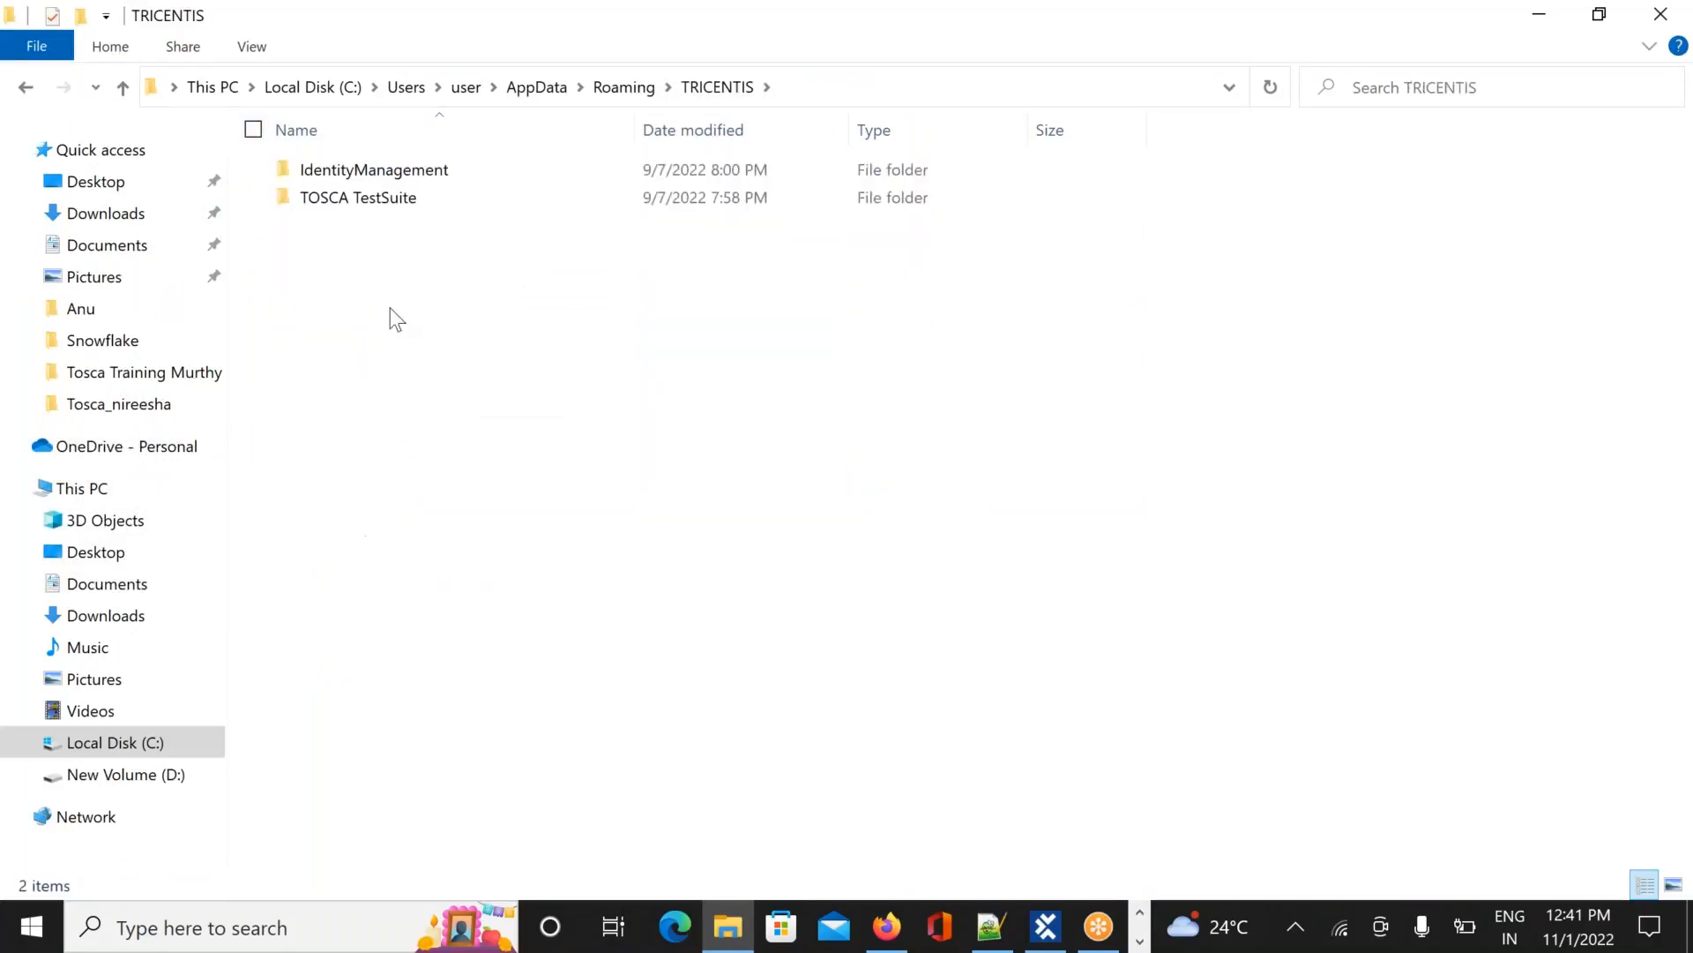
double_click(404, 201)
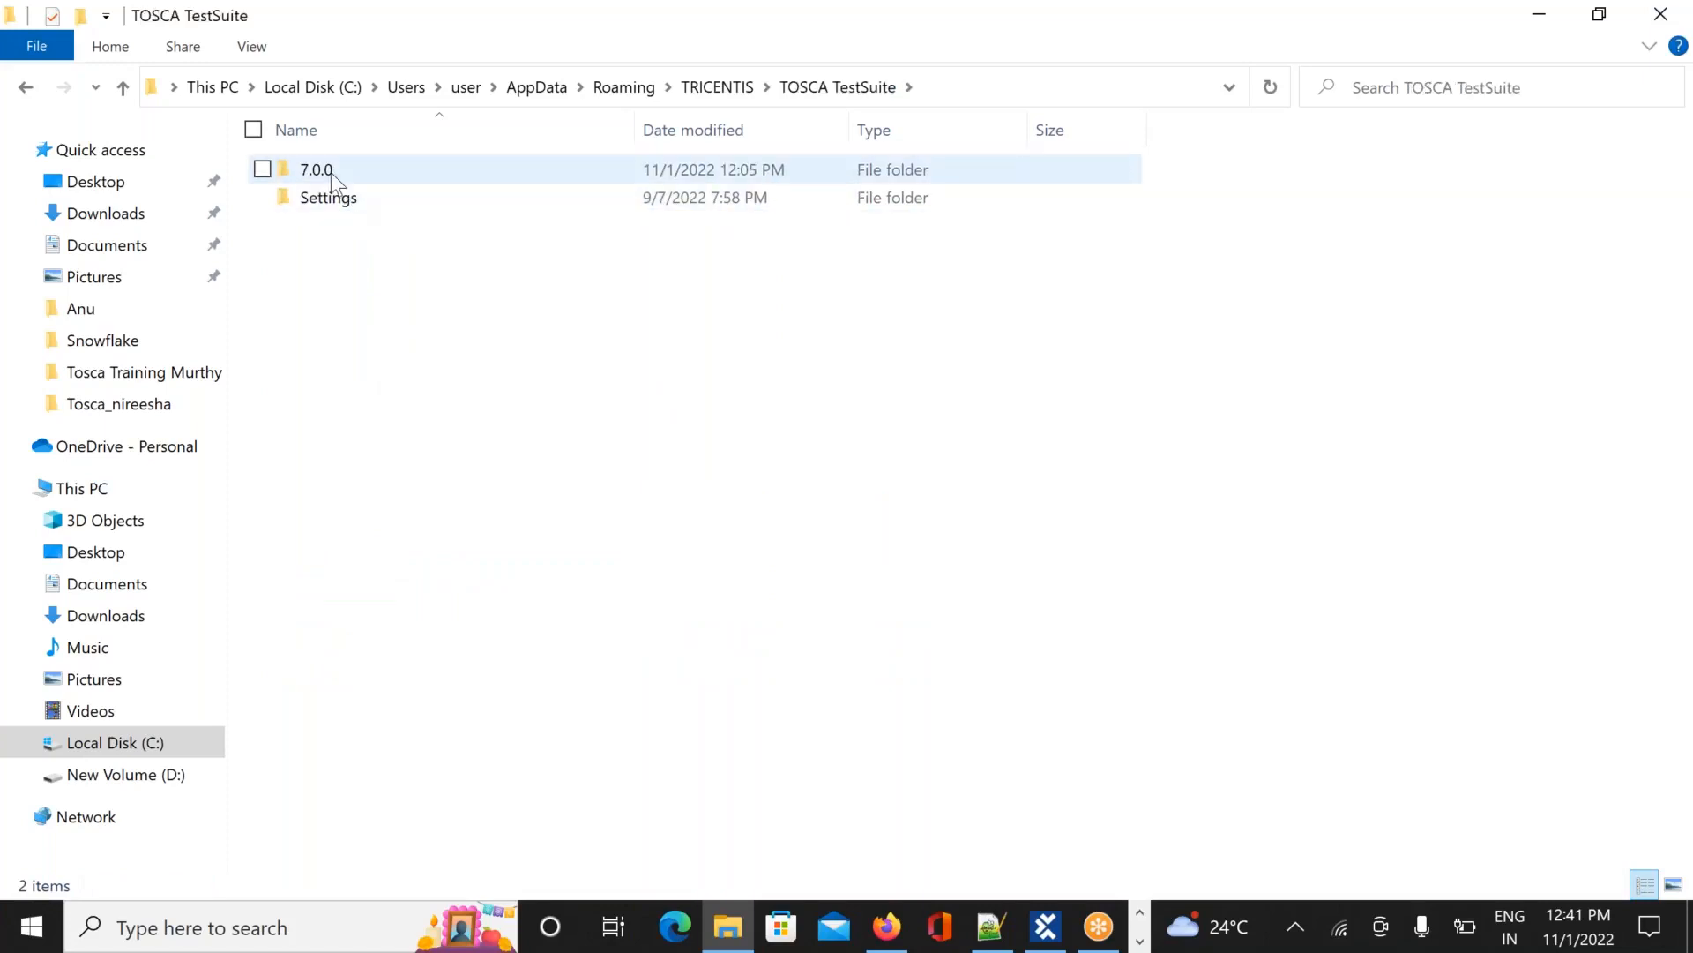
double_click(331, 172)
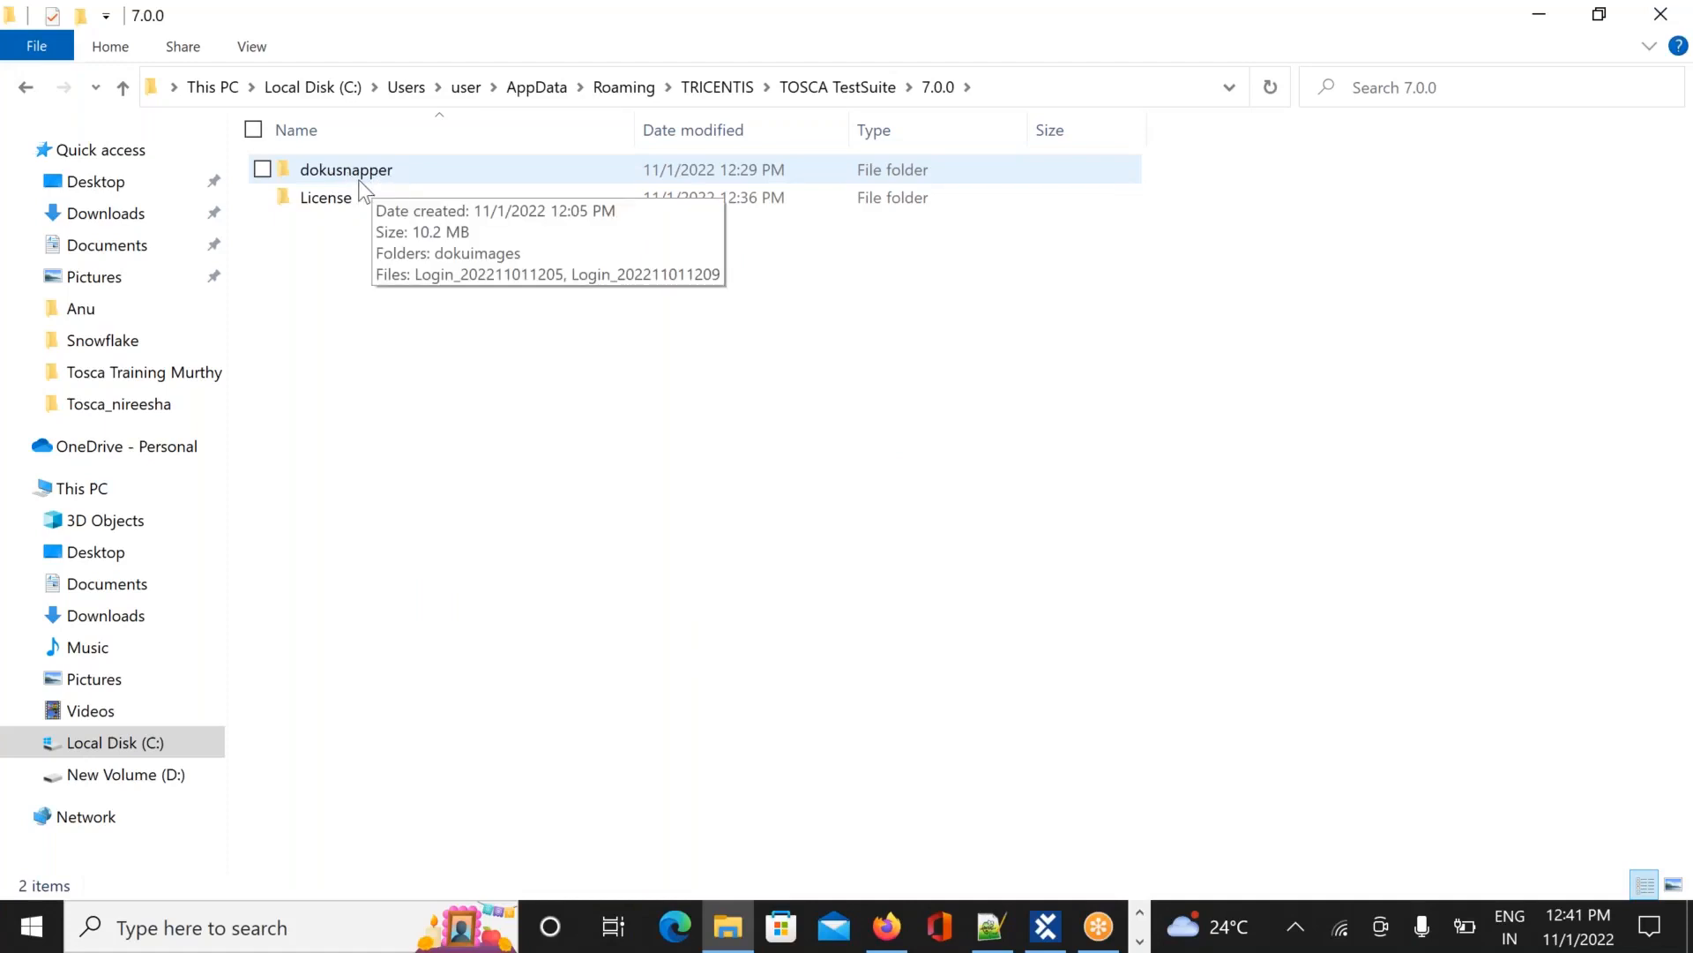
double_click(360, 180)
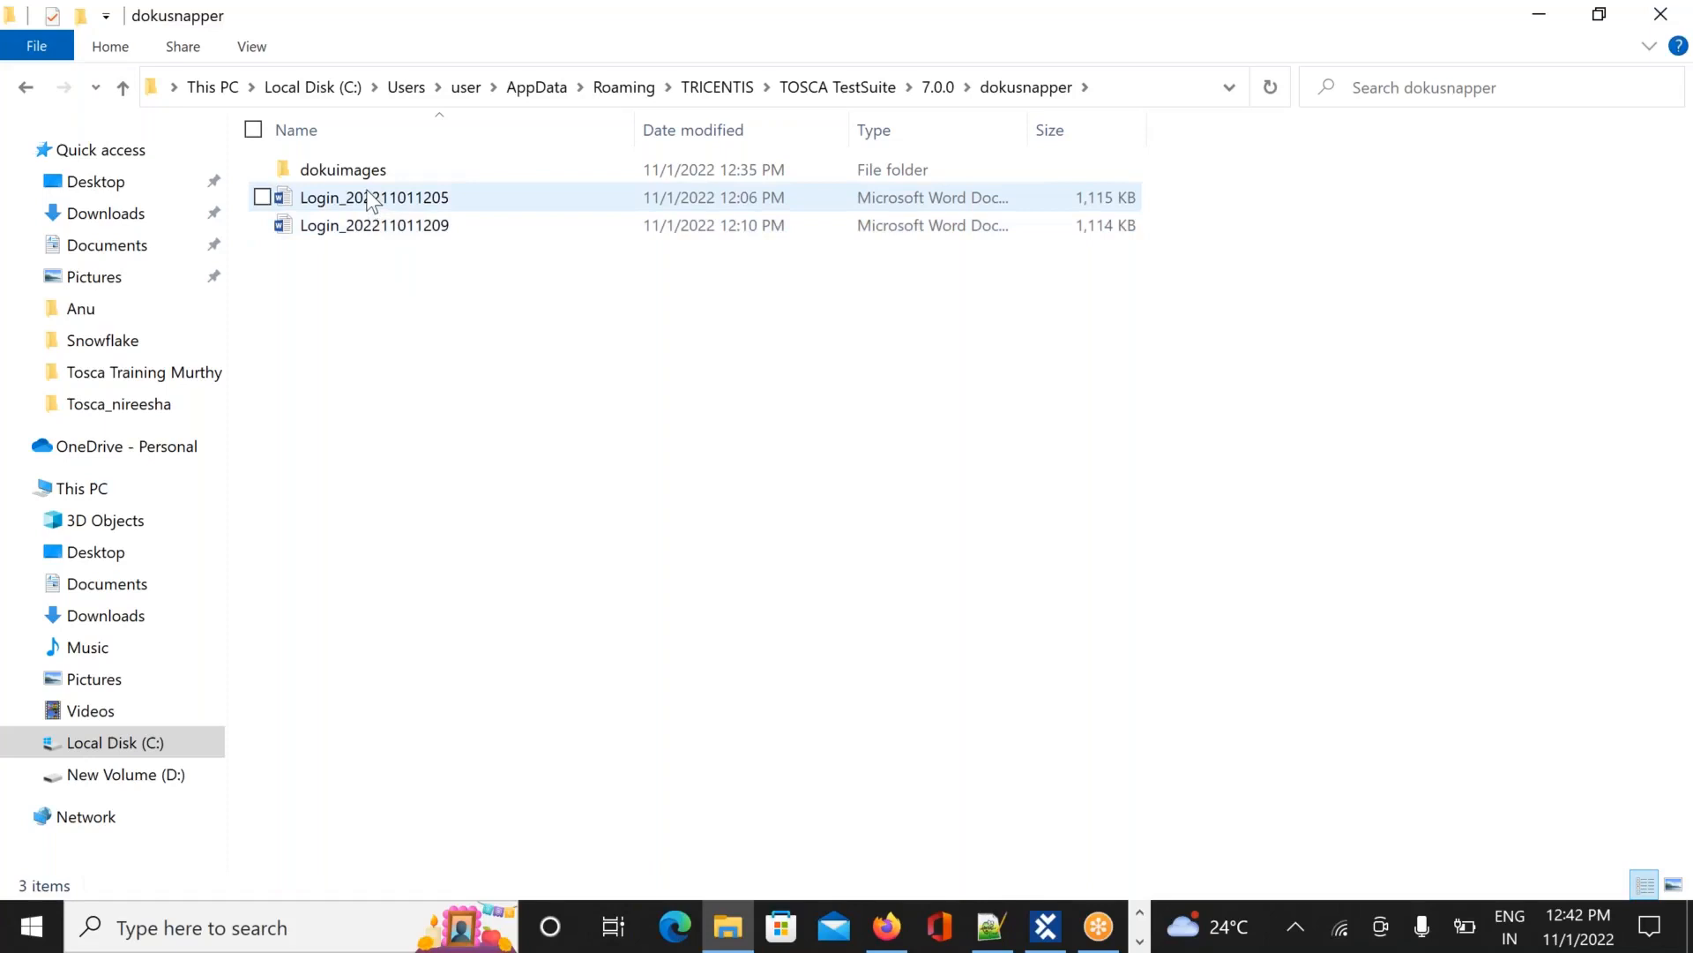
double_click(370, 199)
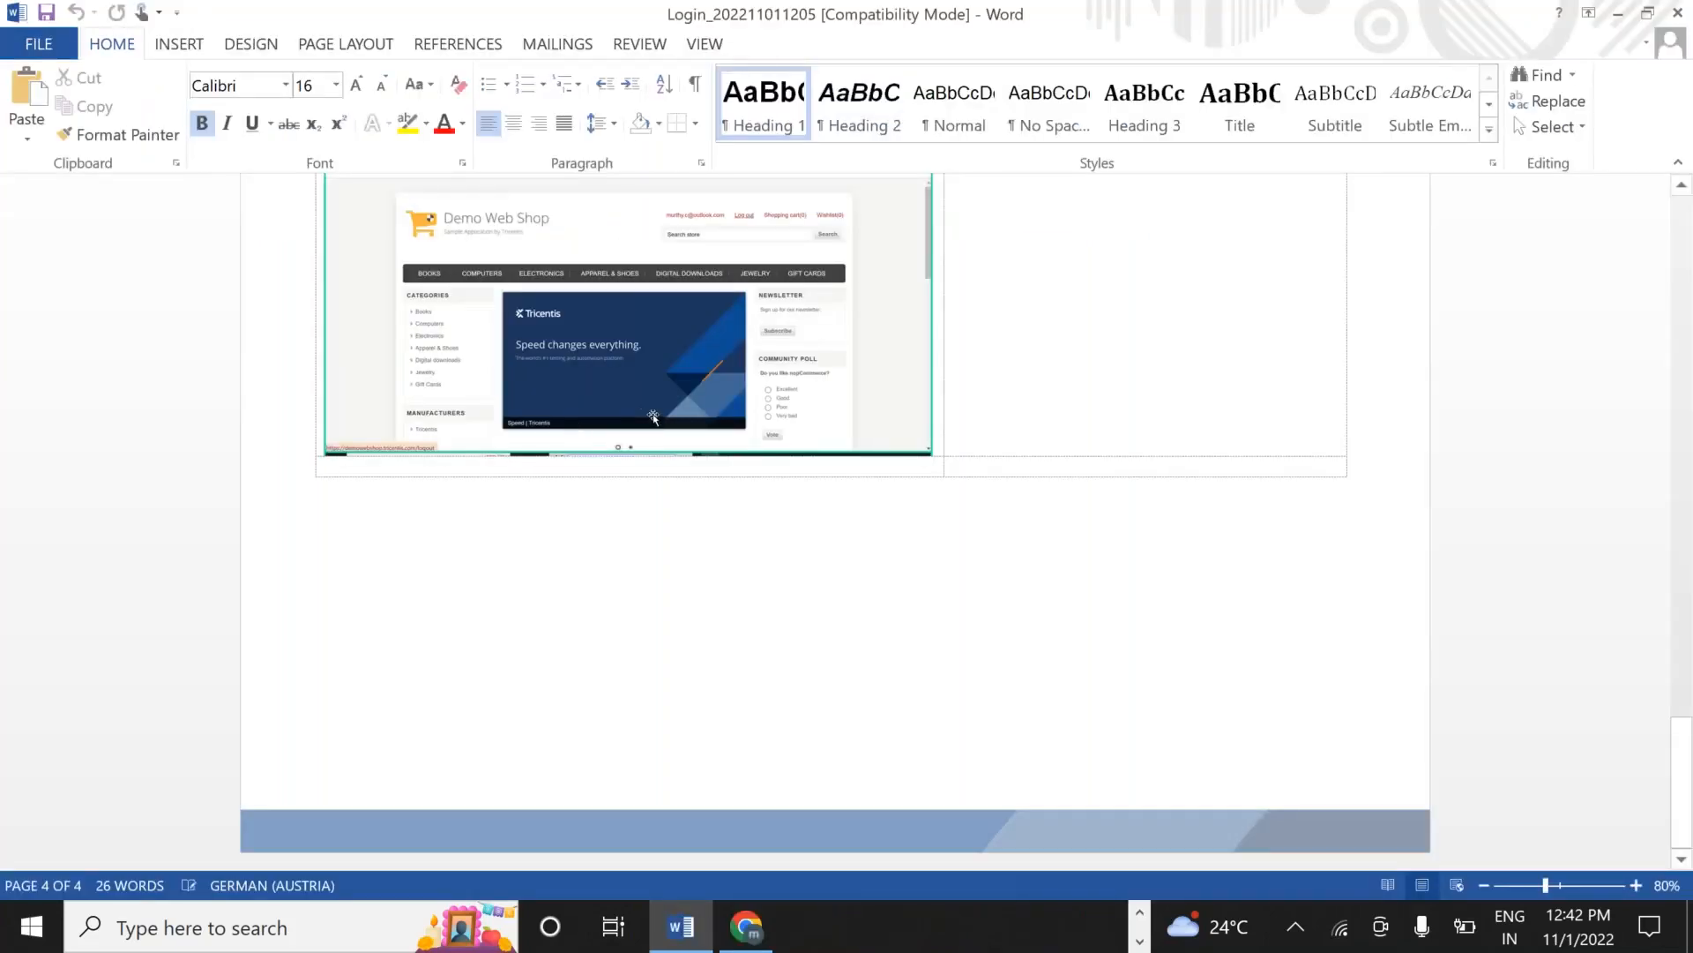
left_click(654, 417)
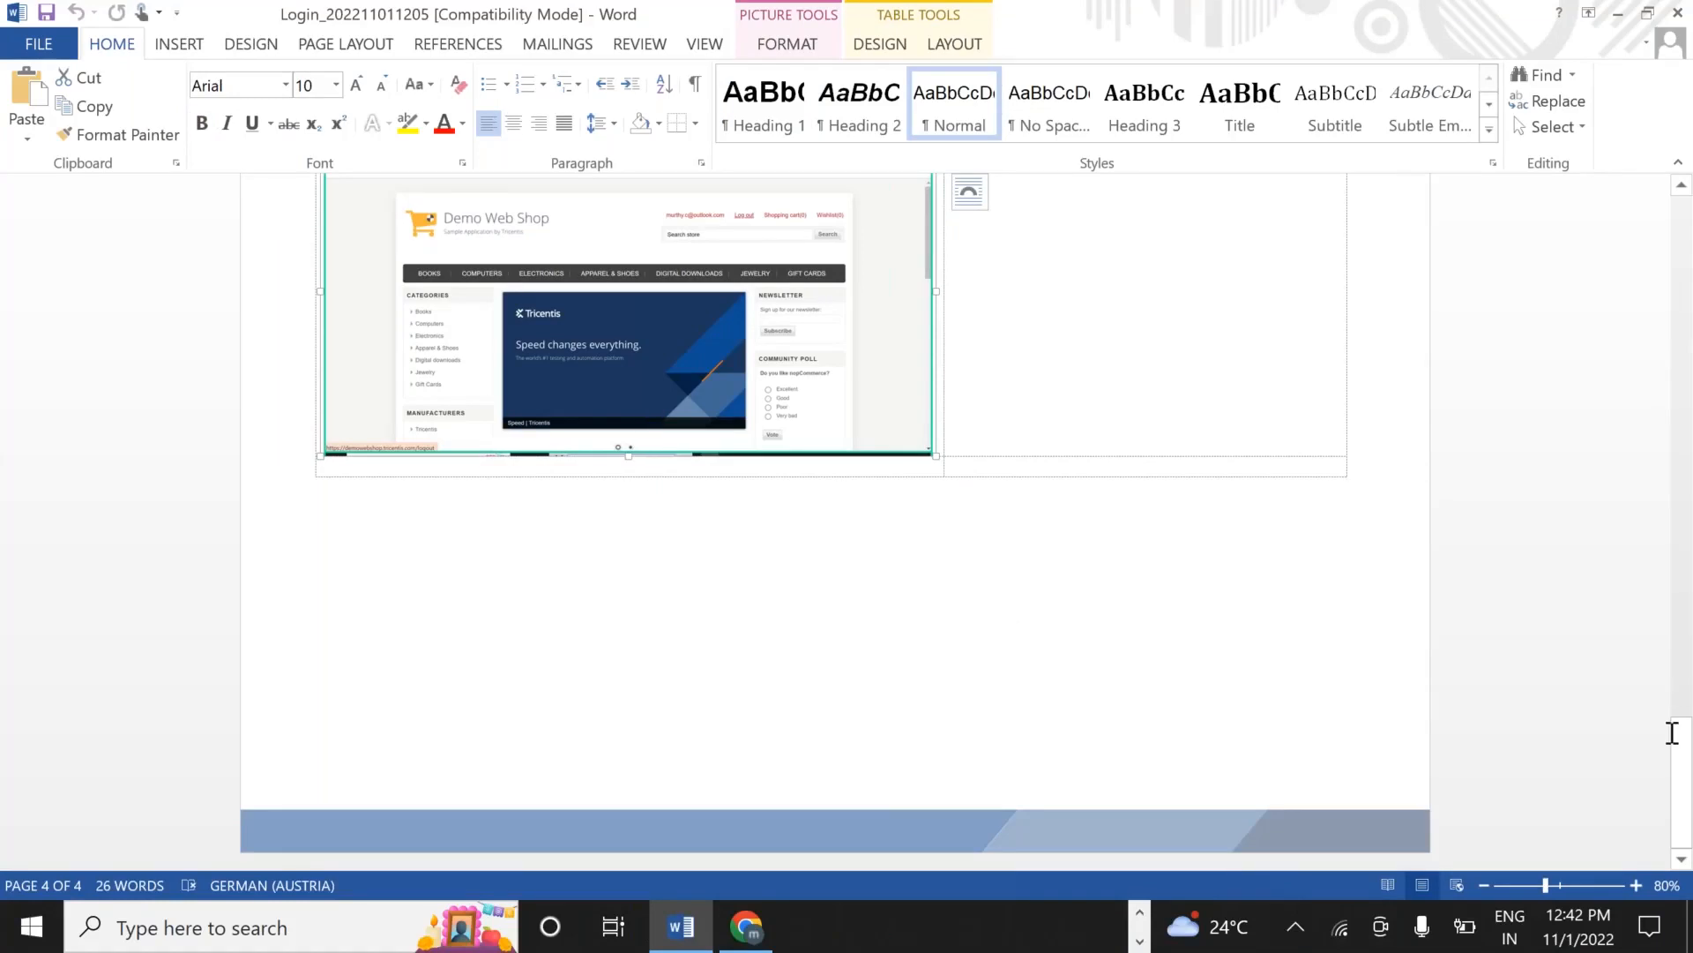
left_click_drag(1685, 776, 1609, 70)
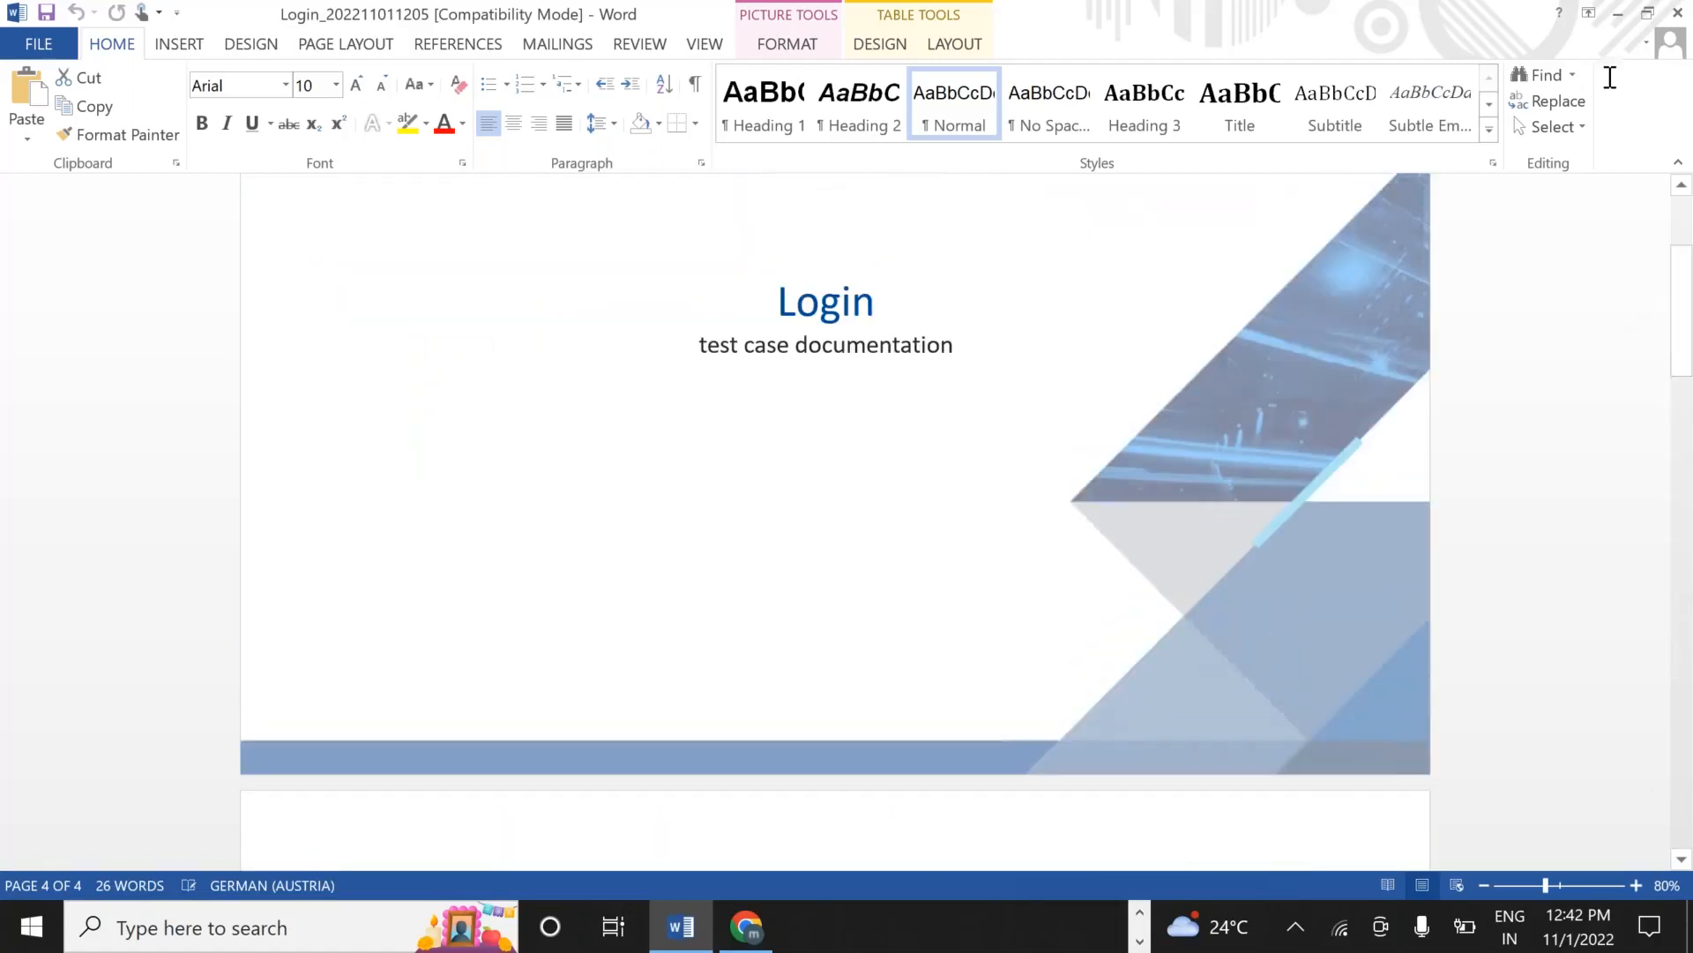
left_click(1679, 14)
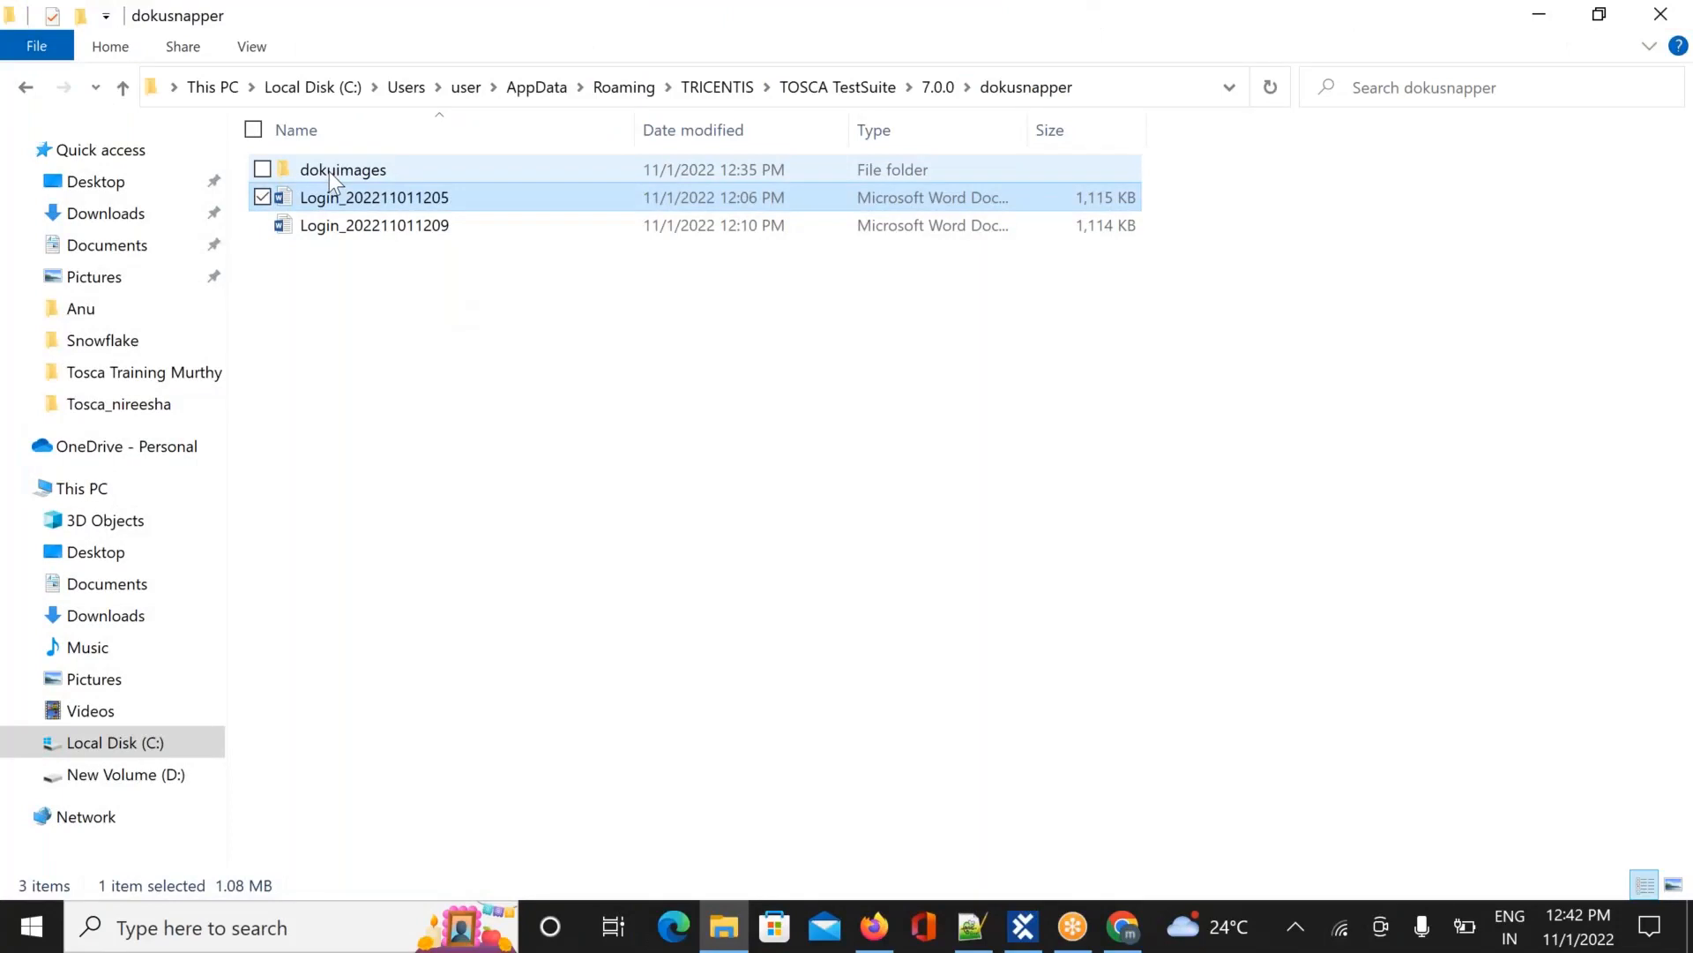
Open dokuimages > Login > Desktop and preview the first Log in_before screenshot, then close it
double_click(330, 172)
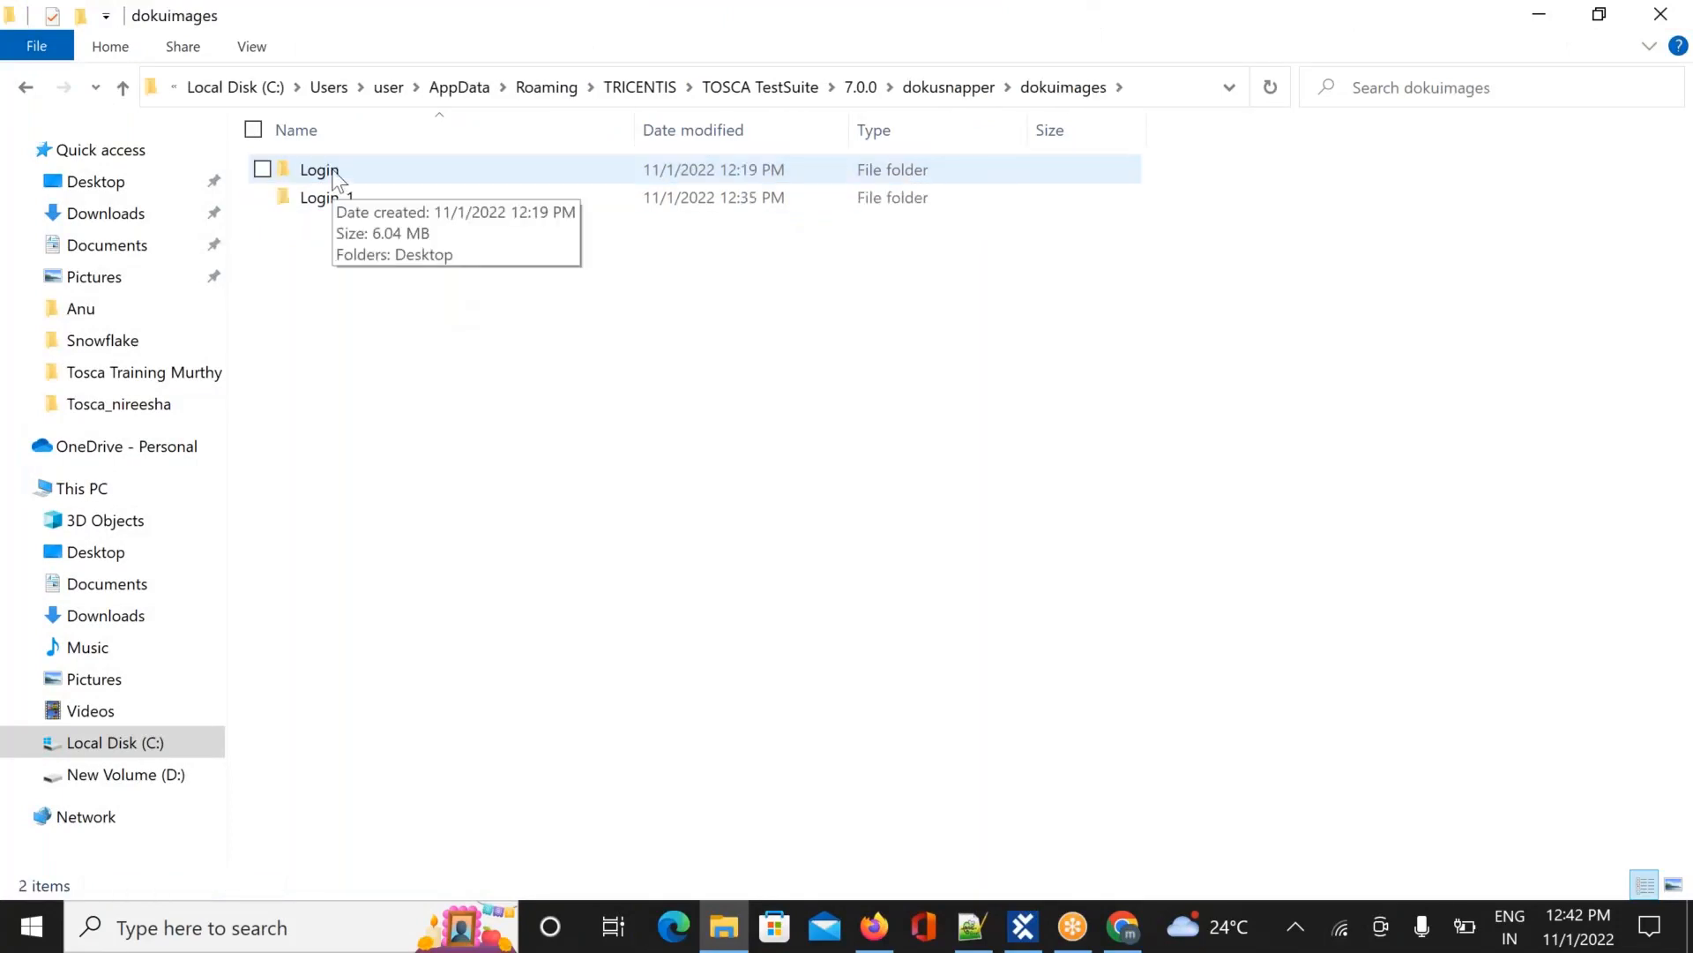
double_click(334, 174)
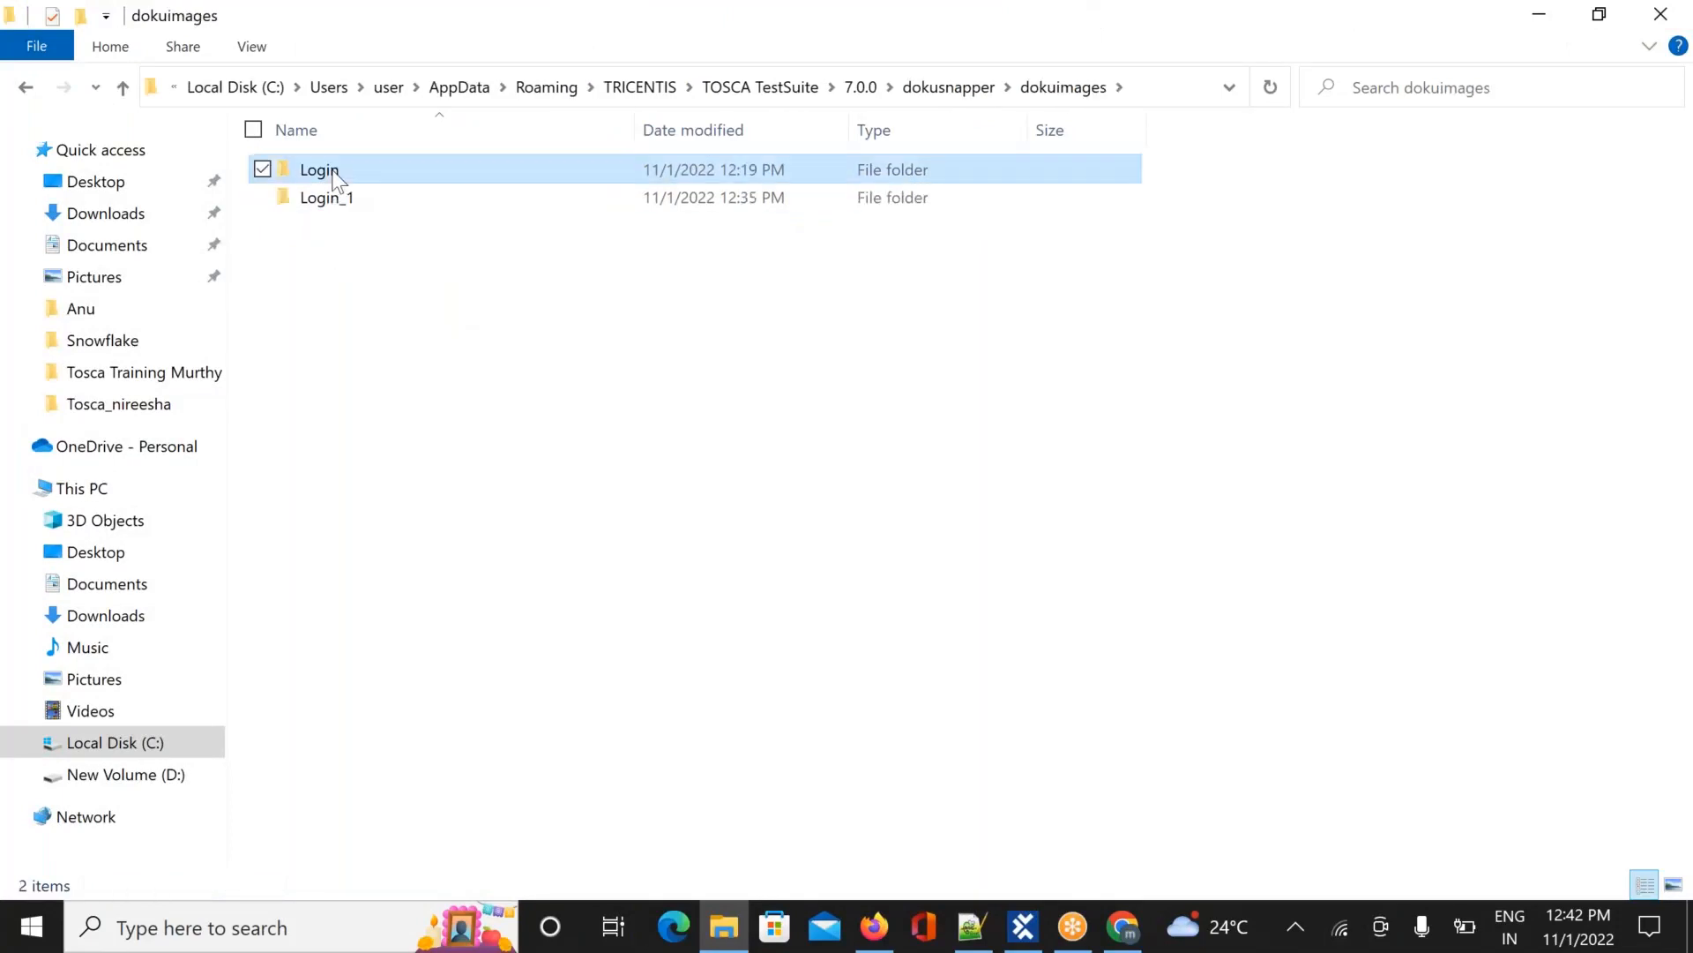
double_click(331, 172)
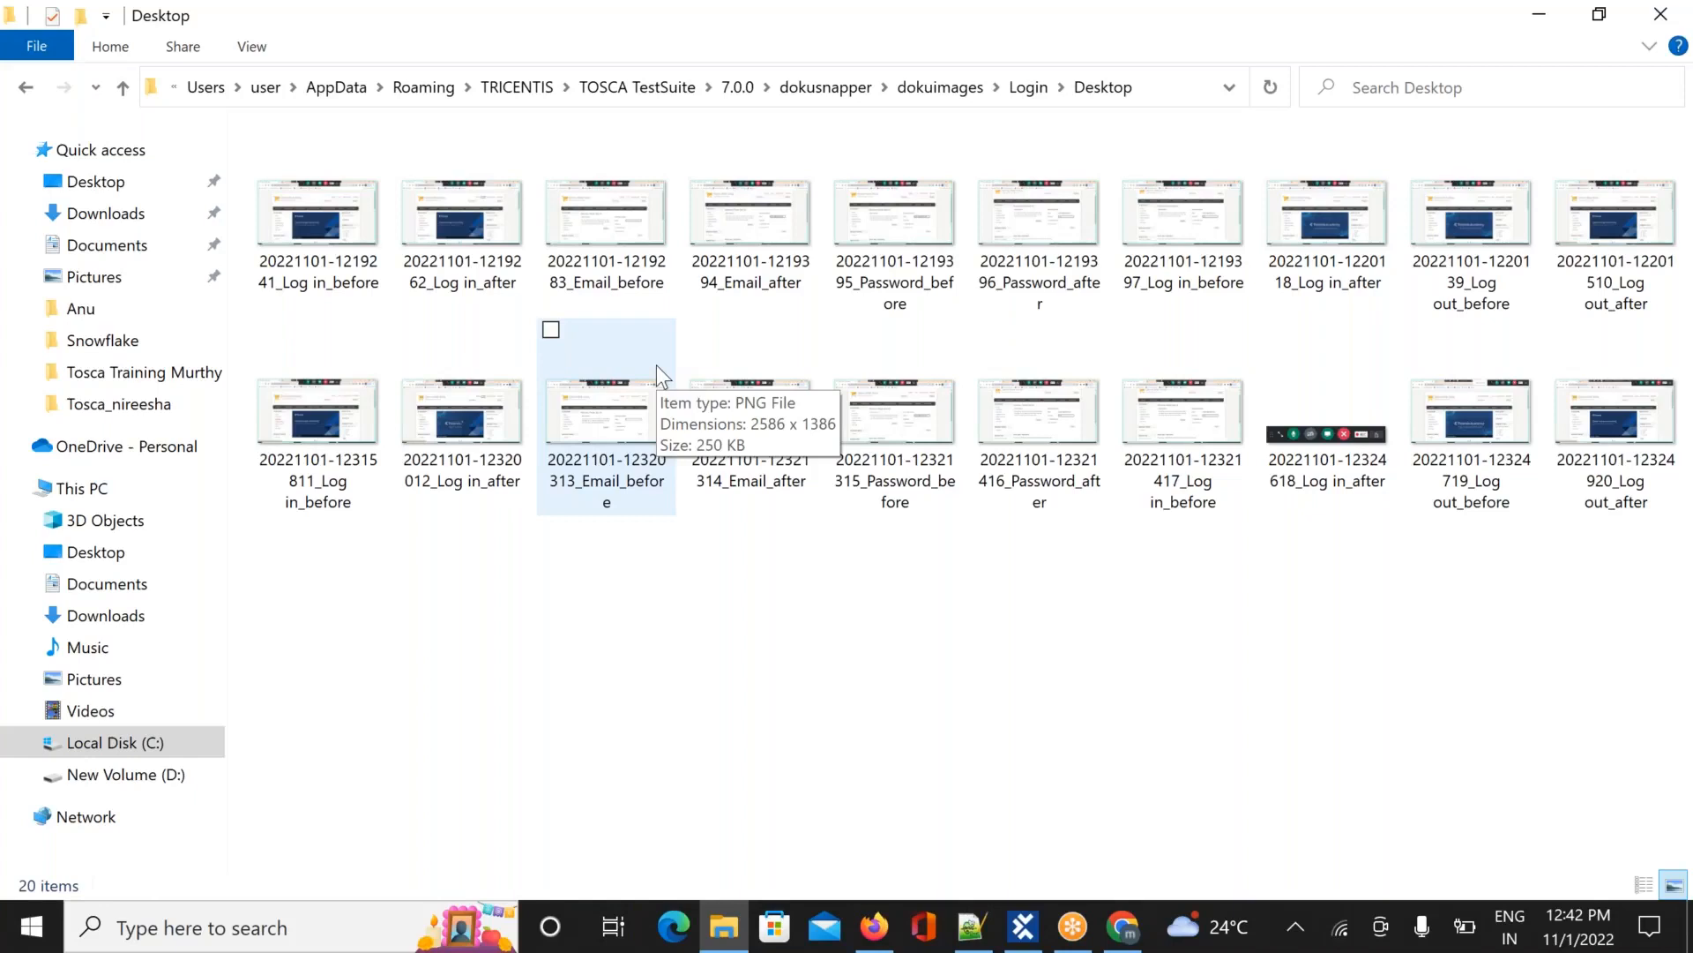
left_click(351, 260)
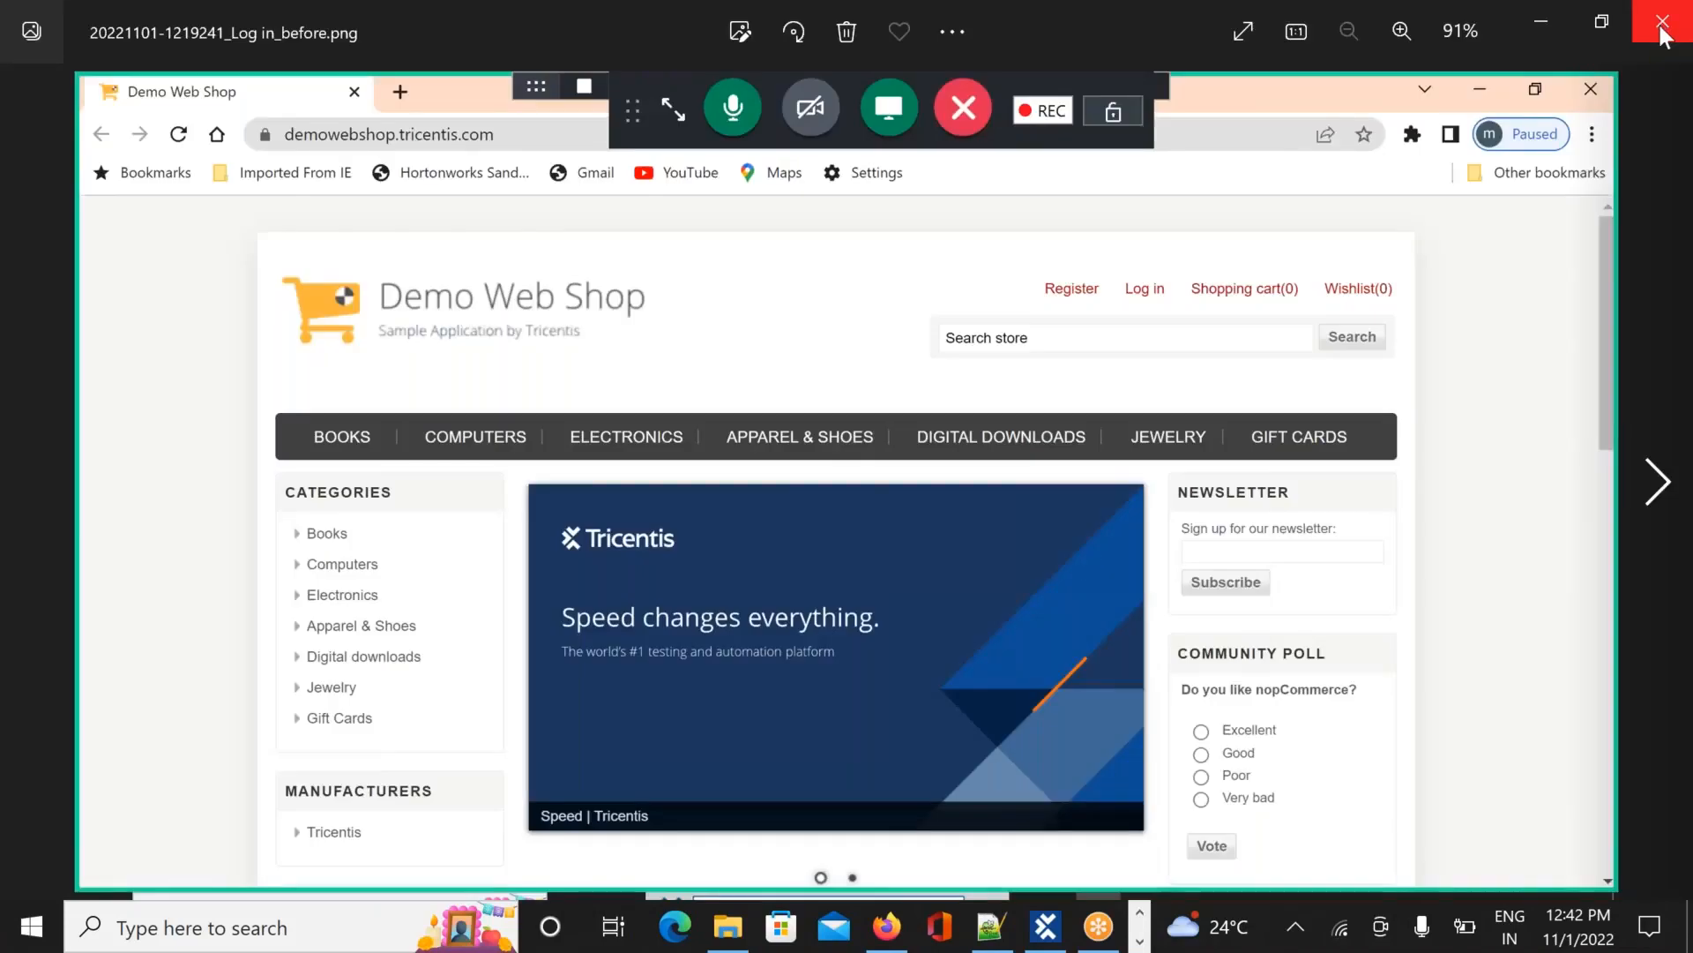
left_click(1662, 24)
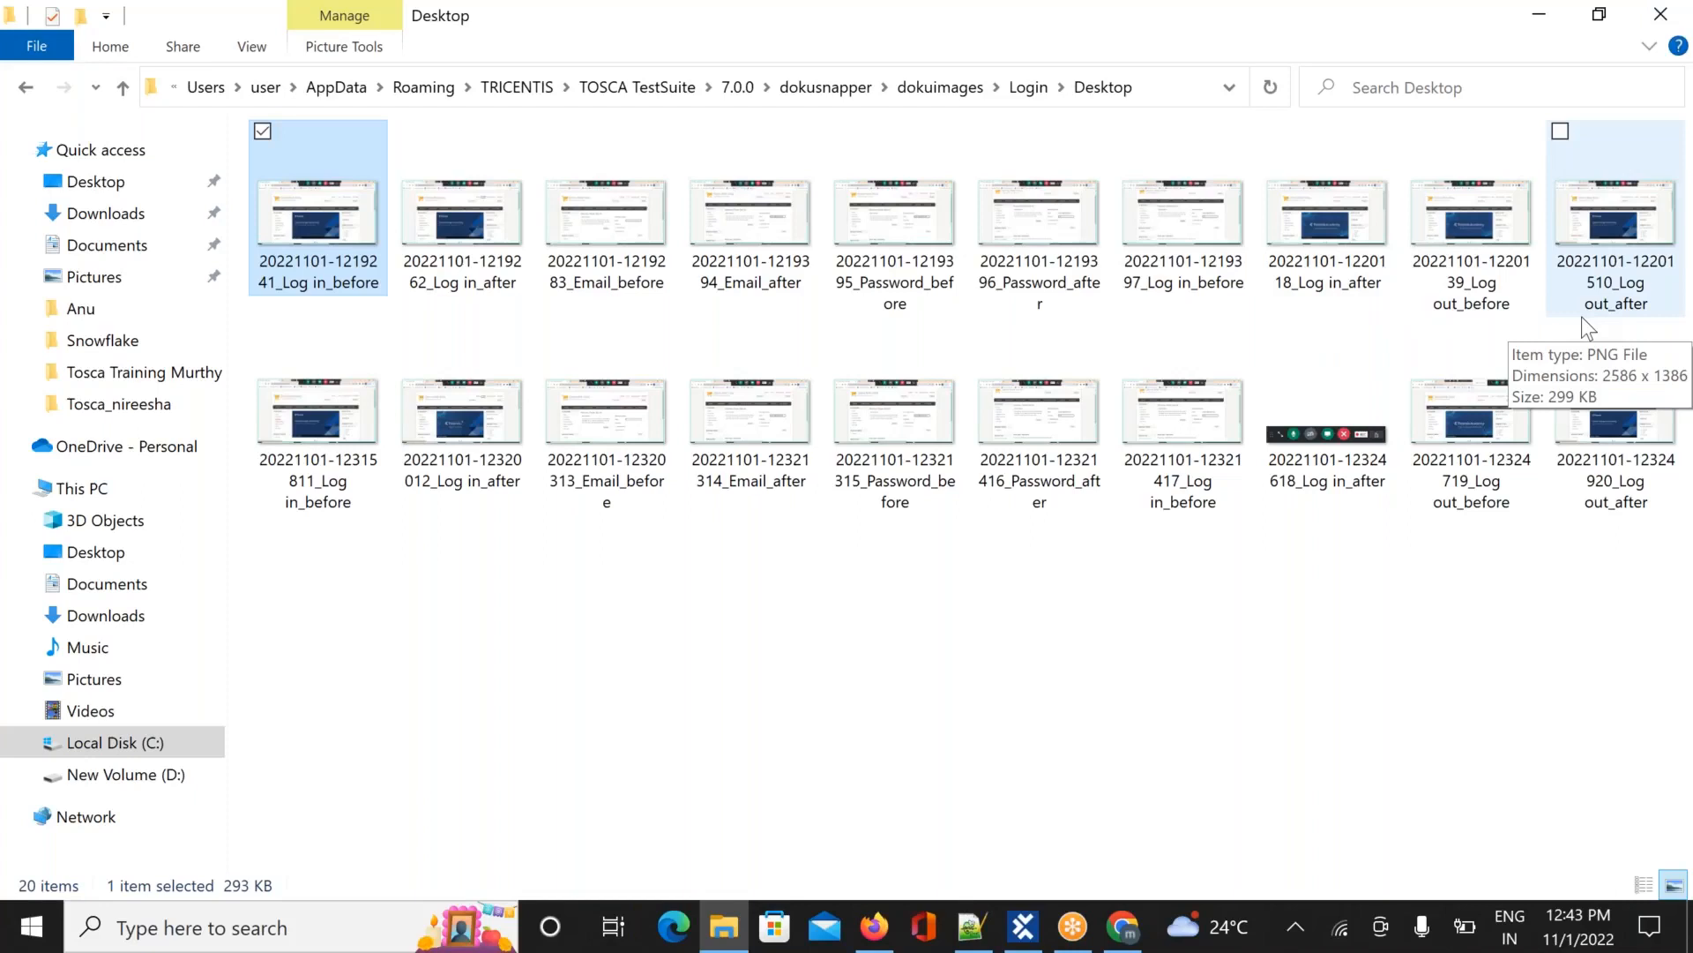
Open the first Log in_before screenshot in Photos and step through the Log in, Email, Password and Log out images of both runs
double_click(340, 234)
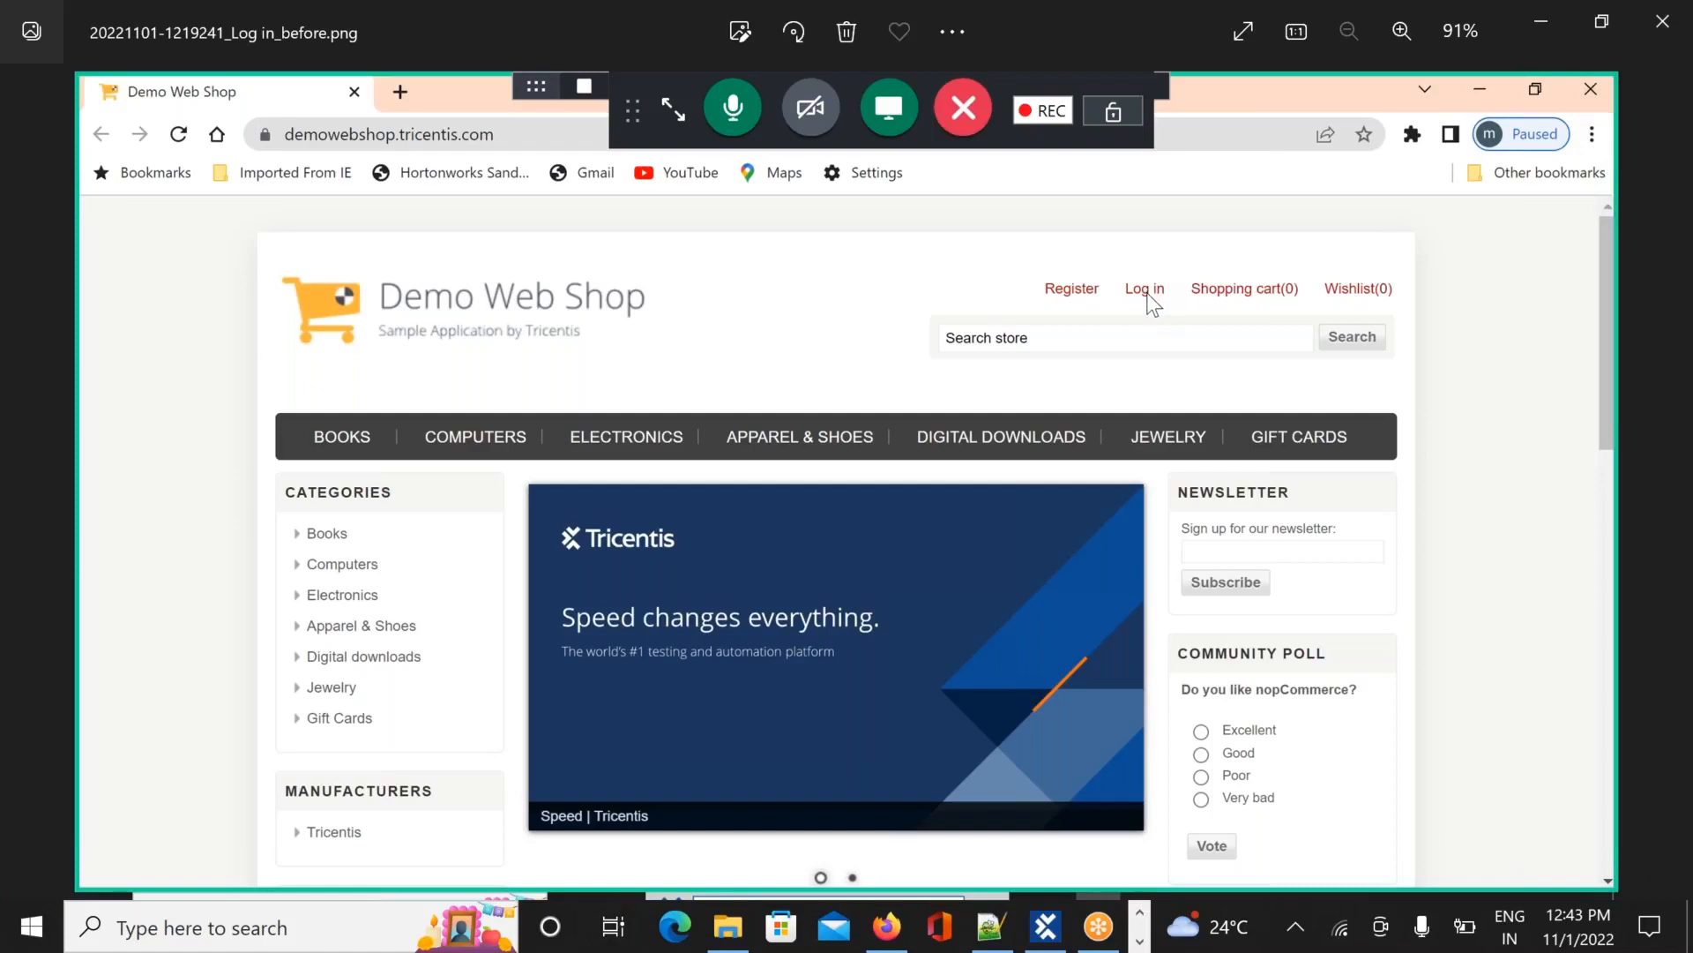
key("Right")
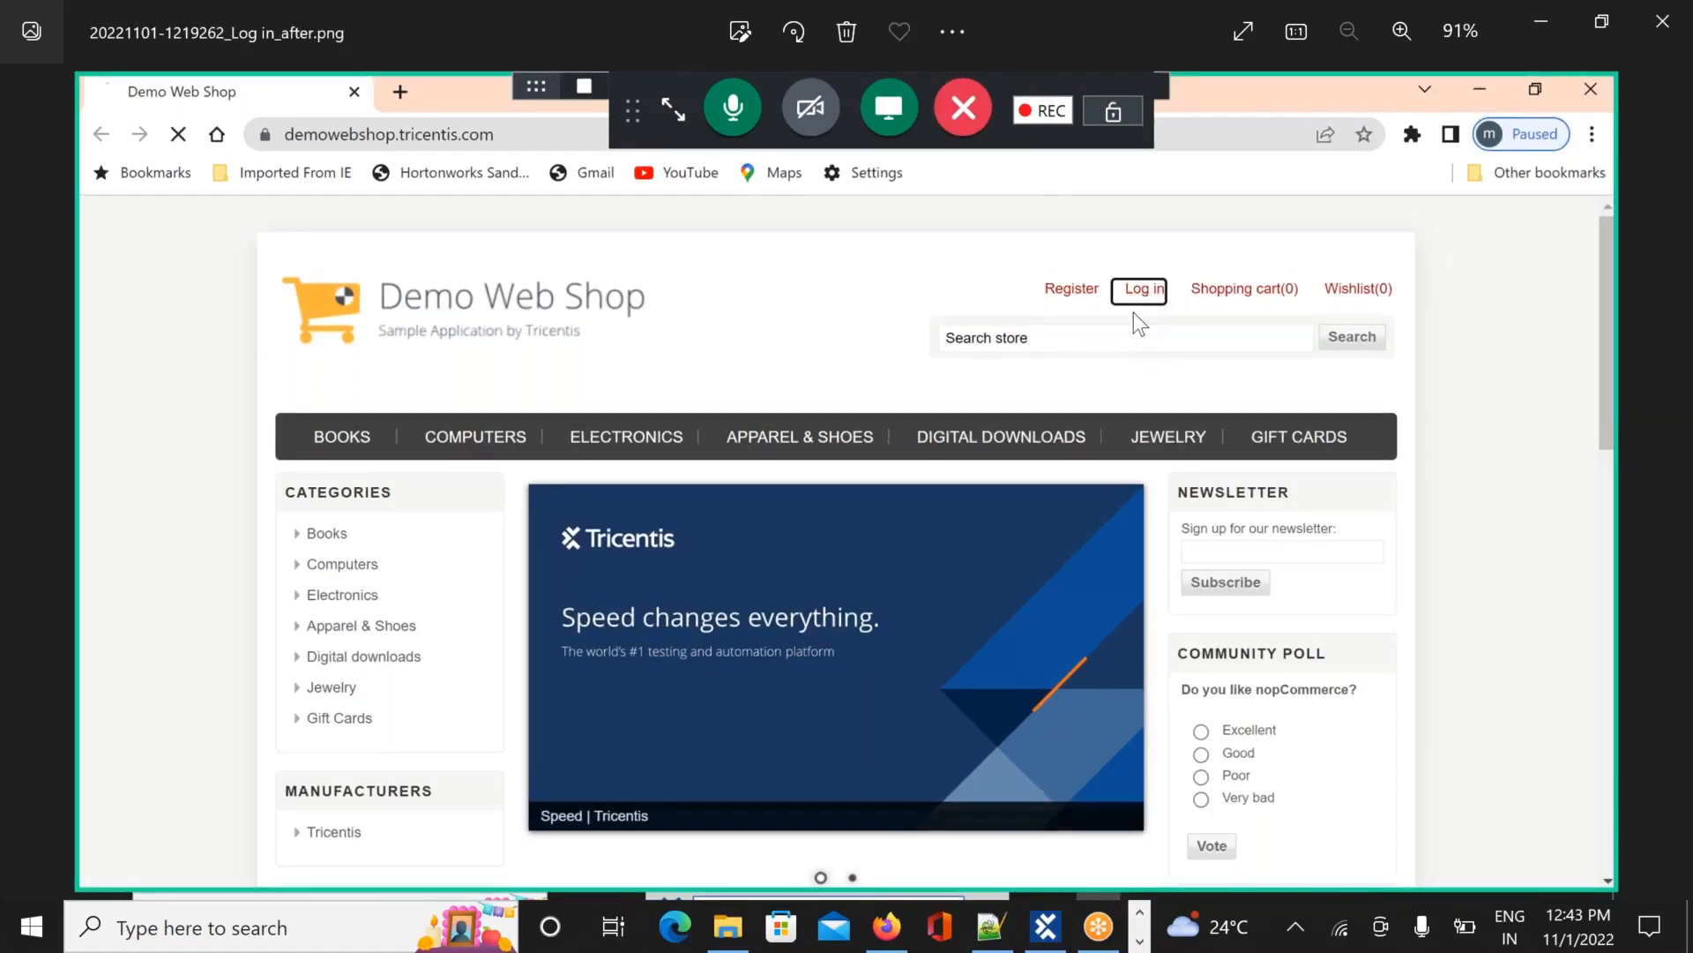
key("Right")
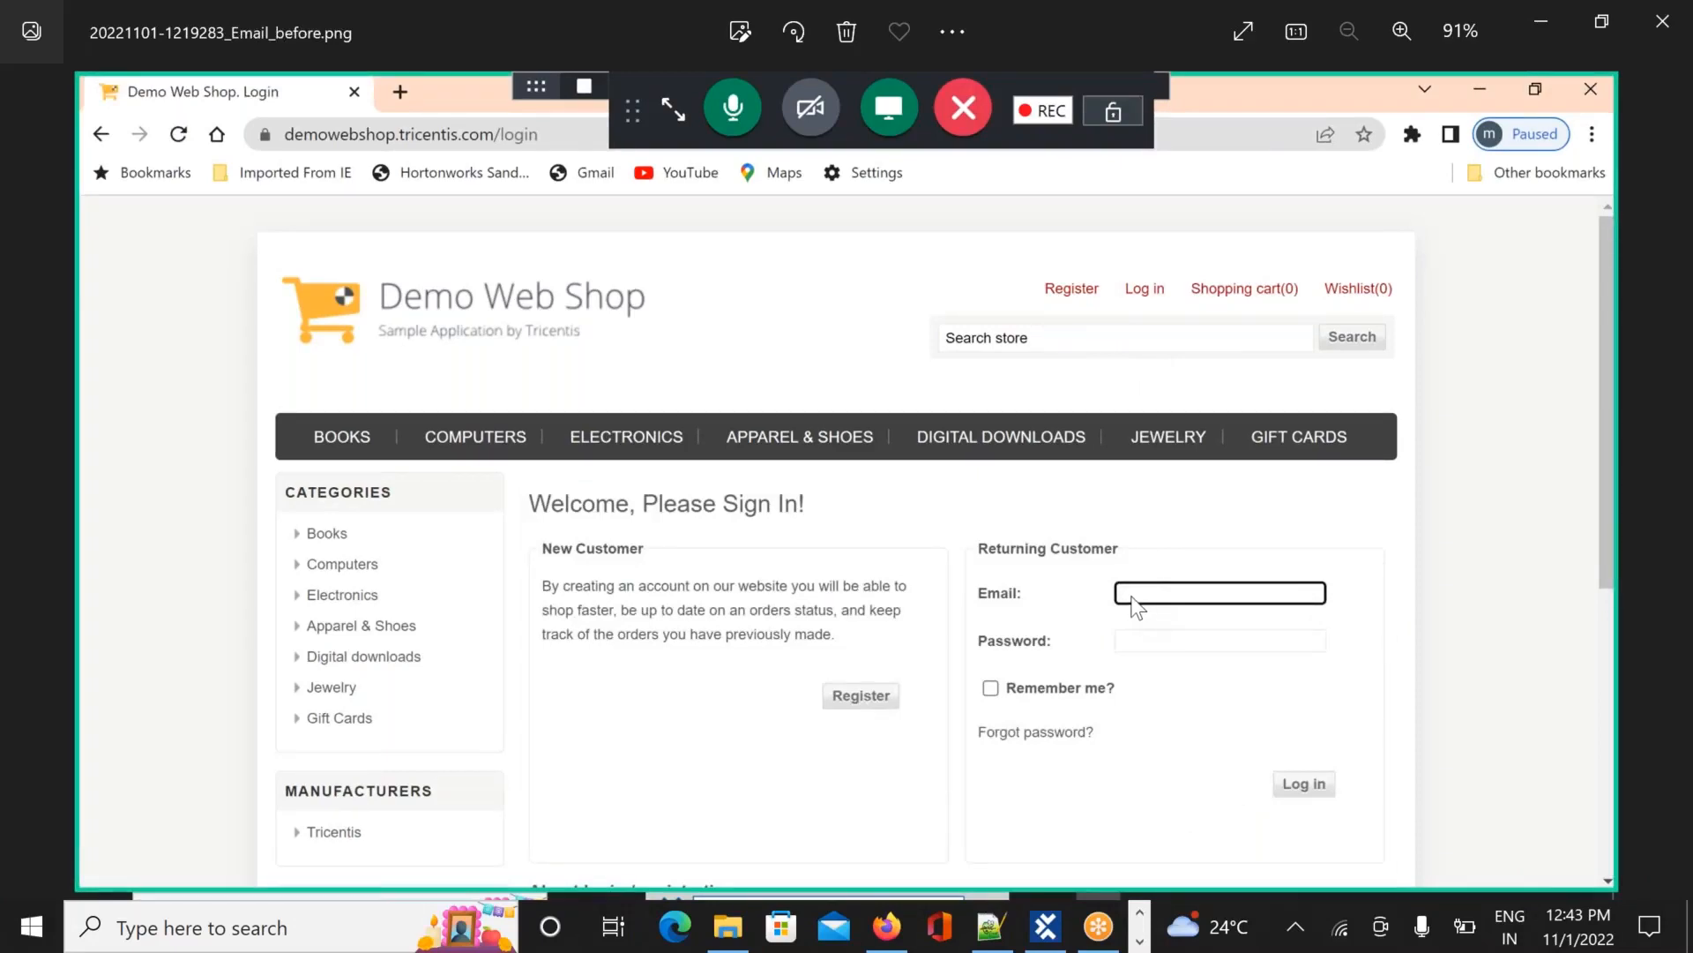
key("Right")
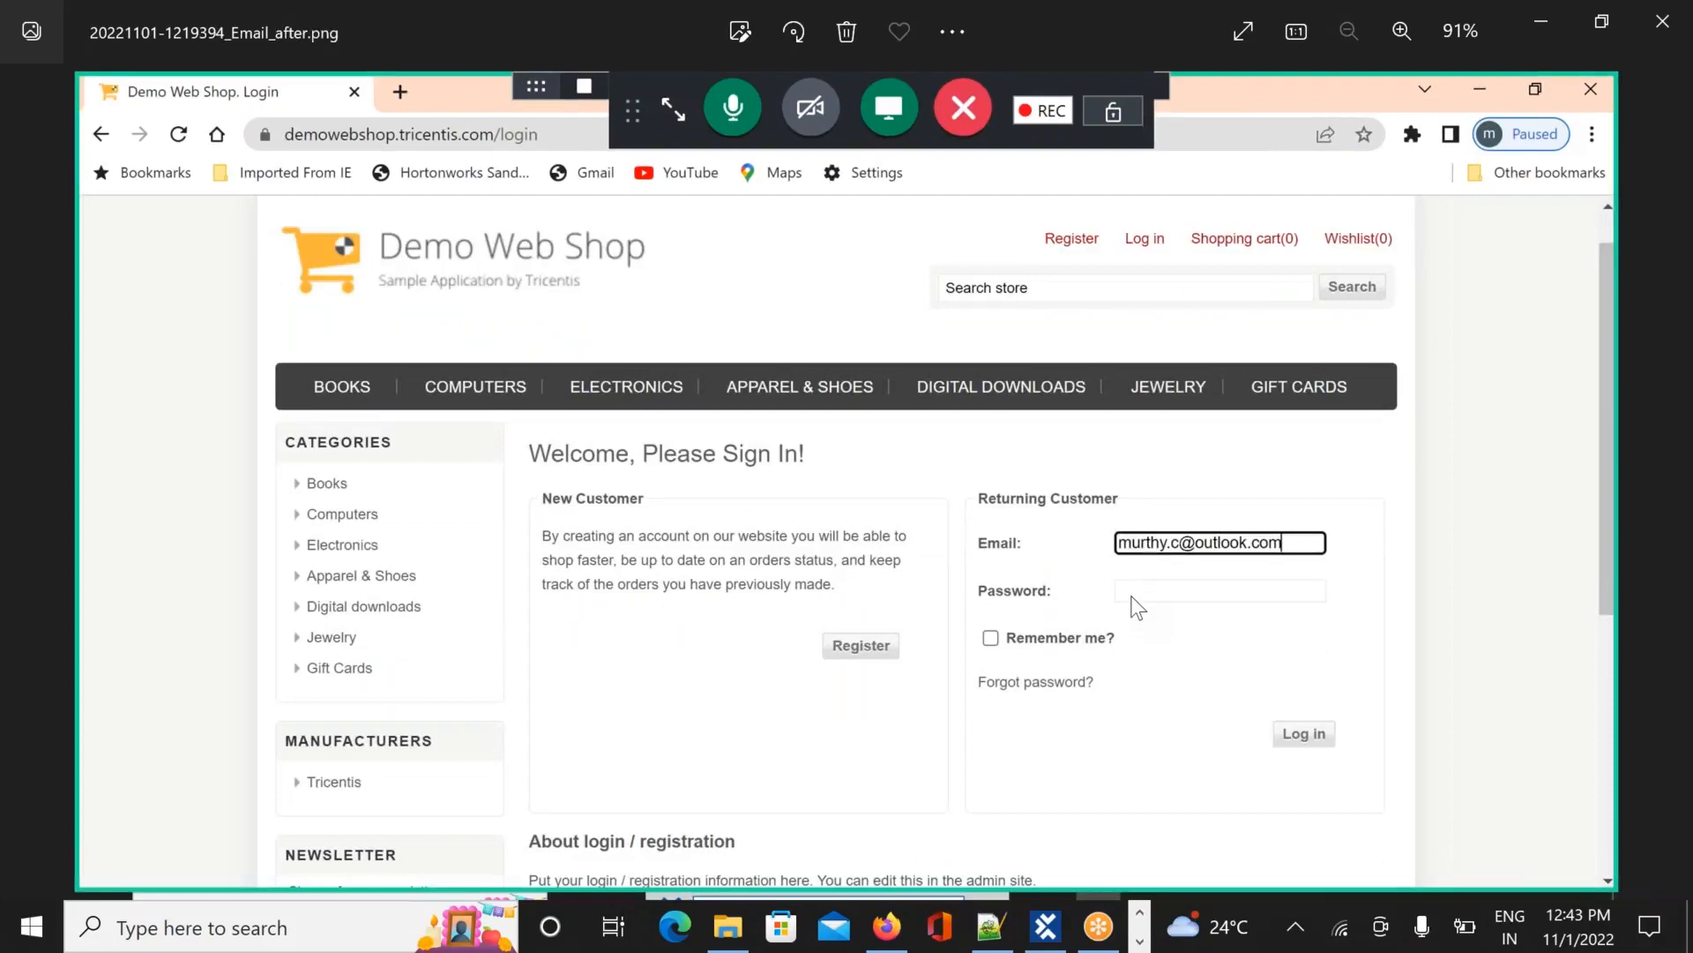
key("Right")
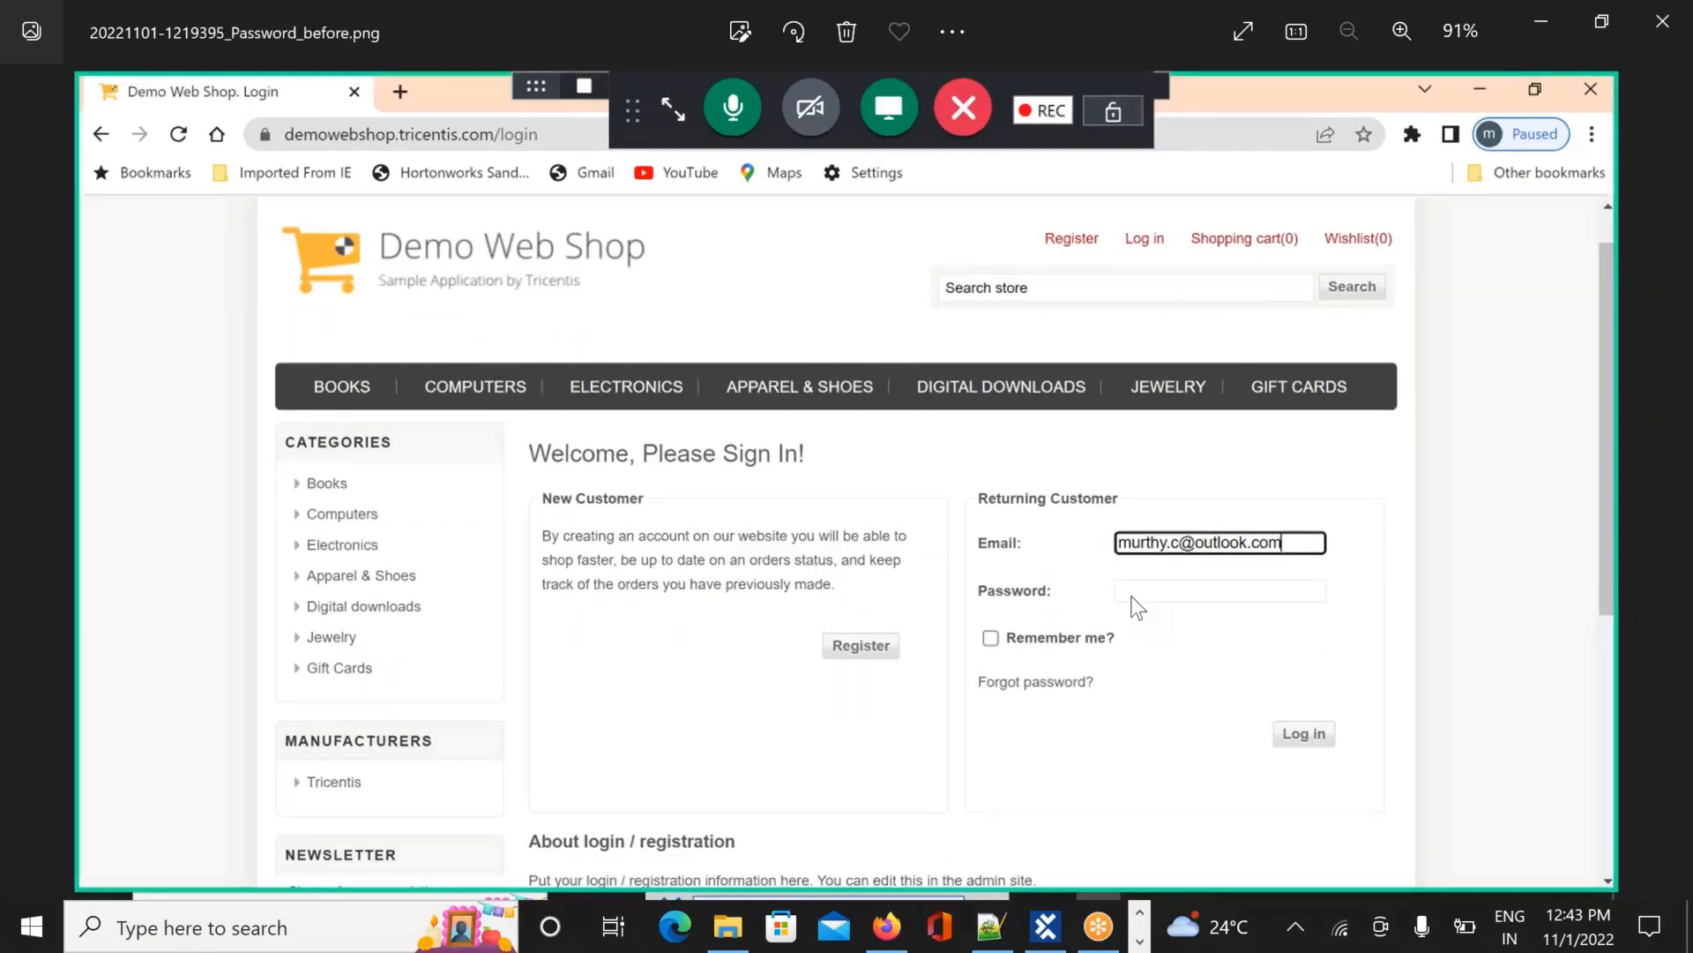
key("Right")
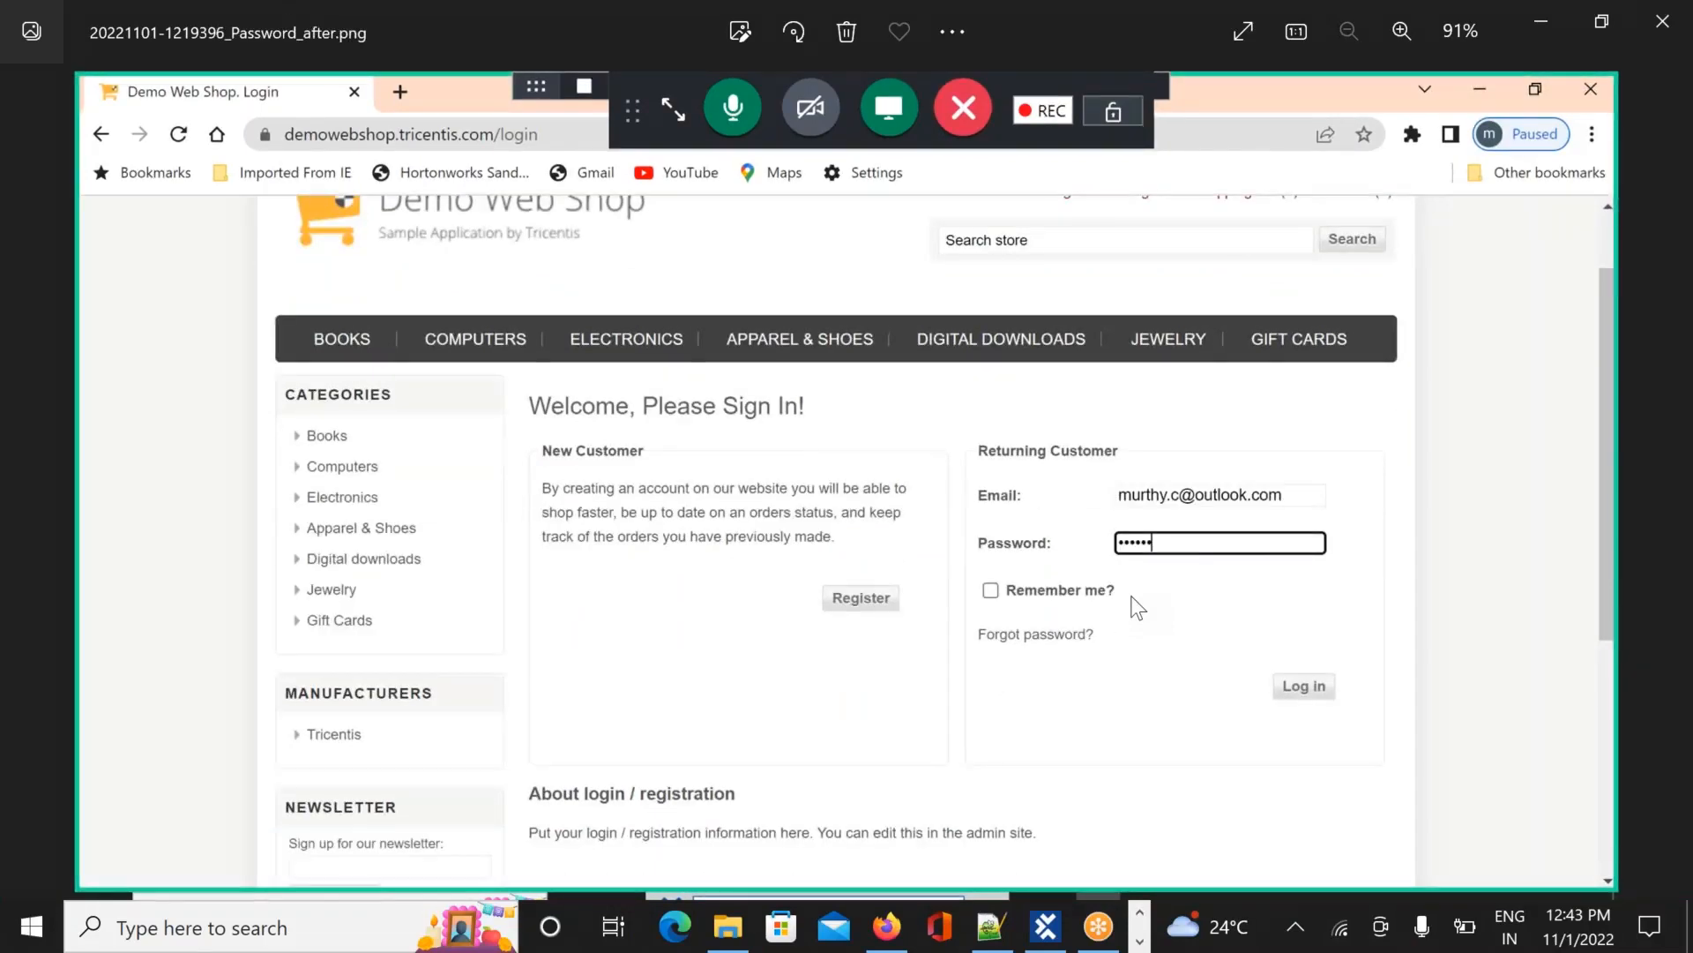
key("Right")
key("Right")
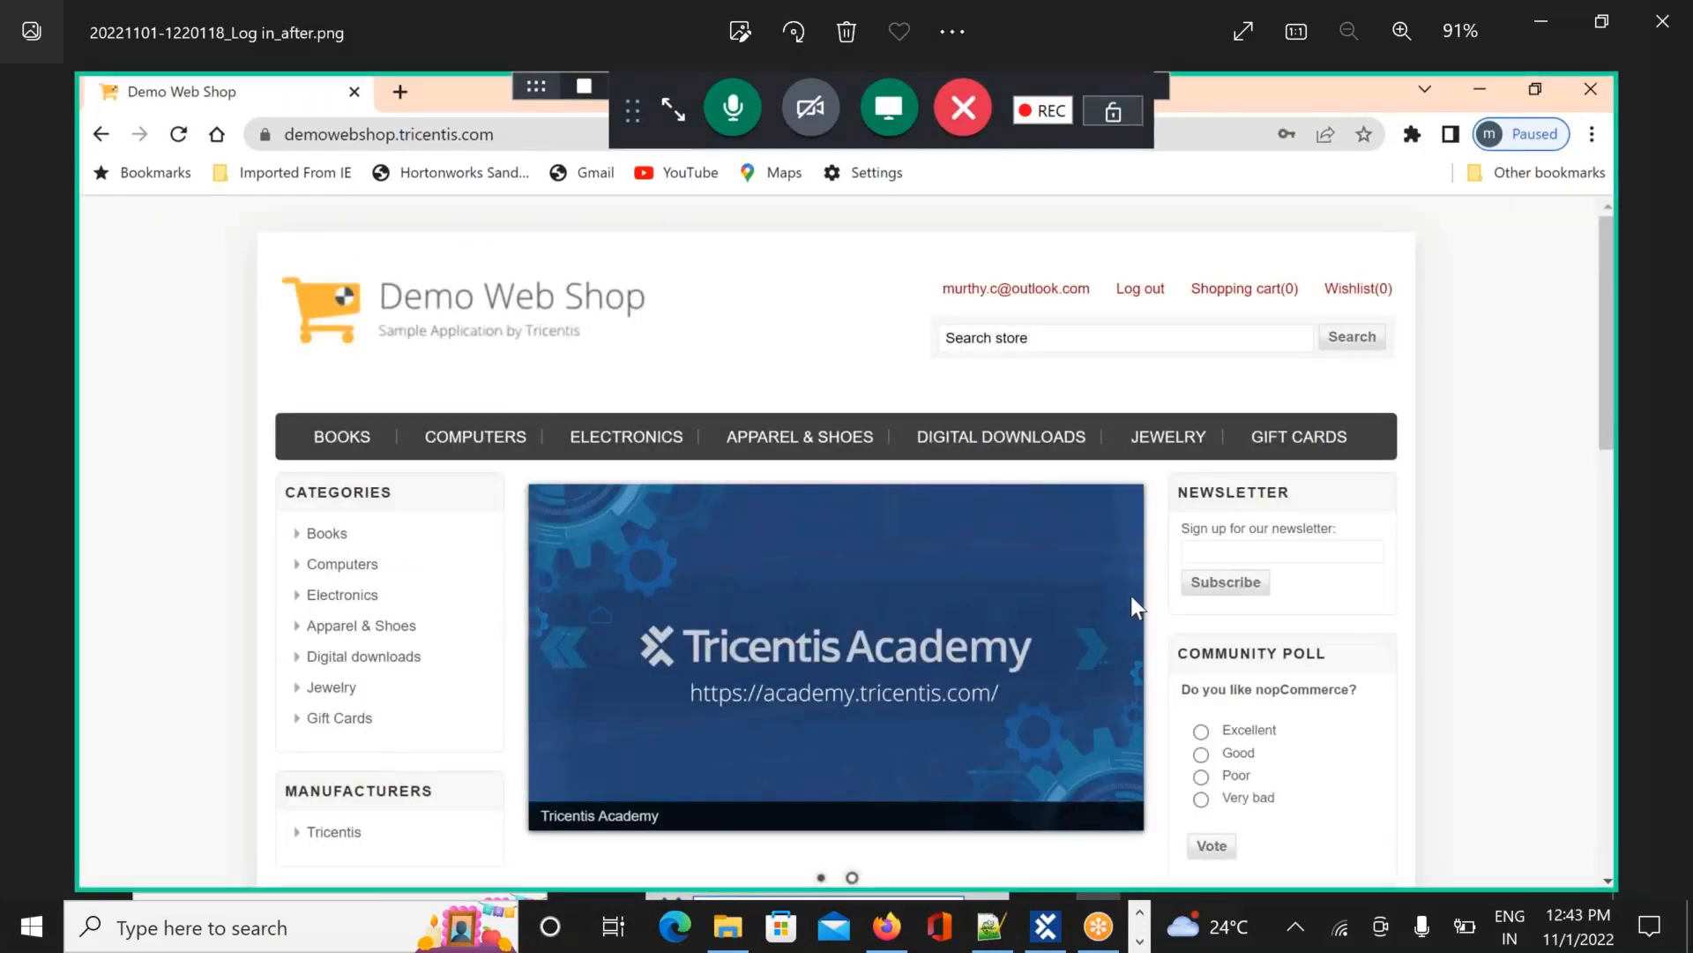
key("Right")
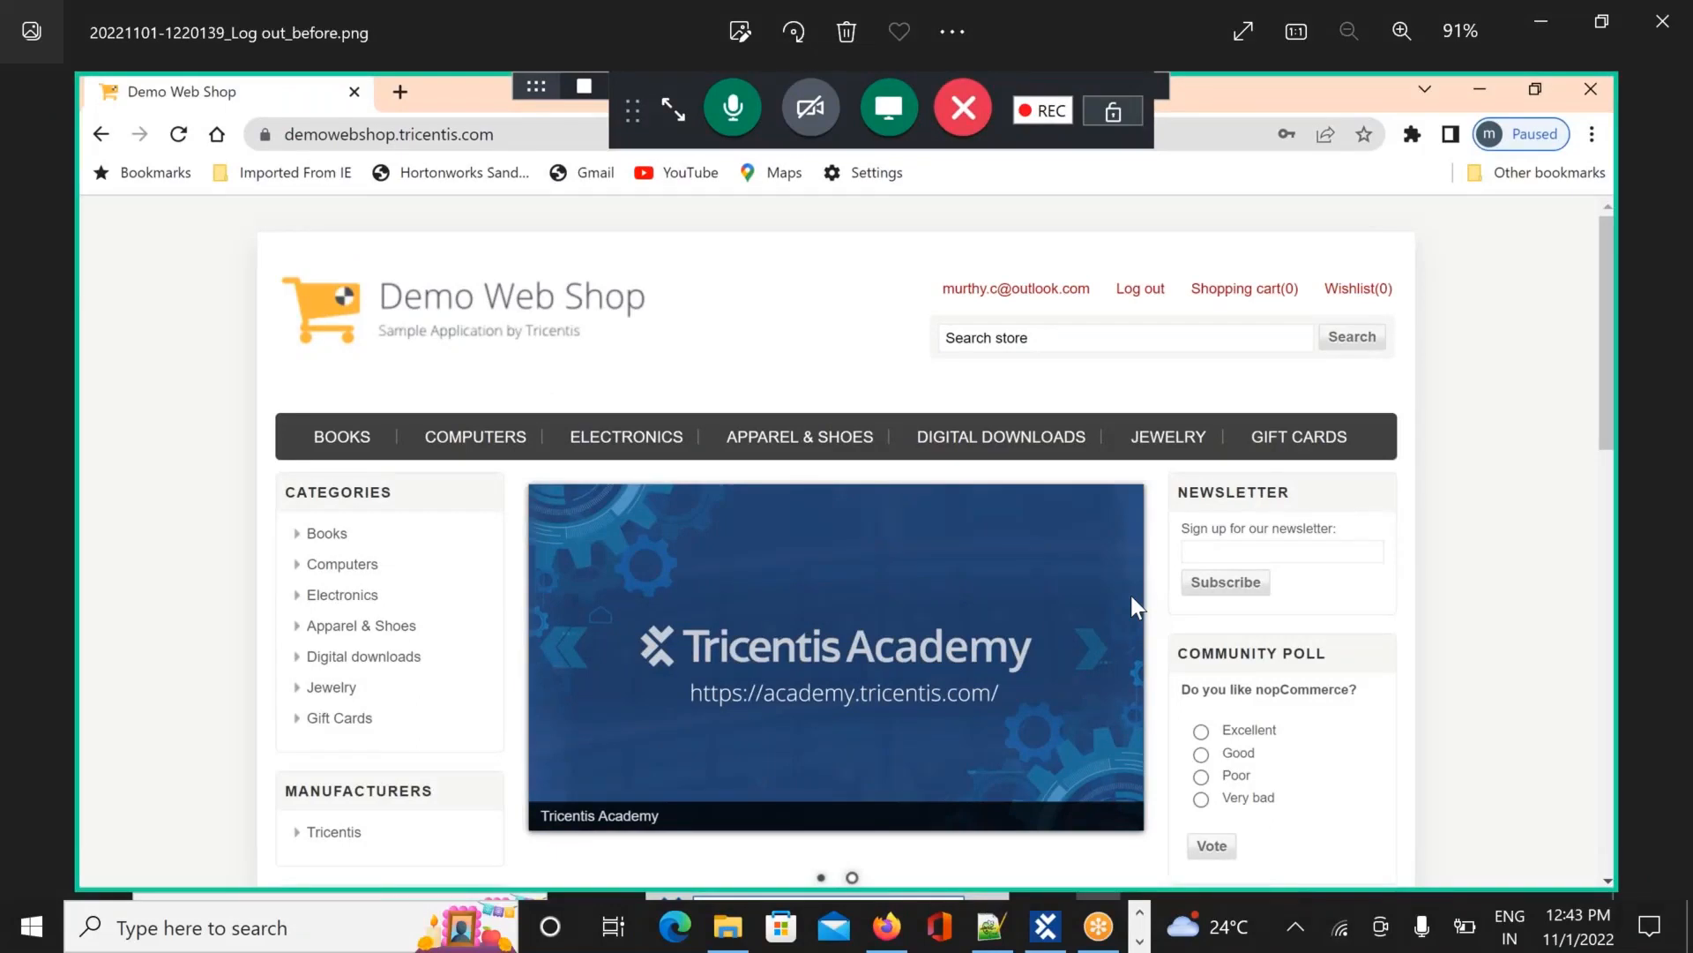
key("Right")
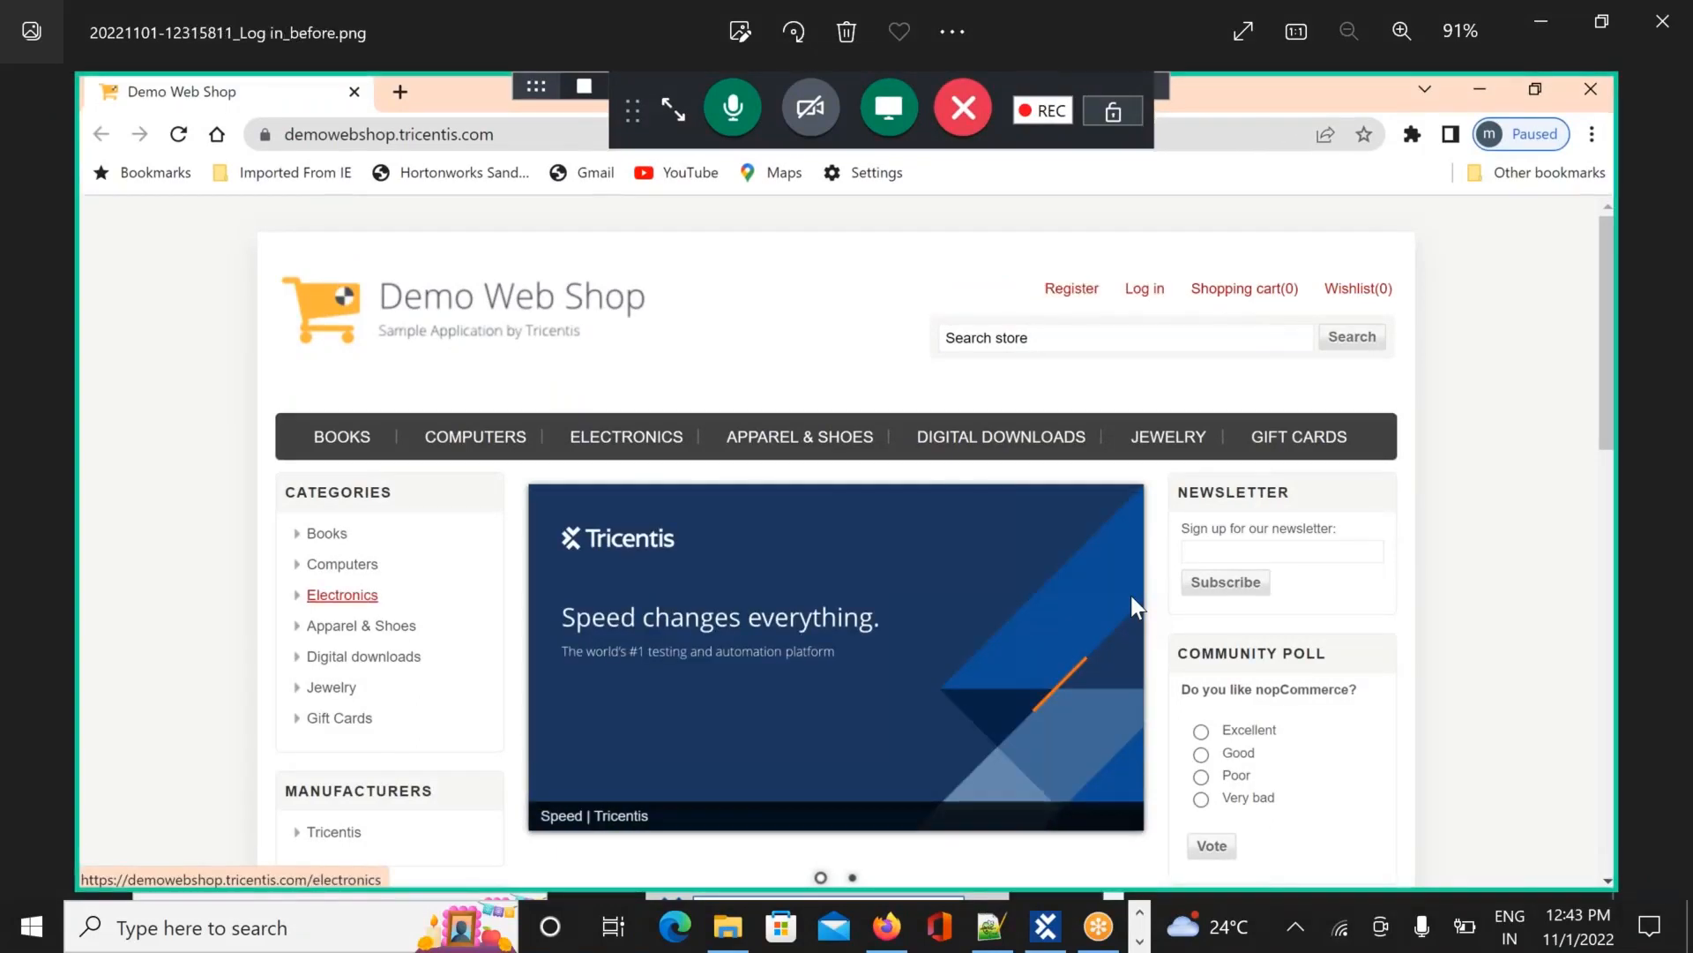
key("Right")
key("Right")
key("Right")
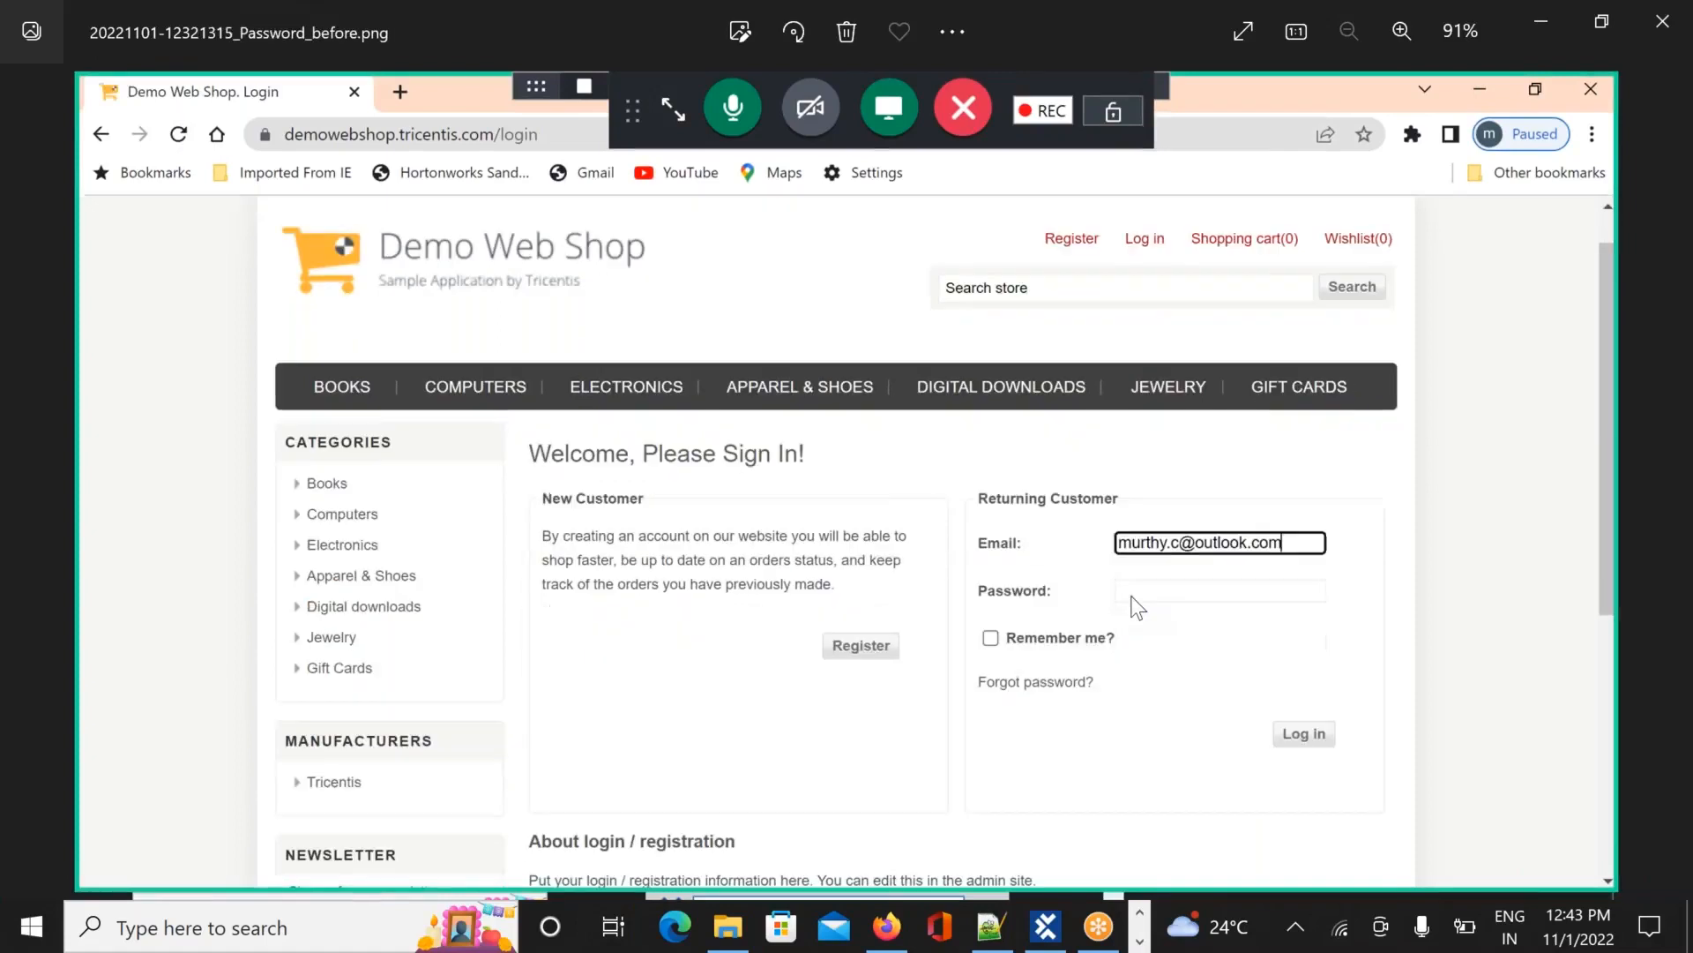
key("Right")
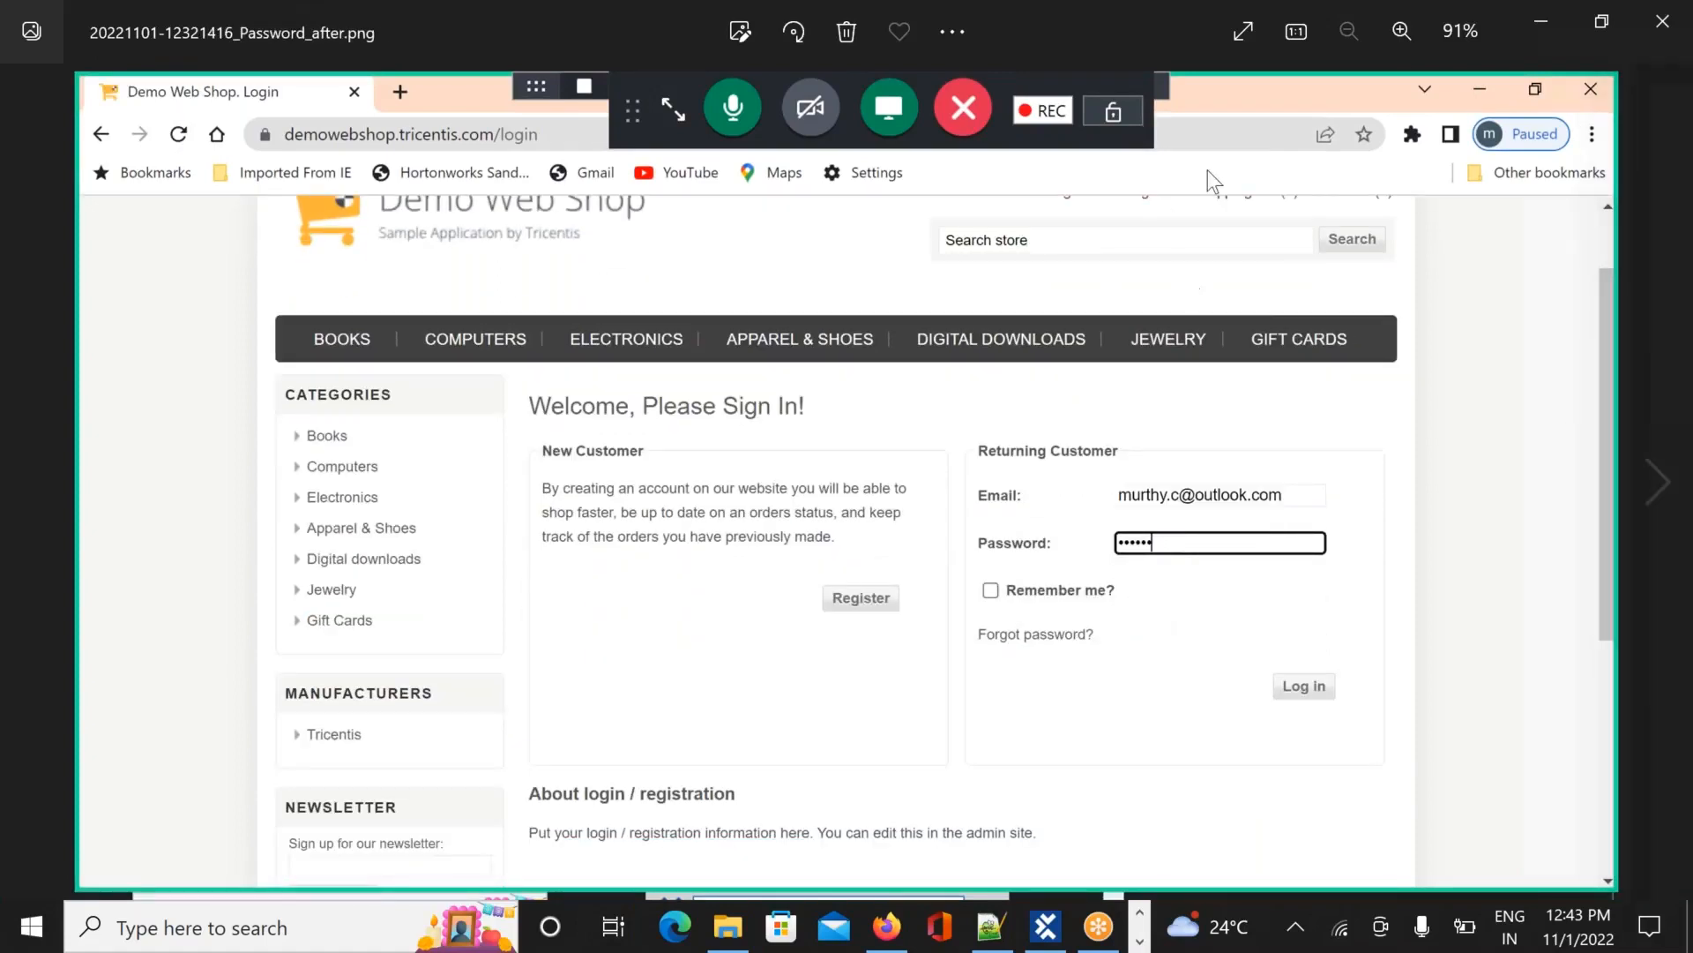
Close Photos, return to Tosca Commander, expand Execution1 to list ActualLog, Login and Login_1, and right-click TestSet
left_click(1663, 23)
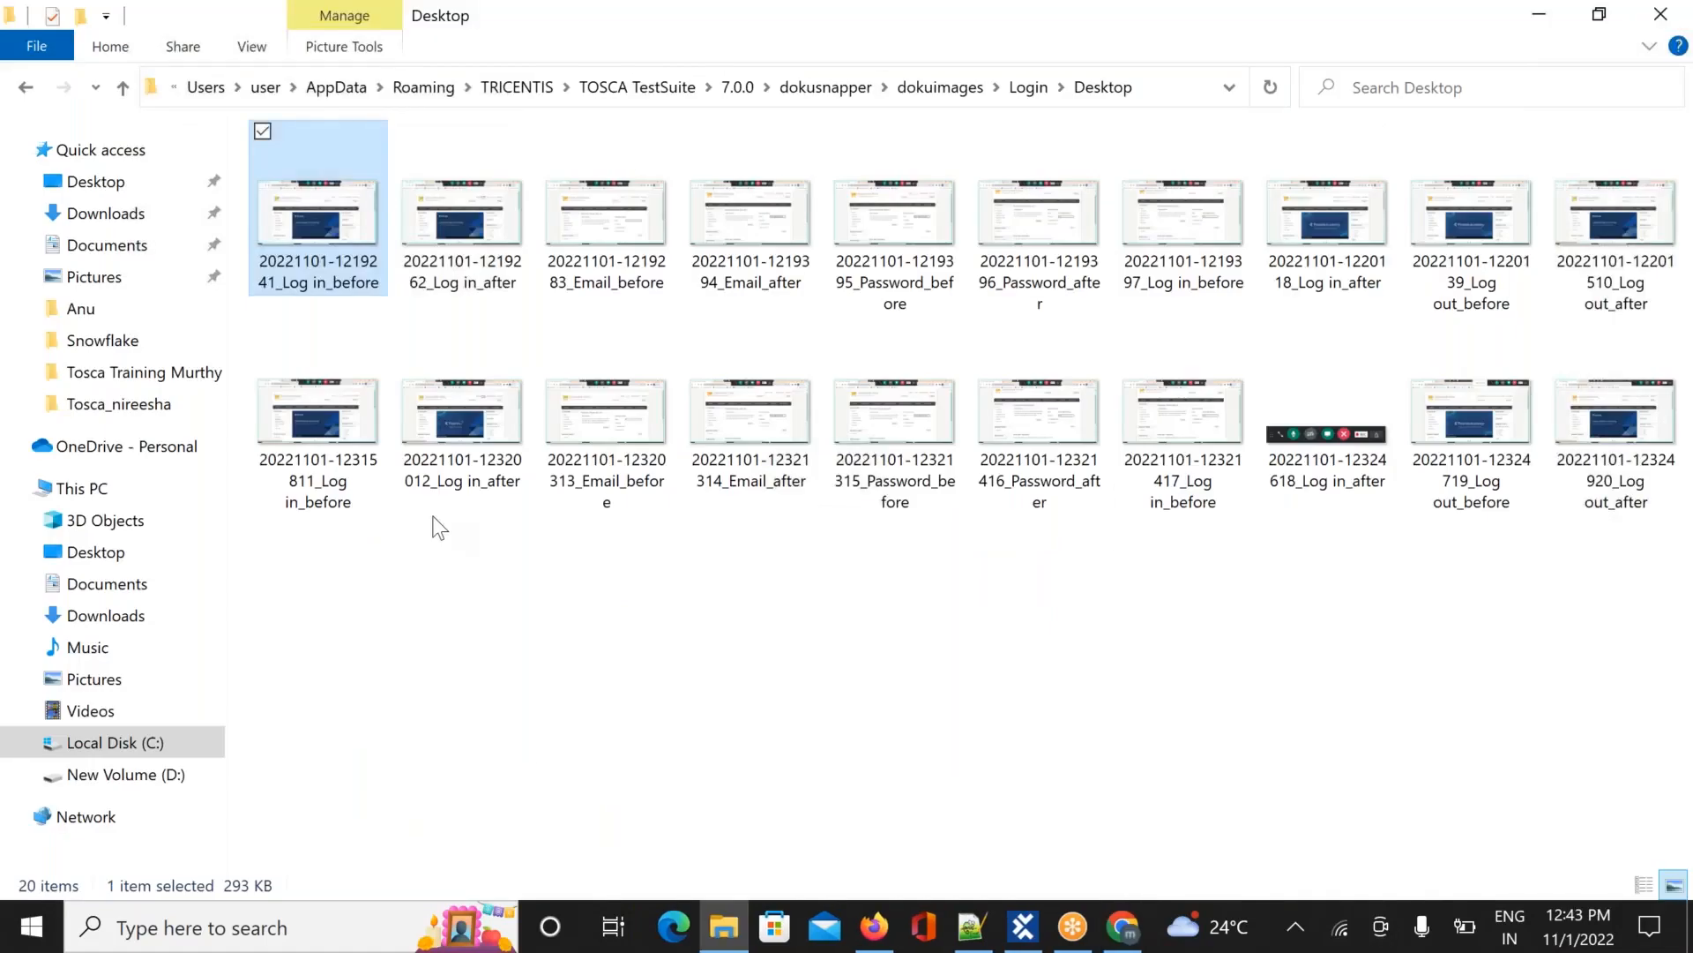
key("alt+Tab")
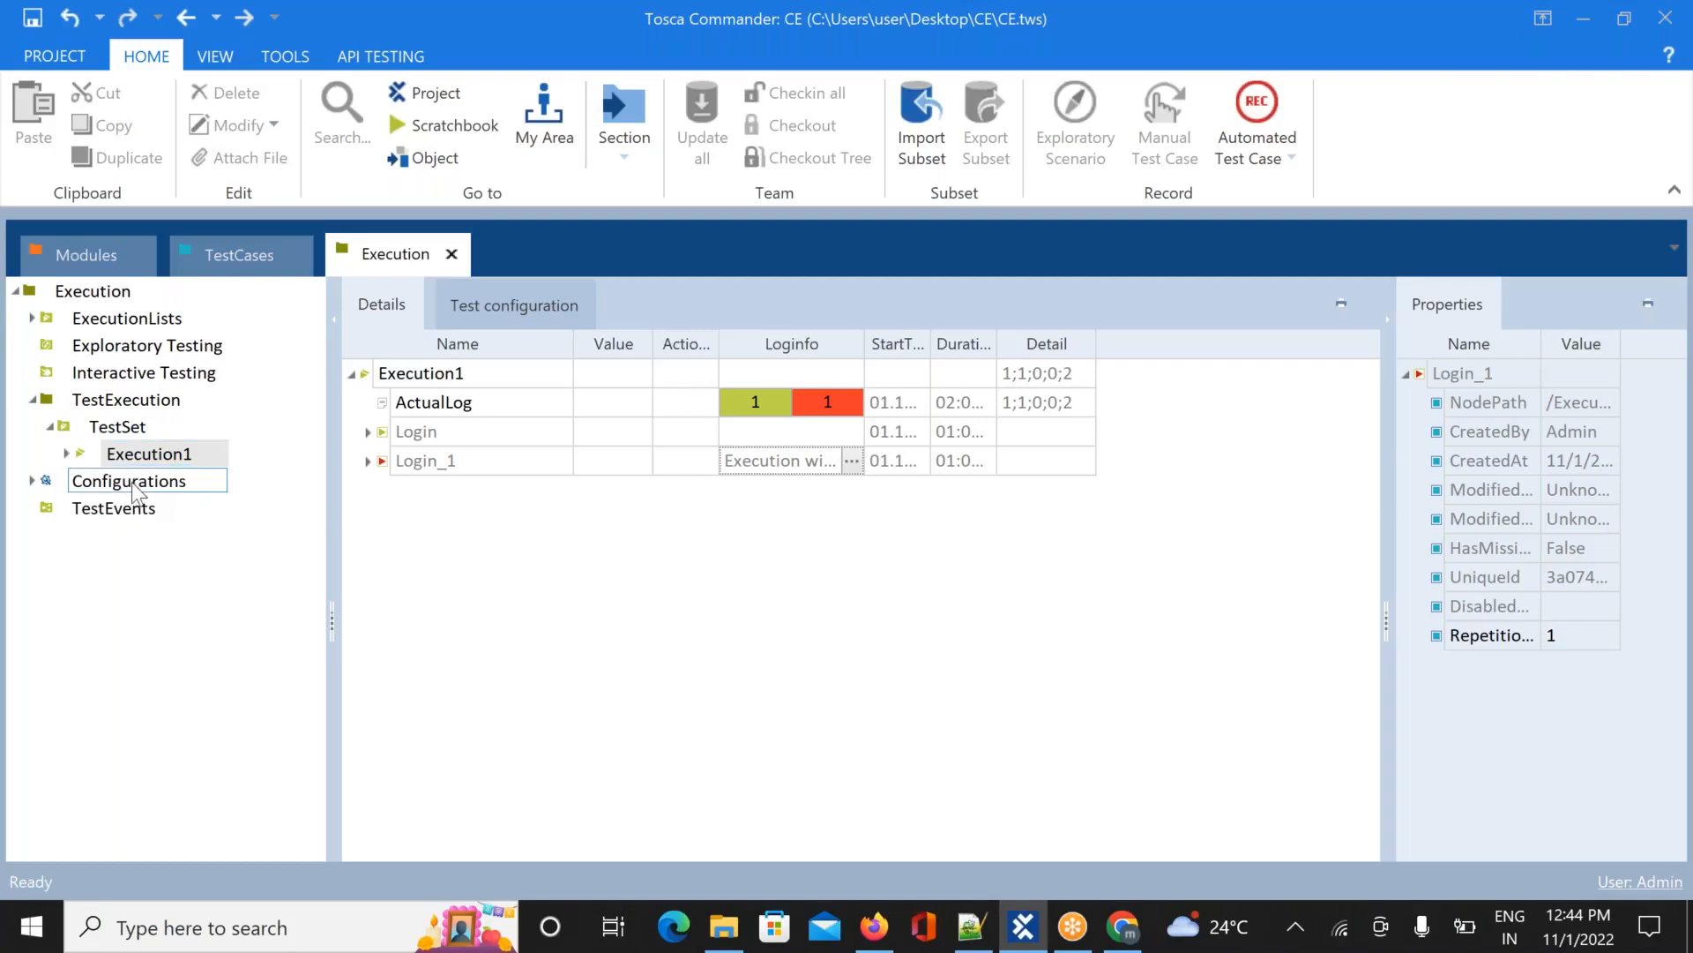
left_click(67, 454)
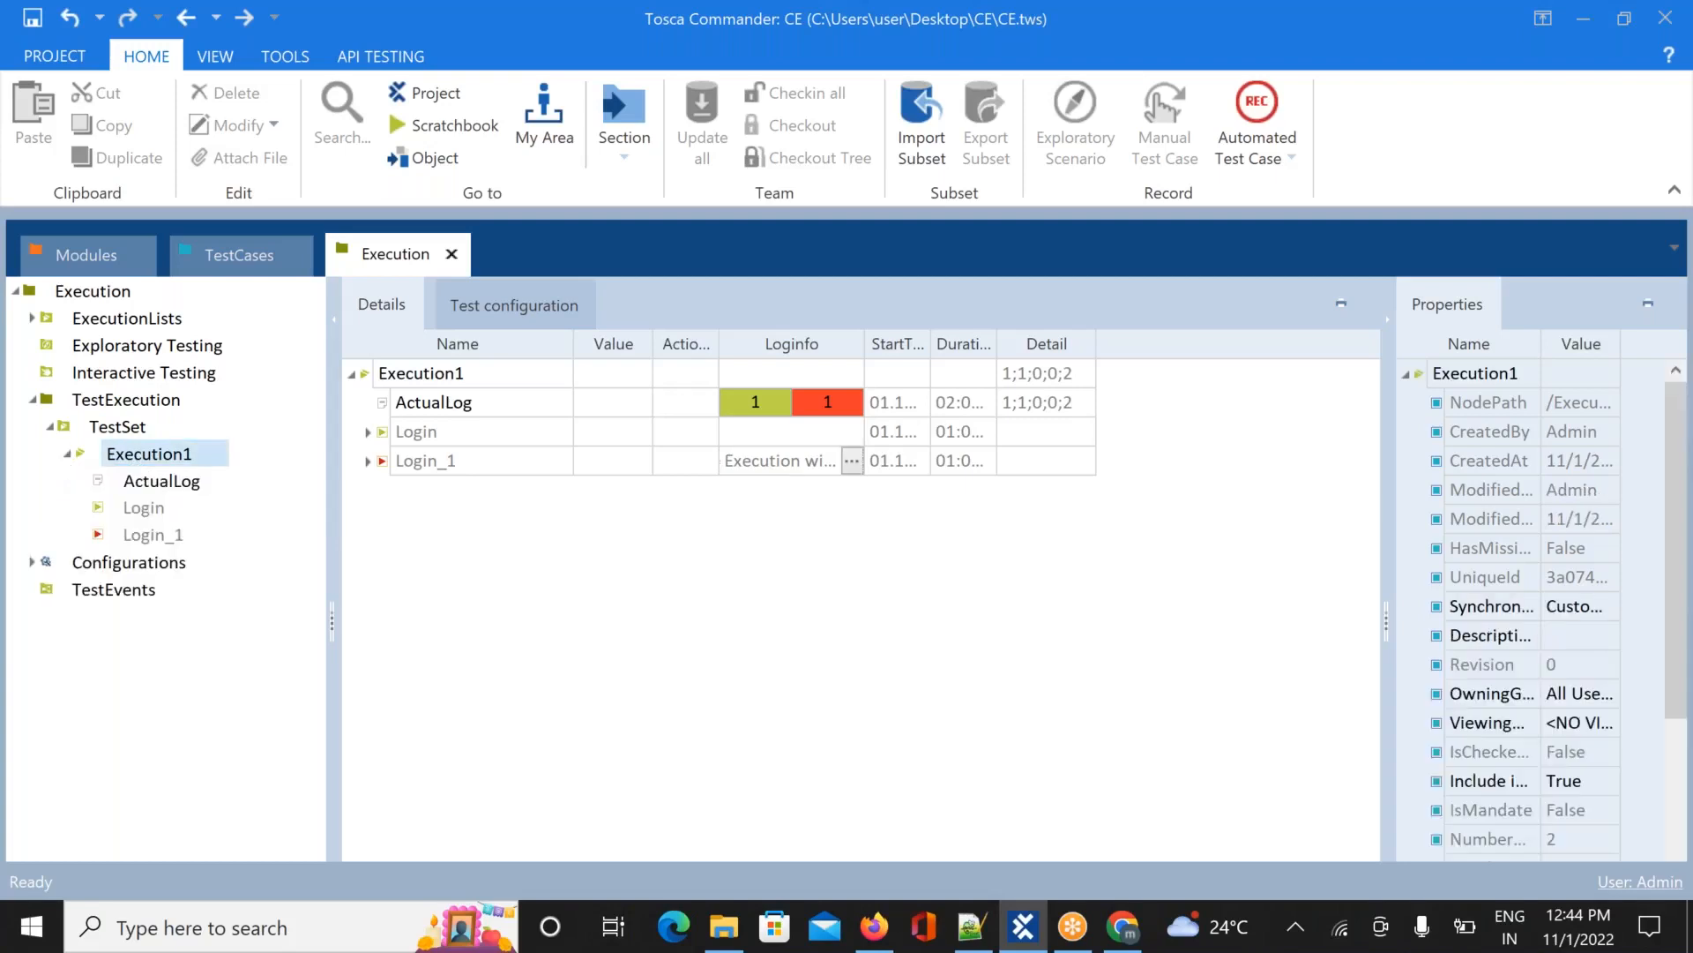
right_click(115, 430)
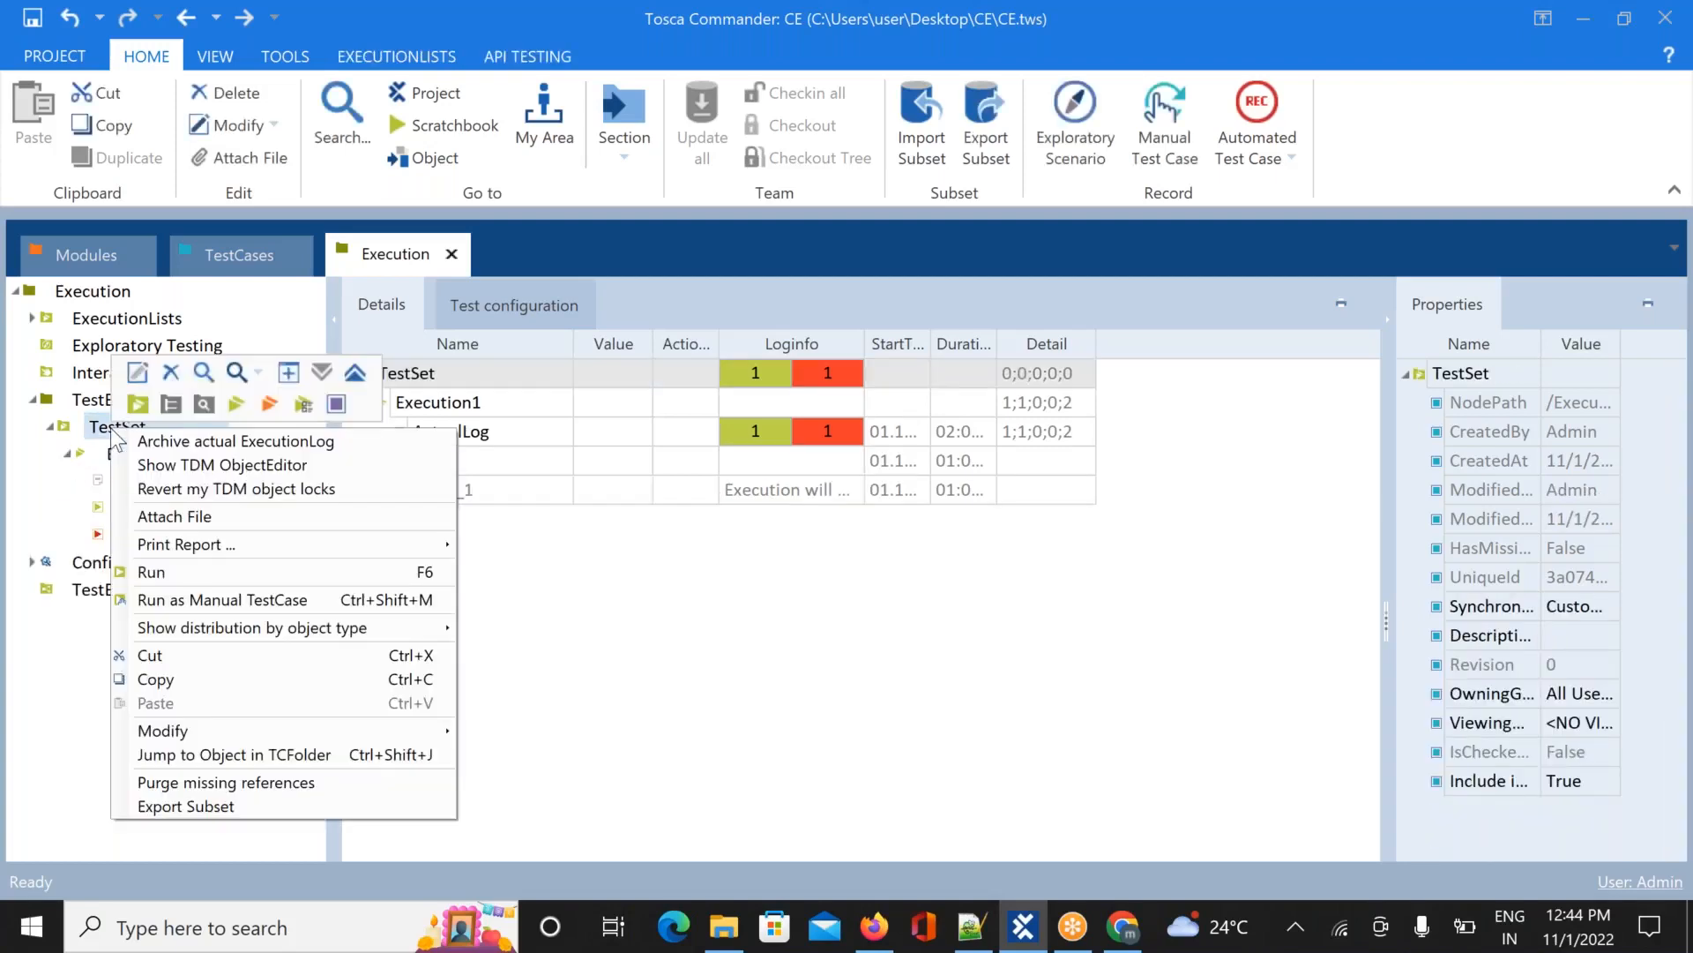
Create an execution list named Execution2 under TestSet, then expand and collapse Execution1 to compare
left_click(237, 404)
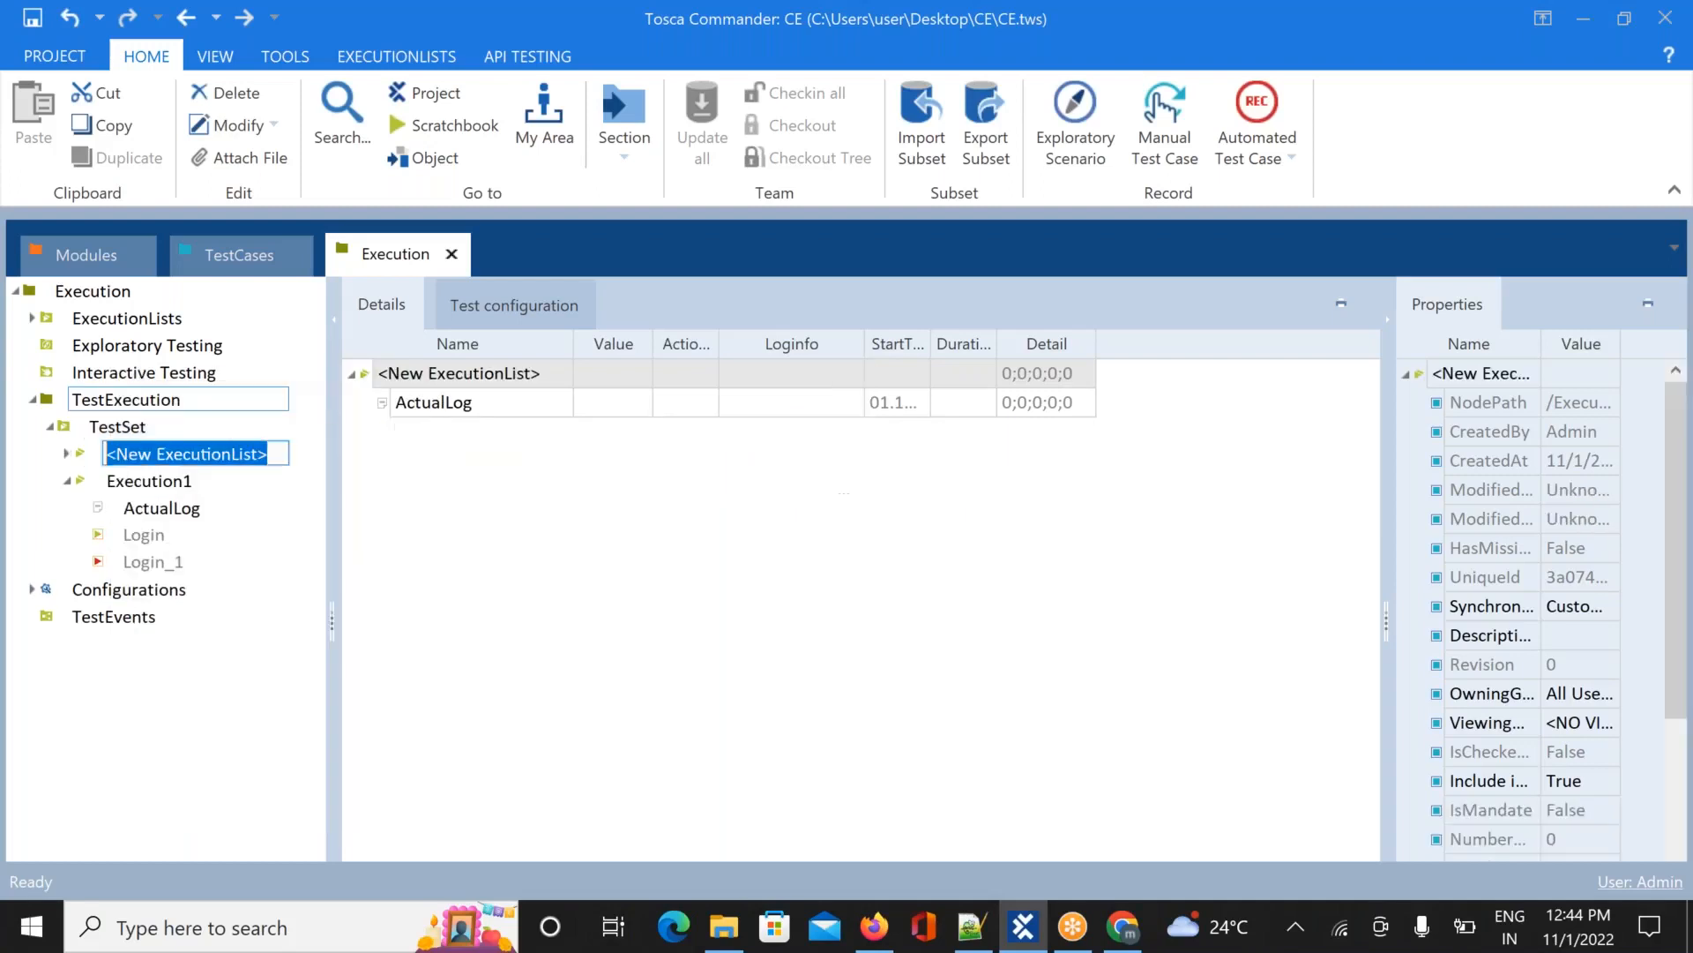
type("E")
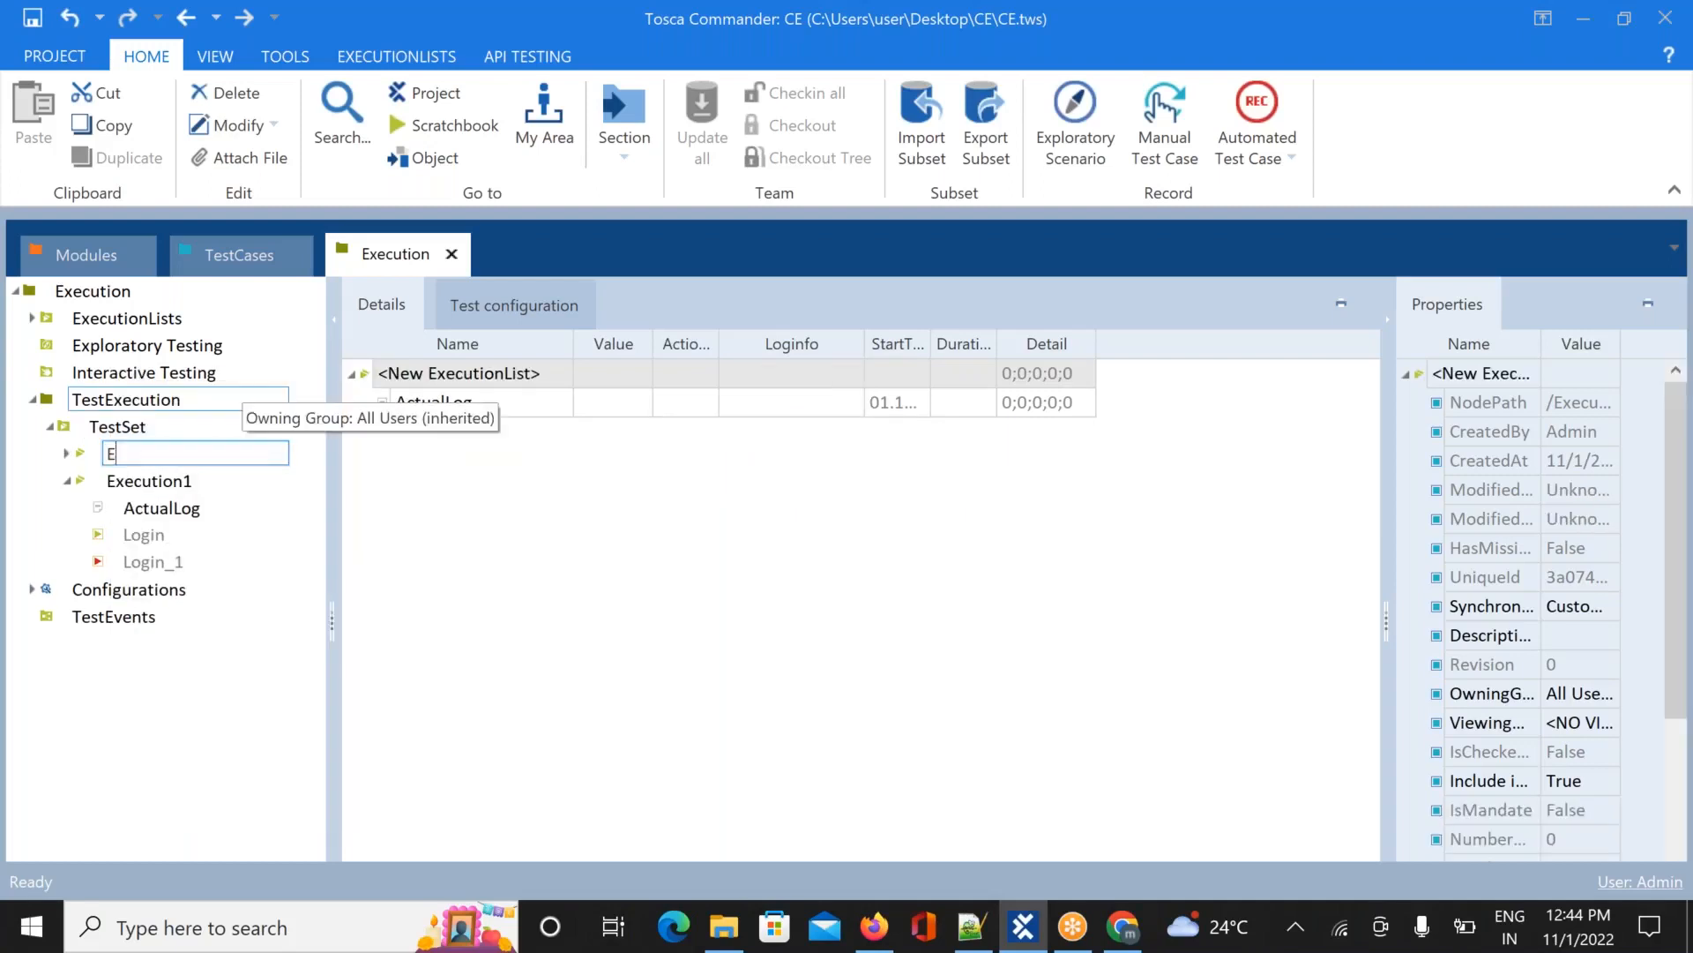
type("xecution2")
left_click(479, 556)
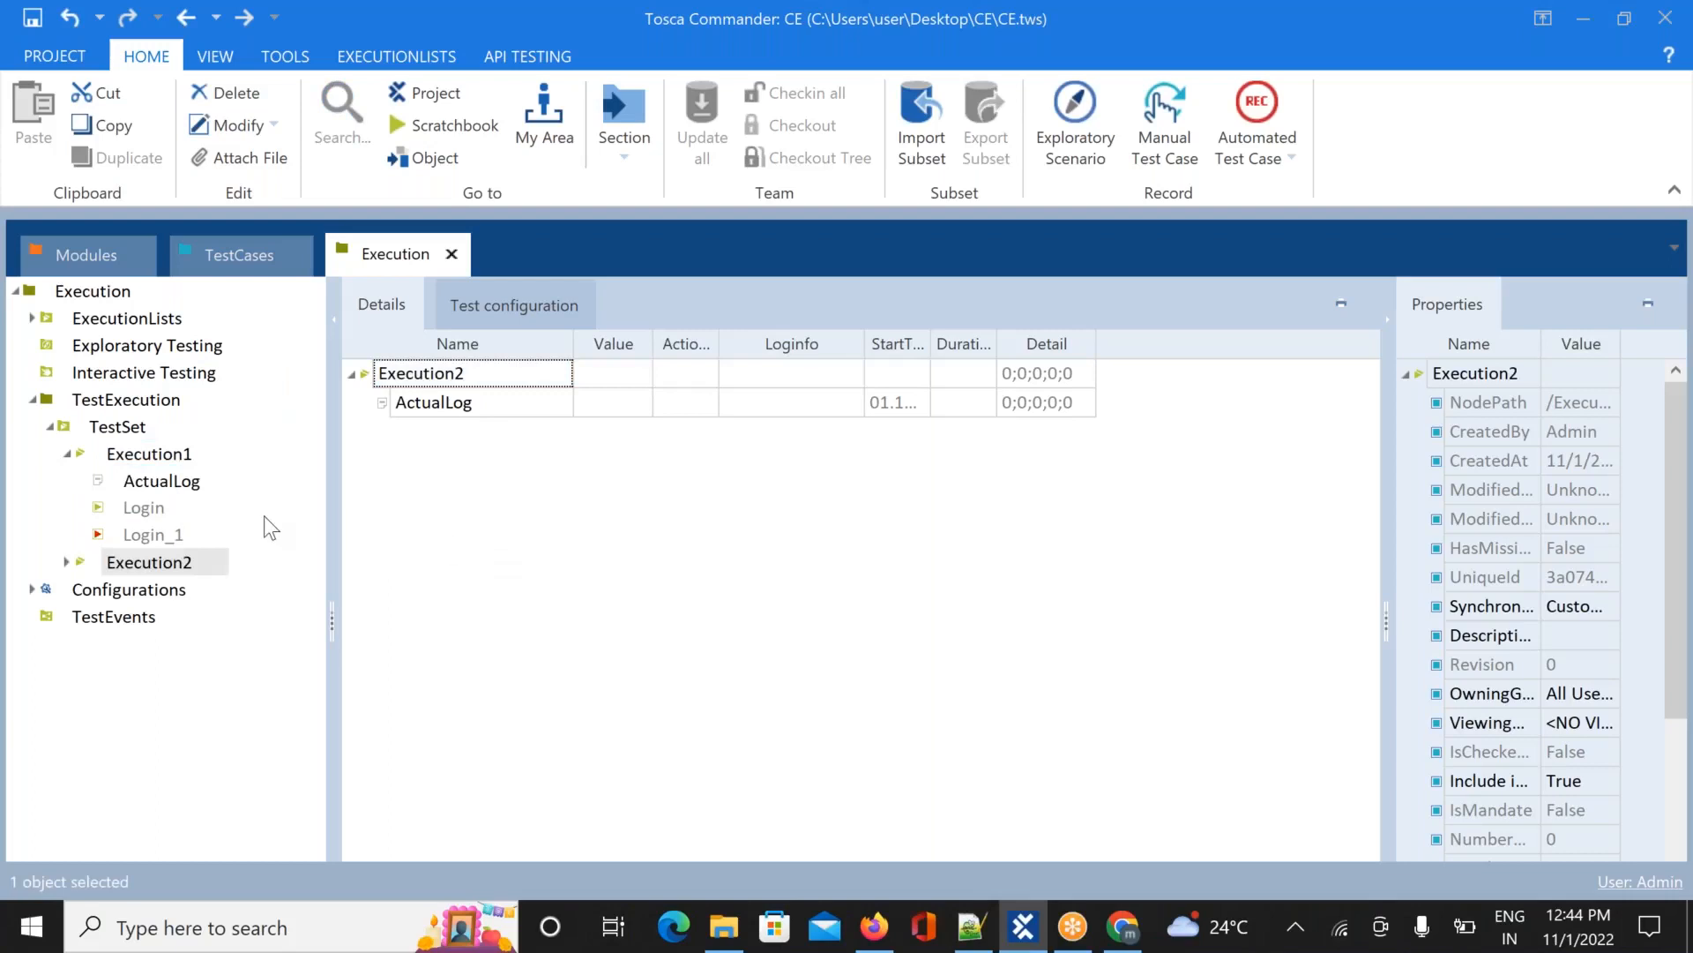
left_click(68, 455)
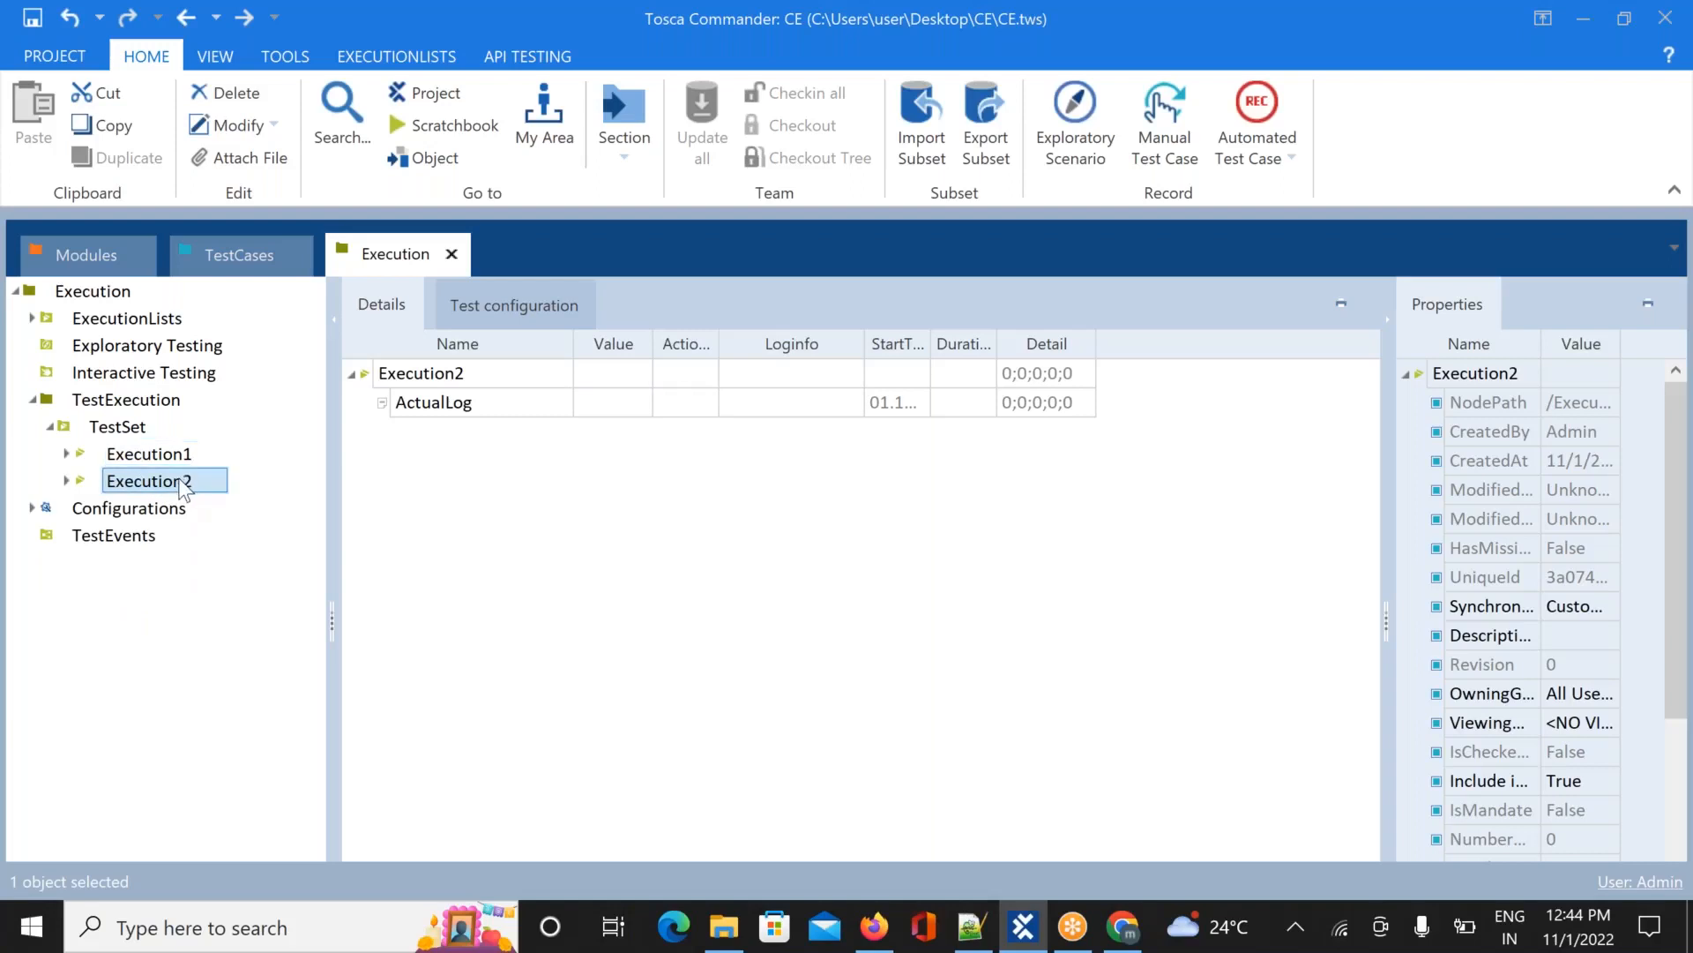
left_click(67, 455)
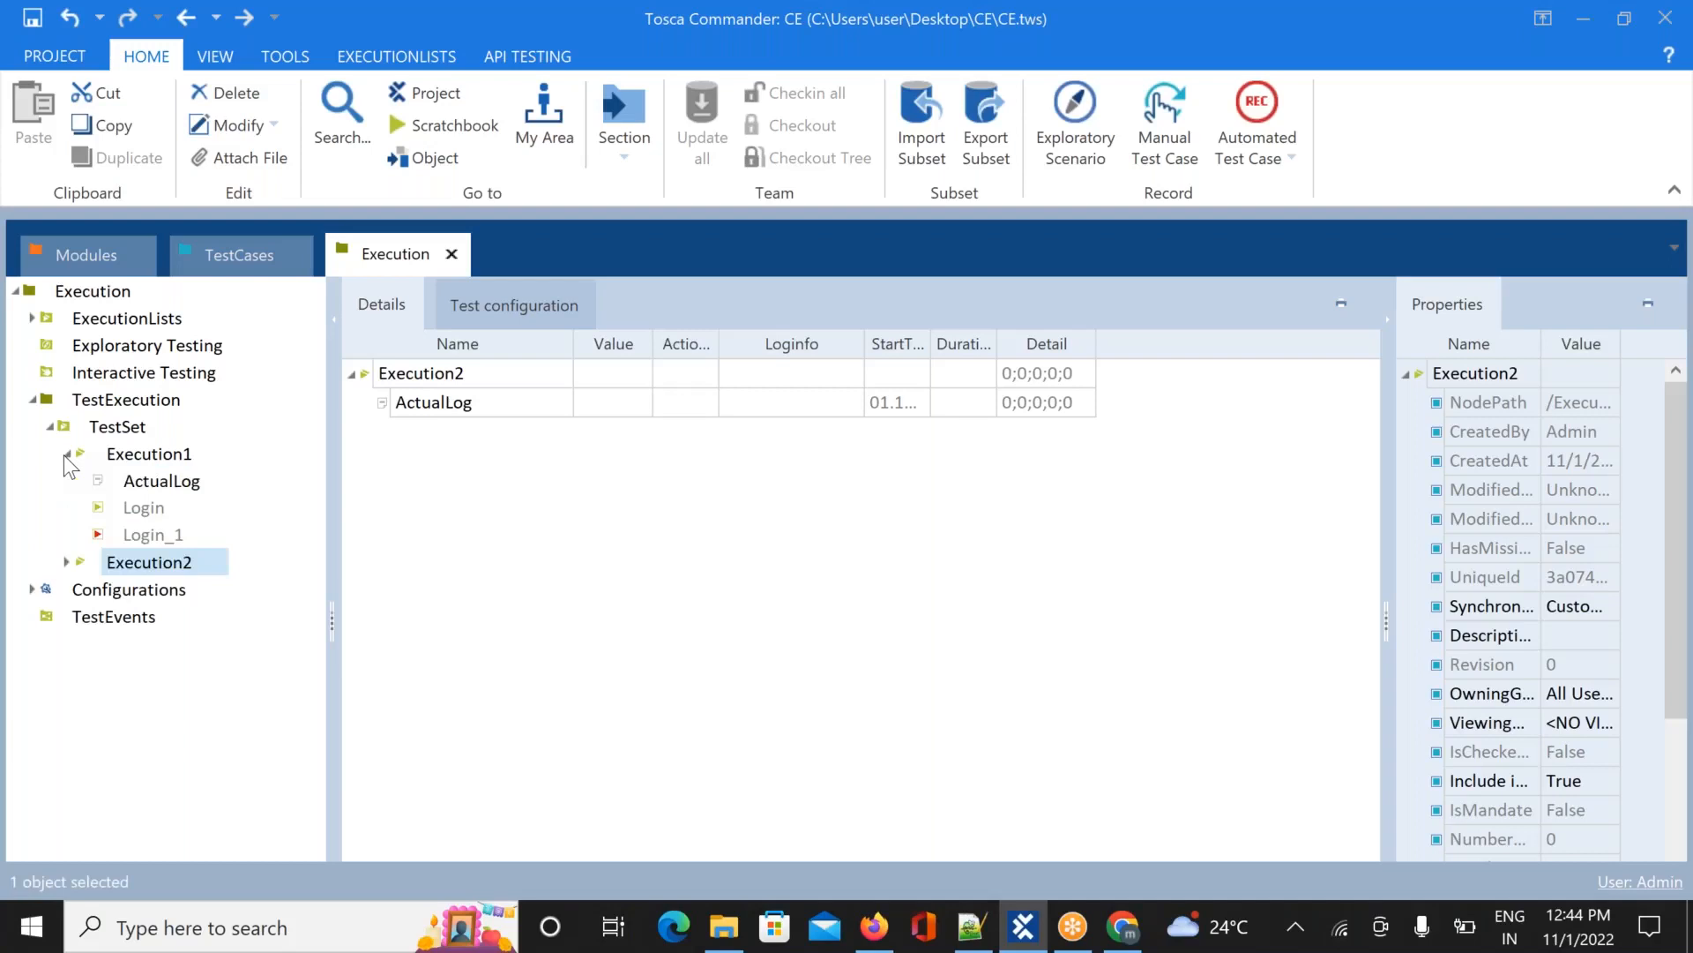
left_click(66, 455)
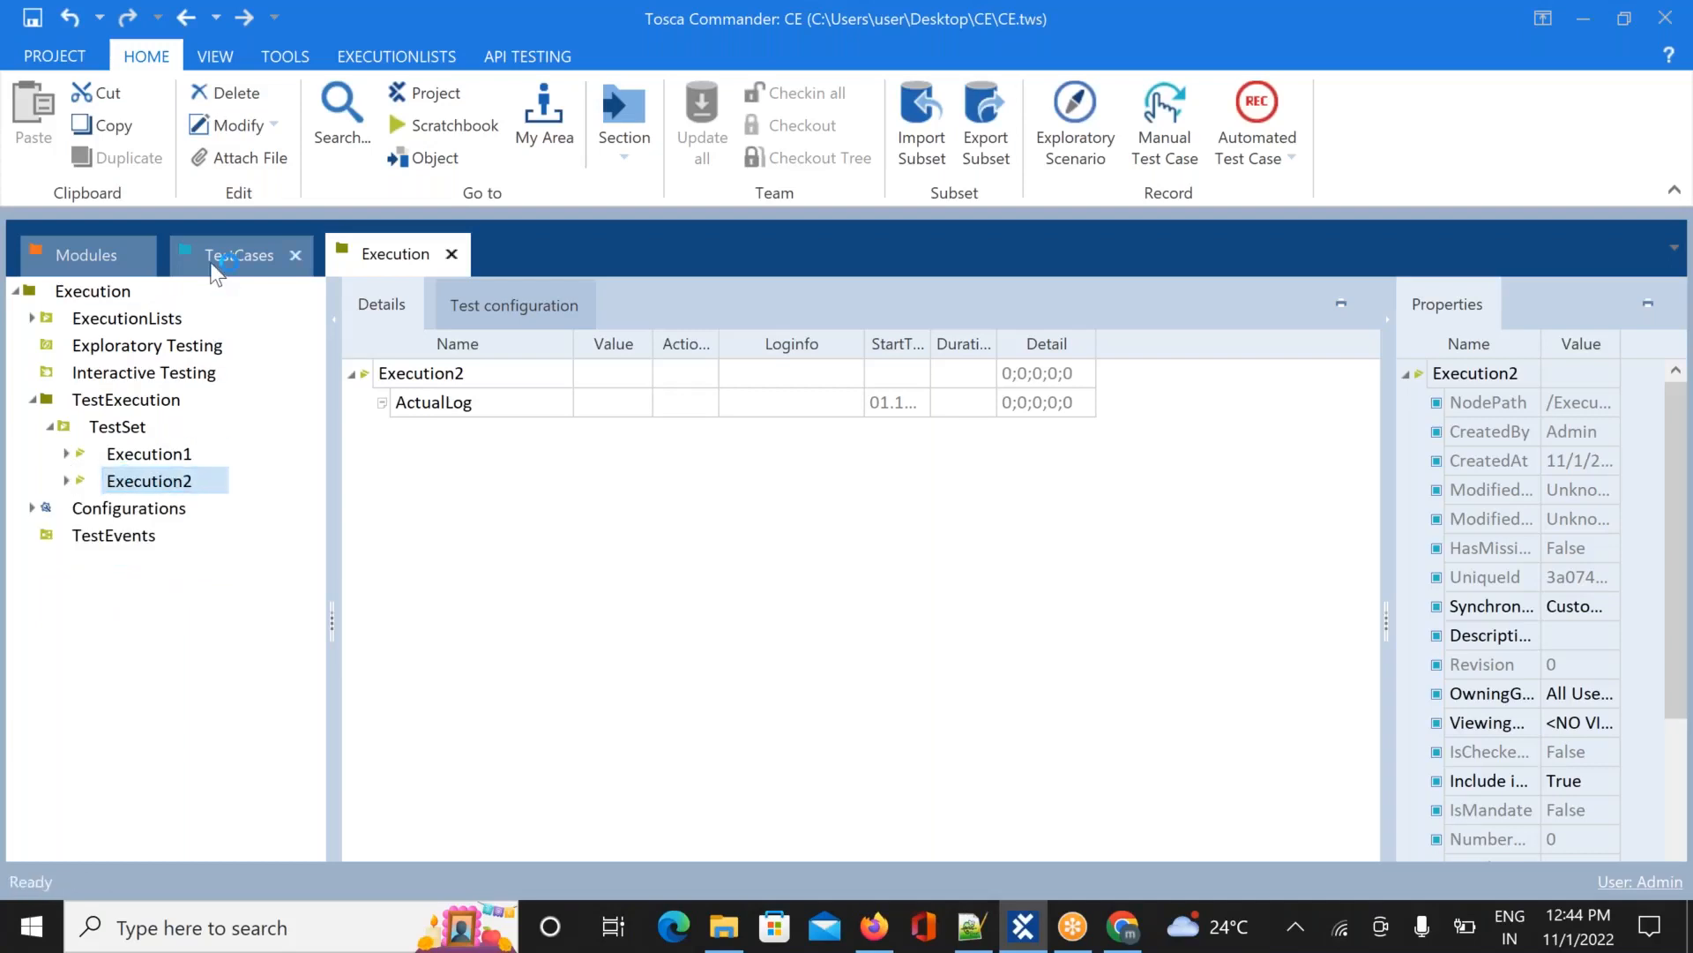
Drag the Register1 test case onto Execution2 and check it is listed beneath ActualLog
left_click(106, 430)
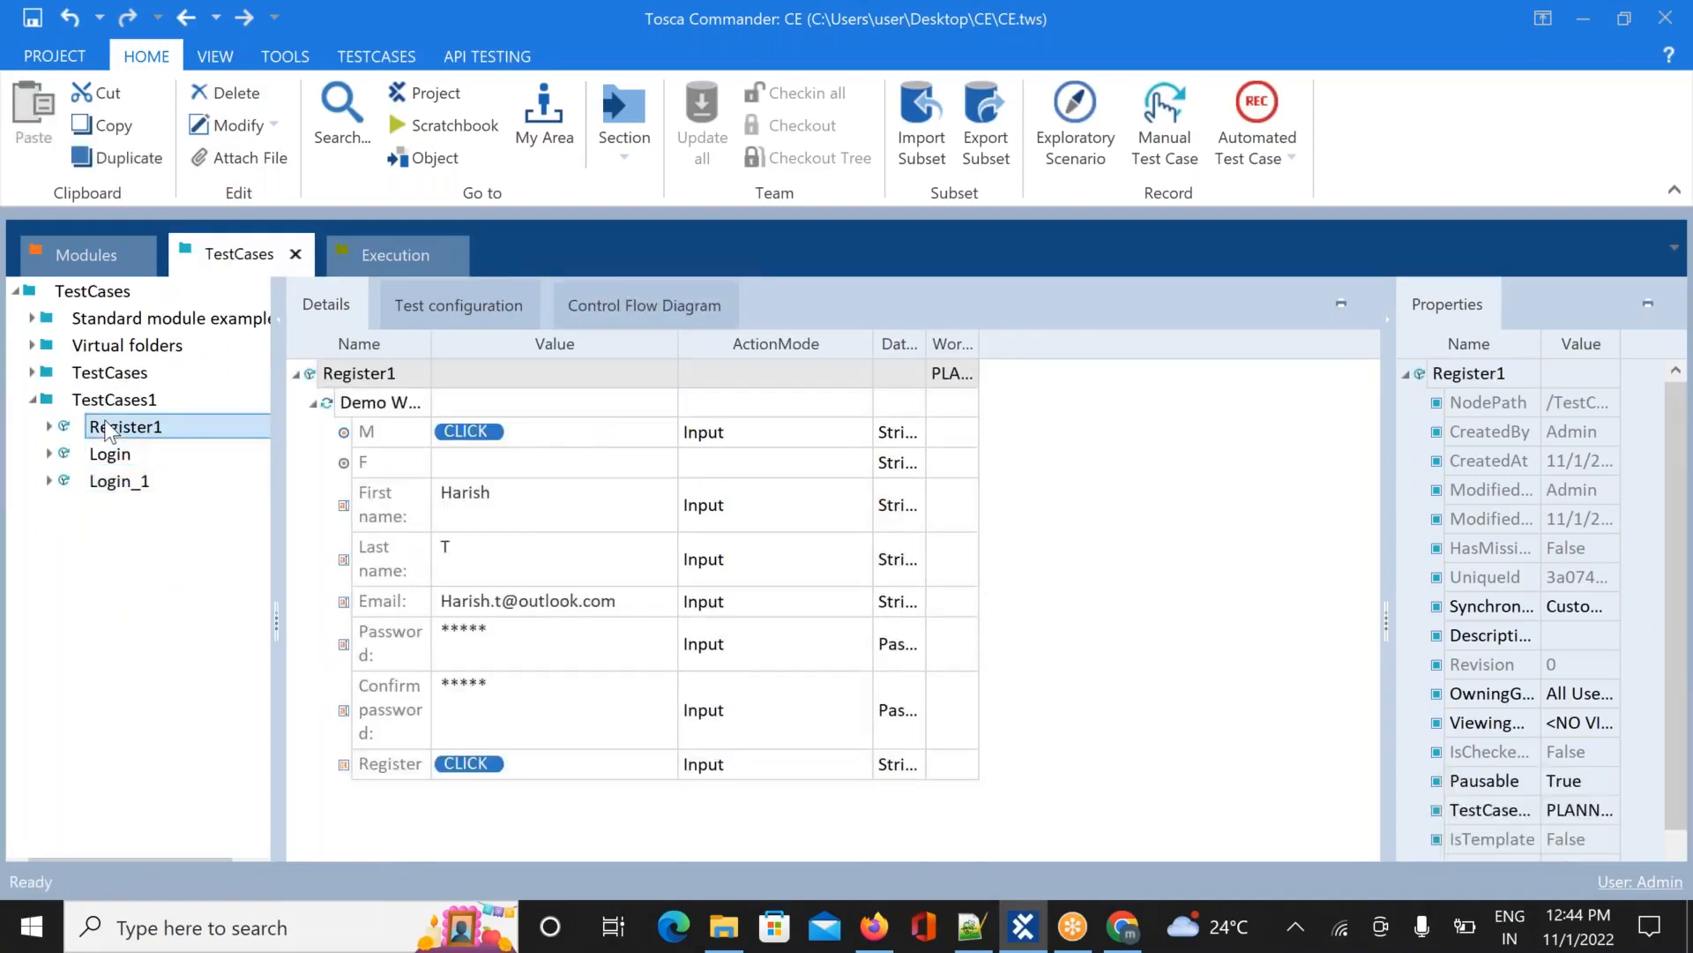
left_click_drag(106, 430, 461, 476)
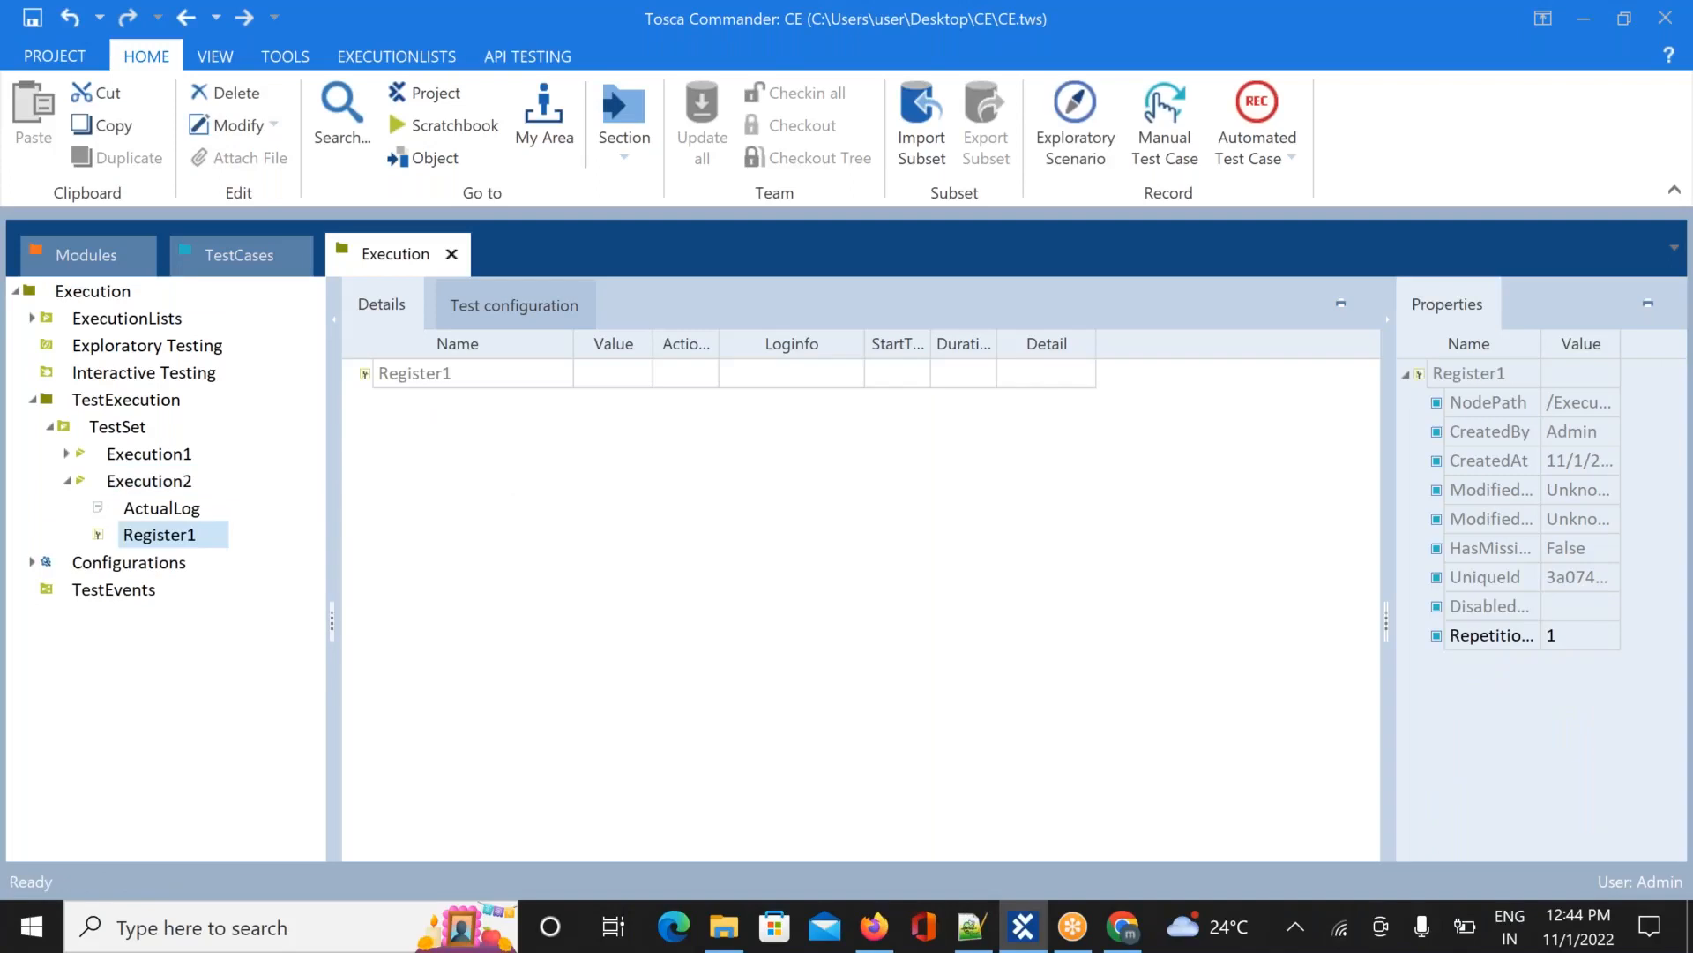
left_click(65, 483)
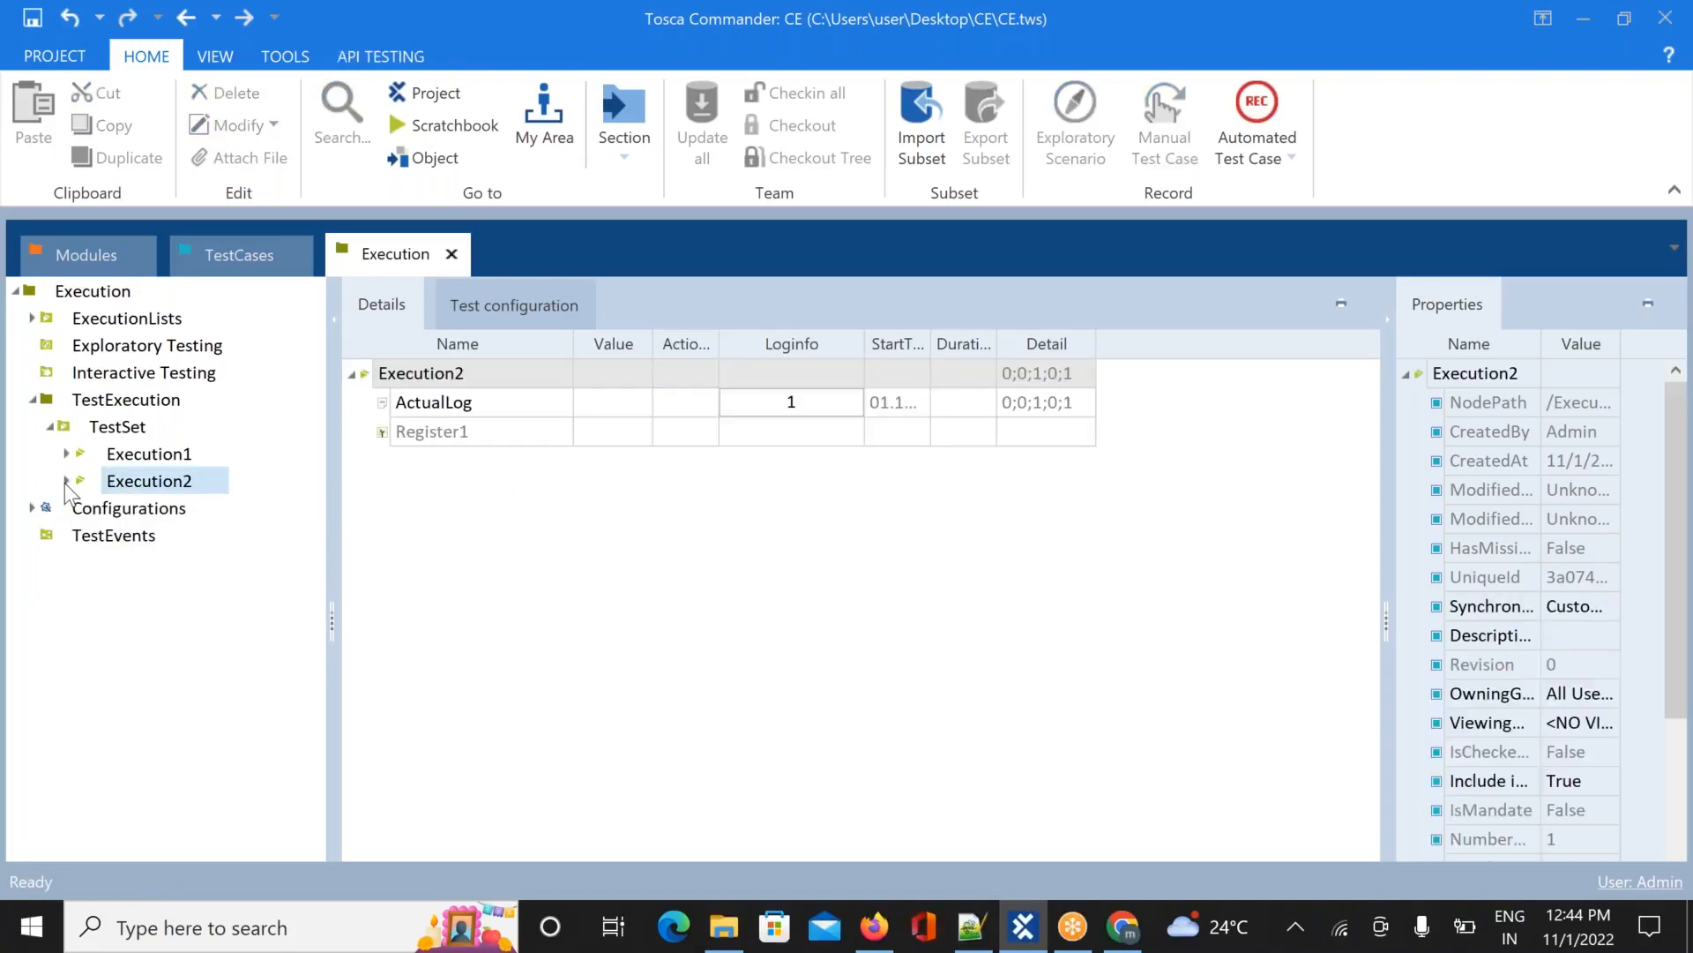
Rename Execution1 to Execution1-Login
right_click(146, 455)
left_click(172, 399)
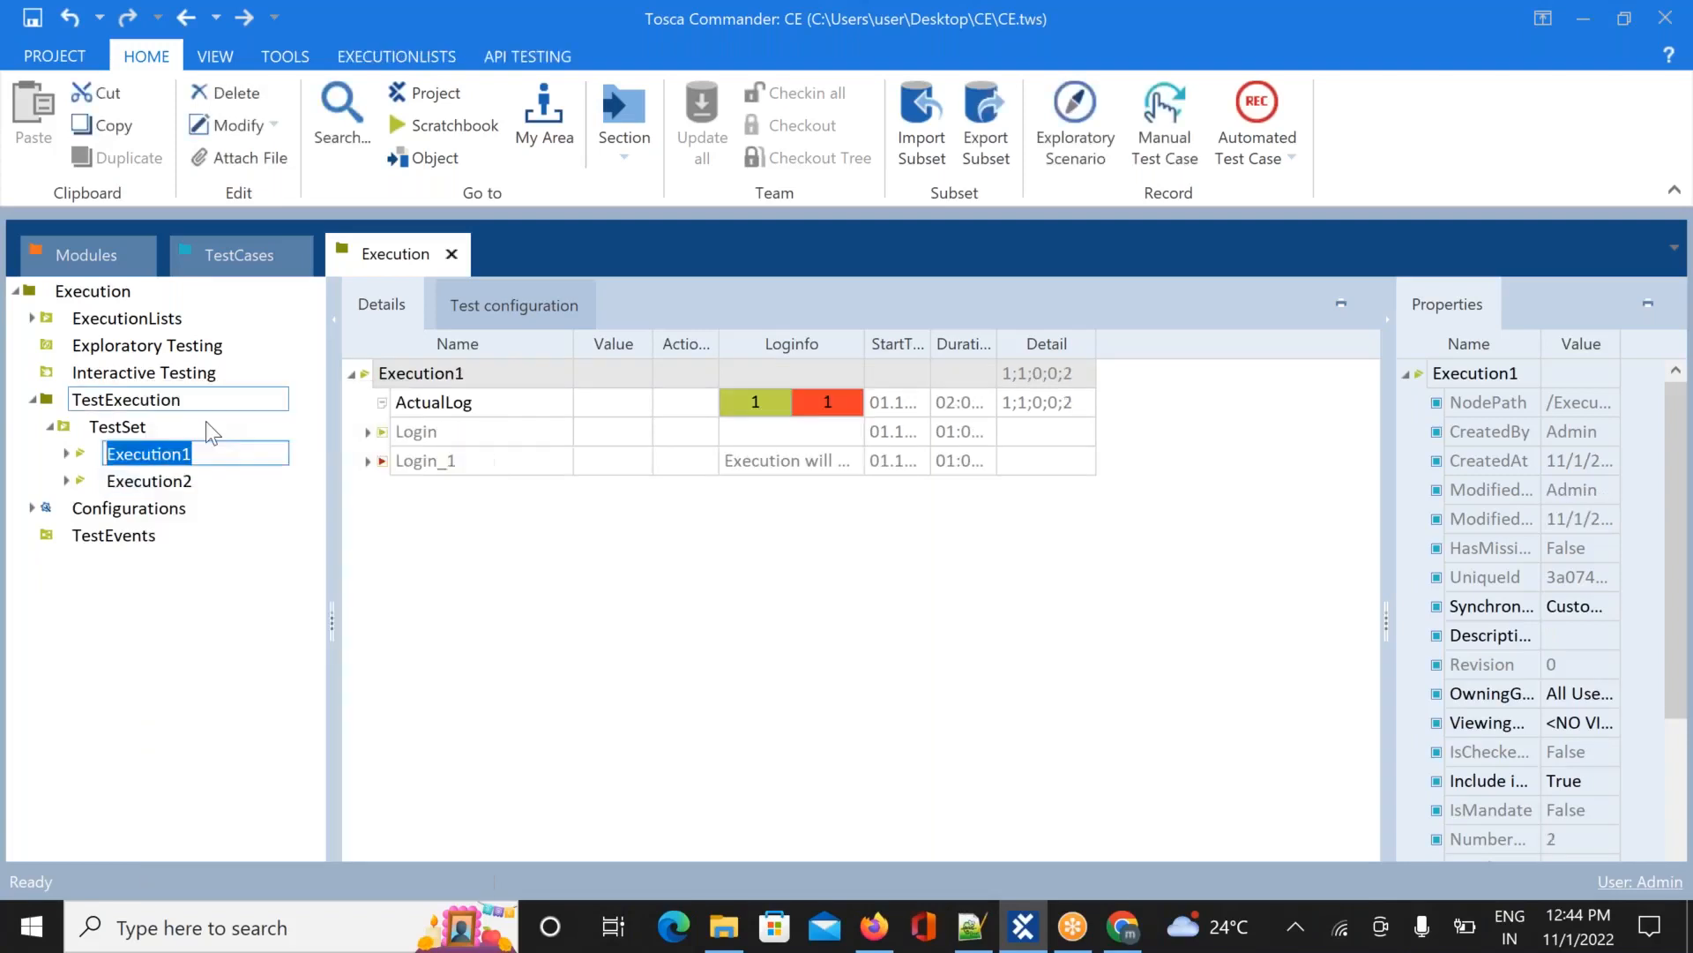
left_click(220, 451)
type("-Login")
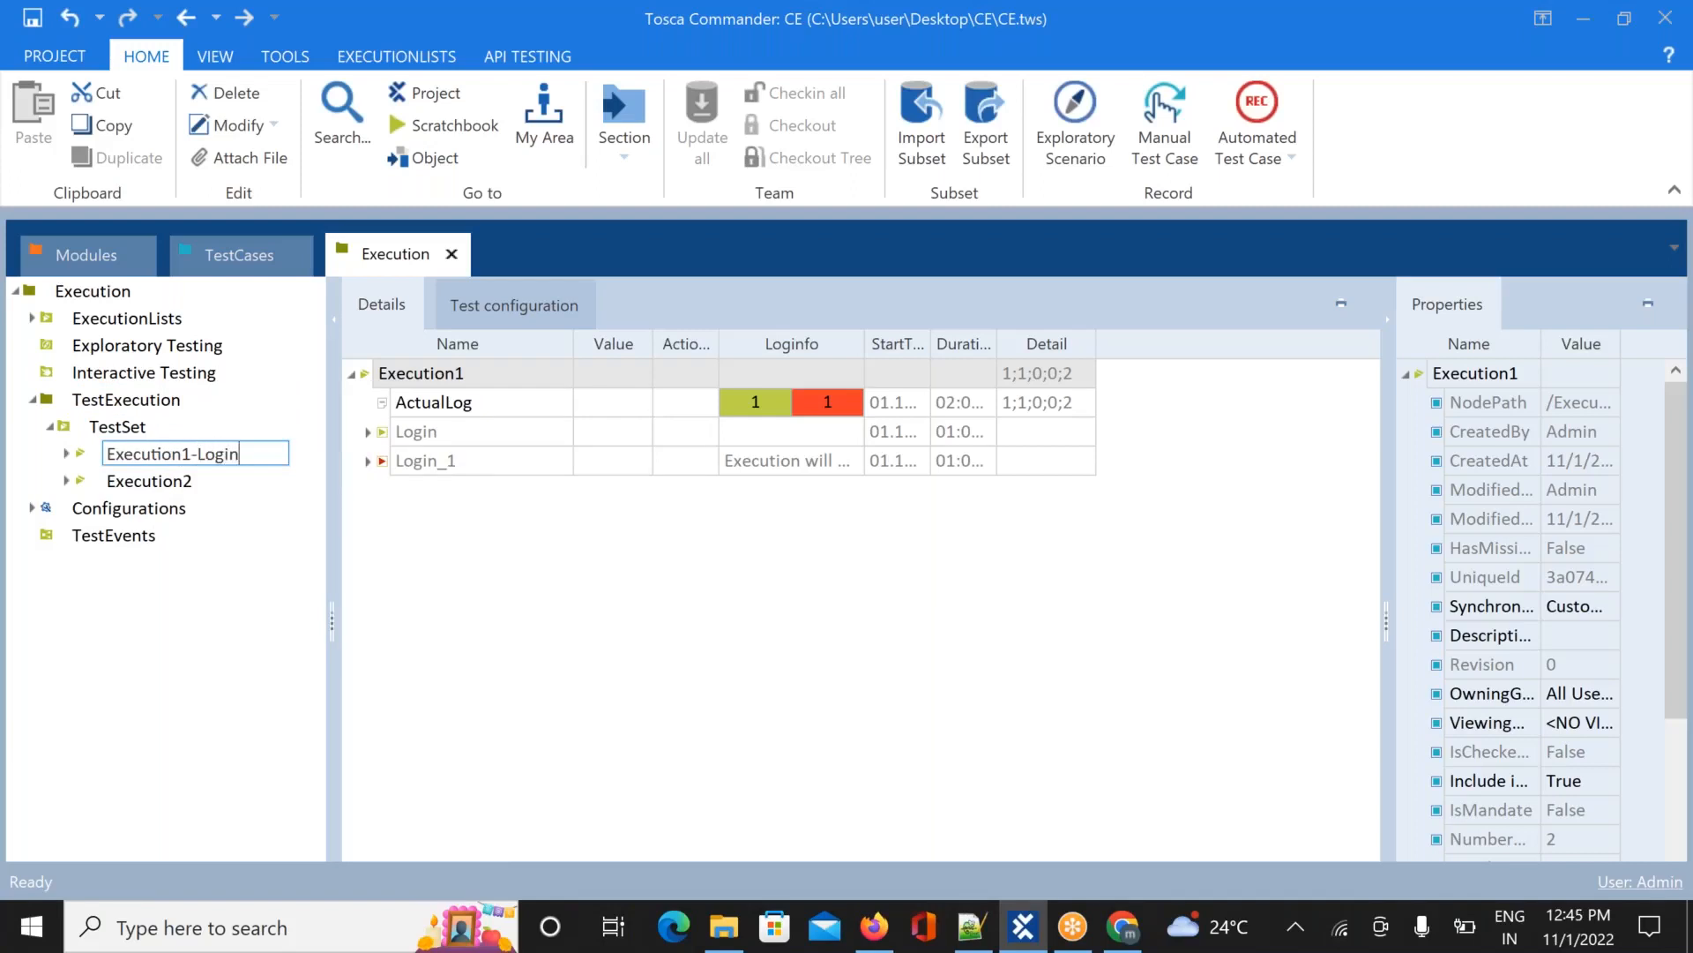
key("Return")
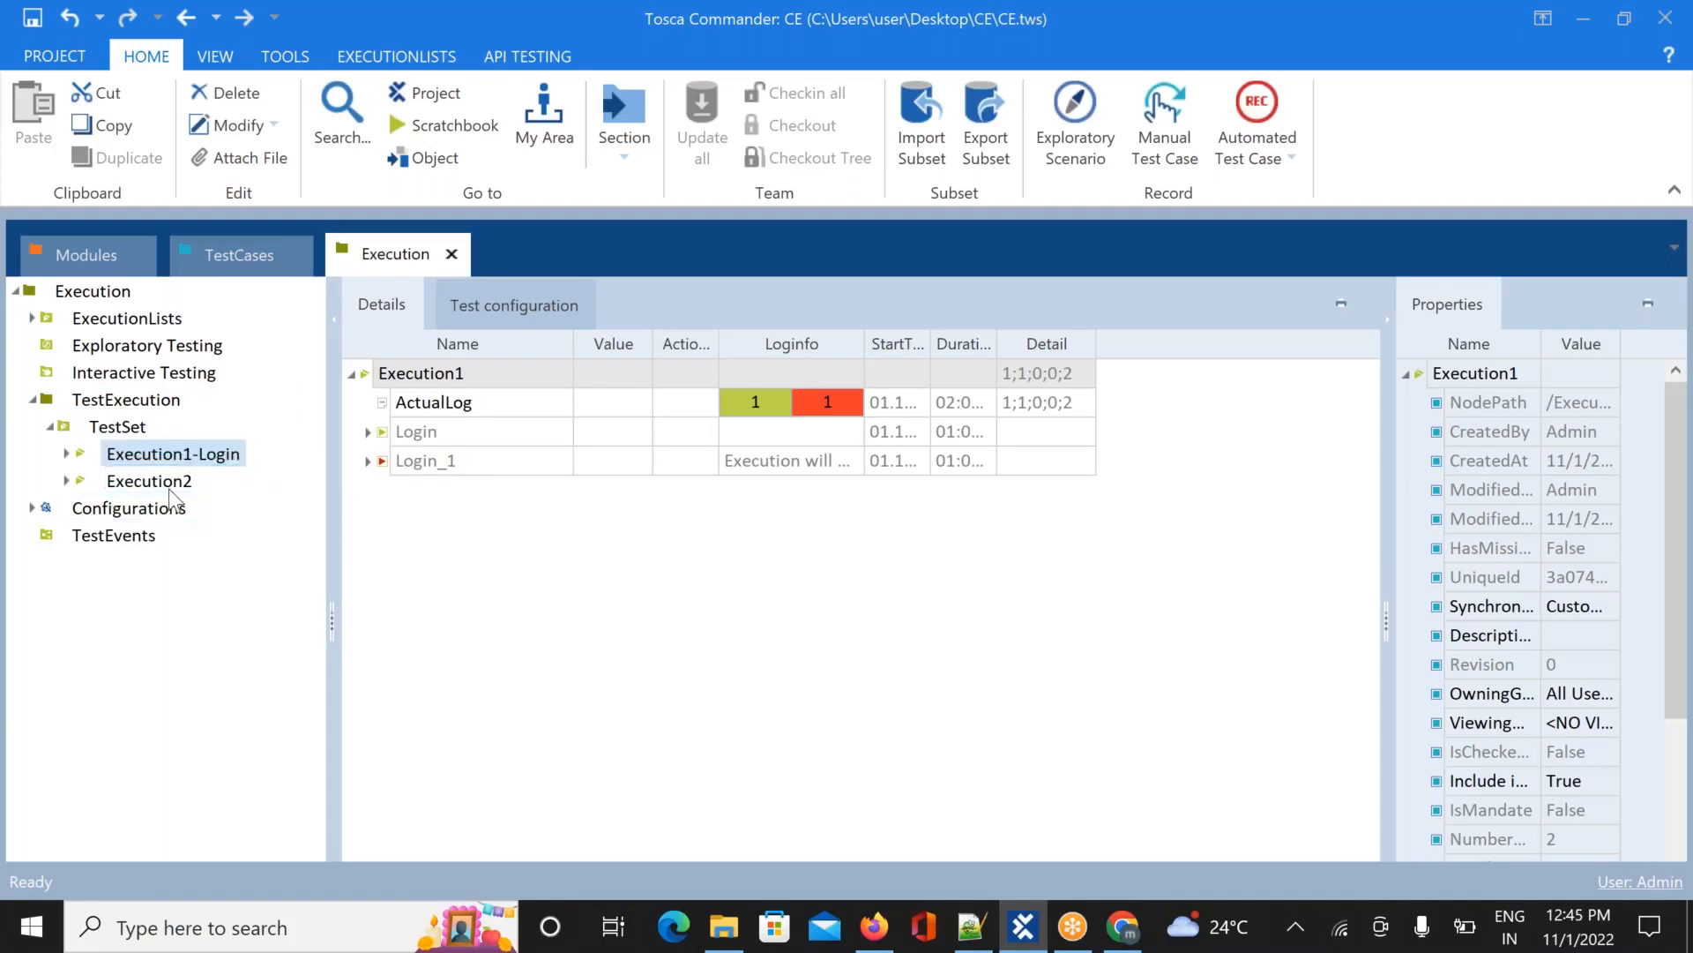
Rename Execution2 to Execution2-Reg and expand it to show Register1
right_click(172, 478)
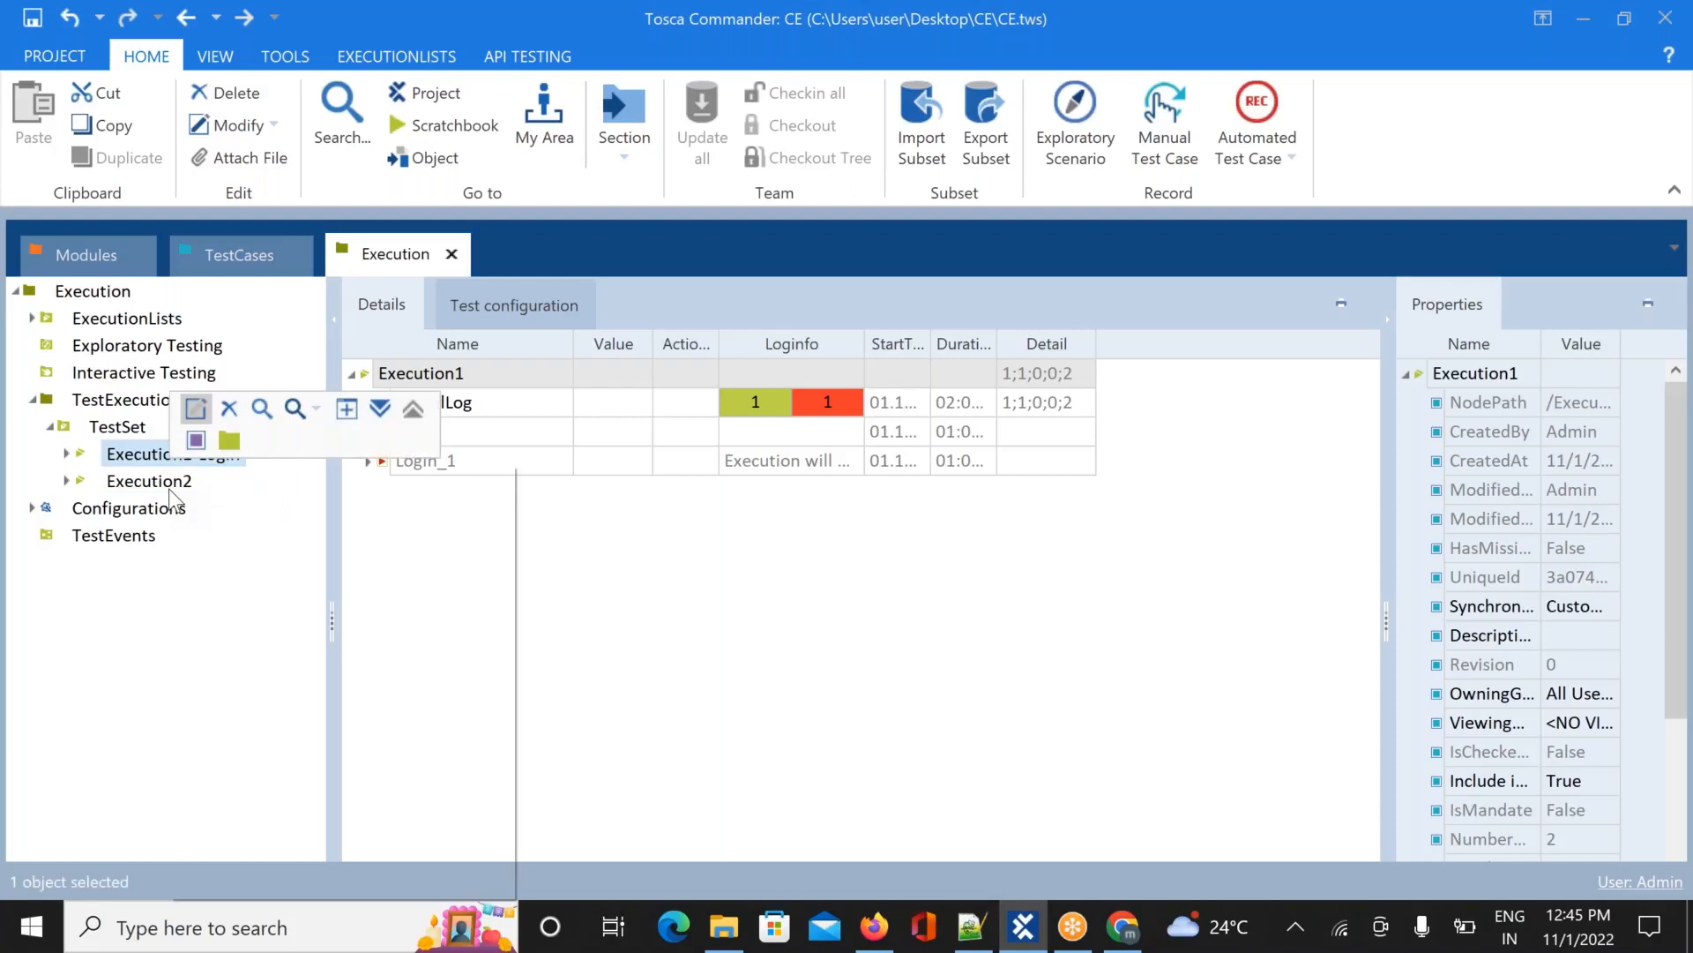
left_click(211, 411)
left_click(232, 480)
type("-Reg")
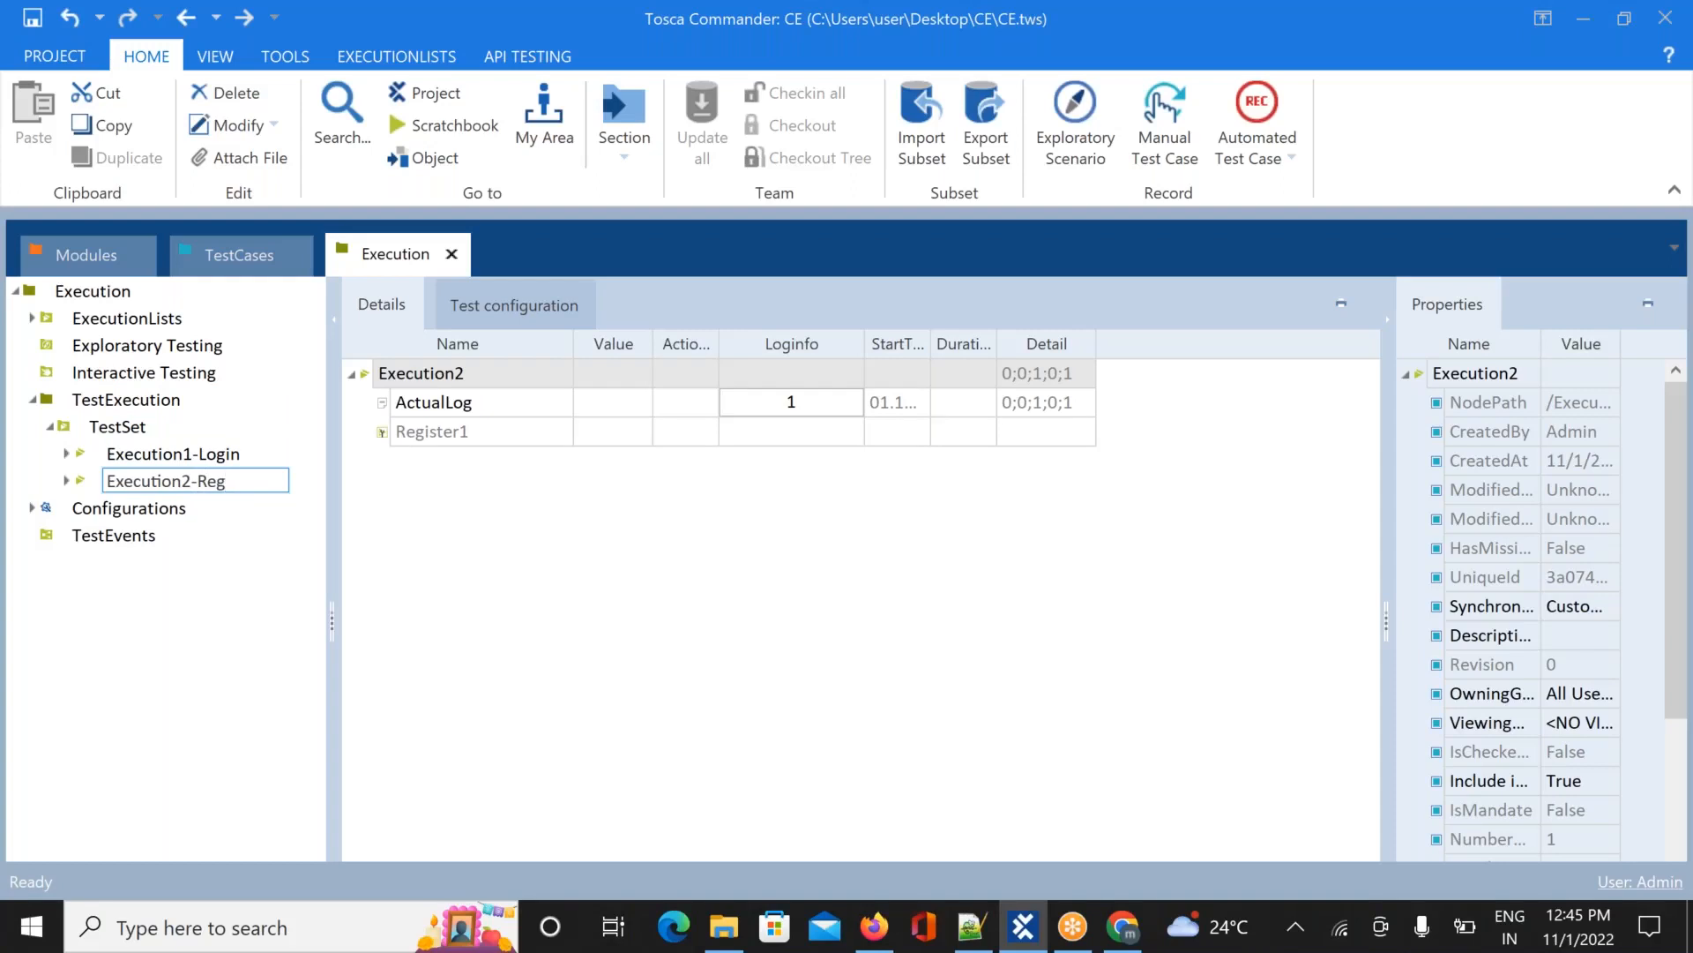
left_click(729, 605)
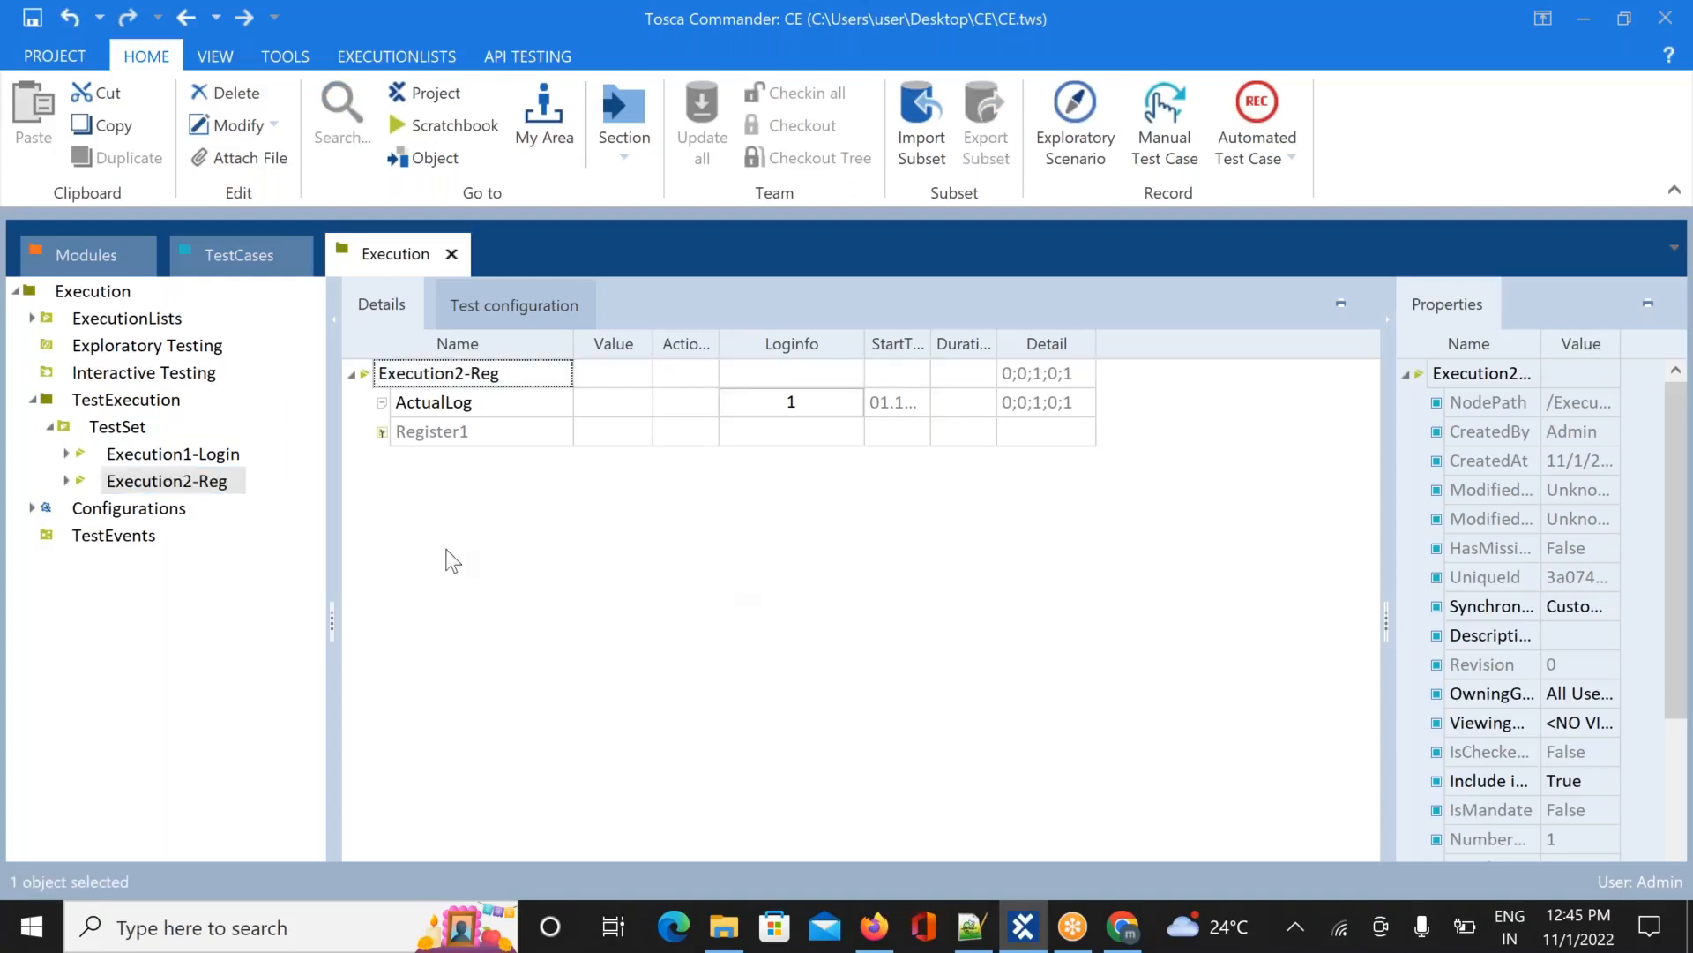
left_click(65, 481)
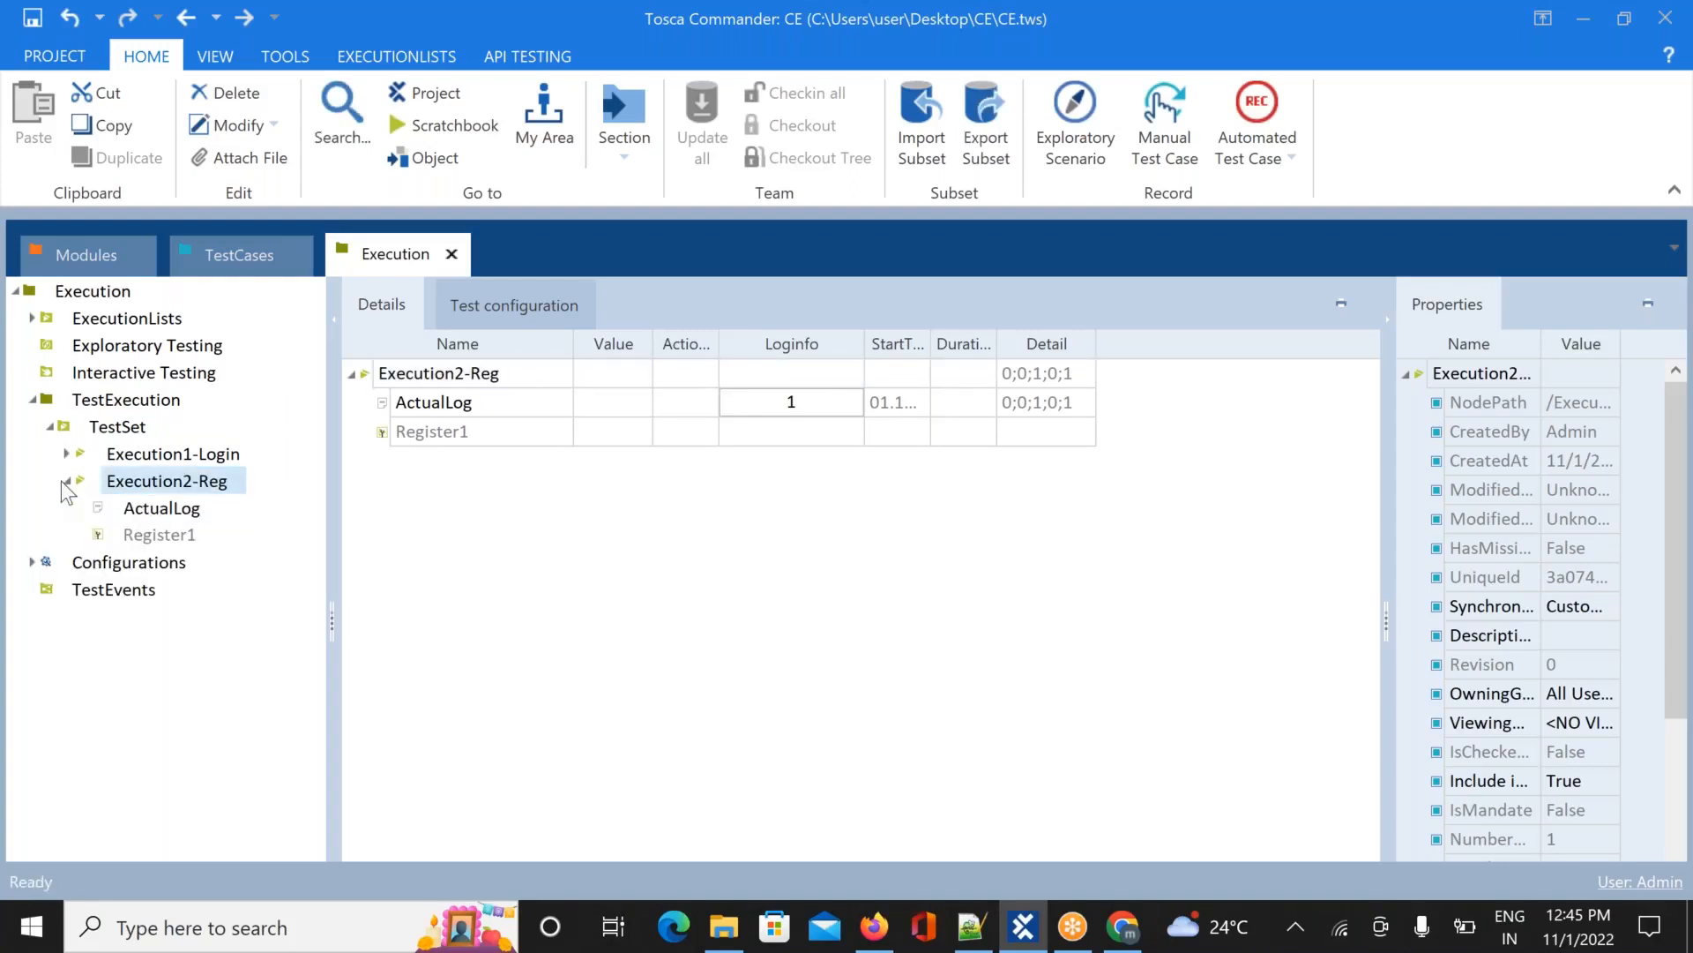
left_click(181, 538)
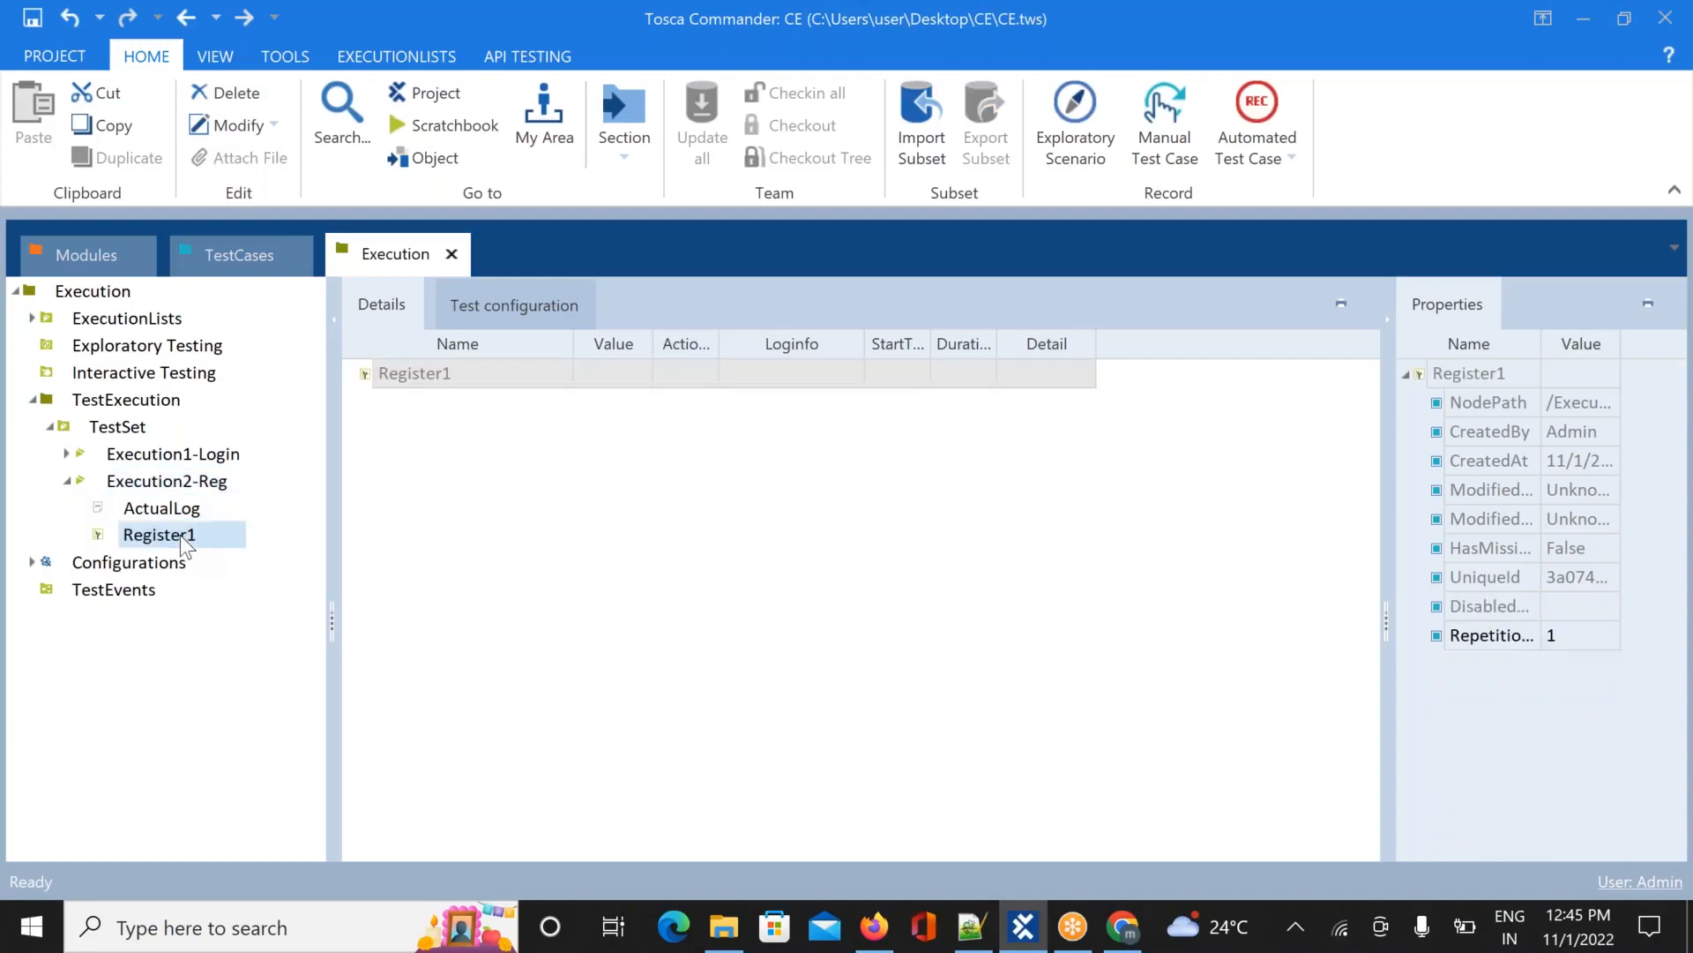
left_click(67, 453)
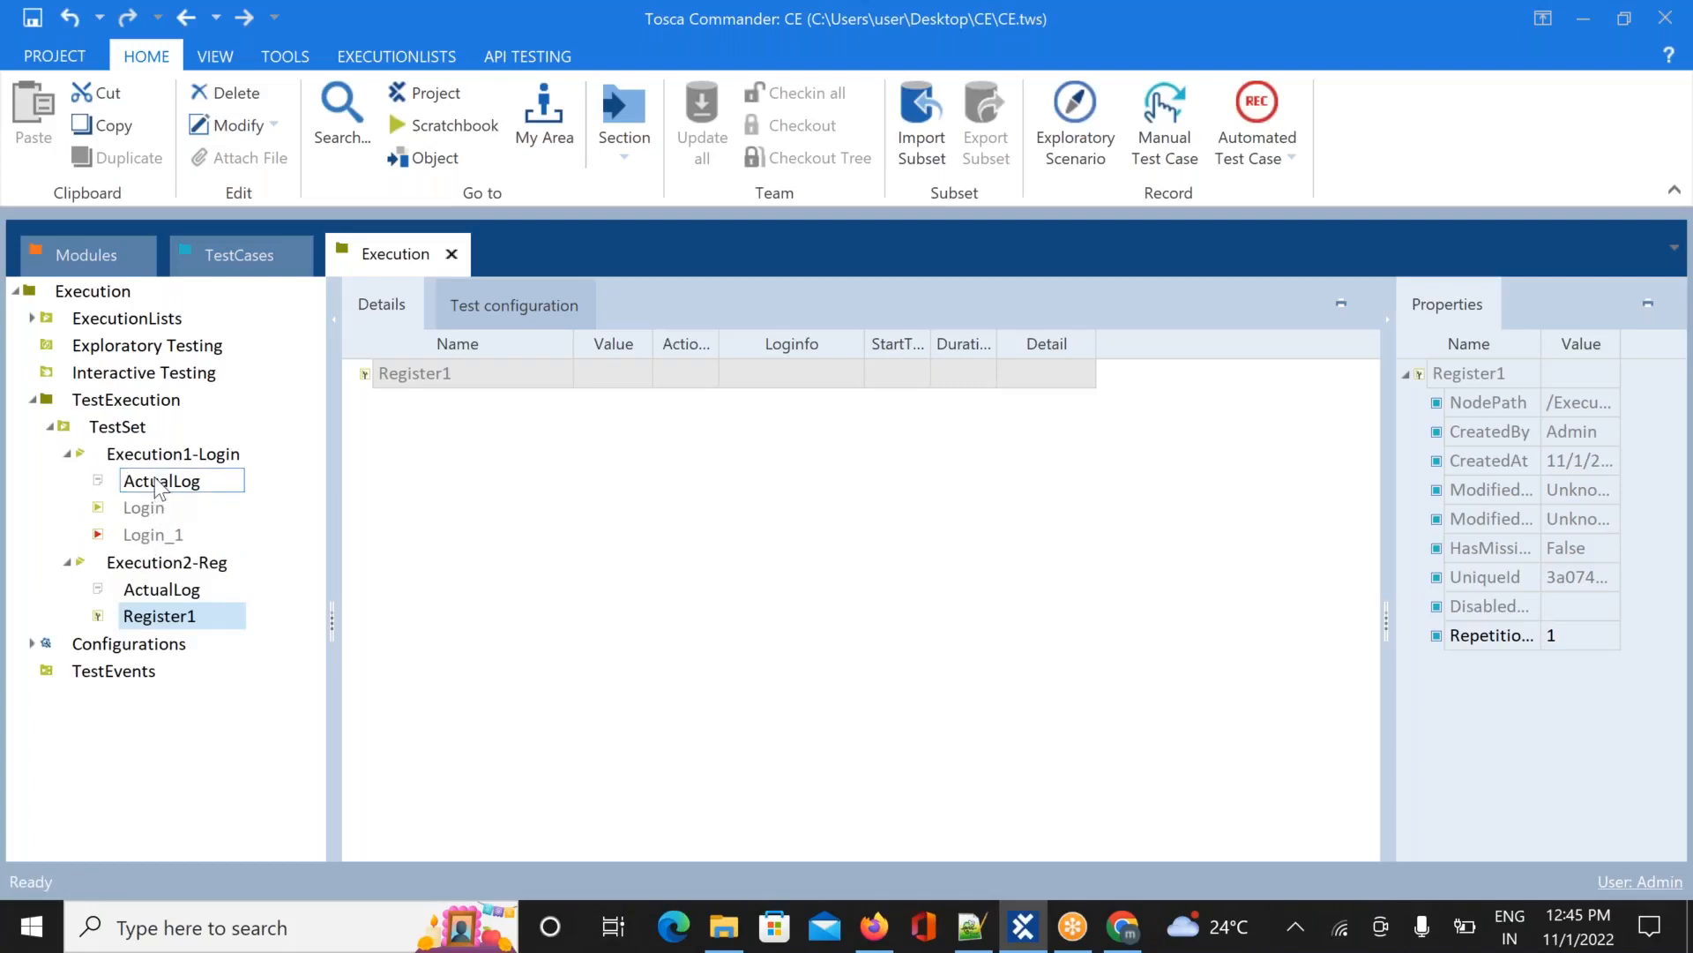
left_click(155, 589)
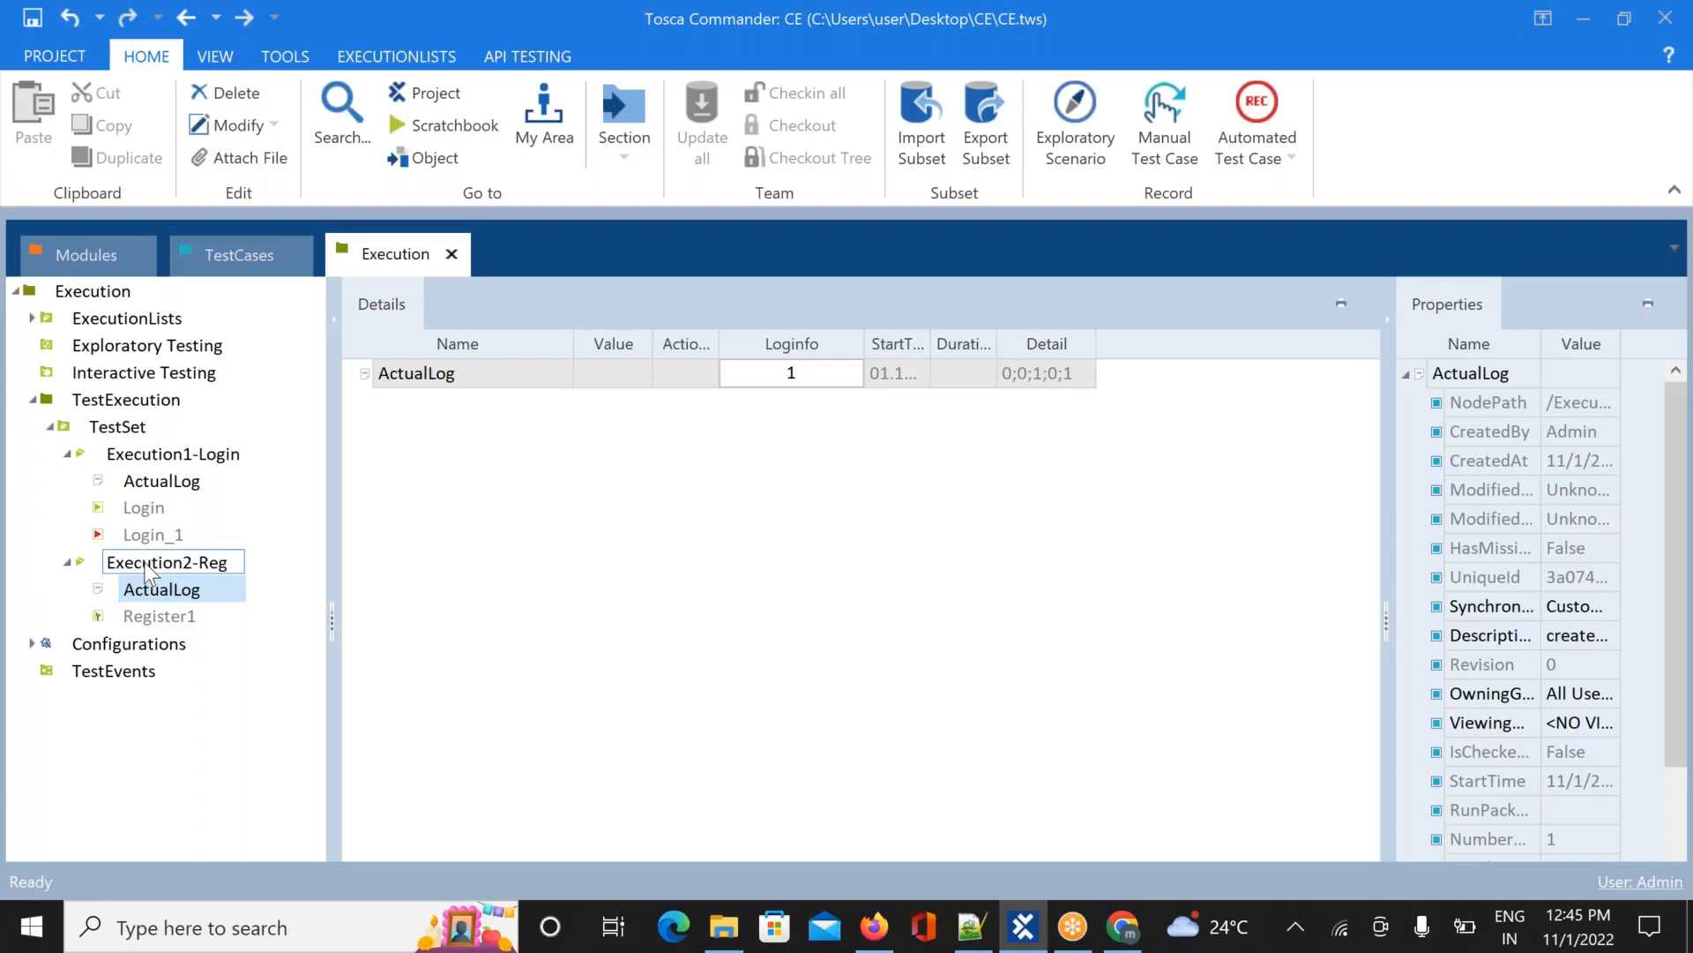
left_click(168, 489)
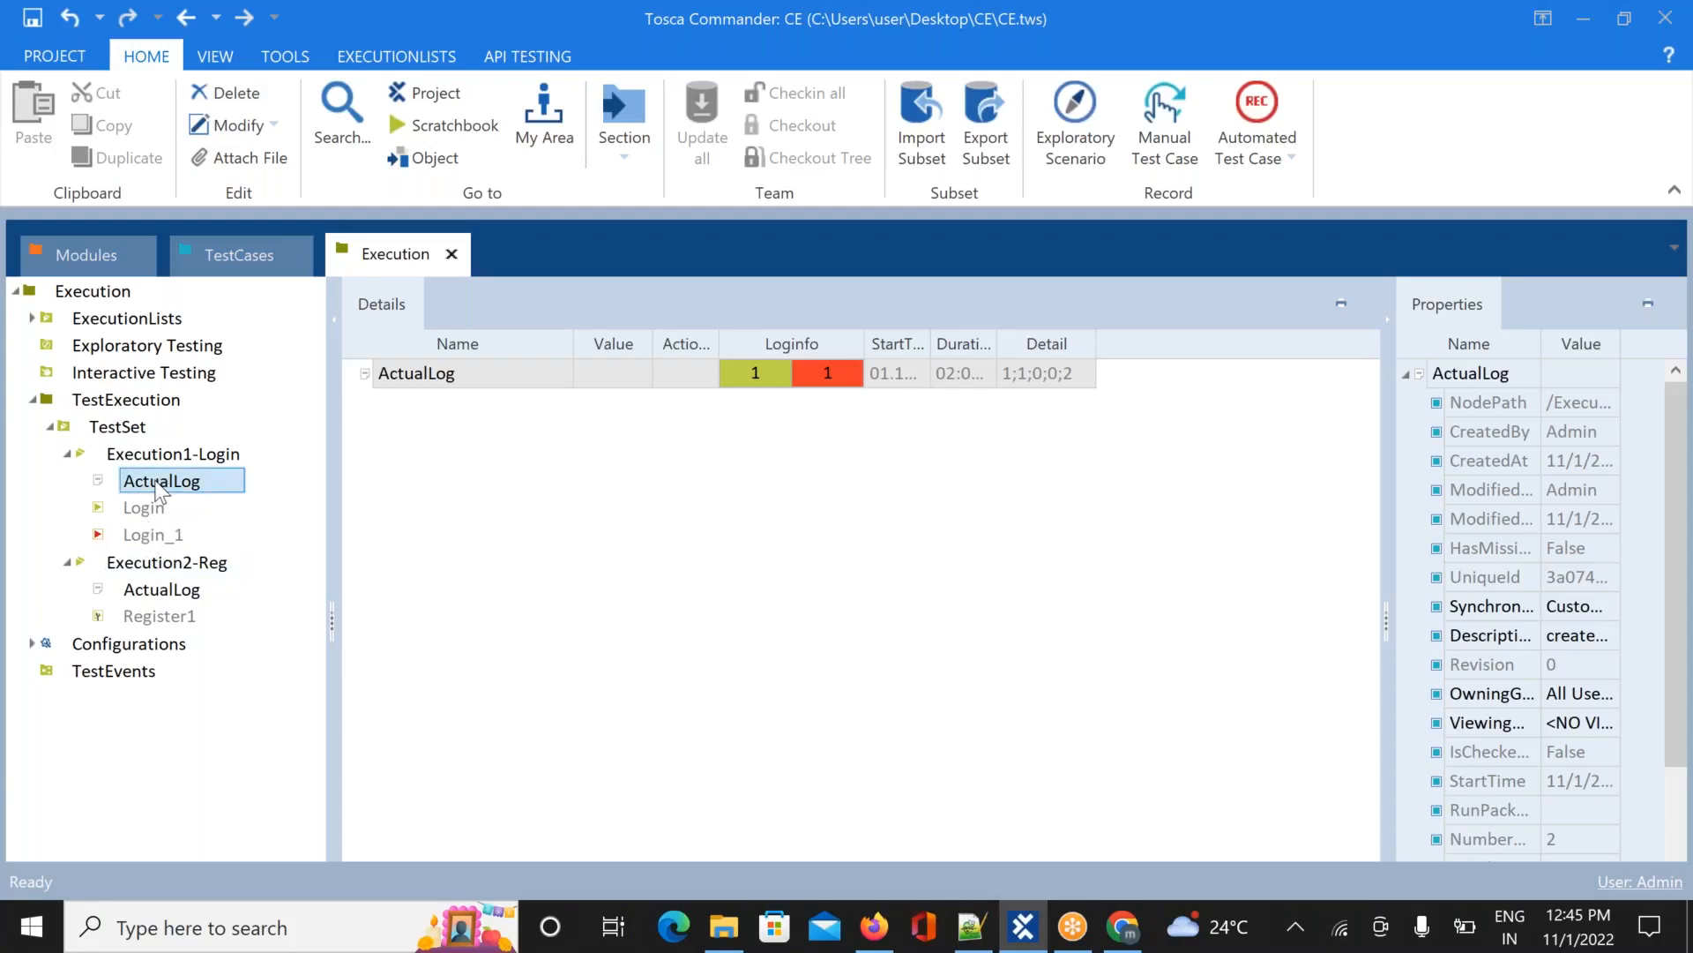
mouse_move(158, 491)
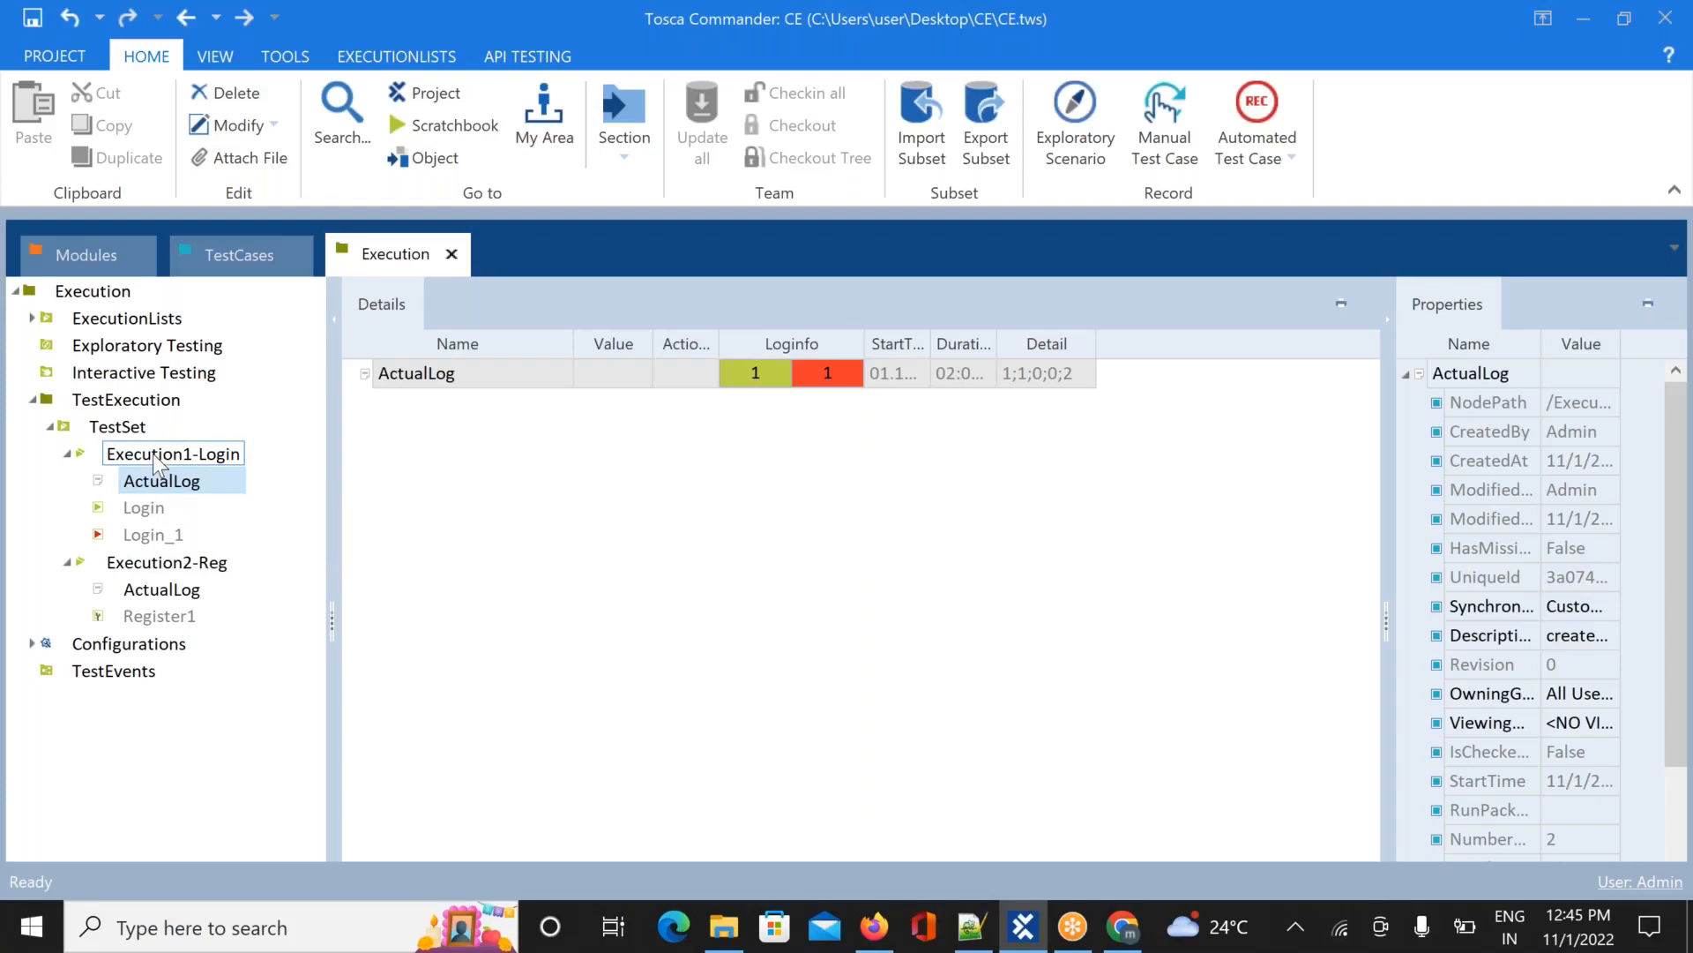
left_click(157, 456)
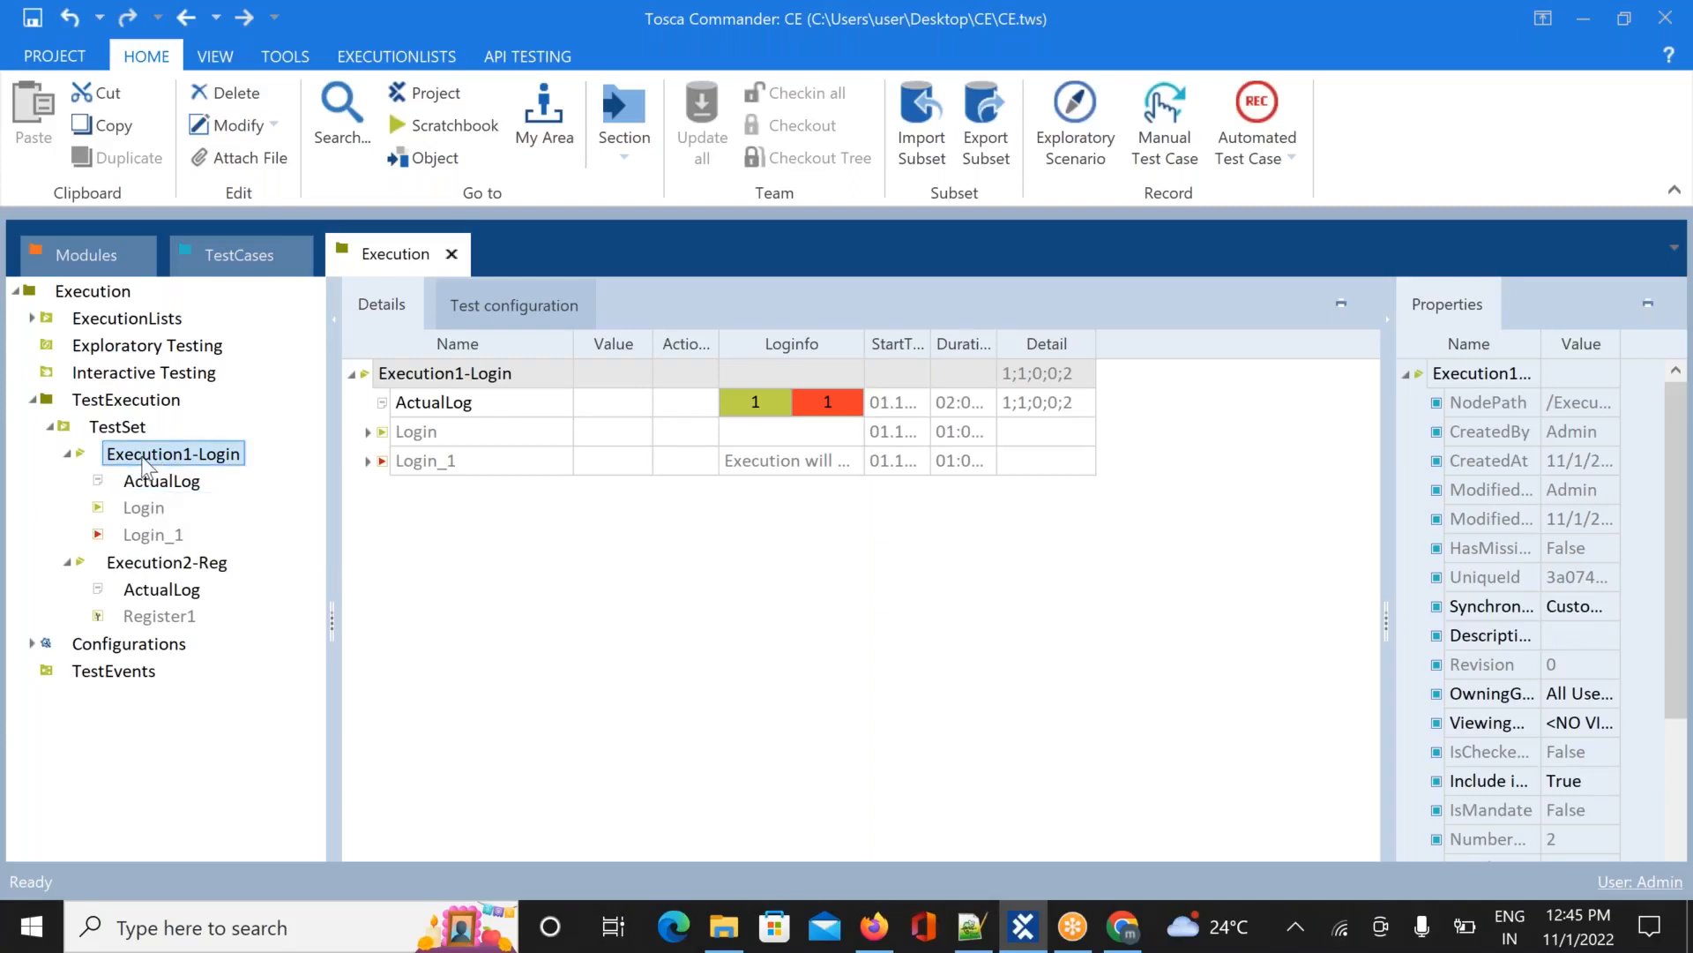
left_click(154, 485)
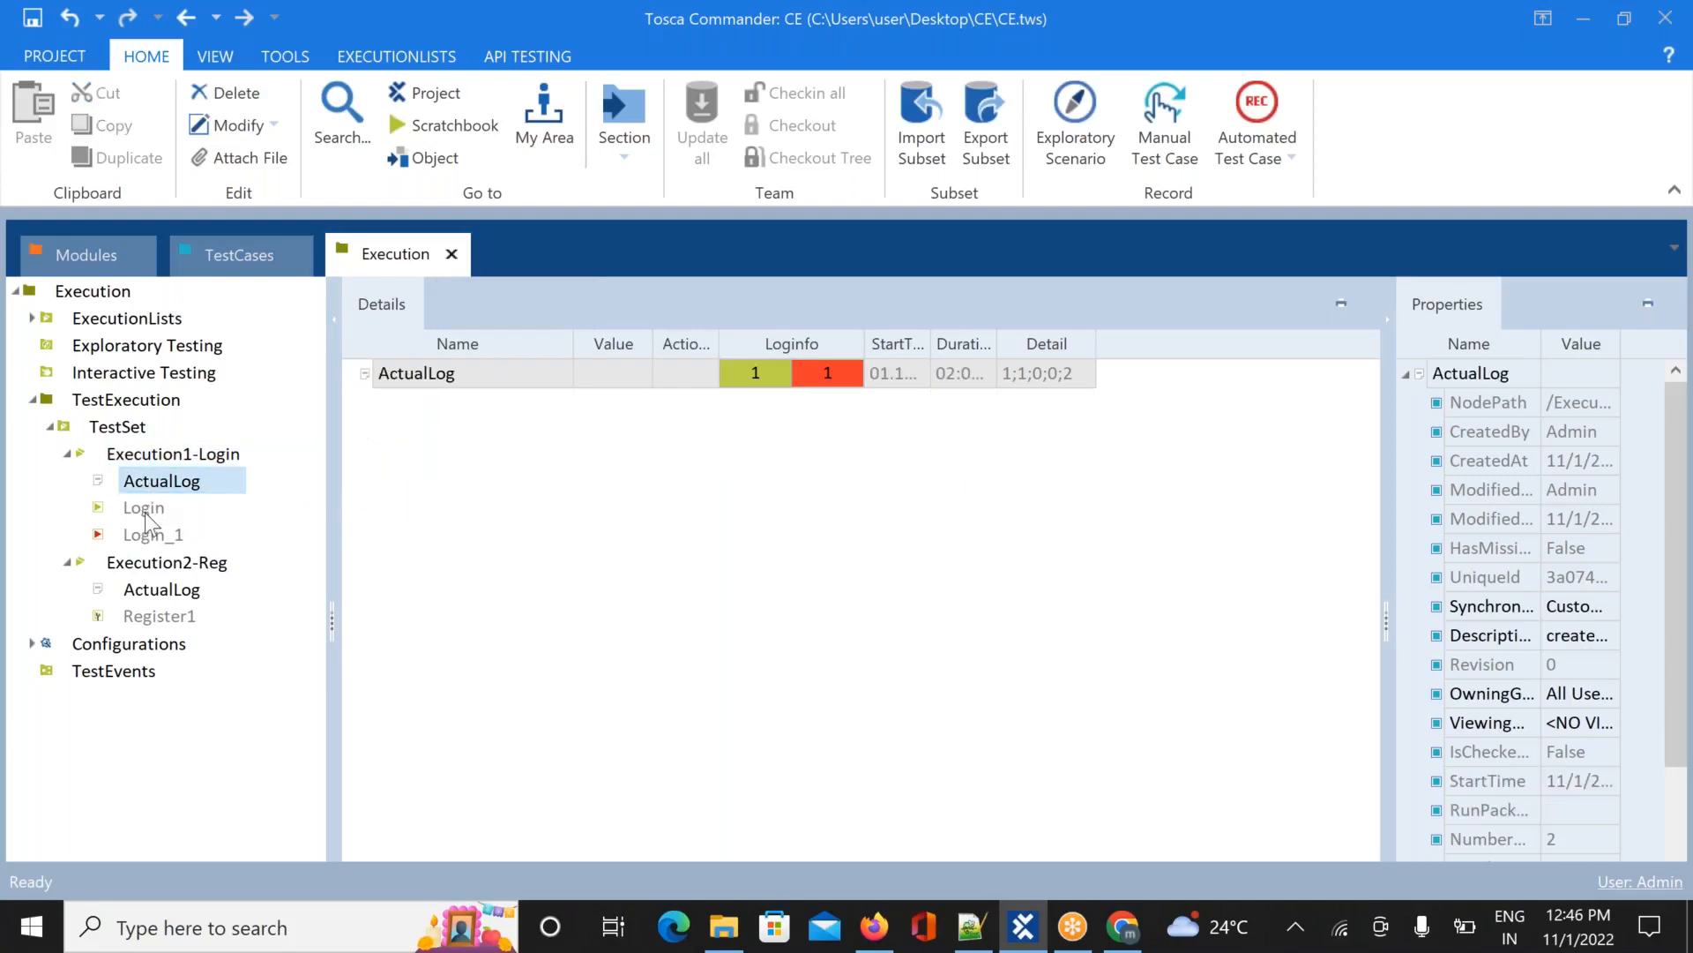
left_click(147, 516)
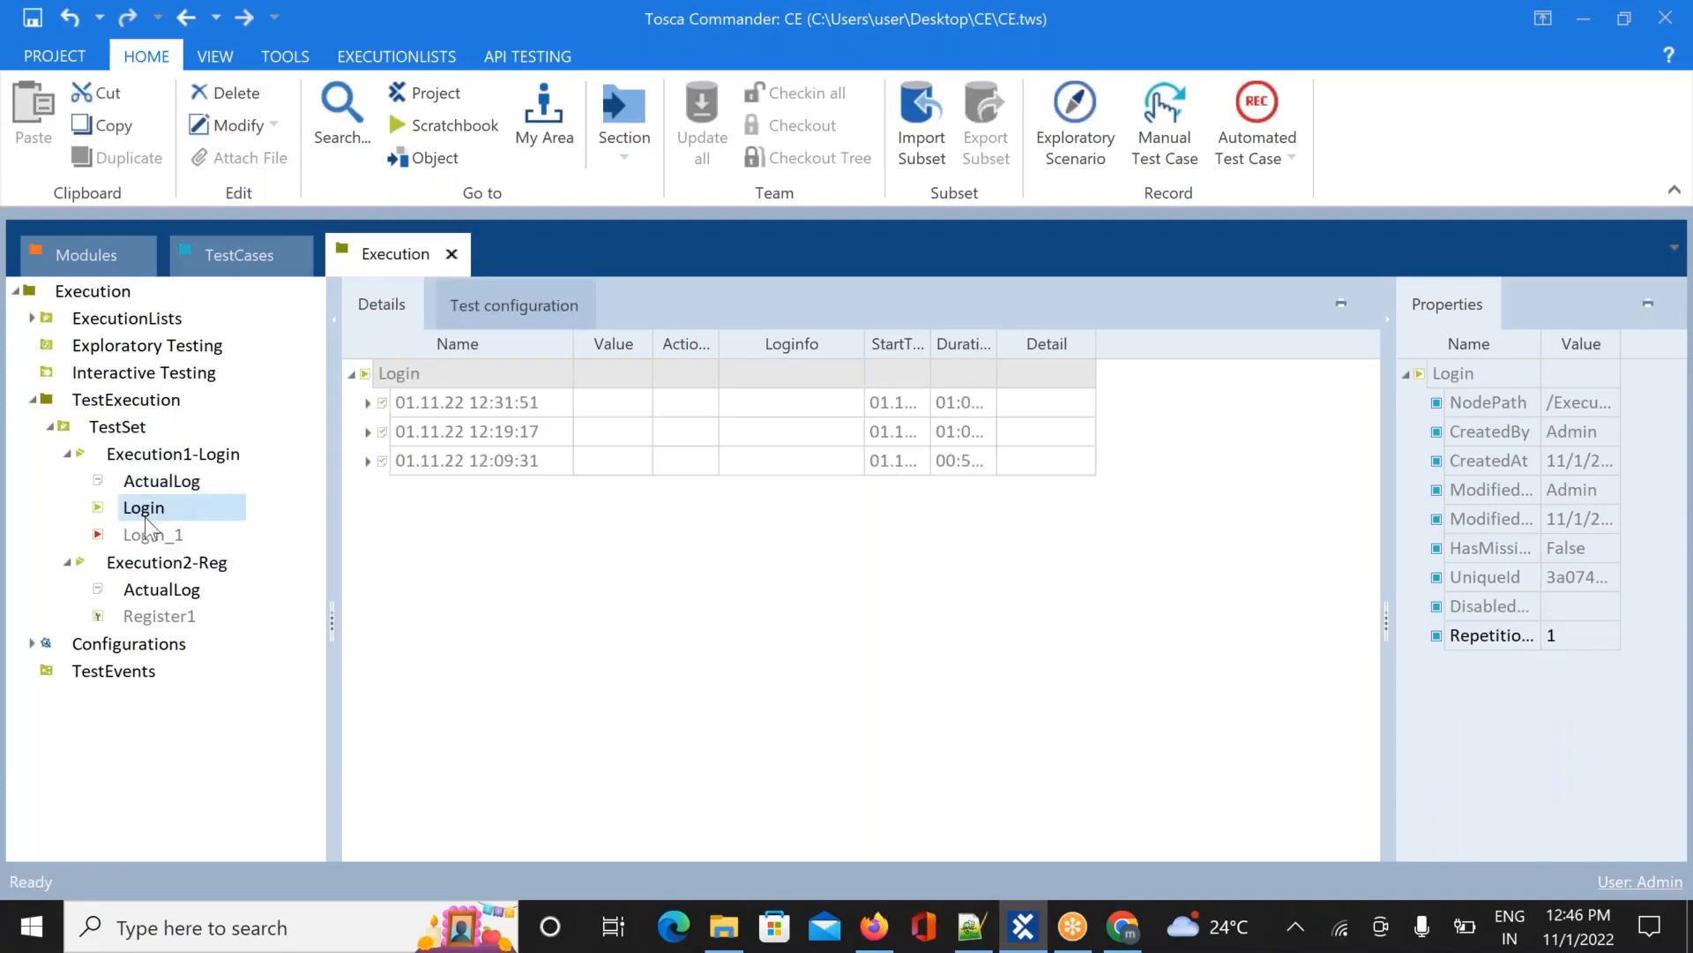
left_click(155, 538)
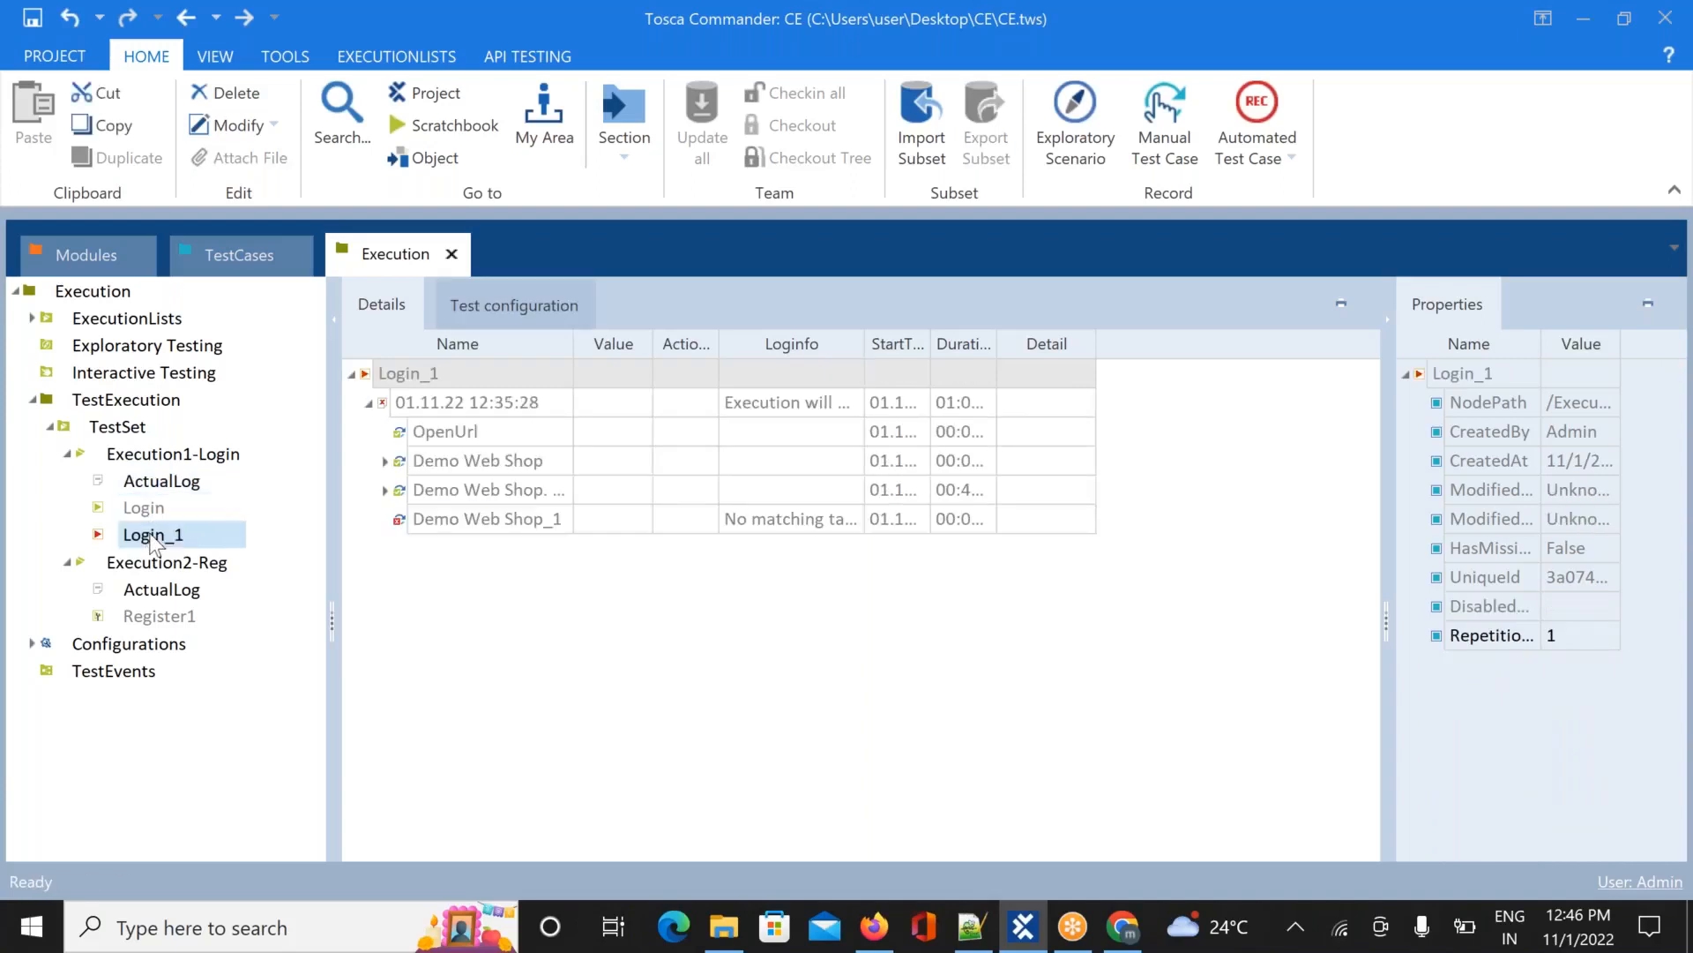
left_click(369, 403)
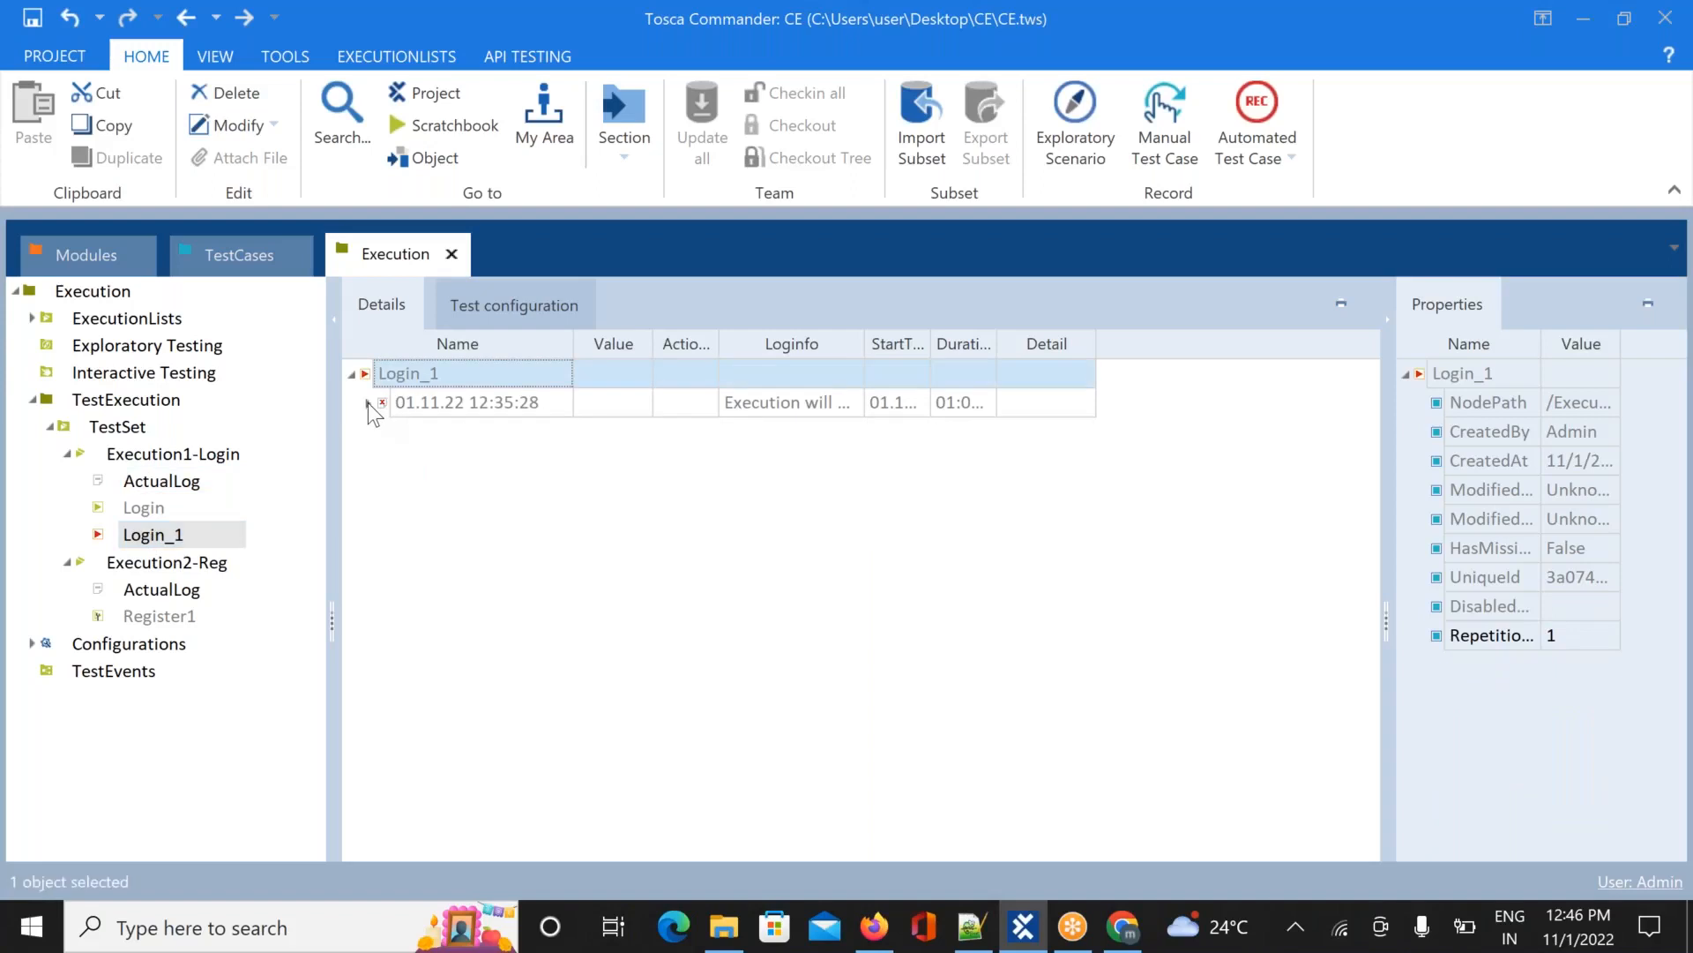
left_click(143, 510)
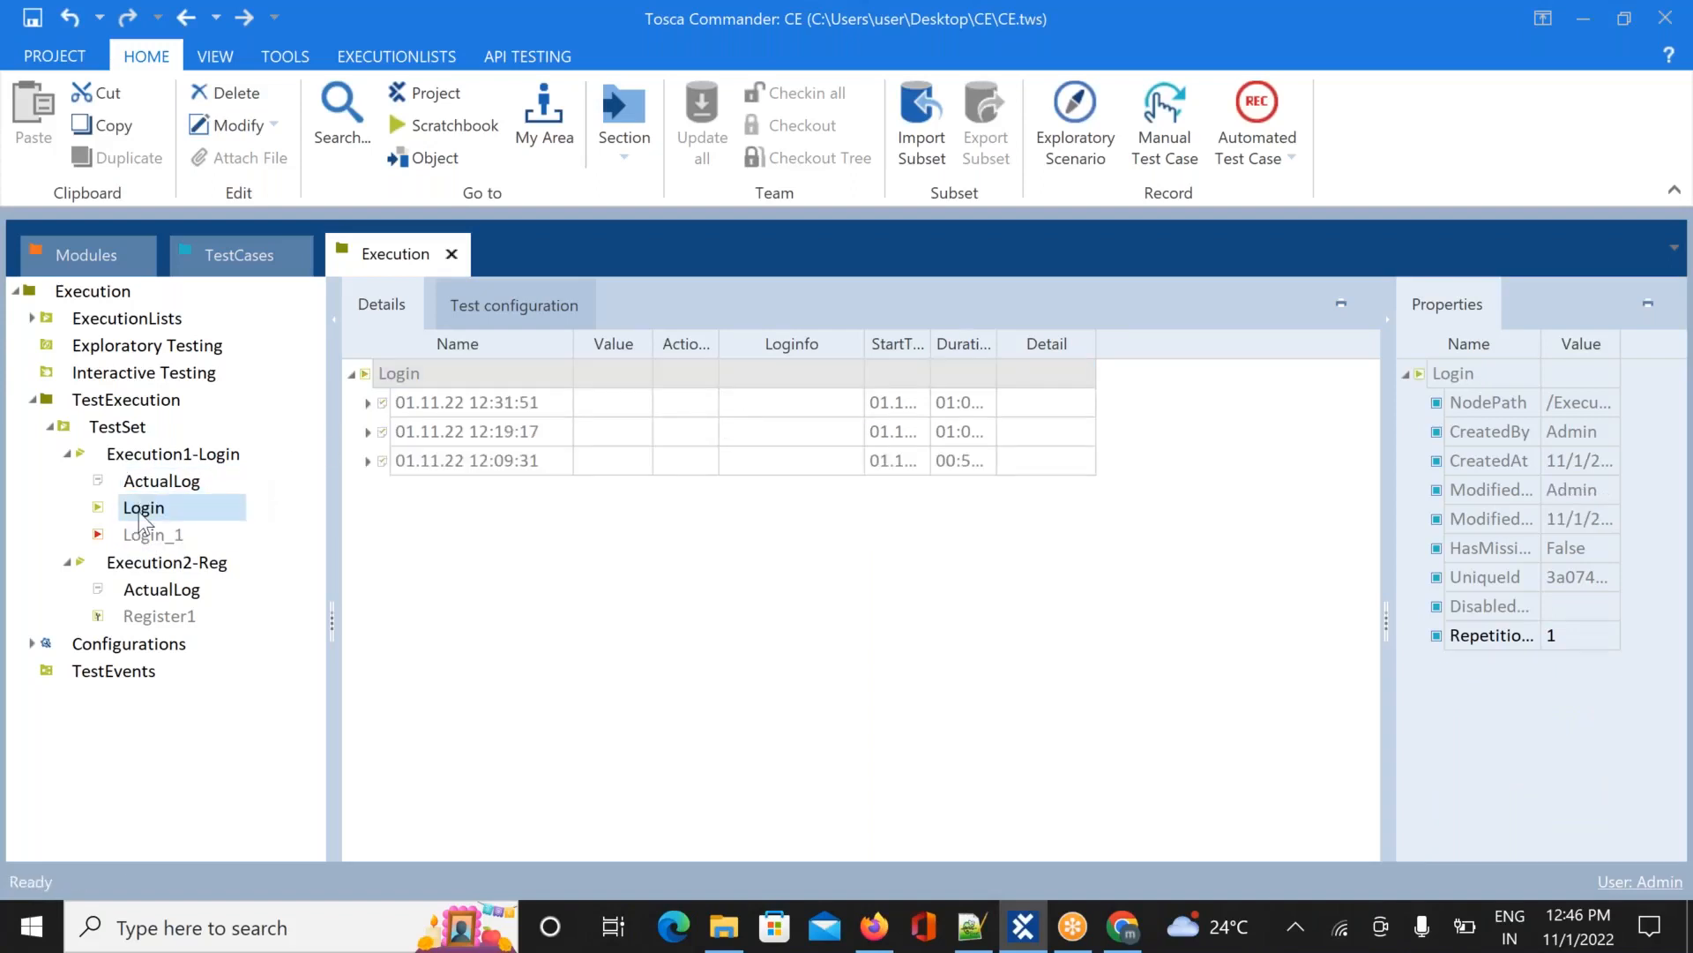
left_click(68, 453)
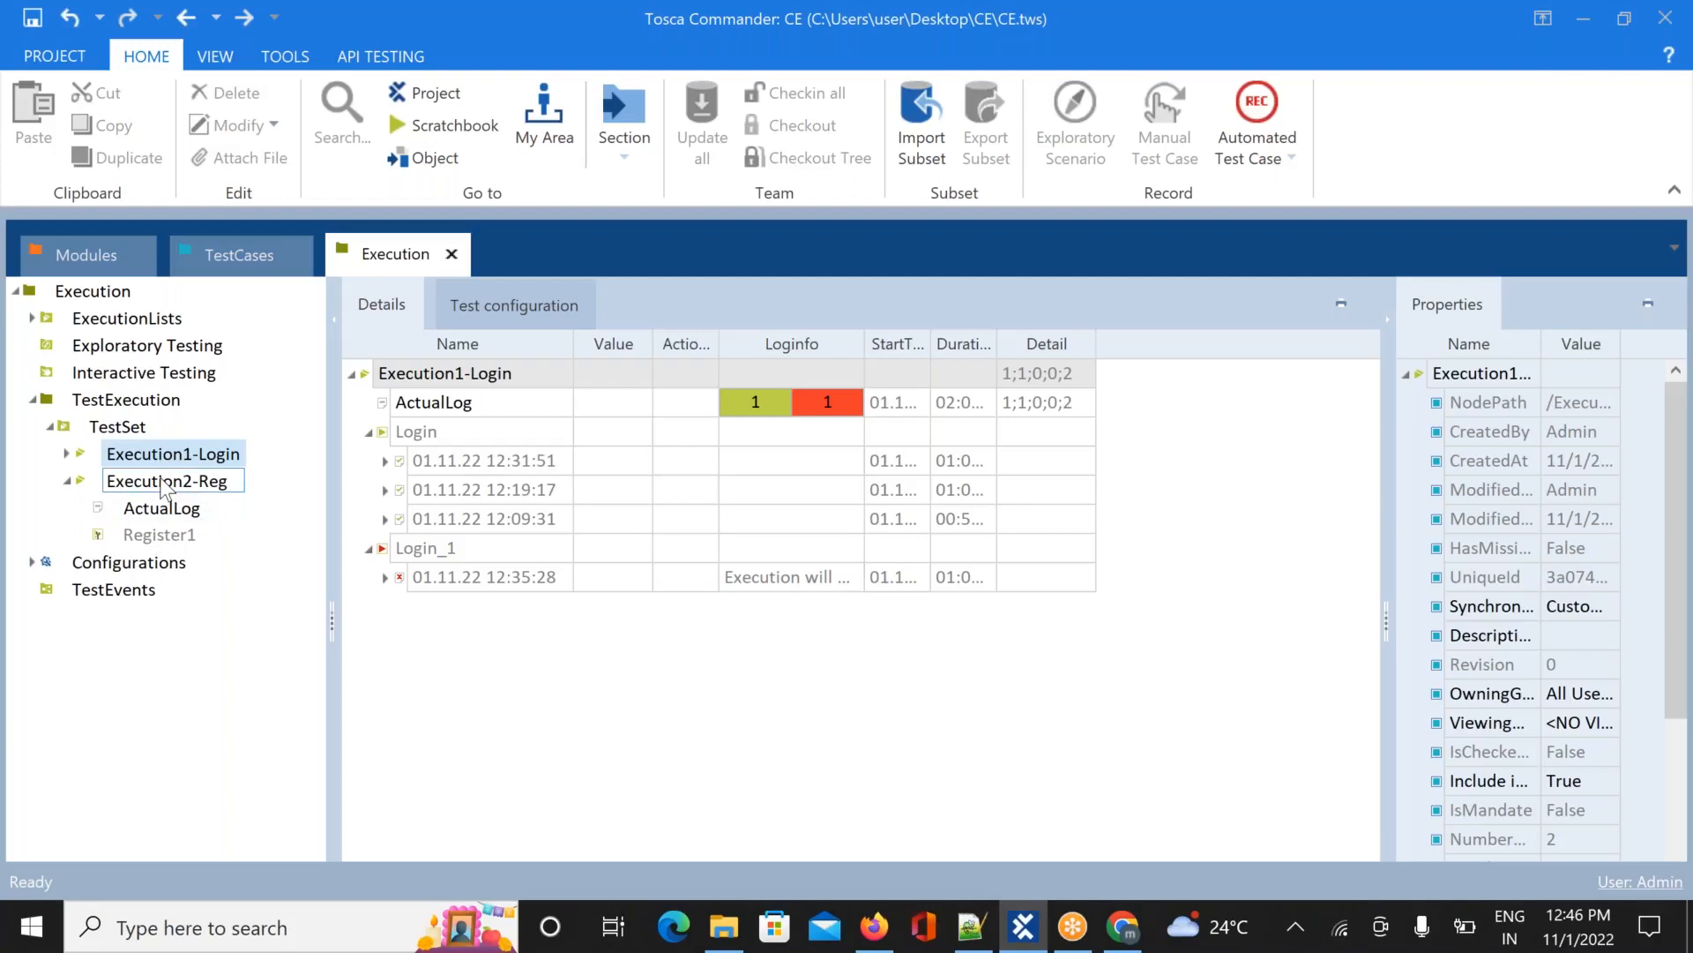
right_click(164, 484)
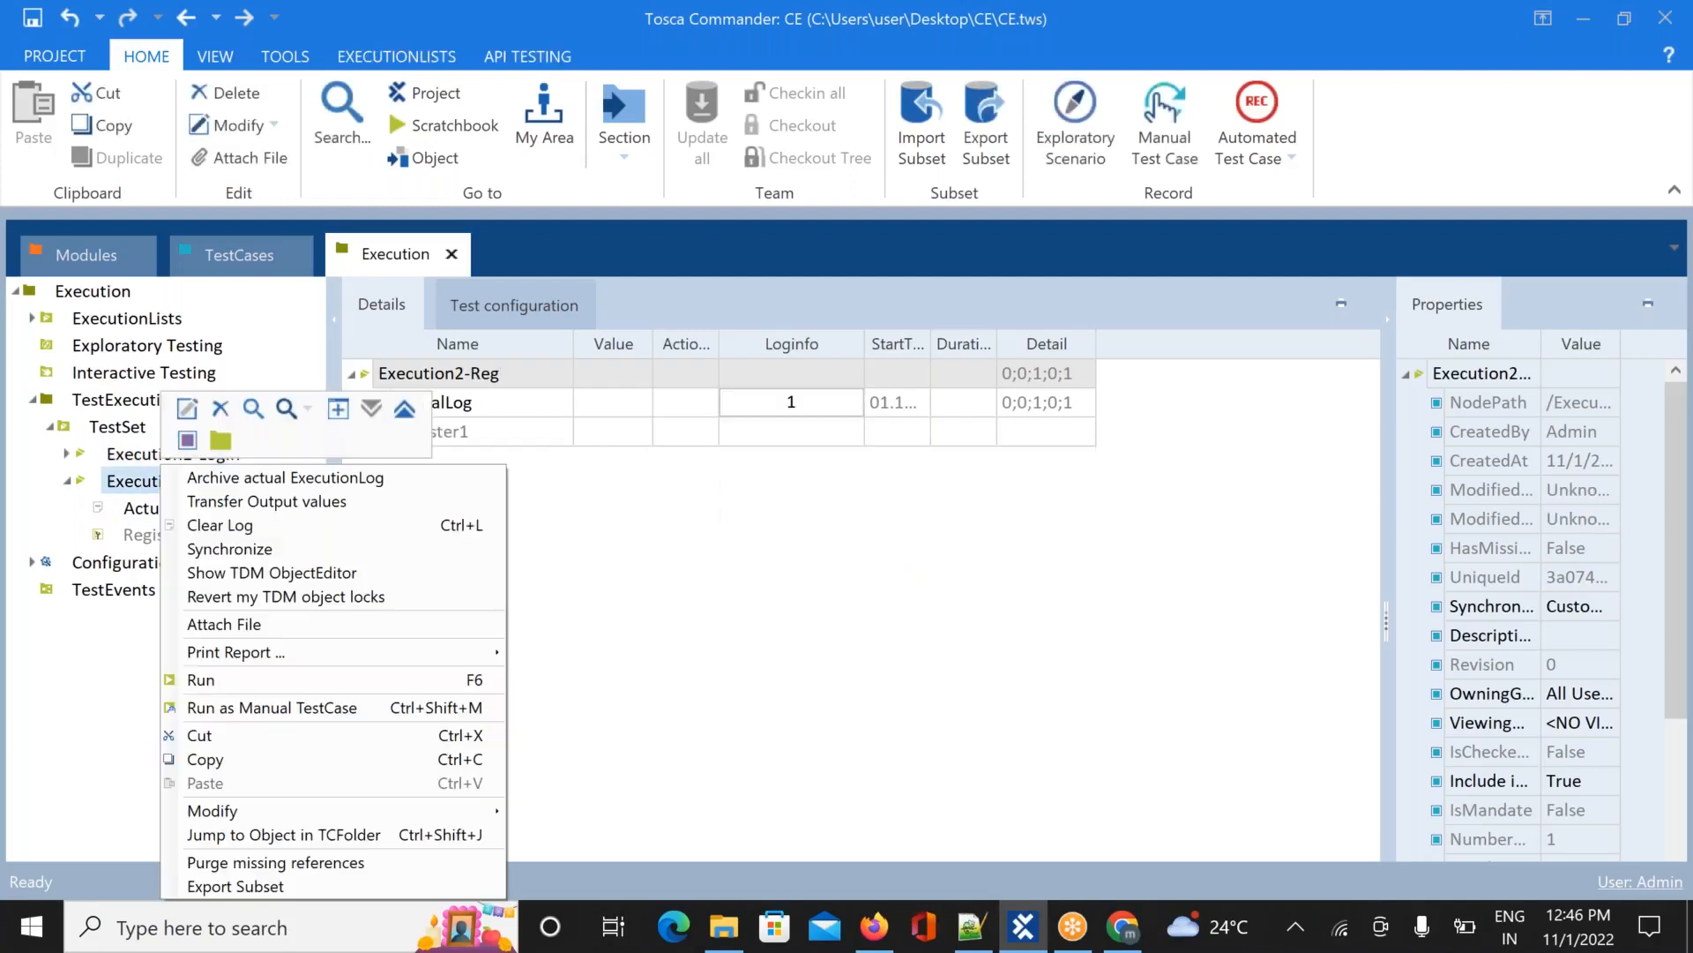
left_click(881, 673)
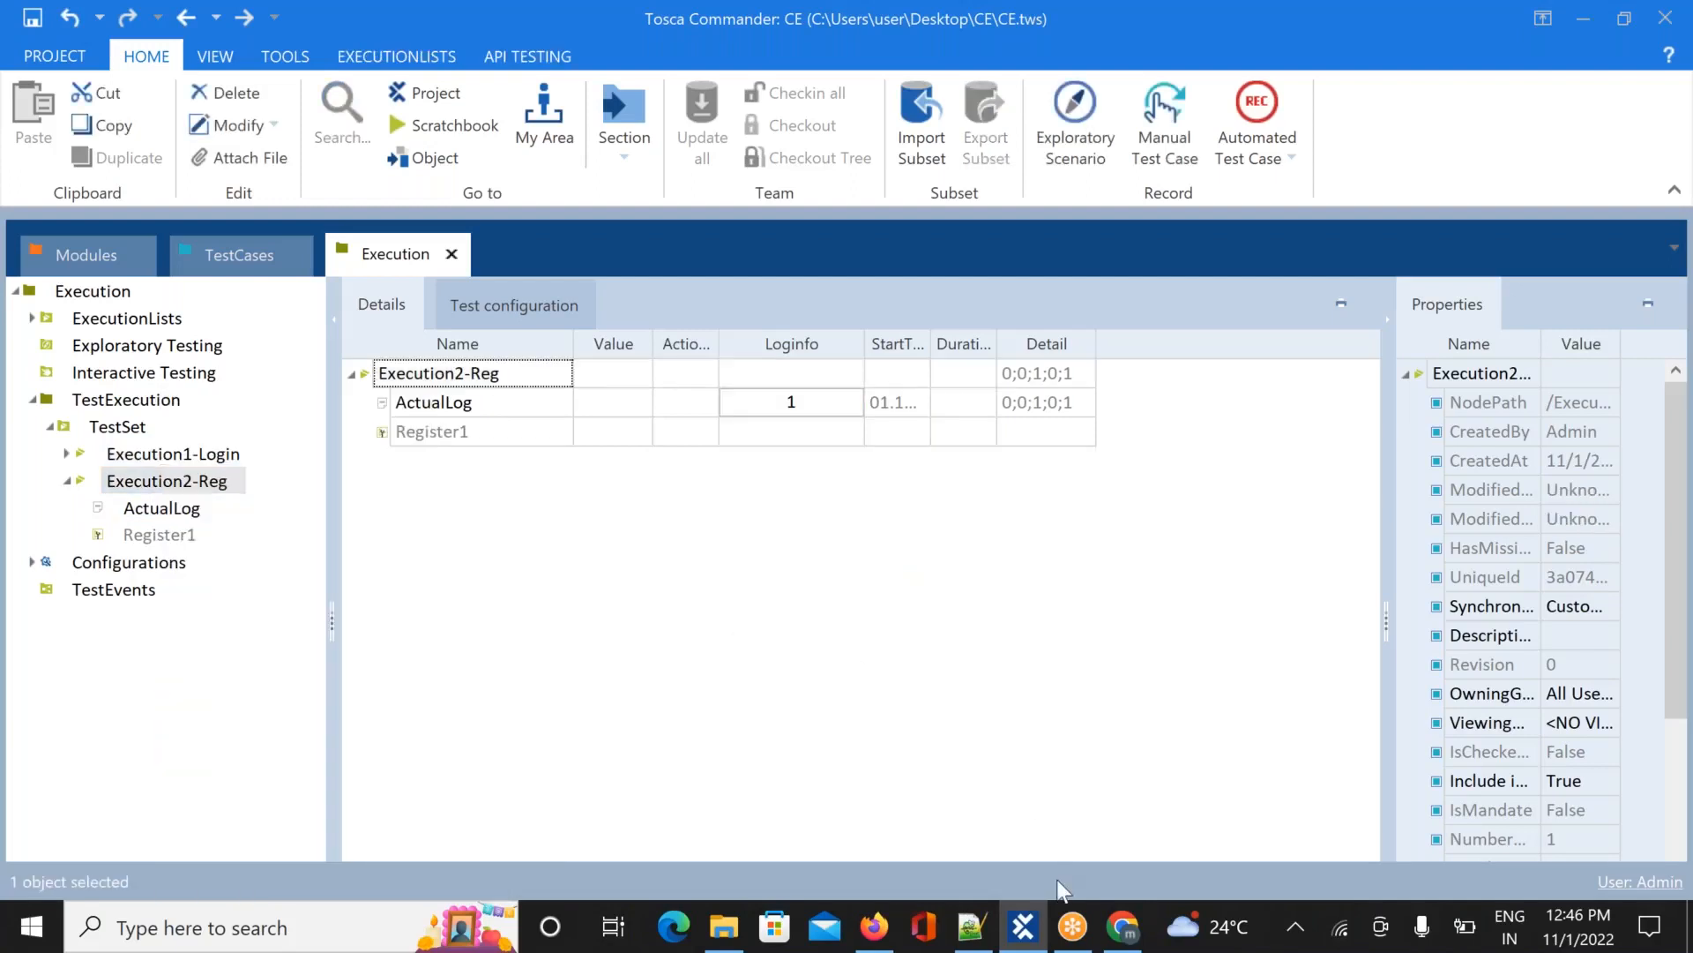
Bring up the Demo Web Shop login page in Chrome and trim the login path from its address
left_click(1118, 931)
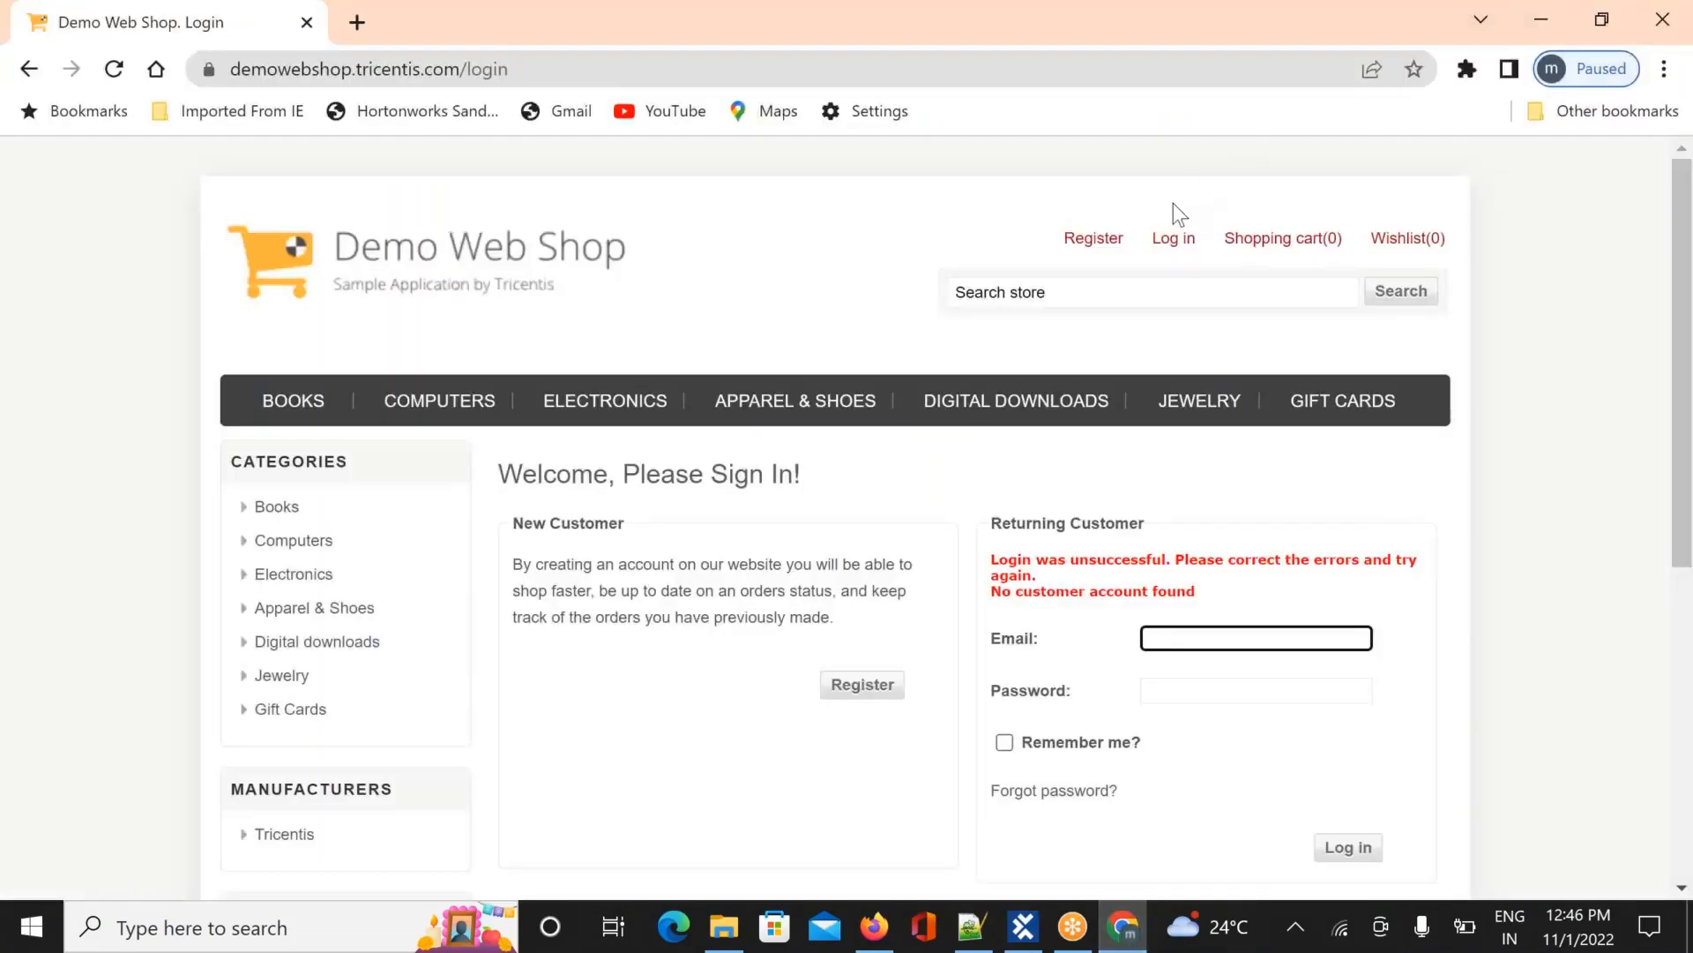
key("alt+Tab")
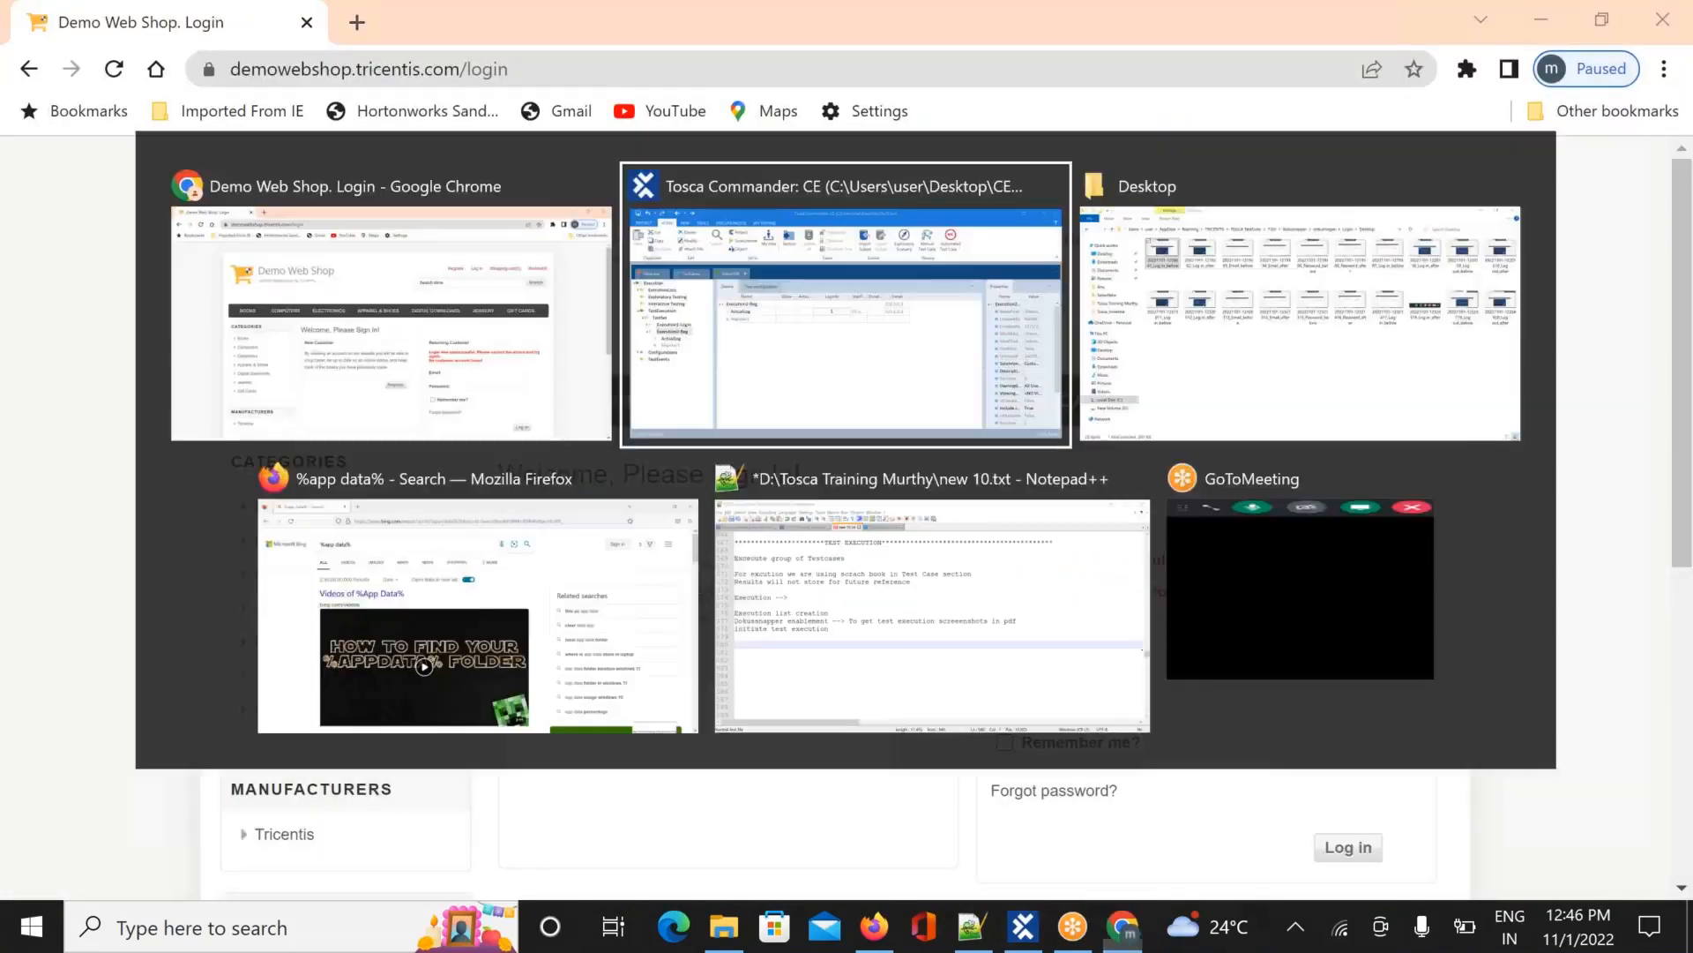
key("alt+Tab")
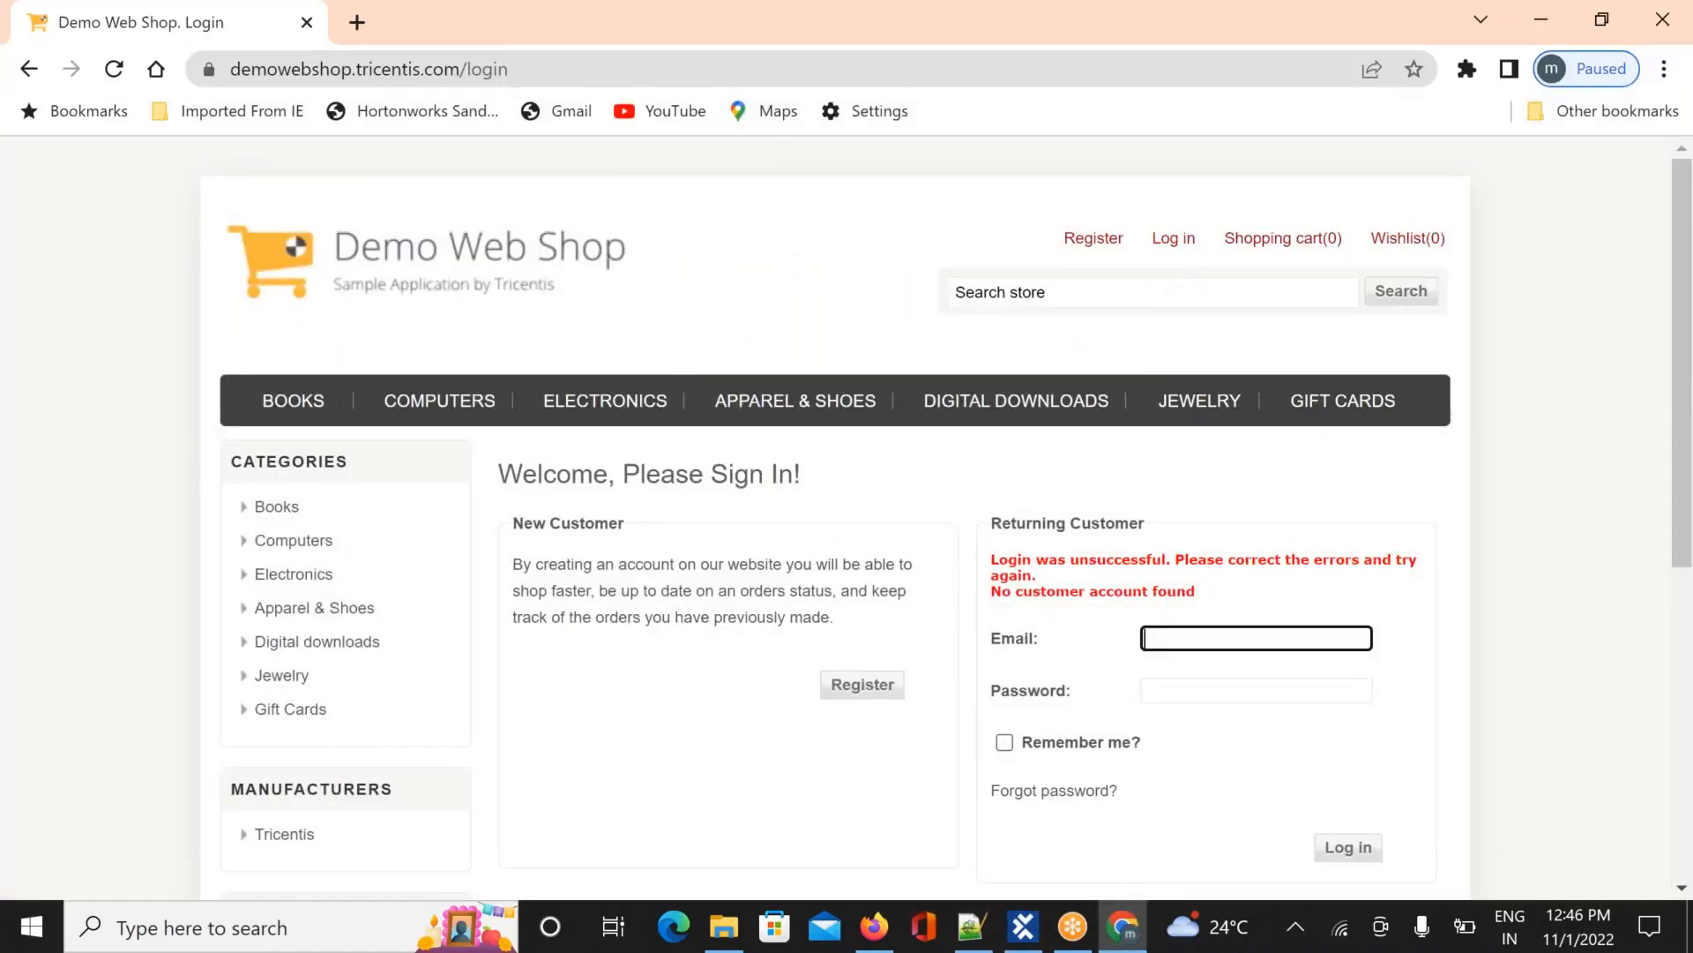
left_click(545, 73)
left_click(544, 72)
key("BackSpace")
key("BackSpace")
key("BackSpace")
key("BackSpace")
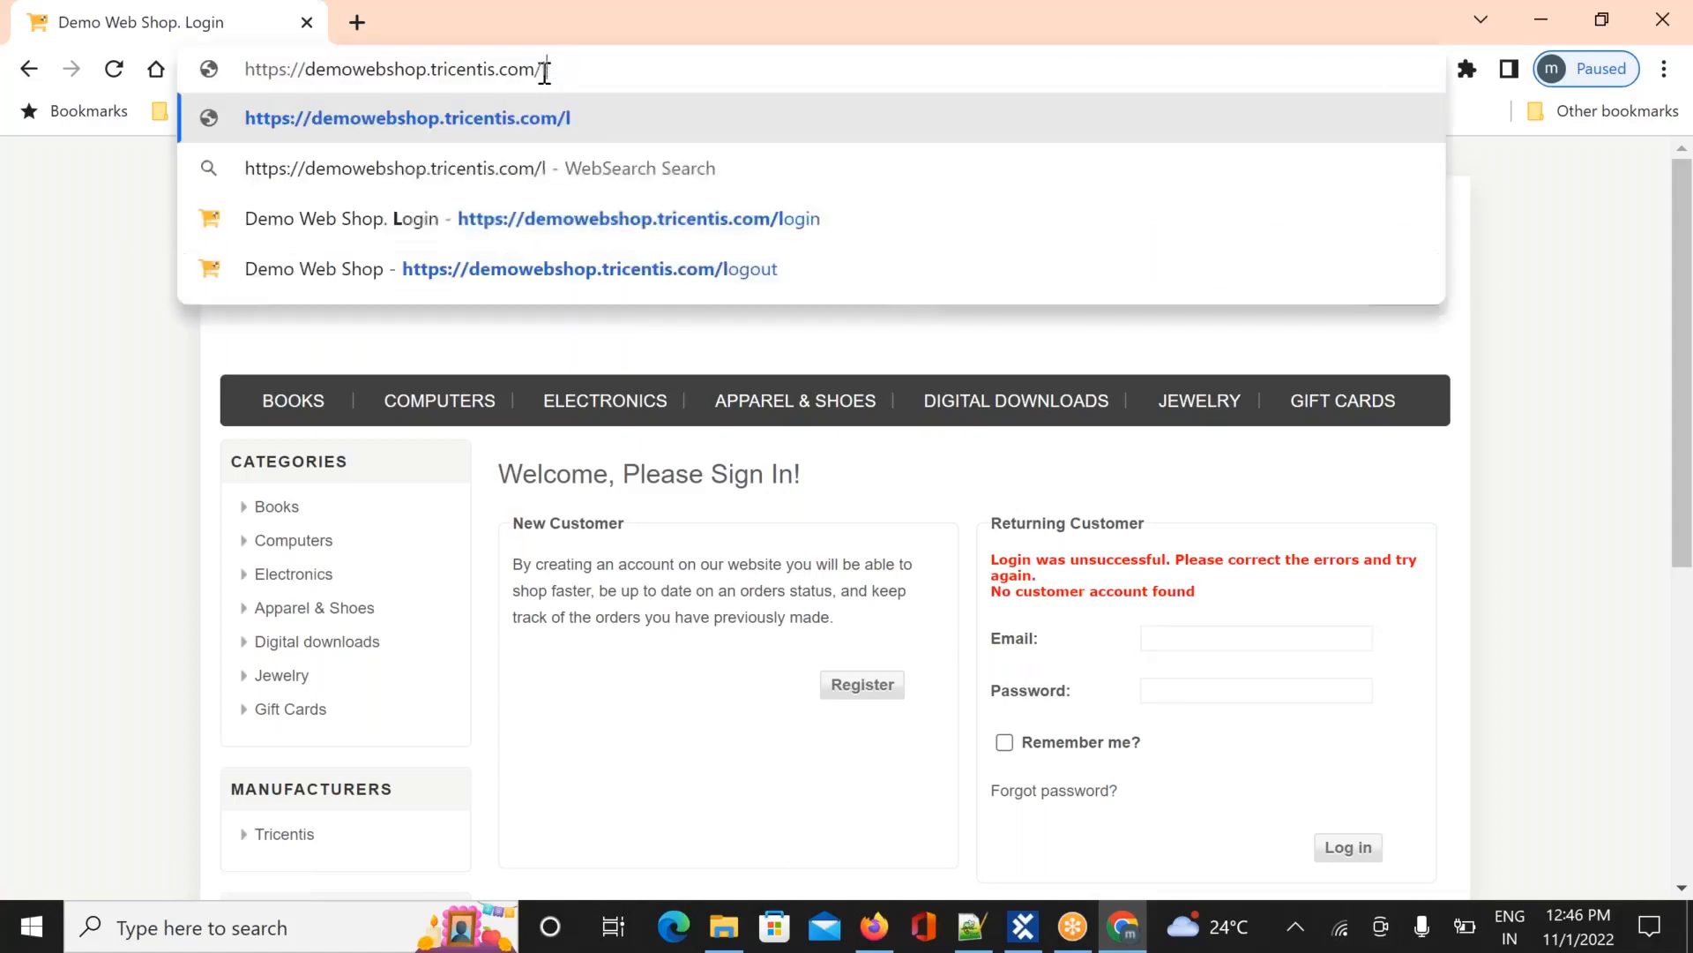
key("Return")
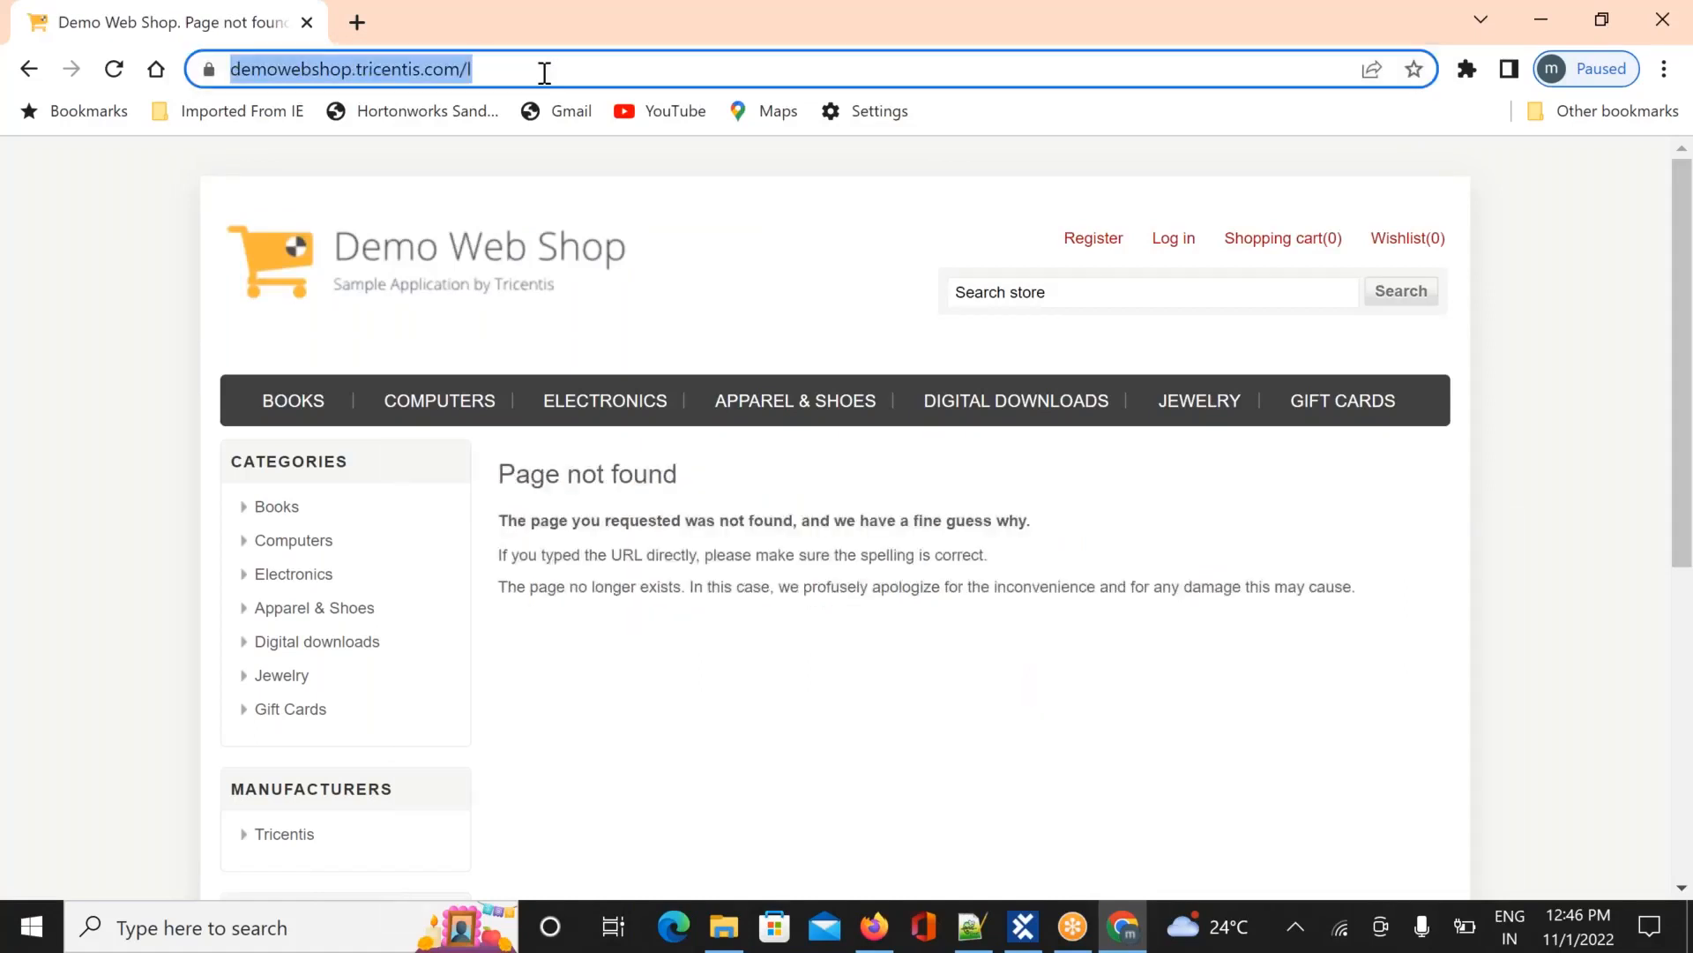
Fix the address to demowebshop.tricentis.com to load the home page, then return to Tosca Commander
left_click(545, 72)
key("BackSpace")
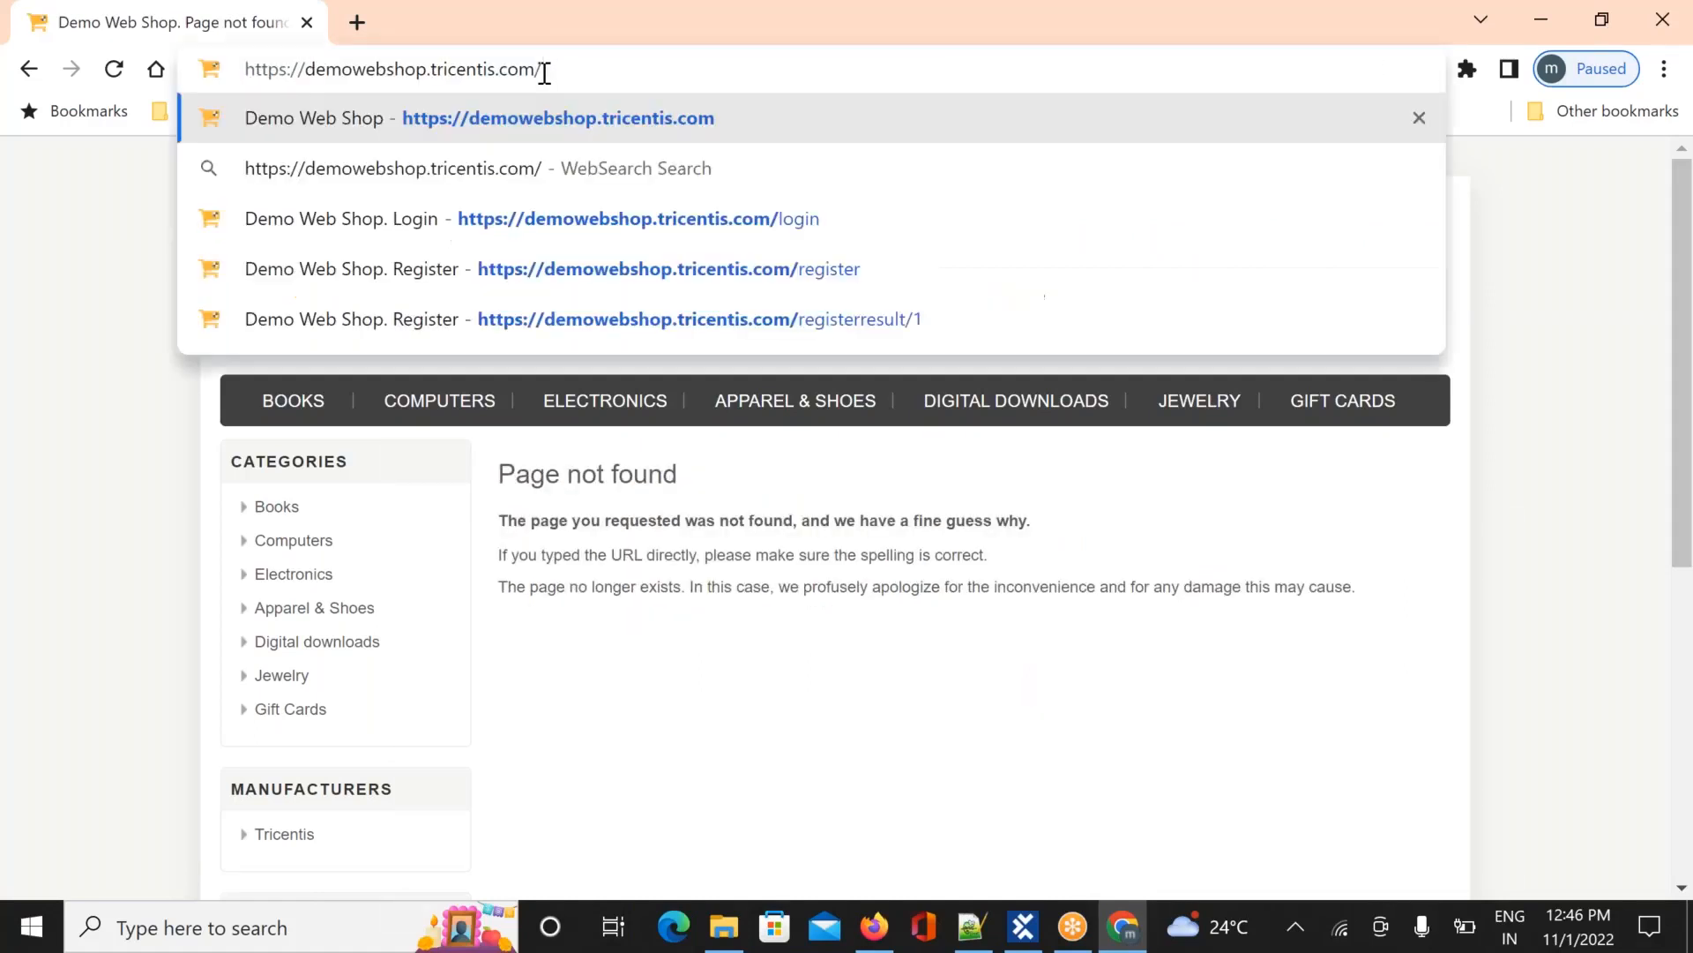
key("Return")
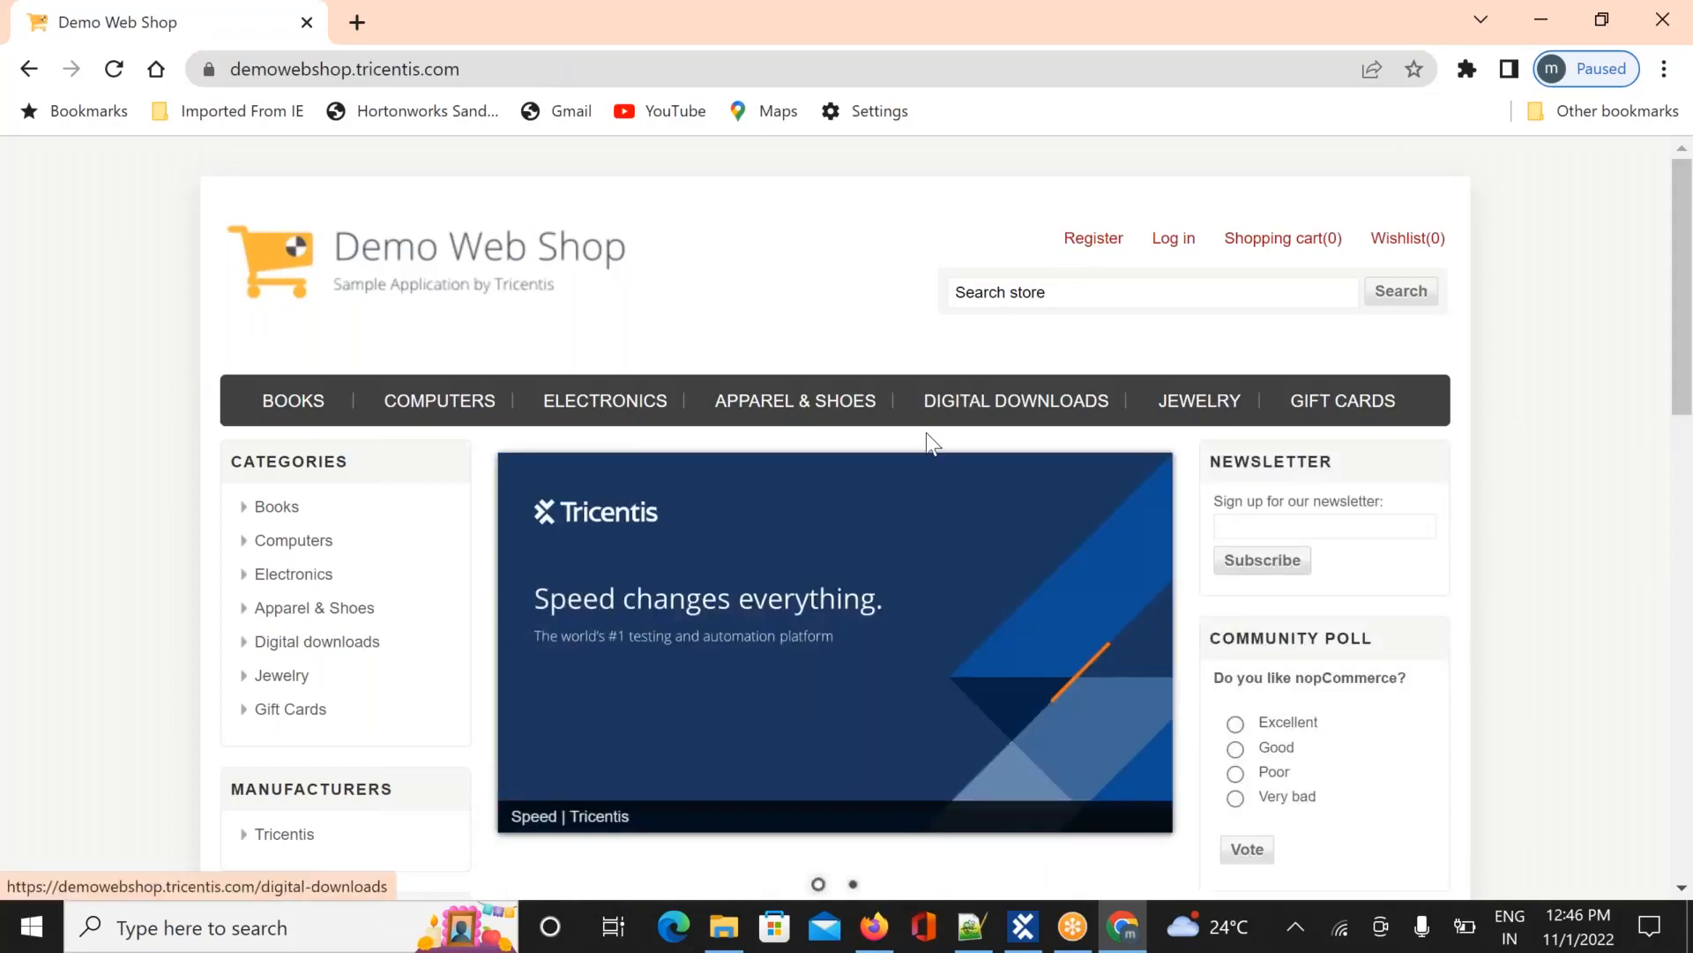
key("alt+Tab")
Run the Execution2-Reg execution list
left_click(190, 482)
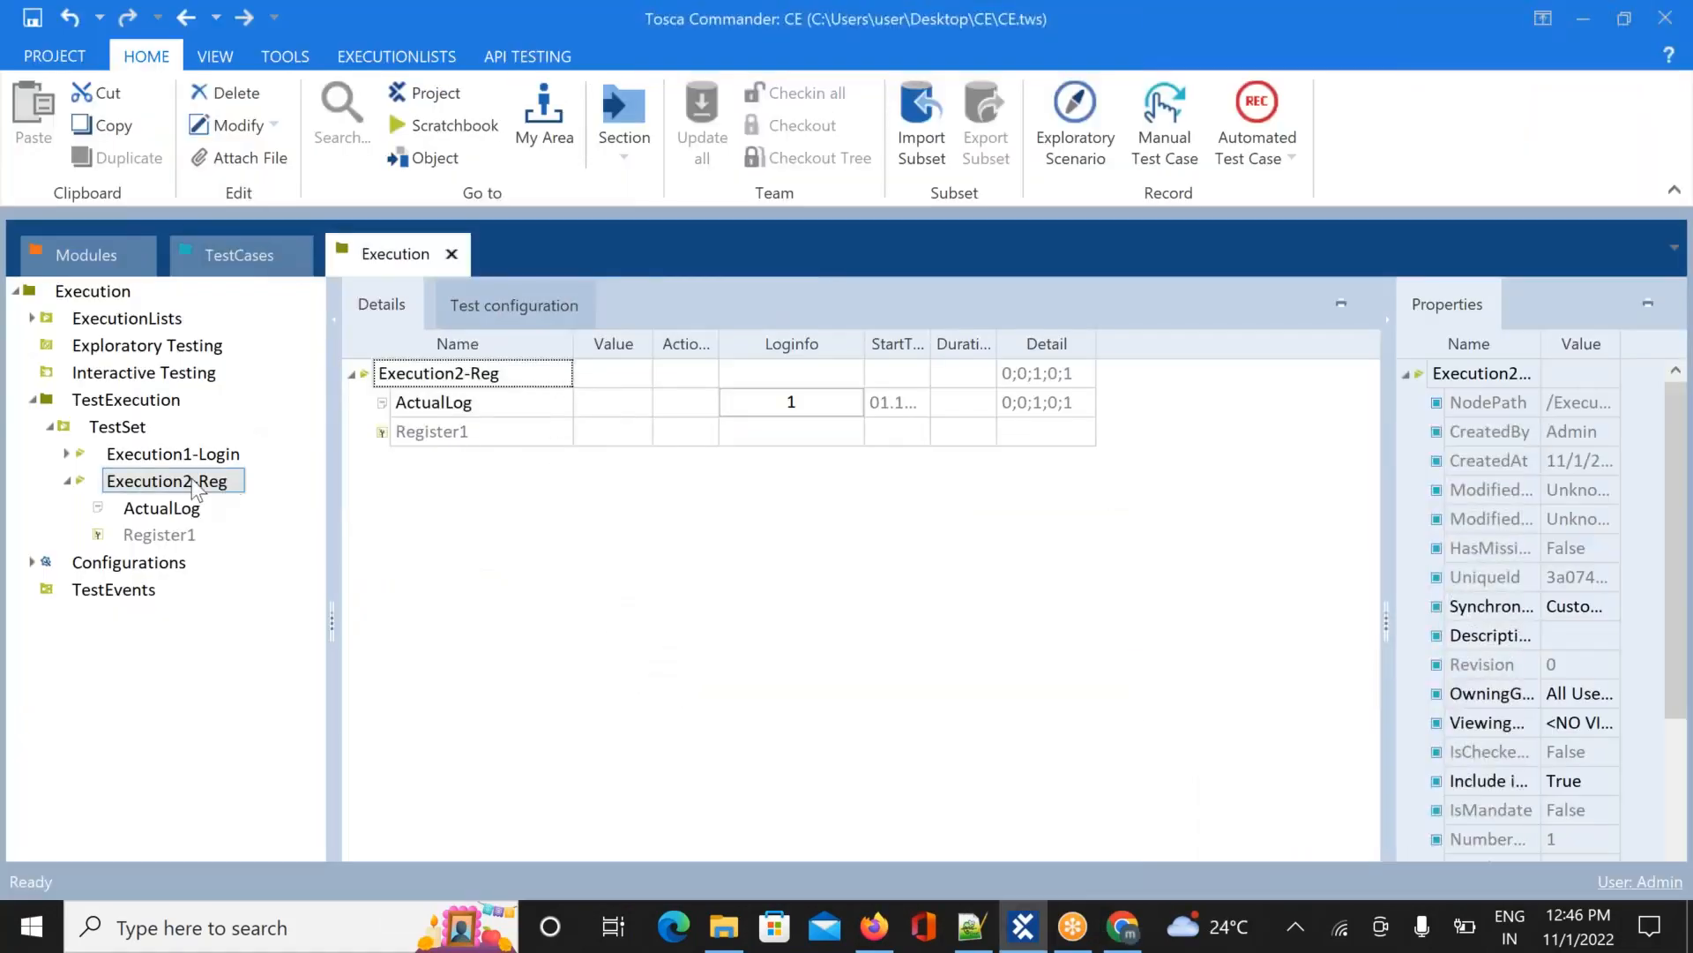
right_click(191, 483)
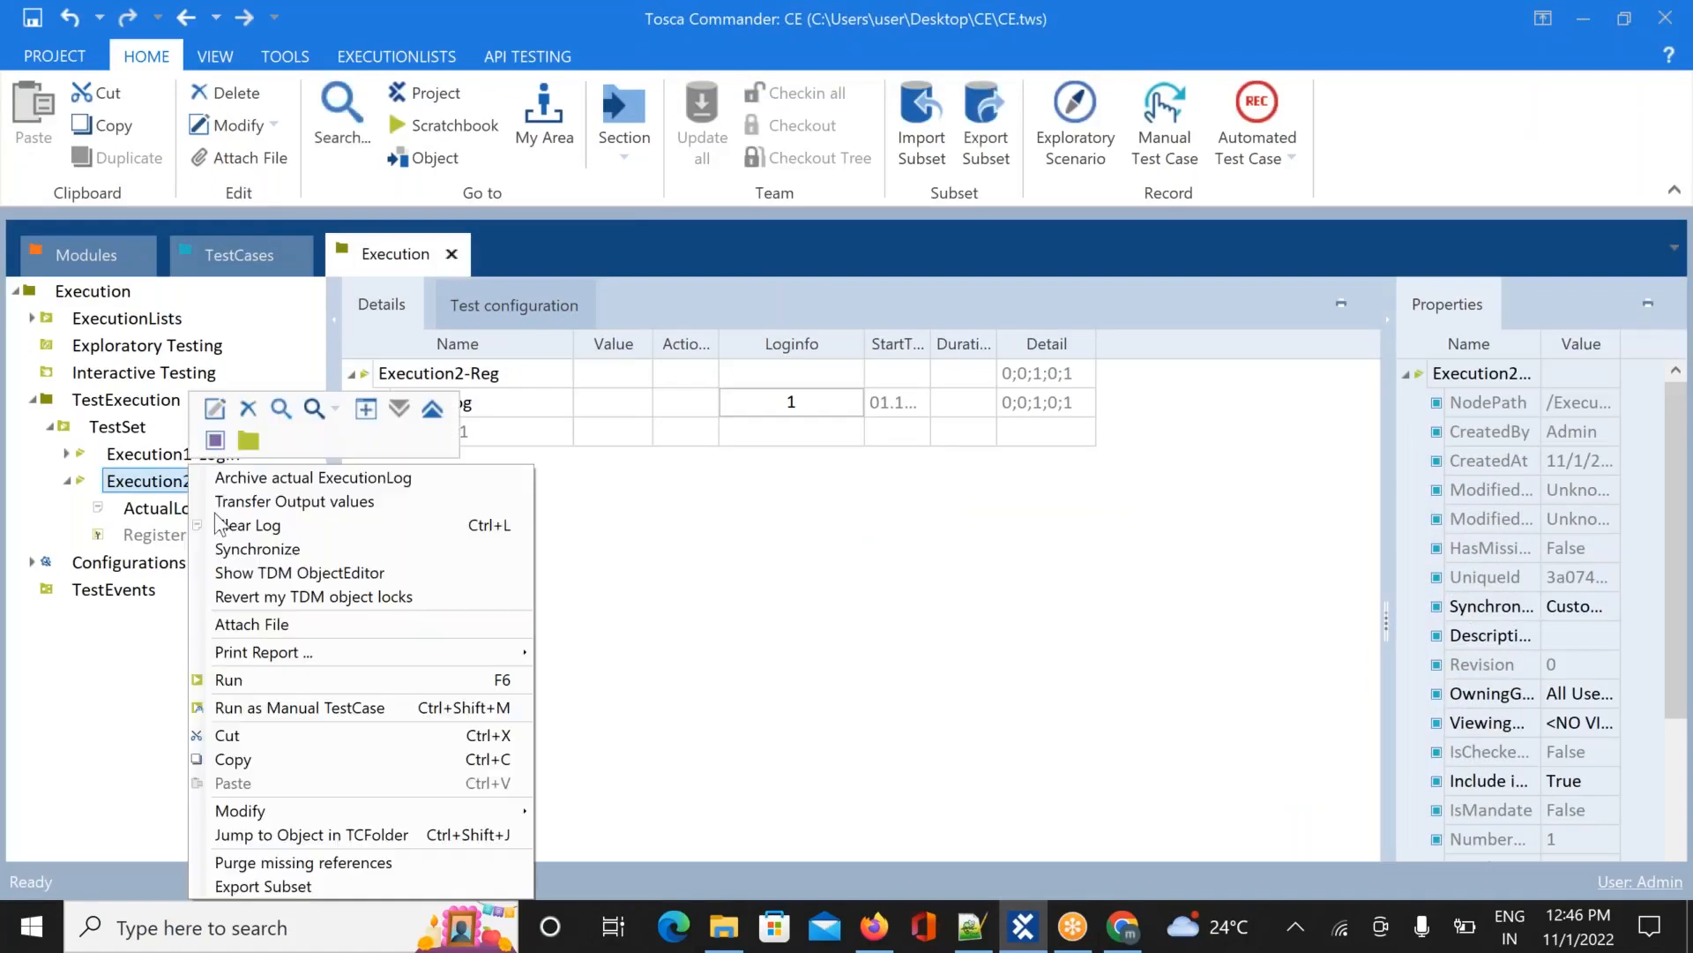
left_click(347, 677)
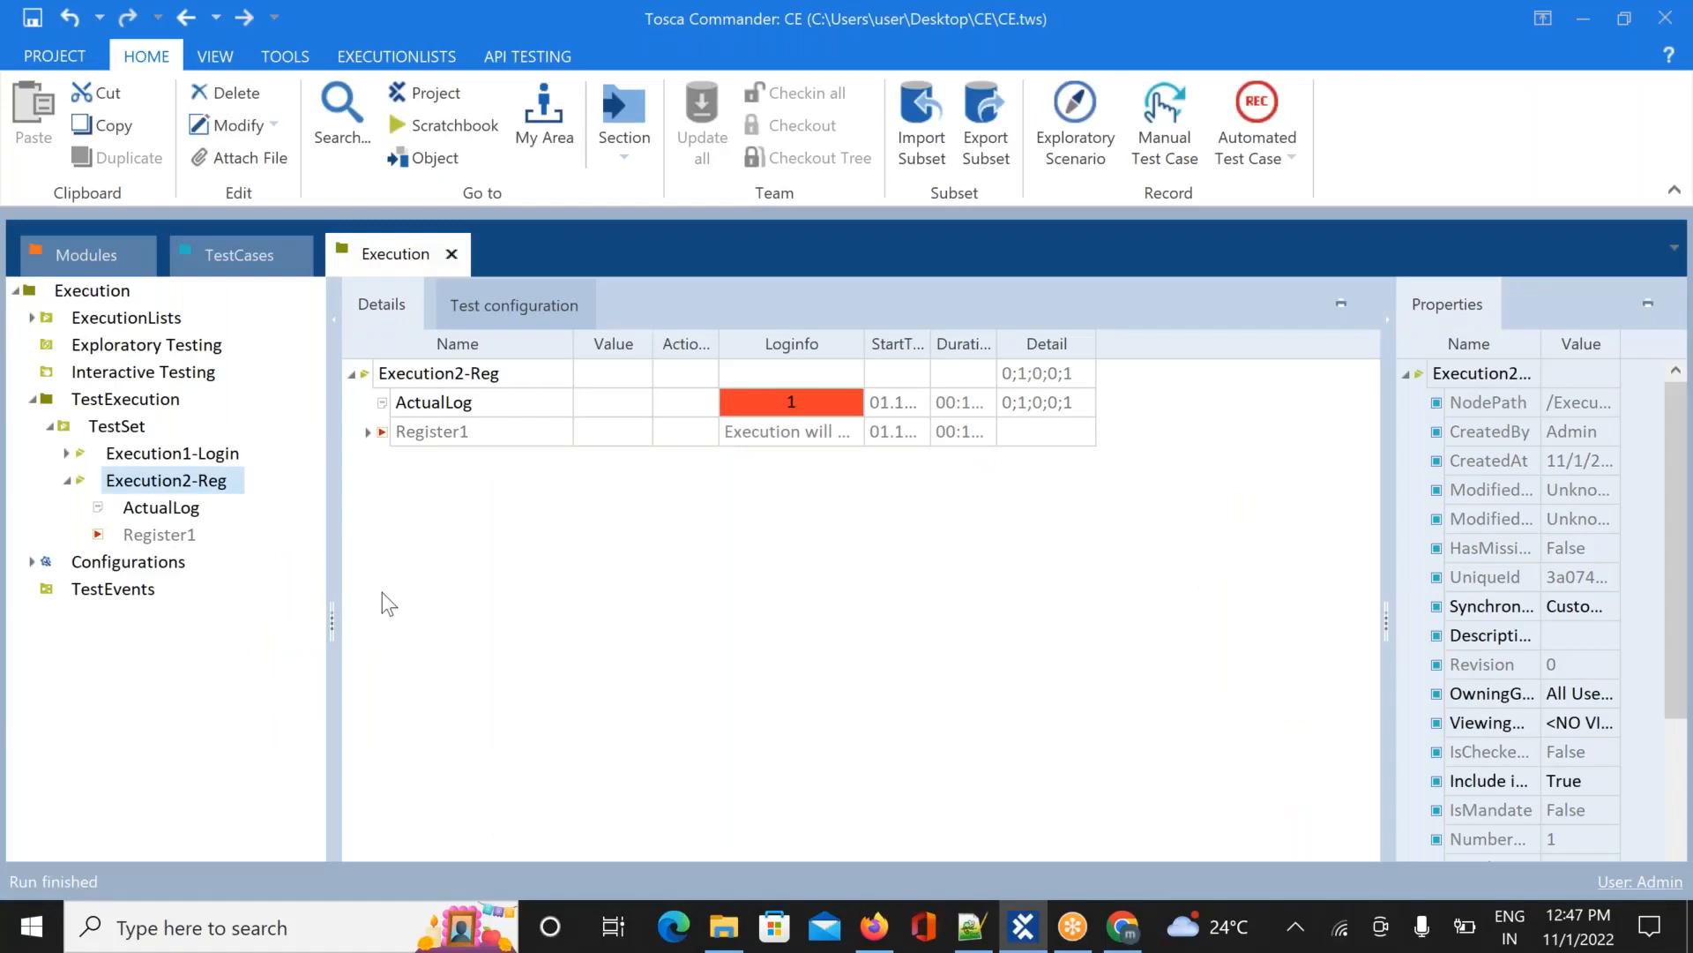
Expand Register1's failed 12:47:01 run and read the 'No matching tab was found' error
left_click(368, 433)
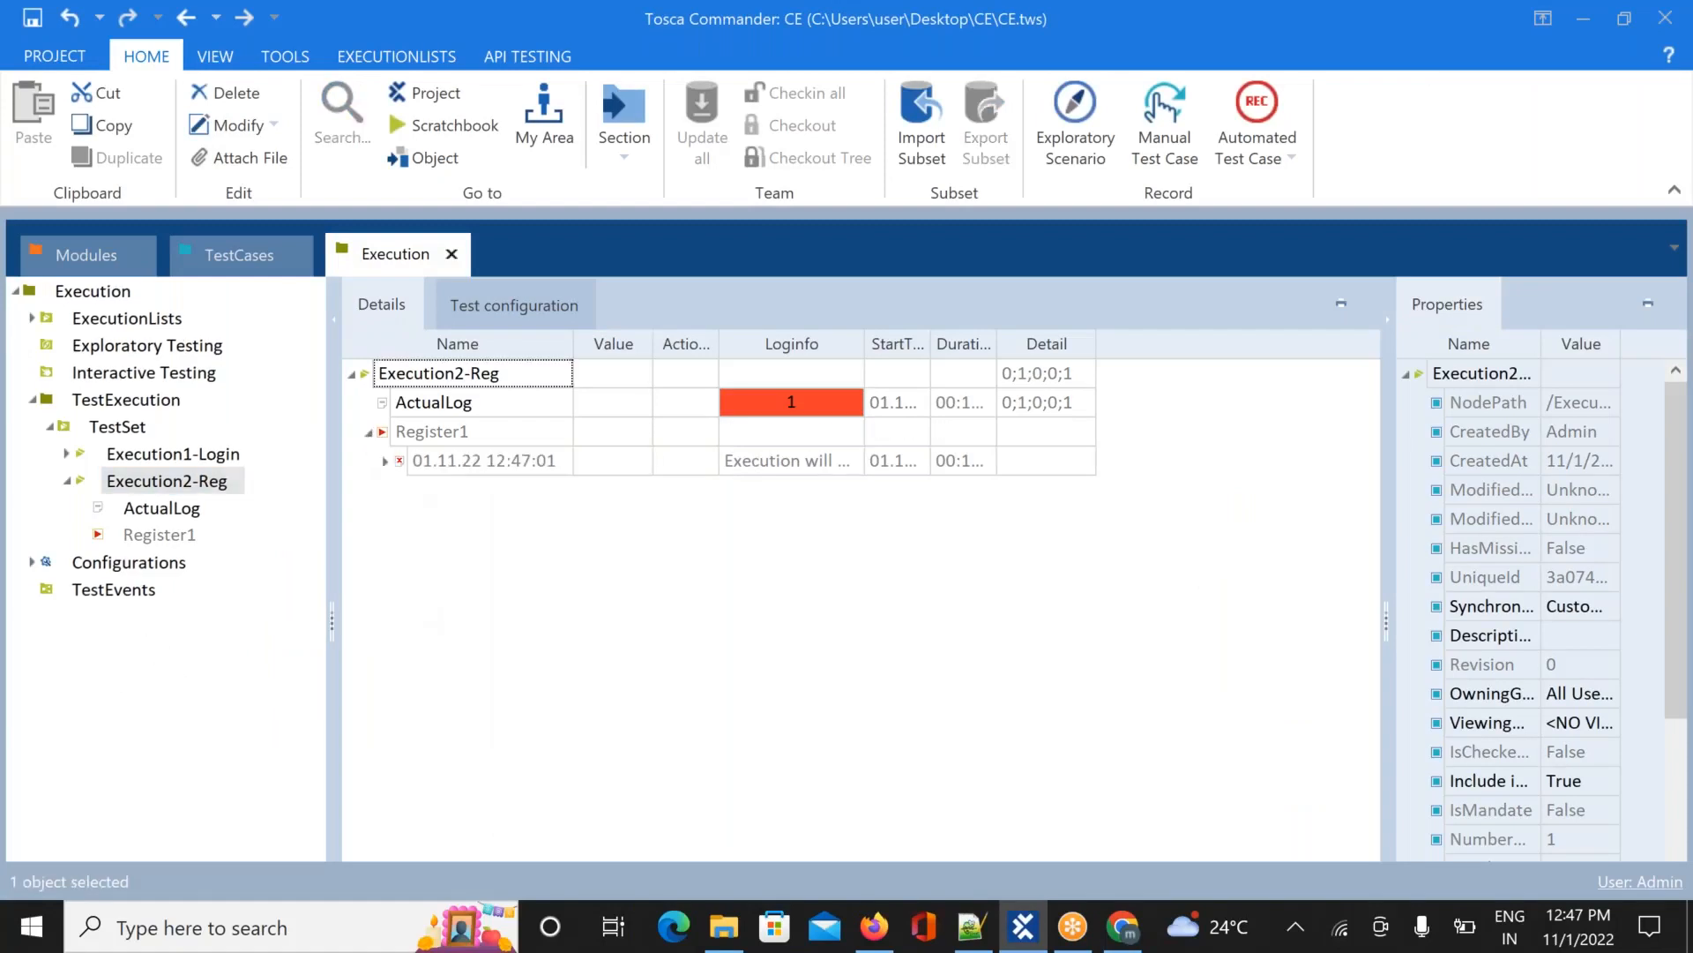
left_click(381, 461)
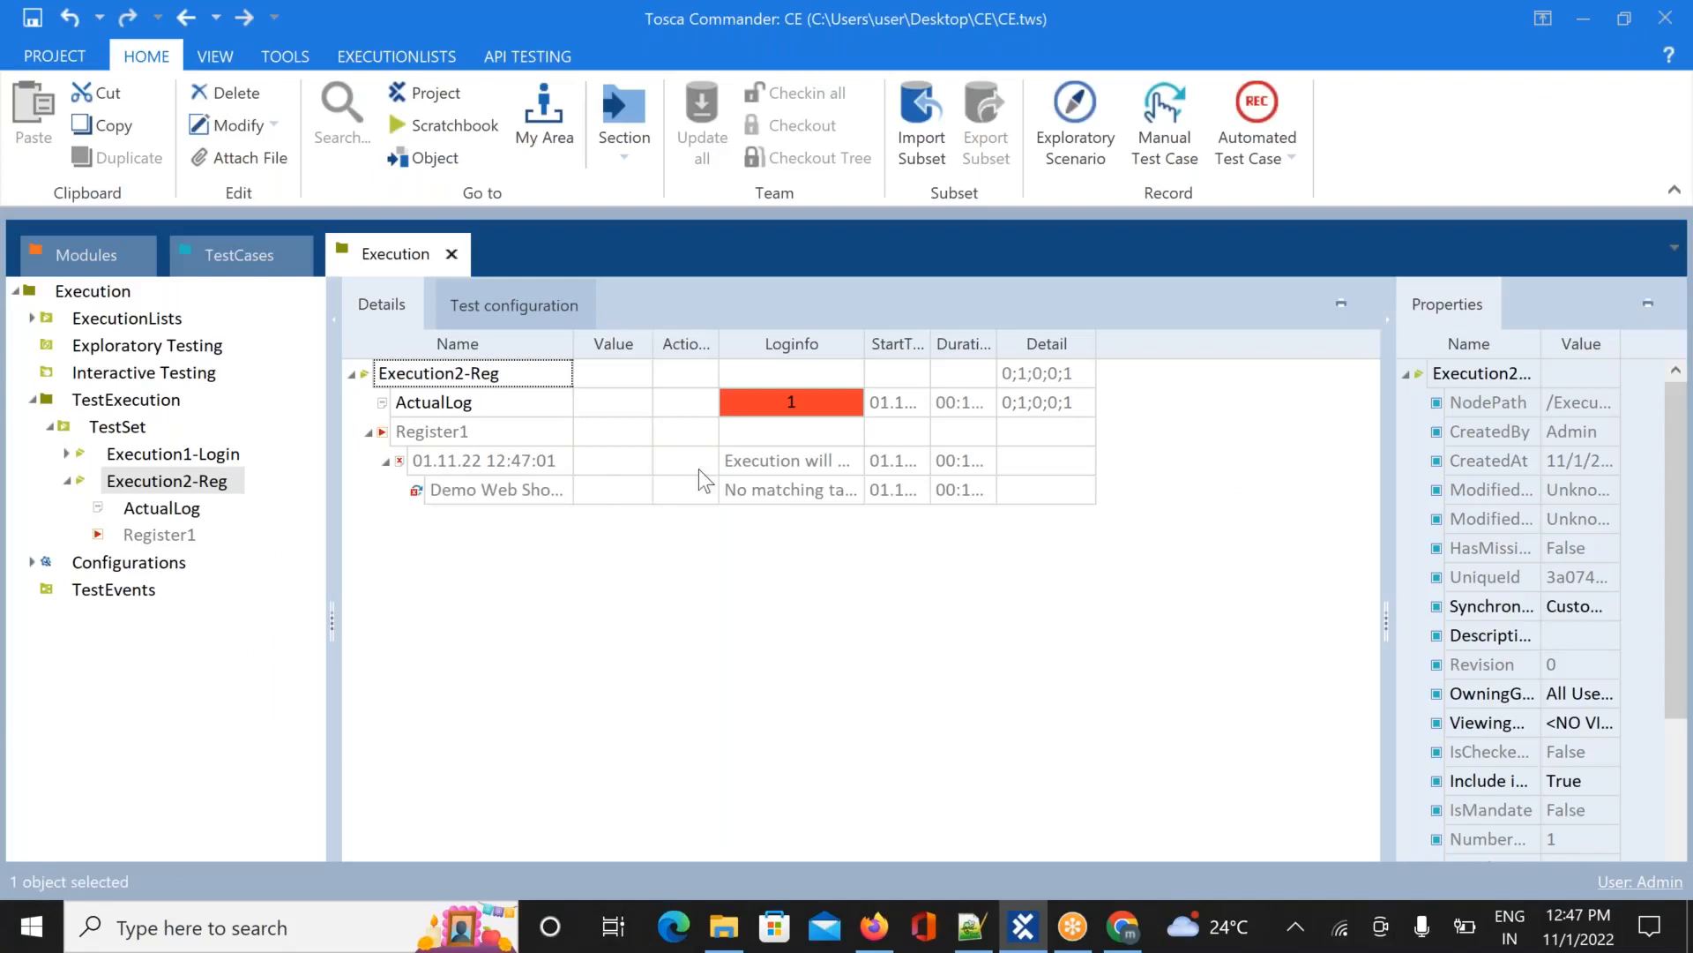
left_click(785, 467)
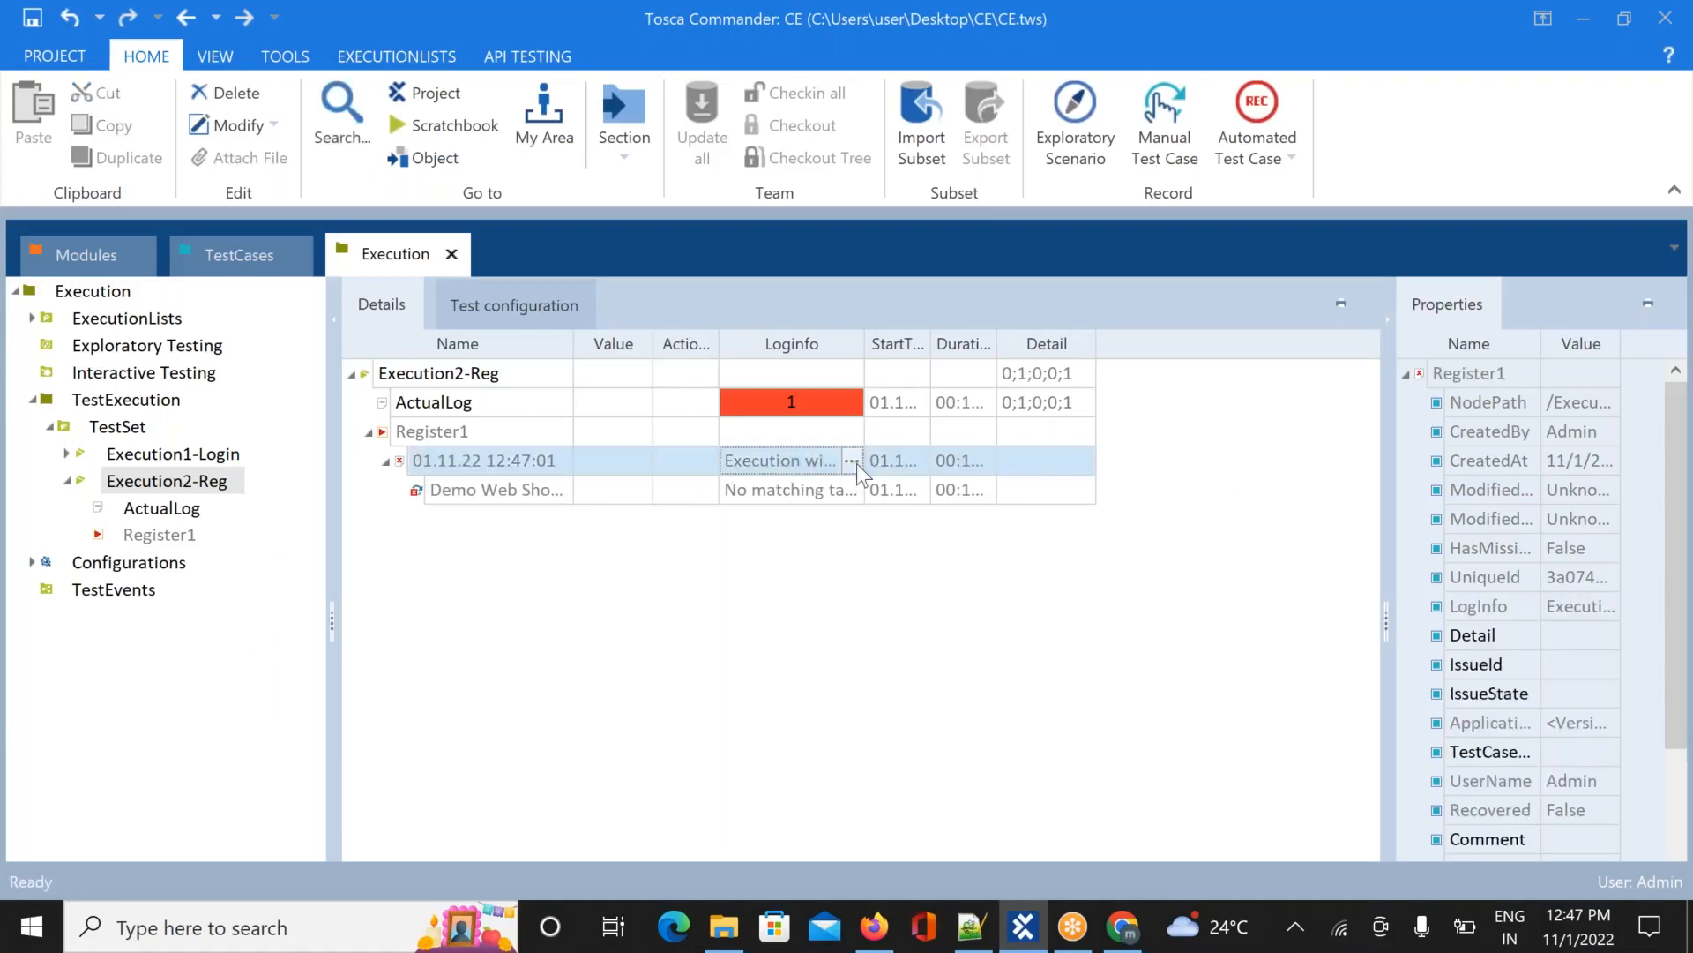
left_click(854, 495)
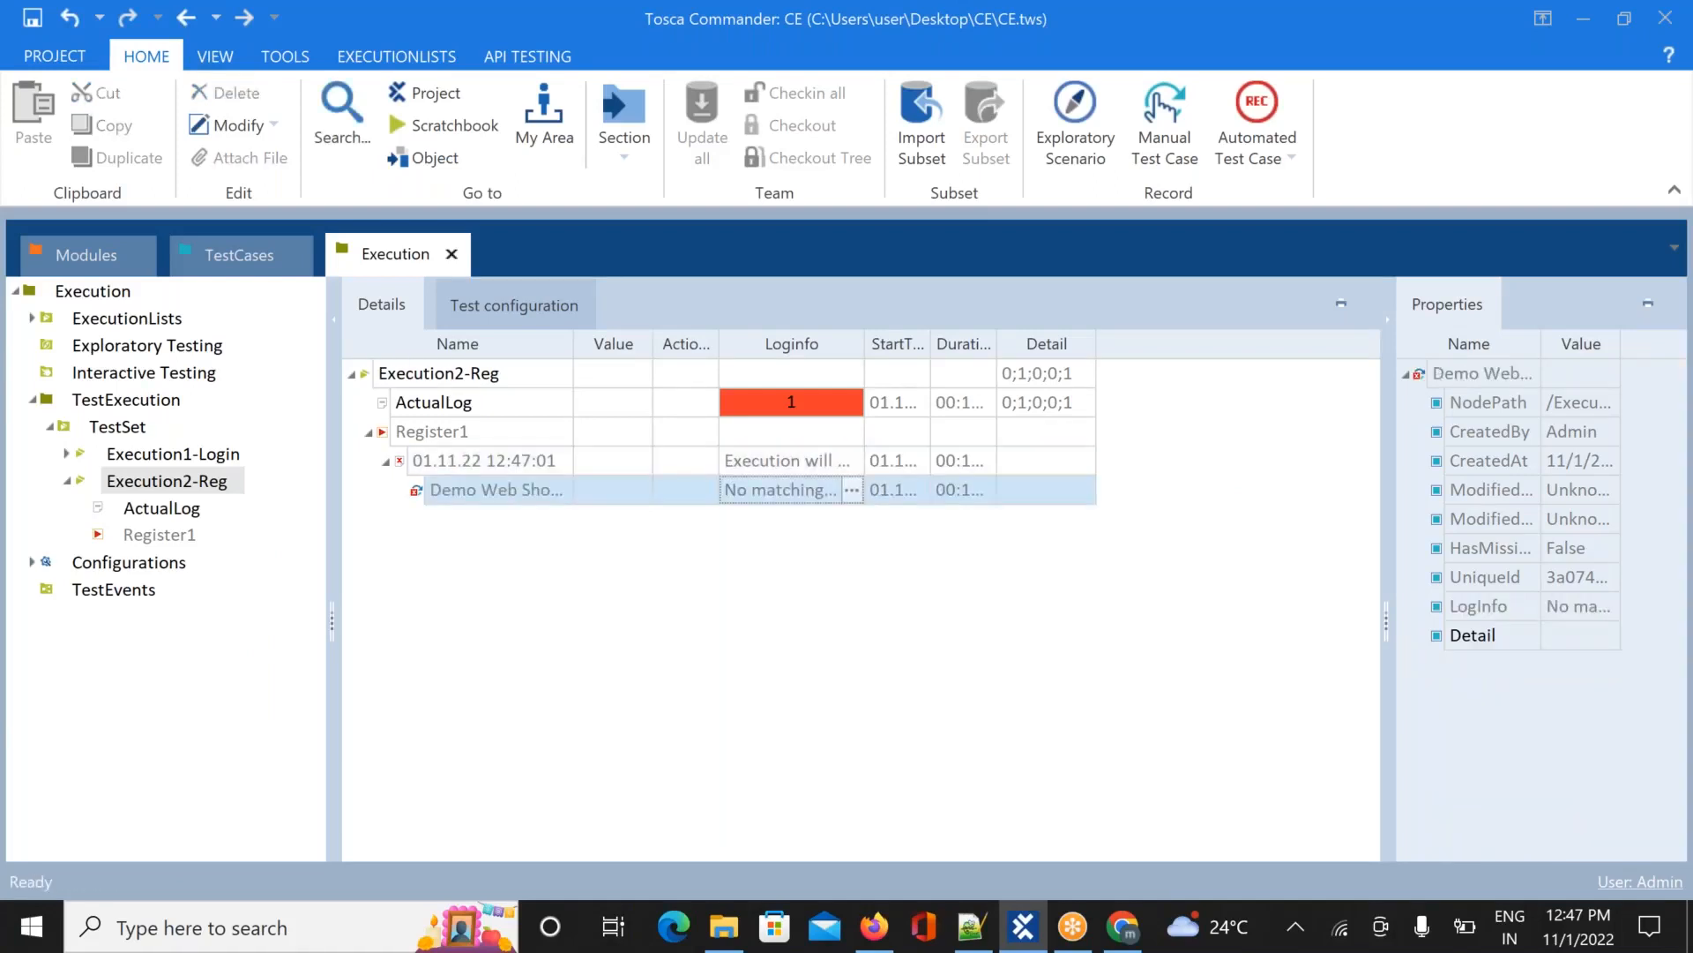
left_click(852, 491)
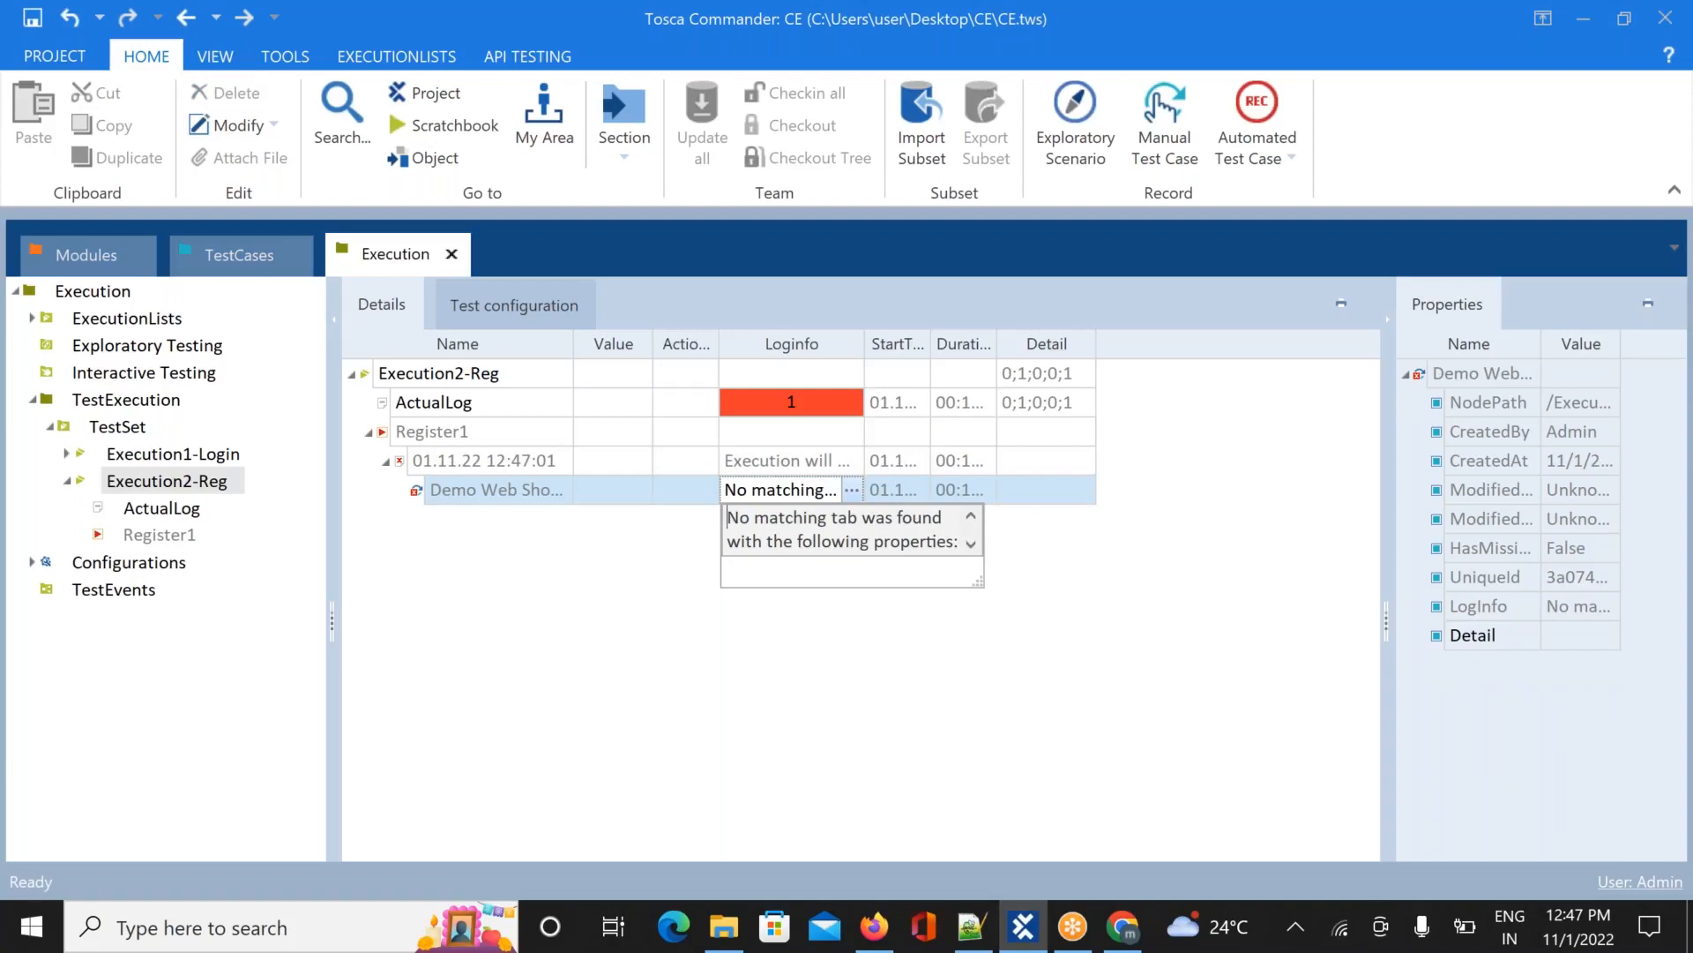
left_click(971, 544)
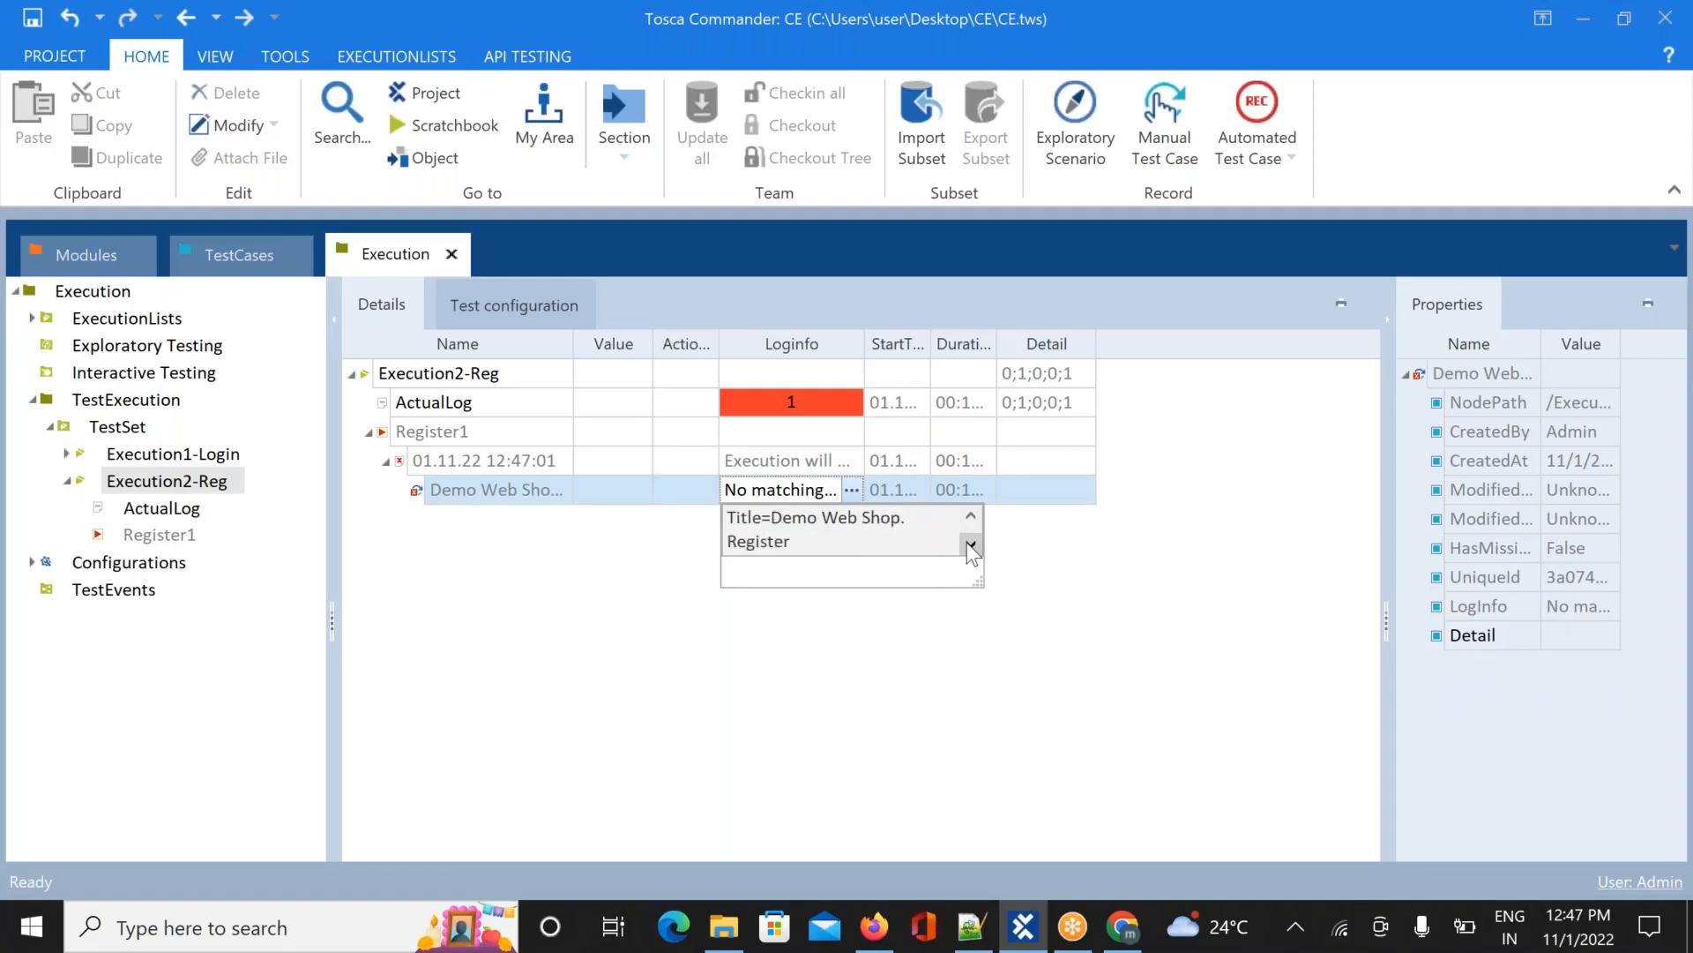
left_click(553, 493)
left_click(553, 492)
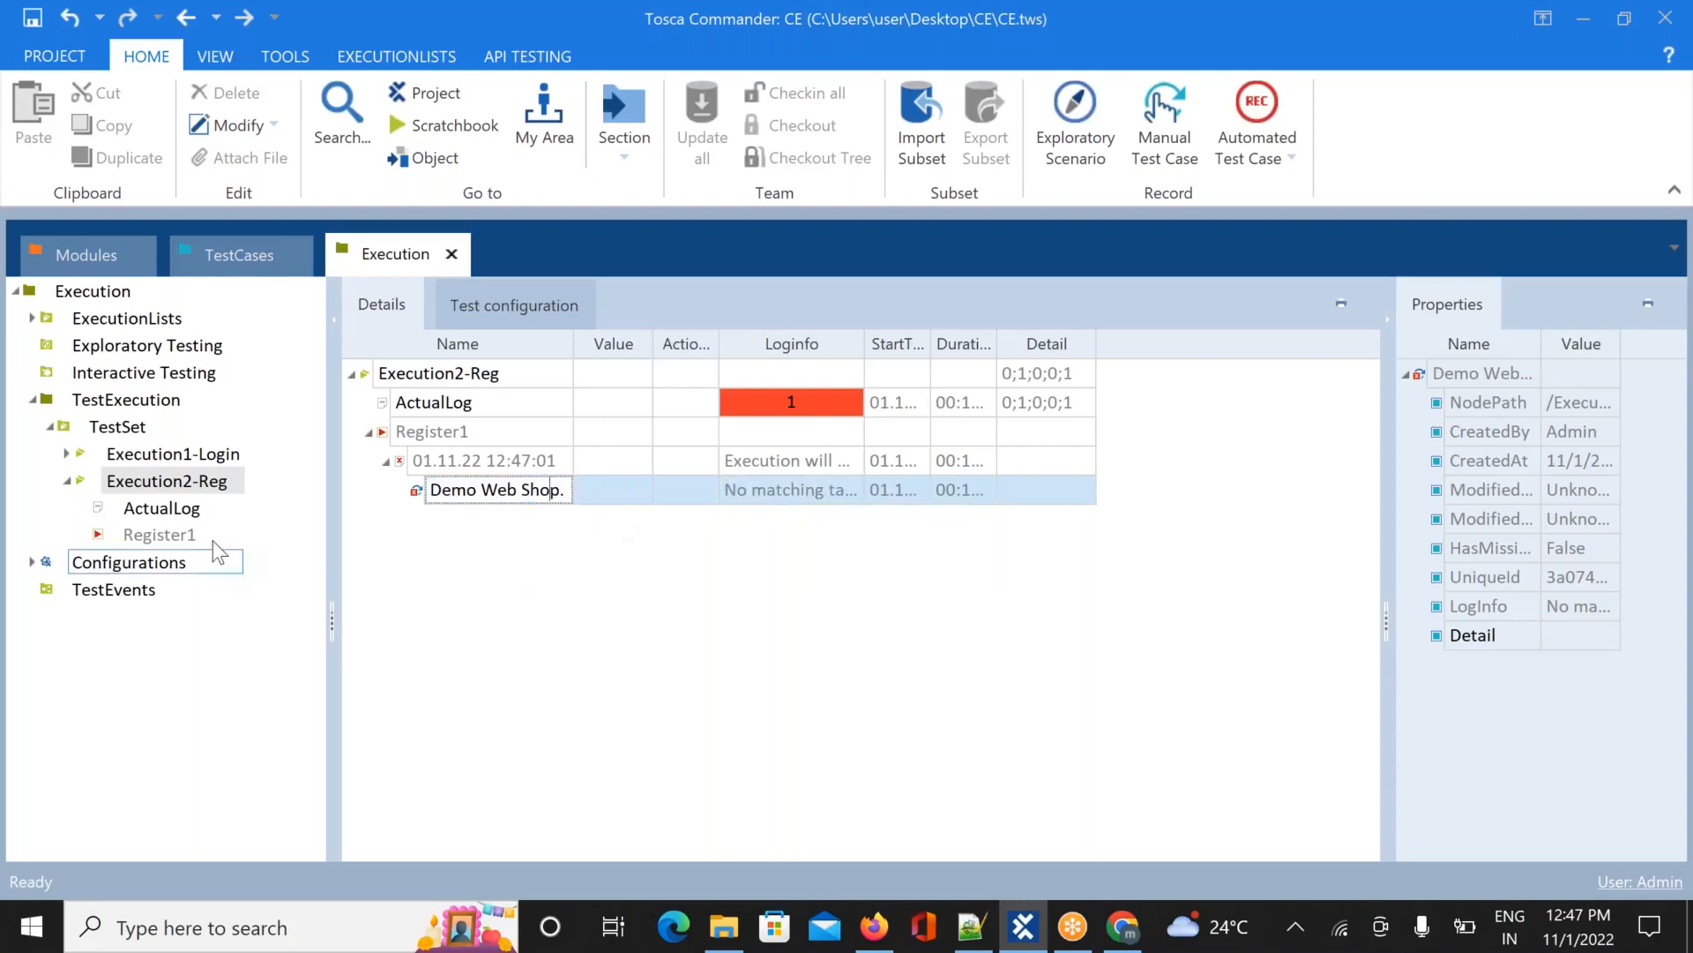
left_click(241, 254)
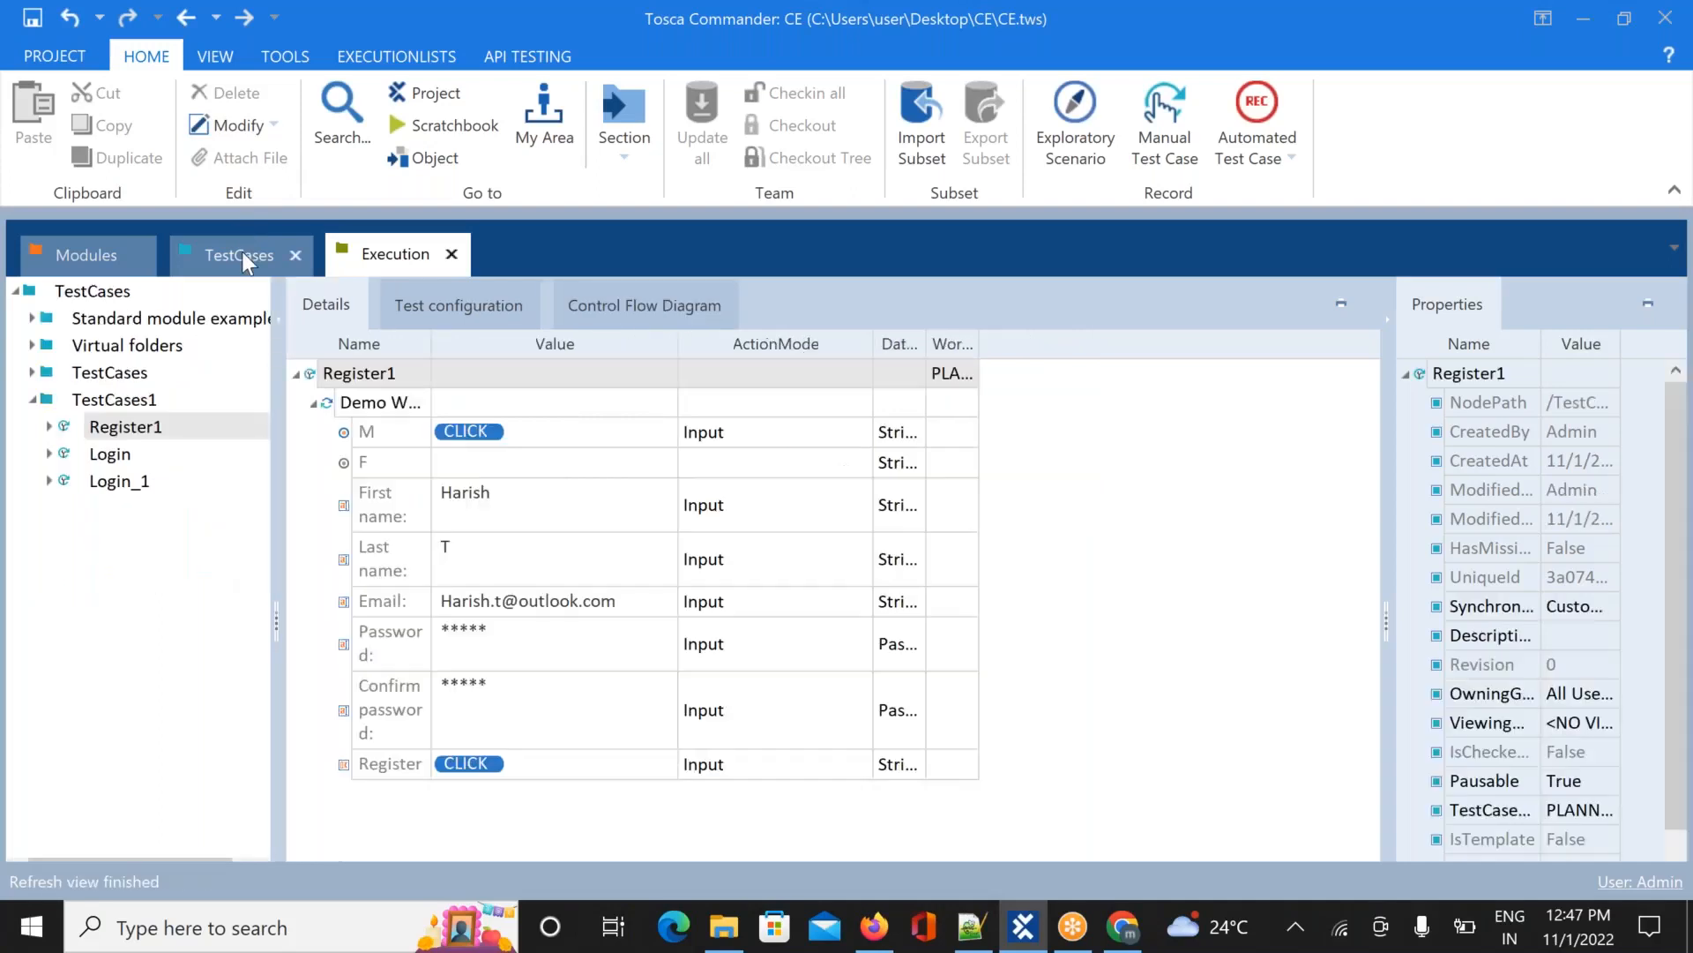
Expand the Register1 test case and inspect its Demo Web Shop step
left_click(50, 426)
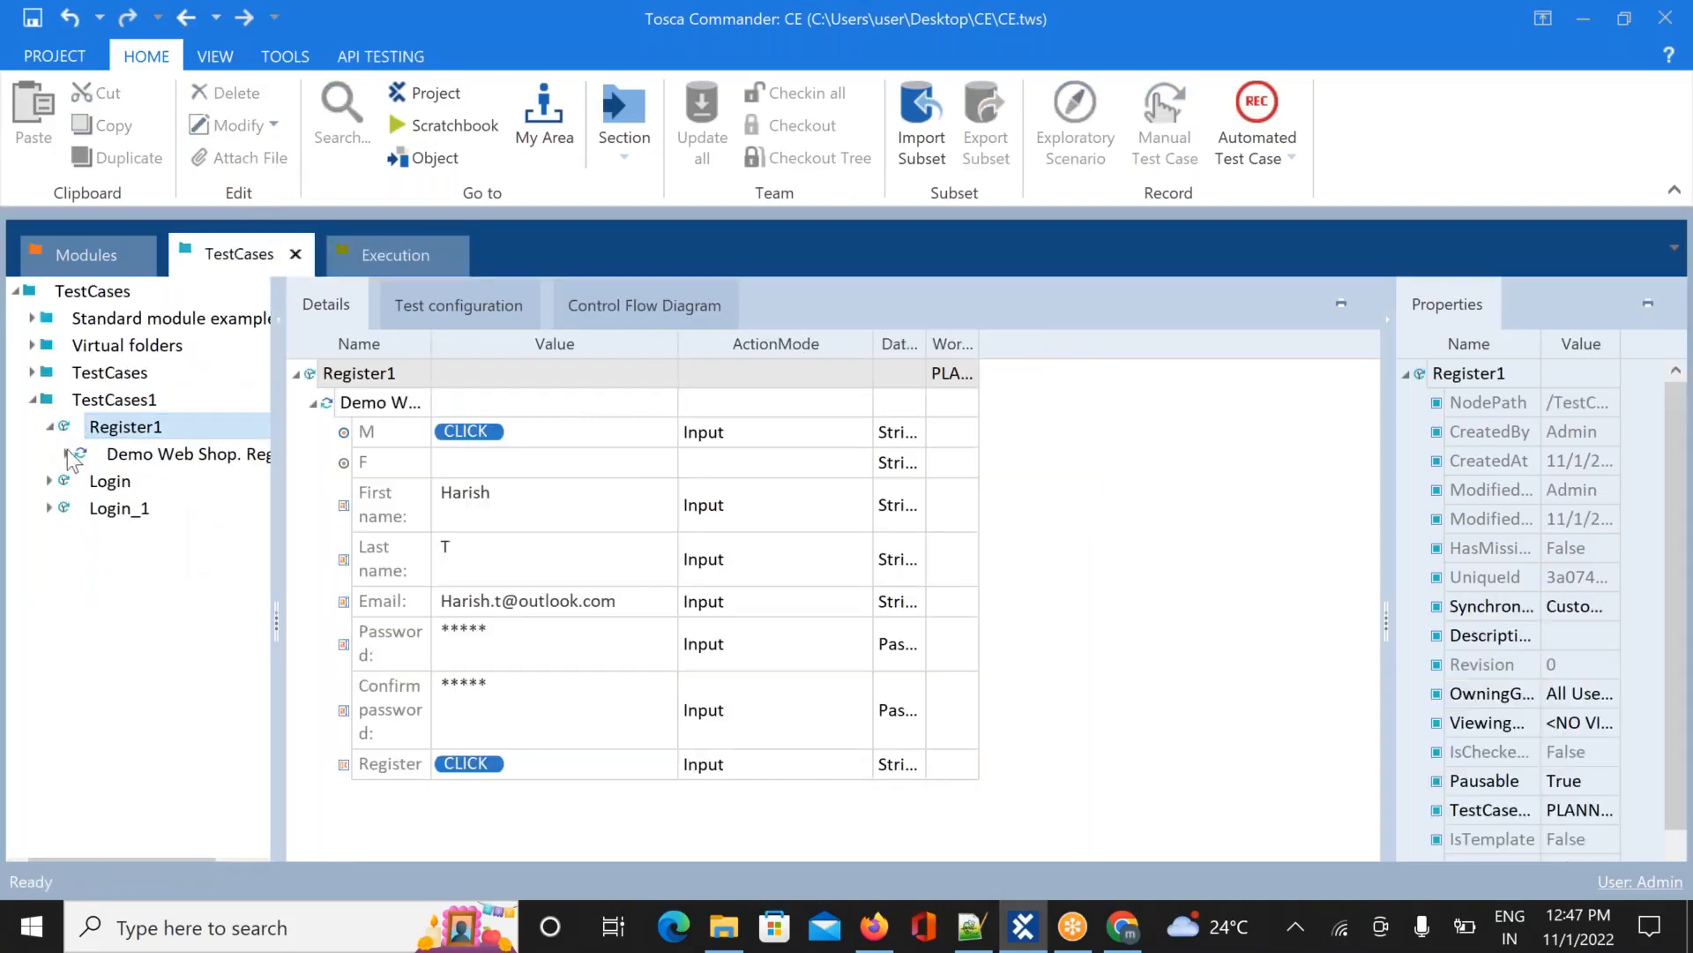
left_click(65, 454)
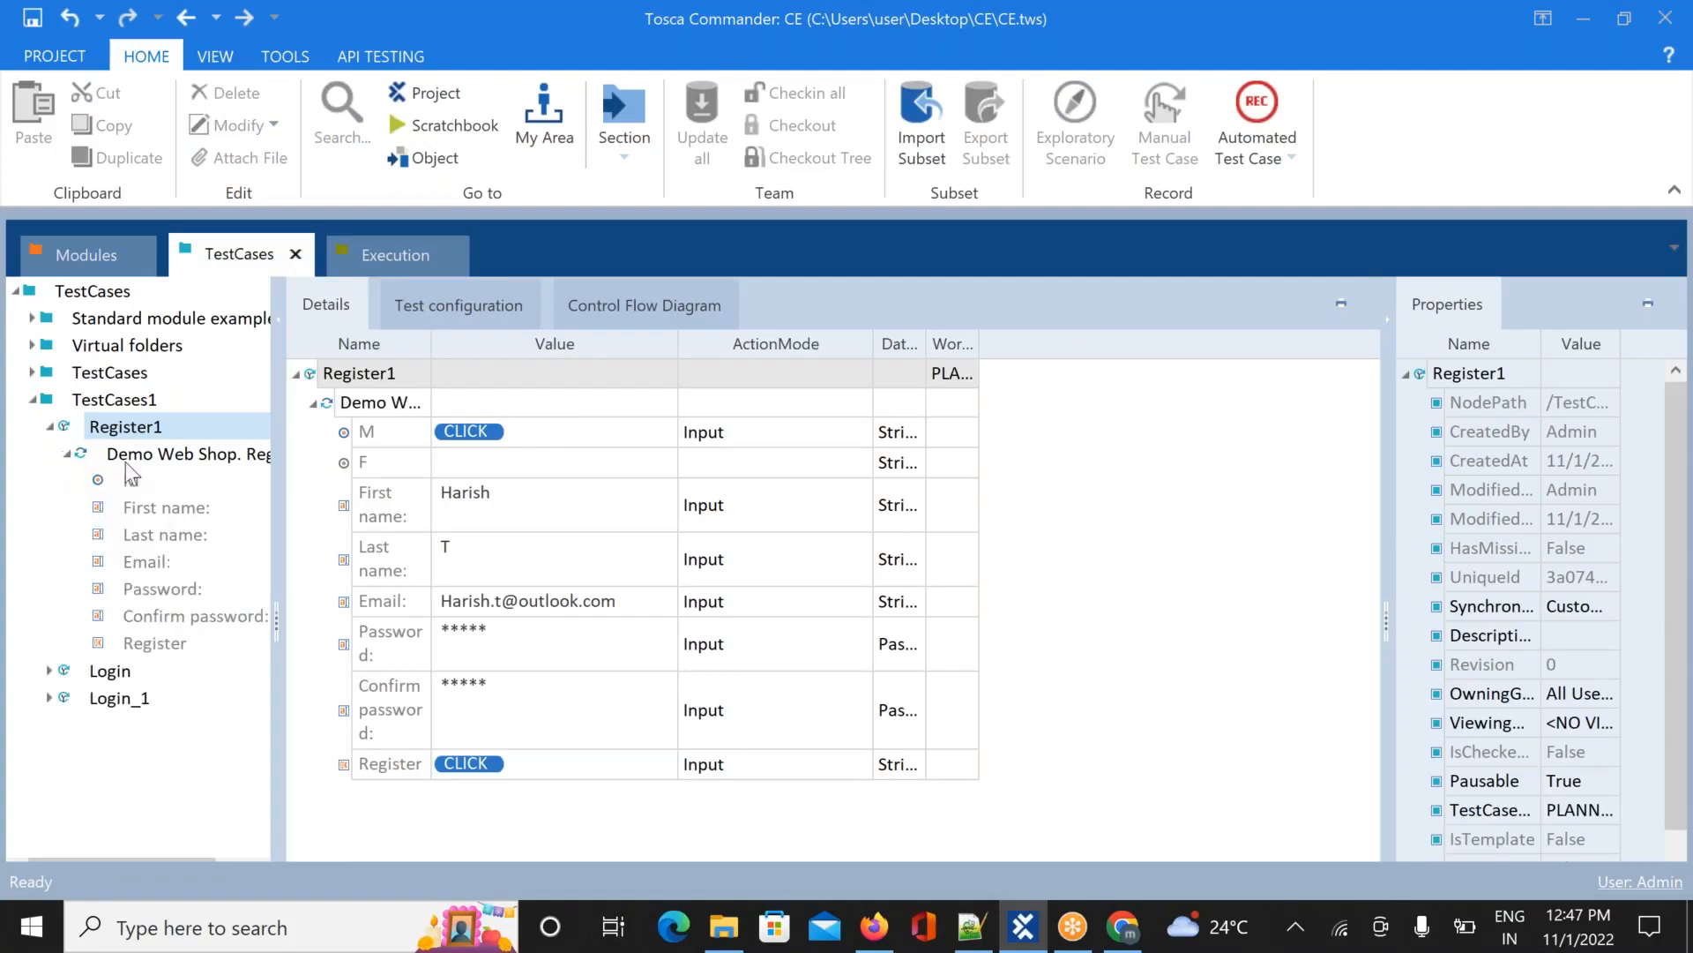
left_click(185, 458)
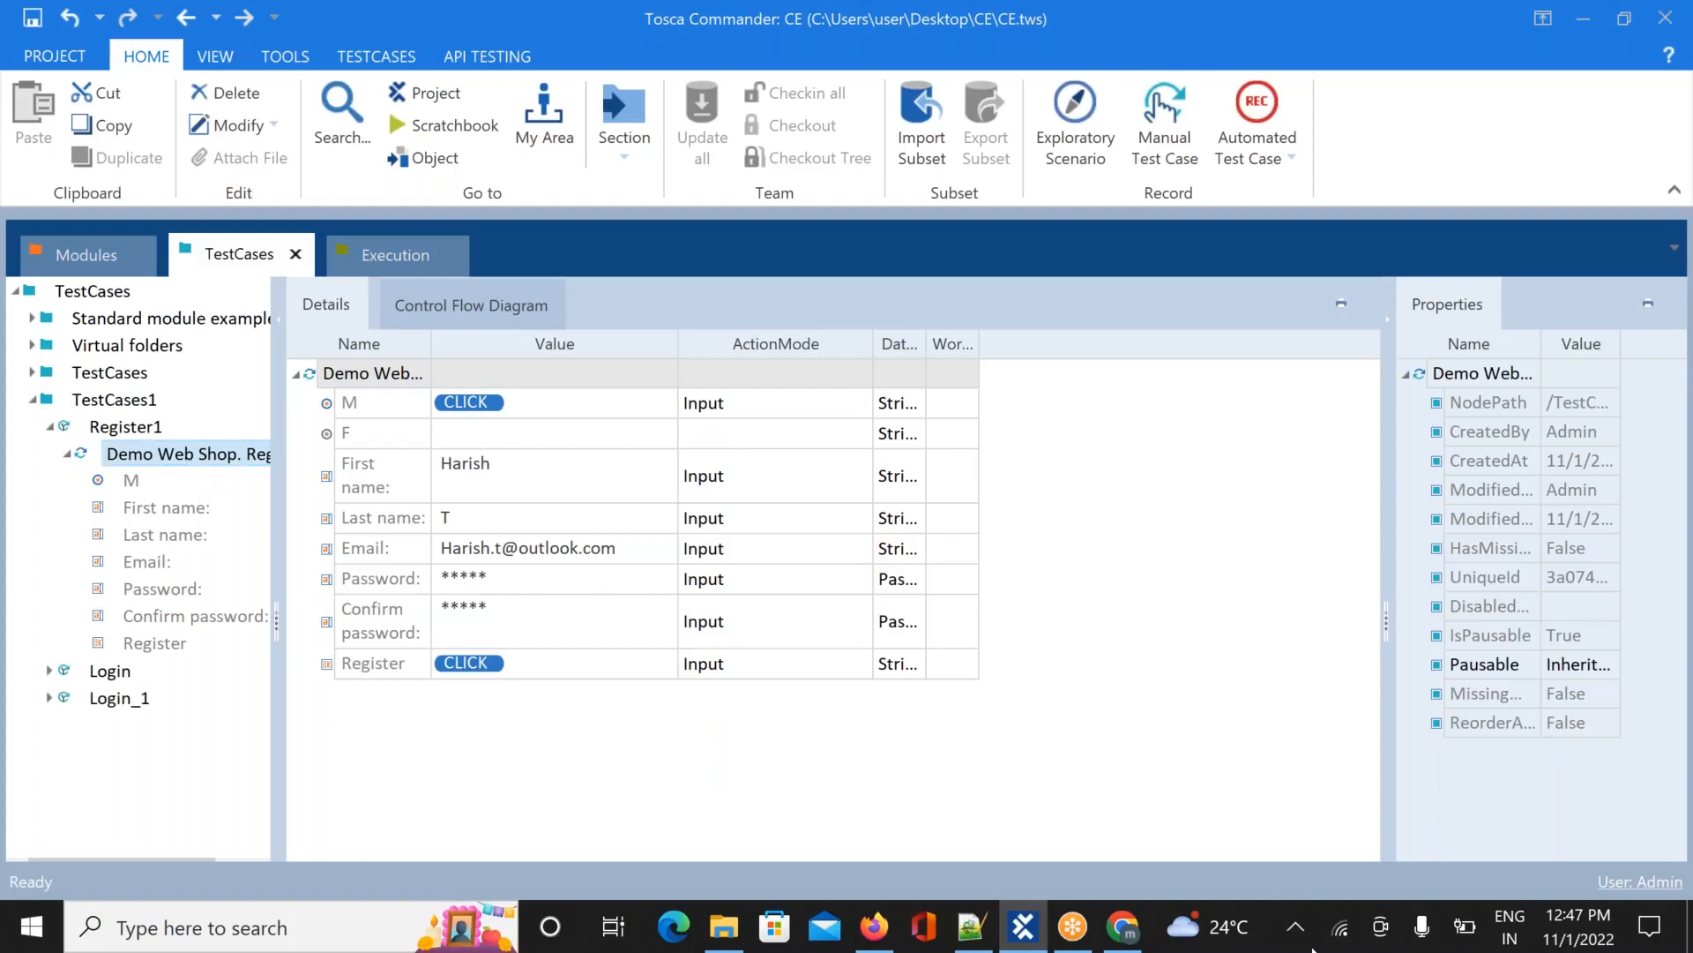
Open Demo Web Shop's Register page in Chrome, then return to Tosca Commander's execution results
left_click(1122, 934)
left_click(1094, 242)
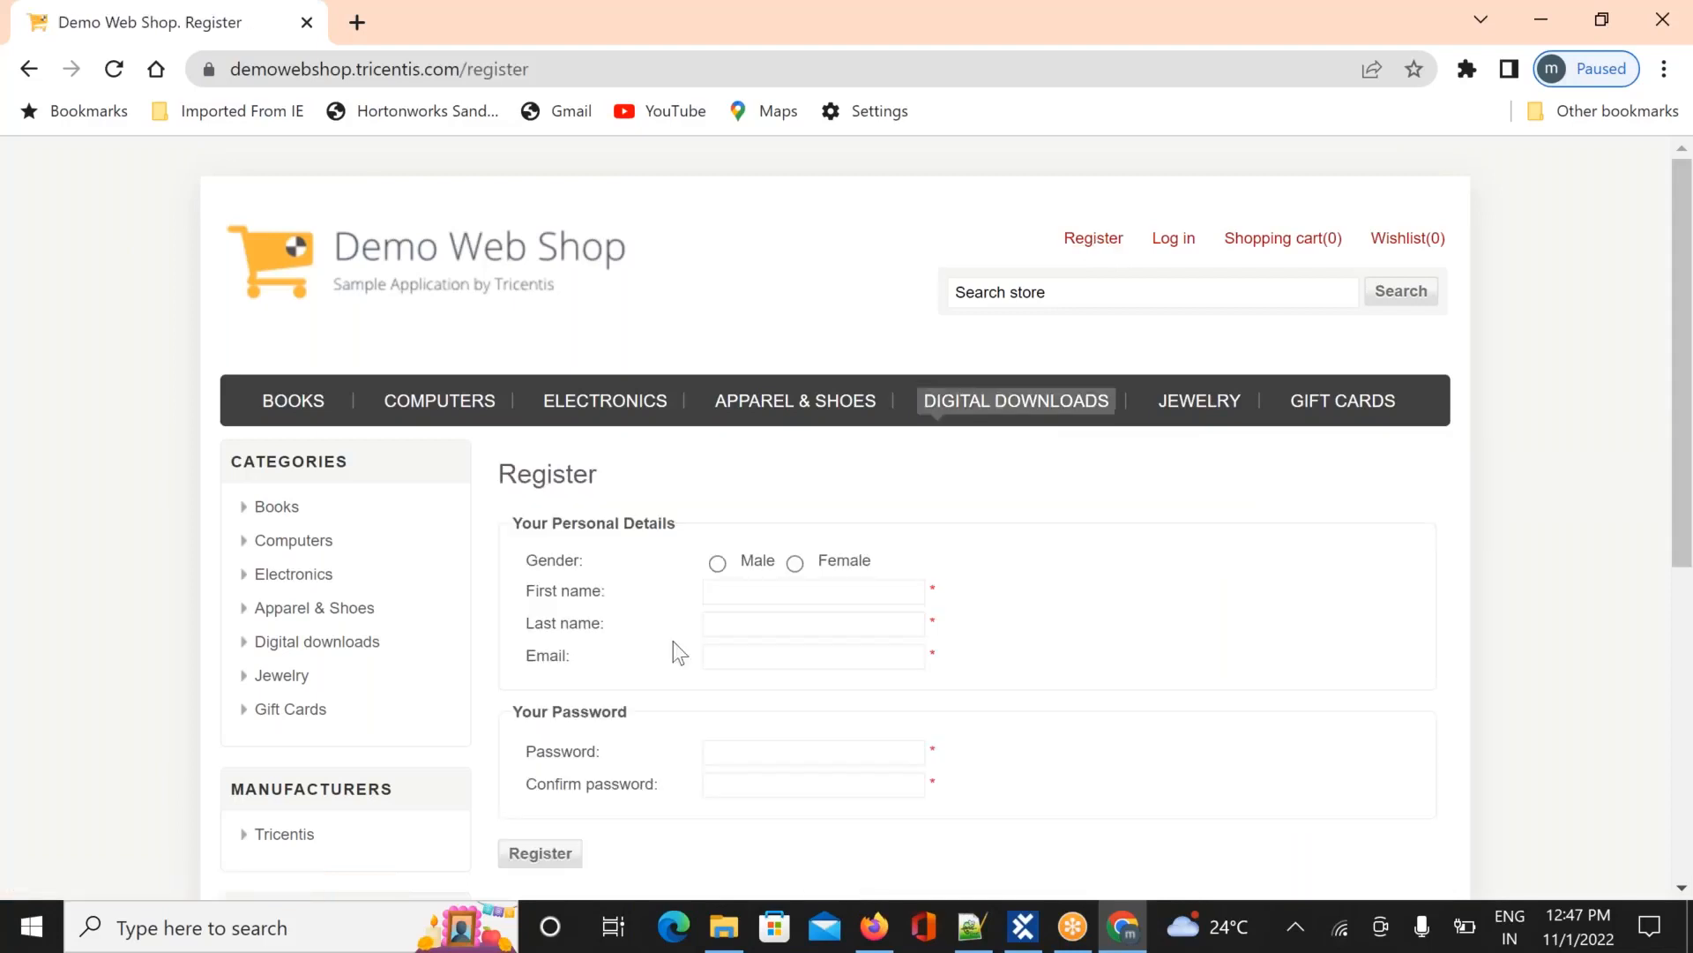
key("alt+Tab")
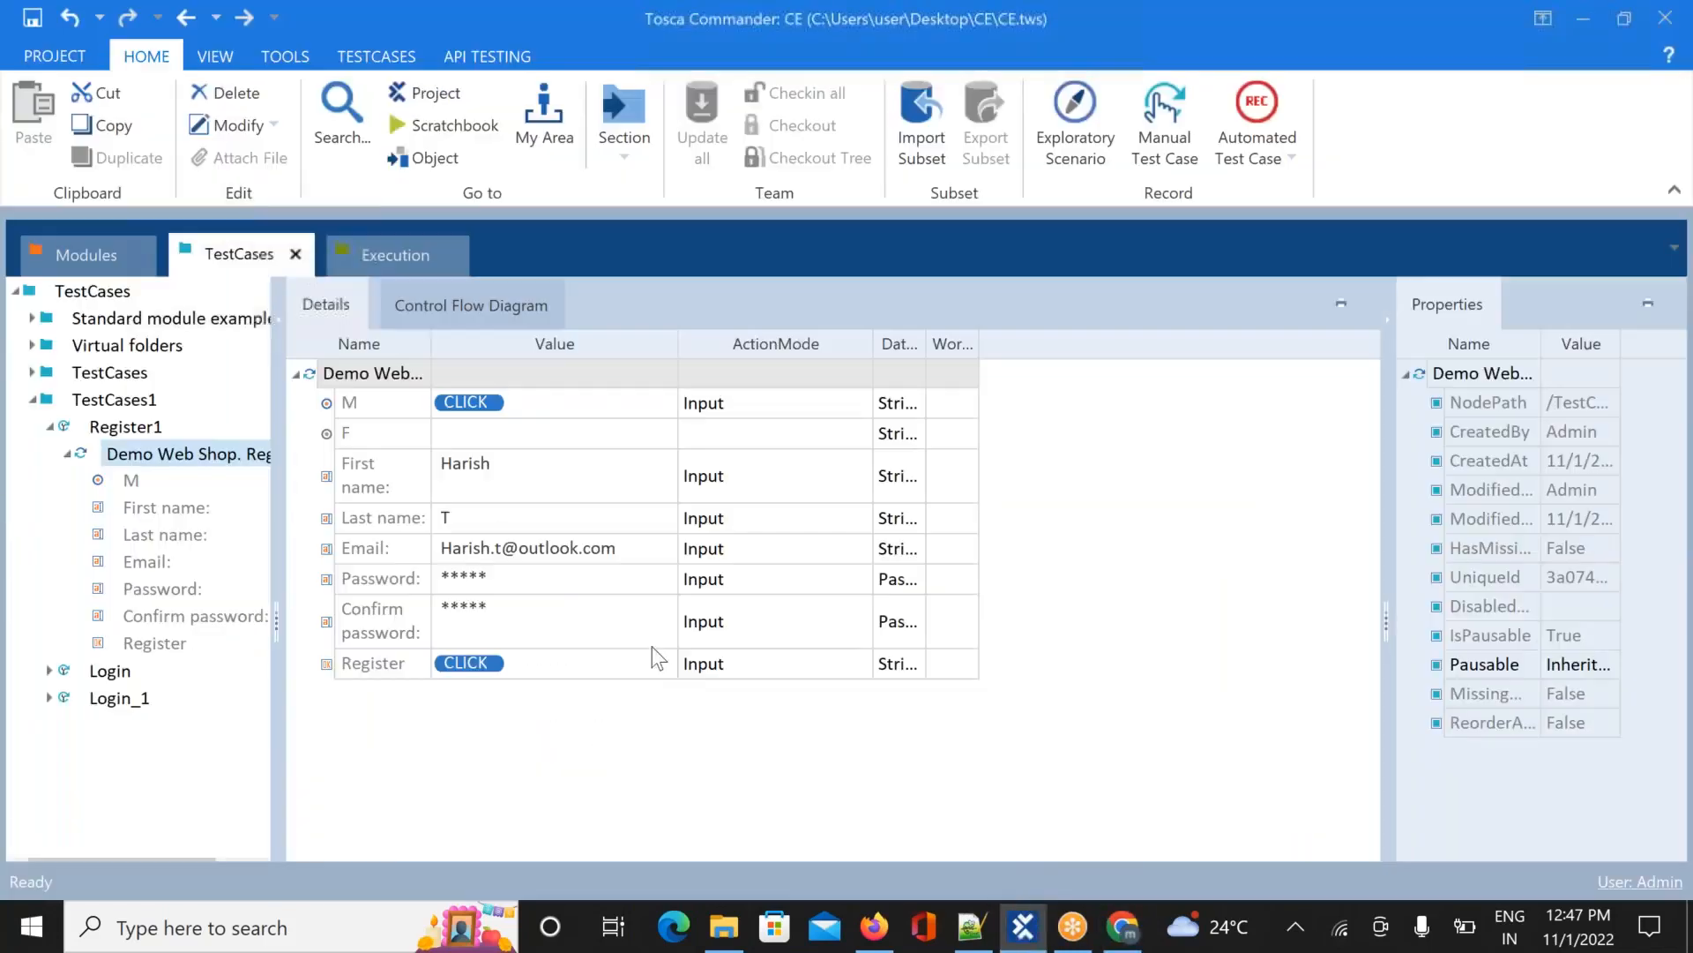
left_click(372, 261)
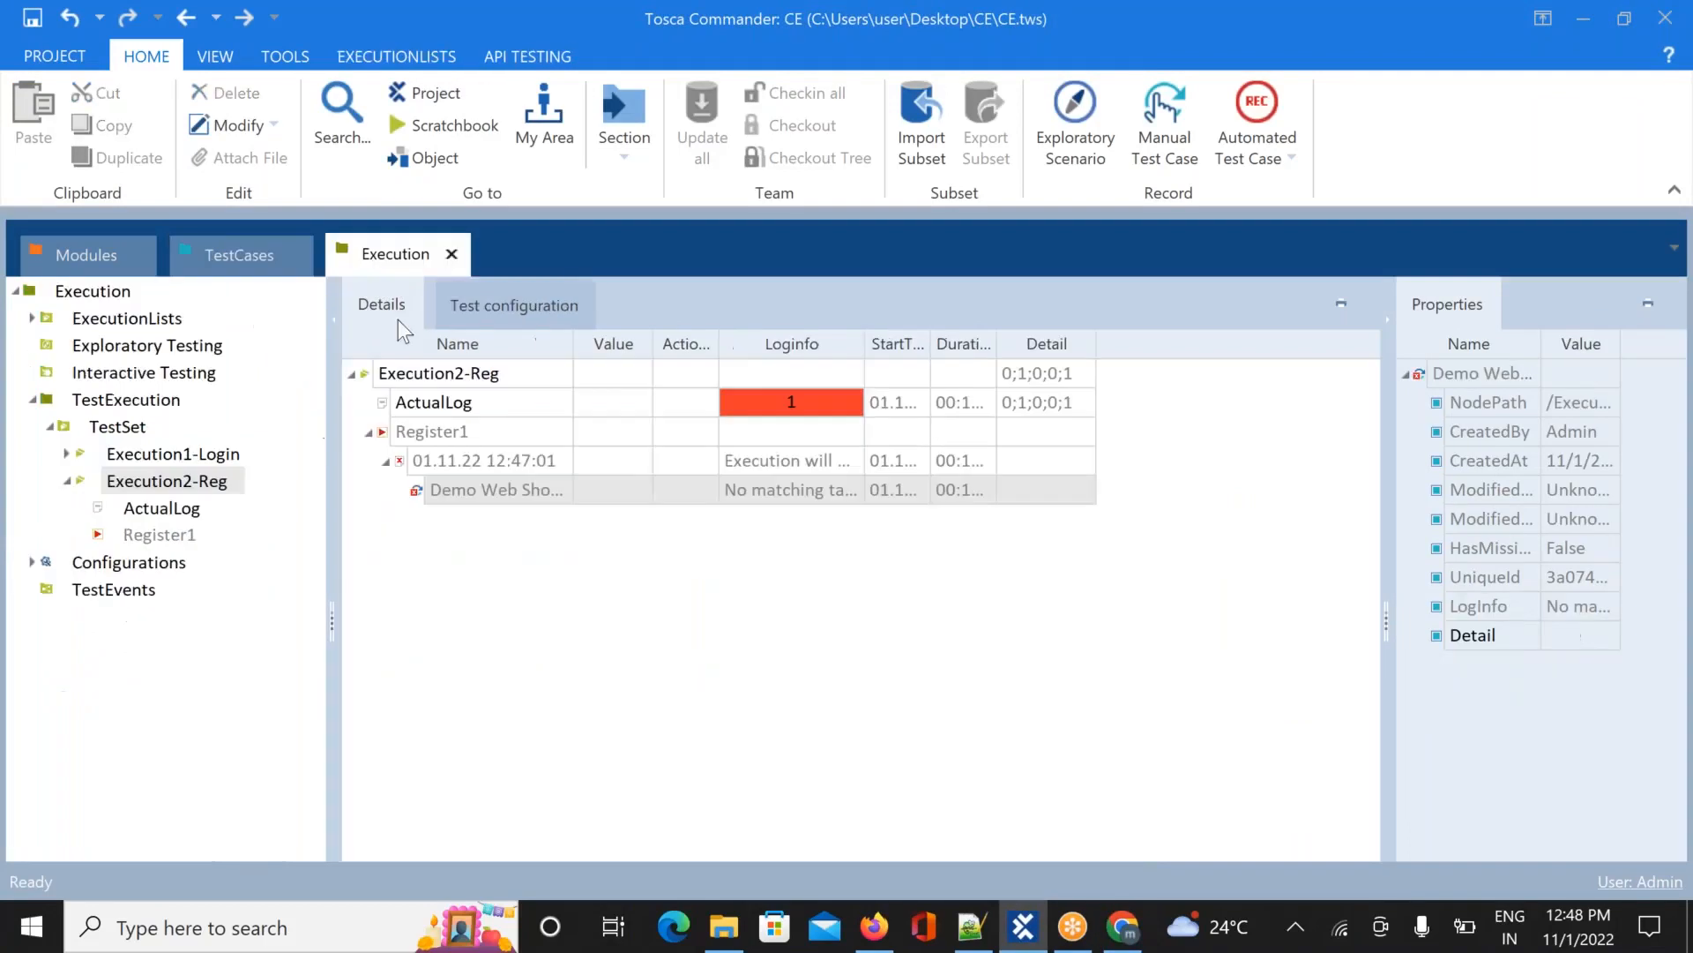
Review Execution2-Reg's ActualLog, collapse it in the tree, and start a fresh run of it
left_click(353, 374)
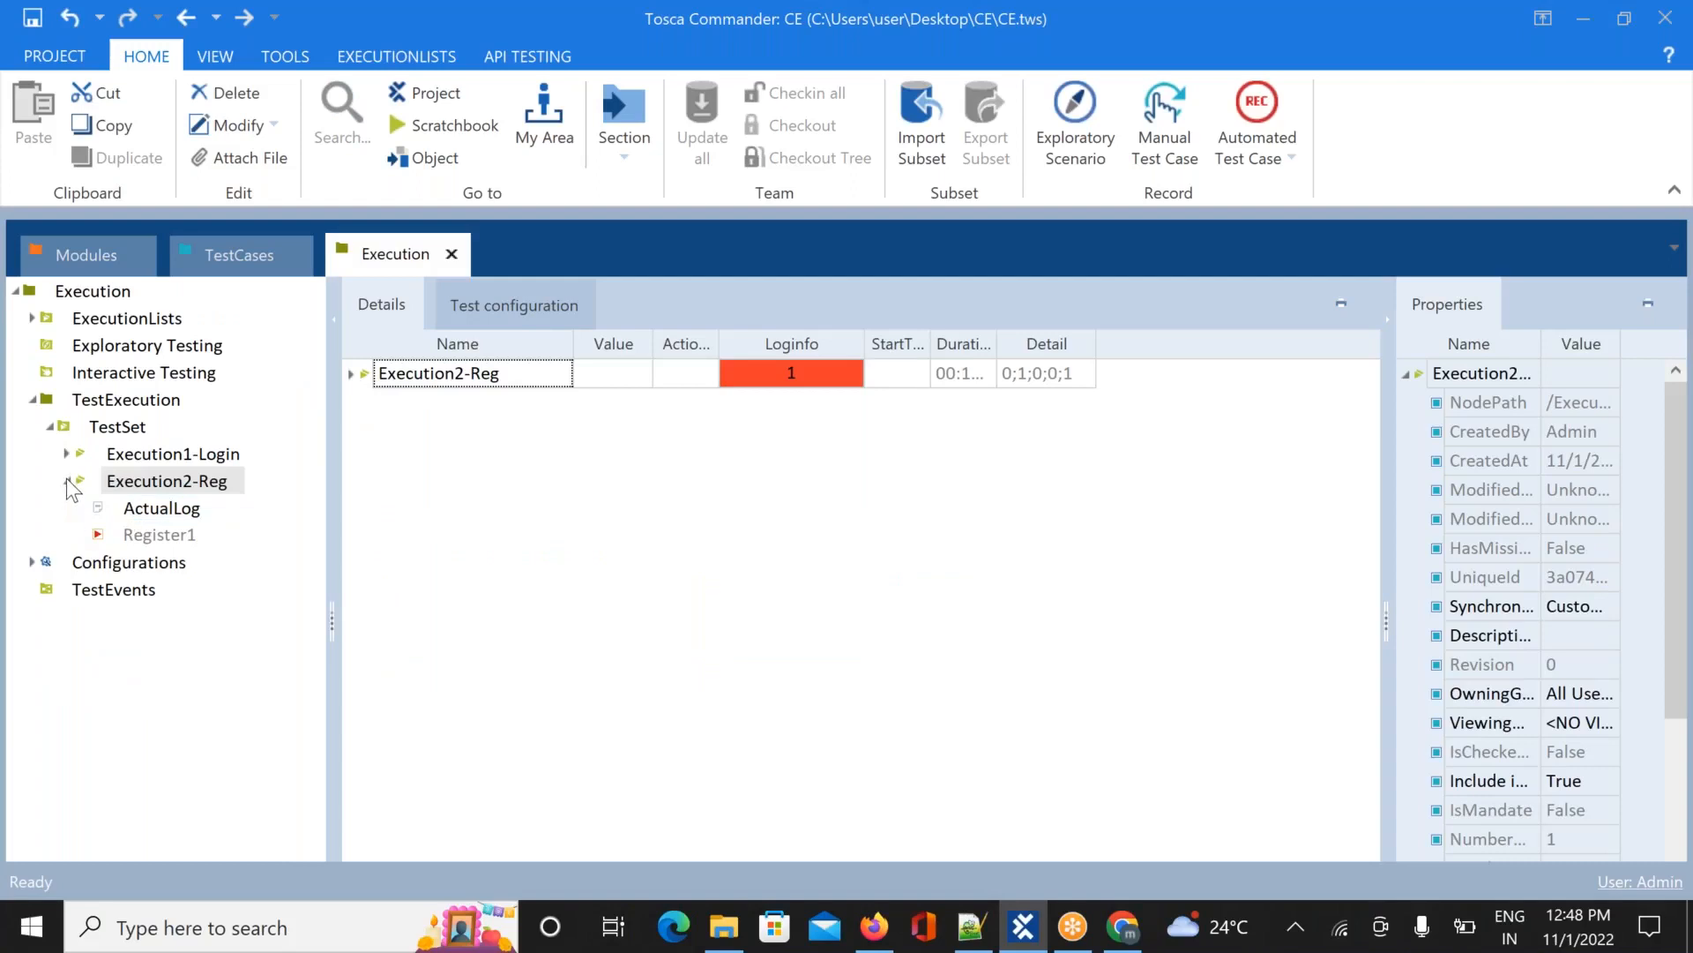
left_click(157, 517)
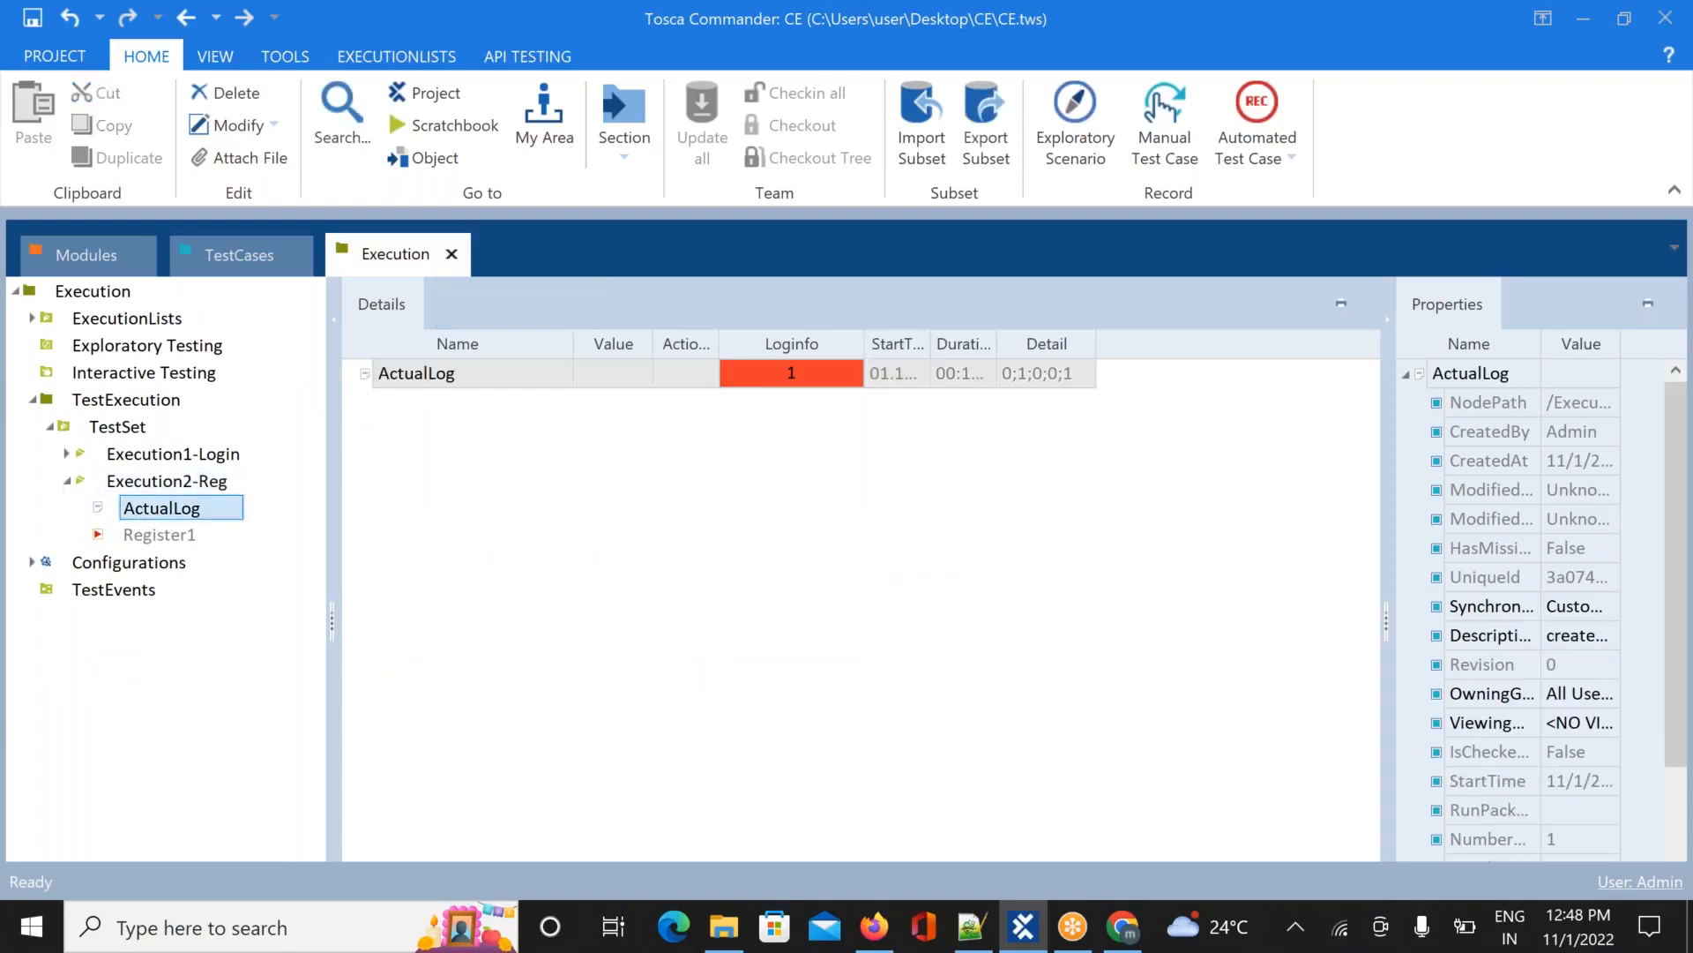
left_click(139, 483)
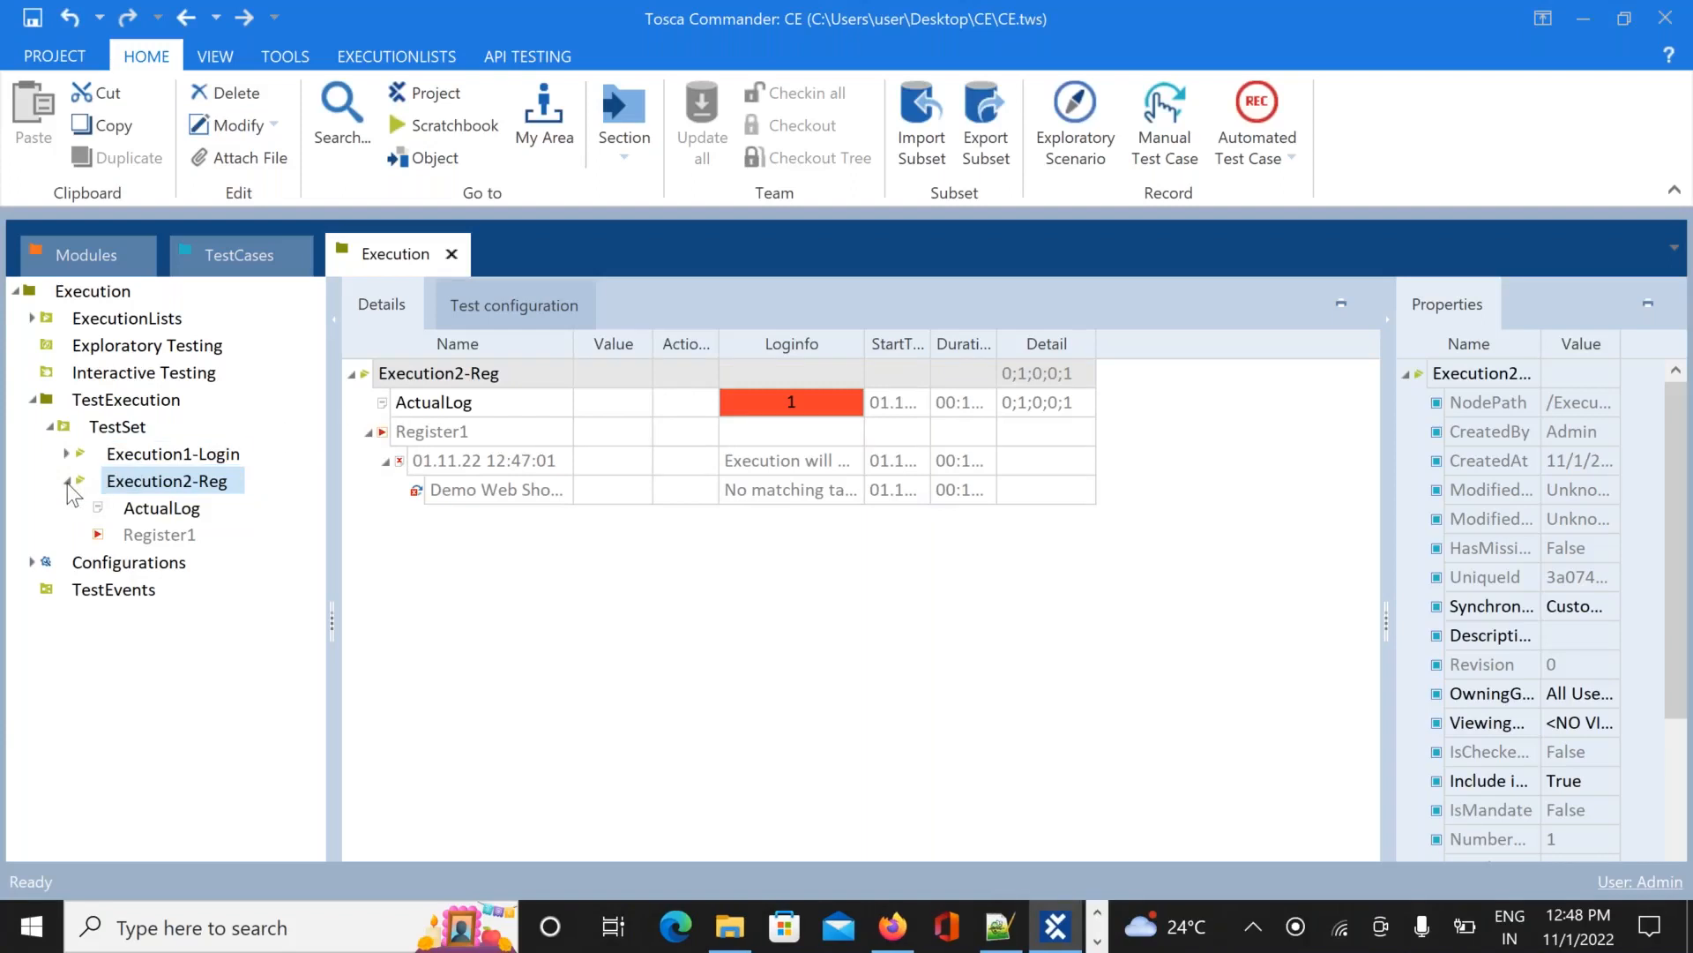
left_click(67, 481)
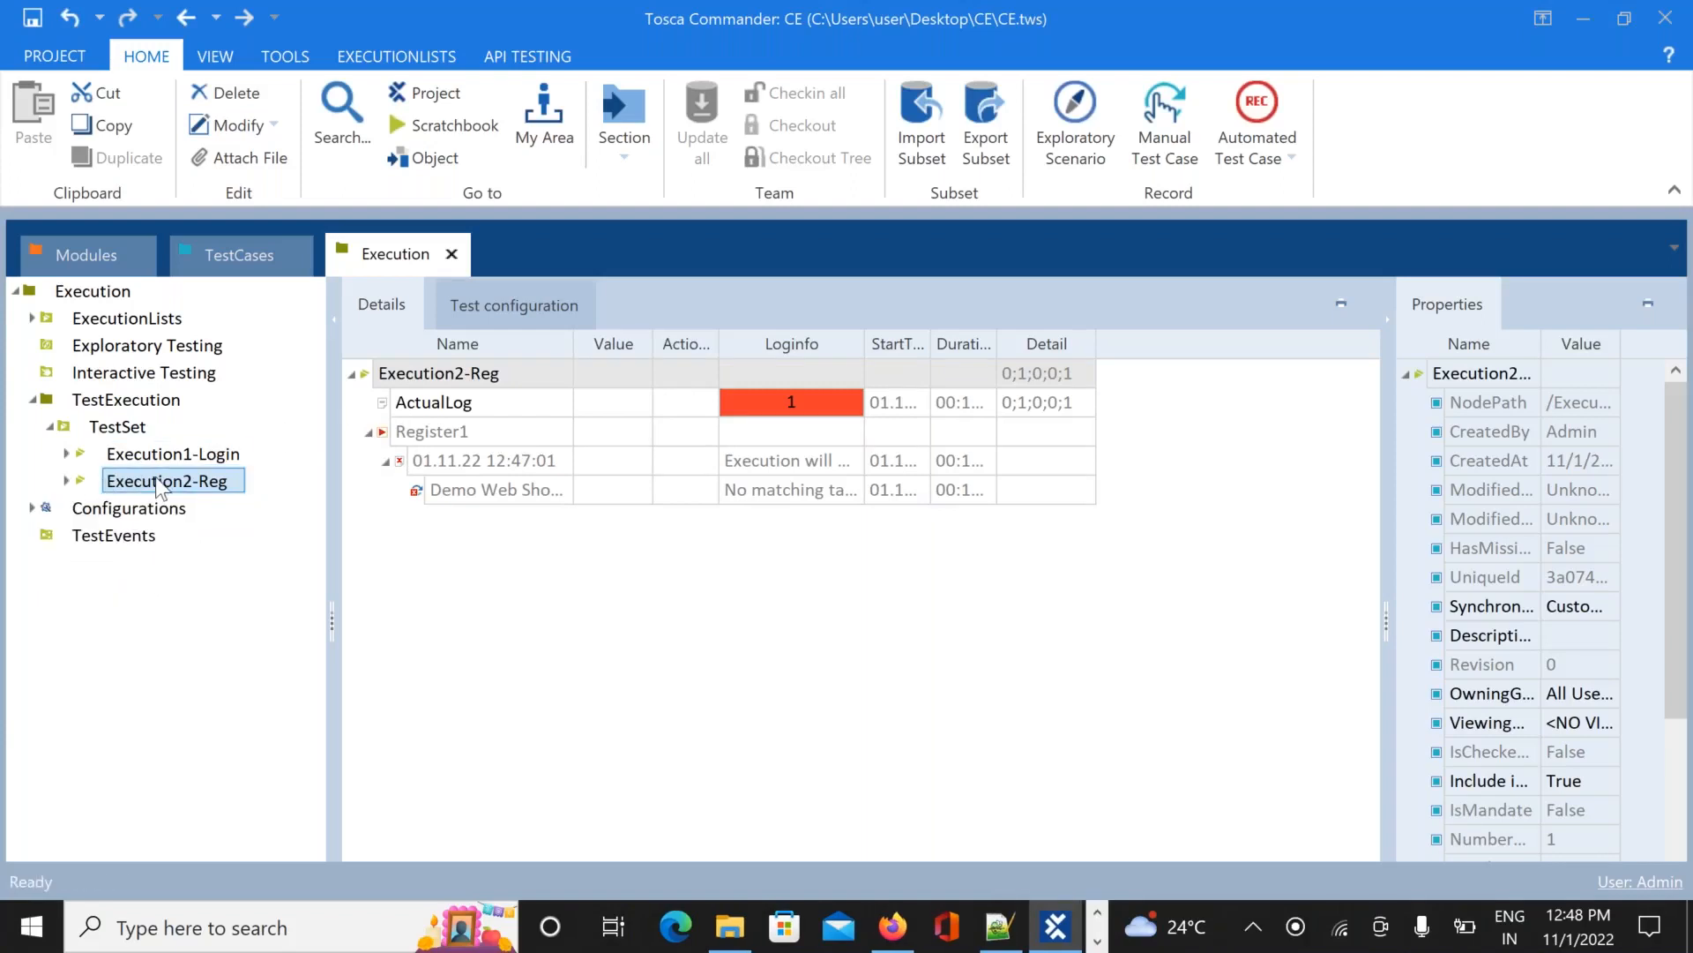
right_click(158, 484)
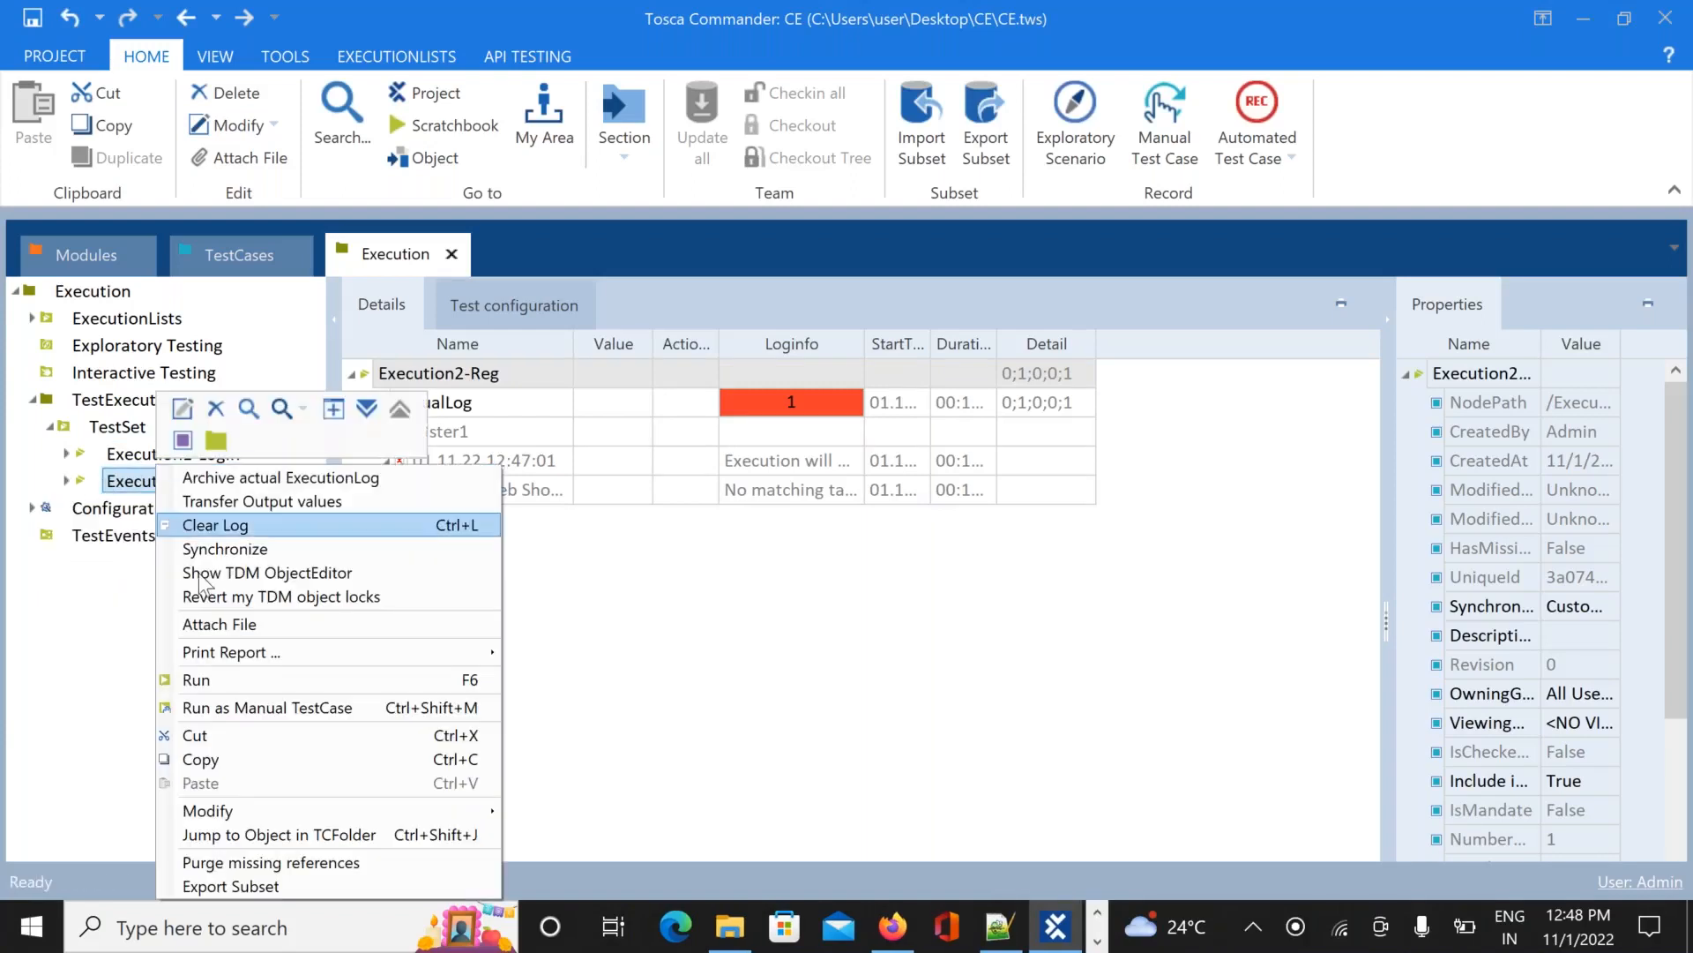
left_click(265, 679)
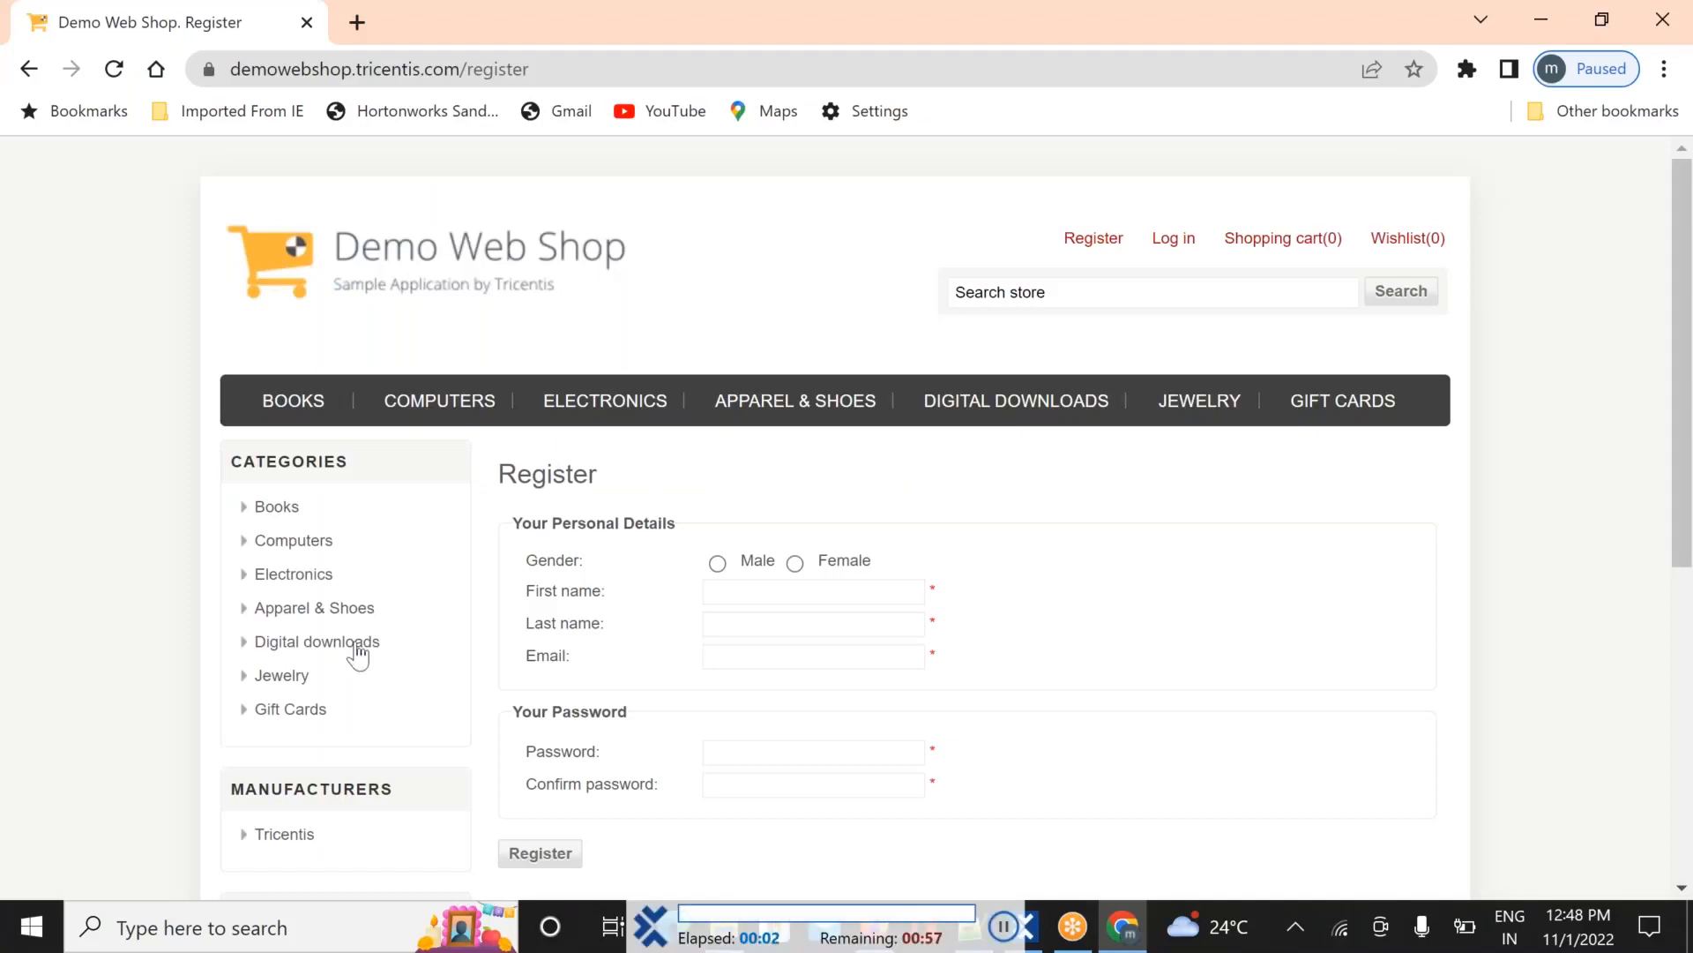
Choose Male gender and submit the Demo Web Shop registration form, then return to Tosca Commander
left_click(717, 518)
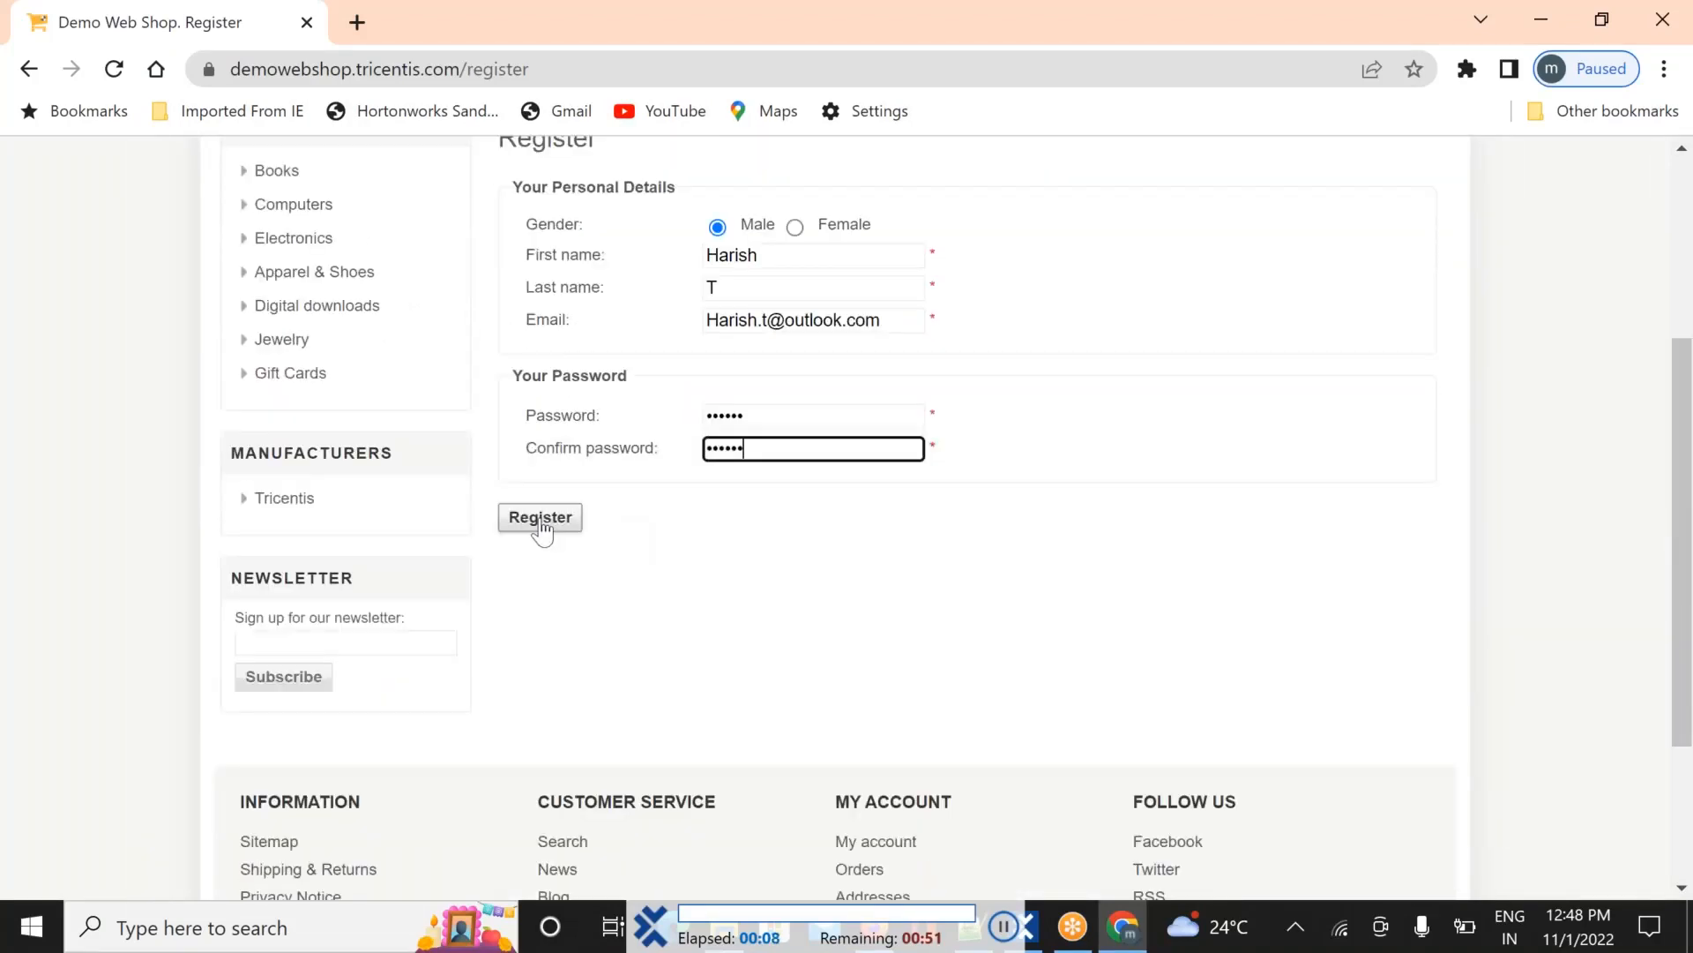
left_click(541, 518)
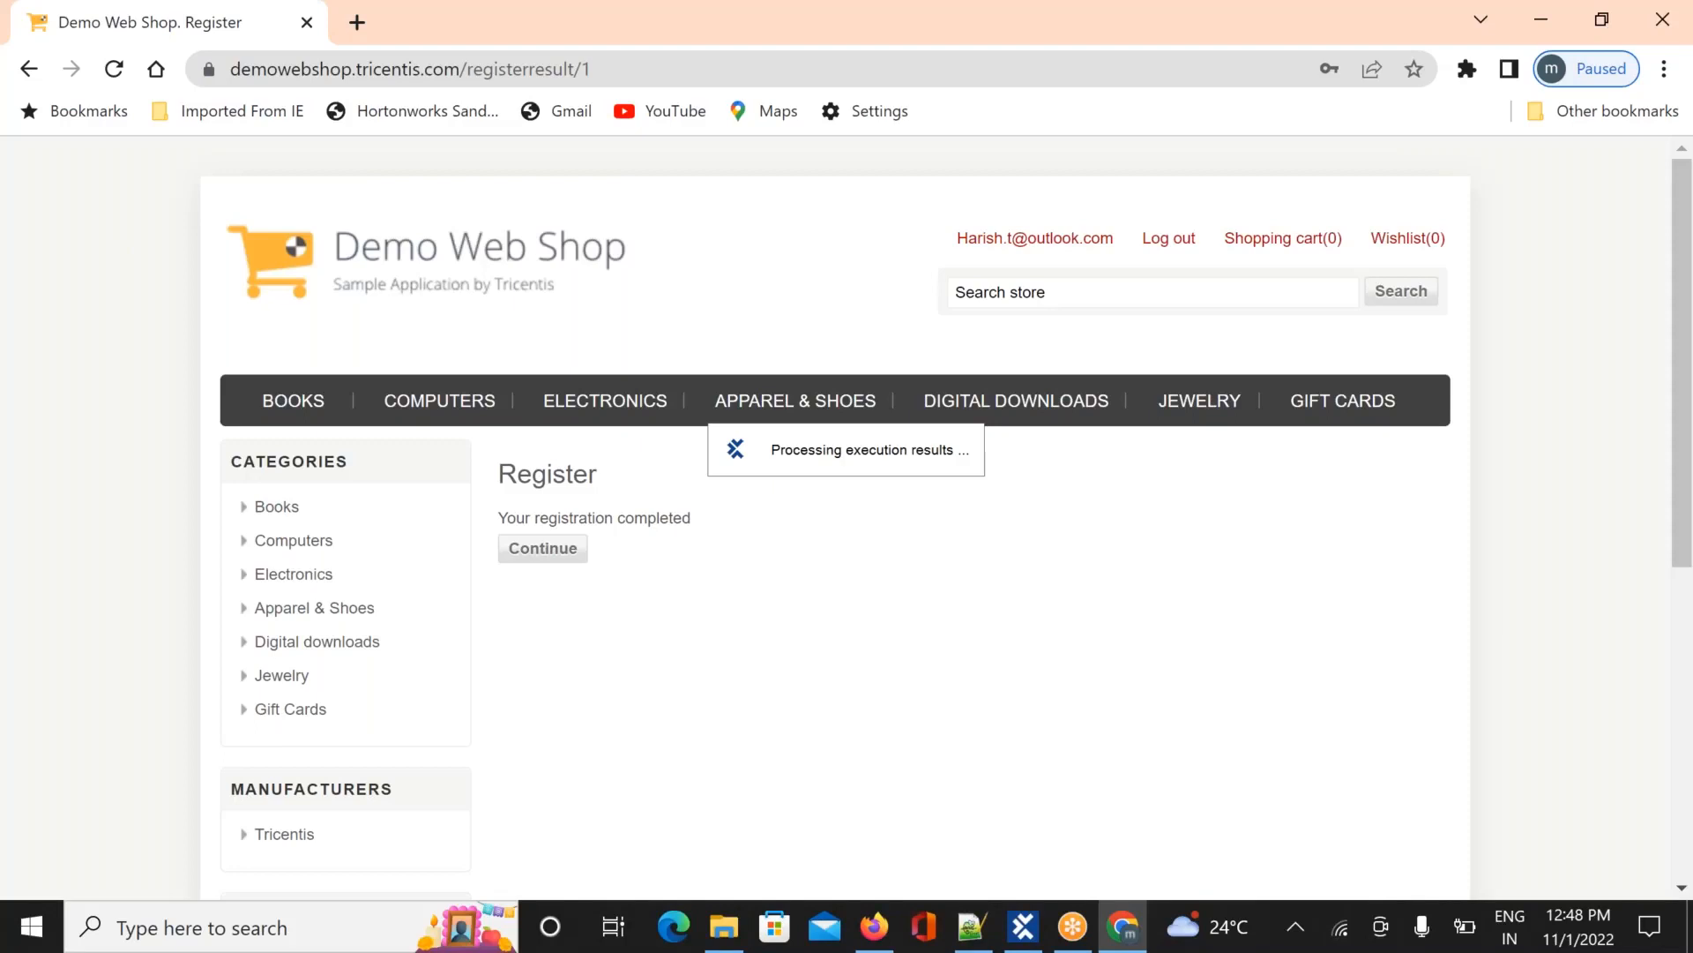
key("alt+Tab")
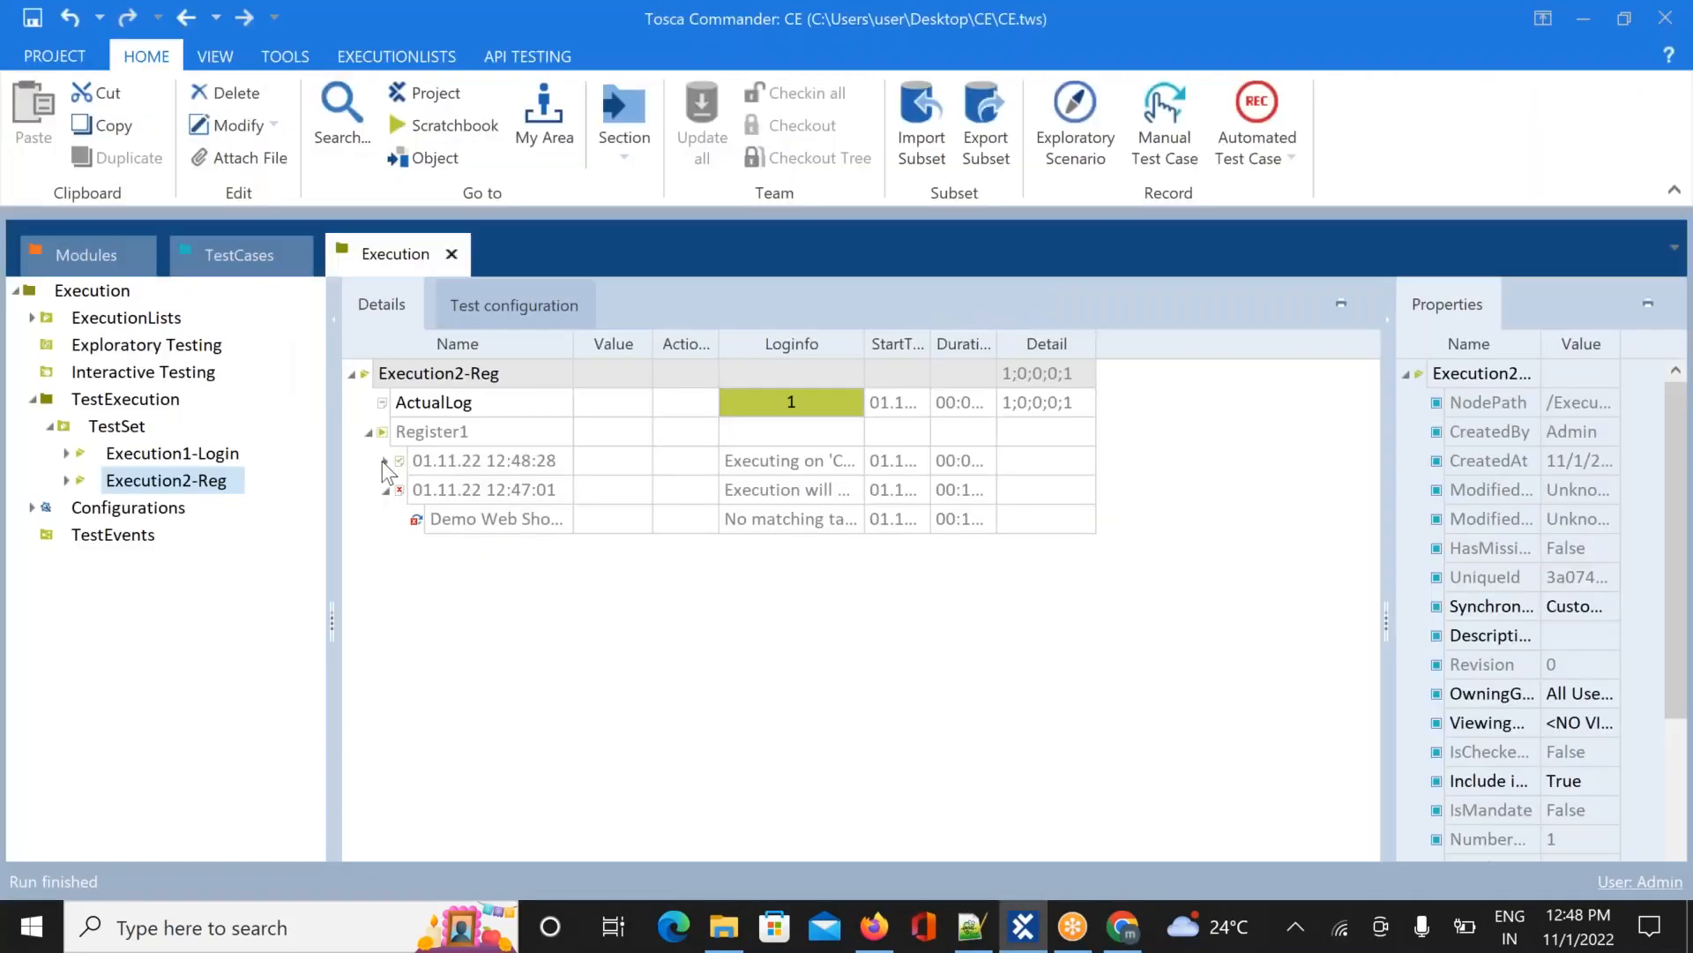
Collapse the 12:47:01 log entry, widen the Loginfo column, and inspect the failed and passed entries
left_click(386, 492)
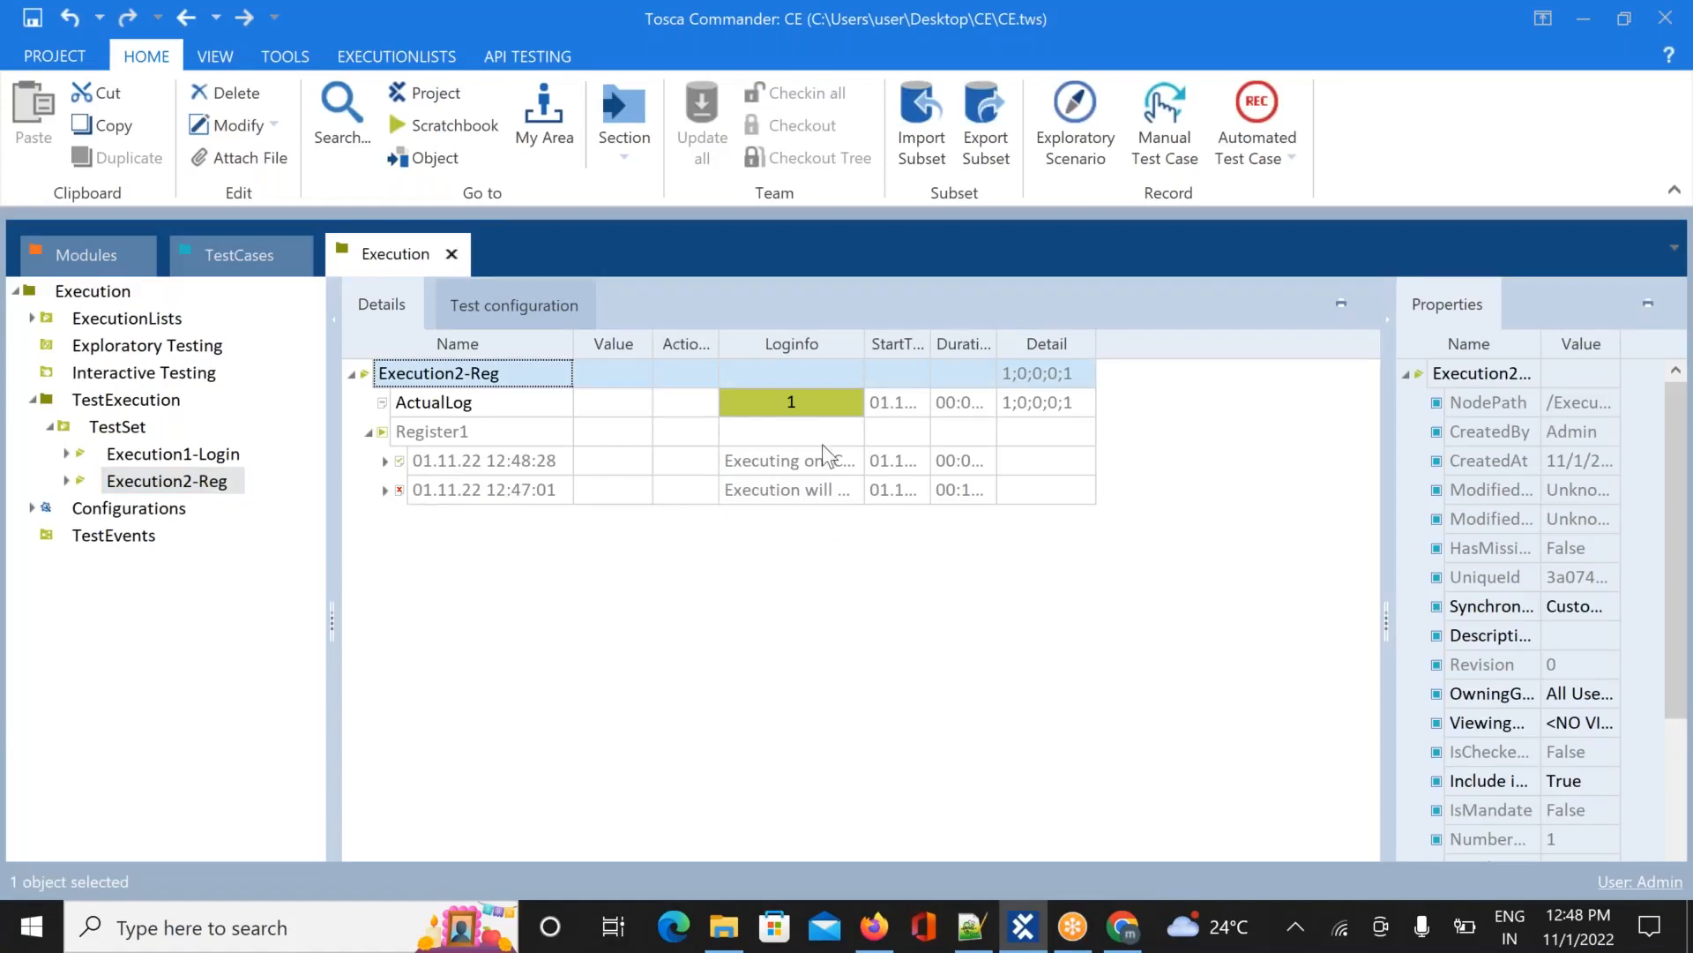
left_click_drag(862, 343, 1153, 352)
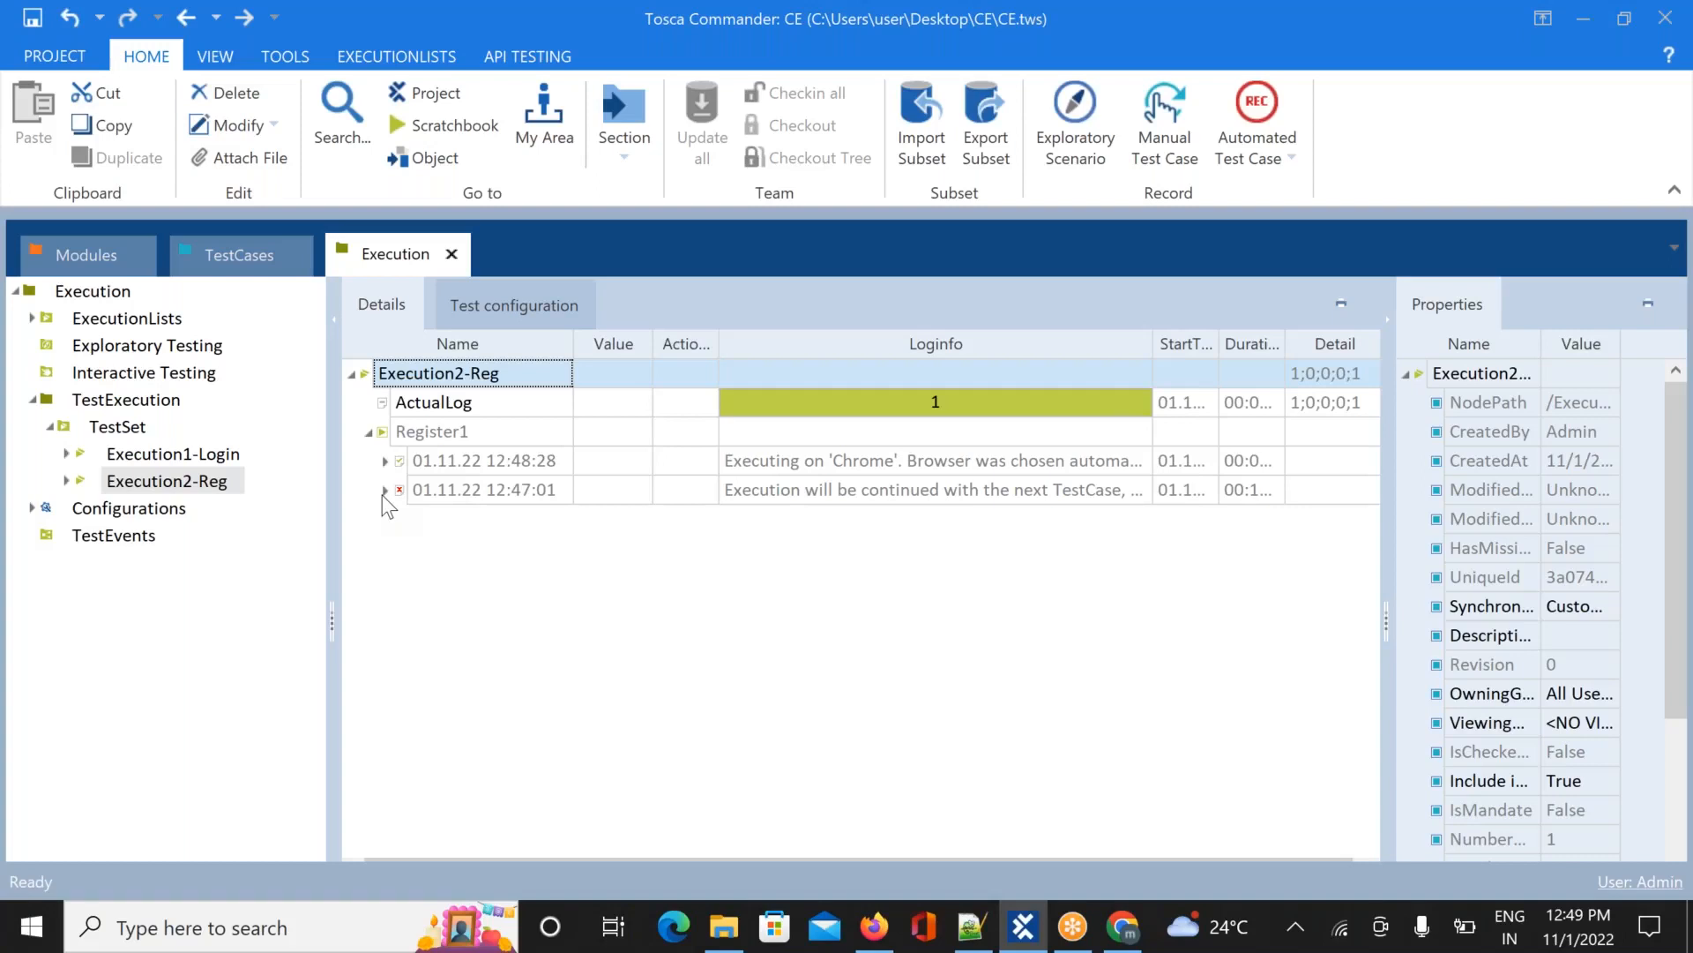
left_click(474, 488)
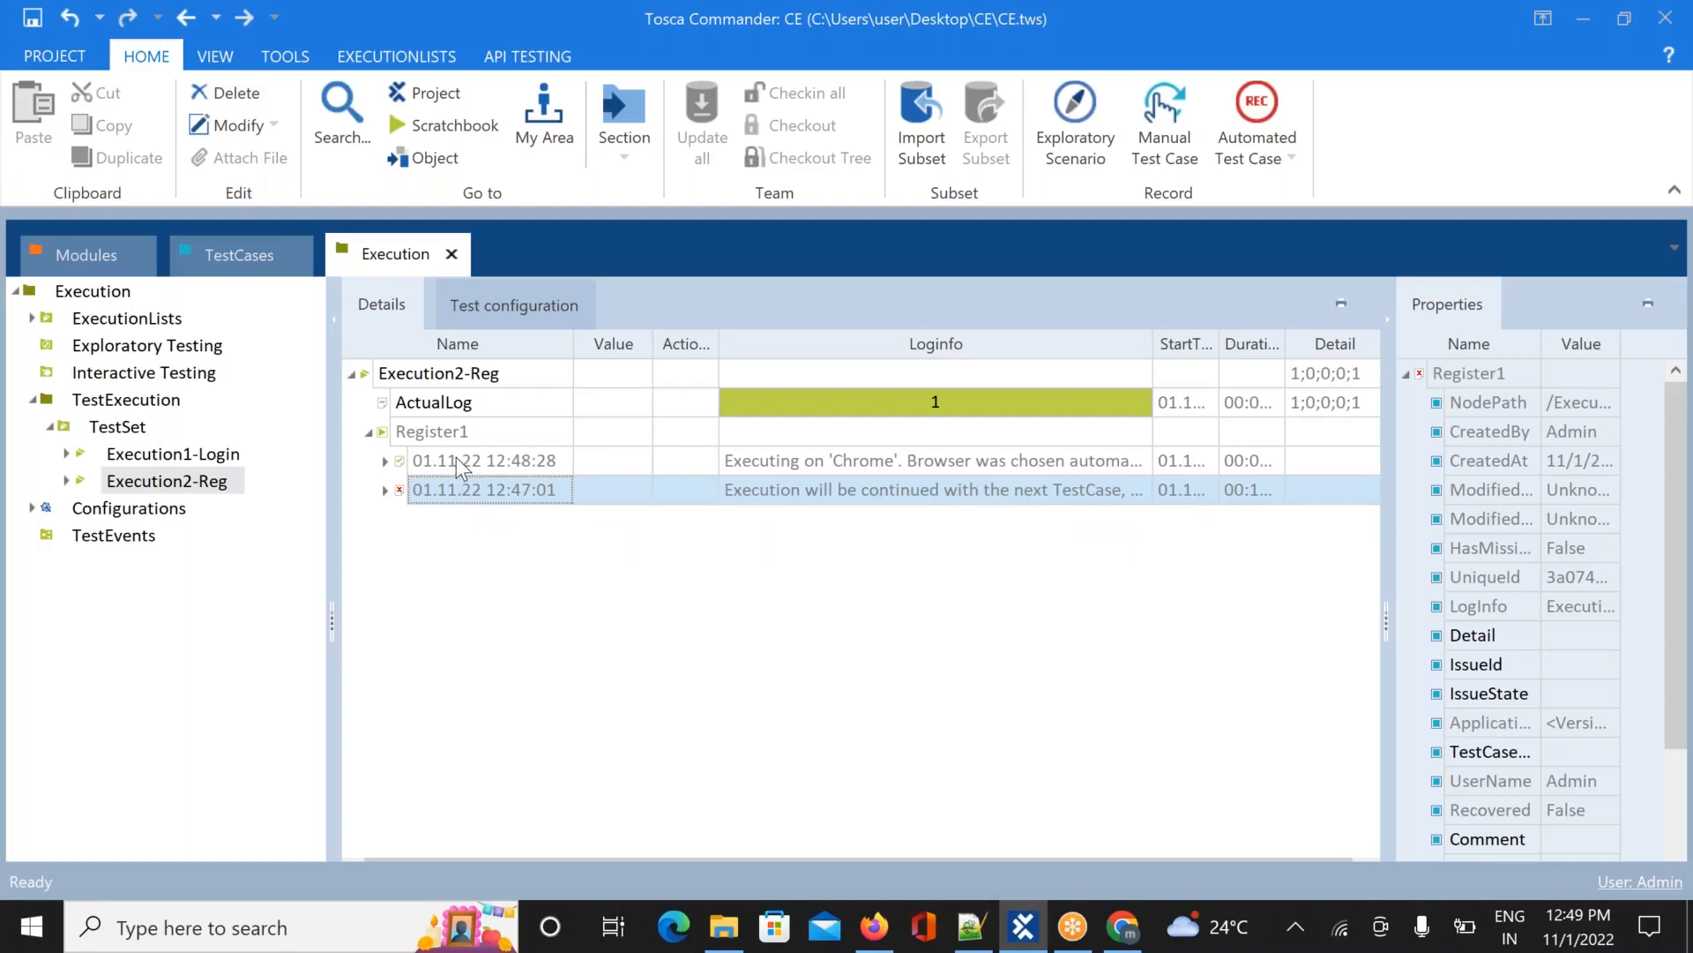
left_click(457, 459)
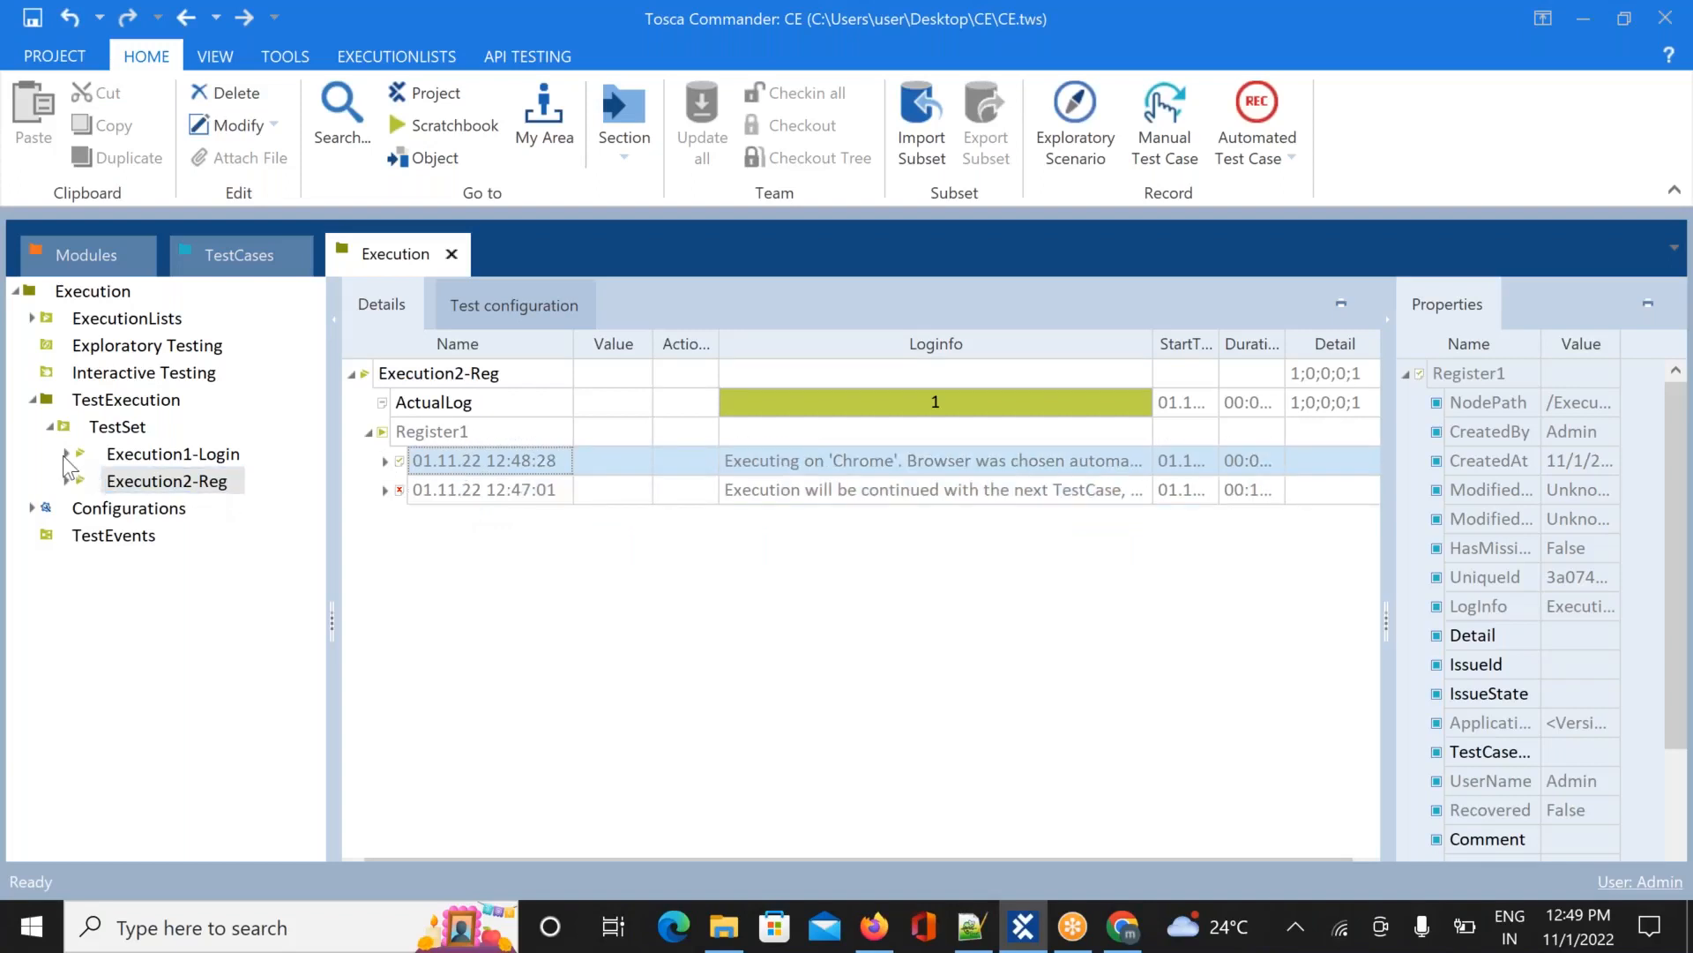
Select the TestSet and collapse Login, Execution1-Login and Execution2-Reg to their summary bars
left_click(132, 430)
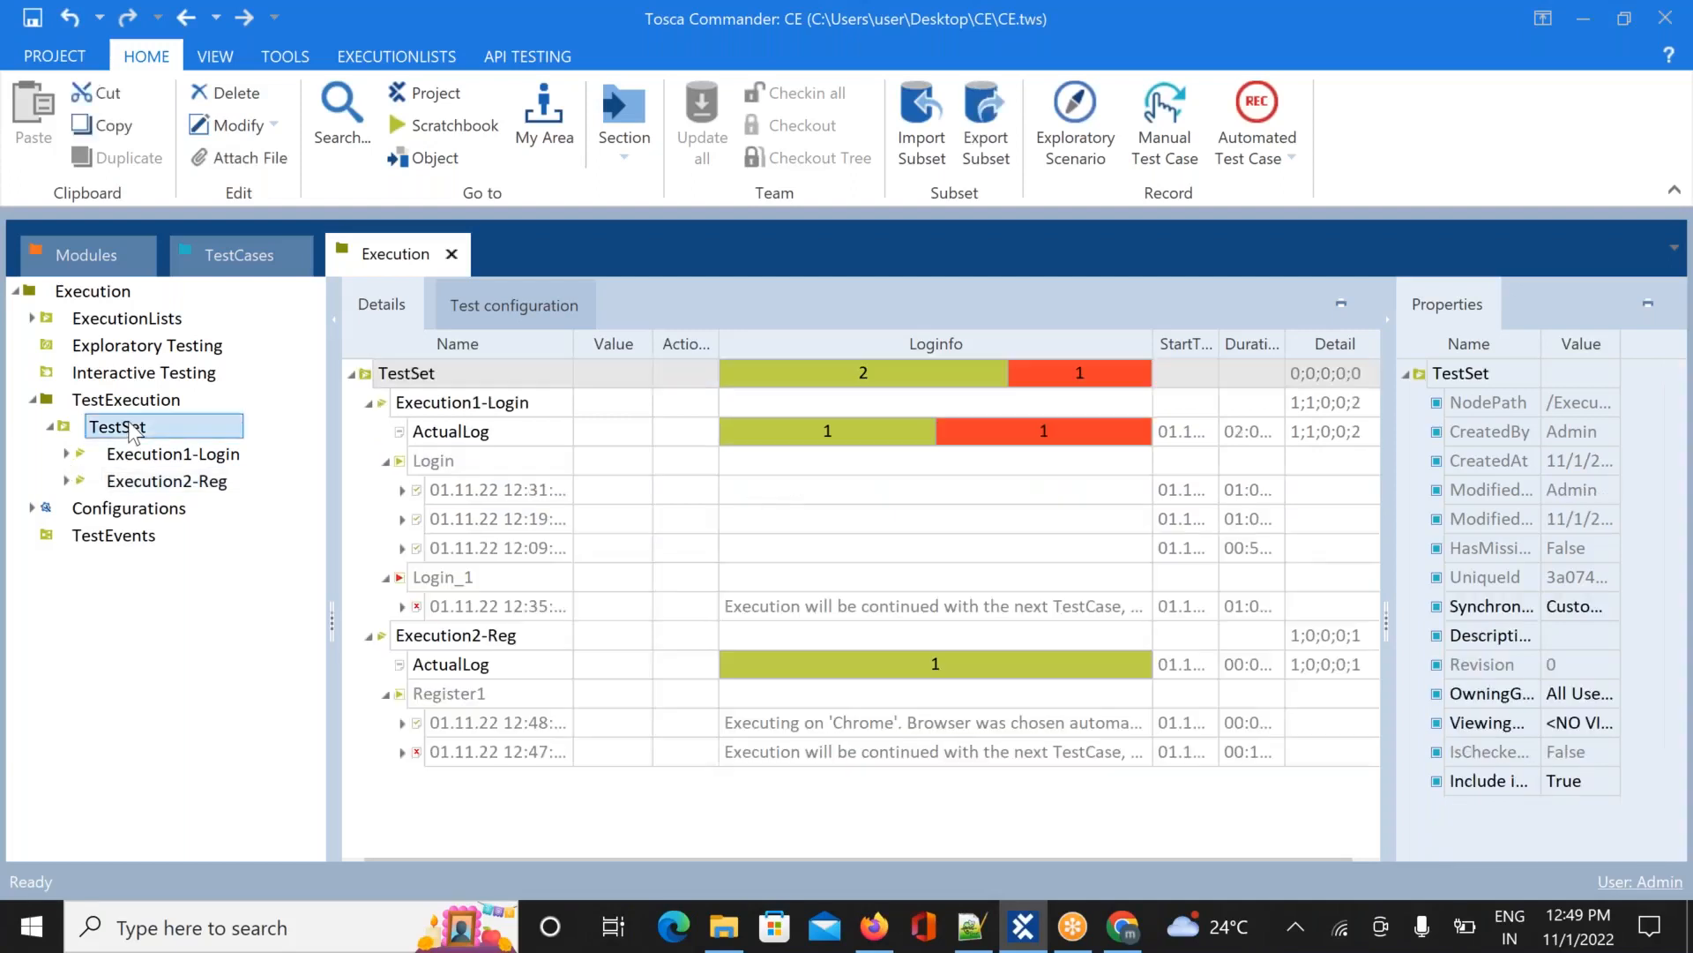
left_click(385, 460)
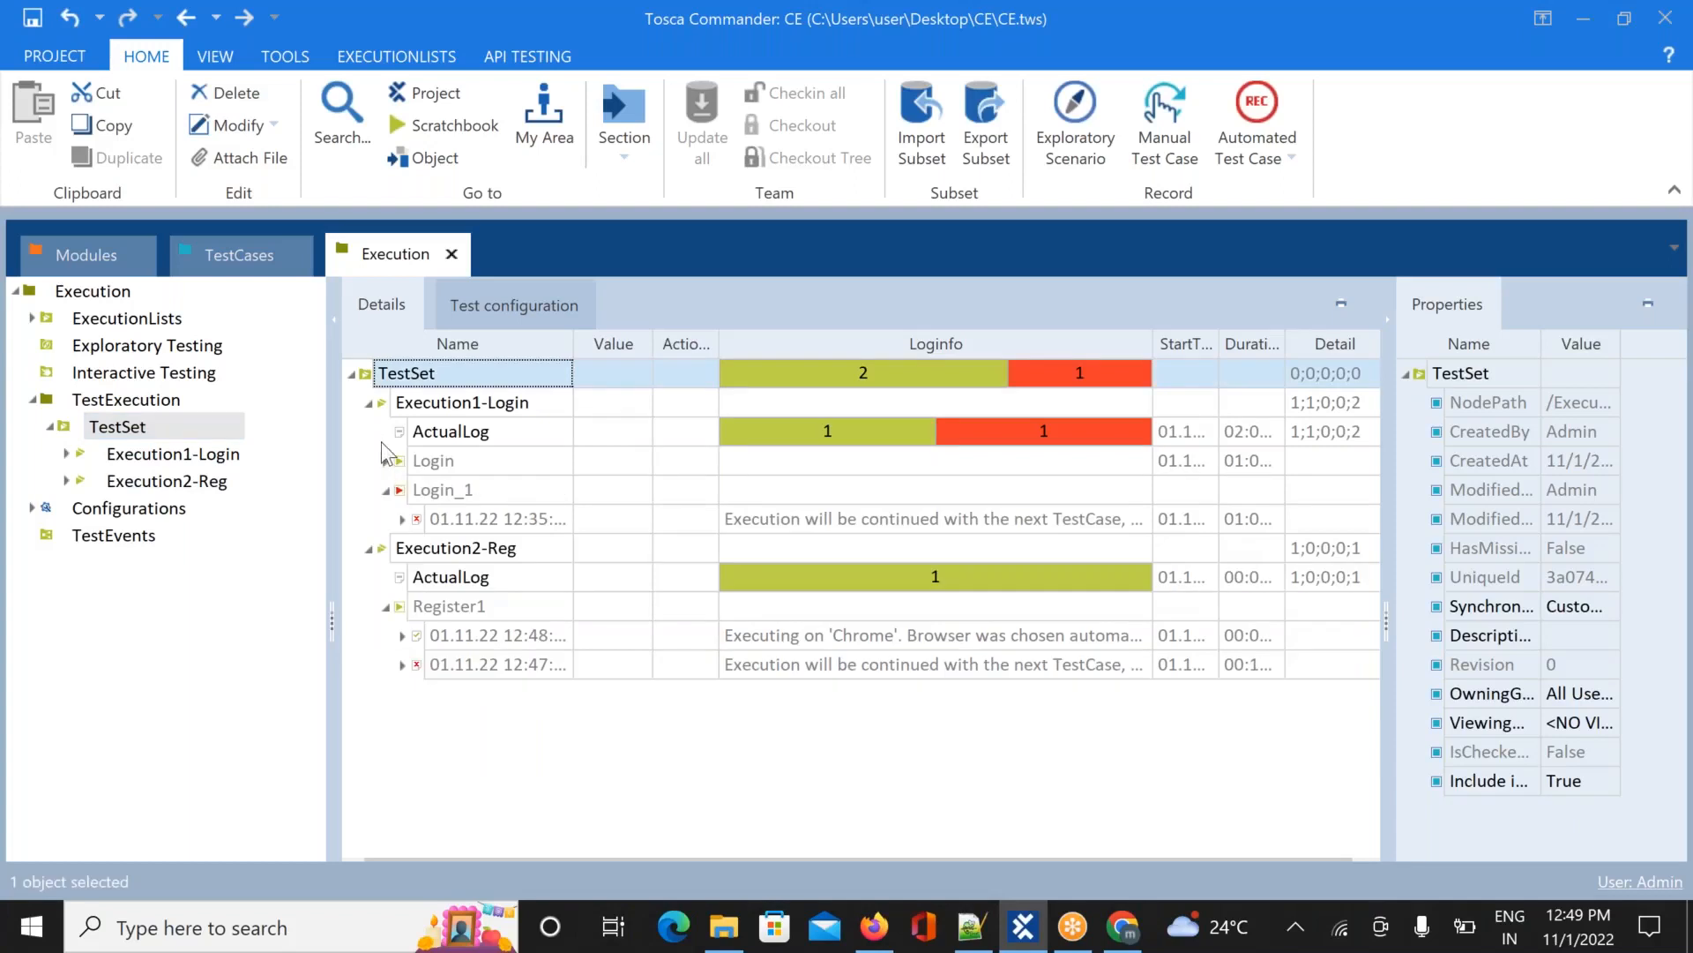
left_click(370, 402)
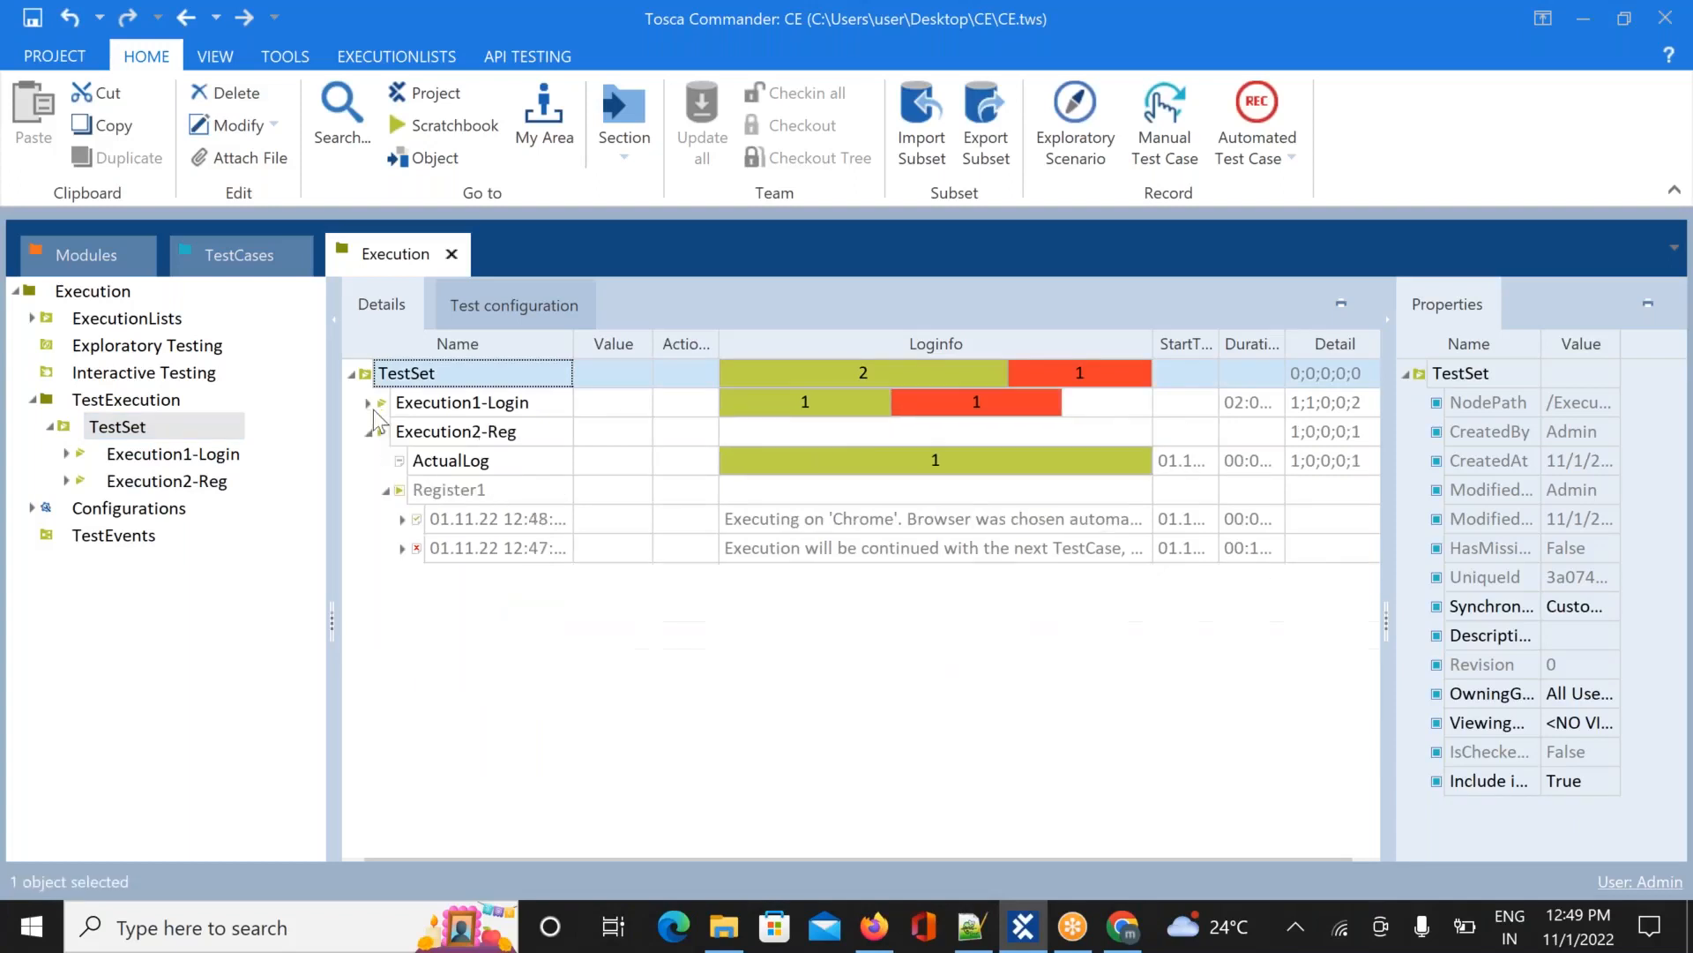
left_click(370, 431)
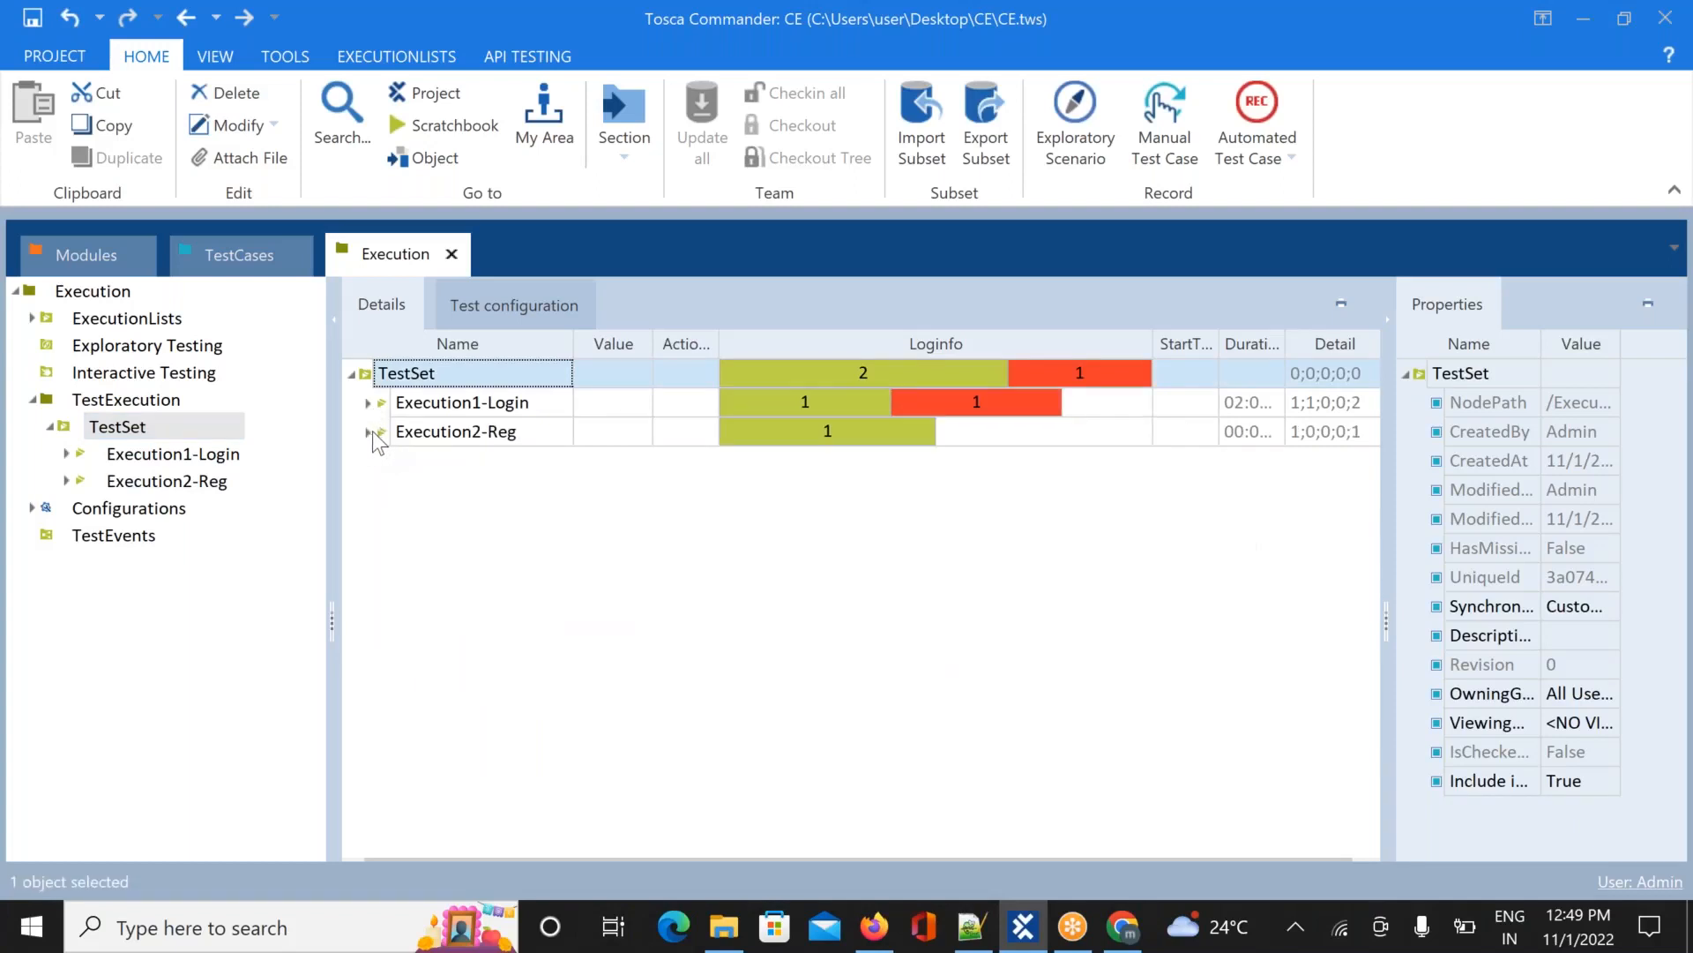
left_click(117, 427)
left_click(150, 427)
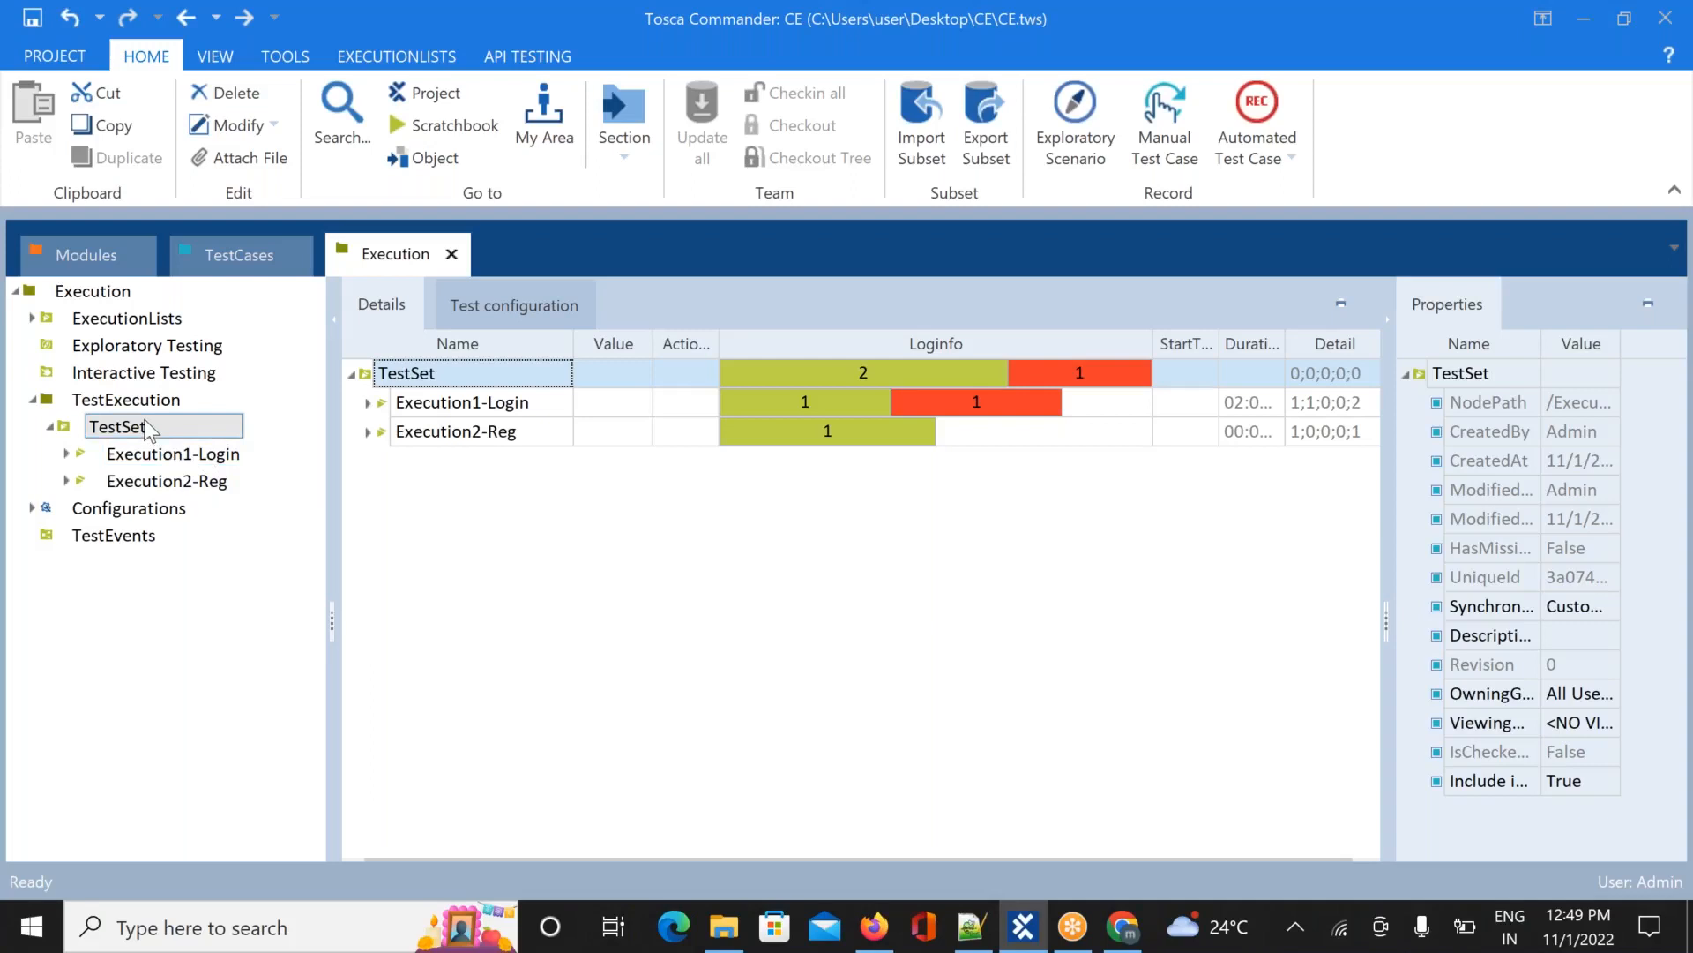
Rename the TestSet folder to 'Execution list folder'
right_click(150, 427)
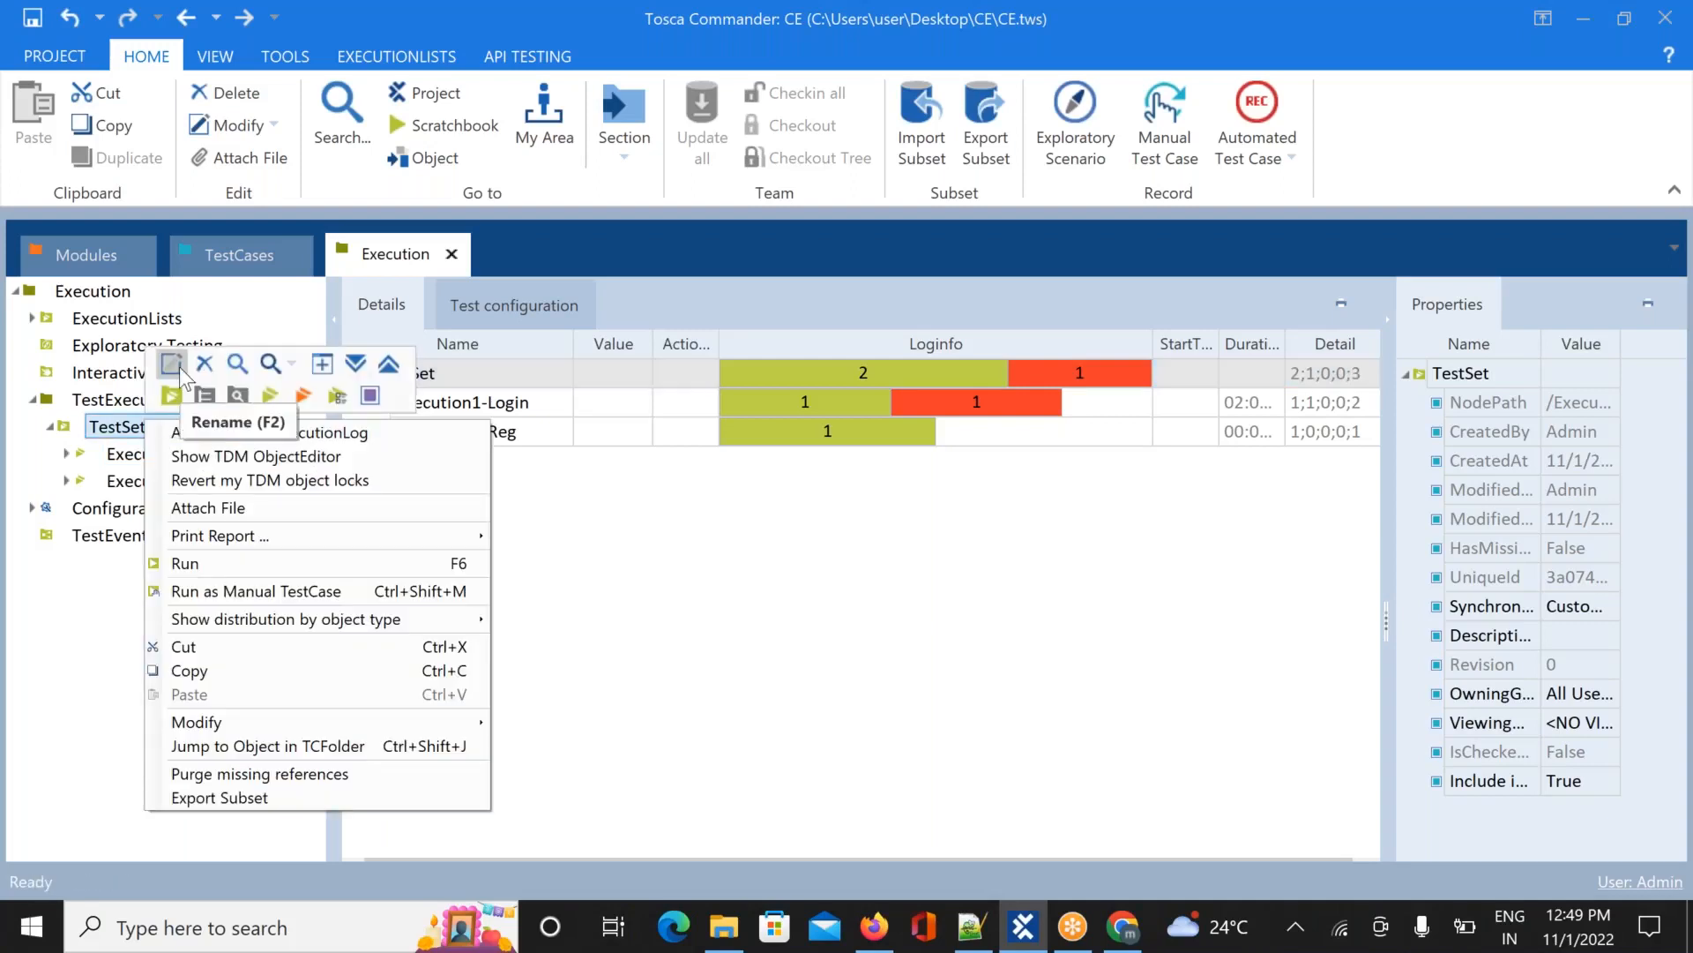
left_click(173, 364)
type("Ex")
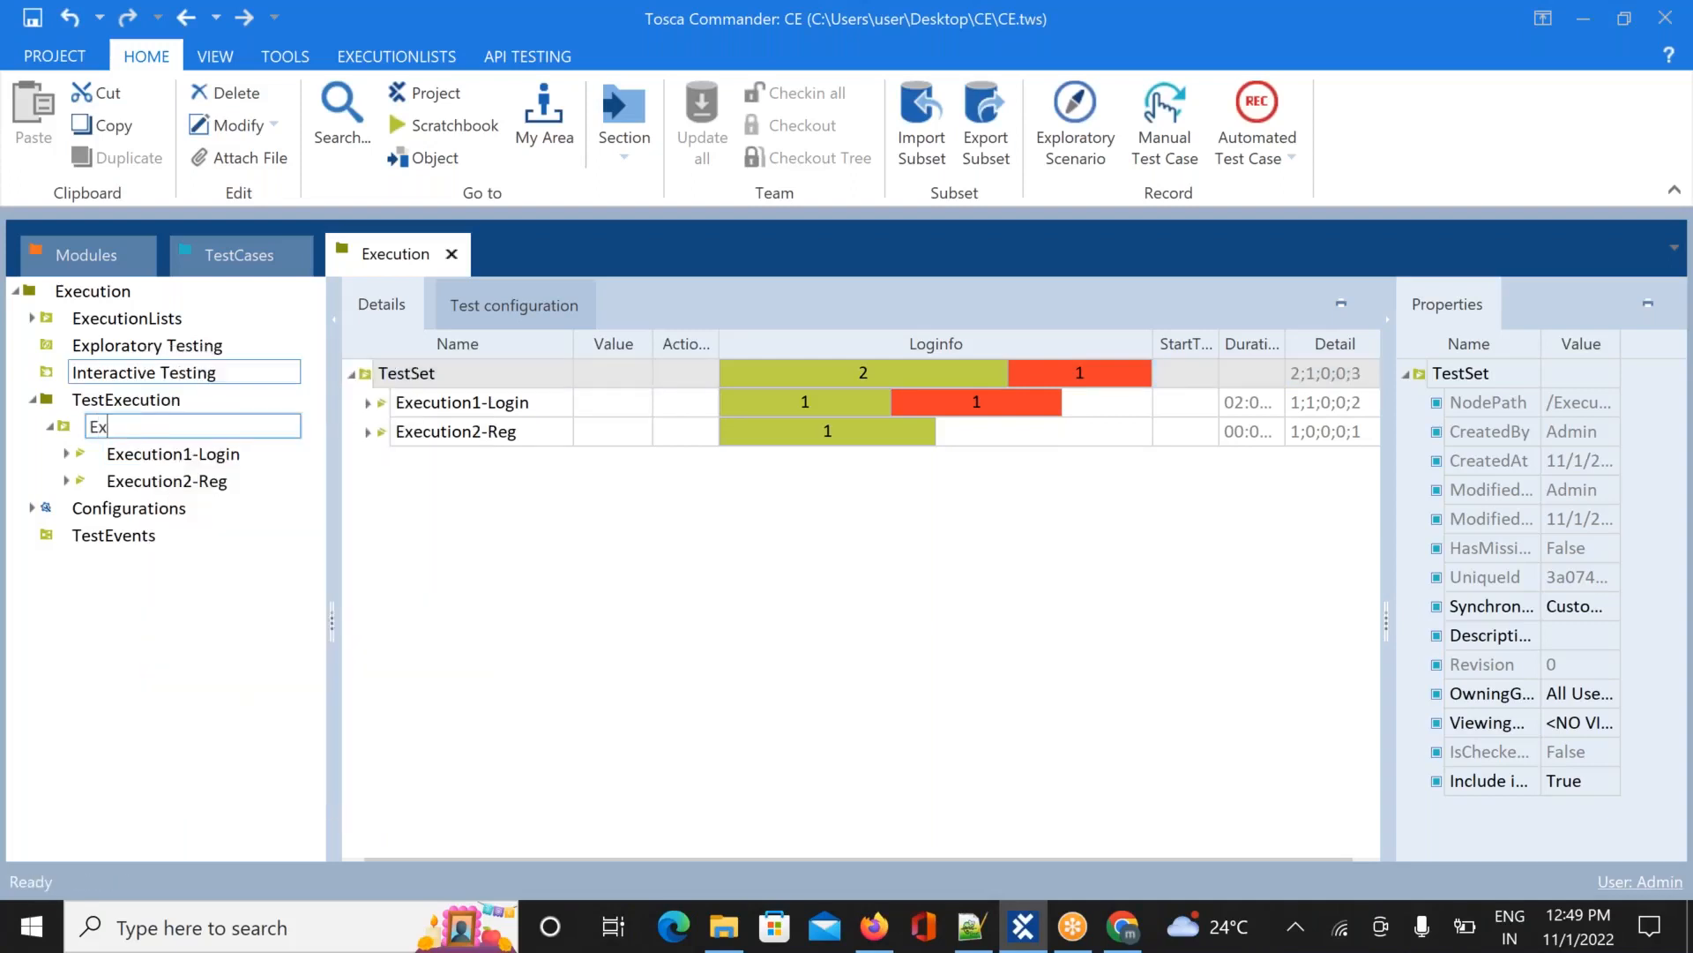
type("ecutio")
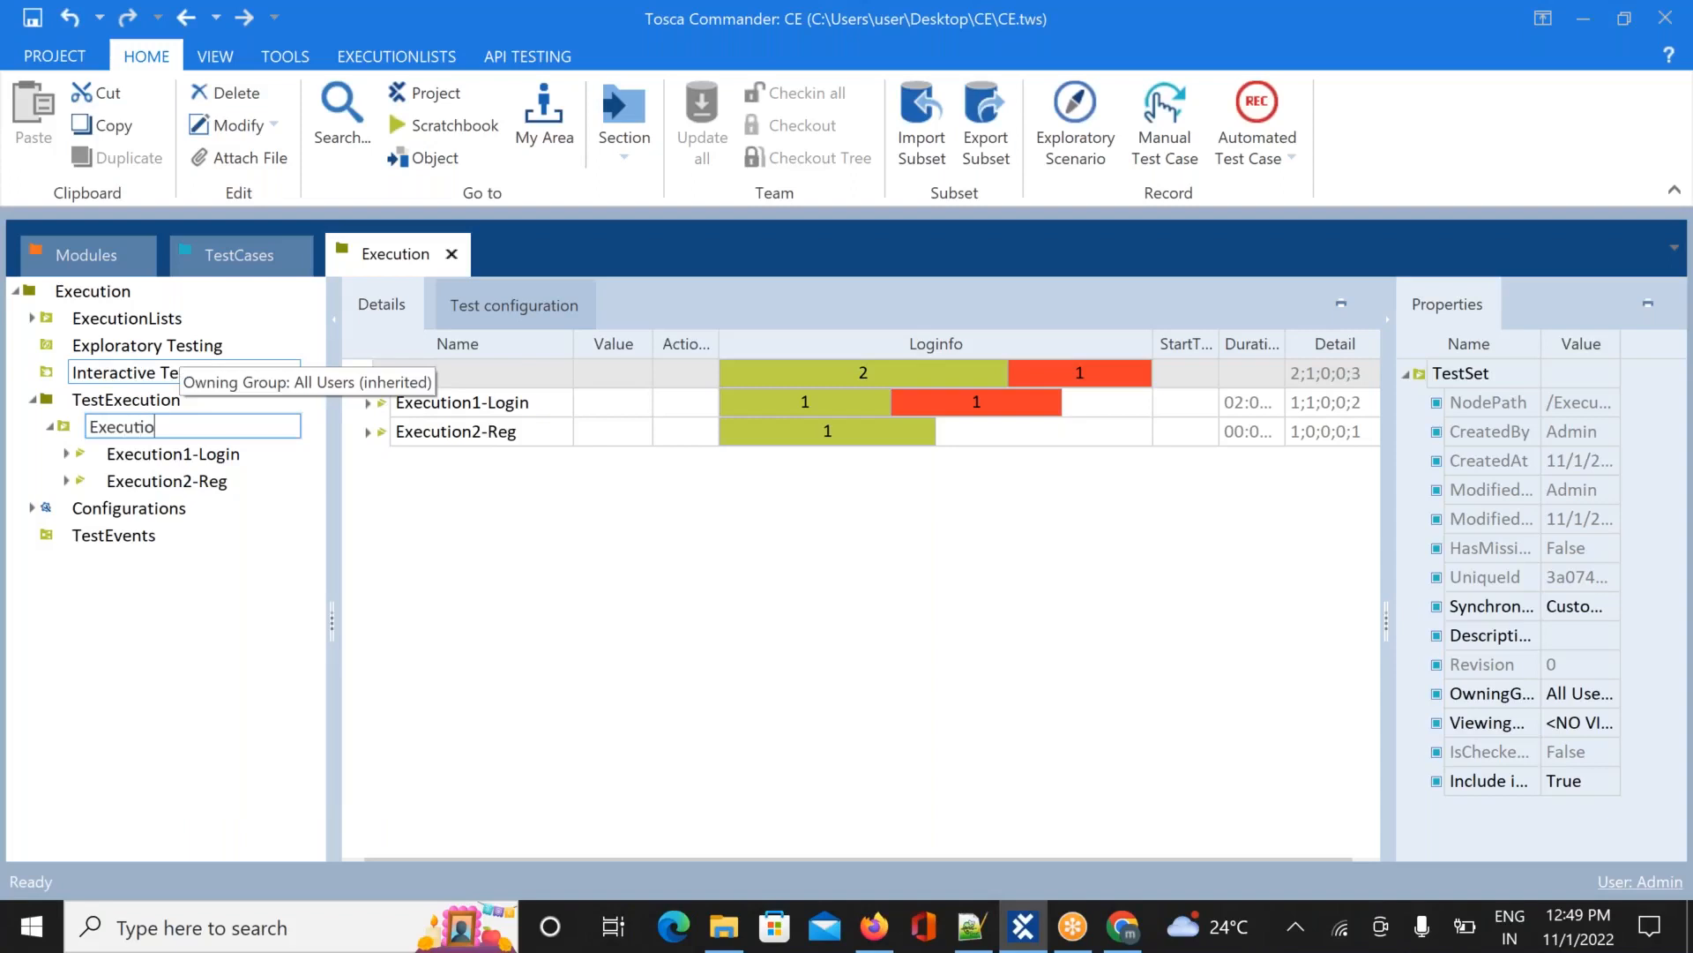
type("n list folder")
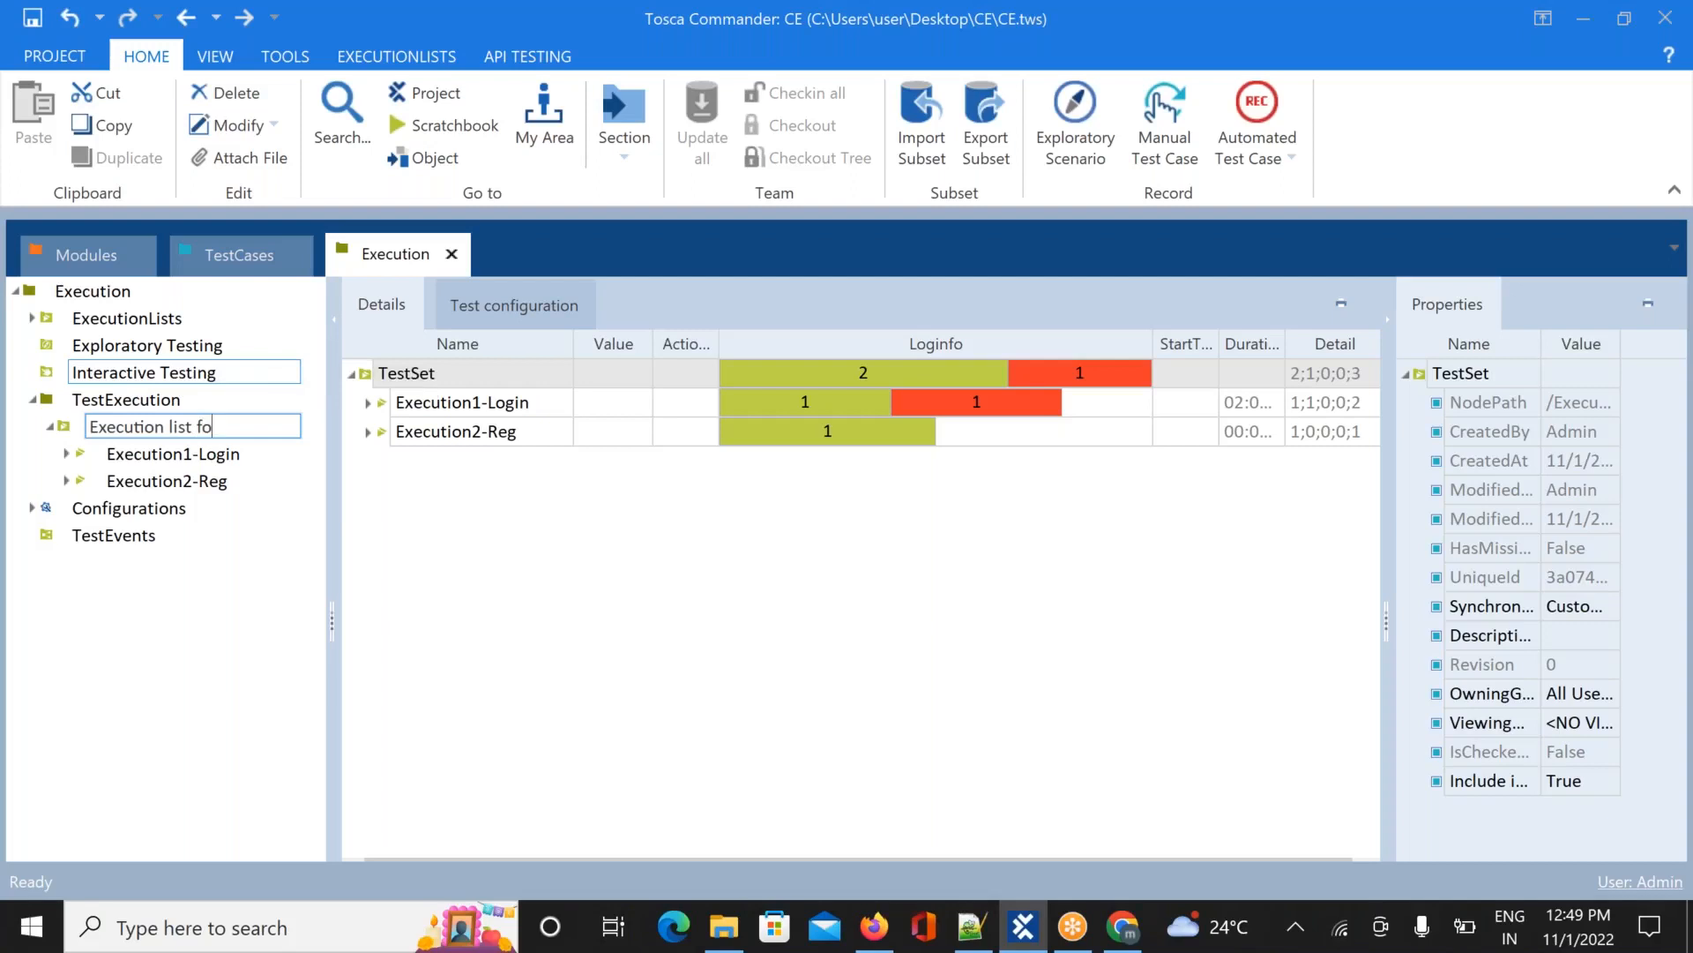
left_click(415, 514)
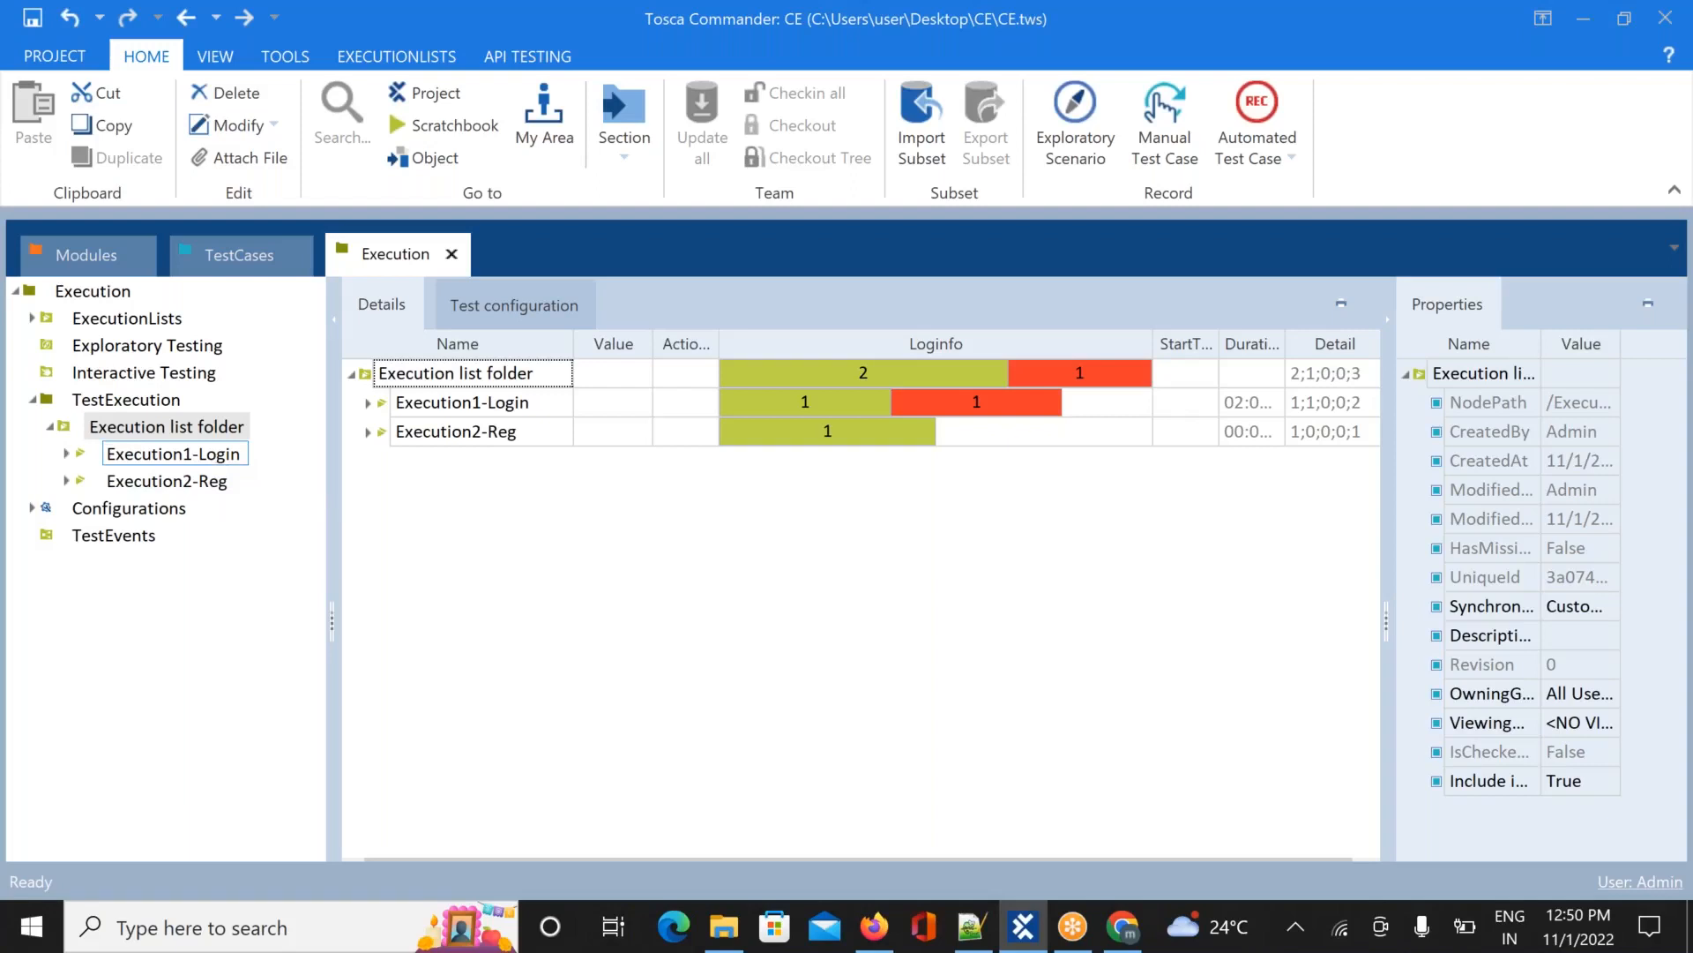
Rename Execution1-Login to EList1-Login
right_click(219, 463)
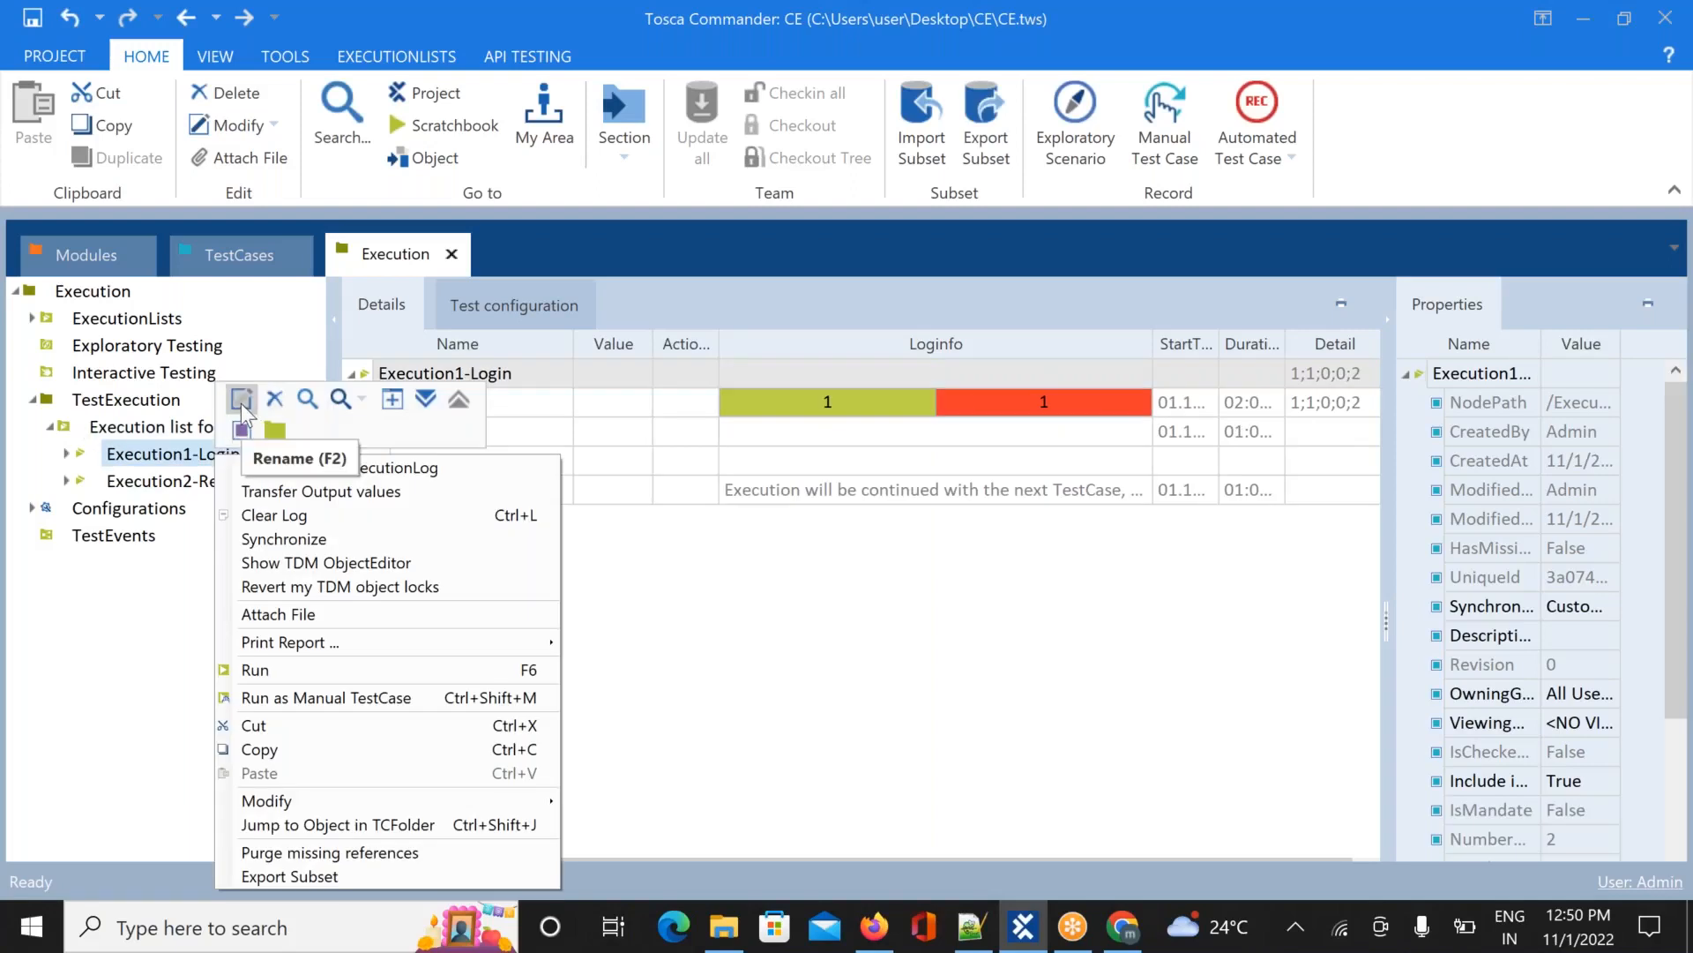
left_click(241, 402)
left_click(191, 453)
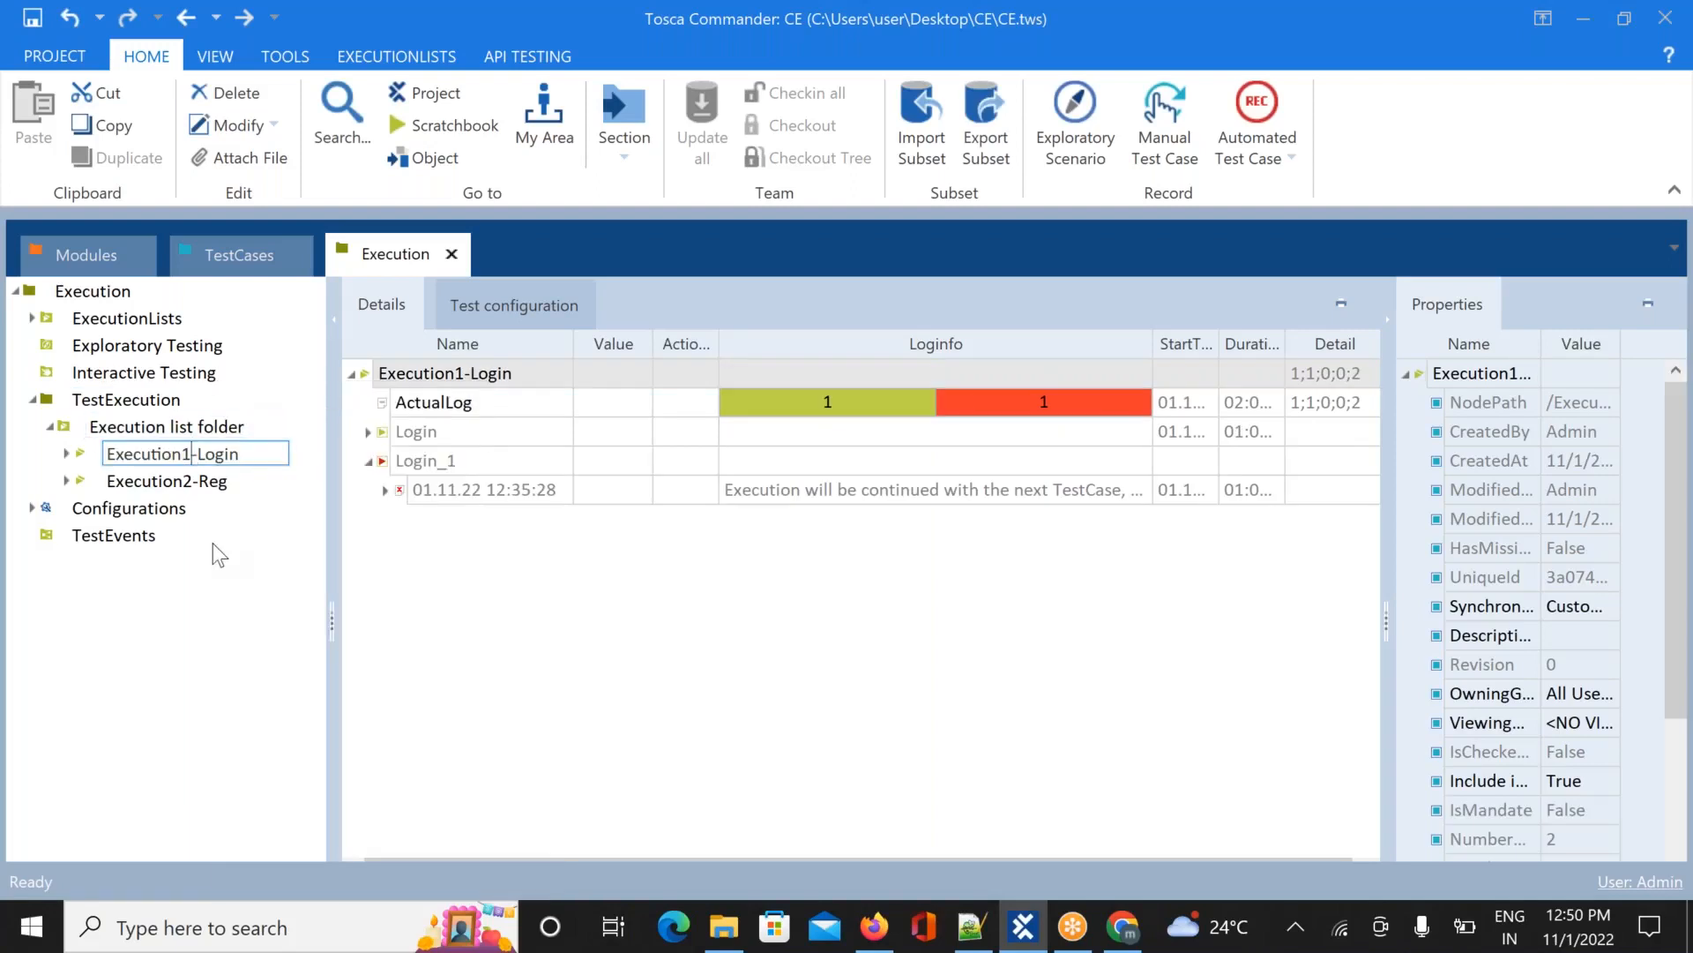
key("BackSpace")
key("BackSpace")
key("BackSpace")
key("BackSpace")
key("BackSpace")
key("BackSpace")
key("BackSpace")
key("BackSpace")
key("BackSpace")
type("List1")
Rename Execution2-Reg to EList2-Reg and commit the name
right_click(209, 485)
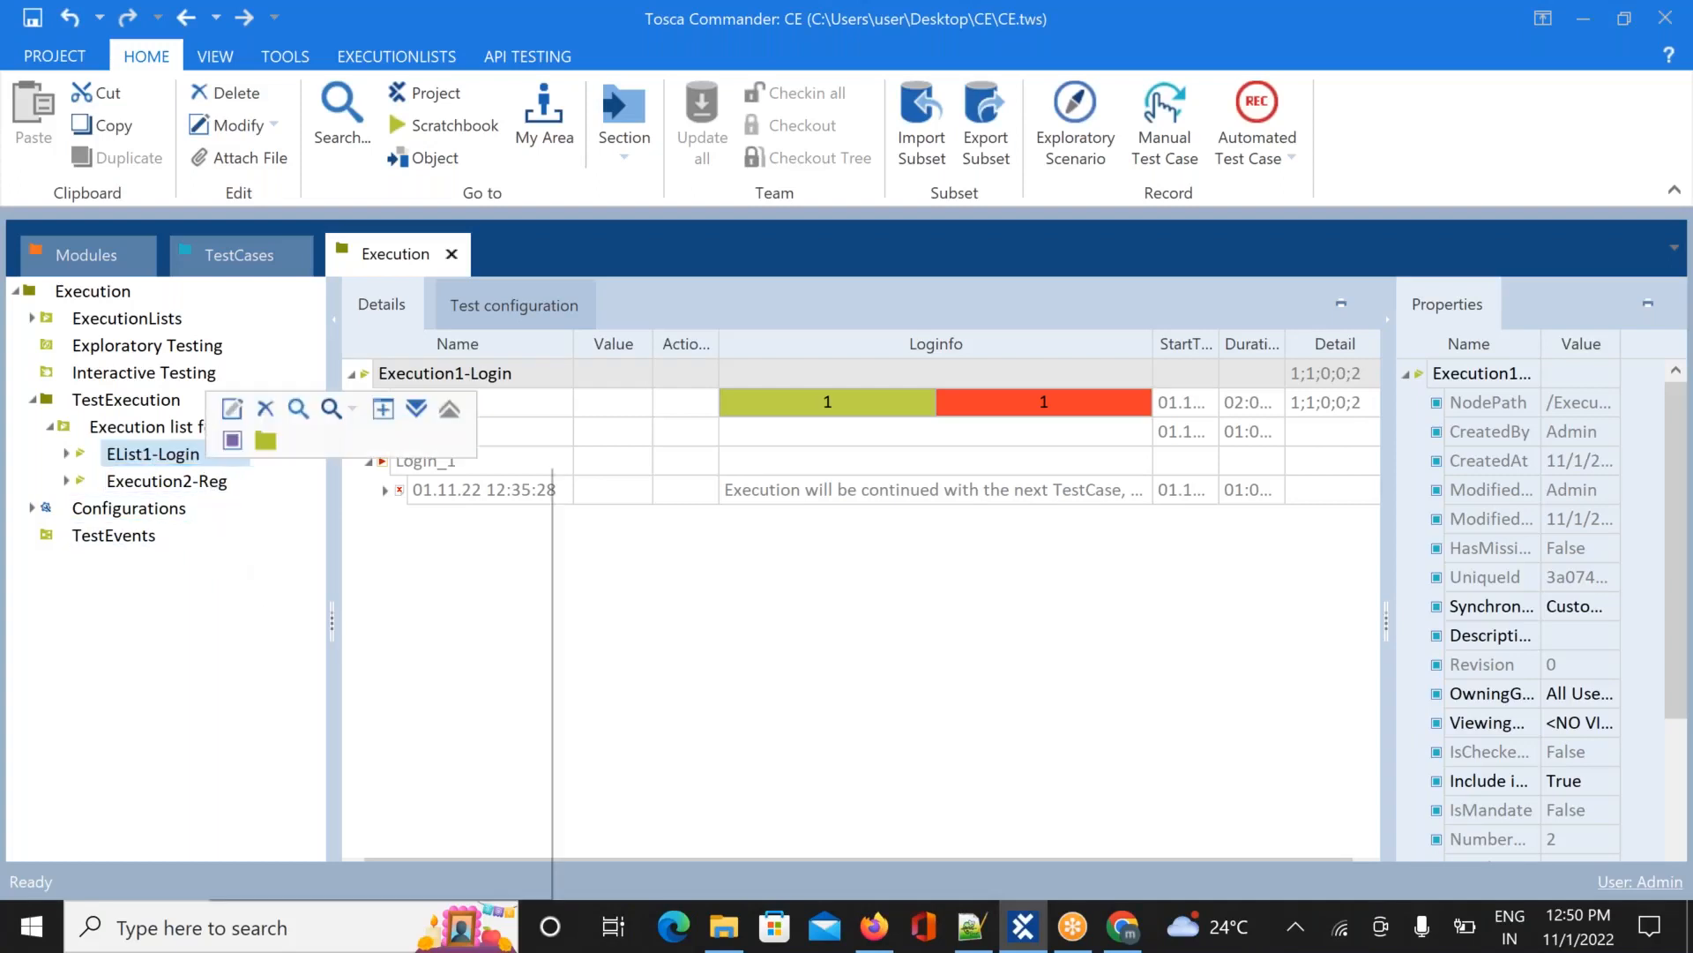
left_click(231, 410)
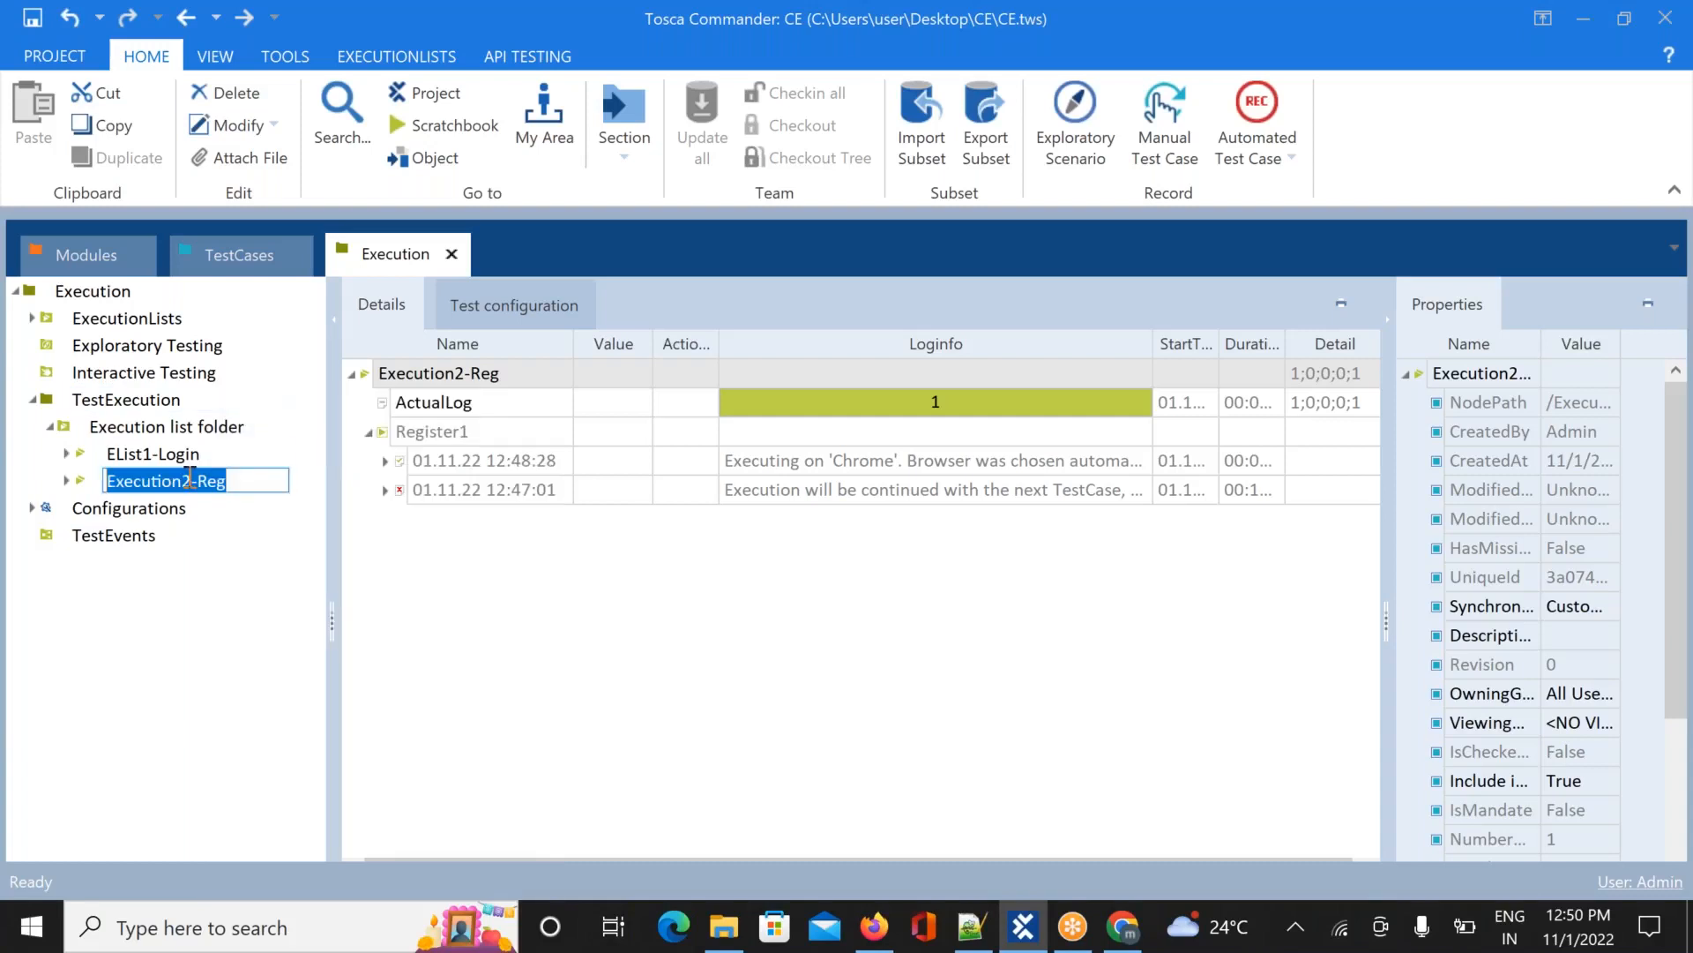
left_click(190, 481)
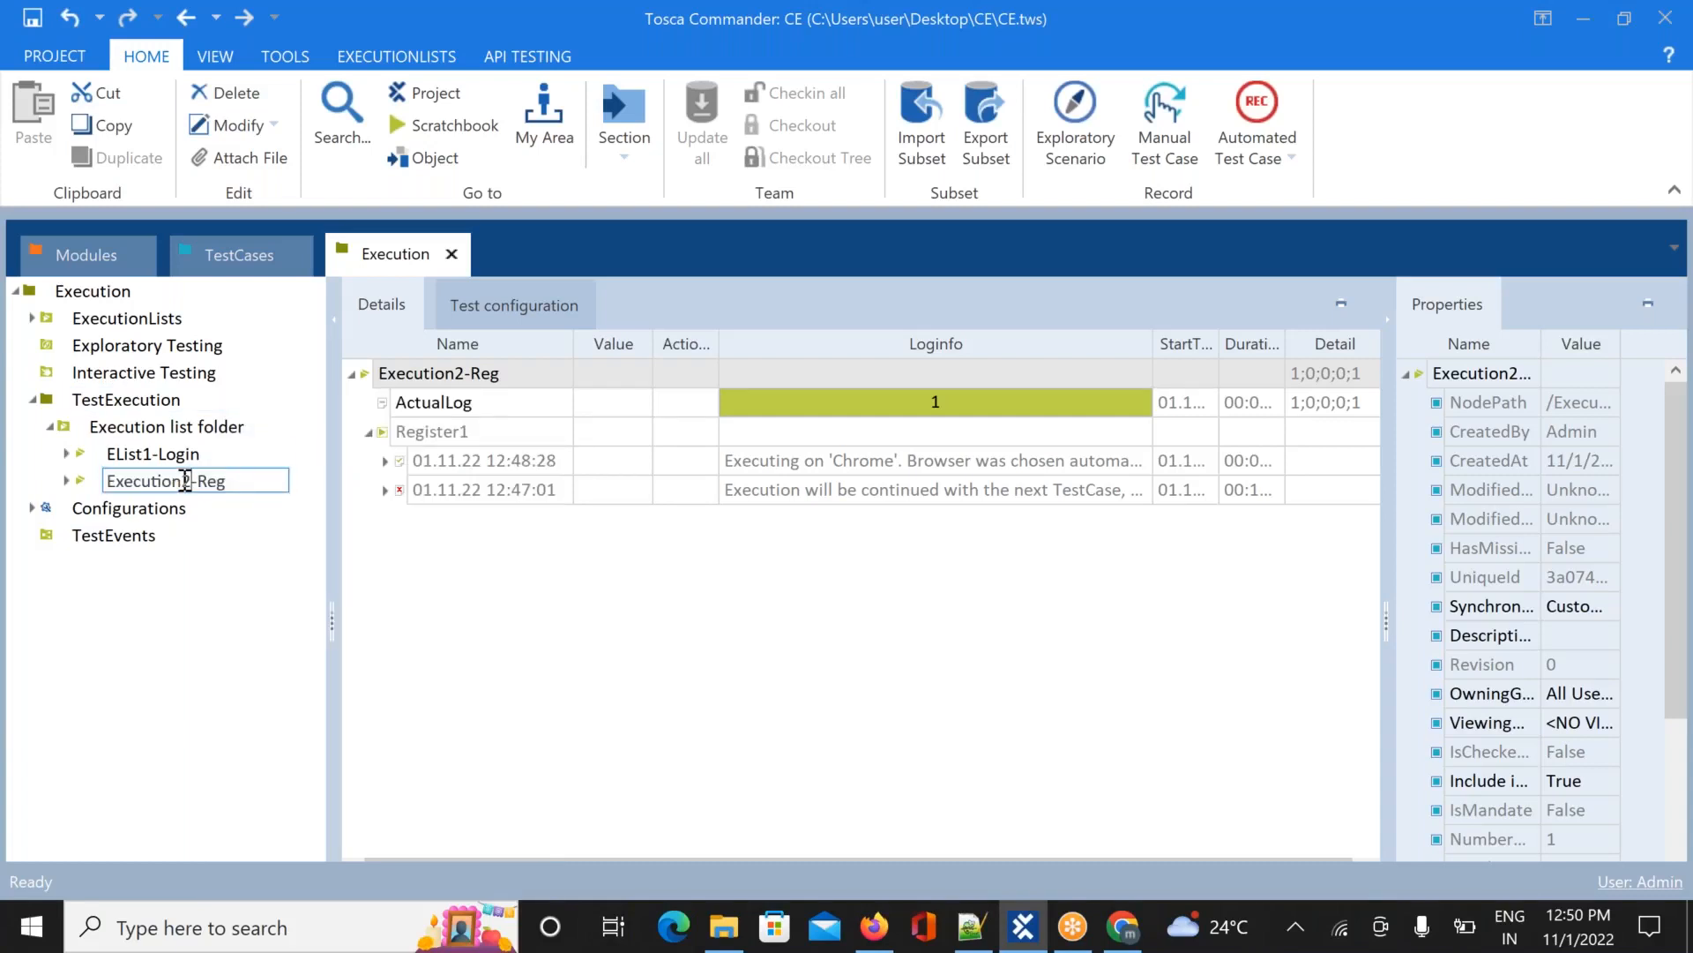
key("BackSpace")
key("BackSpace")
key("BackSpace")
key("BackSpace")
key("BackSpace")
key("BackSpace")
key("BackSpace")
key("BackSpace")
type("List2")
key("Delete")
key("Return")
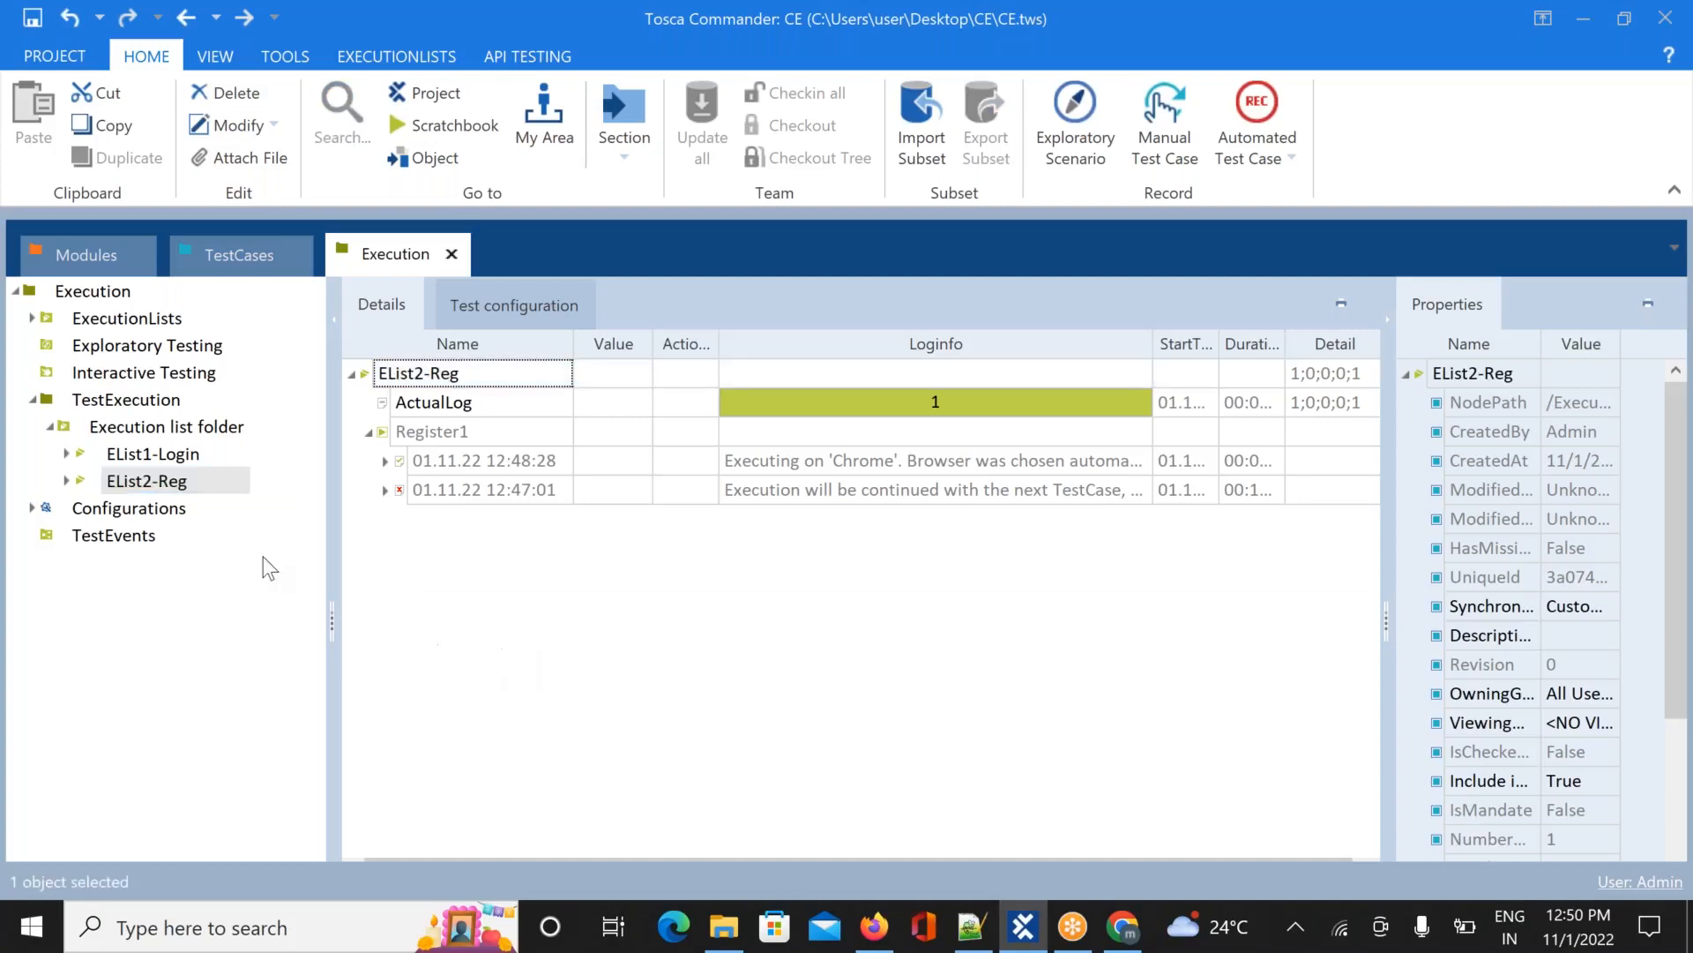
left_click(167, 457)
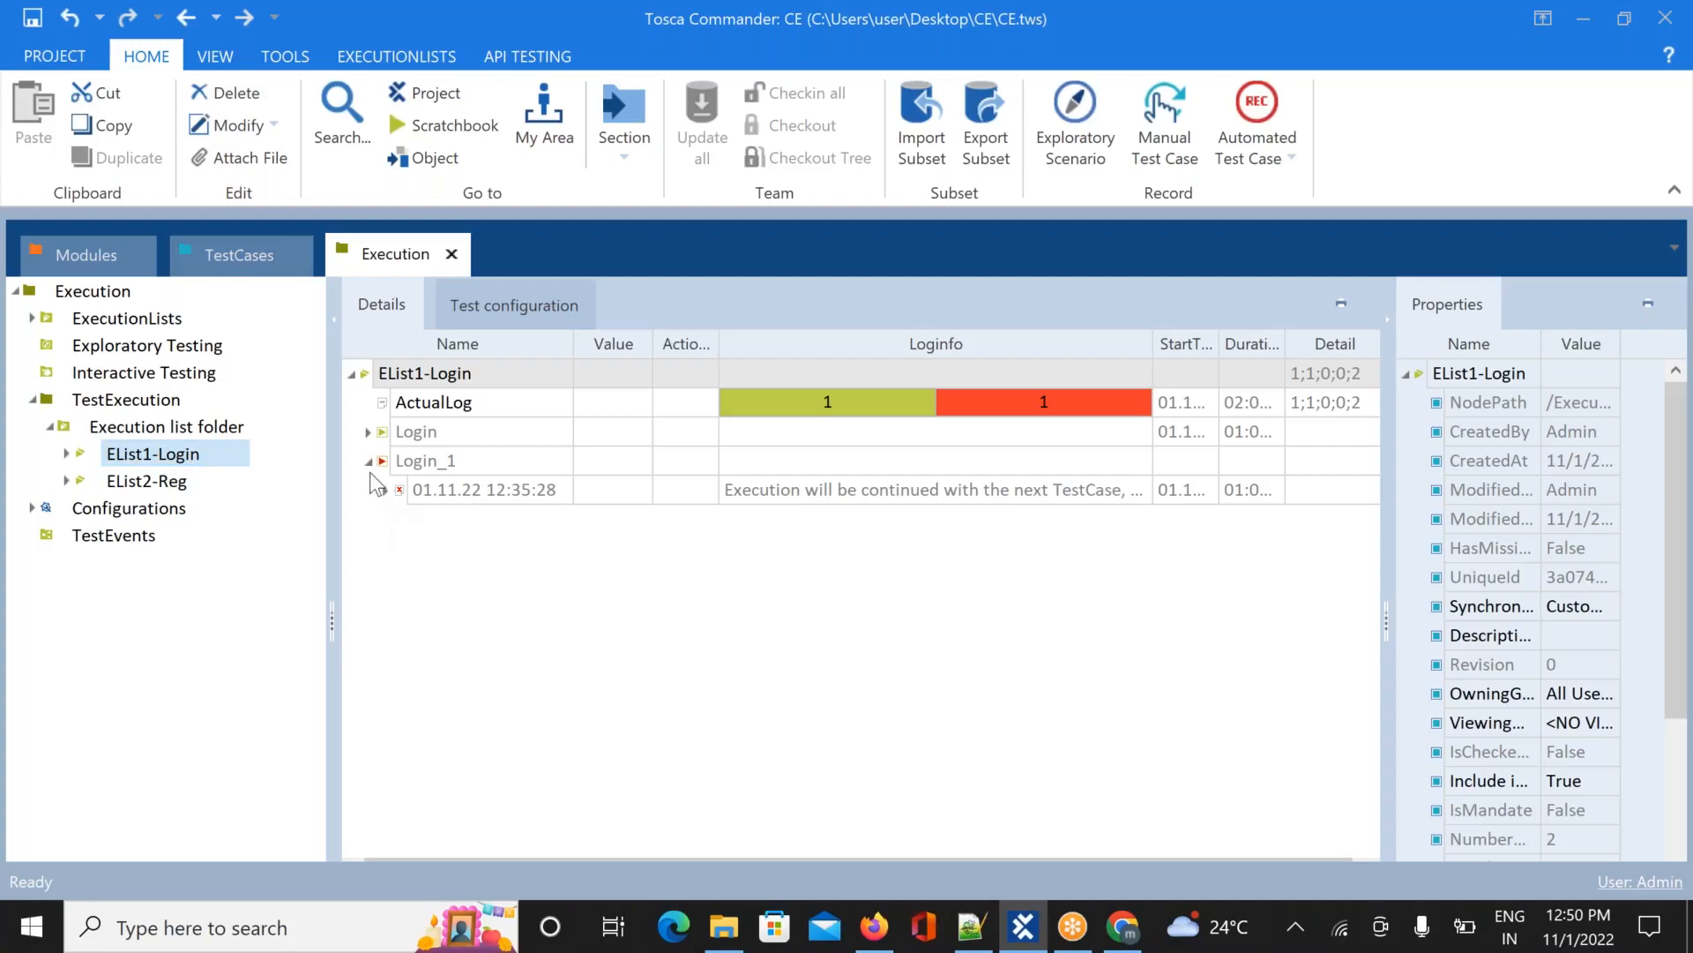
left_click(369, 462)
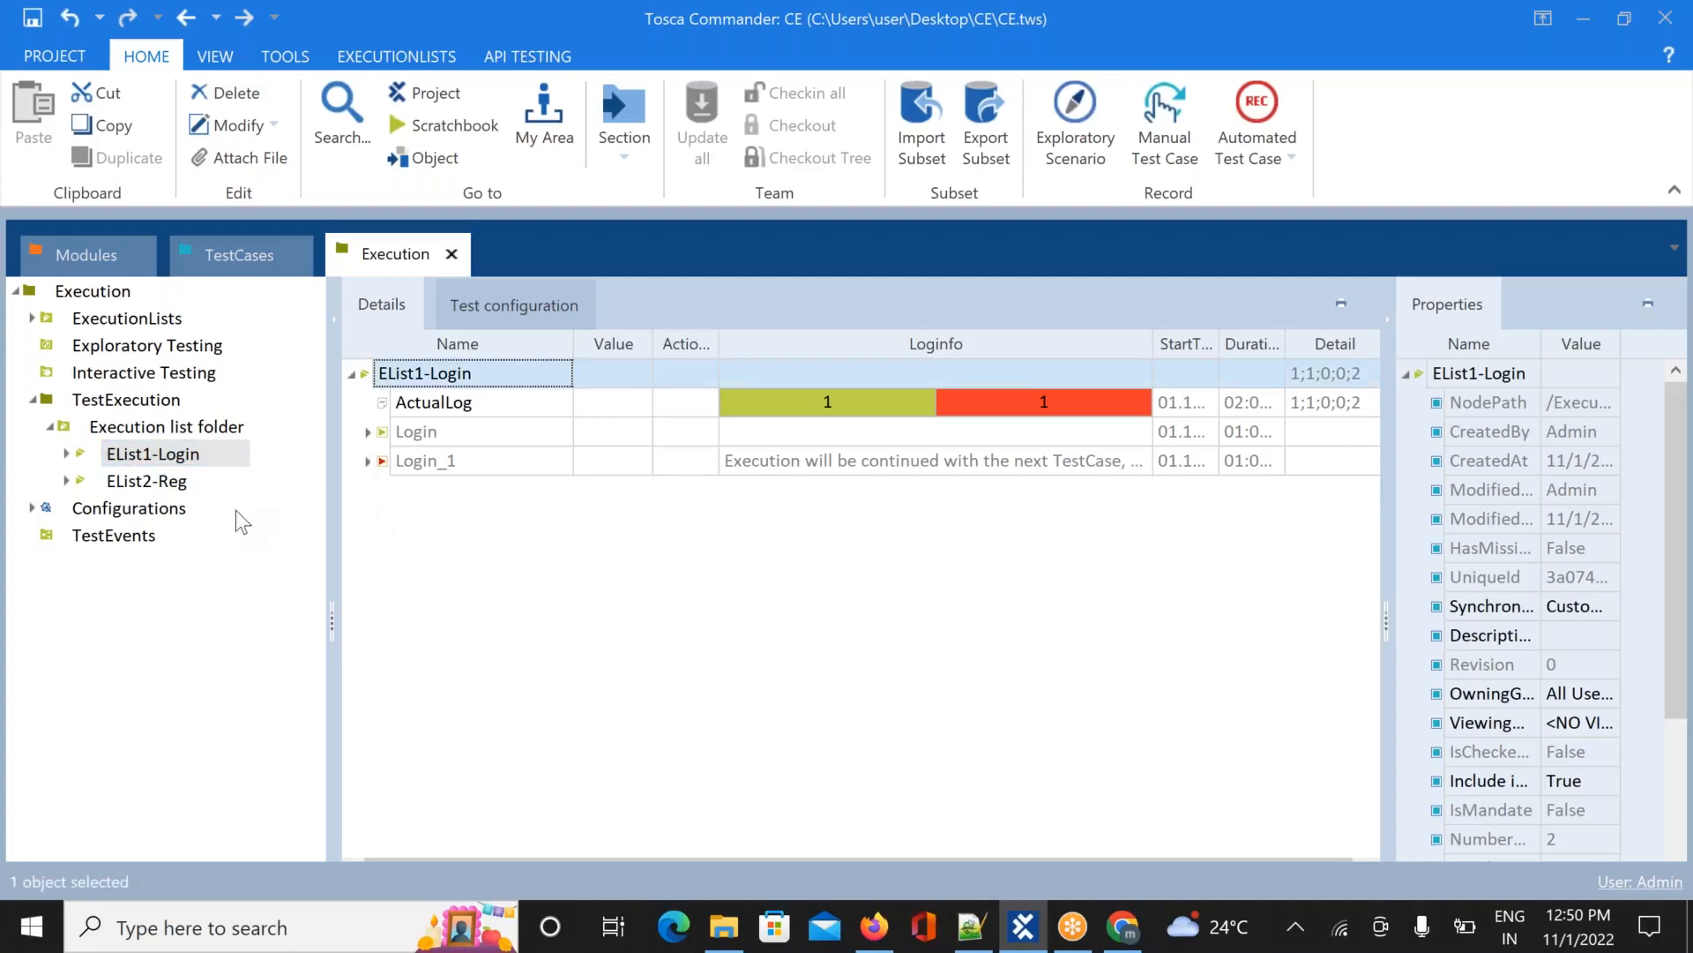
left_click(179, 483)
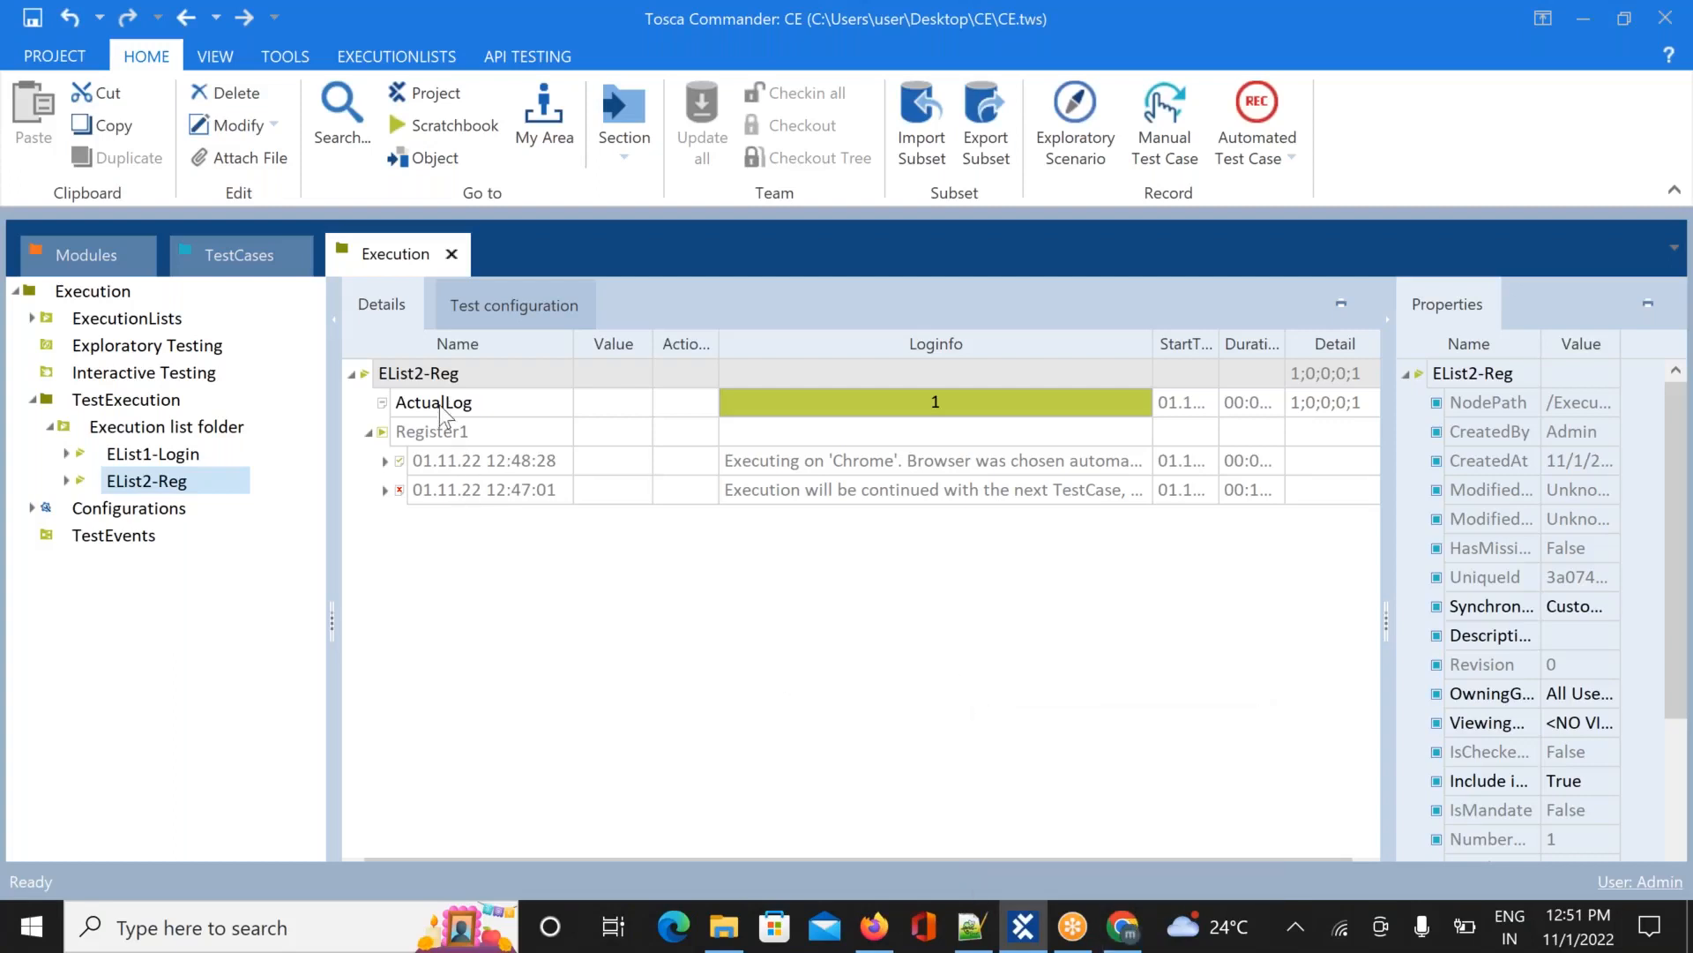
left_click(1120, 933)
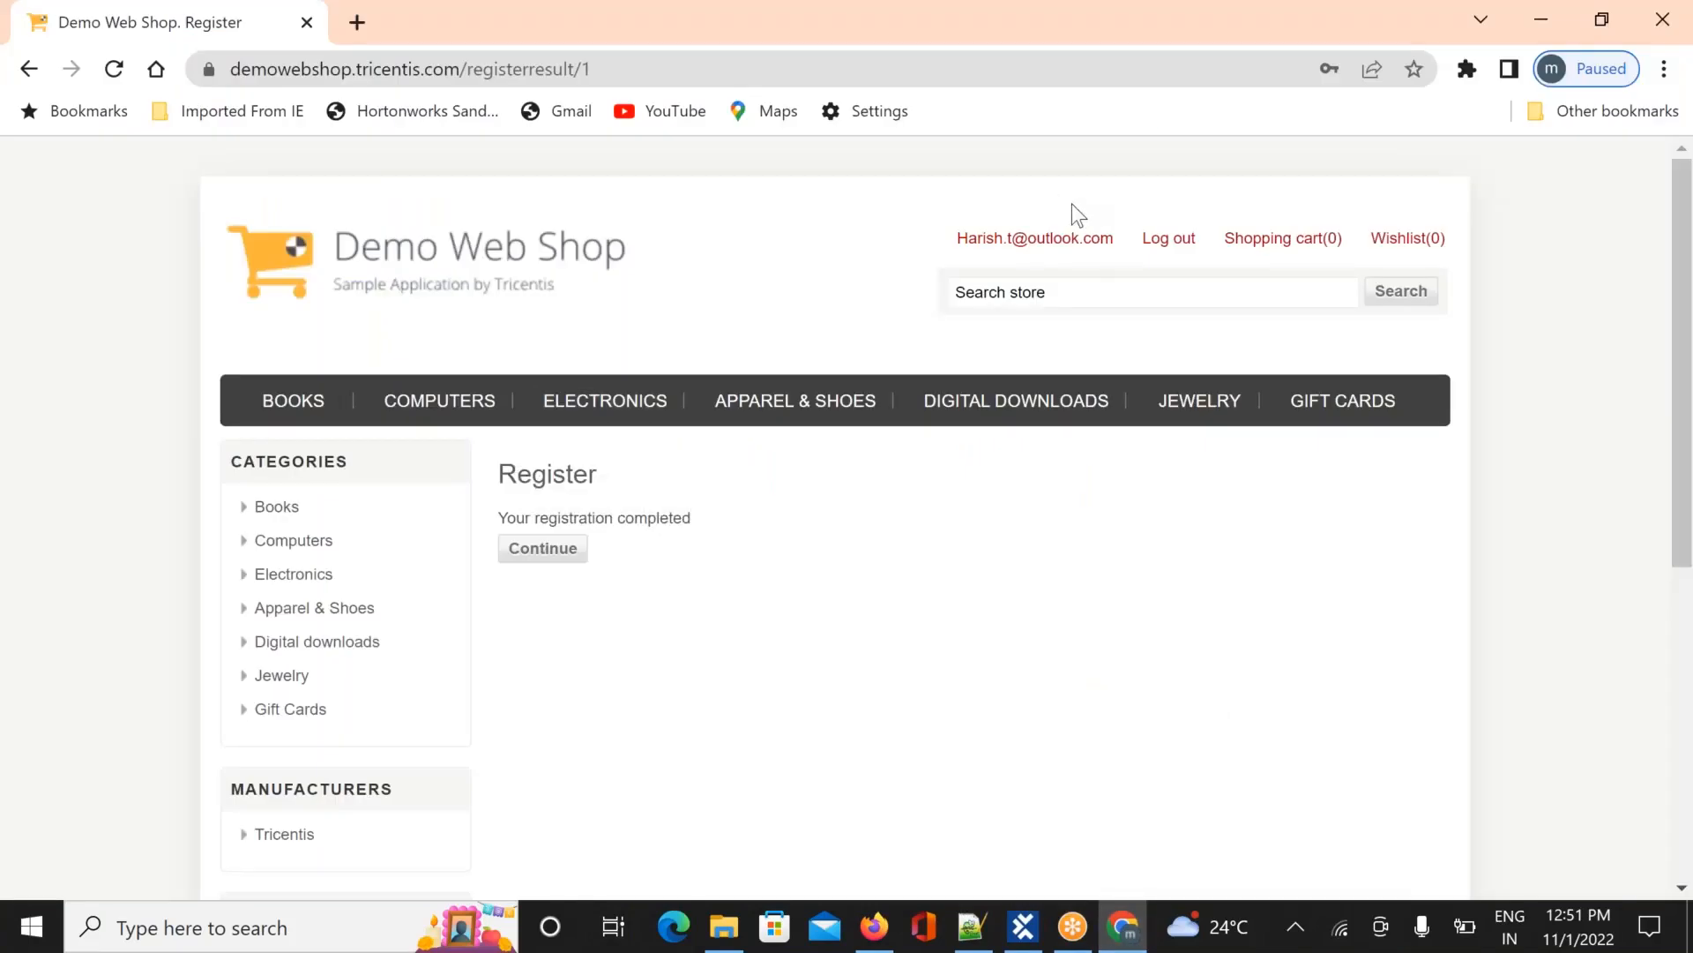
key("alt+Tab")
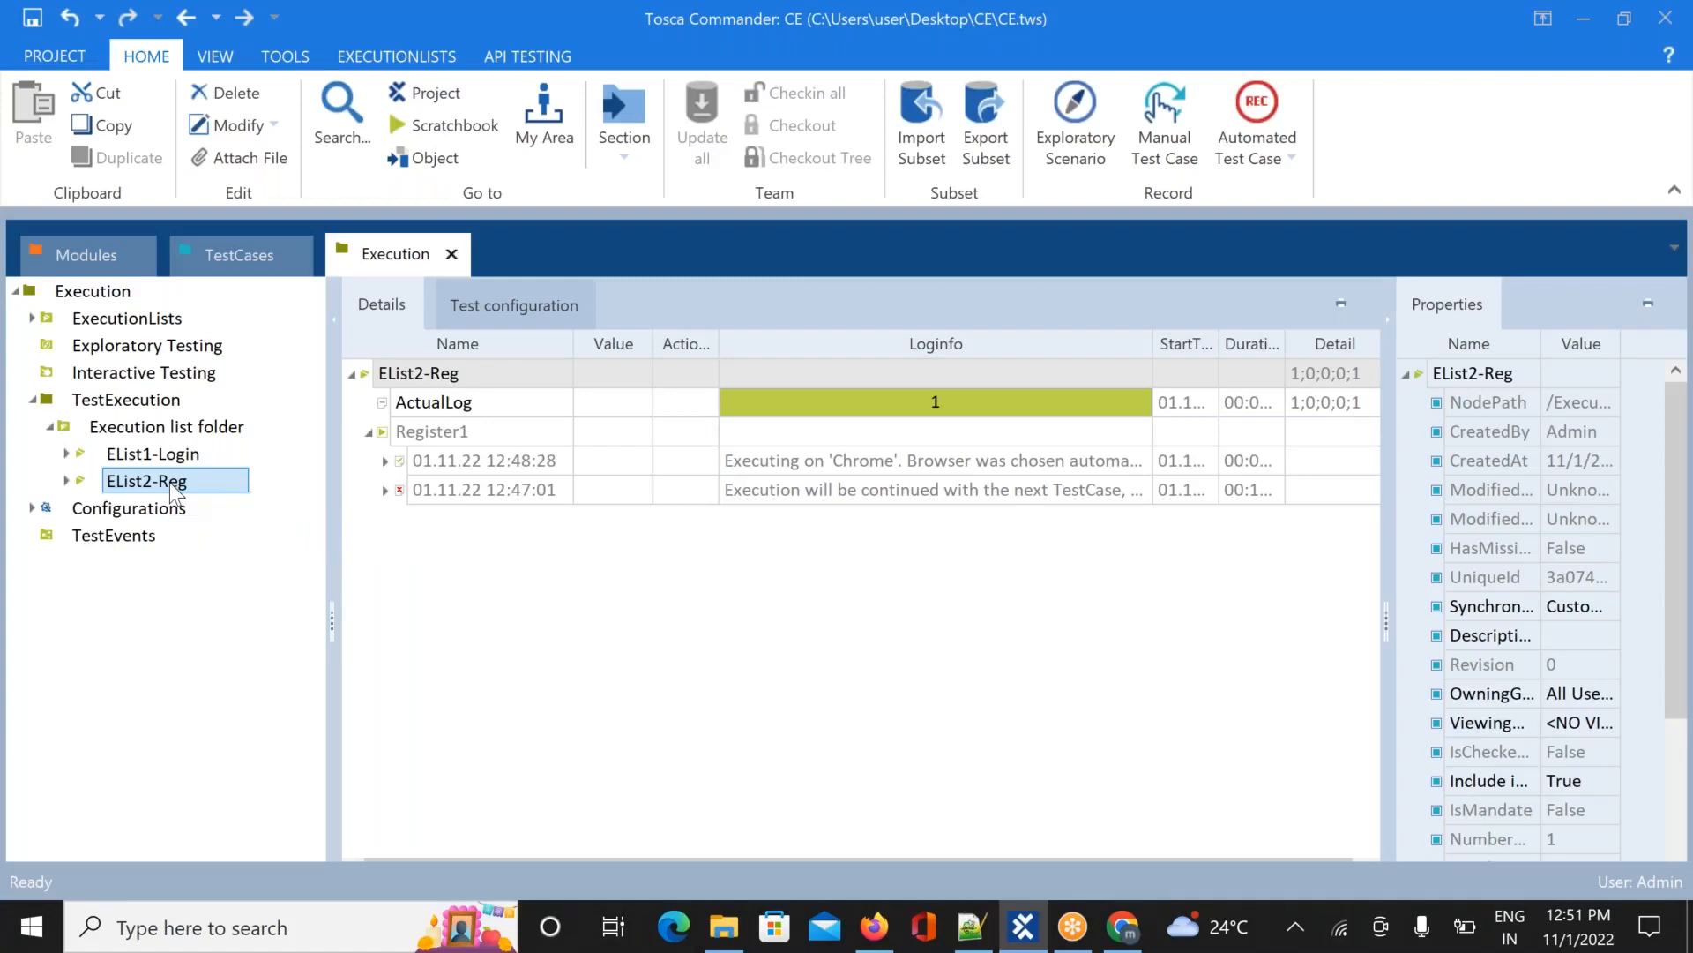
Run the EList2-Reg execution list from its context menu
right_click(173, 484)
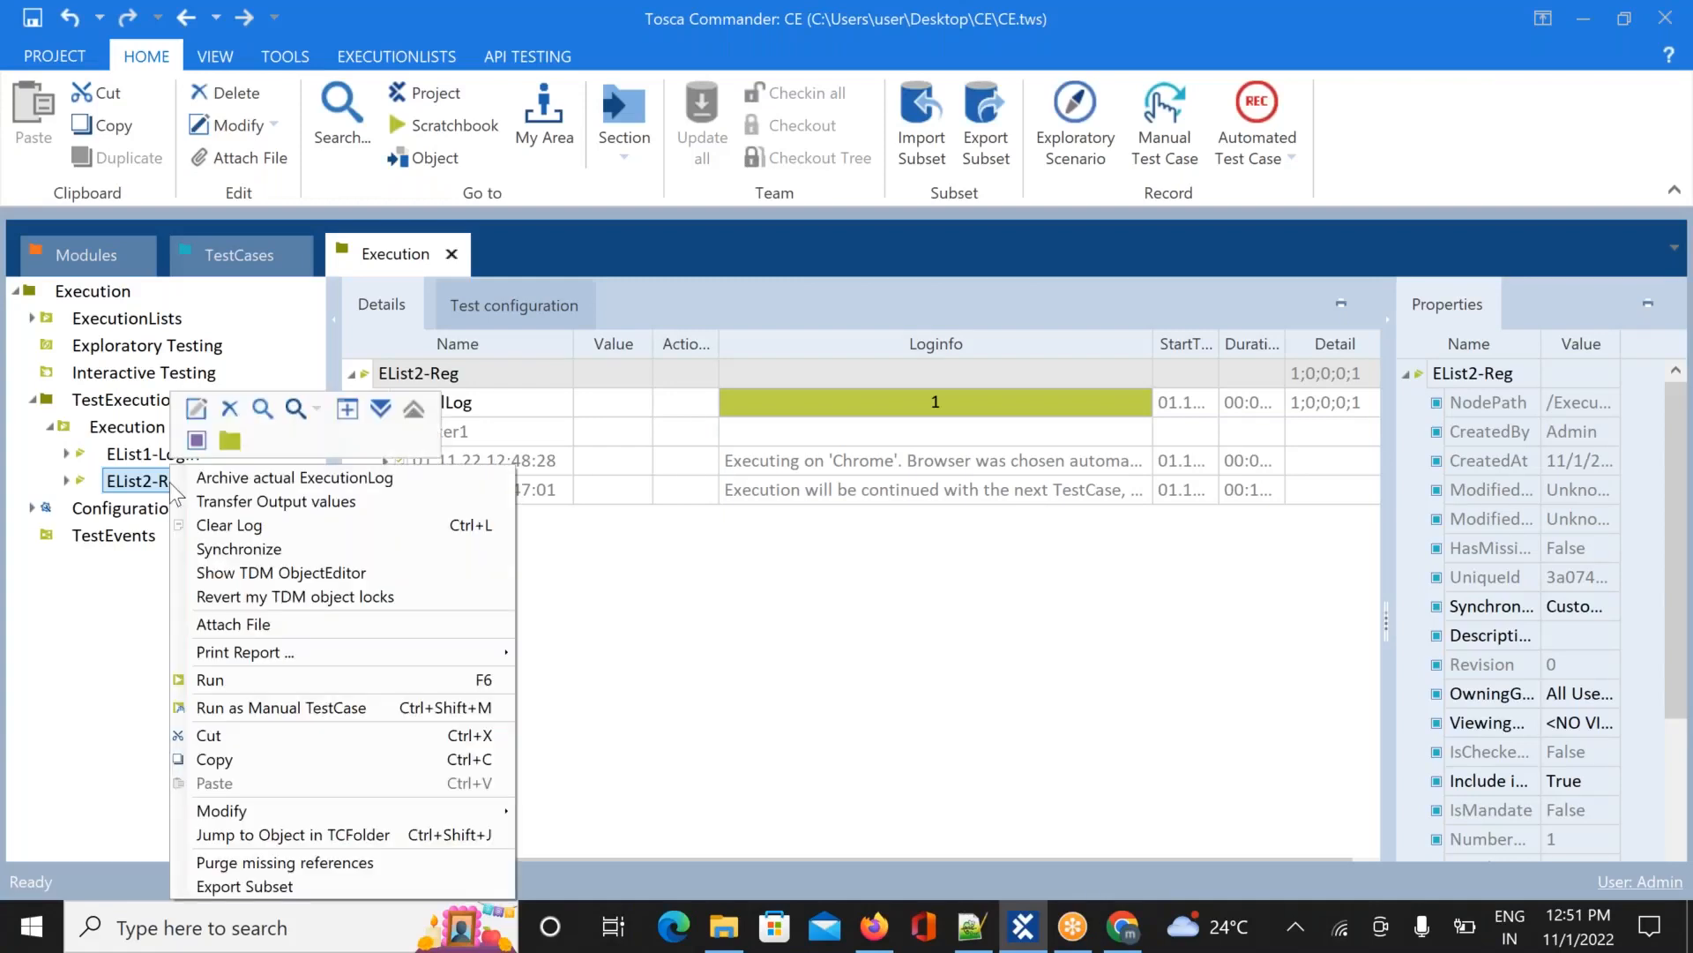
left_click(314, 679)
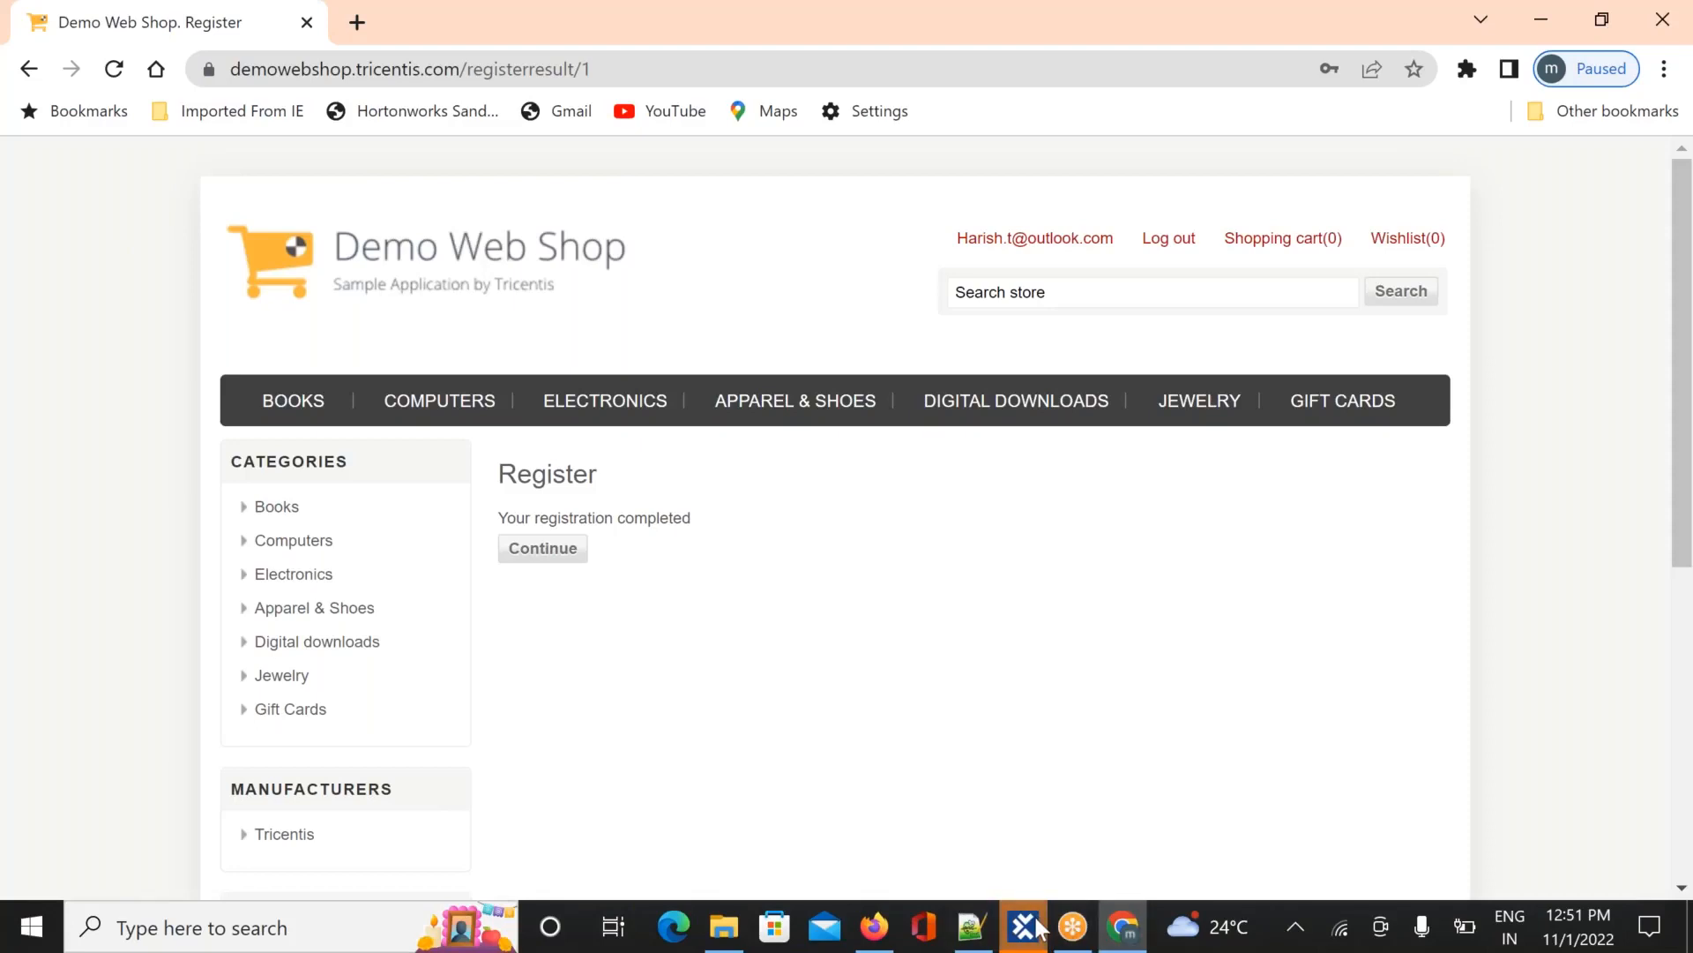
Switch back to Tosca Commander from the taskbar preview
mouse_move(1039, 926)
left_click(1029, 828)
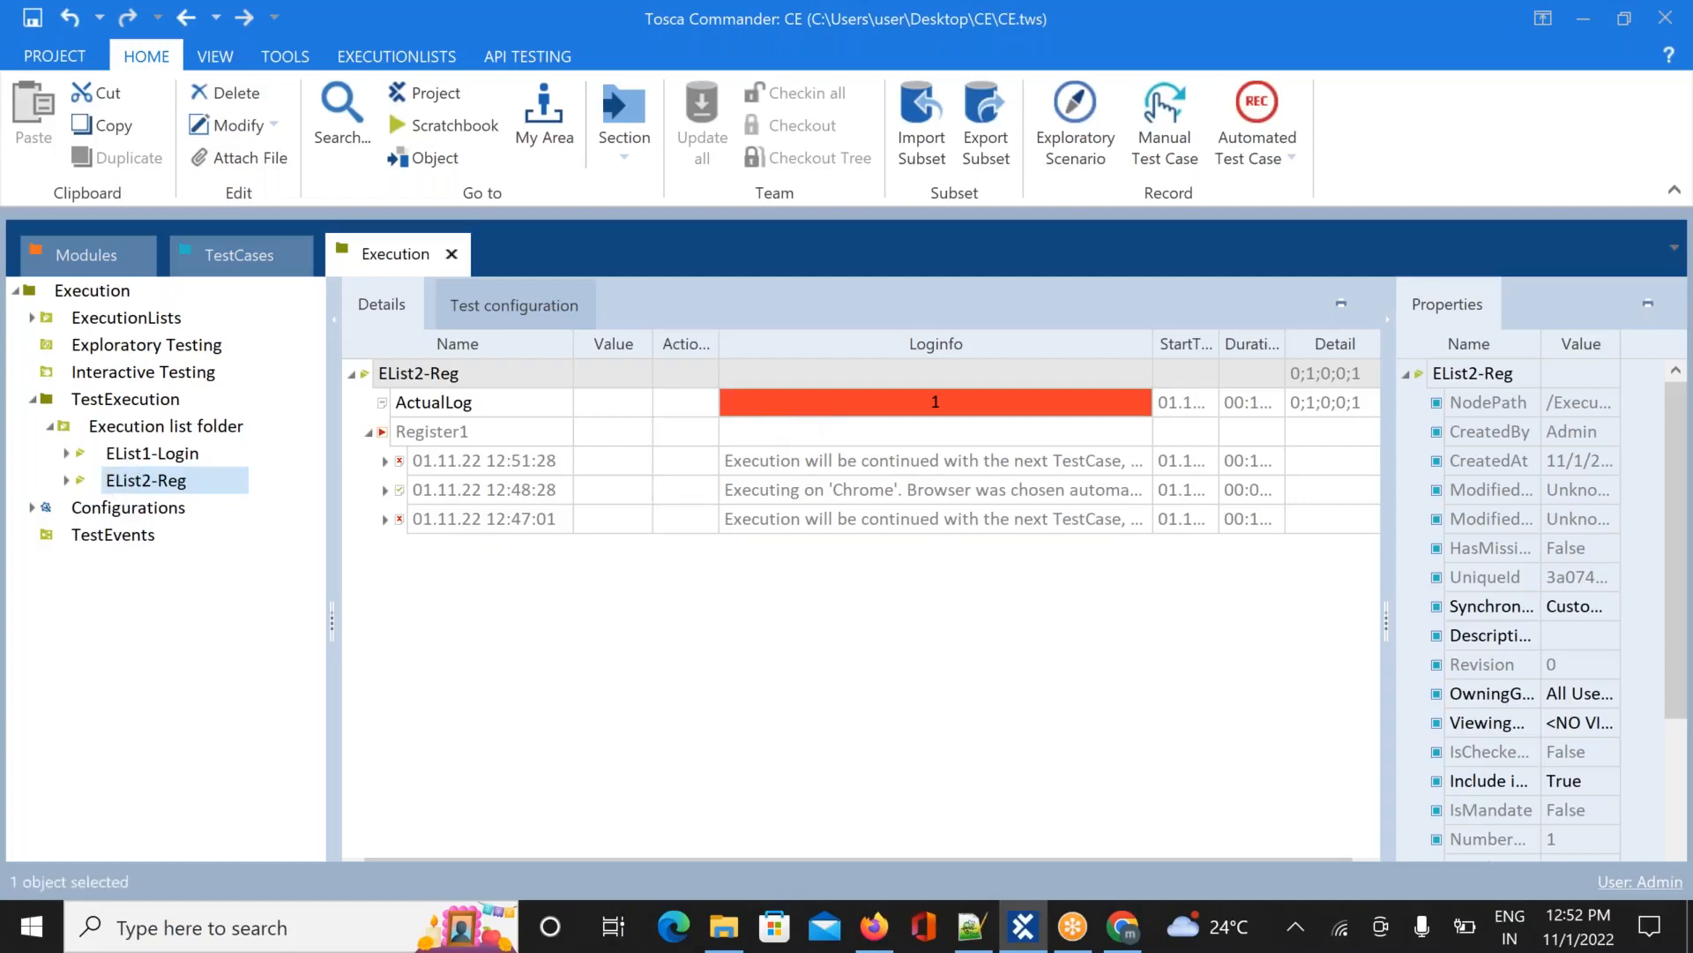
Review EList1-Login's Login and Login_1 runs, then show EList2-Reg's log with Register1 collapsed
left_click(130, 459)
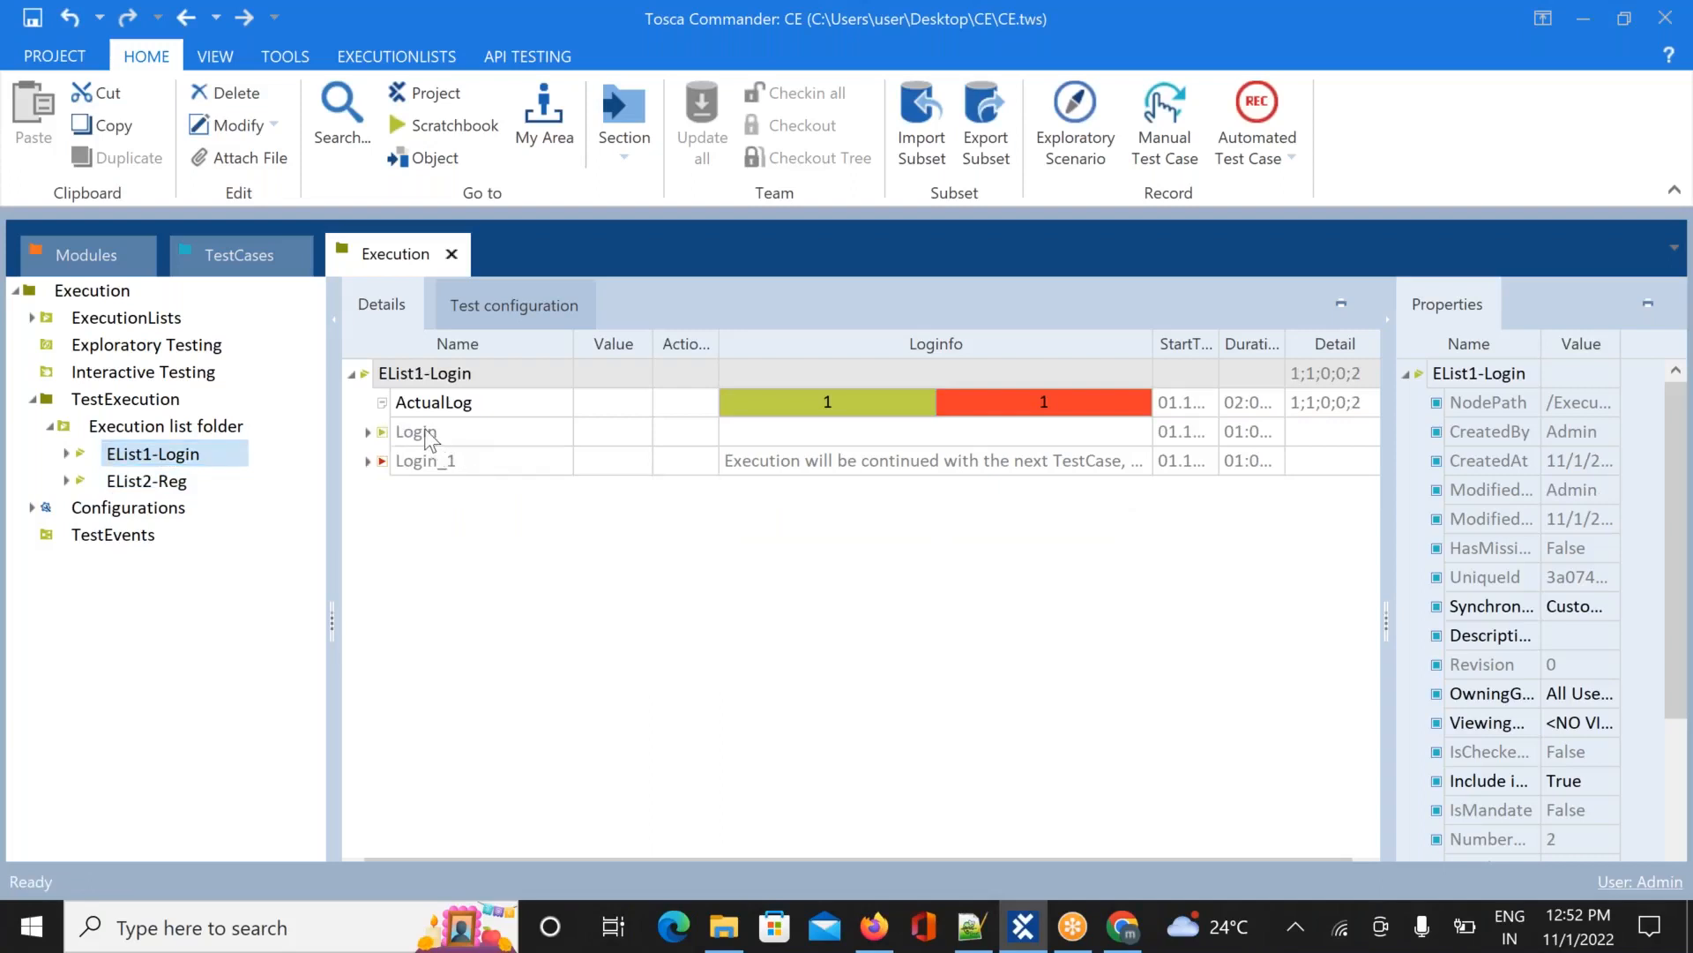
left_click(368, 432)
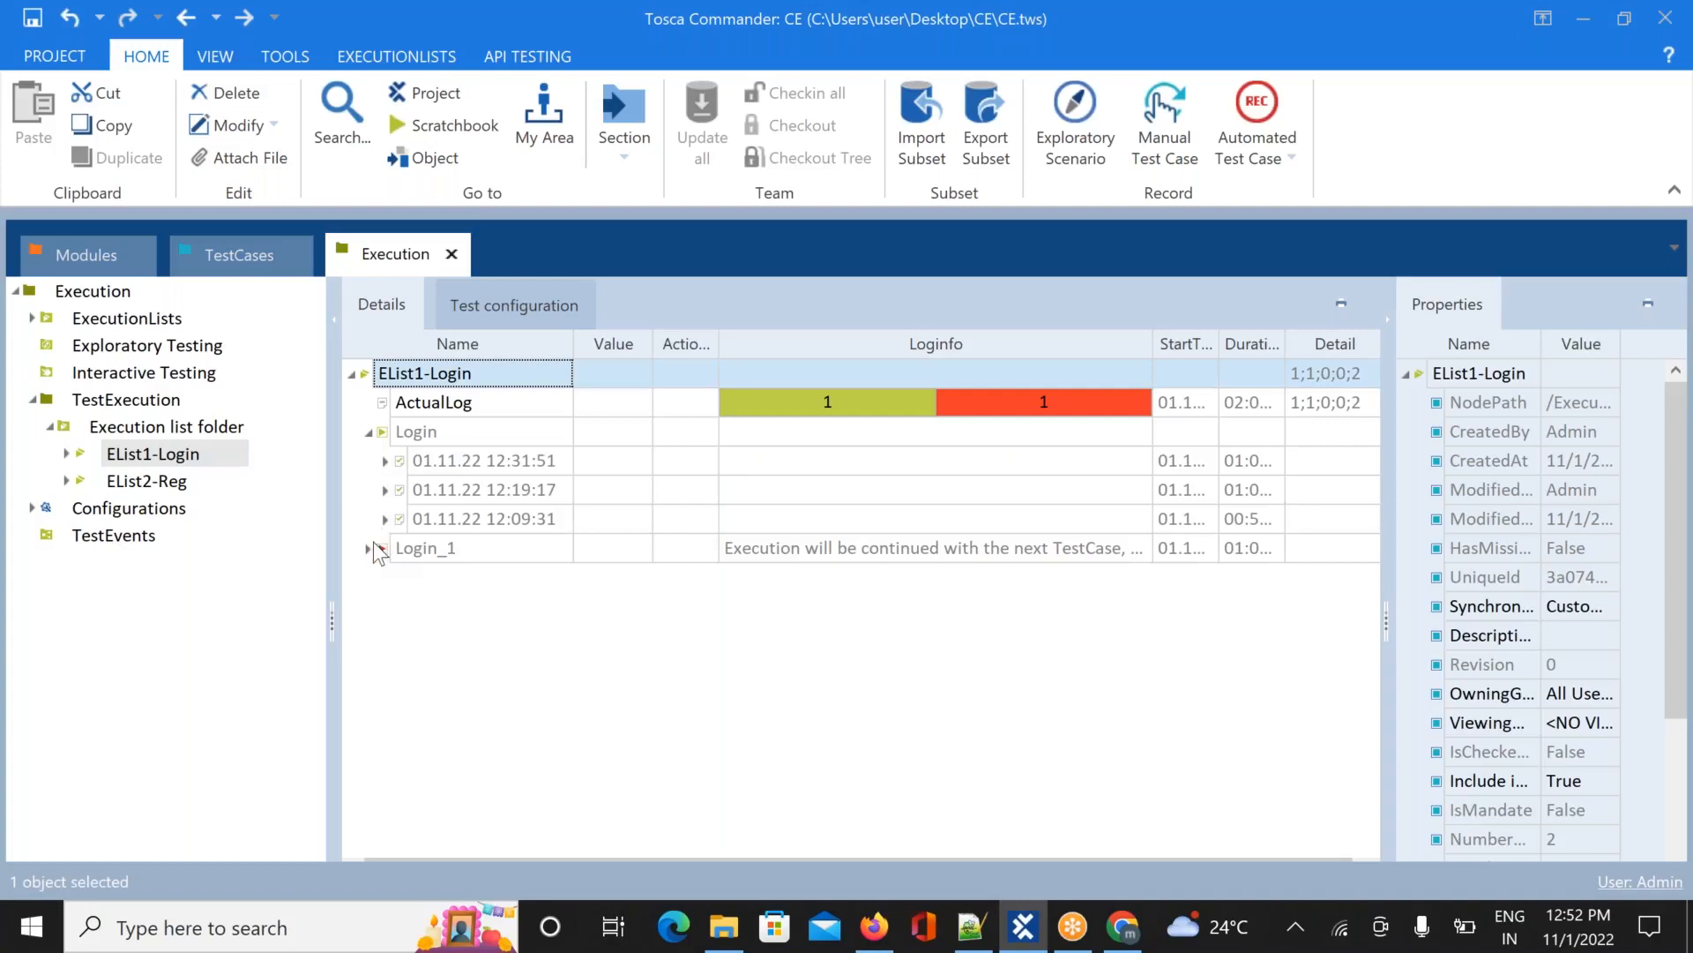
left_click(368, 547)
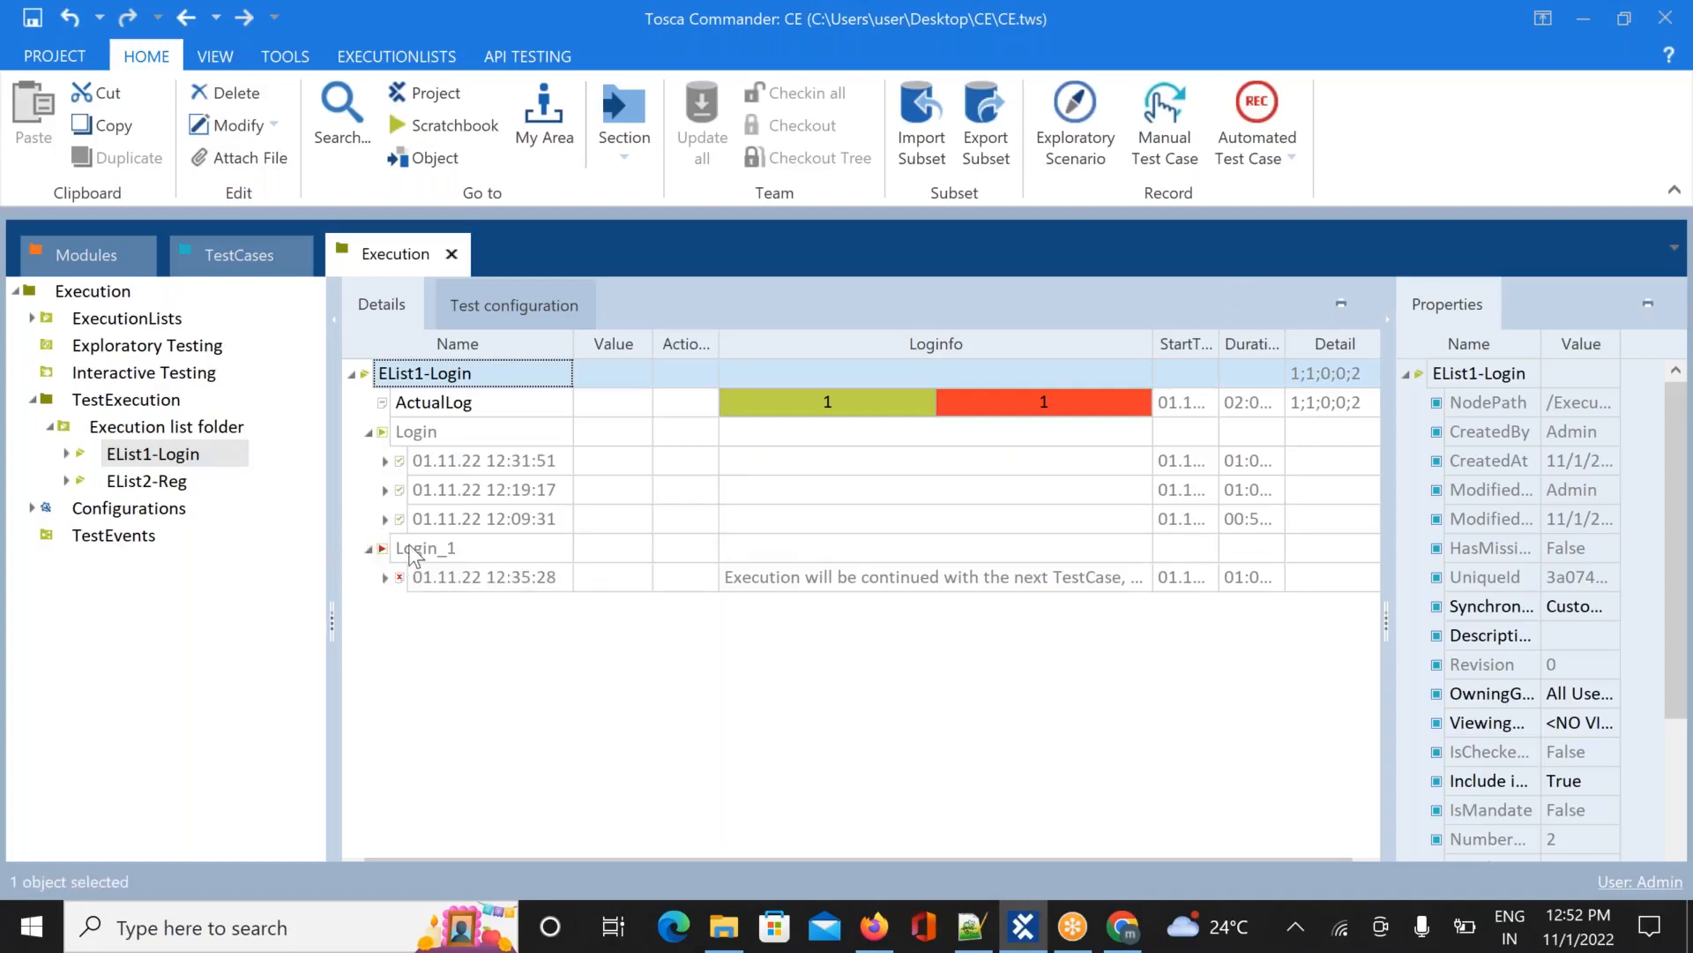
left_click(411, 549)
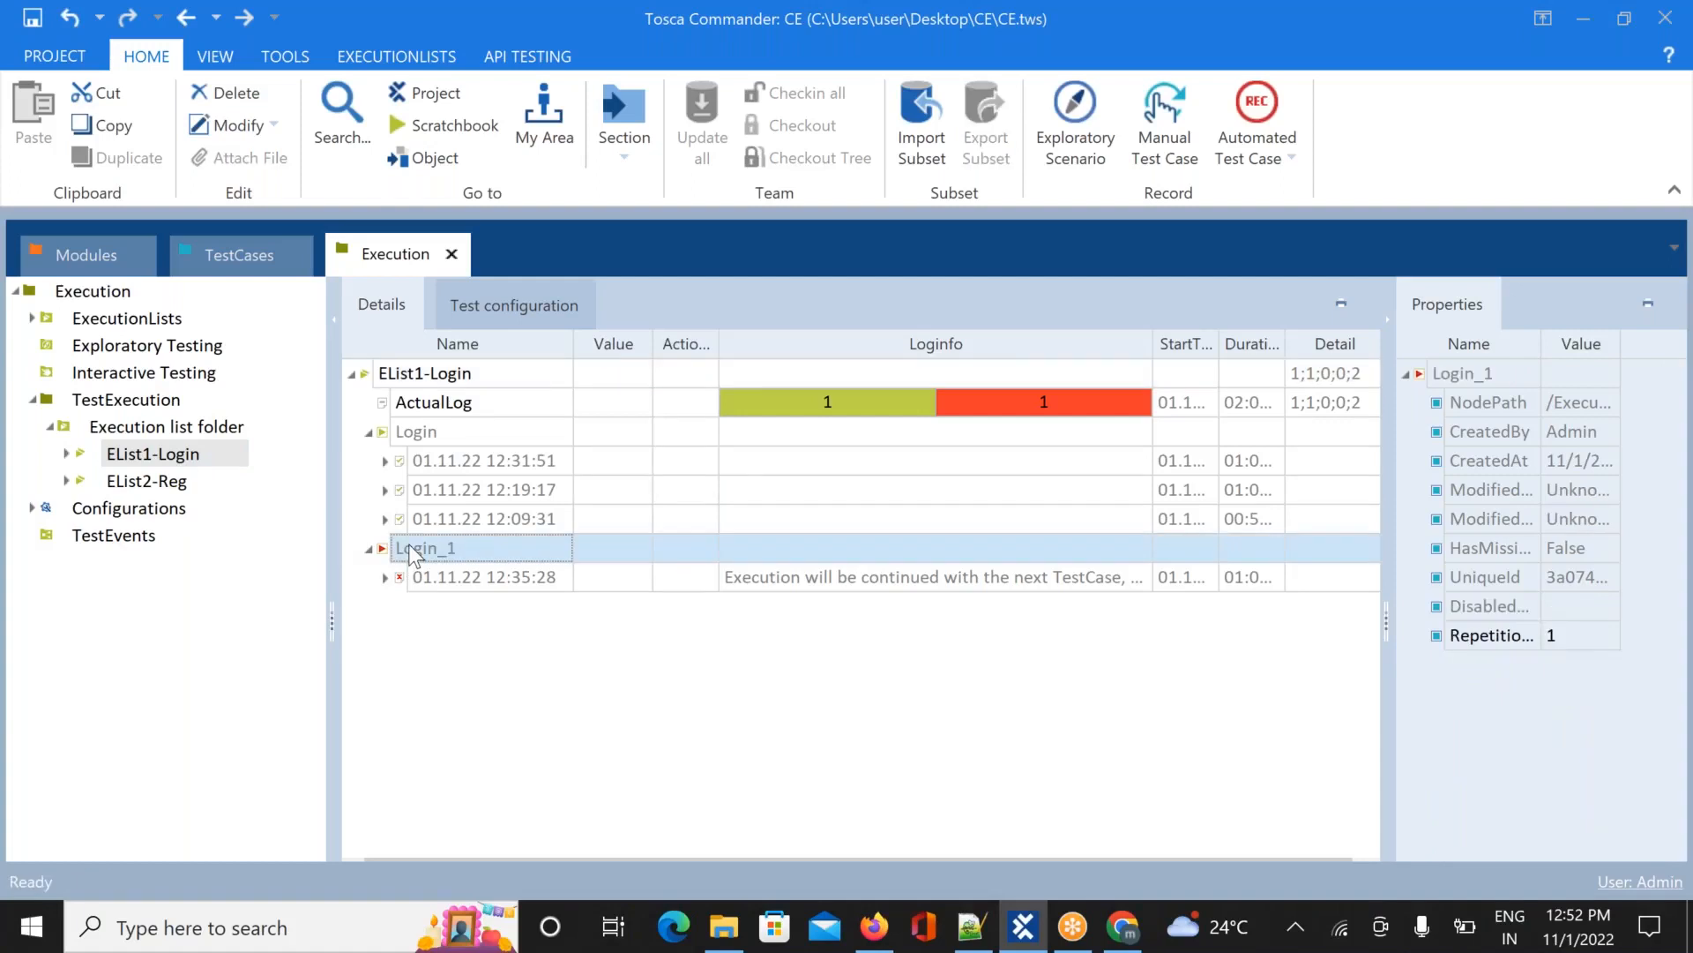
left_click(368, 547)
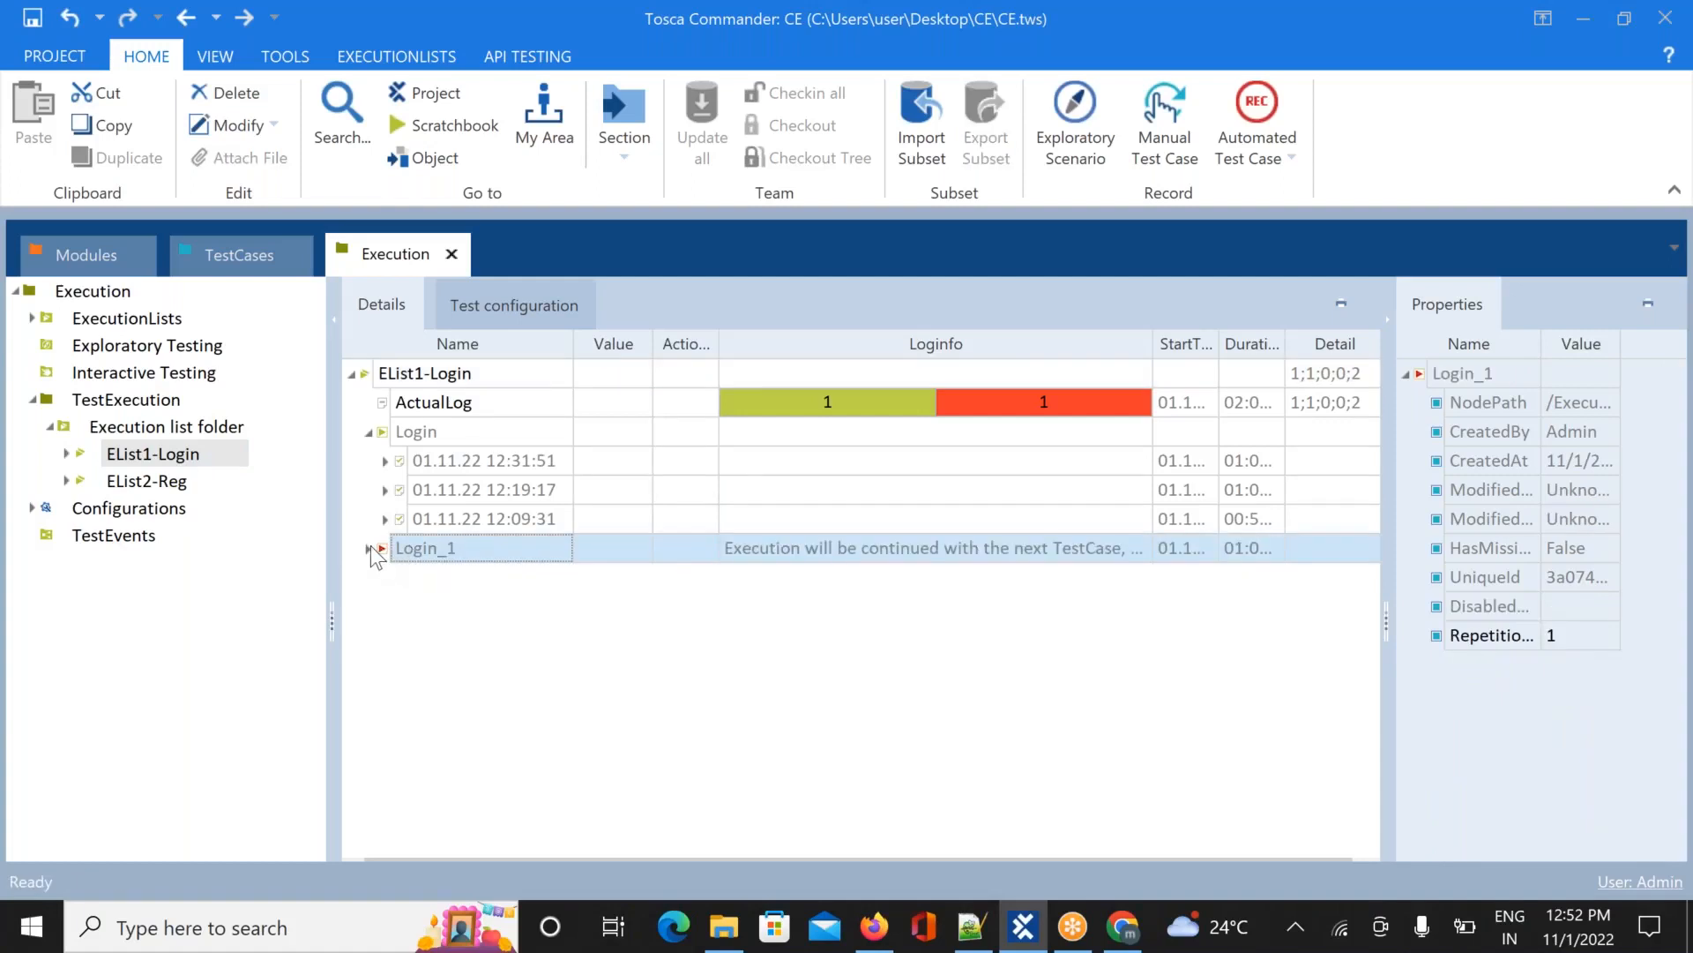
left_click(368, 432)
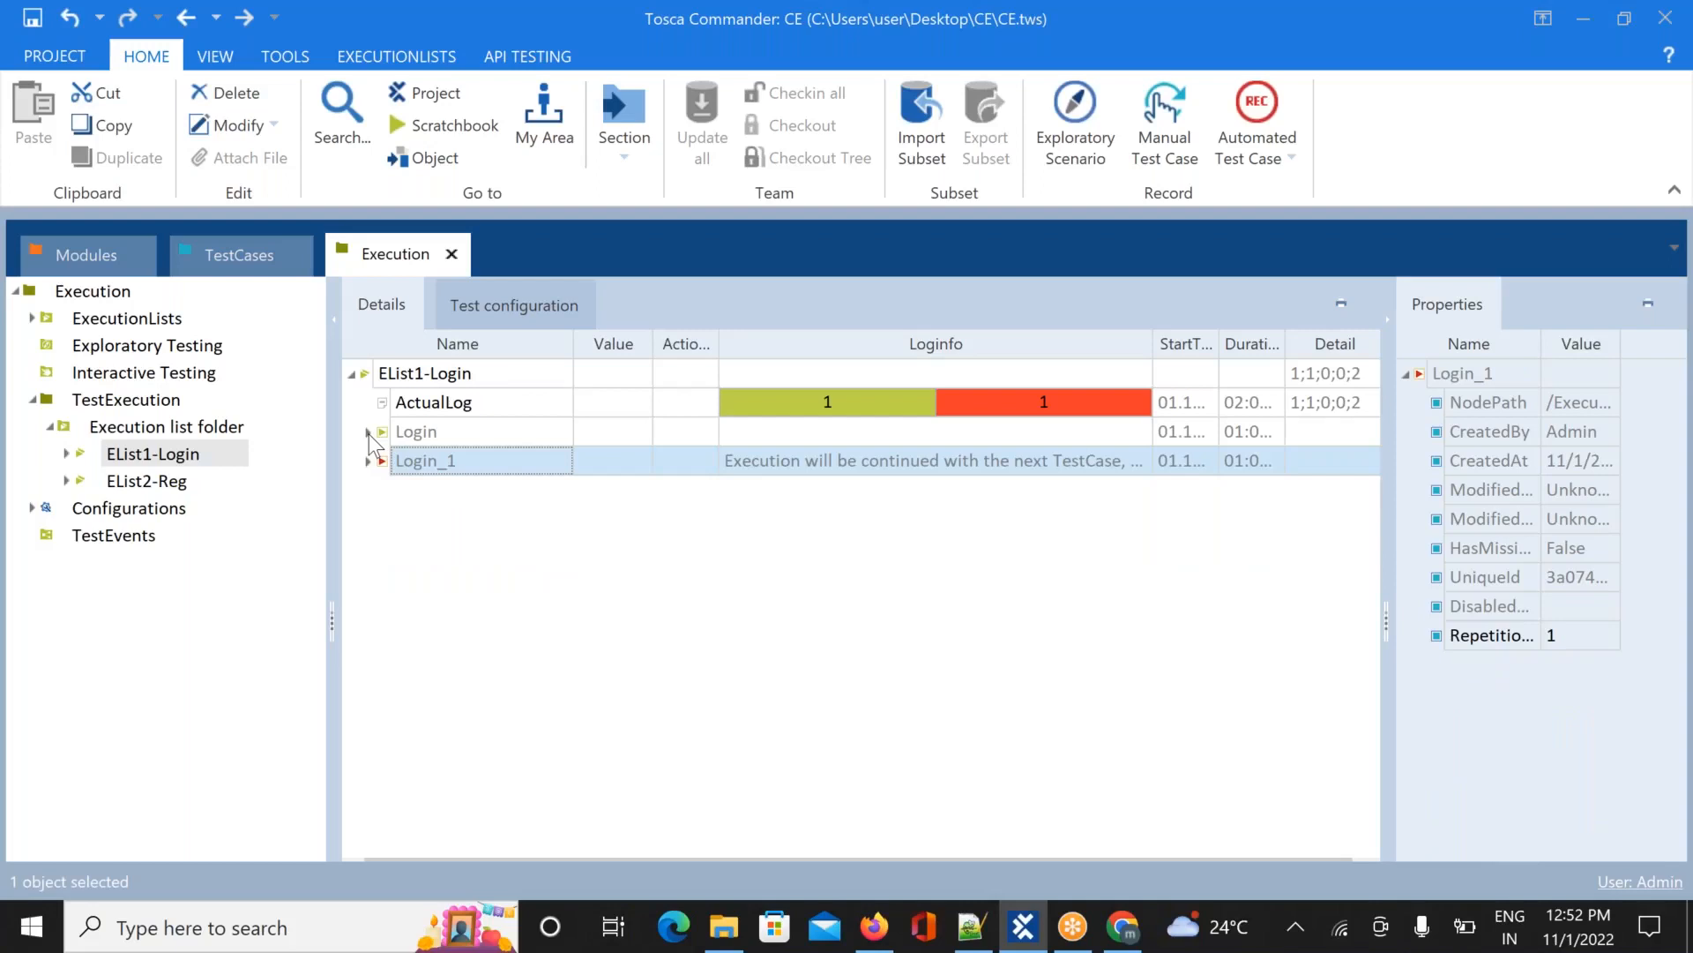
left_click(168, 489)
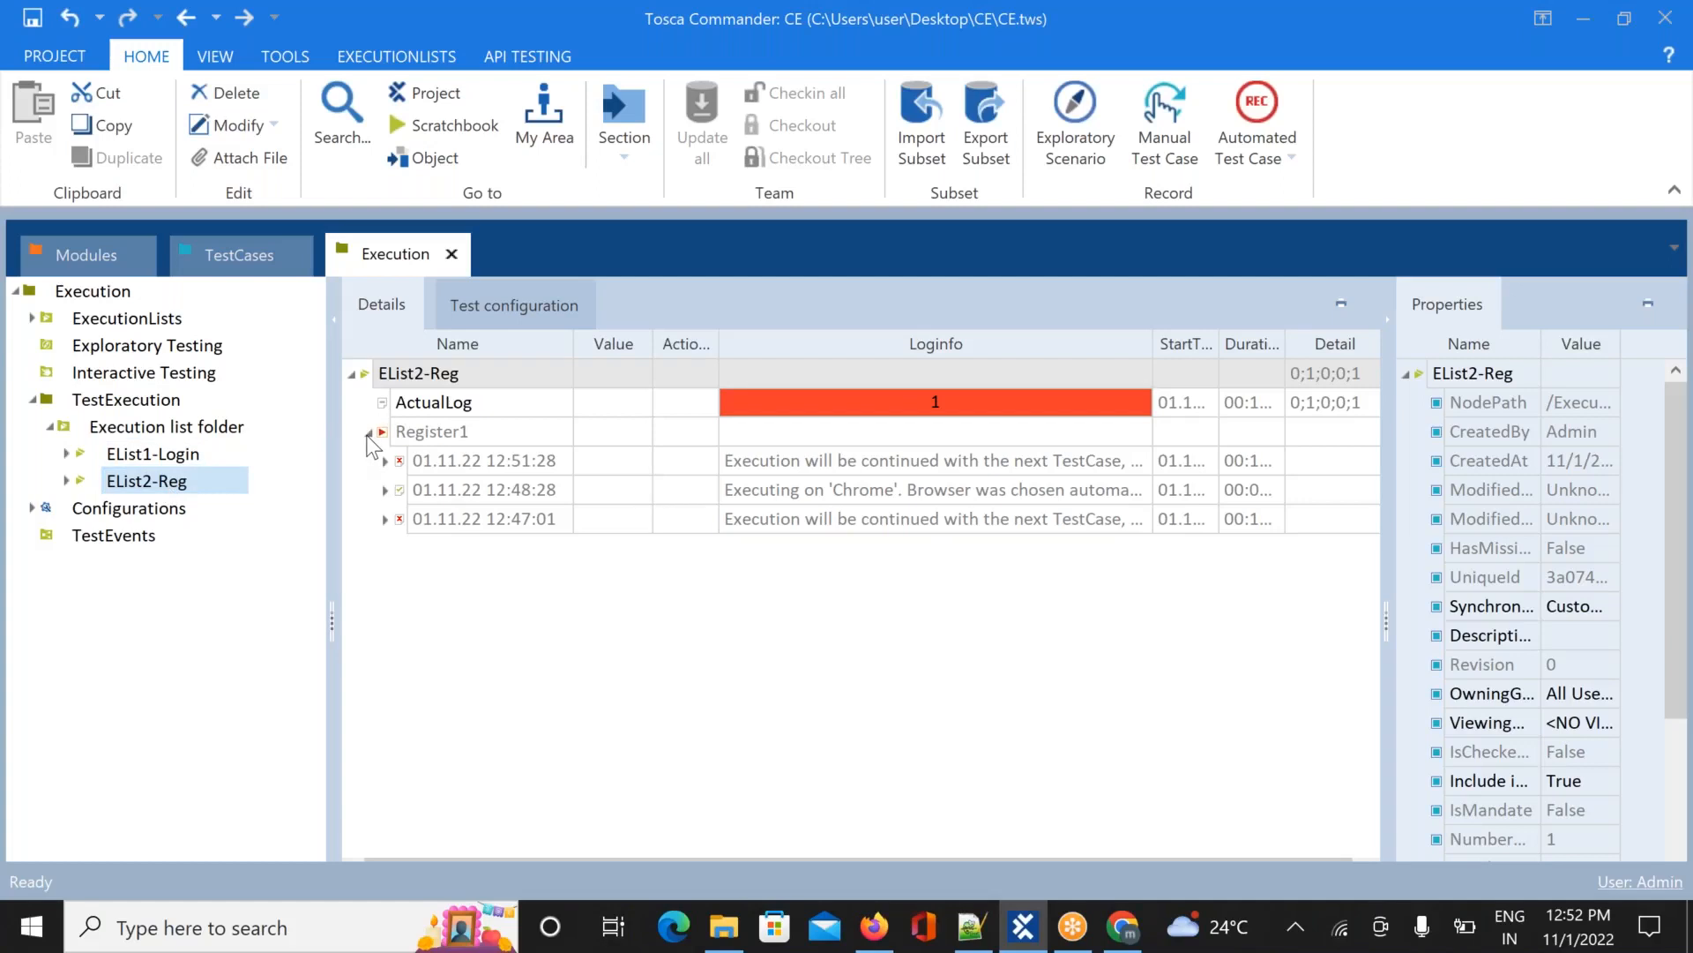
left_click(369, 432)
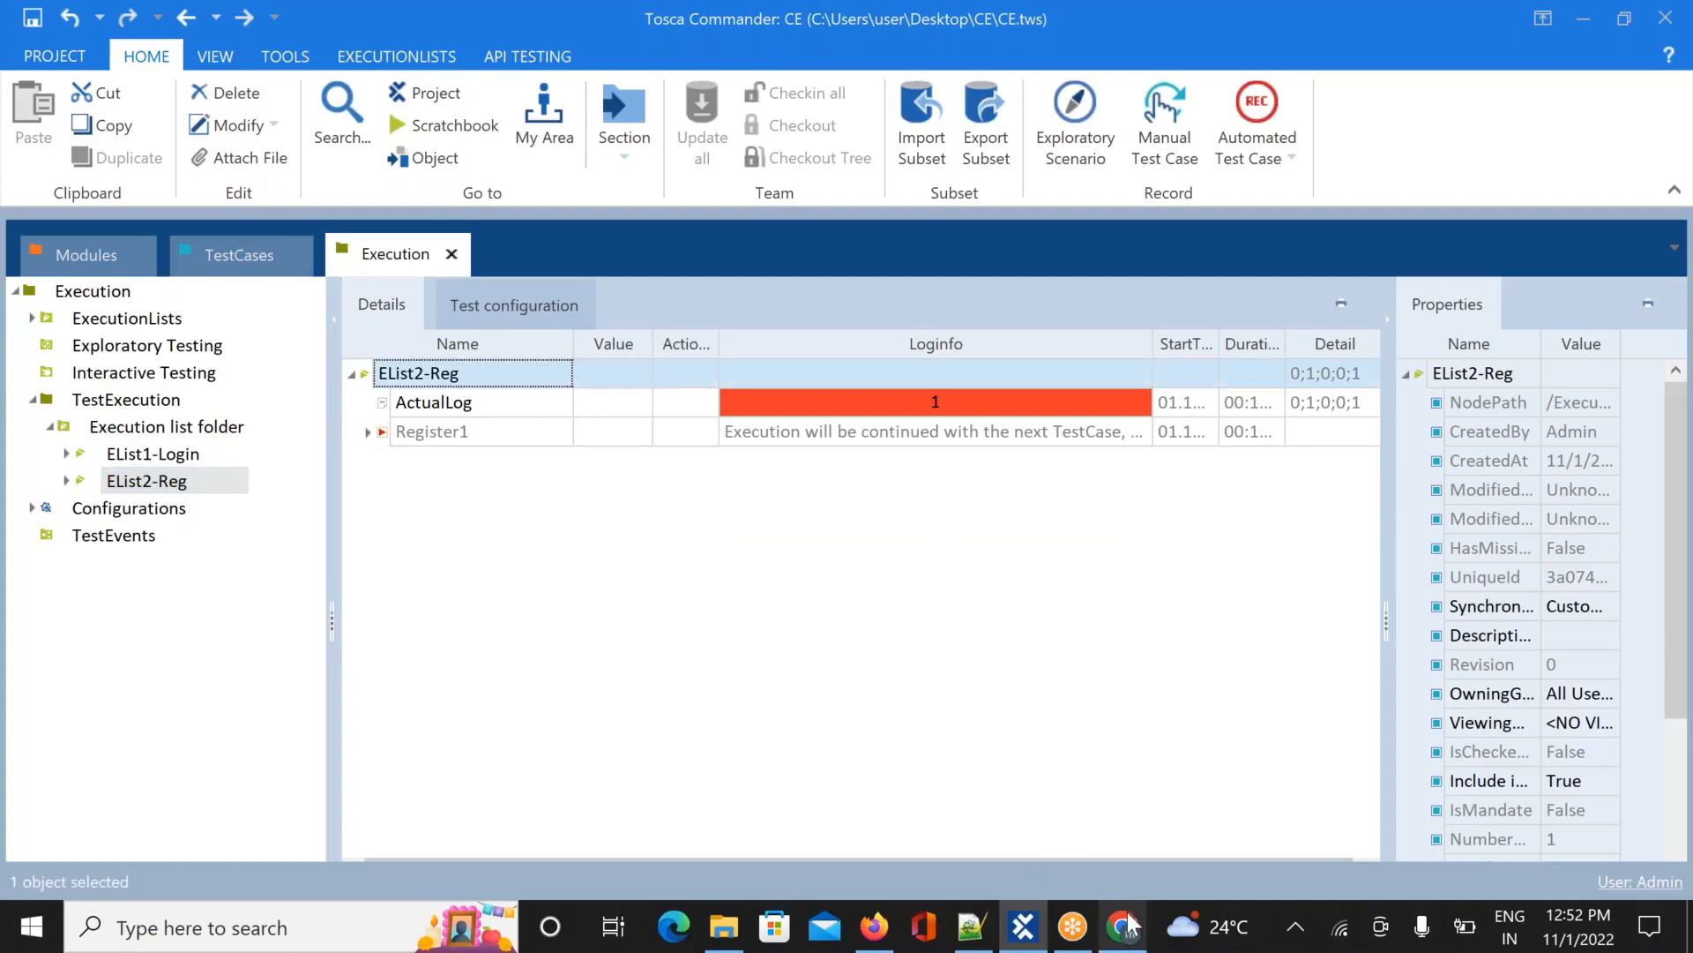
In Chrome, log out of Demo Web Shop, open the Register page, then return to Tosca
mouse_move(1130, 925)
left_click(1135, 828)
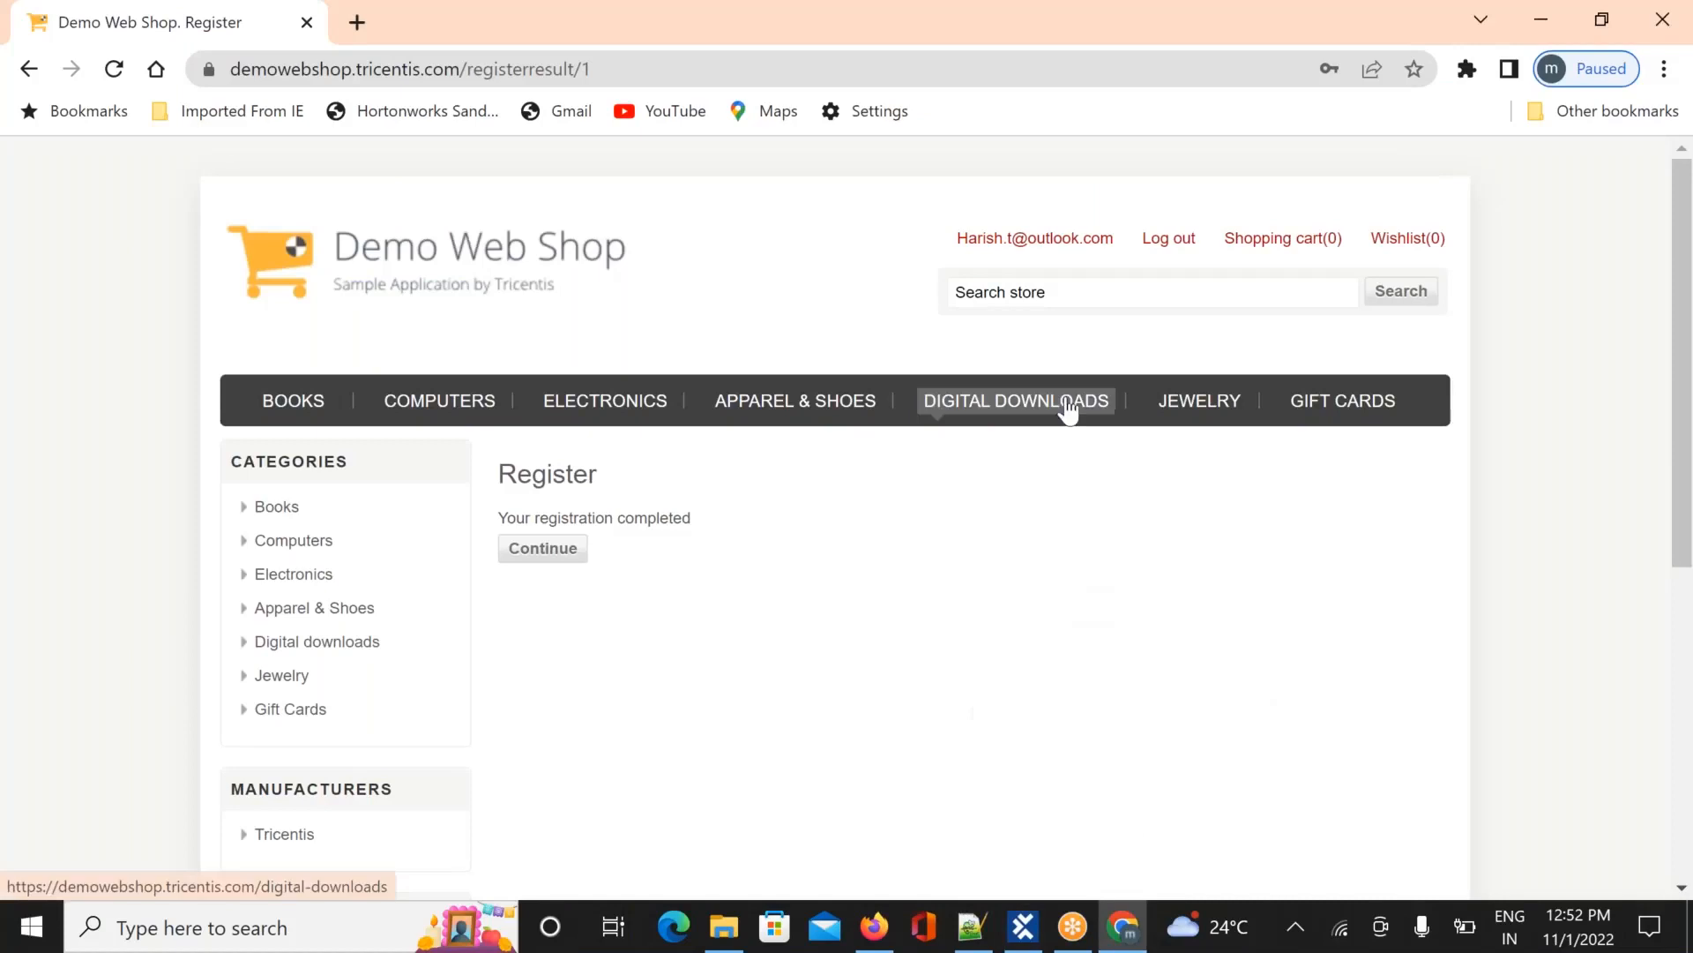
left_click(1172, 249)
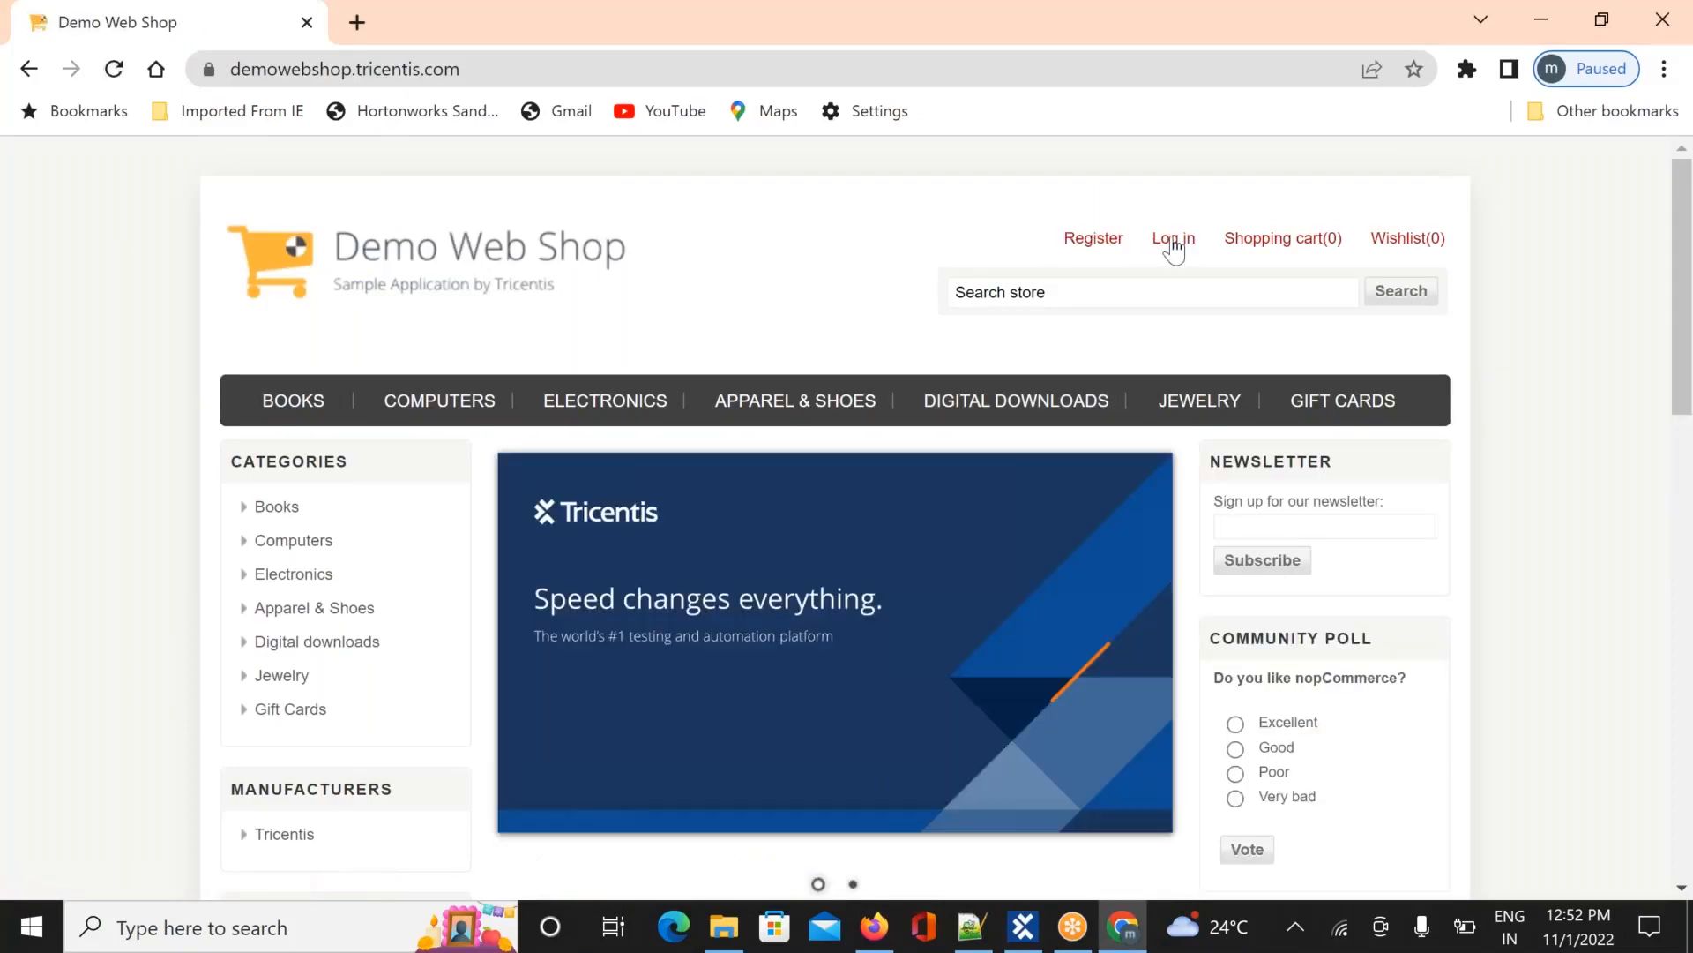
left_click(1085, 247)
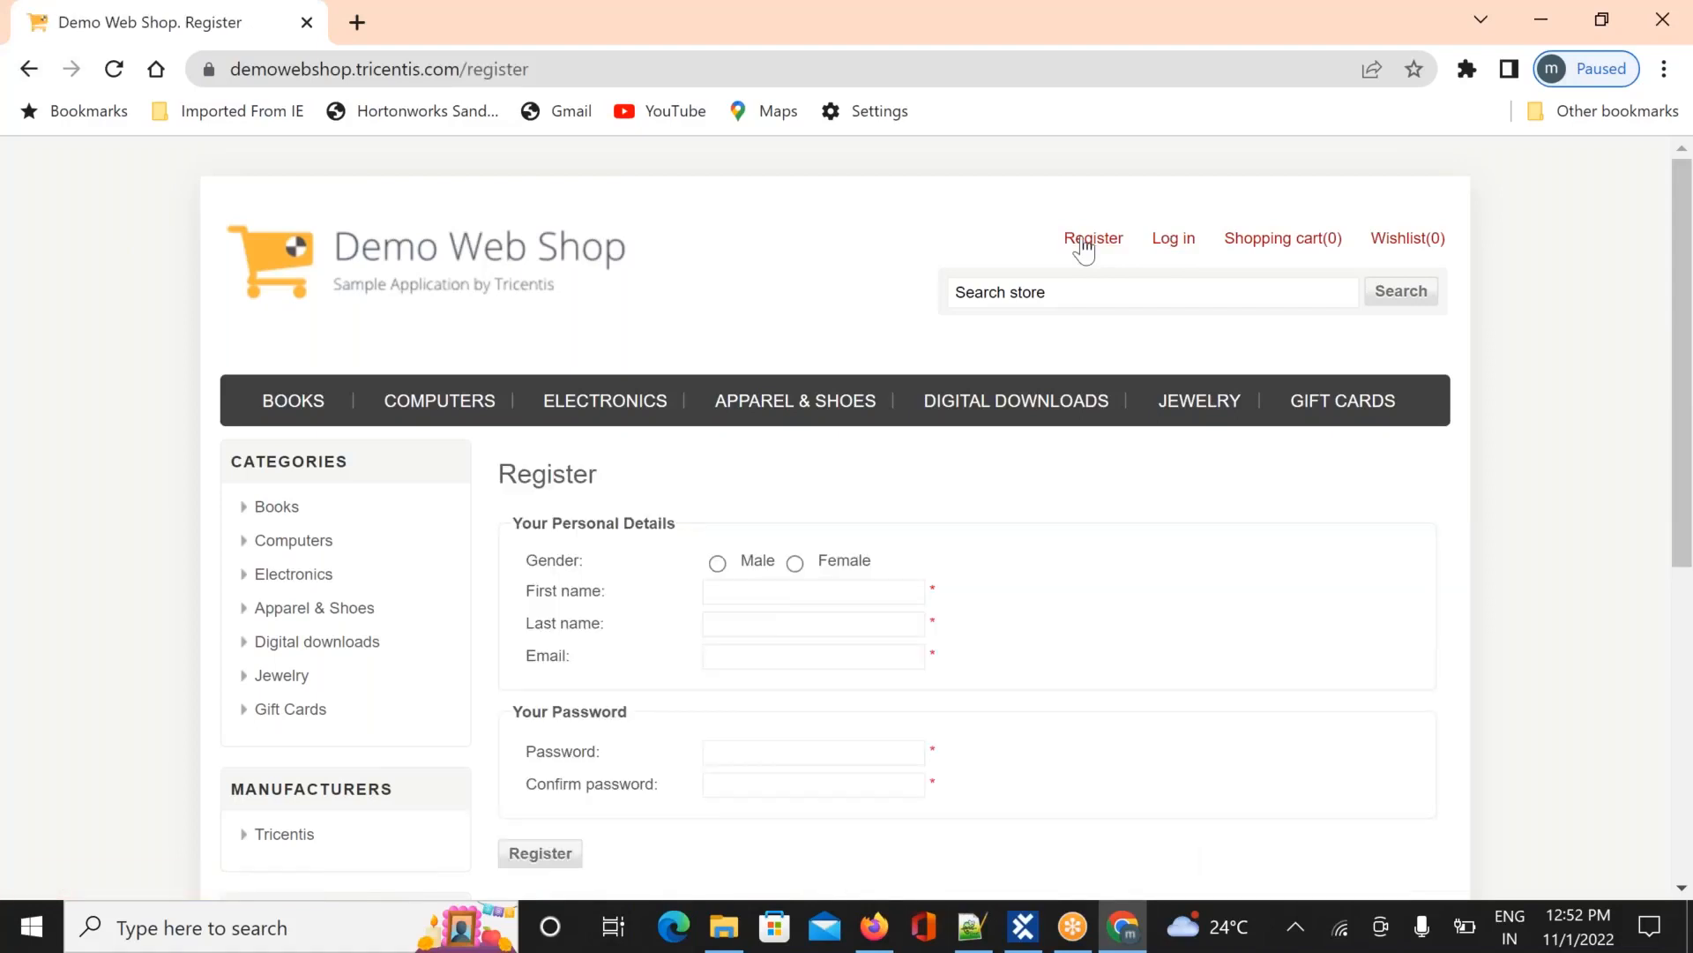
key("alt+Tab")
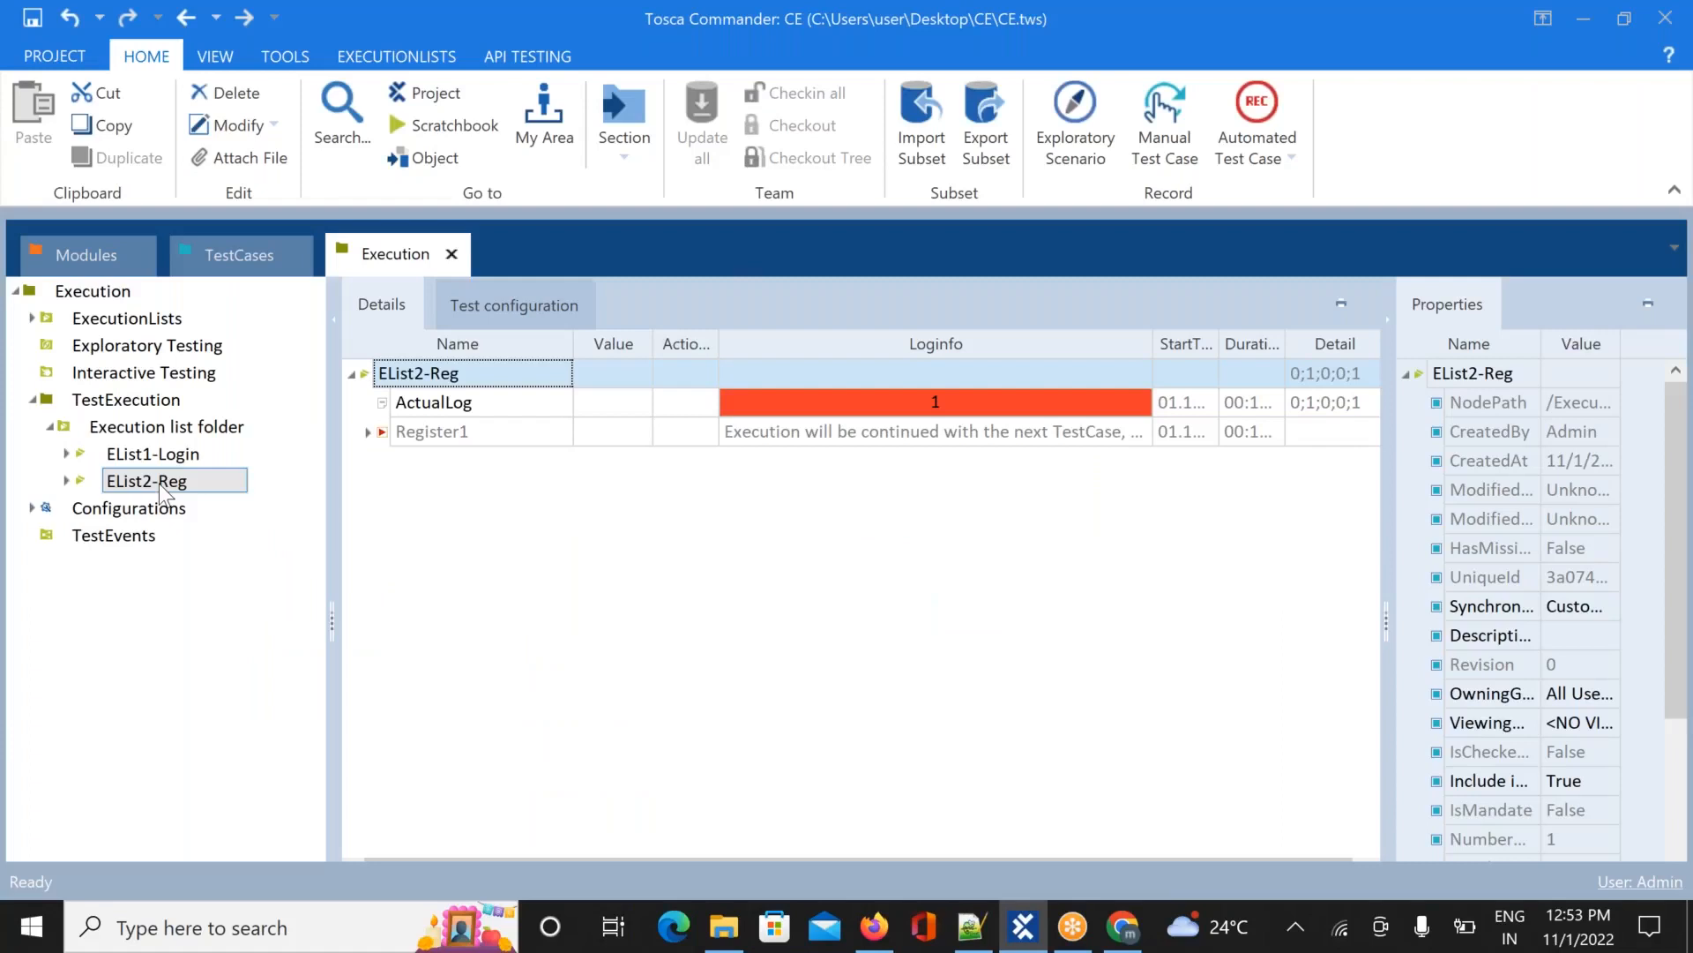
Run the EList2-Reg execution list from the Execution tree
right_click(162, 491)
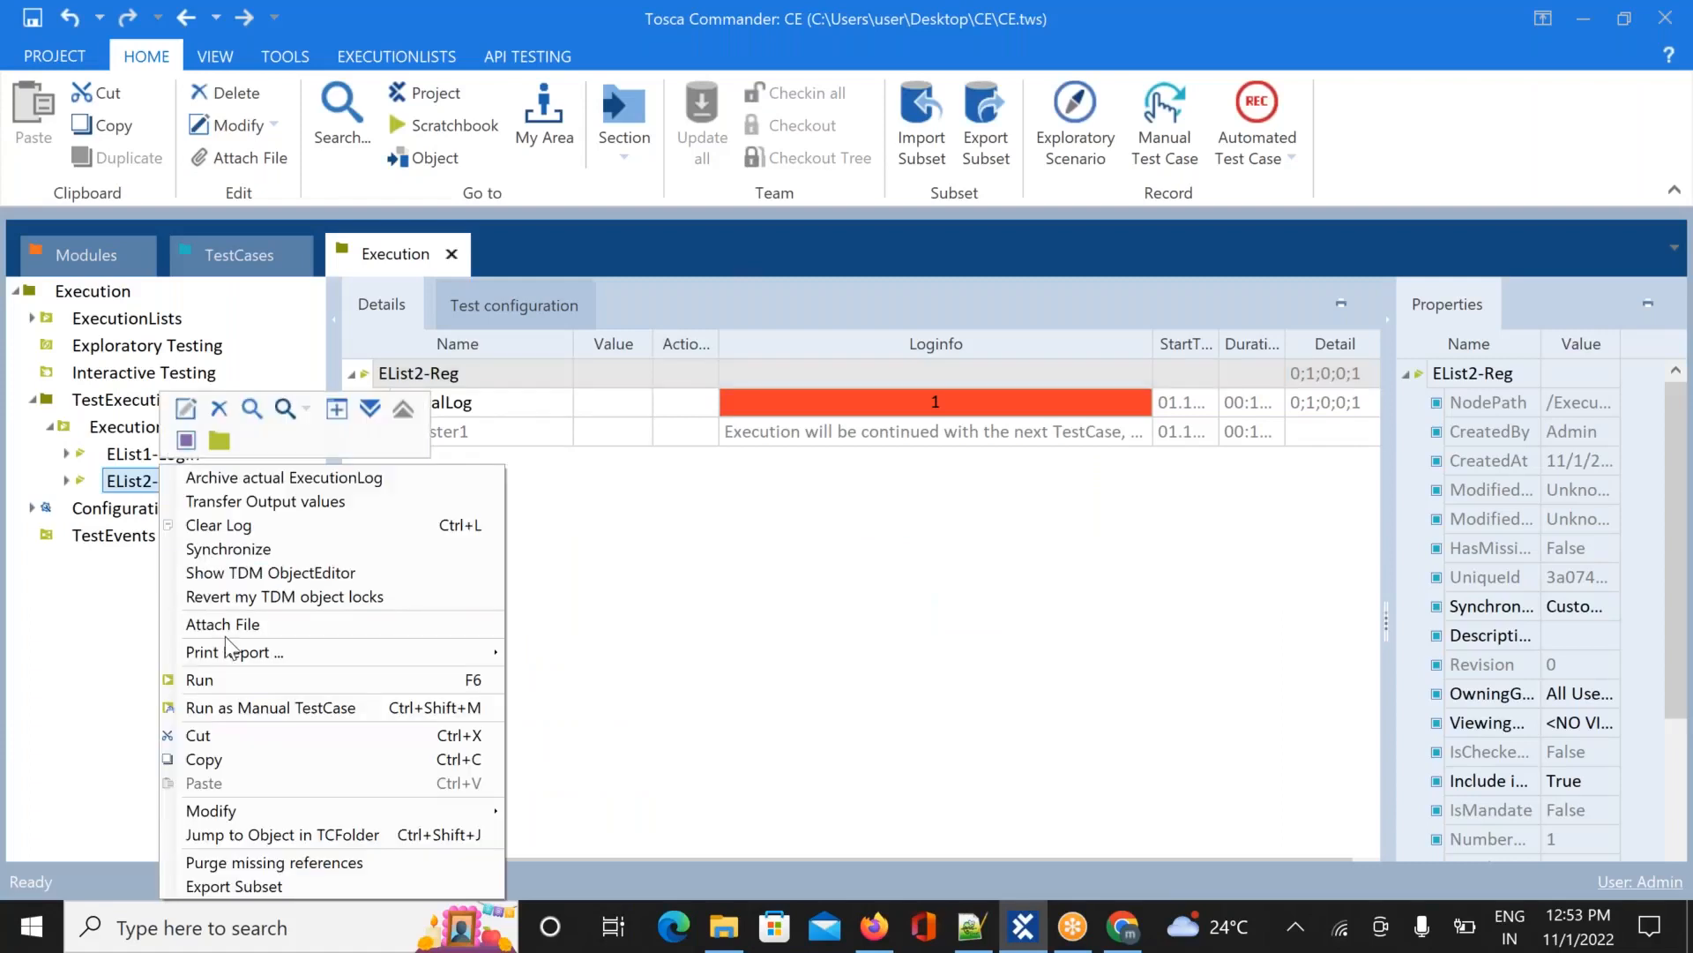
left_click(266, 686)
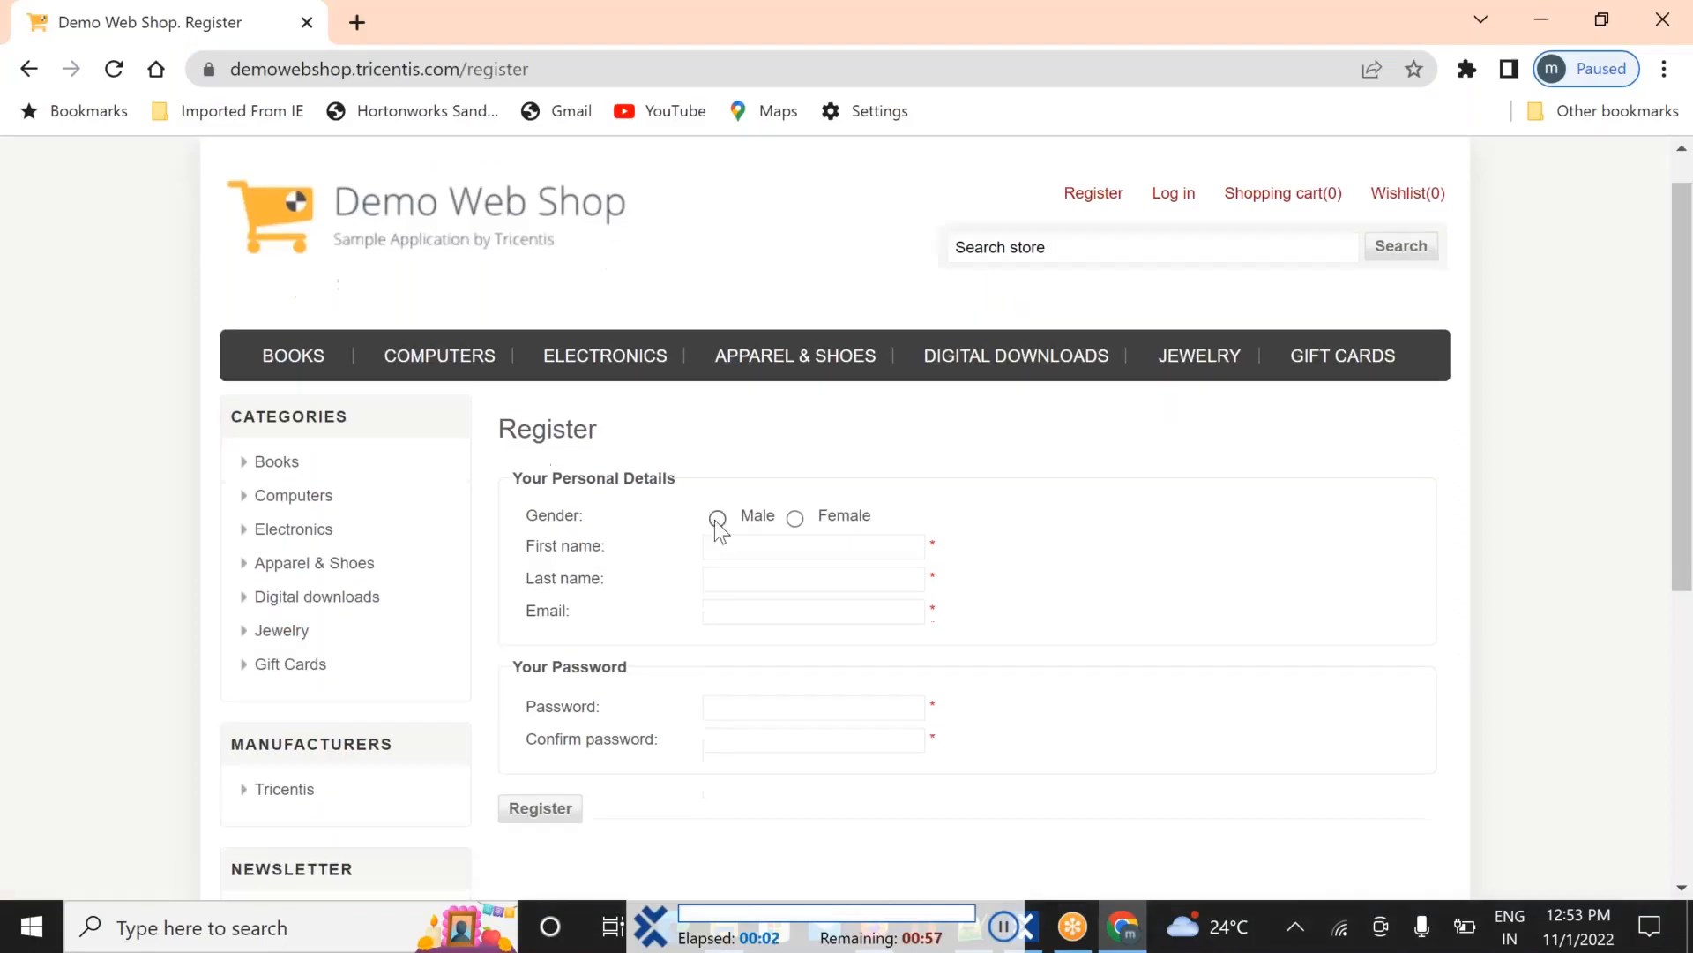
Fill the Register form with Male gender, the customer's name, e-mail and password, then submit it
left_click(718, 519)
left_click(813, 517)
type("Harish")
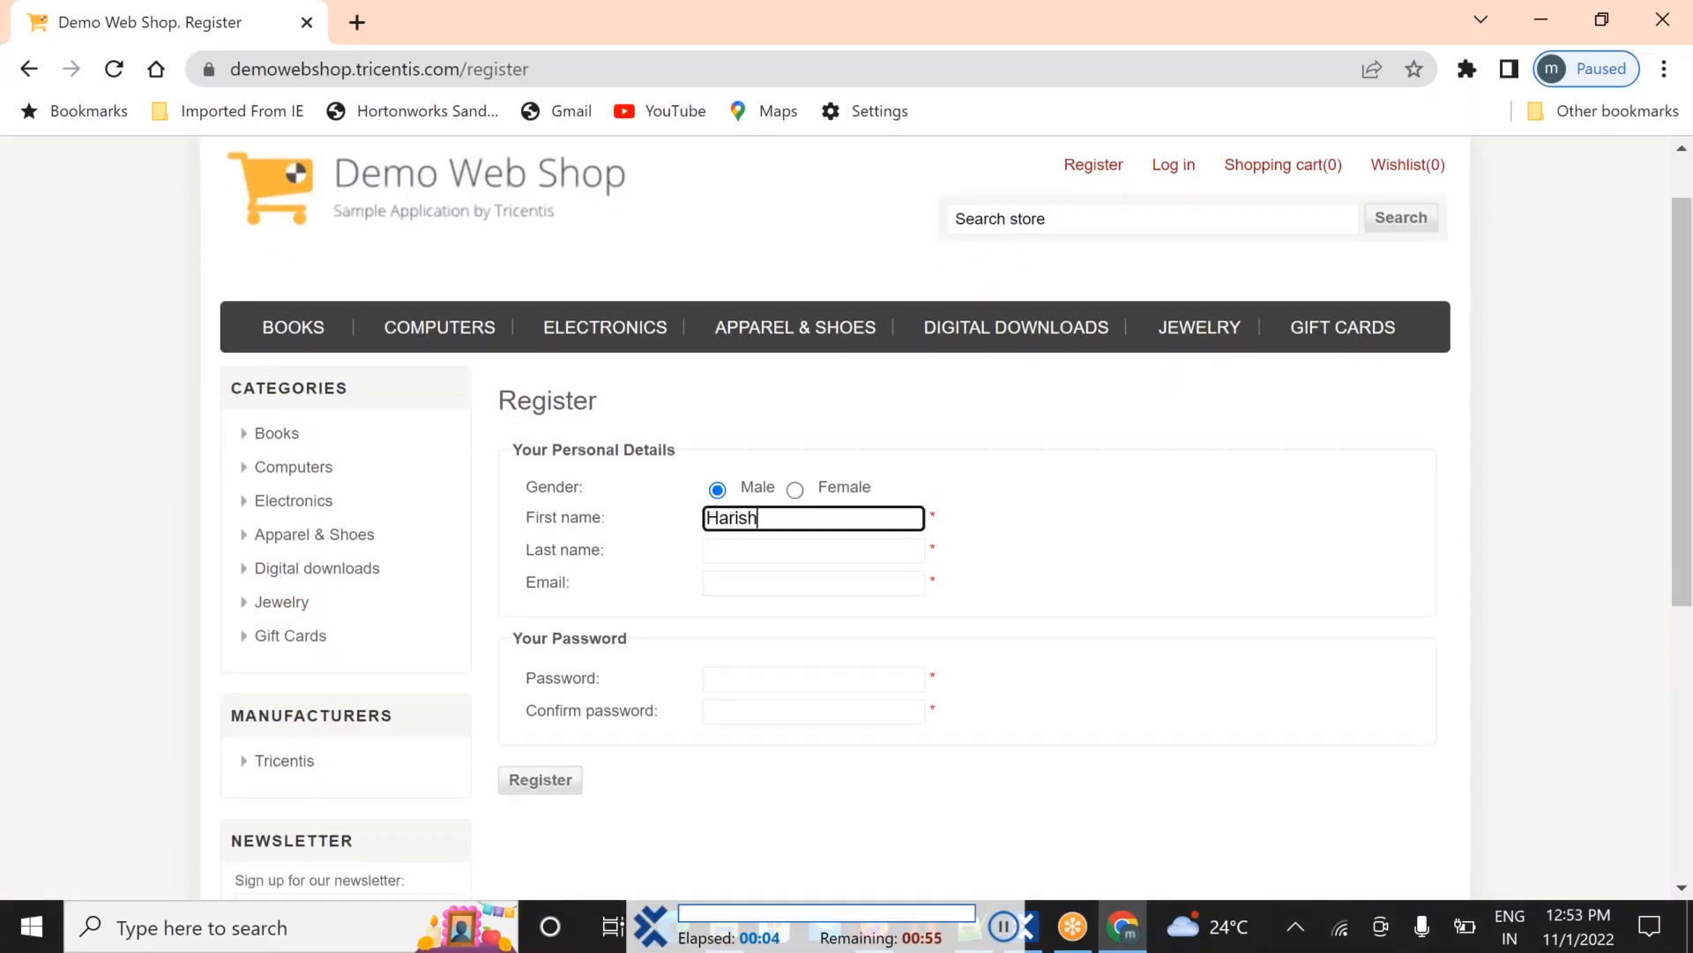
left_click(813, 517)
type("T")
left_click(813, 518)
left_click(813, 517)
type("••••••")
left_click(813, 517)
type("••••••")
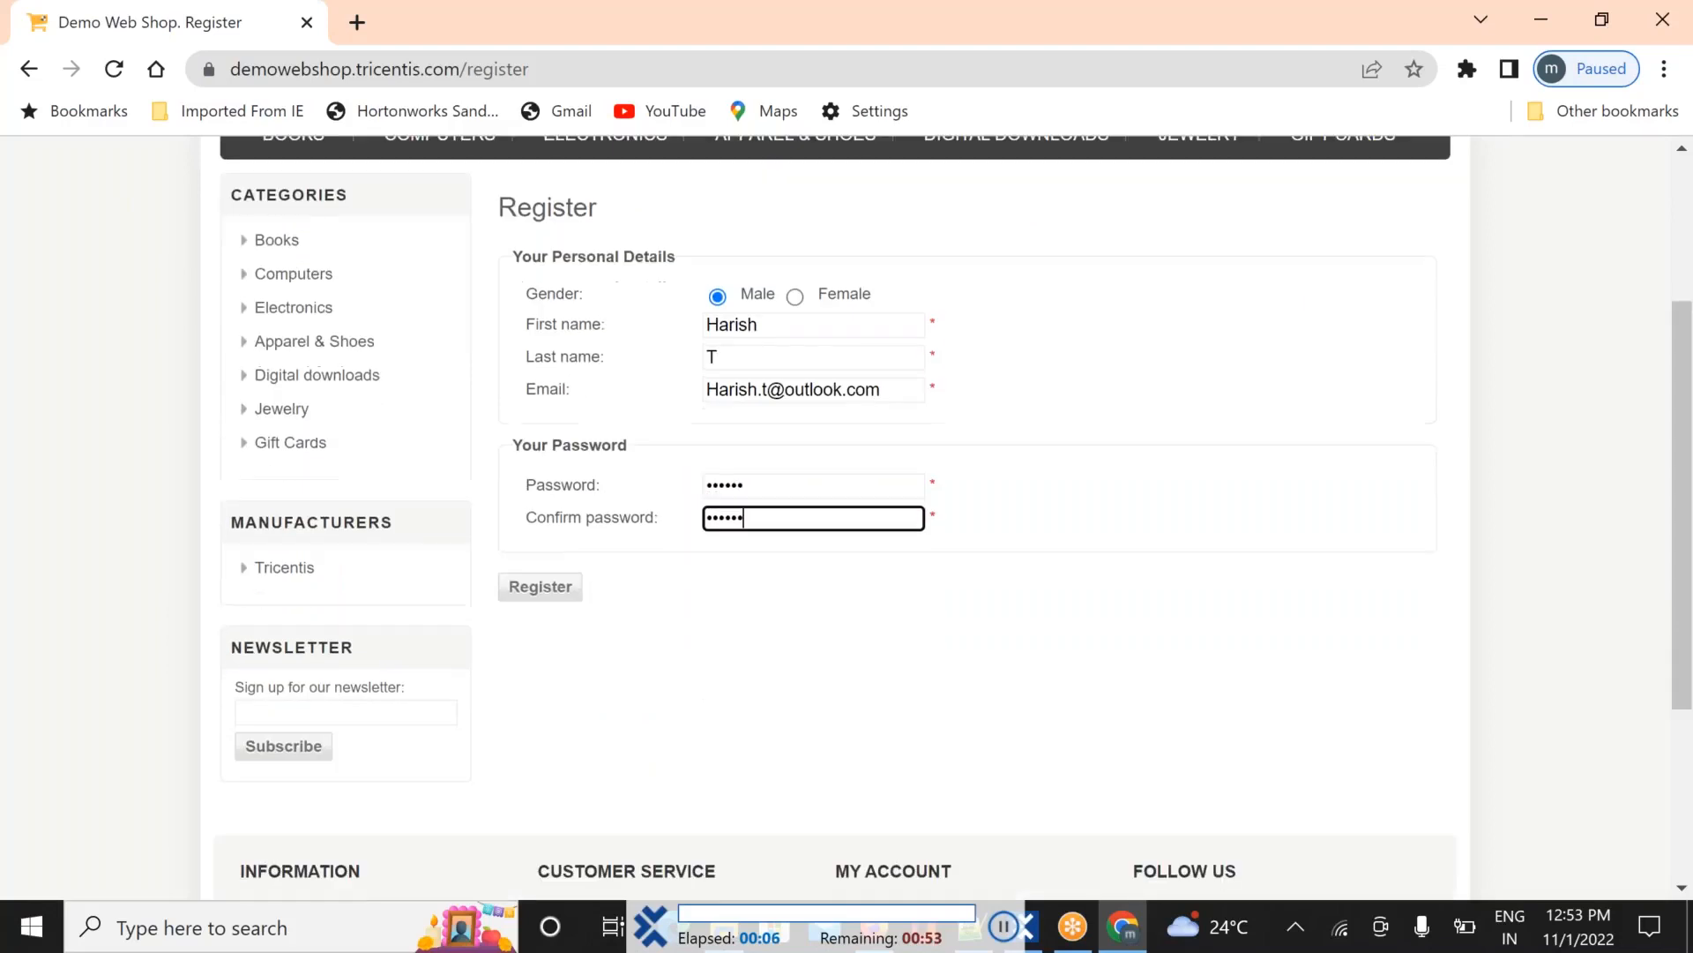
left_click(541, 521)
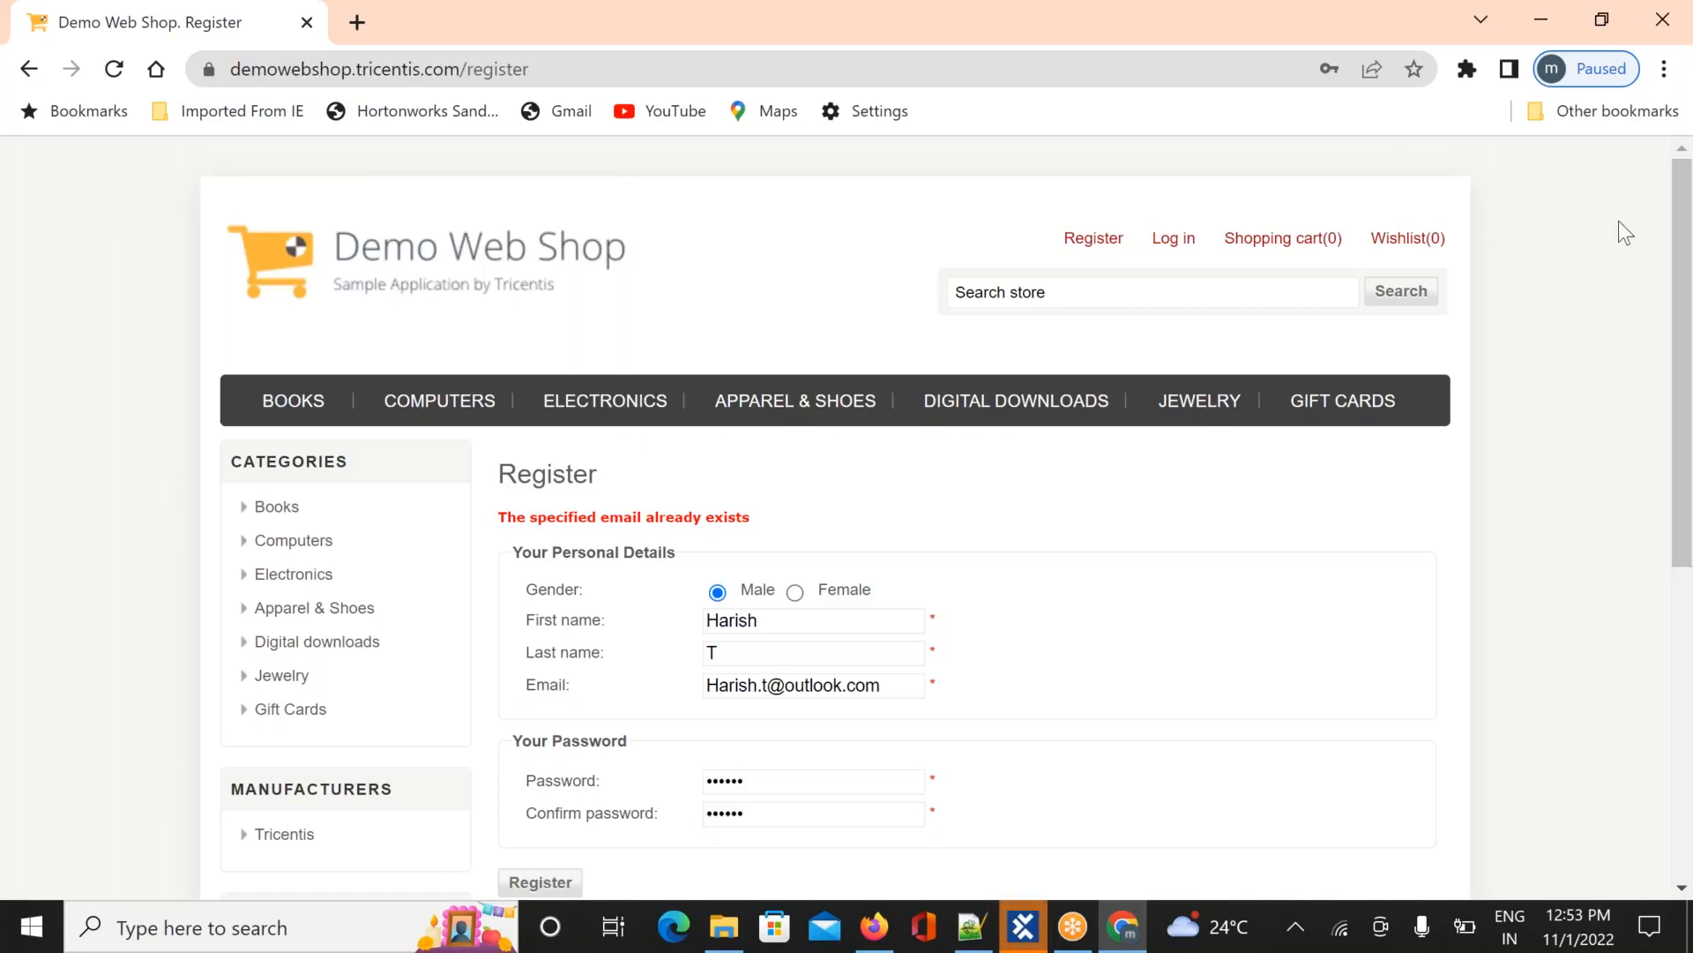
Scroll the result page and switch back to Tosca Commander
scroll(1679, 276, "down", 3)
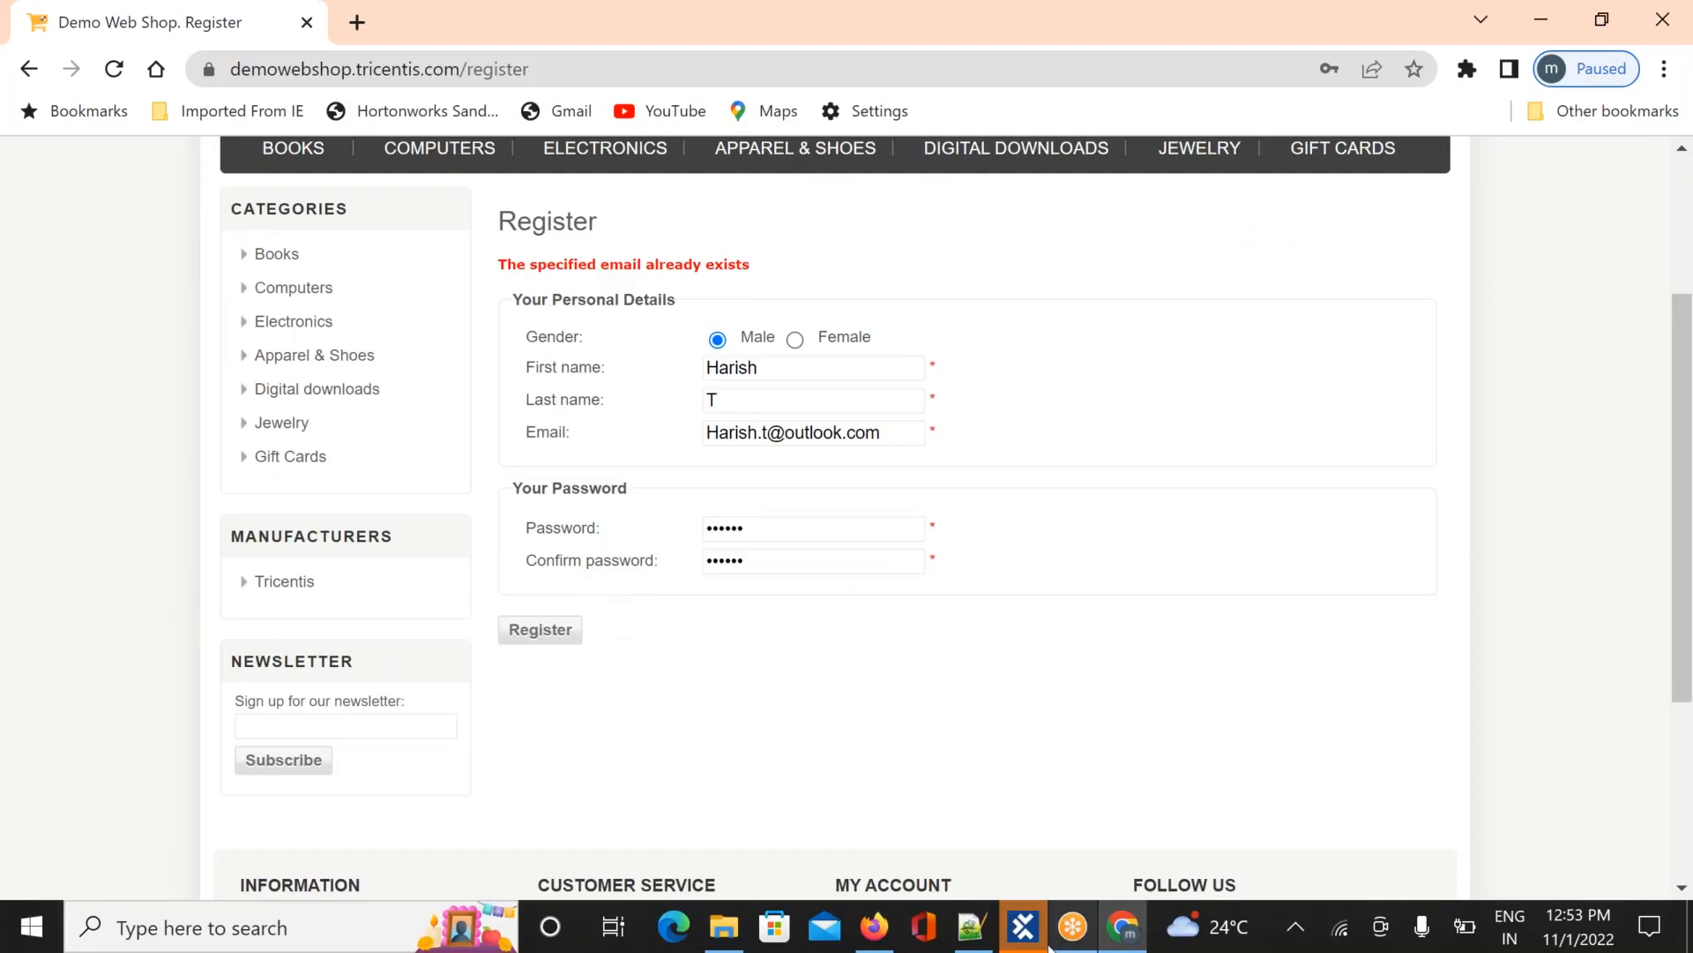
mouse_move(1025, 934)
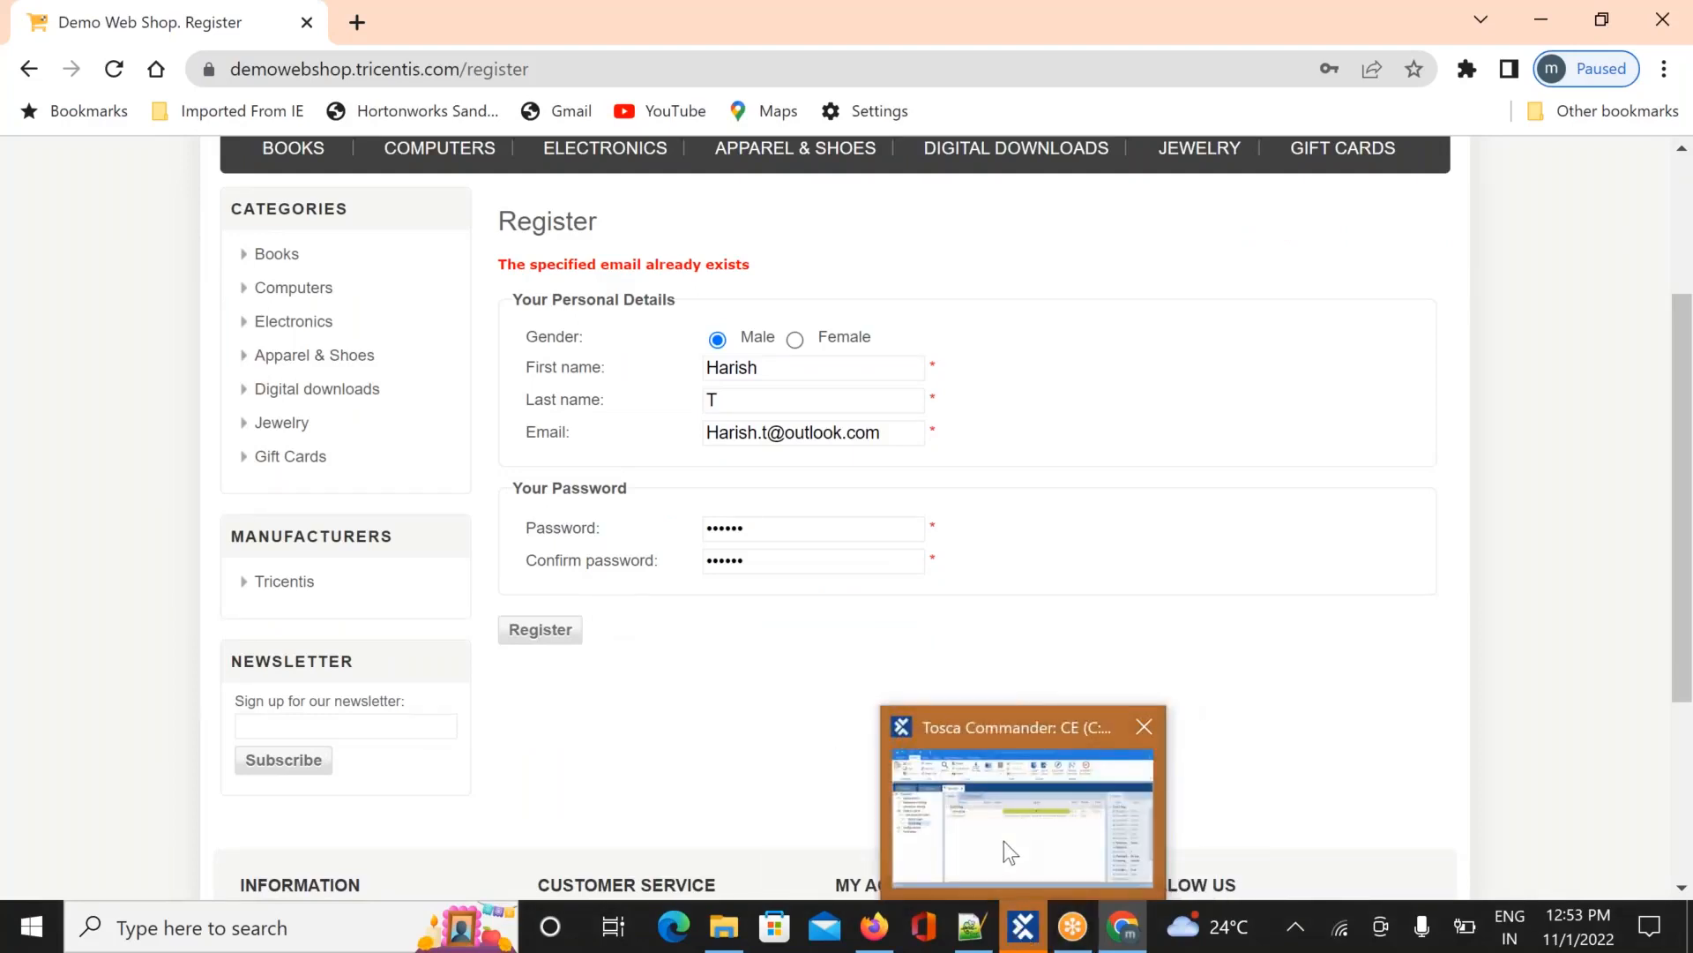
left_click(1005, 845)
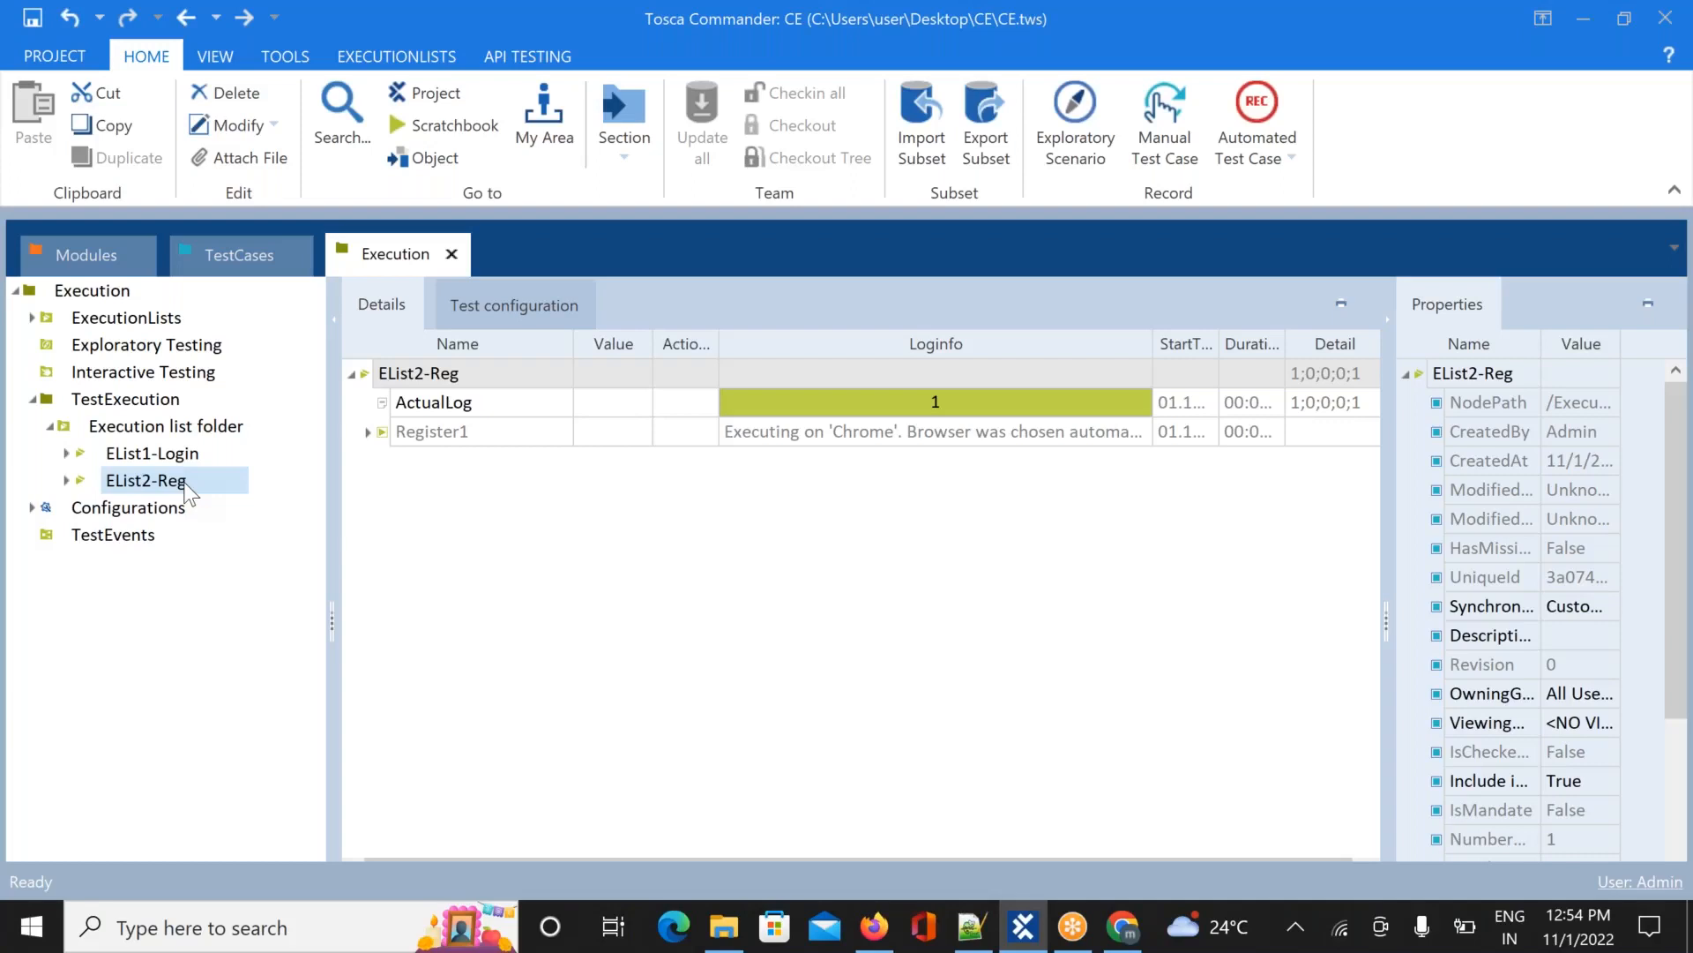
View the EList1-Login and EList2-Reg logs, then switch to the Notepad++ notes
left_click(116, 455)
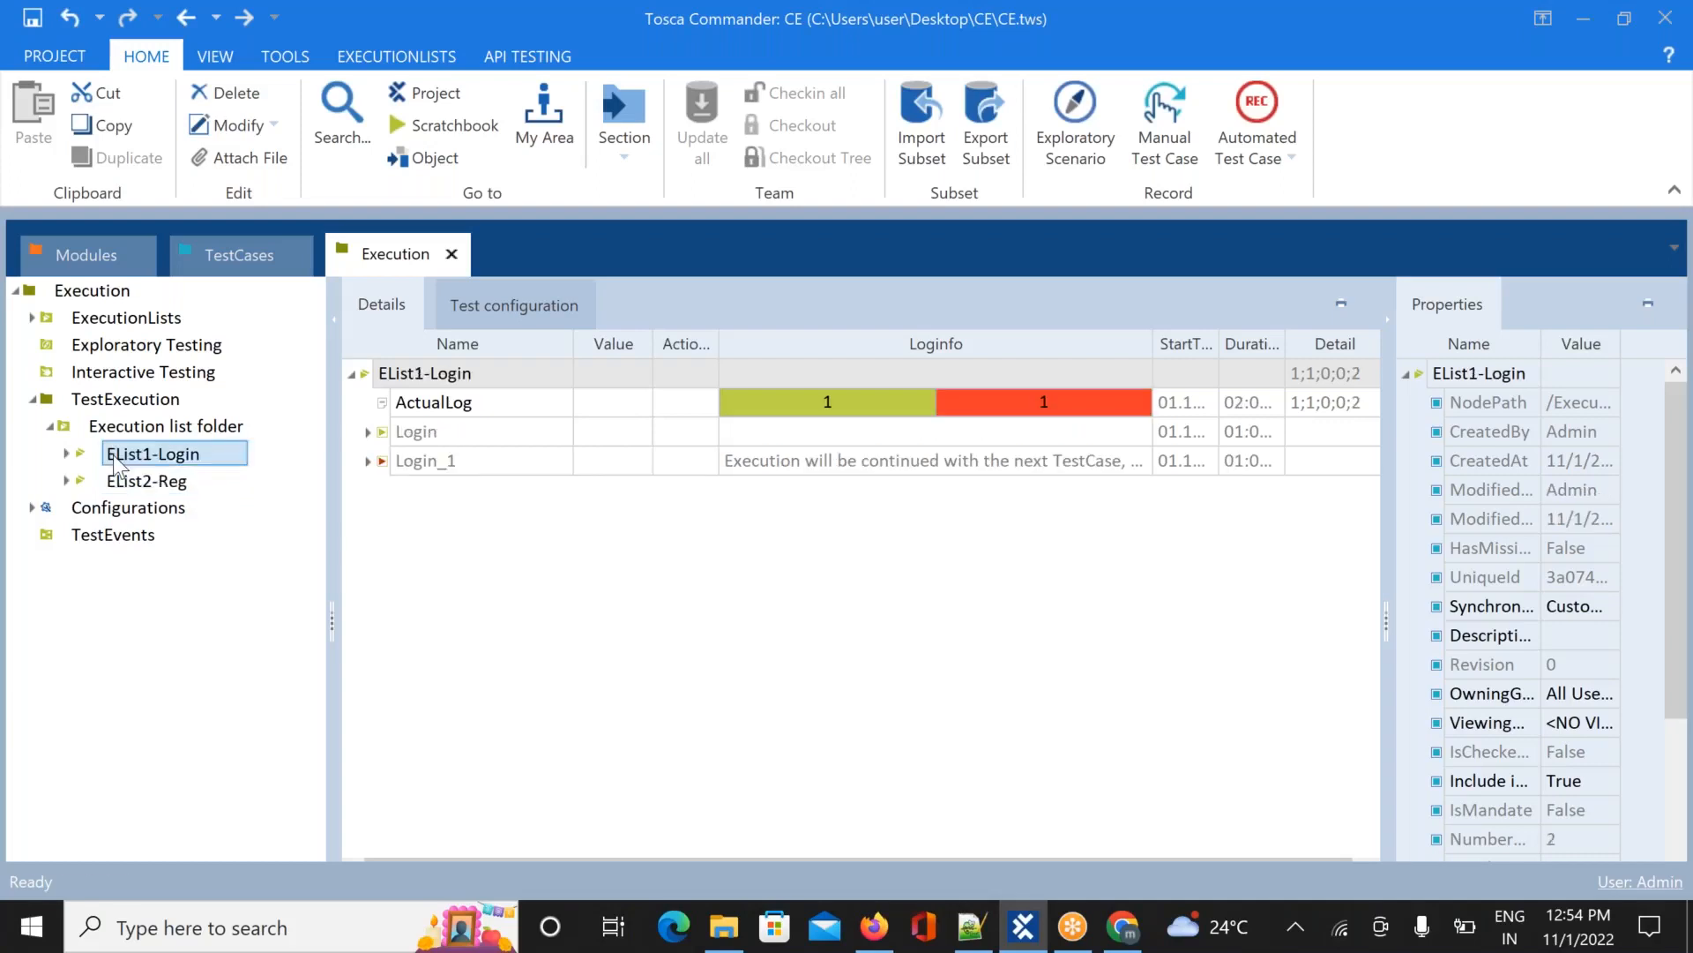
left_click(145, 483)
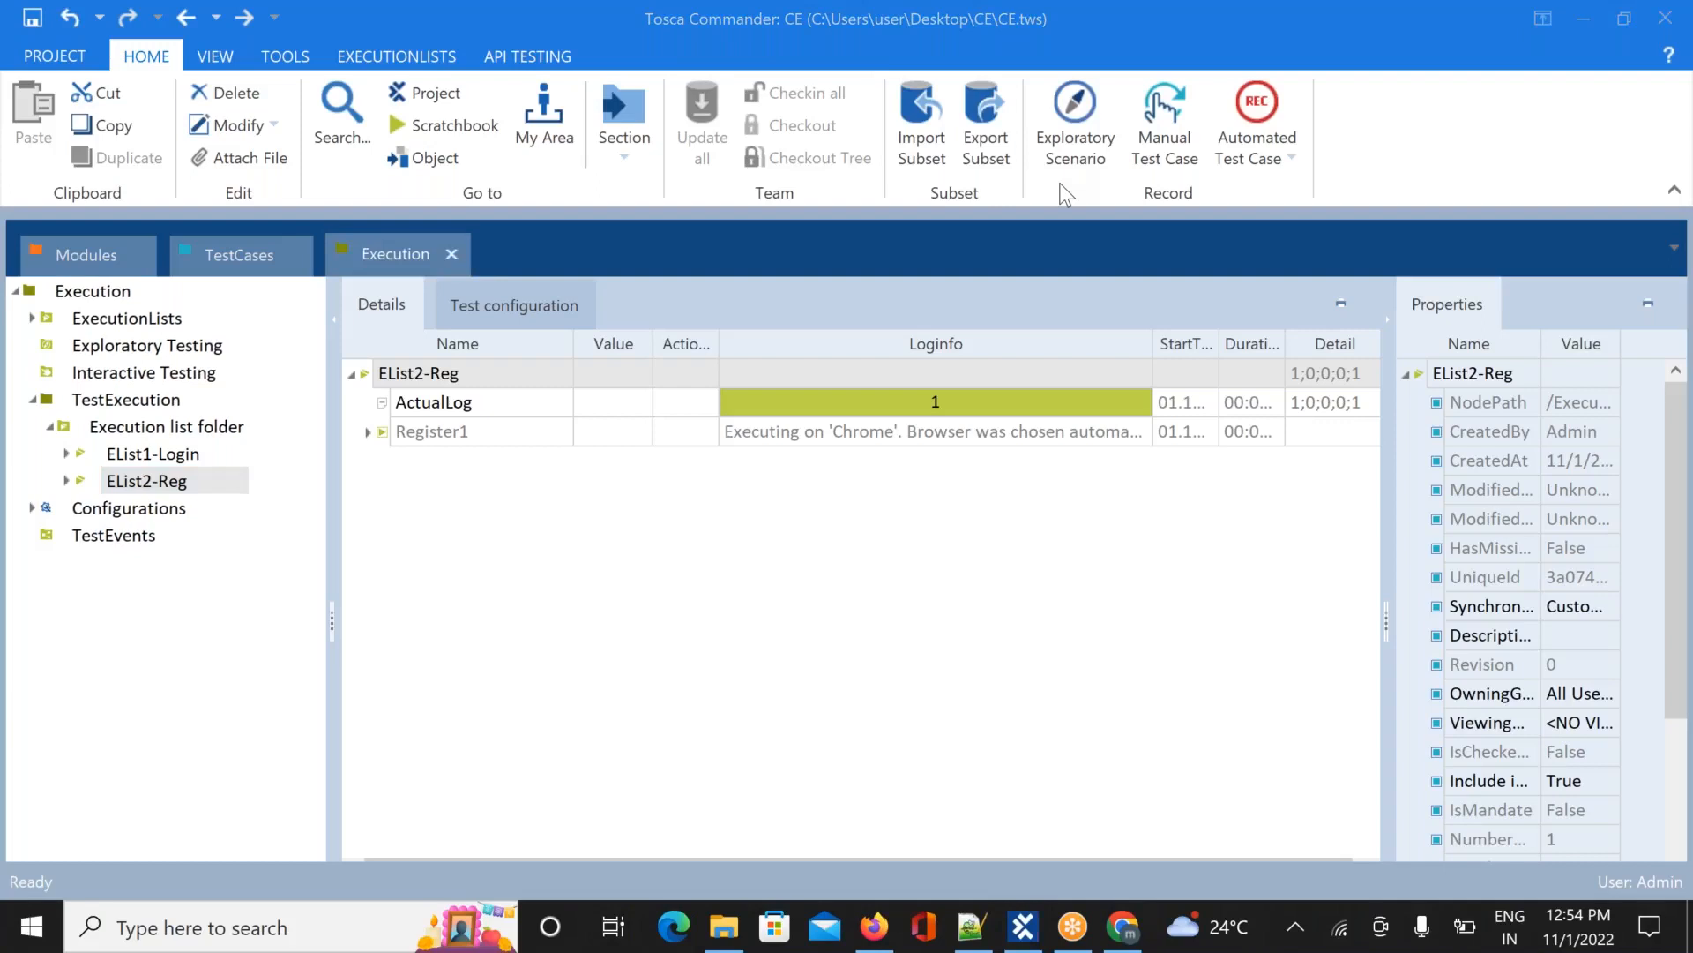
key("alt+Tab")
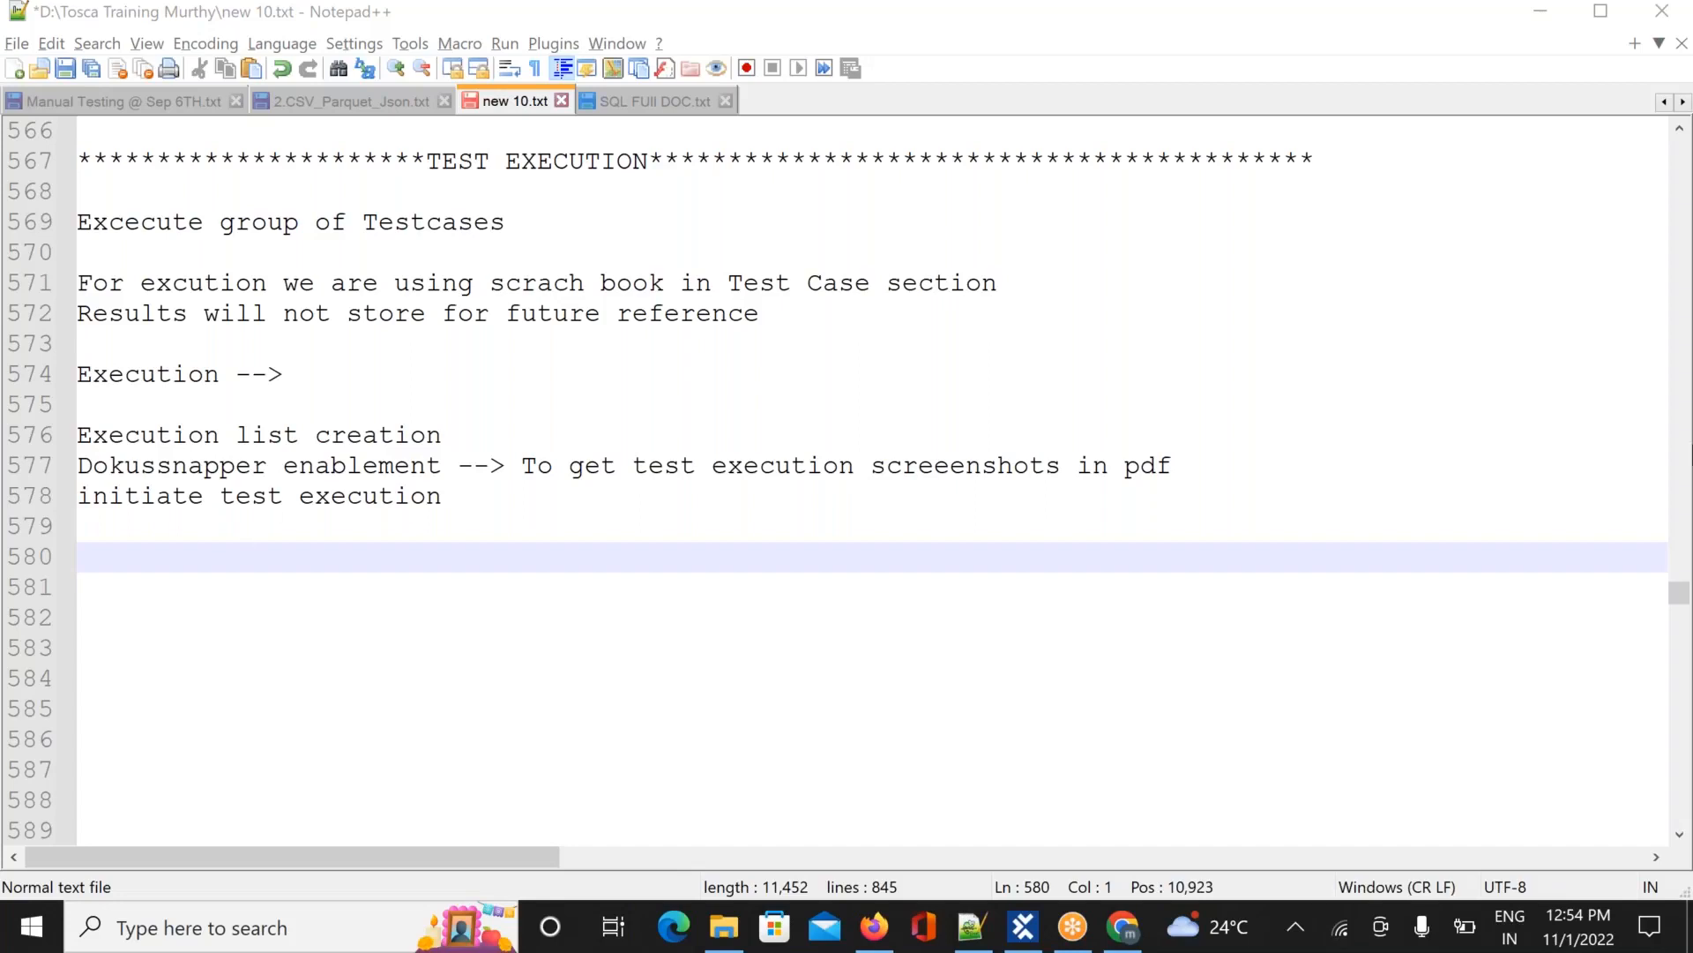
Write note lines '1.Create one Folder' and '2.Create ExecutionList folder'
left_click(96, 561)
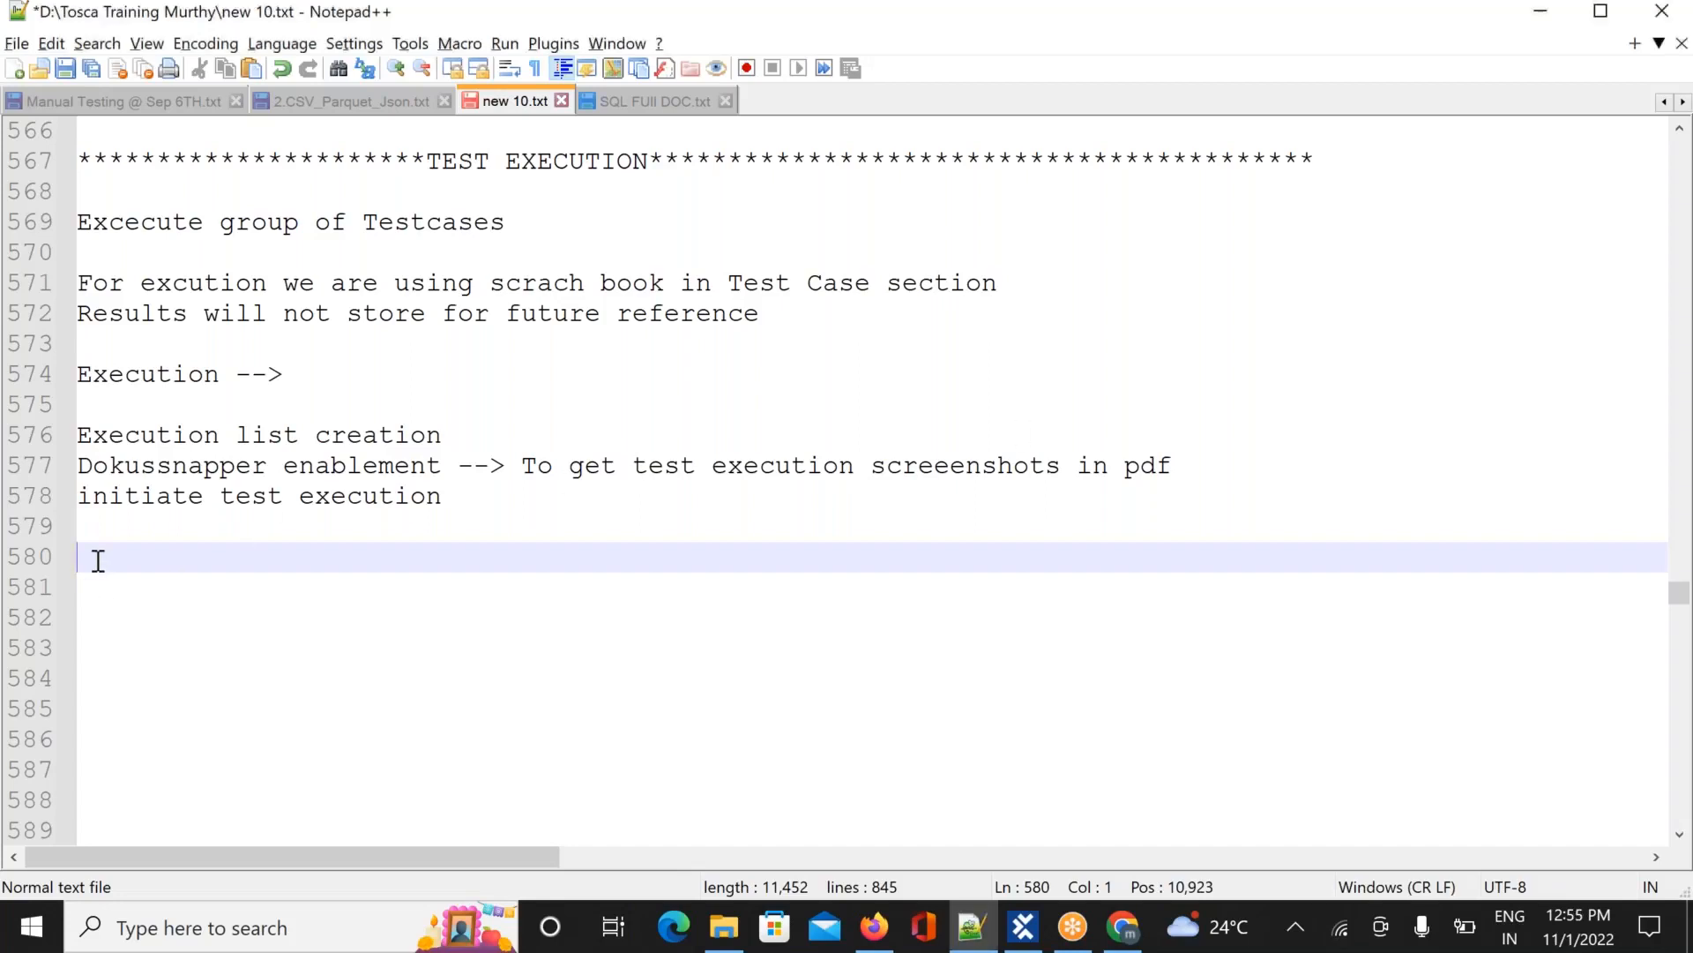
type("1.")
type("Create o")
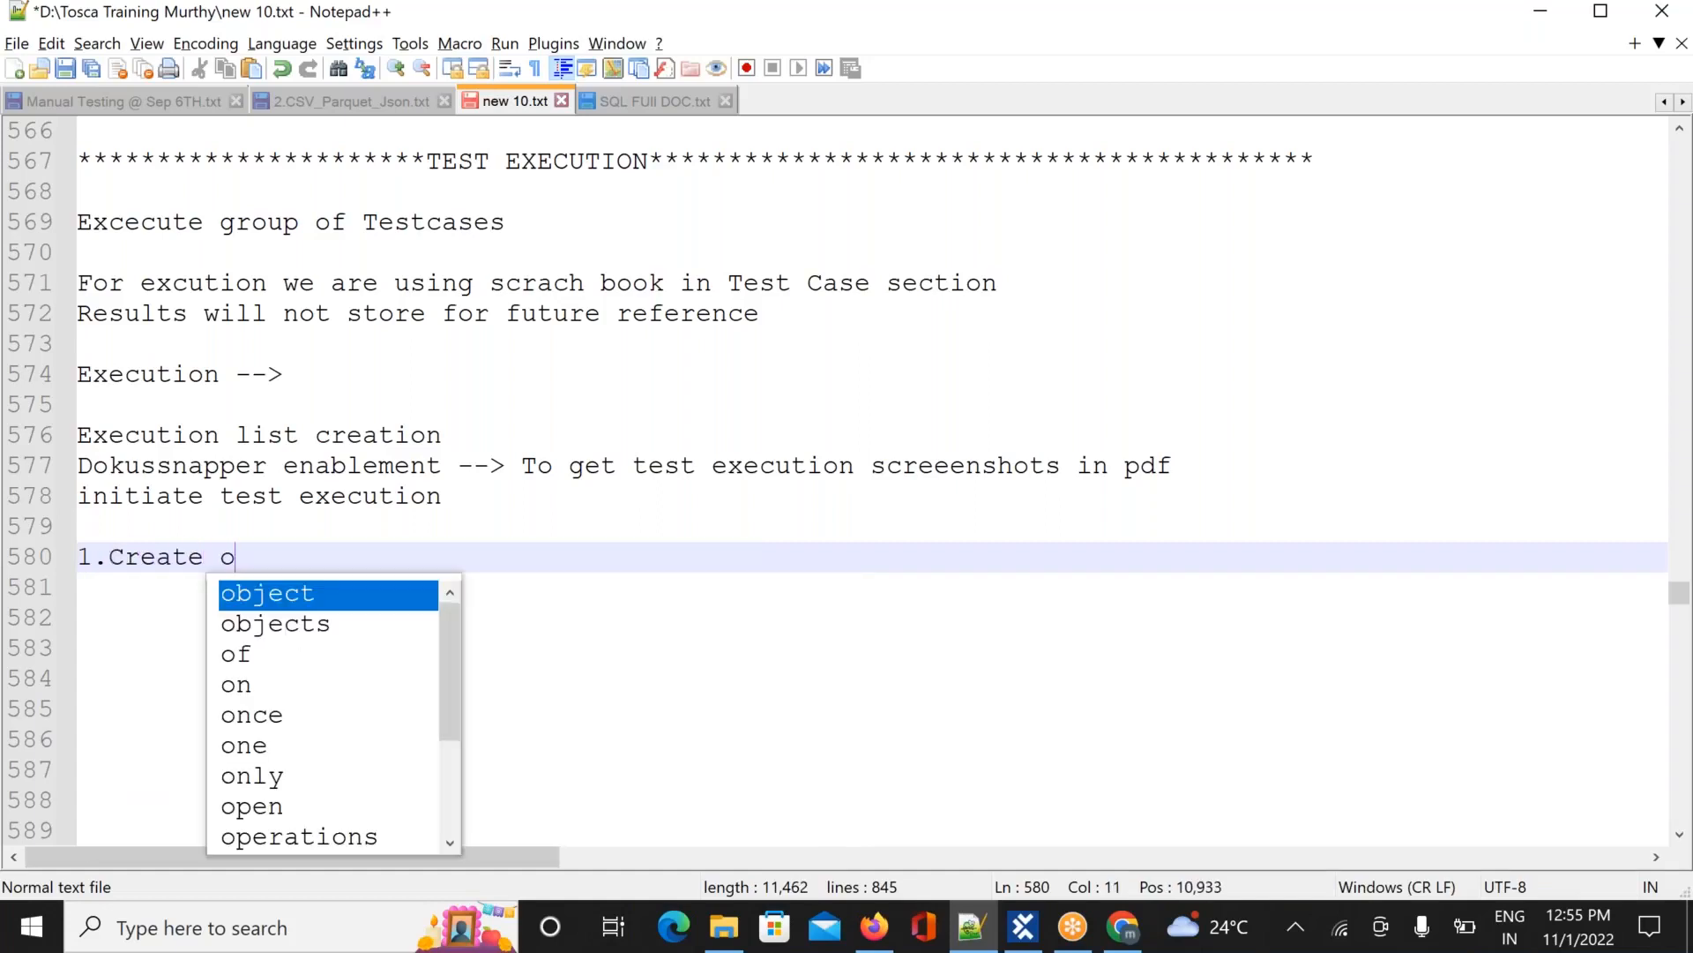
type("ne ")
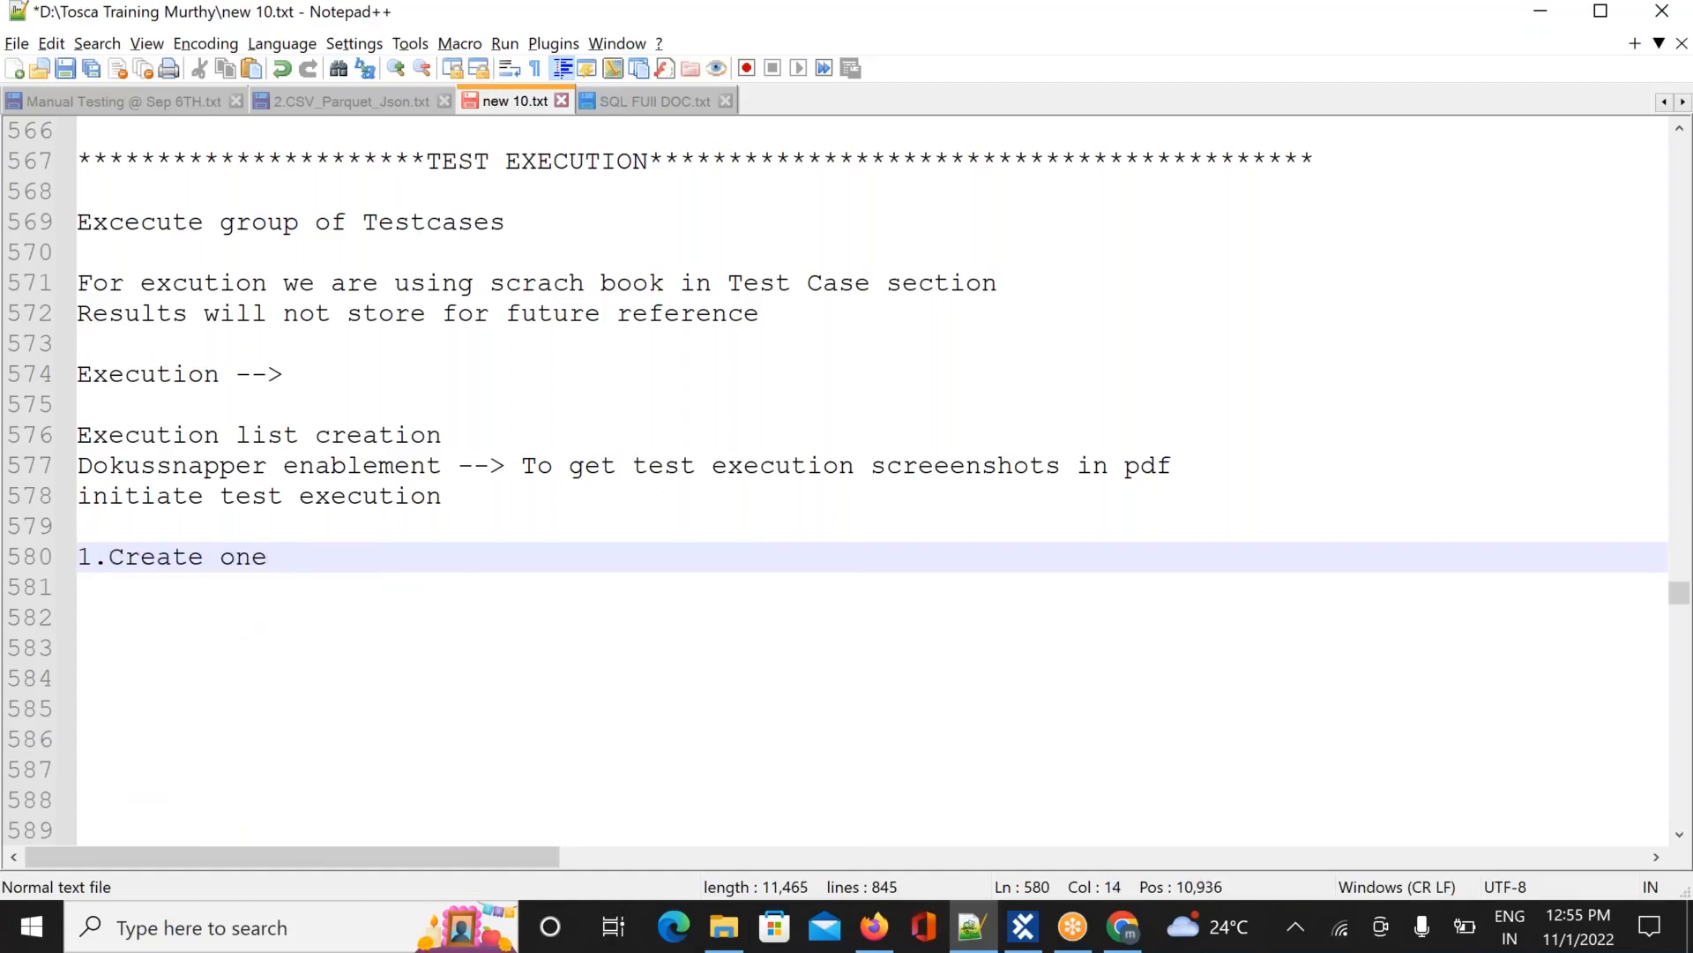
type("Folder")
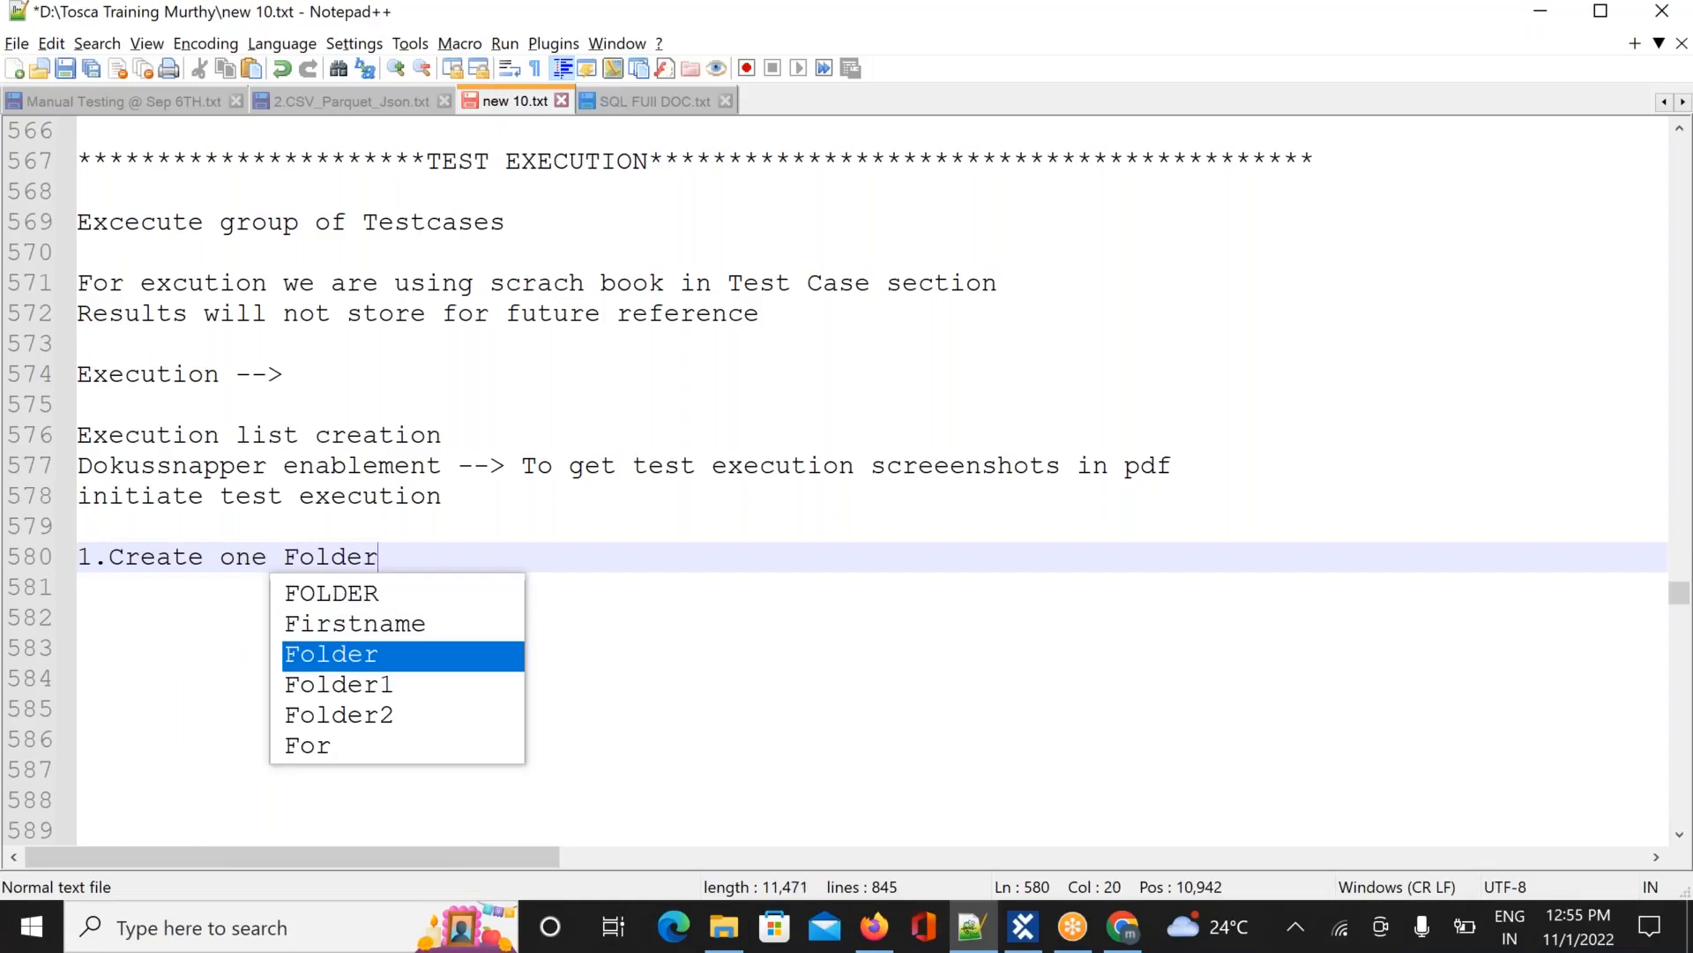
key("Return")
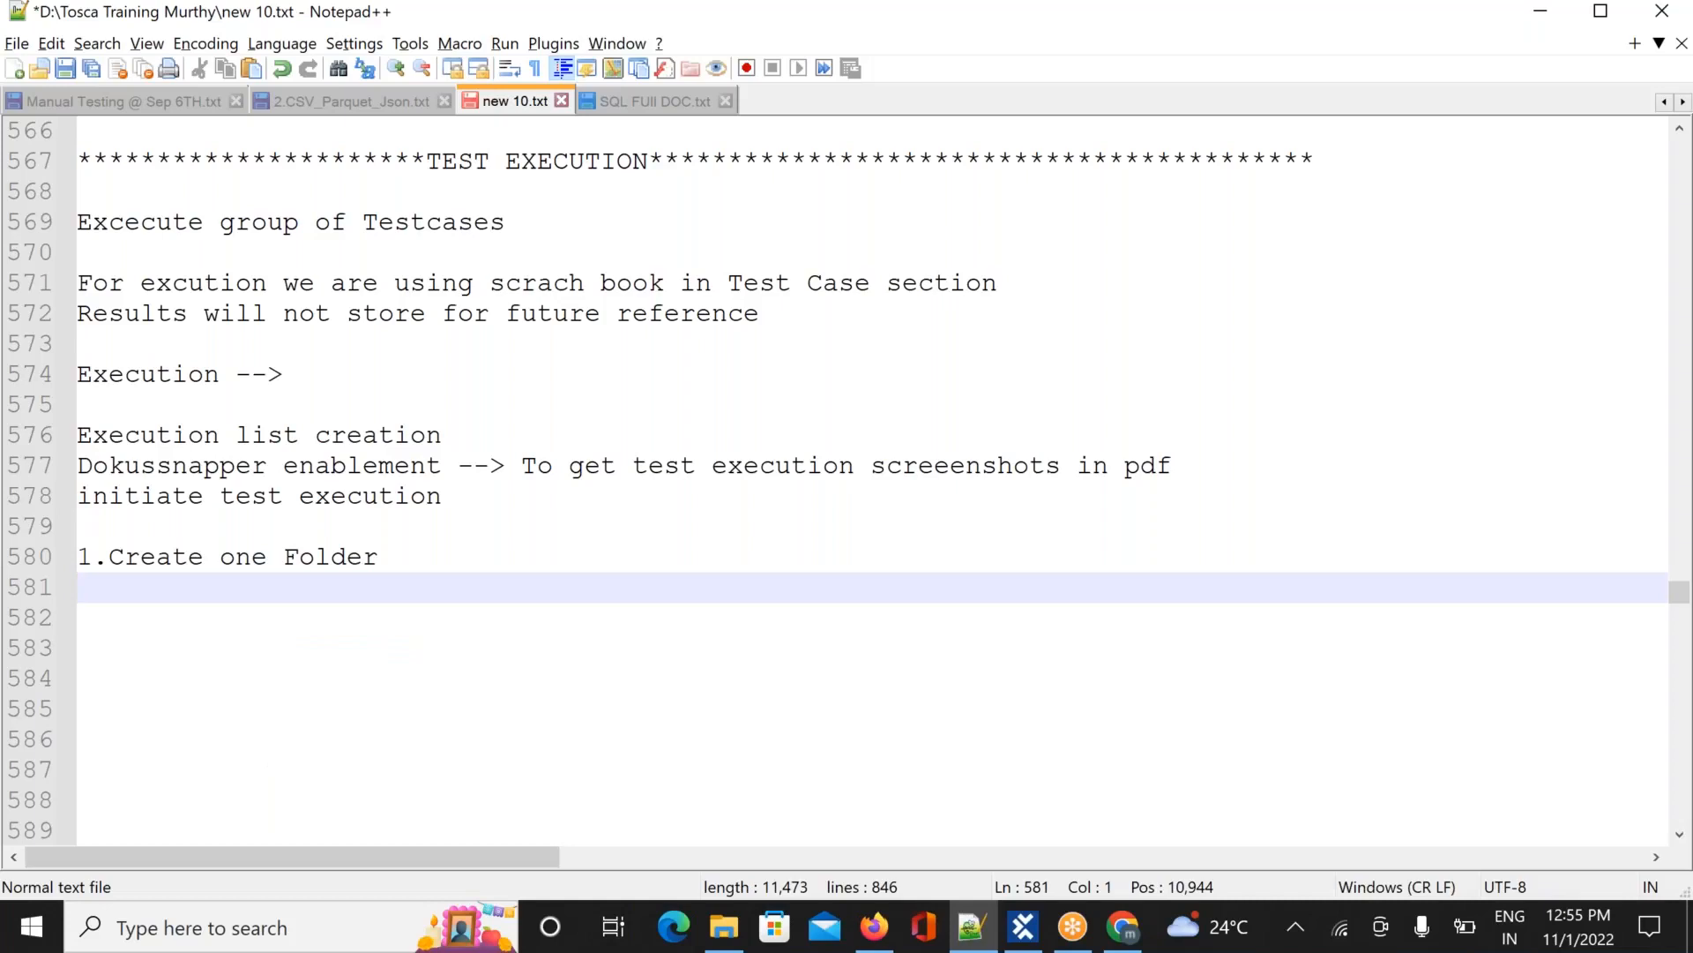
type("2.Create ")
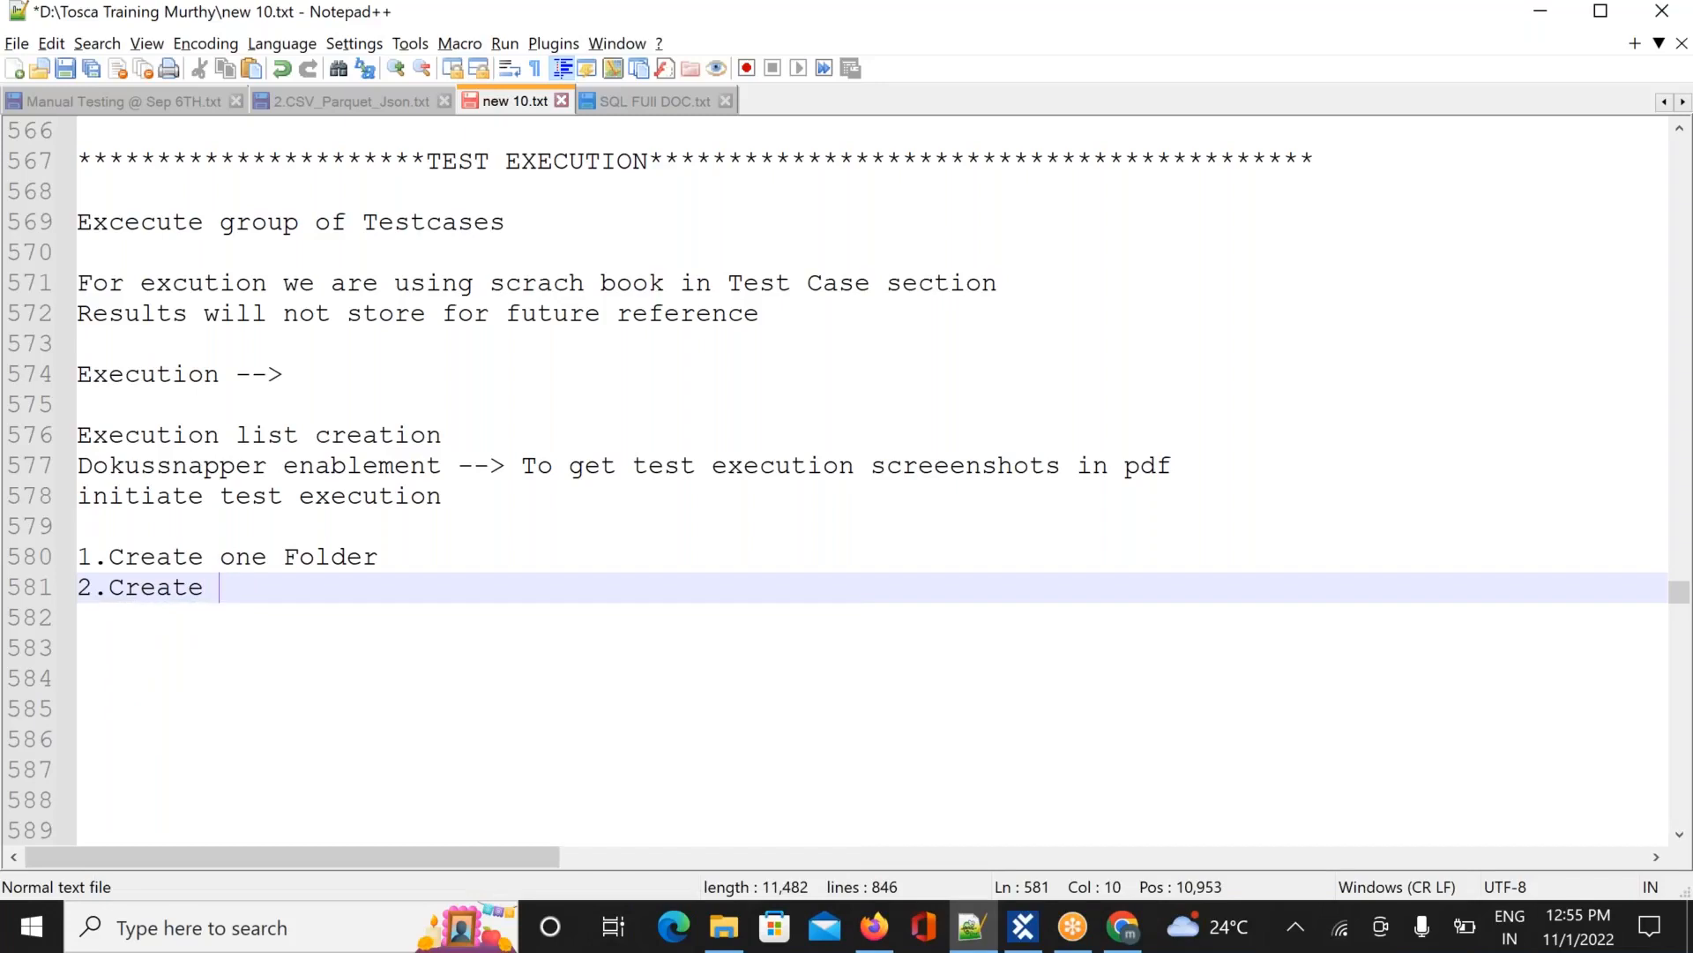
type("Ex")
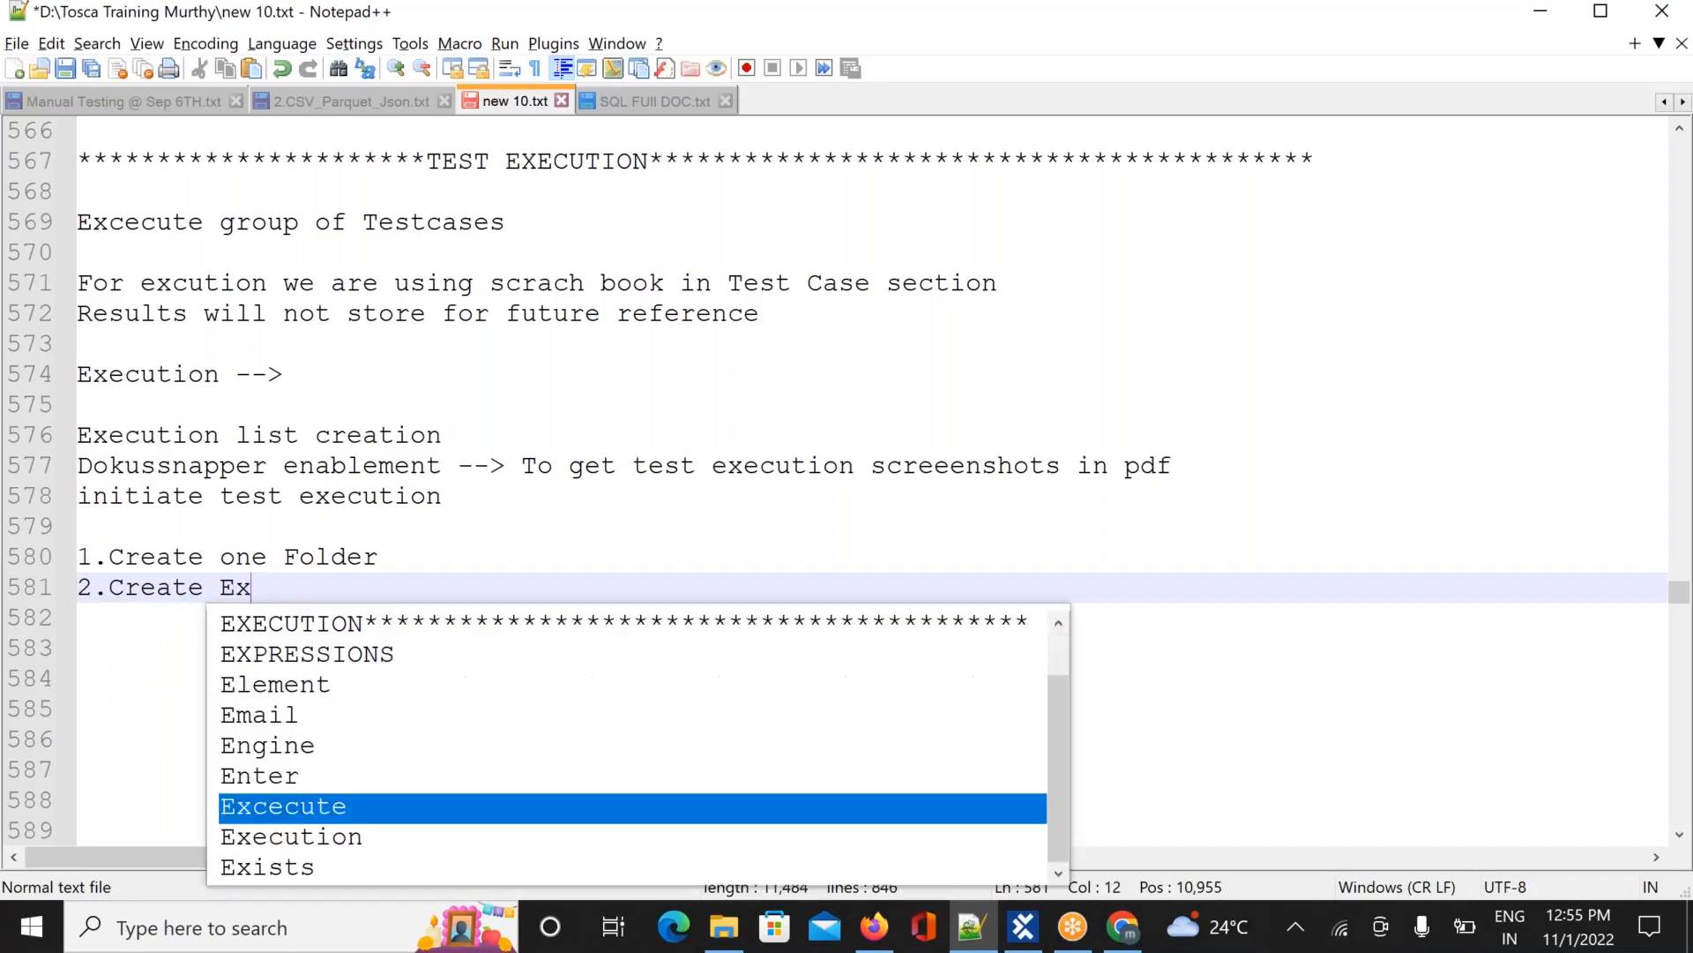
type("ecution")
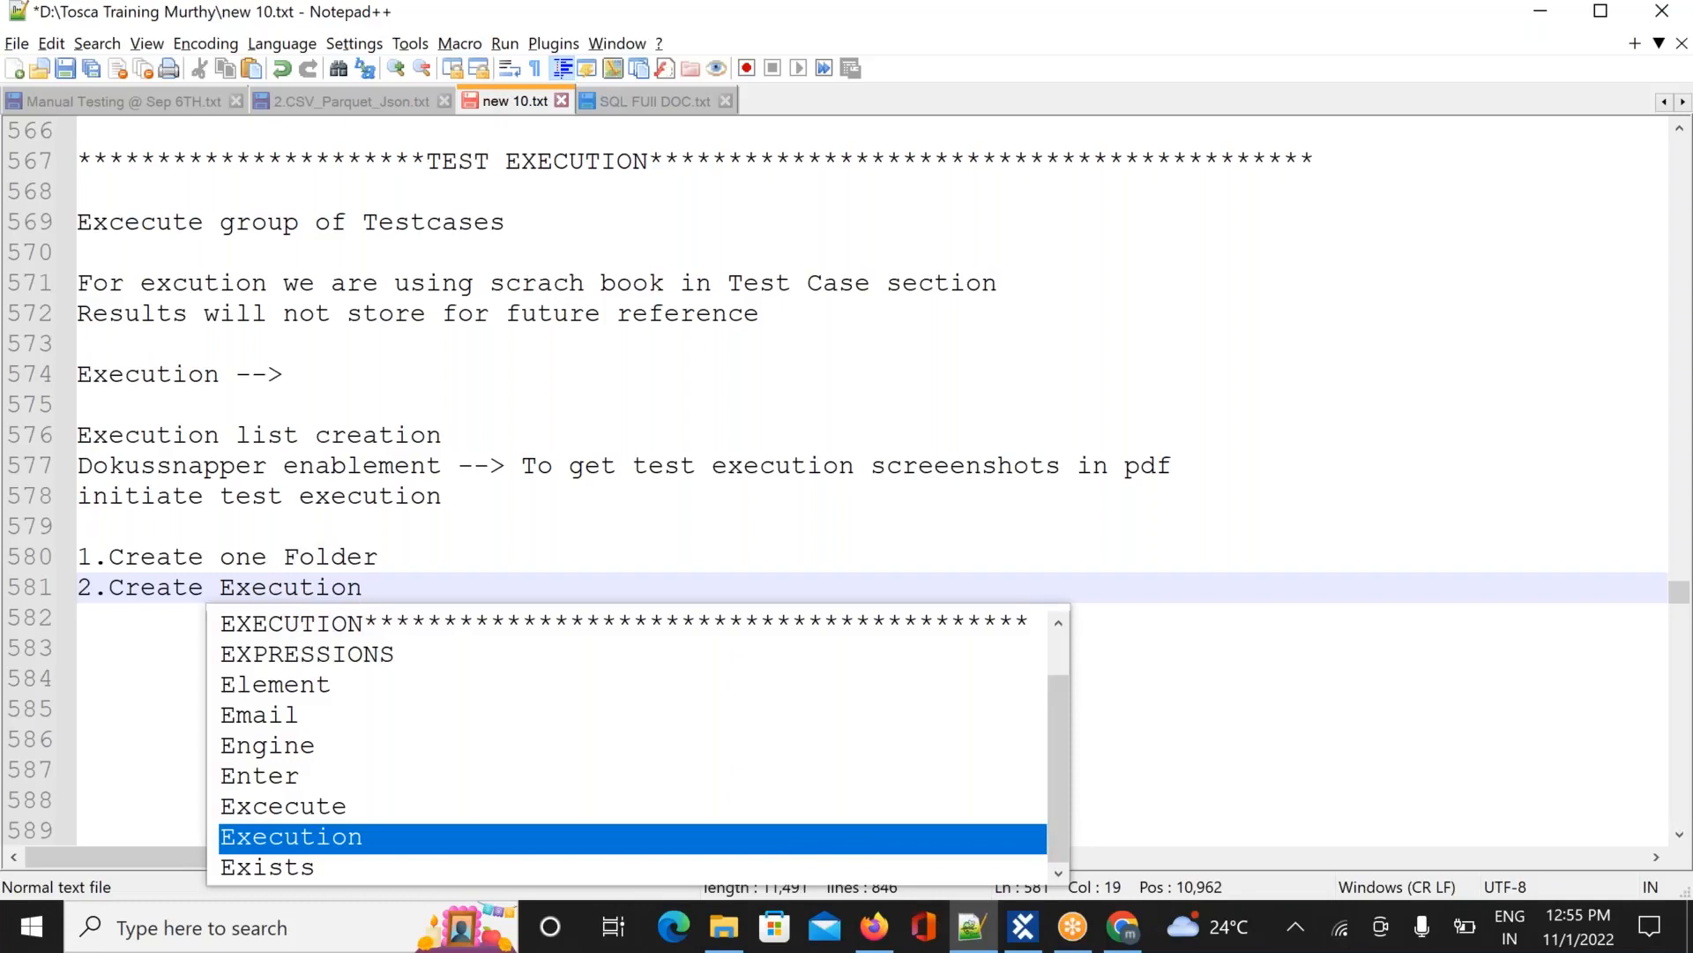
type("List")
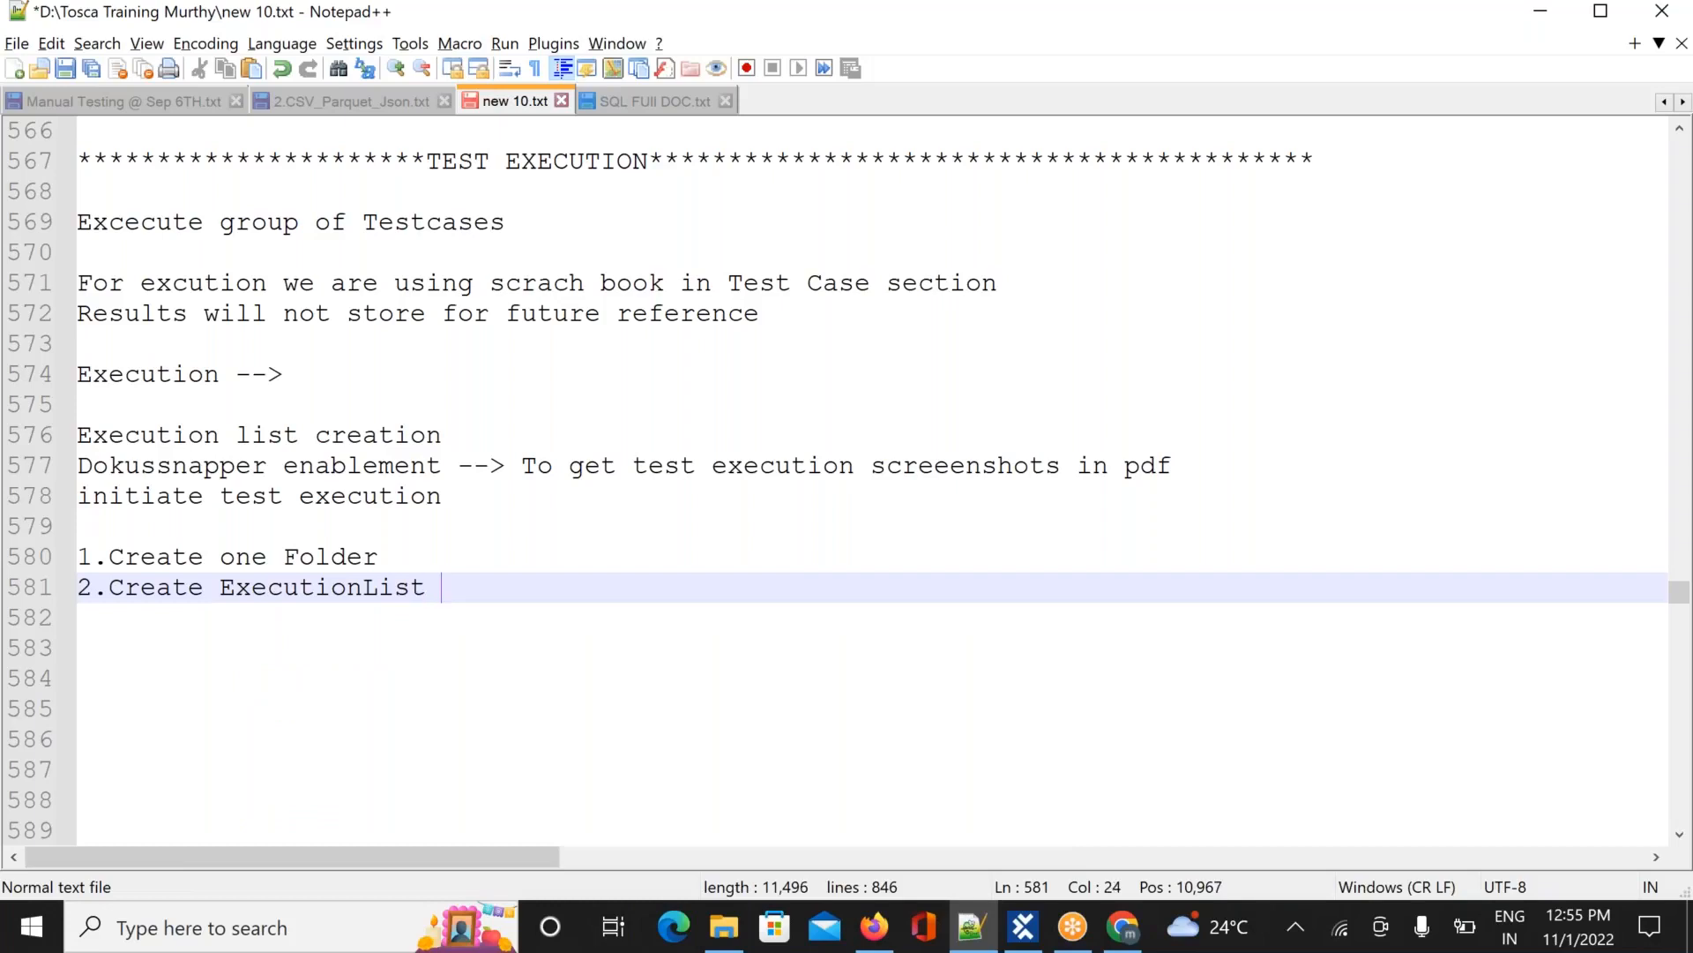
type(" folder")
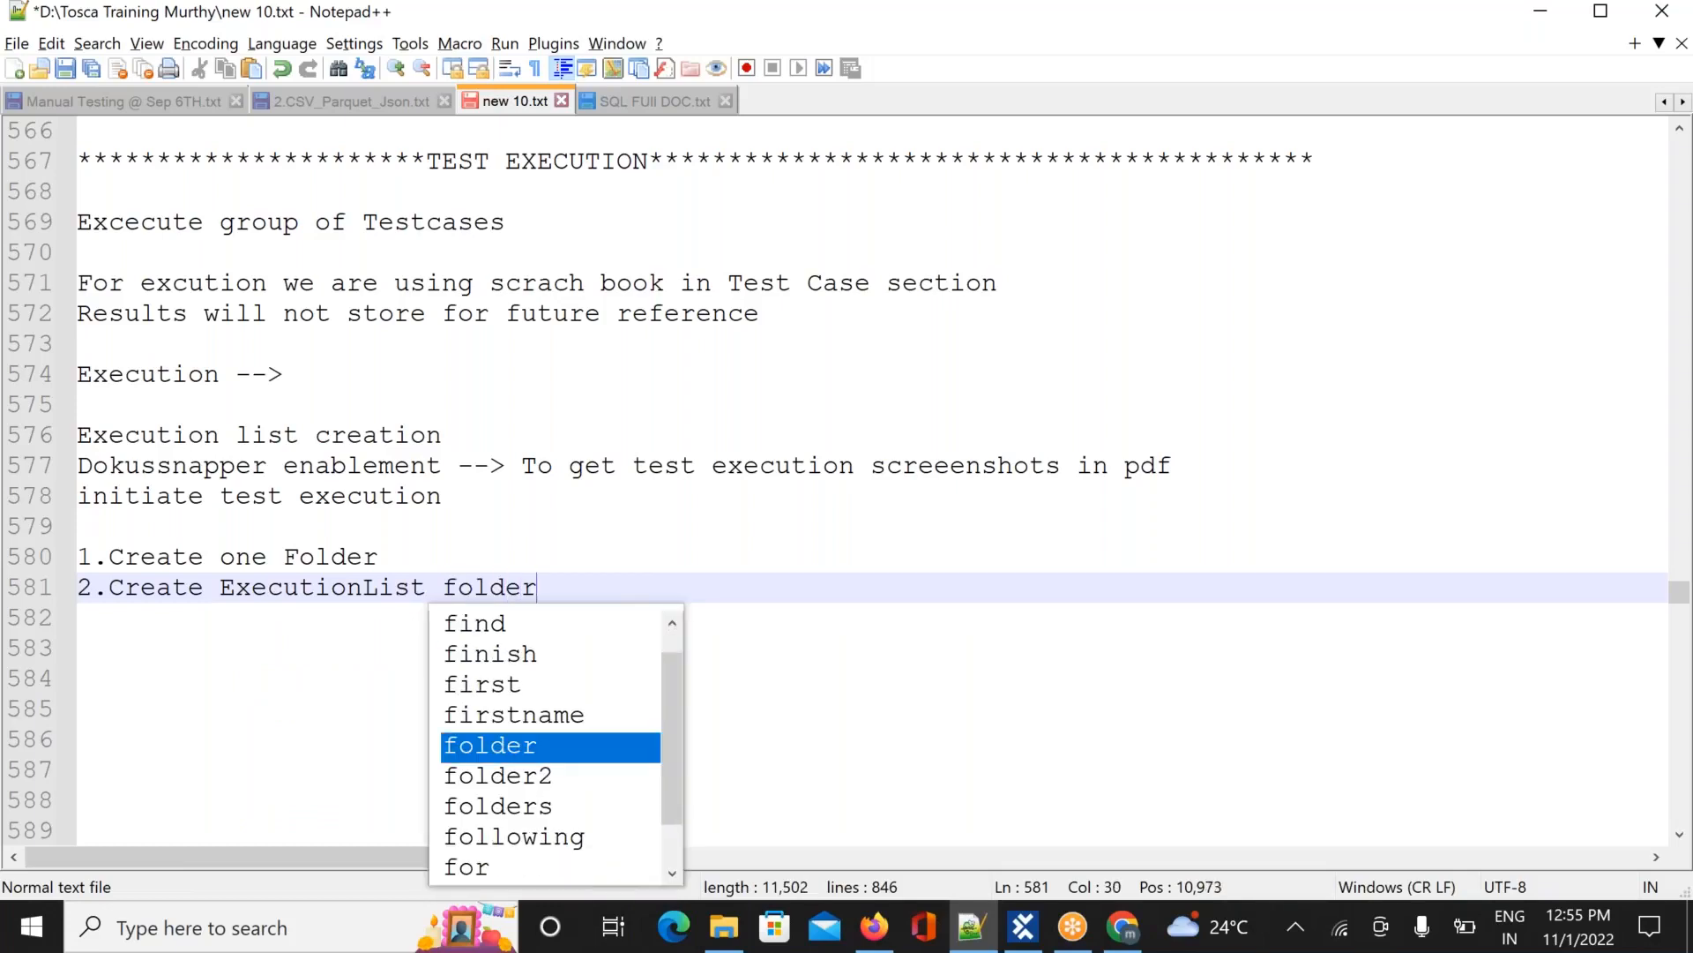
key("Return")
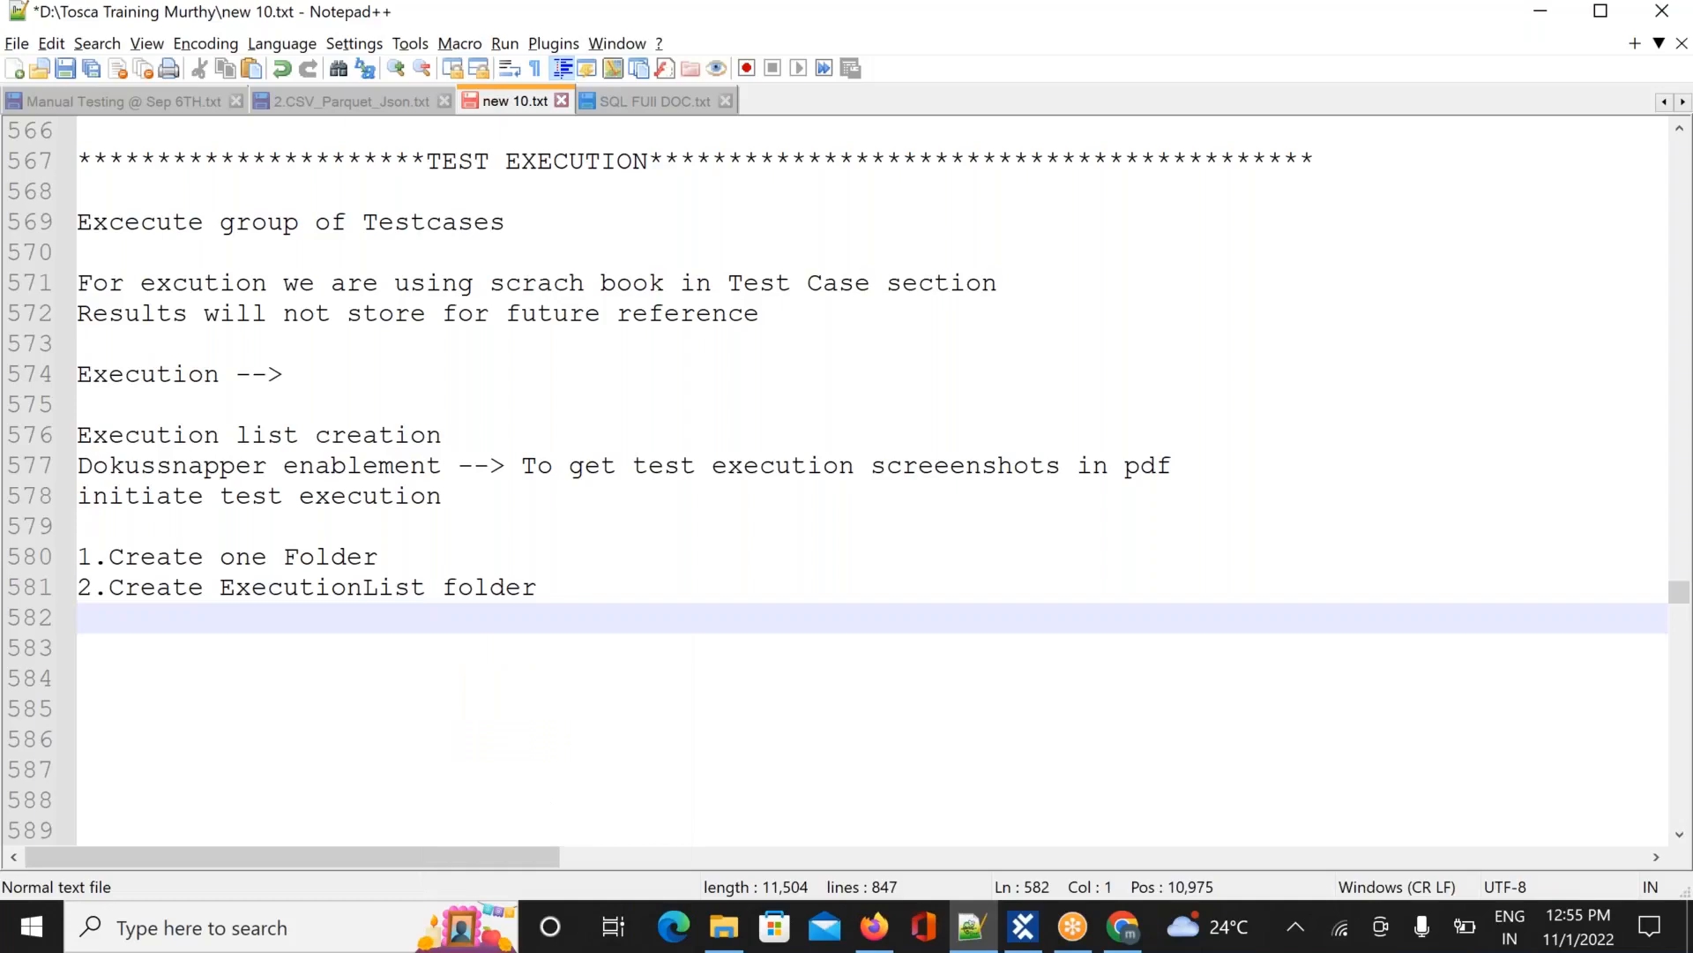
Add '3.CReate a Execution List' and 'Drag and drop Testcases from testcase section', then return to Tosca
type("3.CRea")
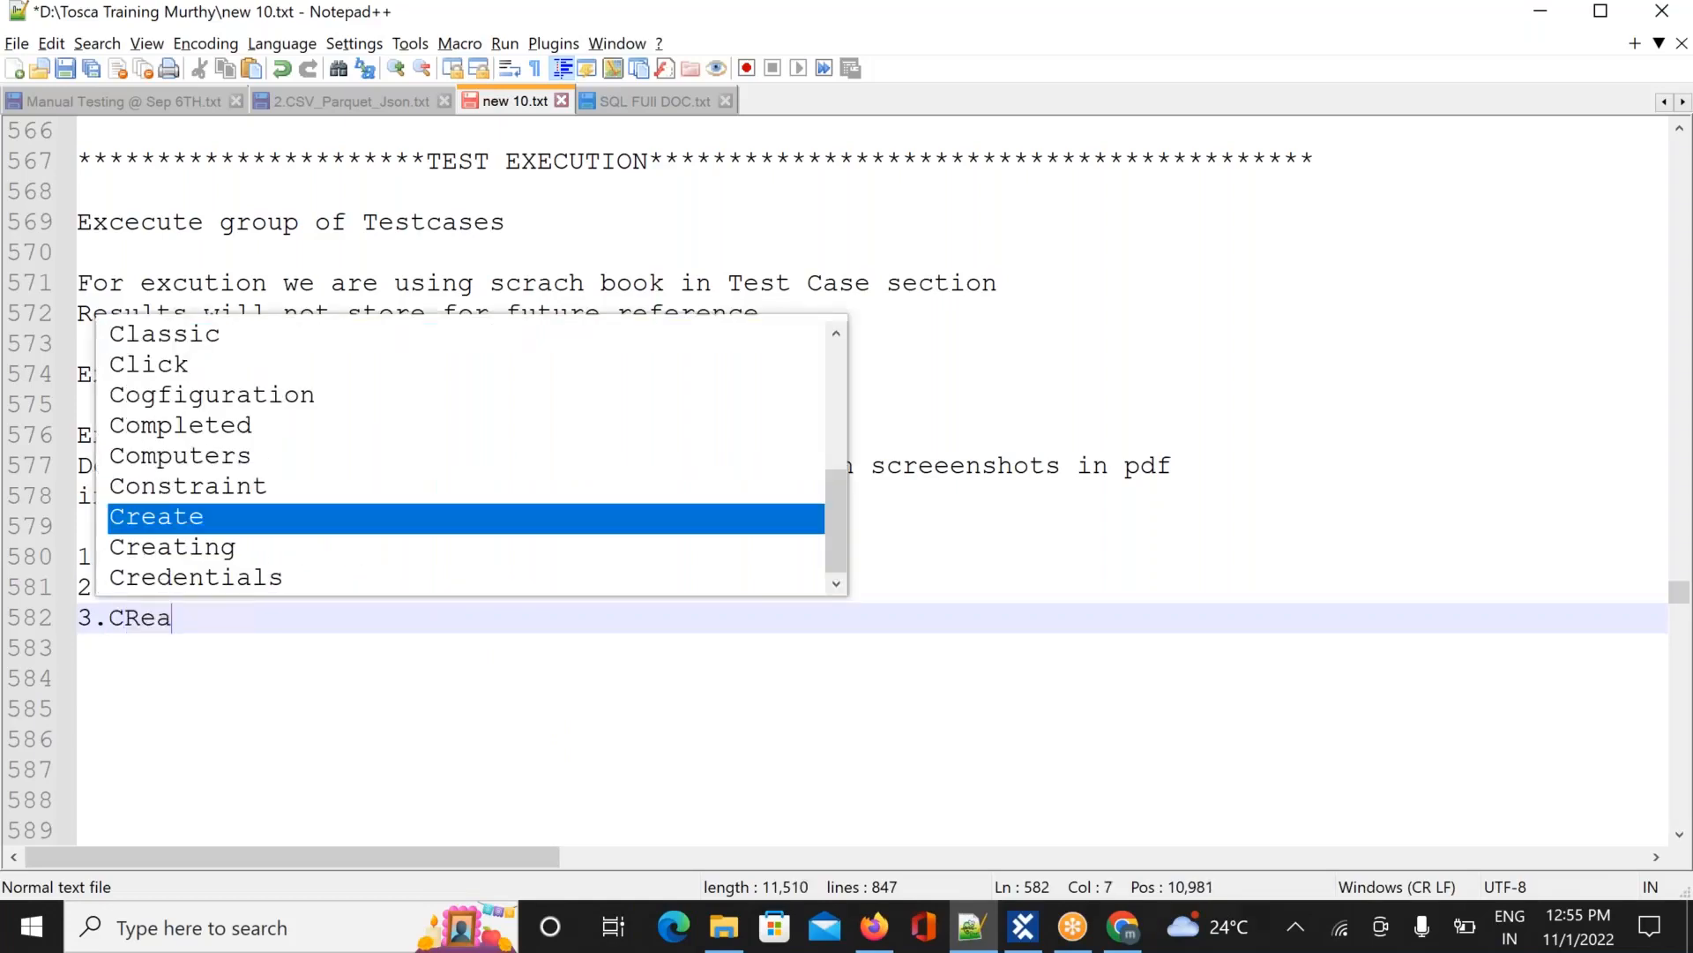
type("te a ")
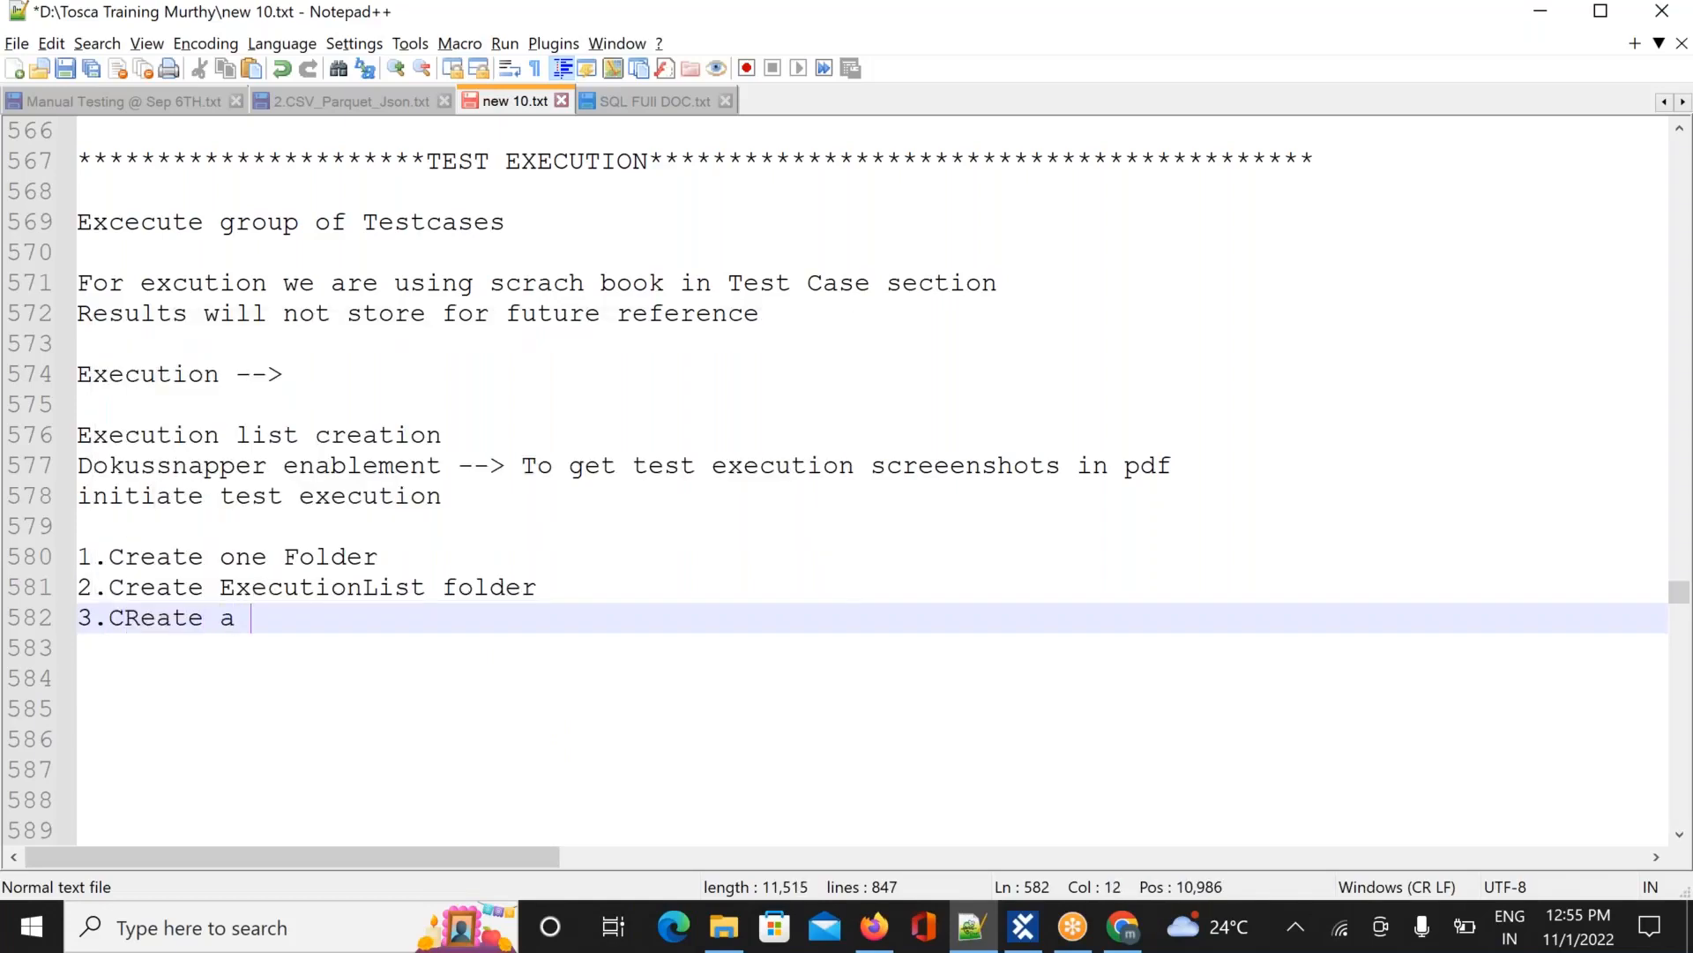
type("Execu")
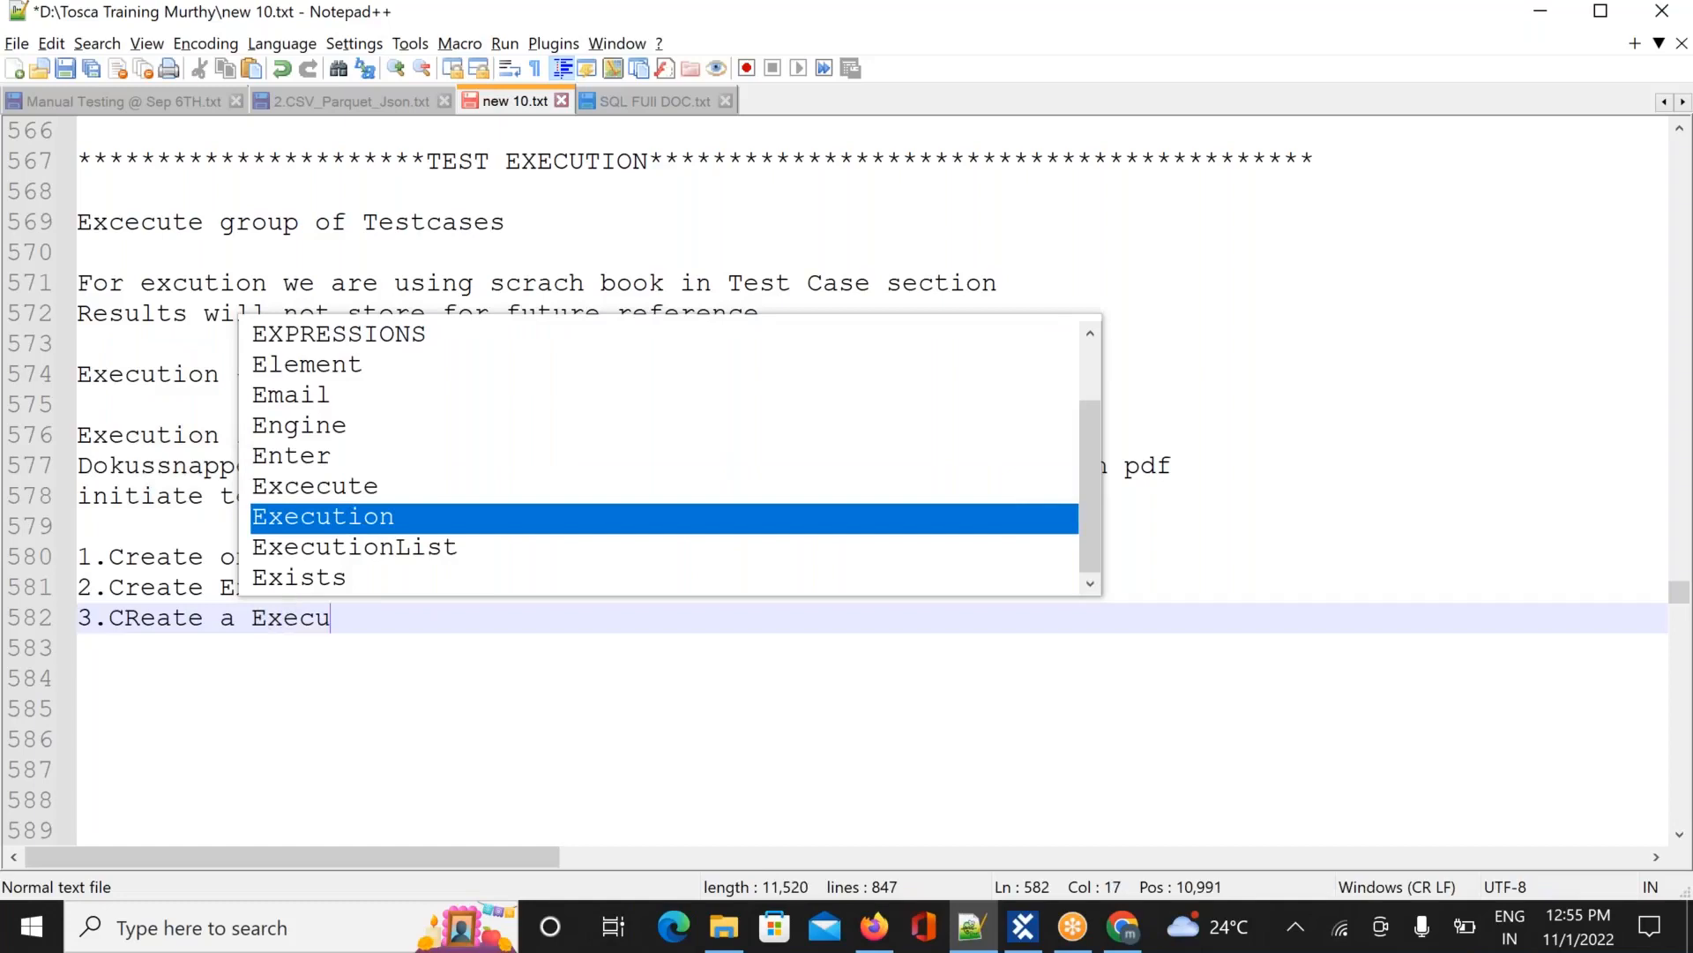
type("tion L")
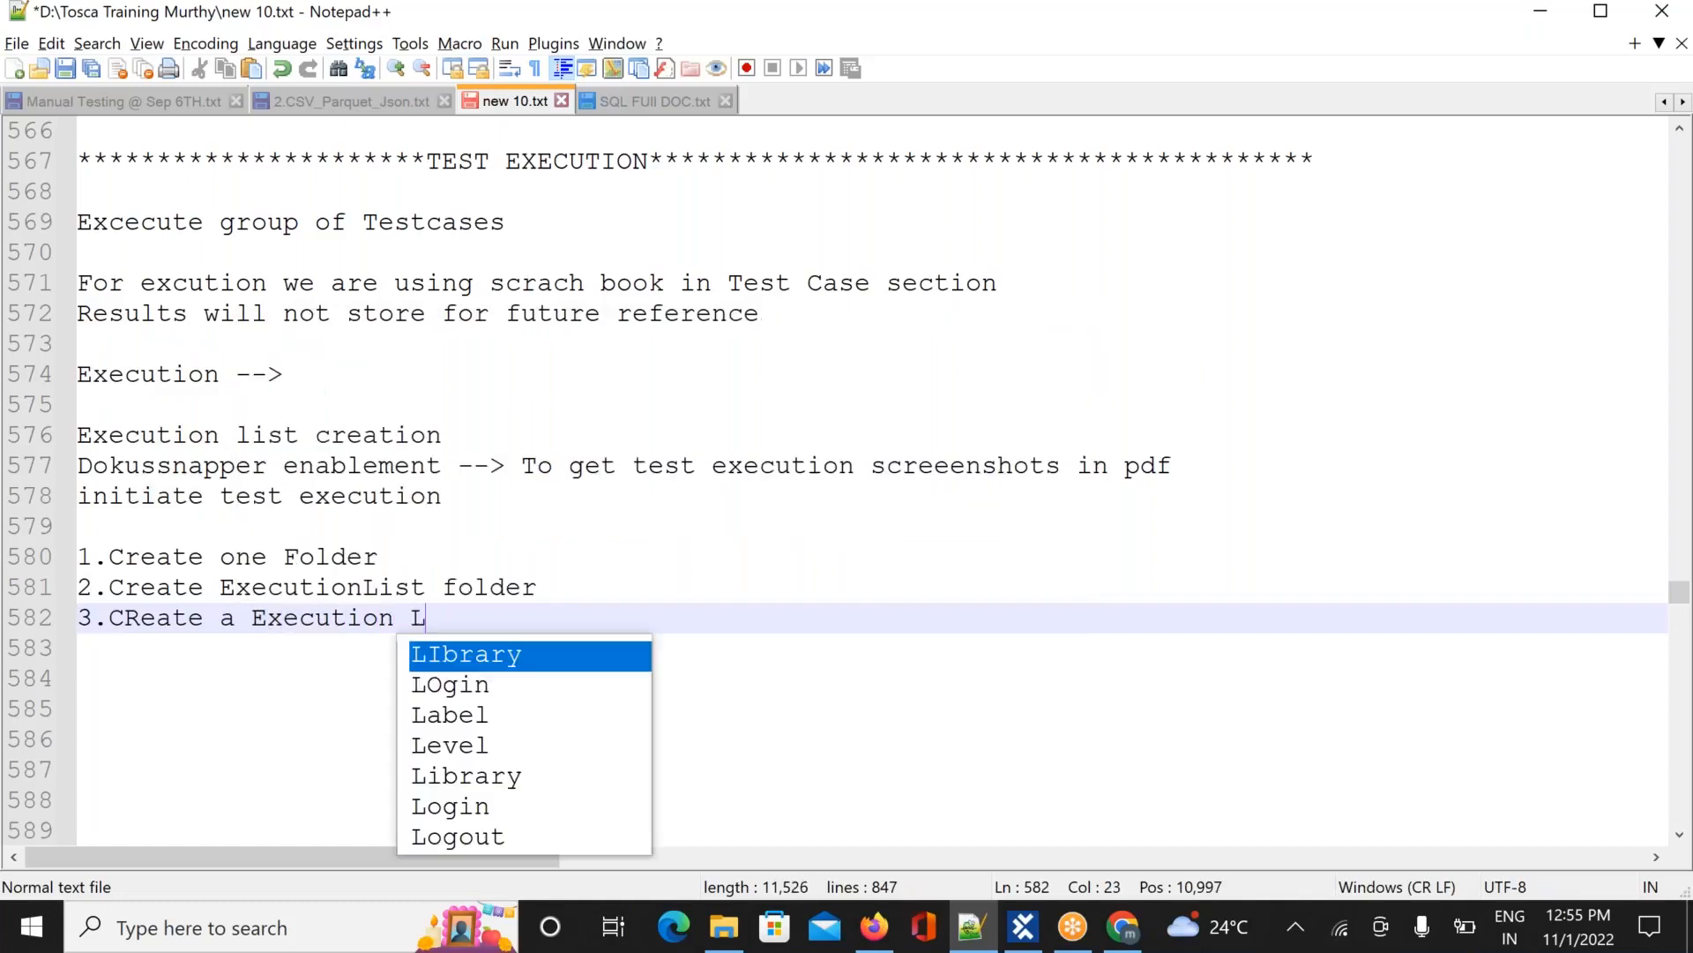
type("ist")
key("Return")
key("Return")
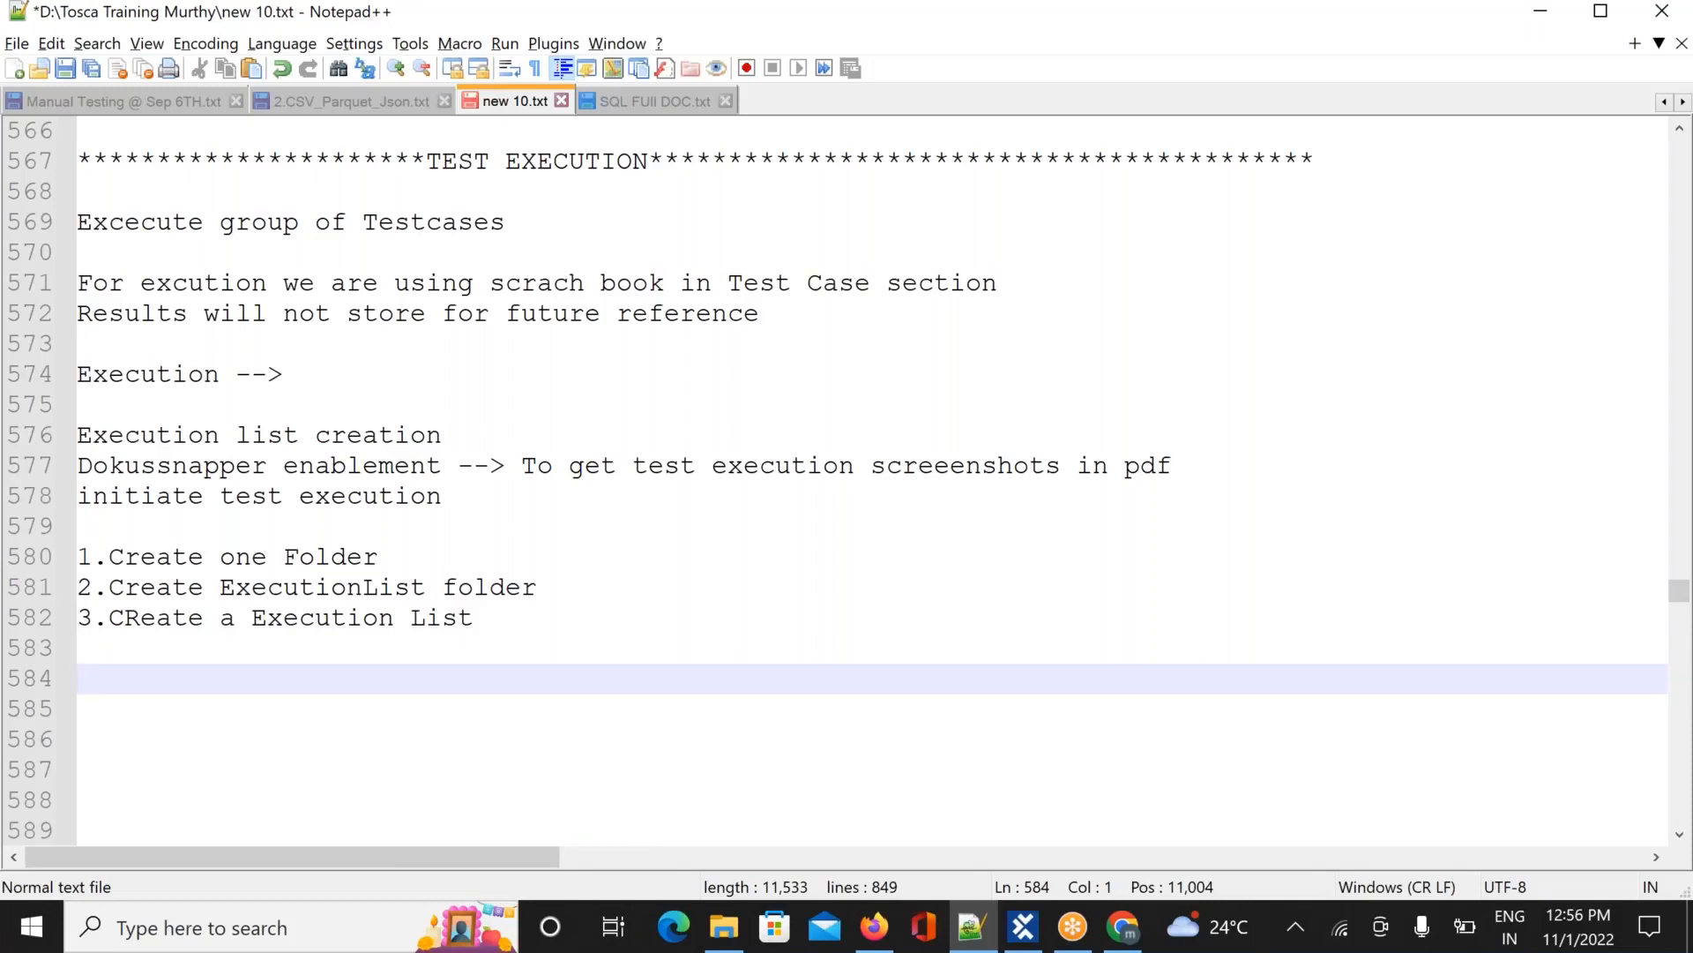
type("Drag and drop T")
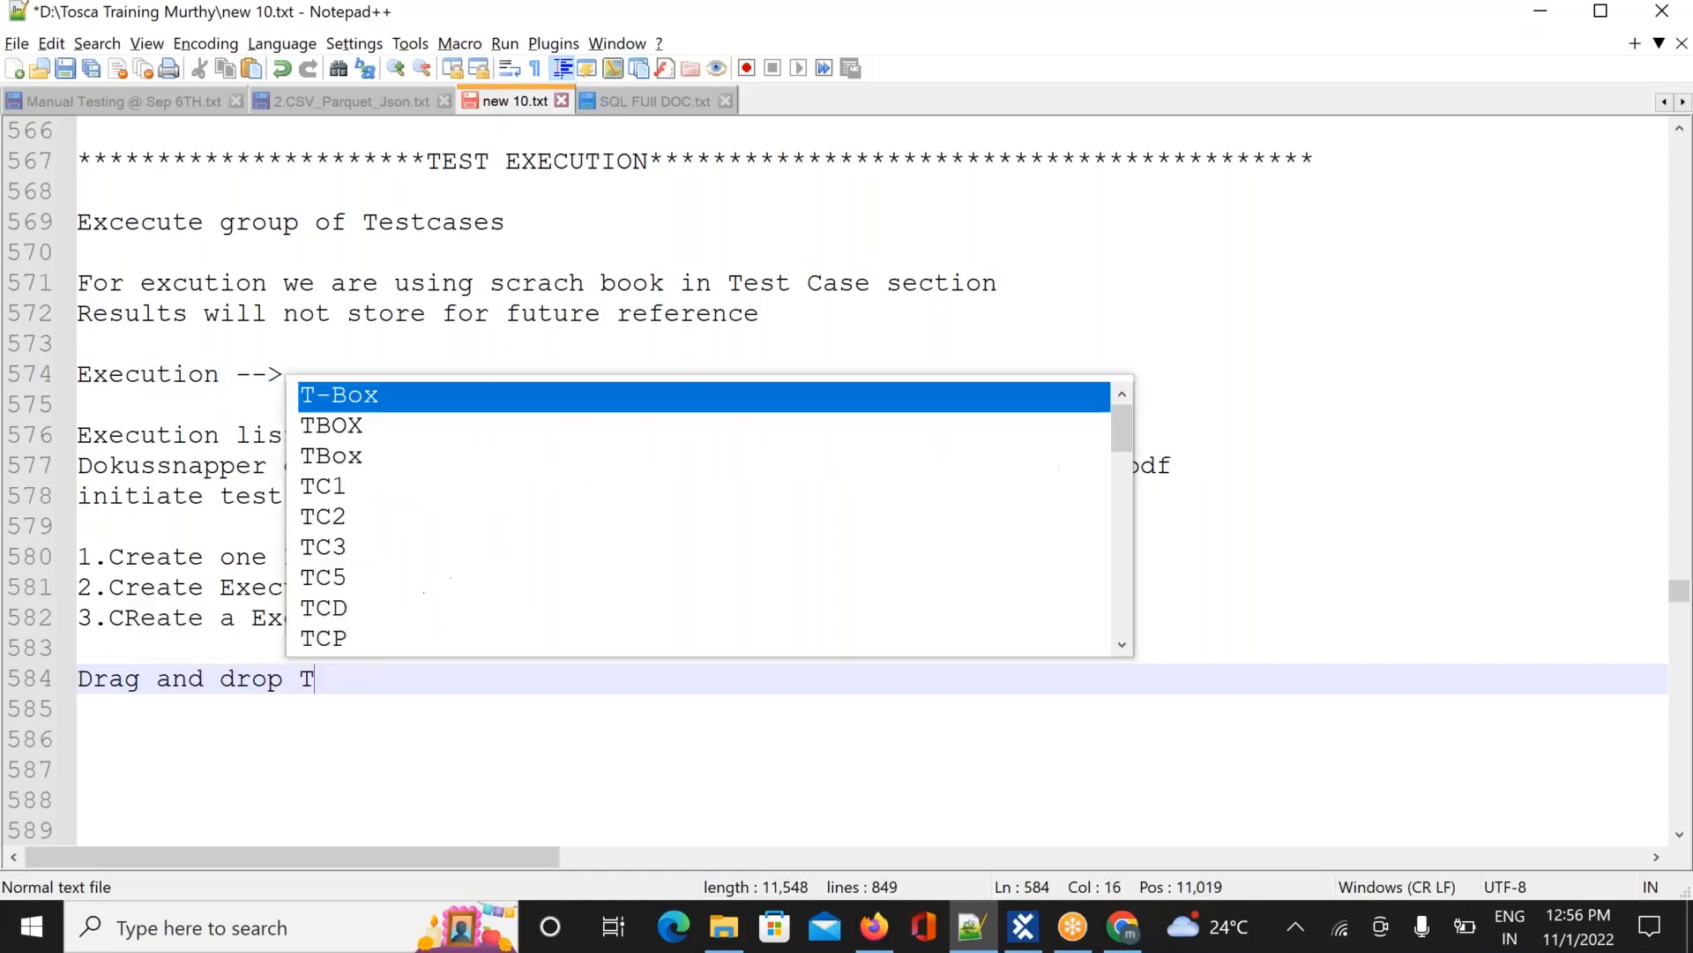
type("estcase")
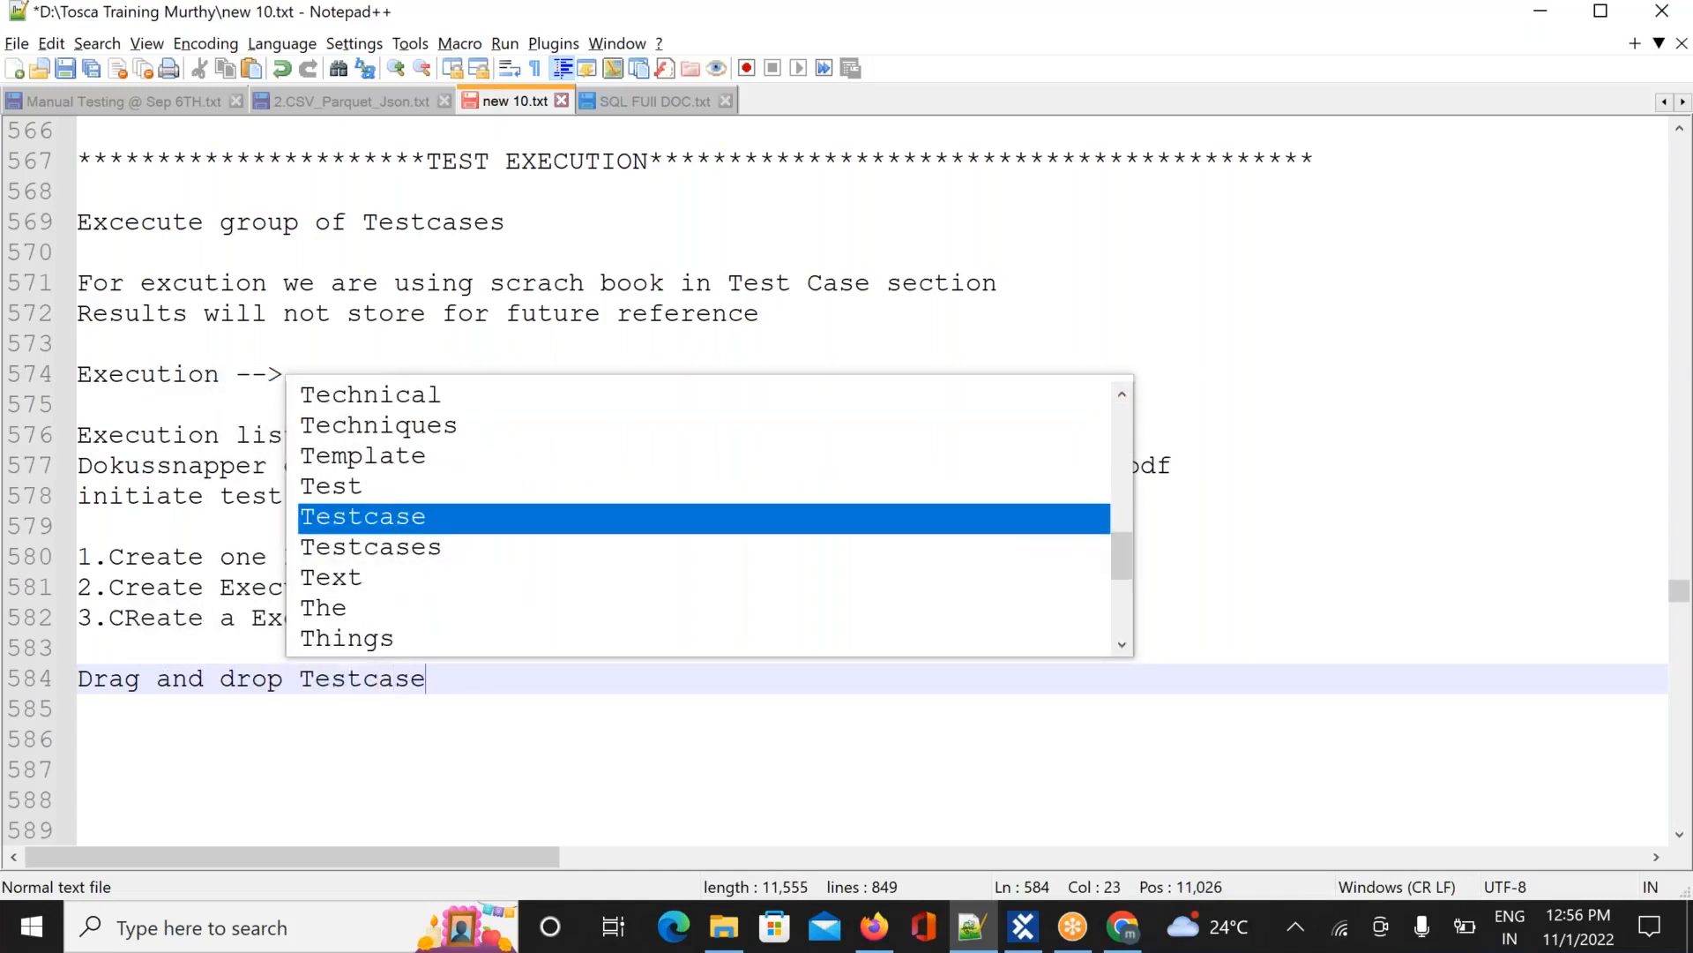
type("s from ")
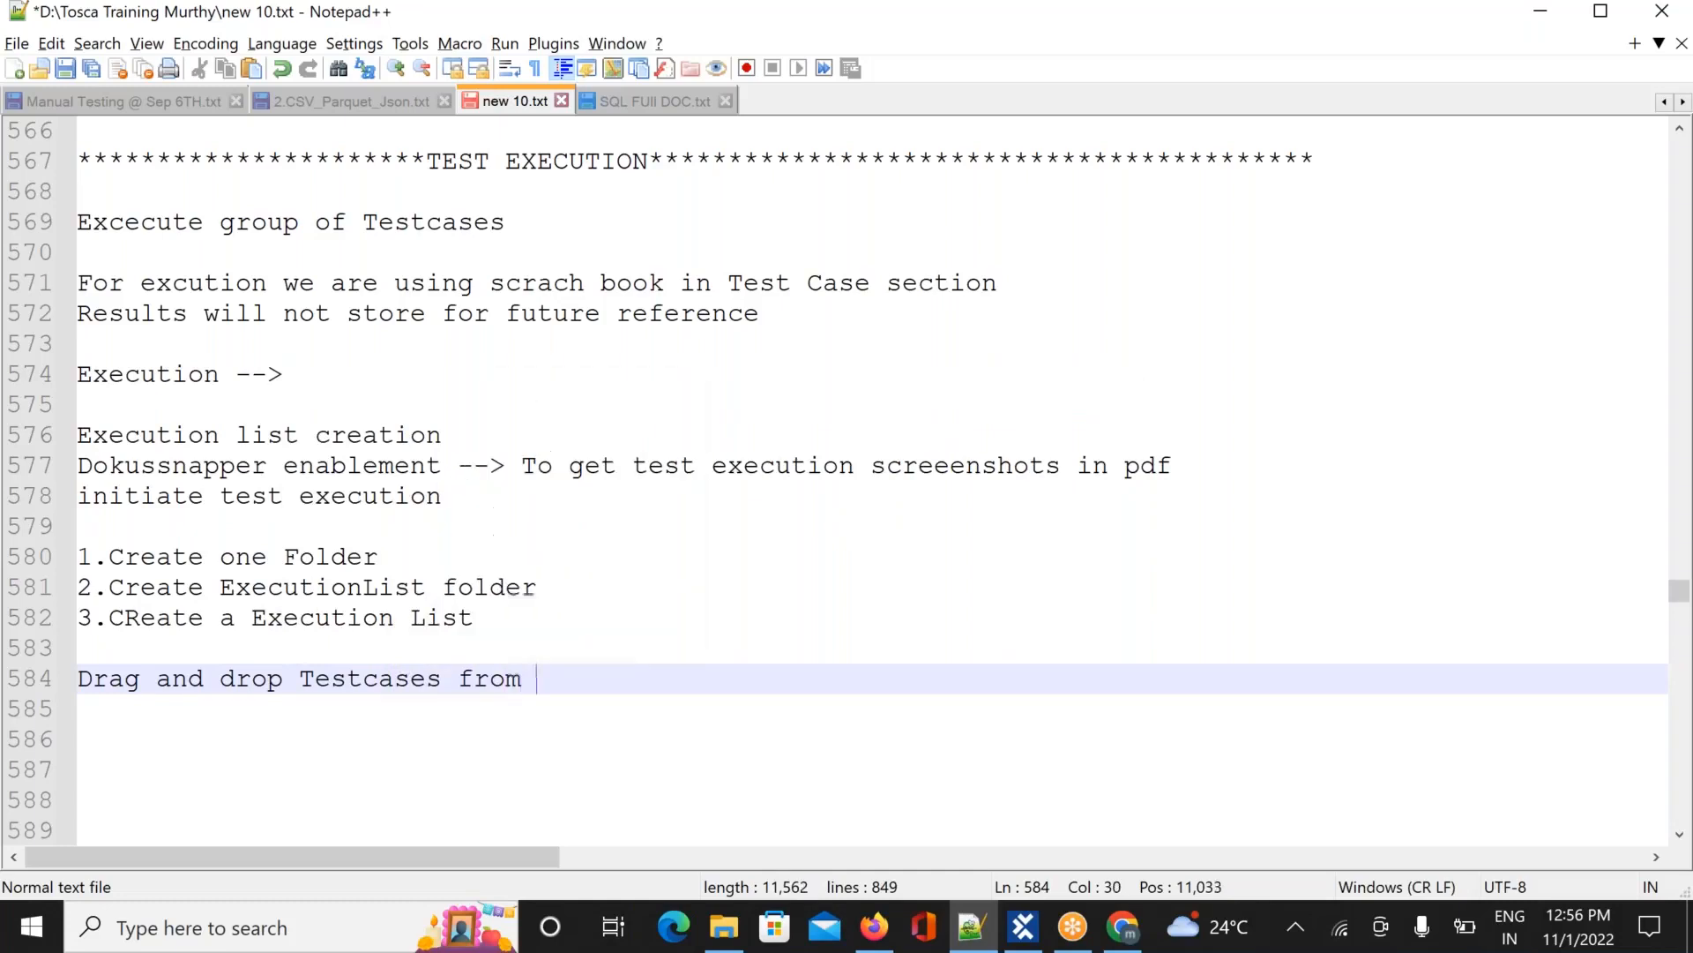
type("testcase section")
key("Return")
key("Return")
key("Return")
key("Return")
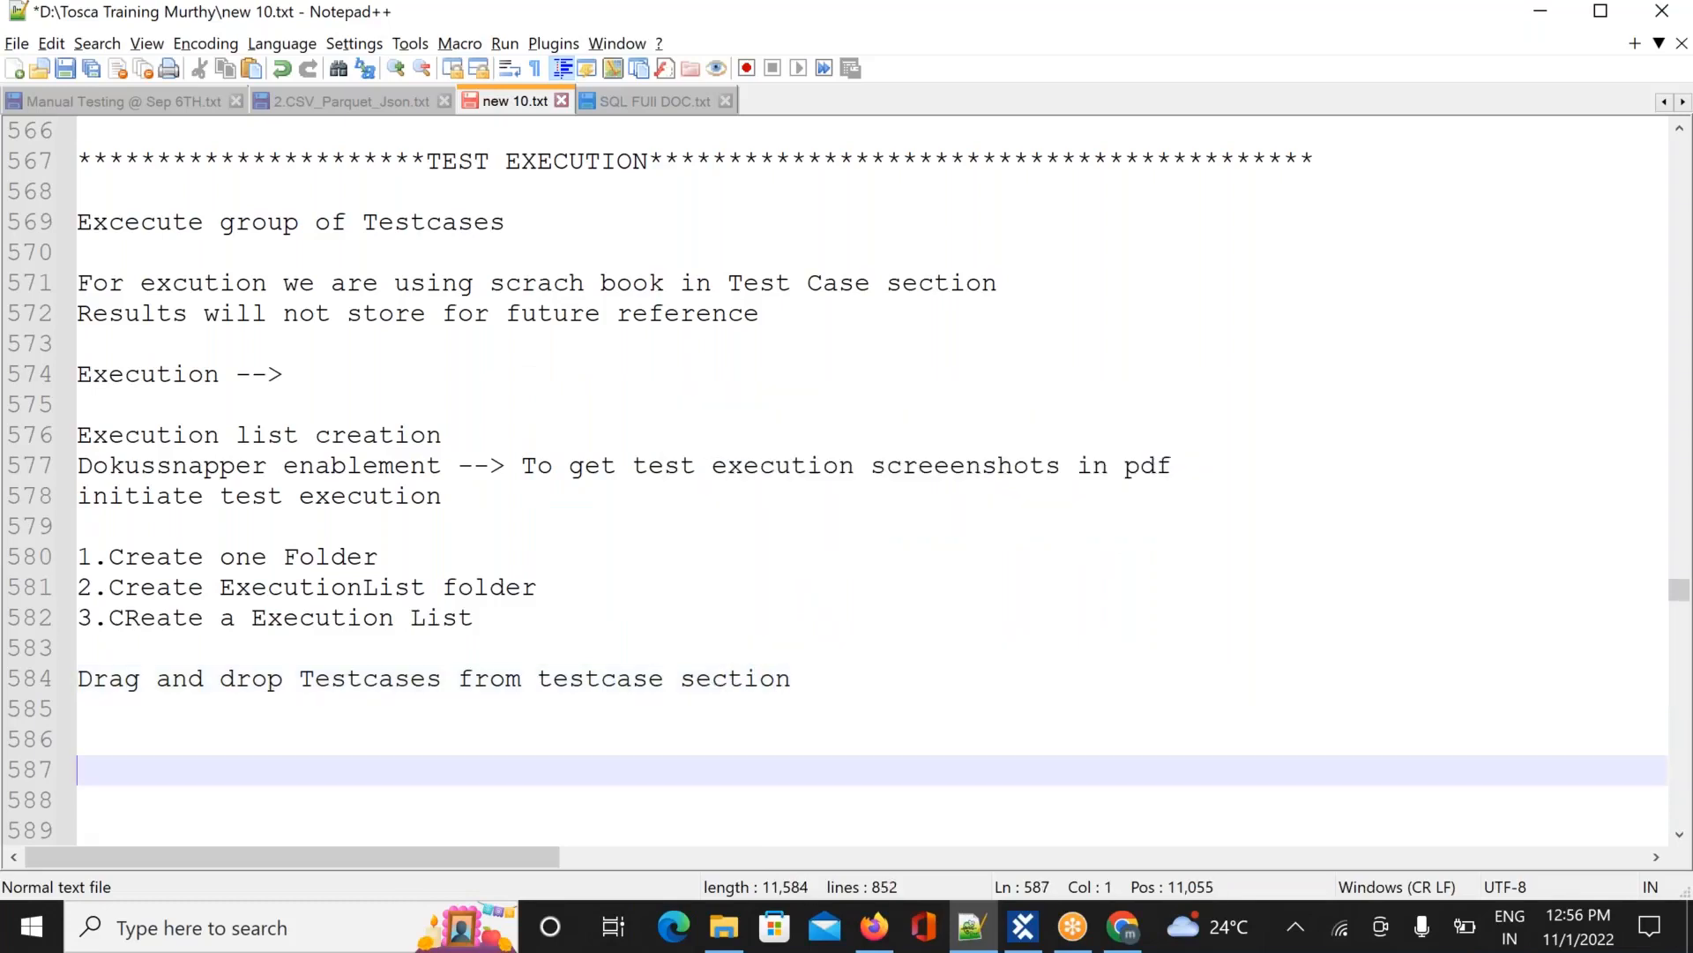
key("Return")
key("Return")
key("Return")
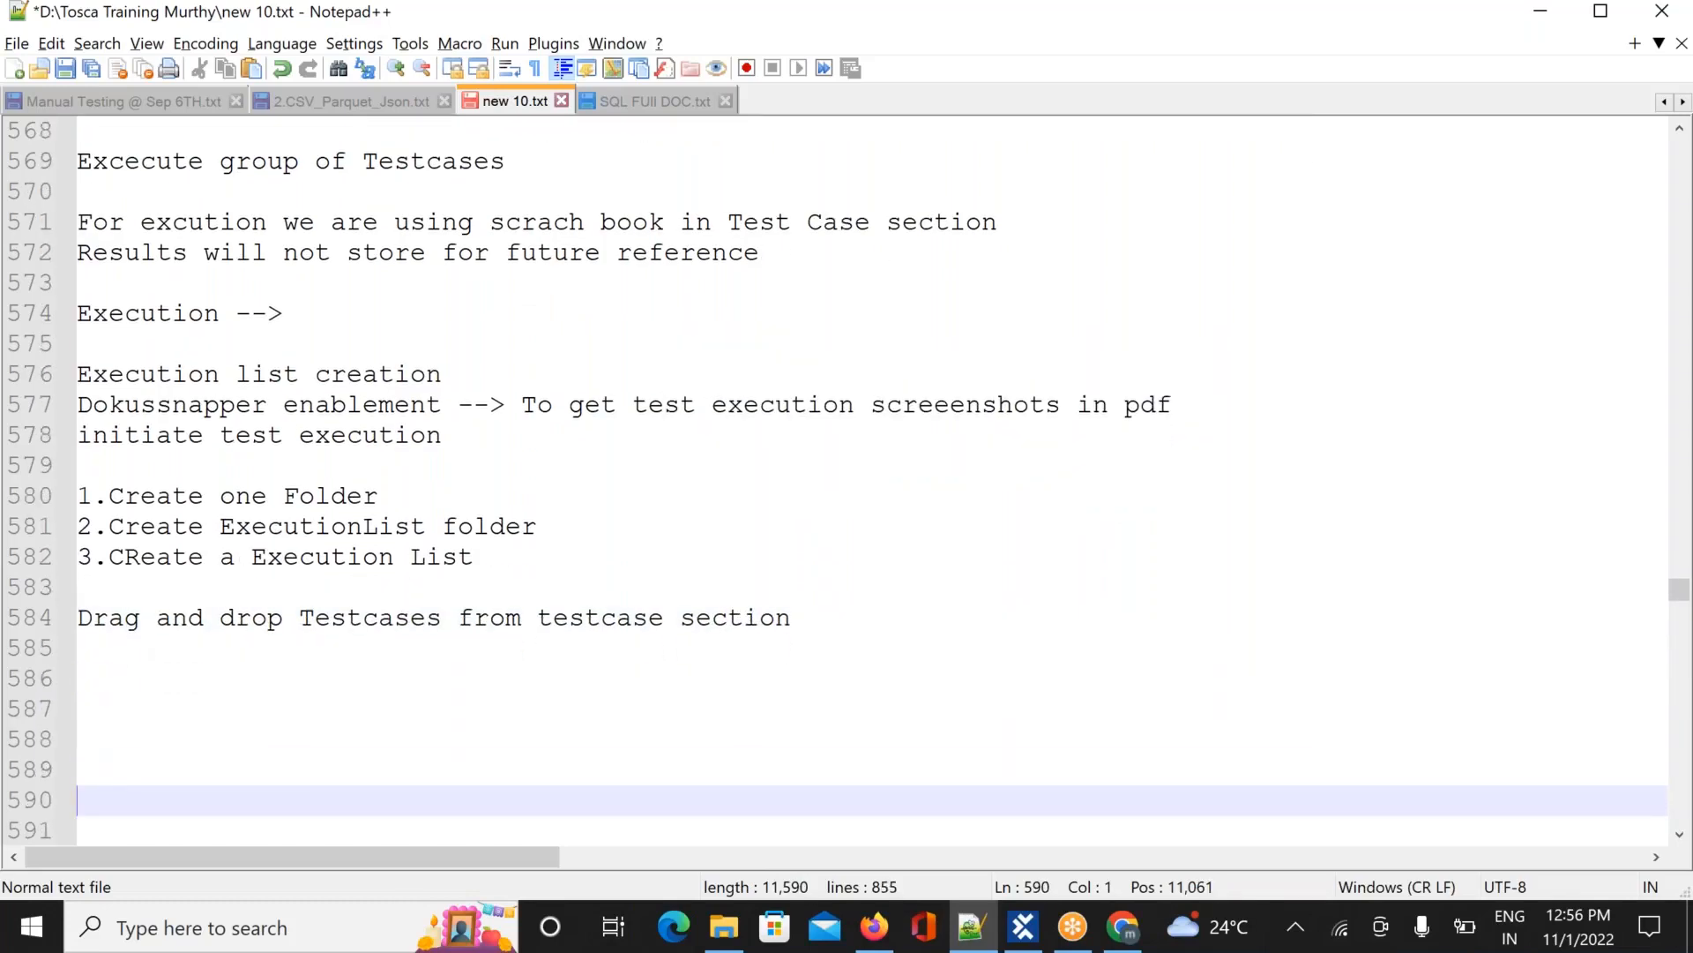
key("alt+Tab")
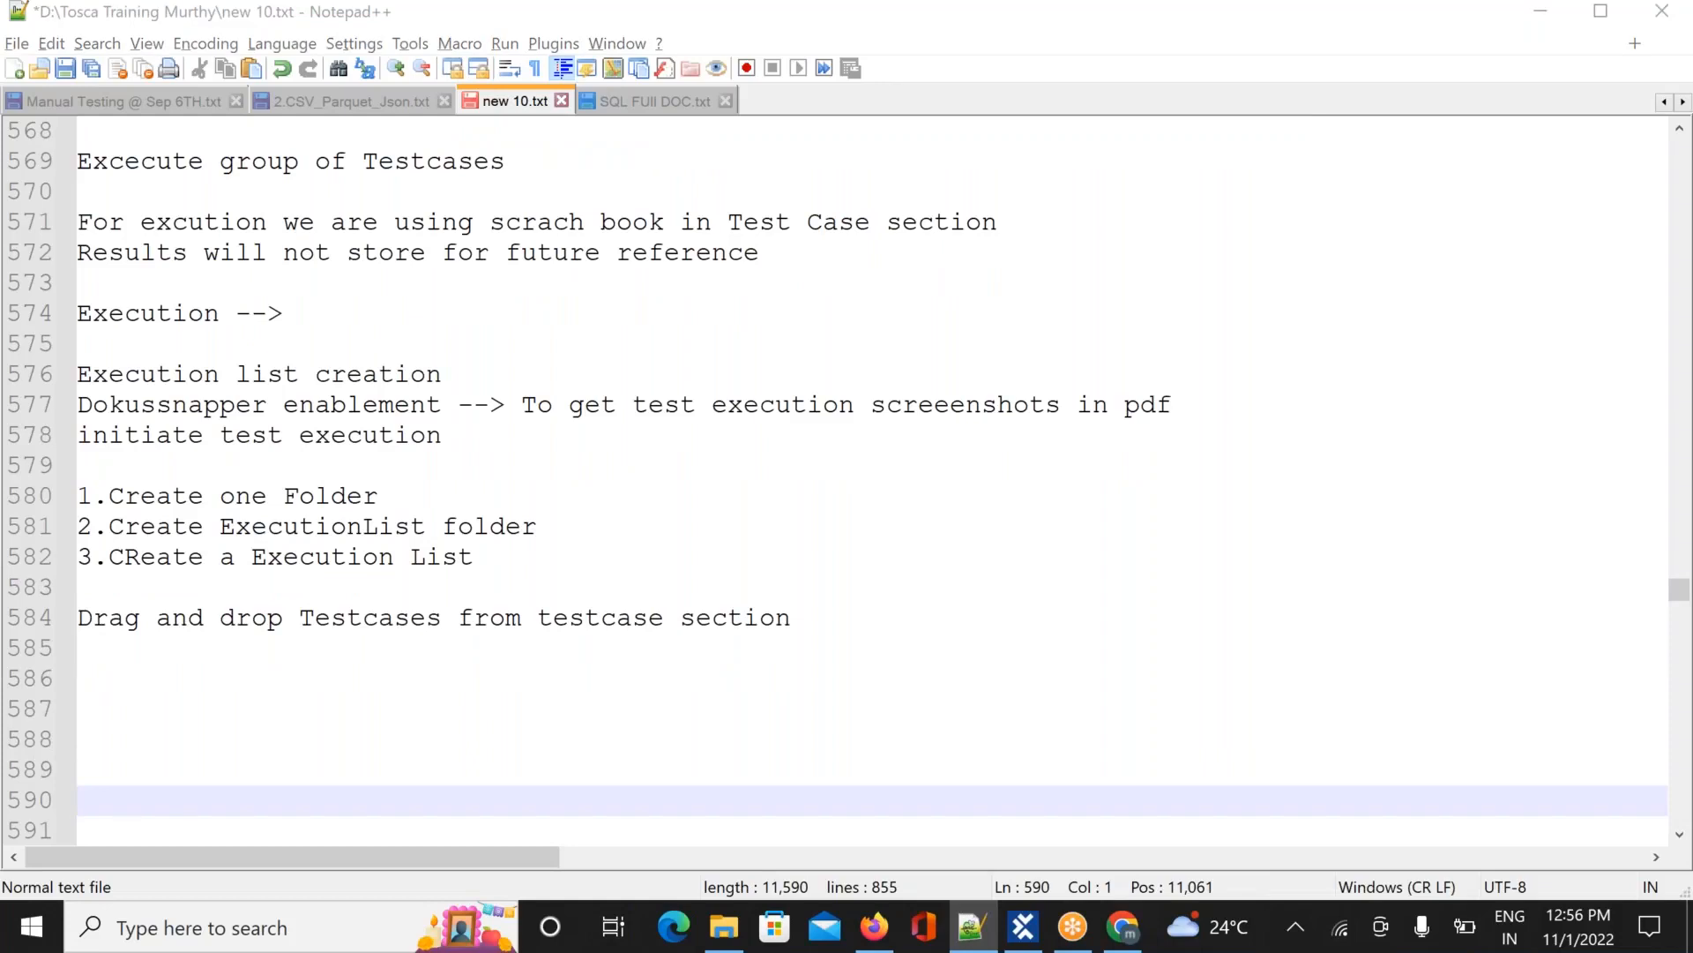
key("alt+Tab")
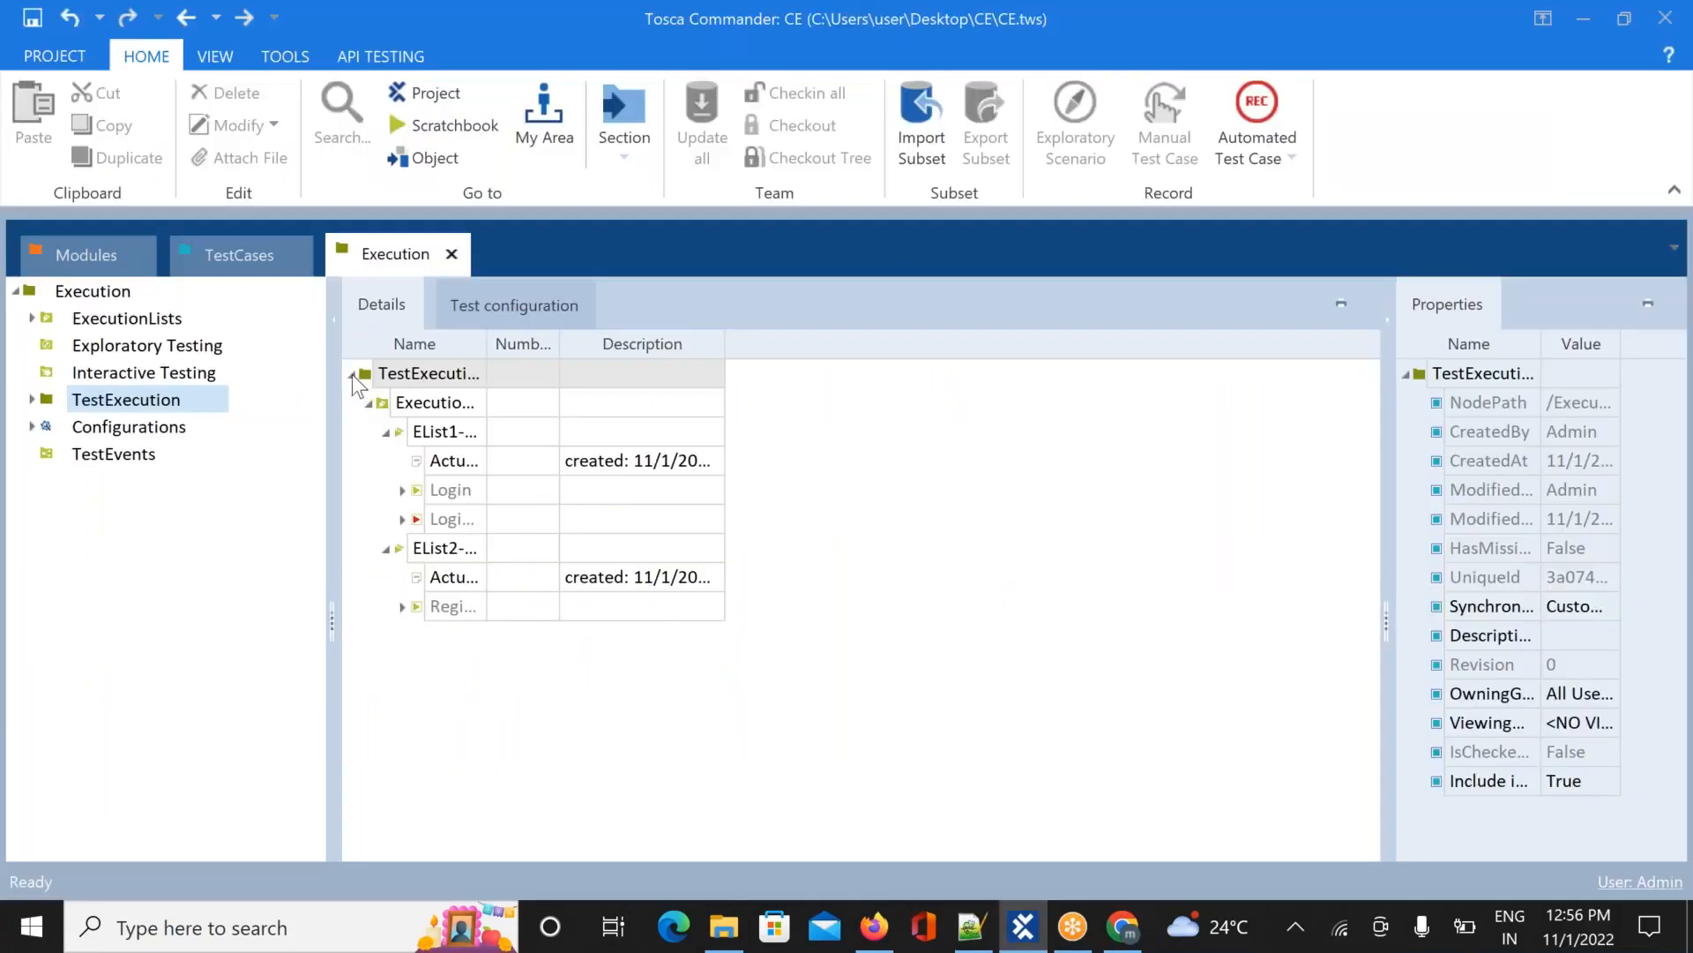
Create a folder named DemoWebShop at the top of the Execution tree
left_click(352, 374)
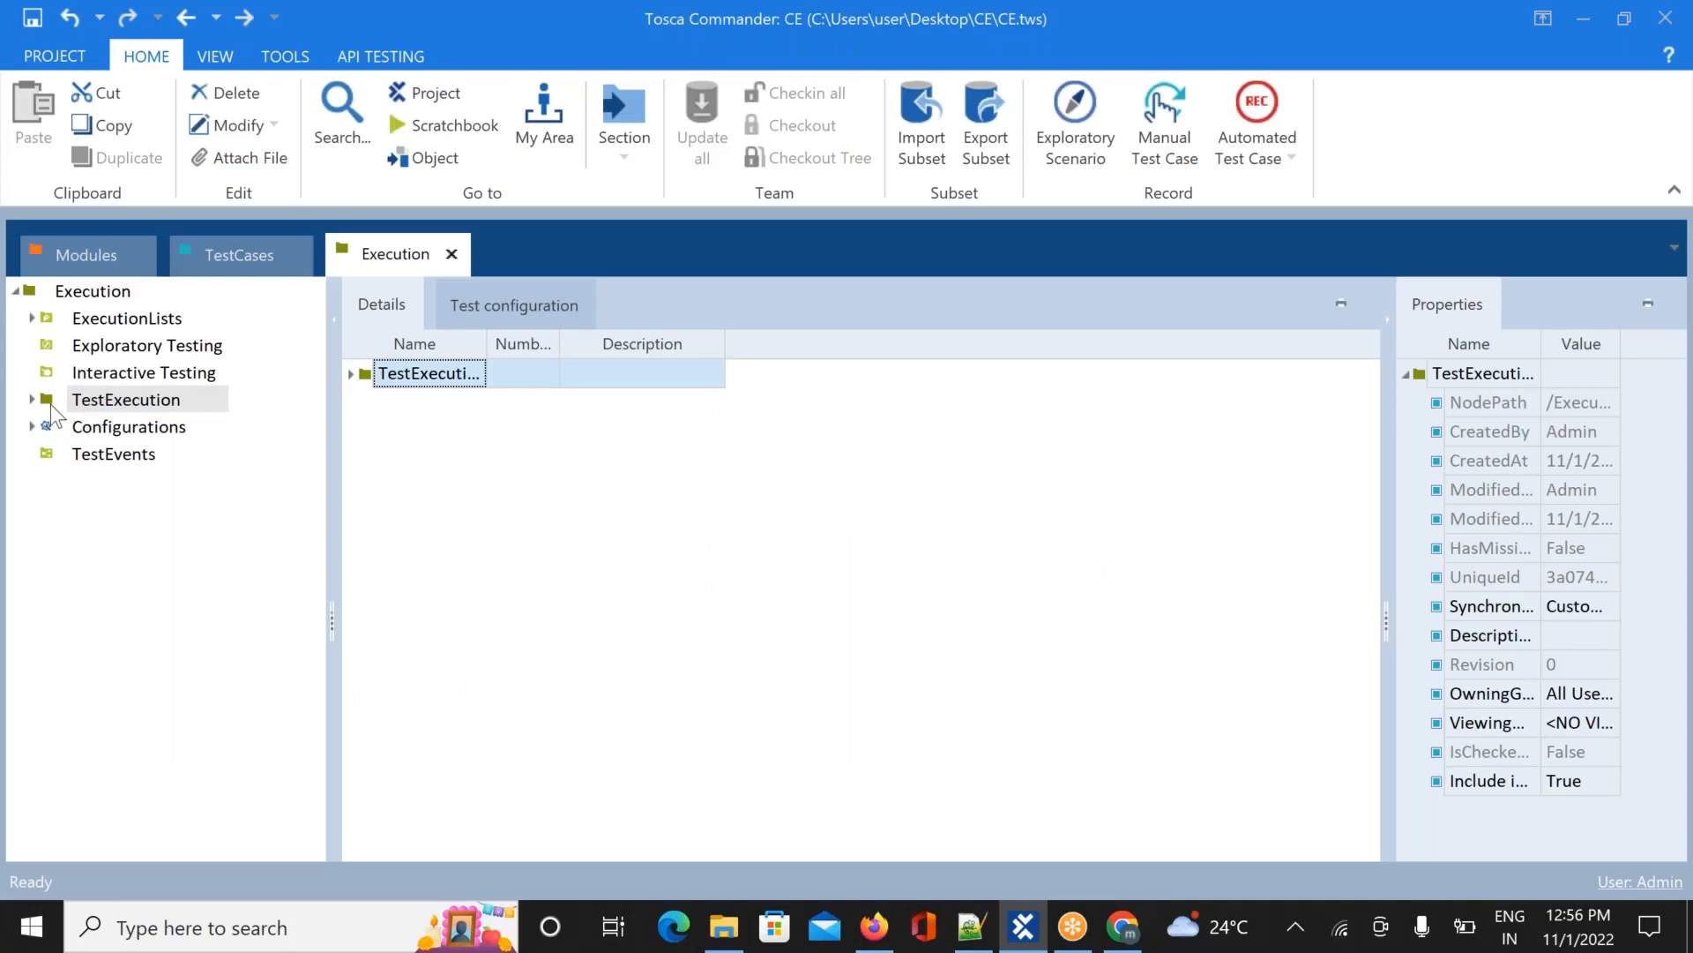
left_click(66, 294)
left_click(17, 292)
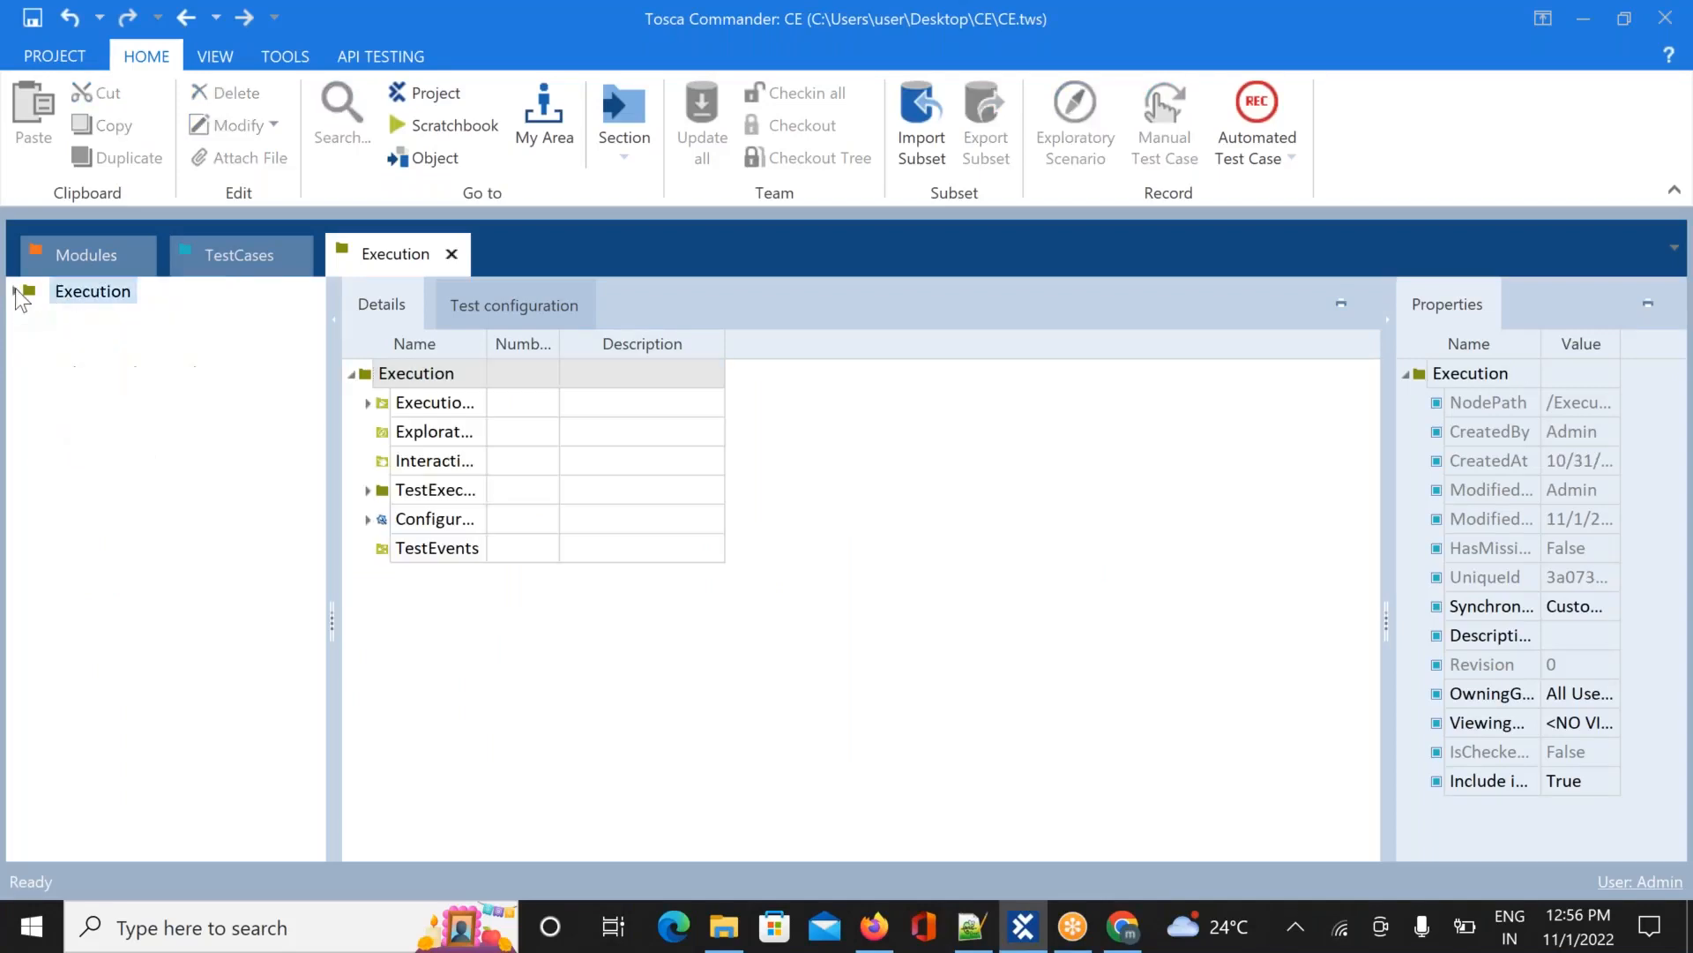
left_click(18, 292)
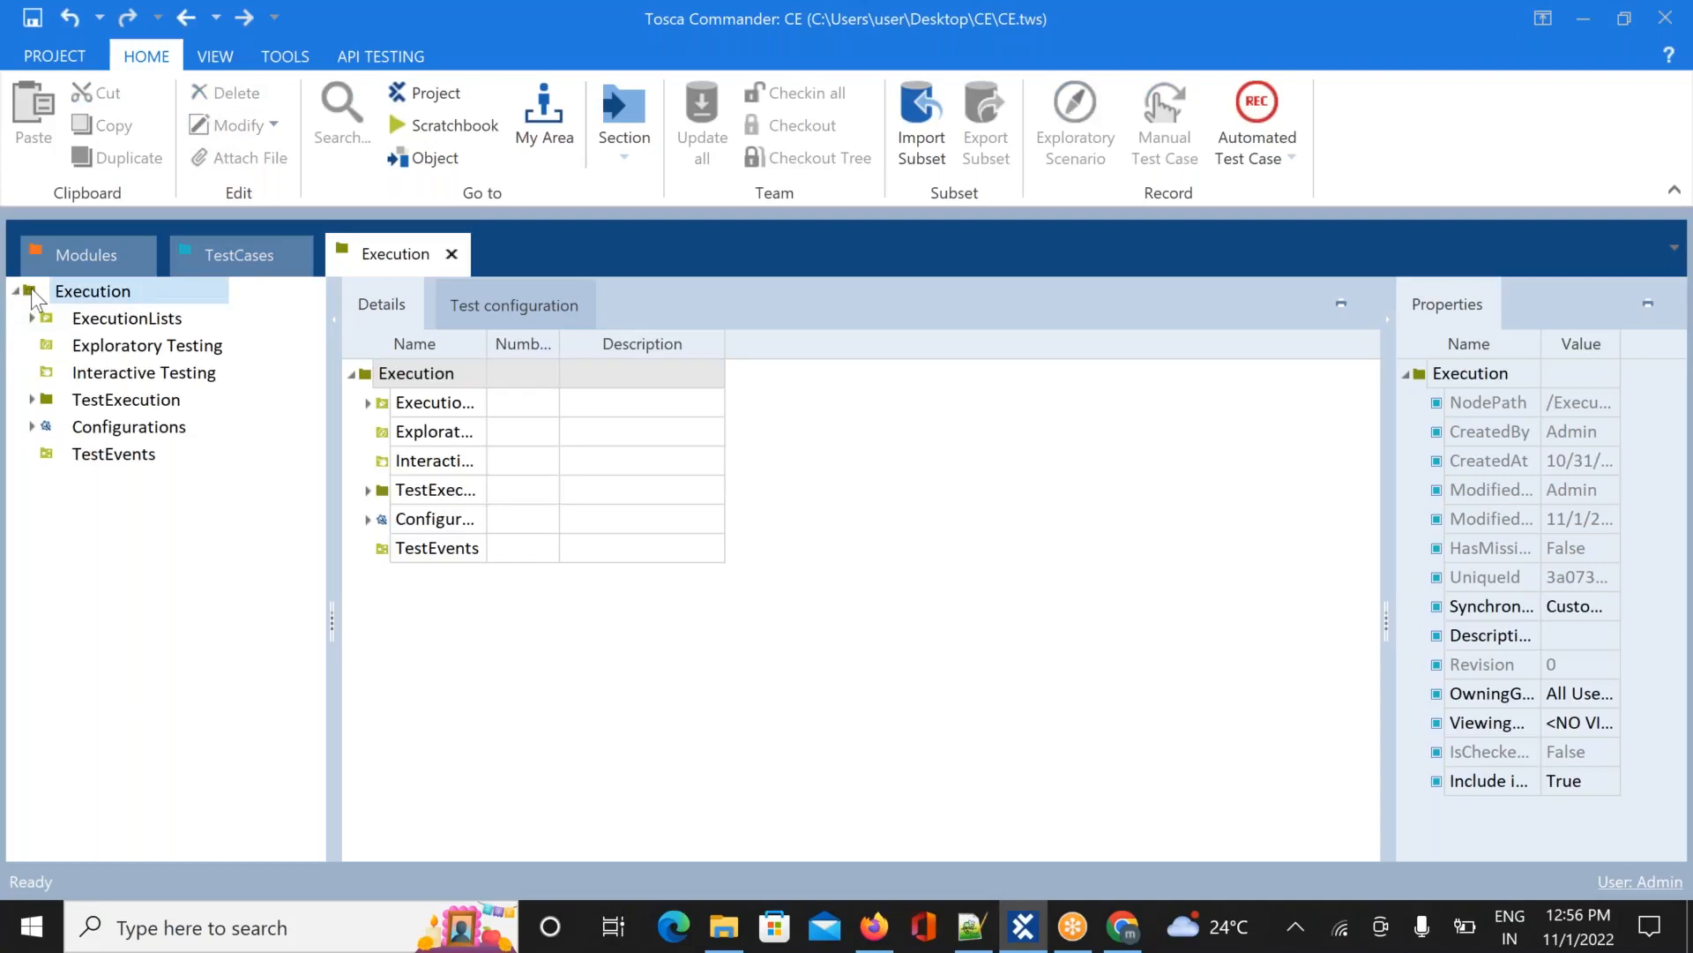
right_click(34, 295)
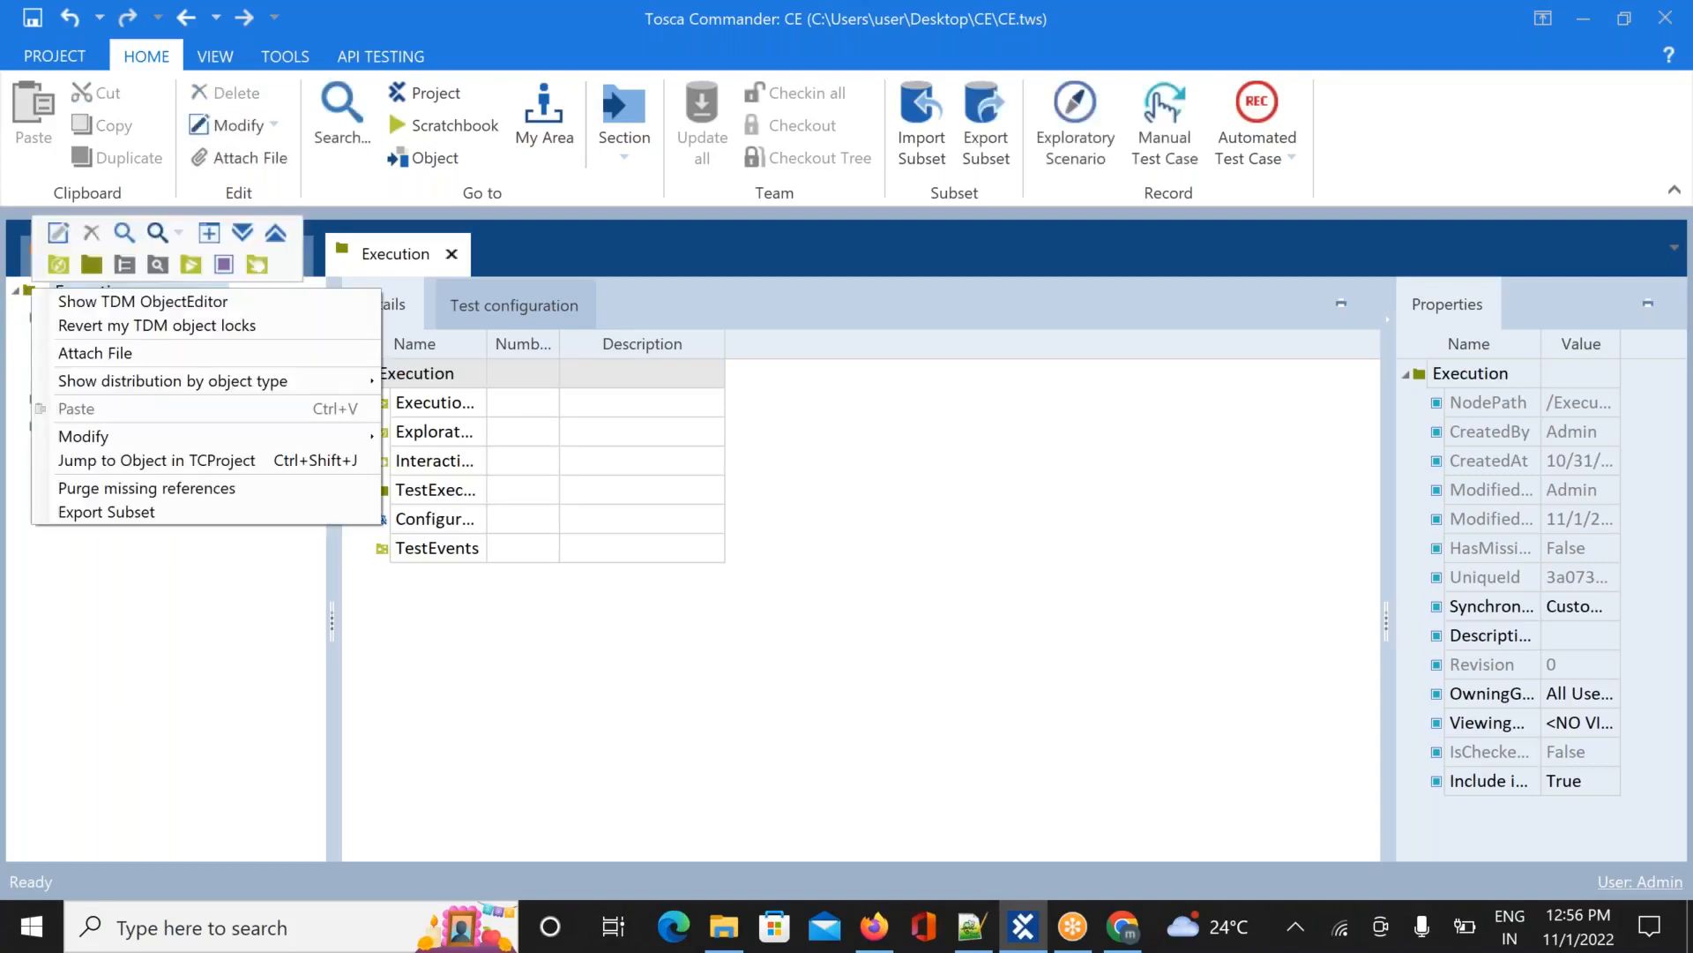
left_click(91, 265)
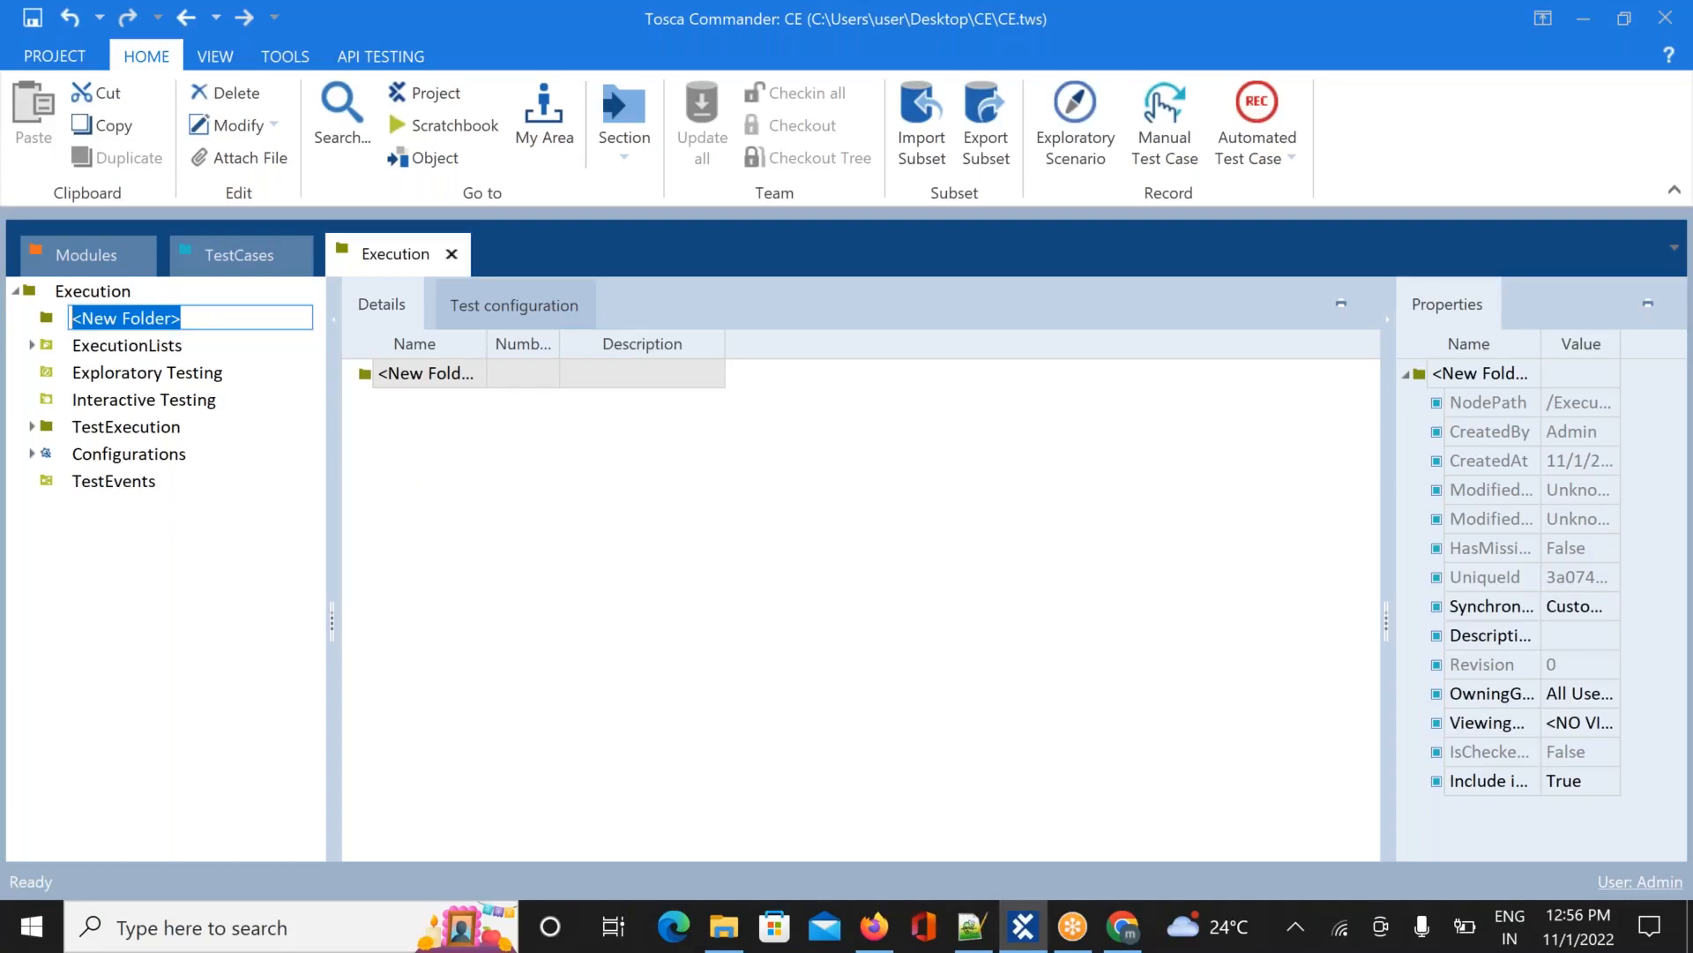
type("Demo")
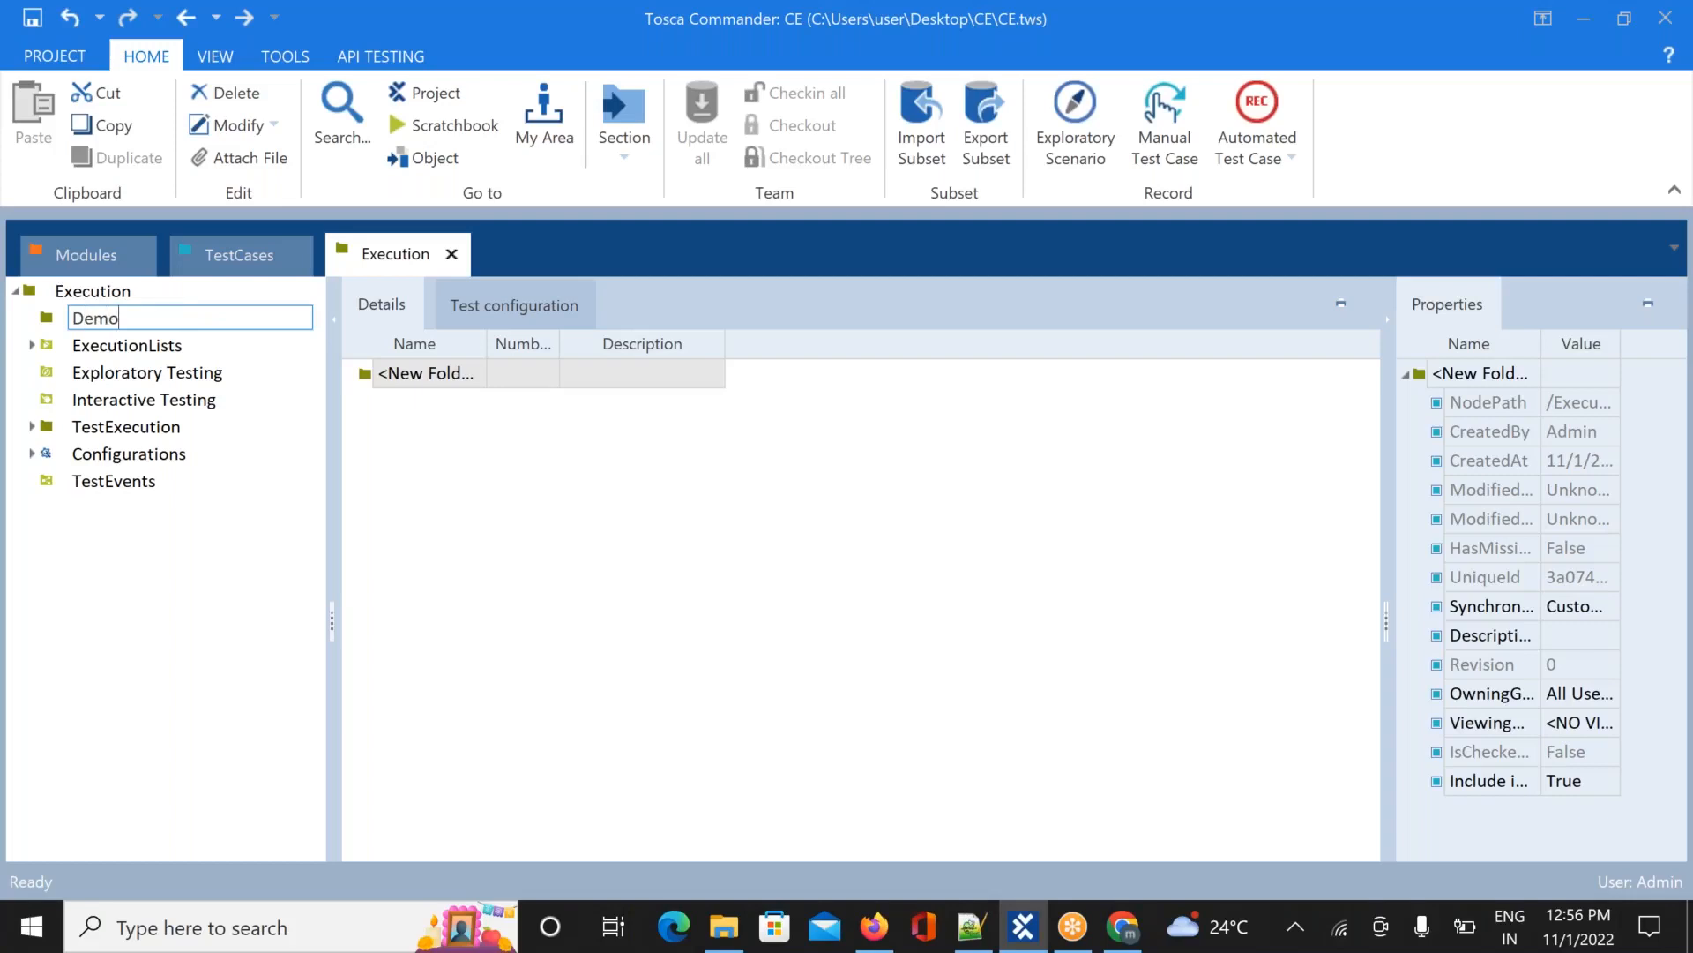
type("WebShop")
key("Return")
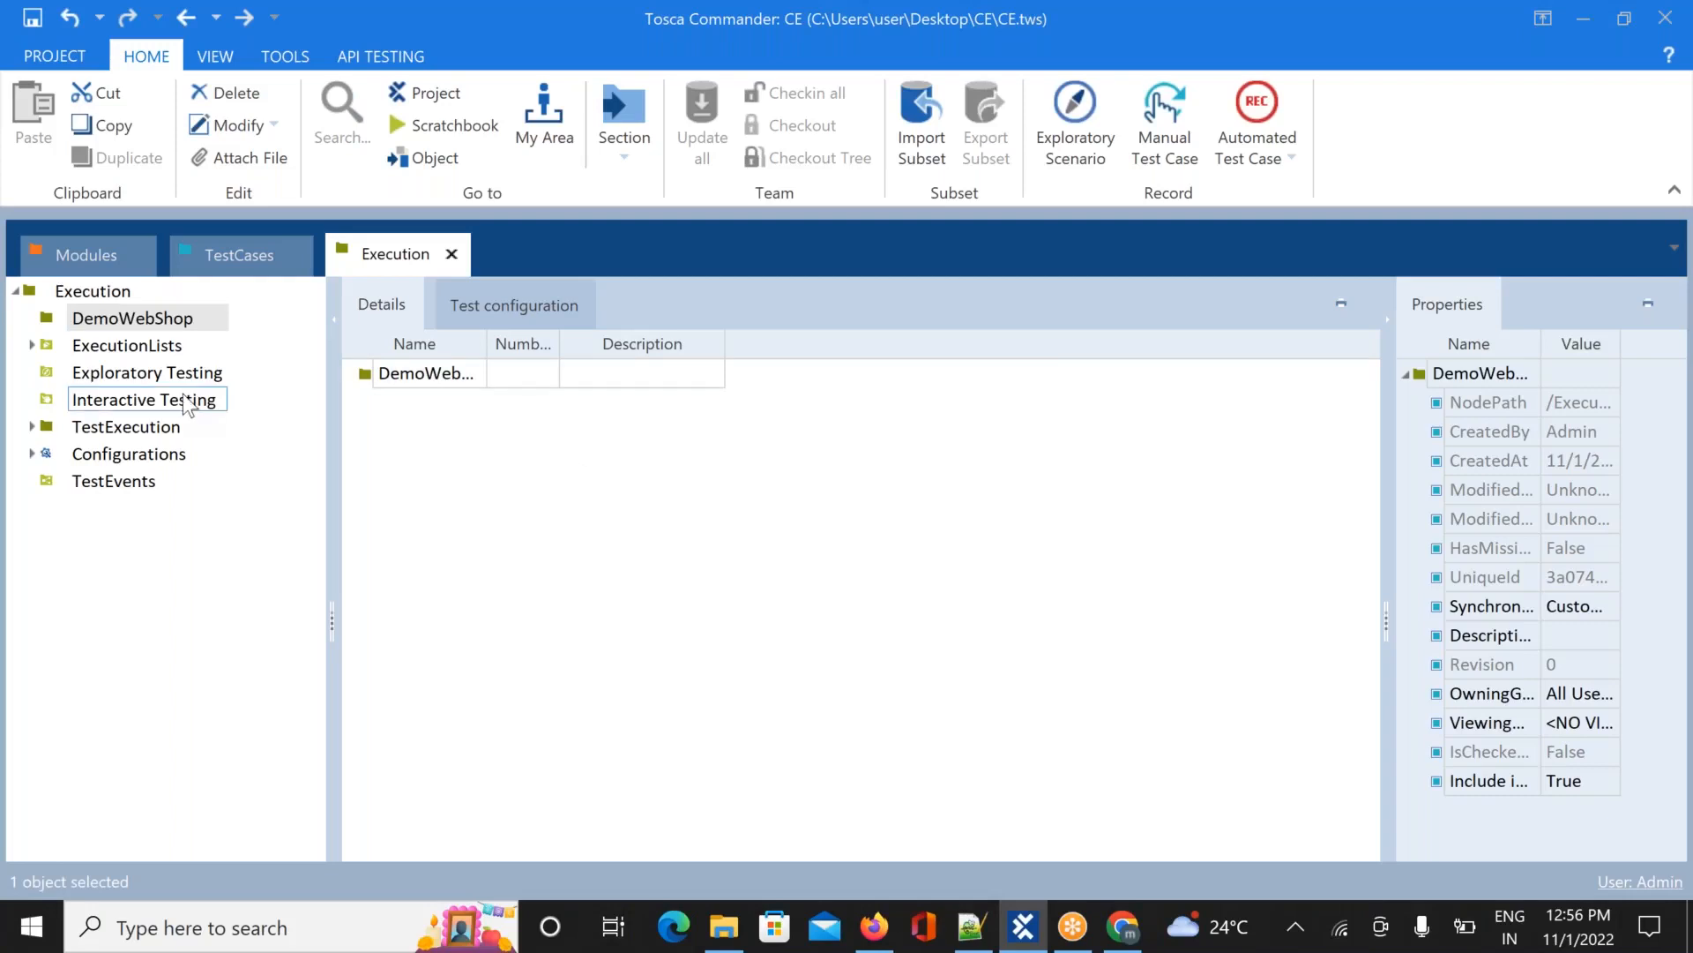
left_click(172, 321)
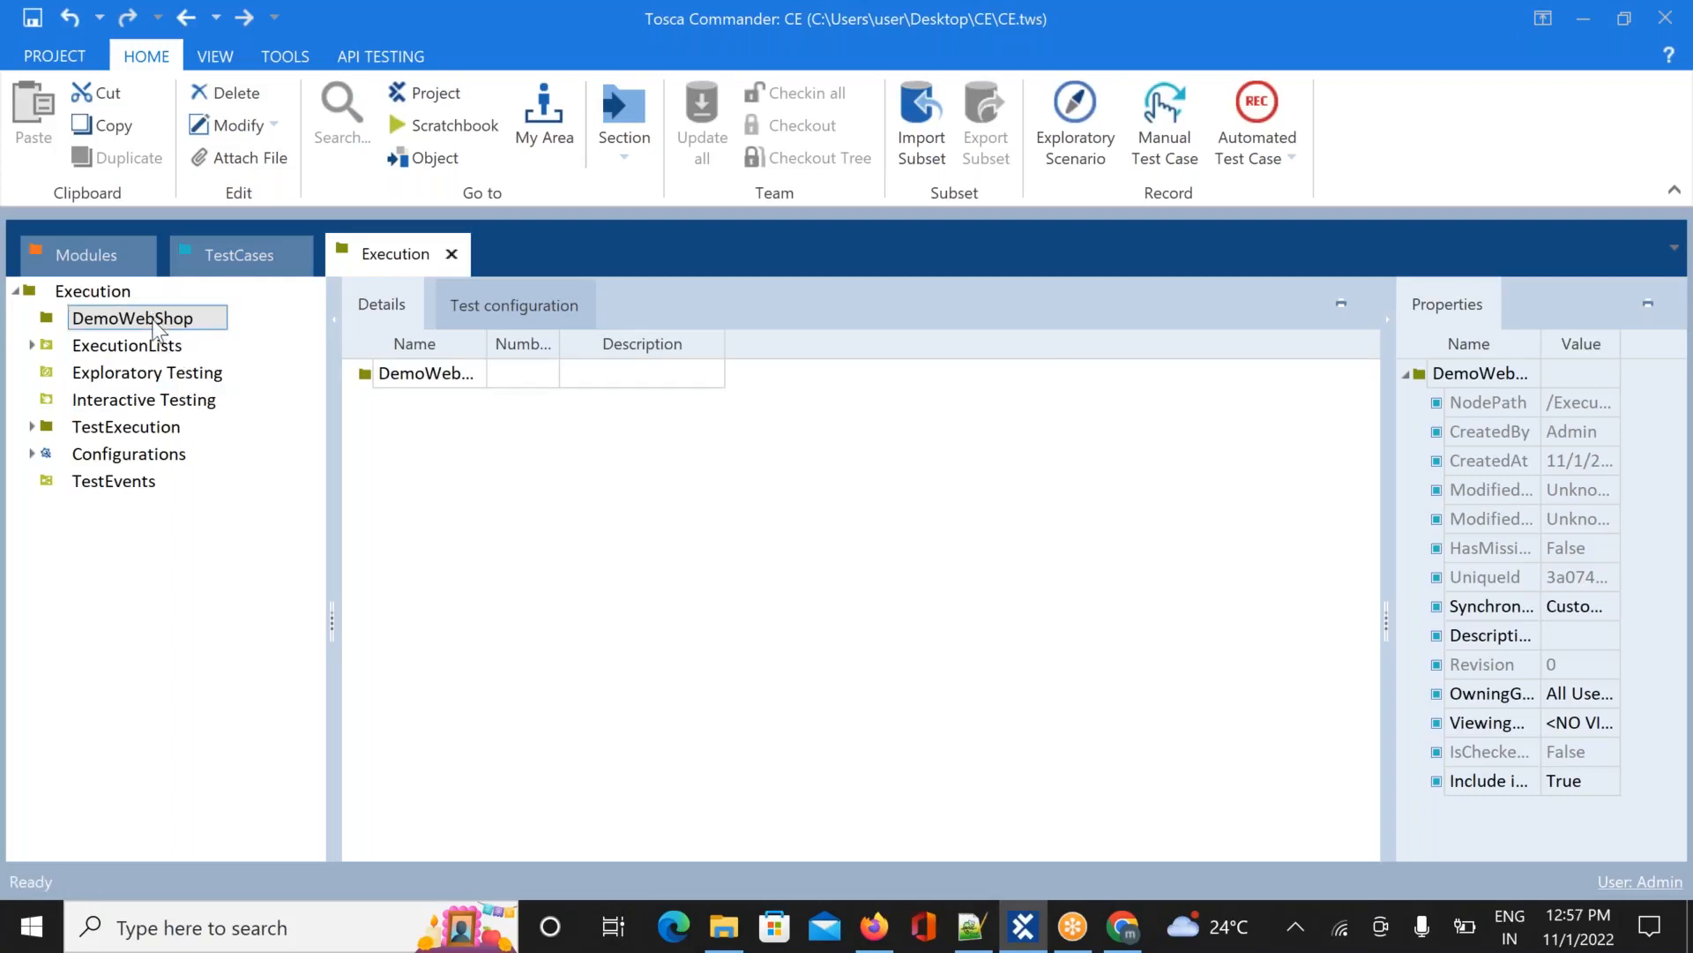
Add an execution-list folder inside DemoWebShop, keeping the default ExecutionLists name
right_click(155, 327)
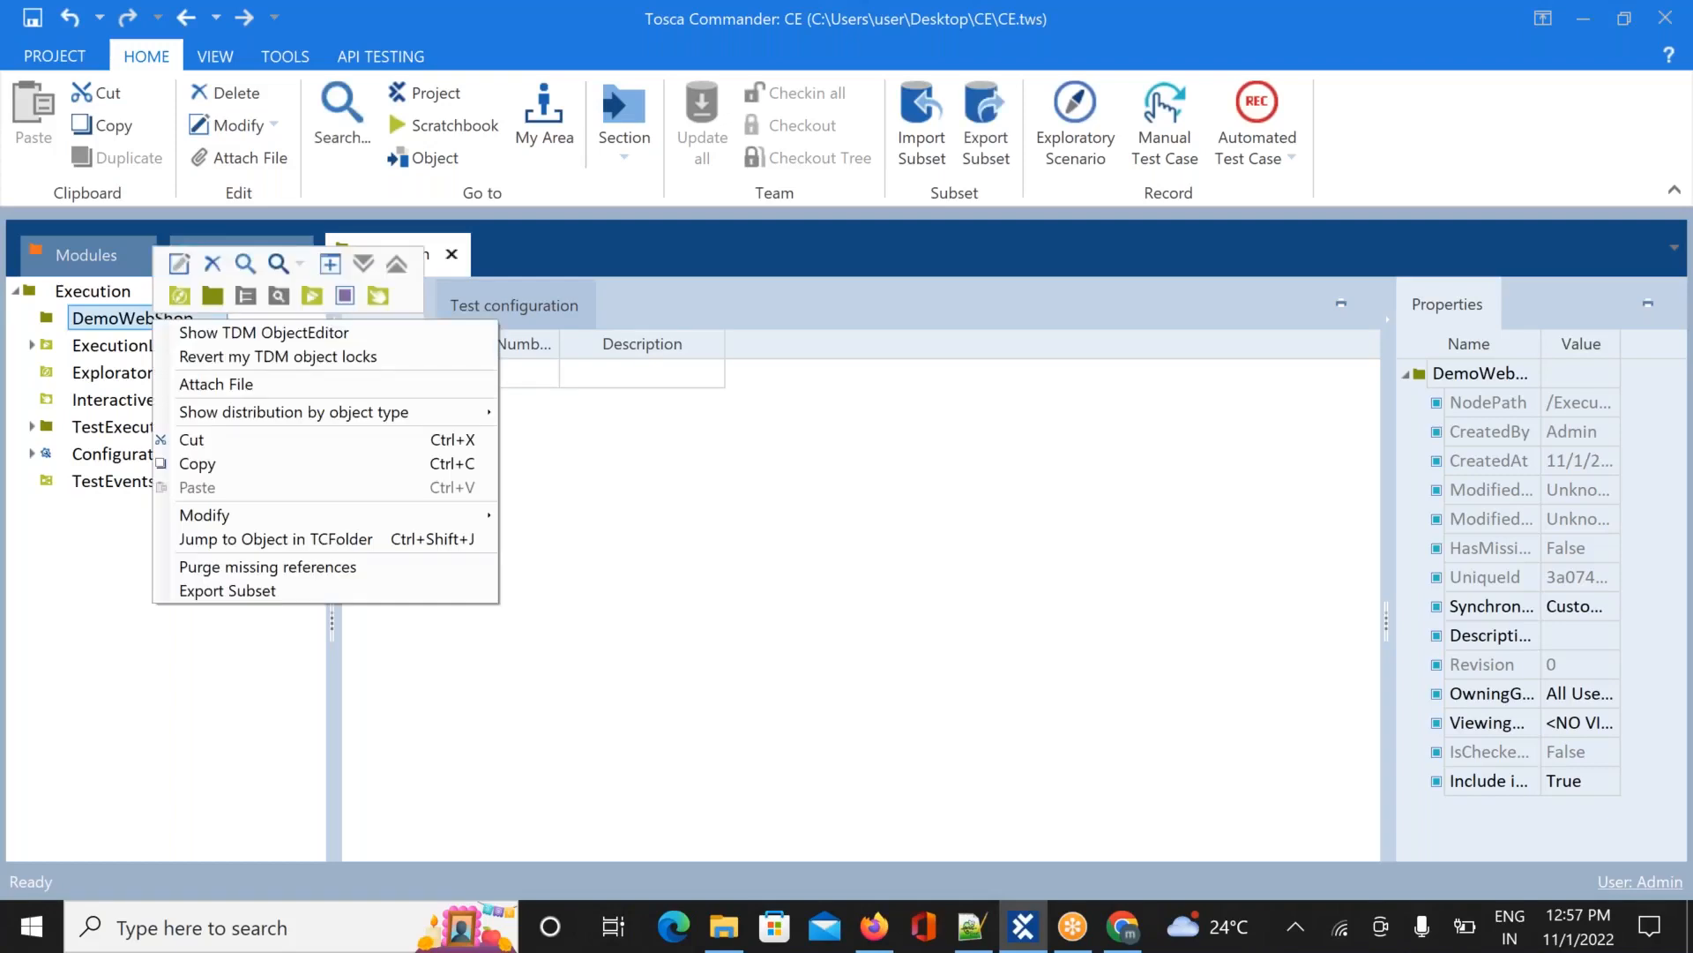
left_click(302, 295)
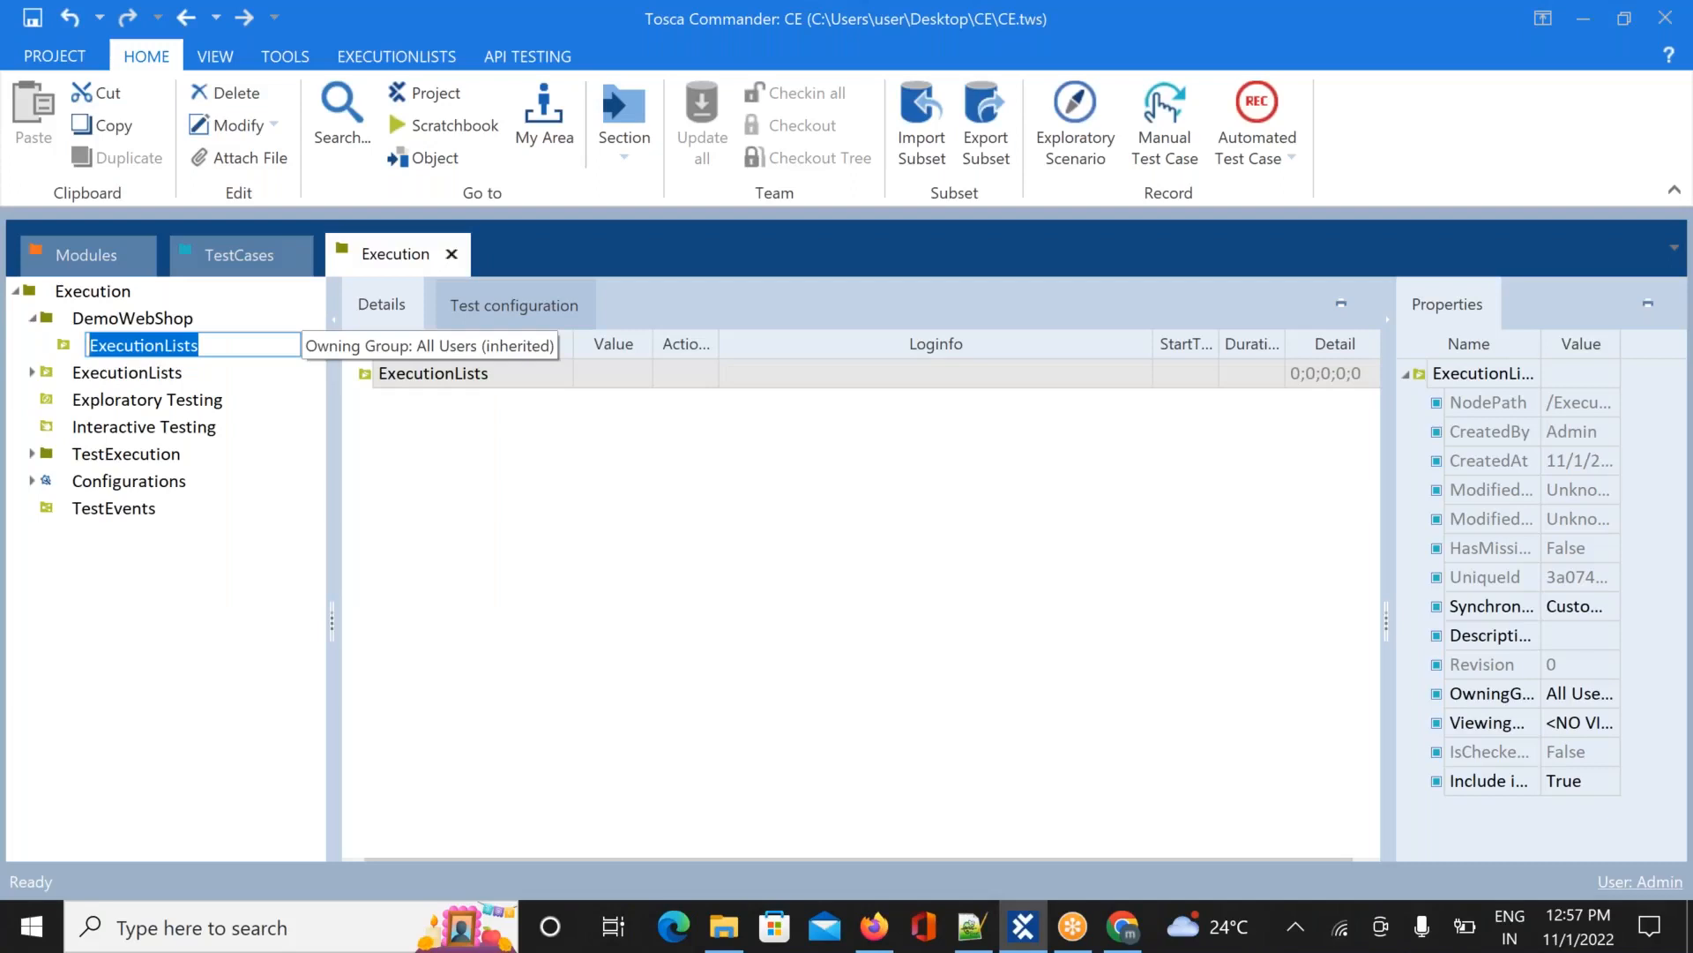
left_click(453, 505)
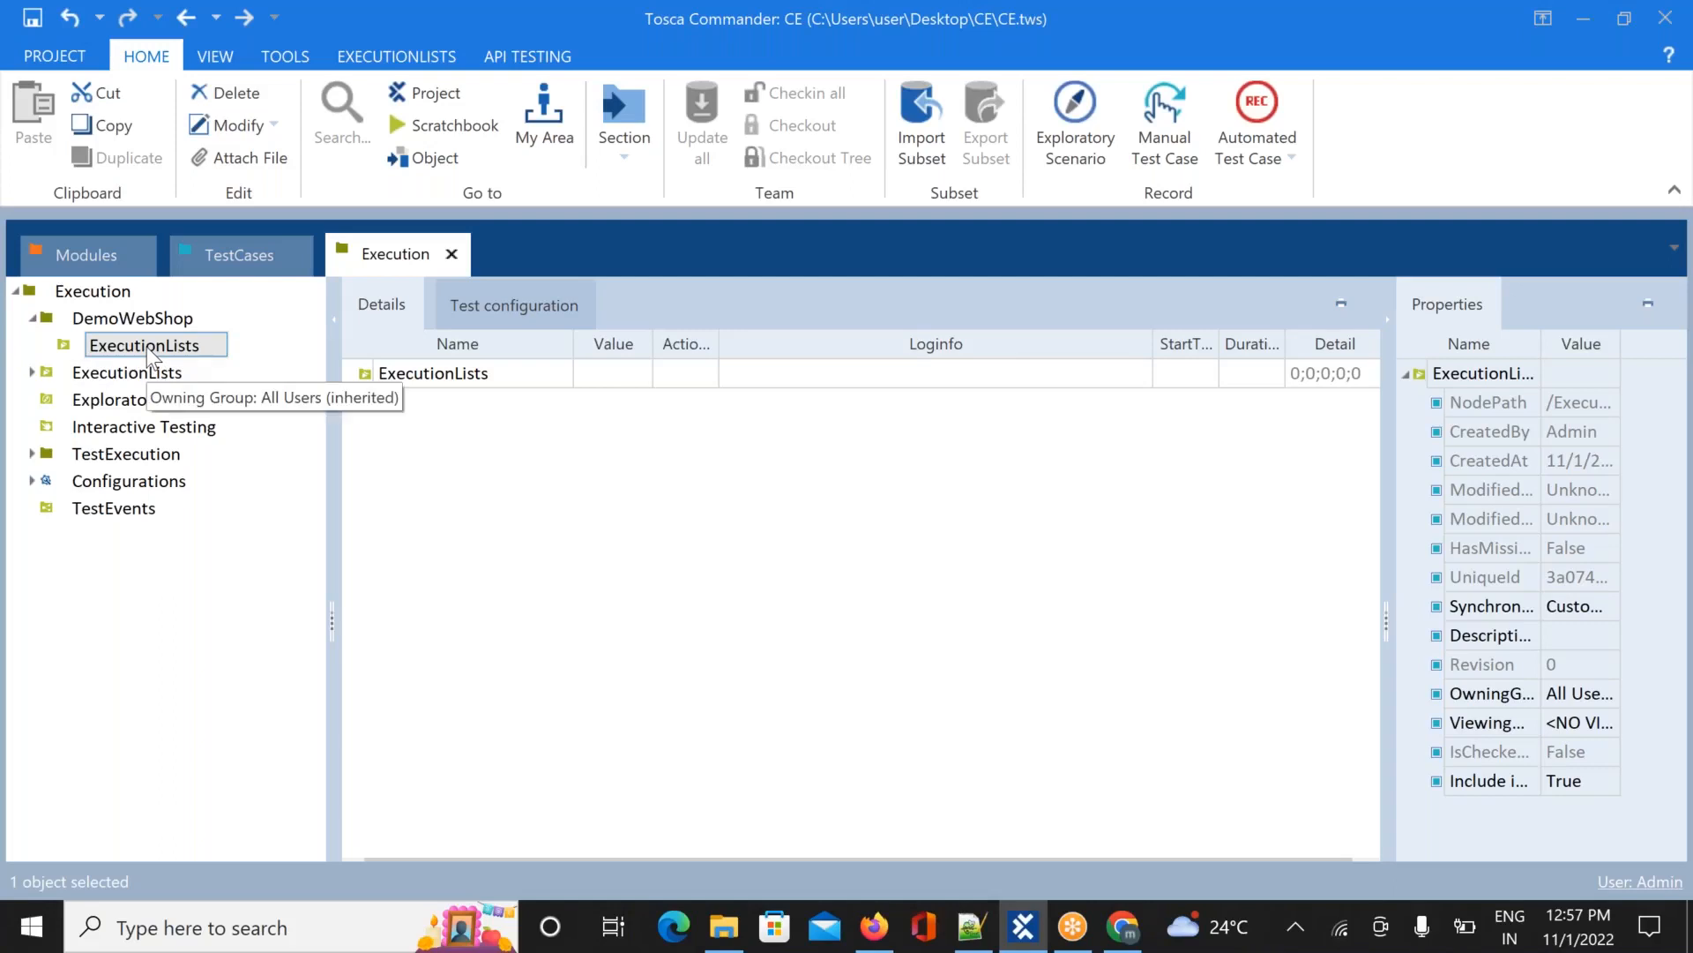
Rename the ExecutionLists folder to ExecutionLists-Folder
right_click(192, 350)
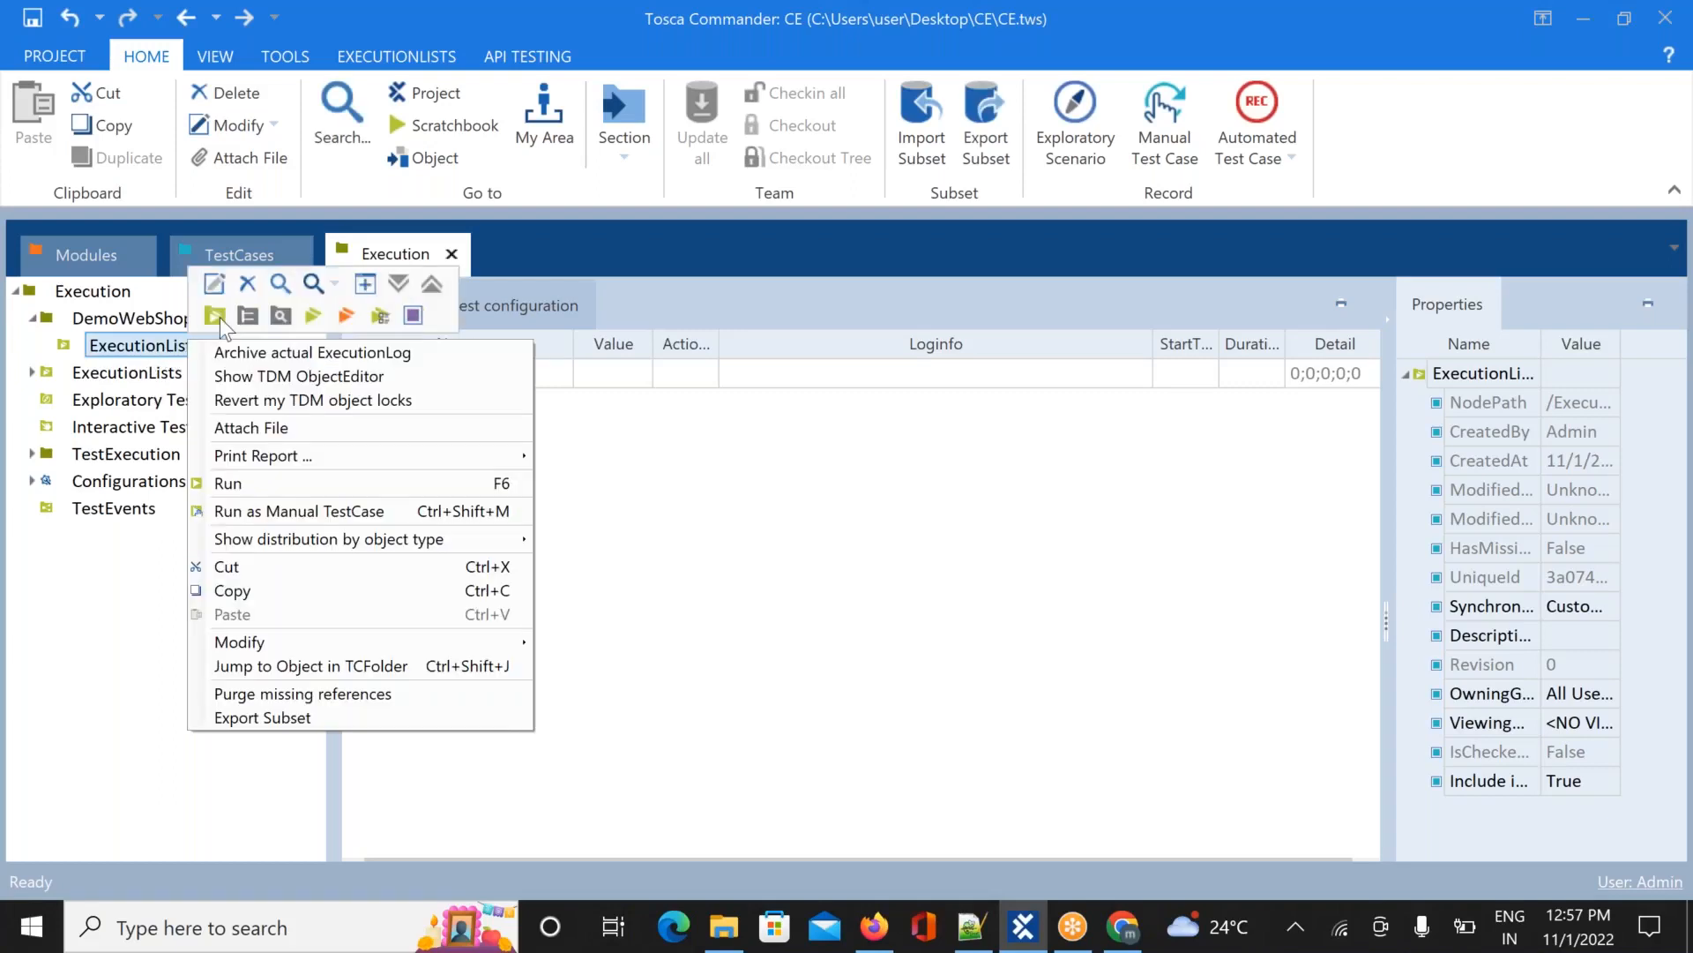
left_click(227, 324)
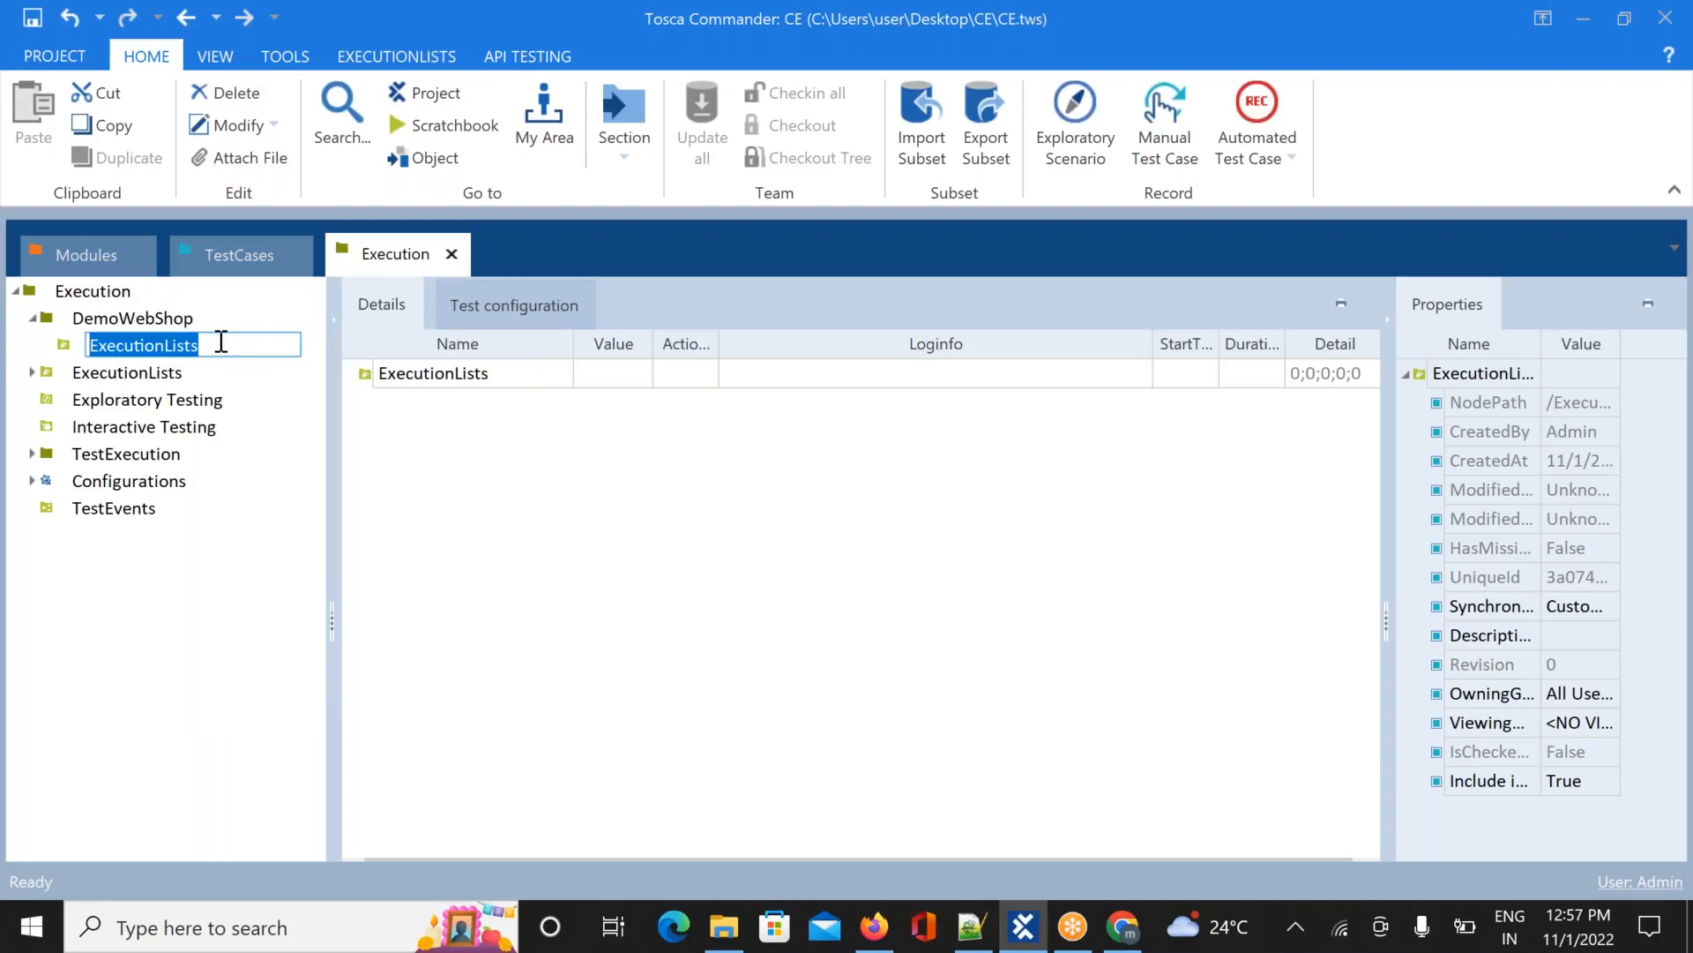
left_click(220, 342)
type("-")
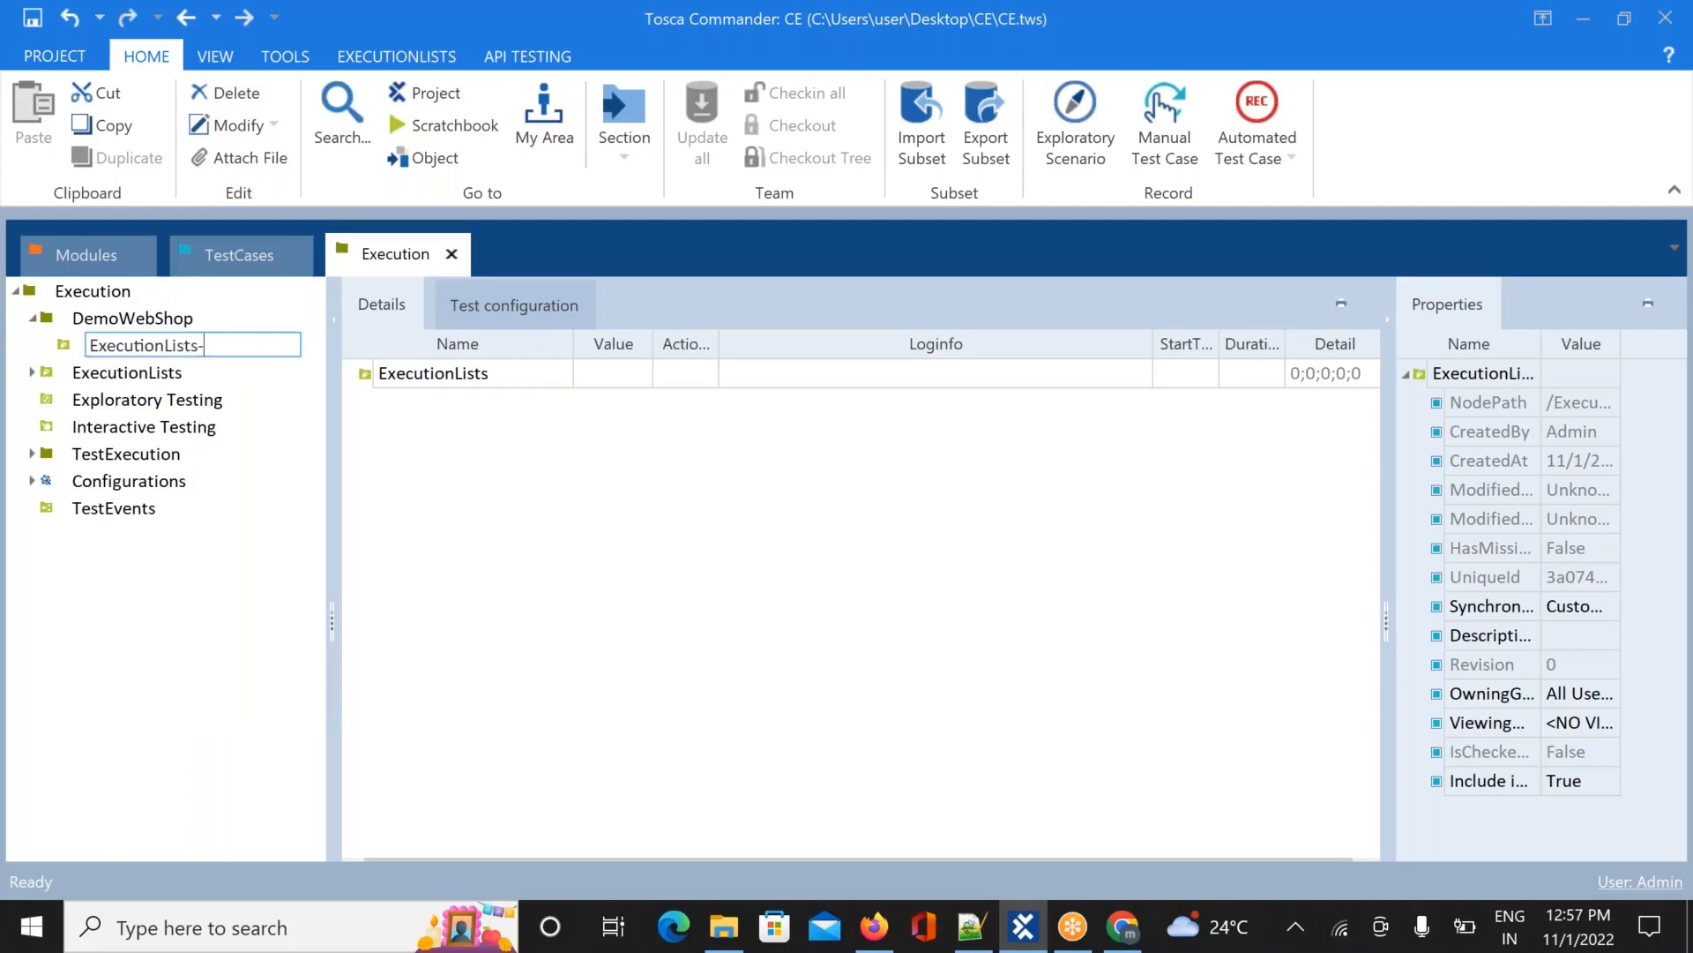
type("Folder")
key("Return")
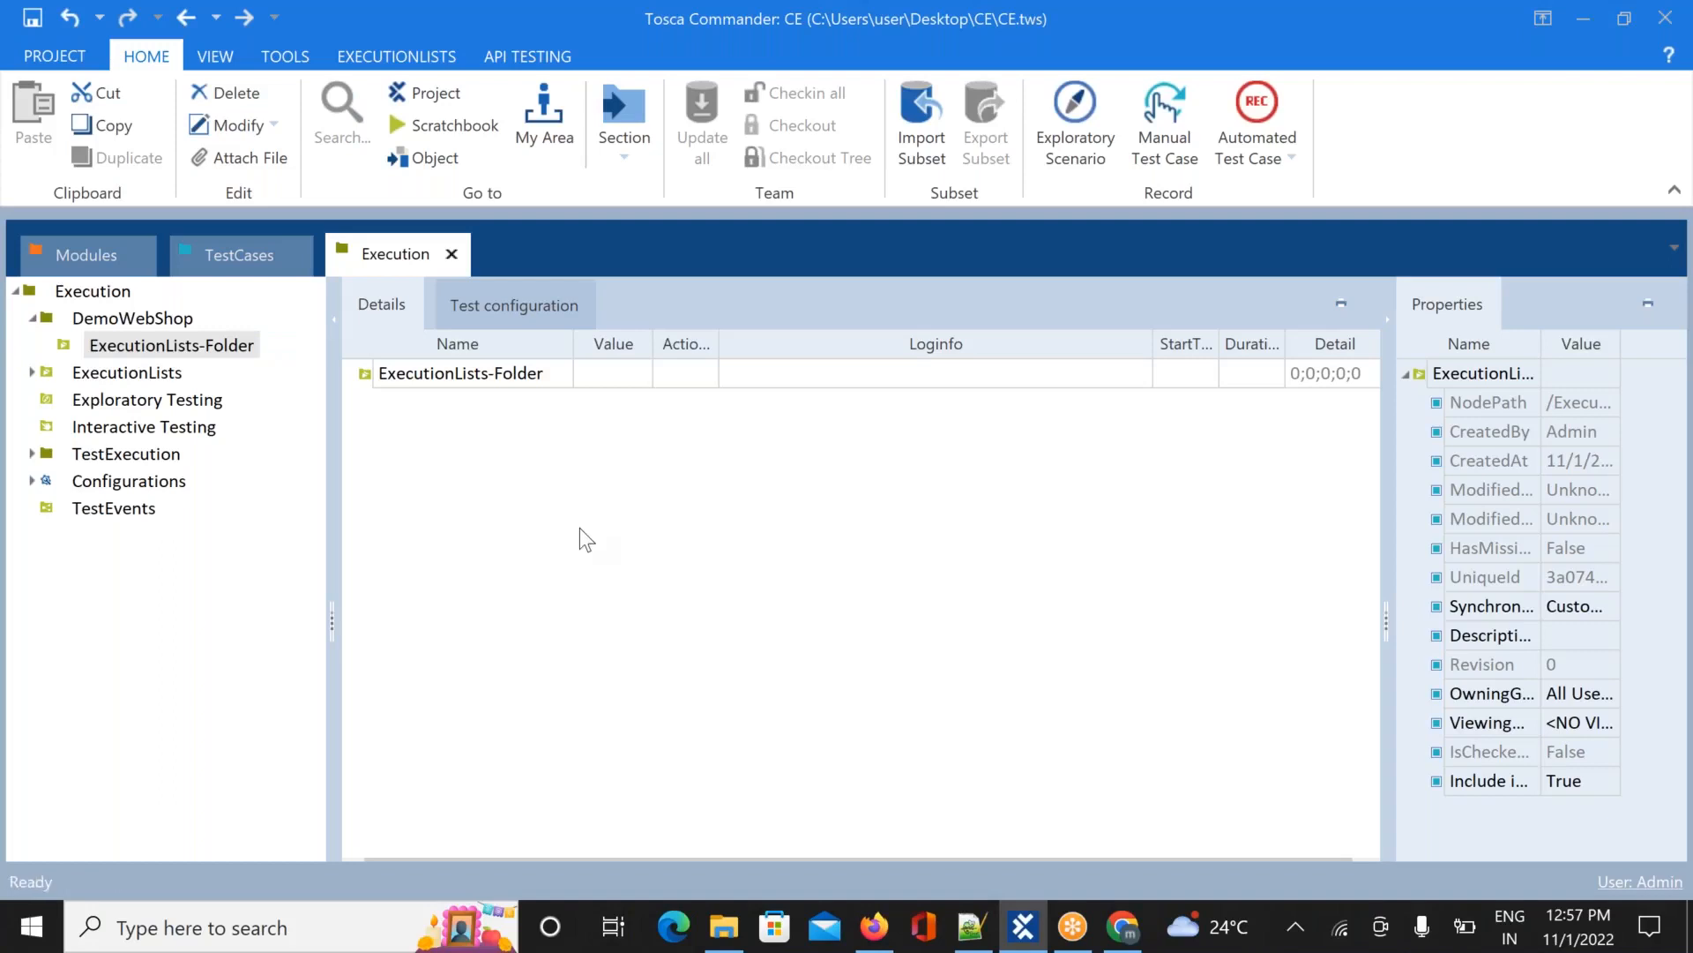
left_click(219, 348)
Create an execution list named 1.ExecutionList in ExecutionLists-Folder
right_click(219, 349)
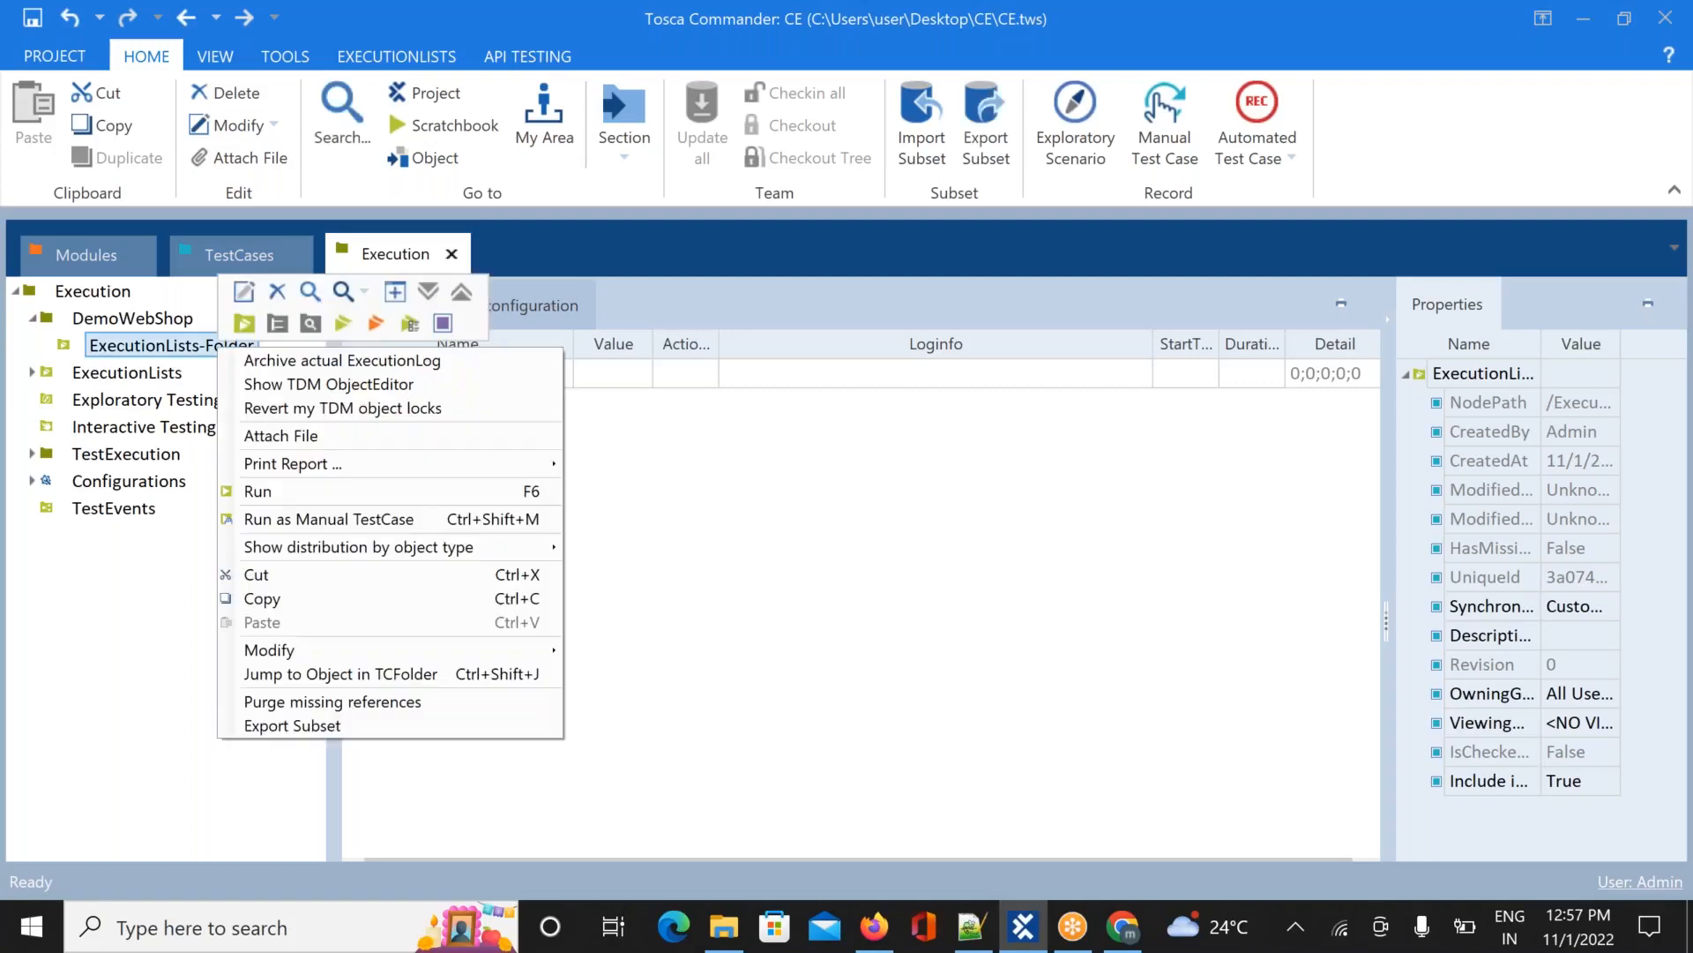
left_click(343, 325)
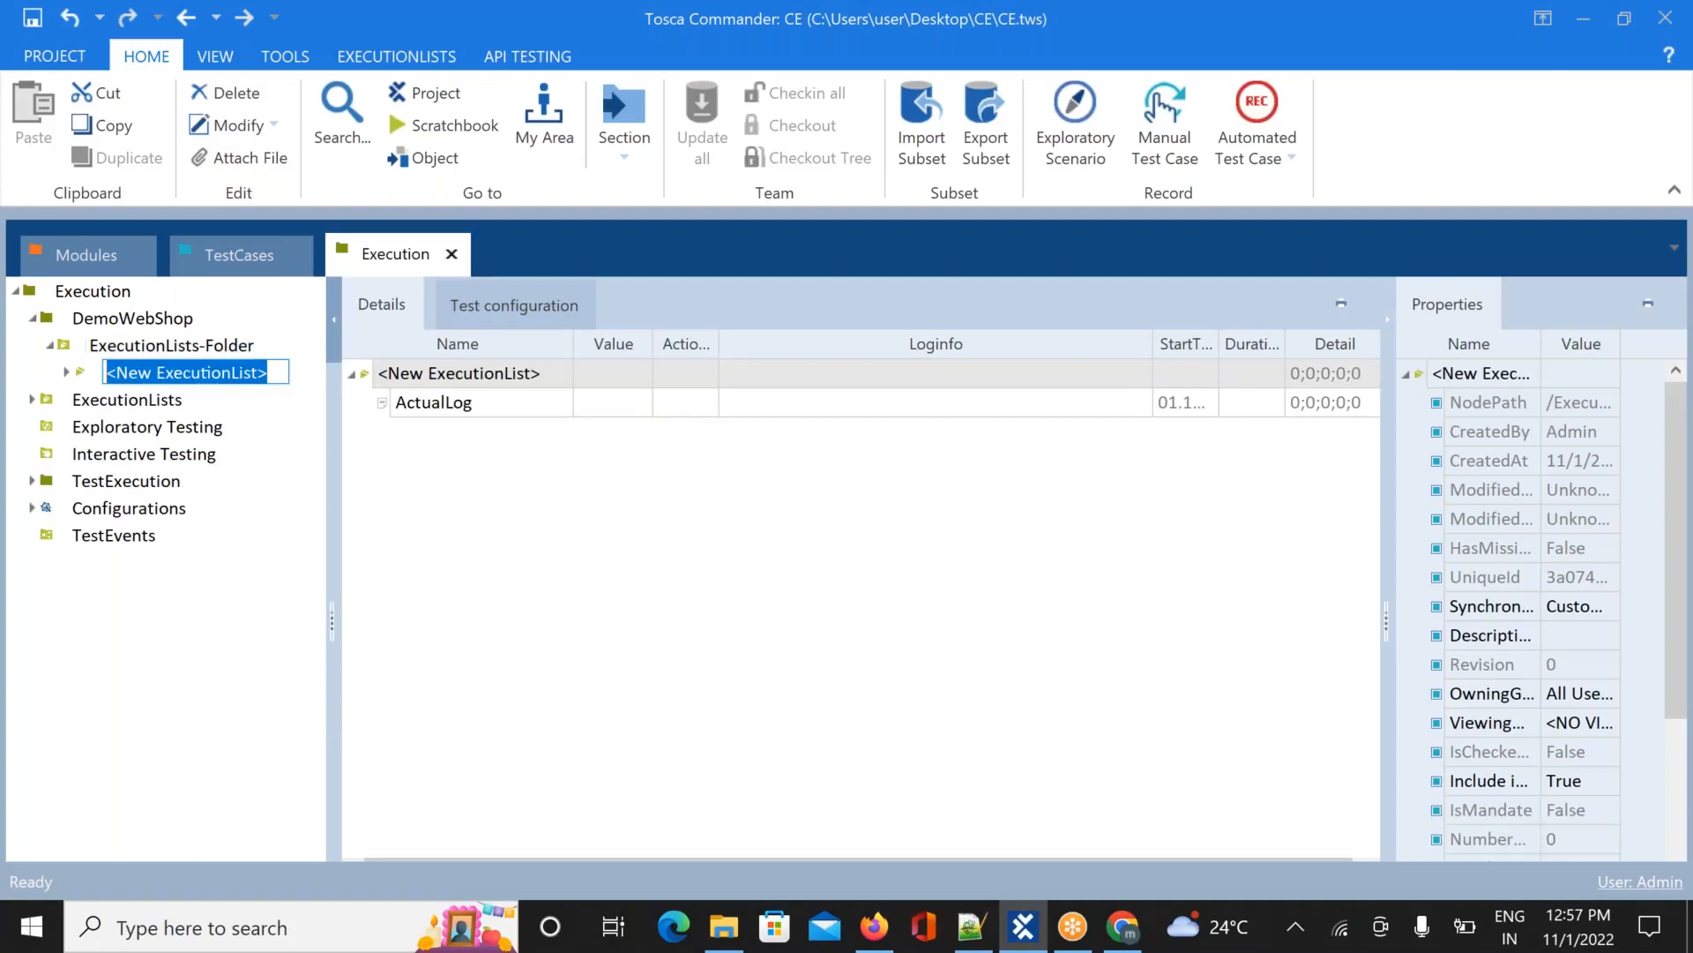
type("1.")
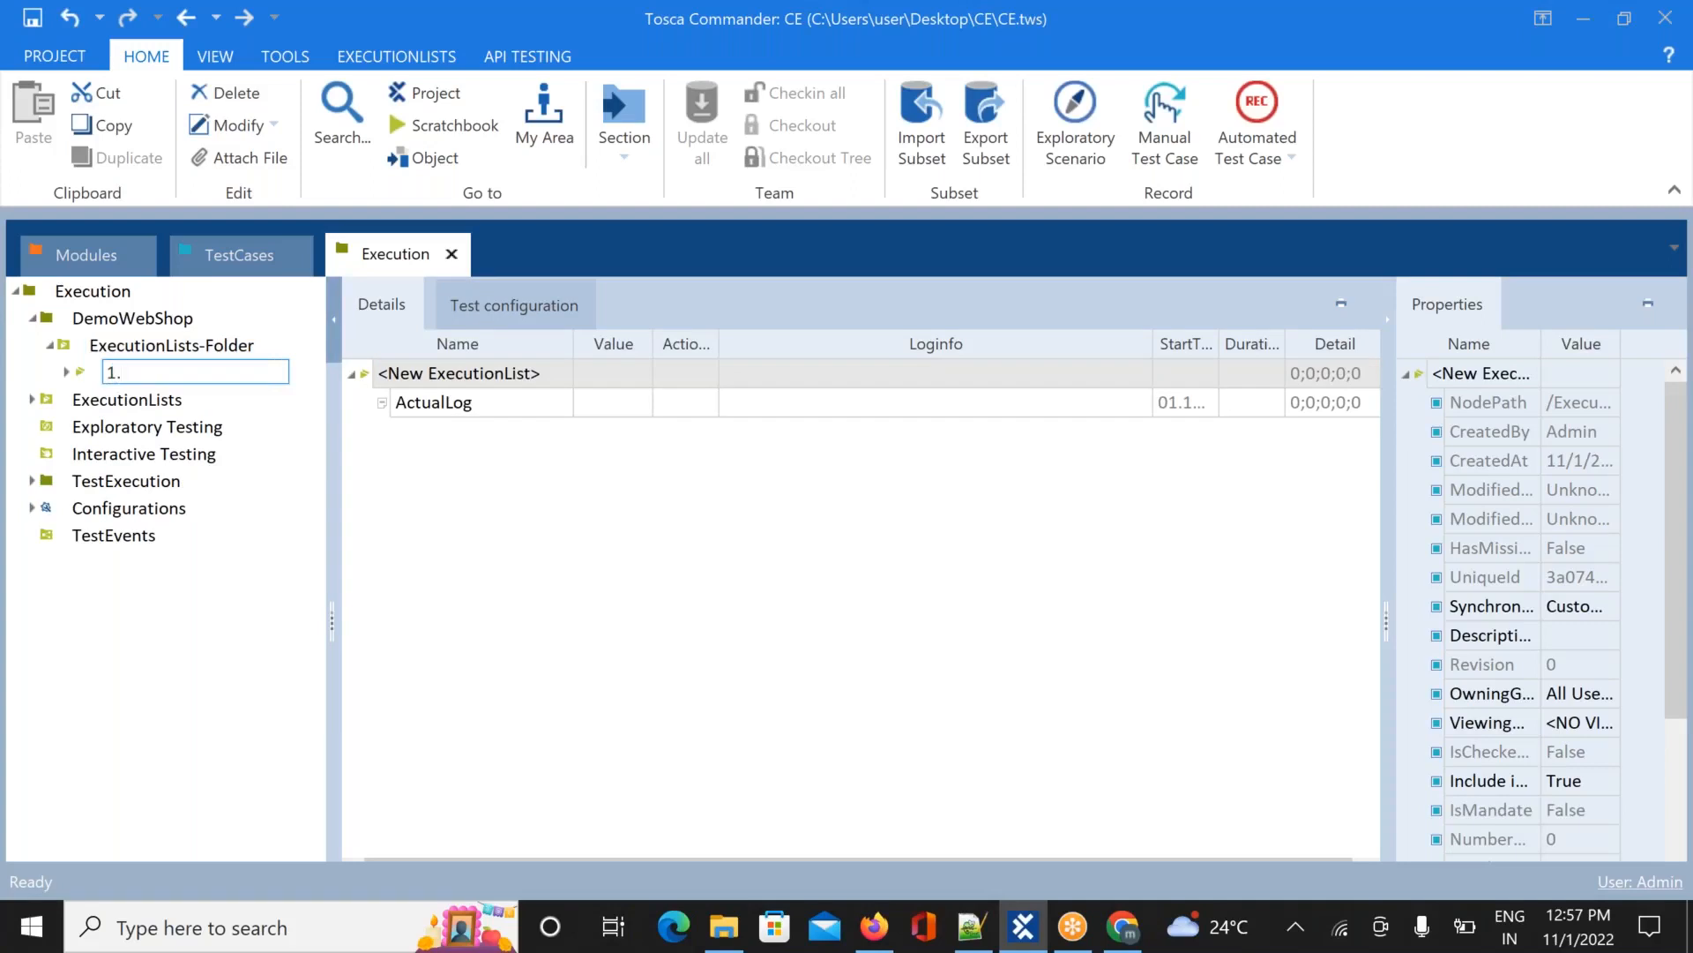
type("ExecutionList")
key("Return")
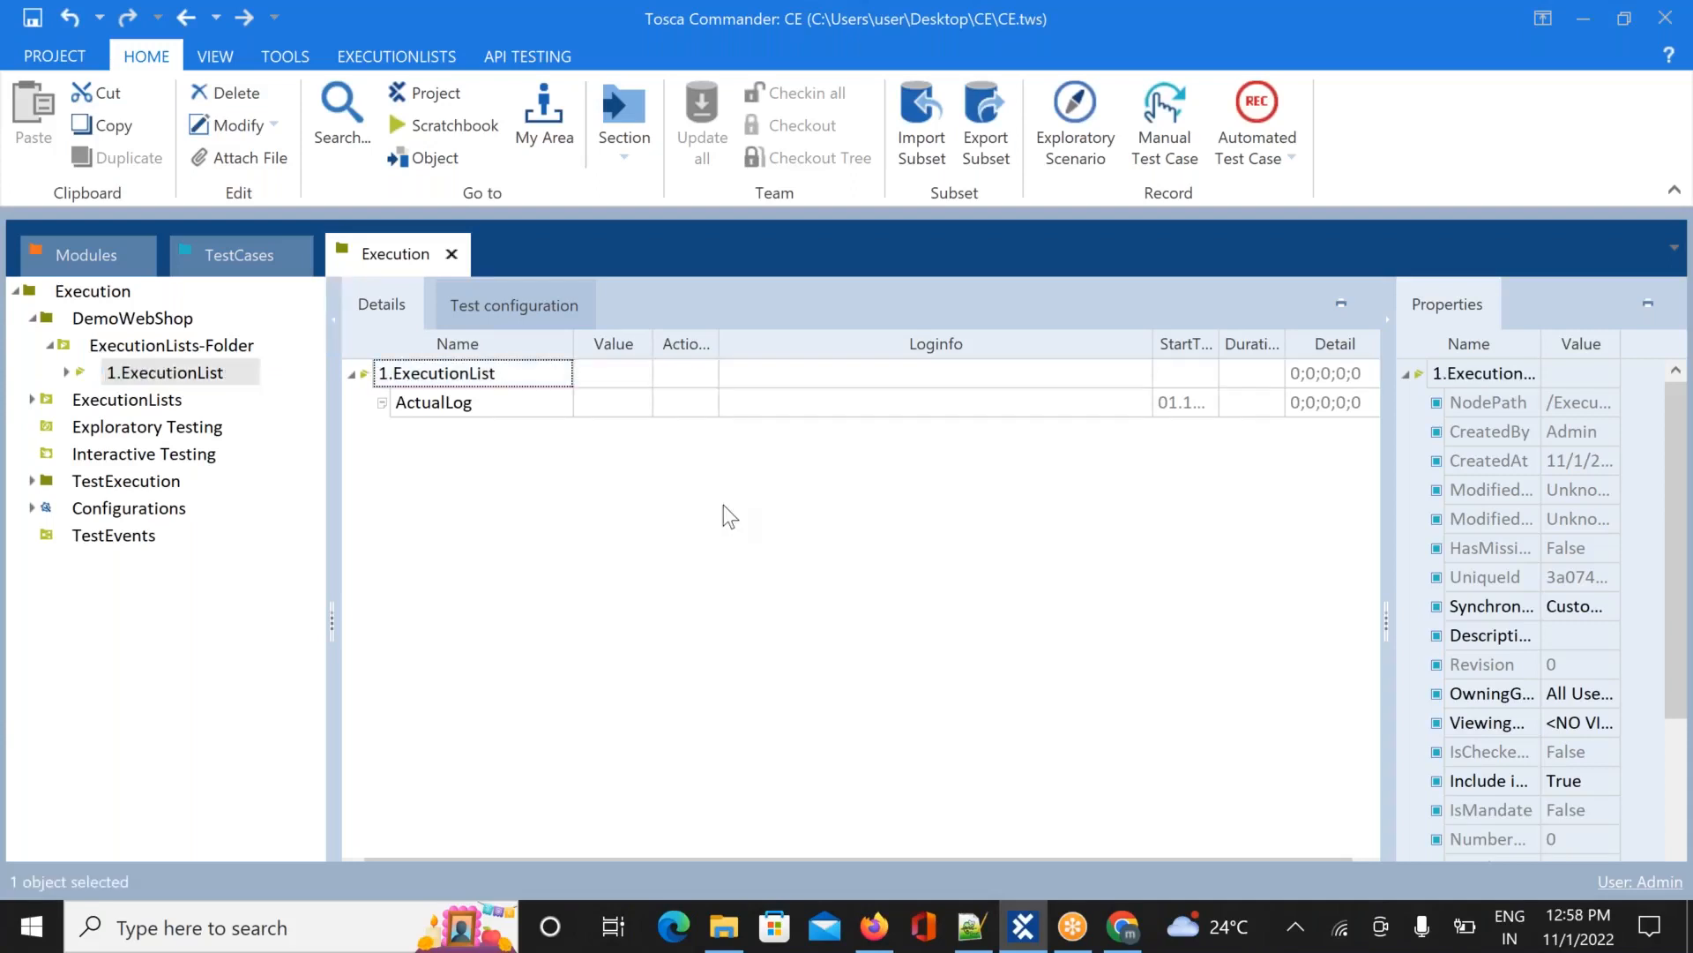
Create a second execution list named 2.ExecutionList in the same folder
right_click(218, 351)
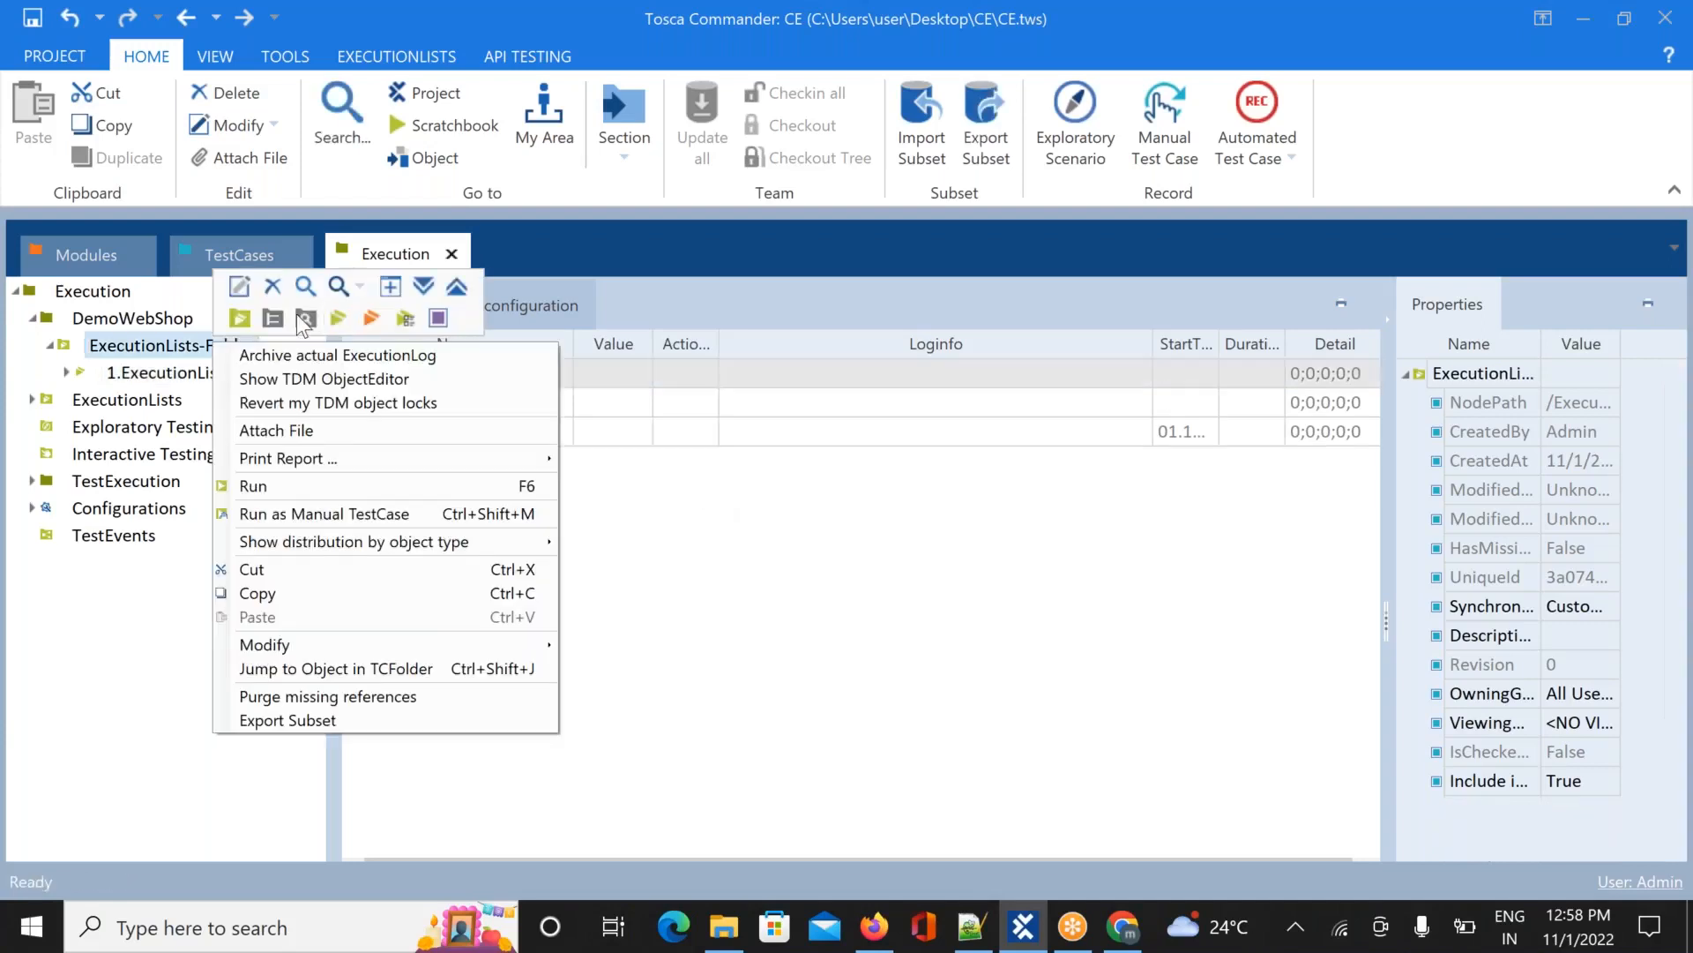
left_click(339, 318)
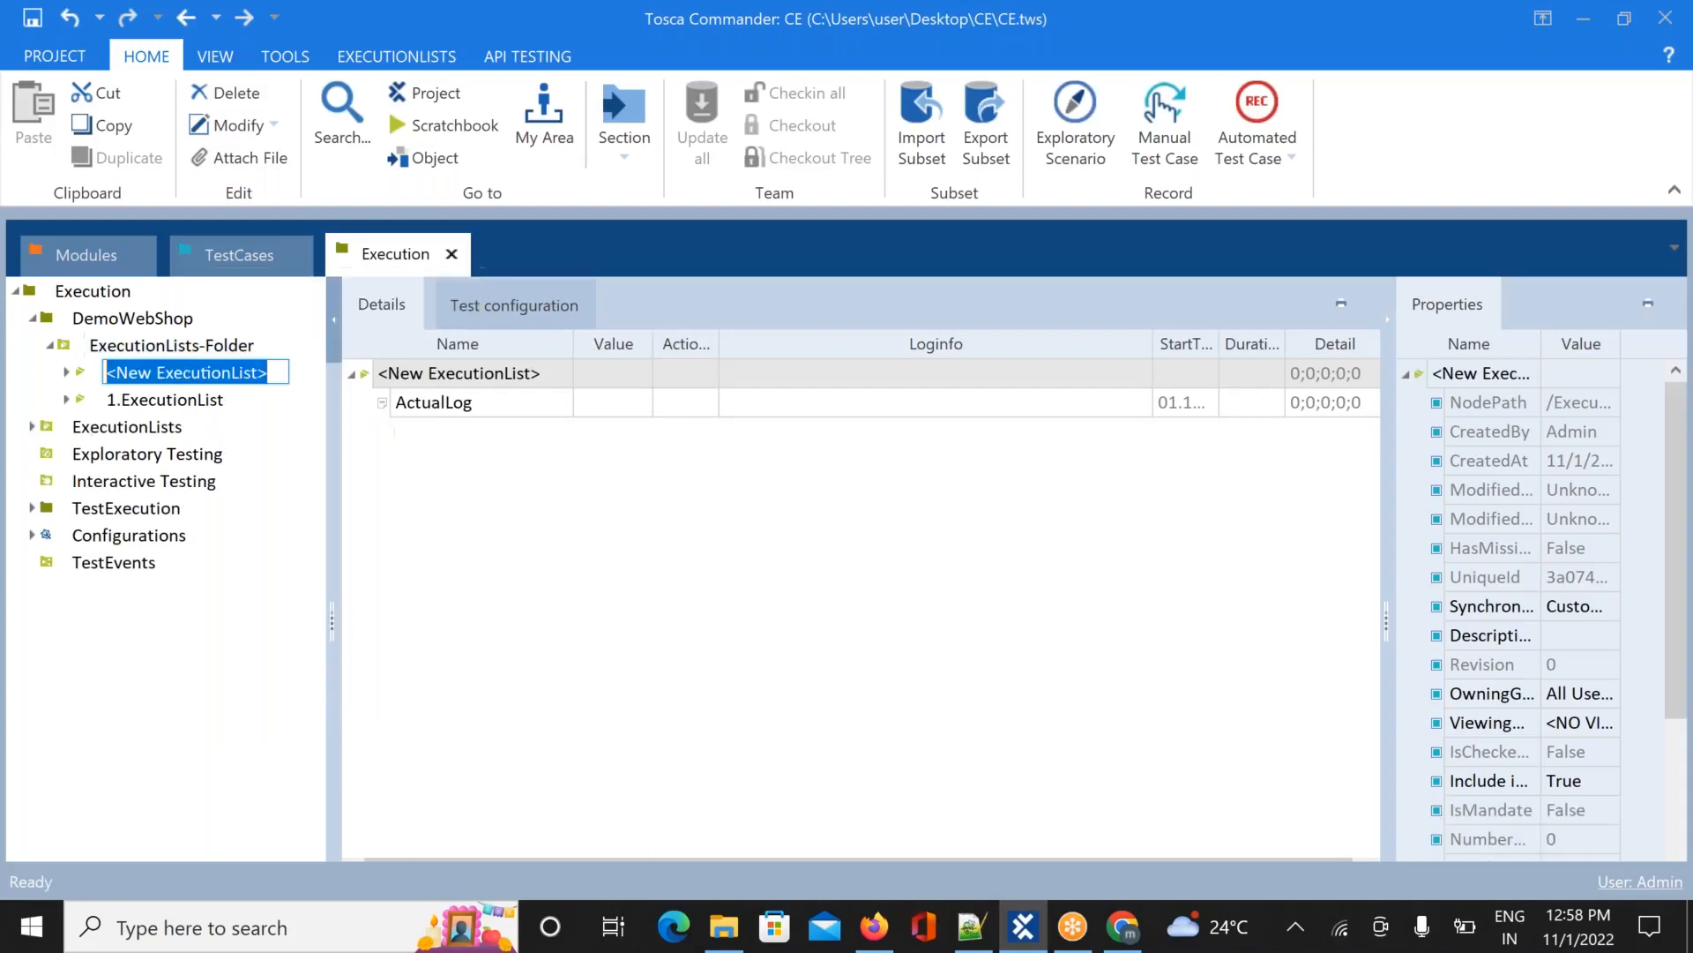
type("2.")
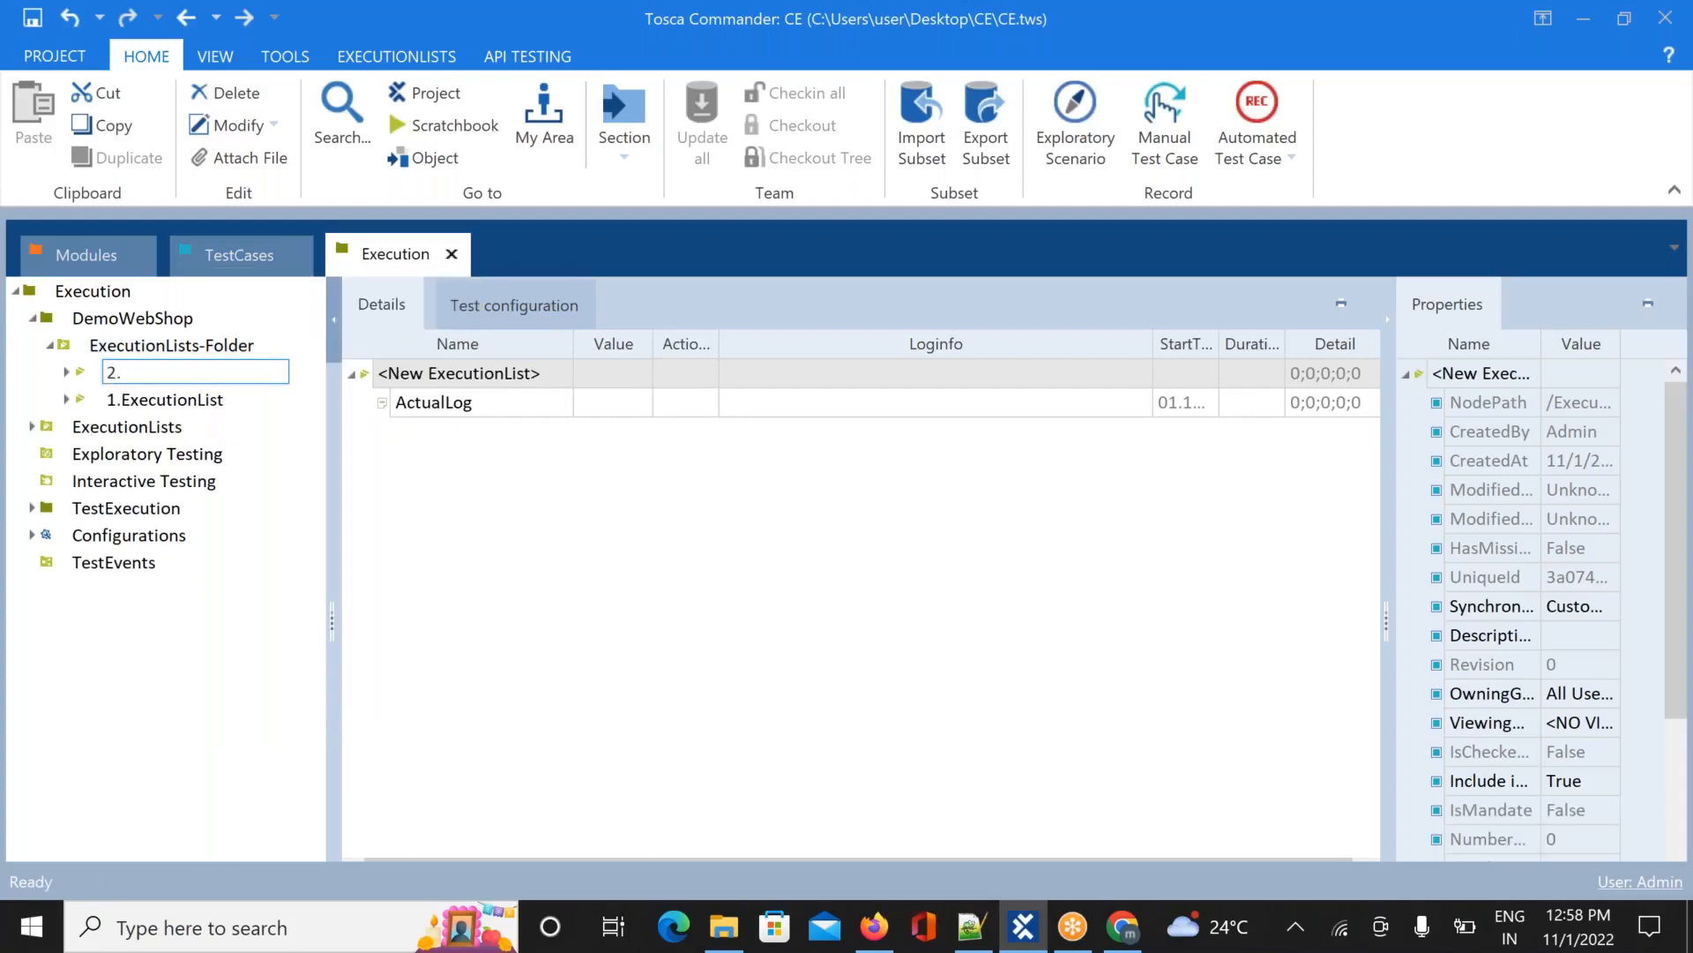
type("ExecutionList")
key("Return")
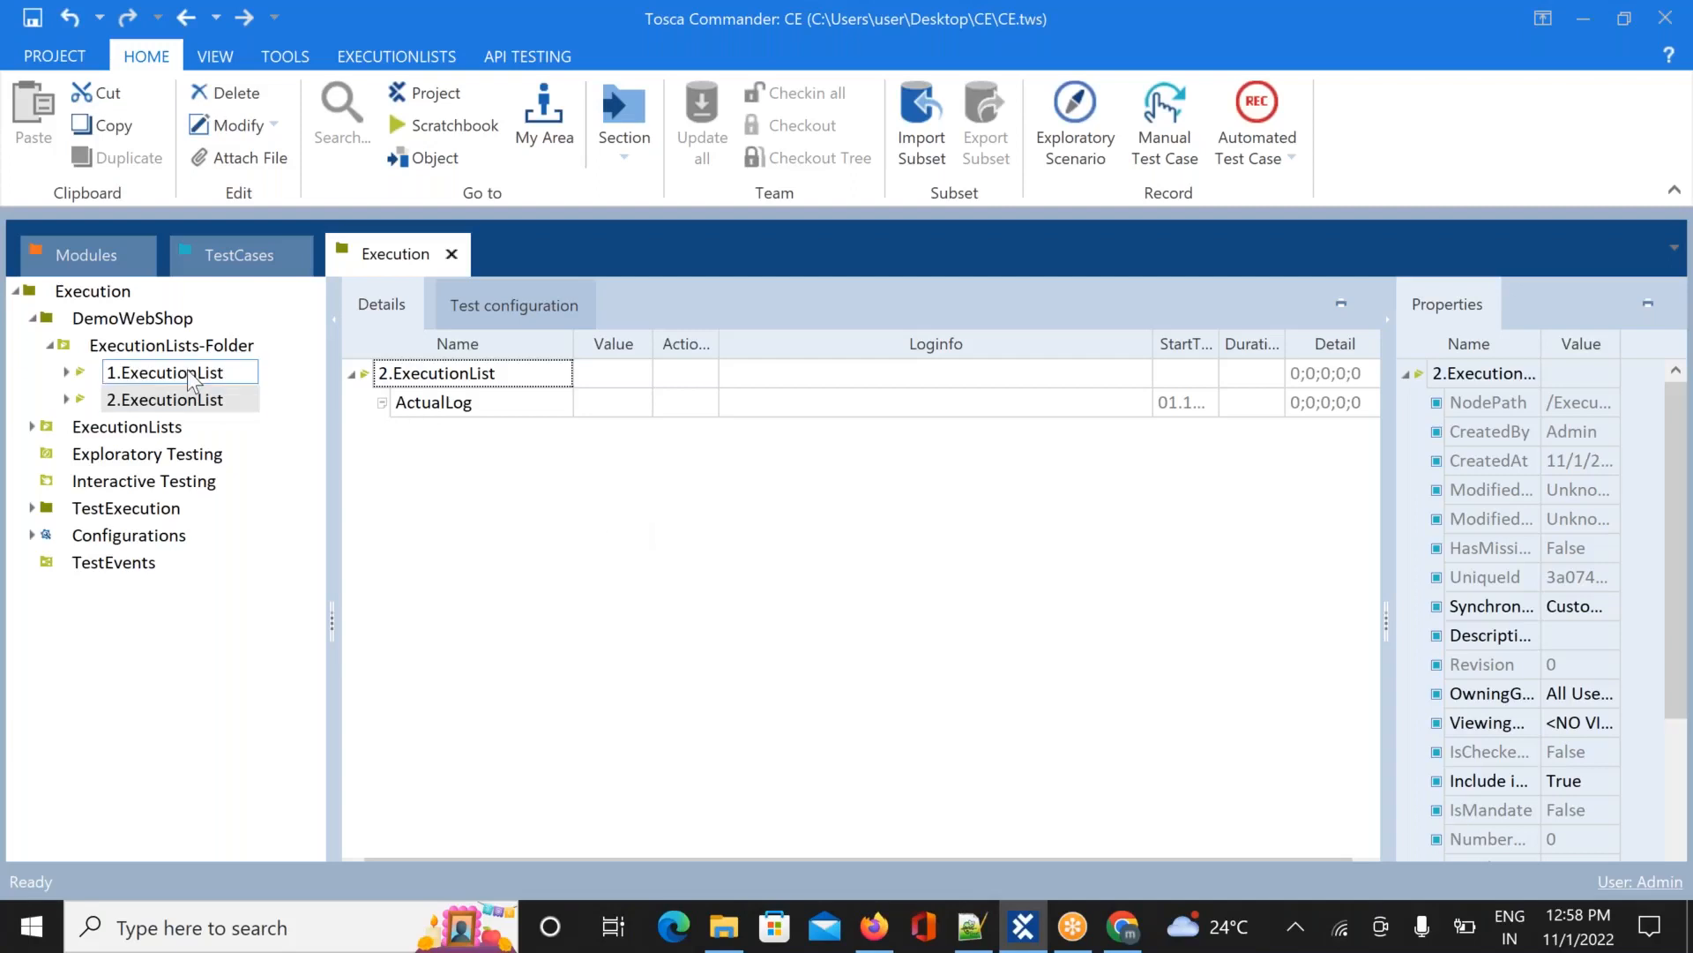
Drag the Login test case from TestCases1 into 1.ExecutionList
left_click(232, 252)
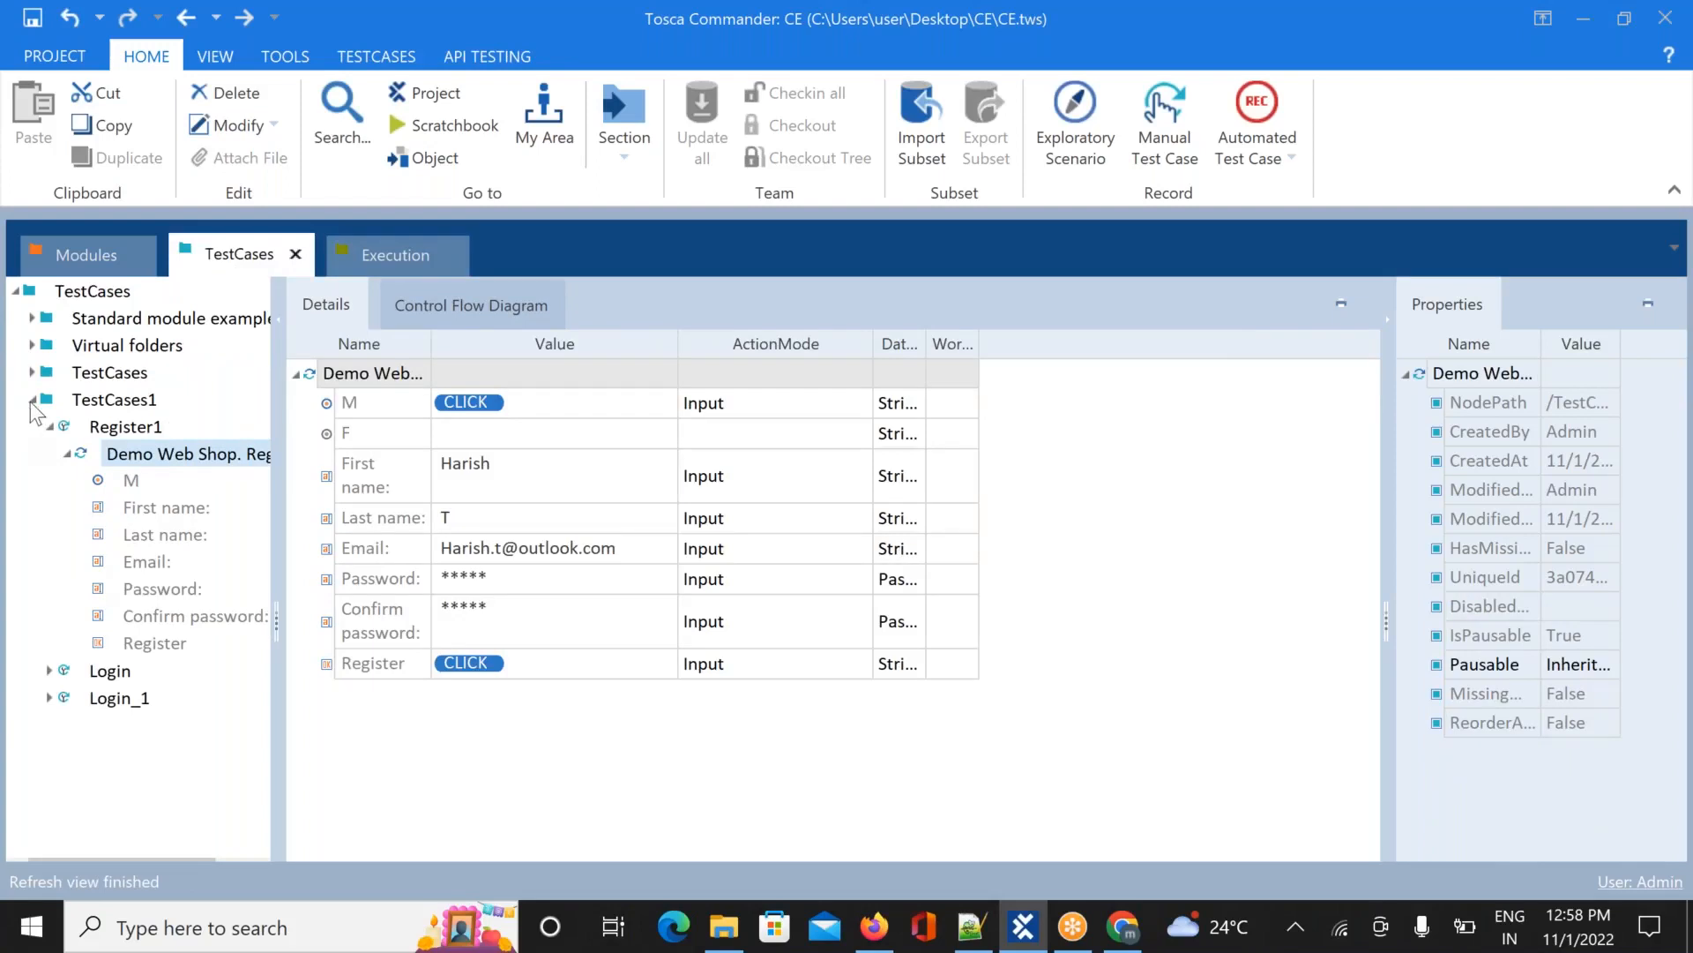
left_click(32, 404)
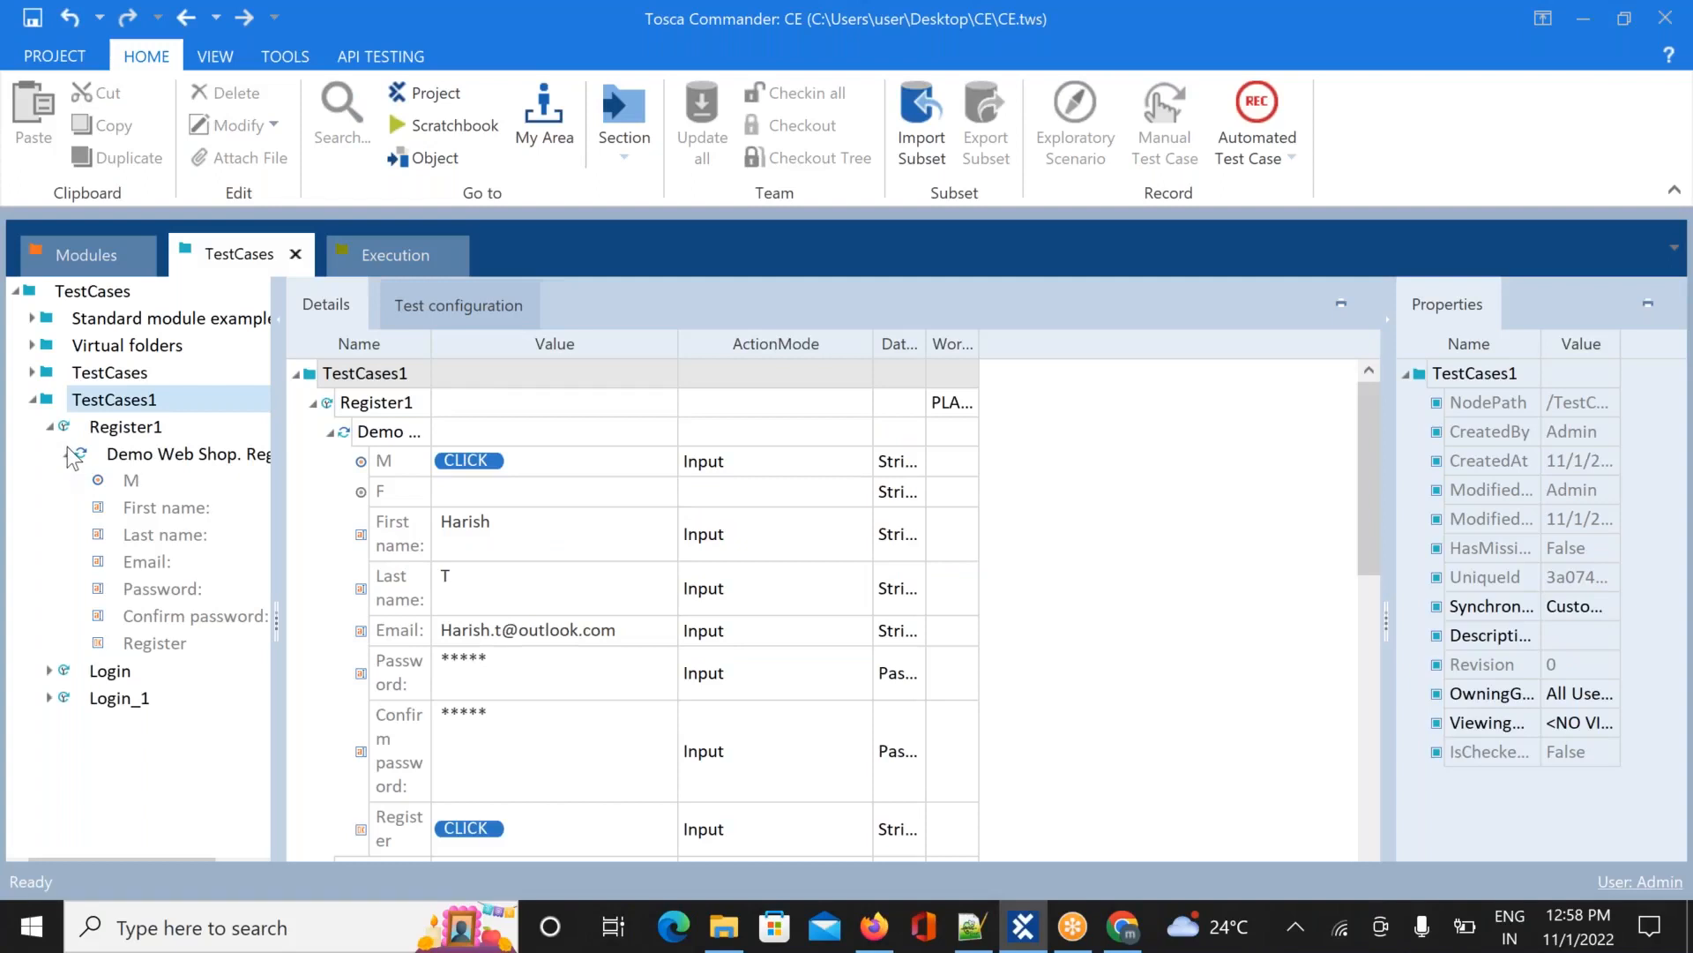
left_click(69, 455)
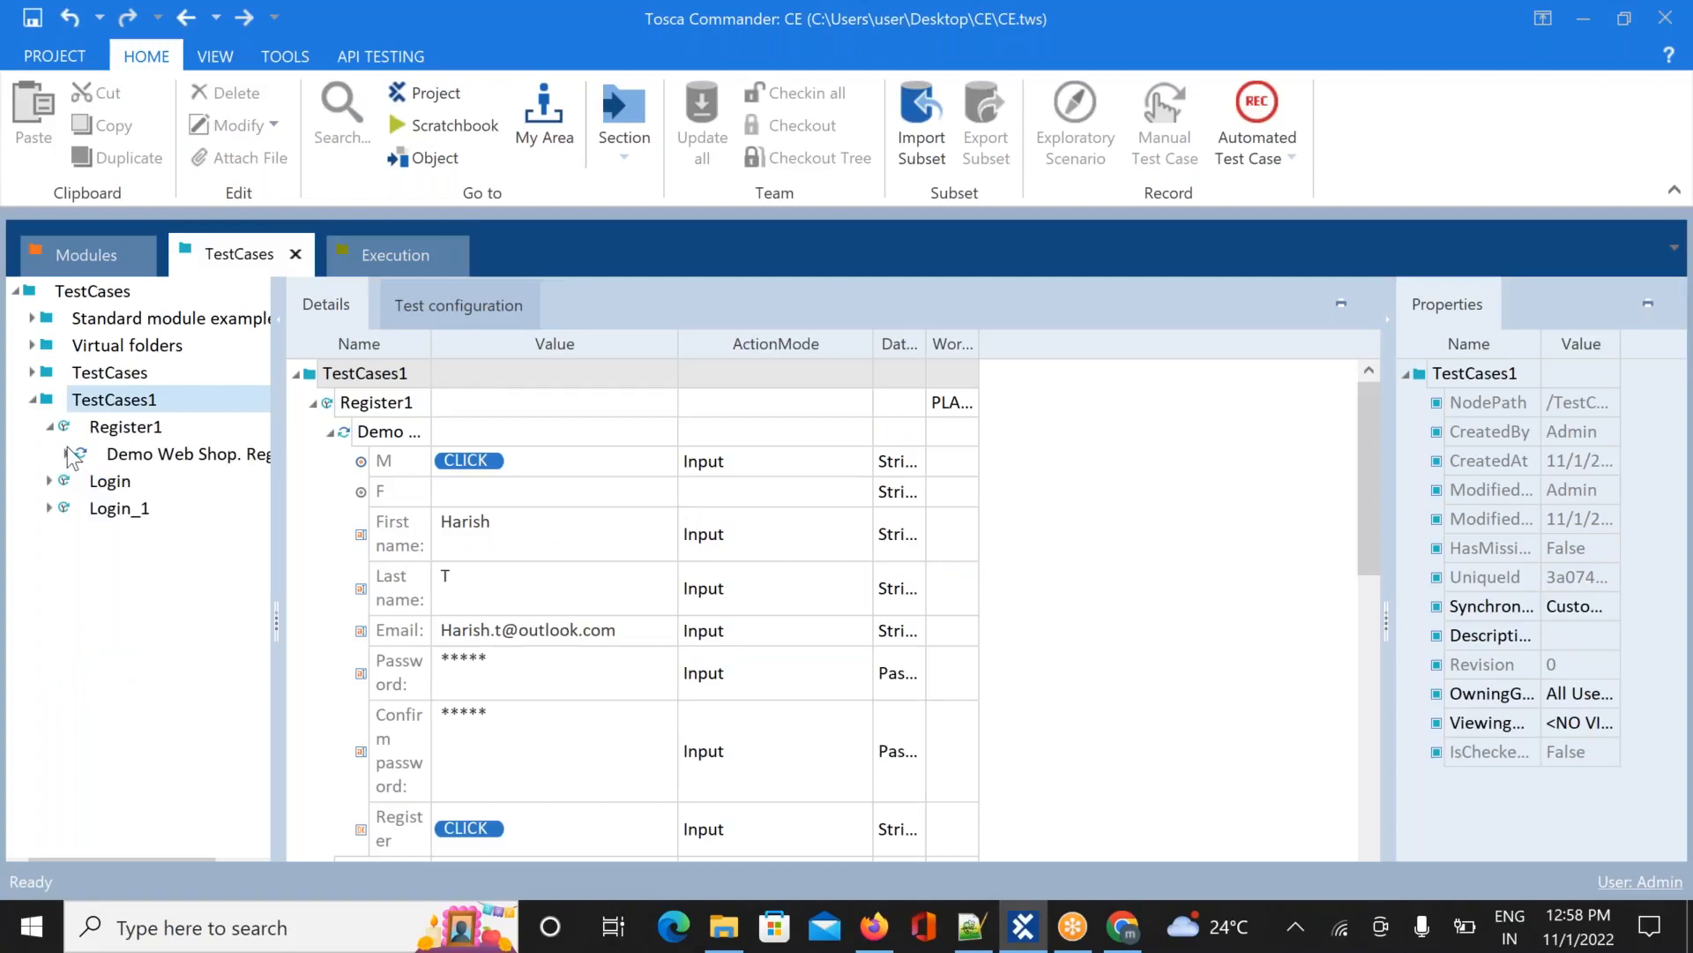
left_click(97, 487)
left_click_drag(97, 483, 106, 376)
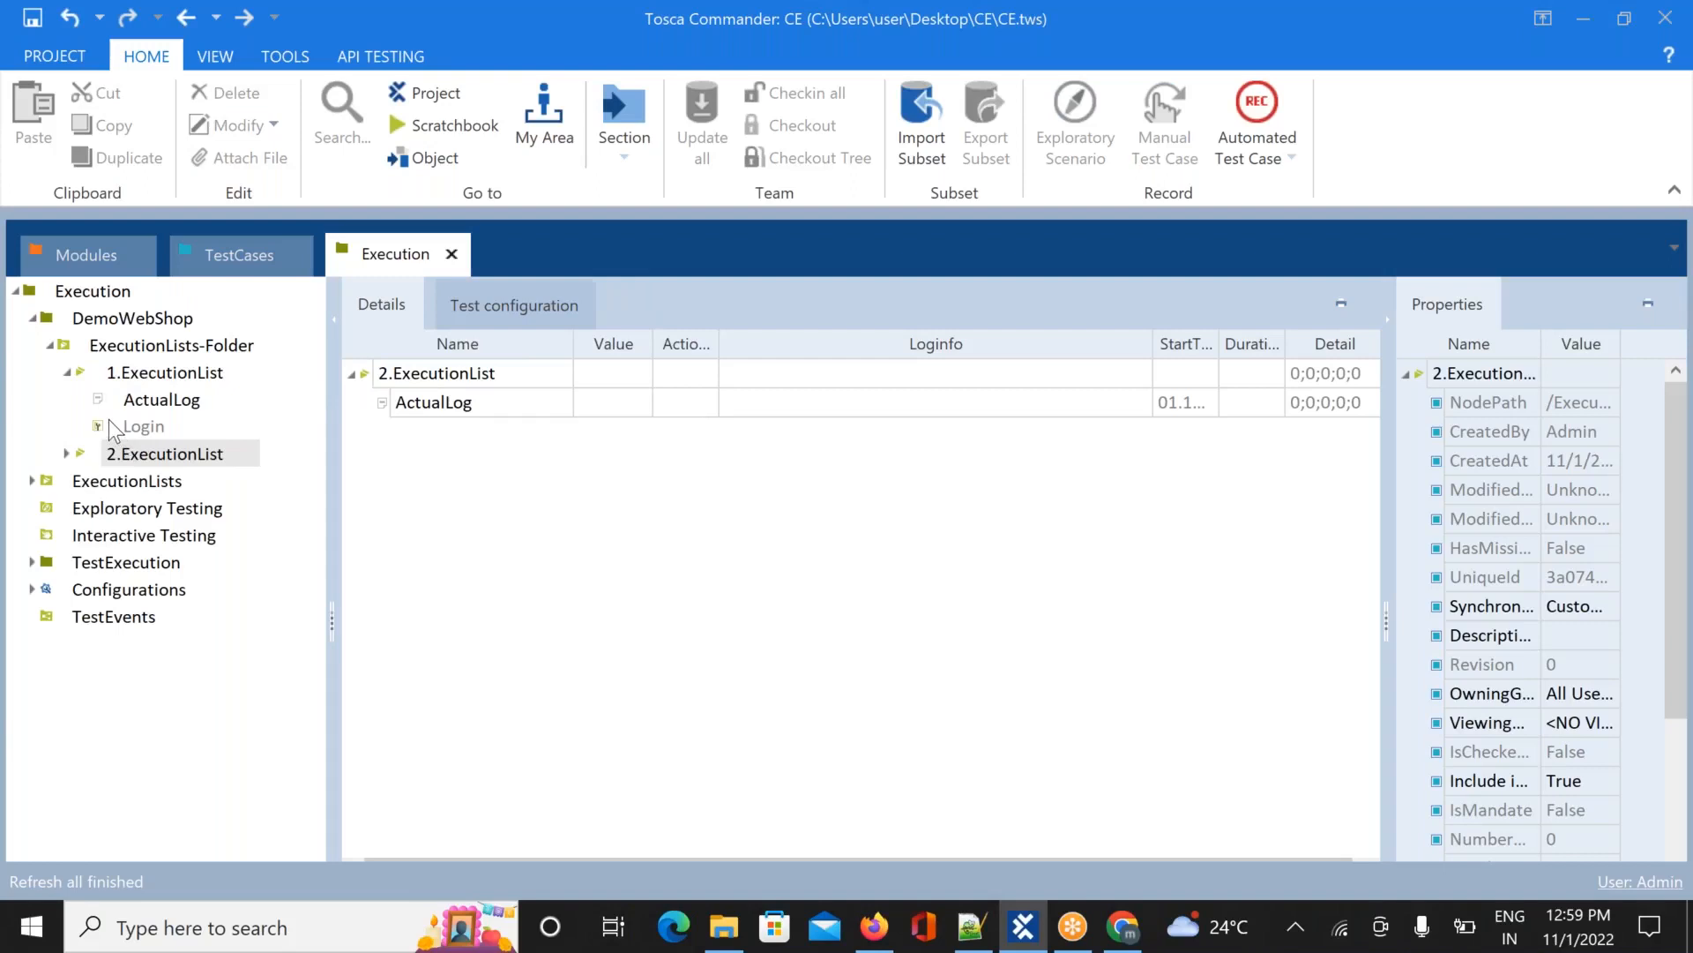
Check 1.ExecutionList's Login entry and ActualLog, then close the leftover Demo Web Shop browser
left_click(143, 426)
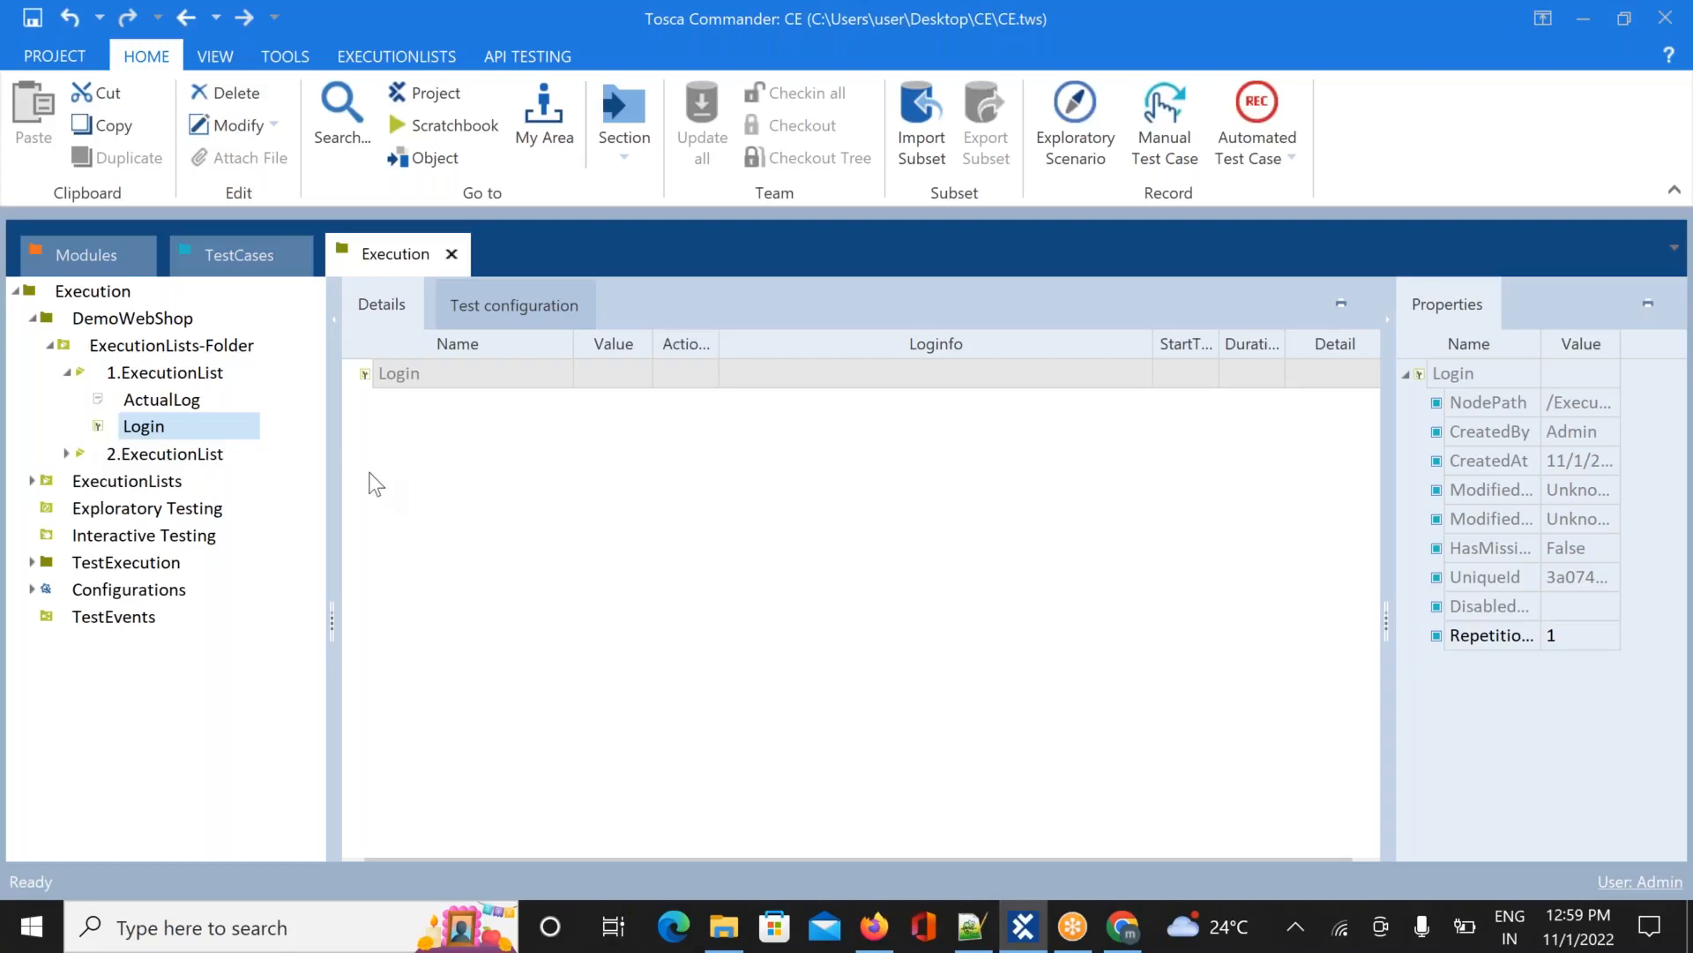
key("ctrl+minus")
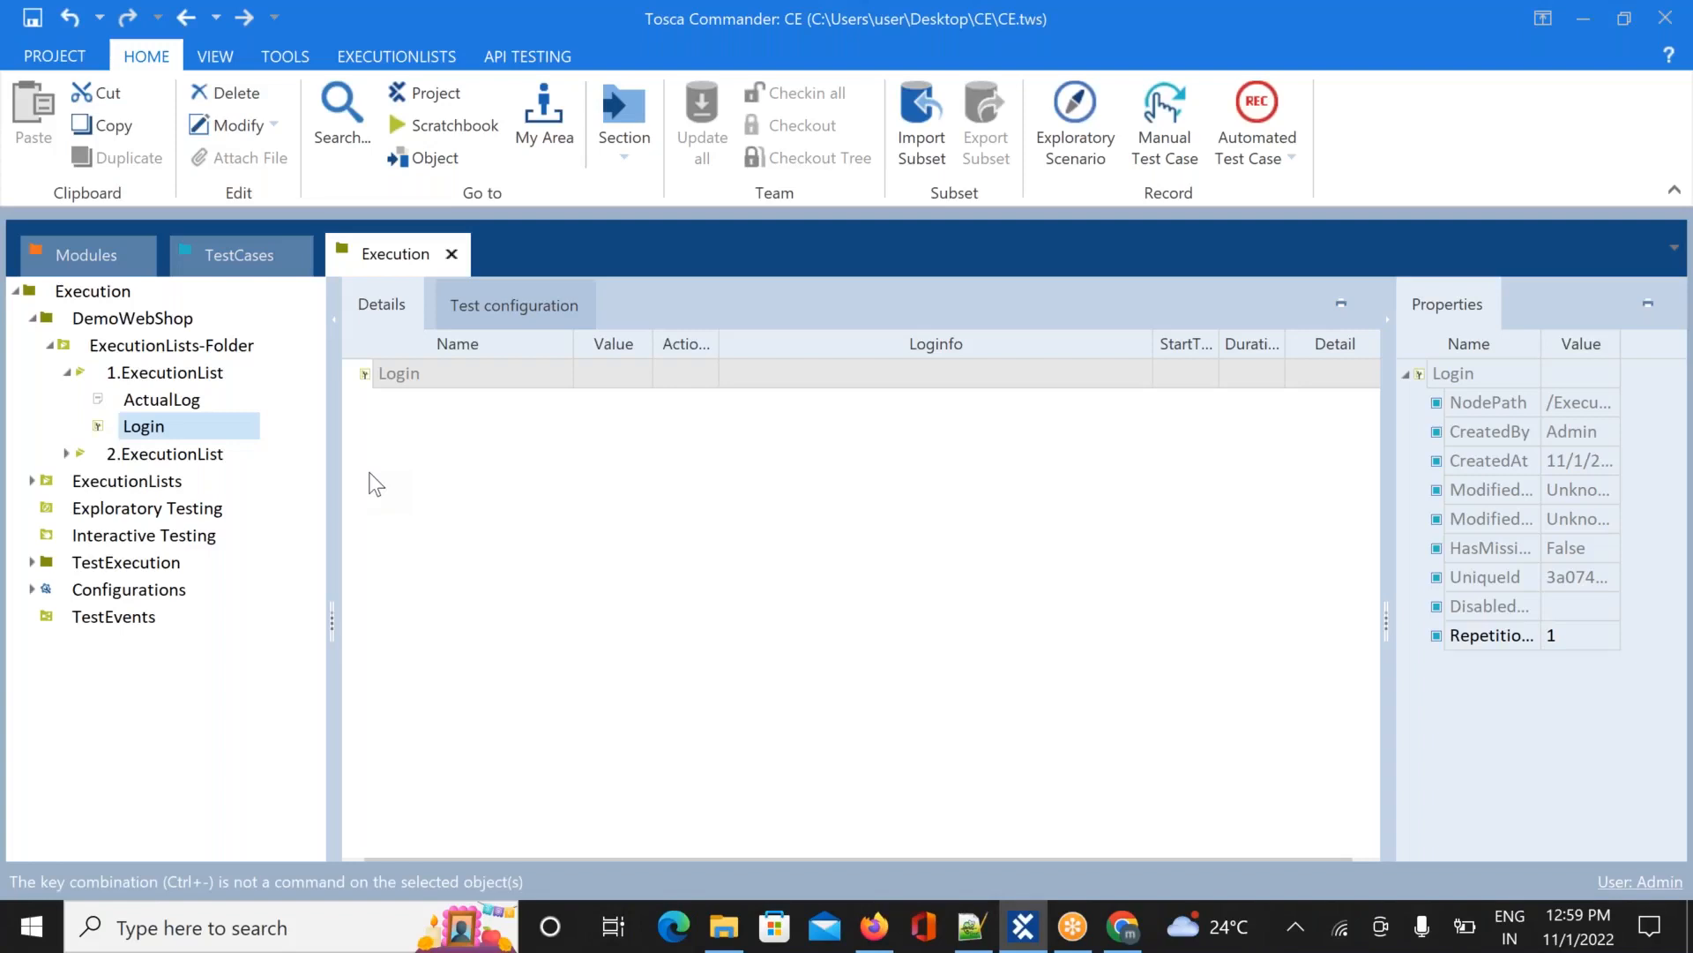
left_click(140, 399)
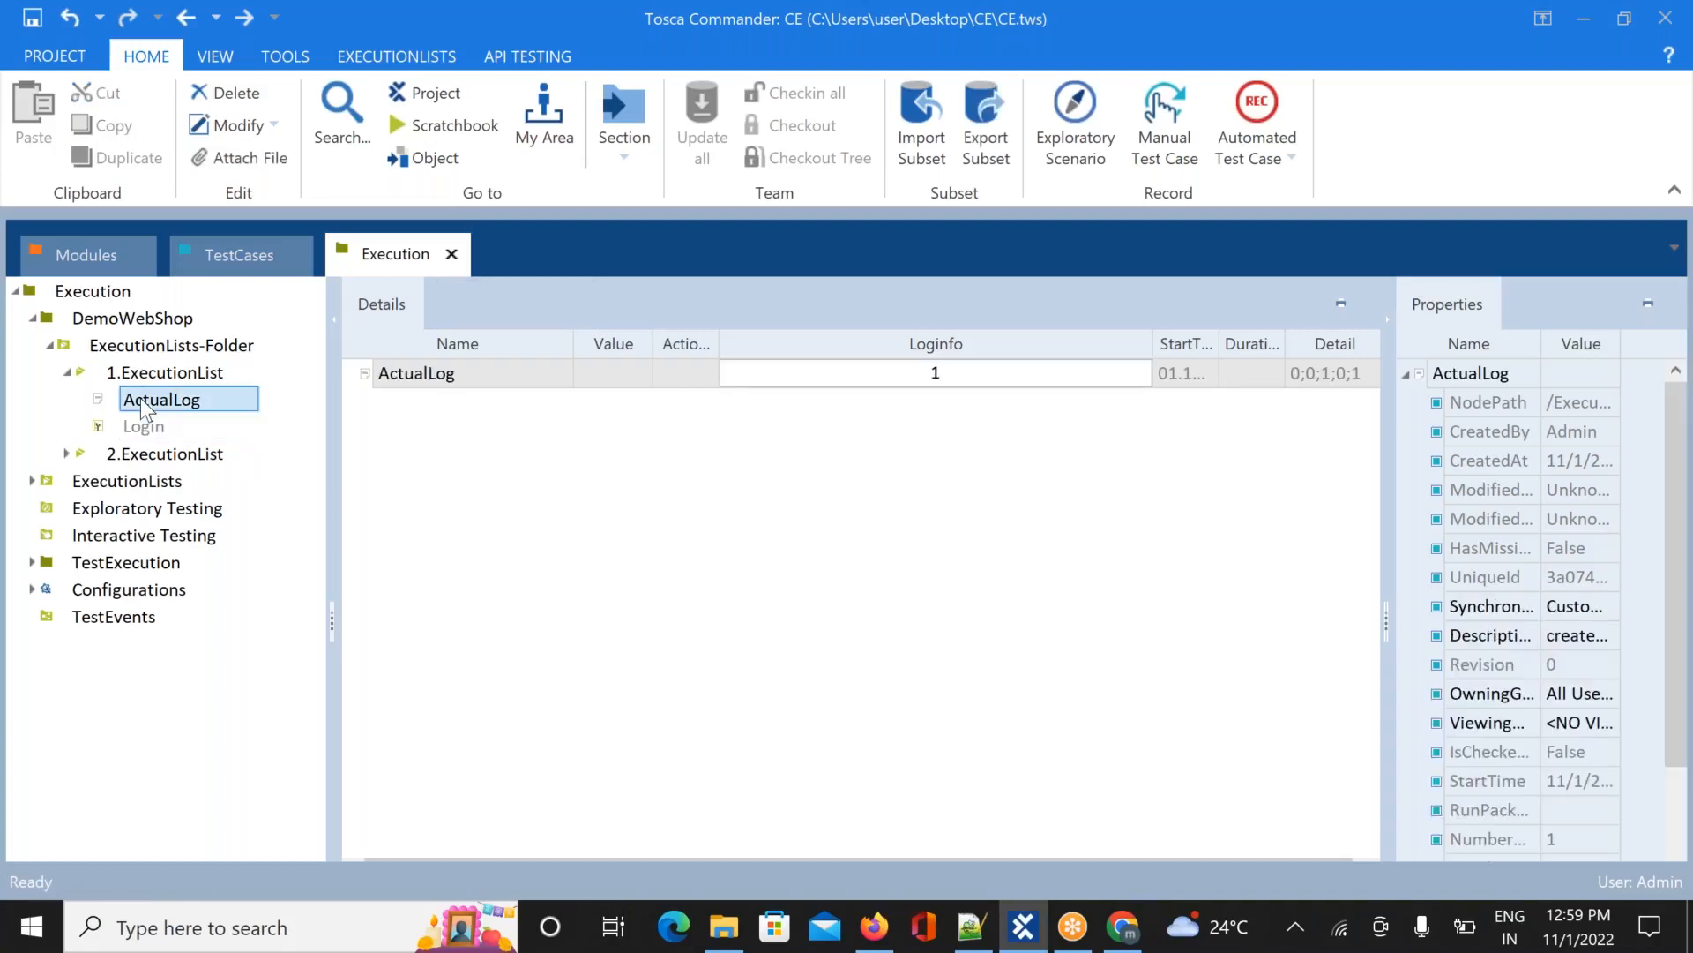
mouse_move(1128, 931)
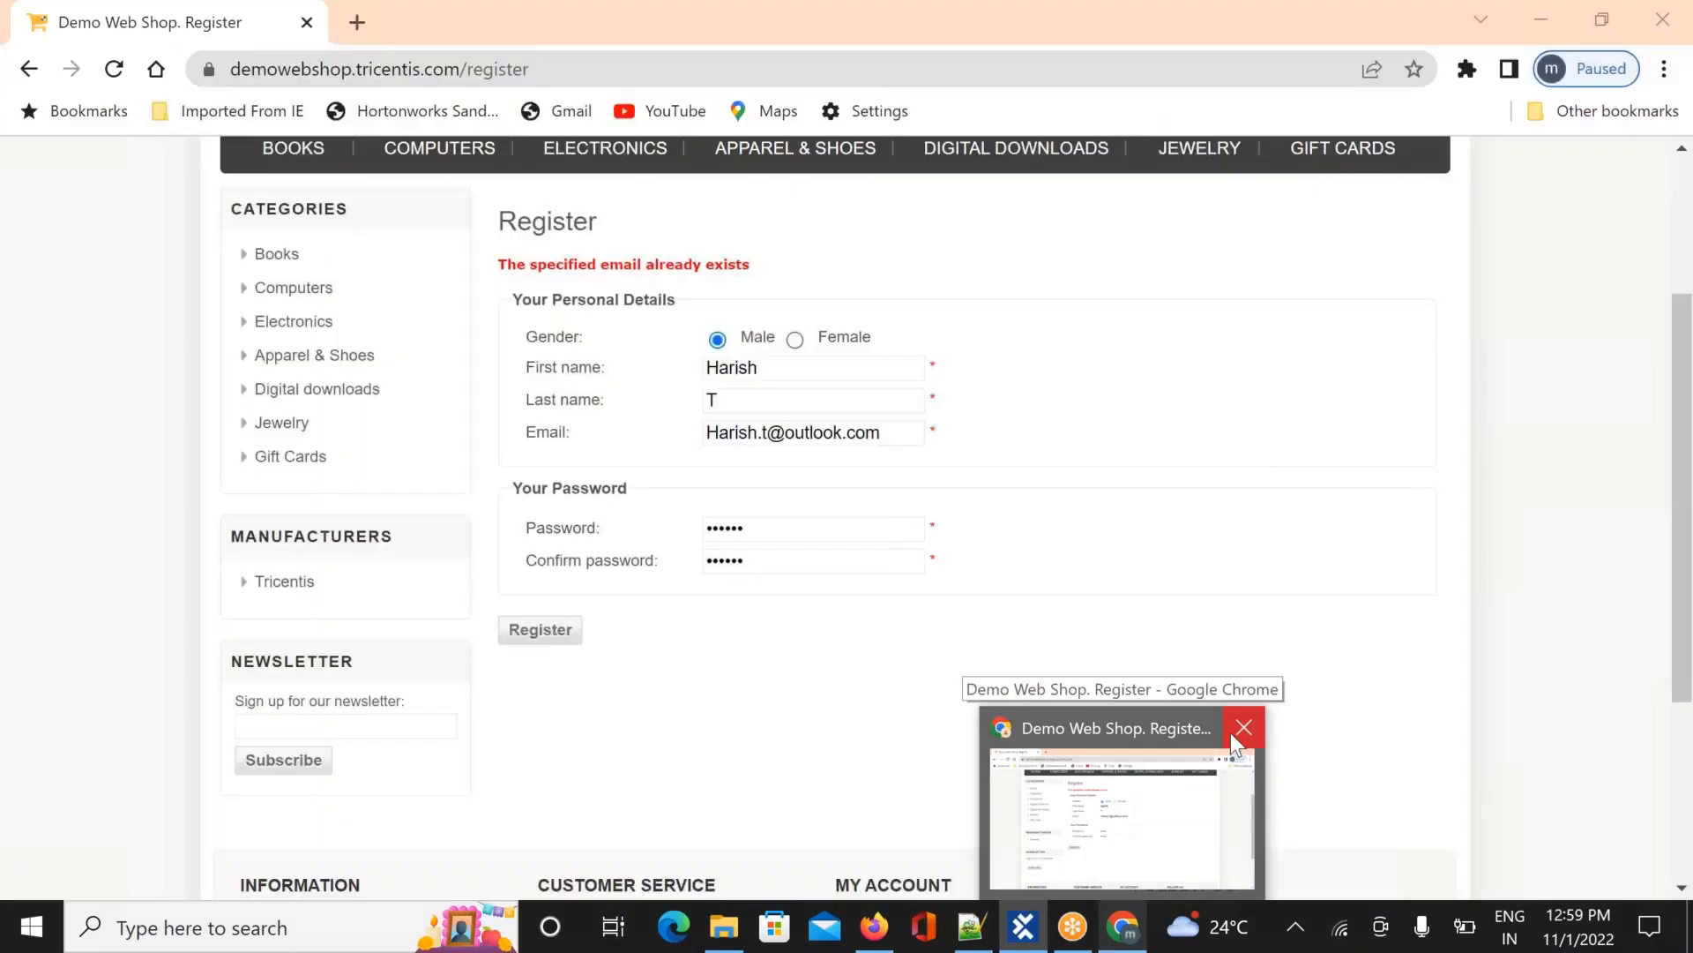
left_click(1243, 728)
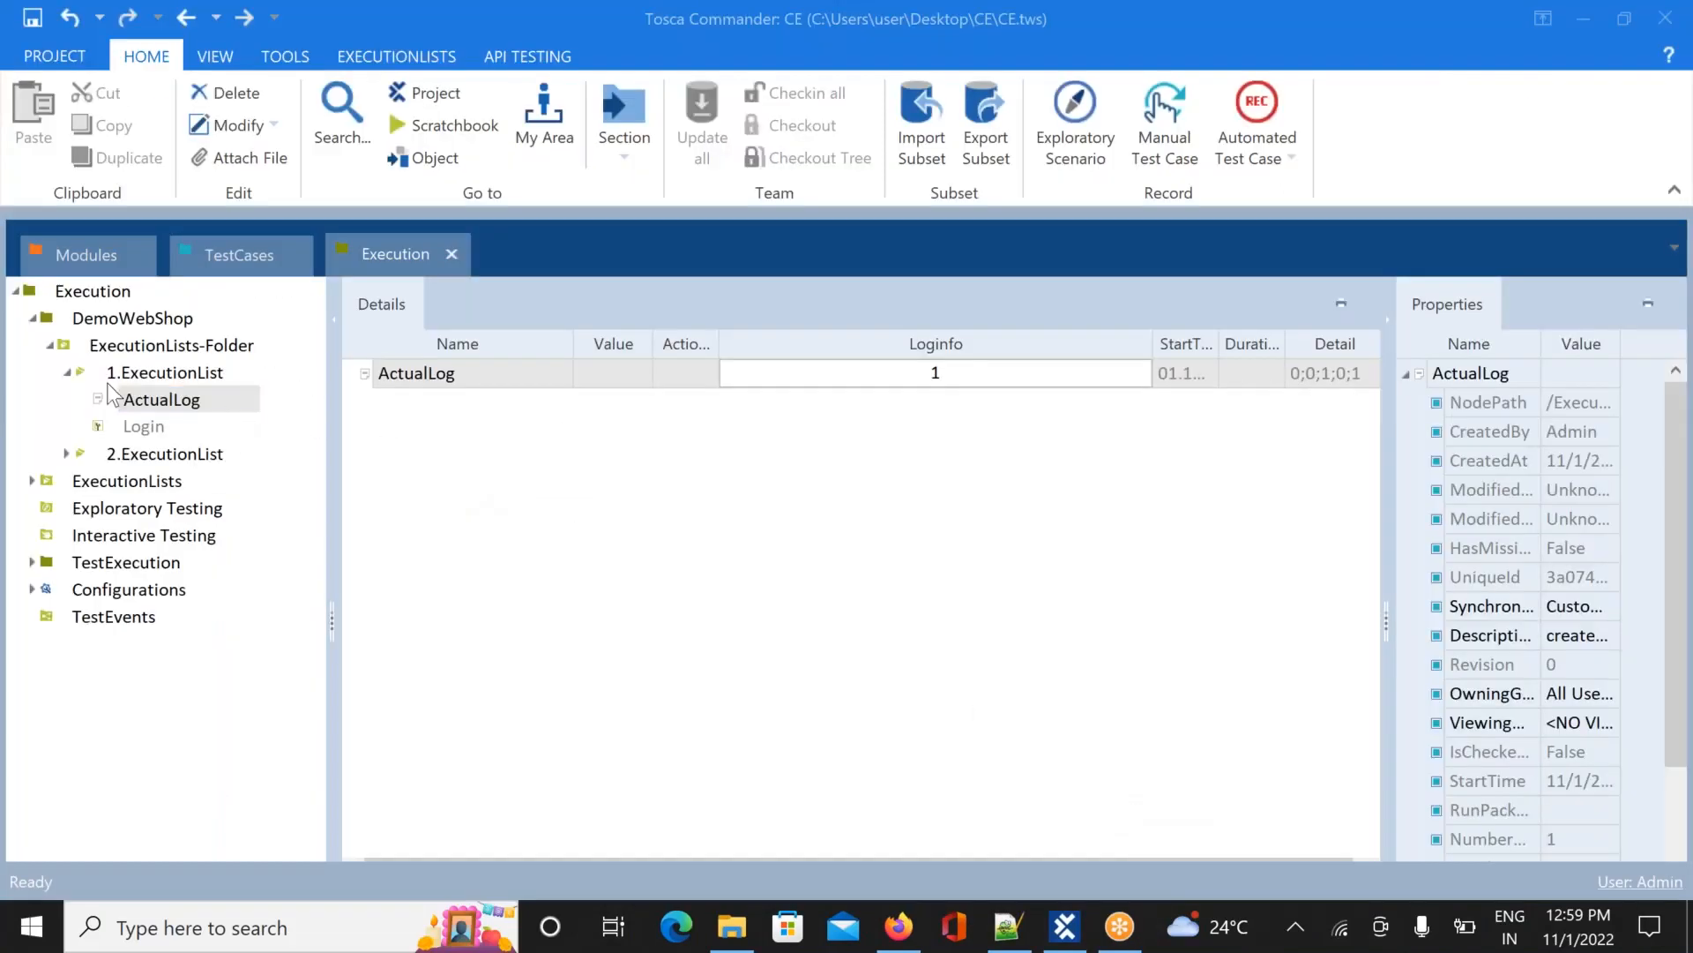
Bring up the context menu for 1.ExecutionList
left_click(67, 373)
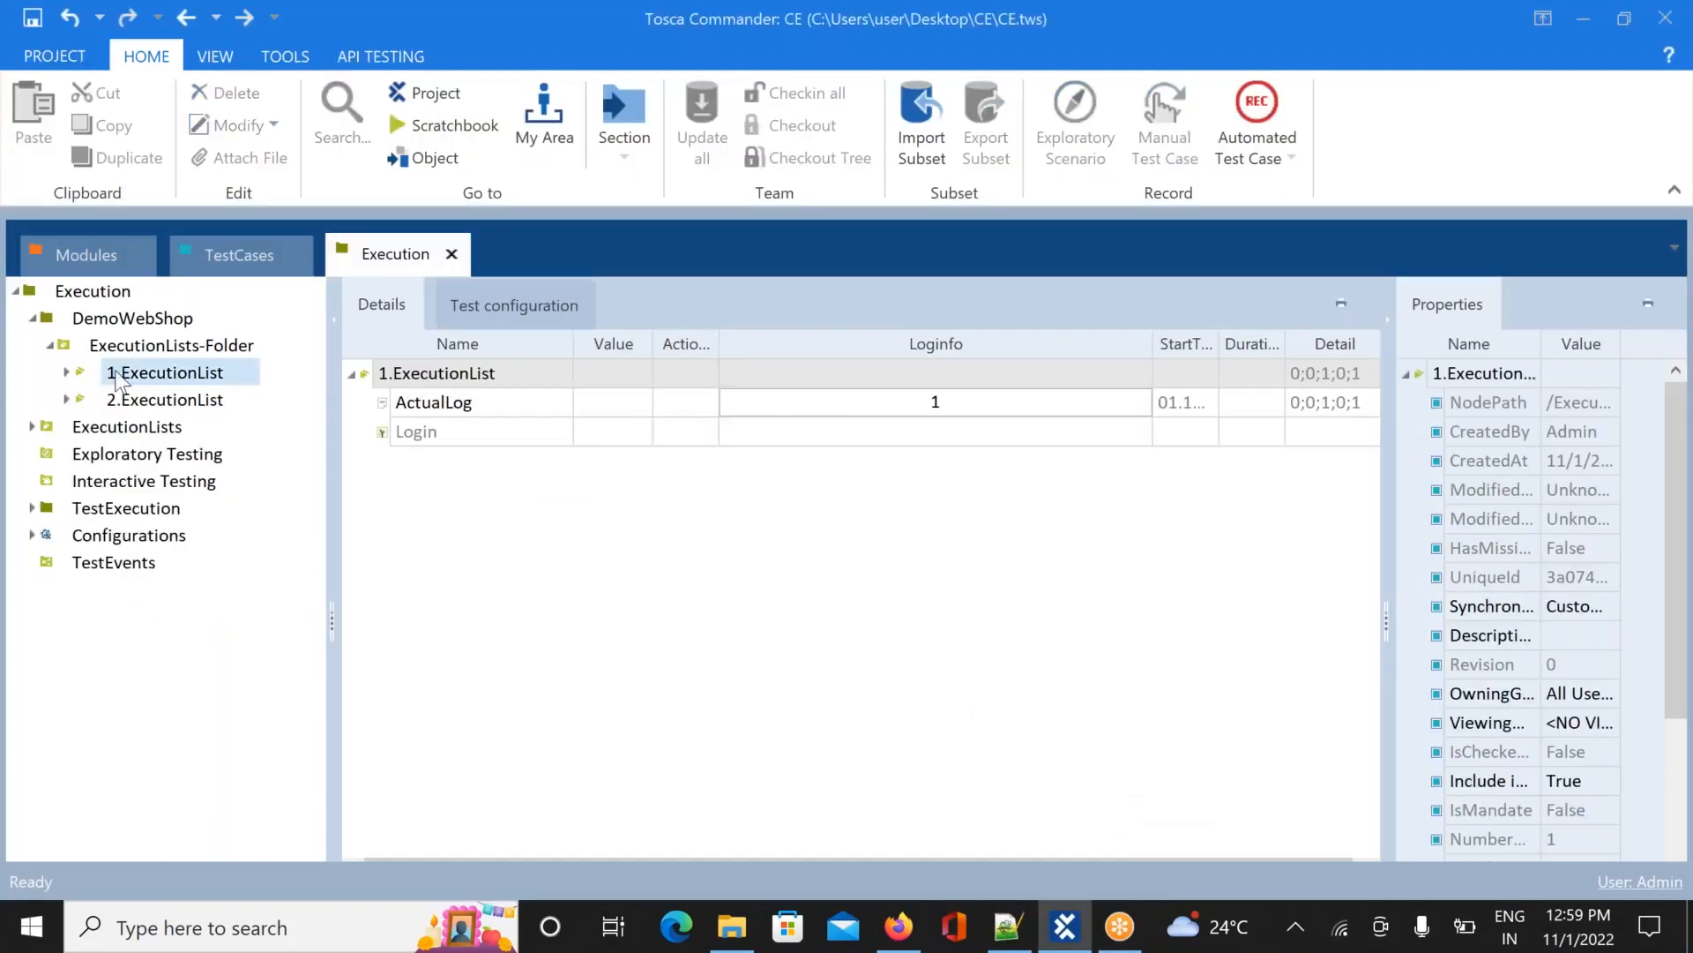
right_click(179, 375)
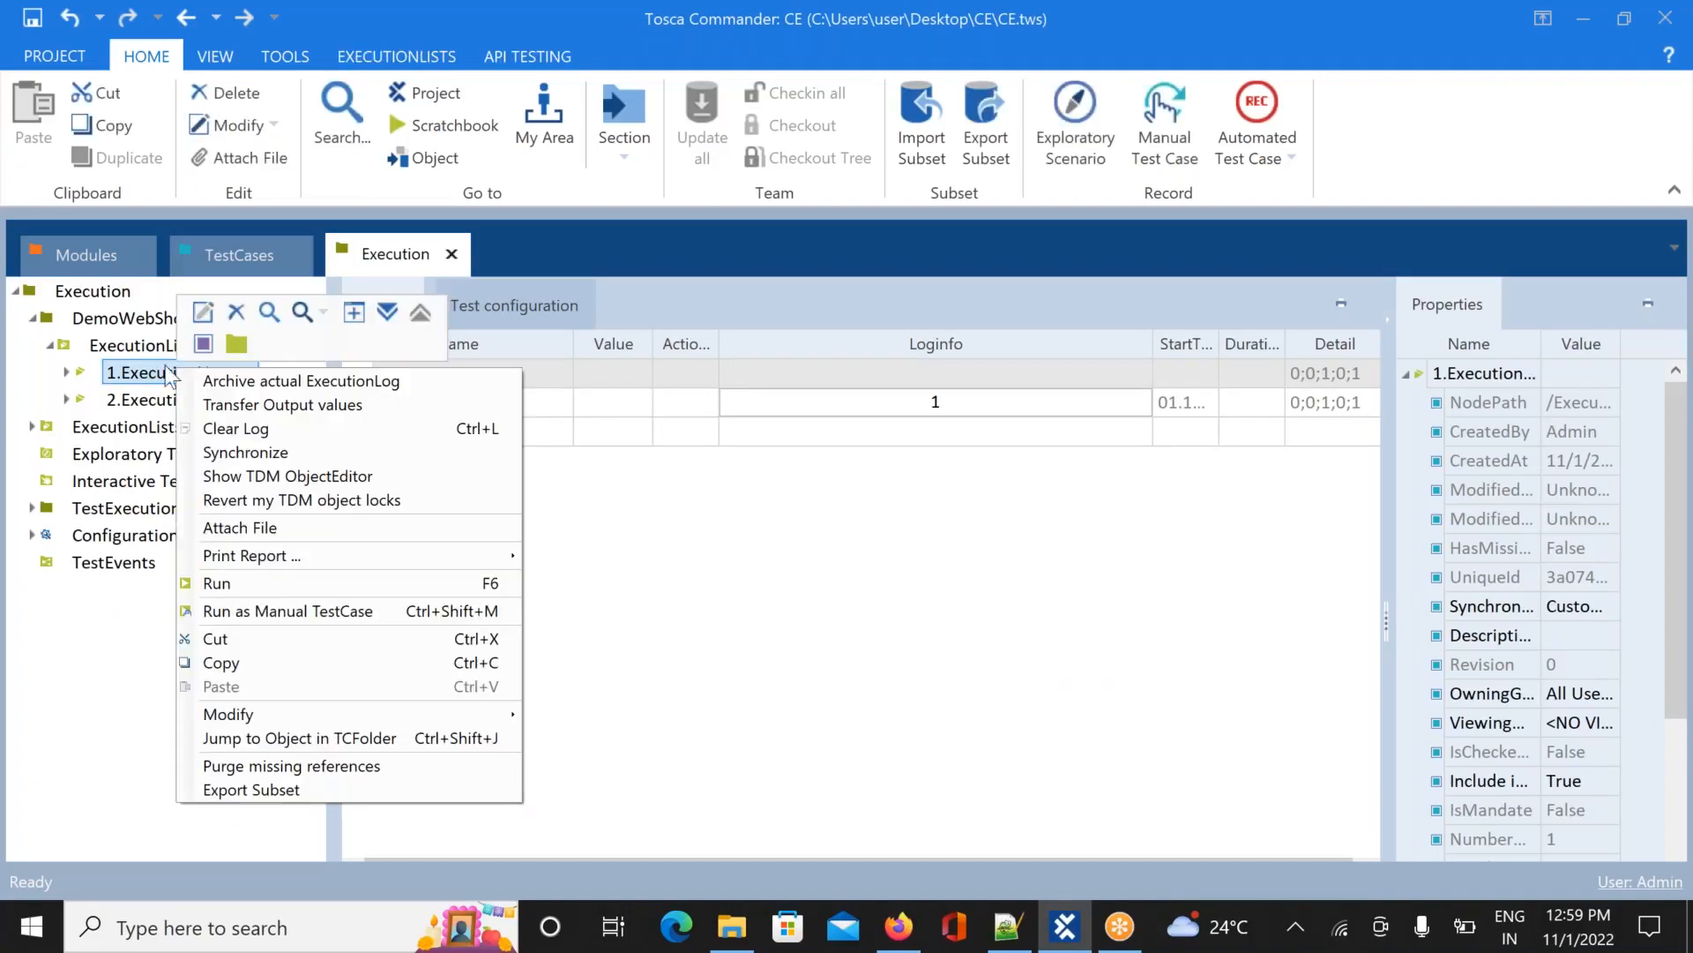
left_click(63, 372)
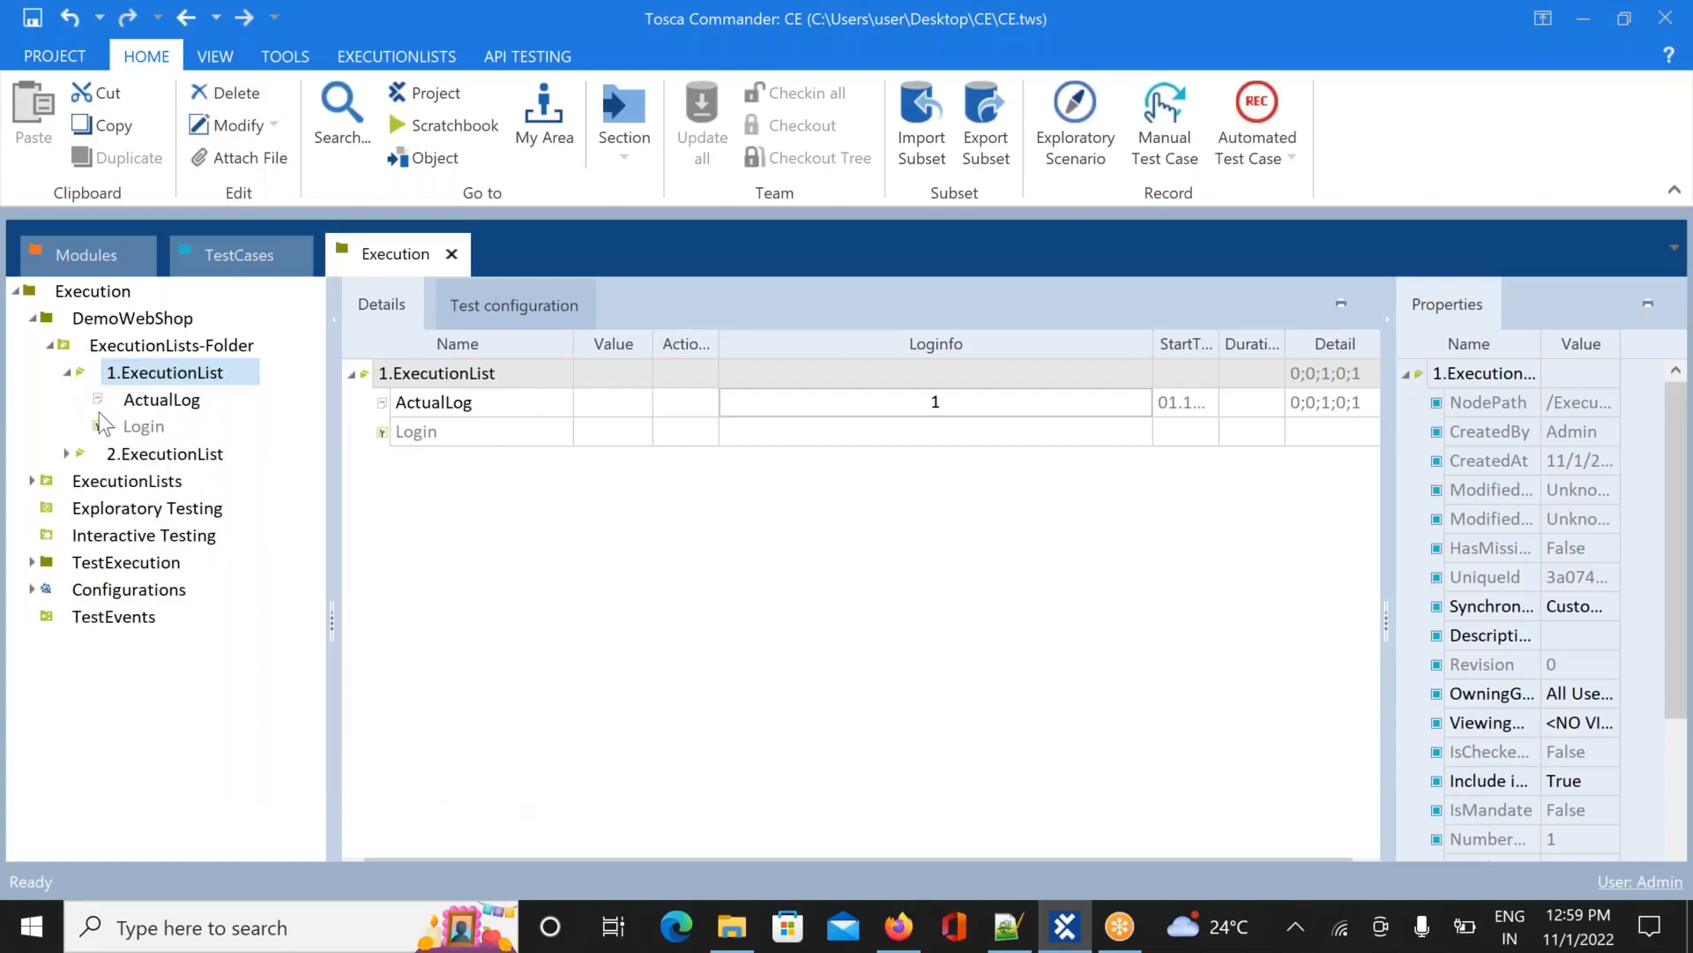
right_click(146, 429)
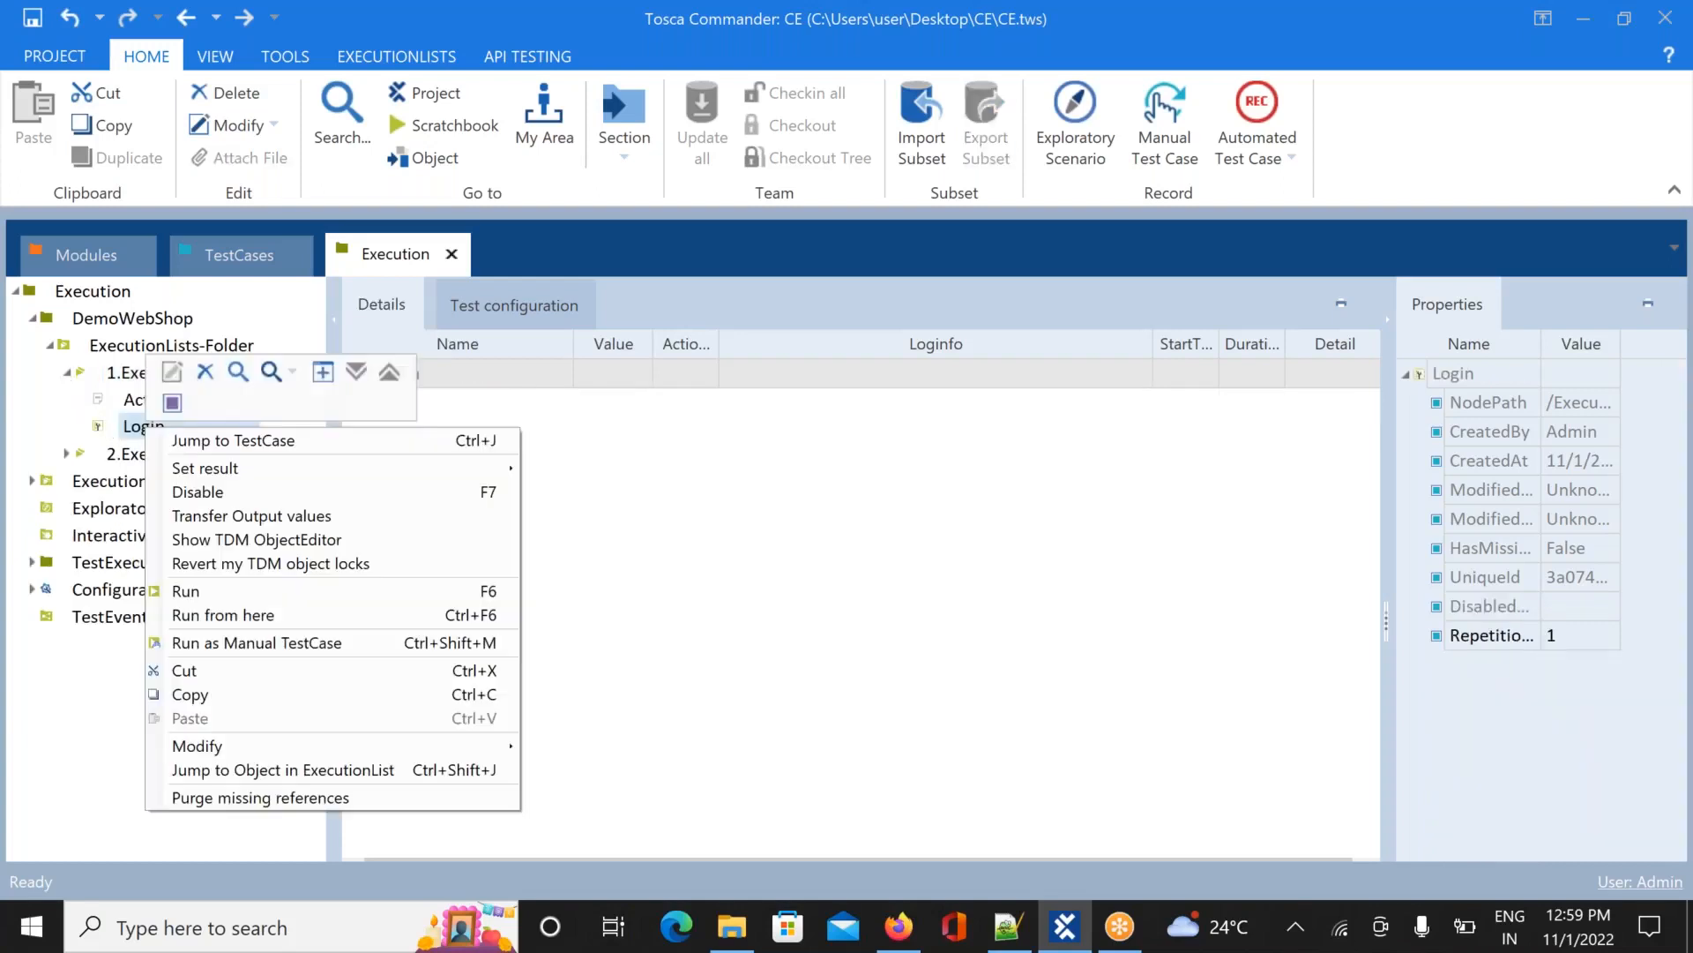
left_click(130, 374)
right_click(130, 374)
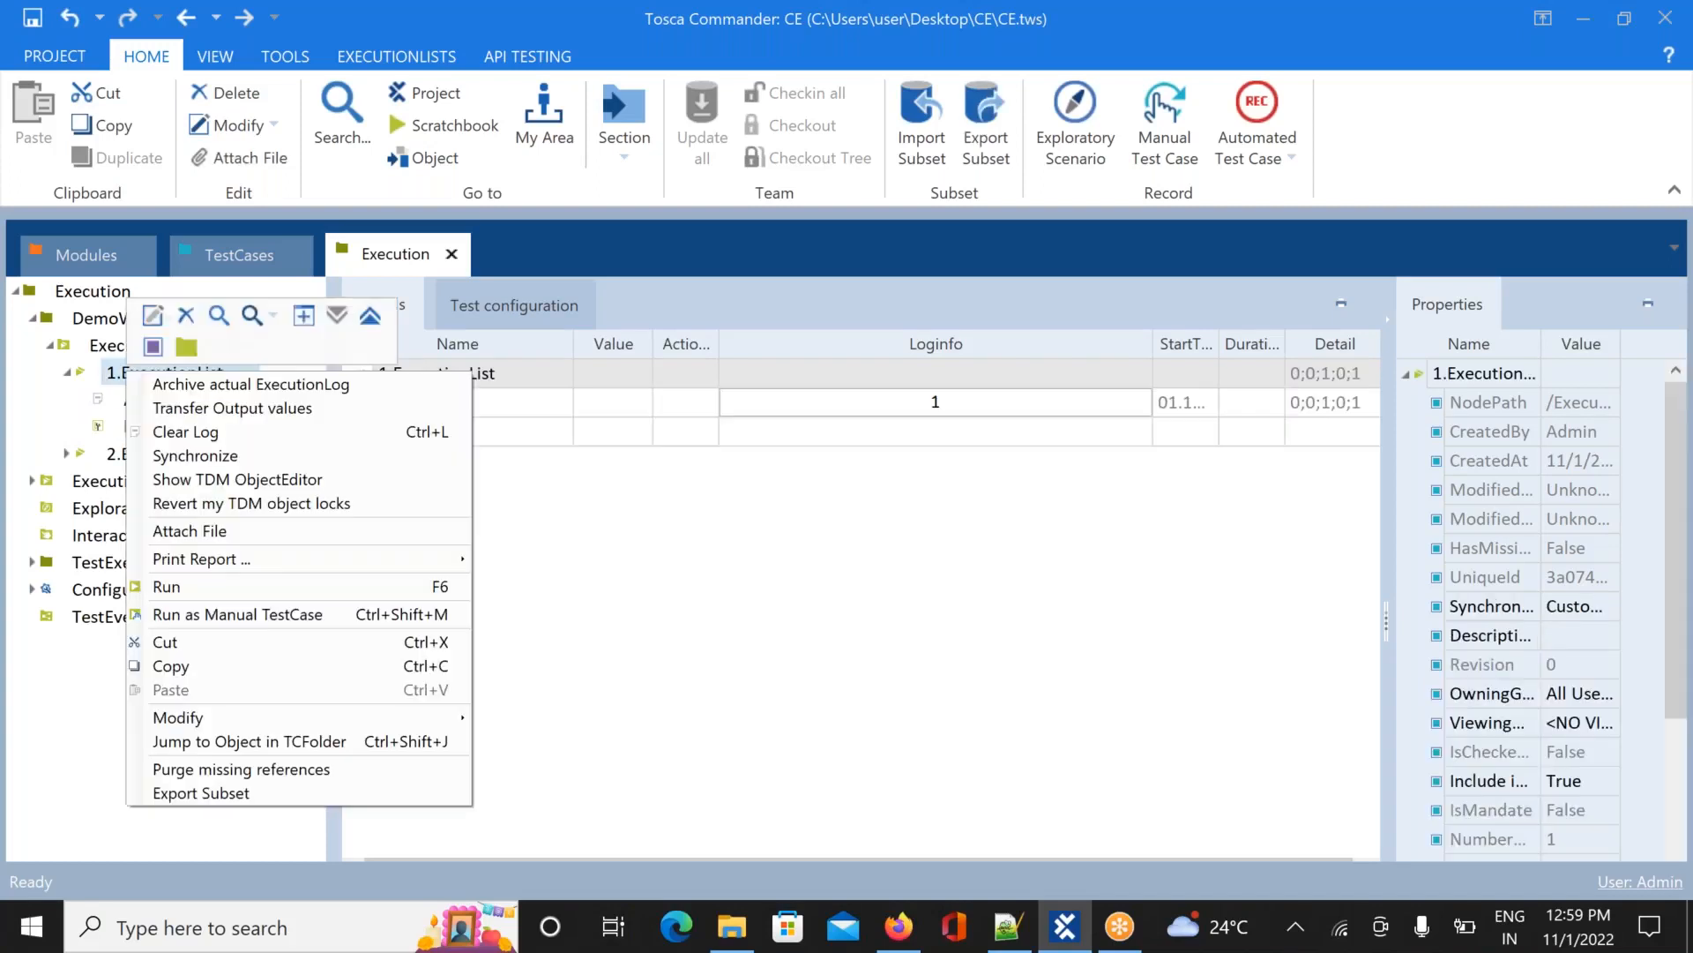
Run 1.ExecutionList, submit the Demo Web Shop login form, and switch back to Tosca Commander
left_click(302, 586)
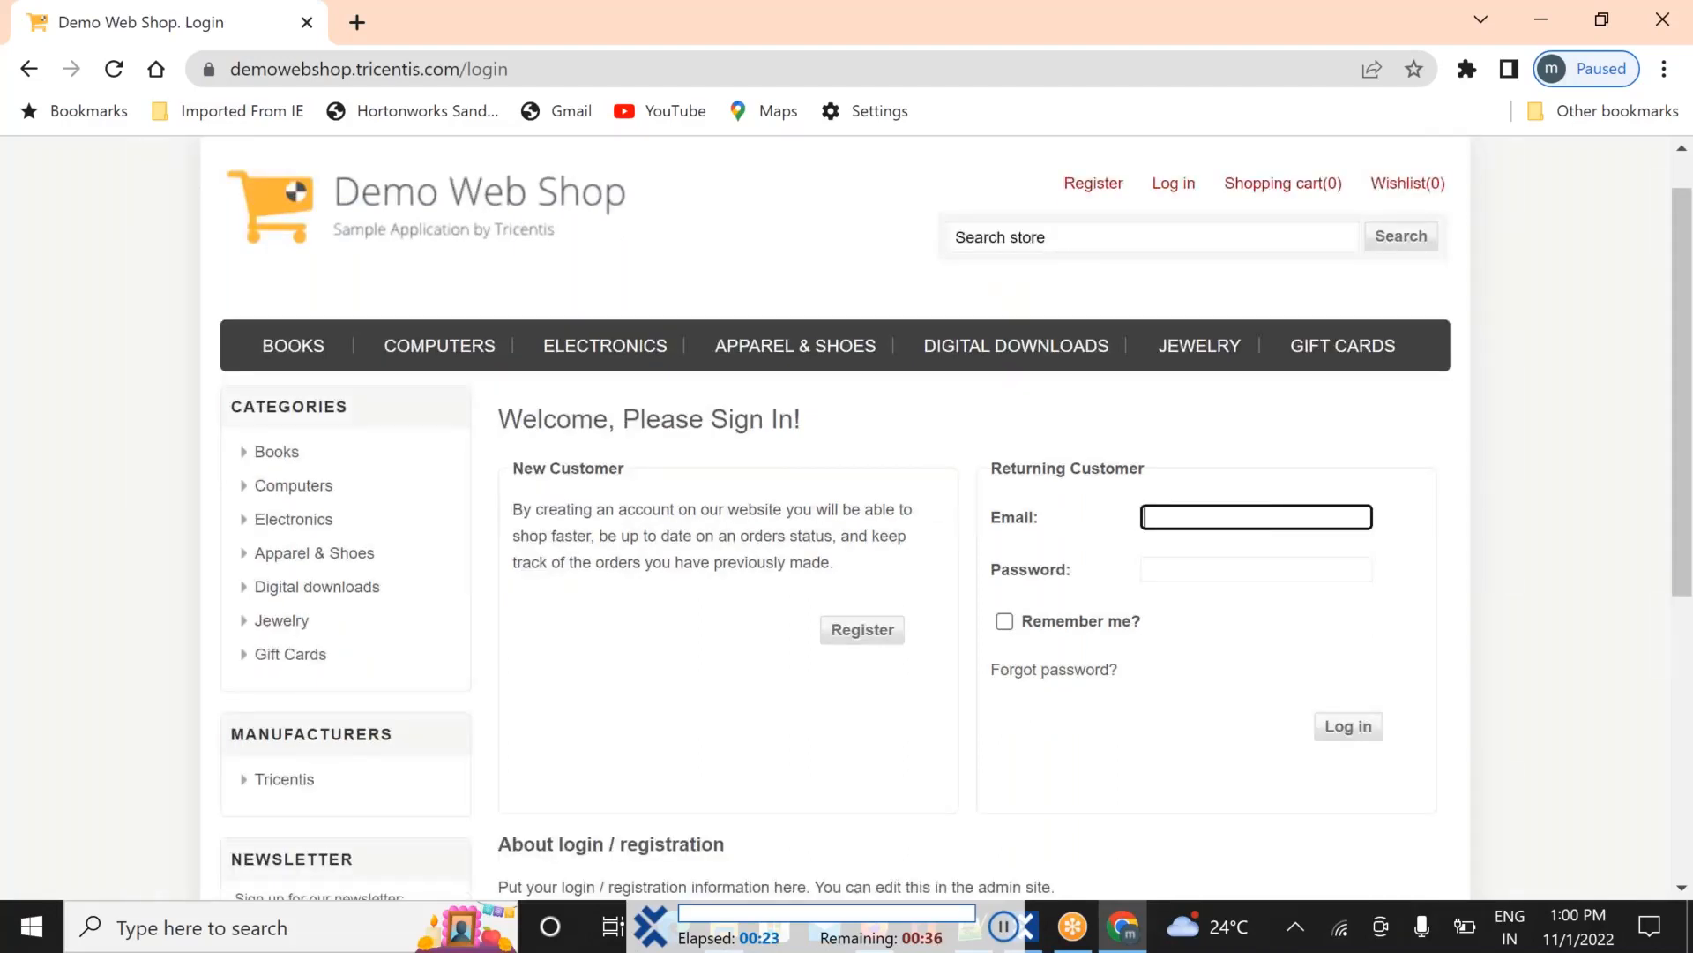
left_click(1350, 524)
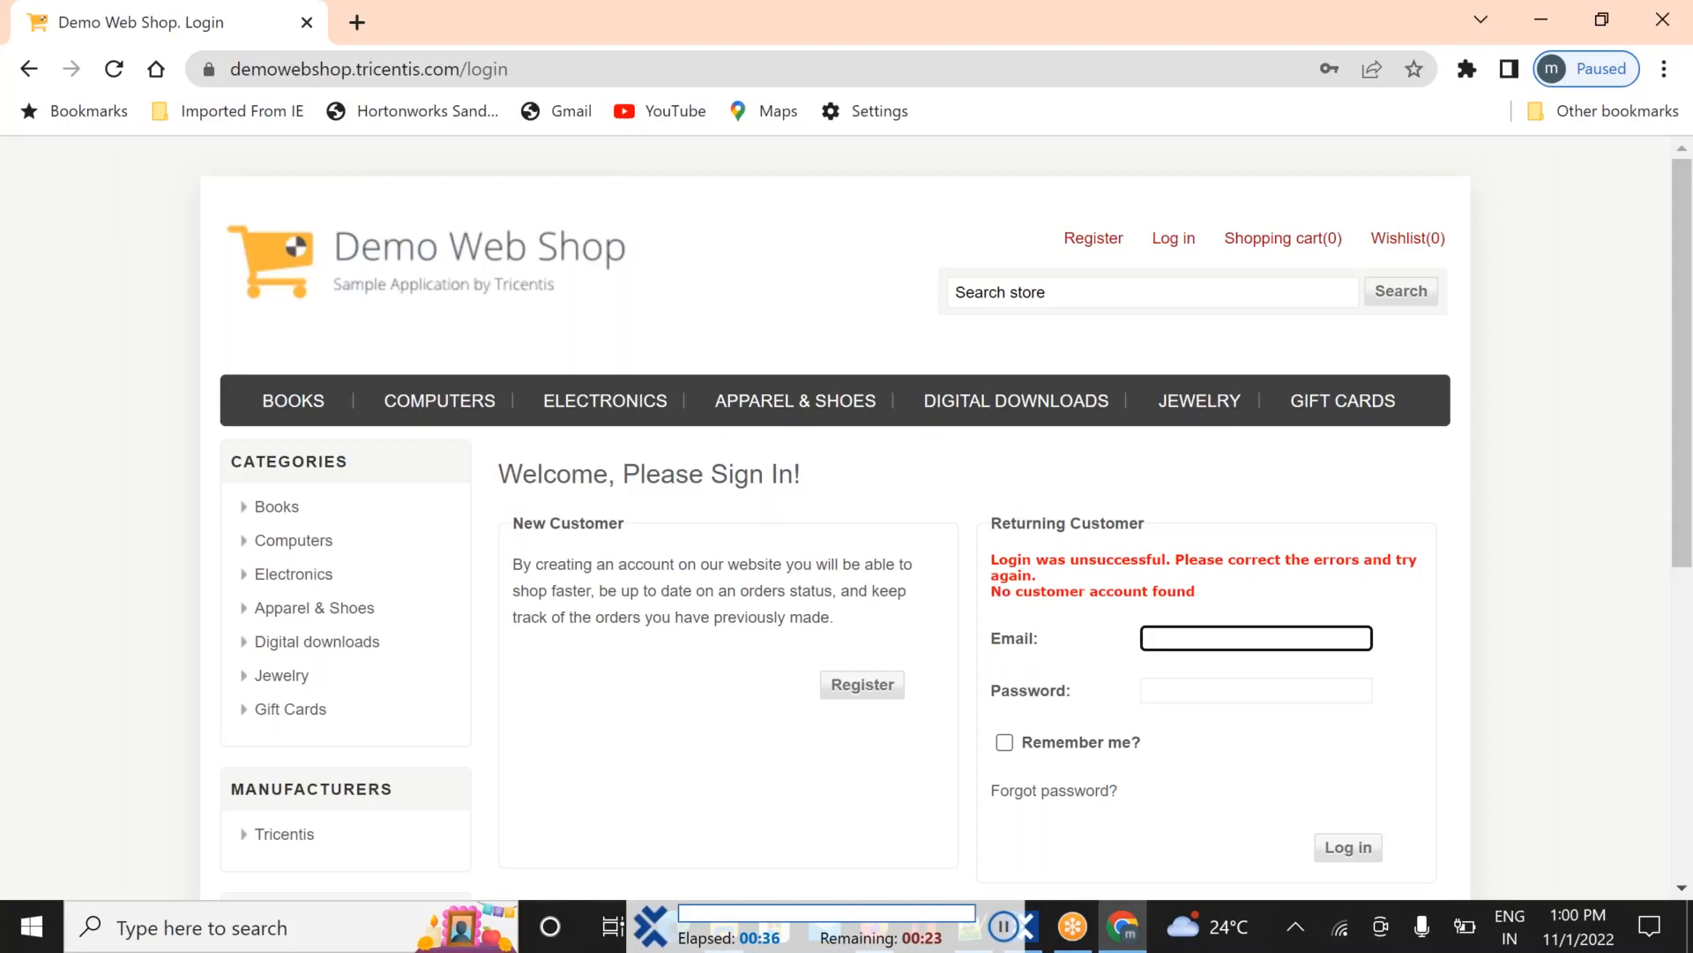
key("alt+Tab")
key("alt+Tab")
key("Tab")
key("Tab")
key("Tab")
key("Tab")
key("Tab")
key("Tab")
key("Tab")
key("Tab")
key("Tab")
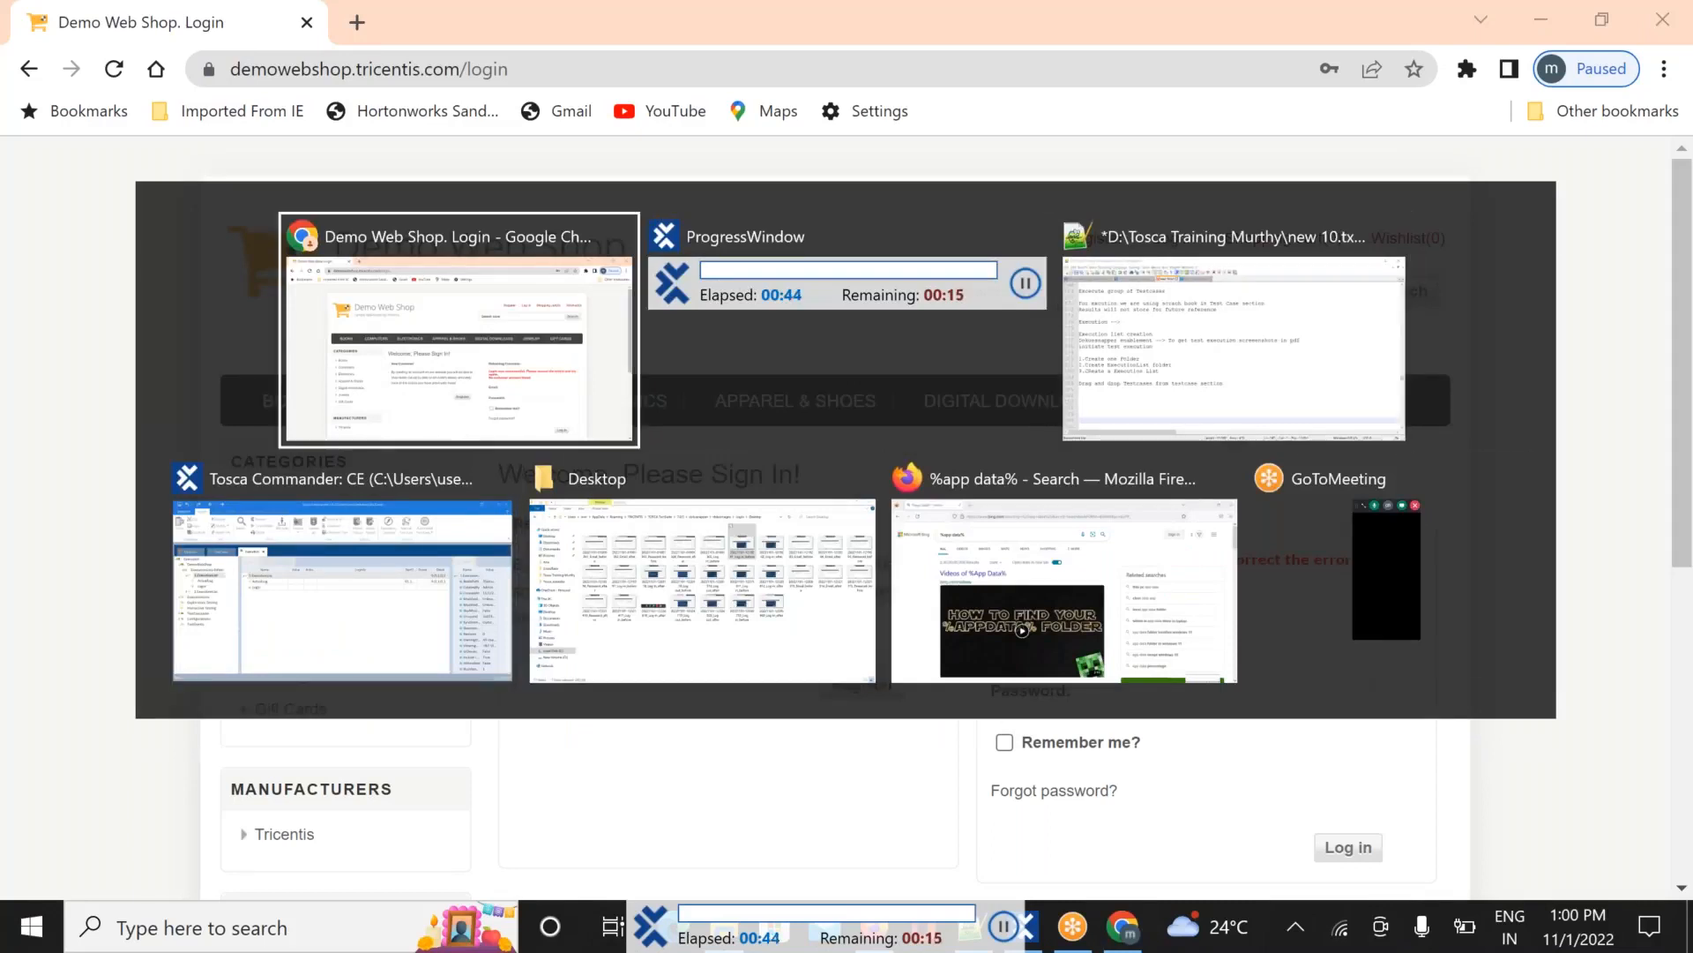
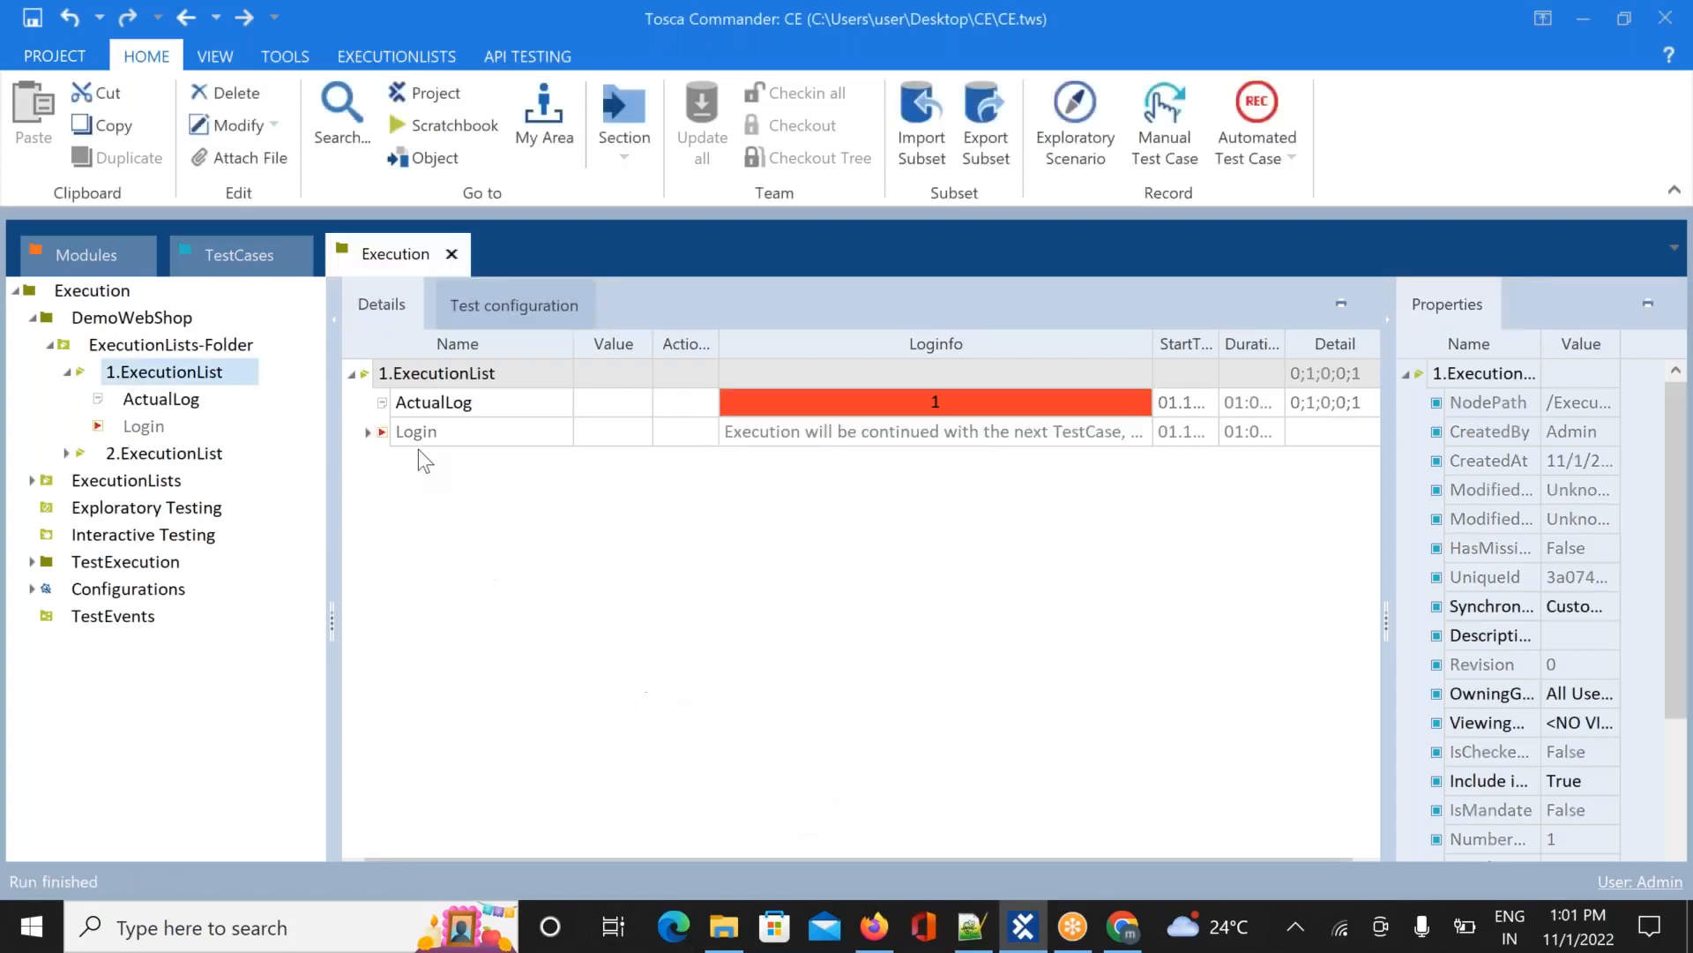
Expand the Login run's 12:59:50 entry to find the 'No matching tab was found' failure on the Demo Web Shop step
left_click(369, 431)
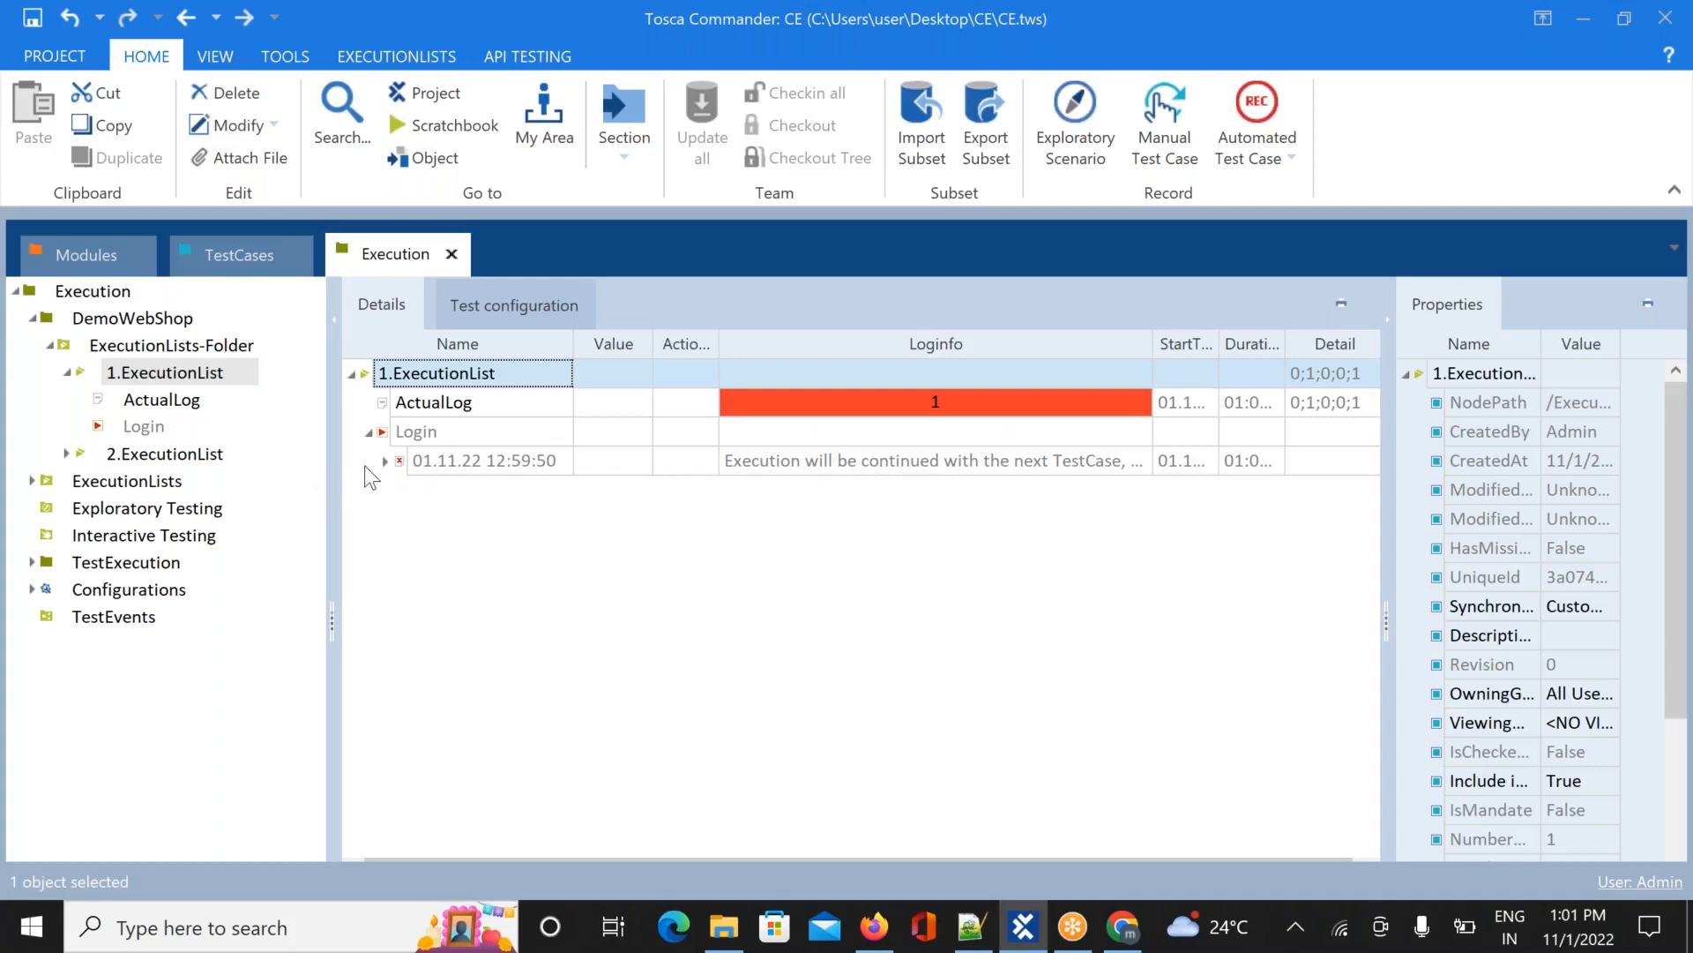
left_click(385, 460)
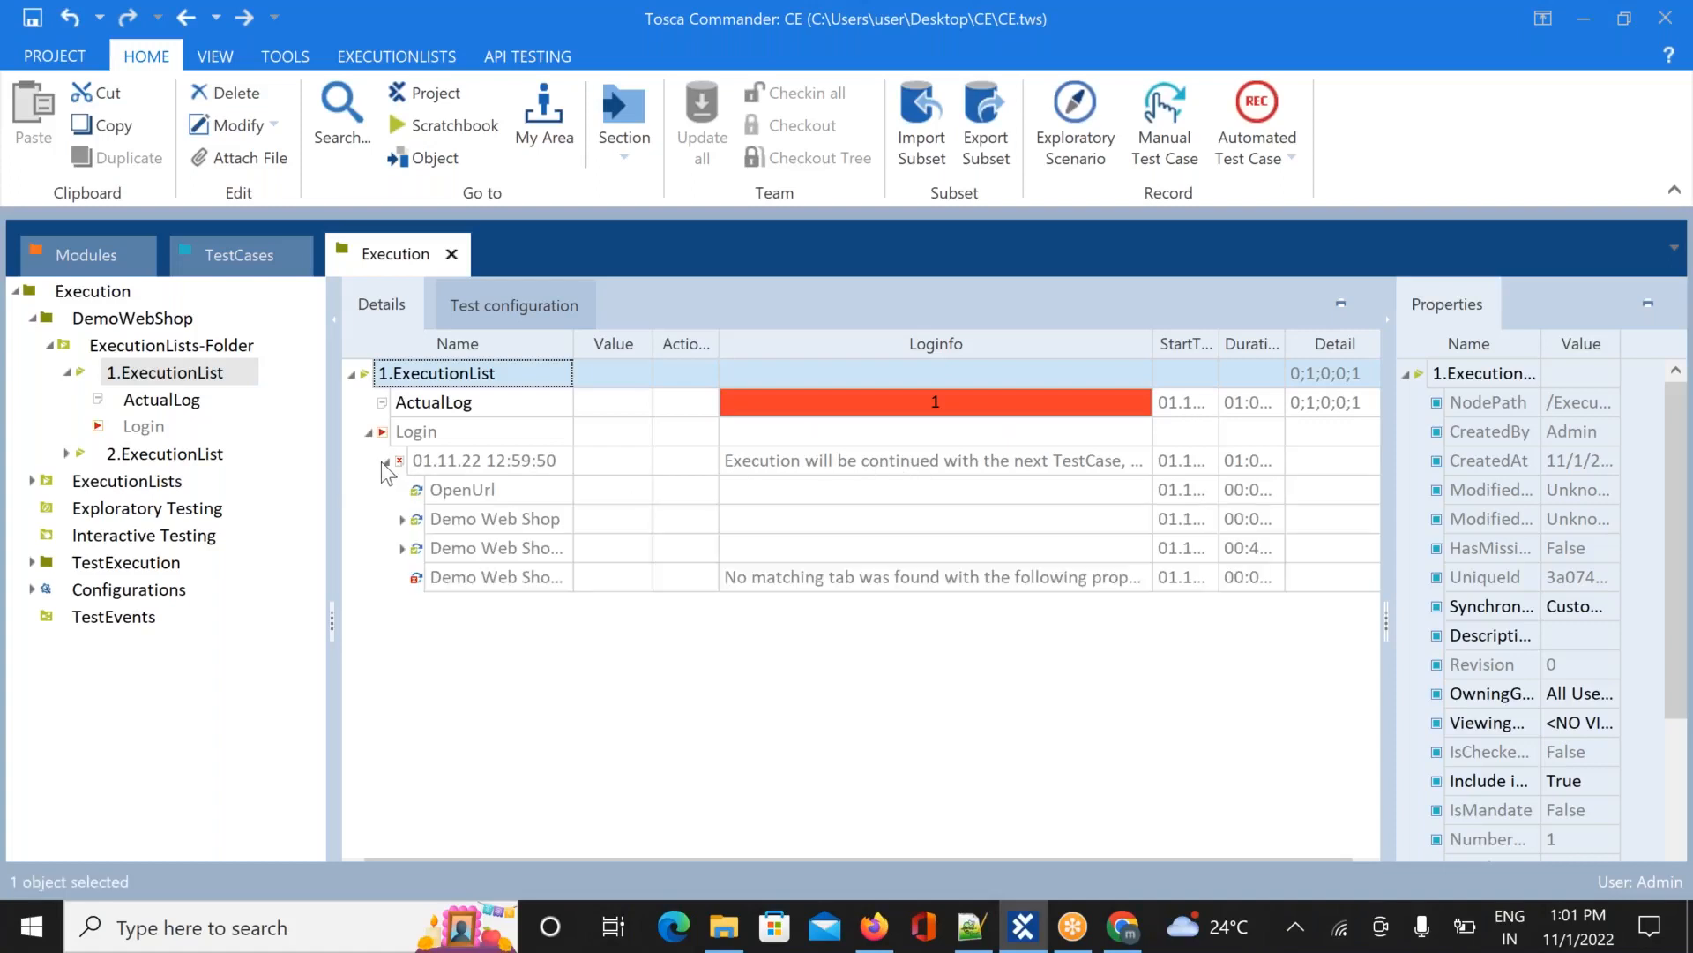
left_click(1085, 584)
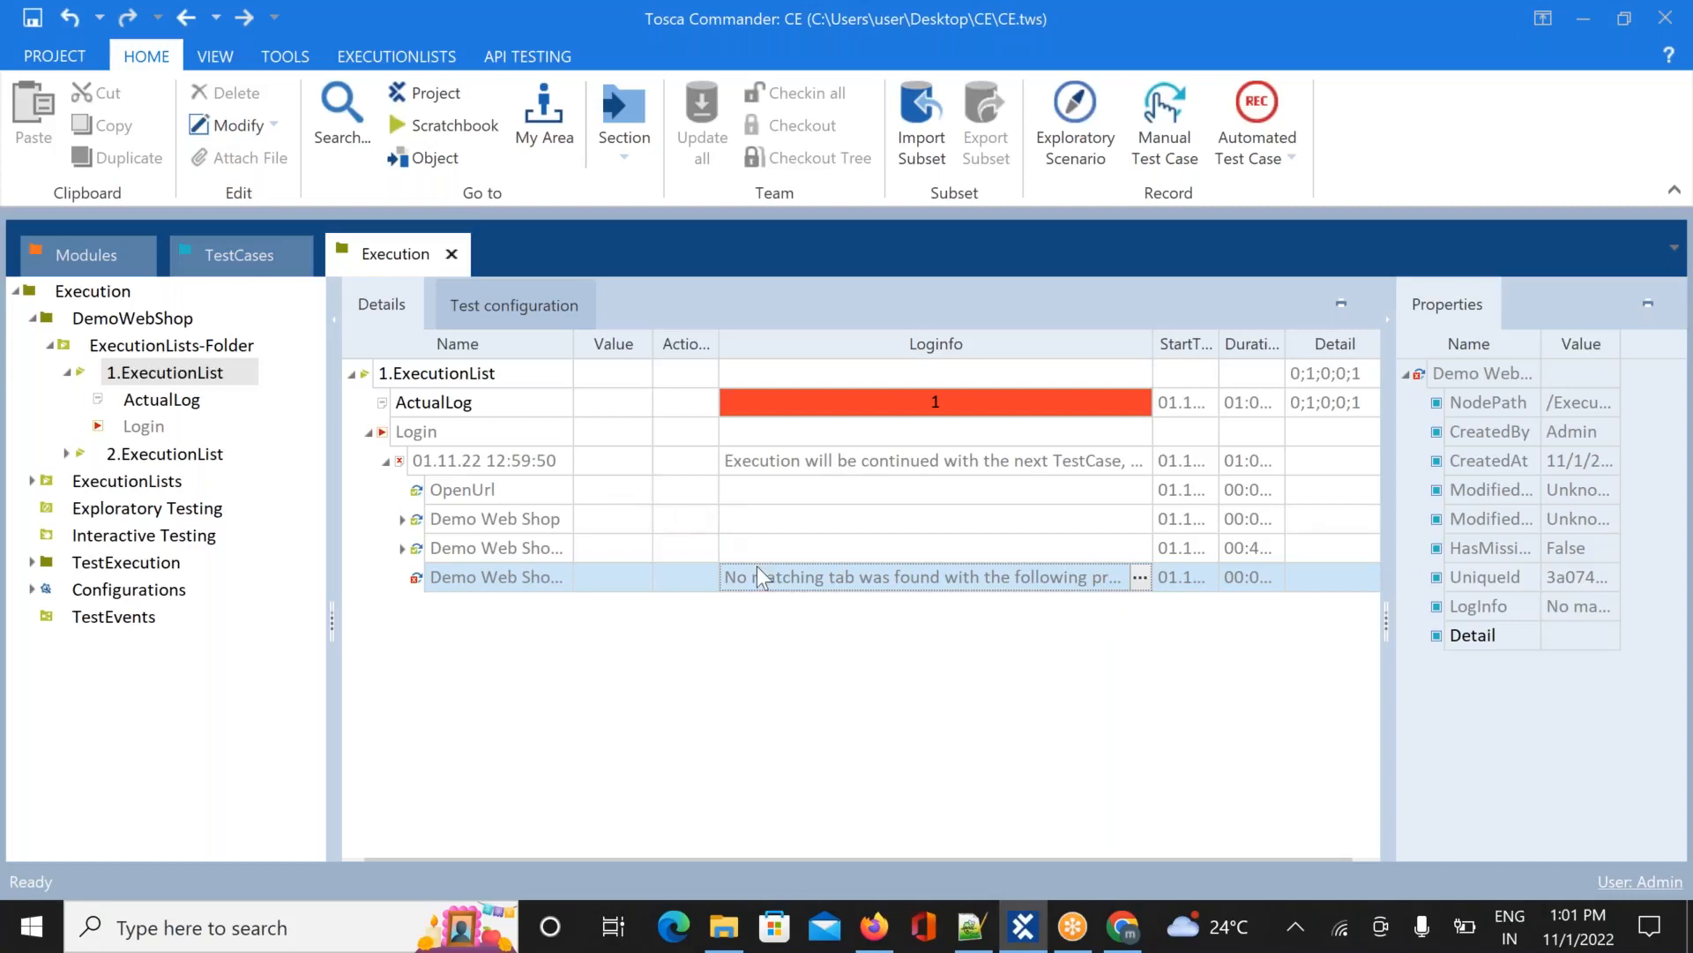
key("alt+Tab")
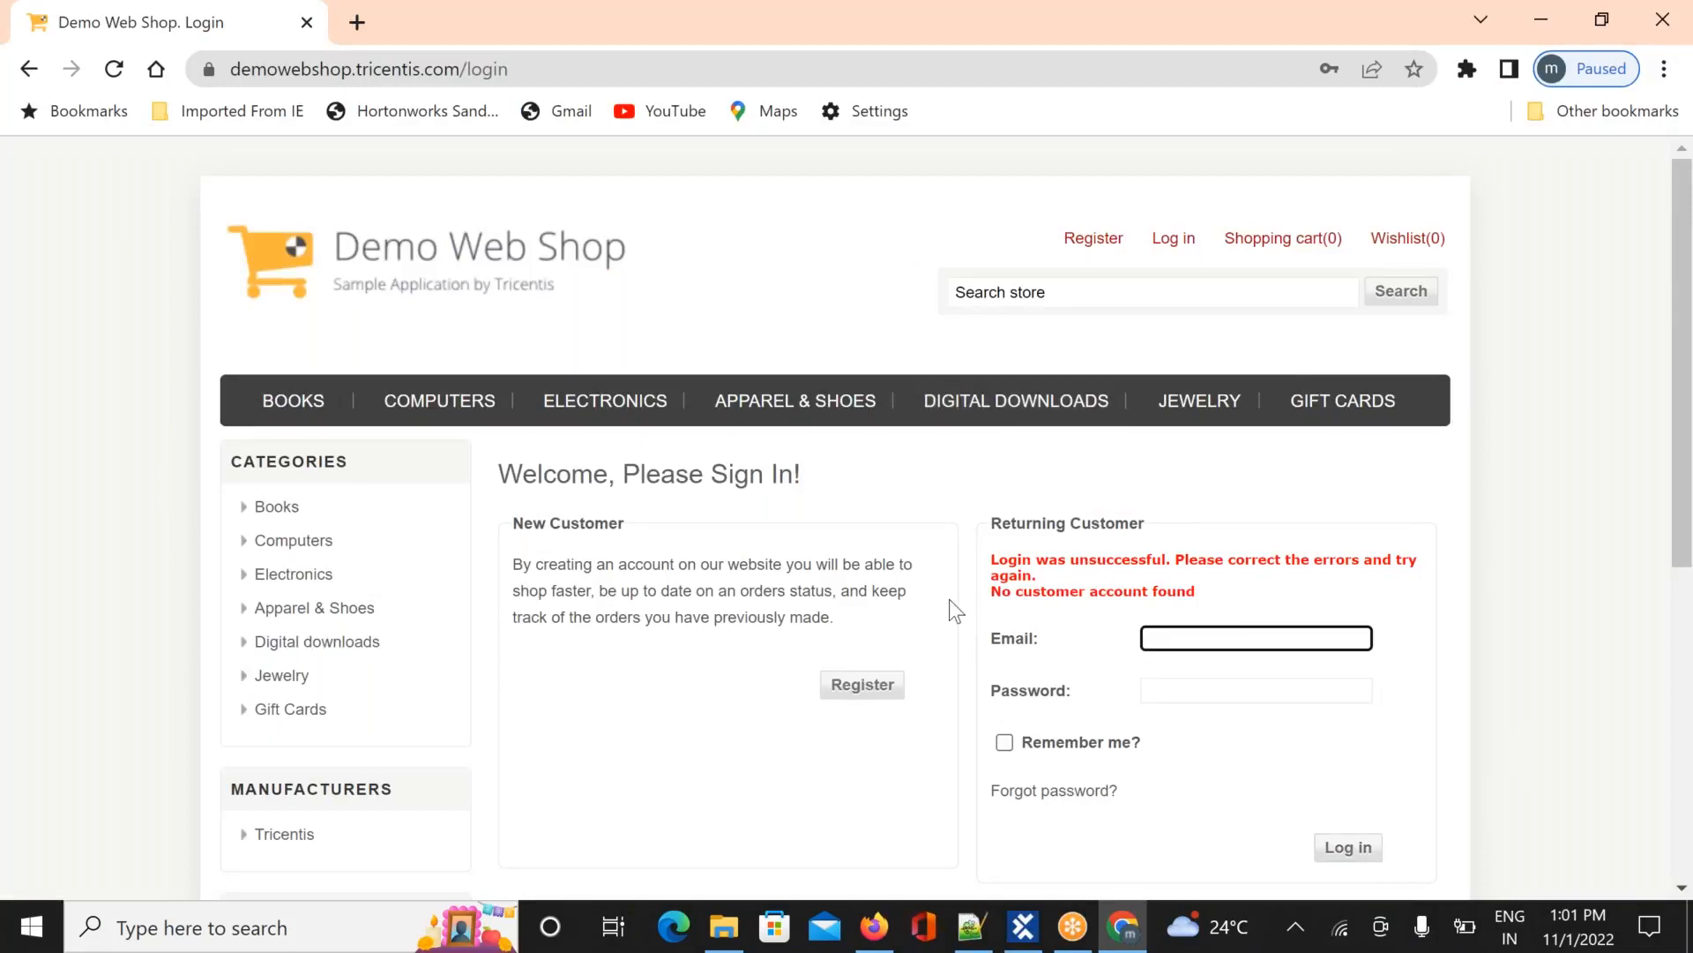
key("alt+Tab")
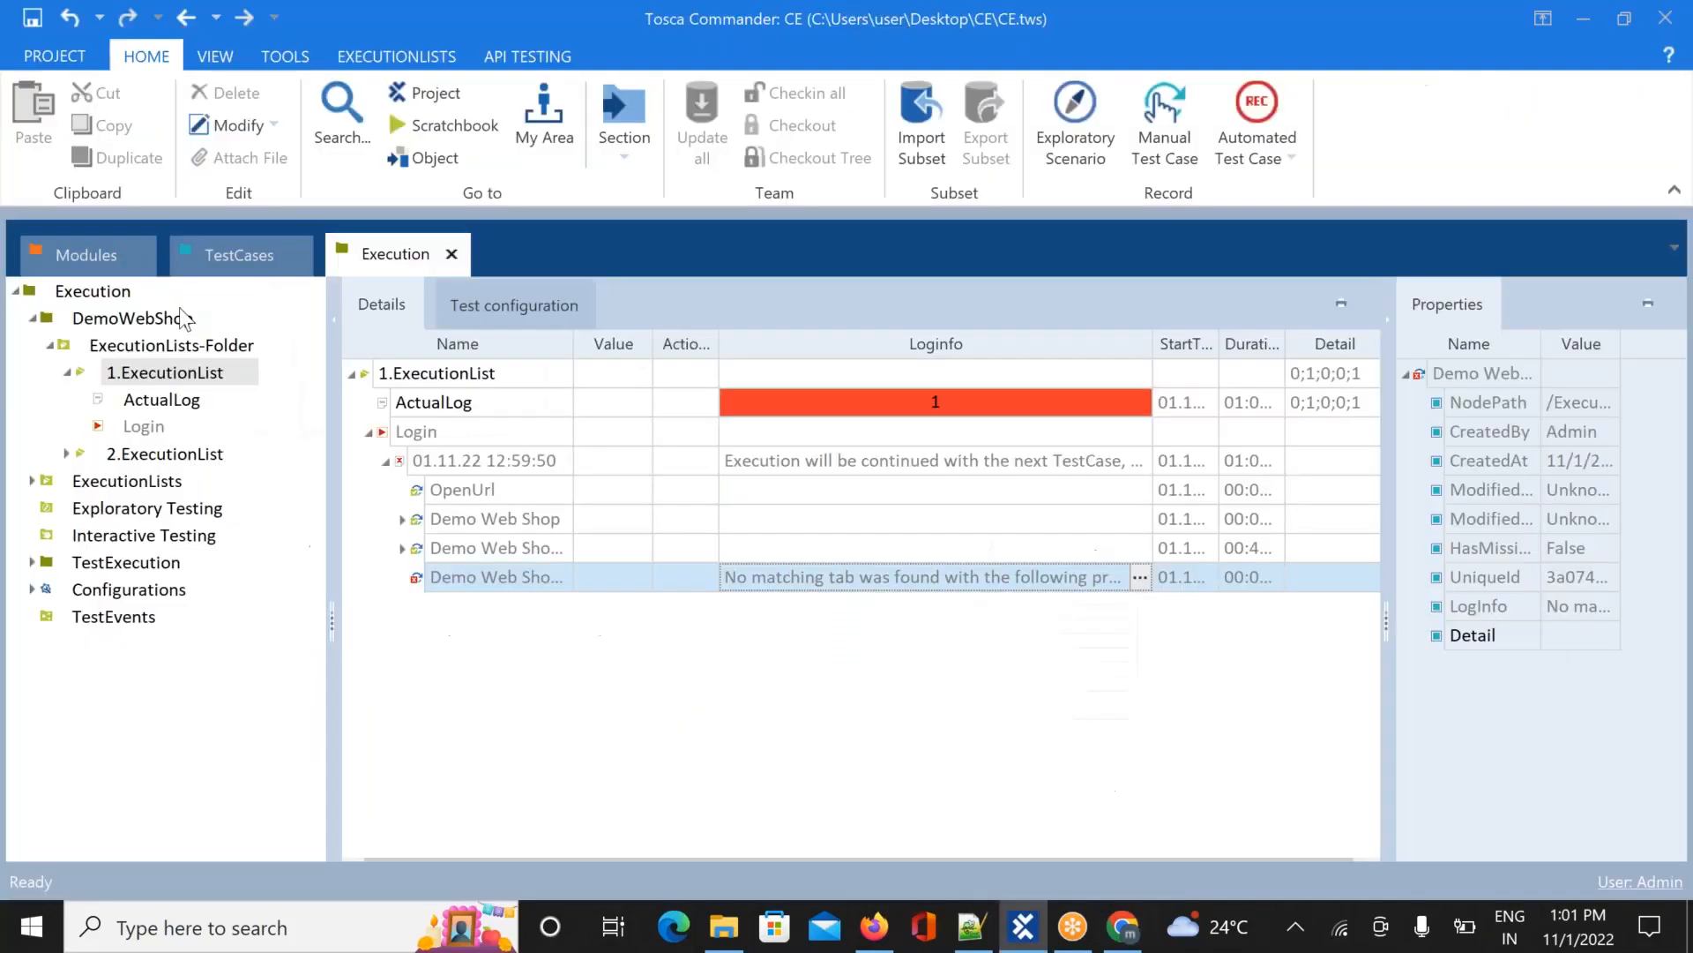
Replace the Login test case's Email value with the valid account e-mail, save the project, and return to Execution
left_click(223, 268)
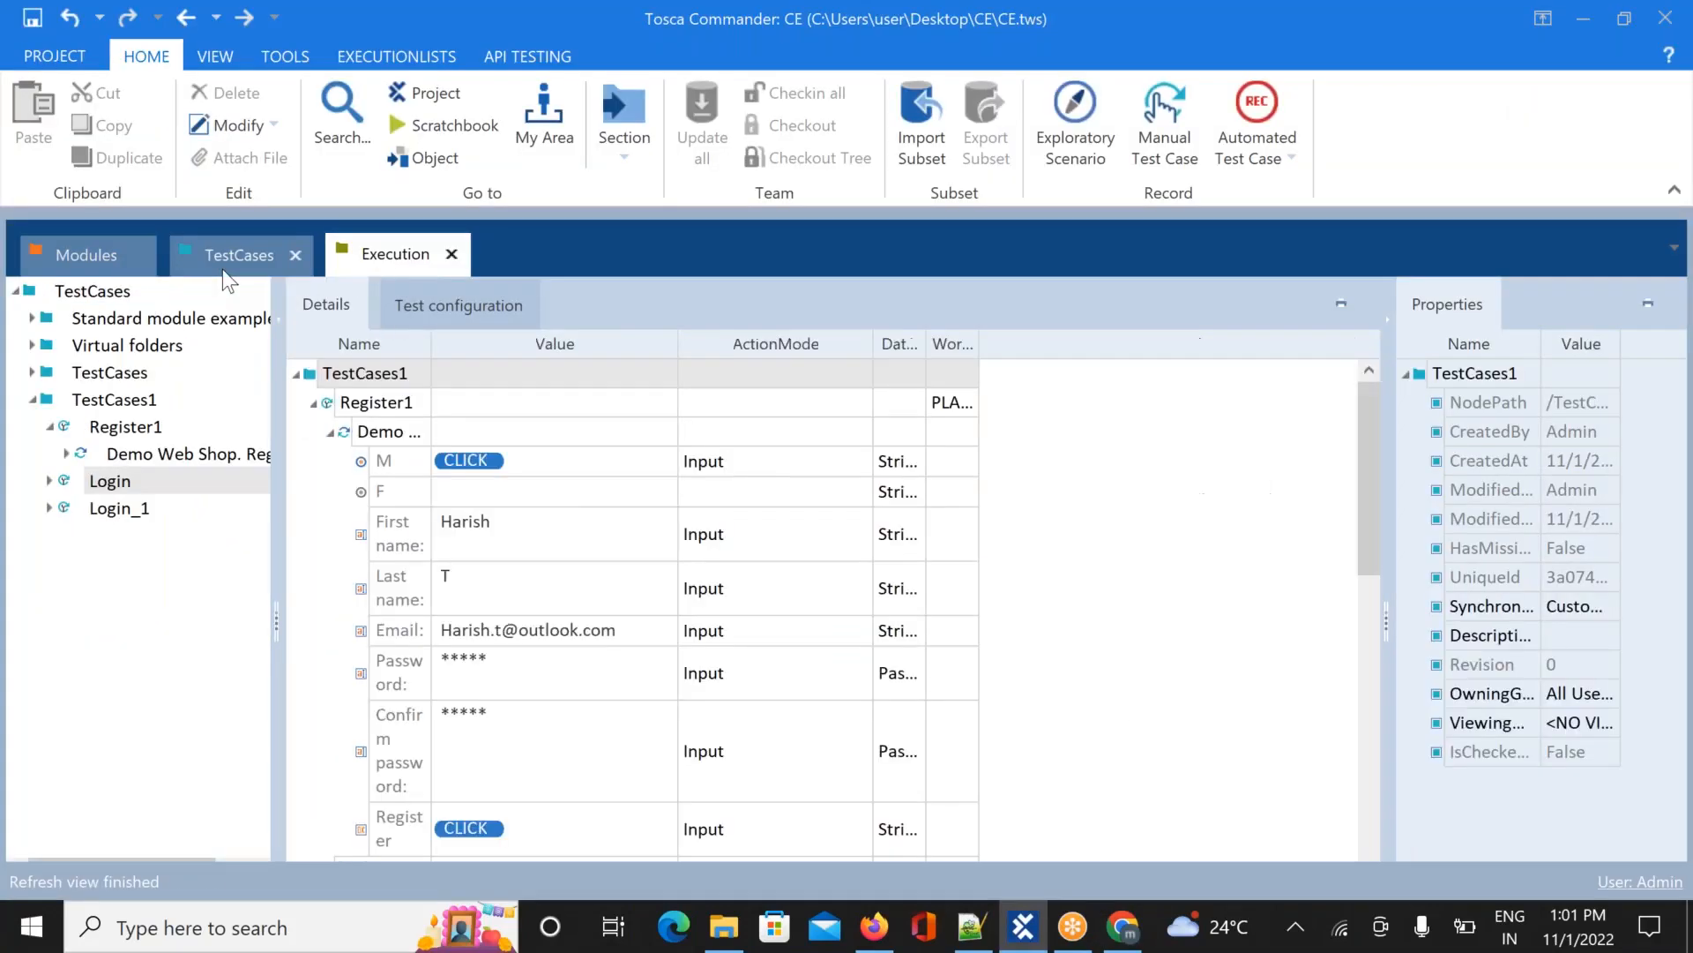
left_click(112, 478)
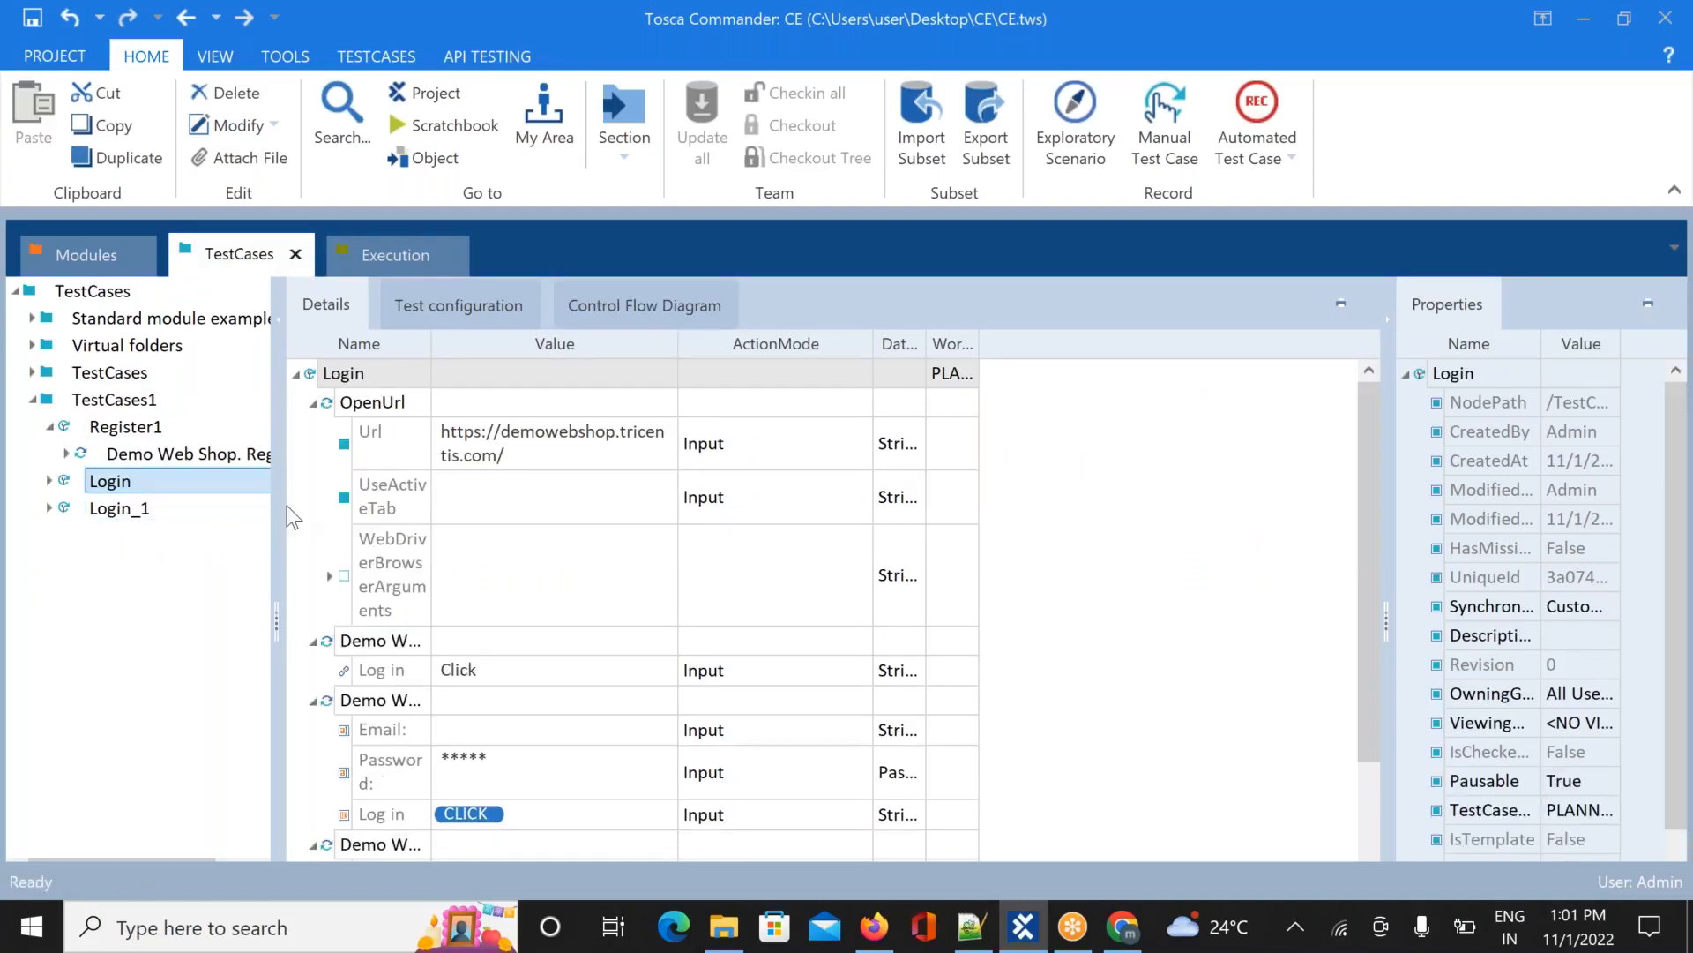
left_click(507, 732)
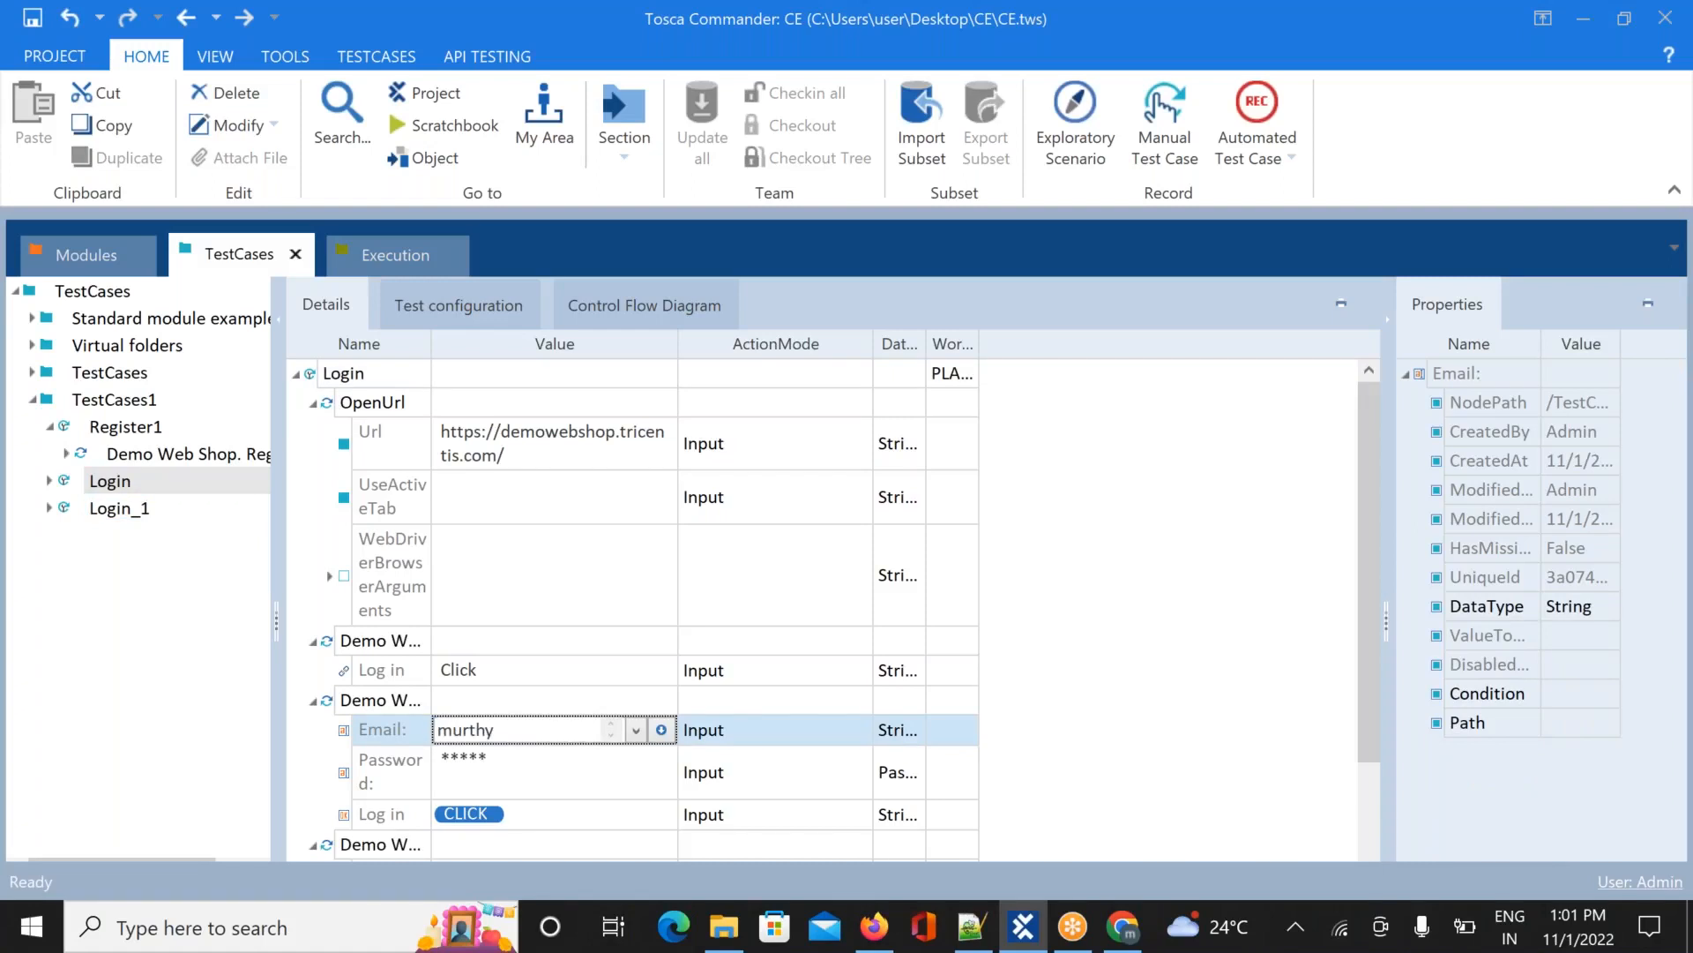
left_click(203, 696)
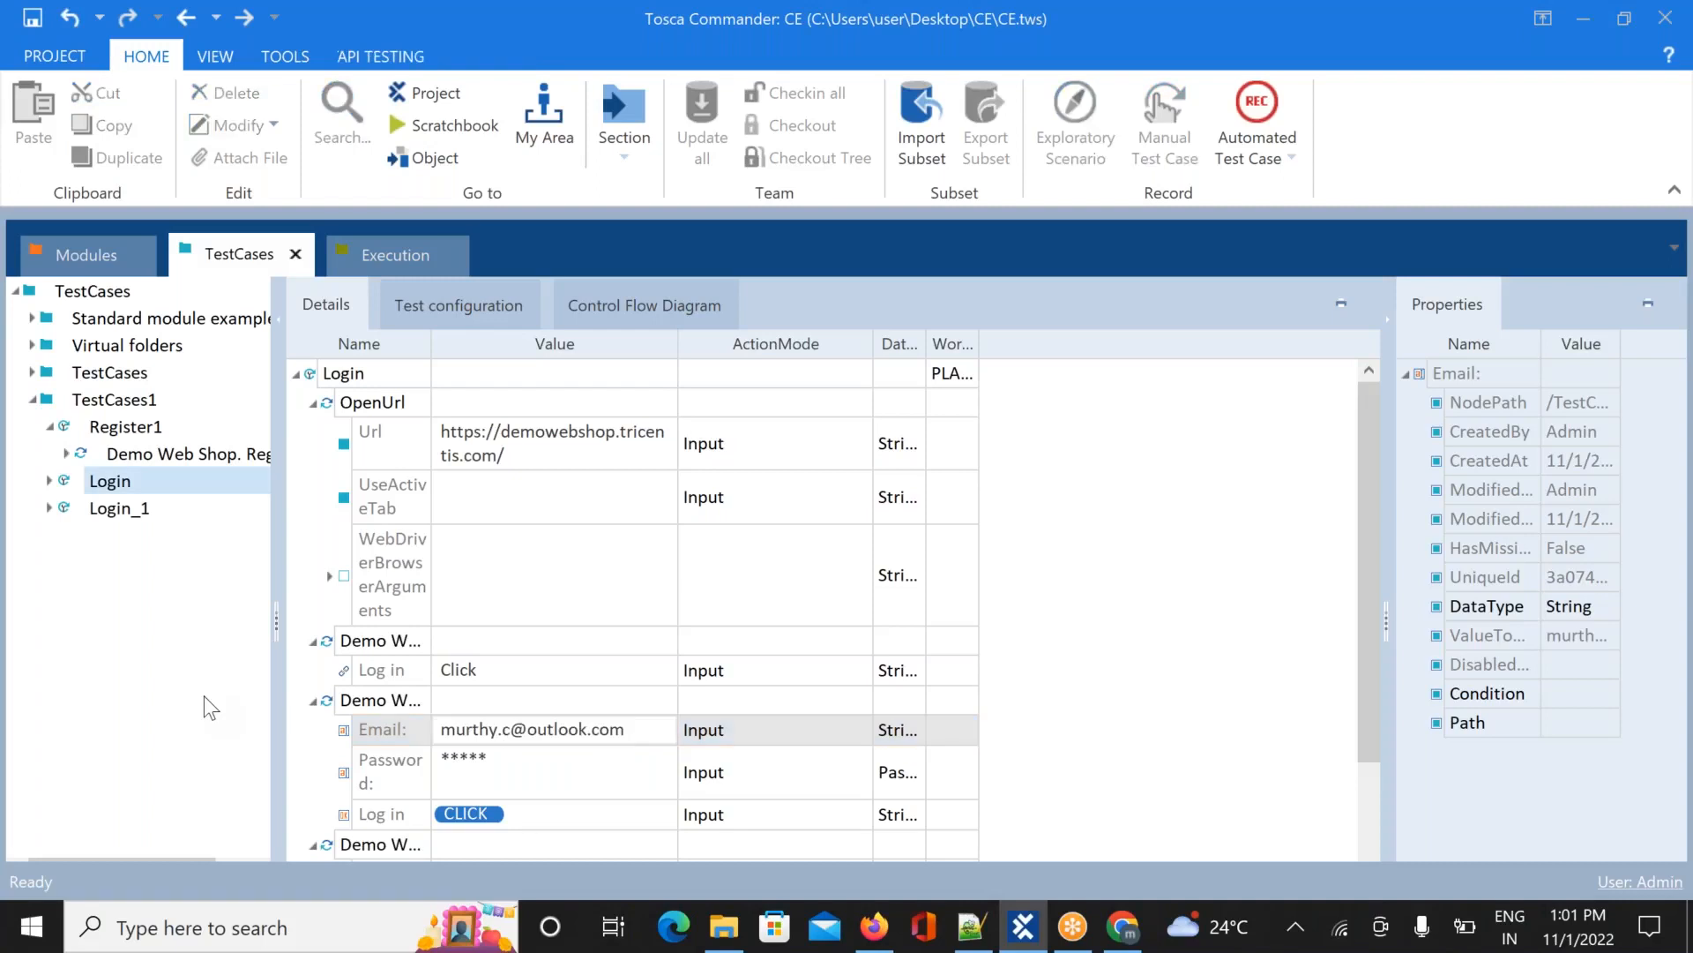
left_click(42, 17)
left_click(368, 250)
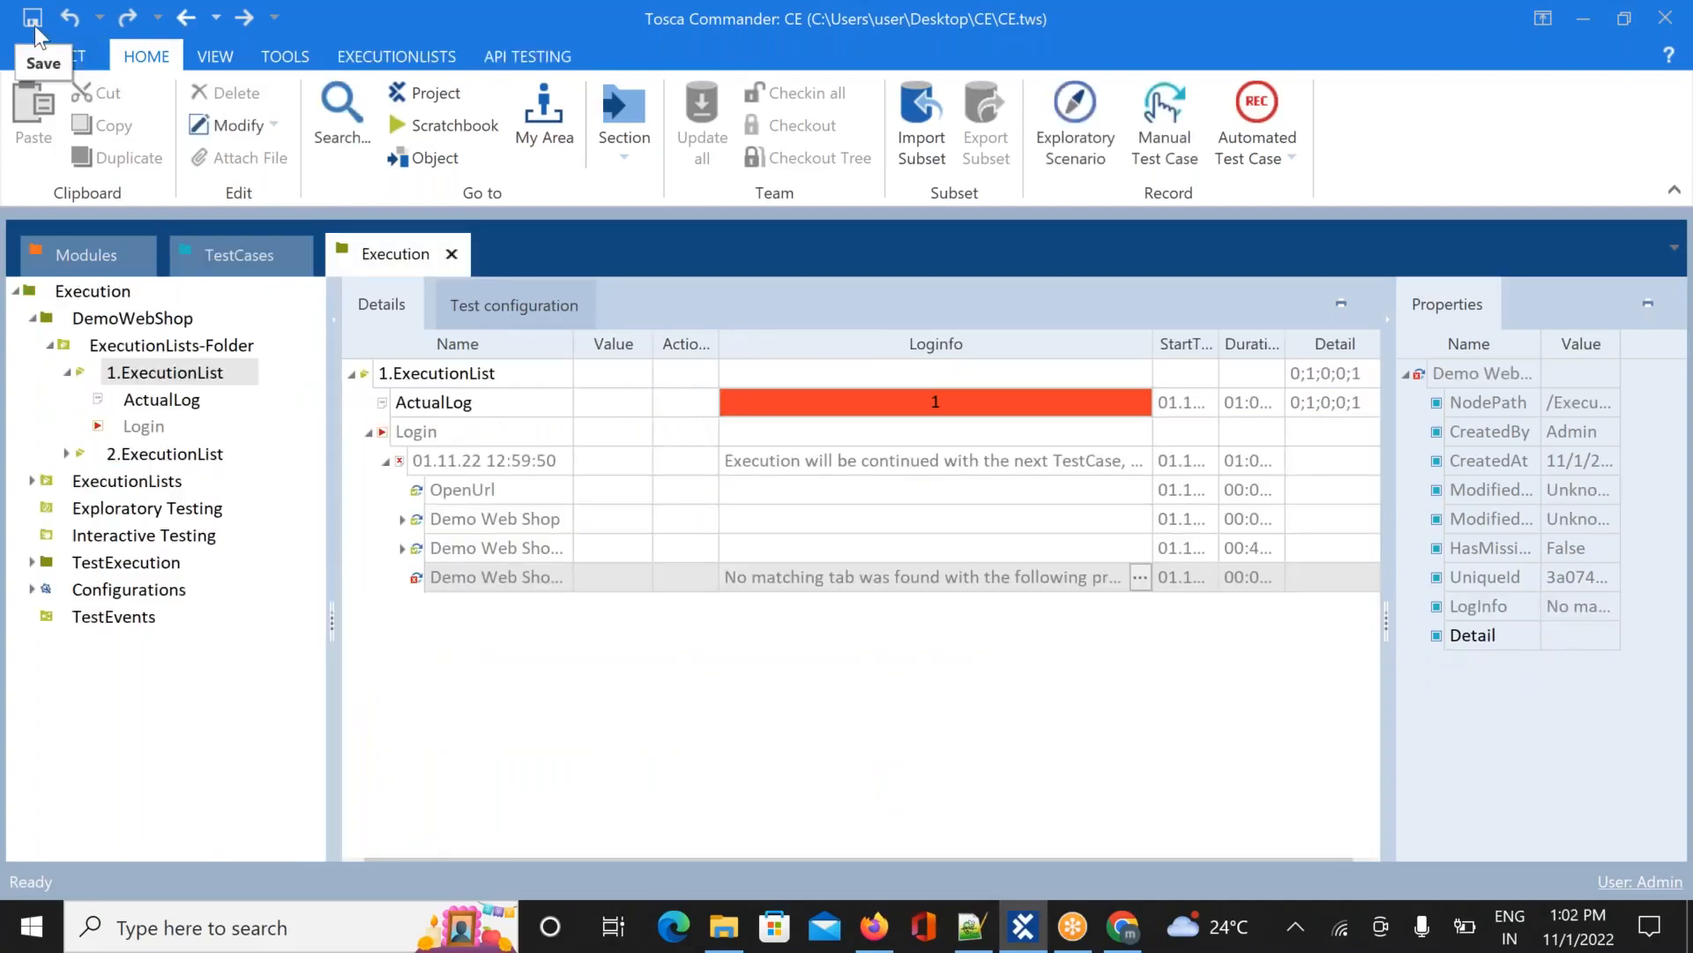
Collapse 1.ExecutionList's log and close the leftover Chrome tab
left_click(70, 374)
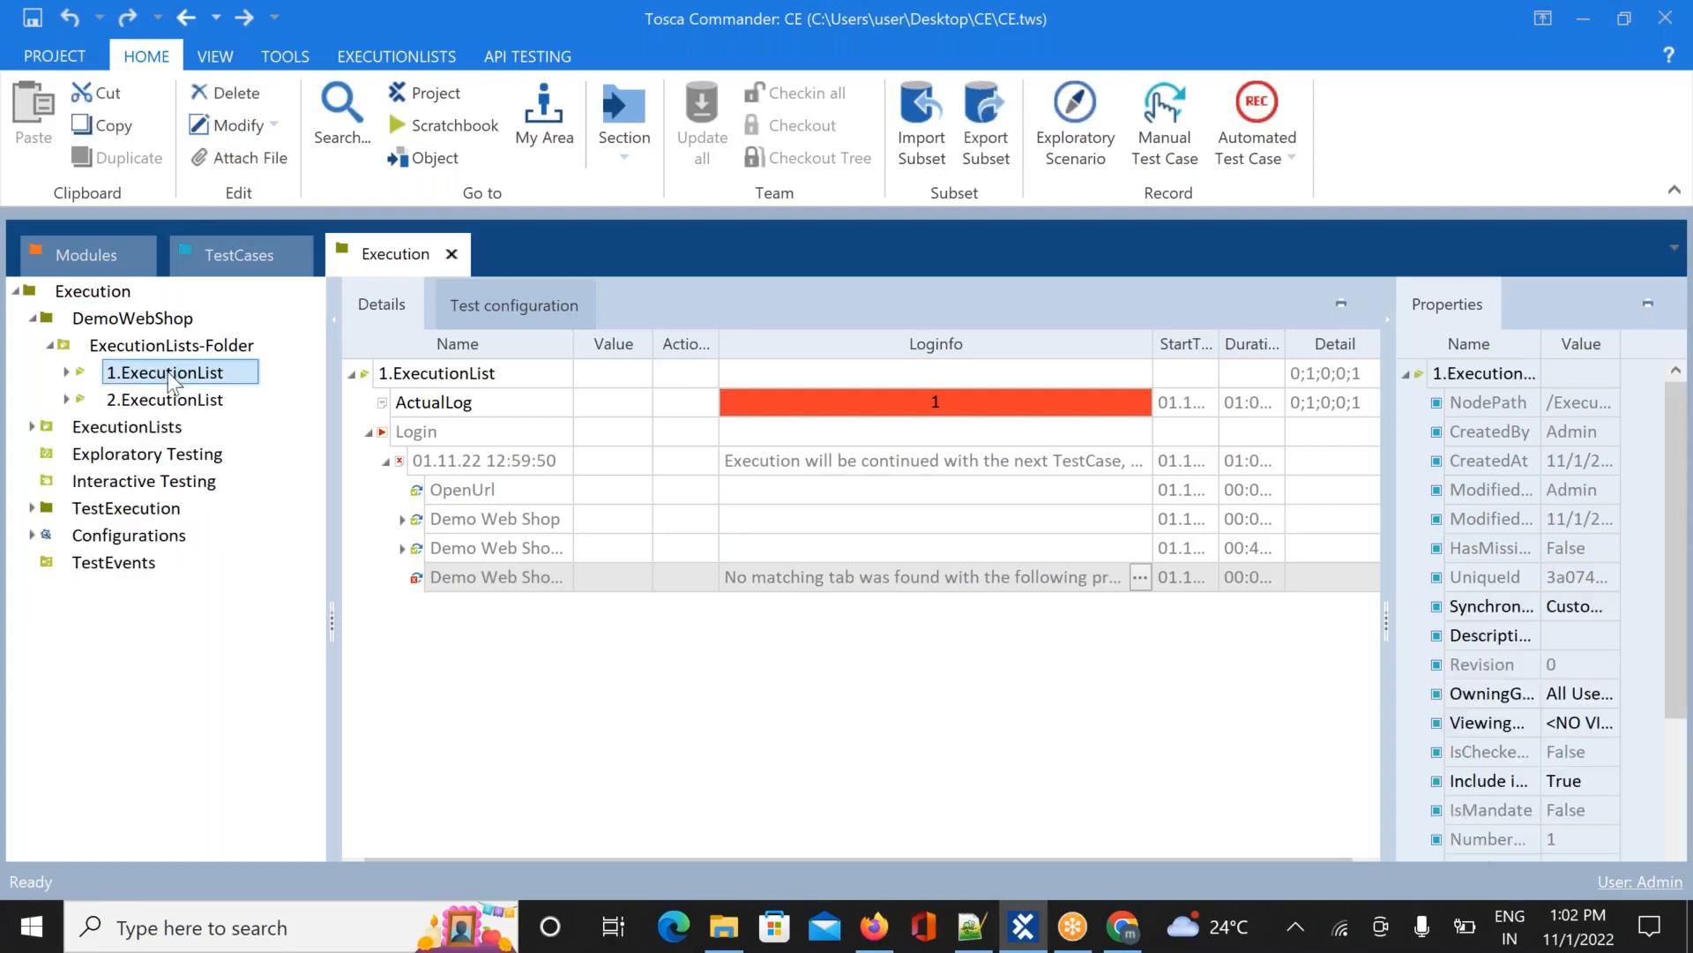
left_click(1124, 924)
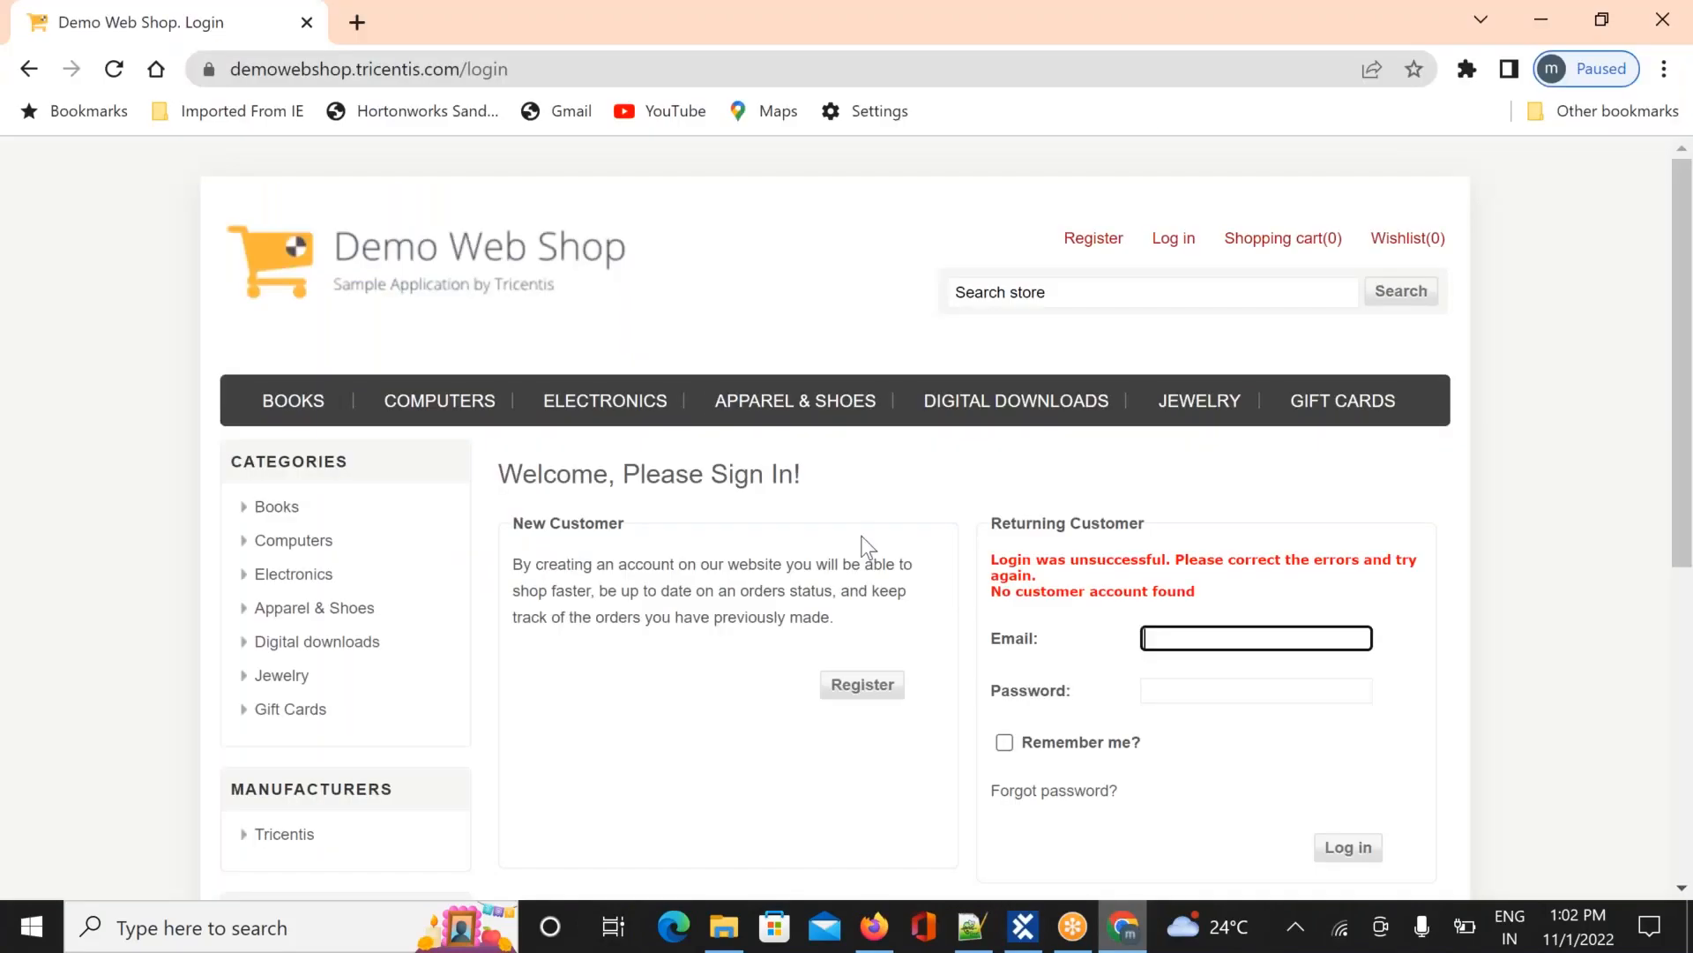
left_click(307, 24)
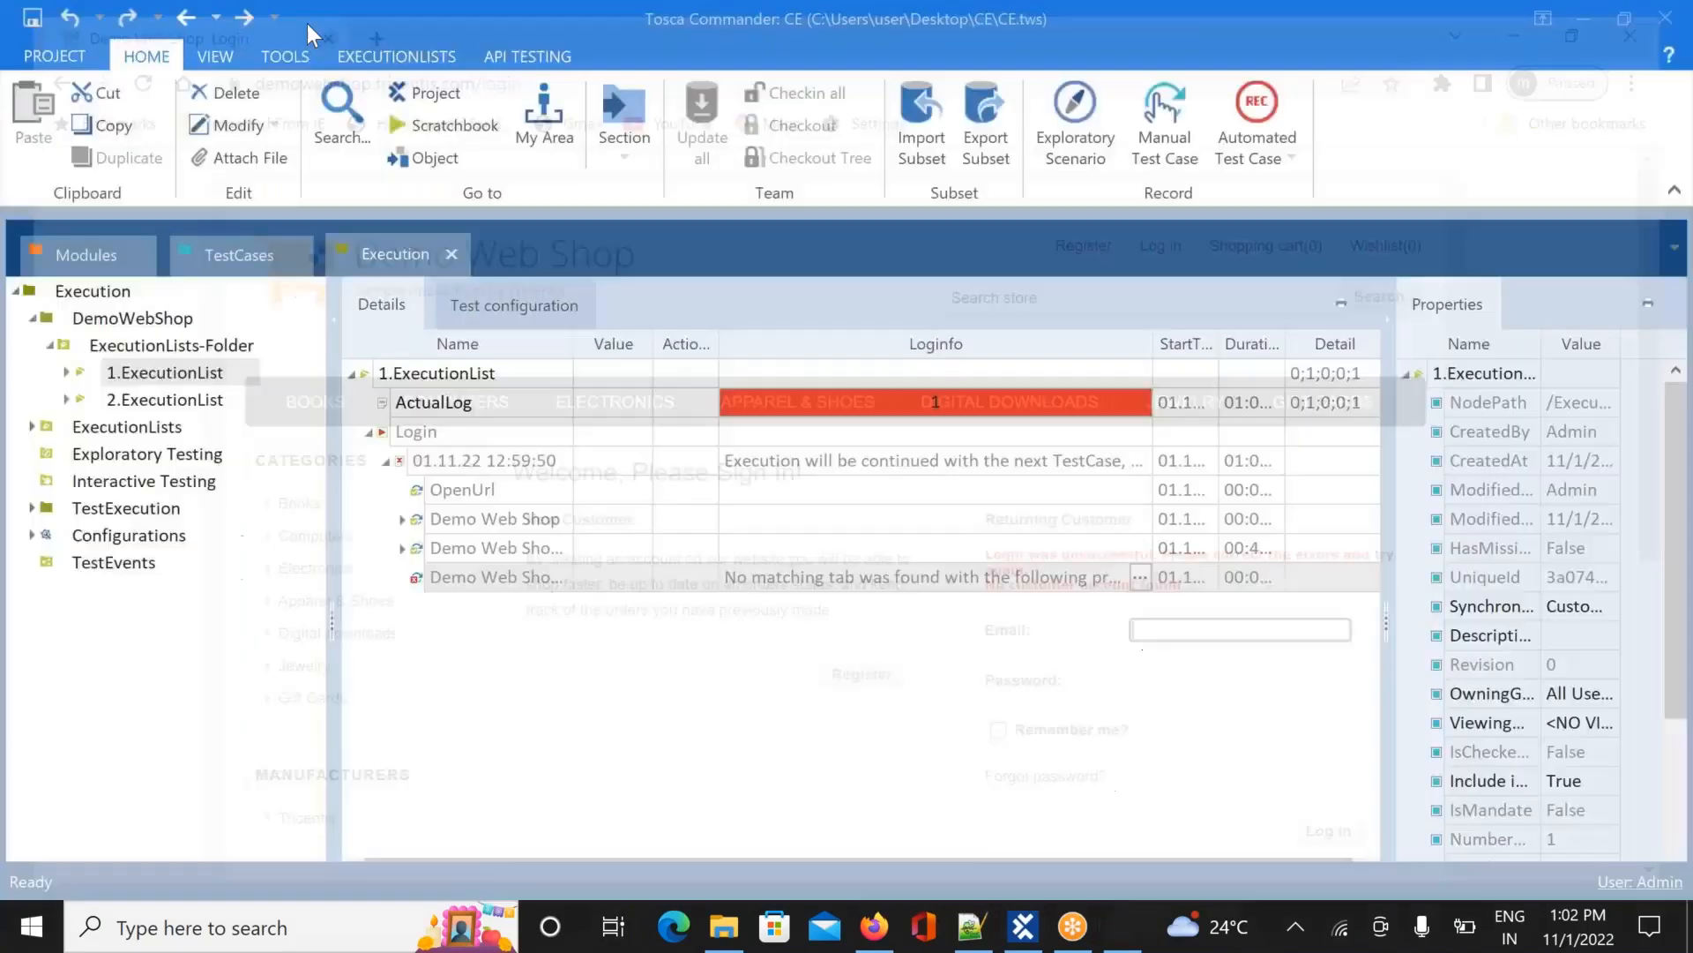
Recheck the Login test case, then bring up the actions menu for 1.ExecutionList
left_click(231, 254)
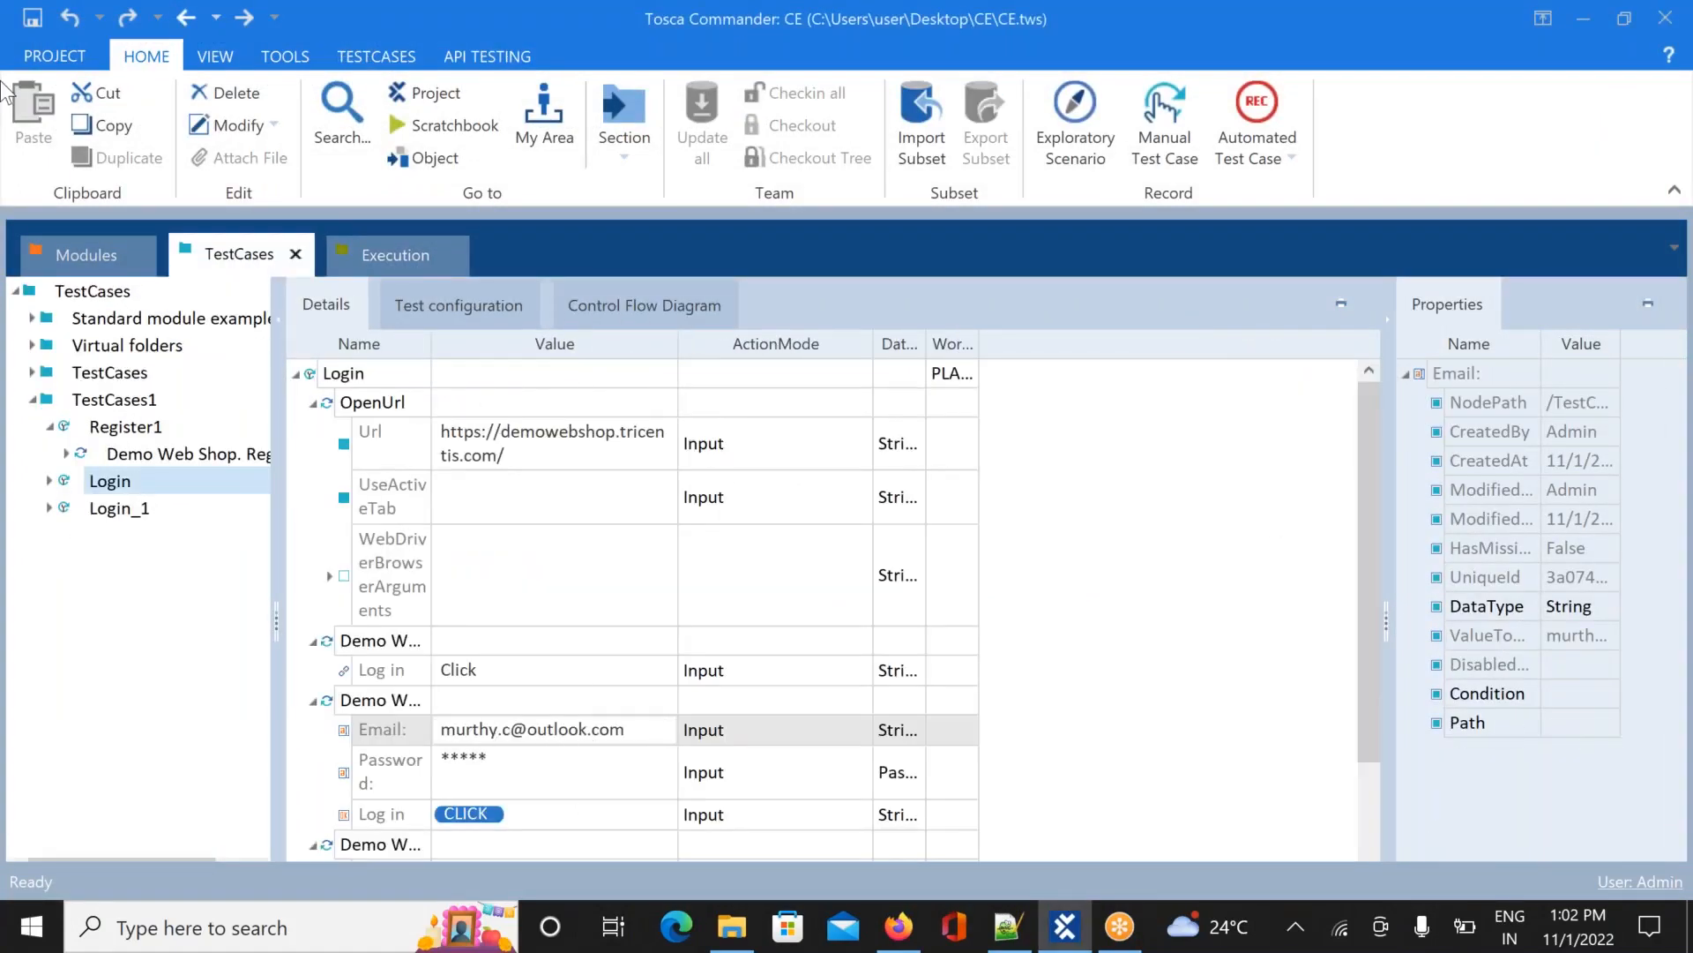
left_click(393, 255)
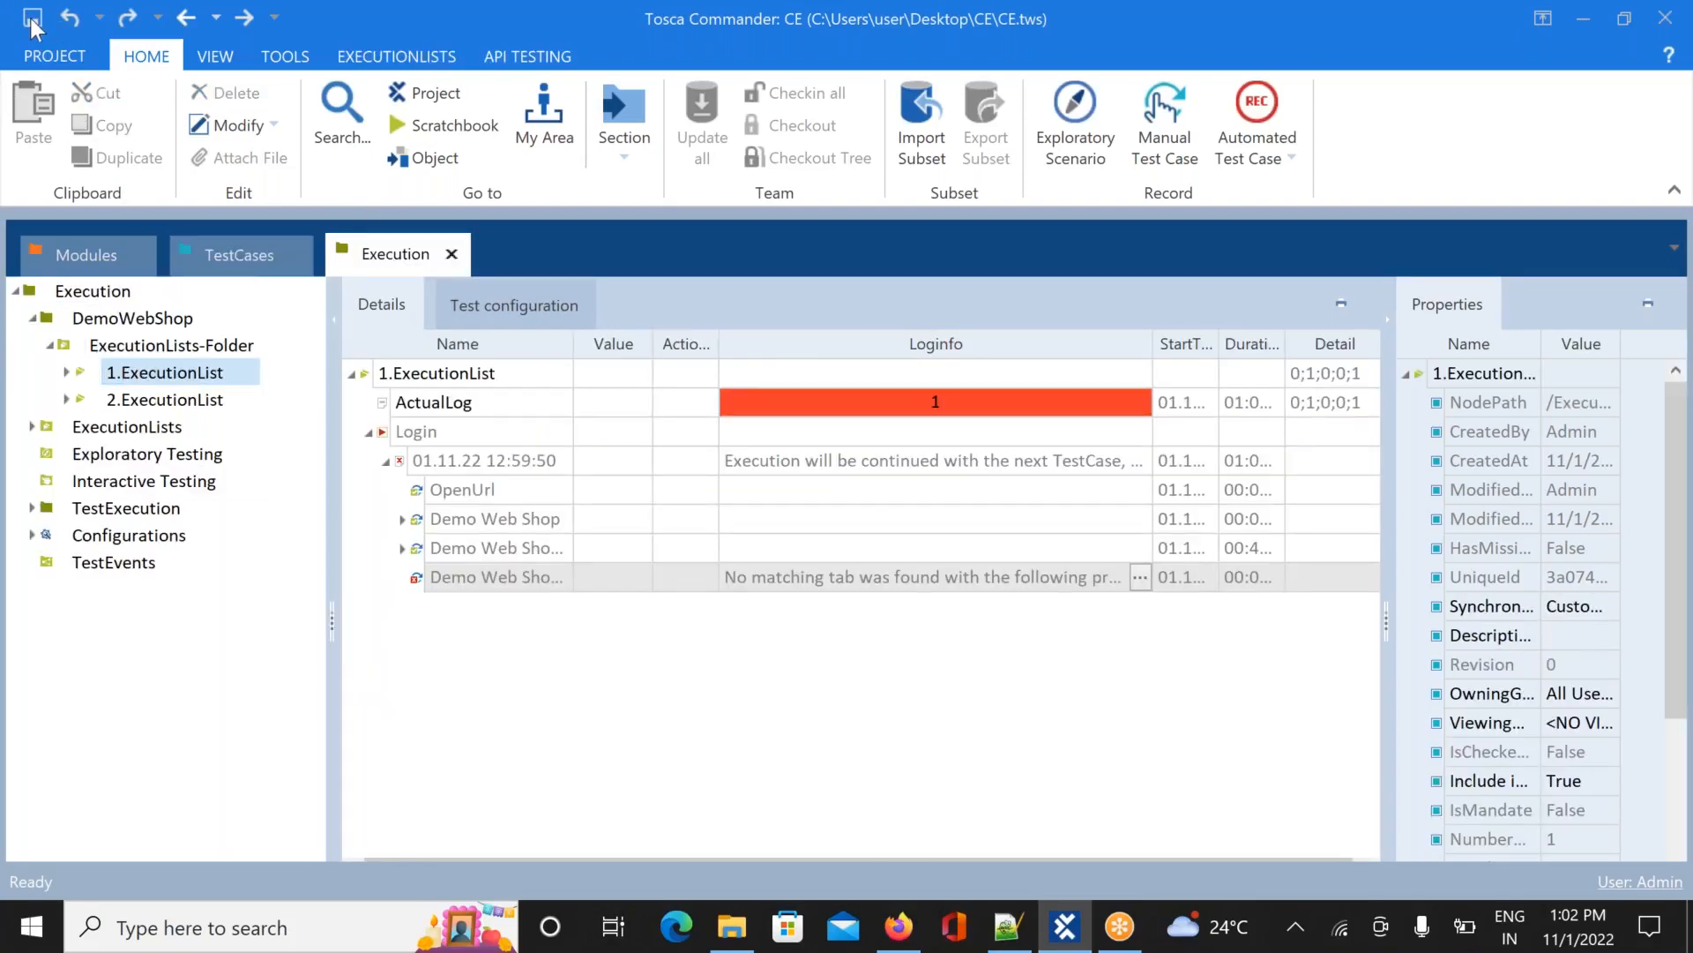
right_click(155, 373)
Rerun 1.ExecutionList, submit the Demo Web Shop login with the corrected account, then log out
left_click(301, 579)
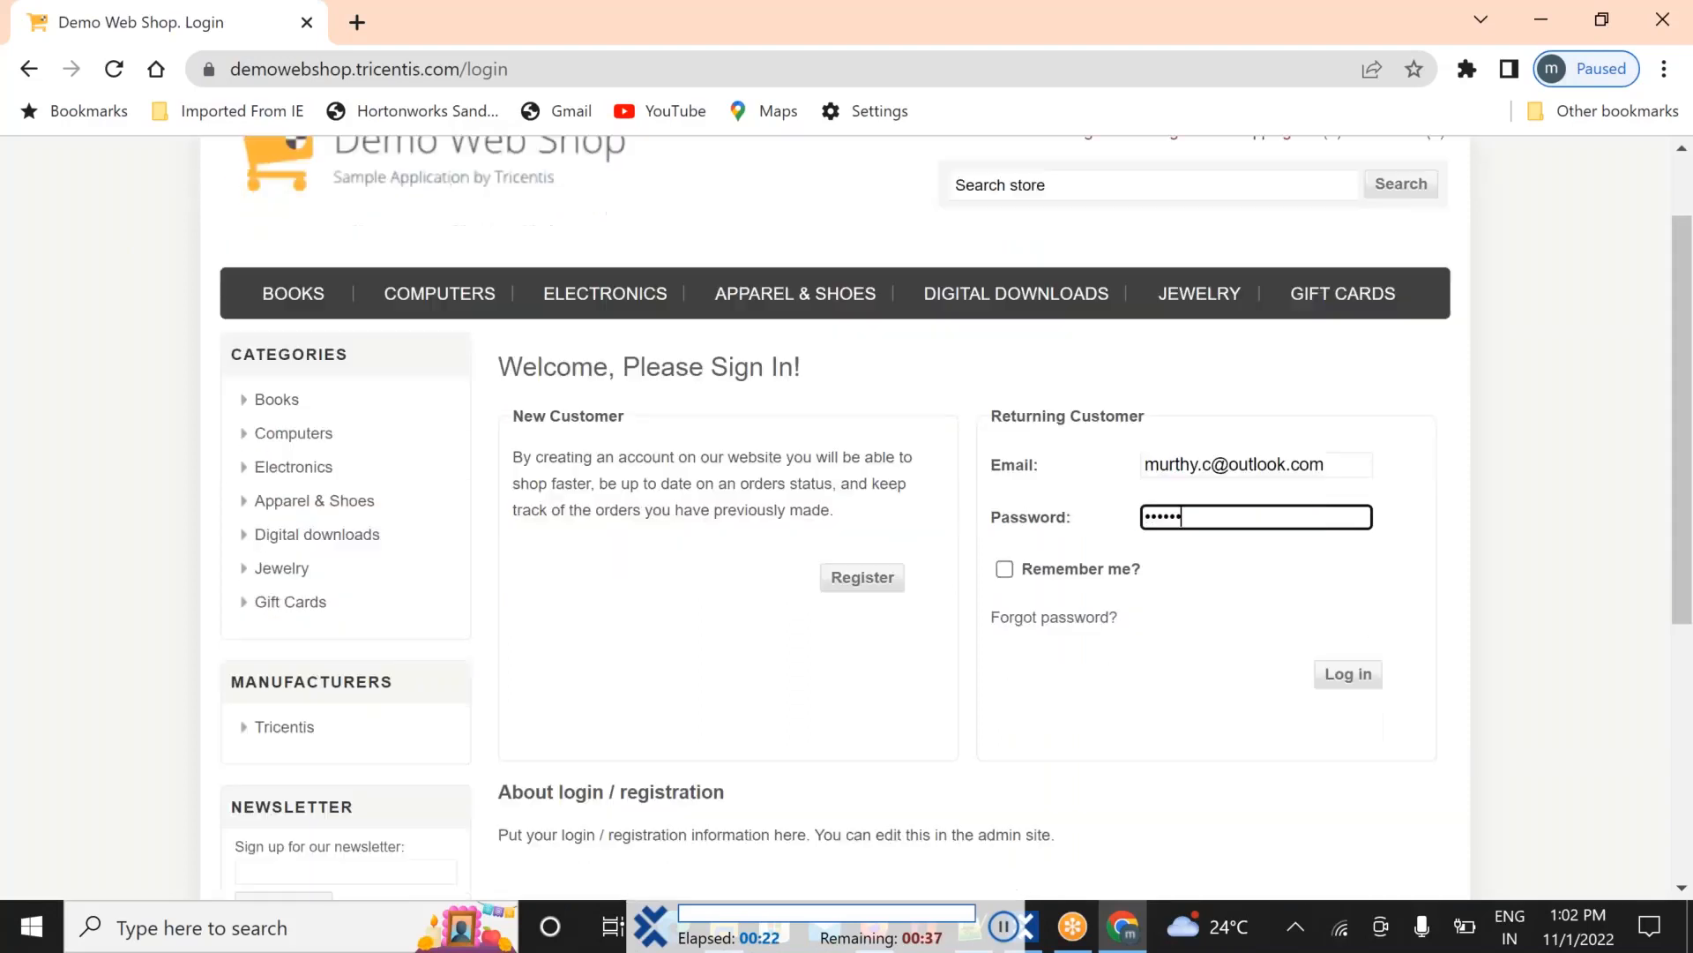
left_click(1348, 522)
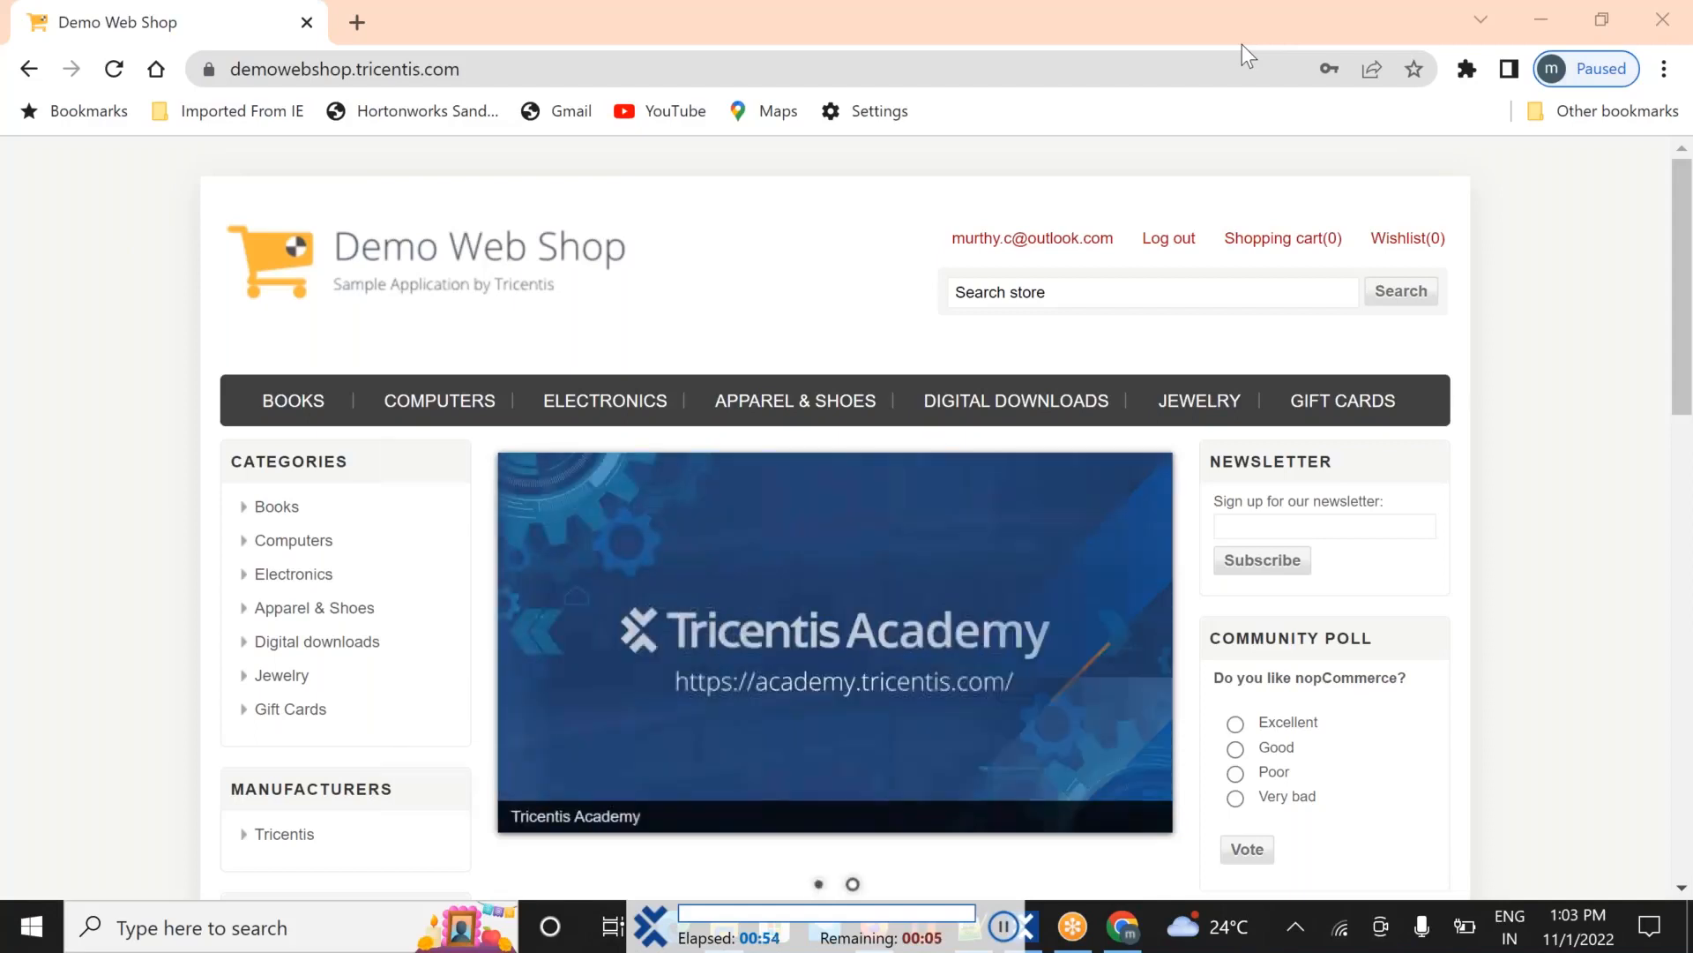
left_click(1165, 249)
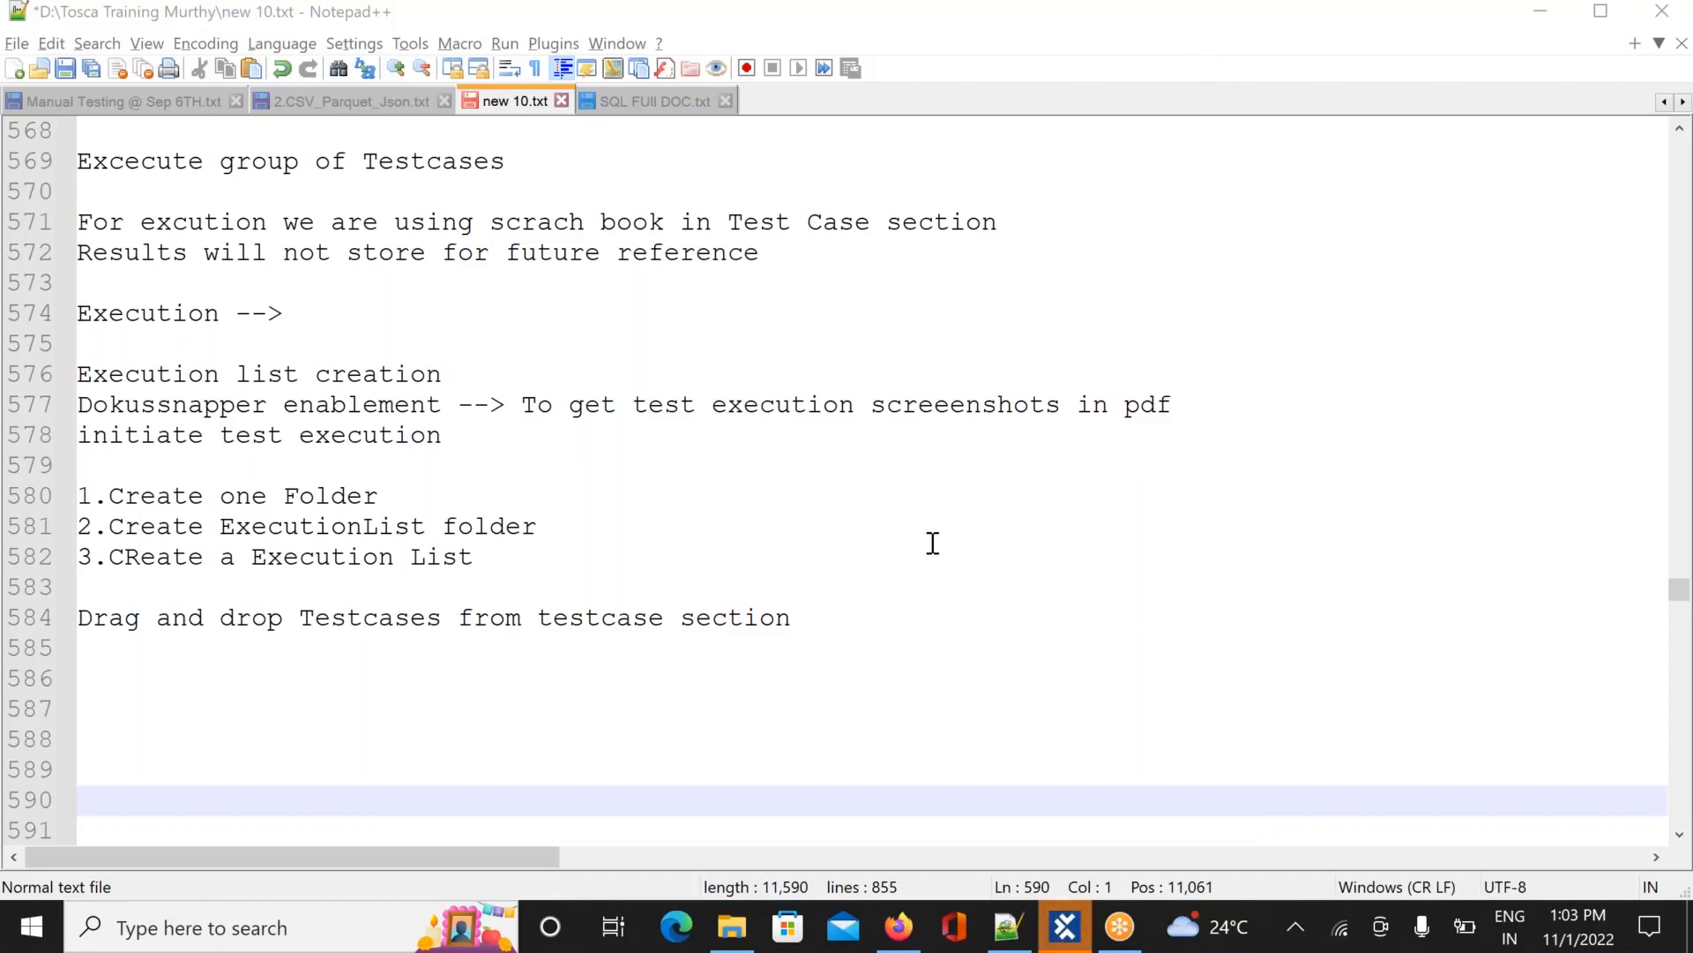
Switch from Notepad++ to Tosca Commander using its taskbar window preview
mouse_move(1069, 935)
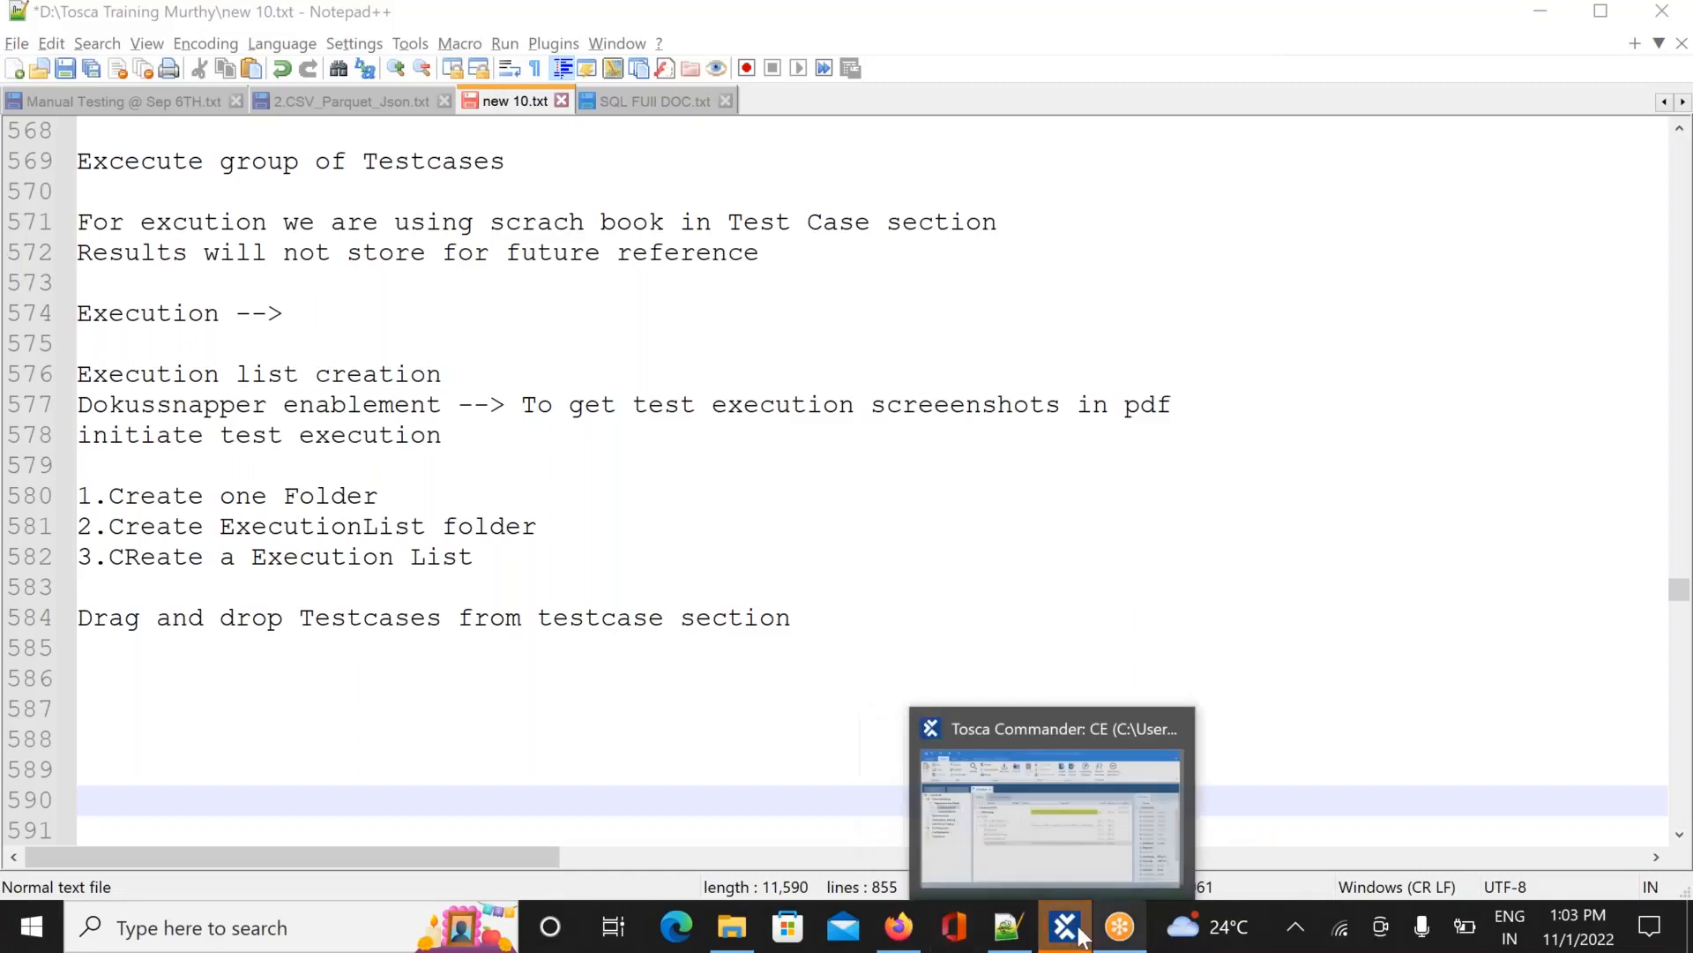
left_click(1057, 813)
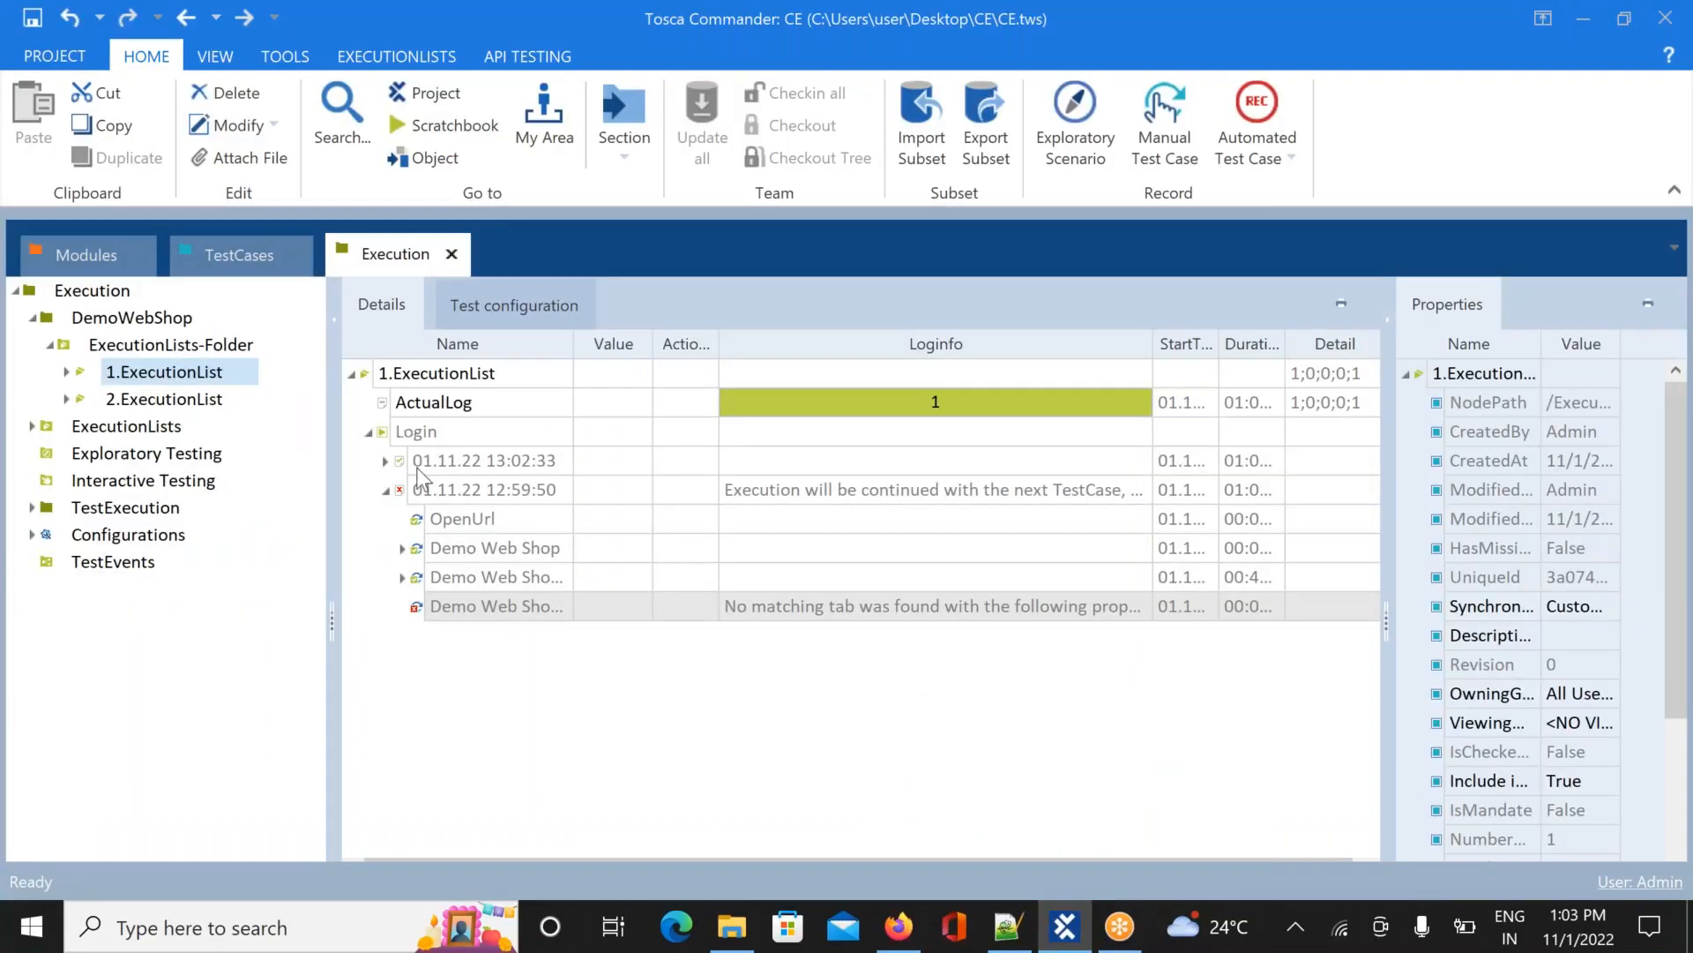
Collapse the failed 12:59:50 Login run and expand the new 13:02:33 run's steps
left_click(373, 434)
left_click(374, 434)
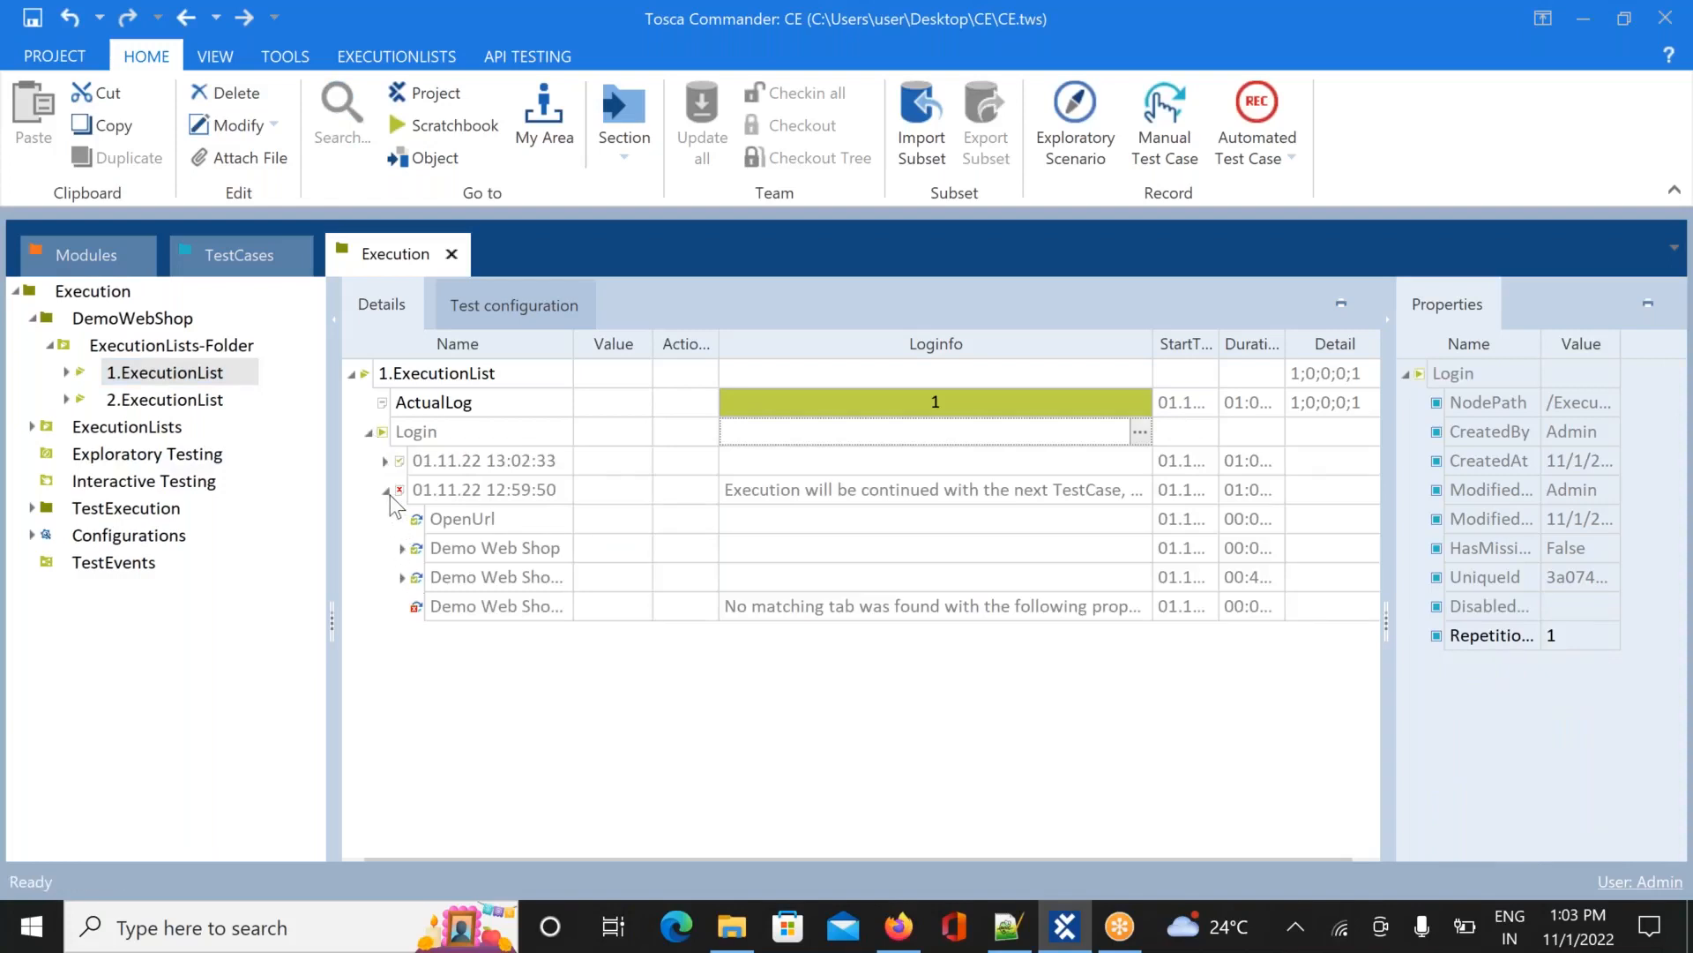
left_click(386, 492)
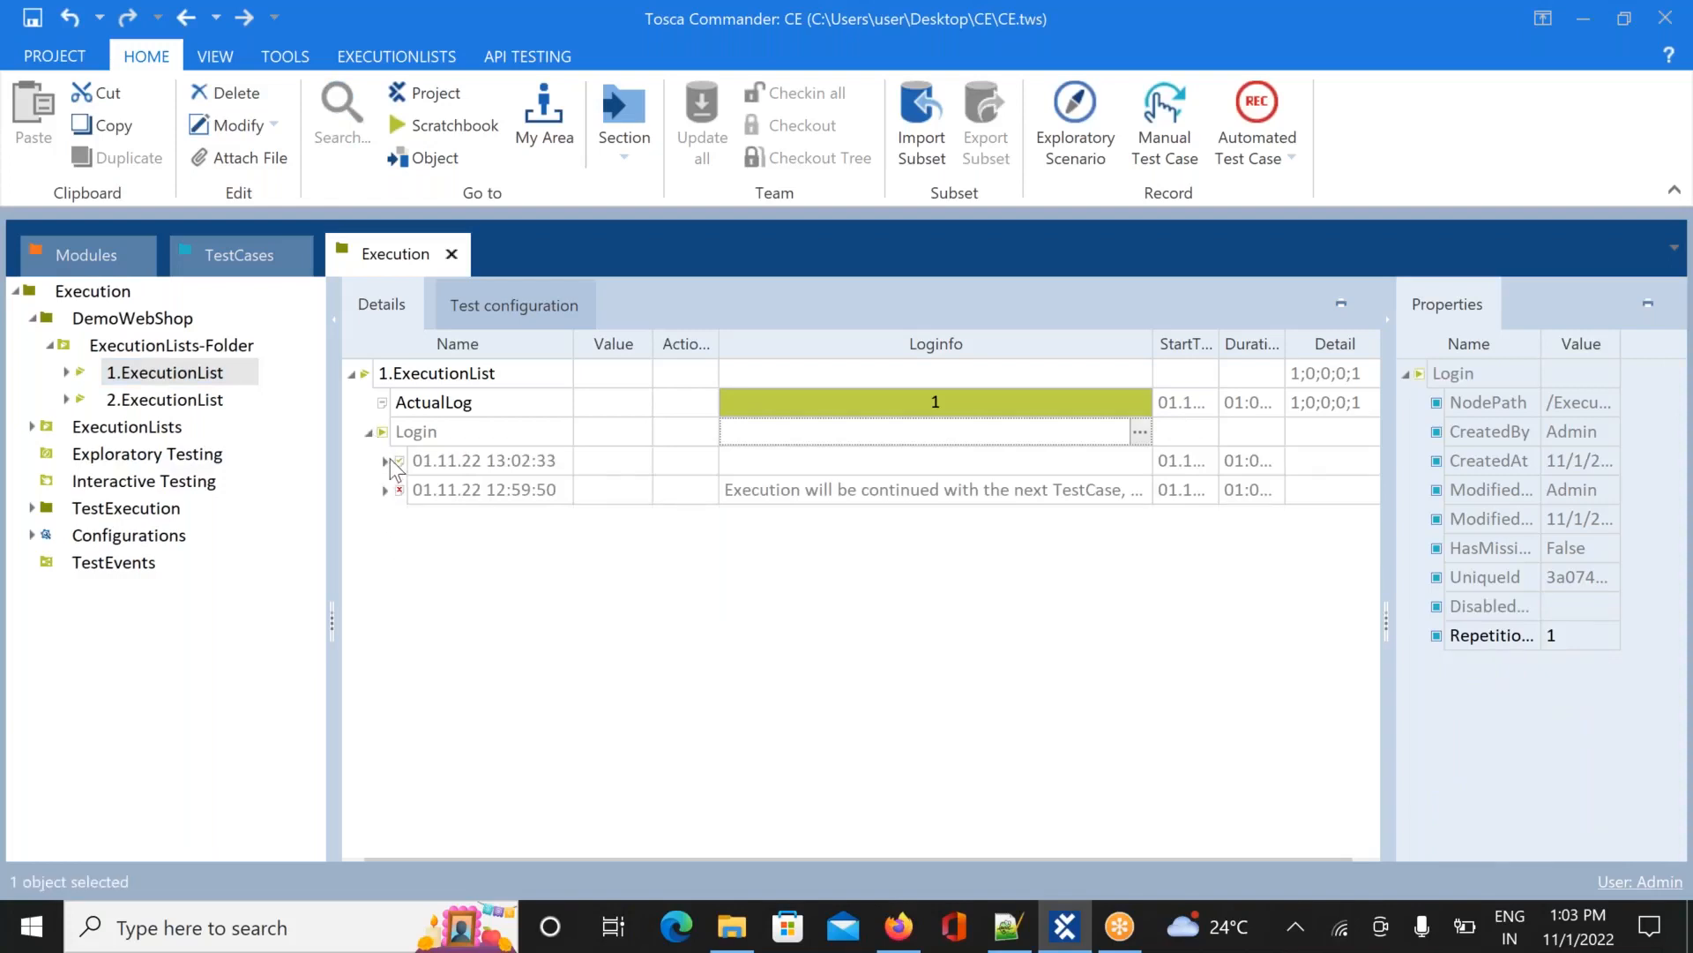
left_click(384, 459)
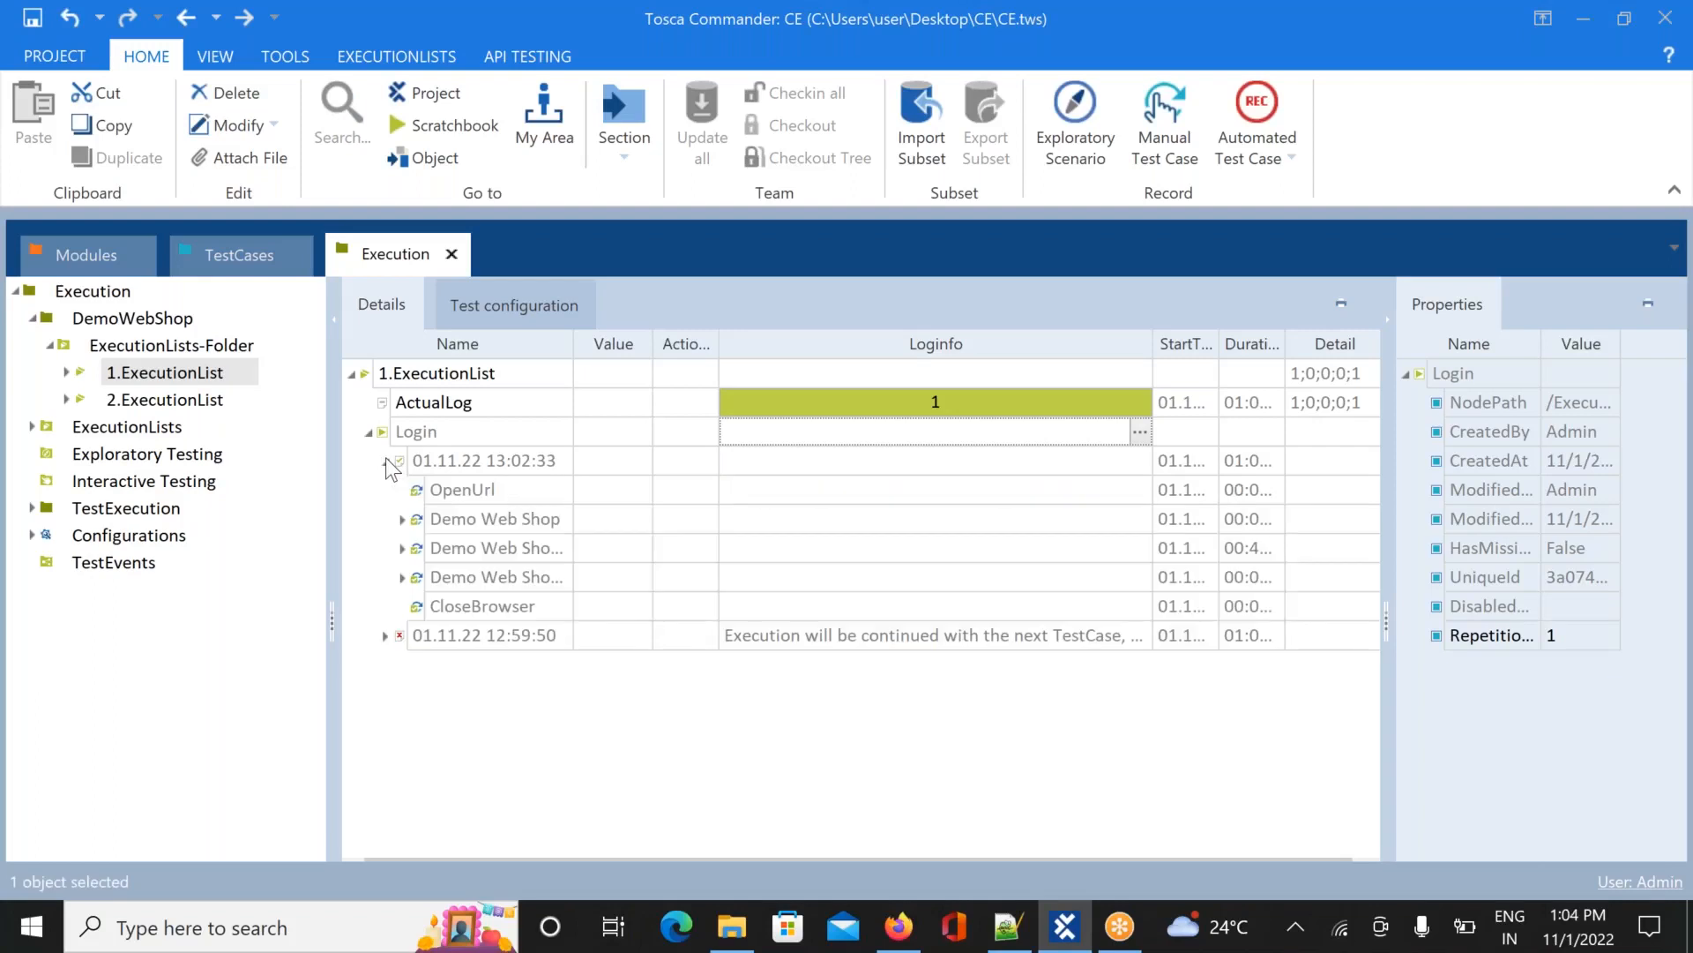
Recheck the Login test case, then inspect the passed run's Demo Web Shop step
left_click(211, 252)
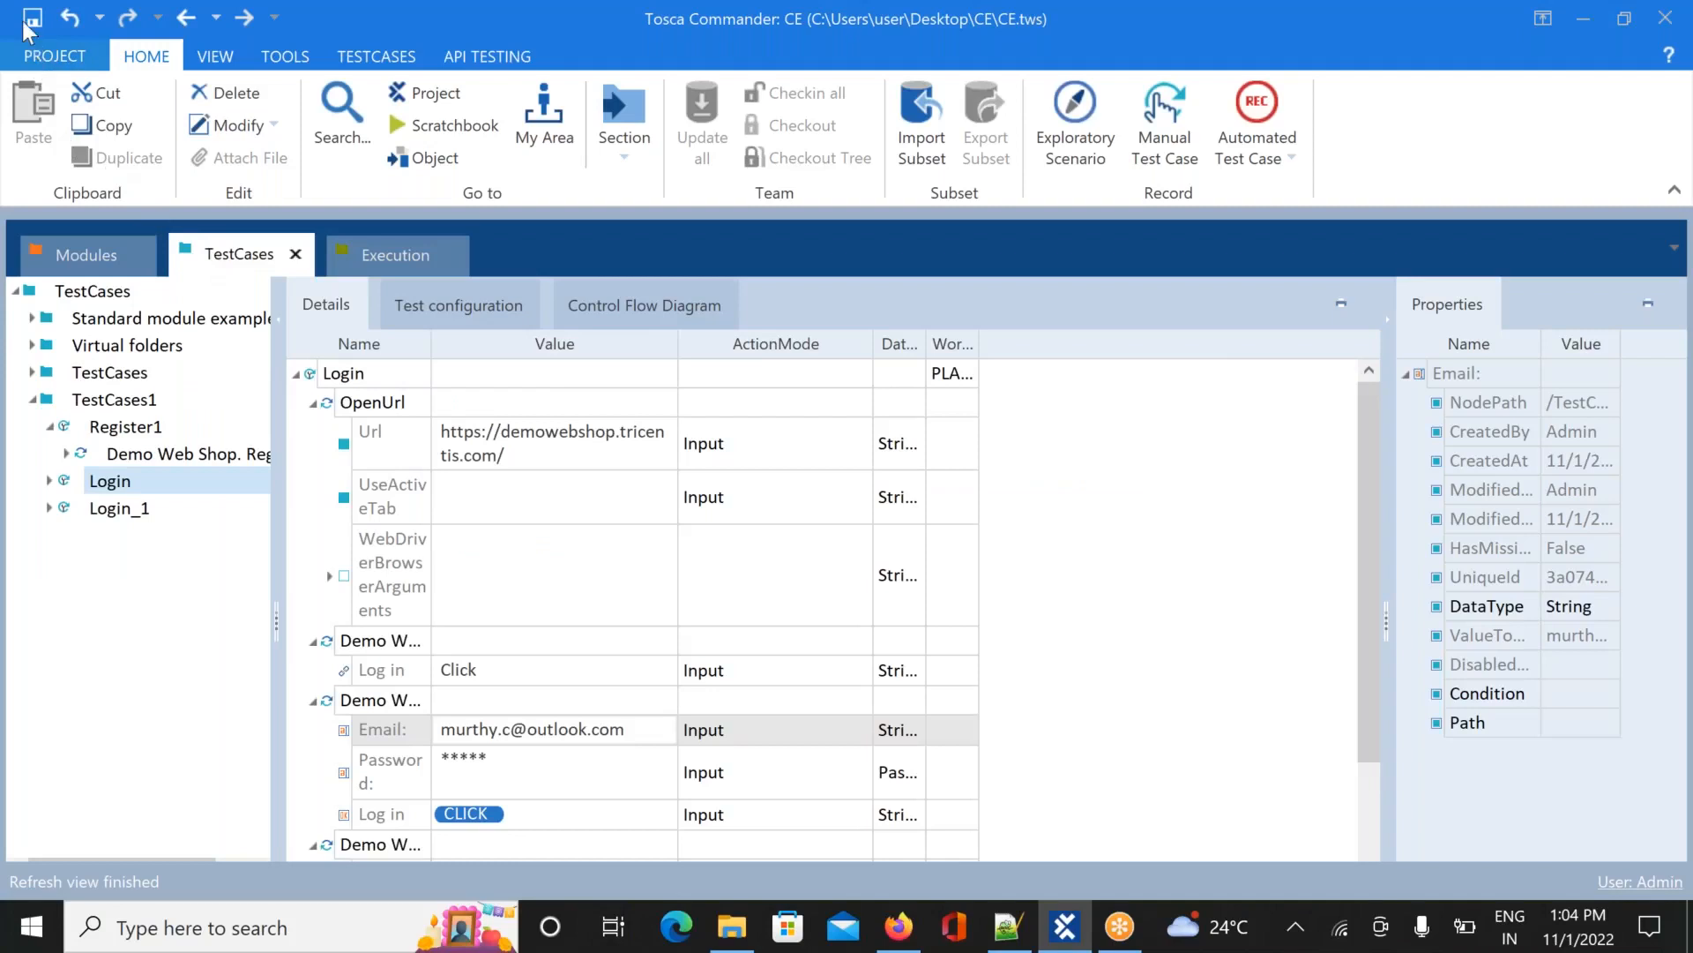
left_click(385, 255)
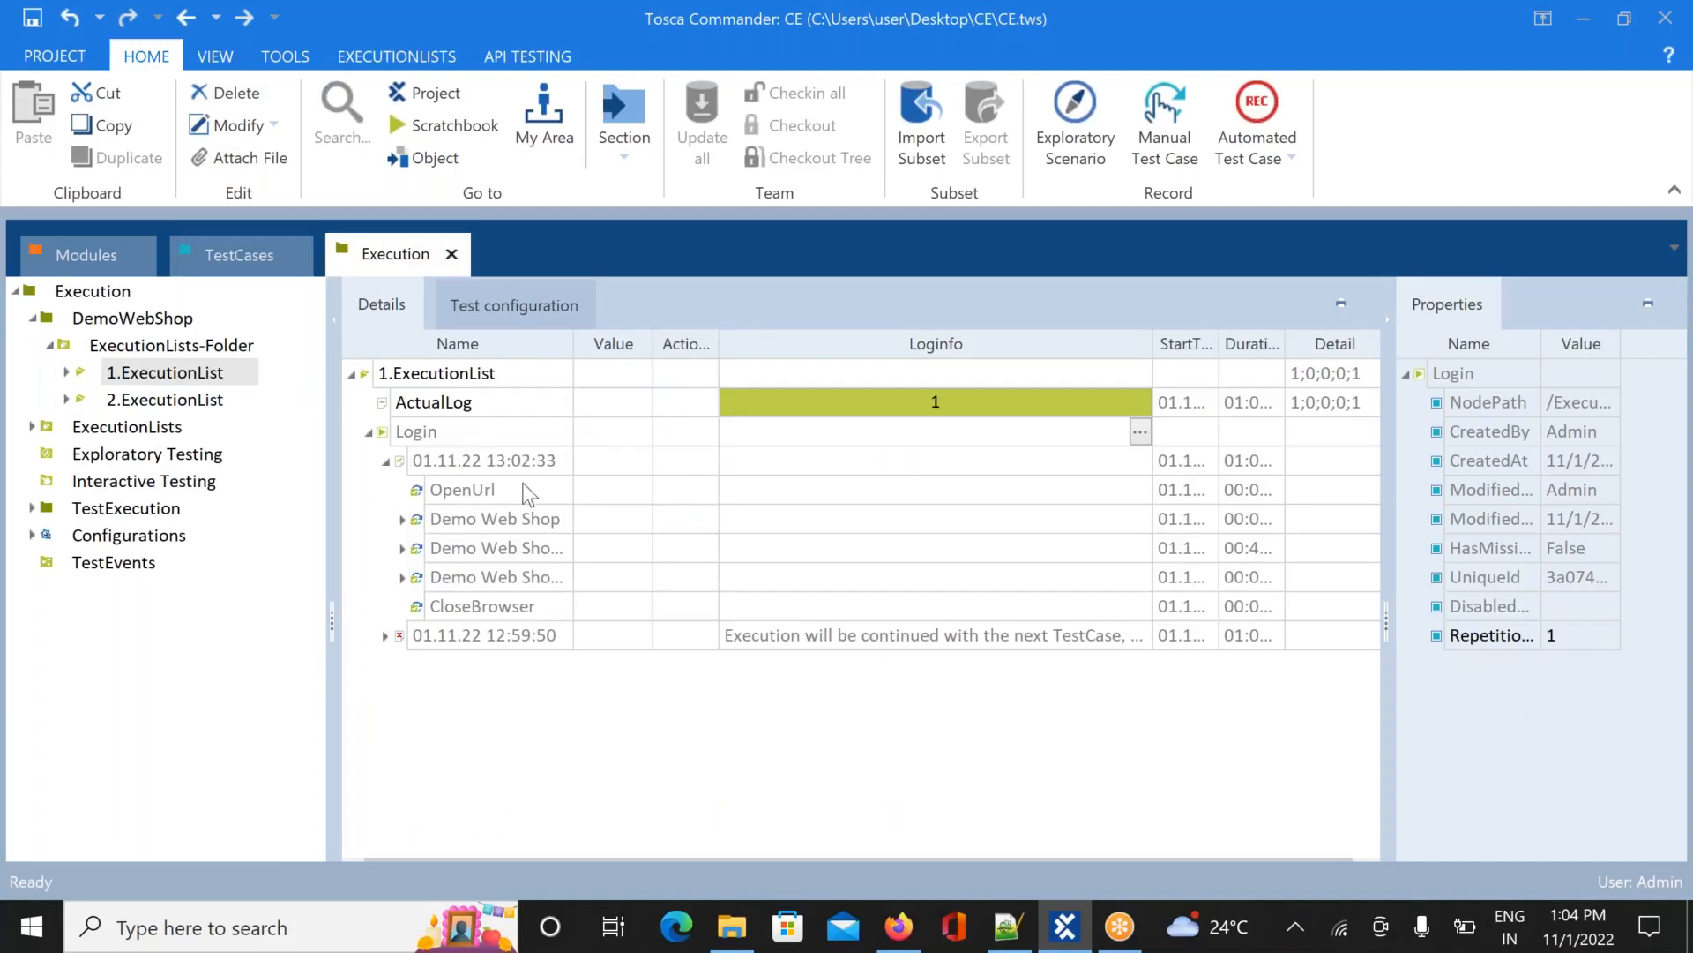
left_click(547, 520)
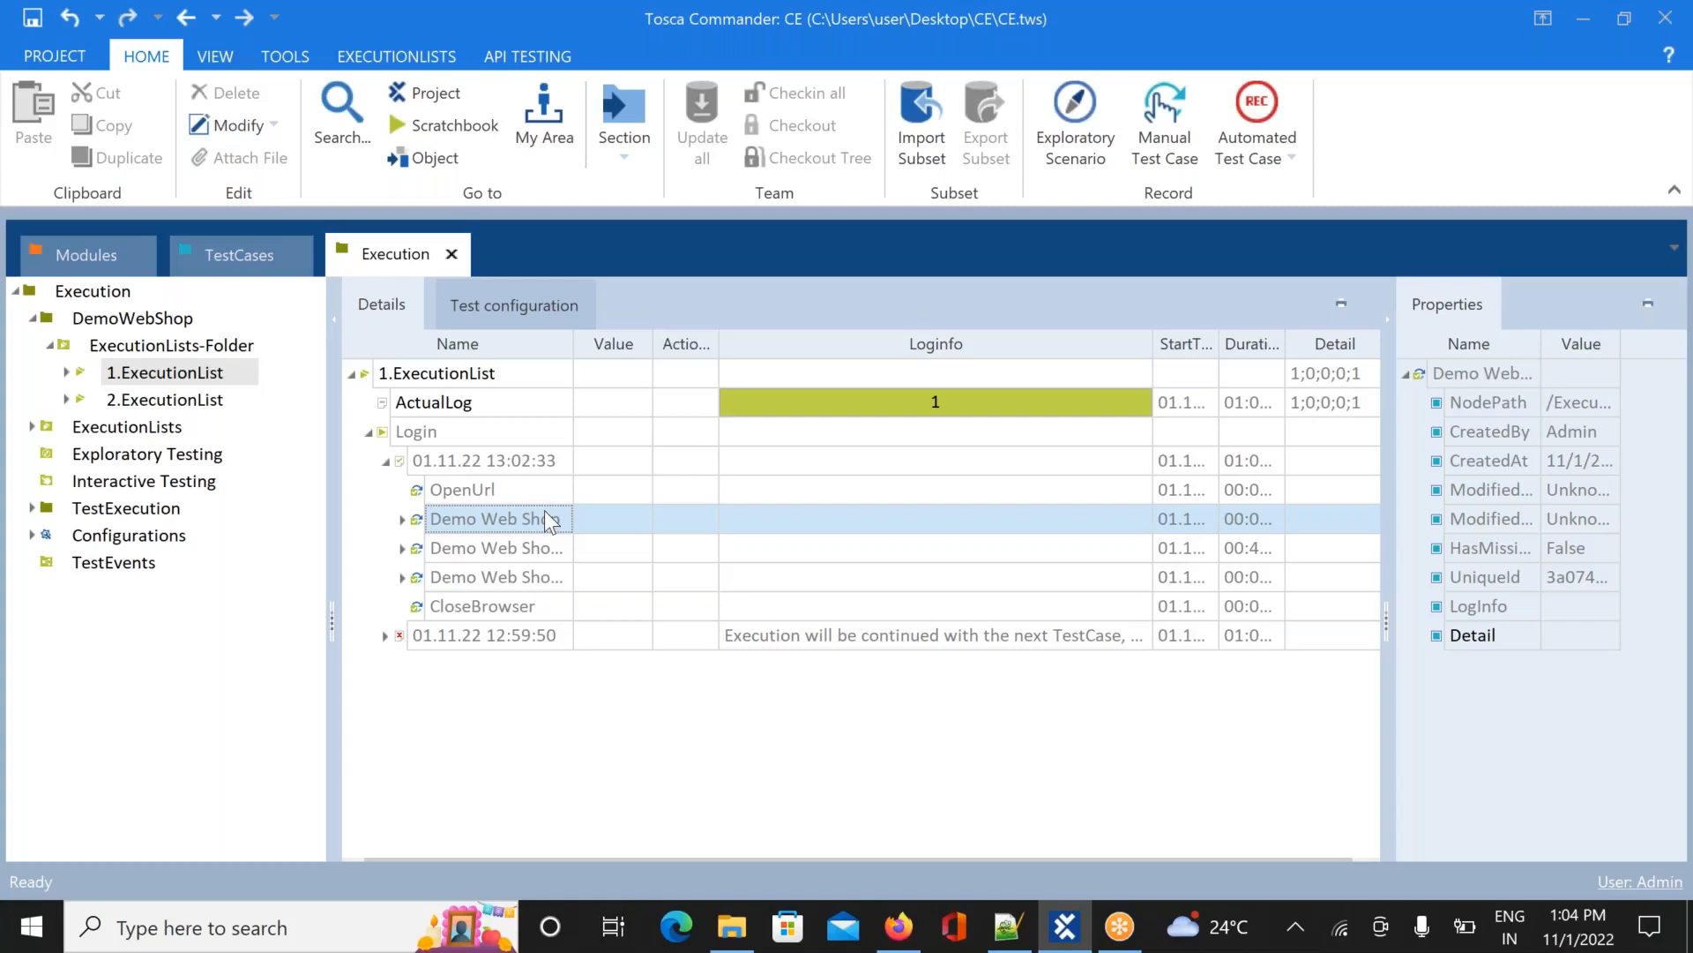
left_click(547, 519)
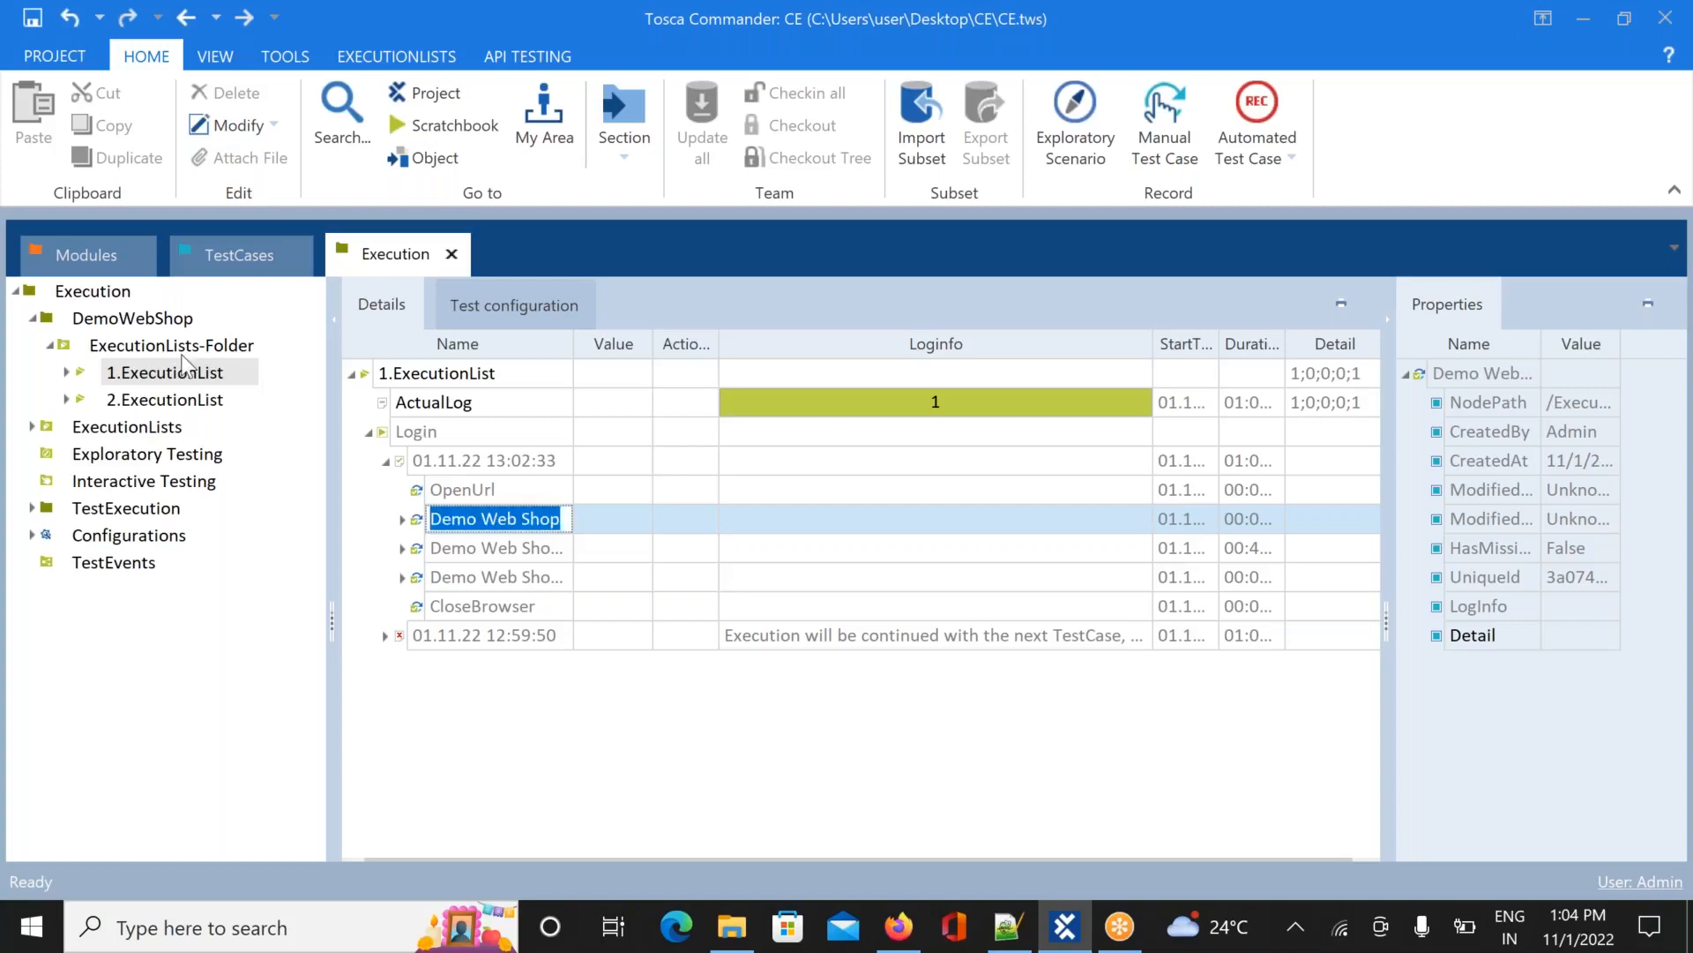
Collapse the ExecutionLists-Folder and DemoWebShop folders, then switch to the Notepad++ notes
left_click(50, 346)
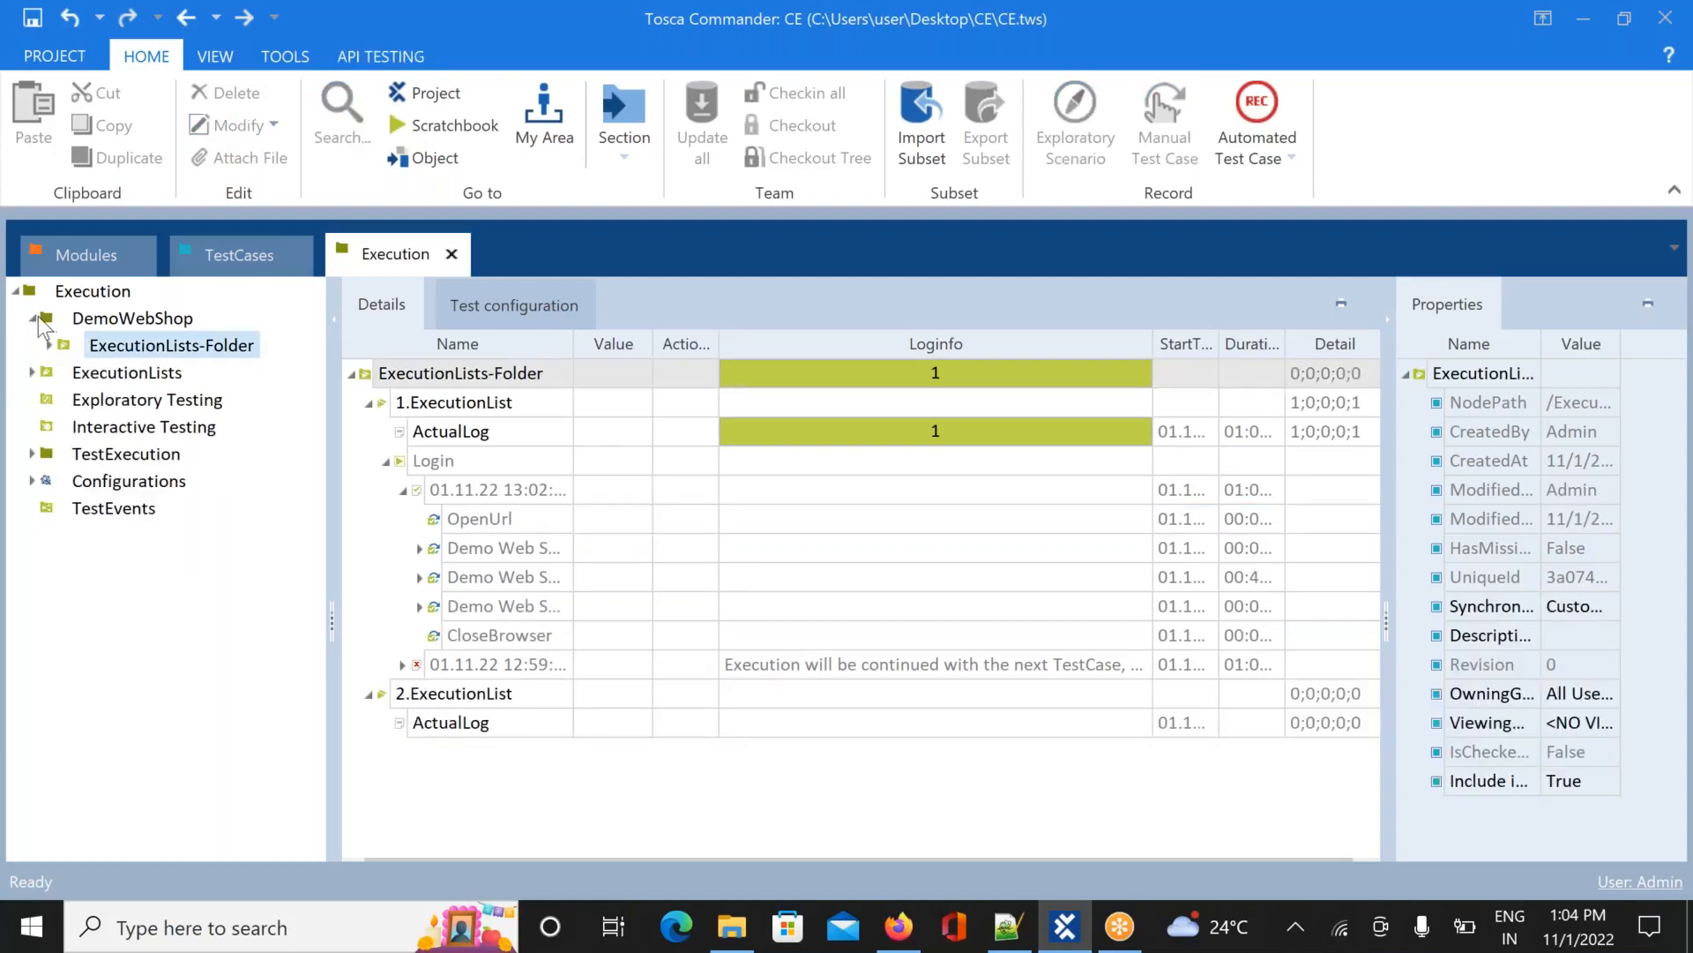
left_click(30, 317)
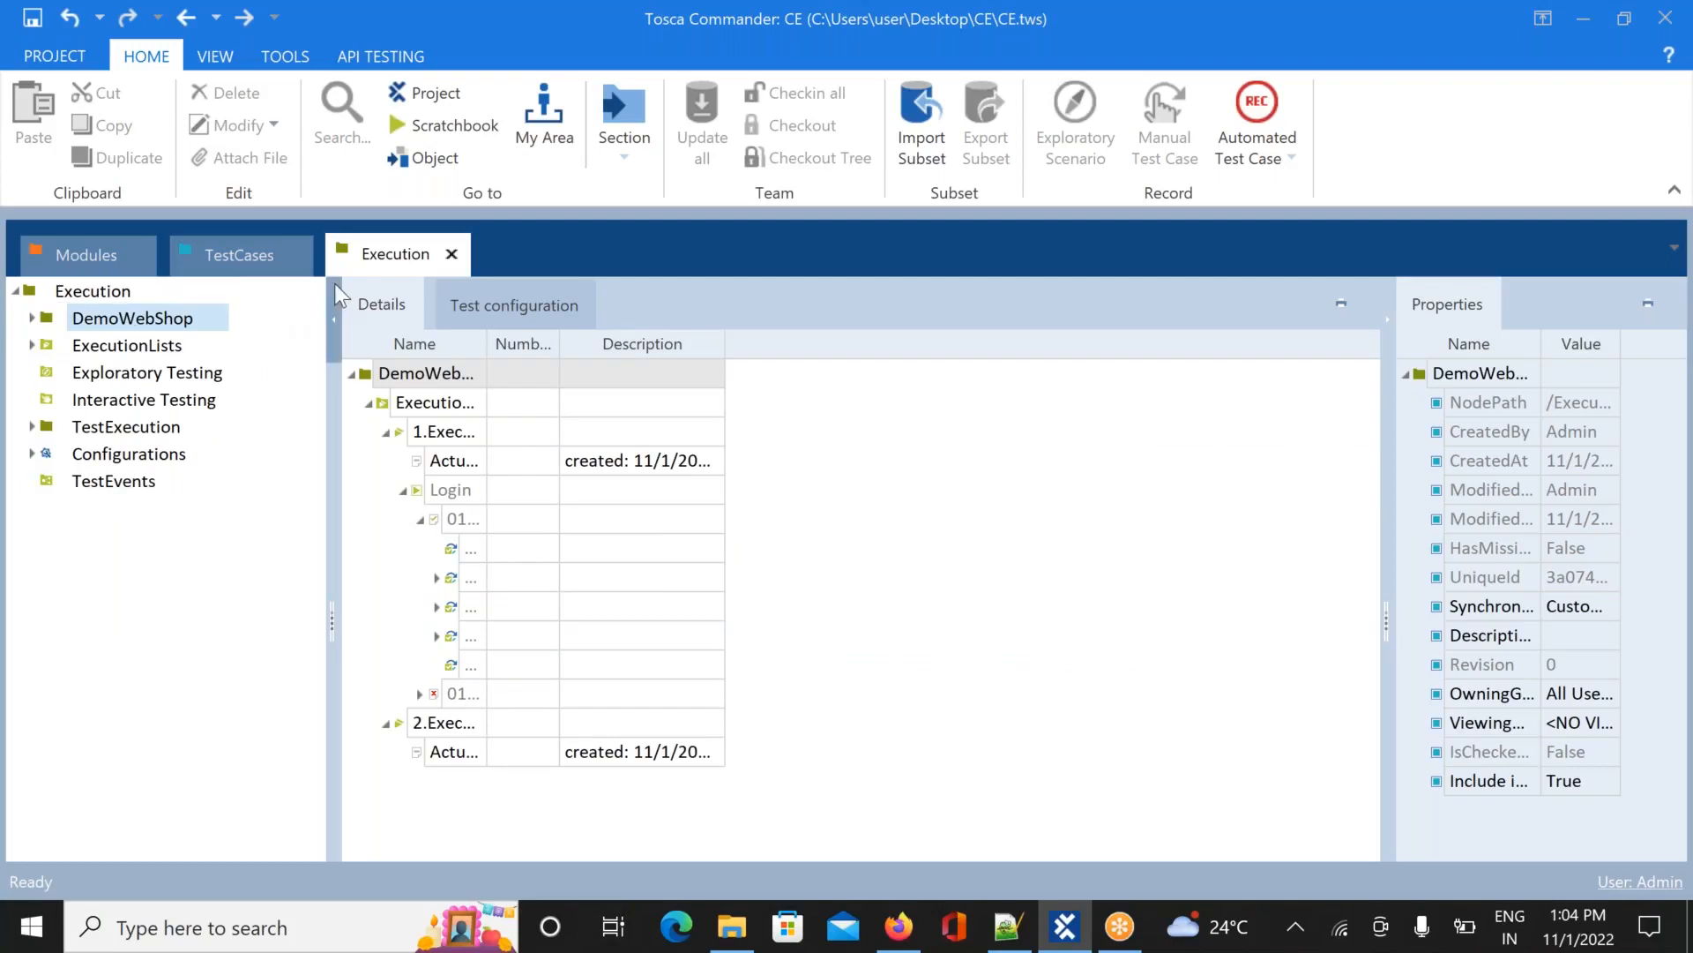
left_click(351, 372)
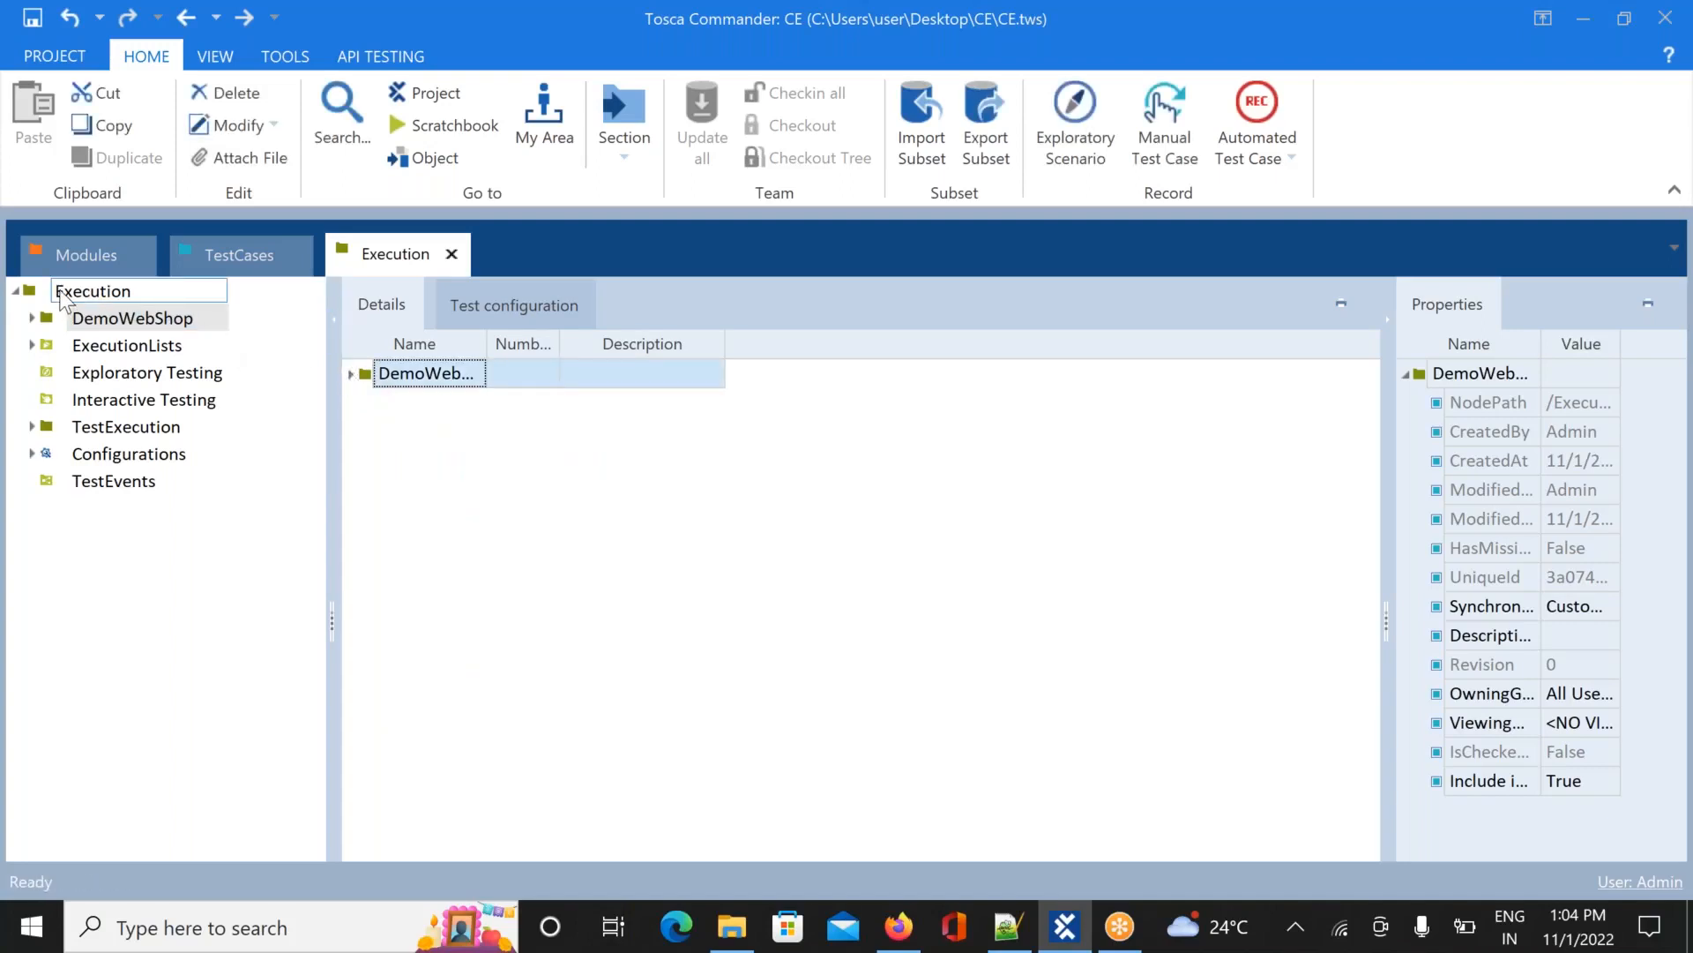
key("alt+Tab")
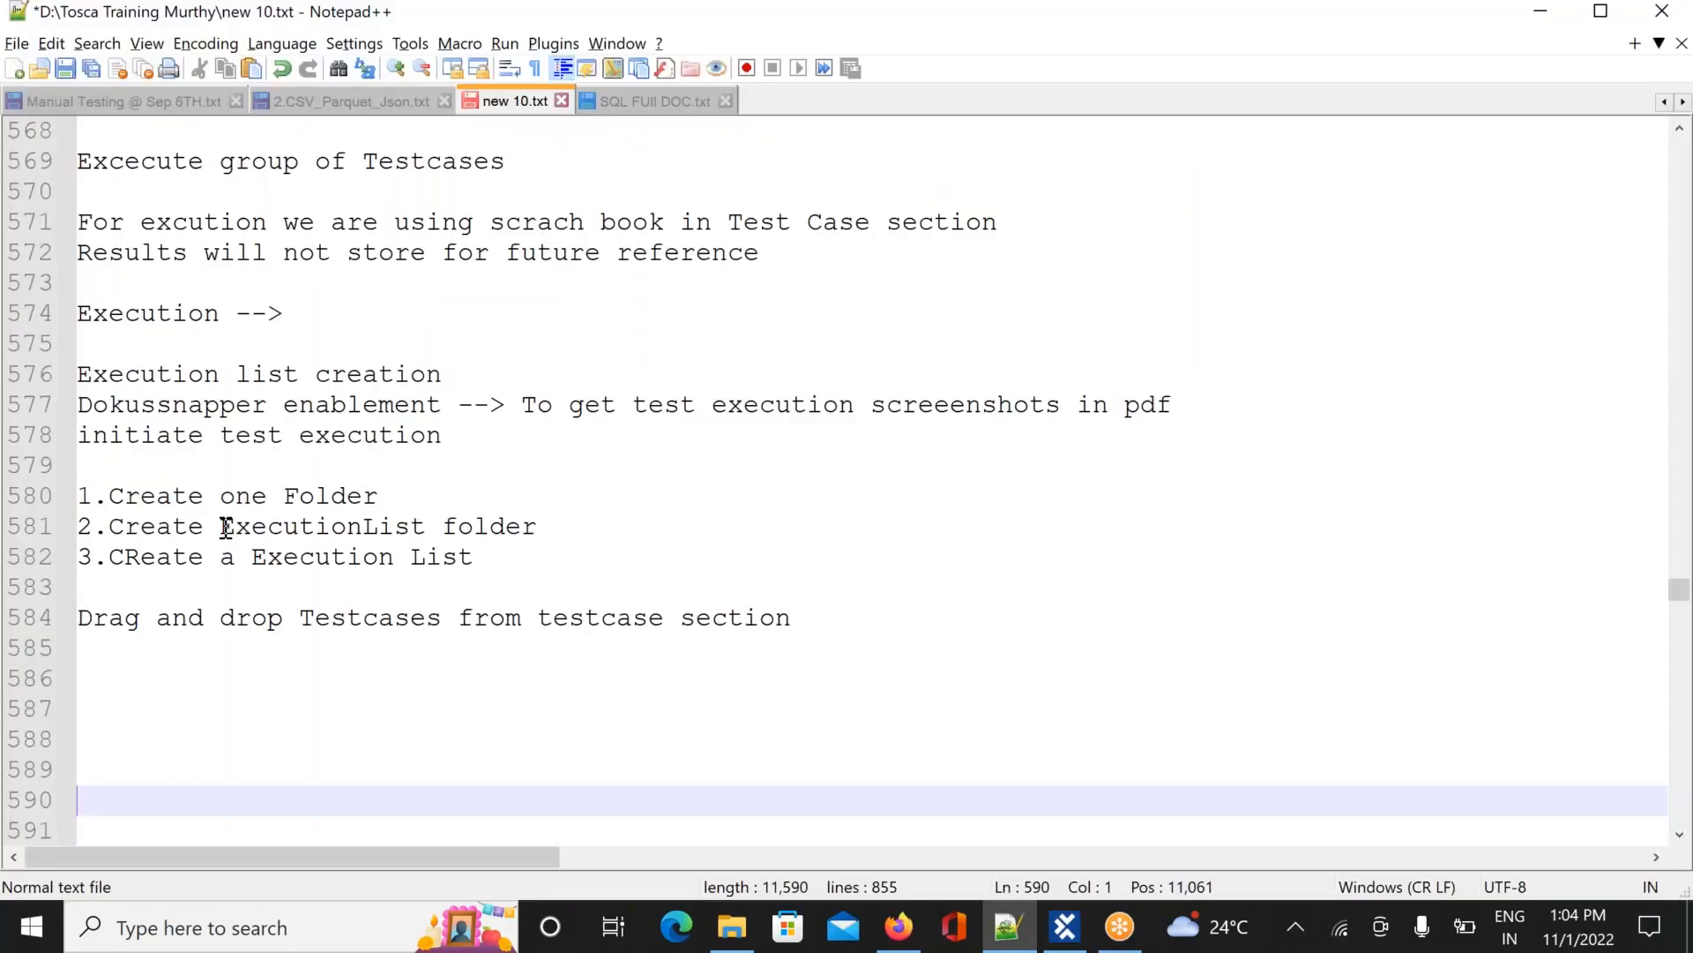
Highlight the ExecutionList folder and Execution List notes on lines 581–582, then return to Tosca Commander
left_click_drag(225, 527, 550, 522)
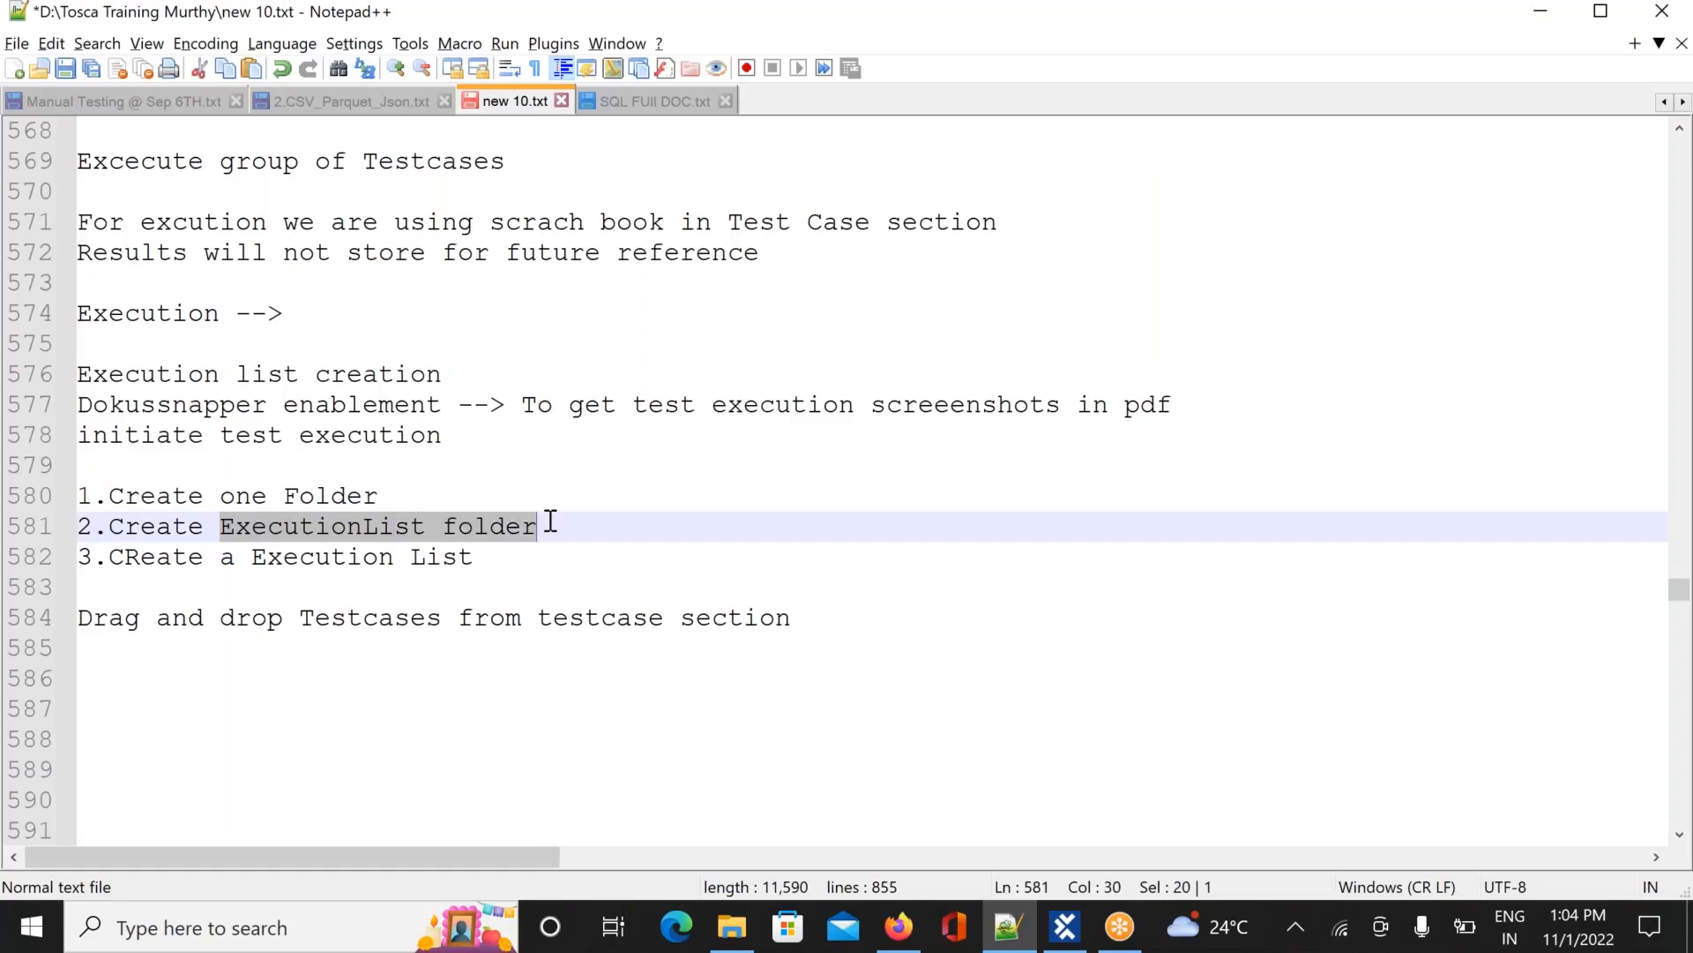
left_click_drag(253, 558, 490, 553)
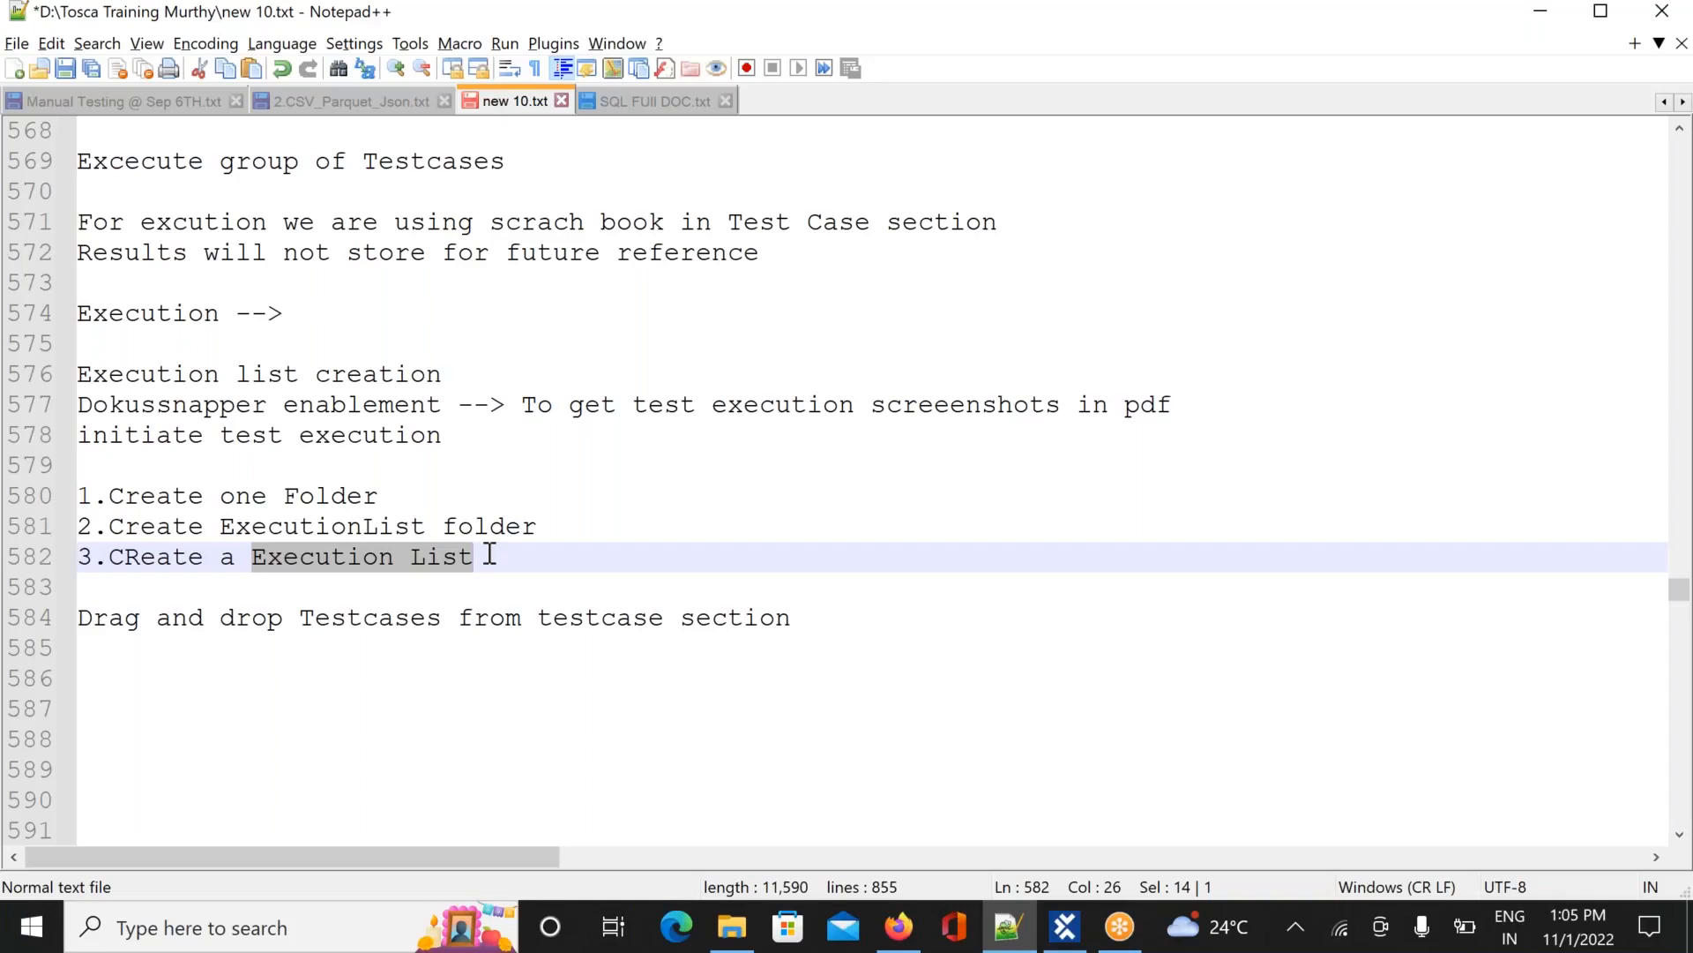
key("alt+Tab")
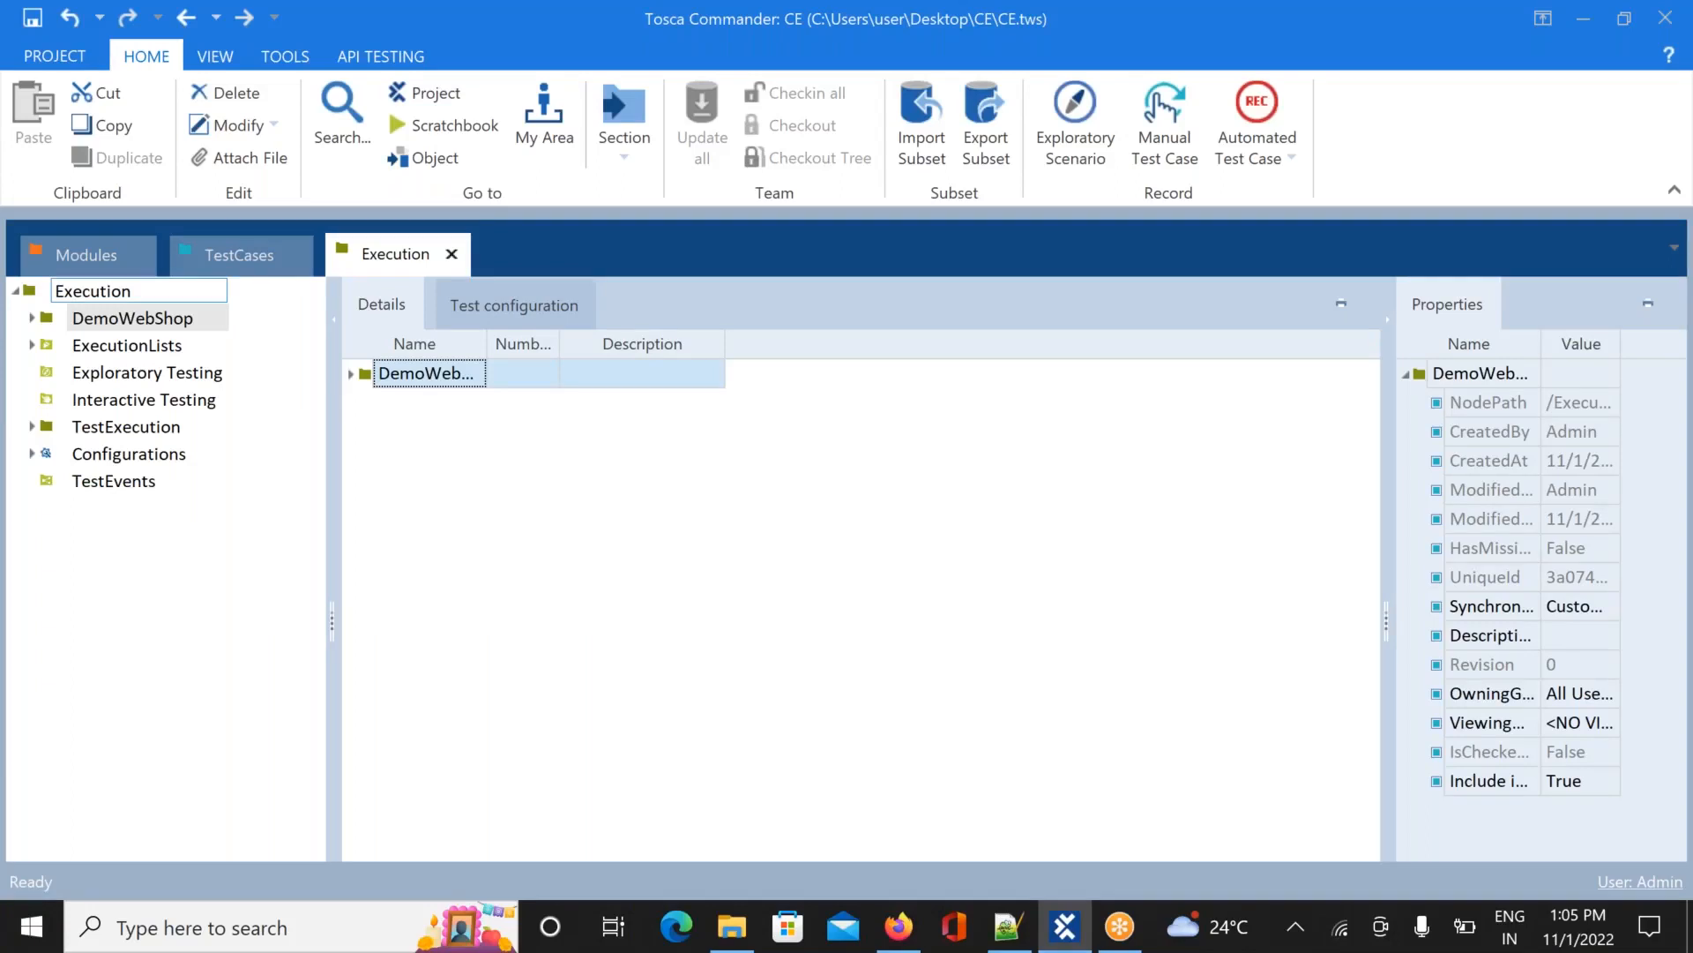
left_click(1175, 41)
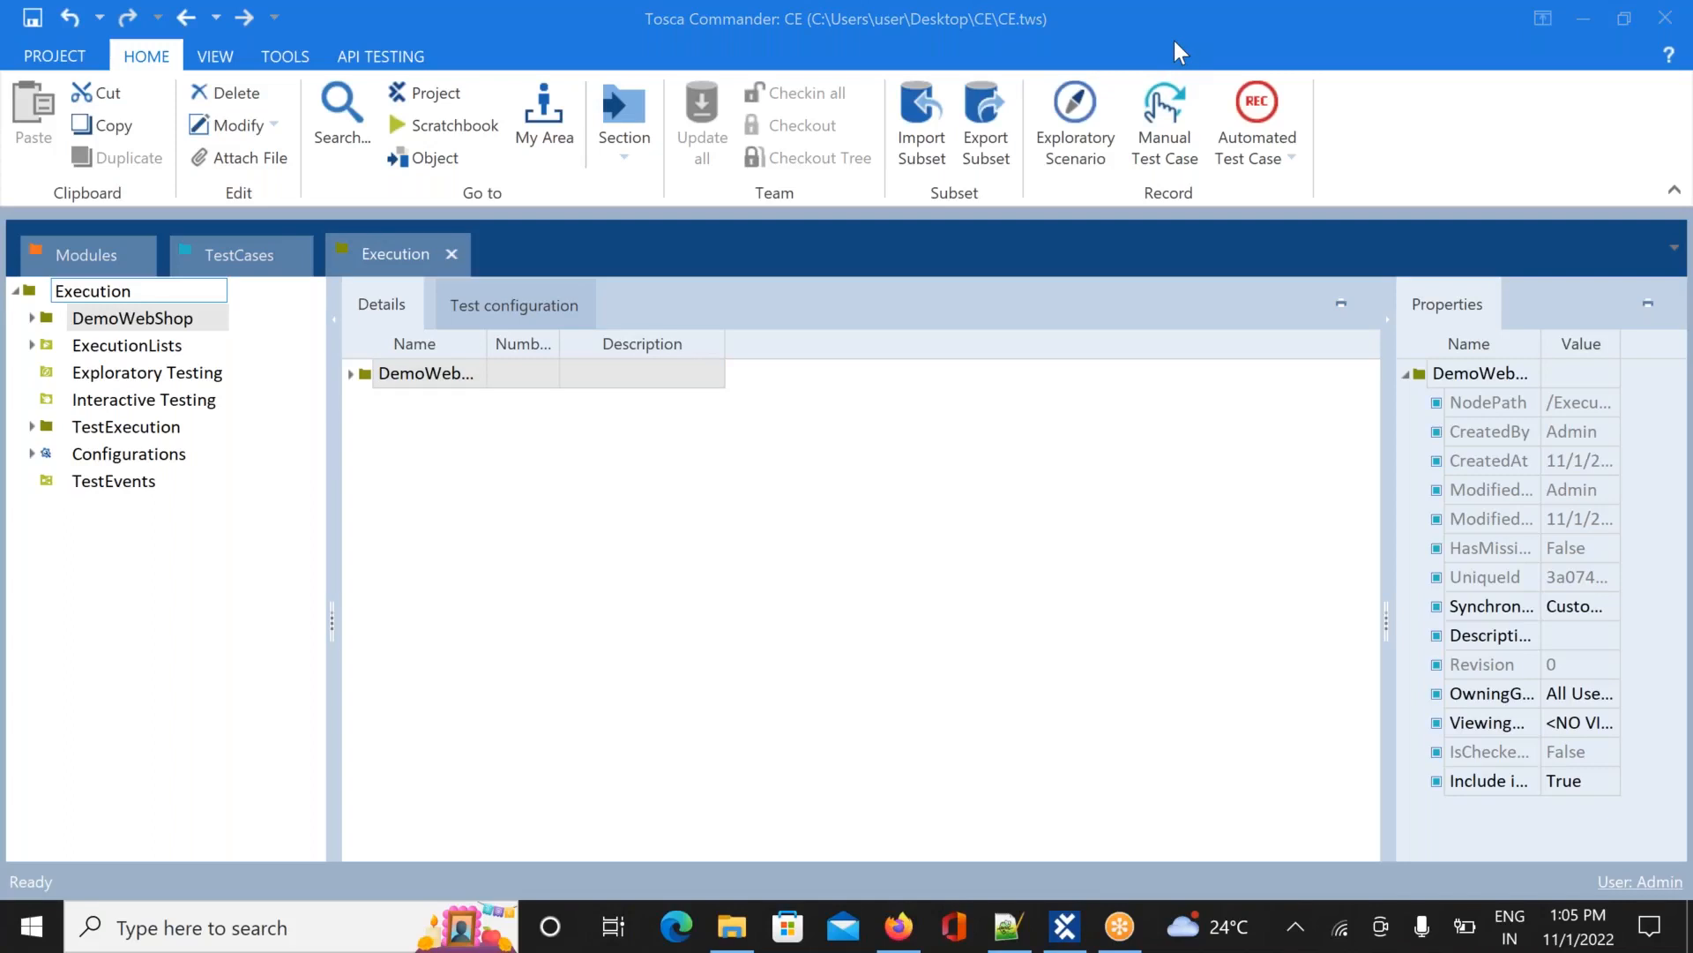